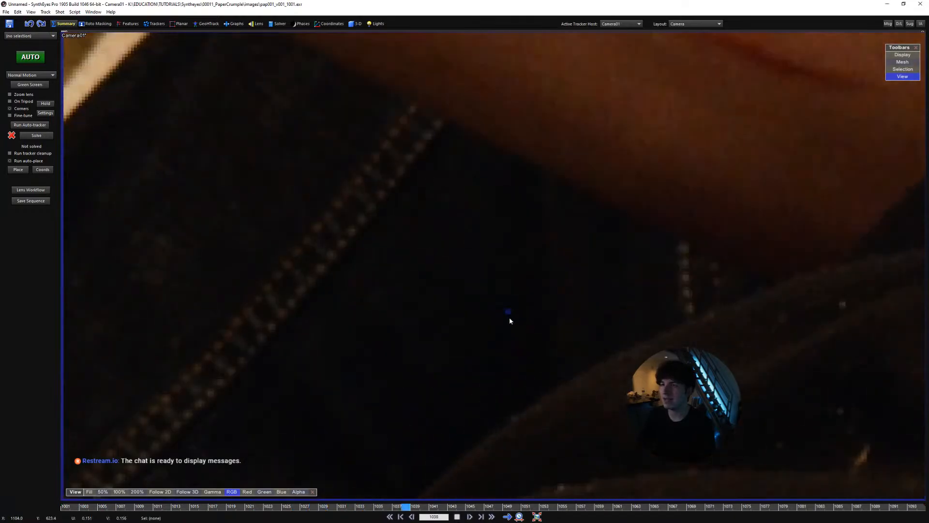
Play through the footage from frame 1001 to review the paper-crumpling motion
{"action": "scroll", "coordinate": [526, 323], "scroll_direction": "down", "scroll_amount": 5}
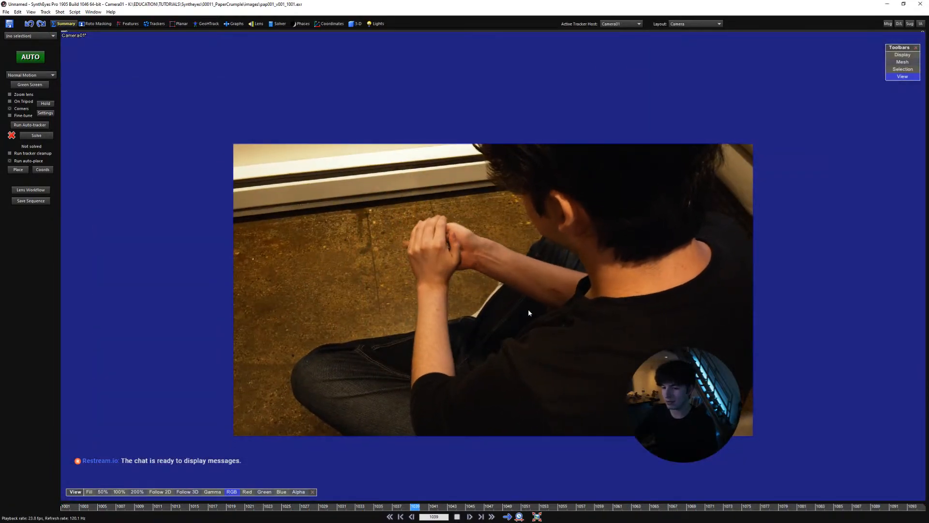
{"action": "scroll", "coordinate": [528, 312], "scroll_direction": "up", "scroll_amount": 3}
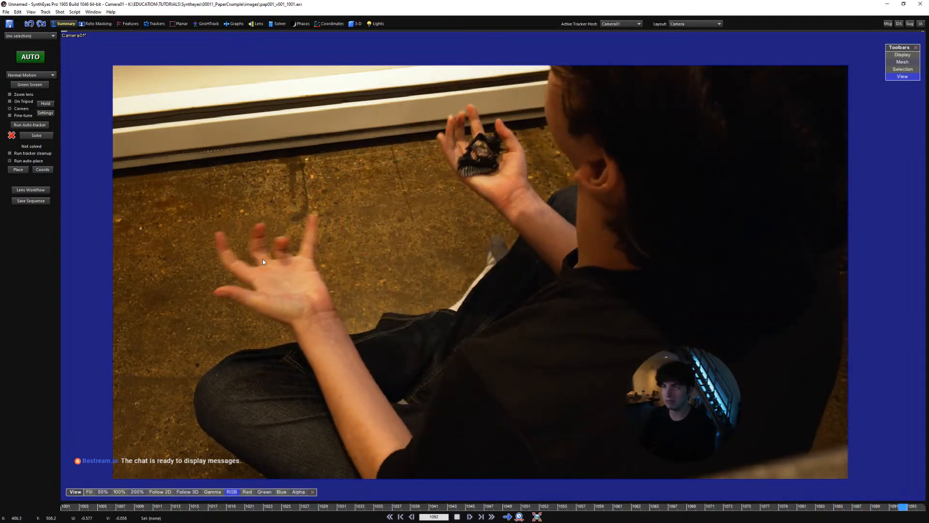
{"action": "key", "text": "space"}
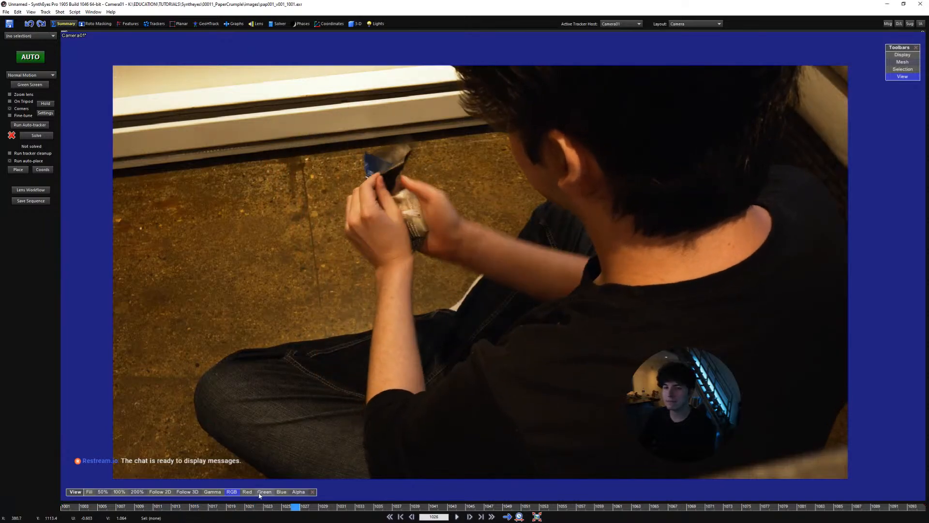
{"action": "left_click_drag", "start_coordinate": [259, 506], "coordinate": [64, 506]}
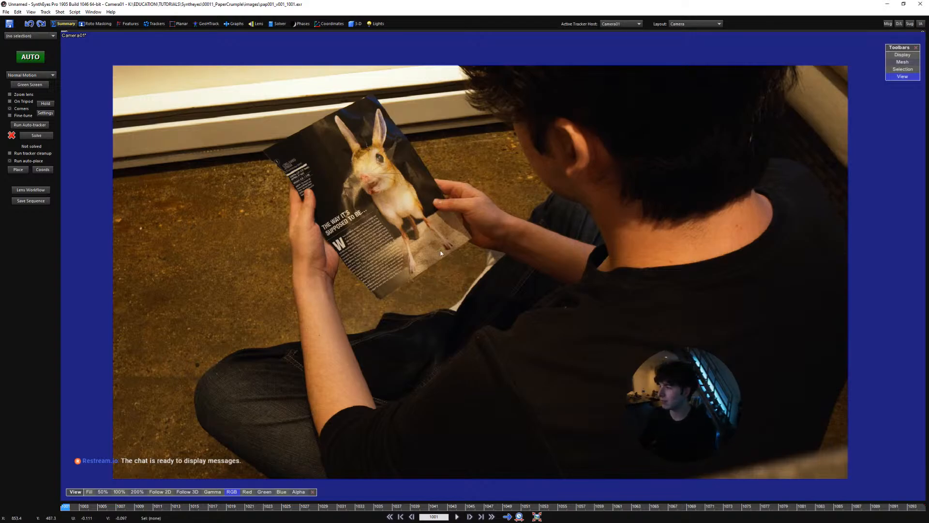
{"action": "scroll", "coordinate": [440, 252], "scroll_direction": "up", "scroll_amount": 2}
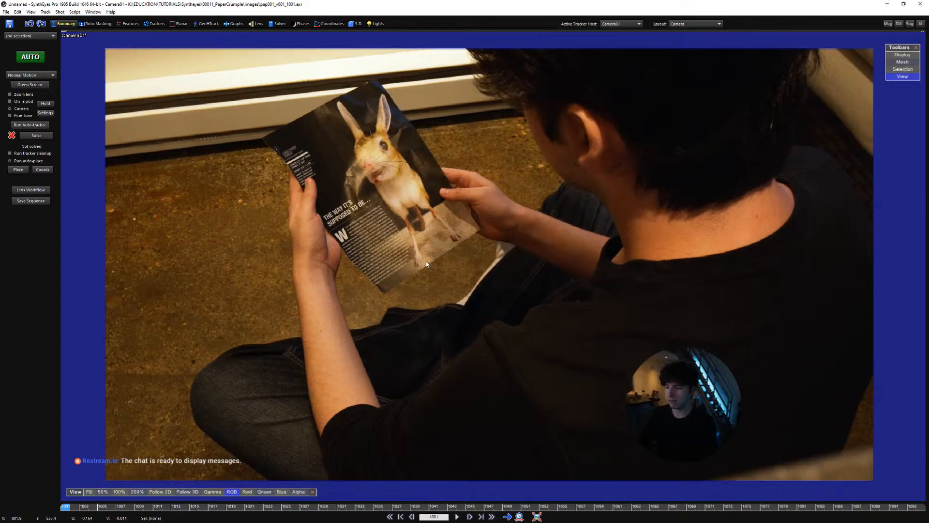
{"action": "middle_click_drag", "start_coordinate": [434, 257], "coordinate": [417, 252]}
{"action": "key", "text": "space"}
{"action": "key", "text": "space"}
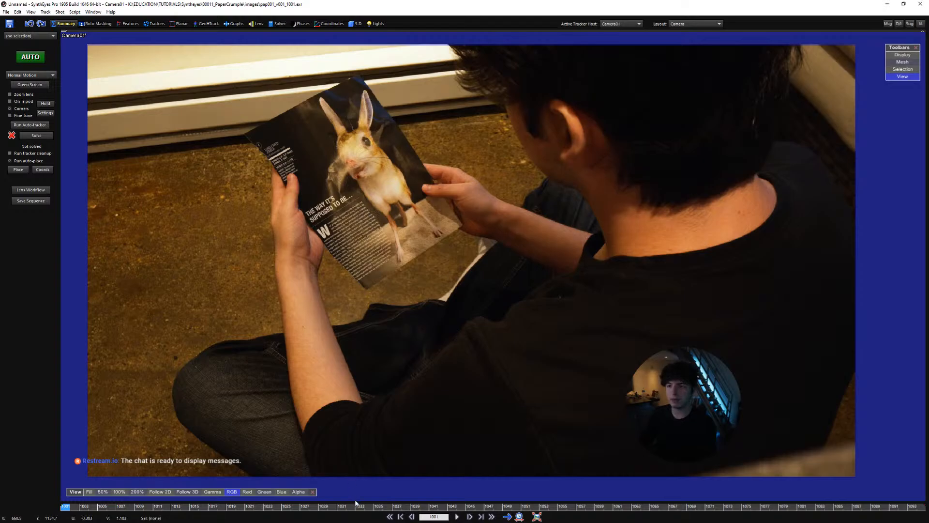
{"action": "key", "text": "space"}
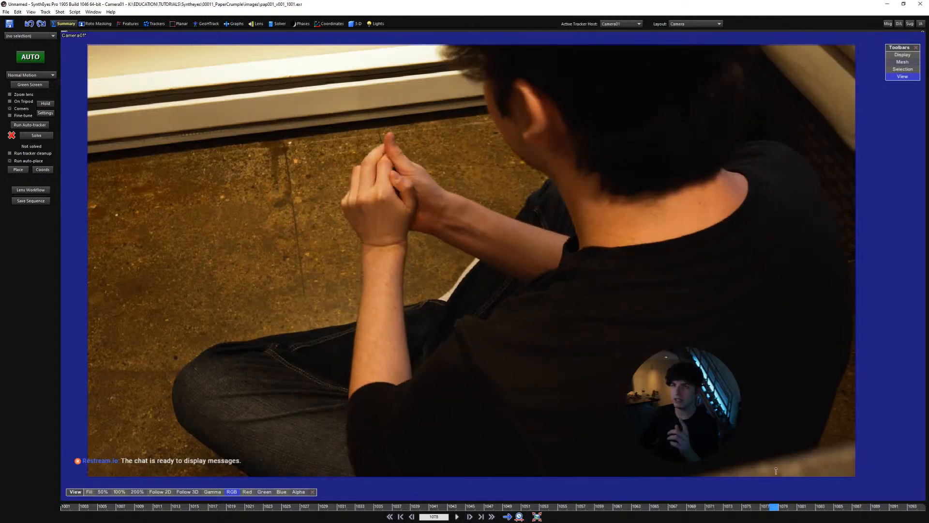
Examine the floor, wall trim and background around the seated person at frame 1078
{"action": "scroll", "coordinate": [274, 213], "scroll_direction": "up", "scroll_amount": 3}
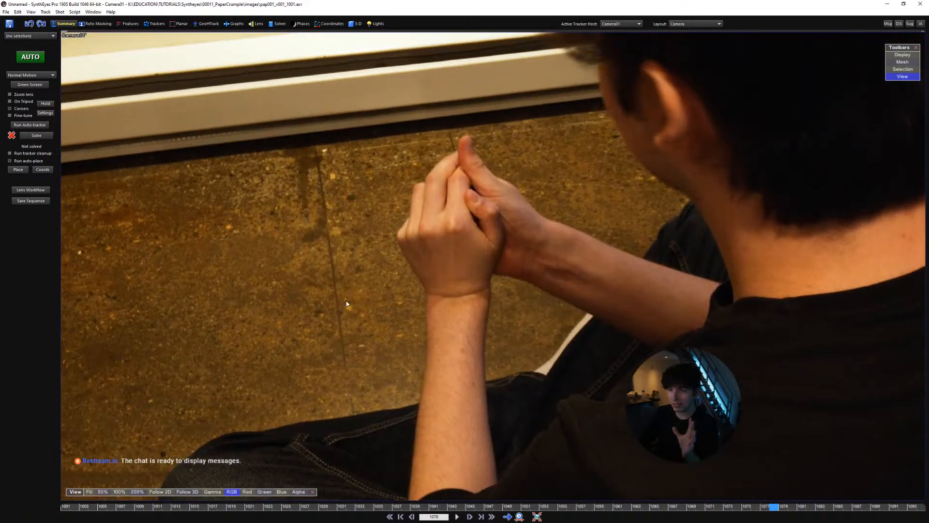
{"action": "scroll", "coordinate": [343, 315], "scroll_direction": "down", "scroll_amount": 3}
{"action": "middle_click_drag", "start_coordinate": [336, 323], "coordinate": [309, 318]}
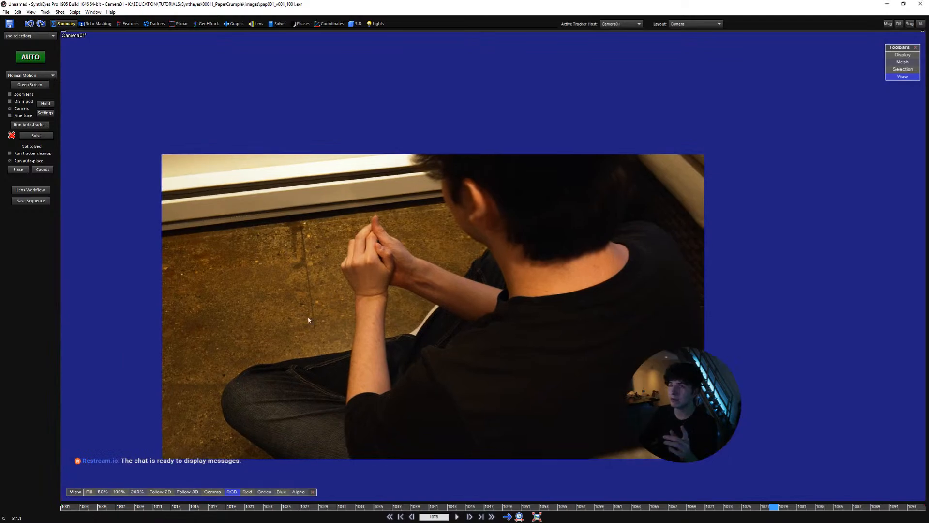
{"action": "scroll", "coordinate": [601, 228], "scroll_direction": "up", "scroll_amount": 3}
{"action": "middle_click_drag", "start_coordinate": [675, 195], "coordinate": [630, 299]}
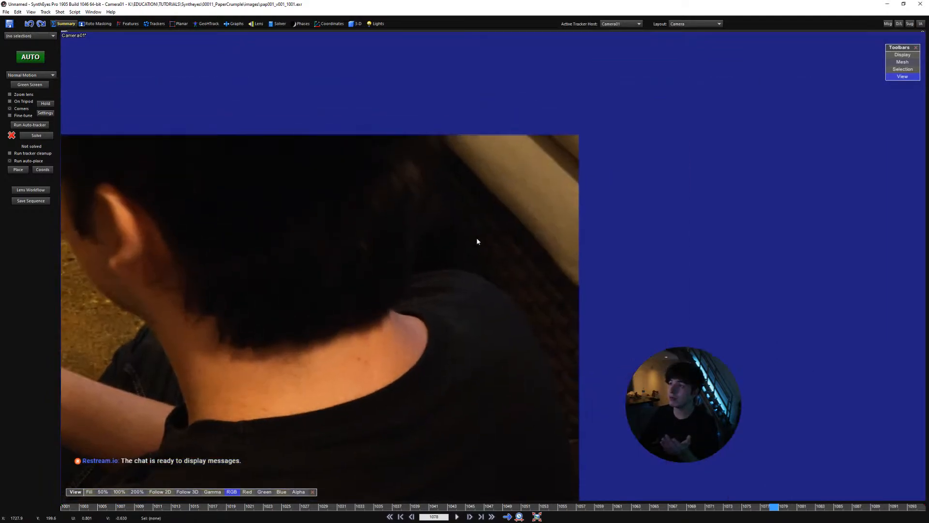
{"action": "scroll", "coordinate": [489, 246], "scroll_direction": "down", "scroll_amount": 3}
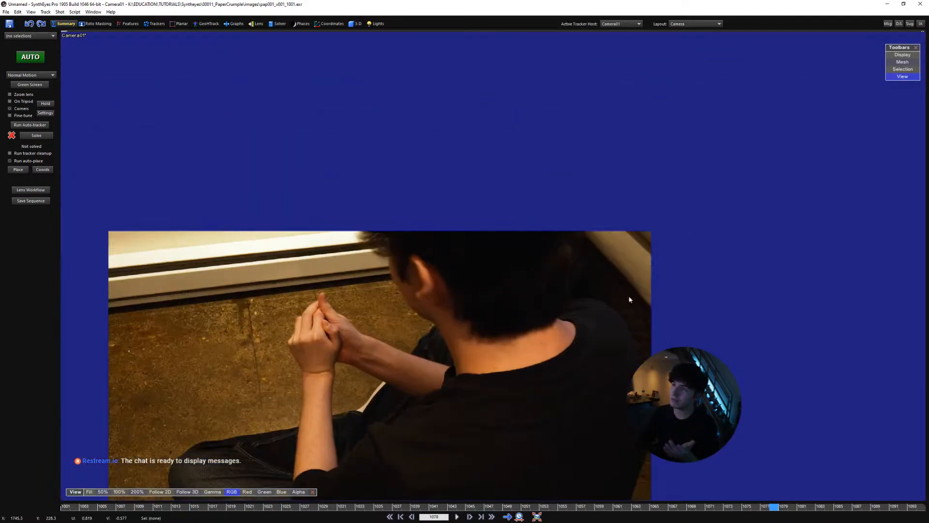
{"action": "middle_click_drag", "start_coordinate": [353, 278], "coordinate": [524, 287]}
{"action": "scroll", "coordinate": [401, 277], "scroll_direction": "up", "scroll_amount": 3}
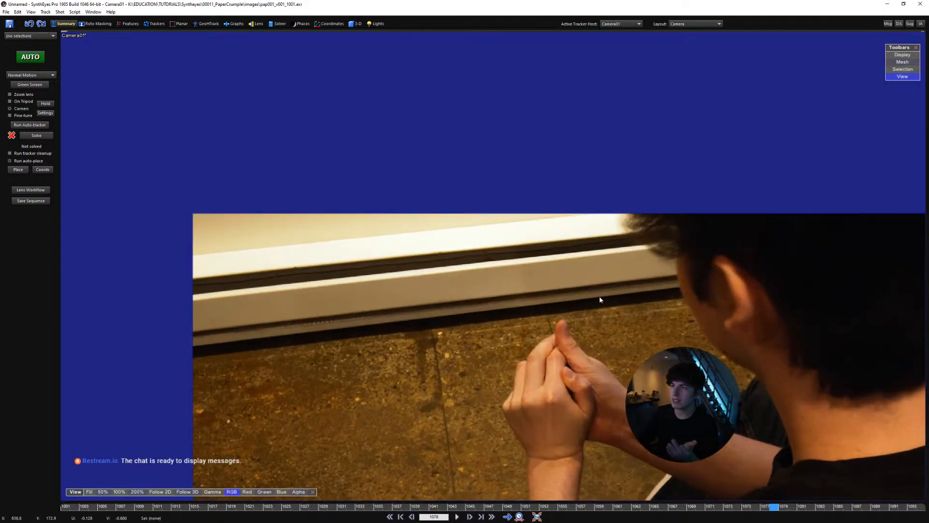
{"action": "middle_click_drag", "start_coordinate": [599, 300], "coordinate": [415, 242]}
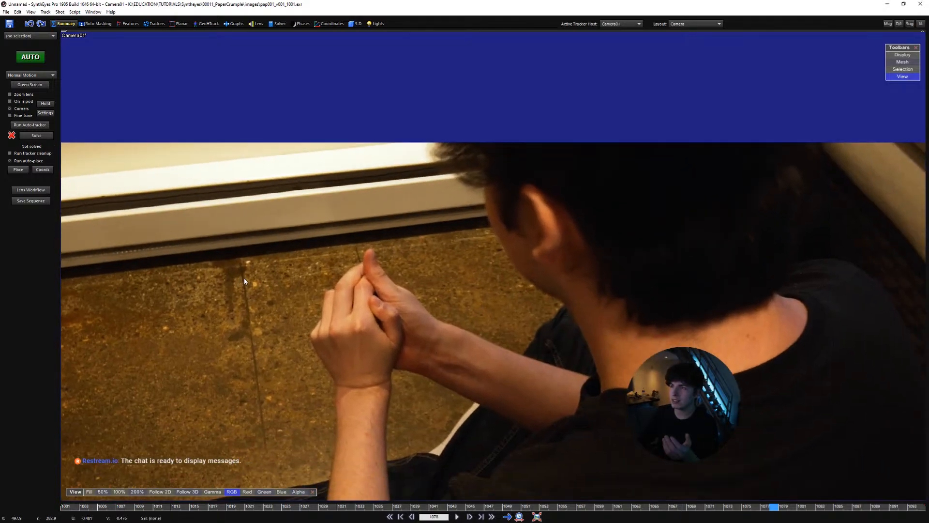
{"action": "scroll", "coordinate": [339, 277], "scroll_direction": "down", "scroll_amount": 3}
{"action": "middle_click_drag", "start_coordinate": [351, 292], "coordinate": [370, 284]}
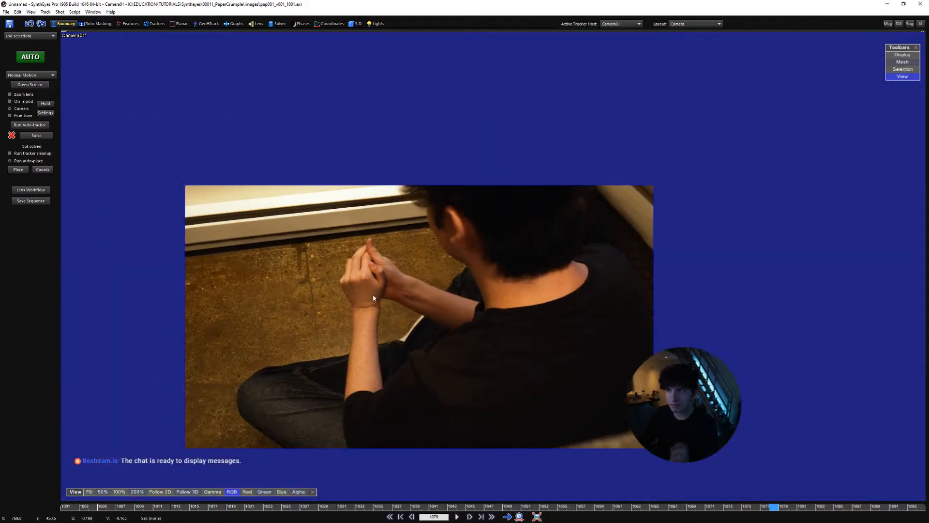
{"action": "scroll", "coordinate": [662, 267], "scroll_direction": "up", "scroll_amount": 4}
{"action": "middle_click_drag", "start_coordinate": [616, 271], "coordinate": [622, 288]}
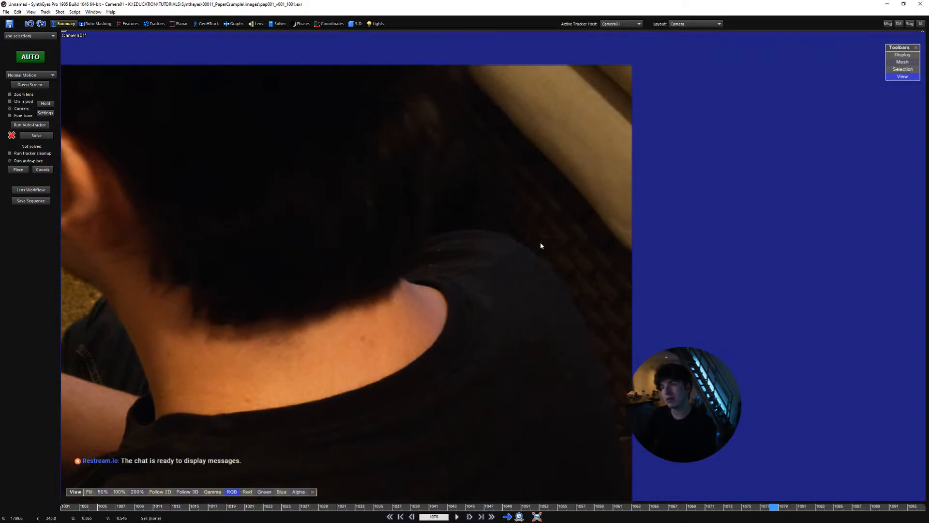
{"action": "scroll", "coordinate": [548, 226], "scroll_direction": "down", "scroll_amount": 4}
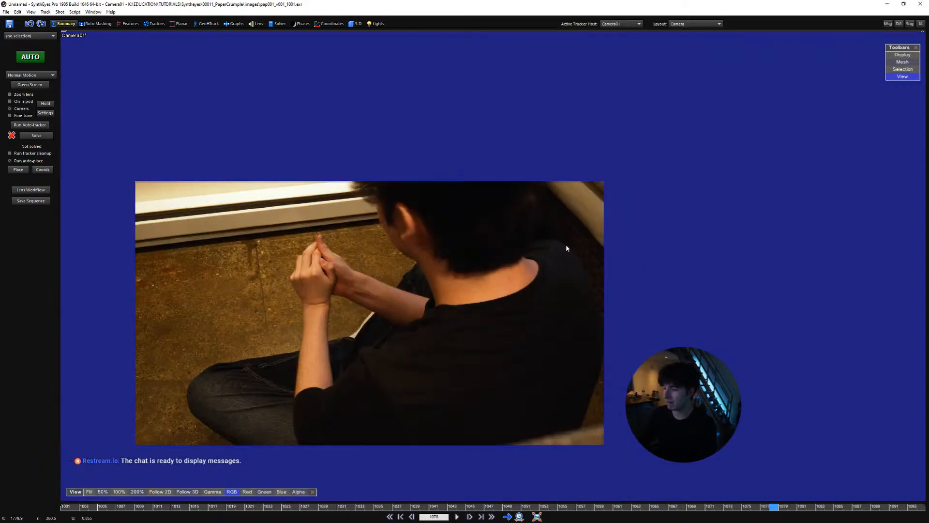
{"action": "scroll", "coordinate": [482, 262], "scroll_direction": "up", "scroll_amount": 1}
{"action": "scroll", "coordinate": [469, 266], "scroll_direction": "up", "scroll_amount": 1}
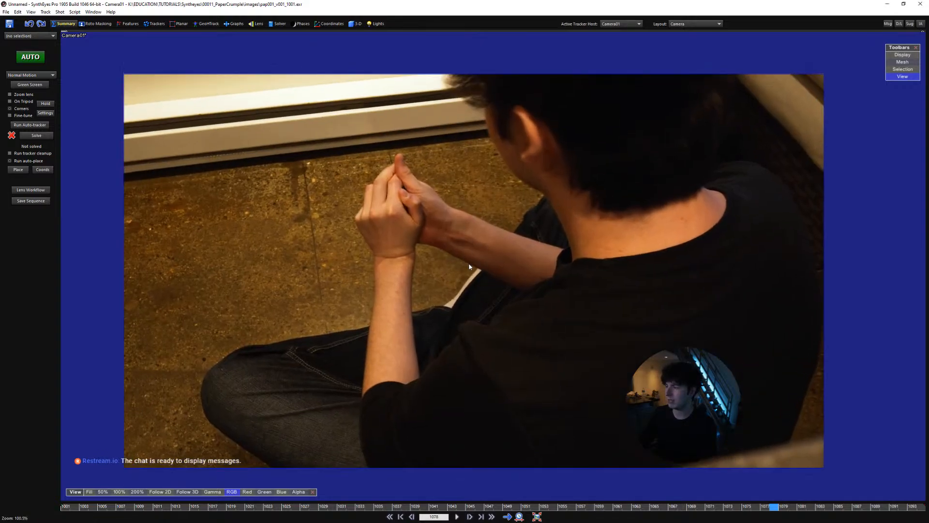
{"action": "middle_click_drag", "start_coordinate": [452, 313], "coordinate": [439, 300]}
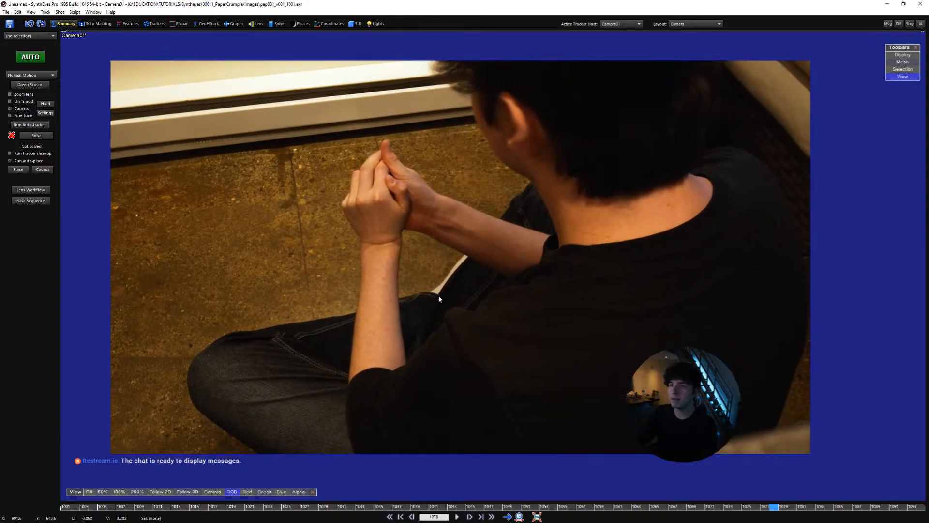
Switch to the Lens room and examine the wall trim and floor against the lens grid
{"action": "left_click", "coordinate": [252, 24]}
{"action": "scroll", "coordinate": [302, 202], "scroll_direction": "up", "scroll_amount": 1}
{"action": "mouse_move", "coordinate": [321, 207]}
{"action": "middle_mouse_down"}
{"action": "mouse_move", "coordinate": [302, 202]}
{"action": "mouse_move", "coordinate": [324, 207]}
{"action": "middle_mouse_up"}
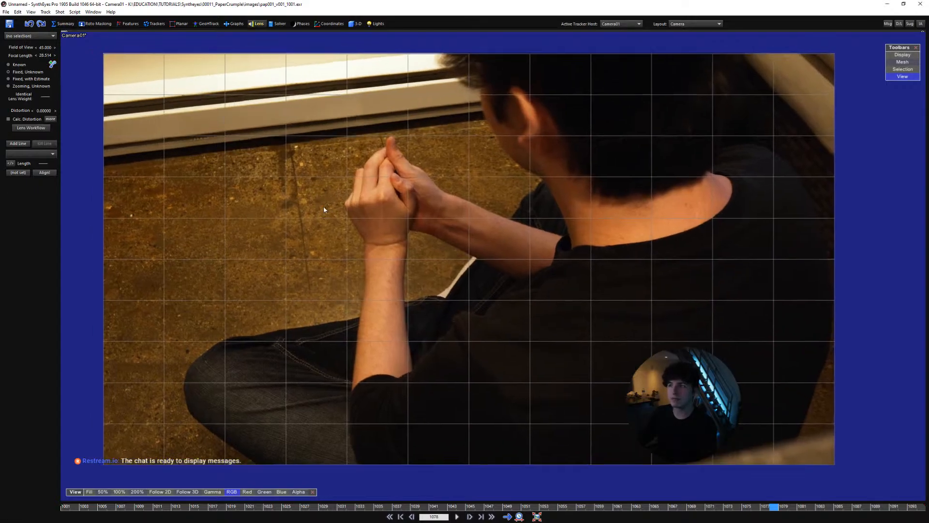
{"action": "middle_click_drag", "start_coordinate": [385, 286], "coordinate": [390, 296]}
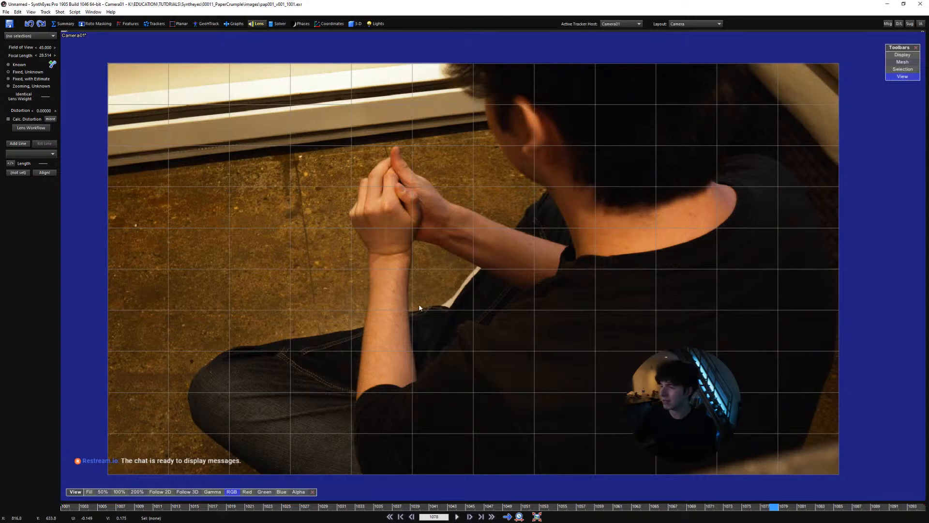
{"action": "middle_click_drag", "start_coordinate": [402, 316], "coordinate": [381, 314]}
{"action": "scroll", "coordinate": [404, 311], "scroll_direction": "up", "scroll_amount": 1}
{"action": "scroll", "coordinate": [376, 310], "scroll_direction": "down", "scroll_amount": 1}
{"action": "scroll", "coordinate": [380, 315], "scroll_direction": "up", "scroll_amount": 1}
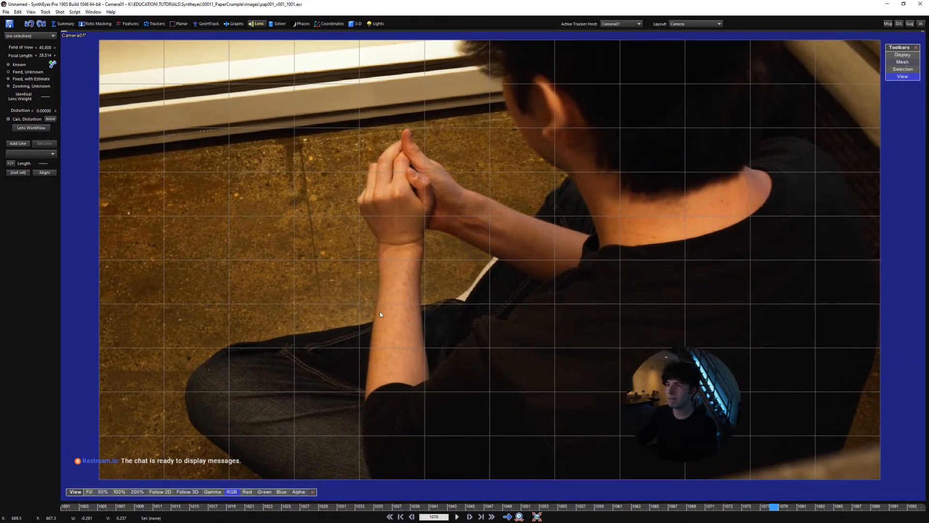
{"action": "middle_click_drag", "start_coordinate": [380, 314], "coordinate": [373, 312]}
Switch to the Trackers room and step through the shot from its first frame to frame 1030
{"action": "key", "text": "Home"}
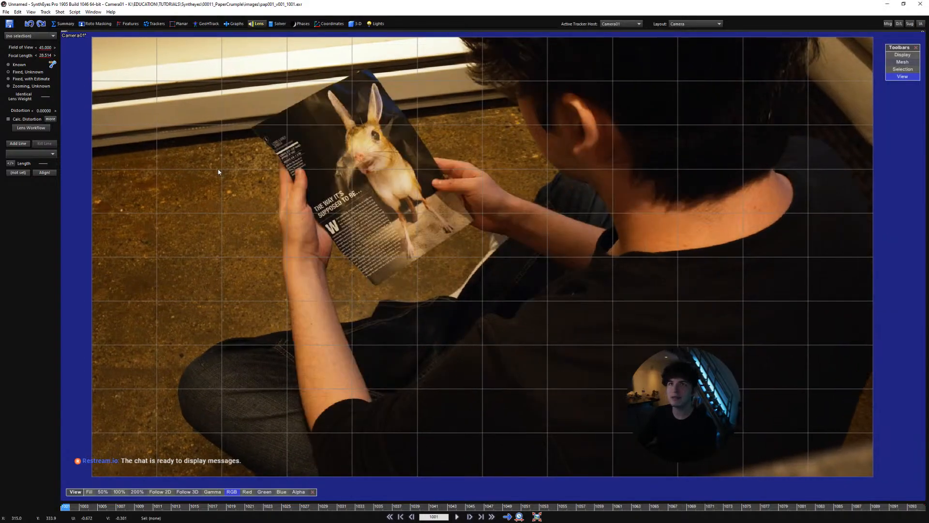
{"action": "left_click", "coordinate": [154, 24]}
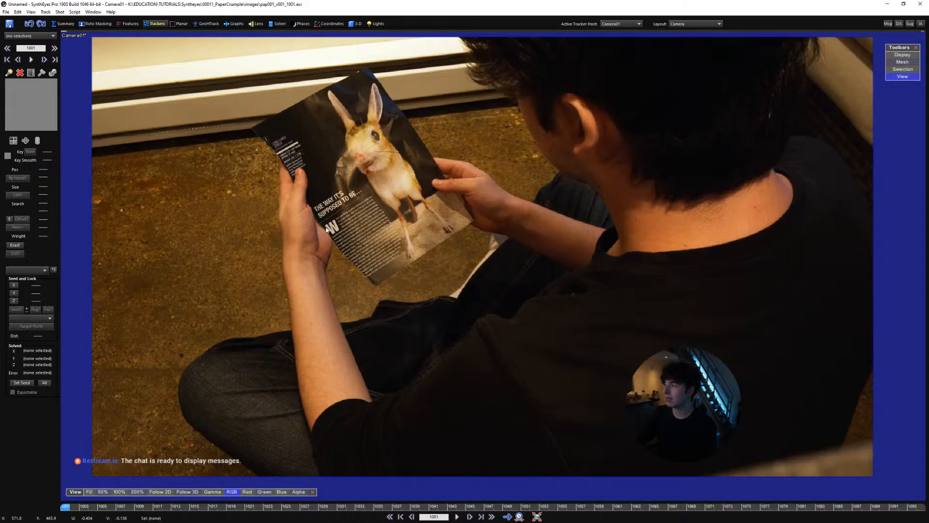
{"action": "middle_click_drag", "start_coordinate": [342, 259], "coordinate": [348, 266]}
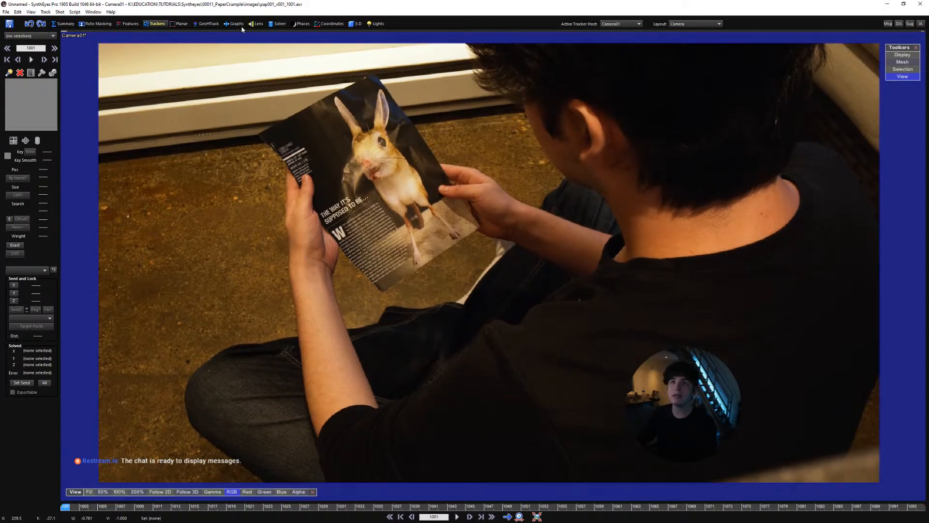
{"action": "key", "text": "d"}
{"action": "key", "text": "d"}
{"action": "key", "text": "d"}
{"action": "key", "text": "d"}
{"action": "key", "text": "d"}
{"action": "key", "text": "d"}
{"action": "key", "text": "d"}
{"action": "key", "text": "d"}
{"action": "key", "text": "d"}
{"action": "key", "text": "d"}
{"action": "key", "text": "d"}
{"action": "key", "text": "d"}
{"action": "key", "text": "d"}
{"action": "key", "text": "d"}
{"action": "key", "text": "d"}
{"action": "key", "text": "d"}
{"action": "key", "text": "d"}
{"action": "key", "text": "d"}
{"action": "key", "text": "d"}
{"action": "key", "text": "d"}
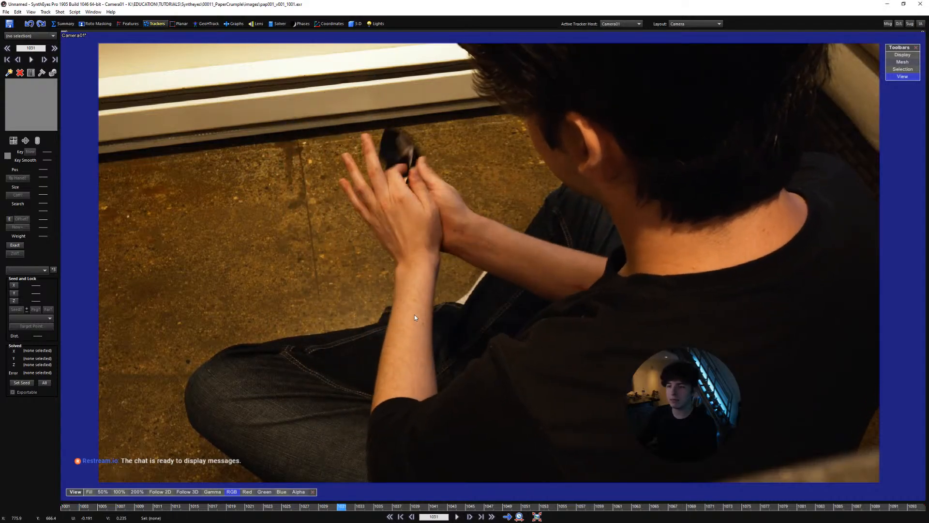
{"action": "key", "text": "a"}
{"action": "middle_click_drag", "start_coordinate": [345, 163], "coordinate": [329, 164]}
{"action": "scroll", "coordinate": [329, 159], "scroll_direction": "down", "scroll_amount": 1}
In the Lens room, add an alignment line along the lower edge of the wall trim and set it to On X Axis
{"action": "left_click", "coordinate": [256, 24]}
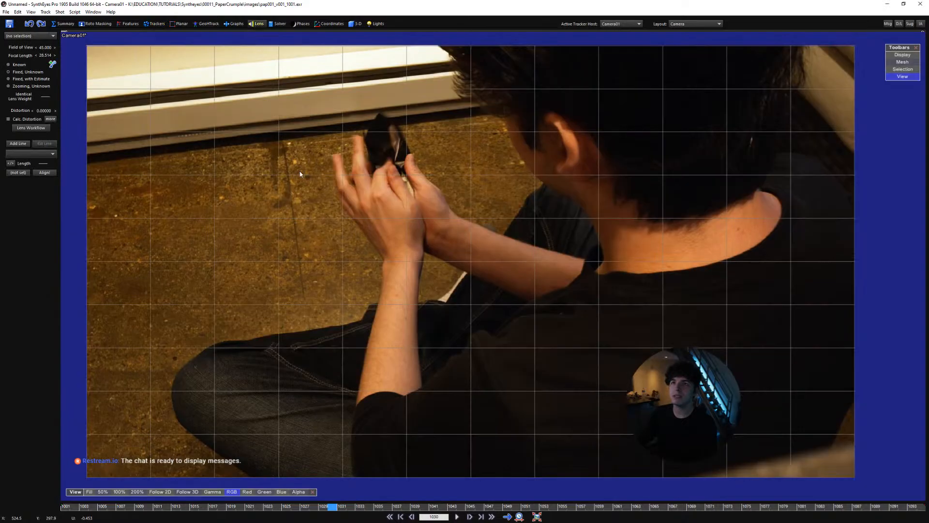
{"action": "left_click", "coordinate": [21, 145]}
{"action": "middle_click_drag", "start_coordinate": [186, 162], "coordinate": [108, 239]}
{"action": "scroll", "coordinate": [237, 175], "scroll_direction": "up", "scroll_amount": 3}
{"action": "scroll", "coordinate": [189, 228], "scroll_direction": "down", "scroll_amount": 1}
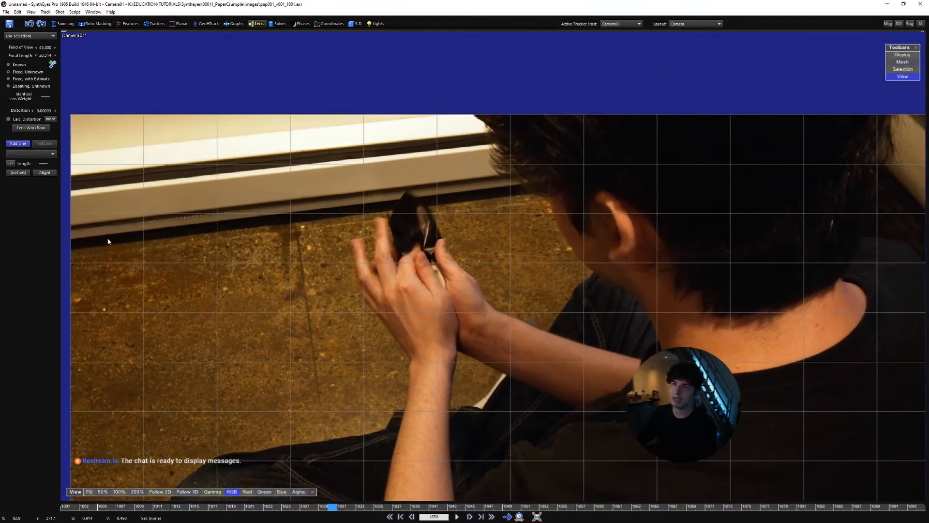
{"action": "left_click_drag", "start_coordinate": [81, 237], "coordinate": [197, 227]}
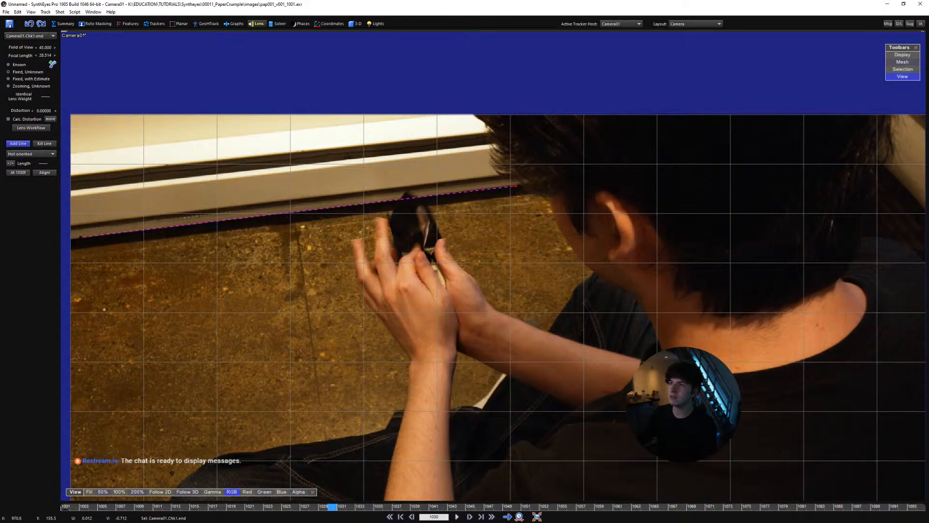
{"action": "right_click", "coordinate": [521, 184]}
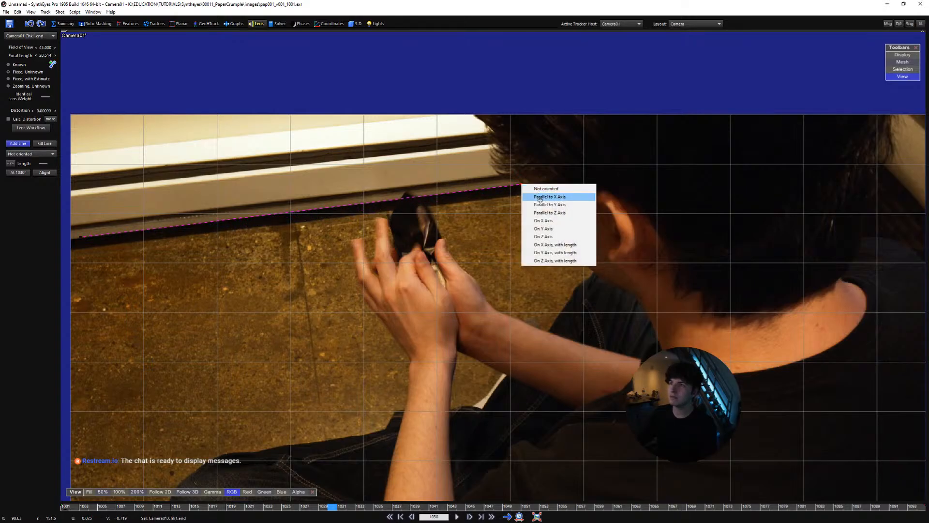
{"action": "left_click", "coordinate": [551, 220]}
Add a second alignment line along the upper edge of the wall trim and set it to Parallel to X Axis
{"action": "scroll", "coordinate": [188, 241], "scroll_direction": "up", "scroll_amount": 2}
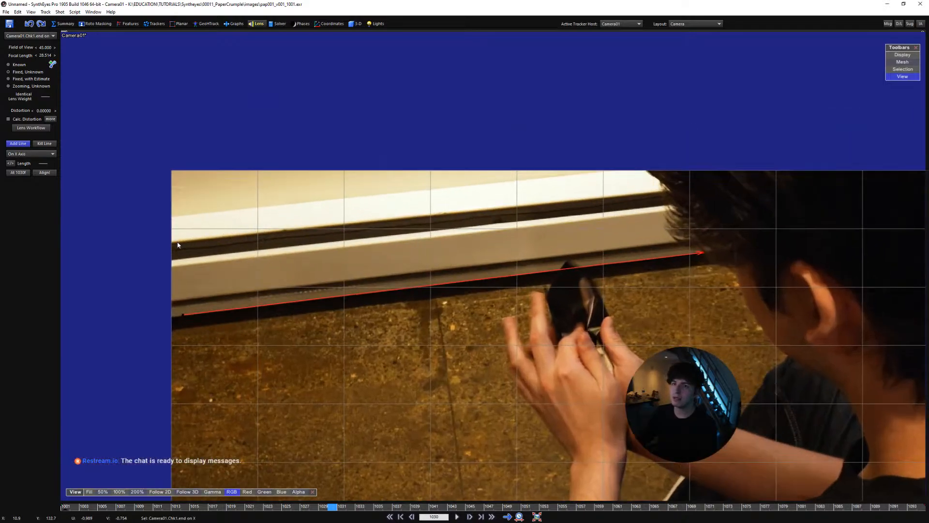
{"action": "right_click", "coordinate": [658, 191]}
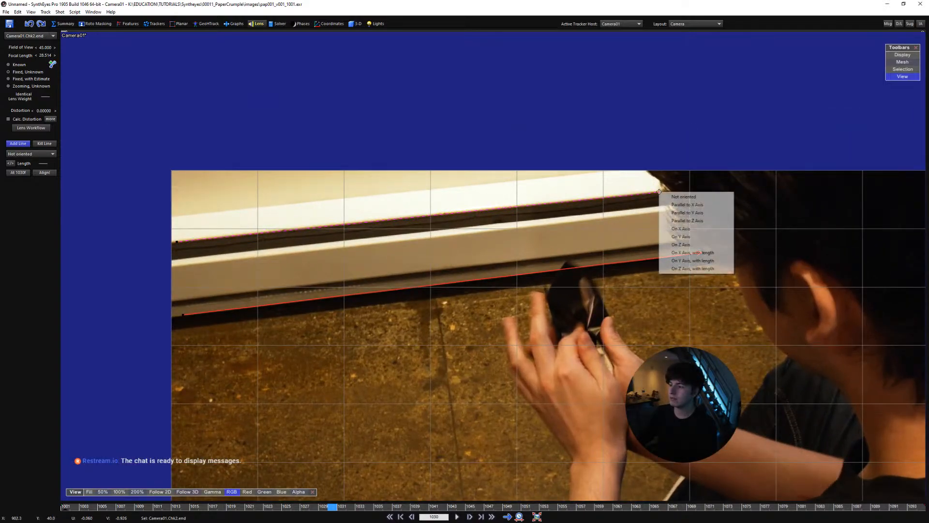
{"action": "left_click", "coordinate": [695, 205]}
Add an alignment line along the floor seam, reaching up to the lower trim line, and set it to On Z Axis
{"action": "scroll", "coordinate": [447, 213], "scroll_direction": "down", "scroll_amount": 4}
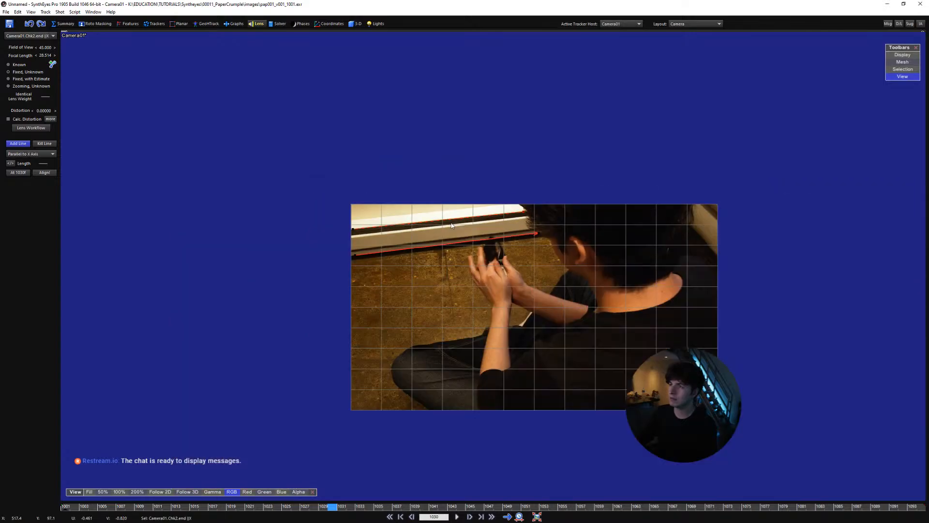
{"action": "middle_click_drag", "start_coordinate": [565, 235], "coordinate": [507, 262]}
{"action": "scroll", "coordinate": [507, 262], "scroll_direction": "up", "scroll_amount": 2}
{"action": "middle_click_drag", "start_coordinate": [372, 259], "coordinate": [544, 258]}
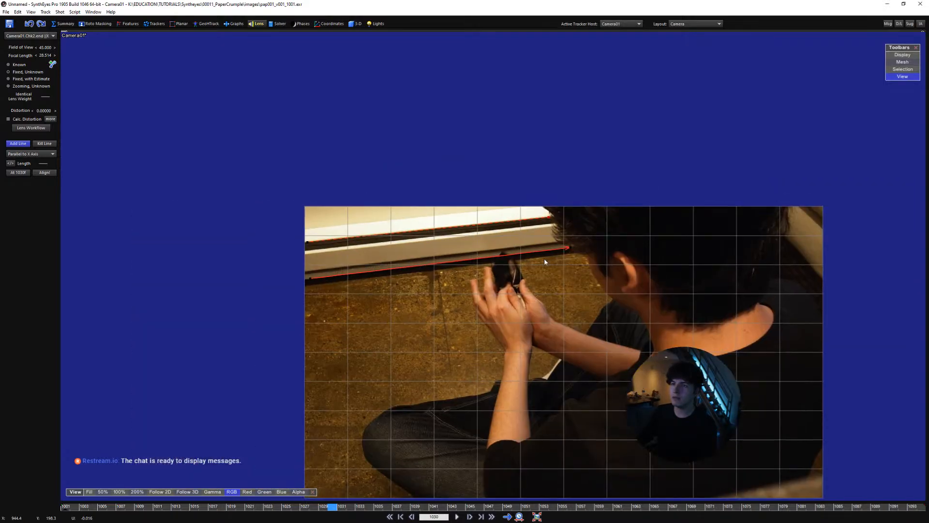
{"action": "scroll", "coordinate": [422, 275], "scroll_direction": "up", "scroll_amount": 2}
{"action": "middle_click_drag", "start_coordinate": [439, 302], "coordinate": [427, 232]}
{"action": "scroll", "coordinate": [437, 242], "scroll_direction": "up", "scroll_amount": 2}
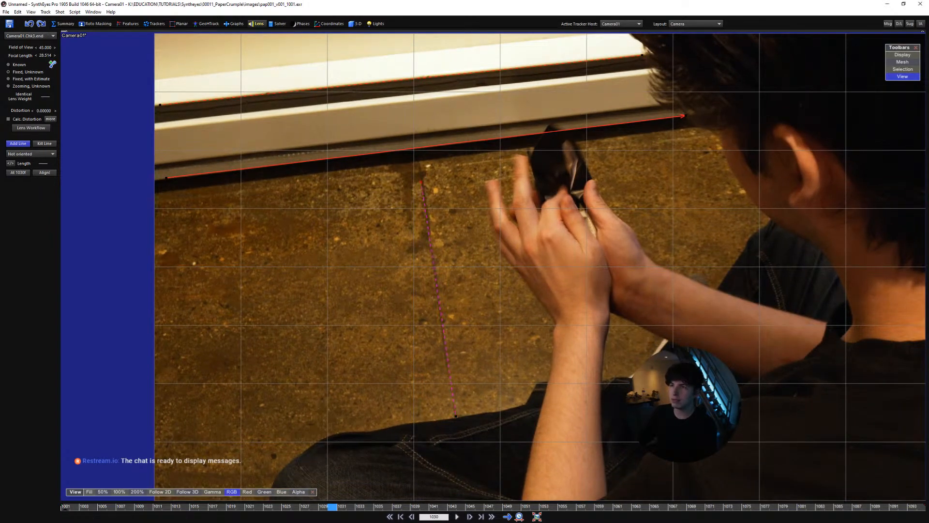
{"action": "right_click", "coordinate": [421, 168]}
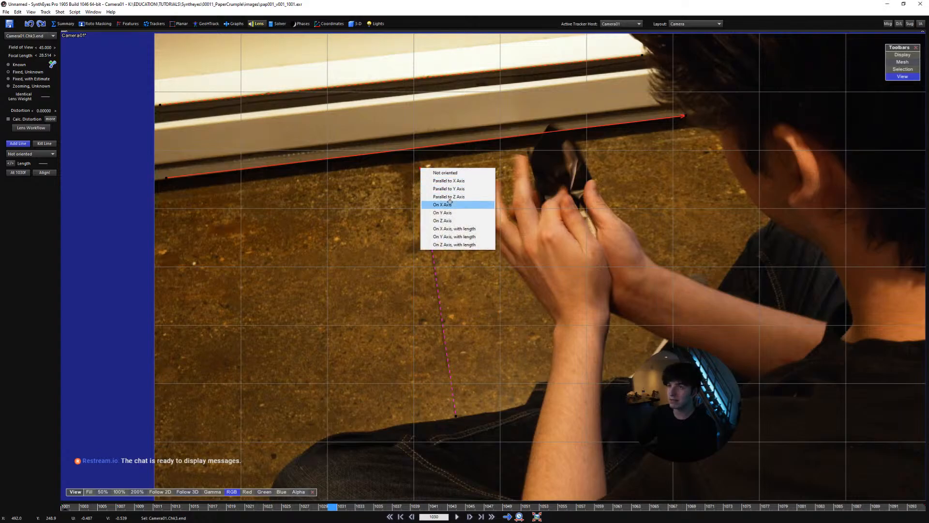
{"action": "left_click", "coordinate": [443, 221]}
{"action": "middle_click_drag", "start_coordinate": [454, 266], "coordinate": [463, 303]}
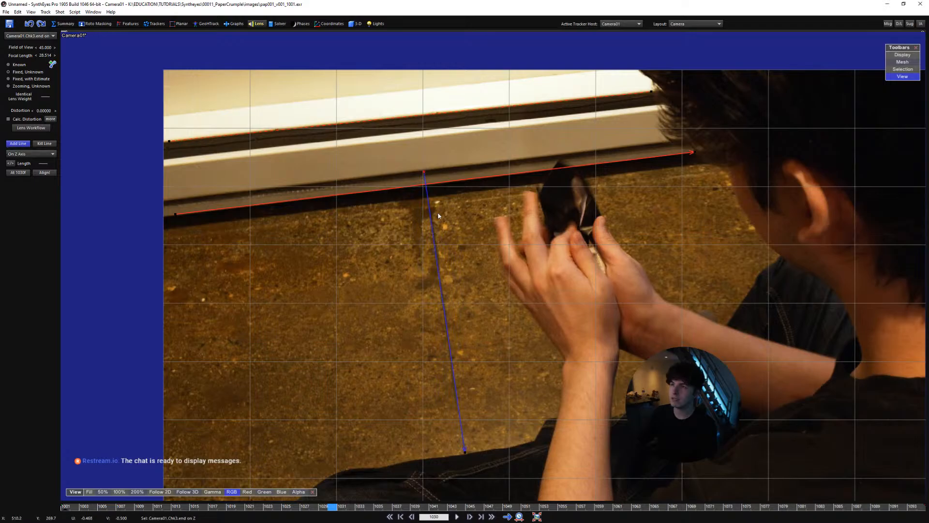
{"action": "scroll", "coordinate": [418, 204], "scroll_direction": "down", "scroll_amount": 7}
{"action": "middle_click_drag", "start_coordinate": [482, 260], "coordinate": [339, 265]}
{"action": "scroll", "coordinate": [455, 260], "scroll_direction": "up", "scroll_amount": 1}
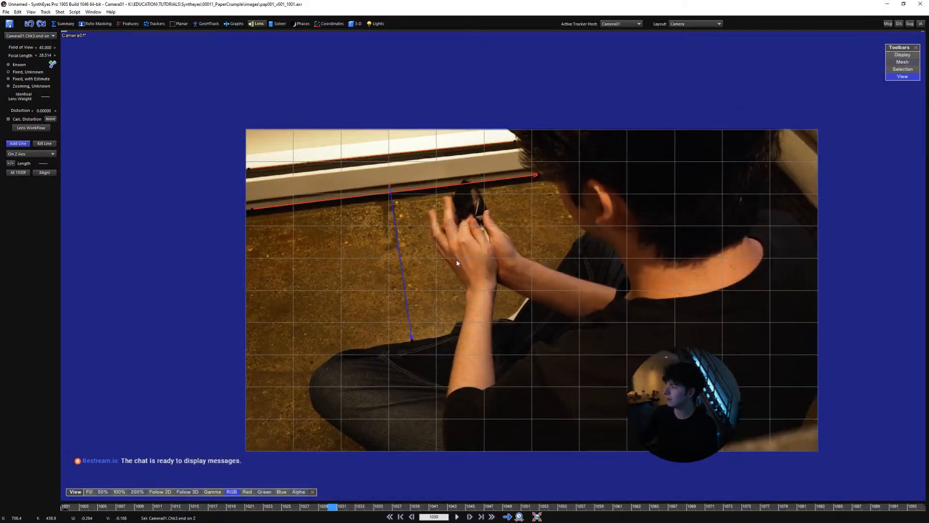
{"action": "scroll", "coordinate": [372, 260], "scroll_direction": "up", "scroll_amount": 1}
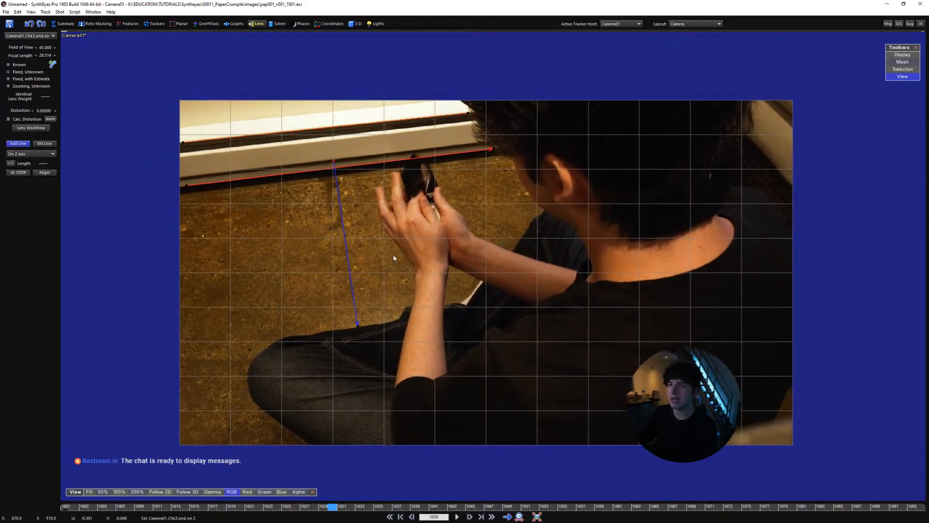
{"action": "scroll", "coordinate": [341, 264], "scroll_direction": "up", "scroll_amount": 2}
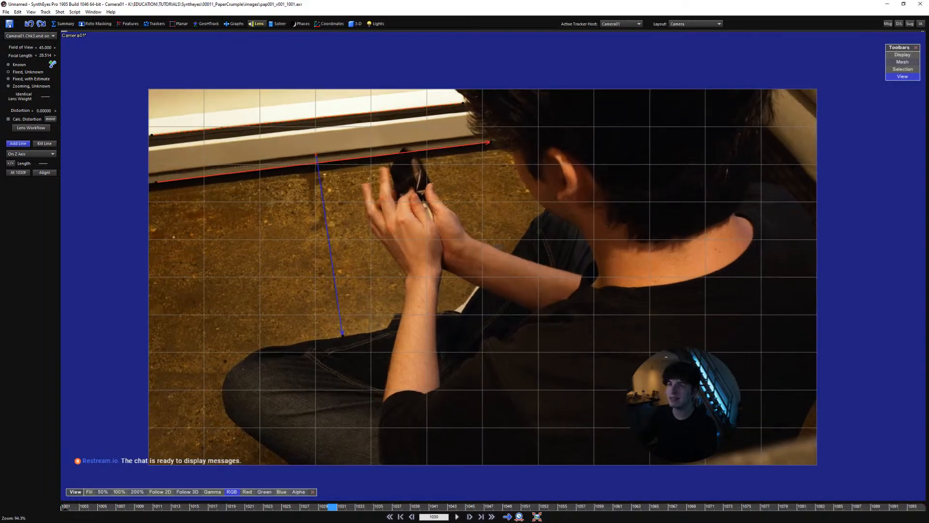
Add an alignment line along the upper edge of the dark wood panel behind the man's shoulder and set it to Parallel to Z Axis
{"action": "middle_click_drag", "start_coordinate": [324, 203], "coordinate": [370, 305]}
{"action": "scroll", "coordinate": [367, 292], "scroll_direction": "up", "scroll_amount": 4}
{"action": "middle_click_drag", "start_coordinate": [421, 289], "coordinate": [159, 282]}
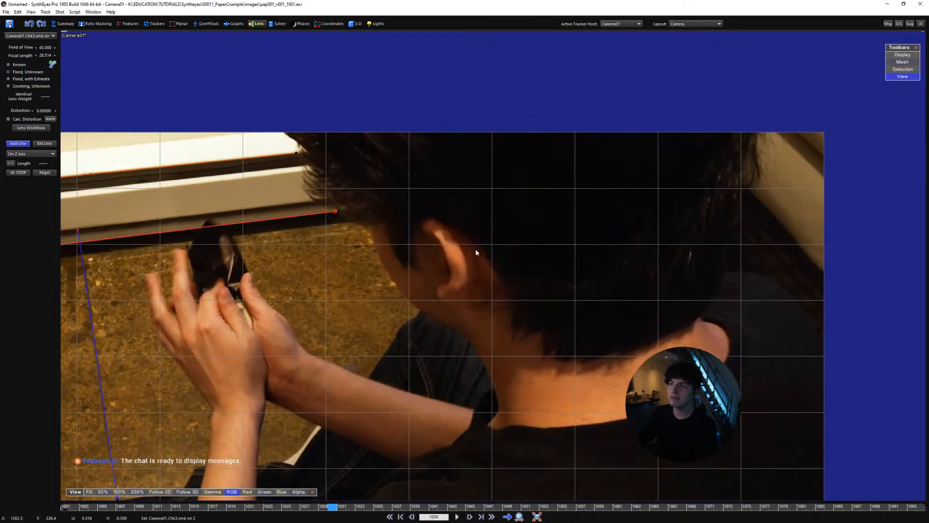
{"action": "middle_click_drag", "start_coordinate": [476, 250], "coordinate": [261, 283]}
{"action": "scroll", "coordinate": [523, 282], "scroll_direction": "up", "scroll_amount": 3}
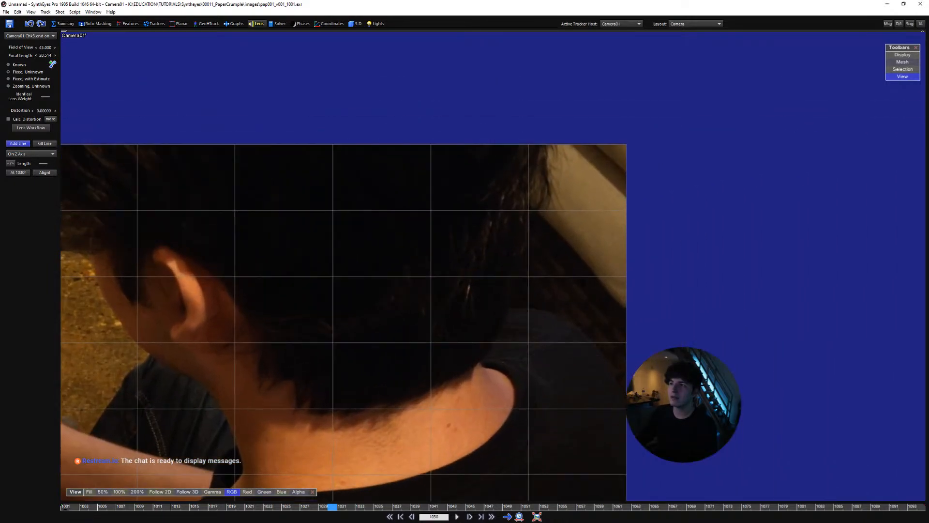
{"action": "middle_click_drag", "start_coordinate": [586, 262], "coordinate": [502, 257]}
{"action": "scroll", "coordinate": [501, 257], "scroll_direction": "up", "scroll_amount": 1}
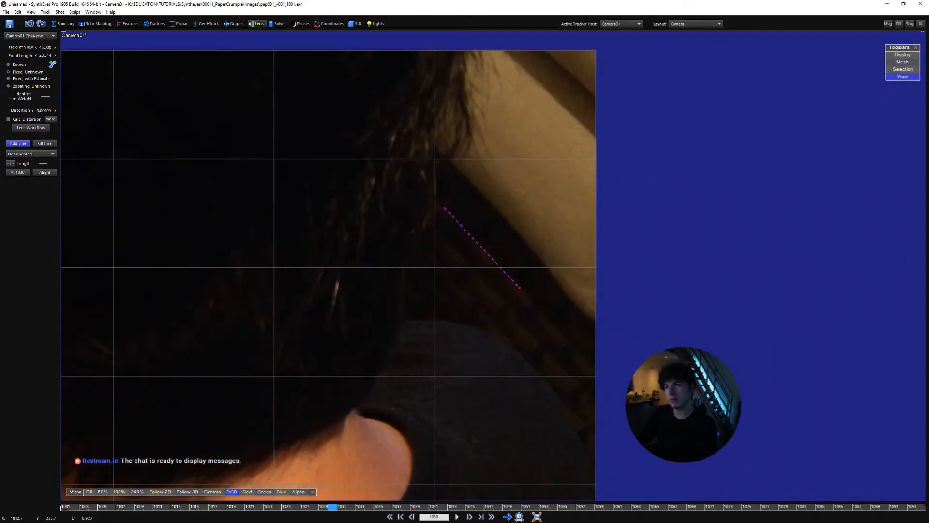
{"action": "right_click", "coordinate": [595, 368]}
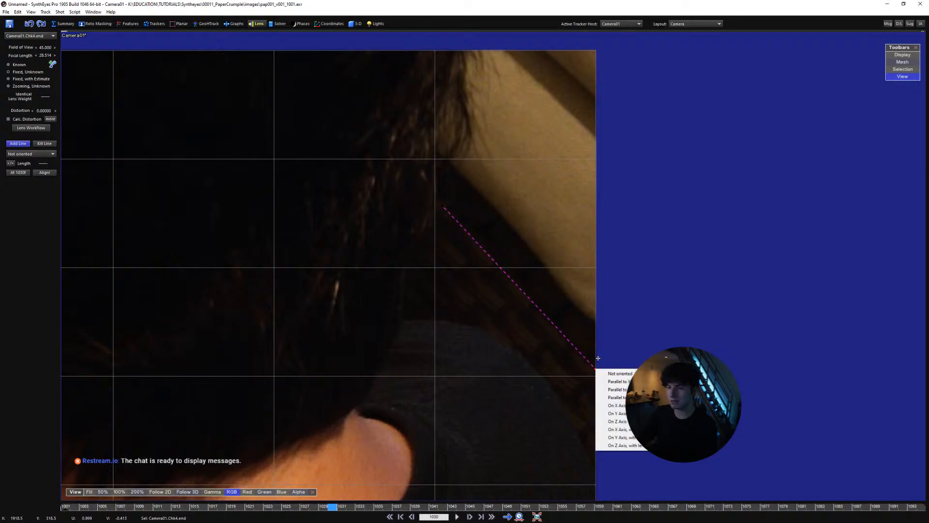
{"action": "left_click", "coordinate": [615, 397]}
{"action": "scroll", "coordinate": [561, 333], "scroll_direction": "down", "scroll_amount": 5}
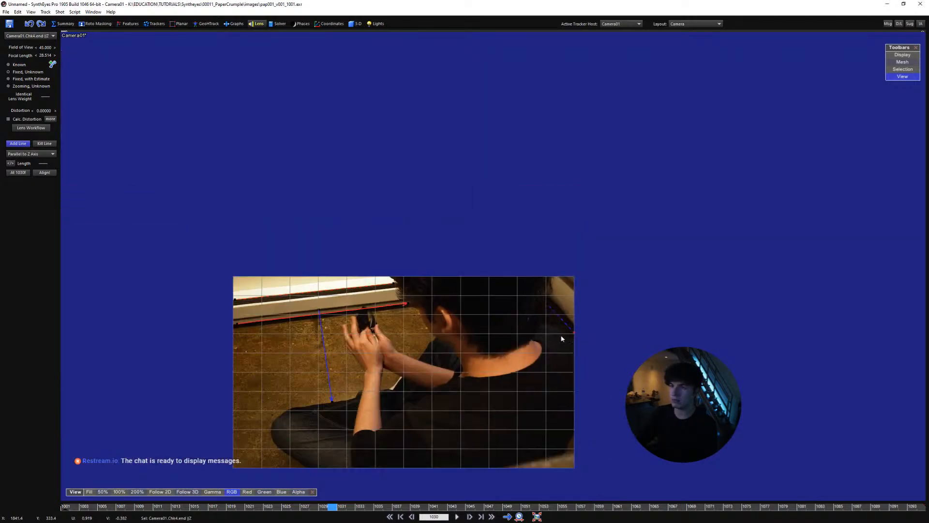
Add a second alignment line along the lower seam of the dark wood panel and set it to Parallel to Z Axis
{"action": "scroll", "coordinate": [562, 336], "scroll_direction": "up", "scroll_amount": 5}
{"action": "scroll", "coordinate": [532, 327], "scroll_direction": "up", "scroll_amount": 1}
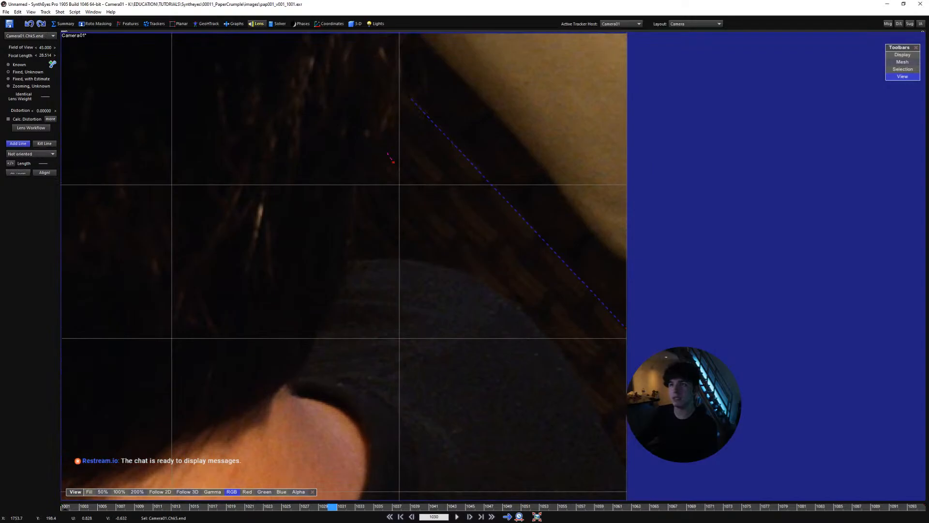
{"action": "right_click", "coordinate": [631, 443]}
{"action": "left_click", "coordinate": [652, 472]}
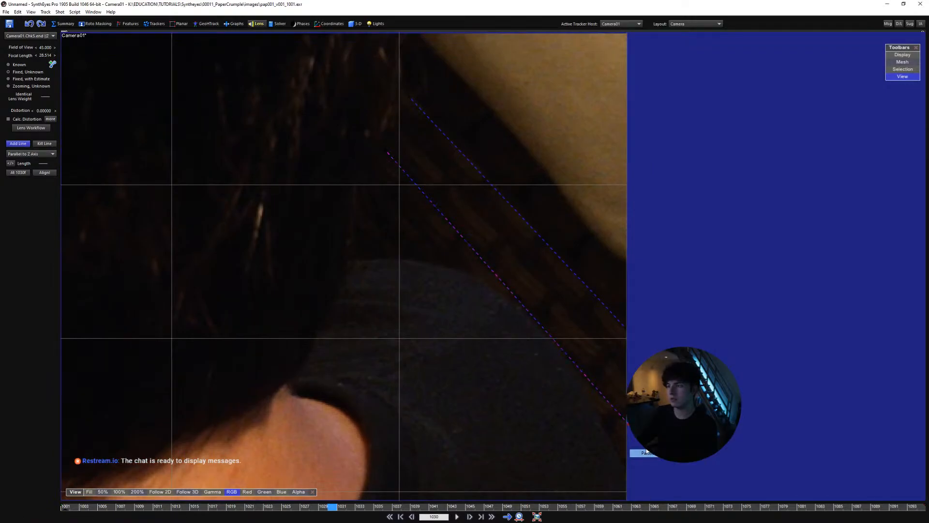
Add a short alignment line across the dark wood panel, up from its lower line near the image edge, set to Parallel to Y Axis
{"action": "scroll", "coordinate": [621, 417], "scroll_direction": "down", "scroll_amount": 3}
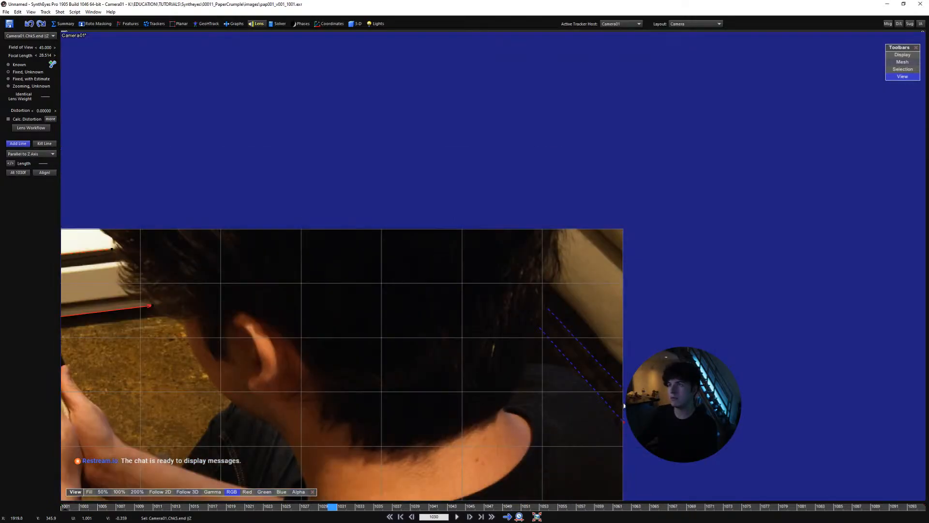
{"action": "scroll", "coordinate": [623, 405], "scroll_direction": "up", "scroll_amount": 3}
{"action": "scroll", "coordinate": [561, 365], "scroll_direction": "down", "scroll_amount": 4}
{"action": "middle_click_drag", "start_coordinate": [532, 352], "coordinate": [739, 323]}
{"action": "middle_click_drag", "start_coordinate": [297, 288], "coordinate": [416, 285]}
{"action": "scroll", "coordinate": [360, 256], "scroll_direction": "up", "scroll_amount": 2}
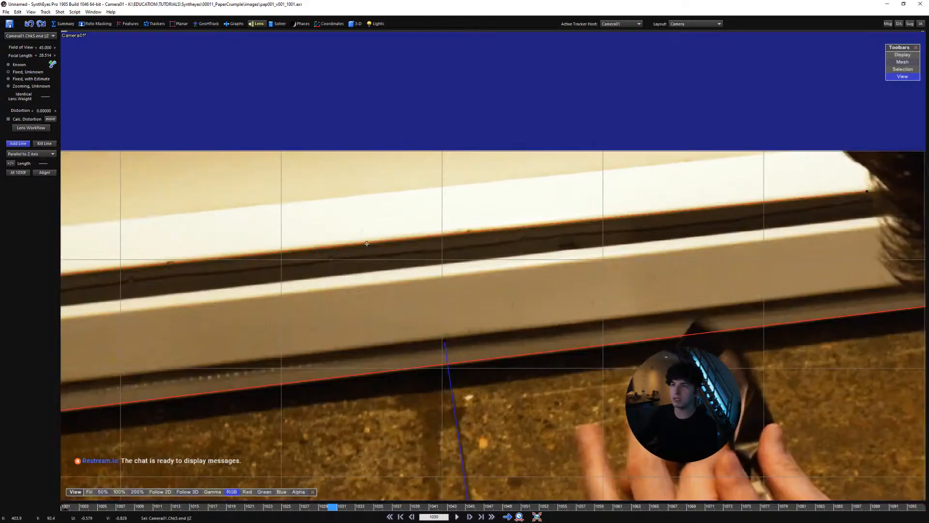
{"action": "scroll", "coordinate": [405, 247], "scroll_direction": "down", "scroll_amount": 4}
{"action": "middle_click_drag", "start_coordinate": [485, 347], "coordinate": [403, 331]}
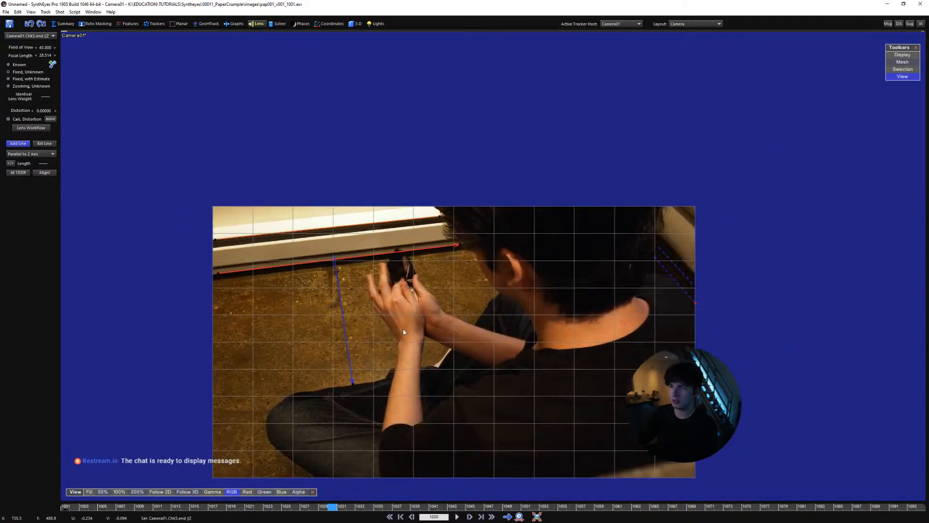
{"action": "scroll", "coordinate": [678, 291], "scroll_direction": "up", "scroll_amount": 5}
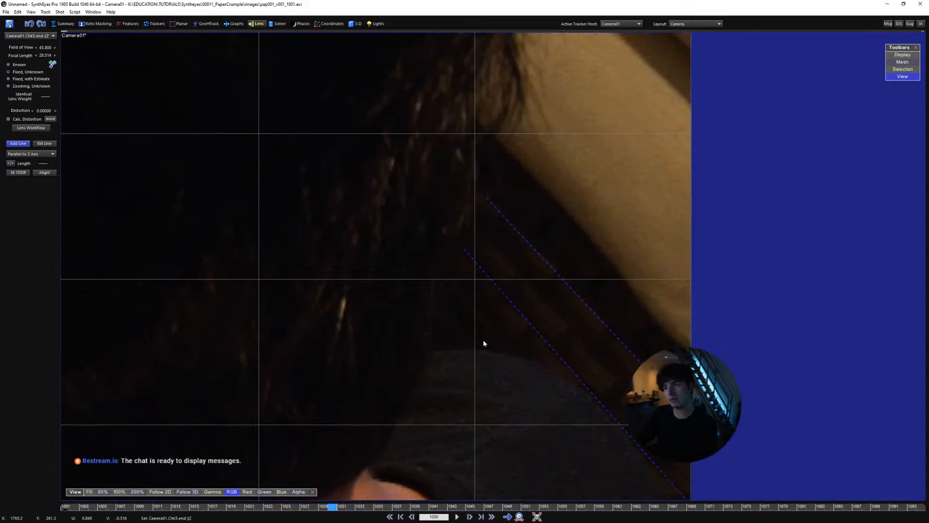
{"action": "middle_click_drag", "start_coordinate": [598, 378], "coordinate": [589, 370]}
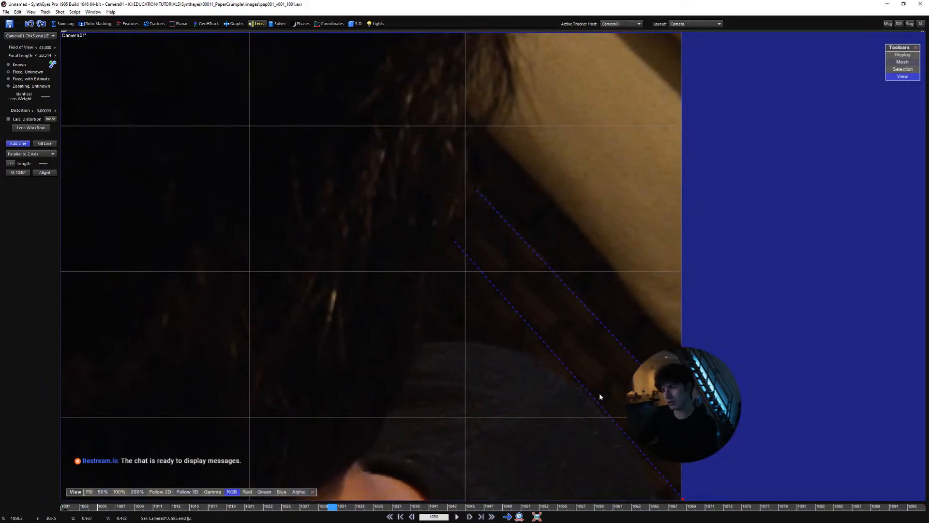
{"action": "right_click", "coordinate": [639, 320]}
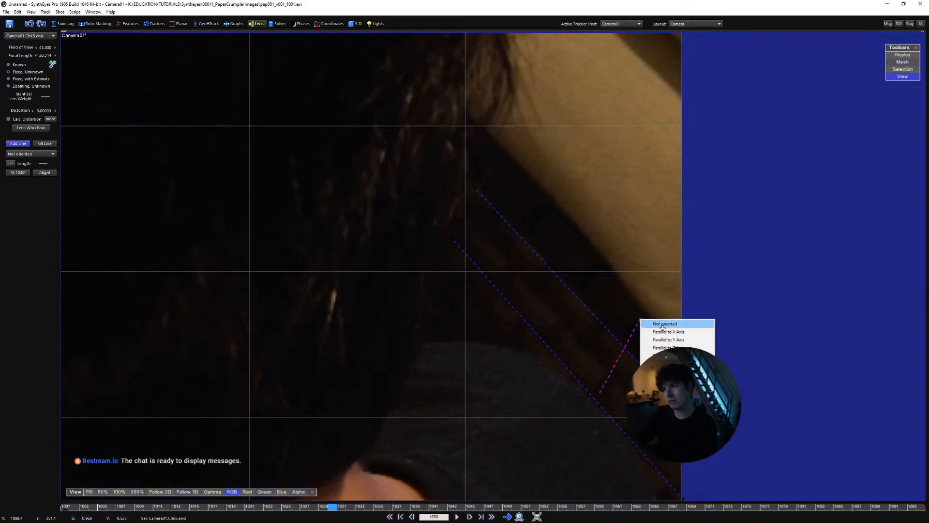
{"action": "left_click", "coordinate": [667, 338]}
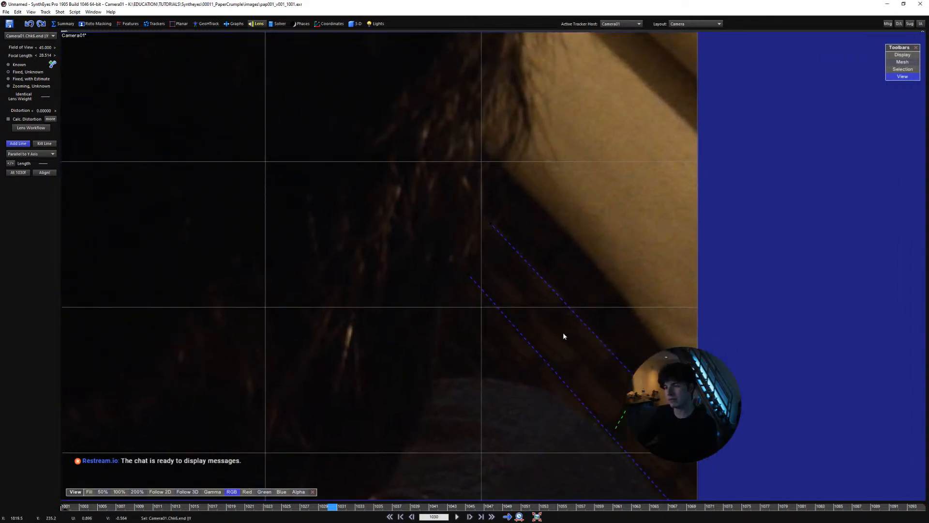
Raise the exposure to about 2.5 in the shot's image preparation levels and accept the change
{"action": "key", "text": "p"}
{"action": "left_click", "coordinate": [358, 180]}
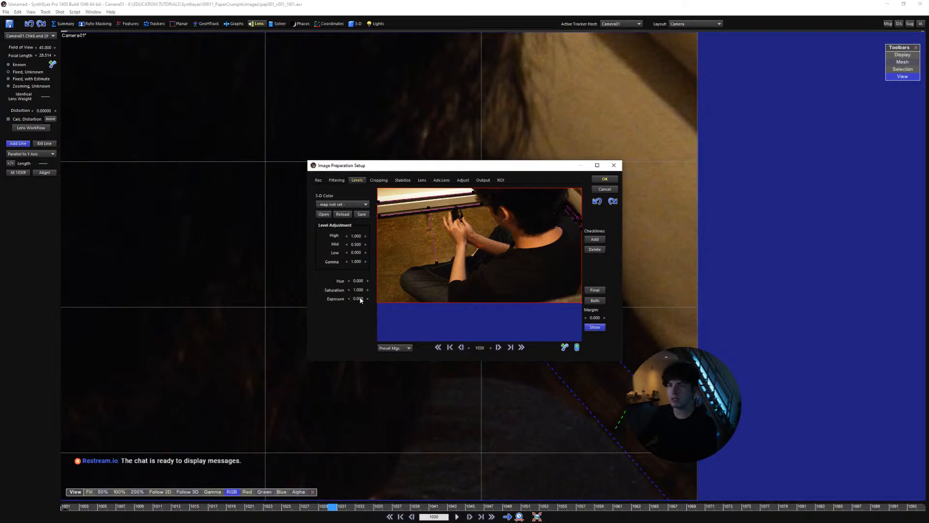
{"action": "left_click_drag", "start_coordinate": [361, 300], "coordinate": [404, 293]}
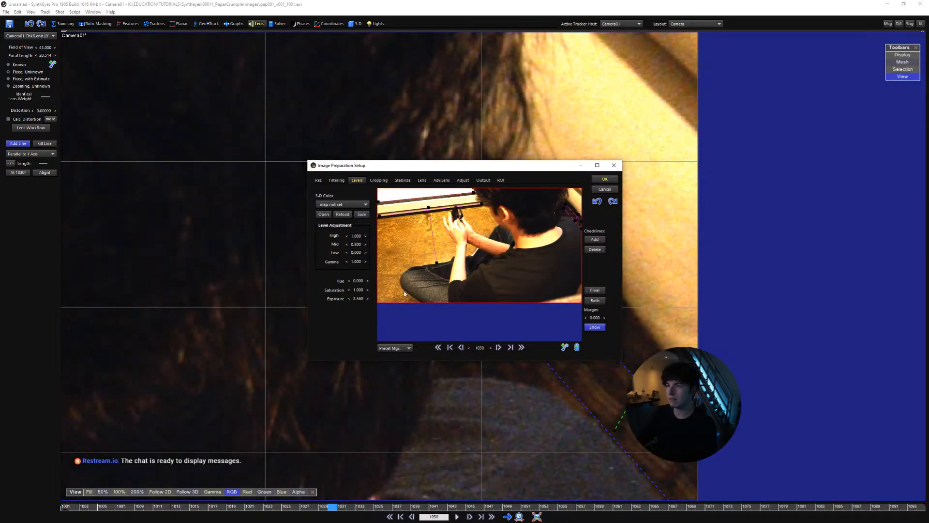
{"action": "left_click", "coordinate": [603, 180]}
{"action": "left_click", "coordinate": [492, 293]}
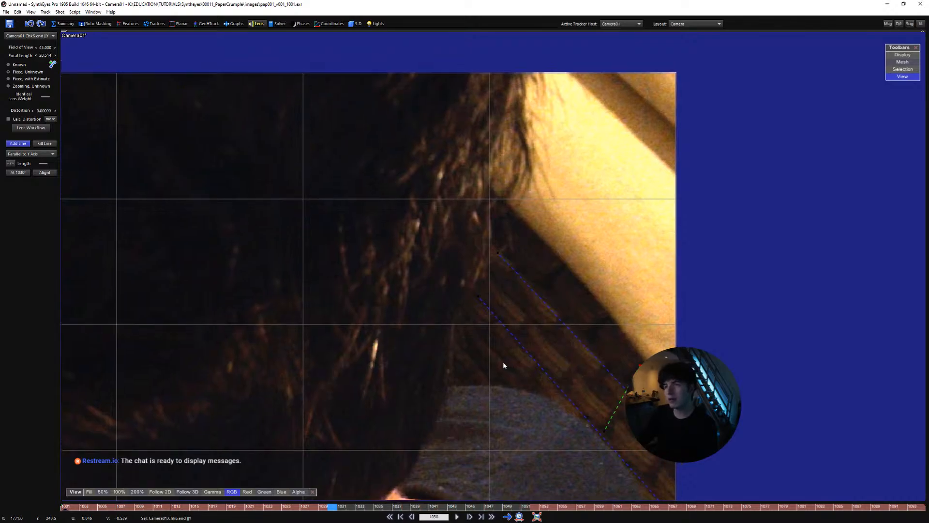
Add another alignment line across the dark wood panel, nearer the man's head, and set it to Parallel to Y Axis
{"action": "left_click_drag", "start_coordinate": [498, 383], "coordinate": [556, 266]}
{"action": "right_click", "coordinate": [556, 266]}
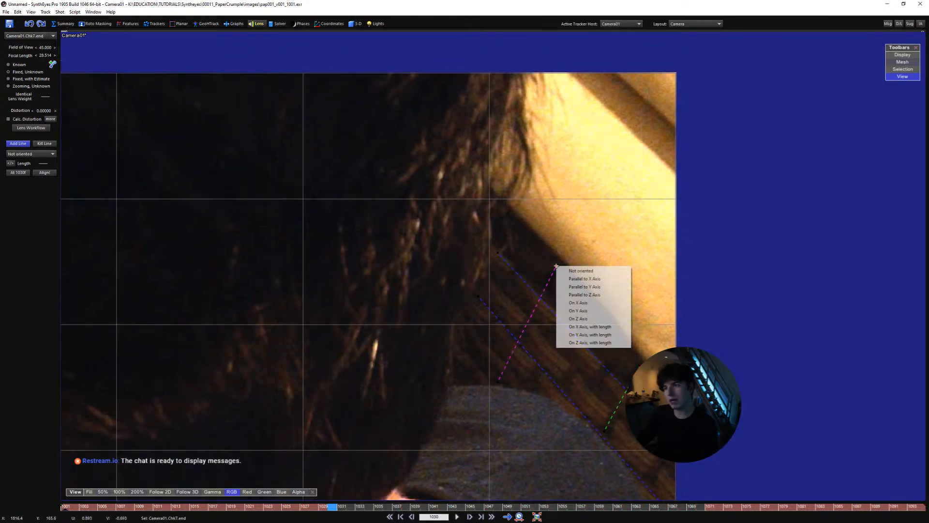
{"action": "left_click", "coordinate": [575, 287]}
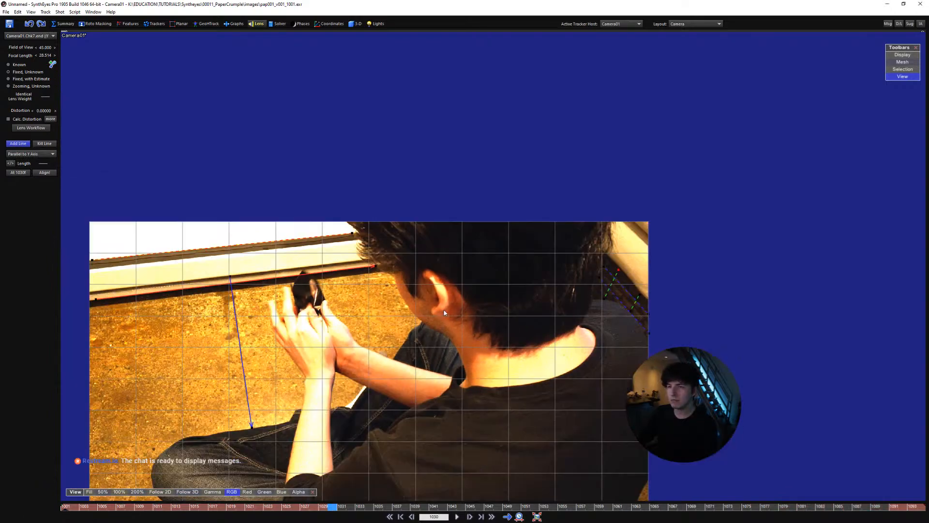
Play the shot on from frame 1030 and step back to its first frames, examining the image and the placed lines
{"action": "middle_click_drag", "start_coordinate": [516, 326], "coordinate": [529, 270]}
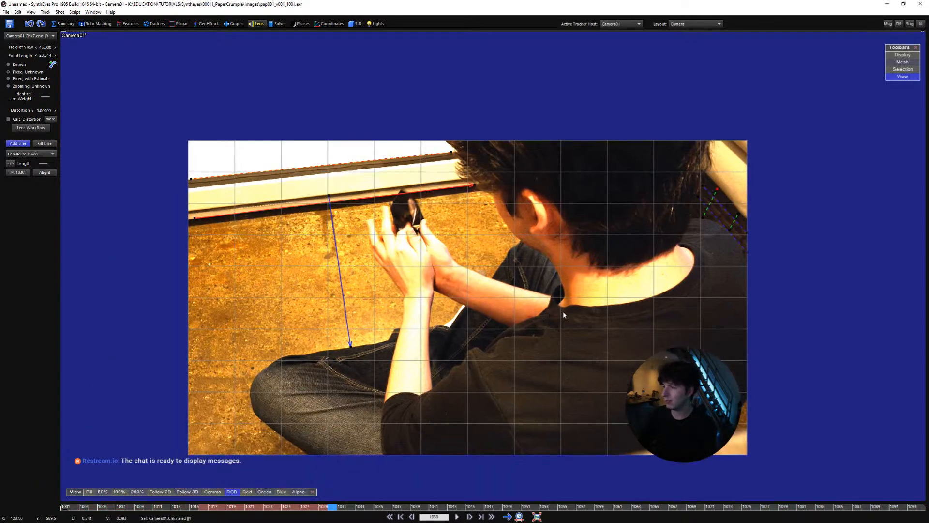
{"action": "middle_click_drag", "start_coordinate": [558, 308], "coordinate": [587, 300]}
{"action": "scroll", "coordinate": [533, 327], "scroll_direction": "up", "scroll_amount": 1}
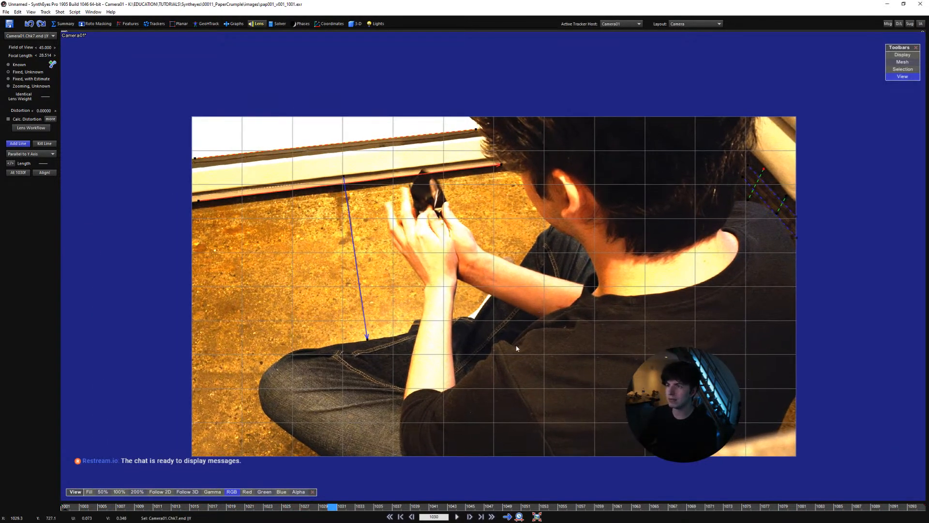
{"action": "mouse_move", "coordinate": [517, 347]}
{"action": "middle_mouse_down"}
{"action": "mouse_move", "coordinate": [527, 336]}
{"action": "mouse_move", "coordinate": [531, 345]}
{"action": "middle_mouse_up"}
{"action": "scroll", "coordinate": [516, 342], "scroll_direction": "up", "scroll_amount": 2}
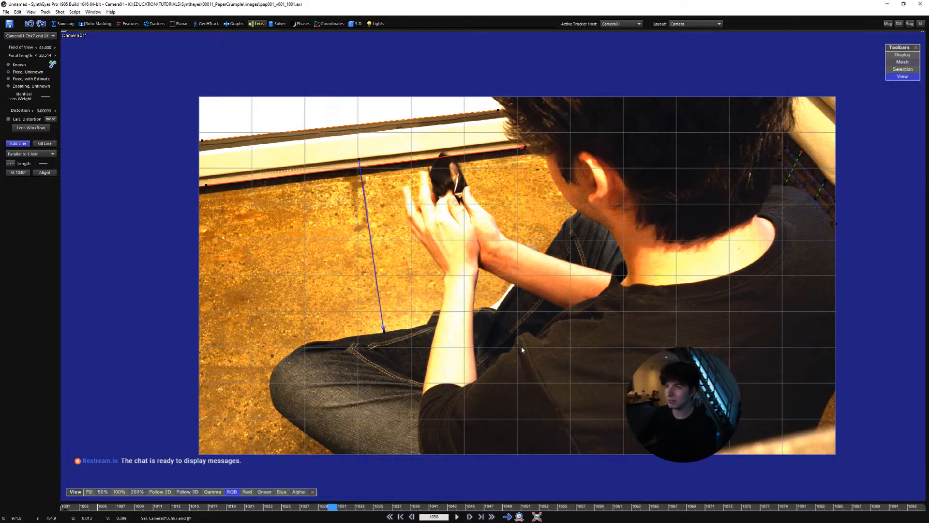
{"action": "scroll", "coordinate": [514, 333], "scroll_direction": "up", "scroll_amount": 2}
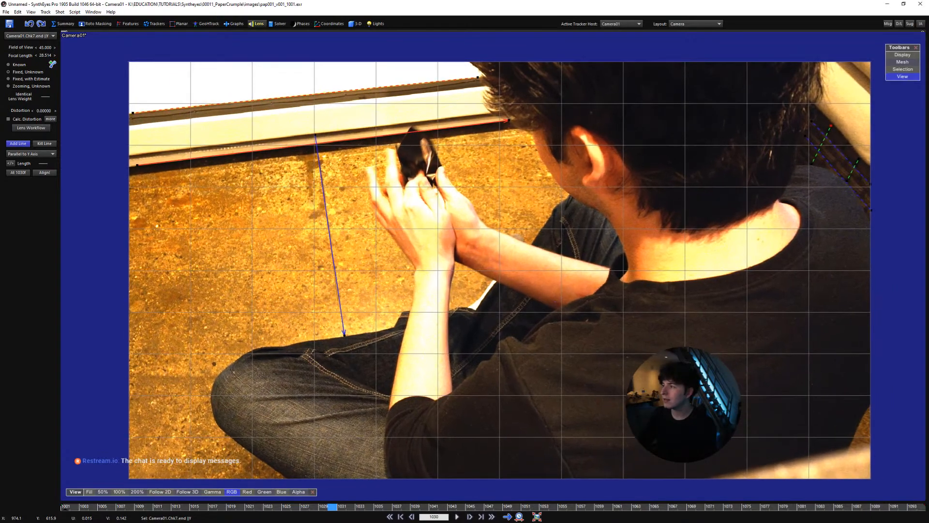
{"action": "middle_click_drag", "start_coordinate": [475, 318], "coordinate": [464, 317]}
{"action": "key", "text": "space"}
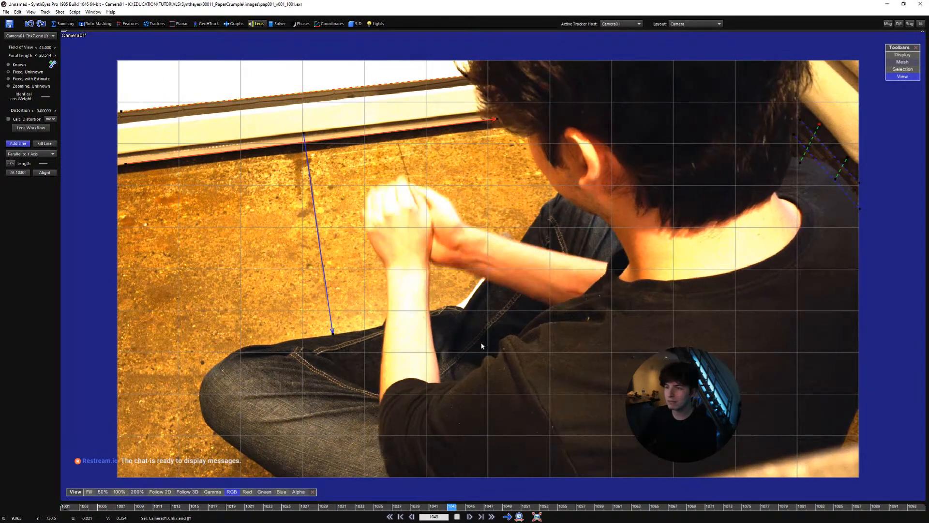
{"action": "key", "text": "space"}
{"action": "scroll", "coordinate": [492, 391], "scroll_direction": "up", "scroll_amount": 3}
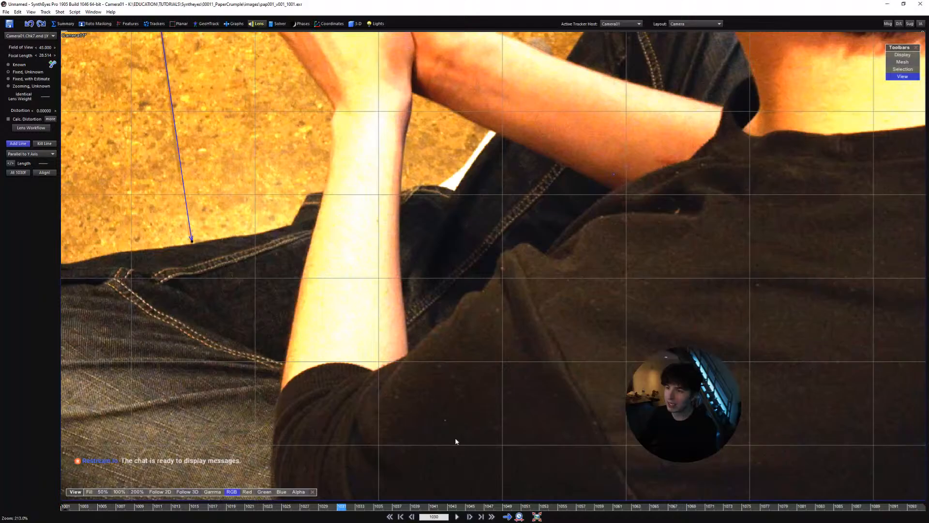
{"action": "key", "text": "Left"}
{"action": "key", "text": "Left"}
{"action": "key", "text": "Left"}
{"action": "scroll", "coordinate": [452, 433], "scroll_direction": "up", "scroll_amount": 2}
{"action": "key", "text": "Left"}
{"action": "key", "text": "Left"}
{"action": "key", "text": "Left"}
{"action": "key", "text": "Left"}
{"action": "key", "text": "Left"}
{"action": "key", "text": "Left"}
{"action": "key", "text": "Left"}
{"action": "key", "text": "Left"}
{"action": "key", "text": "Left"}
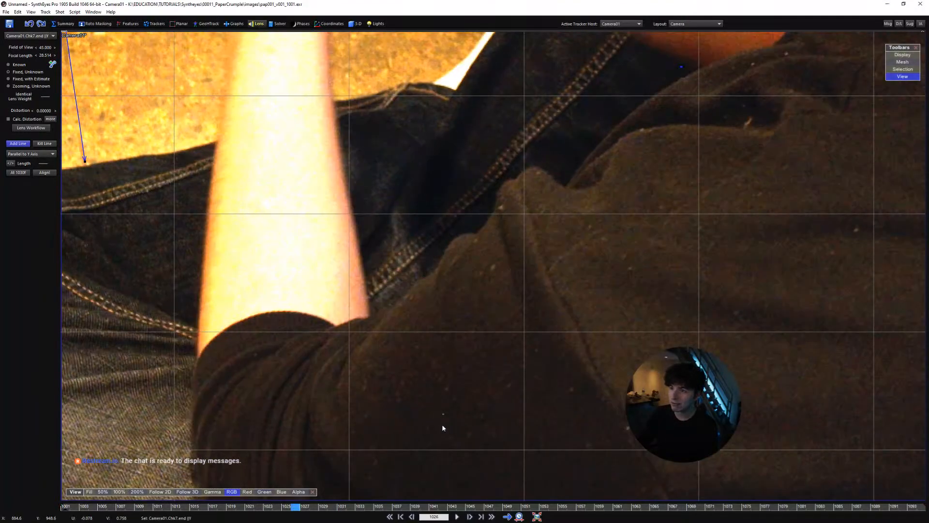
{"action": "key", "text": "Left"}
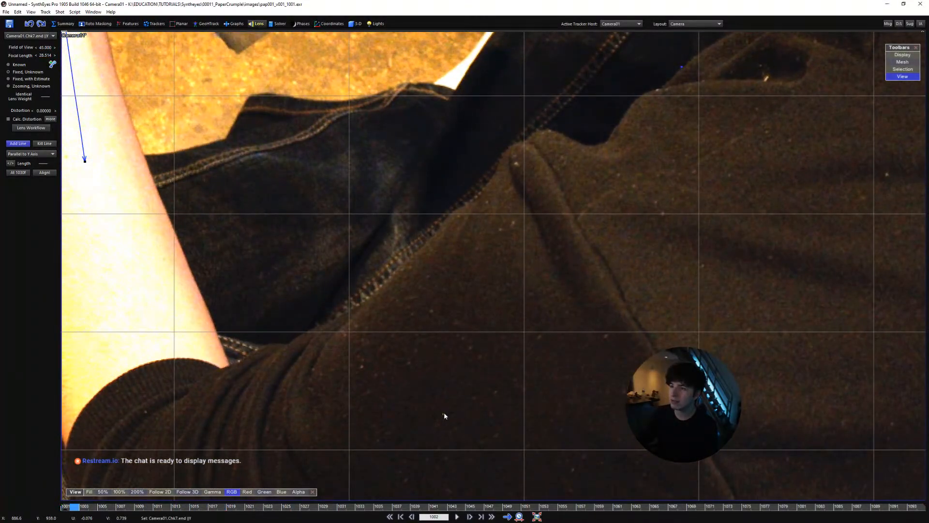
{"action": "key", "text": "Left"}
Play the shot from its start to frame 1037 and inspect the full image with the alignment lines
{"action": "key", "text": "space"}
{"action": "scroll", "coordinate": [613, 212], "scroll_direction": "down", "scroll_amount": 1}
{"action": "key", "text": "space"}
{"action": "middle_click_drag", "start_coordinate": [594, 253], "coordinate": [583, 292]}
{"action": "scroll", "coordinate": [561, 310], "scroll_direction": "down", "scroll_amount": 1}
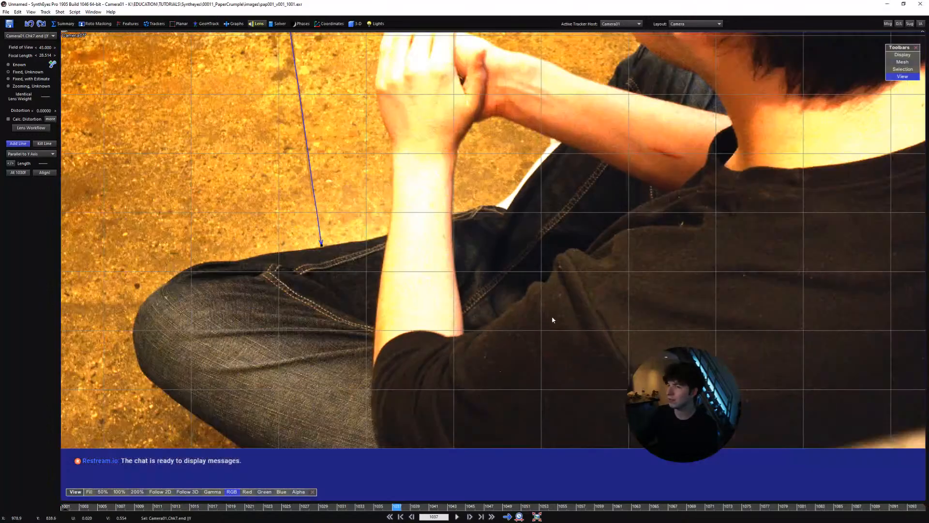
{"action": "scroll", "coordinate": [550, 321], "scroll_direction": "down", "scroll_amount": 1}
{"action": "middle_click_drag", "start_coordinate": [544, 329], "coordinate": [486, 388]}
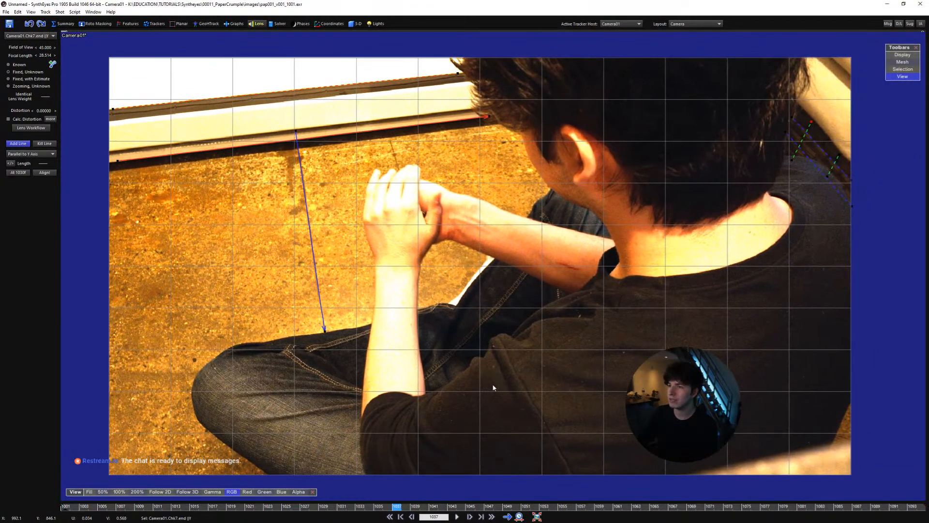
{"action": "right_click_drag", "start_coordinate": [488, 387], "coordinate": [488, 390]}
{"action": "middle_click_drag", "start_coordinate": [488, 398], "coordinate": [490, 401]}
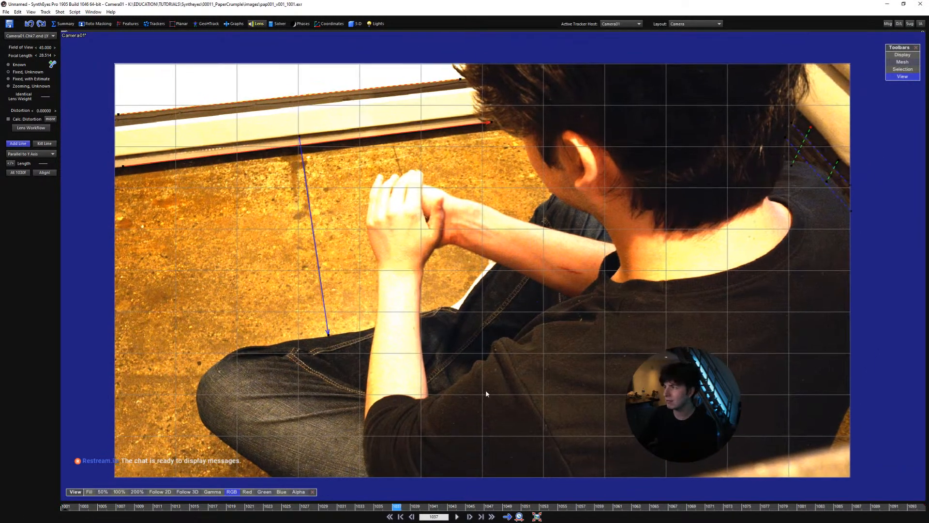
{"action": "middle_click_drag", "start_coordinate": [462, 364], "coordinate": [453, 364]}
Return to frame 1001 and step forward to frame 1031, checking the alignment lines against the image
{"action": "key", "text": "shift+a"}
{"action": "key", "text": "space"}
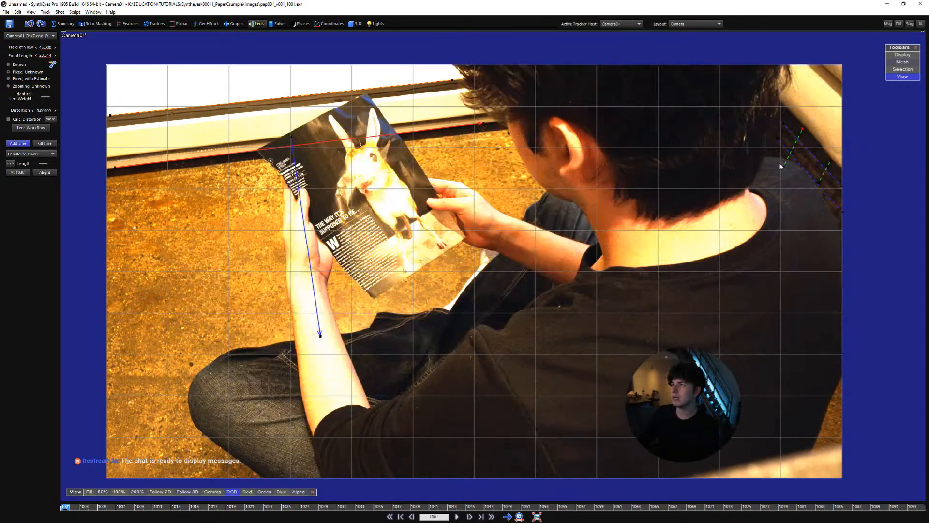
{"action": "key", "text": "Right"}
{"action": "key", "text": "Right"}
{"action": "key", "text": "Right"}
{"action": "key", "text": "Right"}
{"action": "key", "text": "Right"}
{"action": "key", "text": "Right"}
{"action": "key", "text": "Right"}
{"action": "key", "text": "Right"}
{"action": "key", "text": "Right"}
{"action": "key", "text": "Right"}
{"action": "key", "text": "Right"}
{"action": "key", "text": "Right"}
{"action": "key", "text": "Right"}
{"action": "key", "text": "Right"}
{"action": "key", "text": "Right"}
{"action": "key", "text": "Right"}
{"action": "key", "text": "Right"}
{"action": "key", "text": "Right"}
{"action": "key", "text": "Right"}
{"action": "key", "text": "Right"}
{"action": "key", "text": "Right"}
{"action": "key", "text": "Right"}
{"action": "key", "text": "Right"}
{"action": "key", "text": "Right"}
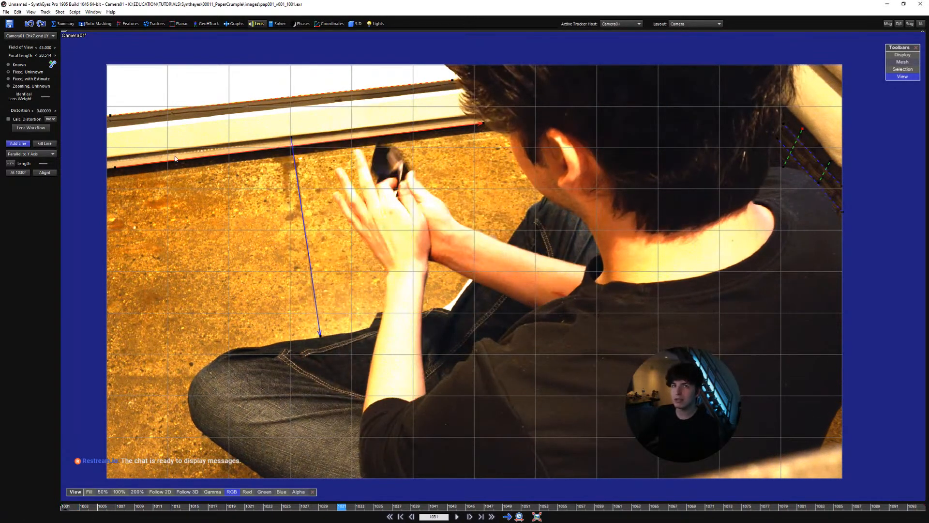
Switch to the perspective view, lock it to Camera01 and align the camera to the drawn lines
{"action": "key", "text": "6"}
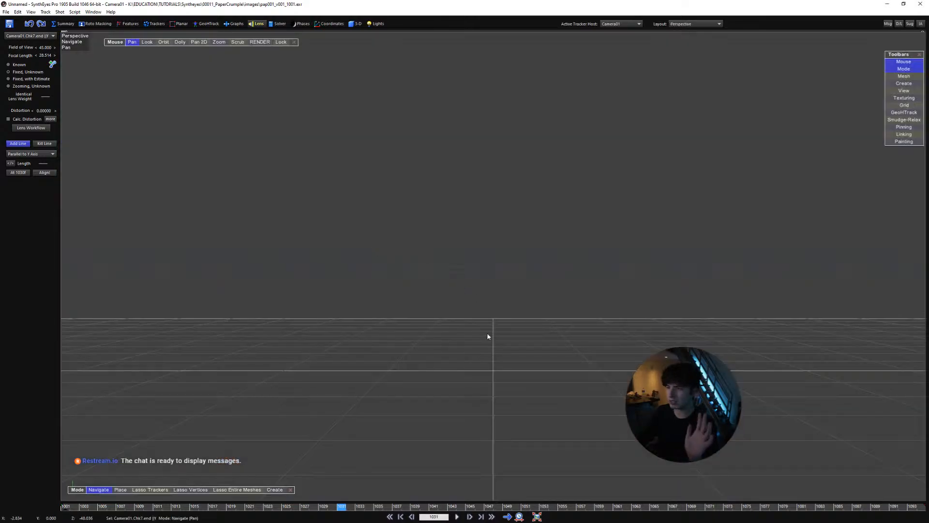
{"action": "key", "text": "l"}
{"action": "scroll", "coordinate": [464, 336], "scroll_direction": "down", "scroll_amount": 3}
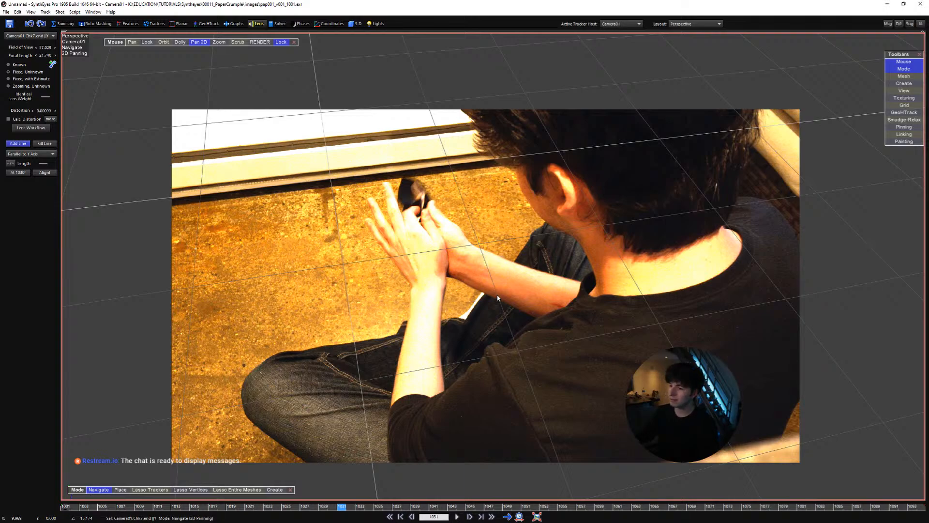
Play the shot in the locked perspective view and examine how the ground grid fits the floor and wall trim
{"action": "scroll", "coordinate": [498, 298], "scroll_direction": "down", "scroll_amount": 2}
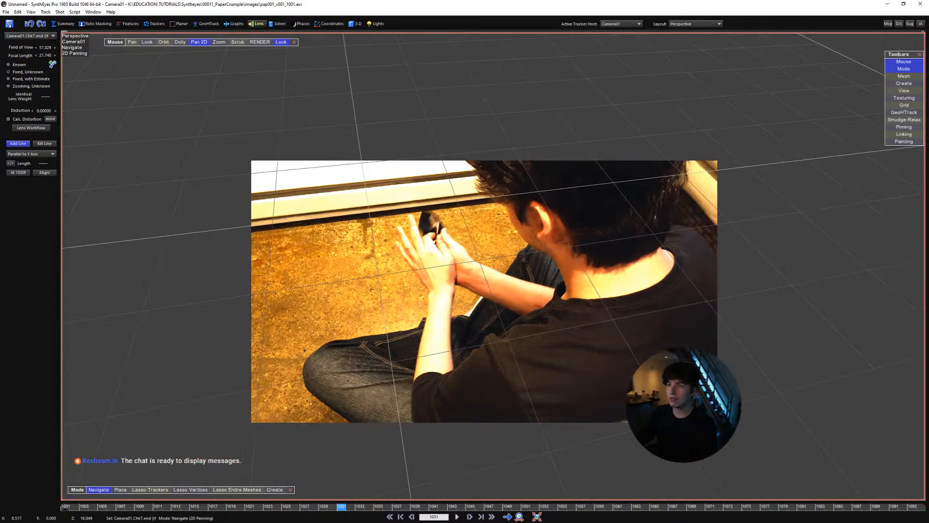
{"action": "key", "text": "space"}
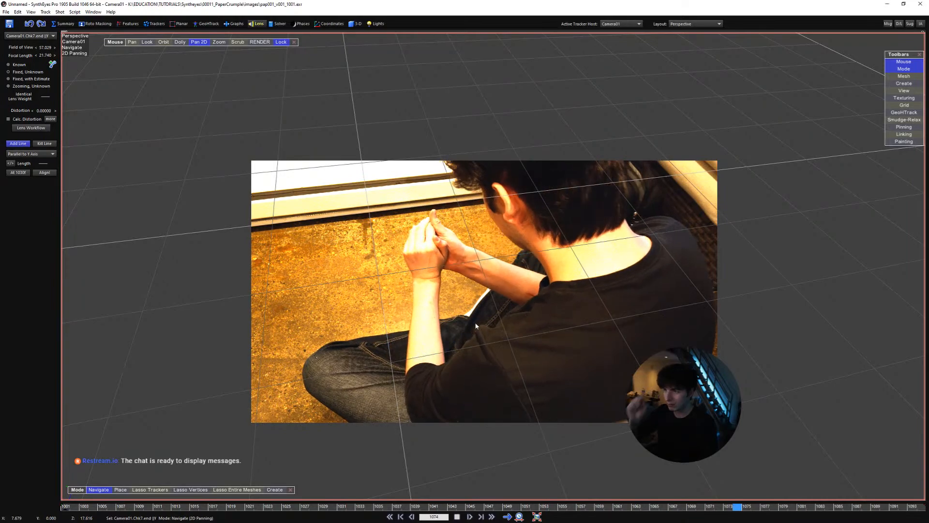
{"action": "scroll", "coordinate": [476, 325], "scroll_direction": "up", "scroll_amount": 10}
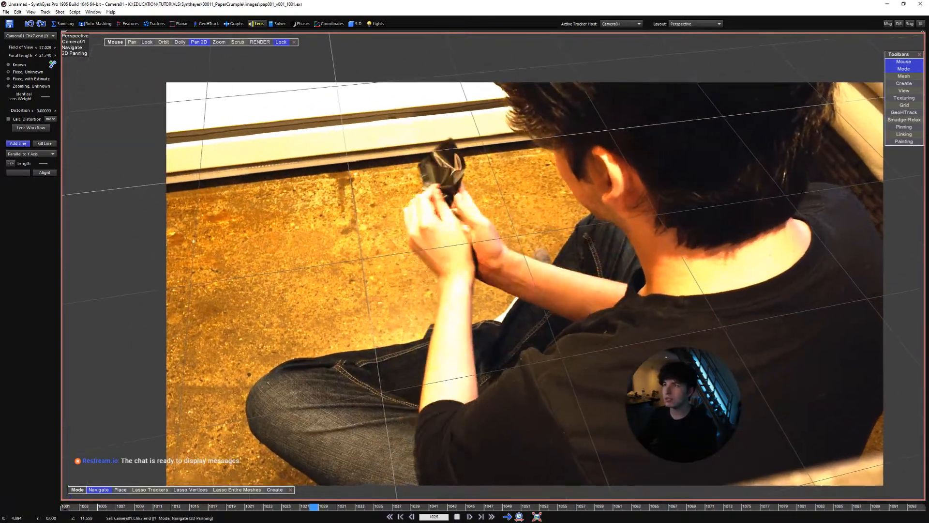
{"action": "middle_click_drag", "start_coordinate": [445, 268], "coordinate": [421, 261]}
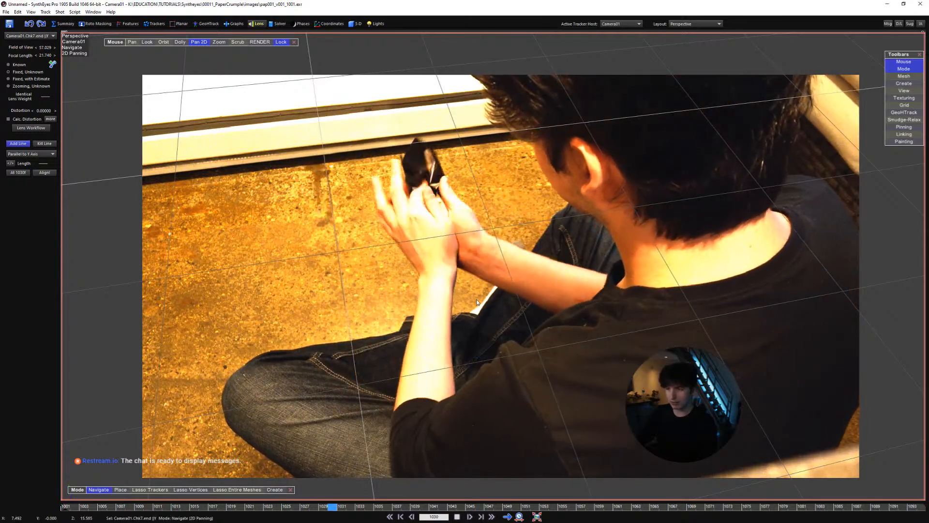
Reset the footage's exposure adjustment to 0 in the image preparation settings and apply it
{"action": "key", "text": "p"}
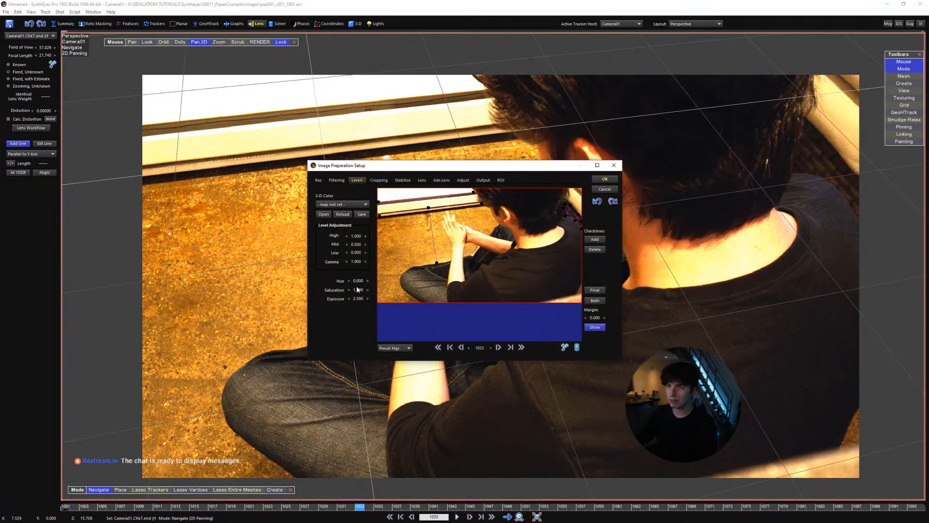
{"action": "right_click", "coordinate": [356, 300]}
{"action": "left_click", "coordinate": [597, 188]}
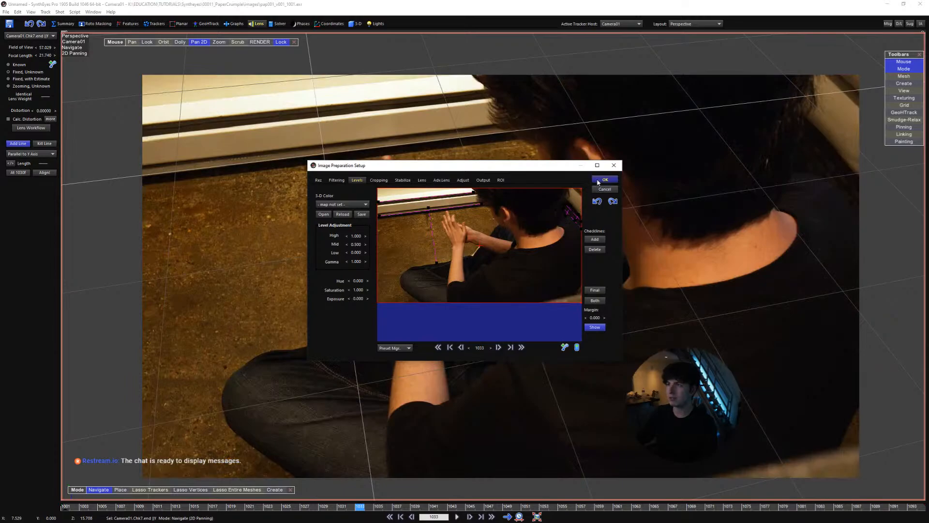
{"action": "left_click", "coordinate": [489, 290]}
Play the shot from its start in the locked perspective view and examine the grid against the floor and trim, close up and full frame
{"action": "key", "text": "space"}
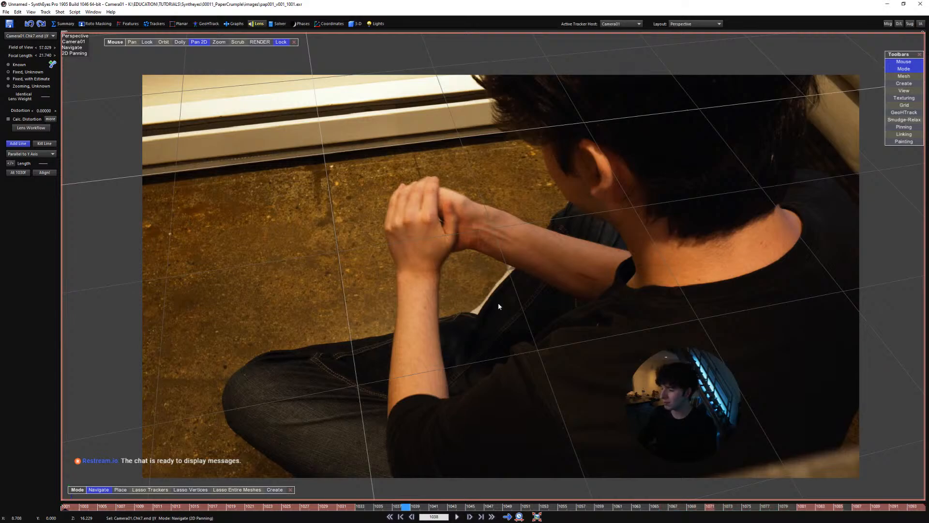
{"action": "key", "text": "space"}
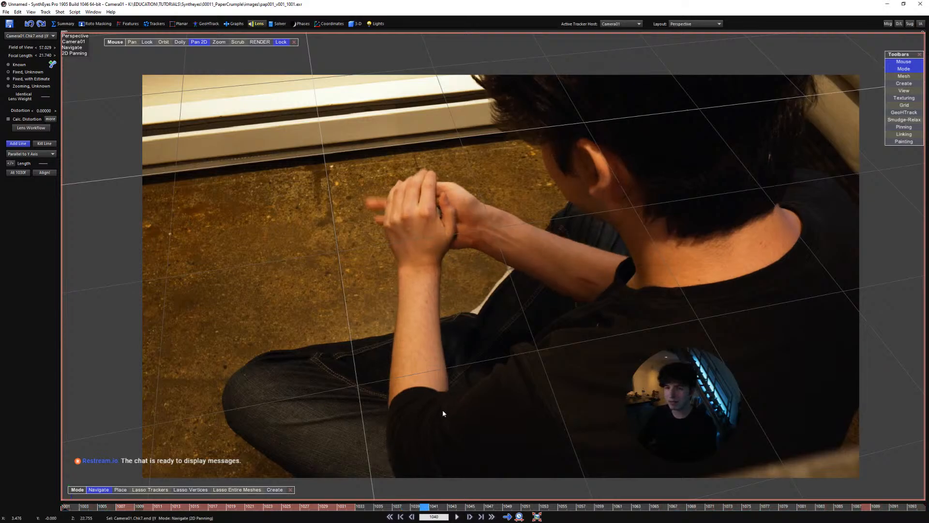
{"action": "key", "text": "shift+a"}
{"action": "key", "text": "space"}
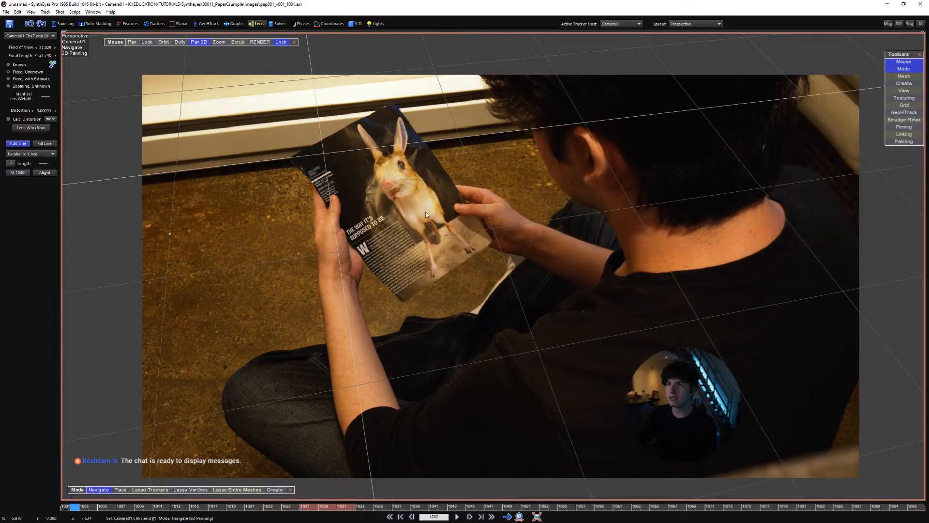
{"action": "scroll", "coordinate": [396, 205], "scroll_direction": "up", "scroll_amount": 3}
{"action": "key", "text": "space"}
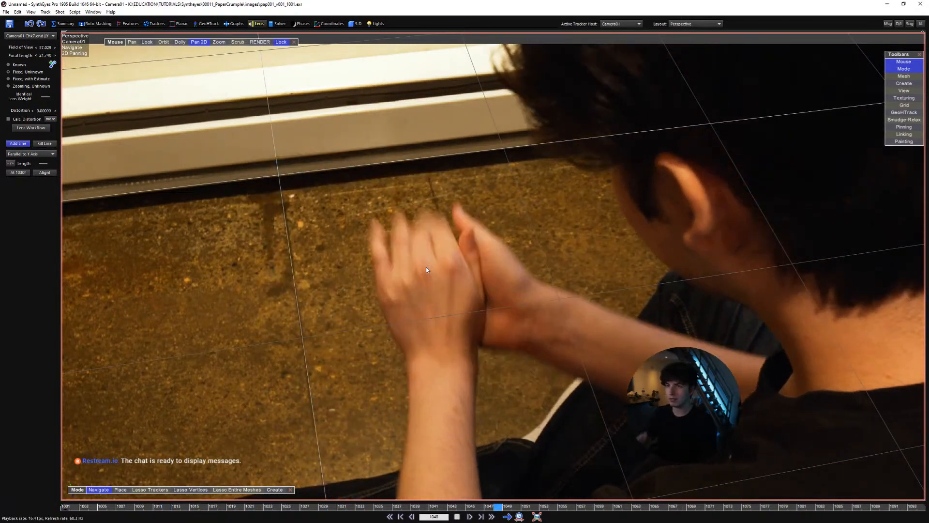
{"action": "scroll", "coordinate": [450, 252], "scroll_direction": "down", "scroll_amount": 3}
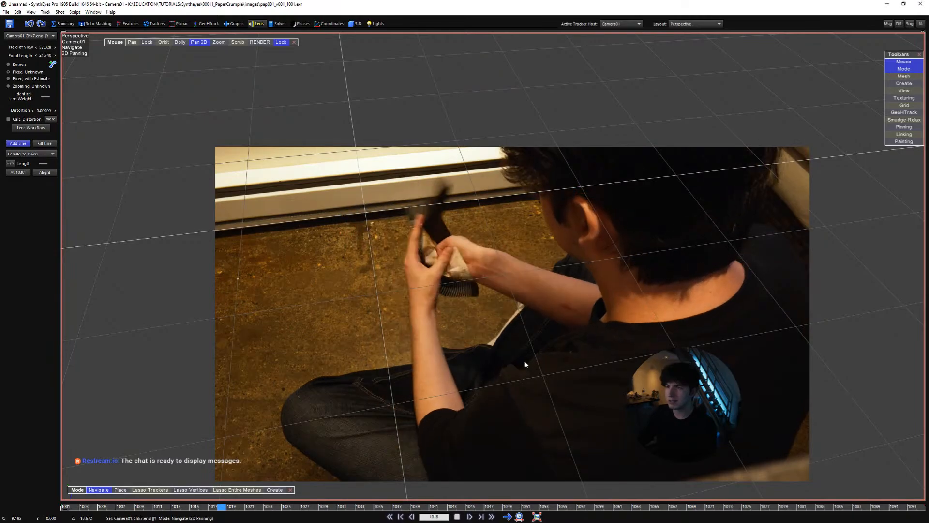
{"action": "key", "text": "space"}
In the quad layout, create an Earthling figure mesh at the origin in the Top view, scaled to about 172.6
{"action": "key", "text": "7"}
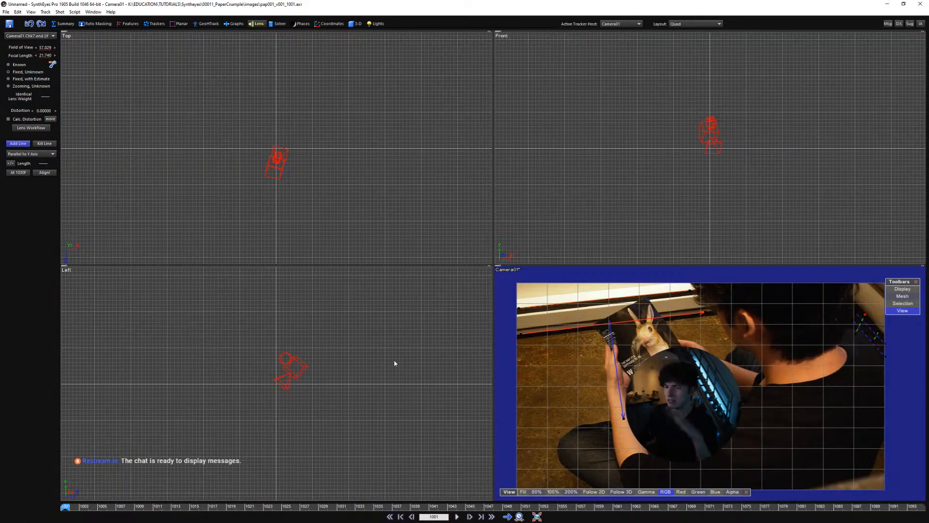
{"action": "middle_click_drag", "start_coordinate": [297, 384], "coordinate": [353, 387]}
{"action": "scroll", "coordinate": [340, 388], "scroll_direction": "up", "scroll_amount": 4}
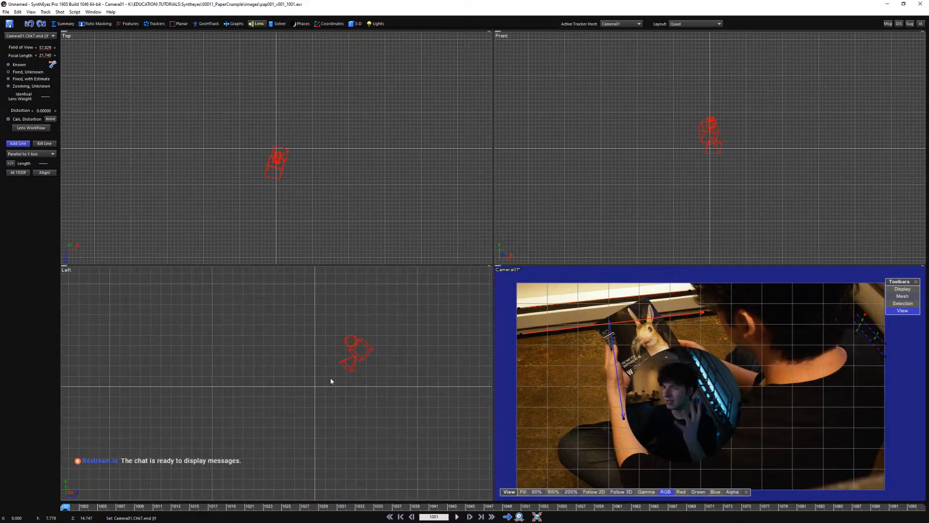
{"action": "scroll", "coordinate": [336, 383], "scroll_direction": "up", "scroll_amount": 3}
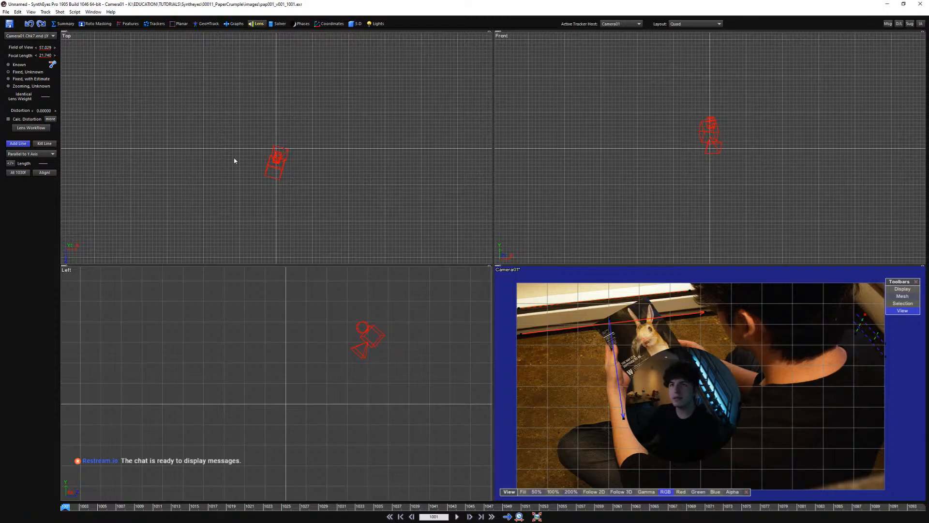
{"action": "left_click", "coordinate": [356, 23]}
{"action": "left_click", "coordinate": [38, 48]}
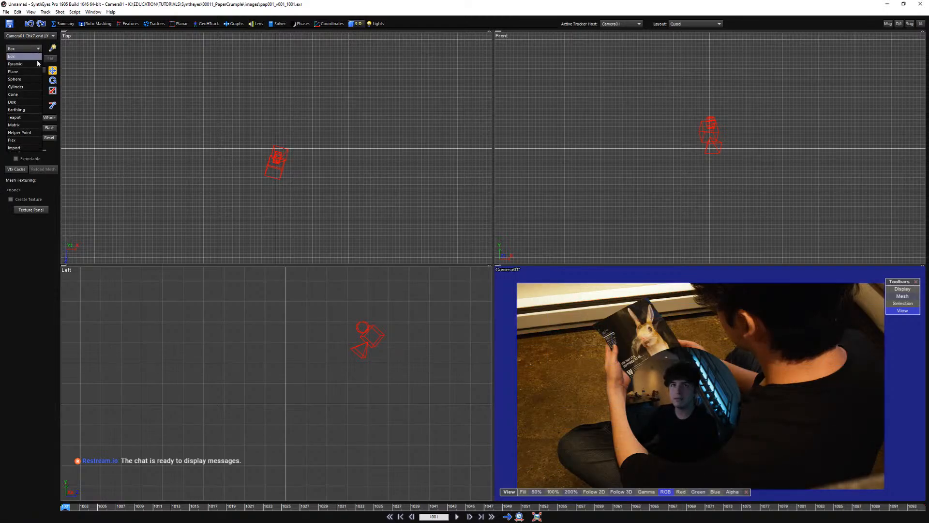
{"action": "left_click", "coordinate": [33, 111]}
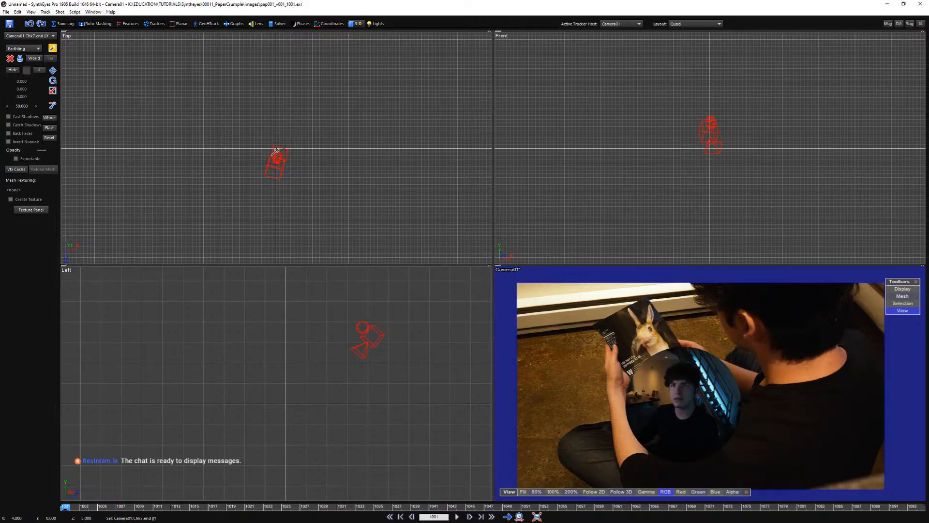
{"action": "left_click_drag", "start_coordinate": [277, 146], "coordinate": [338, 132]}
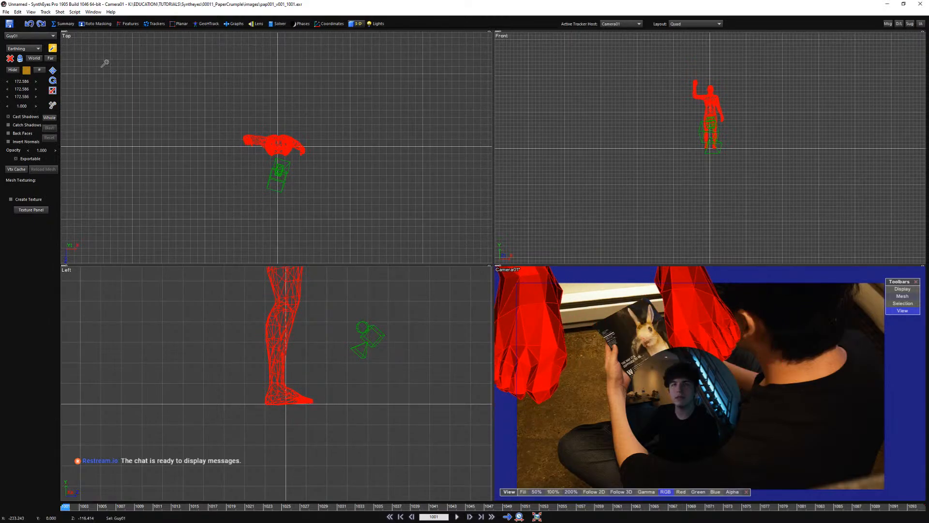
Choose the move mode and enable Whole path editing for Camera01
{"action": "left_click", "coordinate": [52, 70]}
{"action": "scroll", "coordinate": [303, 361], "scroll_direction": "down", "scroll_amount": 5}
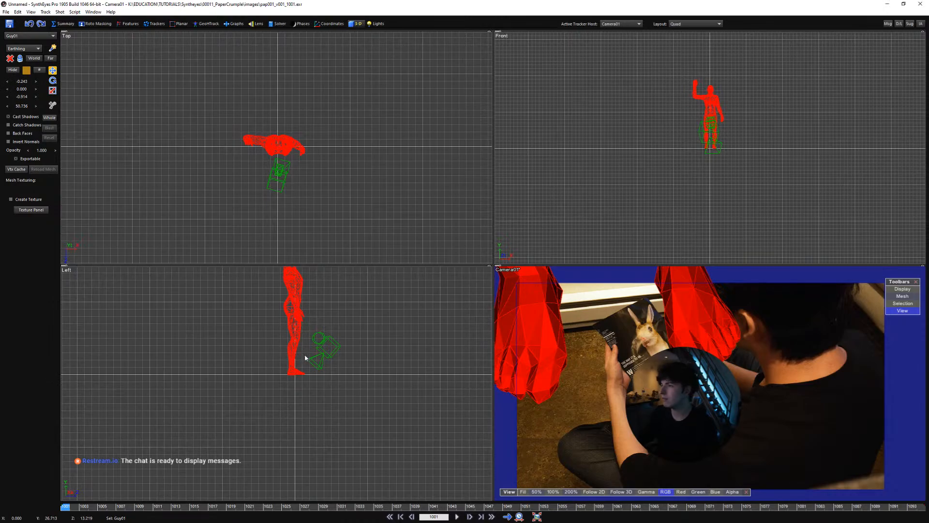
{"action": "left_click", "coordinate": [51, 119]}
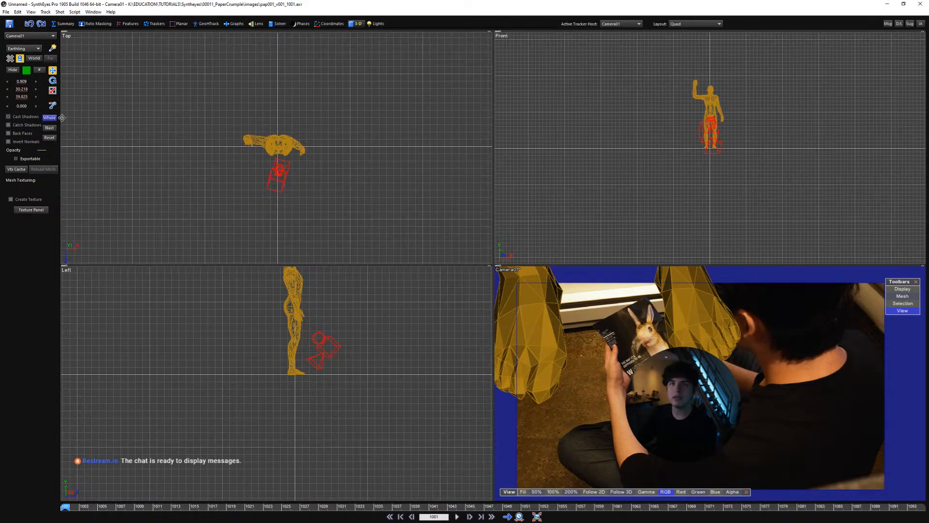
Try scaling Camera01's whole path in the Left view, undo the scaling and enable branching undo
{"action": "scroll", "coordinate": [305, 387], "scroll_direction": "down", "scroll_amount": 2}
{"action": "middle_click_drag", "start_coordinate": [305, 388], "coordinate": [288, 401]}
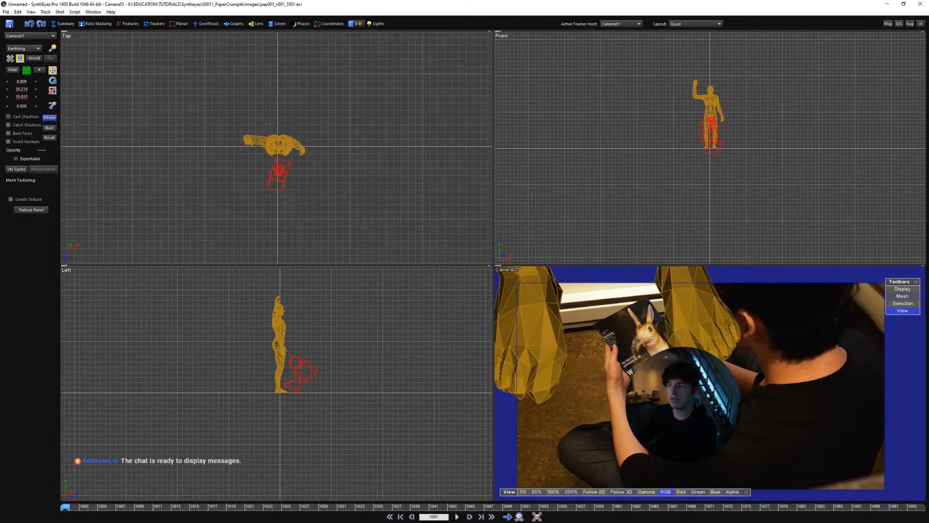
{"action": "middle_click_drag", "start_coordinate": [742, 433], "coordinate": [630, 347]}
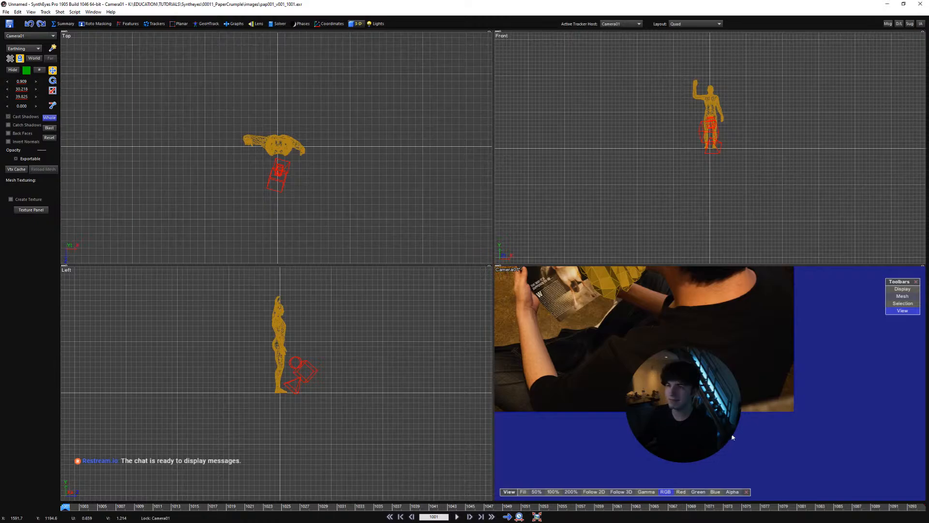
{"action": "scroll", "coordinate": [406, 231], "scroll_direction": "down", "scroll_amount": 1}
{"action": "scroll", "coordinate": [311, 387], "scroll_direction": "up", "scroll_amount": 1}
{"action": "middle_click_drag", "start_coordinate": [311, 388], "coordinate": [322, 407]}
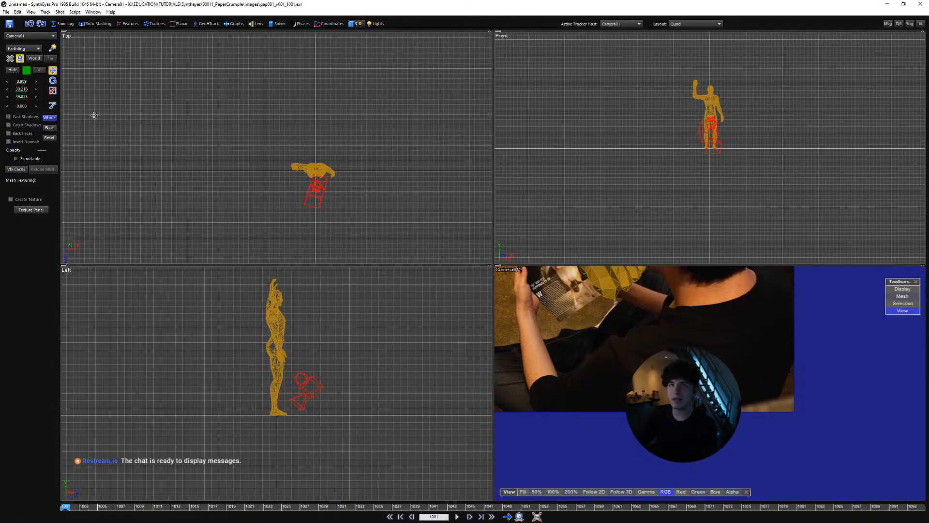
{"action": "left_click", "coordinate": [52, 91]}
{"action": "left_click_drag", "start_coordinate": [300, 411], "coordinate": [324, 370]}
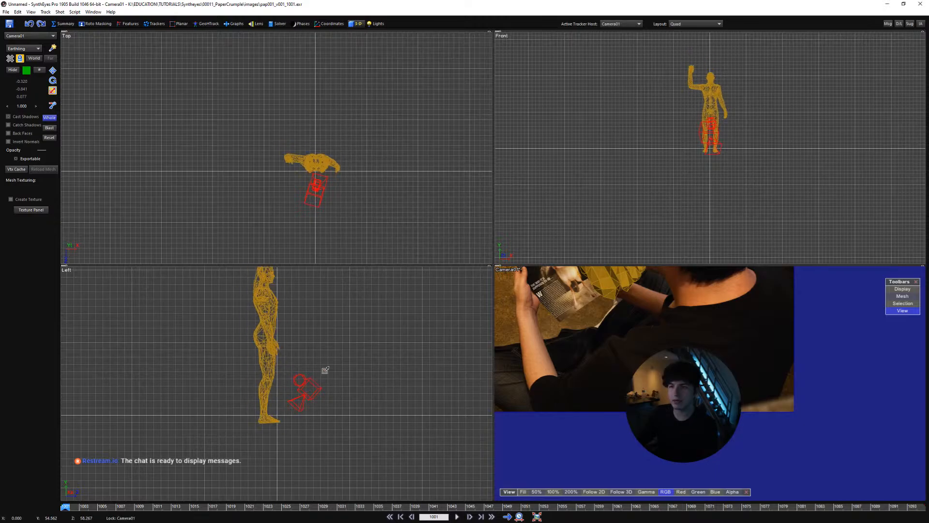
{"action": "key", "text": "ctrl+z"}
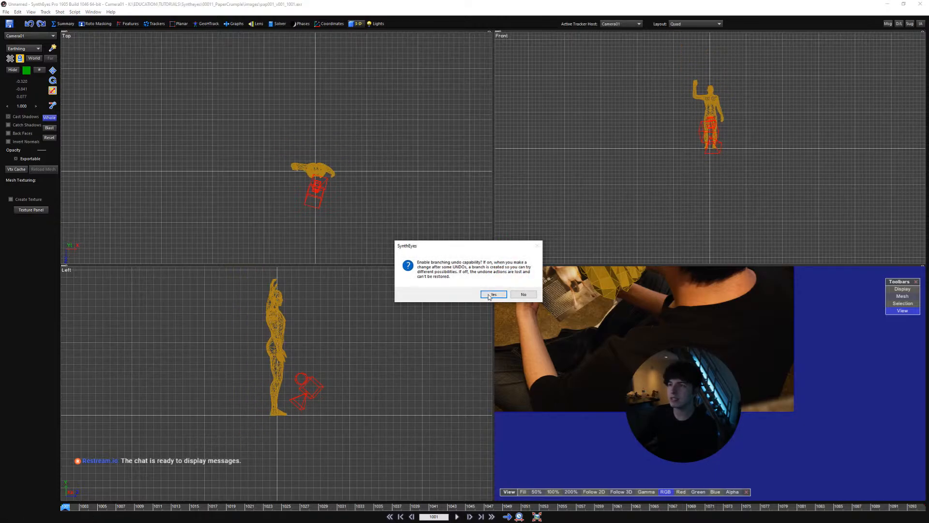
{"action": "left_click", "coordinate": [488, 294]}
Disable Whole affects meshes and move Camera01 up and back from the figure to about 0.9, 160.6, 107.1
{"action": "right_click", "coordinate": [310, 378]}
{"action": "mouse_move", "coordinate": [349, 381]}
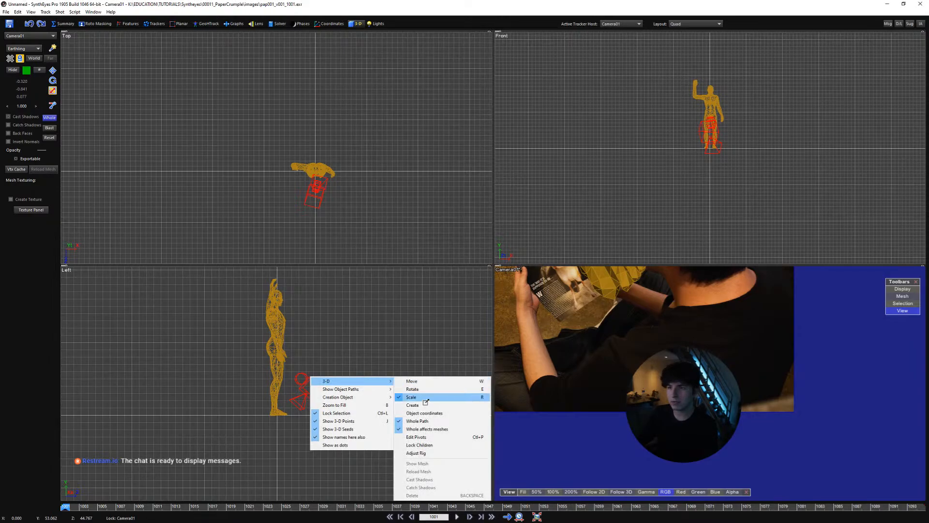
{"action": "left_click", "coordinate": [426, 428]}
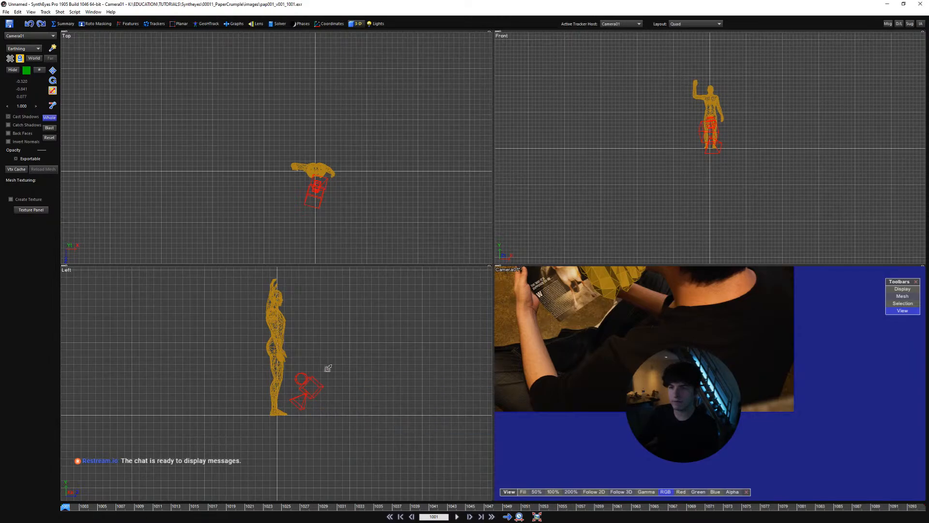
{"action": "scroll", "coordinate": [319, 385], "scroll_direction": "down", "scroll_amount": 3}
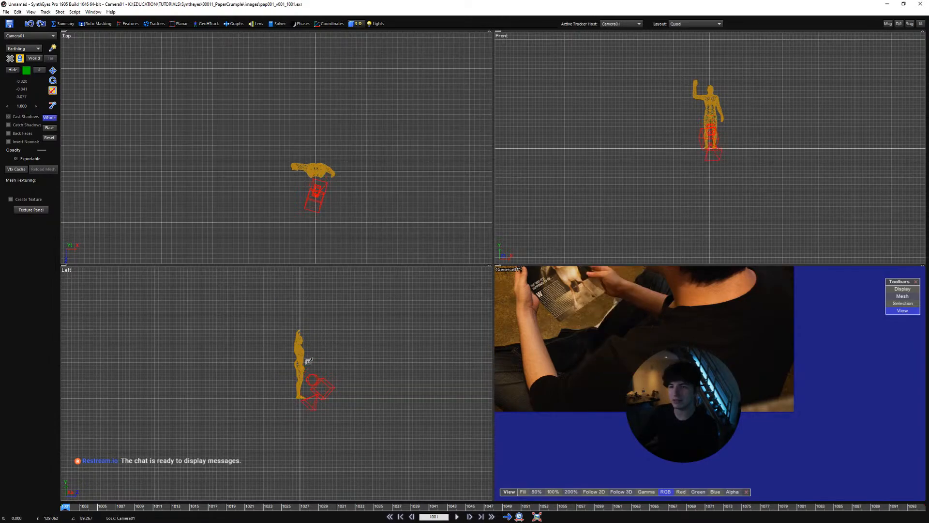
{"action": "left_click_drag", "start_coordinate": [321, 381], "coordinate": [315, 348]}
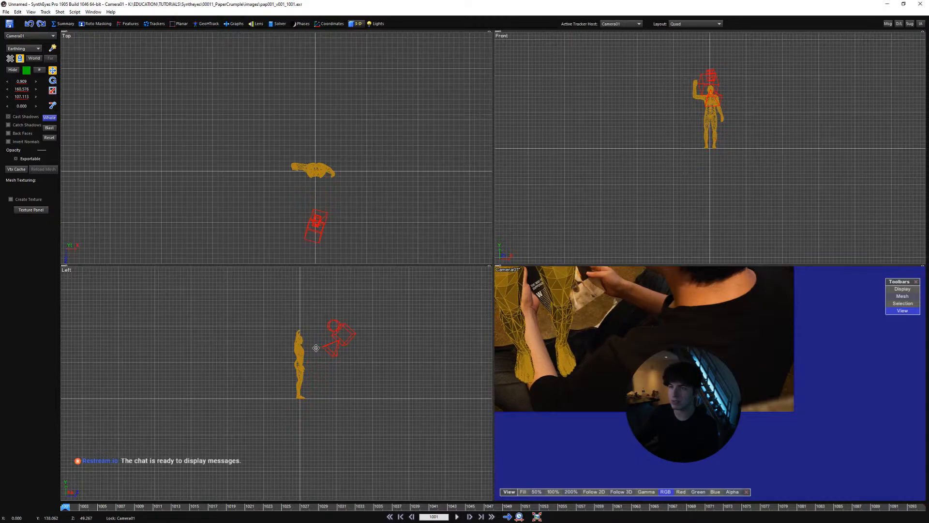
Turn the Earthling figure around to face away from Camera01 and lower it to about -75.9 in height
{"action": "scroll", "coordinate": [265, 344], "scroll_direction": "up", "scroll_amount": 2}
{"action": "left_click", "coordinate": [317, 364]}
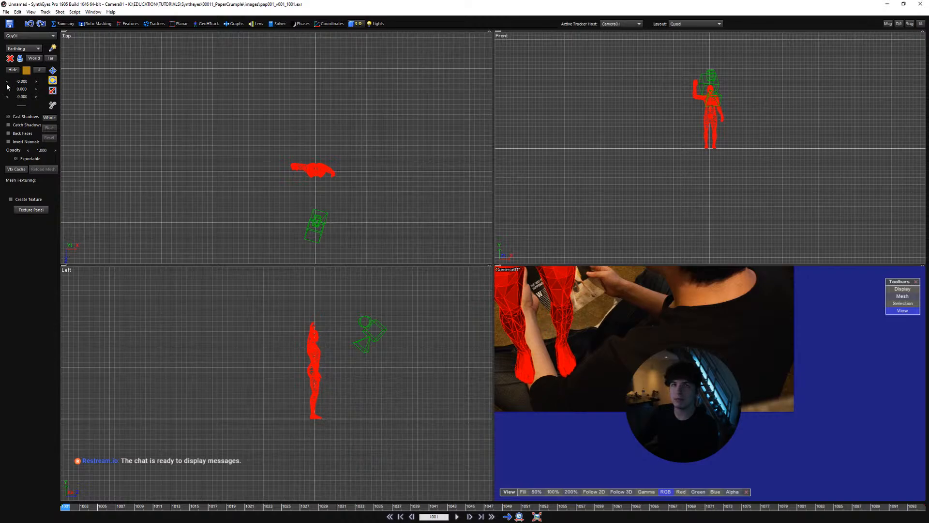
{"action": "left_click_drag", "start_coordinate": [26, 84], "coordinate": [14, 84]}
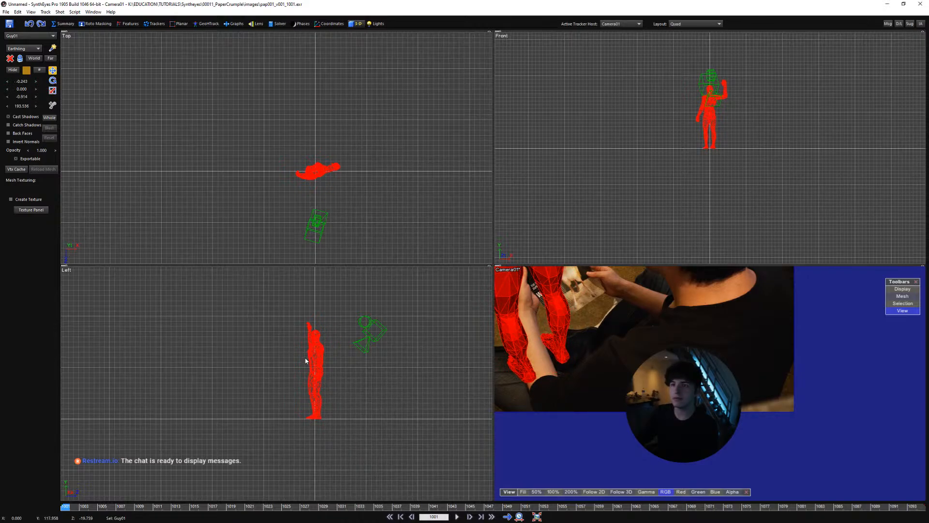
{"action": "left_click_drag", "start_coordinate": [306, 361], "coordinate": [317, 406]}
{"action": "scroll", "coordinate": [316, 405], "scroll_direction": "up", "scroll_amount": 3}
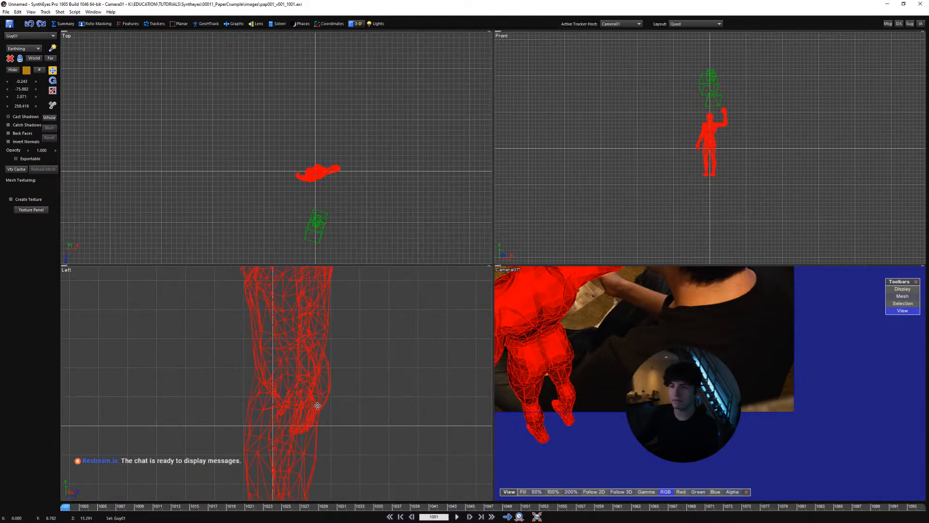
{"action": "scroll", "coordinate": [317, 407], "scroll_direction": "down", "scroll_amount": 3}
{"action": "scroll", "coordinate": [599, 370], "scroll_direction": "down", "scroll_amount": 5}
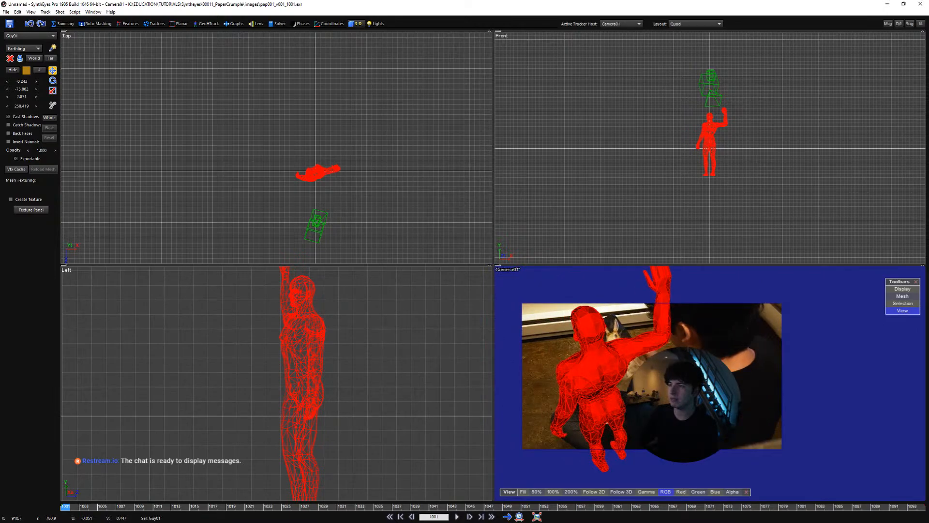
Move Camera01 closer behind the figure and off to its side, to about -35.1, 117.0, 39.5
{"action": "left_click", "coordinate": [322, 218]}
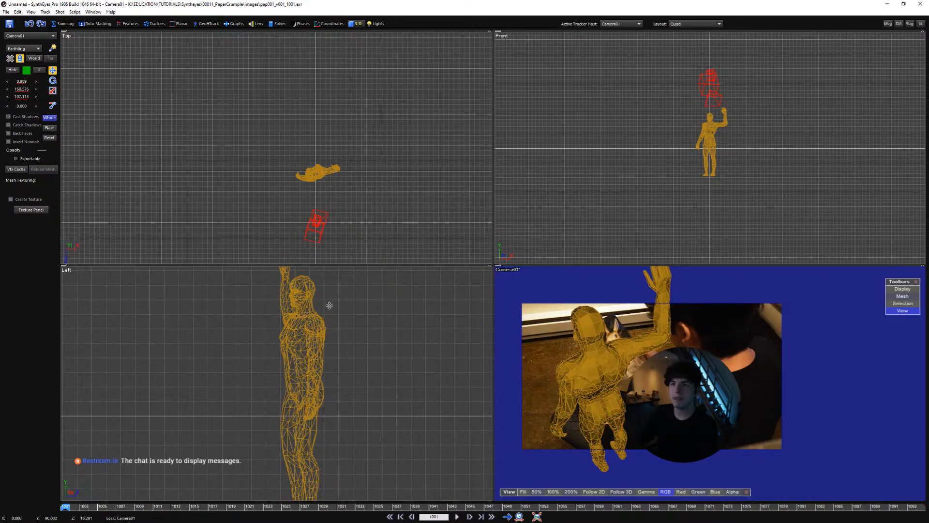
{"action": "scroll", "coordinate": [329, 305], "scroll_direction": "down", "scroll_amount": 5}
{"action": "left_click_drag", "start_coordinate": [357, 331], "coordinate": [314, 360]}
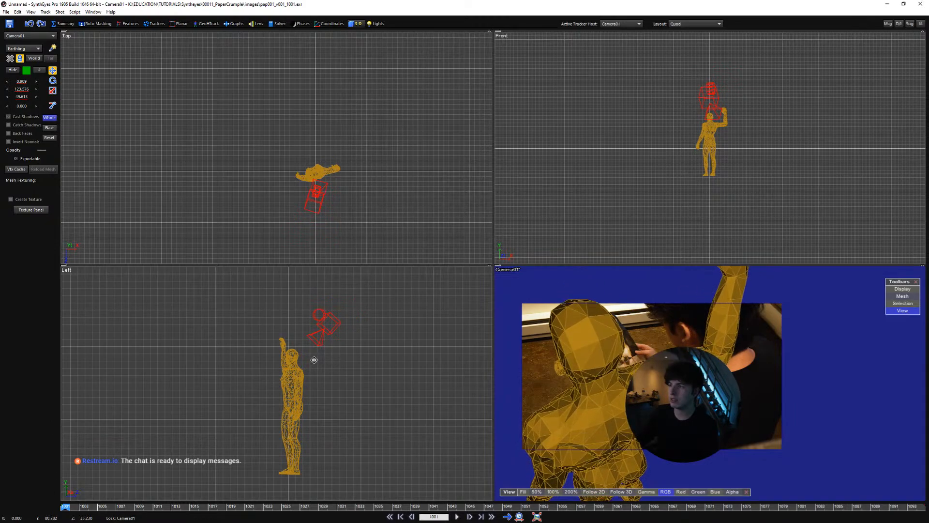
{"action": "mouse_move", "coordinate": [310, 196]}
{"action": "left_mouse_down"}
{"action": "mouse_move", "coordinate": [286, 189]}
{"action": "mouse_move", "coordinate": [295, 196]}
{"action": "left_mouse_up"}
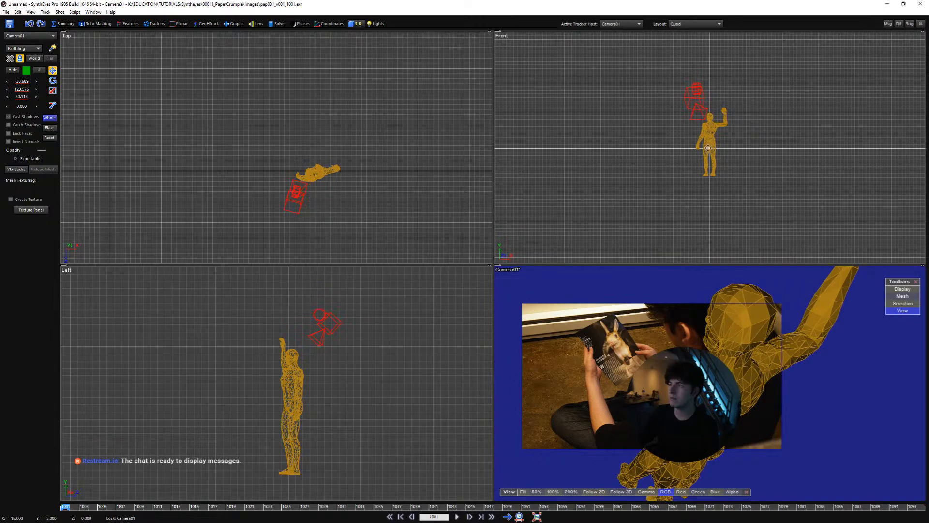
{"action": "scroll", "coordinate": [709, 131], "scroll_direction": "up", "scroll_amount": 5}
{"action": "left_click_drag", "start_coordinate": [686, 104], "coordinate": [694, 117]}
{"action": "left_click_drag", "start_coordinate": [374, 162], "coordinate": [375, 157]}
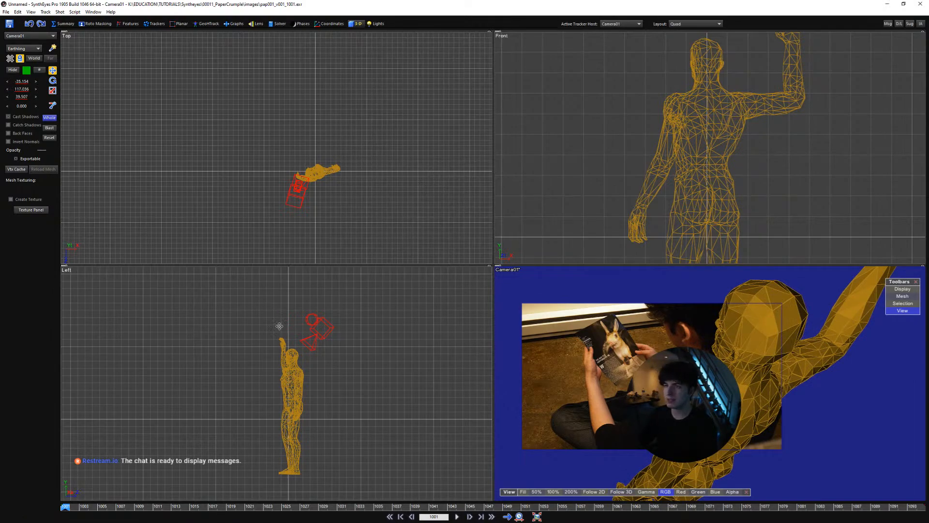
In the full camera view, display the figure as wireframe over the seated man, and return to the quad layout
{"action": "key", "text": "c"}
{"action": "middle_click_drag", "start_coordinate": [405, 322], "coordinate": [487, 345]}
{"action": "scroll", "coordinate": [486, 345], "scroll_direction": "down", "scroll_amount": 1}
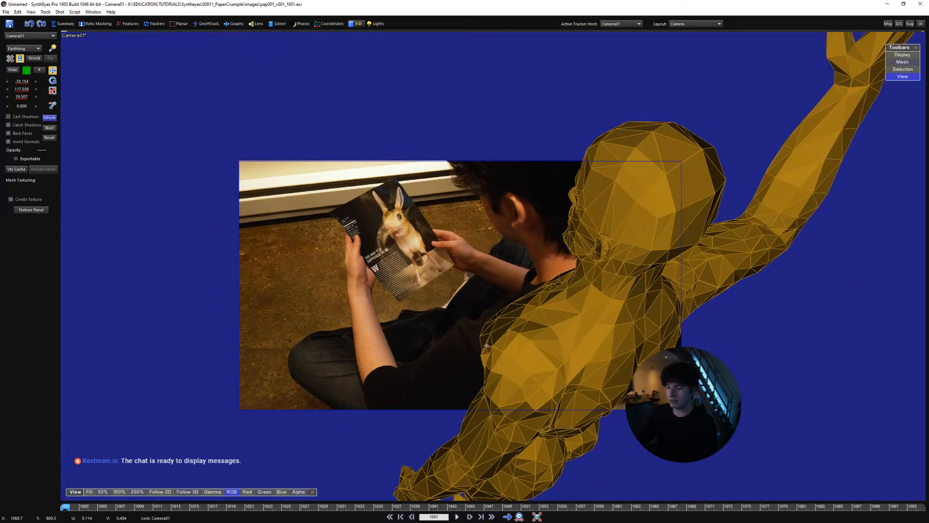
{"action": "key", "text": "o"}
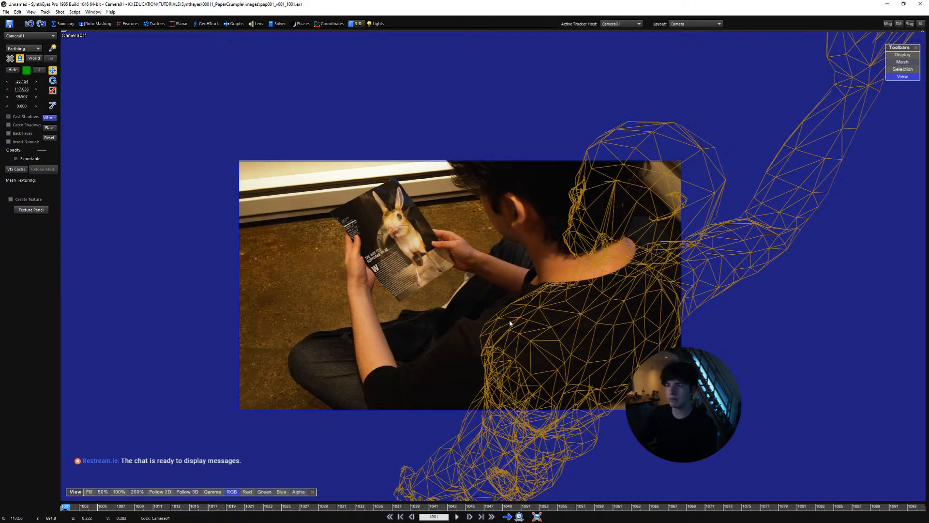
{"action": "key", "text": "q"}
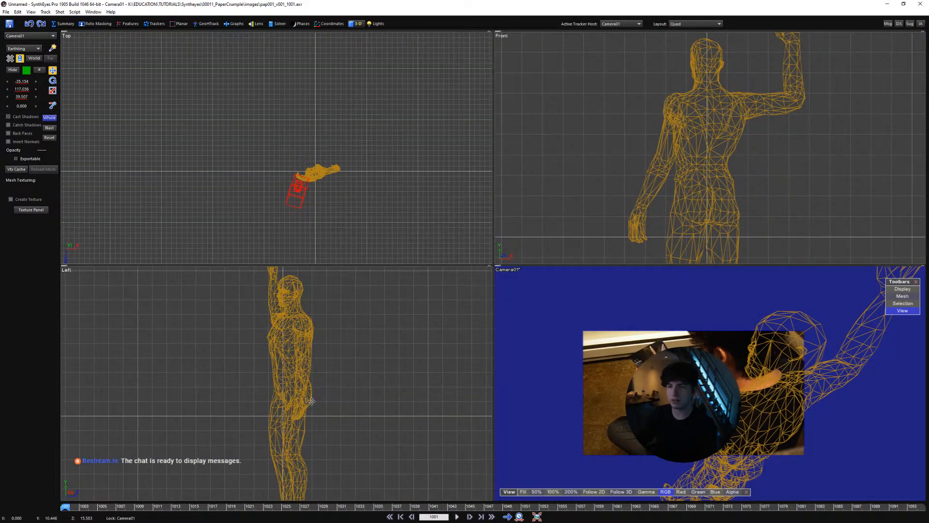
Delete the Earthling reference figure from the scene
{"action": "scroll", "coordinate": [332, 392], "scroll_direction": "down", "scroll_amount": 3}
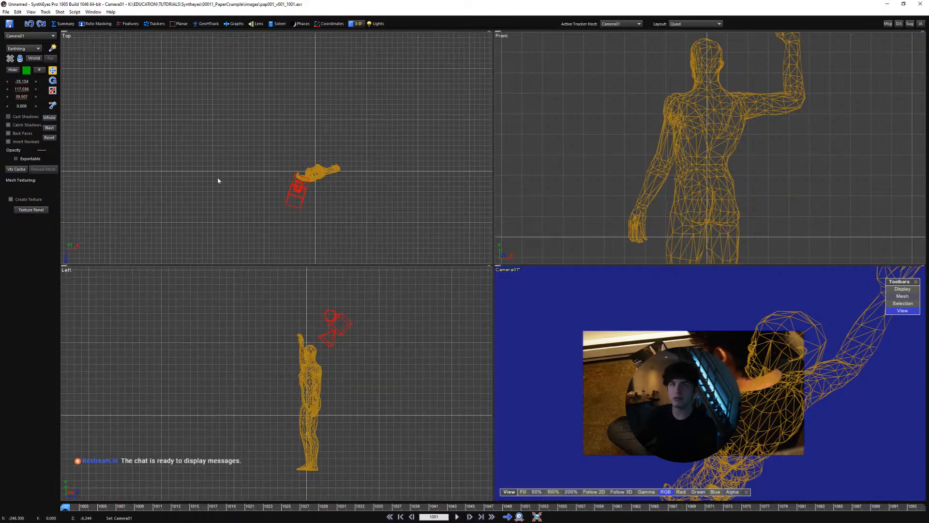
{"action": "left_click", "coordinate": [322, 172]}
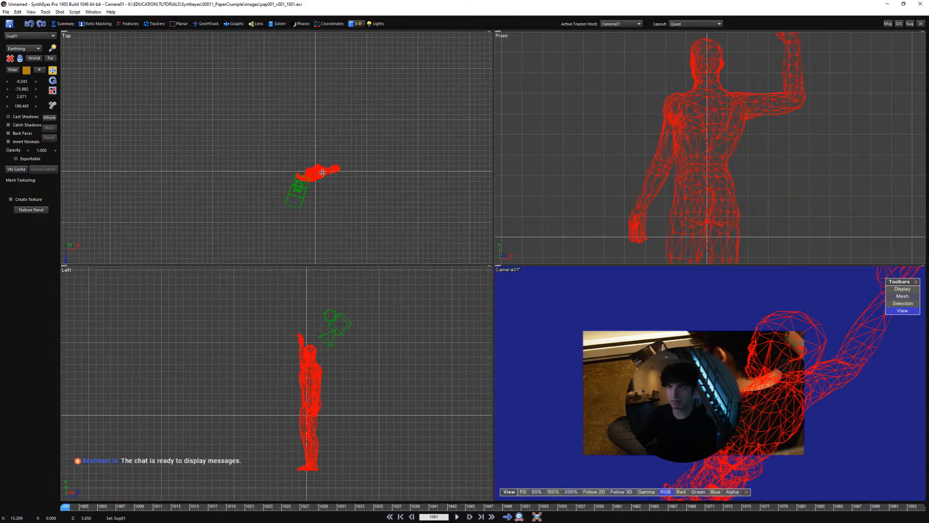
{"action": "key", "text": "Delete"}
{"action": "scroll", "coordinate": [317, 180], "scroll_direction": "up", "scroll_amount": 2}
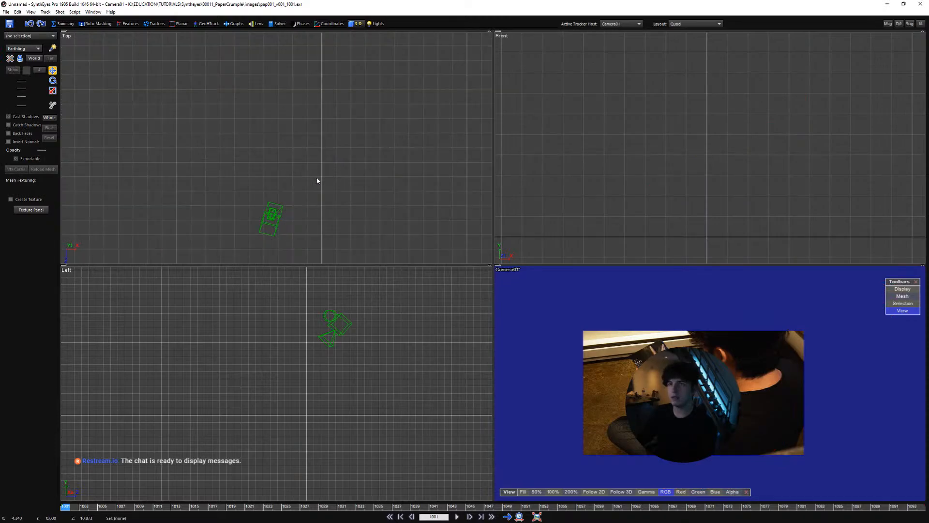
Save the scene as pap001_v001.sni in the project's syntheyes folder and show only the enlarged camera view
{"action": "key", "text": "alt+Tab"}
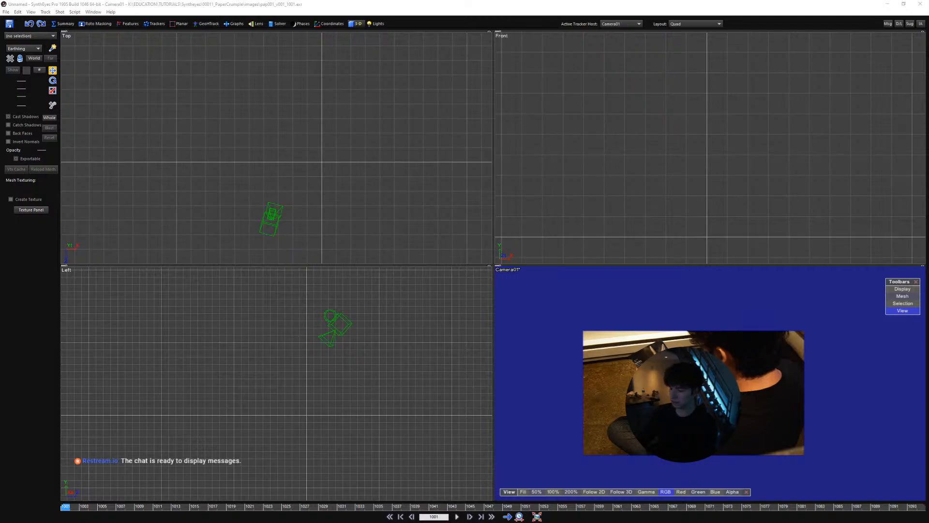
{"action": "key", "text": "Return"}
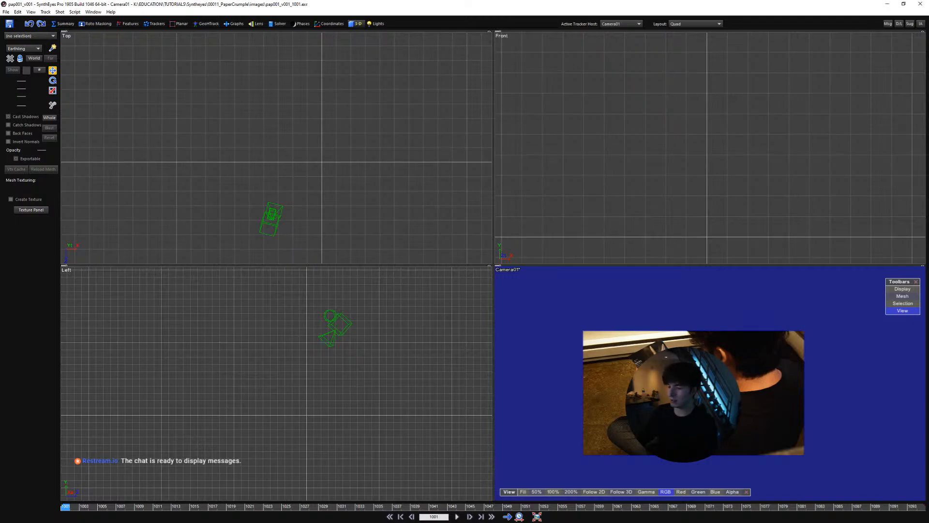
{"action": "scroll", "coordinate": [697, 421], "scroll_direction": "up", "scroll_amount": 2}
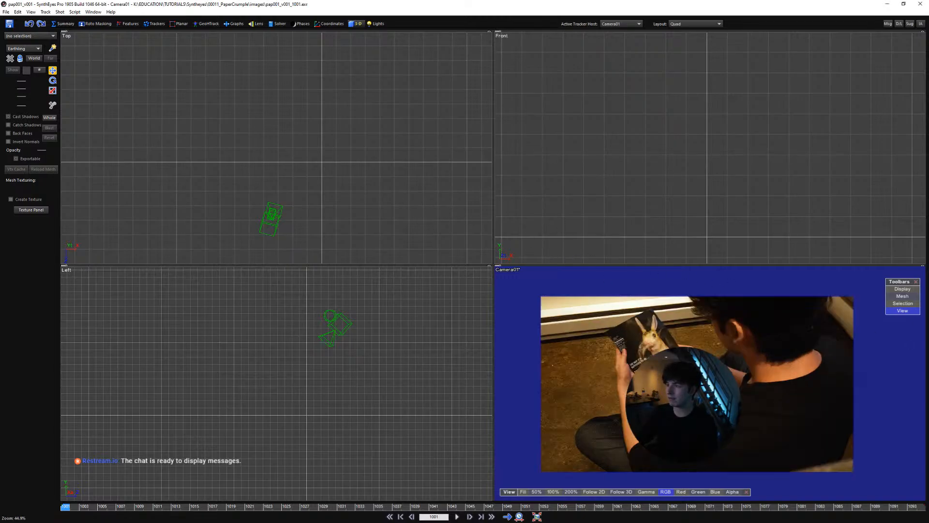
{"action": "key", "text": "c"}
{"action": "middle_click_drag", "start_coordinate": [492, 297], "coordinate": [543, 341]}
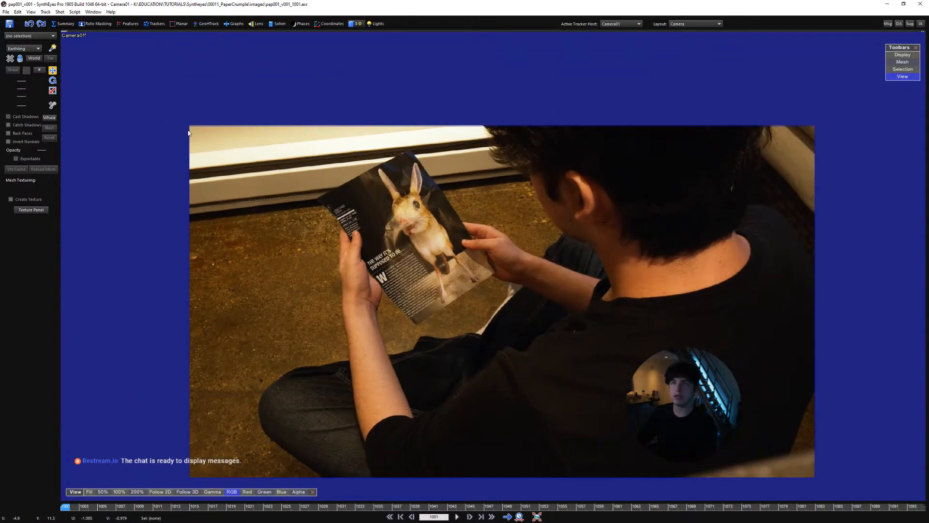
Apply the BMPCC4K image format preset in the shot settings and display the camera's lens settings
{"action": "left_click", "coordinate": [69, 13]}
{"action": "mouse_move", "coordinate": [63, 13]}
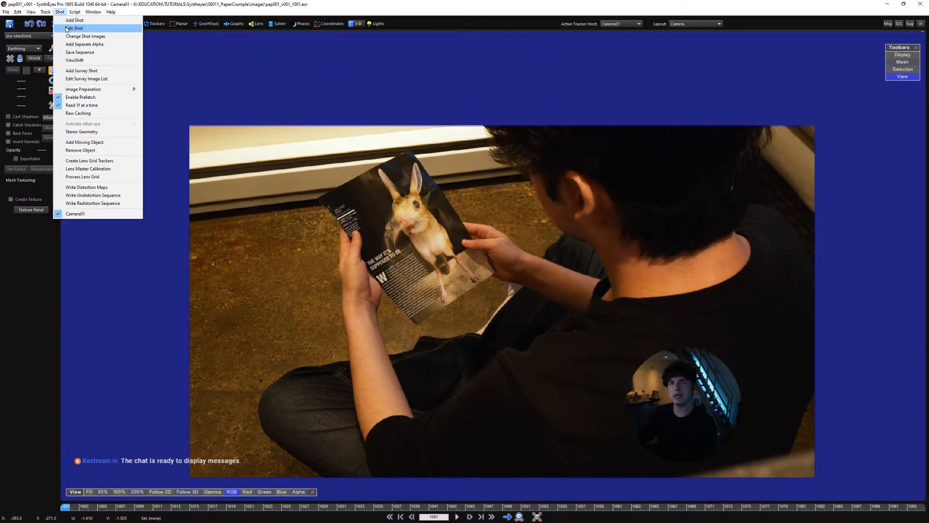
{"action": "left_click", "coordinate": [74, 28]}
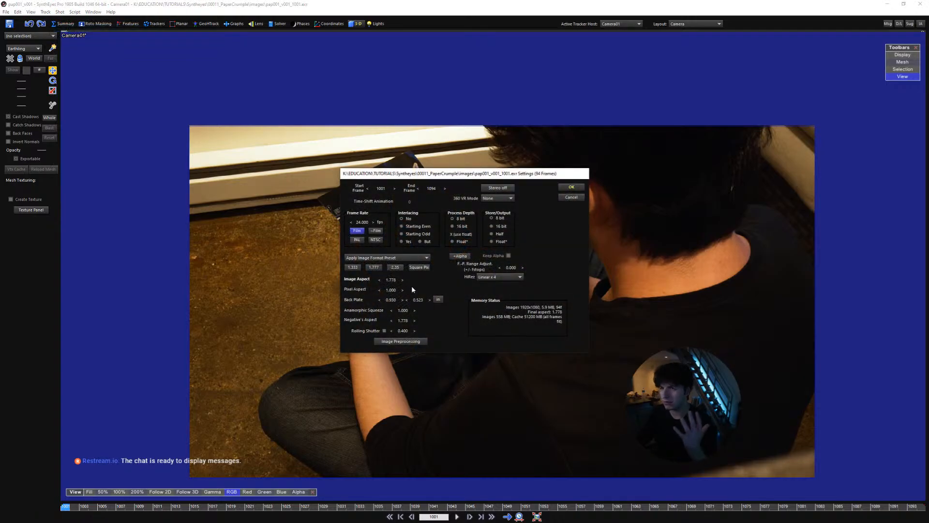
{"action": "left_click", "coordinate": [404, 258]}
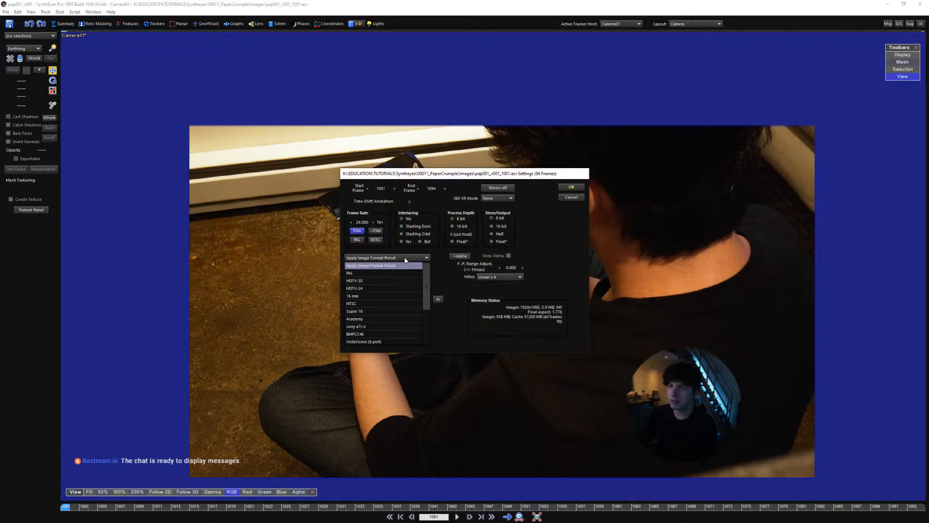
{"action": "left_click", "coordinate": [373, 333]}
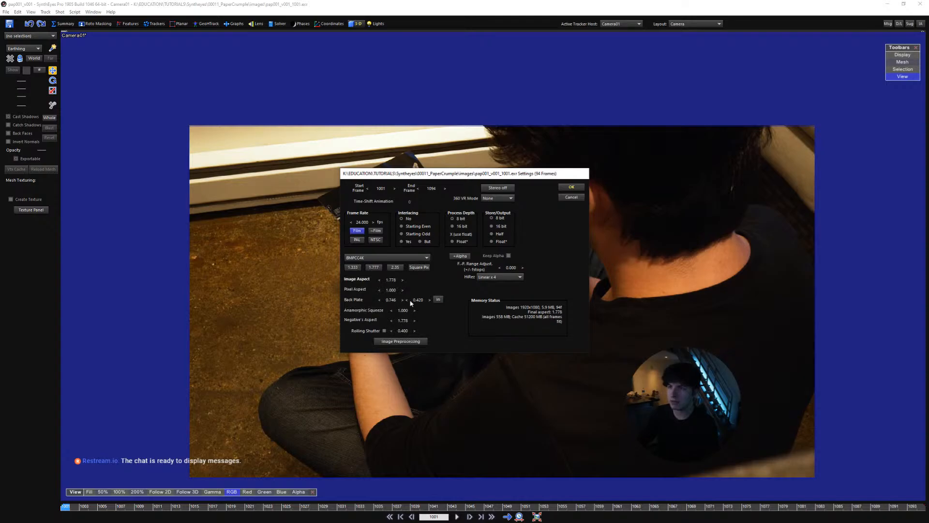
{"action": "left_click", "coordinate": [571, 187]}
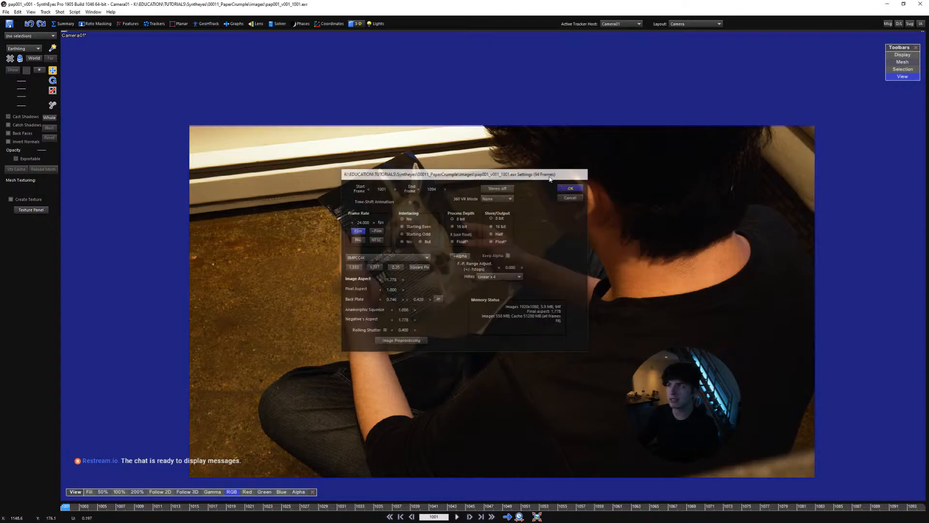
{"action": "left_click", "coordinate": [256, 24]}
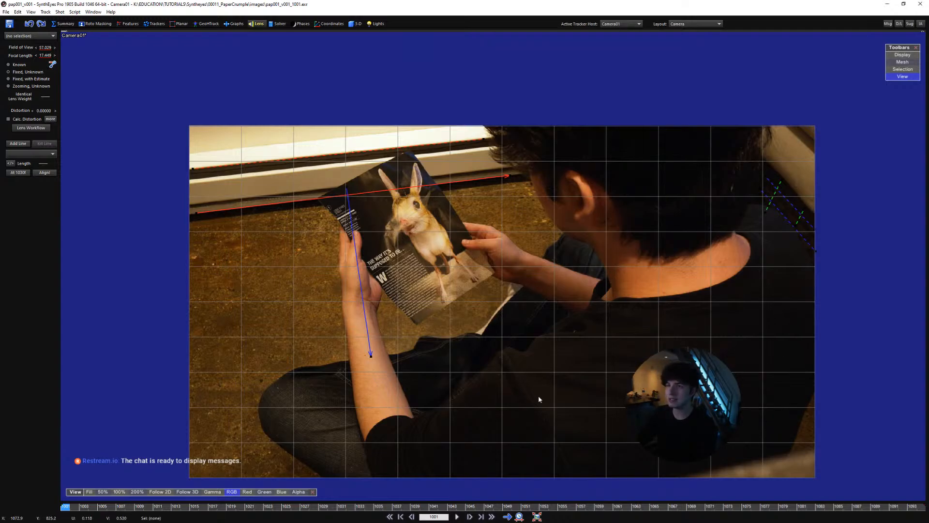
Export the scene as a Maya ASCII scene named pap001_v001.ma in the project's maya folder, using the default export settings
{"action": "left_click", "coordinate": [6, 12]}
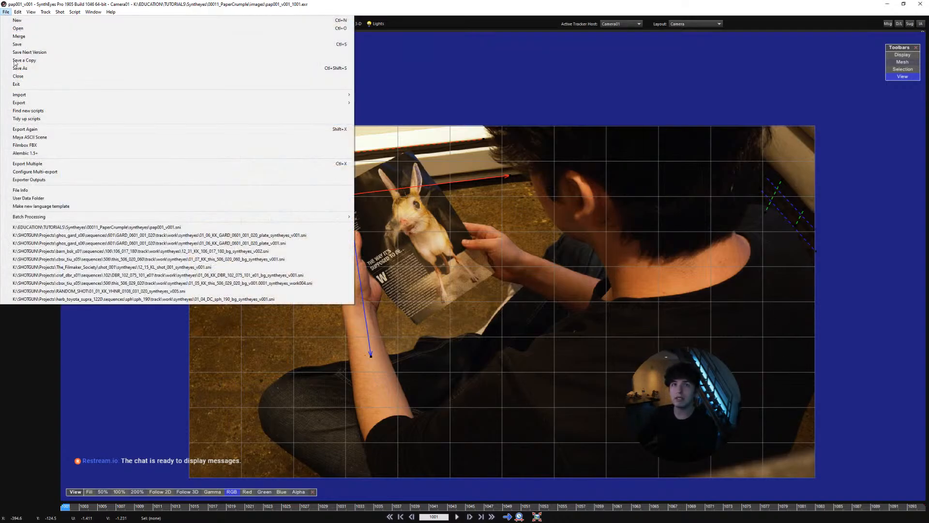
{"action": "left_click", "coordinate": [75, 137]}
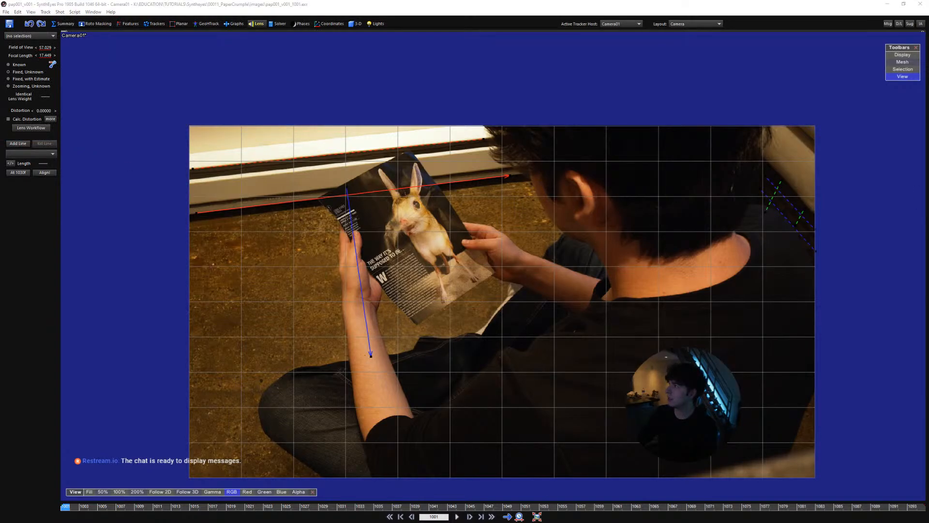
{"action": "mouse_move", "coordinate": [928, 160]}
{"action": "left_mouse_down"}
{"action": "mouse_move", "coordinate": [517, 177]}
{"action": "mouse_move", "coordinate": [687, 224]}
{"action": "mouse_move", "coordinate": [928, 177]}
{"action": "left_mouse_up"}
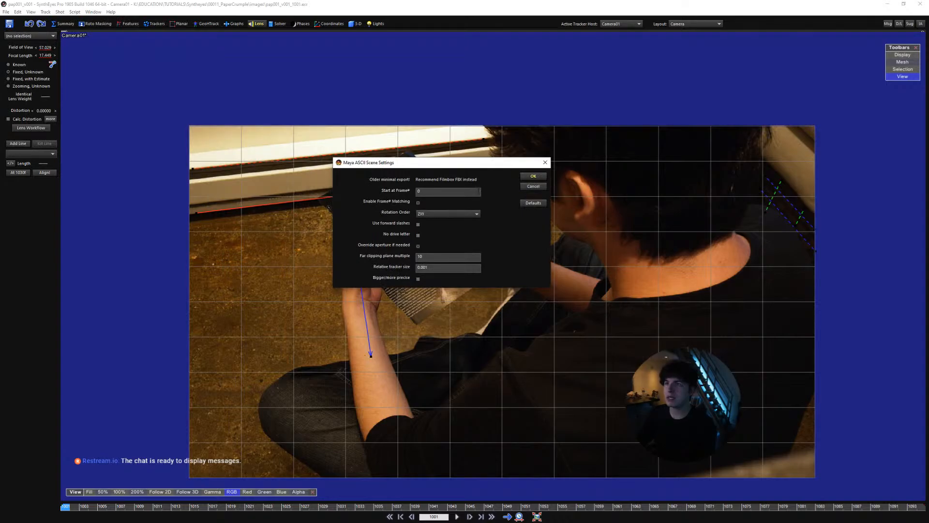
{"action": "left_click", "coordinate": [533, 176]}
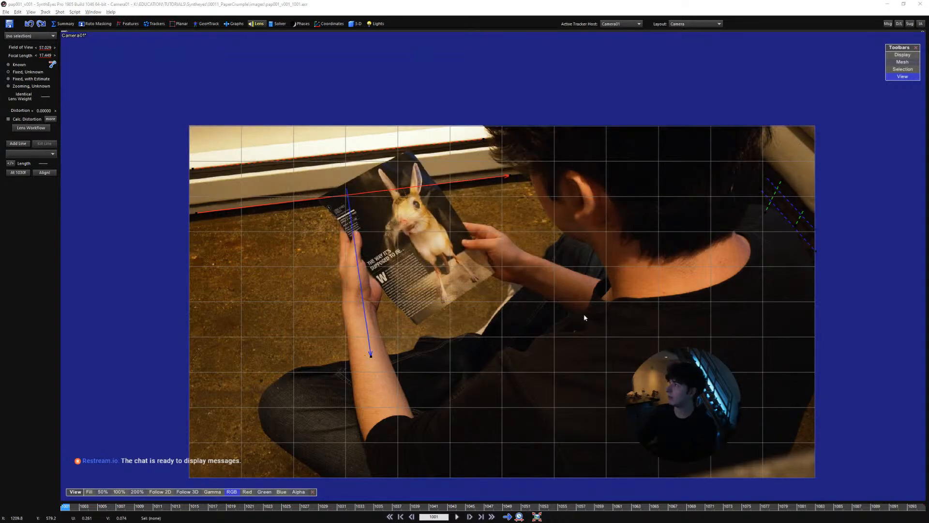
Switch to Maya, open pap001_v001.ma, and select the camera's image plane with the Outliner moved off its attributes
{"action": "key", "text": "alt+Tab"}
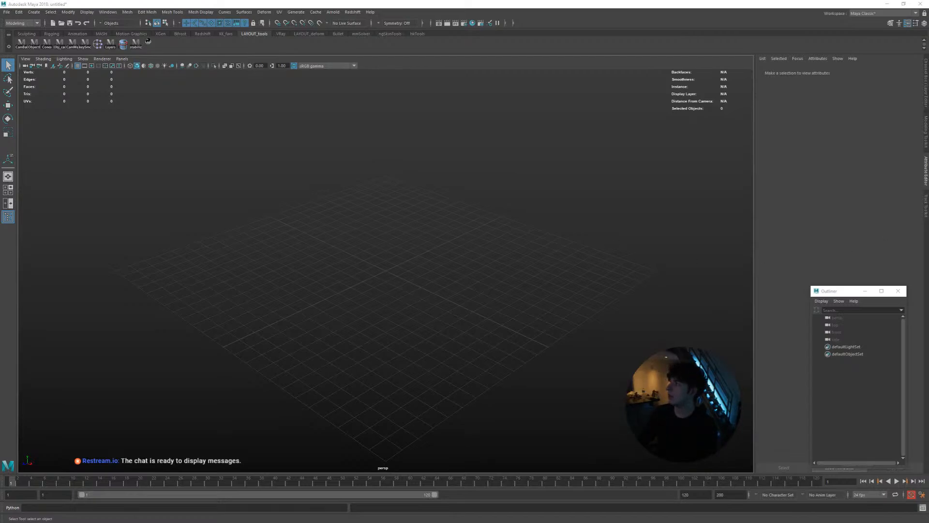
{"action": "left_click_drag", "start_coordinate": [928, 121], "coordinate": [928, 157]}
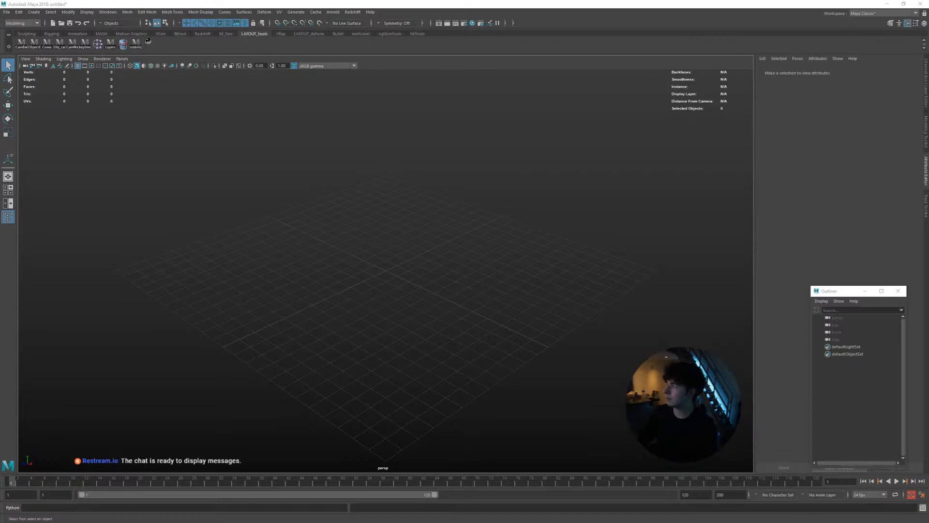
{"action": "scroll", "coordinate": [398, 301], "scroll_direction": "down", "scroll_amount": 8}
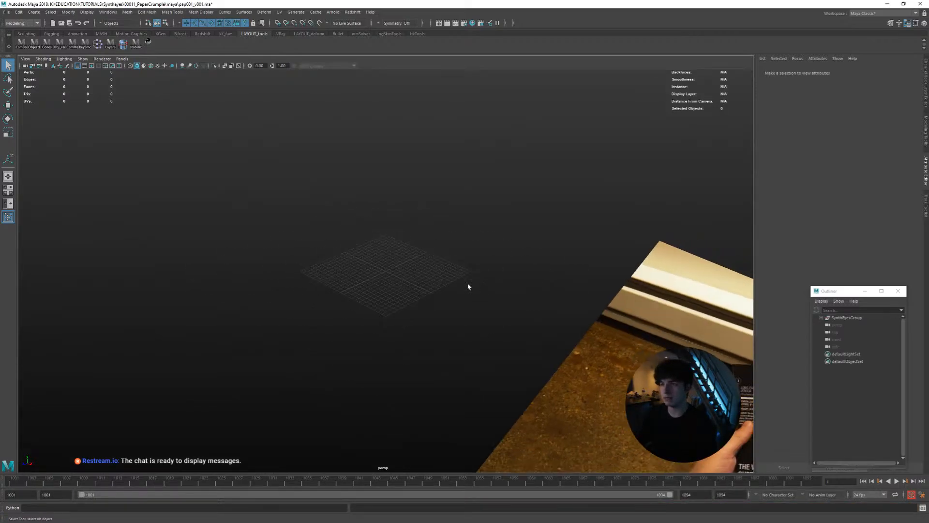
{"action": "left_click_drag", "start_coordinate": [468, 286], "coordinate": [411, 288], "text": "alt"}
{"action": "left_click", "coordinate": [486, 242]}
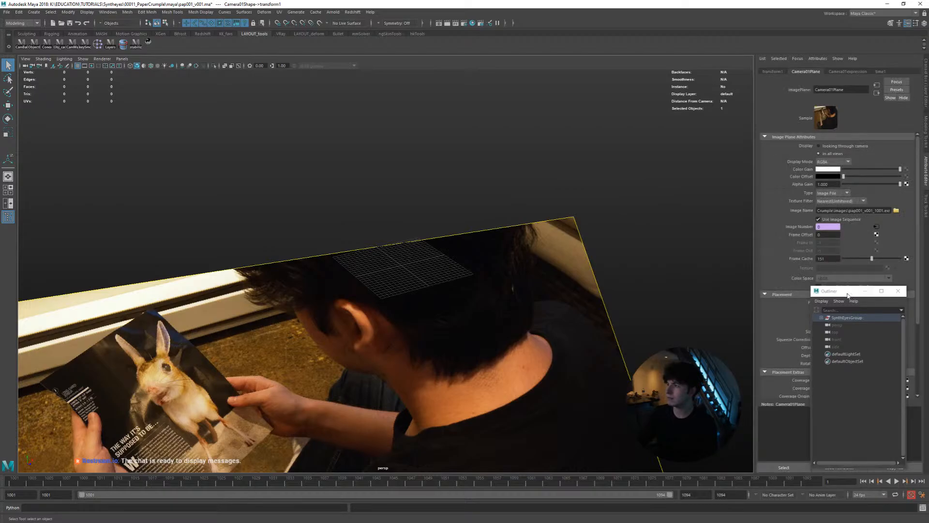
{"action": "left_click_drag", "start_coordinate": [848, 293], "coordinate": [714, 282]}
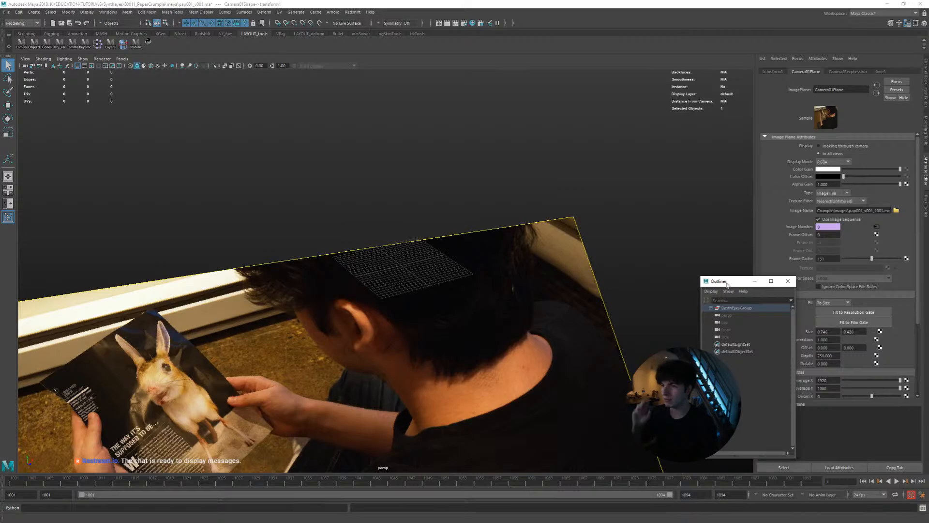
Set the persp camera's near clip plane to 1 and its far clip plane to 10000
{"action": "scroll", "coordinate": [504, 317], "scroll_direction": "down", "scroll_amount": 4}
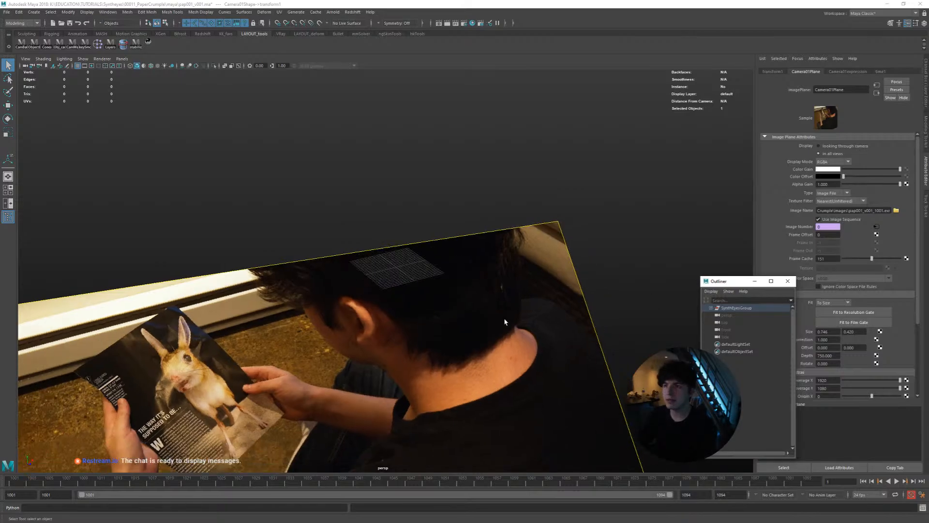
{"action": "left_click_drag", "start_coordinate": [490, 280], "coordinate": [481, 298], "text": "alt"}
{"action": "scroll", "coordinate": [546, 182], "scroll_direction": "down", "scroll_amount": 4}
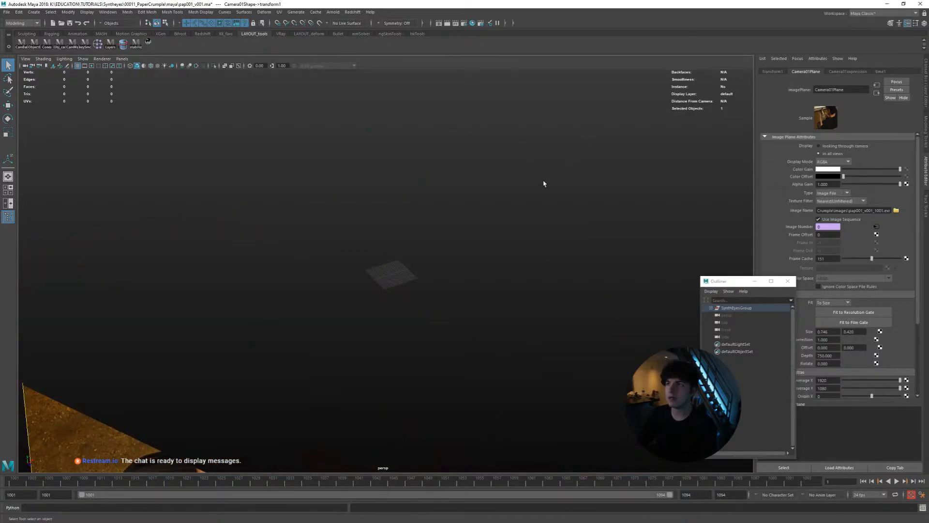
{"action": "scroll", "coordinate": [496, 216], "scroll_direction": "up", "scroll_amount": 3}
{"action": "scroll", "coordinate": [487, 222], "scroll_direction": "down", "scroll_amount": 2}
{"action": "scroll", "coordinate": [516, 214], "scroll_direction": "up", "scroll_amount": 4}
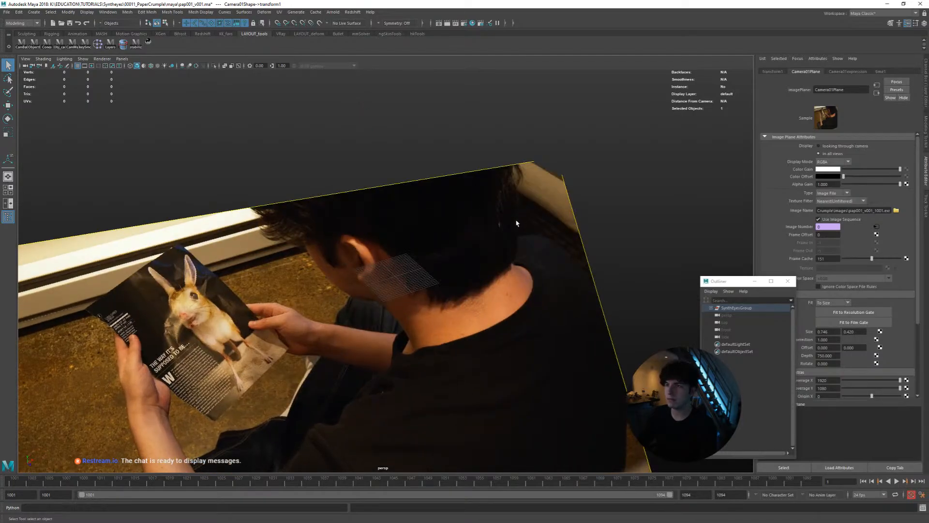
{"action": "left_click", "coordinate": [26, 65]}
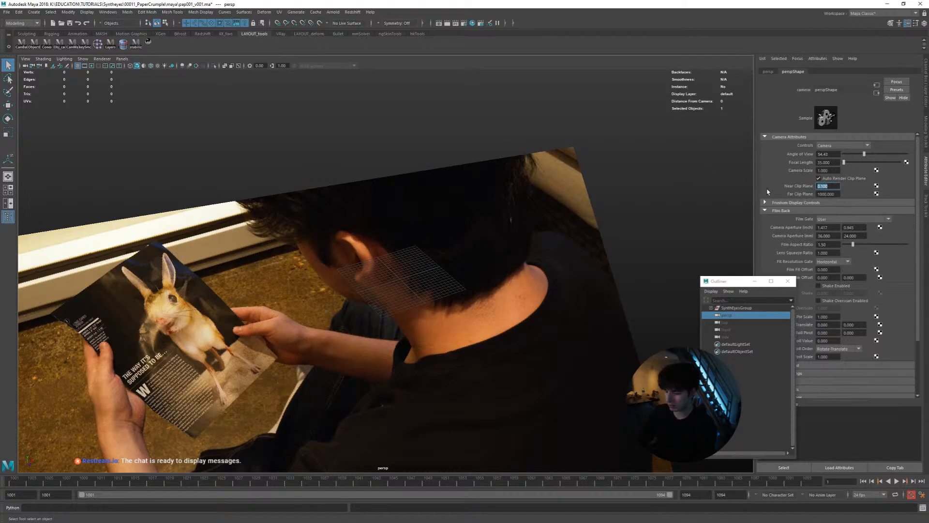
{"action": "left_click", "coordinate": [821, 193]}
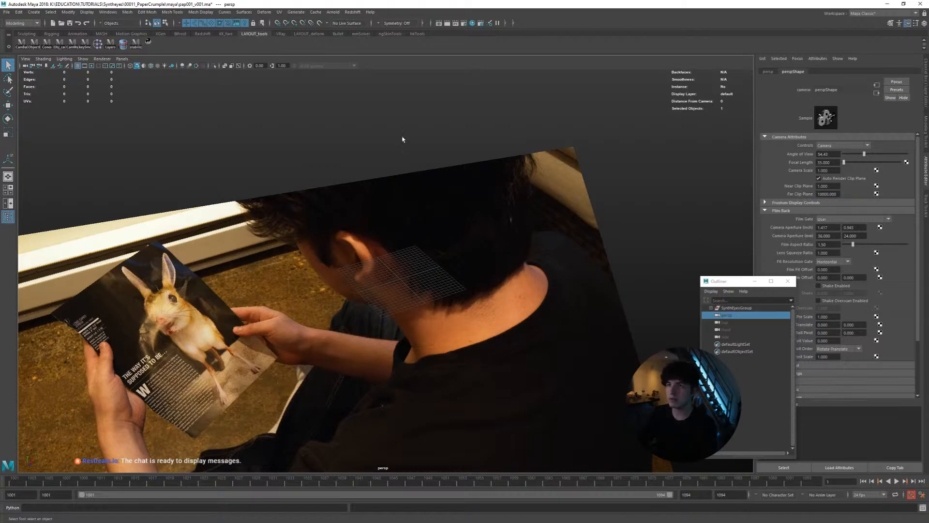
Set the Camera01 image plane to display only when looking through its camera
{"action": "left_click", "coordinate": [409, 189]}
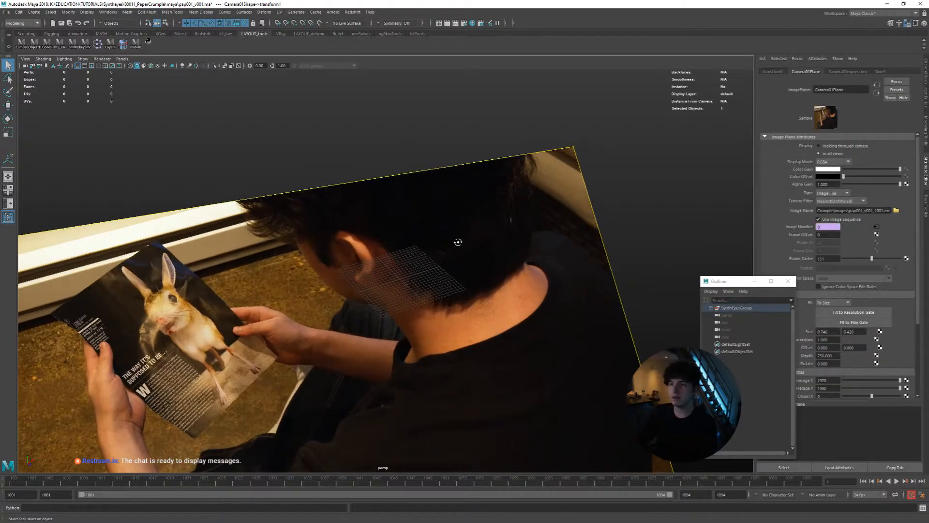
{"action": "left_click_drag", "start_coordinate": [458, 242], "coordinate": [454, 244], "text": "alt"}
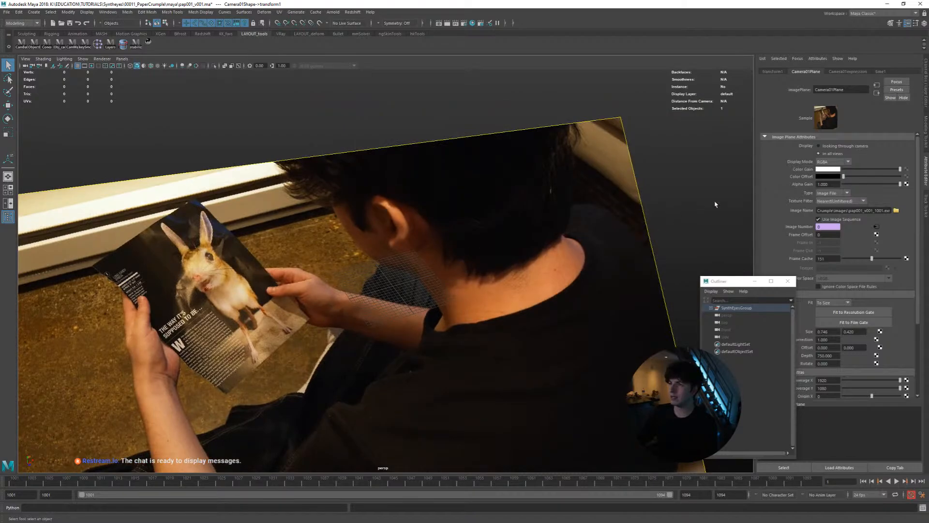
{"action": "left_click", "coordinate": [831, 147]}
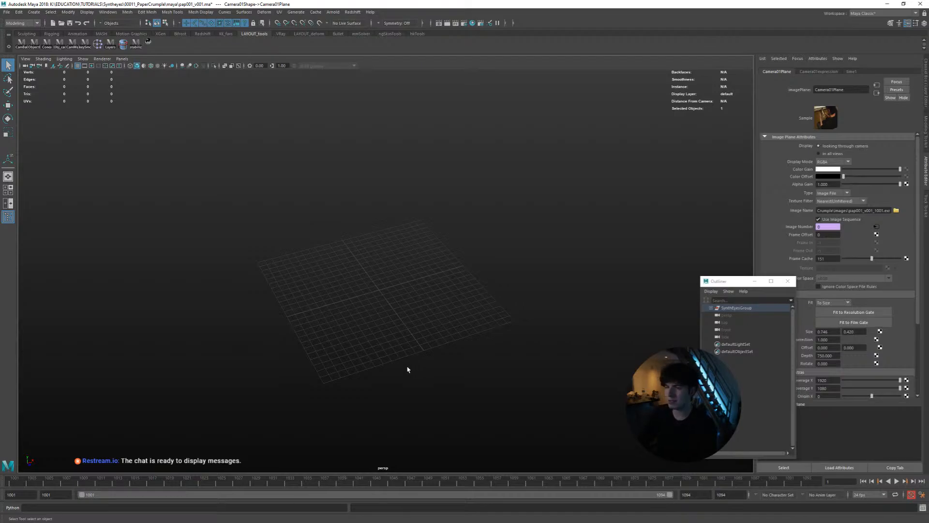
{"action": "scroll", "coordinate": [381, 287], "scroll_direction": "down", "scroll_amount": 3}
{"action": "scroll", "coordinate": [363, 275], "scroll_direction": "up", "scroll_amount": 2}
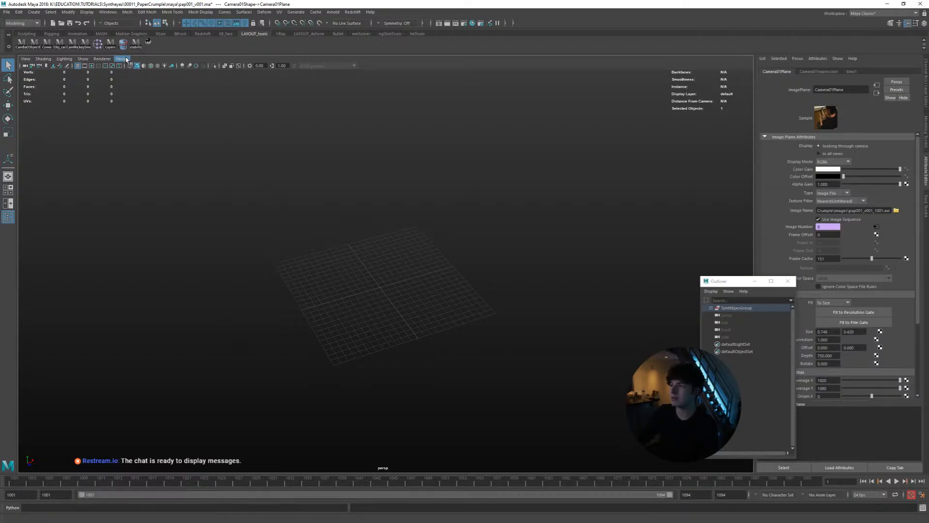
Split the viewport into two side-by-side panes and look through Camera01 from SynthEyesGroup in the perspective pane
{"action": "left_click", "coordinate": [8, 204]}
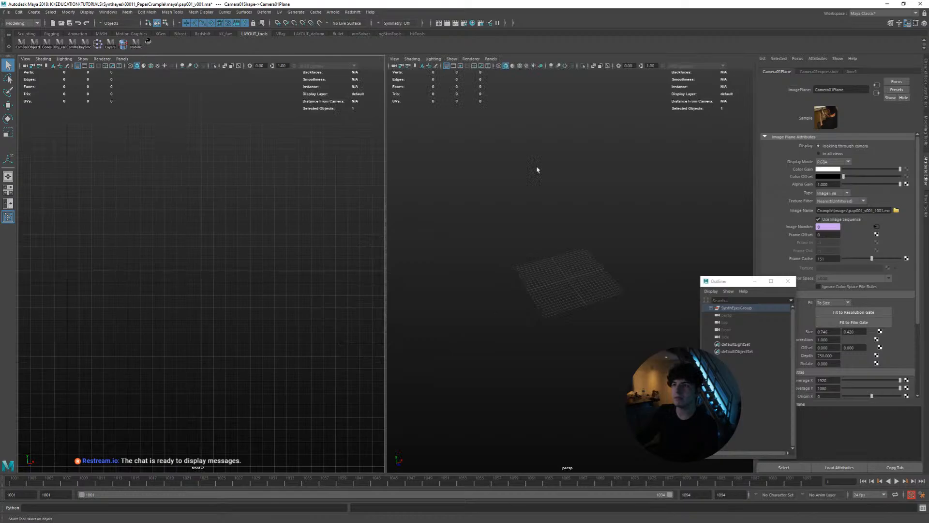
{"action": "left_click", "coordinate": [710, 307]}
{"action": "middle_click_drag", "start_coordinate": [732, 316], "coordinate": [572, 269]}
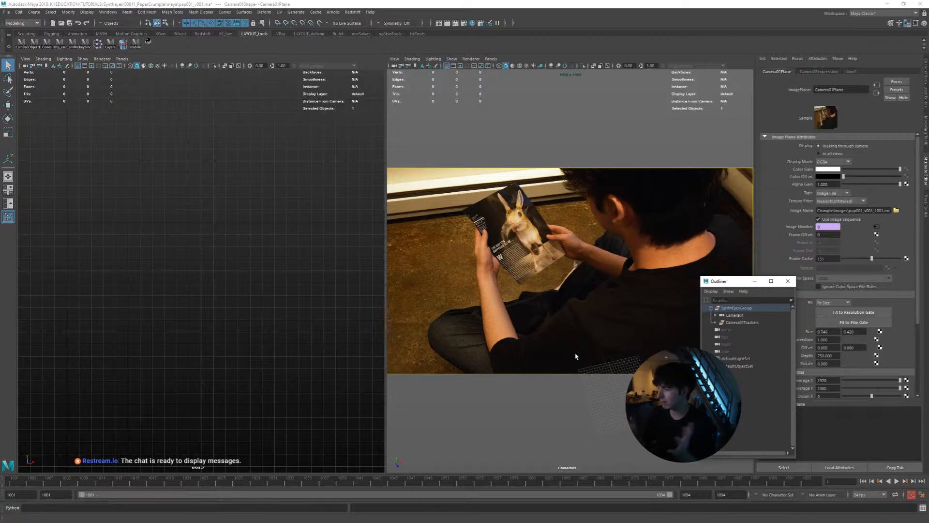
Bake Camera01 out of SynthEyesGroup to the top level of the scene
{"action": "left_click", "coordinate": [735, 315]}
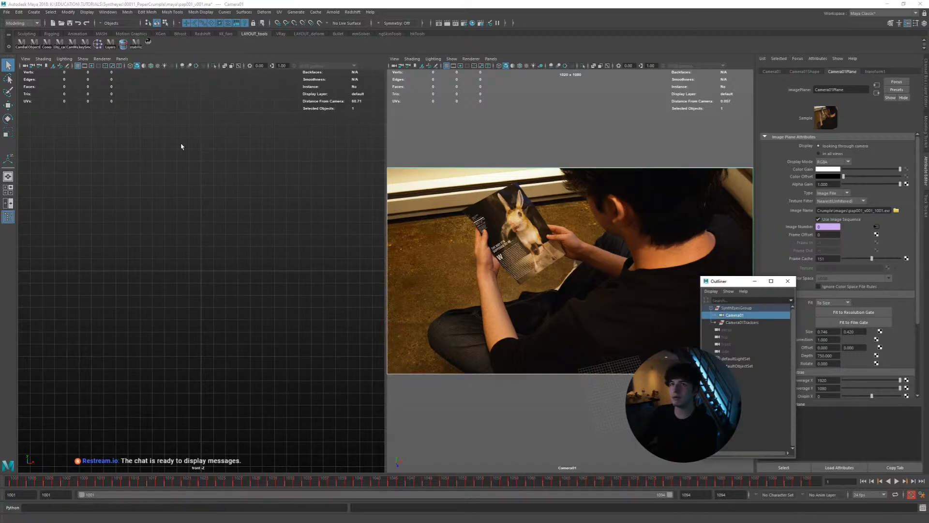
{"action": "left_click", "coordinate": [21, 45]}
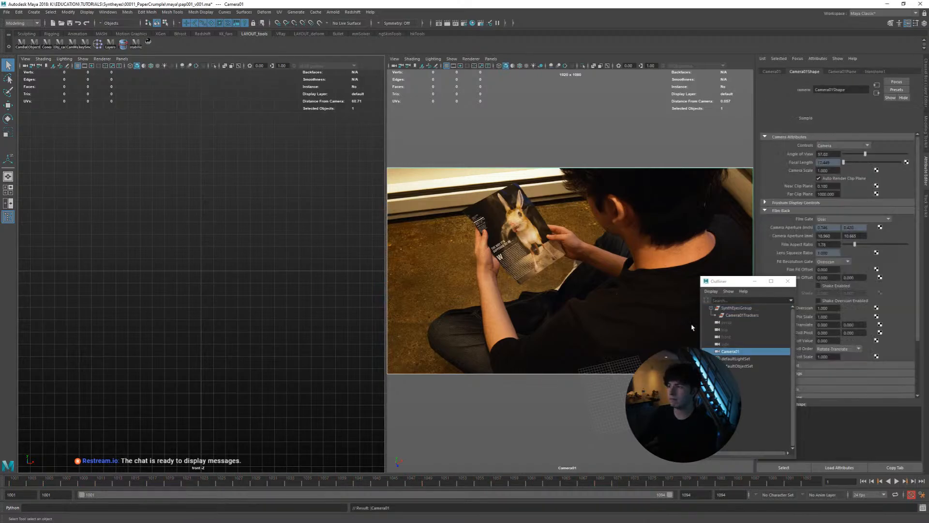
Delete the leftover SynthEyesGroup and rename Camera01 to shotCam_pap001_94fms
{"action": "left_click", "coordinate": [741, 309]}
{"action": "key", "text": "Delete"}
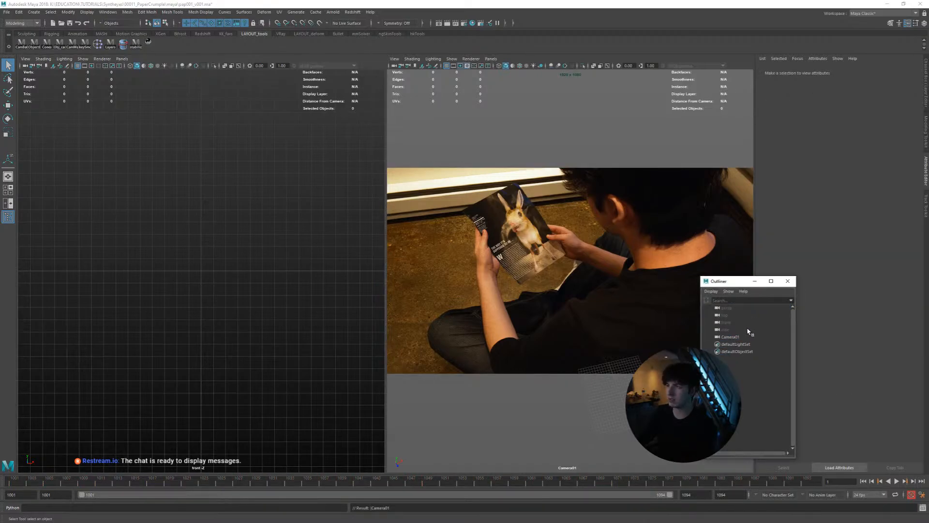
{"action": "double_click", "coordinate": [730, 337]}
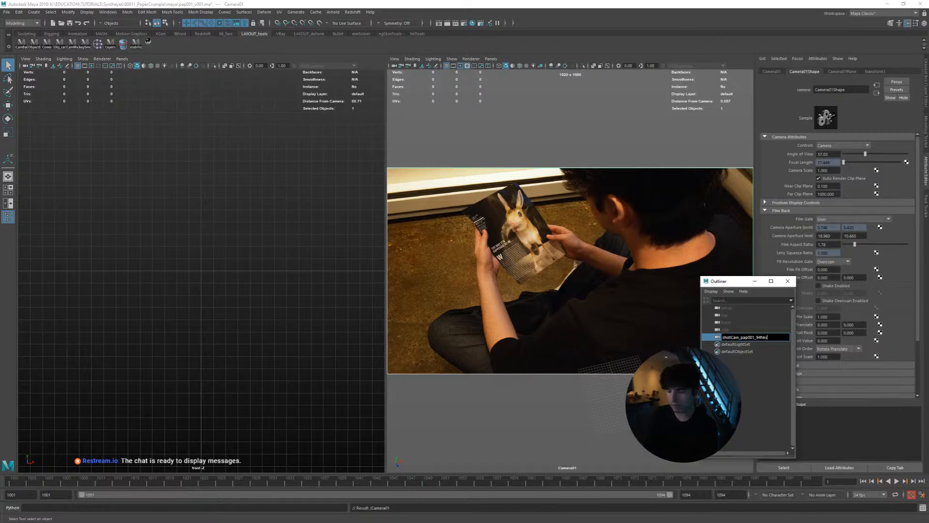
{"action": "key", "text": "Return"}
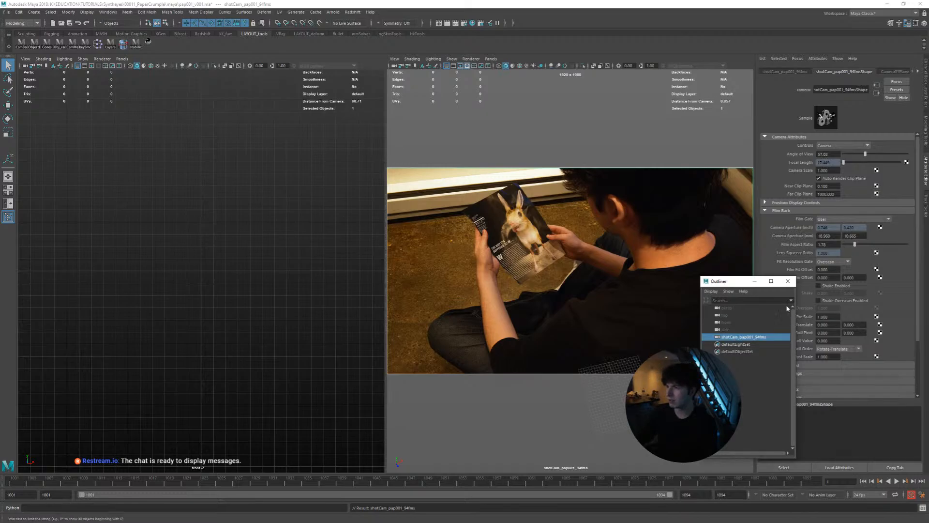
{"action": "left_click", "coordinate": [788, 281]}
Maximize the shot camera view, play the image sequence, and return to the start of the shot
{"action": "left_click", "coordinate": [581, 284]}
{"action": "key", "text": "space"}
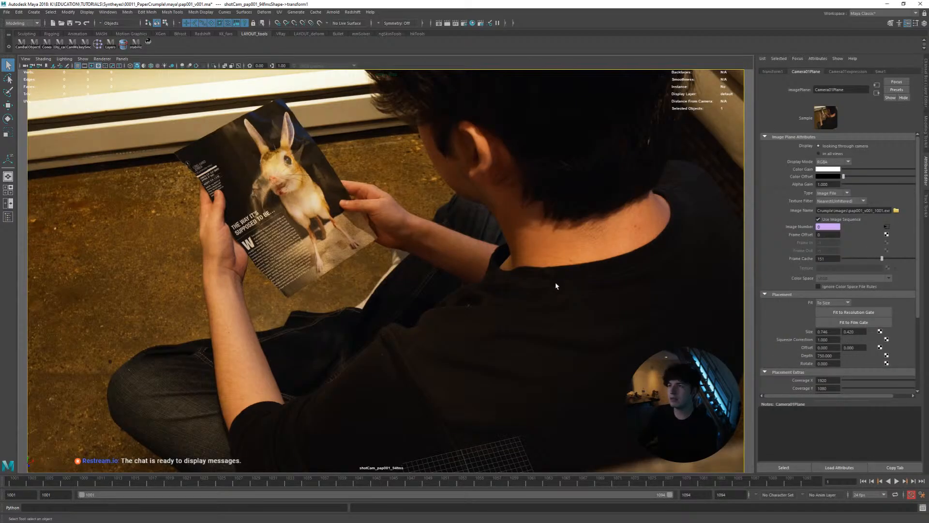
{"action": "key", "text": "alt+v"}
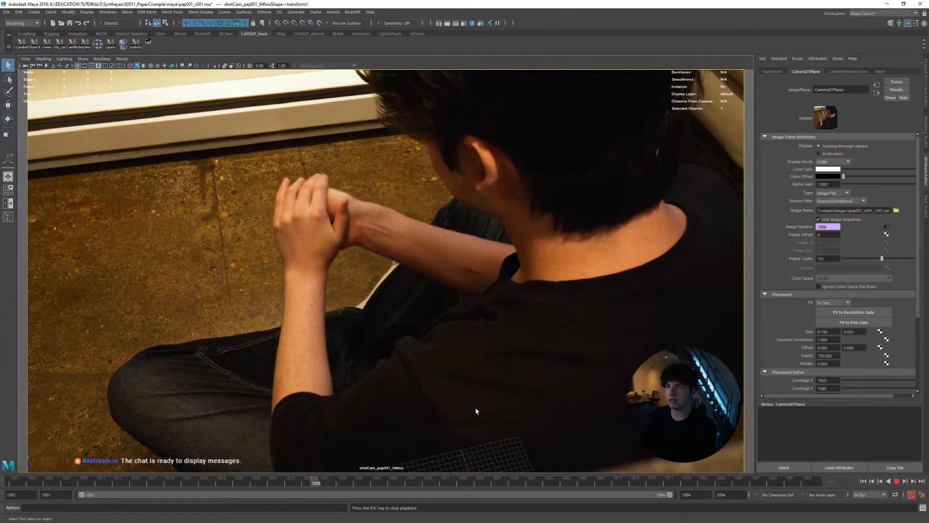
{"action": "left_click_drag", "start_coordinate": [339, 479], "coordinate": [23, 450]}
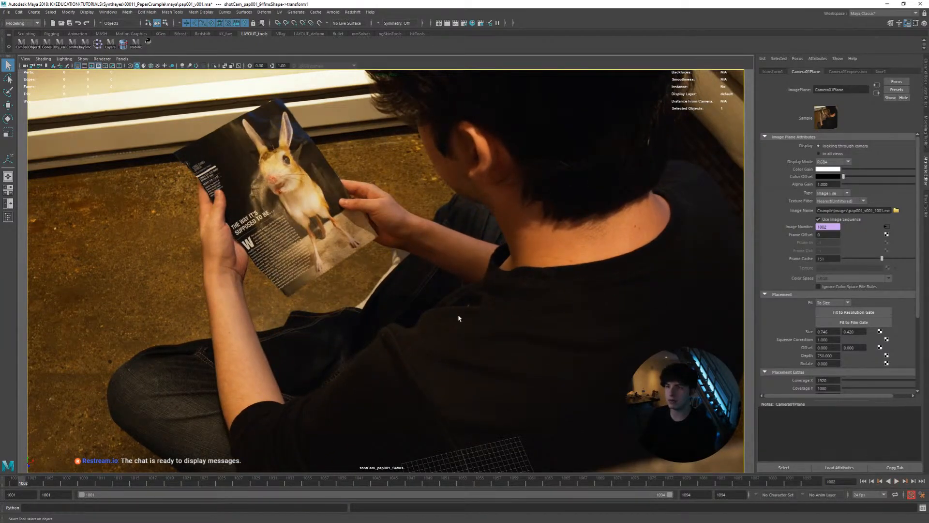
Create a polygon plane at the origin and scale it uniformly to about 224 so it covers the floor
{"action": "right_click_drag", "start_coordinate": [456, 292], "coordinate": [423, 285], "text": "shift"}
{"action": "key", "text": "r"}
{"action": "middle_click_drag", "start_coordinate": [372, 325], "coordinate": [598, 356]}
{"action": "key", "text": "w"}
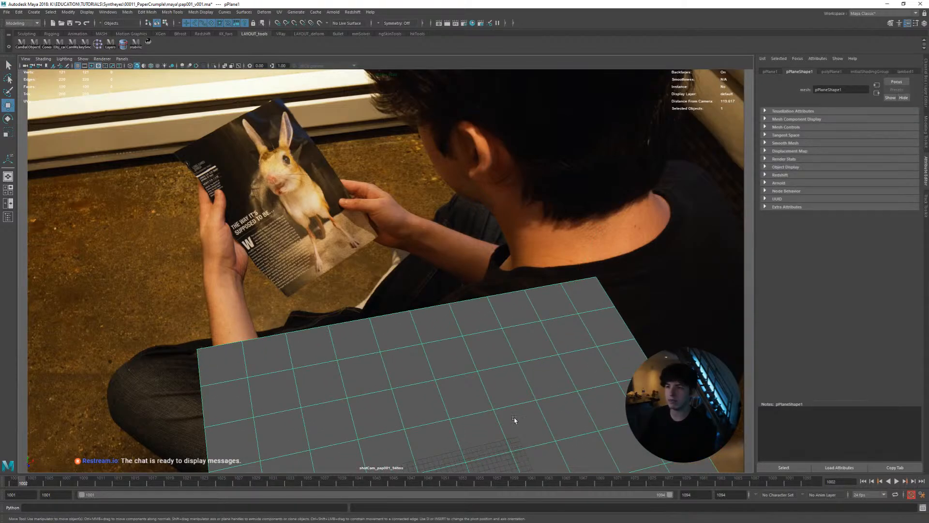
{"action": "middle_click_drag", "start_coordinate": [367, 362], "coordinate": [416, 361]}
{"action": "key", "text": "ctrl+z"}
{"action": "key", "text": "r"}
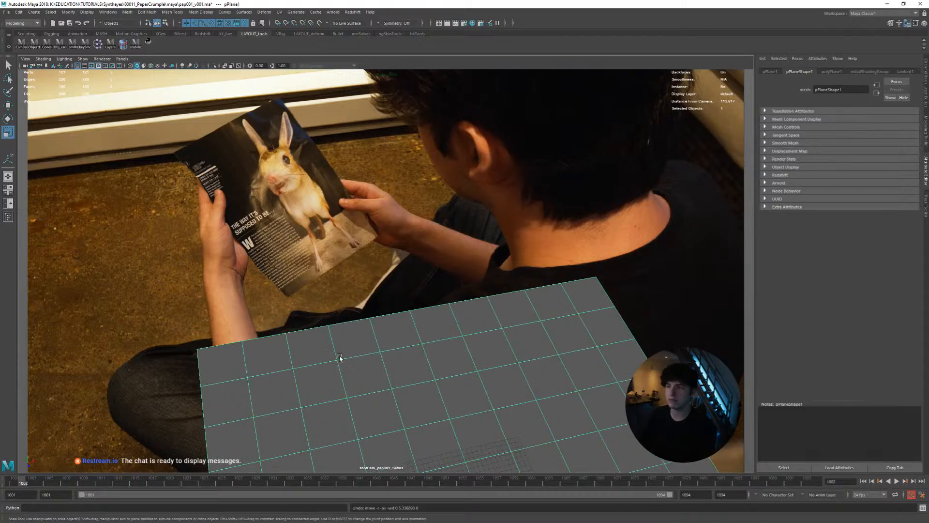
{"action": "middle_click_drag", "start_coordinate": [338, 357], "coordinate": [479, 343]}
Select the floor plane's far border edges with soft selection off, showing a perspective view beside the shot camera view
{"action": "right_click_drag", "start_coordinate": [432, 280], "coordinate": [430, 255]}
{"action": "left_click", "coordinate": [653, 102]}
{"action": "double_click", "coordinate": [111, 182], "text": "shift"}
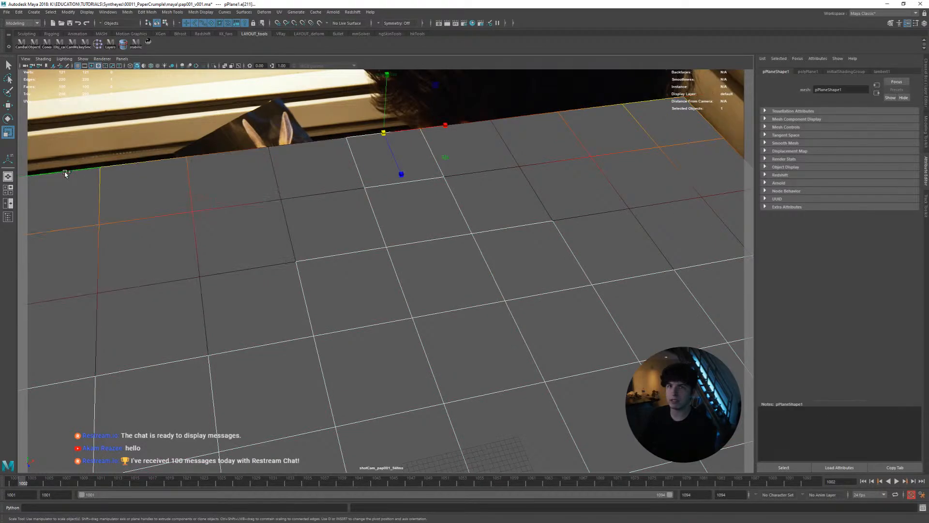
{"action": "key", "text": "space"}
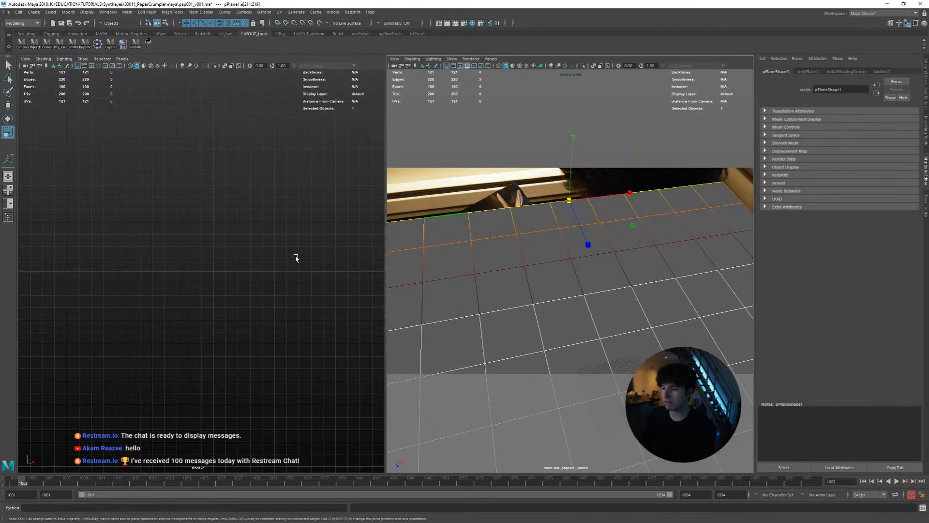
{"action": "key", "text": "space"}
{"action": "left_click_drag", "start_coordinate": [281, 253], "coordinate": [285, 235]}
{"action": "scroll", "coordinate": [276, 250], "scroll_direction": "down", "scroll_amount": 5}
{"action": "scroll", "coordinate": [269, 254], "scroll_direction": "up", "scroll_amount": 2}
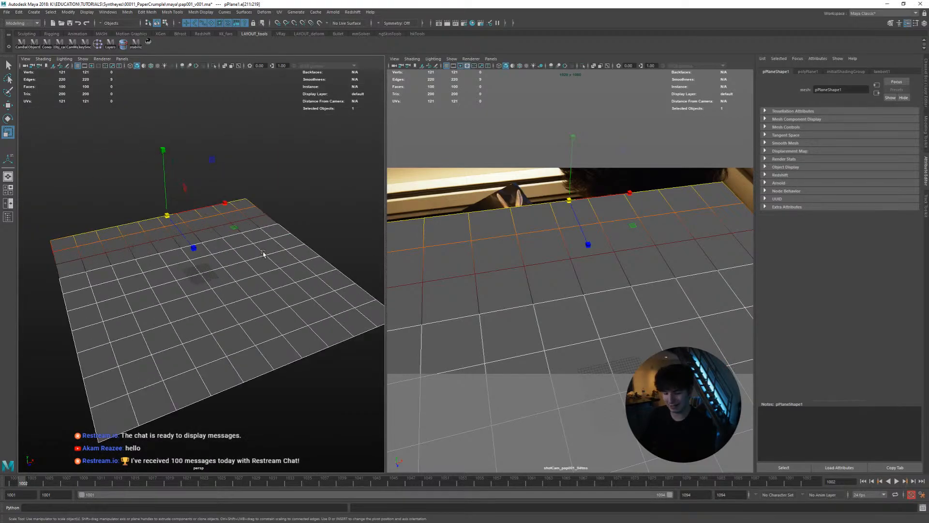
{"action": "key", "text": "b"}
Extrude the floor plane's far border edges upward, then extrude them again backward to form a raised ledge
{"action": "middle_click_drag", "start_coordinate": [221, 247], "coordinate": [245, 267], "text": "alt"}
{"action": "left_click_drag", "start_coordinate": [245, 267], "coordinate": [249, 310], "text": "alt"}
{"action": "key", "text": "w"}
{"action": "left_click_drag", "start_coordinate": [239, 306], "coordinate": [180, 318], "text": "alt"}
{"action": "left_click", "coordinate": [223, 323], "text": "shift"}
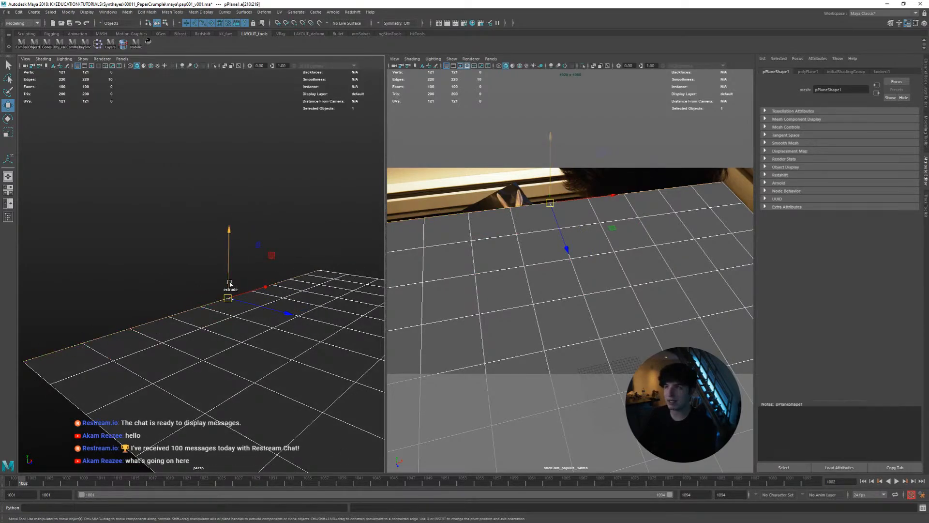
{"action": "left_click_drag", "start_coordinate": [230, 283], "coordinate": [229, 251], "text": "shift"}
{"action": "key", "text": "ctrl+e"}
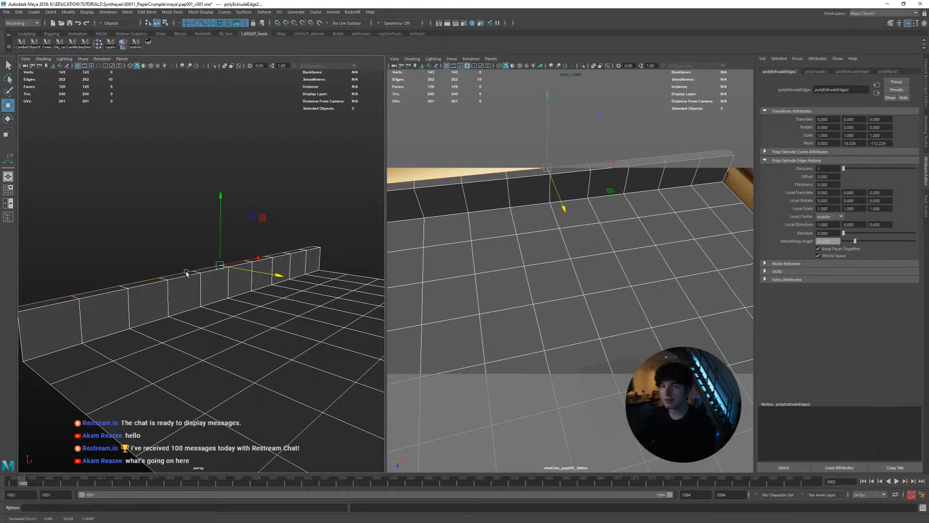
Assign a new Use Background shader to the floor plane and view it full-size through the shot camera
{"action": "key", "text": "space"}
{"action": "right_click_drag", "start_coordinate": [373, 244], "coordinate": [453, 478]}
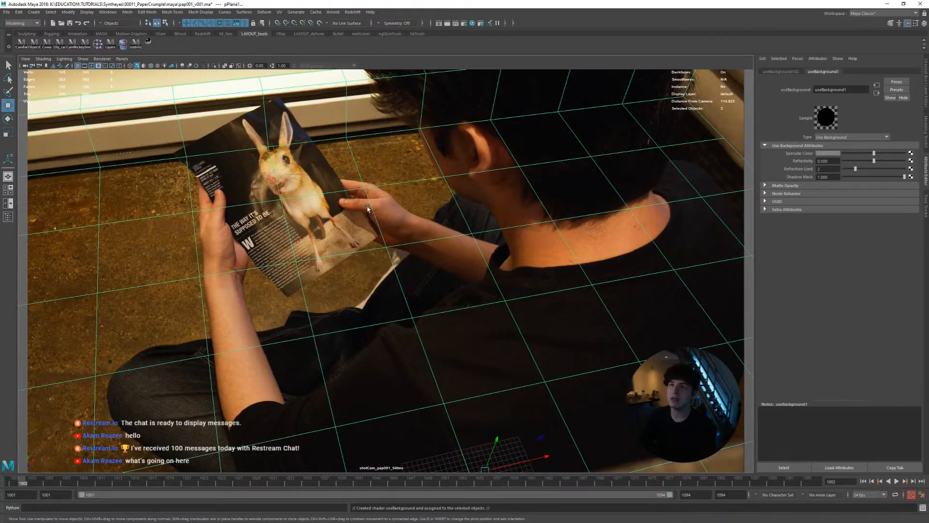
{"action": "left_click", "coordinate": [271, 196]}
Play the shot to check the floor plane against the footage, turn on multisample anti-aliasing, and return to frame 1001
{"action": "key", "text": "alt+v"}
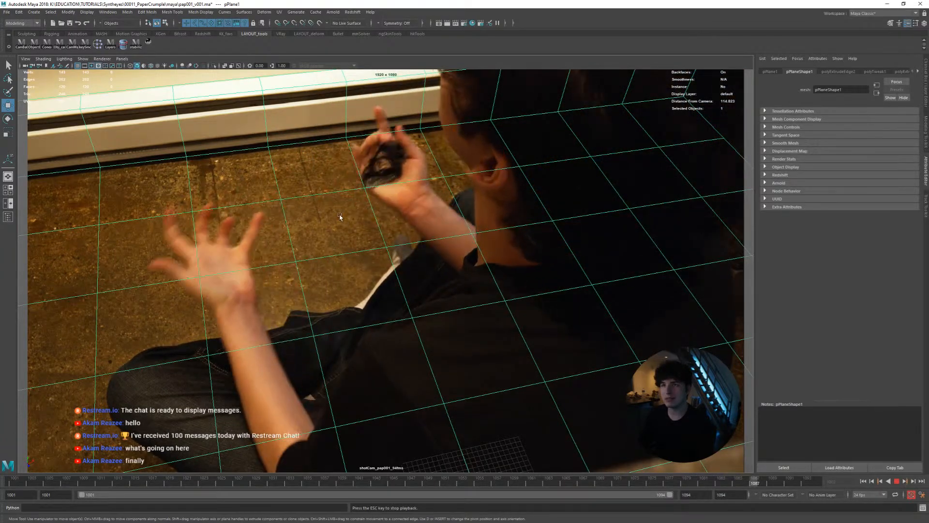
{"action": "key", "text": "Escape"}
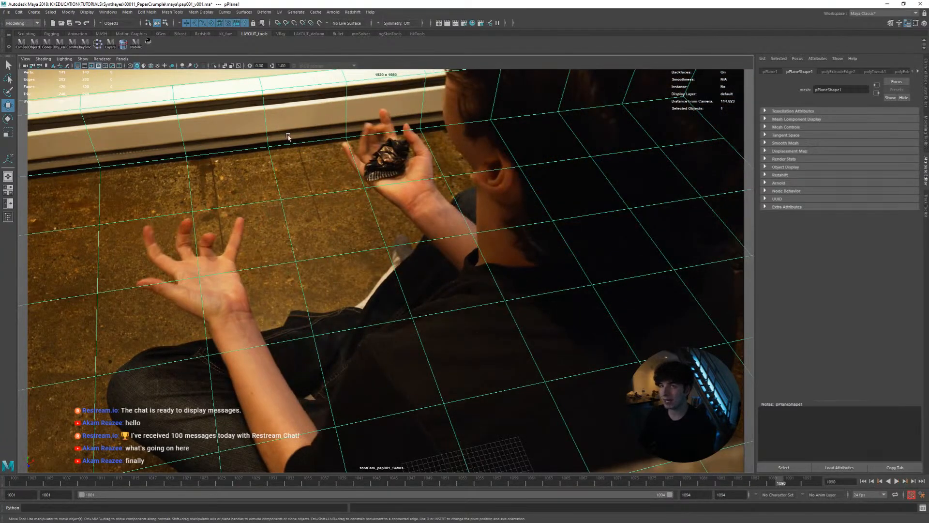
{"action": "left_click", "coordinate": [196, 67]}
{"action": "left_click_drag", "start_coordinate": [393, 483], "coordinate": [82, 476]}
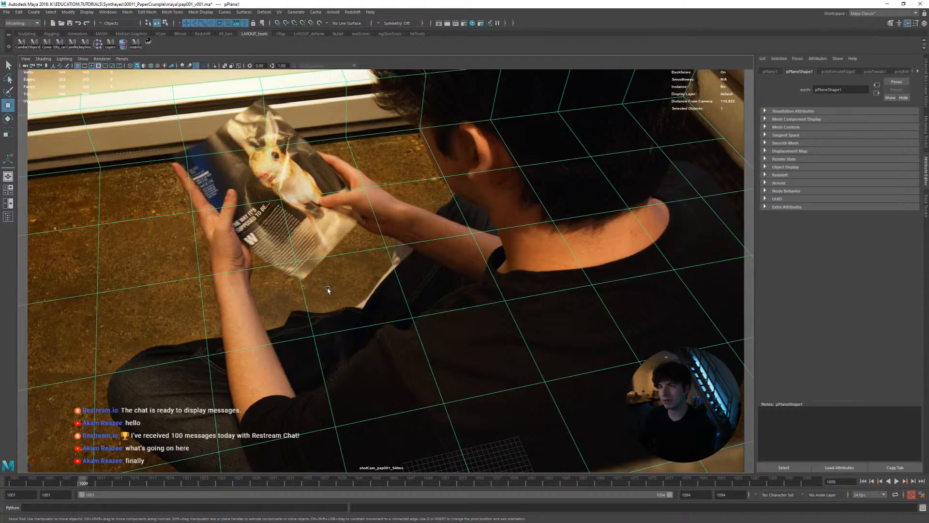
{"action": "key", "text": "alt+v"}
{"action": "left_click_drag", "start_coordinate": [130, 484], "coordinate": [1, 493]}
Magnify the magazine with 2D pan/zoom, play the shot, and return to frame 1001
{"action": "key", "text": "backslash"}
{"action": "right_click_drag", "start_coordinate": [340, 322], "coordinate": [416, 321]}
{"action": "middle_click_drag", "start_coordinate": [359, 319], "coordinate": [431, 380]}
{"action": "right_click_drag", "start_coordinate": [397, 376], "coordinate": [464, 383]}
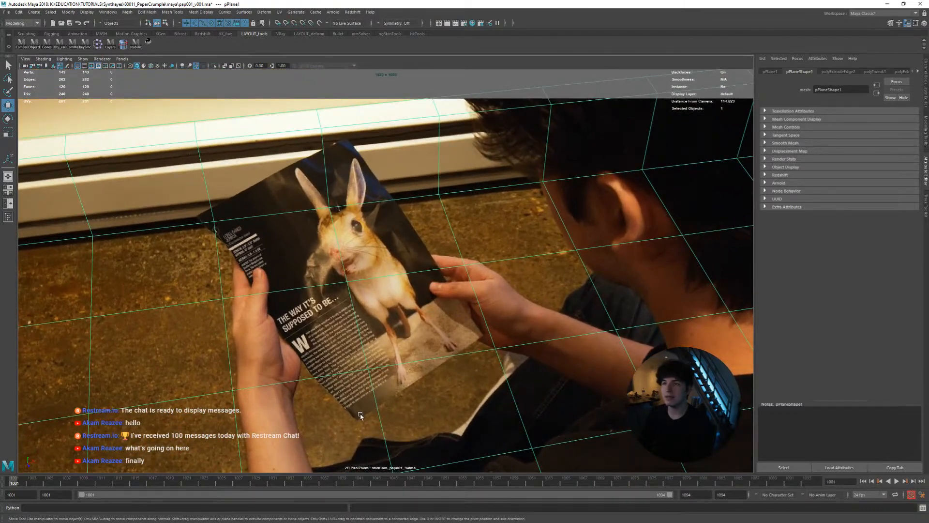
{"action": "key", "text": "alt+v"}
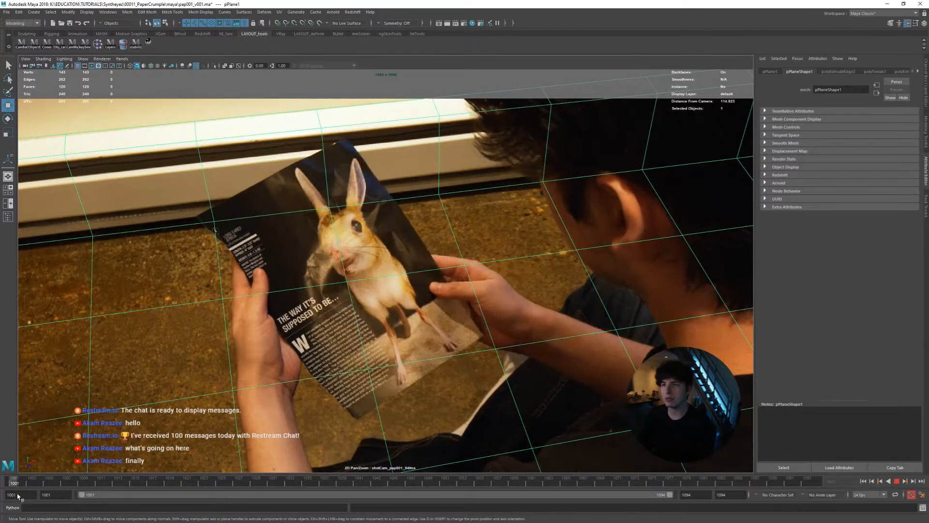
{"action": "left_click_drag", "start_coordinate": [38, 499], "coordinate": [1, 493]}
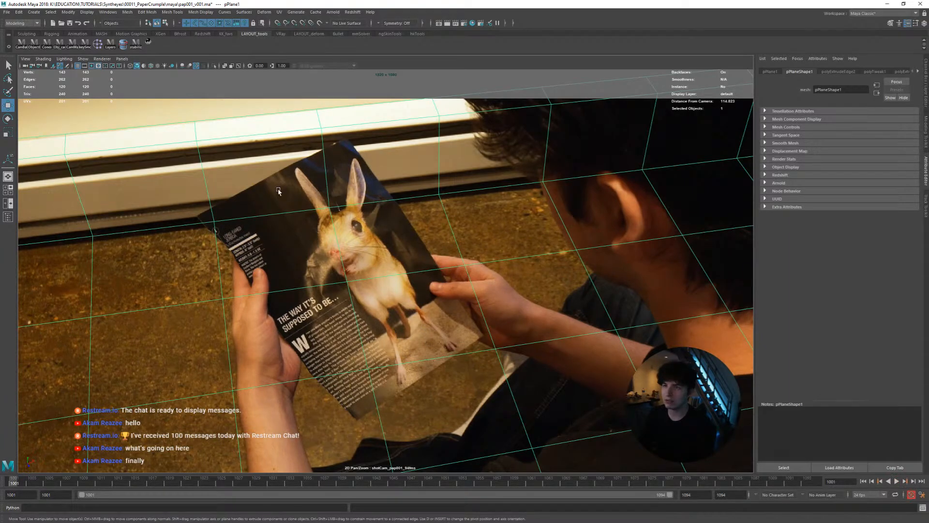
Turn on wireframe on shaded in the shot camera view and deselect the floor plane
{"action": "left_click", "coordinate": [383, 220], "text": "ctrl"}
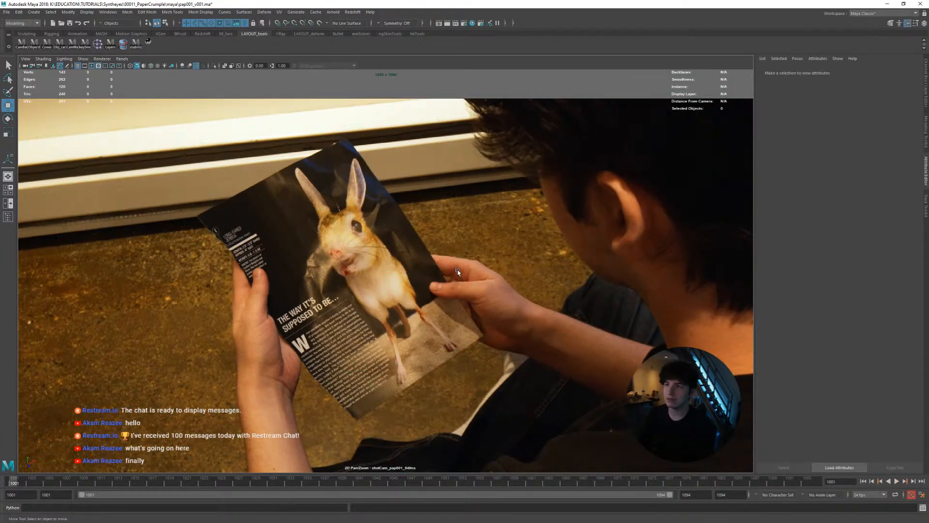
{"action": "left_click", "coordinate": [448, 261]}
{"action": "left_click", "coordinate": [151, 66]}
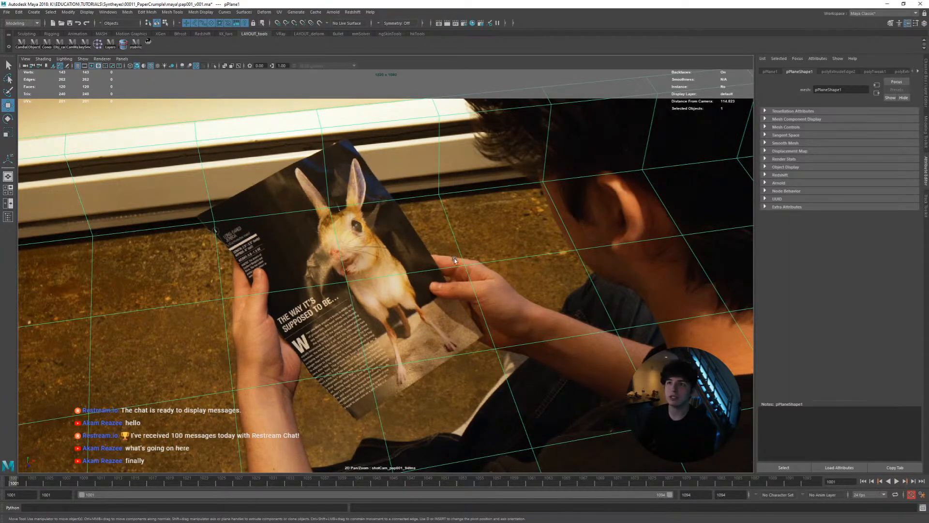
{"action": "left_click", "coordinate": [414, 315], "text": "ctrl"}
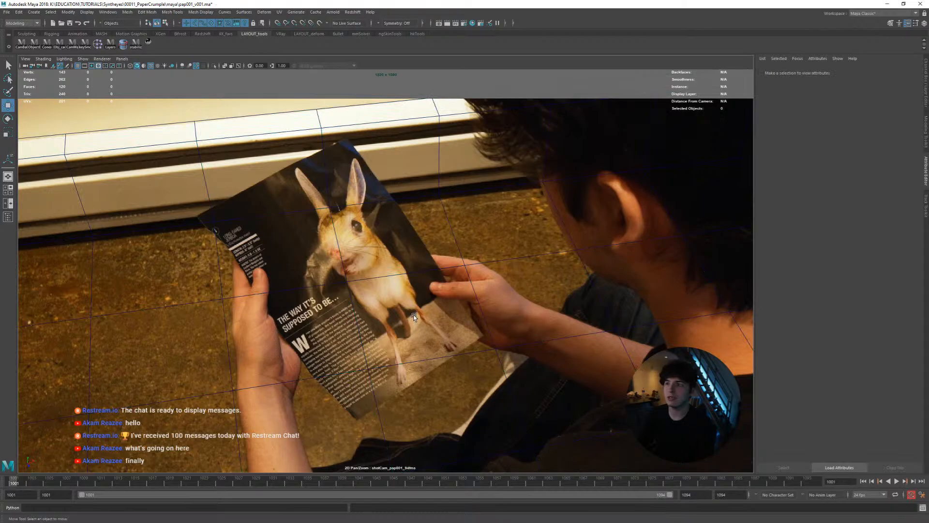
Create a second polygon plane, scale it uniformly to about 33, and rotate it toward the magazine's orientation
{"action": "right_click", "coordinate": [494, 300], "text": "shift"}
{"action": "right_click_drag", "start_coordinate": [461, 300], "coordinate": [464, 289], "text": "shift"}
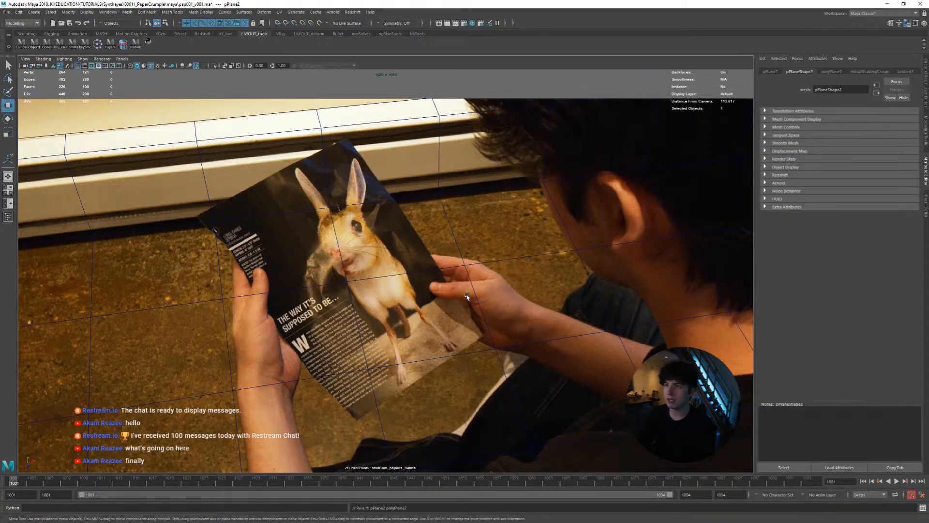
{"action": "mouse_move", "coordinate": [437, 358]}
{"action": "left_mouse_down"}
{"action": "mouse_move", "coordinate": [362, 368]}
{"action": "mouse_move", "coordinate": [452, 354]}
{"action": "left_mouse_up"}
{"action": "key", "text": "r"}
{"action": "right_click_drag", "start_coordinate": [406, 299], "coordinate": [356, 315]}
{"action": "middle_click_drag", "start_coordinate": [385, 338], "coordinate": [370, 285]}
{"action": "key", "text": "e"}
{"action": "left_click_drag", "start_coordinate": [361, 301], "coordinate": [353, 304]}
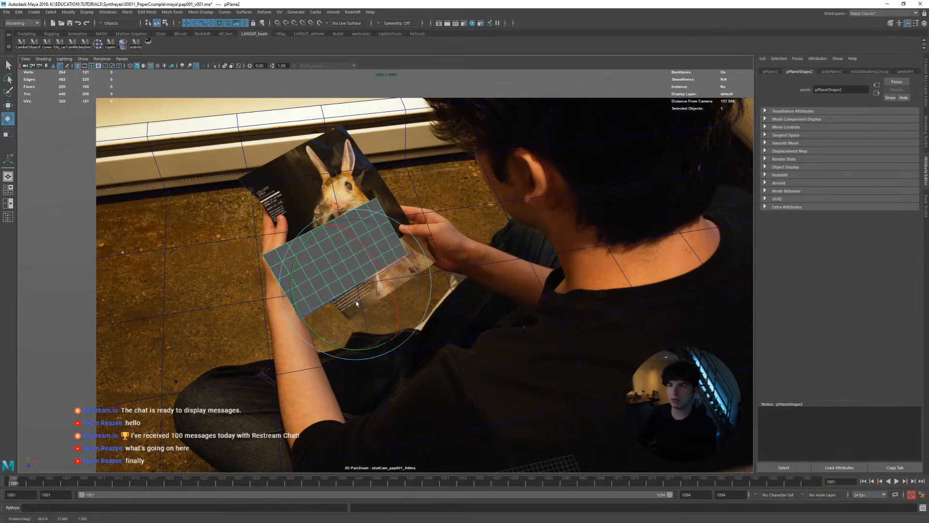
Move the new plane over the magazine, switch to wireframe display, and stretch it lengthwise to the page's proportions
{"action": "key", "text": "w"}
{"action": "middle_click_drag", "start_coordinate": [412, 318], "coordinate": [401, 271]}
{"action": "key", "text": "r"}
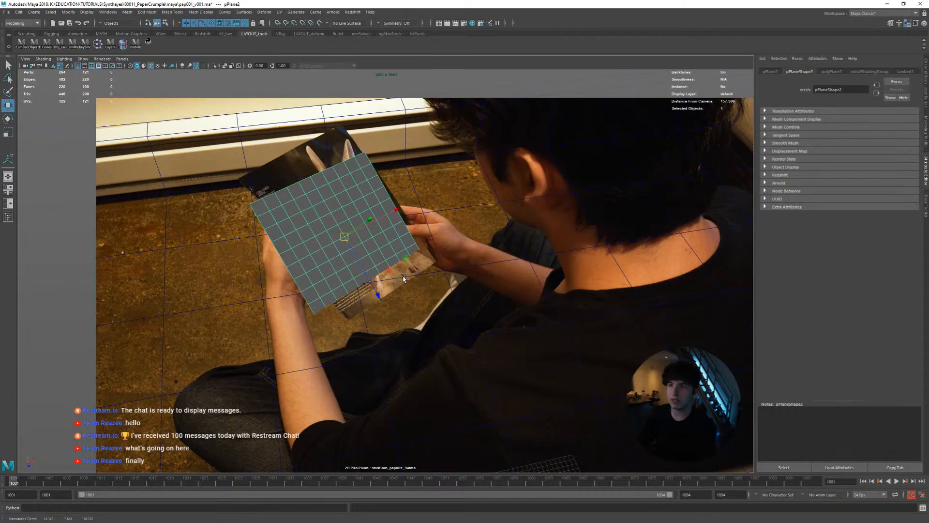
{"action": "key", "text": "4"}
{"action": "left_click_drag", "start_coordinate": [391, 286], "coordinate": [385, 301]}
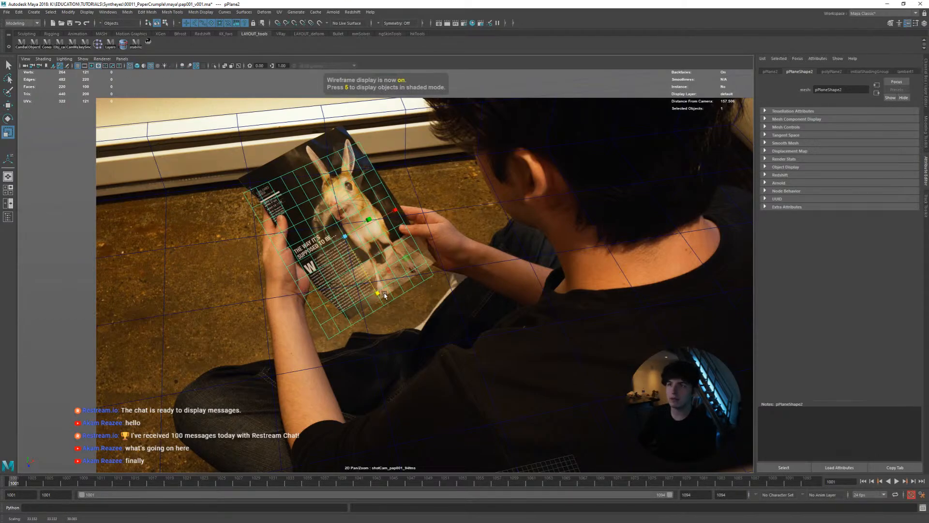
Fine-tune the magazine plane's position and rotation so its corners match the page at frame 1001
{"action": "key", "text": "w"}
{"action": "left_click_drag", "start_coordinate": [343, 239], "coordinate": [347, 223]}
{"action": "key", "text": "e"}
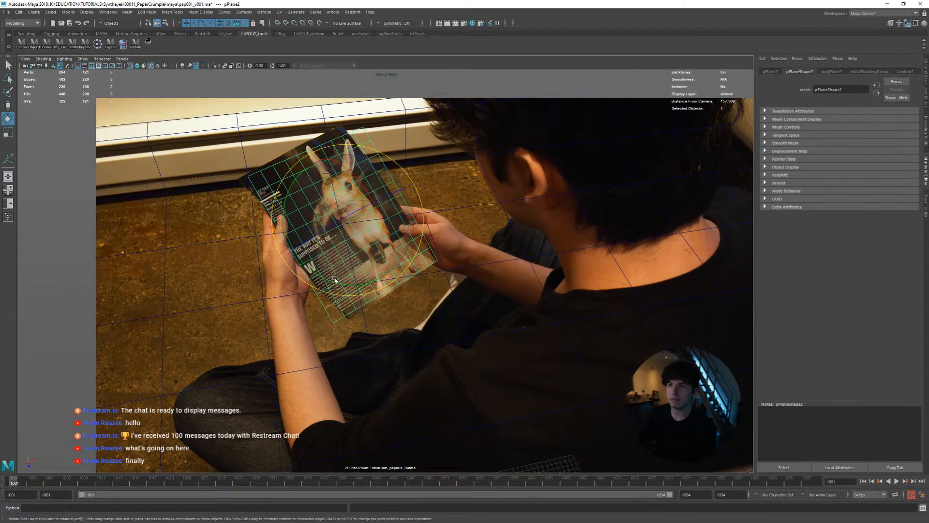
{"action": "left_click_drag", "start_coordinate": [334, 280], "coordinate": [337, 223]}
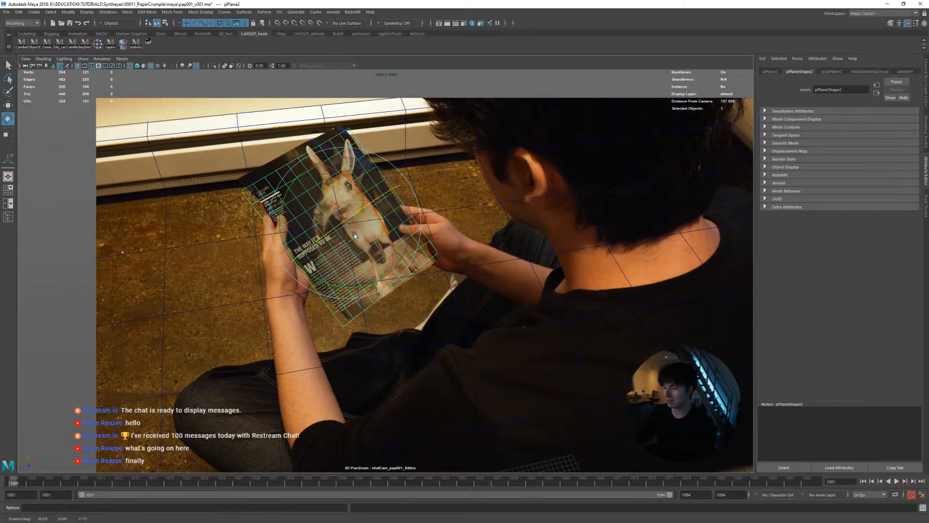
{"action": "key", "text": "w"}
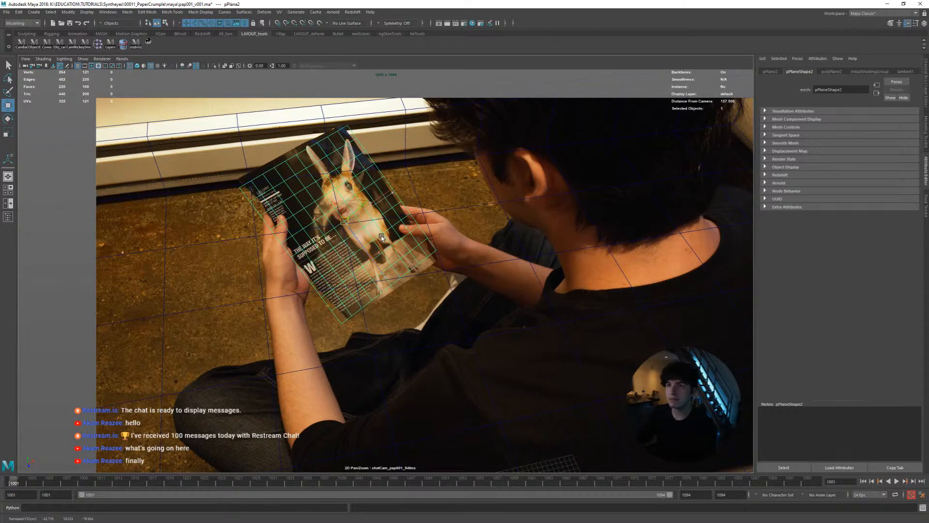
Turn on wireframe on shaded in the perspective pane and inspect the magazine plane's placement above the floor plane
{"action": "key", "text": "space"}
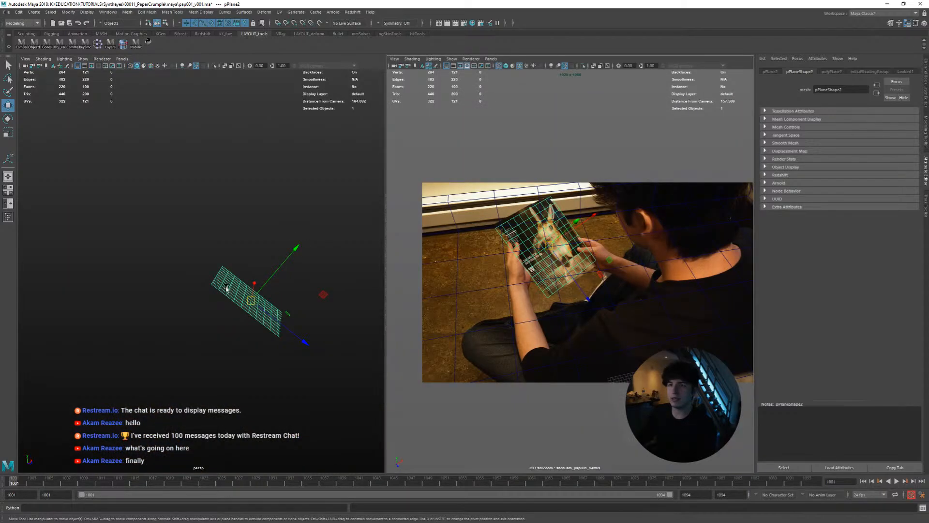
{"action": "left_click", "coordinate": [151, 66]}
{"action": "scroll", "coordinate": [168, 185], "scroll_direction": "down", "scroll_amount": 5}
{"action": "left_click_drag", "start_coordinate": [184, 241], "coordinate": [261, 347]}
{"action": "scroll", "coordinate": [275, 314], "scroll_direction": "up", "scroll_amount": 5}
{"action": "middle_click_drag", "start_coordinate": [275, 314], "coordinate": [221, 300], "text": "alt"}
{"action": "left_click_drag", "start_coordinate": [222, 300], "coordinate": [240, 306], "text": "alt"}
{"action": "middle_click_drag", "start_coordinate": [277, 311], "coordinate": [221, 289], "text": "alt"}
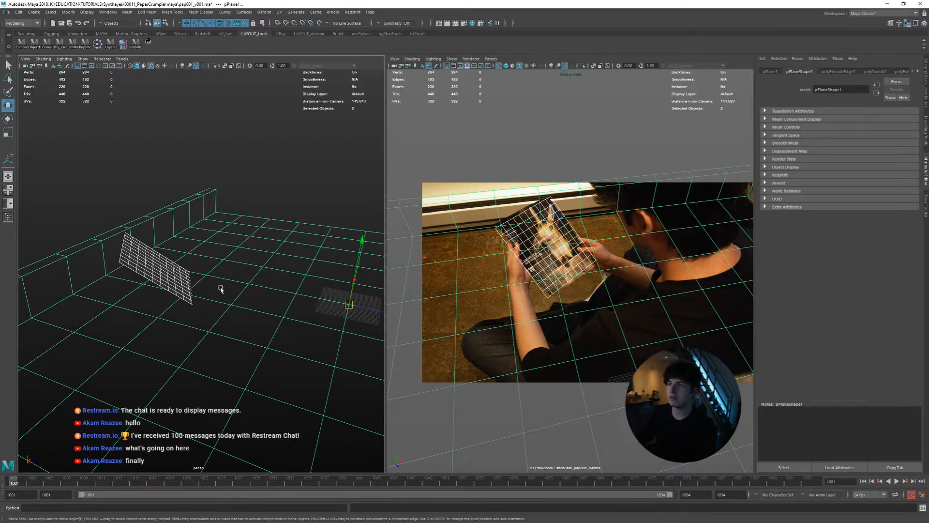
Add the floor plane to a new display layer set to Template, and select the magazine plane
{"action": "left_click", "coordinate": [259, 285]}
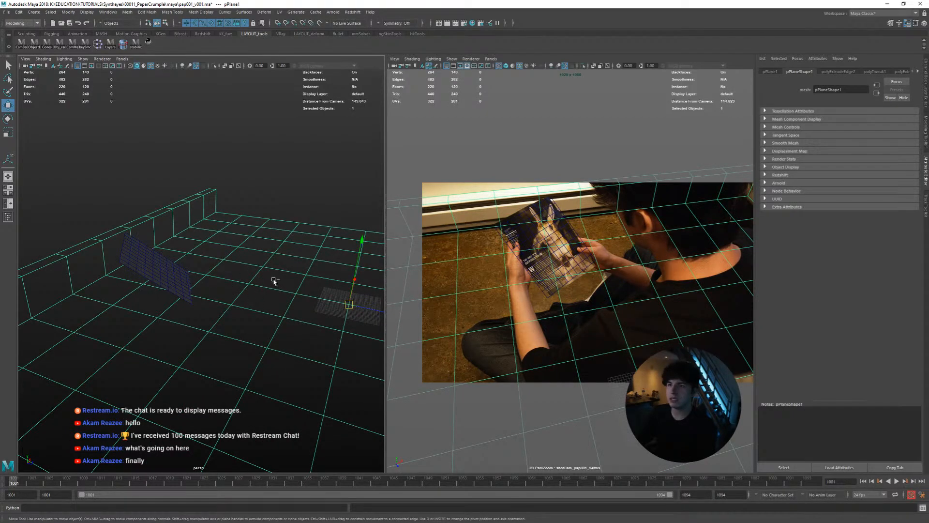
{"action": "key", "text": "ctrl+a"}
{"action": "left_click", "coordinate": [916, 370]}
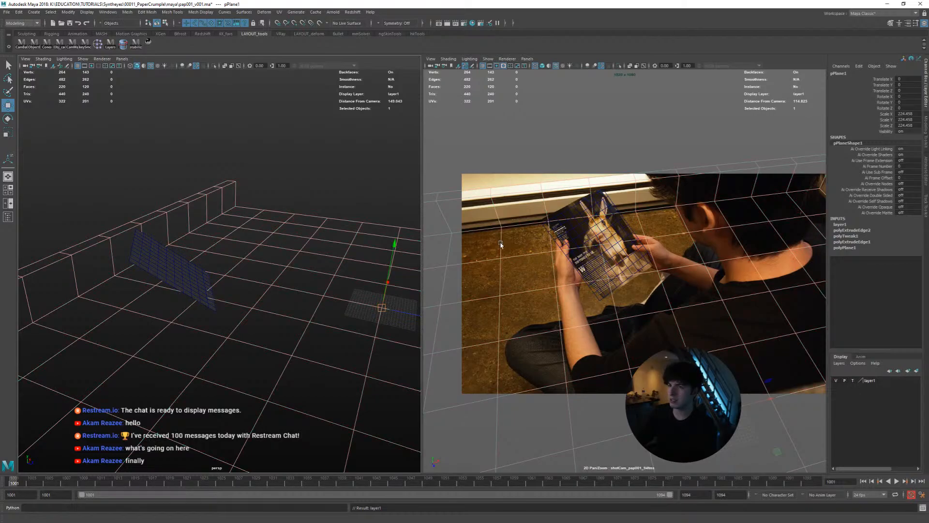
{"action": "left_click", "coordinate": [343, 205]}
{"action": "left_click", "coordinate": [178, 274]}
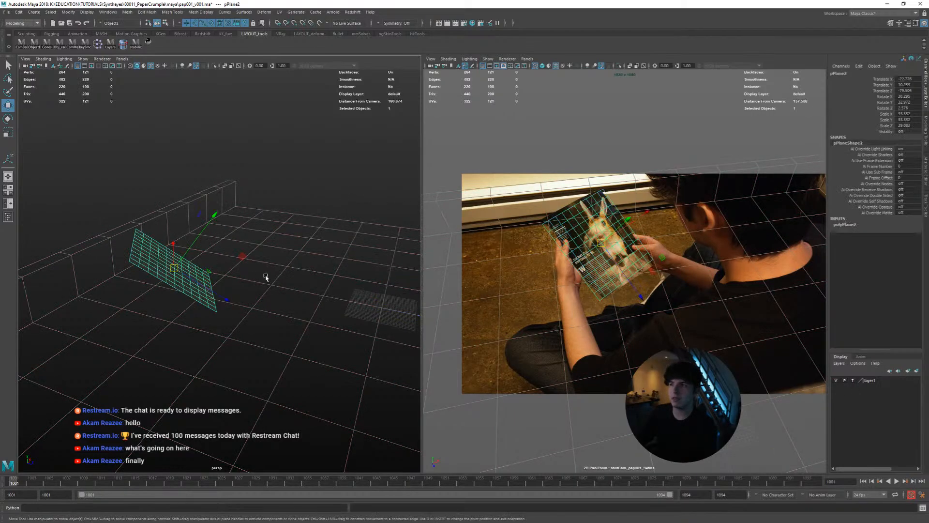
Switch the floor's display layer from Template to Reference to compare its look, and restore Template
{"action": "left_click", "coordinate": [323, 286]}
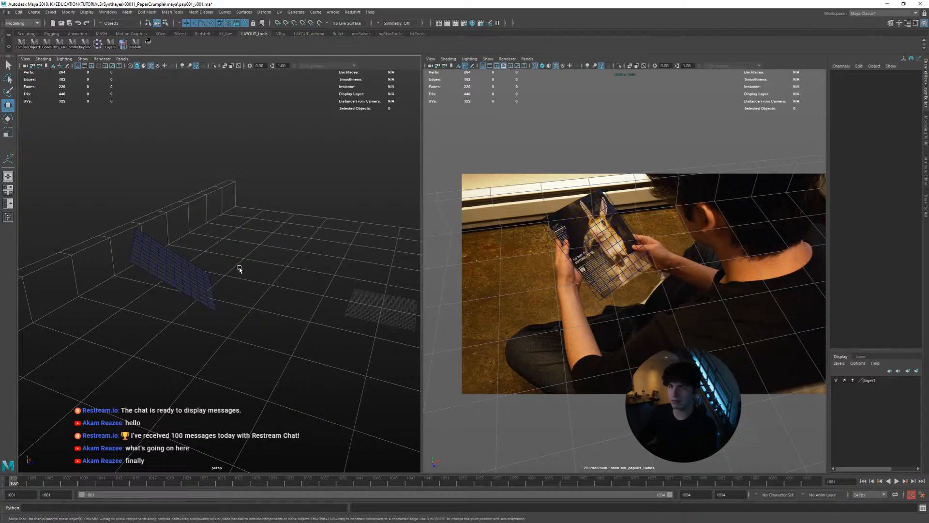
{"action": "left_click", "coordinate": [203, 297]}
{"action": "left_click", "coordinate": [145, 338]}
{"action": "left_click", "coordinate": [186, 279]}
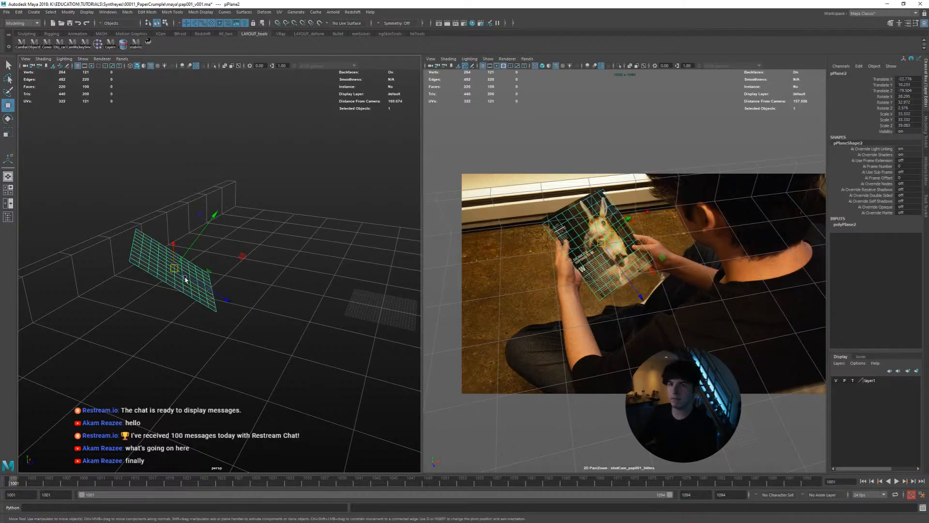
{"action": "left_click", "coordinate": [855, 381]}
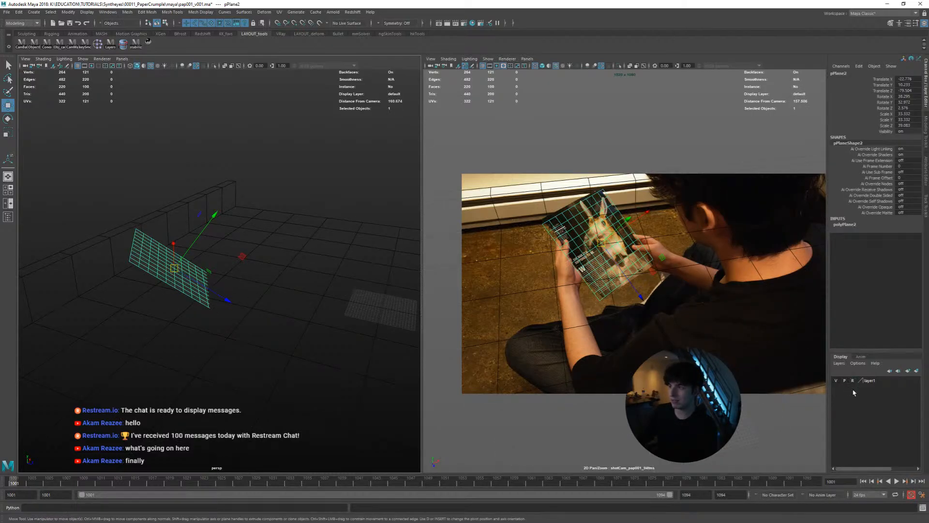
{"action": "left_click_drag", "start_coordinate": [323, 267], "coordinate": [308, 336]}
{"action": "left_click_drag", "start_coordinate": [309, 266], "coordinate": [291, 367]}
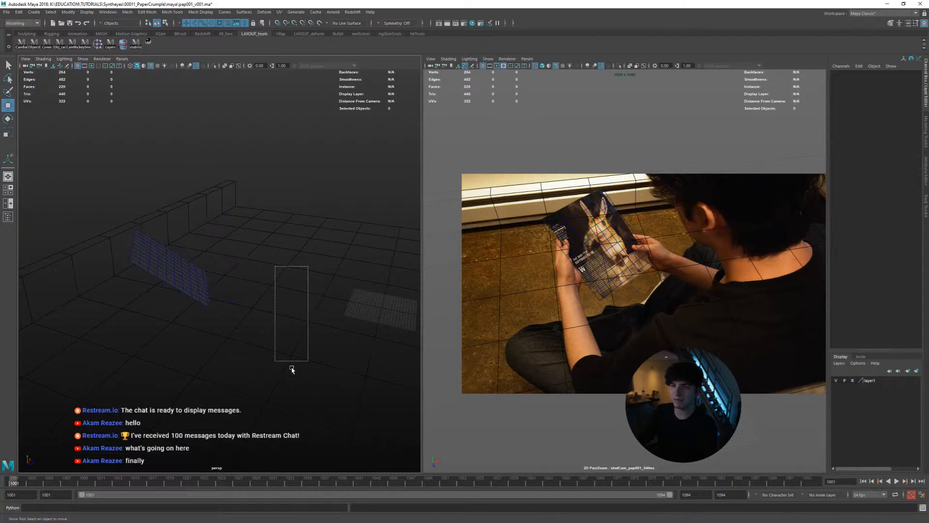
{"action": "left_click", "coordinate": [853, 381]}
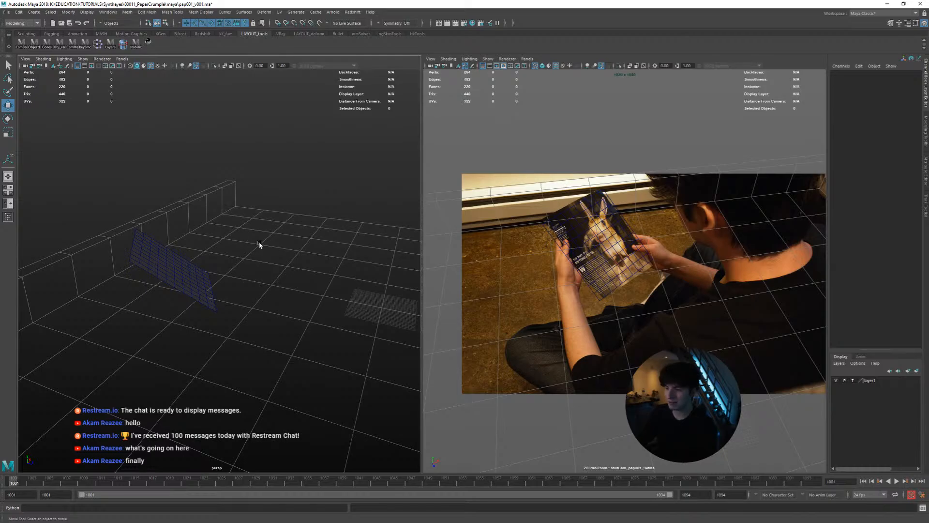
Select the magazine plane and scale it to the page's edges, to about 31 in X and 41.4 in Z
{"action": "left_click", "coordinate": [186, 271]}
{"action": "mouse_move", "coordinate": [187, 272]}
{"action": "left_mouse_down", "text": "alt"}
{"action": "mouse_move", "coordinate": [208, 279]}
{"action": "mouse_move", "coordinate": [170, 275]}
{"action": "mouse_move", "coordinate": [177, 281]}
{"action": "left_mouse_up", "text": "alt"}
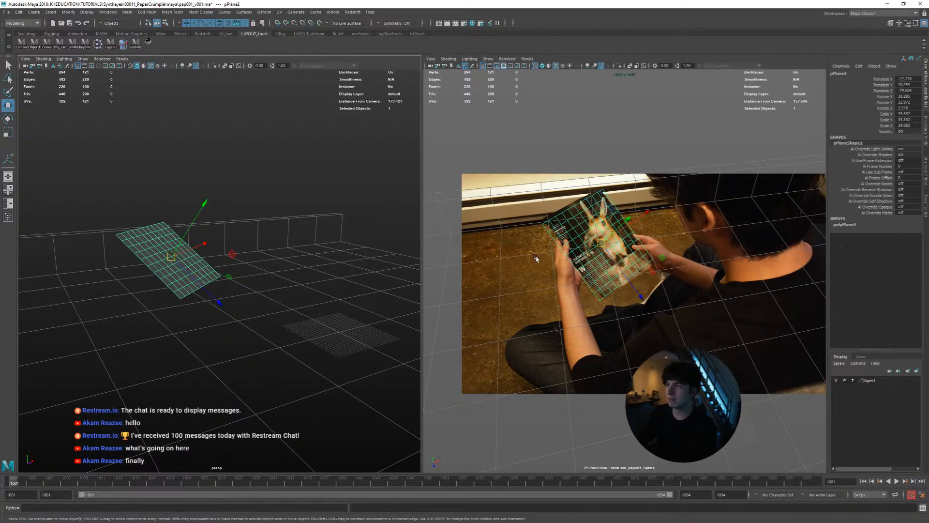
{"action": "key", "text": "r"}
{"action": "left_click_drag", "start_coordinate": [647, 213], "coordinate": [644, 215]}
{"action": "key", "text": "space"}
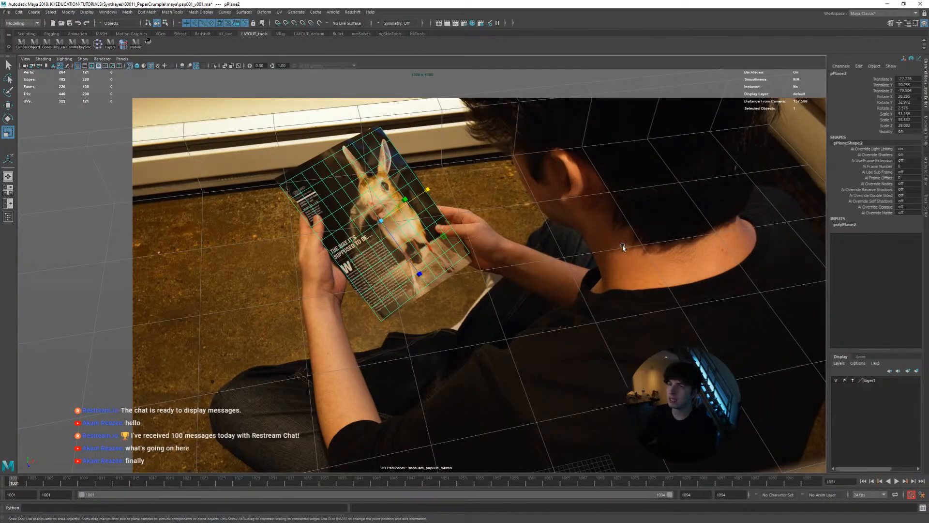
{"action": "middle_click_drag", "start_coordinate": [624, 247], "coordinate": [622, 248]}
{"action": "left_click_drag", "start_coordinate": [419, 272], "coordinate": [438, 270]}
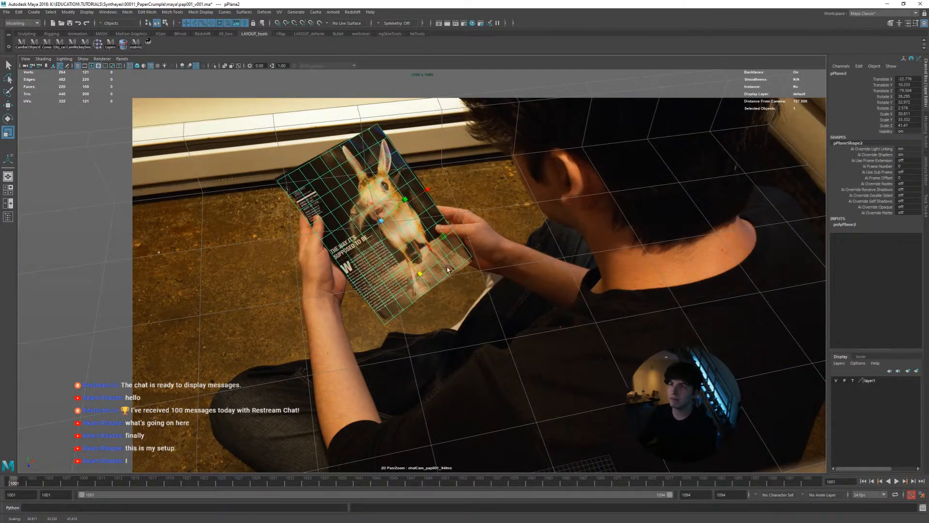
Set the magazine plane's width and height subdivisions to 1, keep it selected, and return to the two-pane layout
{"action": "left_click", "coordinate": [844, 224]}
{"action": "left_click_drag", "start_coordinate": [878, 241], "coordinate": [878, 249]}
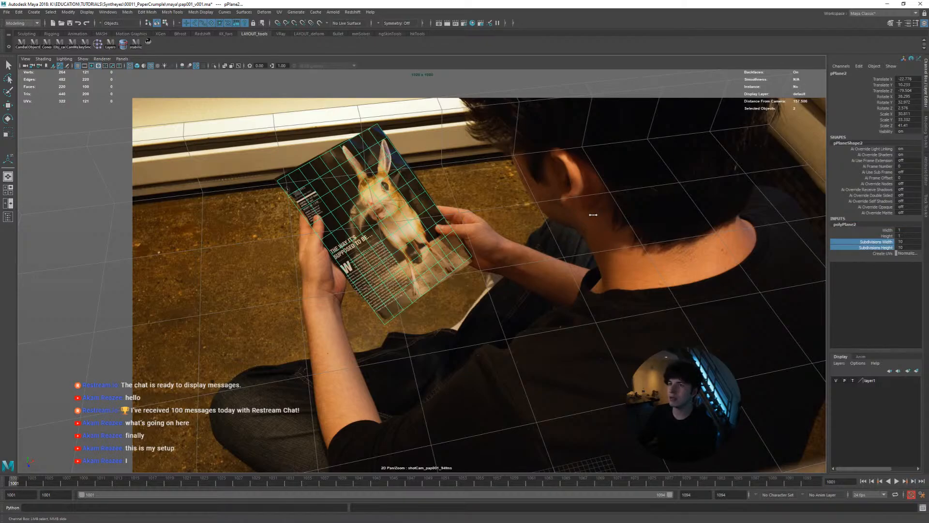
{"action": "middle_click_drag", "start_coordinate": [593, 214], "coordinate": [356, 203]}
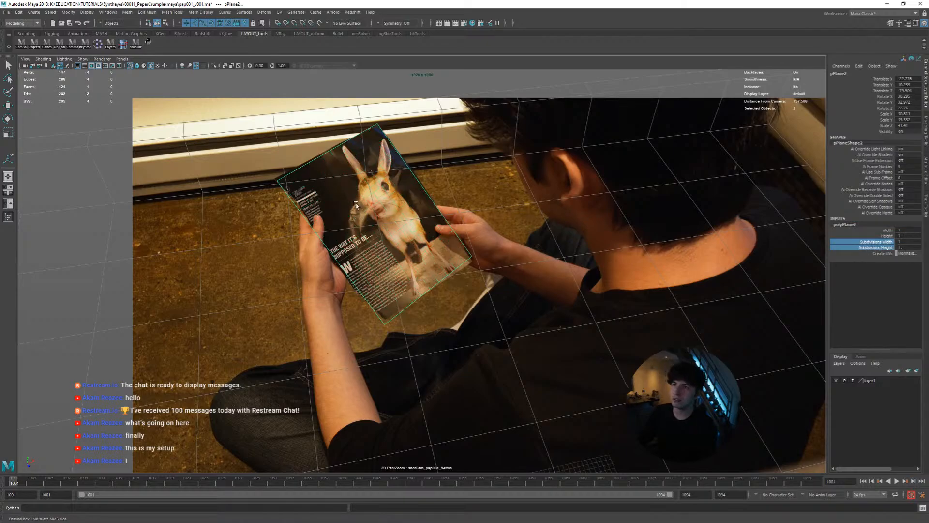
{"action": "left_click", "coordinate": [440, 240]}
{"action": "left_click", "coordinate": [449, 220]}
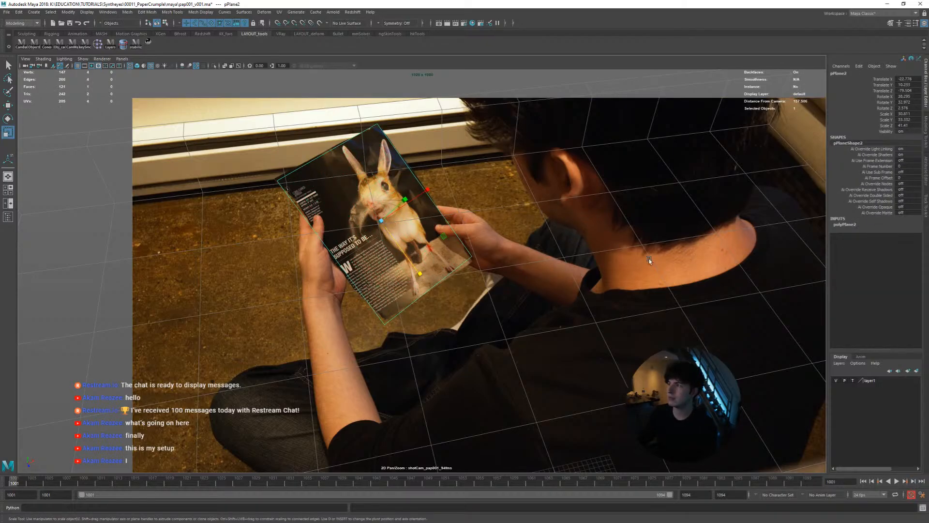
{"action": "key", "text": "space"}
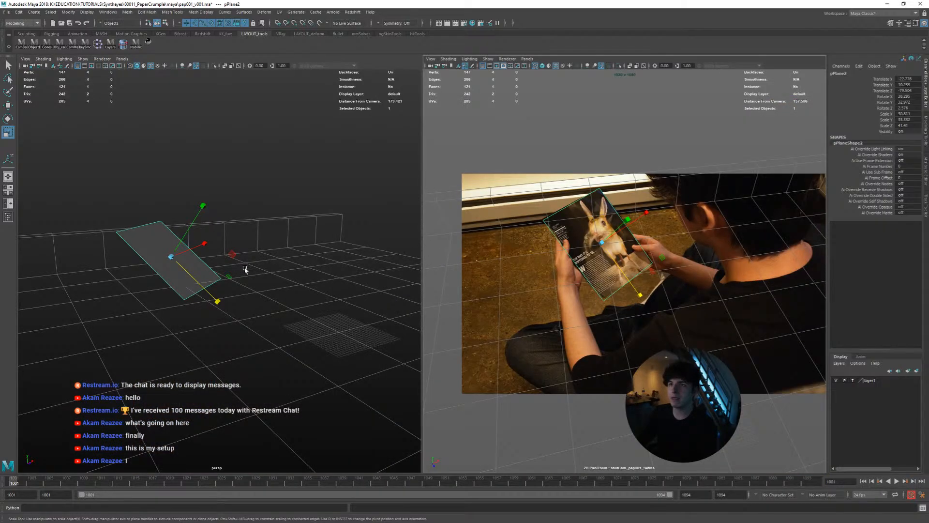
Move the magazine plane's pivot onto the shot camera's position above the floor
{"action": "left_click_drag", "start_coordinate": [221, 270], "coordinate": [322, 288], "text": "alt"}
{"action": "right_click_drag", "start_coordinate": [322, 288], "coordinate": [288, 286], "text": "alt"}
{"action": "middle_click_drag", "start_coordinate": [288, 286], "coordinate": [254, 309], "text": "alt"}
{"action": "left_click_drag", "start_coordinate": [254, 309], "coordinate": [298, 279], "text": "alt"}
{"action": "key", "text": "w"}
{"action": "key", "text": "d"}
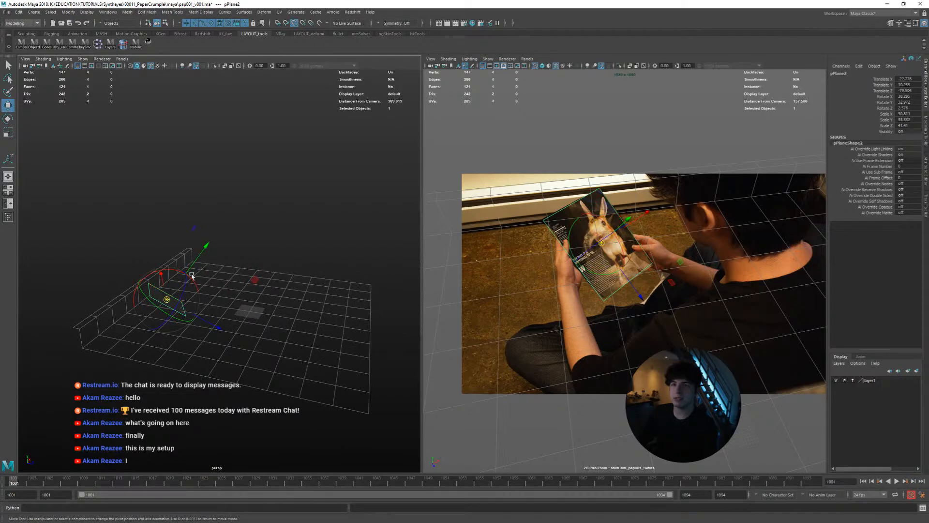
{"action": "left_click_drag", "start_coordinate": [167, 300], "coordinate": [274, 178]}
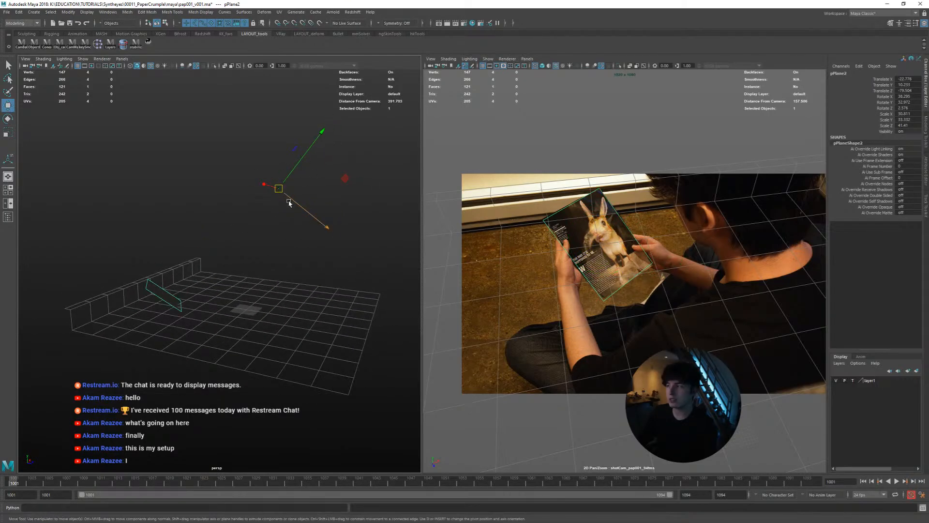
{"action": "right_click_drag", "start_coordinate": [290, 205], "coordinate": [293, 237], "text": "alt"}
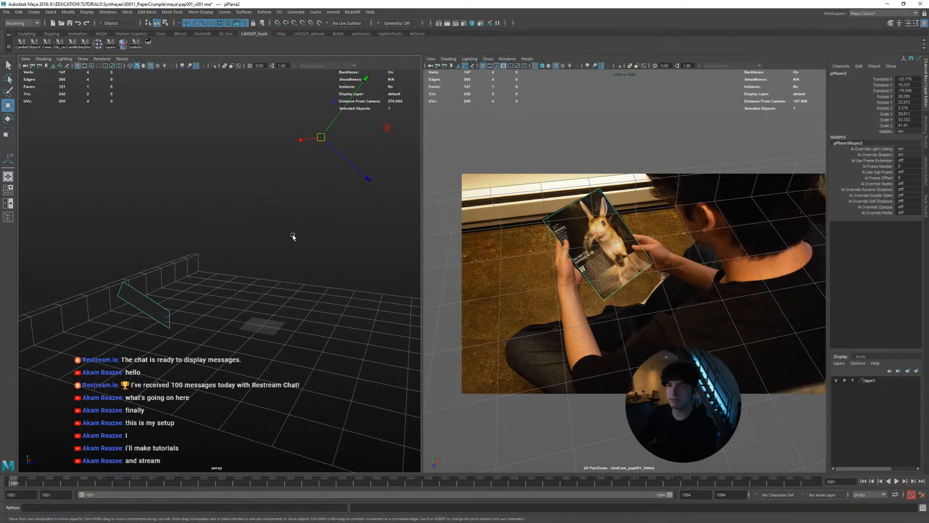
{"action": "key", "text": "d"}
Check the pivot from around the scene and re-snap it to the camera with the Scale tool active
{"action": "middle_click_drag", "start_coordinate": [321, 238], "coordinate": [269, 288]}
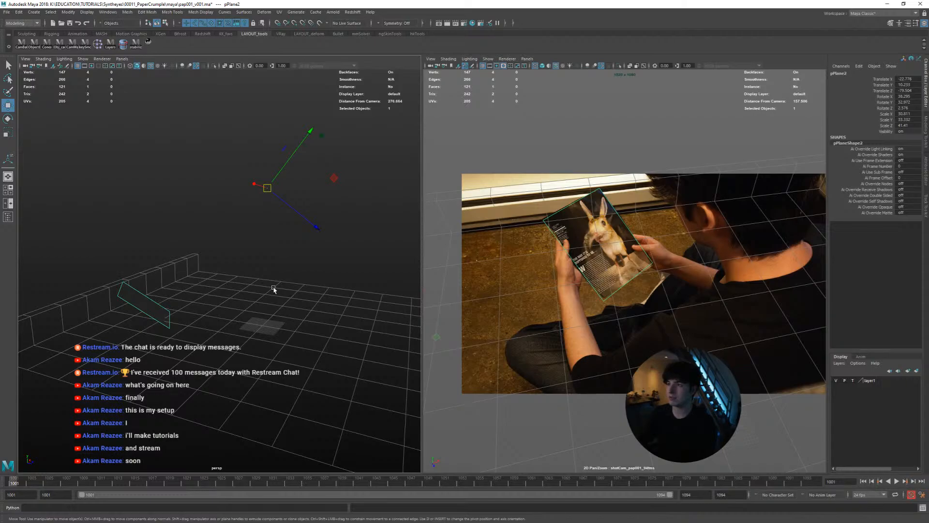
{"action": "left_click_drag", "start_coordinate": [245, 265], "coordinate": [292, 269], "text": "alt"}
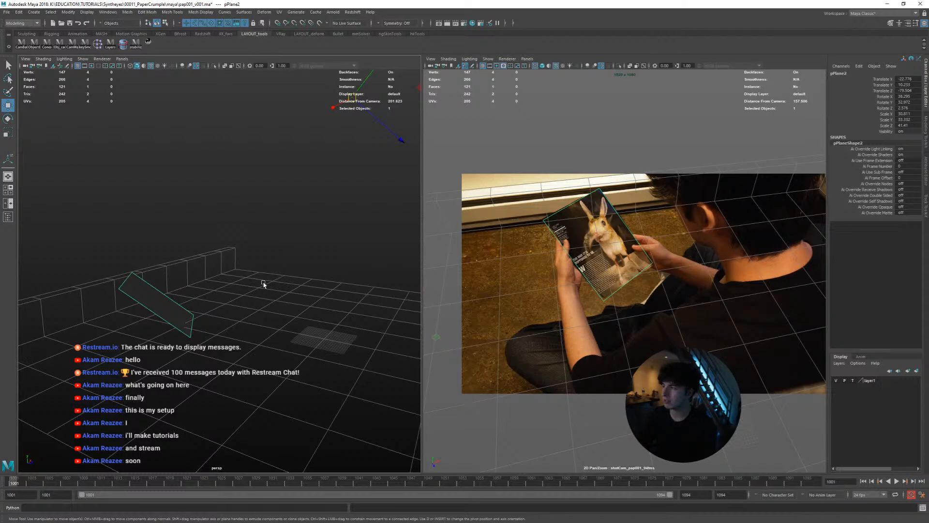
{"action": "left_click_drag", "start_coordinate": [263, 284], "coordinate": [288, 284], "text": "alt"}
{"action": "right_click_drag", "start_coordinate": [289, 284], "coordinate": [255, 293], "text": "alt"}
{"action": "left_click_drag", "start_coordinate": [255, 292], "coordinate": [262, 291], "text": "alt"}
{"action": "key", "text": "r"}
{"action": "middle_click_drag", "start_coordinate": [303, 270], "coordinate": [269, 267]}
{"action": "left_click_drag", "start_coordinate": [269, 268], "coordinate": [255, 281], "text": "alt"}
{"action": "key", "text": "d"}
{"action": "key", "text": "v"}
{"action": "middle_click_drag", "start_coordinate": [366, 235], "coordinate": [332, 144]}
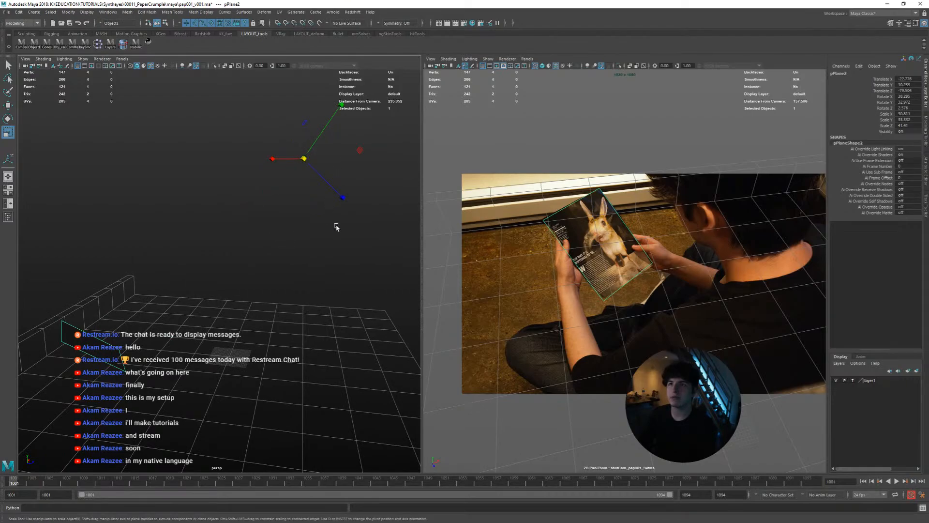
Scale the magazine plane uniformly from the camera pivot to about 23.8, 25.7 and 32 to bring it closer to the camera
{"action": "middle_click_drag", "start_coordinate": [358, 268], "coordinate": [303, 268]}
{"action": "mouse_move", "coordinate": [303, 268]}
{"action": "left_mouse_down", "text": "alt"}
{"action": "mouse_move", "coordinate": [311, 260]}
{"action": "mouse_move", "coordinate": [295, 263]}
{"action": "mouse_move", "coordinate": [320, 261]}
{"action": "left_mouse_up", "text": "alt"}
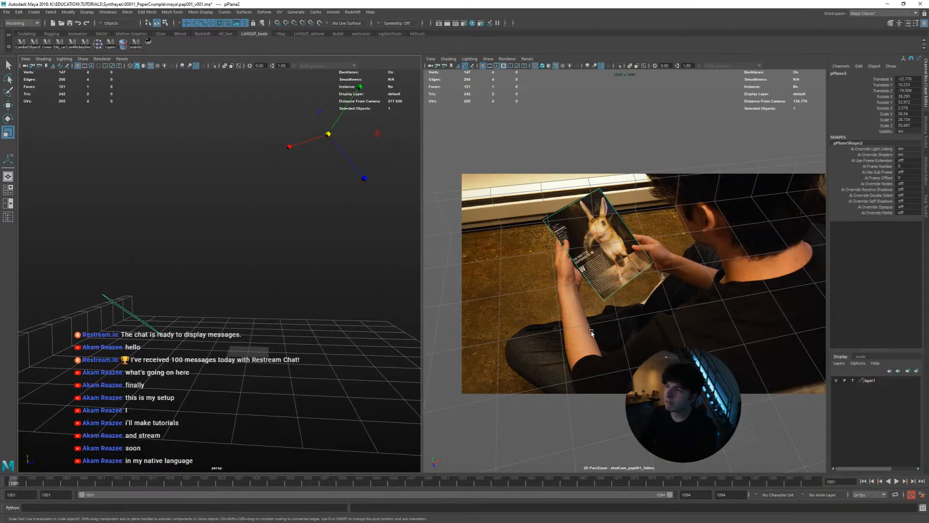
{"action": "left_click_drag", "start_coordinate": [304, 340], "coordinate": [278, 336], "text": "alt"}
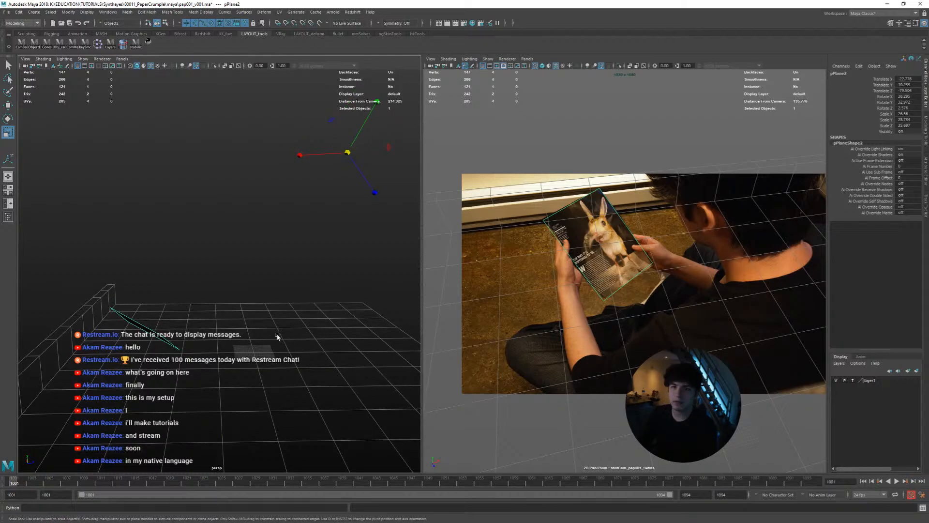
{"action": "middle_click_drag", "start_coordinate": [277, 336], "coordinate": [308, 321], "text": "alt"}
{"action": "middle_click_drag", "start_coordinate": [309, 322], "coordinate": [273, 321]}
{"action": "left_click_drag", "start_coordinate": [274, 321], "coordinate": [187, 320], "text": "alt"}
{"action": "middle_click_drag", "start_coordinate": [187, 320], "coordinate": [256, 329], "text": "alt"}
{"action": "right_click_drag", "start_coordinate": [257, 329], "coordinate": [286, 333], "text": "alt"}
{"action": "left_click_drag", "start_coordinate": [282, 321], "coordinate": [319, 282], "text": "alt"}
In the enlarged camera view, create a cluster on the magazine plane's vertex at the page's upper-left corner
{"action": "key", "text": "space"}
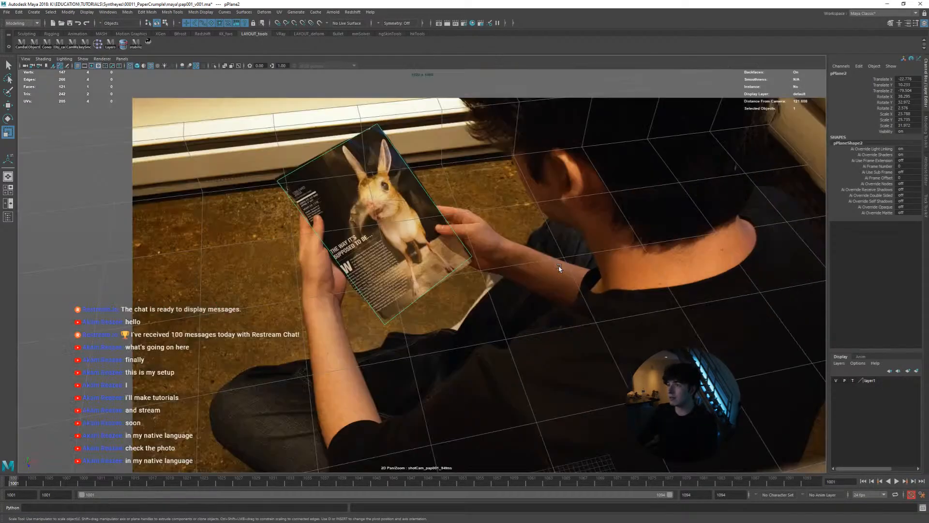
{"action": "key", "text": "5"}
{"action": "mouse_move", "coordinate": [415, 242]}
{"action": "right_mouse_down"}
{"action": "mouse_move", "coordinate": [442, 451]}
{"action": "mouse_move", "coordinate": [431, 447]}
{"action": "mouse_move", "coordinate": [475, 452]}
{"action": "right_mouse_up"}
{"action": "key", "text": "backslash"}
{"action": "right_click_drag", "start_coordinate": [402, 236], "coordinate": [462, 248]}
{"action": "middle_click_drag", "start_coordinate": [462, 249], "coordinate": [503, 316]}
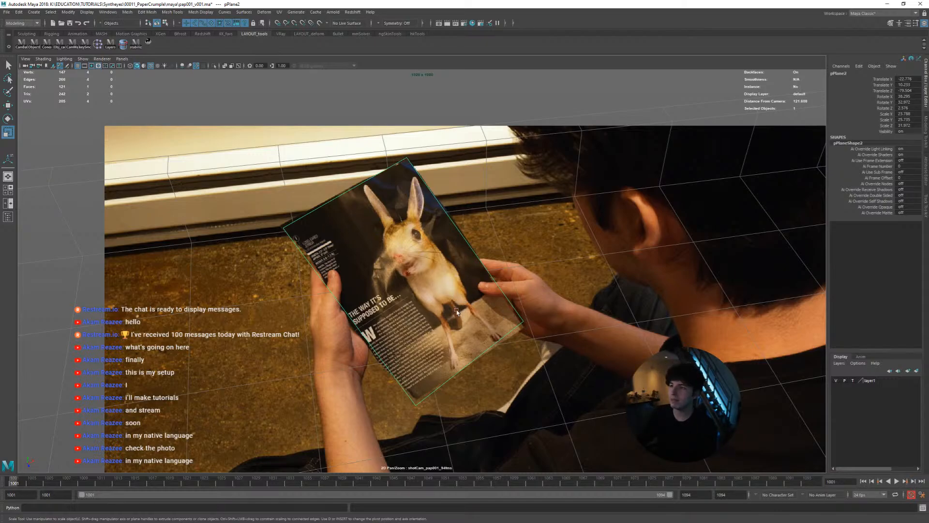
{"action": "left_click_drag", "start_coordinate": [35, 483], "coordinate": [2, 494]}
{"action": "right_click_drag", "start_coordinate": [290, 229], "coordinate": [266, 229]}
{"action": "left_click_drag", "start_coordinate": [311, 263], "coordinate": [271, 213]}
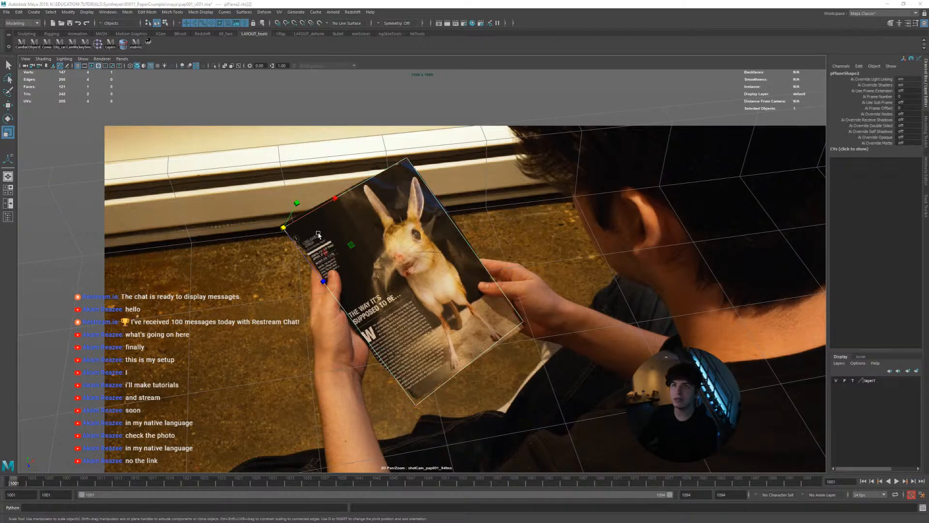
{"action": "key", "text": "space"}
{"action": "left_click_drag", "start_coordinate": [317, 235], "coordinate": [321, 252]}
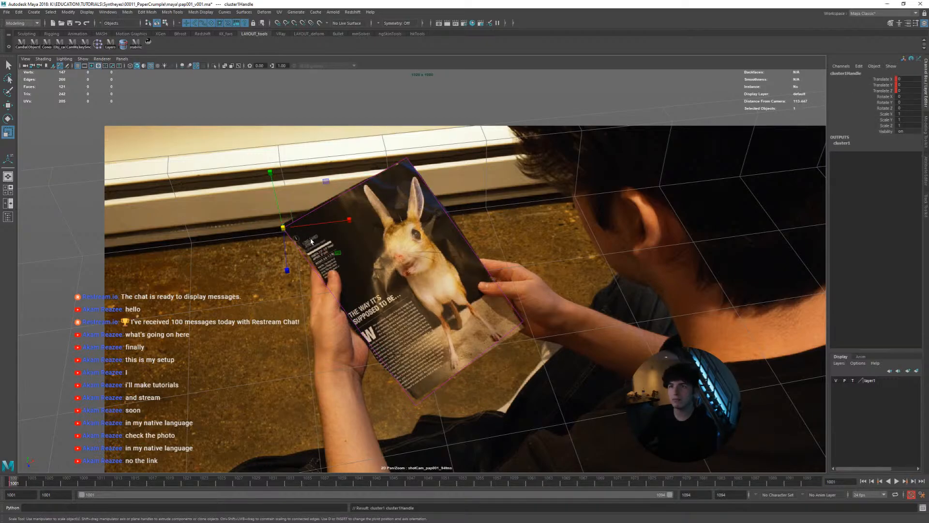
{"action": "key", "text": "q"}
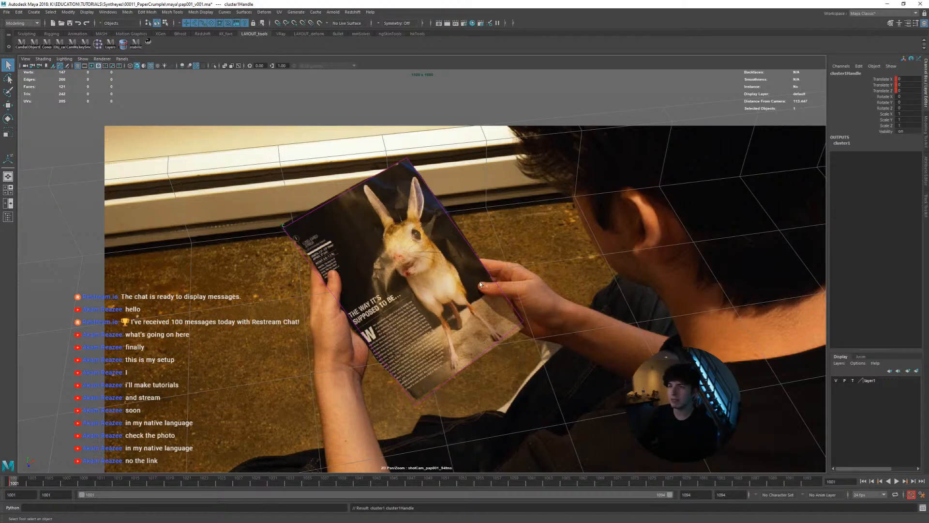
Select the new corner cluster handle, test moving it, and undo the move
{"action": "key", "text": "space"}
{"action": "left_click_drag", "start_coordinate": [508, 257], "coordinate": [312, 226]}
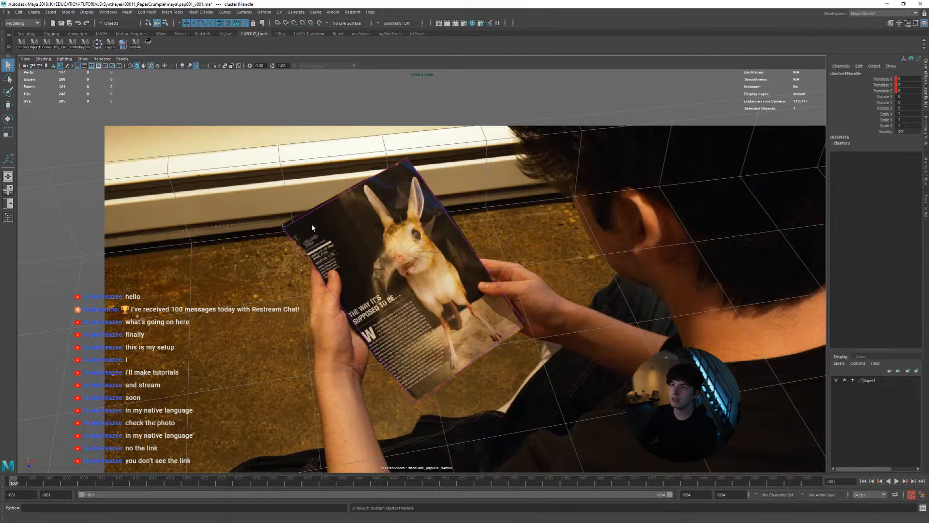
{"action": "left_click", "coordinate": [293, 244], "text": "shift"}
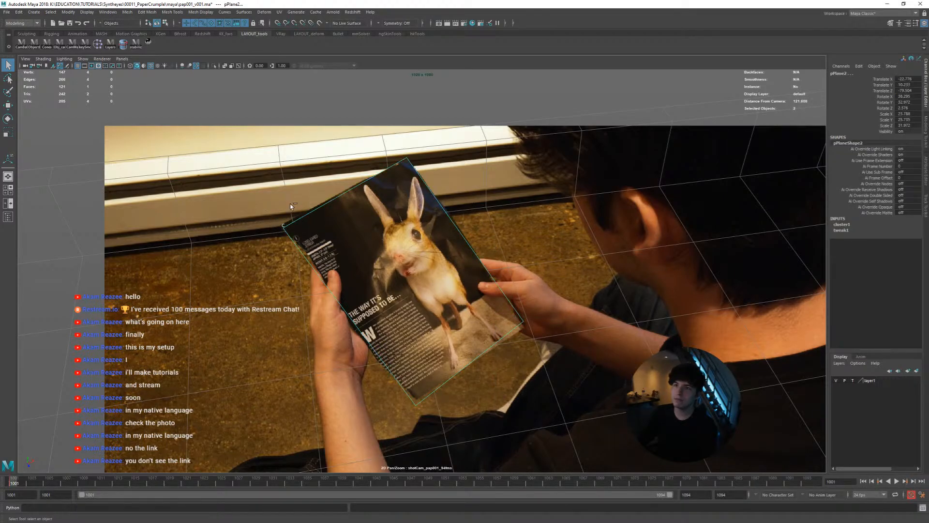
{"action": "left_click_drag", "start_coordinate": [314, 184], "coordinate": [357, 254], "text": "ctrl"}
{"action": "key", "text": "w"}
{"action": "middle_click_drag", "start_coordinate": [352, 267], "coordinate": [341, 286]}
{"action": "key", "text": "ctrl+z"}
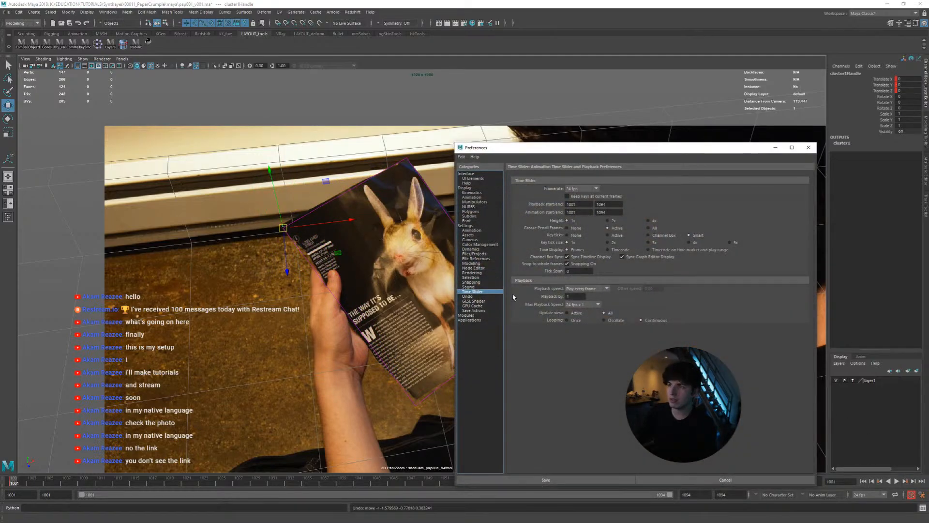
Increase the viewport line width in the Display preferences and save the preferences
{"action": "left_click", "coordinate": [465, 187]}
{"action": "left_click", "coordinate": [579, 300]}
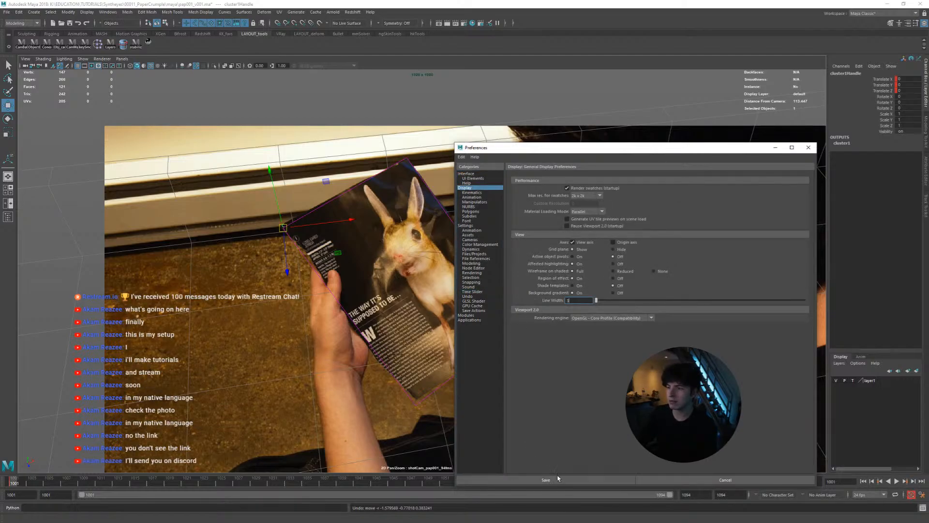
{"action": "left_click", "coordinate": [524, 479]}
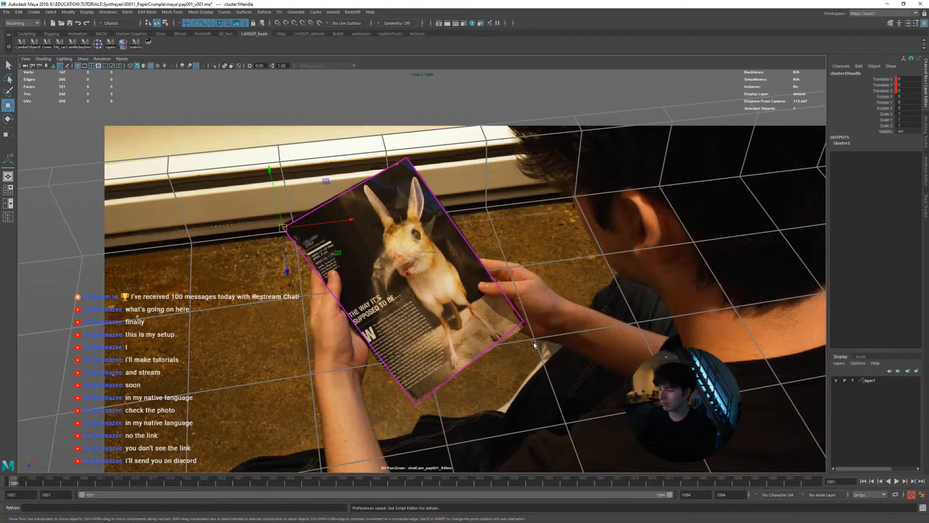
Try shifting the corner cluster across the page to see how the plane deforms, and undo each move
{"action": "left_click", "coordinate": [359, 321]}
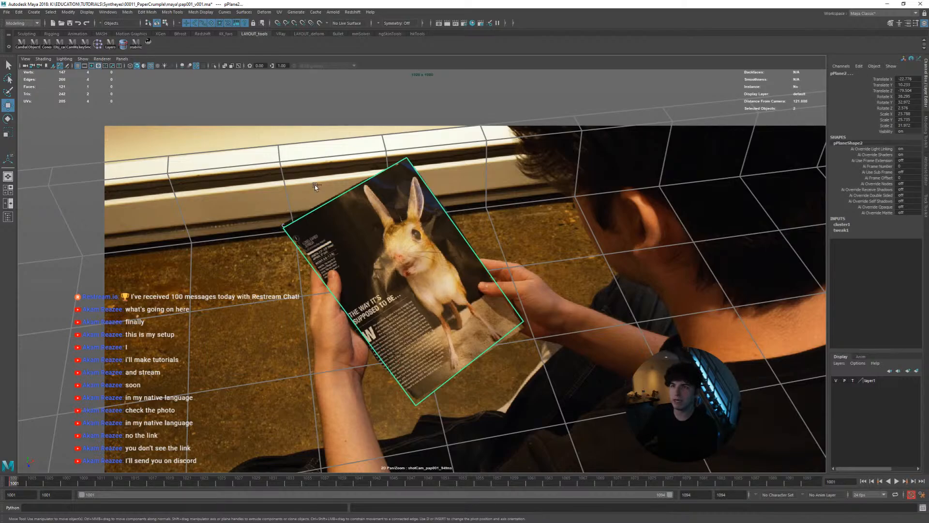
{"action": "left_click_drag", "start_coordinate": [315, 186], "coordinate": [335, 247], "text": "ctrl"}
{"action": "middle_click_drag", "start_coordinate": [335, 247], "coordinate": [457, 261]}
{"action": "key", "text": "ctrl+z"}
{"action": "key", "text": "ctrl+z"}
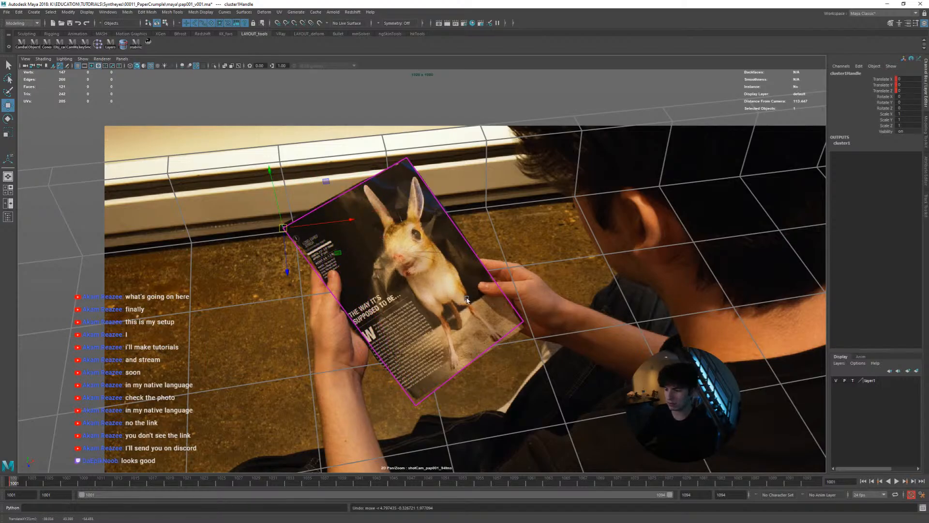
{"action": "middle_click_drag", "start_coordinate": [467, 299], "coordinate": [510, 313]}
{"action": "key", "text": "ctrl+z"}
{"action": "key", "text": "ctrl+z"}
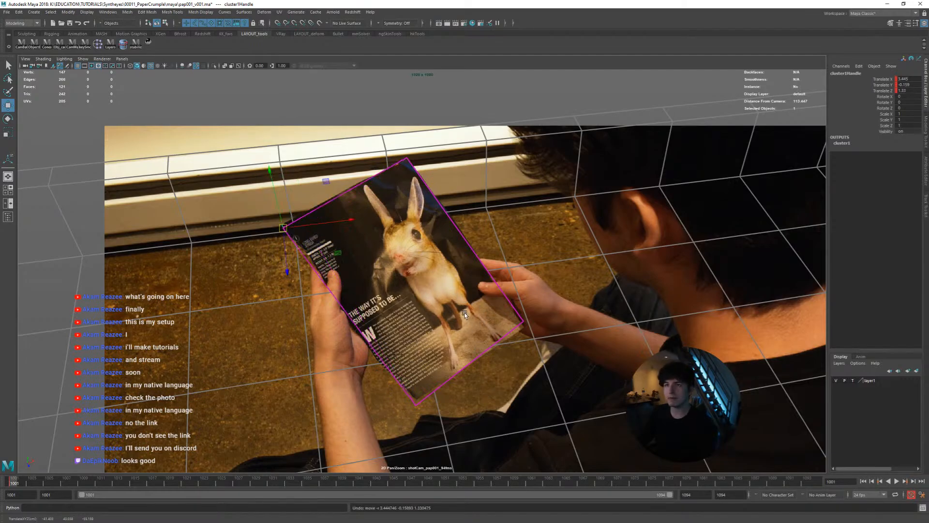
Nudge the corner cluster to line up the plane with the page's upper-left corner, and select the magazine plane
{"action": "middle_click_drag", "start_coordinate": [416, 310], "coordinate": [465, 340]}
{"action": "right_click_drag", "start_coordinate": [465, 340], "coordinate": [498, 334]}
{"action": "middle_click_drag", "start_coordinate": [419, 306], "coordinate": [535, 334]}
{"action": "right_click_drag", "start_coordinate": [440, 321], "coordinate": [536, 323]}
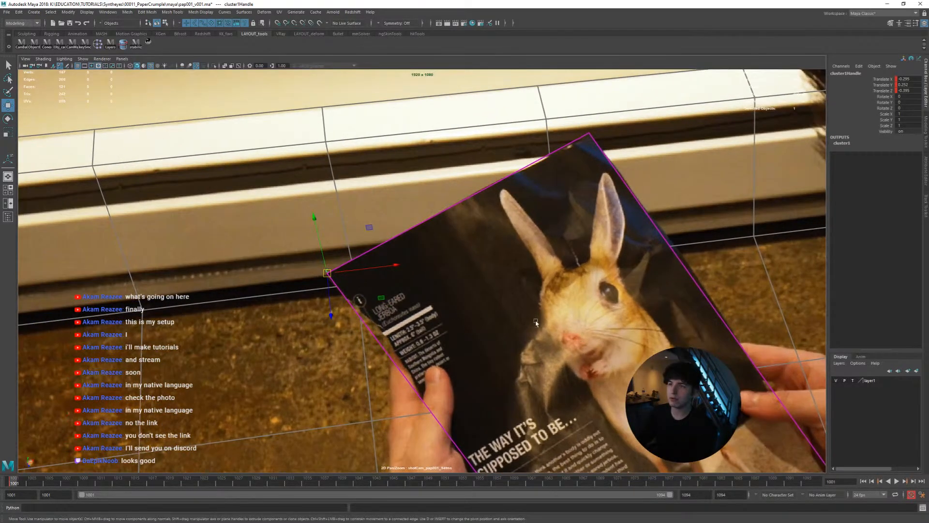
{"action": "left_click", "coordinate": [412, 231]}
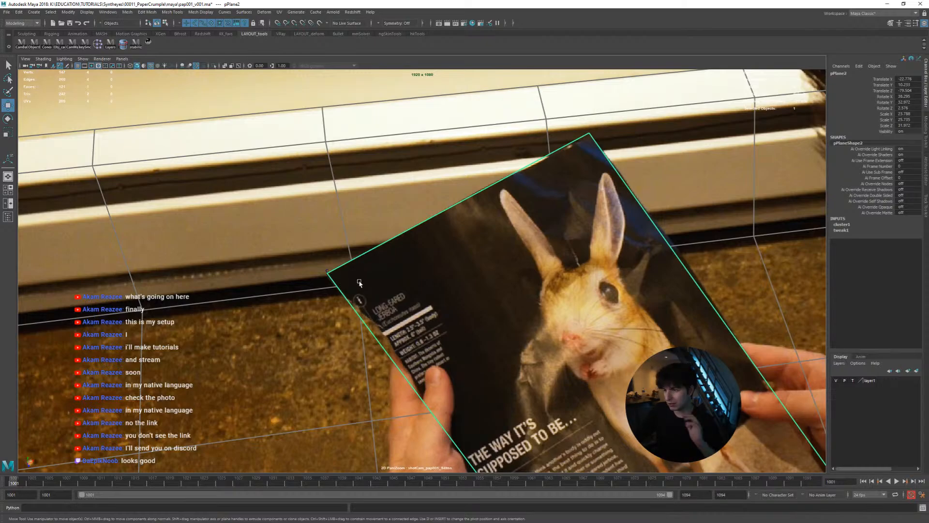
Stabilize the shot camera view on the plane's upper-left corner vertex, then return to object selection and select the corner cluster handle
{"action": "right_click_drag", "start_coordinate": [373, 252], "coordinate": [338, 252]}
{"action": "left_click", "coordinate": [328, 273]}
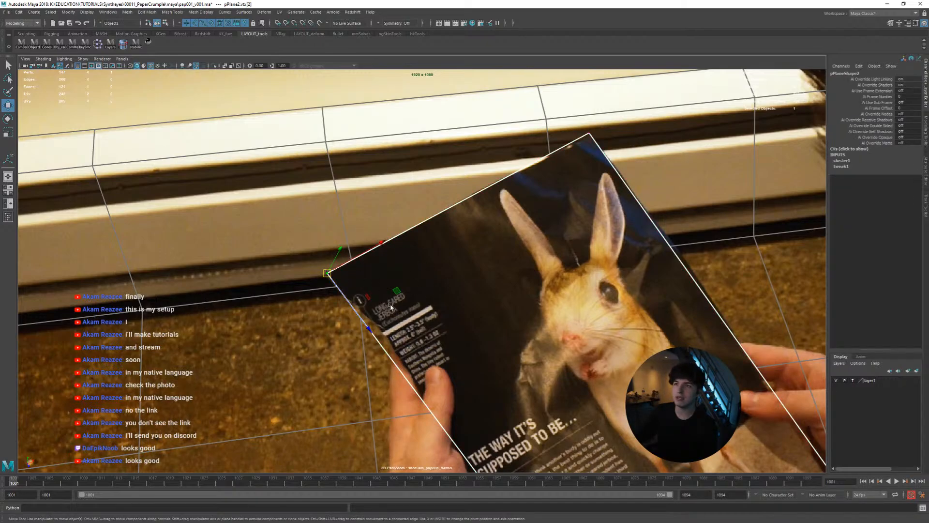
{"action": "left_click", "coordinate": [149, 45]}
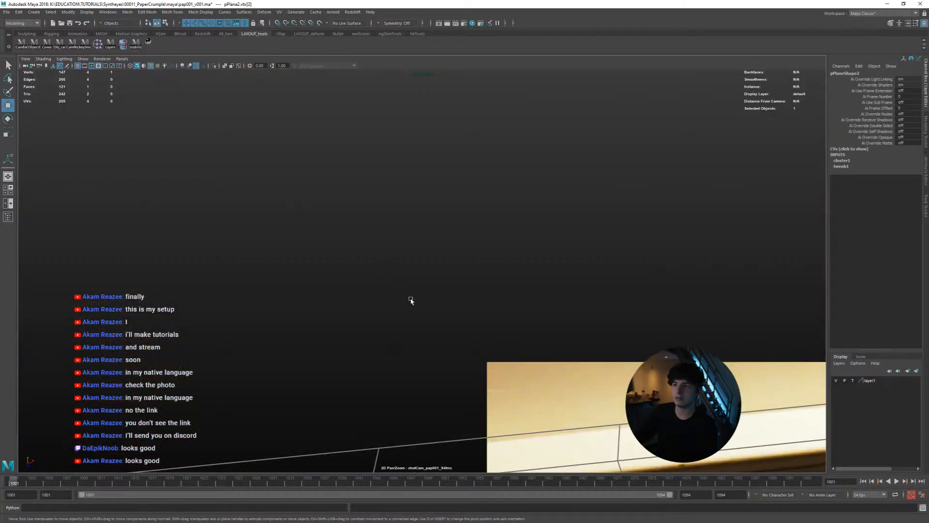
{"action": "left_click", "coordinate": [149, 44]}
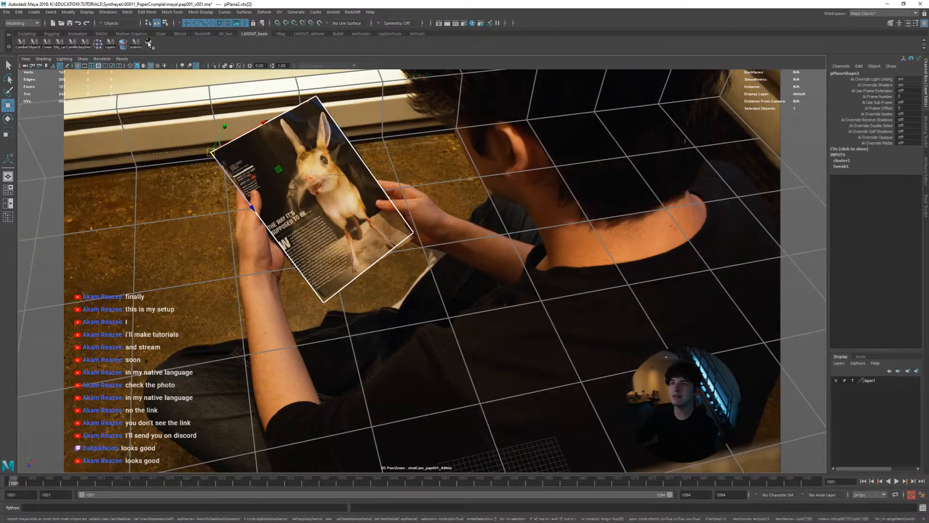
{"action": "left_click", "coordinate": [149, 45]}
{"action": "right_click_drag", "start_coordinate": [356, 272], "coordinate": [600, 325]}
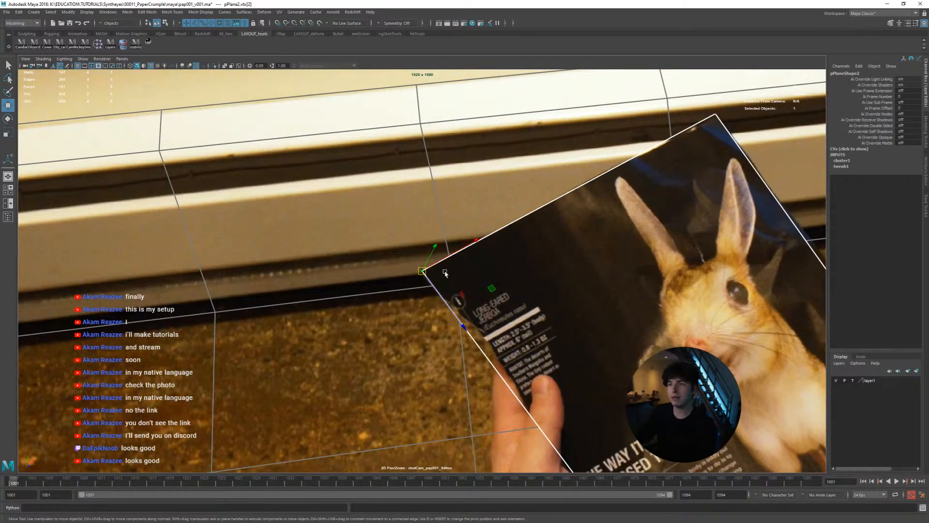
{"action": "right_click_drag", "start_coordinate": [445, 273], "coordinate": [387, 240]}
{"action": "left_click", "coordinate": [421, 268]}
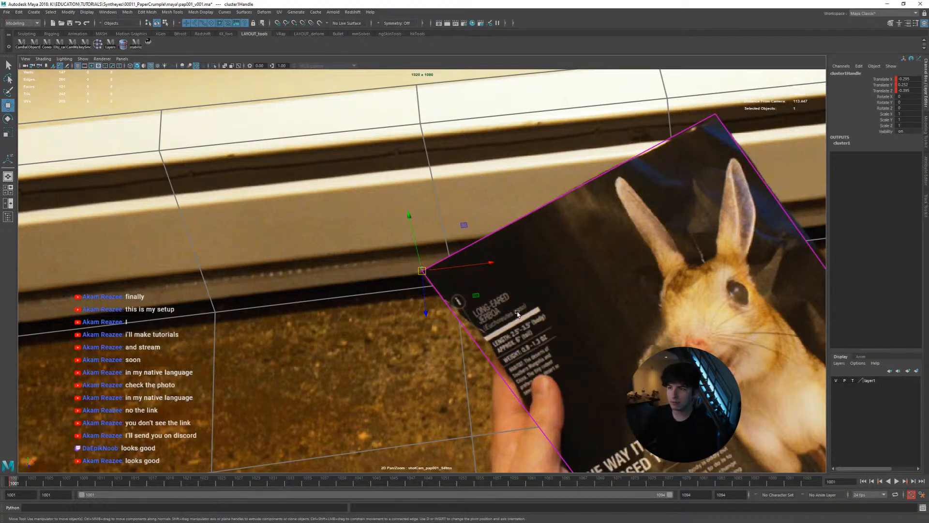
Advance from frame 1001 to frame 1012, moving the corner cluster to follow the page's upper-left corner
{"action": "key", "text": "alt+period"}
{"action": "key", "text": "alt+period"}
{"action": "key", "text": "alt+period"}
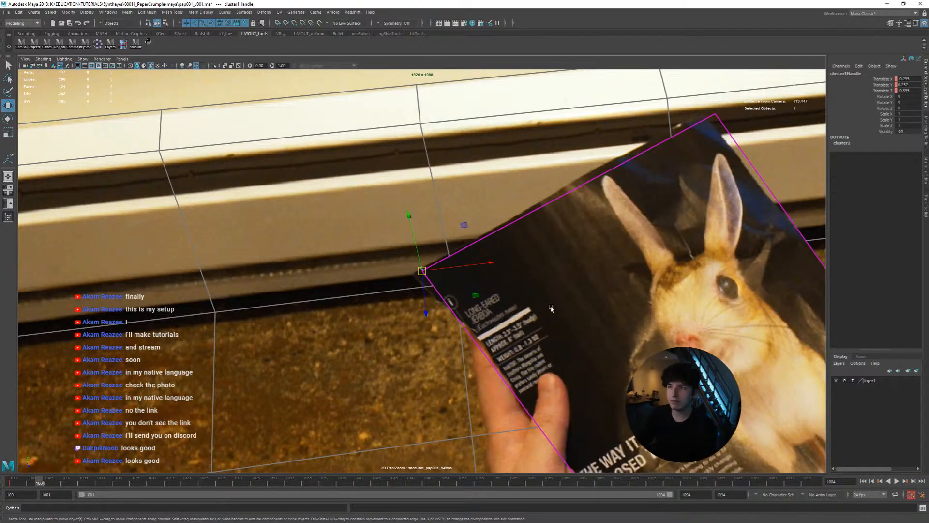
{"action": "middle_click_drag", "start_coordinate": [550, 308], "coordinate": [595, 303]}
{"action": "key", "text": "alt+period"}
{"action": "key", "text": "alt+period"}
{"action": "key", "text": "alt+period"}
{"action": "key", "text": "alt+period"}
{"action": "key", "text": "alt+period"}
{"action": "key", "text": "alt+period"}
{"action": "key", "text": "alt+period"}
Move the corner cluster onto the crumpling page's corner at frames 1014 and 1017
{"action": "key", "text": "alt+period"}
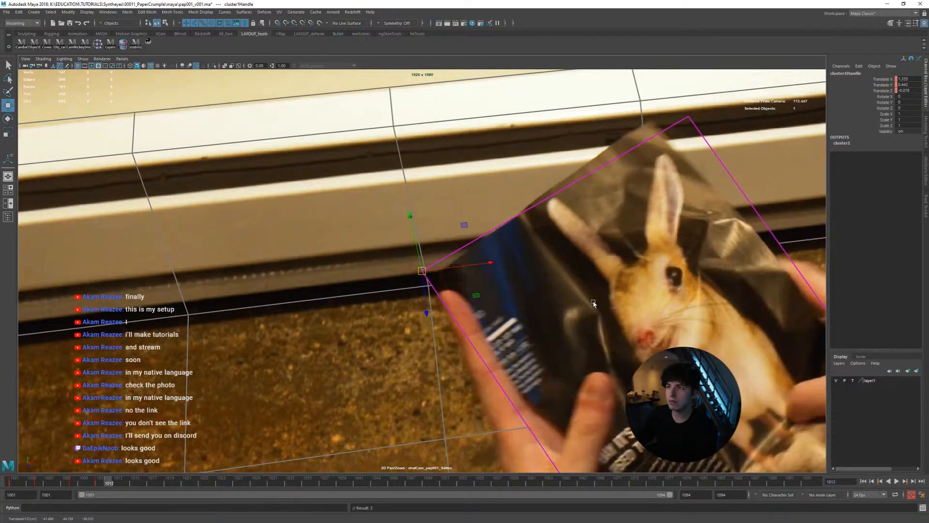
{"action": "key", "text": "alt+period"}
{"action": "key", "text": "alt+period"}
{"action": "middle_click_drag", "start_coordinate": [537, 312], "coordinate": [503, 317]}
{"action": "scroll", "coordinate": [479, 247], "scroll_direction": "down", "scroll_amount": 2}
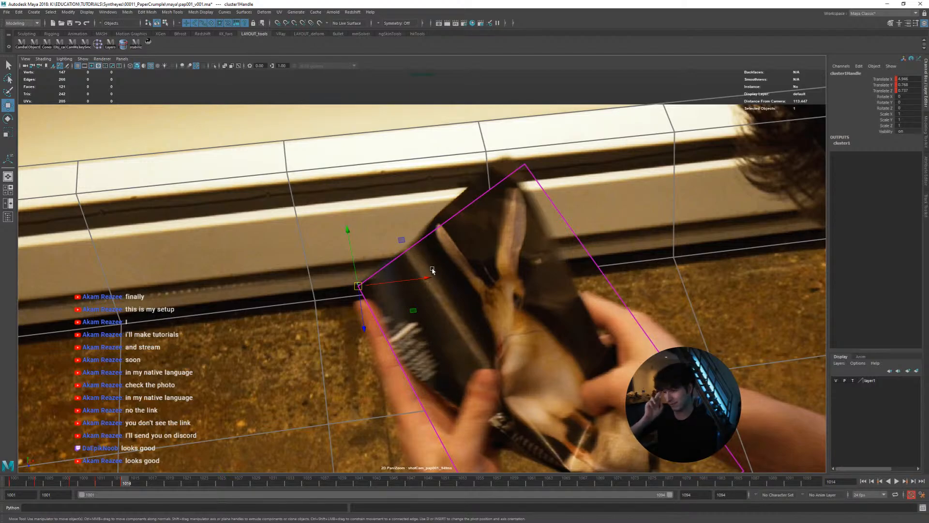
{"action": "scroll", "coordinate": [465, 327], "scroll_direction": "down", "scroll_amount": 2}
{"action": "middle_click_drag", "start_coordinate": [465, 327], "coordinate": [440, 293]}
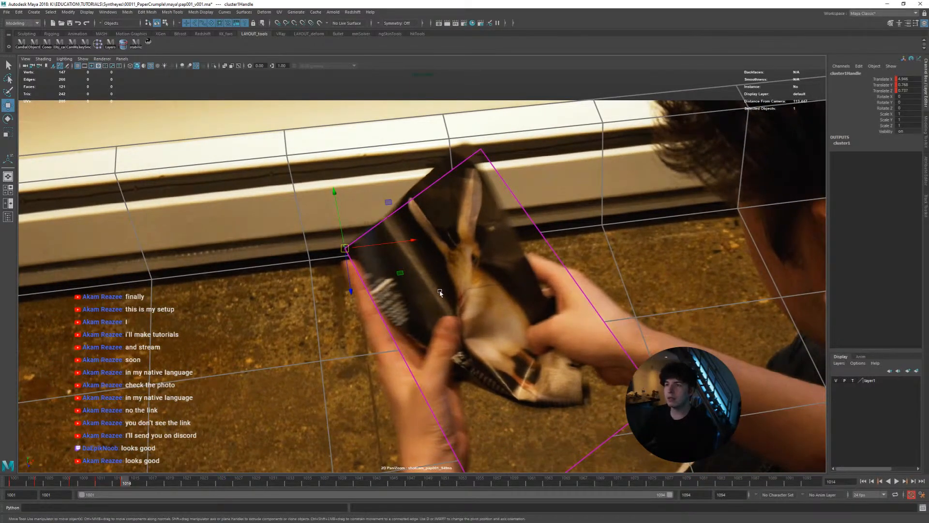
{"action": "left_click_drag", "start_coordinate": [124, 482], "coordinate": [176, 450]}
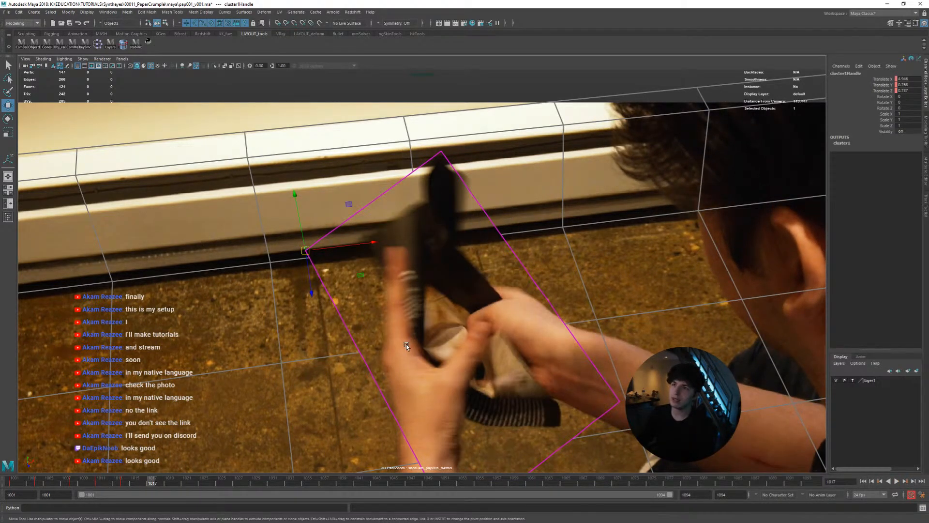
{"action": "middle_click_drag", "start_coordinate": [318, 287], "coordinate": [379, 273]}
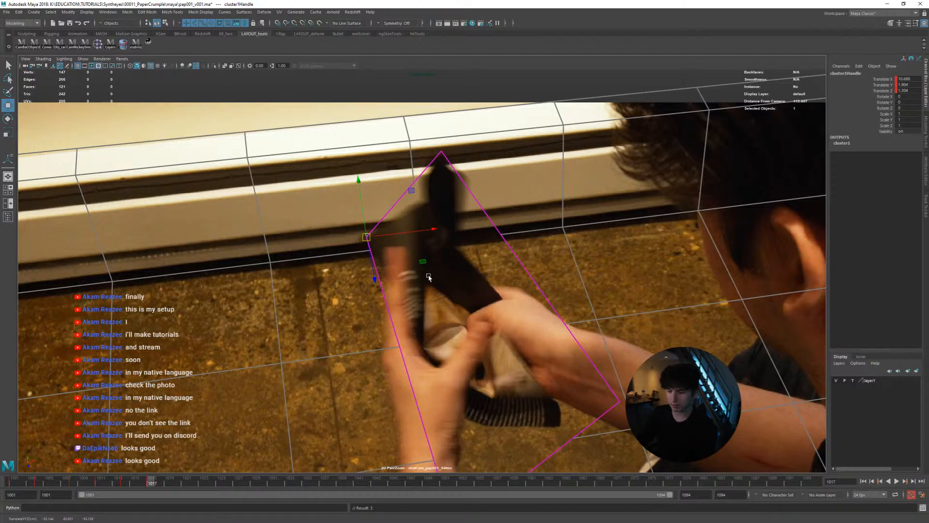
Match the corner cluster to the page's corner at frames 1019 and 1021
{"action": "key", "text": "alt+period"}
{"action": "key", "text": "alt+period"}
{"action": "middle_click_drag", "start_coordinate": [445, 317], "coordinate": [502, 328]}
{"action": "key", "text": "alt+period"}
{"action": "key", "text": "alt+period"}
{"action": "key", "text": "alt+comma"}
{"action": "key", "text": "alt+comma"}
{"action": "key", "text": "alt+period"}
{"action": "key", "text": "alt+period"}
Step back and forth through the frames around 1021 to check how the cluster follows the page's corner
{"action": "key", "text": "alt+period"}
{"action": "key", "text": "alt+period"}
{"action": "key", "text": "alt+comma"}
{"action": "key", "text": "alt+comma"}
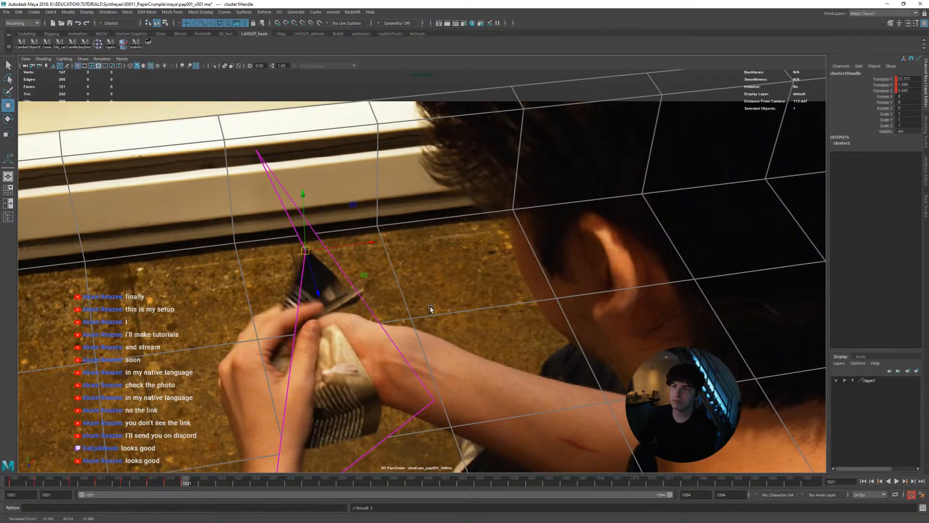
{"action": "key", "text": "alt+comma"}
{"action": "key", "text": "alt+comma"}
{"action": "key", "text": "alt+comma"}
{"action": "key", "text": "alt+period"}
{"action": "key", "text": "alt+period"}
{"action": "key", "text": "alt+period"}
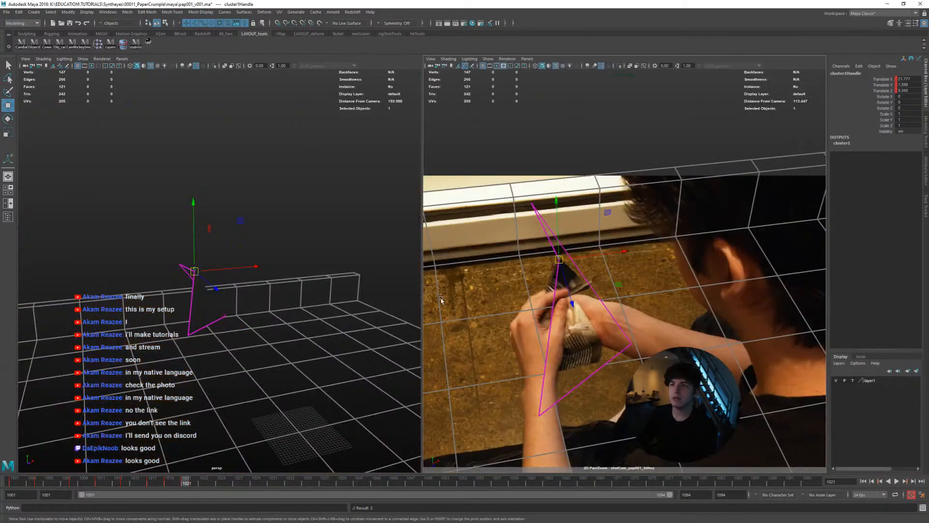
Show the perspective view beside the shot camera, and correct the corner cluster's depth and its alignment with the page at frame 1021
{"action": "key", "text": "space"}
{"action": "right_click_drag", "start_coordinate": [279, 308], "coordinate": [303, 299], "text": "alt"}
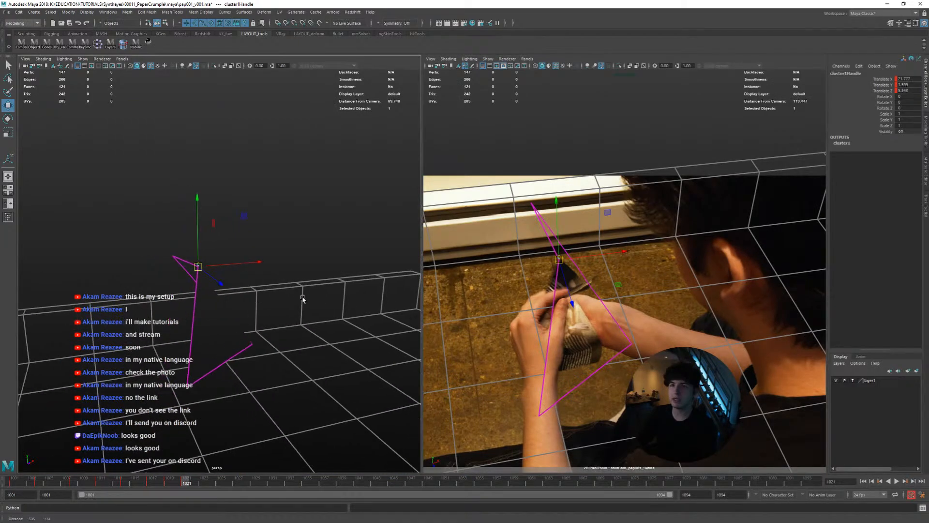
{"action": "left_click_drag", "start_coordinate": [303, 298], "coordinate": [267, 284], "text": "alt"}
{"action": "mouse_move", "coordinate": [268, 284]}
{"action": "right_mouse_down", "text": "alt"}
{"action": "mouse_move", "coordinate": [221, 272]}
{"action": "mouse_move", "coordinate": [278, 276]}
{"action": "right_mouse_up", "text": "alt"}
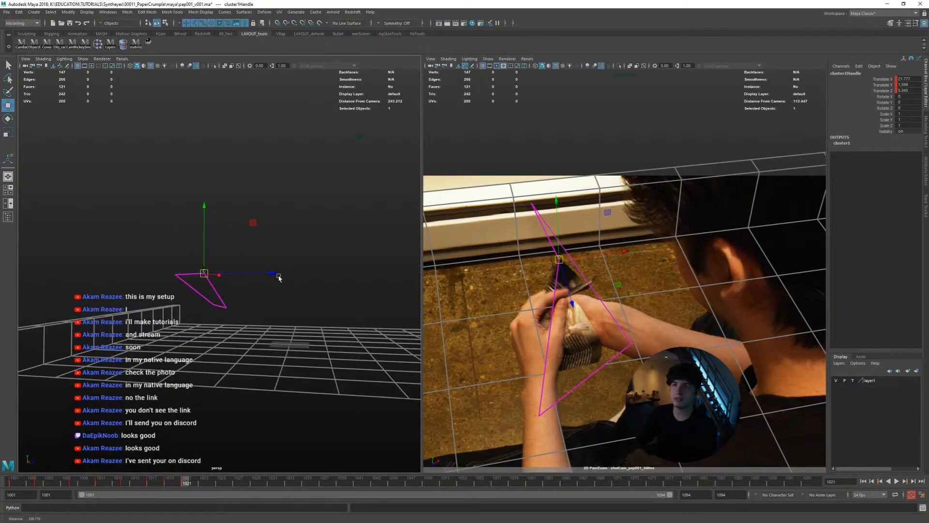
{"action": "left_click_drag", "start_coordinate": [277, 276], "coordinate": [278, 292], "text": "alt"}
{"action": "right_click_drag", "start_coordinate": [278, 293], "coordinate": [326, 297], "text": "alt"}
{"action": "middle_click_drag", "start_coordinate": [326, 298], "coordinate": [311, 311]}
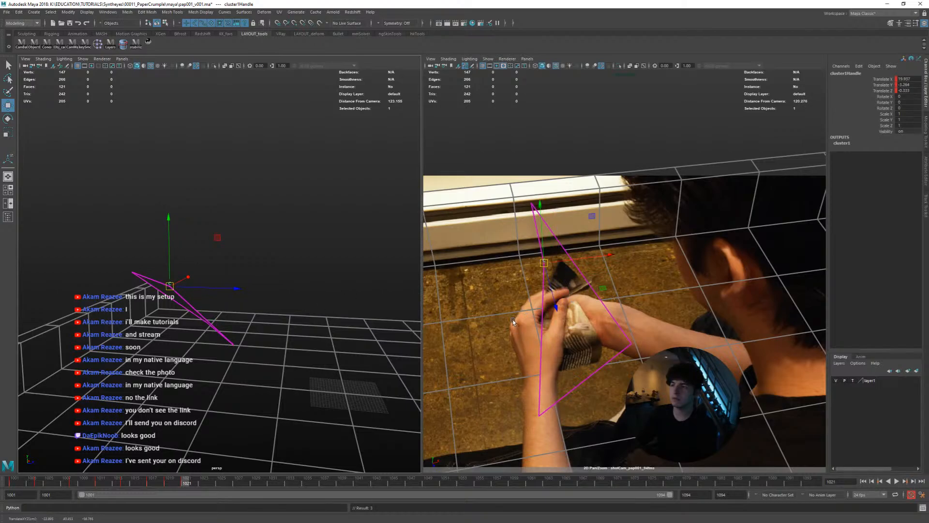
{"action": "right_click_drag", "start_coordinate": [513, 322], "coordinate": [572, 319]}
{"action": "middle_click_drag", "start_coordinate": [572, 319], "coordinate": [711, 338]}
{"action": "middle_click_drag", "start_coordinate": [615, 329], "coordinate": [656, 350]}
Match the corner cluster to the folded page's corner around frame 1025
{"action": "key", "text": "comma"}
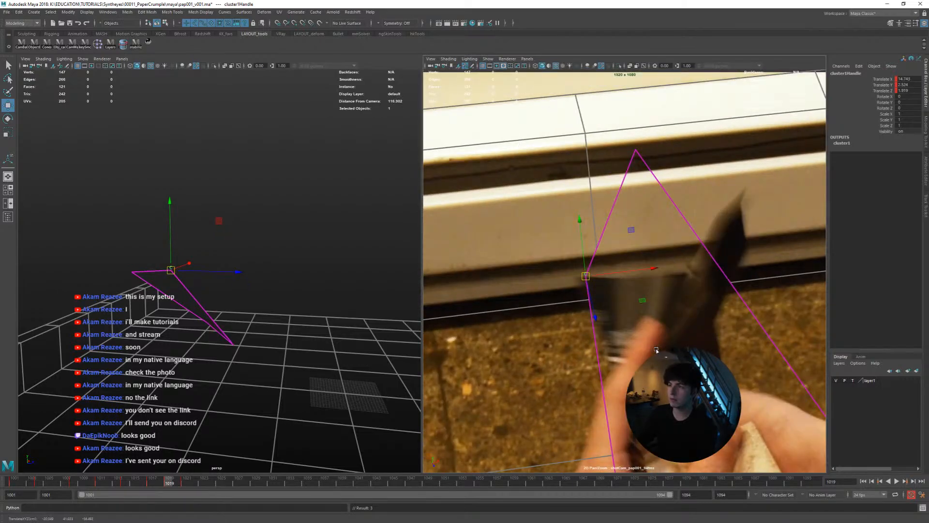
{"action": "key", "text": "period"}
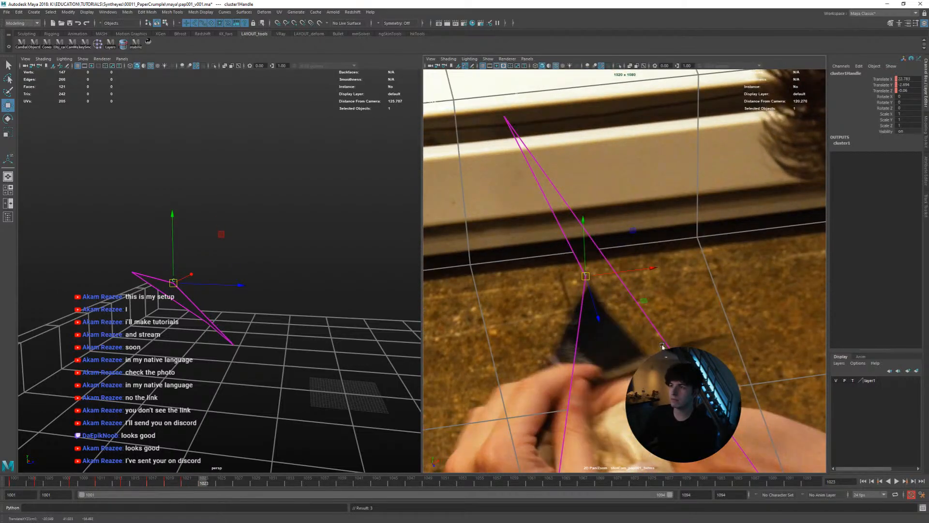
{"action": "key", "text": "alt+period"}
{"action": "key", "text": "alt+period"}
{"action": "key", "text": "alt+period"}
{"action": "key", "text": "alt+comma"}
{"action": "middle_click_drag", "start_coordinate": [686, 344], "coordinate": [543, 323]}
Review the corner animation by stepping back through the frames and playing the shot from frame 1001
{"action": "key", "text": "alt+comma"}
{"action": "key", "text": "alt+comma"}
{"action": "key", "text": "alt+comma"}
{"action": "key", "text": "alt+comma"}
{"action": "key", "text": "alt+comma"}
{"action": "key", "text": "alt+comma"}
{"action": "key", "text": "alt+comma"}
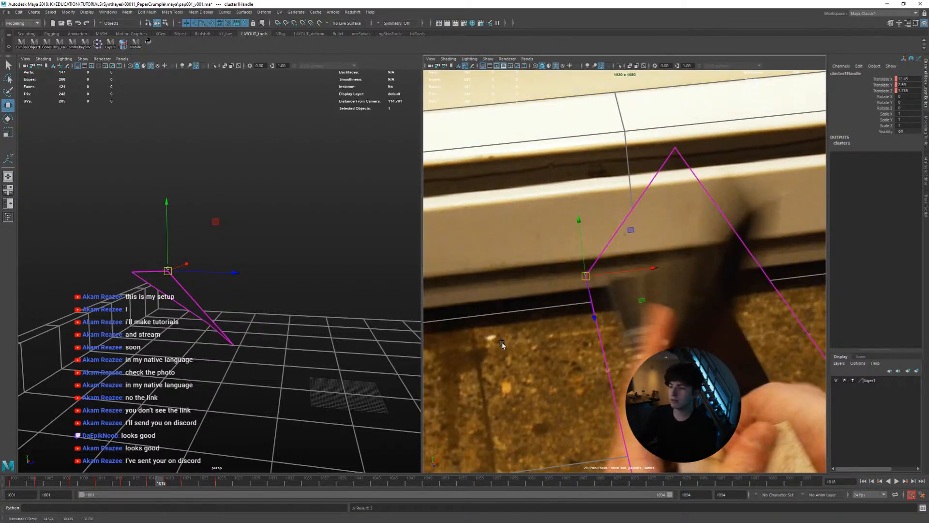
{"action": "key", "text": "alt+comma"}
{"action": "key", "text": "alt+comma"}
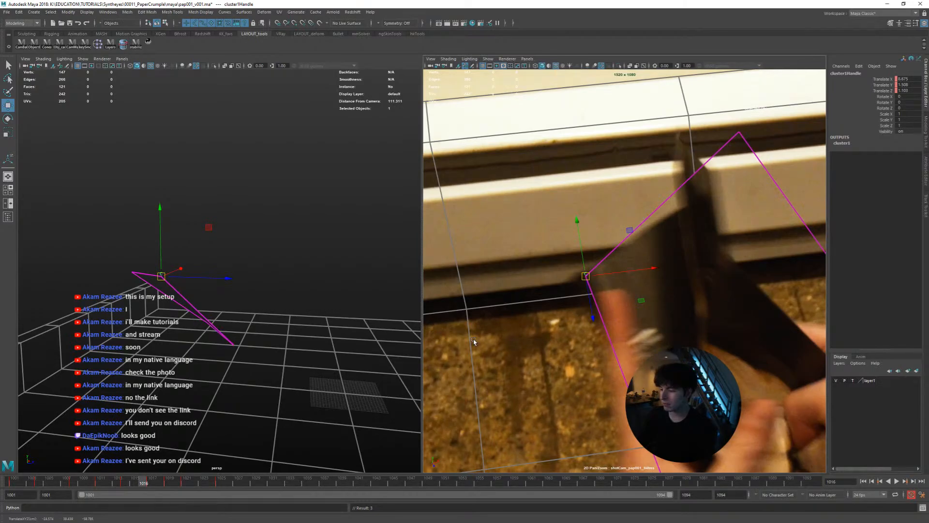
{"action": "left_click_drag", "start_coordinate": [146, 483], "coordinate": [14, 483]}
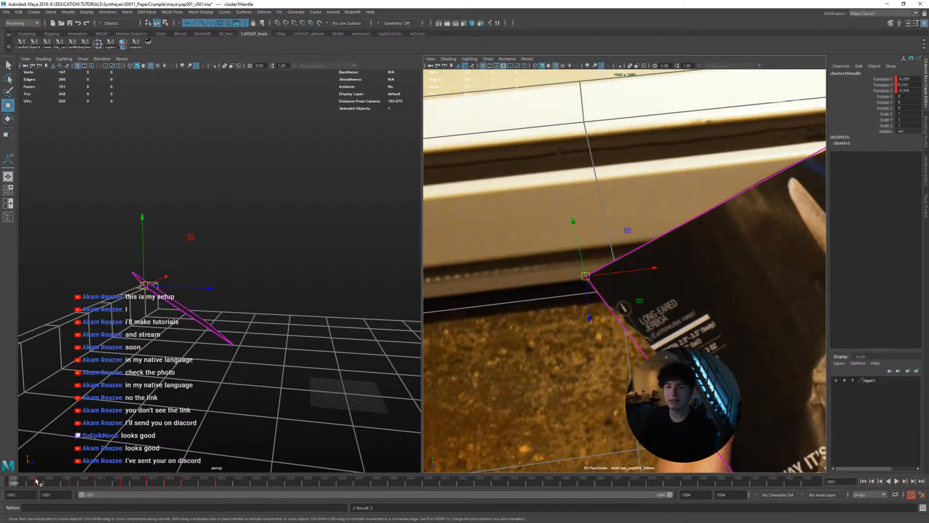
{"action": "key", "text": "alt+v"}
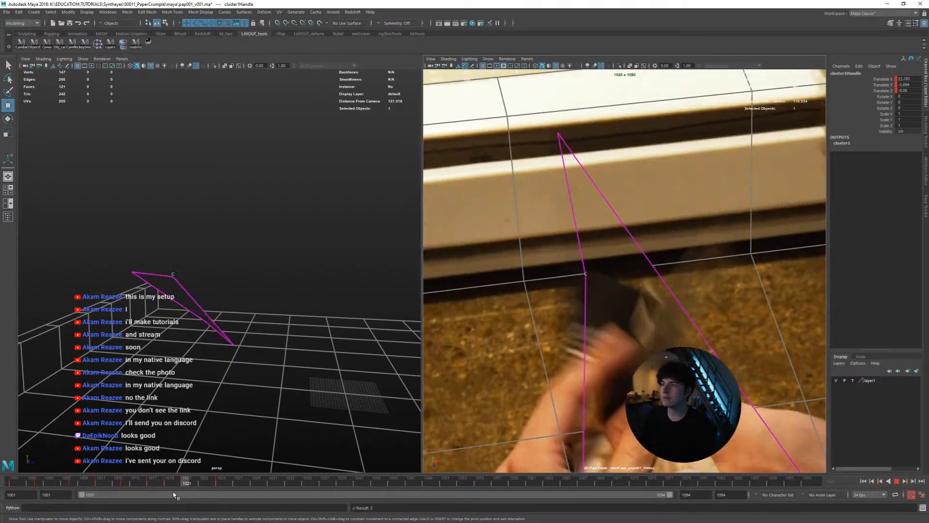
{"action": "left_click_drag", "start_coordinate": [169, 484], "coordinate": [3, 484]}
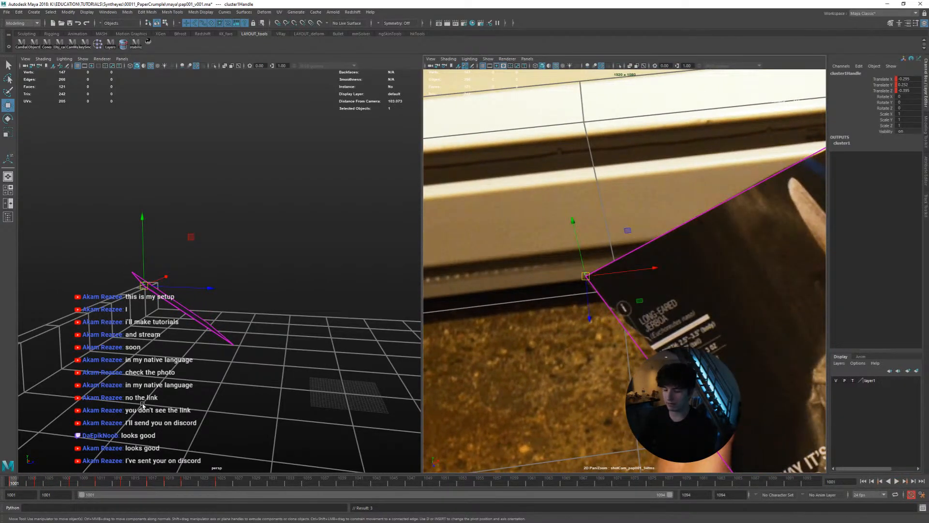
Orbit the perspective view to another angle and replay the corner's motion
{"action": "key", "text": "backslash"}
{"action": "right_click_drag", "start_coordinate": [276, 343], "coordinate": [199, 338]}
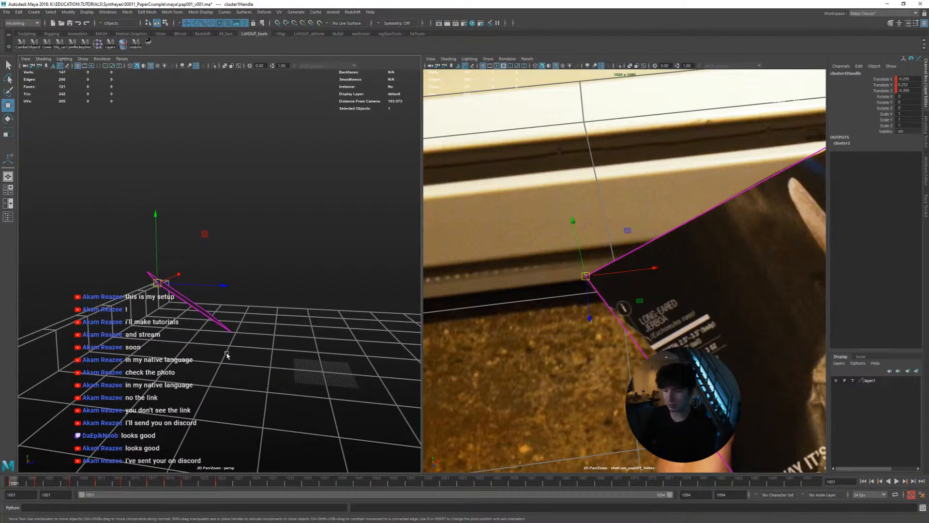
{"action": "key", "text": "backslash"}
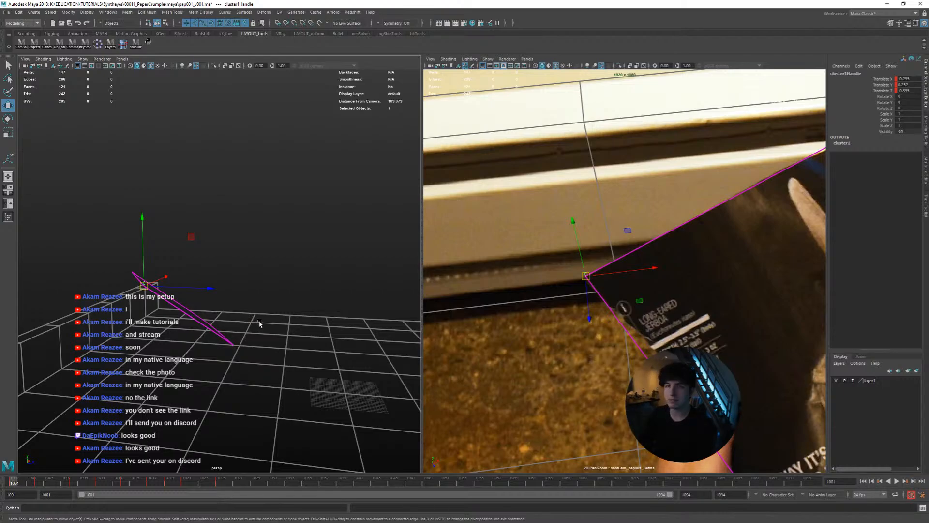
{"action": "left_click_drag", "start_coordinate": [260, 323], "coordinate": [223, 330], "text": "alt"}
{"action": "key", "text": "alt+v"}
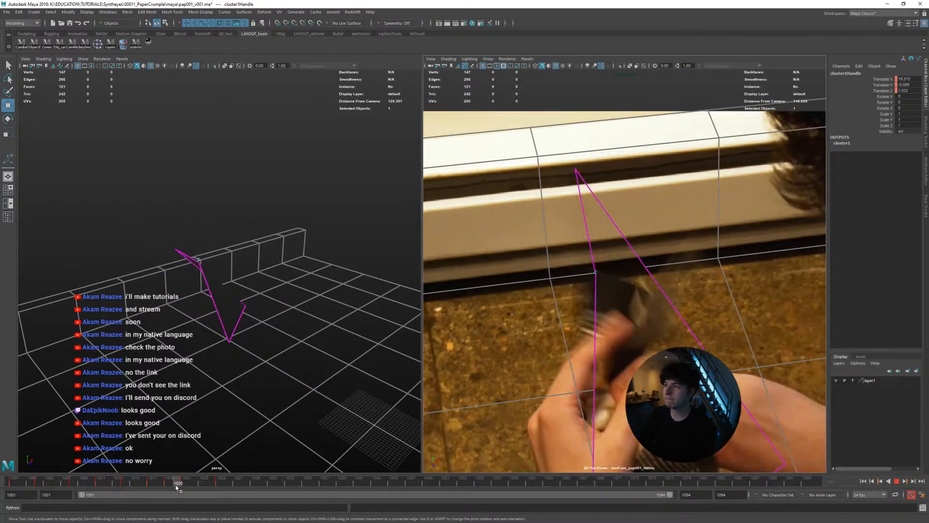
Adjust the corner cluster to track the crumpled page between frames 1025 and 1028, checking the neighbouring frames
{"action": "mouse_move", "coordinate": [217, 484]}
{"action": "left_mouse_down"}
{"action": "mouse_move", "coordinate": [271, 483]}
{"action": "mouse_move", "coordinate": [159, 481]}
{"action": "mouse_move", "coordinate": [208, 470]}
{"action": "mouse_move", "coordinate": [231, 478]}
{"action": "left_mouse_up"}
{"action": "middle_click_drag", "start_coordinate": [508, 412], "coordinate": [559, 420]}
{"action": "key", "text": "alt+period"}
{"action": "key", "text": "alt+period"}
{"action": "key", "text": "alt+comma"}
{"action": "key", "text": "alt+comma"}
{"action": "key", "text": "alt+period"}
{"action": "key", "text": "alt+period"}
Move the corner cluster down with the crumpled paper in the hands between frames 1028 and 1033
{"action": "key", "text": "alt+period"}
{"action": "key", "text": "alt+period"}
{"action": "key", "text": "alt+comma"}
{"action": "key", "text": "alt+comma"}
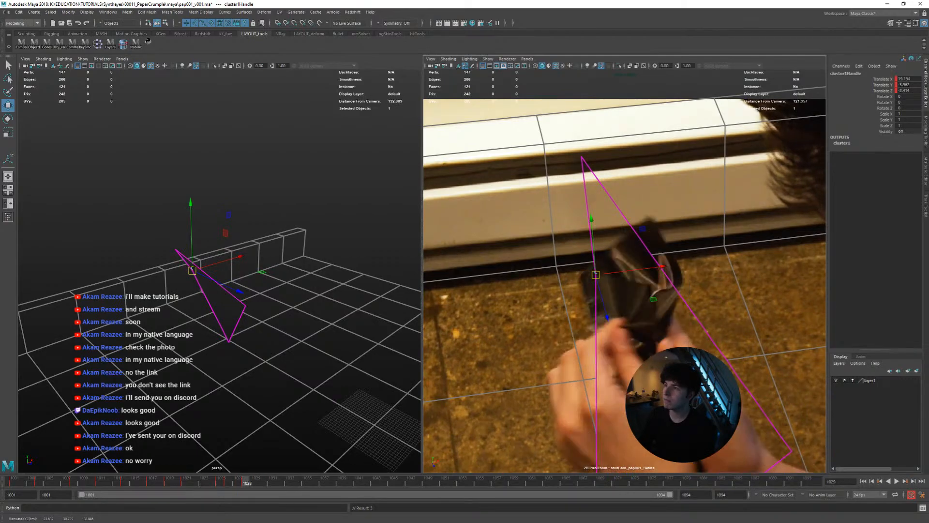
{"action": "key", "text": "alt+period"}
{"action": "key", "text": "alt+period"}
{"action": "middle_click_drag", "start_coordinate": [694, 284], "coordinate": [706, 375]}
{"action": "key", "text": "alt+period"}
{"action": "key", "text": "alt+period"}
Lower the corner cluster to follow the paper hidden by the hands between frames 1033 and 1035
{"action": "key", "text": "alt+period"}
{"action": "key", "text": "alt+period"}
{"action": "key", "text": "alt+comma"}
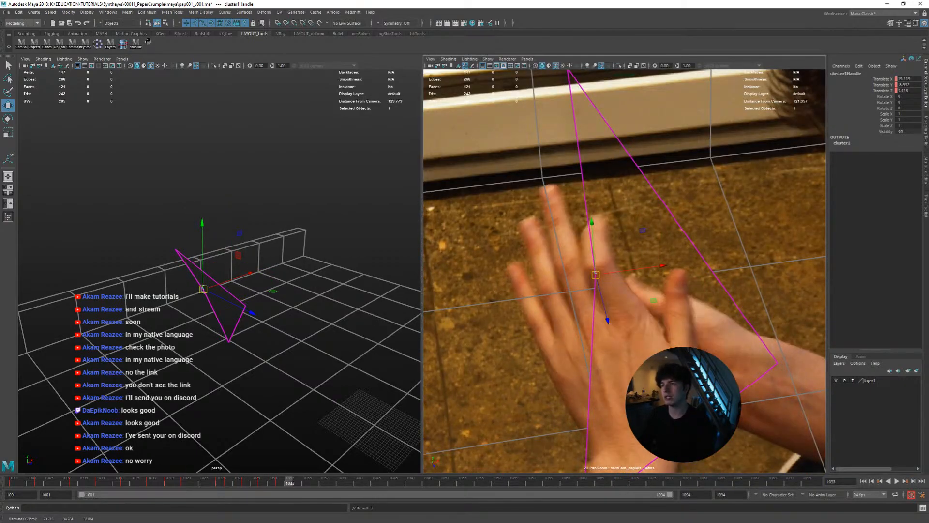
{"action": "key", "text": "alt+comma"}
{"action": "key", "text": "alt+comma"}
{"action": "key", "text": "alt+period"}
{"action": "key", "text": "alt+period"}
{"action": "key", "text": "alt+period"}
{"action": "middle_click_drag", "start_coordinate": [551, 416], "coordinate": [555, 465]}
{"action": "key", "text": "alt+period"}
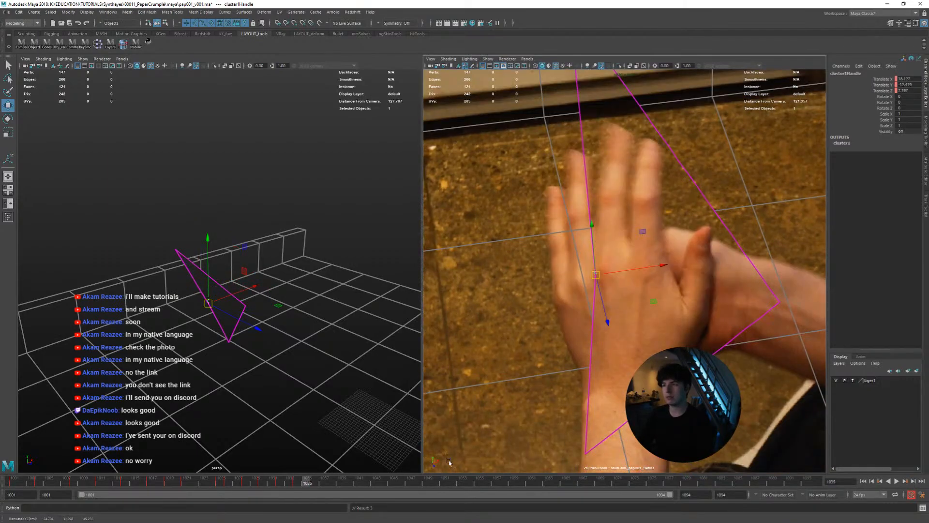
Return to frame 1001 and examine the corner's alignment up close through frames 1001 to 1004
{"action": "left_click_drag", "start_coordinate": [301, 484], "coordinate": [12, 477]}
{"action": "right_click_drag", "start_coordinate": [605, 332], "coordinate": [629, 322]}
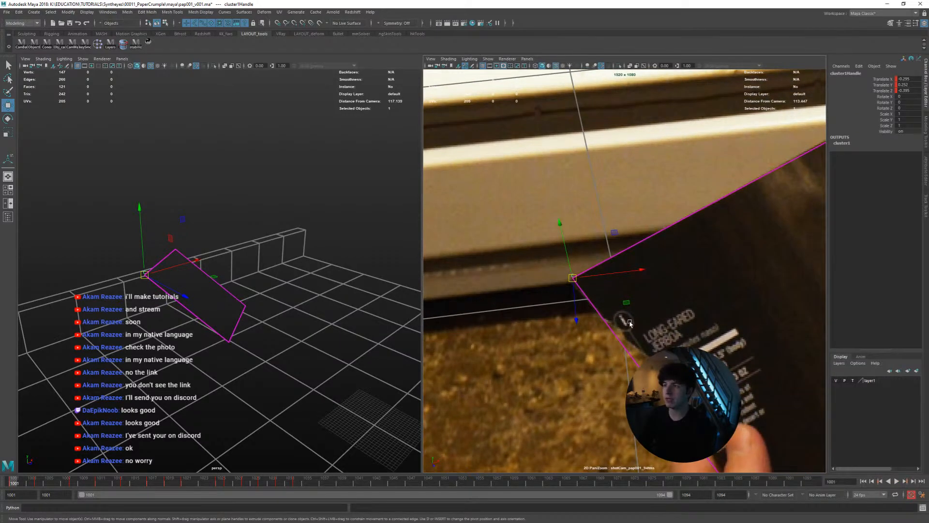
{"action": "key", "text": "alt+period"}
{"action": "key", "text": "alt+period"}
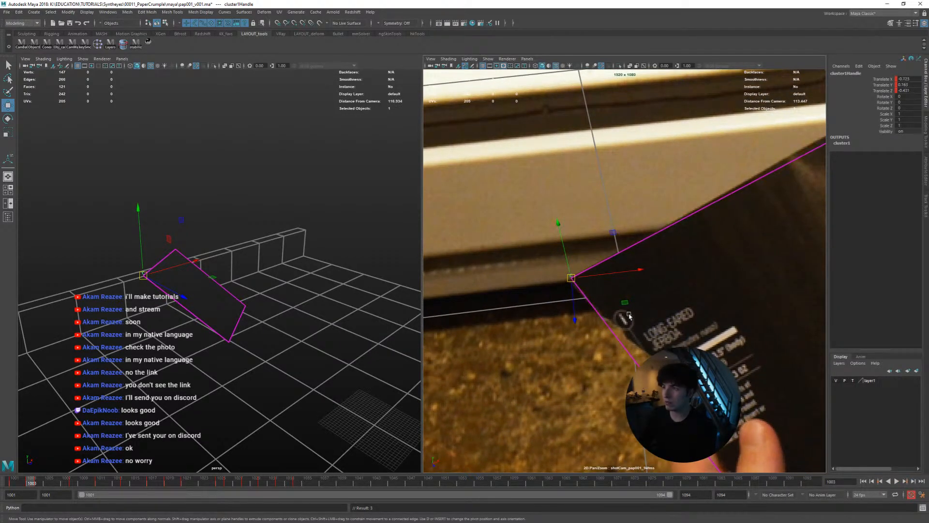
{"action": "key", "text": "q"}
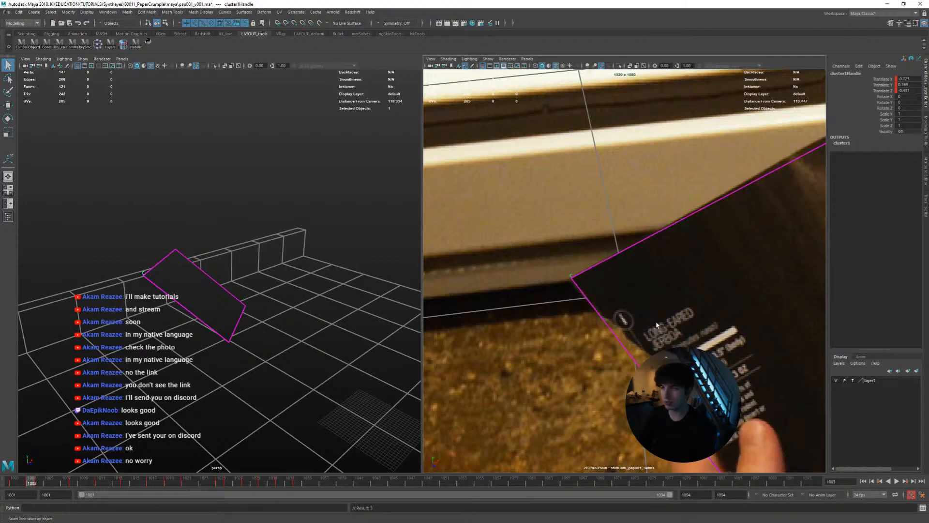
{"action": "key", "text": "alt+period"}
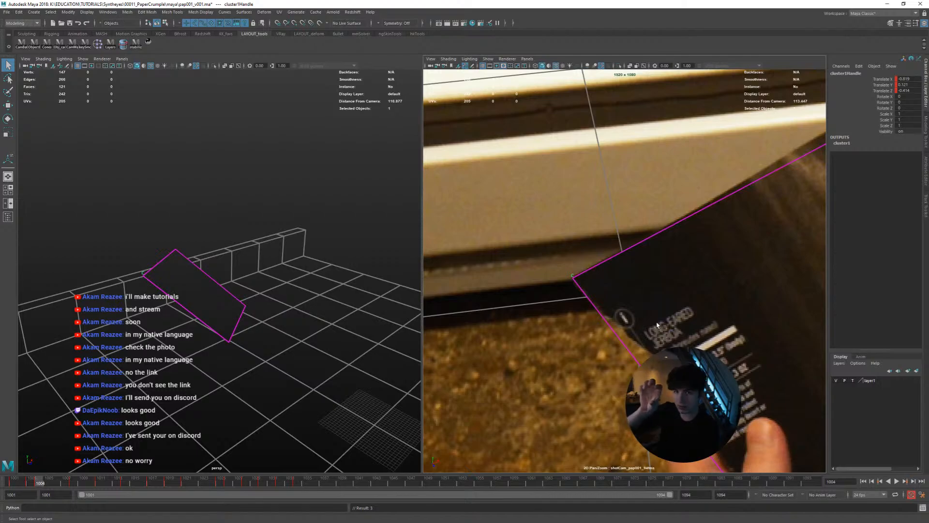
{"action": "key", "text": "alt+comma"}
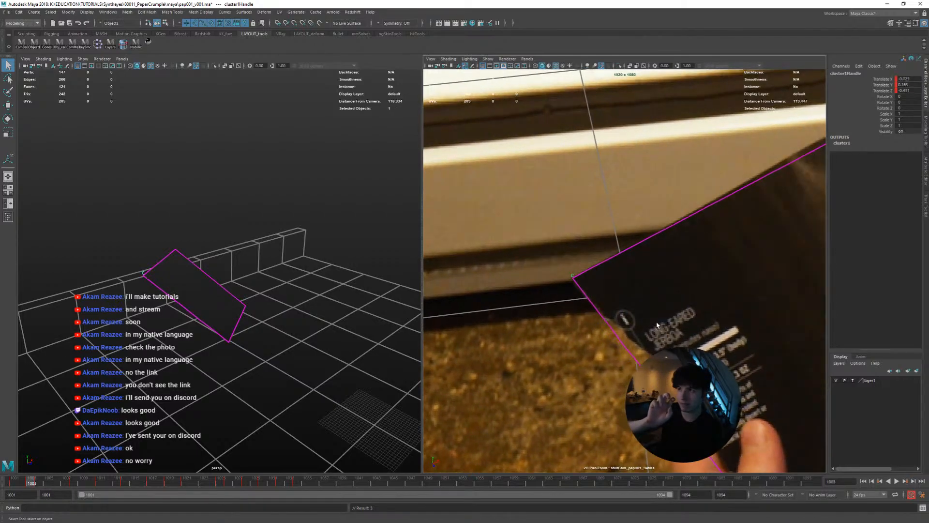
{"action": "key", "text": "alt+comma"}
{"action": "key", "text": "alt+comma"}
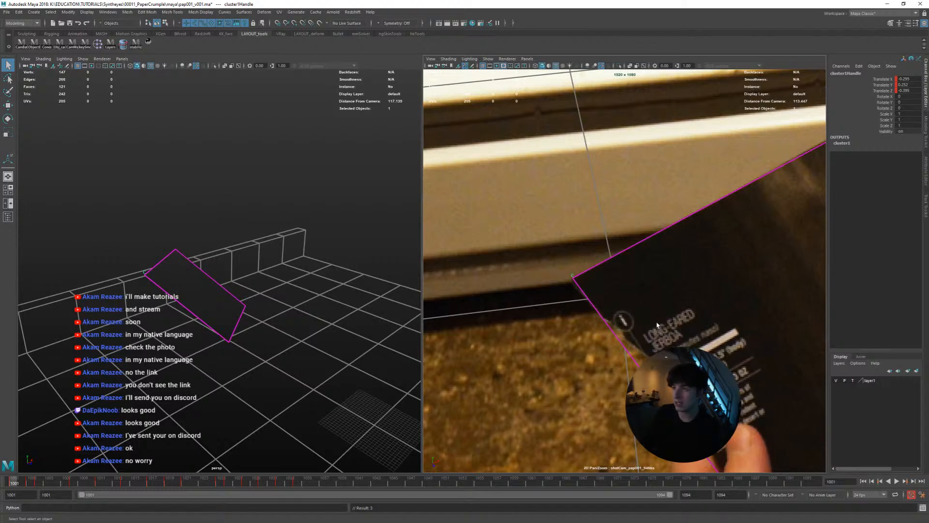
Nudge the corner cluster onto the magazine page's left corner at frame 1001 and compare the adjacent frames
{"action": "key", "text": "alt+Down"}
{"action": "key", "text": "alt+Down"}
{"action": "key", "text": "alt+Down"}
{"action": "key", "text": "alt+Up"}
{"action": "key", "text": "alt+Up"}
{"action": "key", "text": "alt+comma"}
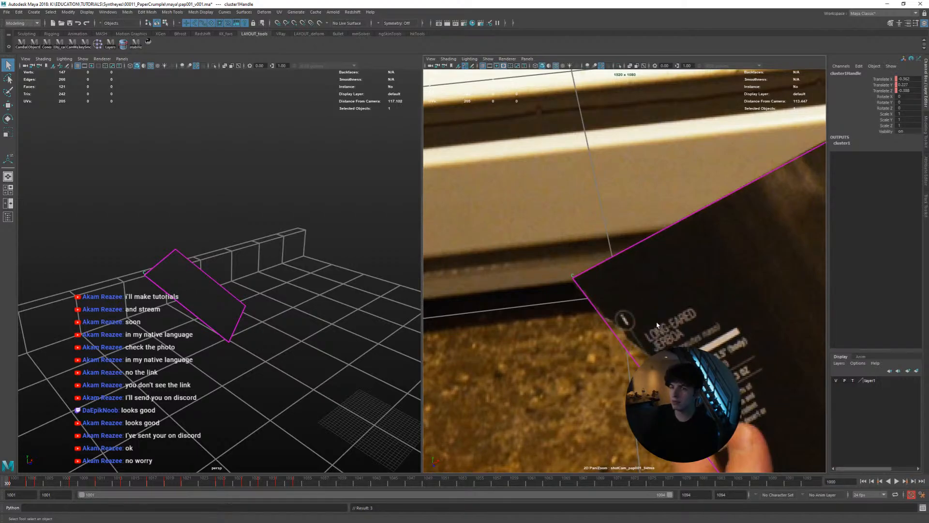
{"action": "key", "text": "alt+period"}
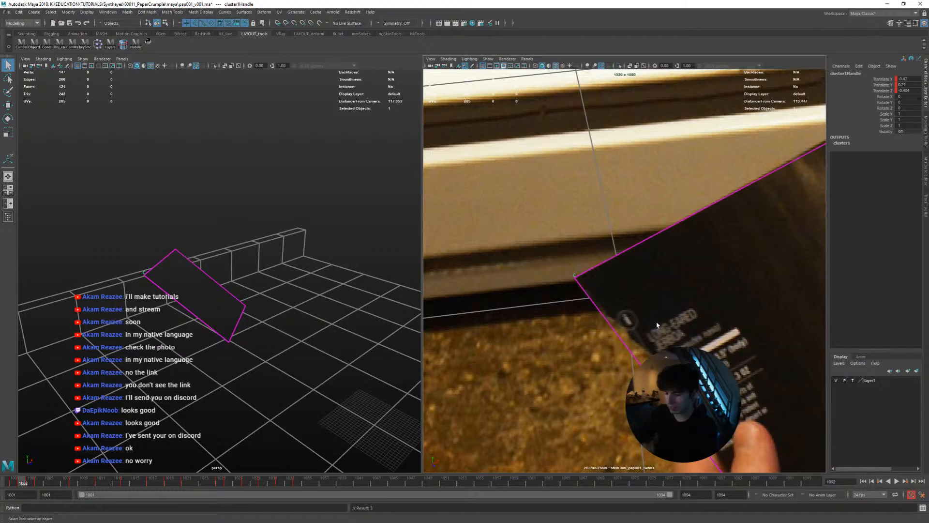
Fine-tune the corner cluster's match to the page corner while advancing from frame 1002 to frame 1010
{"action": "key", "text": "alt+comma"}
{"action": "key", "text": "alt+period"}
{"action": "key", "text": "alt+period"}
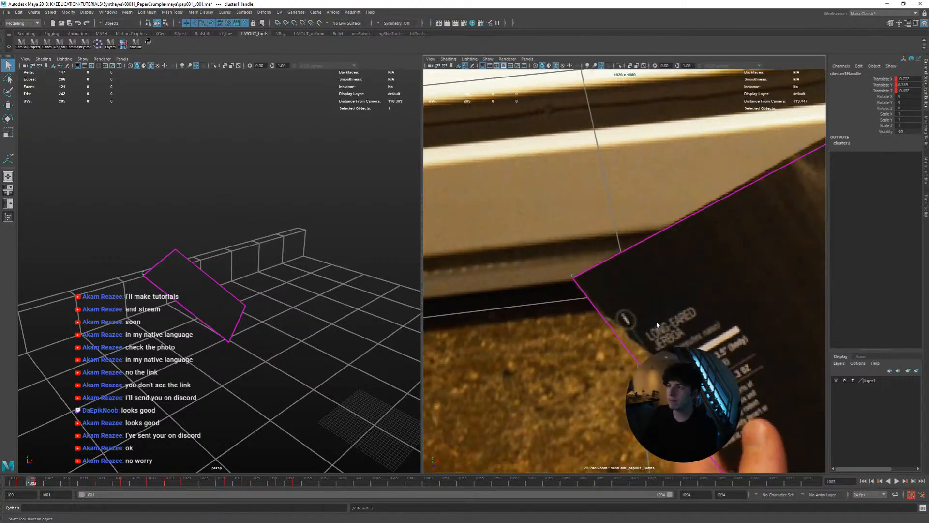
{"action": "key", "text": "alt+period"}
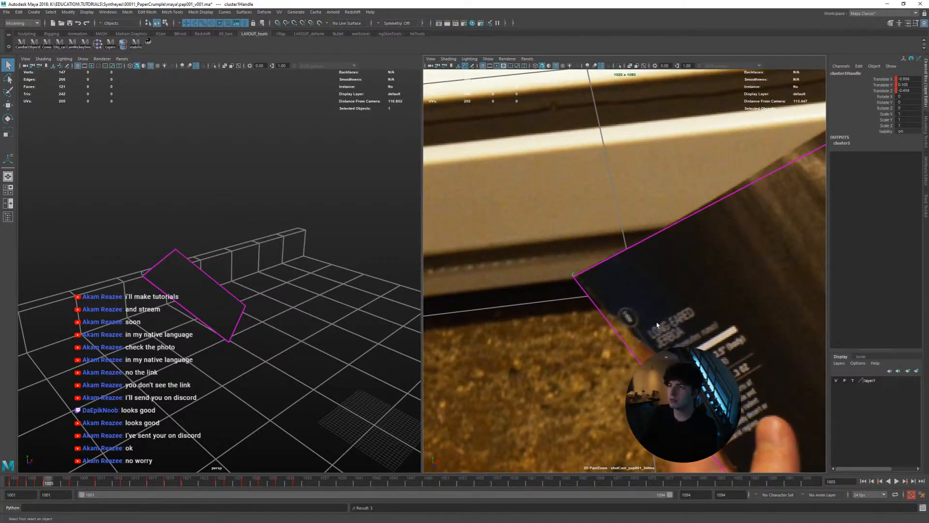
{"action": "key", "text": "alt+period"}
{"action": "key", "text": "alt+period"}
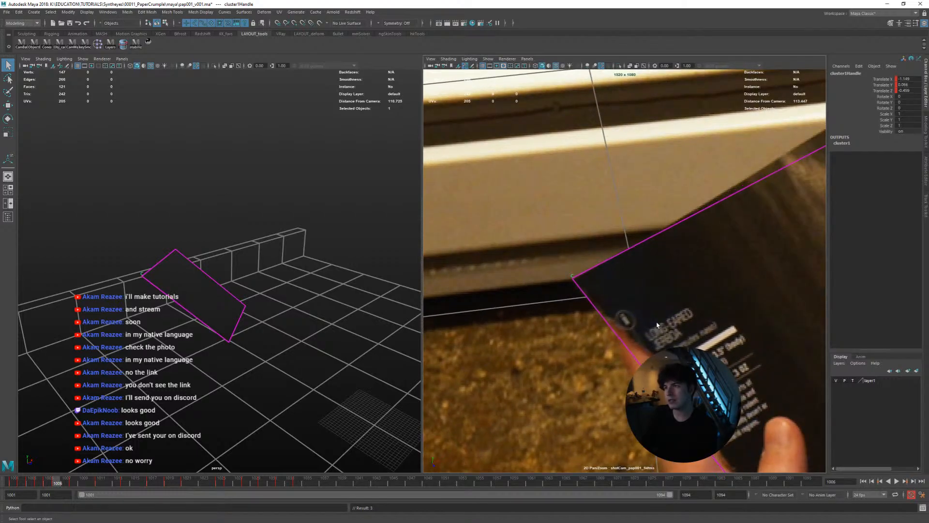
{"action": "key", "text": "alt+period"}
{"action": "key", "text": "alt+period"}
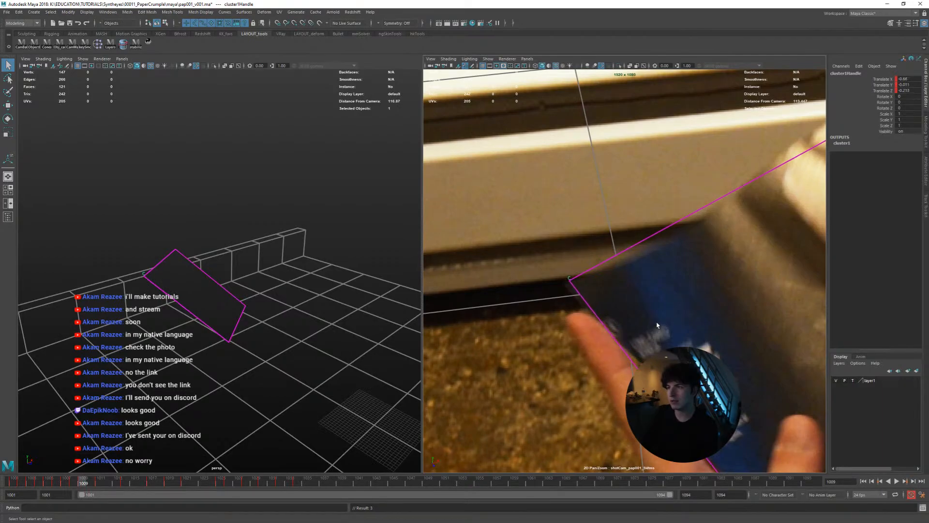
{"action": "key", "text": "alt+comma"}
{"action": "key", "text": "alt+period"}
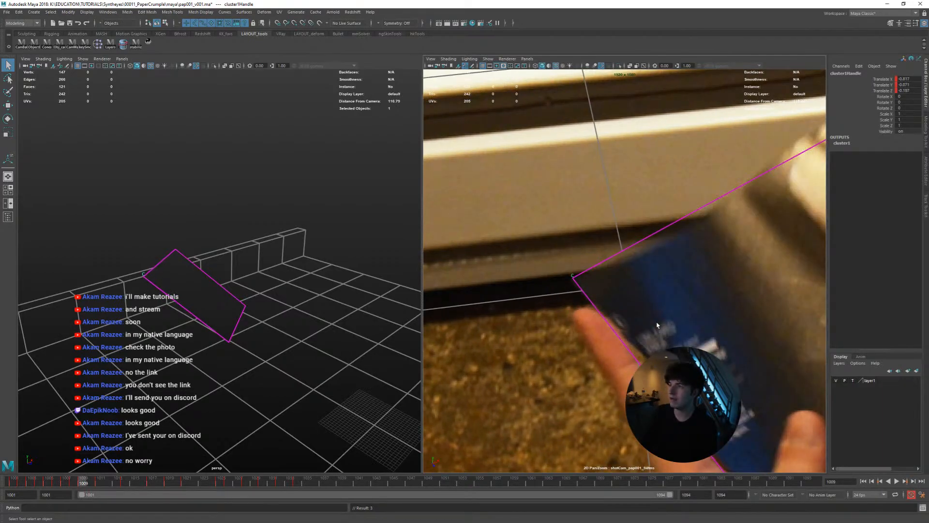
{"action": "key", "text": "alt+period"}
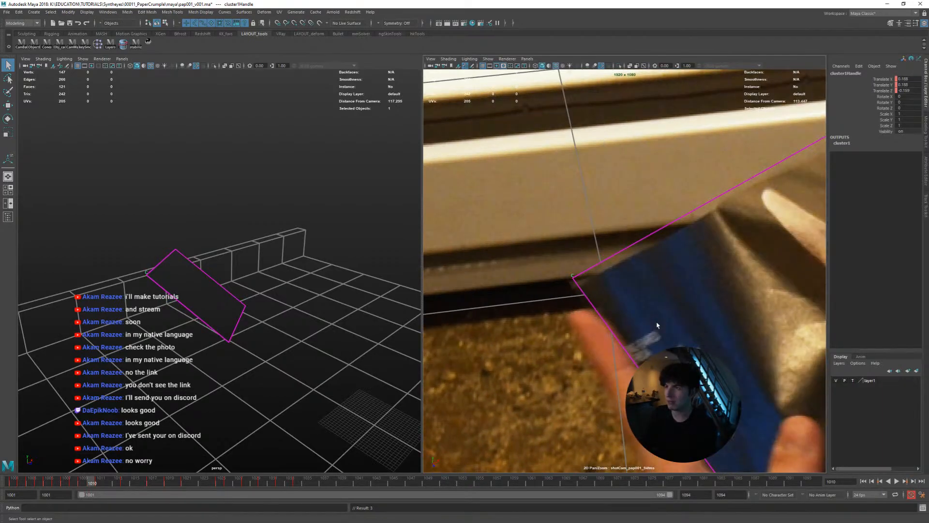
Move the corner cluster onto the bending page's corner at frame 1010 and check it through frame 1013
{"action": "key", "text": "w"}
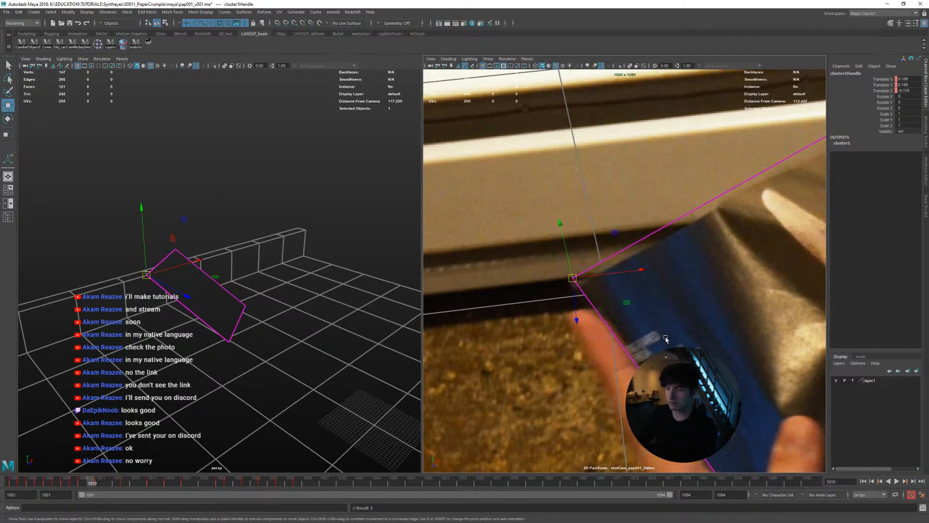
{"action": "middle_click_drag", "start_coordinate": [666, 339], "coordinate": [721, 285]}
{"action": "key", "text": "alt+period"}
{"action": "key", "text": "alt+period"}
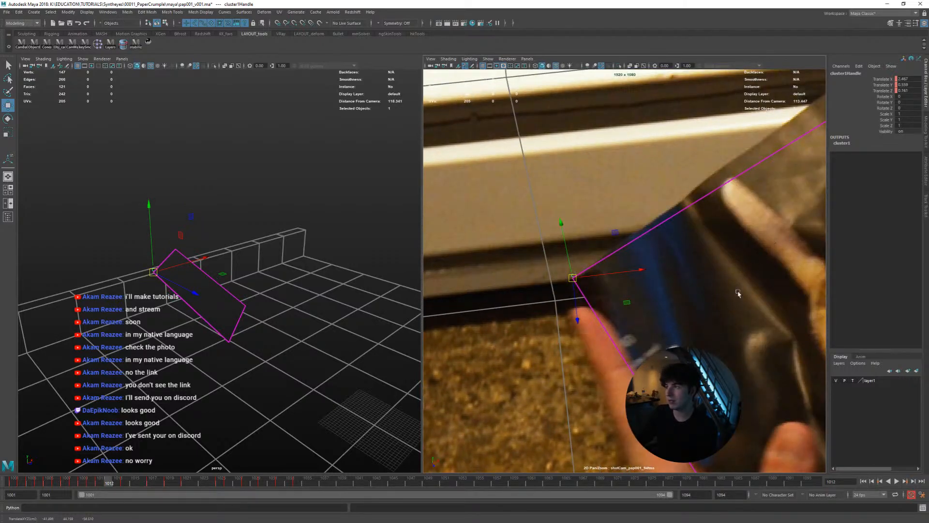
{"action": "key", "text": "alt+comma"}
Shift the corner cluster slightly at frame 1013 and compare the corner's motion over the frames up to 1017
{"action": "key", "text": "alt+period"}
{"action": "key", "text": "alt+period"}
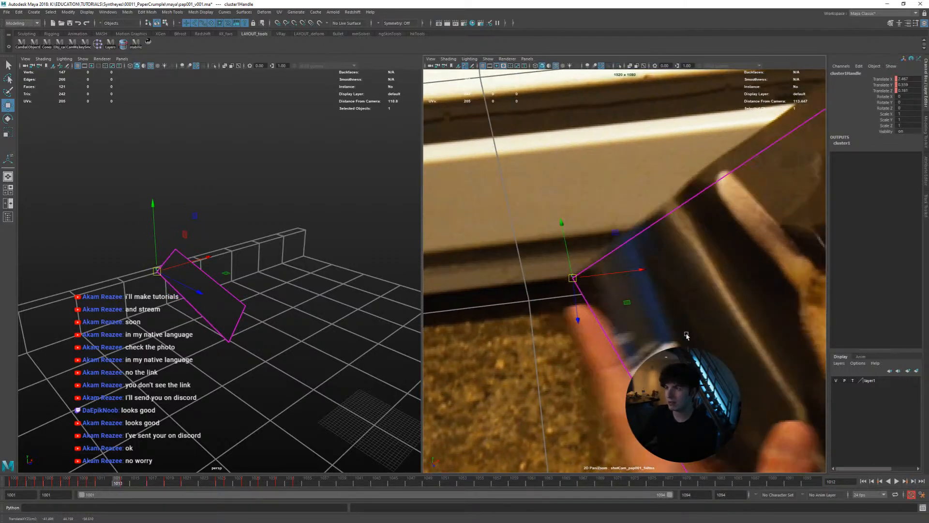
{"action": "mouse_move", "coordinate": [687, 335]}
{"action": "middle_mouse_down"}
{"action": "mouse_move", "coordinate": [708, 343]}
{"action": "mouse_move", "coordinate": [675, 328]}
{"action": "middle_mouse_up"}
{"action": "key", "text": "alt+comma"}
{"action": "key", "text": "alt+period"}
{"action": "key", "text": "alt+period"}
{"action": "key", "text": "alt+comma"}
{"action": "key", "text": "alt+period"}
{"action": "key", "text": "alt+period"}
{"action": "key", "text": "alt+comma"}
{"action": "key", "text": "alt+period"}
{"action": "key", "text": "alt+period"}
{"action": "key", "text": "alt+period"}
{"action": "key", "text": "alt+comma"}
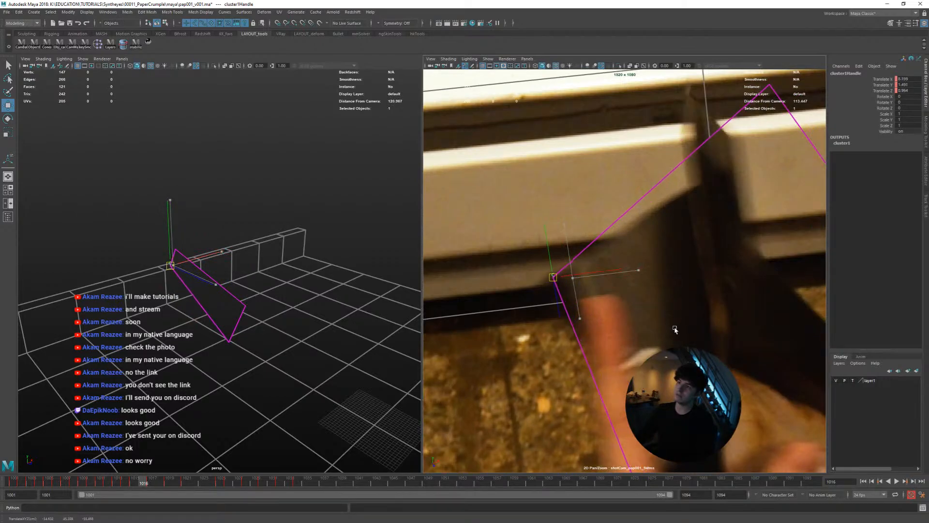
Reposition the corner cluster on the motion-blurred page corner at frame 1015, checking it against frames 1014 and 1016
{"action": "key", "text": "alt+comma"}
{"action": "key", "text": "alt+comma"}
{"action": "key", "text": "alt+period"}
{"action": "key", "text": "alt+comma"}
{"action": "key", "text": "alt+period"}
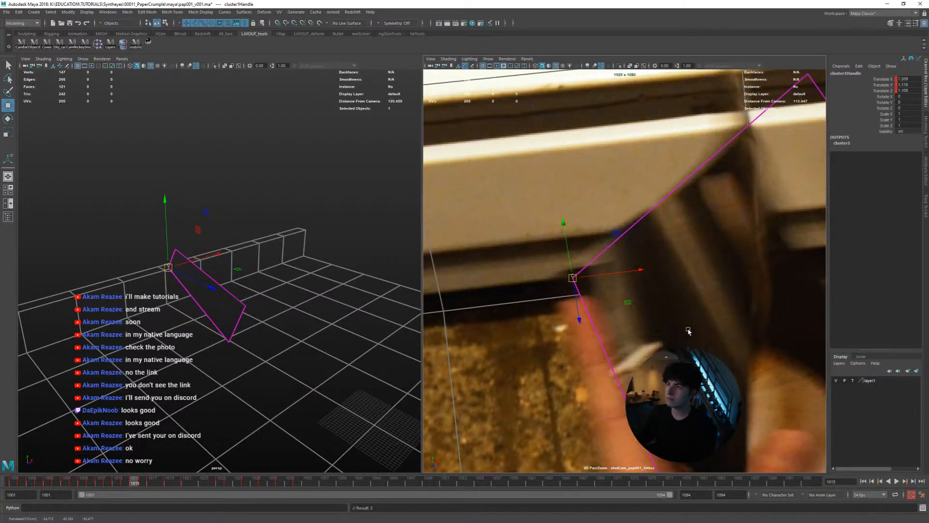
{"action": "key", "text": "alt+comma"}
{"action": "key", "text": "alt+period"}
{"action": "middle_click_drag", "start_coordinate": [687, 330], "coordinate": [730, 352]}
{"action": "key", "text": "alt+comma"}
{"action": "key", "text": "alt+period"}
{"action": "key", "text": "alt+period"}
{"action": "key", "text": "alt+comma"}
{"action": "key", "text": "alt+period"}
{"action": "key", "text": "alt+comma"}
Compare the corner's position with the folding paper back and forth from frame 1017 to frame 1023
{"action": "key", "text": "alt+period"}
{"action": "key", "text": "alt+period"}
{"action": "key", "text": "alt+comma"}
{"action": "key", "text": "alt+period"}
{"action": "key", "text": "alt+period"}
{"action": "key", "text": "alt+comma"}
{"action": "key", "text": "alt+comma"}
{"action": "key", "text": "alt+period"}
{"action": "key", "text": "alt+period"}
{"action": "key", "text": "alt+period"}
{"action": "key", "text": "alt+period"}
{"action": "key", "text": "alt+comma"}
{"action": "key", "text": "alt+period"}
{"action": "key", "text": "alt+period"}
{"action": "key", "text": "alt+period"}
{"action": "key", "text": "alt+period"}
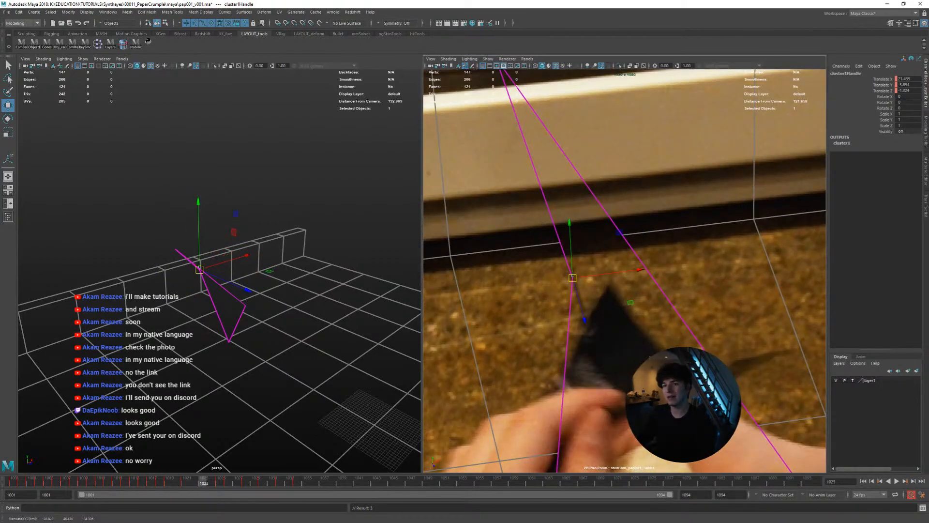
Move the corner cluster onto the folded paper's tip between frames 1023 and 1025, checking back to frame 1021
{"action": "key", "text": "alt+period"}
{"action": "key", "text": "alt+period"}
{"action": "key", "text": "alt+comma"}
{"action": "middle_click_drag", "start_coordinate": [666, 349], "coordinate": [714, 351]}
{"action": "key", "text": "alt+period"}
{"action": "key", "text": "alt+comma"}
{"action": "key", "text": "alt+comma"}
Fine-tune the corner cluster on the paper tip at frame 1022 and compare the preceding frames
{"action": "key", "text": "alt+comma"}
{"action": "key", "text": "alt+comma"}
{"action": "key", "text": "alt+period"}
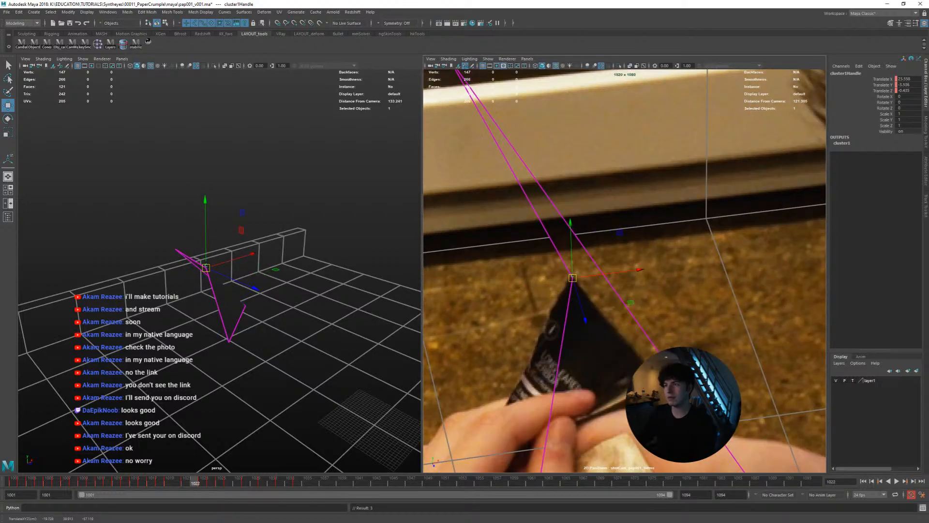
{"action": "left_click_drag", "start_coordinate": [573, 278], "coordinate": [573, 277]}
Correct the corner cluster at frames 1021 and 1020, checking the motion back to frame 1017
{"action": "key", "text": "alt+comma"}
{"action": "key", "text": "alt+comma"}
{"action": "key", "text": "alt+period"}
{"action": "key", "text": "alt+period"}
{"action": "key", "text": "alt+comma"}
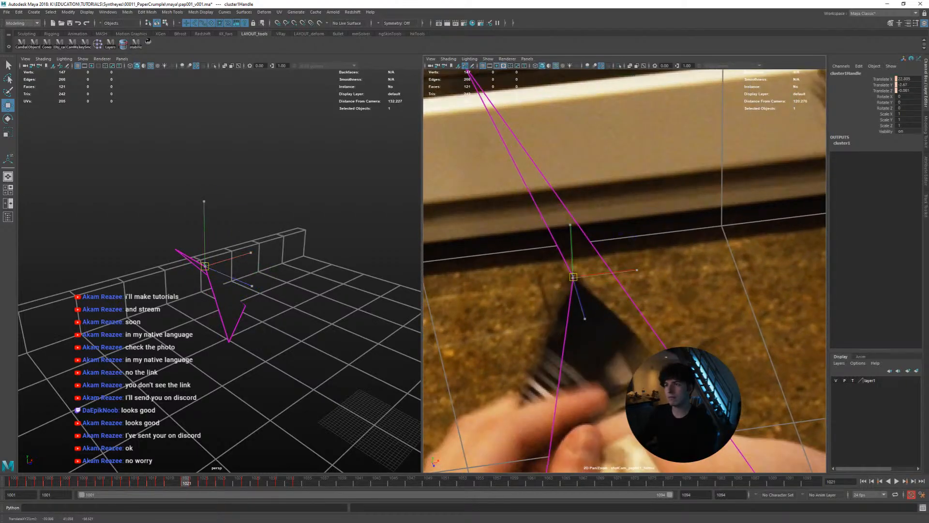
{"action": "middle_click_drag", "start_coordinate": [692, 353], "coordinate": [697, 348]}
{"action": "key", "text": "alt+comma"}
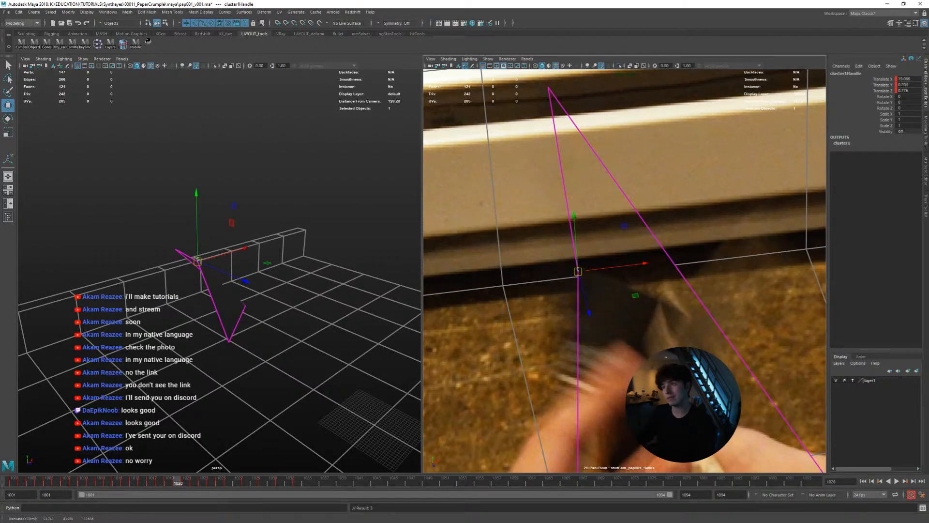
{"action": "key", "text": "alt+period"}
{"action": "key", "text": "alt+comma"}
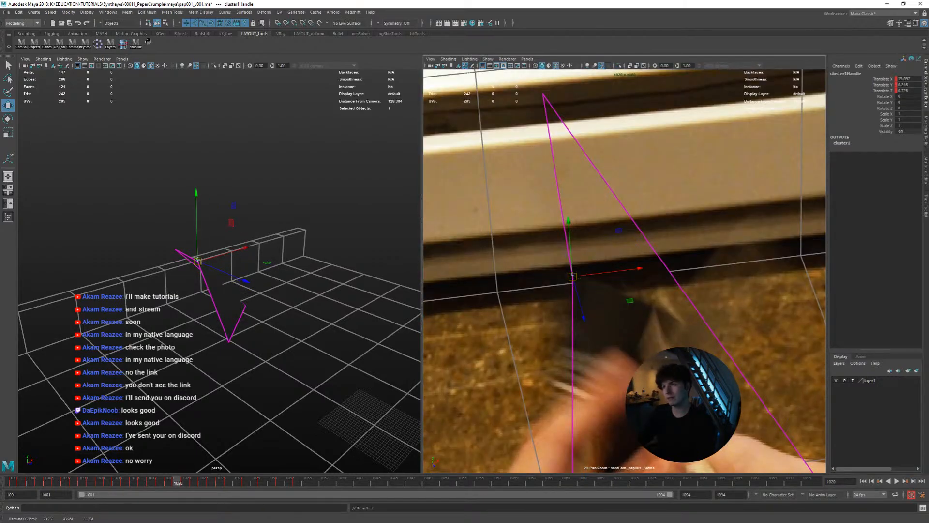
{"action": "key", "text": "alt+comma"}
{"action": "key", "text": "alt+comma"}
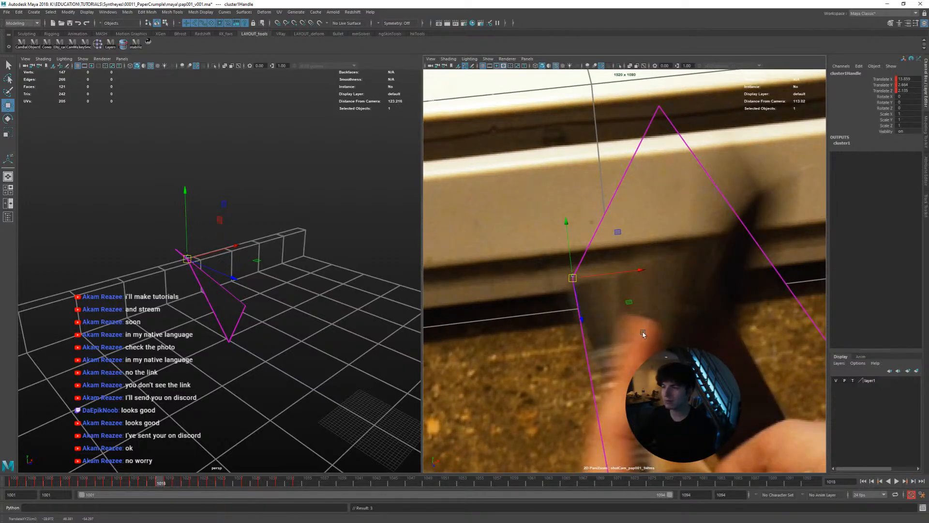
{"action": "key", "text": "alt+comma"}
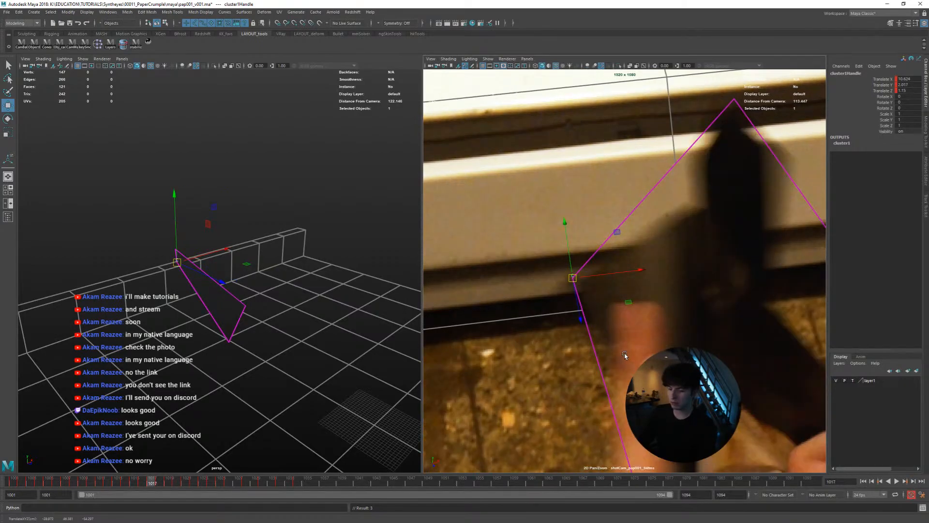
Refine the corner cluster on the crumpling paper between frames 1026 and 1030
{"action": "left_click_drag", "start_coordinate": [247, 483], "coordinate": [230, 483]}
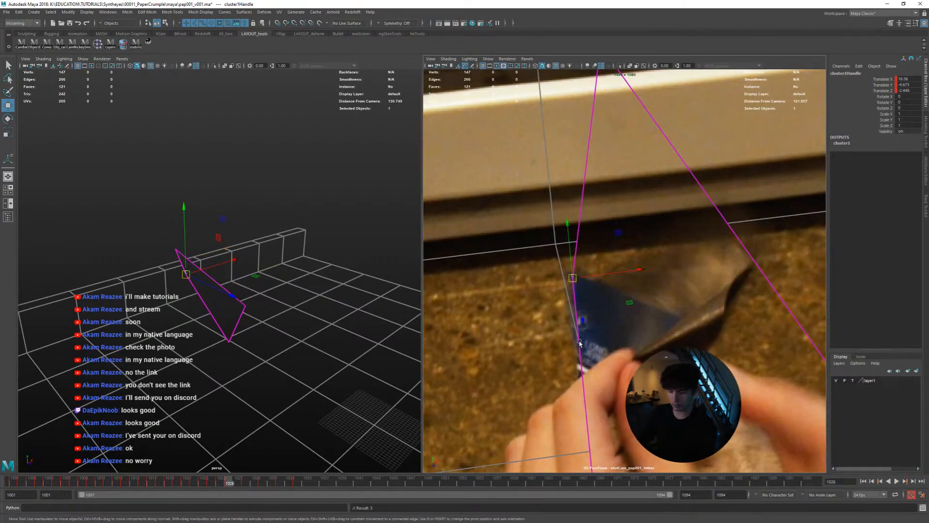
{"action": "key", "text": "alt+period"}
{"action": "key", "text": "alt+period"}
{"action": "key", "text": "alt+period"}
{"action": "left_click_drag", "start_coordinate": [572, 278], "coordinate": [571, 277]}
{"action": "key", "text": "alt+comma"}
{"action": "key", "text": "alt+comma"}
{"action": "key", "text": "alt+period"}
Turn off the zoomed stabilized view and play back the corner animation from frame 1001 in the maximized camera view
{"action": "key", "text": "alt+period"}
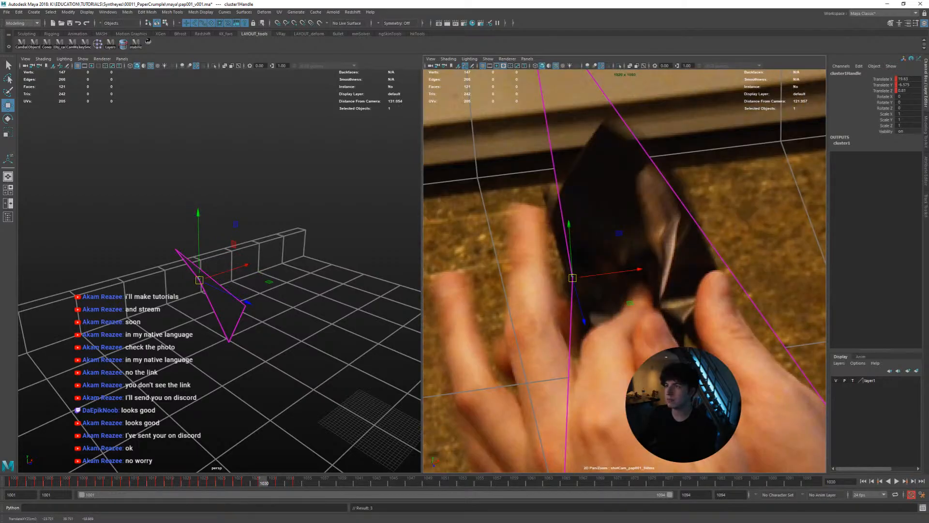
{"action": "key", "text": "alt+period"}
{"action": "key", "text": "alt+period"}
{"action": "key", "text": "alt+period"}
{"action": "key", "text": "backslash"}
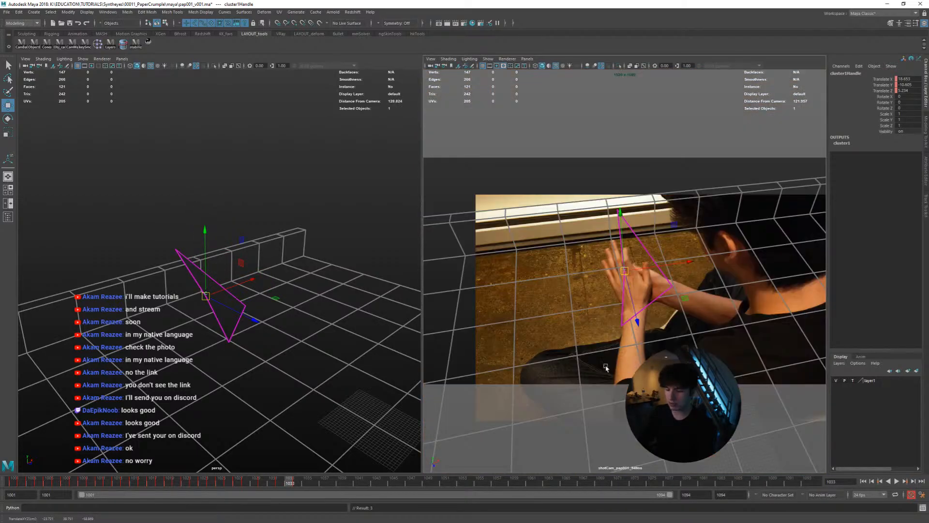
{"action": "left_click_drag", "start_coordinate": [310, 486], "coordinate": [14, 480]}
{"action": "key", "text": "space"}
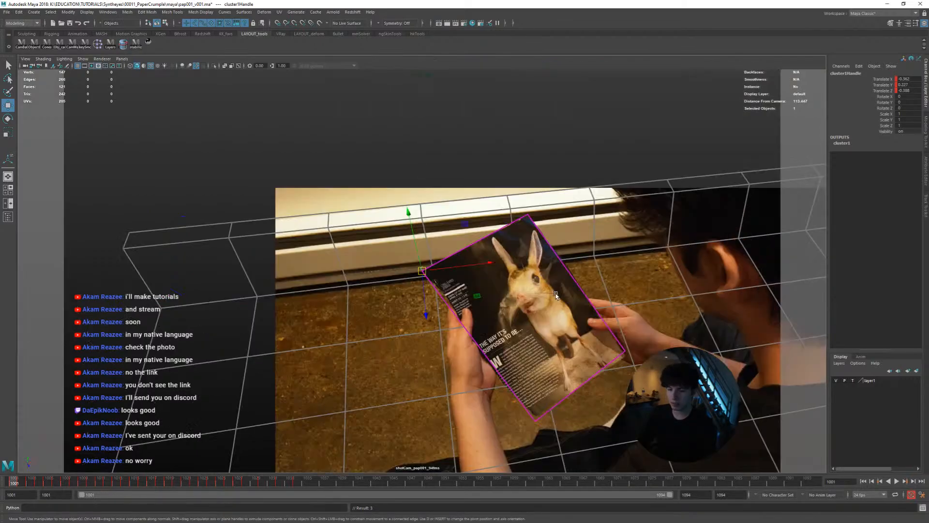
{"action": "key", "text": "alt+v"}
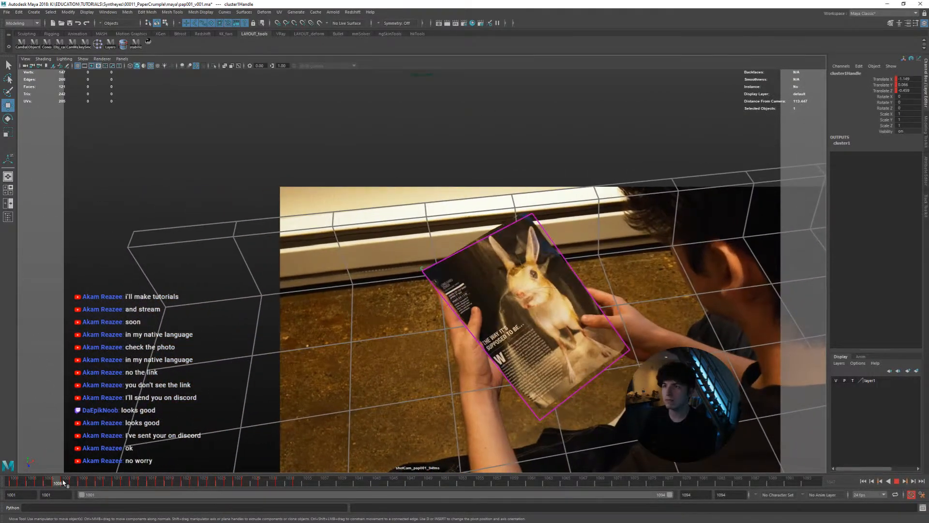
{"action": "left_click", "coordinate": [145, 483]}
{"action": "left_click_drag", "start_coordinate": [147, 484], "coordinate": [2, 478]}
Select the plane's upper corner vertex at frame 1001 and centre the camera's 2D pan/zoom view closely on it
{"action": "left_click", "coordinate": [521, 220]}
{"action": "right_click_drag", "start_coordinate": [521, 220], "coordinate": [496, 219]}
{"action": "left_click_drag", "start_coordinate": [503, 195], "coordinate": [560, 237]}
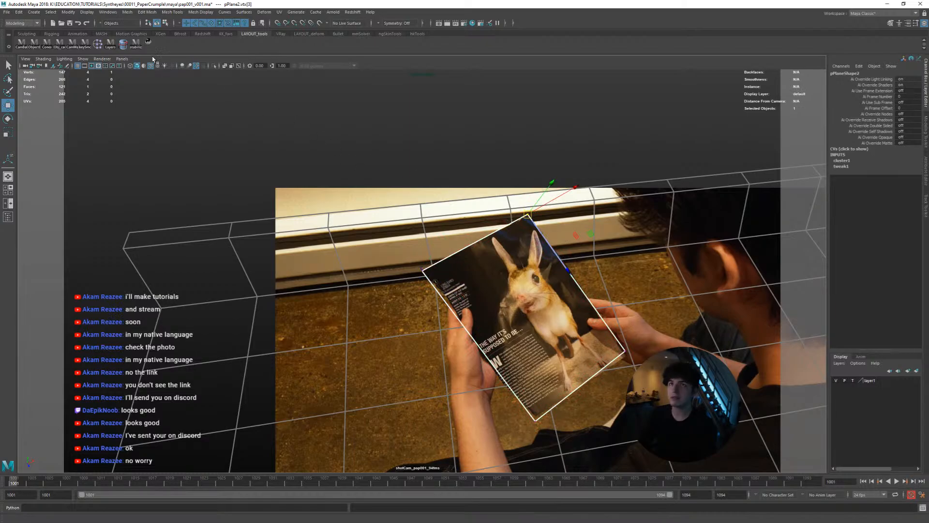
{"action": "left_click", "coordinate": [149, 42]}
{"action": "left_click", "coordinate": [149, 42]}
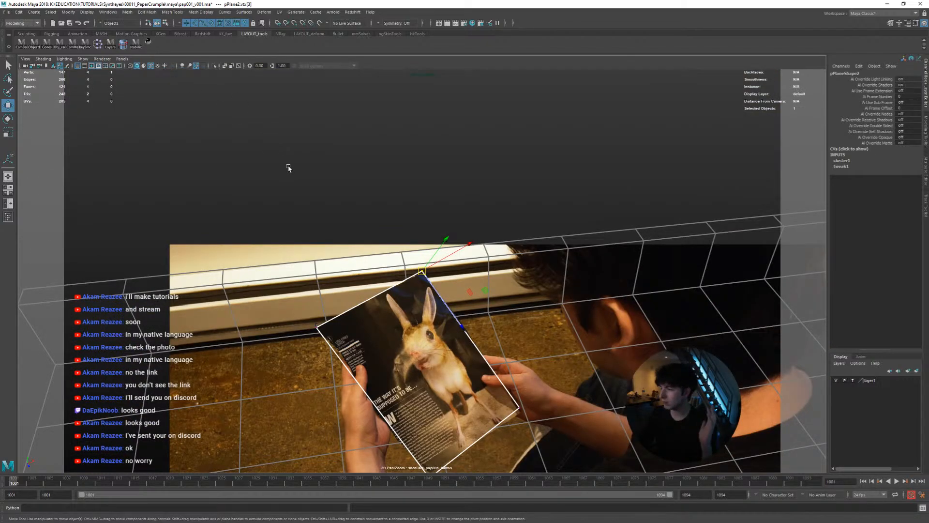
{"action": "scroll", "coordinate": [438, 232], "scroll_direction": "up", "scroll_amount": 2}
{"action": "scroll", "coordinate": [469, 219], "scroll_direction": "up", "scroll_amount": 5}
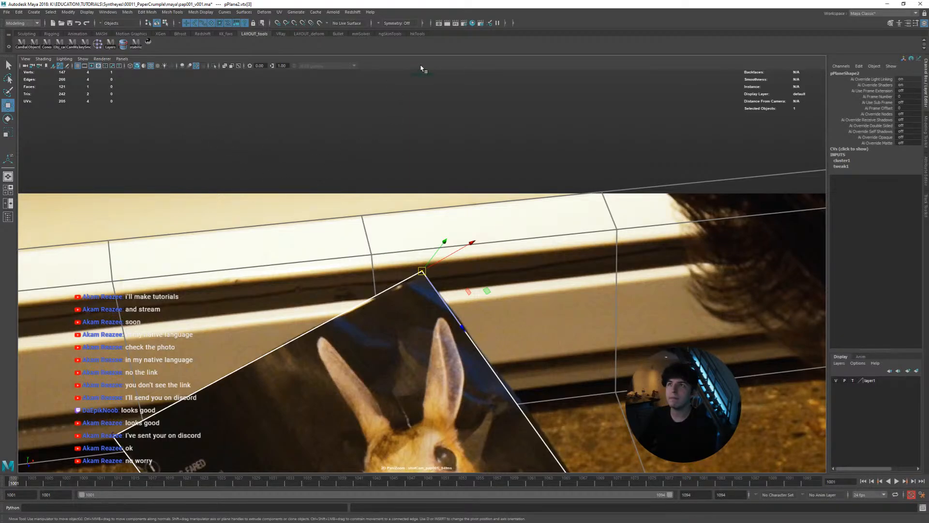
Show the hkTools shelf and consult the hkTools GitHub link in Discord's matchmove-scripts channel
{"action": "left_click", "coordinate": [416, 34]}
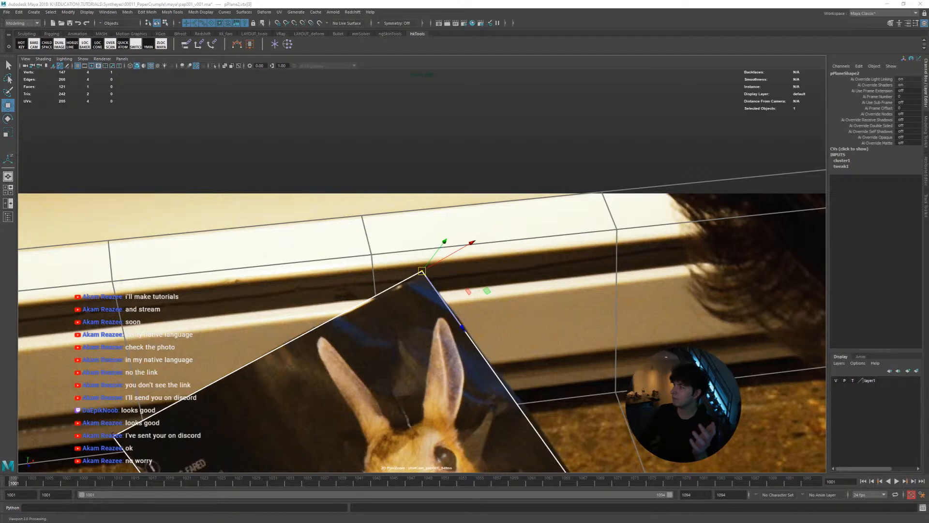
{"action": "left_click_drag", "start_coordinate": [928, 194], "coordinate": [375, 81]}
{"action": "double_click", "coordinate": [375, 81]}
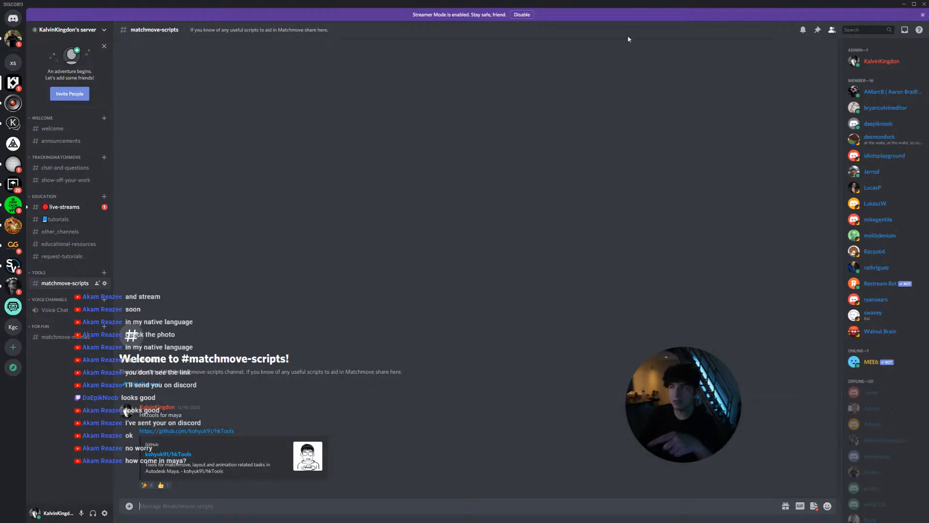
{"action": "double_click", "coordinate": [639, 4]}
{"action": "left_click_drag", "start_coordinate": [516, 107], "coordinate": [928, 109]}
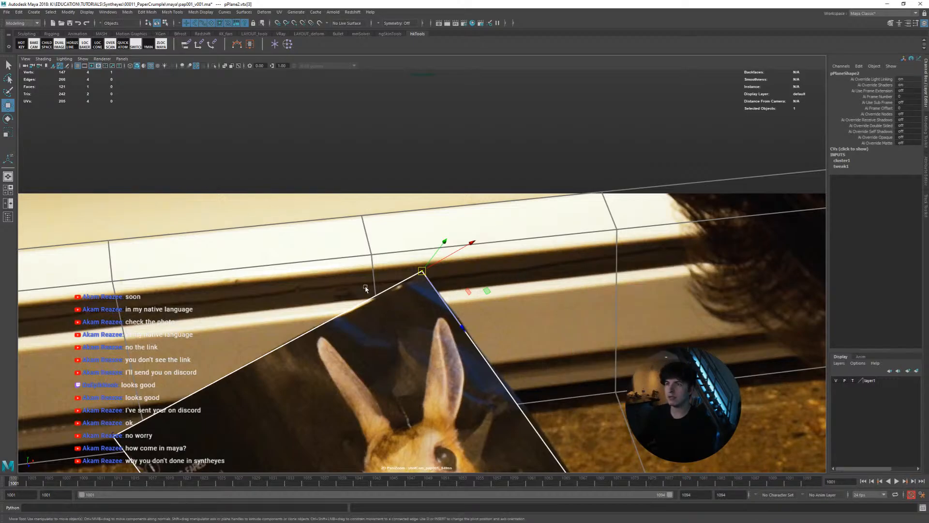
Return to object selection on the paper plane, then switch to SynthEyes and inspect the paper shot at frame 1001
{"action": "right_click_drag", "start_coordinate": [393, 291], "coordinate": [337, 275]}
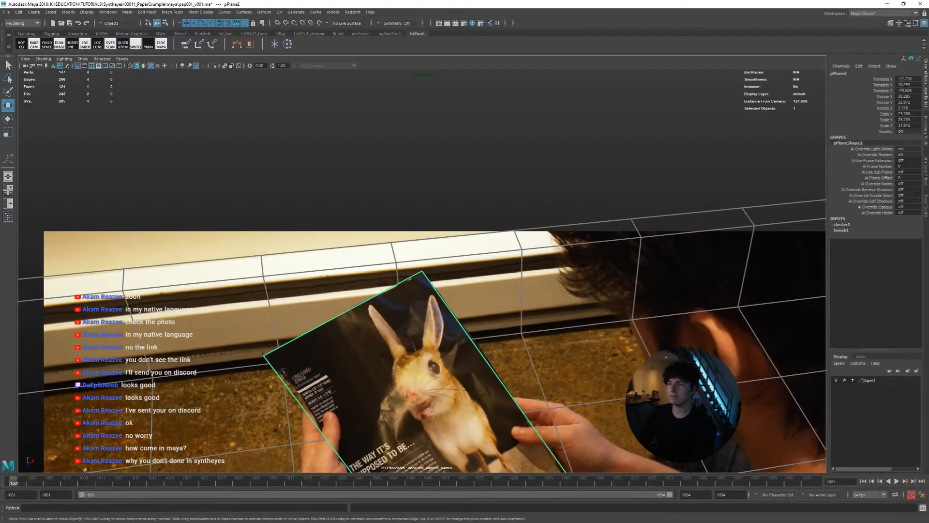
{"action": "key", "text": "alt+Tab"}
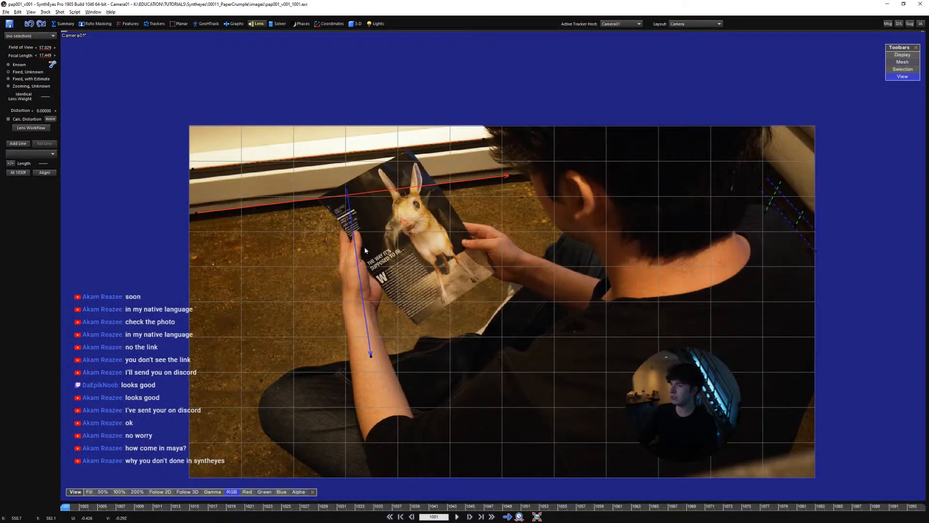
{"action": "scroll", "coordinate": [415, 254], "scroll_direction": "up", "scroll_amount": 5}
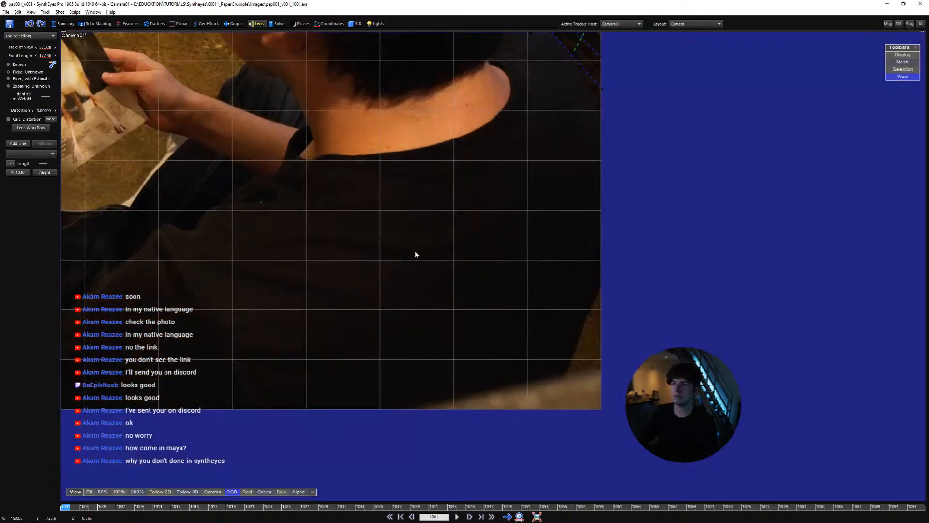
{"action": "scroll", "coordinate": [415, 254], "scroll_direction": "down", "scroll_amount": 6}
{"action": "scroll", "coordinate": [436, 288], "scroll_direction": "up", "scroll_amount": 2}
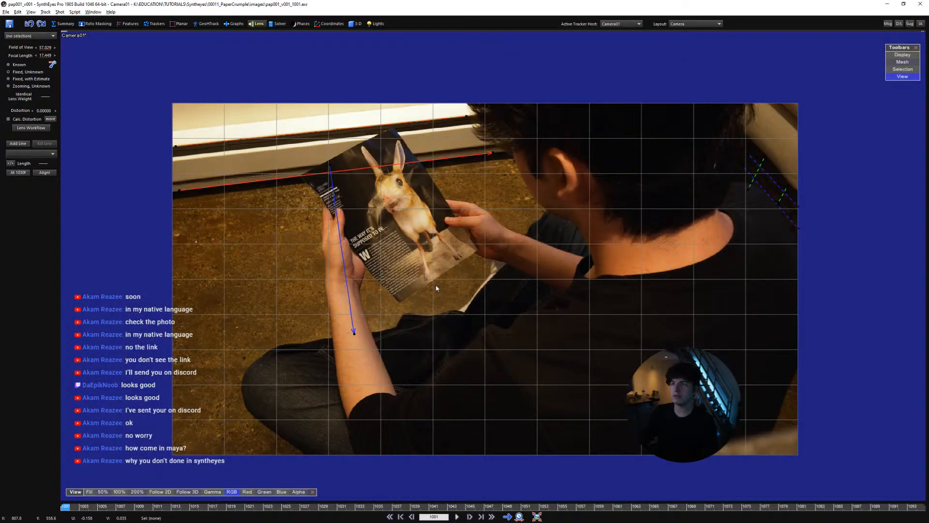
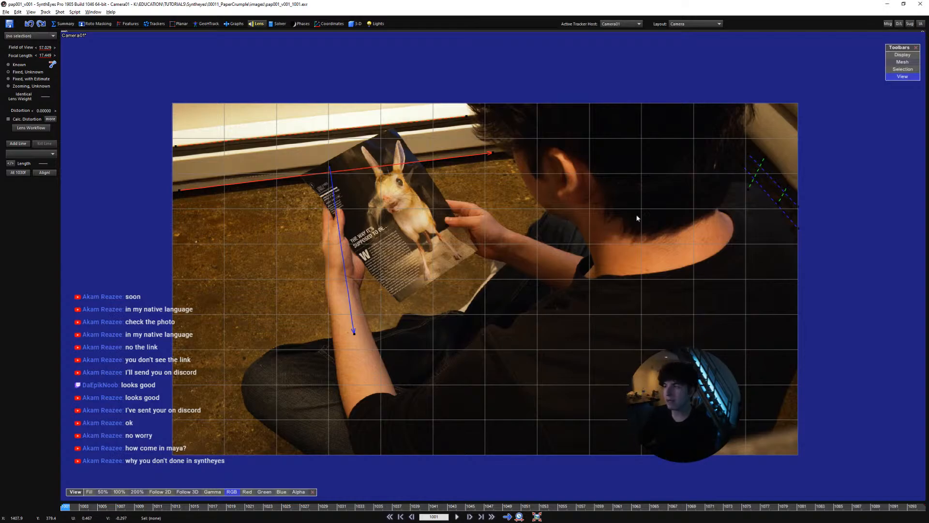
Switch back to Maya, create a cluster on the paper plane's top corner vertex and select the cluster's handle
{"action": "key", "text": "alt+Tab"}
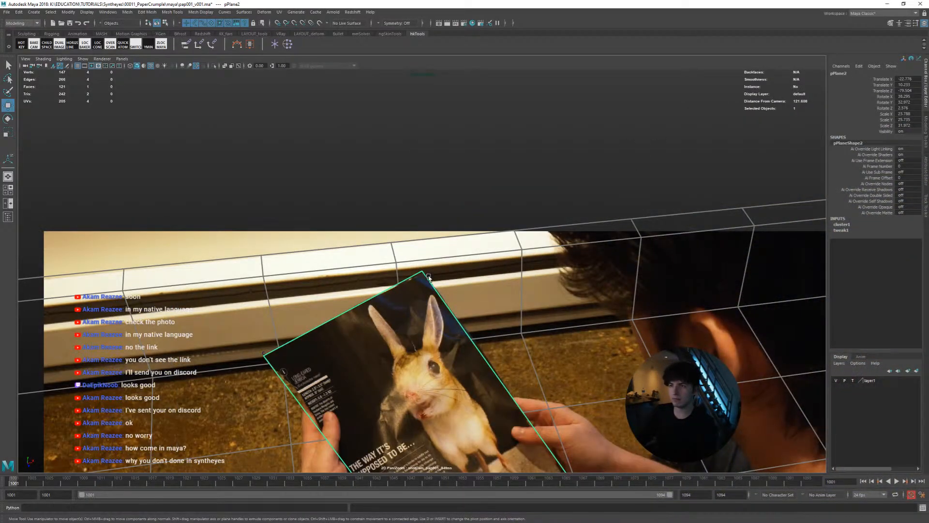
{"action": "right_click_drag", "start_coordinate": [373, 300], "coordinate": [509, 302]}
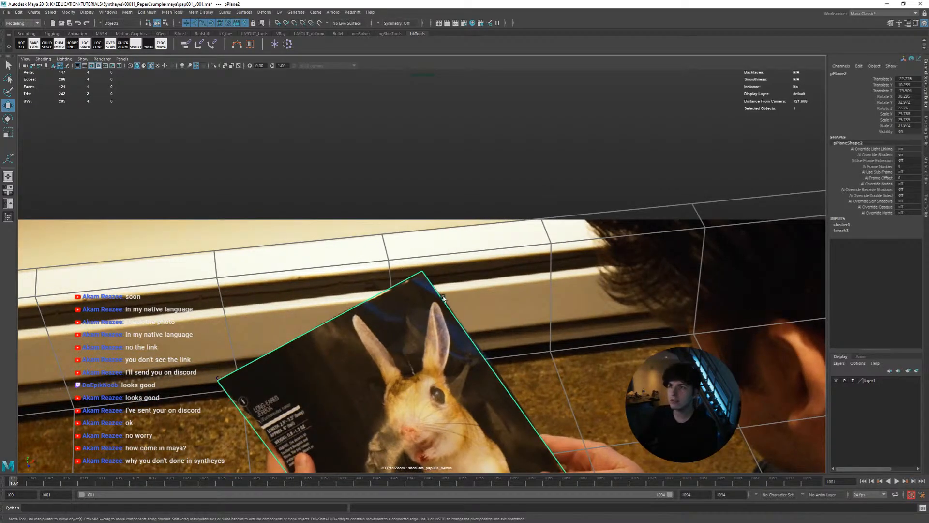
{"action": "mouse_move", "coordinate": [440, 300]}
{"action": "right_mouse_down"}
{"action": "mouse_move", "coordinate": [424, 298]}
{"action": "mouse_move", "coordinate": [440, 300]}
{"action": "right_mouse_up"}
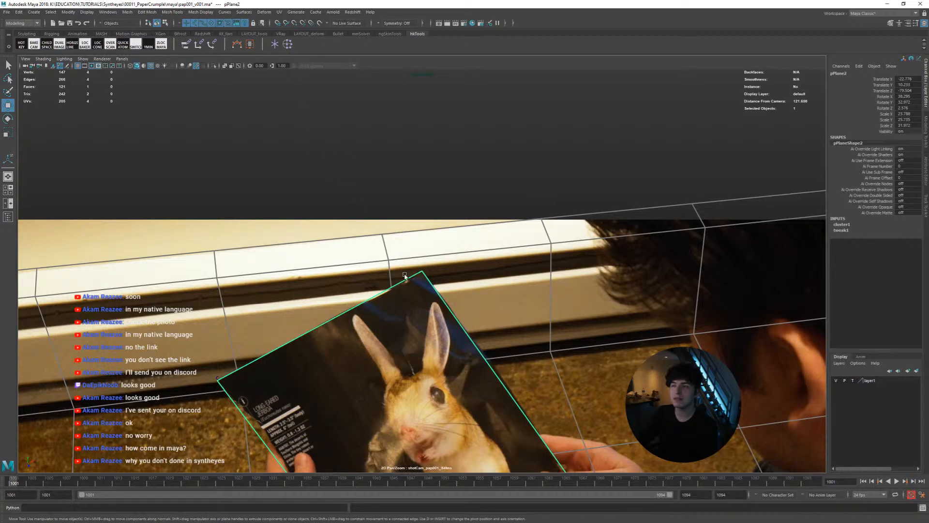
{"action": "right_click_drag", "start_coordinate": [430, 281], "coordinate": [413, 281]}
{"action": "left_click", "coordinate": [421, 271]}
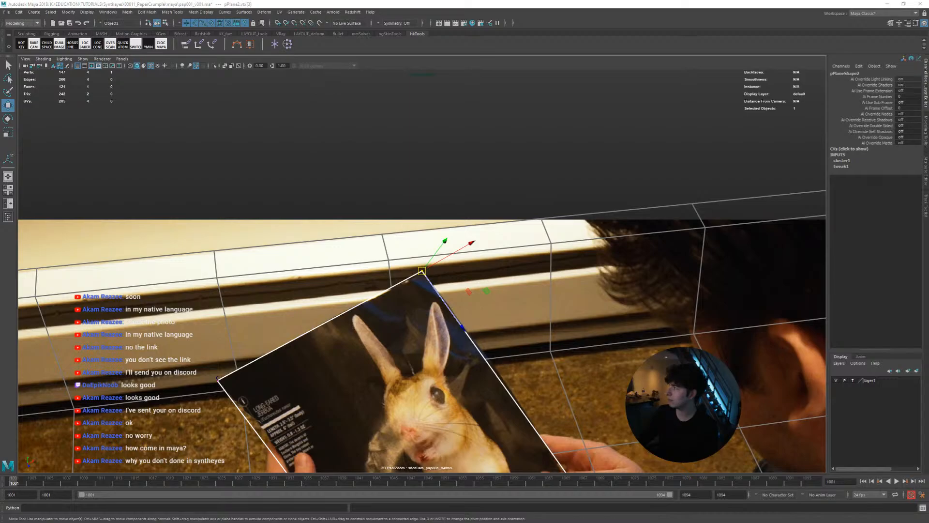
{"action": "key", "text": "g"}
{"action": "left_click", "coordinate": [423, 271]}
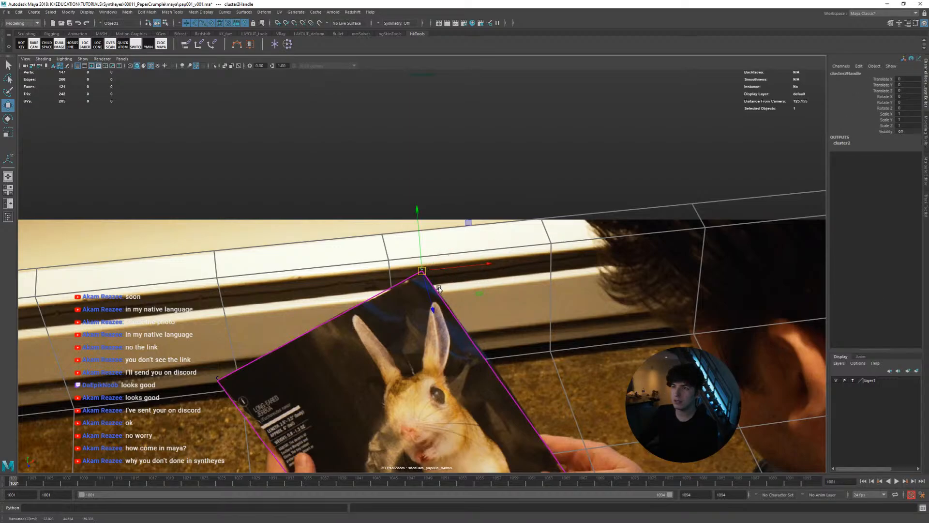
Align the new cluster with the page's top corner at frame 1001 and show perspective and camera views side by side
{"action": "right_click_drag", "start_coordinate": [442, 300], "coordinate": [587, 341]}
{"action": "middle_click_drag", "start_coordinate": [544, 324], "coordinate": [544, 325]}
{"action": "key", "text": "space"}
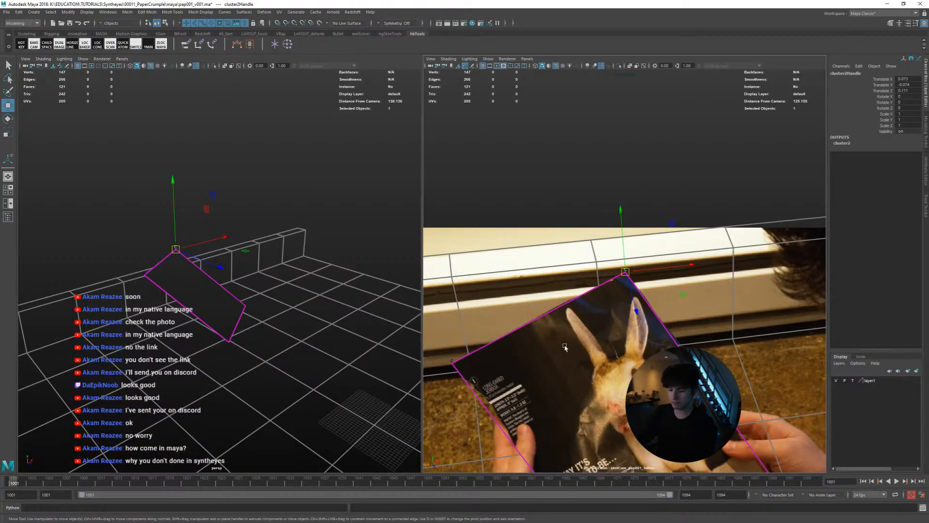
{"action": "right_click_drag", "start_coordinate": [565, 347], "coordinate": [643, 388]}
{"action": "middle_click_drag", "start_coordinate": [629, 402], "coordinate": [644, 324]}
{"action": "right_click_drag", "start_coordinate": [576, 358], "coordinate": [459, 377]}
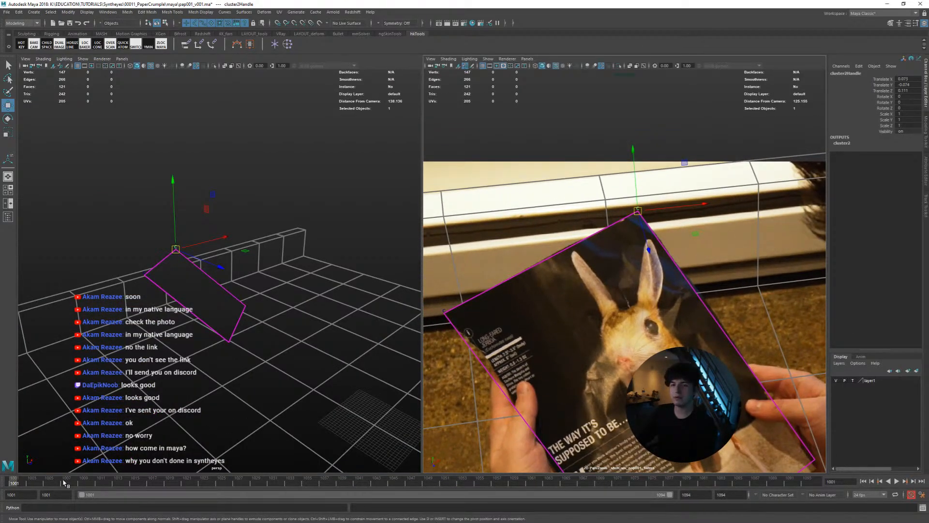
Move the cluster onto the page's top corner at frame 1010, adjust its depth in perspective and key its position
{"action": "left_click_drag", "start_coordinate": [22, 484], "coordinate": [92, 484]}
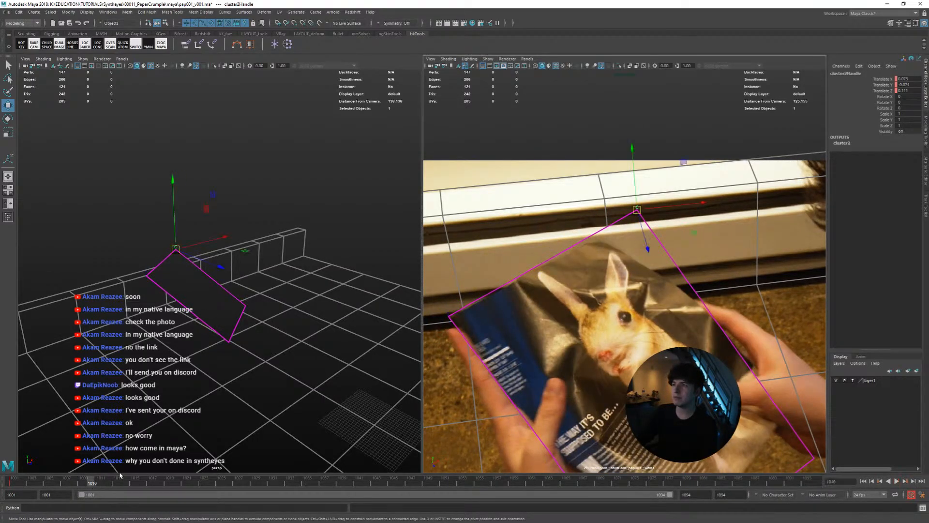
{"action": "middle_click_drag", "start_coordinate": [549, 334], "coordinate": [513, 363]}
{"action": "left_click_drag", "start_coordinate": [250, 356], "coordinate": [298, 338], "text": "alt"}
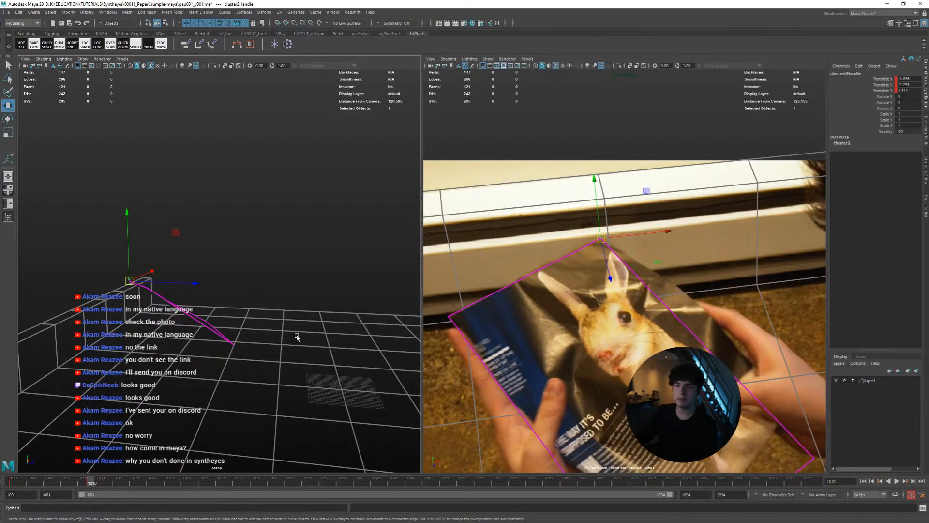
{"action": "middle_click_drag", "start_coordinate": [297, 338], "coordinate": [291, 349]}
{"action": "middle_click_drag", "start_coordinate": [568, 362], "coordinate": [576, 345]}
{"action": "key", "text": "shift+w"}
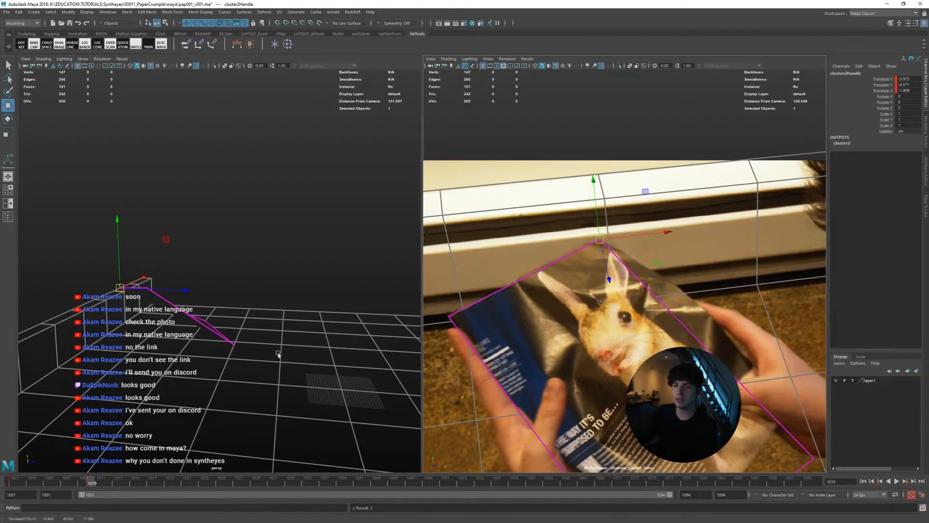
{"action": "left_click_drag", "start_coordinate": [278, 355], "coordinate": [275, 372], "text": "alt"}
Match and key the cluster on the page's top corner at frame 1008, and play back the motion
{"action": "mouse_move", "coordinate": [86, 483]}
{"action": "left_mouse_down"}
{"action": "mouse_move", "coordinate": [59, 484]}
{"action": "mouse_move", "coordinate": [97, 485]}
{"action": "mouse_move", "coordinate": [45, 484]}
{"action": "mouse_move", "coordinate": [85, 484]}
{"action": "mouse_move", "coordinate": [75, 484]}
{"action": "left_mouse_up"}
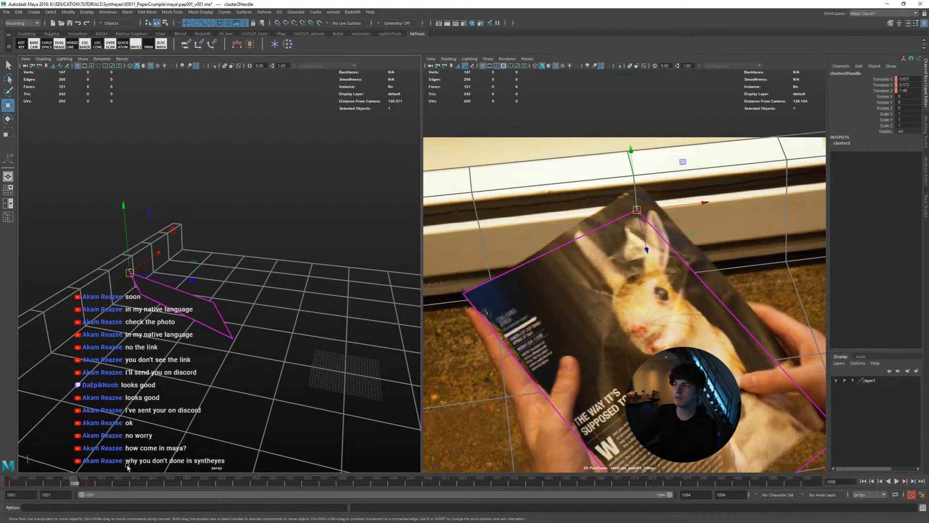
{"action": "left_click_drag", "start_coordinate": [217, 401], "coordinate": [186, 376], "text": "alt"}
{"action": "middle_click_drag", "start_coordinate": [196, 379], "coordinate": [210, 367]}
{"action": "key", "text": "shift+w"}
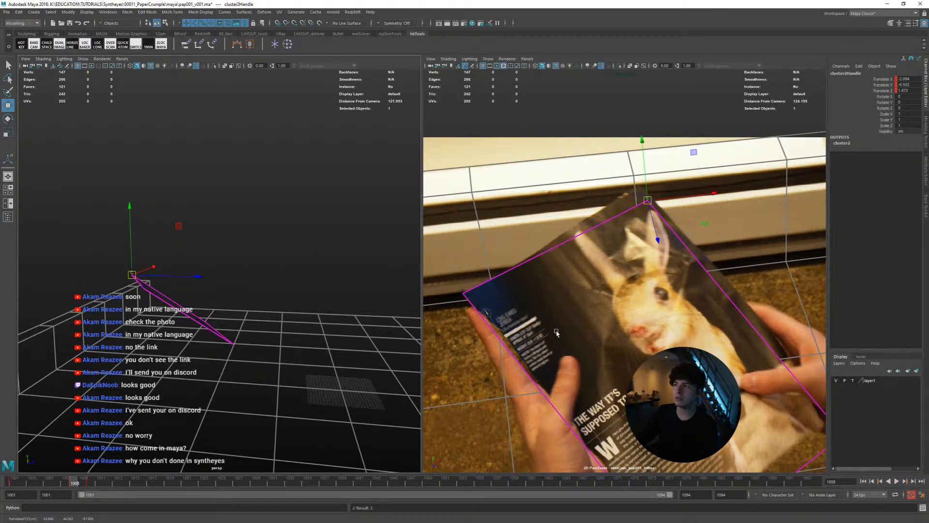
{"action": "middle_click_drag", "start_coordinate": [557, 333], "coordinate": [548, 319]}
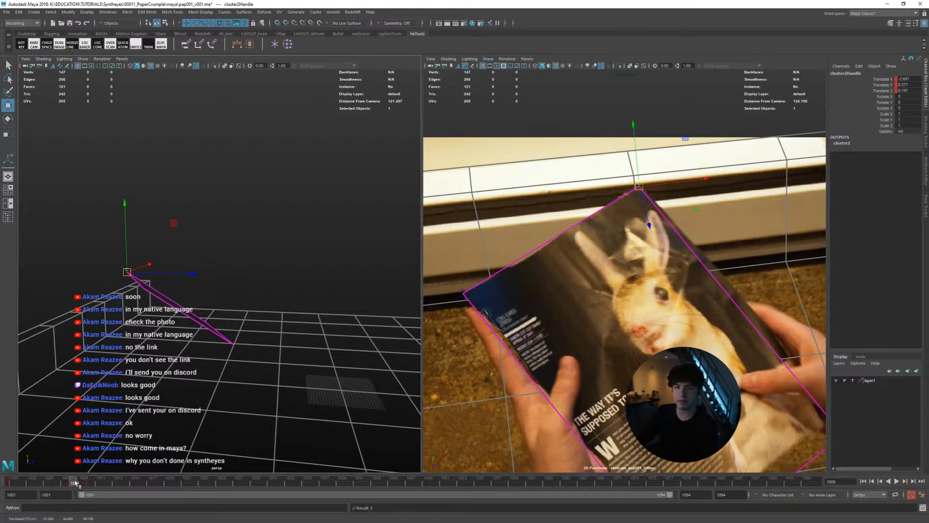
{"action": "key", "text": "alt+v"}
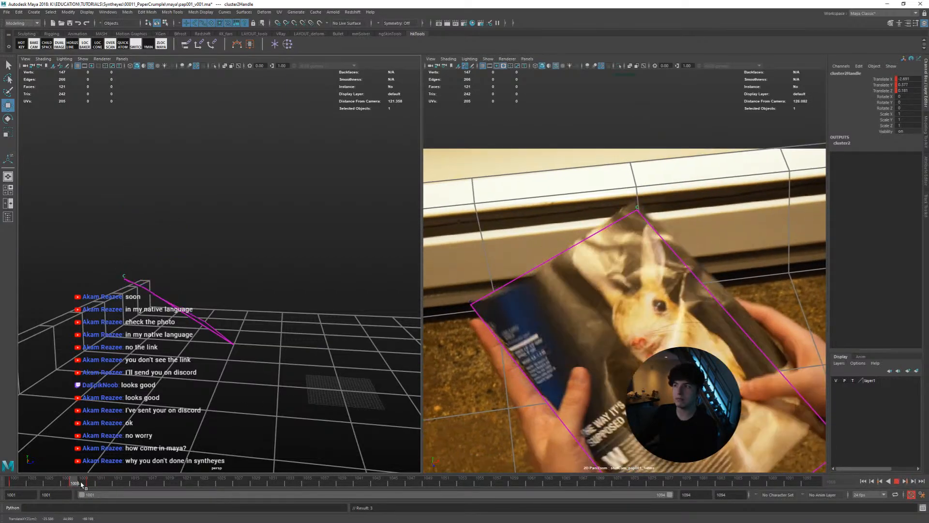
Move the cluster onto the page's top corner at frames 1012 and 1014, correcting its depth in perspective
{"action": "left_click_drag", "start_coordinate": [81, 484], "coordinate": [109, 485]}
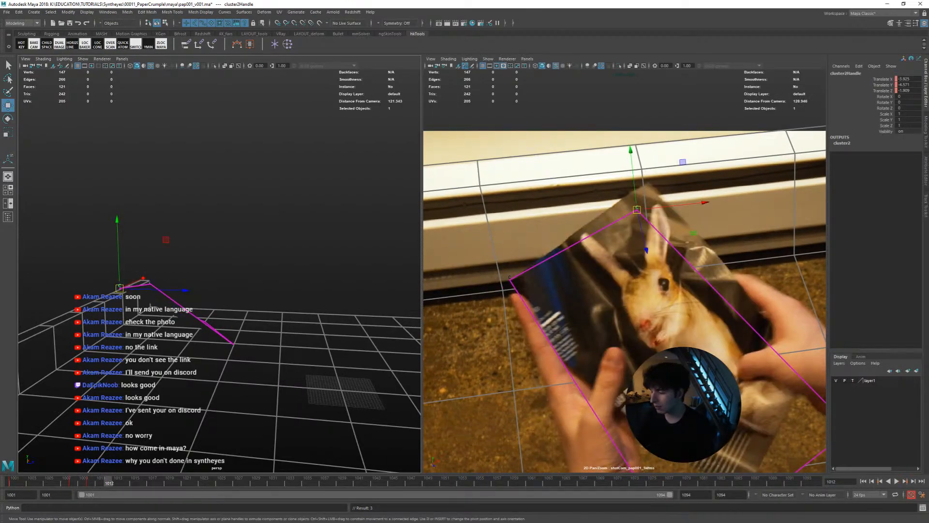
{"action": "left_click_drag", "start_coordinate": [637, 210], "coordinate": [647, 182]}
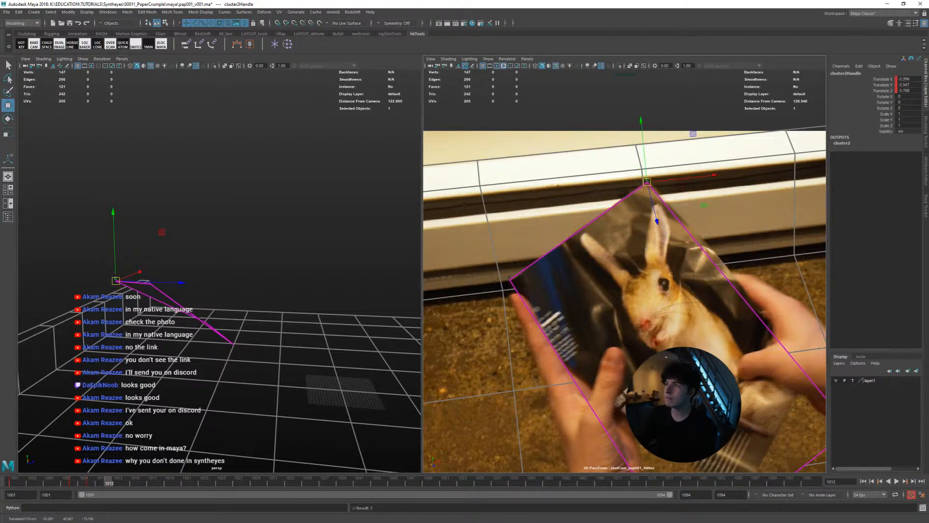
{"action": "left_click_drag", "start_coordinate": [114, 484], "coordinate": [128, 483]}
{"action": "middle_click_drag", "start_coordinate": [174, 376], "coordinate": [188, 362]}
{"action": "left_click_drag", "start_coordinate": [188, 361], "coordinate": [218, 365], "text": "alt"}
{"action": "mouse_move", "coordinate": [218, 365]}
{"action": "middle_mouse_down"}
{"action": "mouse_move", "coordinate": [223, 359]}
{"action": "mouse_move", "coordinate": [211, 370]}
{"action": "middle_mouse_up"}
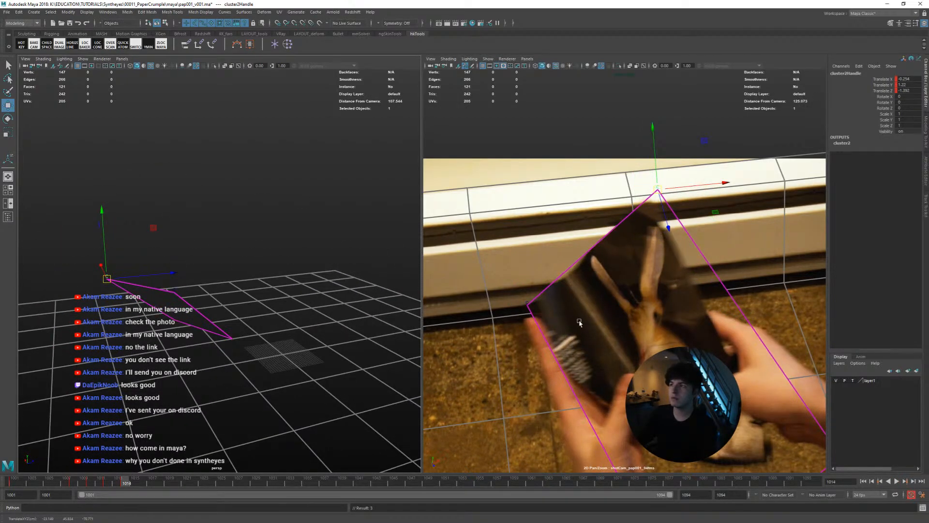
{"action": "middle_click_drag", "start_coordinate": [599, 320], "coordinate": [592, 333]}
{"action": "left_click_drag", "start_coordinate": [312, 386], "coordinate": [224, 438], "text": "alt"}
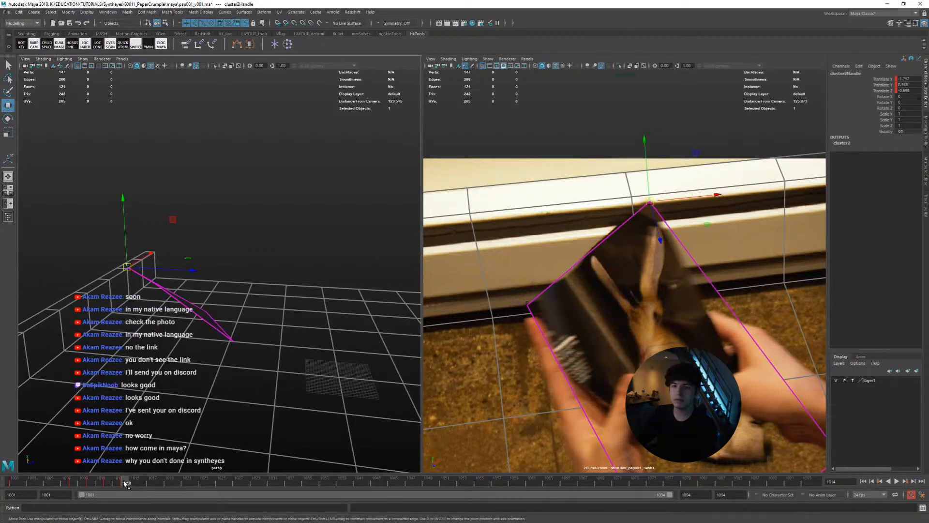
Key the cluster on the blurred page corner at frame 1015 and check its depth from several perspective angles
{"action": "mouse_move", "coordinate": [126, 484]}
{"action": "left_mouse_down"}
{"action": "mouse_move", "coordinate": [91, 481]}
{"action": "mouse_move", "coordinate": [135, 483]}
{"action": "left_mouse_up"}
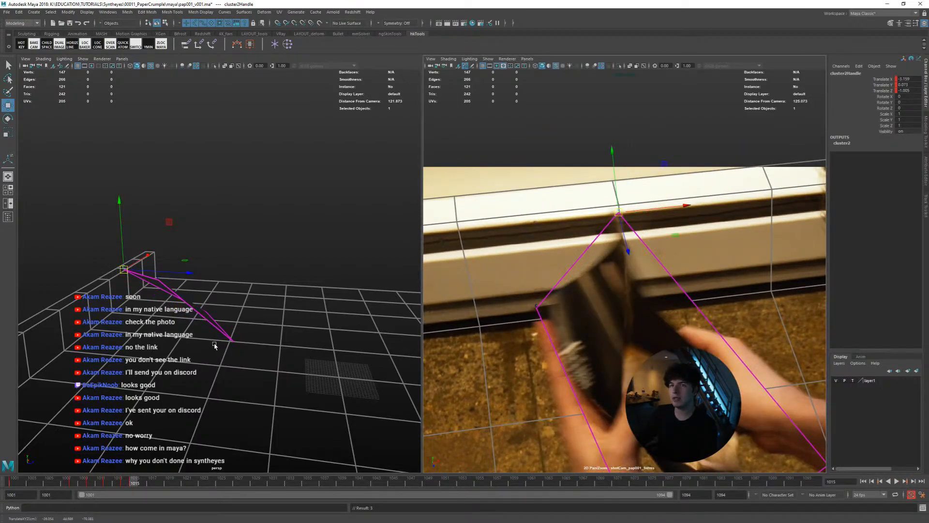
{"action": "left_click_drag", "start_coordinate": [214, 344], "coordinate": [214, 368], "text": "alt"}
{"action": "middle_click_drag", "start_coordinate": [253, 365], "coordinate": [277, 350]}
{"action": "key", "text": "shift+w"}
{"action": "middle_click_drag", "start_coordinate": [624, 317], "coordinate": [604, 328]}
{"action": "key", "text": "shift+w"}
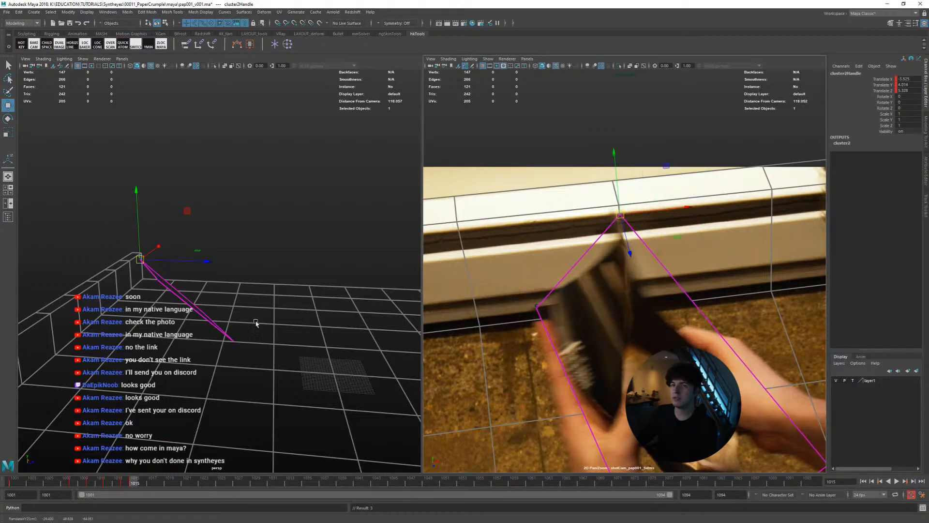
{"action": "left_click_drag", "start_coordinate": [255, 323], "coordinate": [213, 296], "text": "alt"}
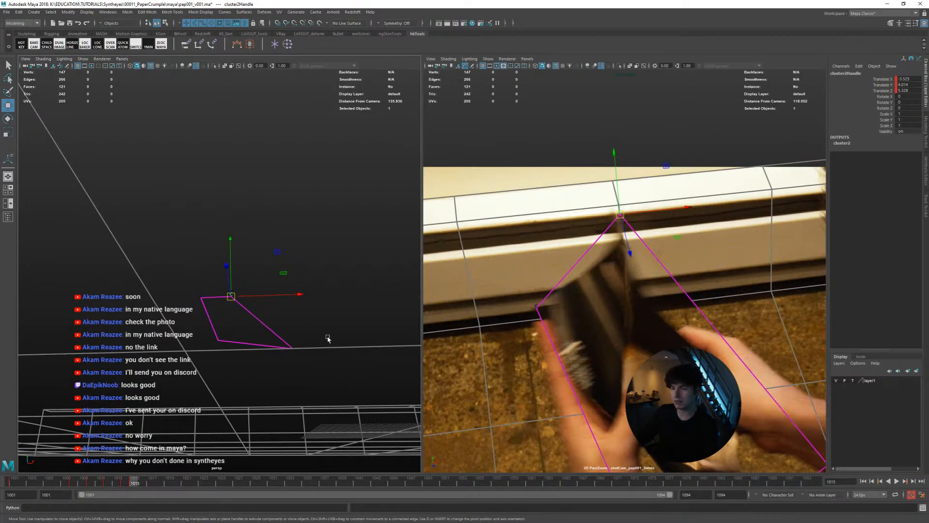
{"action": "scroll", "coordinate": [315, 340], "scroll_direction": "up", "scroll_amount": 4}
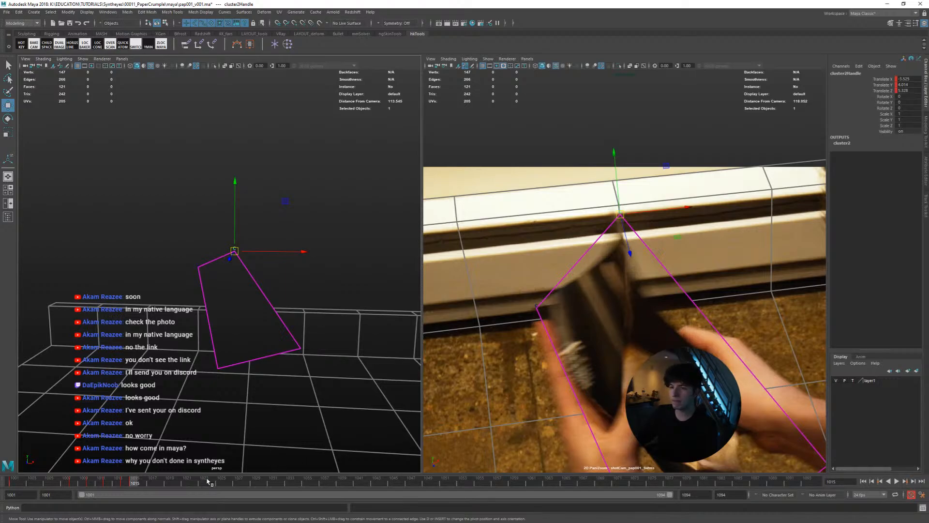
Reposition the cluster at frames 1017 and 1019 to follow the folding page corner, including its depth at 1019
{"action": "left_click_drag", "start_coordinate": [127, 483], "coordinate": [152, 483]}
{"action": "middle_click_drag", "start_coordinate": [586, 367], "coordinate": [608, 370]}
{"action": "left_click_drag", "start_coordinate": [134, 484], "coordinate": [168, 484]}
{"action": "middle_click_drag", "start_coordinate": [334, 332], "coordinate": [359, 337]}
{"action": "left_click_drag", "start_coordinate": [359, 336], "coordinate": [317, 301], "text": "alt"}
{"action": "middle_click_drag", "start_coordinate": [331, 332], "coordinate": [336, 322]}
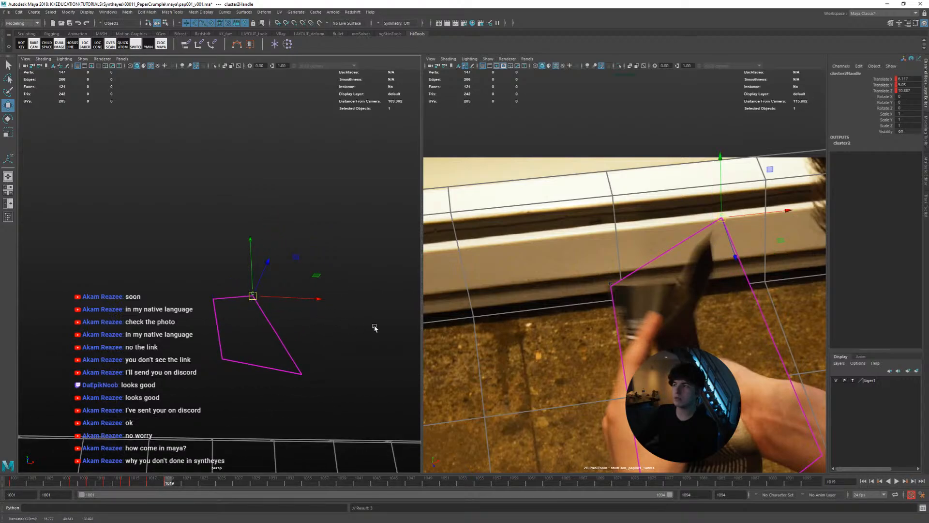
{"action": "middle_click_drag", "start_coordinate": [561, 332], "coordinate": [551, 342]}
Key the cluster at frame 1021 and move it down onto the crumpled page's corner, comparing with frame 1019
{"action": "key", "text": "alt+period"}
{"action": "key", "text": "alt+period"}
{"action": "key", "text": "shift+w"}
{"action": "key", "text": "alt+comma"}
{"action": "key", "text": "alt+comma"}
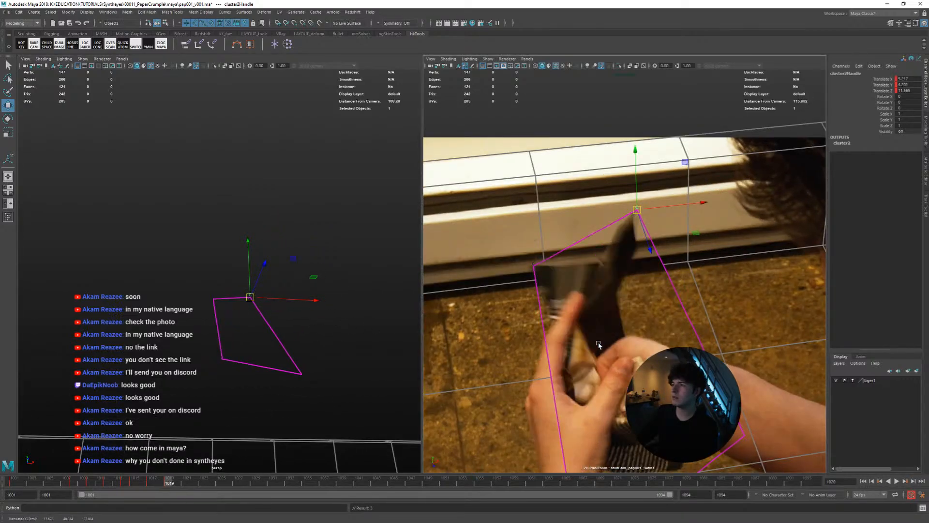
{"action": "key", "text": "alt+period"}
{"action": "key", "text": "alt+period"}
{"action": "middle_click_drag", "start_coordinate": [627, 347], "coordinate": [676, 446]}
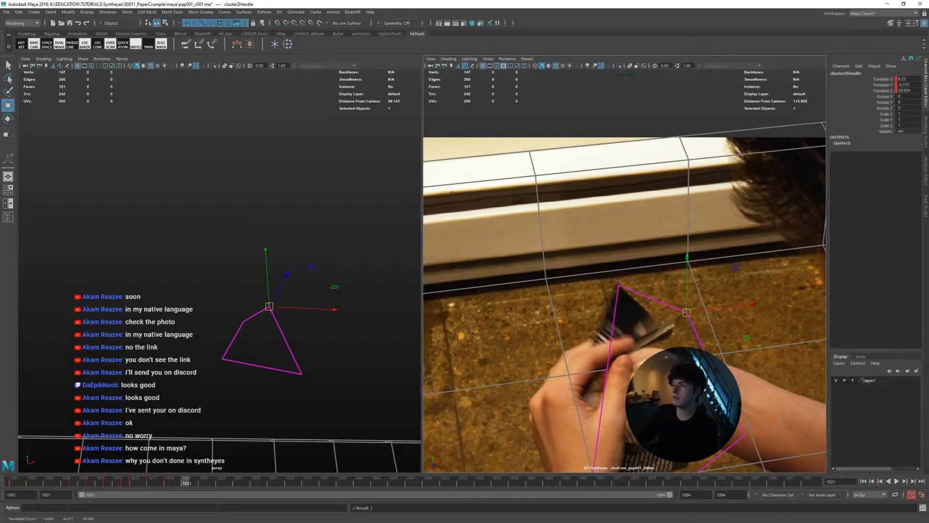
Compare frames 1019 and 1021 back and forth and fine-tune the cluster's position at frame 1021
{"action": "key", "text": "alt+comma"}
{"action": "key", "text": "alt+comma"}
{"action": "key", "text": "alt+period"}
{"action": "key", "text": "alt+period"}
{"action": "key", "text": "alt+comma"}
{"action": "key", "text": "alt+comma"}
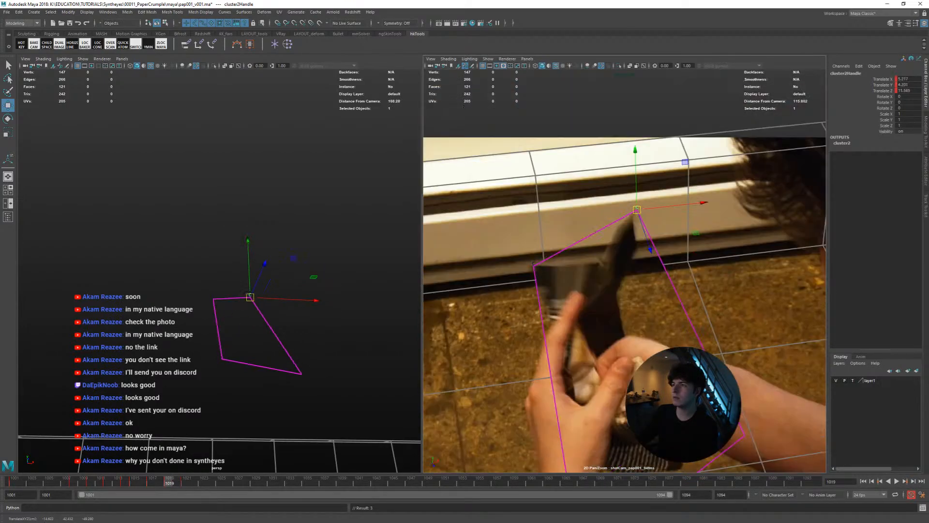
{"action": "key", "text": "alt+period"}
Move the cluster onto the page corner at frame 1023 and advance to frame 1029
{"action": "key", "text": "alt+period"}
{"action": "mouse_move", "coordinate": [612, 243]}
{"action": "middle_mouse_down", "text": "shift"}
{"action": "mouse_move", "coordinate": [638, 241]}
{"action": "mouse_move", "coordinate": [613, 243]}
{"action": "middle_mouse_up", "text": "shift"}
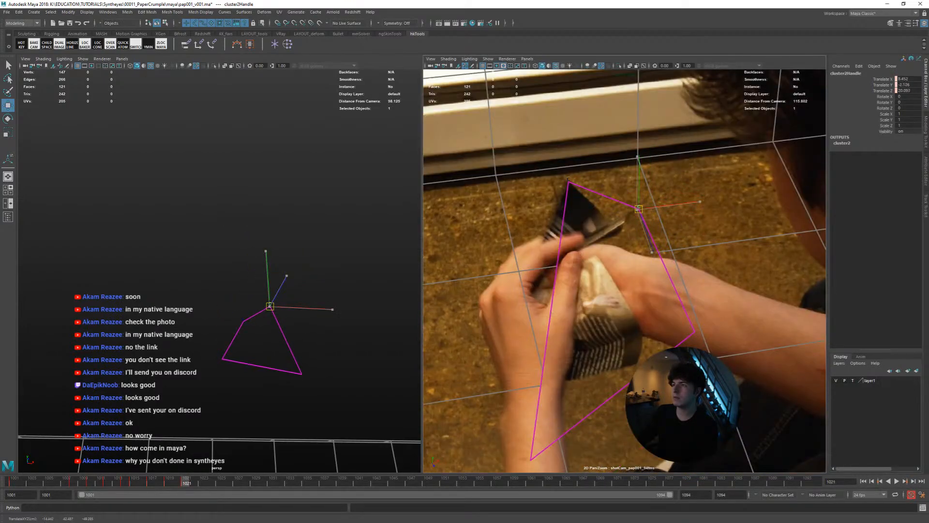
{"action": "mouse_move", "coordinate": [317, 312]}
{"action": "left_mouse_down", "text": "alt"}
{"action": "mouse_move", "coordinate": [293, 321]}
{"action": "mouse_move", "coordinate": [311, 326]}
{"action": "left_mouse_up", "text": "alt"}
{"action": "key", "text": "alt+period"}
{"action": "key", "text": "alt+period"}
{"action": "middle_click_drag", "start_coordinate": [626, 330], "coordinate": [562, 248]}
{"action": "key", "text": "alt+period"}
{"action": "key", "text": "alt+period"}
{"action": "key", "text": "alt+period"}
{"action": "key", "text": "alt+period"}
Refine the cluster's position around frames 1029 to 1031, stepping between frames to match the corner held in the hands
{"action": "key", "text": "alt+period"}
{"action": "key", "text": "alt+period"}
{"action": "key", "text": "alt+comma"}
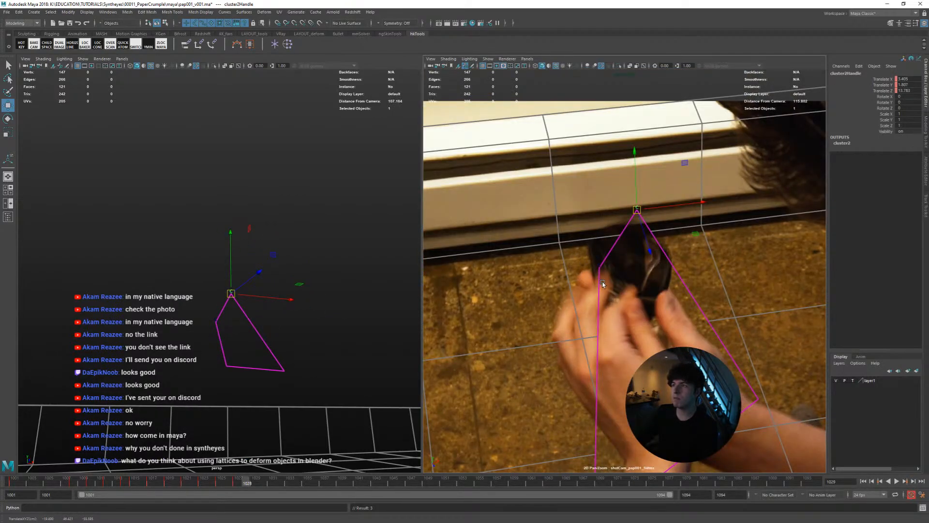
{"action": "key", "text": "alt+period"}
Step forward to frame 1042 and play back the shot to check the top corner's motion
{"action": "key", "text": "alt+period"}
{"action": "mouse_move", "coordinate": [617, 281]}
{"action": "middle_mouse_down"}
{"action": "mouse_move", "coordinate": [601, 284]}
{"action": "mouse_move", "coordinate": [613, 279]}
{"action": "middle_mouse_up"}
{"action": "key", "text": "alt+comma"}
{"action": "key", "text": "alt+comma"}
{"action": "key", "text": "alt+comma"}
{"action": "key", "text": "alt+comma"}
{"action": "key", "text": "alt+period"}
{"action": "key", "text": "alt+period"}
{"action": "middle_click_drag", "start_coordinate": [613, 280], "coordinate": [664, 391]}
{"action": "key", "text": "alt+period"}
{"action": "key", "text": "alt+period"}
{"action": "key", "text": "alt+period"}
{"action": "key", "text": "alt+period"}
{"action": "key", "text": "alt+comma"}
{"action": "key", "text": "alt+period"}
{"action": "key", "text": "alt+period"}
{"action": "key", "text": "alt+period"}
{"action": "key", "text": "alt+period"}
{"action": "key", "text": "alt+period"}
{"action": "key", "text": "alt+period"}
{"action": "key", "text": "alt+period"}
{"action": "key", "text": "alt+period"}
{"action": "key", "text": "alt+period"}
{"action": "key", "text": "alt+period"}
{"action": "key", "text": "alt+period"}
{"action": "key", "text": "alt+period"}
{"action": "key", "text": "alt+period"}
{"action": "key", "text": "alt+period"}
{"action": "key", "text": "alt+period"}
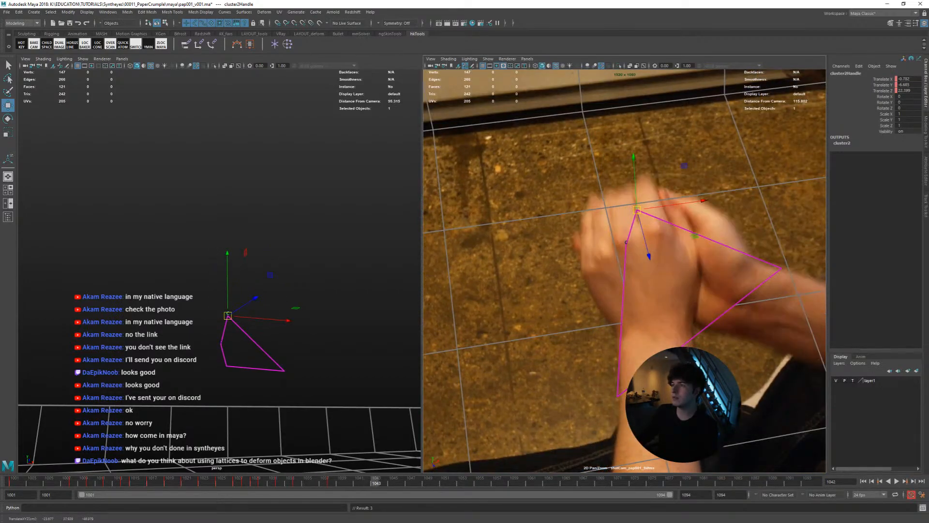
{"action": "key", "text": "alt+v"}
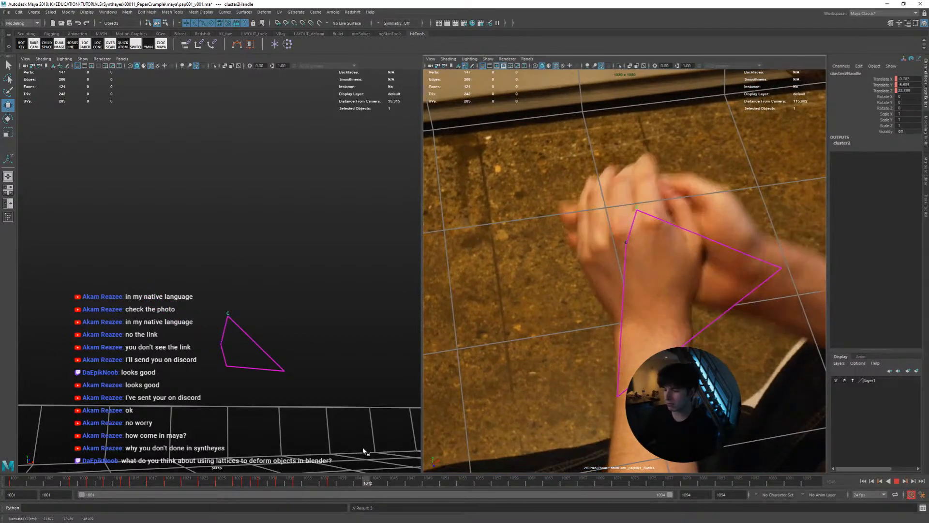
{"action": "key", "text": "Escape"}
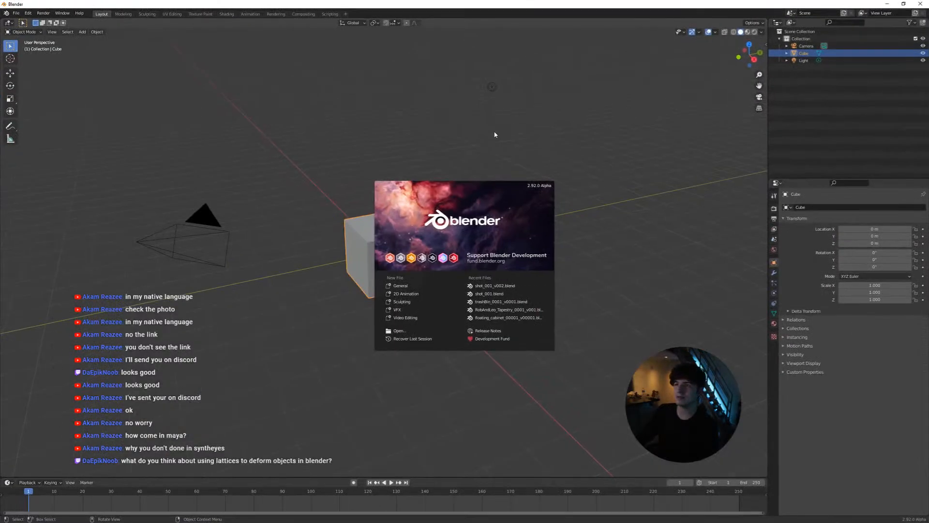
Switch to Blender, scale the default cube to about 1.51, and delete the camera and light
{"action": "left_click", "coordinate": [425, 205]}
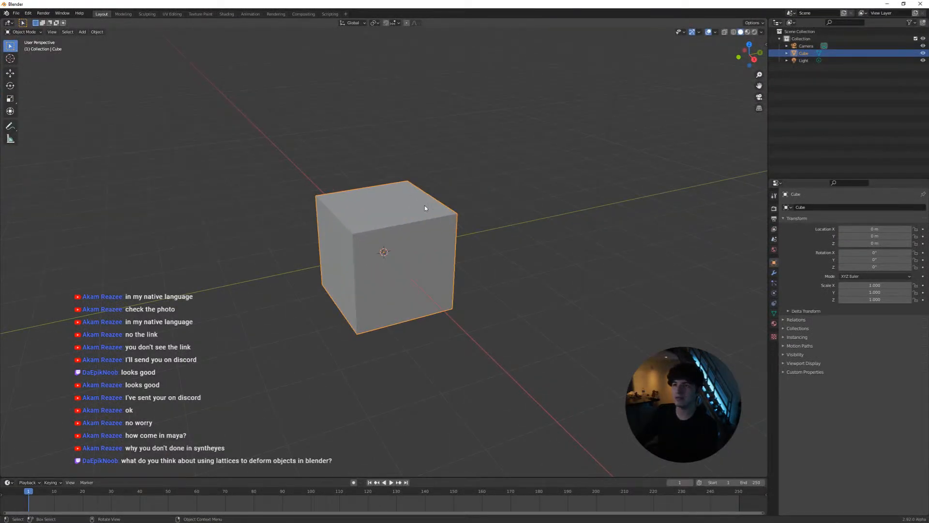
{"action": "scroll", "coordinate": [399, 245], "scroll_direction": "down", "scroll_amount": 4}
{"action": "key", "text": "s"}
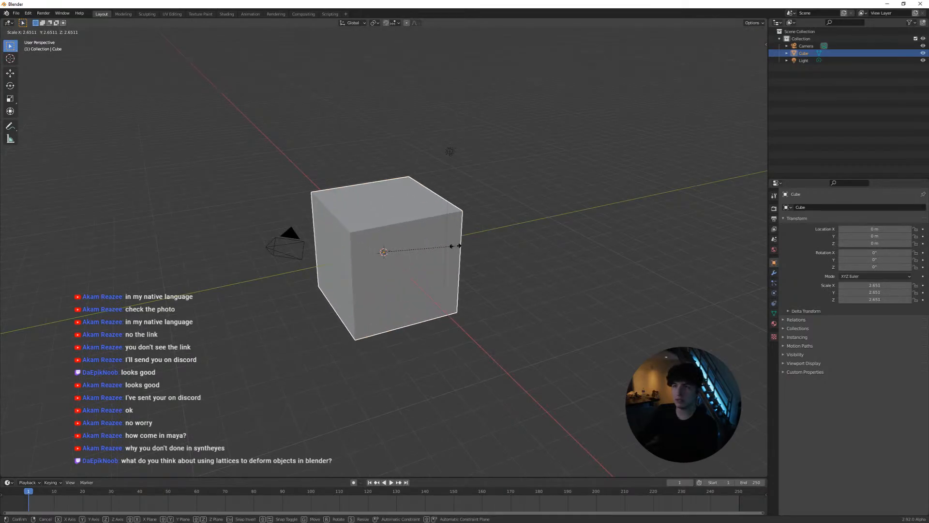
{"action": "left_click", "coordinate": [433, 238]}
{"action": "left_click_drag", "start_coordinate": [527, 87], "coordinate": [202, 334]}
{"action": "left_click", "coordinate": [381, 296], "text": "shift"}
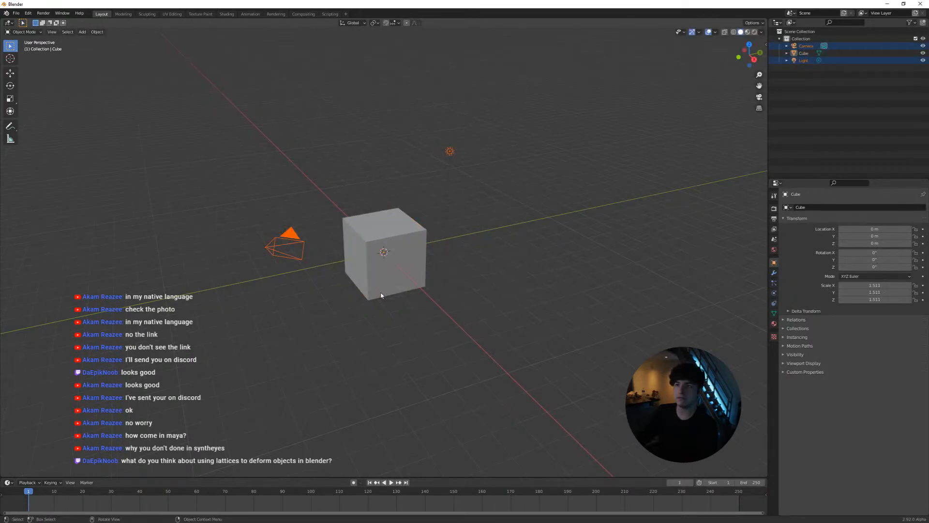
{"action": "key", "text": "Delete"}
Scale the cube up to about 2.72 and enter Edit Mode on it
{"action": "left_click", "coordinate": [396, 255]}
{"action": "key", "text": "s"}
{"action": "left_click", "coordinate": [420, 267]}
{"action": "key", "text": "Tab"}
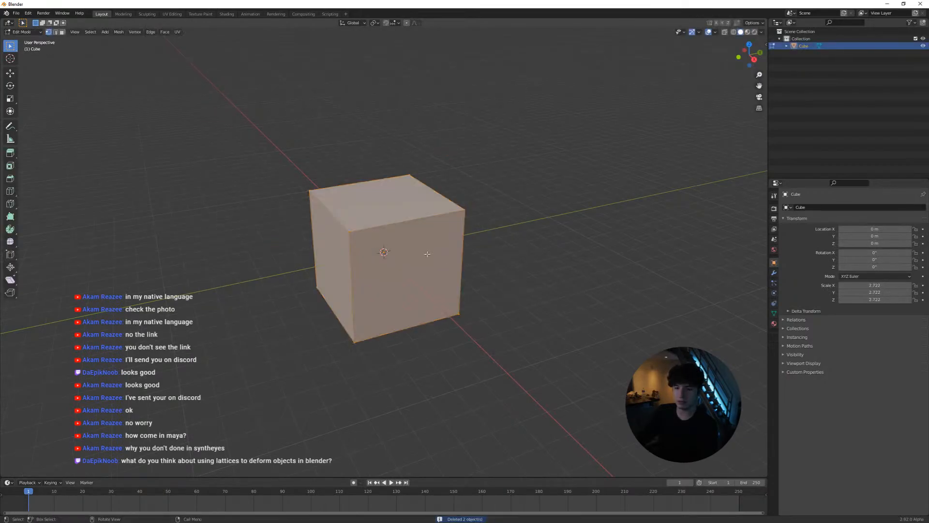
Clear the selection, switch to face selection, and select the vertical side faces of the cube
{"action": "key", "text": "alt+a"}
{"action": "middle_click_drag", "start_coordinate": [420, 267], "coordinate": [413, 280]}
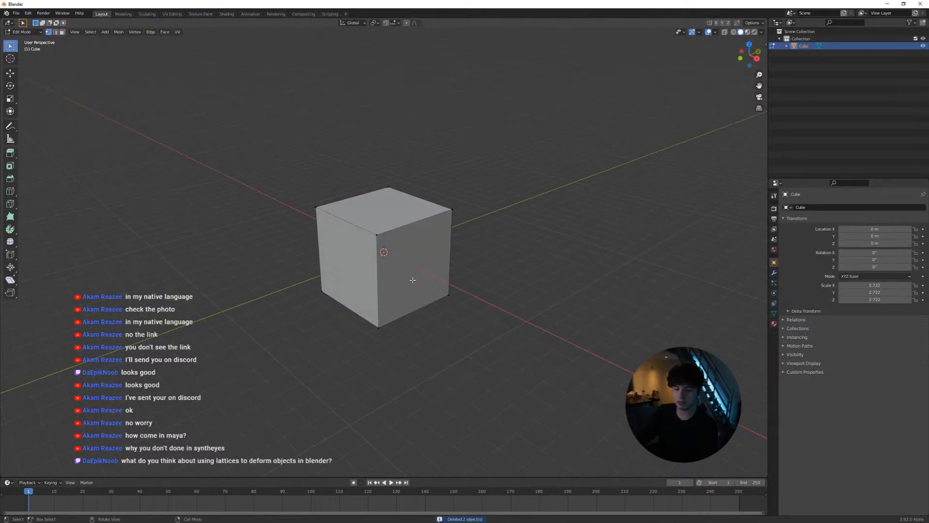
{"action": "key", "text": "3"}
{"action": "left_click", "coordinate": [413, 279]}
{"action": "left_click", "coordinate": [351, 264], "text": "shift"}
{"action": "middle_click_drag", "start_coordinate": [410, 243], "coordinate": [310, 245]}
{"action": "left_click", "coordinate": [421, 256], "text": "shift"}
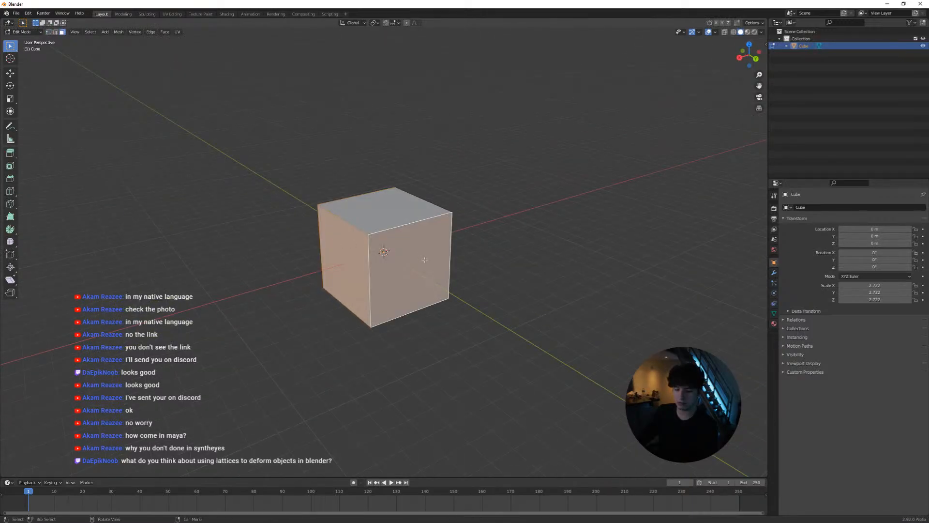
{"action": "key", "text": "alt+e"}
{"action": "left_click", "coordinate": [440, 261]}
{"action": "right_click", "coordinate": [406, 276]}
{"action": "key", "text": "ctrl+z"}
Extrude the selected side faces outward along their normals by about 4.44
{"action": "key", "text": "alt+e"}
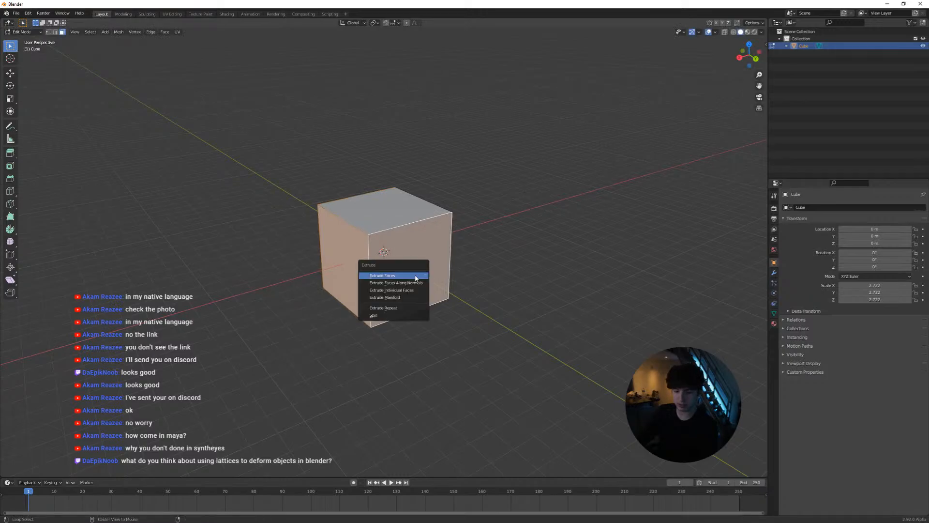
{"action": "left_click", "coordinate": [415, 282]}
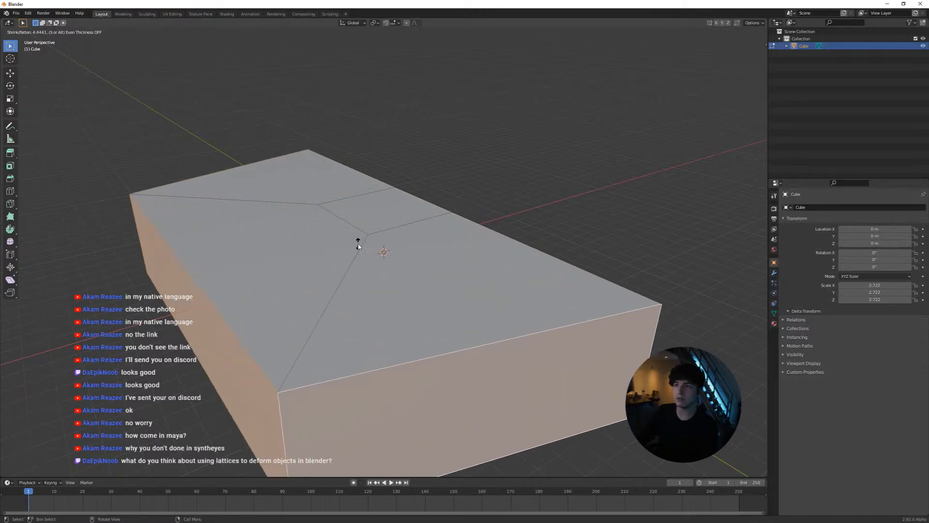
{"action": "left_click", "coordinate": [359, 247]}
Extrude the centre face on the top of the mesh upward into a column
{"action": "middle_click_drag", "start_coordinate": [359, 247], "coordinate": [420, 244]}
{"action": "left_click", "coordinate": [408, 218]}
{"action": "key", "text": "e"}
{"action": "left_click", "coordinate": [431, 160]}
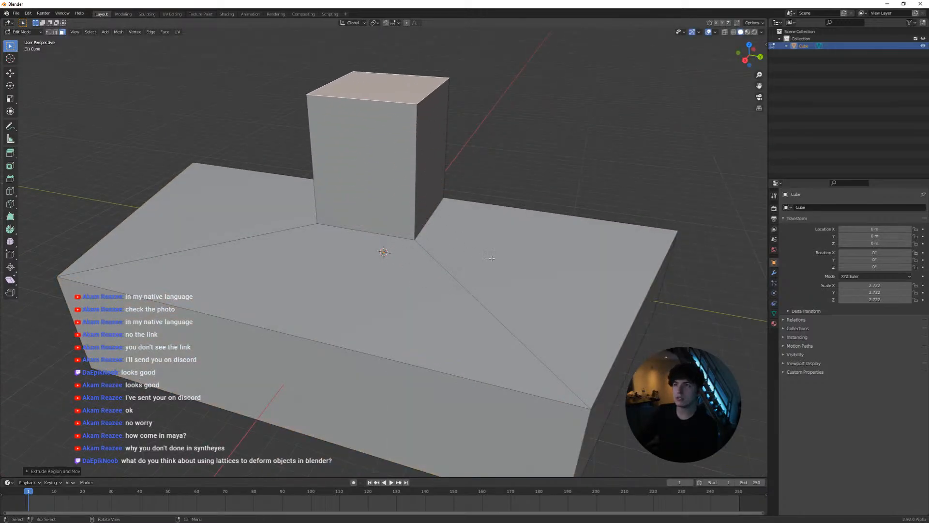
Raise the top face beside the column by extruding it, and extend the column upward with another extrusion
{"action": "left_click", "coordinate": [537, 264]}
{"action": "key", "text": "e"}
{"action": "left_click", "coordinate": [563, 204]}
{"action": "left_click", "coordinate": [385, 89]}
{"action": "key", "text": "e"}
{"action": "left_click", "coordinate": [393, 35]}
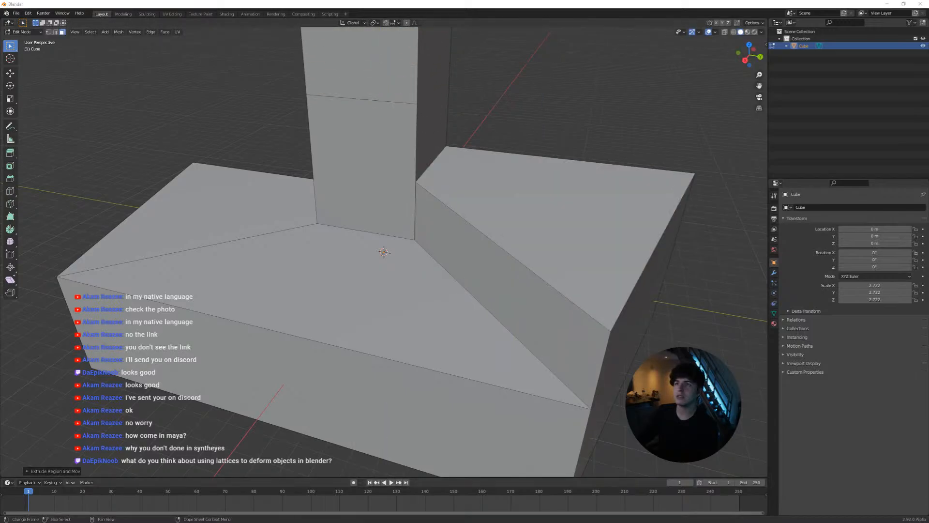
Extrude the side faces of the column's upper block outward in several directions to form overhanging arms
{"action": "scroll", "coordinate": [513, 285], "scroll_direction": "down", "scroll_amount": 2}
{"action": "middle_click_drag", "start_coordinate": [513, 285], "coordinate": [440, 262]}
{"action": "left_click", "coordinate": [403, 120]}
{"action": "key", "text": "e"}
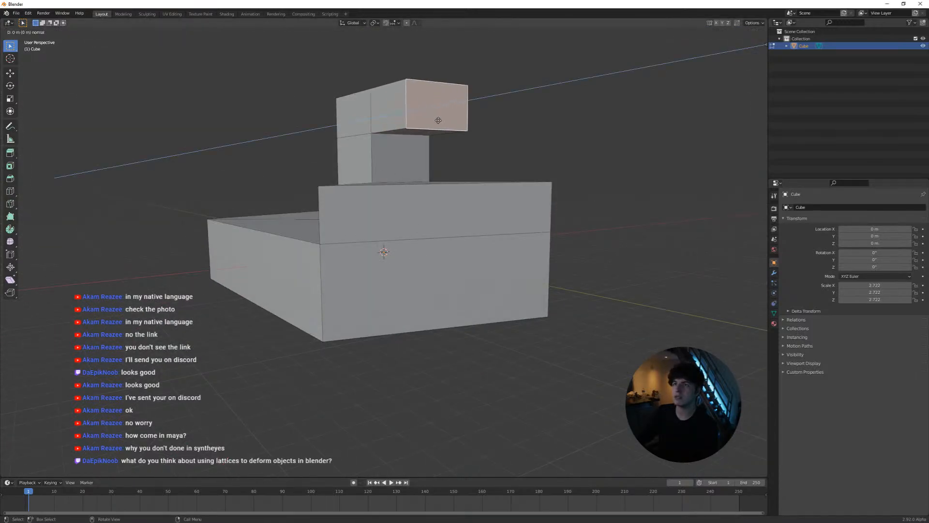
{"action": "left_click", "coordinate": [456, 118]}
{"action": "left_click", "coordinate": [349, 119]}
{"action": "key", "text": "e"}
{"action": "left_click", "coordinate": [174, 124]}
{"action": "left_click", "coordinate": [262, 113]}
{"action": "key", "text": "e"}
{"action": "left_click", "coordinate": [299, 112]}
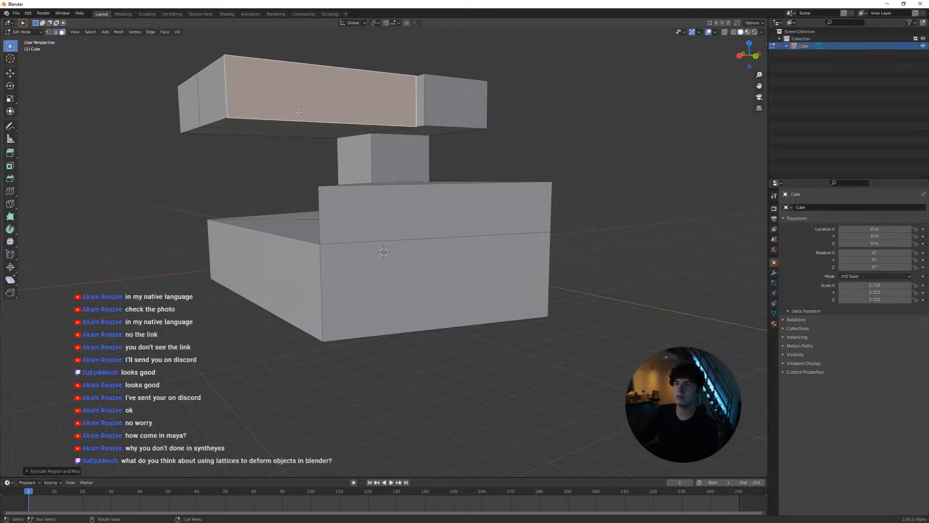
Extrude the upper part into a tall block and add four horizontal loop cuts around it
{"action": "middle_click_drag", "start_coordinate": [298, 112], "coordinate": [287, 142]}
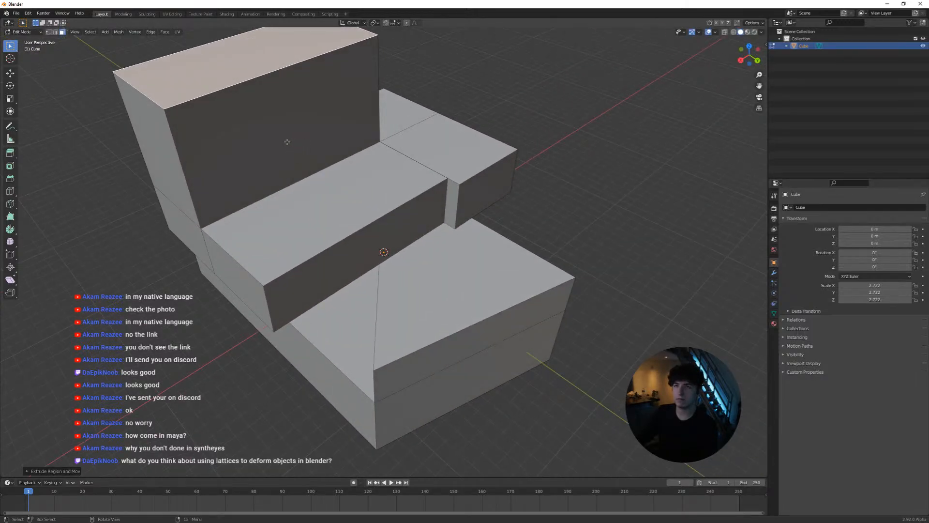
{"action": "key", "text": "ctrl+r"}
{"action": "scroll", "coordinate": [182, 150], "scroll_direction": "up", "scroll_amount": 3}
{"action": "left_click", "coordinate": [180, 152]}
{"action": "right_click", "coordinate": [234, 158]}
{"action": "middle_click_drag", "start_coordinate": [234, 158], "coordinate": [337, 222]}
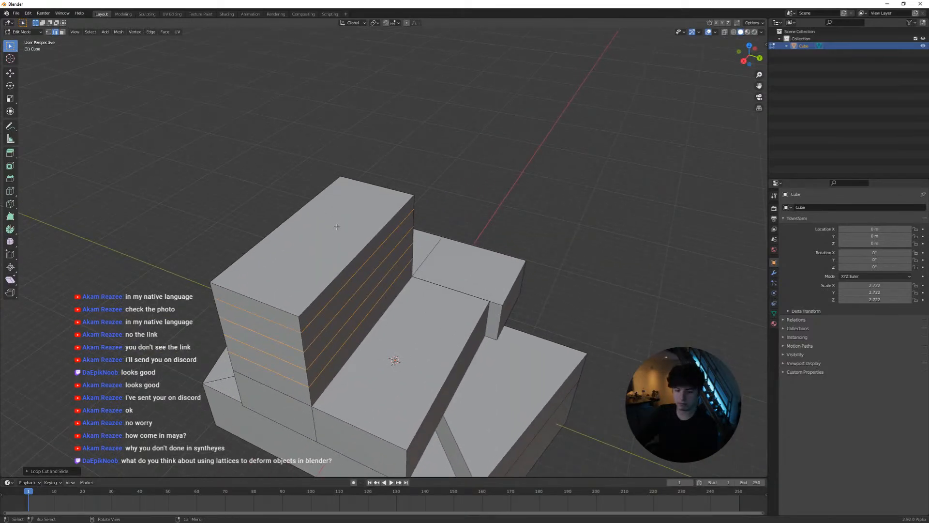
{"action": "key", "text": "e"}
{"action": "right_click", "coordinate": [336, 226]}
{"action": "middle_click_drag", "start_coordinate": [347, 255], "coordinate": [312, 242]}
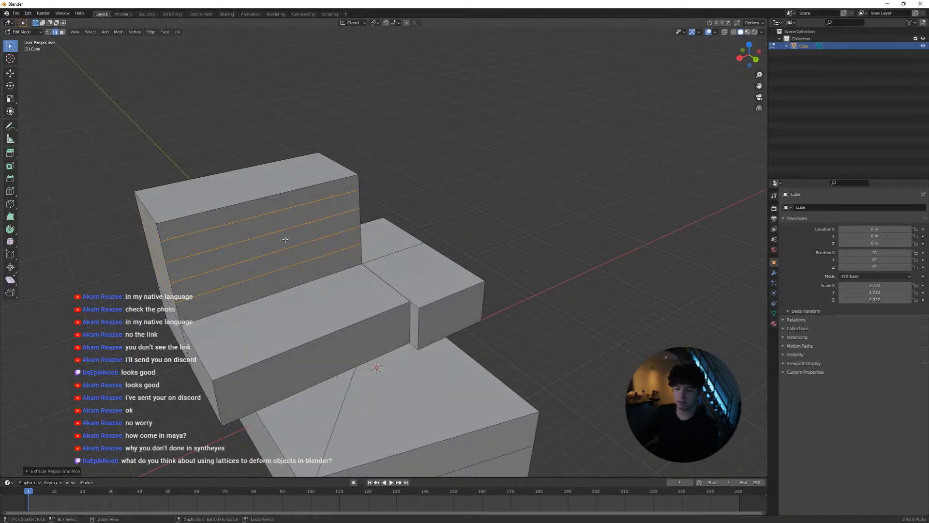
{"action": "right_click", "coordinate": [291, 239]}
{"action": "key", "text": "ctrl+e"}
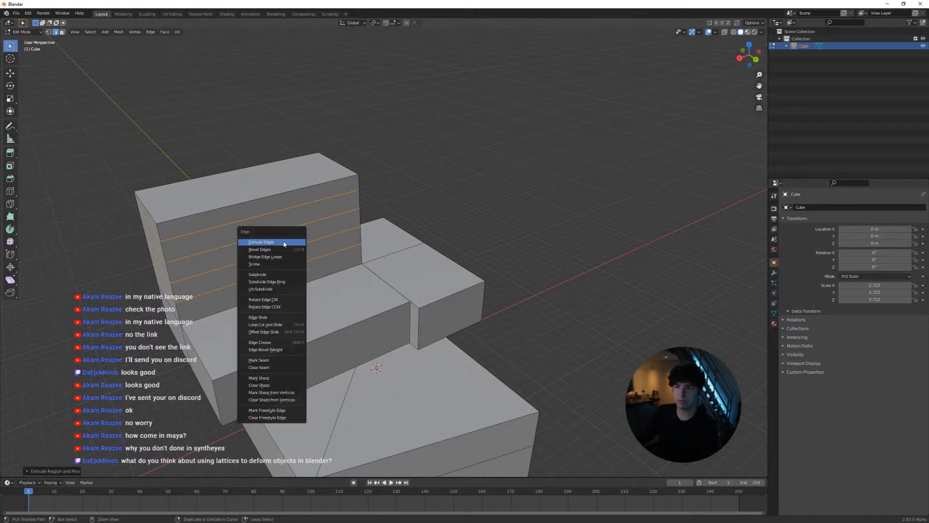
{"action": "key", "text": "ctrl+r"}
{"action": "left_click", "coordinate": [266, 225]}
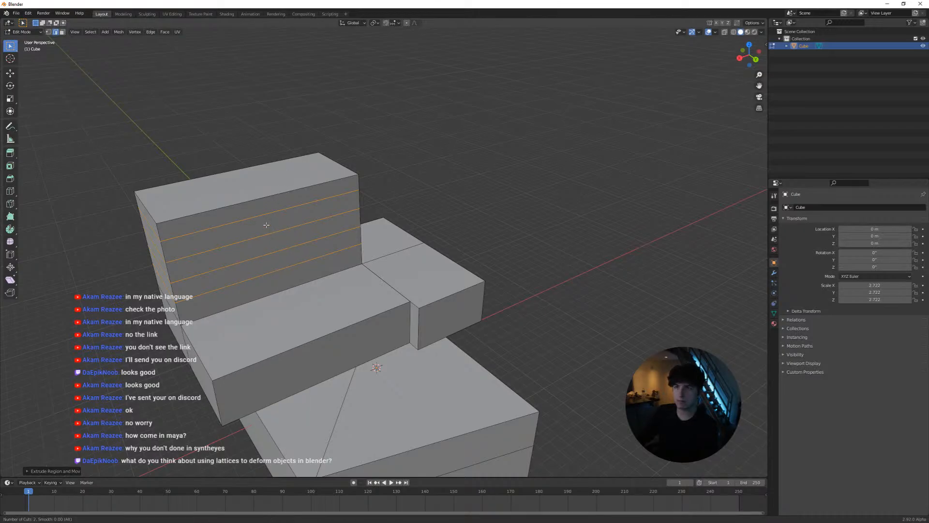
{"action": "right_click", "coordinate": [264, 234]}
{"action": "key", "text": "ctrl+r"}
{"action": "left_click", "coordinate": [263, 234]}
{"action": "right_click", "coordinate": [282, 224]}
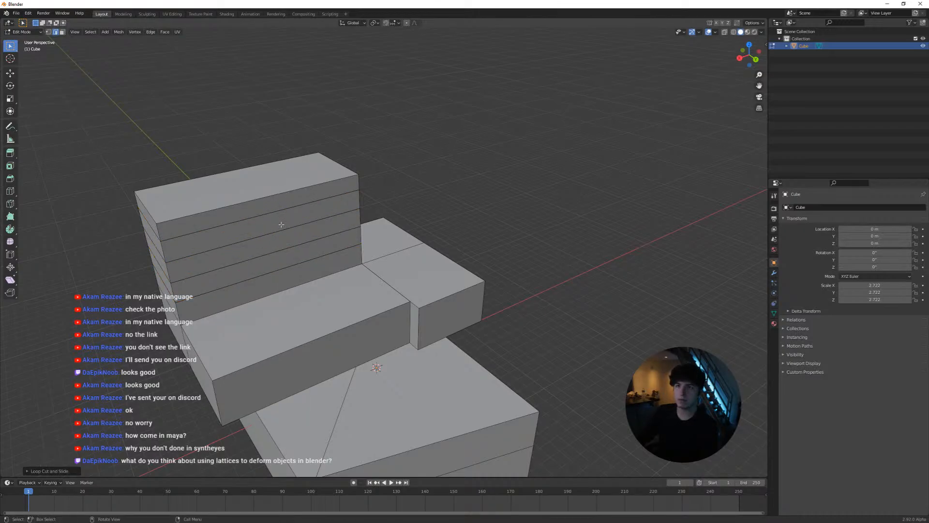
{"action": "key", "text": "ctrl+z"}
{"action": "key", "text": "ctrl+z"}
Leave Edit Mode, smooth the mesh with a level 2 Subdivision modifier, and apply the modifier
{"action": "key", "text": "Tab"}
{"action": "middle_click_drag", "start_coordinate": [317, 275], "coordinate": [445, 317]}
{"action": "key", "text": "ctrl+2"}
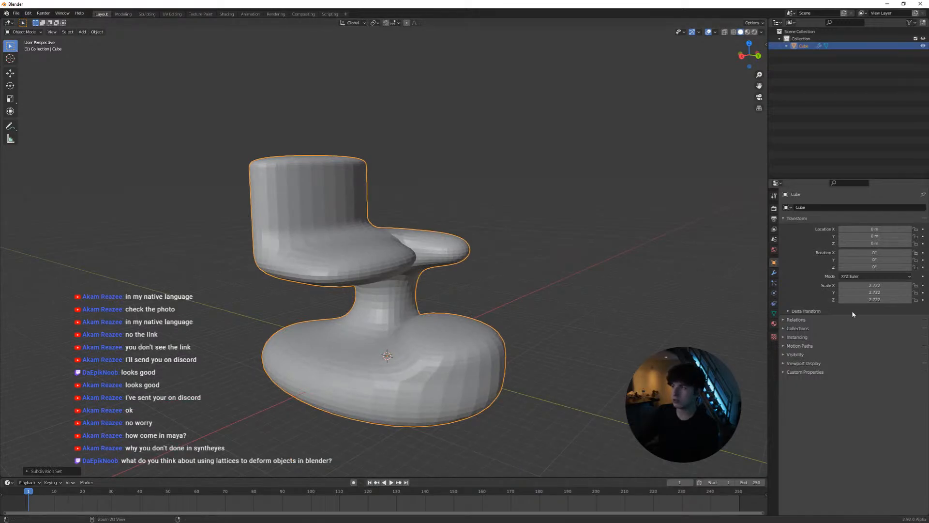
{"action": "left_click", "coordinate": [774, 273]}
{"action": "key", "text": "ctrl+a"}
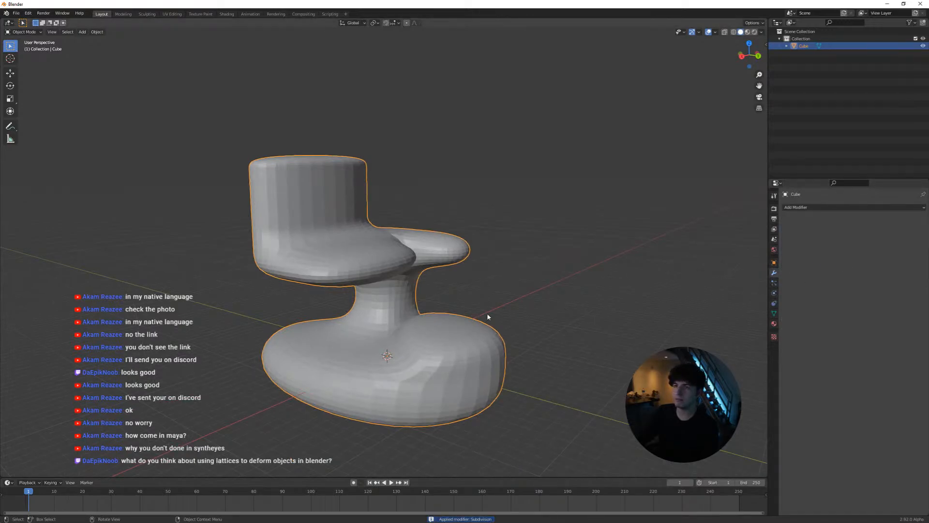
Add a Lattice modifier to the smoothed mesh and check which objects it offers as the deforming lattice
{"action": "middle_click_drag", "start_coordinate": [488, 316], "coordinate": [526, 300]}
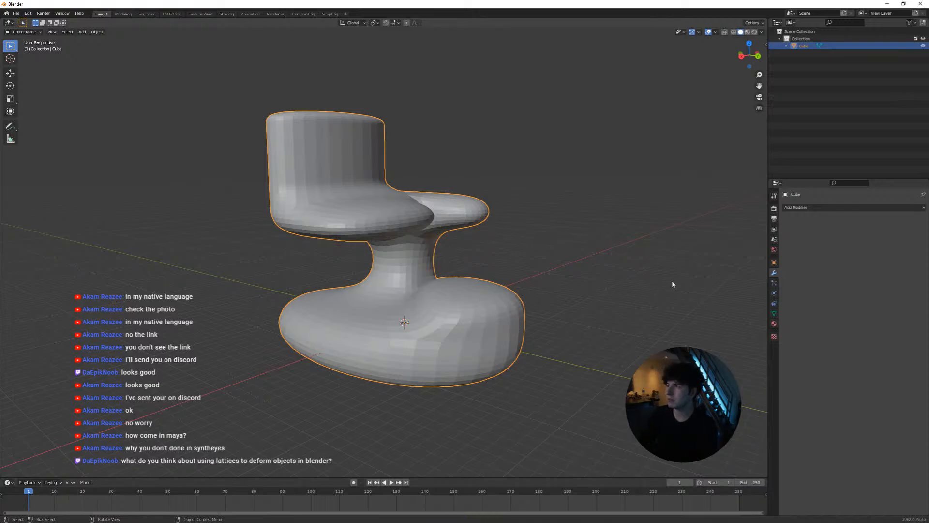
{"action": "left_click", "coordinate": [804, 209]}
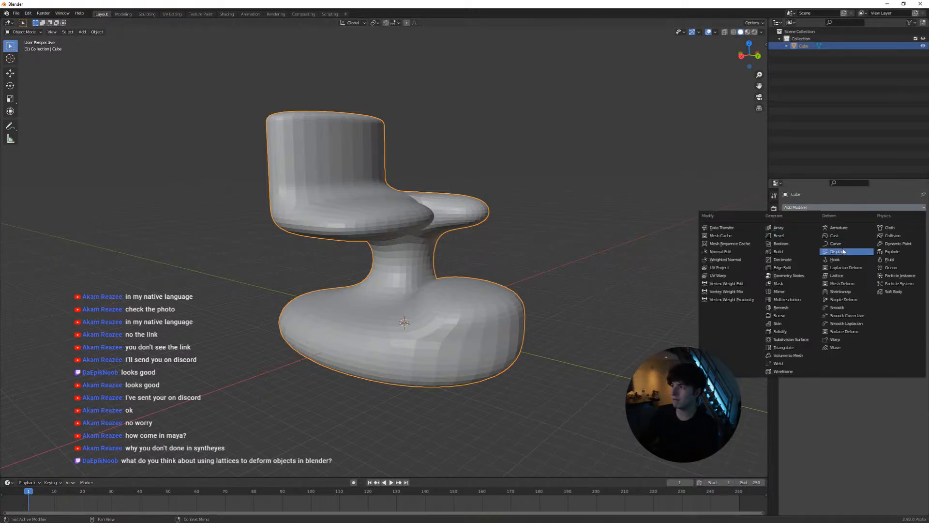
{"action": "left_click", "coordinate": [842, 276]}
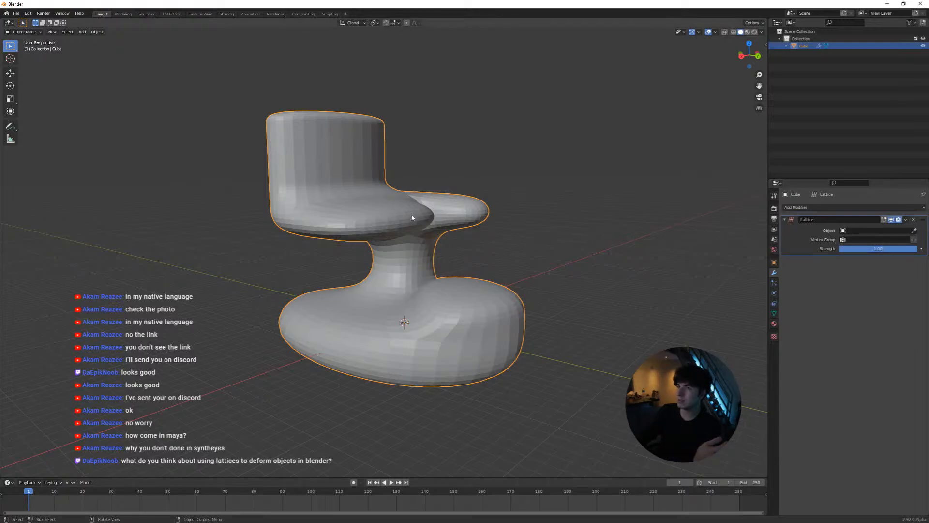
{"action": "scroll", "coordinate": [412, 218], "scroll_direction": "down", "scroll_amount": 4}
{"action": "scroll", "coordinate": [385, 237], "scroll_direction": "up", "scroll_amount": 4}
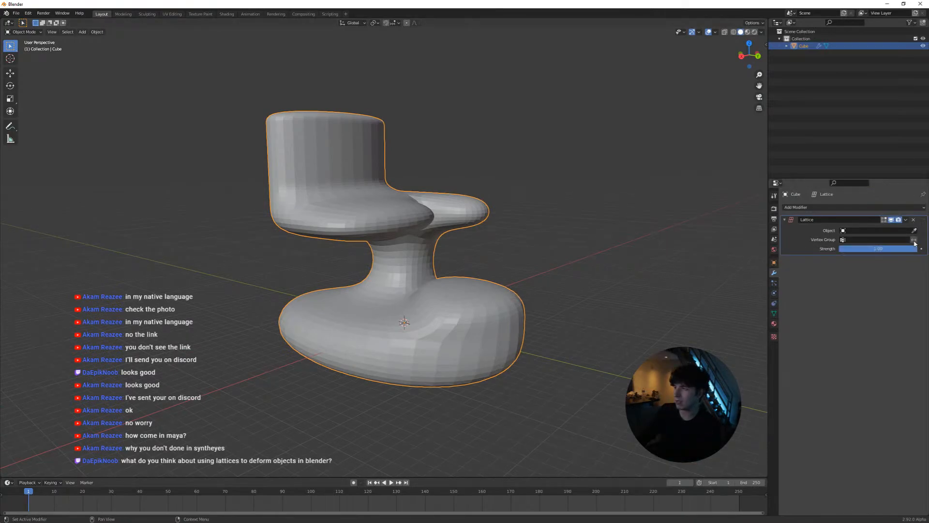
{"action": "left_click", "coordinate": [851, 231]}
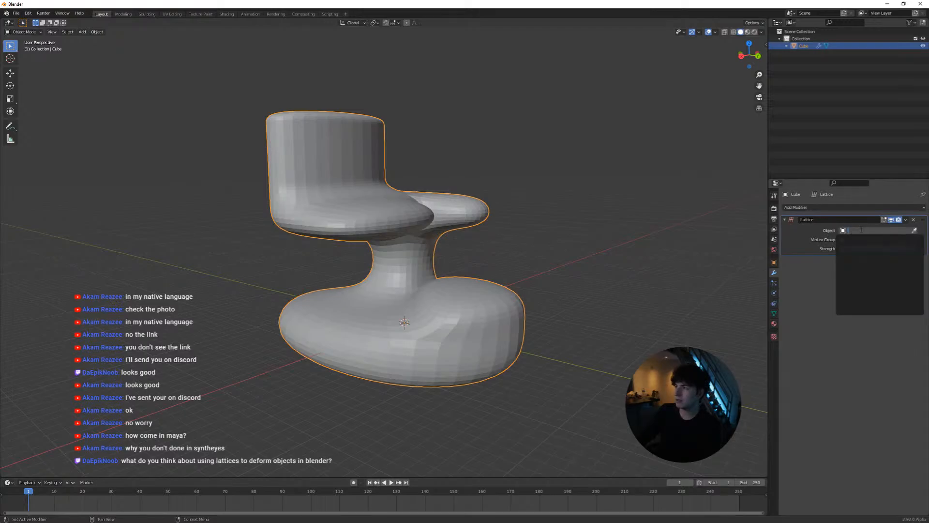
{"action": "left_click", "coordinate": [557, 266]}
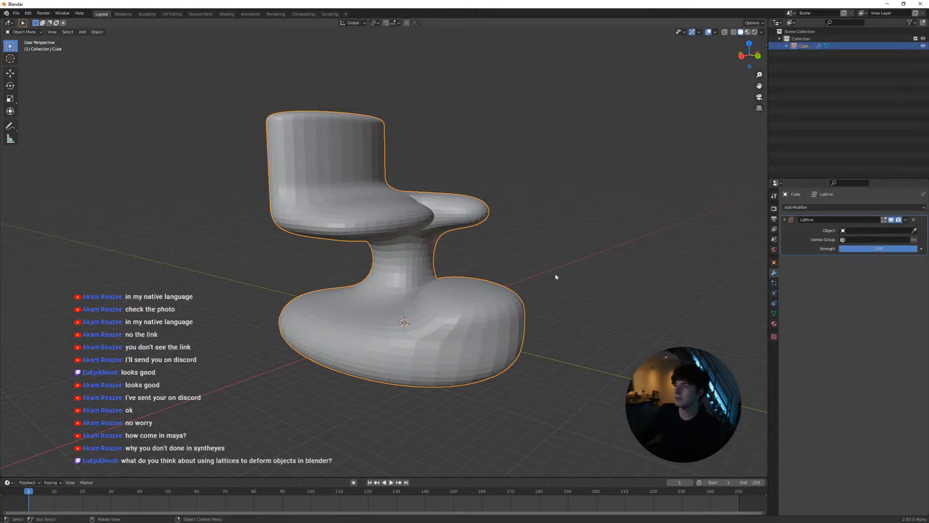
Add a UV sphere, enlarge it, and move it so it overlaps one side of the smoothed mesh
{"action": "left_click", "coordinate": [576, 302]}
{"action": "key", "text": "shift+a"}
{"action": "mouse_move", "coordinate": [577, 303]}
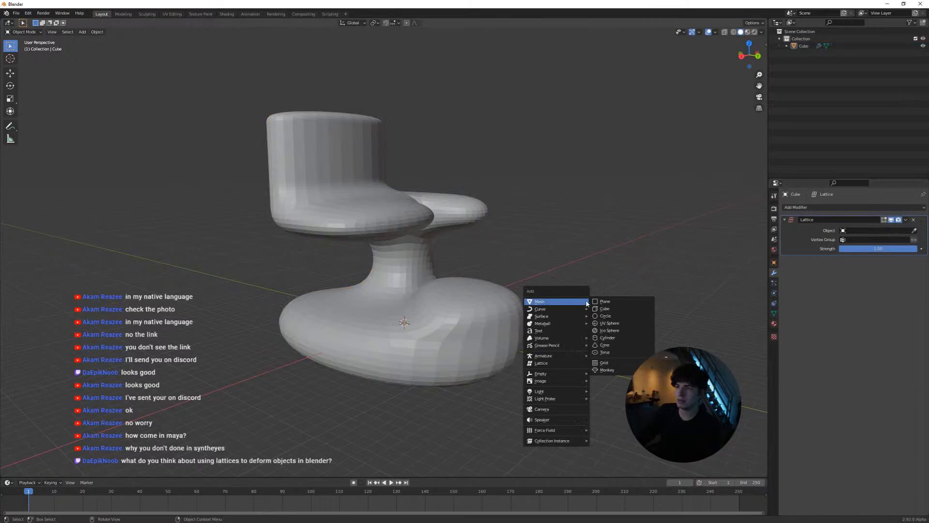
{"action": "left_click", "coordinate": [610, 323]}
{"action": "key", "text": "s"}
{"action": "left_click", "coordinate": [671, 320]}
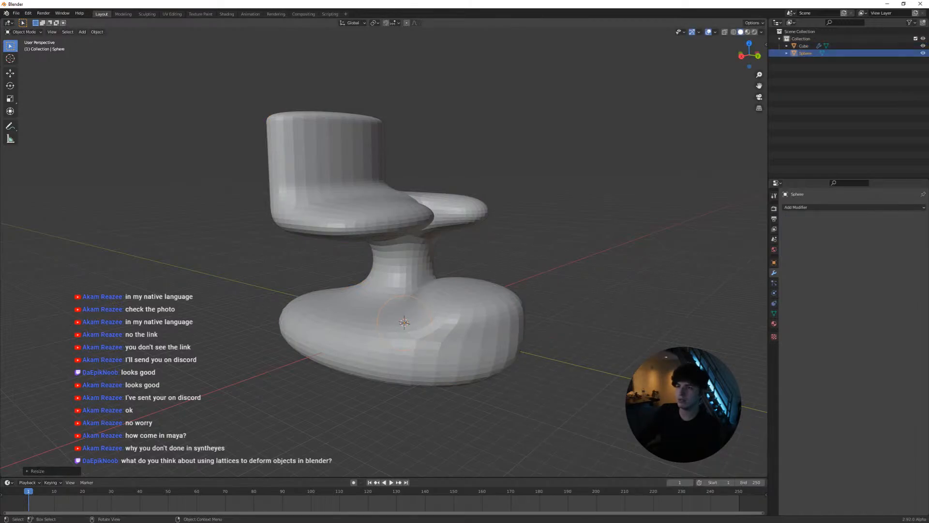
{"action": "key", "text": "s"}
{"action": "left_click", "coordinate": [440, 310]}
{"action": "key", "text": "g"}
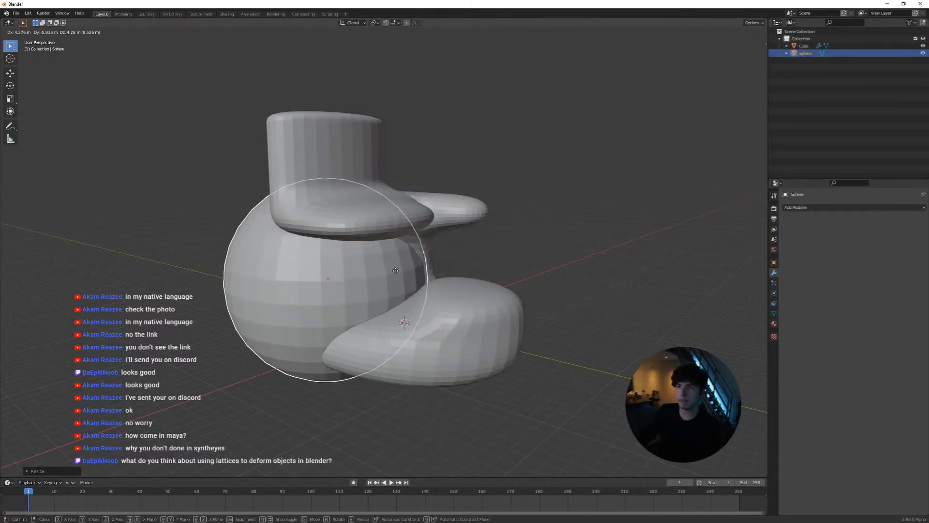
{"action": "left_click", "coordinate": [392, 264]}
Try to assign the sphere as the Lattice modifier's object on the smoothed mesh
{"action": "left_click", "coordinate": [460, 201]}
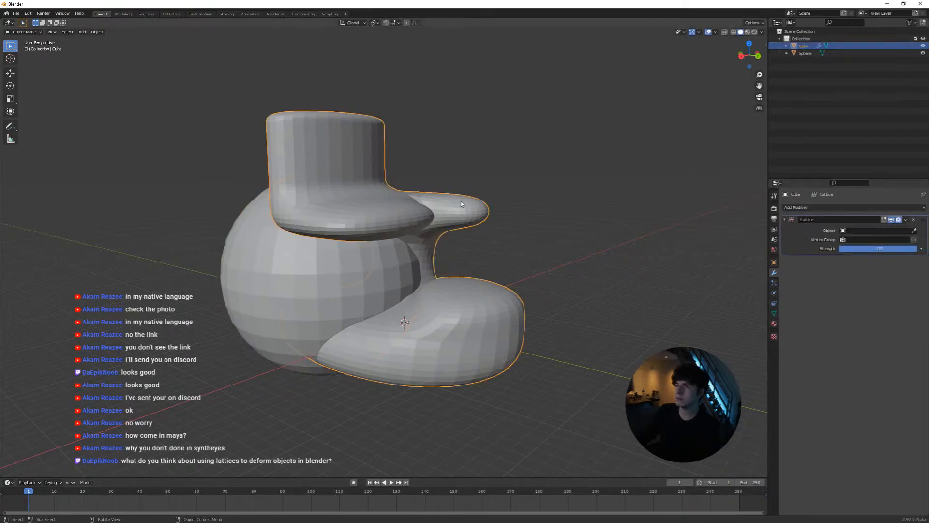
{"action": "left_click", "coordinate": [914, 231]}
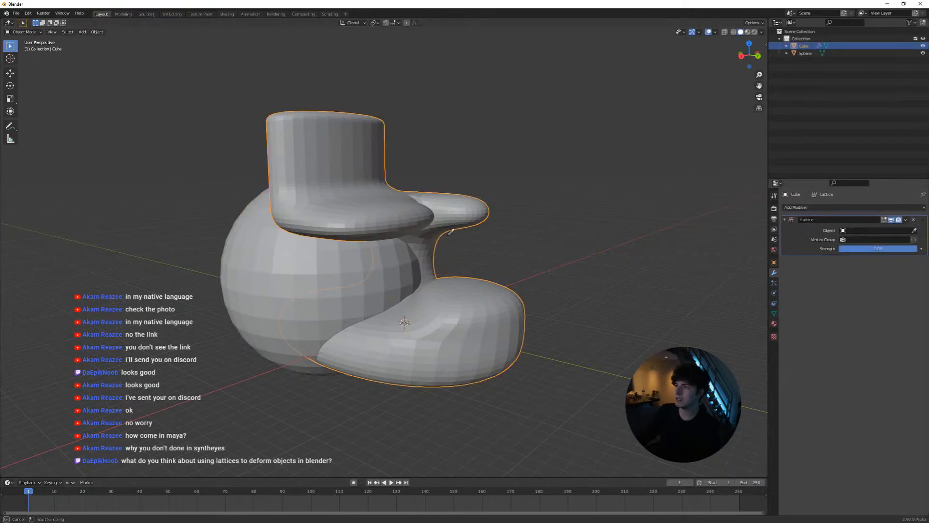
{"action": "left_click", "coordinate": [325, 264]}
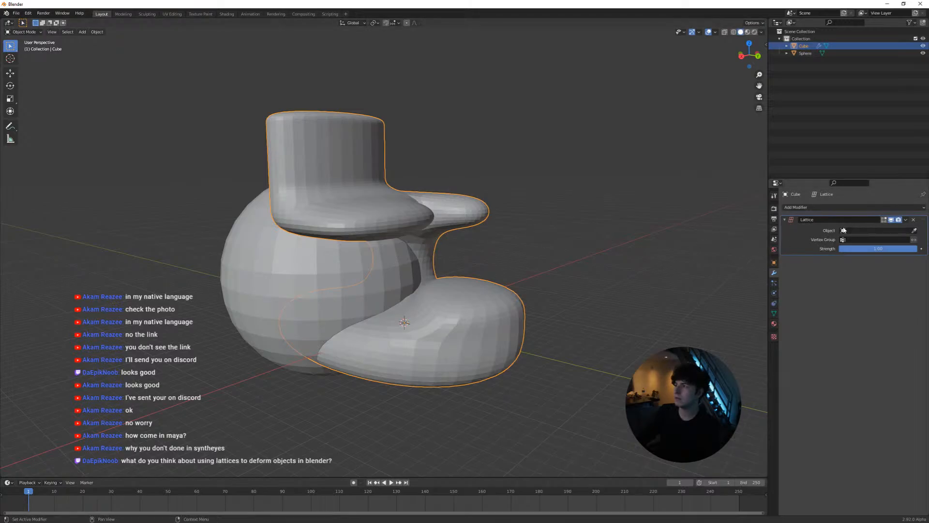
{"action": "left_click", "coordinate": [861, 230]}
{"action": "left_click", "coordinate": [819, 291]}
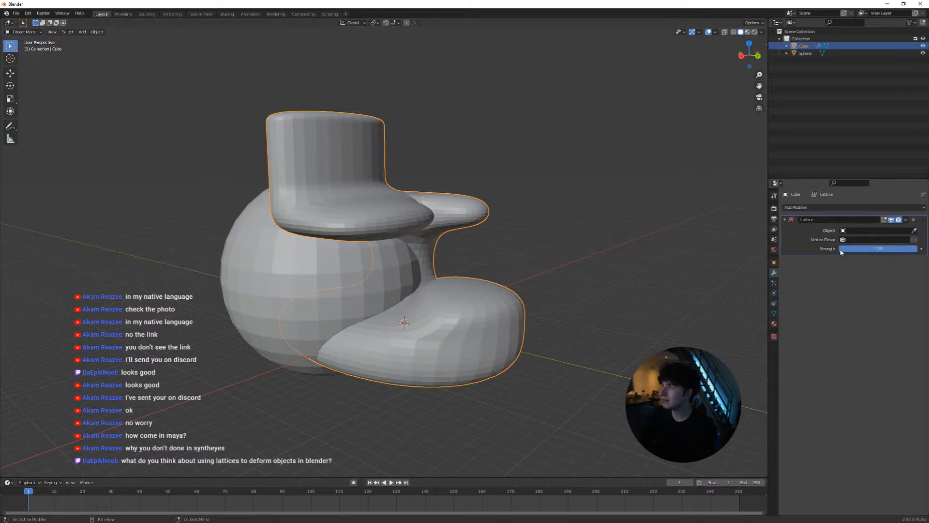
{"action": "left_click", "coordinate": [914, 230]}
{"action": "left_click", "coordinate": [395, 259]}
Select only the sphere and delete it from the scene
{"action": "left_click_drag", "start_coordinate": [427, 289], "coordinate": [303, 286]}
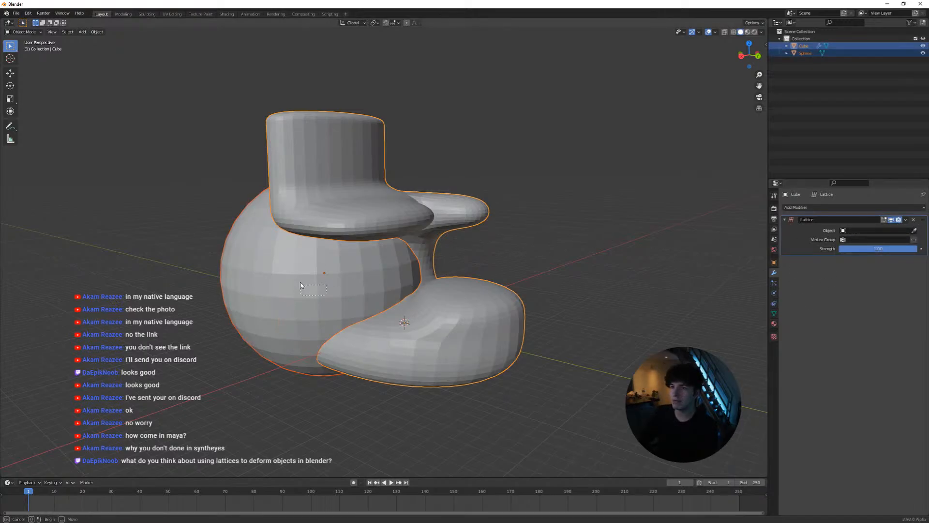
{"action": "left_click", "coordinate": [454, 321]}
{"action": "left_click", "coordinate": [334, 286]}
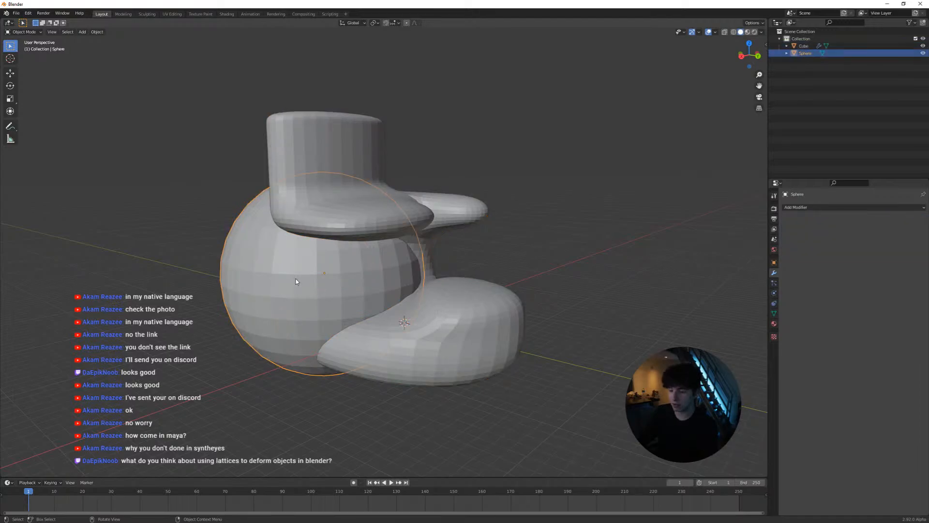
{"action": "key", "text": "Delete"}
Add a new cube, scale it up around the smoothed mesh, and raise it along the Z axis
{"action": "key", "text": "shift+a"}
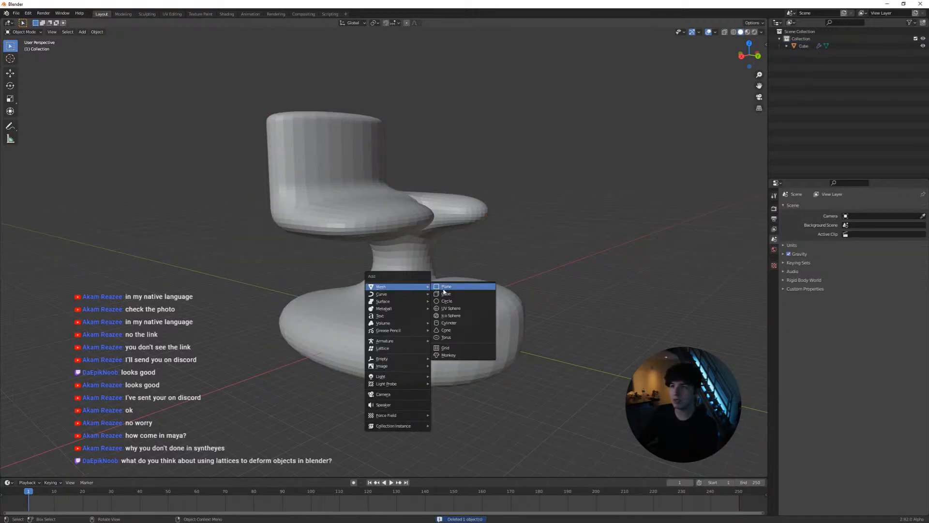
{"action": "left_click", "coordinate": [443, 289]}
{"action": "key", "text": "s"}
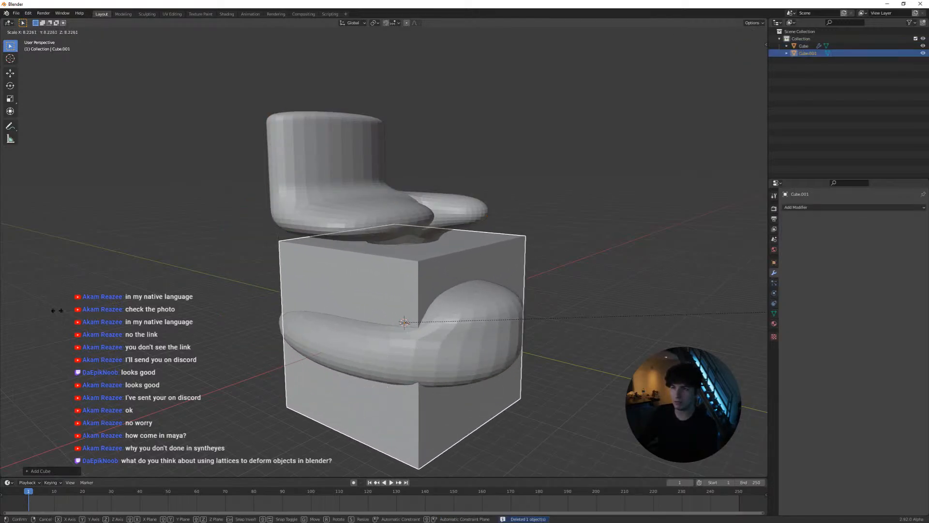
{"action": "left_click", "coordinate": [149, 305]}
{"action": "key", "text": "g"}
{"action": "key", "text": "z"}
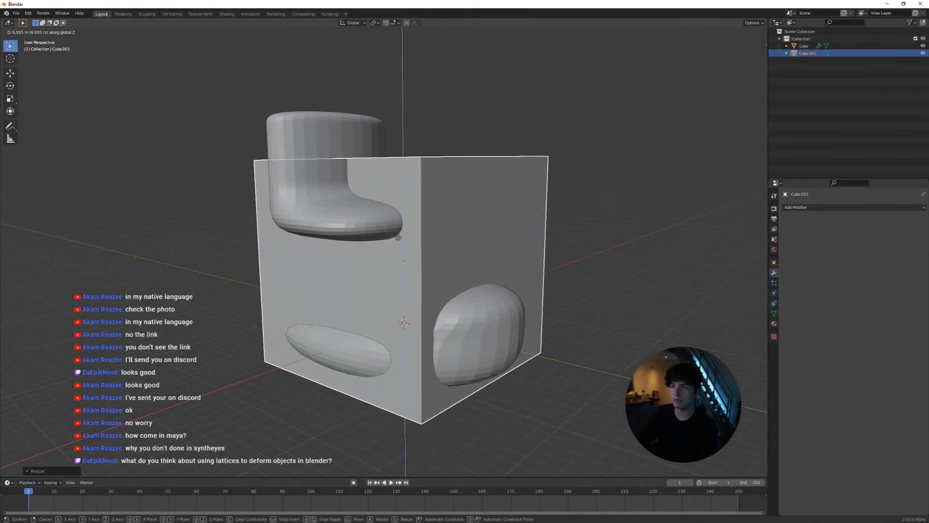
{"action": "left_click", "coordinate": [422, 248]}
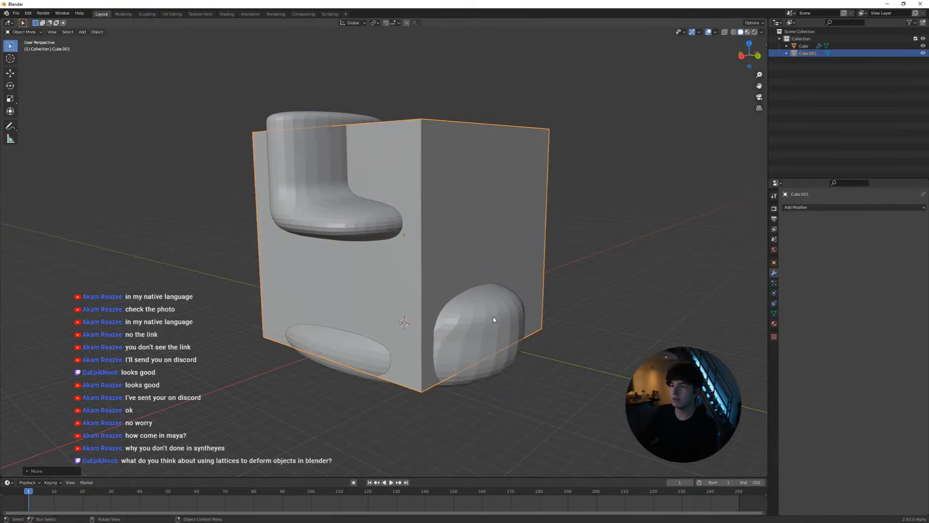
Try to assign the new cube as the Lattice modifier's object on the smoothed mesh
{"action": "left_click", "coordinate": [509, 305]}
{"action": "left_click", "coordinate": [915, 229]}
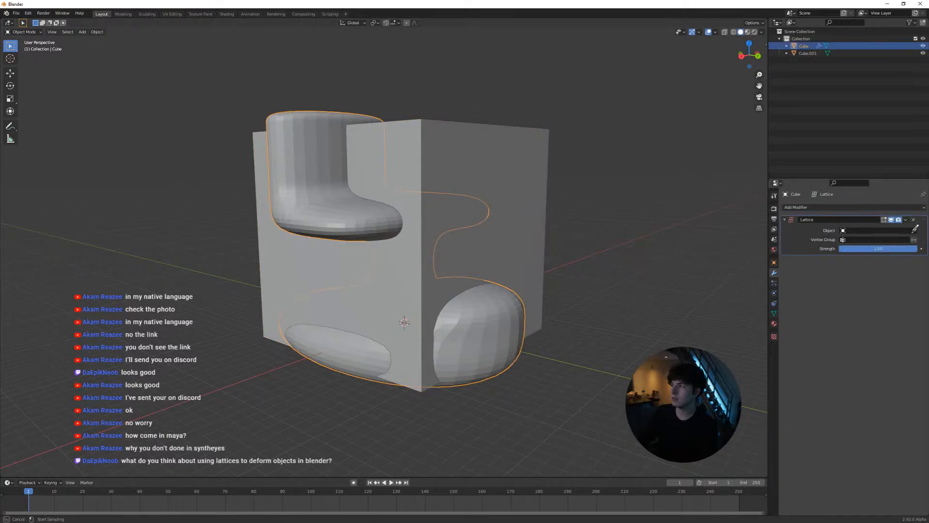
{"action": "left_click", "coordinate": [509, 179]}
{"action": "left_click", "coordinate": [843, 229]}
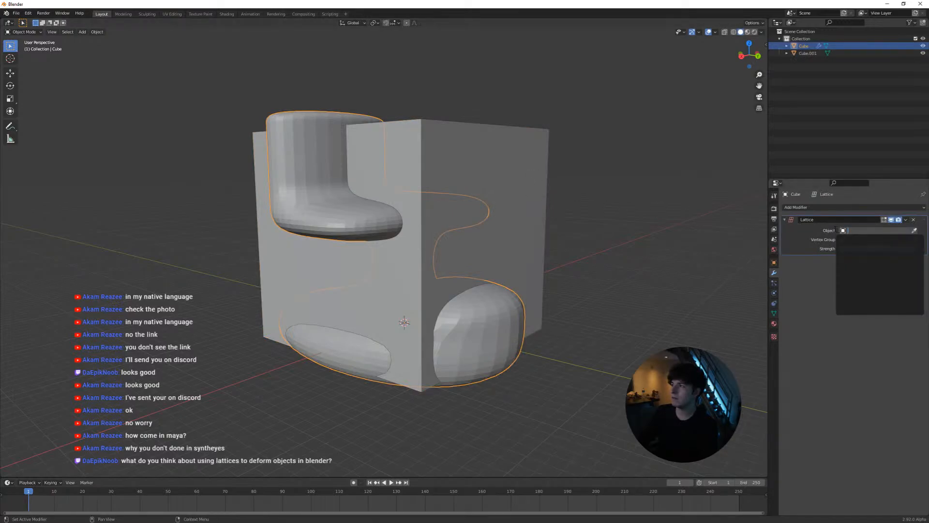
{"action": "left_click", "coordinate": [493, 161]}
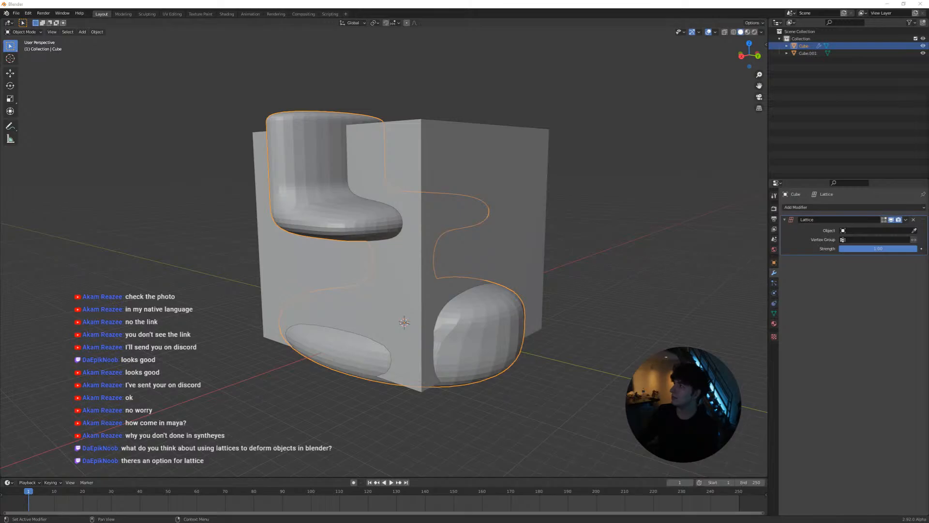
Watch the YouTube tutorial "Blender Lattice Modifier Blender 2.8" full screen, skipping ahead to about 0:38, and put the browser away again
{"action": "left_click_drag", "start_coordinate": [928, 182], "coordinate": [472, 33]}
{"action": "left_click", "coordinate": [489, 114]}
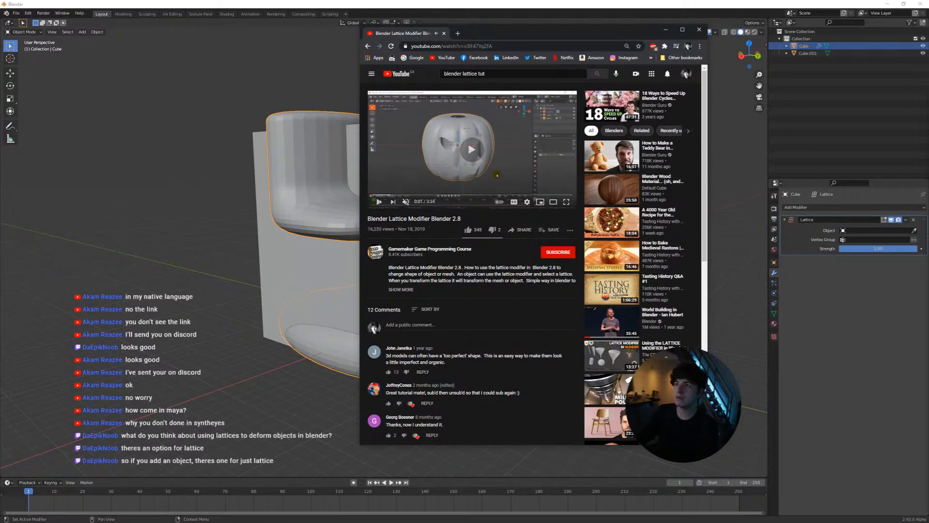
{"action": "left_click", "coordinate": [570, 204]}
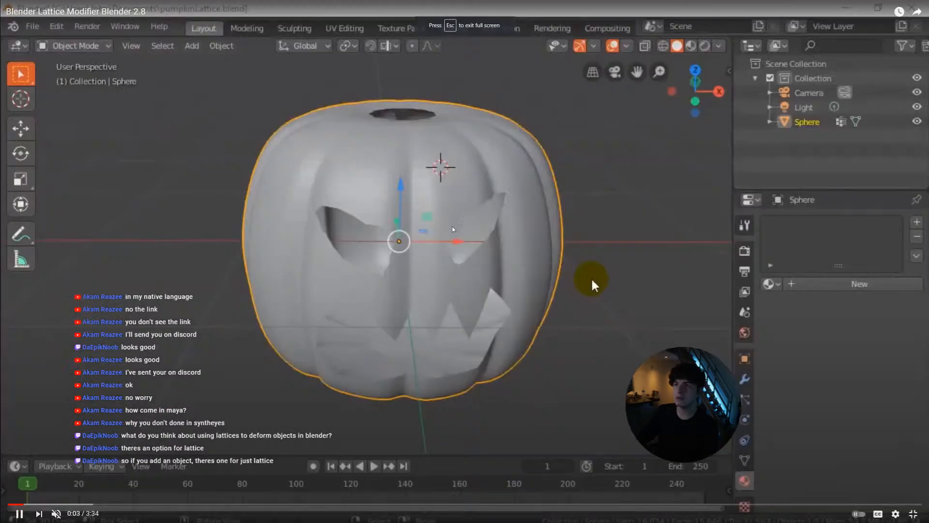
{"action": "left_click", "coordinate": [73, 505]}
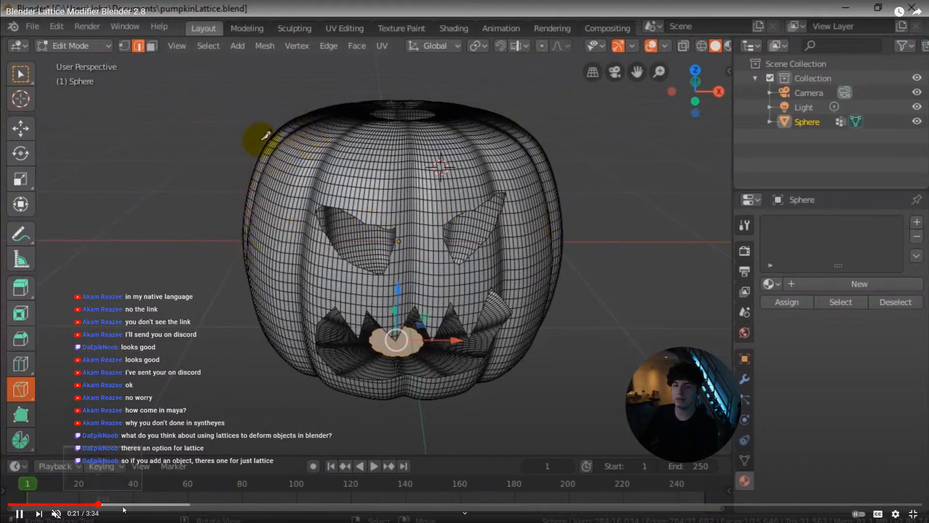
{"action": "left_click", "coordinate": [136, 505]}
{"action": "left_click", "coordinate": [159, 505]}
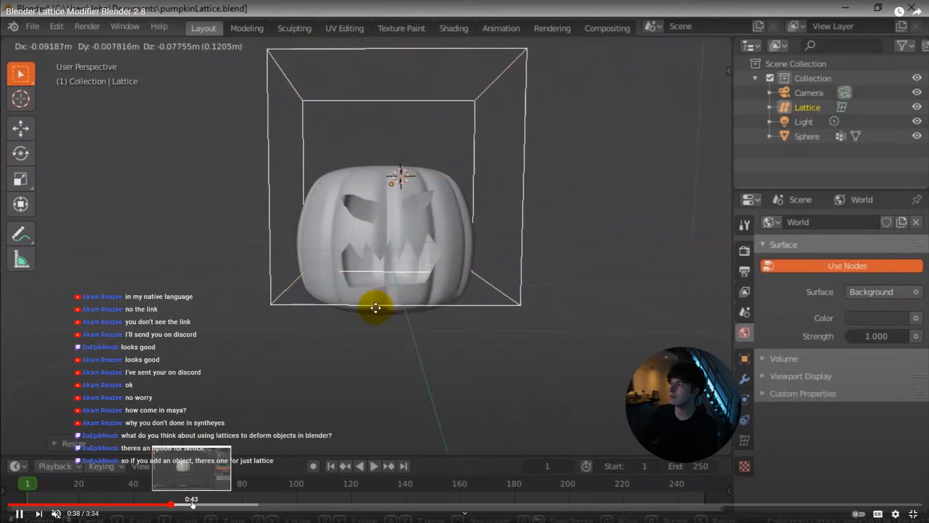
{"action": "left_click", "coordinate": [554, 399]}
{"action": "key", "text": "Escape"}
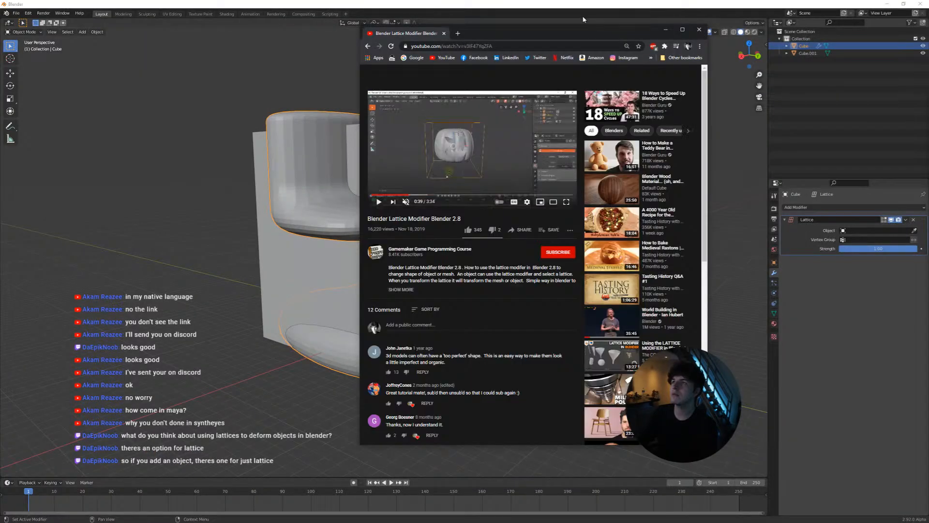
{"action": "left_click_drag", "start_coordinate": [583, 23], "coordinate": [928, 121]}
Delete the cube enclosing the smoothed mesh and add a Lattice object to the scene
{"action": "left_click", "coordinate": [513, 222]}
{"action": "key", "text": "Delete"}
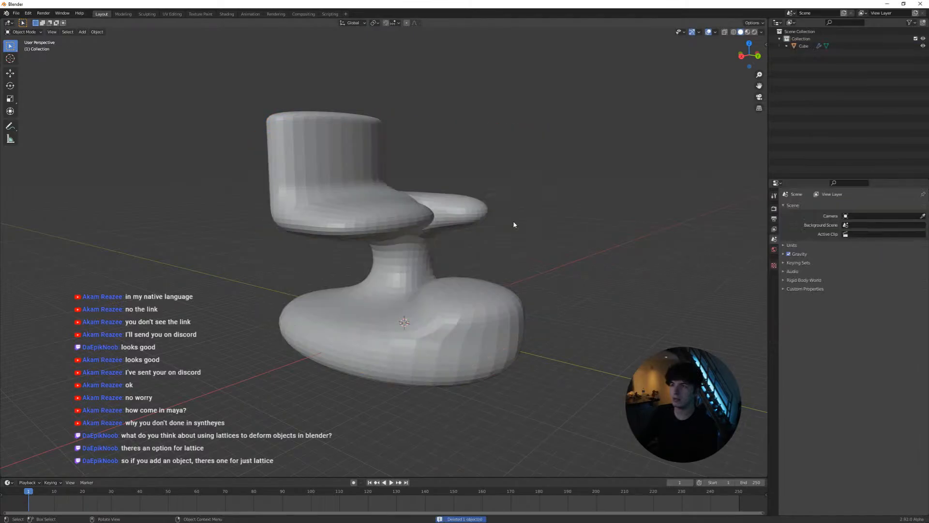
{"action": "key", "text": "shift+a"}
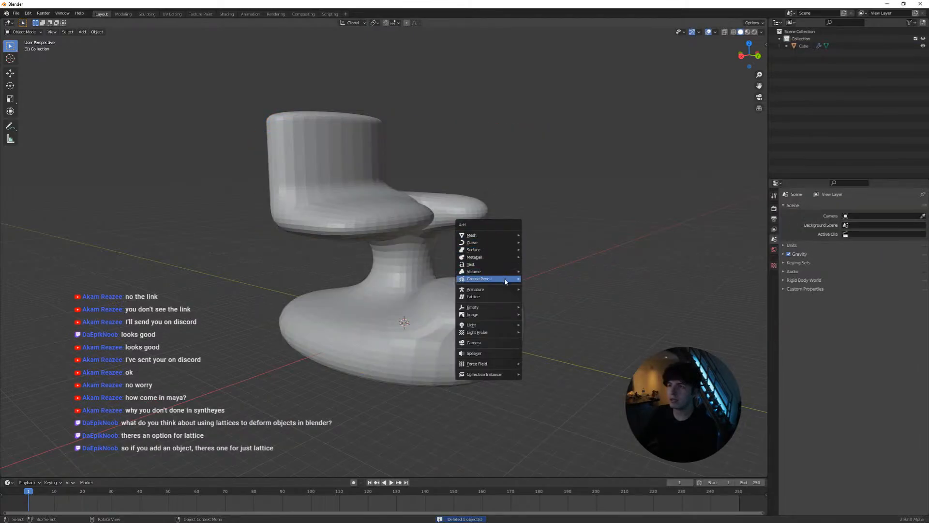
{"action": "left_click", "coordinate": [507, 296]}
{"action": "scroll", "coordinate": [442, 279], "scroll_direction": "down", "scroll_amount": 5}
{"action": "middle_click_drag", "start_coordinate": [442, 279], "coordinate": [460, 272]}
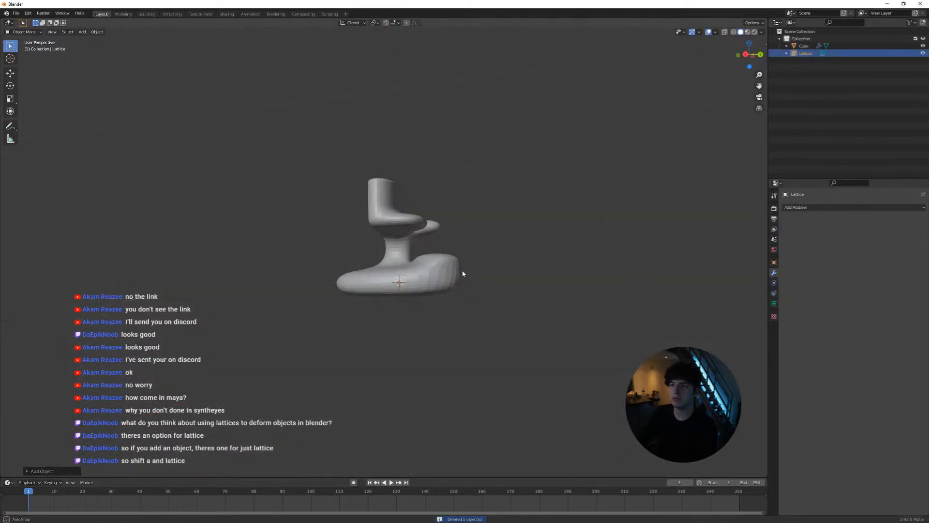
Scale the lattice up to roughly the width of the smoothed mesh and raise it around the mesh's upper part
{"action": "key", "text": "s"}
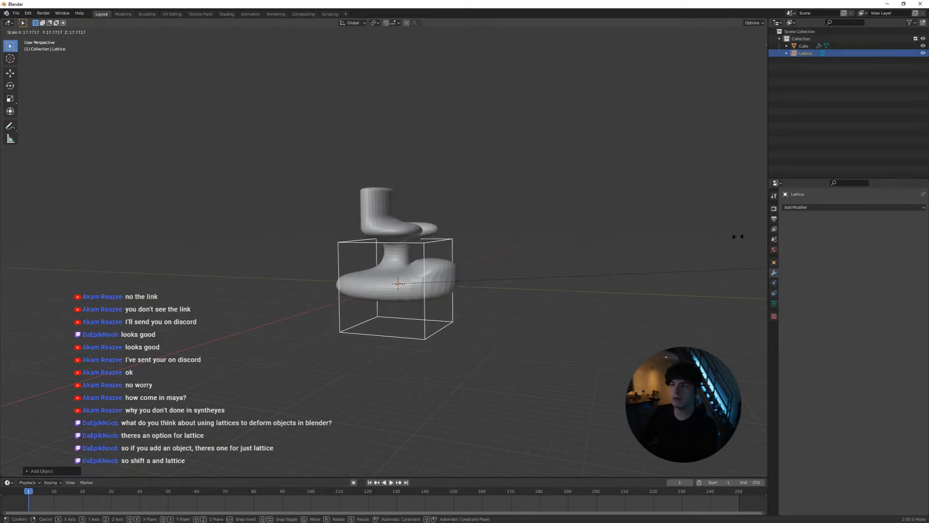
{"action": "left_click", "coordinate": [570, 294]}
{"action": "key", "text": "g"}
{"action": "left_click", "coordinate": [476, 253]}
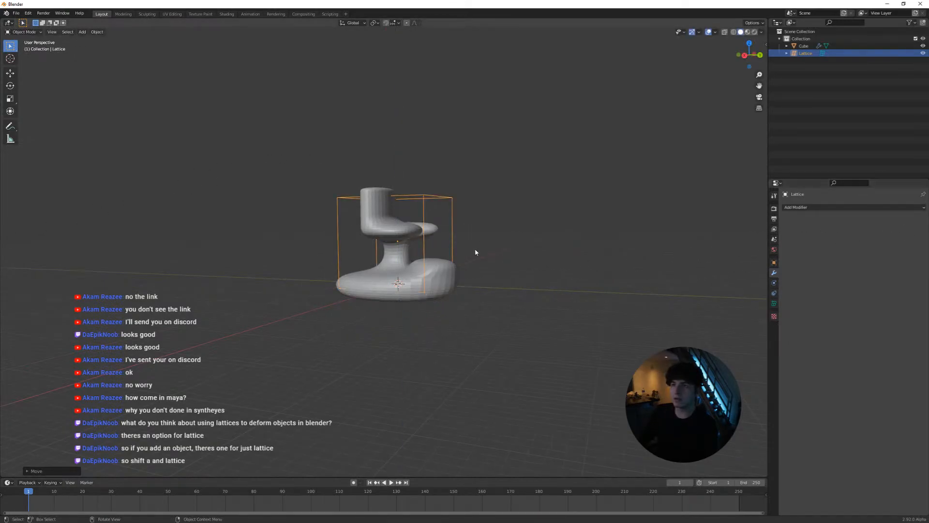
{"action": "scroll", "coordinate": [475, 253], "scroll_direction": "up", "scroll_amount": 4}
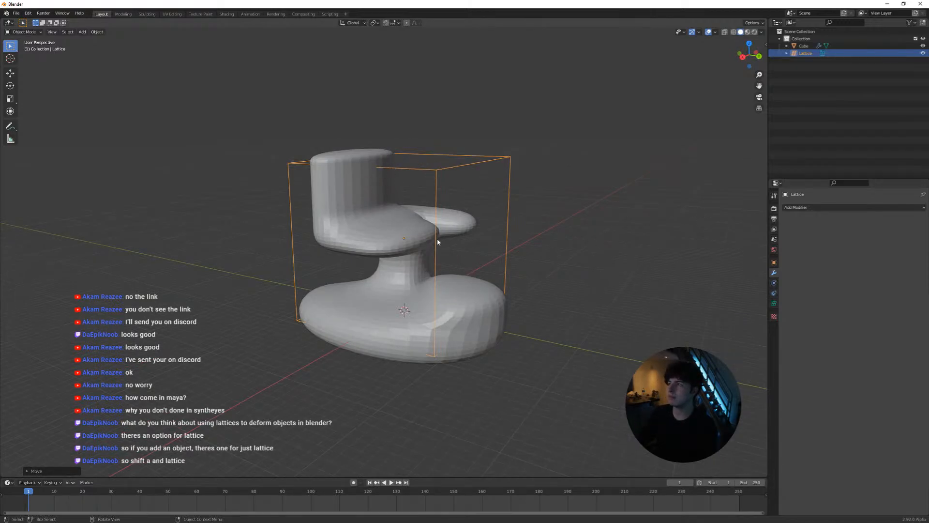
{"action": "key", "text": "s"}
{"action": "left_click", "coordinate": [523, 228]}
{"action": "scroll", "coordinate": [404, 248], "scroll_direction": "up", "scroll_amount": 2}
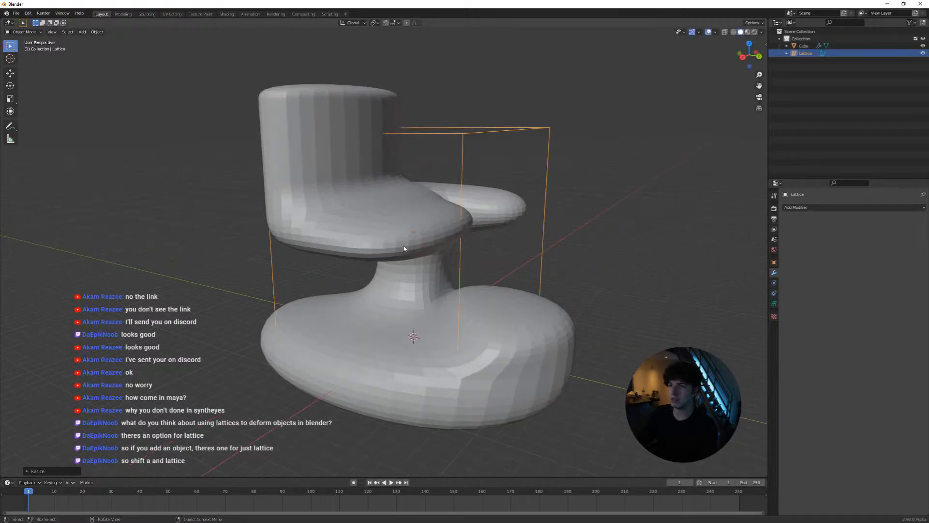
Assign the Lattice object as the Lattice modifier's object on the smoothed mesh
{"action": "left_click", "coordinate": [483, 308]}
{"action": "left_click", "coordinate": [914, 230]}
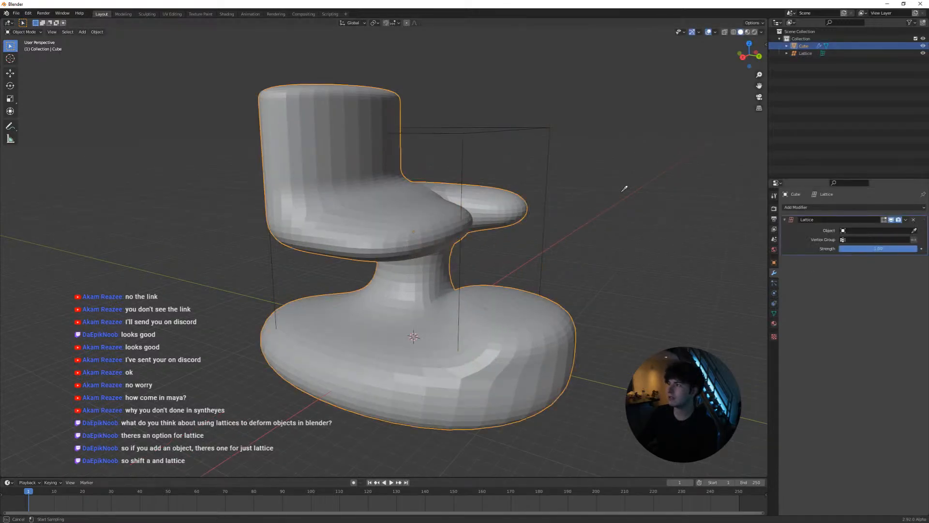
{"action": "left_click", "coordinate": [469, 136]}
Make the lattice around the mesh the active object and enter Edit Mode on it
{"action": "left_click_drag", "start_coordinate": [461, 129], "coordinate": [511, 138]}
{"action": "key", "text": "Tab"}
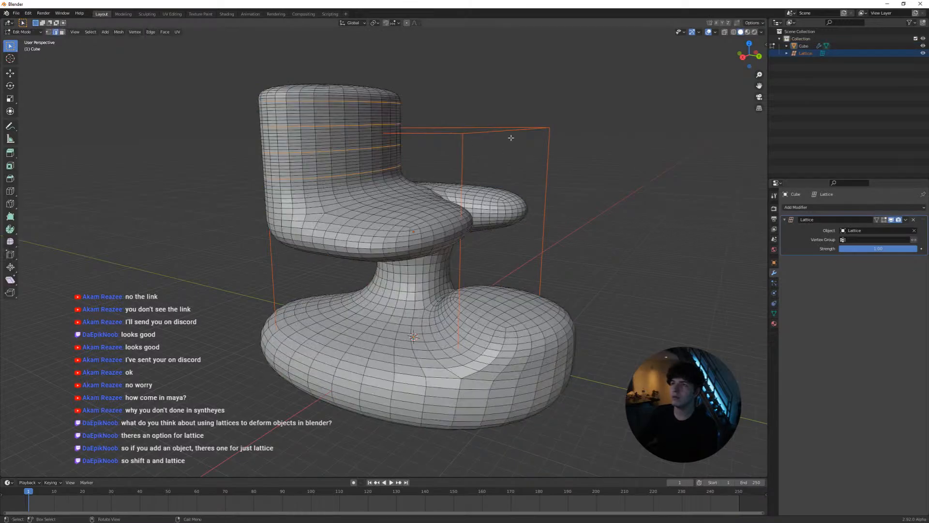
{"action": "middle_click_drag", "start_coordinate": [487, 136], "coordinate": [514, 153]}
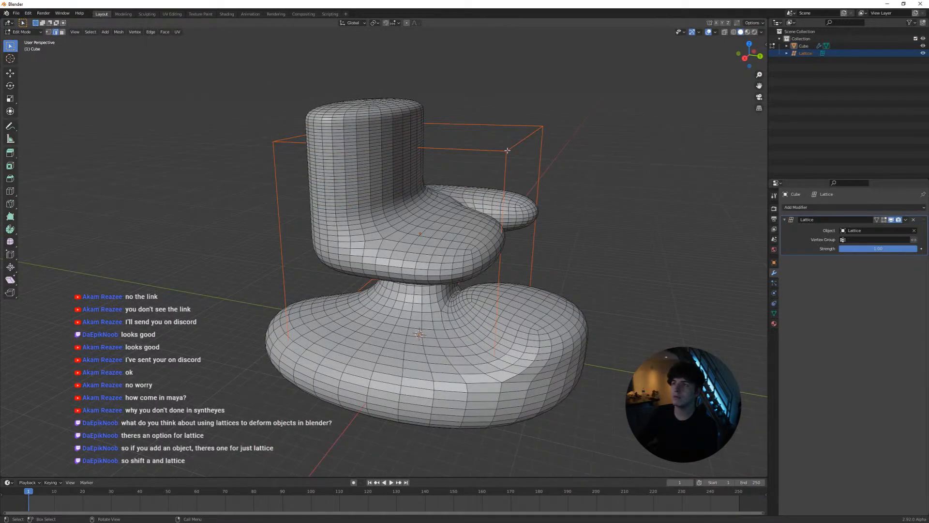
{"action": "key", "text": "Tab"}
{"action": "left_click", "coordinate": [507, 150]}
{"action": "key", "text": "Tab"}
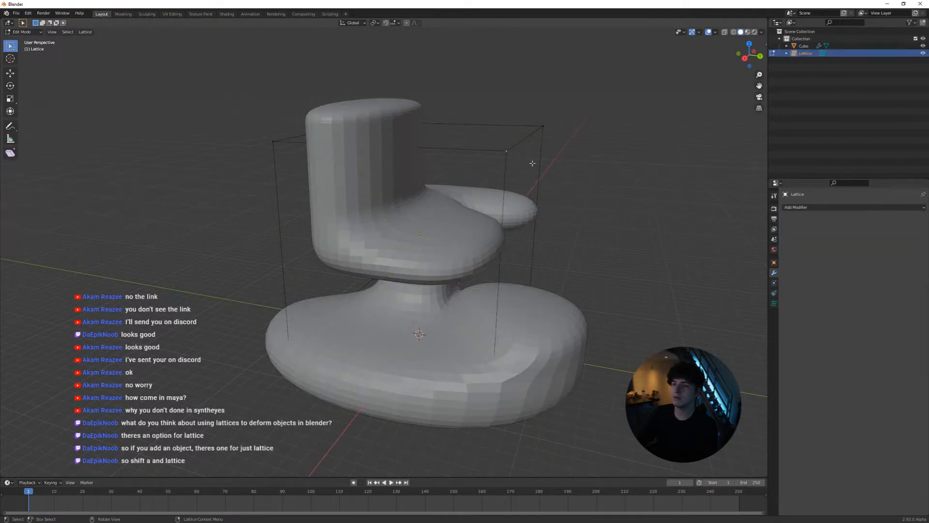
Try moving the lattice's upper front corner point to preview how it deforms the smoothed mesh
{"action": "key", "text": "g"}
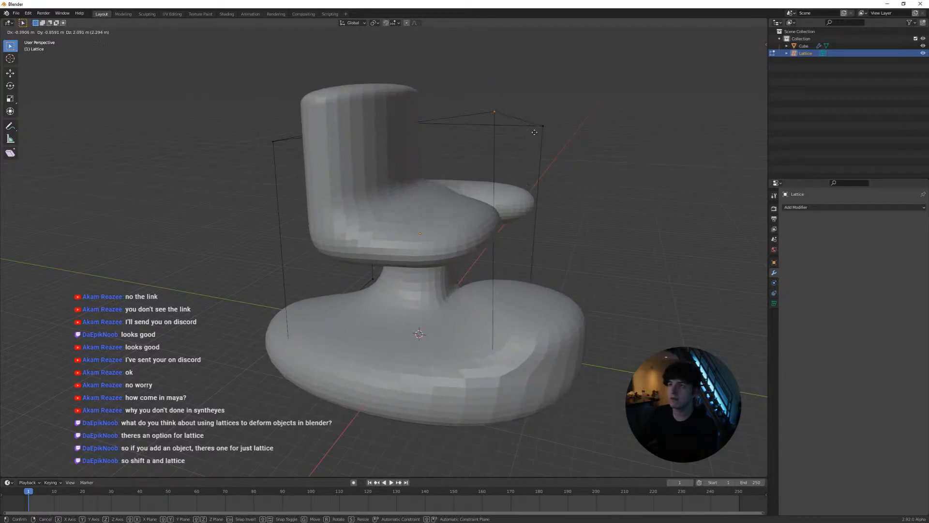
{"action": "right_click", "coordinate": [535, 132]}
{"action": "middle_click_drag", "start_coordinate": [389, 126], "coordinate": [423, 98]}
{"action": "middle_click_drag", "start_coordinate": [479, 131], "coordinate": [477, 234]}
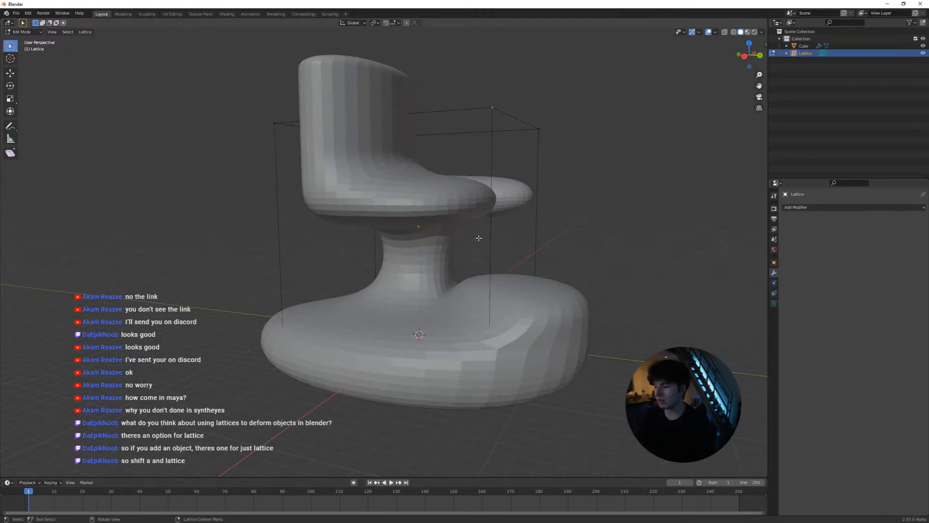
{"action": "middle_click_drag", "start_coordinate": [468, 234], "coordinate": [474, 203]}
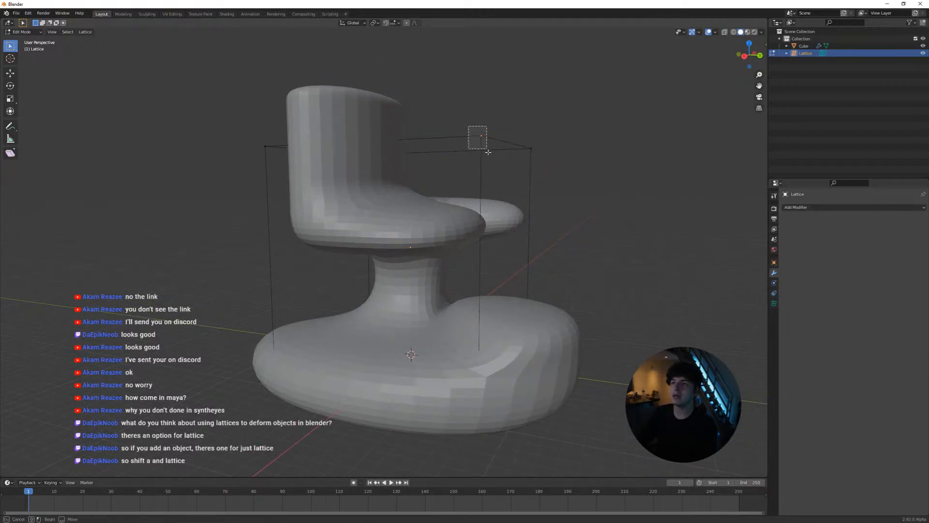
{"action": "key", "text": "g"}
{"action": "right_click", "coordinate": [368, 162]}
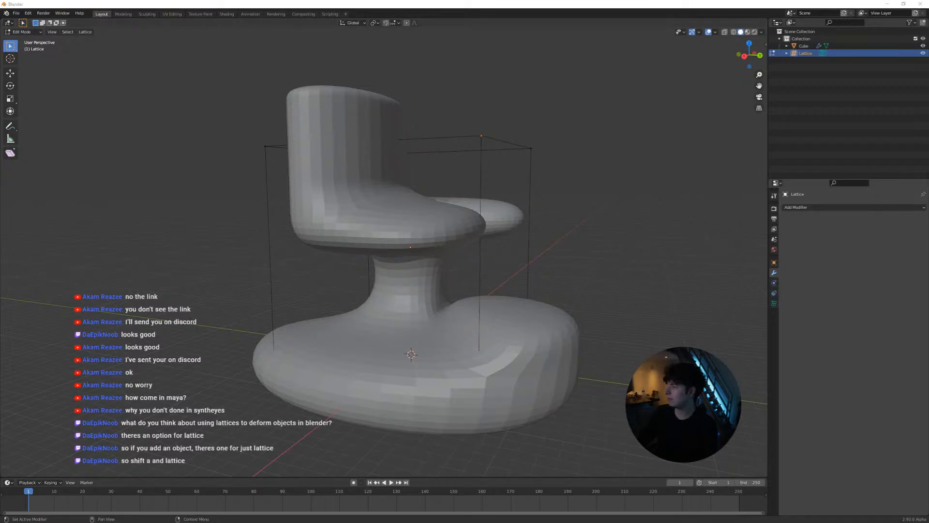
Switch to Maya, create a polygon sphere, and move it above the grid to about X -37.7, Y 73.2, Z -27.5
{"action": "key", "text": "alt+Tab"}
{"action": "left_click", "coordinate": [349, 287]}
{"action": "scroll", "coordinate": [350, 284], "scroll_direction": "down", "scroll_amount": 6}
{"action": "left_click_drag", "start_coordinate": [339, 263], "coordinate": [338, 279], "text": "alt"}
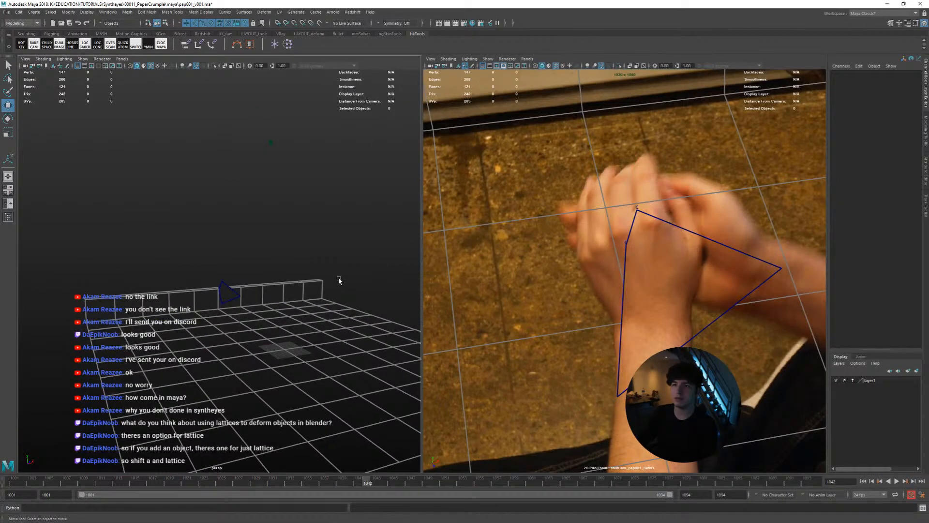
{"action": "right_click", "coordinate": [353, 274], "text": "shift"}
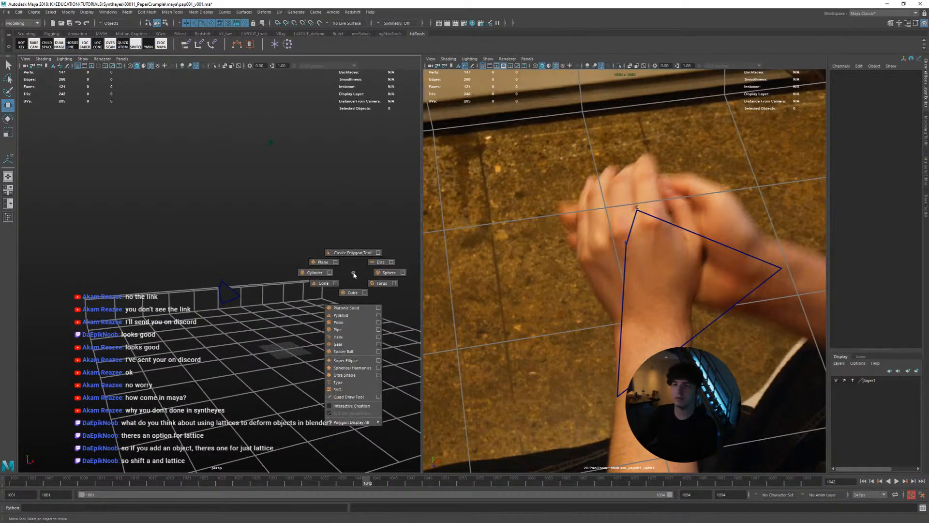
{"action": "left_click", "coordinate": [384, 275]}
{"action": "middle_click_drag", "start_coordinate": [361, 274], "coordinate": [274, 177]}
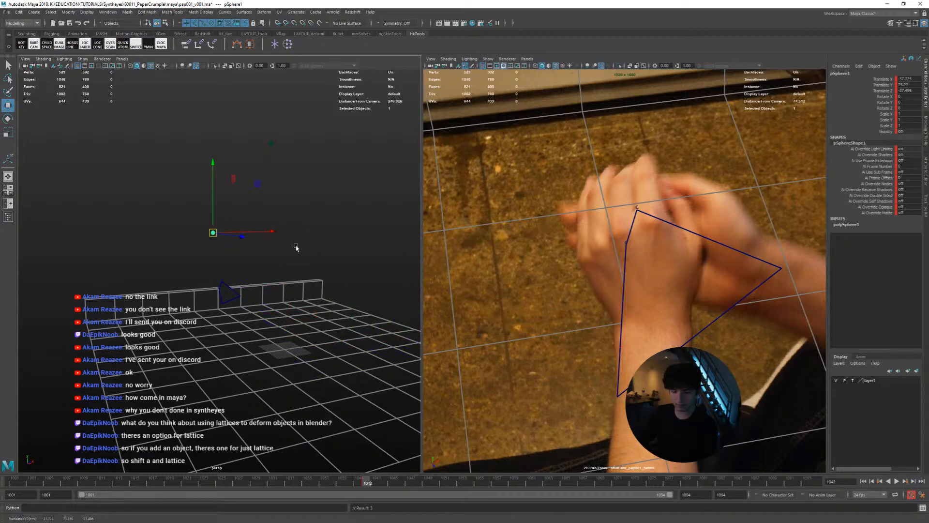
Scale the sphere to about 36.5 in X and Y and 46.8 in Z, and move it higher above the grid
{"action": "key", "text": "r"}
{"action": "middle_click_drag", "start_coordinate": [297, 251], "coordinate": [334, 270]}
{"action": "left_click_drag", "start_coordinate": [241, 237], "coordinate": [321, 304]}
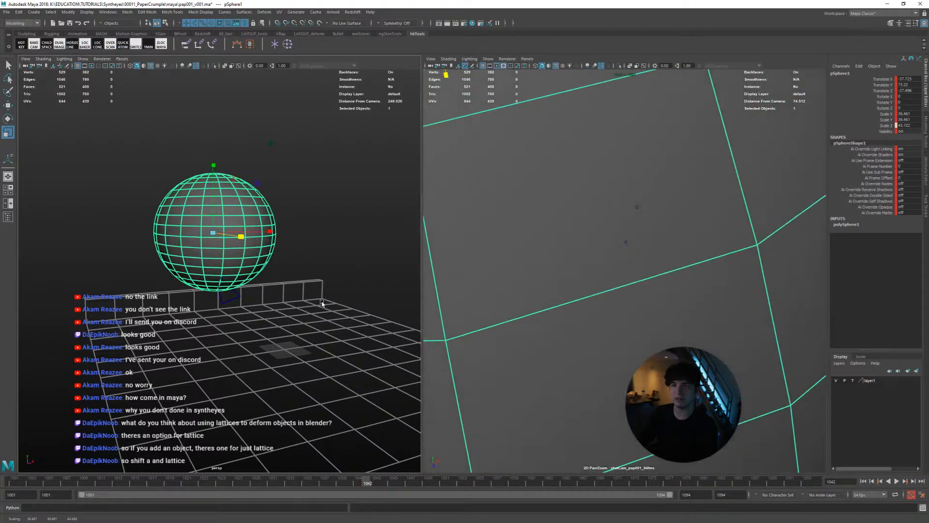
{"action": "left_click_drag", "start_coordinate": [266, 275], "coordinate": [319, 301], "text": "alt"}
{"action": "key", "text": "w"}
{"action": "middle_click_drag", "start_coordinate": [334, 311], "coordinate": [323, 251]}
Apply a Lattice deformer to the sphere
{"action": "key", "text": "space"}
{"action": "left_click", "coordinate": [261, 239]}
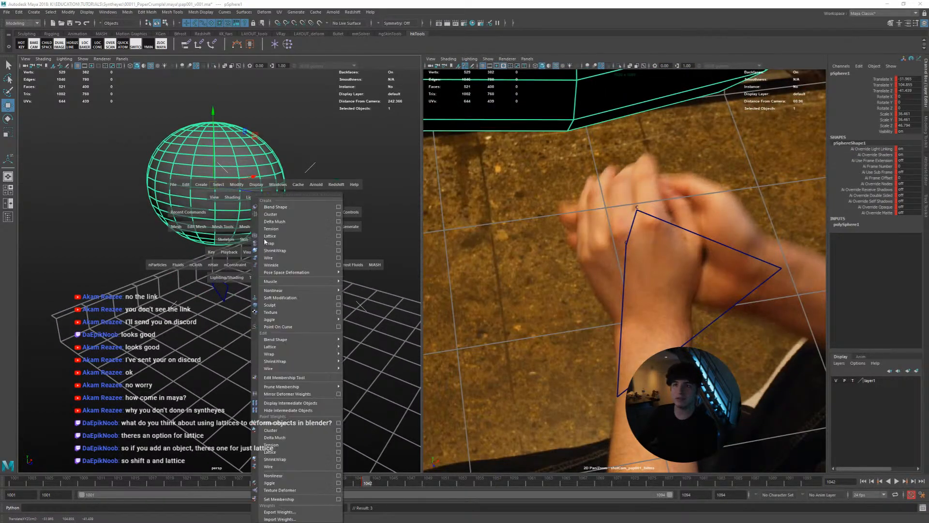
{"action": "left_click", "coordinate": [280, 236]}
Switch the lattice to Lattice Point selection and try moving a point on its upper edge
{"action": "right_click", "coordinate": [278, 197]}
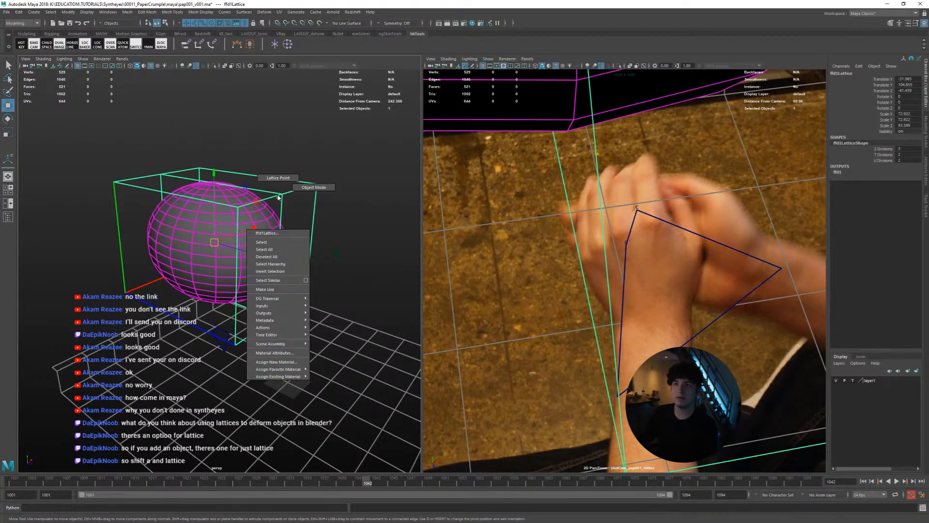
{"action": "right_click_drag", "start_coordinate": [279, 197], "coordinate": [269, 181]}
{"action": "left_click_drag", "start_coordinate": [273, 184], "coordinate": [289, 148]}
{"action": "key", "text": "ctrl+z"}
Raise the sphere partway out of its lattice and try pulling the lattice's upper corner point outward
{"action": "left_click", "coordinate": [216, 210]}
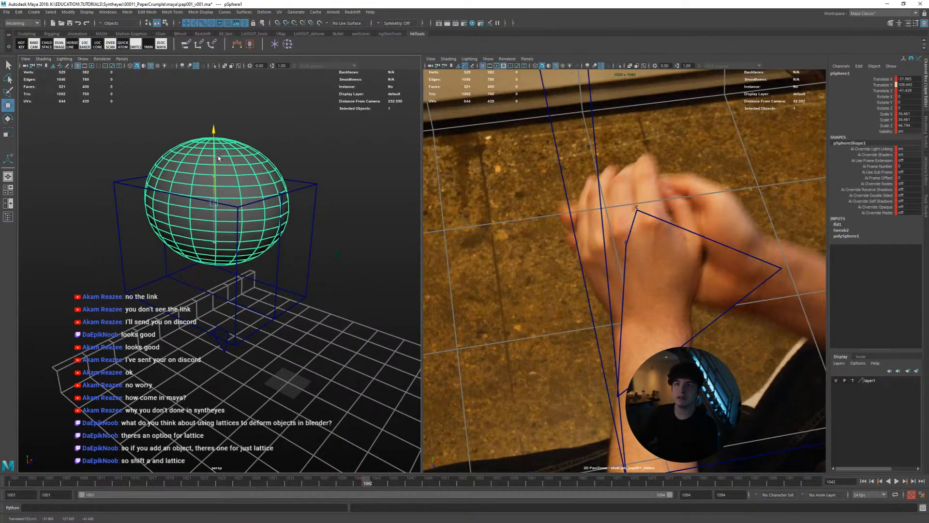
{"action": "left_click", "coordinate": [310, 184]}
{"action": "right_click_drag", "start_coordinate": [310, 183], "coordinate": [309, 170]}
{"action": "left_click_drag", "start_coordinate": [301, 173], "coordinate": [334, 214]}
{"action": "left_click_drag", "start_coordinate": [317, 184], "coordinate": [384, 210]}
{"action": "key", "text": "ctrl+z"}
{"action": "key", "text": "ctrl+z"}
Select both the lattice and the sphere in object mode and delete them from the Maya scene
{"action": "left_click_drag", "start_coordinate": [322, 214], "coordinate": [263, 173], "text": "alt"}
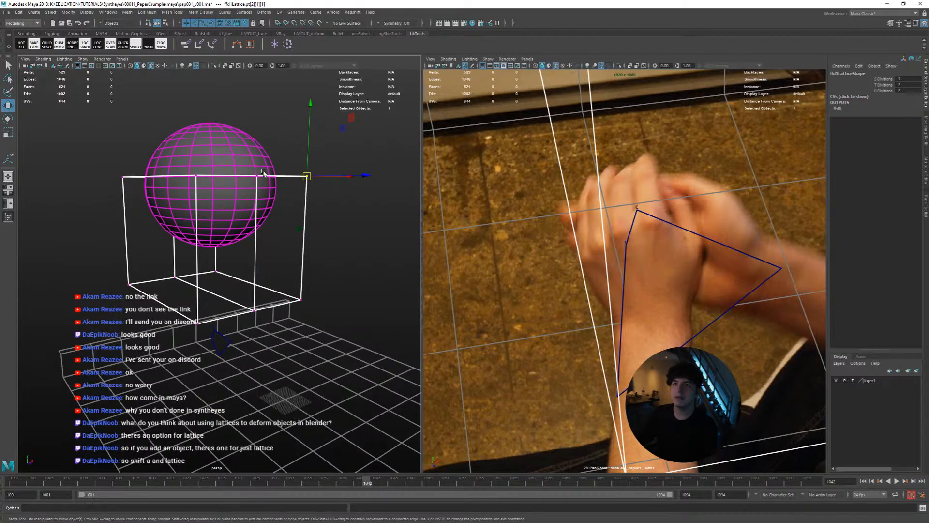
{"action": "left_click", "coordinate": [236, 158]}
{"action": "left_click", "coordinate": [293, 178]}
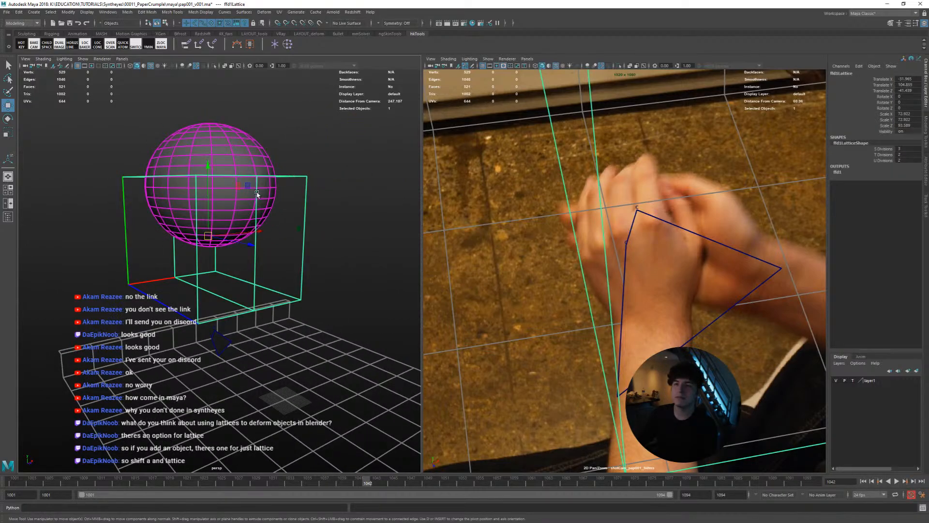
{"action": "left_click", "coordinate": [227, 207], "text": "shift"}
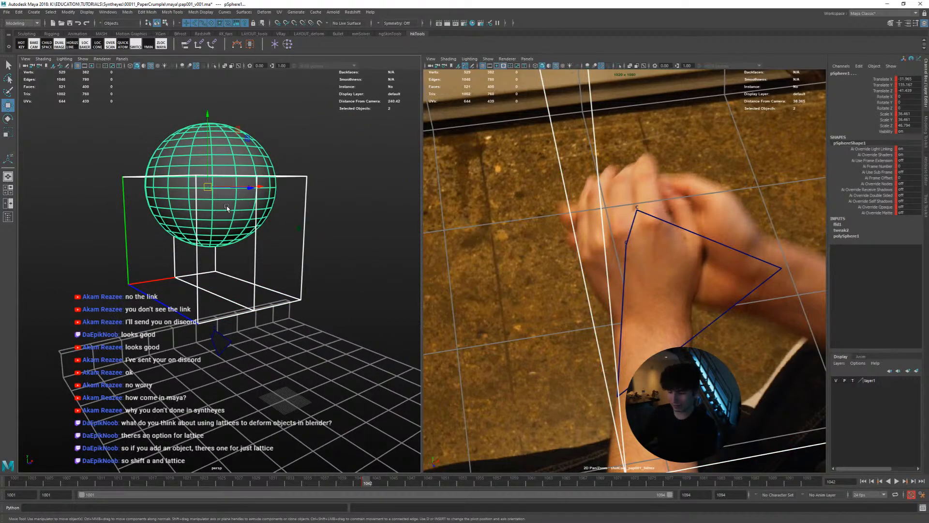
{"action": "key", "text": "Delete"}
Switch to Blender and pull the selected upper corner point of the lattice upward to deform the mesh
{"action": "key", "text": "alt+Tab"}
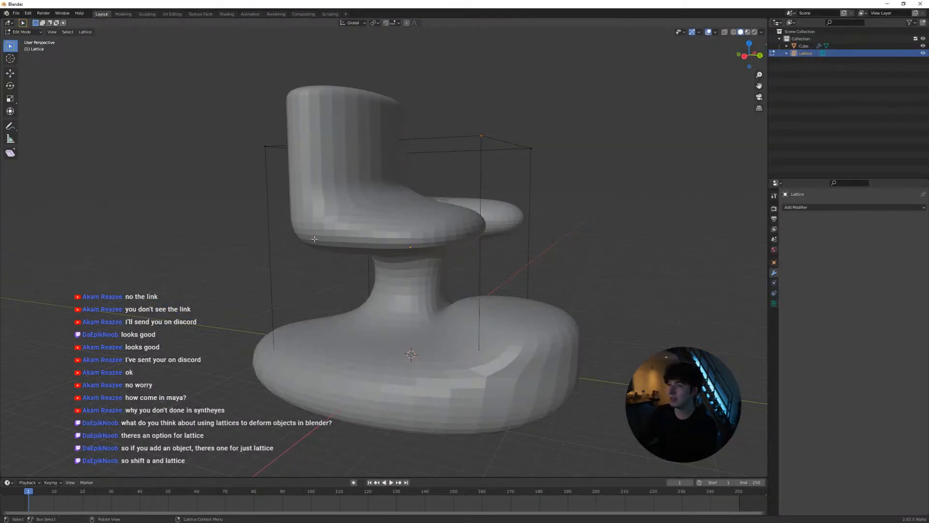
{"action": "middle_click_drag", "start_coordinate": [490, 175], "coordinate": [428, 200]}
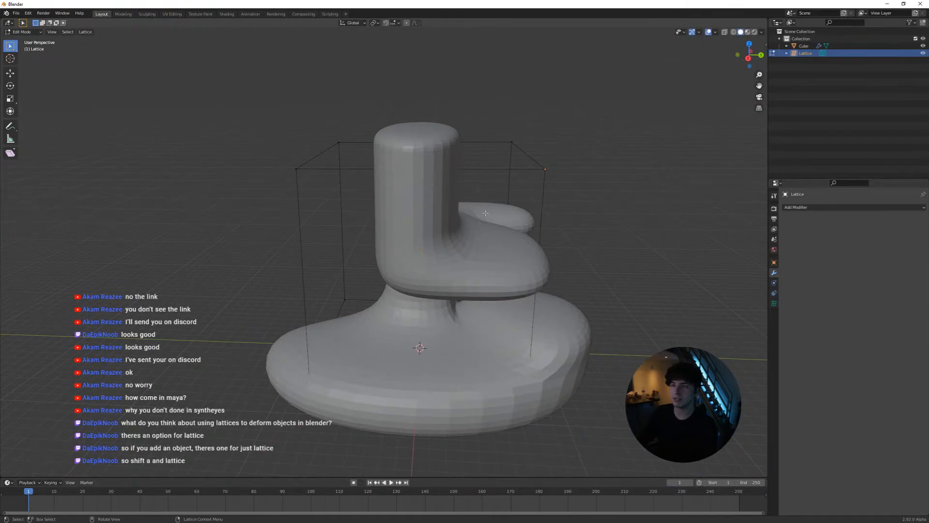
{"action": "key", "text": "g"}
{"action": "left_click", "coordinate": [487, 166]}
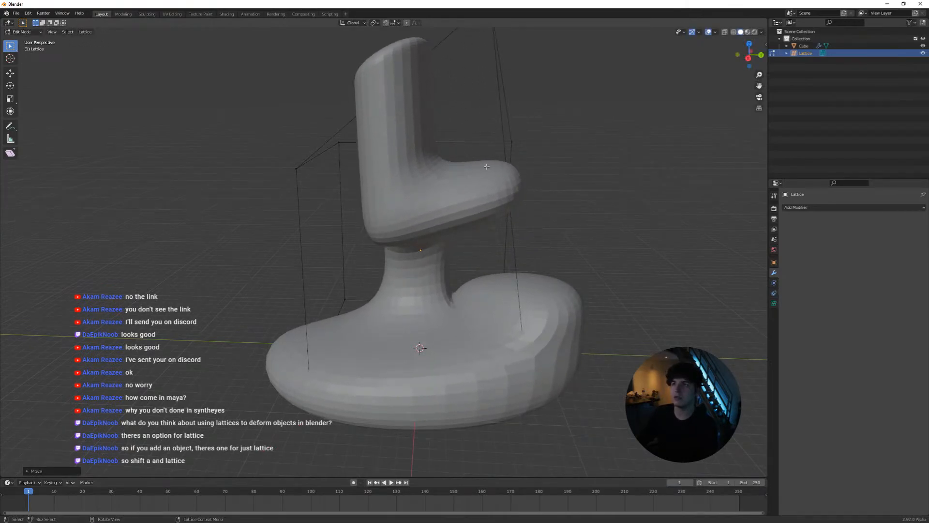
{"action": "middle_click_drag", "start_coordinate": [486, 166], "coordinate": [455, 244]}
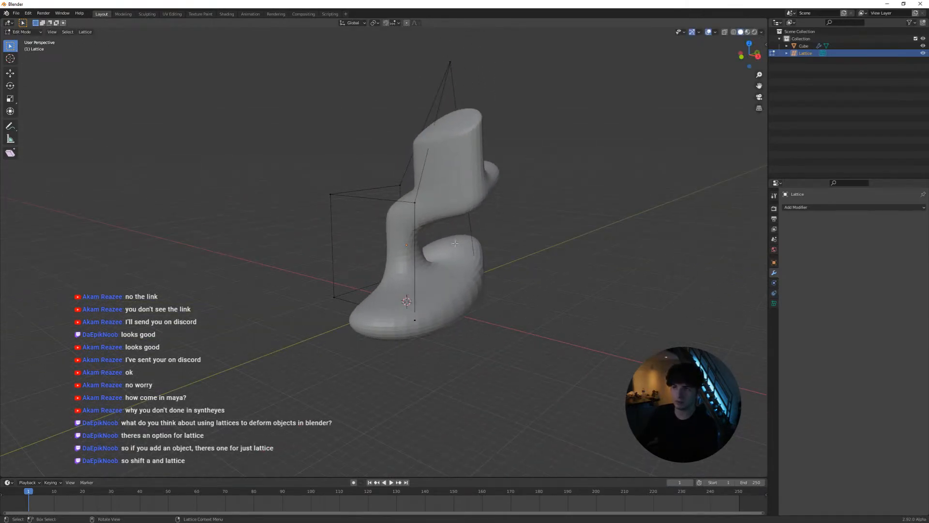
Return to object mode and move the deformed mesh well away from its lattice along the ground
{"action": "key", "text": "w"}
{"action": "key", "text": "Tab"}
{"action": "left_click", "coordinate": [466, 290]}
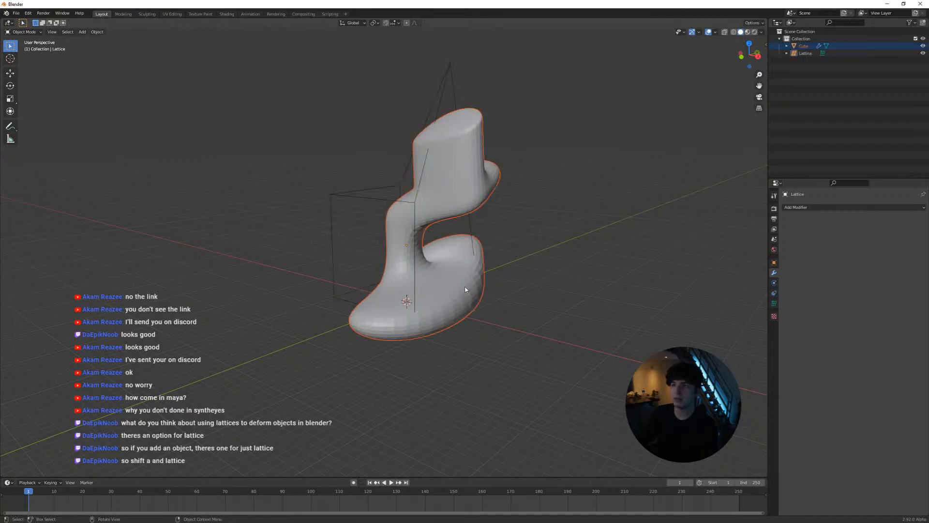
{"action": "key", "text": "g"}
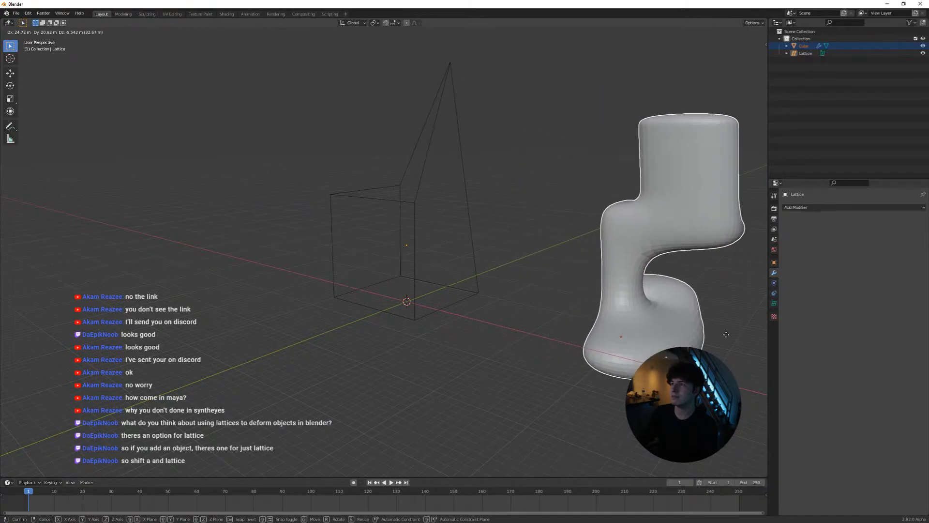
{"action": "left_click", "coordinate": [617, 318]}
{"action": "middle_click_drag", "start_coordinate": [617, 318], "coordinate": [500, 290]}
{"action": "key", "text": "g"}
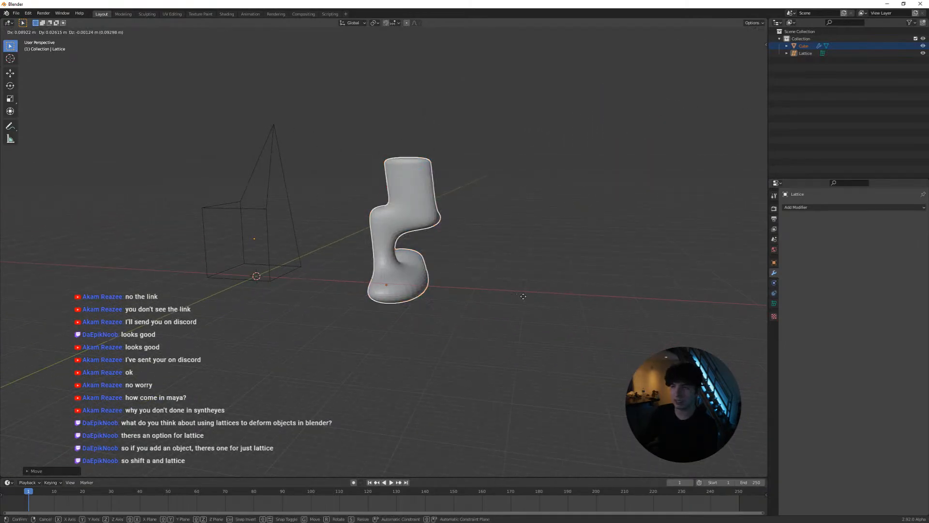
{"action": "left_click", "coordinate": [10, 320]}
Move the deformed mesh back so it overlaps the lattice again
{"action": "scroll", "coordinate": [261, 319], "scroll_direction": "down", "scroll_amount": 3}
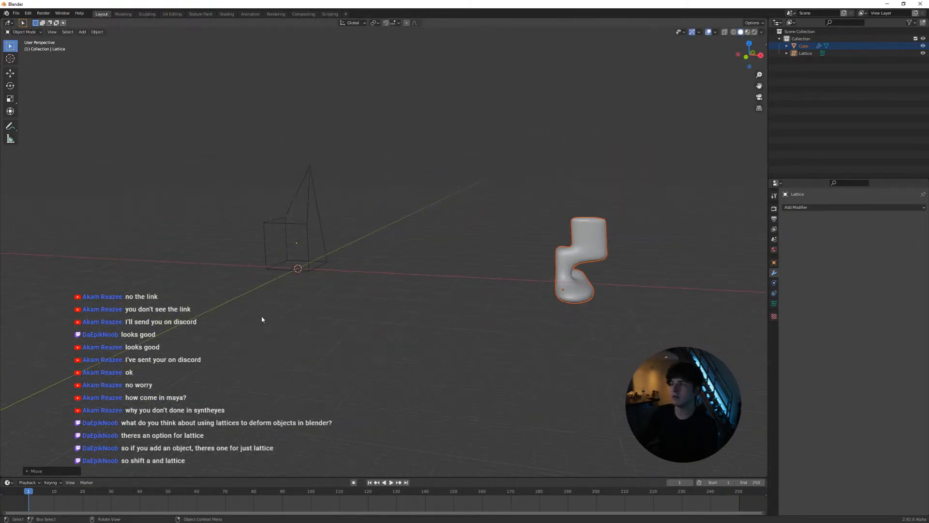
{"action": "middle_click_drag", "start_coordinate": [431, 317], "coordinate": [237, 276], "text": "shift"}
{"action": "scroll", "coordinate": [237, 277], "scroll_direction": "down", "scroll_amount": 3}
{"action": "key", "text": "g"}
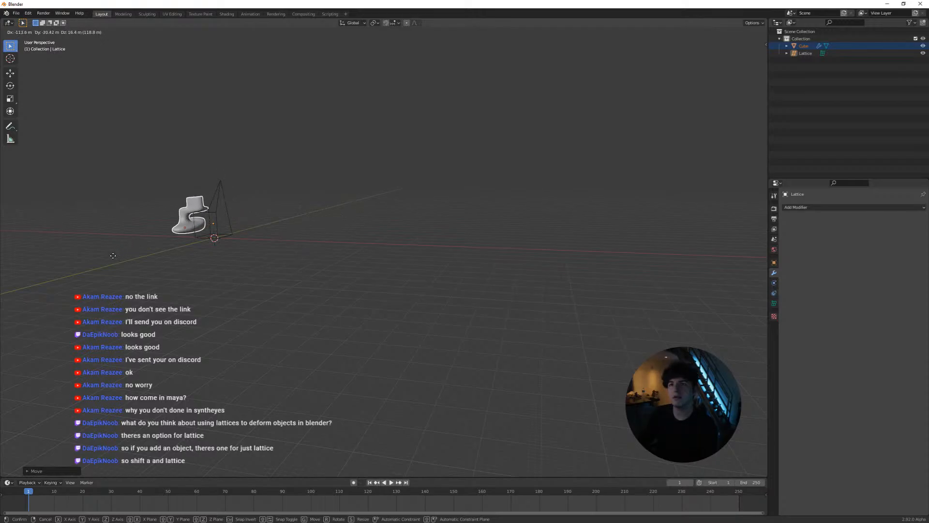
{"action": "left_click", "coordinate": [139, 260]}
{"action": "middle_click_drag", "start_coordinate": [294, 242], "coordinate": [454, 326], "text": "shift"}
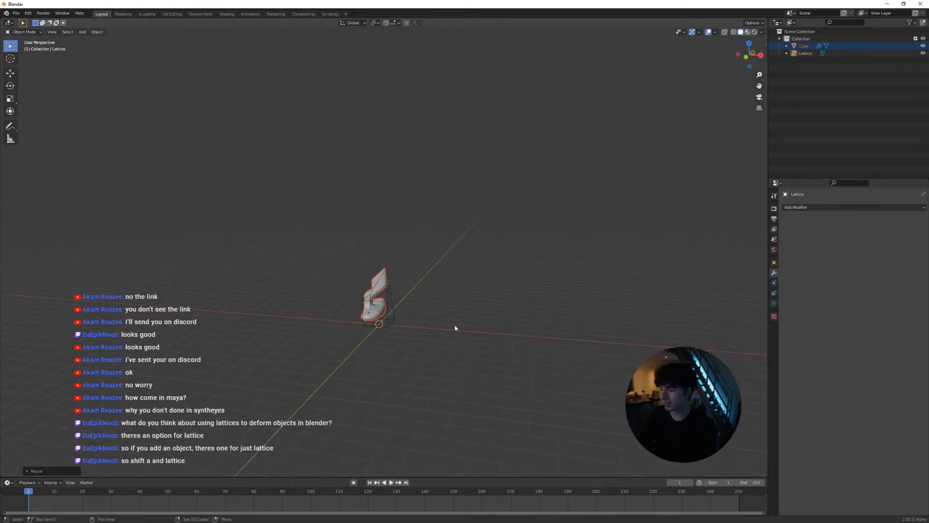
{"action": "scroll", "coordinate": [446, 332], "scroll_direction": "up", "scroll_amount": 2}
{"action": "key", "text": "grave"}
{"action": "left_click", "coordinate": [487, 355]}
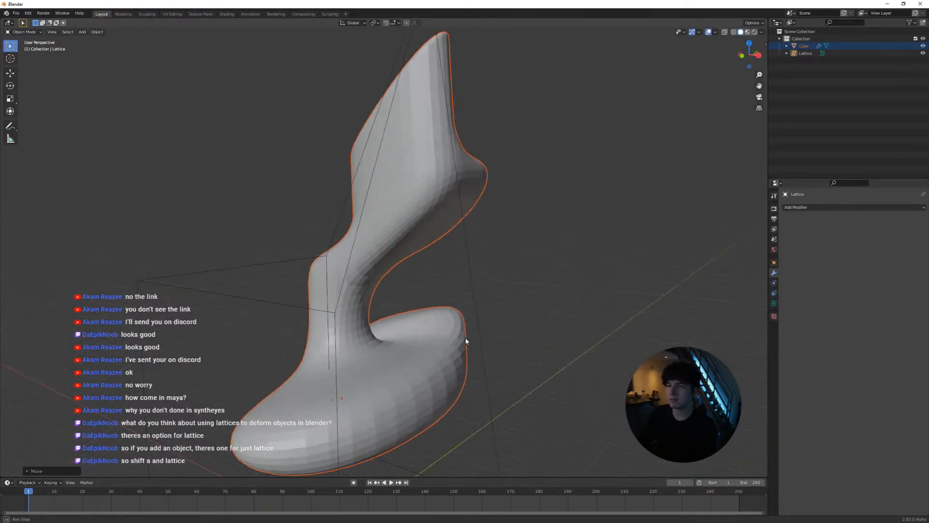
Shift the mesh around within the lattice to vary its deformation
{"action": "scroll", "coordinate": [465, 337], "scroll_direction": "down", "scroll_amount": 3}
{"action": "key", "text": "g"}
{"action": "left_click", "coordinate": [359, 330]}
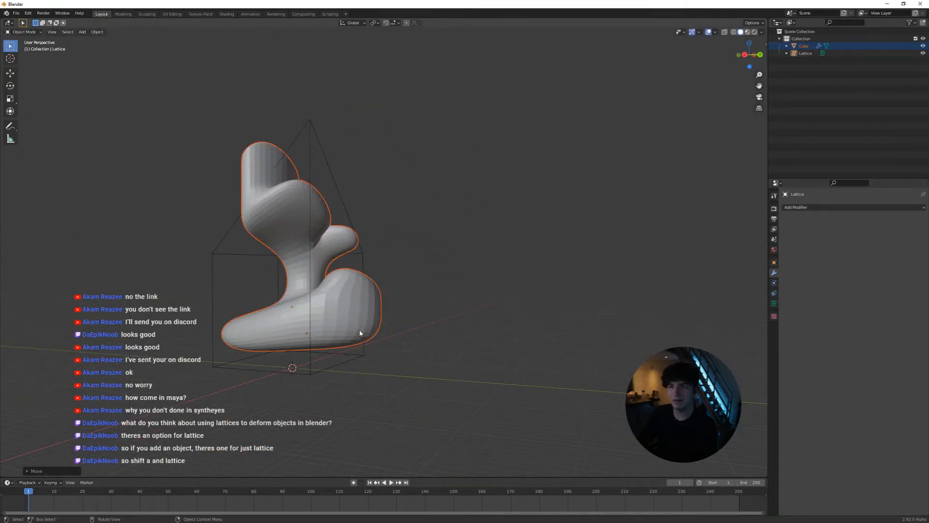
{"action": "middle_click_drag", "start_coordinate": [359, 329], "coordinate": [402, 319]}
{"action": "key", "text": "g"}
{"action": "left_click", "coordinate": [411, 323]}
{"action": "left_click", "coordinate": [263, 263]}
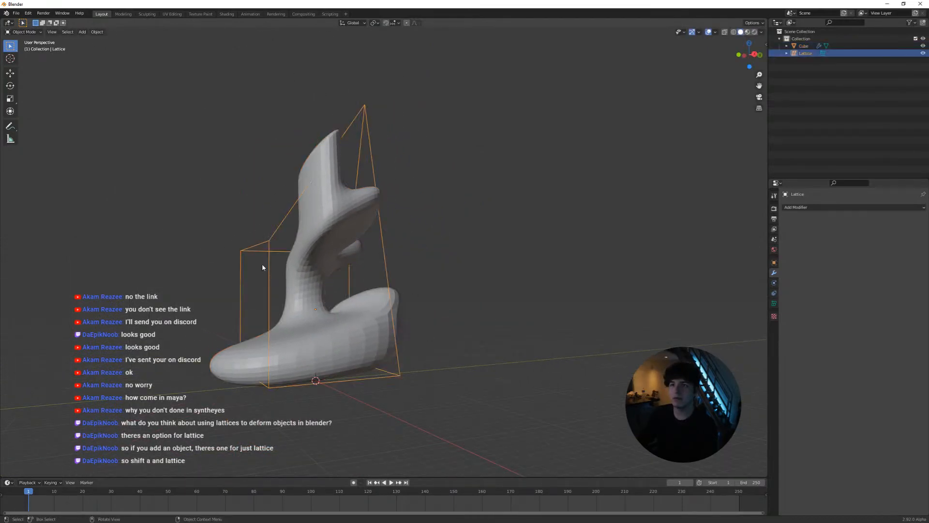
{"action": "scroll", "coordinate": [290, 262], "scroll_direction": "up", "scroll_amount": 1}
{"action": "middle_click_drag", "start_coordinate": [301, 261], "coordinate": [381, 248], "text": "shift"}
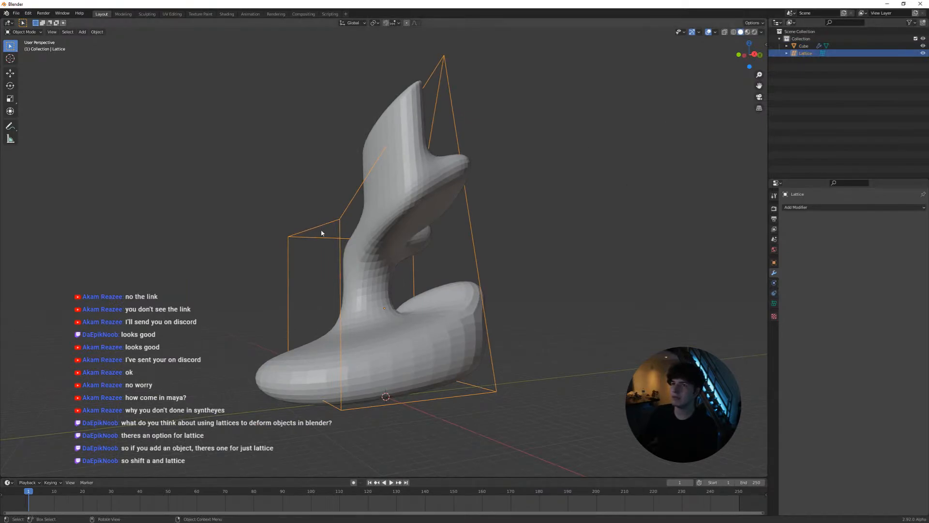
{"action": "key", "text": "Tab"}
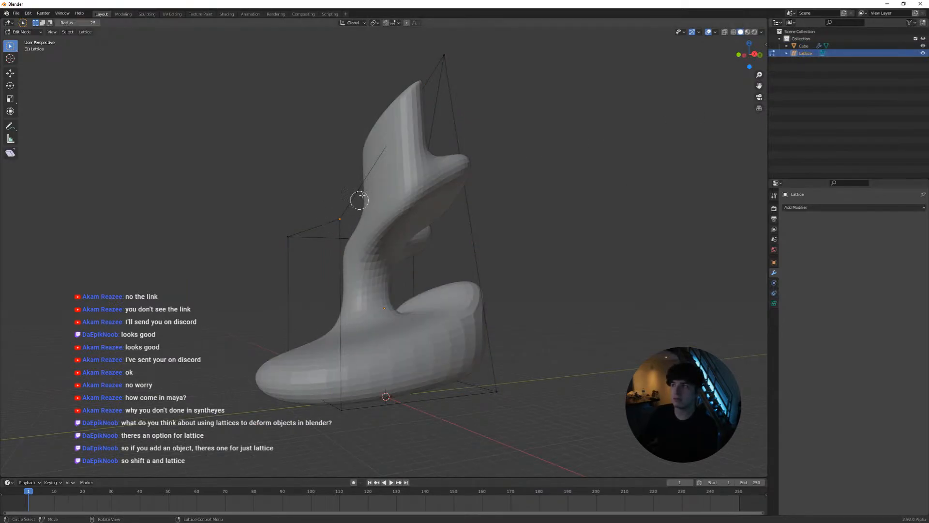
{"action": "key", "text": "Tab"}
Add a second lattice object at the world origin and enlarge its radius slightly
{"action": "scroll", "coordinate": [373, 223], "scroll_direction": "down", "scroll_amount": 2}
{"action": "key", "text": "shift+a"}
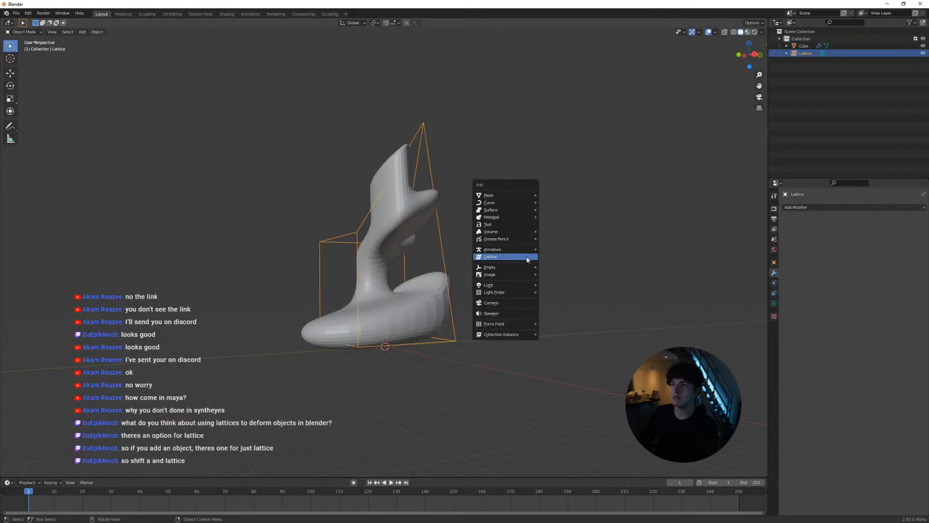
{"action": "left_click", "coordinate": [528, 260]}
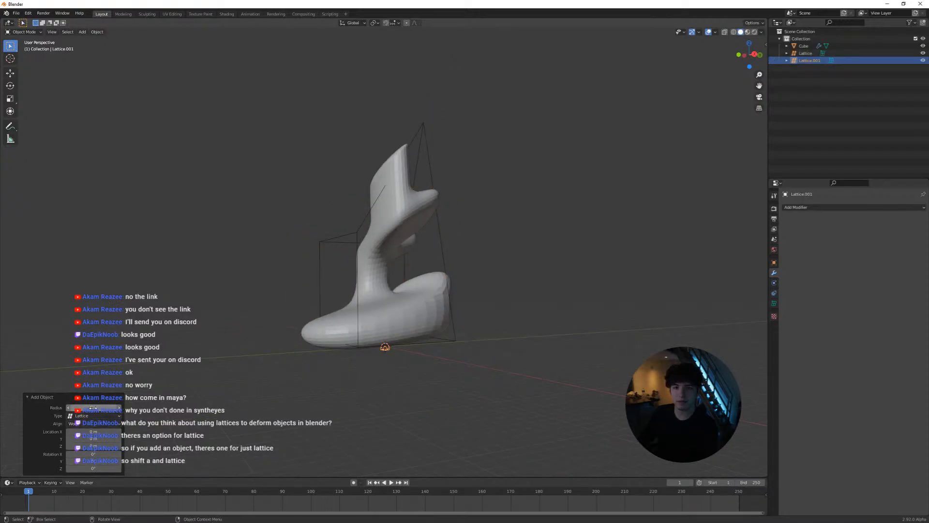
{"action": "left_click_drag", "start_coordinate": [86, 408], "coordinate": [96, 408]}
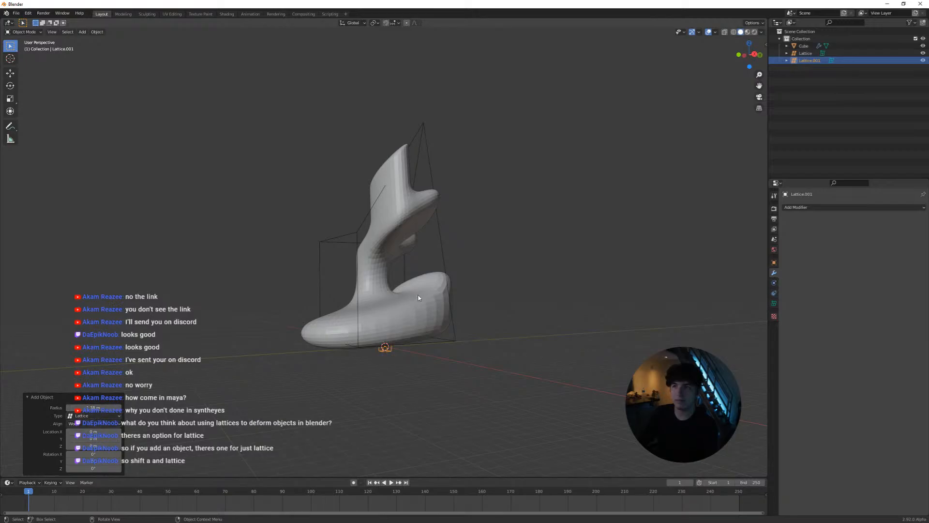
{"action": "key", "text": "Tab"}
{"action": "key", "text": "Tab"}
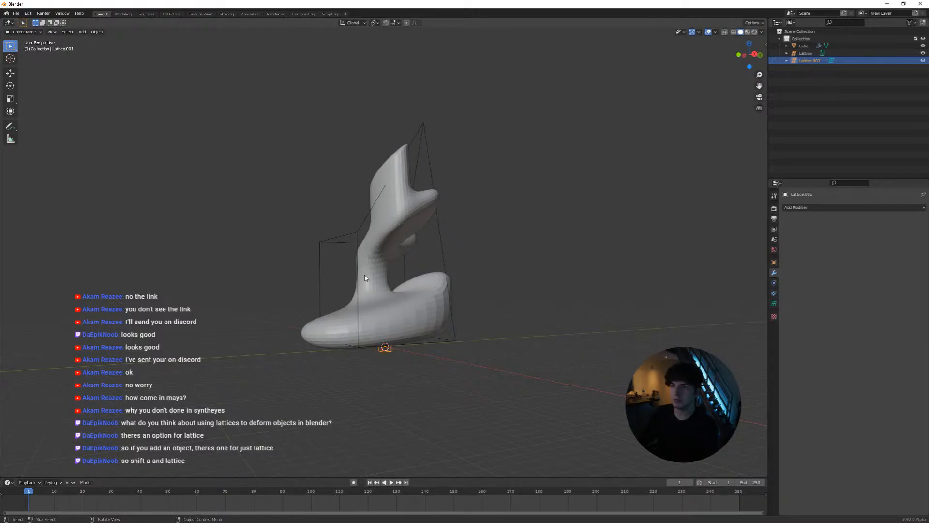
Scale the new lattice up about nine times and place it beside the deformed mesh
{"action": "key", "text": "s"}
{"action": "left_click", "coordinate": [576, 402]}
{"action": "key", "text": "g"}
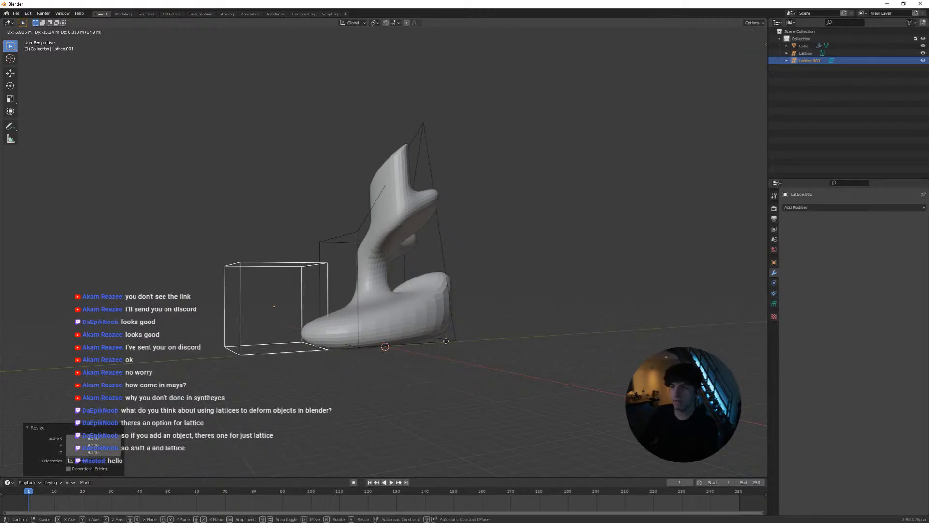
{"action": "left_click", "coordinate": [441, 333]}
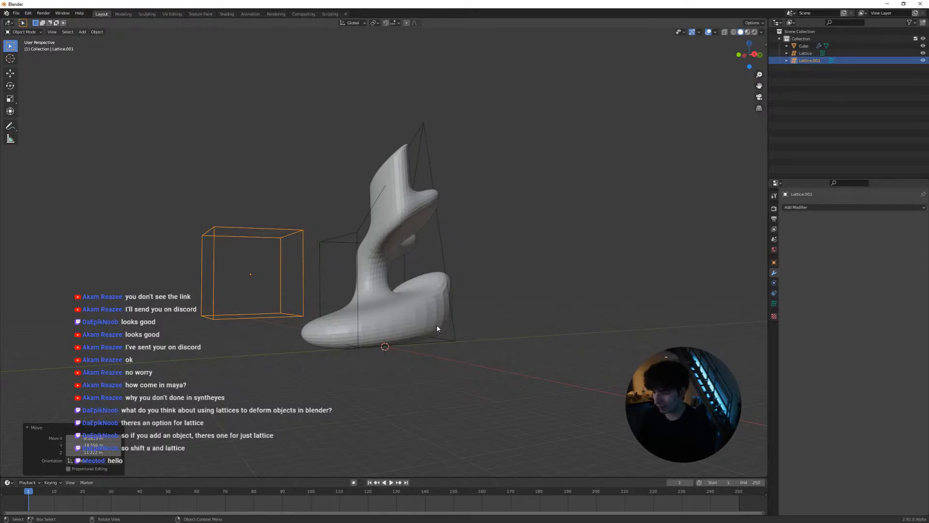
{"action": "middle_click_drag", "start_coordinate": [449, 325], "coordinate": [292, 271]}
{"action": "key", "text": "s"}
{"action": "left_click", "coordinate": [348, 310]}
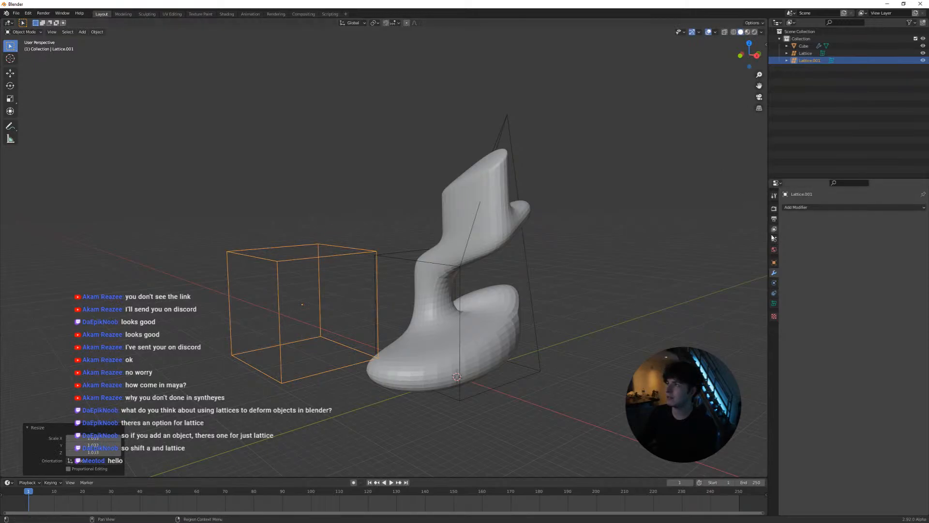
Try a Lattice modifier on the new lattice object and remove it
{"action": "left_click", "coordinate": [832, 207]}
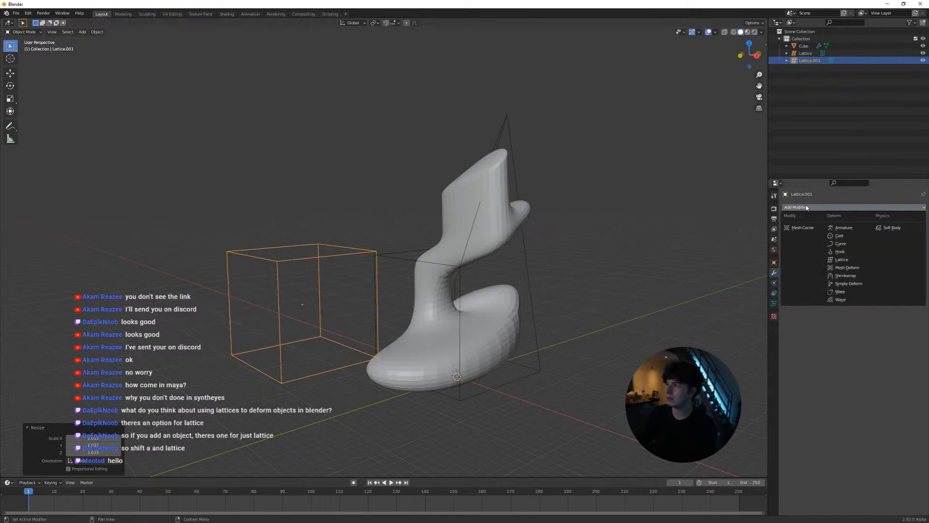
{"action": "left_click", "coordinate": [853, 259]}
{"action": "left_click", "coordinate": [914, 219]}
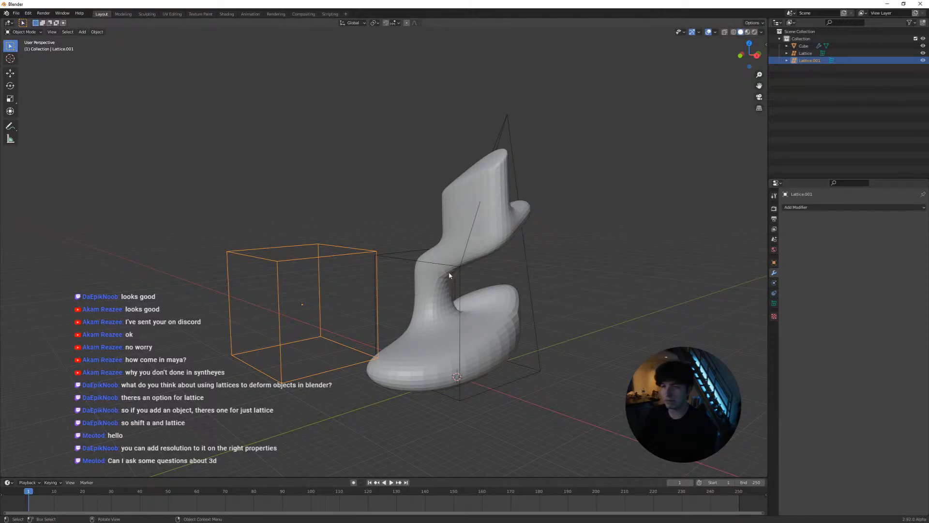
Switch back to Maya, select the page plane and show it in the maximized shot camera view at frame 1001
{"action": "left_click", "coordinate": [887, 4]}
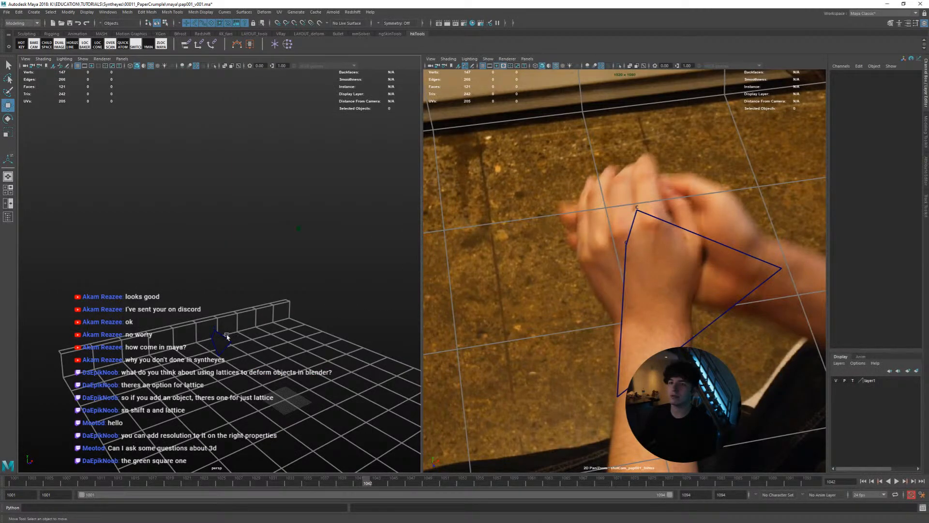
{"action": "left_click", "coordinate": [227, 335]}
{"action": "key", "text": "space"}
{"action": "left_click_drag", "start_coordinate": [211, 483], "coordinate": [13, 482]}
{"action": "right_click_drag", "start_coordinate": [448, 334], "coordinate": [385, 309]}
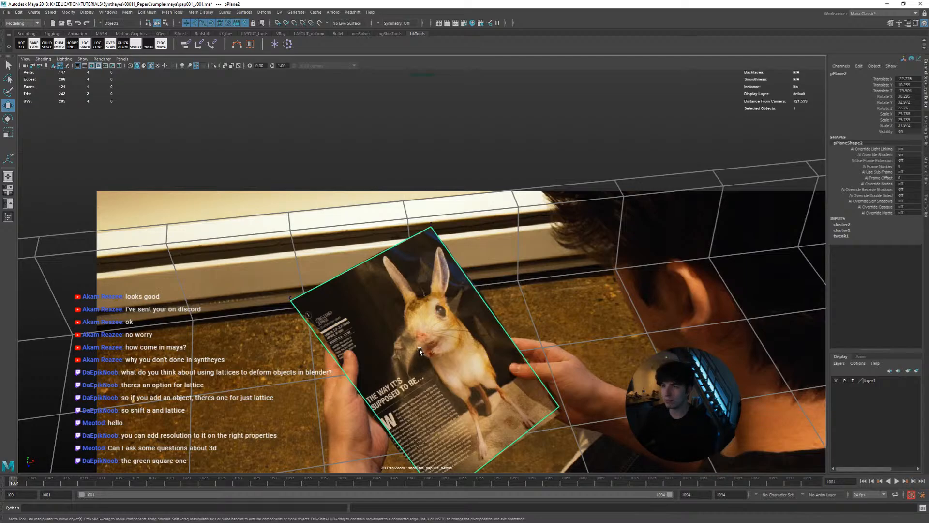
Play back the opening of the shot to review the page plane's track, and rewind to frame 1001
{"action": "key", "text": "alt+v"}
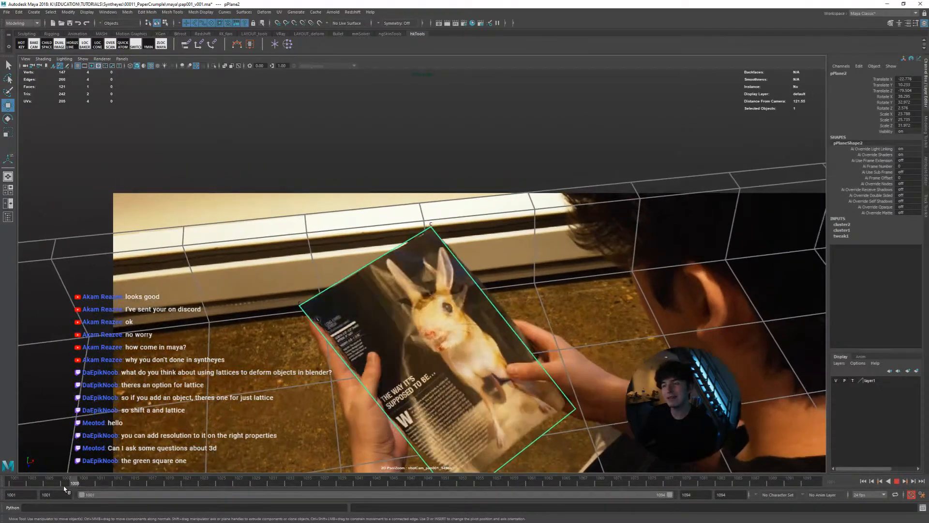
{"action": "left_click_drag", "start_coordinate": [53, 491], "coordinate": [1, 486]}
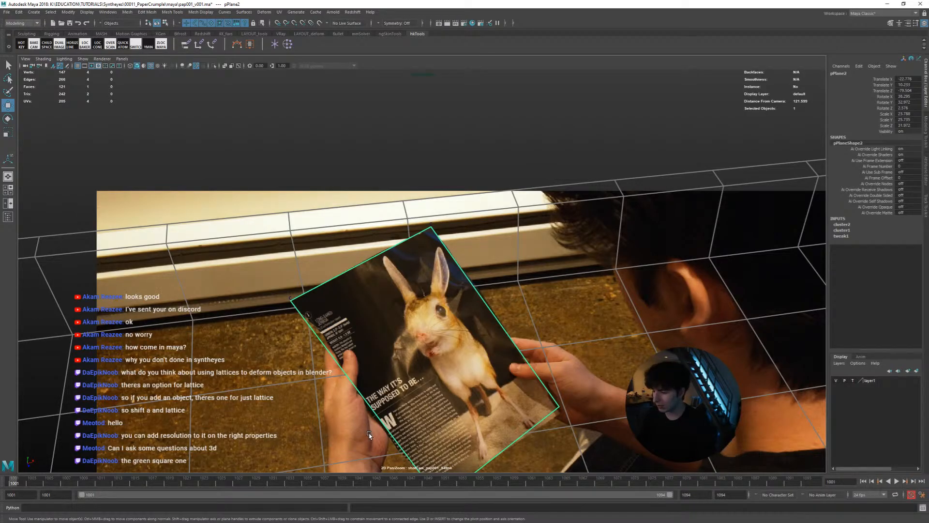
{"action": "key", "text": "alt+v"}
{"action": "key", "text": "alt+v"}
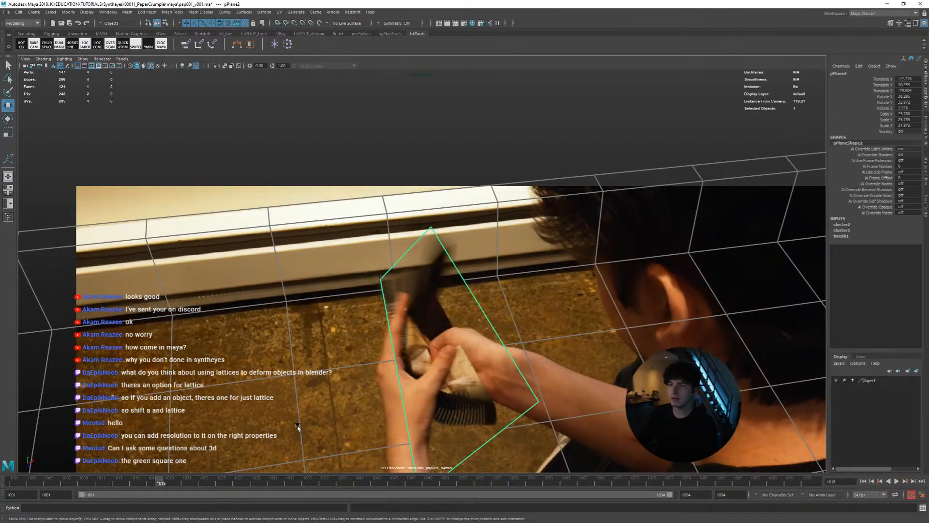
{"action": "left_click_drag", "start_coordinate": [134, 484], "coordinate": [13, 483]}
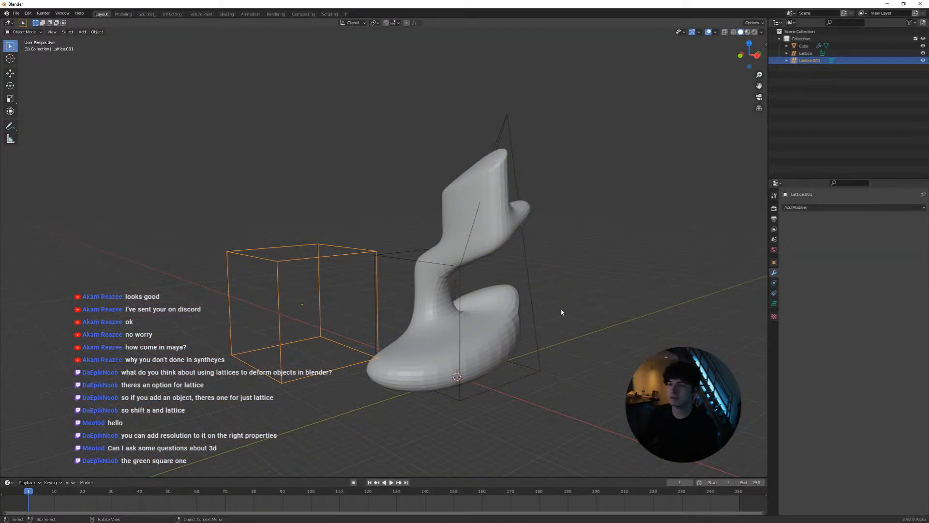
Return to Maya, select the cluster handle at the page's upper corner with the Select tool and step forward to frame 1003
{"action": "scroll", "coordinate": [562, 312], "scroll_direction": "down", "scroll_amount": 2}
{"action": "left_click", "coordinate": [887, 4]}
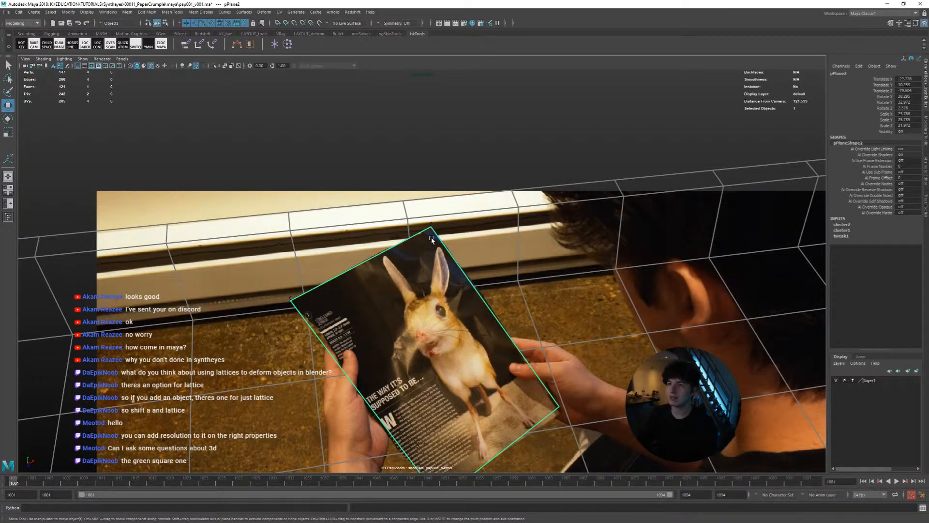
{"action": "left_click", "coordinate": [369, 355], "text": "ctrl"}
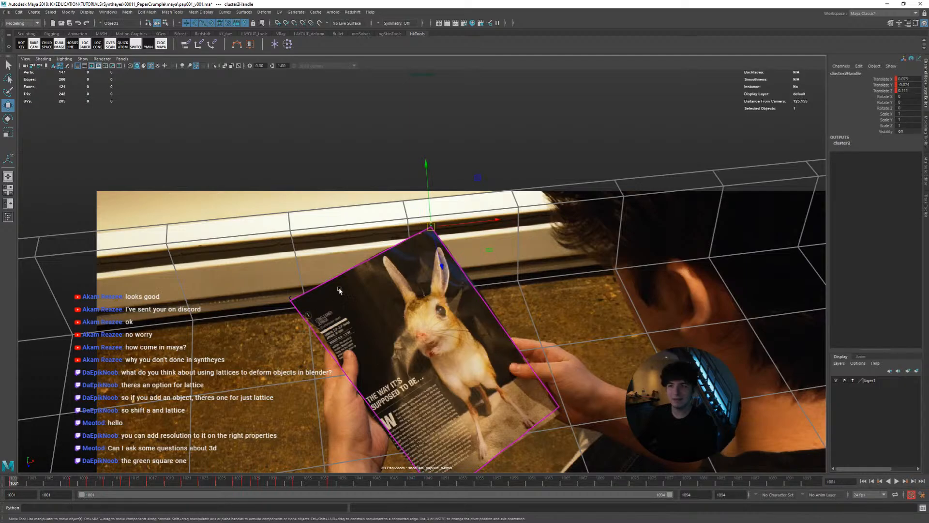
{"action": "left_click", "coordinate": [405, 250], "text": "shift"}
{"action": "scroll", "coordinate": [421, 271], "scroll_direction": "up", "scroll_amount": 5}
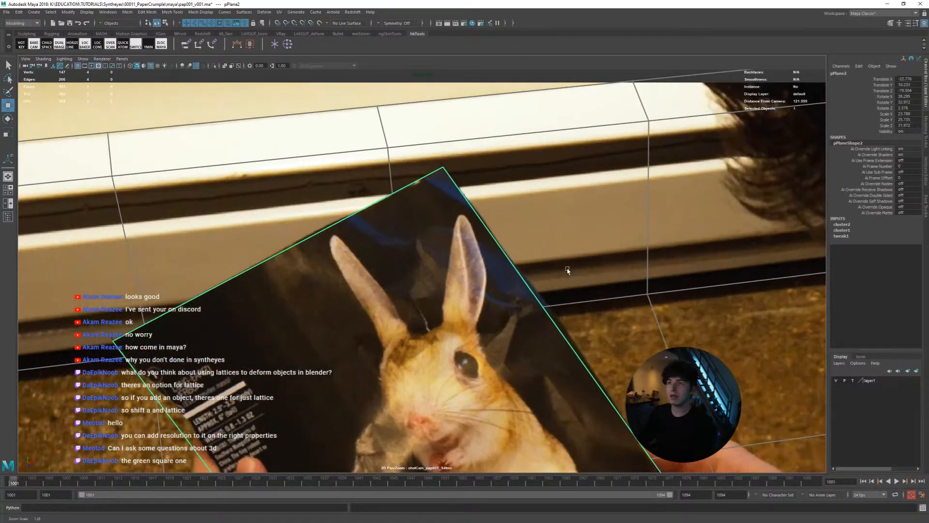
{"action": "left_click", "coordinate": [514, 323], "text": "ctrl"}
{"action": "key", "text": "q"}
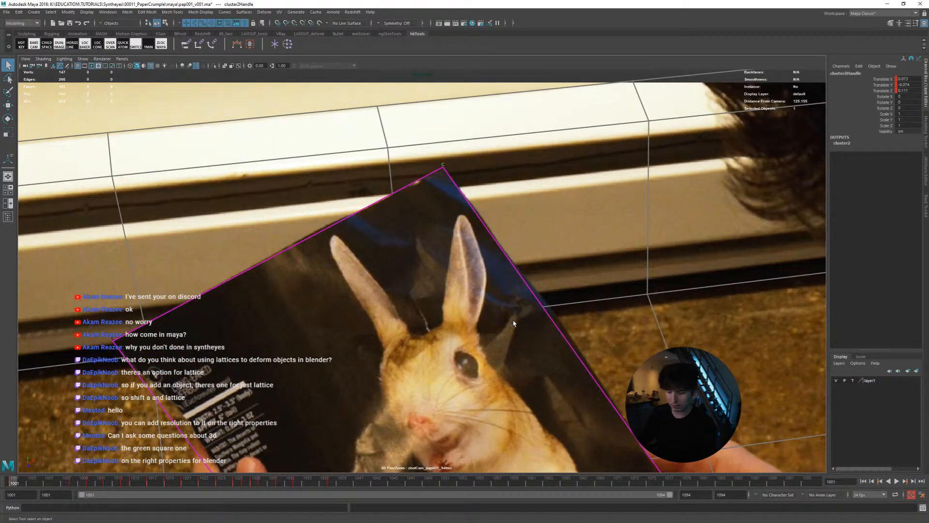
{"action": "key", "text": "alt+period"}
{"action": "key", "text": "alt+period"}
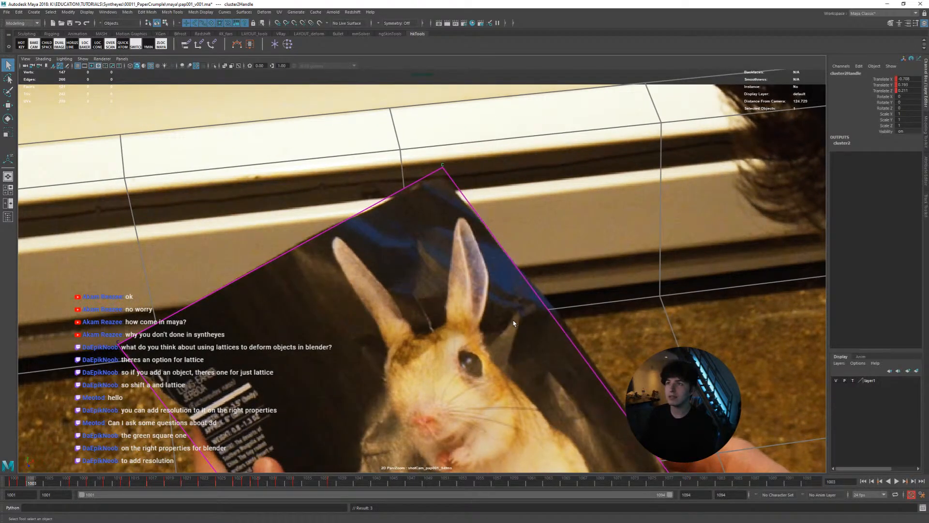
At frame 1003, nudge the selected cluster handle down onto the printed page's upper corner
{"action": "key", "text": "alt+Down"}
{"action": "key", "text": "alt+Down"}
{"action": "key", "text": "alt+Down"}
{"action": "key", "text": "alt+Down"}
{"action": "key", "text": "alt+Down"}
{"action": "key", "text": "alt+Down"}
{"action": "key", "text": "alt+Down"}
{"action": "key", "text": "alt+Down"}
{"action": "key", "text": "alt+Down"}
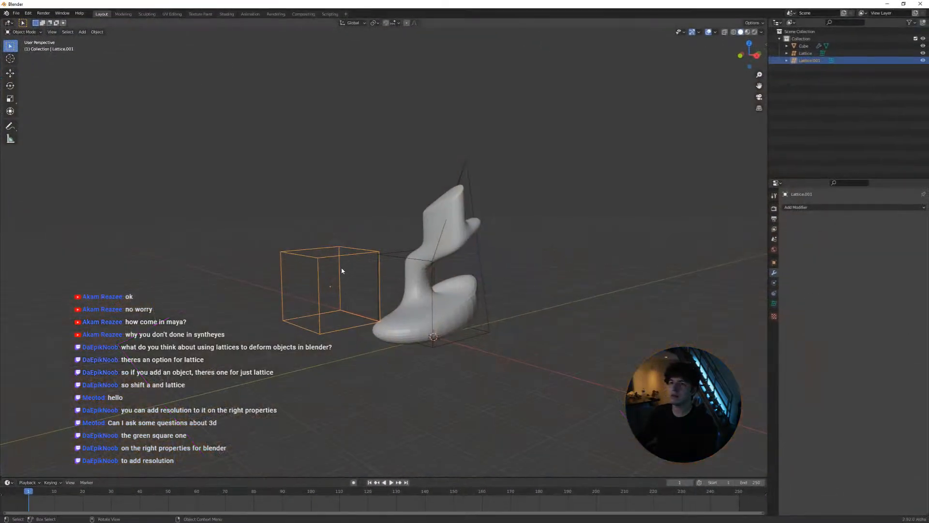
Switch to Blender and set the new undeformed lattice's resolution to 7 in U and 3 in V
{"action": "scroll", "coordinate": [342, 270], "scroll_direction": "up", "scroll_amount": 2}
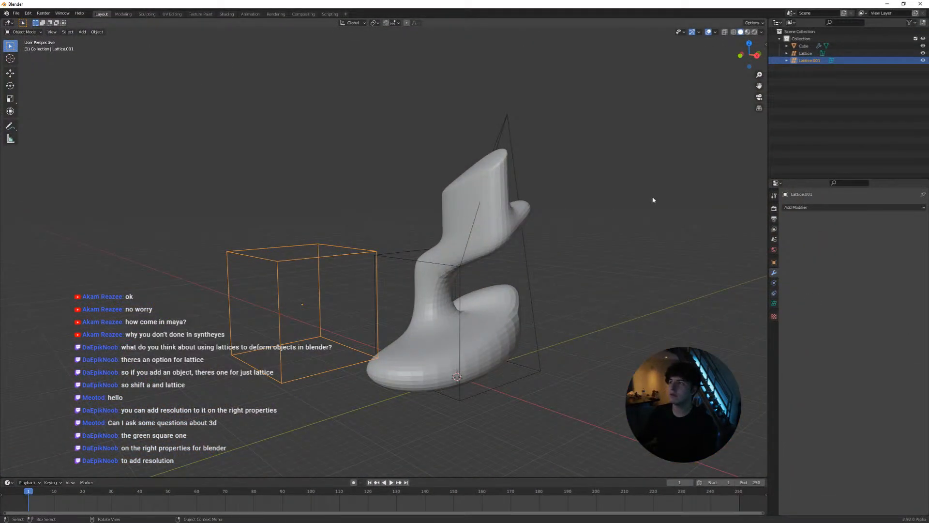
{"action": "left_click", "coordinate": [774, 303]}
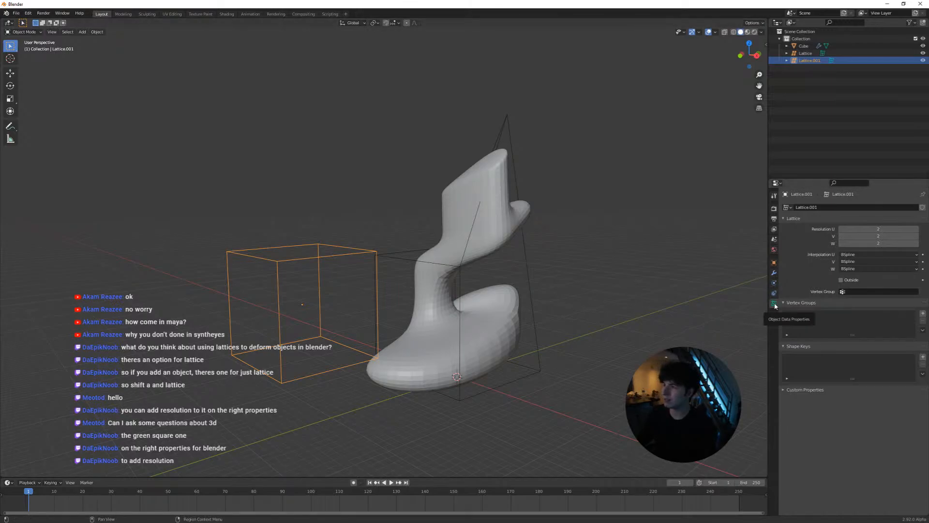
{"action": "left_click_drag", "start_coordinate": [877, 228], "coordinate": [897, 228]}
{"action": "left_click_drag", "start_coordinate": [537, 251], "coordinate": [520, 261]}
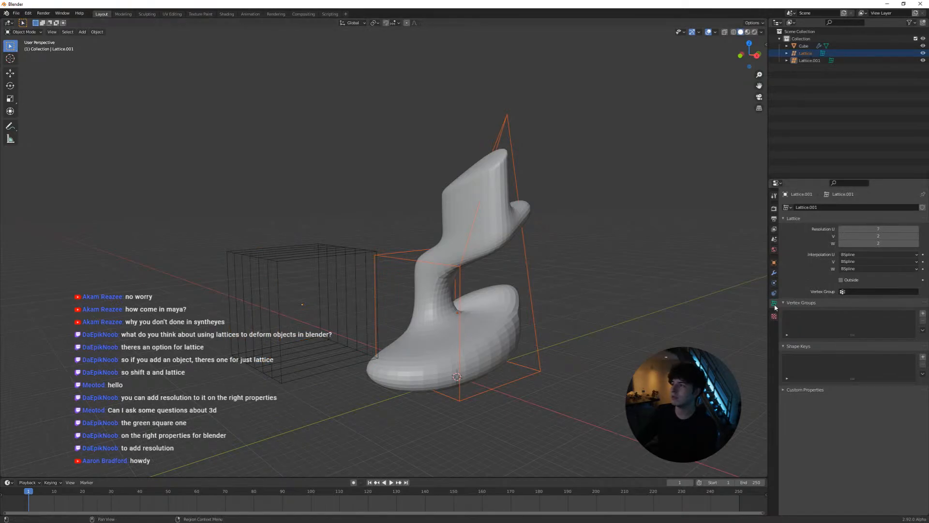
{"action": "left_click_drag", "start_coordinate": [876, 236], "coordinate": [884, 236]}
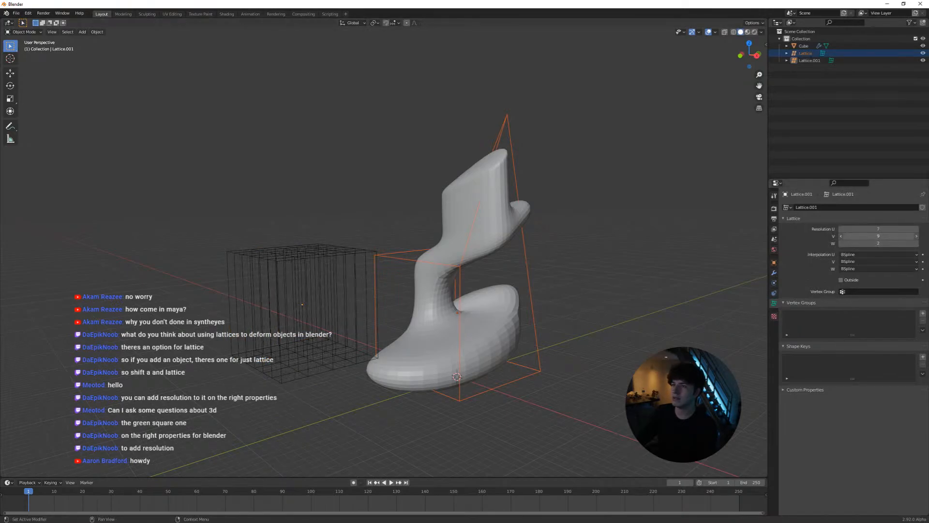
Select the lattice deforming the mesh and set its U resolution to 5
{"action": "left_click", "coordinate": [528, 277]}
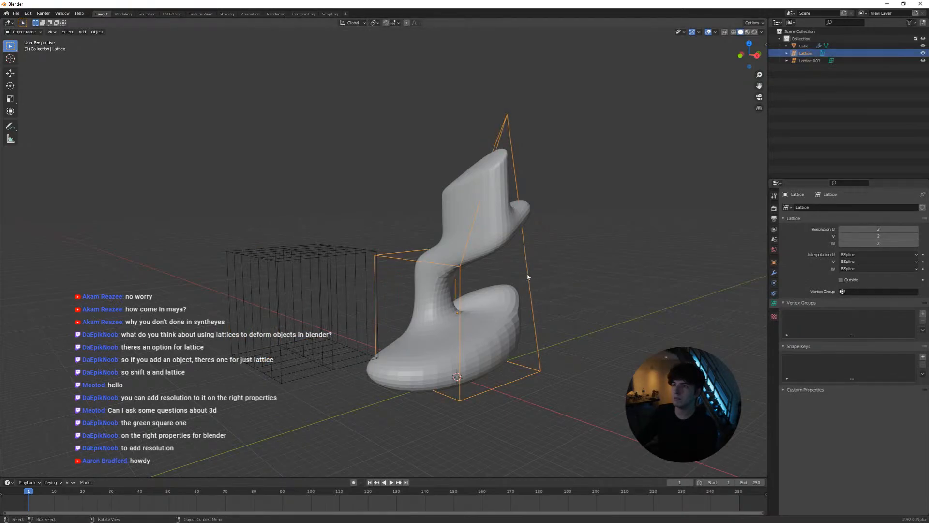
{"action": "left_click_drag", "start_coordinate": [878, 229], "coordinate": [900, 229]}
{"action": "scroll", "coordinate": [538, 265], "scroll_direction": "up", "scroll_amount": 2}
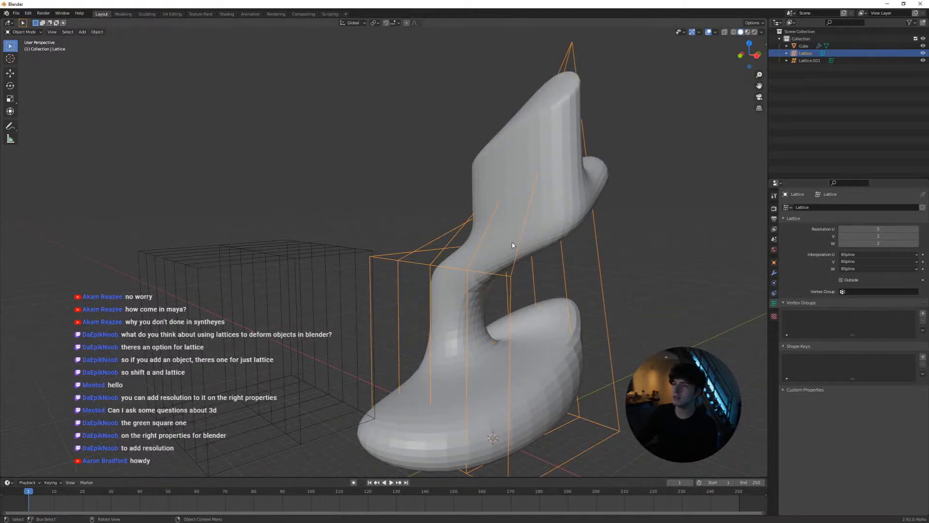
{"action": "middle_click_drag", "start_coordinate": [513, 245], "coordinate": [478, 259]}
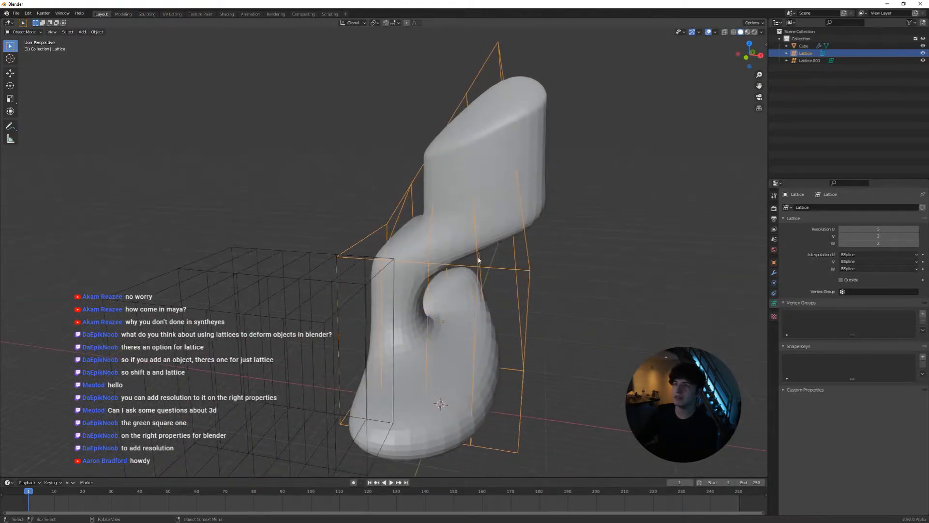
Edit the deforming lattice with the Select Box tool, raising one control point near its middle and testing another move of it
{"action": "key", "text": "Tab"}
{"action": "key", "text": "w"}
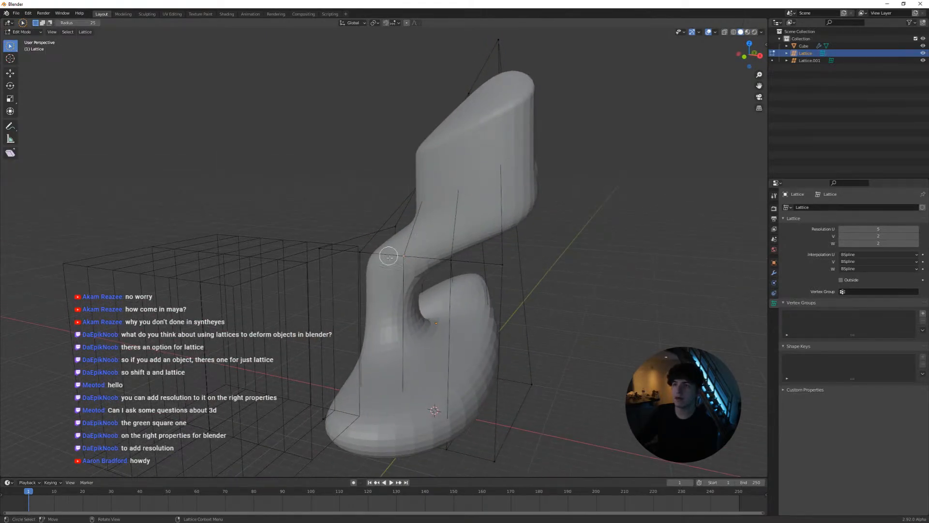
{"action": "left_click_drag", "start_coordinate": [10, 45], "coordinate": [44, 66]}
{"action": "left_click", "coordinate": [404, 257]}
{"action": "key", "text": "g"}
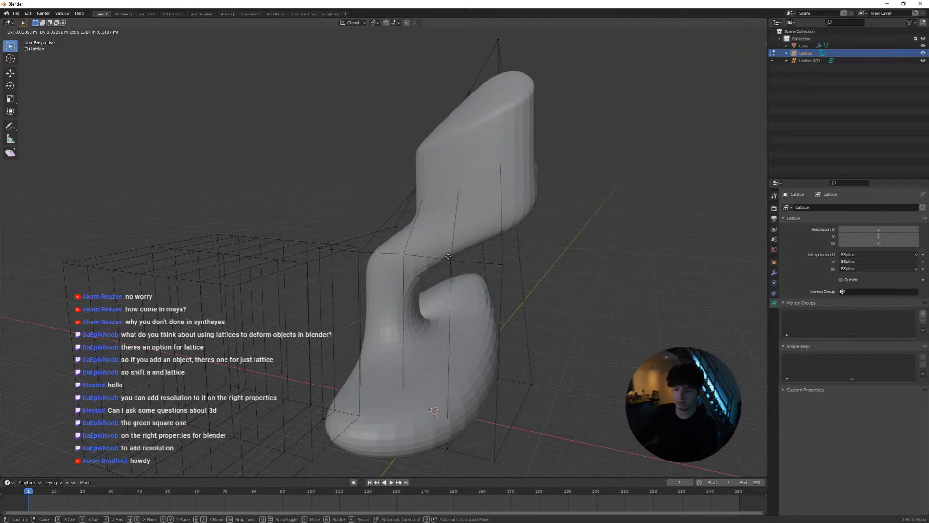
{"action": "left_click", "coordinate": [422, 197]}
{"action": "middle_click_drag", "start_coordinate": [430, 206], "coordinate": [404, 199]}
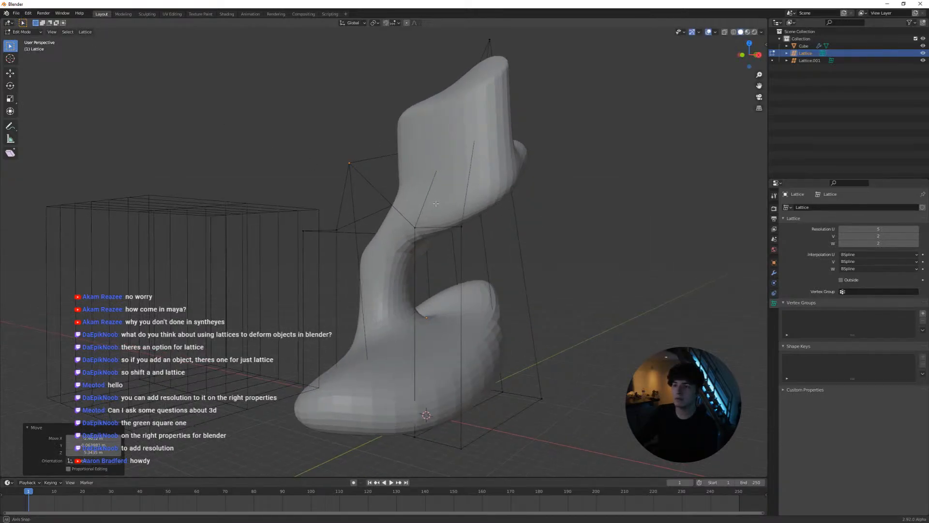
{"action": "middle_click_drag", "start_coordinate": [425, 240], "coordinate": [398, 230]}
{"action": "key", "text": "g"}
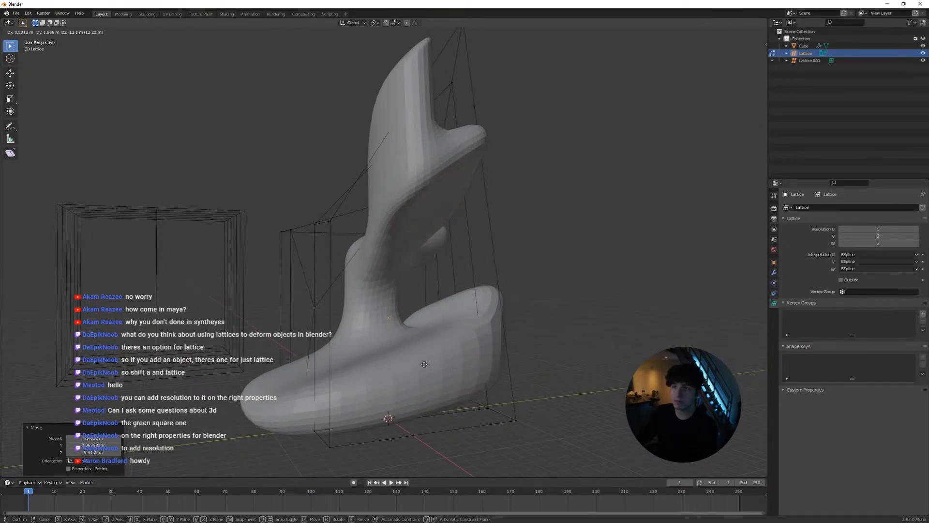
{"action": "left_click", "coordinate": [364, 230]}
{"action": "middle_click_drag", "start_coordinate": [412, 266], "coordinate": [449, 274]}
{"action": "left_click_drag", "start_coordinate": [362, 161], "coordinate": [384, 195]}
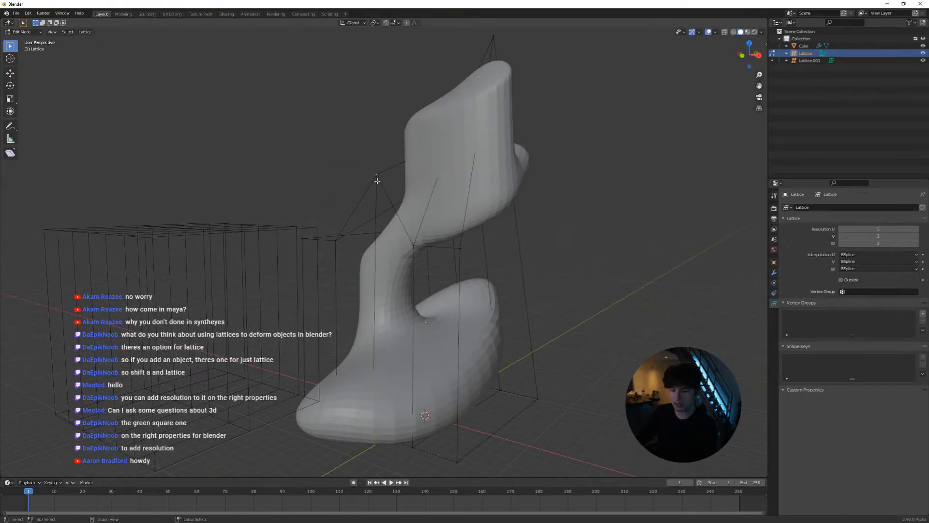
Hook the raised lattice control point to a new Empty object and try moving it
{"action": "key", "text": "ctrl+h"}
{"action": "left_click", "coordinate": [378, 183]}
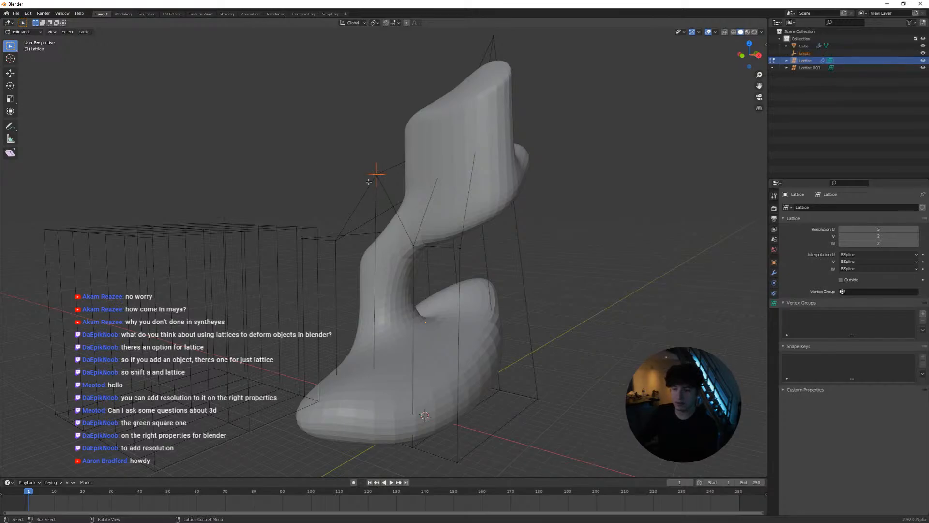
{"action": "key", "text": "g"}
{"action": "left_click", "coordinate": [381, 163]}
{"action": "key", "text": "ctrl+z"}
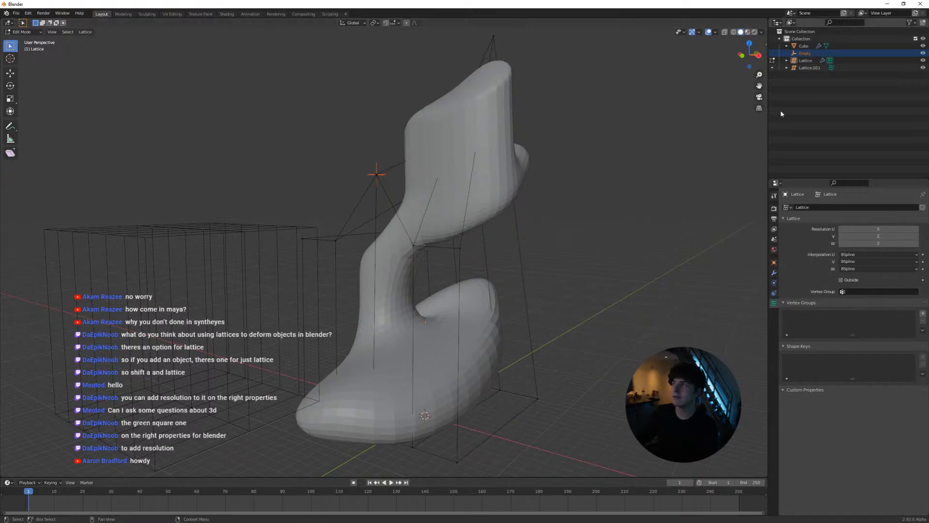
Expand the lattice's modifiers in the Outliner to examine its Hook-Empty modifier and the linked Empty
{"action": "left_click", "coordinate": [807, 68]}
{"action": "left_click", "coordinate": [801, 61]}
{"action": "left_click", "coordinate": [787, 60]}
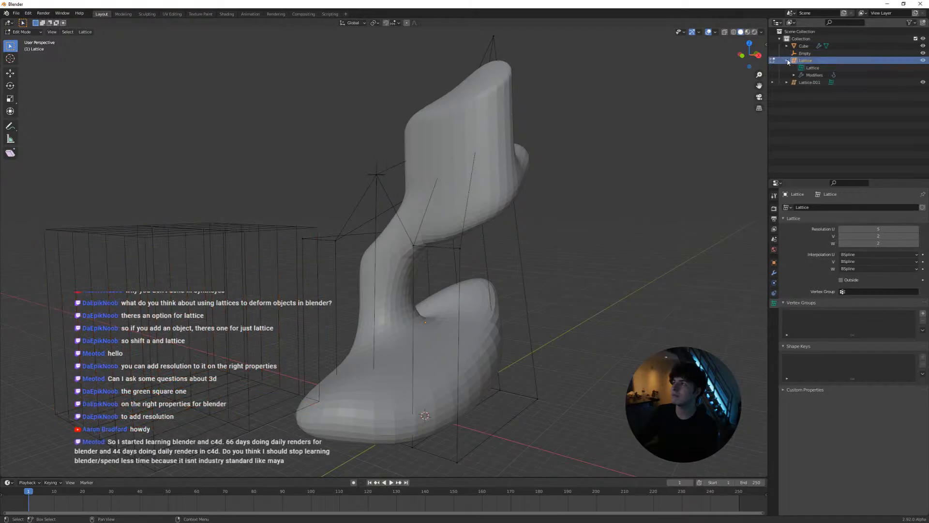
{"action": "left_click", "coordinate": [815, 76]}
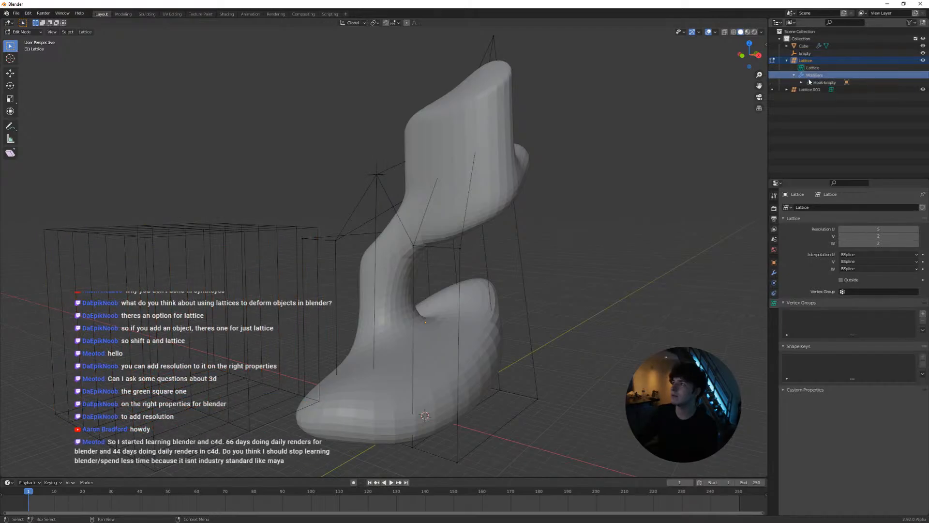
{"action": "left_click", "coordinate": [818, 82]}
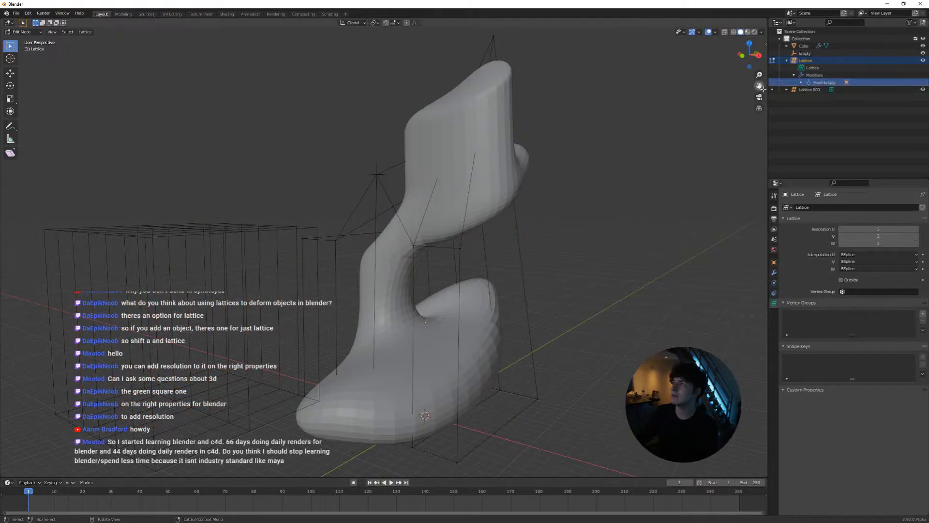
{"action": "left_click", "coordinate": [802, 82]}
{"action": "left_click", "coordinate": [826, 90]}
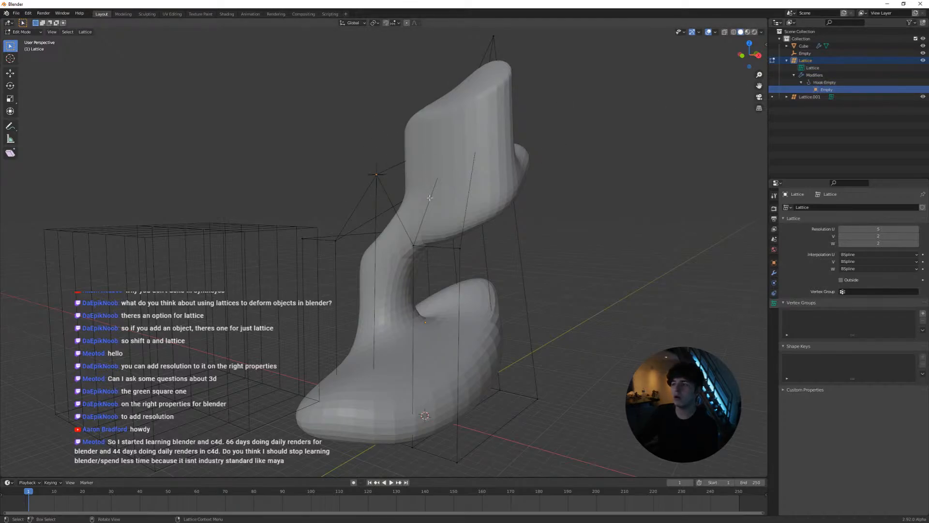
Move the hooked Empty in Object Mode to test the lattice deformation, then return the lattice to Edit Mode
{"action": "key", "text": "Tab"}
{"action": "left_click", "coordinate": [378, 172]}
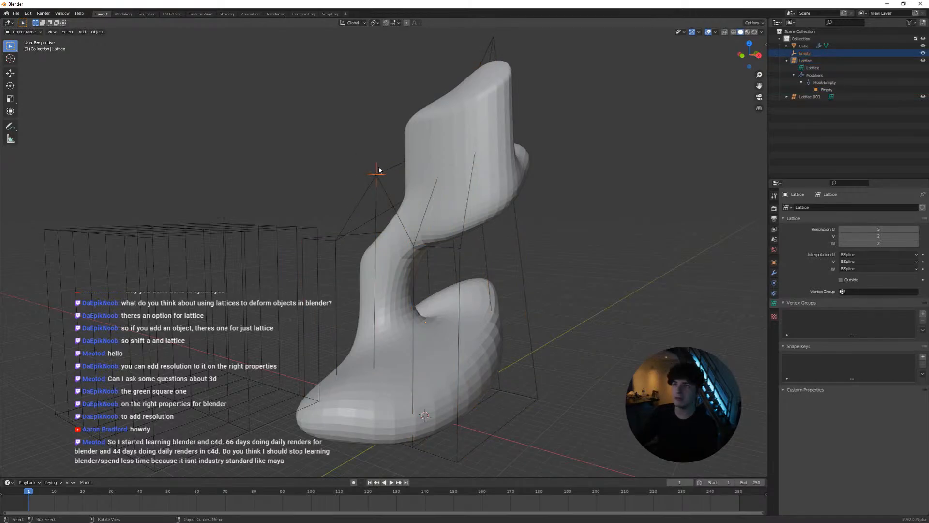
{"action": "key", "text": "g"}
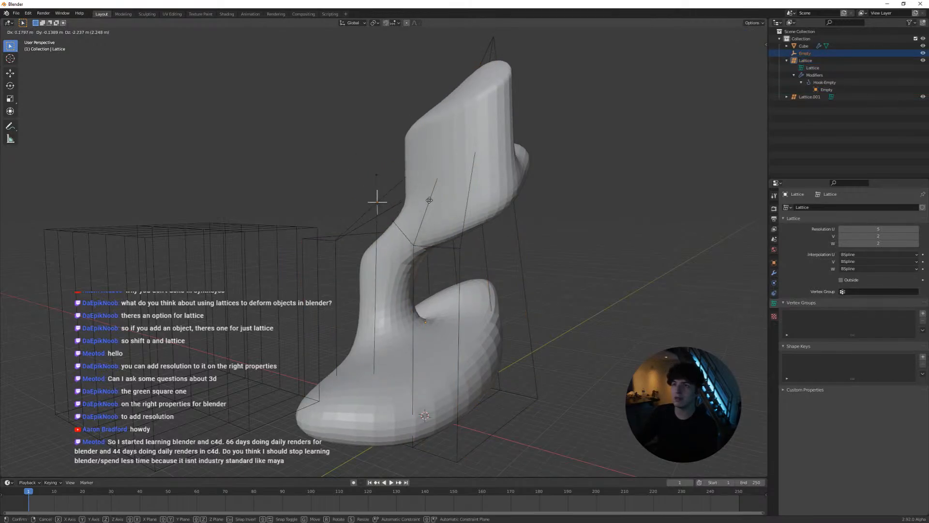
{"action": "left_click", "coordinate": [396, 196]}
{"action": "middle_click_drag", "start_coordinate": [405, 178], "coordinate": [355, 192]}
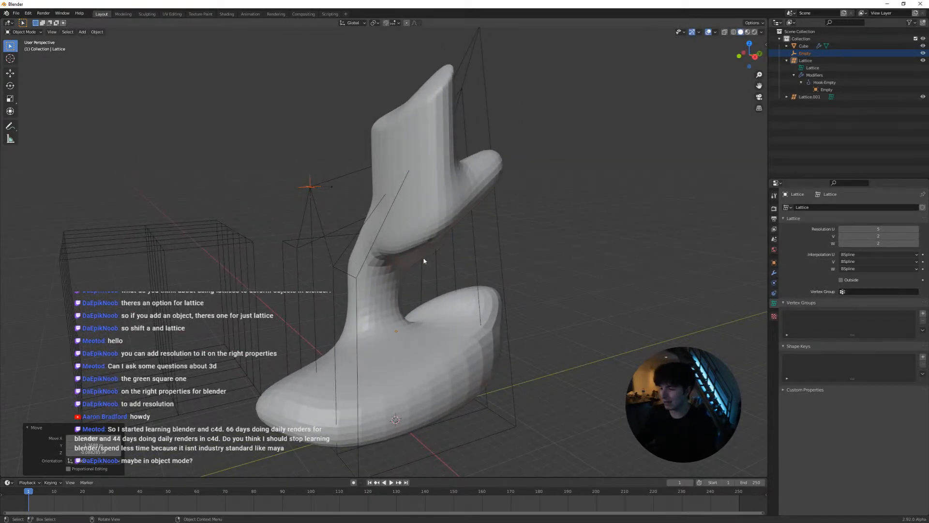
{"action": "middle_click_drag", "start_coordinate": [423, 258], "coordinate": [463, 254]}
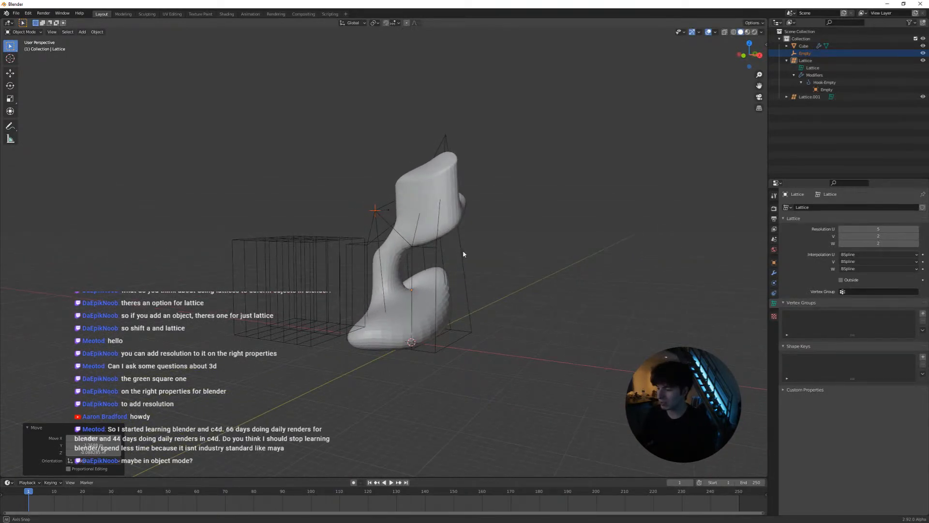
{"action": "middle_click_drag", "start_coordinate": [463, 253], "coordinate": [499, 254]}
{"action": "key", "text": "Tab"}
{"action": "scroll", "coordinate": [485, 259], "scroll_direction": "up", "scroll_amount": 3}
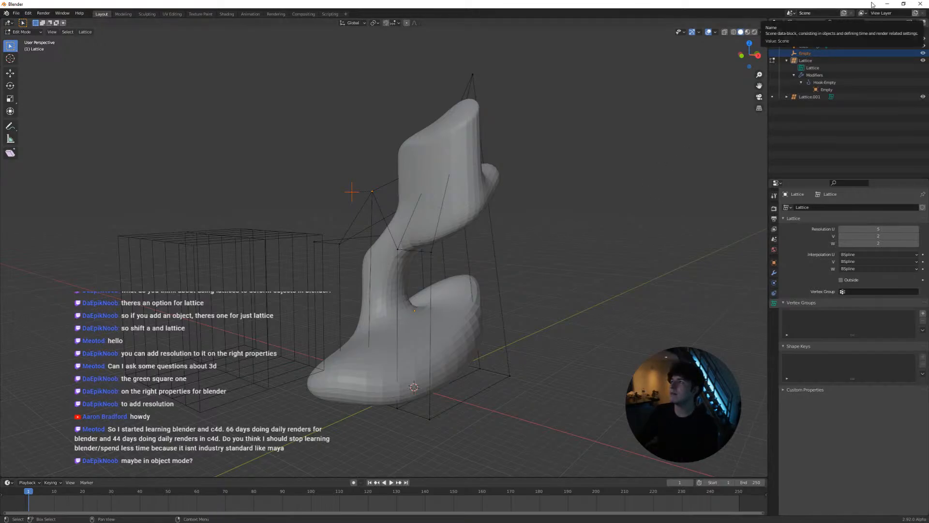
Switch back to Maya and frame the page's upper corner with its cluster handle selected
{"action": "left_click", "coordinate": [887, 3]}
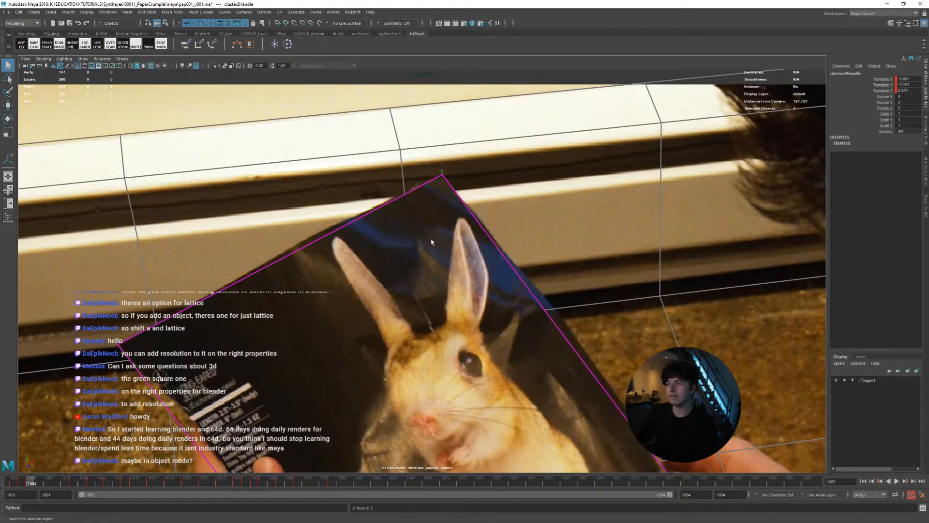
{"action": "left_click", "coordinate": [377, 226]}
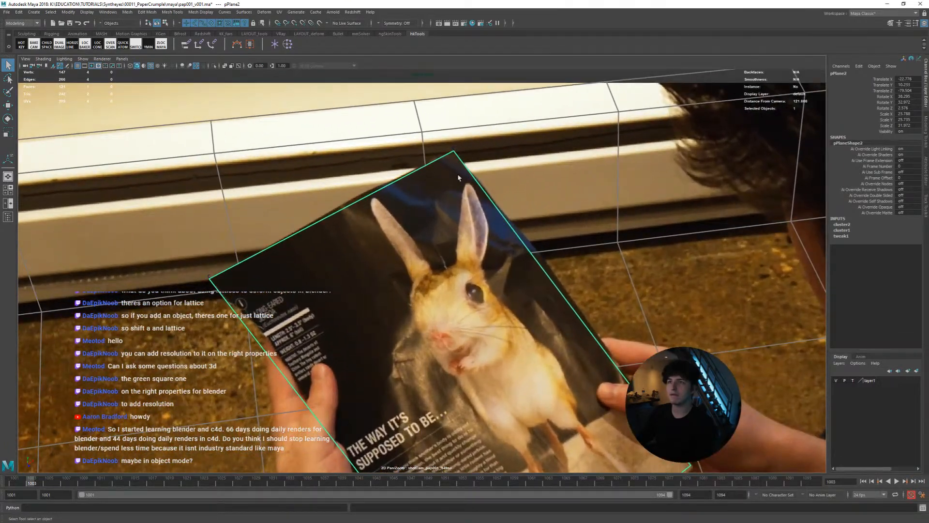
{"action": "left_click_drag", "start_coordinate": [487, 165], "coordinate": [479, 204], "text": "ctrl"}
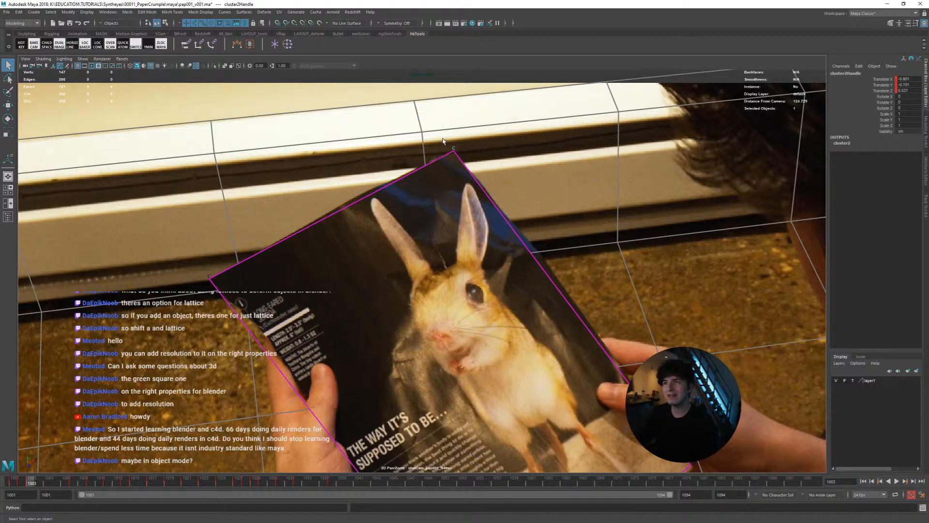
{"action": "left_click", "coordinate": [464, 159]}
{"action": "key", "text": "ctrl+z"}
{"action": "key", "text": "ctrl+z"}
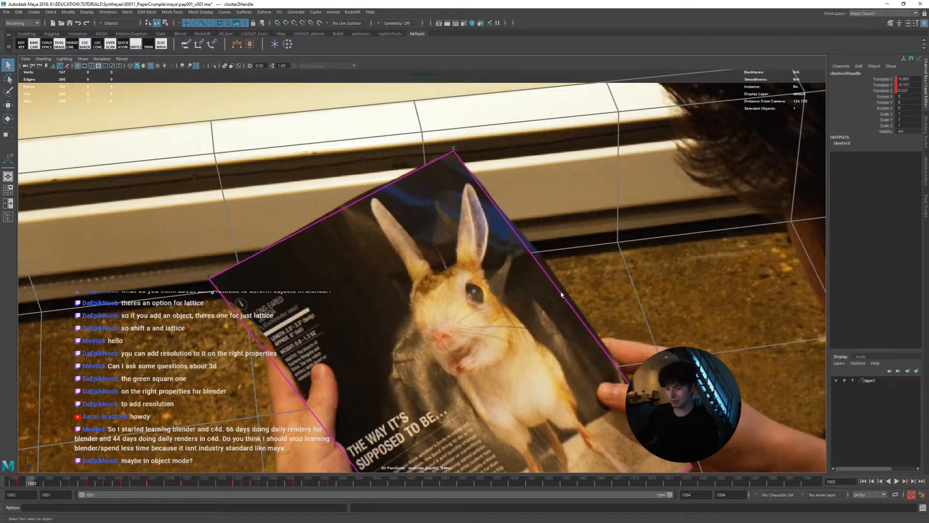
{"action": "right_click_drag", "start_coordinate": [421, 181], "coordinate": [588, 167]}
{"action": "middle_click_drag", "start_coordinate": [588, 167], "coordinate": [508, 349]}
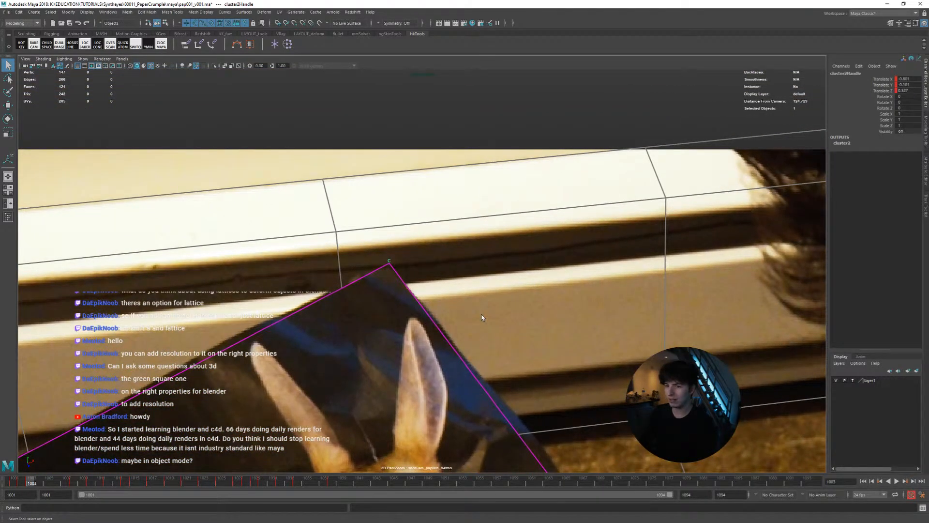
Go to the frames around 1023 and adjust the cluster handle at the page's upper corner with the Move tool
{"action": "key", "text": "comma"}
{"action": "key", "text": "comma"}
{"action": "key", "text": "comma"}
{"action": "key", "text": "alt+period"}
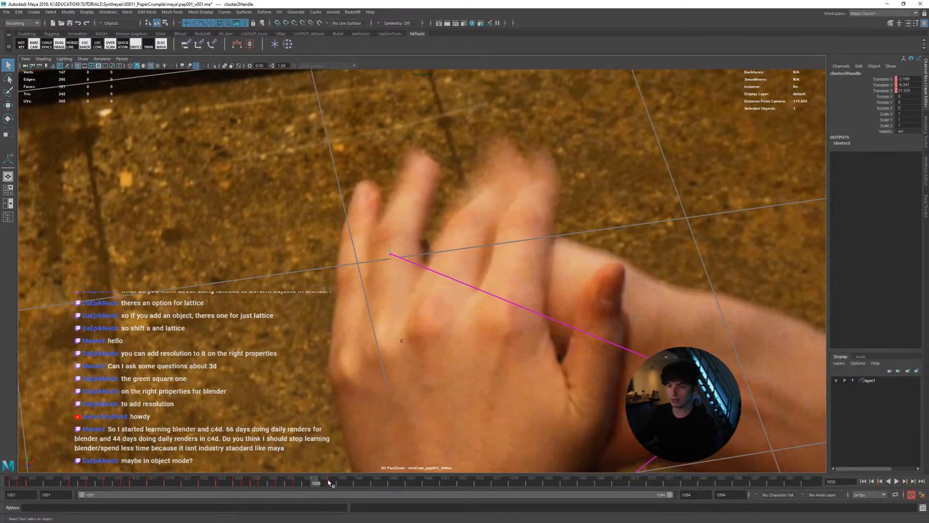
{"action": "left_click_drag", "start_coordinate": [332, 483], "coordinate": [204, 483]}
{"action": "key", "text": "w"}
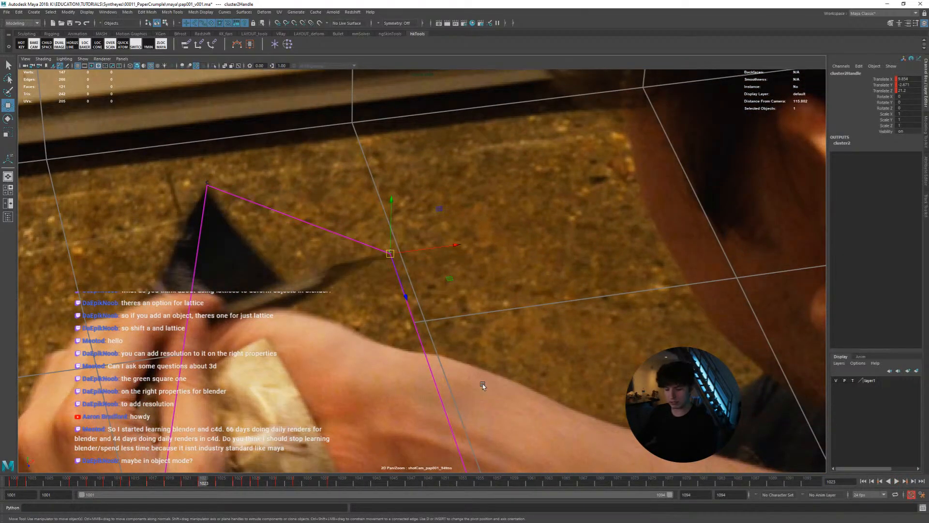
{"action": "key", "text": "alt+comma"}
{"action": "key", "text": "alt+period"}
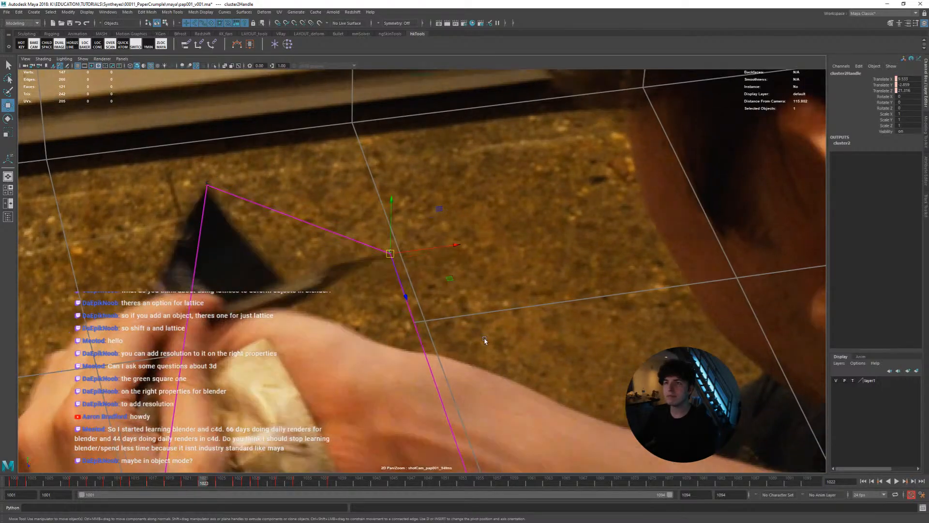
{"action": "key", "text": "alt+comma"}
{"action": "middle_click_drag", "start_coordinate": [486, 341], "coordinate": [503, 351]}
Work back frame by frame to 1019, comparing neighbouring frames and refining the cluster handle's fit to the page corner
{"action": "key", "text": "alt+period"}
{"action": "key", "text": "alt+comma"}
{"action": "key", "text": "alt+comma"}
{"action": "key", "text": "alt+comma"}
{"action": "key", "text": "alt+period"}
{"action": "key", "text": "alt+comma"}
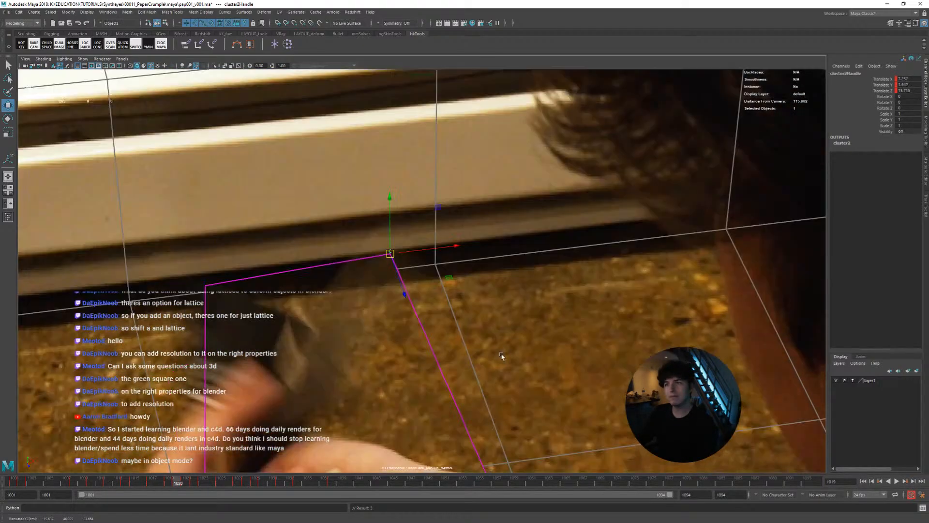
{"action": "key", "text": "alt+comma"}
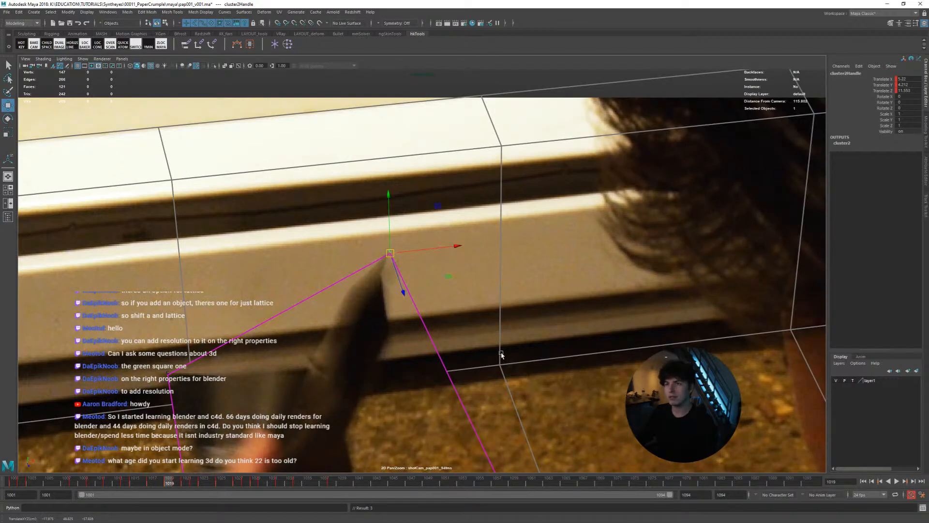
{"action": "key", "text": "alt+period"}
{"action": "key", "text": "alt+comma"}
{"action": "middle_click", "coordinate": [491, 352]}
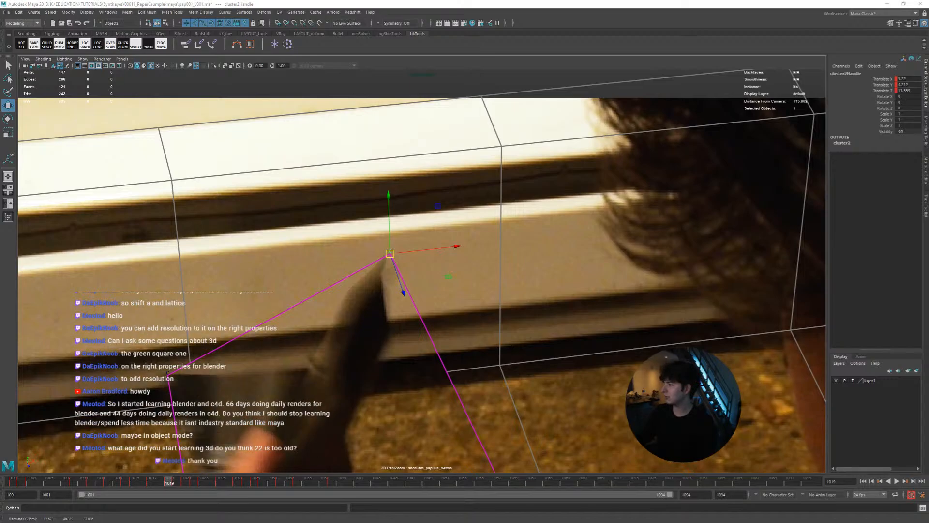
{"action": "left_click", "coordinate": [429, 337]}
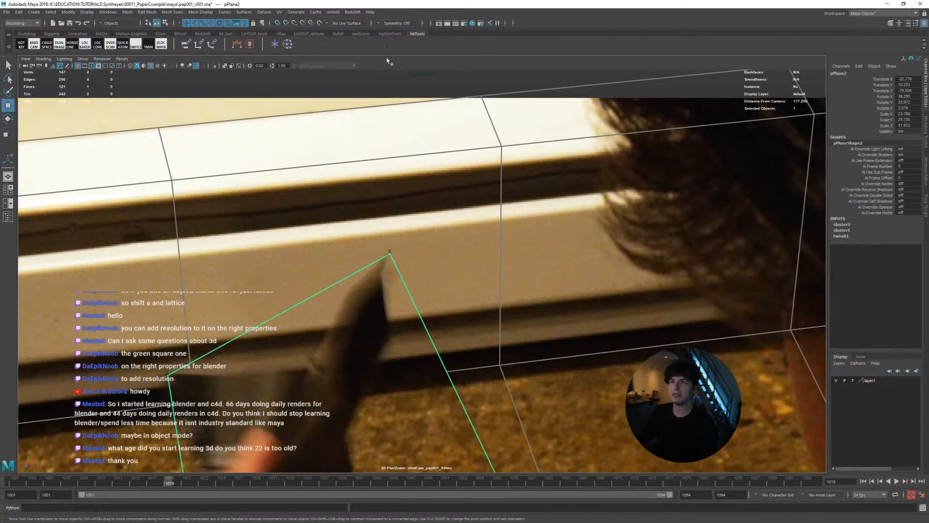
{"action": "key", "text": "space"}
{"action": "left_click", "coordinate": [492, 258]}
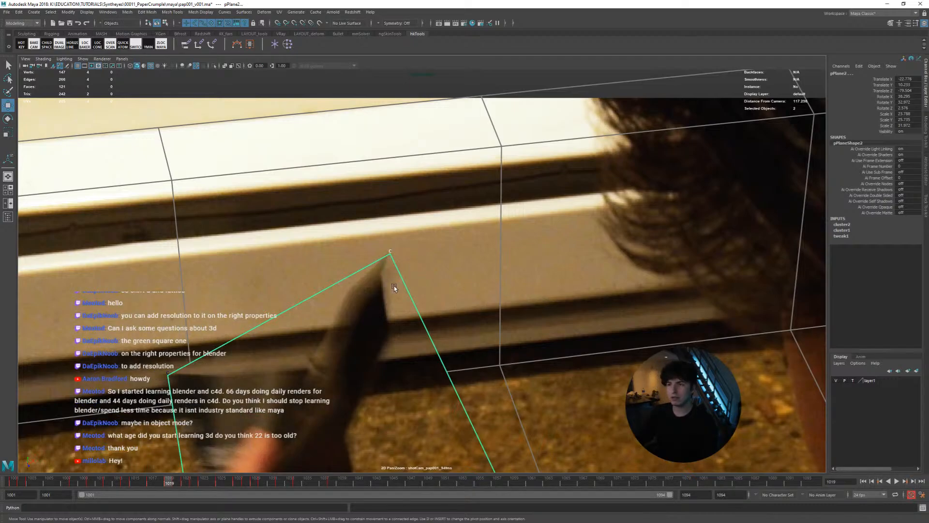
{"action": "left_click", "coordinate": [390, 252]}
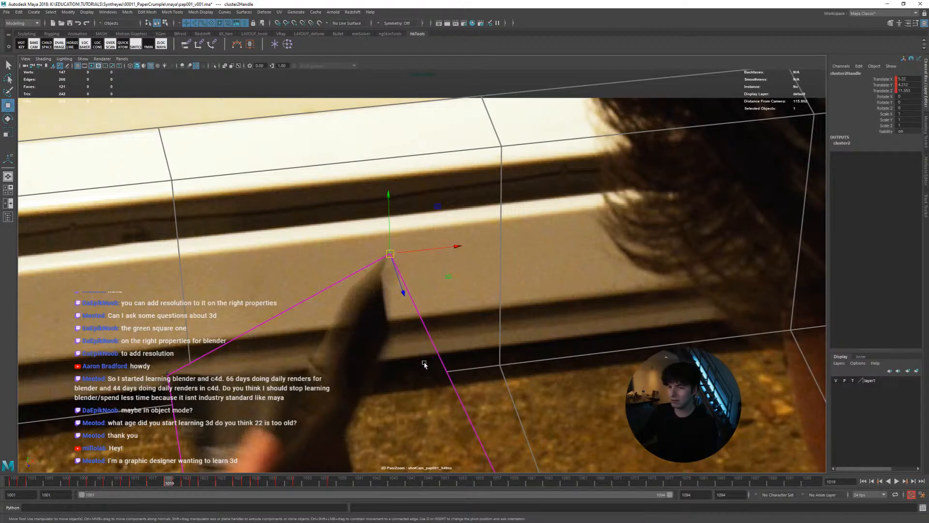
Play back the shot with the corner's cluster handle selected to check its track, stopping around frame 1012
{"action": "left_click", "coordinate": [333, 482]}
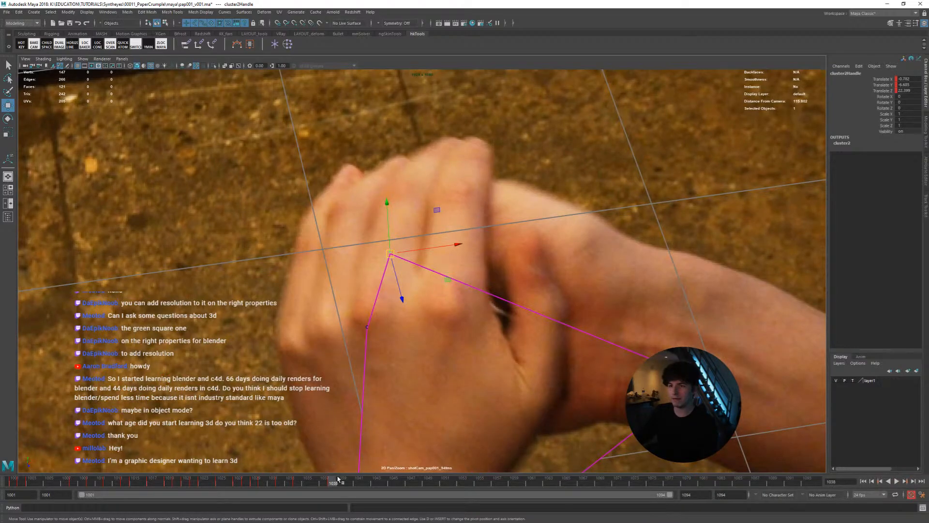
{"action": "left_click_drag", "start_coordinate": [334, 486], "coordinate": [300, 477]}
{"action": "key", "text": "alt+v"}
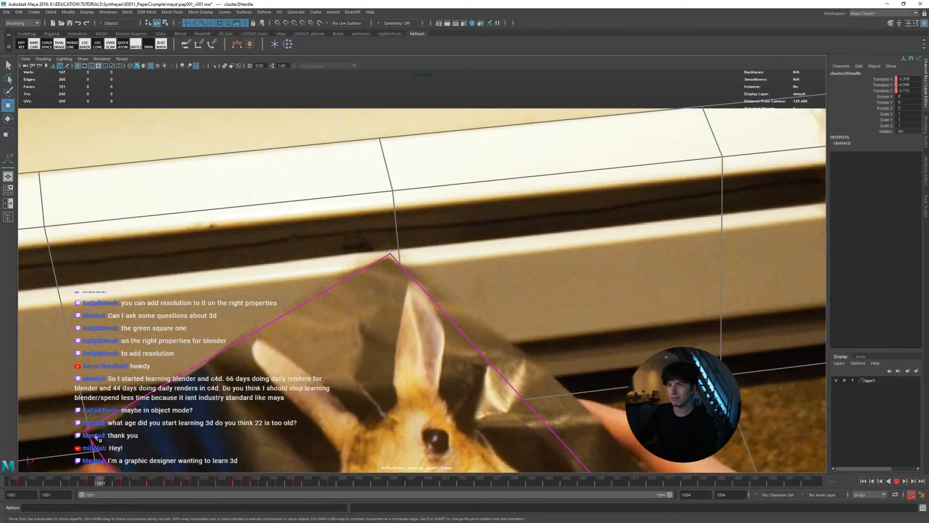
{"action": "mouse_move", "coordinate": [95, 435]}
{"action": "left_mouse_down"}
{"action": "mouse_move", "coordinate": [112, 435]}
{"action": "mouse_move", "coordinate": [106, 430]}
{"action": "left_mouse_up"}
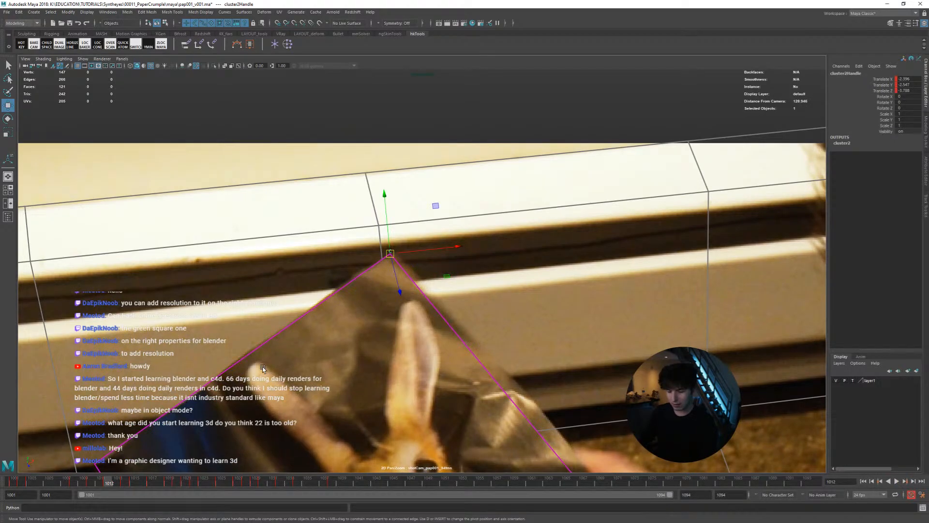
Compare frames 1011 to 1013 and refine the cluster handle's fit to the page's upper corner at frame 1013
{"action": "key", "text": "alt+comma"}
{"action": "key", "text": "alt+period"}
{"action": "key", "text": "alt+comma"}
{"action": "key", "text": "alt+period"}
{"action": "key", "text": "alt+comma"}
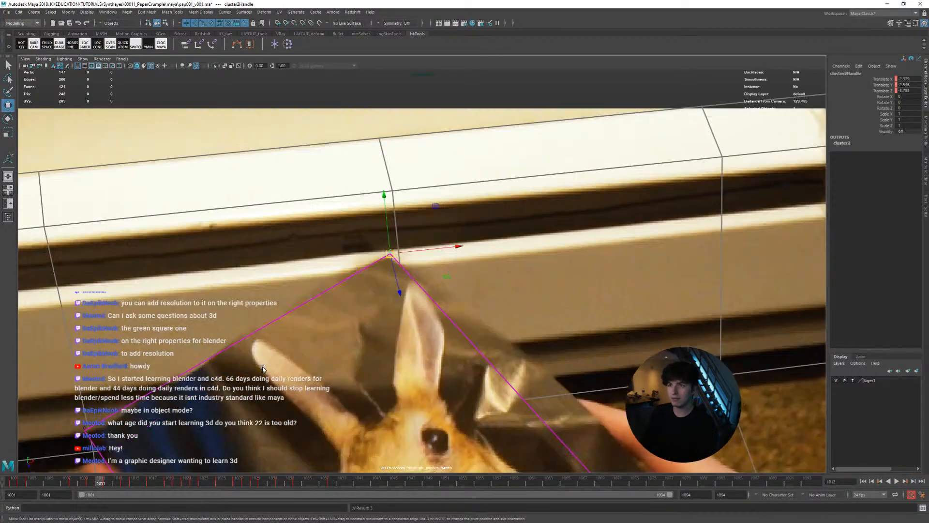
{"action": "key", "text": "alt+period"}
{"action": "key", "text": "alt+period"}
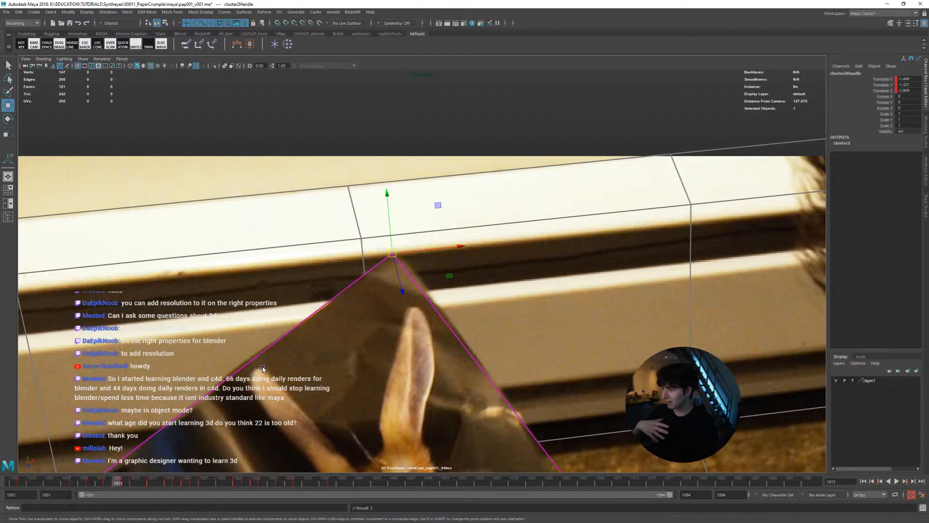
Move the cluster handle up slightly onto the page's upper corner at frame 1014
{"action": "key", "text": "alt+period"}
{"action": "key", "text": "alt+comma"}
{"action": "key", "text": "alt+period"}
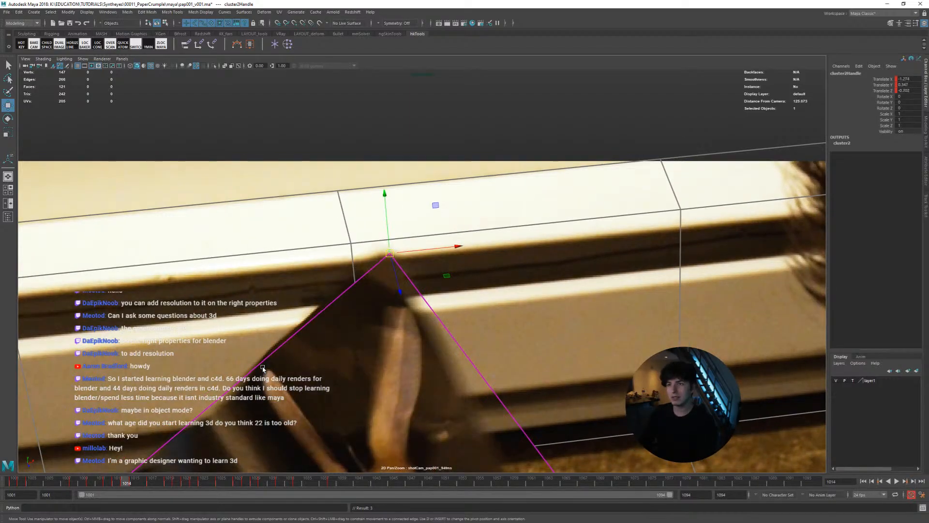
{"action": "middle_click_drag", "start_coordinate": [263, 368], "coordinate": [261, 365]}
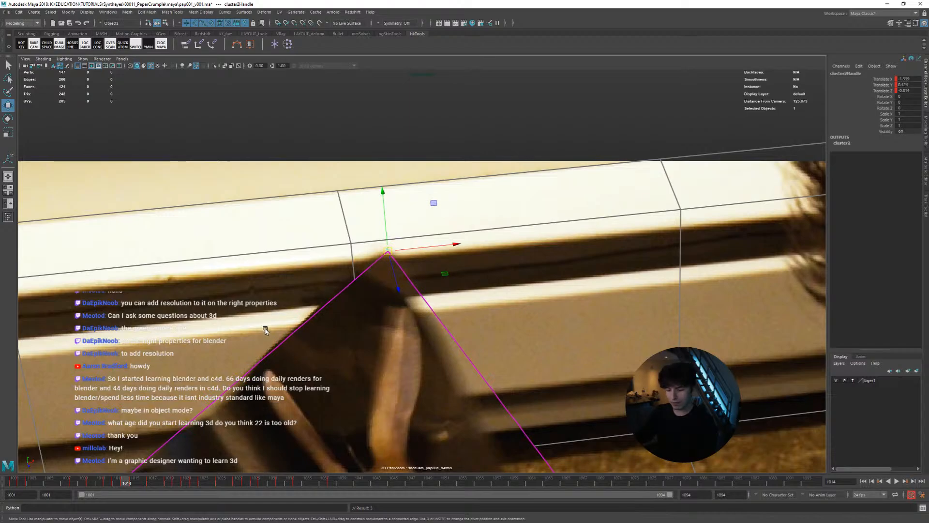
Reposition the cluster handle on the page corner at frames 1015 and 1016, keying its translation
{"action": "key", "text": "alt+period"}
{"action": "key", "text": "alt+comma"}
{"action": "key", "text": "alt+period"}
{"action": "middle_click_drag", "start_coordinate": [458, 350], "coordinate": [457, 353]}
{"action": "key", "text": "shift+w"}
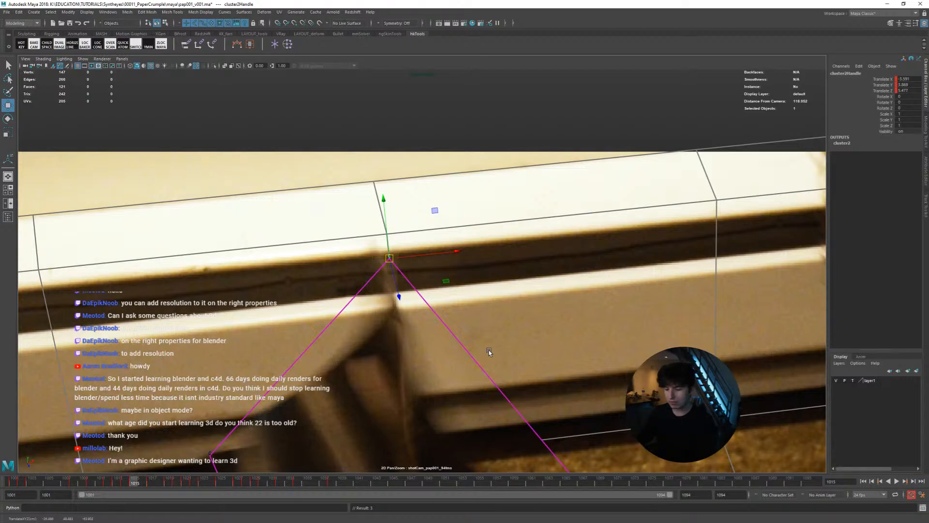
{"action": "key", "text": "alt+period"}
{"action": "middle_click_drag", "start_coordinate": [489, 339], "coordinate": [464, 337]}
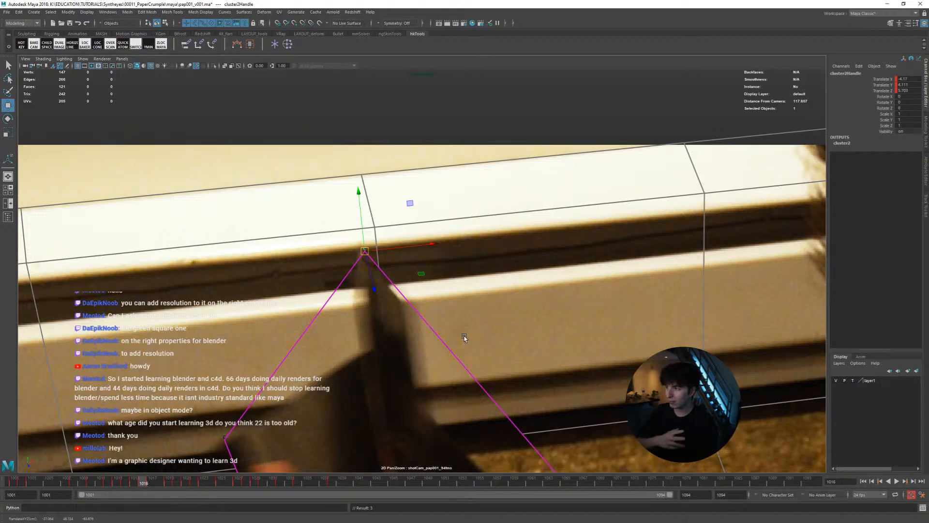
Compare the neighbouring frames and move the cluster handle onto the page corner at frame 1017
{"action": "key", "text": "alt+period"}
{"action": "key", "text": "alt+comma"}
{"action": "key", "text": "alt+comma"}
{"action": "key", "text": "alt+period"}
{"action": "key", "text": "alt+period"}
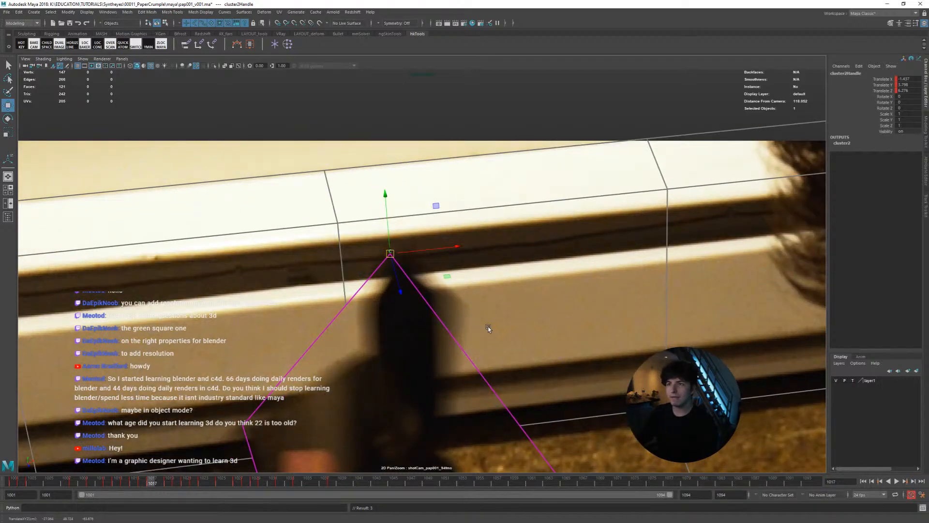
{"action": "middle_click_drag", "start_coordinate": [488, 326], "coordinate": [490, 322]}
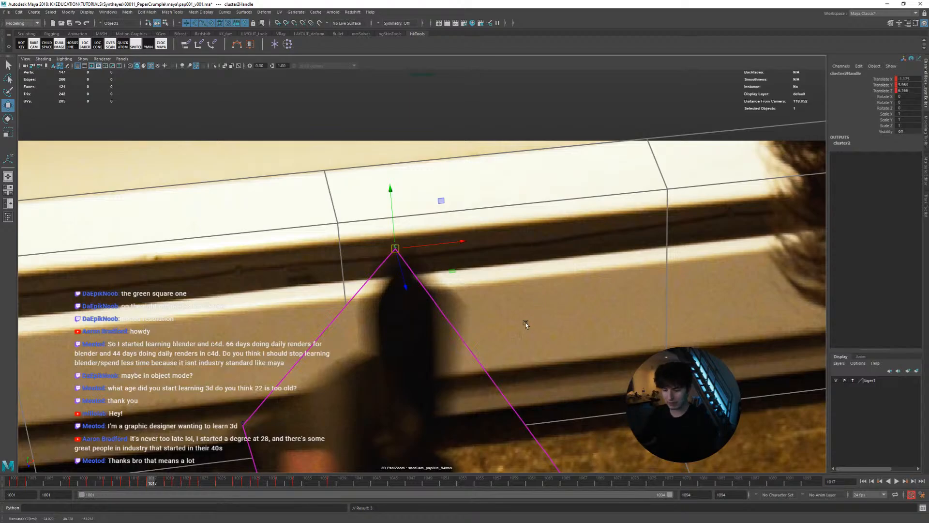
Examine the cluster handle's motion around frames 1036 to 1042, where the hands cover the page, and play the shot
{"action": "left_click_drag", "start_coordinate": [182, 481], "coordinate": [317, 483]}
{"action": "key", "text": "w"}
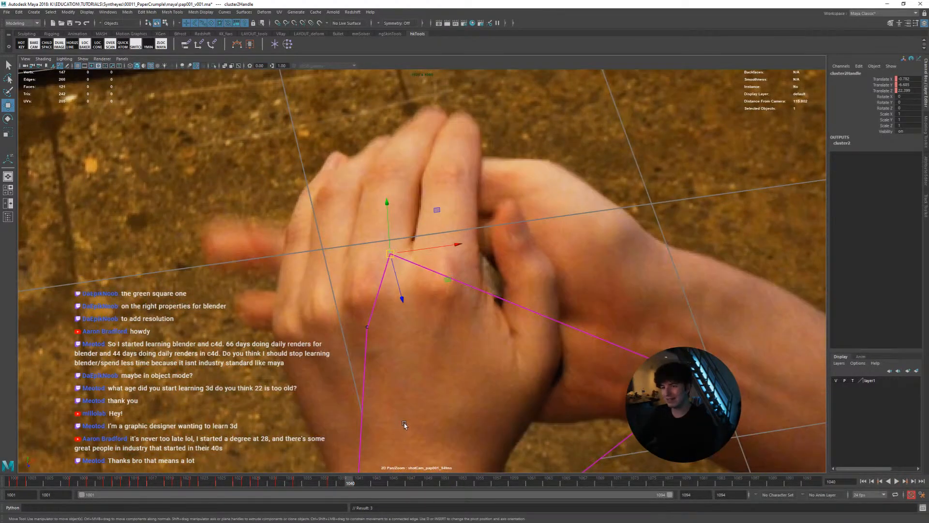
{"action": "key", "text": "alt+period"}
{"action": "key", "text": "alt+period"}
{"action": "key", "text": "alt+comma"}
{"action": "key", "text": "alt+comma"}
{"action": "key", "text": "alt+comma"}
{"action": "key", "text": "alt+comma"}
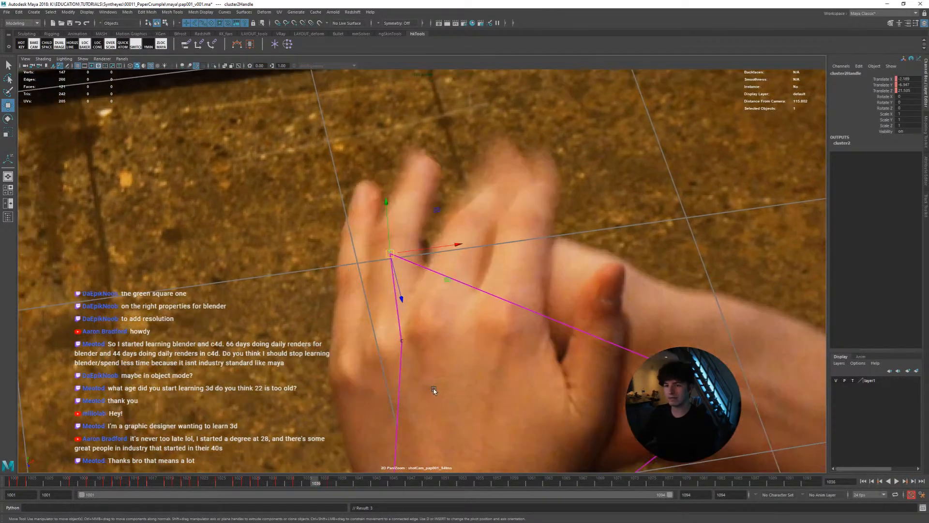
{"action": "left_click", "coordinate": [305, 482]}
{"action": "key", "text": "alt+v"}
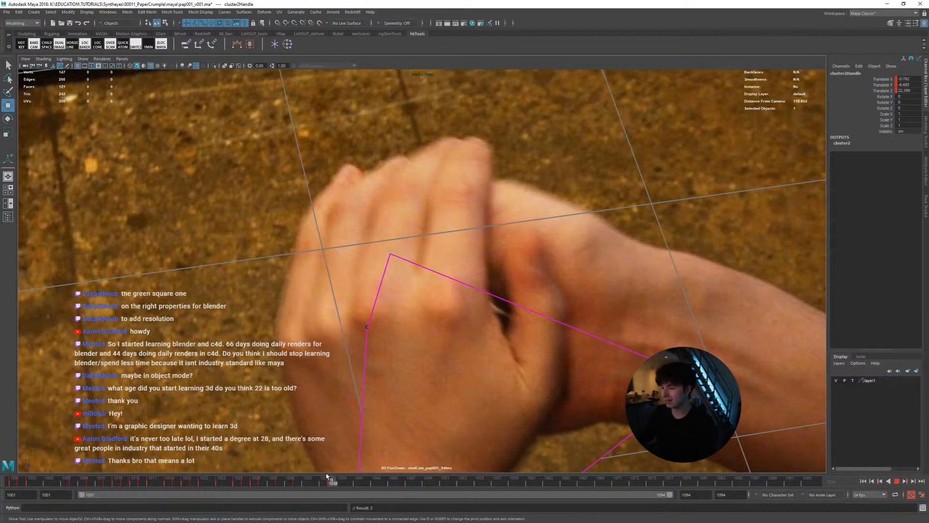
Return to frames 1029 and 1030 and key the cluster handle's translation at the page corner on frame 1030
{"action": "left_click", "coordinate": [290, 479]}
{"action": "left_click_drag", "start_coordinate": [291, 468], "coordinate": [254, 462]}
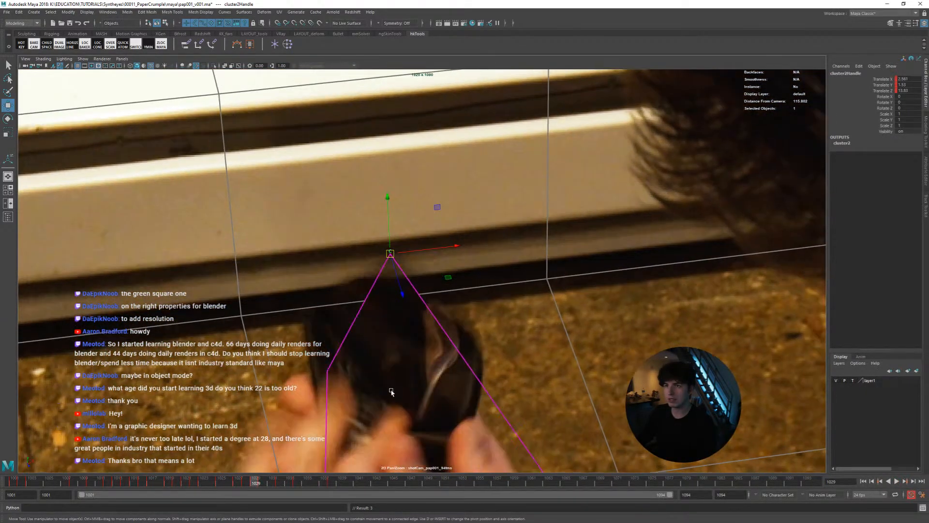
{"action": "key", "text": "alt+period"}
{"action": "key", "text": "shift+w"}
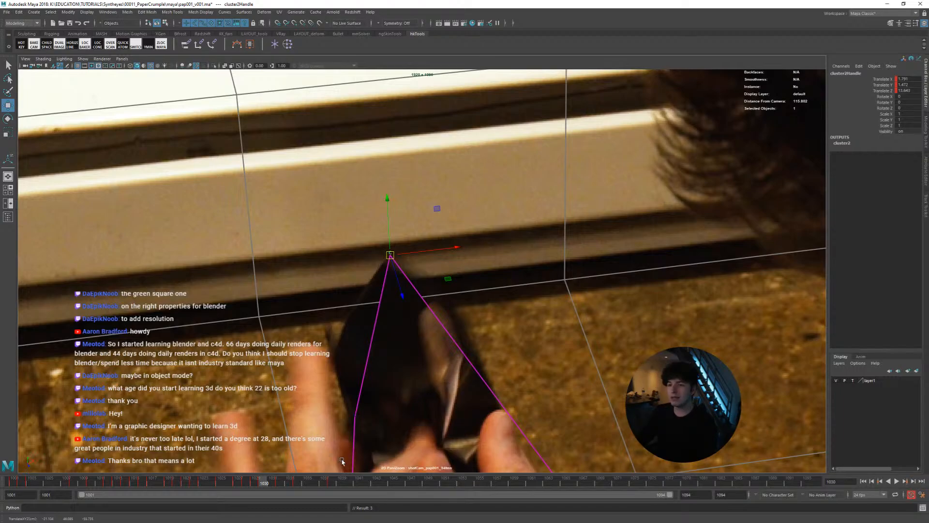
Play back the shot in a wider view and step through the frames around 1038 to check the corner's track
{"action": "key", "text": "alt+v"}
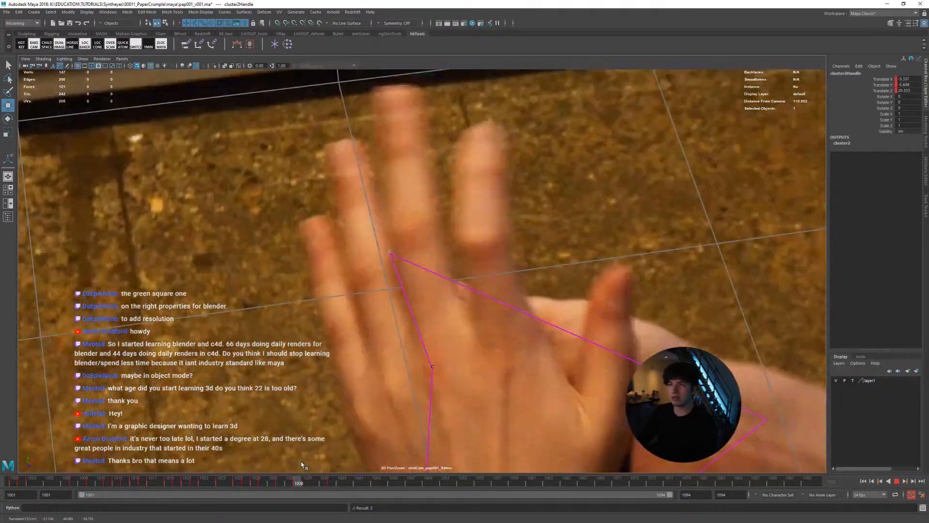
{"action": "left_click_drag", "start_coordinate": [301, 465], "coordinate": [263, 461]}
{"action": "right_click_drag", "start_coordinate": [455, 301], "coordinate": [258, 291]}
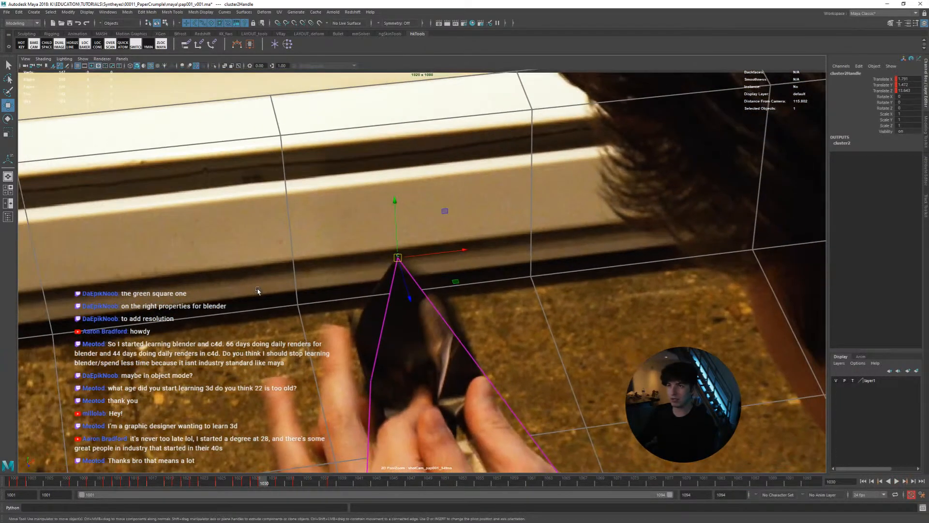
{"action": "right_click_drag", "start_coordinate": [427, 324], "coordinate": [359, 321]}
{"action": "left_click", "coordinate": [334, 482]}
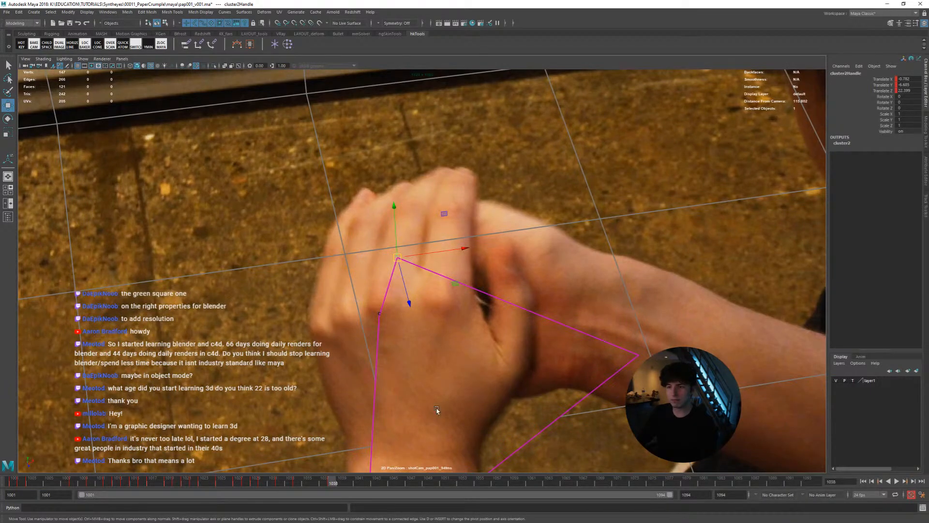
{"action": "key", "text": "alt+period"}
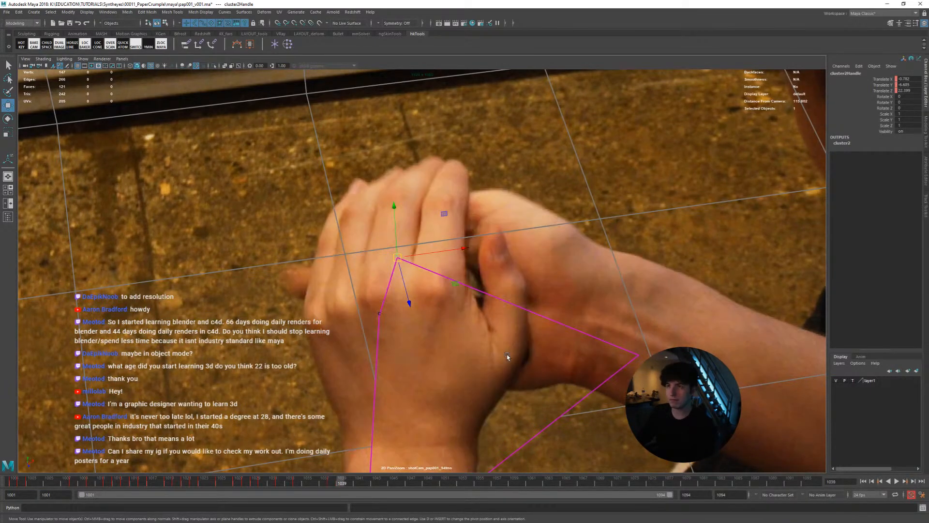
{"action": "key", "text": "alt+comma"}
{"action": "key", "text": "alt+comma"}
{"action": "key", "text": "alt+comma"}
{"action": "key", "text": "alt+comma"}
{"action": "key", "text": "alt+comma"}
Go to frame 1013, key the cluster handle's translation and nudge the handle slightly right and down onto the page corner
{"action": "left_click_drag", "start_coordinate": [333, 482], "coordinate": [114, 465]}
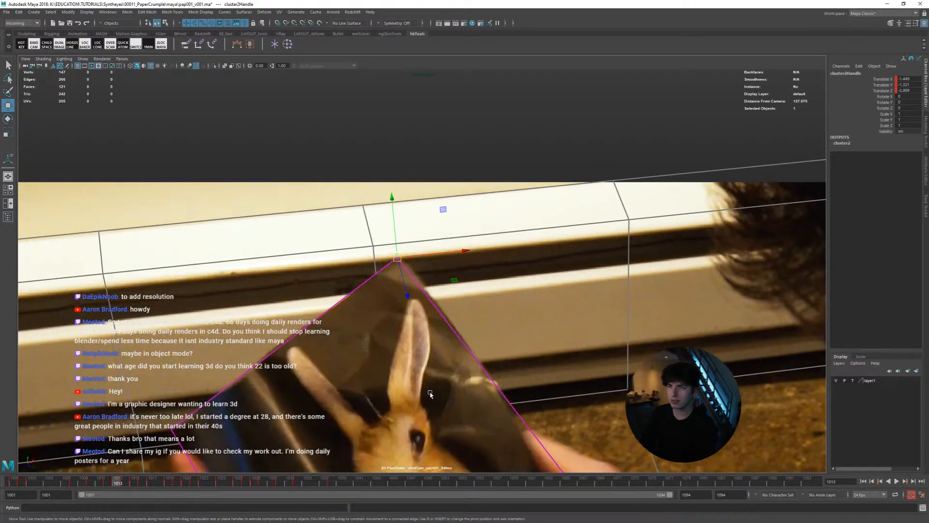
{"action": "key", "text": "shift+w"}
{"action": "key", "text": "alt+Right"}
{"action": "key", "text": "alt+Right"}
{"action": "key", "text": "alt+Down"}
{"action": "key", "text": "alt+Right"}
{"action": "key", "text": "alt+Down"}
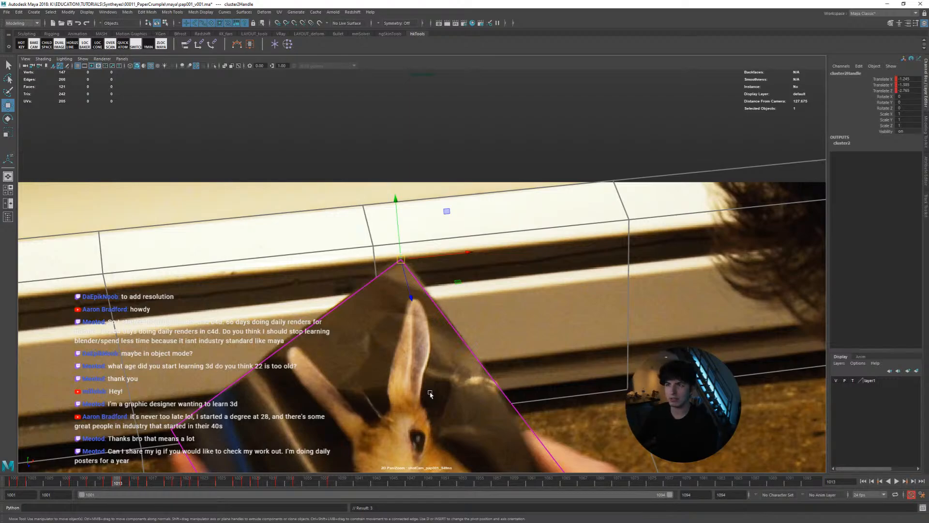
Nudge the cluster handle slightly left and up at frame 1014, comparing its fit with frame 1013
{"action": "key", "text": "alt+period"}
{"action": "key", "text": "alt+Left"}
{"action": "key", "text": "alt+Left"}
{"action": "key", "text": "alt+Up"}
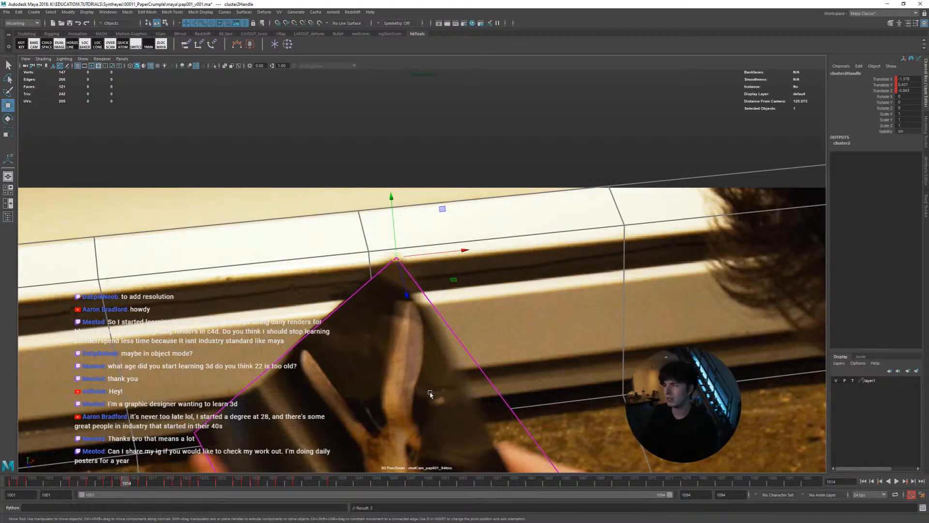
{"action": "key", "text": "alt+comma"}
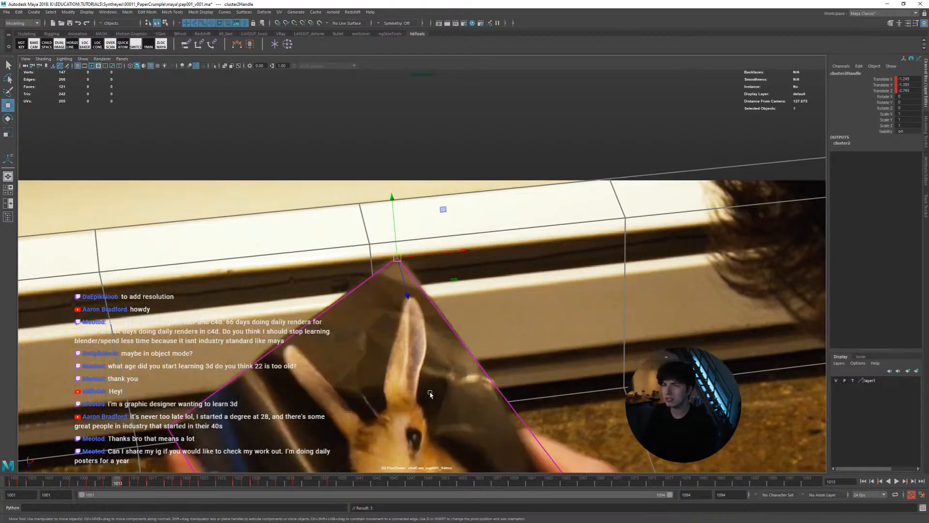
{"action": "key", "text": "alt+period"}
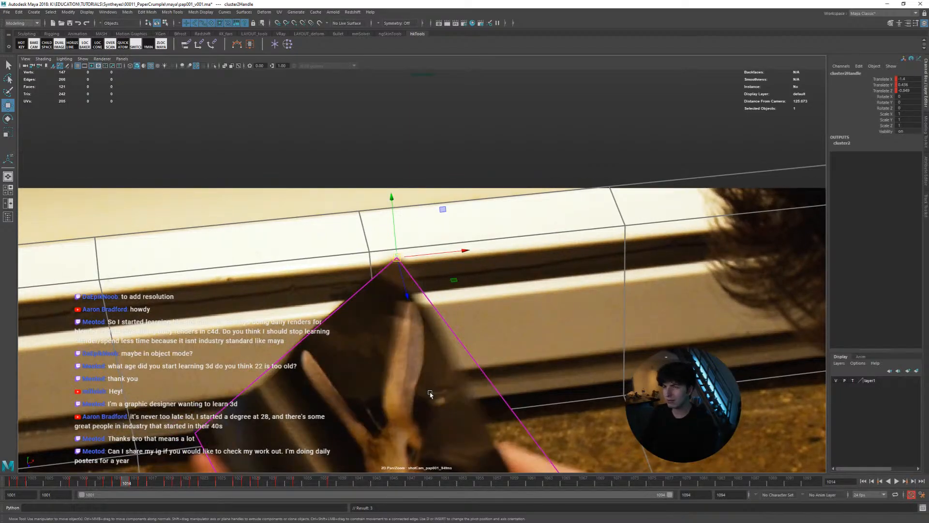
Fine-tune the cluster handle's position at frame 1015 and advance to frame 1017 to check the corner's fit
{"action": "key", "text": "alt+period"}
{"action": "middle_click_drag", "start_coordinate": [476, 363], "coordinate": [475, 364]}
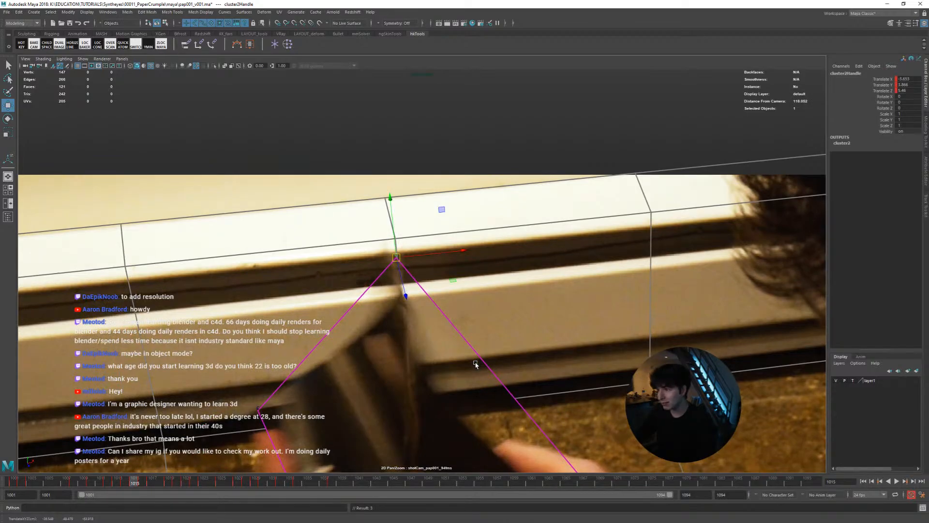
{"action": "key", "text": "alt+period"}
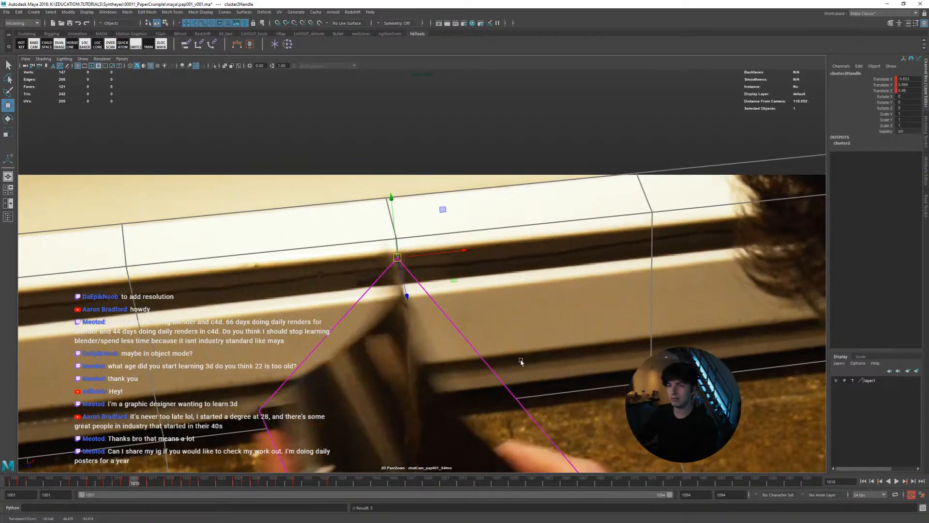
{"action": "key", "text": "alt+period"}
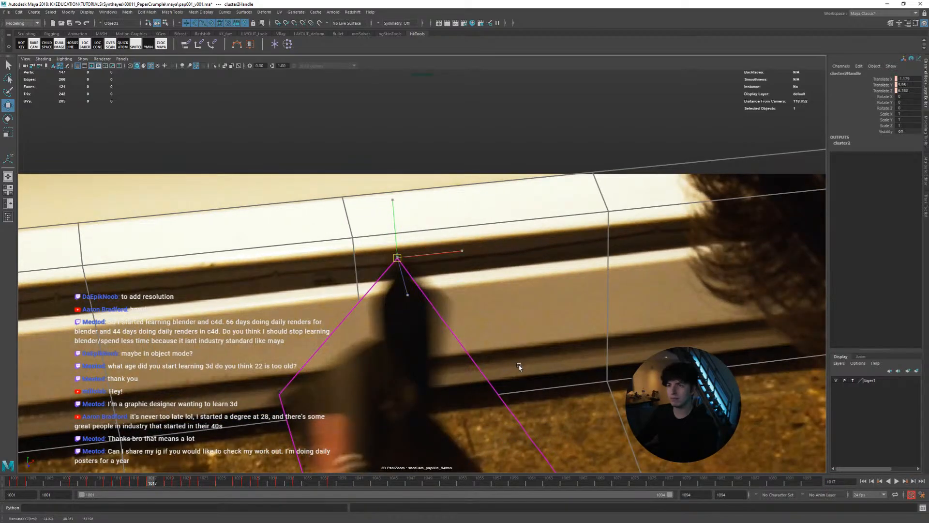
Review the corner's fit across the shot by scrubbing between frames 1009 and 1038, ending at frame 1008
{"action": "left_click_drag", "start_coordinate": [172, 483], "coordinate": [90, 482]}
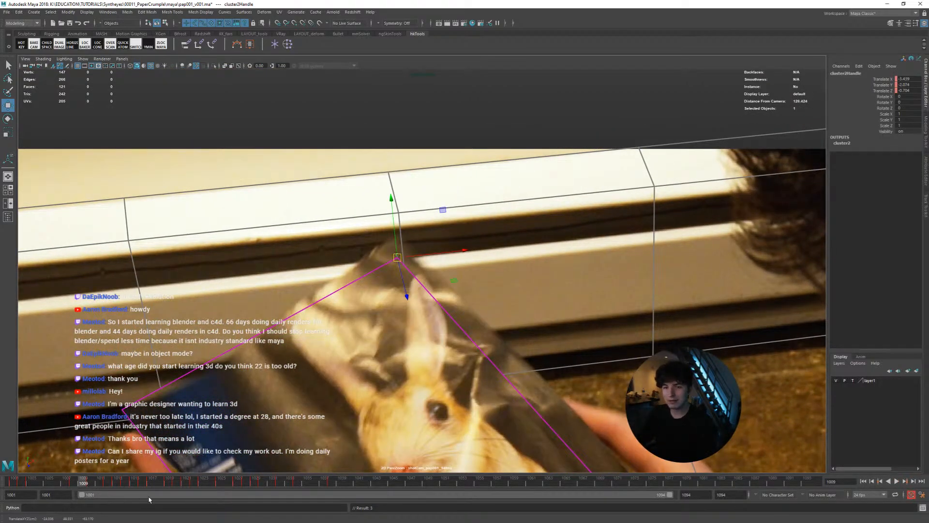
{"action": "left_click_drag", "start_coordinate": [303, 486], "coordinate": [333, 483]}
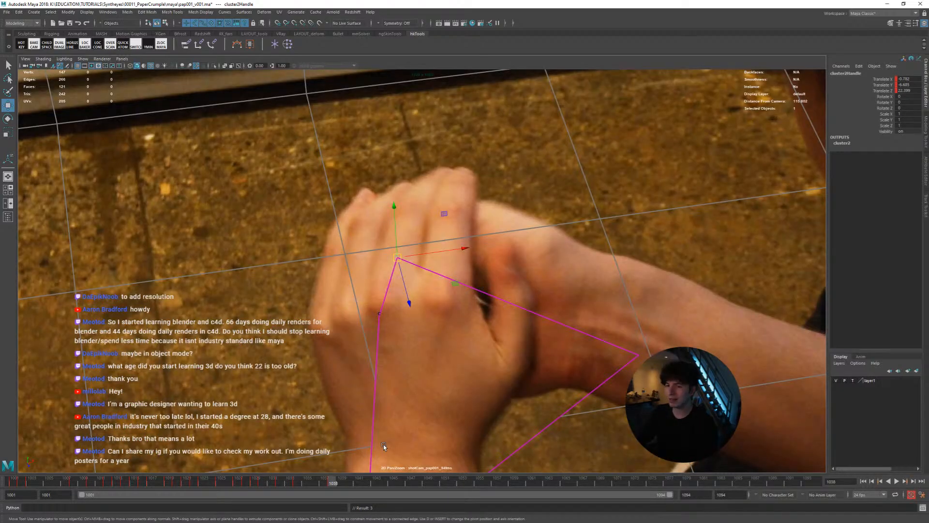
{"action": "key", "text": "alt+period"}
{"action": "key", "text": "alt+comma"}
{"action": "key", "text": "alt+comma"}
{"action": "key", "text": "alt+comma"}
{"action": "key", "text": "alt+comma"}
{"action": "key", "text": "alt+comma"}
{"action": "key", "text": "alt+comma"}
{"action": "key", "text": "alt+comma"}
{"action": "key", "text": "alt+comma"}
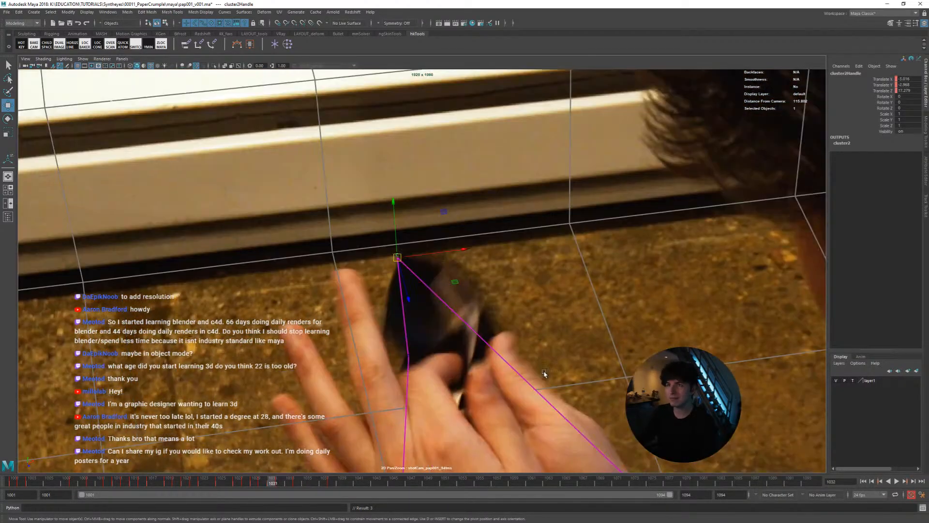
{"action": "key", "text": "alt+comma"}
{"action": "key", "text": "alt+comma"}
{"action": "key", "text": "alt+comma"}
{"action": "key", "text": "alt+comma"}
{"action": "left_click_drag", "start_coordinate": [220, 479], "coordinate": [74, 470]}
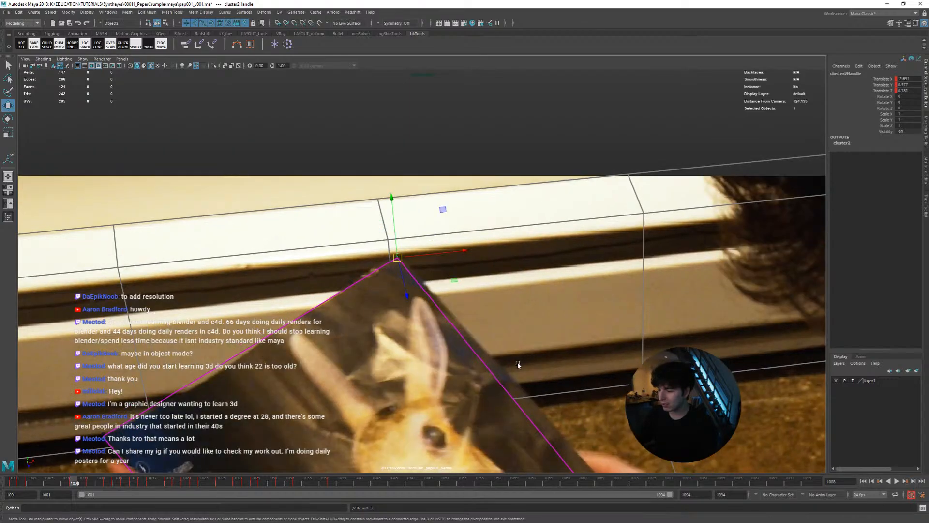
Compare the corner's fit between frames 1008 and 1009, then check the motion in playback and return to frame 1008
{"action": "key", "text": "alt+period"}
{"action": "key", "text": "alt+comma"}
{"action": "key", "text": "alt+period"}
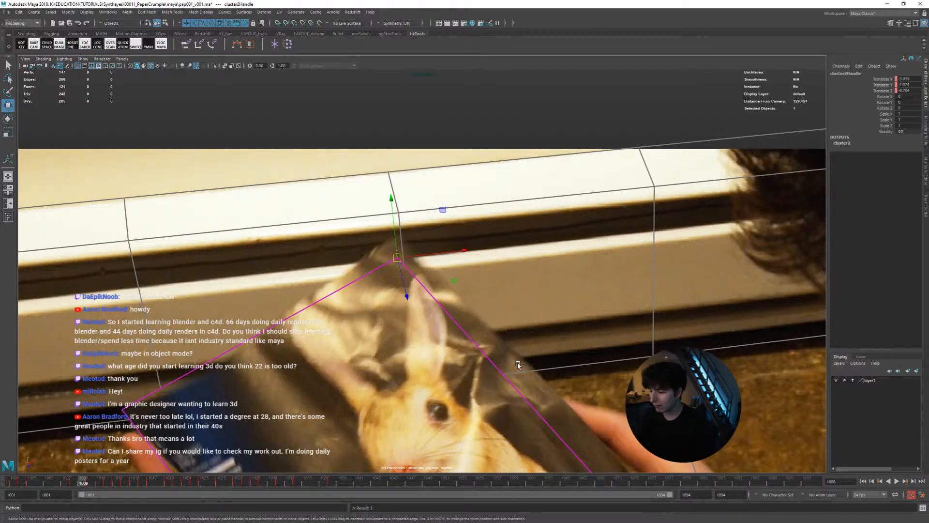
{"action": "key", "text": "alt+comma"}
{"action": "key", "text": "alt+period"}
{"action": "key", "text": "alt+comma"}
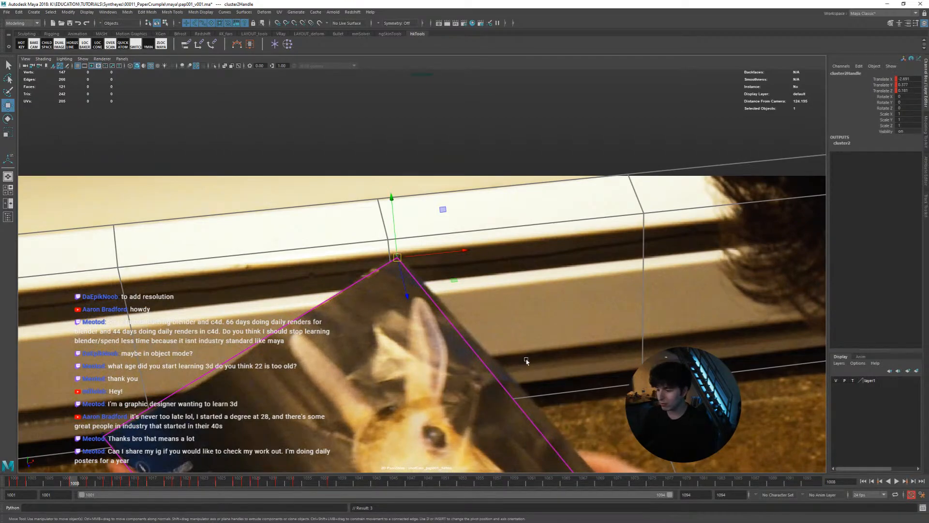
{"action": "key", "text": "alt+period"}
{"action": "key", "text": "alt+comma"}
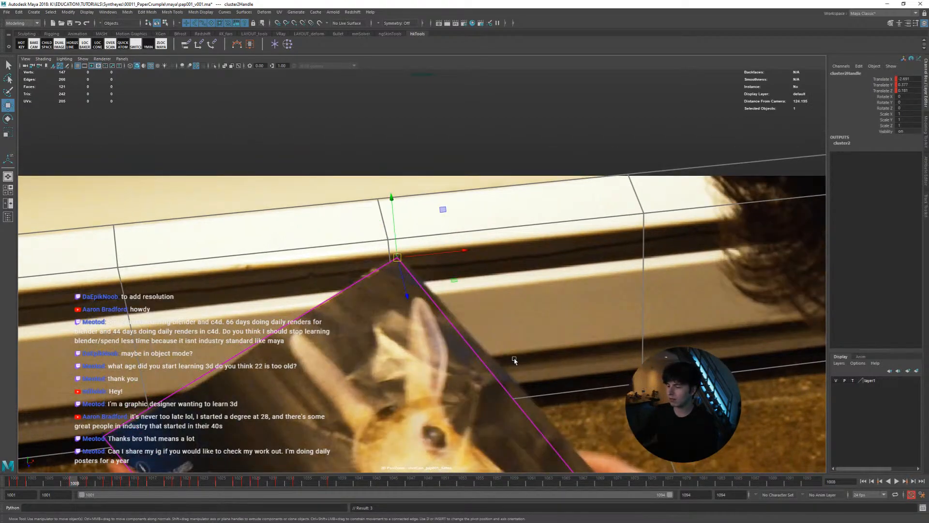
{"action": "key", "text": "alt+period"}
{"action": "key", "text": "alt+comma"}
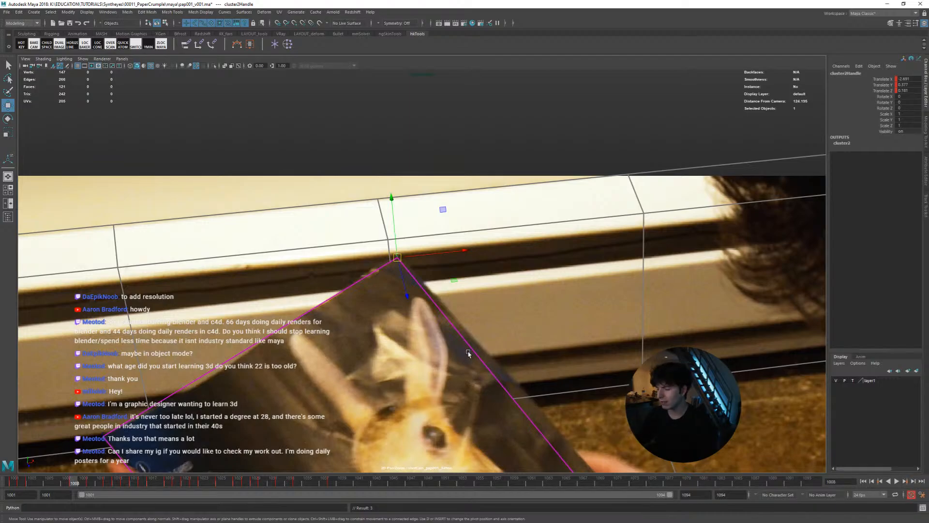
{"action": "key", "text": "alt+v"}
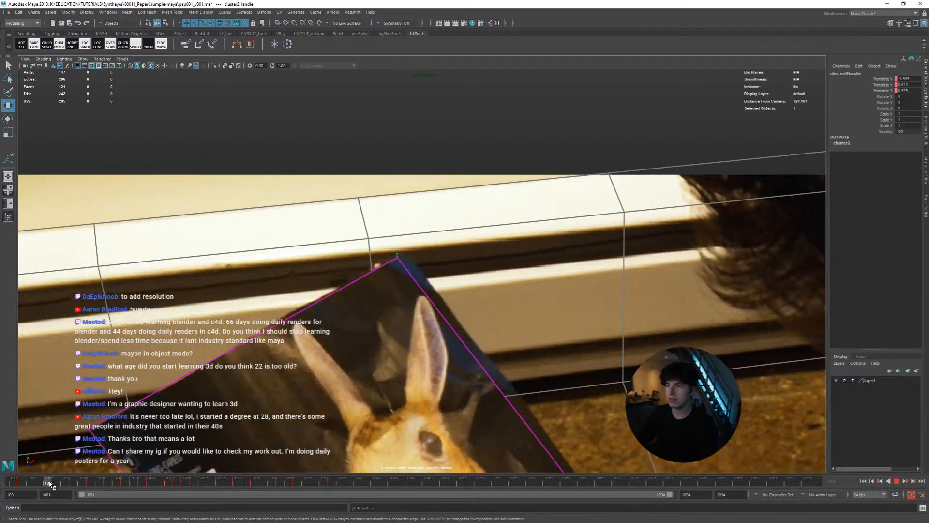
{"action": "left_click_drag", "start_coordinate": [77, 486], "coordinate": [75, 485]}
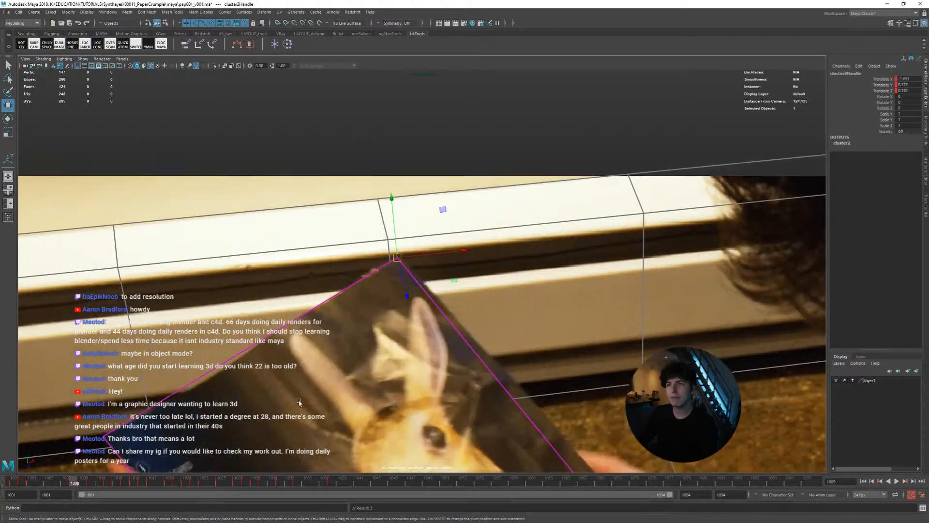
Fine-tune the cluster handle's position around frame 1006, nudging it slightly up and right onto the page corner
{"action": "key", "text": "alt+comma"}
{"action": "middle_click_drag", "start_coordinate": [398, 402], "coordinate": [407, 401]}
{"action": "key", "text": "alt+period"}
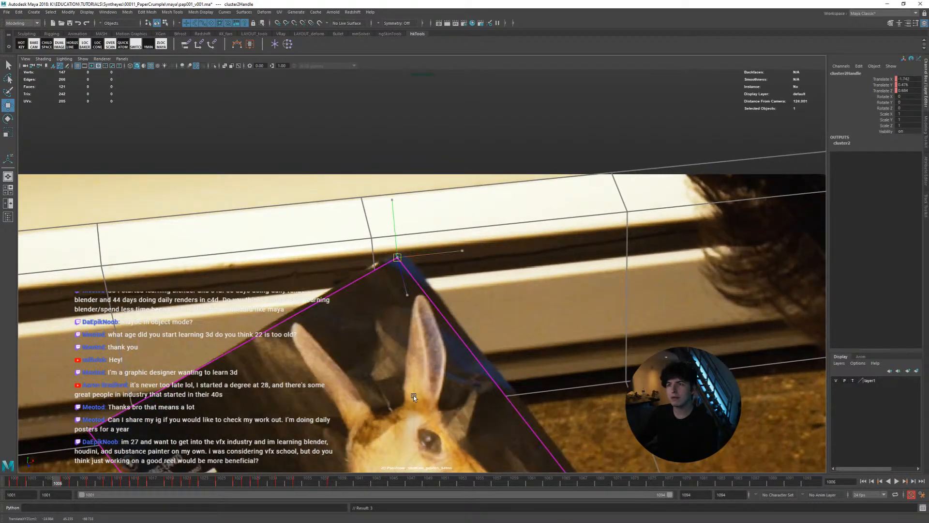
{"action": "key", "text": "alt+comma"}
{"action": "key", "text": "alt+comma"}
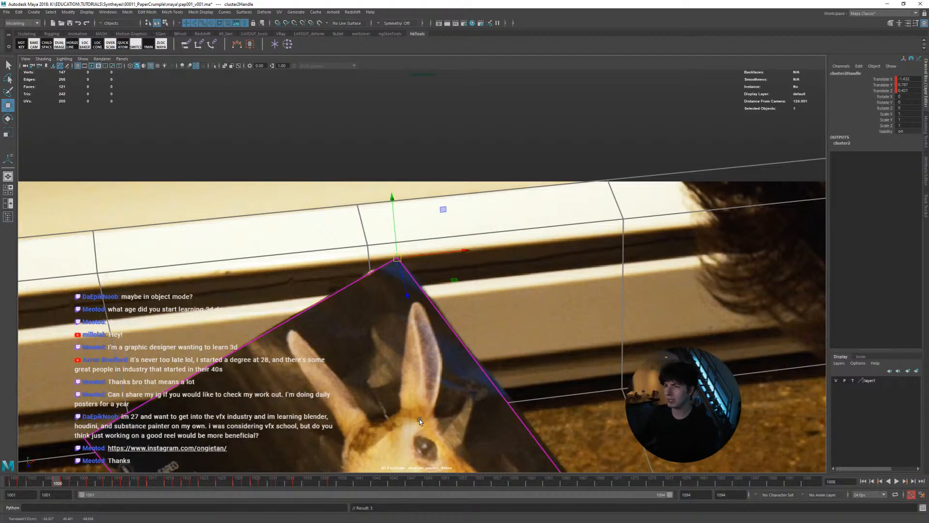
{"action": "key", "text": "alt+comma"}
{"action": "middle_click_drag", "start_coordinate": [423, 382], "coordinate": [444, 407]}
Step back and forth through the early frames up to 1006 to compare the corner's fit
{"action": "key", "text": "alt+period"}
{"action": "key", "text": "alt+comma"}
{"action": "key", "text": "alt+period"}
{"action": "key", "text": "alt+comma"}
{"action": "key", "text": "alt+comma"}
{"action": "key", "text": "alt+period"}
{"action": "key", "text": "alt+comma"}
{"action": "key", "text": "alt+comma"}
{"action": "key", "text": "alt+comma"}
{"action": "key", "text": "alt+comma"}
{"action": "key", "text": "alt+period"}
{"action": "key", "text": "alt+comma"}
{"action": "key", "text": "alt+period"}
{"action": "key", "text": "alt+comma"}
Go to frame 1027 and nudge the cluster handle slightly down, comparing its fit with the following frame
{"action": "left_click", "coordinate": [330, 481]}
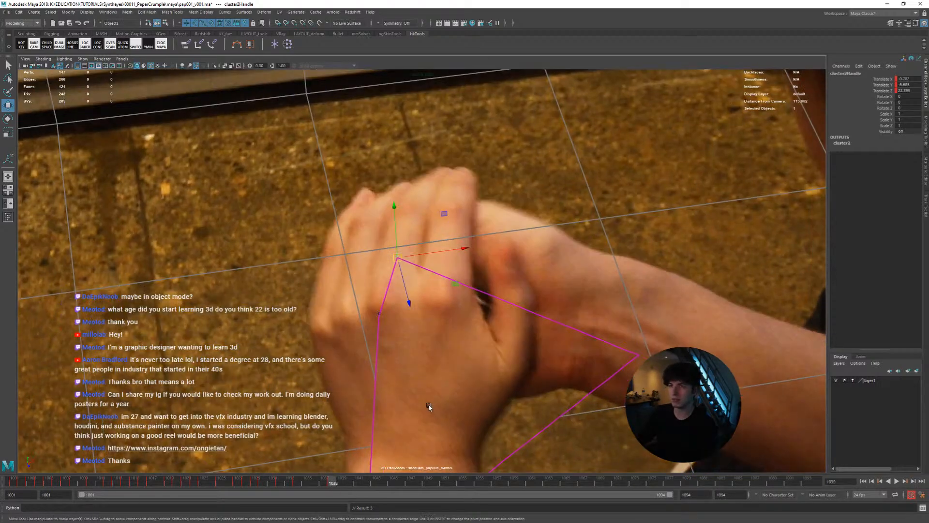
{"action": "key", "text": "alt+comma"}
{"action": "key", "text": "alt+comma"}
{"action": "key", "text": "alt+comma"}
{"action": "key", "text": "alt+comma"}
{"action": "key", "text": "alt+comma"}
{"action": "key", "text": "alt+comma"}
{"action": "key", "text": "alt+comma"}
{"action": "key", "text": "alt+comma"}
{"action": "key", "text": "alt+comma"}
{"action": "key", "text": "alt+comma"}
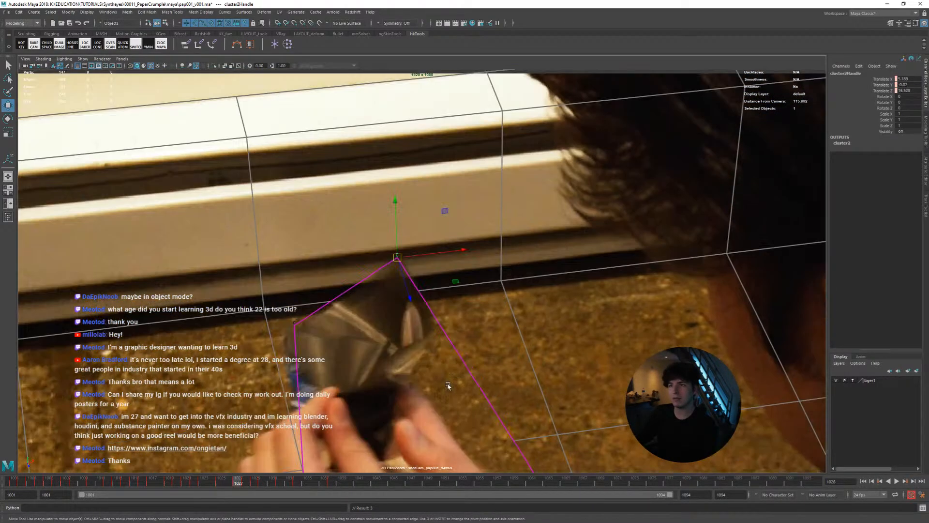
{"action": "middle_click_drag", "start_coordinate": [445, 385], "coordinate": [441, 391]}
{"action": "key", "text": "alt+period"}
{"action": "key", "text": "alt+comma"}
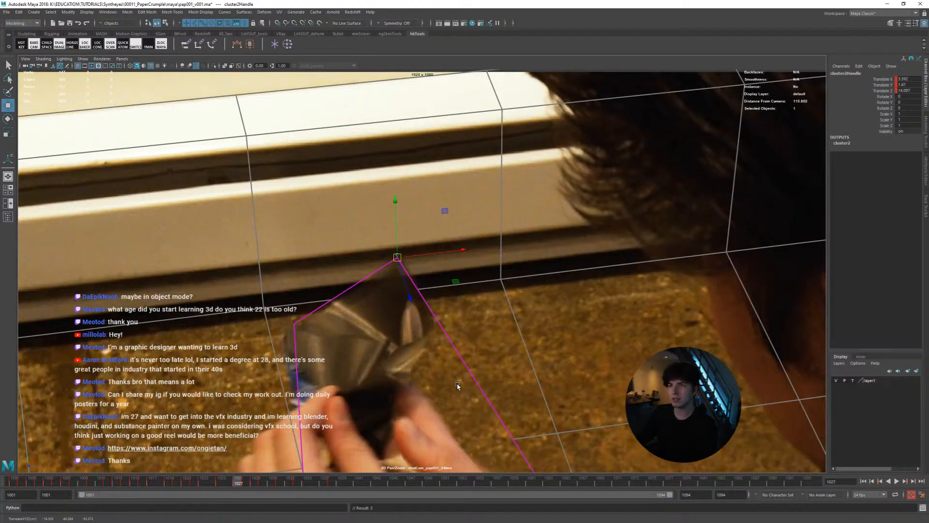
Compare the corner's fit on either side of frame 1027, stepping back through the shot to frame 1018
{"action": "key", "text": "alt+period"}
{"action": "key", "text": "alt+comma"}
{"action": "key", "text": "alt+period"}
{"action": "key", "text": "alt+comma"}
{"action": "key", "text": "alt+comma"}
{"action": "key", "text": "alt+comma"}
{"action": "key", "text": "alt+comma"}
{"action": "key", "text": "alt+comma"}
{"action": "key", "text": "alt+comma"}
{"action": "key", "text": "alt+comma"}
{"action": "key", "text": "alt+comma"}
{"action": "key", "text": "alt+comma"}
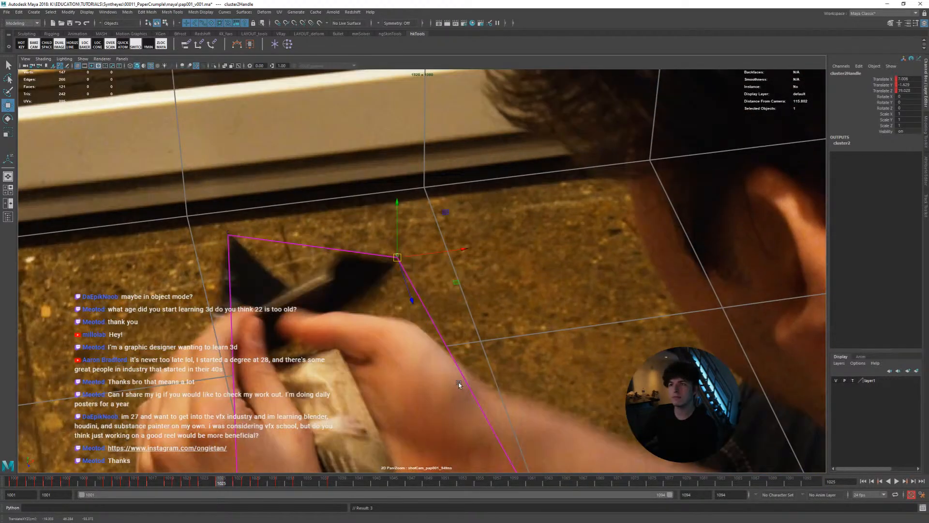
{"action": "key", "text": "alt+comma"}
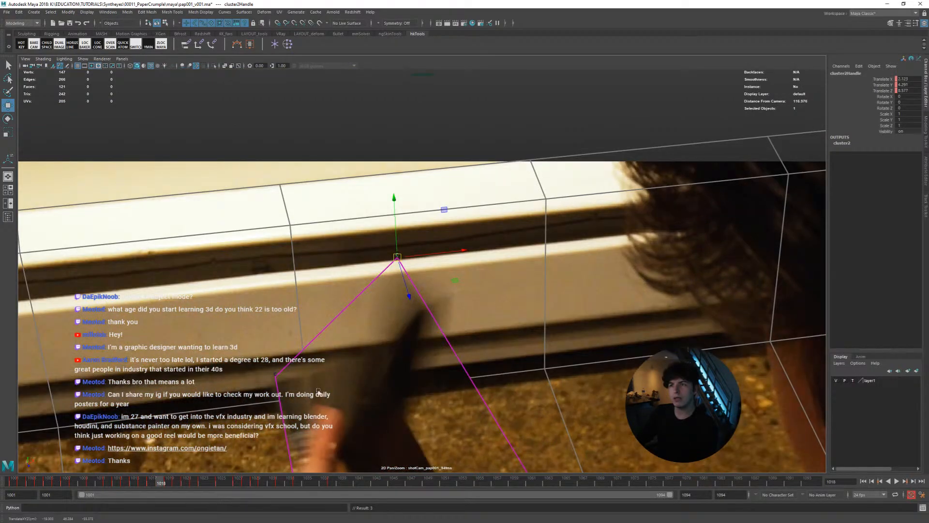
Scrub from the first frame to frame 1009 and move the cluster handle up onto the page corner
{"action": "key", "text": "alt+shift+v"}
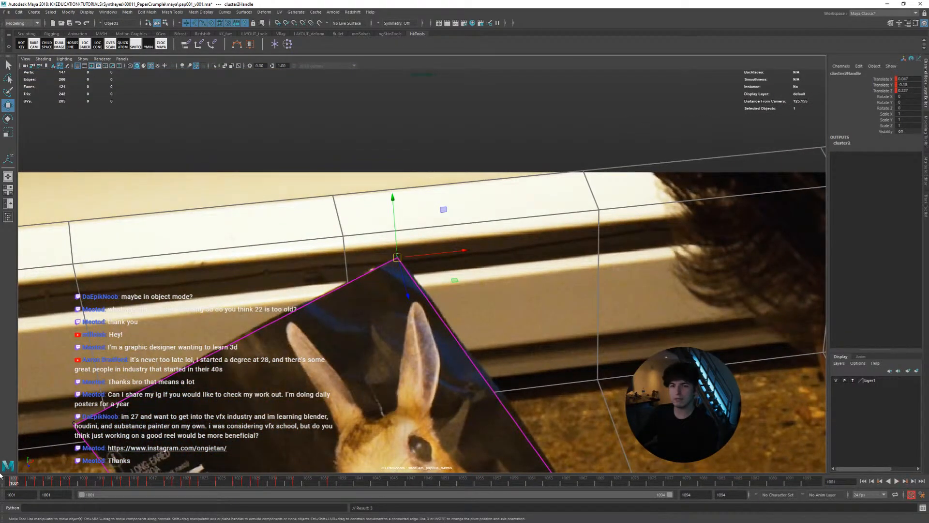
{"action": "left_click_drag", "start_coordinate": [2, 477], "coordinate": [97, 479]}
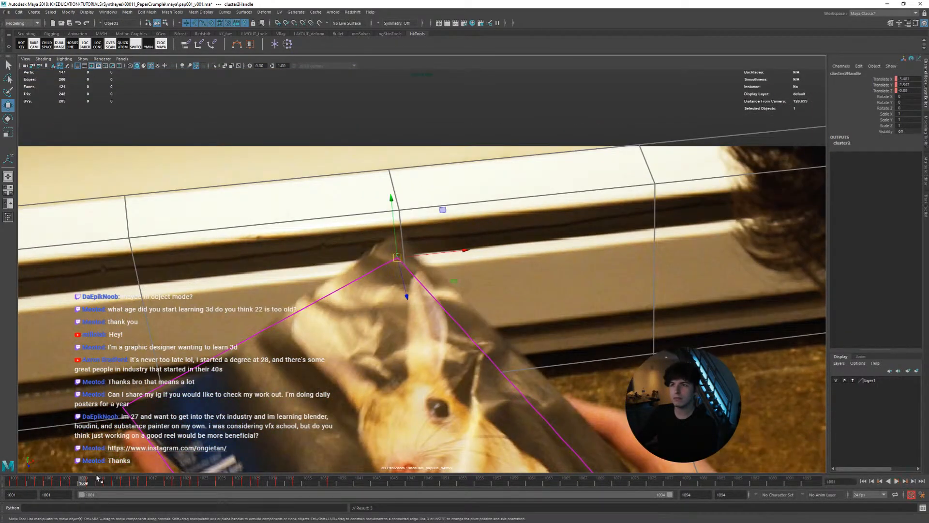
{"action": "middle_click_drag", "start_coordinate": [389, 374], "coordinate": [391, 350]}
{"action": "middle_click_drag", "start_coordinate": [434, 374], "coordinate": [435, 394]}
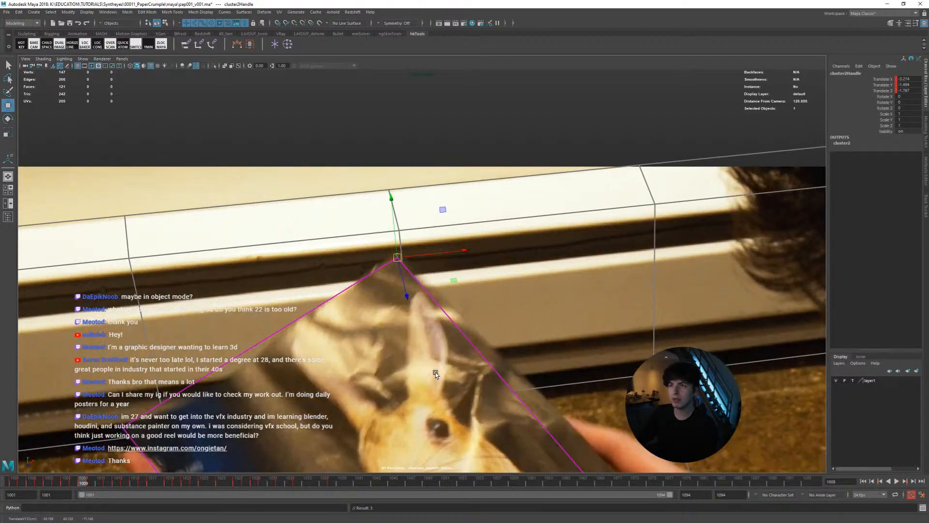
{"action": "key", "text": "alt+period"}
{"action": "key", "text": "alt+comma"}
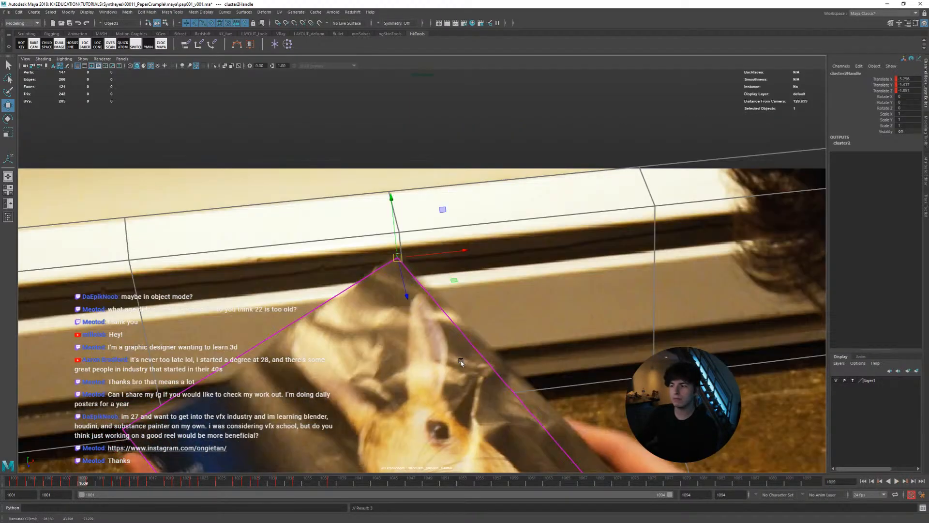
Move the cluster handle down and right at frame 1018, comparing its fit with the neighbouring frames
{"action": "key", "text": "alt+period"}
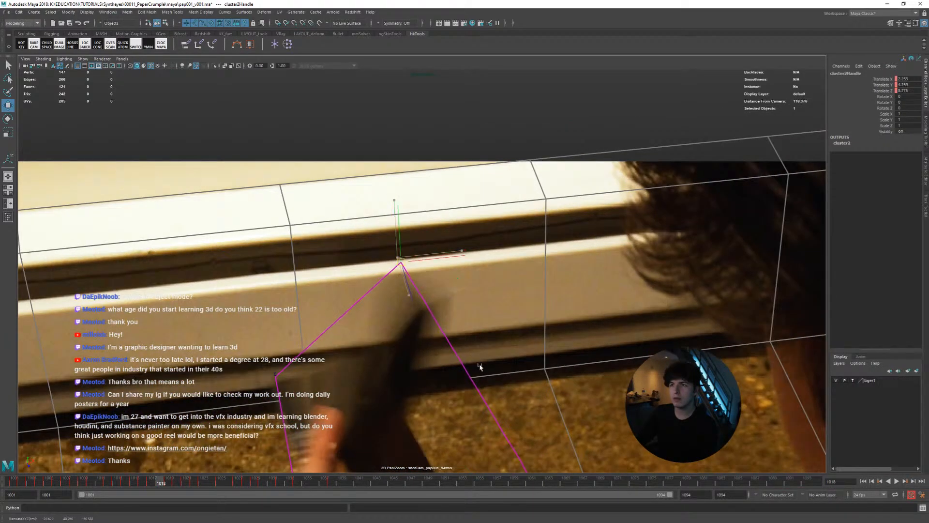
{"action": "middle_click_drag", "start_coordinate": [511, 393], "coordinate": [502, 384]}
{"action": "key", "text": "alt+comma"}
{"action": "key", "text": "alt+period"}
{"action": "key", "text": "alt+period"}
{"action": "key", "text": "alt+comma"}
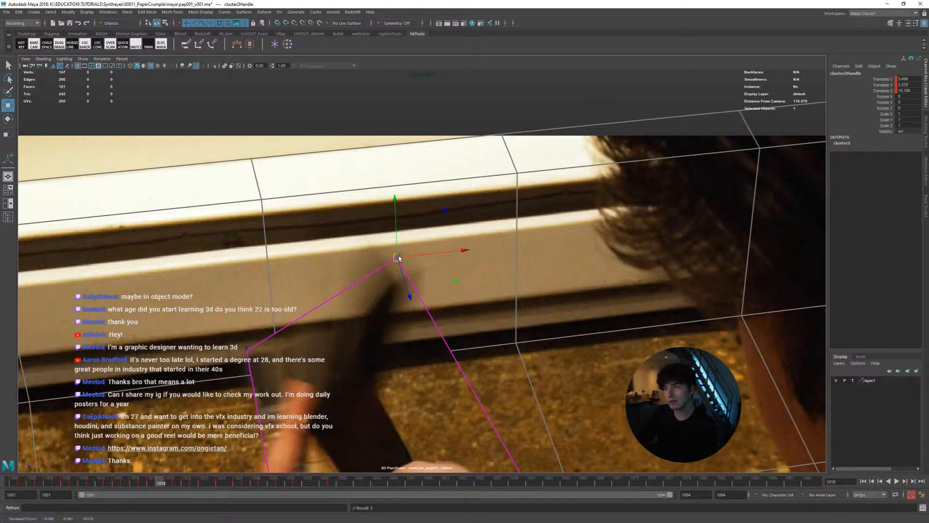
Examine the corner's motion by stepping back and forth between frames 1017 and 1020
{"action": "key", "text": "alt+comma"}
{"action": "key", "text": "alt+period"}
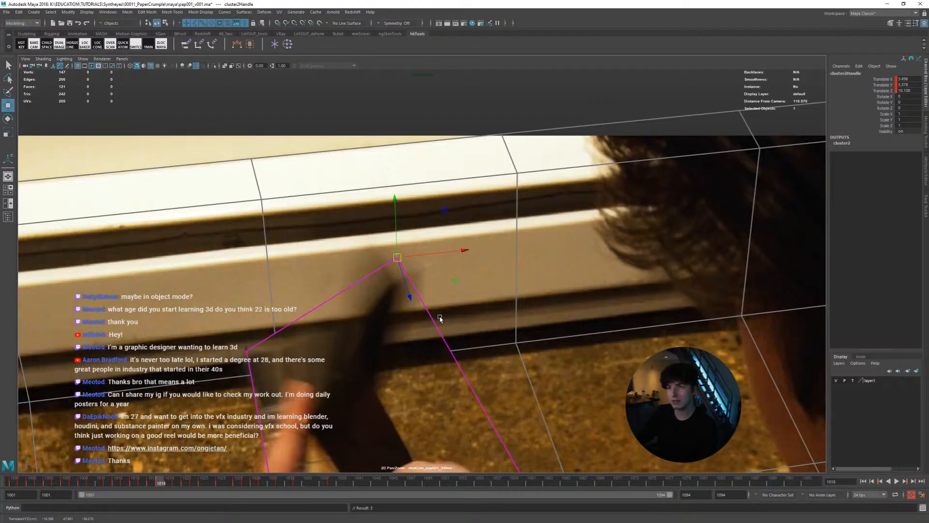
{"action": "key", "text": "alt+comma"}
{"action": "key", "text": "alt+period"}
{"action": "key", "text": "alt+comma"}
{"action": "key", "text": "alt+period"}
{"action": "key", "text": "alt+comma"}
{"action": "key", "text": "alt+period"}
{"action": "key", "text": "alt+period"}
{"action": "key", "text": "alt+period"}
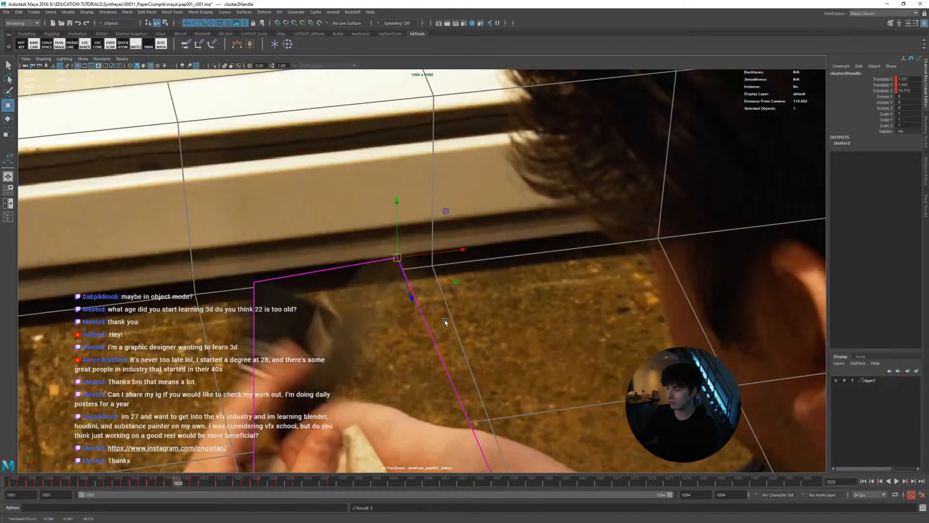
{"action": "key", "text": "alt+comma"}
{"action": "key", "text": "alt+comma"}
{"action": "key", "text": "alt+comma"}
{"action": "key", "text": "alt+comma"}
{"action": "key", "text": "alt+comma"}
{"action": "key", "text": "alt+comma"}
Play back the track up close and with the whole page in view, ending at frame 1001
{"action": "key", "text": "alt+v"}
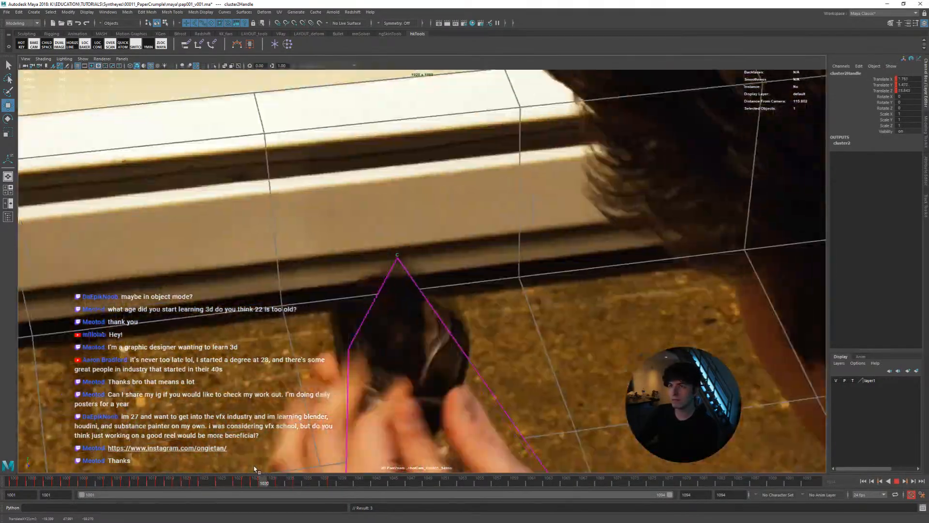
{"action": "key", "text": "alt+v"}
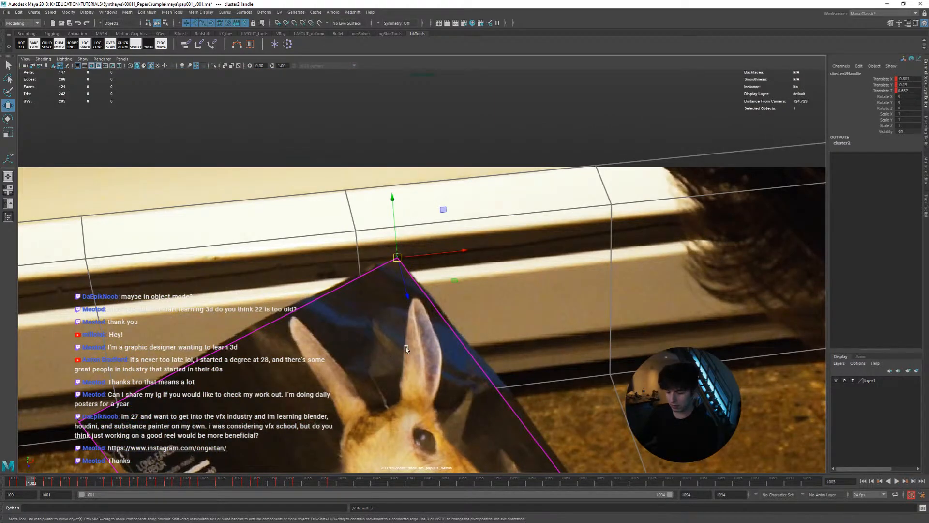
{"action": "right_click_drag", "start_coordinate": [580, 331], "coordinate": [426, 334]}
{"action": "middle_click_drag", "start_coordinate": [416, 387], "coordinate": [412, 293]}
{"action": "right_click_drag", "start_coordinate": [388, 296], "coordinate": [275, 307]}
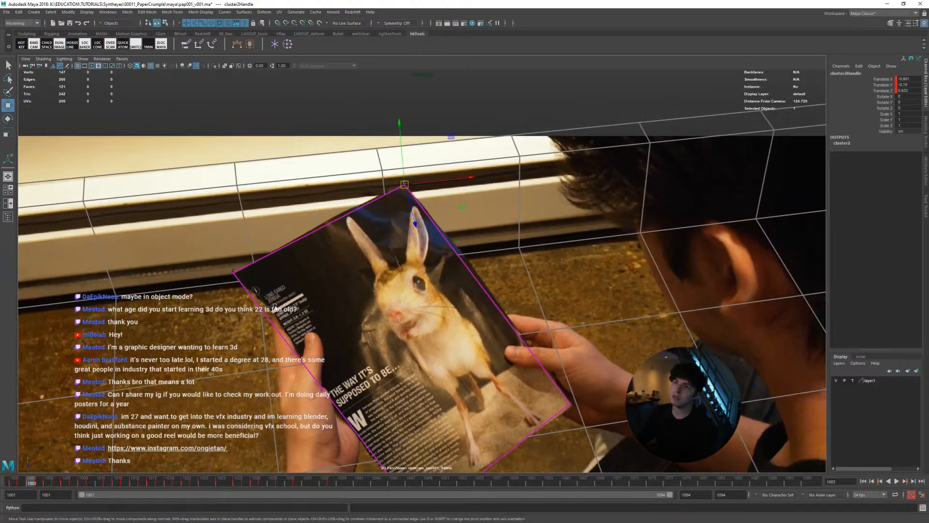
{"action": "key", "text": "alt+v"}
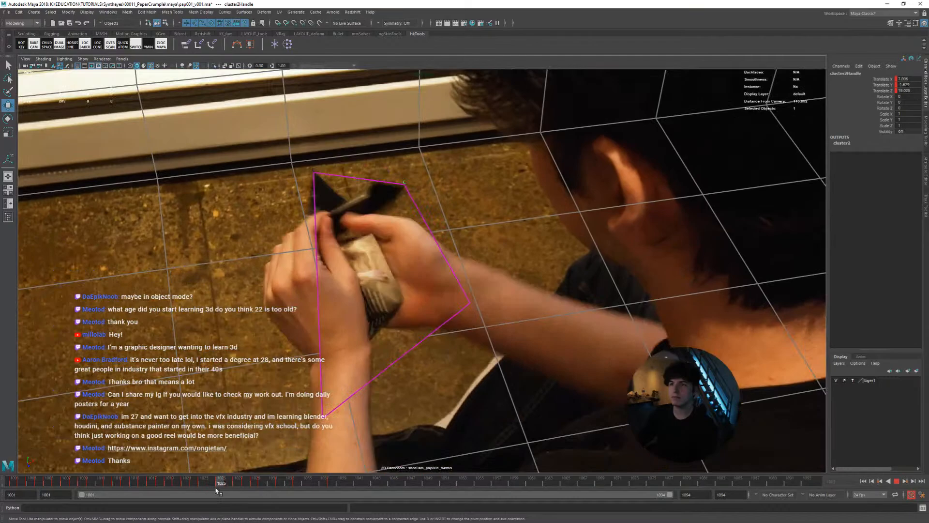
{"action": "left_click_drag", "start_coordinate": [216, 491], "coordinate": [13, 476]}
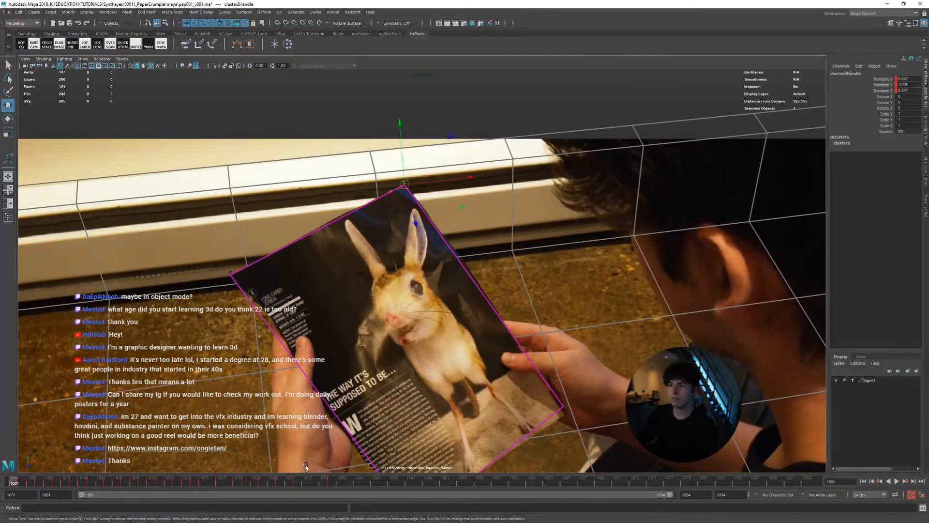
Create a cluster on the lower-right corner vertex of the magazine page plane
{"action": "left_click_drag", "start_coordinate": [537, 394], "coordinate": [579, 439]}
{"action": "right_click_drag", "start_coordinate": [555, 325], "coordinate": [507, 311]}
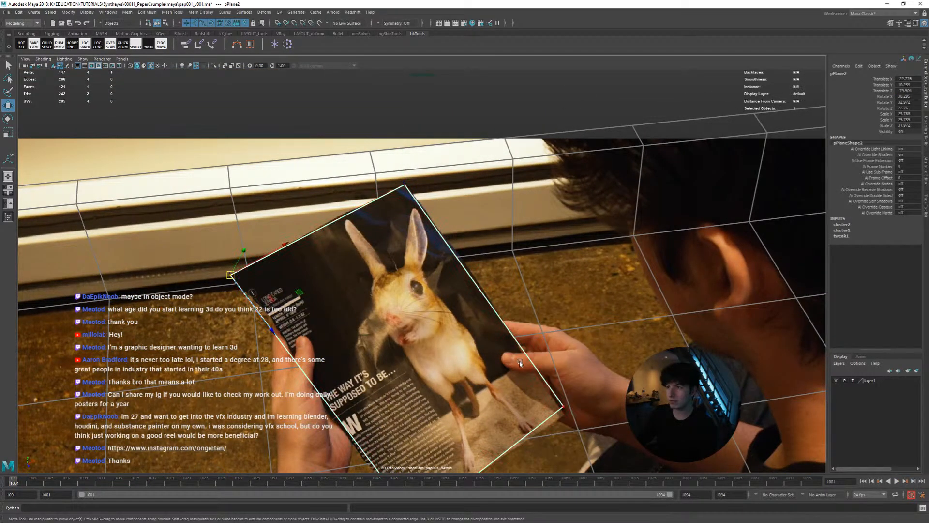
{"action": "left_click", "coordinate": [548, 413]}
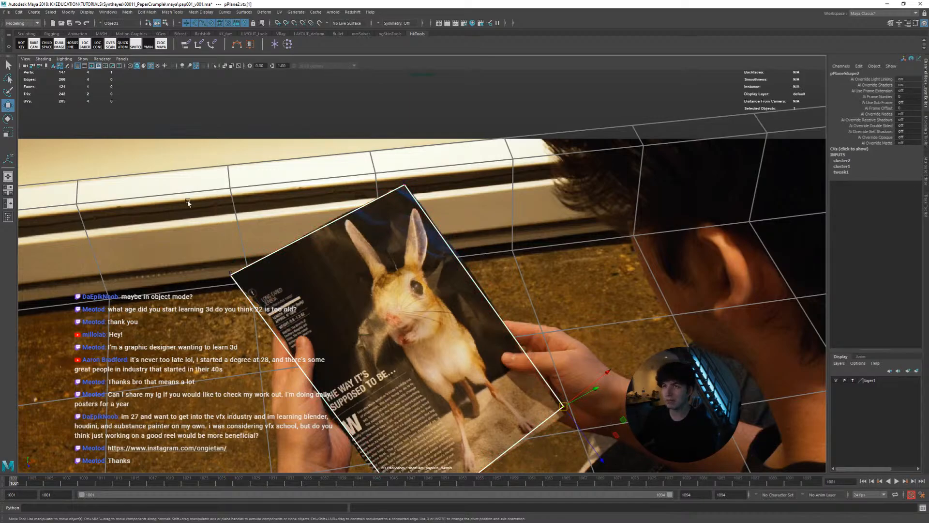
{"action": "left_click", "coordinate": [287, 45]}
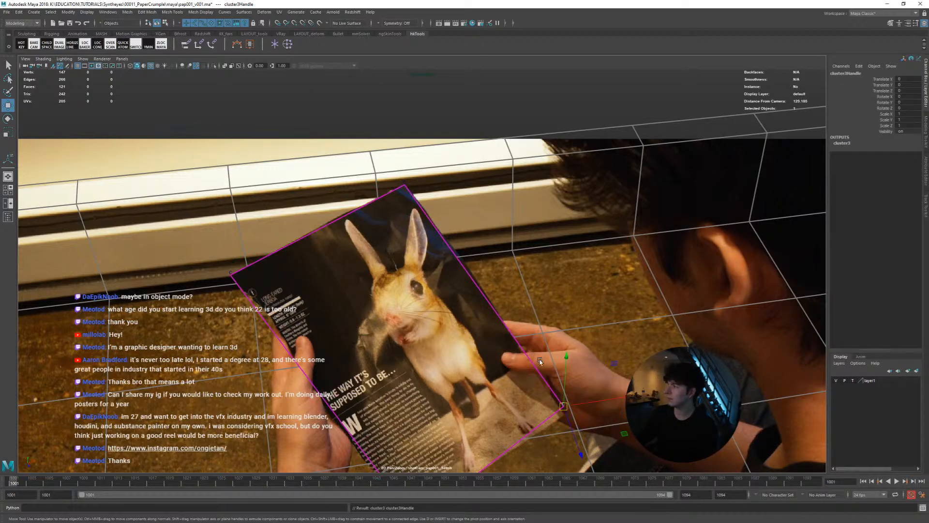
Reselect the page plane's lower-right corner vertex and stabilise the shot camera view on it with the layout tool
{"action": "left_click", "coordinate": [516, 348]}
{"action": "right_click_drag", "start_coordinate": [519, 316], "coordinate": [469, 304]}
{"action": "left_click", "coordinate": [563, 406]}
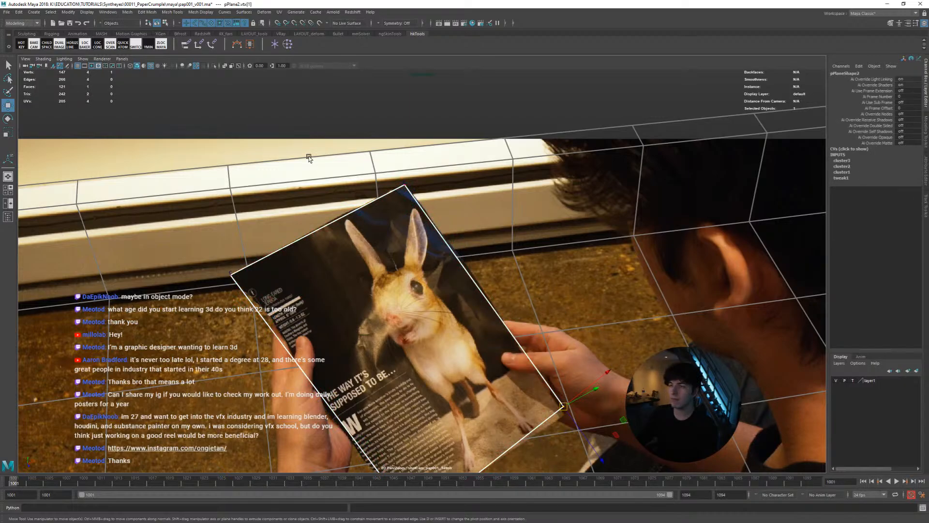
{"action": "left_click", "coordinate": [308, 34]}
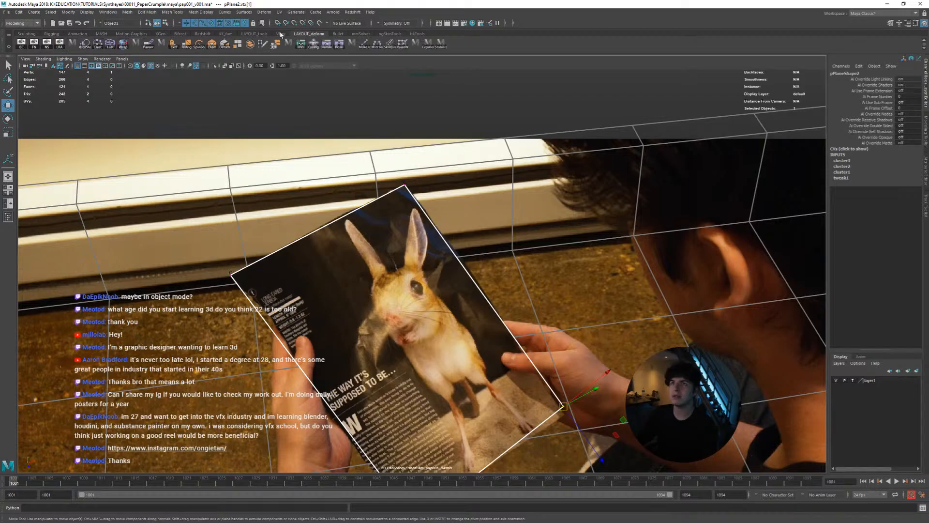
{"action": "left_click", "coordinate": [254, 34]}
{"action": "left_click", "coordinate": [148, 46]}
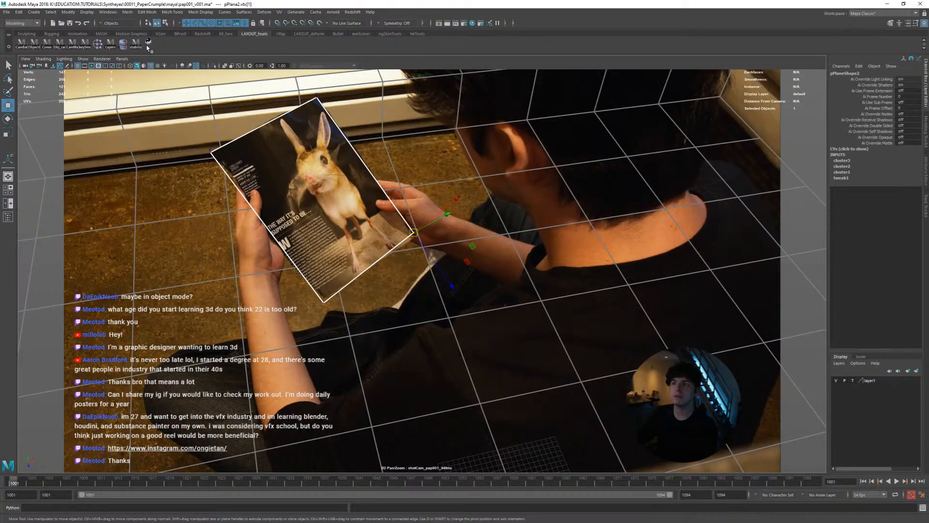
{"action": "right_click_drag", "start_coordinate": [343, 200], "coordinate": [401, 360]}
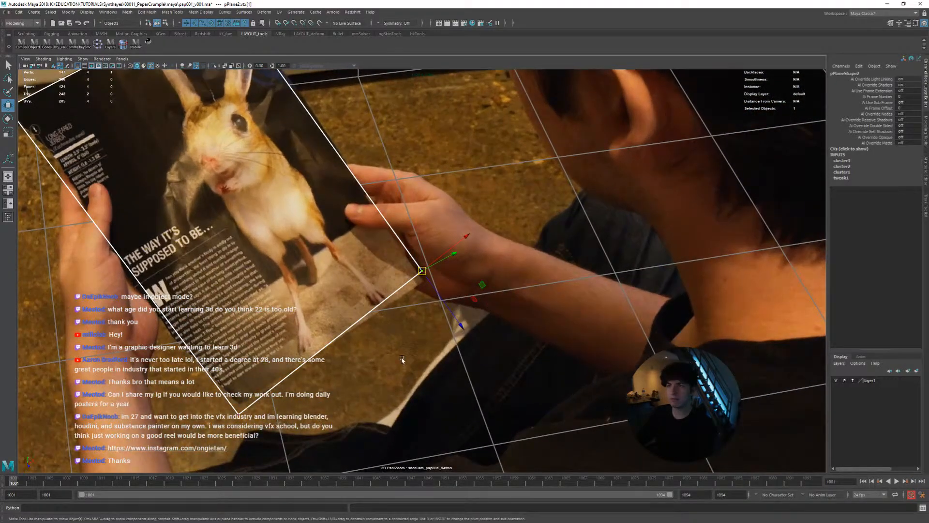
Select the lower-right corner's cluster handle at frame 1001 and nudge it slightly down and right onto the page corner
{"action": "right_click_drag", "start_coordinate": [401, 253], "coordinate": [434, 237]}
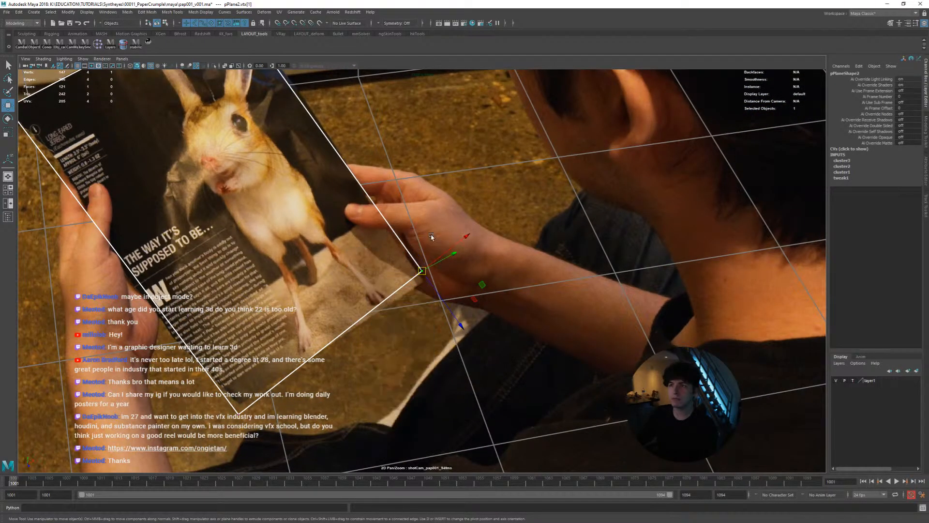
{"action": "left_click_drag", "start_coordinate": [405, 249], "coordinate": [430, 270]}
{"action": "middle_click_drag", "start_coordinate": [422, 318], "coordinate": [422, 329]}
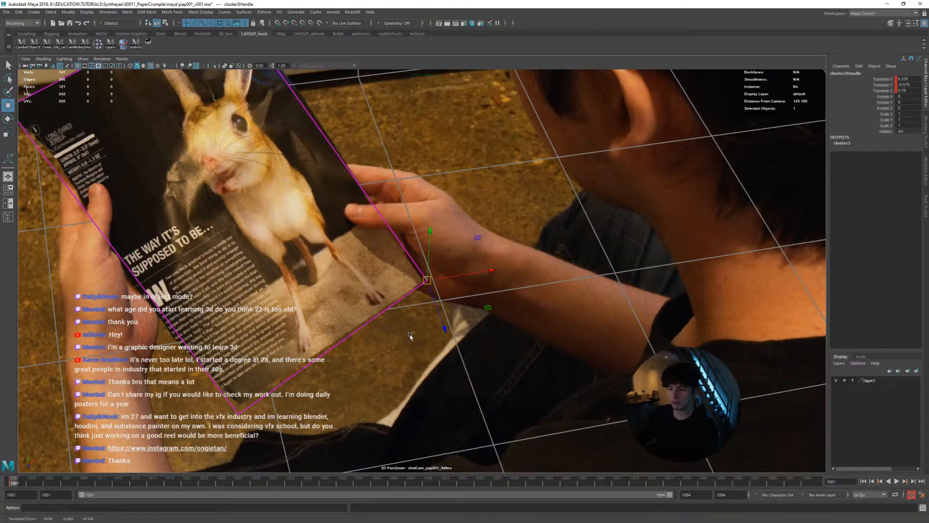
Show the perspective view beside the shot camera and examine the page plane edge-on at frame 1001
{"action": "right_click_drag", "start_coordinate": [453, 346], "coordinate": [358, 300]}
{"action": "key", "text": "space"}
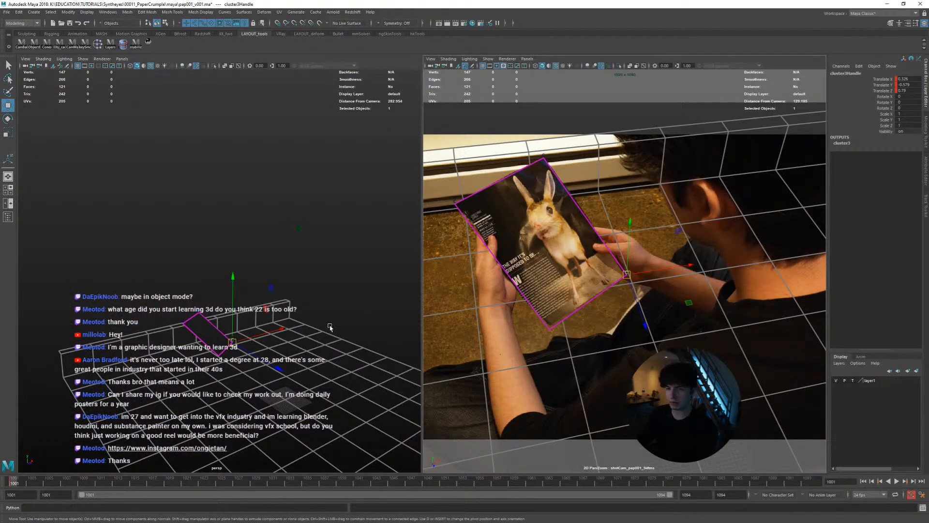
{"action": "scroll", "coordinate": [328, 328], "scroll_direction": "up", "scroll_amount": 5}
{"action": "middle_click_drag", "start_coordinate": [326, 329], "coordinate": [271, 262], "text": "alt"}
{"action": "left_click_drag", "start_coordinate": [272, 261], "coordinate": [309, 255], "text": "alt"}
{"action": "scroll", "coordinate": [305, 281], "scroll_direction": "up", "scroll_amount": 3}
{"action": "middle_click_drag", "start_coordinate": [293, 316], "coordinate": [293, 256], "text": "alt"}
{"action": "left_click_drag", "start_coordinate": [292, 273], "coordinate": [298, 287], "text": "alt"}
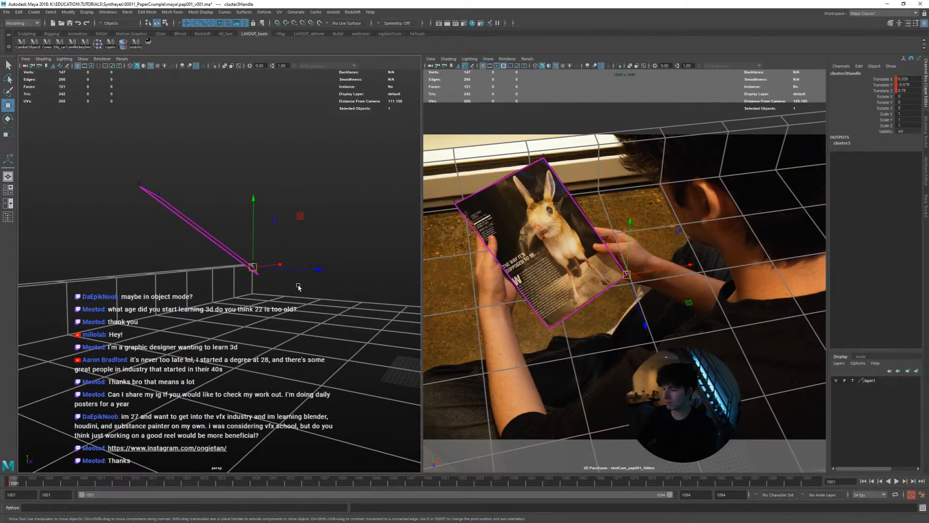
Advance to frame 1004 and move the lower-right corner's cluster handle onto the page corner, checking the plane in the perspective view
{"action": "key", "text": "alt+v"}
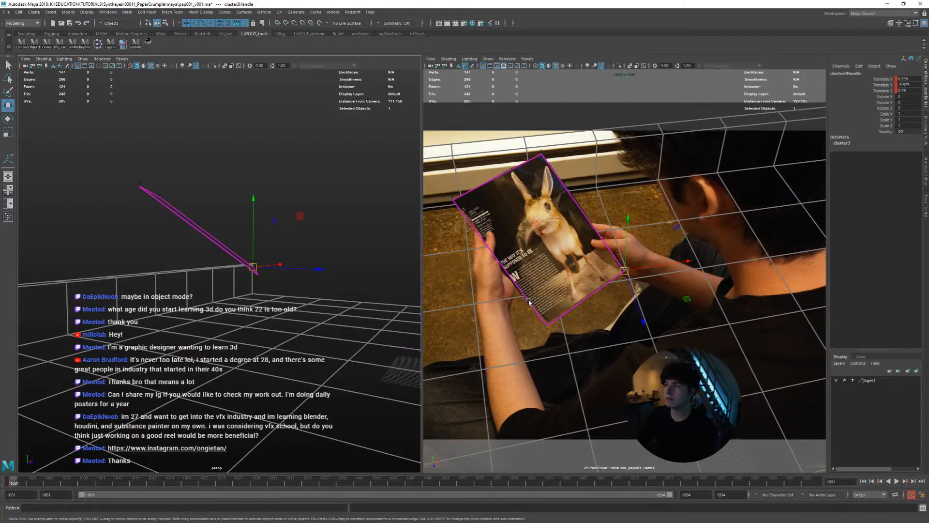
{"action": "right_click_drag", "start_coordinate": [526, 294], "coordinate": [648, 340], "text": "alt"}
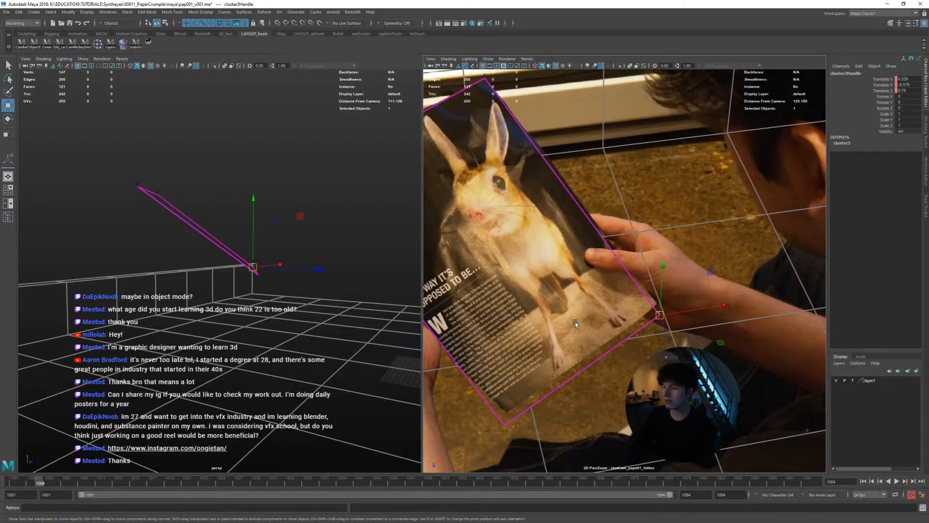
{"action": "right_click_drag", "start_coordinate": [287, 317], "coordinate": [316, 319], "text": "alt"}
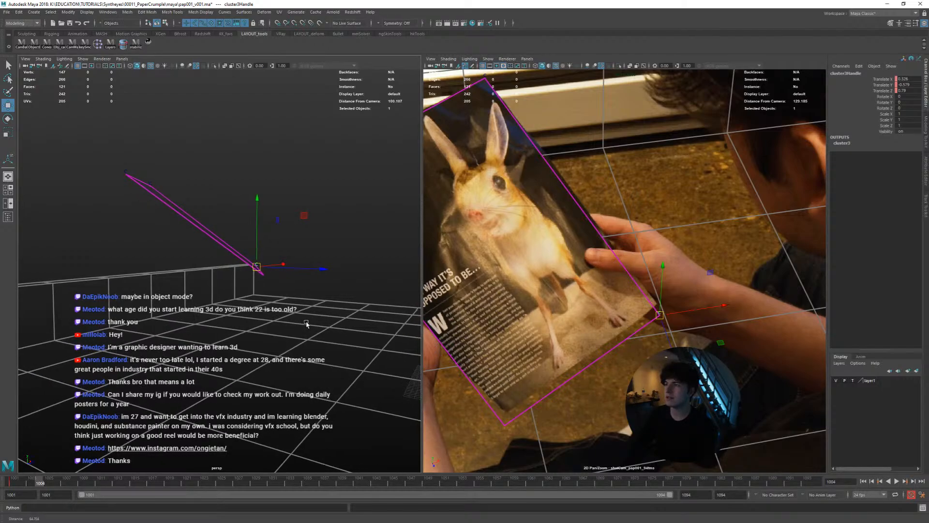
{"action": "left_click_drag", "start_coordinate": [317, 319], "coordinate": [295, 323], "text": "alt"}
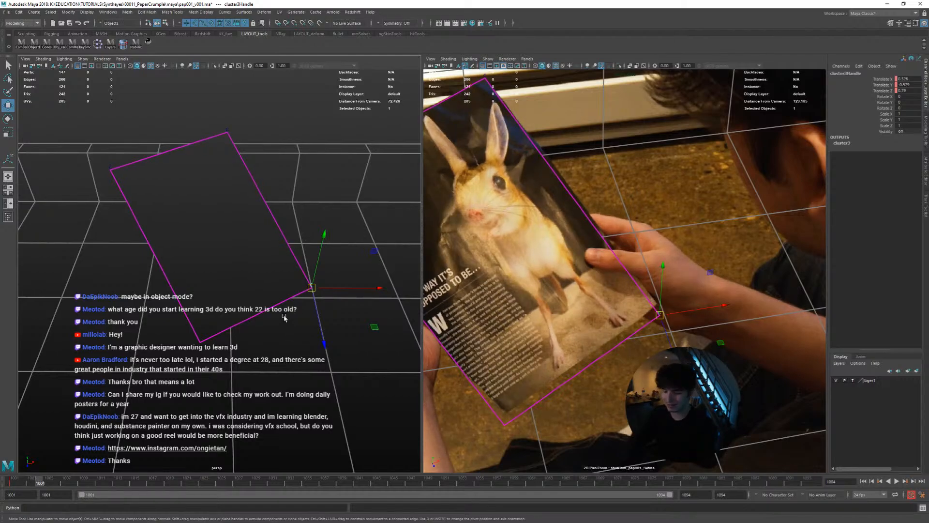
{"action": "mouse_move", "coordinate": [284, 317]}
{"action": "left_mouse_down", "text": "alt"}
{"action": "mouse_move", "coordinate": [293, 312]}
{"action": "mouse_move", "coordinate": [286, 314]}
{"action": "left_mouse_up", "text": "alt"}
{"action": "right_click_drag", "start_coordinate": [286, 313], "coordinate": [319, 326], "text": "alt"}
{"action": "left_click_drag", "start_coordinate": [280, 323], "coordinate": [267, 328], "text": "alt"}
{"action": "middle_click_drag", "start_coordinate": [268, 328], "coordinate": [275, 311]}
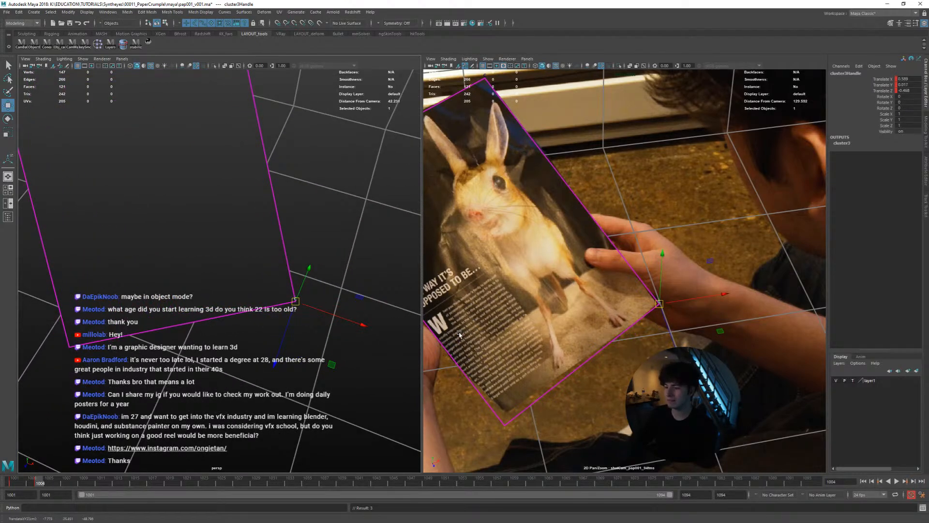
Fine-tune the lower-right cluster handle on the page corner at frame 1004 in a close-up of the shot camera
{"action": "right_click_drag", "start_coordinate": [651, 387], "coordinate": [692, 387]}
{"action": "middle_click_drag", "start_coordinate": [692, 387], "coordinate": [686, 382]}
{"action": "right_click_drag", "start_coordinate": [614, 353], "coordinate": [563, 343]}
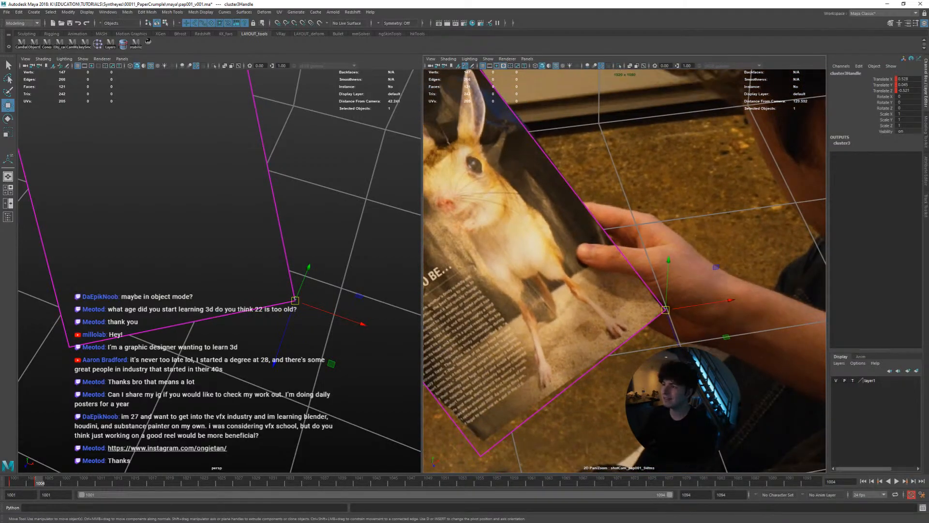
{"action": "right_click_drag", "start_coordinate": [614, 366], "coordinate": [646, 364]}
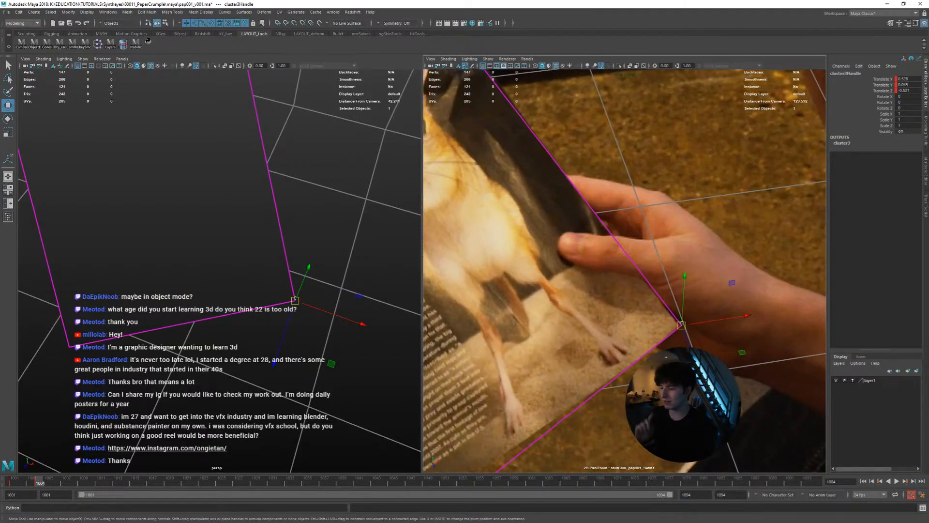
{"action": "middle_click_drag", "start_coordinate": [651, 363], "coordinate": [652, 382]}
{"action": "middle_click_drag", "start_coordinate": [653, 382], "coordinate": [651, 382]}
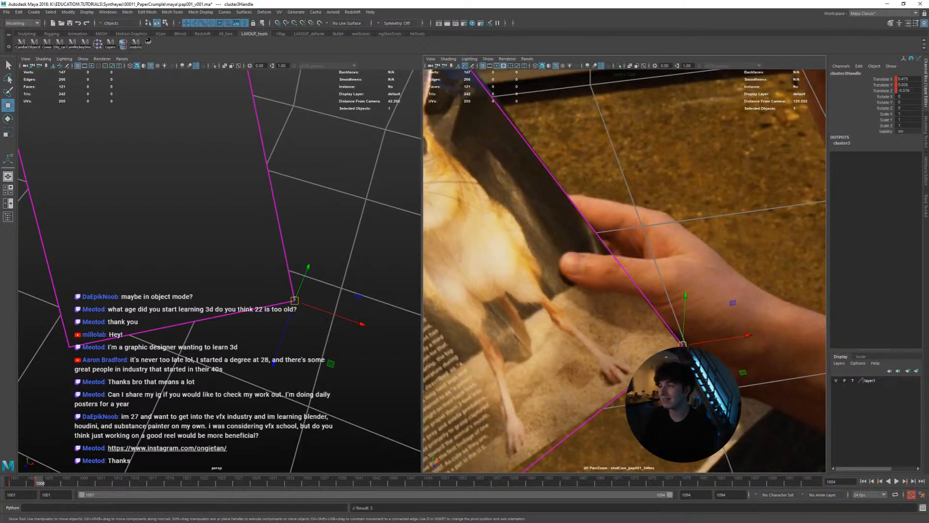
Return to frame 1001 and readjust the lower-right cluster handle on the page corner
{"action": "key", "text": "alt+comma"}
{"action": "key", "text": "alt+comma"}
{"action": "key", "text": "alt+comma"}
{"action": "key", "text": "alt+comma"}
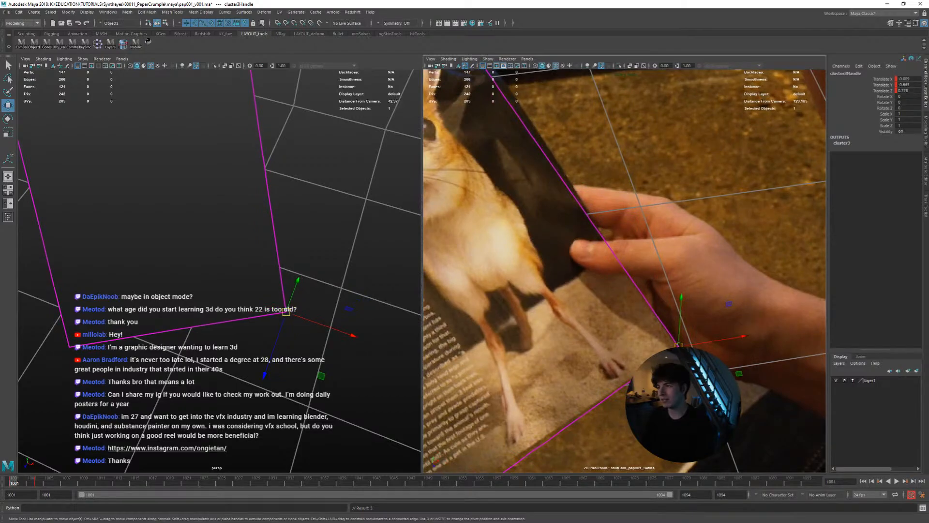
{"action": "scroll", "coordinate": [703, 340], "scroll_direction": "down", "scroll_amount": 1}
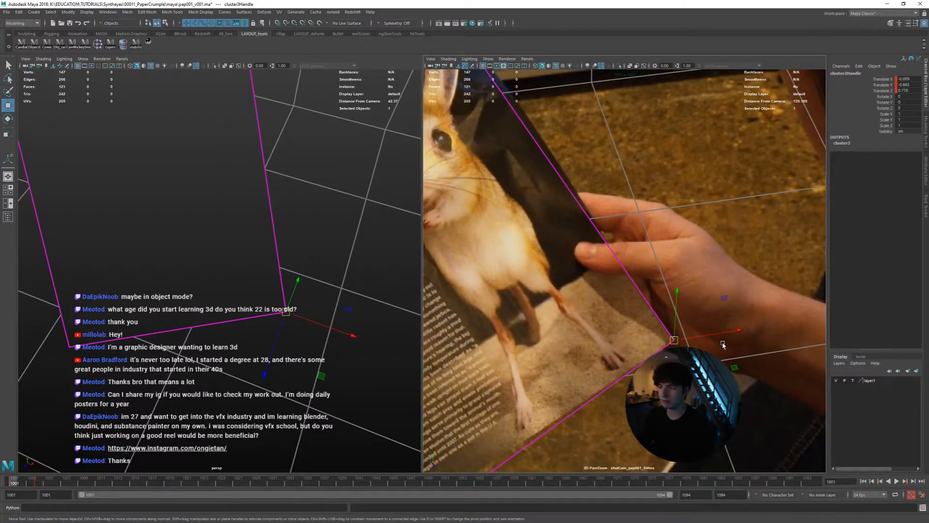
Advance frame by frame from 1002 to 1009, moving the lower-right cluster handle to follow the page corner
{"action": "key", "text": "alt+period"}
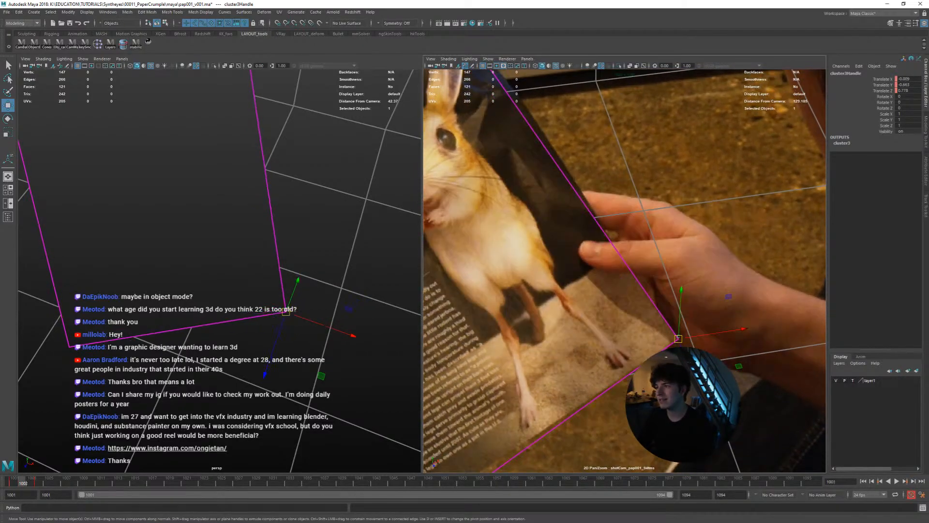
{"action": "key", "text": "alt+period"}
{"action": "key", "text": "alt+period"}
{"action": "key", "text": "alt+period"}
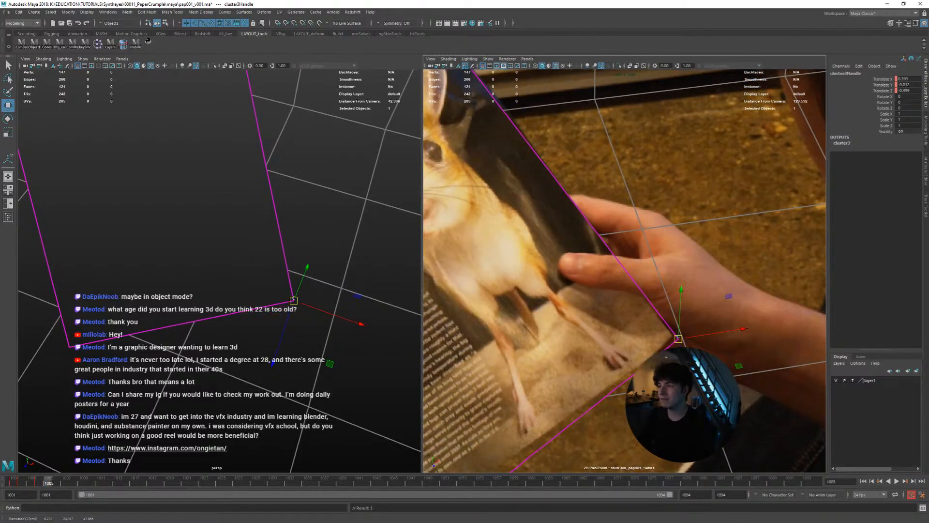
{"action": "key", "text": "alt+period"}
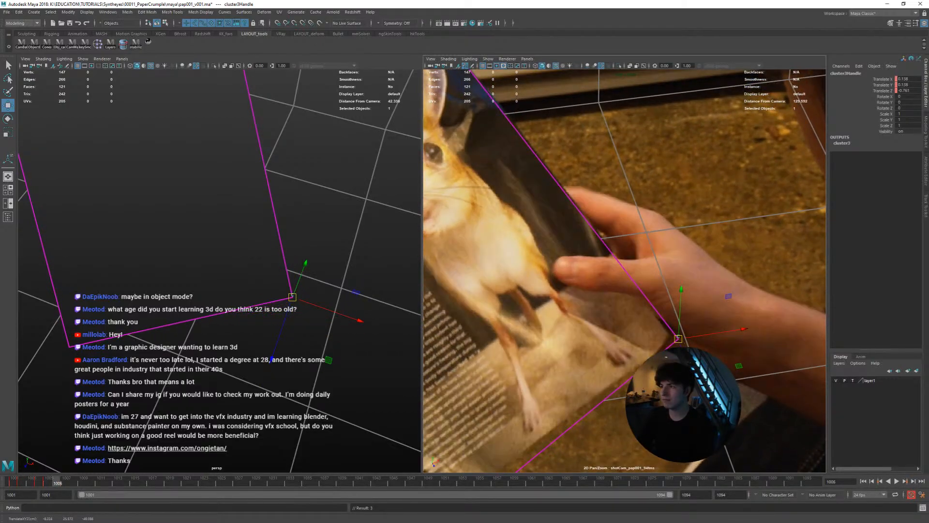
{"action": "key", "text": "alt+period"}
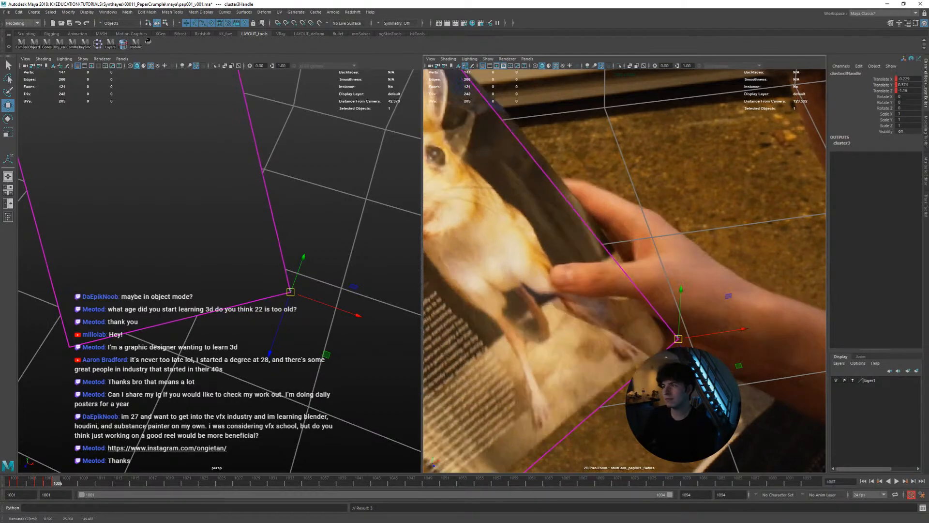
{"action": "key", "text": "alt+period"}
{"action": "key", "text": "alt+period"}
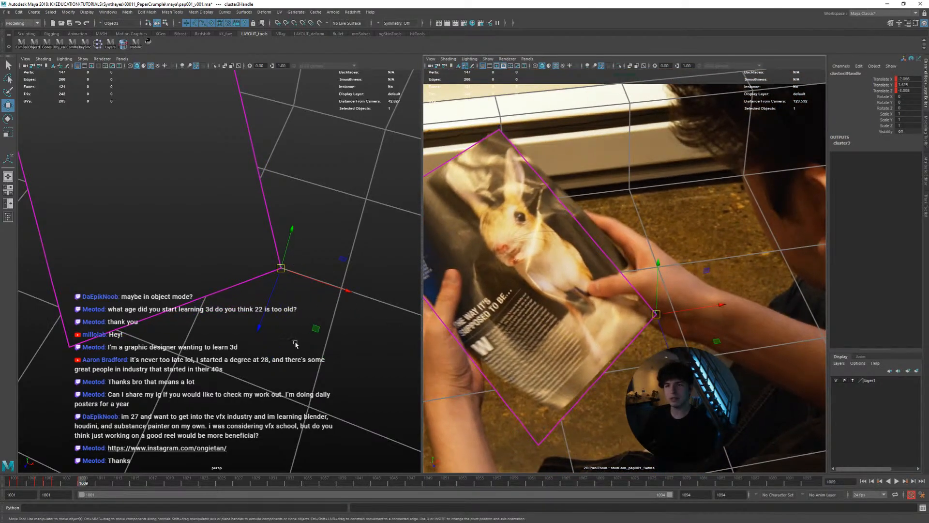
Examine the page plane and its lower-right corner handle from several angles in the perspective view at frame 1009
{"action": "left_click_drag", "start_coordinate": [295, 343], "coordinate": [324, 311], "text": "alt"}
{"action": "right_click_drag", "start_coordinate": [322, 312], "coordinate": [282, 310], "text": "alt"}
{"action": "middle_click_drag", "start_coordinate": [286, 308], "coordinate": [279, 313], "text": "alt"}
{"action": "left_click_drag", "start_coordinate": [266, 322], "coordinate": [235, 325], "text": "alt"}
{"action": "right_click_drag", "start_coordinate": [238, 327], "coordinate": [263, 323], "text": "alt"}
{"action": "key", "text": "backslash"}
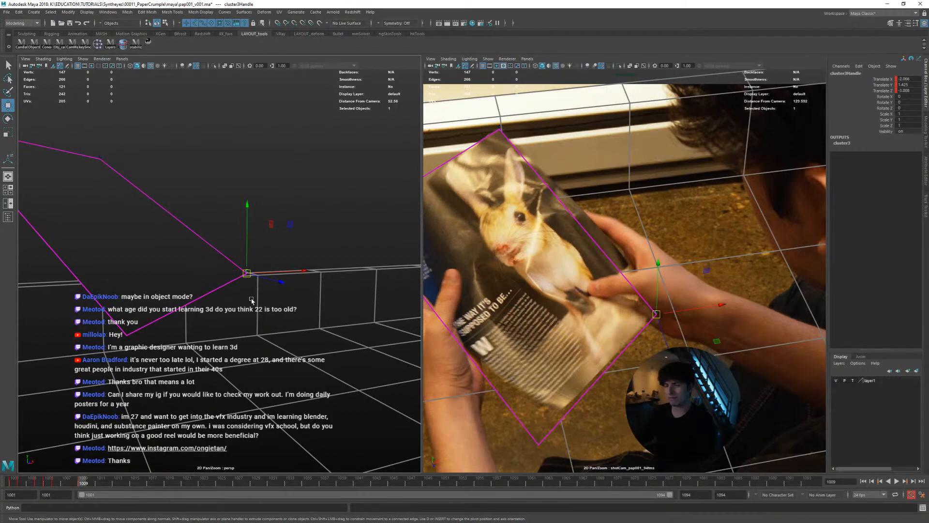
{"action": "mouse_move", "coordinate": [233, 305]}
{"action": "left_mouse_down", "text": "alt"}
{"action": "mouse_move", "coordinate": [267, 309]}
{"action": "mouse_move", "coordinate": [248, 310]}
{"action": "left_mouse_up", "text": "alt"}
{"action": "key", "text": "backslash"}
{"action": "right_click_drag", "start_coordinate": [248, 310], "coordinate": [262, 311], "text": "alt"}
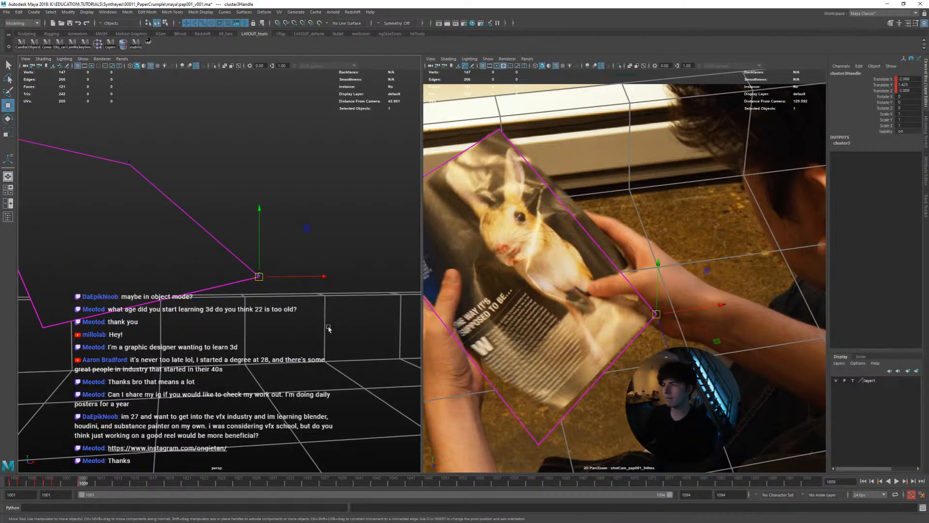
Refine the lower-right cluster handle's position at frame 1009 and check the corner against the following frames
{"action": "key", "text": "backslash"}
{"action": "right_click_drag", "start_coordinate": [560, 358], "coordinate": [615, 371]}
{"action": "middle_click_drag", "start_coordinate": [639, 388], "coordinate": [625, 371]}
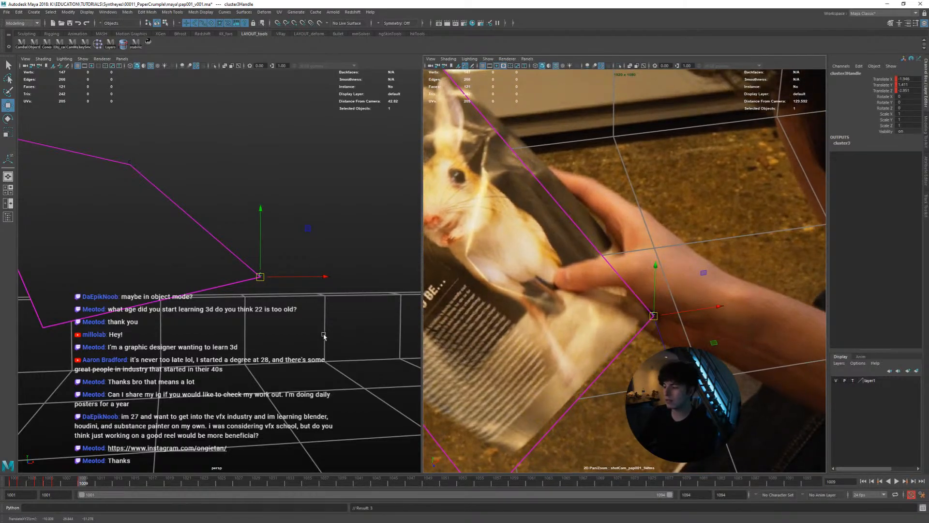
{"action": "key", "text": "alt+period"}
{"action": "key", "text": "alt+period"}
{"action": "key", "text": "alt+period"}
{"action": "key", "text": "alt+period"}
{"action": "key", "text": "alt+comma"}
{"action": "key", "text": "alt+comma"}
{"action": "key", "text": "alt+comma"}
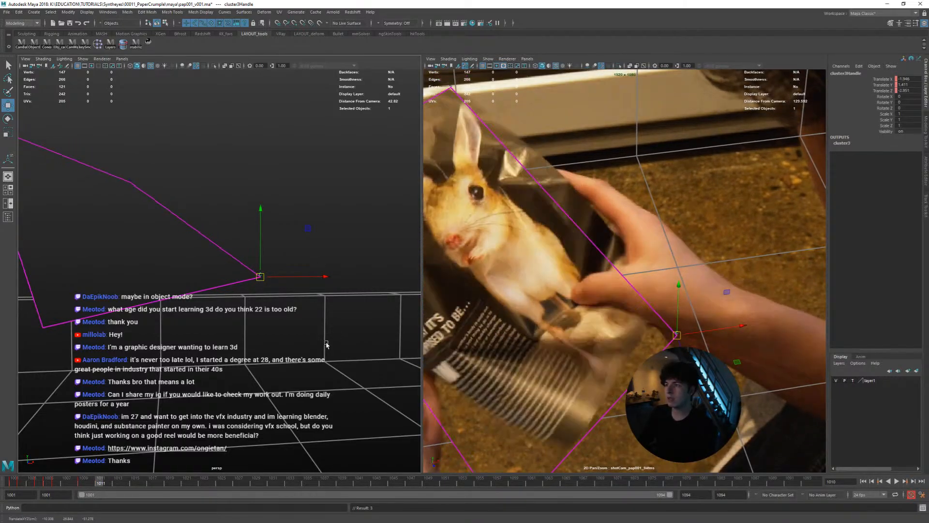
Advance to frame 1014, then position and key the lower-right cluster handle on the hidden page corner
{"action": "key", "text": "alt+period"}
{"action": "key", "text": "alt+period"}
{"action": "key", "text": "alt+period"}
{"action": "right_click_drag", "start_coordinate": [326, 348], "coordinate": [226, 338], "text": "alt"}
{"action": "left_click_drag", "start_coordinate": [226, 338], "coordinate": [273, 337], "text": "alt"}
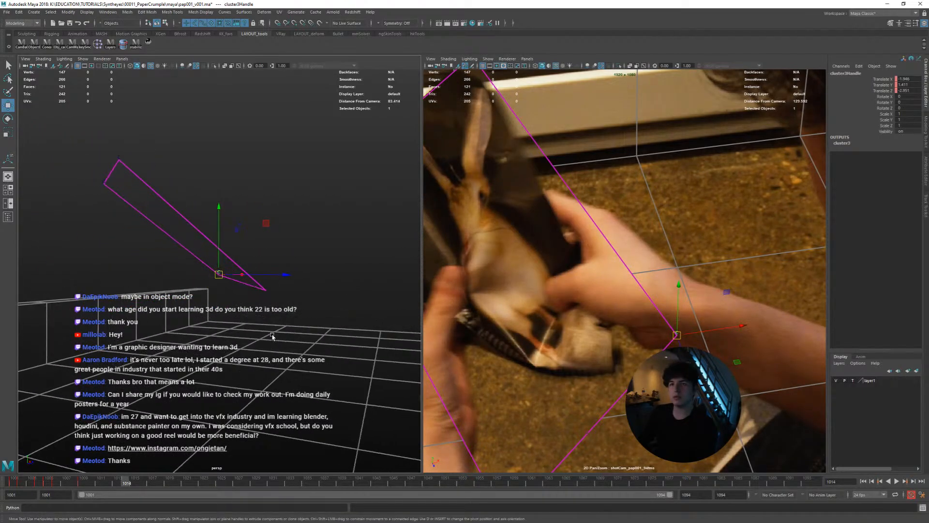
{"action": "middle_click_drag", "start_coordinate": [272, 336], "coordinate": [241, 339]}
{"action": "middle_click_drag", "start_coordinate": [496, 351], "coordinate": [467, 333]}
{"action": "key", "text": "s"}
Step back and forth between frames 1008 and 1014 to check how the lower-right corner follows the page
{"action": "key", "text": "alt+period"}
{"action": "key", "text": "alt+comma"}
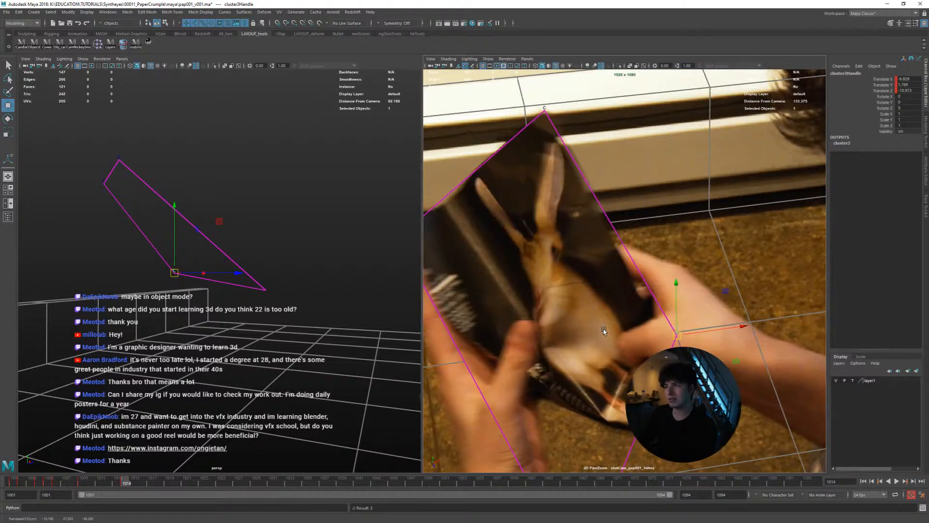
{"action": "key", "text": "alt+comma"}
{"action": "key", "text": "alt+comma"}
{"action": "key", "text": "alt+comma"}
{"action": "key", "text": "alt+comma"}
{"action": "key", "text": "alt+comma"}
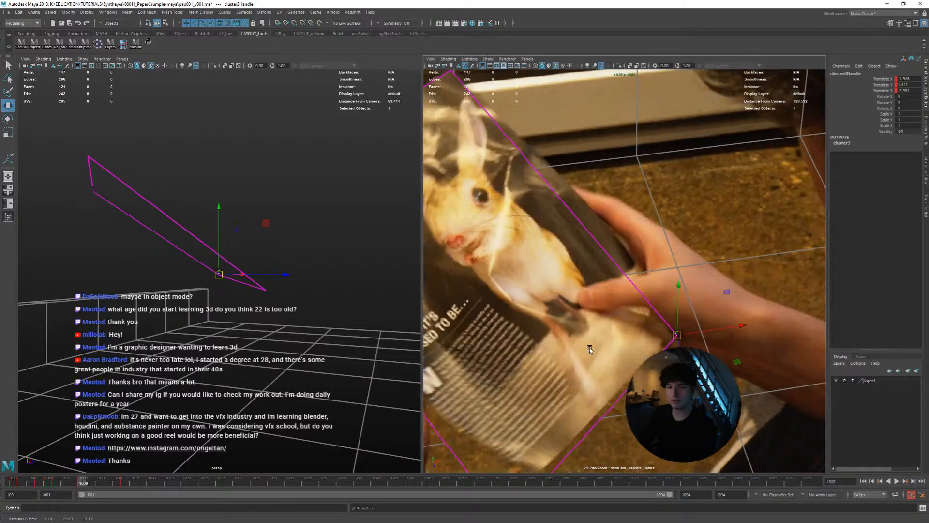
{"action": "key", "text": "alt+period"}
{"action": "key", "text": "alt+period"}
{"action": "key", "text": "alt+comma"}
{"action": "key", "text": "alt+comma"}
Advance to frame 1016, moving the lower-right cluster handle to follow the folding page corner
{"action": "key", "text": "alt+period"}
{"action": "key", "text": "alt+comma"}
{"action": "key", "text": "alt+comma"}
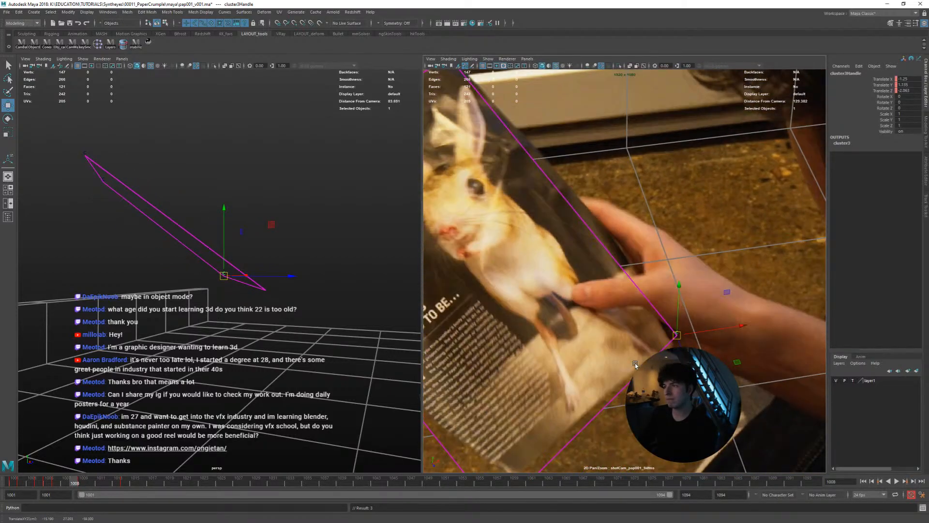
{"action": "key", "text": "alt+period"}
{"action": "key", "text": "alt+period"}
{"action": "key", "text": "alt+period"}
{"action": "key", "text": "alt+period"}
{"action": "key", "text": "alt+period"}
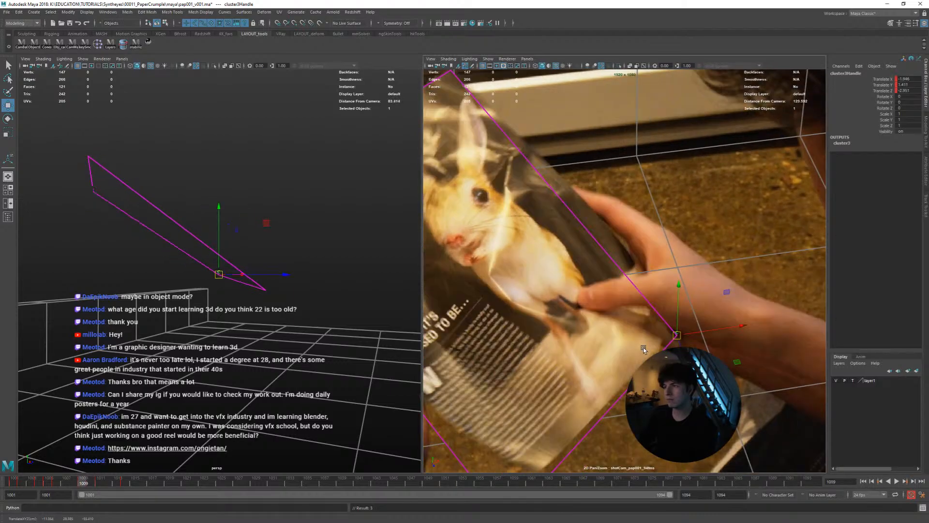
{"action": "key", "text": "alt+period"}
{"action": "key", "text": "alt+period"}
{"action": "key", "text": "alt+period"}
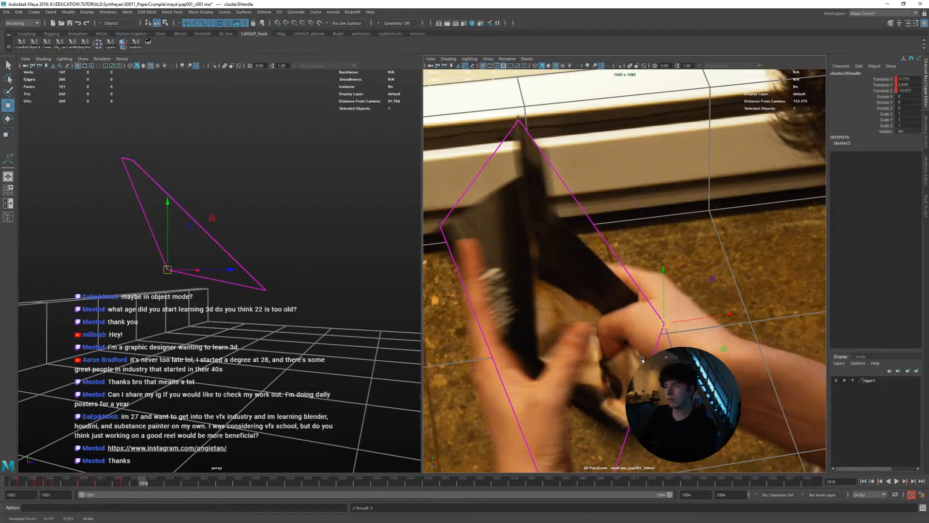
Position the lower-right cluster handle at frame 1018 and key its translation, comparing it with frame 1016
{"action": "key", "text": "alt+period"}
{"action": "key", "text": "alt+period"}
{"action": "key", "text": "alt+comma"}
{"action": "key", "text": "alt+comma"}
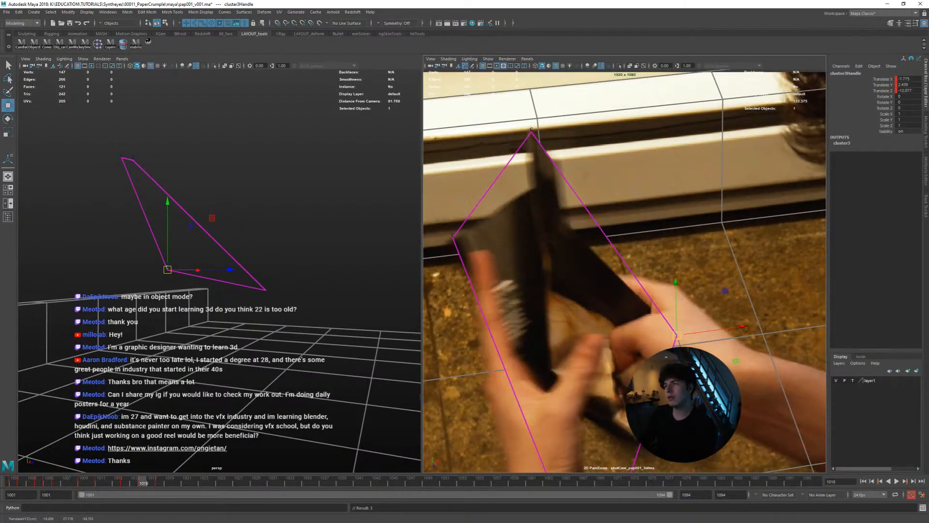
{"action": "key", "text": "alt+period"}
{"action": "key", "text": "alt+period"}
{"action": "key", "text": "shift+w"}
{"action": "key", "text": "alt+comma"}
{"action": "key", "text": "alt+comma"}
Flip repeatedly between frames 1016 and 1018 and inspect the lower-right corner's motion in both views
{"action": "key", "text": "alt+period"}
{"action": "key", "text": "alt+period"}
{"action": "key", "text": "alt+comma"}
{"action": "key", "text": "alt+comma"}
{"action": "key", "text": "alt+period"}
{"action": "key", "text": "alt+period"}
{"action": "key", "text": "alt+comma"}
{"action": "key", "text": "alt+comma"}
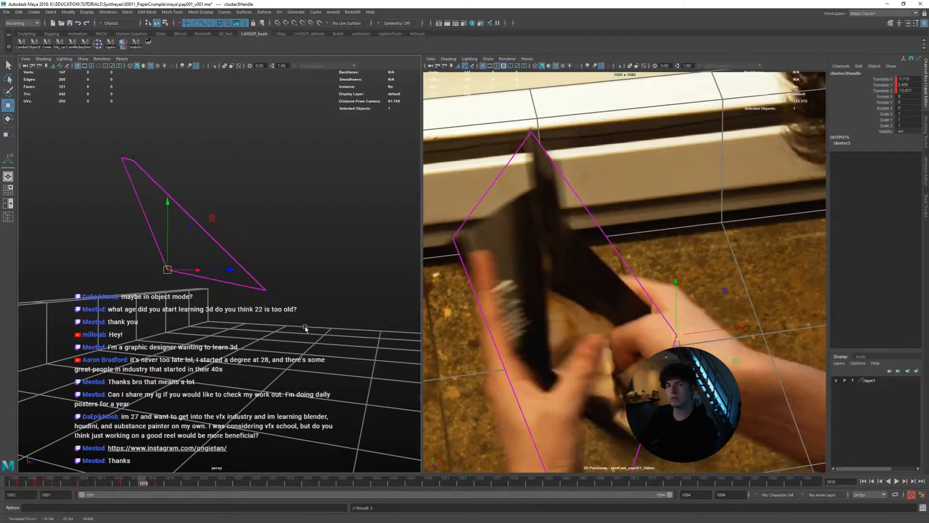
{"action": "key", "text": "alt+period"}
{"action": "key", "text": "alt+period"}
{"action": "key", "text": "alt+comma"}
{"action": "key", "text": "alt+comma"}
{"action": "left_click_drag", "start_coordinate": [305, 321], "coordinate": [176, 228], "text": "alt"}
{"action": "key", "text": "alt+period"}
{"action": "key", "text": "alt+period"}
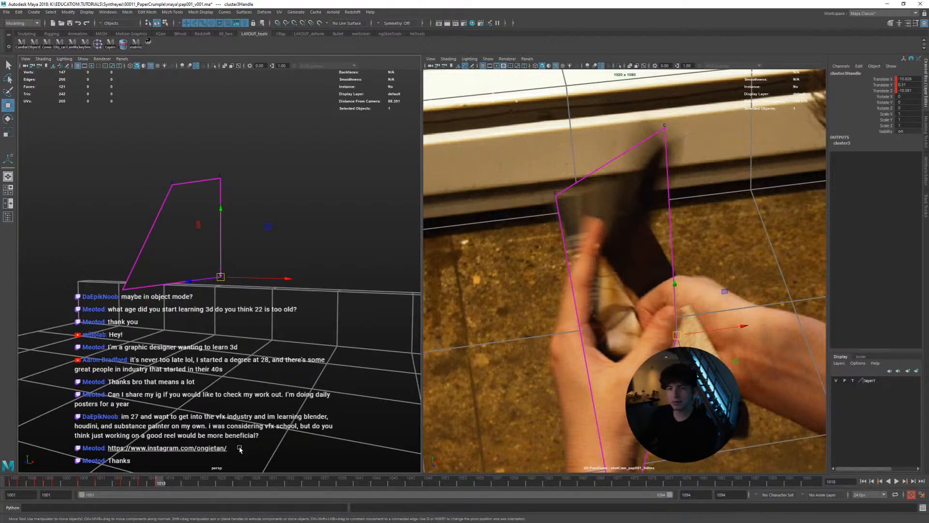
Step back through the frames from 1018 to about 1012, examining the page plane's shape in the perspective view
{"action": "key", "text": "alt+comma"}
{"action": "key", "text": "alt+comma"}
{"action": "key", "text": "alt+comma"}
{"action": "key", "text": "alt+comma"}
{"action": "key", "text": "alt+period"}
{"action": "key", "text": "alt+period"}
{"action": "key", "text": "alt+comma"}
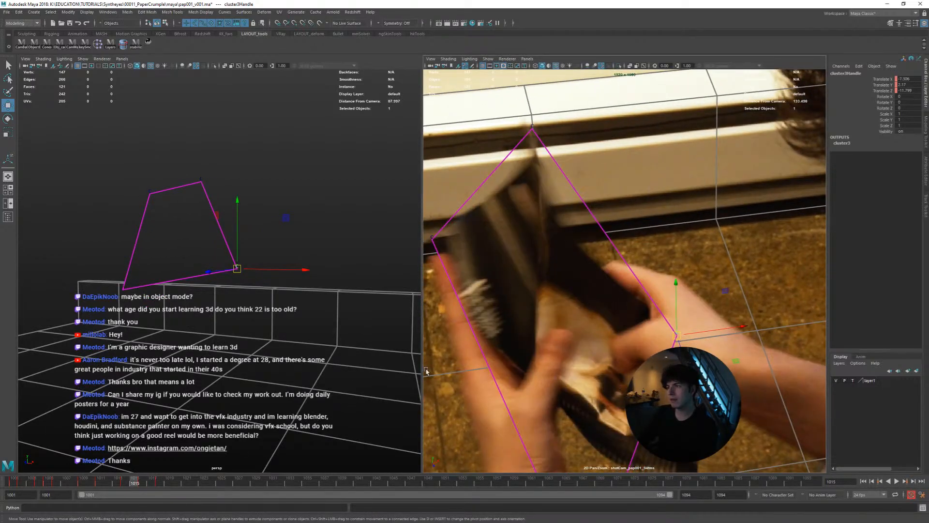
{"action": "key", "text": "alt+comma"}
{"action": "key", "text": "alt+comma"}
{"action": "key", "text": "alt+comma"}
{"action": "key", "text": "alt+comma"}
{"action": "left_click_drag", "start_coordinate": [208, 304], "coordinate": [196, 236], "text": "alt"}
{"action": "key", "text": "alt+period"}
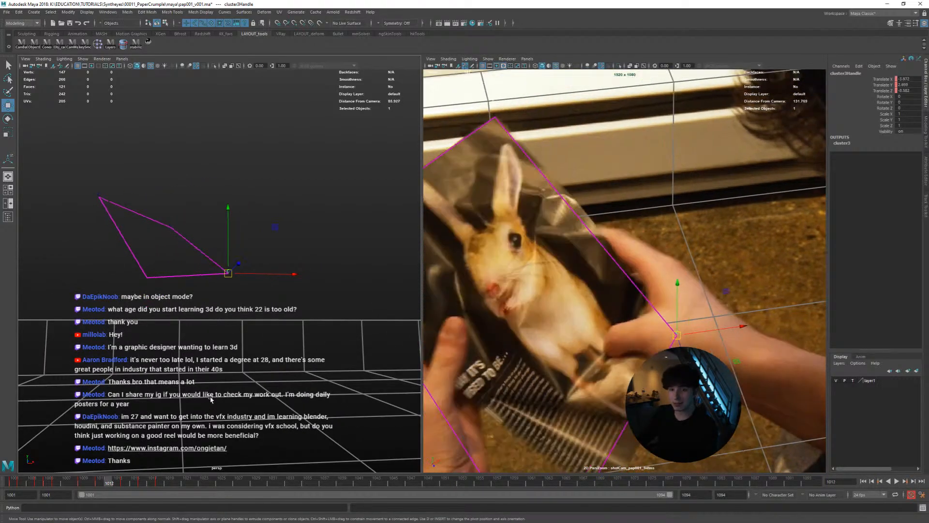
Return to frame 1016 and examine the depth of the page plane's corners from several angles in perspective
{"action": "key", "text": "alt+period"}
{"action": "key", "text": "alt+period"}
{"action": "key", "text": "alt+period"}
{"action": "key", "text": "alt+period"}
{"action": "left_click_drag", "start_coordinate": [211, 296], "coordinate": [210, 264], "text": "alt"}
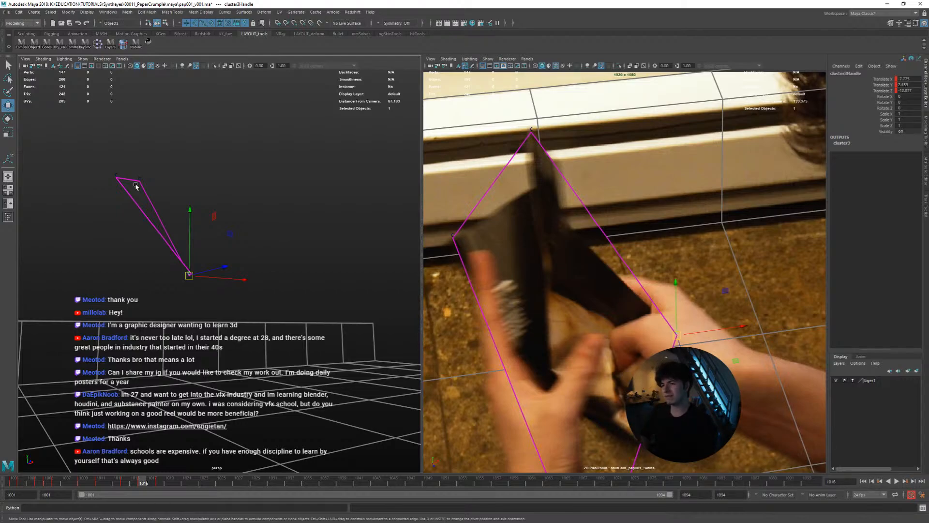
{"action": "left_click_drag", "start_coordinate": [100, 207], "coordinate": [209, 254], "text": "alt"}
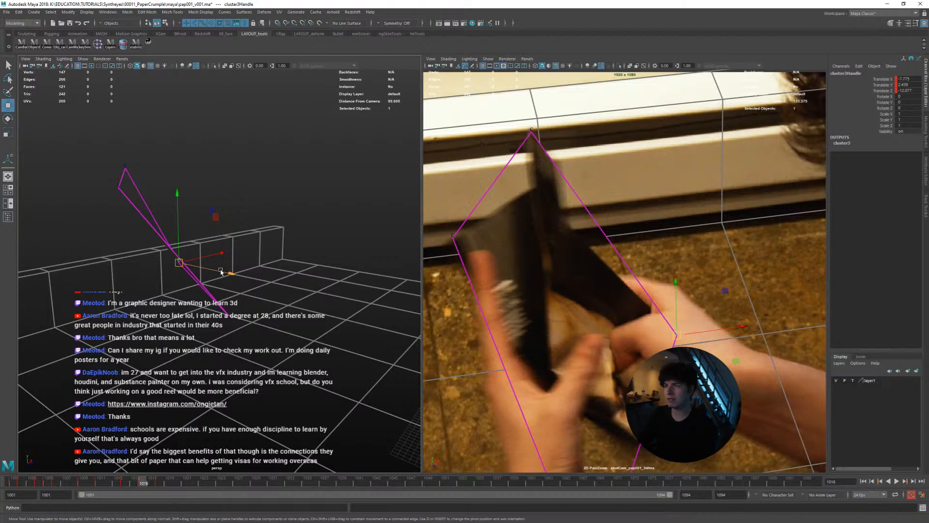
{"action": "left_click_drag", "start_coordinate": [221, 272], "coordinate": [192, 274], "text": "alt"}
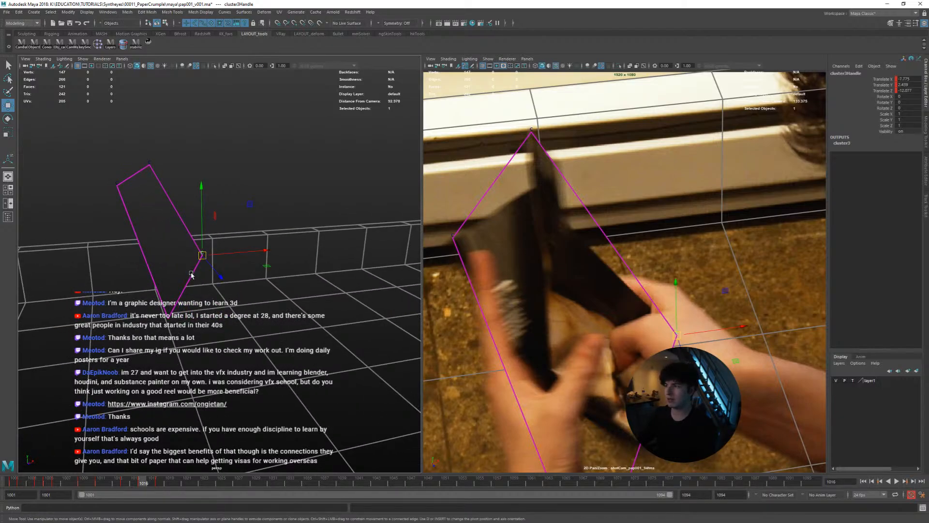
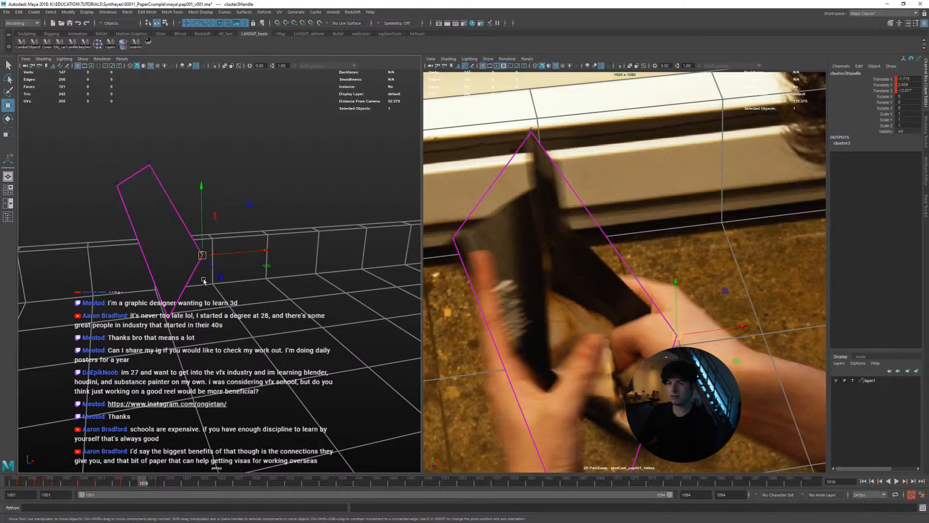
Nudge the lower-right cluster handle at frame 1016, comparing it with the neighbouring frames and checking the corner's depth in perspective
{"action": "left_click_drag", "start_coordinate": [219, 268], "coordinate": [242, 344], "text": "alt"}
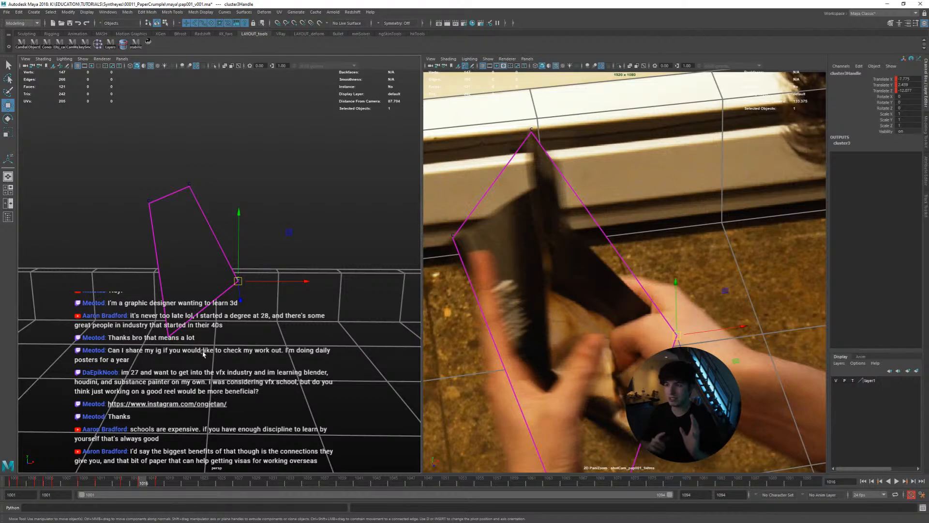
{"action": "scroll", "coordinate": [239, 307], "scroll_direction": "up", "scroll_amount": 4}
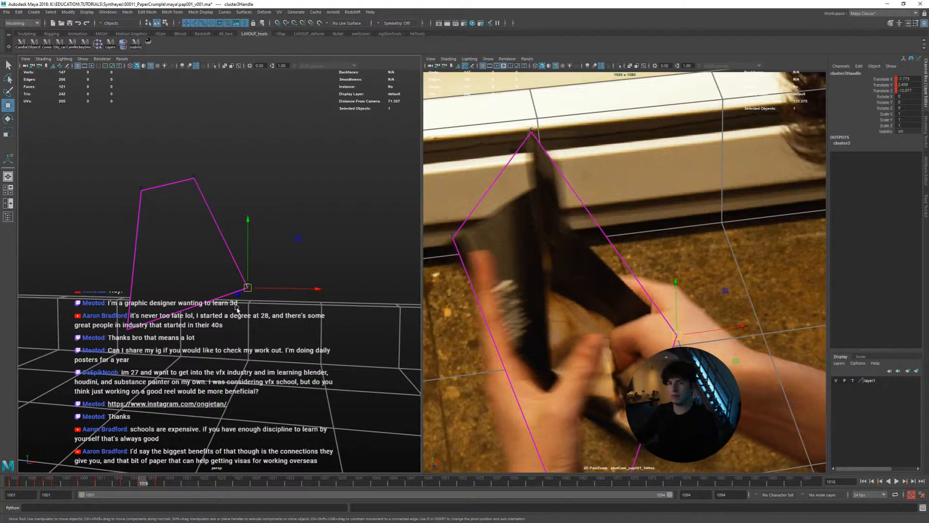
{"action": "left_click_drag", "start_coordinate": [243, 319], "coordinate": [266, 323], "text": "alt"}
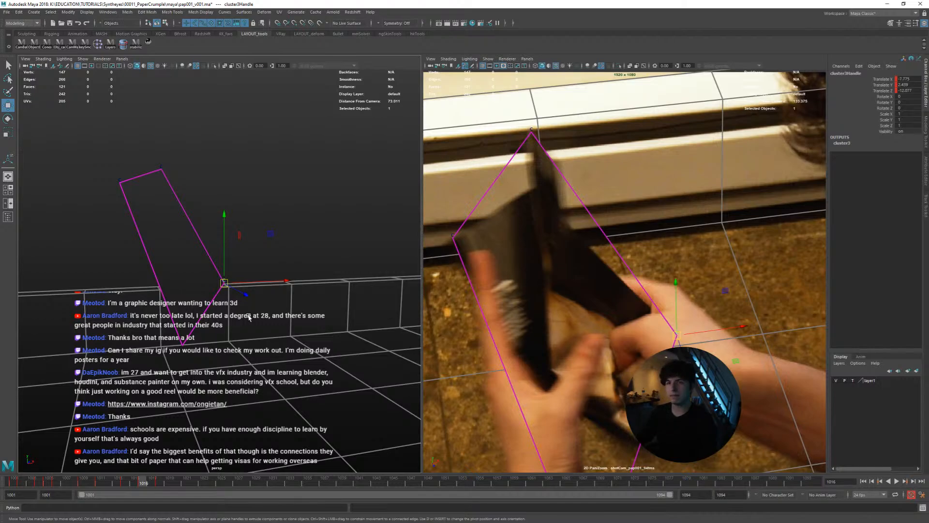
{"action": "left_click_drag", "start_coordinate": [249, 317], "coordinate": [242, 319], "text": "alt"}
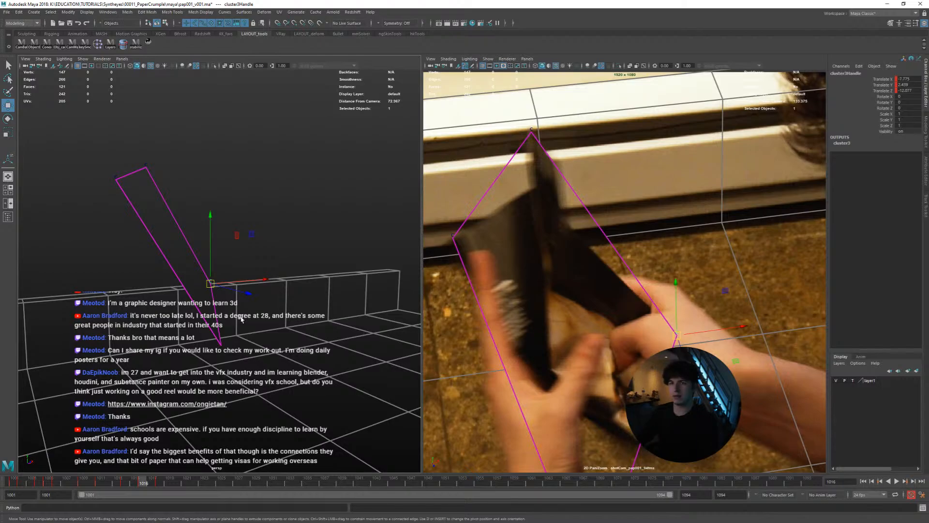
{"action": "left_click_drag", "start_coordinate": [241, 319], "coordinate": [321, 336], "text": "alt"}
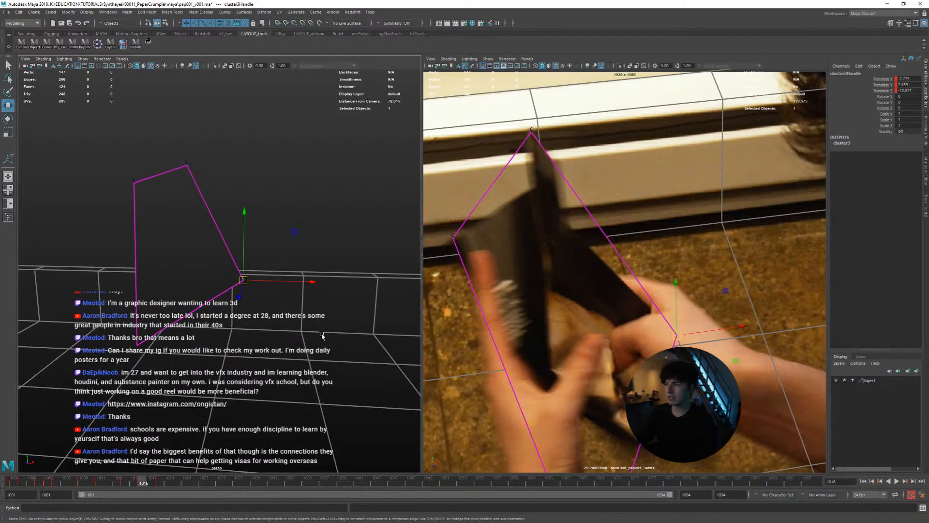
{"action": "middle_click_drag", "start_coordinate": [533, 389], "coordinate": [528, 385]}
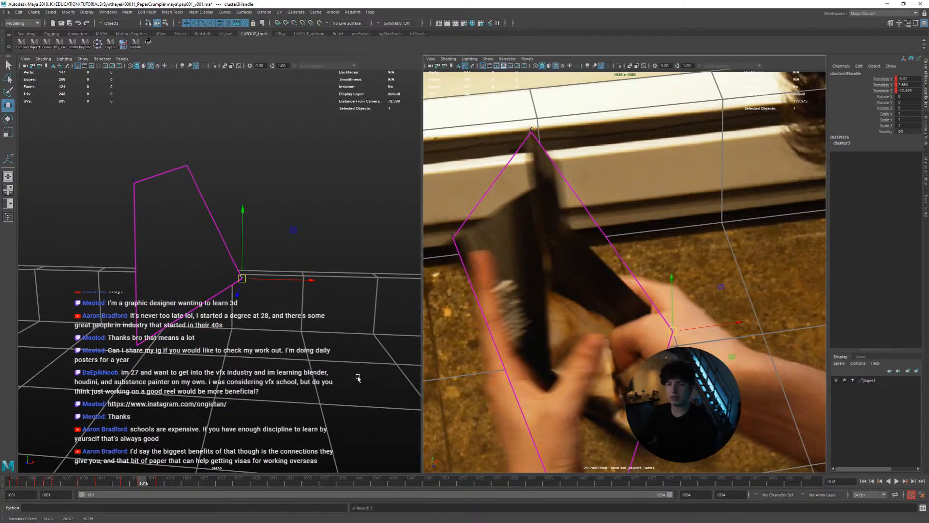
{"action": "key", "text": "alt+period"}
{"action": "key", "text": "alt+period"}
{"action": "key", "text": "alt+comma"}
{"action": "key", "text": "alt+comma"}
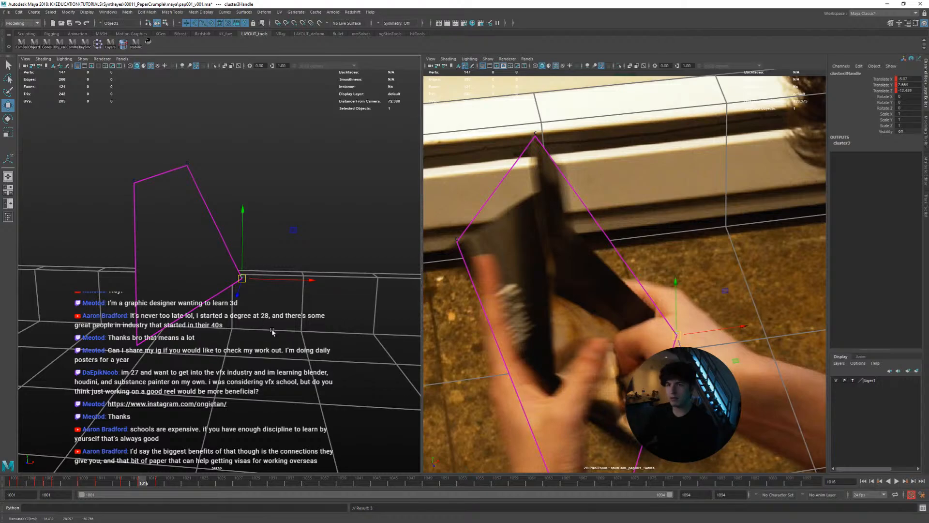
{"action": "left_click_drag", "start_coordinate": [272, 331], "coordinate": [285, 331], "text": "alt"}
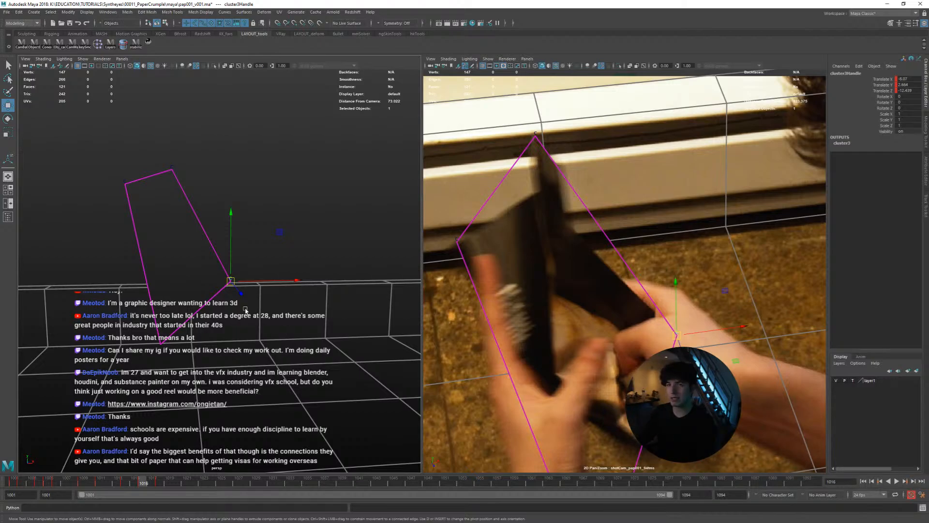
{"action": "left_click_drag", "start_coordinate": [246, 310], "coordinate": [246, 332], "text": "alt"}
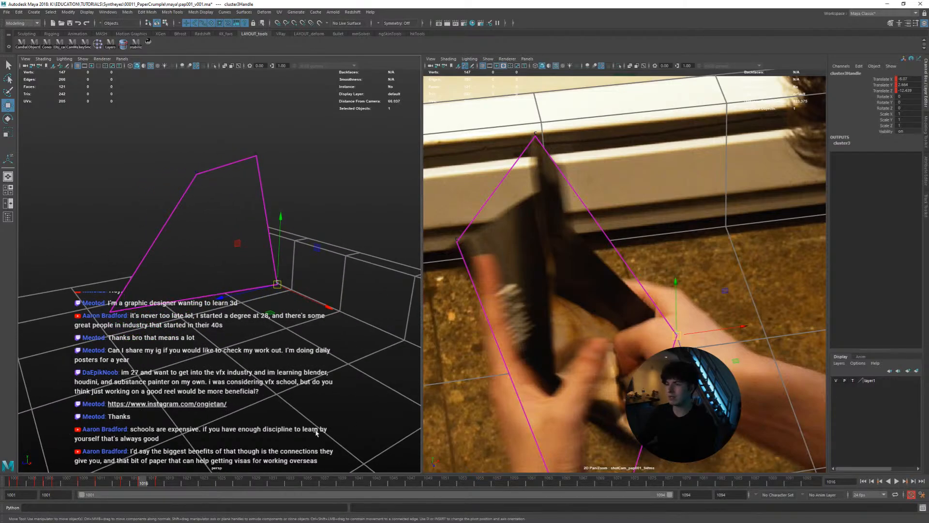
Review the motion from frame 1012 onward, adjust the lower-right cluster handle at frame 1022 and inspect the folded plane in perspective
{"action": "left_click_drag", "start_coordinate": [148, 479], "coordinate": [104, 470]}
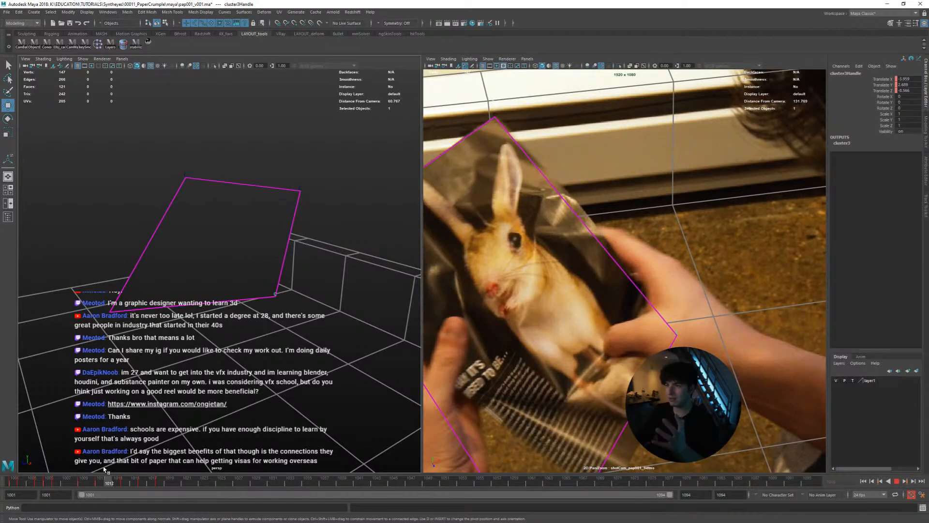
{"action": "left_click_drag", "start_coordinate": [104, 469], "coordinate": [113, 469]}
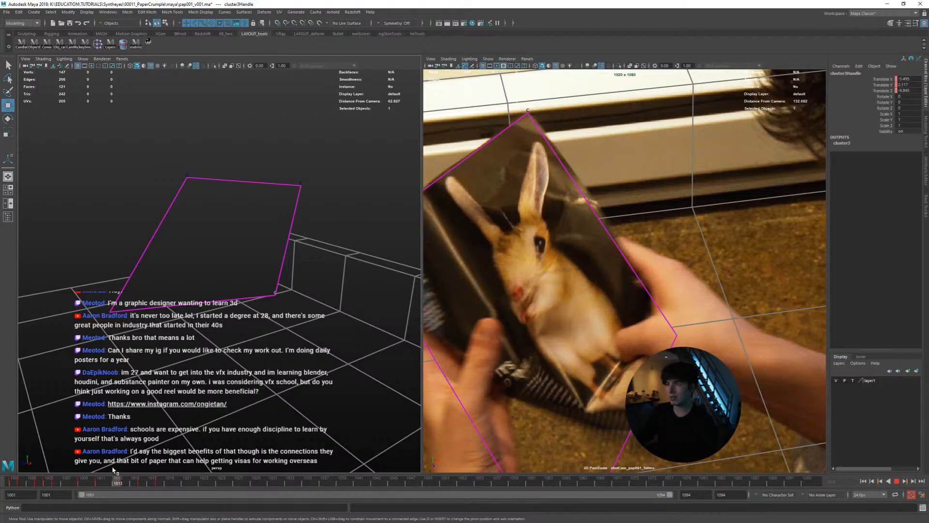
{"action": "left_click_drag", "start_coordinate": [120, 469], "coordinate": [195, 472]}
{"action": "middle_click_drag", "start_coordinate": [556, 383], "coordinate": [571, 403]}
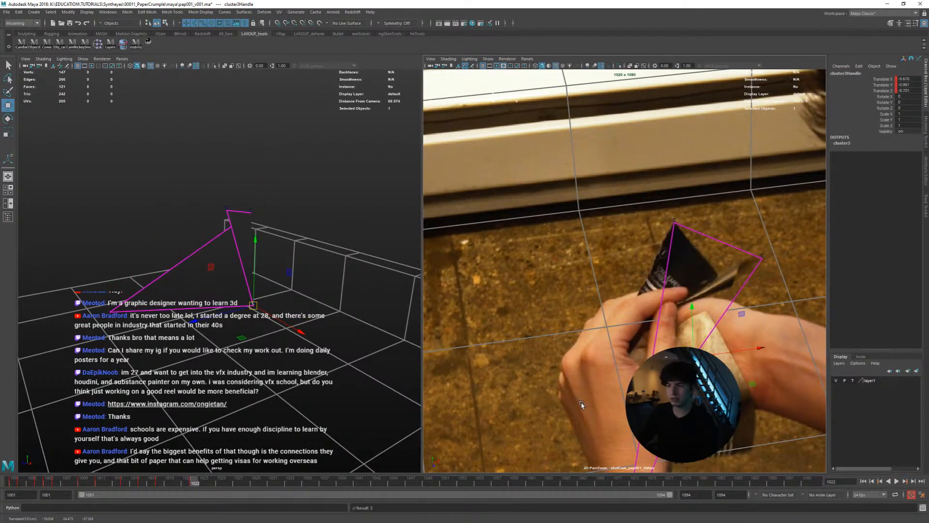
{"action": "left_click_drag", "start_coordinate": [328, 368], "coordinate": [227, 297], "text": "alt"}
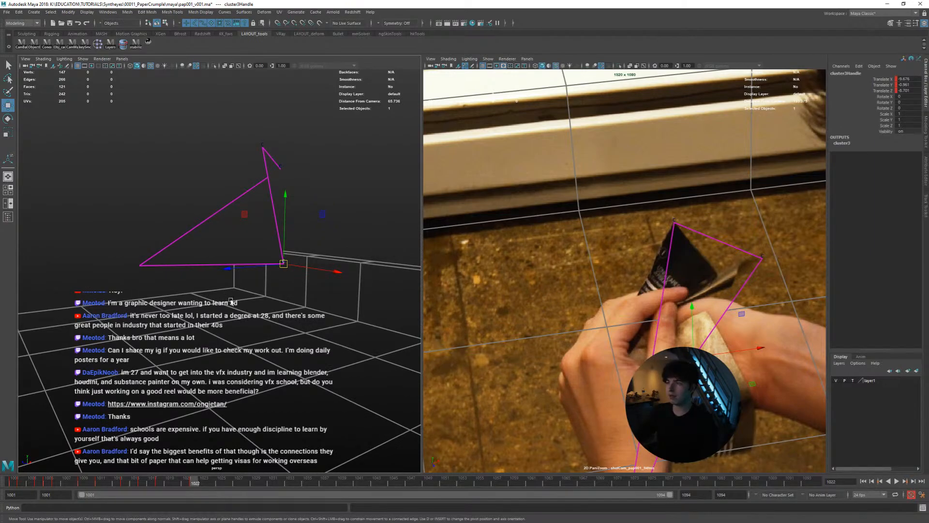
{"action": "mouse_move", "coordinate": [221, 297]}
{"action": "left_mouse_down", "text": "alt"}
{"action": "mouse_move", "coordinate": [215, 273]}
{"action": "mouse_move", "coordinate": [220, 302]}
{"action": "left_mouse_up", "text": "alt"}
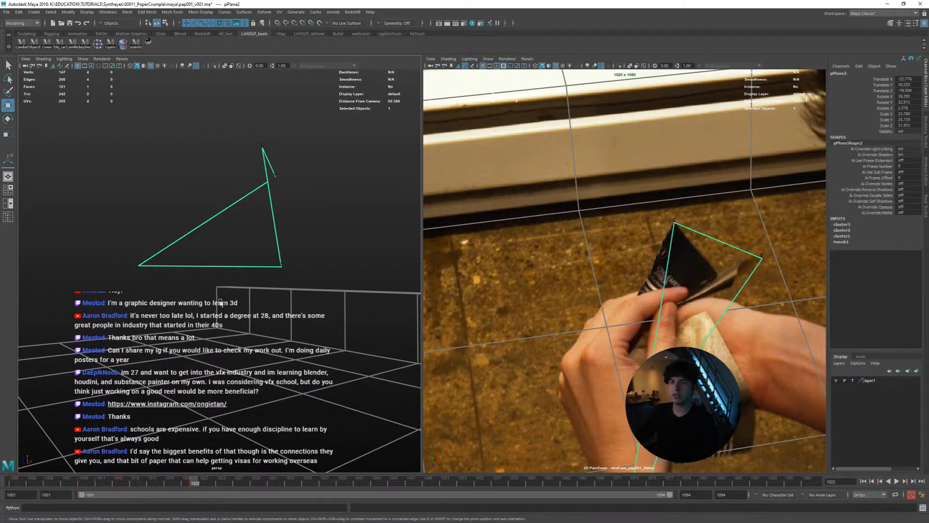
Return to frame 1001 and select the bottom corner vertex of the page plane that has no cluster yet
{"action": "left_click_drag", "start_coordinate": [183, 482], "coordinate": [14, 482]}
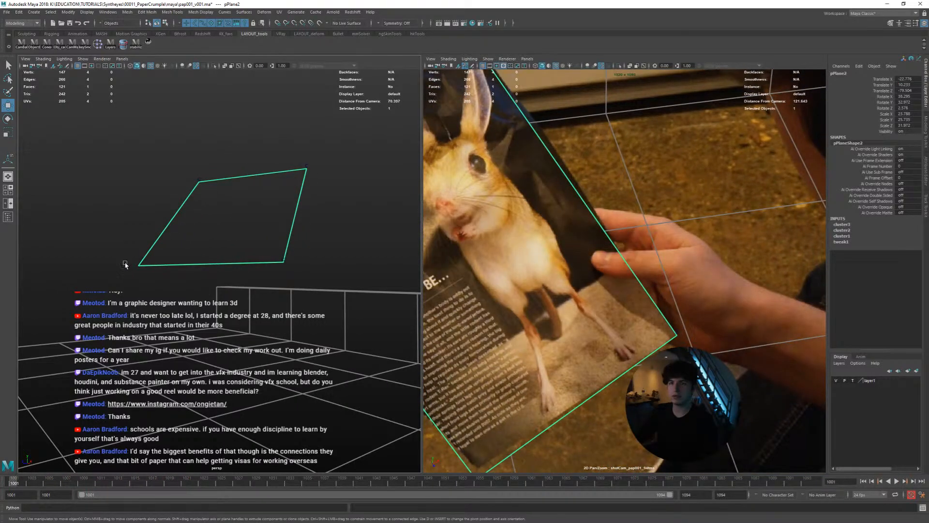
{"action": "left_click_drag", "start_coordinate": [149, 289], "coordinate": [170, 261], "text": "alt"}
{"action": "left_click", "coordinate": [199, 212]}
{"action": "left_click_drag", "start_coordinate": [233, 249], "coordinate": [315, 267], "text": "alt"}
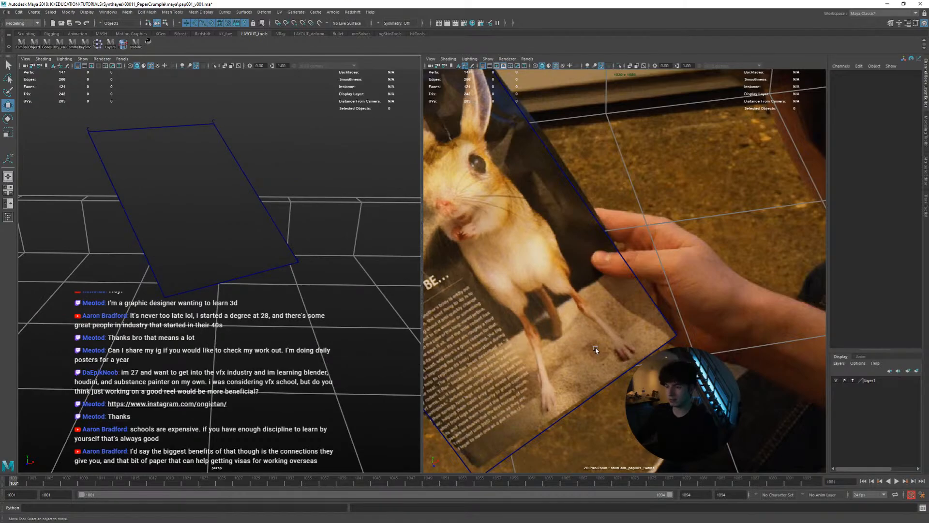
{"action": "right_click_drag", "start_coordinate": [666, 337], "coordinate": [562, 321]}
{"action": "middle_click_drag", "start_coordinate": [561, 321], "coordinate": [650, 340]}
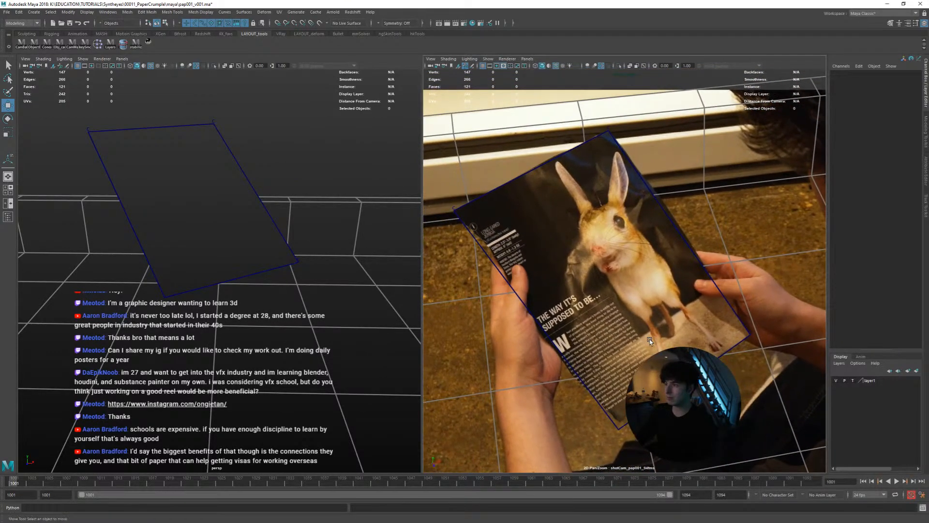
{"action": "left_click", "coordinate": [579, 373]}
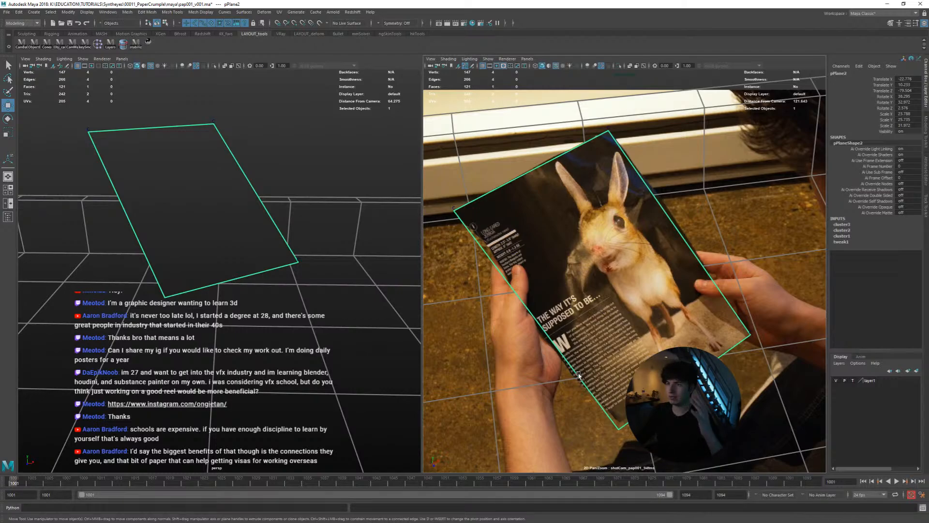
{"action": "right_click", "coordinate": [202, 225]}
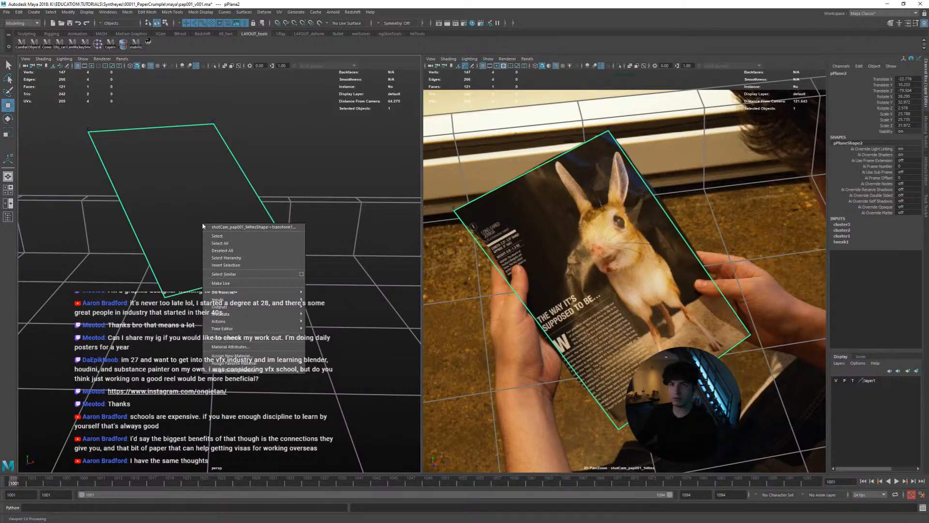
{"action": "right_click_drag", "start_coordinate": [232, 240], "coordinate": [232, 321]}
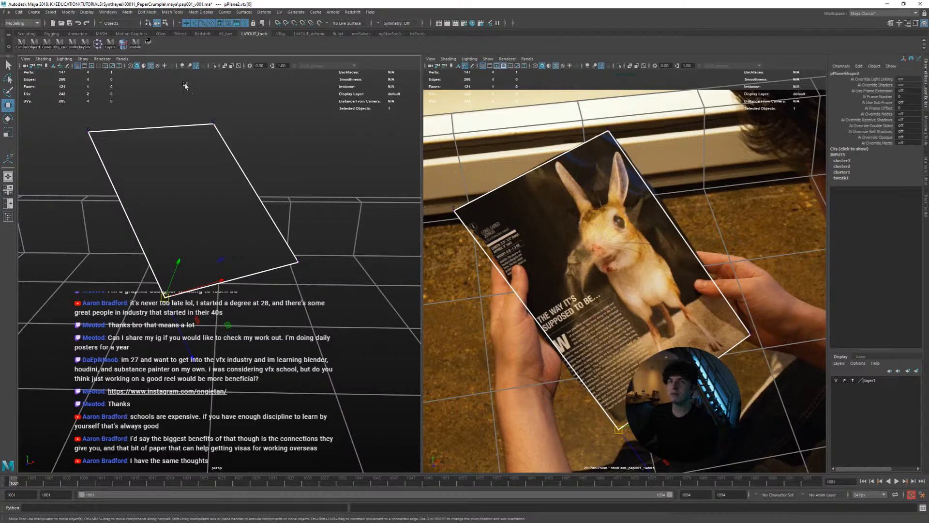
Stabilize the shot camera view on the selected bottom vertex and move the vertex onto the printed page's corner
{"action": "left_click", "coordinate": [147, 44]}
{"action": "left_click", "coordinate": [151, 44]}
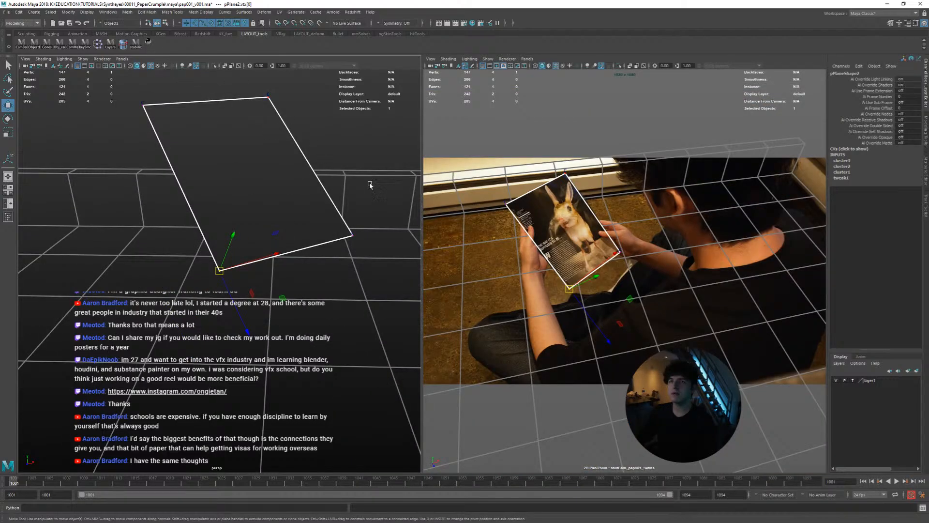
{"action": "right_click_drag", "start_coordinate": [676, 298], "coordinate": [712, 293]}
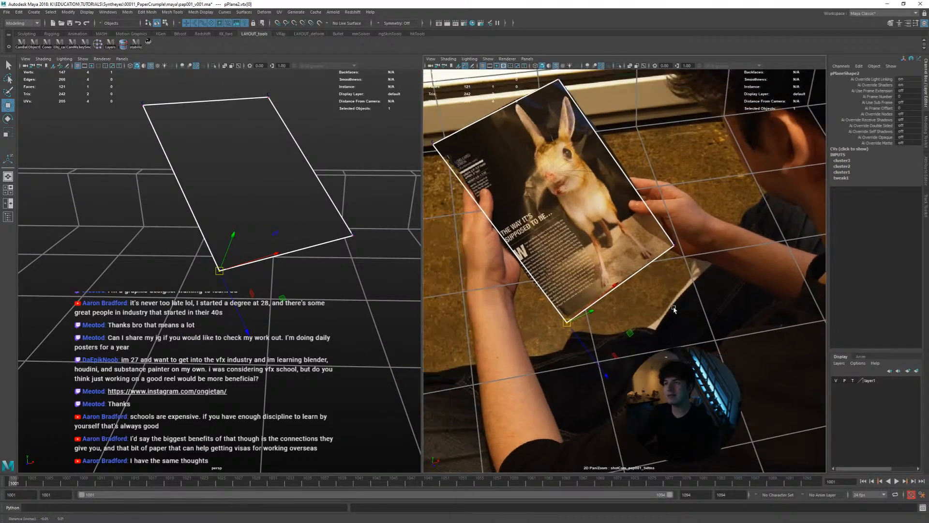
{"action": "middle_click_drag", "start_coordinate": [590, 309], "coordinate": [625, 317]}
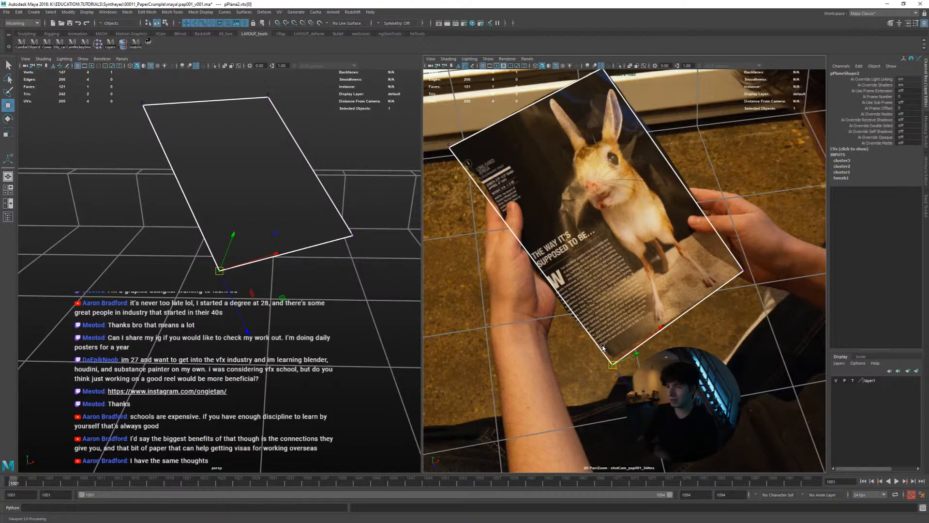
{"action": "scroll", "coordinate": [600, 348], "scroll_direction": "up", "scroll_amount": 5}
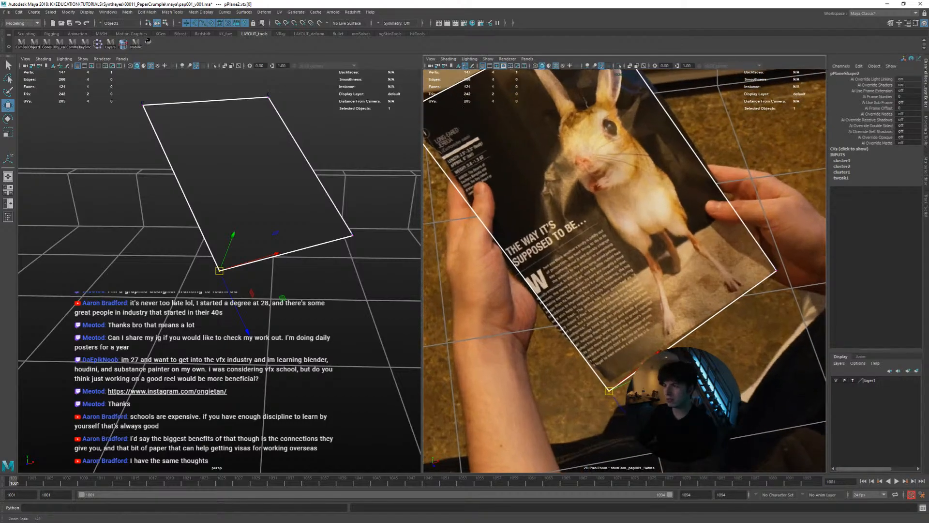
{"action": "scroll", "coordinate": [594, 350], "scroll_direction": "up", "scroll_amount": 2}
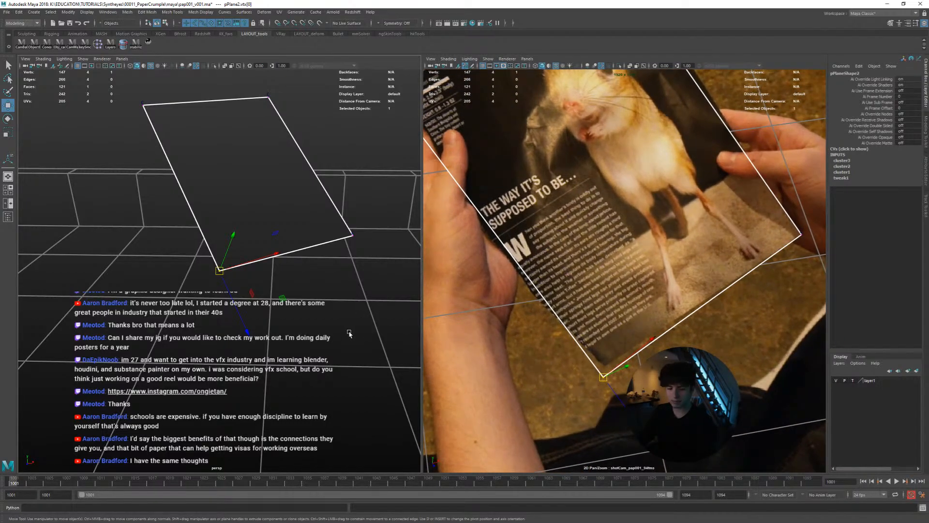
{"action": "middle_click_drag", "start_coordinate": [650, 351], "coordinate": [651, 342]}
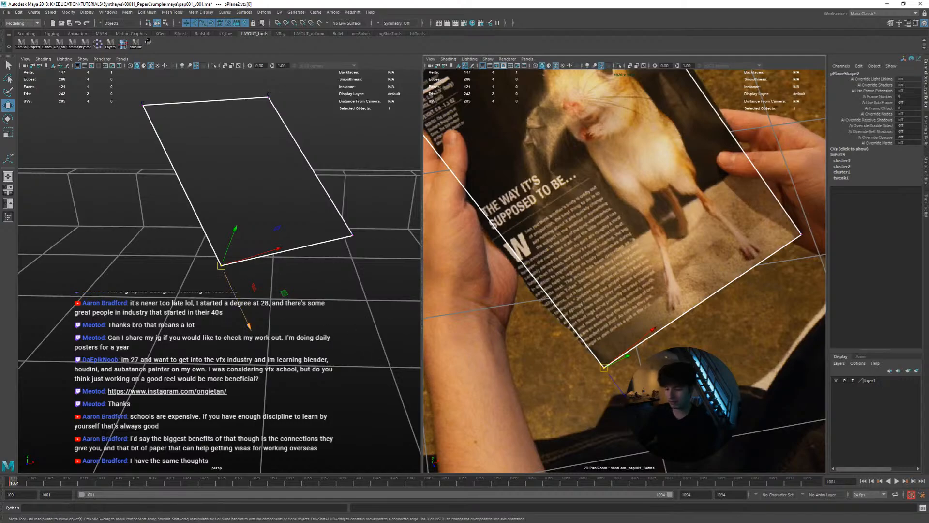
Create a cluster on the bottom corner vertex and key its translation at frame 1001
{"action": "scroll", "coordinate": [605, 385], "scroll_direction": "up", "scroll_amount": 3}
{"action": "middle_click_drag", "start_coordinate": [615, 387], "coordinate": [617, 357]}
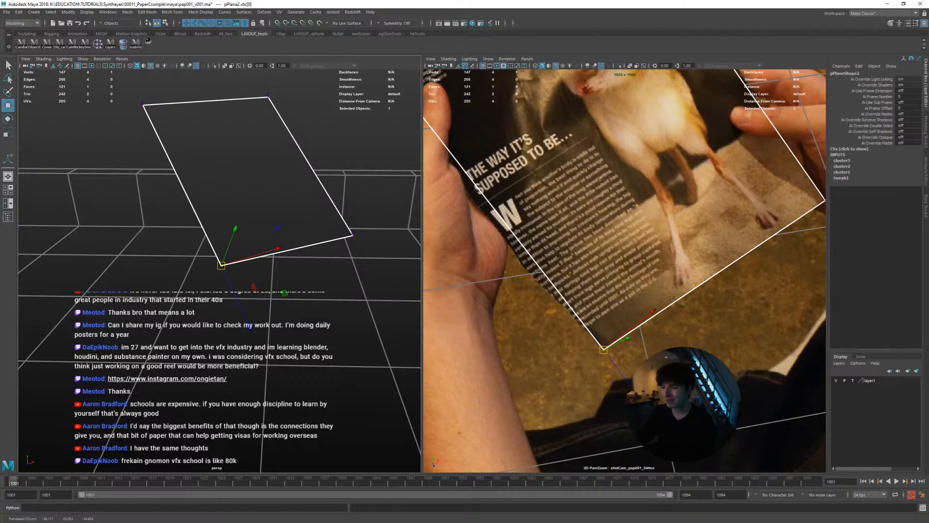
{"action": "left_click", "coordinate": [99, 45]}
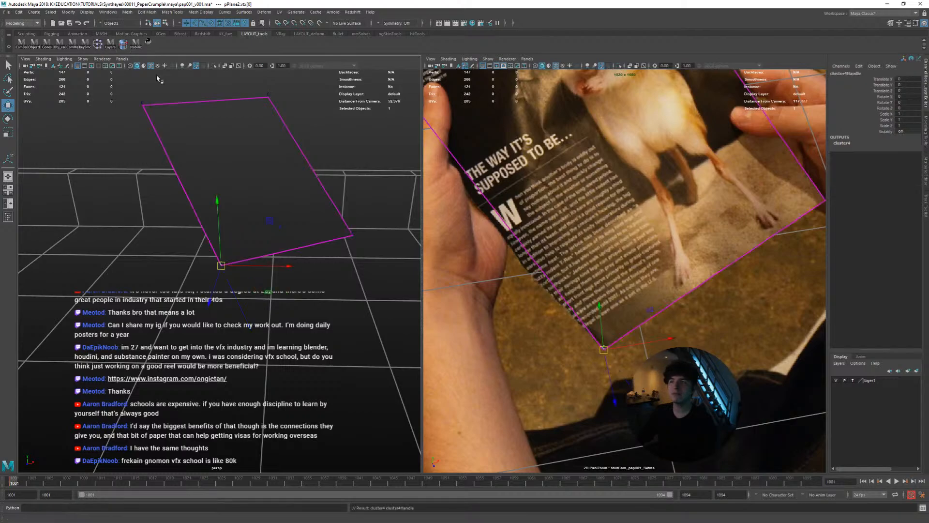
{"action": "key", "text": "shift+w"}
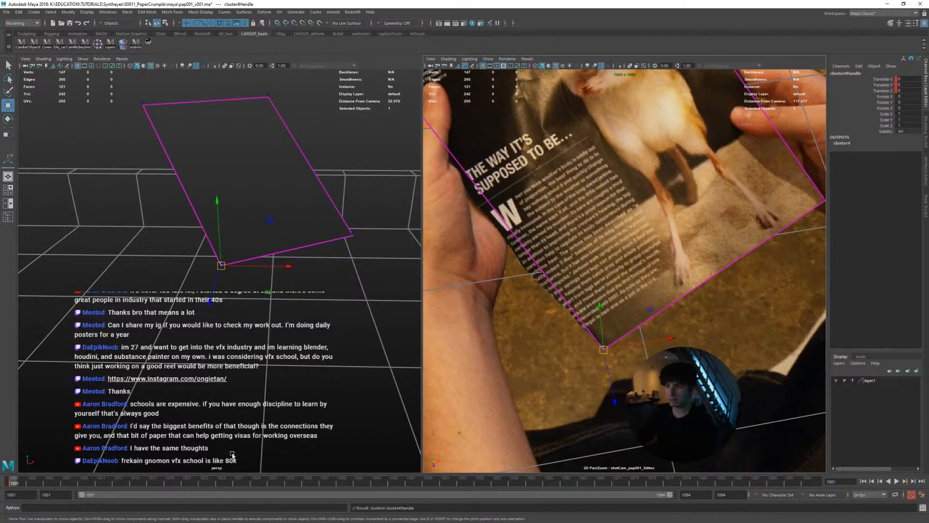
At frame 1011, position the new cluster handle on the page's bottom corner, checking the plane's shape in perspective
{"action": "left_click_drag", "start_coordinate": [39, 481], "coordinate": [95, 479]}
{"action": "left_click_drag", "start_coordinate": [213, 394], "coordinate": [274, 402], "text": "alt"}
{"action": "middle_click_drag", "start_coordinate": [274, 402], "coordinate": [314, 344]}
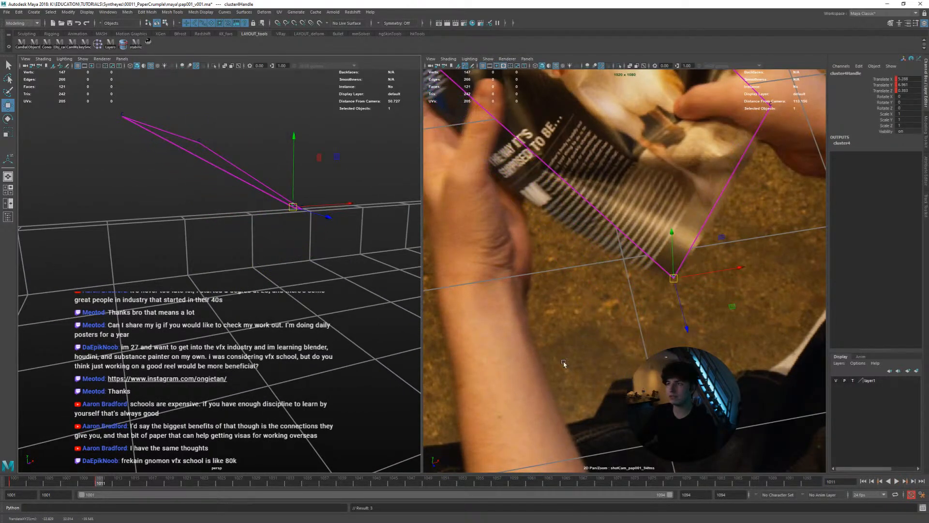
{"action": "middle_click_drag", "start_coordinate": [596, 364], "coordinate": [598, 365]}
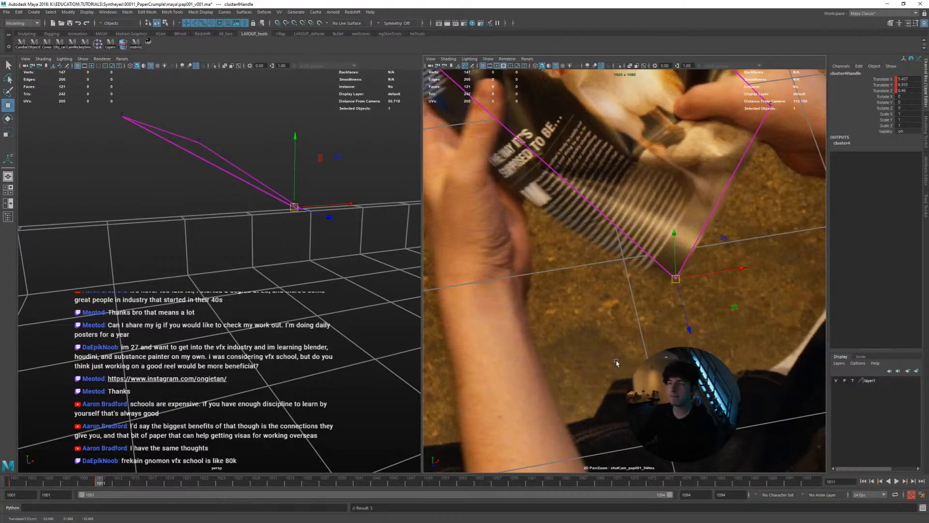
{"action": "left_click_drag", "start_coordinate": [347, 270], "coordinate": [289, 306], "text": "alt"}
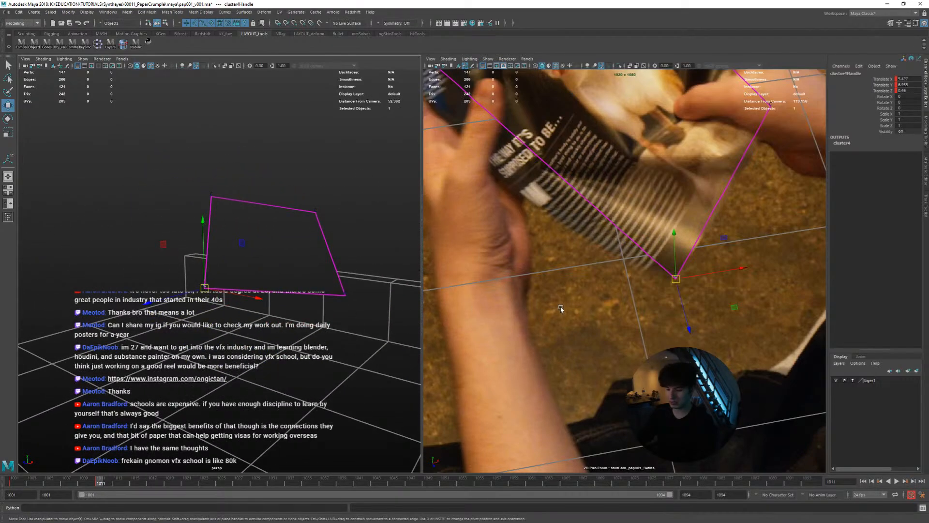
{"action": "right_click_drag", "start_coordinate": [561, 308], "coordinate": [567, 270]}
{"action": "middle_click_drag", "start_coordinate": [621, 280], "coordinate": [583, 338]}
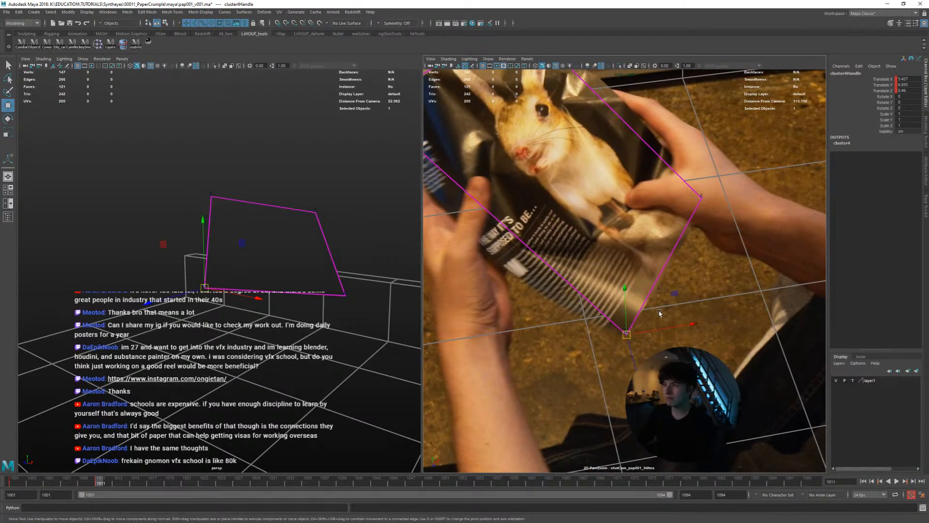
{"action": "middle_click_drag", "start_coordinate": [659, 312], "coordinate": [659, 314]}
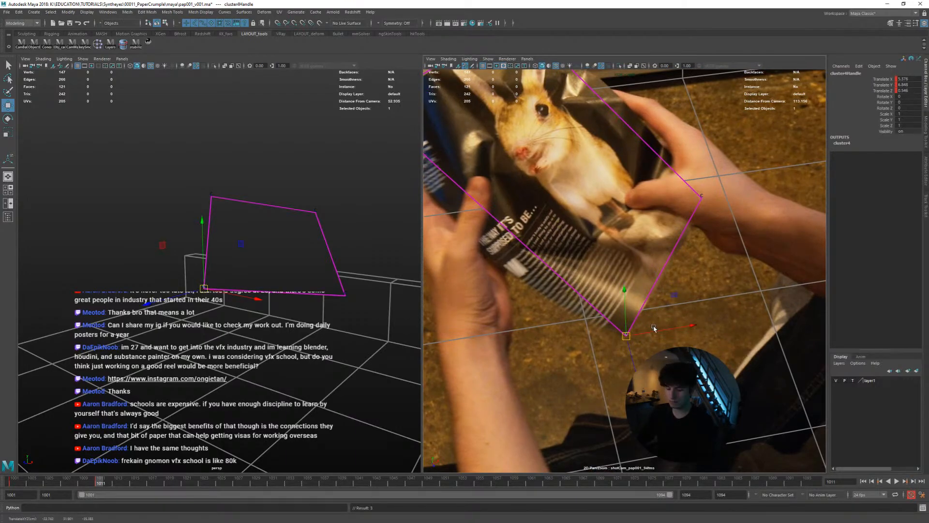
{"action": "right_click_drag", "start_coordinate": [652, 325], "coordinate": [661, 328]}
{"action": "middle_click_drag", "start_coordinate": [662, 327], "coordinate": [648, 316]}
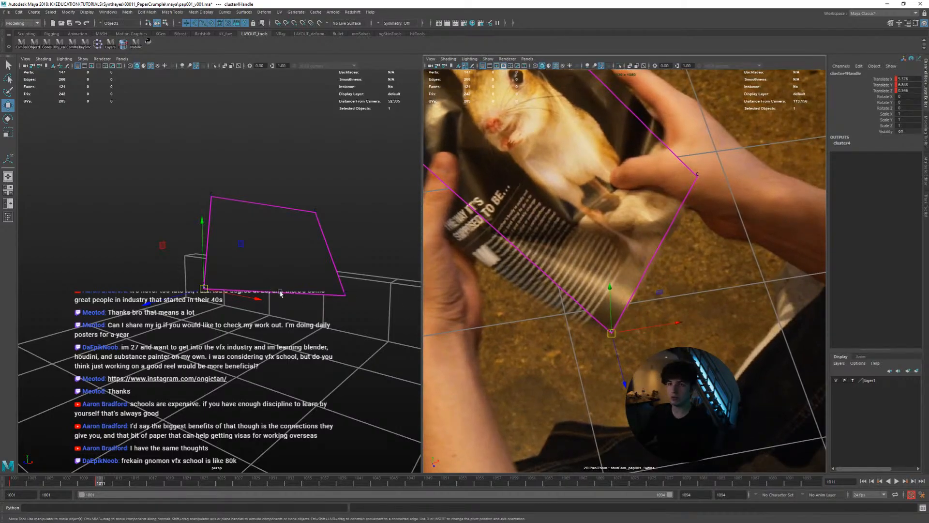
Refine the bottom corner cluster handle's position on the printed page's corner at frame 1011 and key its translation
{"action": "left_click_drag", "start_coordinate": [279, 291], "coordinate": [302, 284], "text": "alt"}
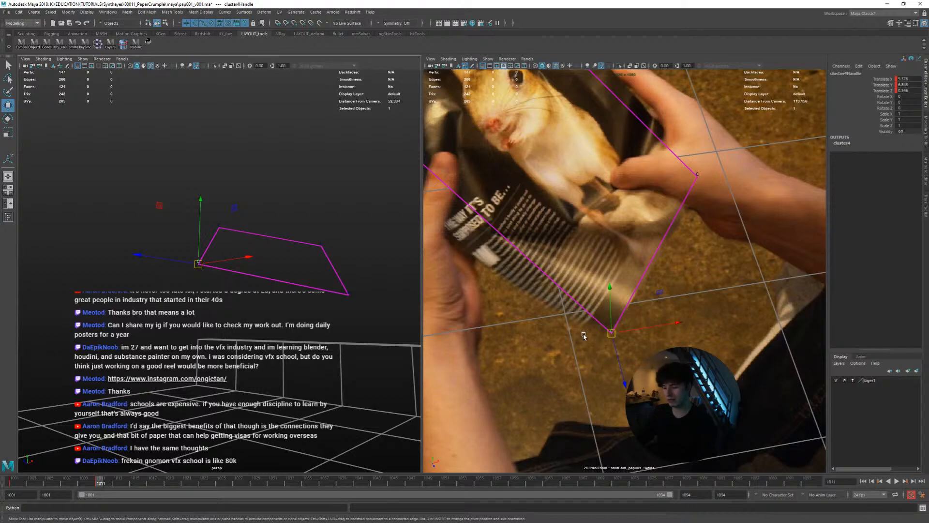
{"action": "key", "text": "backslash"}
{"action": "right_click_drag", "start_coordinate": [593, 330], "coordinate": [624, 338]}
{"action": "middle_click_drag", "start_coordinate": [624, 338], "coordinate": [587, 326]}
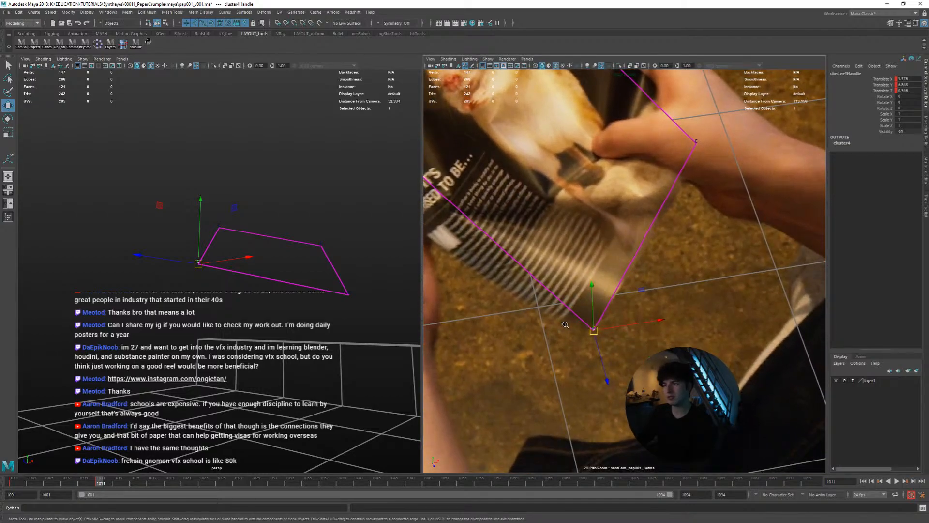
{"action": "right_click_drag", "start_coordinate": [565, 325], "coordinate": [583, 329]}
{"action": "middle_click_drag", "start_coordinate": [617, 321], "coordinate": [617, 325]}
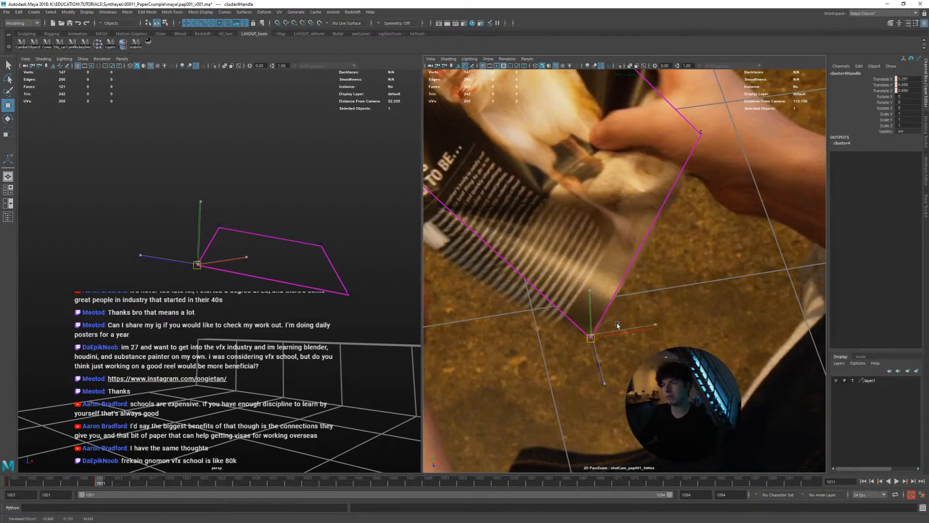
{"action": "key", "text": "shift+w"}
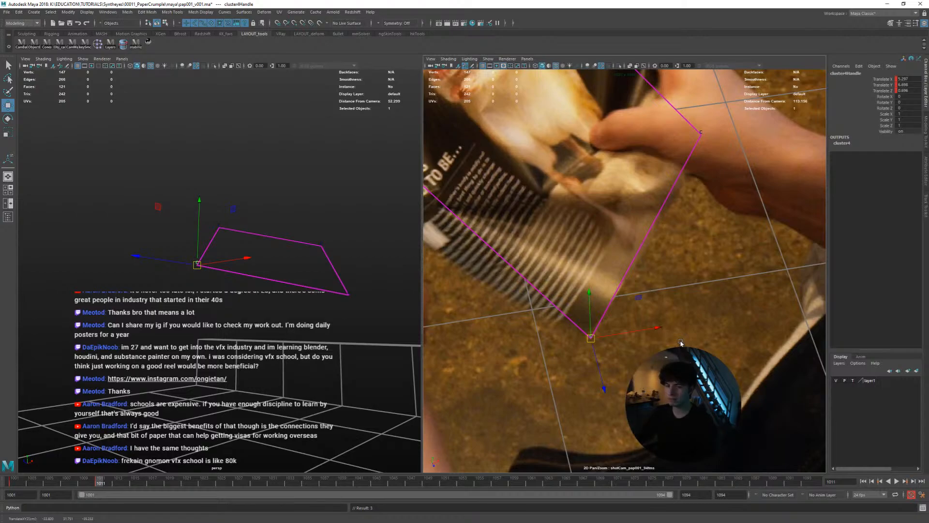
Try moving the bottom cluster handle to follow the page corner at frame 1012, comparing it with the neighbouring frames
{"action": "key", "text": "alt+period"}
{"action": "key", "text": "alt+period"}
{"action": "key", "text": "alt+comma"}
{"action": "key", "text": "alt+comma"}
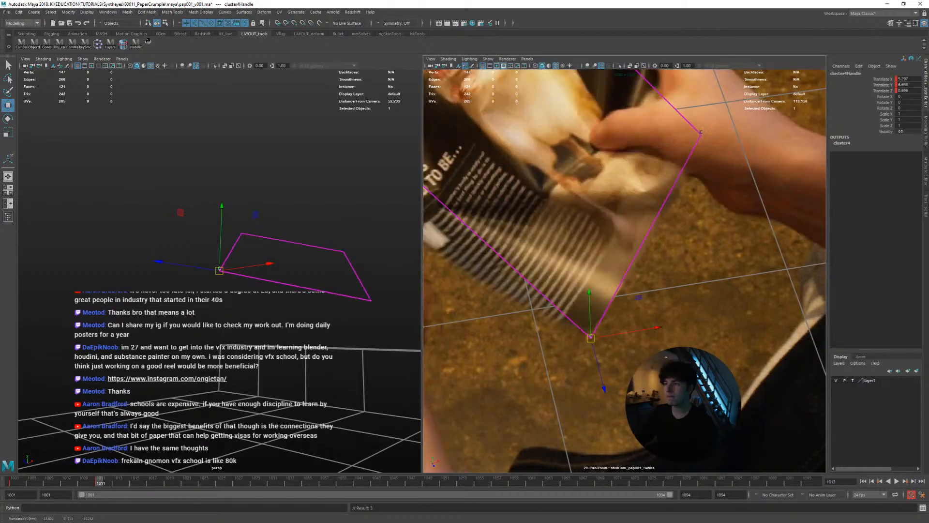
{"action": "key", "text": "alt+period"}
{"action": "middle_click_drag", "start_coordinate": [668, 332], "coordinate": [675, 322]}
{"action": "key", "text": "alt+comma"}
Try matching the bottom cluster handle to the page corner at frame 1013 and key its translation at frame 1014
{"action": "key", "text": "alt+period"}
{"action": "key", "text": "alt+period"}
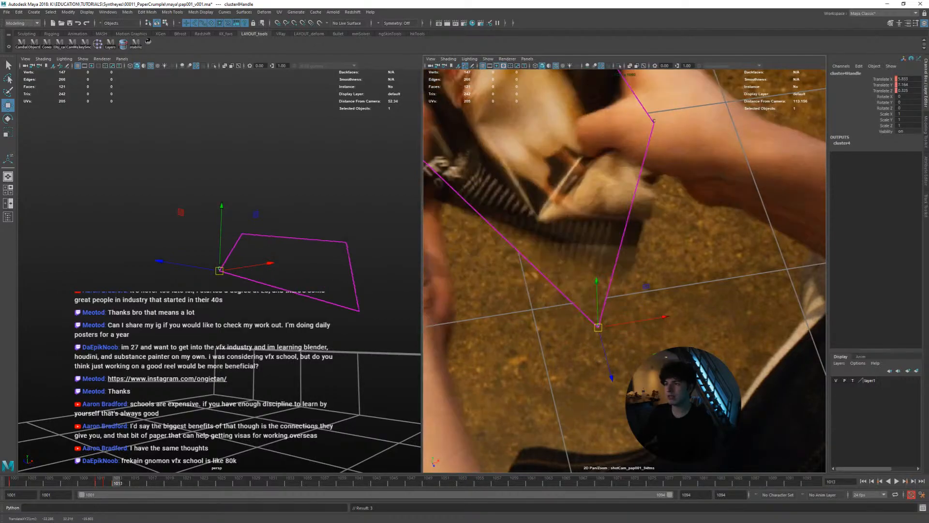
{"action": "key", "text": "alt+comma"}
{"action": "key", "text": "alt+period"}
{"action": "middle_click_drag", "start_coordinate": [693, 367], "coordinate": [739, 308]}
{"action": "key", "text": "alt+comma"}
{"action": "key", "text": "alt+comma"}
{"action": "key", "text": "alt+period"}
{"action": "key", "text": "alt+period"}
{"action": "key", "text": "alt+comma"}
{"action": "key", "text": "alt+period"}
{"action": "key", "text": "alt+period"}
{"action": "key", "text": "alt+comma"}
{"action": "key", "text": "alt+period"}
{"action": "key", "text": "shift+w"}
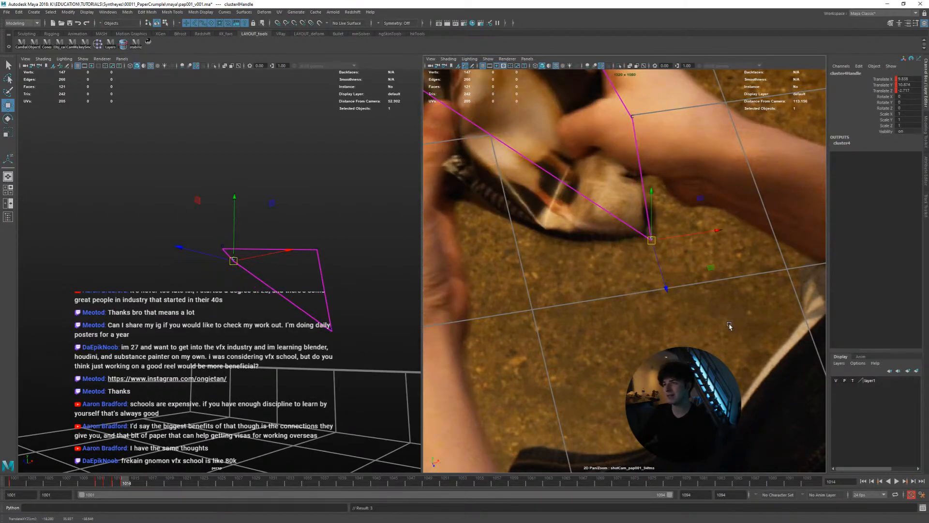
Try lowering the bottom cluster handle onto the page corner at frame 1015, comparing it with the neighbouring frames
{"action": "key", "text": "alt+comma"}
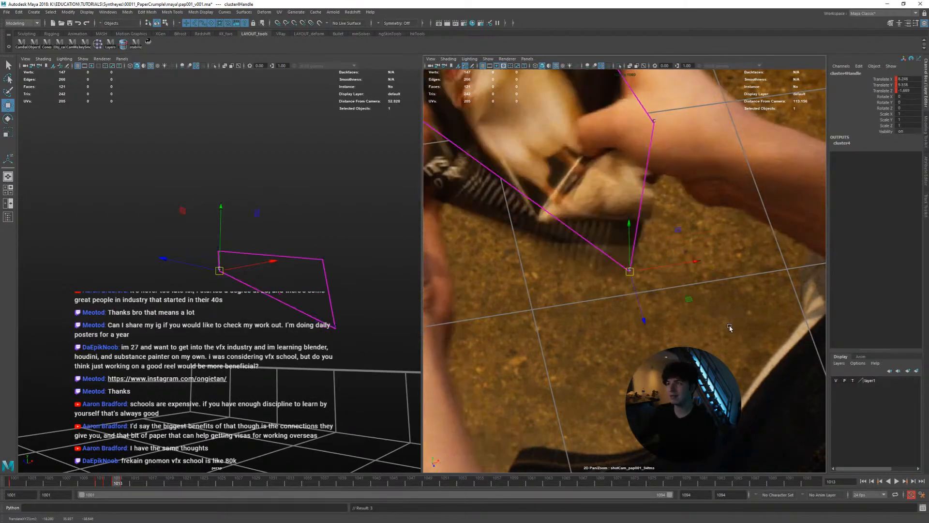
{"action": "key", "text": "alt+period"}
{"action": "middle_click_drag", "start_coordinate": [737, 333], "coordinate": [743, 355]}
{"action": "key", "text": "alt+comma"}
{"action": "key", "text": "alt+period"}
{"action": "key", "text": "alt+period"}
{"action": "key", "text": "alt+comma"}
{"action": "key", "text": "alt+period"}
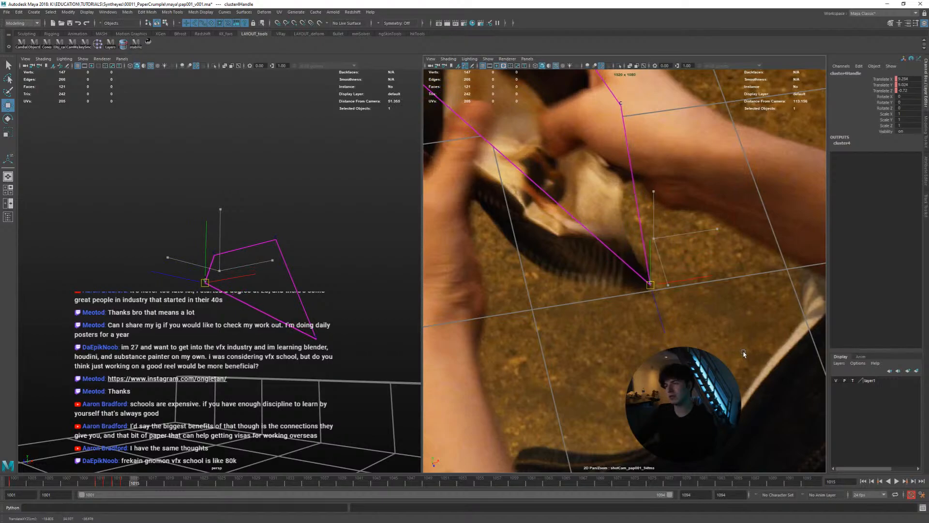
Try tracking the page corner with the bottom cluster handle from frame 1016 to 1018, reviewing the plane's shape in perspective
{"action": "key", "text": "alt+period"}
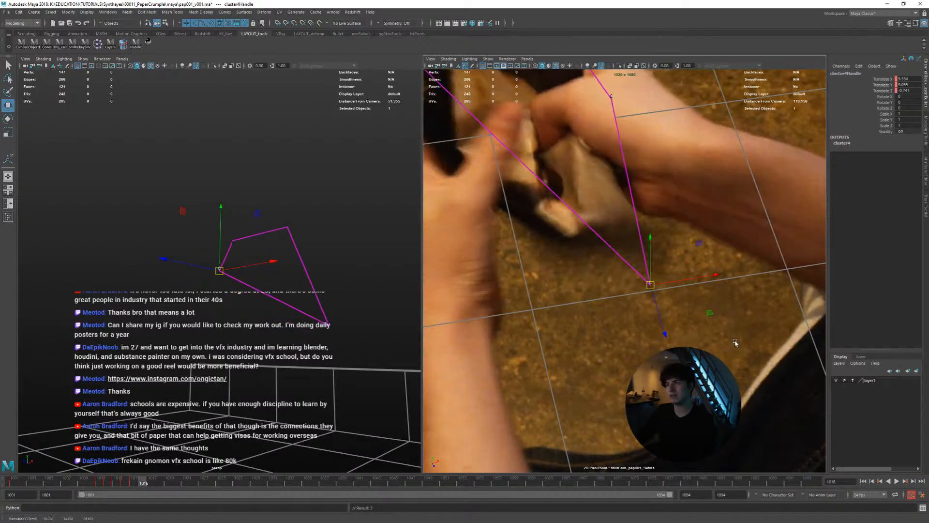
{"action": "middle_click_drag", "start_coordinate": [738, 341], "coordinate": [755, 314]}
{"action": "key", "text": "alt+period"}
{"action": "key", "text": "alt+period"}
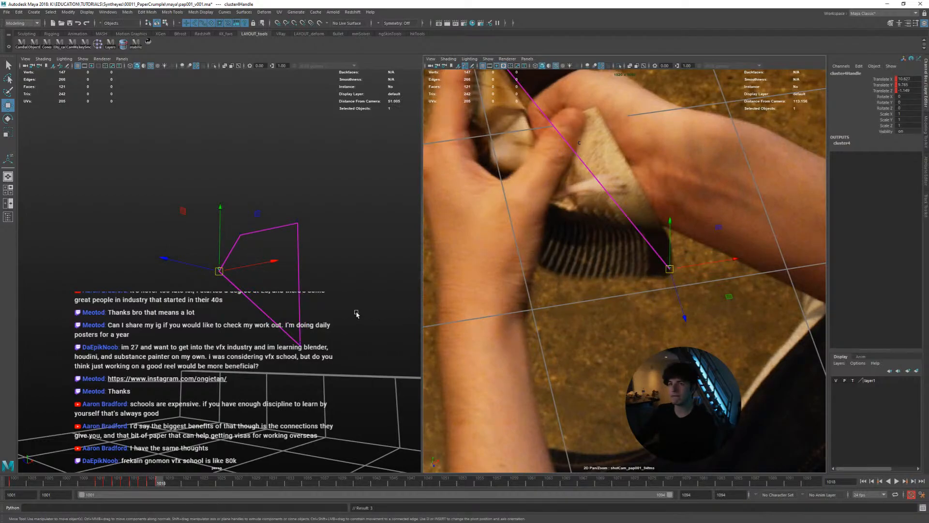
{"action": "key", "text": "alt+comma"}
{"action": "key", "text": "alt+comma"}
{"action": "key", "text": "alt+comma"}
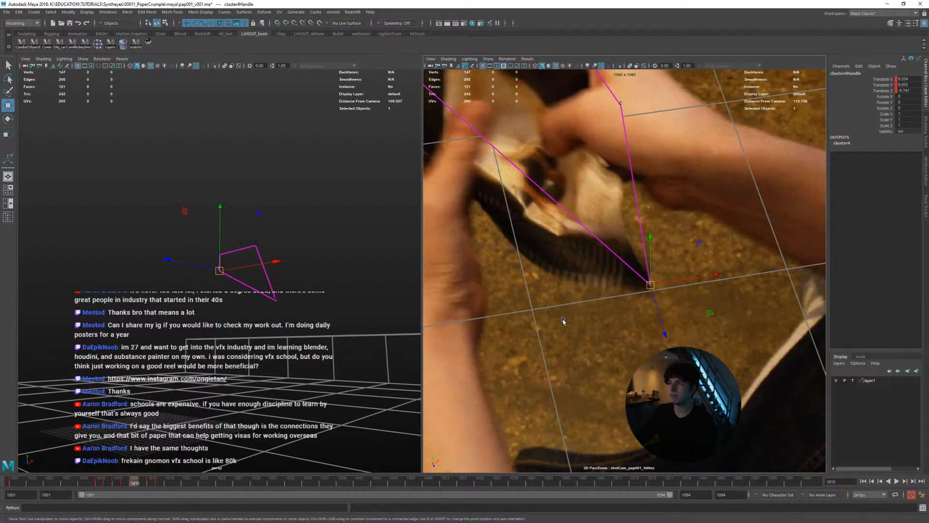
{"action": "key", "text": "alt+period"}
{"action": "key", "text": "alt+period"}
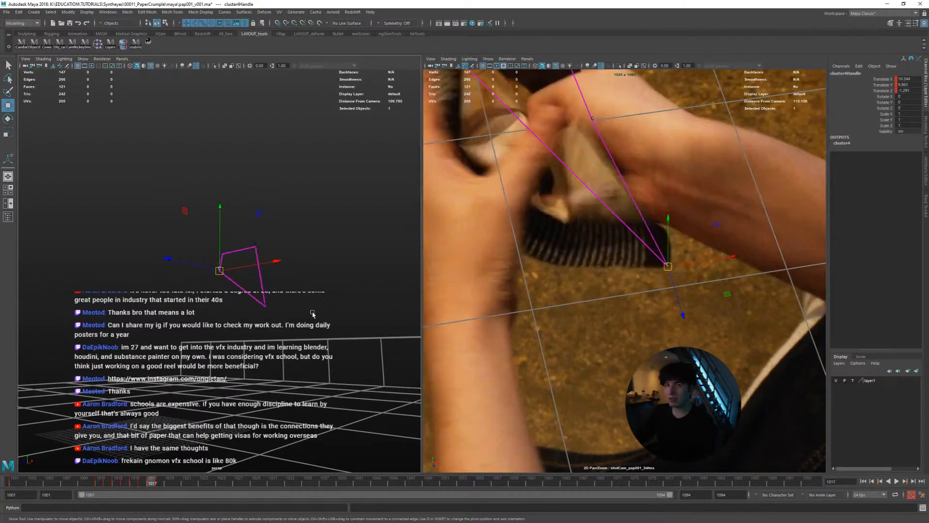
{"action": "key", "text": "alt+period"}
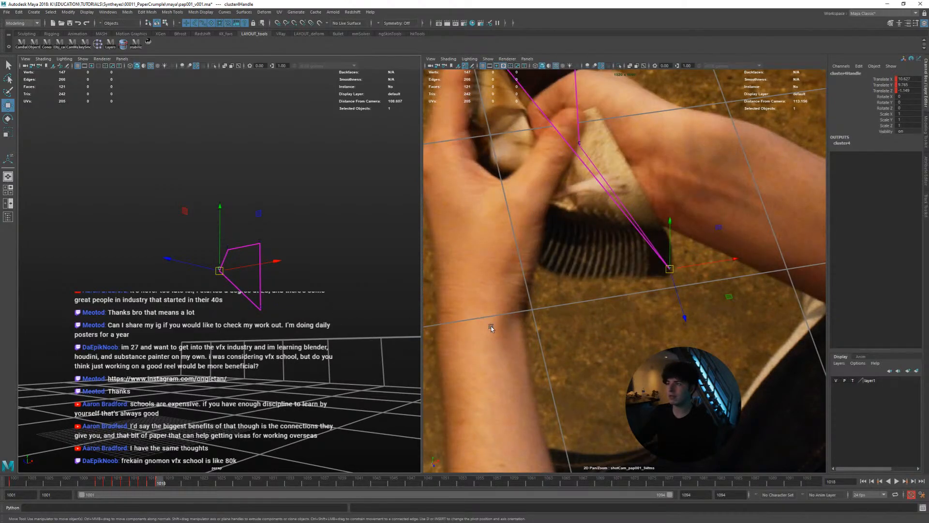
Try nudging the bottom cluster handle closer to the page corner at frame 1018 and inspect its depth in perspective
{"action": "middle_click_drag", "start_coordinate": [491, 326], "coordinate": [527, 336]}
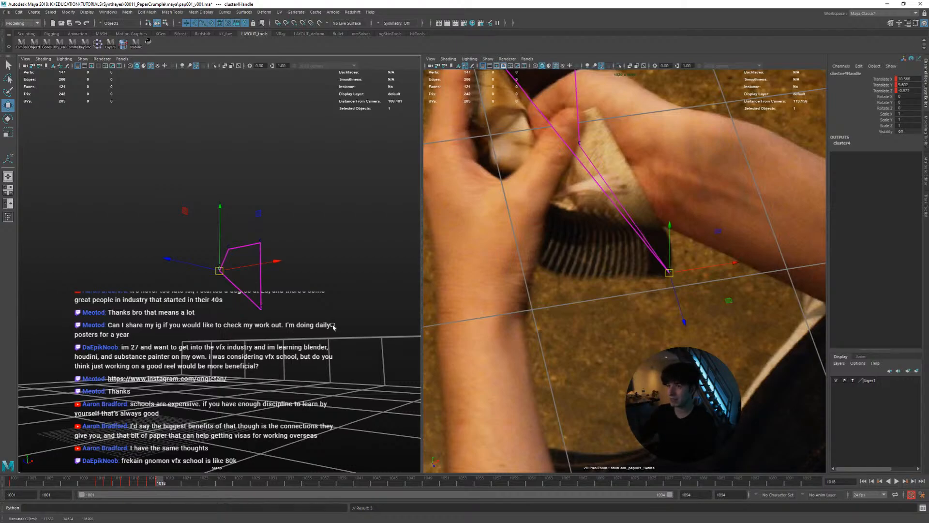
{"action": "right_click_drag", "start_coordinate": [243, 307], "coordinate": [329, 322], "text": "alt"}
{"action": "left_click_drag", "start_coordinate": [287, 315], "coordinate": [314, 315], "text": "alt"}
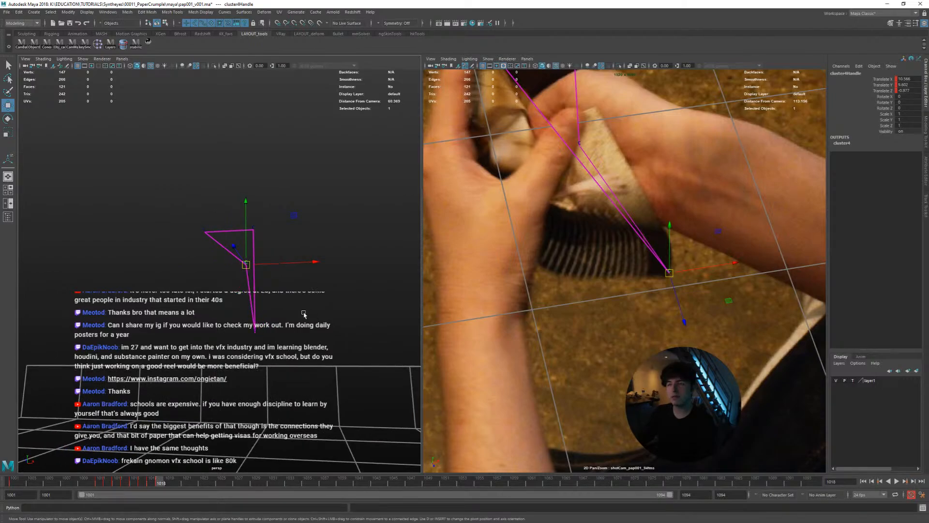
{"action": "key", "text": "f"}
Try following the page corner with the bottom cluster handle up to frame 1022 and inspect the plane's shape in perspective
{"action": "key", "text": "alt+period"}
{"action": "middle_click_drag", "start_coordinate": [312, 315], "coordinate": [322, 321]}
{"action": "key", "text": "alt+comma"}
{"action": "key", "text": "alt+period"}
{"action": "key", "text": "alt+period"}
{"action": "key", "text": "alt+period"}
{"action": "key", "text": "alt+comma"}
{"action": "key", "text": "alt+period"}
{"action": "key", "text": "alt+period"}
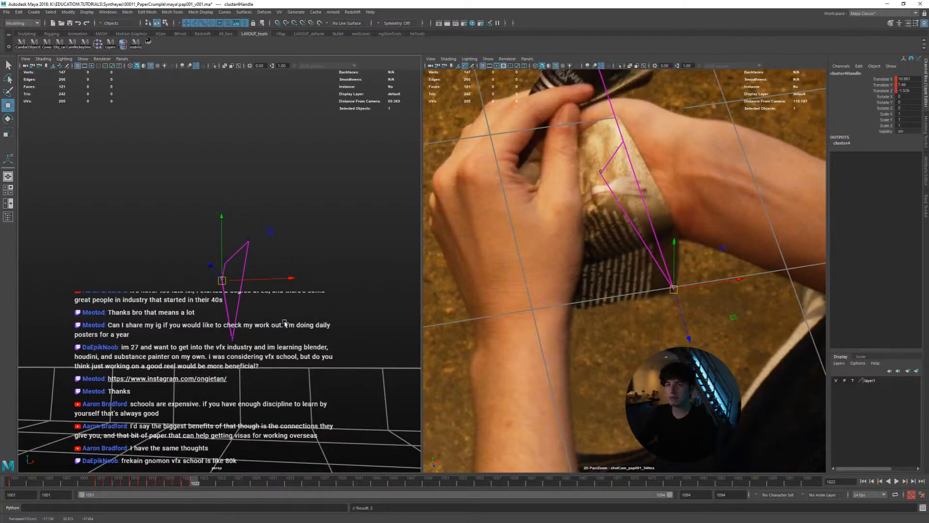
{"action": "left_click_drag", "start_coordinate": [285, 324], "coordinate": [380, 348], "text": "alt"}
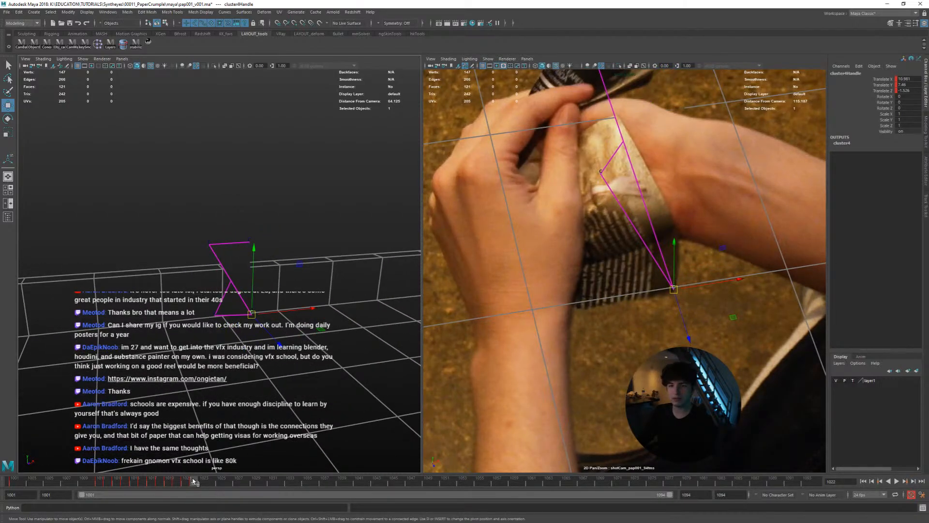
Remove the bottom cluster handle's keys from frames 1012 to 1022 and return to frame 1011
{"action": "right_click", "coordinate": [117, 484]}
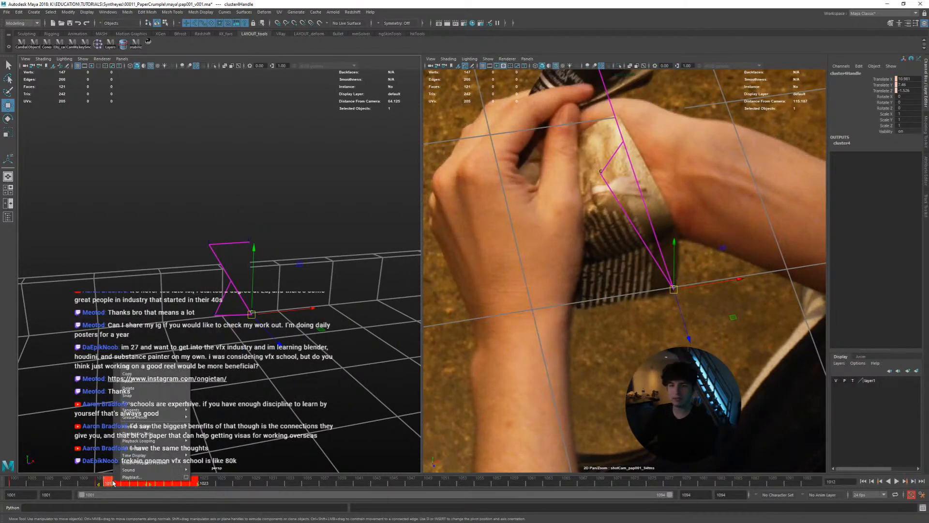
{"action": "left_click", "coordinate": [145, 375]}
{"action": "left_click", "coordinate": [98, 483]}
Inspect the page plane's depth relative to the shot camera in perspective at frame 1011, then reselect the bottom corner cluster handle
{"action": "left_click_drag", "start_coordinate": [236, 384], "coordinate": [307, 345], "text": "alt"}
{"action": "right_click_drag", "start_coordinate": [306, 345], "coordinate": [218, 353], "text": "alt"}
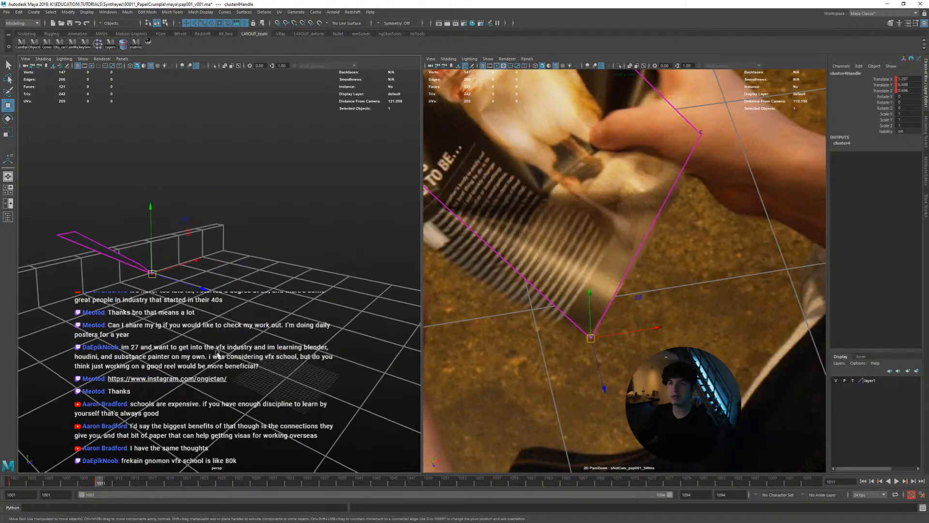
{"action": "left_click_drag", "start_coordinate": [217, 353], "coordinate": [285, 311], "text": "alt"}
{"action": "left_click_drag", "start_coordinate": [203, 219], "coordinate": [237, 219], "text": "alt"}
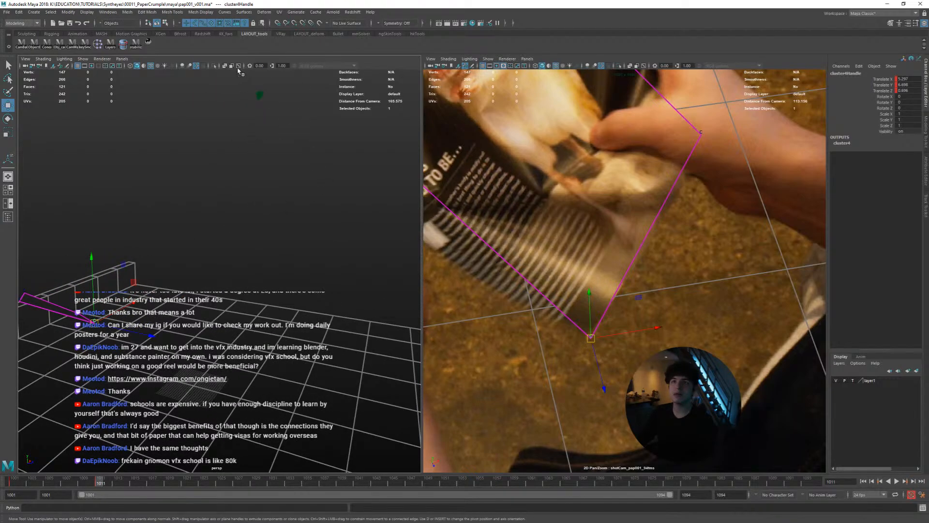
{"action": "left_click_drag", "start_coordinate": [239, 70], "coordinate": [290, 114]}
{"action": "left_click_drag", "start_coordinate": [271, 193], "coordinate": [189, 266], "text": "alt"}
{"action": "middle_click_drag", "start_coordinate": [188, 266], "coordinate": [305, 211], "text": "alt"}
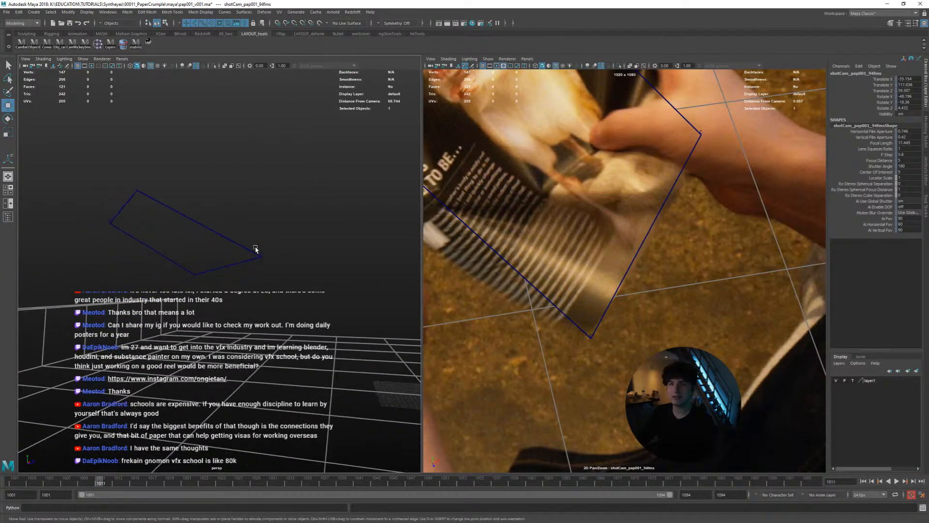
{"action": "left_click", "coordinate": [262, 257]}
{"action": "left_click", "coordinate": [591, 338]}
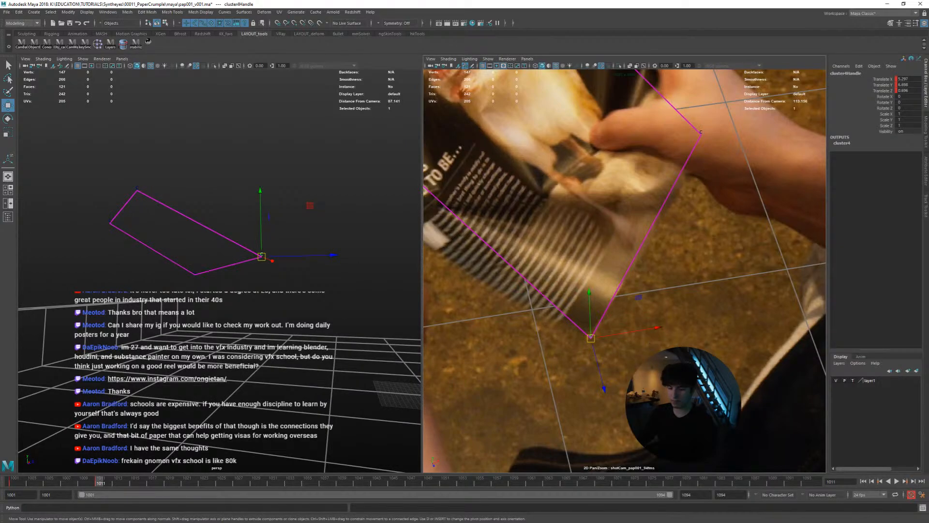
Step between frames 1011 and 1014 in a wider shot camera view to examine how the page's bottom corner moves
{"action": "middle_click_drag", "start_coordinate": [277, 377], "coordinate": [235, 392], "text": "alt"}
{"action": "key", "text": "alt+period"}
{"action": "key", "text": "alt+period"}
{"action": "key", "text": "alt+period"}
{"action": "key", "text": "alt+comma"}
{"action": "key", "text": "alt+comma"}
{"action": "key", "text": "alt+comma"}
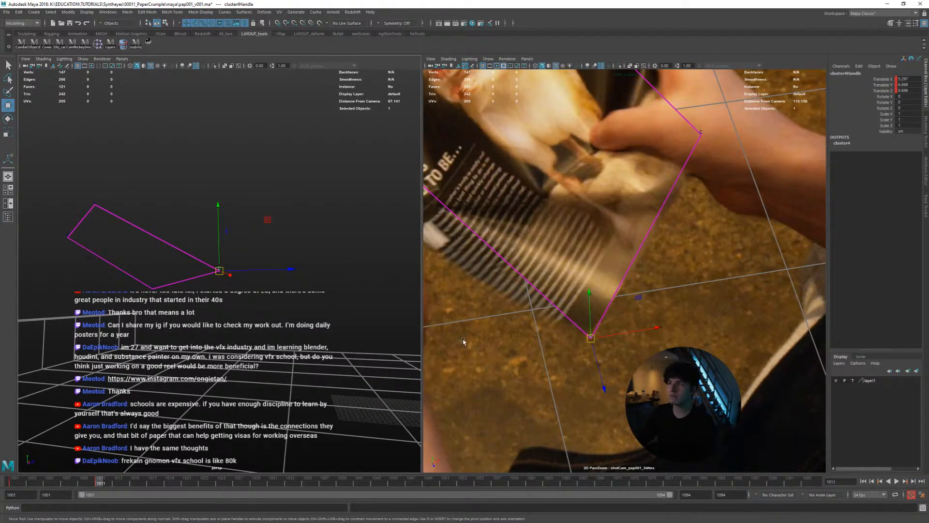
{"action": "key", "text": "alt+period"}
{"action": "key", "text": "alt+period"}
{"action": "key", "text": "alt+period"}
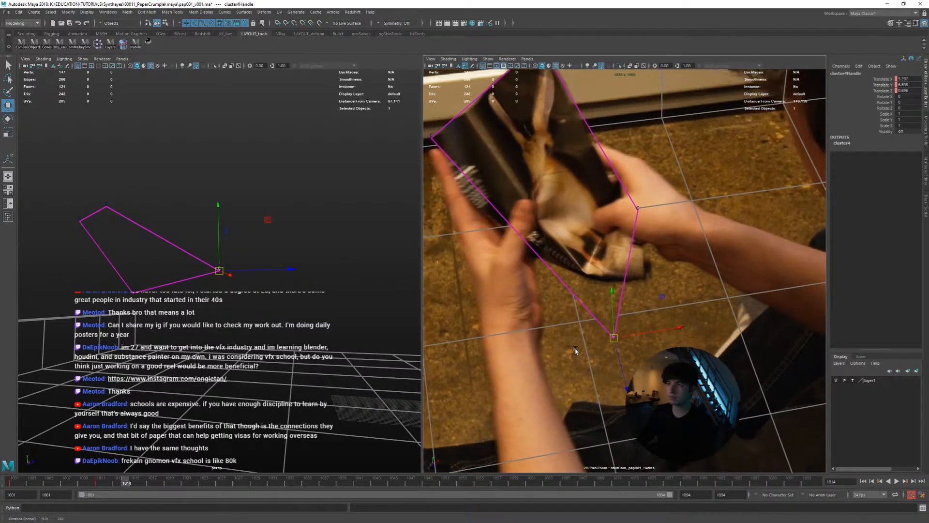
{"action": "key", "text": "alt+comma"}
{"action": "key", "text": "alt+comma"}
{"action": "key", "text": "alt+comma"}
{"action": "key", "text": "alt+period"}
{"action": "key", "text": "alt+period"}
{"action": "key", "text": "alt+period"}
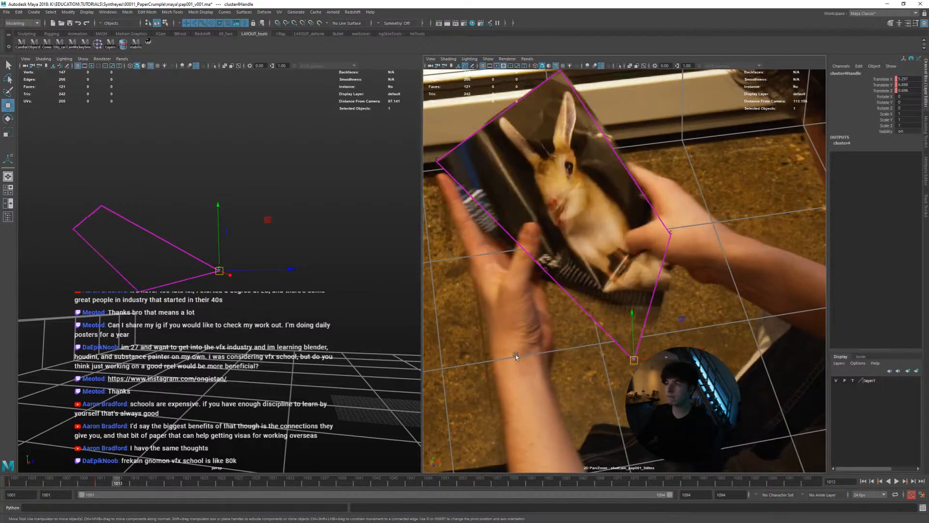
At frame 1014, reposition the bottom cluster handle in depth and onto the page corner, and key its translation
{"action": "left_click_drag", "start_coordinate": [119, 329], "coordinate": [262, 333], "text": "alt"}
{"action": "middle_click_drag", "start_coordinate": [262, 332], "coordinate": [321, 331], "text": "alt"}
{"action": "right_click_drag", "start_coordinate": [276, 333], "coordinate": [305, 335], "text": "alt"}
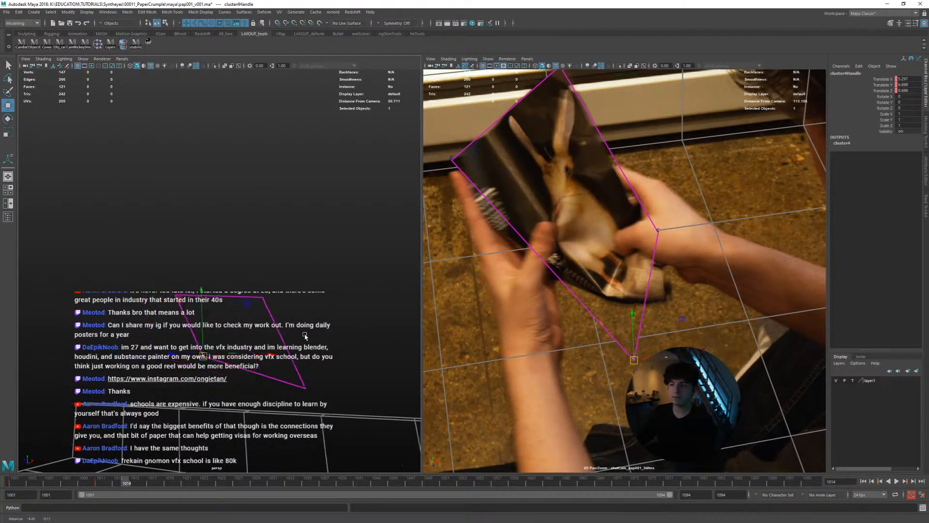
{"action": "left_click_drag", "start_coordinate": [305, 335], "coordinate": [269, 337], "text": "alt"}
{"action": "middle_click_drag", "start_coordinate": [338, 369], "coordinate": [381, 439]}
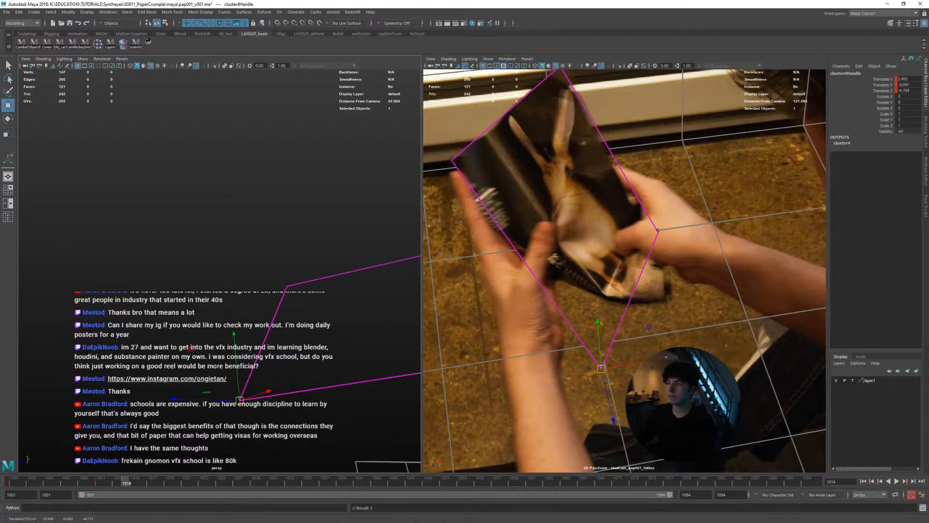
{"action": "middle_click_drag", "start_coordinate": [691, 428], "coordinate": [761, 362]}
{"action": "key", "text": "shift+w"}
Step through the frames from 1011 to past 1014 to check the bottom corner's motion against the footage
{"action": "key", "text": "alt+comma"}
{"action": "key", "text": "alt+comma"}
{"action": "key", "text": "alt+comma"}
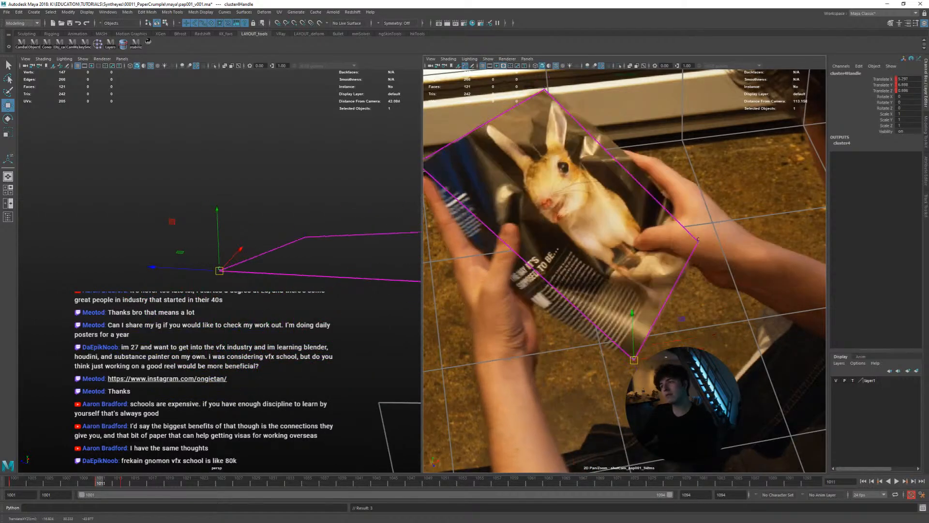
{"action": "key", "text": "alt+period"}
{"action": "key", "text": "alt+period"}
{"action": "key", "text": "alt+period"}
At frame 1015, lower the bottom cluster handle in the perspective view to bring it closer to the page corner
{"action": "key", "text": "alt+period"}
{"action": "key", "text": "alt+period"}
{"action": "key", "text": "alt+period"}
{"action": "key", "text": "alt+comma"}
{"action": "key", "text": "alt+comma"}
{"action": "key", "text": "alt+comma"}
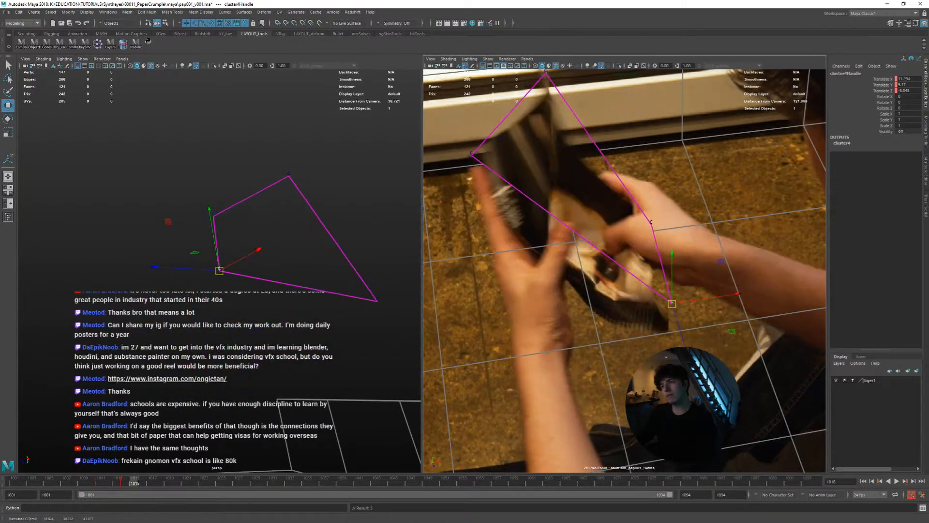
{"action": "key", "text": "alt+period"}
{"action": "key", "text": "alt+comma"}
{"action": "key", "text": "alt+period"}
{"action": "middle_click_drag", "start_coordinate": [324, 338], "coordinate": [325, 356]}
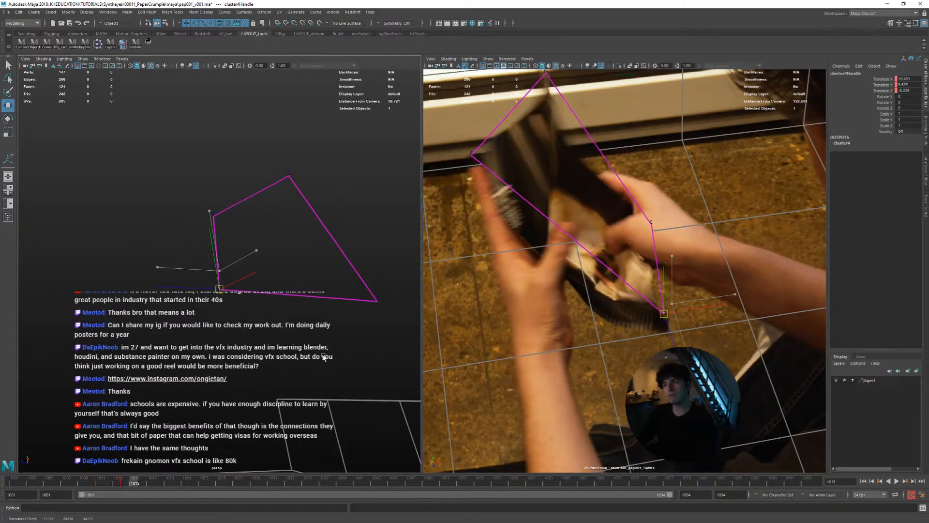
{"action": "key", "text": "alt+comma"}
Align the bottom cluster handle with the printed page's corner at frame 1015, checking it against the neighbouring frames
{"action": "key", "text": "alt+period"}
{"action": "middle_click_drag", "start_coordinate": [566, 378], "coordinate": [599, 385]}
{"action": "key", "text": "alt+comma"}
{"action": "key", "text": "alt+period"}
{"action": "key", "text": "alt+period"}
Compare the page plane's shape and depth at frames 1015 and 1016 in perspective
{"action": "key", "text": "alt+period"}
{"action": "key", "text": "alt+comma"}
{"action": "key", "text": "alt+comma"}
{"action": "key", "text": "alt+period"}
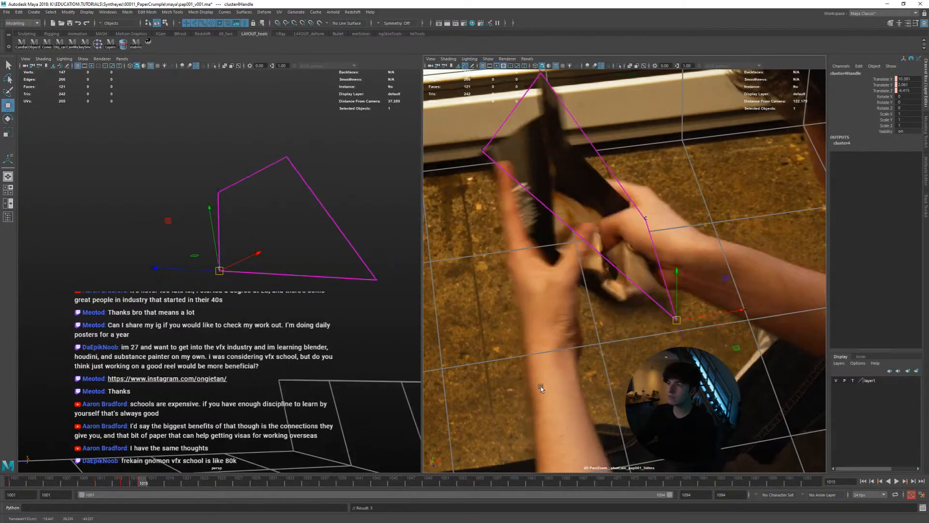
{"action": "key", "text": "alt+comma"}
{"action": "left_click_drag", "start_coordinate": [321, 357], "coordinate": [319, 363], "text": "alt"}
{"action": "key", "text": "alt+period"}
Return to frame 1015, apply the stabilizing pan/zoom to the perspective view and select the page plane
{"action": "key", "text": "alt+comma"}
{"action": "key", "text": "alt+period"}
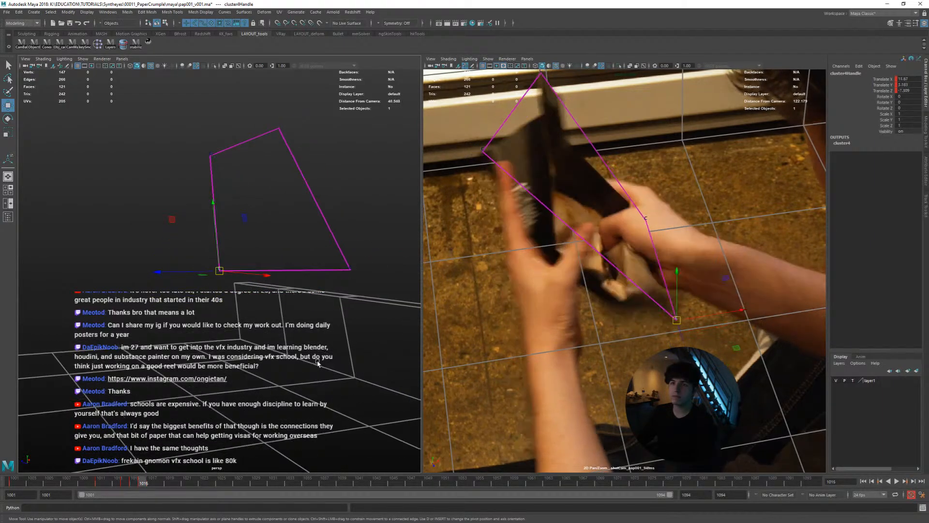
{"action": "key", "text": "alt+comma"}
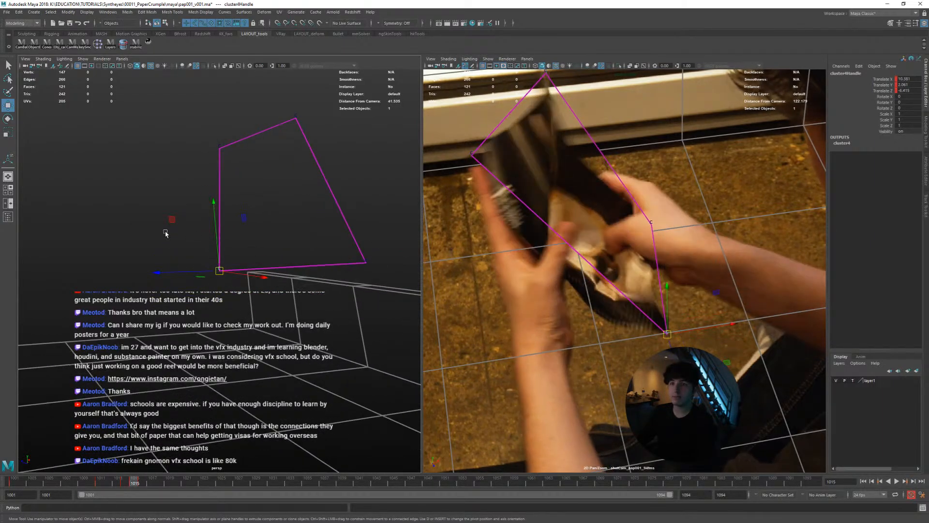
{"action": "left_click", "coordinate": [149, 43]}
{"action": "left_click", "coordinate": [484, 141]}
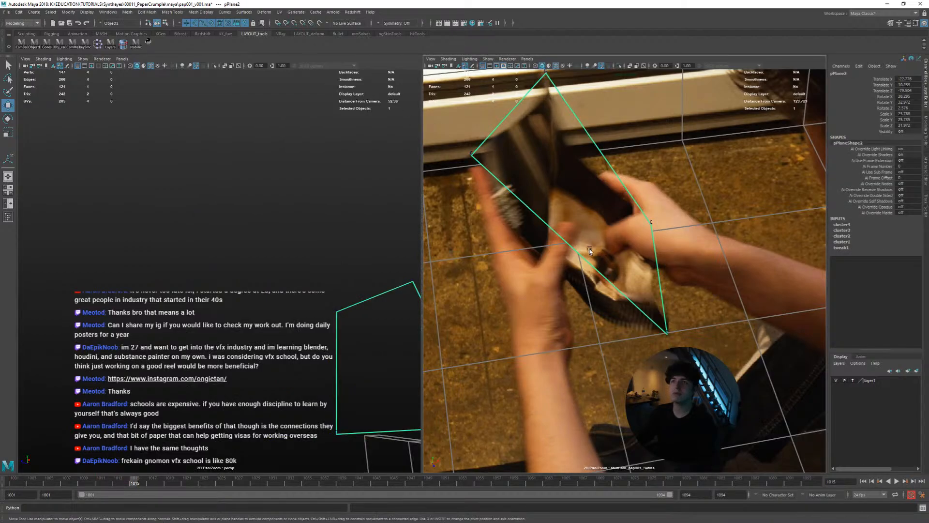
Select the page plane's bottom corner vertex and stabilize the shot camera's pan/zoom on it, framed in close-up
{"action": "right_click_drag", "start_coordinate": [585, 252], "coordinate": [555, 252]}
{"action": "left_click_drag", "start_coordinate": [713, 272], "coordinate": [626, 362]}
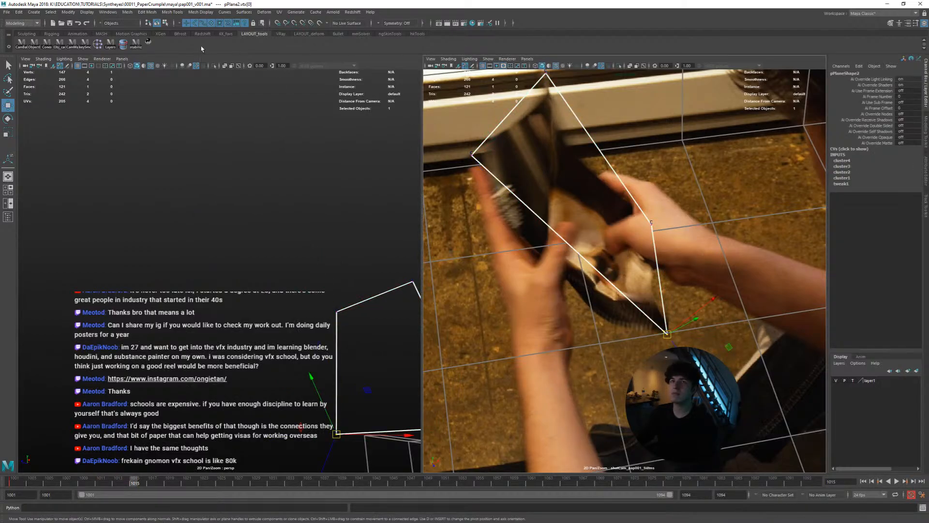
{"action": "left_click", "coordinate": [150, 43]}
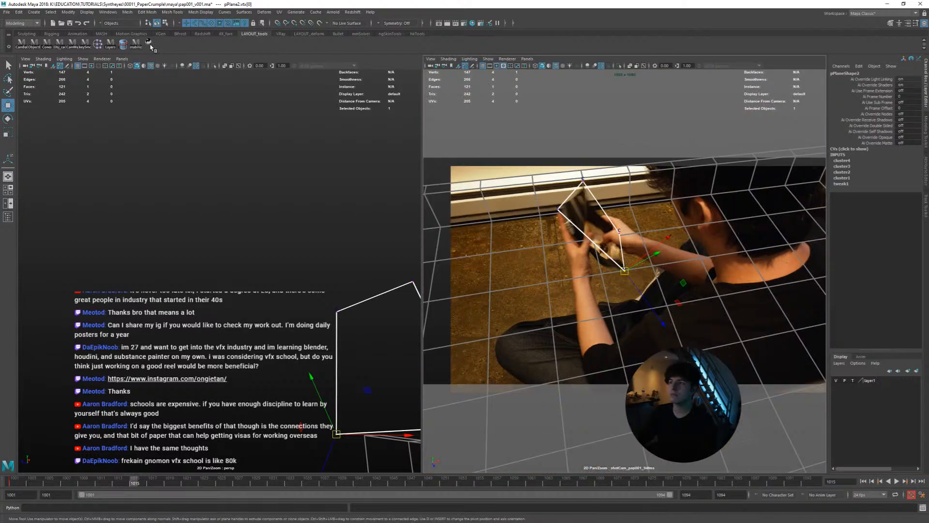
{"action": "right_click_drag", "start_coordinate": [572, 208], "coordinate": [735, 292]}
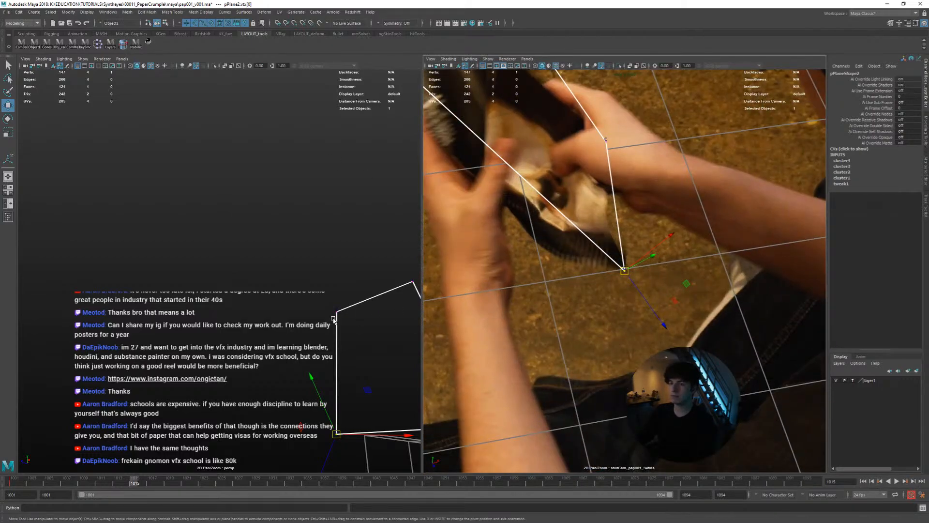
Select cluster4Handle, which controls the page plane's bottom corner, from the Outliner
{"action": "scroll", "coordinate": [341, 320], "scroll_direction": "down", "scroll_amount": 4}
{"action": "middle_click_drag", "start_coordinate": [344, 320], "coordinate": [303, 270], "text": "alt"}
{"action": "left_click_drag", "start_coordinate": [303, 270], "coordinate": [325, 305], "text": "alt"}
{"action": "middle_click_drag", "start_coordinate": [325, 306], "coordinate": [296, 282], "text": "alt"}
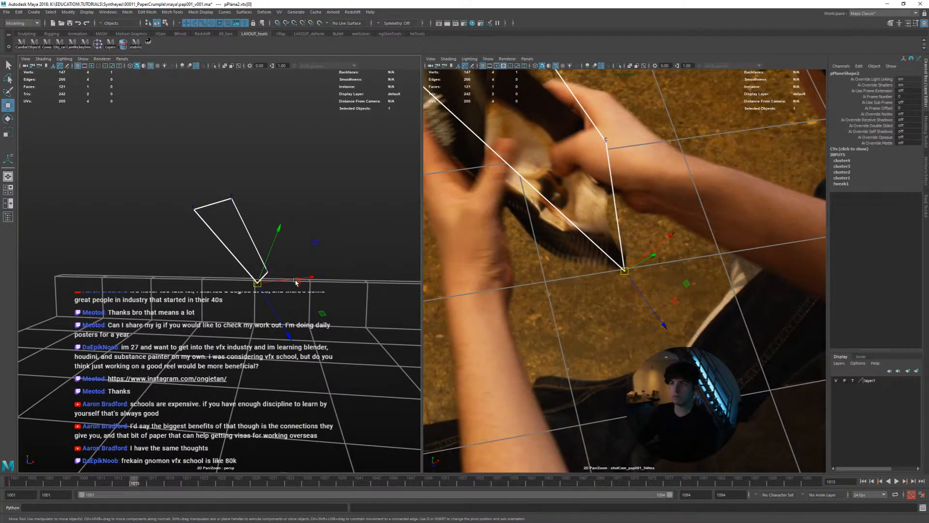
{"action": "right_click_drag", "start_coordinate": [228, 279], "coordinate": [253, 285], "text": "alt"}
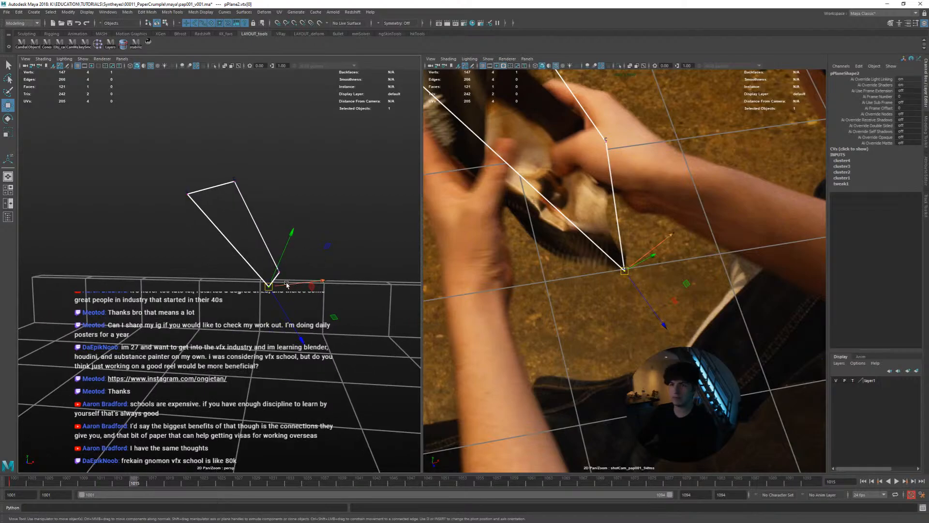
{"action": "left_click", "coordinate": [271, 289]}
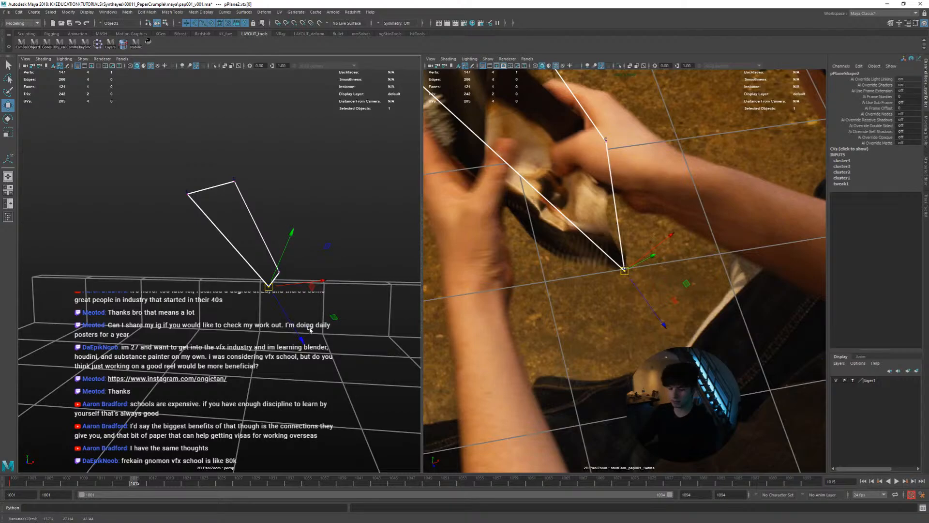
{"action": "key", "text": "shift+o"}
{"action": "left_click", "coordinate": [748, 378]}
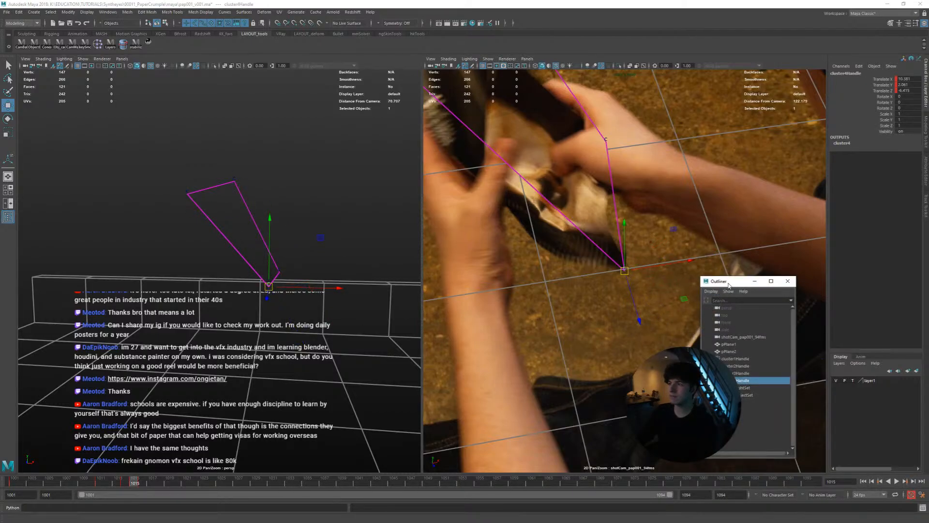
Examine the page plane's shape and depth in perspective from several angles across frames 1014 to 1017
{"action": "left_click_drag", "start_coordinate": [331, 314], "coordinate": [382, 302], "text": "alt"}
{"action": "right_click_drag", "start_coordinate": [382, 302], "coordinate": [235, 292], "text": "alt"}
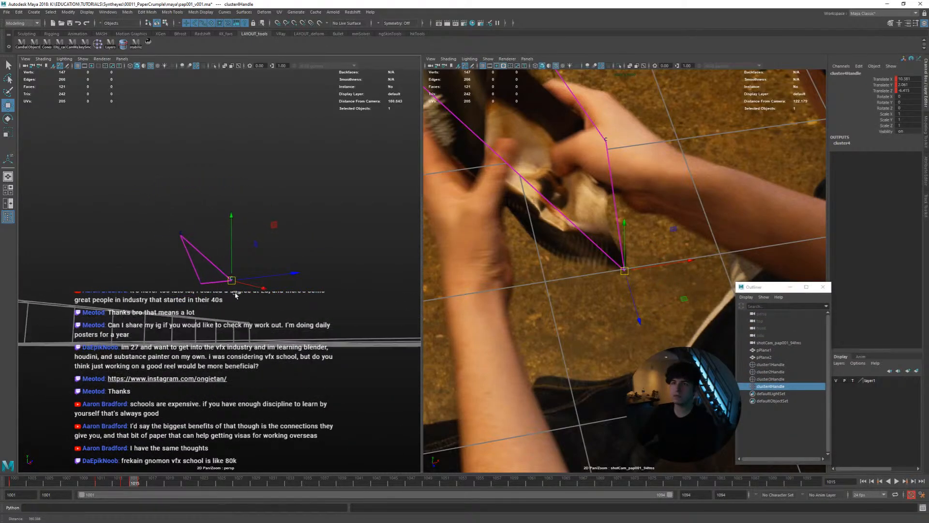
{"action": "left_click_drag", "start_coordinate": [235, 292], "coordinate": [261, 294], "text": "alt"}
{"action": "right_click_drag", "start_coordinate": [261, 294], "coordinate": [321, 308], "text": "alt"}
{"action": "left_click_drag", "start_coordinate": [321, 308], "coordinate": [318, 298], "text": "alt"}
{"action": "right_click_drag", "start_coordinate": [317, 298], "coordinate": [334, 313], "text": "alt"}
{"action": "key", "text": "alt+comma"}
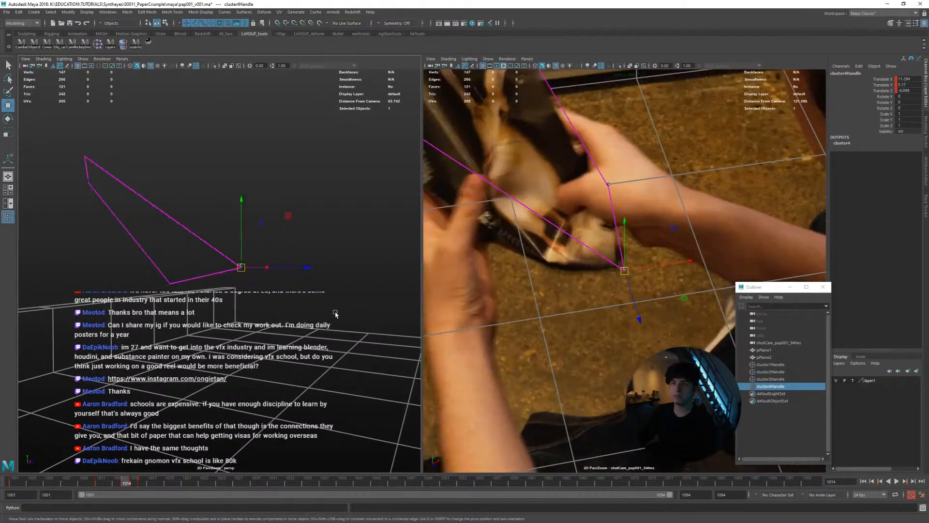
{"action": "key", "text": "alt+period"}
{"action": "left_click_drag", "start_coordinate": [334, 313], "coordinate": [300, 311], "text": "alt"}
{"action": "key", "text": "alt+period"}
{"action": "key", "text": "alt+period"}
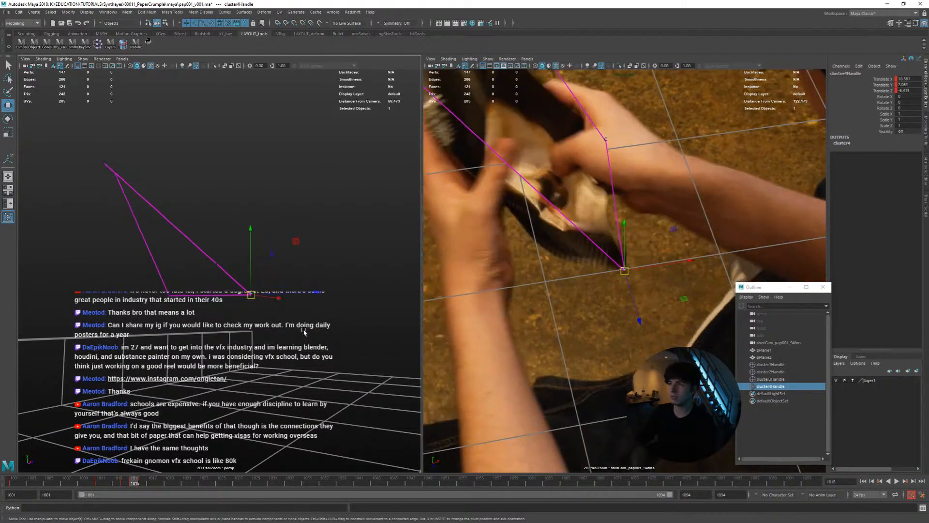
{"action": "key", "text": "alt+period"}
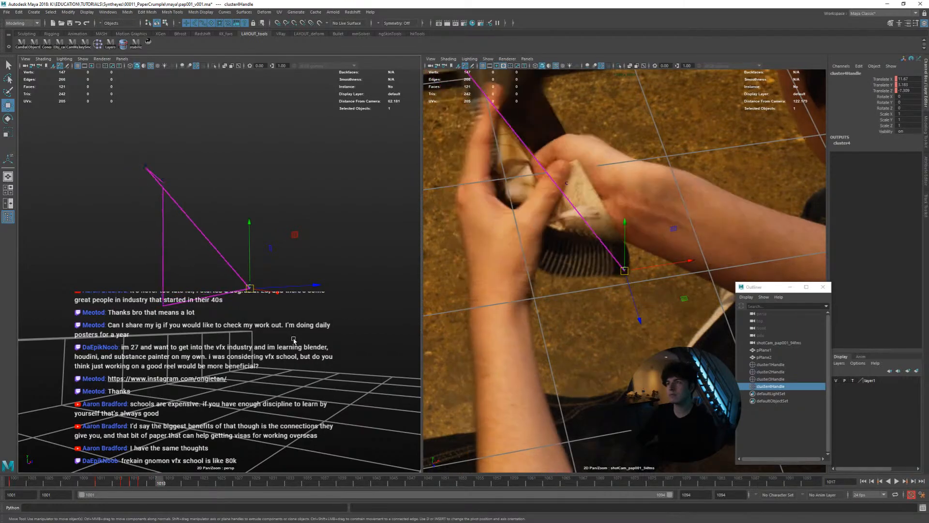
{"action": "left_click_drag", "start_coordinate": [291, 342], "coordinate": [289, 344], "text": "alt"}
{"action": "middle_click_drag", "start_coordinate": [289, 344], "coordinate": [287, 351]}
{"action": "left_click_drag", "start_coordinate": [300, 342], "coordinate": [470, 348], "text": "alt"}
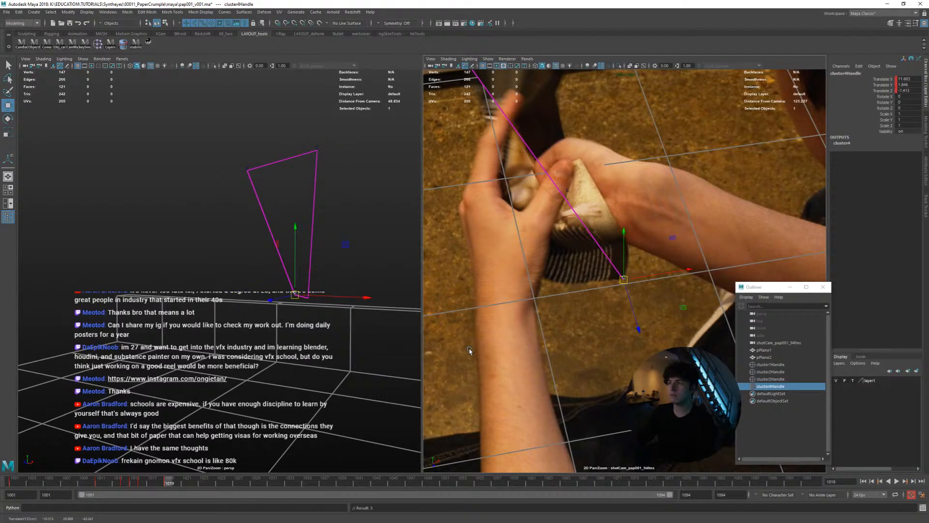
Step forward from frame 1019 to 1046, checking the bottom corner's track against the crumpling page in both views
{"action": "key", "text": "alt+period"}
{"action": "key", "text": "alt+period"}
{"action": "key", "text": "alt+period"}
{"action": "key", "text": "alt+period"}
{"action": "key", "text": "alt+period"}
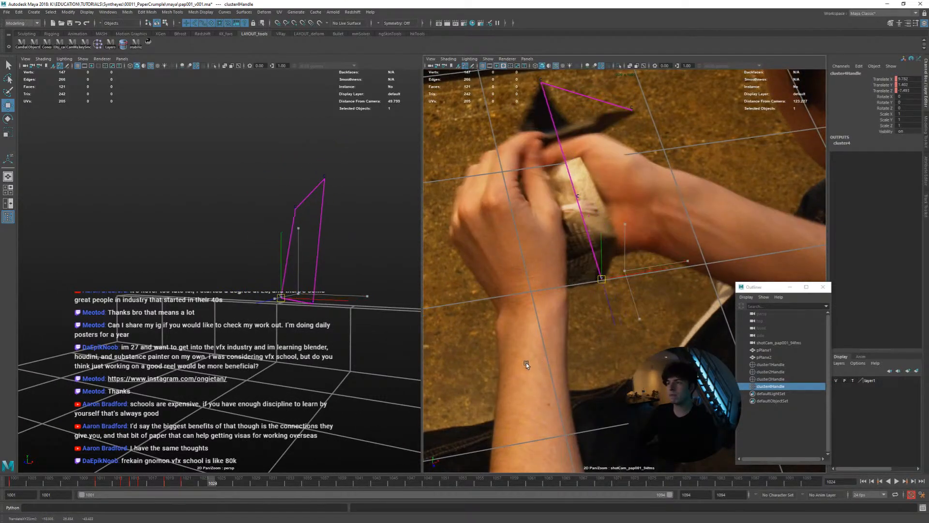
{"action": "key", "text": "alt+period"}
{"action": "key", "text": "alt+period"}
{"action": "key", "text": "alt+period"}
{"action": "key", "text": "alt+period"}
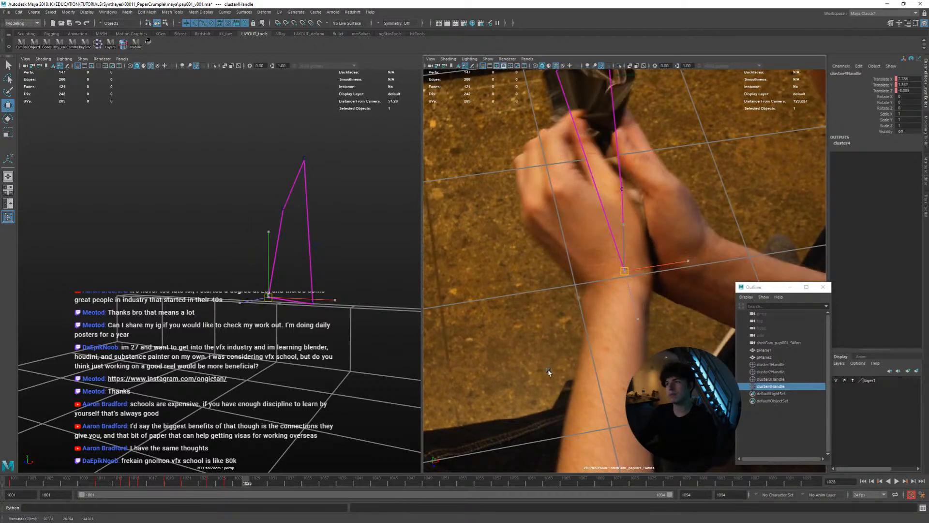
{"action": "key", "text": "alt+period"}
{"action": "key", "text": "alt+period"}
{"action": "key", "text": "alt+period"}
{"action": "key", "text": "alt+period"}
{"action": "key", "text": "alt+period"}
{"action": "key", "text": "alt+period"}
{"action": "key", "text": "alt+period"}
{"action": "key", "text": "alt+period"}
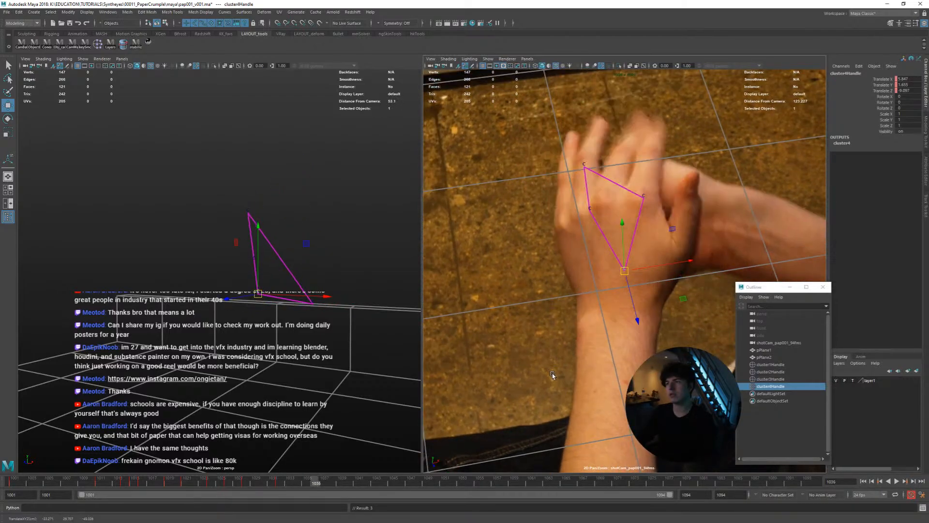
{"action": "key", "text": "alt+period"}
{"action": "key", "text": "alt+period"}
{"action": "key", "text": "alt+period"}
{"action": "key", "text": "alt+period"}
{"action": "key", "text": "alt+period"}
{"action": "key", "text": "alt+period"}
{"action": "key", "text": "alt+period"}
{"action": "key", "text": "alt+period"}
{"action": "key", "text": "alt+period"}
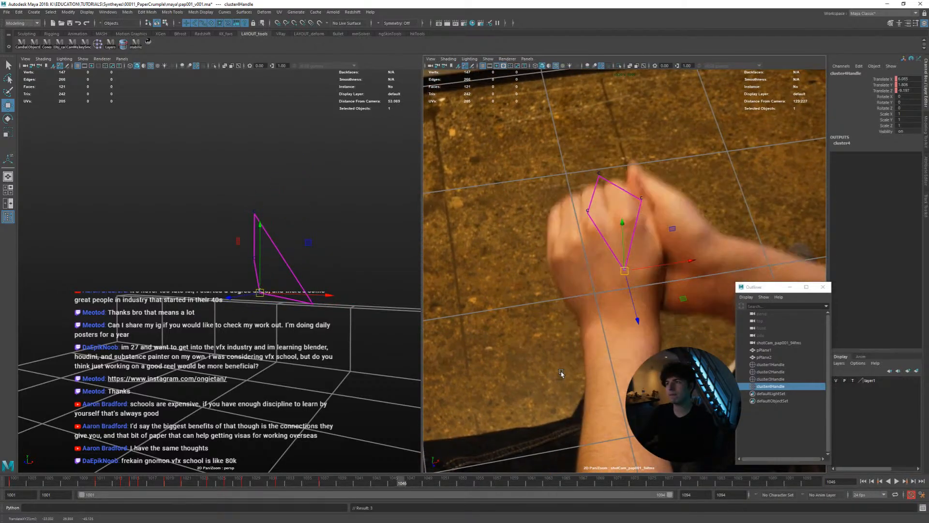
Review the bottom corner's track backwards through the crumple to frame 1001 in both views
{"action": "left_click_drag", "start_coordinate": [333, 485], "coordinate": [207, 487]}
{"action": "key", "text": "alt+period"}
{"action": "key", "text": "alt+comma"}
{"action": "key", "text": "alt+comma"}
{"action": "key", "text": "alt+comma"}
{"action": "key", "text": "alt+comma"}
{"action": "key", "text": "alt+comma"}
{"action": "key", "text": "alt+comma"}
{"action": "key", "text": "alt+comma"}
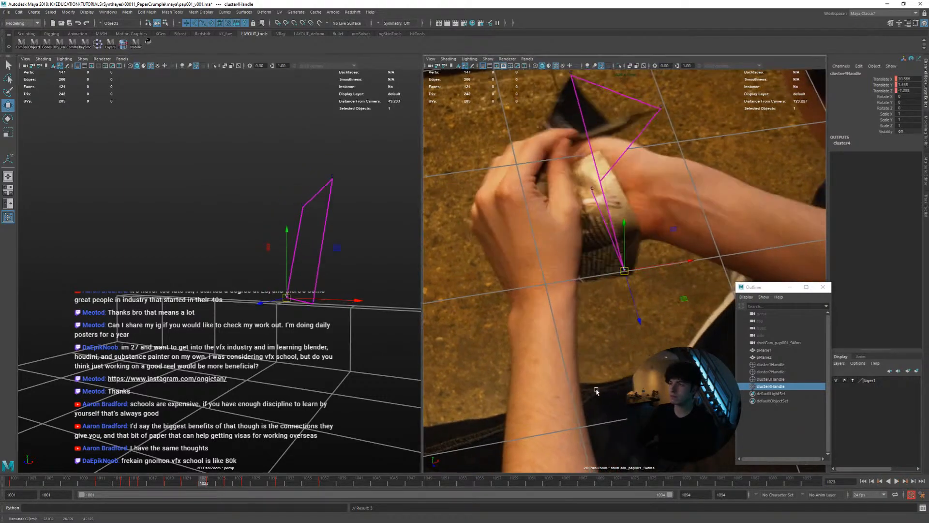
{"action": "key", "text": "alt+comma"}
{"action": "key", "text": "alt+comma"}
{"action": "key", "text": "alt+comma"}
{"action": "key", "text": "alt+comma"}
{"action": "key", "text": "alt+comma"}
{"action": "key", "text": "alt+comma"}
{"action": "key", "text": "alt+comma"}
{"action": "key", "text": "alt+comma"}
{"action": "key", "text": "alt+comma"}
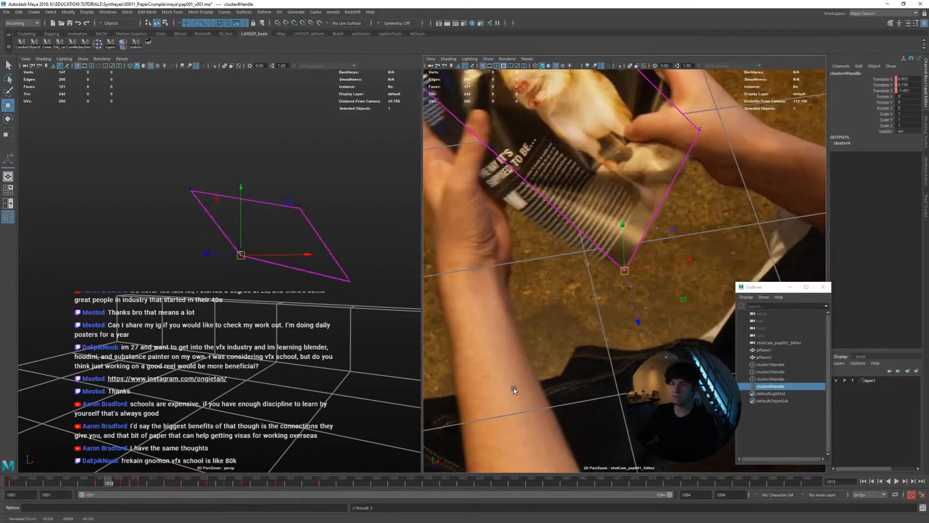
{"action": "middle_click_drag", "start_coordinate": [578, 389], "coordinate": [557, 396]}
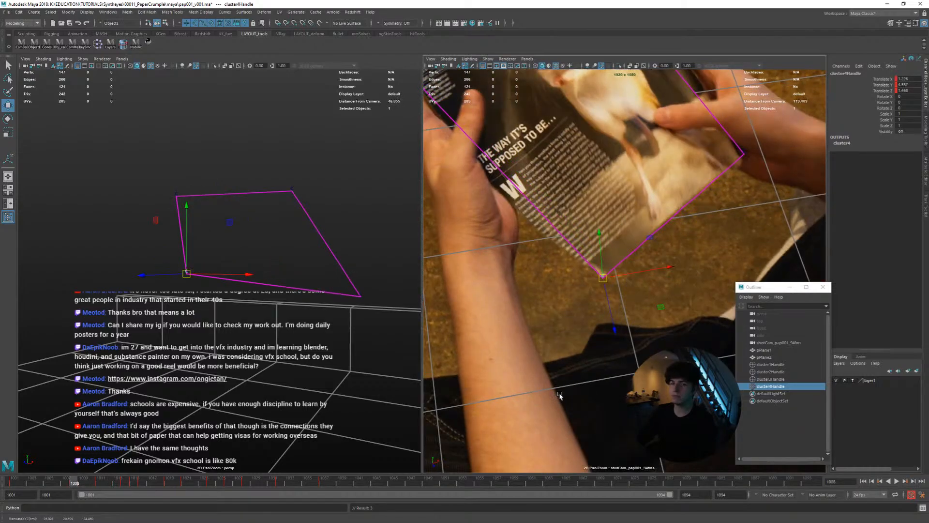
{"action": "key", "text": "alt+comma"}
{"action": "key", "text": "alt+comma"}
{"action": "key", "text": "alt+comma"}
{"action": "key", "text": "alt+comma"}
{"action": "key", "text": "alt+comma"}
{"action": "key", "text": "alt+comma"}
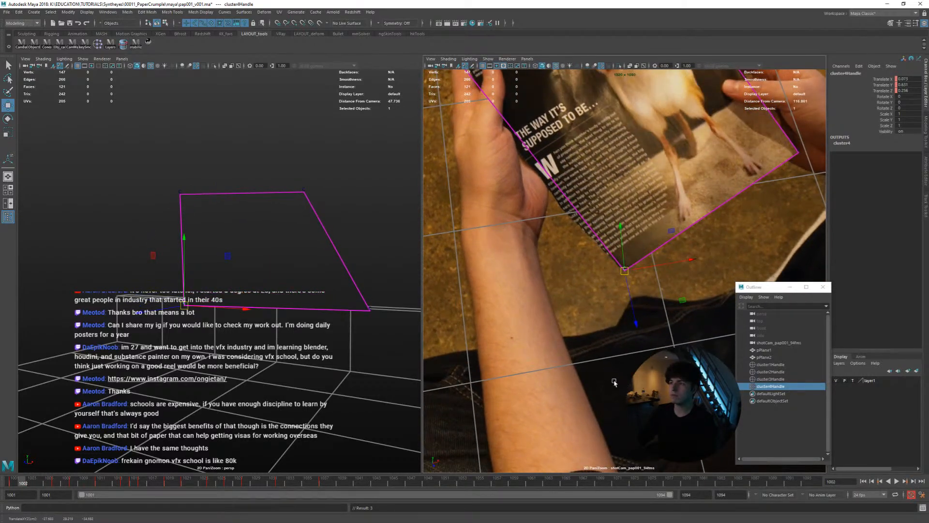
{"action": "key", "text": "alt+comma"}
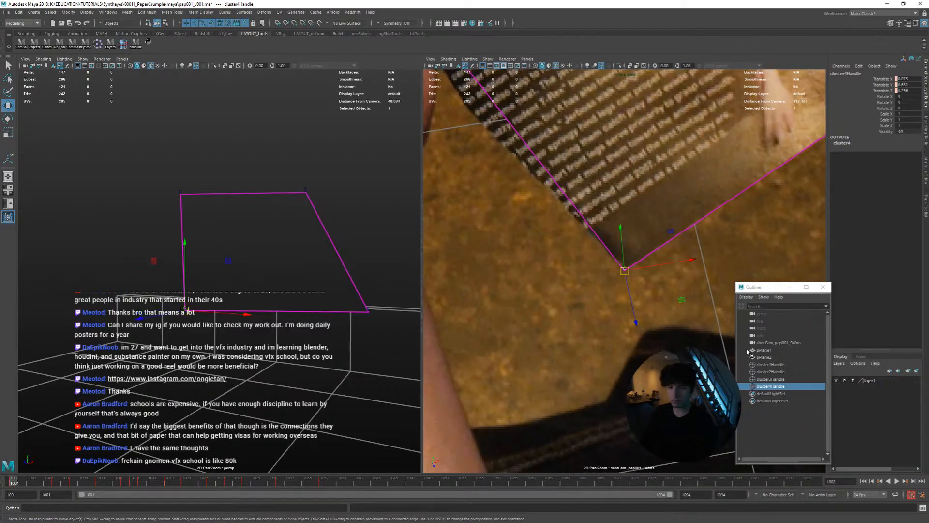
Inspect the bottom corner's alignment in close-up from frame 1001 to 1011 with the move manipulator hidden
{"action": "key", "text": "alt+period"}
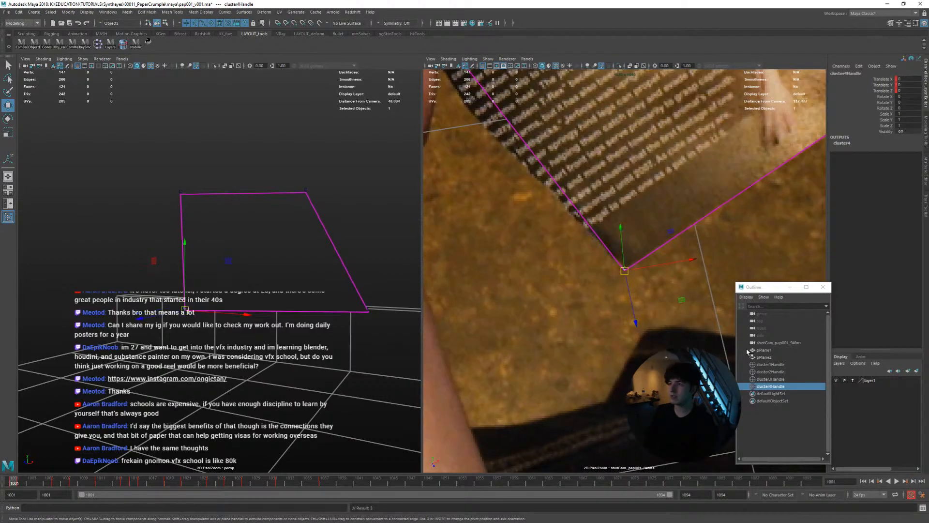
{"action": "key", "text": "alt+period"}
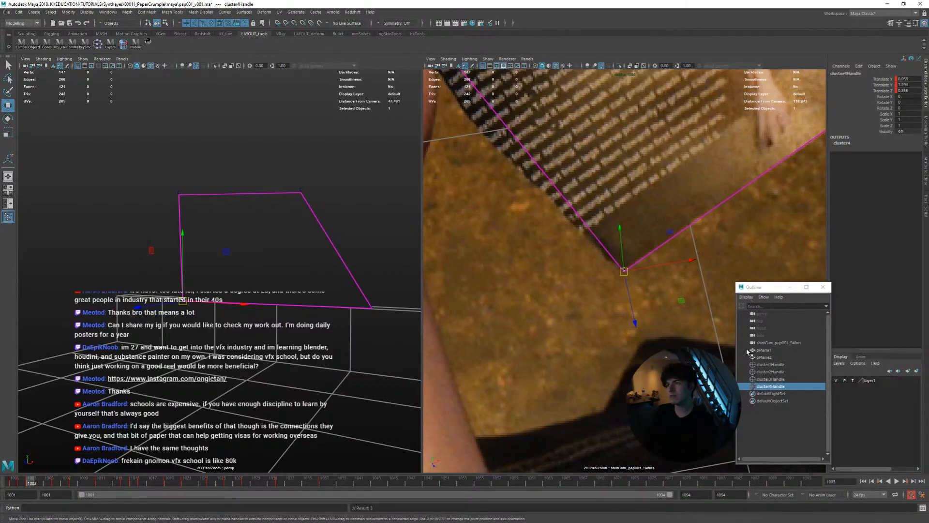
{"action": "key", "text": "q"}
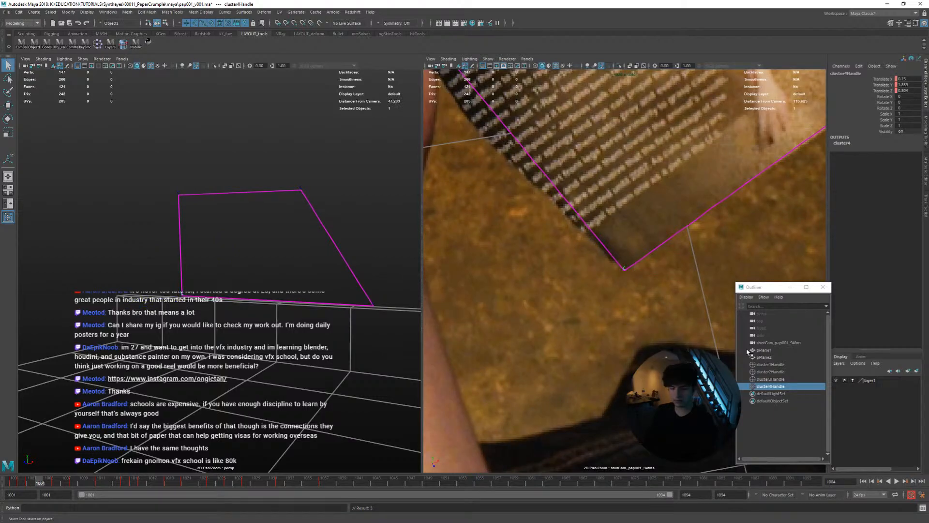
{"action": "key", "text": "alt+period"}
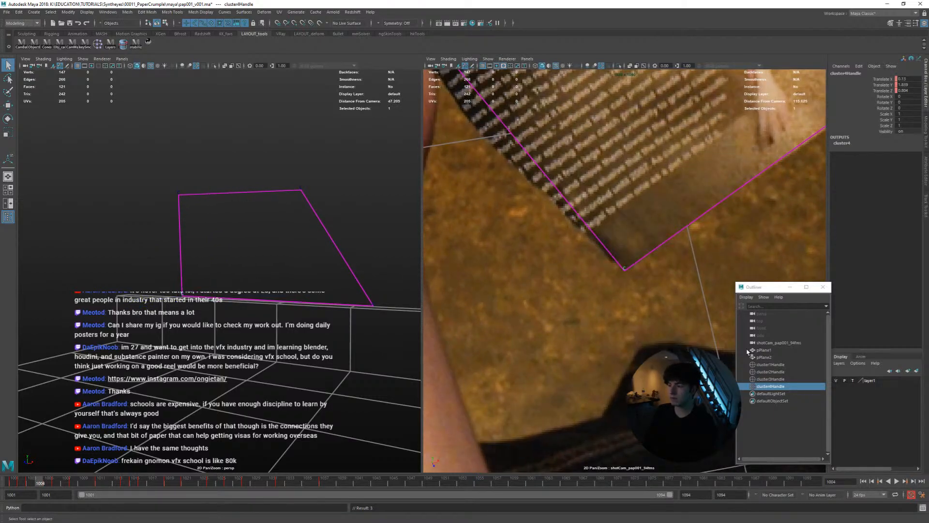
{"action": "key", "text": "alt+period"}
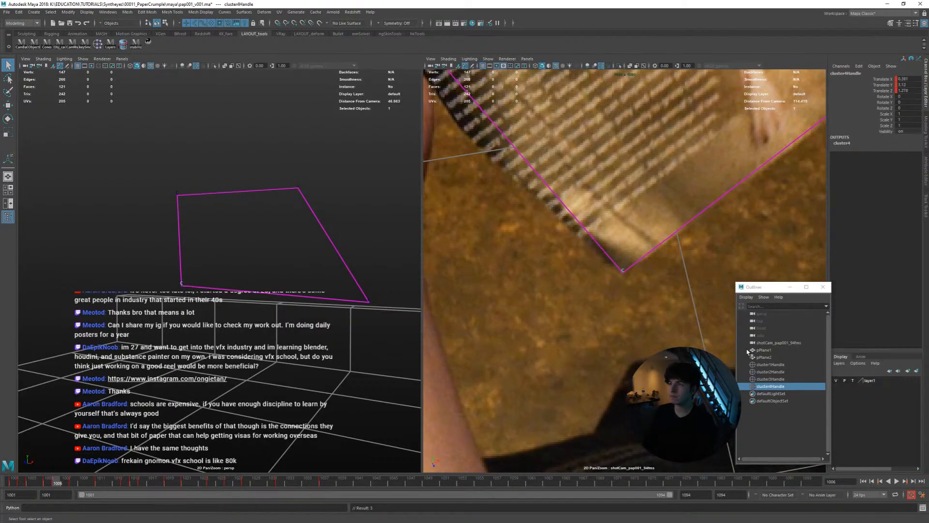
{"action": "key", "text": "alt+period"}
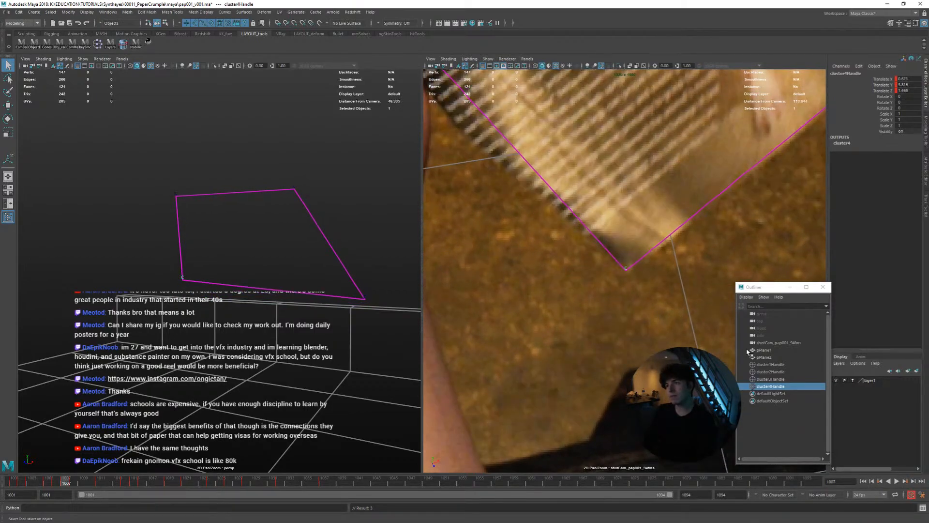
{"action": "key", "text": "alt+period"}
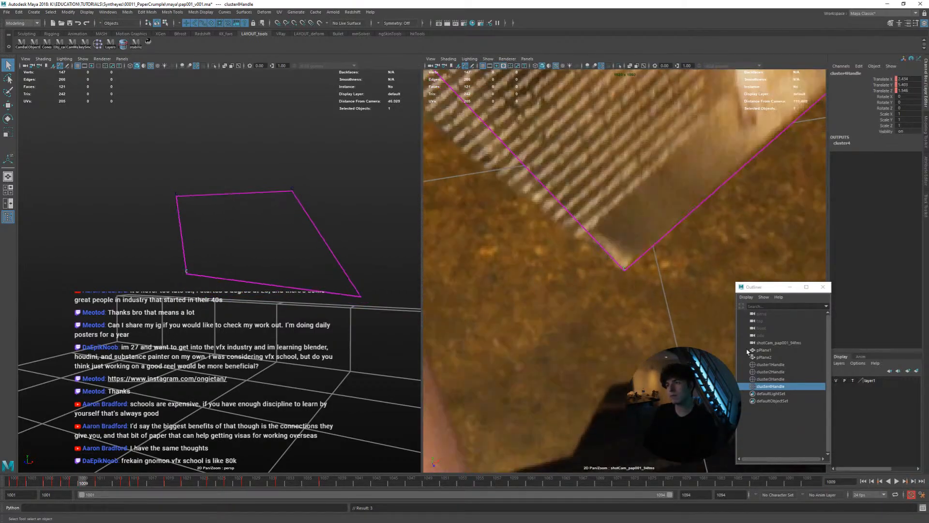
{"action": "key", "text": "alt+period"}
{"action": "key", "text": "alt+period"}
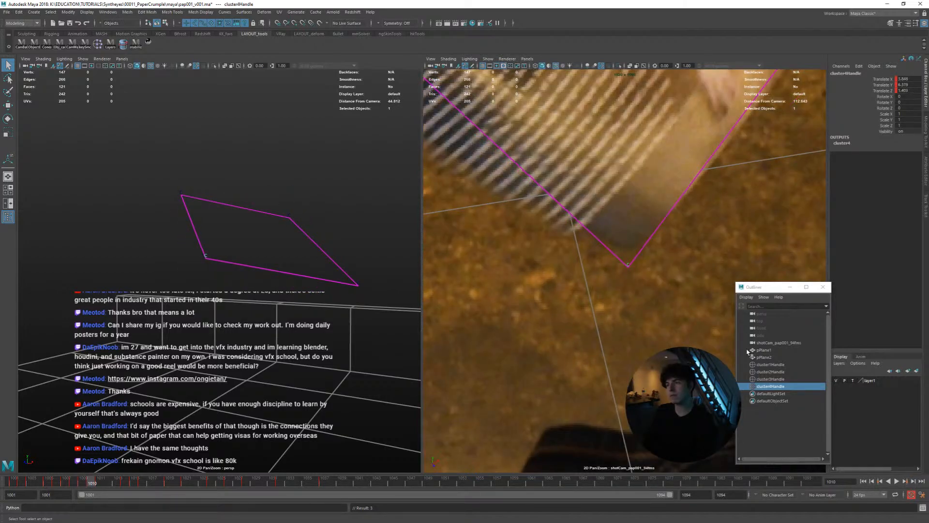
{"action": "key", "text": "alt+period"}
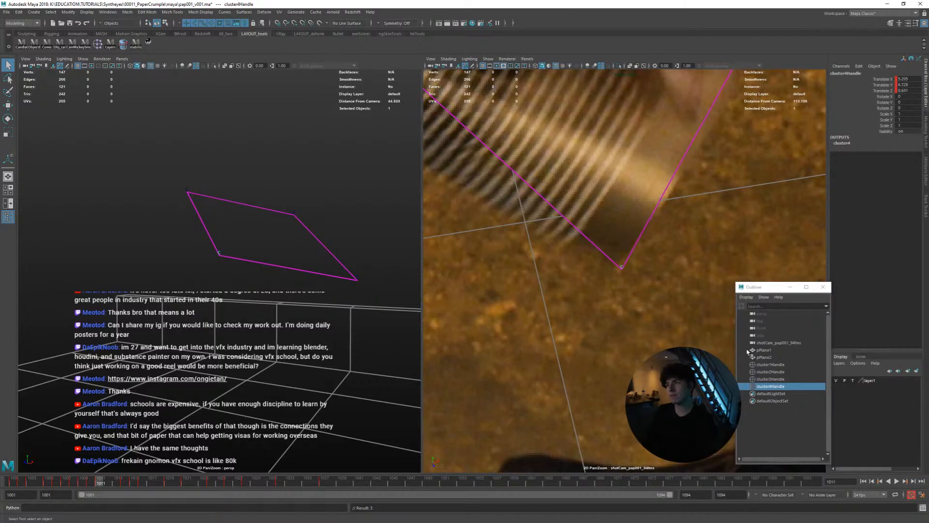
At frame 1012, move cluster4Handle onto the printed page's bottom corner and compare it with frame 1013
{"action": "key", "text": "w"}
{"action": "key", "text": "alt+period"}
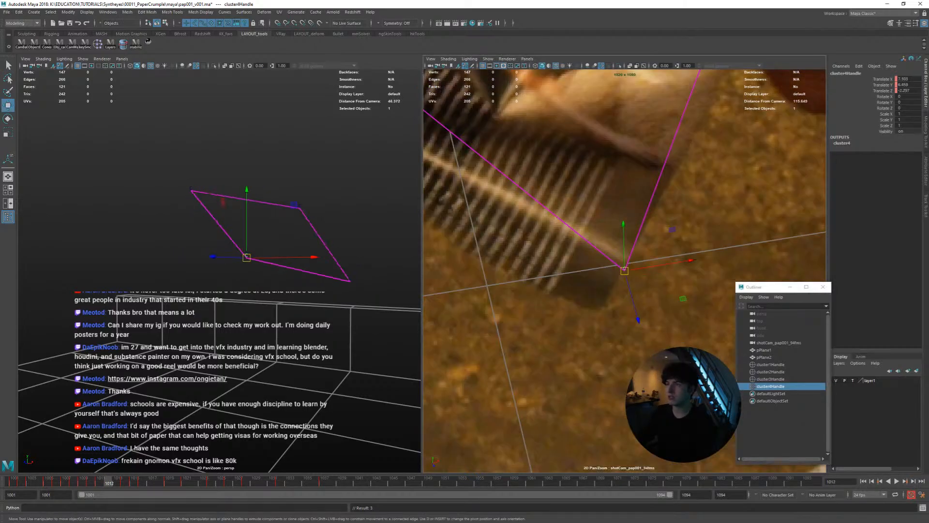
{"action": "left_click_drag", "start_coordinate": [624, 270], "coordinate": [604, 303]}
{"action": "key", "text": "alt+period"}
{"action": "key", "text": "alt+comma"}
{"action": "key", "text": "alt+period"}
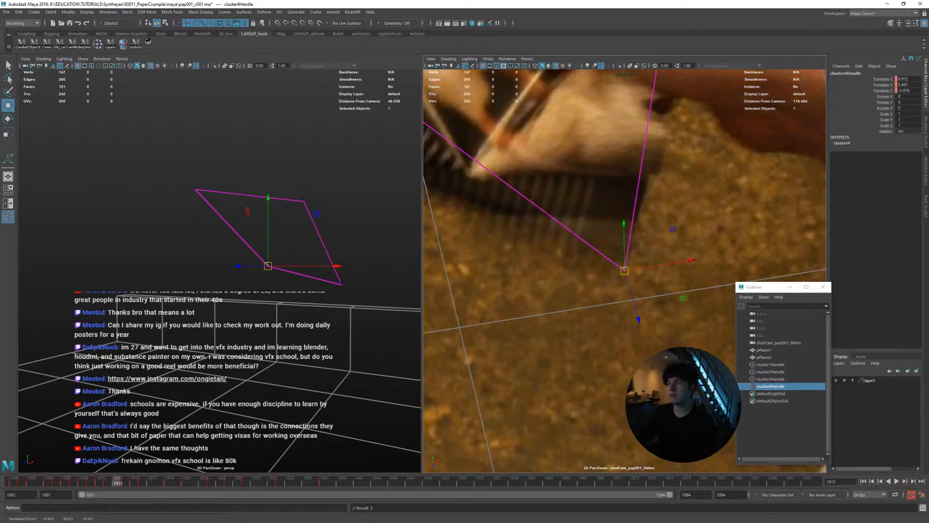
{"action": "key", "text": "alt+comma"}
{"action": "key", "text": "alt+period"}
Nudge cluster4Handle slightly at frame 1013 to refine the corner's track, checking the neighbouring frames up to 1017
{"action": "left_click_drag", "start_coordinate": [624, 271], "coordinate": [620, 269]}
{"action": "key", "text": "alt+comma"}
{"action": "key", "text": "alt+period"}
{"action": "key", "text": "alt+period"}
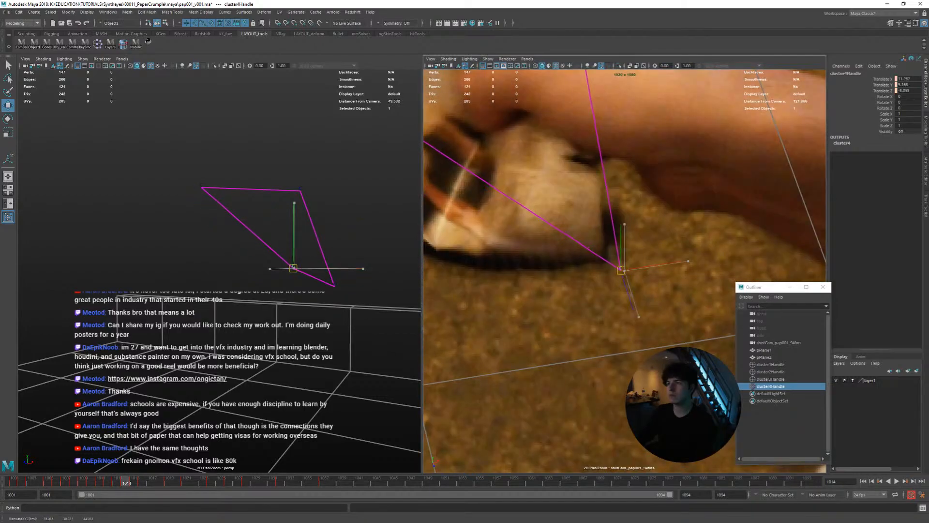
{"action": "key", "text": "alt+comma"}
{"action": "key", "text": "alt+period"}
{"action": "key", "text": "alt+period"}
{"action": "key", "text": "alt+period"}
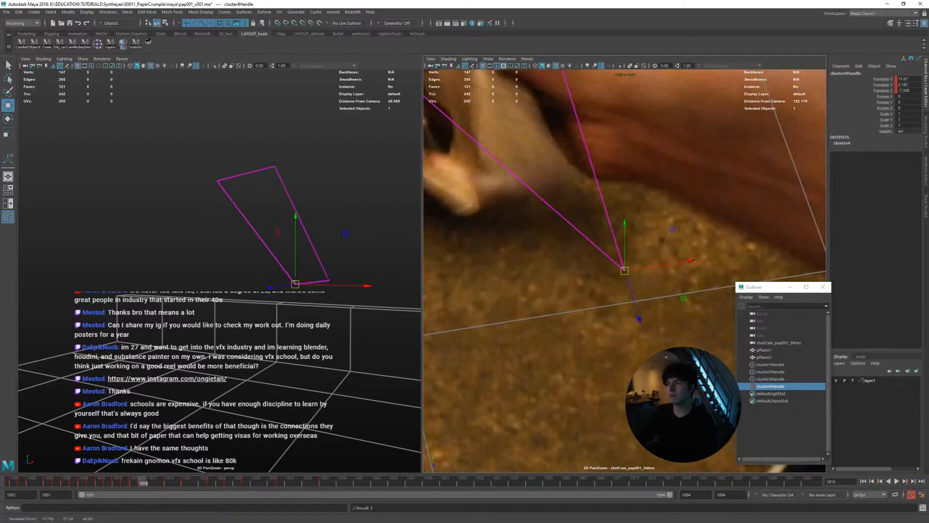
Examine the bottom corner's track frame by frame from 1017 to 1037 in the close-up and perspective views
{"action": "key", "text": "alt+period"}
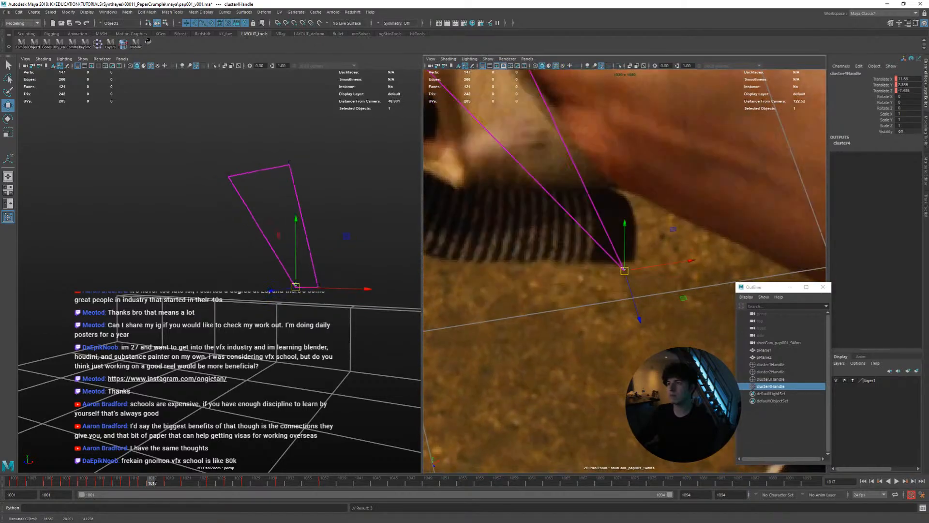
{"action": "key", "text": "alt+period"}
{"action": "key", "text": "alt+period"}
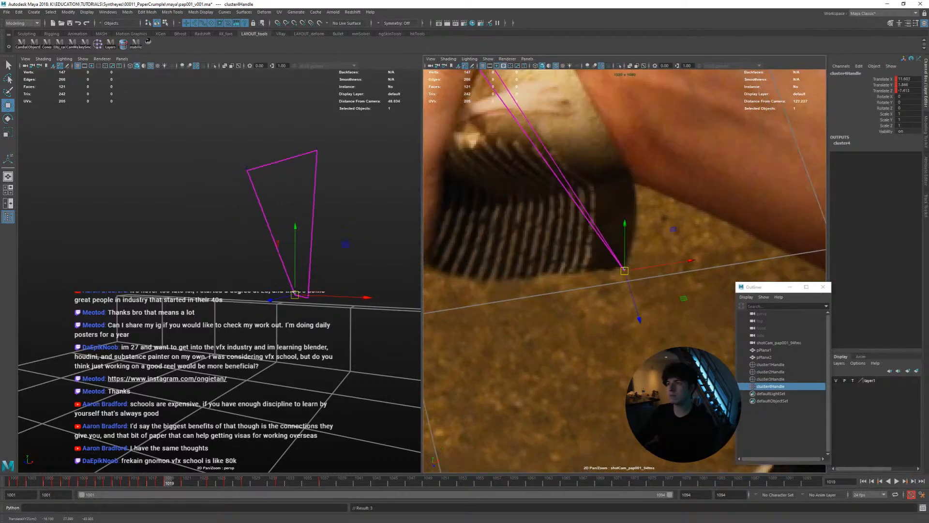
{"action": "key", "text": "alt+period"}
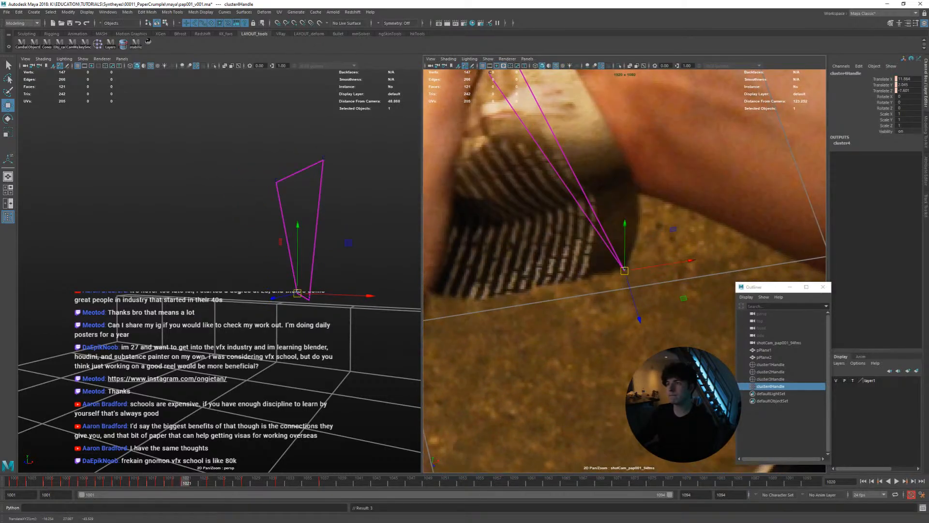
{"action": "key", "text": "alt+period"}
{"action": "key", "text": "alt+period"}
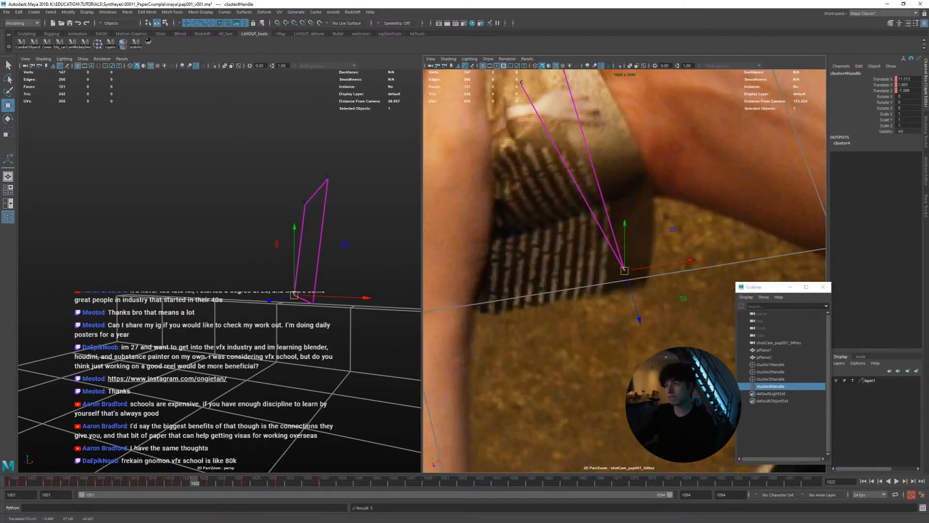
{"action": "key", "text": "alt+period"}
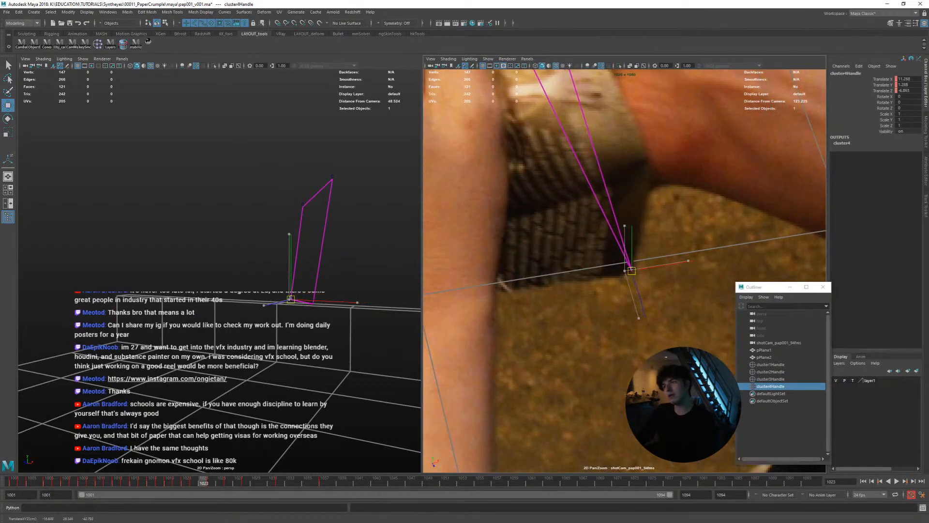
{"action": "key", "text": "alt+period"}
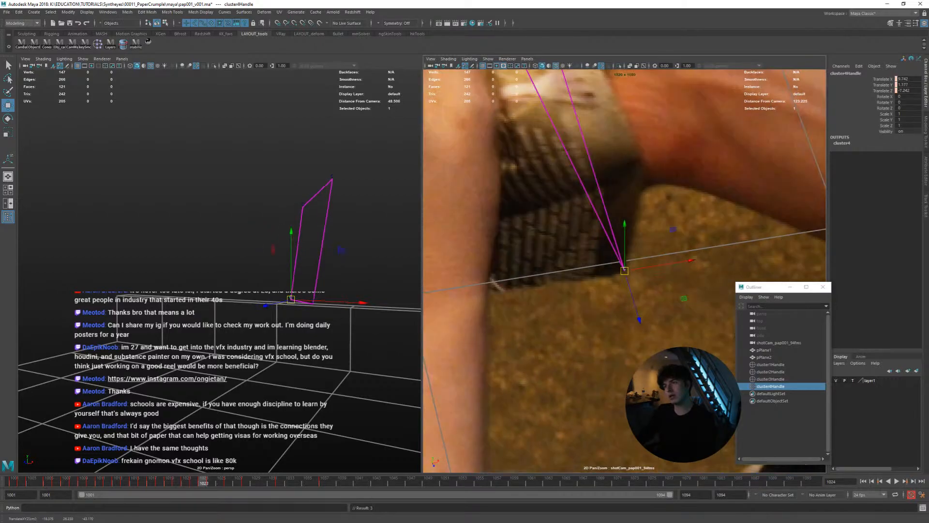
{"action": "key", "text": "alt+period"}
{"action": "key", "text": "alt+period"}
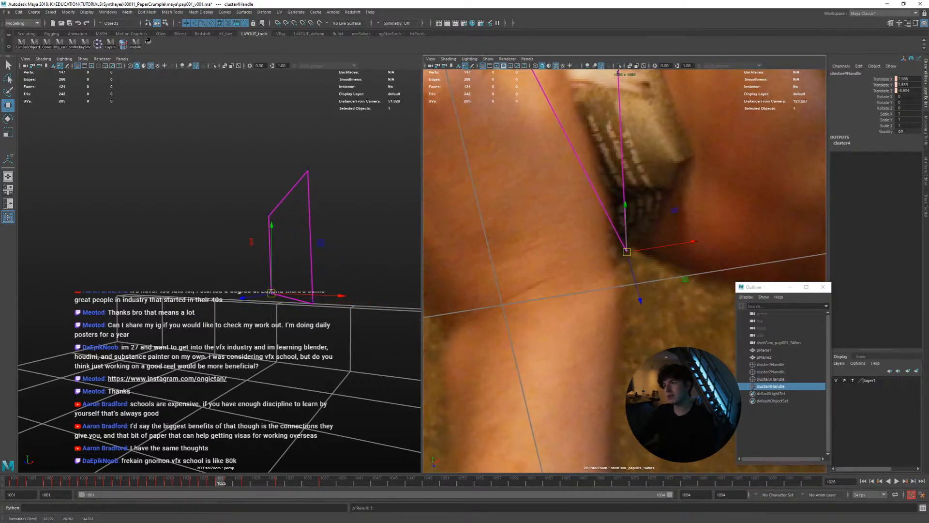
{"action": "key", "text": "alt+period"}
{"action": "key", "text": "alt+period"}
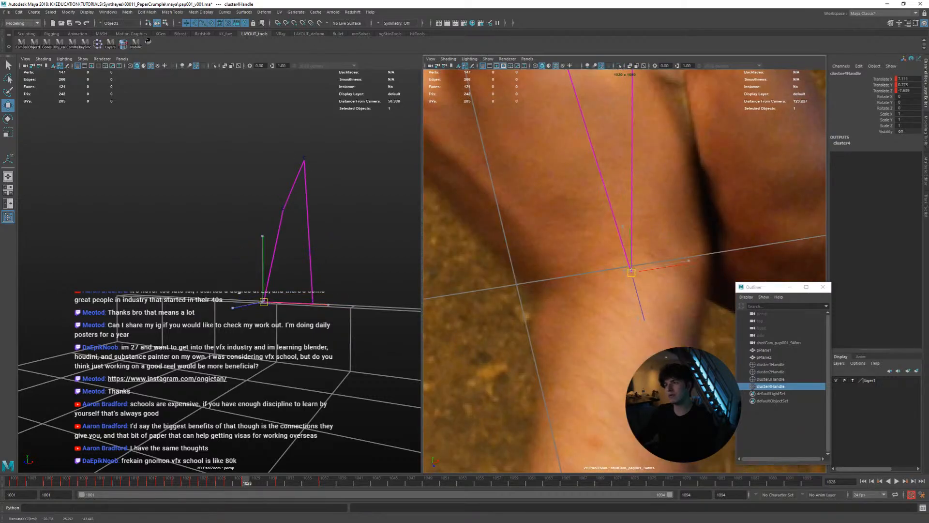
{"action": "key", "text": "alt+period"}
{"action": "key", "text": "alt+period"}
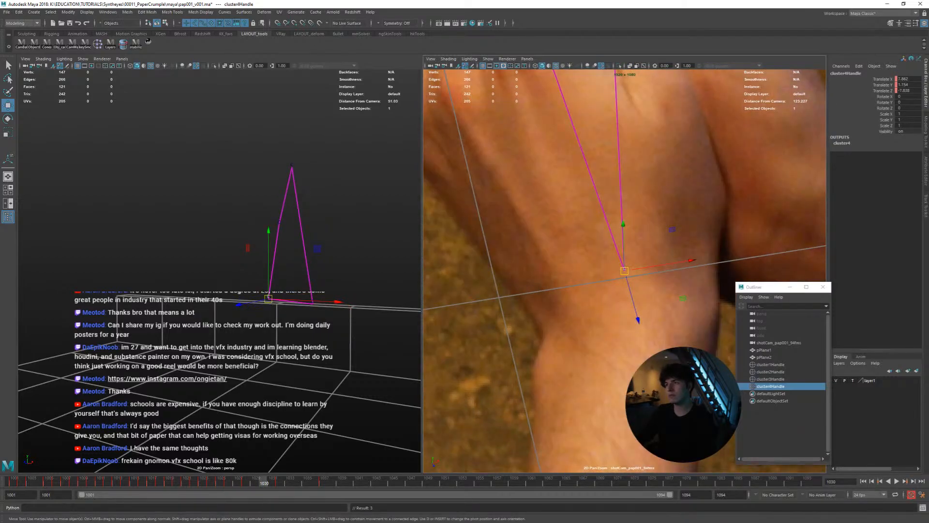
{"action": "key", "text": "alt+period"}
{"action": "key", "text": "alt+period"}
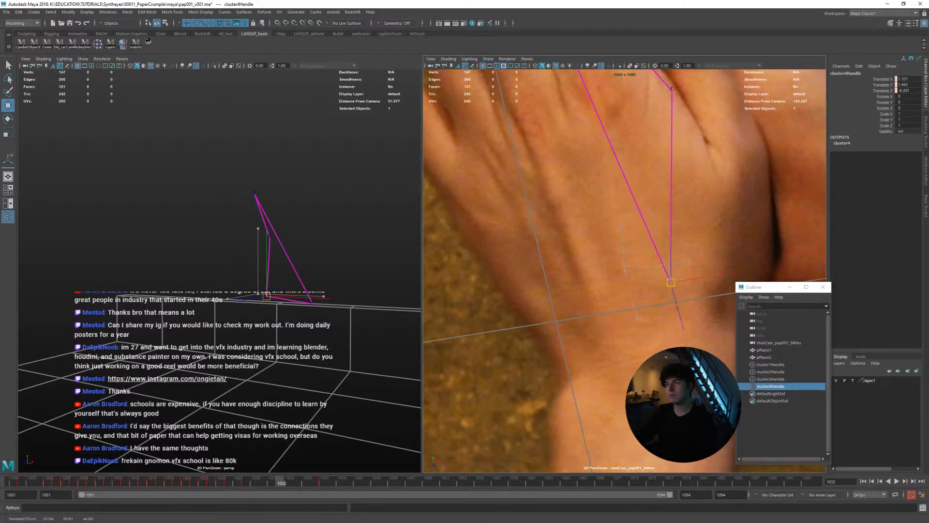
{"action": "key", "text": "alt+period"}
{"action": "key", "text": "alt+period"}
{"action": "key", "text": "alt+period"}
{"action": "key", "text": "alt+period"}
{"action": "key", "text": "alt+period"}
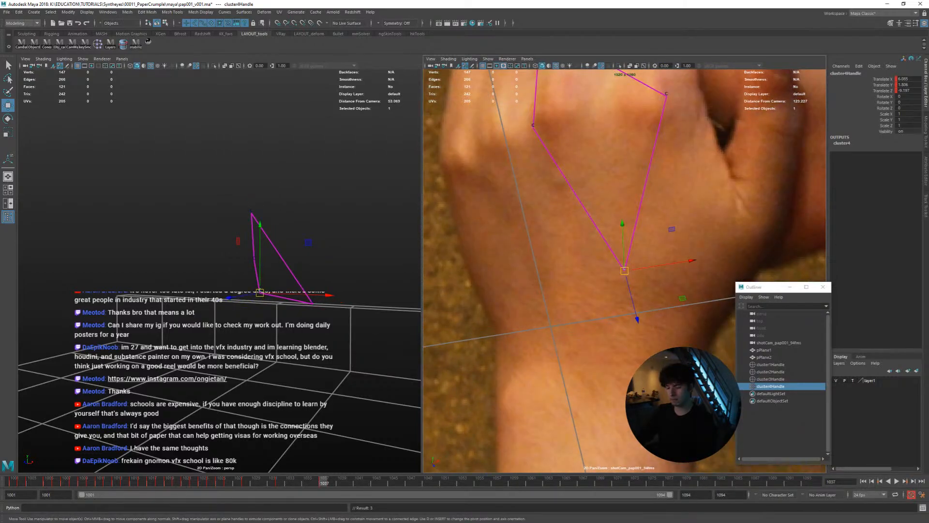
Play the shot to review the bottom corner in the stabilized close-up, and view the whole page during playback
{"action": "key", "text": "alt+v"}
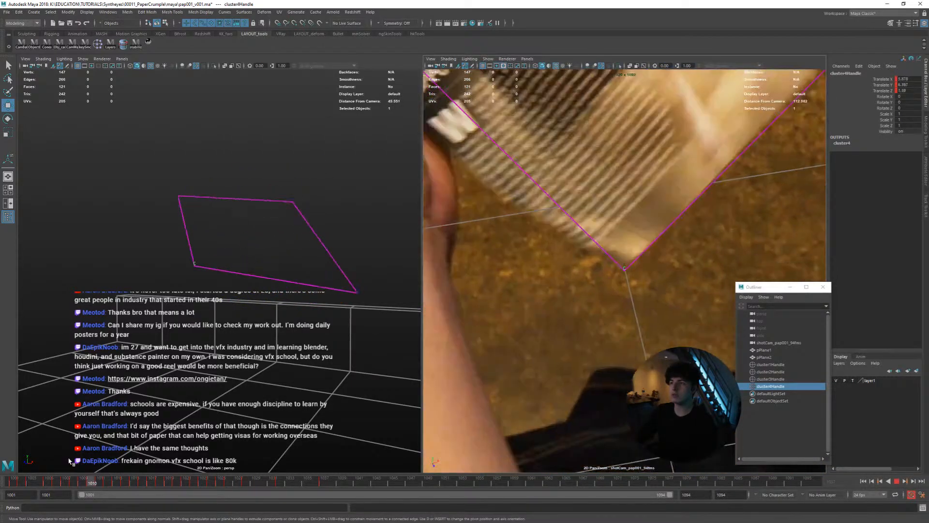
{"action": "key", "text": "alt+v"}
{"action": "key", "text": "backslash"}
{"action": "key", "text": "alt+v"}
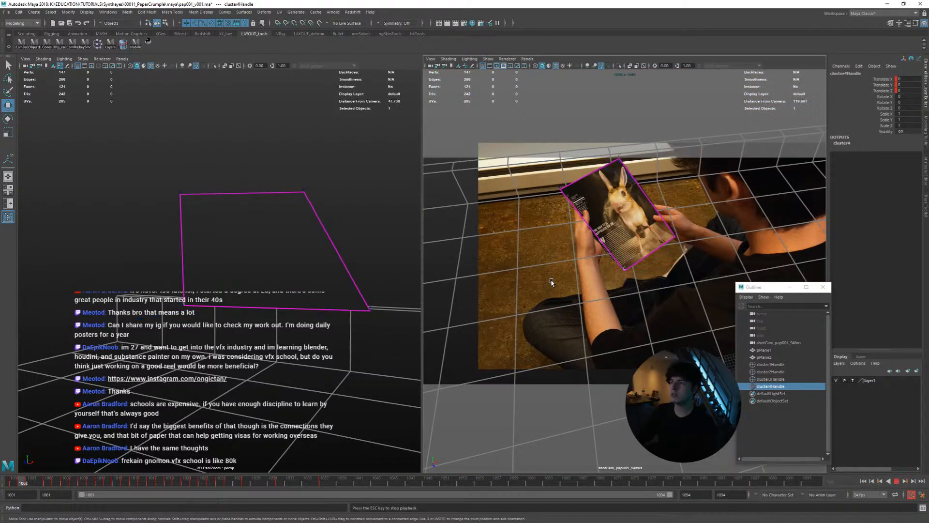
{"action": "key", "text": "Escape"}
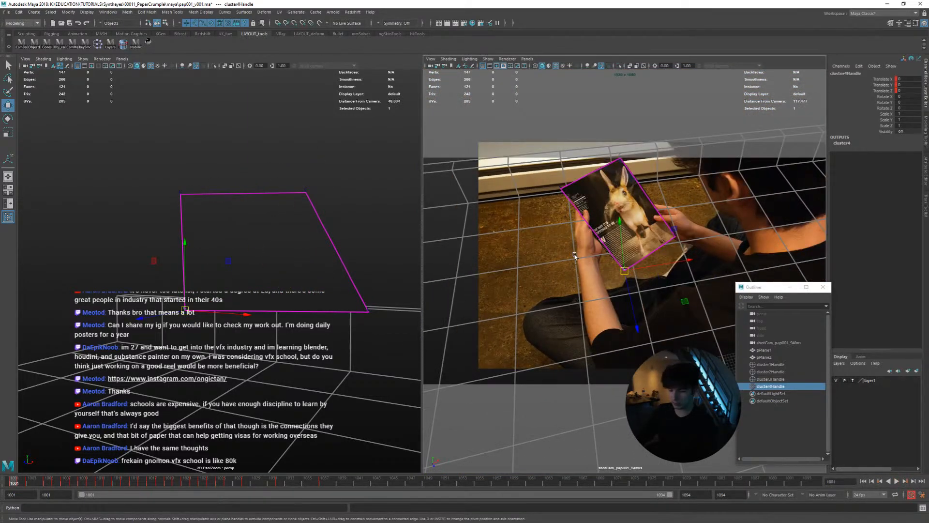
Maximize the shot camera view, turn off its stabilization and select the page plane pPlane2
{"action": "key", "text": "backslash"}
{"action": "key", "text": "backslash"}
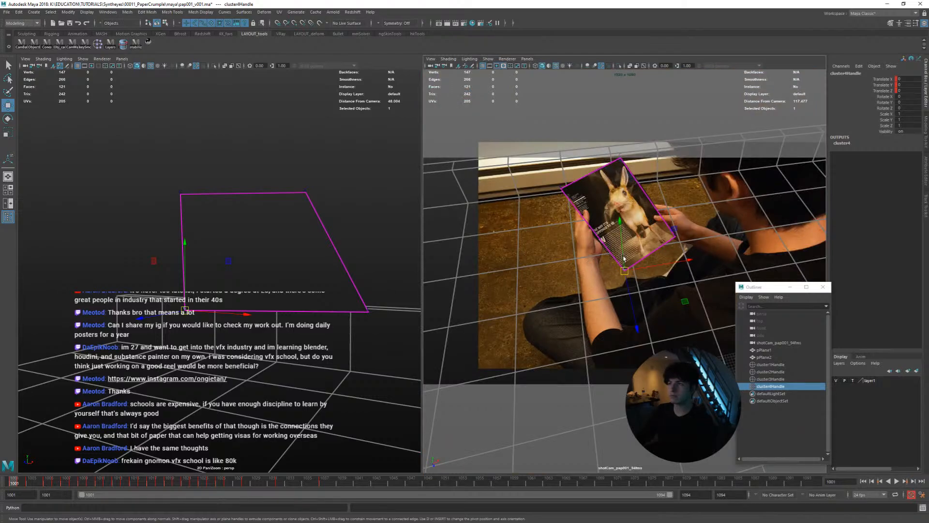
{"action": "key", "text": "backslash"}
{"action": "right_click_drag", "start_coordinate": [625, 258], "coordinate": [587, 245]}
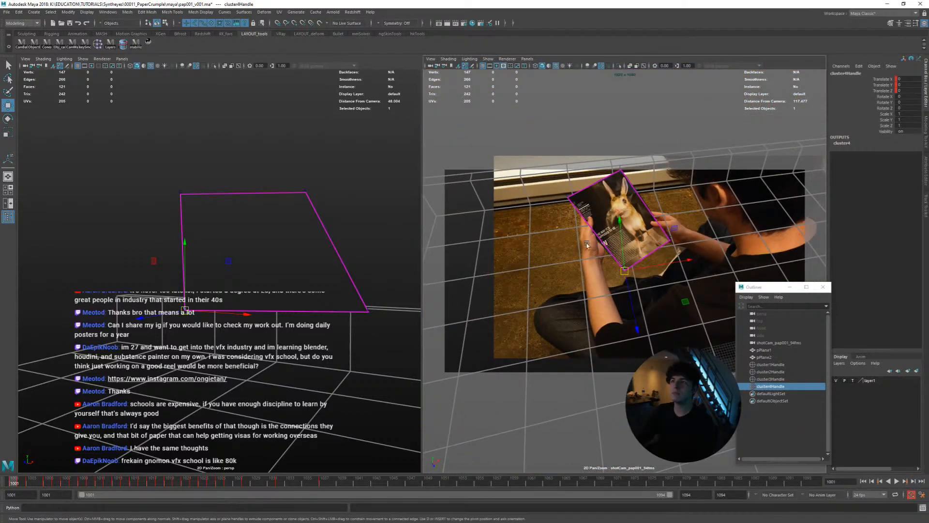
{"action": "key", "text": "space"}
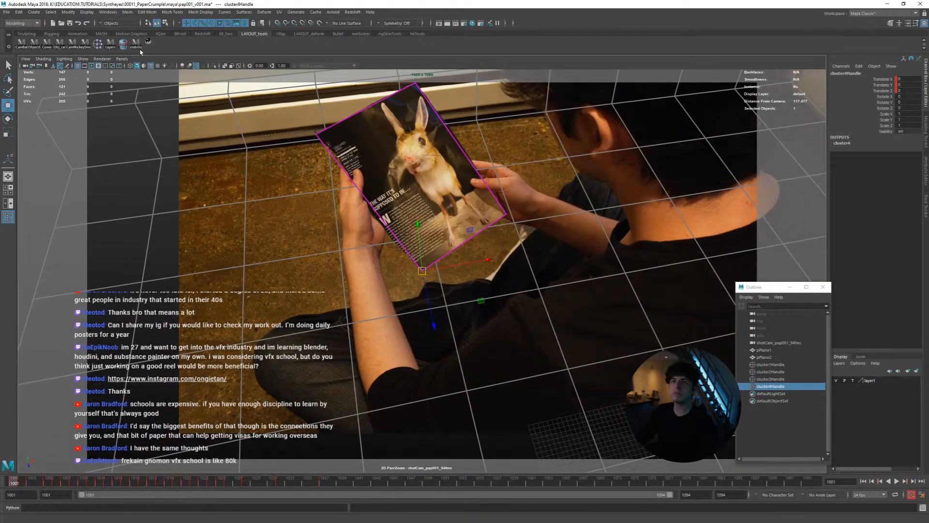
{"action": "left_click", "coordinate": [137, 43]}
{"action": "left_click", "coordinate": [387, 253]}
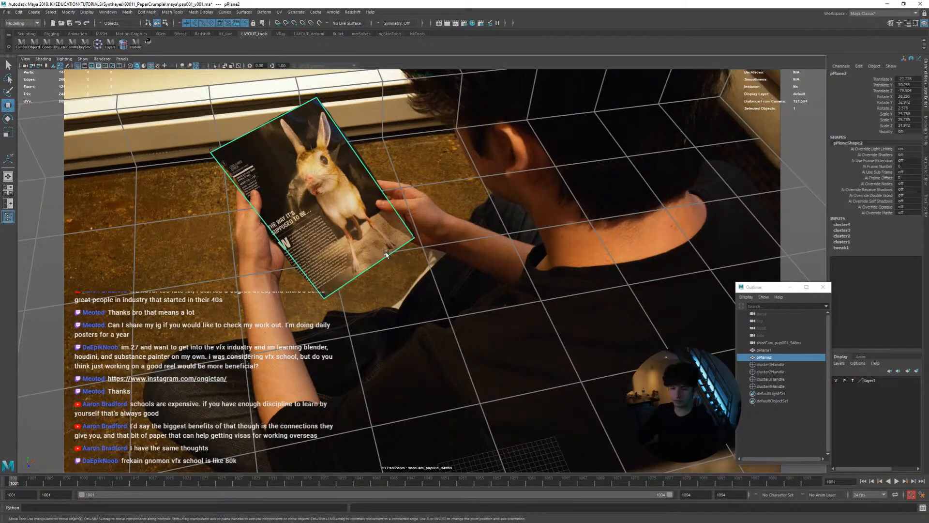
Play the shot in the unstabilized camera view to check the page plane through the crumple, and return to the first frames
{"action": "key", "text": "alt+v"}
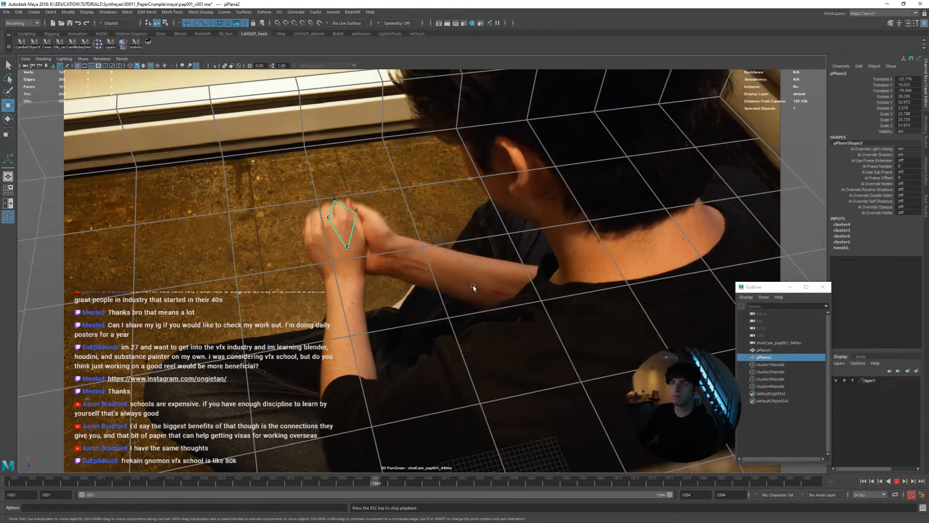
{"action": "key", "text": "Escape"}
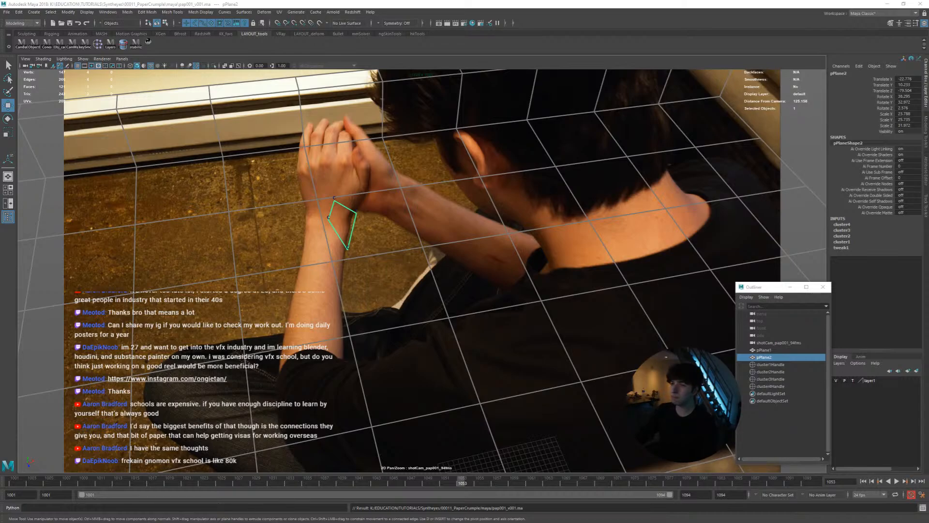
{"action": "left_click_drag", "start_coordinate": [263, 486], "coordinate": [9, 470]}
{"action": "key", "text": "alt+v"}
{"action": "key", "text": "alt+v"}
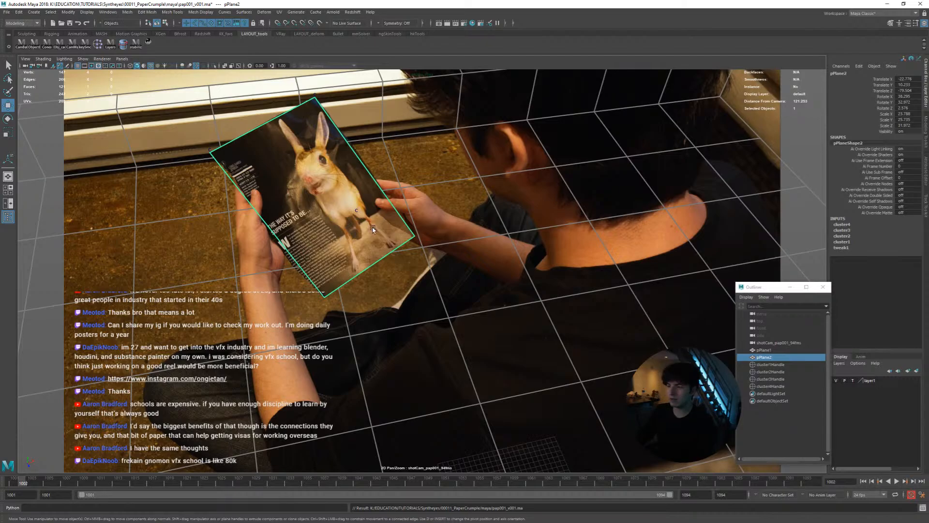
At frame 1001, insert an edge loop across the middle of the page plane with Multi-Cut, trying and undoing a lengthwise loop
{"action": "scroll", "coordinate": [315, 230], "scroll_direction": "up", "scroll_amount": 4}
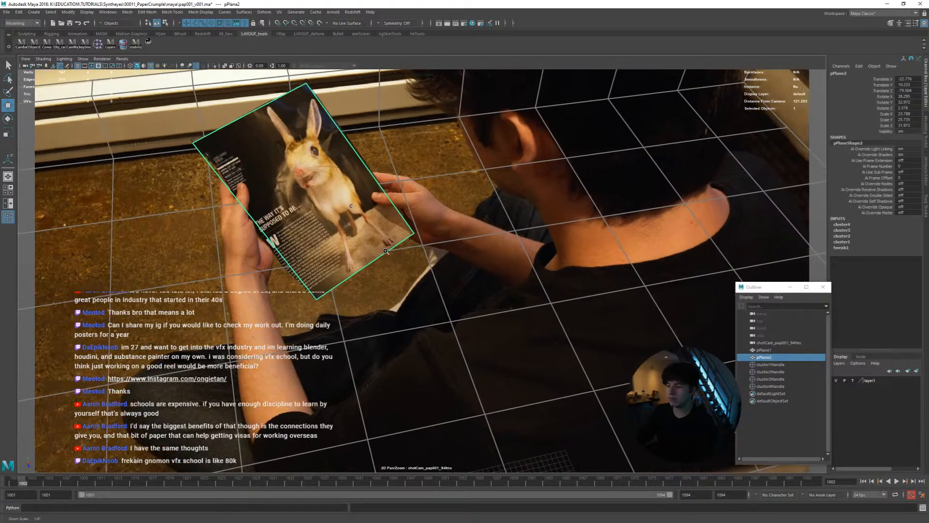
{"action": "middle_click_drag", "start_coordinate": [315, 229], "coordinate": [391, 309]}
{"action": "scroll", "coordinate": [391, 309], "scroll_direction": "up", "scroll_amount": 3}
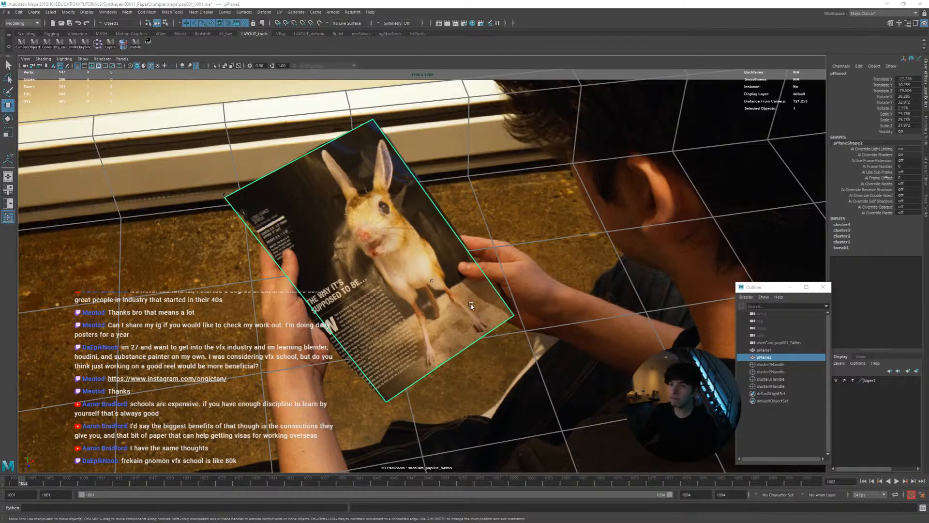
{"action": "key", "text": "alt+v"}
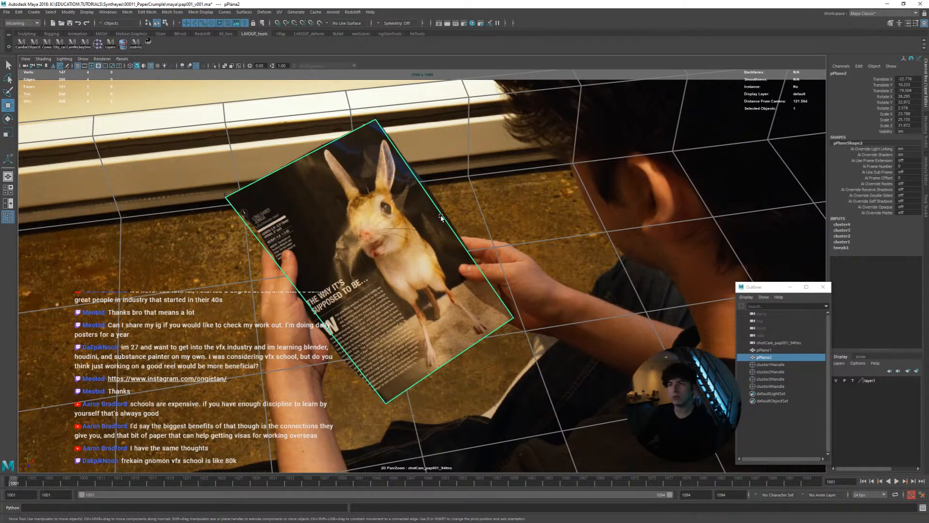
{"action": "right_click_drag", "start_coordinate": [441, 218], "coordinate": [410, 218], "text": "shift"}
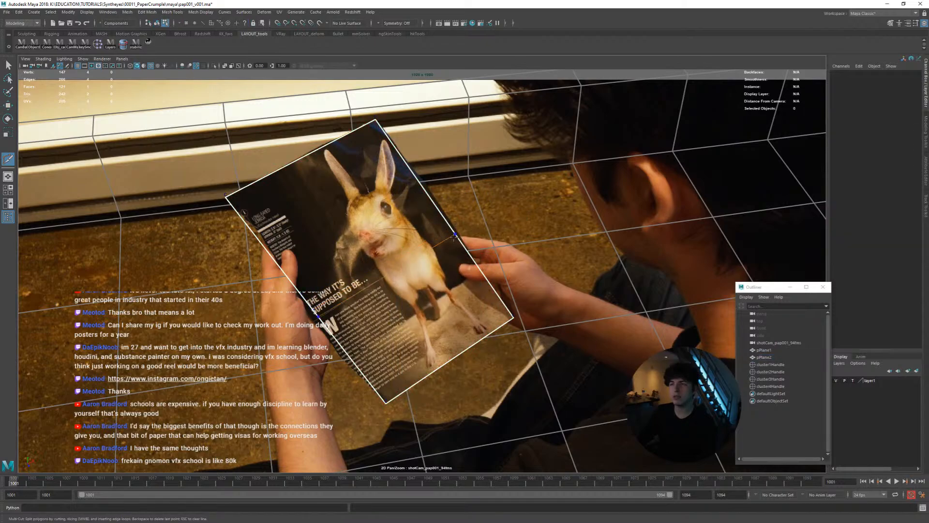
{"action": "middle_click", "coordinate": [462, 252], "text": "ctrl"}
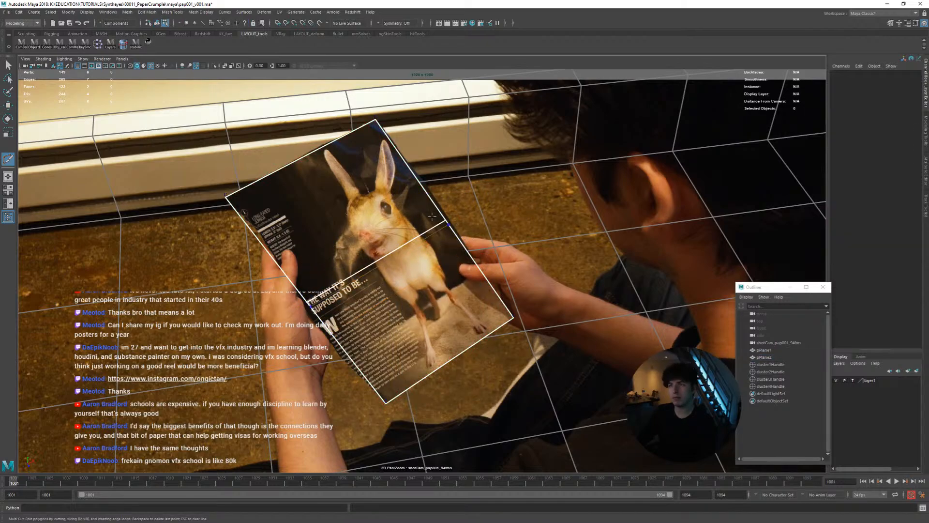
{"action": "middle_click", "coordinate": [414, 240], "text": "ctrl"}
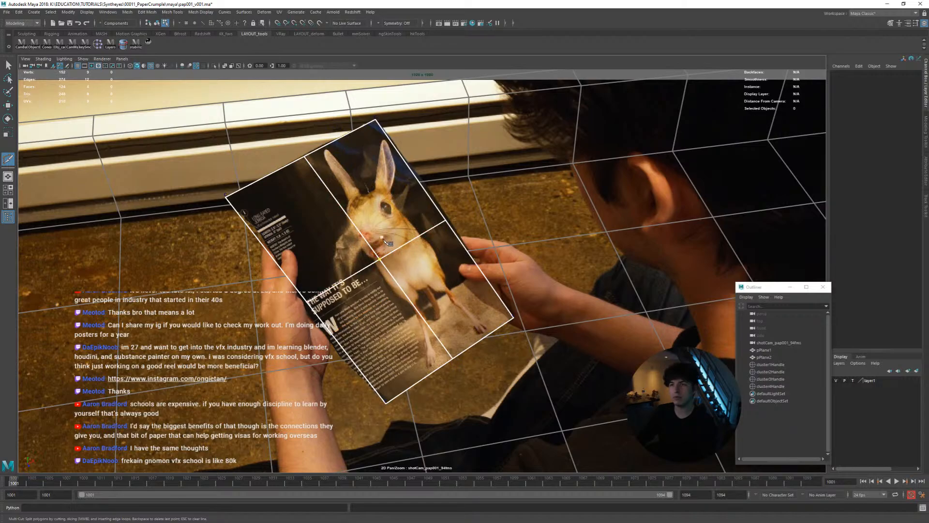
{"action": "key", "text": "ctrl+z"}
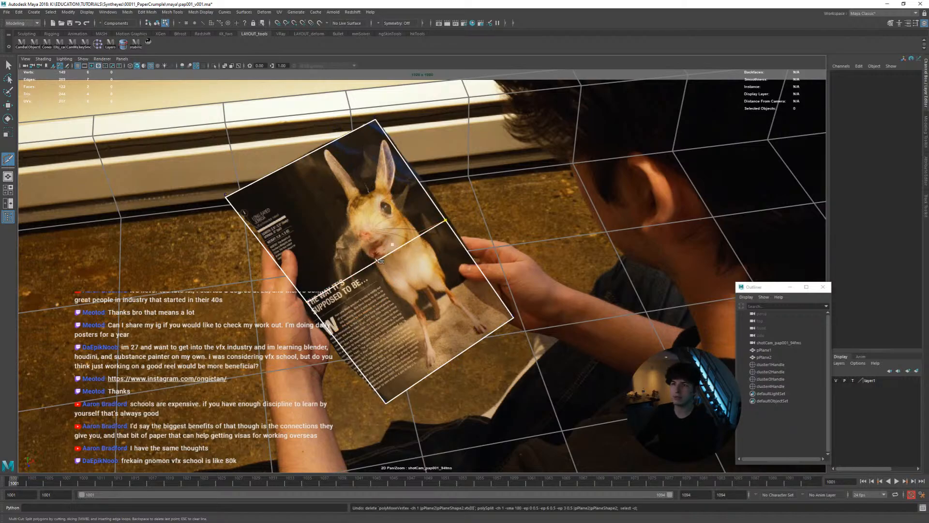
Create a cluster on the vertex where the new crosswise edge meets the page's long side near the holding thumb
{"action": "key", "text": "w"}
{"action": "right_click_drag", "start_coordinate": [431, 231], "coordinate": [402, 231]}
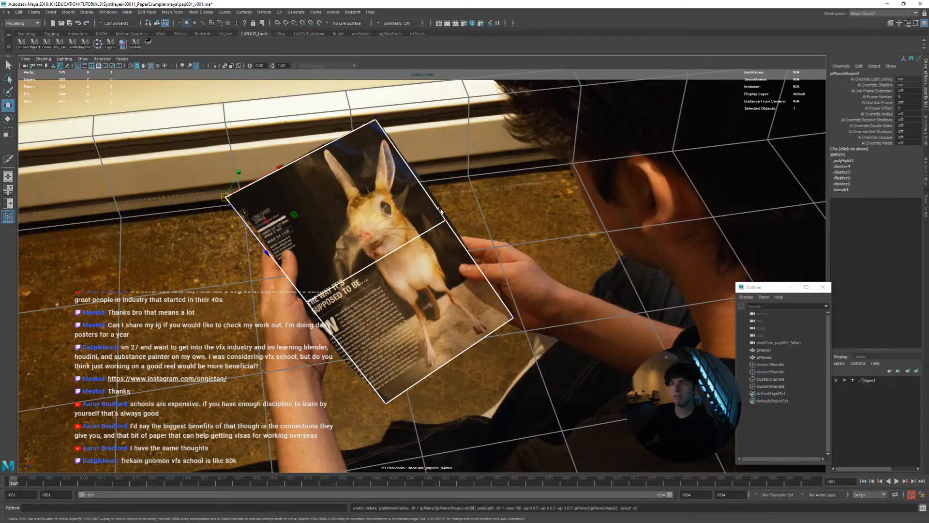
{"action": "left_click", "coordinate": [445, 221]}
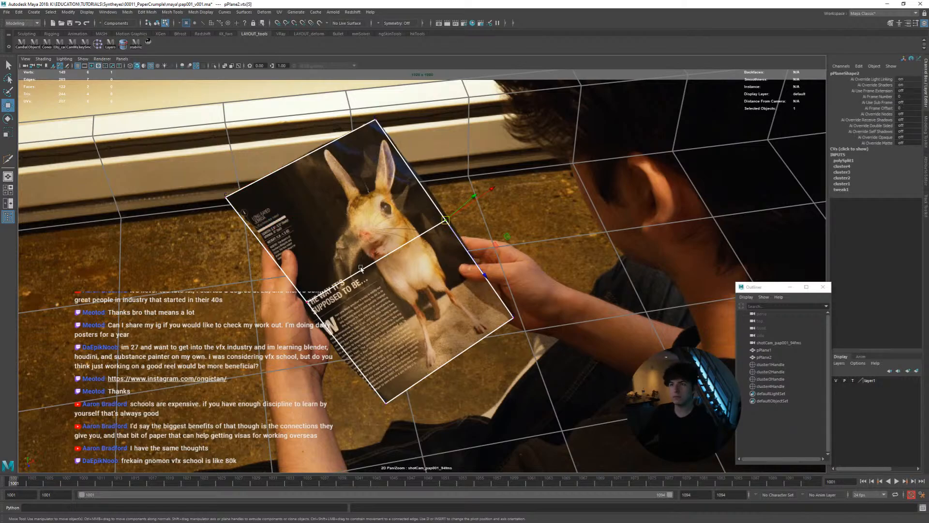
{"action": "scroll", "coordinate": [418, 259], "scroll_direction": "up", "scroll_amount": 5}
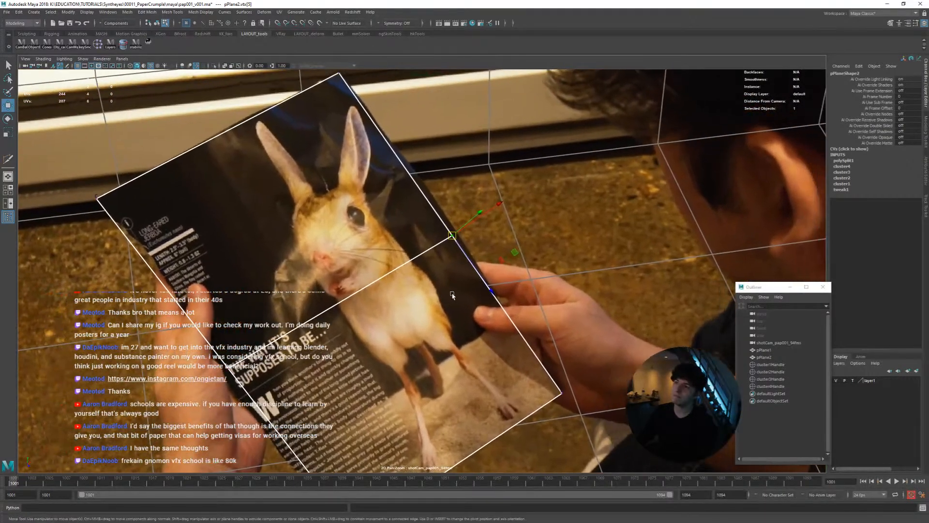
{"action": "middle_click_drag", "start_coordinate": [496, 292], "coordinate": [483, 303]}
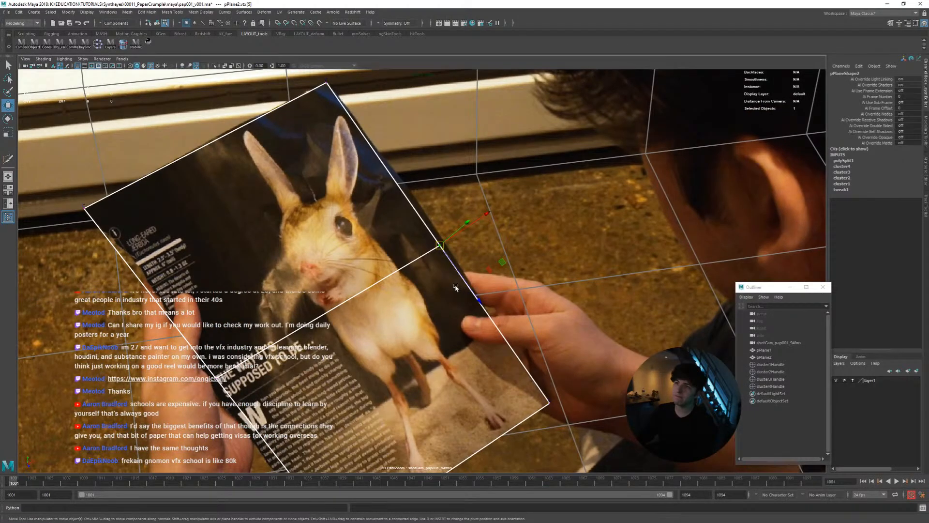
{"action": "left_click", "coordinate": [98, 43]}
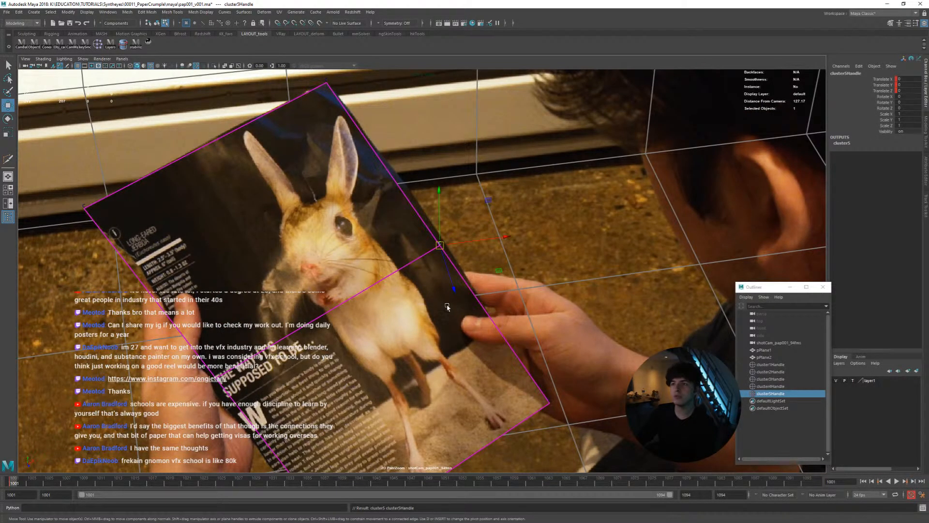
Move cluster5Handle onto the printed page's long edge at frame 1001 and refine its position over the following frames up to 1003
{"action": "middle_click_drag", "start_coordinate": [418, 312], "coordinate": [422, 308]}
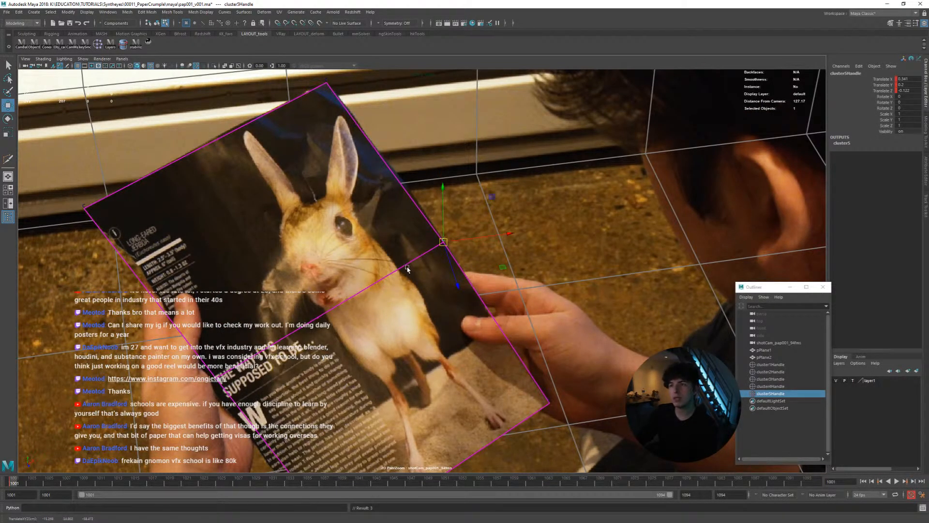
{"action": "key", "text": "alt+v"}
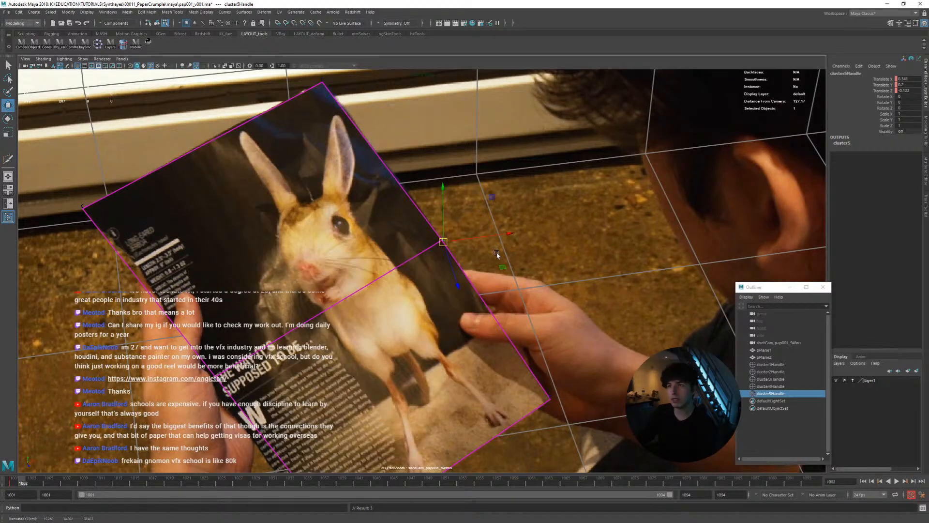
{"action": "key", "text": "alt+comma"}
{"action": "middle_click_drag", "start_coordinate": [528, 290], "coordinate": [533, 290]}
{"action": "key", "text": "alt+comma"}
{"action": "key", "text": "alt+period"}
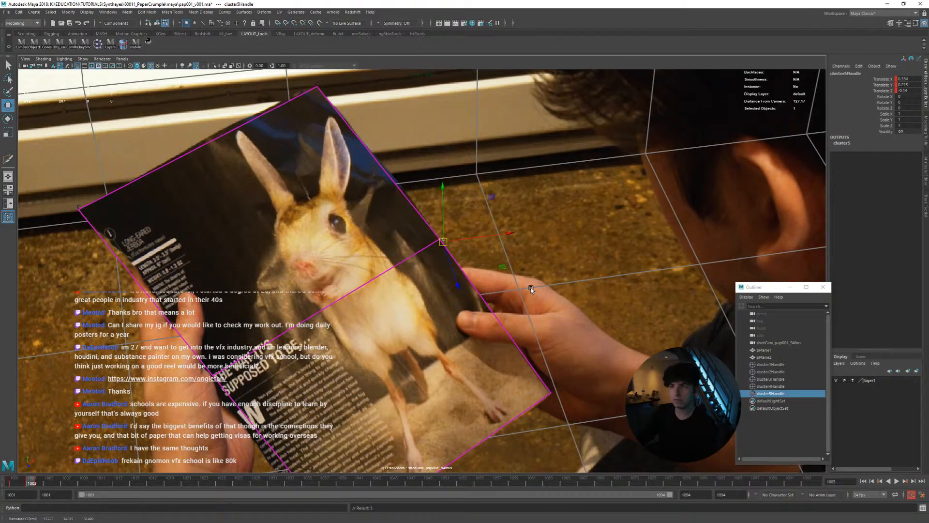
Position cluster5Handle on the printed page's long edge at frames 1004 and 1005, refining it against the neighbouring frames
{"action": "key", "text": "alt+period"}
{"action": "key", "text": "alt+comma"}
{"action": "key", "text": "alt+period"}
{"action": "key", "text": "alt+period"}
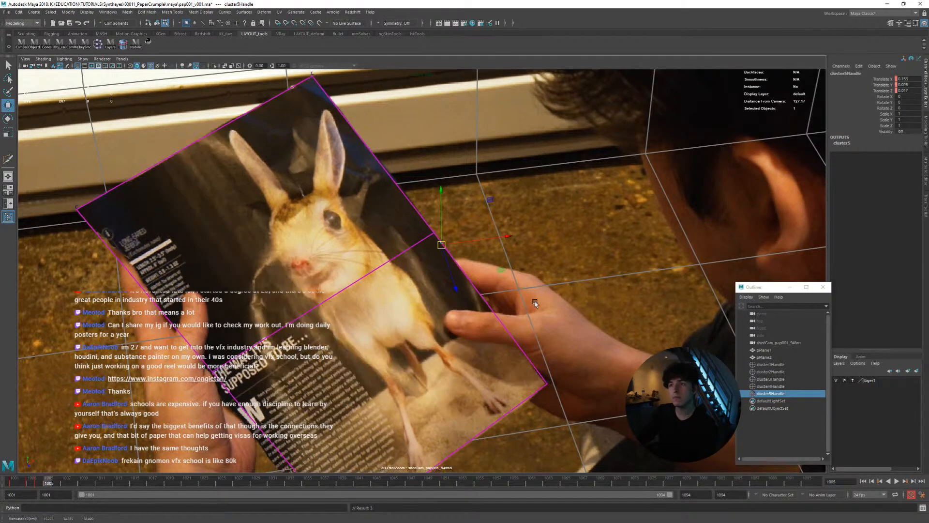
{"action": "key", "text": "alt+period"}
{"action": "key", "text": "alt+period"}
{"action": "key", "text": "alt+comma"}
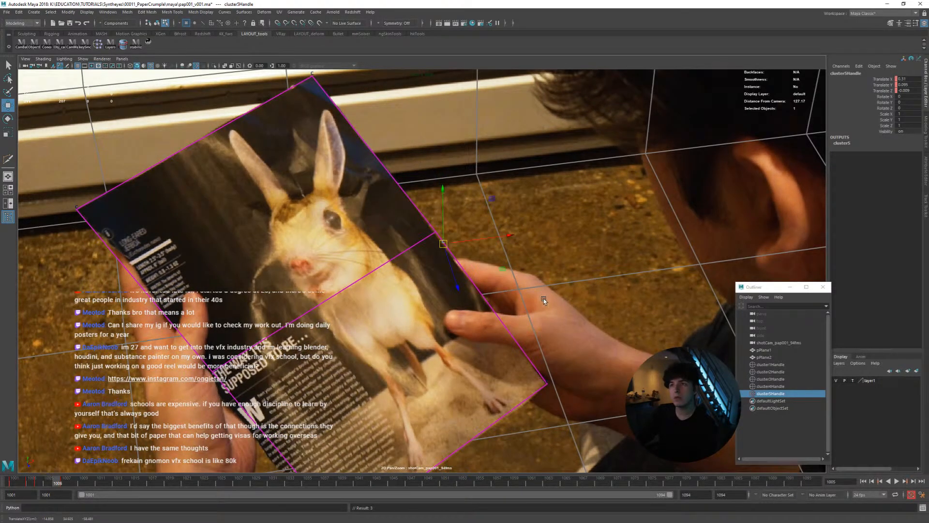
{"action": "key", "text": "alt+comma"}
{"action": "key", "text": "alt+comma"}
{"action": "key", "text": "alt+period"}
{"action": "key", "text": "alt+comma"}
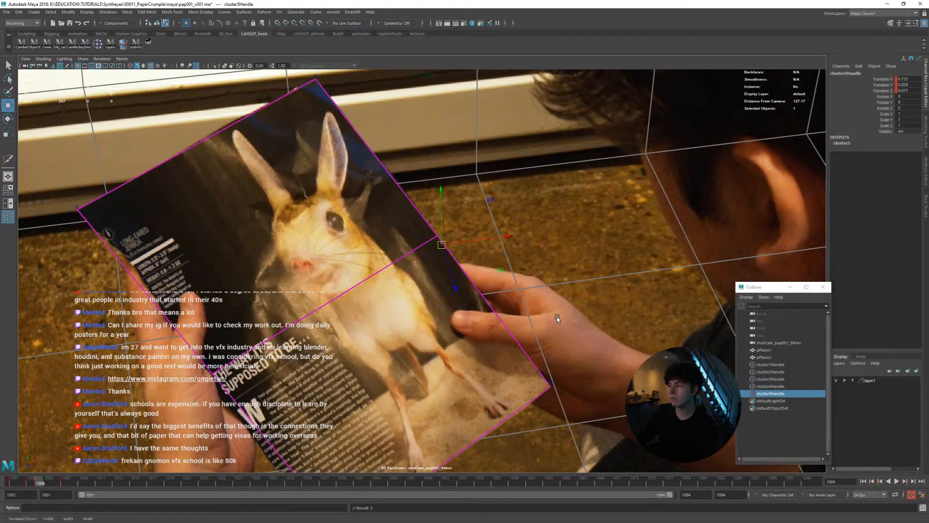
{"action": "key", "text": "alt+period"}
Track cluster5Handle along the page's long edge from frame 1006 to 1008, comparing adjacent frames
{"action": "key", "text": "alt+comma"}
{"action": "key", "text": "alt+period"}
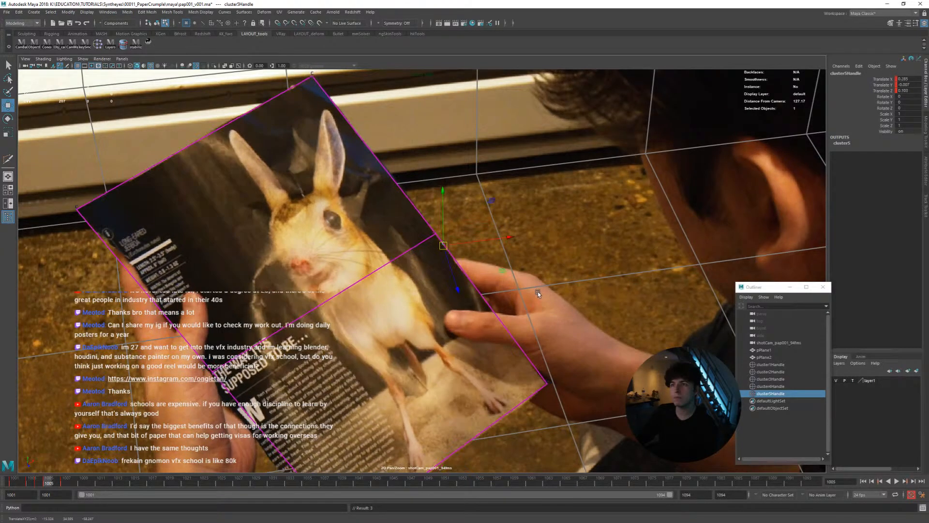
{"action": "key", "text": "alt+period"}
{"action": "key", "text": "alt+comma"}
{"action": "key", "text": "alt+period"}
{"action": "key", "text": "alt+period"}
{"action": "key", "text": "alt+comma"}
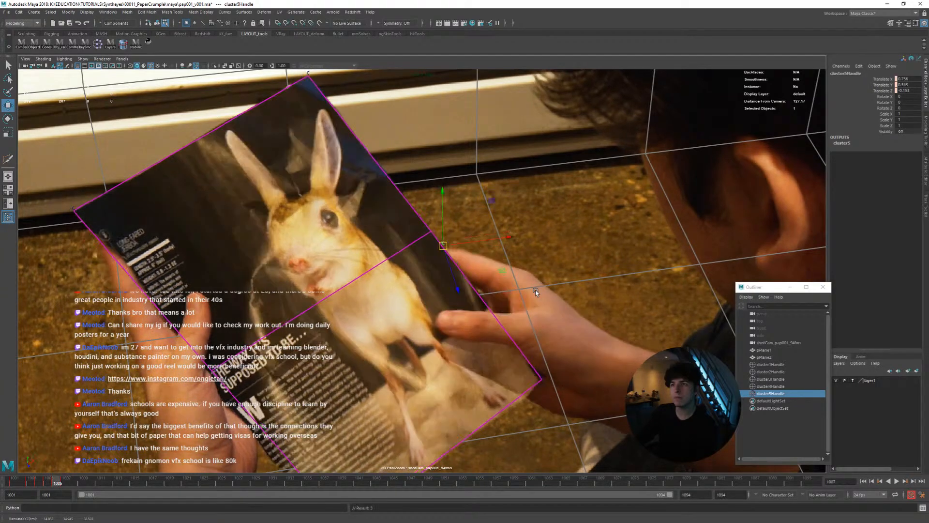
{"action": "key", "text": "alt+period"}
{"action": "key", "text": "alt+period"}
{"action": "middle_click_drag", "start_coordinate": [535, 290], "coordinate": [538, 286]}
{"action": "key", "text": "alt+comma"}
{"action": "key", "text": "alt+period"}
{"action": "key", "text": "alt+comma"}
{"action": "key", "text": "alt+period"}
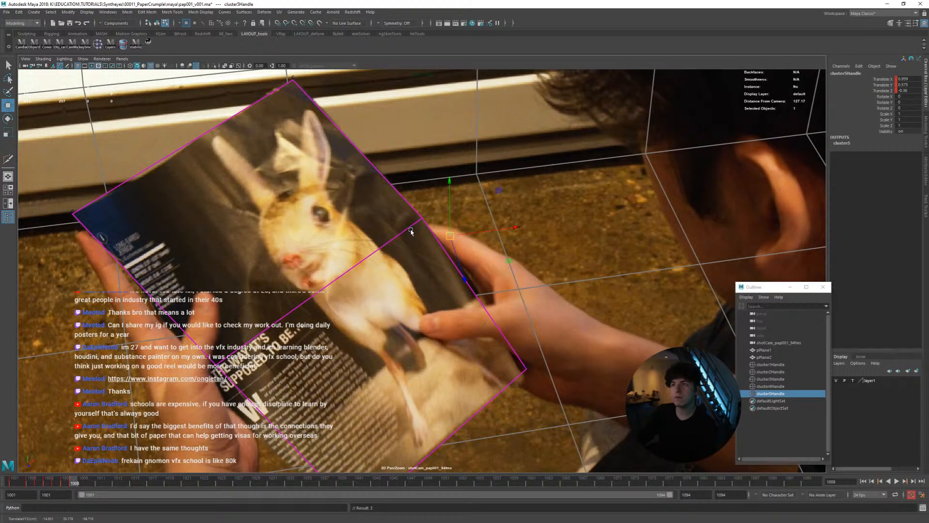
Select the page plane's mid-edge vertex beside the holding thumb and stabilize the shot camera view on it
{"action": "right_click_drag", "start_coordinate": [411, 230], "coordinate": [380, 231]}
{"action": "left_click_drag", "start_coordinate": [407, 208], "coordinate": [437, 234]}
{"action": "left_click", "coordinate": [151, 46]}
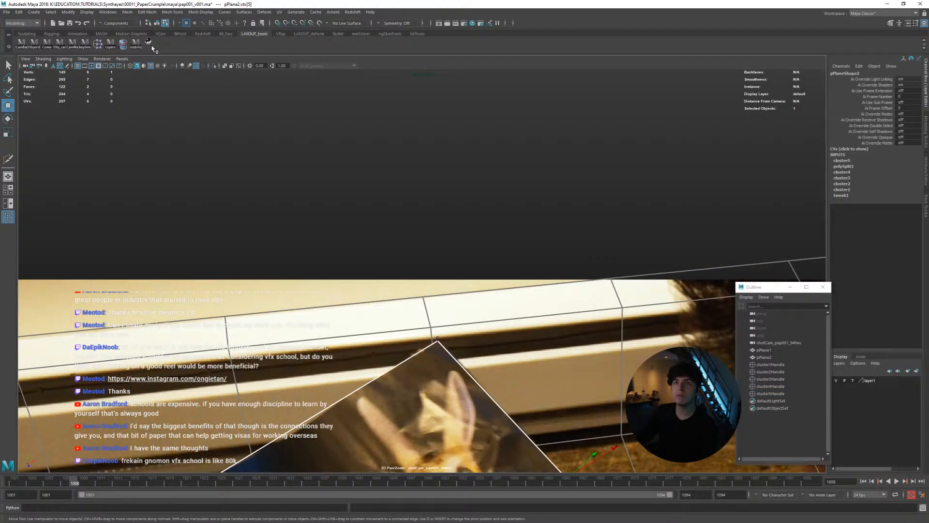
{"action": "left_click", "coordinate": [149, 45]}
{"action": "left_click", "coordinate": [149, 44]}
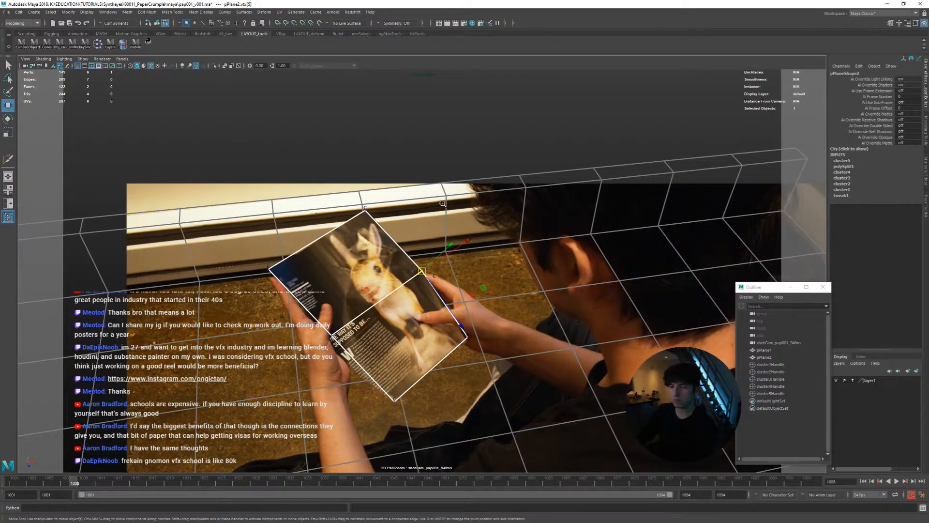
{"action": "scroll", "coordinate": [421, 269], "scroll_direction": "up", "scroll_amount": 5}
{"action": "right_click_drag", "start_coordinate": [395, 285], "coordinate": [418, 276]}
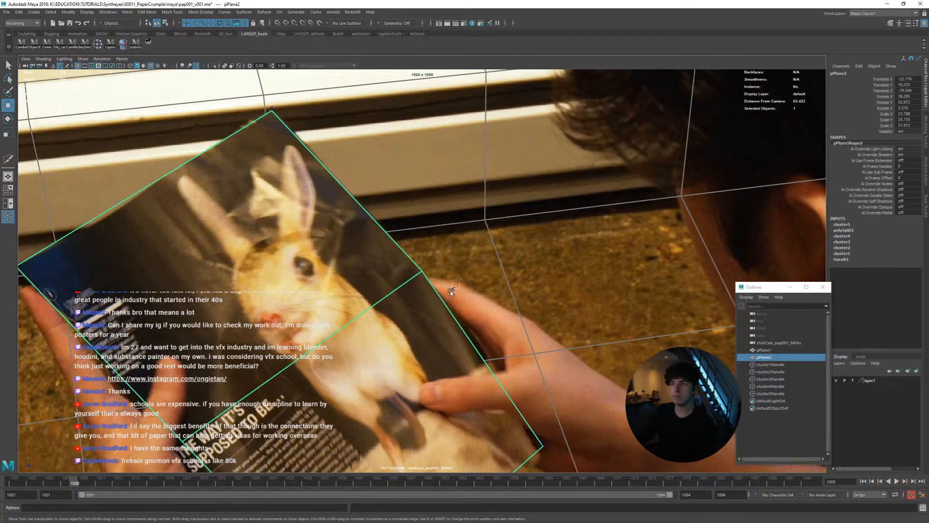
Select cluster5Handle and move it onto the page's long edge at frames 1009 and 1010 in the stabilized view
{"action": "left_click", "coordinate": [771, 393]}
{"action": "key", "text": "alt+period"}
{"action": "key", "text": "alt+comma"}
{"action": "key", "text": "alt+period"}
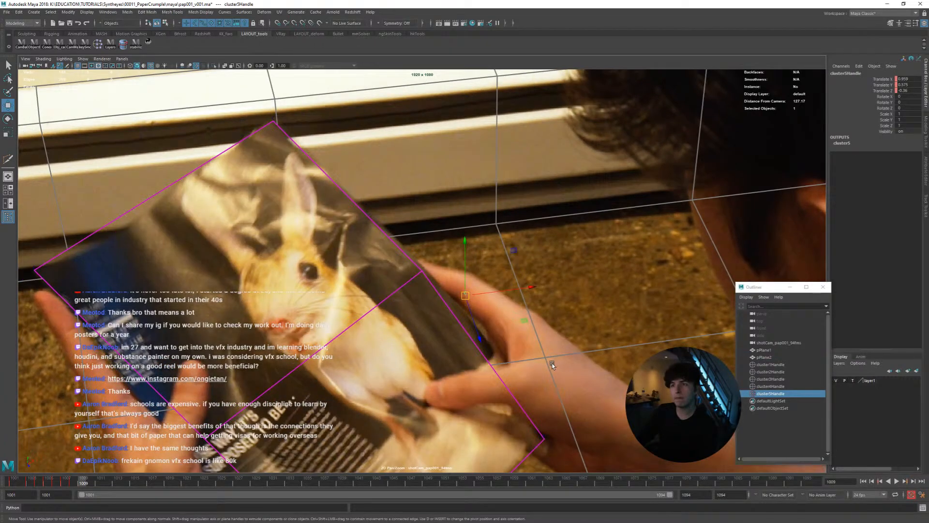
{"action": "key", "text": "alt+comma"}
{"action": "key", "text": "alt+period"}
{"action": "middle_click_drag", "start_coordinate": [551, 363], "coordinate": [556, 353]}
{"action": "key", "text": "alt+comma"}
{"action": "key", "text": "alt+period"}
{"action": "key", "text": "alt+period"}
{"action": "key", "text": "alt+comma"}
{"action": "key", "text": "alt+period"}
Show the perspective view beside the shot camera and adjust cluster5Handle's depth at frame 1010 to correct the page's bend
{"action": "key", "text": "space"}
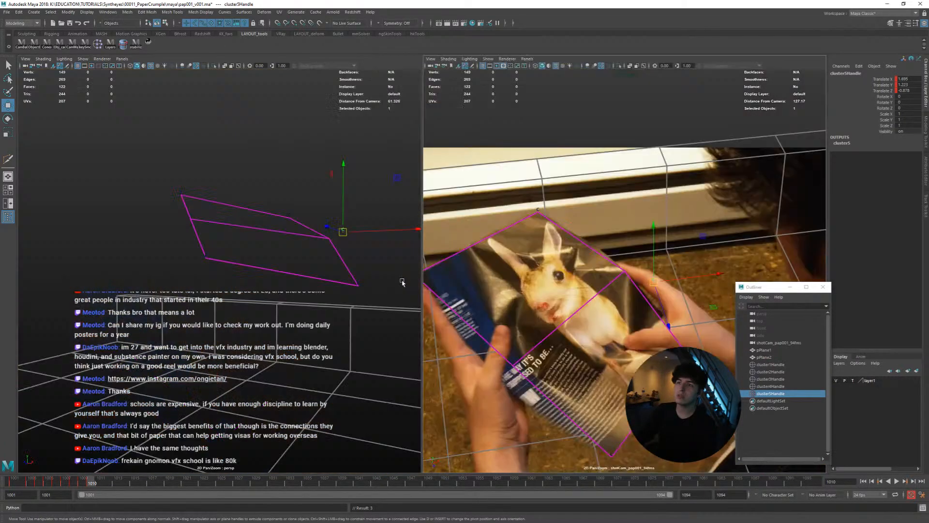
{"action": "left_click_drag", "start_coordinate": [280, 283], "coordinate": [337, 265], "text": "alt"}
{"action": "middle_click_drag", "start_coordinate": [353, 279], "coordinate": [333, 281]}
{"action": "left_click_drag", "start_coordinate": [333, 281], "coordinate": [476, 313], "text": "alt"}
{"action": "middle_click_drag", "start_coordinate": [606, 304], "coordinate": [606, 302]}
{"action": "key", "text": "space"}
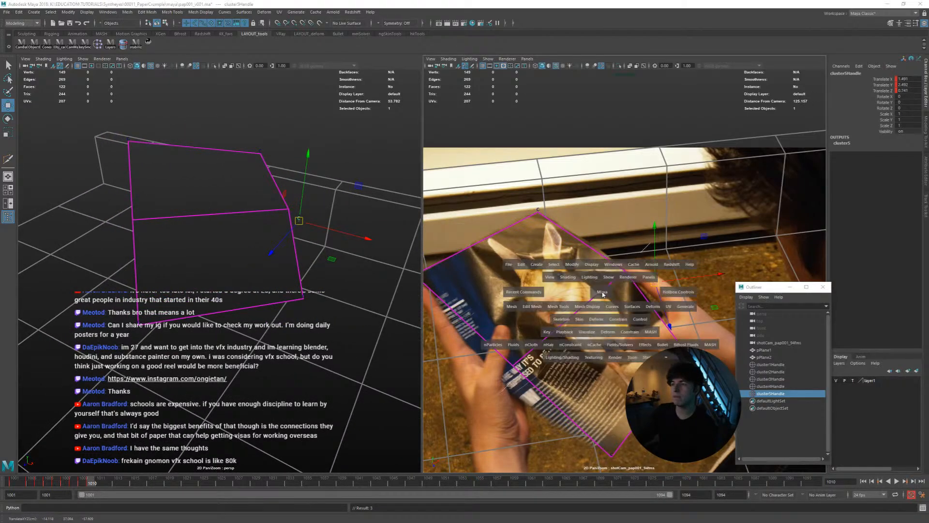
Refine cluster5Handle at frame 1010 in the enlarged camera view and check its alignment through frame 1012
{"action": "middle_click_drag", "start_coordinate": [472, 333], "coordinate": [526, 359]}
{"action": "key", "text": "alt+comma"}
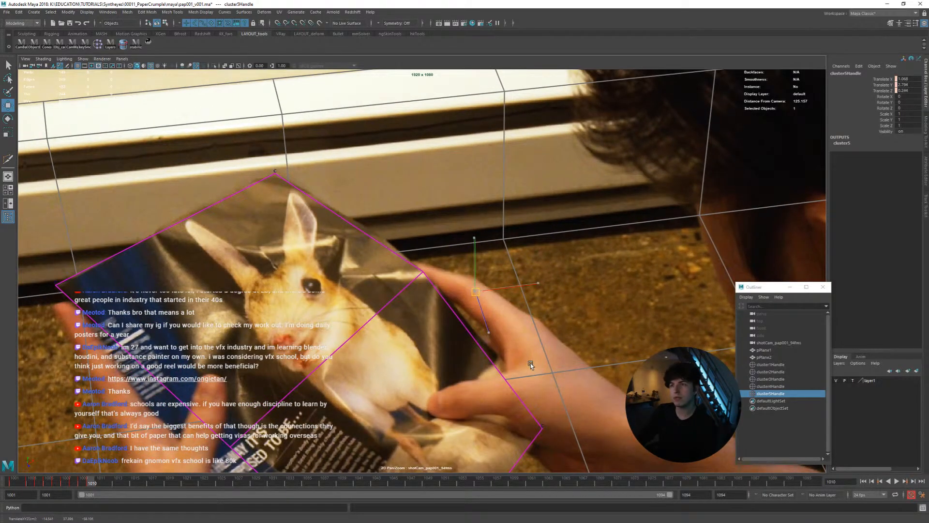
{"action": "key", "text": "alt+period"}
{"action": "key", "text": "alt+comma"}
{"action": "key", "text": "alt+period"}
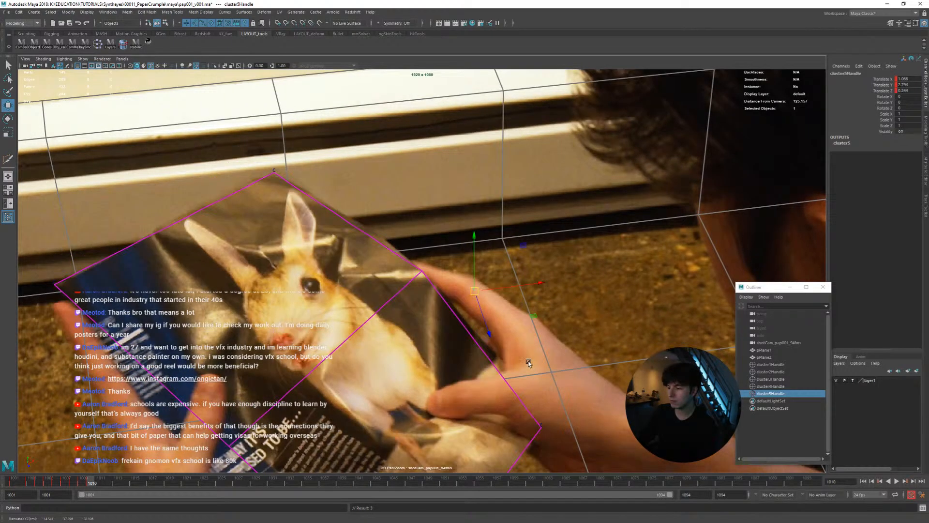
{"action": "key", "text": "alt+period"}
{"action": "key", "text": "alt+comma"}
{"action": "key", "text": "alt+period"}
{"action": "key", "text": "alt+comma"}
{"action": "key", "text": "alt+period"}
Move cluster5Handle down to the page edge at frame 1013 and correct its depth in the perspective view
{"action": "key", "text": "alt+period"}
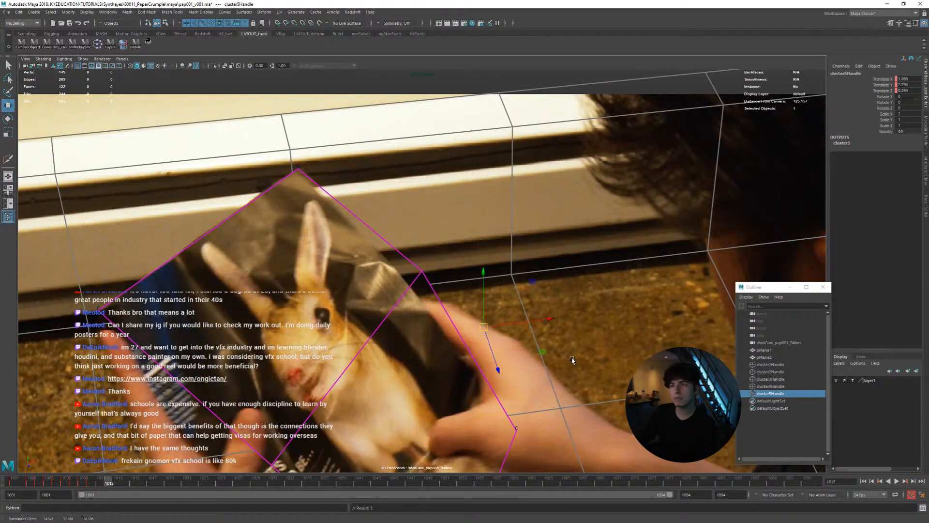
{"action": "key", "text": "alt+period"}
{"action": "middle_click_drag", "start_coordinate": [578, 355], "coordinate": [577, 397]}
{"action": "key", "text": "space"}
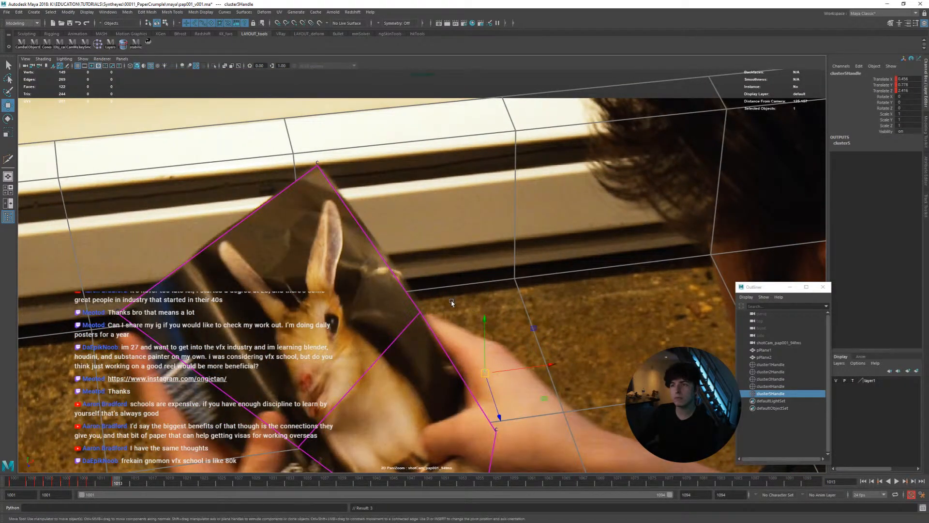
{"action": "left_click_drag", "start_coordinate": [295, 261], "coordinate": [340, 272], "text": "alt"}
{"action": "middle_click_drag", "start_coordinate": [343, 272], "coordinate": [405, 291]}
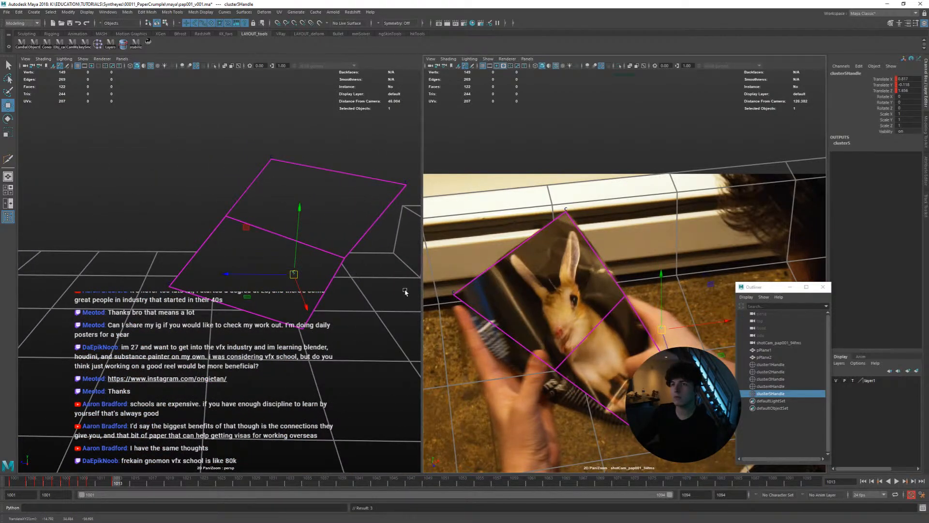
{"action": "left_click_drag", "start_coordinate": [392, 300], "coordinate": [365, 287], "text": "alt"}
{"action": "middle_click_drag", "start_coordinate": [365, 287], "coordinate": [369, 290]}
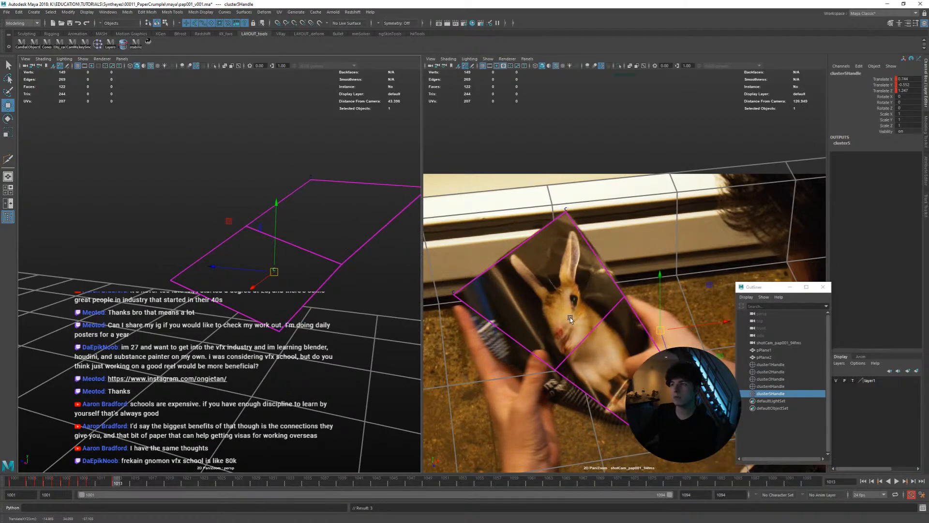
Fine-tune cluster5Handle against the page's long edge around frames 1012 to 1014, comparing it with the frames from 1010 onward
{"action": "key", "text": "alt+comma"}
{"action": "right_click_drag", "start_coordinate": [564, 314], "coordinate": [684, 326]}
{"action": "mouse_move", "coordinate": [618, 324]}
{"action": "middle_mouse_down"}
{"action": "mouse_move", "coordinate": [603, 320]}
{"action": "mouse_move", "coordinate": [616, 321]}
{"action": "mouse_move", "coordinate": [618, 332]}
{"action": "middle_mouse_up"}
{"action": "key", "text": "alt+comma"}
{"action": "key", "text": "alt+comma"}
{"action": "key", "text": "alt+period"}
{"action": "key", "text": "alt+comma"}
{"action": "key", "text": "alt+period"}
{"action": "key", "text": "alt+comma"}
{"action": "key", "text": "alt+period"}
{"action": "key", "text": "alt+period"}
{"action": "key", "text": "alt+comma"}
{"action": "key", "text": "alt+period"}
{"action": "key", "text": "alt+comma"}
{"action": "key", "text": "alt+period"}
{"action": "key", "text": "alt+period"}
{"action": "key", "text": "alt+period"}
{"action": "key", "text": "alt+period"}
{"action": "key", "text": "alt+comma"}
{"action": "key", "text": "alt+comma"}
{"action": "key", "text": "alt+period"}
{"action": "key", "text": "alt+comma"}
{"action": "key", "text": "alt+period"}
Adjust cluster5Handle's depth and edge position at frame 1014 using the perspective and camera views together
{"action": "left_click_drag", "start_coordinate": [346, 313], "coordinate": [357, 291], "text": "alt"}
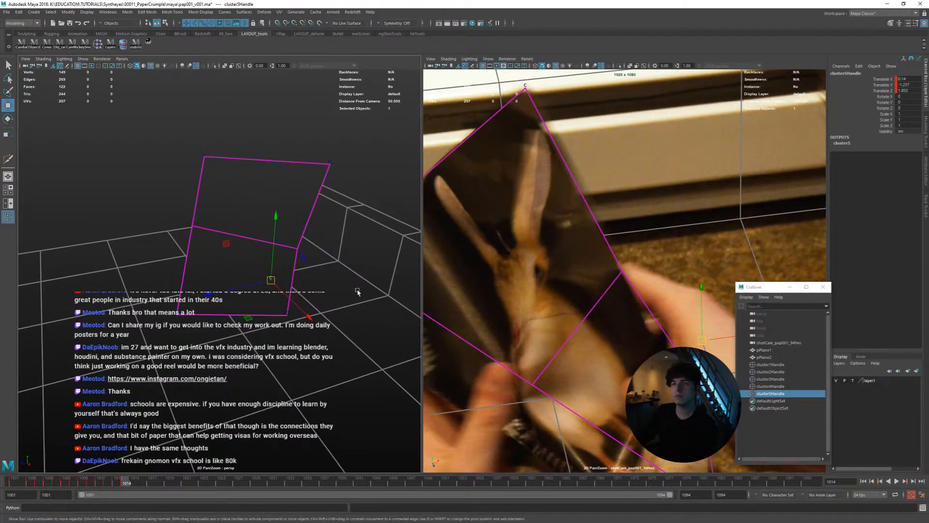
{"action": "middle_click_drag", "start_coordinate": [362, 289], "coordinate": [367, 293]}
{"action": "middle_click_drag", "start_coordinate": [540, 314], "coordinate": [537, 320]}
{"action": "key", "text": "alt+comma"}
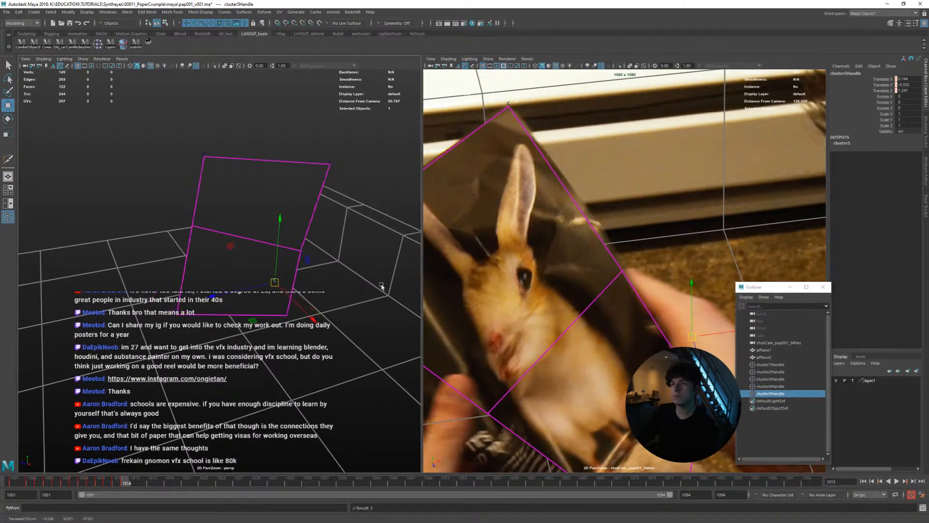
{"action": "key", "text": "alt+period"}
{"action": "key", "text": "alt+comma"}
{"action": "key", "text": "alt+period"}
{"action": "key", "text": "alt+period"}
{"action": "key", "text": "alt+period"}
{"action": "key", "text": "alt+comma"}
{"action": "key", "text": "alt+comma"}
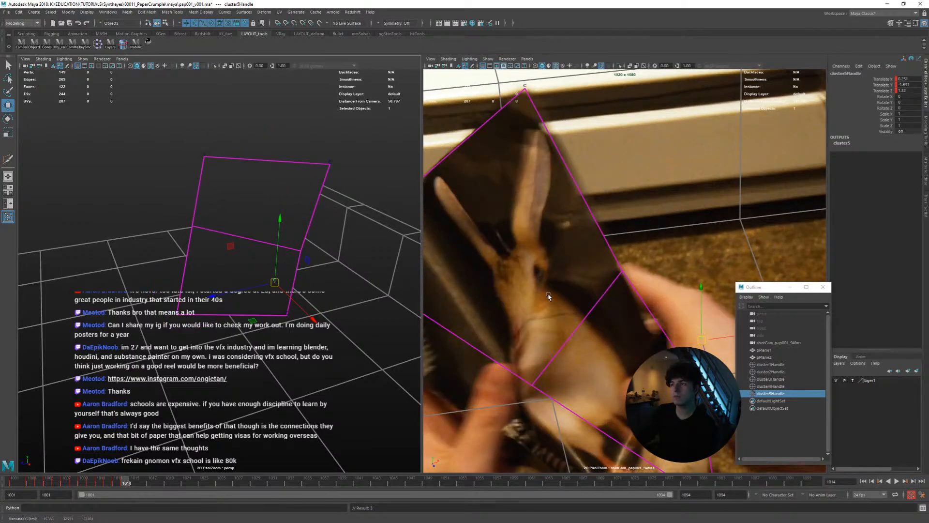
Track cluster5Handle along the page's folding long edge from frame 1015 to 1017
{"action": "key", "text": "alt+period"}
{"action": "mouse_move", "coordinate": [567, 307]}
{"action": "middle_mouse_down"}
{"action": "mouse_move", "coordinate": [557, 310]}
{"action": "mouse_move", "coordinate": [586, 298]}
{"action": "mouse_move", "coordinate": [573, 295]}
{"action": "middle_mouse_up"}
{"action": "key", "text": "alt+comma"}
{"action": "key", "text": "alt+comma"}
{"action": "key", "text": "alt+period"}
{"action": "key", "text": "alt+period"}
{"action": "key", "text": "alt+period"}
{"action": "key", "text": "alt+comma"}
{"action": "key", "text": "alt+period"}
{"action": "key", "text": "alt+period"}
{"action": "key", "text": "alt+comma"}
{"action": "key", "text": "alt+period"}
{"action": "key", "text": "alt+comma"}
{"action": "key", "text": "alt+period"}
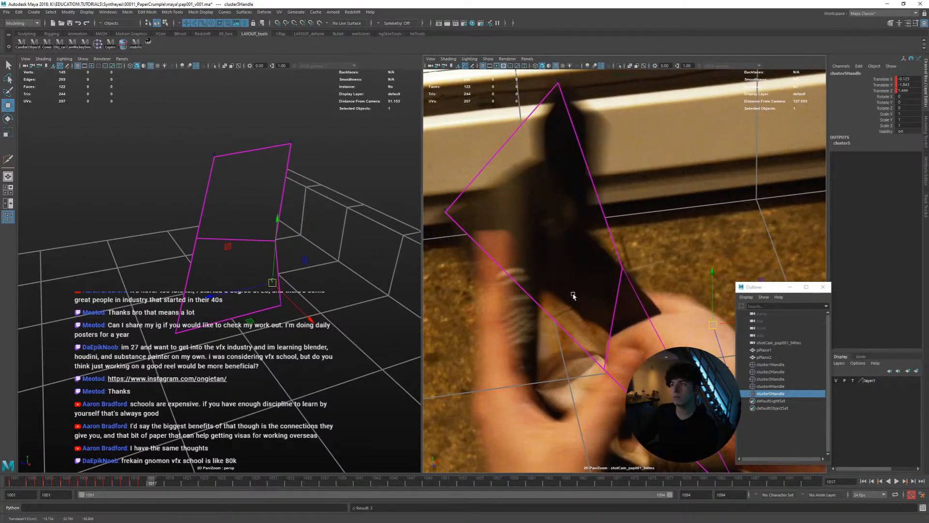
Inspect the plane's fold in perspective at frame 1017, and place cluster5Handle on the page edge at frame 1018
{"action": "left_click_drag", "start_coordinate": [321, 272], "coordinate": [244, 208], "text": "alt"}
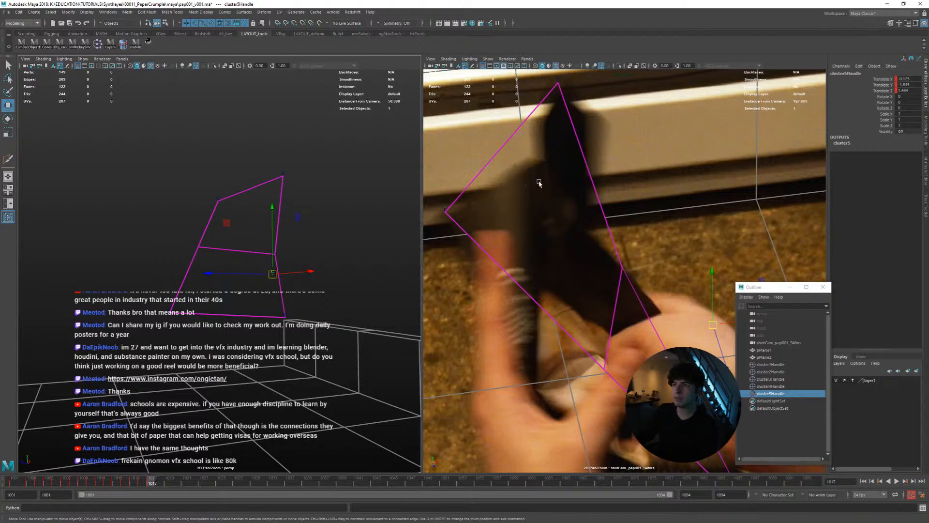
{"action": "left_click_drag", "start_coordinate": [295, 203], "coordinate": [278, 196], "text": "alt"}
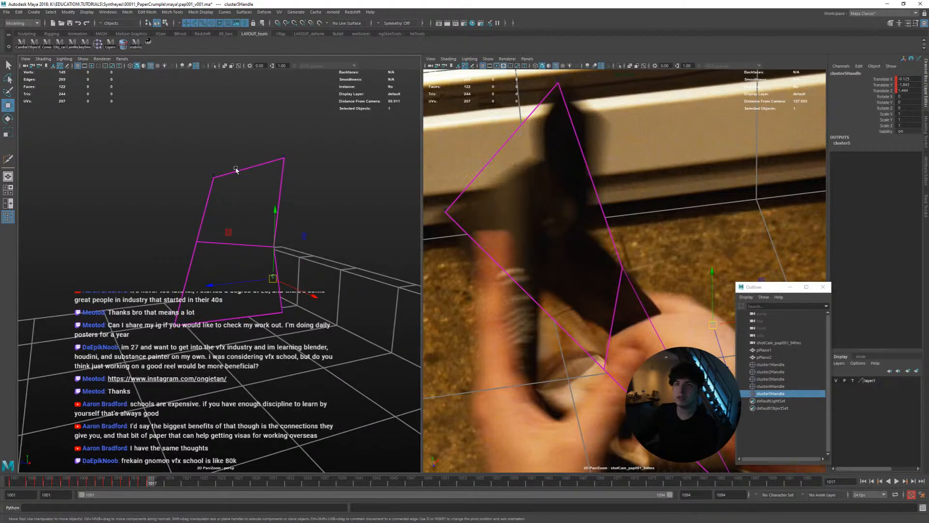
{"action": "left_click_drag", "start_coordinate": [236, 169], "coordinate": [229, 192], "text": "alt"}
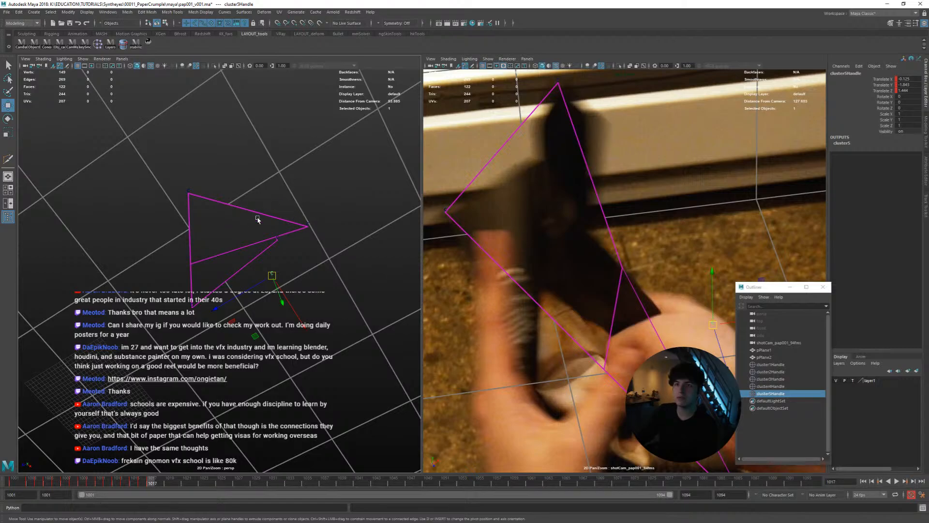
{"action": "left_click_drag", "start_coordinate": [213, 212], "coordinate": [423, 250], "text": "alt"}
{"action": "key", "text": "alt+period"}
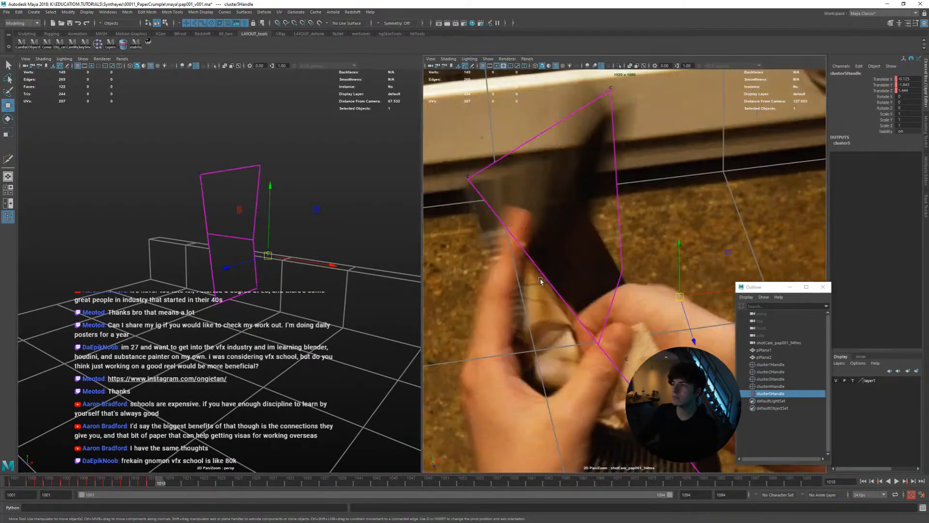
{"action": "key", "text": "alt+comma"}
{"action": "key", "text": "alt+comma"}
{"action": "key", "text": "alt+period"}
{"action": "key", "text": "alt+period"}
{"action": "key", "text": "alt+comma"}
{"action": "key", "text": "alt+comma"}
{"action": "key", "text": "alt+period"}
{"action": "mouse_move", "coordinate": [619, 316]}
{"action": "middle_mouse_down"}
{"action": "mouse_move", "coordinate": [609, 304]}
{"action": "mouse_move", "coordinate": [631, 323]}
{"action": "mouse_move", "coordinate": [625, 308]}
{"action": "middle_mouse_up"}
{"action": "key", "text": "alt+comma"}
{"action": "key", "text": "alt+period"}
{"action": "key", "text": "alt+comma"}
{"action": "key", "text": "alt+period"}
{"action": "key", "text": "alt+comma"}
{"action": "key", "text": "alt+period"}
Place cluster5Handle at the page's crease near the thumb at frame 1019, refining it against the surrounding frames
{"action": "key", "text": "alt+period"}
{"action": "key", "text": "alt+comma"}
{"action": "key", "text": "alt+period"}
{"action": "key", "text": "alt+period"}
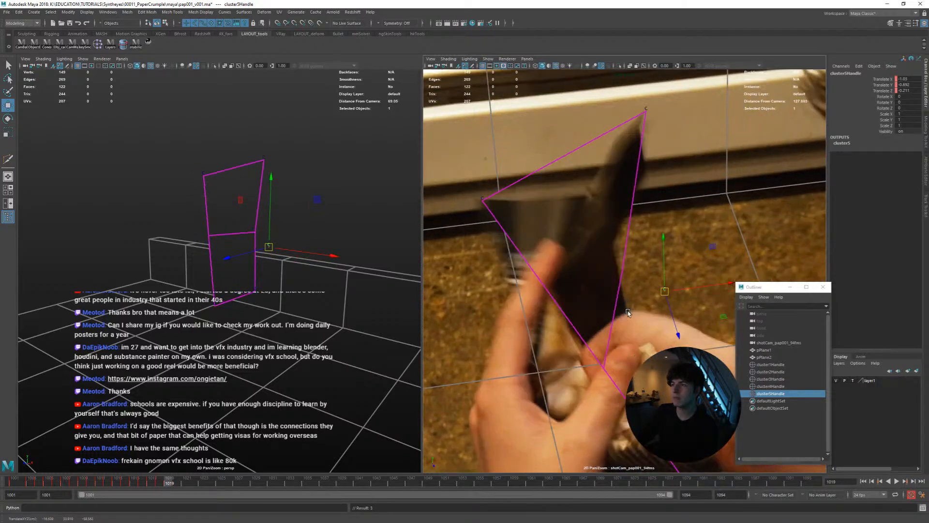
{"action": "key", "text": "alt+period"}
{"action": "key", "text": "alt+period"}
{"action": "key", "text": "alt+comma"}
{"action": "key", "text": "alt+comma"}
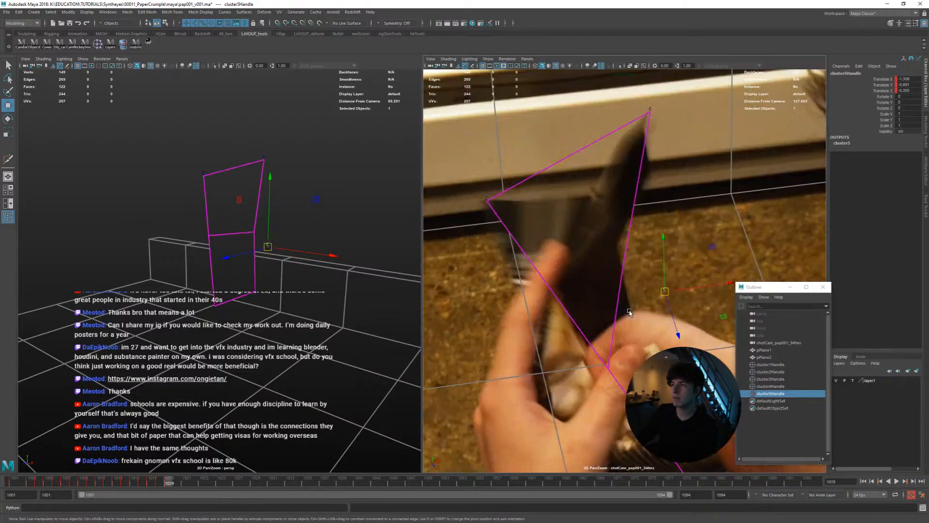
{"action": "key", "text": "alt+period"}
{"action": "key", "text": "alt+period"}
{"action": "middle_click_drag", "start_coordinate": [627, 313], "coordinate": [622, 308]}
{"action": "key", "text": "alt+comma"}
{"action": "key", "text": "alt+comma"}
{"action": "key", "text": "alt+comma"}
Carry the cluster5Handle tracking forward to frame 1022, repositioning it on the crumpled page and checking the preceding frames
{"action": "key", "text": "alt+period"}
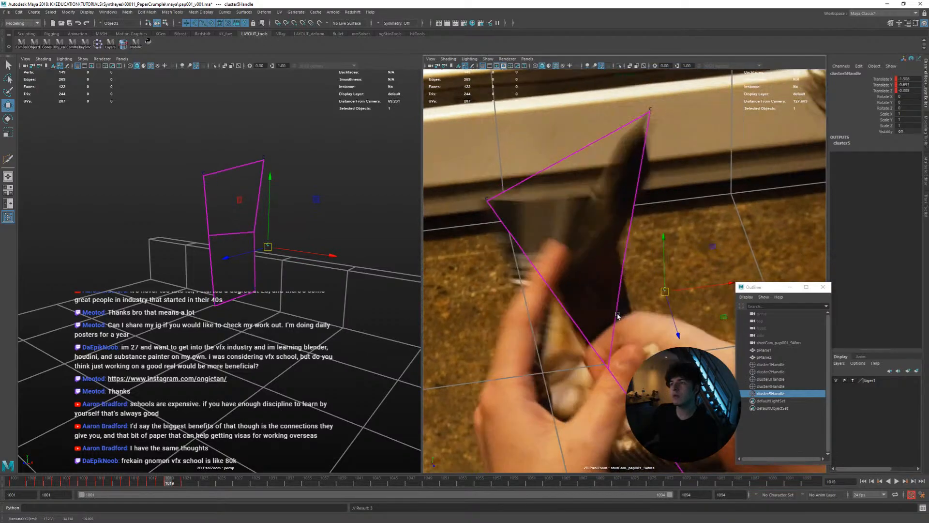
{"action": "key", "text": "alt+period"}
{"action": "key", "text": "alt+period"}
{"action": "key", "text": "alt+period"}
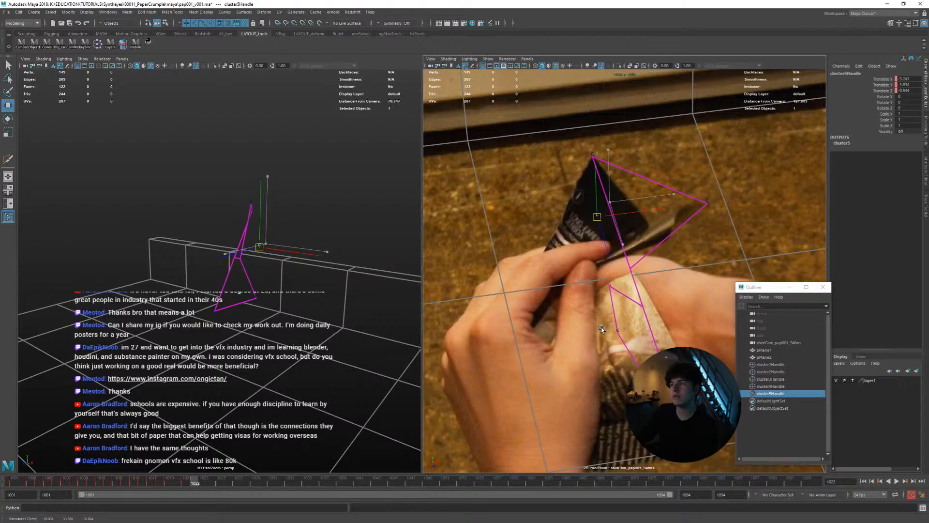
{"action": "key", "text": "alt+comma"}
Check the cluster5Handle track against the page edge by stepping back through the frames from 1022 to 1008
{"action": "key", "text": "alt+comma"}
{"action": "key", "text": "alt+period"}
{"action": "key", "text": "alt+period"}
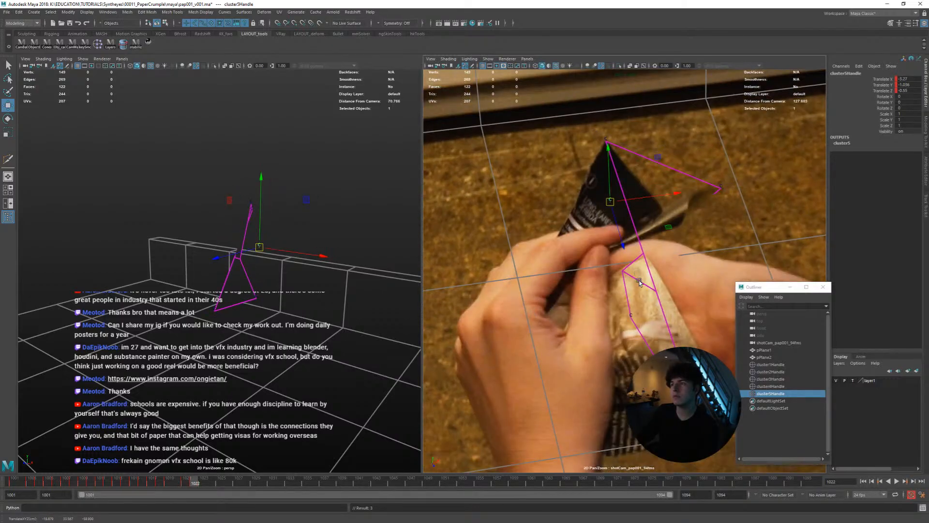
{"action": "key", "text": "alt+comma"}
{"action": "key", "text": "alt+period"}
{"action": "key", "text": "alt+comma"}
{"action": "key", "text": "alt+comma"}
{"action": "key", "text": "alt+comma"}
{"action": "key", "text": "alt+comma"}
{"action": "key", "text": "alt+comma"}
{"action": "key", "text": "alt+comma"}
{"action": "key", "text": "alt+comma"}
{"action": "key", "text": "alt+comma"}
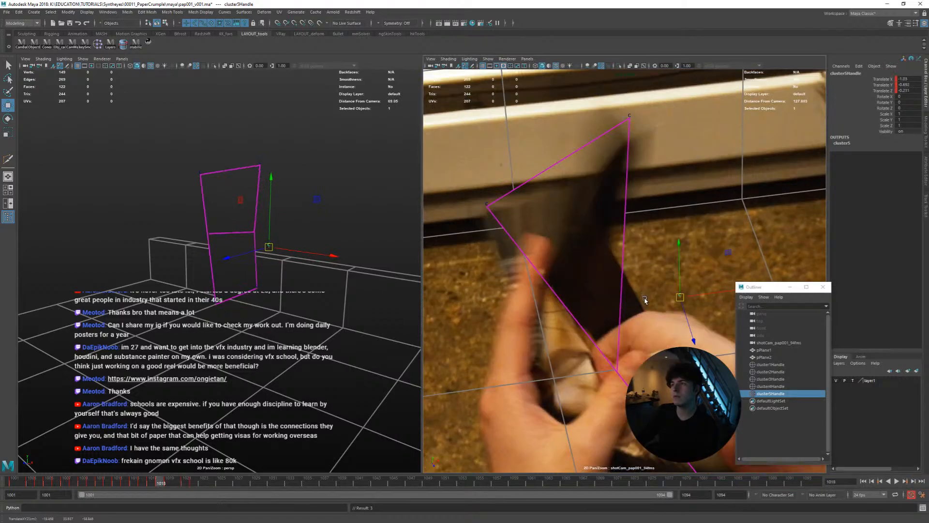
{"action": "key", "text": "alt+comma"}
{"action": "key", "text": "alt+comma"}
{"action": "key", "text": "alt+period"}
{"action": "key", "text": "alt+period"}
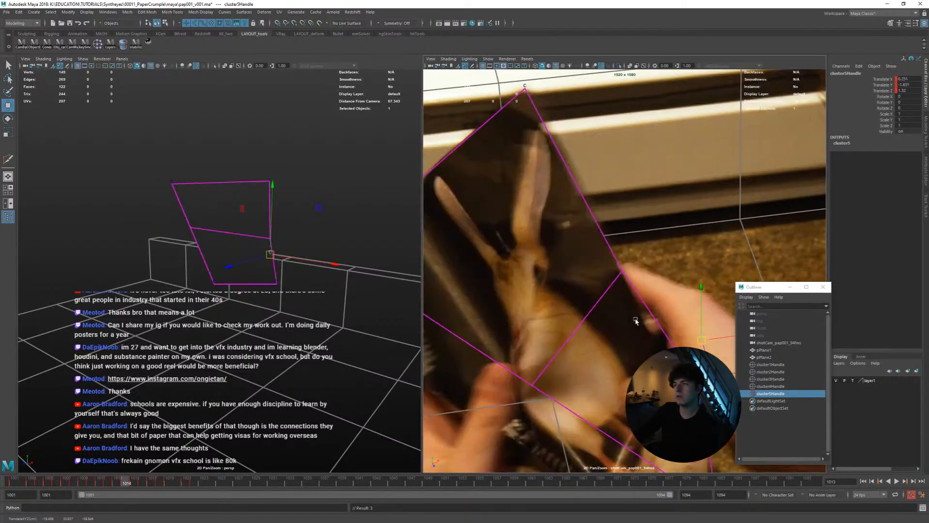
{"action": "key", "text": "alt+comma"}
{"action": "key", "text": "alt+period"}
{"action": "key", "text": "alt+comma"}
{"action": "key", "text": "alt+comma"}
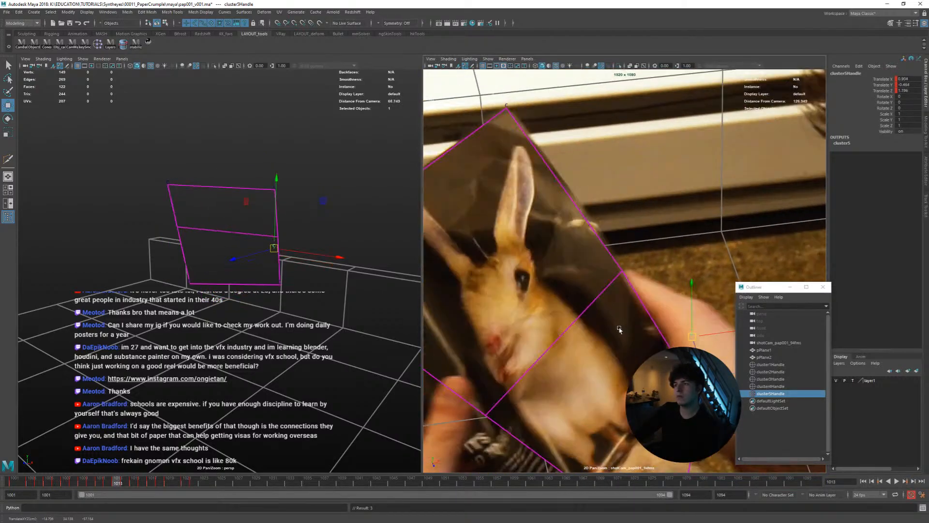
{"action": "key", "text": "alt+comma"}
{"action": "key", "text": "alt+comma"}
{"action": "key", "text": "alt+comma"}
{"action": "key", "text": "alt+comma"}
{"action": "key", "text": "alt+comma"}
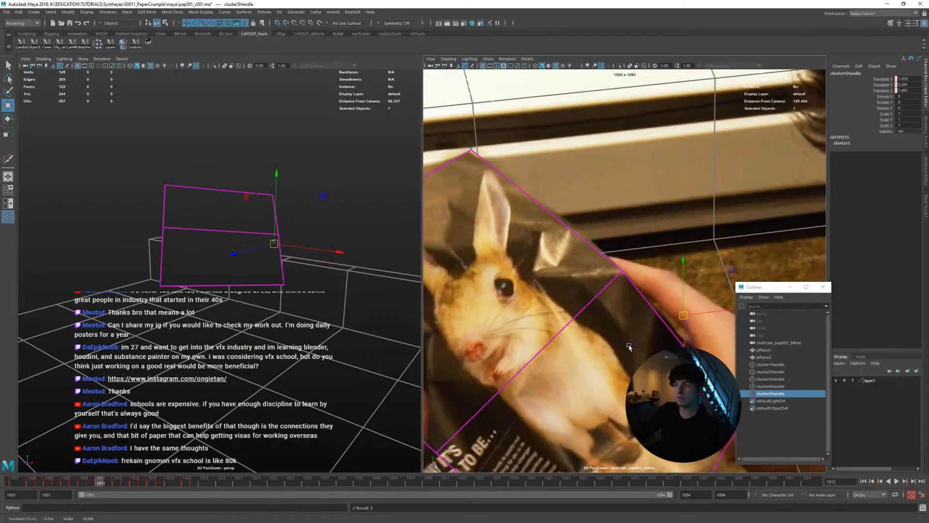
{"action": "key", "text": "alt+comma"}
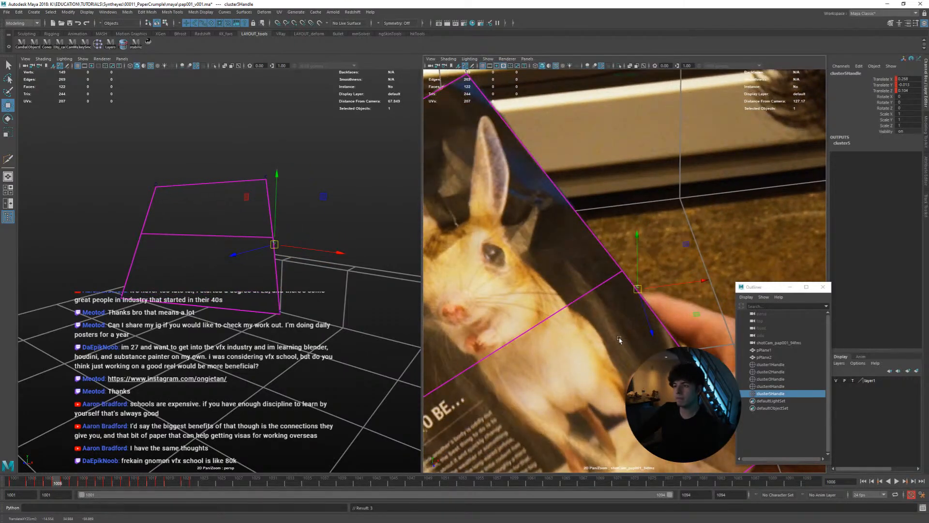
Select pPlane2's mid-edge vertex beside the page title at frame 1001 and lock the camera view onto it
{"action": "scroll", "coordinate": [624, 309], "scroll_direction": "down", "scroll_amount": 3}
{"action": "left_click_drag", "start_coordinate": [56, 484], "coordinate": [6, 479]}
{"action": "left_click", "coordinate": [502, 339]}
{"action": "right_click_drag", "start_coordinate": [513, 325], "coordinate": [487, 325]}
{"action": "left_click", "coordinate": [502, 344]}
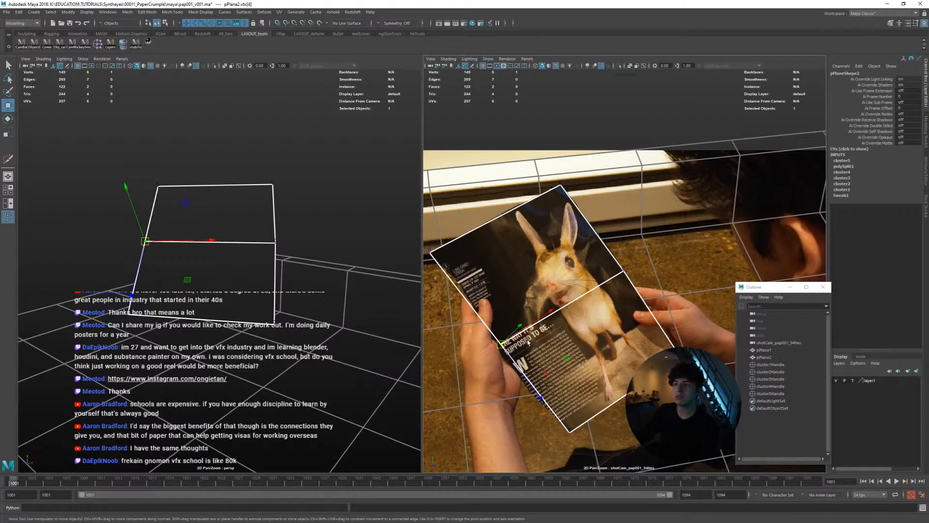
{"action": "left_click", "coordinate": [149, 43]}
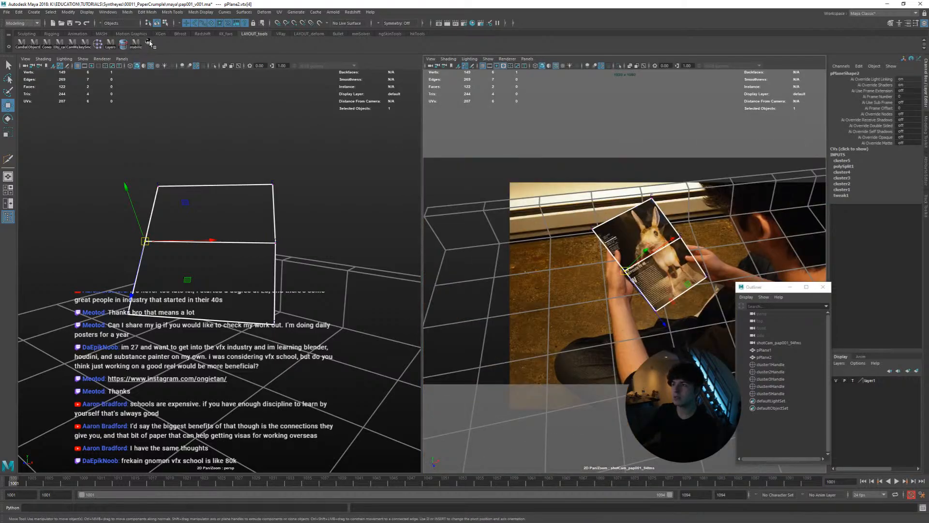
{"action": "scroll", "coordinate": [634, 259], "scroll_direction": "up", "scroll_amount": 10}
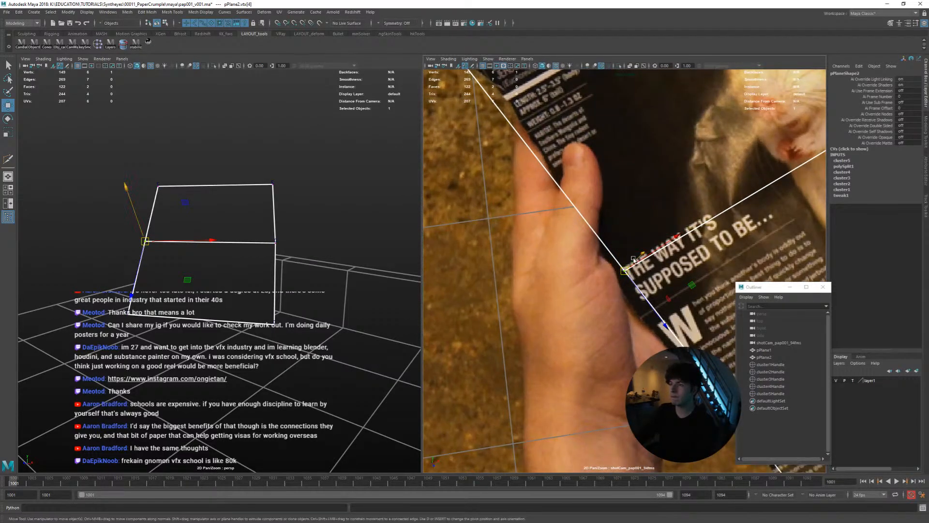
Create a cluster on the selected mid-edge vertex
{"action": "right_click_drag", "start_coordinate": [608, 251], "coordinate": [643, 228]}
{"action": "right_click_drag", "start_coordinate": [637, 265], "coordinate": [608, 253]}
{"action": "key", "text": "space"}
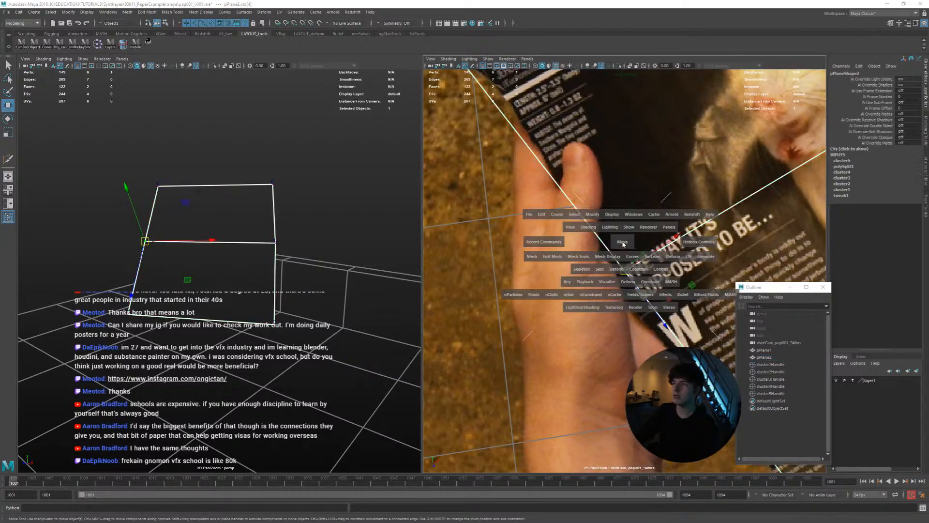
{"action": "left_click", "coordinate": [615, 269]}
{"action": "left_click", "coordinate": [623, 216]}
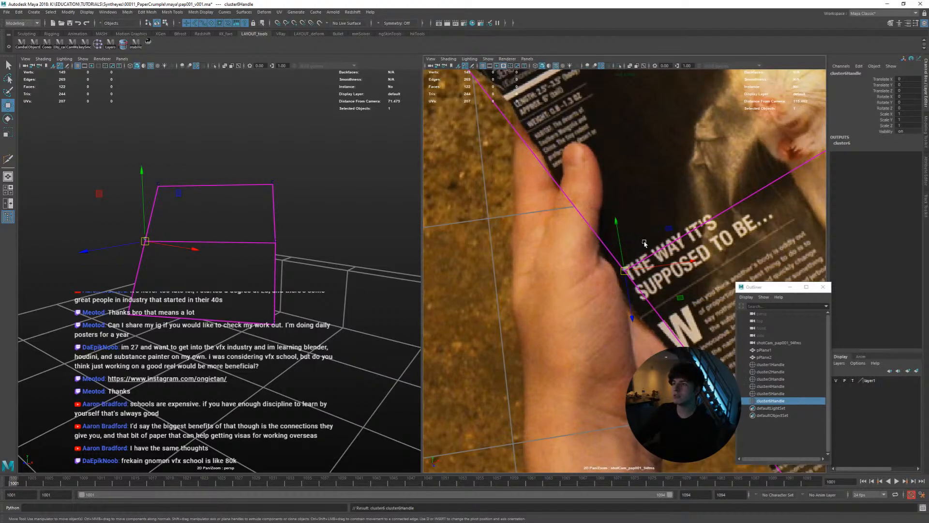
Place cluster6Handle on the page edge beside the title at frame 1001
{"action": "mouse_move", "coordinate": [625, 274]}
{"action": "left_mouse_down"}
{"action": "mouse_move", "coordinate": [615, 271]}
{"action": "mouse_move", "coordinate": [624, 278]}
{"action": "left_mouse_up"}
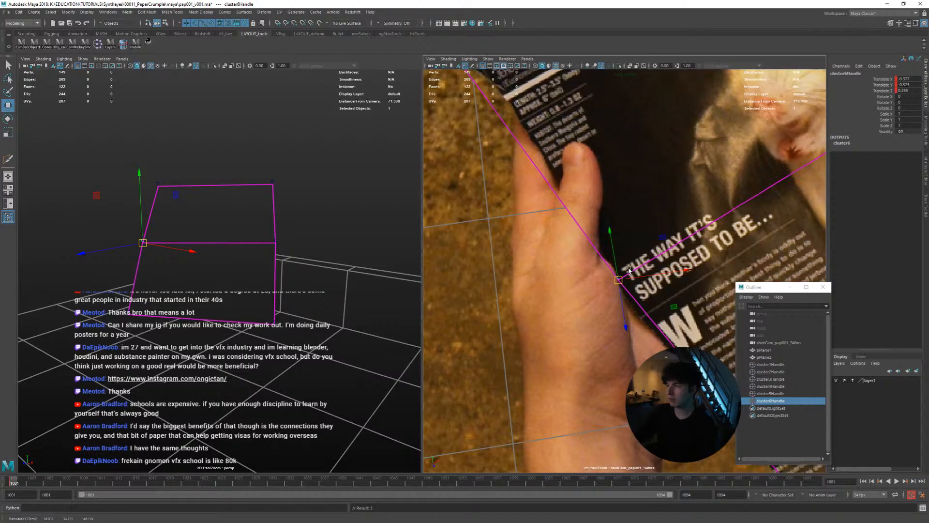
{"action": "key", "text": "q"}
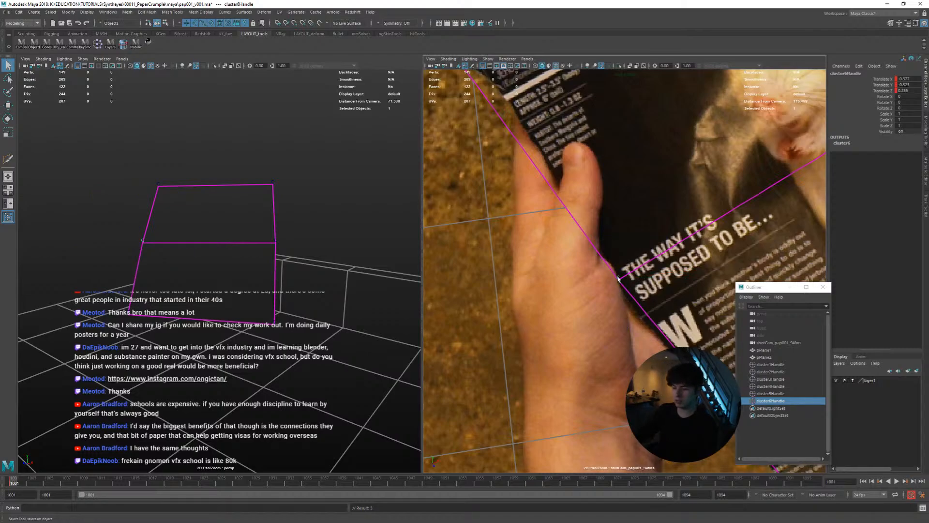
{"action": "right_click_drag", "start_coordinate": [618, 279], "coordinate": [597, 282]}
{"action": "middle_click_drag", "start_coordinate": [651, 252], "coordinate": [614, 287]}
{"action": "right_click_drag", "start_coordinate": [633, 278], "coordinate": [613, 283]}
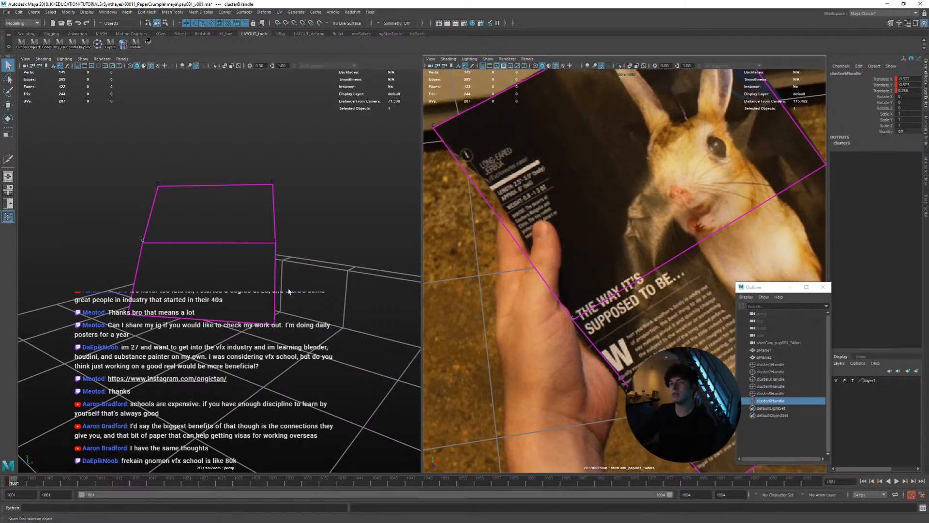
Reposition cluster6Handle at frame 1013 so the plane's mid-edge point meets the page edge behind the thumb
{"action": "left_click_drag", "start_coordinate": [242, 295], "coordinate": [330, 289], "text": "alt"}
{"action": "left_click_drag", "start_coordinate": [571, 329], "coordinate": [592, 330]}
{"action": "left_click_drag", "start_coordinate": [541, 352], "coordinate": [591, 349]}
{"action": "right_click_drag", "start_coordinate": [578, 318], "coordinate": [526, 288]}
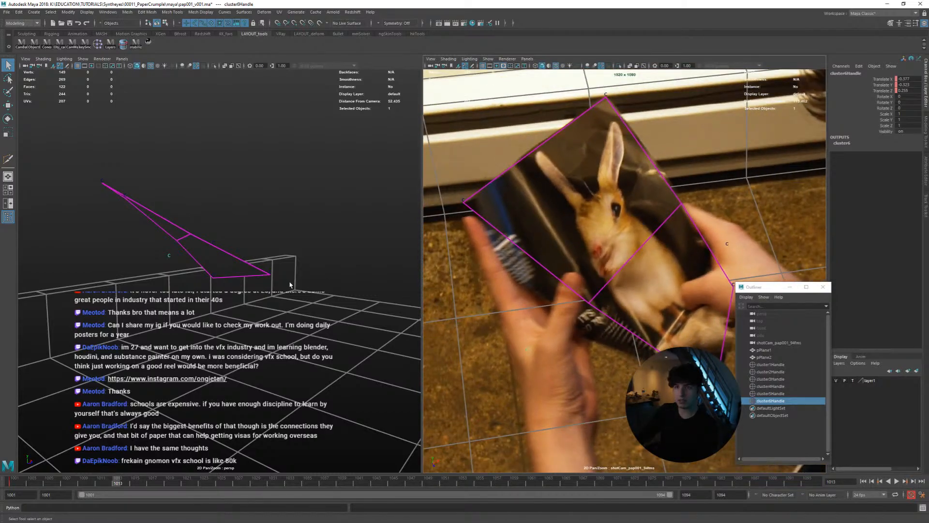
{"action": "left_click_drag", "start_coordinate": [289, 285], "coordinate": [302, 276], "text": "alt"}
{"action": "key", "text": "w"}
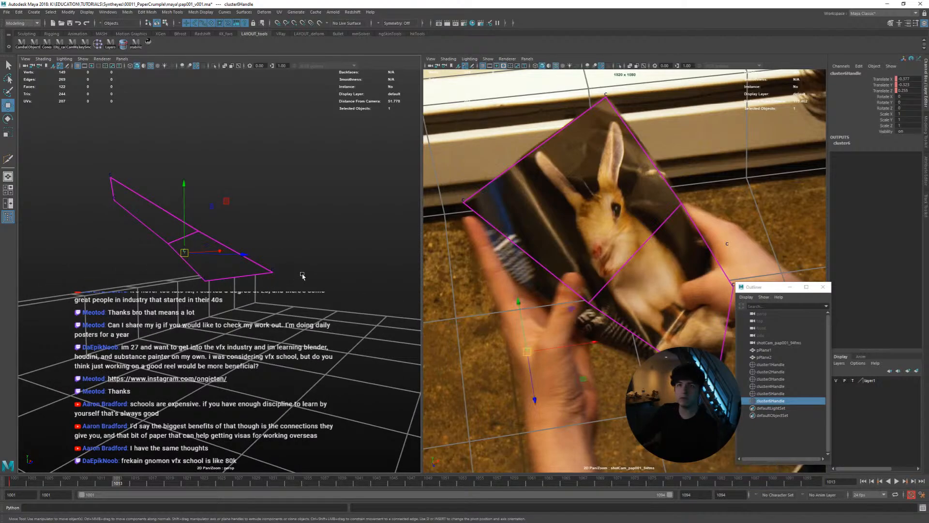
{"action": "middle_click_drag", "start_coordinate": [302, 276], "coordinate": [286, 297]}
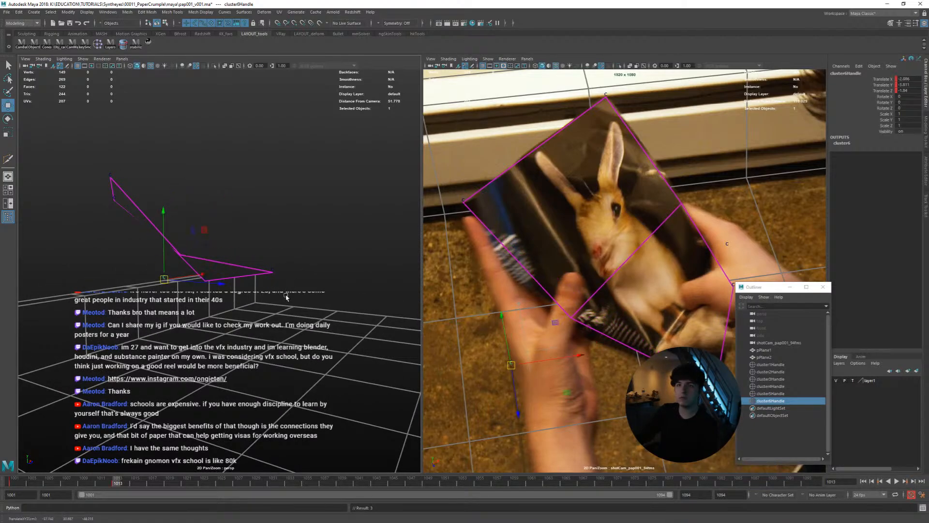
{"action": "mouse_move", "coordinate": [286, 297]}
{"action": "left_mouse_down", "text": "alt"}
{"action": "mouse_move", "coordinate": [218, 307]}
{"action": "mouse_move", "coordinate": [283, 295]}
{"action": "left_mouse_up", "text": "alt"}
{"action": "middle_click_drag", "start_coordinate": [283, 295], "coordinate": [286, 300]}
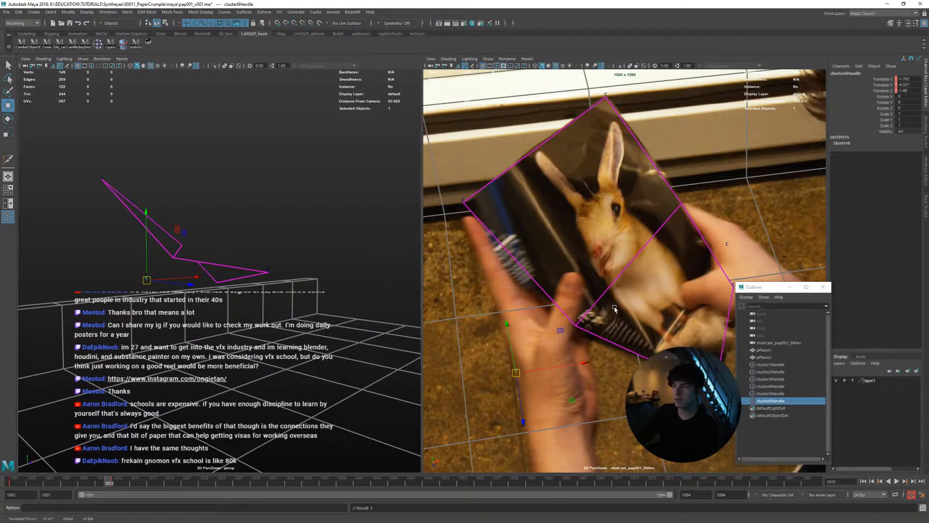
Match cluster6Handle to the page edge at frame 1012, comparing it with the neighbouring frames
{"action": "key", "text": "alt+comma"}
{"action": "key", "text": "alt+comma"}
{"action": "key", "text": "alt+period"}
{"action": "key", "text": "alt+period"}
{"action": "key", "text": "alt+comma"}
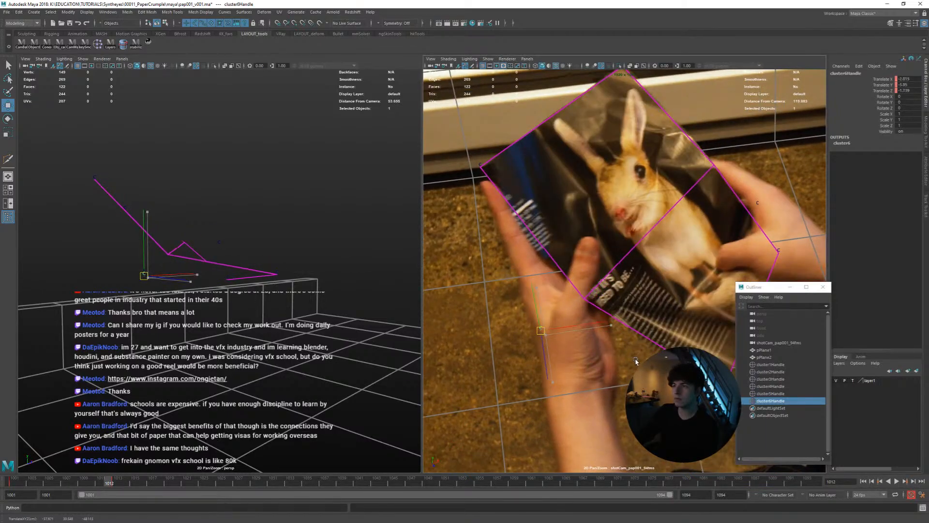
{"action": "key", "text": "alt+period"}
{"action": "key", "text": "alt+comma"}
Track cluster6Handle backward along the page edge beside the thumb to frame 1008
{"action": "key", "text": "alt+comma"}
{"action": "middle_click_drag", "start_coordinate": [630, 371], "coordinate": [633, 370]}
{"action": "key", "text": "alt+comma"}
{"action": "key", "text": "alt+comma"}
{"action": "key", "text": "alt+period"}
{"action": "key", "text": "alt+period"}
{"action": "key", "text": "alt+comma"}
{"action": "key", "text": "alt+period"}
{"action": "key", "text": "alt+comma"}
Key cluster6Handle's translation, and fine-tune its placement on the page edge at frame 1001
{"action": "key", "text": "alt+comma"}
{"action": "key", "text": "alt+comma"}
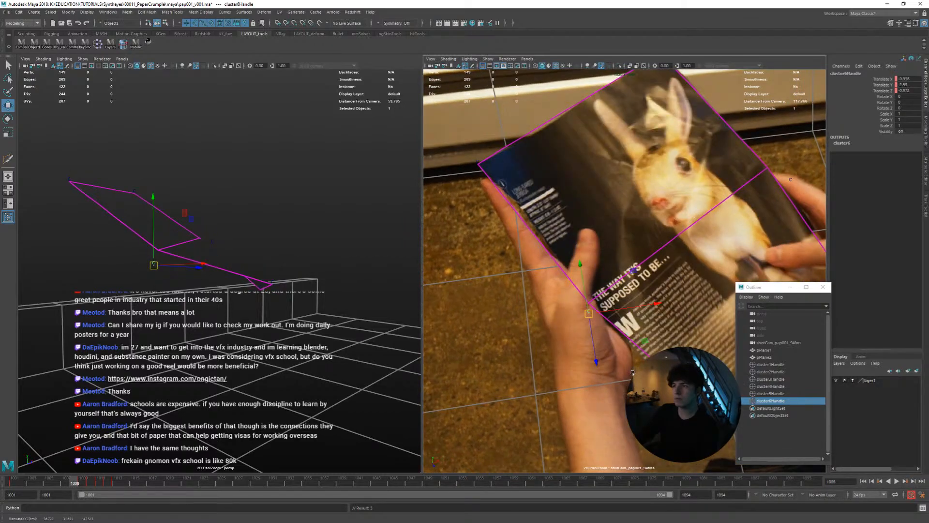
{"action": "key", "text": "alt+period"}
{"action": "key", "text": "alt+comma"}
{"action": "key", "text": "shift+w"}
{"action": "key", "text": "alt+comma"}
{"action": "key", "text": "alt+comma"}
{"action": "key", "text": "alt+comma"}
{"action": "key", "text": "alt+comma"}
{"action": "key", "text": "alt+comma"}
{"action": "key", "text": "alt+comma"}
{"action": "key", "text": "alt+comma"}
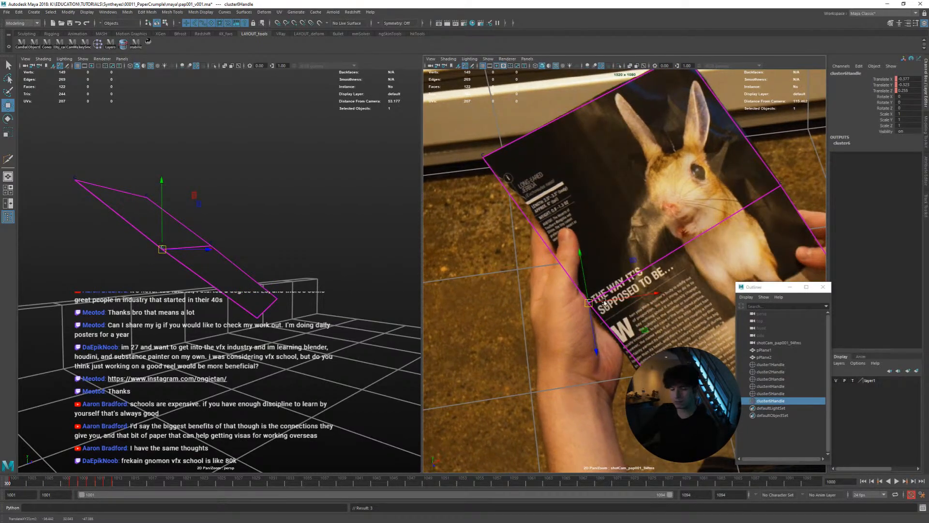
{"action": "scroll", "coordinate": [612, 339], "scroll_direction": "up", "scroll_amount": 5}
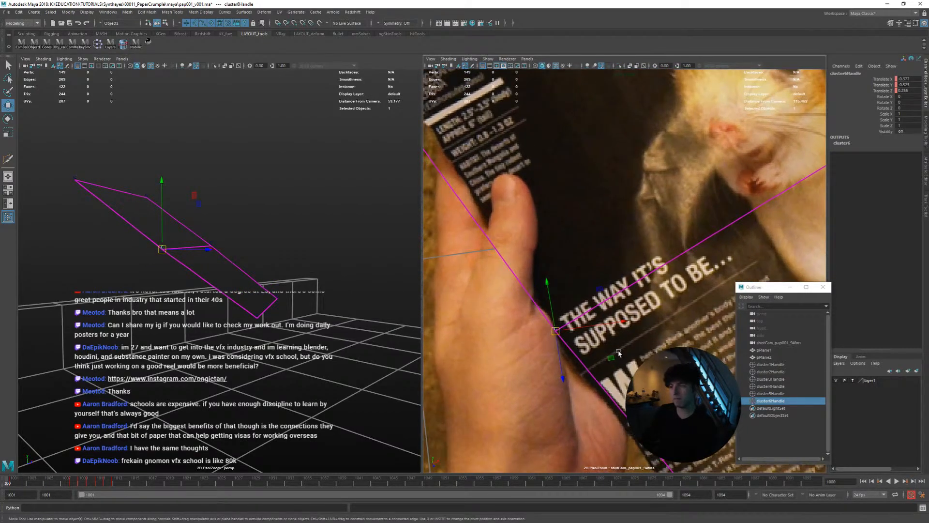
{"action": "key", "text": "alt+period"}
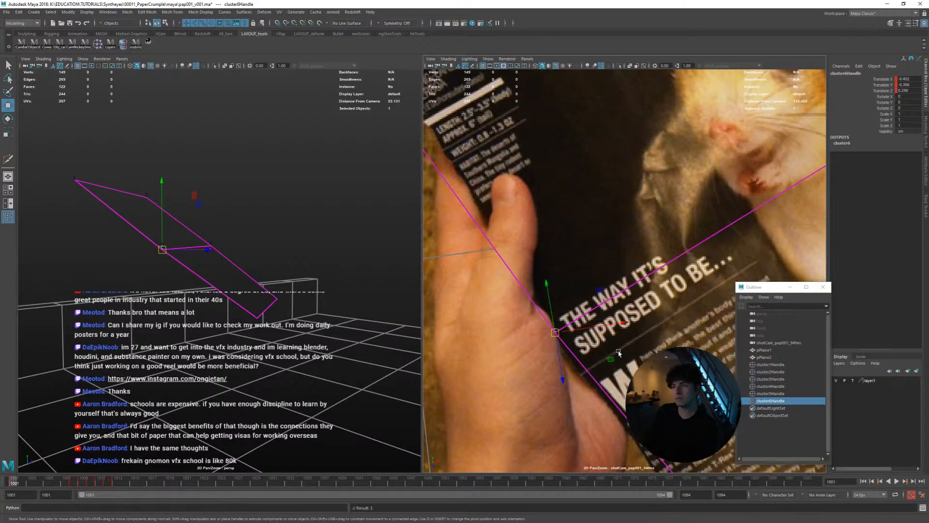
Refine cluster6Handle's position along the page edge frame by frame from 1002 to 1008
{"action": "key", "text": "alt+period"}
{"action": "key", "text": "alt+period"}
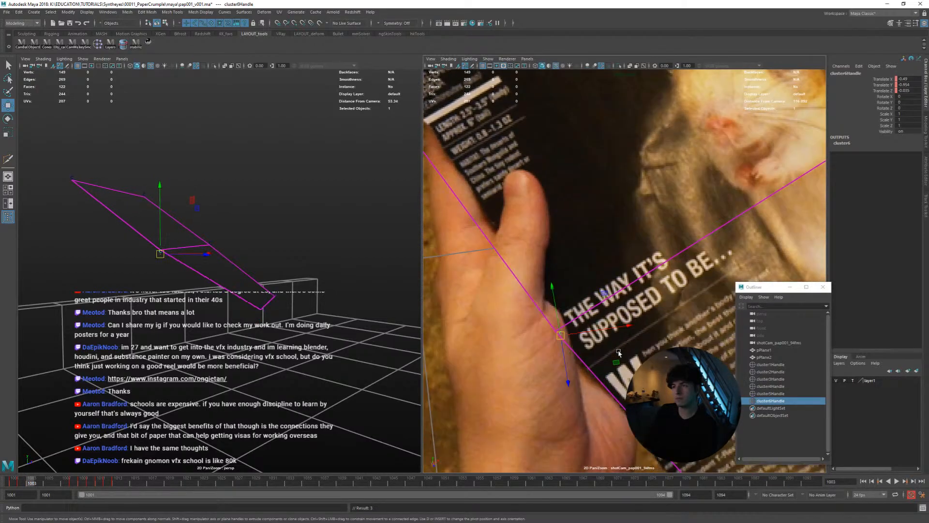
{"action": "key", "text": "q"}
{"action": "key", "text": "alt+period"}
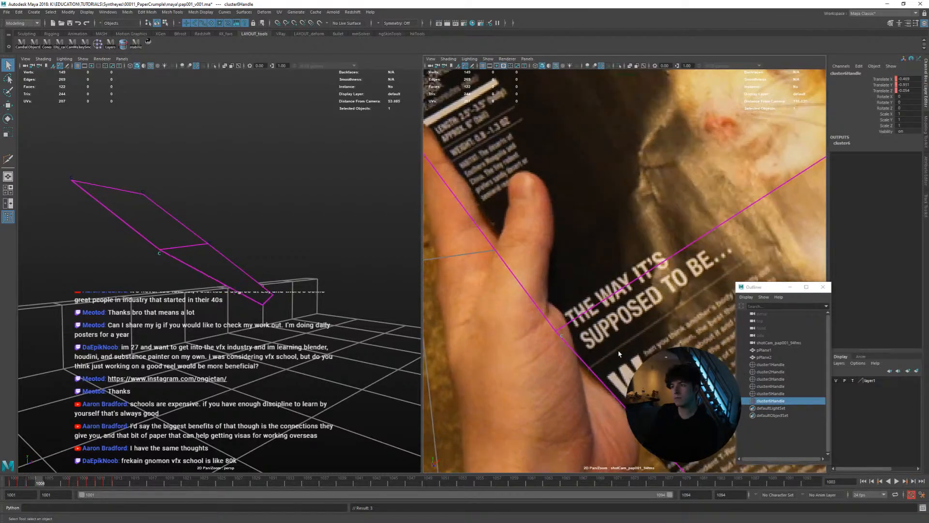
{"action": "key", "text": "alt+period"}
{"action": "key", "text": "alt+period"}
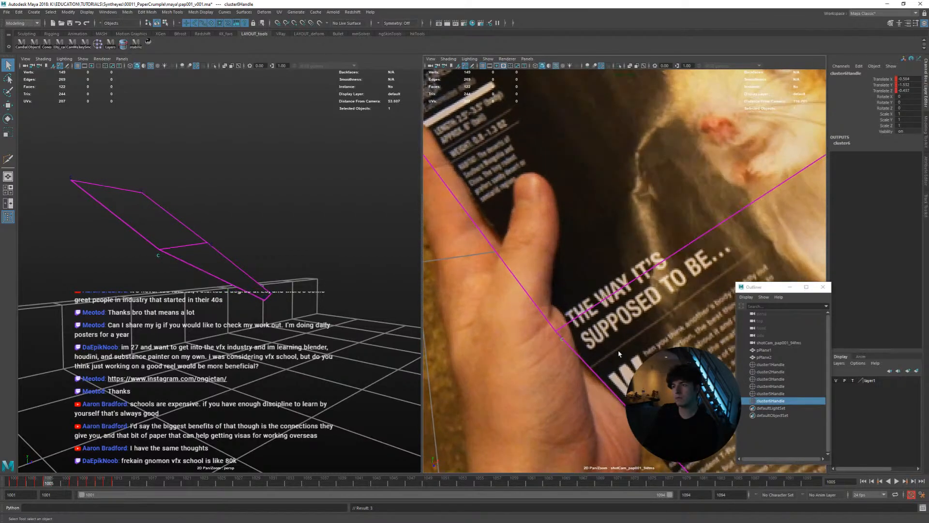
{"action": "key", "text": "alt+period"}
{"action": "key", "text": "alt+period"}
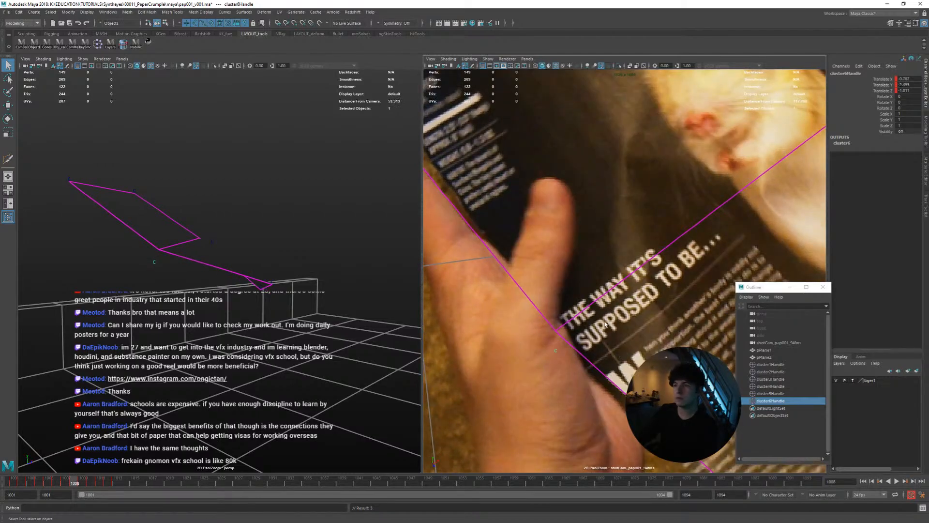
Adjust cluster6Handle at frames 1009 and 1010 to follow the page edge, comparing the two frames
{"action": "key", "text": "alt+period"}
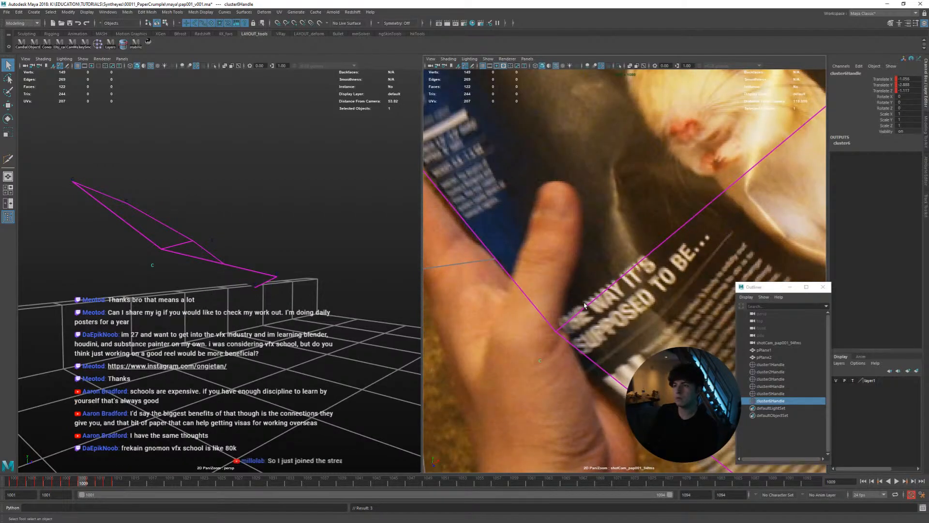
{"action": "key", "text": "alt+comma"}
{"action": "key", "text": "alt+period"}
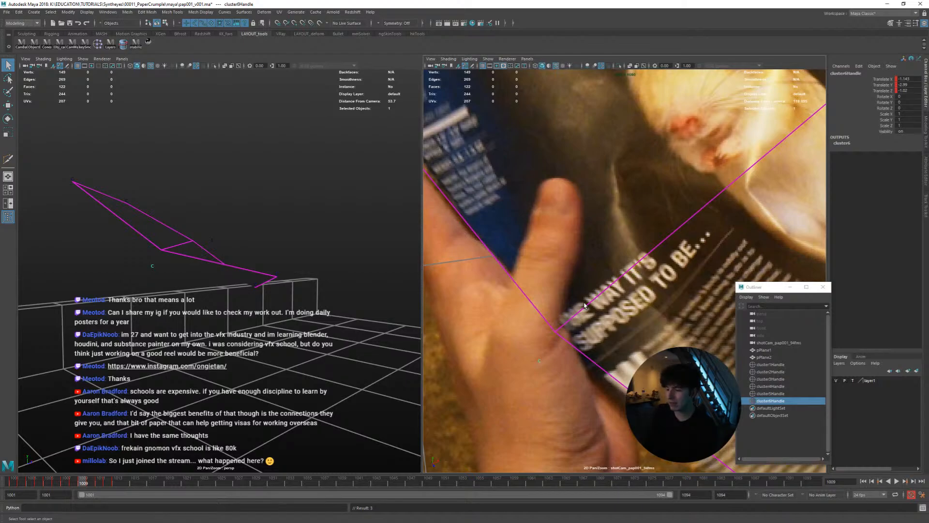
{"action": "key", "text": "alt+period"}
{"action": "key", "text": "alt+comma"}
{"action": "key", "text": "alt+period"}
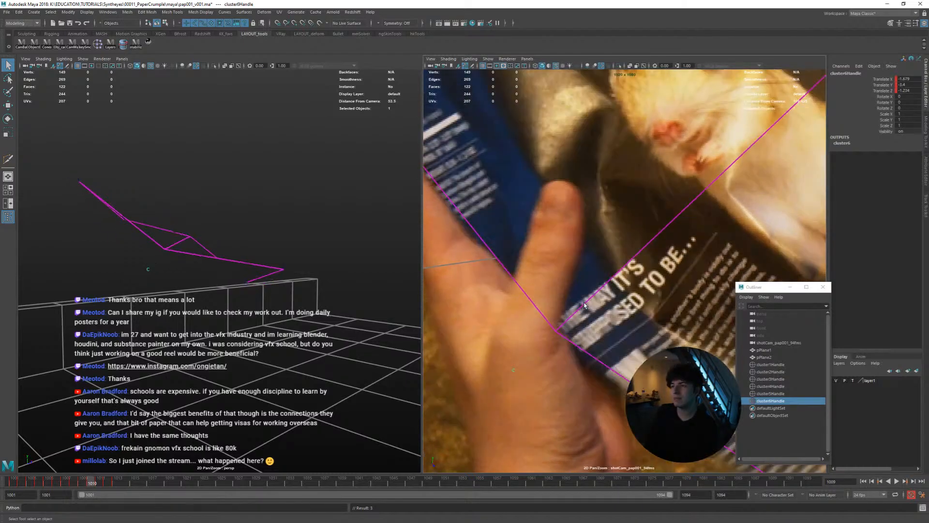
{"action": "key", "text": "alt+comma"}
{"action": "key", "text": "alt+period"}
{"action": "key", "text": "alt+comma"}
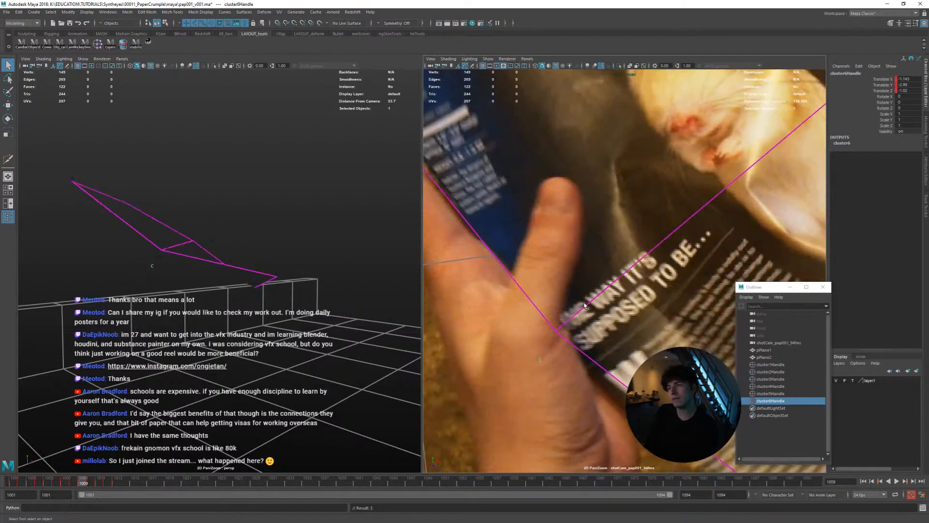
Refine cluster6Handle at frames 1011 and 1012, and check the page-edge match back to frame 1010
{"action": "key", "text": "alt+period"}
{"action": "key", "text": "alt+comma"}
{"action": "key", "text": "alt+period"}
{"action": "key", "text": "alt+period"}
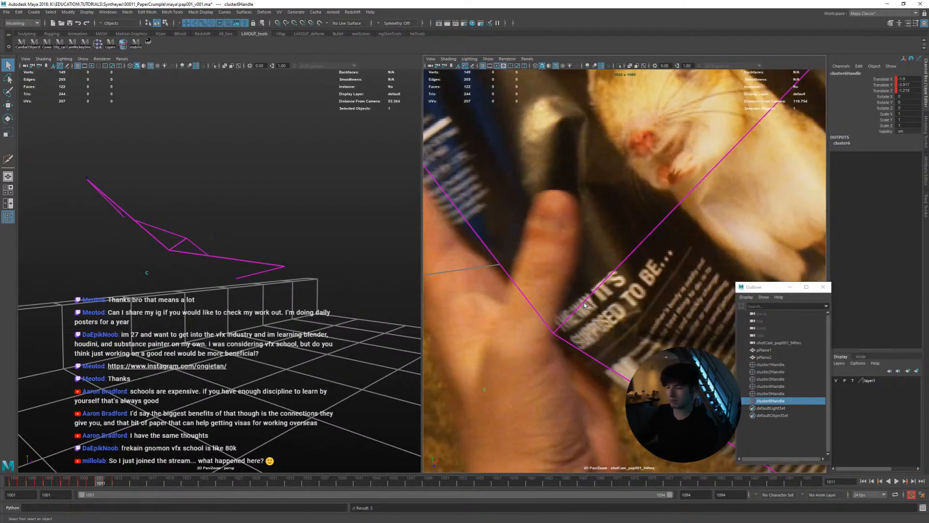
{"action": "right_click_drag", "start_coordinate": [577, 295], "coordinate": [560, 292]}
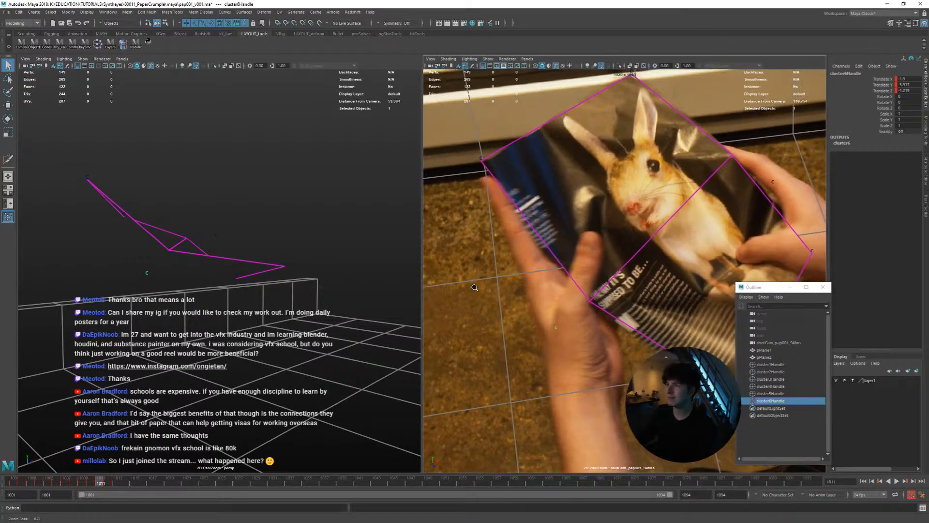
{"action": "middle_click_drag", "start_coordinate": [560, 292], "coordinate": [526, 305]}
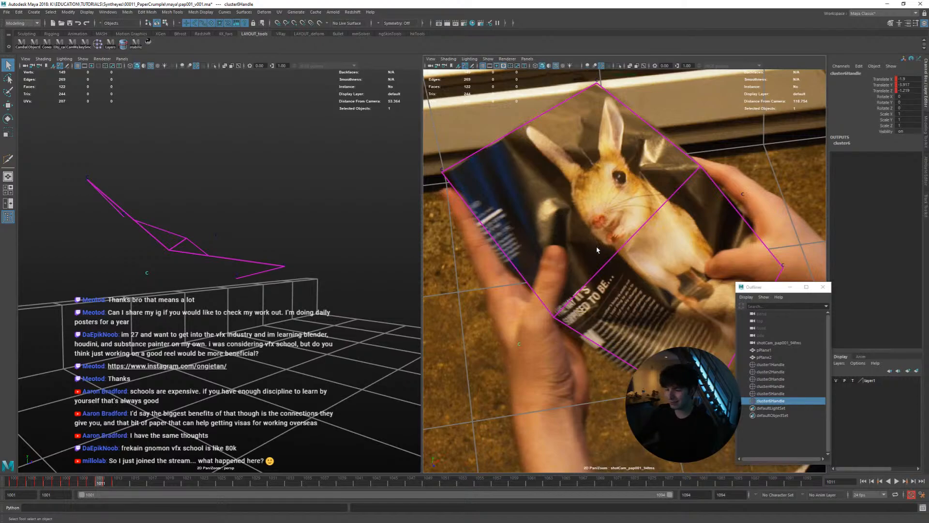
{"action": "key", "text": "alt+period"}
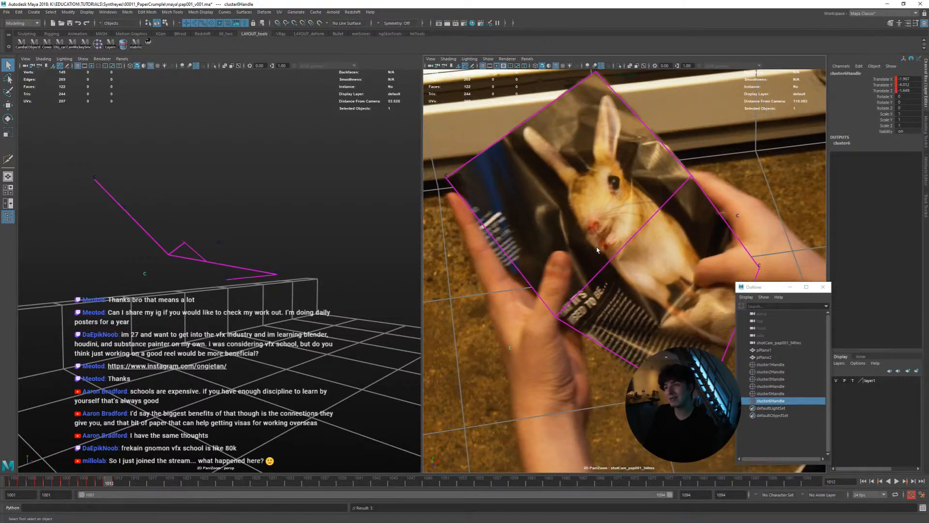
{"action": "key", "text": "alt+comma"}
{"action": "key", "text": "alt+comma"}
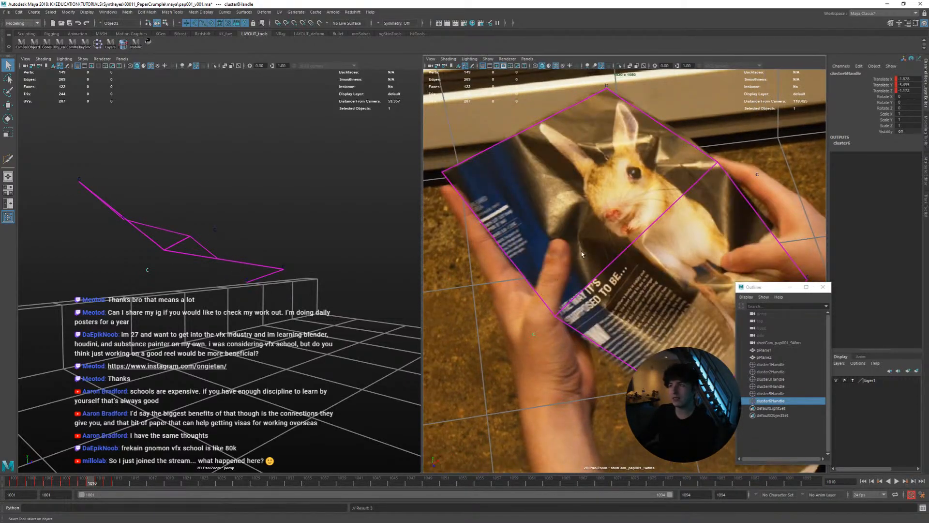
Play back the shot to review how the mesh follows the crumpling page, and return to frame 1001
{"action": "right_click_drag", "start_coordinate": [613, 260], "coordinate": [651, 198]}
{"action": "middle_click_drag", "start_coordinate": [658, 189], "coordinate": [618, 210]}
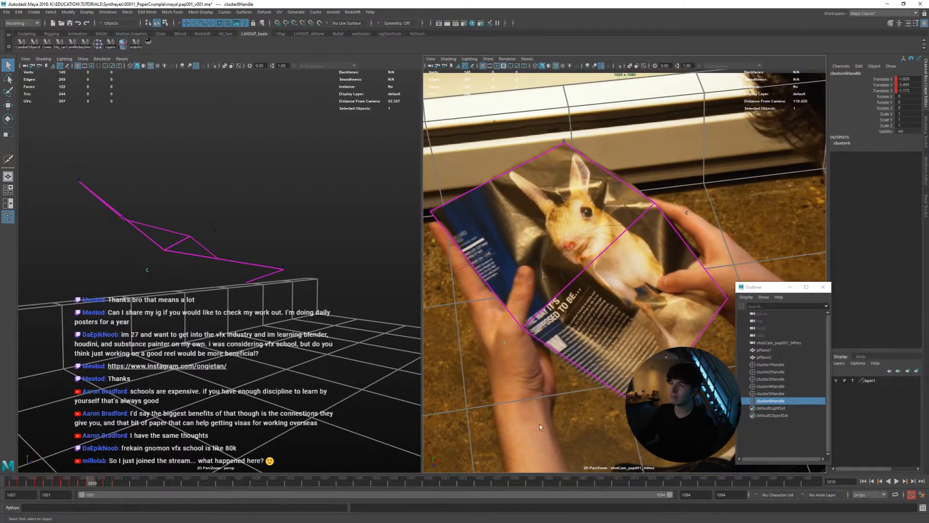
{"action": "key", "text": "alt+v"}
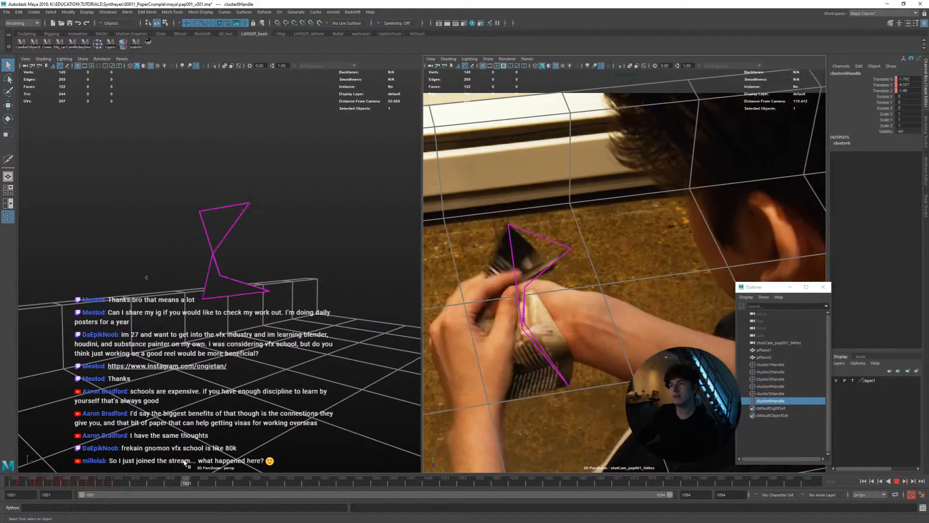
{"action": "key", "text": "Escape"}
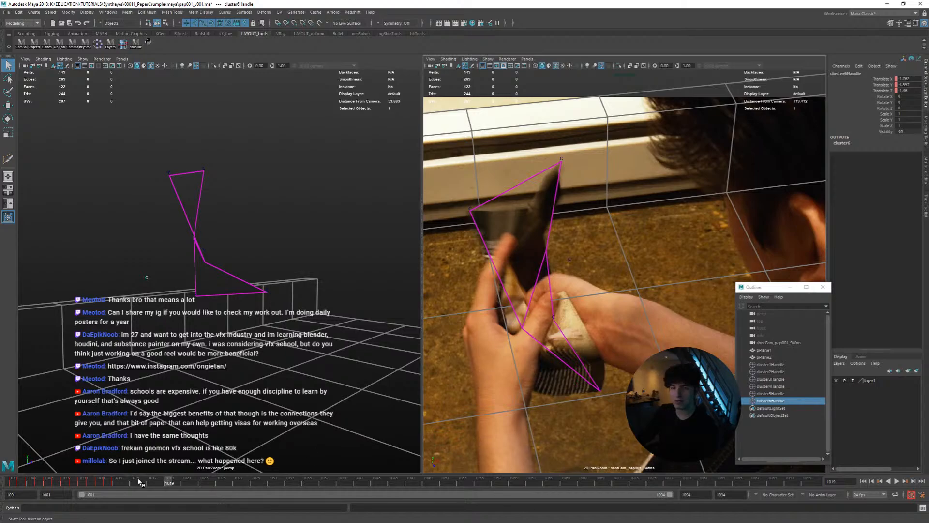
{"action": "left_click_drag", "start_coordinate": [138, 481], "coordinate": [5, 479]}
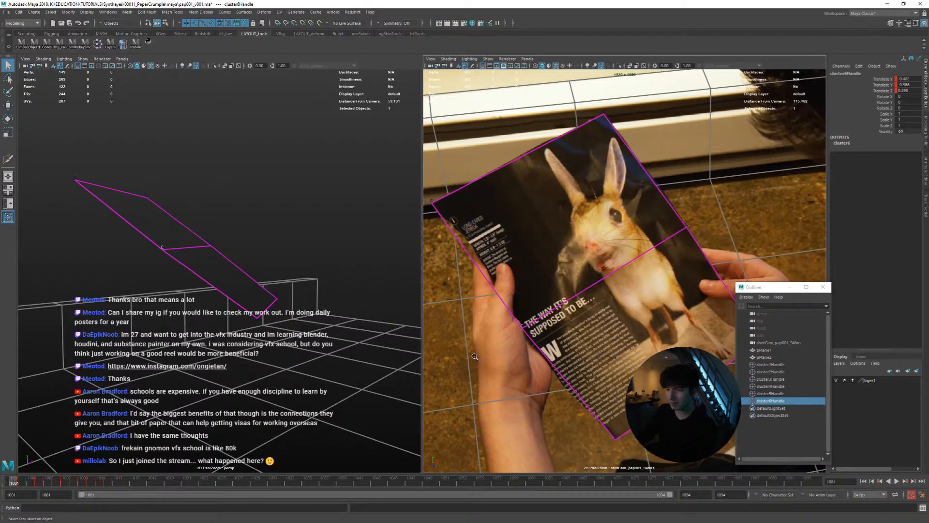
Examine cluster6Handle's page-edge match up close, frame by frame from 1001 to 1009
{"action": "left_click_drag", "start_coordinate": [475, 357], "coordinate": [605, 340]}
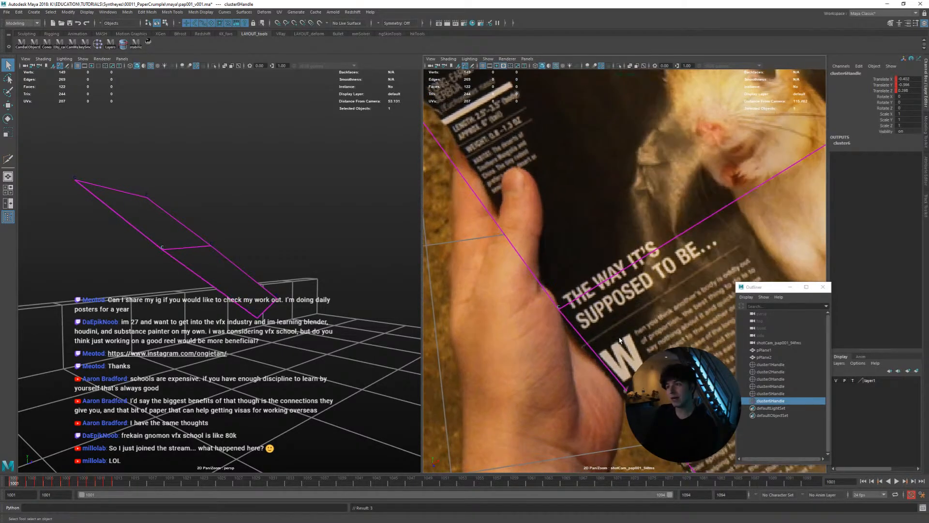
{"action": "key", "text": "alt+period"}
{"action": "key", "text": "alt+period"}
{"action": "key", "text": "alt+comma"}
{"action": "key", "text": "alt+period"}
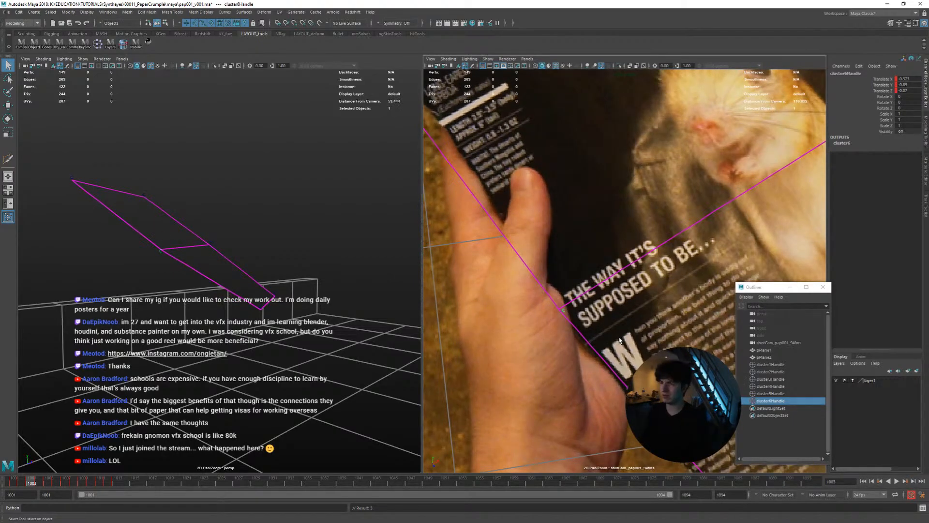
{"action": "key", "text": "alt+period"}
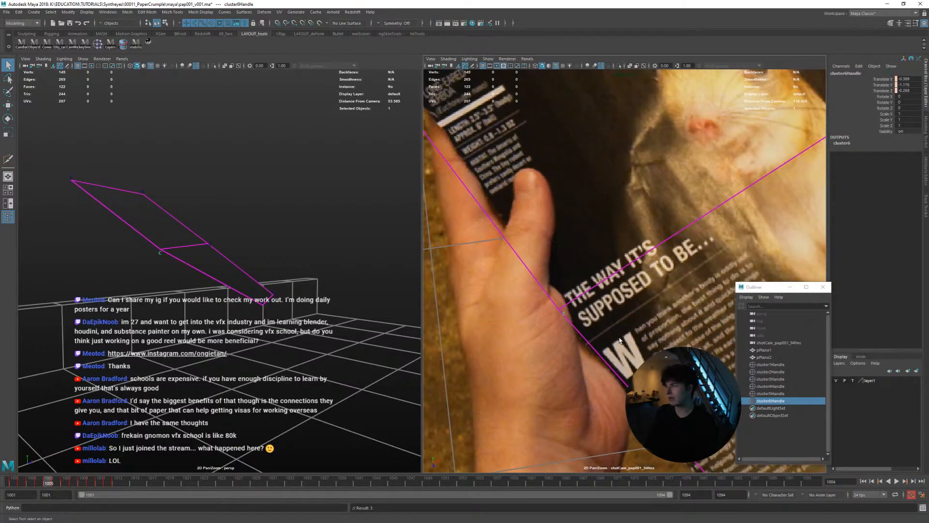
{"action": "key", "text": "alt+period"}
{"action": "key", "text": "alt+period"}
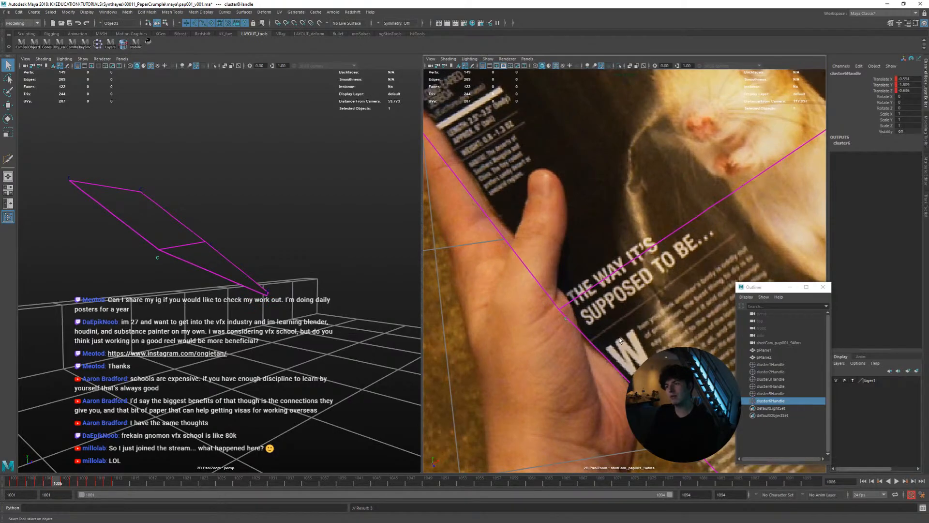
{"action": "key", "text": "alt+period"}
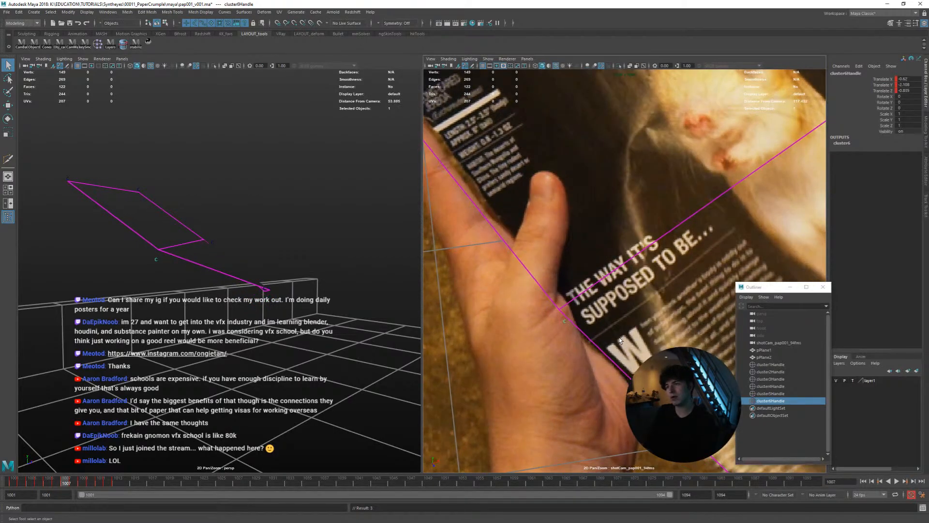
{"action": "key", "text": "alt+period"}
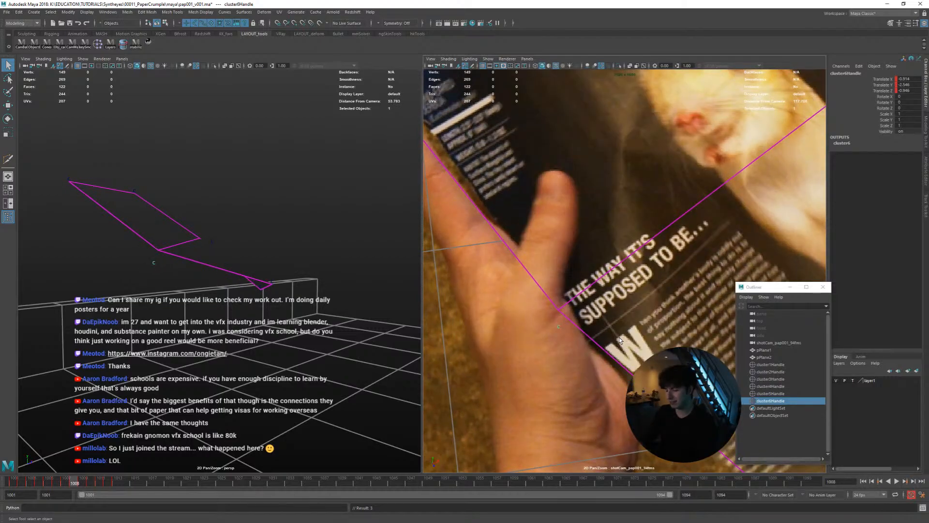
{"action": "key", "text": "alt+period"}
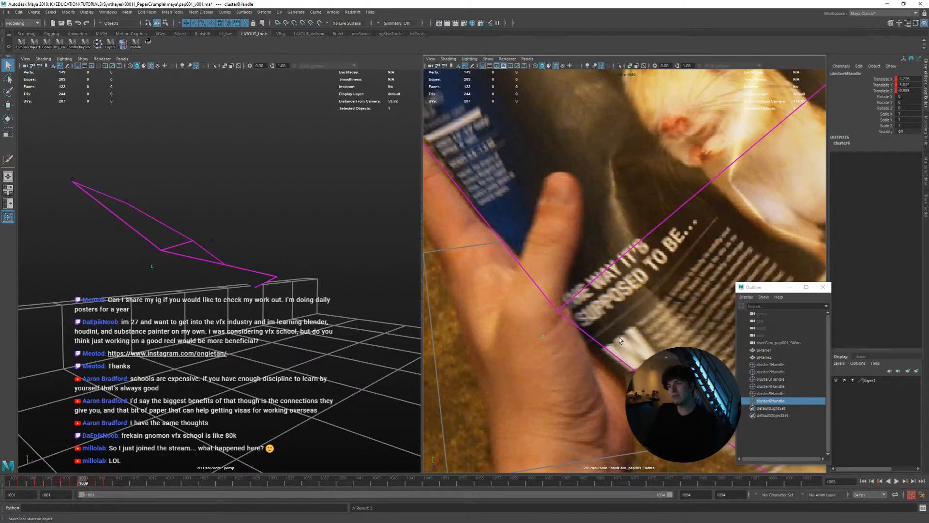
Fine-tune cluster6Handle's position on the page edge at frame 1009, comparing it with frame 1008
{"action": "key", "text": "alt+comma"}
{"action": "key", "text": "alt+period"}
{"action": "key", "text": "alt+comma"}
{"action": "key", "text": "alt+period"}
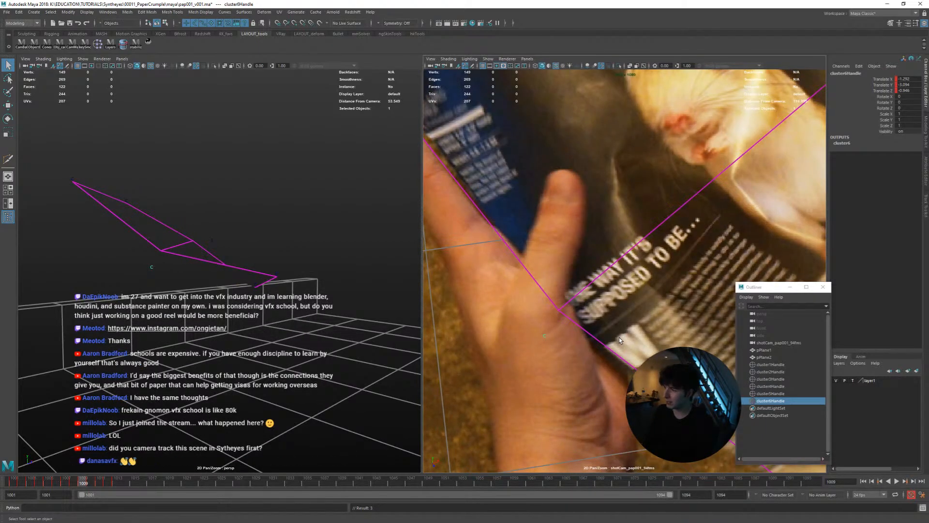
{"action": "key", "text": "alt+comma"}
{"action": "key", "text": "alt+period"}
{"action": "key", "text": "alt+comma"}
{"action": "key", "text": "alt+period"}
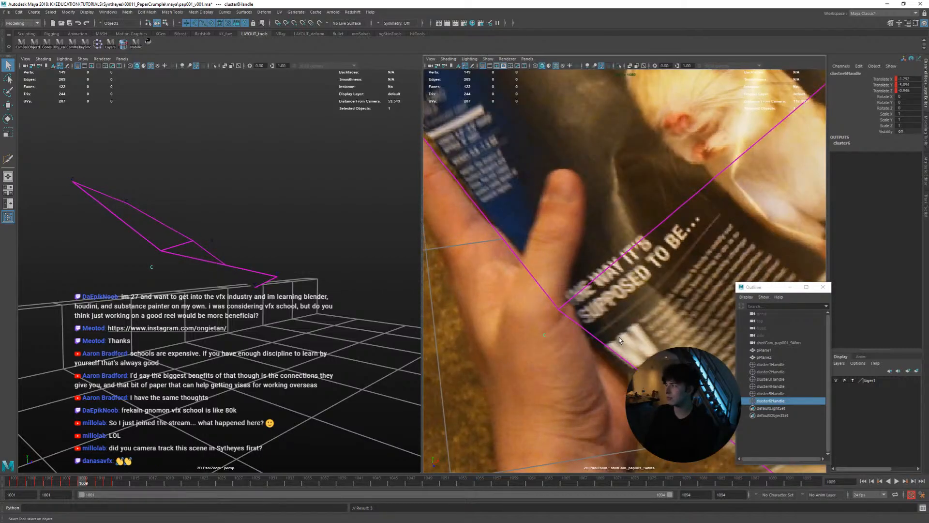
{"action": "key", "text": "alt+comma"}
{"action": "key", "text": "alt+period"}
Nudge cluster6Handle at frame 1010 to follow the page edge, comparing it with frame 1009
{"action": "key", "text": "alt+period"}
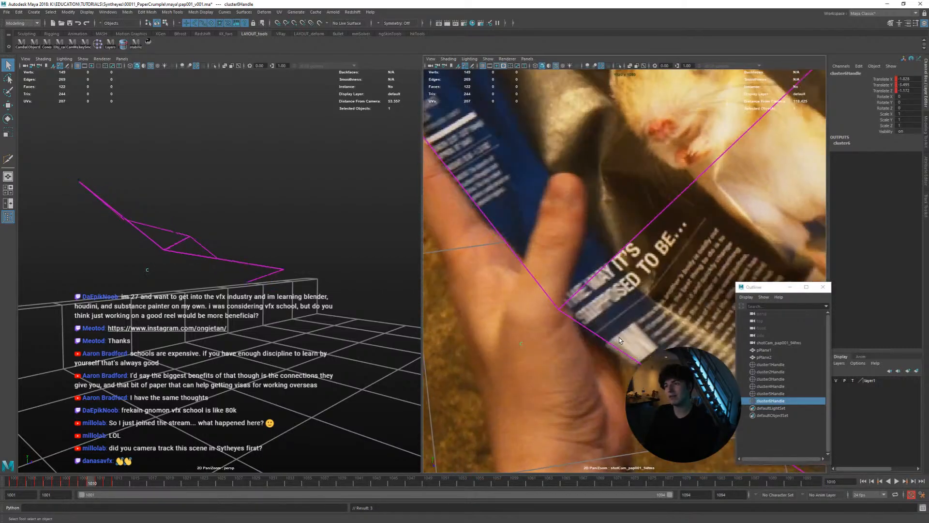
{"action": "key", "text": "alt+comma"}
{"action": "key", "text": "alt+period"}
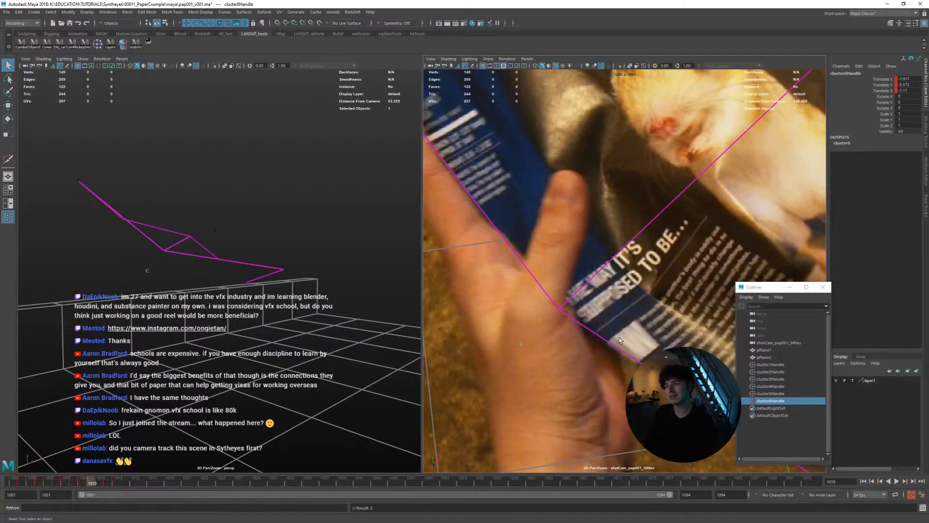
{"action": "key", "text": "alt+comma"}
Refine cluster6Handle on the page edge at frame 1011, checking it against the neighbouring frames
{"action": "key", "text": "alt+period"}
{"action": "key", "text": "alt+period"}
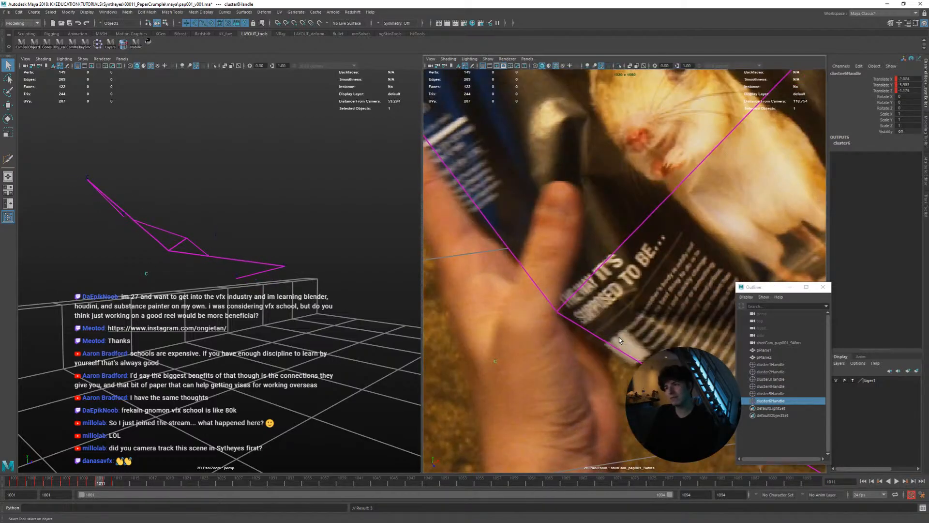
{"action": "key", "text": "alt+comma"}
{"action": "key", "text": "alt+period"}
{"action": "key", "text": "alt+period"}
{"action": "key", "text": "alt+comma"}
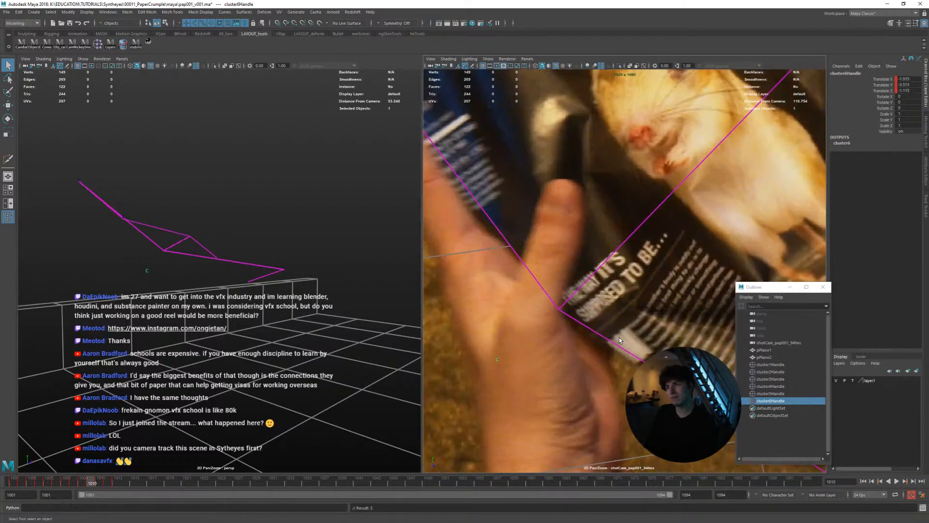
{"action": "key", "text": "alt+comma"}
{"action": "key", "text": "alt+comma"}
{"action": "key", "text": "alt+period"}
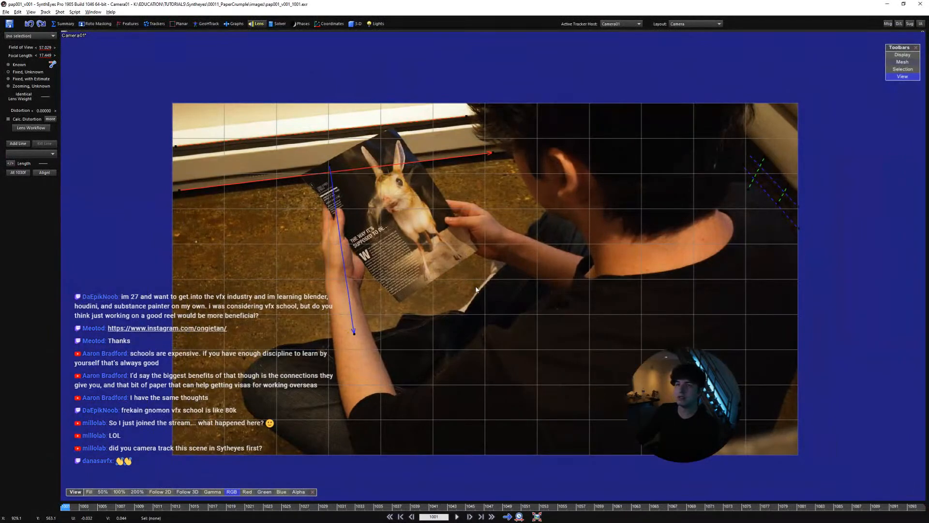
Switch to SynthEyes and examine the camera alignment against the floor grid and the lens alignment lines
{"action": "key", "text": "F6"}
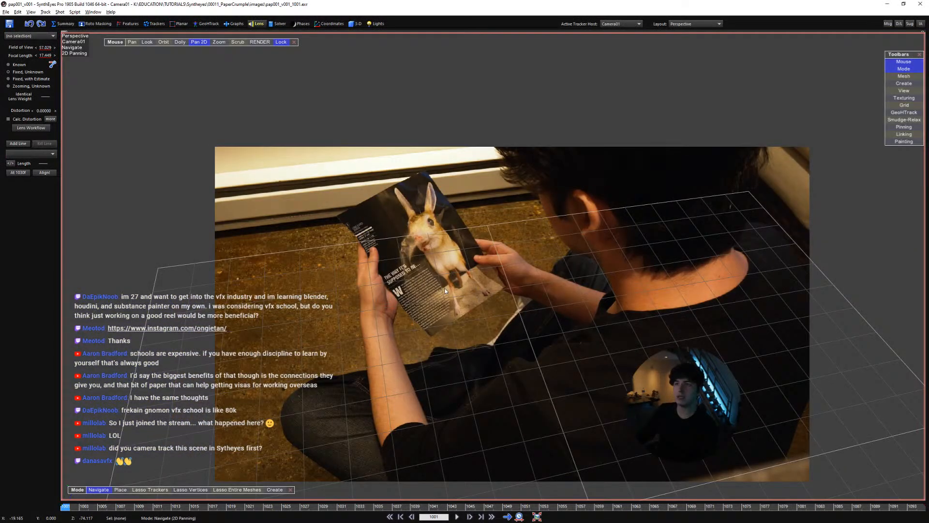
{"action": "scroll", "coordinate": [466, 307], "scroll_direction": "down", "scroll_amount": 2}
{"action": "scroll", "coordinate": [451, 323], "scroll_direction": "up", "scroll_amount": 3}
{"action": "middle_click_drag", "start_coordinate": [450, 320], "coordinate": [447, 343]}
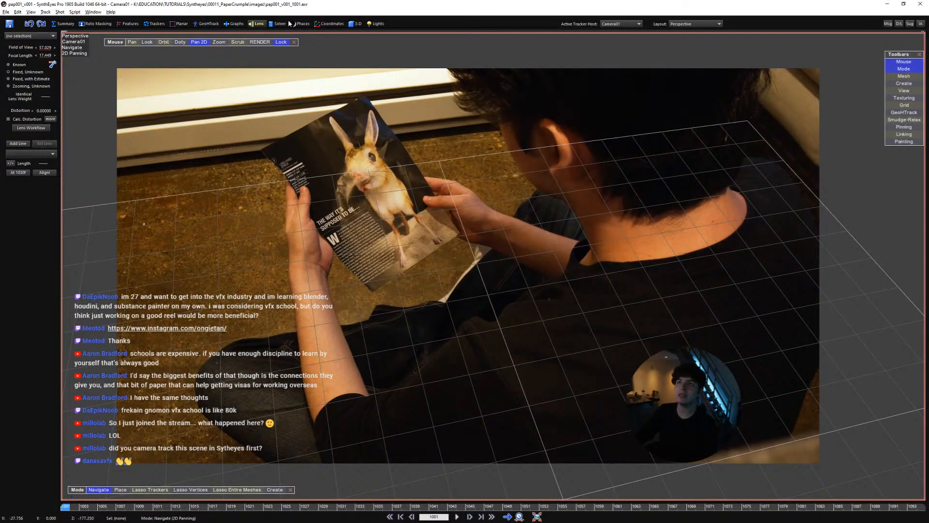
{"action": "left_click", "coordinate": [259, 23]}
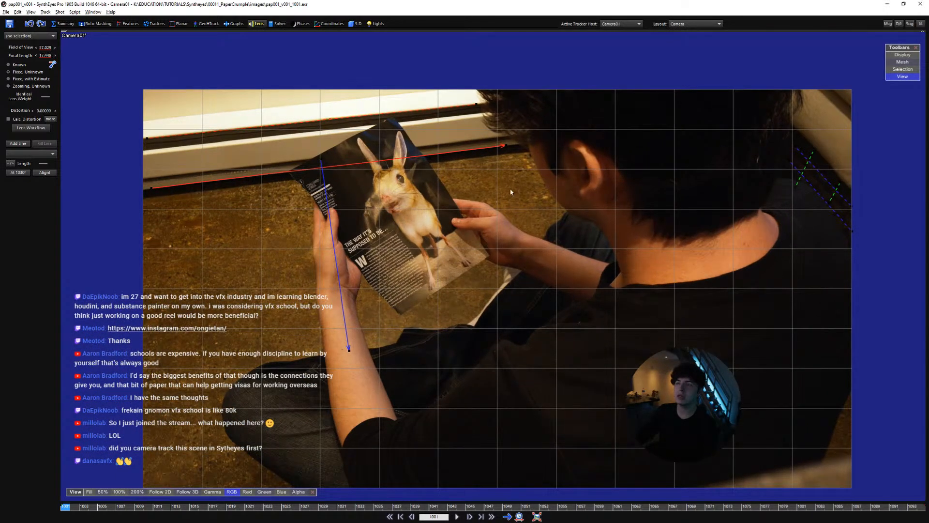
{"action": "key", "text": "F6"}
{"action": "scroll", "coordinate": [401, 219], "scroll_direction": "down", "scroll_amount": 2}
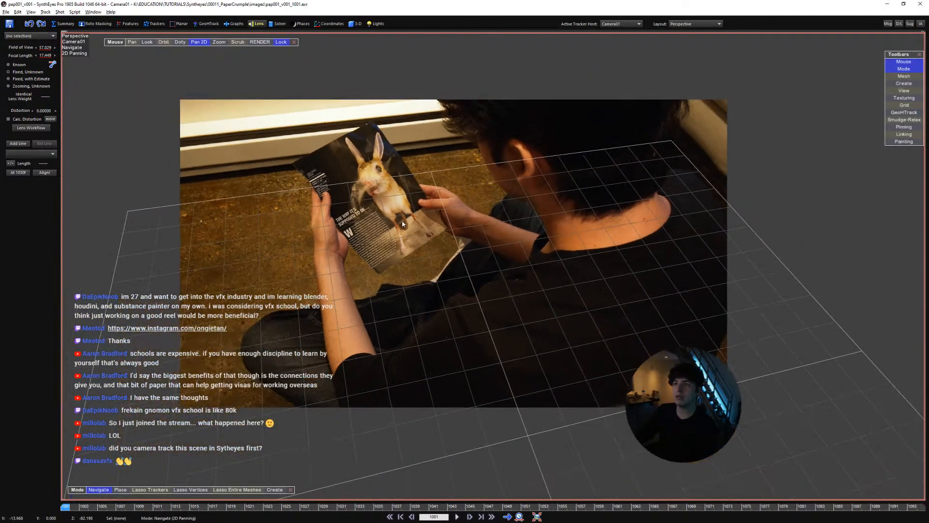
Show the scene in quad views and undo the last change to bring back the human reference mesh
{"action": "key", "text": "F2"}
{"action": "middle_click_drag", "start_coordinate": [306, 343], "coordinate": [286, 368]}
{"action": "scroll", "coordinate": [326, 348], "scroll_direction": "down", "scroll_amount": 2}
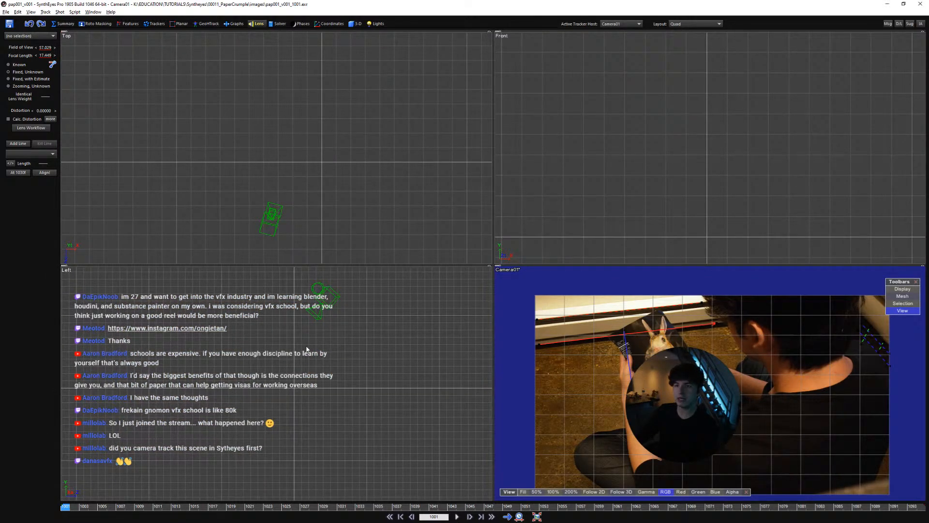
{"action": "key", "text": "ctrl+z"}
{"action": "scroll", "coordinate": [666, 391], "scroll_direction": "down", "scroll_amount": 2}
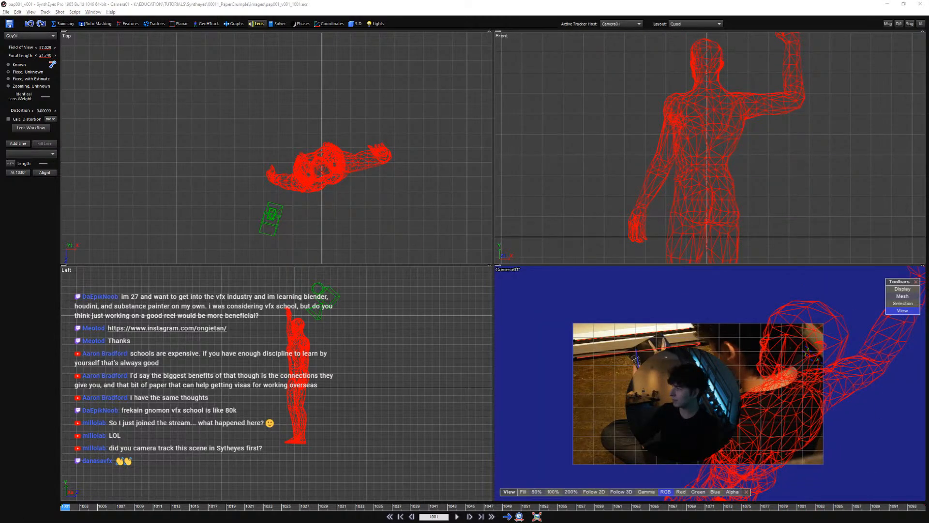
Switch back to Maya and show the whole shot camera image with the page mesh enlarged to a single view
{"action": "key", "text": "alt+Tab"}
{"action": "left_click", "coordinate": [304, 332]}
{"action": "left_click", "coordinate": [571, 277]}
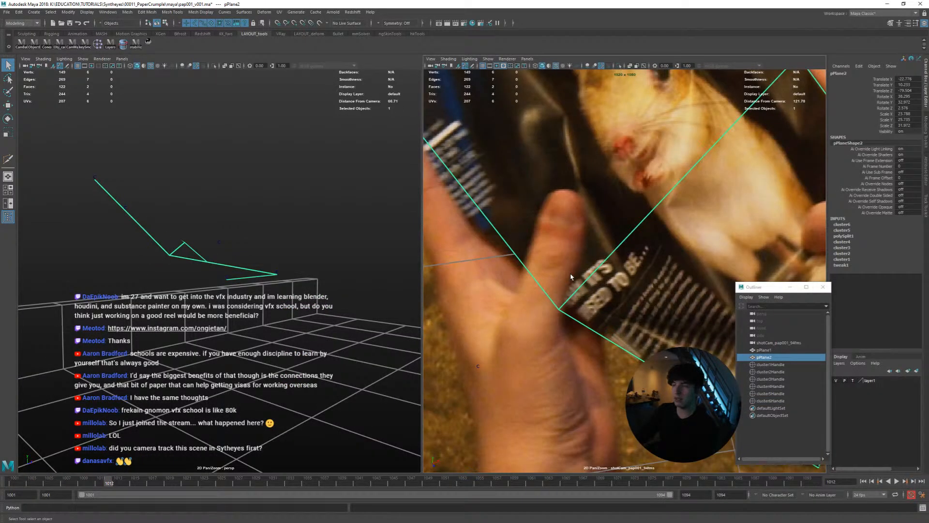
{"action": "key", "text": "shift+backslash"}
{"action": "left_click", "coordinate": [571, 269]}
{"action": "key", "text": "space"}
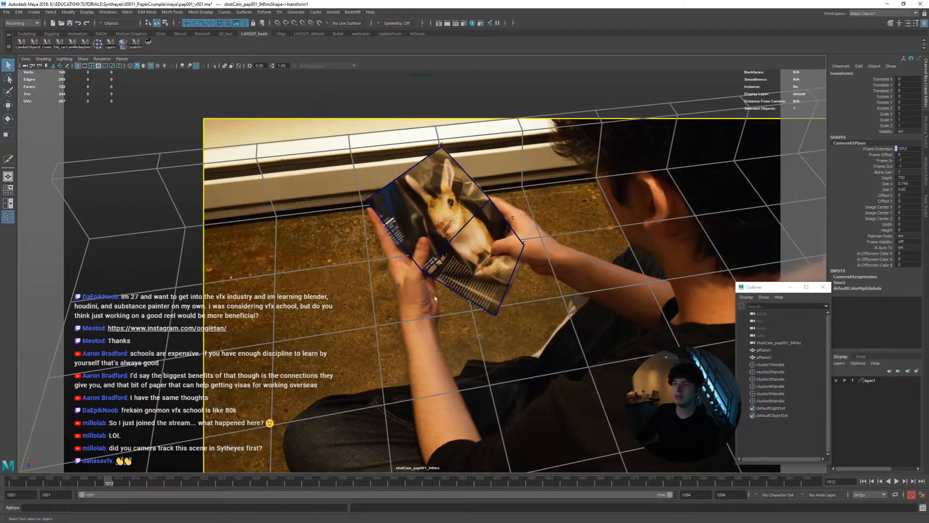
{"action": "left_click", "coordinate": [143, 137]}
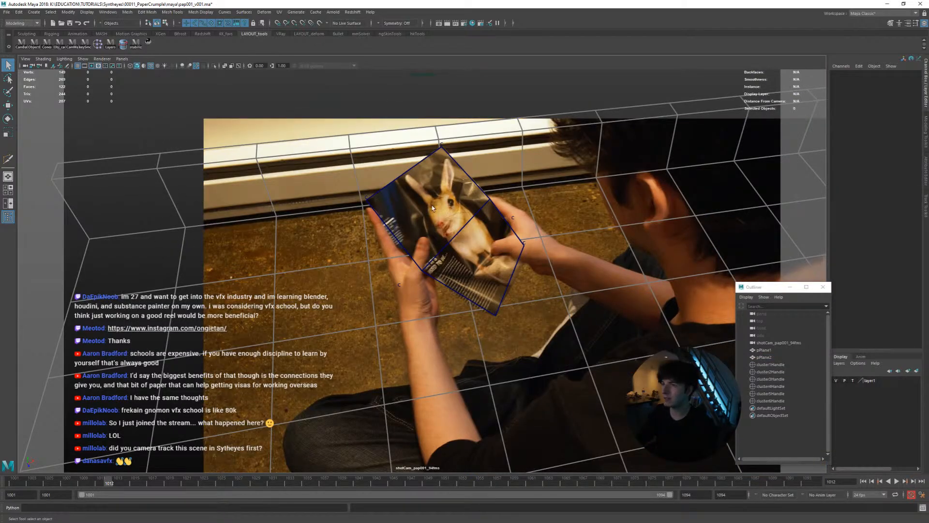
Select pPlane2 and examine its folded shape from several angles in the perspective view
{"action": "left_click", "coordinate": [453, 231]}
{"action": "key", "text": "space"}
{"action": "left_click_drag", "start_coordinate": [256, 271], "coordinate": [231, 268], "text": "alt"}
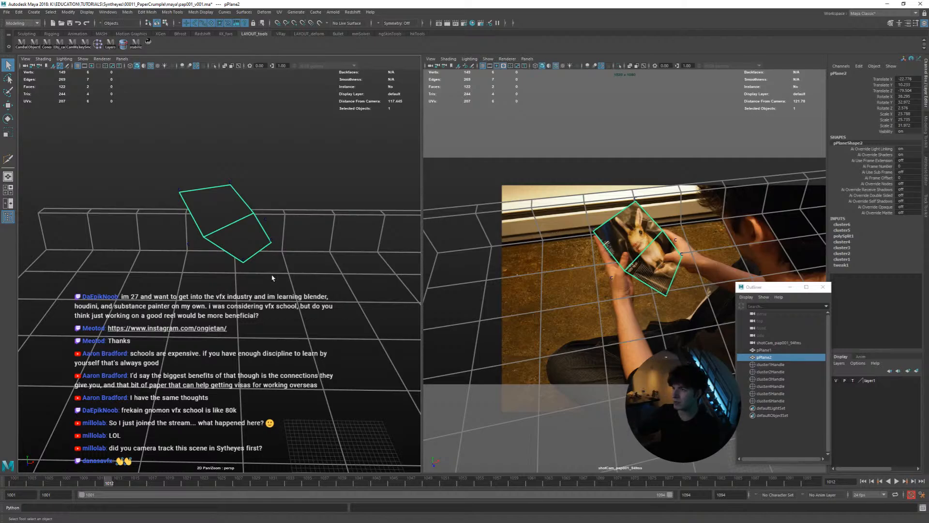
{"action": "mouse_move", "coordinate": [252, 246]}
{"action": "left_mouse_down", "text": "alt"}
{"action": "mouse_move", "coordinate": [207, 263]}
{"action": "mouse_move", "coordinate": [232, 263]}
{"action": "mouse_move", "coordinate": [256, 241]}
{"action": "left_mouse_up", "text": "alt"}
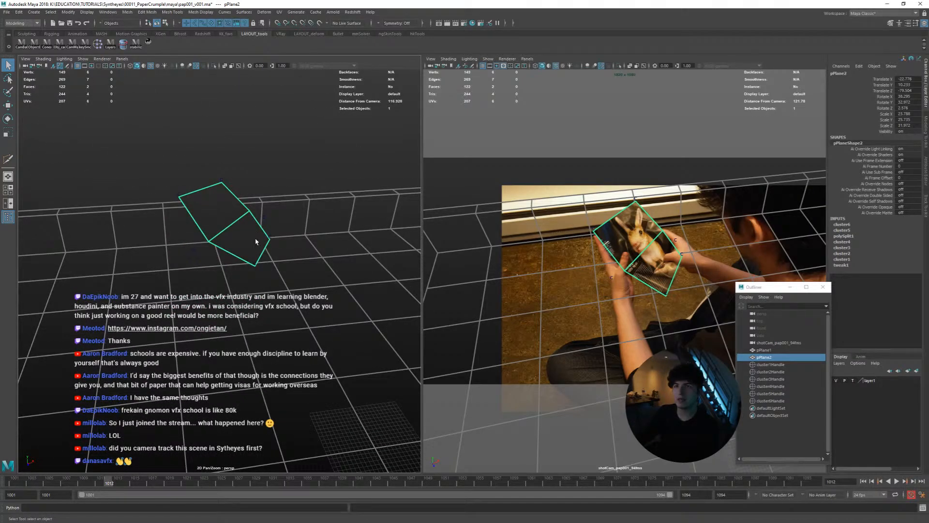
{"action": "mouse_move", "coordinate": [282, 274]}
{"action": "left_mouse_down", "text": "alt"}
{"action": "mouse_move", "coordinate": [274, 249]}
{"action": "mouse_move", "coordinate": [286, 284]}
{"action": "left_mouse_up", "text": "alt"}
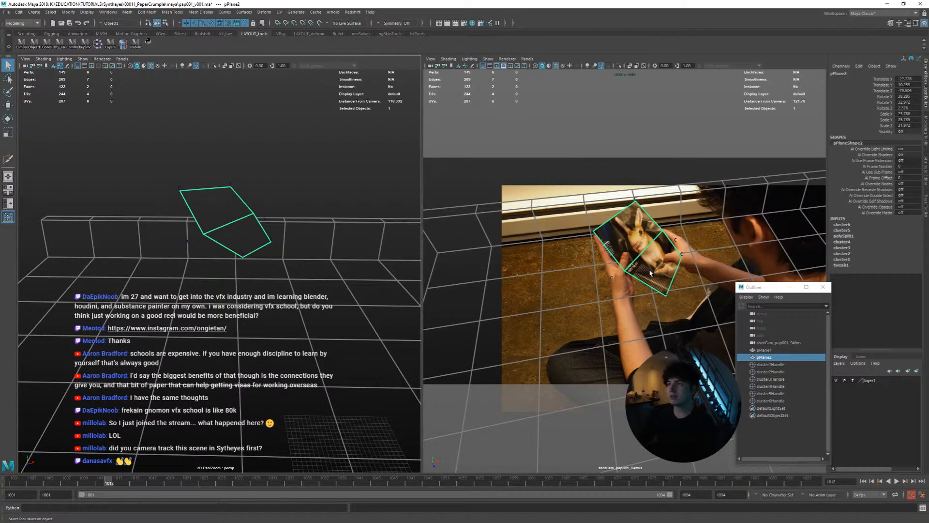
Enlarge the shot camera view close on the page, and select cluster6Handle with the Move tool
{"action": "key", "text": "space"}
{"action": "key", "text": "backslash"}
{"action": "right_click_drag", "start_coordinate": [701, 273], "coordinate": [336, 261]}
{"action": "middle_click_drag", "start_coordinate": [336, 261], "coordinate": [370, 256]}
{"action": "left_click", "coordinate": [770, 400]}
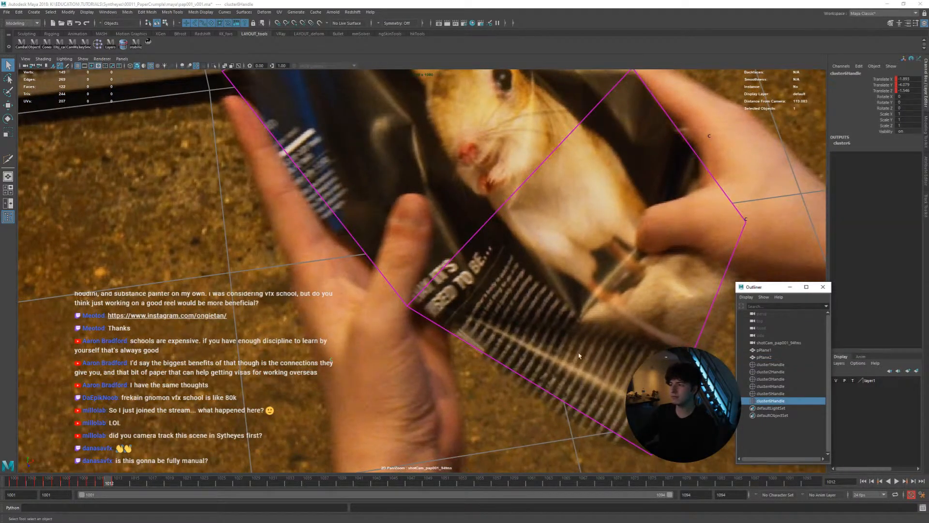
{"action": "key", "text": "e"}
{"action": "key", "text": "w"}
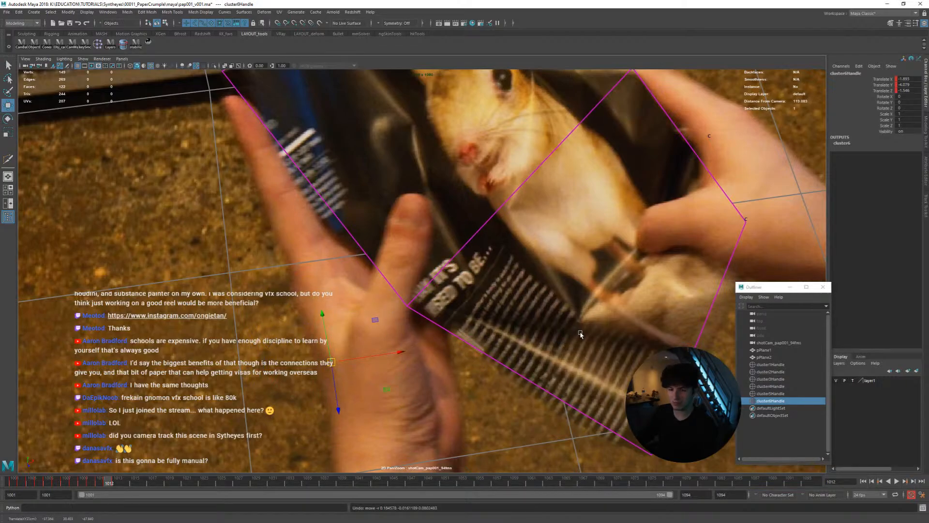
Key cluster6Handle's translation at frame 1013 after comparing the page edge with the adjacent frames
{"action": "key", "text": "alt+period"}
{"action": "key", "text": "alt+comma"}
{"action": "key", "text": "alt+period"}
{"action": "key", "text": "shift+w"}
{"action": "key", "text": "alt+period"}
{"action": "key", "text": "alt+comma"}
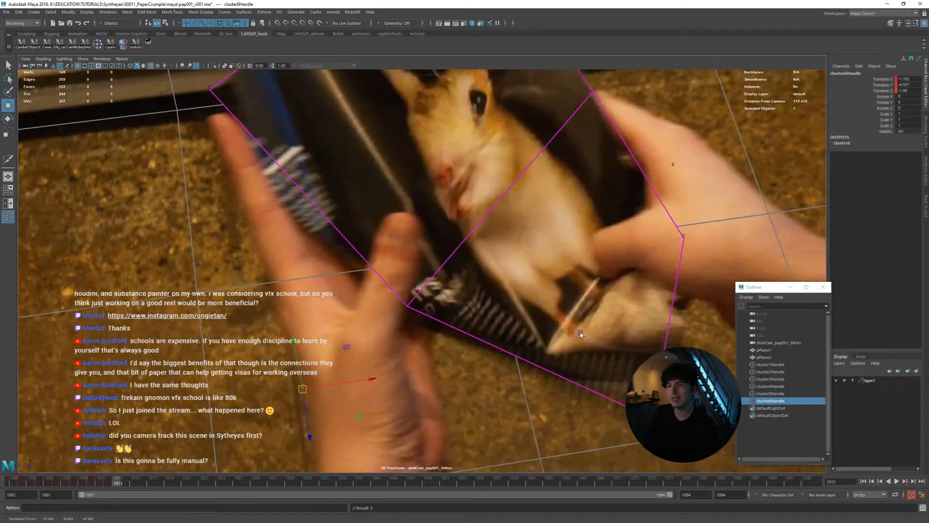
Key cluster6Handle's translation at frame 1014 after comparing the page edge with frames 1013 and 1015
{"action": "key", "text": "alt+period"}
{"action": "key", "text": "q"}
{"action": "key", "text": "w"}
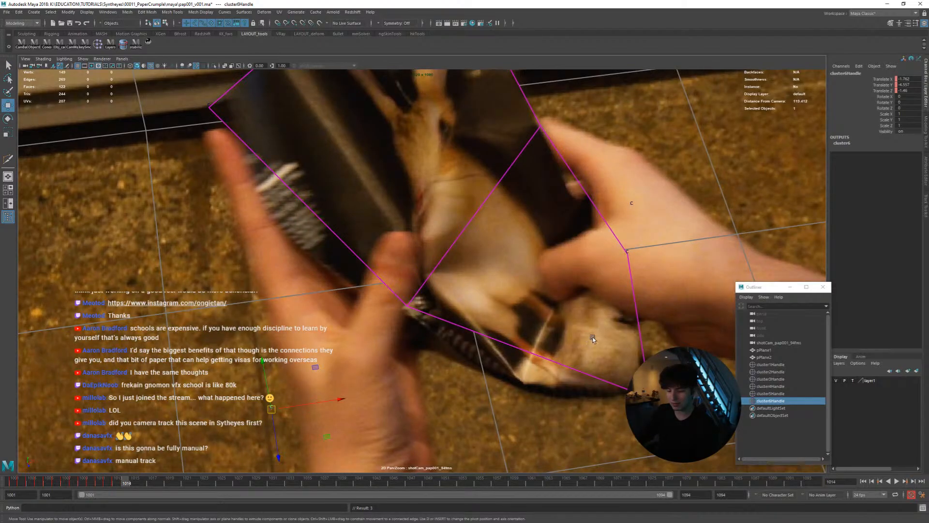
{"action": "key", "text": "alt+comma"}
{"action": "key", "text": "alt+period"}
{"action": "middle_click_drag", "start_coordinate": [574, 326], "coordinate": [575, 333]}
{"action": "key", "text": "alt+comma"}
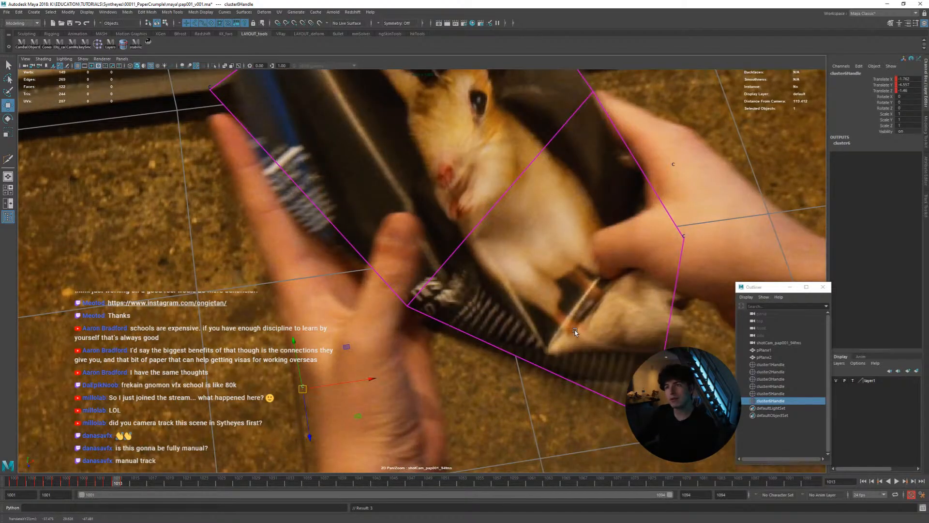
{"action": "key", "text": "alt+period"}
{"action": "key", "text": "alt+comma"}
{"action": "key", "text": "alt+period"}
Match cluster6Handle to the page edge from frame 1015 through 1017, comparing each position with its neighbouring frames
{"action": "key", "text": "alt+period"}
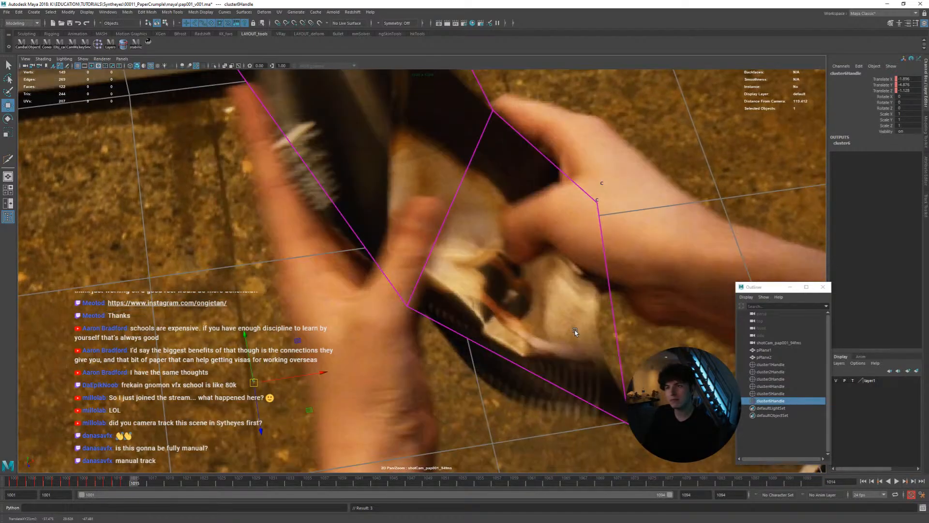
{"action": "key", "text": "alt+comma"}
{"action": "key", "text": "alt+period"}
{"action": "middle_click_drag", "start_coordinate": [557, 333], "coordinate": [551, 339]}
{"action": "key", "text": "alt+period"}
{"action": "key", "text": "alt+period"}
{"action": "key", "text": "alt+comma"}
{"action": "key", "text": "alt+comma"}
{"action": "key", "text": "alt+period"}
{"action": "key", "text": "alt+comma"}
{"action": "key", "text": "alt+period"}
{"action": "key", "text": "alt+period"}
{"action": "key", "text": "alt+comma"}
Continue matching cluster6Handle to the hidden page edge from frame 1018 to 1020, stepping back and forth to compare
{"action": "key", "text": "alt+period"}
{"action": "key", "text": "alt+period"}
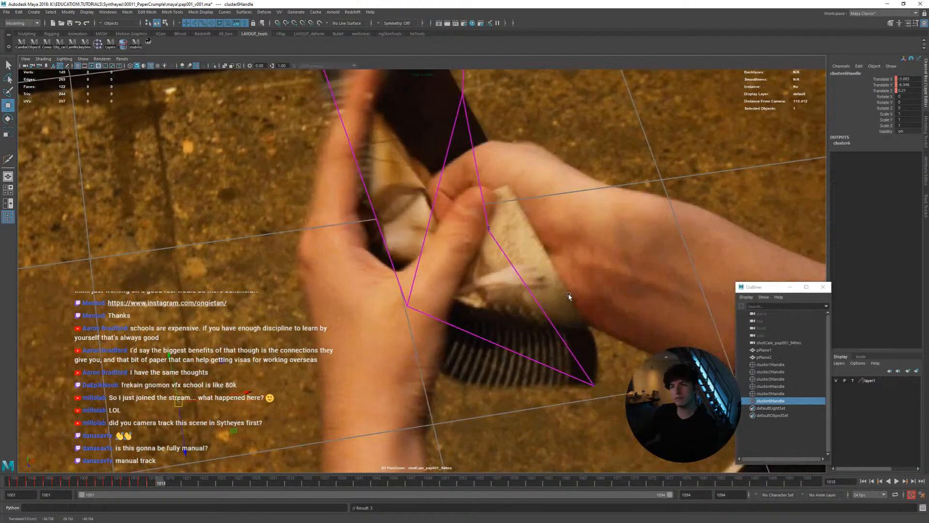
{"action": "mouse_move", "coordinate": [580, 276]}
{"action": "middle_mouse_down"}
{"action": "mouse_move", "coordinate": [573, 287]}
{"action": "mouse_move", "coordinate": [588, 277]}
{"action": "mouse_move", "coordinate": [571, 274]}
{"action": "mouse_move", "coordinate": [595, 269]}
{"action": "middle_mouse_up"}
{"action": "key", "text": "alt+comma"}
{"action": "key", "text": "alt+period"}
{"action": "key", "text": "alt+period"}
{"action": "key", "text": "alt+comma"}
{"action": "key", "text": "alt+period"}
{"action": "key", "text": "alt+period"}
{"action": "key", "text": "alt+comma"}
{"action": "key", "text": "alt+period"}
{"action": "key", "text": "alt+comma"}
{"action": "key", "text": "alt+period"}
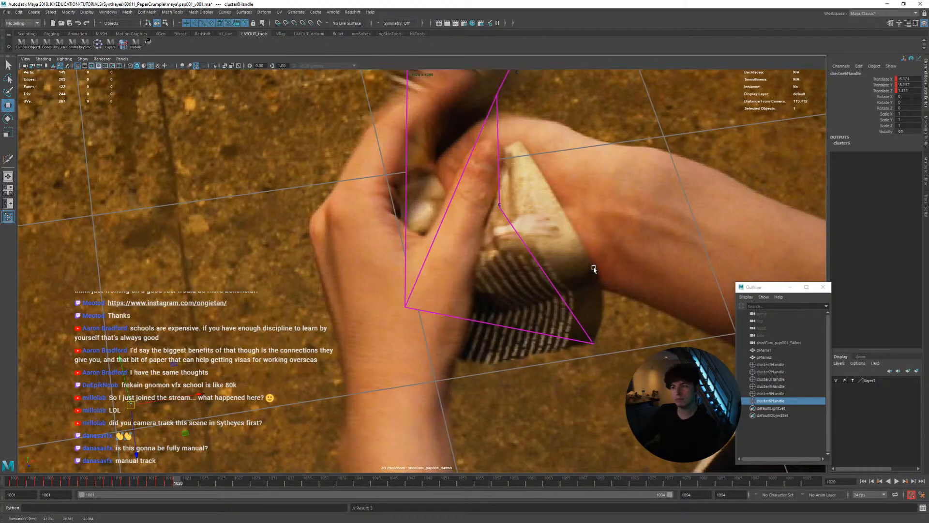
Return to the side-by-side views and examine the folded page mesh at frame 1020 from several angles in perspective
{"action": "right_click_drag", "start_coordinate": [593, 236], "coordinate": [385, 234]}
{"action": "key", "text": "space"}
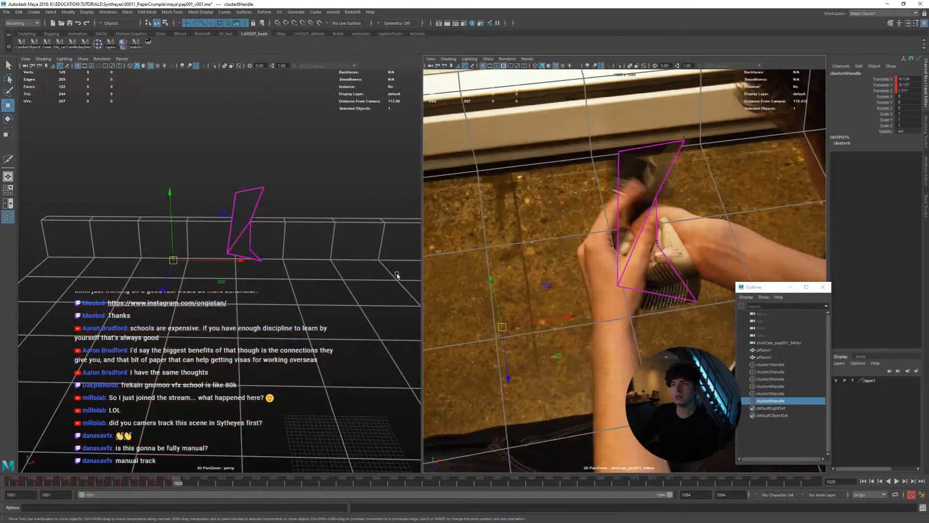
{"action": "scroll", "coordinate": [299, 267], "scroll_direction": "down", "scroll_amount": 2}
{"action": "left_click_drag", "start_coordinate": [299, 267], "coordinate": [231, 251], "text": "alt"}
{"action": "right_click_drag", "start_coordinate": [230, 252], "coordinate": [345, 272], "text": "alt"}
{"action": "left_click_drag", "start_coordinate": [300, 274], "coordinate": [269, 280], "text": "alt"}
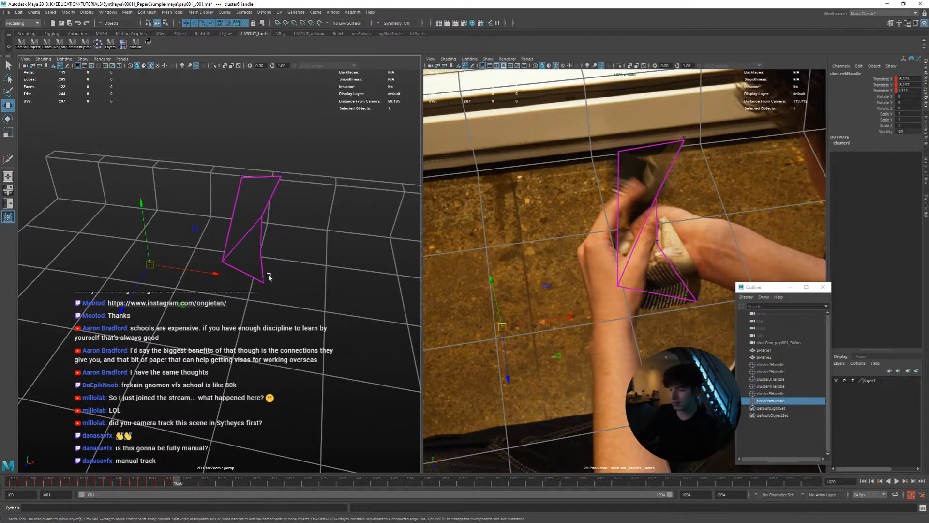
Review the page mesh's folding motion between frames 1010 and 1020 in both views, and return to frame 1001
{"action": "key", "text": "alt+comma"}
{"action": "key", "text": "alt+comma"}
{"action": "key", "text": "alt+comma"}
{"action": "key", "text": "alt+comma"}
{"action": "key", "text": "alt+comma"}
{"action": "key", "text": "alt+comma"}
{"action": "key", "text": "alt+comma"}
{"action": "key", "text": "alt+comma"}
{"action": "key", "text": "alt+comma"}
{"action": "key", "text": "alt+comma"}
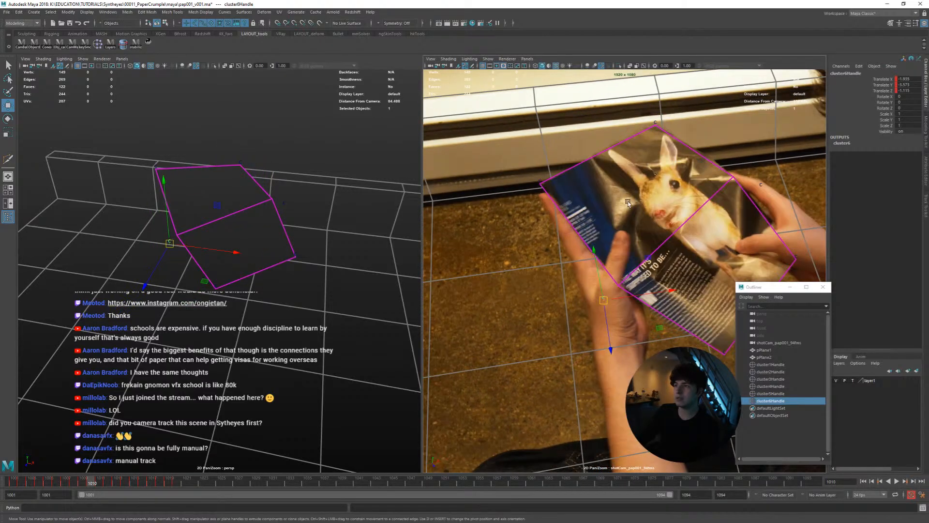
{"action": "key", "text": "alt+period"}
{"action": "key", "text": "alt+period"}
{"action": "key", "text": "alt+period"}
{"action": "key", "text": "alt+period"}
{"action": "key", "text": "alt+period"}
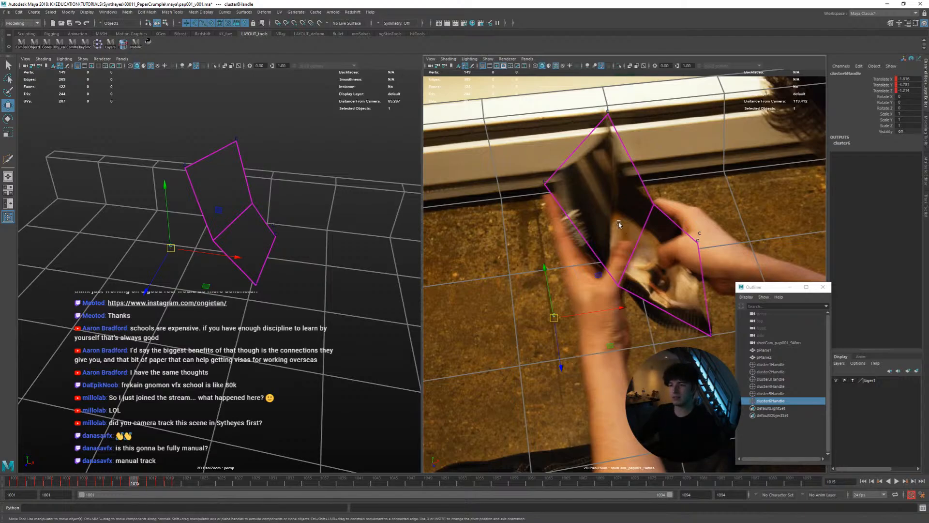
{"action": "left_click_drag", "start_coordinate": [155, 480], "coordinate": [3, 481]}
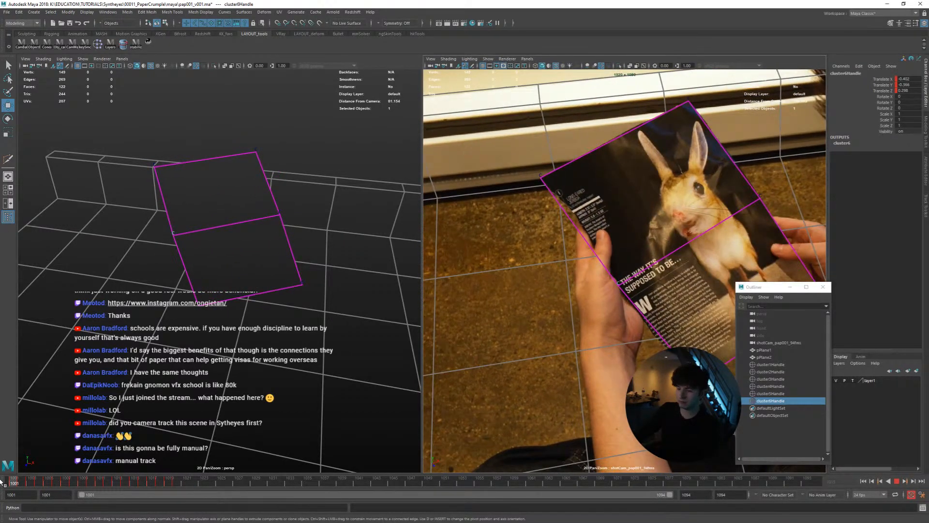
Examine cluster6Handle's page edge up close in the shot camera view from frame 1001 through 1016, ending on frame 1014
{"action": "scroll", "coordinate": [685, 297], "scroll_direction": "up", "scroll_amount": 8}
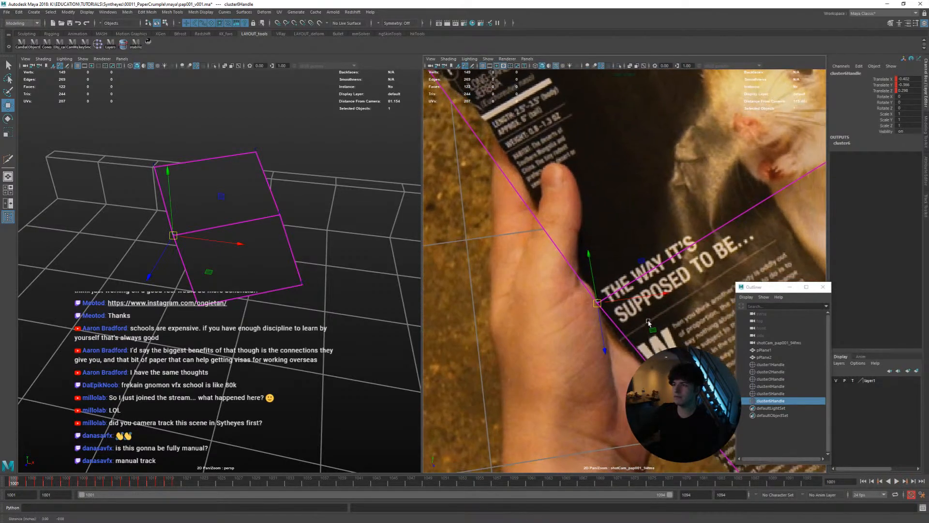
{"action": "key", "text": "alt+period"}
{"action": "key", "text": "alt+period"}
{"action": "key", "text": "alt+period"}
{"action": "key", "text": "alt+period"}
{"action": "key", "text": "alt+period"}
{"action": "key", "text": "alt+period"}
{"action": "key", "text": "alt+period"}
{"action": "key", "text": "alt+period"}
{"action": "key", "text": "alt+period"}
{"action": "key", "text": "alt+period"}
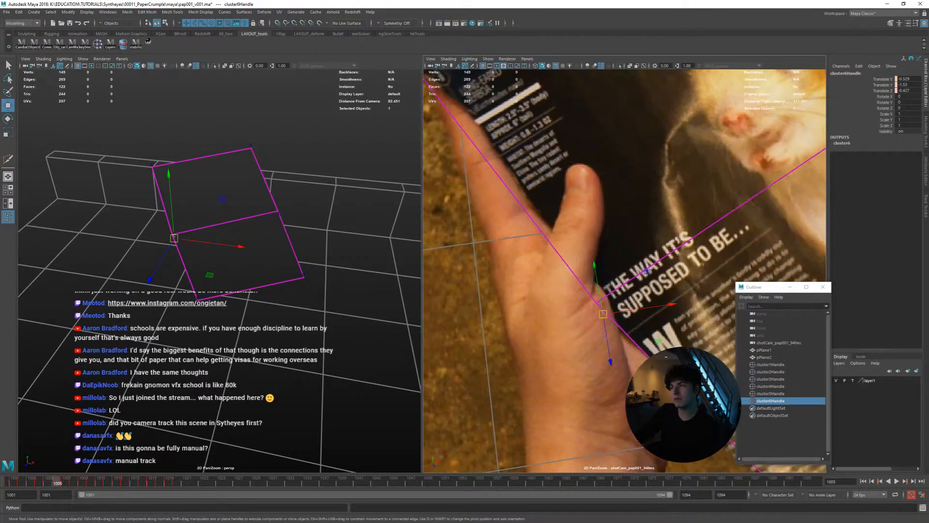
{"action": "key", "text": "alt+period"}
{"action": "key", "text": "alt+period"}
{"action": "key", "text": "alt+period"}
{"action": "key", "text": "alt+period"}
{"action": "key", "text": "alt+period"}
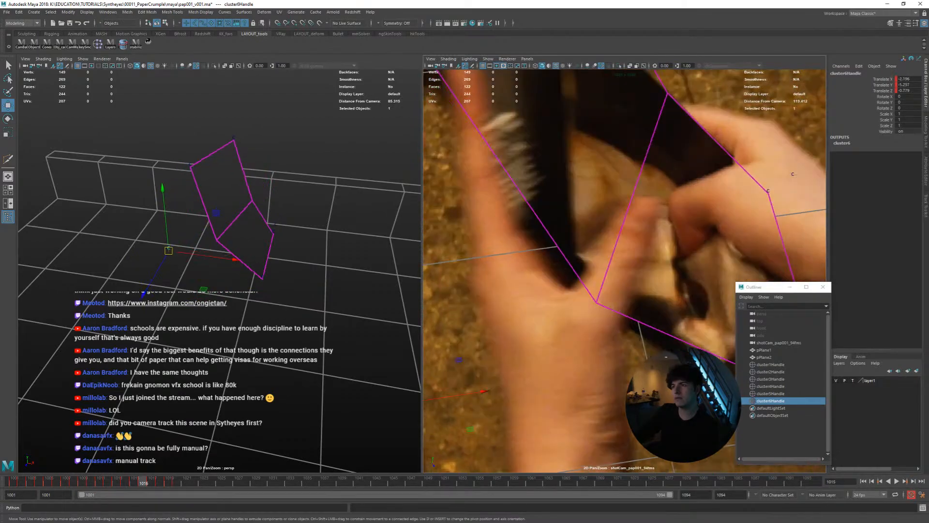
{"action": "key", "text": "alt+comma"}
{"action": "key", "text": "alt+comma"}
{"action": "key", "text": "alt+comma"}
{"action": "key", "text": "alt+period"}
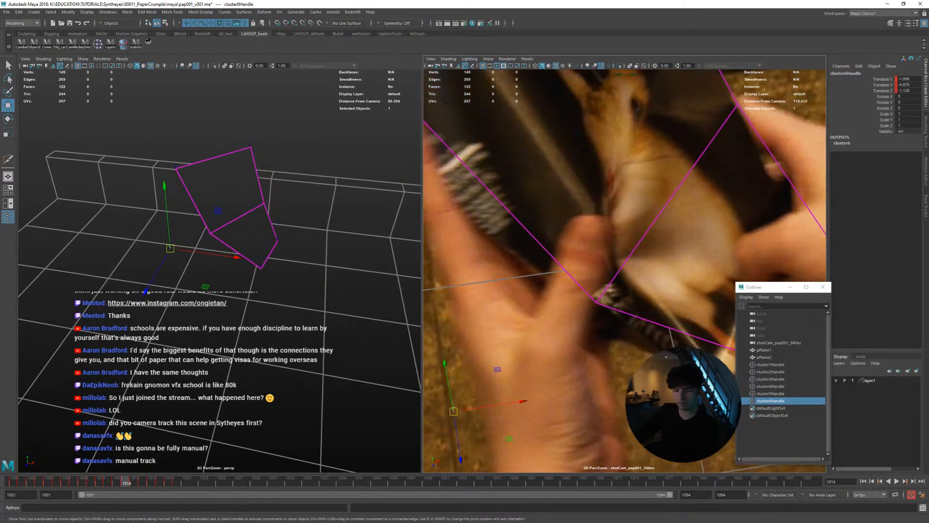
Reposition cluster6Handle at frame 1014 and check the page edge against the frames before and after
{"action": "left_click_drag", "start_coordinate": [453, 411], "coordinate": [489, 385]}
{"action": "key", "text": "alt+comma"}
{"action": "key", "text": "alt+period"}
{"action": "key", "text": "alt+comma"}
{"action": "key", "text": "alt+period"}
{"action": "key", "text": "alt+period"}
{"action": "key", "text": "alt+comma"}
{"action": "key", "text": "alt+comma"}
{"action": "key", "text": "alt+comma"}
{"action": "key", "text": "alt+period"}
{"action": "key", "text": "alt+period"}
{"action": "key", "text": "alt+period"}
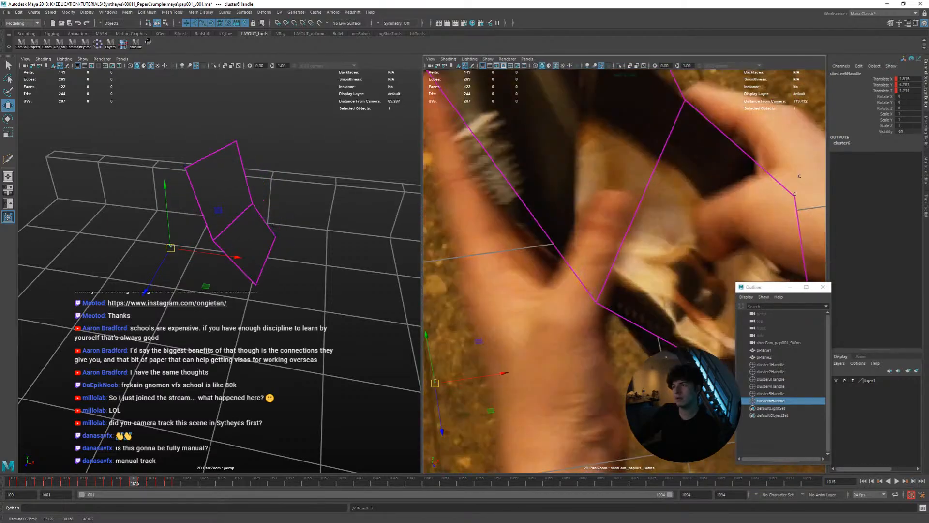
Adjust cluster6Handle at frame 1017 to follow the page edge behind the hand, comparing it with frame 1016
{"action": "key", "text": "alt+period"}
{"action": "key", "text": "alt+period"}
{"action": "middle_click_drag", "start_coordinate": [596, 302], "coordinate": [597, 302]}
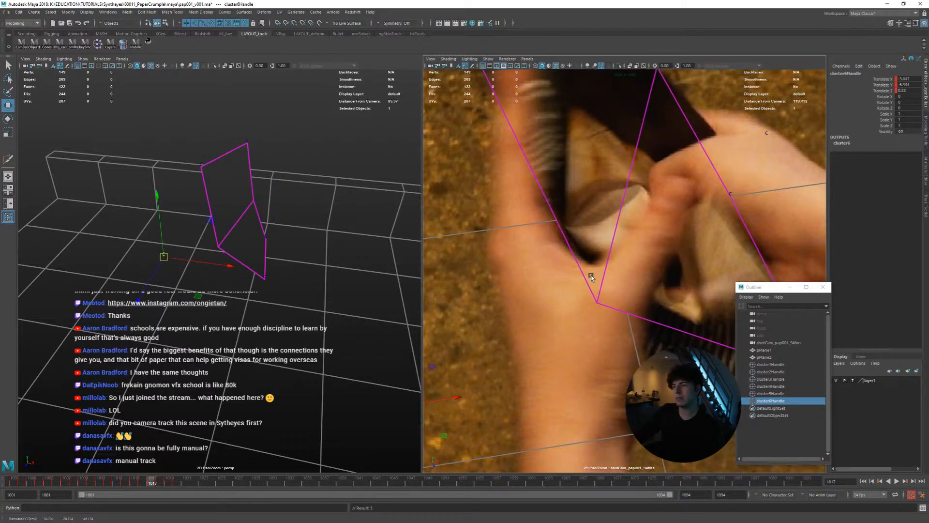
{"action": "right_click_drag", "start_coordinate": [593, 289], "coordinate": [577, 285]}
{"action": "middle_click_drag", "start_coordinate": [577, 285], "coordinate": [570, 291]}
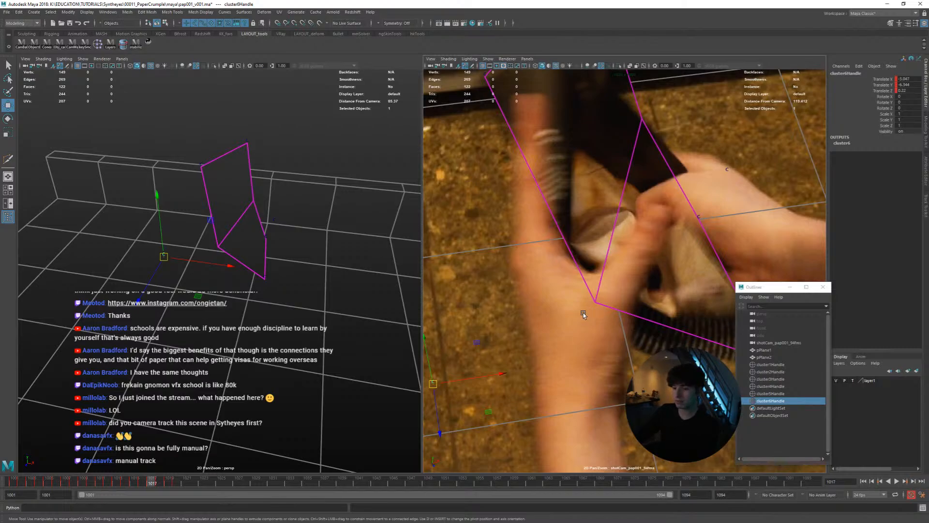
{"action": "key", "text": "alt+comma"}
{"action": "key", "text": "alt+period"}
{"action": "key", "text": "alt+comma"}
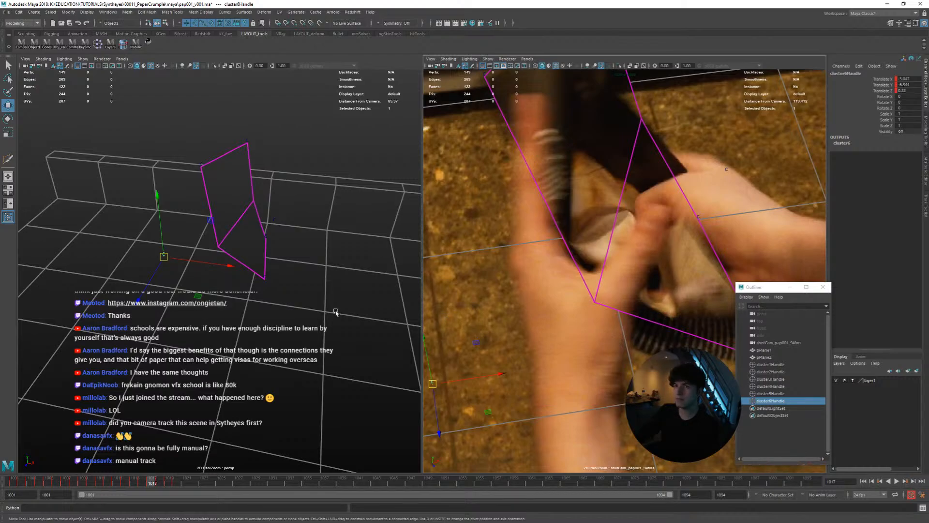
Step forward from frame 1017 to the unkeyed frames around 1025 and view the mesh from another angle in perspective
{"action": "key", "text": "alt+period"}
{"action": "key", "text": "alt+period"}
{"action": "key", "text": "alt+period"}
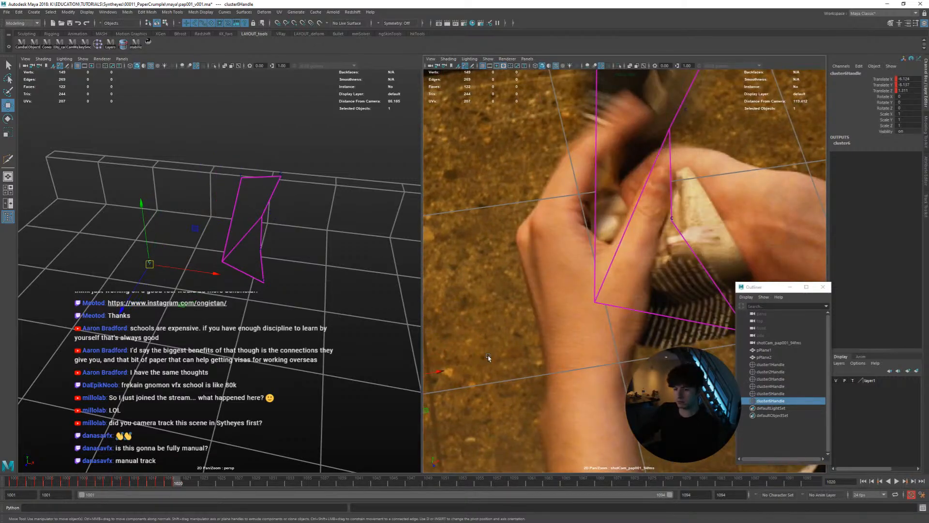
{"action": "key", "text": "alt+period"}
{"action": "key", "text": "alt+period"}
{"action": "key", "text": "alt+period"}
{"action": "key", "text": "alt+period"}
{"action": "key", "text": "alt+period"}
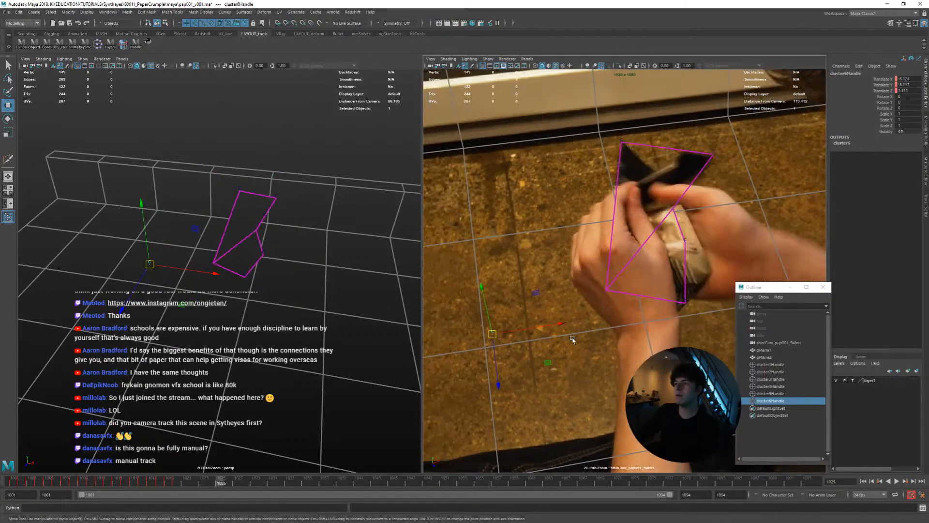
{"action": "key", "text": "alt+period"}
{"action": "left_click_drag", "start_coordinate": [333, 324], "coordinate": [281, 298], "text": "alt"}
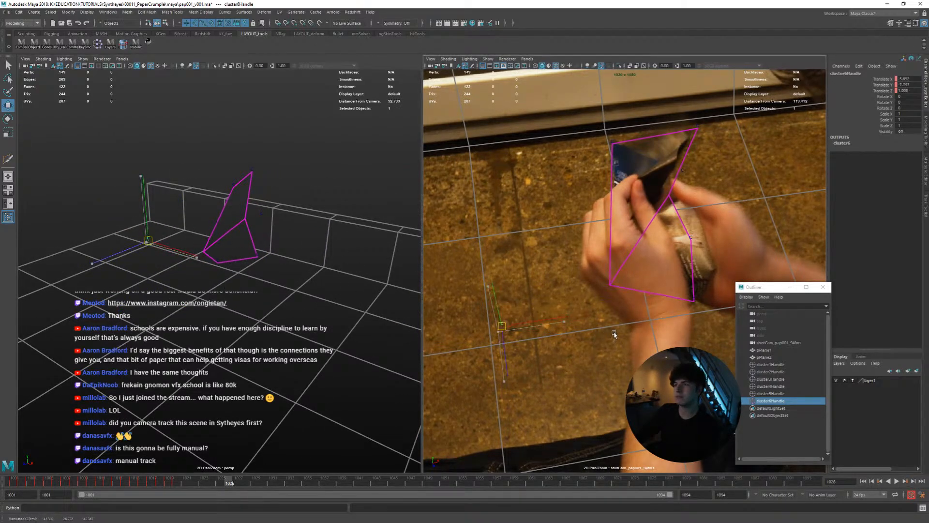
Key cluster6Handle's translation at frame 1022 to align the mid-edge of the mesh with the crumpled page
{"action": "key", "text": "comma"}
{"action": "key", "text": "period"}
{"action": "key", "text": "alt+period"}
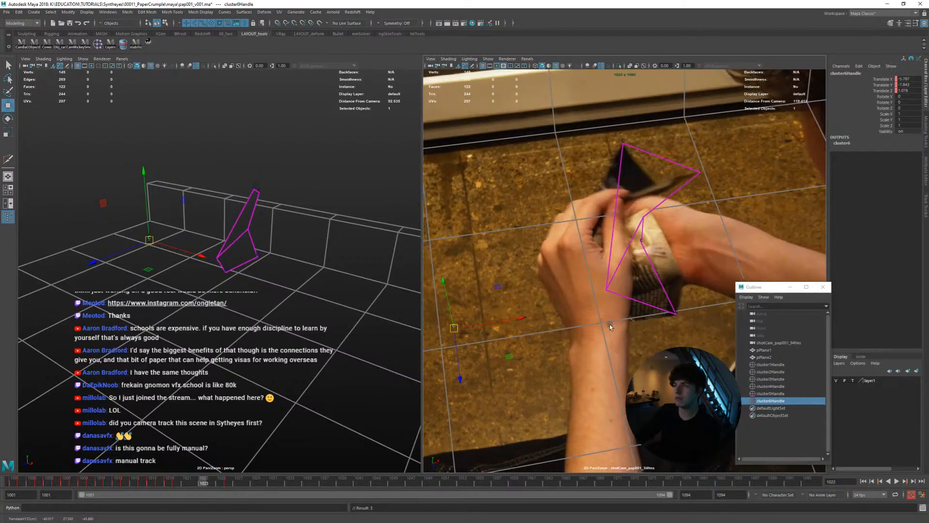
{"action": "key", "text": "alt+comma"}
{"action": "key", "text": "comma"}
{"action": "left_click_drag", "start_coordinate": [616, 326], "coordinate": [628, 328]}
{"action": "middle_click_drag", "start_coordinate": [627, 328], "coordinate": [637, 333]}
{"action": "key", "text": "comma"}
{"action": "key", "text": "alt+period"}
{"action": "key", "text": "alt+period"}
{"action": "key", "text": "alt+period"}
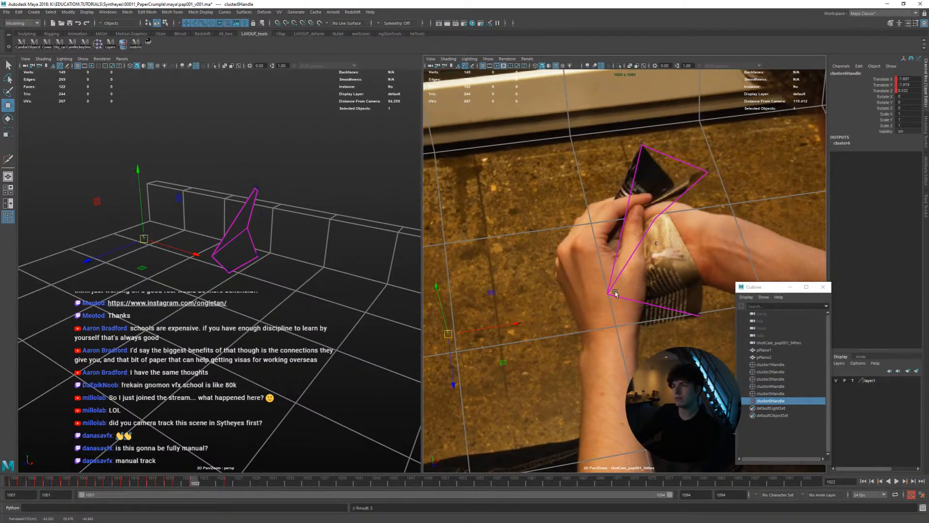
Key cluster6Handle's translation at frame 1025 after checking the page edge against the adjacent frames
{"action": "key", "text": "comma"}
{"action": "key", "text": "alt+period"}
{"action": "key", "text": "alt+period"}
{"action": "key", "text": "alt+period"}
{"action": "key", "text": "alt+period"}
{"action": "key", "text": "alt+period"}
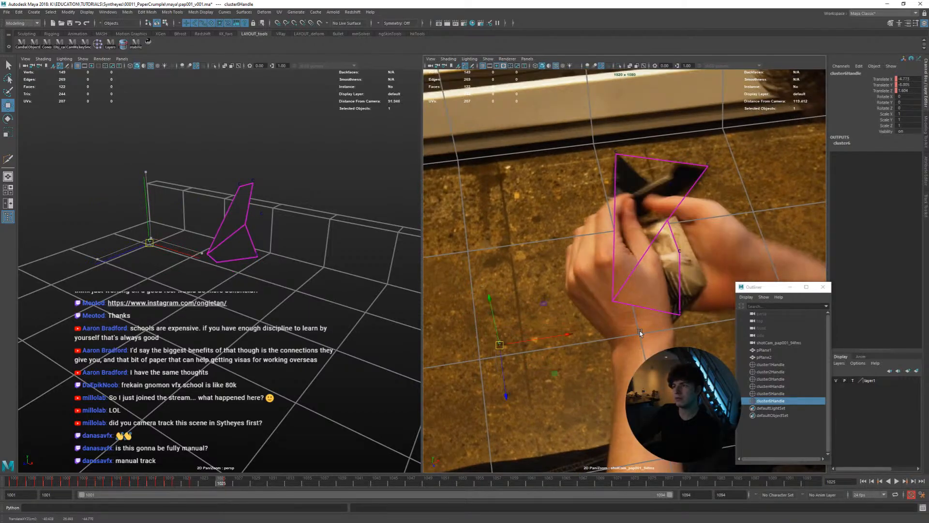
{"action": "key", "text": "alt+period"}
{"action": "key", "text": "alt+comma"}
{"action": "key", "text": "alt+period"}
{"action": "key", "text": "alt+comma"}
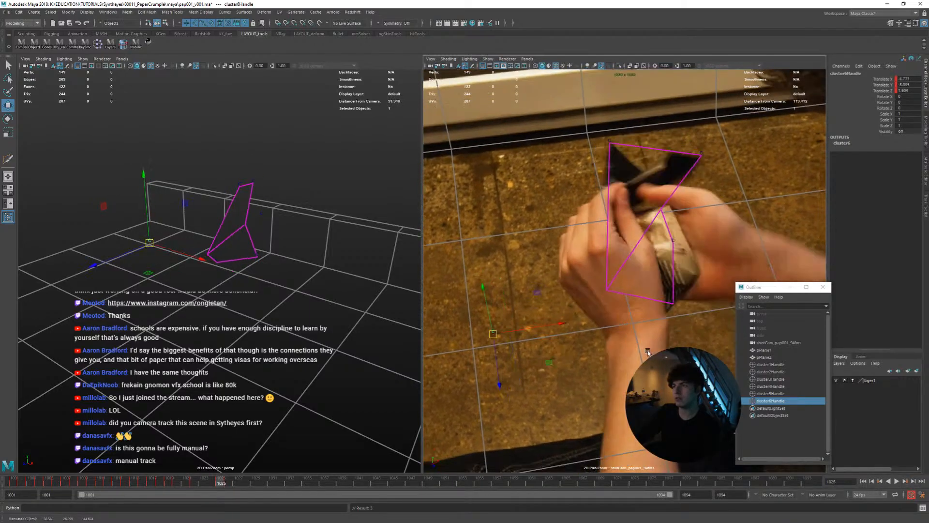
Keep positioning cluster6Handle and keying its translation every few frames past frame 1025 as the page crumples
{"action": "key", "text": "alt+period"}
{"action": "key", "text": "alt+period"}
{"action": "key", "text": "alt+period"}
{"action": "key", "text": "alt+period"}
{"action": "key", "text": "shift+w"}
{"action": "middle_click_drag", "start_coordinate": [641, 347], "coordinate": [641, 313]}
{"action": "key", "text": "alt+period"}
{"action": "key", "text": "alt+period"}
{"action": "key", "text": "alt+period"}
{"action": "key", "text": "shift+w"}
{"action": "key", "text": "alt+period"}
{"action": "key", "text": "alt+period"}
{"action": "key", "text": "alt+period"}
{"action": "key", "text": "alt+period"}
{"action": "key", "text": "shift+w"}
{"action": "key", "text": "alt+period"}
{"action": "key", "text": "alt+period"}
{"action": "key", "text": "alt+period"}
{"action": "key", "text": "alt+period"}
{"action": "key", "text": "shift+w"}
{"action": "key", "text": "alt+period"}
{"action": "key", "text": "alt+period"}
{"action": "key", "text": "alt+period"}
{"action": "key", "text": "alt+period"}
{"action": "key", "text": "alt+period"}
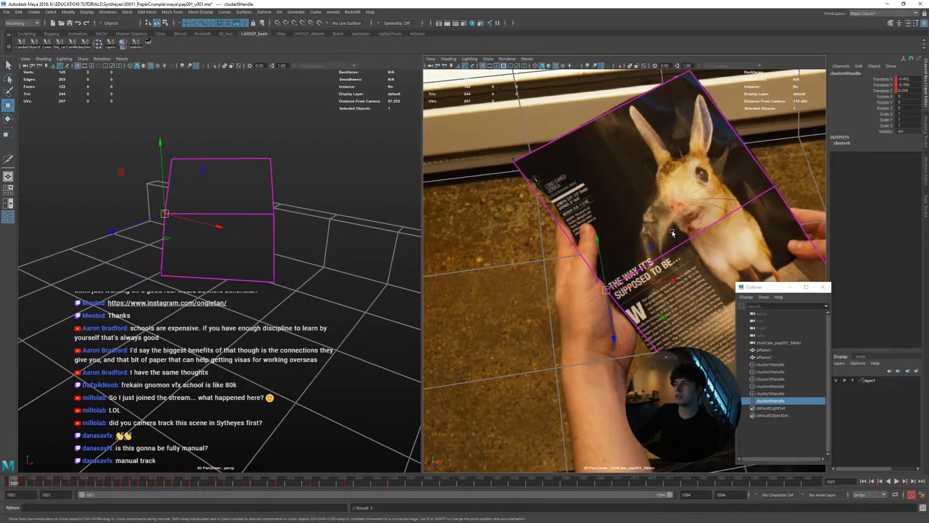
Select pPlane2 at frame 1001 and enlarge the shot camera view to show the whole page and hands
{"action": "left_click", "coordinate": [673, 234]}
{"action": "key", "text": "space"}
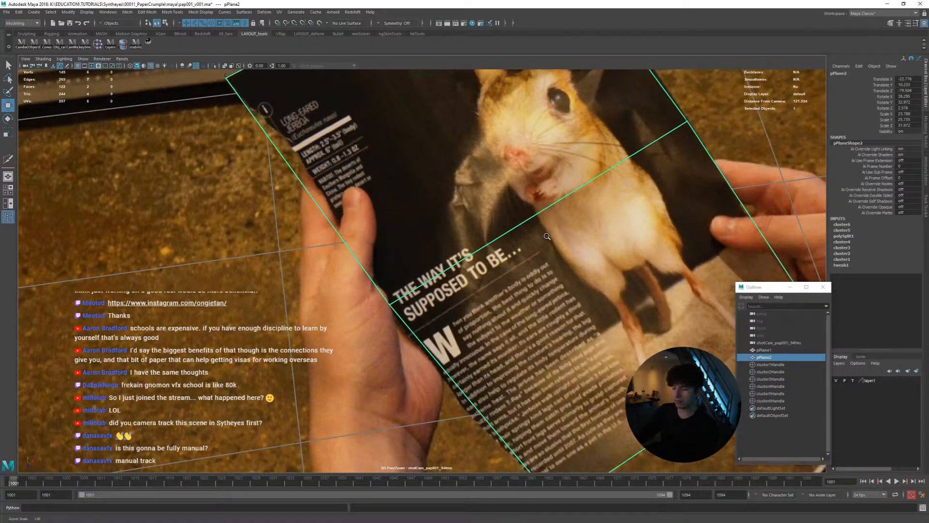
{"action": "right_click_drag", "start_coordinate": [547, 237], "coordinate": [454, 221]}
{"action": "middle_click_drag", "start_coordinate": [453, 221], "coordinate": [438, 242]}
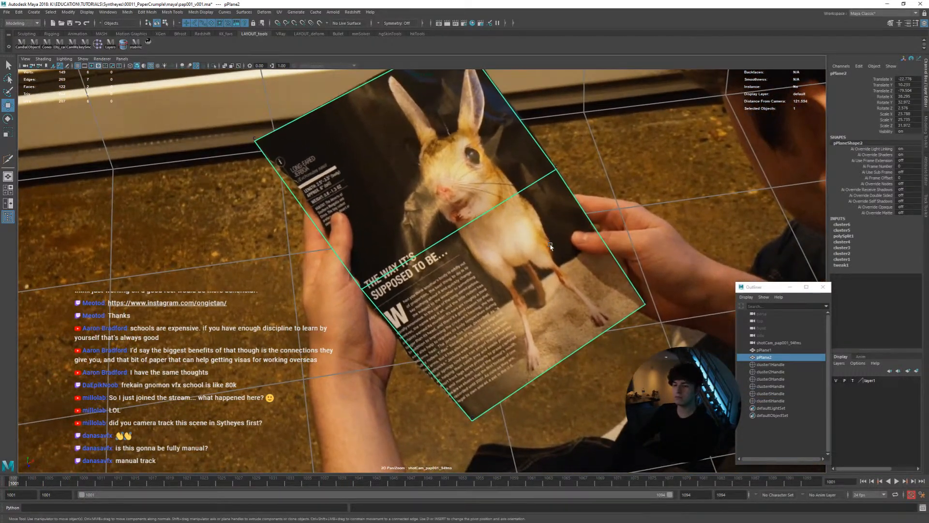
{"action": "right_click_drag", "start_coordinate": [550, 247], "coordinate": [513, 227]}
{"action": "middle_click_drag", "start_coordinate": [532, 181], "coordinate": [520, 211]}
Play back the matchmove with pPlane2 selected, and return to frame 1001 with the page framed in the shot camera view
{"action": "left_click", "coordinate": [556, 197]}
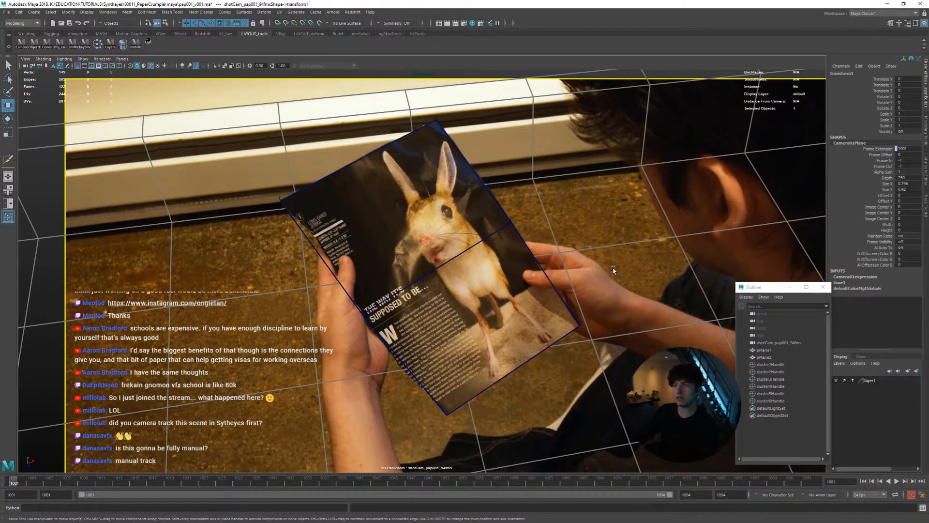
{"action": "key", "text": "alt+v"}
{"action": "left_click", "coordinate": [385, 237]}
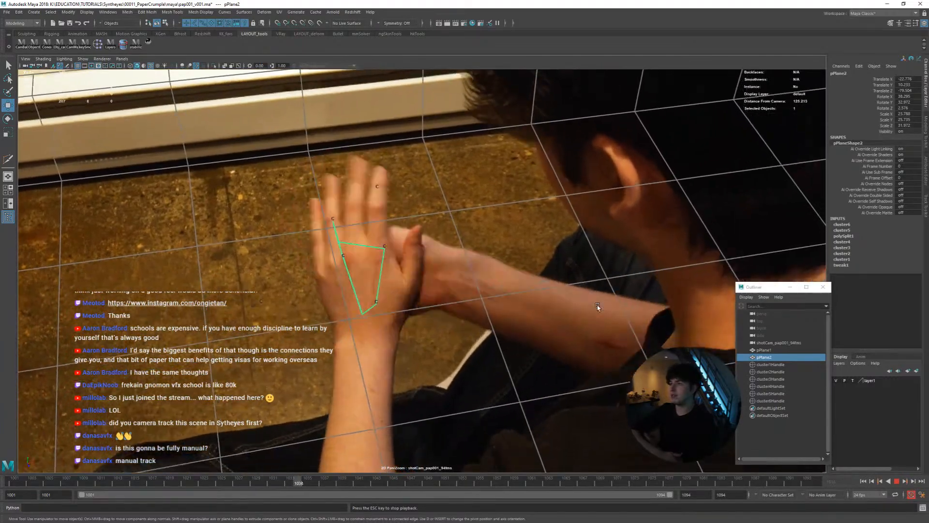
{"action": "right_click_drag", "start_coordinate": [666, 296], "coordinate": [520, 283]}
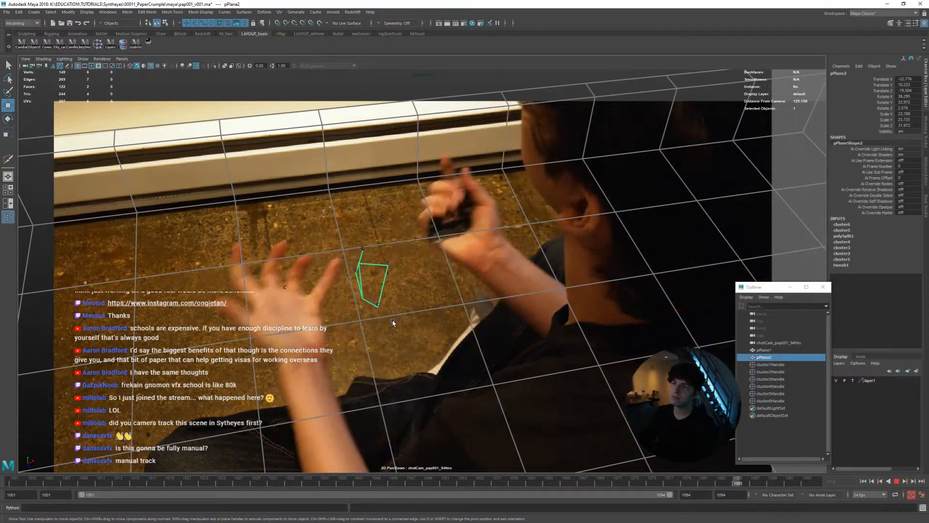
{"action": "key", "text": "alt+v"}
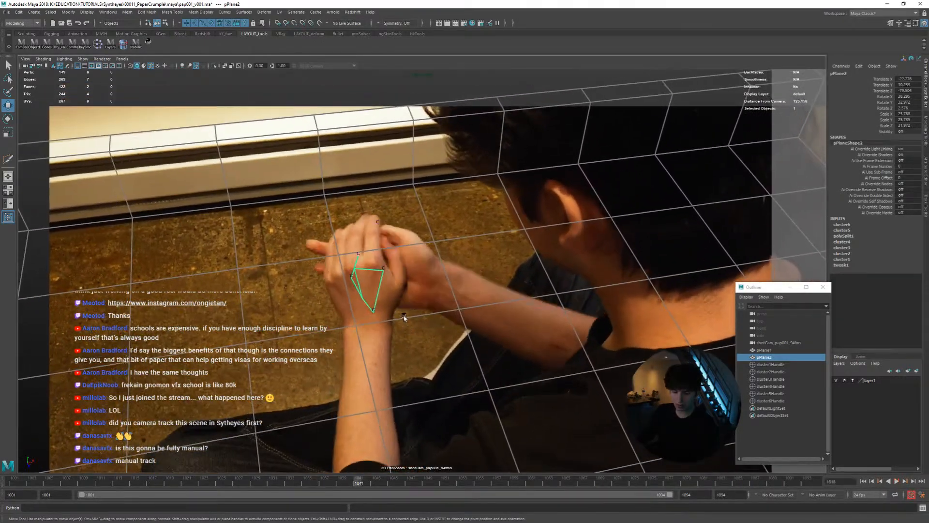
{"action": "right_click_drag", "start_coordinate": [450, 295], "coordinate": [510, 299]}
{"action": "middle_click_drag", "start_coordinate": [510, 299], "coordinate": [605, 320]}
{"action": "left_click_drag", "start_coordinate": [206, 485], "coordinate": [46, 469]}
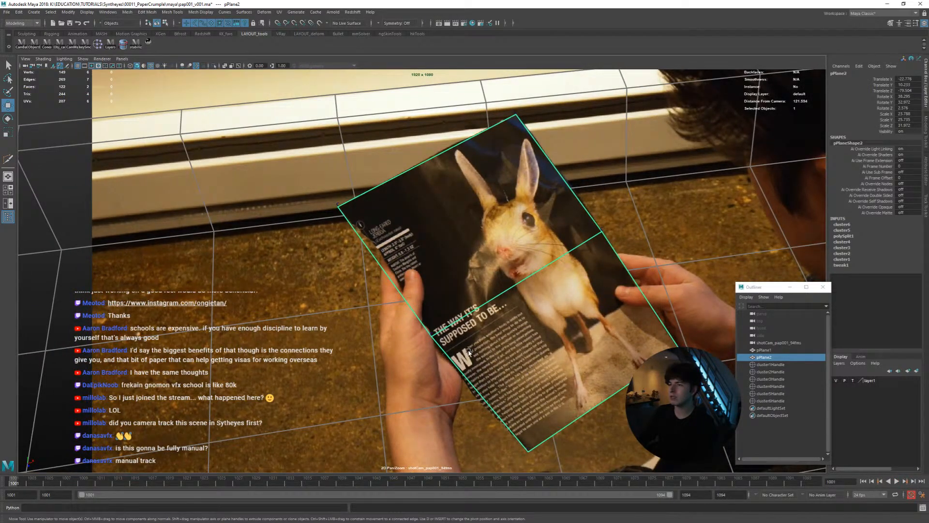
{"action": "right_click_drag", "start_coordinate": [468, 352], "coordinate": [520, 365]}
{"action": "middle_click_drag", "start_coordinate": [520, 364], "coordinate": [452, 378]}
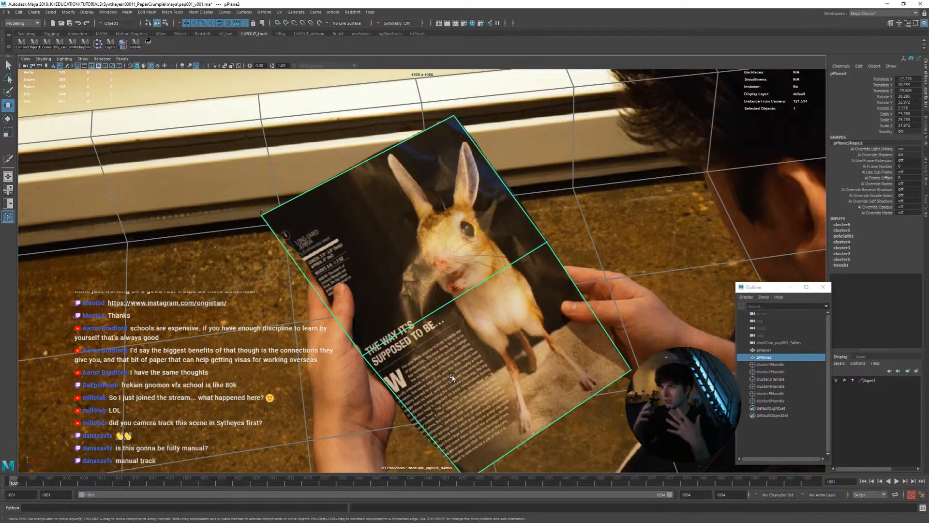
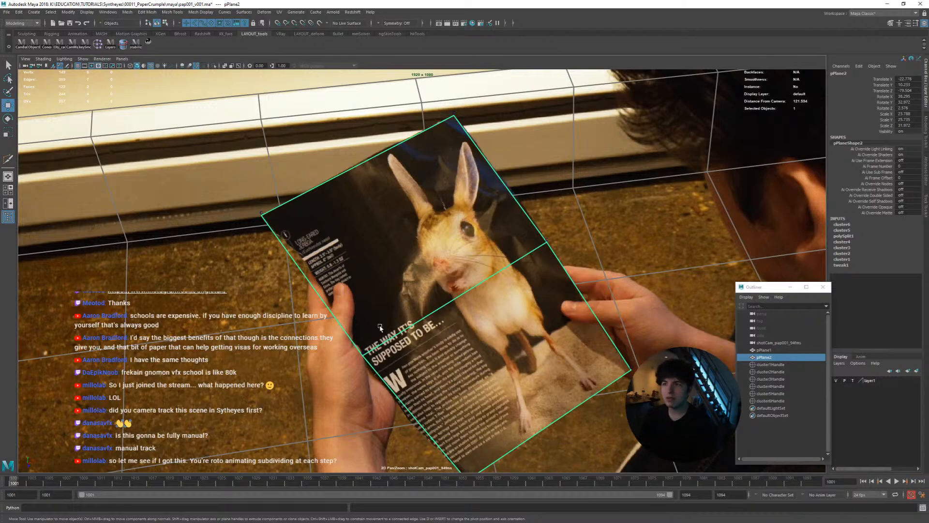
Play back and scrub the opening frames to check how the subdivided plane follows the magazine page
{"action": "right_click_drag", "start_coordinate": [448, 237], "coordinate": [396, 249]}
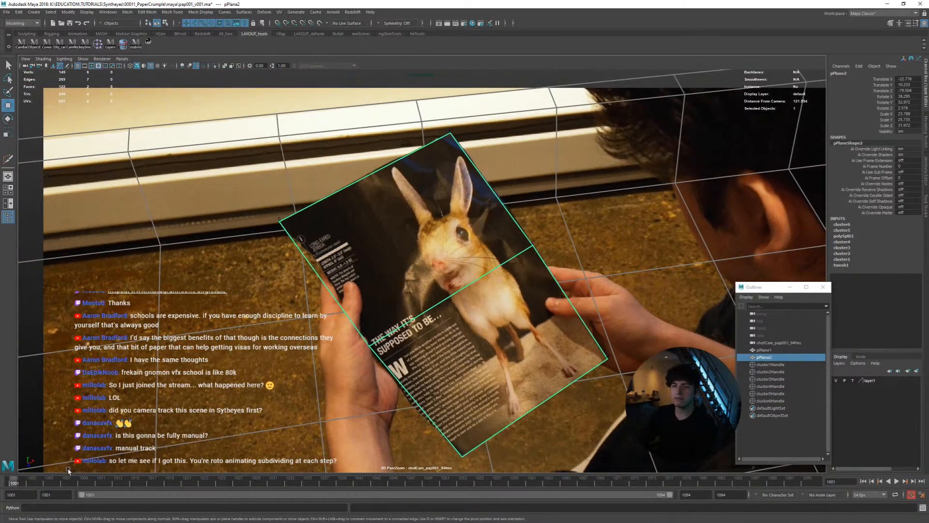
{"action": "key", "text": "alt+v"}
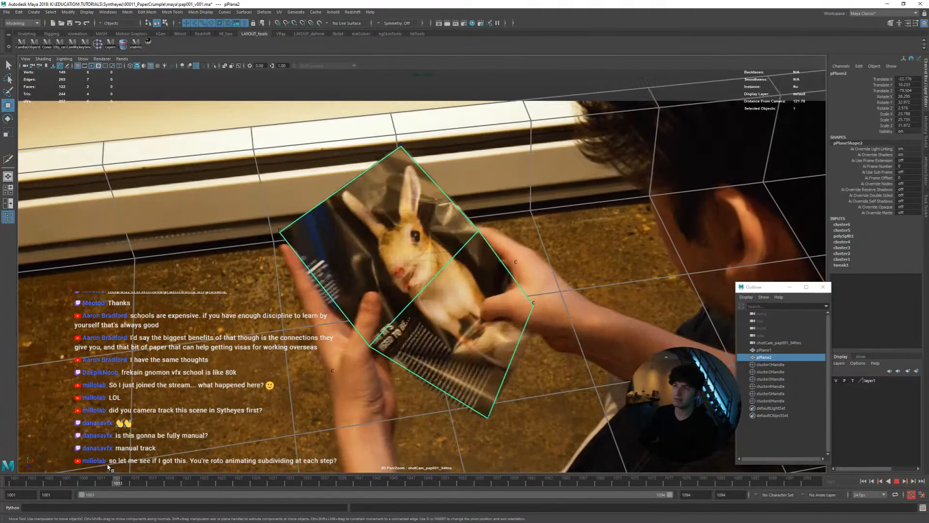
{"action": "left_click_drag", "start_coordinate": [107, 467], "coordinate": [14, 480]}
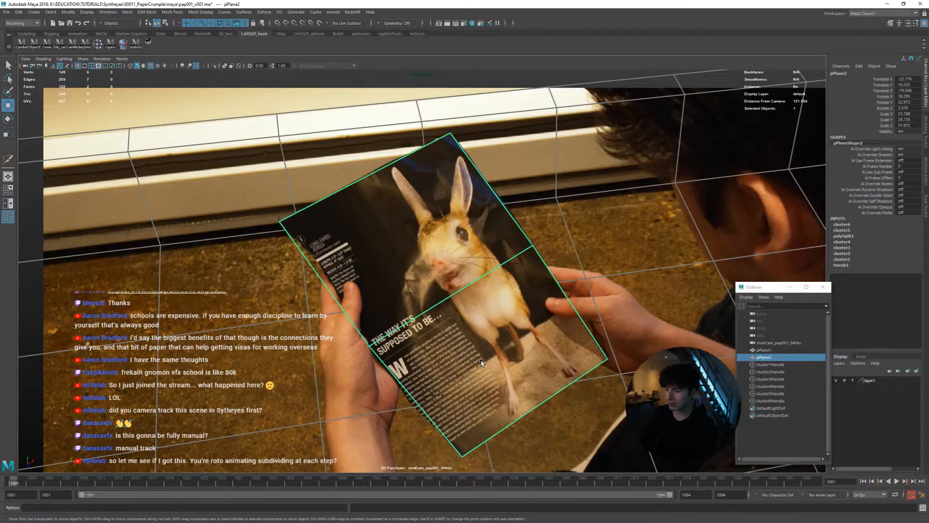
{"action": "key", "text": "alt+v"}
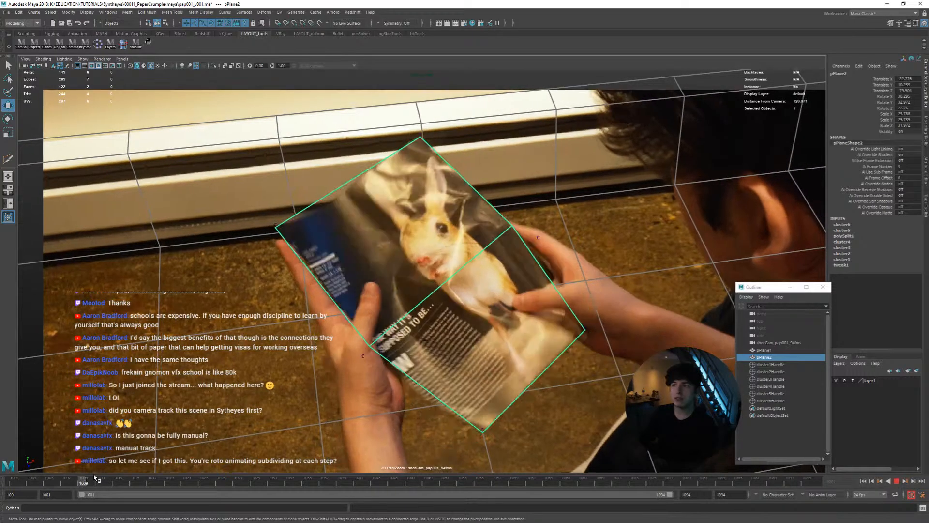
{"action": "left_click_drag", "start_coordinate": [156, 478], "coordinate": [14, 476]}
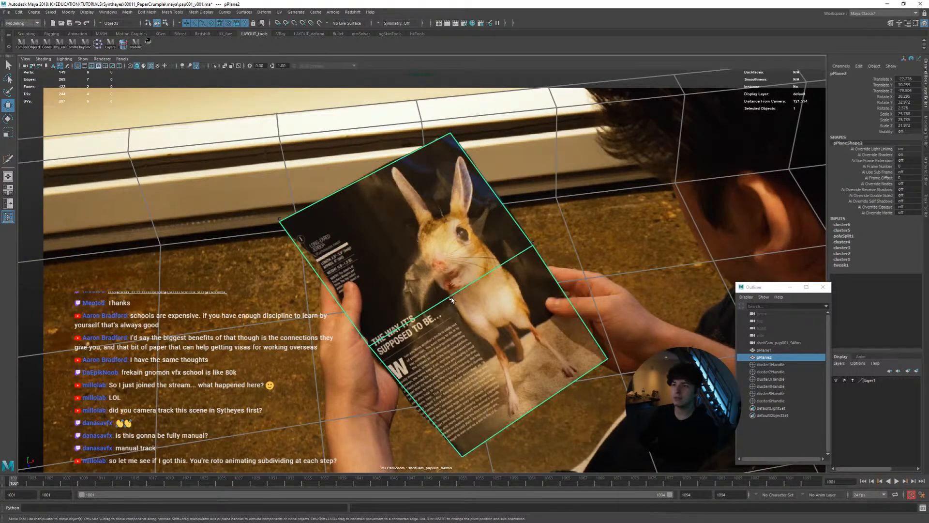
Insert a lengthwise edge loop down the middle of the magazine plane with Multi-Cut
{"action": "right_click_drag", "start_coordinate": [452, 299], "coordinate": [422, 299], "text": "shift"}
{"action": "middle_click", "coordinate": [427, 308], "text": "ctrl"}
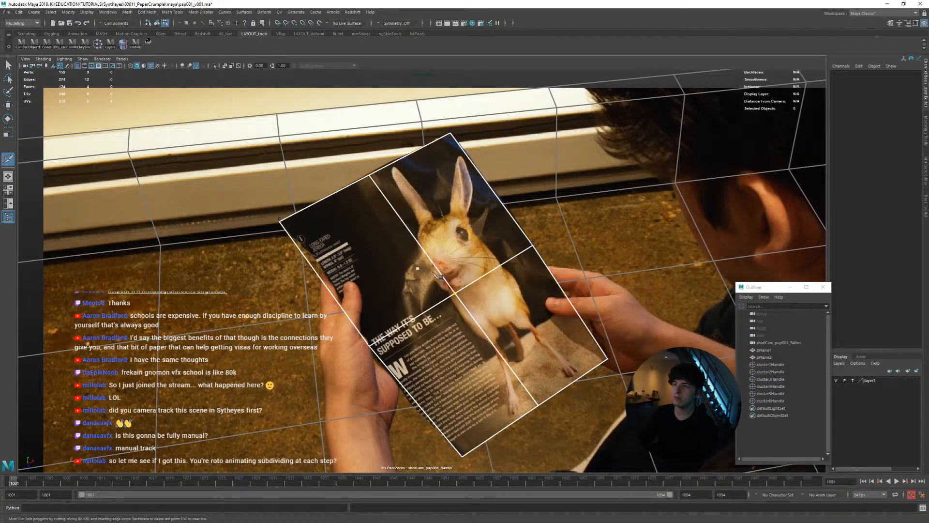
{"action": "key", "text": "w"}
Create a cluster from the new middle vertex on the plane's top edge at frame 1001
{"action": "left_click", "coordinate": [280, 222]}
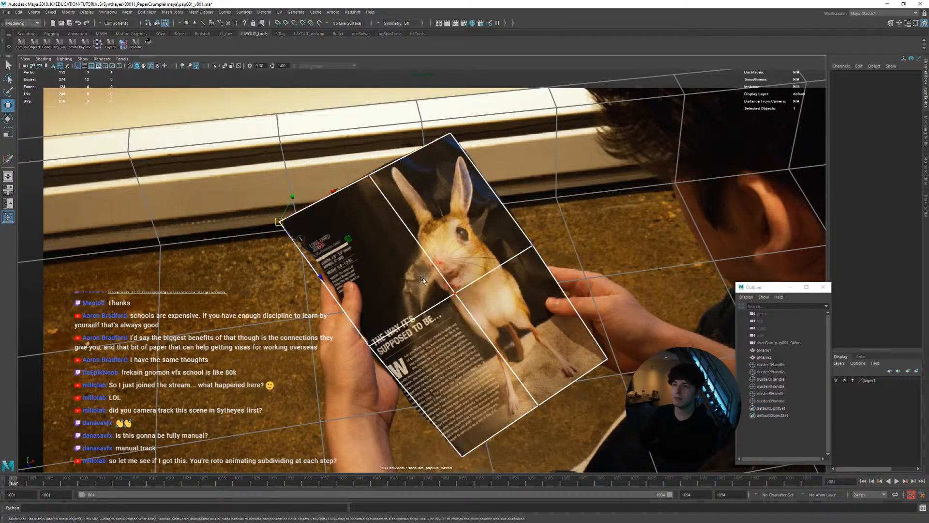
{"action": "left_click", "coordinate": [369, 175]}
{"action": "left_click", "coordinate": [455, 292], "text": "shift"}
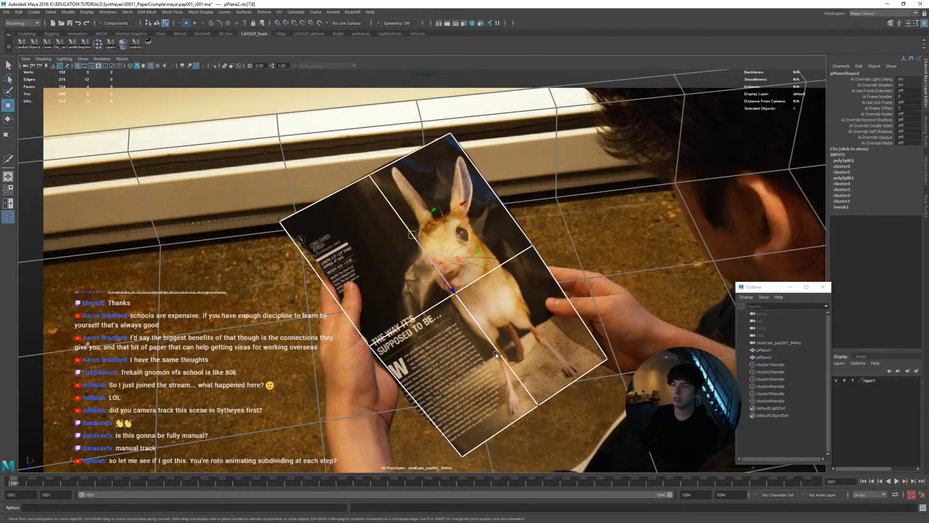
{"action": "left_click", "coordinate": [539, 404], "text": "shift"}
{"action": "left_click", "coordinate": [363, 189]}
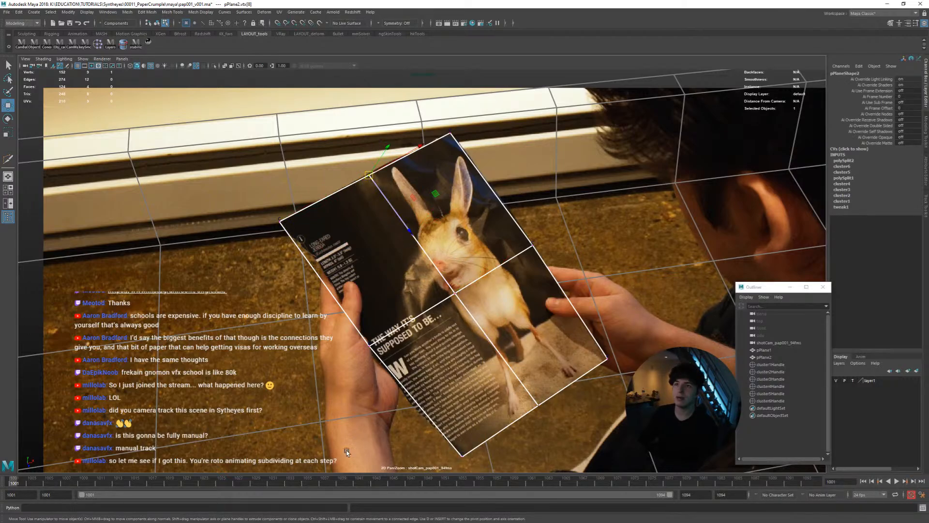
{"action": "left_click_drag", "start_coordinate": [40, 485], "coordinate": [15, 482]}
{"action": "left_click", "coordinate": [112, 47]}
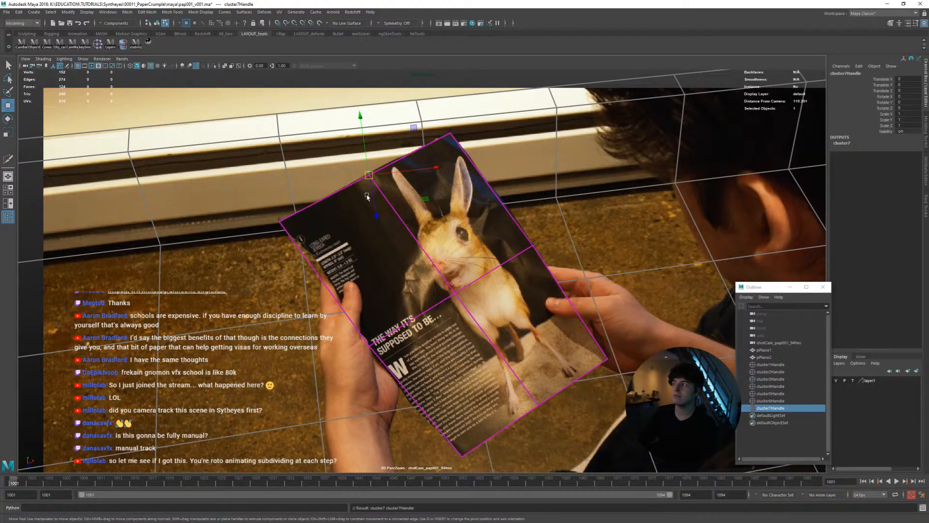
Stabilize the shot camera's view on the plane's top-middle vertex and frame the page's upper half
{"action": "scroll", "coordinate": [413, 236], "scroll_direction": "up", "scroll_amount": 5}
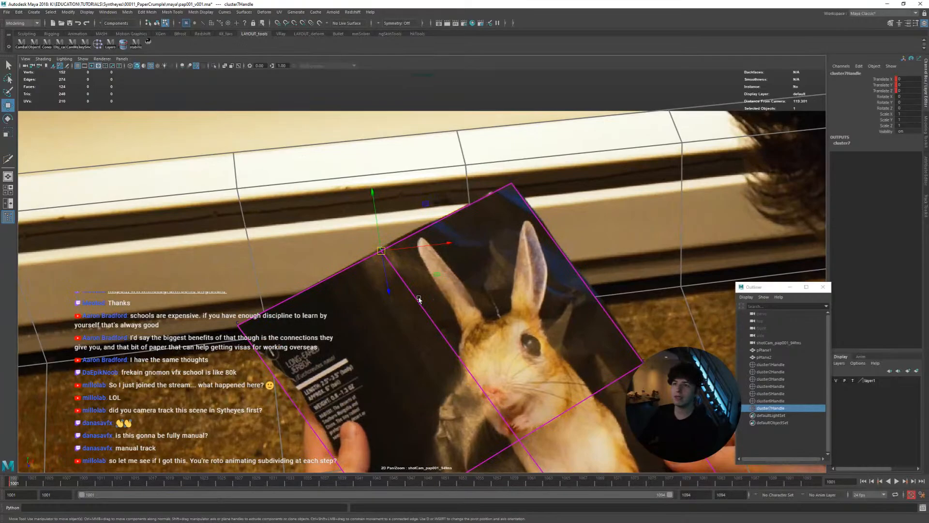
{"action": "right_click_drag", "start_coordinate": [419, 299], "coordinate": [391, 300]}
{"action": "left_click", "coordinate": [382, 248]}
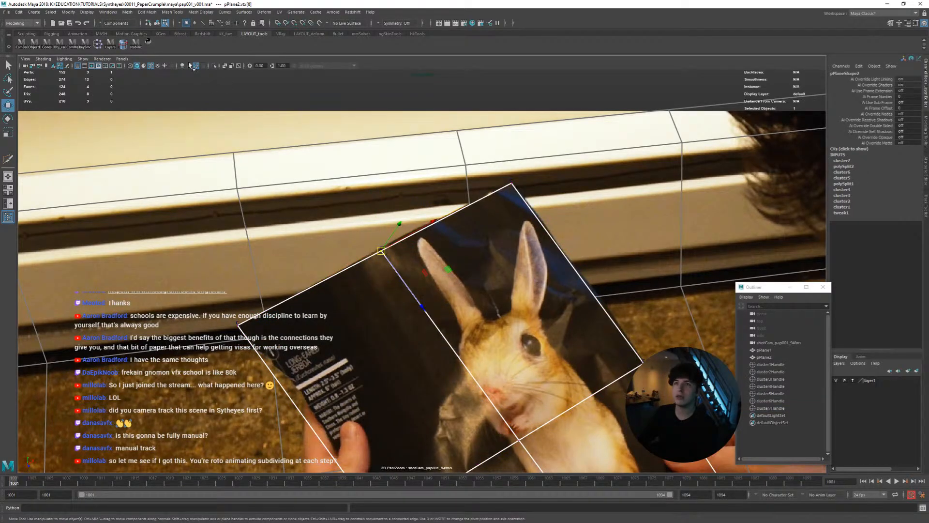
{"action": "left_click", "coordinate": [149, 44]}
{"action": "left_click", "coordinate": [149, 44]}
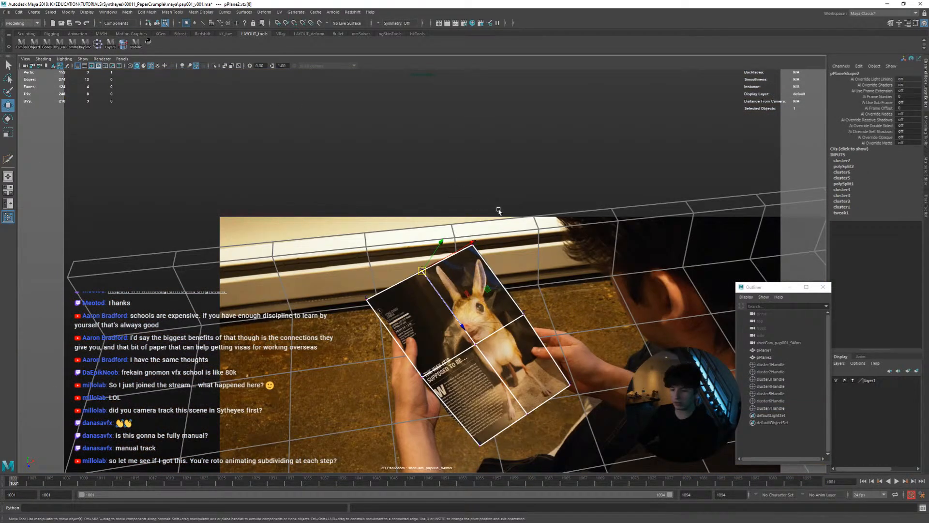
{"action": "scroll", "coordinate": [499, 302], "scroll_direction": "up", "scroll_amount": 4}
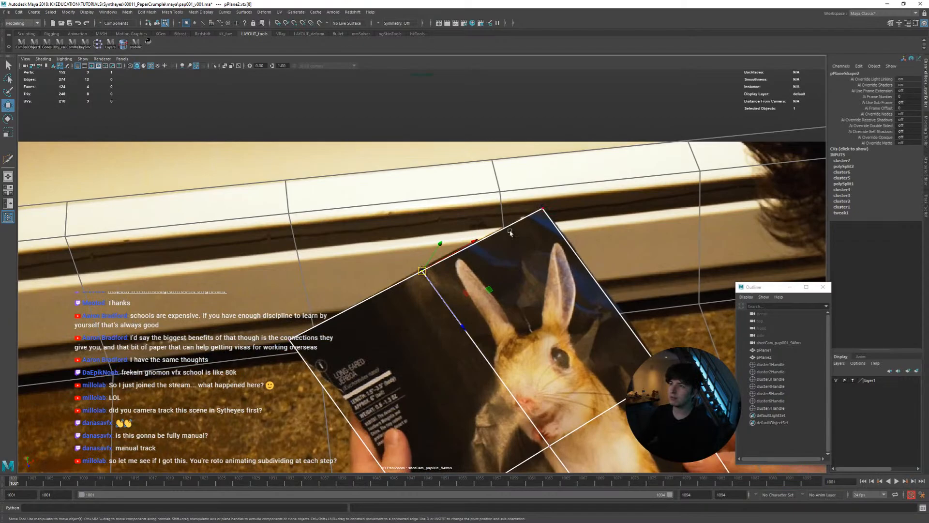
{"action": "right_click_drag", "start_coordinate": [510, 232], "coordinate": [542, 219]}
Select the top-middle cluster, key its translation at frame 1001, and nudge it onto the page's upper edge
{"action": "left_click_drag", "start_coordinate": [400, 235], "coordinate": [431, 284]}
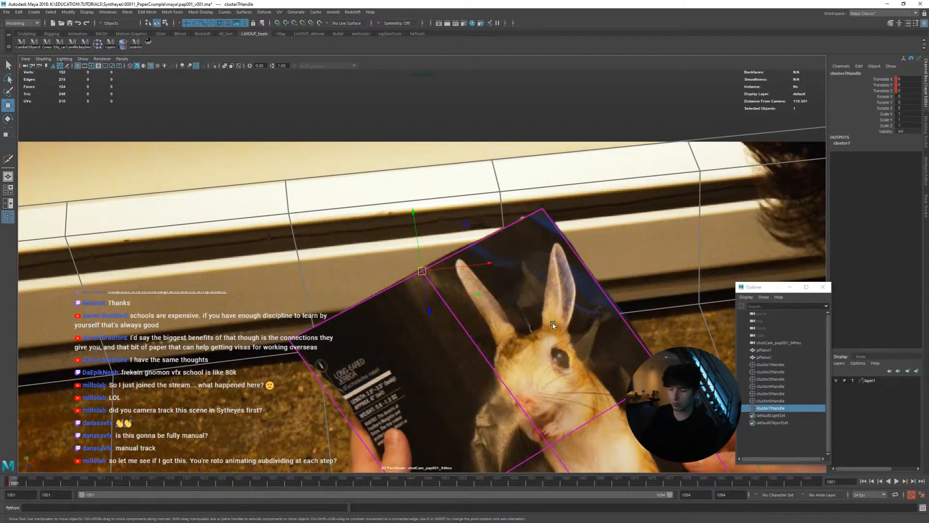
{"action": "key", "text": "shift+w"}
{"action": "middle_click_drag", "start_coordinate": [552, 325], "coordinate": [552, 323]}
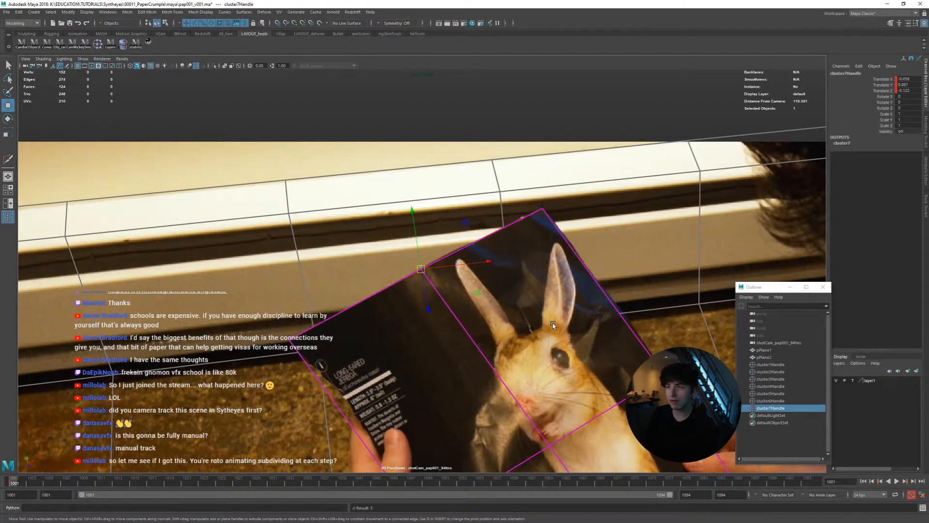
Align the top-middle cluster with the page's upper edge at frames 1003 and 1004
{"action": "key", "text": "alt+period"}
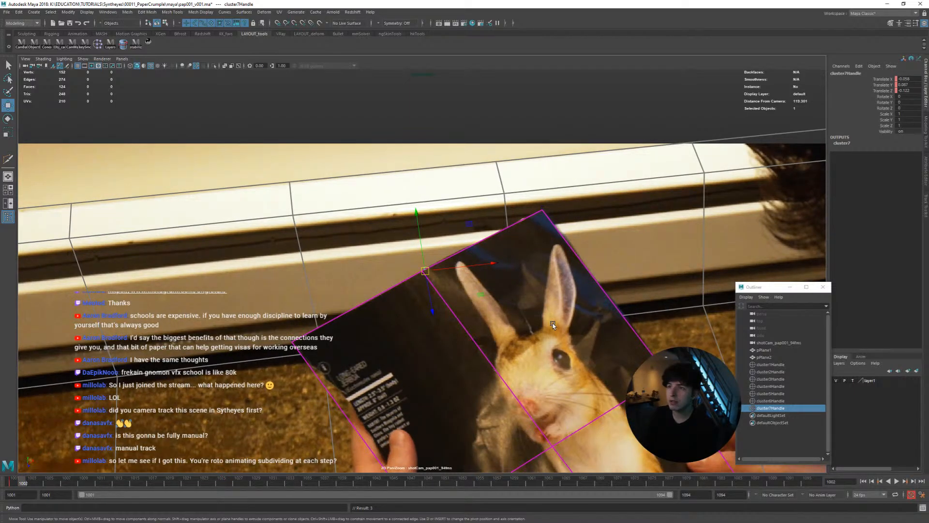
{"action": "key", "text": "alt+period"}
{"action": "key", "text": "q"}
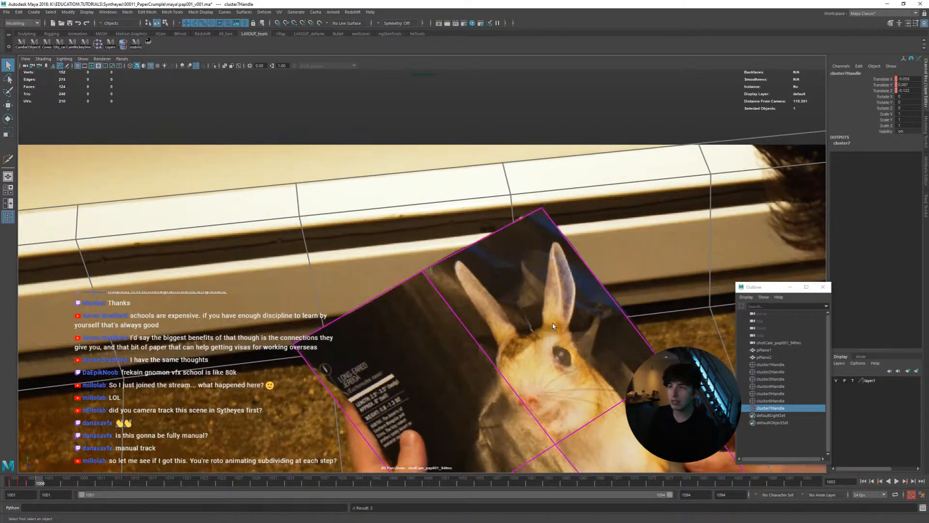
{"action": "key", "text": "alt+comma"}
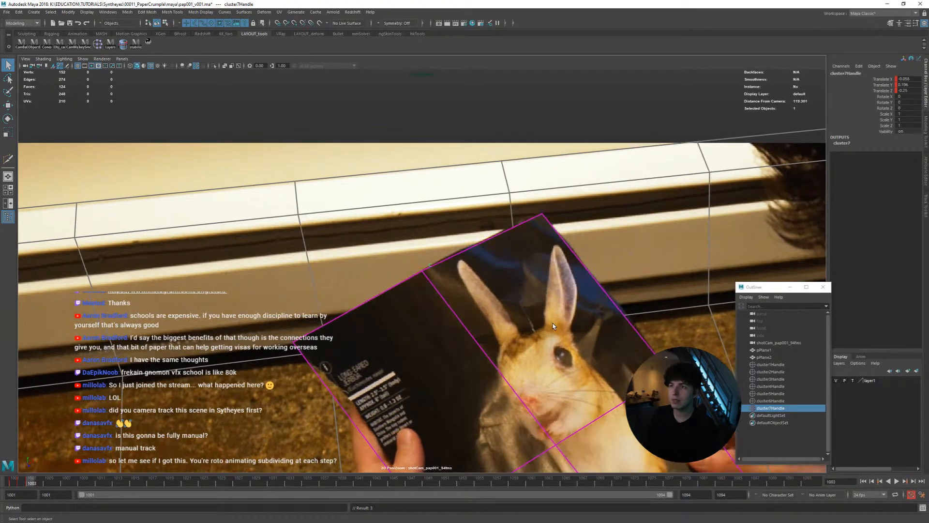
{"action": "key", "text": "alt+period"}
{"action": "key", "text": "alt+period"}
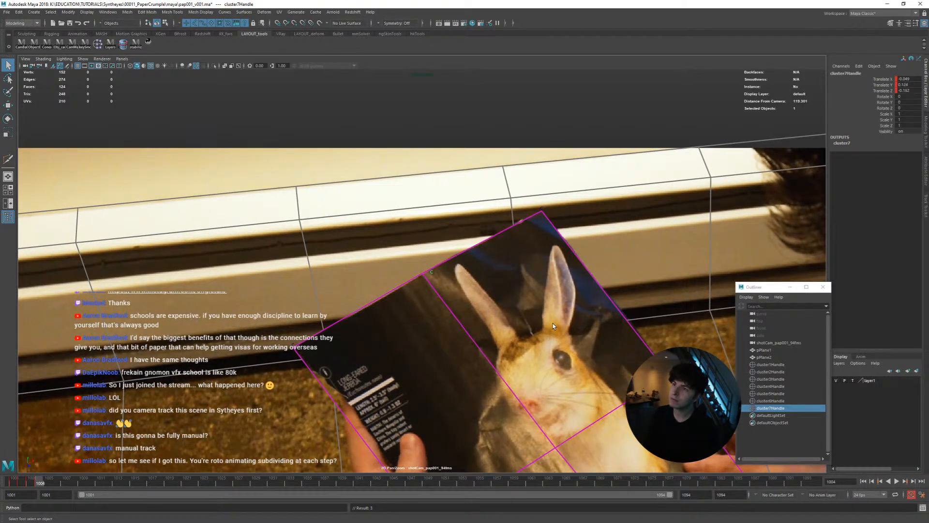
Compare the neighbouring frames and refine the top-middle cluster's position at frame 1003
{"action": "key", "text": "alt+comma"}
{"action": "key", "text": "alt+comma"}
{"action": "key", "text": "alt+comma"}
{"action": "key", "text": "alt+period"}
{"action": "key", "text": "alt+period"}
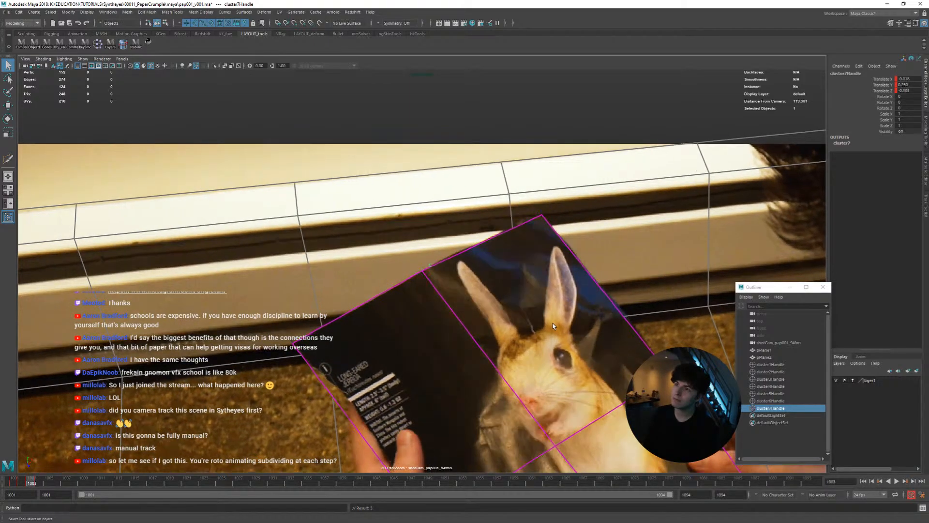
Match the top-middle cluster to the page's upper edge at frames 1005 through 1007
{"action": "key", "text": "alt+period"}
{"action": "key", "text": "alt+period"}
{"action": "key", "text": "alt+period"}
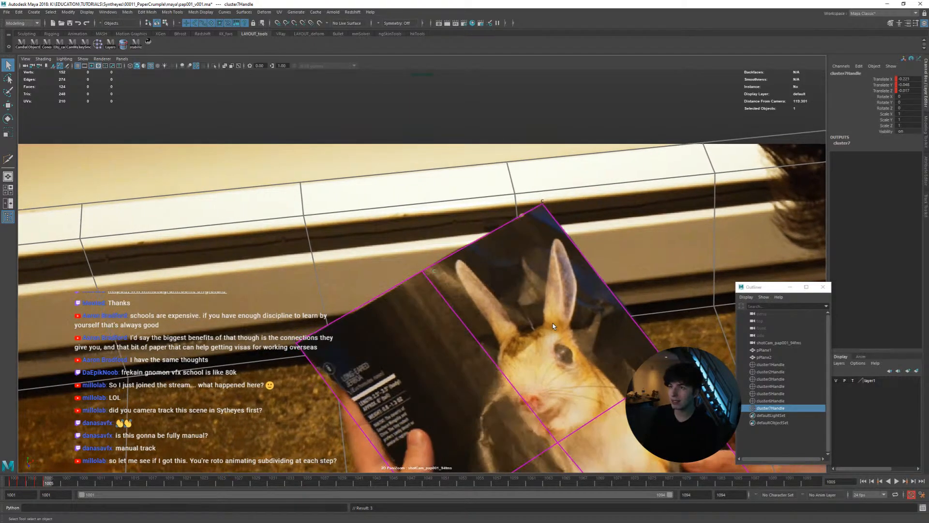
{"action": "key", "text": "alt+period"}
{"action": "key", "text": "alt+period"}
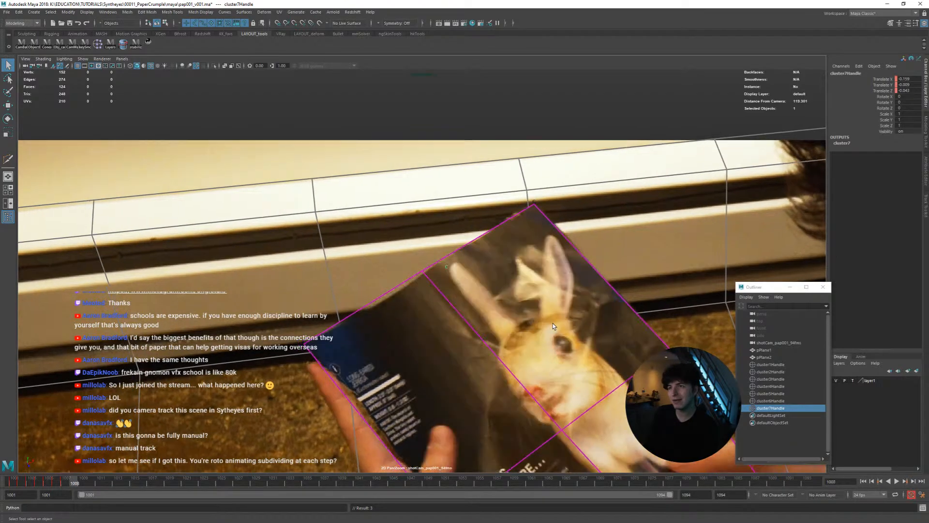
Compare frame 1007 with its neighbour and adjust the top-middle cluster's position at frame 1008
{"action": "key", "text": "alt+comma"}
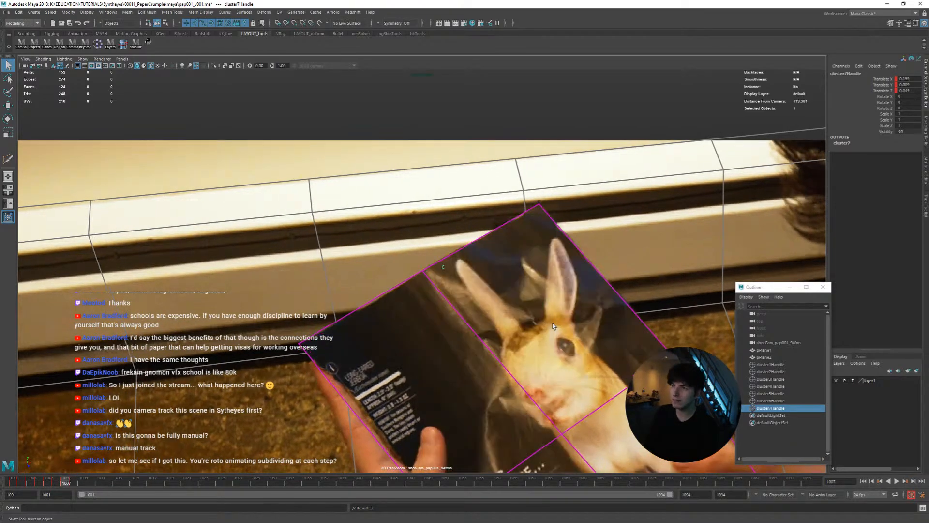
{"action": "key", "text": "alt+period"}
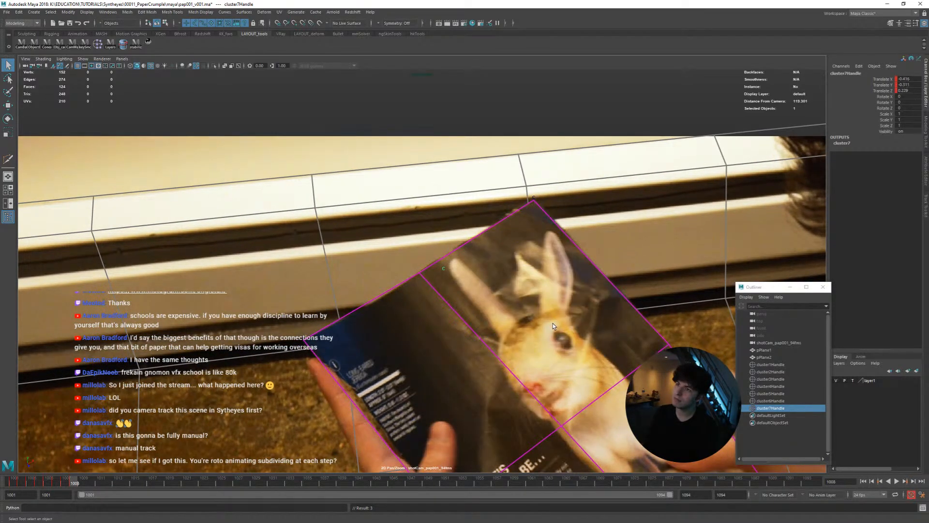
{"action": "key", "text": "alt+comma"}
{"action": "key", "text": "alt+period"}
{"action": "key", "text": "alt+period"}
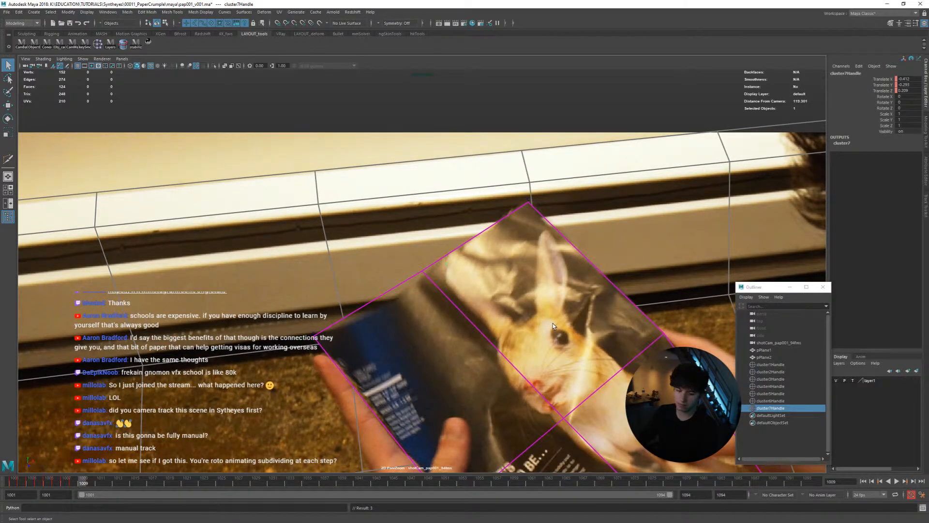
Match the top-middle cluster to the bending page edge at frames 1009 through 1011
{"action": "key", "text": "w"}
{"action": "key", "text": "alt+comma"}
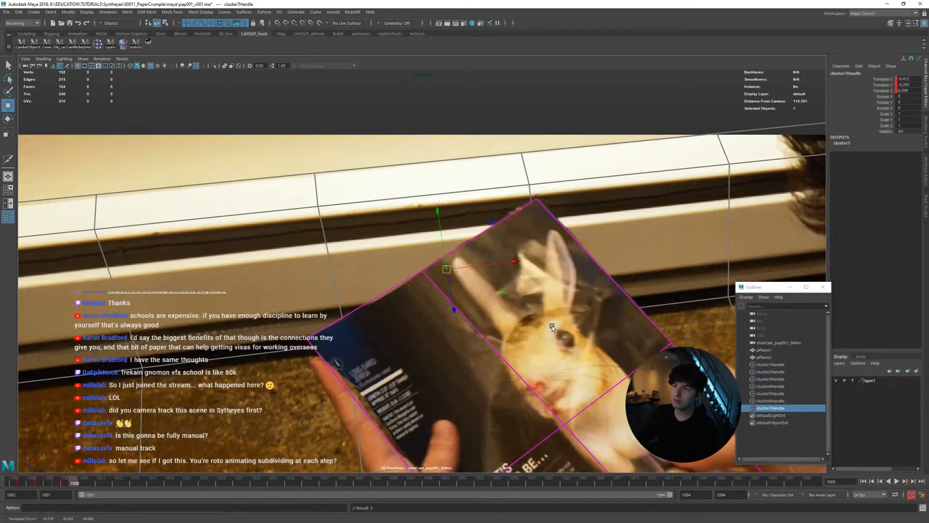
{"action": "key", "text": "alt+period"}
{"action": "key", "text": "alt+comma"}
{"action": "key", "text": "alt+comma"}
{"action": "key", "text": "alt+period"}
{"action": "key", "text": "alt+period"}
{"action": "key", "text": "alt+period"}
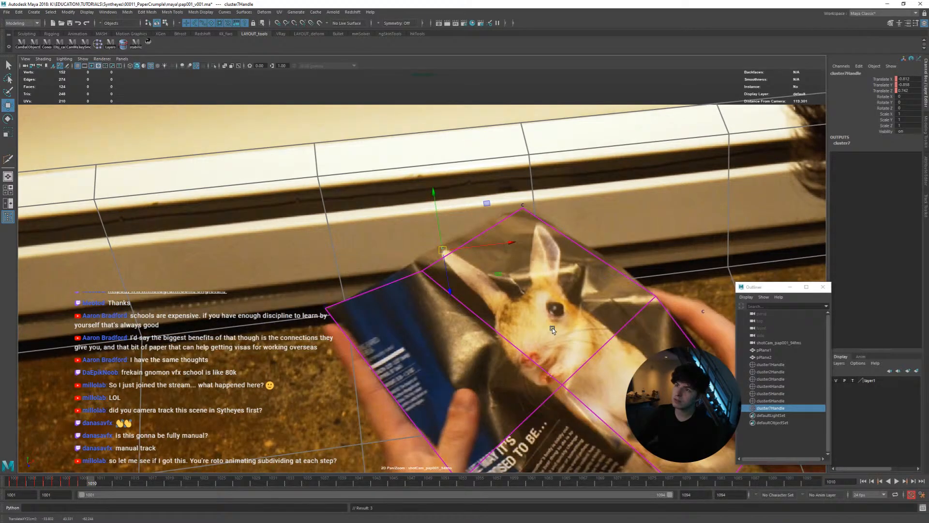
At frame 1017, show the perspective view beside the shot camera and move the top-middle cluster toward the folded page edge
{"action": "key", "text": "alt+period"}
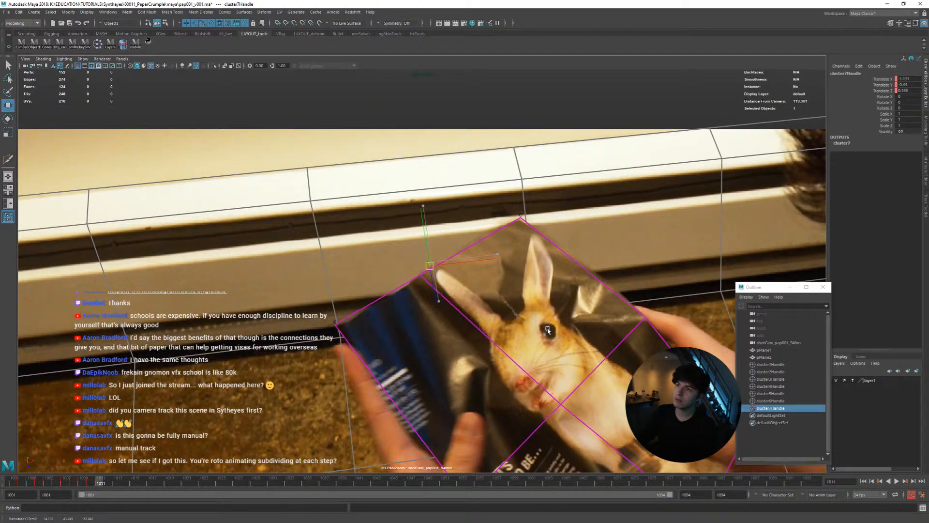
{"action": "key", "text": "alt+period"}
{"action": "key", "text": "alt+period"}
{"action": "key", "text": "alt+period"}
{"action": "key", "text": "alt+period"}
{"action": "key", "text": "alt+period"}
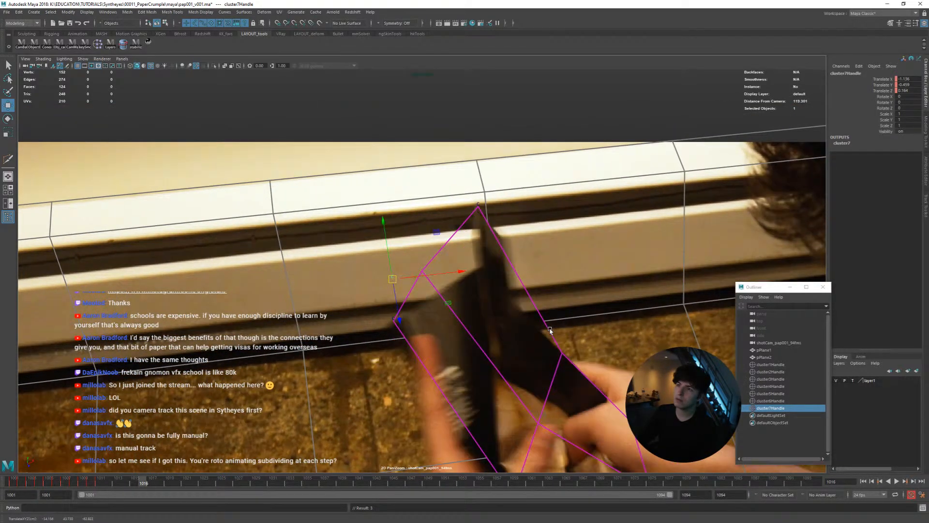
{"action": "key", "text": "alt+period"}
{"action": "middle_click_drag", "start_coordinate": [495, 280], "coordinate": [589, 258]}
{"action": "key", "text": "space"}
{"action": "left_click_drag", "start_coordinate": [283, 247], "coordinate": [285, 280], "text": "alt"}
{"action": "right_click_drag", "start_coordinate": [285, 281], "coordinate": [348, 324], "text": "alt"}
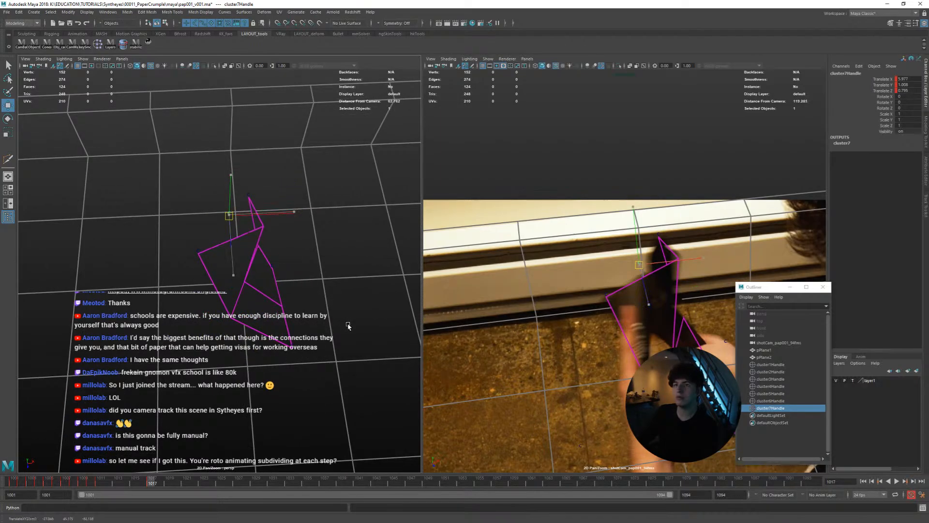
Refine the top-middle cluster's depth and position at frame 1017, checking it in the perspective and shot camera views
{"action": "mouse_move", "coordinate": [348, 324]}
{"action": "middle_mouse_down"}
{"action": "mouse_move", "coordinate": [364, 337]}
{"action": "mouse_move", "coordinate": [343, 319]}
{"action": "middle_mouse_up"}
{"action": "left_click_drag", "start_coordinate": [338, 312], "coordinate": [337, 322], "text": "alt"}
{"action": "middle_click_drag", "start_coordinate": [338, 322], "coordinate": [334, 336]}
{"action": "middle_click_drag", "start_coordinate": [476, 337], "coordinate": [477, 319]}
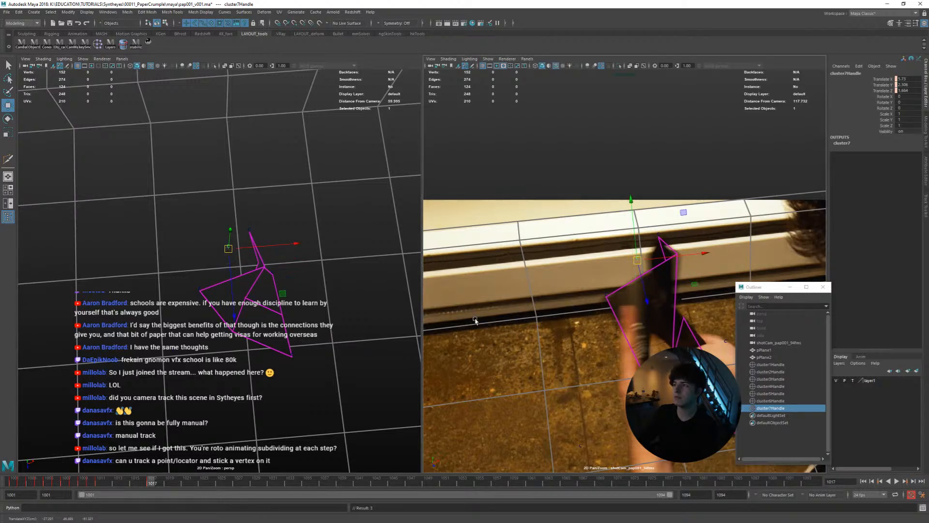
{"action": "left_click_drag", "start_coordinate": [353, 319], "coordinate": [390, 291], "text": "alt"}
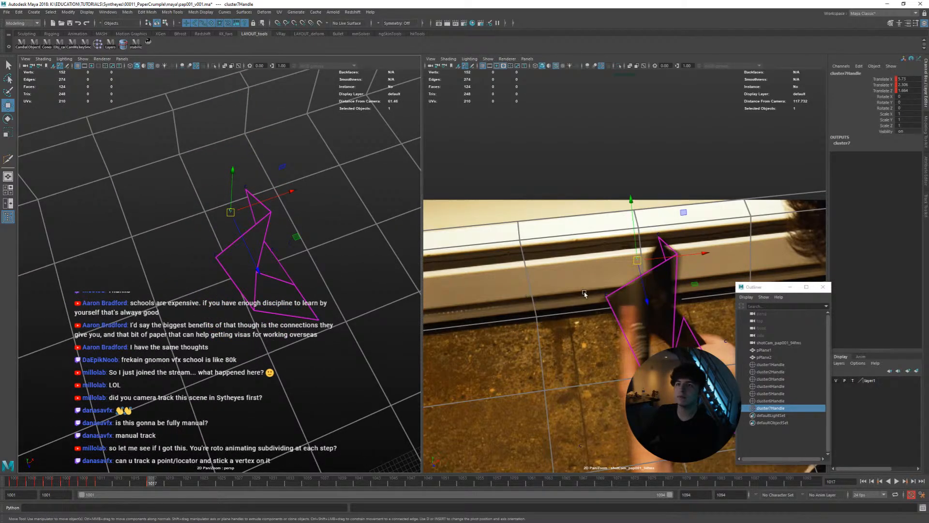
{"action": "key", "text": "space"}
{"action": "middle_click_drag", "start_coordinate": [602, 312], "coordinate": [601, 311]}
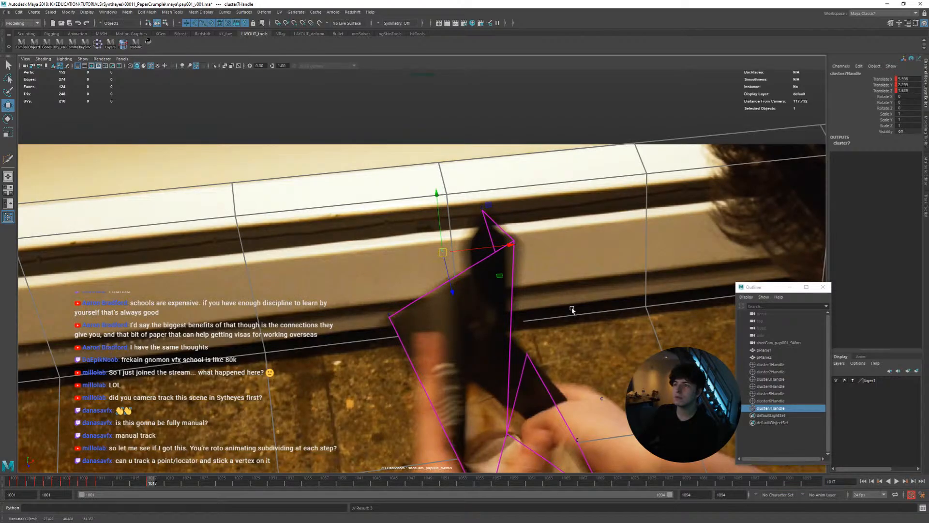
Compare the top-middle cluster with the page edge frame by frame from 1017 back to 1013
{"action": "key", "text": "alt+comma"}
{"action": "key", "text": "alt+period"}
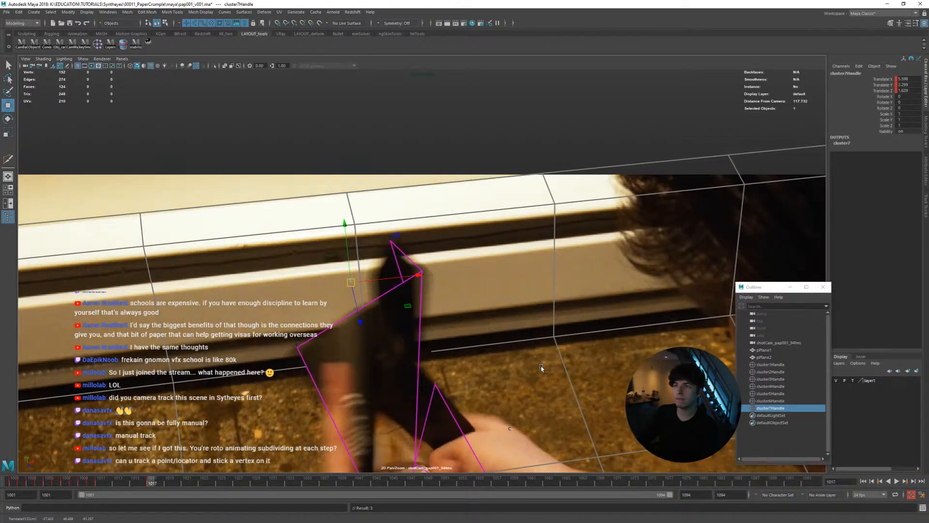
{"action": "key", "text": "alt+comma"}
{"action": "middle_click_drag", "start_coordinate": [544, 369], "coordinate": [536, 373]}
{"action": "key", "text": "alt+comma"}
Match the top-middle cluster to the page edge at frame 1012, comparing it with the neighbouring frames
{"action": "key", "text": "alt+comma"}
{"action": "key", "text": "alt+comma"}
{"action": "key", "text": "alt+comma"}
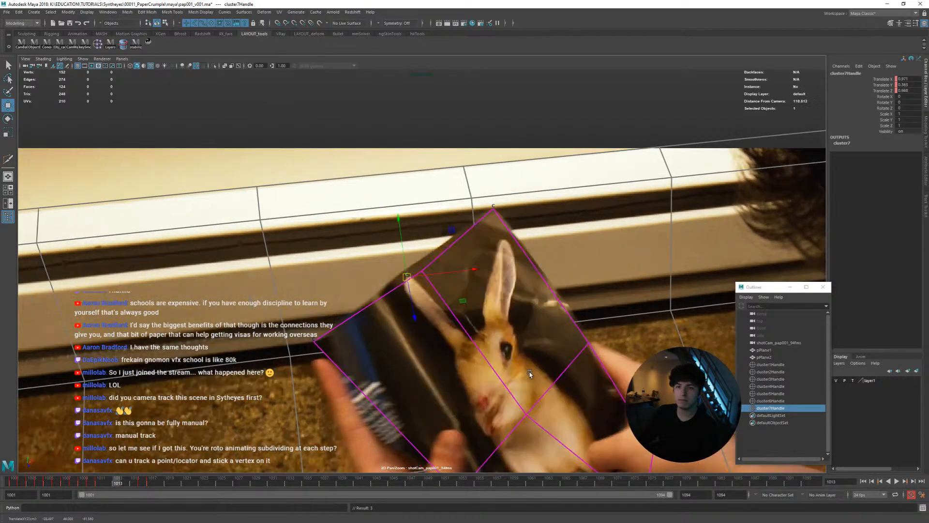
{"action": "key", "text": "alt+comma"}
{"action": "key", "text": "alt+period"}
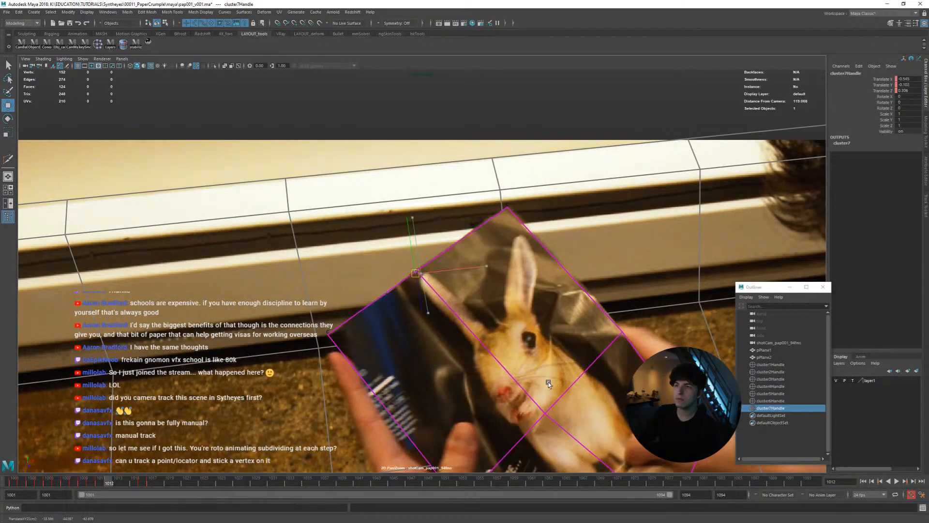
{"action": "key", "text": "alt+comma"}
{"action": "key", "text": "alt+period"}
{"action": "middle_click_drag", "start_coordinate": [546, 385], "coordinate": [548, 386]}
{"action": "key", "text": "alt+comma"}
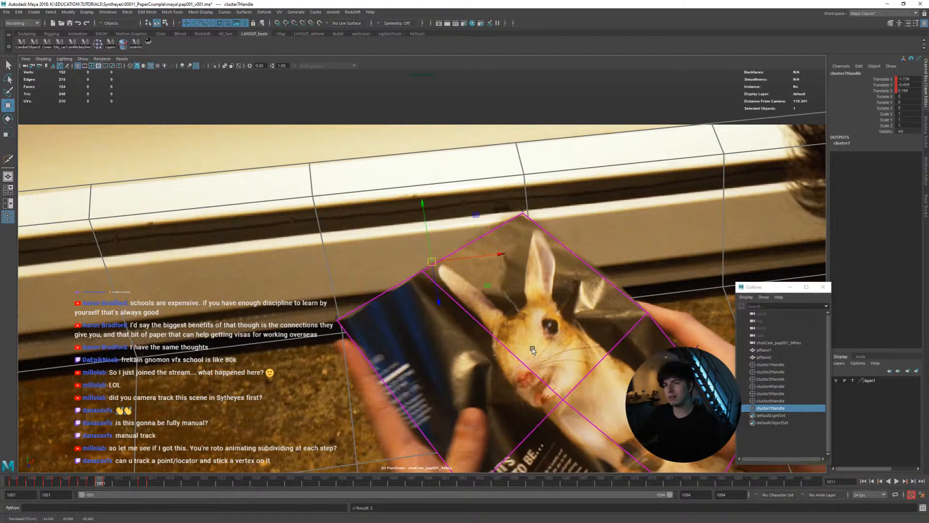
{"action": "key", "text": "alt+period"}
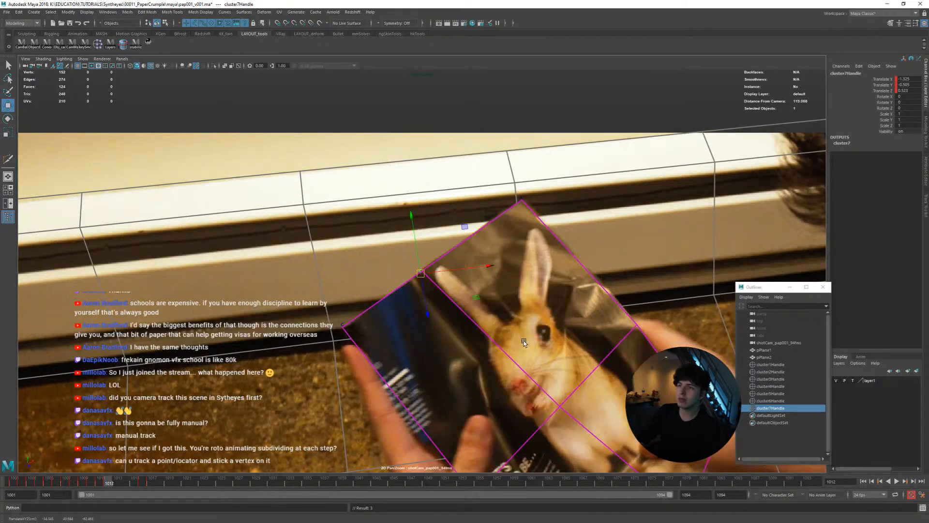
{"action": "key", "text": "alt+period"}
{"action": "key", "text": "alt+comma"}
{"action": "key", "text": "alt+comma"}
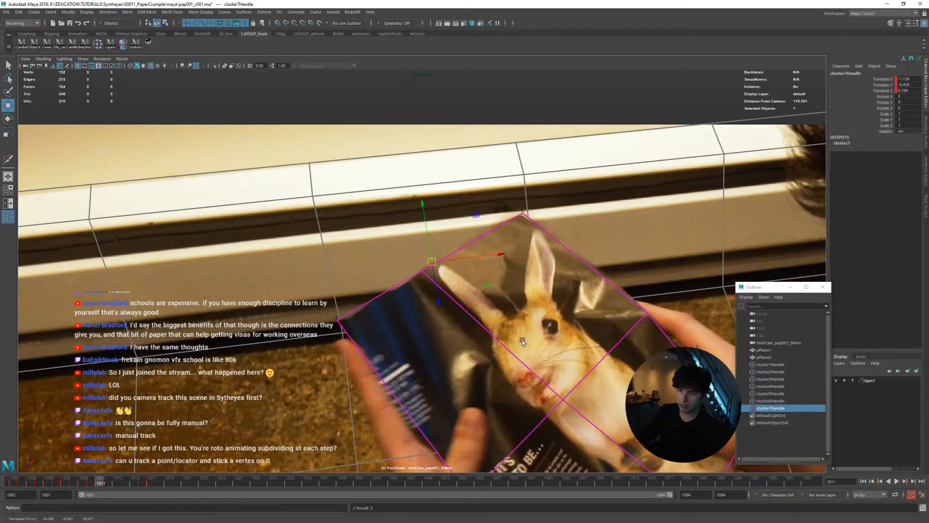
Scrub ahead through the crumpled-page frames in the full shot view and return to a close view of the page at frame 1001
{"action": "key", "text": "backslash"}
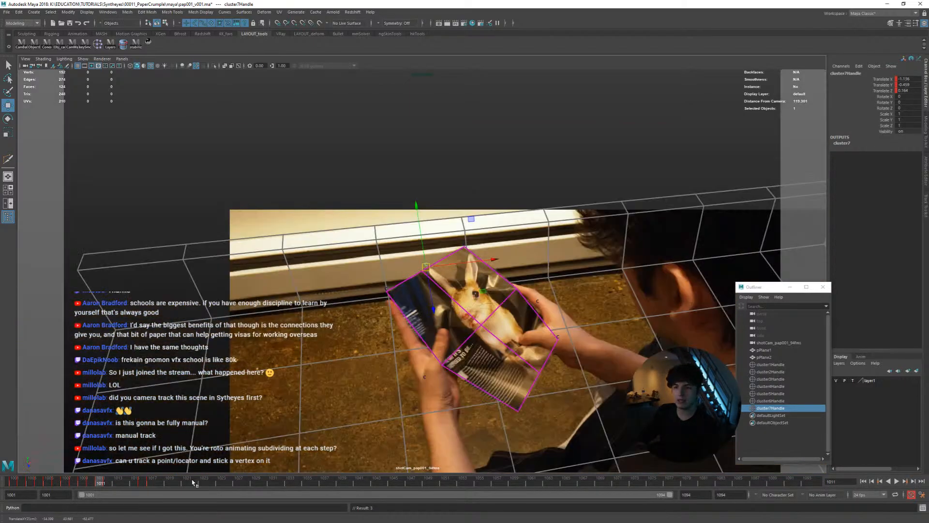
{"action": "mouse_move", "coordinate": [193, 482]}
{"action": "left_mouse_down"}
{"action": "mouse_move", "coordinate": [53, 481]}
{"action": "mouse_move", "coordinate": [203, 483]}
{"action": "left_mouse_up"}
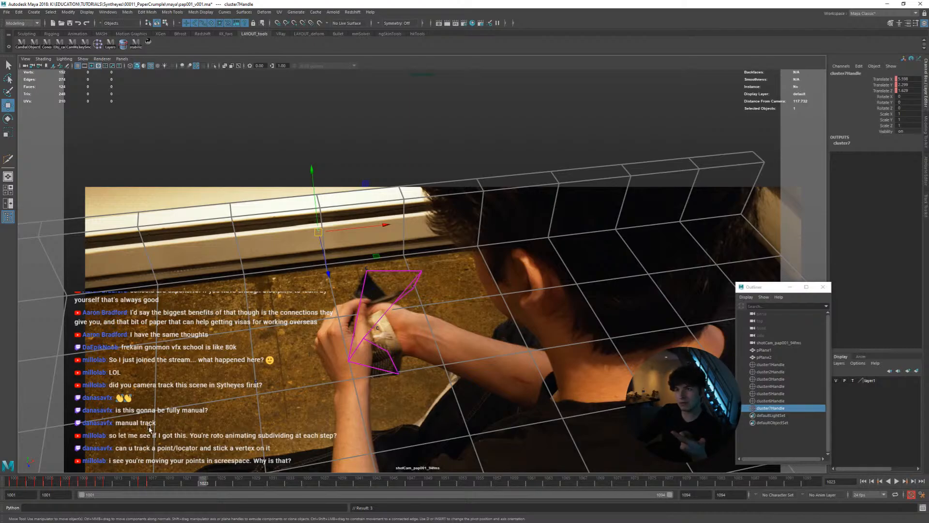
{"action": "left_click_drag", "start_coordinate": [165, 480], "coordinate": [230, 481]}
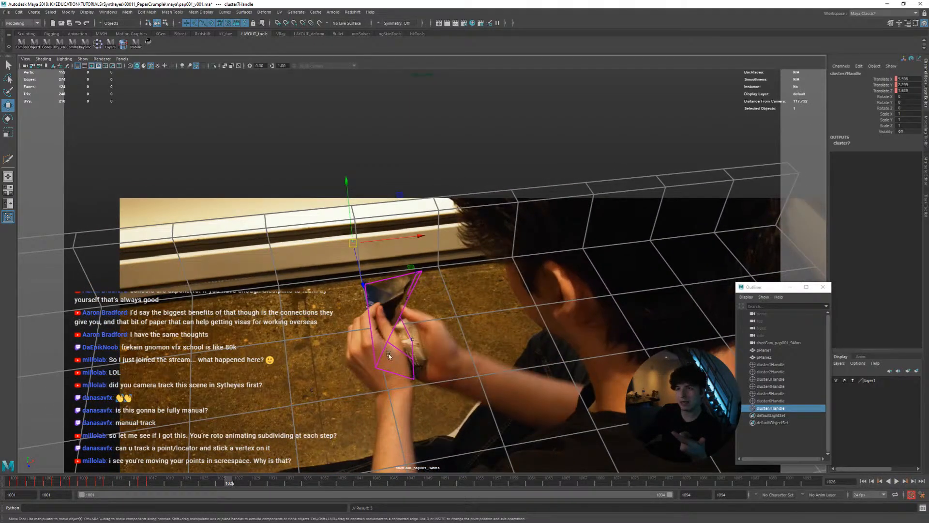
{"action": "left_click_drag", "start_coordinate": [157, 479], "coordinate": [14, 432]}
{"action": "key", "text": "backslash"}
{"action": "right_click_drag", "start_coordinate": [340, 313], "coordinate": [434, 325]}
{"action": "middle_click_drag", "start_coordinate": [542, 324], "coordinate": [481, 261]}
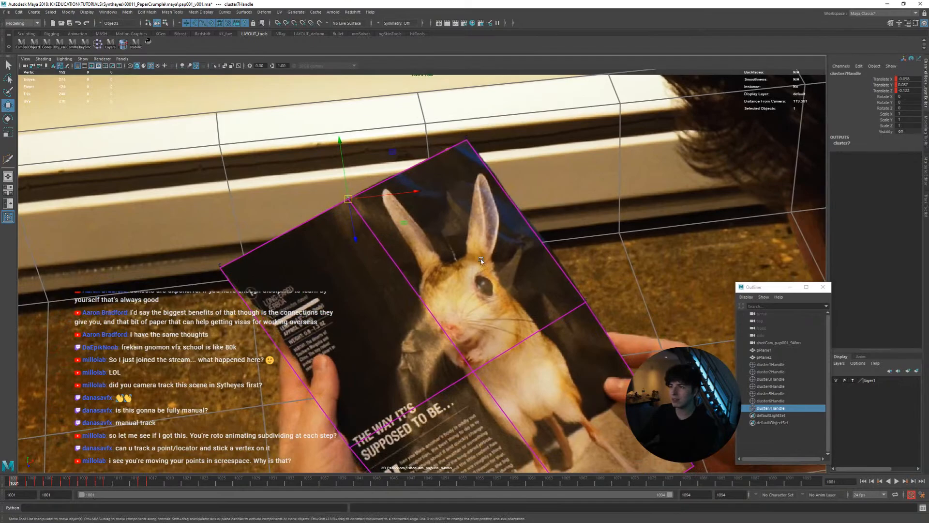
{"action": "right_click_drag", "start_coordinate": [481, 261], "coordinate": [402, 265]}
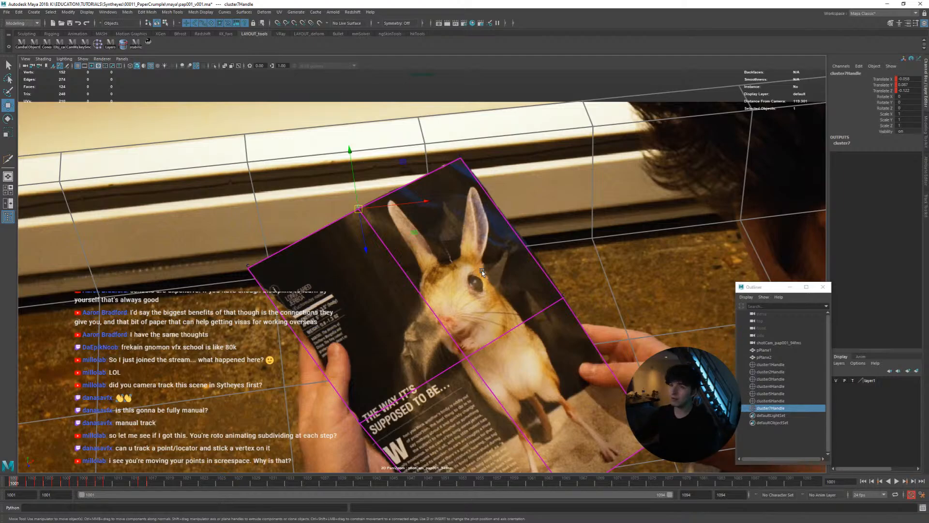
{"action": "scroll", "coordinate": [482, 272], "scroll_direction": "up", "scroll_amount": 2}
Examine the plane's fit to the magazine page frame by frame from 1001 to 1007
{"action": "key", "text": "period"}
{"action": "key", "text": "comma"}
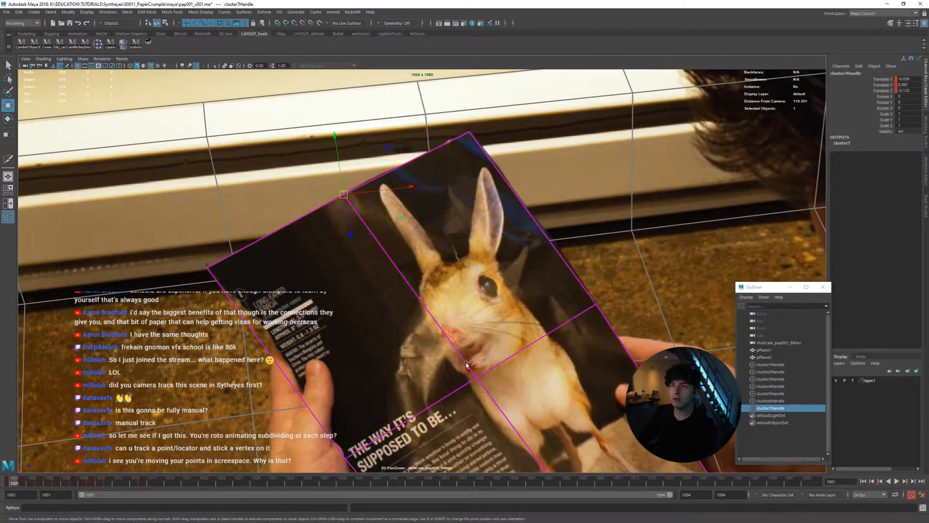
{"action": "key", "text": "period"}
{"action": "middle_click_drag", "start_coordinate": [466, 366], "coordinate": [472, 364]}
{"action": "key", "text": "comma"}
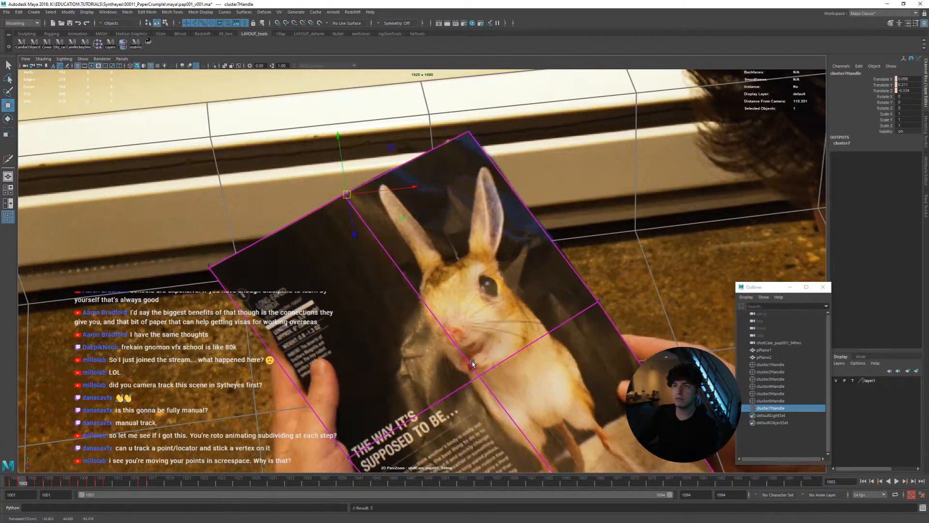
{"action": "key", "text": "period"}
{"action": "key", "text": "period"}
{"action": "key", "text": "period"}
{"action": "key", "text": "period"}
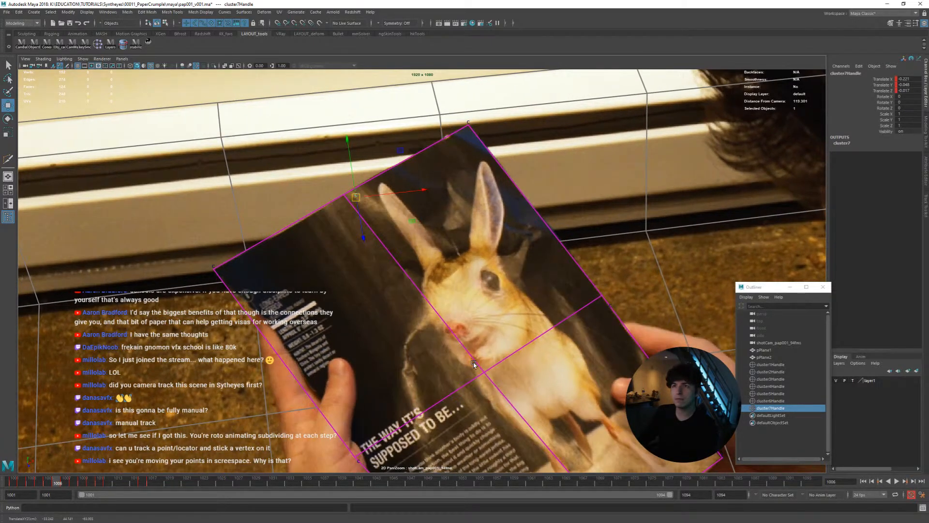
{"action": "key", "text": "period"}
{"action": "middle_click_drag", "start_coordinate": [474, 364], "coordinate": [474, 362]}
{"action": "key", "text": "comma"}
Compare the top-middle cluster's alignment with the page edge back and forth between frames 1007 and 1009
{"action": "key", "text": "period"}
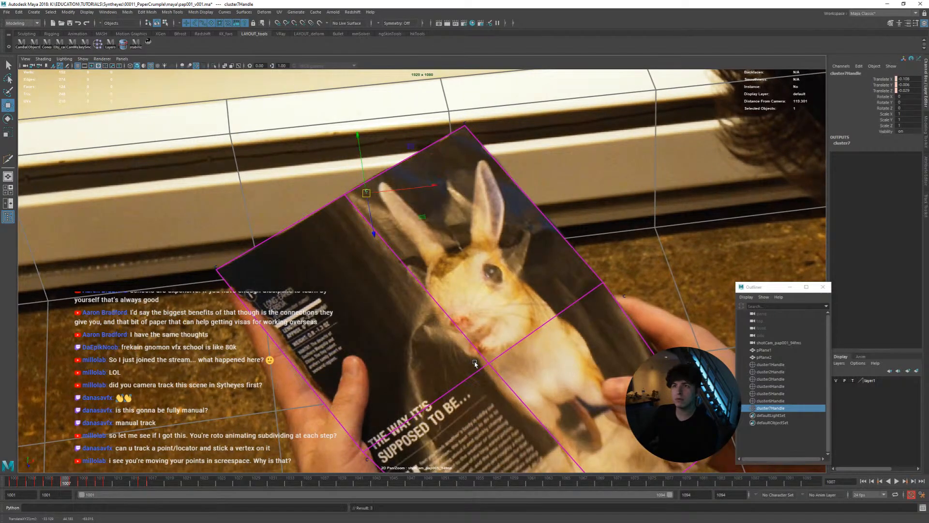
{"action": "key", "text": "period"}
{"action": "key", "text": "comma"}
{"action": "key", "text": "comma"}
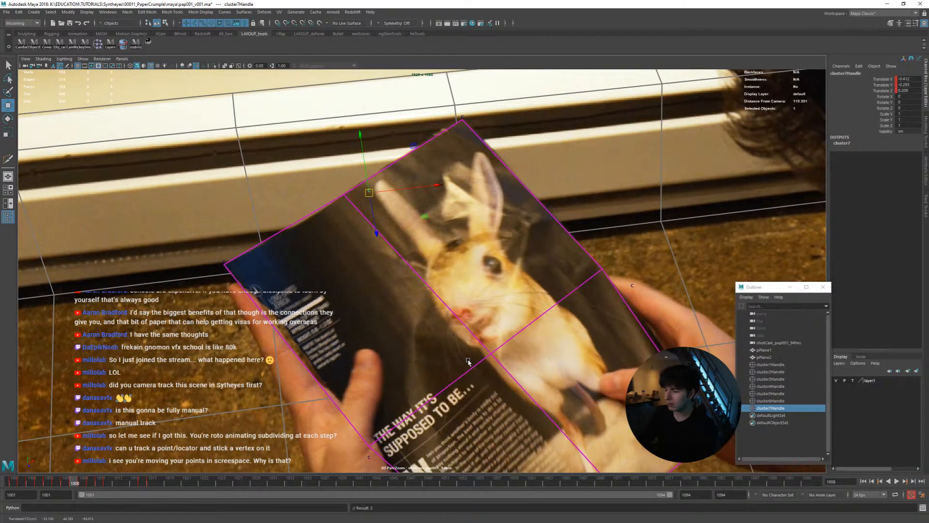
{"action": "key", "text": "period"}
{"action": "key", "text": "period"}
{"action": "key", "text": "comma"}
{"action": "key", "text": "comma"}
{"action": "key", "text": "period"}
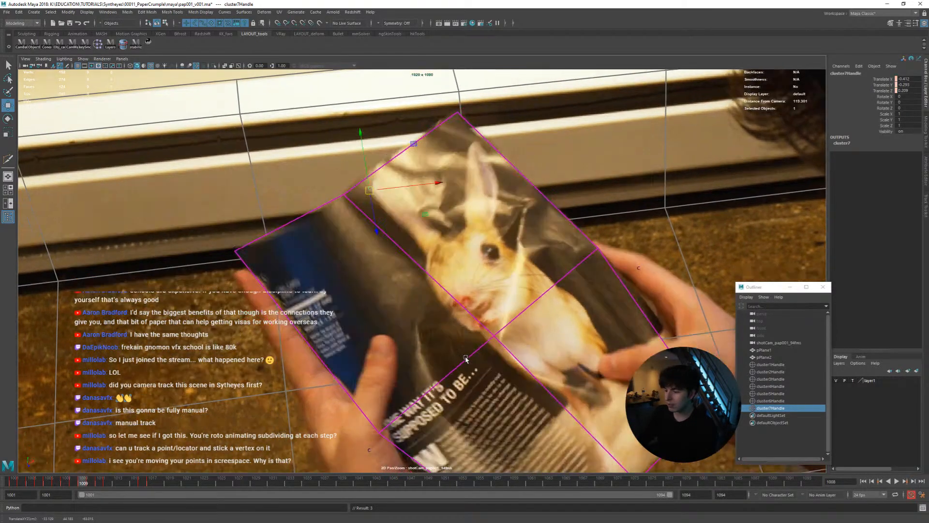
{"action": "key", "text": "period"}
{"action": "key", "text": "period"}
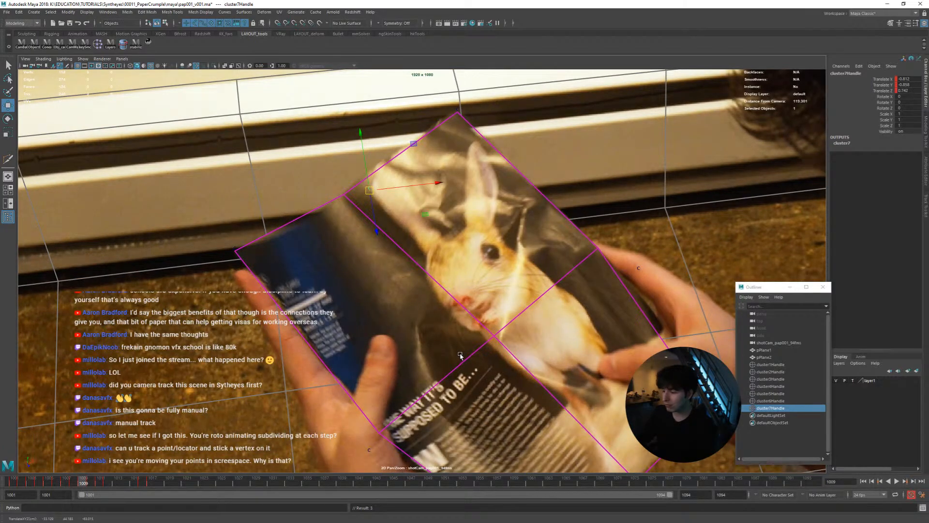
{"action": "key", "text": "comma"}
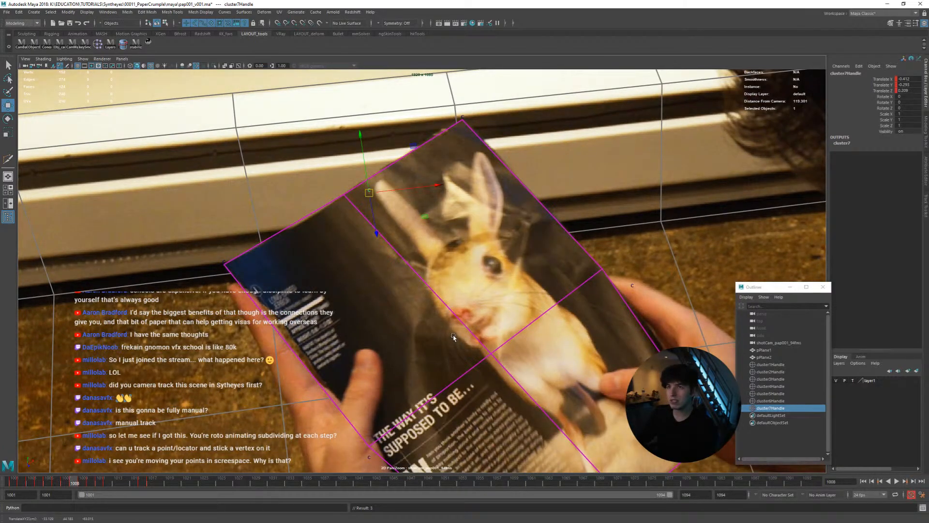
{"action": "key", "text": "period"}
{"action": "key", "text": "comma"}
{"action": "key", "text": "period"}
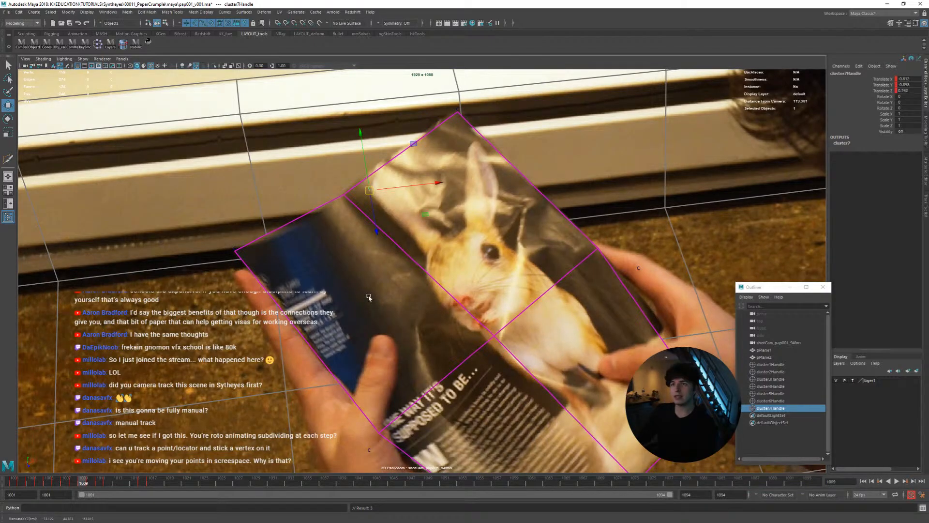
Show the perspective view beside the shot camera, try moving the top-middle cluster at frame 1009, and undo the move
{"action": "key", "text": "space"}
{"action": "left_click_drag", "start_coordinate": [315, 270], "coordinate": [344, 262], "text": "alt"}
{"action": "middle_click_drag", "start_coordinate": [575, 278], "coordinate": [579, 276]}
{"action": "key", "text": "ctrl+z"}
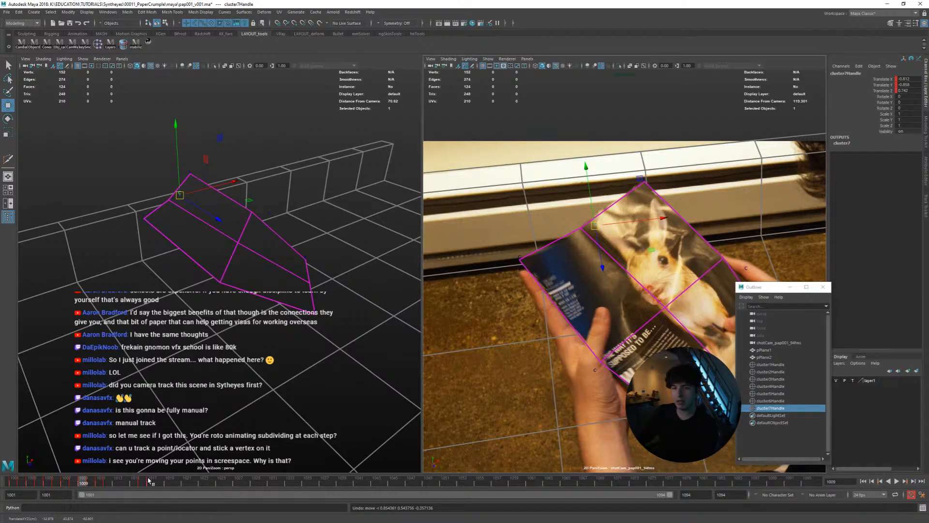
Examine the plane's fold from several perspective angles between frames 1017 and 1014
{"action": "left_click_drag", "start_coordinate": [142, 482], "coordinate": [152, 483]}
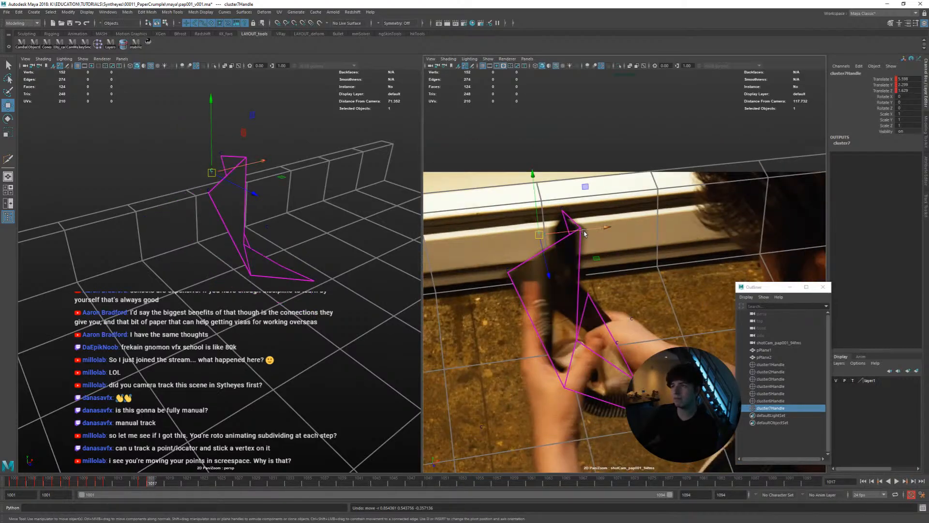
{"action": "left_click_drag", "start_coordinate": [246, 243], "coordinate": [173, 269], "text": "alt"}
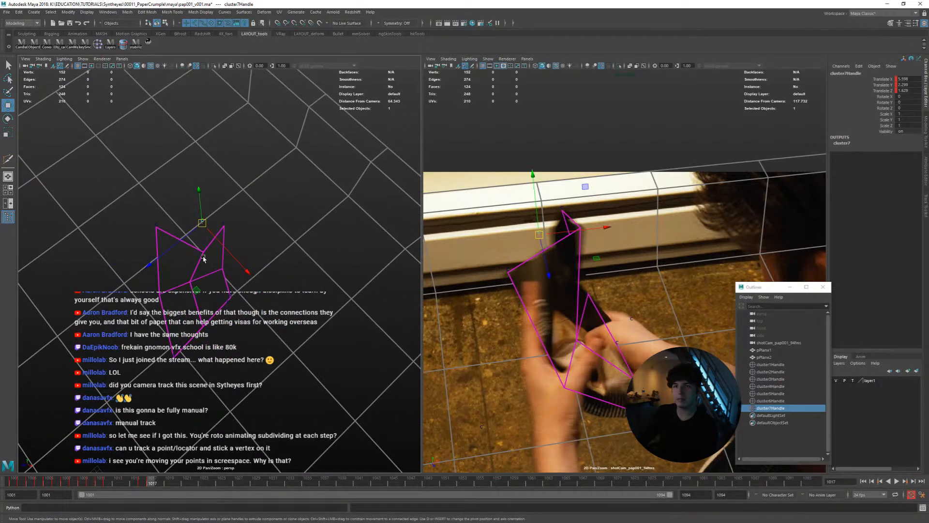
{"action": "key", "text": "alt+comma"}
{"action": "key", "text": "alt+comma"}
{"action": "key", "text": "alt+comma"}
{"action": "key", "text": "alt+period"}
{"action": "left_click_drag", "start_coordinate": [205, 285], "coordinate": [245, 216], "text": "alt"}
{"action": "key", "text": "alt+period"}
{"action": "key", "text": "alt+comma"}
{"action": "key", "text": "alt+comma"}
{"action": "key", "text": "alt+comma"}
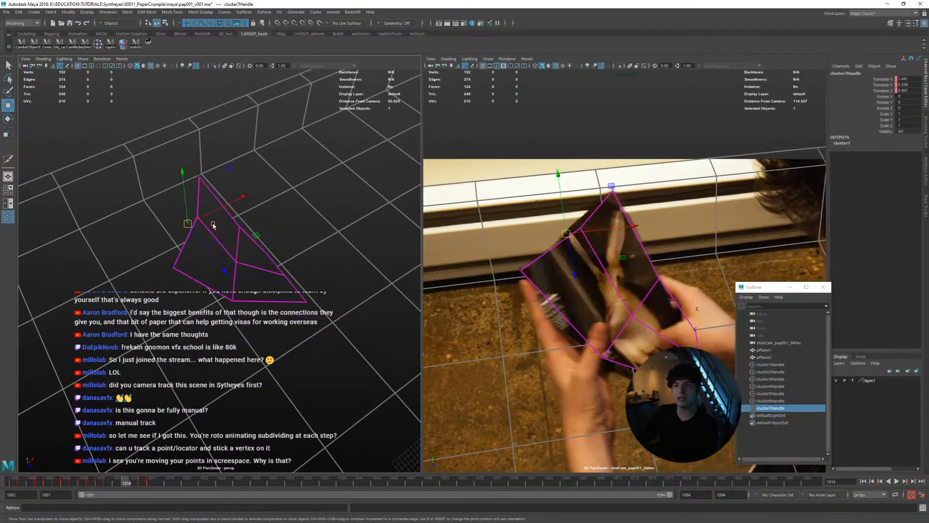
In the full shot camera view, match the top-middle cluster to the page edge at frame 1013
{"action": "key", "text": "space"}
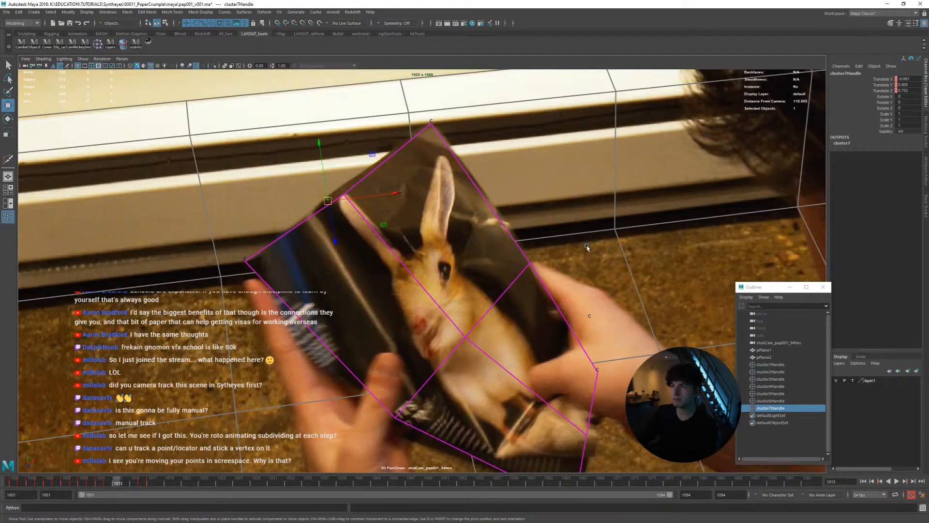
{"action": "key", "text": "alt+comma"}
{"action": "key", "text": "alt+comma"}
{"action": "key", "text": "alt+period"}
{"action": "key", "text": "alt+comma"}
{"action": "key", "text": "alt+period"}
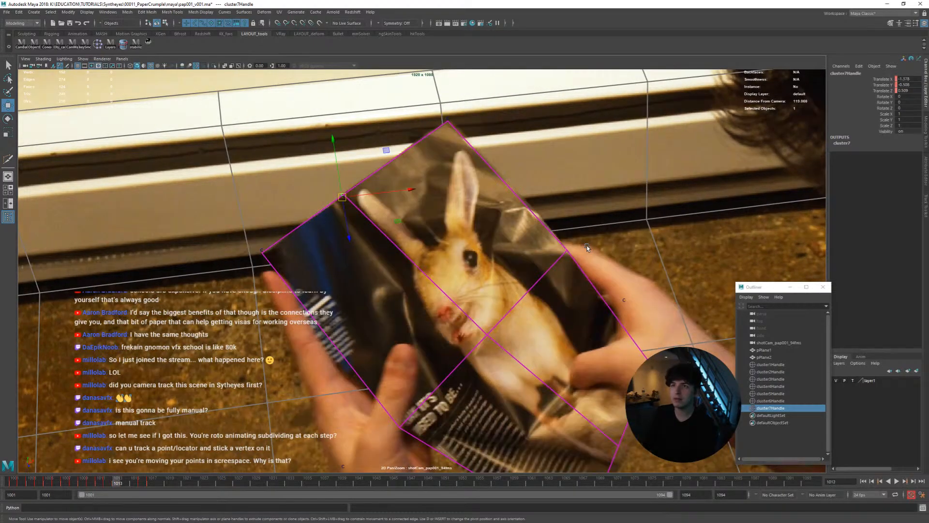
{"action": "key", "text": "alt+period"}
{"action": "middle_click_drag", "start_coordinate": [573, 255], "coordinate": [556, 255]}
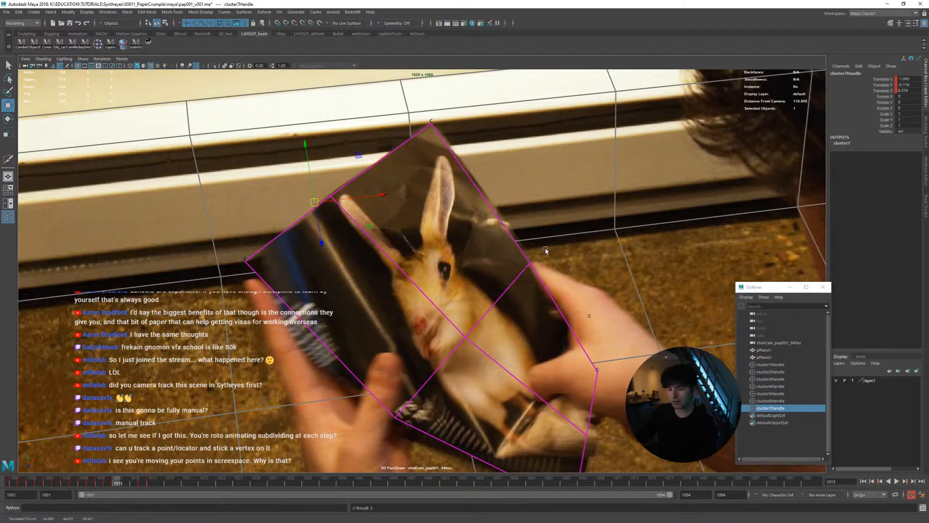
Align the top-middle cluster with the page edge at frame 1014, checking it against the neighbouring frames
{"action": "middle_click_drag", "start_coordinate": [411, 226], "coordinate": [437, 244]}
{"action": "key", "text": "alt+comma"}
{"action": "key", "text": "alt+period"}
{"action": "key", "text": "alt+comma"}
{"action": "key", "text": "alt+period"}
{"action": "key", "text": "alt+comma"}
{"action": "key", "text": "alt+period"}
{"action": "key", "text": "alt+comma"}
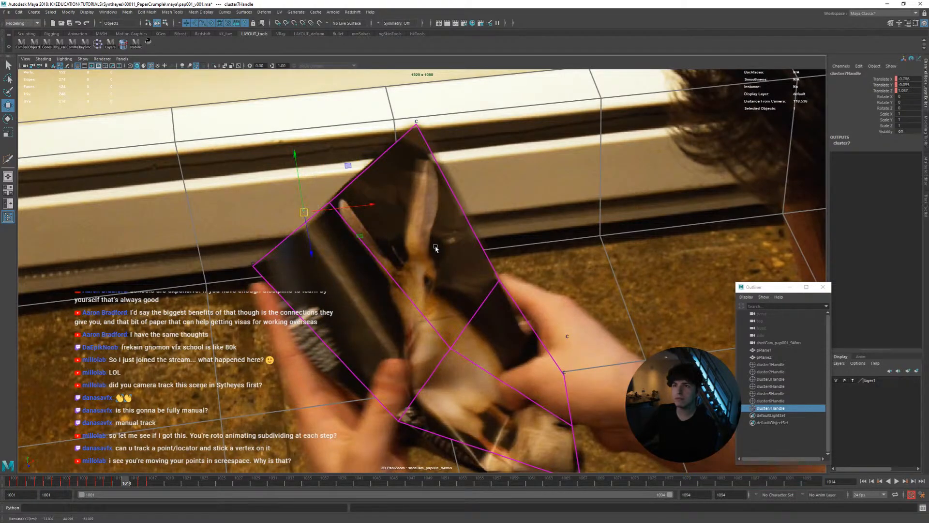
{"action": "key", "text": "alt+period"}
{"action": "key", "text": "alt+period"}
{"action": "key", "text": "alt+comma"}
Adjust the top-middle cluster to the folding page edge at frame 1015 and key it at frame 1016
{"action": "key", "text": "alt+period"}
{"action": "key", "text": "alt+period"}
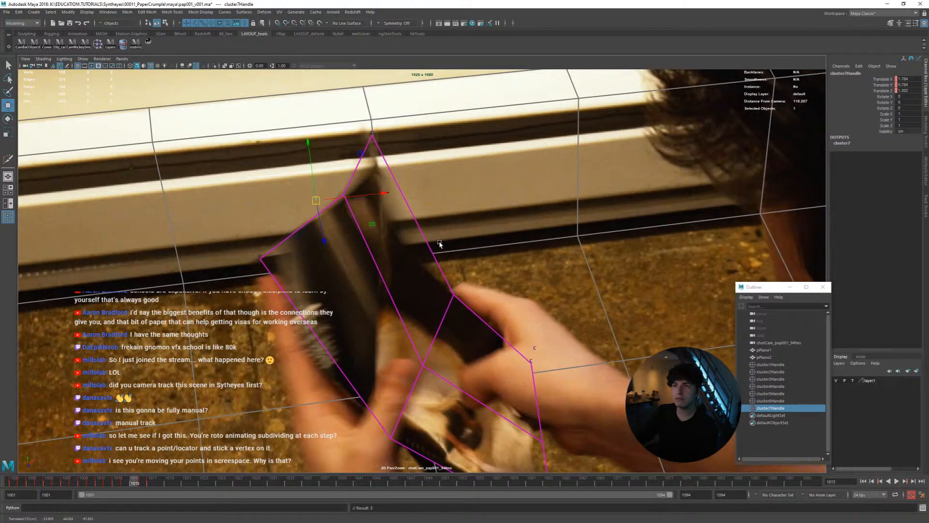
{"action": "middle_click_drag", "start_coordinate": [439, 245], "coordinate": [410, 249]}
{"action": "key", "text": "alt+comma"}
{"action": "key", "text": "alt+period"}
{"action": "key", "text": "alt+period"}
{"action": "key", "text": "s"}
{"action": "key", "text": "s"}
{"action": "key", "text": "alt+period"}
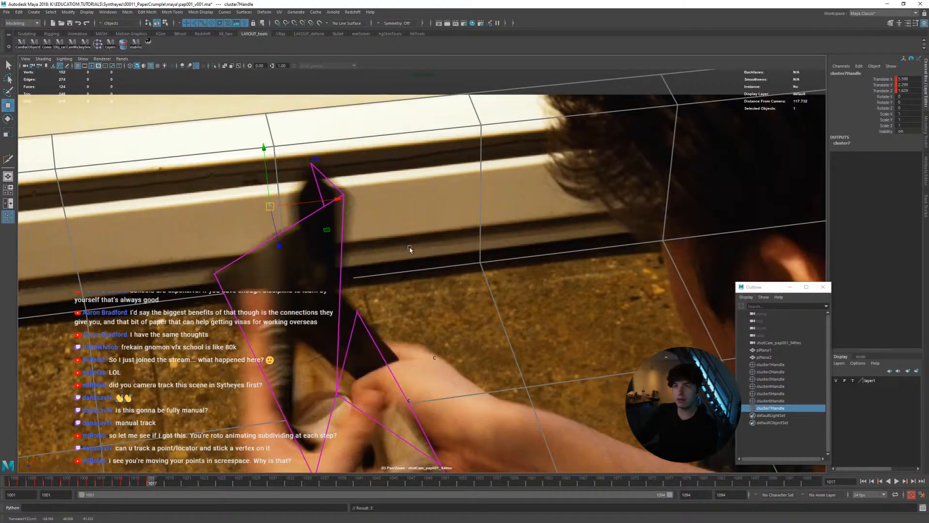
Examine the plane's folding motion between frames 1014 and 1017 in the perspective view beside the shot camera
{"action": "key", "text": "space"}
{"action": "key", "text": "alt+comma"}
{"action": "key", "text": "alt+comma"}
{"action": "key", "text": "alt+comma"}
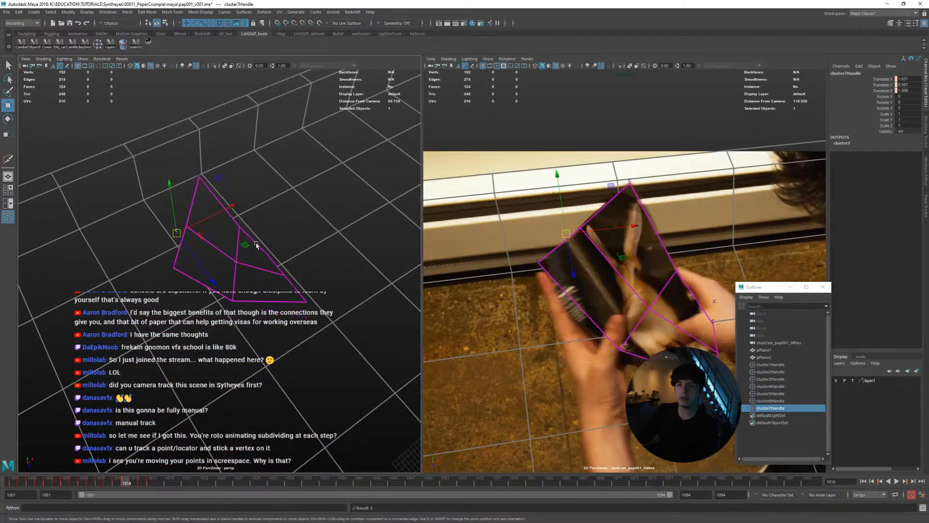
{"action": "key", "text": "alt+comma"}
{"action": "key", "text": "alt+period"}
{"action": "left_click_drag", "start_coordinate": [257, 246], "coordinate": [292, 257], "text": "alt"}
{"action": "key", "text": "alt+period"}
{"action": "key", "text": "alt+period"}
{"action": "key", "text": "alt+period"}
{"action": "key", "text": "alt+comma"}
{"action": "key", "text": "alt+comma"}
{"action": "key", "text": "alt+comma"}
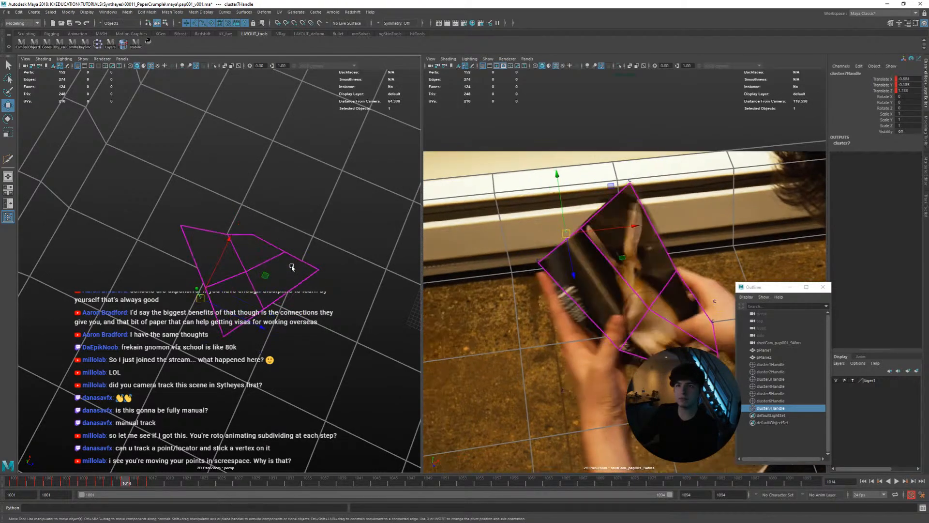
{"action": "key", "text": "alt+period"}
{"action": "key", "text": "alt+period"}
{"action": "key", "text": "alt+period"}
{"action": "key", "text": "alt+comma"}
{"action": "key", "text": "alt+comma"}
{"action": "key", "text": "alt+comma"}
{"action": "key", "text": "alt+comma"}
{"action": "key", "text": "alt+period"}
{"action": "key", "text": "alt+period"}
{"action": "key", "text": "alt+period"}
{"action": "key", "text": "alt+period"}
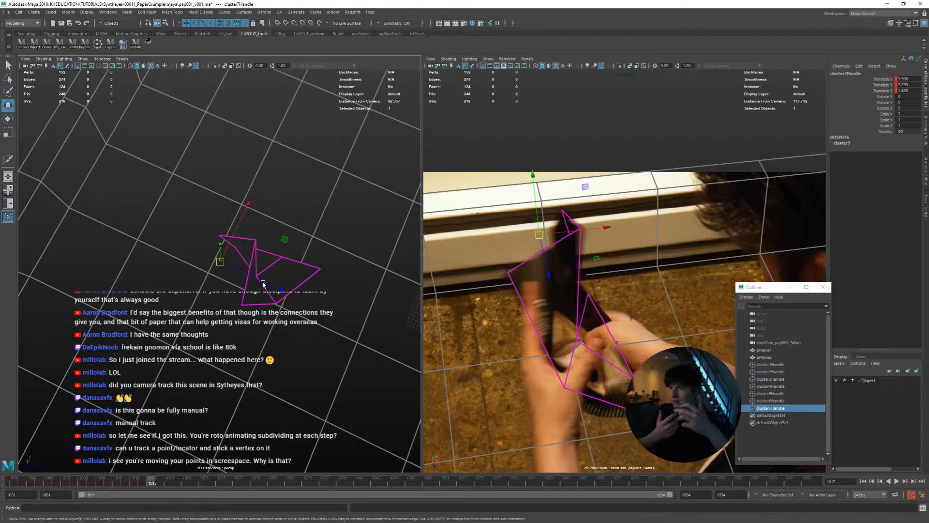
Select the page plane and inspect its upper fold up close in both views at frame 1017
{"action": "left_click", "coordinate": [247, 256]}
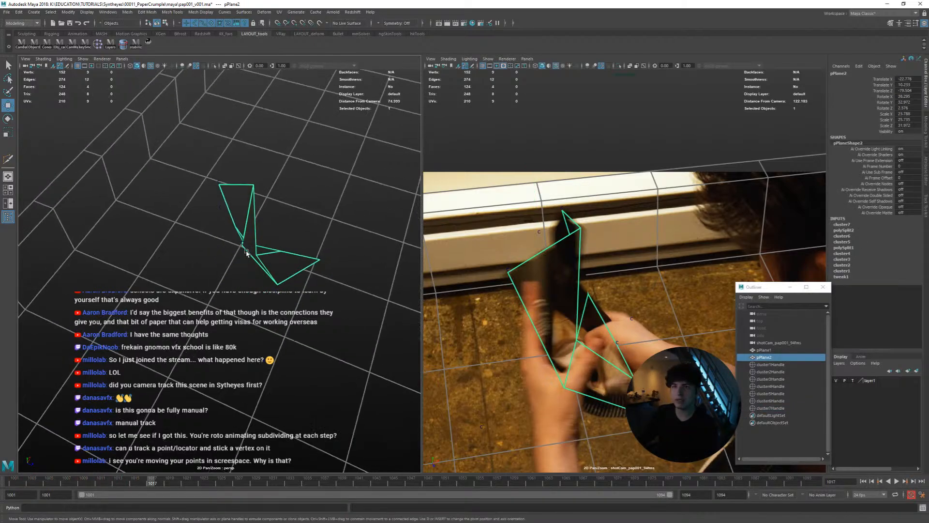
{"action": "scroll", "coordinate": [218, 259], "scroll_direction": "up", "scroll_amount": 6}
{"action": "middle_click_drag", "start_coordinate": [187, 263], "coordinate": [185, 295], "text": "alt"}
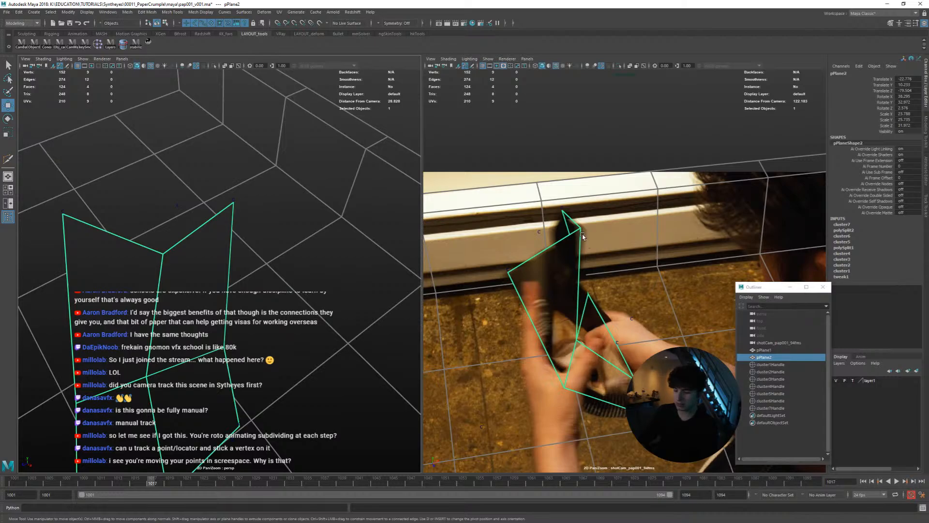
{"action": "scroll", "coordinate": [583, 236], "scroll_direction": "up", "scroll_amount": 4}
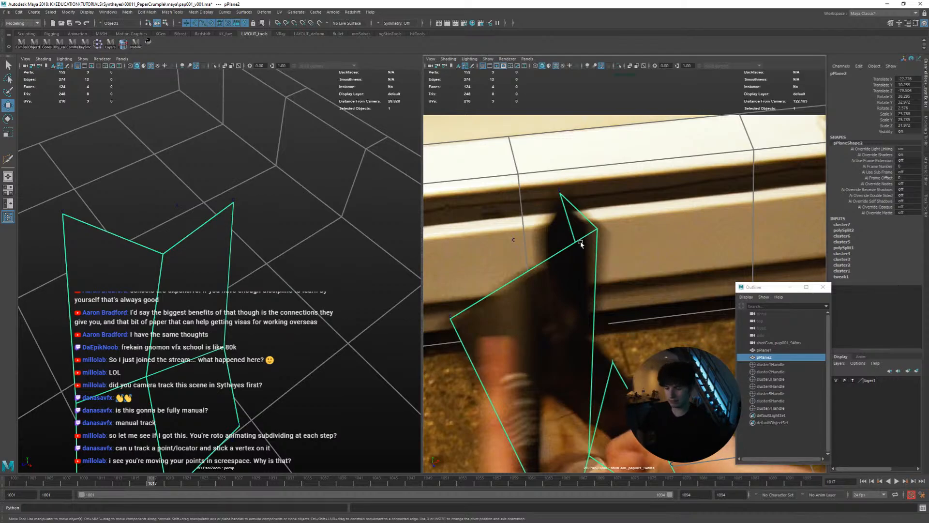
{"action": "right_click_drag", "start_coordinate": [368, 233], "coordinate": [327, 265], "text": "alt"}
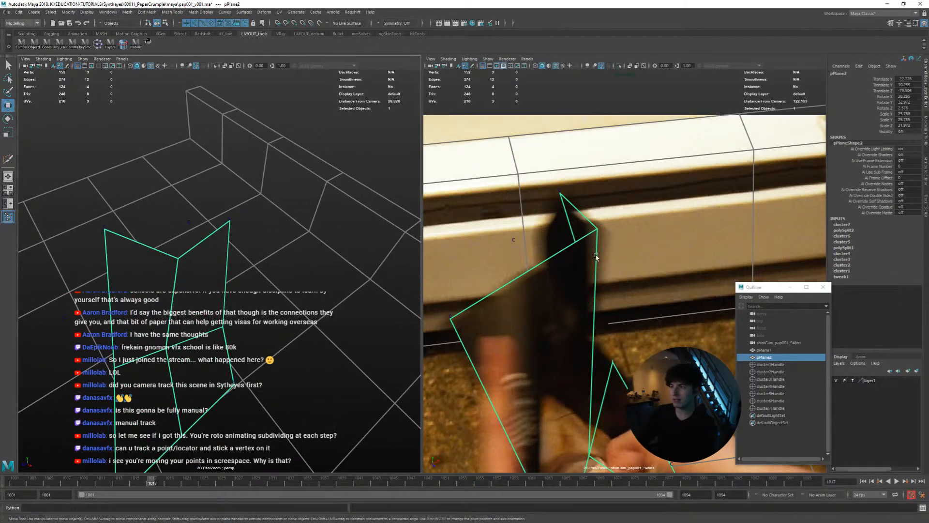
Select cluster7Handle at frame 1017 and undo its small test move
{"action": "left_click_drag", "start_coordinate": [257, 279], "coordinate": [225, 269], "text": "alt"}
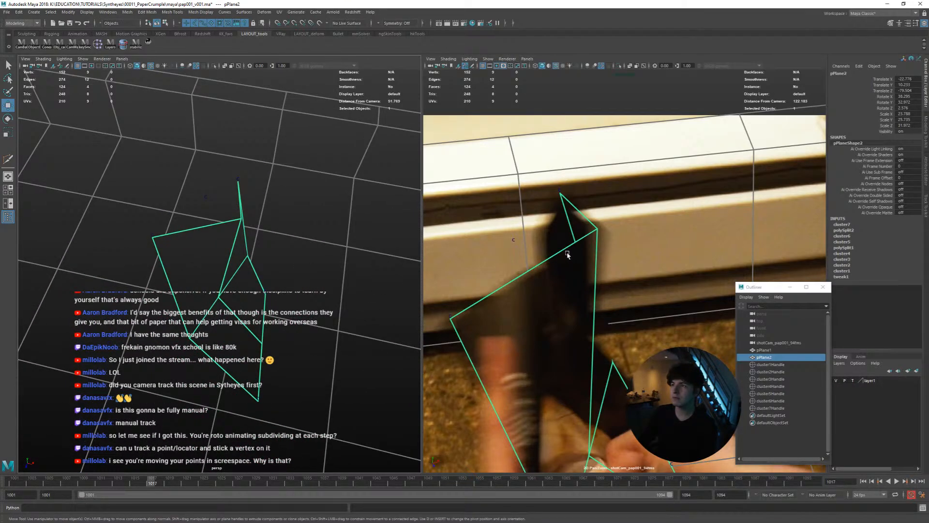
{"action": "right_click_drag", "start_coordinate": [621, 278], "coordinate": [496, 283]}
{"action": "middle_click_drag", "start_coordinate": [598, 331], "coordinate": [564, 319]}
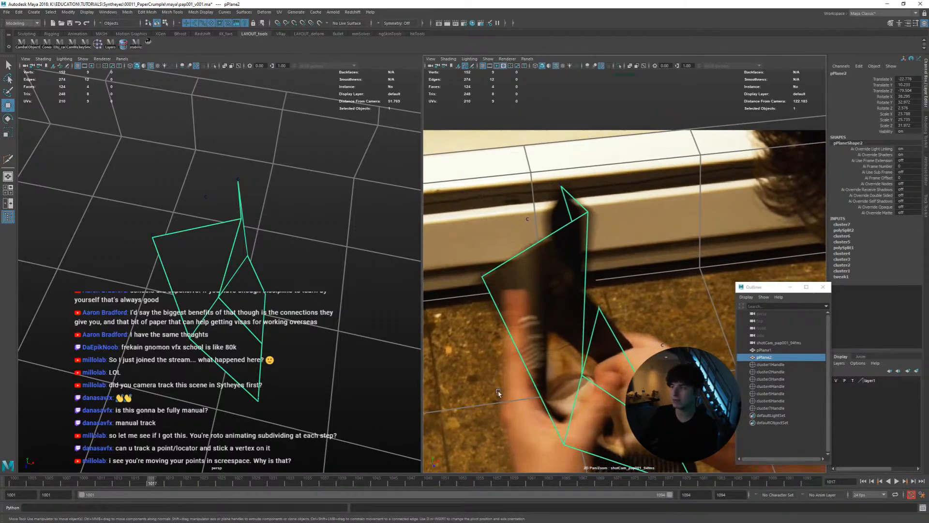
{"action": "left_click", "coordinate": [773, 409]}
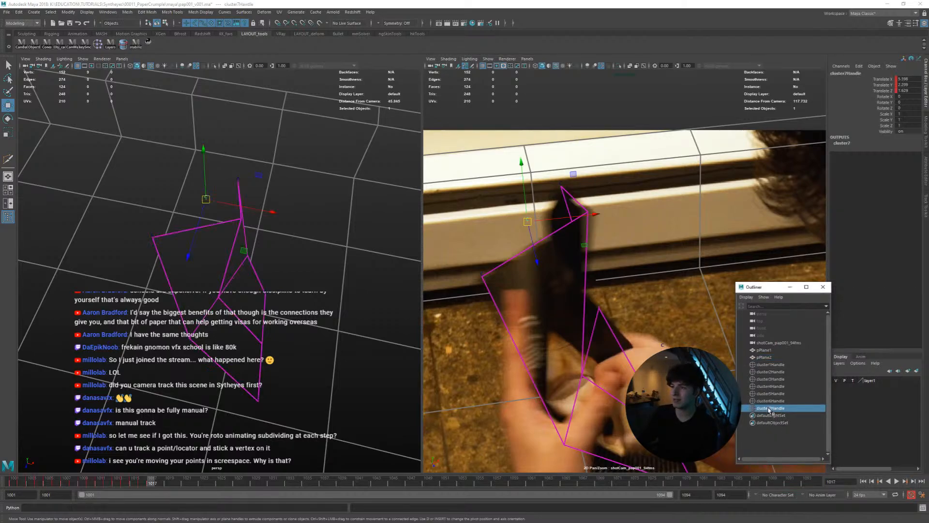
{"action": "left_click_drag", "start_coordinate": [297, 320], "coordinate": [589, 341], "text": "alt"}
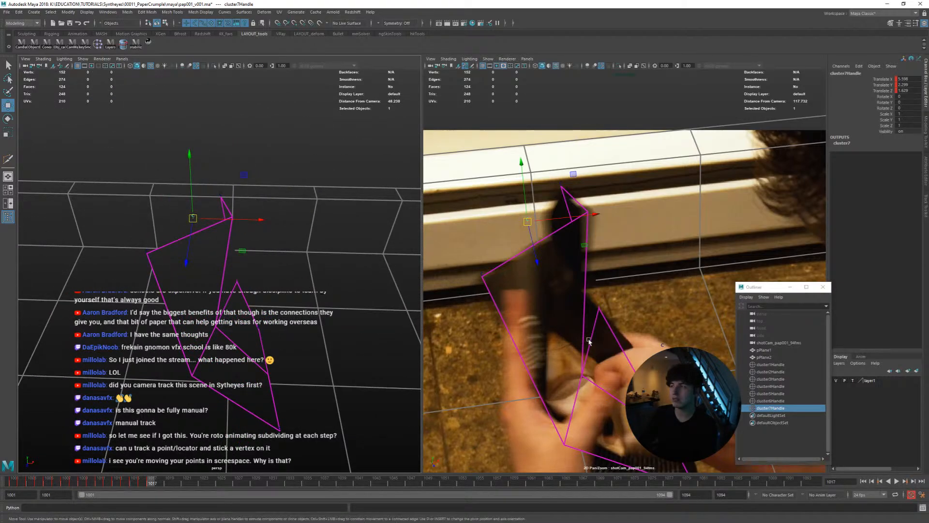
{"action": "key", "text": "ctrl+z"}
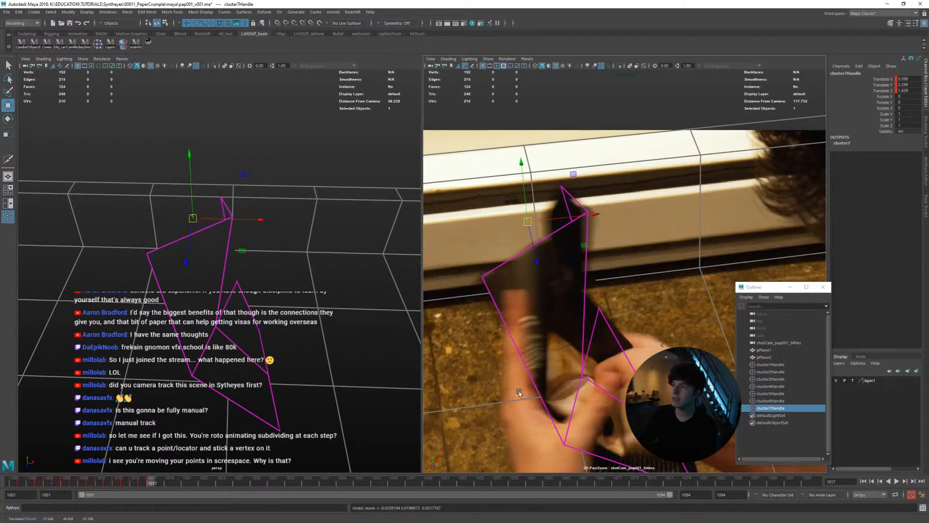
Step through the frames after 1017 to compare the top-middle cluster with the folding page edge
{"action": "key", "text": "period"}
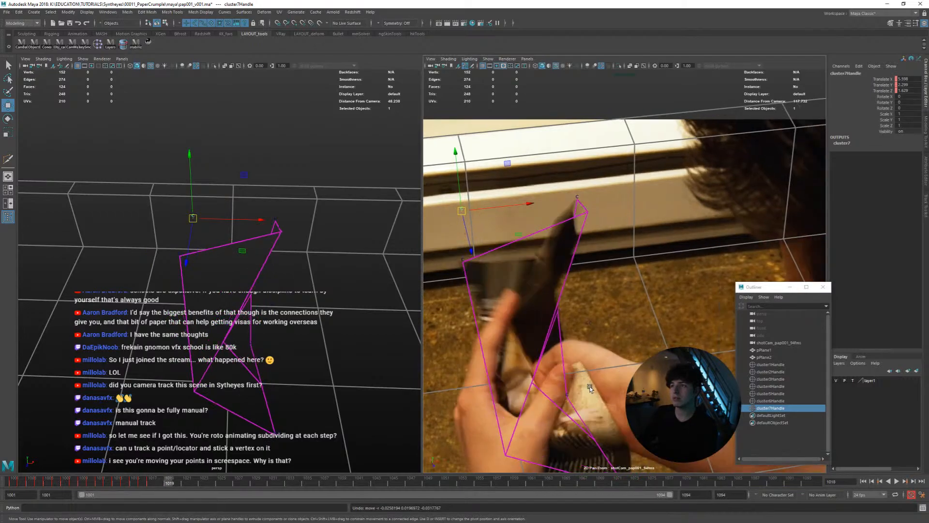
{"action": "key", "text": "alt+period"}
{"action": "key", "text": "alt+period"}
{"action": "key", "text": "alt+period"}
{"action": "key", "text": "alt+comma"}
{"action": "key", "text": "alt+comma"}
{"action": "key", "text": "alt+comma"}
{"action": "key", "text": "alt+comma"}
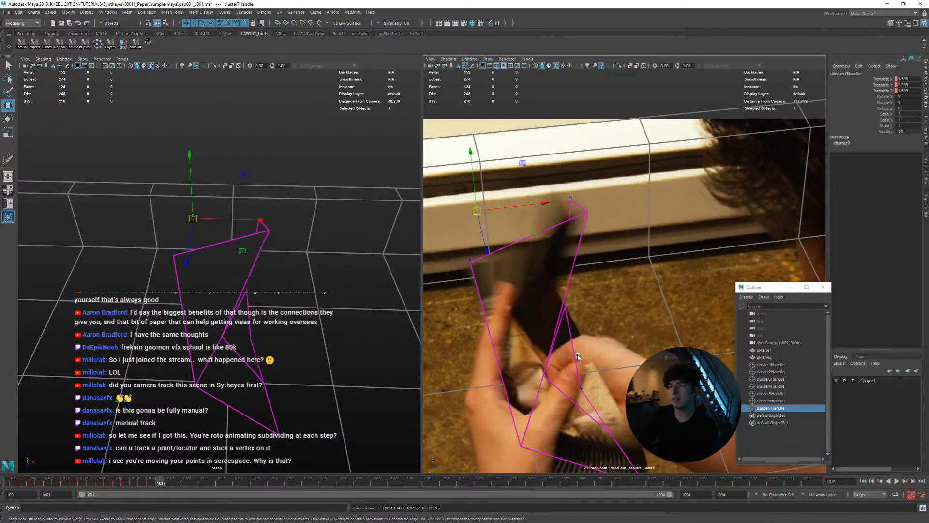
Reposition the top-middle cluster at frame 1022 to match the folded page edge, judging its depth in the perspective view
{"action": "key", "text": "alt+period"}
{"action": "key", "text": "alt+period"}
{"action": "key", "text": "alt+period"}
{"action": "key", "text": "alt+period"}
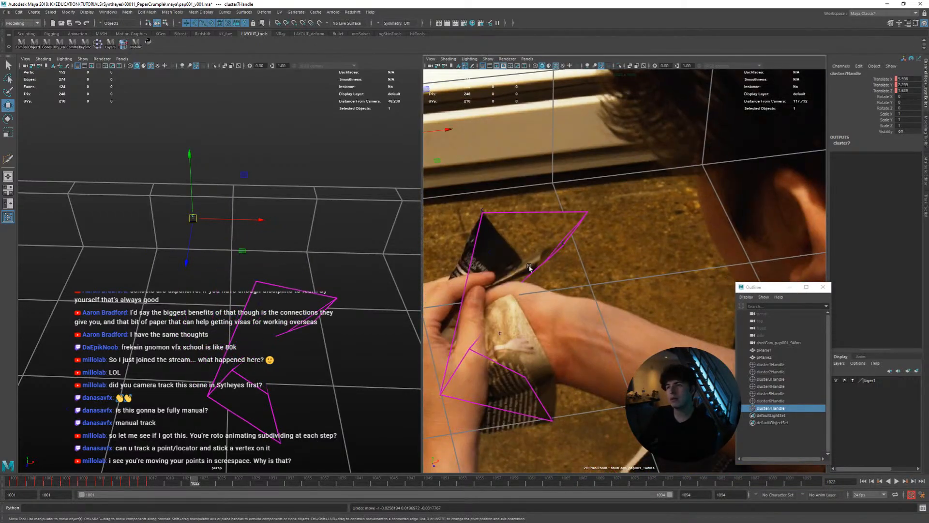
{"action": "left_click_drag", "start_coordinate": [323, 260], "coordinate": [222, 295], "text": "alt"}
{"action": "middle_click_drag", "start_coordinate": [222, 295], "coordinate": [266, 373]}
{"action": "left_click_drag", "start_coordinate": [266, 370], "coordinate": [253, 307], "text": "alt"}
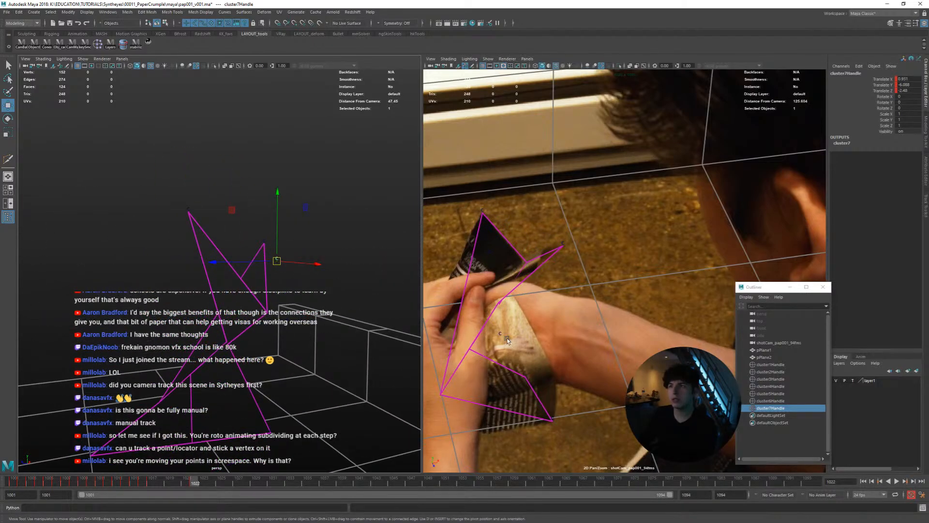
{"action": "middle_click_drag", "start_coordinate": [577, 341], "coordinate": [546, 297]}
{"action": "middle_click_drag", "start_coordinate": [315, 303], "coordinate": [374, 307]}
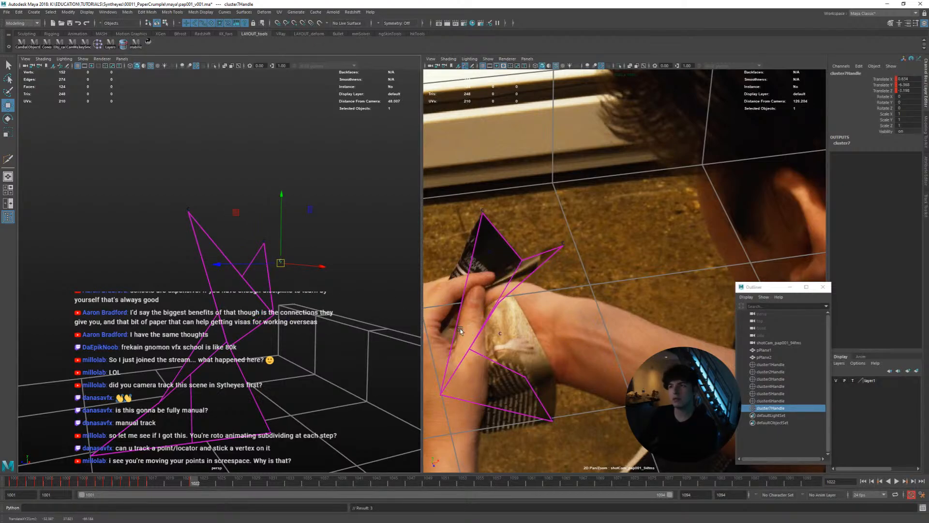
{"action": "mouse_move", "coordinate": [288, 294]}
{"action": "left_mouse_down", "text": "alt"}
{"action": "mouse_move", "coordinate": [222, 303]}
{"action": "mouse_move", "coordinate": [296, 302]}
{"action": "left_mouse_up", "text": "alt"}
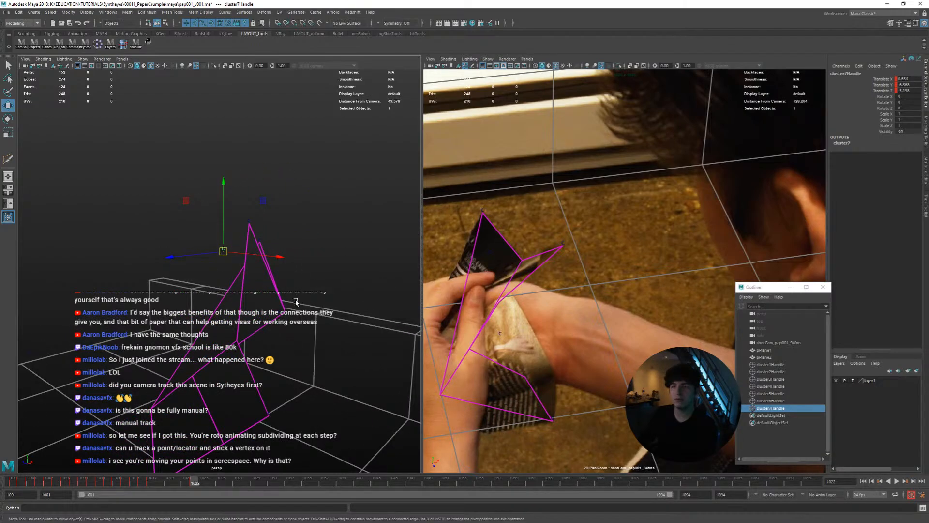
Align the top-middle cluster with the page's fold at frame 1020 using both the perspective and shot camera views
{"action": "key", "text": "alt+comma"}
{"action": "key", "text": "alt+comma"}
{"action": "left_click_drag", "start_coordinate": [383, 317], "coordinate": [349, 276], "text": "alt"}
{"action": "middle_click_drag", "start_coordinate": [349, 276], "coordinate": [312, 330]}
{"action": "left_click_drag", "start_coordinate": [312, 330], "coordinate": [243, 322], "text": "alt"}
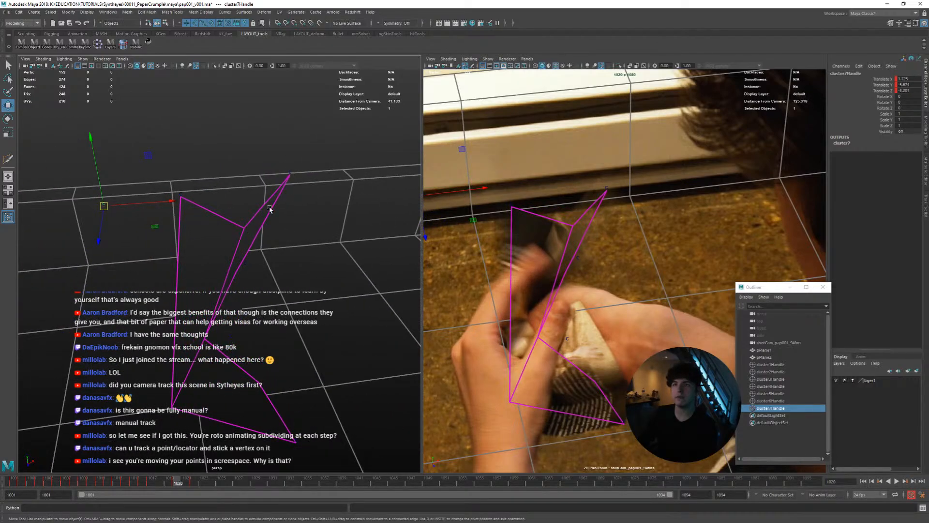
{"action": "left_click_drag", "start_coordinate": [270, 208], "coordinate": [338, 208], "text": "alt"}
{"action": "middle_click", "coordinate": [575, 280]}
Compare the fold's motion with the page back and forth over the frames around 1019 and 1020
{"action": "key", "text": "alt+comma"}
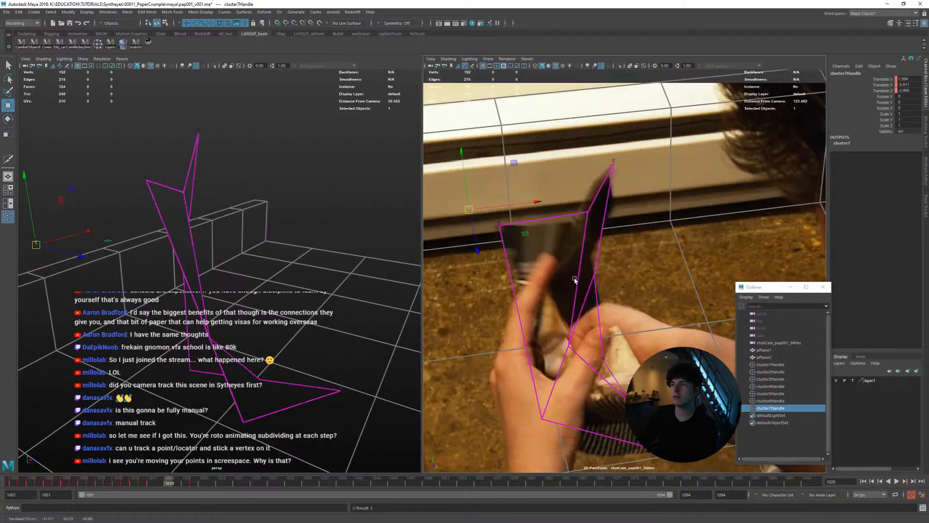
{"action": "key", "text": "alt+comma"}
{"action": "key", "text": "alt+period"}
{"action": "key", "text": "alt+period"}
{"action": "key", "text": "alt+period"}
{"action": "key", "text": "alt+comma"}
{"action": "key", "text": "alt+comma"}
Move the top-middle cluster onto the page's upper edge at frame 1017 and correct its depth
{"action": "key", "text": "alt+comma"}
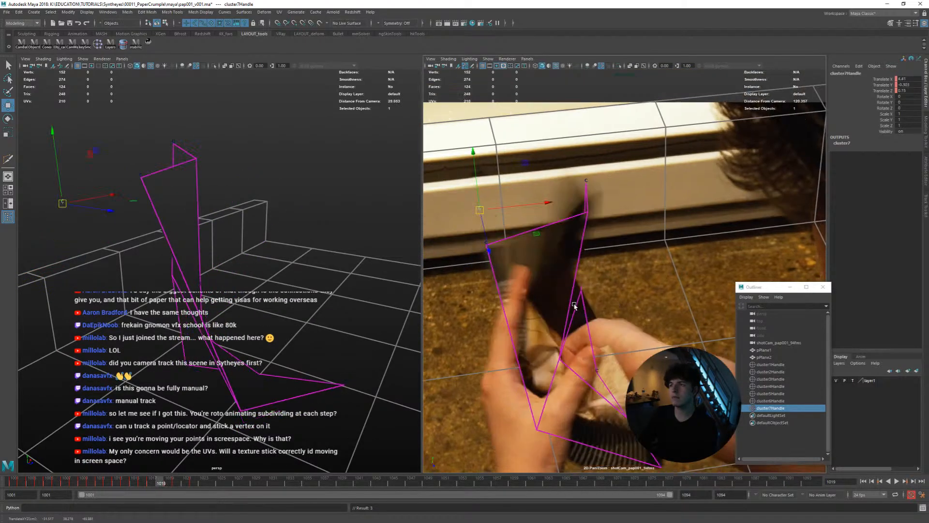
{"action": "key", "text": "alt+comma"}
{"action": "middle_click_drag", "start_coordinate": [602, 302], "coordinate": [586, 314]}
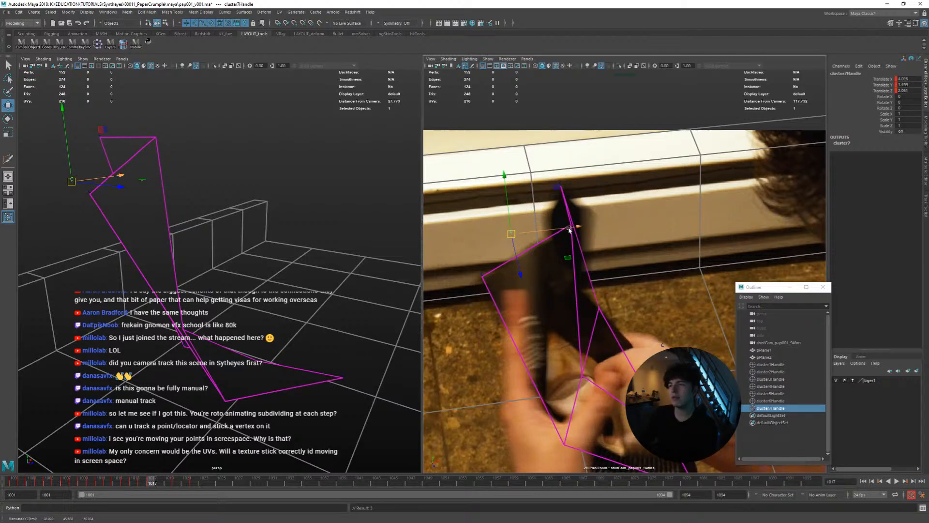
{"action": "middle_click_drag", "start_coordinate": [589, 231], "coordinate": [587, 252]}
{"action": "left_click_drag", "start_coordinate": [326, 241], "coordinate": [210, 242], "text": "alt"}
{"action": "middle_click_drag", "start_coordinate": [210, 242], "coordinate": [247, 260], "text": "alt"}
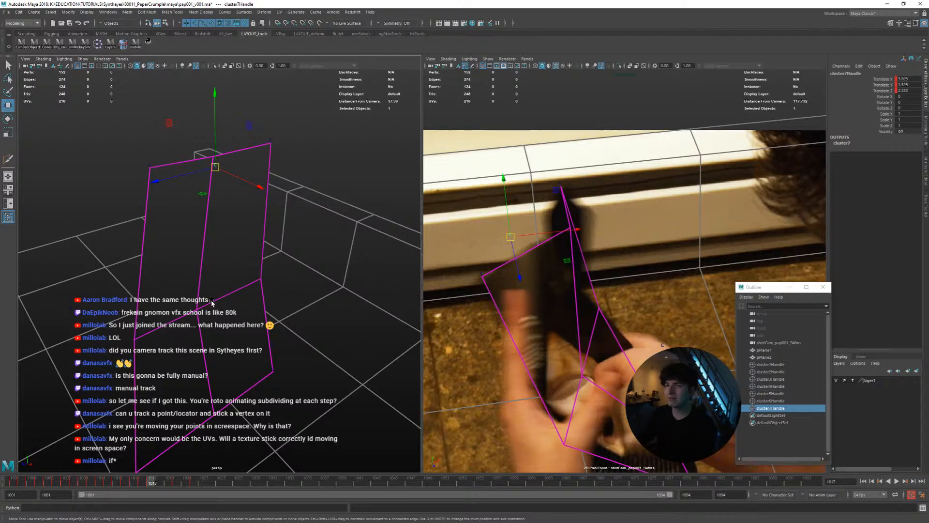
{"action": "left_click_drag", "start_coordinate": [247, 275], "coordinate": [262, 272], "text": "alt"}
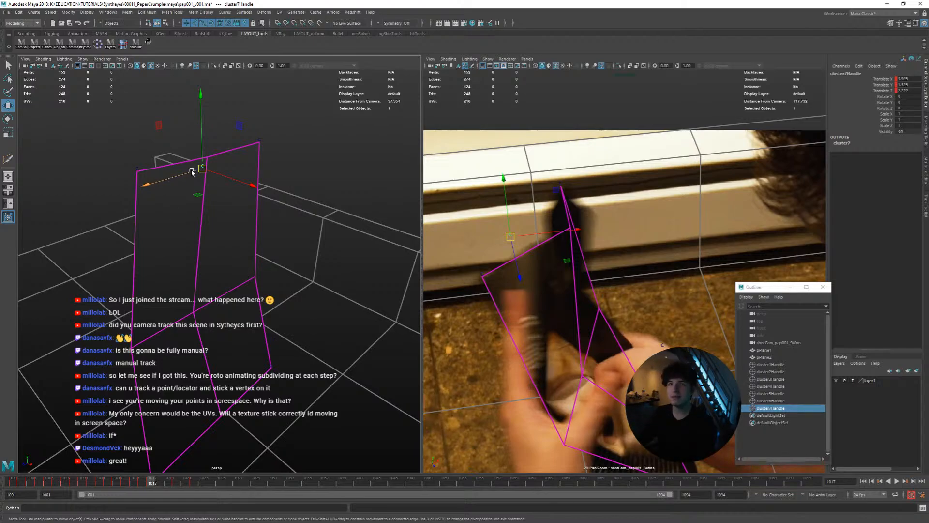
Key the top-middle cluster's position at frame 1018 and check it against the neighbouring frames
{"action": "key", "text": "alt+comma"}
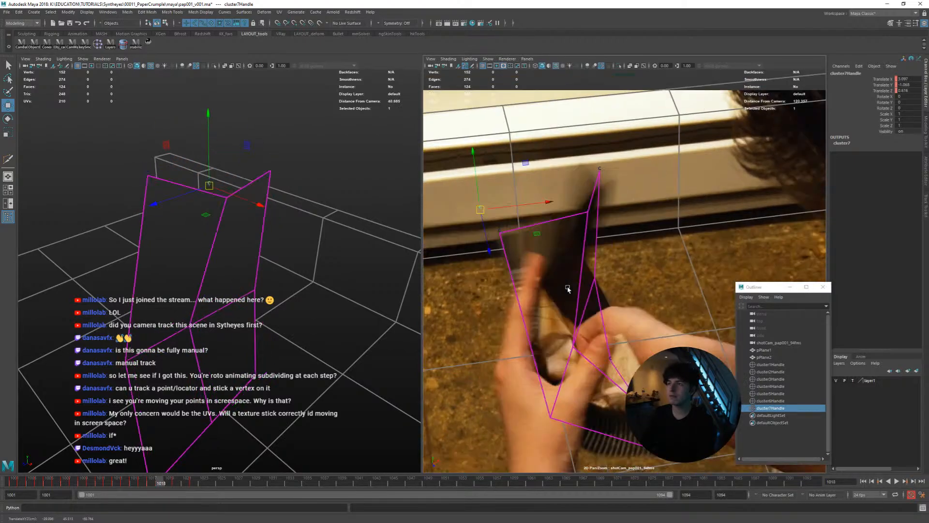
{"action": "key", "text": "shift+w"}
{"action": "key", "text": "alt+period"}
Fit the top-middle cluster to the page edge at frame 1019, comparing it with frames 1018 and 1020
{"action": "key", "text": "alt+period"}
{"action": "key", "text": "alt+comma"}
{"action": "key", "text": "alt+comma"}
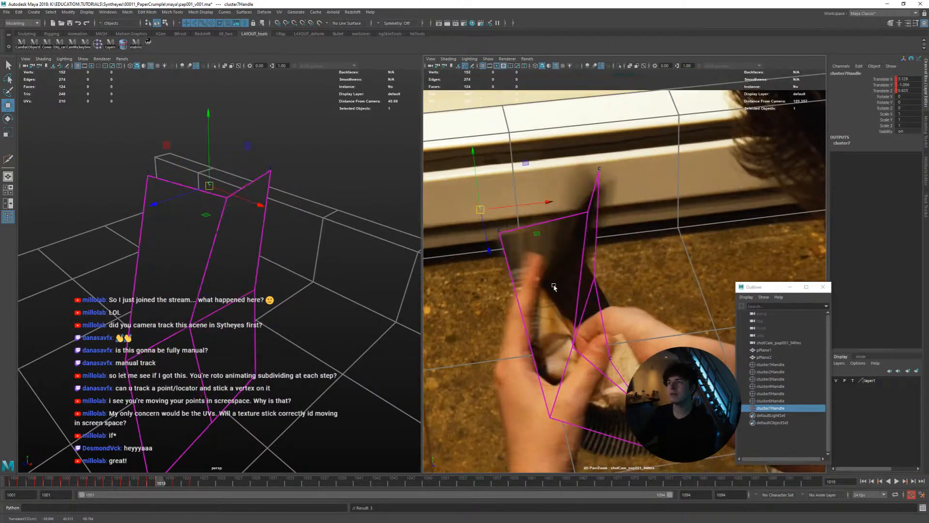
{"action": "key", "text": "alt+period"}
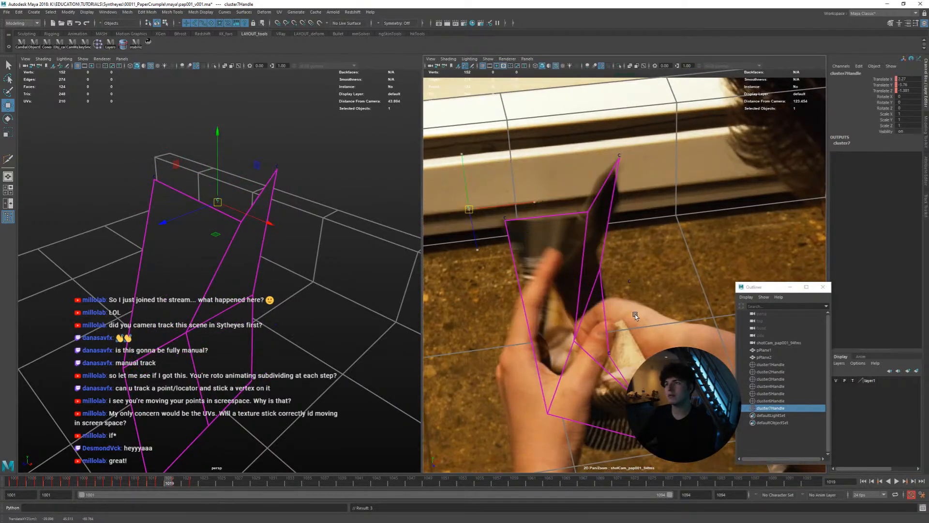
{"action": "middle_click_drag", "start_coordinate": [635, 316], "coordinate": [645, 318]}
{"action": "key", "text": "alt+comma"}
{"action": "key", "text": "alt+period"}
{"action": "key", "text": "alt+period"}
{"action": "key", "text": "alt+comma"}
{"action": "key", "text": "alt+period"}
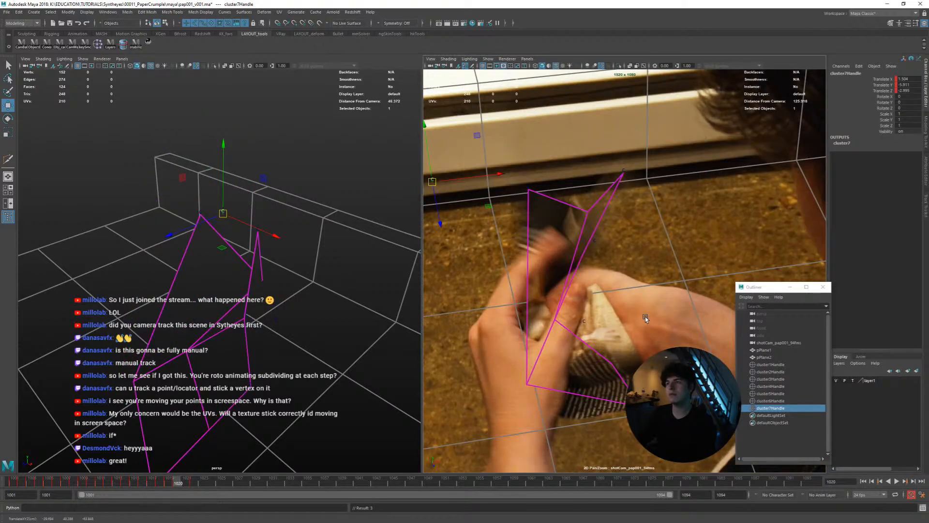
{"action": "key", "text": "alt+comma"}
{"action": "key", "text": "alt+comma"}
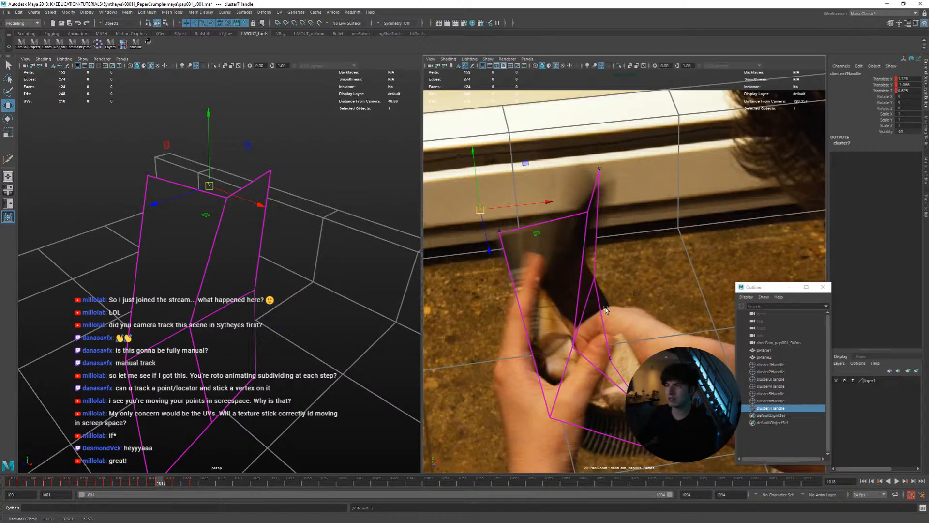
Examine the top-middle cluster's motion against the page from frame 1018 to 1022
{"action": "key", "text": "alt+period"}
{"action": "key", "text": "alt+period"}
{"action": "key", "text": "alt+comma"}
{"action": "key", "text": "alt+comma"}
{"action": "key", "text": "alt+period"}
{"action": "key", "text": "alt+period"}
Reposition the top-middle cluster at frame 1024 to match the page's fold, checking its depth in perspective
{"action": "key", "text": "alt+period"}
{"action": "key", "text": "alt+period"}
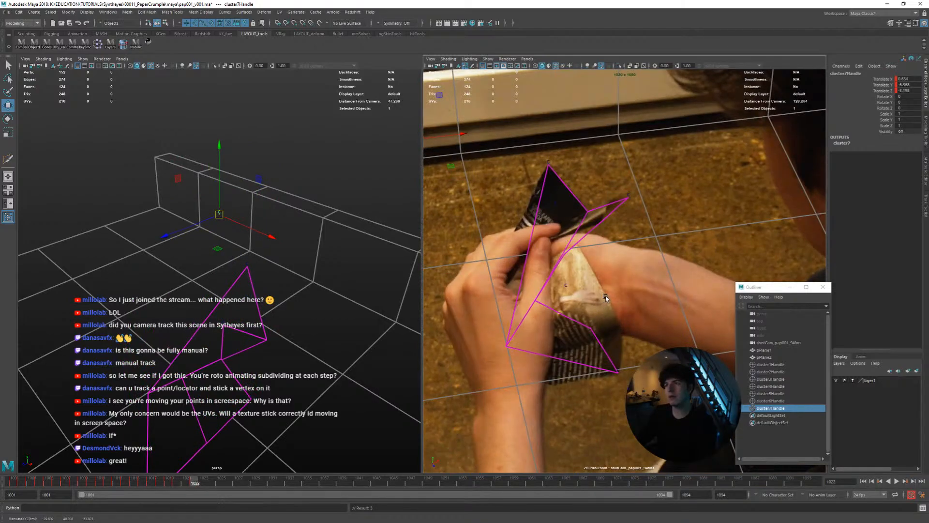
{"action": "key", "text": "alt+period"}
{"action": "key", "text": "alt+period"}
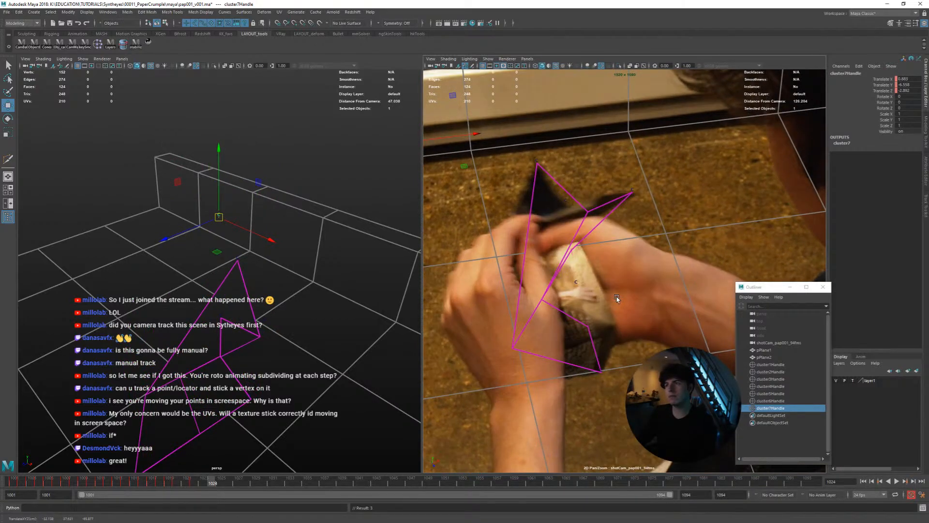
{"action": "left_click_drag", "start_coordinate": [245, 228], "coordinate": [160, 254], "text": "alt"}
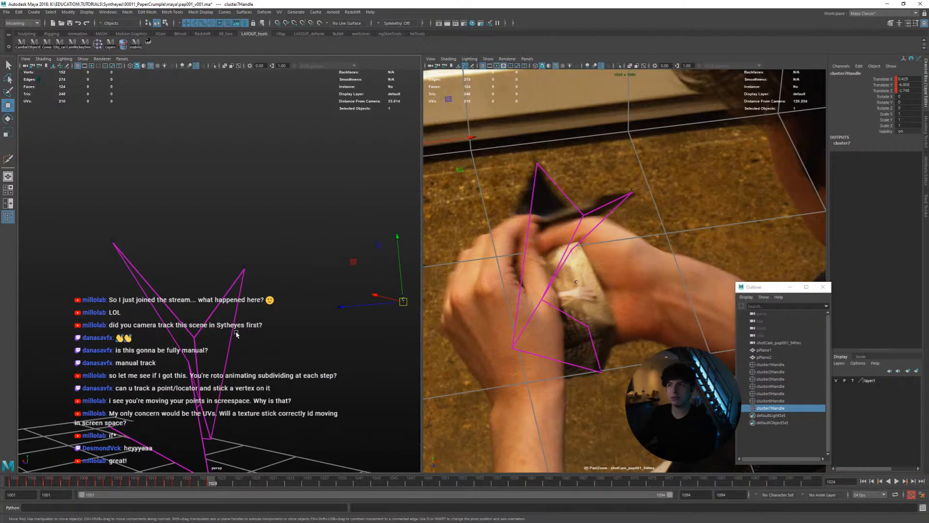
{"action": "left_click_drag", "start_coordinate": [236, 334], "coordinate": [321, 338], "text": "alt"}
Adjust and key the top-middle cluster around frame 1025, comparing it with the adjacent frames
{"action": "key", "text": "alt+period"}
{"action": "key", "text": "alt+comma"}
{"action": "key", "text": "alt+period"}
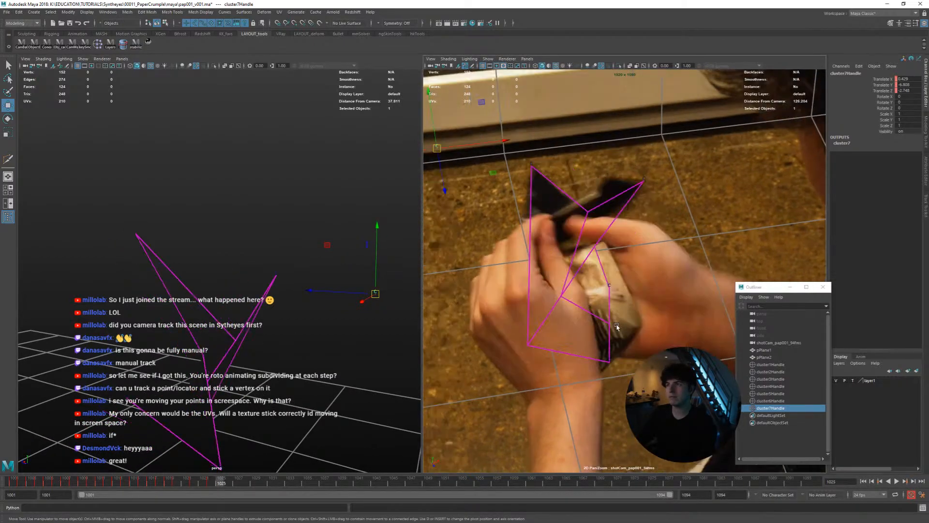
{"action": "key", "text": "alt+period"}
{"action": "middle_click_drag", "start_coordinate": [617, 327], "coordinate": [629, 317]}
{"action": "key", "text": "shift+w"}
{"action": "key", "text": "alt+comma"}
{"action": "key", "text": "alt+comma"}
{"action": "key", "text": "alt+period"}
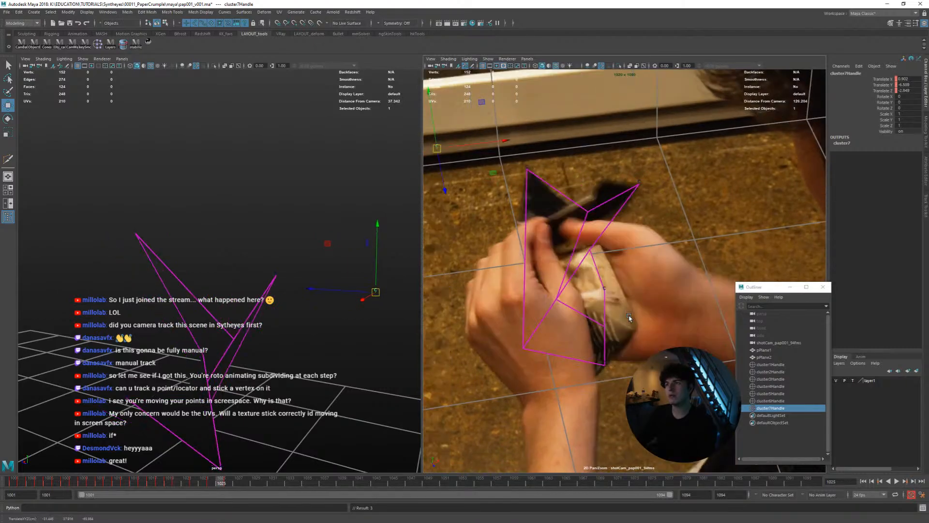
Review the plane's fold against the crumpling page across frames 1014 to 1027 in both views
{"action": "key", "text": "alt+period"}
{"action": "key", "text": "alt+period"}
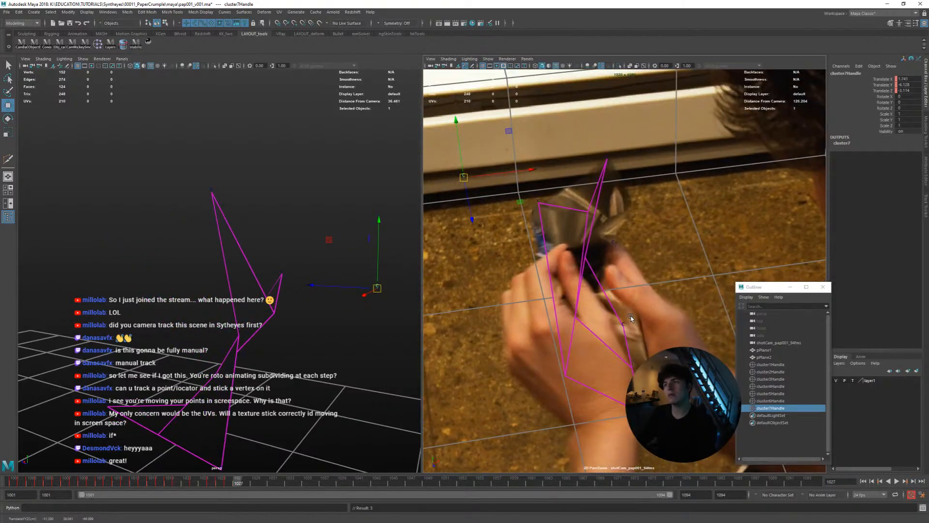
{"action": "key", "text": "alt+period"}
{"action": "key", "text": "alt+comma"}
{"action": "key", "text": "alt+comma"}
{"action": "key", "text": "alt+comma"}
{"action": "key", "text": "alt+comma"}
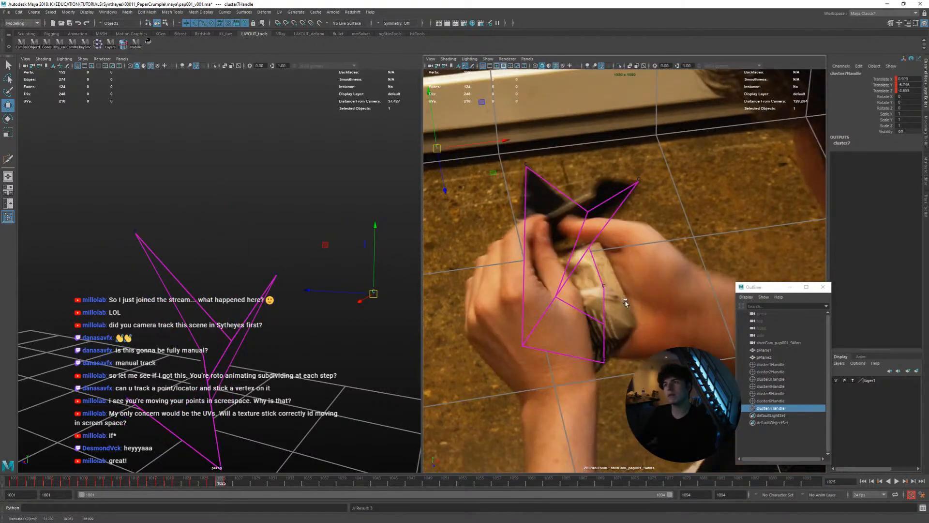
{"action": "key", "text": "alt+comma"}
{"action": "key", "text": "alt+comma"}
{"action": "key", "text": "alt+comma"}
{"action": "key", "text": "alt+comma"}
{"action": "key", "text": "alt+comma"}
{"action": "key", "text": "alt+comma"}
{"action": "key", "text": "alt+comma"}
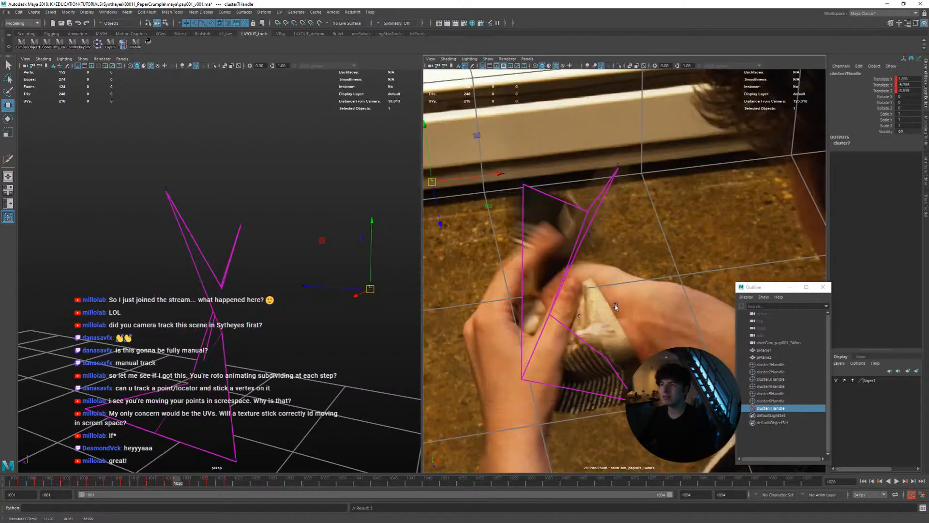
{"action": "key", "text": "alt+comma"}
{"action": "key", "text": "alt+comma"}
{"action": "key", "text": "alt+comma"}
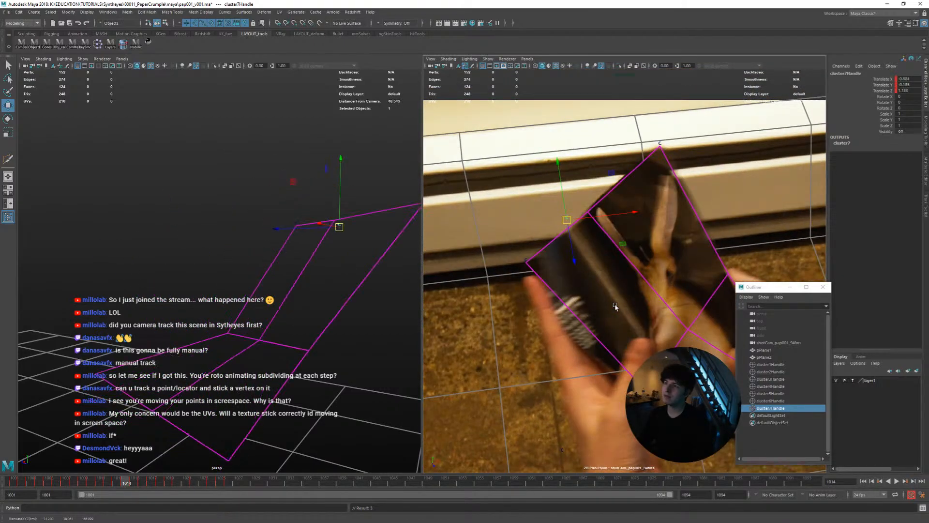
{"action": "key", "text": "alt+period"}
{"action": "key", "text": "alt+period"}
{"action": "key", "text": "alt+period"}
{"action": "key", "text": "alt+period"}
{"action": "key", "text": "alt+period"}
{"action": "key", "text": "alt+period"}
{"action": "key", "text": "alt+period"}
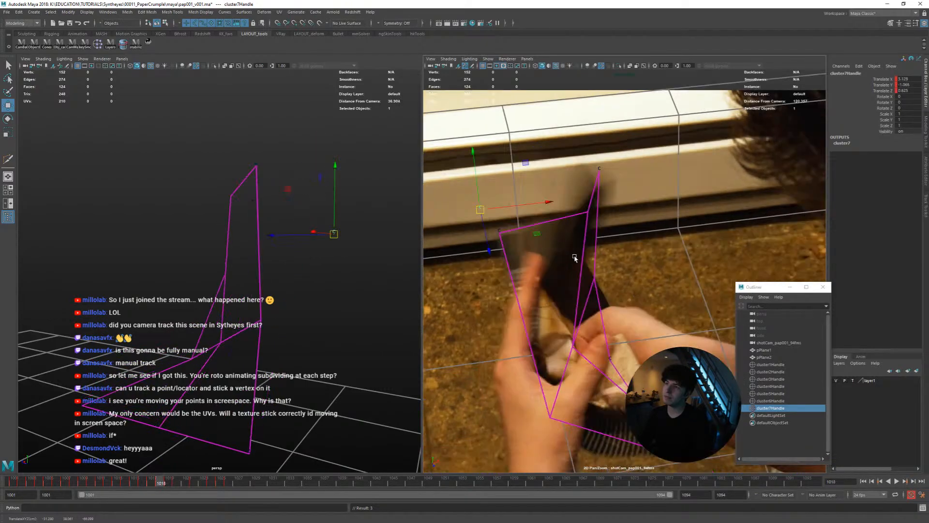
{"action": "key", "text": "alt+period"}
{"action": "key", "text": "alt+period"}
{"action": "key", "text": "alt+period"}
{"action": "key", "text": "alt+period"}
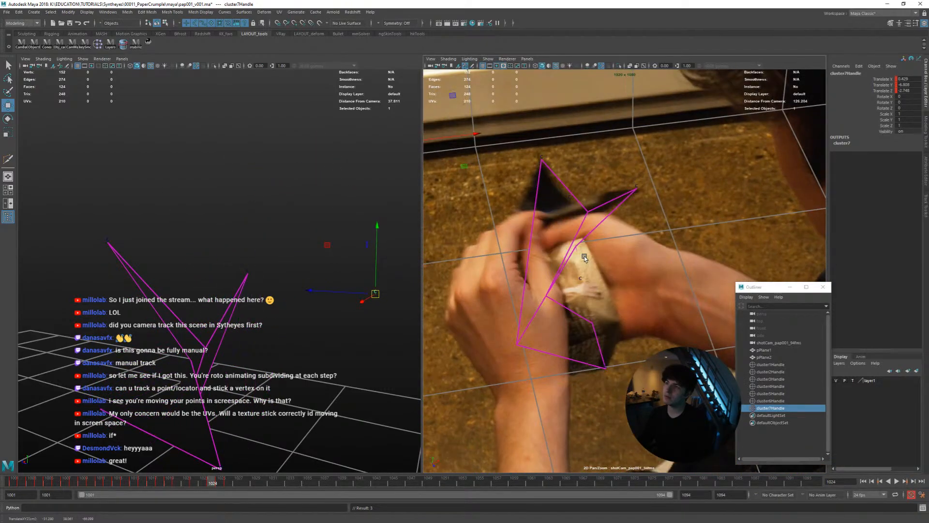
Move the top-middle cluster down onto the page's fold at frame 1026 after comparing with frame 1027
{"action": "key", "text": "alt+period"}
{"action": "key", "text": "alt+period"}
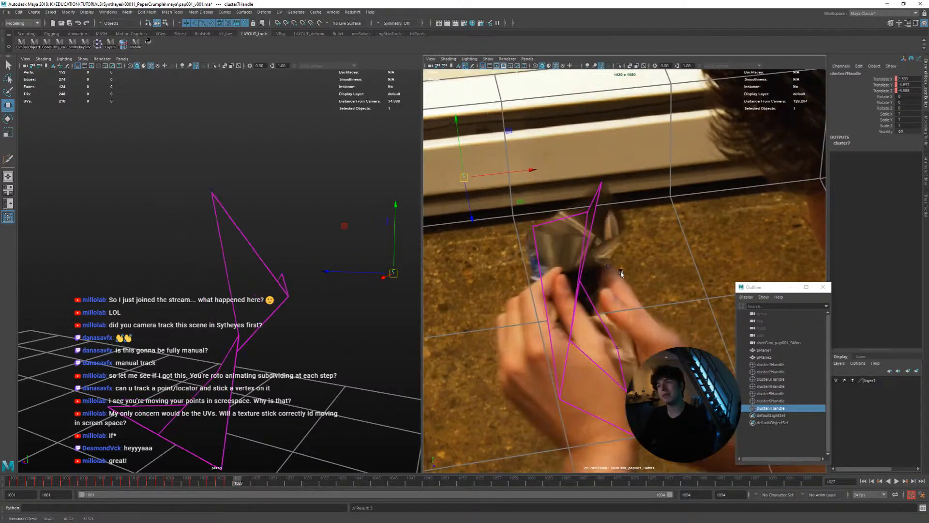
{"action": "key", "text": "alt+comma"}
{"action": "middle_click_drag", "start_coordinate": [627, 294], "coordinate": [624, 296]}
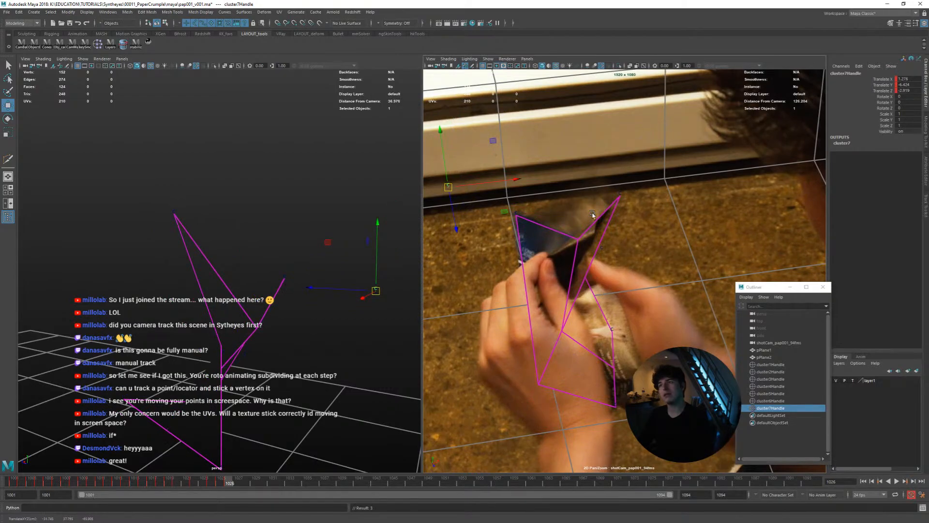
Adjust the top-middle cluster around frame 1027 to follow the page's fold, comparing it with the adjacent frames
{"action": "key", "text": "alt+comma"}
{"action": "key", "text": "alt+period"}
{"action": "key", "text": "alt+period"}
{"action": "mouse_move", "coordinate": [625, 251]}
{"action": "middle_mouse_down"}
{"action": "mouse_move", "coordinate": [636, 252]}
{"action": "mouse_move", "coordinate": [622, 243]}
{"action": "middle_mouse_up"}
{"action": "key", "text": "alt+comma"}
{"action": "key", "text": "alt+period"}
{"action": "key", "text": "alt+comma"}
{"action": "key", "text": "alt+period"}
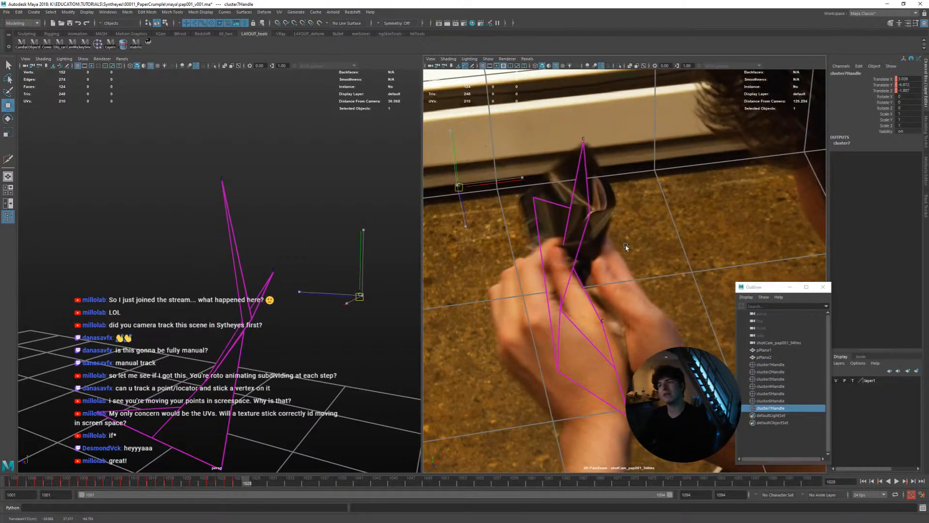
Reposition the top-middle cluster around frame 1030 onto the page's fold and check the neighbouring frames
{"action": "key", "text": "alt+period"}
{"action": "key", "text": "alt+period"}
{"action": "middle_click_drag", "start_coordinate": [630, 255], "coordinate": [634, 234]}
{"action": "key", "text": "alt+period"}
{"action": "key", "text": "alt+comma"}
{"action": "key", "text": "alt+period"}
{"action": "key", "text": "alt+period"}
{"action": "key", "text": "alt+period"}
{"action": "key", "text": "alt+period"}
Review the plane's match to the crumpling page from frame 1033 back to 1016 and in playback, returning to frame 1001
{"action": "key", "text": "alt+comma"}
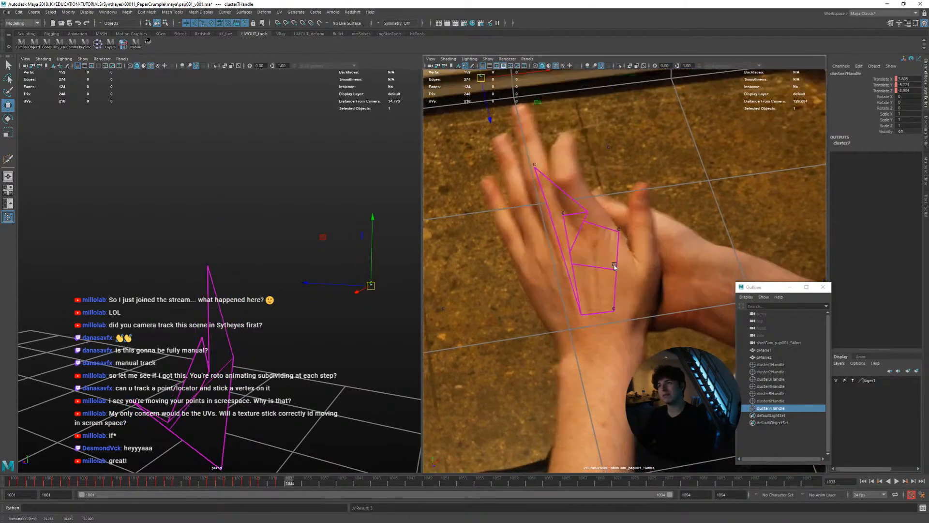
{"action": "key", "text": "alt+comma"}
{"action": "key", "text": "alt+comma"}
{"action": "key", "text": "alt+comma"}
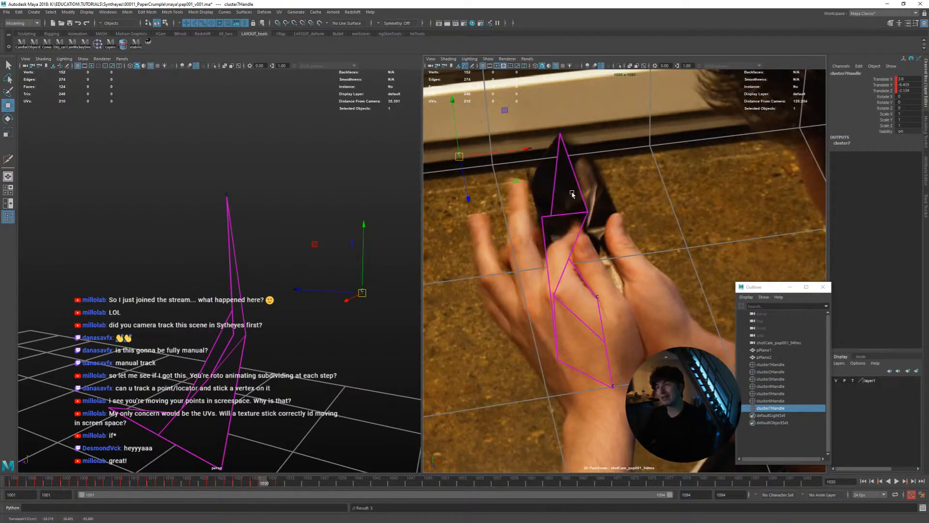
{"action": "key", "text": "alt+comma"}
{"action": "key", "text": "alt+comma"}
{"action": "key", "text": "alt+comma"}
{"action": "key", "text": "alt+comma"}
{"action": "key", "text": "alt+comma"}
{"action": "key", "text": "alt+comma"}
{"action": "key", "text": "alt+comma"}
{"action": "key", "text": "alt+comma"}
{"action": "key", "text": "alt+comma"}
{"action": "key", "text": "alt+comma"}
{"action": "key", "text": "alt+comma"}
{"action": "key", "text": "alt+comma"}
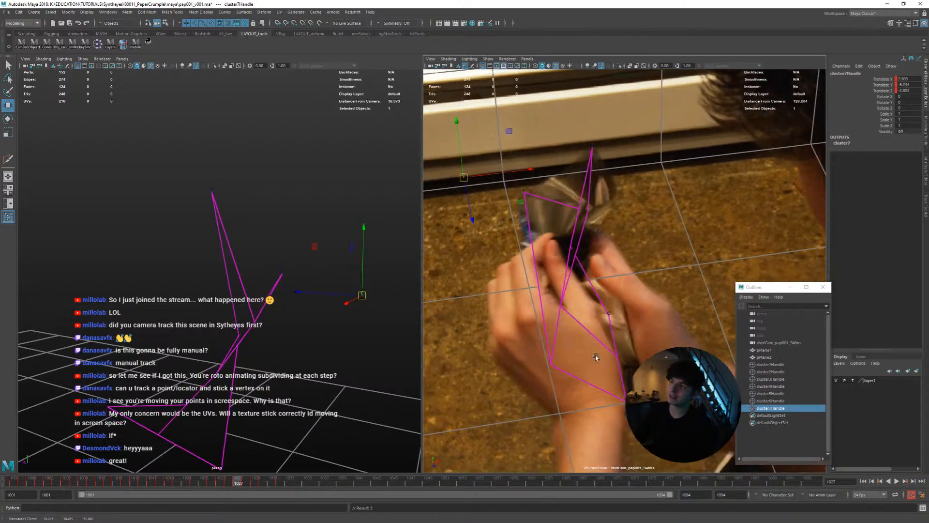
{"action": "key", "text": "alt+comma"}
{"action": "key", "text": "alt+comma"}
{"action": "key", "text": "alt+comma"}
{"action": "key", "text": "alt+comma"}
{"action": "key", "text": "alt+comma"}
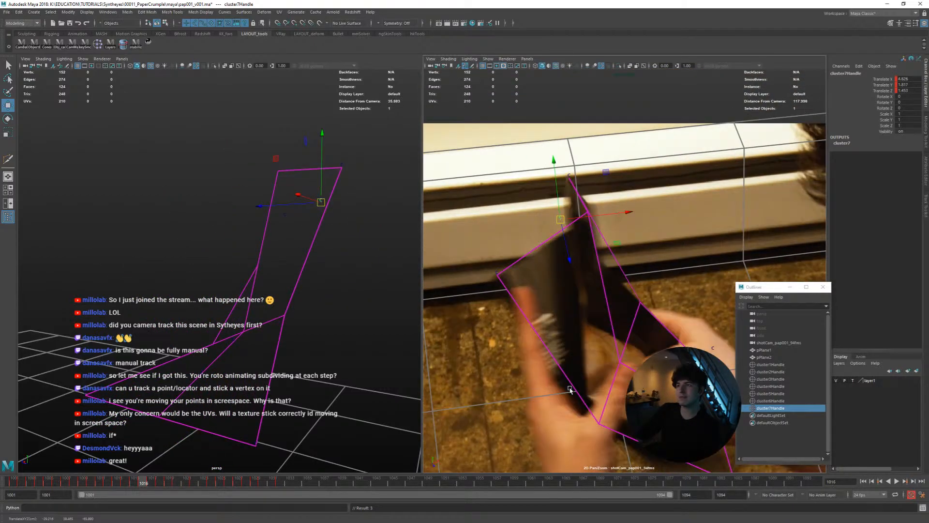
{"action": "key", "text": "alt+v"}
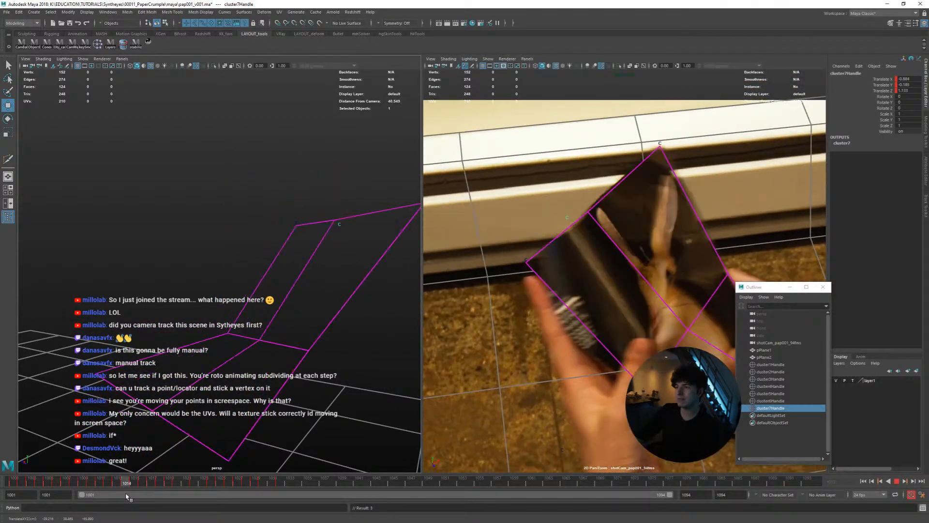
{"action": "left_click_drag", "start_coordinate": [109, 491], "coordinate": [11, 479]}
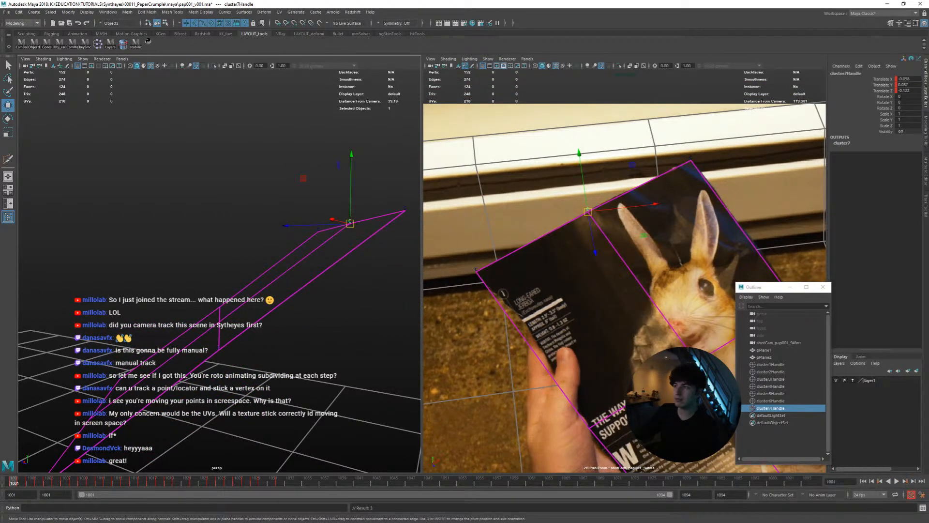
Select the plane's centre vertex at frame 1001 and create a cluster on it
{"action": "left_click", "coordinate": [676, 325]}
{"action": "right_click_drag", "start_coordinate": [693, 322], "coordinate": [660, 323]}
{"action": "left_click", "coordinate": [701, 360]}
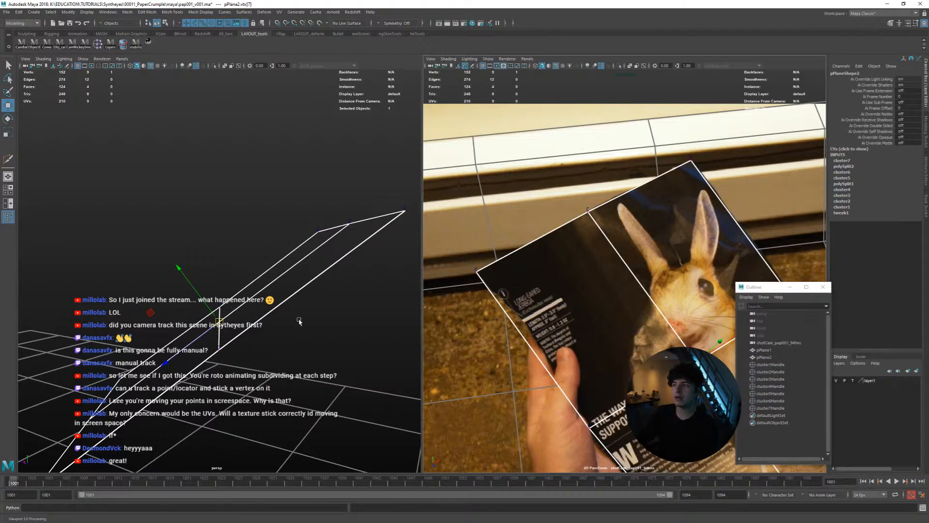
{"action": "right_click_drag", "start_coordinate": [670, 346], "coordinate": [635, 345]}
{"action": "middle_click_drag", "start_coordinate": [635, 344], "coordinate": [580, 330]}
{"action": "right_click_drag", "start_coordinate": [579, 330], "coordinate": [599, 331]}
{"action": "middle_click_drag", "start_coordinate": [599, 331], "coordinate": [622, 301]}
{"action": "middle_click_drag", "start_coordinate": [613, 356], "coordinate": [576, 335]}
{"action": "left_click_drag", "start_coordinate": [276, 477], "coordinate": [4, 467]}
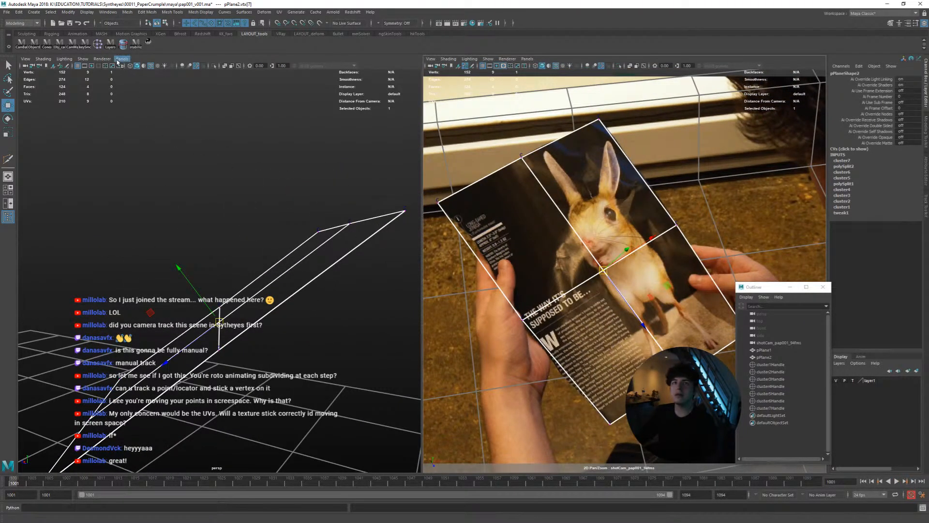
{"action": "left_click", "coordinate": [100, 47]}
{"action": "right_click_drag", "start_coordinate": [587, 248], "coordinate": [588, 236]}
Centre the shot camera view on the plane's centre vertex and select the new cluster8Handle for moving
{"action": "left_click", "coordinate": [148, 44]}
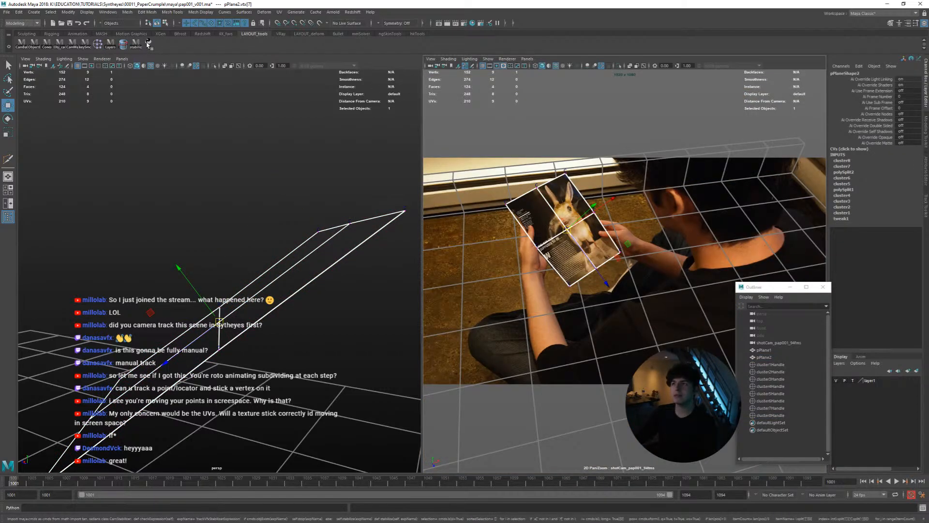
{"action": "left_click", "coordinate": [151, 45]}
{"action": "right_click_drag", "start_coordinate": [667, 256], "coordinate": [900, 326]}
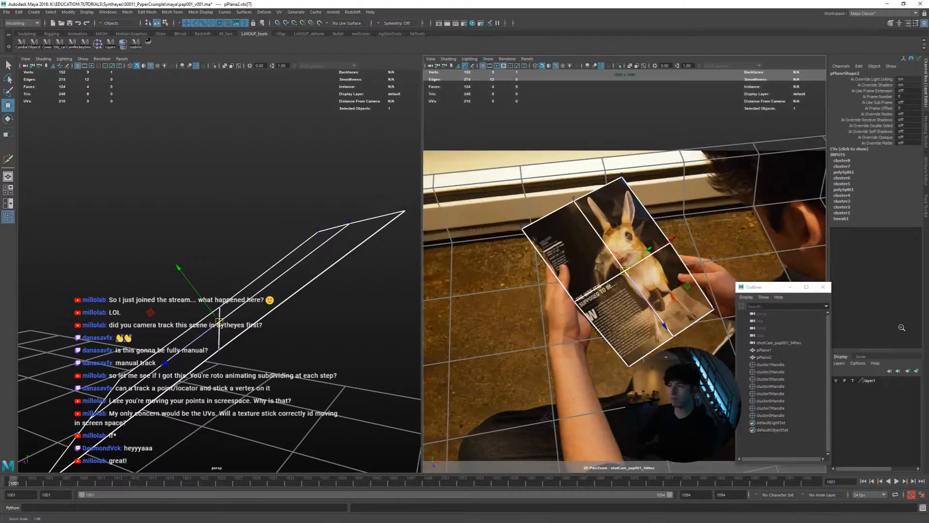
{"action": "right_click_drag", "start_coordinate": [464, 266], "coordinate": [677, 304]}
{"action": "left_click", "coordinate": [768, 415]}
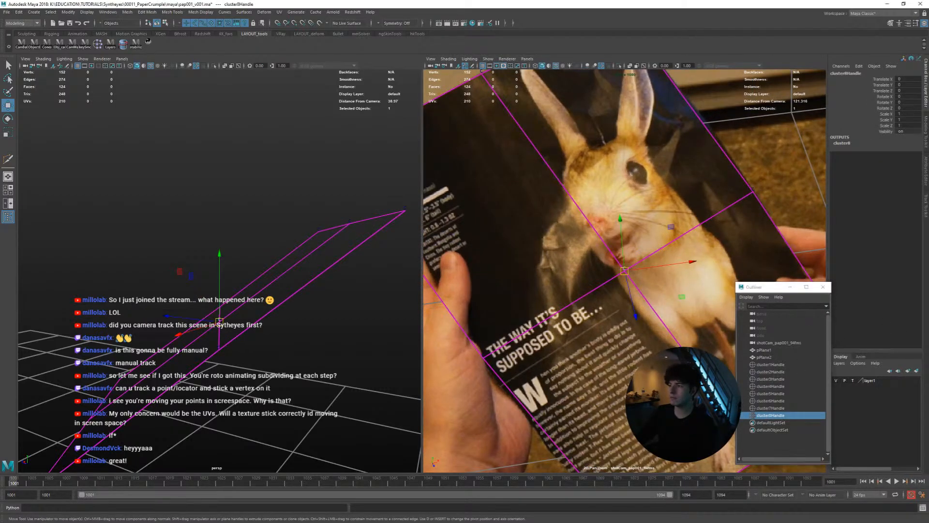
{"action": "key", "text": "q"}
{"action": "key", "text": "w"}
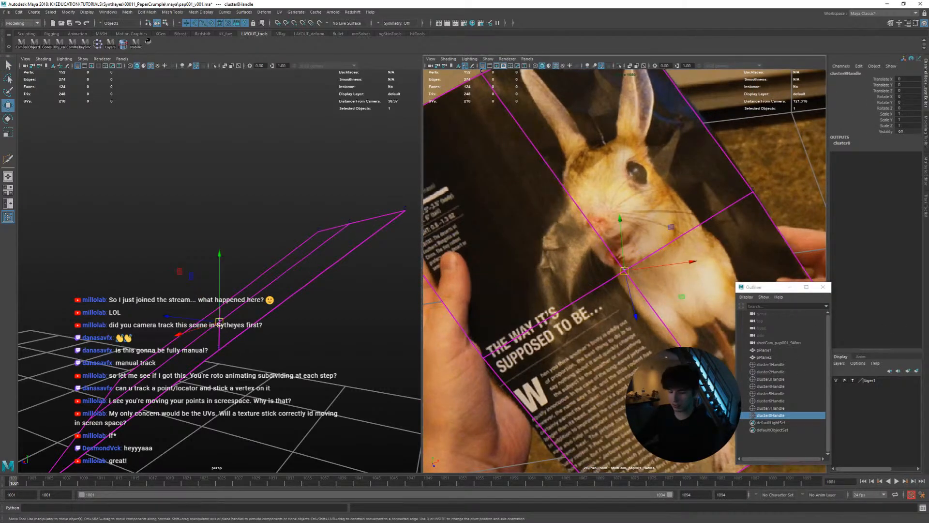
Nudge the centre cluster on the page at frame 1001 and compare its fit through frame 1005
{"action": "key", "text": "alt+period"}
{"action": "key", "text": "alt+comma"}
{"action": "key", "text": "alt+period"}
{"action": "key", "text": "alt+comma"}
{"action": "left_click_drag", "start_coordinate": [624, 271], "coordinate": [636, 278]}
{"action": "key", "text": "alt+period"}
{"action": "key", "text": "alt+period"}
{"action": "key", "text": "alt+comma"}
{"action": "key", "text": "alt+period"}
{"action": "key", "text": "alt+period"}
{"action": "key", "text": "alt+period"}
{"action": "key", "text": "alt+comma"}
Refine the centre cluster's position around frame 1007, comparing it with the neighbouring frames
{"action": "key", "text": "alt+period"}
{"action": "key", "text": "alt+period"}
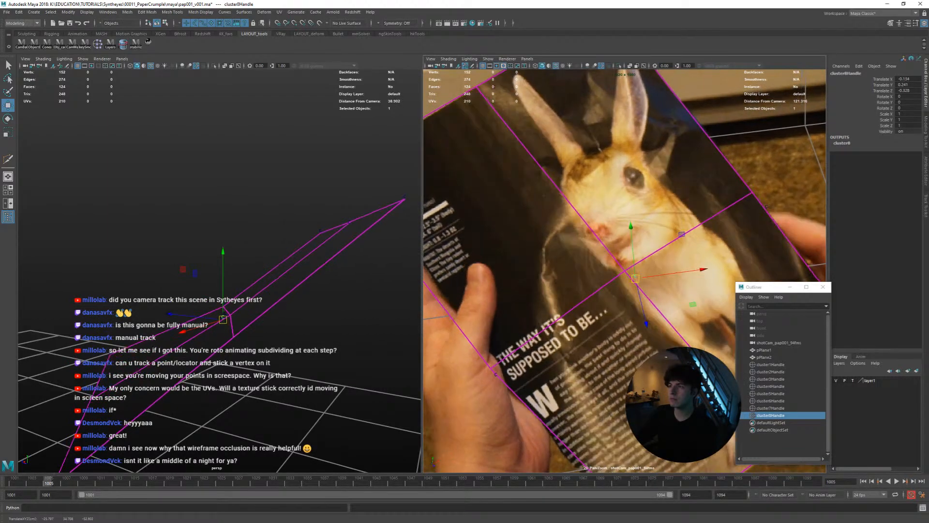
{"action": "key", "text": "alt+comma"}
{"action": "key", "text": "alt+period"}
{"action": "key", "text": "alt+comma"}
{"action": "key", "text": "alt+comma"}
{"action": "key", "text": "alt+period"}
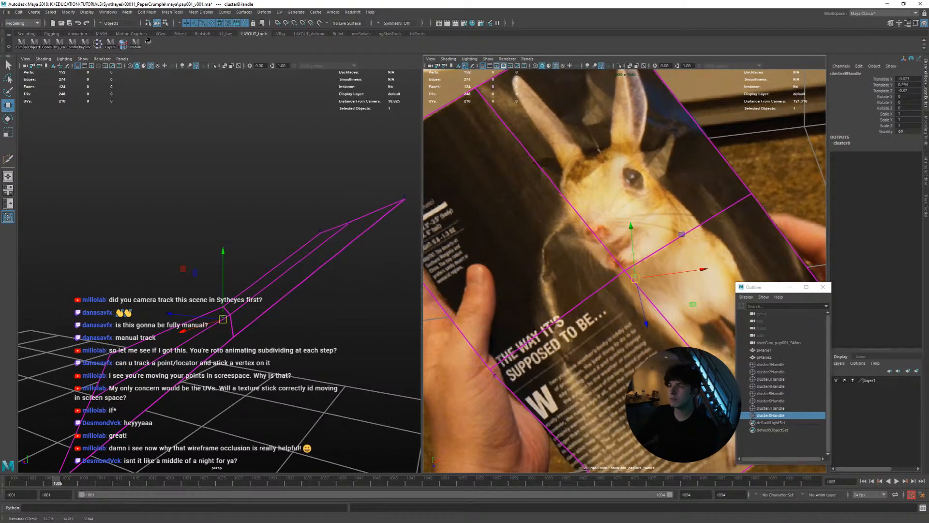
{"action": "key", "text": "alt+comma"}
{"action": "key", "text": "alt+period"}
Examine how the plane's centre follows the creasing page across frames 1009 to 1014
{"action": "key", "text": "alt+period"}
{"action": "left_click_drag", "start_coordinate": [635, 280], "coordinate": [638, 282]}
{"action": "key", "text": "alt+period"}
{"action": "key", "text": "alt+period"}
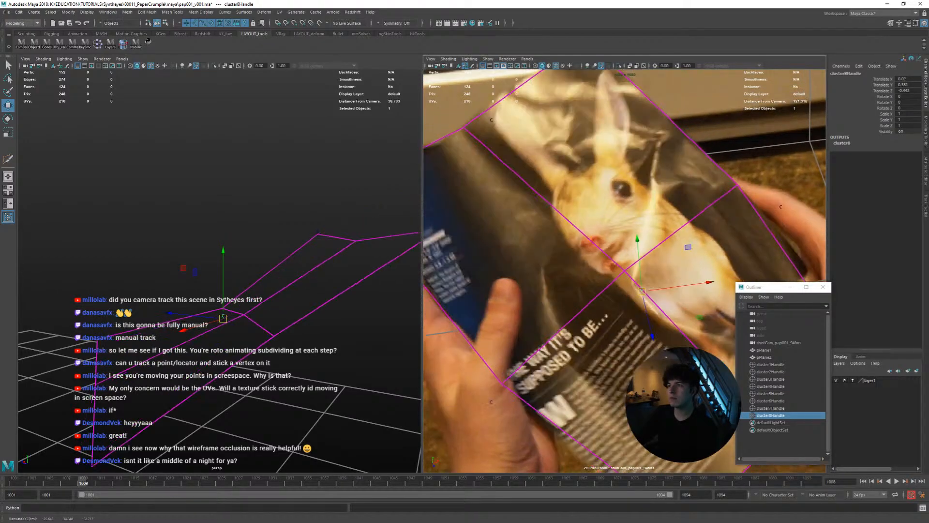
{"action": "key", "text": "alt+period"}
{"action": "key", "text": "alt+period"}
{"action": "key", "text": "alt+comma"}
{"action": "key", "text": "alt+comma"}
{"action": "key", "text": "alt+period"}
{"action": "key", "text": "alt+period"}
{"action": "key", "text": "alt+period"}
{"action": "key", "text": "alt+period"}
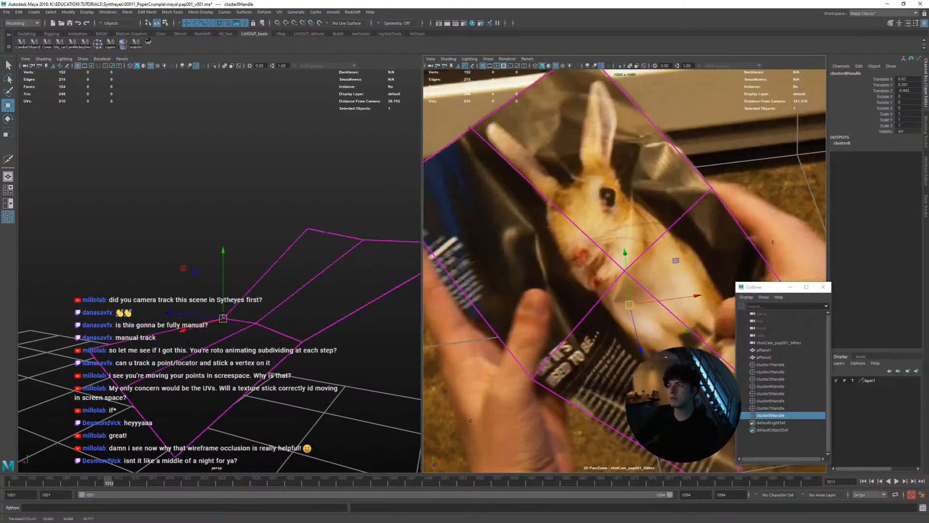
{"action": "key", "text": "alt+period"}
{"action": "key", "text": "alt+comma"}
{"action": "key", "text": "alt+period"}
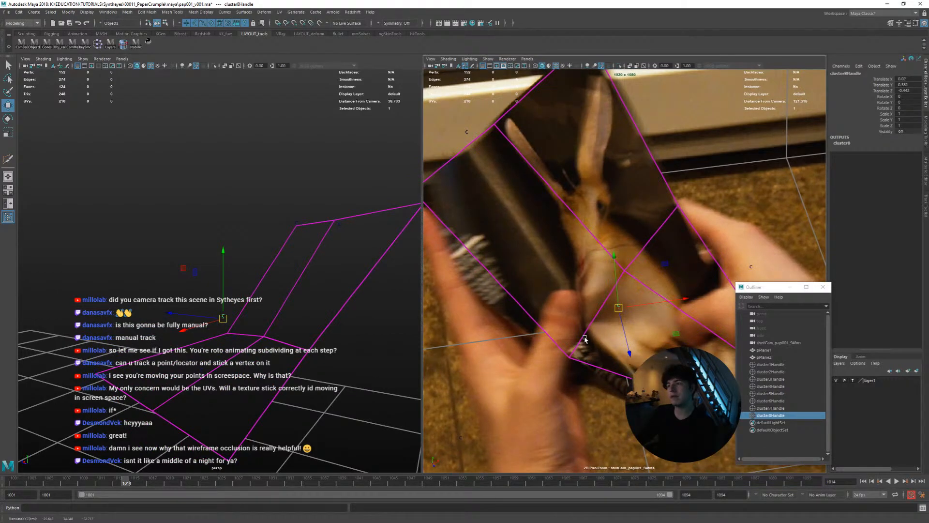
{"action": "key", "text": "alt+comma"}
{"action": "key", "text": "alt+comma"}
{"action": "key", "text": "alt+period"}
{"action": "key", "text": "alt+period"}
Move the centre cluster toward the page's fold at frame 1014, adjusting its depth in the perspective view
{"action": "left_click_drag", "start_coordinate": [678, 337], "coordinate": [647, 338]}
{"action": "key", "text": "ctrl+z"}
{"action": "left_click_drag", "start_coordinate": [618, 307], "coordinate": [586, 310]}
{"action": "left_click_drag", "start_coordinate": [369, 303], "coordinate": [299, 312], "text": "alt"}
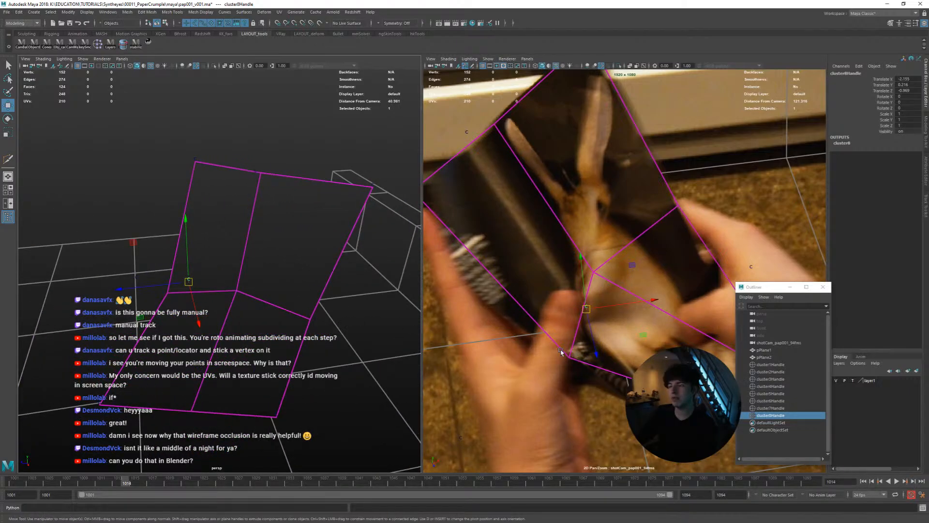
{"action": "left_click_drag", "start_coordinate": [234, 272], "coordinate": [293, 306], "text": "alt"}
{"action": "middle_click_drag", "start_coordinate": [292, 306], "coordinate": [248, 304]}
{"action": "left_click_drag", "start_coordinate": [155, 351], "coordinate": [250, 341], "text": "alt"}
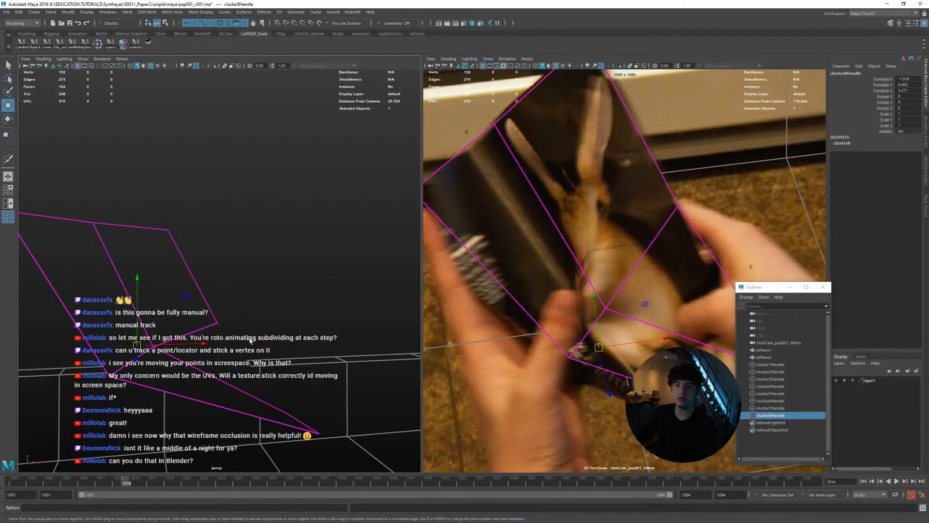
{"action": "middle_click_drag", "start_coordinate": [249, 340], "coordinate": [246, 352]}
{"action": "left_click_drag", "start_coordinate": [246, 352], "coordinate": [206, 374], "text": "alt"}
{"action": "middle_click_drag", "start_coordinate": [257, 362], "coordinate": [237, 368]}
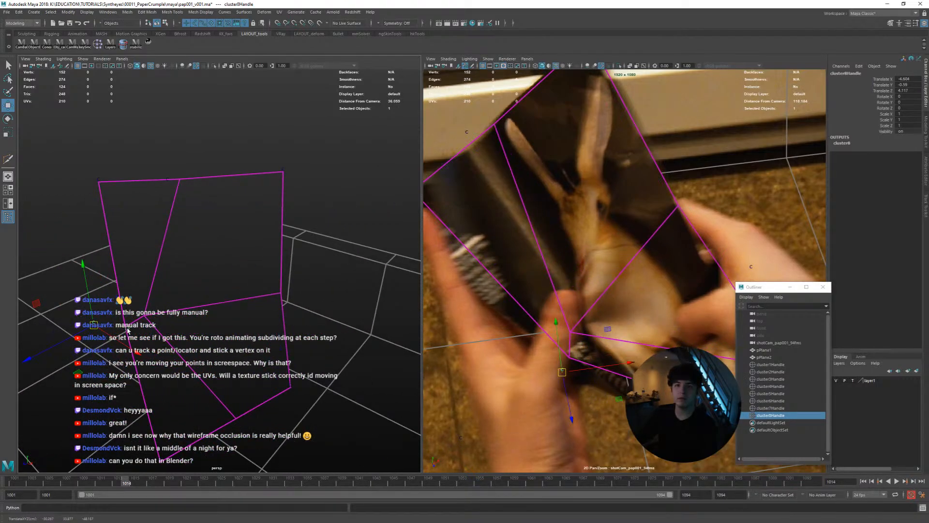
Refine the centre cluster's depth and on-page position at frame 1014 from several perspective angles and key it
{"action": "left_click_drag", "start_coordinate": [142, 329], "coordinate": [263, 315], "text": "alt"}
{"action": "right_click_drag", "start_coordinate": [169, 332], "coordinate": [209, 328], "text": "alt"}
{"action": "left_click_drag", "start_coordinate": [251, 317], "coordinate": [306, 325], "text": "alt"}
{"action": "mouse_move", "coordinate": [306, 325]}
{"action": "middle_mouse_down"}
{"action": "mouse_move", "coordinate": [325, 334]}
{"action": "mouse_move", "coordinate": [305, 336]}
{"action": "middle_mouse_up"}
{"action": "left_click_drag", "start_coordinate": [305, 336], "coordinate": [339, 337], "text": "alt"}
{"action": "middle_click_drag", "start_coordinate": [339, 338], "coordinate": [326, 353]}
{"action": "left_click_drag", "start_coordinate": [327, 352], "coordinate": [369, 328], "text": "alt"}
{"action": "middle_click_drag", "start_coordinate": [345, 330], "coordinate": [358, 319]}
{"action": "left_click_drag", "start_coordinate": [310, 330], "coordinate": [328, 319], "text": "alt"}
{"action": "middle_click_drag", "start_coordinate": [327, 319], "coordinate": [332, 314]}
{"action": "left_click_drag", "start_coordinate": [332, 315], "coordinate": [288, 338], "text": "alt"}
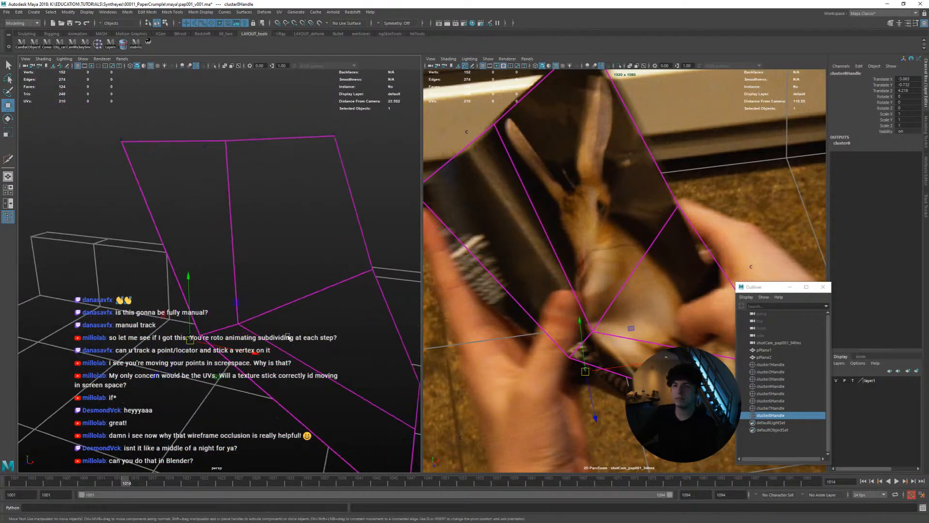
{"action": "middle_click_drag", "start_coordinate": [655, 318], "coordinate": [650, 322]}
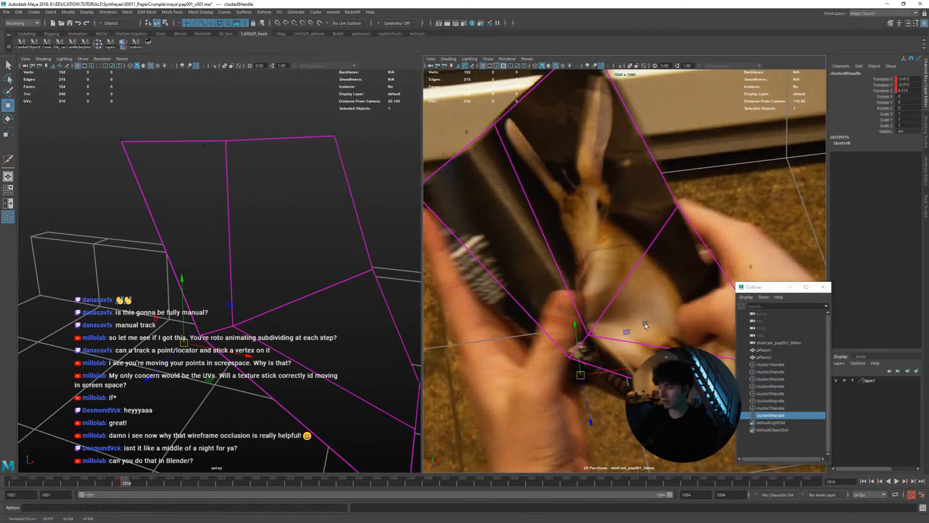
Switch to Blender and add a plane mesh to the open lattice scene
{"action": "key", "text": "alt+Tab"}
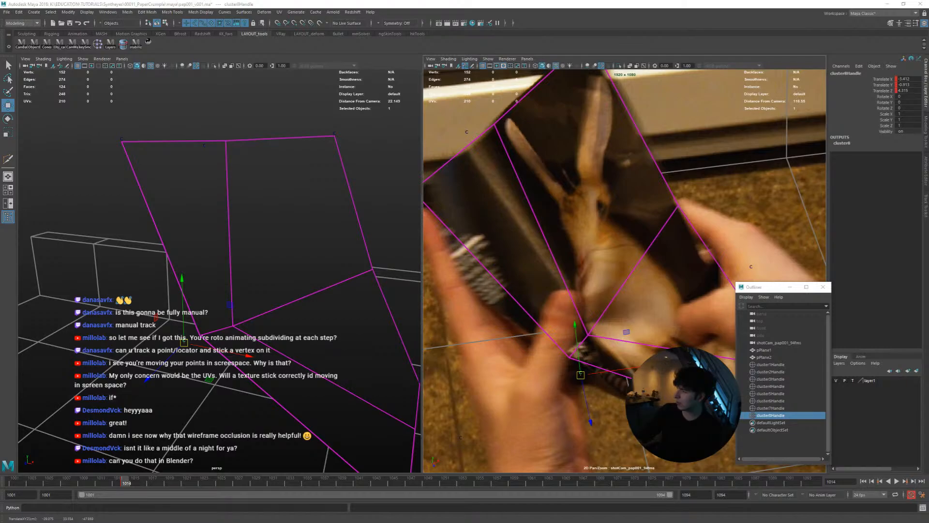
{"action": "key", "text": "Tab"}
{"action": "scroll", "coordinate": [412, 281], "scroll_direction": "down", "scroll_amount": 3}
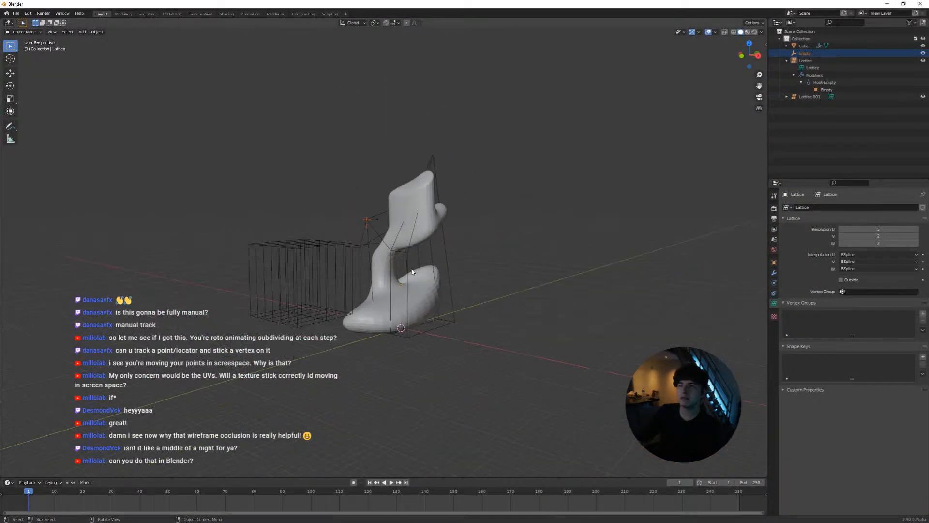
{"action": "middle_click_drag", "start_coordinate": [405, 272], "coordinate": [437, 284]}
{"action": "scroll", "coordinate": [437, 285], "scroll_direction": "up", "scroll_amount": 1}
{"action": "middle_click_drag", "start_coordinate": [523, 300], "coordinate": [434, 291], "text": "shift"}
{"action": "key", "text": "shift+a"}
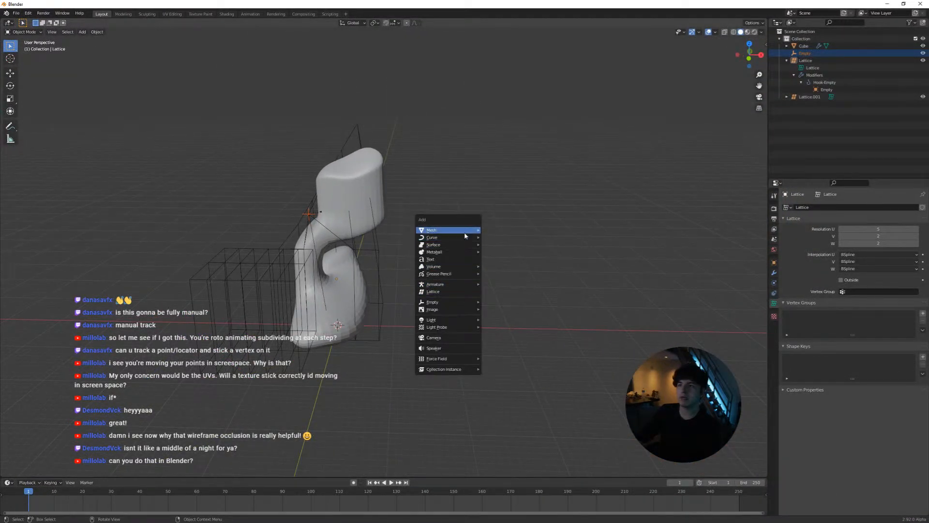
{"action": "mouse_move", "coordinate": [464, 232]}
{"action": "left_click", "coordinate": [501, 231]}
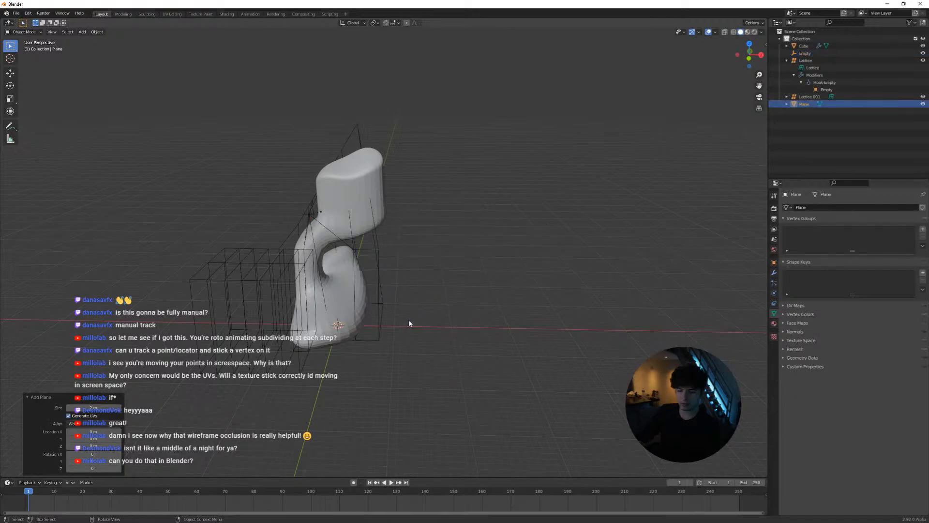
Scale the new plane up about 6 times, move it clear of the deformed model, and frame it in view
{"action": "key", "text": "s"}
{"action": "left_click", "coordinate": [208, 351]}
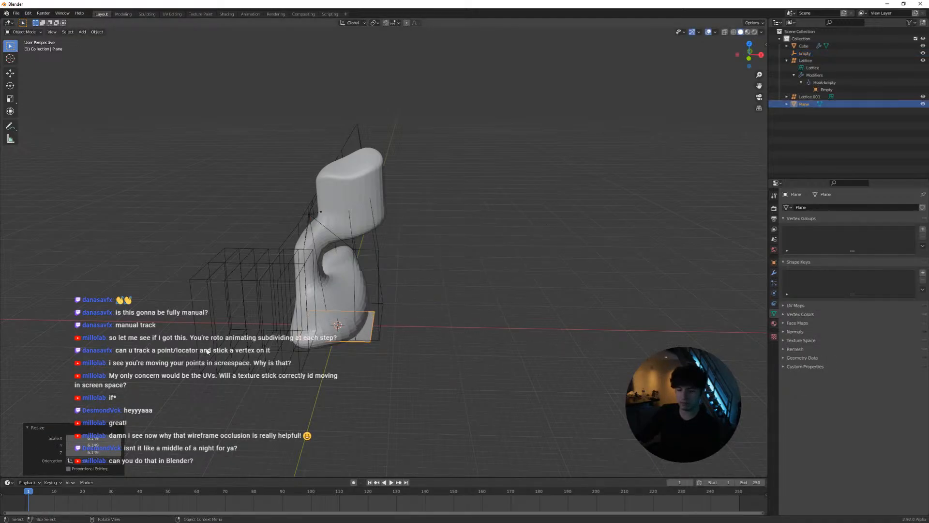
{"action": "key", "text": "g"}
{"action": "left_click", "coordinate": [430, 277]}
{"action": "key", "text": "grave"}
{"action": "left_click", "coordinate": [513, 281]}
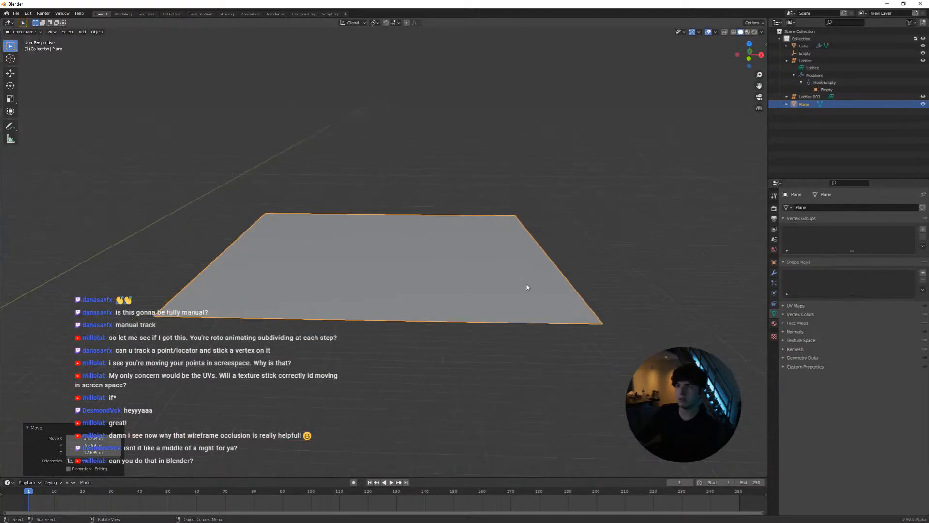
{"action": "scroll", "coordinate": [527, 287], "scroll_direction": "down", "scroll_amount": 3}
{"action": "middle_click_drag", "start_coordinate": [469, 268], "coordinate": [459, 288]}
{"action": "left_click", "coordinate": [423, 256]}
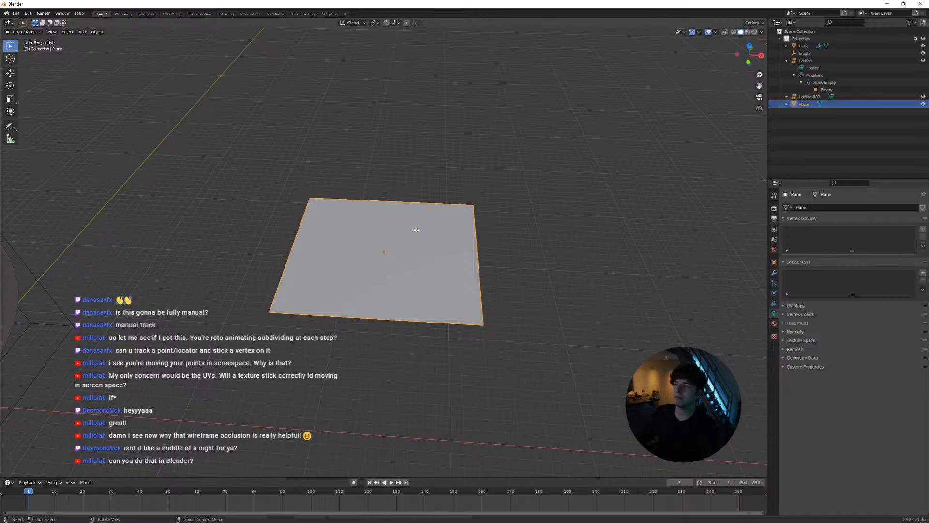
{"action": "key", "text": "Tab"}
{"action": "left_click_drag", "start_coordinate": [288, 187], "coordinate": [370, 252]}
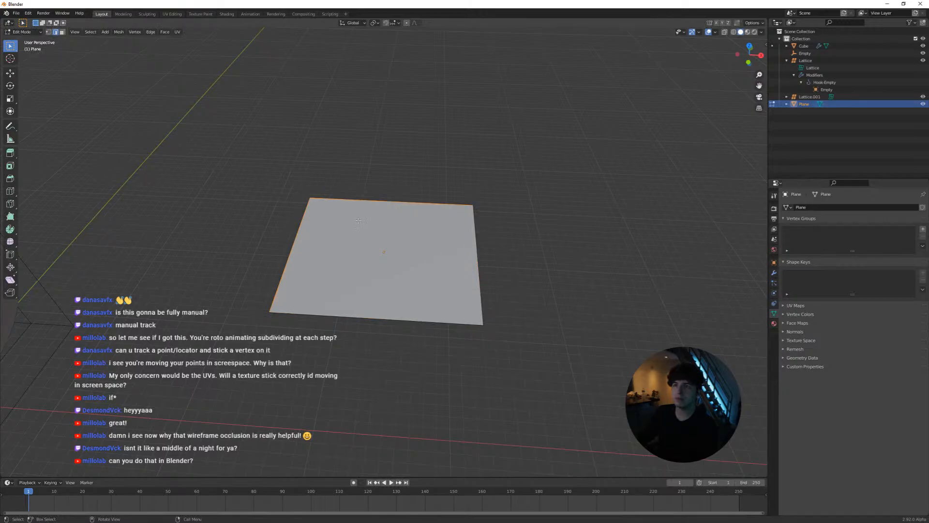
{"action": "middle_click_drag", "start_coordinate": [358, 221], "coordinate": [408, 236]}
{"action": "key", "text": "Tab"}
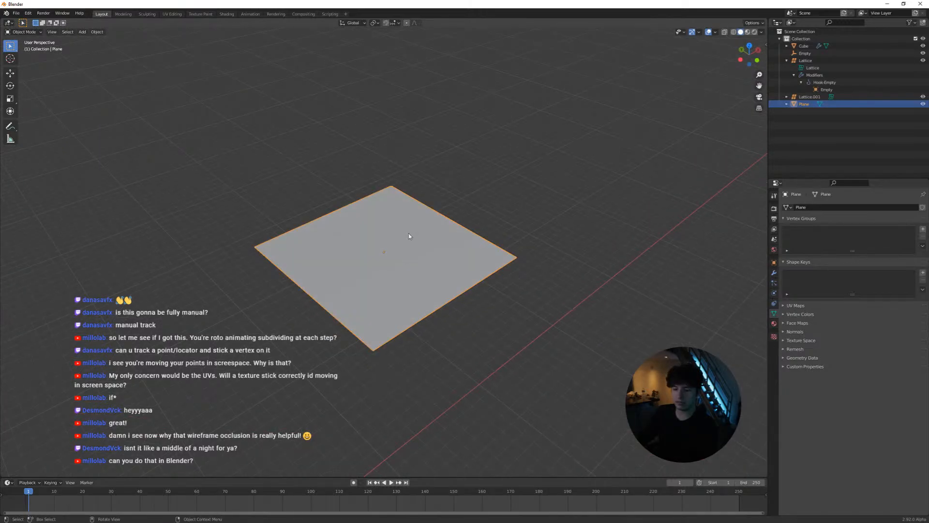
Rotate the plane and tilt it freely with trackball rotation so it stands at an angle like the page
{"action": "key", "text": "r"}
{"action": "key", "text": "r"}
{"action": "key", "text": "r"}
{"action": "left_click", "coordinate": [392, 232]}
{"action": "key", "text": "r"}
{"action": "key", "text": "r"}
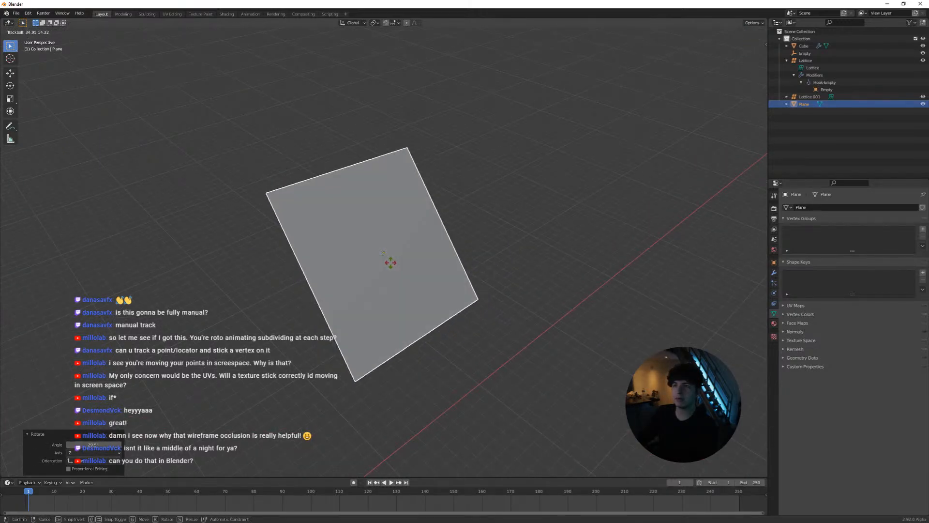
{"action": "left_click", "coordinate": [356, 233]}
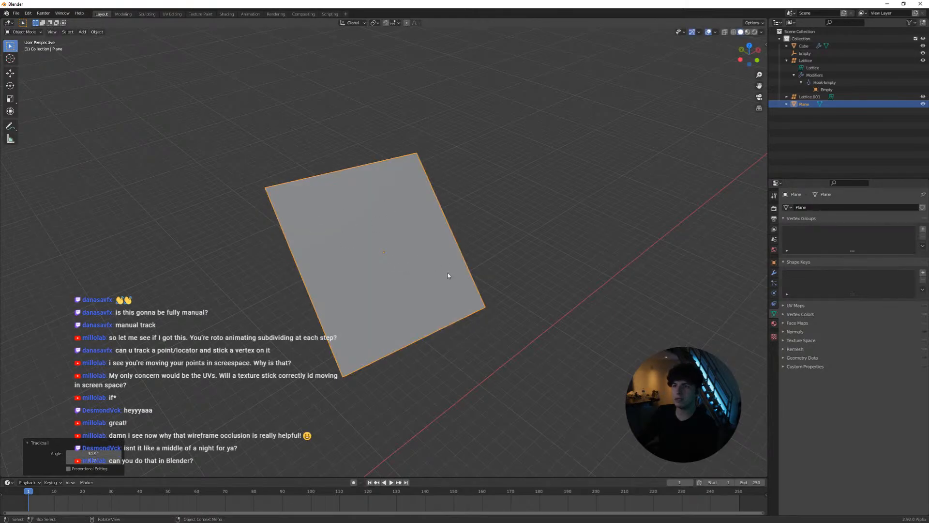
Try a free move of the tilted plane and undo it
{"action": "key", "text": "g"}
{"action": "left_click", "coordinate": [413, 260]}
{"action": "key", "text": "ctrl+z"}
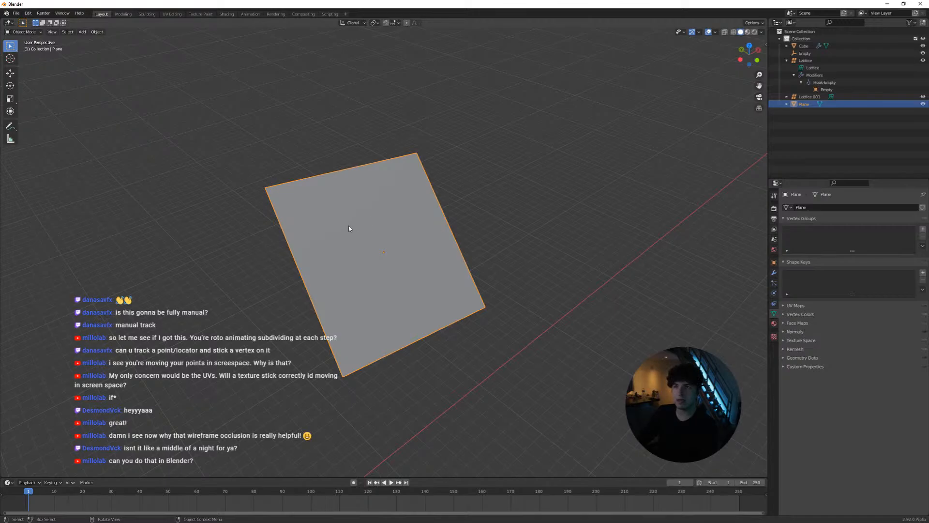
Hook the plane's upper-left and upper-right corner vertices each to its own new empty in Edit Mode
{"action": "key", "text": "Tab"}
{"action": "left_click_drag", "start_coordinate": [260, 193], "coordinate": [301, 213]}
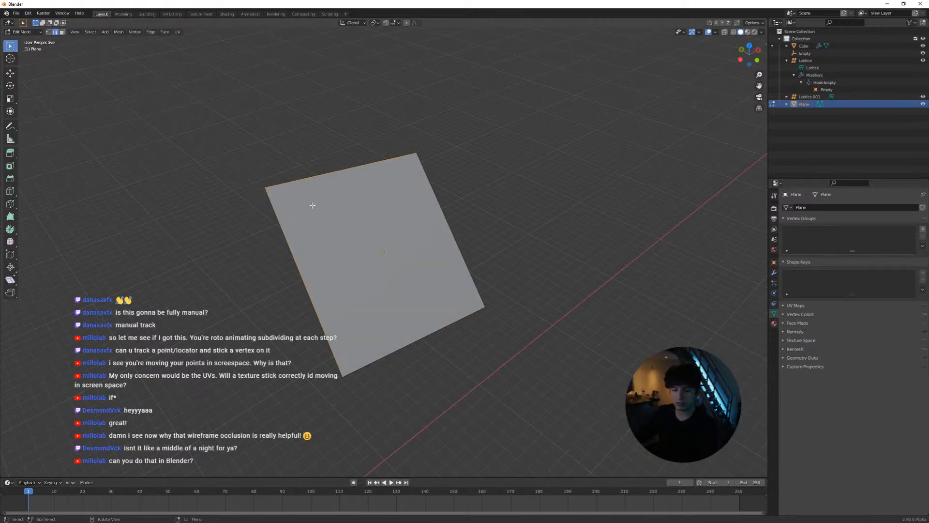
{"action": "key", "text": "ctrl+h"}
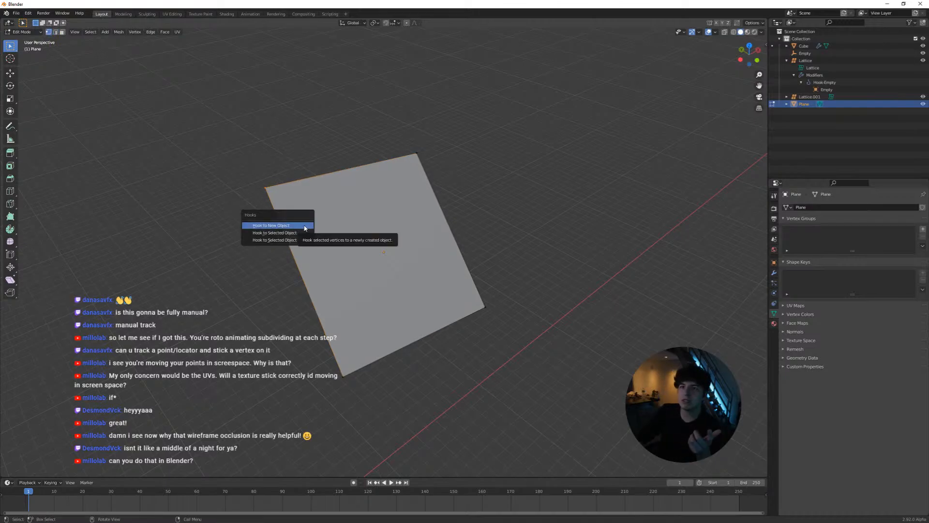
{"action": "left_click", "coordinate": [309, 226]}
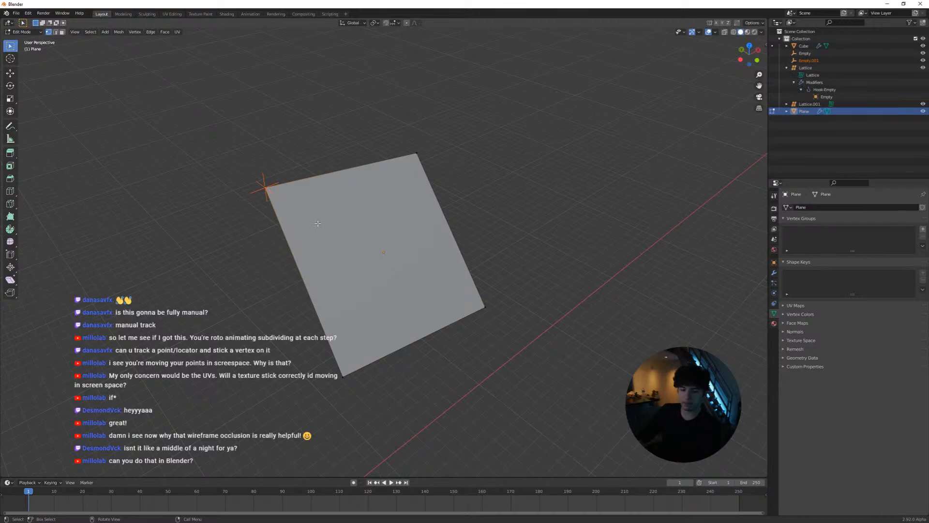
{"action": "left_click", "coordinate": [397, 155], "text": "shift"}
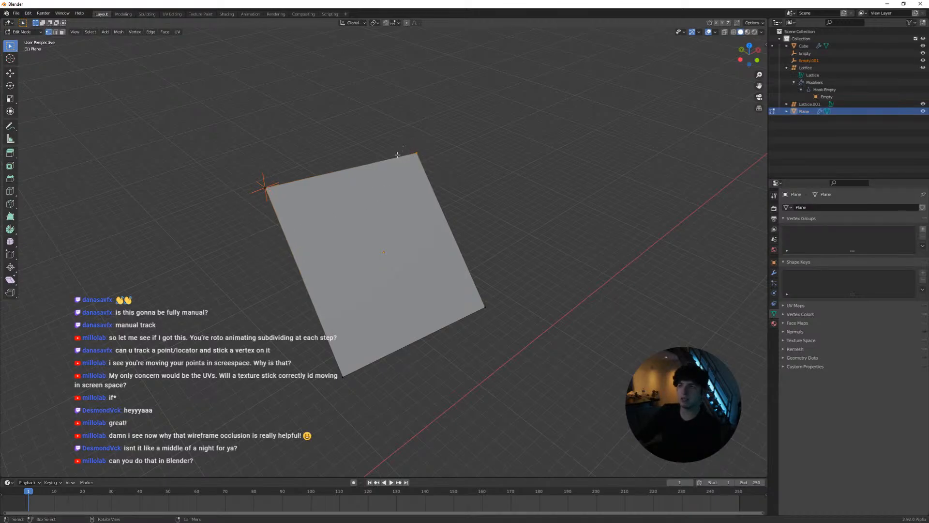
{"action": "key", "text": "ctrl+h"}
{"action": "left_click", "coordinate": [426, 166]}
Hook the plane's two lower corner vertices each to a new empty and return to Object Mode
{"action": "left_click", "coordinate": [484, 306]}
{"action": "key", "text": "ctrl+h"}
{"action": "left_click", "coordinate": [457, 303]}
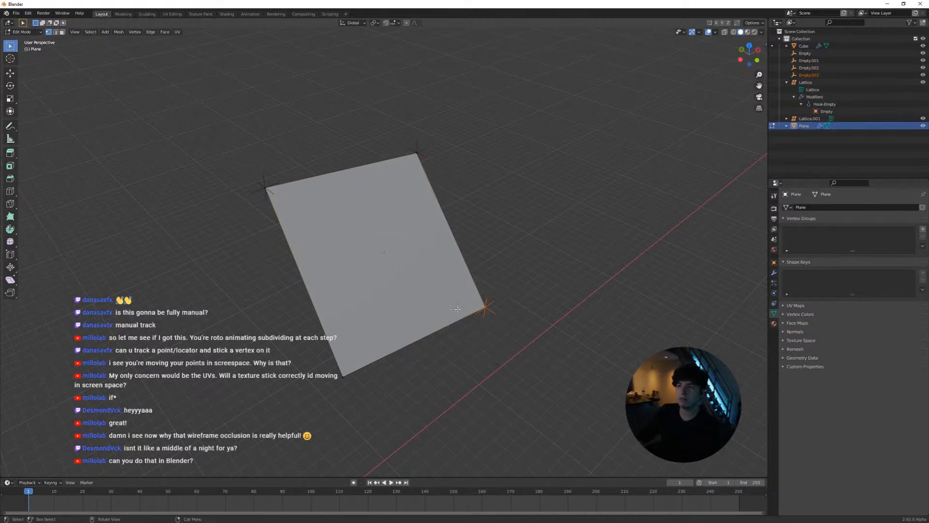
{"action": "left_click_drag", "start_coordinate": [359, 358], "coordinate": [341, 377]}
{"action": "key", "text": "ctrl+h"}
{"action": "left_click", "coordinate": [340, 378]}
{"action": "key", "text": "Tab"}
Try a free move of the empty hooked to the plane's upper-left corner and undo it
{"action": "left_click_drag", "start_coordinate": [272, 156], "coordinate": [246, 183]}
{"action": "key", "text": "g"}
{"action": "left_click", "coordinate": [344, 197]}
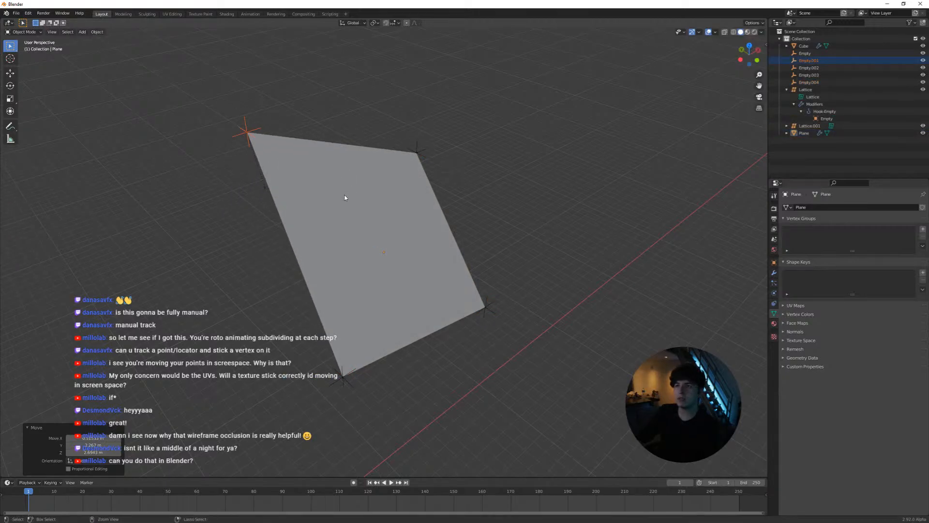
{"action": "key", "text": "ctrl+z"}
Enable automatic keyframing and record a leftward move of the upper-left corner empty during playback
{"action": "left_click", "coordinate": [353, 482]}
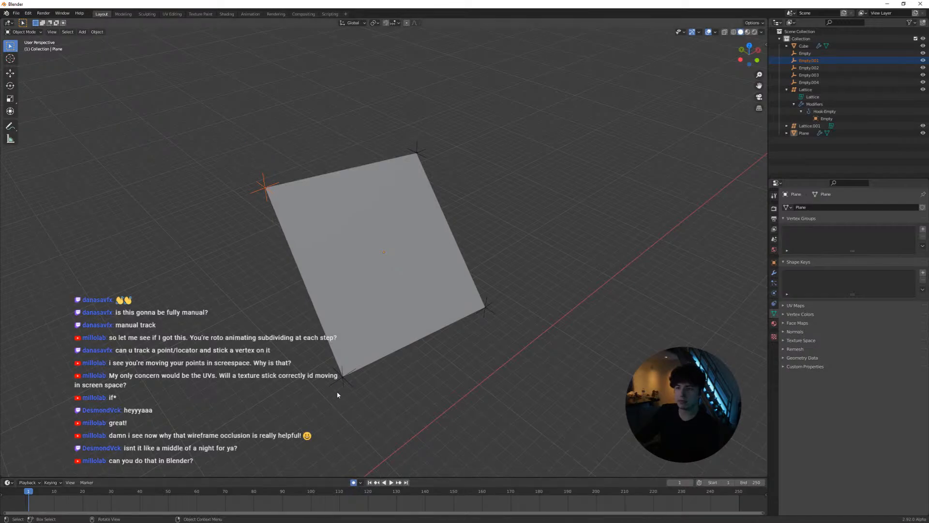
{"action": "key", "text": "space"}
{"action": "key", "text": "g"}
{"action": "left_click", "coordinate": [270, 163]}
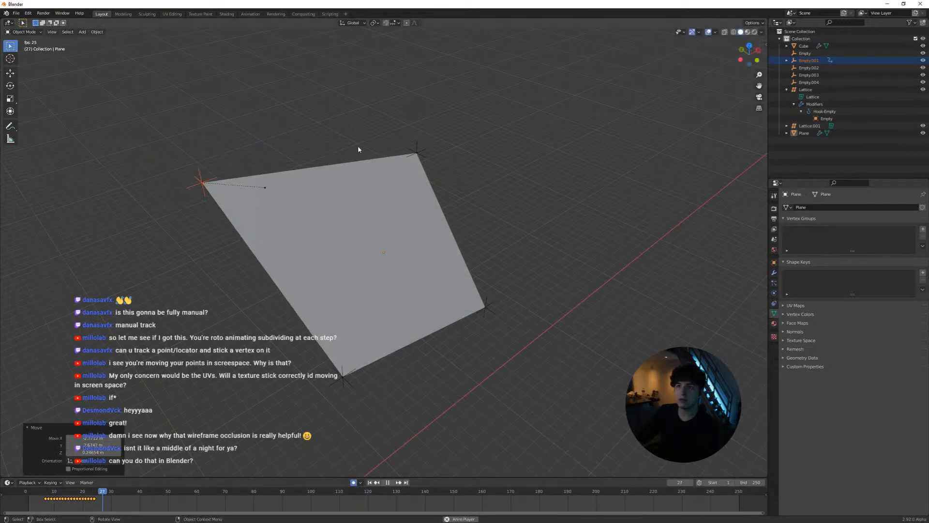
Record outward moves of the other three corner empties one after another during playback, and stop playing
{"action": "left_click_drag", "start_coordinate": [383, 130], "coordinate": [440, 166]}
{"action": "key", "text": "g"}
{"action": "left_click", "coordinate": [451, 104]}
{"action": "left_click_drag", "start_coordinate": [510, 266], "coordinate": [491, 331]}
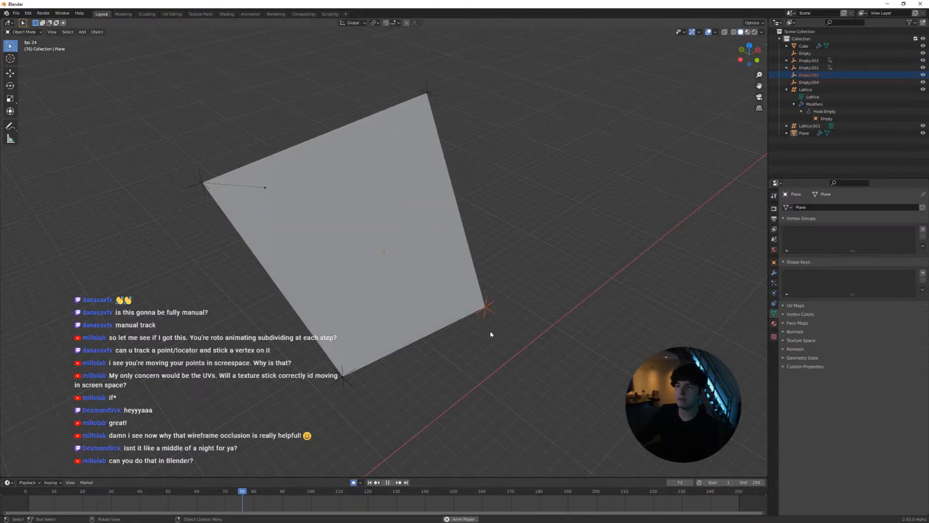
{"action": "key", "text": "g"}
{"action": "left_click", "coordinate": [576, 378]}
{"action": "left_click_drag", "start_coordinate": [377, 403], "coordinate": [340, 386]}
{"action": "key", "text": "g"}
{"action": "left_click", "coordinate": [272, 413]}
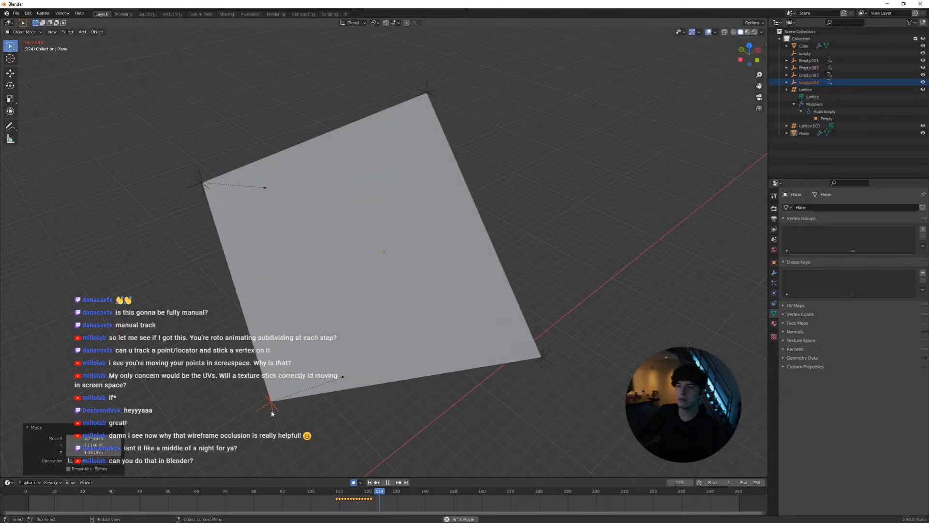
{"action": "key", "text": "space"}
Replay the timeline and record another move on the upper-right corner empty around frames 43 to 57
{"action": "left_click", "coordinate": [95, 492]}
{"action": "key", "text": "space"}
{"action": "left_click_drag", "start_coordinate": [406, 145], "coordinate": [478, 172]}
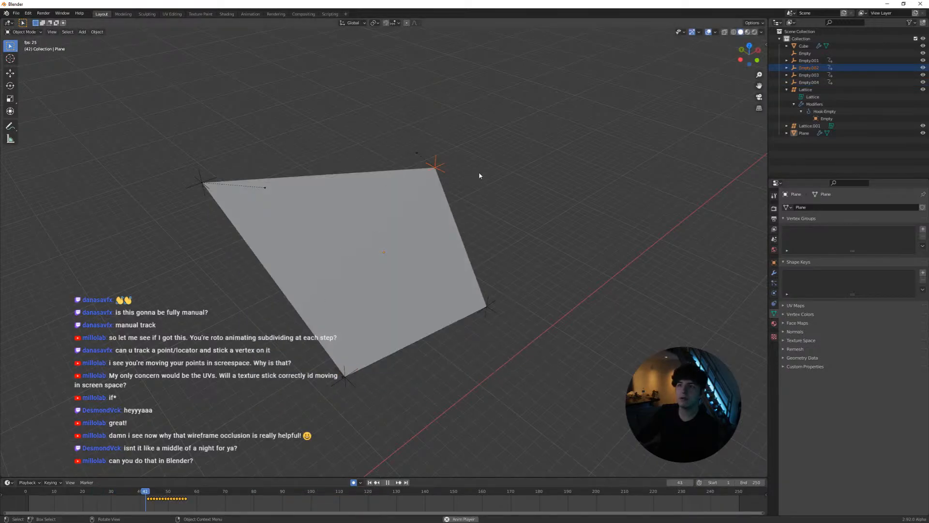
{"action": "key", "text": "g"}
{"action": "left_click", "coordinate": [552, 177]}
{"action": "key", "text": "space"}
Replay and scrub the hook animation, comparing the plane's shape in Edit Mode and Object Mode, ending at frame 2
{"action": "key", "text": "space"}
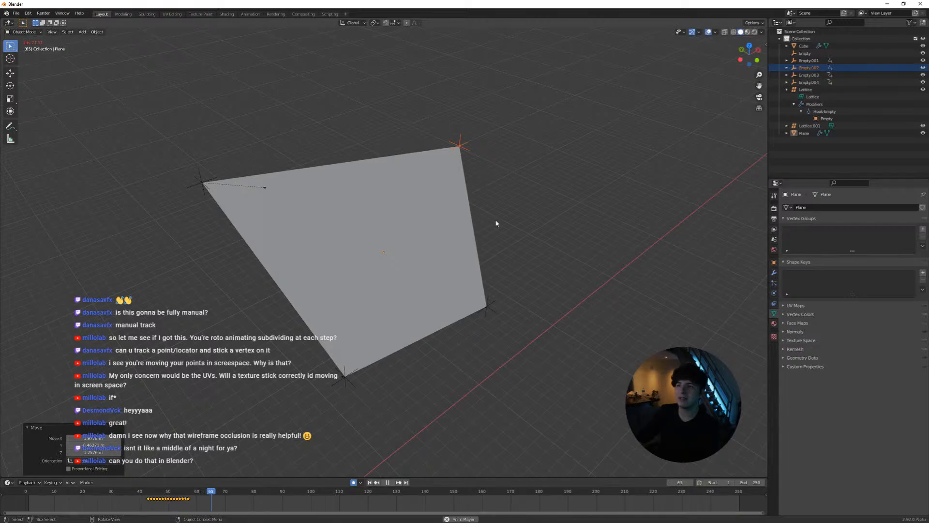
{"action": "left_click_drag", "start_coordinate": [229, 491], "coordinate": [57, 491]}
{"action": "key", "text": "Tab"}
{"action": "key", "text": "space"}
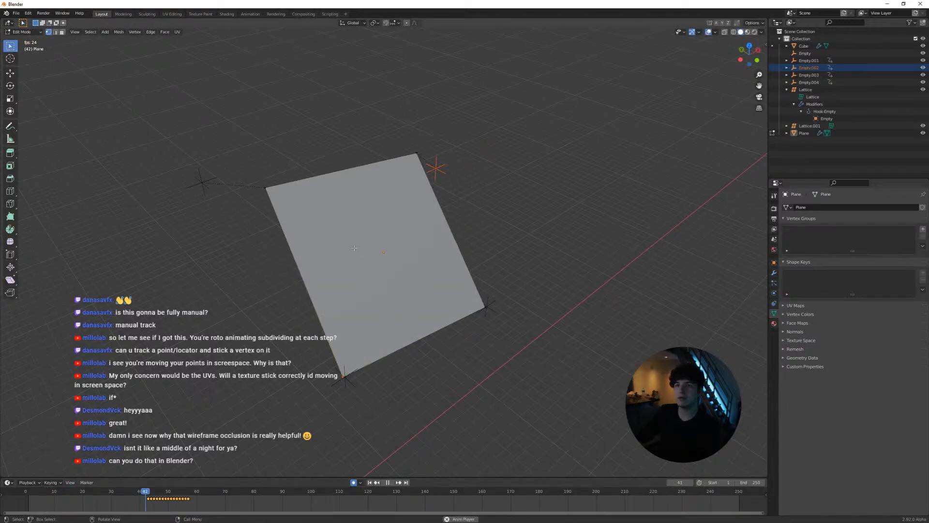
{"action": "key", "text": "Tab"}
{"action": "key", "text": "space"}
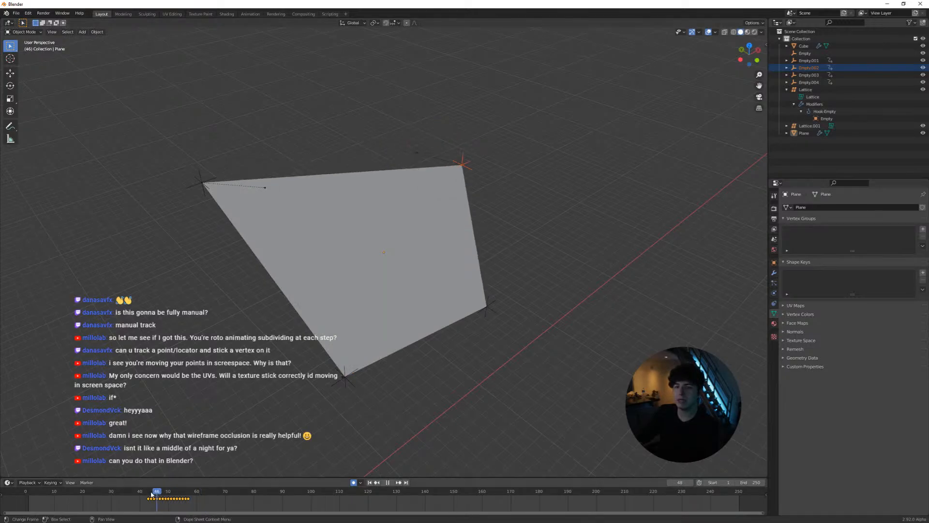
{"action": "left_click_drag", "start_coordinate": [151, 495], "coordinate": [31, 493]}
Add a single centred lengthwise loop cut to the plane and view its bend from another angle in Object Mode
{"action": "left_click", "coordinate": [360, 294]}
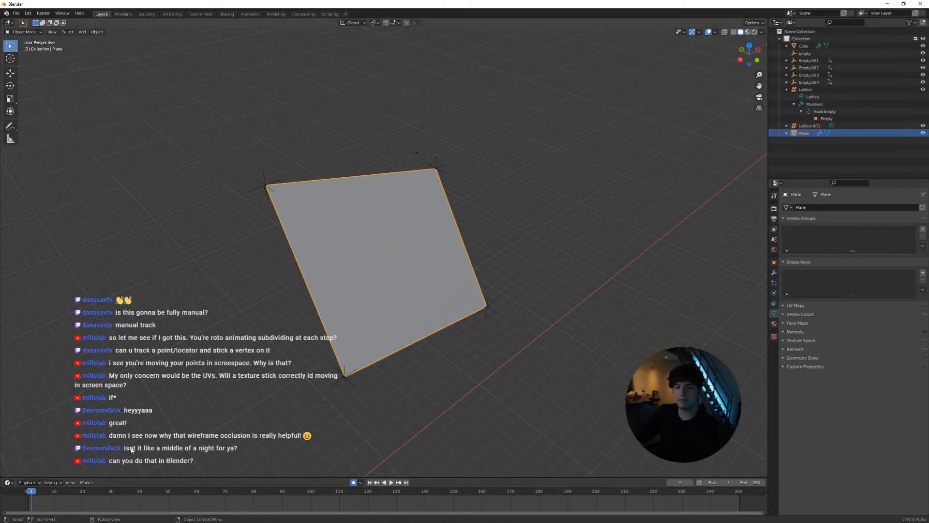
{"action": "middle_click_drag", "start_coordinate": [378, 300], "coordinate": [401, 282]}
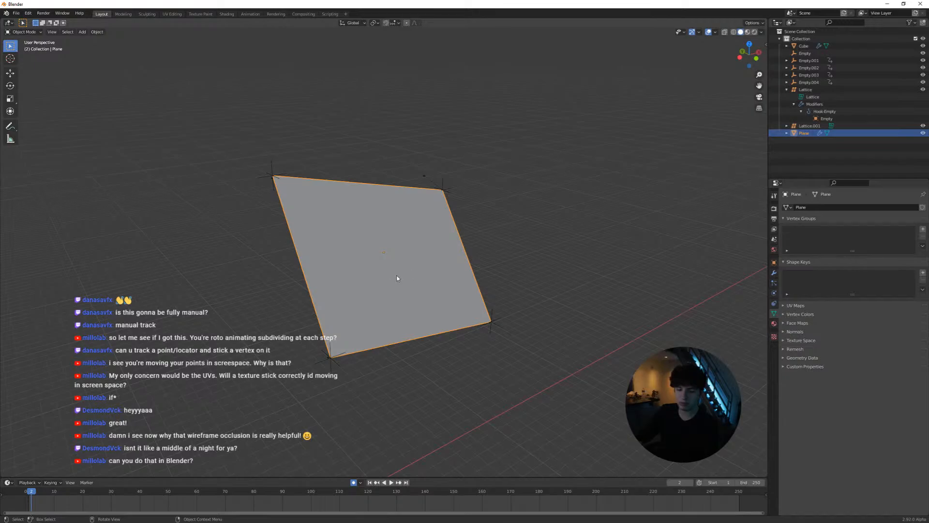
{"action": "key", "text": "Tab"}
{"action": "middle_click_drag", "start_coordinate": [427, 219], "coordinate": [381, 248]}
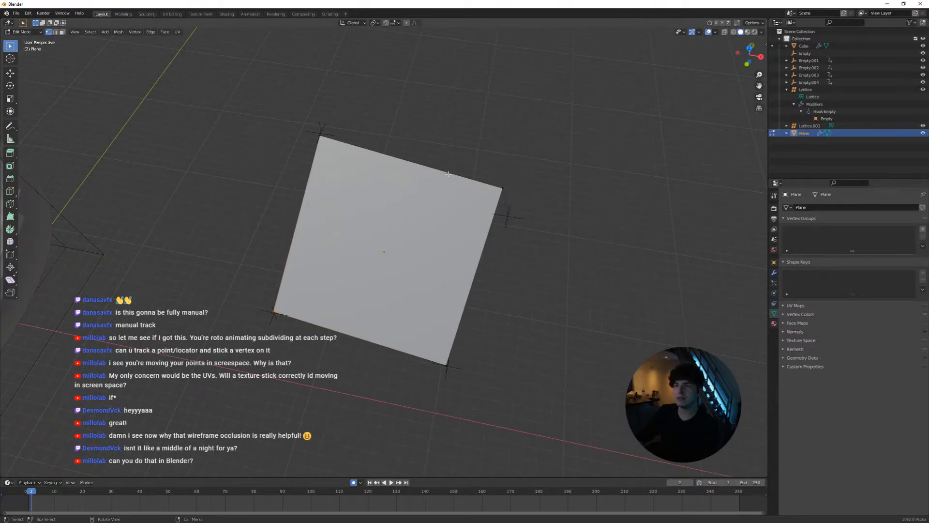
{"action": "middle_click_drag", "start_coordinate": [498, 184], "coordinate": [451, 206]}
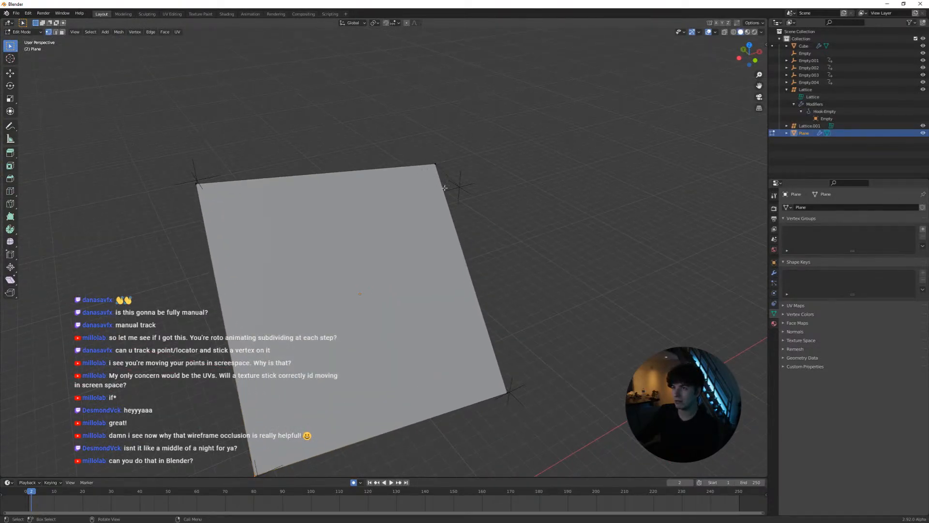
{"action": "key", "text": "ctrl+r"}
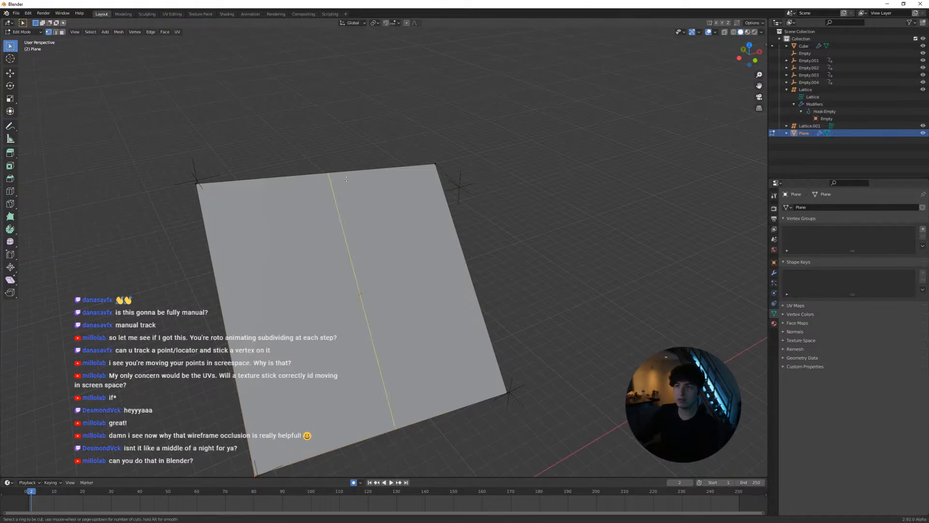
{"action": "left_click", "coordinate": [345, 179]}
{"action": "left_click", "coordinate": [363, 207]}
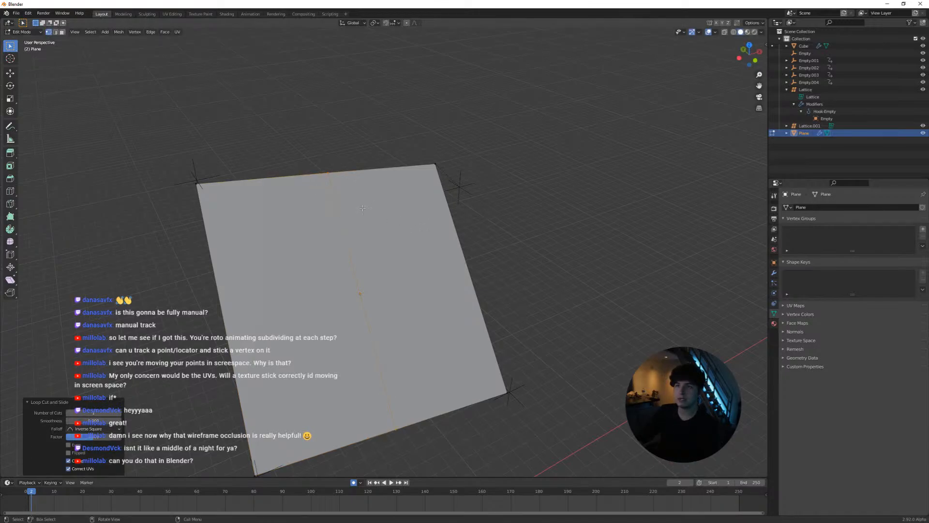
{"action": "key", "text": "Tab"}
{"action": "middle_click_drag", "start_coordinate": [396, 256], "coordinate": [450, 230]}
{"action": "middle_click_drag", "start_coordinate": [329, 208], "coordinate": [335, 198]}
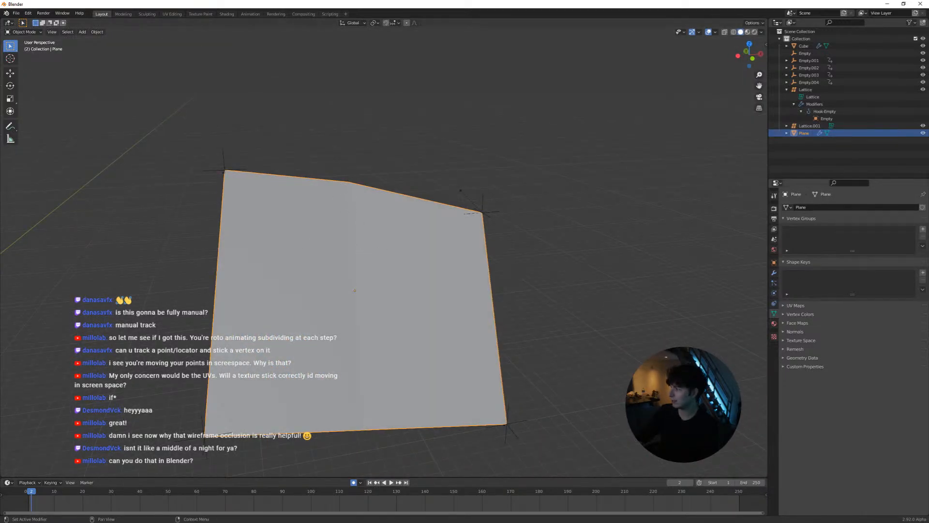
Switch to Maya and reframe the shot camera and perspective views on the tracked page plane
{"action": "key", "text": "alt+Tab"}
{"action": "left_click", "coordinate": [551, 233]}
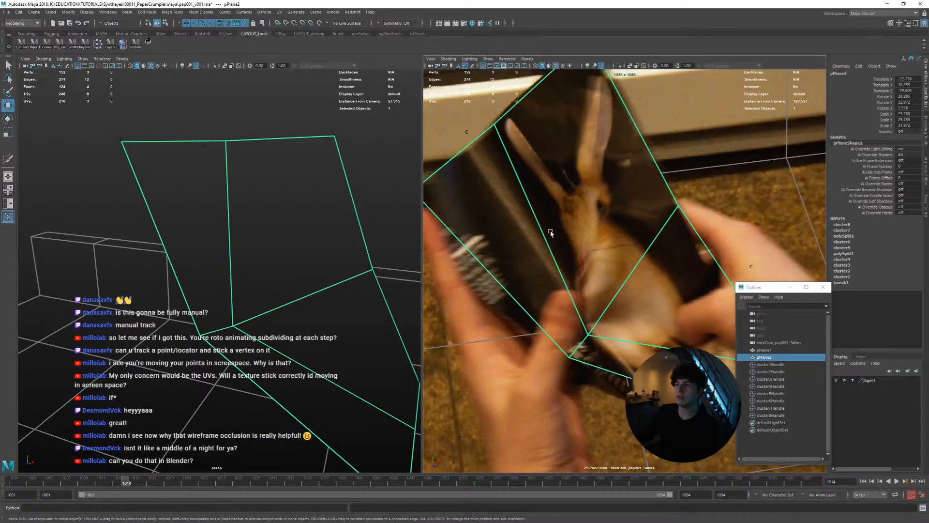
{"action": "right_click_drag", "start_coordinate": [558, 235], "coordinate": [449, 237]}
{"action": "middle_click_drag", "start_coordinate": [449, 236], "coordinate": [422, 254]}
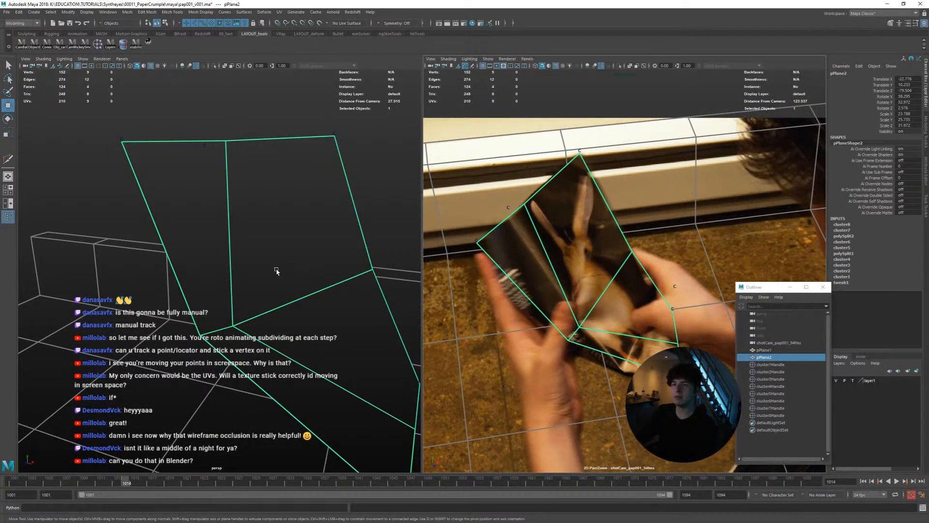
{"action": "left_click_drag", "start_coordinate": [277, 271], "coordinate": [302, 269], "text": "alt"}
{"action": "right_click_drag", "start_coordinate": [266, 249], "coordinate": [233, 244]}
Try extruding the page plane's upper face with some thickness and play the animation to check how it follows
{"action": "left_click", "coordinate": [200, 312]}
{"action": "middle_click_drag", "start_coordinate": [247, 257], "coordinate": [252, 236]}
{"action": "key", "text": "ctrl+z"}
{"action": "right_click_drag", "start_coordinate": [209, 206], "coordinate": [242, 226]}
{"action": "left_click", "coordinate": [224, 182]}
{"action": "middle_click_drag", "start_coordinate": [211, 234], "coordinate": [232, 235]}
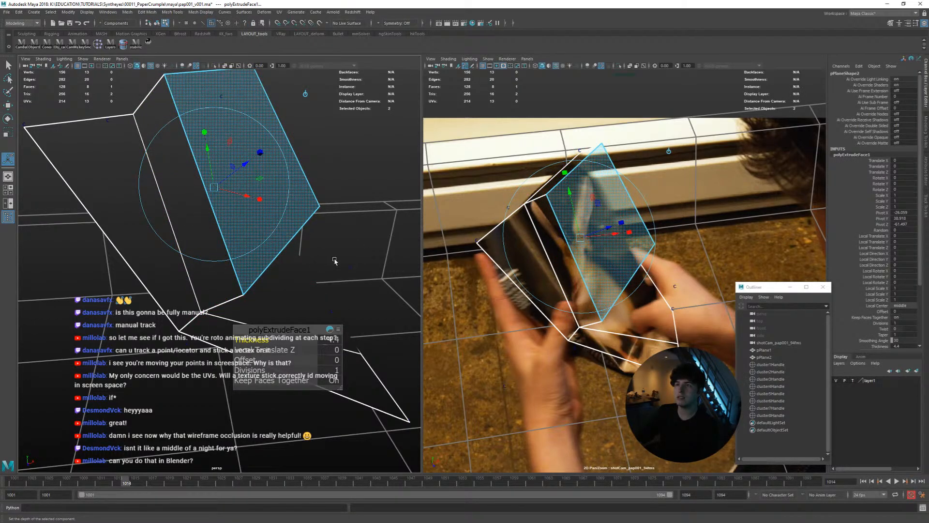
{"action": "key", "text": "alt+v"}
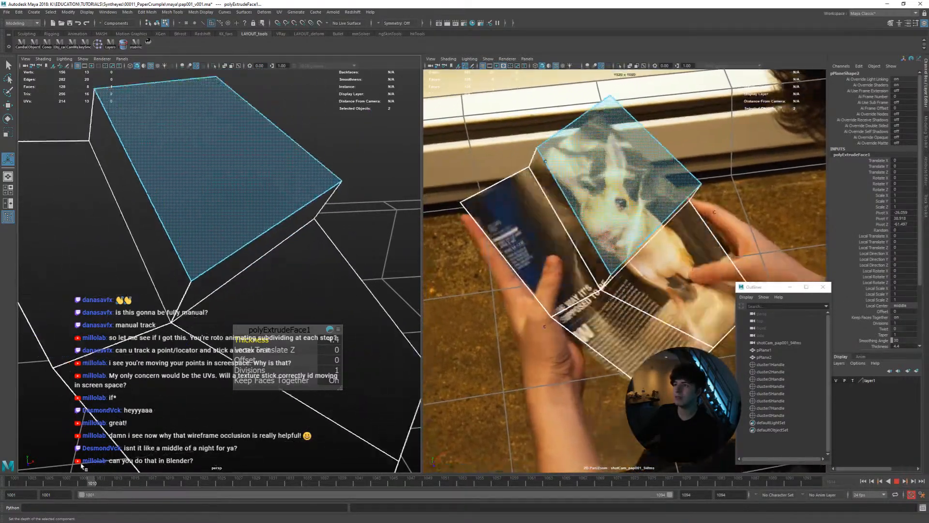
{"action": "key", "text": "alt+v"}
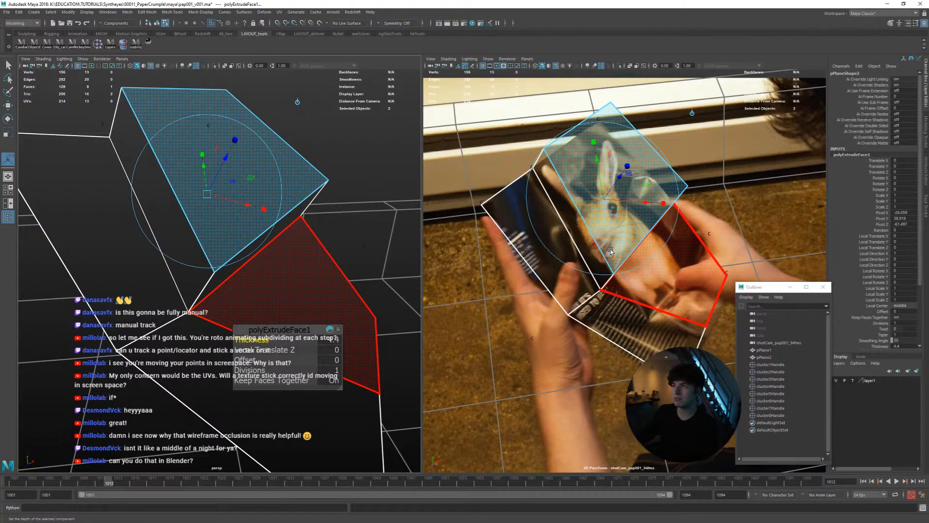
Undo the face extrusion on the page plane
{"action": "key", "text": "ctrl+z"}
{"action": "key", "text": "ctrl+z"}
{"action": "key", "text": "ctrl+z"}
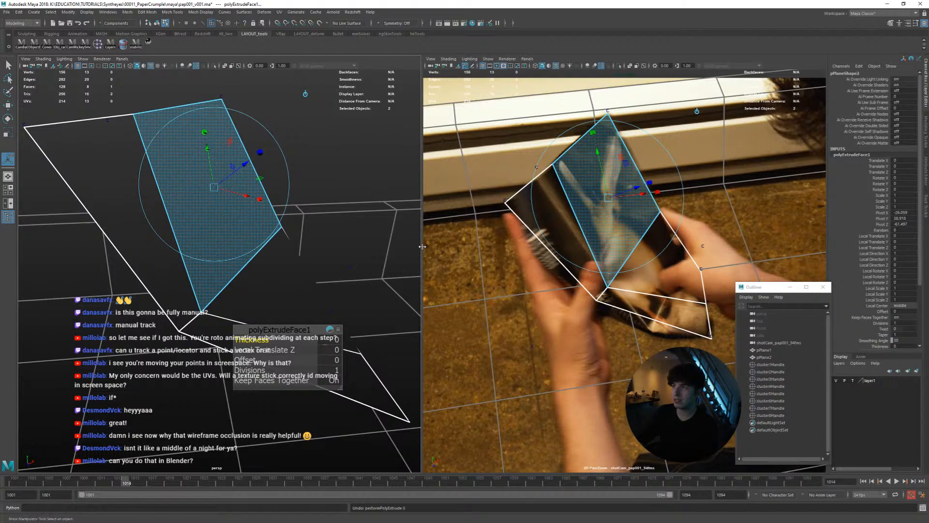
{"action": "key", "text": "ctrl+z"}
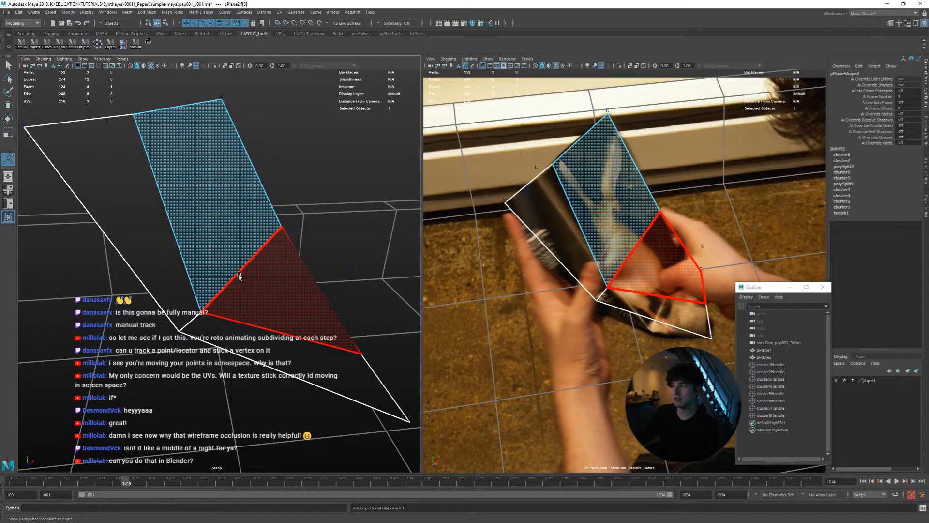
At frame 1007, try cutting a new edge across the lower part of the page plane with Multi-Cut
{"action": "left_click_drag", "start_coordinate": [131, 480], "coordinate": [66, 477]}
{"action": "right_click_drag", "start_coordinate": [216, 282], "coordinate": [232, 274]}
{"action": "right_click_drag", "start_coordinate": [581, 200], "coordinate": [546, 200]}
{"action": "right_click_drag", "start_coordinate": [639, 245], "coordinate": [617, 249]}
{"action": "key", "text": "w"}
{"action": "mouse_move", "coordinate": [657, 308]}
{"action": "left_mouse_down", "text": "ctrl"}
{"action": "mouse_move", "coordinate": [638, 330]}
{"action": "mouse_move", "coordinate": [651, 323]}
{"action": "left_mouse_up", "text": "ctrl"}
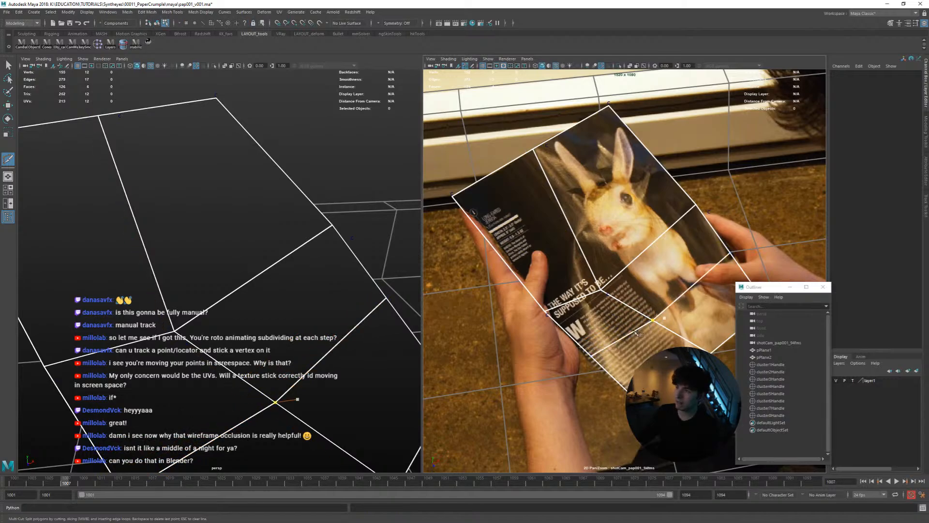
{"action": "key", "text": "ctrl+z"}
{"action": "left_click", "coordinate": [614, 356]}
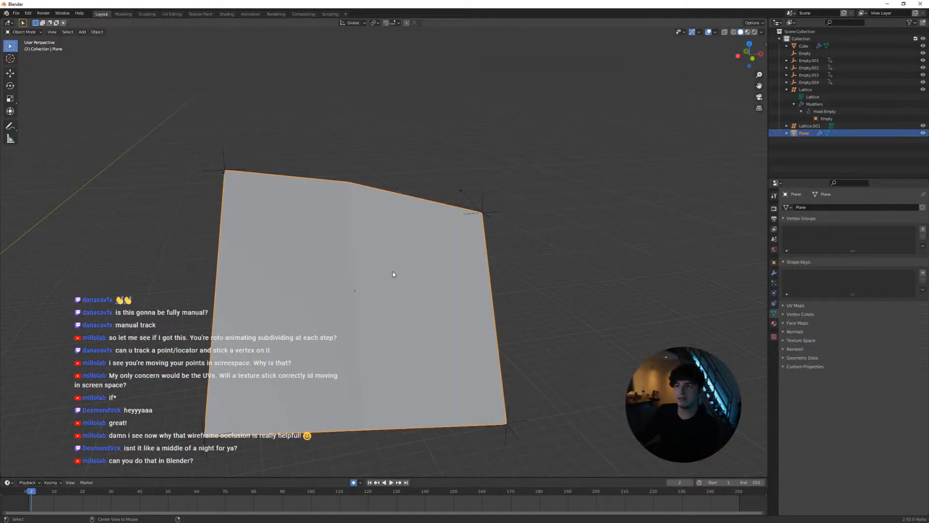
Switch to Blender, scrub the hook animation to frame 13, and compare the loop-cut plane in Object and Edit Mode
{"action": "key", "text": "space"}
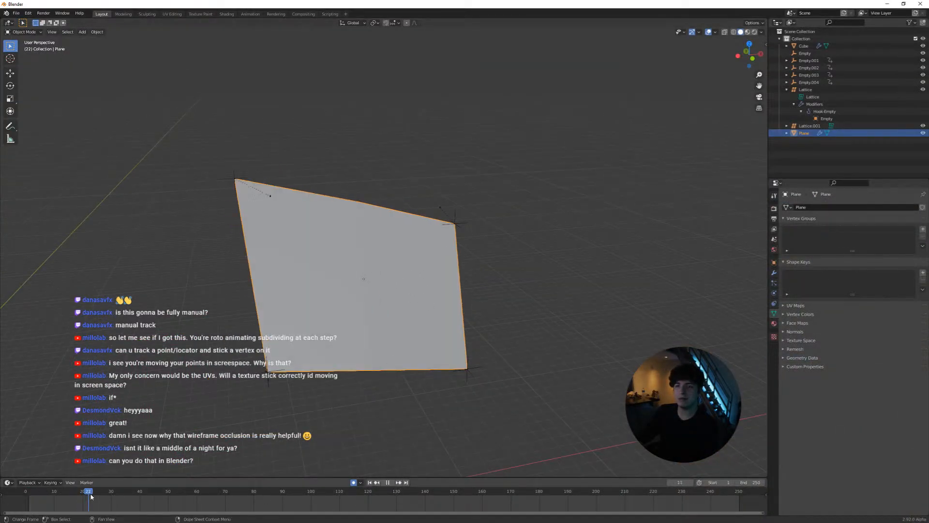
{"action": "left_click_drag", "start_coordinate": [109, 492], "coordinate": [63, 493]}
{"action": "key", "text": "space"}
{"action": "scroll", "coordinate": [300, 224], "scroll_direction": "up", "scroll_amount": 3}
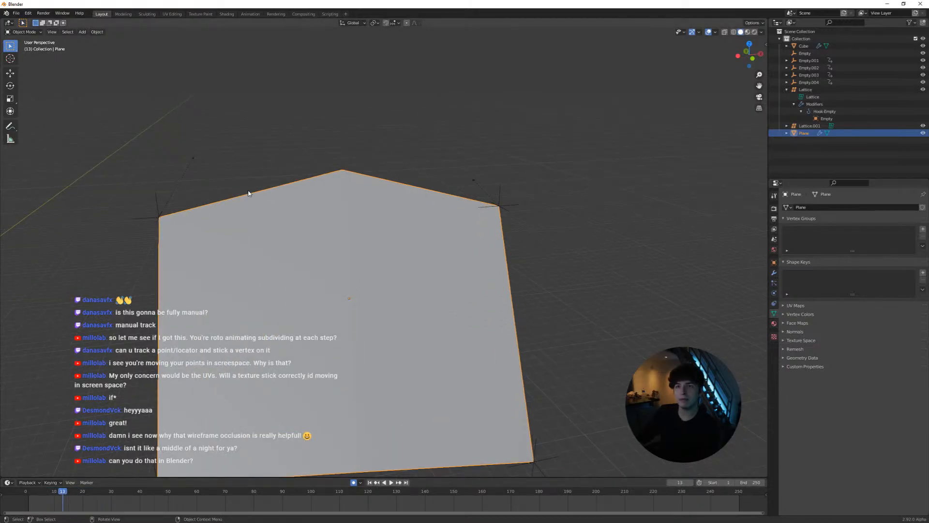
{"action": "middle_click_drag", "start_coordinate": [248, 193], "coordinate": [355, 189], "text": "shift"}
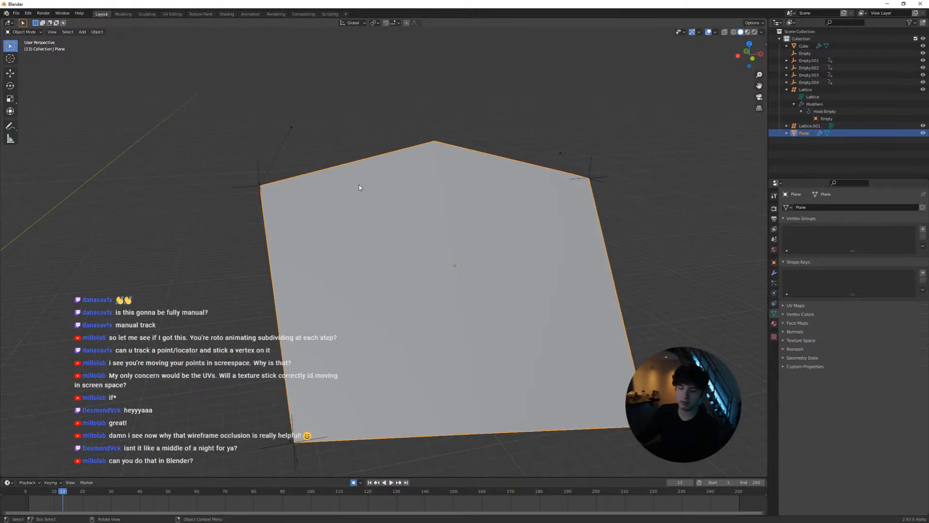
{"action": "key", "text": "Tab"}
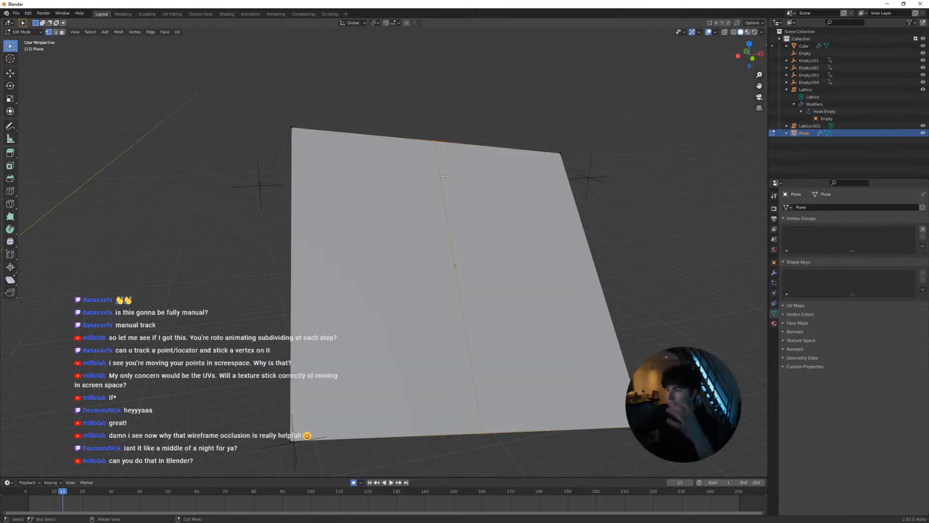
{"action": "middle_click_drag", "start_coordinate": [445, 176], "coordinate": [329, 212]}
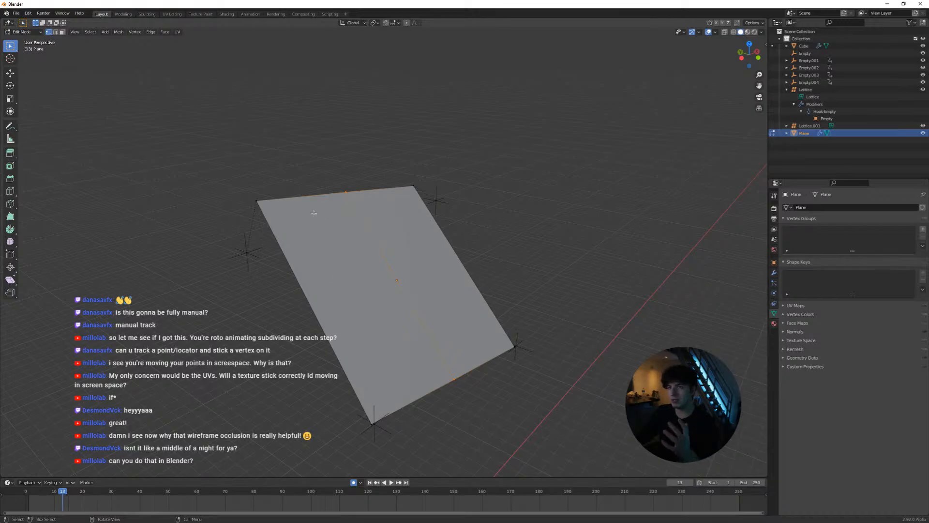
Add another lengthwise loop cut to the hooked plane, halfway between its centre cut and one long side
{"action": "key", "text": "ctrl+r"}
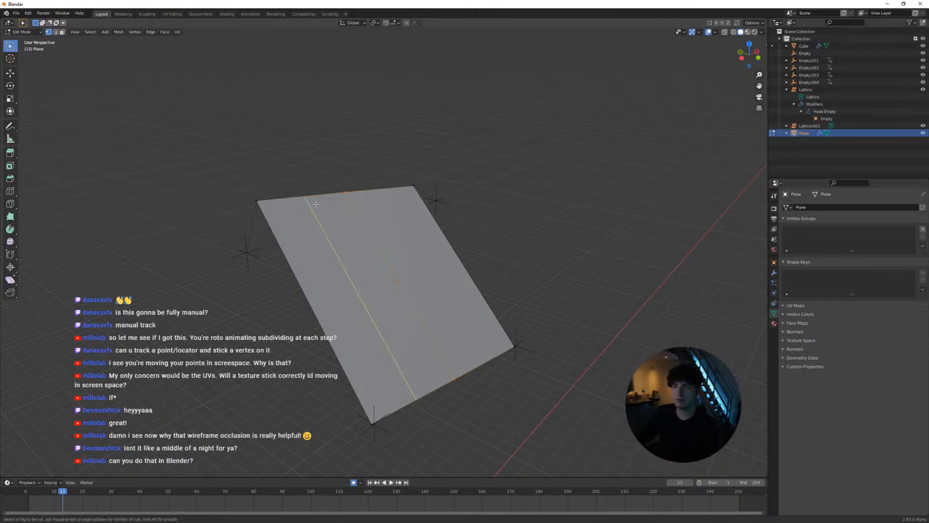
{"action": "left_click", "coordinate": [333, 218]}
{"action": "right_click", "coordinate": [320, 223]}
{"action": "middle_click_drag", "start_coordinate": [396, 238], "coordinate": [337, 221]}
Play the hook animation in Object Mode up to frame 45 and examine how the loop-cut plane deforms
{"action": "key", "text": "Tab"}
{"action": "key", "text": "space"}
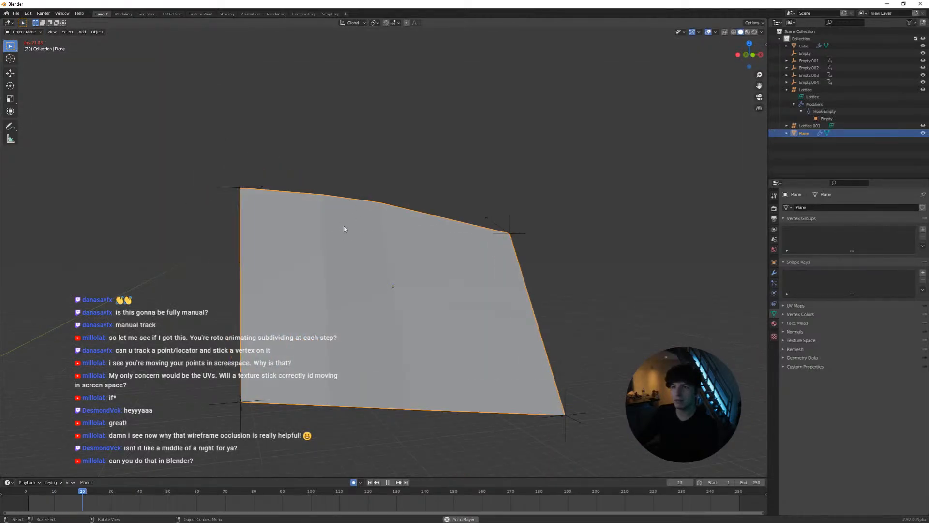
{"action": "key", "text": "space"}
{"action": "middle_click_drag", "start_coordinate": [353, 232], "coordinate": [298, 220]}
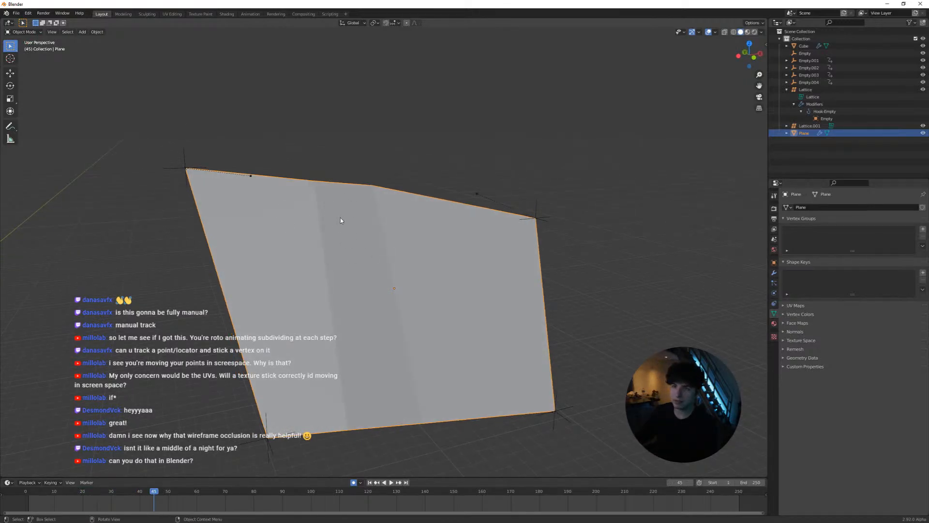
Delete the hooked plane together with its four corner empties
{"action": "scroll", "coordinate": [344, 225], "scroll_direction": "down", "scroll_amount": 2}
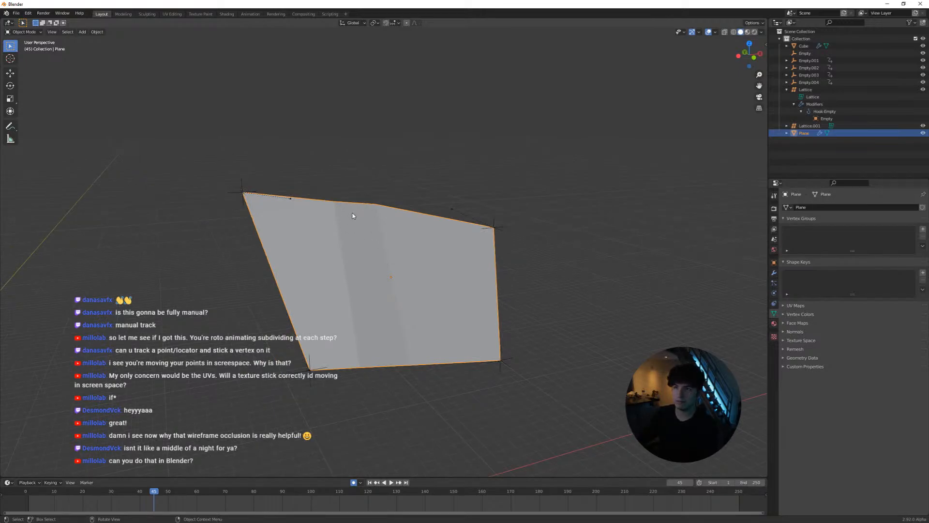
{"action": "scroll", "coordinate": [381, 236], "scroll_direction": "down", "scroll_amount": 2}
{"action": "left_click_drag", "start_coordinate": [245, 160], "coordinate": [476, 385]}
{"action": "mouse_move", "coordinate": [394, 255]}
{"action": "middle_mouse_down"}
{"action": "mouse_move", "coordinate": [358, 278]}
{"action": "mouse_move", "coordinate": [384, 270]}
{"action": "mouse_move", "coordinate": [404, 297]}
{"action": "mouse_move", "coordinate": [390, 282]}
{"action": "mouse_move", "coordinate": [428, 280]}
{"action": "middle_mouse_up"}
{"action": "key", "text": "x"}
{"action": "left_click", "coordinate": [393, 286]}
{"action": "key", "text": "shift+a"}
{"action": "mouse_move", "coordinate": [427, 283]}
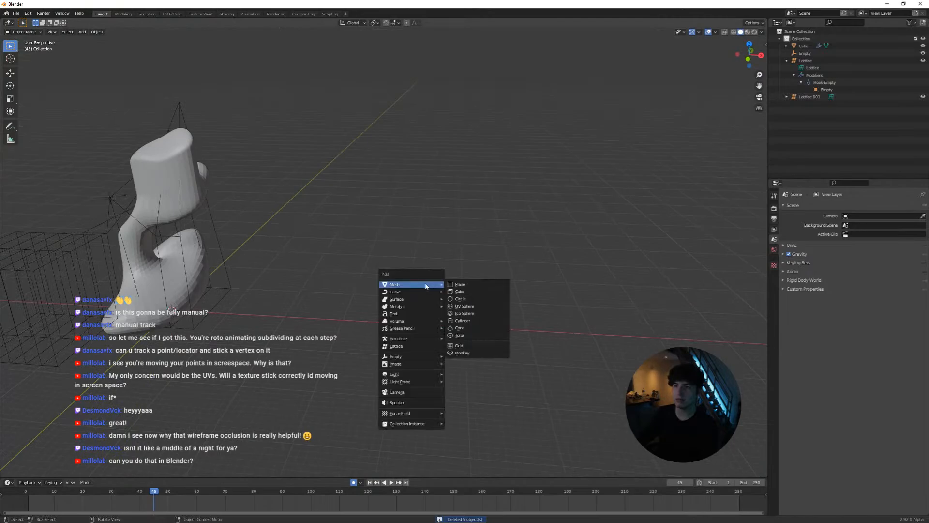
{"action": "left_click", "coordinate": [462, 288]}
{"action": "key", "text": "s"}
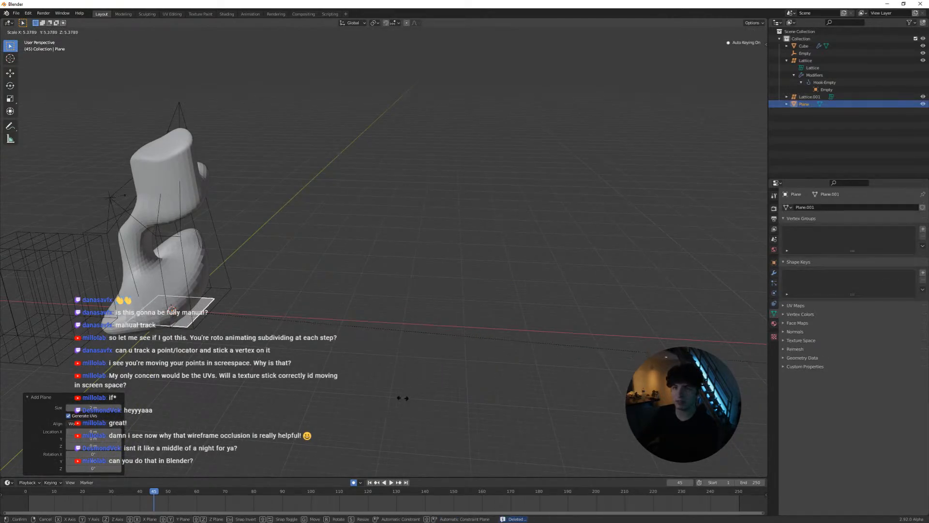
{"action": "left_click", "coordinate": [638, 404]}
{"action": "key", "text": "g"}
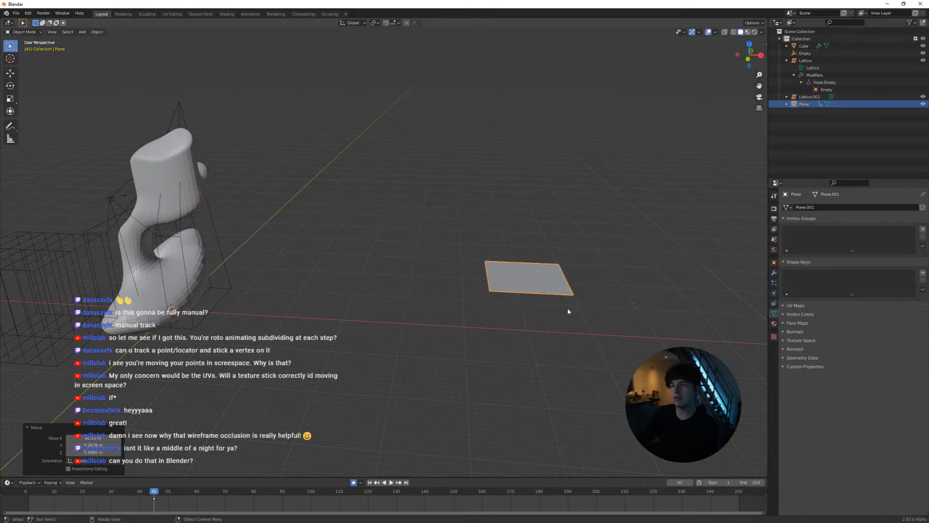
{"action": "left_click", "coordinate": [566, 306]}
{"action": "key", "text": "Tab"}
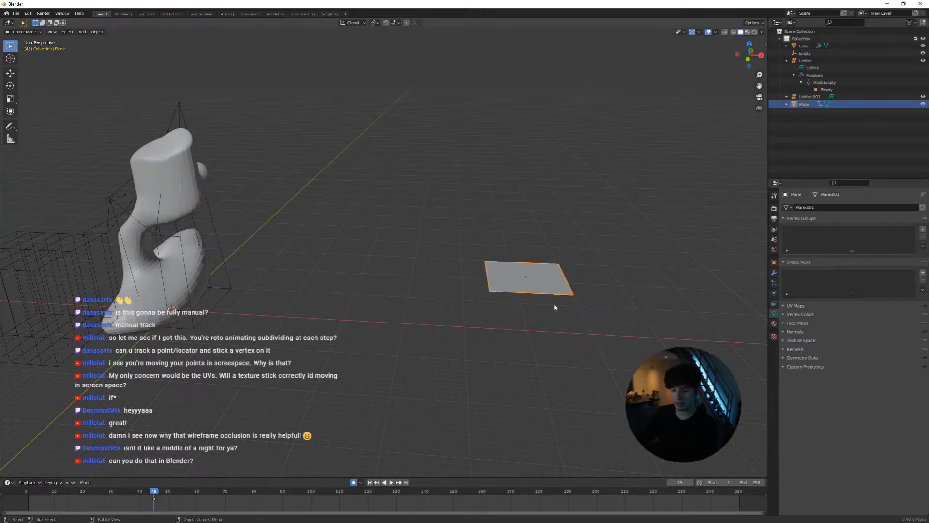
{"action": "key", "text": "Tab"}
{"action": "key", "text": "g"}
{"action": "left_click", "coordinate": [584, 306]}
{"action": "middle_click_drag", "start_coordinate": [584, 306], "coordinate": [489, 317], "text": "shift"}
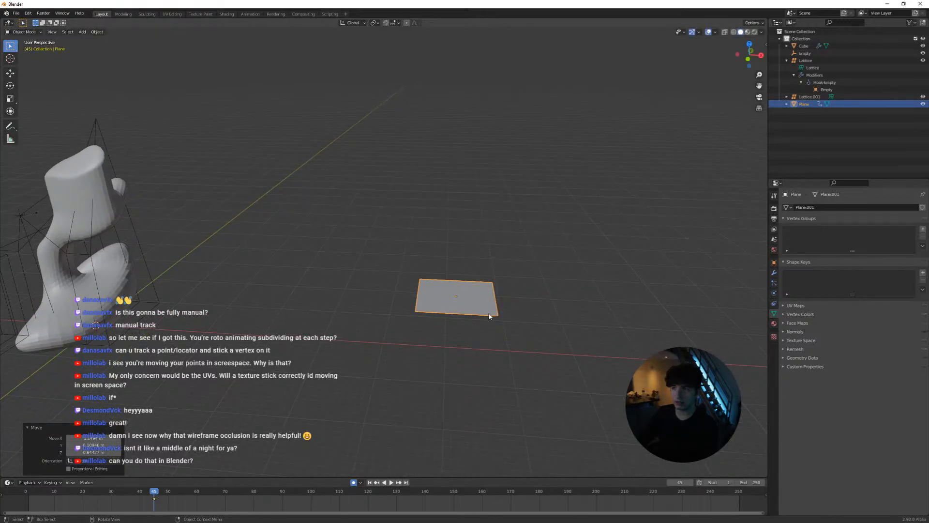
{"action": "key", "text": "z"}
{"action": "key", "text": "Escape"}
{"action": "key", "text": "x"}
{"action": "left_click", "coordinate": [468, 310]}
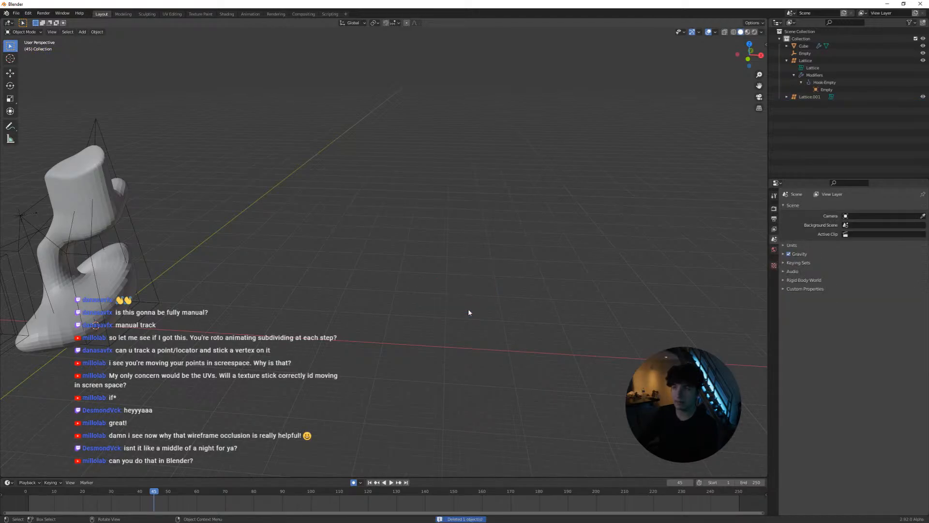
Add a cube, scale it by 5.5, and place it in the empty area away from the lattice-deformed model
{"action": "key", "text": "shift+a"}
{"action": "left_click", "coordinate": [496, 316]}
{"action": "type", "text": "s5.5"}
{"action": "key", "text": "Return"}
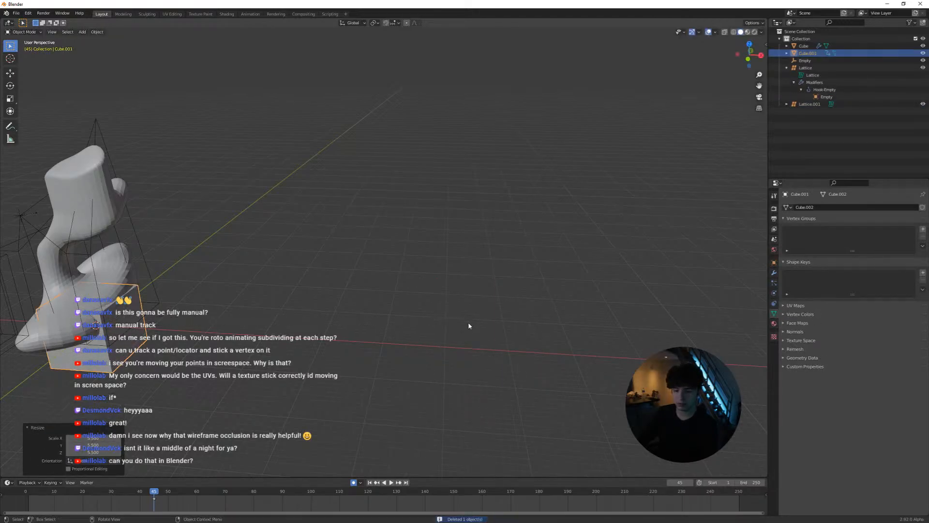
{"action": "key", "text": "g"}
{"action": "left_click", "coordinate": [498, 268]}
{"action": "key", "text": "grave"}
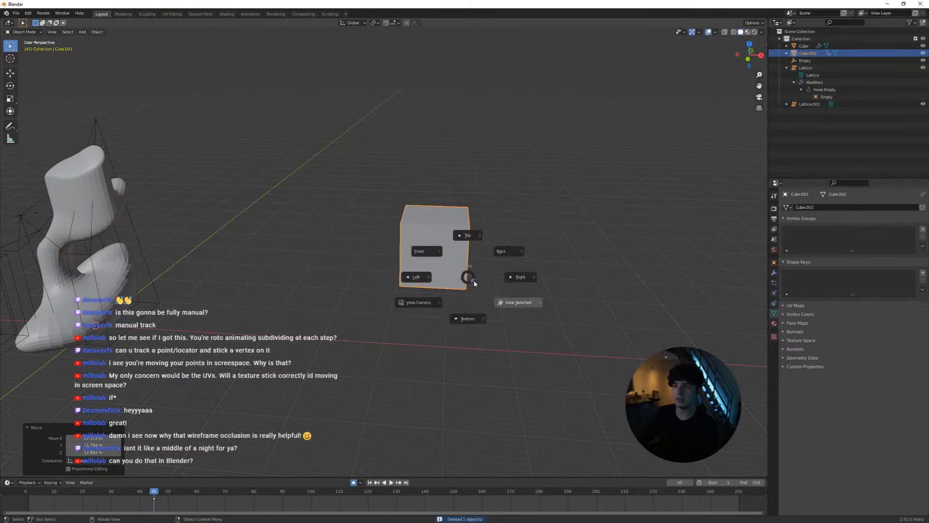
{"action": "left_click", "coordinate": [475, 285]}
{"action": "scroll", "coordinate": [461, 292], "scroll_direction": "down", "scroll_amount": 6}
{"action": "middle_click_drag", "start_coordinate": [460, 292], "coordinate": [399, 299]}
Inset the cube's top face and extrude it upward into a narrower column
{"action": "key", "text": "Tab"}
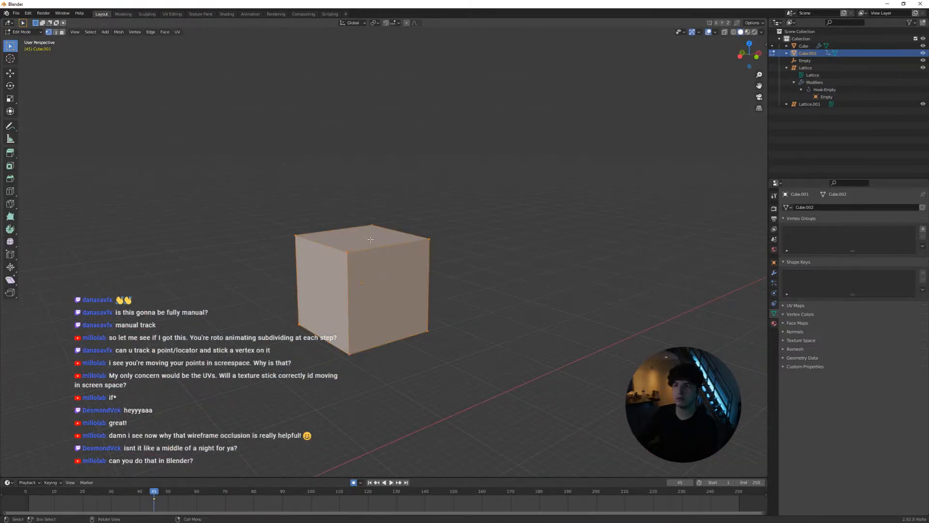
{"action": "key", "text": "3"}
{"action": "left_click", "coordinate": [371, 239]}
{"action": "key", "text": "i"}
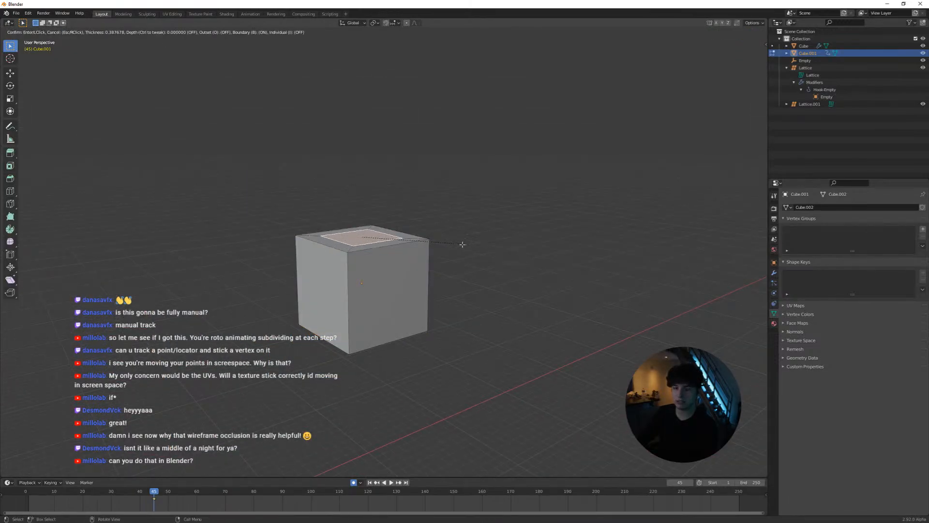
{"action": "left_click", "coordinate": [444, 242]}
{"action": "key", "text": "e"}
{"action": "left_click", "coordinate": [450, 74]}
{"action": "middle_click_drag", "start_coordinate": [450, 74], "coordinate": [431, 264]}
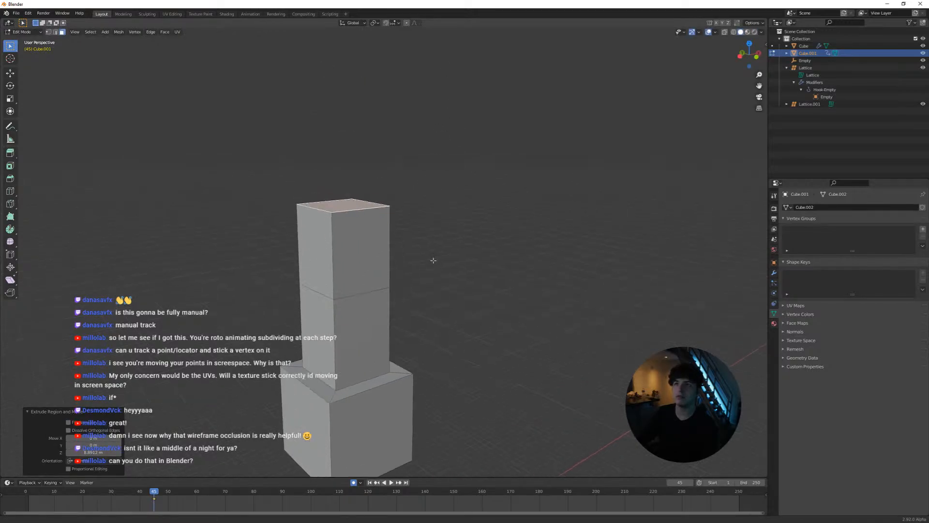
Extrude the column's top face outward at a scale of about 1.53, and extrude it upward about 13 m into a wider block
{"action": "key", "text": "e"}
{"action": "key", "text": "s"}
{"action": "left_click", "coordinate": [487, 256]}
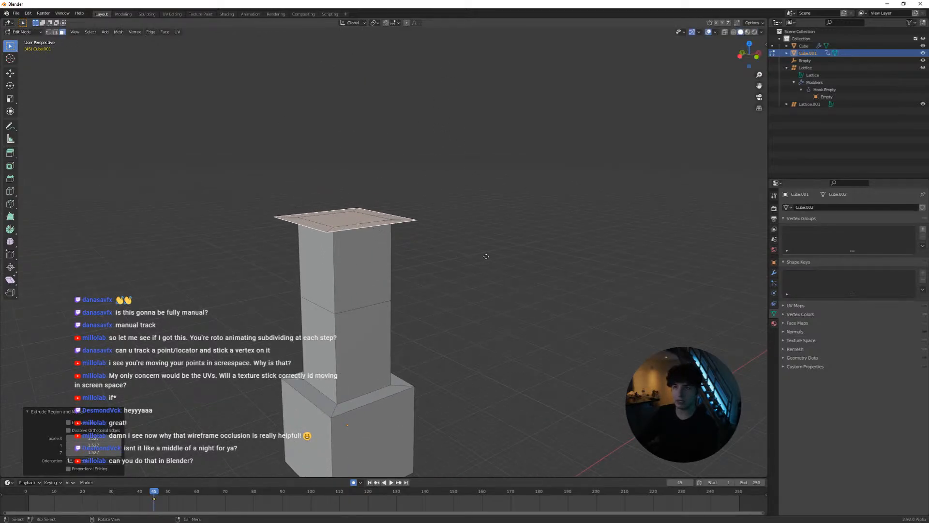
{"action": "key", "text": "e"}
{"action": "left_click", "coordinate": [467, 131]}
Add two horizontal loop cuts to each of the two sections of the narrow column
{"action": "scroll", "coordinate": [408, 282], "scroll_direction": "down", "scroll_amount": 4}
{"action": "scroll", "coordinate": [407, 234], "scroll_direction": "up", "scroll_amount": 3}
{"action": "middle_click_drag", "start_coordinate": [408, 283], "coordinate": [361, 269], "text": "shift"}
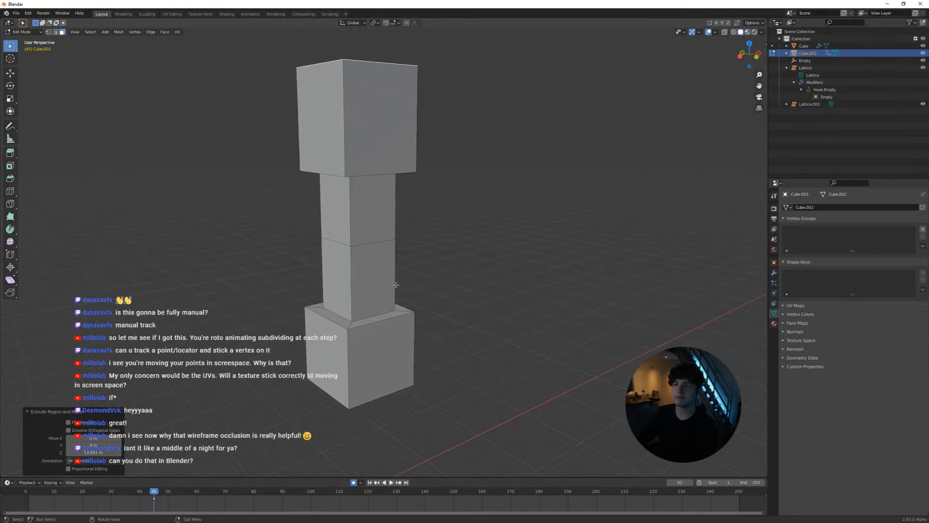
{"action": "key", "text": "ctrl+r"}
{"action": "scroll", "coordinate": [354, 274], "scroll_direction": "up", "scroll_amount": 1}
{"action": "left_click", "coordinate": [355, 274]}
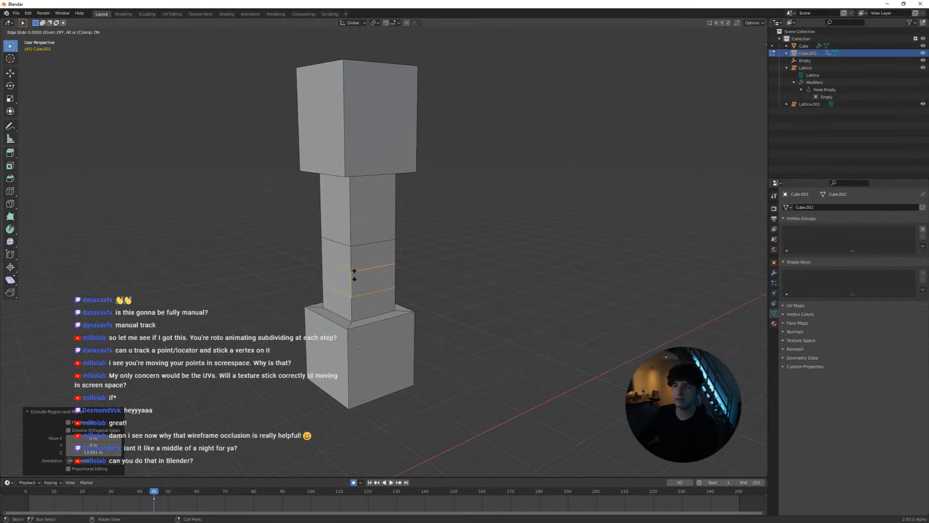
{"action": "right_click", "coordinate": [354, 275]}
{"action": "key", "text": "ctrl+r"}
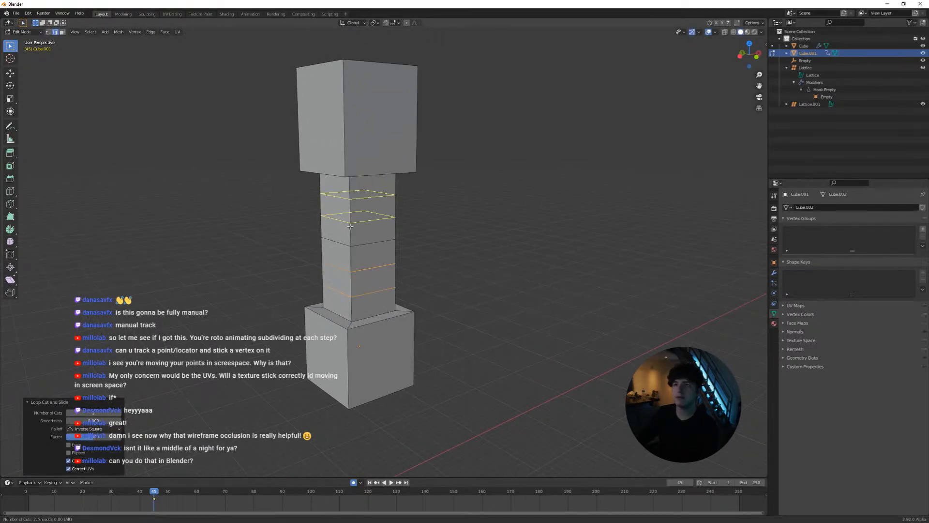
{"action": "left_click", "coordinate": [350, 226]}
{"action": "right_click", "coordinate": [349, 226]}
Add three horizontal loop cuts to the upper block and three to the lower block
{"action": "key", "text": "ctrl+r"}
{"action": "scroll", "coordinate": [346, 138], "scroll_direction": "up", "scroll_amount": 1}
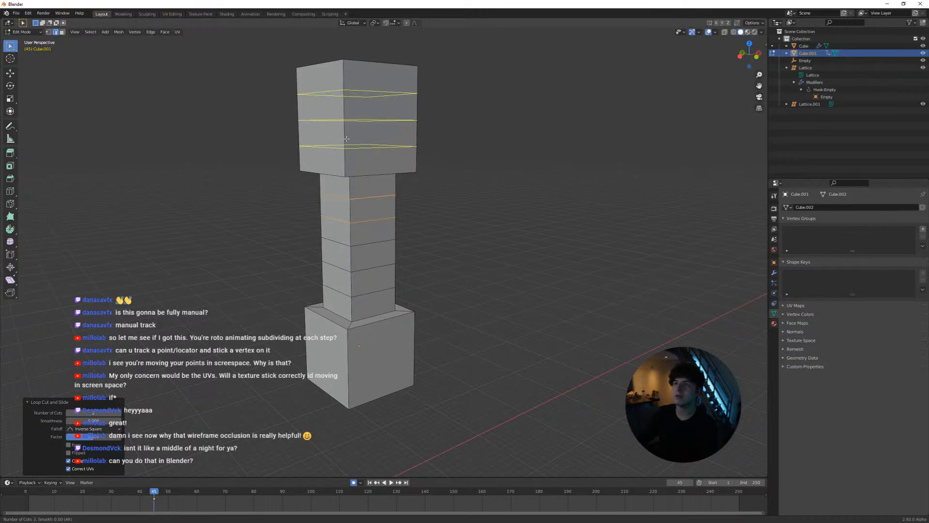
{"action": "left_click", "coordinate": [346, 138]}
{"action": "right_click", "coordinate": [347, 139]}
{"action": "key", "text": "ctrl+r"}
{"action": "scroll", "coordinate": [350, 352], "scroll_direction": "up", "scroll_amount": 1}
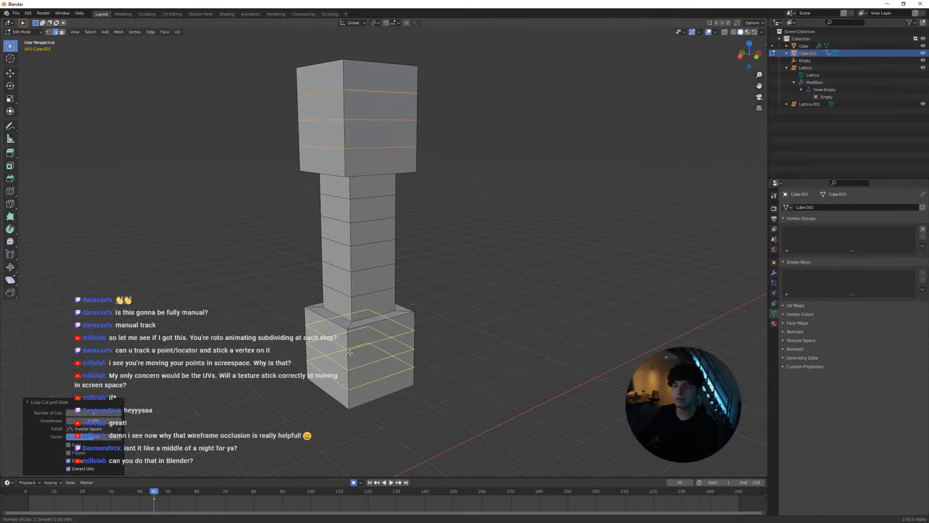
{"action": "left_click", "coordinate": [349, 353]}
{"action": "right_click", "coordinate": [350, 353]}
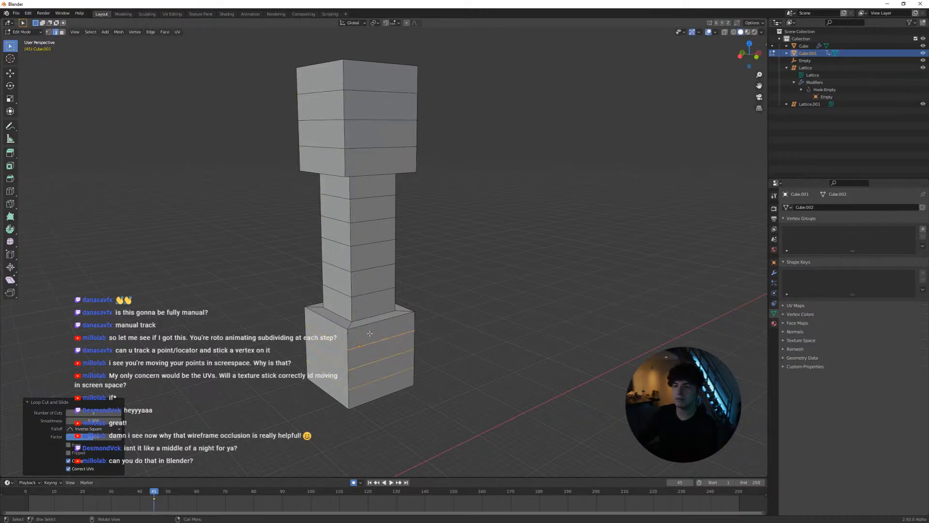
Add two vertical loop cuts in each direction along the full height of the column and both blocks
{"action": "key", "text": "ctrl+r"}
{"action": "scroll", "coordinate": [372, 254], "scroll_direction": "up", "scroll_amount": 1}
{"action": "right_click", "coordinate": [371, 254]}
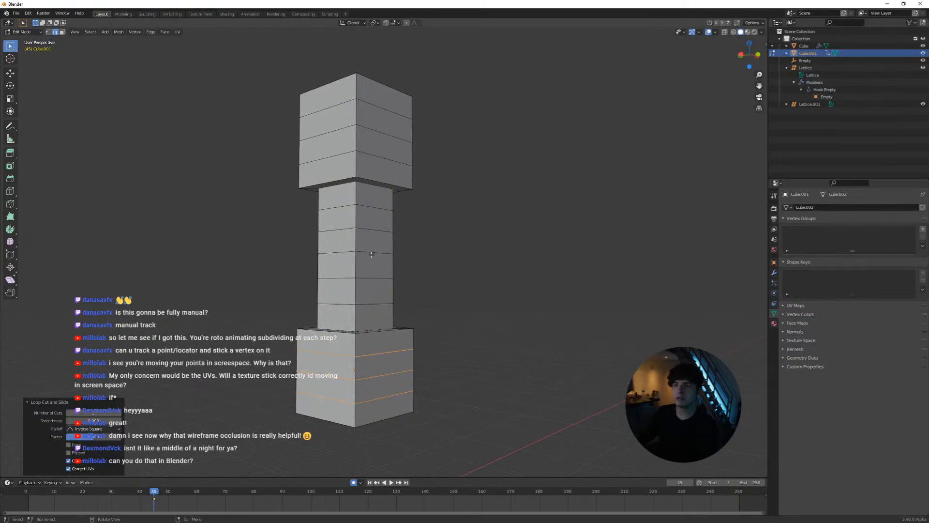
{"action": "key", "text": "ctrl+r"}
{"action": "scroll", "coordinate": [371, 255], "scroll_direction": "up", "scroll_amount": 1}
{"action": "left_click", "coordinate": [372, 254]}
{"action": "right_click", "coordinate": [372, 255]}
{"action": "key", "text": "ctrl+r"}
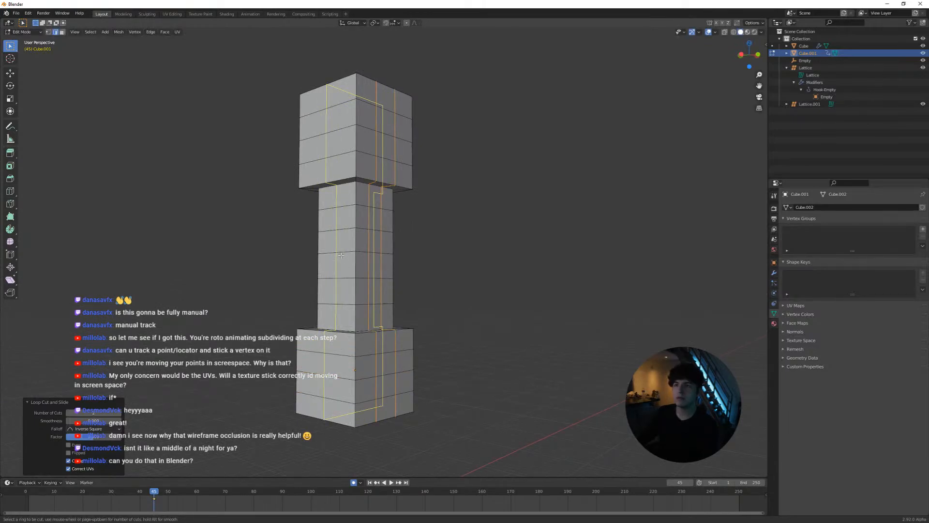
{"action": "left_click", "coordinate": [341, 255]}
{"action": "right_click", "coordinate": [341, 255]}
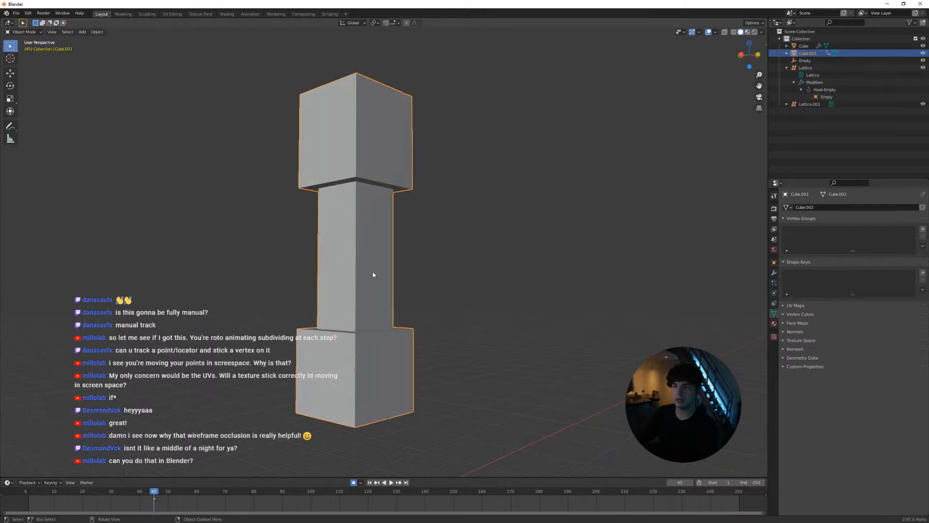
Try subdivision levels 2, 1 and 0 on the column mesh in Object Mode
{"action": "middle_click_drag", "start_coordinate": [373, 276], "coordinate": [375, 296]}
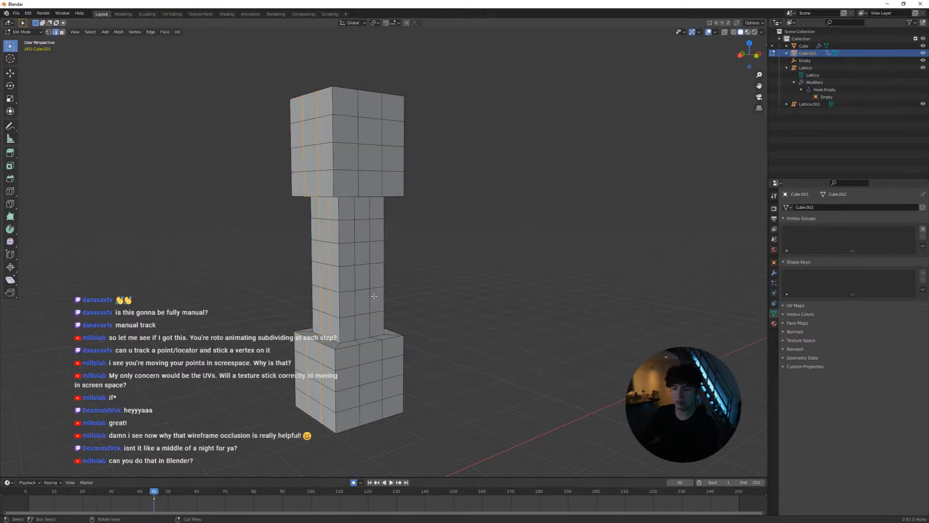
{"action": "key", "text": "Tab"}
{"action": "key", "text": "ctrl+2"}
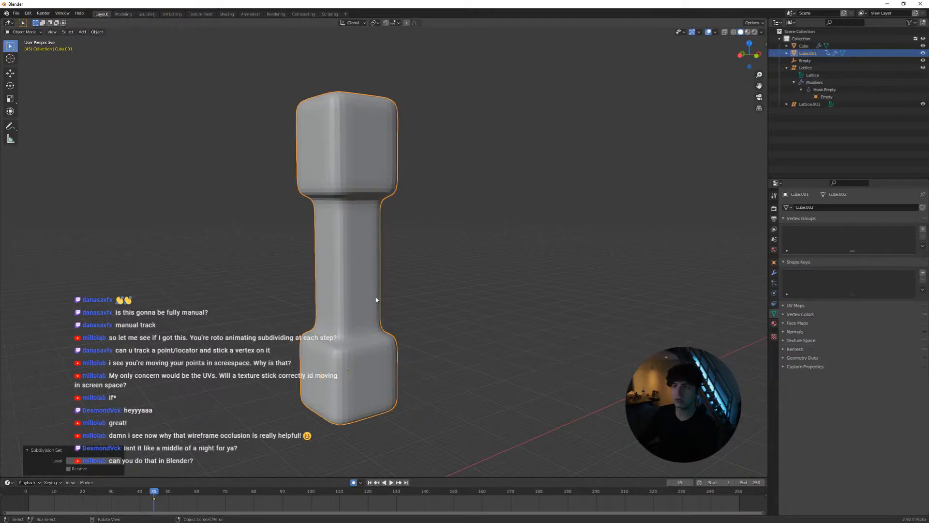
{"action": "key", "text": "ctrl+1"}
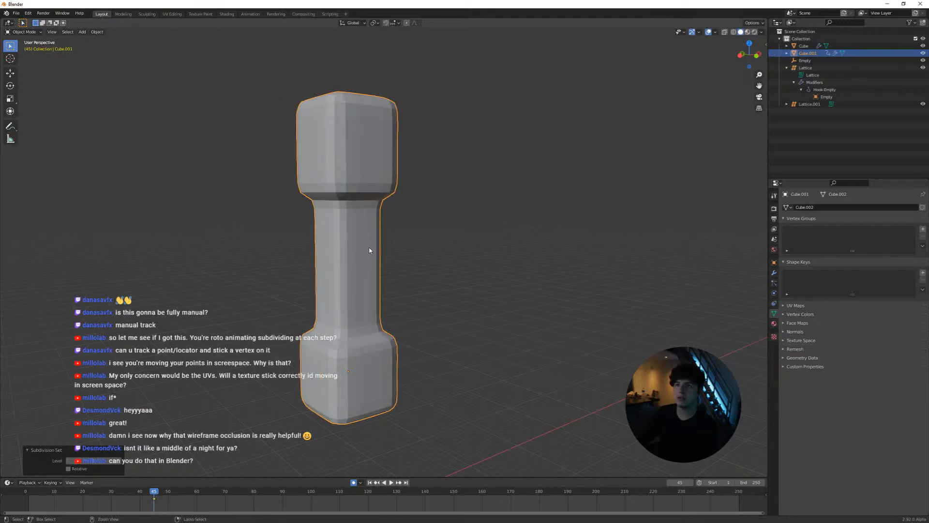
{"action": "key", "text": "Tab"}
{"action": "key", "text": "Tab"}
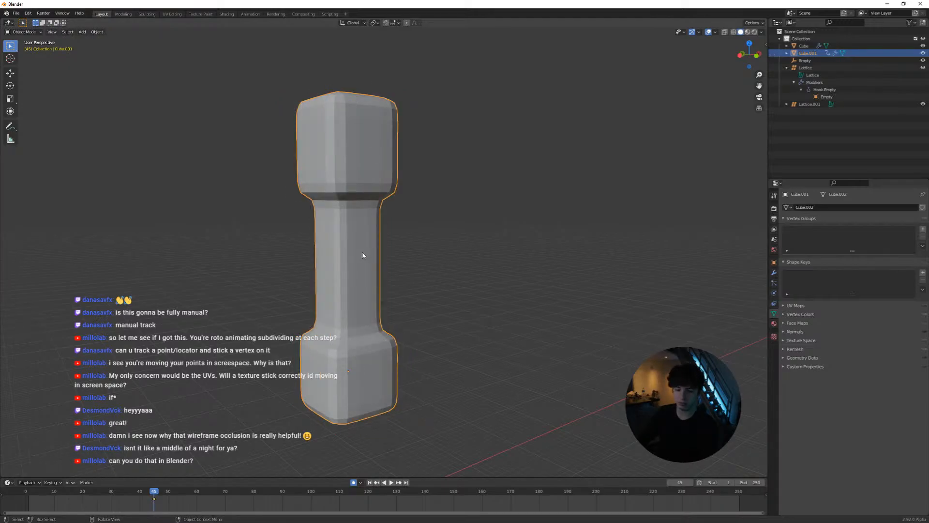
{"action": "key", "text": "ctrl+0"}
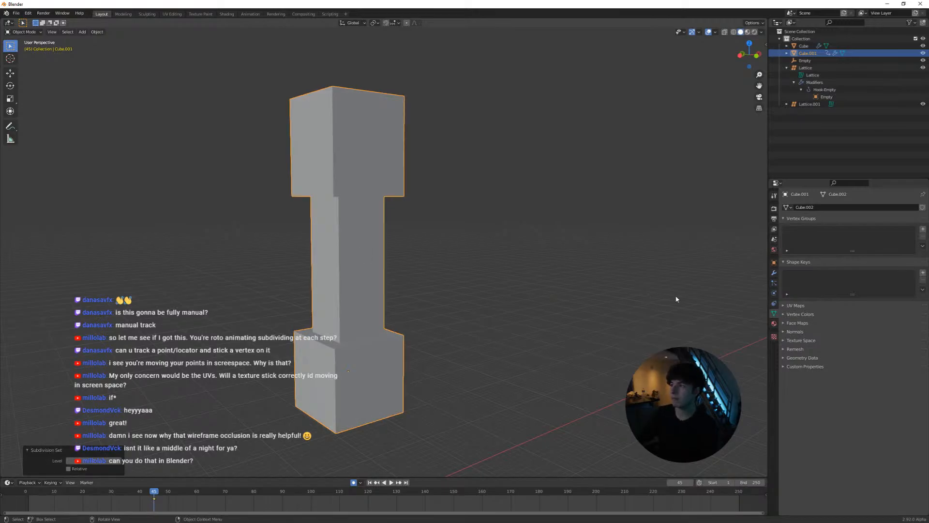
Try to apply the column's Subdivision modifier, and remove it from the object
{"action": "left_click", "coordinate": [774, 273]}
{"action": "key", "text": "ctrl+a"}
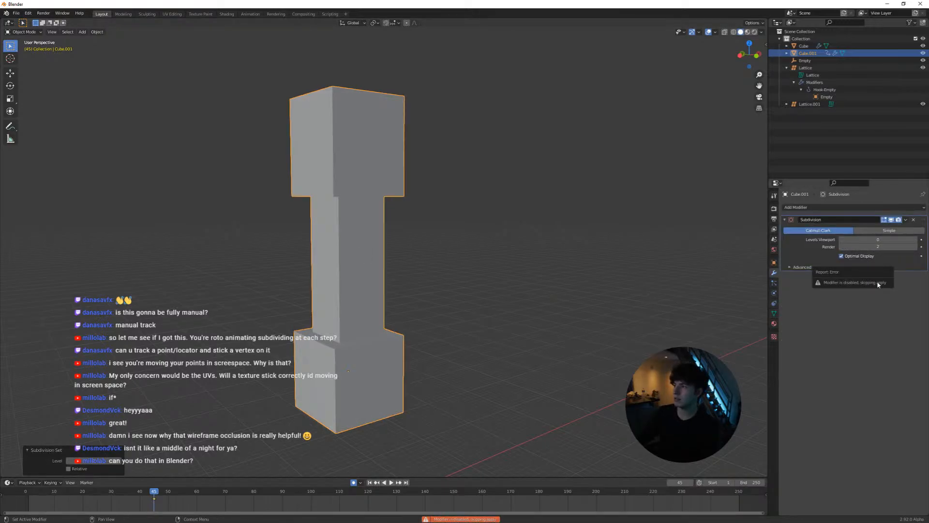
{"action": "left_click", "coordinate": [913, 220]}
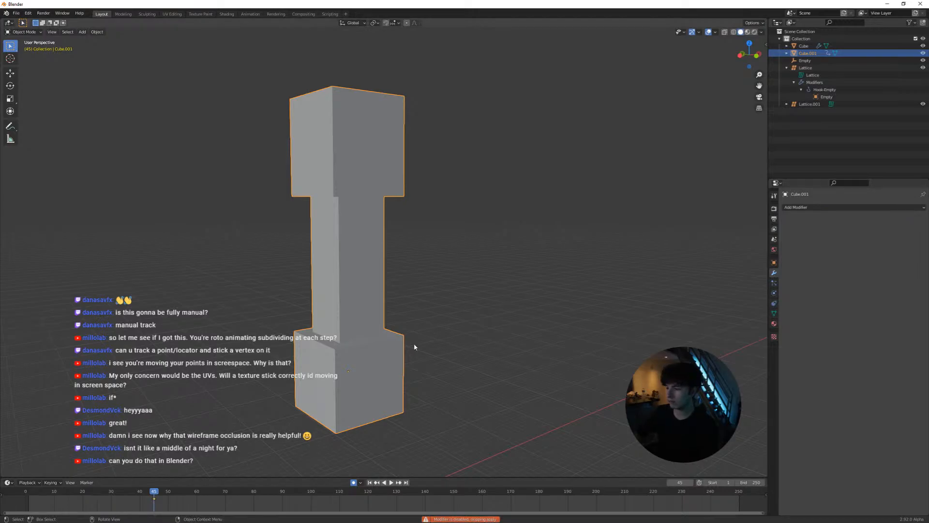
Add an armature to the scene for the column mesh
{"action": "middle_click_drag", "start_coordinate": [433, 229], "coordinate": [399, 241]}
{"action": "scroll", "coordinate": [380, 272], "scroll_direction": "up", "scroll_amount": 2}
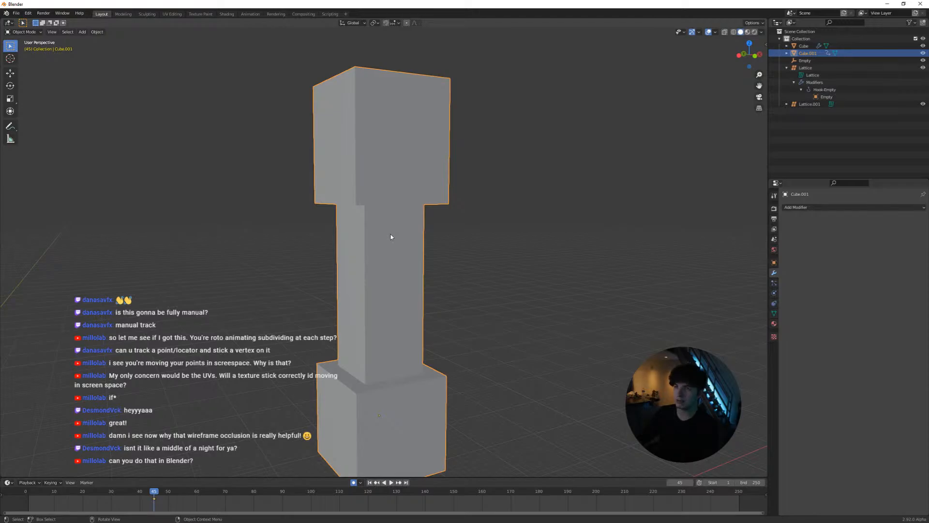
{"action": "scroll", "coordinate": [391, 236], "scroll_direction": "down", "scroll_amount": 3}
{"action": "scroll", "coordinate": [388, 253], "scroll_direction": "down", "scroll_amount": 2}
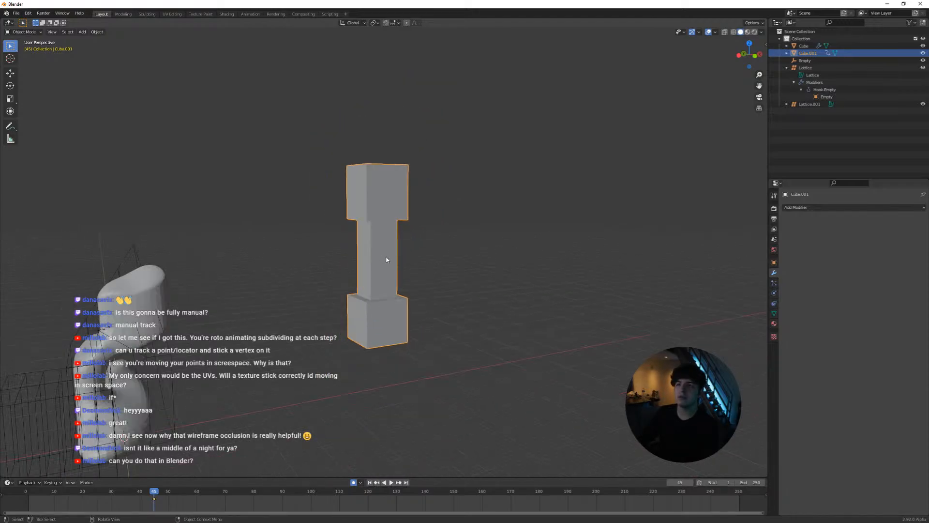
{"action": "key", "text": "shift+a"}
{"action": "mouse_move", "coordinate": [419, 363]}
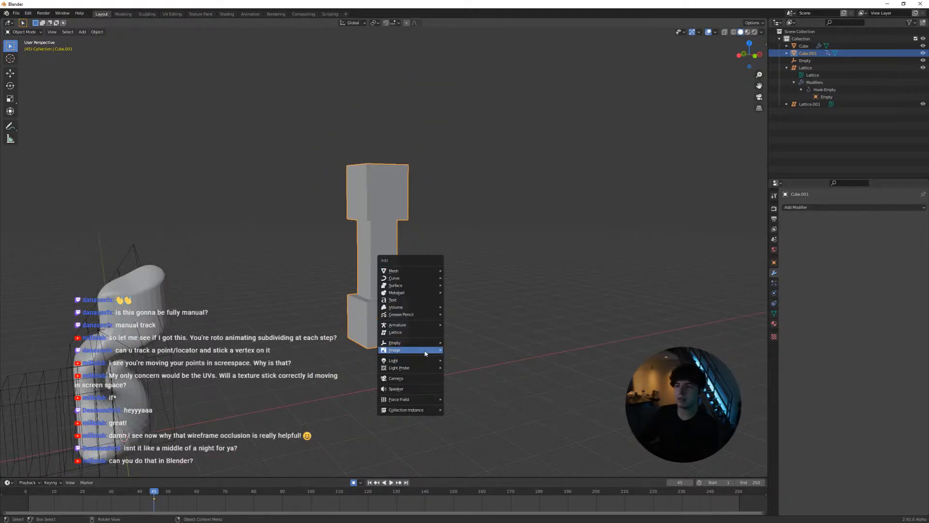
{"action": "left_click", "coordinate": [465, 325]}
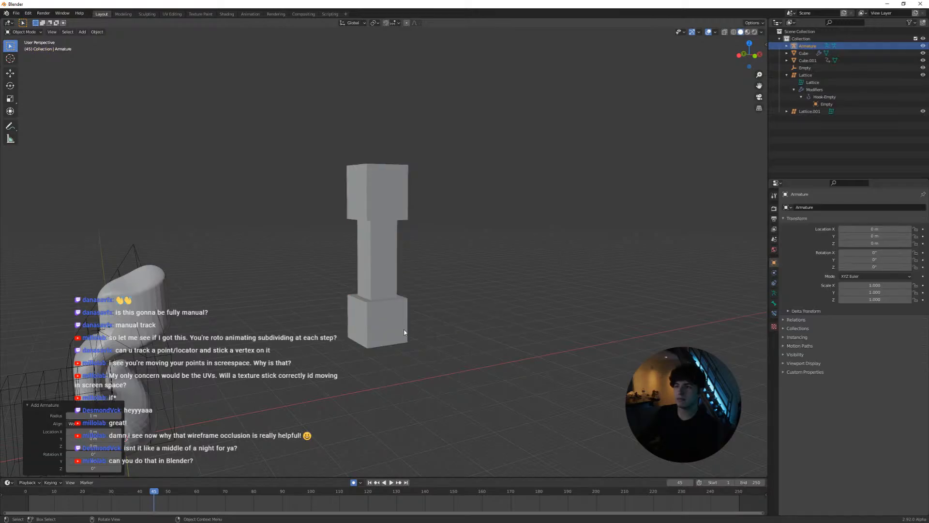
Move the armature to the base of the column and scale it up so its bone fills the lower block's height
{"action": "middle_click_drag", "start_coordinate": [404, 332], "coordinate": [184, 363]}
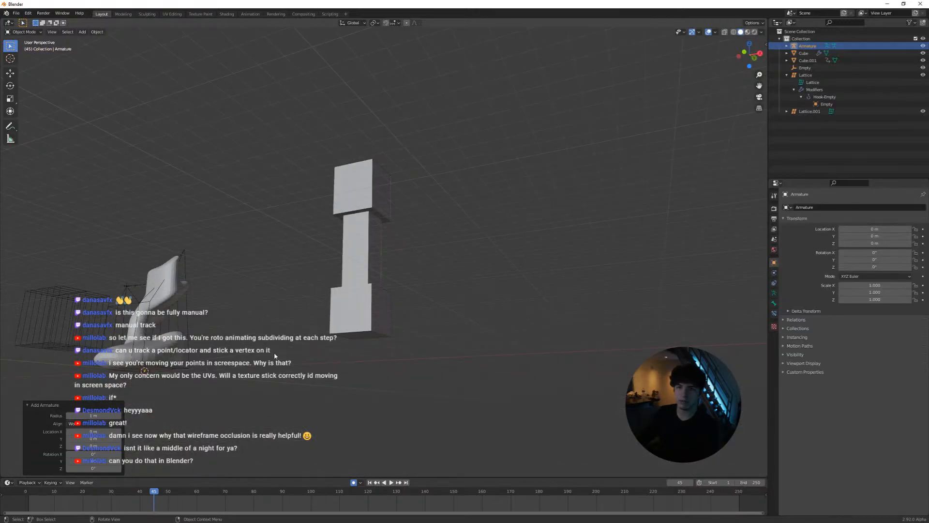
{"action": "middle_click_drag", "start_coordinate": [361, 349], "coordinate": [394, 358]}
{"action": "key", "text": "g"}
{"action": "left_click", "coordinate": [511, 333]}
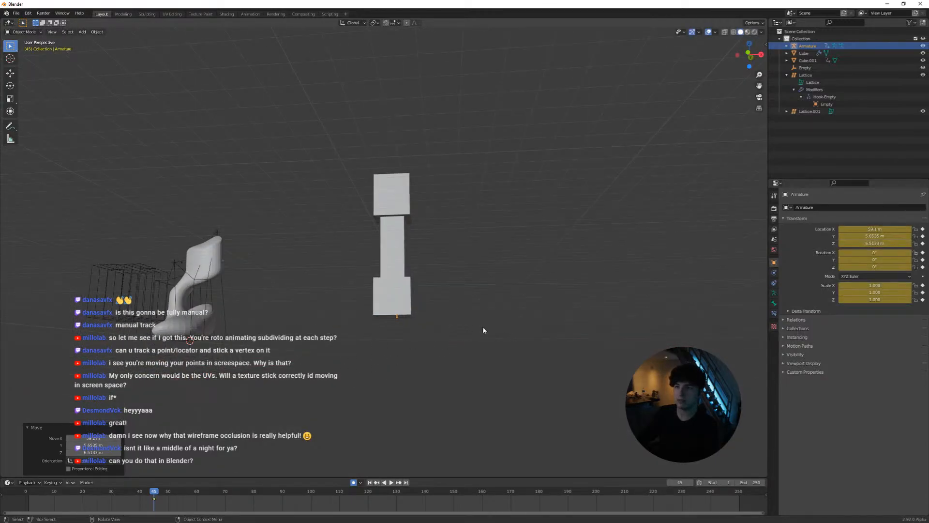
{"action": "middle_click_drag", "start_coordinate": [483, 329], "coordinate": [426, 336]}
{"action": "key", "text": "g"}
{"action": "left_click", "coordinate": [414, 328]}
{"action": "key", "text": "g"}
{"action": "left_click", "coordinate": [459, 307]}
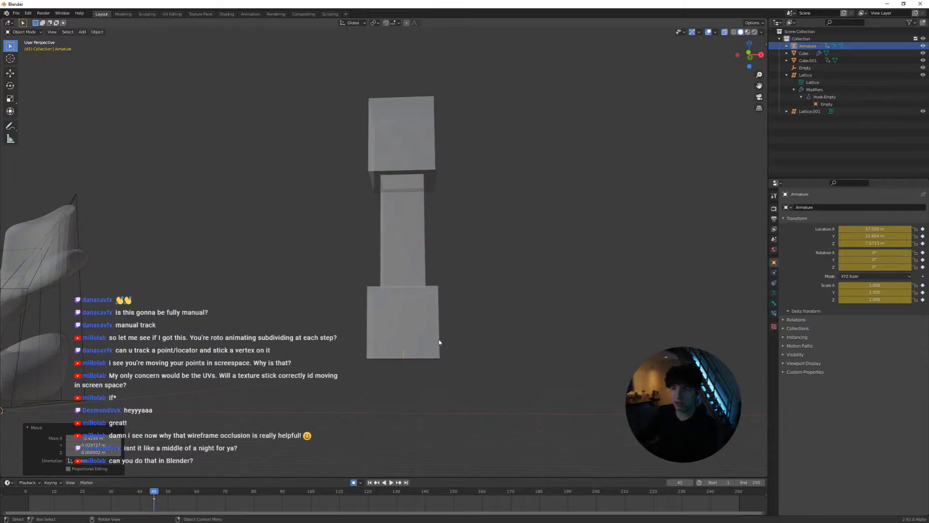
{"action": "key", "text": "s"}
{"action": "left_click", "coordinate": [3, 280]}
Extrude a second bone straight up along Z from the first bone to the middle of the shaft, keeping solid shading
{"action": "key", "text": "Tab"}
{"action": "key", "text": "e"}
{"action": "key", "text": "z"}
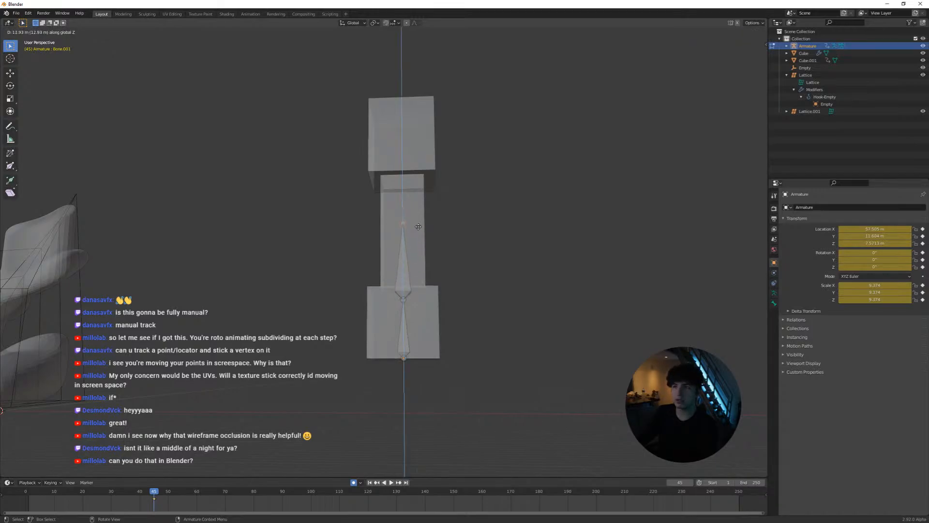
{"action": "left_click", "coordinate": [421, 241]}
{"action": "key", "text": "z"}
{"action": "left_click", "coordinate": [422, 234]}
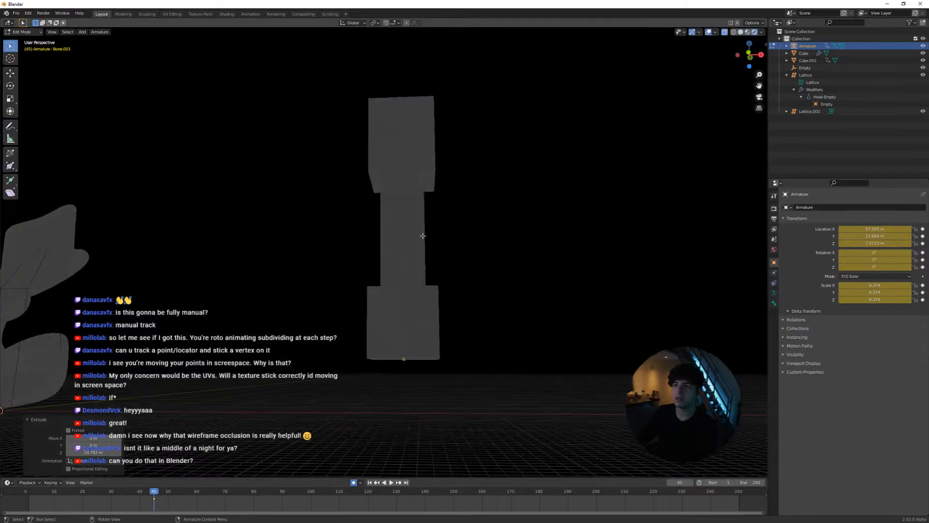
{"action": "middle_click_drag", "start_coordinate": [418, 242], "coordinate": [408, 283]}
{"action": "key", "text": "z"}
{"action": "left_click", "coordinate": [447, 290]}
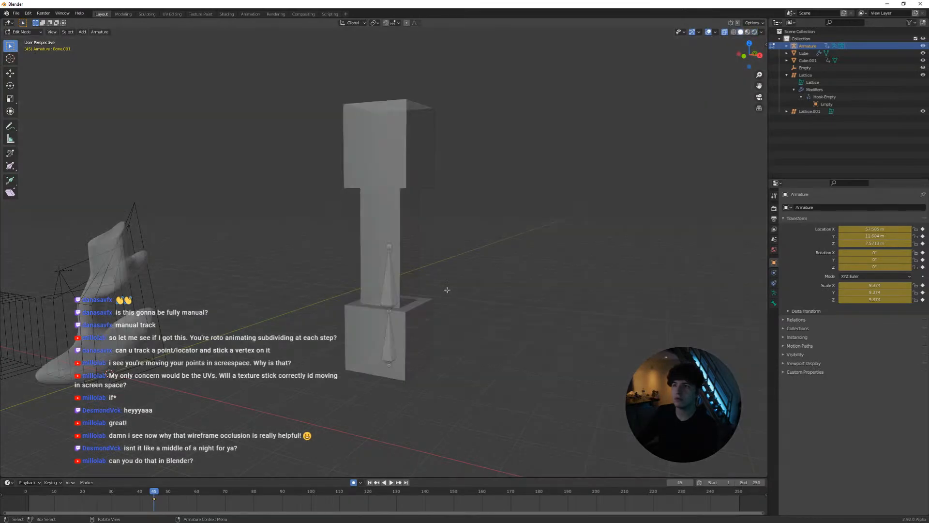
Extrude two more bones along Z, one to the top of the shaft and one through the upper block, and leave Edit Mode
{"action": "key", "text": "e"}
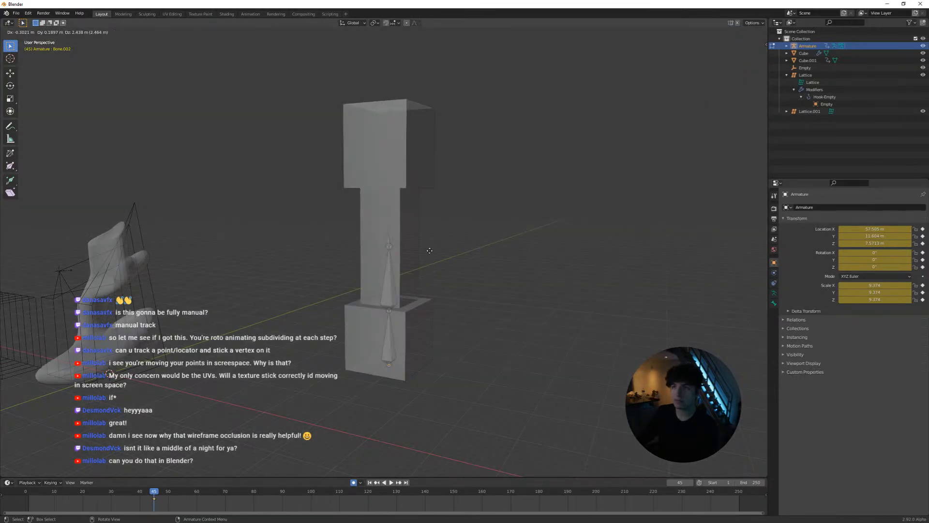
{"action": "key", "text": "z"}
{"action": "left_click", "coordinate": [431, 212]}
{"action": "key", "text": "e"}
{"action": "key", "text": "z"}
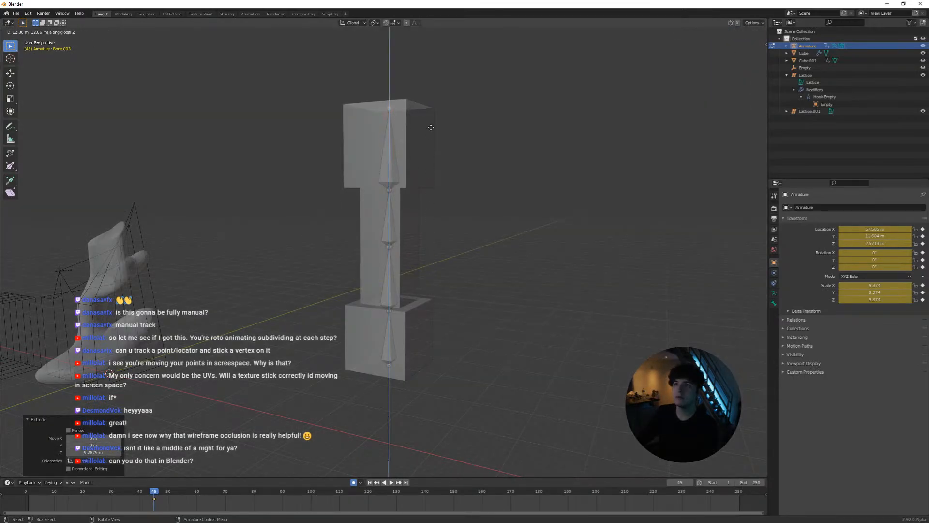
{"action": "left_click", "coordinate": [431, 127]}
{"action": "key", "text": "Tab"}
Parent the column mesh to the armature with automatic weights
{"action": "middle_click_drag", "start_coordinate": [398, 332], "coordinate": [405, 315]}
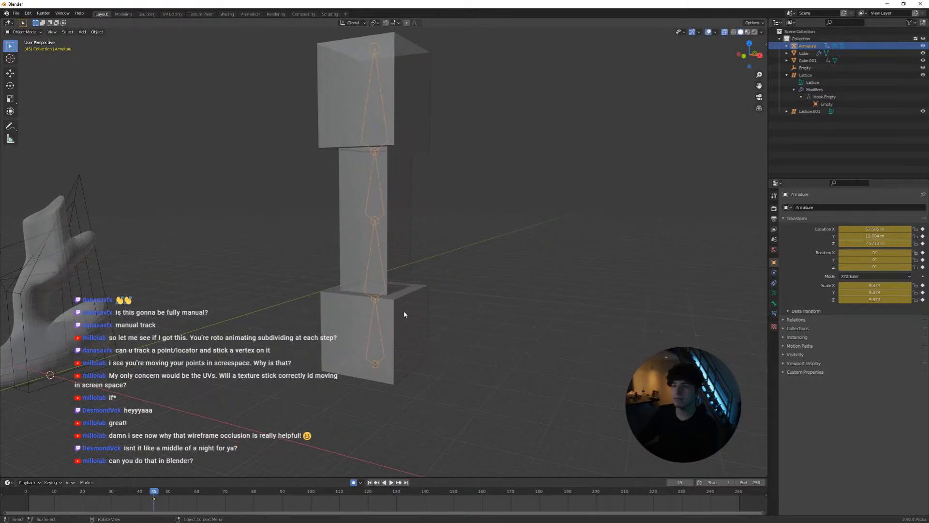
{"action": "left_click", "coordinate": [410, 301], "text": "shift"}
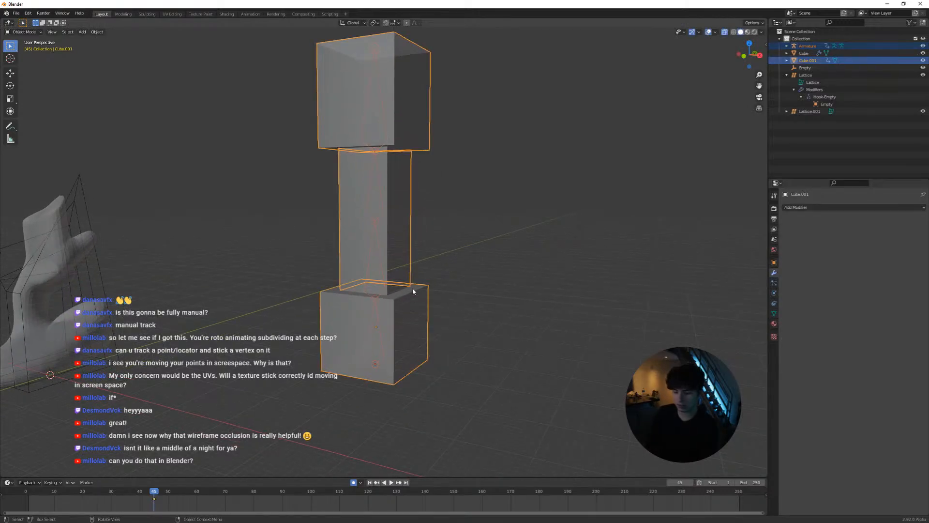
{"action": "key", "text": "ctrl+p"}
{"action": "left_click", "coordinate": [413, 290]}
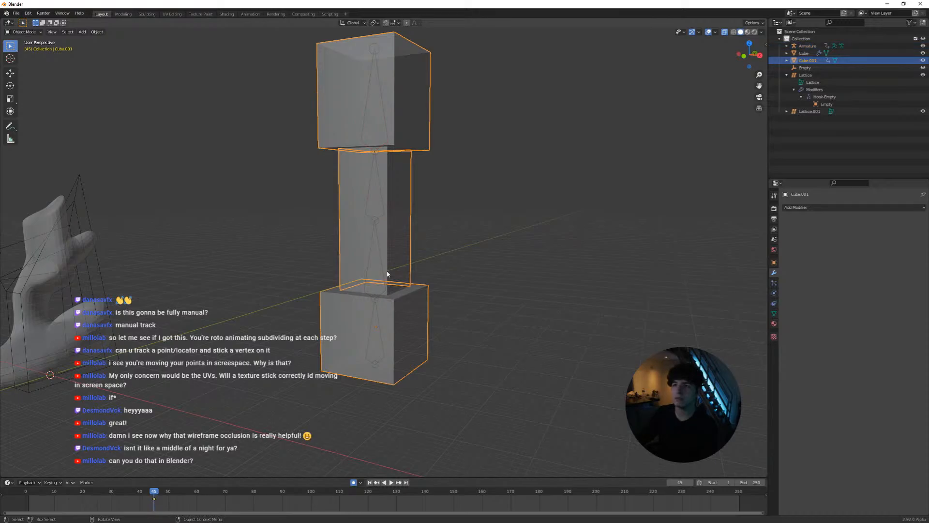
{"action": "left_click", "coordinate": [382, 348], "text": "shift"}
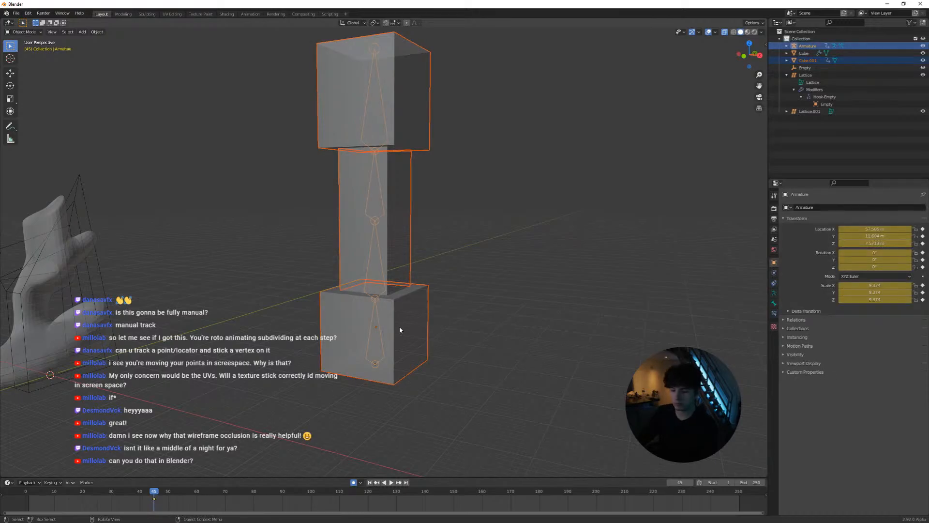
{"action": "key", "text": "ctrl+p"}
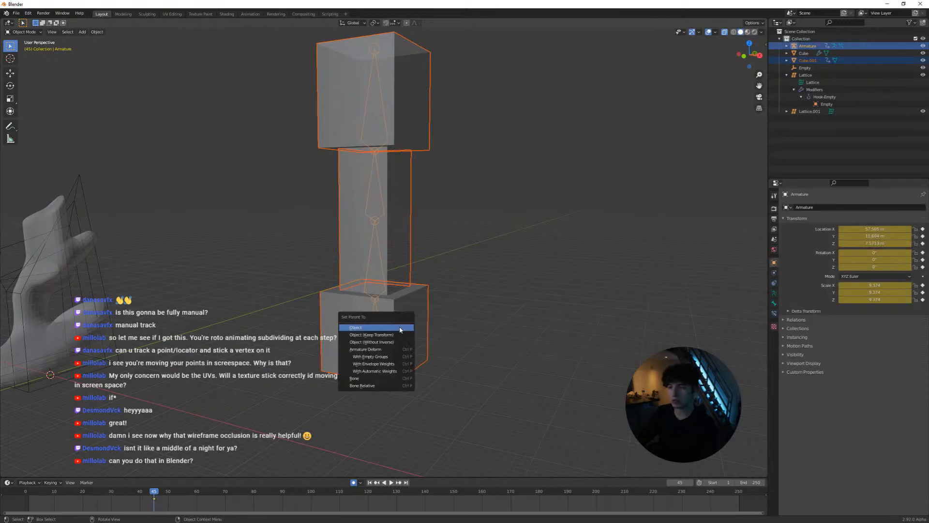
{"action": "left_click", "coordinate": [377, 372]}
Check the top bone's viewport display options and its constraint settings
{"action": "middle_click_drag", "start_coordinate": [381, 295], "coordinate": [386, 344]}
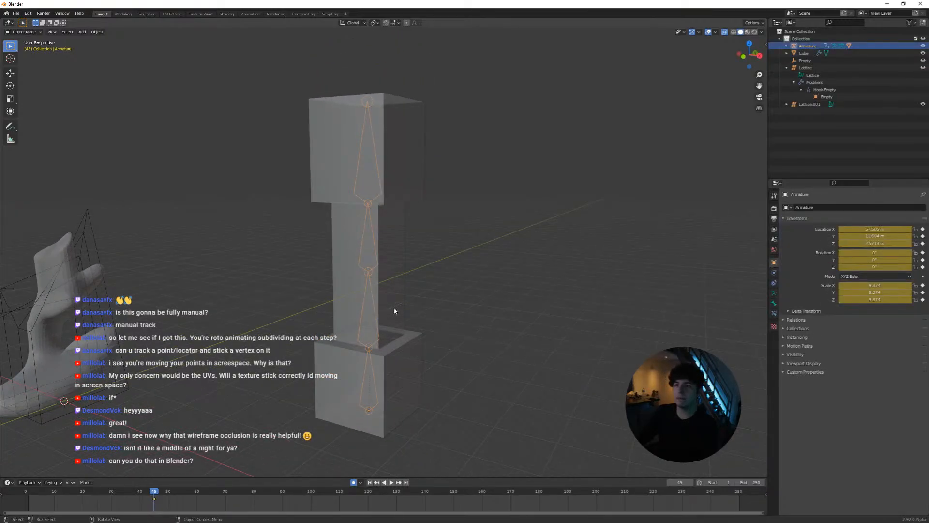
{"action": "left_click", "coordinate": [774, 303]}
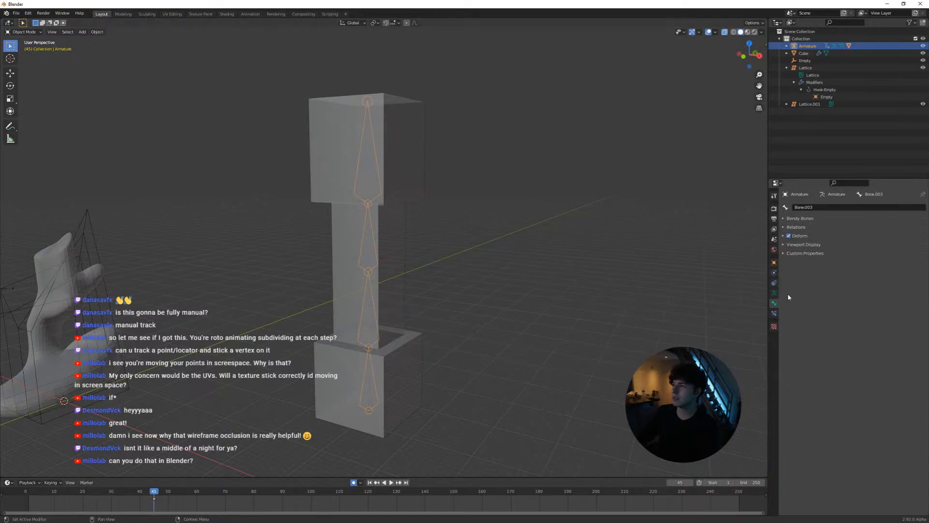
{"action": "left_click", "coordinate": [795, 245]}
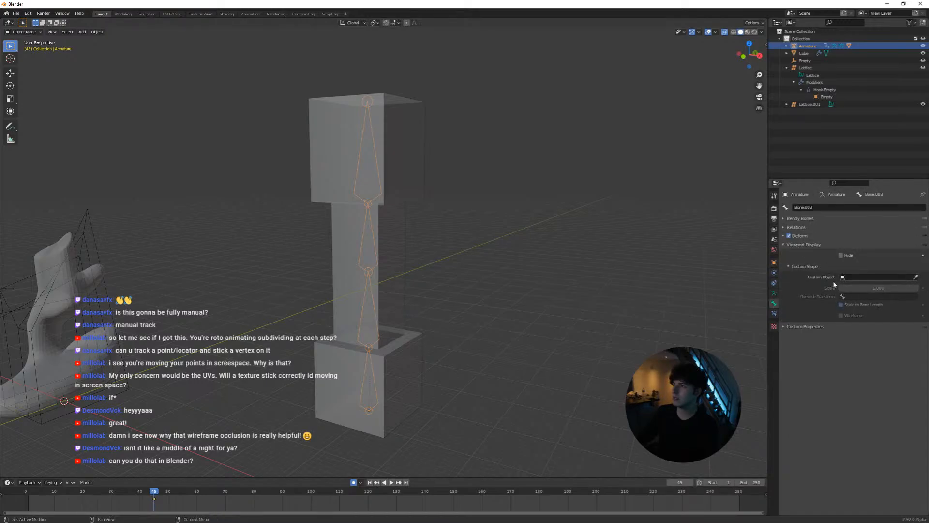
{"action": "left_click", "coordinate": [801, 245]}
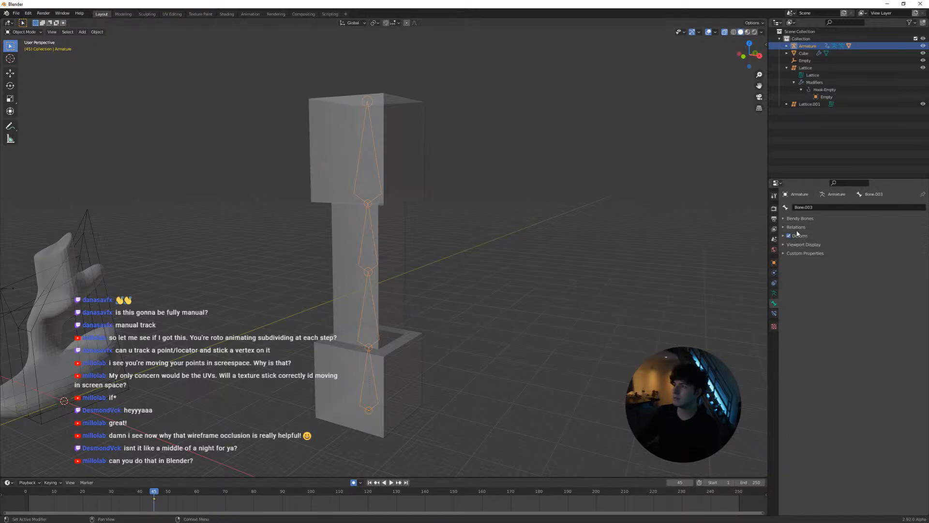
{"action": "left_click", "coordinate": [775, 313]}
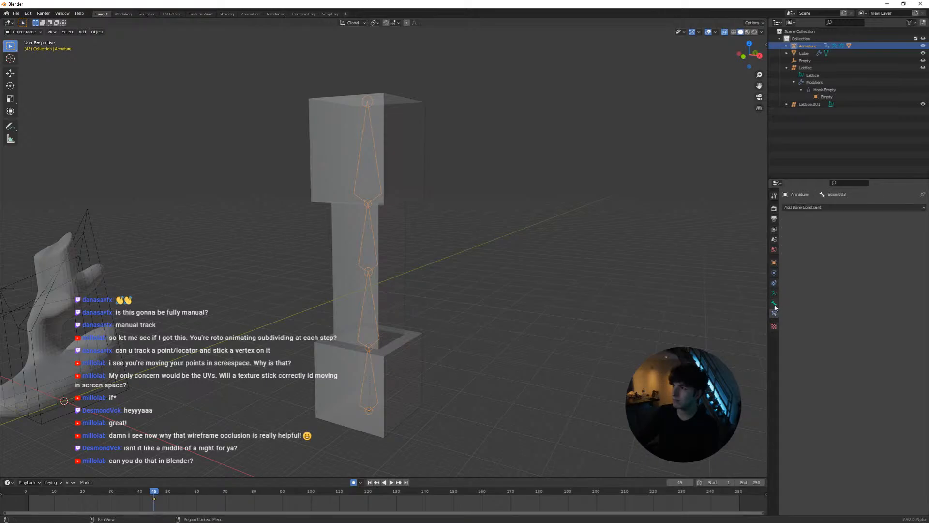
{"action": "left_click", "coordinate": [774, 304]}
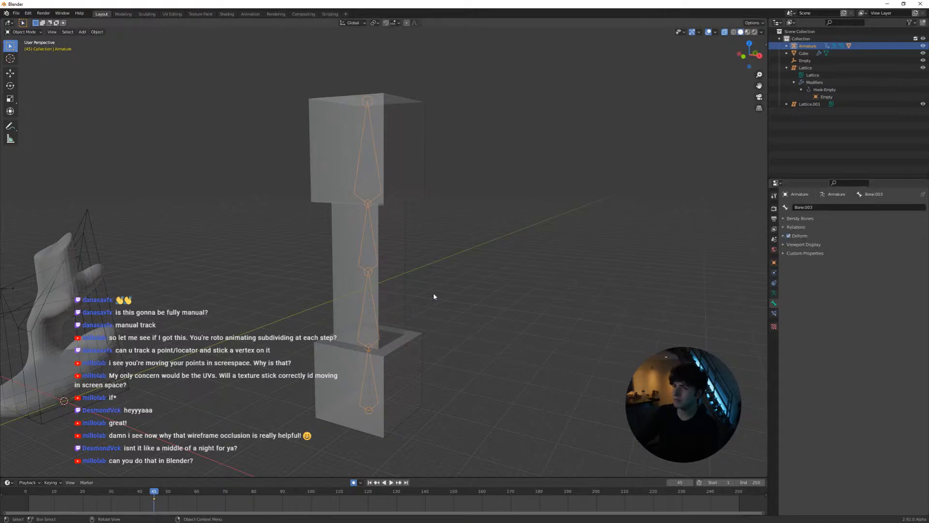
Turn off X-ray display and switch the armature to Pose Mode
{"action": "left_click", "coordinate": [405, 295]}
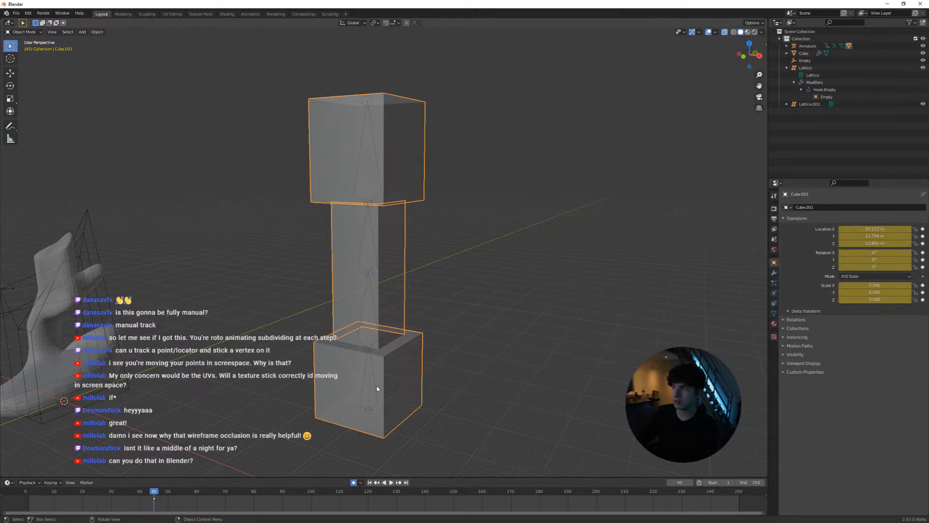
{"action": "left_click", "coordinate": [378, 362]}
{"action": "key", "text": "alt+z"}
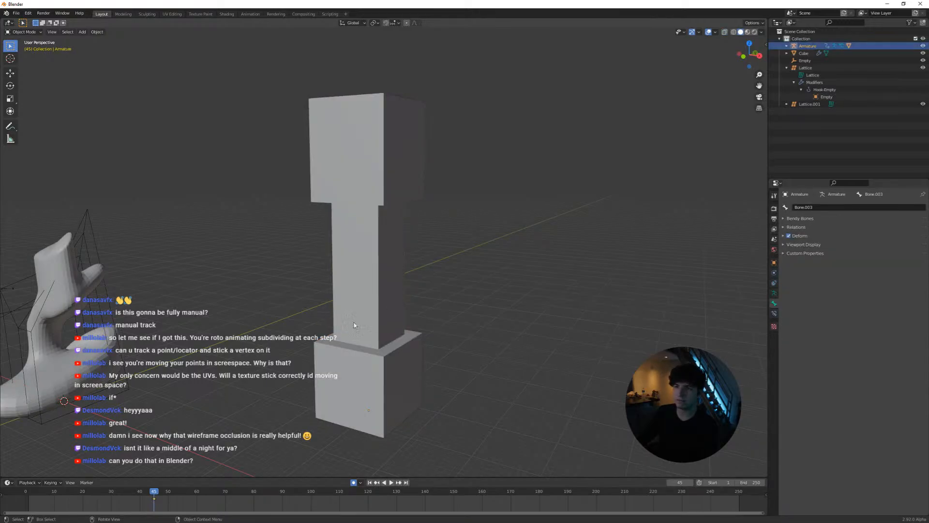
{"action": "mouse_move", "coordinate": [402, 323]}
{"action": "middle_mouse_down"}
{"action": "mouse_move", "coordinate": [364, 323]}
{"action": "mouse_move", "coordinate": [407, 328]}
{"action": "middle_mouse_up"}
{"action": "left_click", "coordinate": [407, 331]}
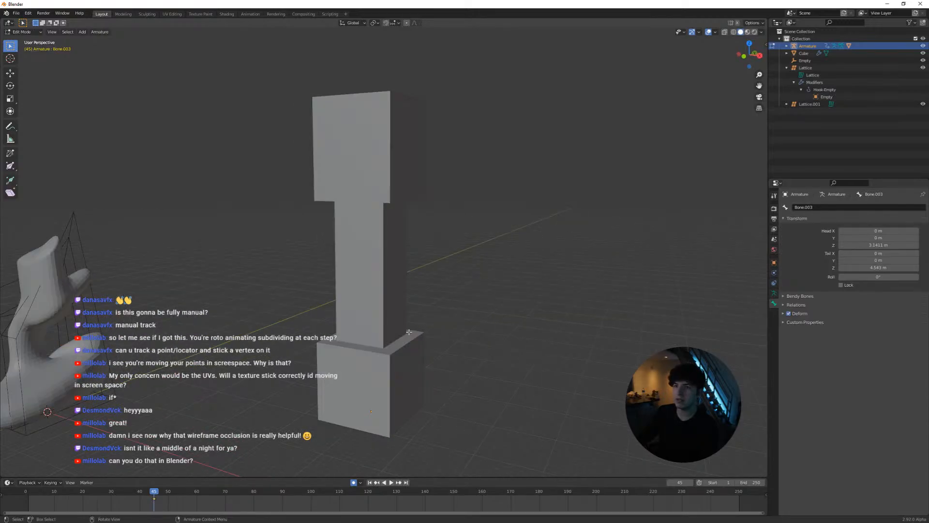
{"action": "left_click", "coordinate": [401, 338]}
{"action": "left_click", "coordinate": [23, 32]}
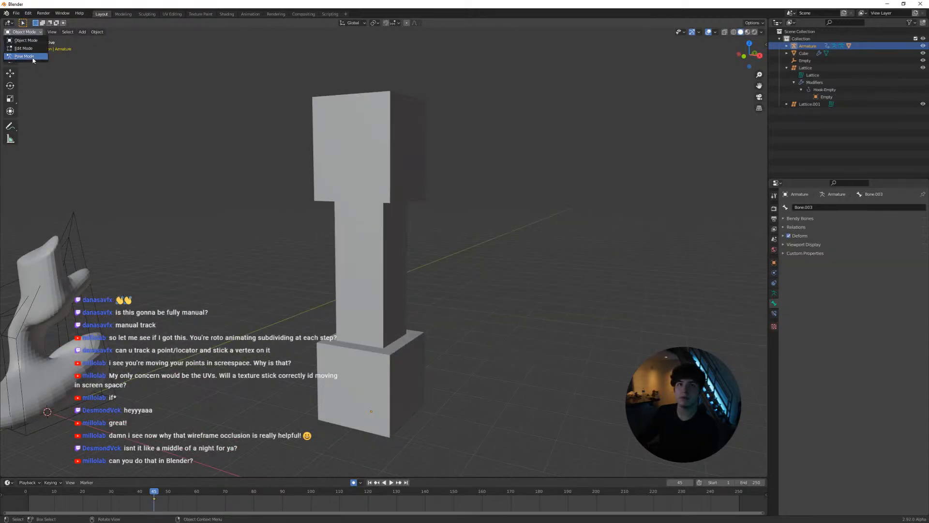
{"action": "left_click", "coordinate": [21, 56]}
Return the armature from Edit Mode to Pose Mode and show its bones in front of the column mesh
{"action": "middle_click_drag", "start_coordinate": [371, 298], "coordinate": [367, 341]}
{"action": "key", "text": "Tab"}
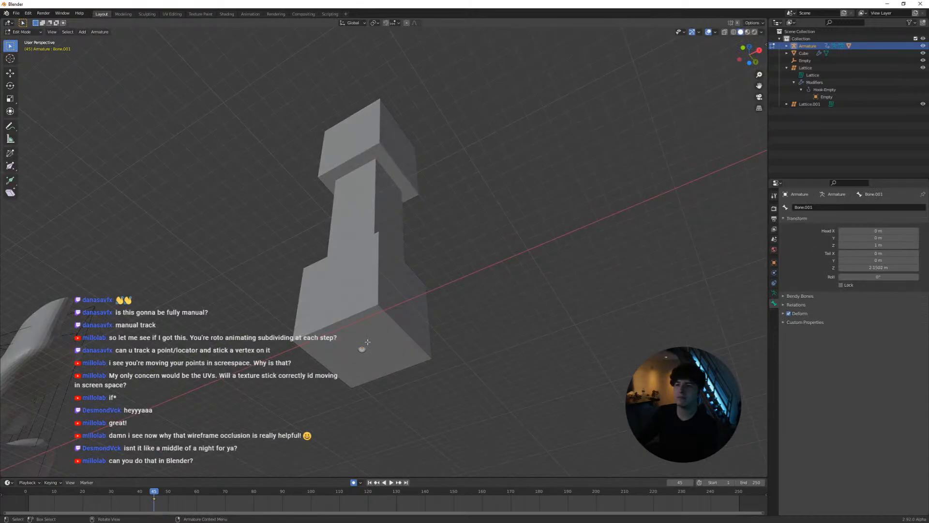
{"action": "middle_click_drag", "start_coordinate": [681, 163], "coordinate": [700, 179]}
{"action": "left_click", "coordinate": [22, 33]}
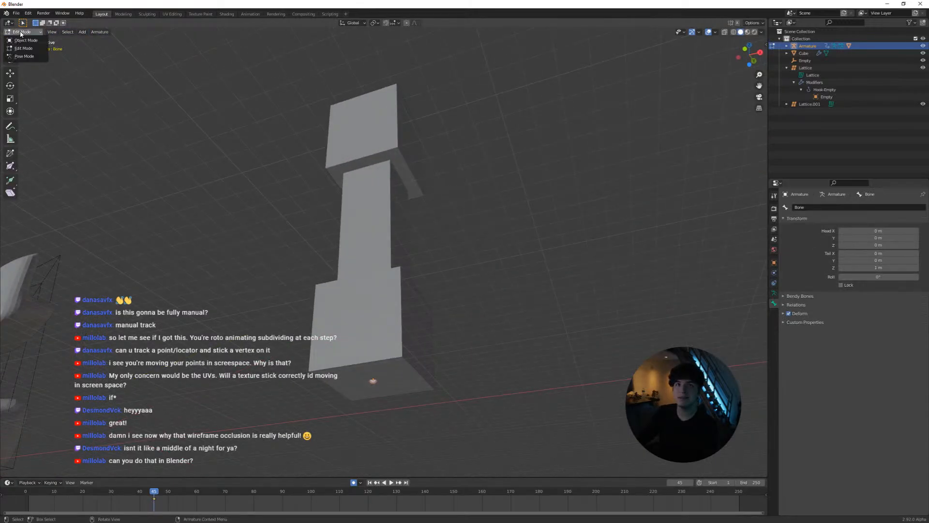
{"action": "left_click", "coordinate": [22, 57]}
{"action": "middle_click_drag", "start_coordinate": [255, 148], "coordinate": [224, 166]}
{"action": "key", "text": "alt+z"}
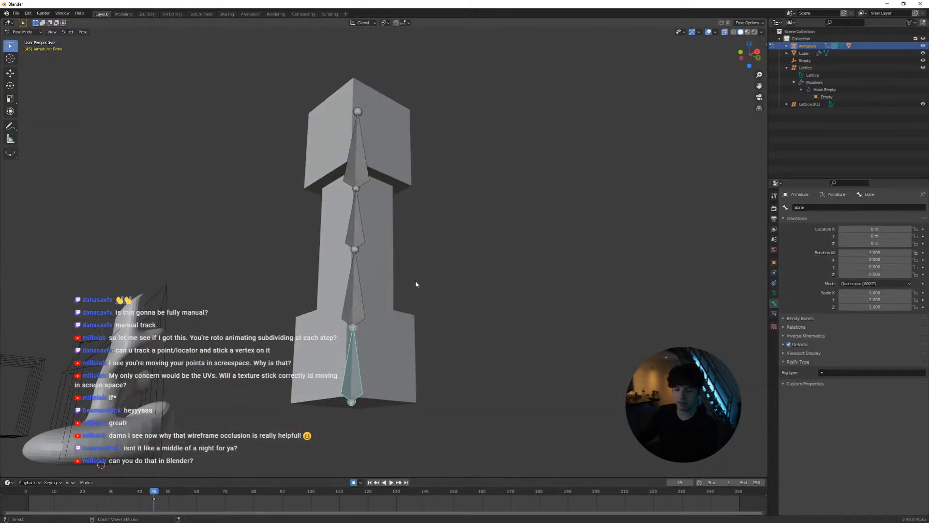
Try bending the column twice by rotating the upper shaft bone, undoing each rotation
{"action": "middle_click_drag", "start_coordinate": [353, 287], "coordinate": [404, 323]}
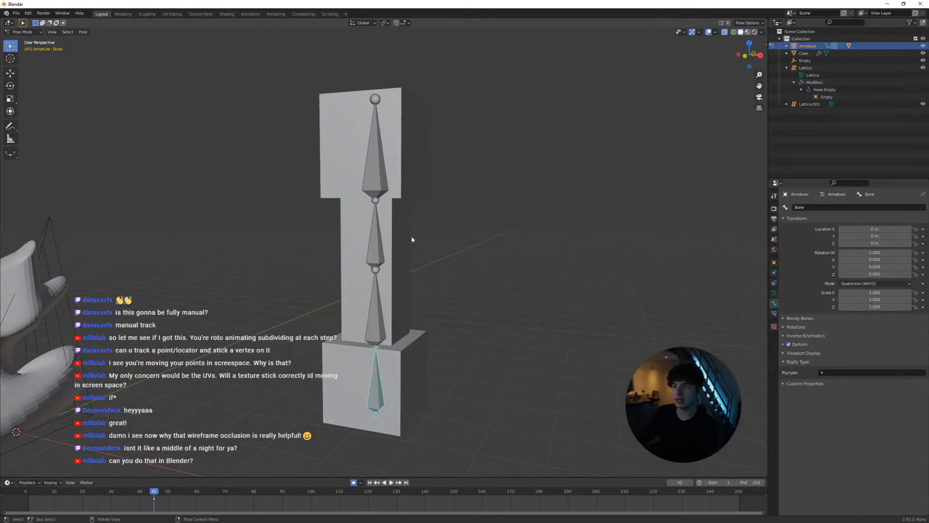
{"action": "middle_click_drag", "start_coordinate": [379, 290], "coordinate": [366, 262]}
{"action": "left_click", "coordinate": [366, 261]}
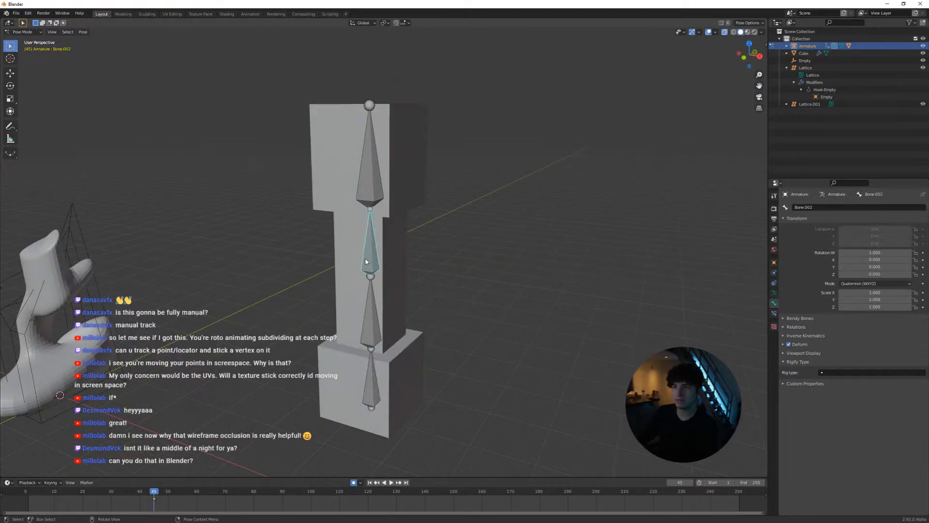
{"action": "key", "text": "r"}
{"action": "left_click", "coordinate": [485, 269]}
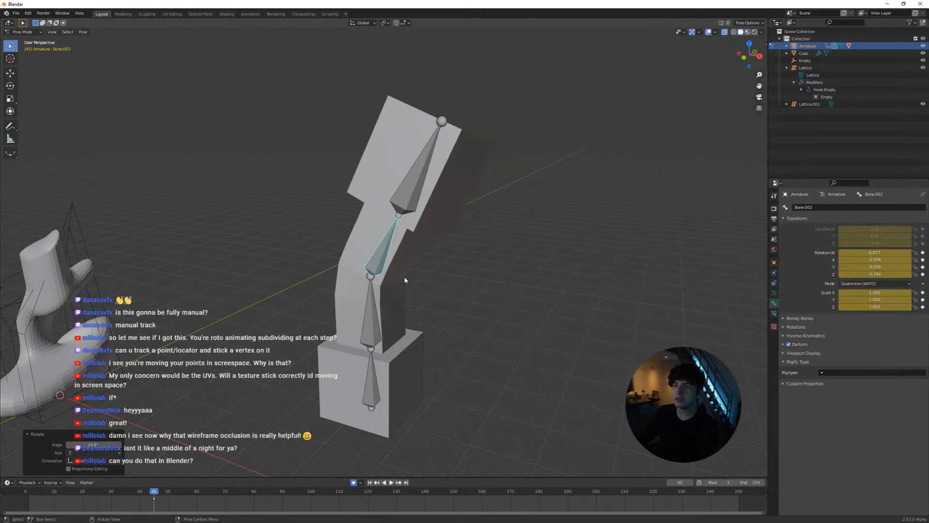
{"action": "key", "text": "ctrl+z"}
{"action": "middle_click_drag", "start_coordinate": [469, 305], "coordinate": [456, 238]}
{"action": "key", "text": "r"}
{"action": "left_click", "coordinate": [437, 235]}
{"action": "key", "text": "ctrl+z"}
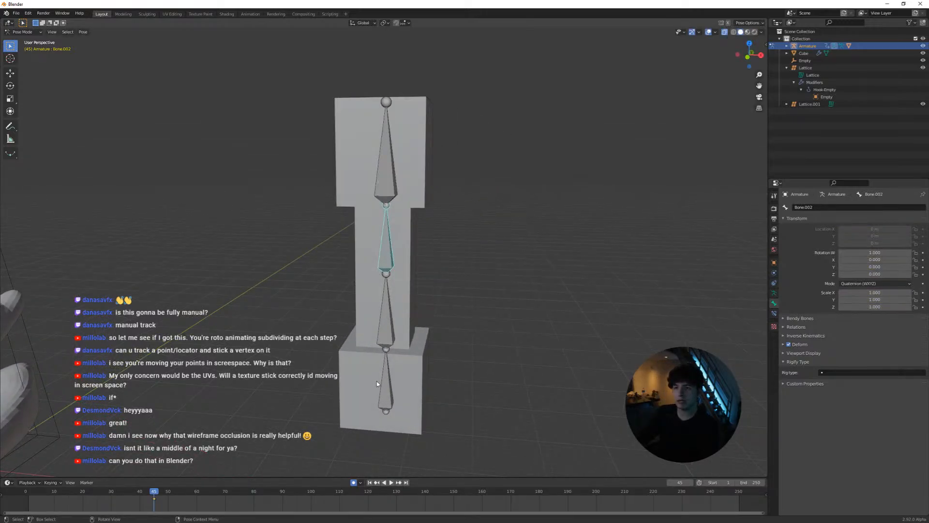
Set the current frame to 1, step back through the recent edits and restore them
{"action": "left_click_drag", "start_coordinate": [138, 491], "coordinate": [97, 493]}
{"action": "left_click_drag", "start_coordinate": [28, 494], "coordinate": [28, 495]}
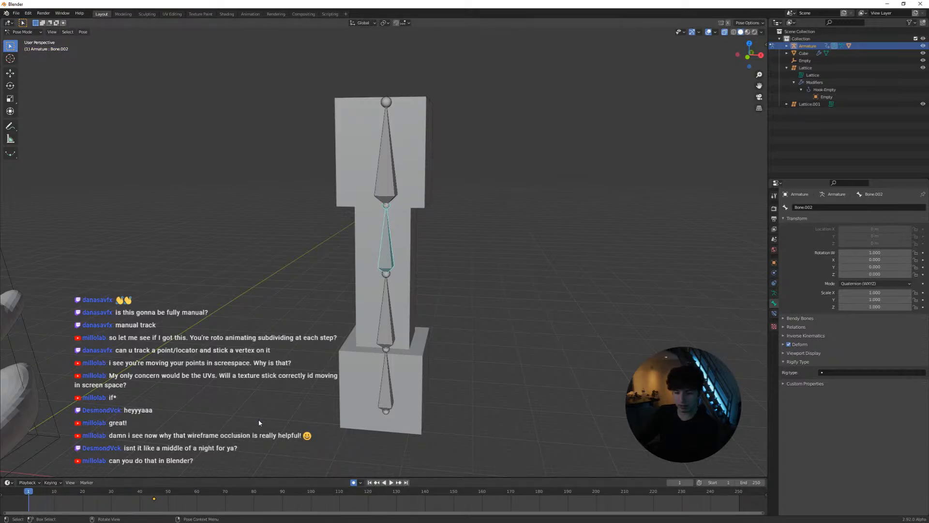
{"action": "key", "text": "ctrl+z"}
{"action": "key", "text": "ctrl+z"}
{"action": "key", "text": "ctrl+z"}
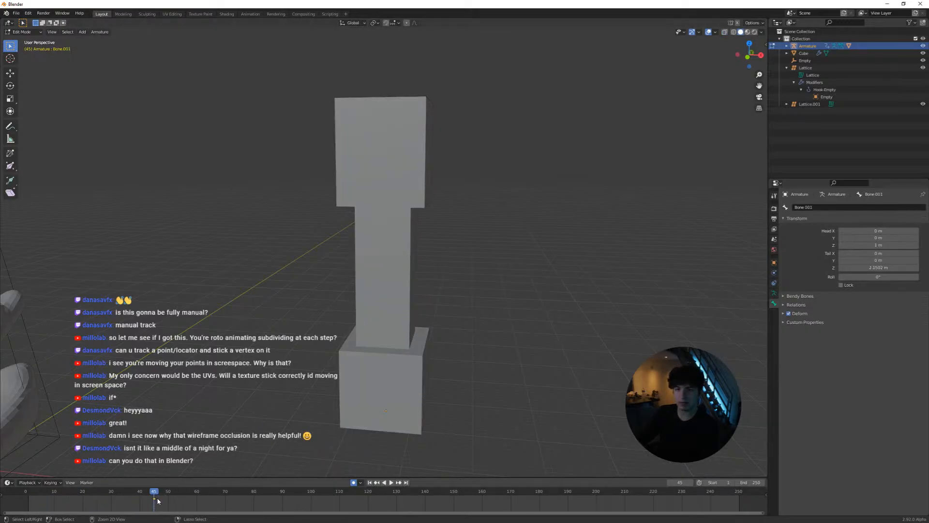
{"action": "key", "text": "ctrl+z"}
{"action": "key", "text": "ctrl+shift+z"}
{"action": "key", "text": "ctrl+shift+z"}
{"action": "key", "text": "ctrl+shift+z"}
{"action": "key", "text": "ctrl+shift+z"}
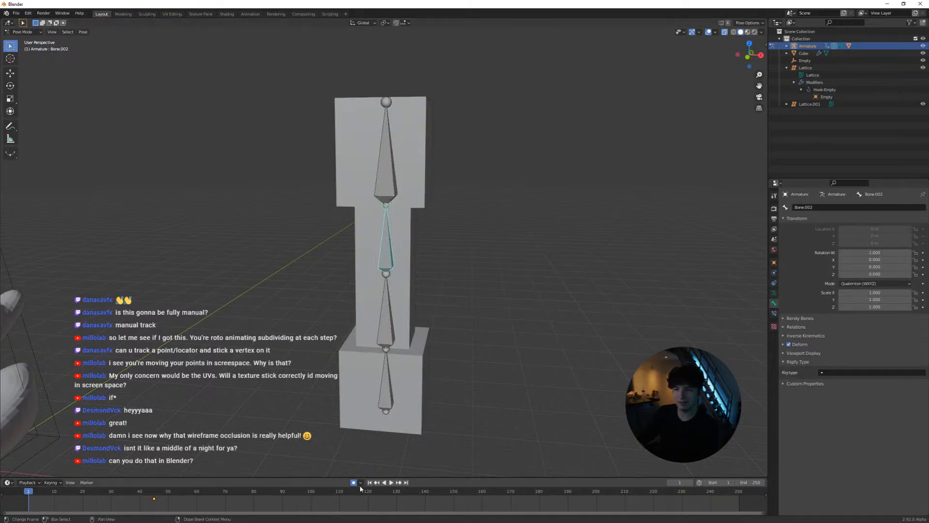
Start playback and record auto-keyed rotations of the upper shaft bone, the top bone and the upper shaft bone again
{"action": "key", "text": "space"}
{"action": "key", "text": "r"}
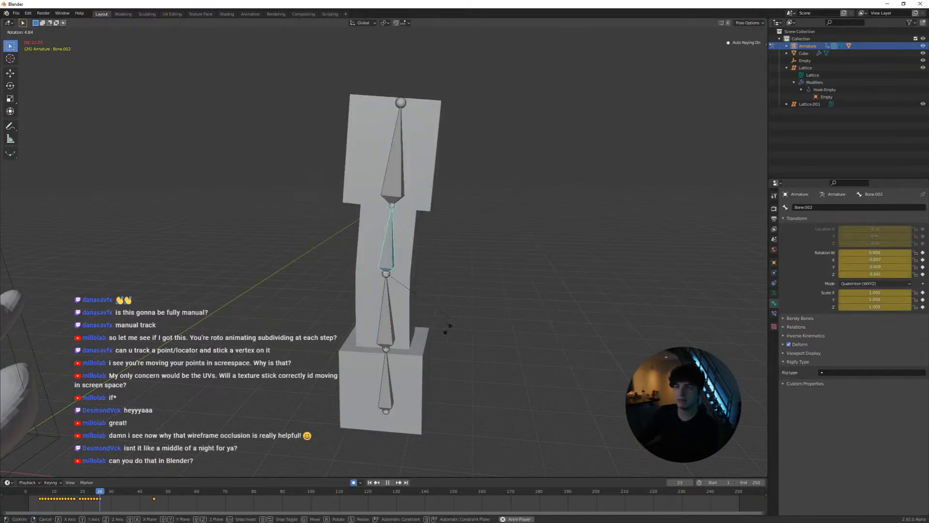
{"action": "left_click", "coordinate": [444, 332]}
{"action": "left_click", "coordinate": [409, 186]}
{"action": "key", "text": "r"}
{"action": "left_click", "coordinate": [450, 190]}
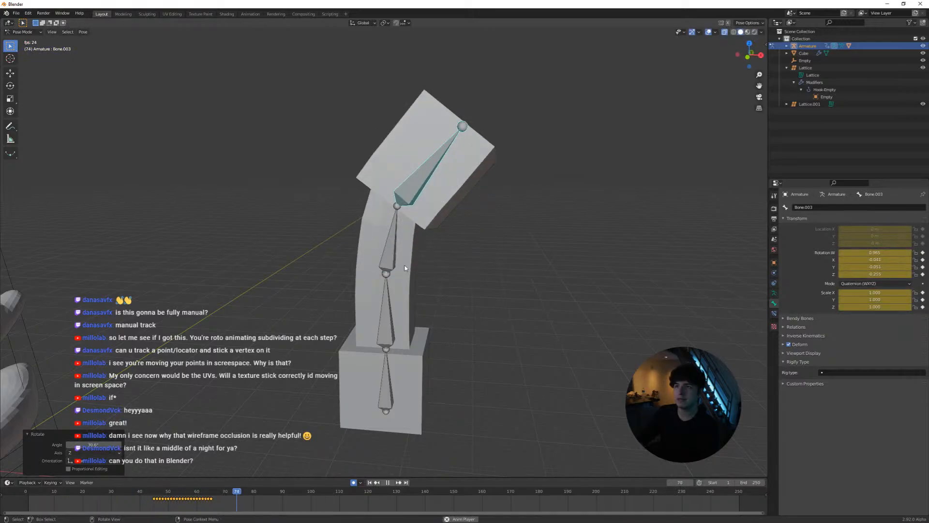
{"action": "left_click", "coordinate": [391, 252]}
{"action": "key", "text": "r"}
{"action": "left_click", "coordinate": [293, 198]}
Record rotations of the lower shaft bone, the upper shaft bone and the top bone during playback, and stop the playback
{"action": "left_click", "coordinate": [390, 325]}
{"action": "key", "text": "r"}
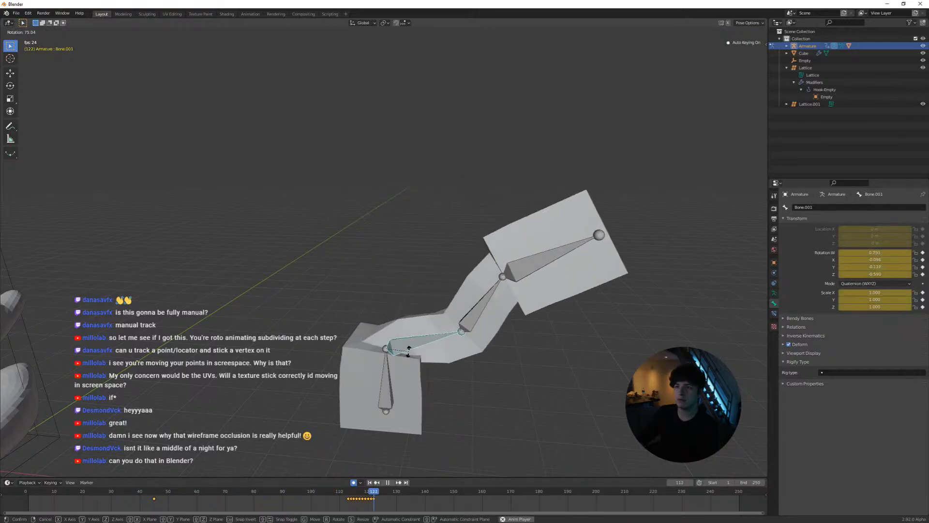
{"action": "left_click", "coordinate": [411, 348]}
{"action": "left_click", "coordinate": [478, 302]}
{"action": "key", "text": "r"}
{"action": "left_click", "coordinate": [492, 335]}
{"action": "left_click", "coordinate": [562, 345]}
{"action": "key", "text": "r"}
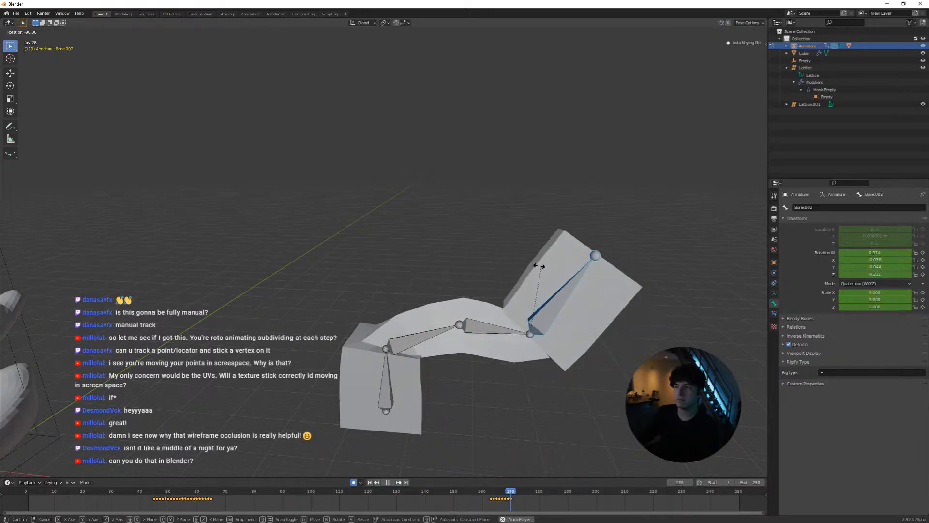
{"action": "left_click", "coordinate": [536, 266]}
{"action": "key", "text": "space"}
Play the recorded bone animation from the first frame
{"action": "left_click_drag", "start_coordinate": [377, 493], "coordinate": [256, 471]}
{"action": "key", "text": "shift+Left"}
{"action": "key", "text": "space"}
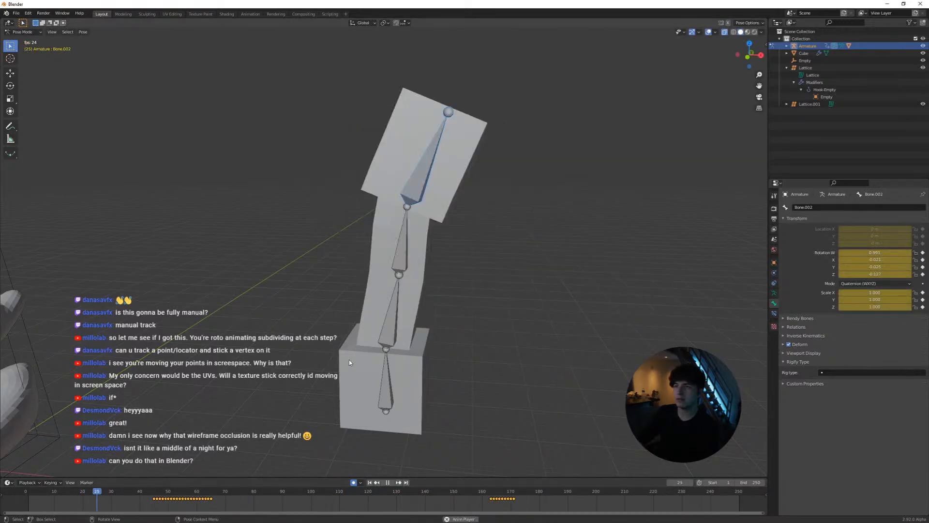
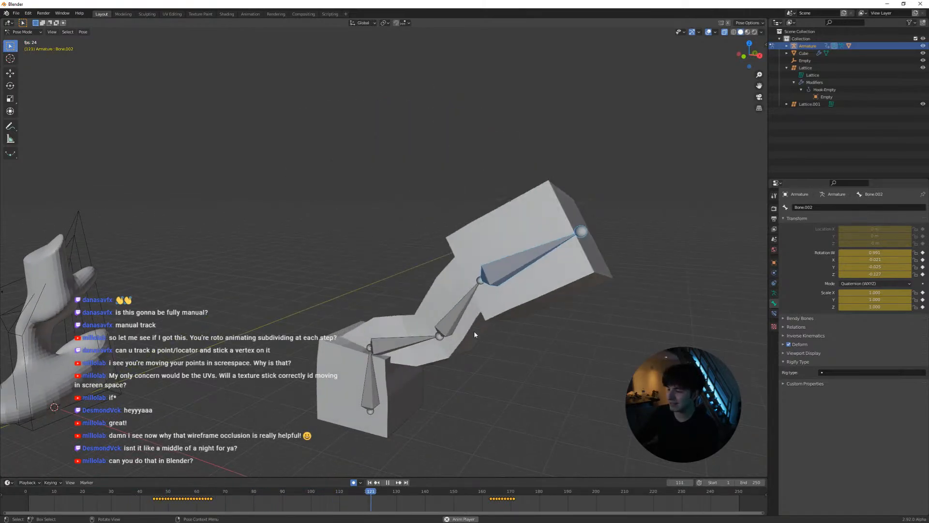
Stop the playback, set the current frame to 7 and deselect all bones
{"action": "key", "text": "space"}
{"action": "left_click_drag", "start_coordinate": [409, 491], "coordinate": [45, 491]}
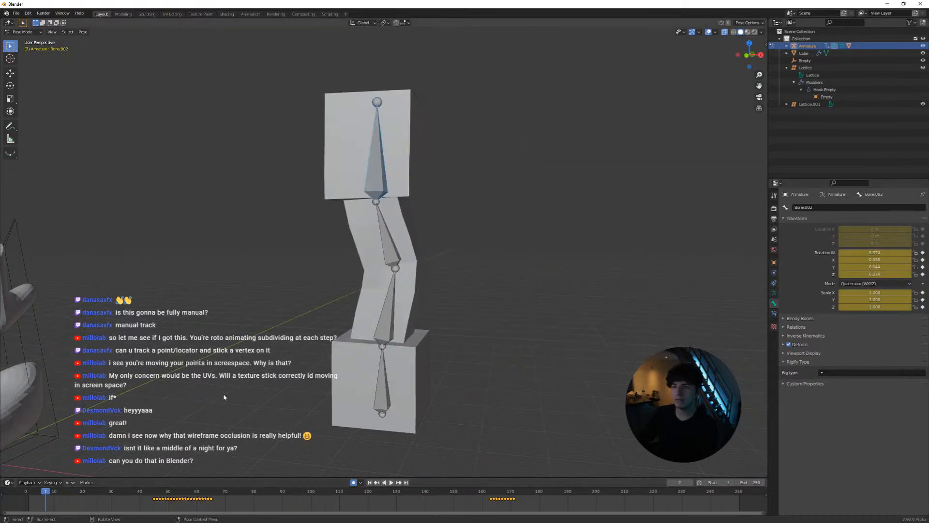
{"action": "key", "text": "alt+a"}
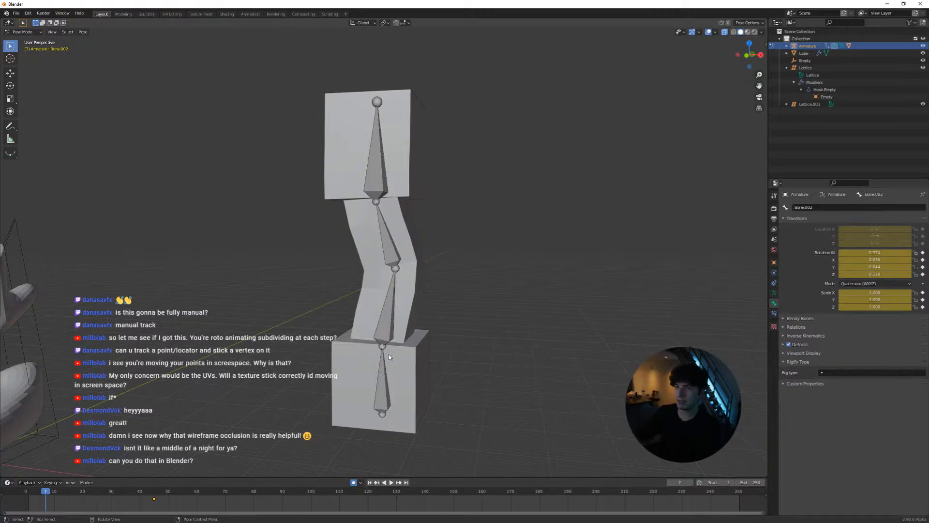
{"action": "key", "text": "Tab"}
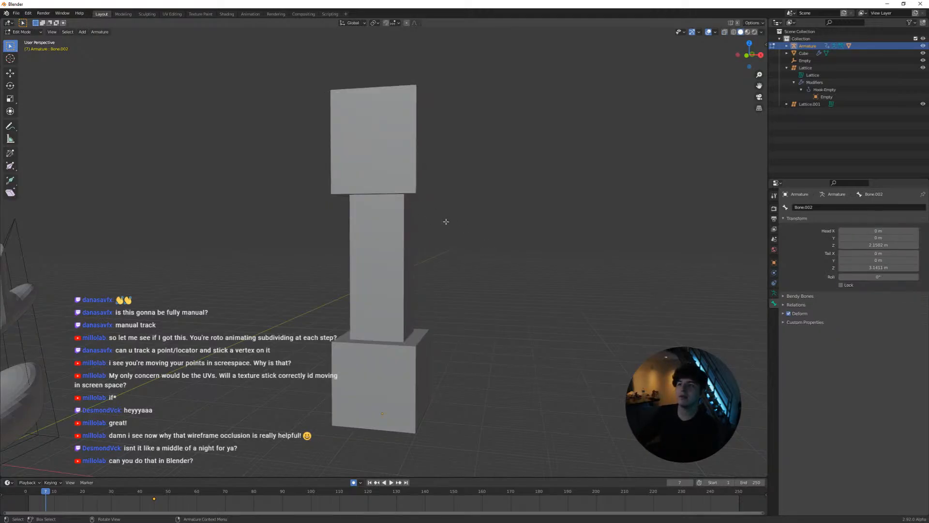
{"action": "key", "text": "Tab"}
Switch to Object Mode, select the column mesh and set the current frame to 50
{"action": "left_click", "coordinate": [23, 32]}
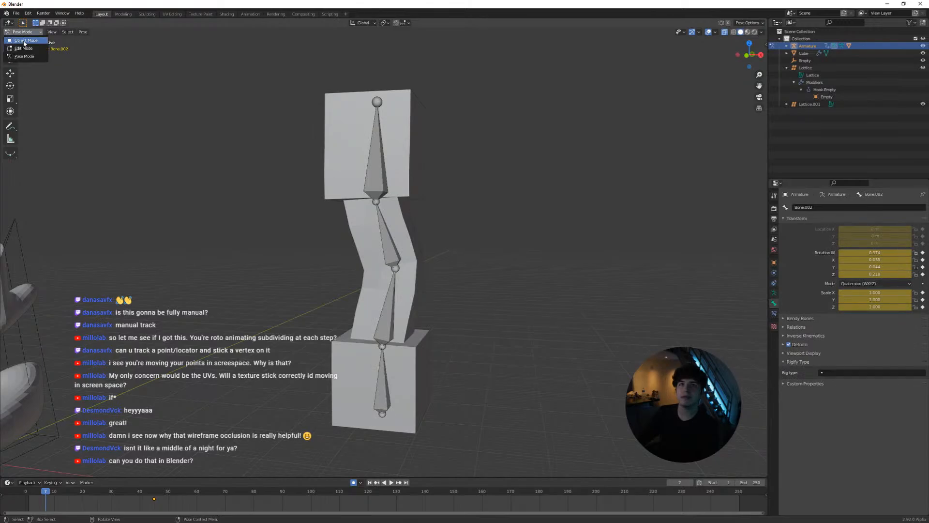
{"action": "left_click", "coordinate": [25, 41]}
{"action": "left_click", "coordinate": [378, 164]}
{"action": "middle_click_drag", "start_coordinate": [440, 187], "coordinate": [405, 187]}
{"action": "left_click_drag", "start_coordinate": [50, 491], "coordinate": [169, 486]}
{"action": "middle_click_drag", "start_coordinate": [433, 317], "coordinate": [447, 224]}
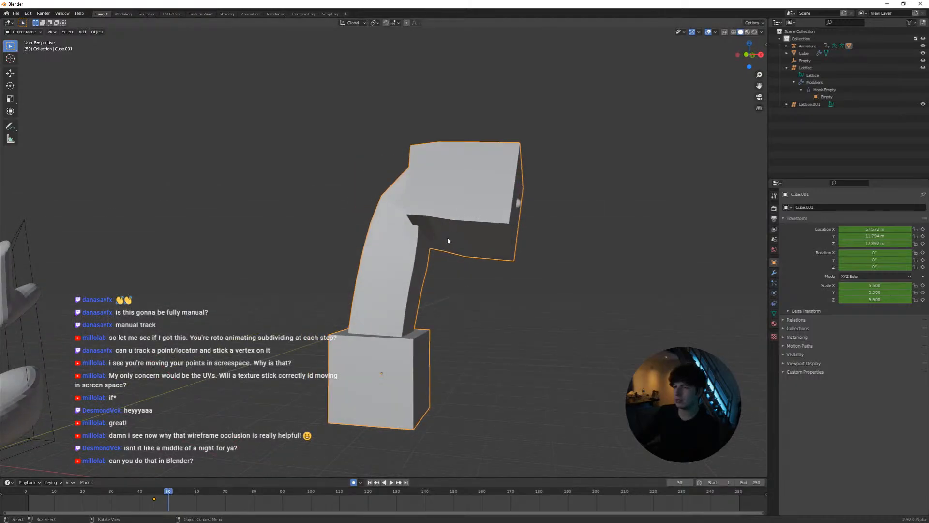
In Edit Mode, extrude one side face of the column's head block outward into a nose-like bar, and return to Object Mode
{"action": "key", "text": "Tab"}
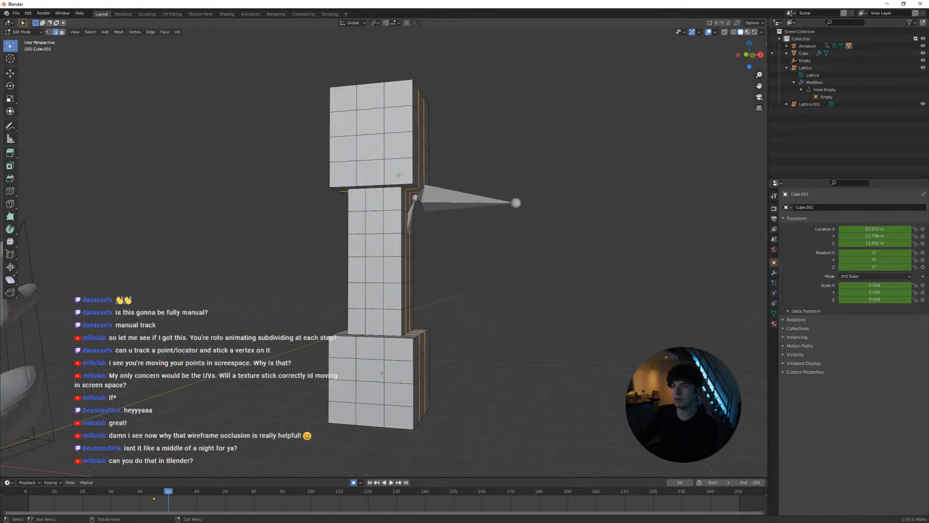
{"action": "middle_click_drag", "start_coordinate": [446, 239], "coordinate": [384, 215]}
{"action": "key", "text": "3"}
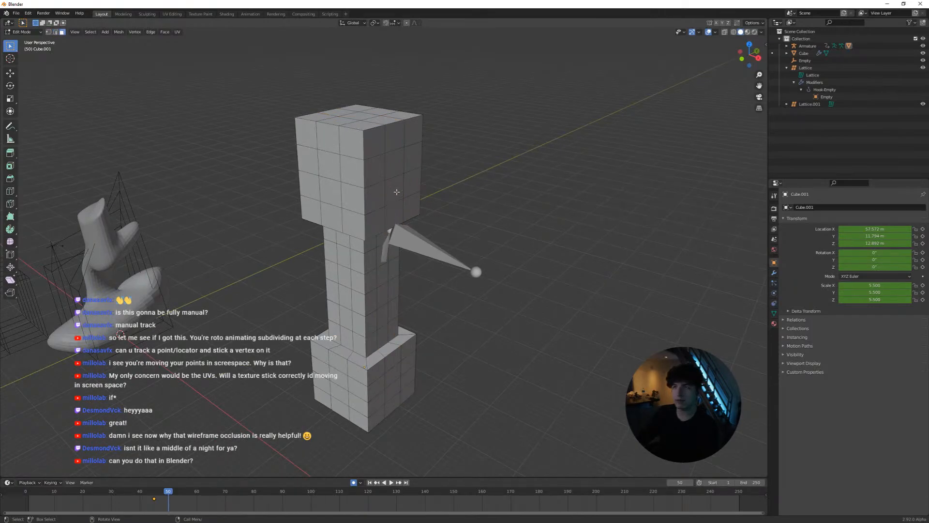
{"action": "left_click", "coordinate": [400, 196]}
{"action": "key", "text": "e"}
{"action": "left_click", "coordinate": [468, 233]}
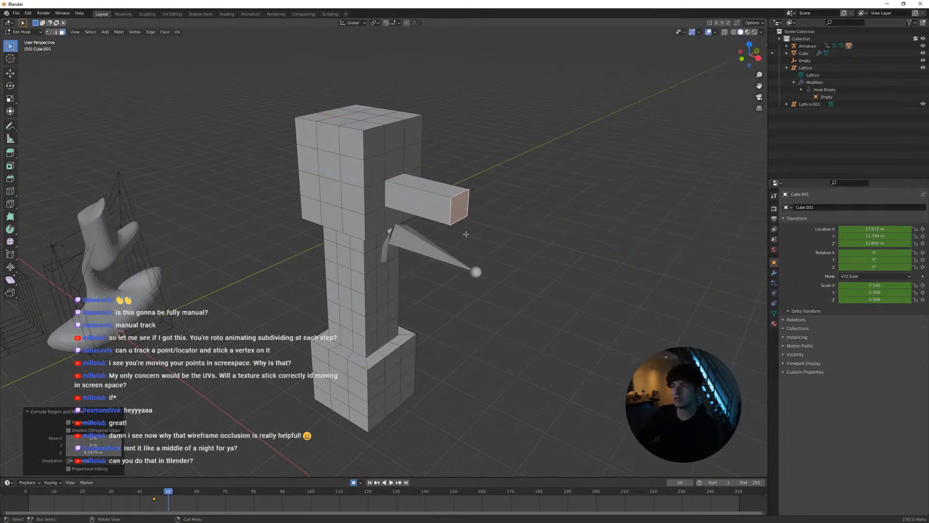
{"action": "middle_click_drag", "start_coordinate": [468, 234], "coordinate": [487, 233]}
{"action": "key", "text": "Tab"}
Play the animation, examine how the extruded bar follows the bending head, and replay it from an early frame, stopping at frame 26
{"action": "key", "text": "space"}
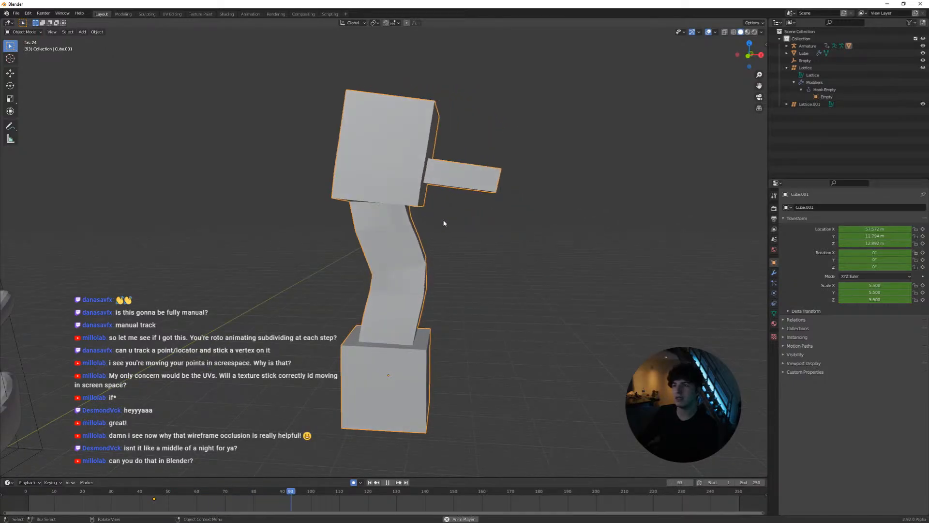
{"action": "key", "text": "space"}
{"action": "middle_click_drag", "start_coordinate": [446, 191], "coordinate": [442, 183]}
{"action": "scroll", "coordinate": [441, 183], "scroll_direction": "up", "scroll_amount": 3}
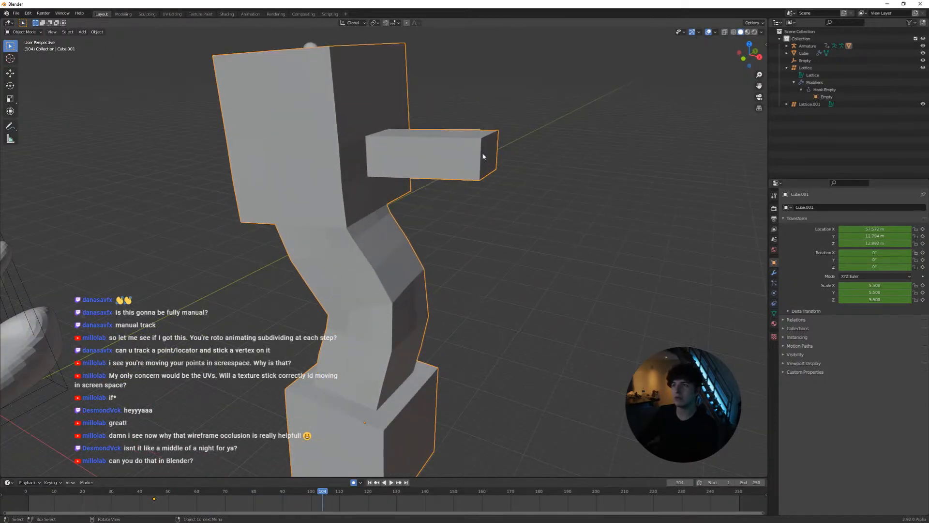
{"action": "scroll", "coordinate": [377, 151], "scroll_direction": "down", "scroll_amount": 4}
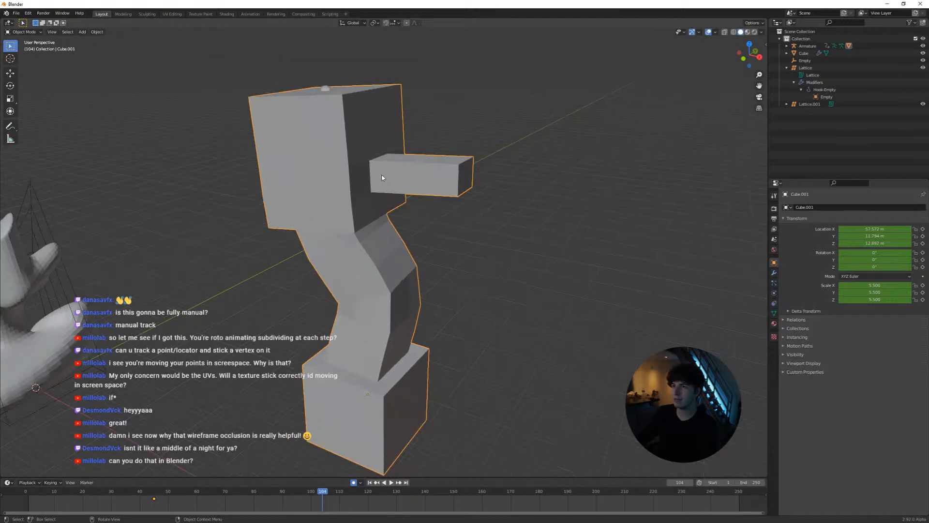
{"action": "left_click", "coordinate": [89, 491]}
{"action": "key", "text": "space"}
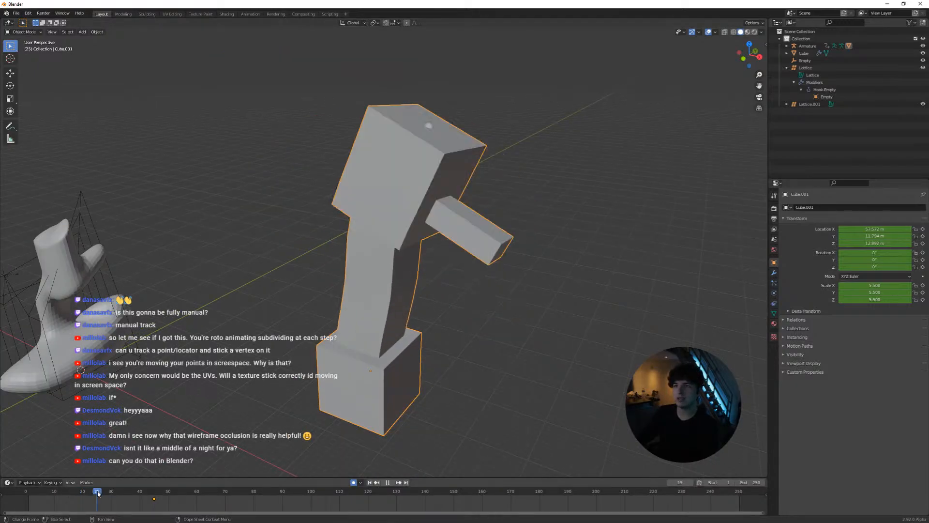
{"action": "key", "text": "space"}
Add a centred vertical loop cut through the middle faces of the column mesh
{"action": "key", "text": "Tab"}
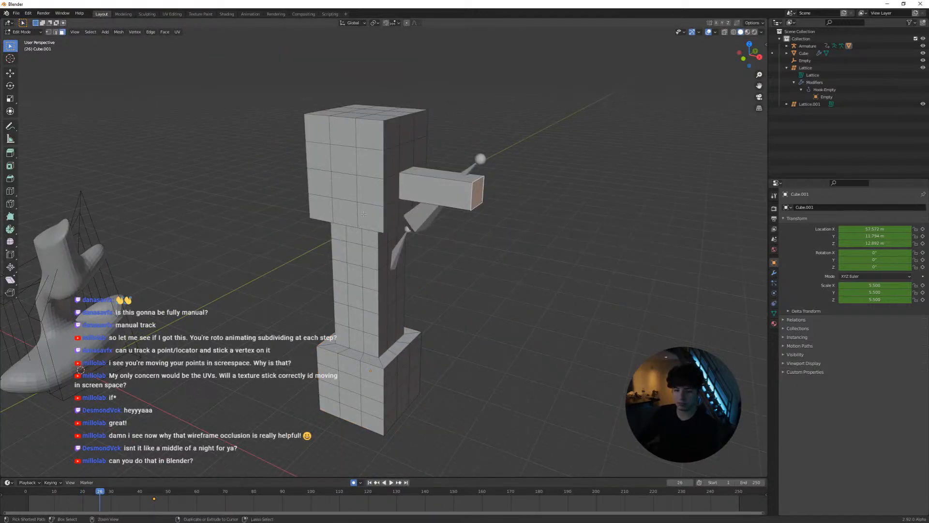
{"action": "key", "text": "ctrl+e"}
{"action": "key", "text": "Escape"}
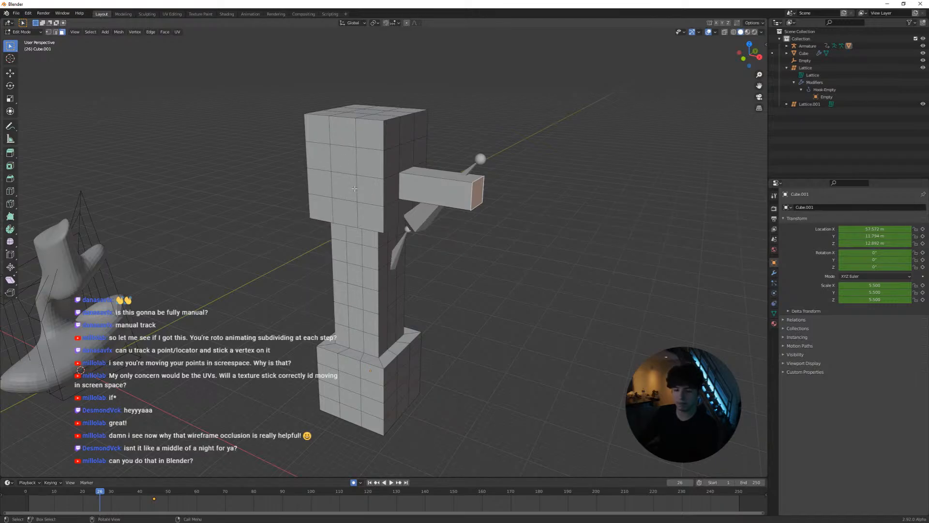
{"action": "key", "text": "ctrl+r"}
{"action": "left_click", "coordinate": [346, 194]}
{"action": "right_click", "coordinate": [346, 194]}
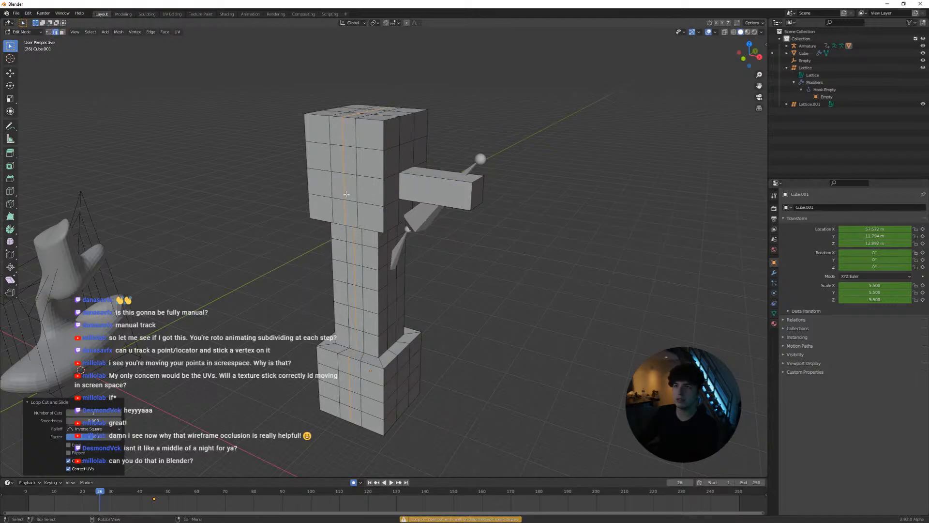
{"action": "middle_click_drag", "start_coordinate": [346, 194], "coordinate": [354, 203]}
{"action": "key", "text": "Tab"}
Extrude three neighbouring faces on the head block inward as a recess and smooth the whole column with a Subdivision Surface
{"action": "key", "text": "Tab"}
{"action": "key", "text": "3"}
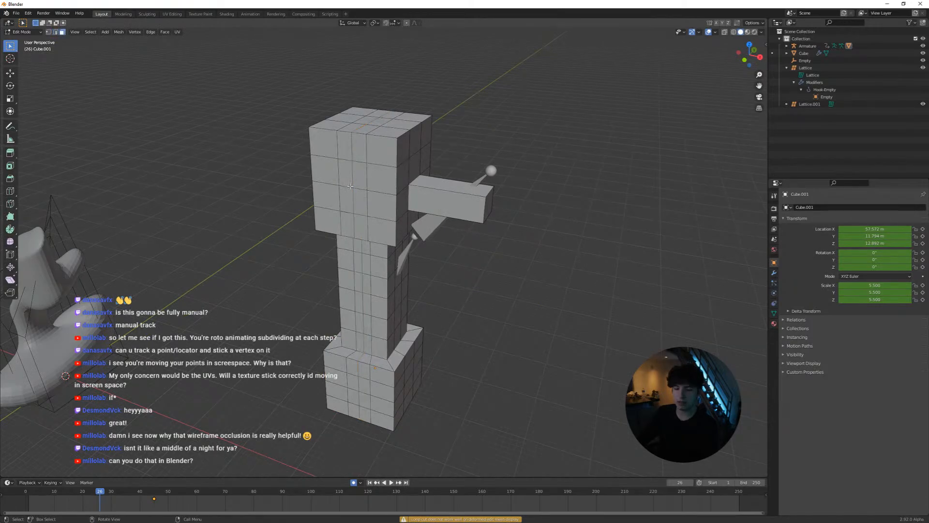
{"action": "left_click", "coordinate": [347, 197]}
{"action": "left_click", "coordinate": [360, 200], "text": "shift"}
{"action": "left_click", "coordinate": [360, 178], "text": "shift"}
{"action": "middle_click_drag", "start_coordinate": [369, 199], "coordinate": [297, 249]}
{"action": "key", "text": "e"}
{"action": "left_click", "coordinate": [425, 272]}
{"action": "key", "text": "Tab"}
{"action": "middle_click_drag", "start_coordinate": [484, 294], "coordinate": [469, 231]}
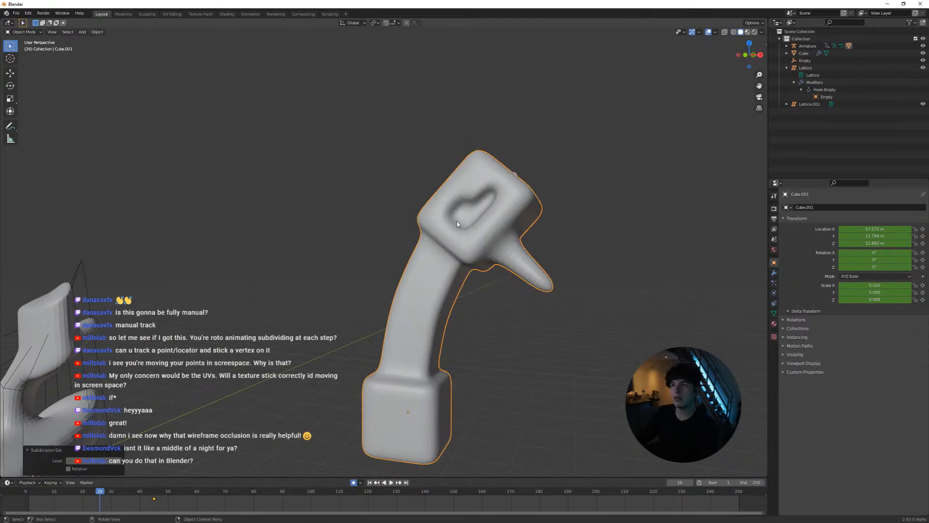
Play the smoothed column's animation and scrub back to frame 45
{"action": "key", "text": "space"}
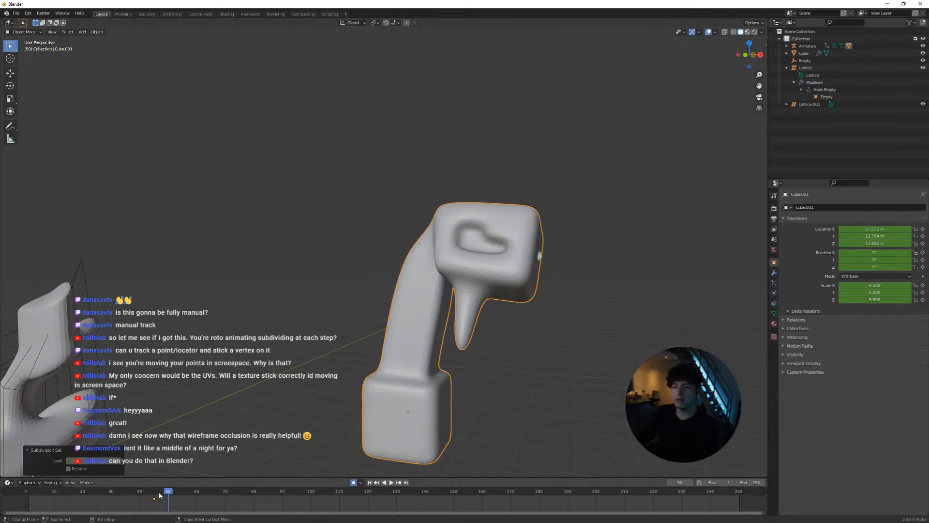
{"action": "left_click", "coordinate": [103, 494]}
{"action": "left_click_drag", "start_coordinate": [103, 494], "coordinate": [155, 498]}
{"action": "key", "text": "space"}
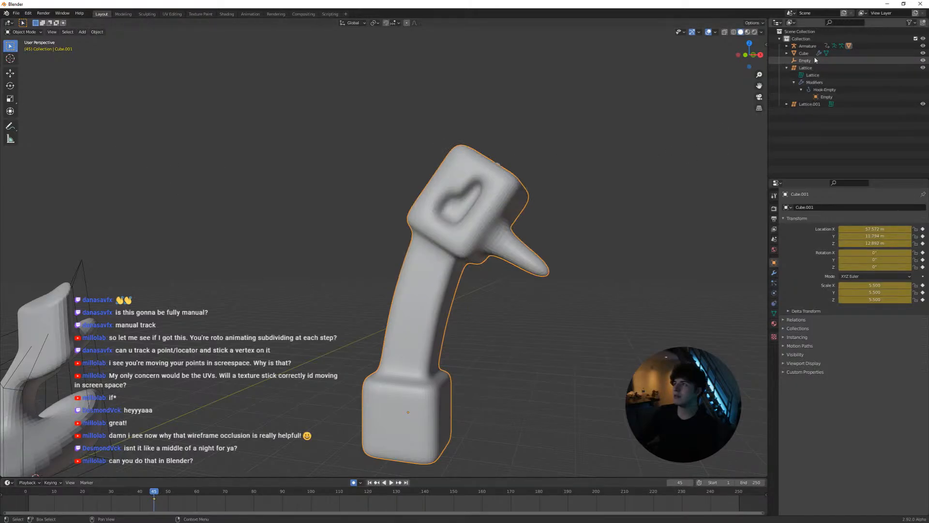
Select the armature, enter Edit Mode and turn on X-ray display to expose the bones inside the column
{"action": "left_click", "coordinate": [806, 45]}
{"action": "middle_click_drag", "start_coordinate": [463, 208], "coordinate": [479, 203]}
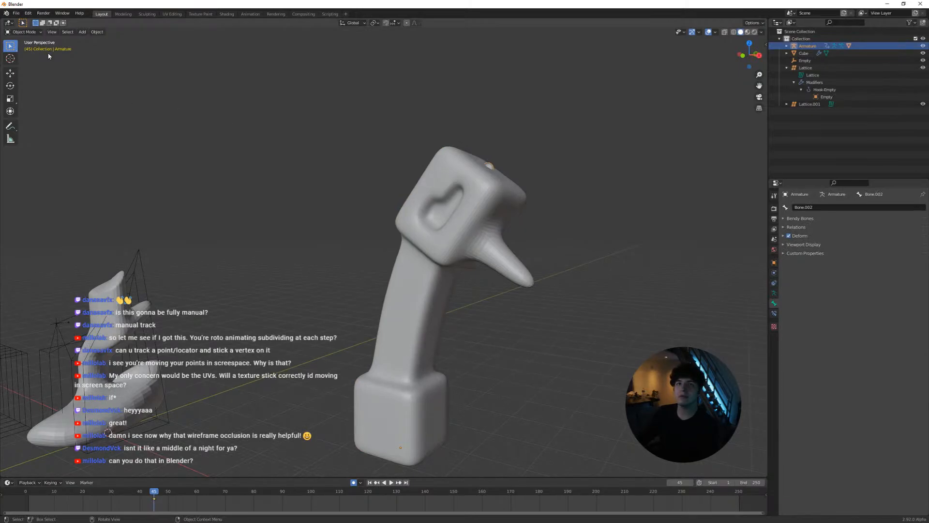
{"action": "key", "text": "Tab"}
{"action": "middle_click_drag", "start_coordinate": [443, 266], "coordinate": [376, 238]}
{"action": "key", "text": "alt+z"}
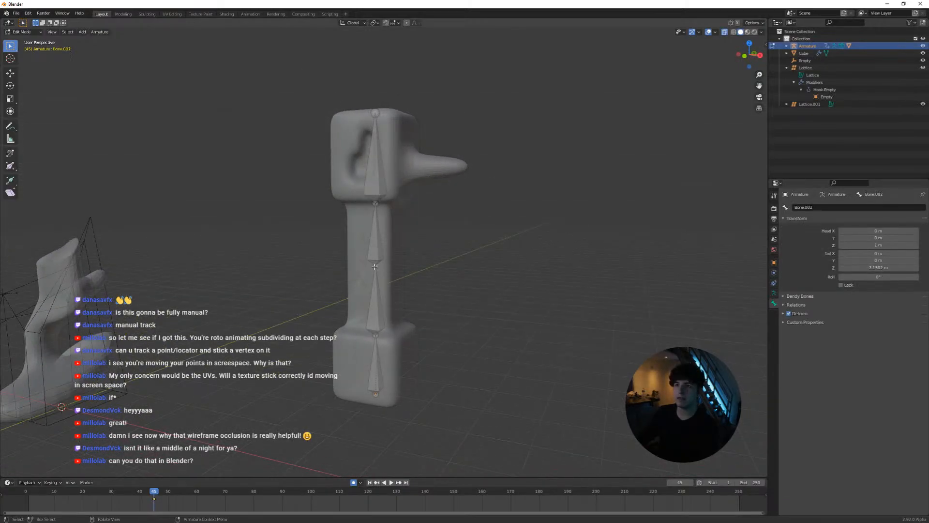
Extrude a short bone sideways from the mid-shaft joint, reposition its tip near the column's surface, and return to Object Mode
{"action": "scroll", "coordinate": [375, 266], "scroll_direction": "up", "scroll_amount": 6}
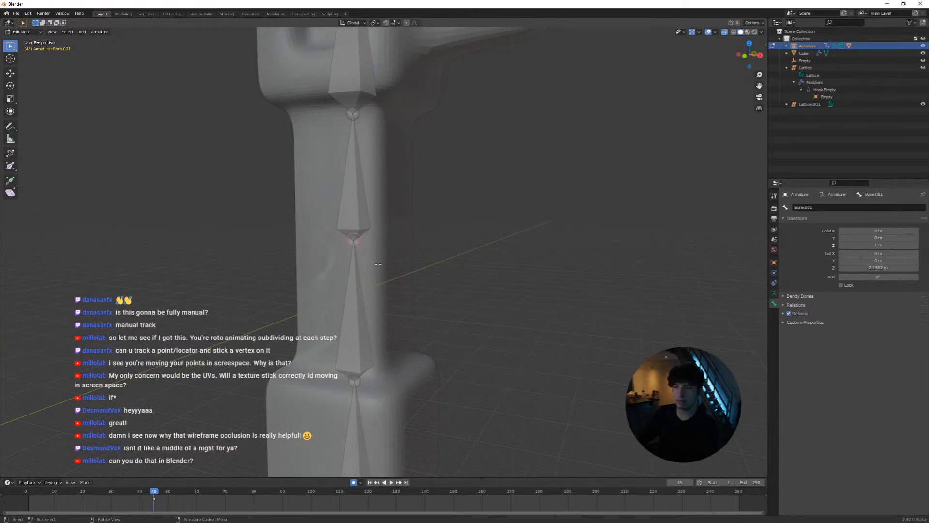
{"action": "key", "text": "e"}
{"action": "left_click", "coordinate": [440, 247]}
{"action": "middle_click_drag", "start_coordinate": [440, 247], "coordinate": [405, 235]}
{"action": "scroll", "coordinate": [369, 233], "scroll_direction": "up", "scroll_amount": 3}
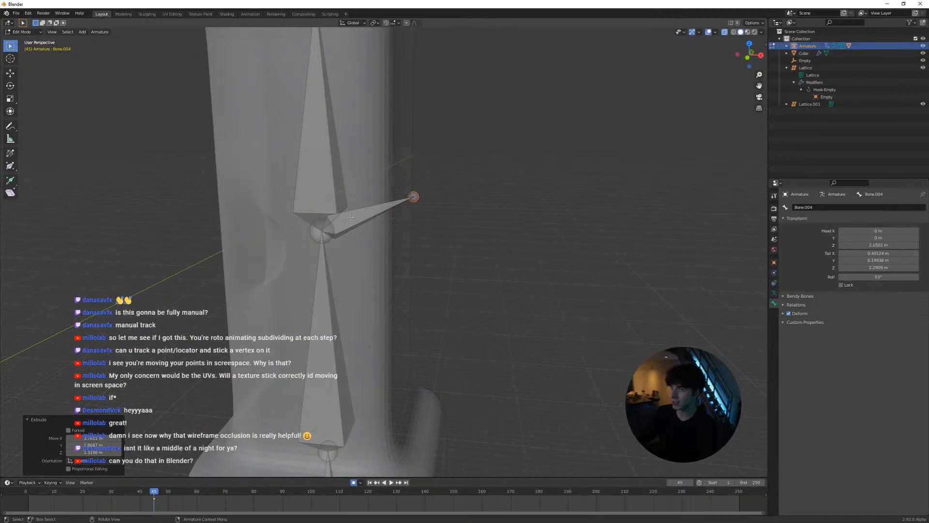
{"action": "middle_click_drag", "start_coordinate": [383, 223], "coordinate": [453, 247]}
{"action": "key", "text": "g"}
{"action": "left_click", "coordinate": [466, 222]}
{"action": "key", "text": "Tab"}
Play the animation to examine how the new side bone moves with the column, and scrub to frame 101
{"action": "key", "text": "space"}
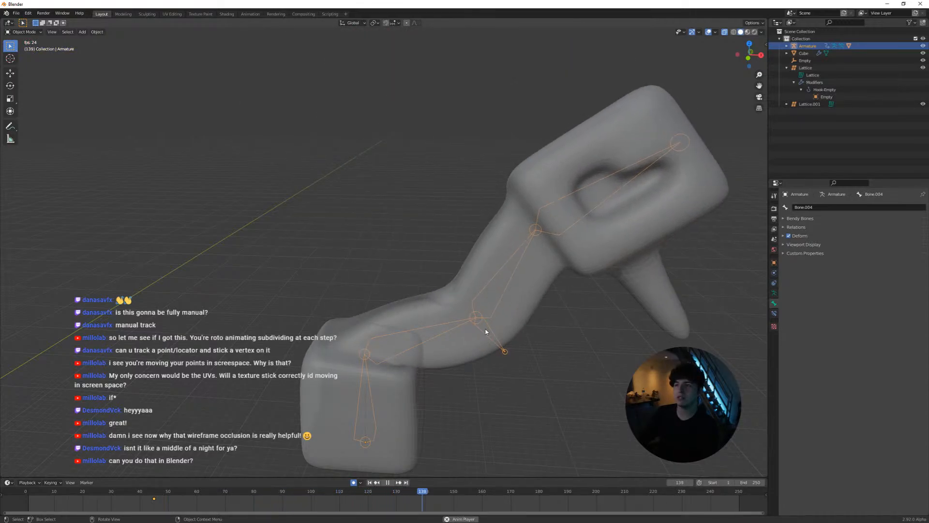
{"action": "middle_click_drag", "start_coordinate": [452, 298], "coordinate": [497, 311]}
{"action": "key", "text": "space"}
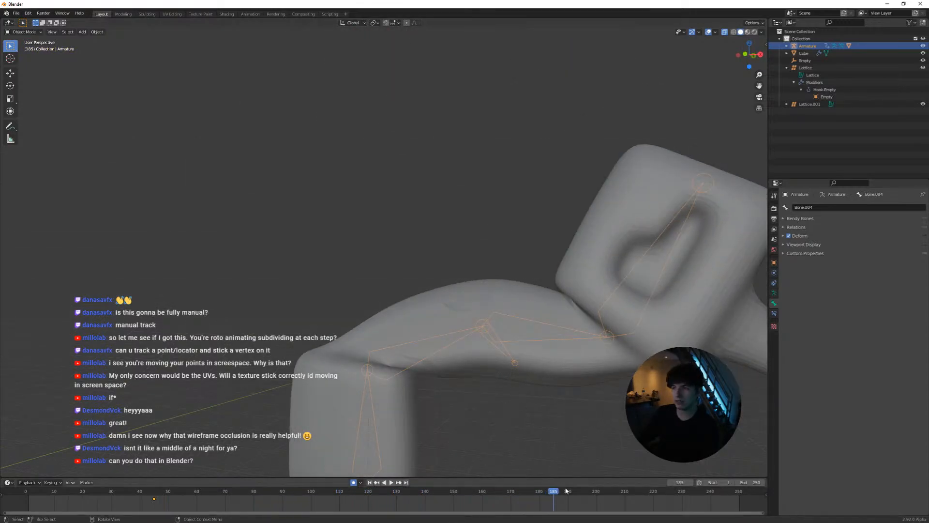
{"action": "left_click_drag", "start_coordinate": [512, 492], "coordinate": [314, 491]}
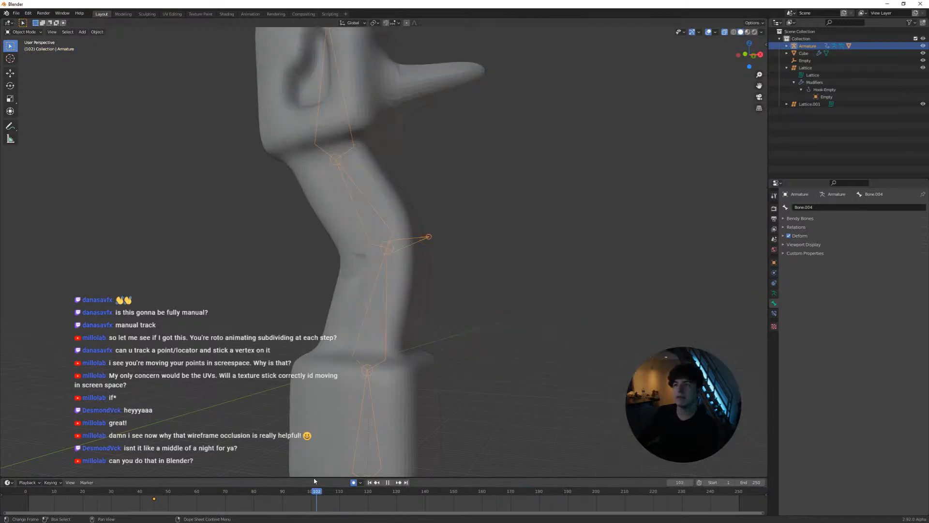
{"action": "left_click", "coordinate": [408, 272]}
{"action": "key", "text": "Tab"}
{"action": "key", "text": "Tab"}
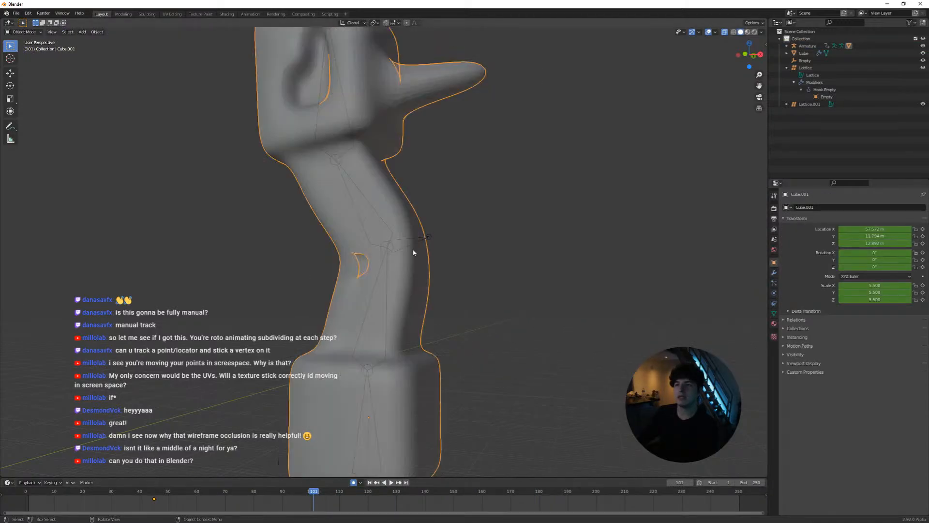
{"action": "scroll", "coordinate": [386, 327], "scroll_direction": "down", "scroll_amount": 2}
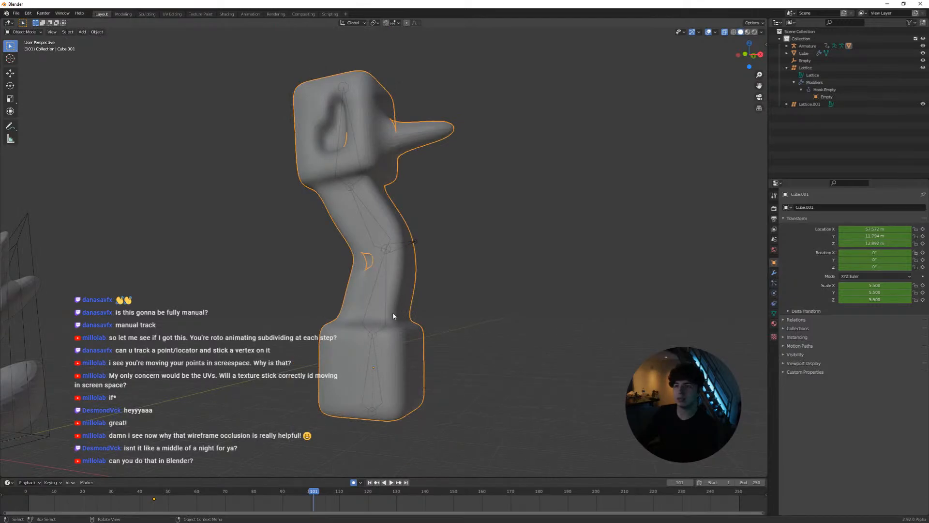
{"action": "left_click", "coordinate": [377, 369]}
{"action": "left_click", "coordinate": [24, 32]}
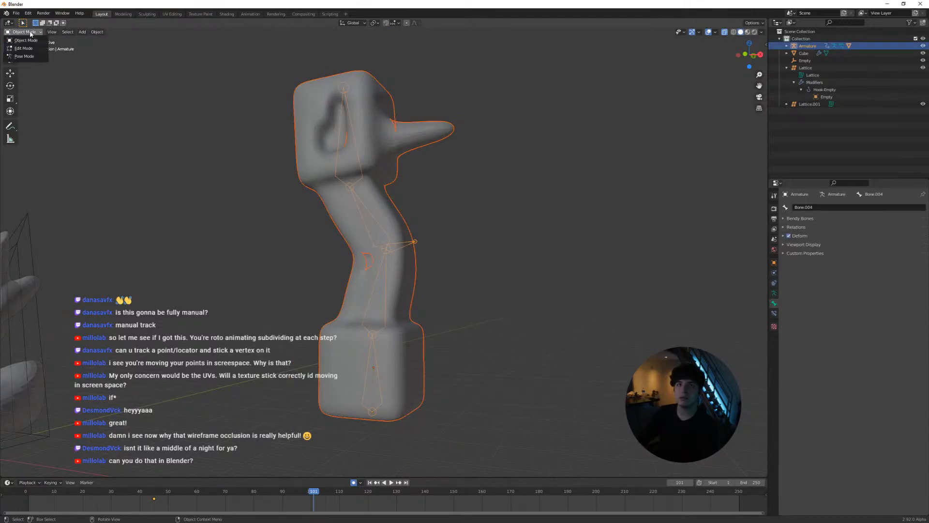
{"action": "left_click", "coordinate": [24, 34]}
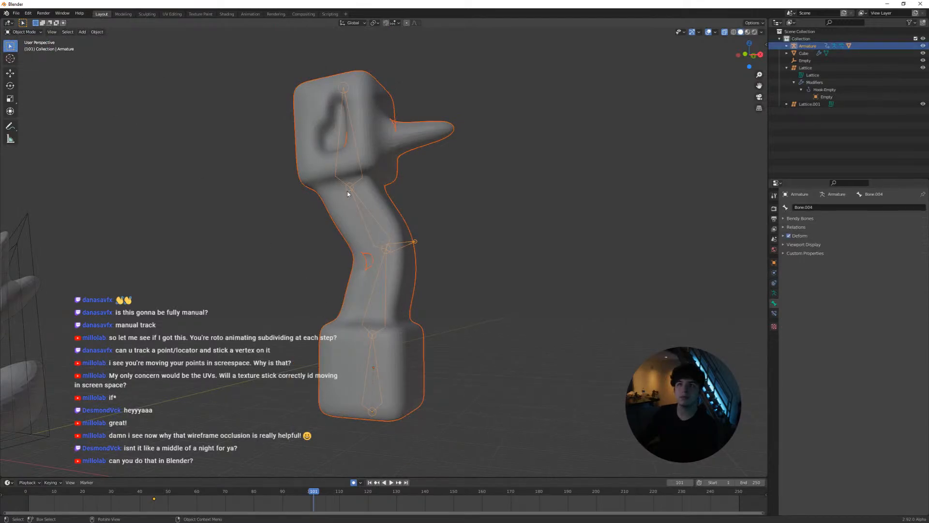
{"action": "left_click", "coordinate": [380, 333]}
{"action": "left_click", "coordinate": [381, 357]}
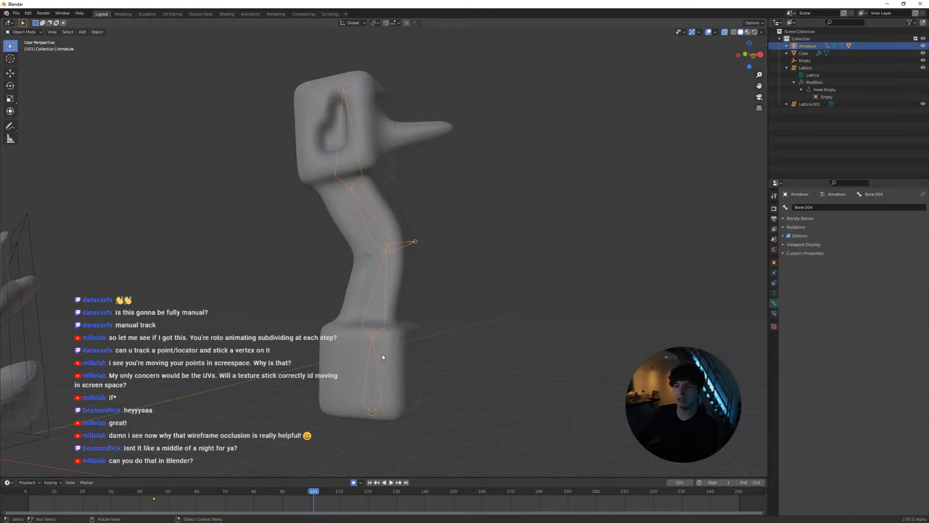
{"action": "left_click", "coordinate": [359, 320], "text": "shift"}
{"action": "key", "text": "alt+a"}
{"action": "left_click", "coordinate": [28, 32]}
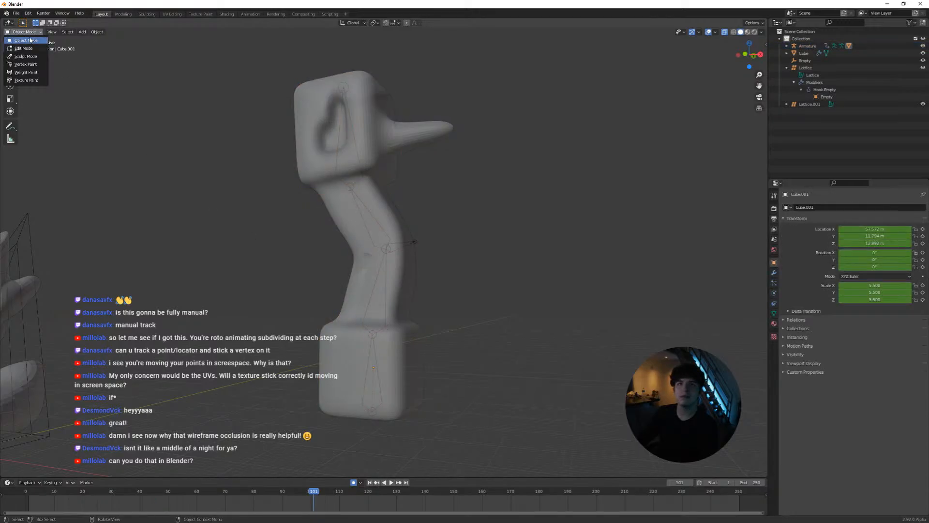
{"action": "left_click", "coordinate": [30, 40]}
{"action": "key", "text": "Tab"}
{"action": "key", "text": "Tab"}
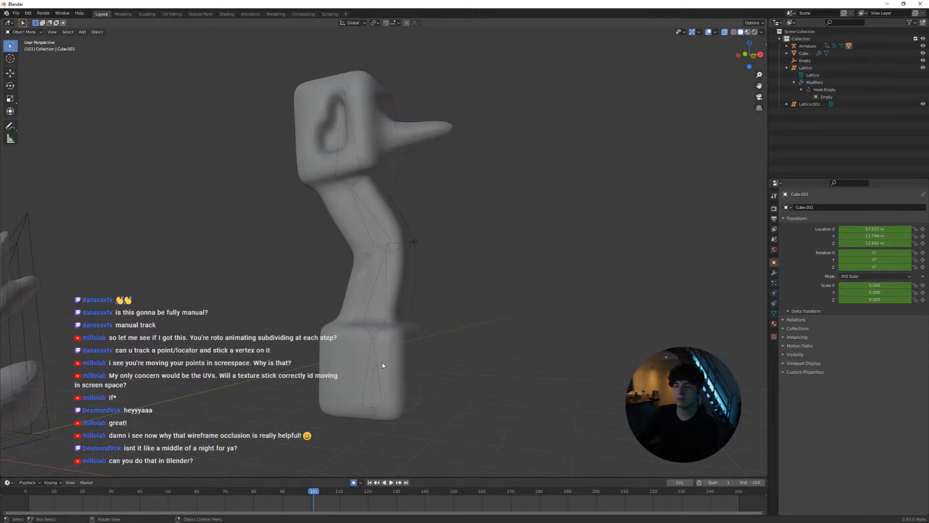
Select the armature, add the column mesh to the selection as the active object, and enter Weight Paint mode
{"action": "left_click", "coordinate": [382, 365]}
{"action": "left_click", "coordinate": [381, 324], "text": "shift"}
{"action": "left_click", "coordinate": [33, 35]}
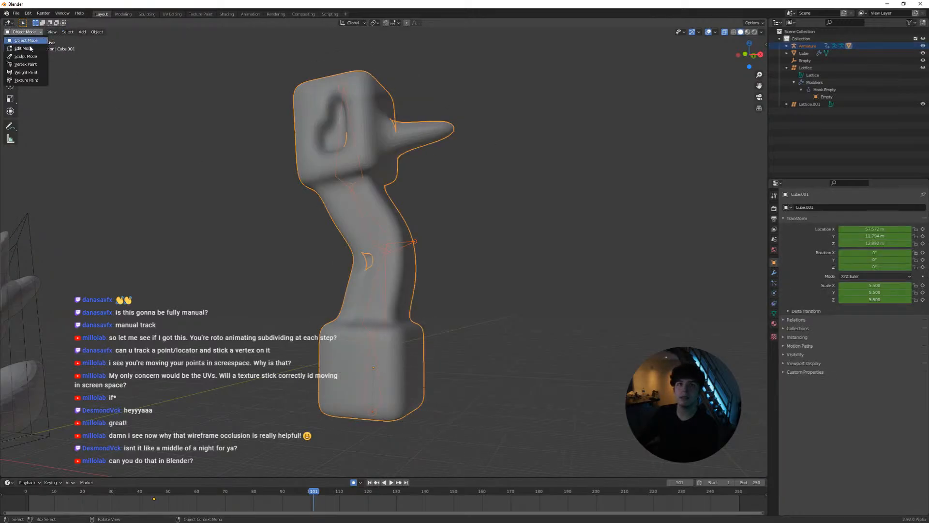
{"action": "left_click", "coordinate": [25, 66]}
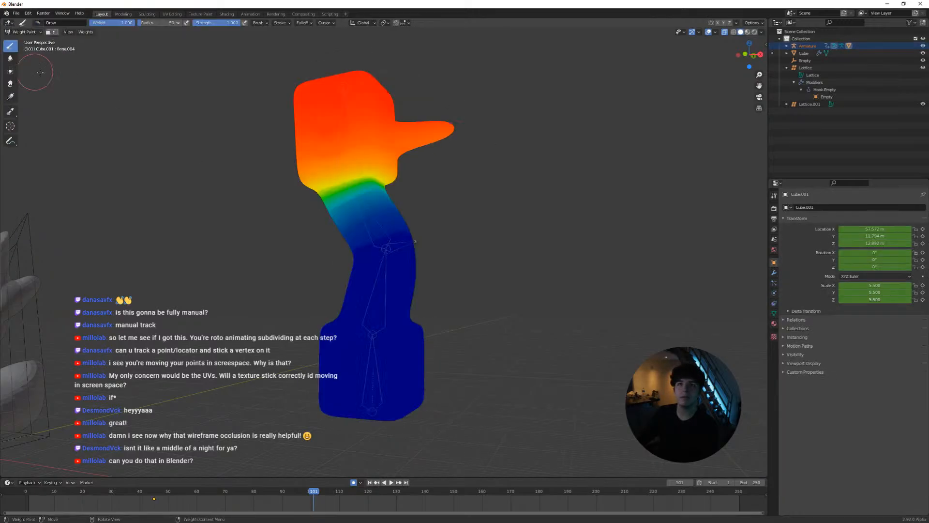
Paint the side bone's influence at weight 1.000 onto the column's mid-shaft surface next to the bone's tip
{"action": "scroll", "coordinate": [382, 248], "scroll_direction": "up", "scroll_amount": 2}
{"action": "left_click", "coordinate": [382, 251], "text": "ctrl"}
{"action": "scroll", "coordinate": [404, 246], "scroll_direction": "up", "scroll_amount": 3}
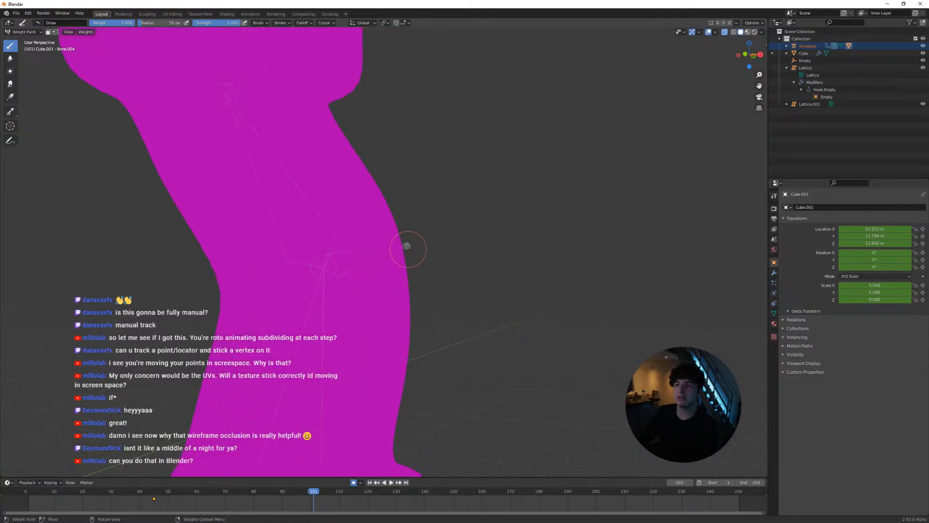
{"action": "mouse_move", "coordinate": [408, 246]}
{"action": "middle_mouse_down"}
{"action": "mouse_move", "coordinate": [363, 254]}
{"action": "mouse_move", "coordinate": [431, 250]}
{"action": "middle_mouse_up"}
{"action": "left_click_drag", "start_coordinate": [384, 197], "coordinate": [384, 214]}
{"action": "middle_click_drag", "start_coordinate": [393, 186], "coordinate": [311, 189]}
{"action": "left_click_drag", "start_coordinate": [480, 234], "coordinate": [346, 225]}
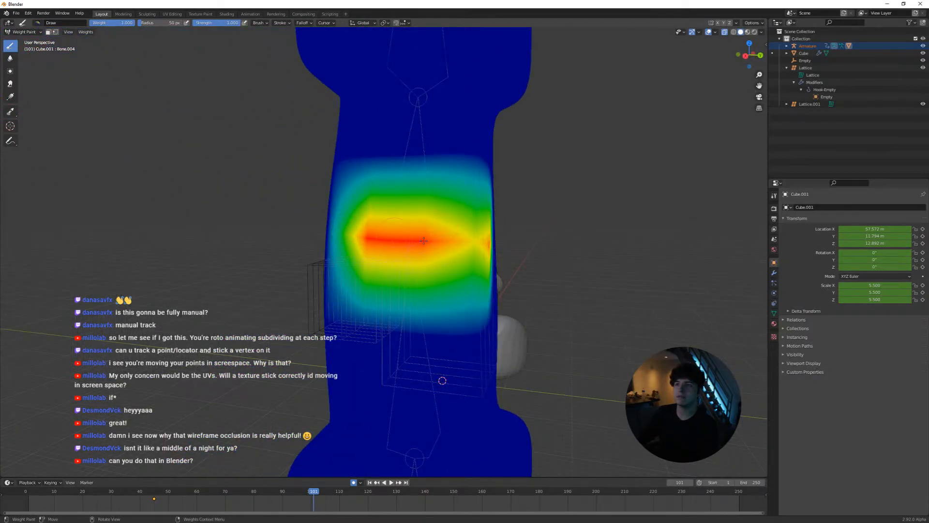
{"action": "left_click_drag", "start_coordinate": [423, 240], "coordinate": [479, 239]}
{"action": "mouse_move", "coordinate": [425, 236]}
{"action": "middle_mouse_down"}
{"action": "mouse_move", "coordinate": [483, 239]}
{"action": "mouse_move", "coordinate": [460, 244]}
{"action": "middle_mouse_up"}
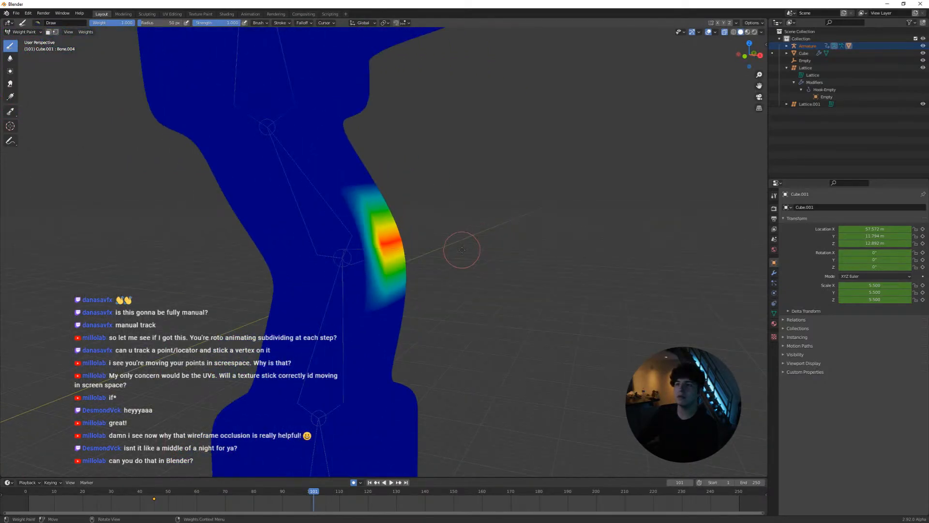
Leave Weight Paint for Object Mode, select the armature and enter Pose Mode
{"action": "key", "text": "Tab"}
{"action": "key", "text": "Tab"}
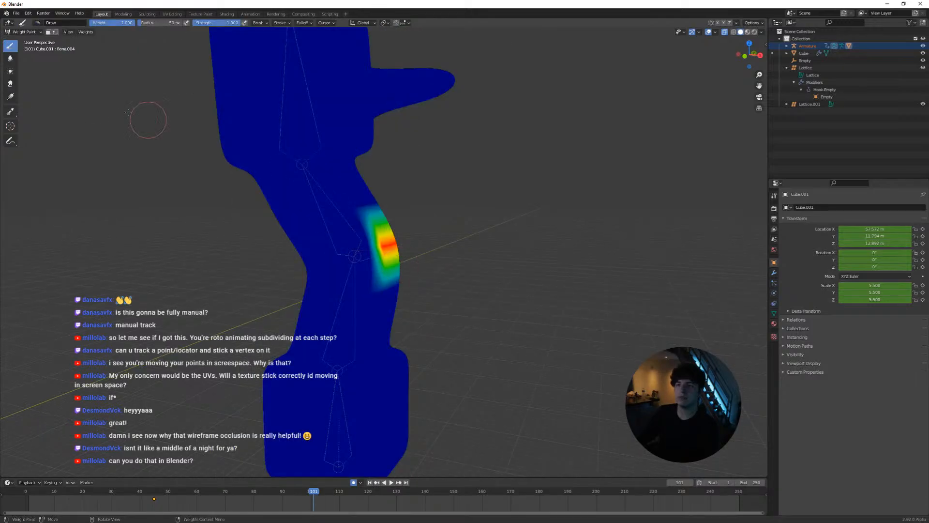
{"action": "left_click", "coordinate": [23, 32]}
{"action": "left_click", "coordinate": [29, 42]}
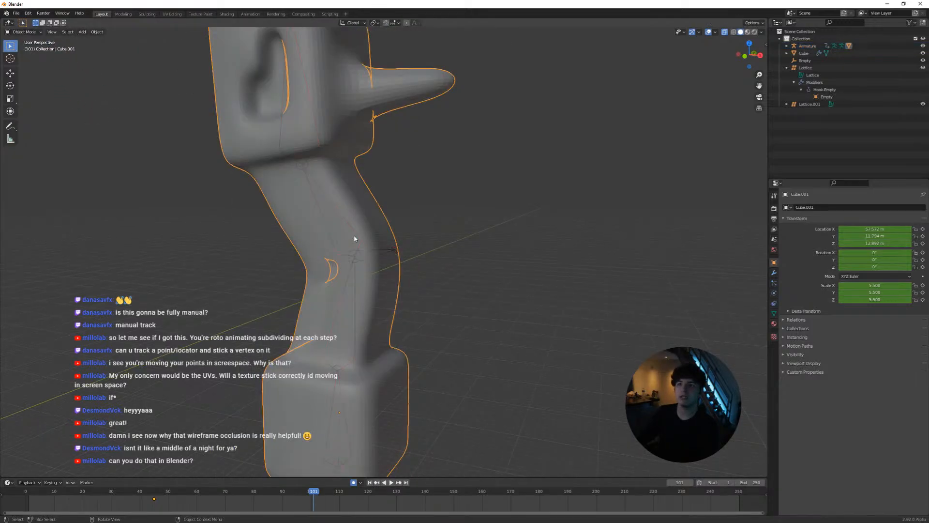
{"action": "left_click", "coordinate": [347, 233]}
{"action": "left_click", "coordinate": [35, 32]}
{"action": "left_click", "coordinate": [29, 60]}
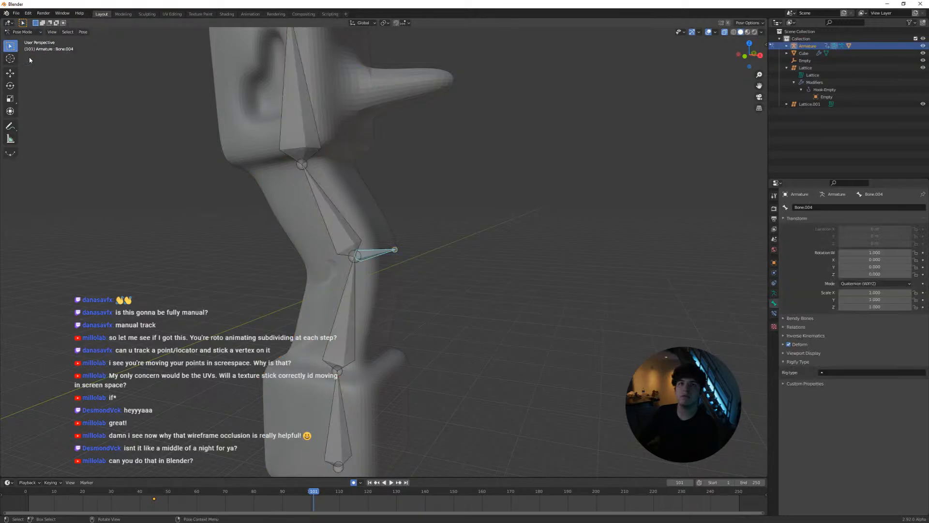
Try rotating and enlarging the side bone to test its pull on the weight-painted surface
{"action": "middle_click_drag", "start_coordinate": [400, 254], "coordinate": [414, 269]}
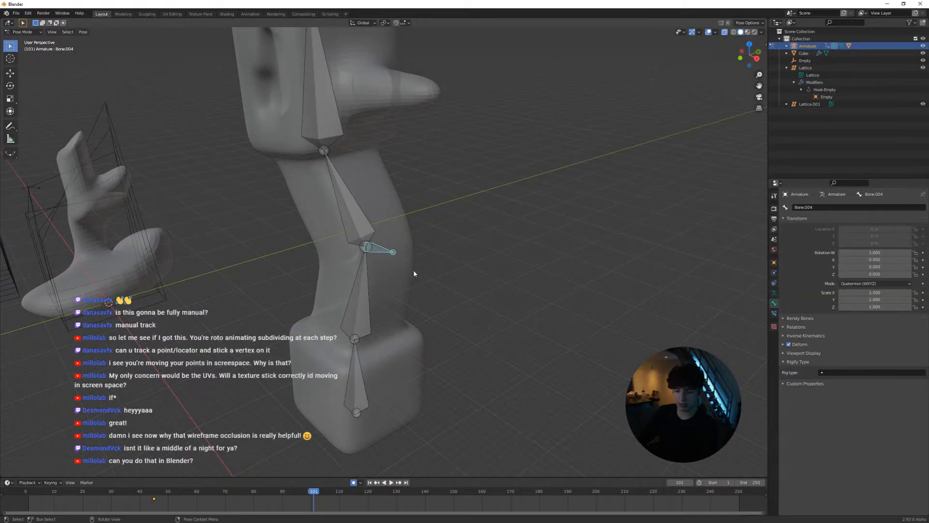
{"action": "key", "text": "r"}
{"action": "left_click", "coordinate": [429, 250]}
{"action": "key", "text": "ctrl+z"}
{"action": "scroll", "coordinate": [420, 277], "scroll_direction": "up", "scroll_amount": 2}
{"action": "scroll", "coordinate": [412, 247], "scroll_direction": "up", "scroll_amount": 2}
{"action": "middle_click_drag", "start_coordinate": [421, 278], "coordinate": [352, 244]}
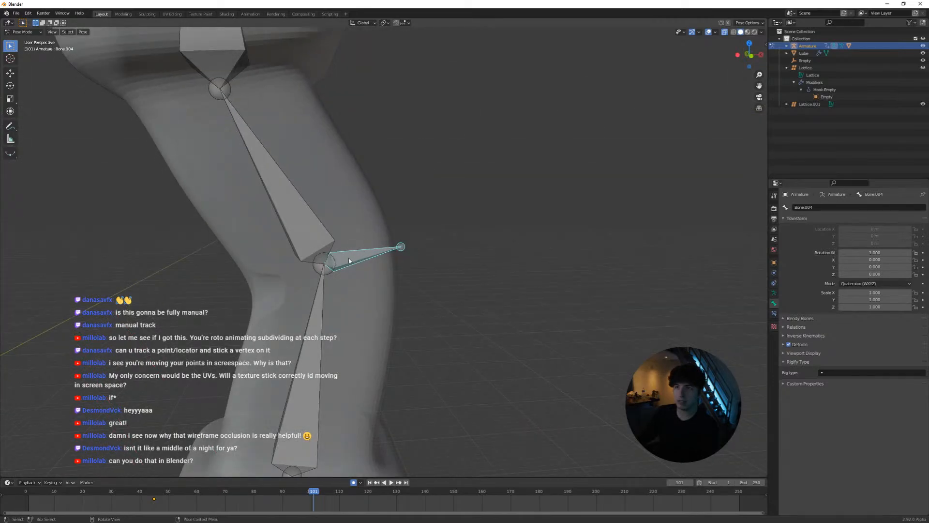
{"action": "middle_click_drag", "start_coordinate": [424, 263], "coordinate": [432, 249]}
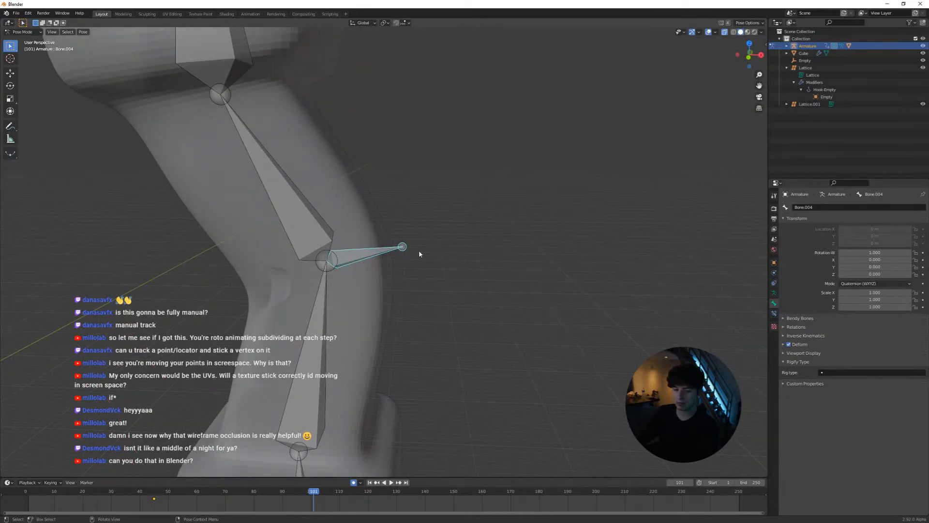
{"action": "key", "text": "s"}
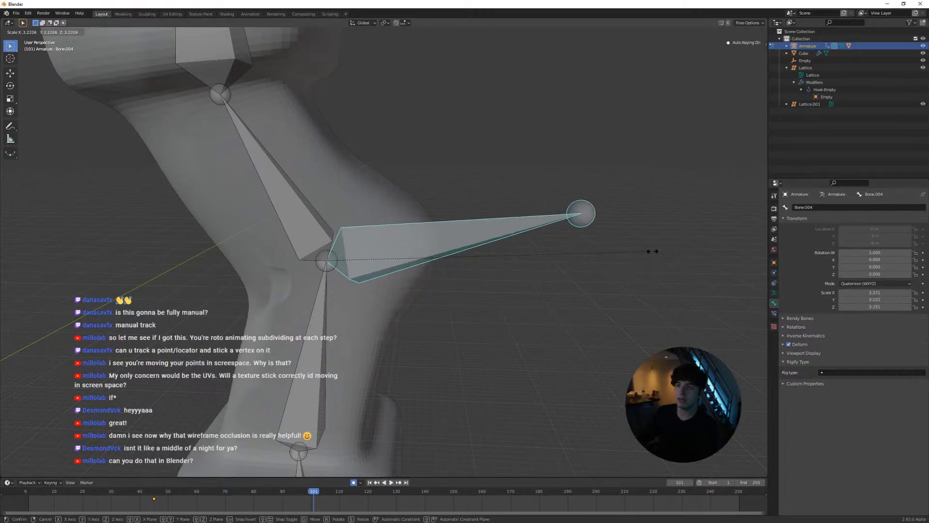
{"action": "key", "text": "Escape"}
Rotate the side bone slightly and show the wireframe overlay on the meshes
{"action": "middle_click_drag", "start_coordinate": [574, 257], "coordinate": [433, 260]}
{"action": "key", "text": "r"}
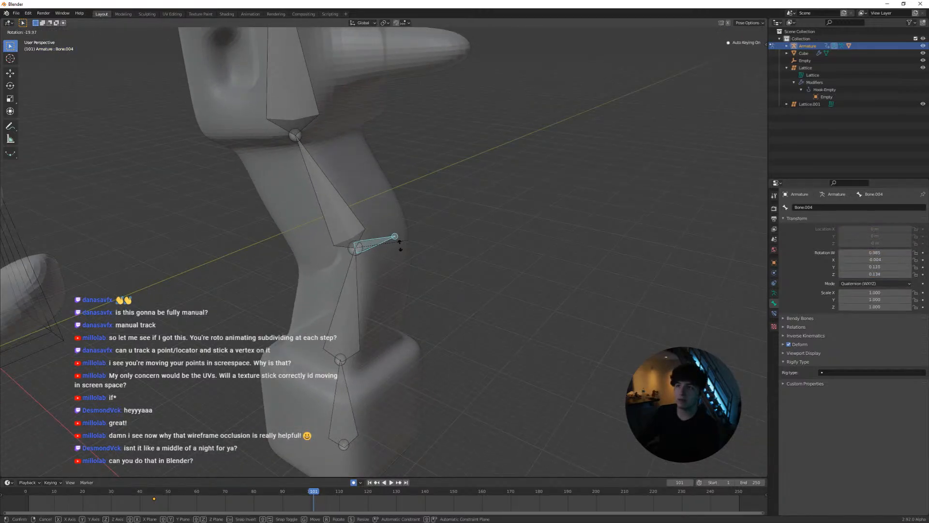
{"action": "left_click", "coordinate": [400, 261]}
{"action": "left_click", "coordinate": [699, 33]}
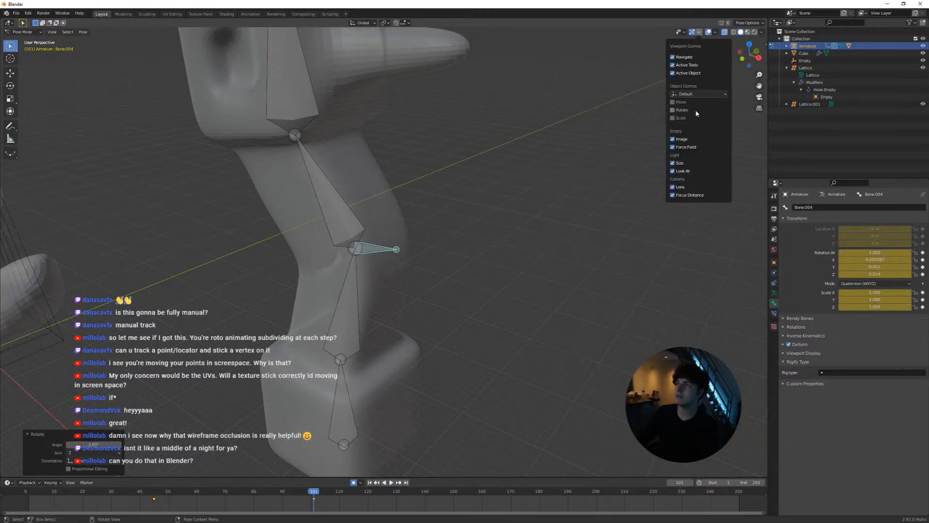
{"action": "left_click", "coordinate": [715, 33]}
{"action": "left_click", "coordinate": [715, 32]}
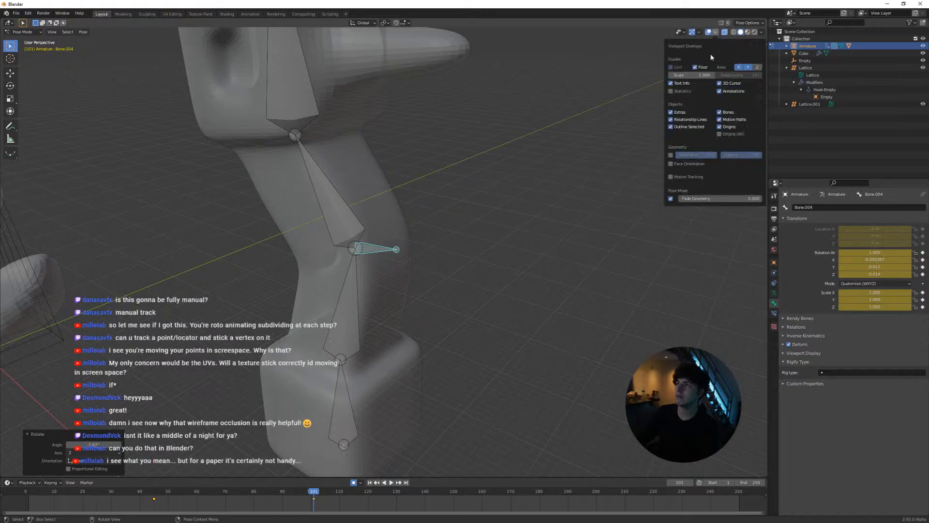
{"action": "left_click", "coordinate": [671, 156]}
Swing the side bone upward at frame 101 so its tip points toward the upper shaft
{"action": "middle_click_drag", "start_coordinate": [550, 195], "coordinate": [474, 242]}
{"action": "key", "text": "r"}
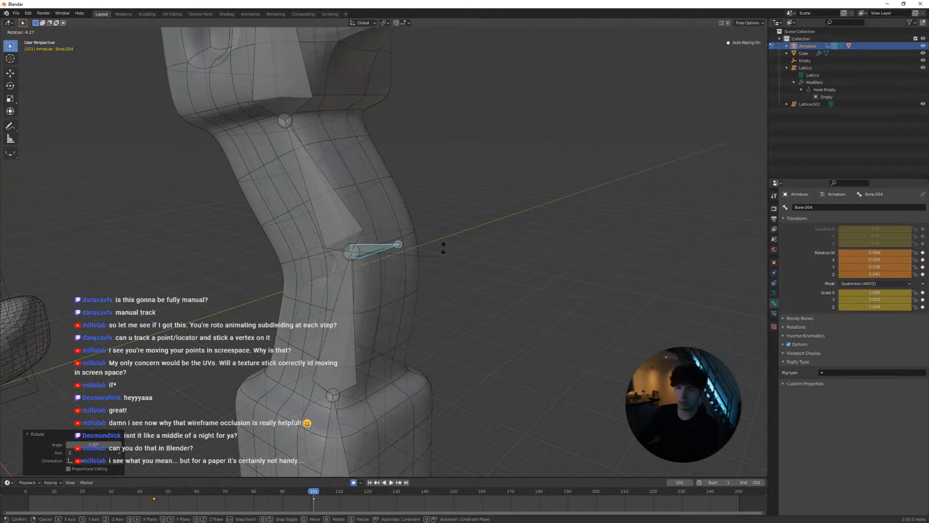
{"action": "left_click", "coordinate": [428, 178]}
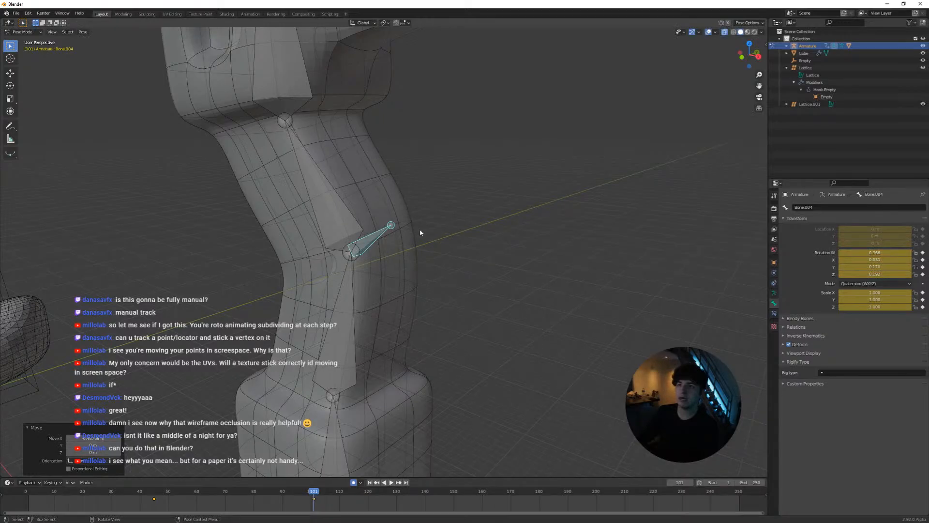
{"action": "key", "text": "g"}
{"action": "left_click", "coordinate": [401, 233]}
{"action": "middle_click_drag", "start_coordinate": [392, 231], "coordinate": [388, 213]}
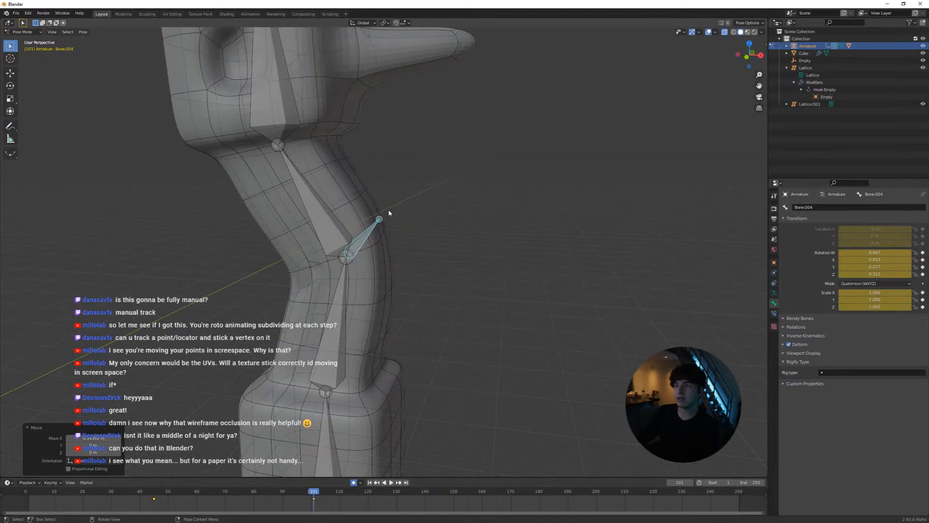
Play the animation to examine how the column deforms with the side bone swung upward
{"action": "key", "text": "space"}
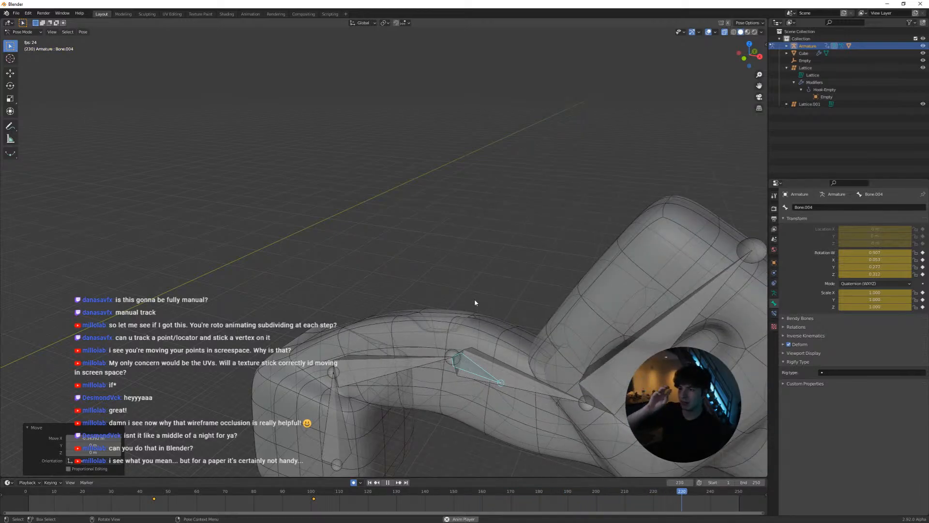
{"action": "key", "text": "space"}
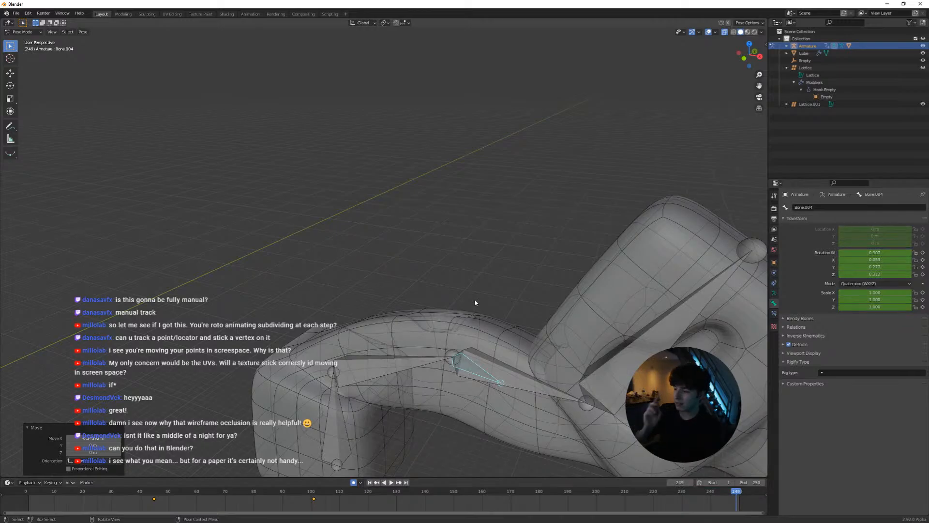
{"action": "key", "text": "space"}
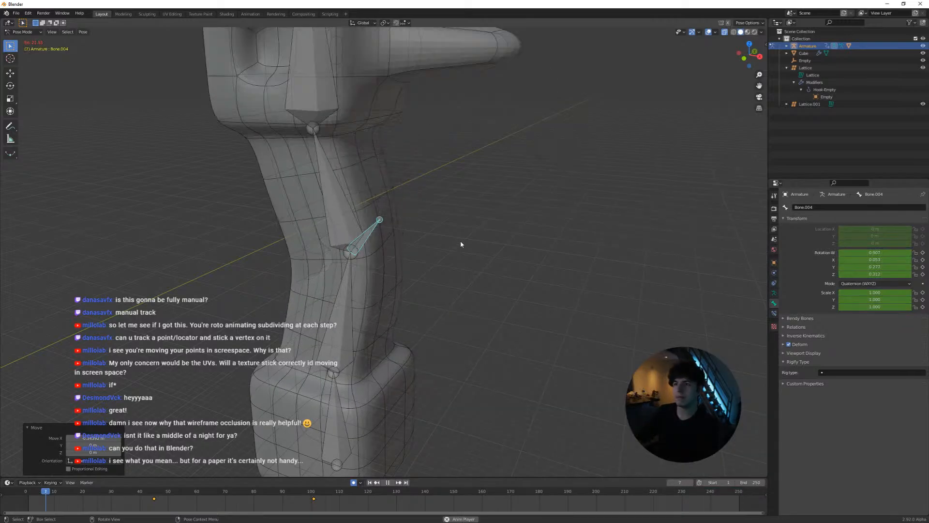
{"action": "scroll", "coordinate": [417, 256], "scroll_direction": "down", "scroll_amount": 3}
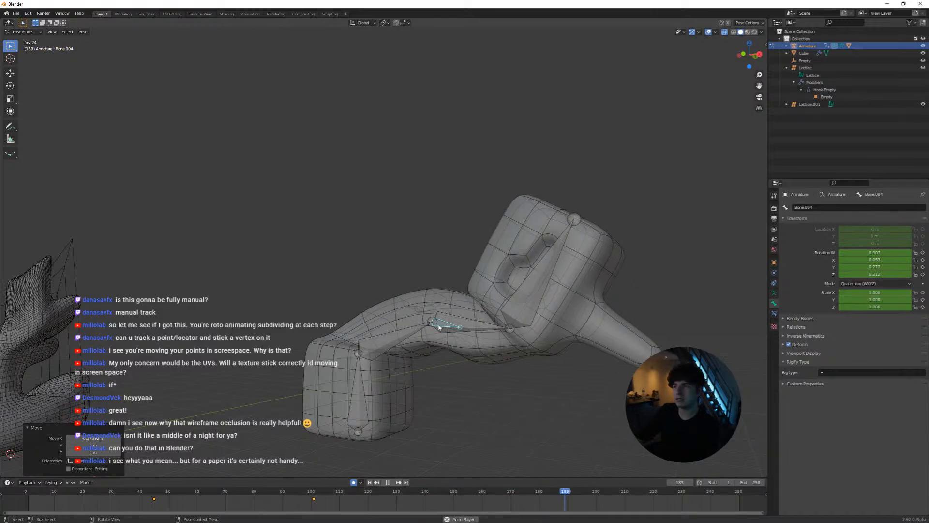
Stop the playback in the armature's Edit Mode and select the upper shaft bone, returning to Pose Mode
{"action": "key", "text": "Tab"}
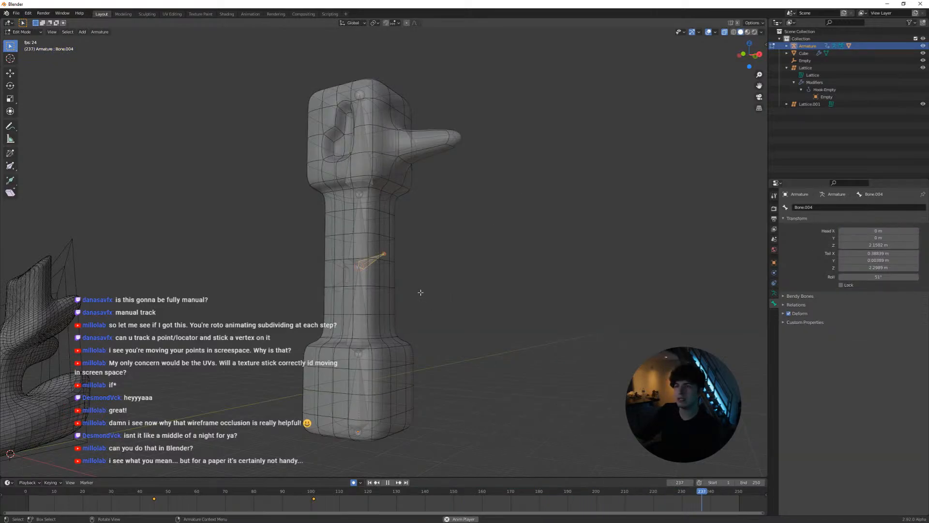
{"action": "key", "text": "Escape"}
{"action": "scroll", "coordinate": [401, 292], "scroll_direction": "up", "scroll_amount": 3}
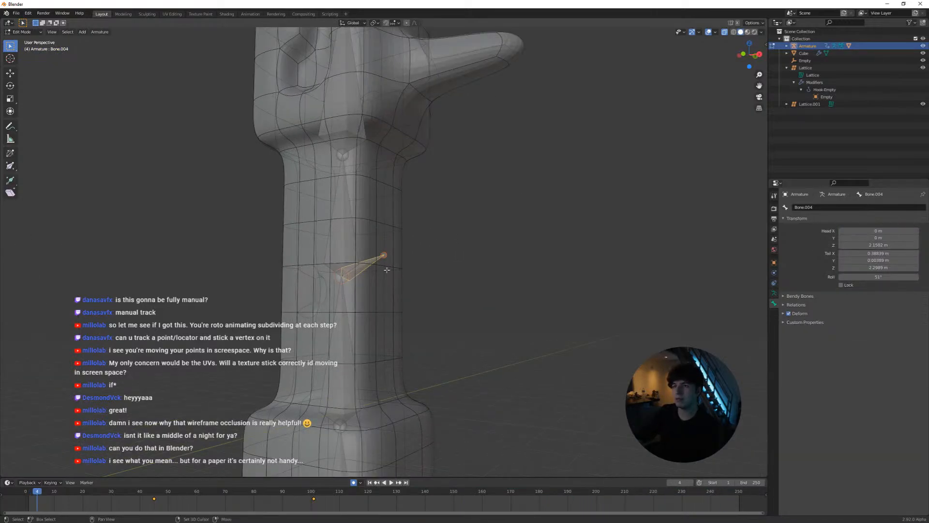
{"action": "middle_click_drag", "start_coordinate": [385, 269], "coordinate": [383, 296], "text": "shift"}
{"action": "scroll", "coordinate": [373, 257], "scroll_direction": "down", "scroll_amount": 3}
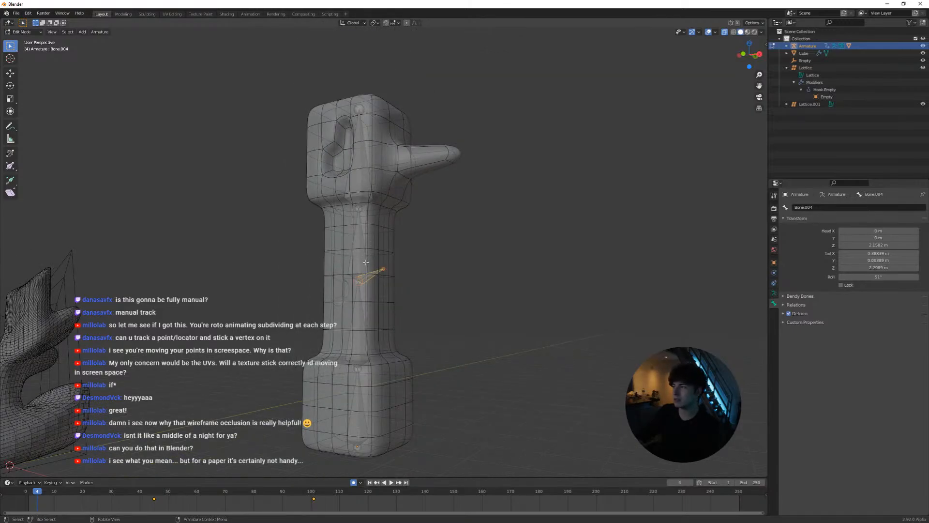
{"action": "left_click", "coordinate": [366, 267]}
{"action": "key", "text": "Tab"}
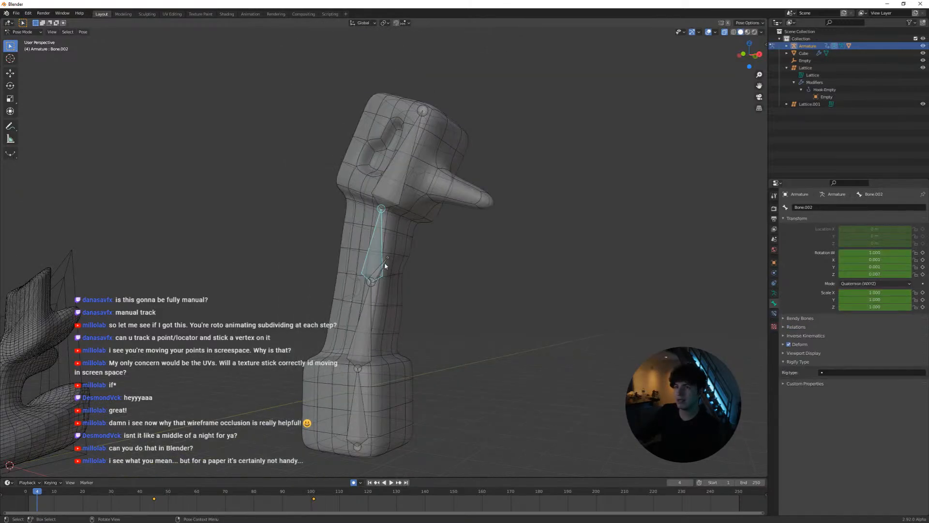
Move the side bone's tip slightly outward and upward in Edit Mode, and return to Pose Mode
{"action": "scroll", "coordinate": [416, 236], "scroll_direction": "up", "scroll_amount": 2}
{"action": "key", "text": "Tab"}
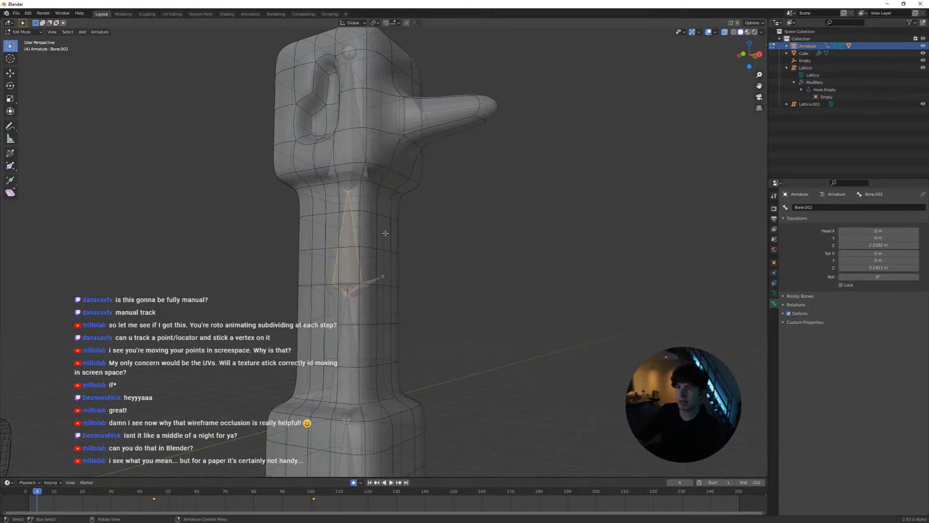
{"action": "scroll", "coordinate": [384, 277], "scroll_direction": "up", "scroll_amount": 3}
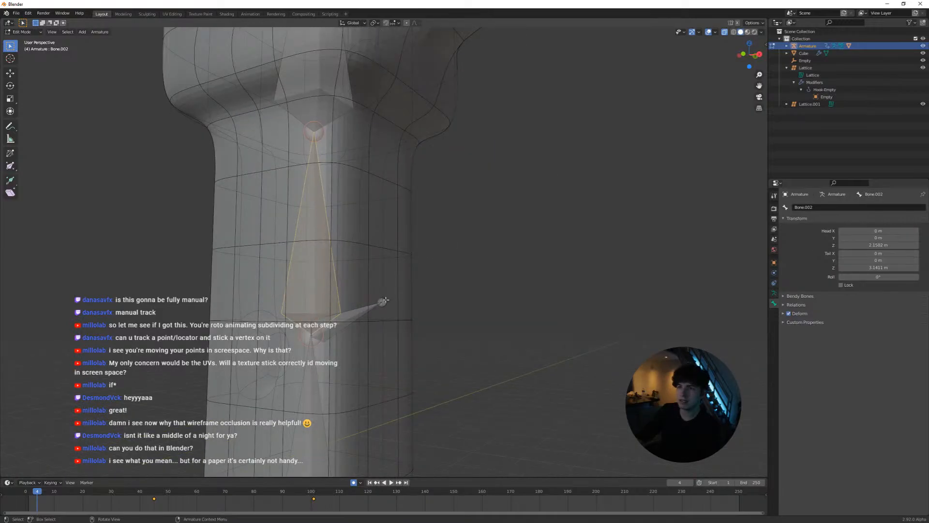
{"action": "left_click", "coordinate": [383, 304]}
{"action": "key", "text": "g"}
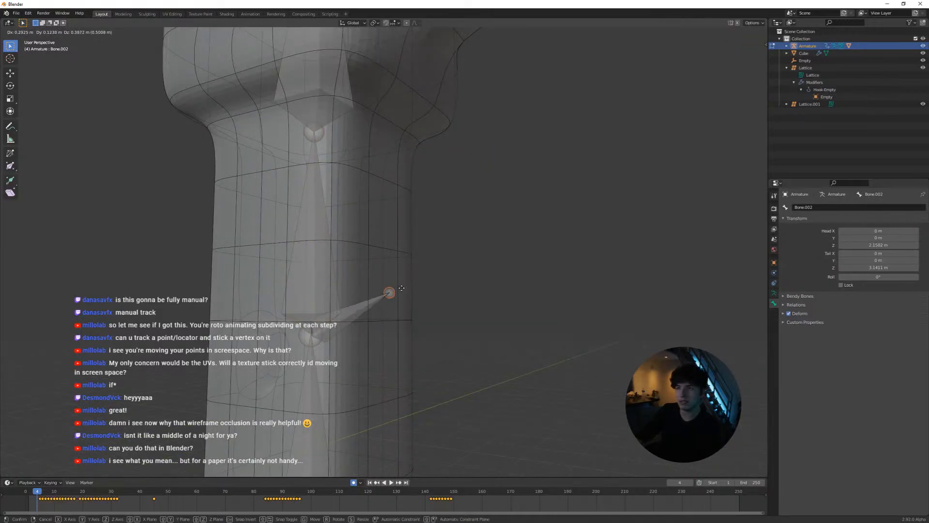
{"action": "left_click", "coordinate": [402, 286]}
{"action": "middle_click_drag", "start_coordinate": [400, 285], "coordinate": [408, 297]}
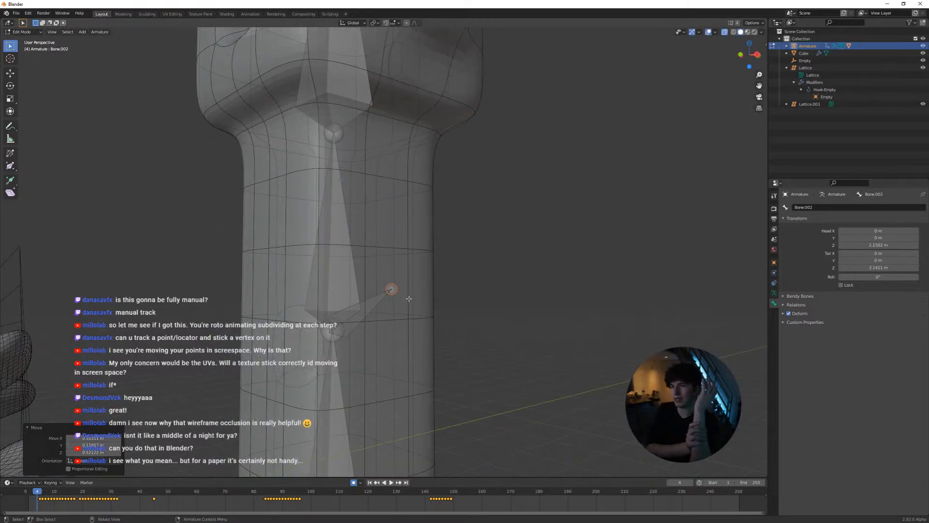
{"action": "scroll", "coordinate": [420, 304], "scroll_direction": "down", "scroll_amount": 4}
{"action": "middle_click_drag", "start_coordinate": [425, 307], "coordinate": [392, 282]}
{"action": "scroll", "coordinate": [392, 282], "scroll_direction": "up", "scroll_amount": 3}
{"action": "scroll", "coordinate": [372, 264], "scroll_direction": "down", "scroll_amount": 2}
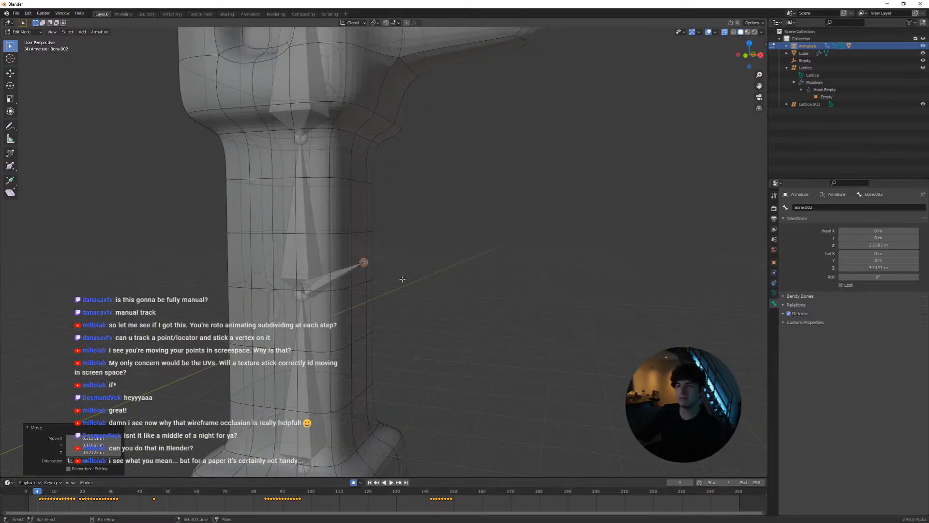
{"action": "scroll", "coordinate": [366, 264], "scroll_direction": "down", "scroll_amount": 5}
{"action": "key", "text": "ctrl+Tab"}
Examine the posed column around the side bone and switch between Edit and Pose Mode to compare its rest and posed shapes
{"action": "middle_click_drag", "start_coordinate": [400, 272], "coordinate": [410, 252]}
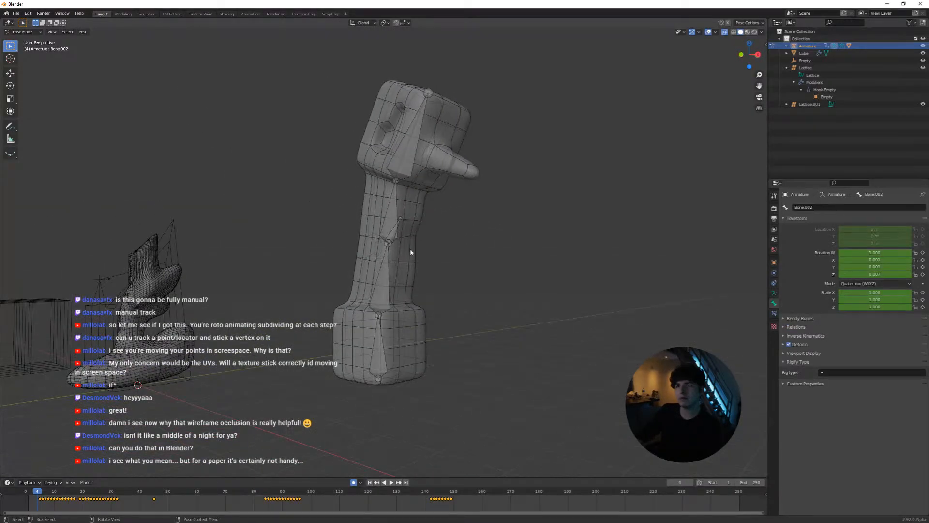
{"action": "scroll", "coordinate": [440, 251], "scroll_direction": "up", "scroll_amount": 5}
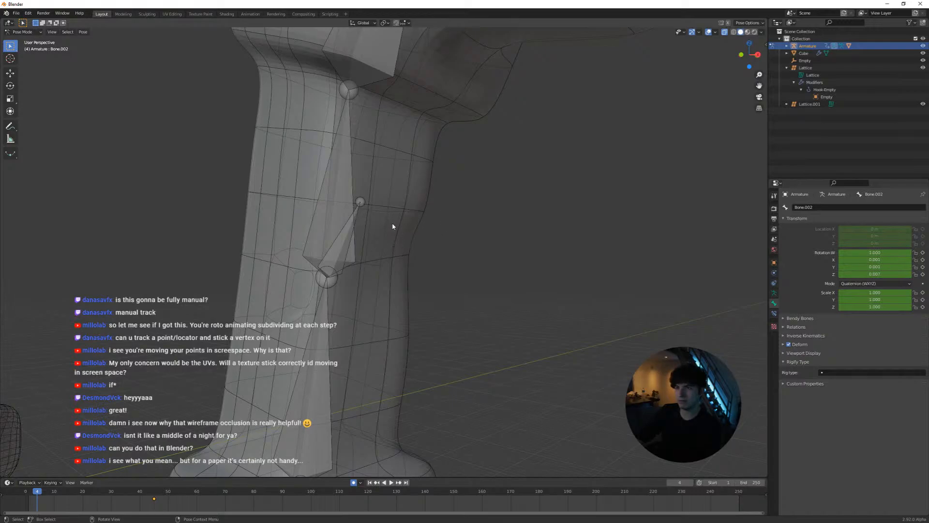
{"action": "scroll", "coordinate": [416, 251], "scroll_direction": "down", "scroll_amount": 3}
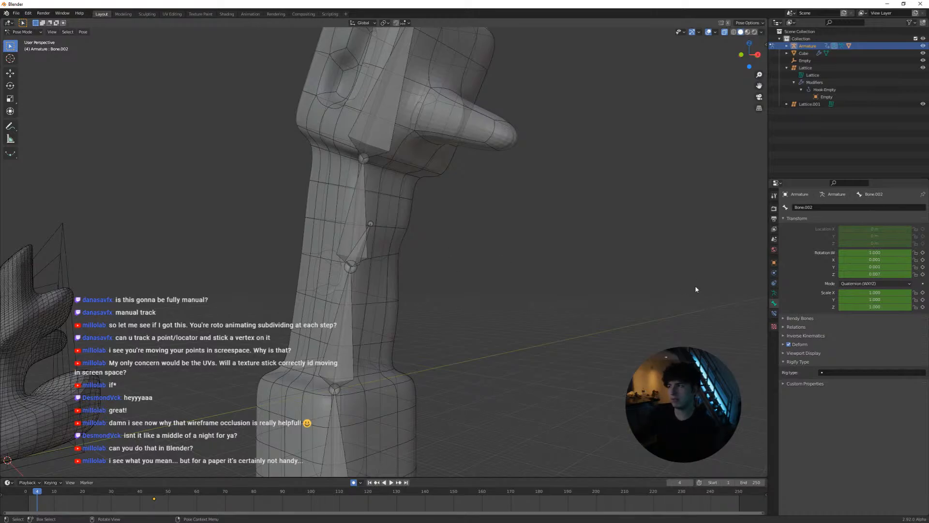
{"action": "key", "text": "Tab"}
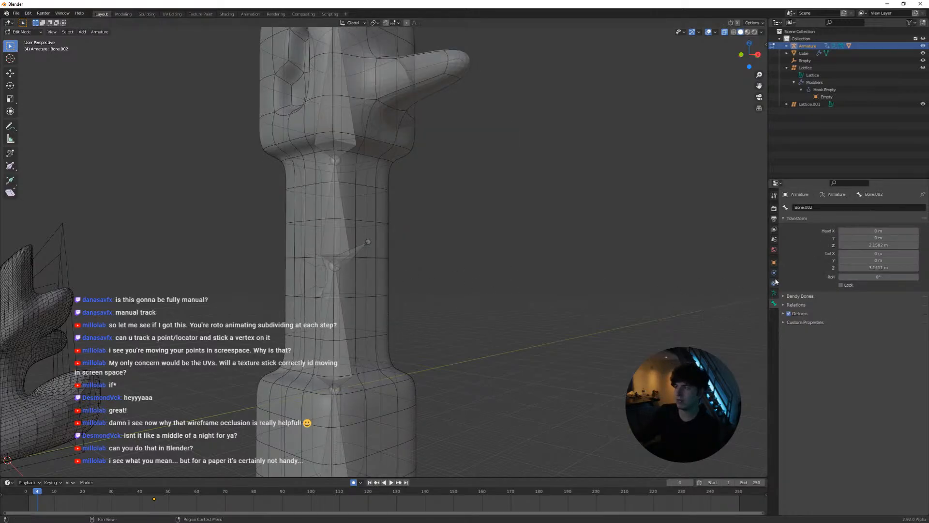
{"action": "key", "text": "Tab"}
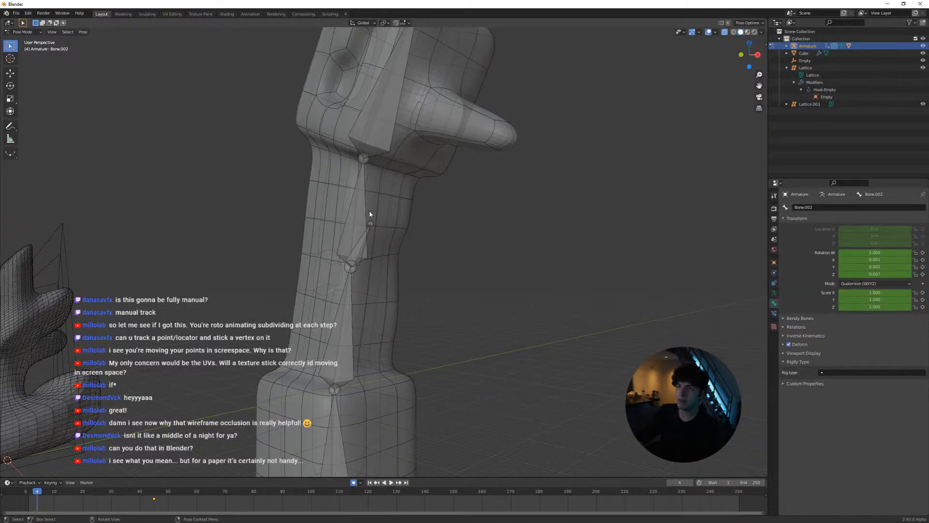
{"action": "left_click", "coordinate": [370, 214]}
{"action": "key", "text": "Tab"}
Leave the armature's Edit Mode for Object Mode, select the column mesh, and inspect its modifiers and deformed shape
{"action": "key", "text": "Tab"}
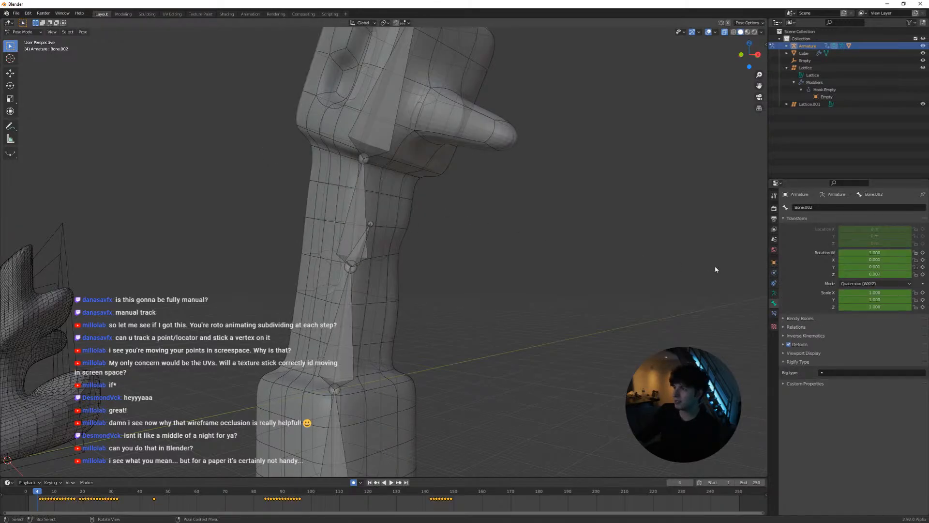
{"action": "key", "text": "Tab"}
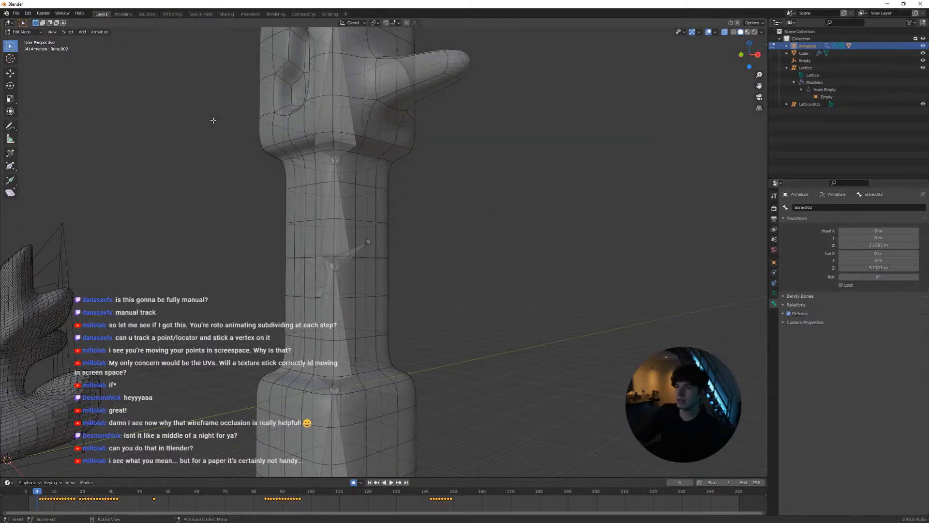
{"action": "left_click", "coordinate": [24, 32]}
{"action": "left_click", "coordinate": [24, 40]}
{"action": "left_click", "coordinate": [409, 188]}
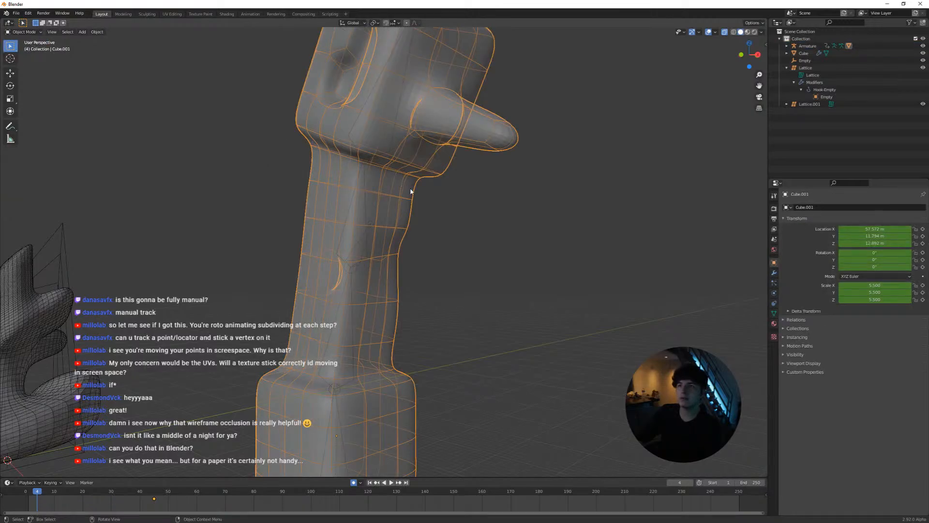
{"action": "scroll", "coordinate": [414, 191], "scroll_direction": "down", "scroll_amount": 1}
{"action": "left_click", "coordinate": [774, 272]}
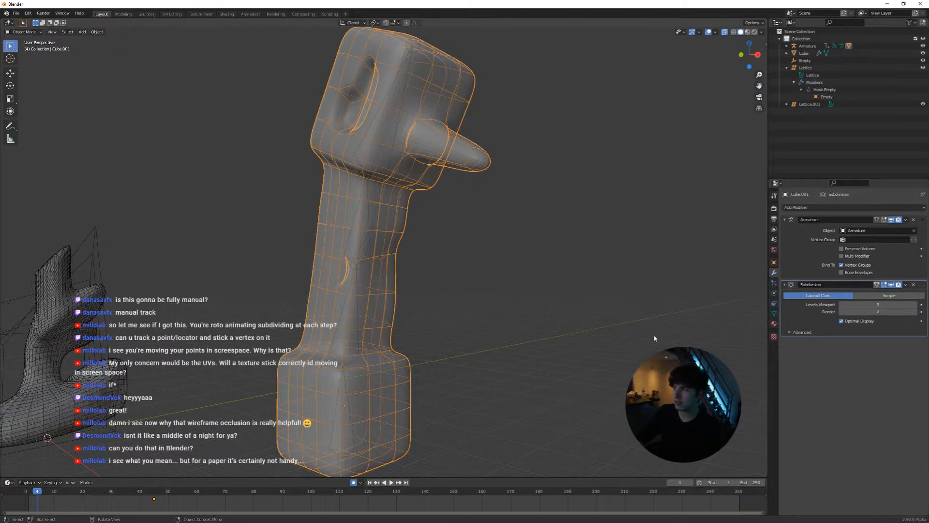
{"action": "middle_click_drag", "start_coordinate": [518, 310], "coordinate": [527, 342]}
{"action": "scroll", "coordinate": [527, 341], "scroll_direction": "down", "scroll_amount": 3}
{"action": "scroll", "coordinate": [513, 330], "scroll_direction": "up", "scroll_amount": 3}
{"action": "scroll", "coordinate": [495, 315], "scroll_direction": "down", "scroll_amount": 1}
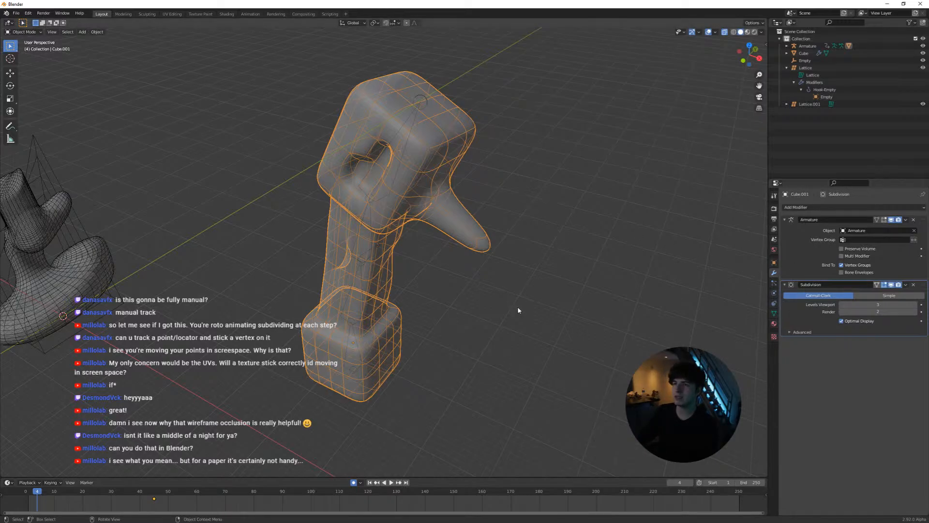
Put Blender and SynthEyes aside and switch back to the paper crumple scene in Maya
{"action": "left_click", "coordinate": [888, 5]}
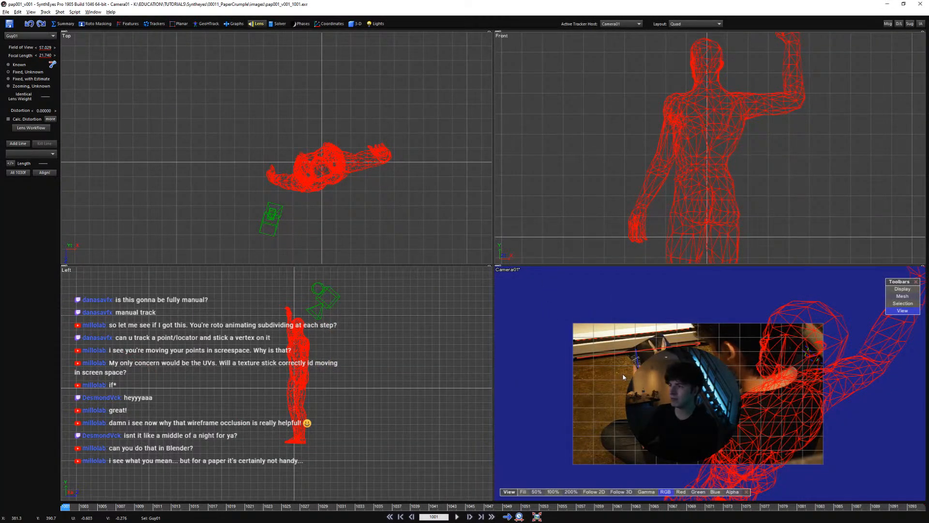
{"action": "scroll", "coordinate": [613, 383], "scroll_direction": "up", "scroll_amount": 2}
{"action": "middle_click_drag", "start_coordinate": [611, 399], "coordinate": [592, 383]}
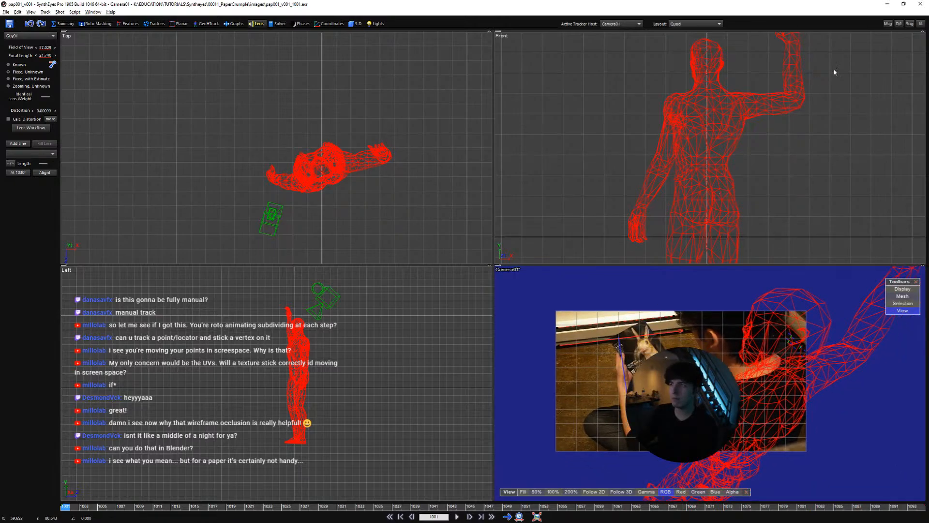
{"action": "left_click", "coordinate": [888, 5]}
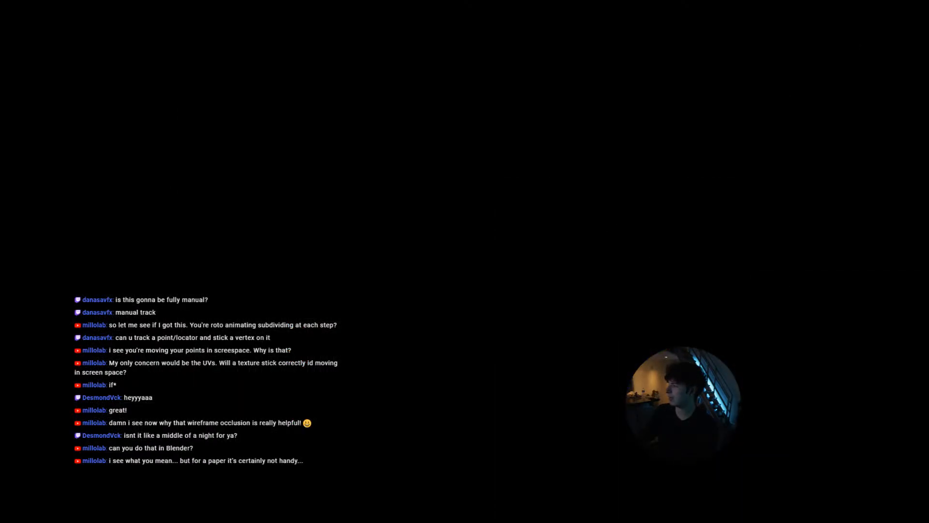
{"action": "key", "text": "alt+Tab"}
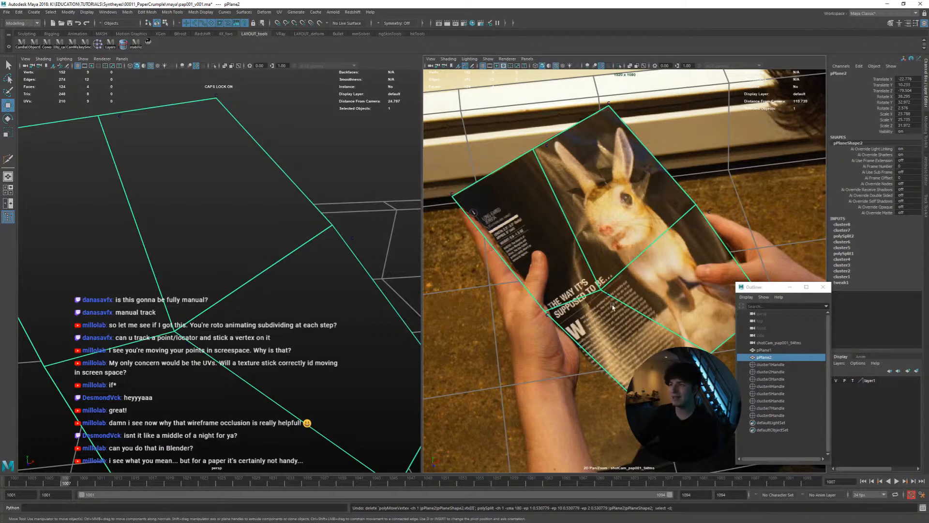
Select cluster8Handle at the page's inner vertex and go to its keyframe at frame 1014
{"action": "left_click_drag", "start_coordinate": [595, 286], "coordinate": [612, 304]}
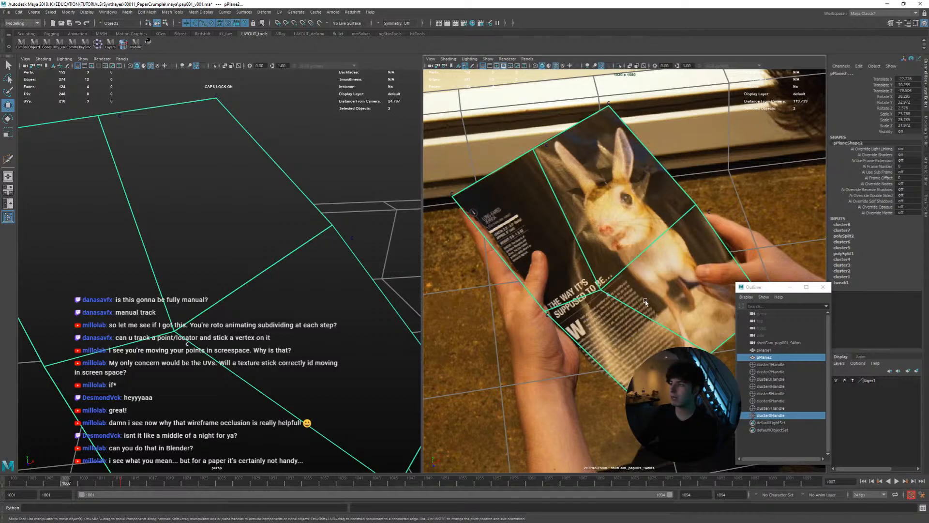
{"action": "left_click", "coordinate": [608, 295]}
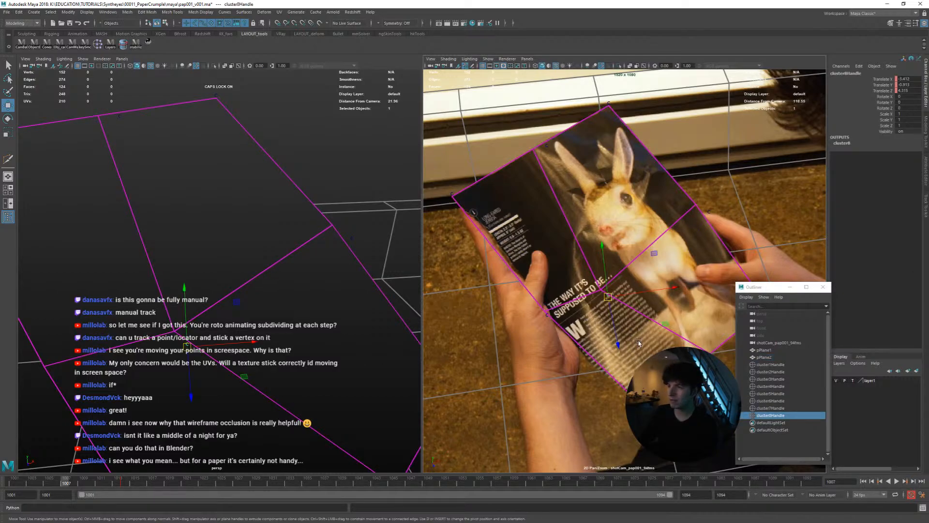
{"action": "left_click", "coordinate": [123, 484]}
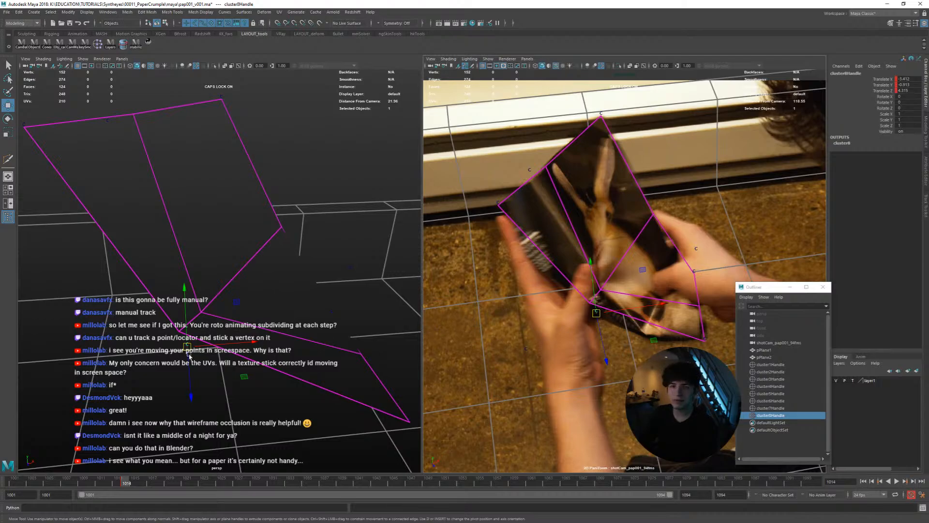
Step back and forth through the frames just before 1014 to examine how the page mesh folds in perspective and camera views
{"action": "left_click_drag", "start_coordinate": [189, 356], "coordinate": [237, 363], "text": "alt"}
{"action": "key", "text": "alt+comma"}
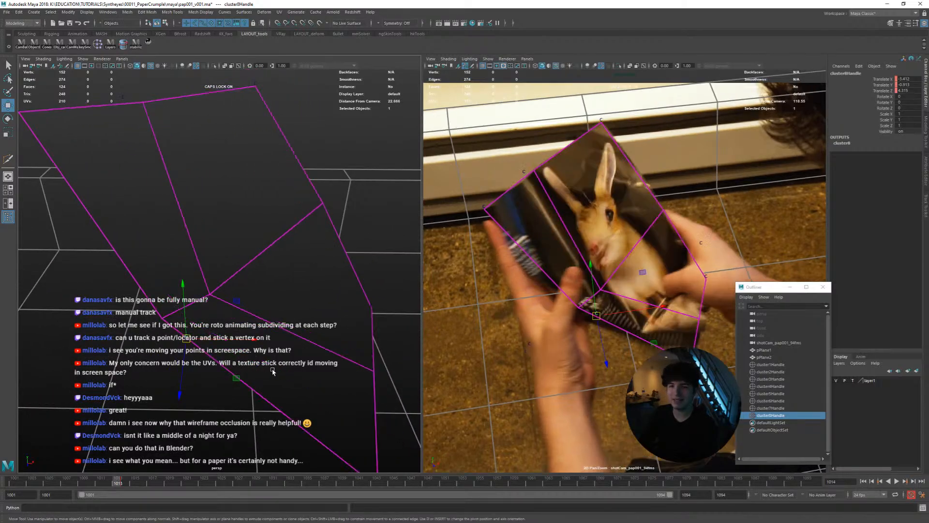
{"action": "key", "text": "alt+comma"}
{"action": "key", "text": "alt+period"}
{"action": "key", "text": "alt+comma"}
{"action": "key", "text": "alt+period"}
{"action": "key", "text": "alt+comma"}
{"action": "key", "text": "alt+period"}
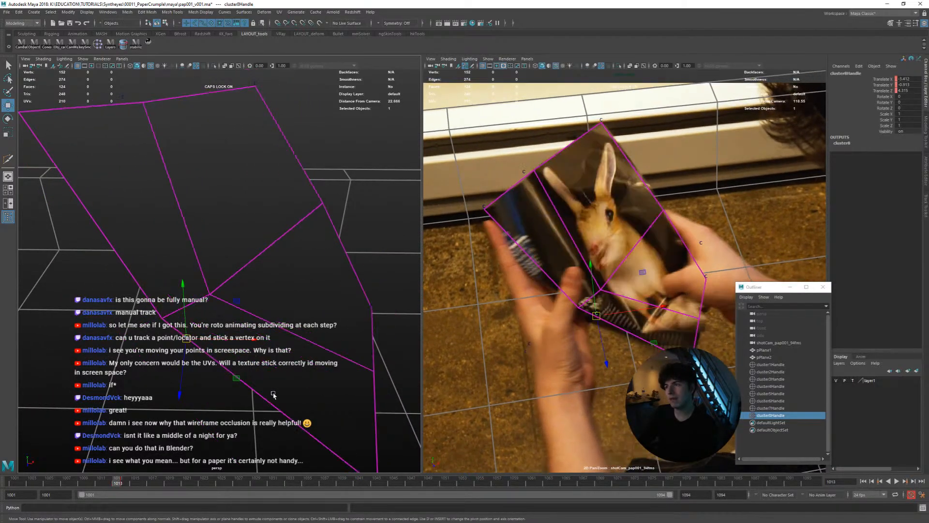
{"action": "key", "text": "alt+comma"}
{"action": "key", "text": "alt+comma"}
{"action": "key", "text": "alt+period"}
{"action": "key", "text": "alt+period"}
{"action": "key", "text": "alt+period"}
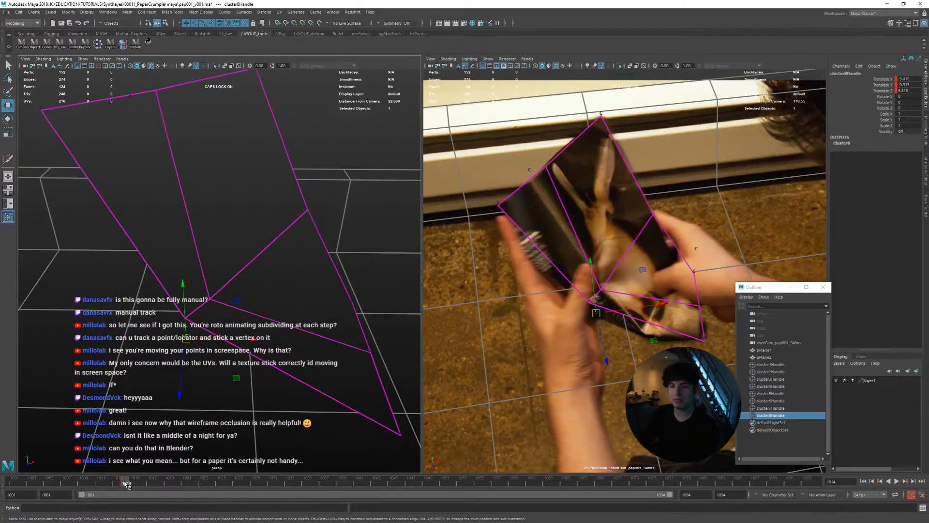
At frame 1001, reposition the inner vertex cluster in the perspective view and refine its position against the page in the camera view
{"action": "left_click_drag", "start_coordinate": [125, 484], "coordinate": [2, 474]}
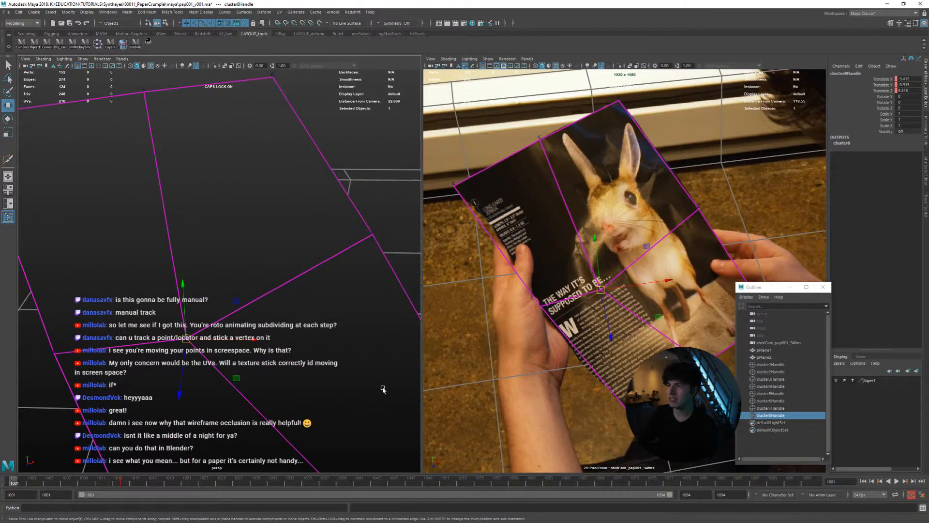
{"action": "left_click_drag", "start_coordinate": [314, 372], "coordinate": [293, 379], "text": "alt"}
{"action": "middle_click_drag", "start_coordinate": [303, 380], "coordinate": [377, 343]}
{"action": "key", "text": "space"}
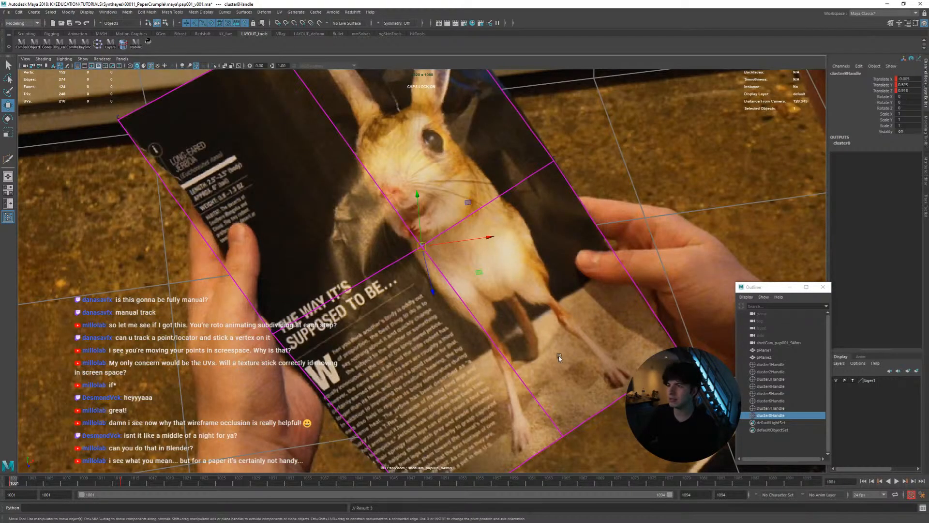
{"action": "middle_click_drag", "start_coordinate": [559, 352], "coordinate": [557, 336]}
{"action": "key", "text": "space"}
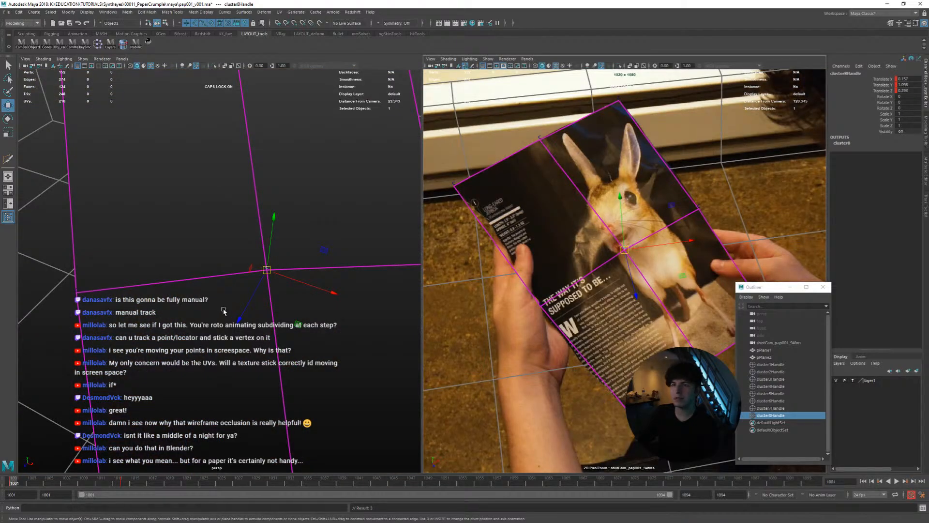
At frame 1009, adjust the inner vertex cluster's depth, key its translation, and move it up onto the animal in the camera view
{"action": "key", "text": "space"}
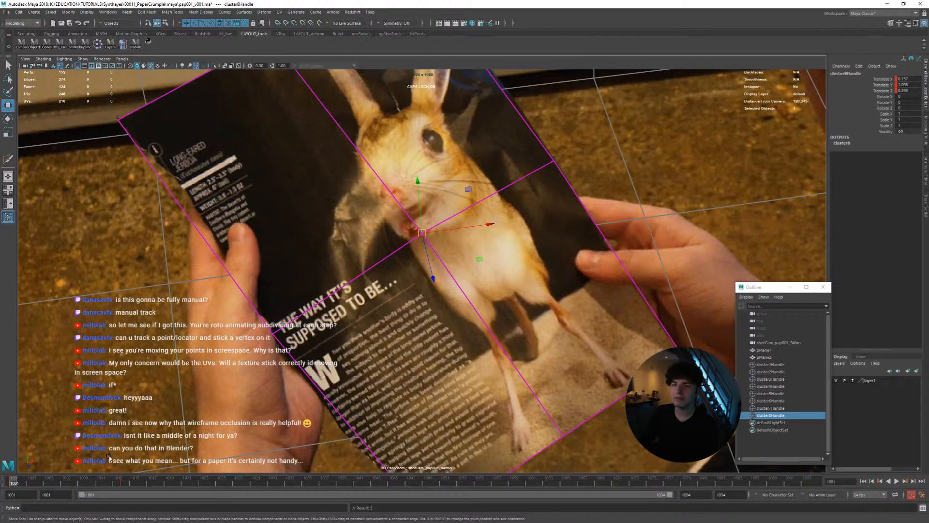
{"action": "left_click_drag", "start_coordinate": [25, 480], "coordinate": [84, 483]}
{"action": "key", "text": "space"}
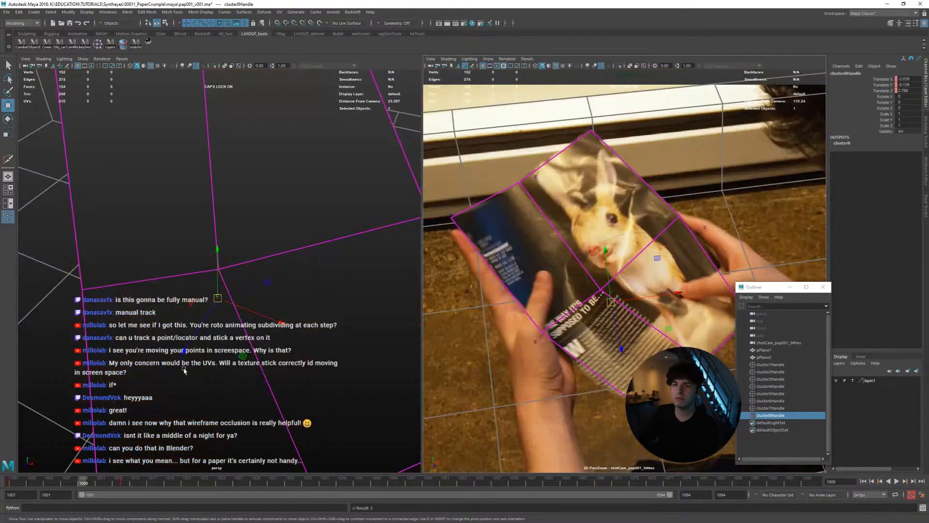
{"action": "left_click_drag", "start_coordinate": [235, 349], "coordinate": [309, 290], "text": "alt"}
{"action": "left_click_drag", "start_coordinate": [205, 318], "coordinate": [209, 308]}
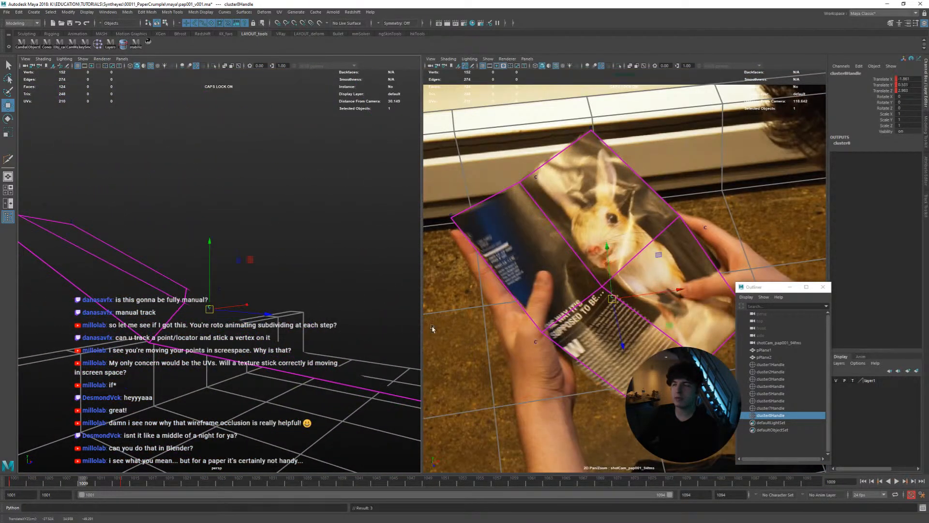
{"action": "key", "text": "shift+w"}
{"action": "key", "text": "space"}
{"action": "middle_click_drag", "start_coordinate": [611, 373], "coordinate": [625, 332]}
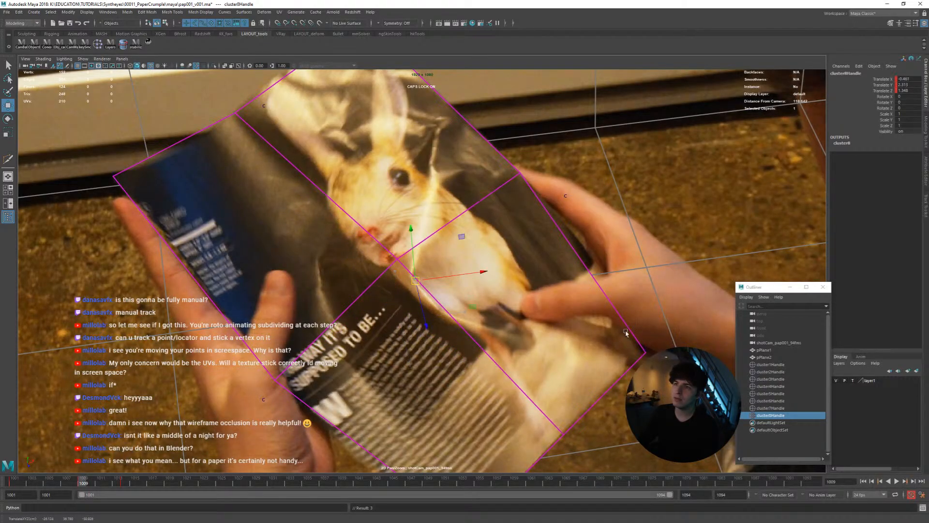
At frame 1014, move the inner vertex cluster upward on the animal's body, and scrub back toward the shot's start
{"action": "left_click_drag", "start_coordinate": [93, 483], "coordinate": [125, 484]}
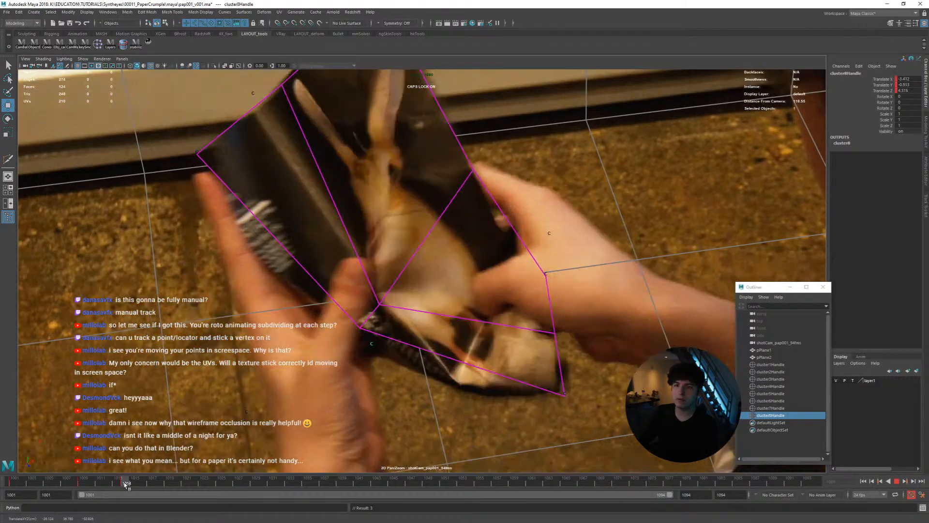
{"action": "middle_click_drag", "start_coordinate": [406, 428], "coordinate": [414, 394]}
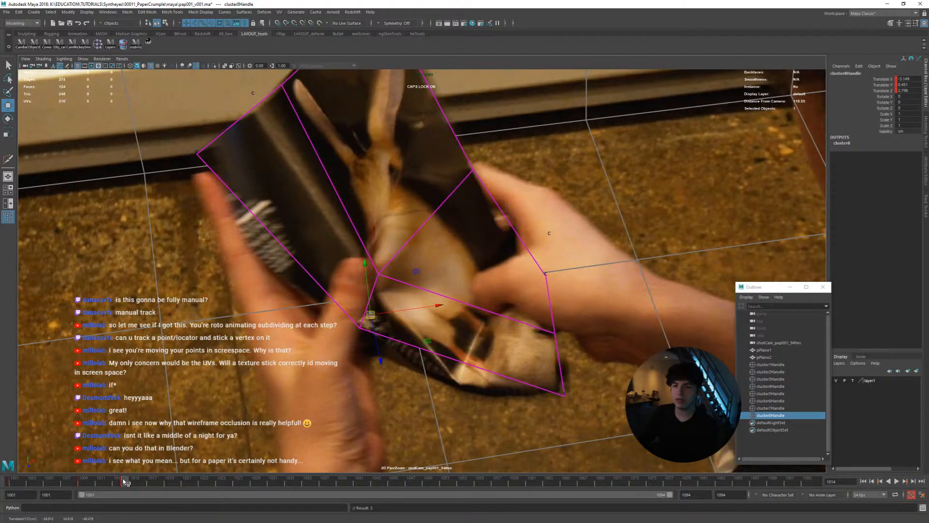
{"action": "left_click_drag", "start_coordinate": [125, 481], "coordinate": [3, 488]}
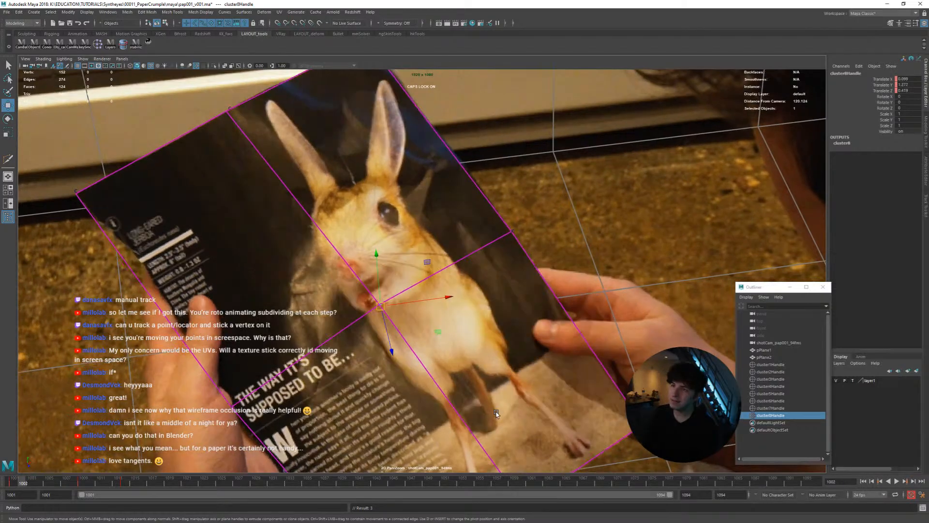
Step from frame 1001 to 1006, refining the inner vertex cluster so it stays on the animal's chin in each frame
{"action": "key", "text": "q"}
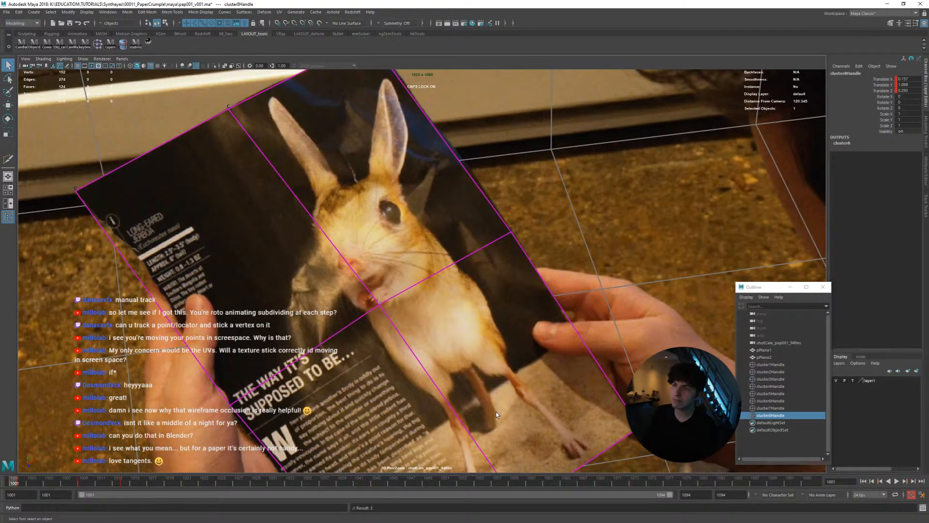
{"action": "key", "text": "alt+period"}
{"action": "key", "text": "alt+period"}
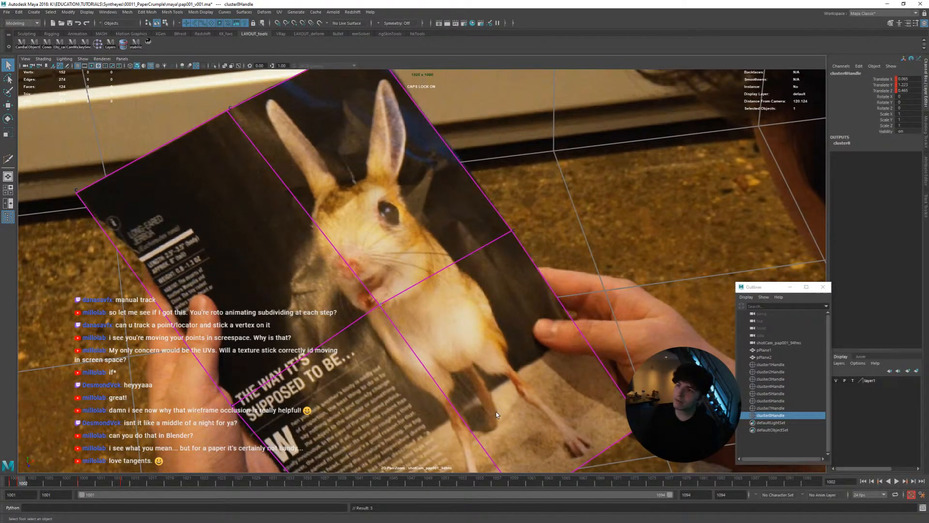
{"action": "key", "text": "alt+comma"}
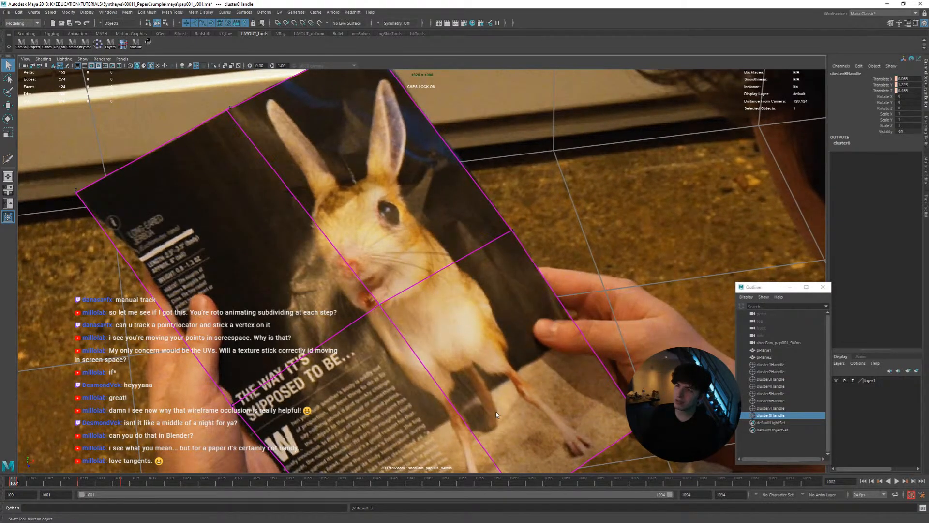
{"action": "key", "text": "alt+period"}
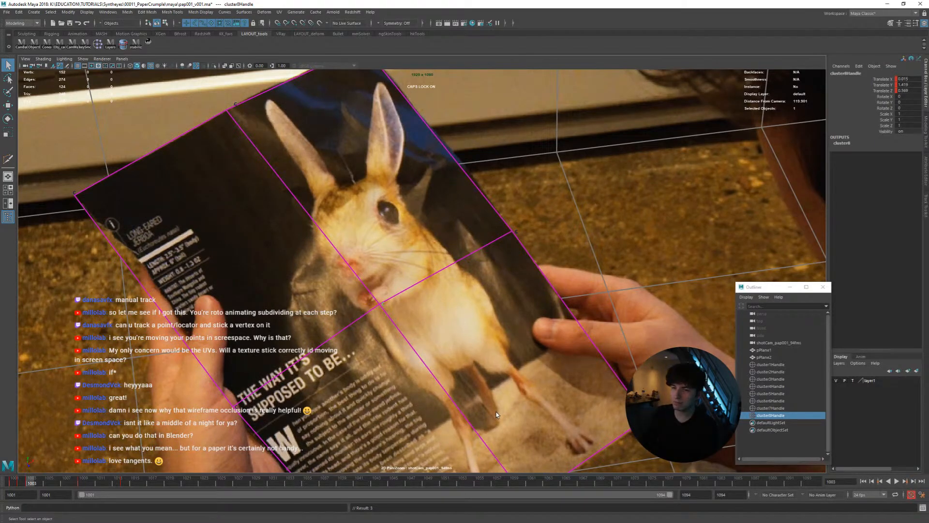
{"action": "key", "text": "alt+period"}
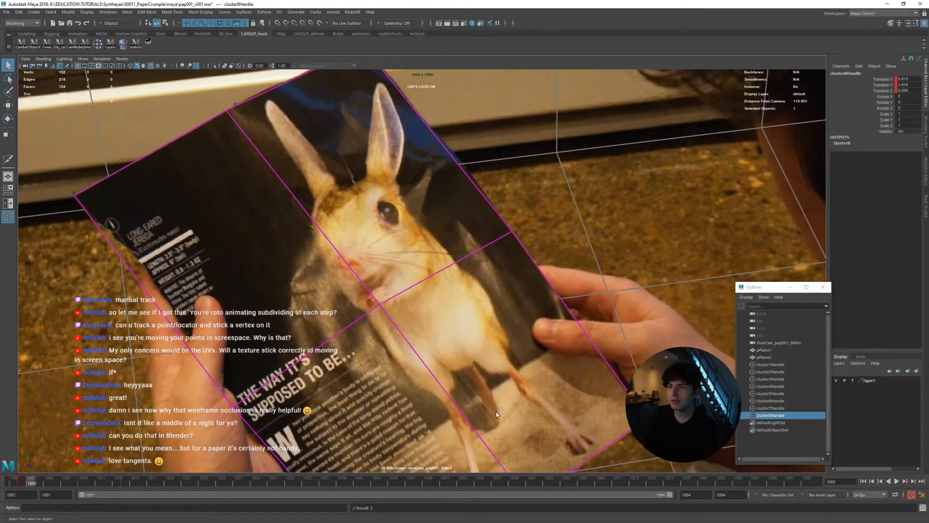
{"action": "key", "text": "alt+period"}
{"action": "key", "text": "alt+period"}
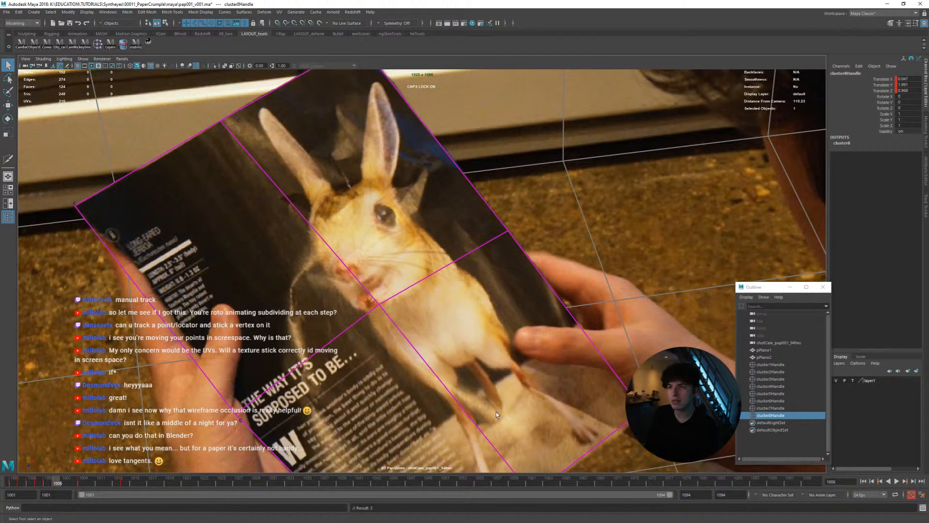
Check neighbouring frames from 1006 to 1010 and correct the inner vertex cluster's position to keep it locked to the animal's chin
{"action": "key", "text": "alt+period"}
{"action": "key", "text": "alt+comma"}
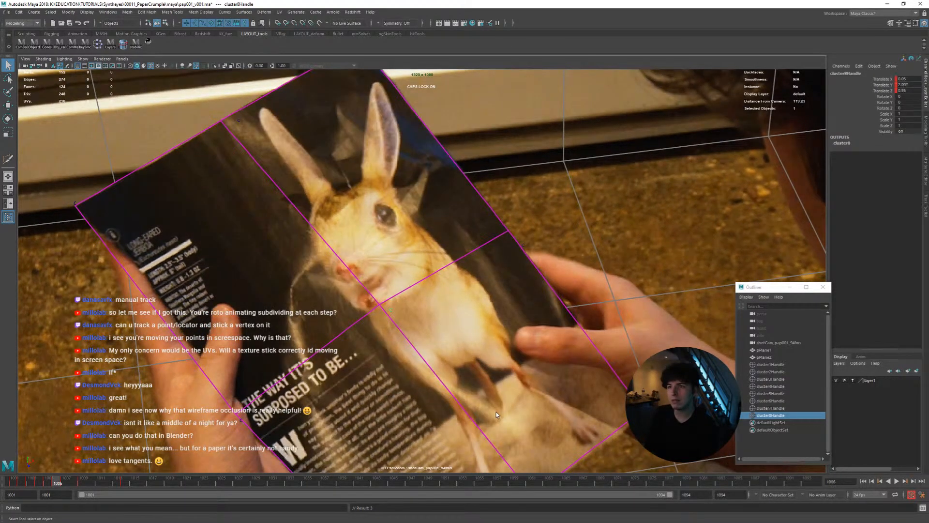
{"action": "key", "text": "alt+period"}
{"action": "key", "text": "alt+period"}
{"action": "key", "text": "alt+comma"}
{"action": "key", "text": "alt+period"}
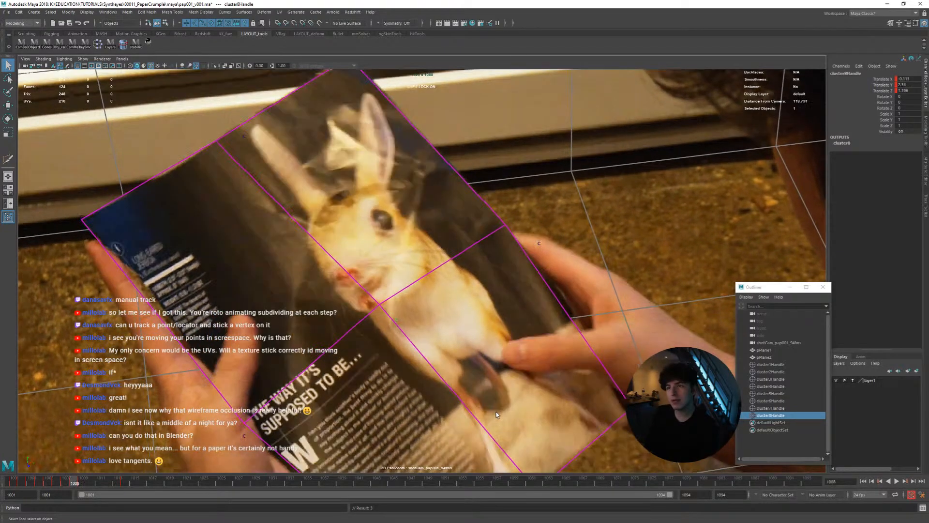
{"action": "key", "text": "alt+comma"}
{"action": "key", "text": "alt+period"}
{"action": "key", "text": "alt+period"}
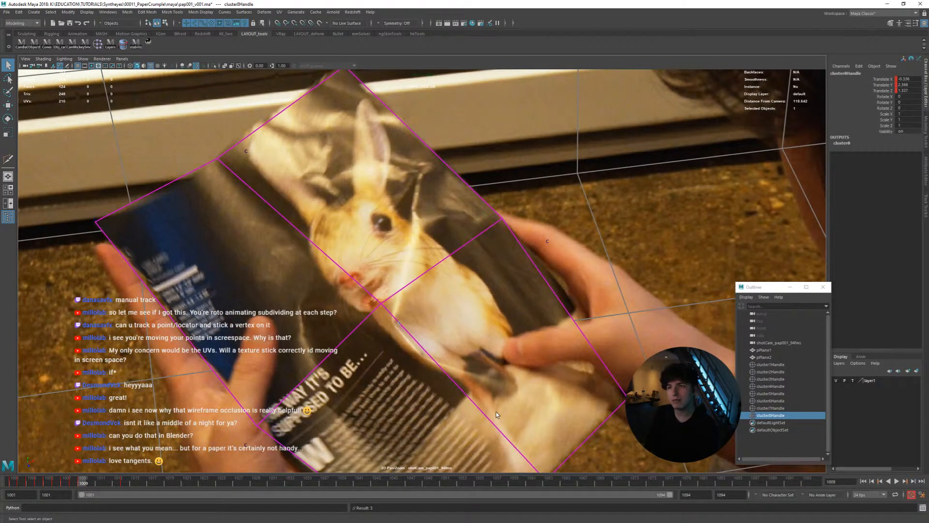
{"action": "key", "text": "alt+comma"}
{"action": "key", "text": "alt+period"}
{"action": "key", "text": "alt+comma"}
{"action": "key", "text": "alt+period"}
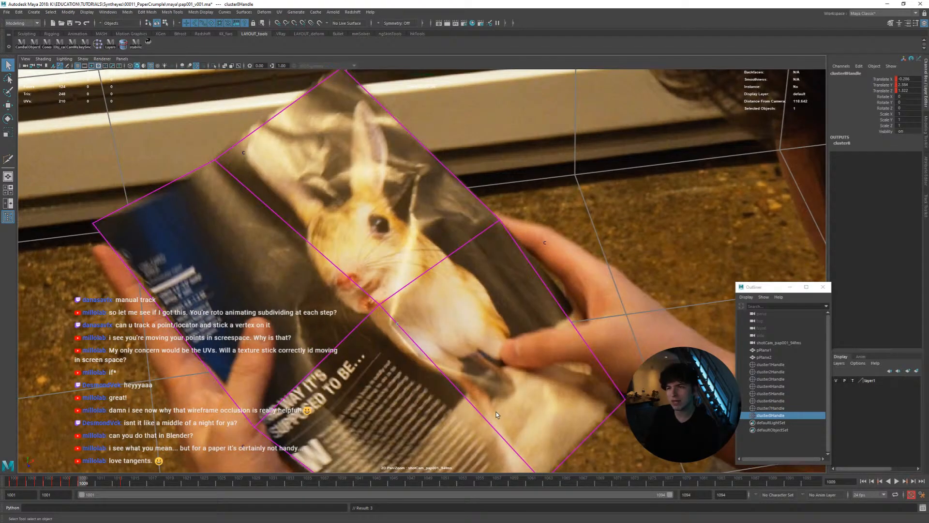
{"action": "key", "text": "alt+period"}
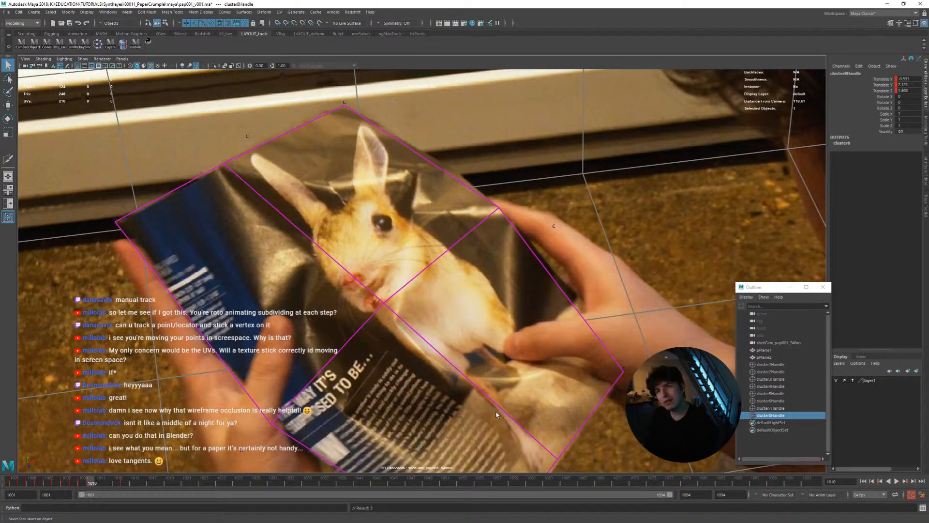
Compare frames 1009 to 1011 back and forth to check how well the inner vertex cluster sticks to the animal's chin
{"action": "key", "text": "alt+comma"}
{"action": "key", "text": "alt+comma"}
{"action": "key", "text": "alt+period"}
{"action": "key", "text": "alt+period"}
{"action": "key", "text": "alt+comma"}
{"action": "key", "text": "alt+comma"}
{"action": "key", "text": "alt+period"}
{"action": "key", "text": "alt+period"}
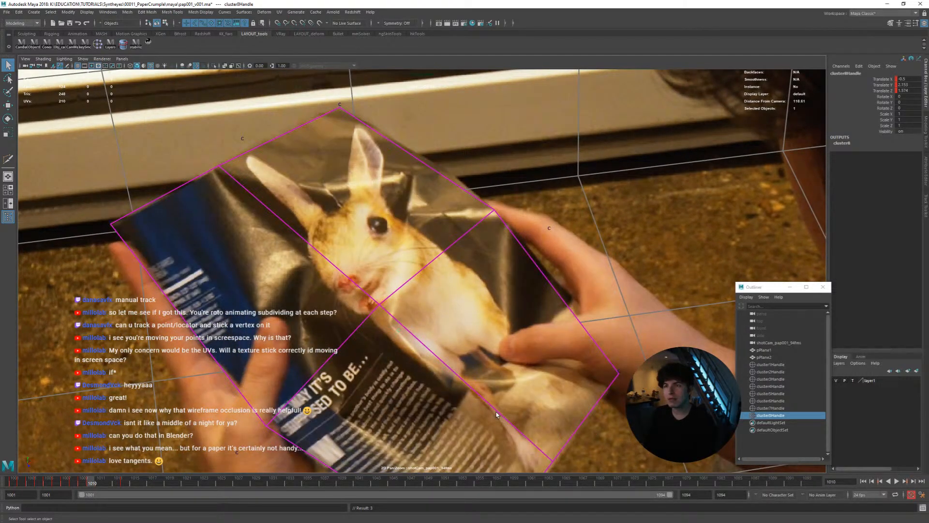
{"action": "key", "text": "alt+comma"}
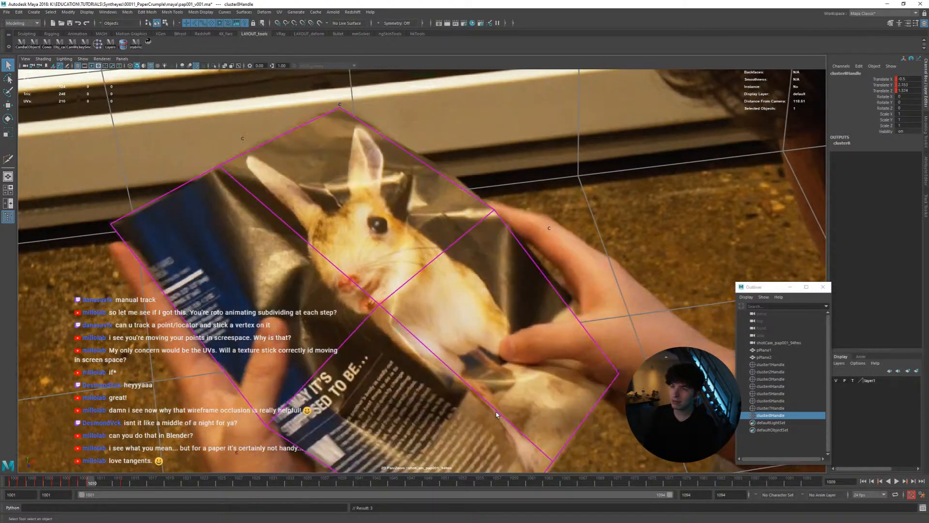
{"action": "key", "text": "alt+period"}
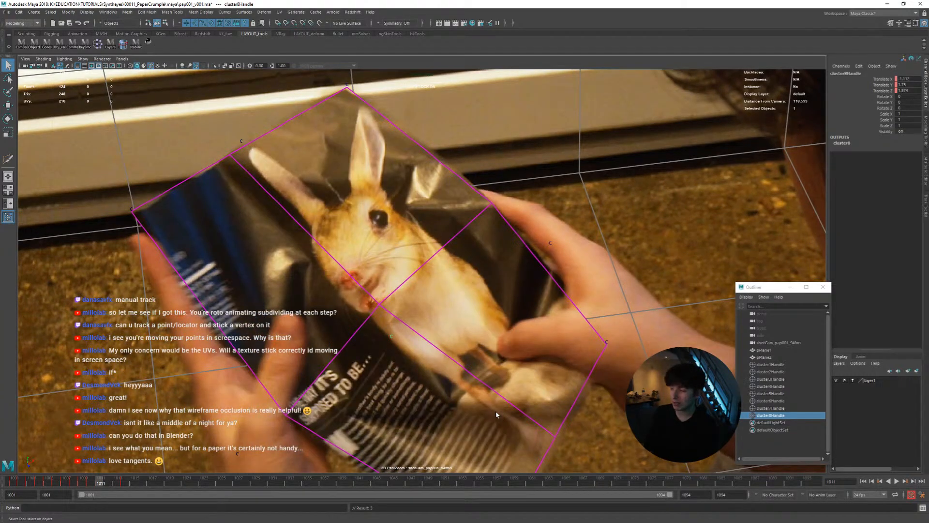
{"action": "key", "text": "alt+comma"}
{"action": "key", "text": "alt+period"}
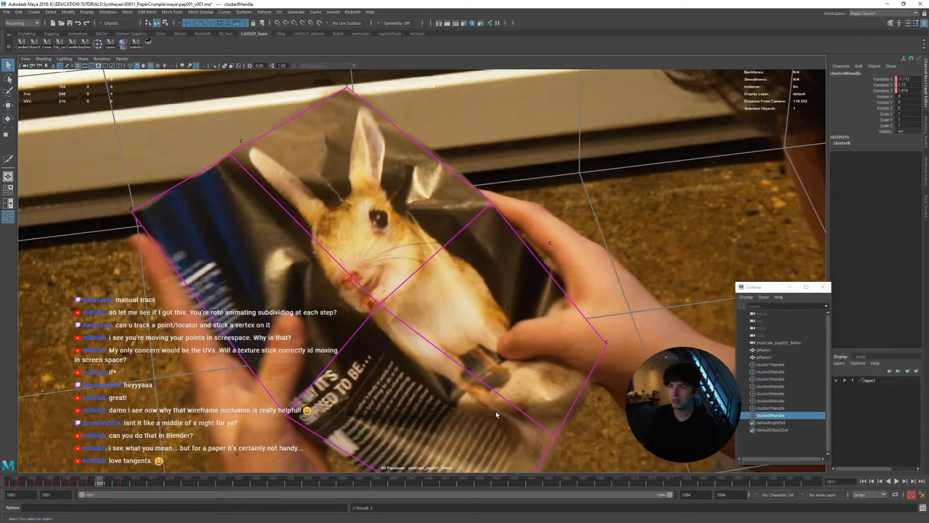
At frame 1012, nudge the inner vertex cluster onto the animal's chin and compare it with the neighbouring frames
{"action": "key", "text": "alt+period"}
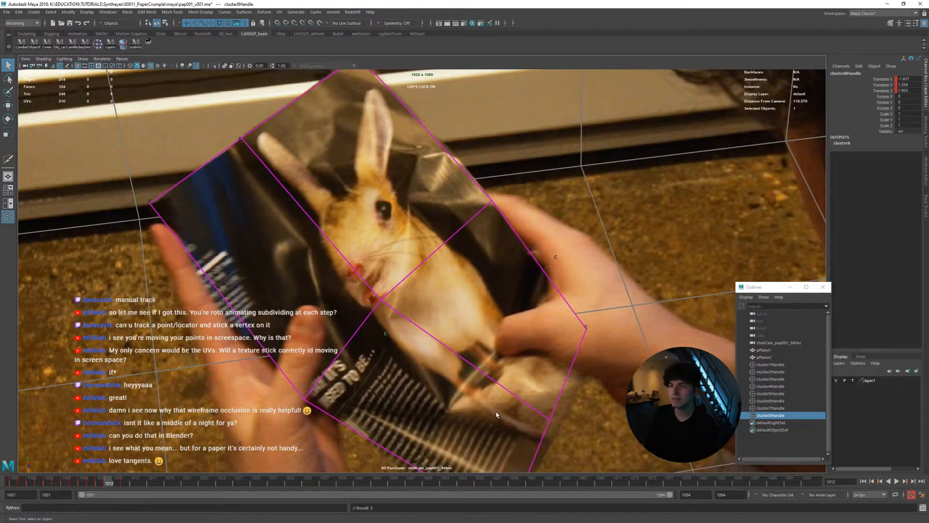
{"action": "middle_click_drag", "start_coordinate": [496, 414], "coordinate": [494, 422]}
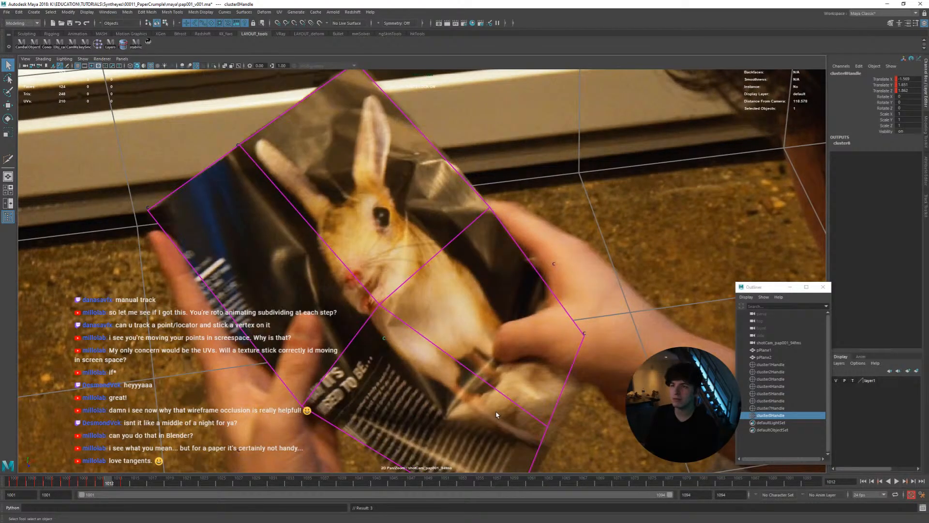
{"action": "key", "text": "alt+comma"}
{"action": "key", "text": "alt+period"}
{"action": "key", "text": "alt+period"}
{"action": "key", "text": "alt+comma"}
{"action": "key", "text": "alt+period"}
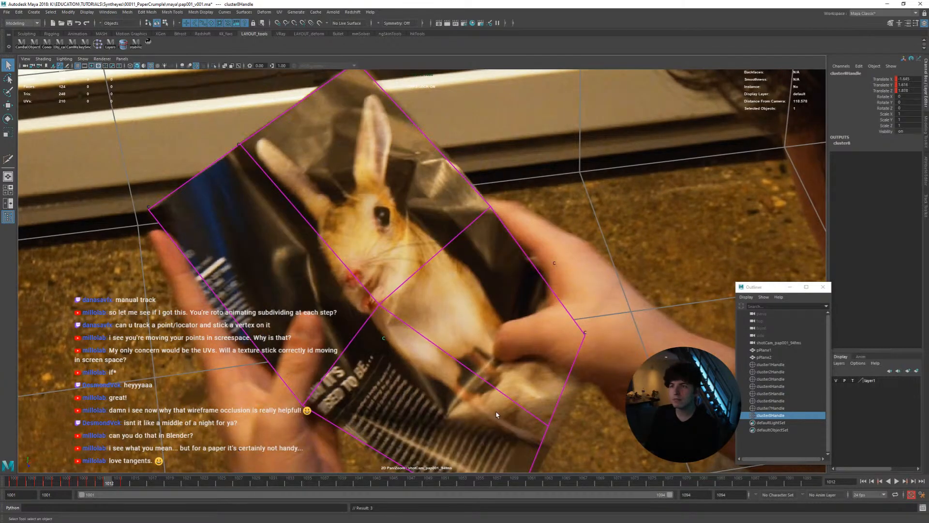
Refine the inner vertex cluster's position at frame 1013, comparing it against the preceding frames
{"action": "key", "text": "alt+comma"}
{"action": "key", "text": "alt+comma"}
{"action": "key", "text": "alt+period"}
{"action": "key", "text": "alt+period"}
{"action": "key", "text": "alt+period"}
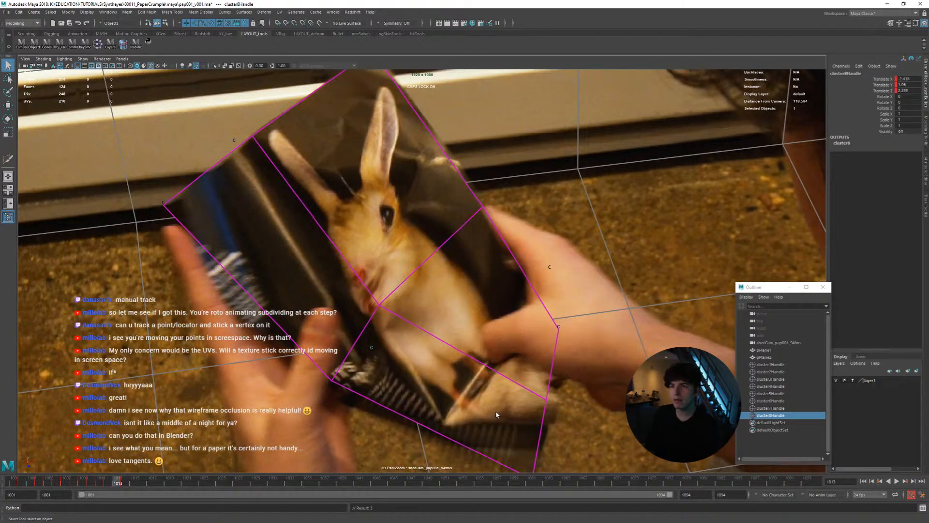
{"action": "key", "text": "alt+comma"}
{"action": "key", "text": "alt+comma"}
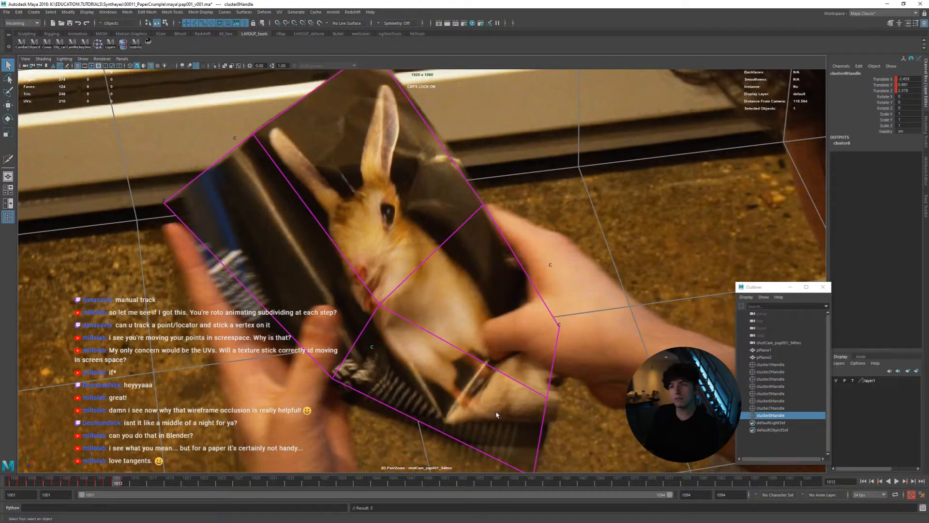
At frame 1014, move the inner vertex cluster to follow the same spot on the animal and compare it with frame 1015
{"action": "key", "text": "alt+period"}
{"action": "key", "text": "alt+period"}
{"action": "key", "text": "alt+period"}
{"action": "key", "text": "w"}
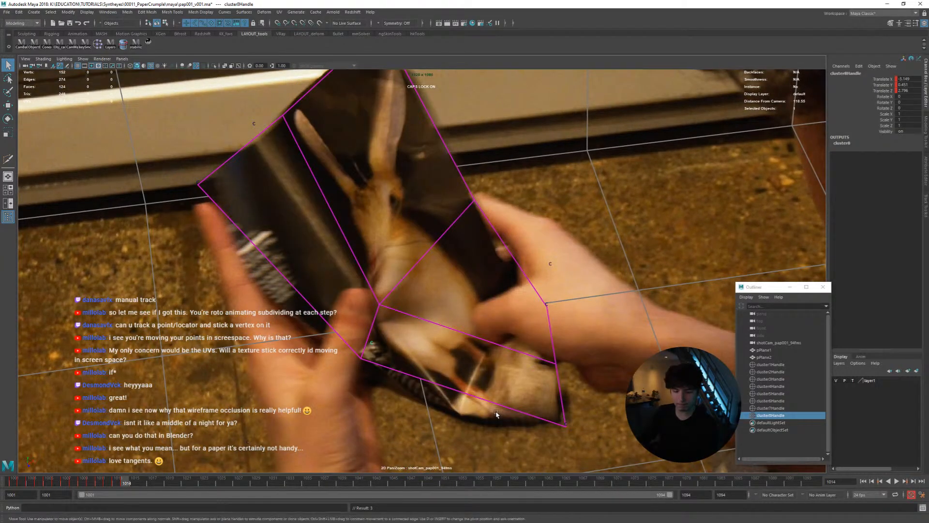
{"action": "mouse_move", "coordinate": [498, 415]}
{"action": "middle_mouse_down"}
{"action": "mouse_move", "coordinate": [515, 412]}
{"action": "mouse_move", "coordinate": [494, 419]}
{"action": "mouse_move", "coordinate": [507, 426]}
{"action": "middle_mouse_up"}
Step through frames 1014 to 1018 to examine how the inner vertex cluster follows the folding page
{"action": "key", "text": "alt+period"}
{"action": "key", "text": "alt+comma"}
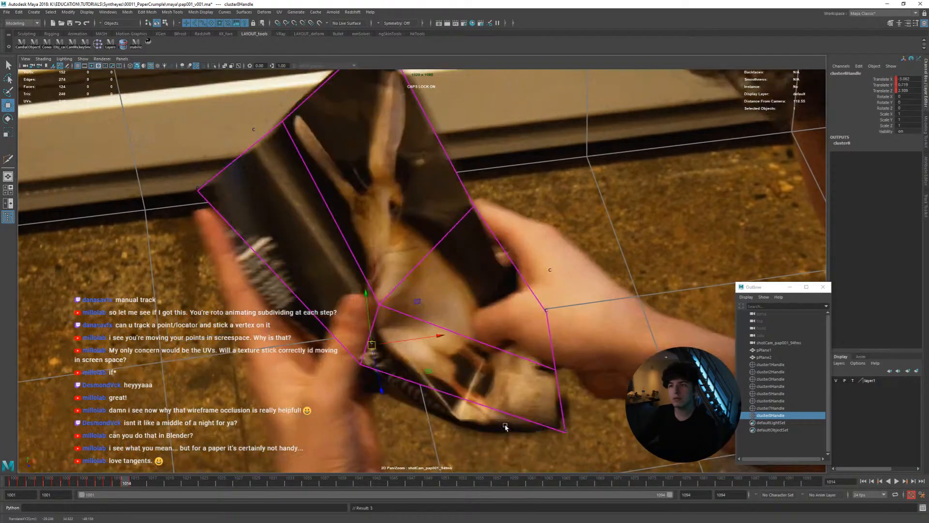
{"action": "key", "text": "alt+period"}
{"action": "key", "text": "alt+period"}
{"action": "key", "text": "alt+period"}
{"action": "key", "text": "alt+comma"}
{"action": "key", "text": "alt+comma"}
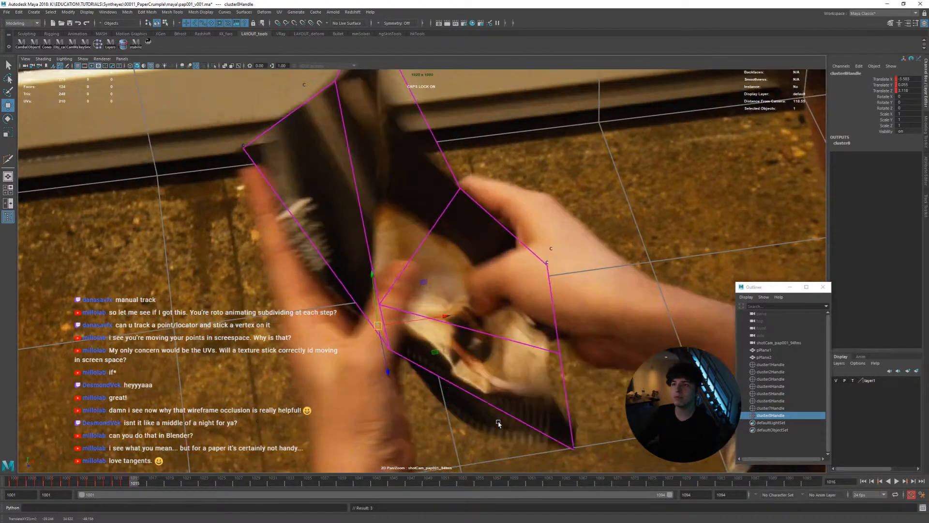
{"action": "key", "text": "alt+comma"}
{"action": "key", "text": "alt+period"}
{"action": "key", "text": "alt+period"}
{"action": "key", "text": "alt+period"}
{"action": "key", "text": "alt+period"}
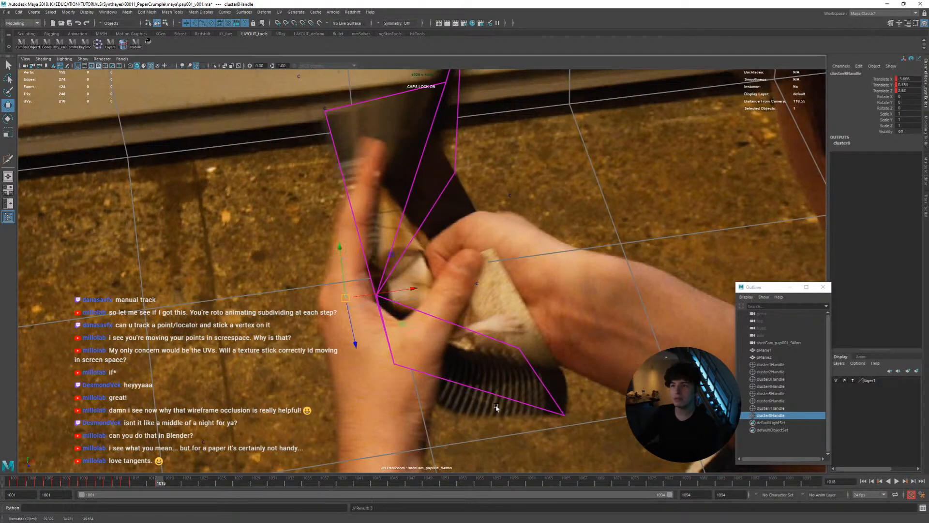
At frame 1018, inspect the plane in the perspective view and move the inner vertex cluster lower in the camera view
{"action": "key", "text": "space"}
{"action": "left_click_drag", "start_coordinate": [284, 354], "coordinate": [259, 377], "text": "alt"}
{"action": "middle_click_drag", "start_coordinate": [260, 378], "coordinate": [283, 377]}
{"action": "middle_click_drag", "start_coordinate": [555, 387], "coordinate": [552, 399]}
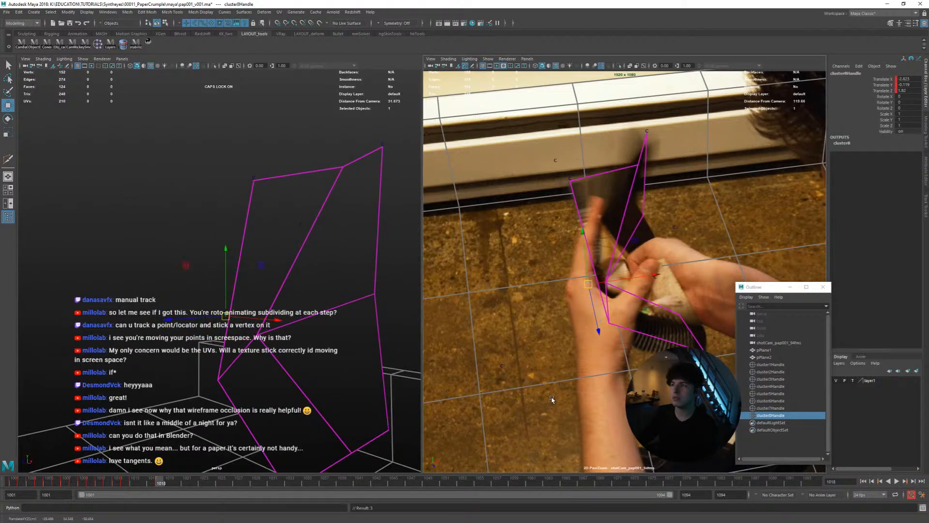
Step back through frames 1018 to 1015 in the enlarged camera view to examine the inner vertex cluster's motion
{"action": "key", "text": "space"}
{"action": "key", "text": "alt+comma"}
{"action": "key", "text": "alt+comma"}
{"action": "key", "text": "alt+period"}
{"action": "key", "text": "alt+comma"}
{"action": "key", "text": "alt+comma"}
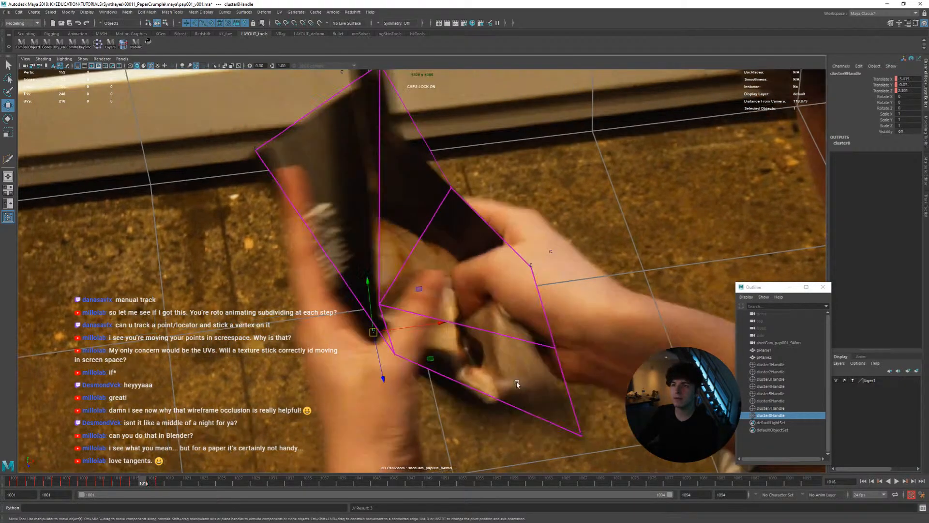
{"action": "key", "text": "alt+period"}
{"action": "key", "text": "alt+comma"}
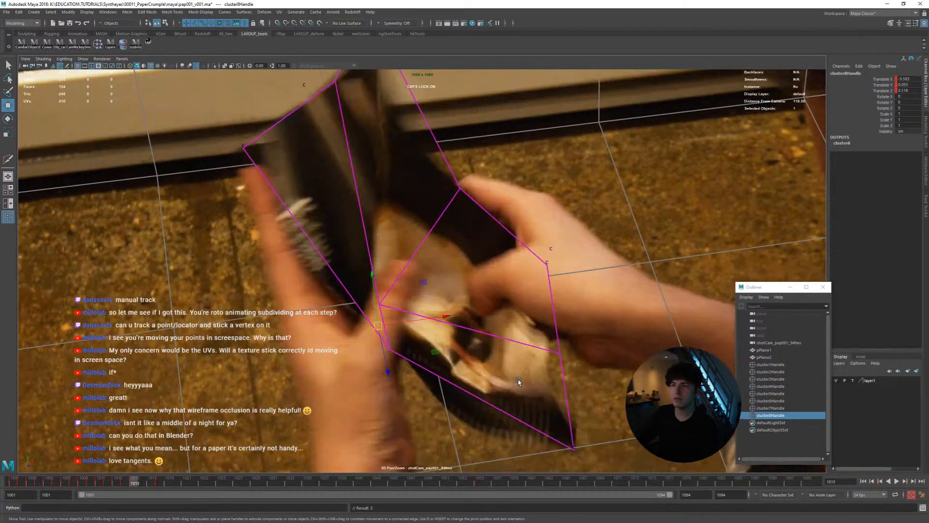
At frame 1016, reposition the inner vertex cluster in the page's fold and compare it with frames 1014 and 1015
{"action": "key", "text": "alt+comma"}
{"action": "key", "text": "alt+period"}
{"action": "key", "text": "alt+period"}
{"action": "middle_click_drag", "start_coordinate": [518, 380], "coordinate": [523, 385]}
{"action": "key", "text": "alt+comma"}
{"action": "key", "text": "alt+comma"}
{"action": "key", "text": "alt+period"}
{"action": "key", "text": "alt+period"}
{"action": "key", "text": "alt+comma"}
At frame 1018, shift the inner vertex cluster slightly within the fold and compare it with frames 1017 and 1019
{"action": "key", "text": "alt+period"}
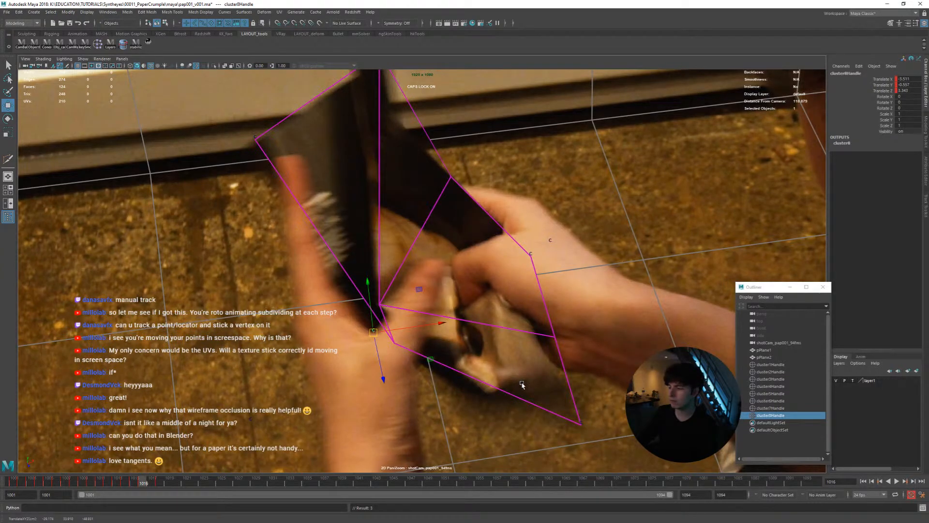
{"action": "key", "text": "alt+period"}
{"action": "key", "text": "alt+period"}
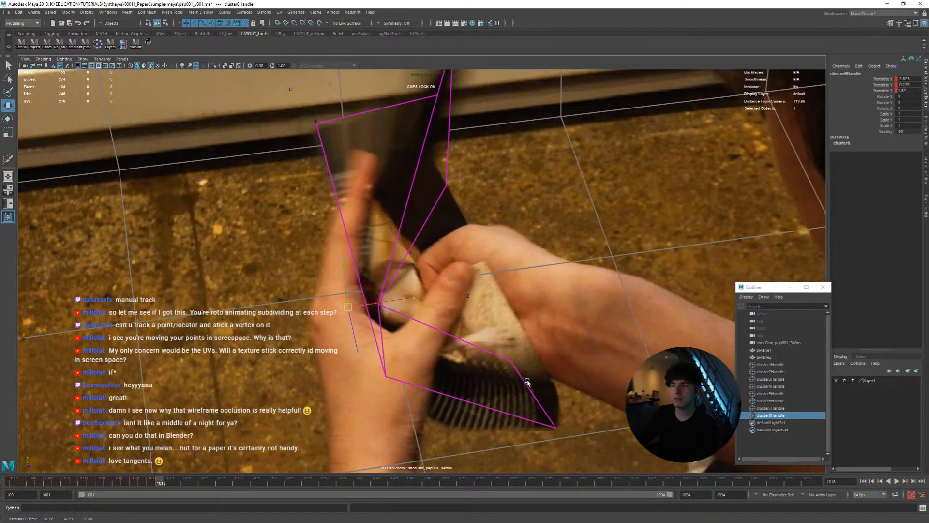
{"action": "middle_click_drag", "start_coordinate": [527, 382], "coordinate": [521, 380]}
{"action": "key", "text": "alt+comma"}
{"action": "key", "text": "alt+period"}
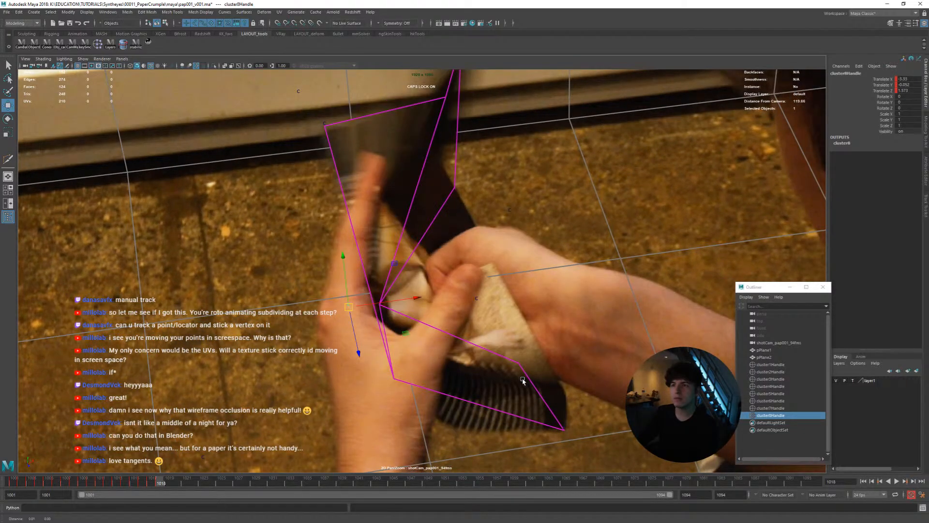
{"action": "key", "text": "alt+period"}
{"action": "key", "text": "alt+comma"}
{"action": "key", "text": "alt+period"}
{"action": "key", "text": "alt+comma"}
{"action": "key", "text": "alt+comma"}
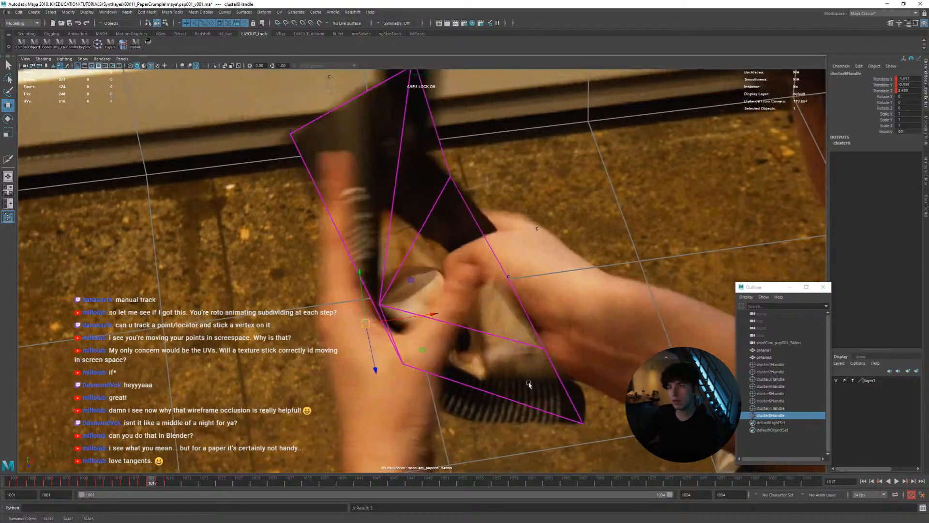
At frame 1019, nudge the inner vertex cluster sideways along the fold and check it against the adjacent frames
{"action": "key", "text": "alt+period"}
{"action": "key", "text": "alt+period"}
{"action": "key", "text": "alt+comma"}
{"action": "key", "text": "alt+period"}
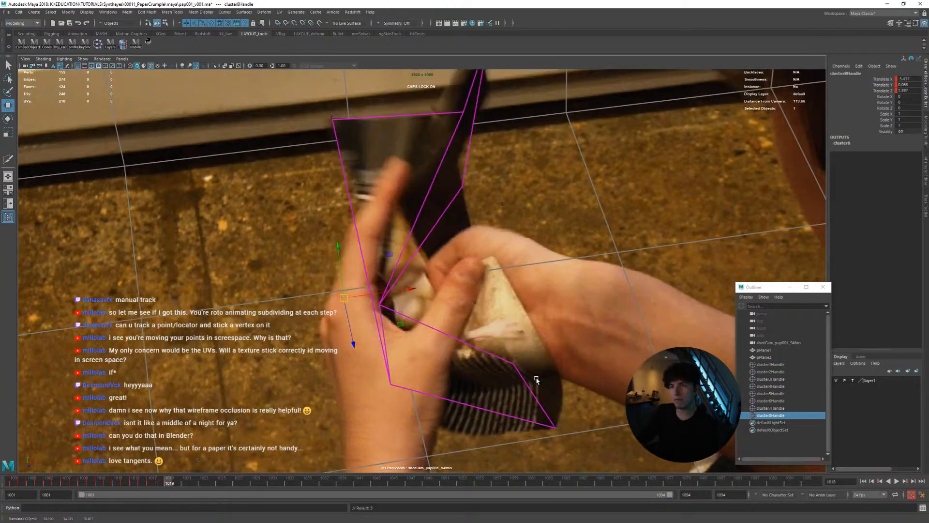
{"action": "middle_click_drag", "start_coordinate": [538, 380], "coordinate": [536, 380]}
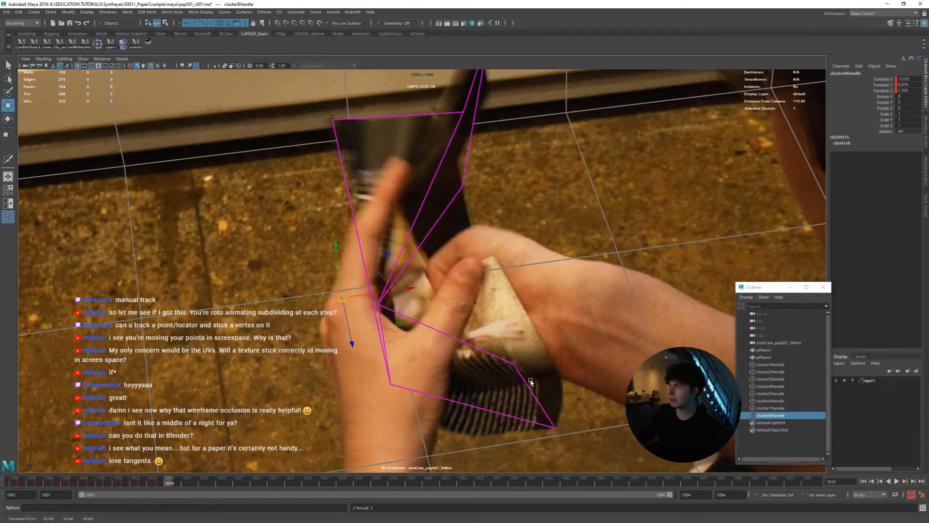
{"action": "key", "text": "alt+period"}
{"action": "key", "text": "alt+comma"}
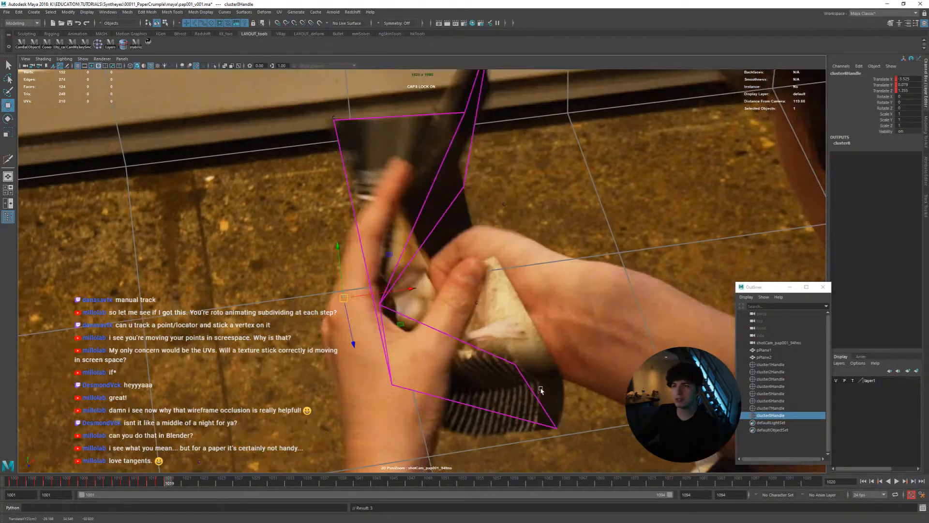
At frame 1020, shift the inner vertex cluster sideways behind the hand to match the preceding frame
{"action": "key", "text": "alt+period"}
{"action": "middle_click_drag", "start_coordinate": [542, 387], "coordinate": [536, 386]}
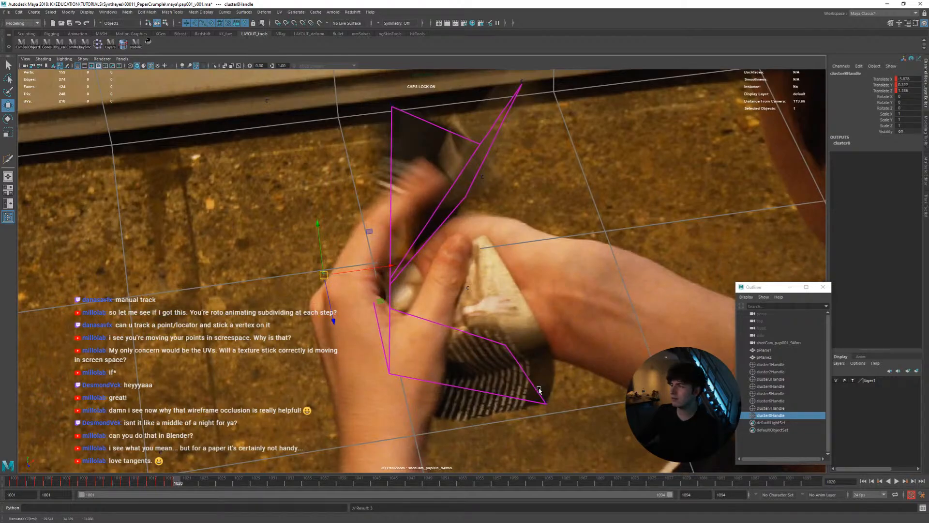
{"action": "key", "text": "alt+comma"}
{"action": "key", "text": "alt+period"}
{"action": "key", "text": "alt+period"}
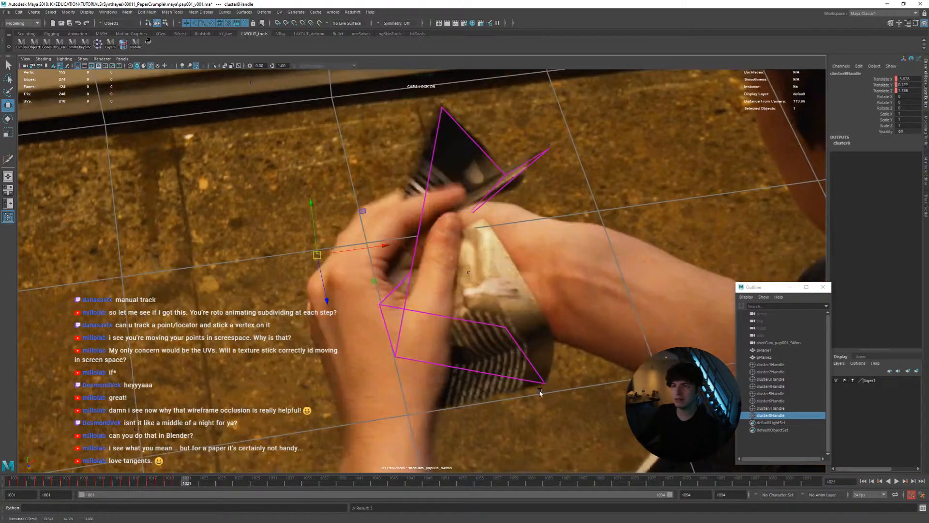
At frame 1021, move the inner vertex cluster slightly upward, then check it in the perspective view and against frame 1020
{"action": "key", "text": "alt+period"}
{"action": "key", "text": "alt+comma"}
{"action": "middle_click_drag", "start_coordinate": [542, 387], "coordinate": [541, 383]}
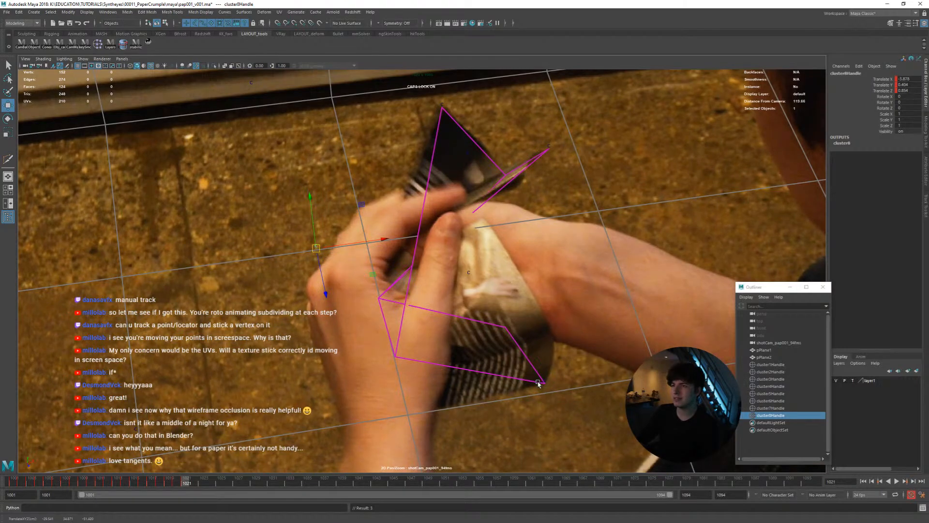
{"action": "key", "text": "space"}
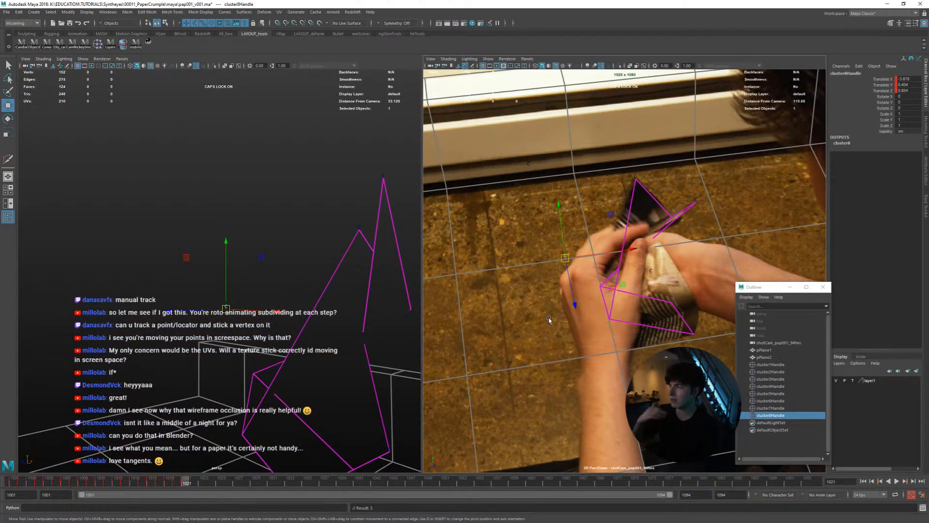
{"action": "key", "text": "space"}
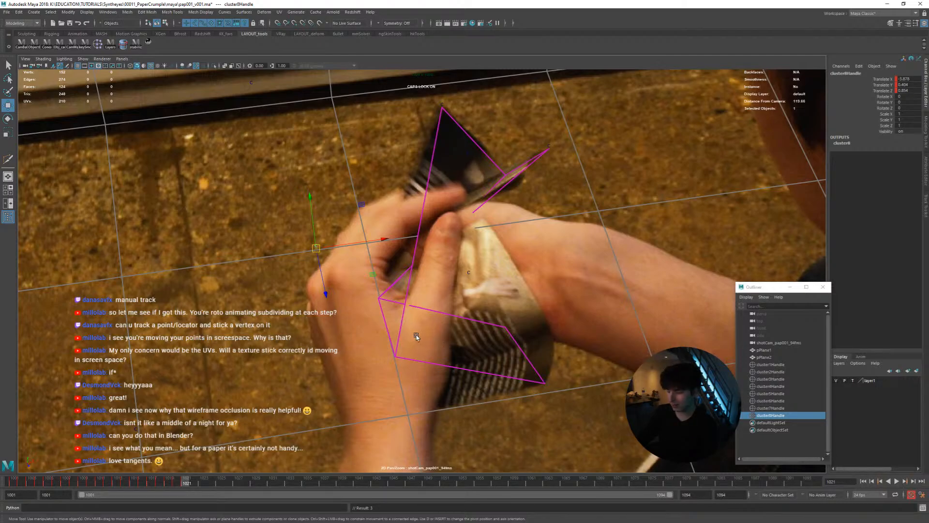
{"action": "key", "text": "alt+comma"}
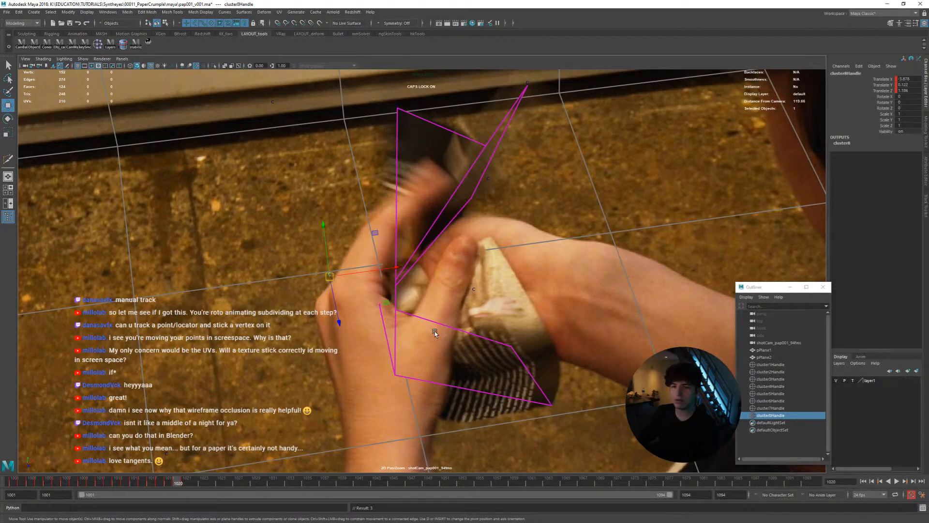
{"action": "key", "text": "alt+period"}
{"action": "key", "text": "alt+period"}
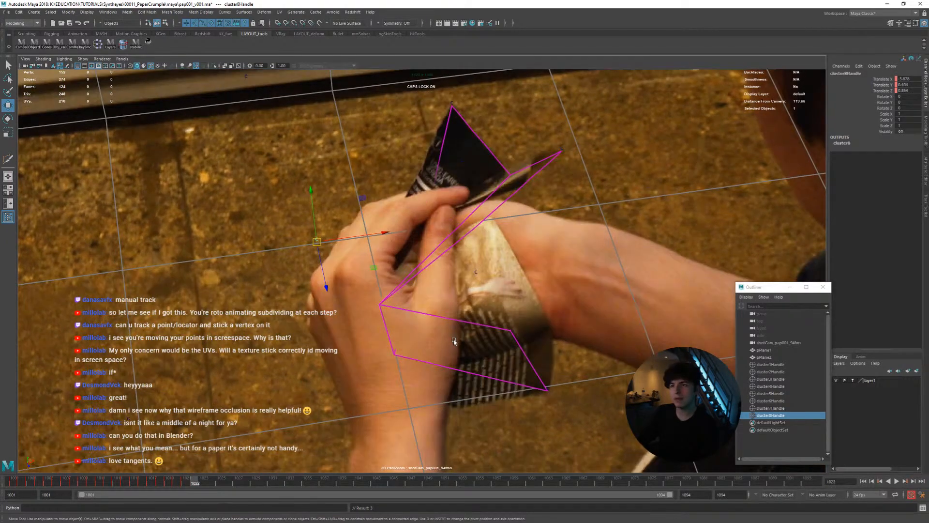
At frame 1022, raise the inner vertex cluster behind the hand in small moves and compare it with frame 1021
{"action": "middle_click_drag", "start_coordinate": [454, 341], "coordinate": [457, 331]}
{"action": "mouse_move", "coordinate": [457, 332]}
{"action": "left_mouse_down"}
{"action": "mouse_move", "coordinate": [338, 319]}
{"action": "mouse_move", "coordinate": [454, 331]}
{"action": "left_mouse_up"}
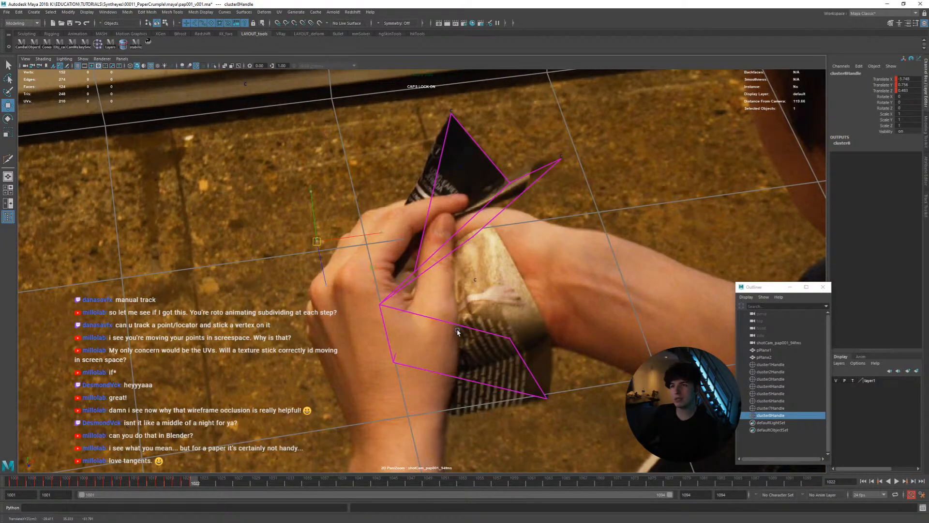
{"action": "middle_click_drag", "start_coordinate": [457, 332], "coordinate": [458, 329]}
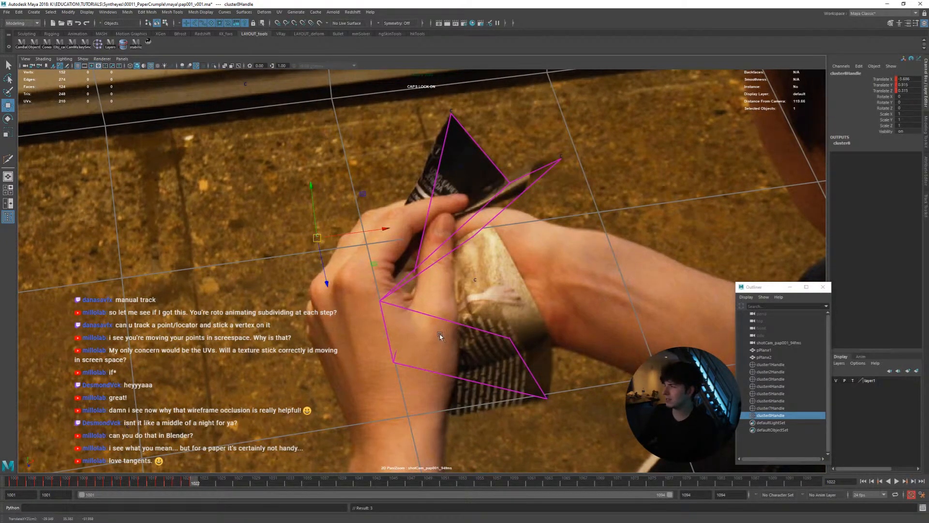
{"action": "key", "text": "alt+comma"}
{"action": "key", "text": "alt+period"}
At frame 1023, reposition the inner vertex cluster behind the hand, compare it with frame 1022, and continue to frame 1026
{"action": "key", "text": "alt+period"}
{"action": "middle_click_drag", "start_coordinate": [456, 335], "coordinate": [463, 344]}
{"action": "key", "text": "alt+comma"}
{"action": "key", "text": "alt+period"}
{"action": "key", "text": "alt+period"}
{"action": "key", "text": "alt+period"}
{"action": "key", "text": "alt+period"}
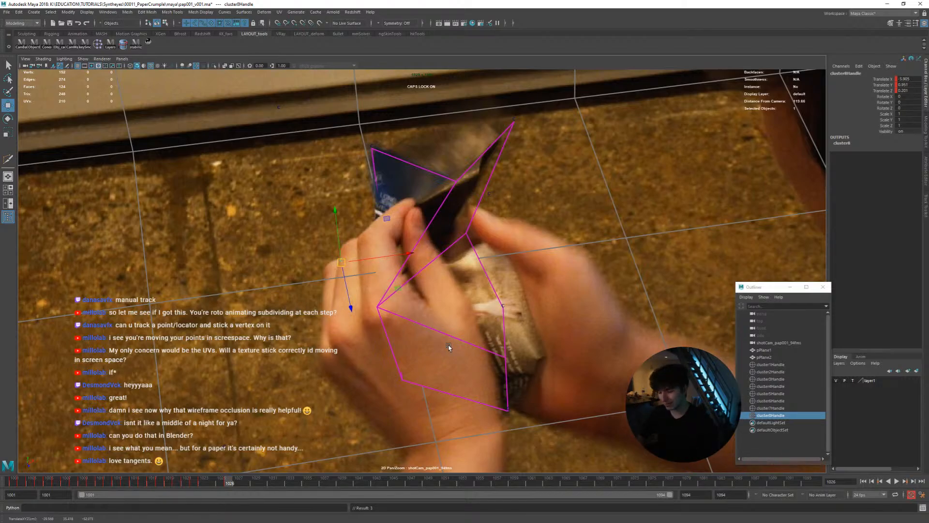
Check the frames after 1026, move the inner vertex cluster sideways over the closing hands, and advance to frame 1033
{"action": "key", "text": "alt+period"}
{"action": "key", "text": "alt+comma"}
{"action": "key", "text": "alt+period"}
{"action": "key", "text": "alt+period"}
{"action": "key", "text": "alt+period"}
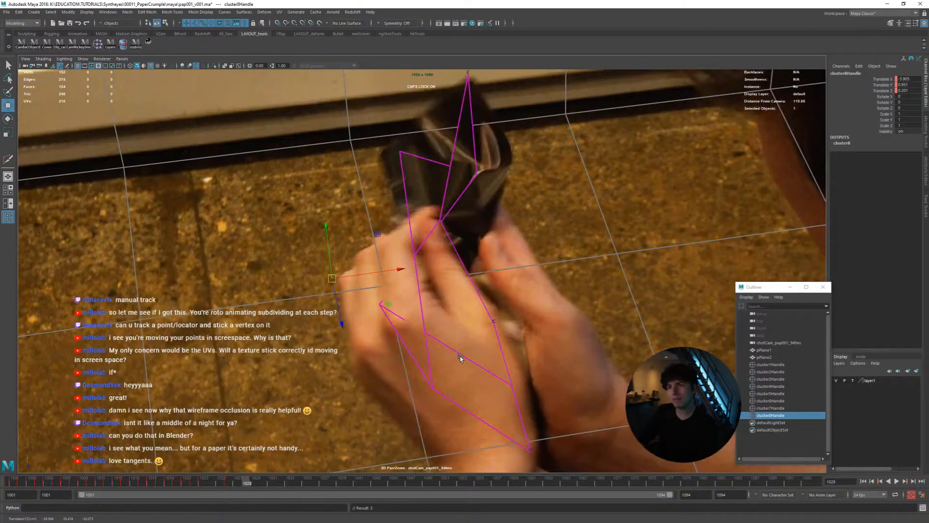
{"action": "middle_click_drag", "start_coordinate": [472, 359], "coordinate": [516, 358]}
{"action": "key", "text": "alt+period"}
{"action": "key", "text": "alt+period"}
{"action": "key", "text": "alt+period"}
{"action": "key", "text": "alt+period"}
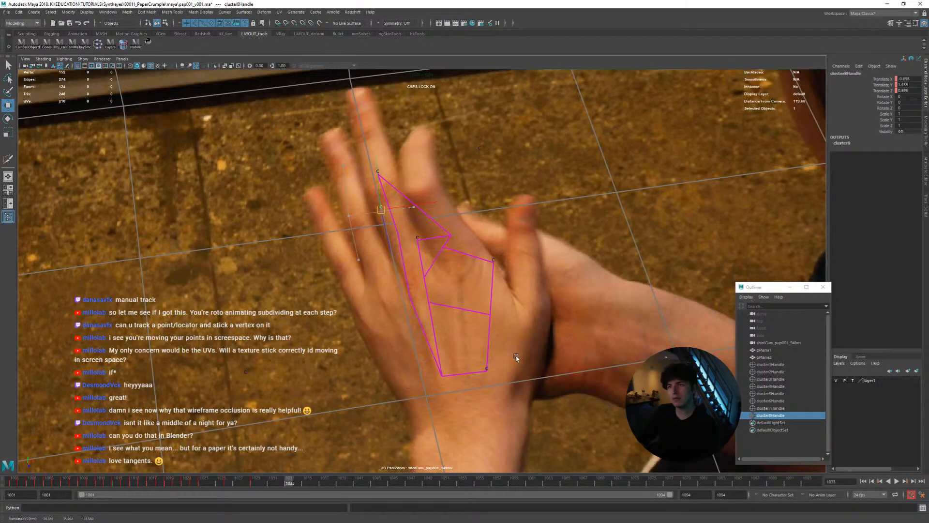
Review the inner vertex cluster over the closing hands from frame 1033 to 1046, and return to frame 1001
{"action": "key", "text": "alt+period"}
{"action": "key", "text": "alt+period"}
{"action": "key", "text": "alt+period"}
{"action": "key", "text": "alt+period"}
{"action": "key", "text": "alt+period"}
{"action": "key", "text": "alt+period"}
{"action": "key", "text": "alt+period"}
{"action": "key", "text": "alt+period"}
{"action": "key", "text": "alt+period"}
{"action": "key", "text": "alt+period"}
{"action": "key", "text": "alt+period"}
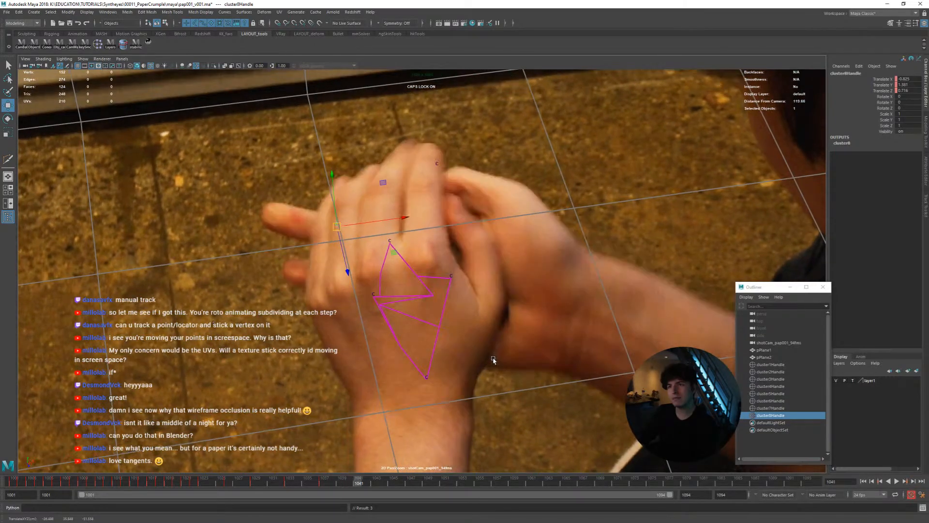
{"action": "key", "text": "alt+period"}
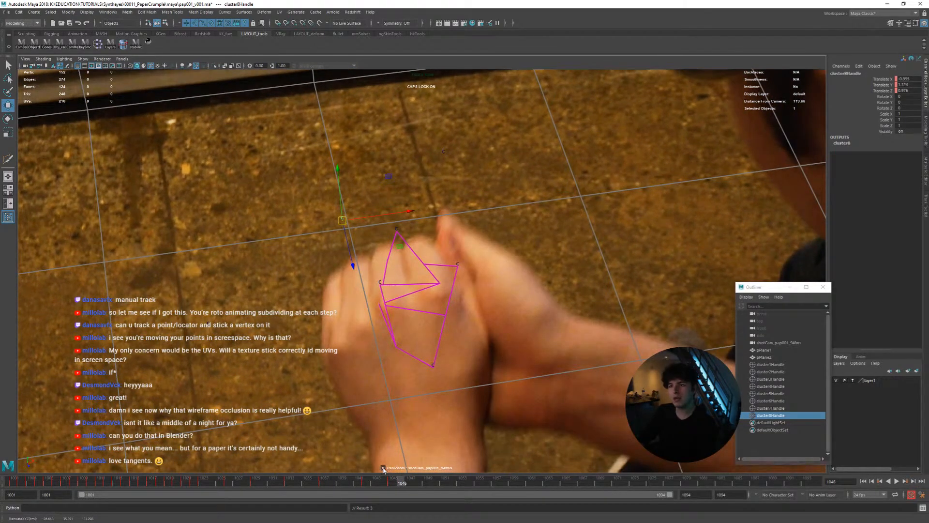
{"action": "left_click_drag", "start_coordinate": [379, 483], "coordinate": [2, 481]}
Create a cluster on the middle vertex of the page plane's lower edge at frame 1001
{"action": "left_click", "coordinate": [462, 396]}
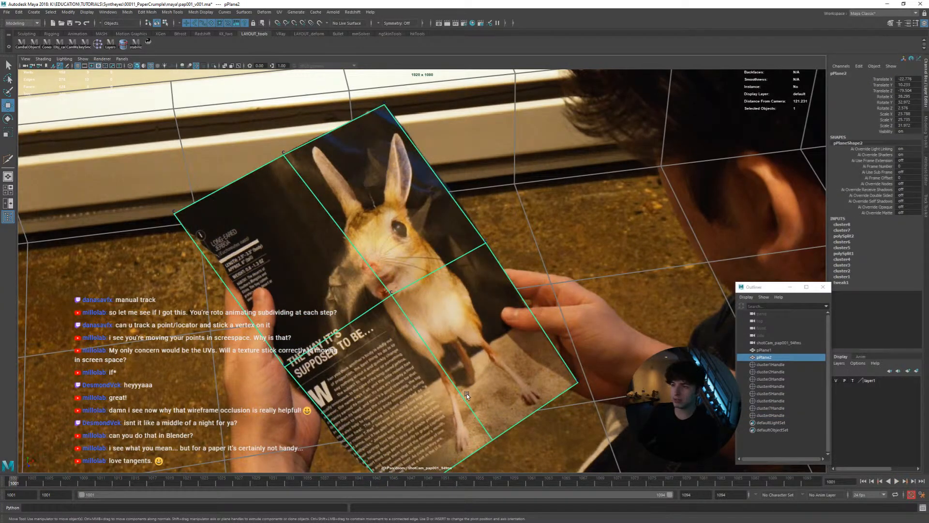
{"action": "right_click", "coordinate": [466, 394]}
{"action": "left_click", "coordinate": [430, 316]}
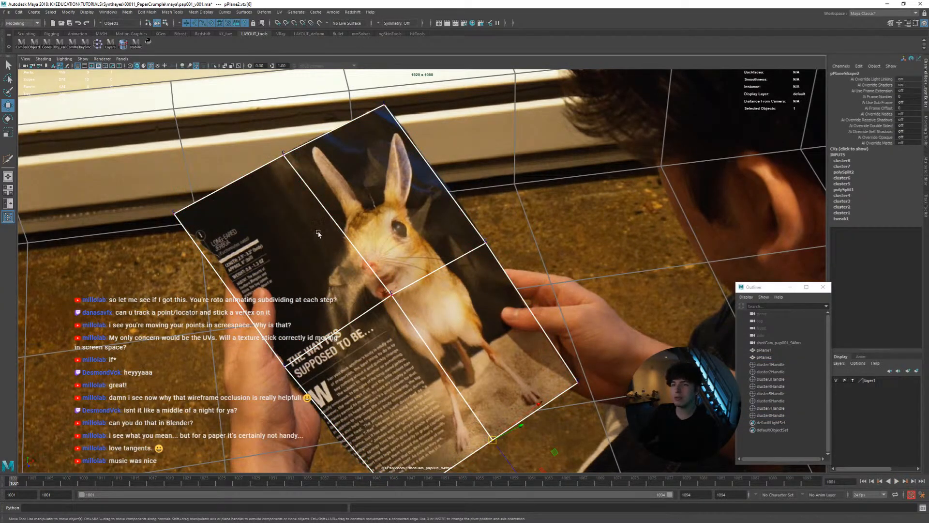
{"action": "left_click", "coordinate": [149, 43]}
{"action": "left_click", "coordinate": [149, 43]}
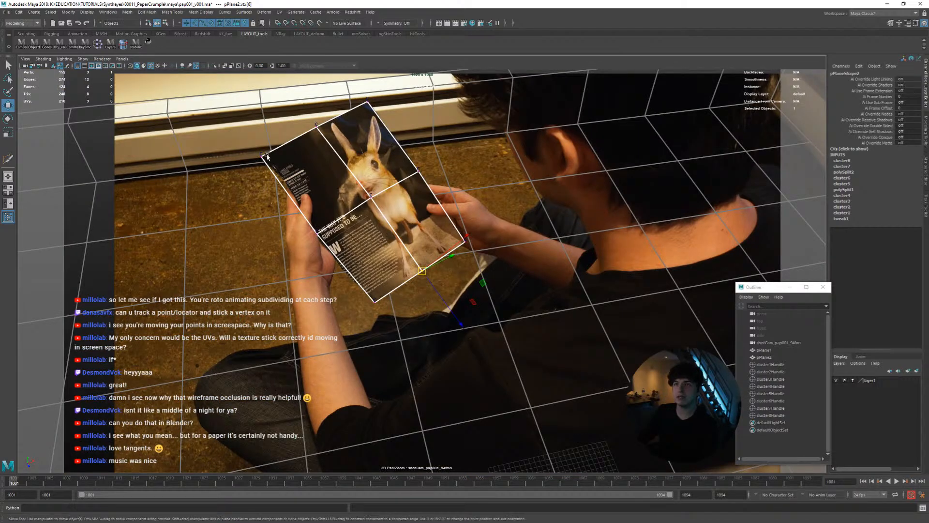
{"action": "right_click_drag", "start_coordinate": [305, 196], "coordinate": [591, 286]}
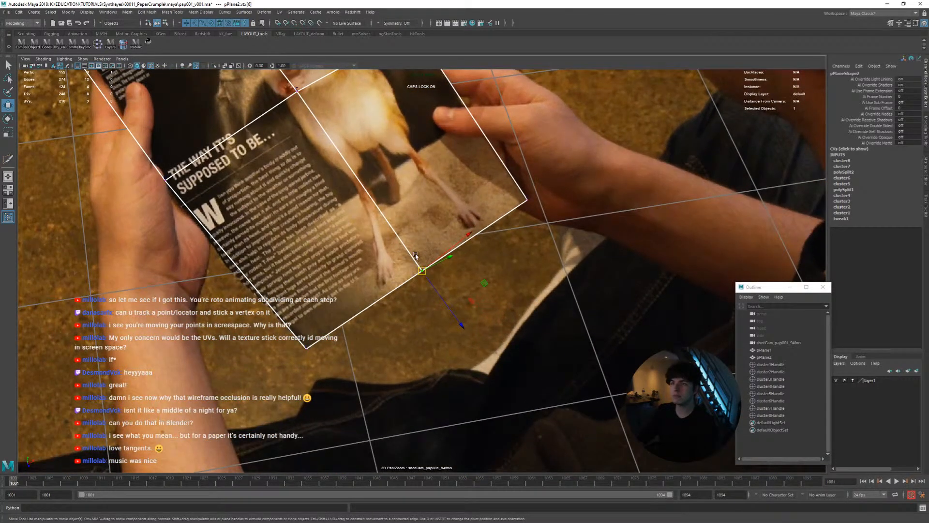
{"action": "key", "text": "space"}
{"action": "left_click_drag", "start_coordinate": [417, 251], "coordinate": [416, 275]}
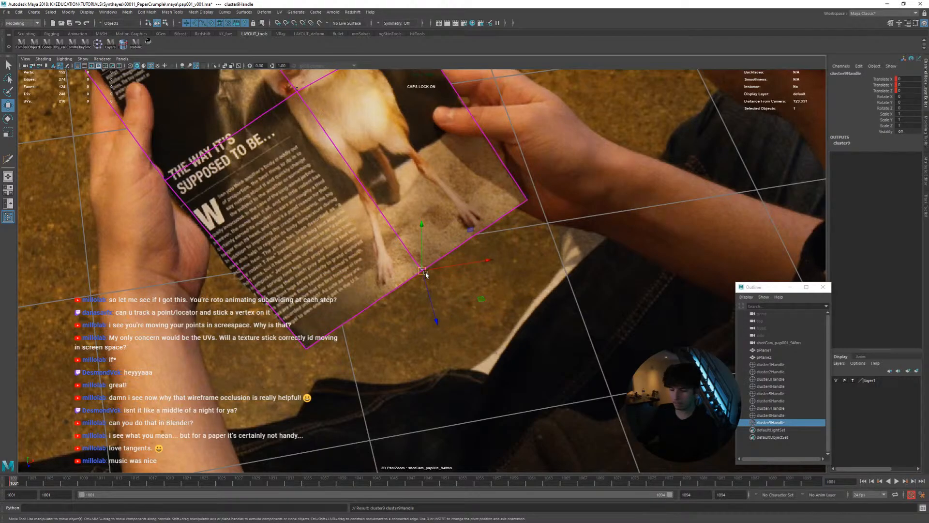
Match the lower-edge cluster to the page at frame 1002, compare it with frame 1001, and advance to frame 1003
{"action": "right_click_drag", "start_coordinate": [425, 275], "coordinate": [526, 323]}
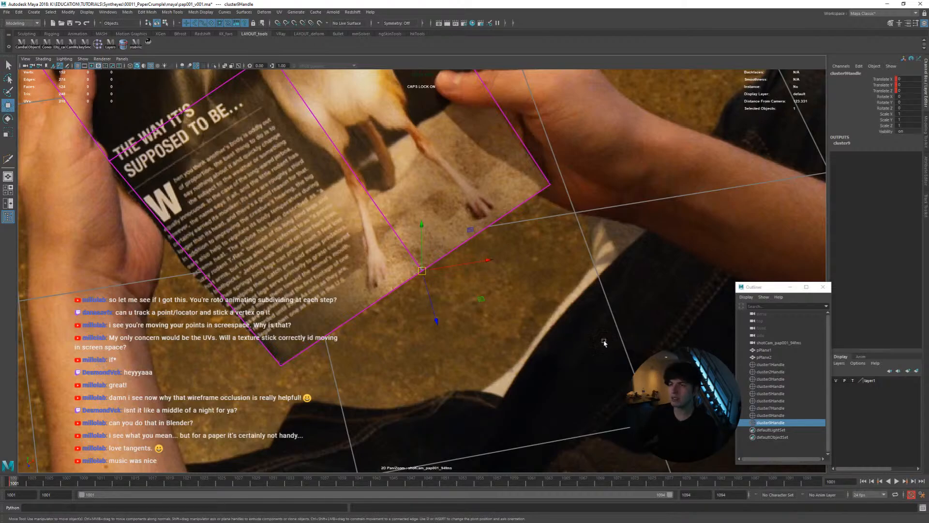
{"action": "key", "text": "alt+period"}
{"action": "key", "text": "alt+comma"}
{"action": "key", "text": "alt+period"}
{"action": "middle_click_drag", "start_coordinate": [546, 333], "coordinate": [543, 338]}
{"action": "key", "text": "alt+comma"}
{"action": "key", "text": "alt+period"}
{"action": "key", "text": "alt+comma"}
{"action": "key", "text": "alt+period"}
Fine-tune the lower-edge cluster at frame 1003 while comparing it with frames 1001 and 1002
{"action": "key", "text": "alt+period"}
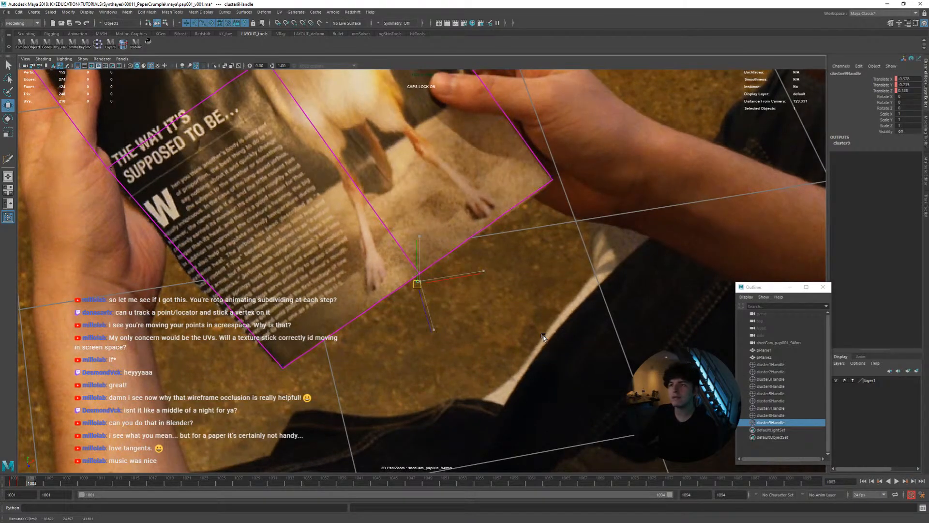
{"action": "key", "text": "alt+comma"}
{"action": "key", "text": "alt+period"}
{"action": "key", "text": "alt+comma"}
{"action": "key", "text": "alt+period"}
{"action": "key", "text": "alt+comma"}
{"action": "key", "text": "alt+comma"}
{"action": "key", "text": "alt+period"}
{"action": "key", "text": "alt+period"}
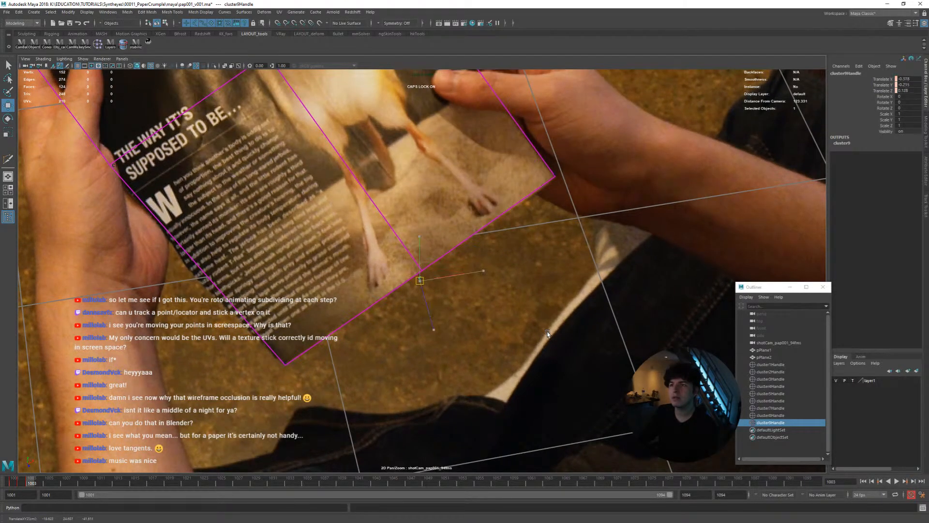
{"action": "key", "text": "alt+comma"}
{"action": "key", "text": "alt+comma"}
Nudge the lower-edge cluster onto the page edge at frame 1004 and compare it with frame 1003
{"action": "key", "text": "alt+period"}
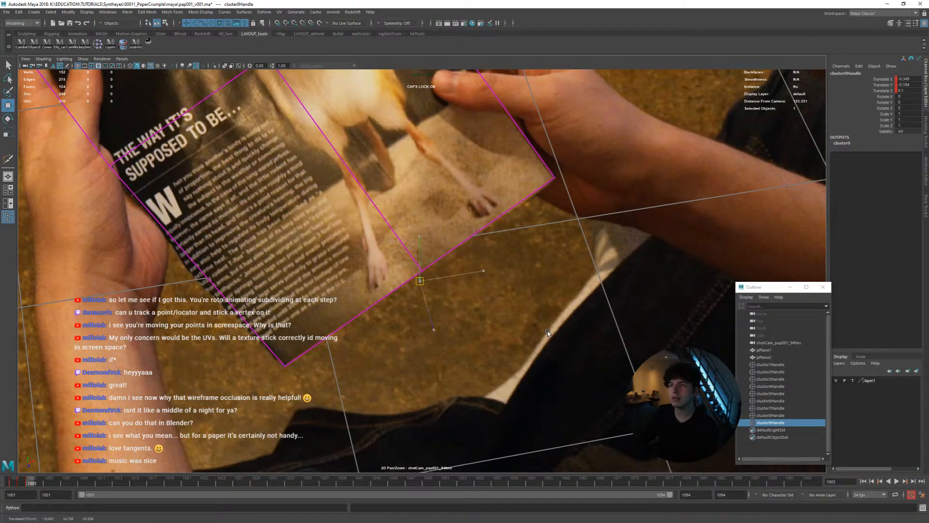
{"action": "key", "text": "alt+period"}
{"action": "middle_click_drag", "start_coordinate": [548, 334], "coordinate": [547, 334]}
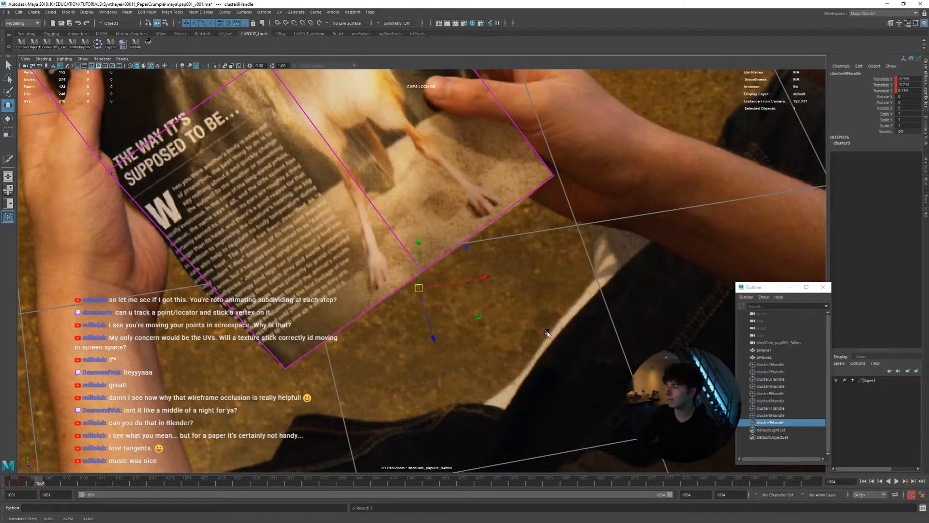
{"action": "key", "text": "alt+comma"}
{"action": "key", "text": "alt+period"}
{"action": "key", "text": "alt+comma"}
Check the lower-edge cluster at frame 1005, nudge it onto the page edge at frame 1006, and advance to frame 1007
{"action": "key", "text": "alt+period"}
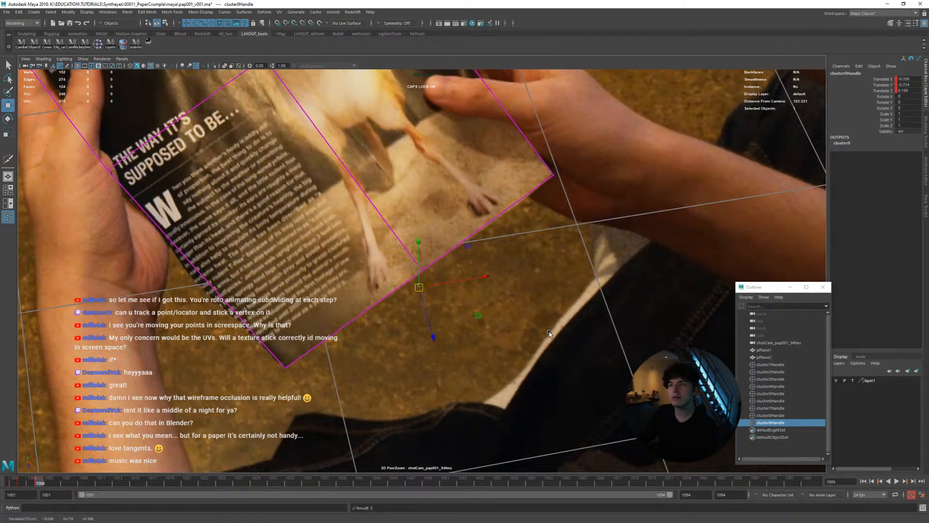
{"action": "key", "text": "alt+period"}
{"action": "key", "text": "alt+comma"}
{"action": "key", "text": "alt+period"}
{"action": "key", "text": "alt+period"}
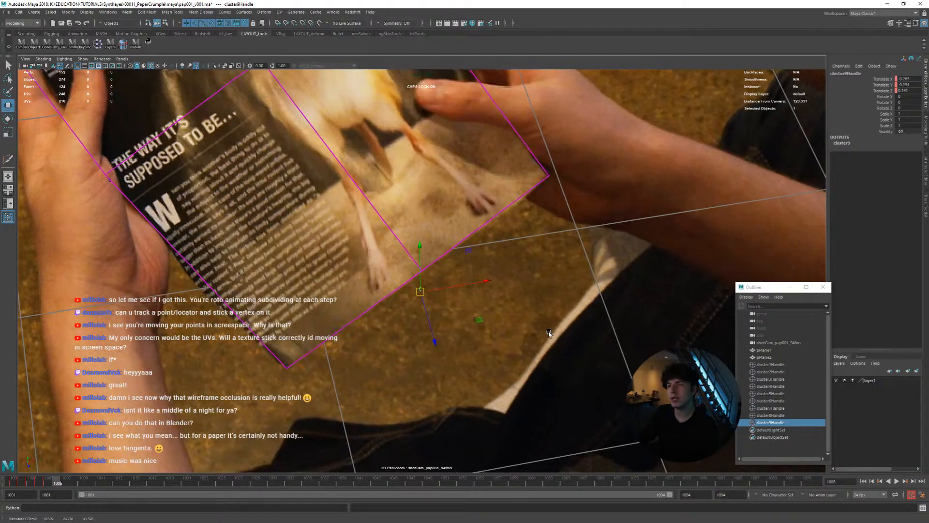
{"action": "middle_click_drag", "start_coordinate": [549, 334], "coordinate": [551, 332]}
{"action": "key", "text": "alt+period"}
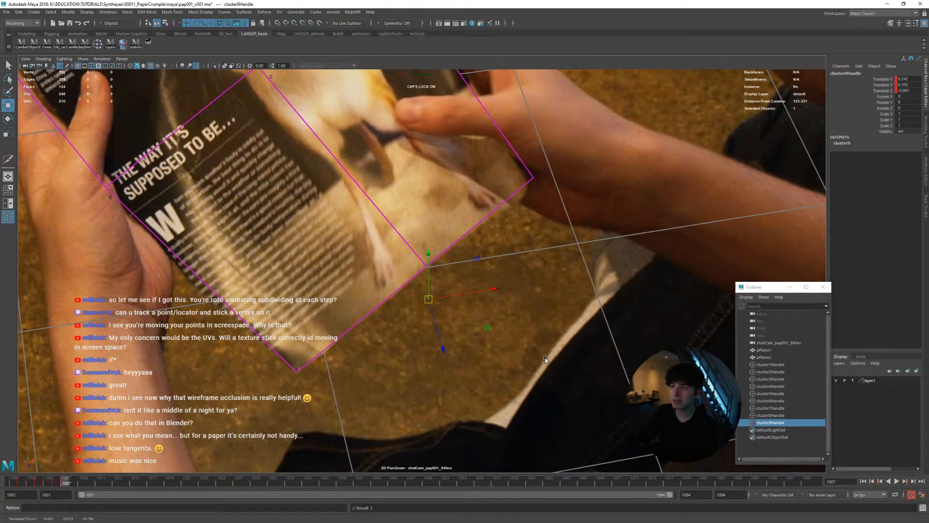
Adjust the lower-edge cluster at frame 1007, then reposition it on the page edge at frame 1008
{"action": "key", "text": "alt+comma"}
{"action": "key", "text": "alt+period"}
{"action": "middle_click_drag", "start_coordinate": [537, 362], "coordinate": [537, 361]}
{"action": "key", "text": "alt+period"}
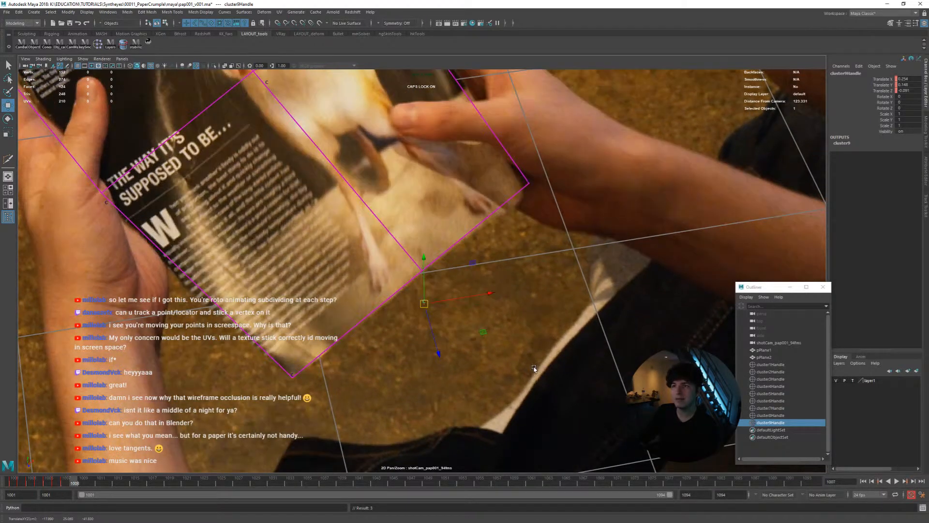
{"action": "key", "text": "alt+period"}
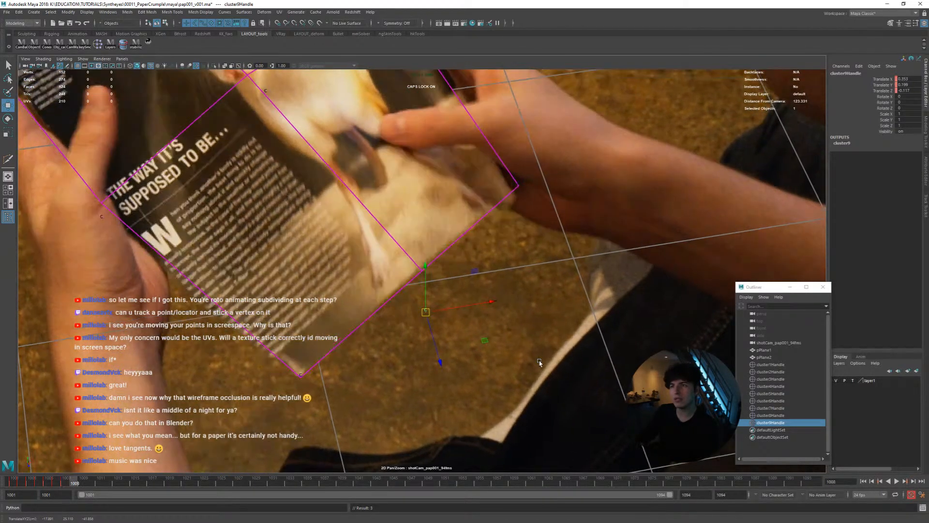
{"action": "key", "text": "alt+comma"}
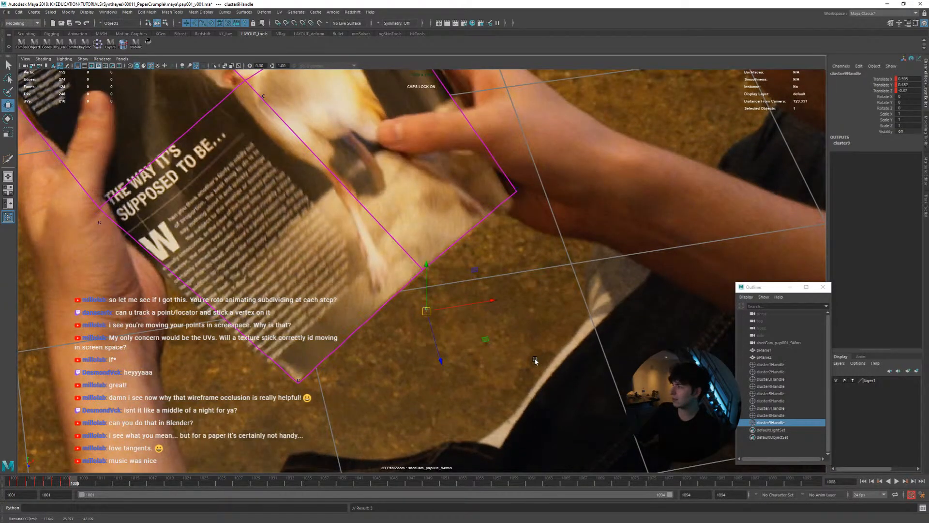
Reposition the lower-edge cluster at frame 1009 in small moves, comparing it with frame 1008
{"action": "key", "text": "alt+period"}
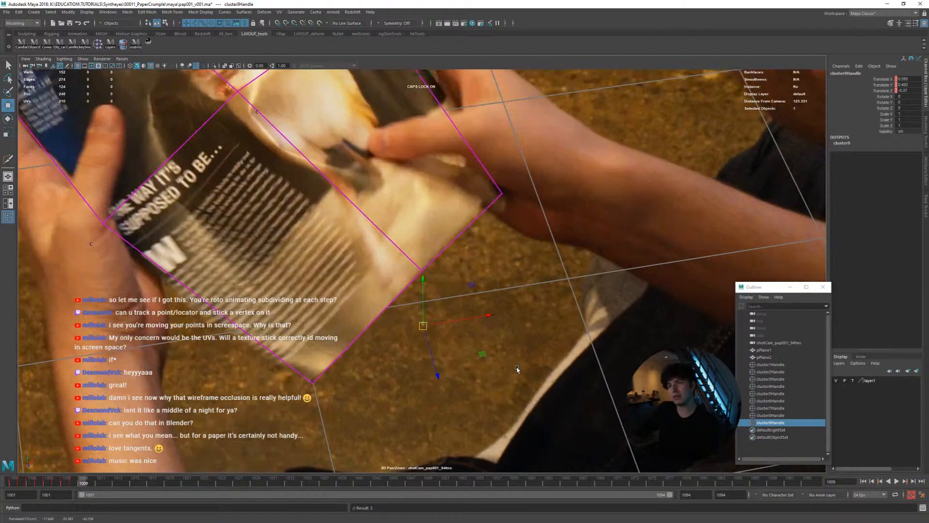
{"action": "key", "text": "alt+comma"}
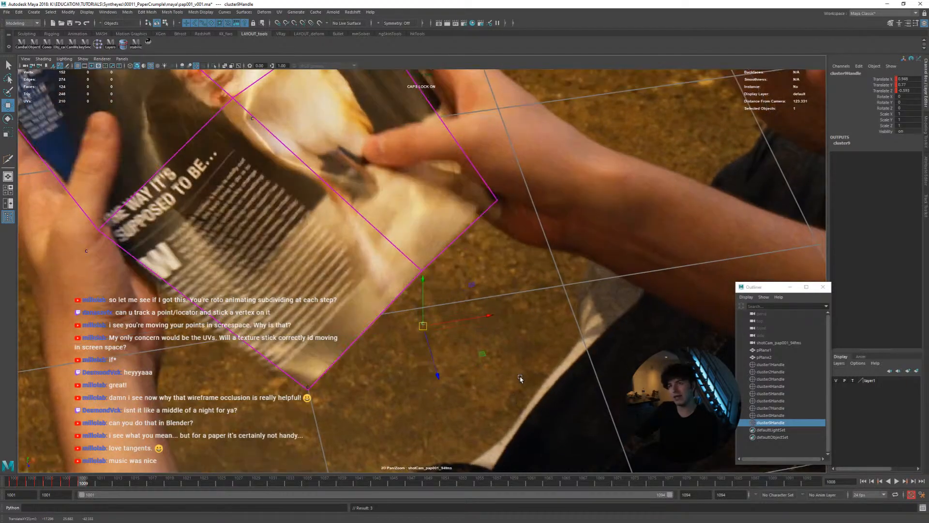
{"action": "key", "text": "alt+period"}
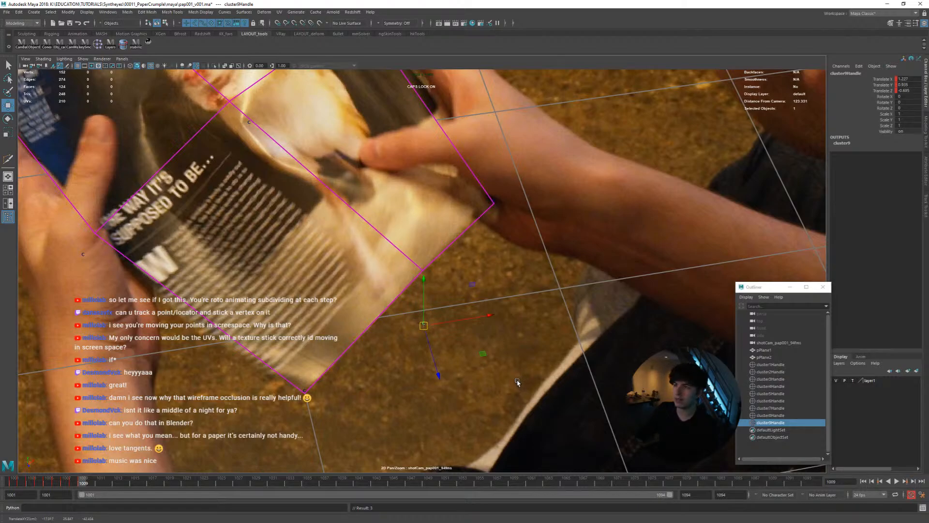
{"action": "key", "text": "alt+comma"}
{"action": "key", "text": "alt+period"}
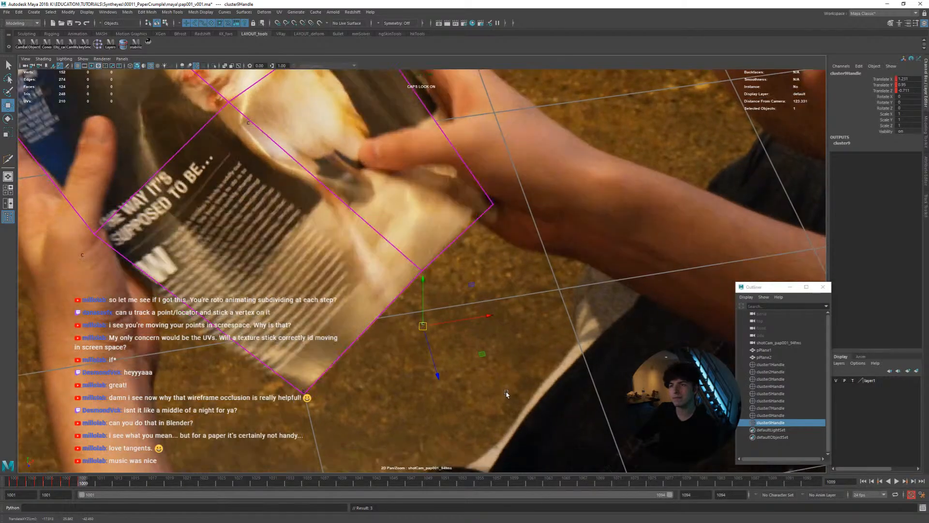
Match the lower-edge cluster to the bending page at frame 1010 and compare it with frames 1009 and 1011
{"action": "key", "text": "alt+period"}
{"action": "key", "text": "alt+comma"}
{"action": "key", "text": "alt+period"}
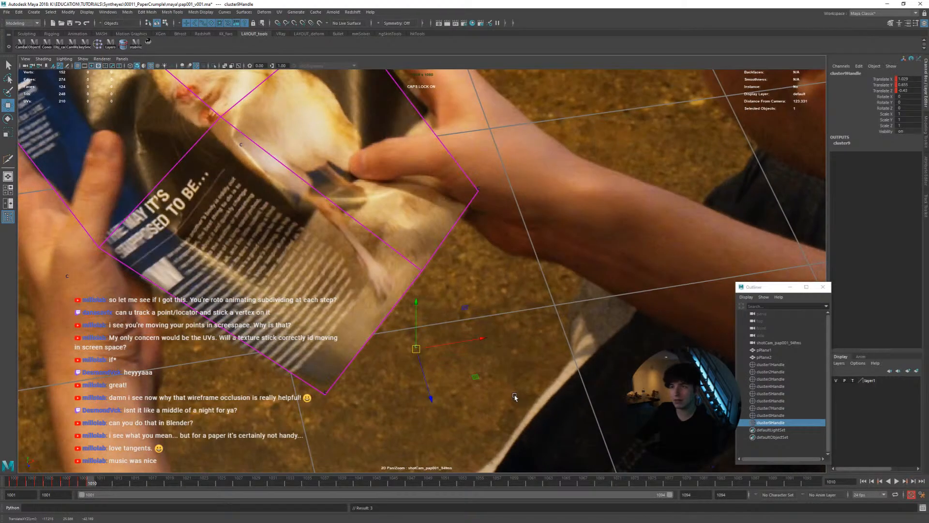
{"action": "middle_click_drag", "start_coordinate": [516, 396], "coordinate": [516, 399]}
{"action": "key", "text": "alt+period"}
{"action": "key", "text": "alt+comma"}
{"action": "key", "text": "alt+period"}
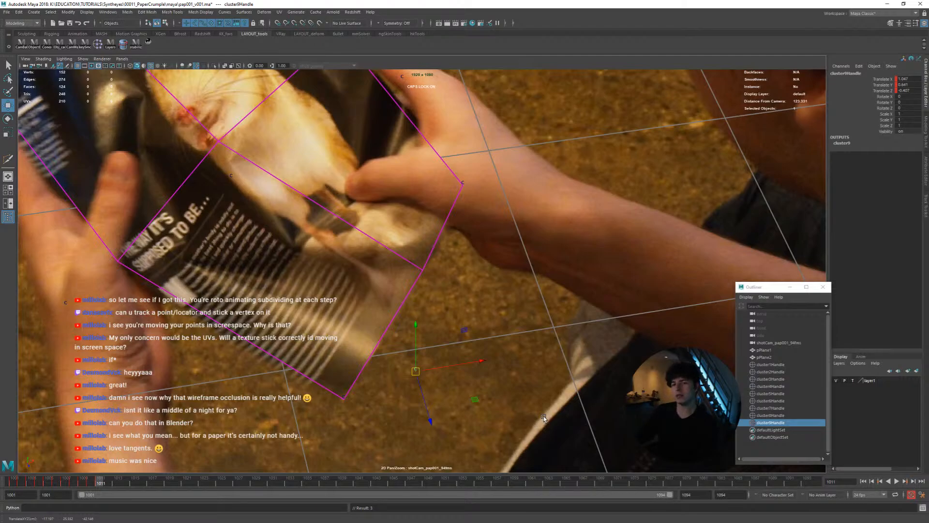
Reposition the lower-edge cluster at frame 1012 and show the perspective view beside the shot camera for comparison with nearby frames
{"action": "key", "text": "alt+period"}
{"action": "middle_click_drag", "start_coordinate": [543, 394], "coordinate": [534, 377]}
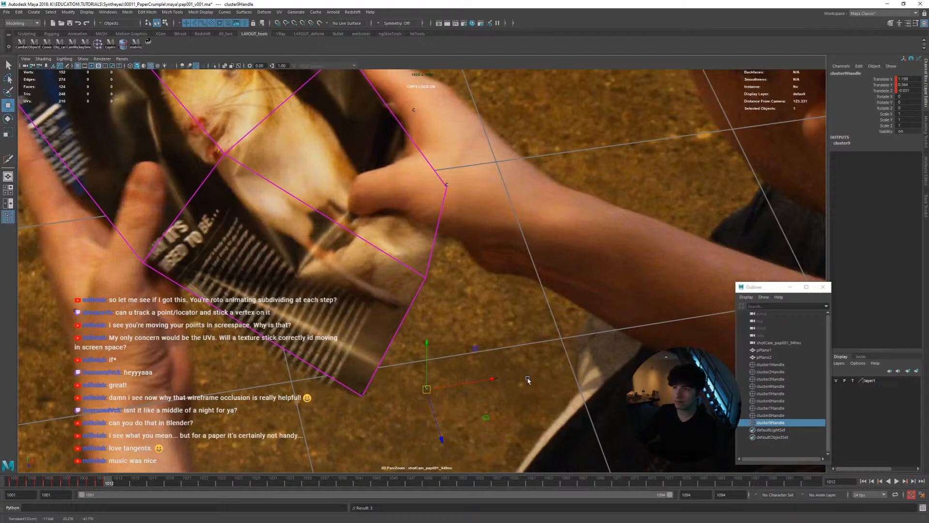
{"action": "left_click_drag", "start_coordinate": [535, 410], "coordinate": [517, 400]}
{"action": "key", "text": "space"}
{"action": "key", "text": "alt+comma"}
{"action": "key", "text": "alt+comma"}
{"action": "key", "text": "alt+comma"}
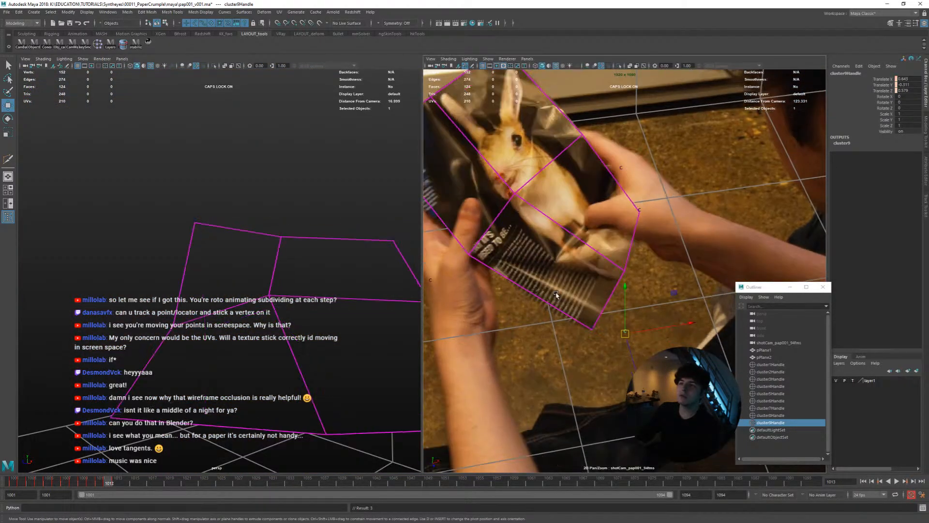
Examine the page's folding shape around frames 1012 and 1013 from several angles in the perspective view
{"action": "key", "text": "alt+period"}
{"action": "key", "text": "alt+period"}
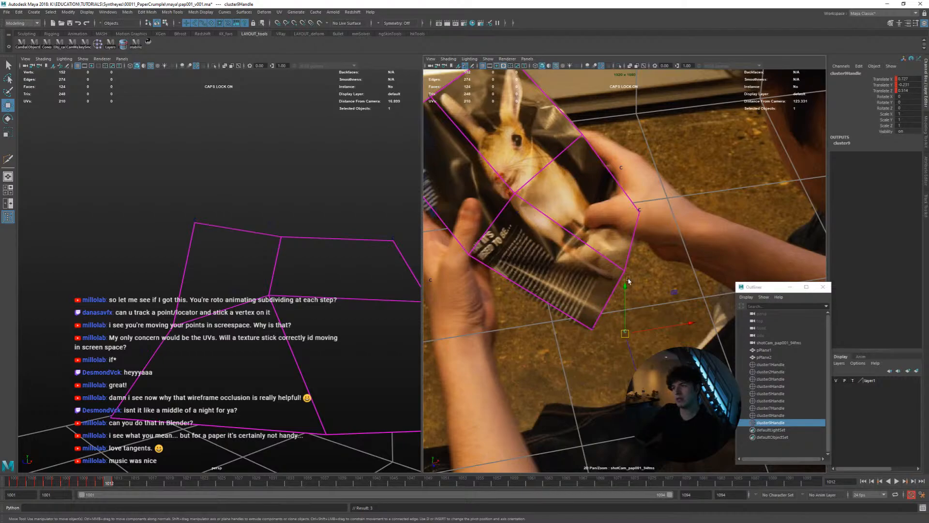
{"action": "key", "text": "alt+period"}
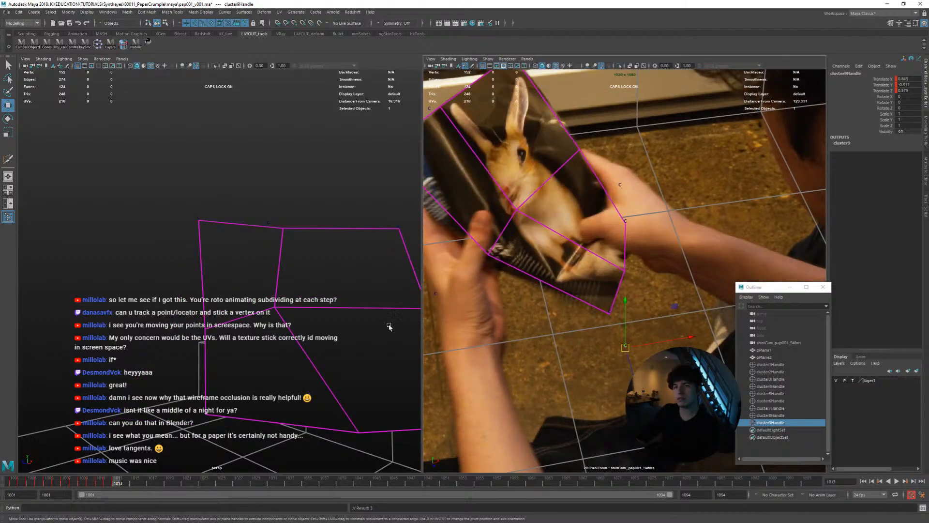
{"action": "key", "text": "alt+period"}
{"action": "key", "text": "alt+period"}
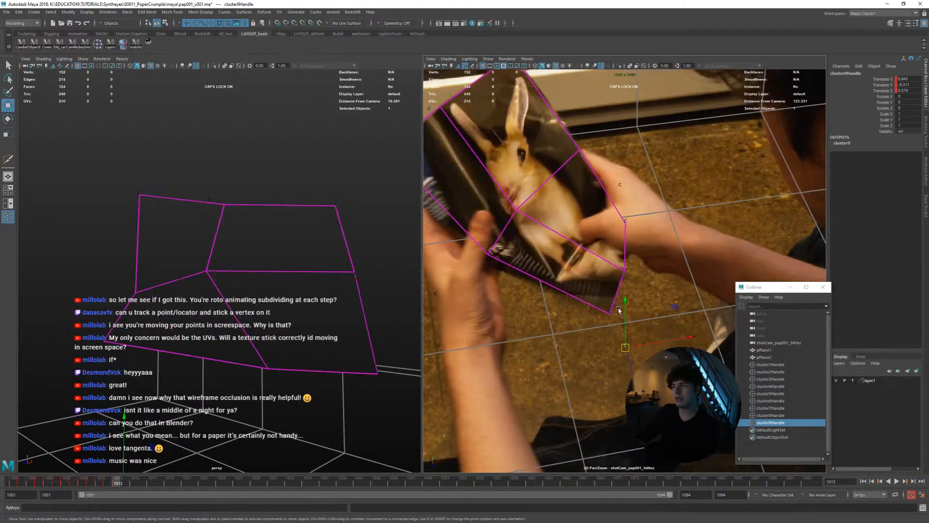
{"action": "middle_click_drag", "start_coordinate": [661, 292], "coordinate": [657, 303]}
{"action": "key", "text": "alt+comma"}
{"action": "key", "text": "alt+period"}
{"action": "left_click_drag", "start_coordinate": [346, 314], "coordinate": [327, 296], "text": "alt"}
{"action": "middle_click_drag", "start_coordinate": [327, 296], "coordinate": [329, 248]}
{"action": "key", "text": "alt+comma"}
{"action": "key", "text": "alt+comma"}
At frame 1014, move the lower-edge cluster slightly inward along the page edge and compare it with frame 1013
{"action": "key", "text": "alt+period"}
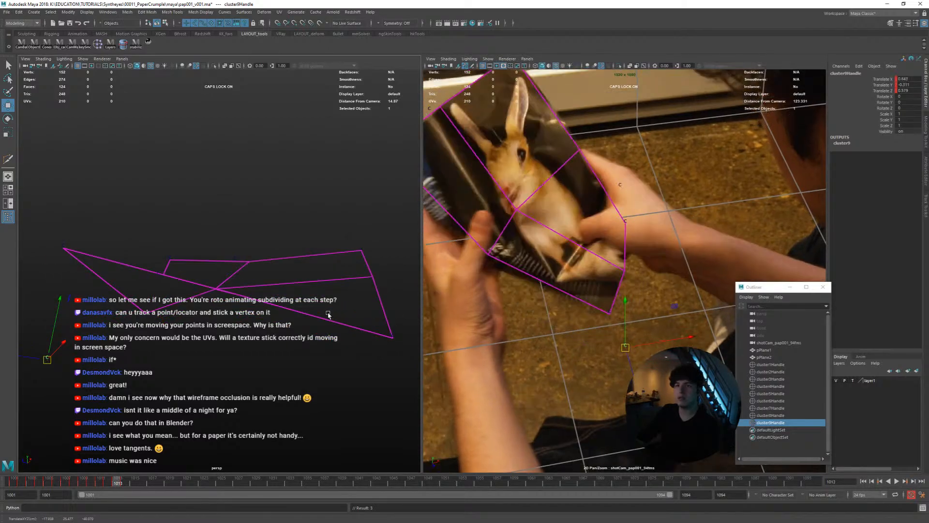
{"action": "key", "text": "alt+period"}
{"action": "middle_click_drag", "start_coordinate": [289, 298], "coordinate": [290, 288]}
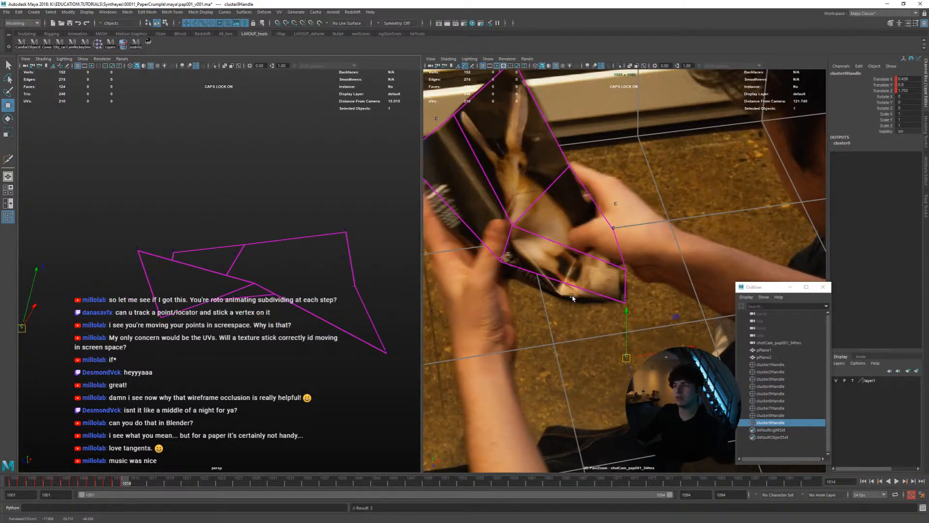
{"action": "middle_click_drag", "start_coordinate": [573, 298], "coordinate": [599, 304]}
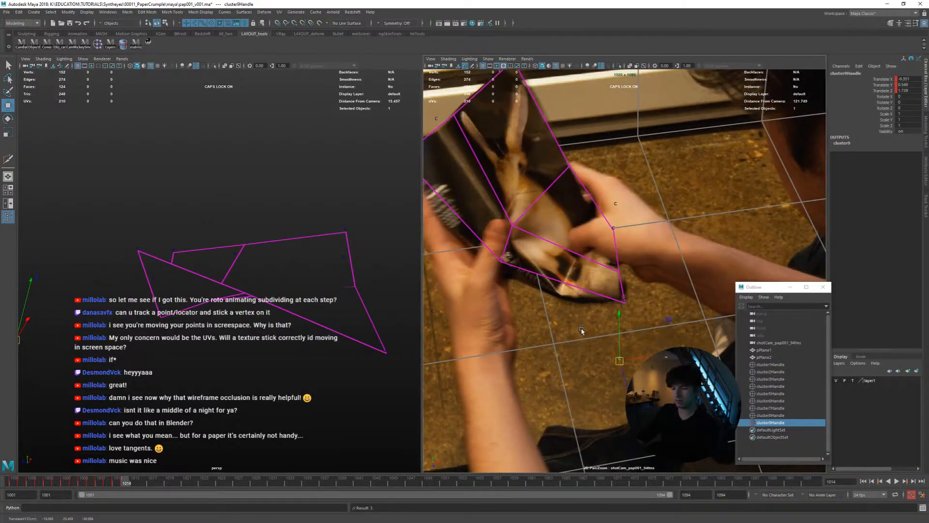
{"action": "right_click_drag", "start_coordinate": [582, 331], "coordinate": [640, 346]}
{"action": "key", "text": "alt+comma"}
{"action": "key", "text": "alt+comma"}
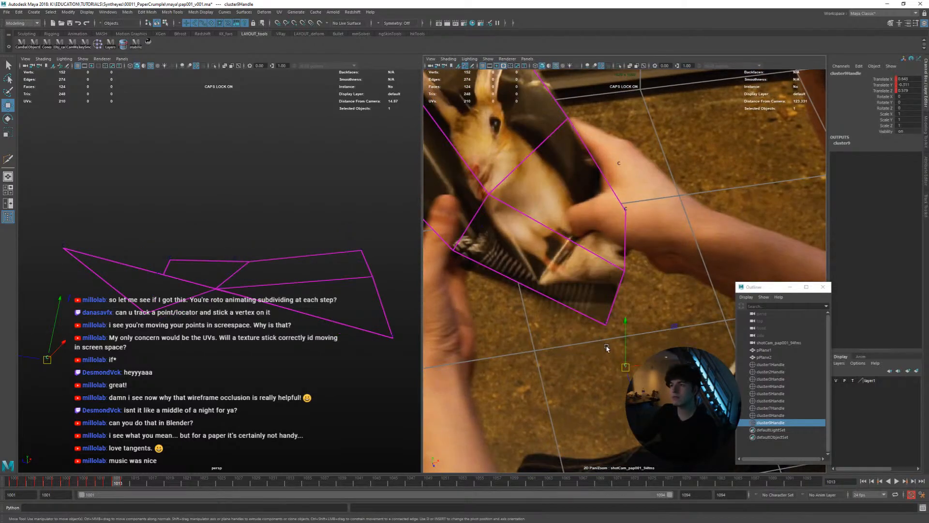
Lower the edge cluster toward the page's corner at frame 1014, compare it with frame 1013, and check it in perspective
{"action": "key", "text": "alt+period"}
{"action": "key", "text": "alt+comma"}
{"action": "key", "text": "alt+period"}
{"action": "middle_click_drag", "start_coordinate": [603, 317], "coordinate": [607, 340]}
{"action": "key", "text": "alt+comma"}
{"action": "key", "text": "alt+period"}
{"action": "key", "text": "alt+period"}
{"action": "key", "text": "alt+comma"}
{"action": "key", "text": "alt+period"}
{"action": "key", "text": "alt+comma"}
{"action": "key", "text": "alt+period"}
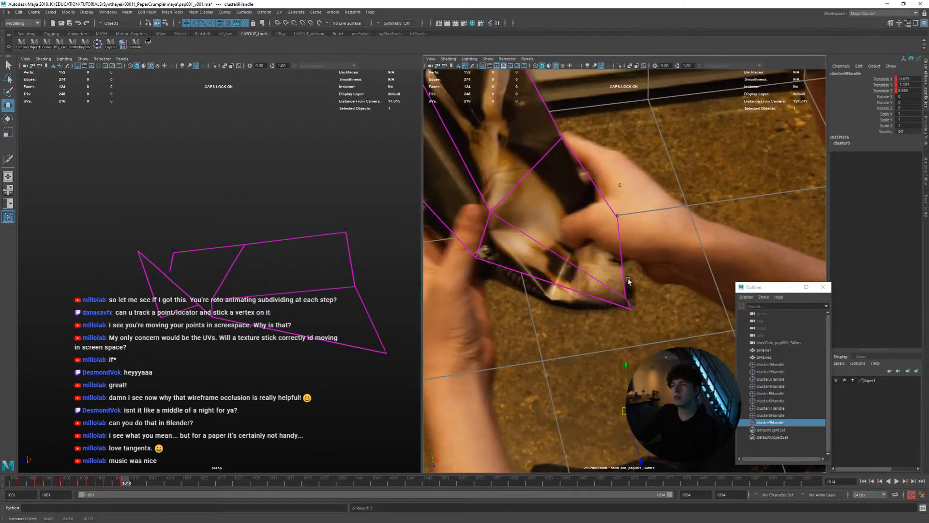
{"action": "left_click_drag", "start_coordinate": [293, 308], "coordinate": [274, 311], "text": "alt"}
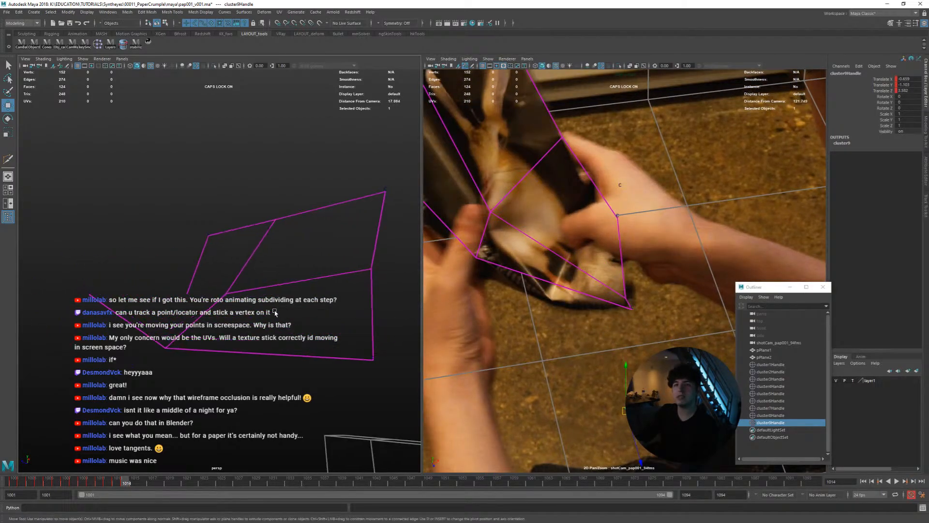
Adjust the lower-edge cluster's depth at frame 1014, realign it in the shot camera and compare it with frame 1013
{"action": "middle_click_drag", "start_coordinate": [274, 311], "coordinate": [253, 246]}
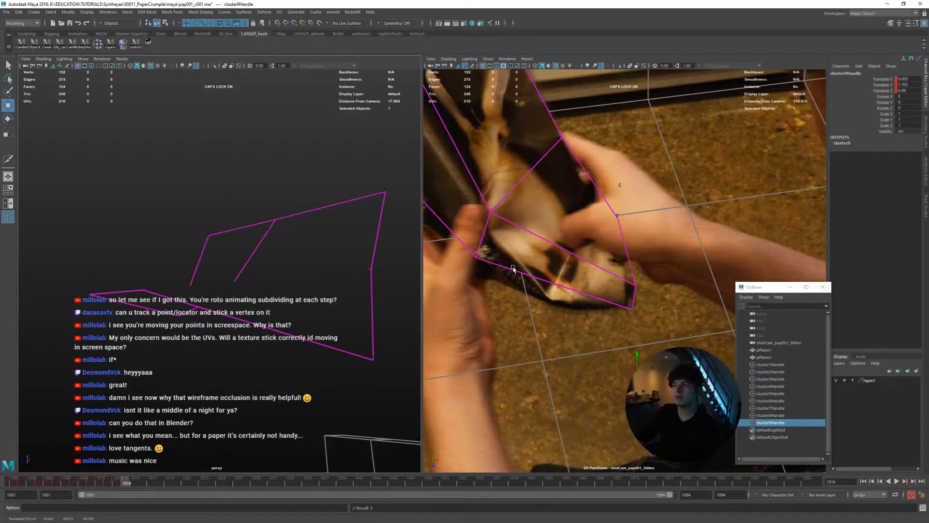
{"action": "middle_click_drag", "start_coordinate": [542, 271], "coordinate": [533, 285]}
{"action": "key", "text": "alt+comma"}
{"action": "key", "text": "alt+period"}
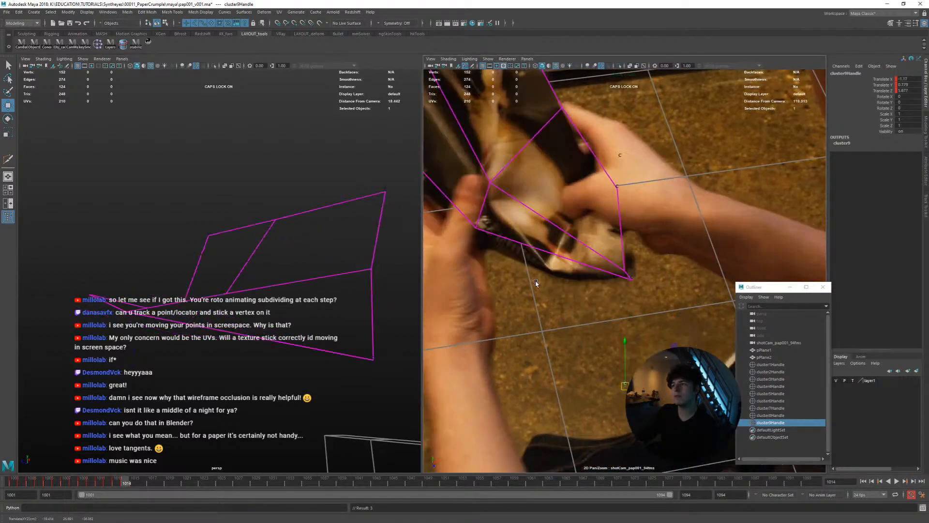
{"action": "key", "text": "alt+comma"}
{"action": "key", "text": "alt+period"}
{"action": "key", "text": "alt+comma"}
{"action": "key", "text": "alt+period"}
{"action": "key", "text": "alt+comma"}
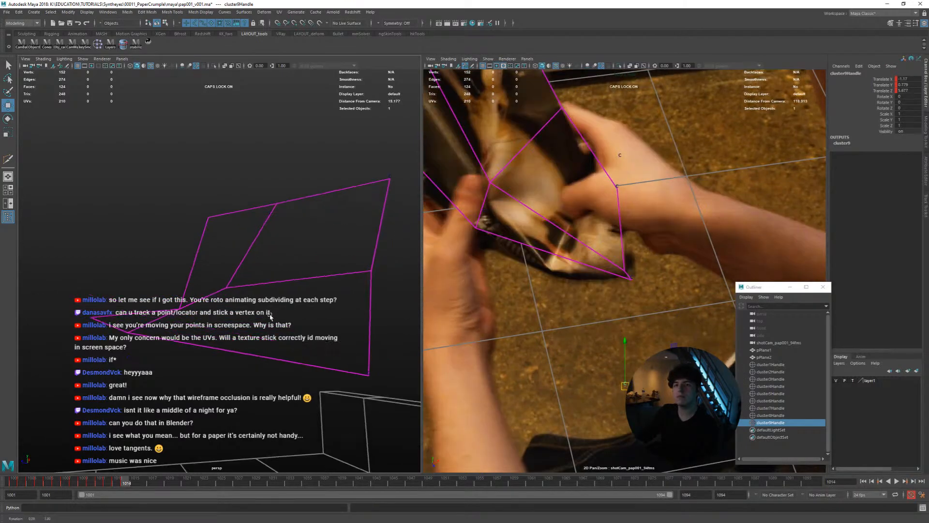
Examine how the page's lower fold moves between frames 1013 and 1014 from several angles in the perspective view
{"action": "left_click_drag", "start_coordinate": [298, 295], "coordinate": [266, 325], "text": "alt"}
{"action": "middle_click_drag", "start_coordinate": [272, 327], "coordinate": [258, 288]}
{"action": "middle_click_drag", "start_coordinate": [538, 278], "coordinate": [472, 299]}
{"action": "key", "text": "alt+comma"}
{"action": "key", "text": "alt+period"}
{"action": "key", "text": "alt+period"}
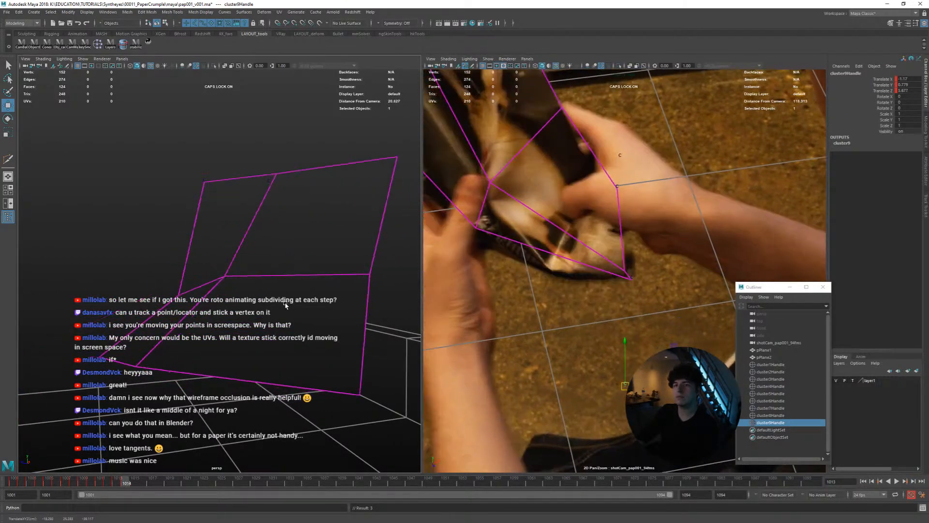
{"action": "key", "text": "alt+comma"}
{"action": "key", "text": "alt+period"}
{"action": "left_click_drag", "start_coordinate": [264, 310], "coordinate": [282, 311], "text": "alt"}
{"action": "key", "text": "alt+comma"}
{"action": "key", "text": "alt+period"}
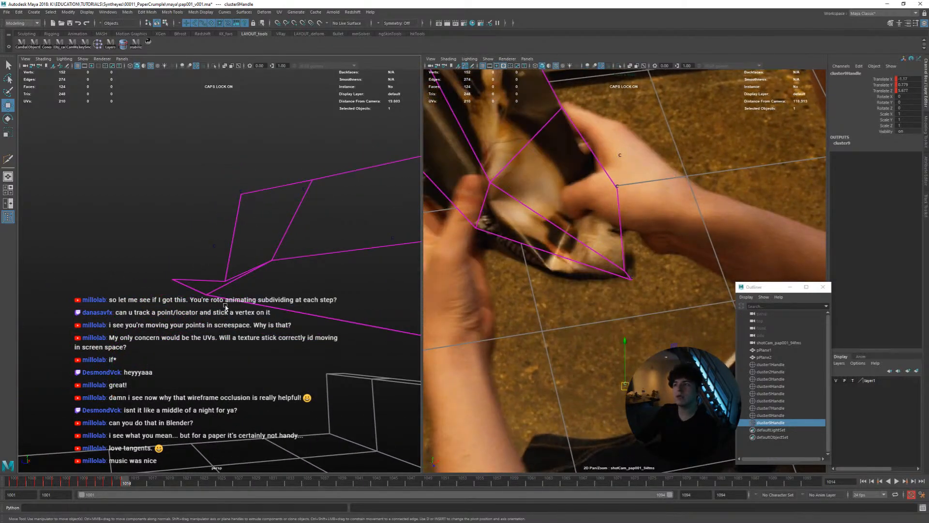
{"action": "key", "text": "alt+comma"}
{"action": "key", "text": "alt+period"}
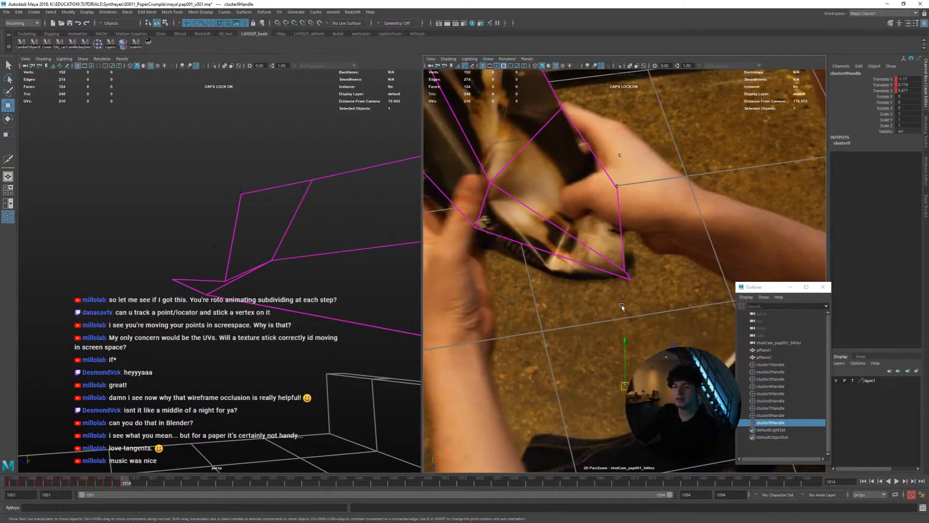
Reposition the lower-edge cluster at frame 1015 to match the page edge and check the following frames up to 1018
{"action": "key", "text": "alt+period"}
{"action": "key", "text": "alt+comma"}
{"action": "key", "text": "alt+period"}
{"action": "middle_click_drag", "start_coordinate": [657, 317], "coordinate": [651, 313]}
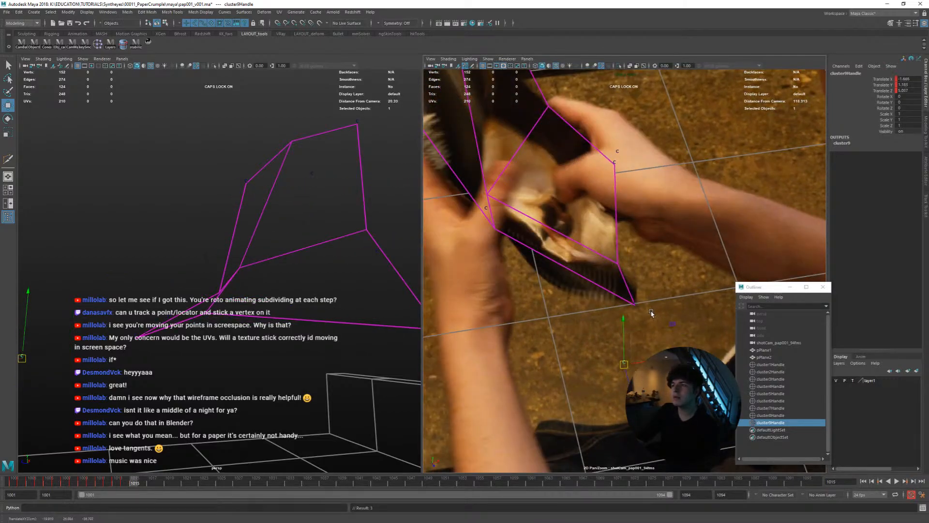
{"action": "key", "text": "alt+period"}
{"action": "key", "text": "alt+period"}
{"action": "key", "text": "alt+comma"}
{"action": "key", "text": "alt+comma"}
{"action": "key", "text": "alt+period"}
{"action": "key", "text": "alt+period"}
Reposition the lower-edge cluster at frame 1019, undoing the first attempt, and compare the motion back to frame 1017
{"action": "key", "text": "alt+period"}
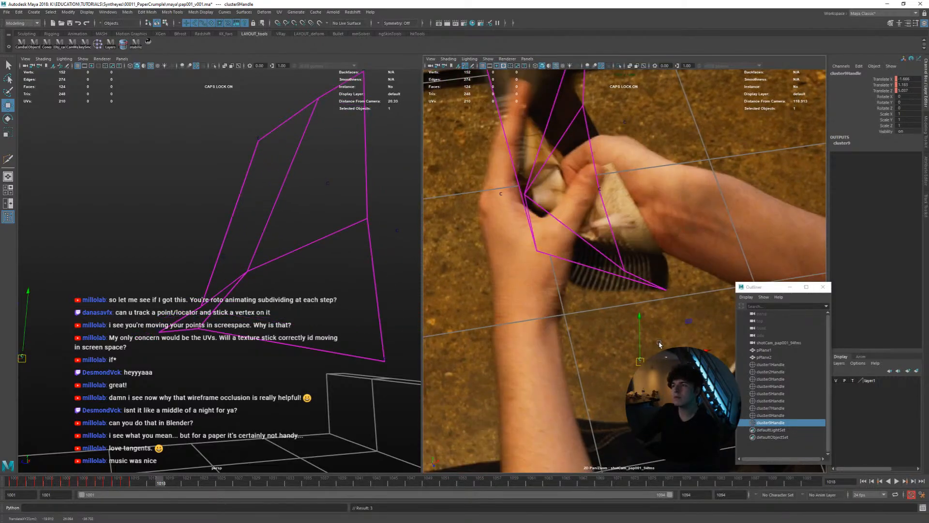
{"action": "key", "text": "alt+period"}
{"action": "middle_click_drag", "start_coordinate": [640, 355], "coordinate": [651, 317]}
{"action": "key", "text": "ctrl+z"}
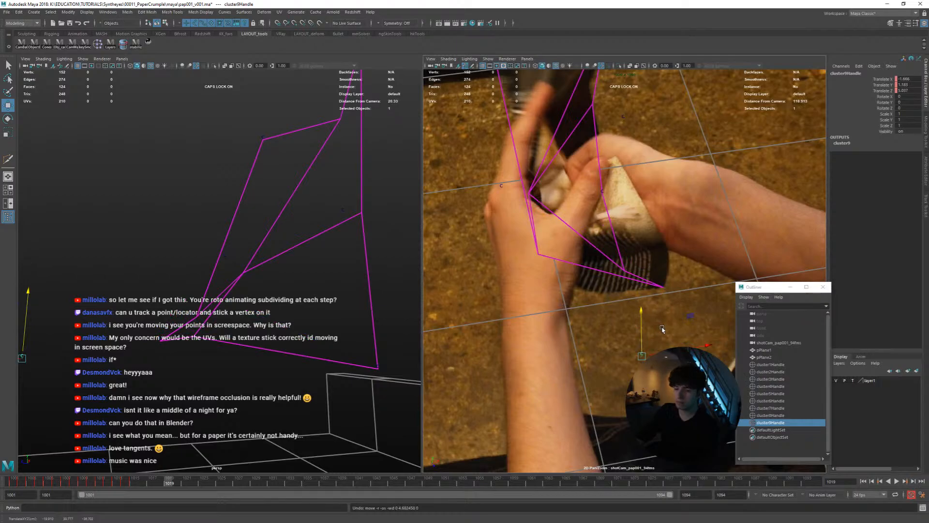
{"action": "mouse_move", "coordinate": [608, 341]}
{"action": "middle_mouse_down"}
{"action": "mouse_move", "coordinate": [624, 339]}
{"action": "mouse_move", "coordinate": [618, 313]}
{"action": "middle_mouse_up"}
{"action": "key", "text": "alt+comma"}
{"action": "key", "text": "alt+comma"}
{"action": "key", "text": "alt+period"}
{"action": "key", "text": "alt+period"}
Refine the lower-edge cluster at frames 1016 and 1017 so it follows the page edge, stepping between neighbouring frames
{"action": "key", "text": "alt+comma"}
{"action": "key", "text": "alt+comma"}
{"action": "key", "text": "alt+period"}
{"action": "key", "text": "alt+period"}
{"action": "key", "text": "alt+comma"}
{"action": "key", "text": "alt+comma"}
{"action": "key", "text": "alt+period"}
{"action": "key", "text": "alt+comma"}
{"action": "key", "text": "alt+period"}
{"action": "key", "text": "alt+comma"}
{"action": "key", "text": "alt+comma"}
{"action": "key", "text": "alt+period"}
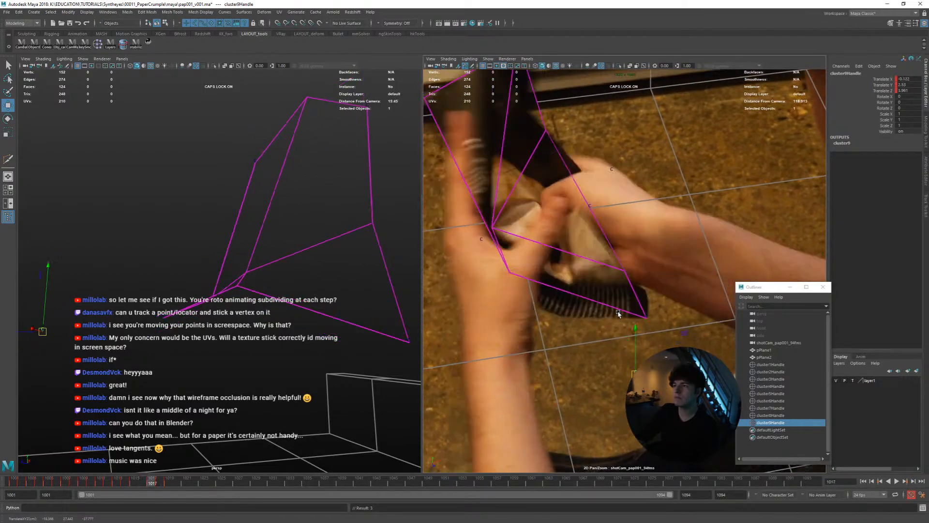
{"action": "key", "text": "alt+comma"}
{"action": "key", "text": "alt+comma"}
{"action": "key", "text": "alt+period"}
Compare frames 1016 to 1019 and adjust the lower-edge cluster at frame 1018 to the page edge
{"action": "key", "text": "alt+comma"}
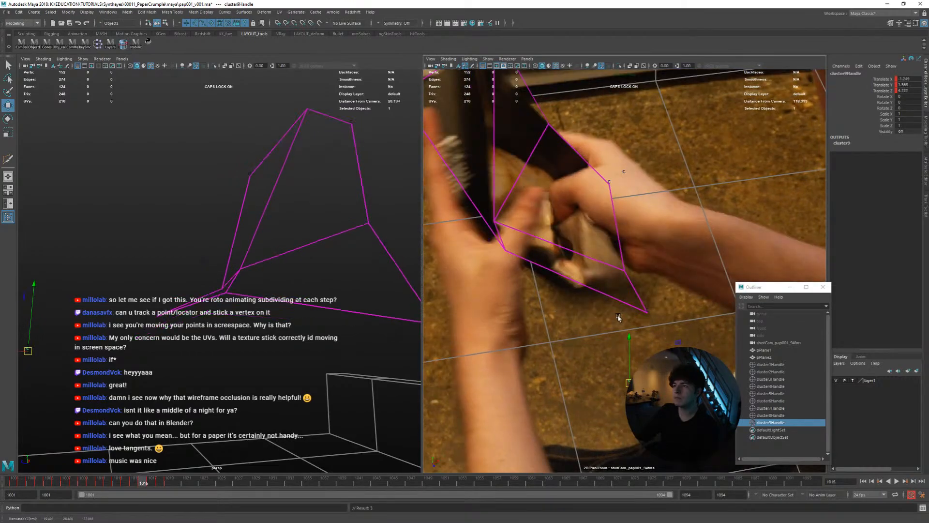
{"action": "key", "text": "alt+period"}
{"action": "key", "text": "alt+comma"}
{"action": "key", "text": "alt+period"}
{"action": "key", "text": "alt+comma"}
{"action": "key", "text": "alt+period"}
{"action": "key", "text": "alt+period"}
{"action": "key", "text": "alt+comma"}
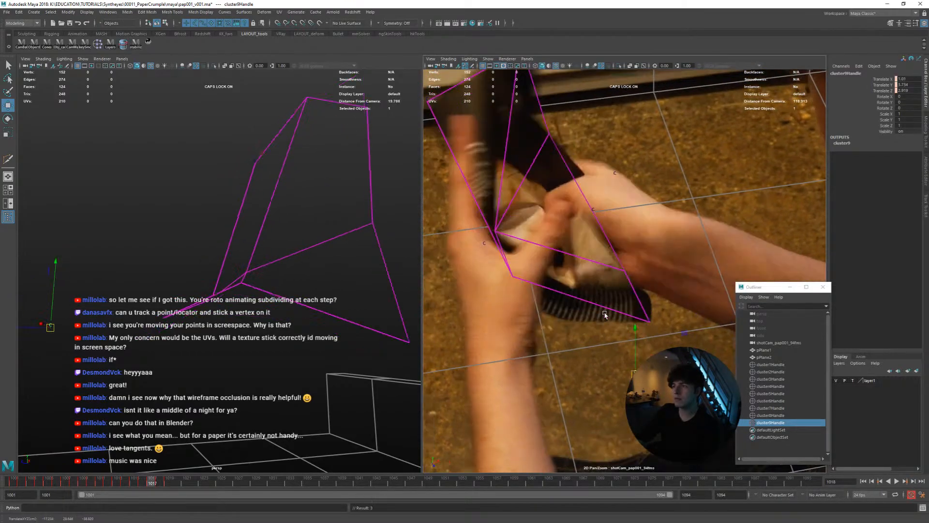
Align the lower-edge cluster with the page at frames 1020 and 1021, comparing each with its neighbouring frame
{"action": "key", "text": "alt+period"}
{"action": "key", "text": "alt+period"}
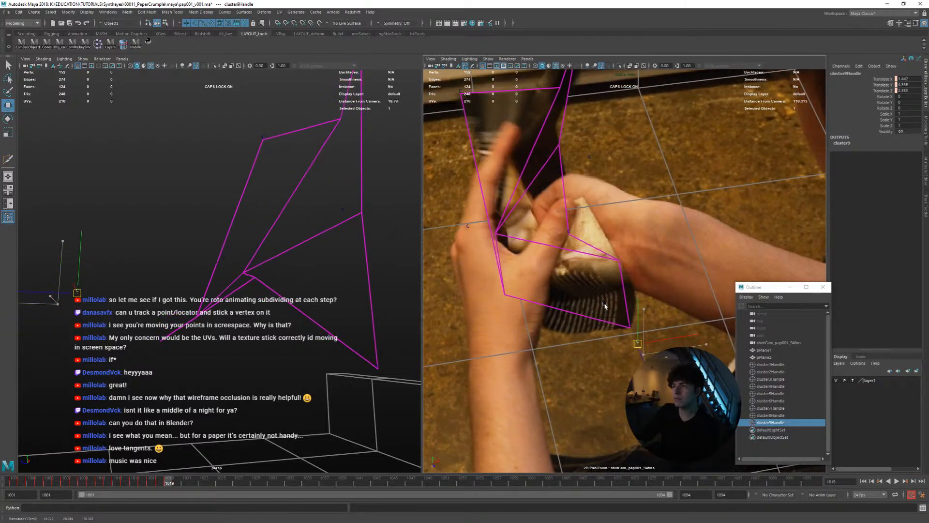
{"action": "key", "text": "alt+comma"}
{"action": "middle_click_drag", "start_coordinate": [604, 304], "coordinate": [616, 307]}
{"action": "key", "text": "alt+period"}
{"action": "key", "text": "alt+comma"}
{"action": "key", "text": "alt+period"}
{"action": "key", "text": "alt+period"}
{"action": "key", "text": "alt+comma"}
{"action": "key", "text": "alt+period"}
{"action": "key", "text": "alt+period"}
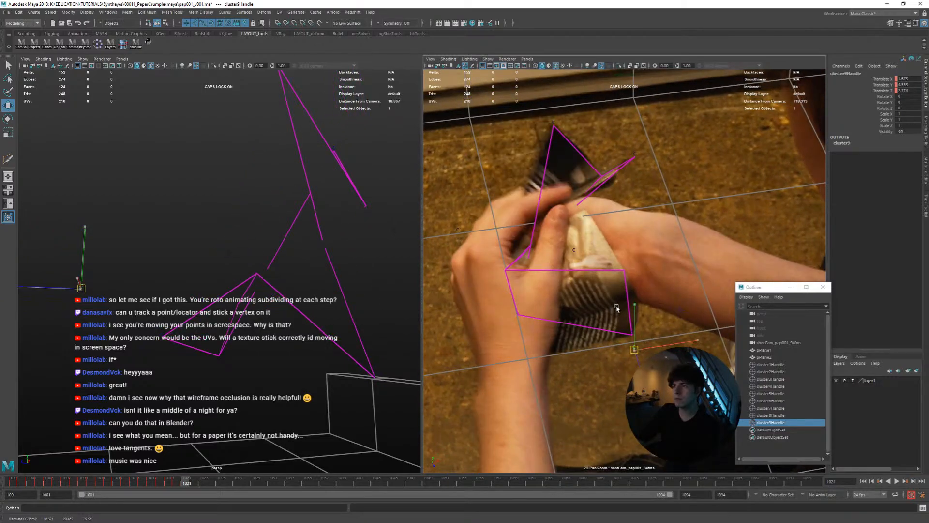
{"action": "key", "text": "alt+comma"}
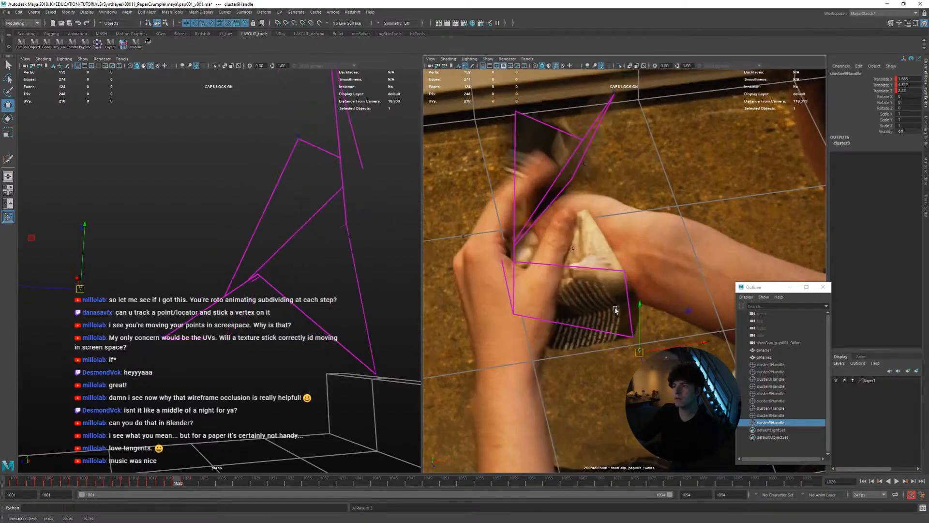
Track the lower-edge cluster on to frames 1024 and 1025, comparing the two frames
{"action": "key", "text": "alt+period"}
{"action": "key", "text": "alt+period"}
{"action": "key", "text": "alt+period"}
{"action": "key", "text": "alt+period"}
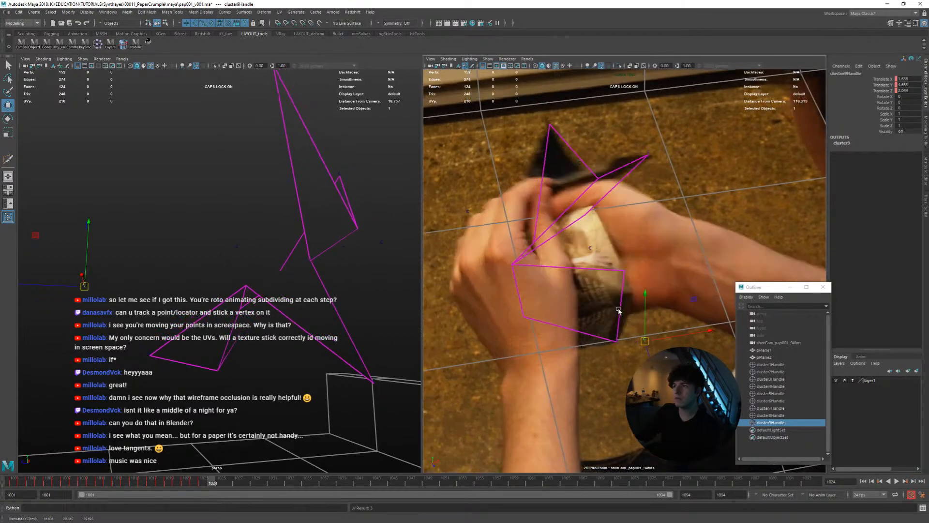
{"action": "key", "text": "alt+period"}
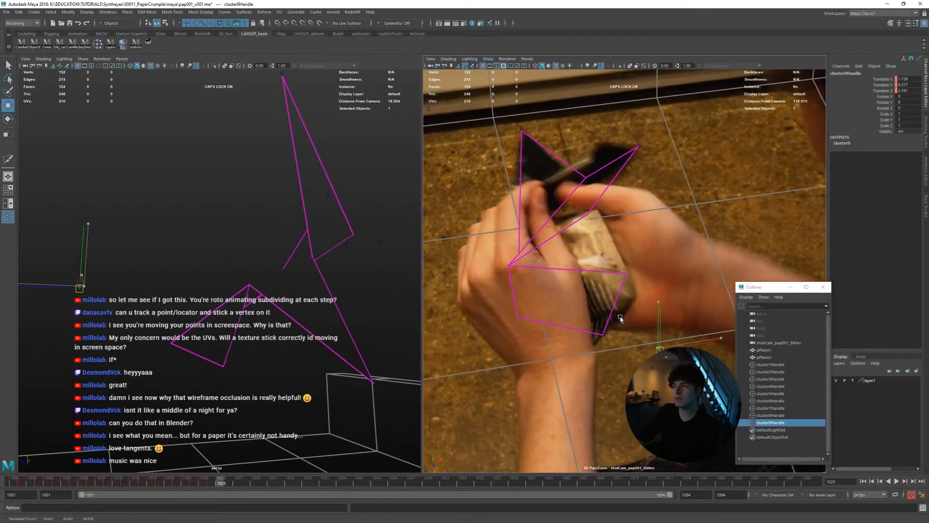
{"action": "key", "text": "alt+comma"}
{"action": "key", "text": "alt+period"}
{"action": "key", "text": "alt+comma"}
{"action": "key", "text": "alt+period"}
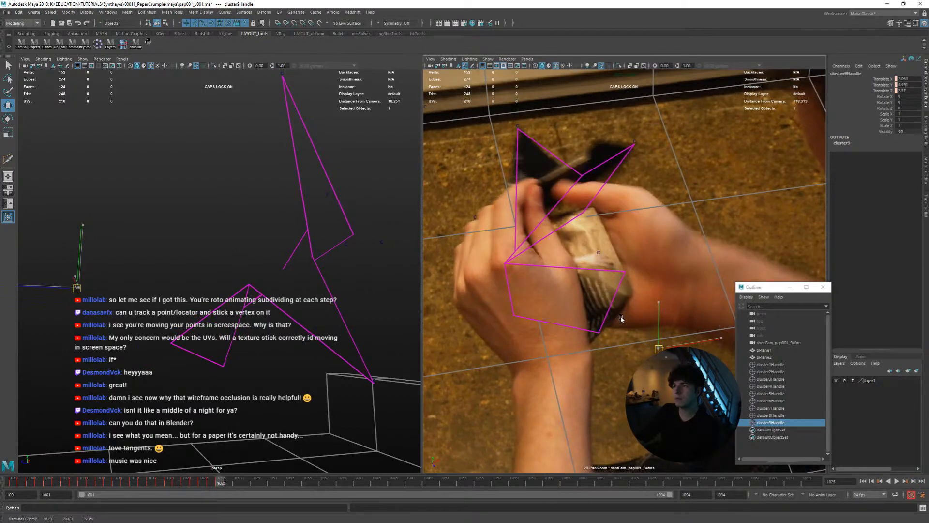
Align the lower-edge cluster with the hand-covered page edge from frame 1026 through frame 1029
{"action": "key", "text": "alt+period"}
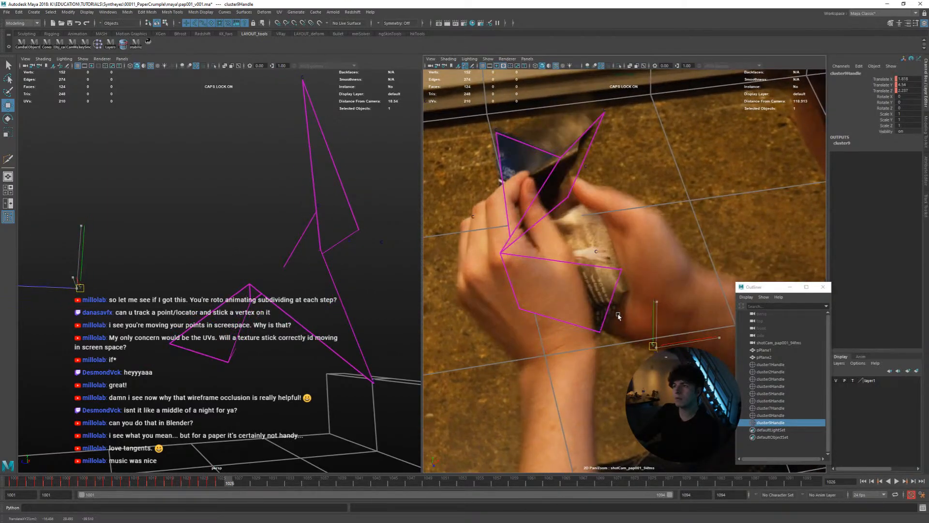
{"action": "key", "text": "alt+comma"}
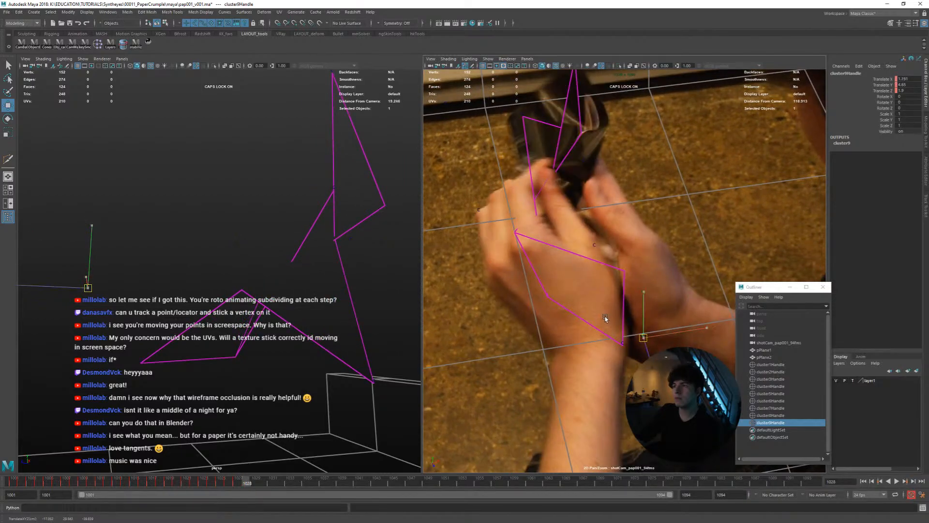
{"action": "middle_click_drag", "start_coordinate": [600, 315], "coordinate": [600, 316]}
{"action": "key", "text": "alt+comma"}
{"action": "key", "text": "alt+period"}
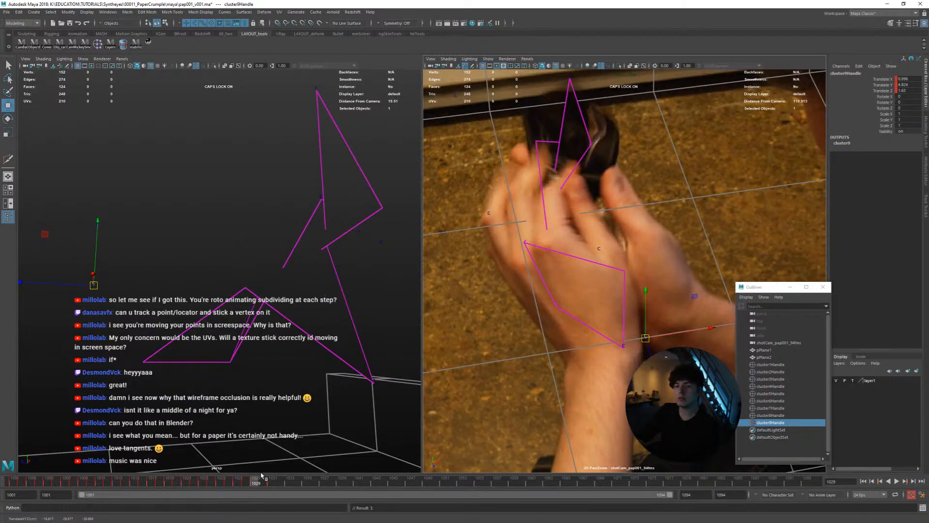
Return to frame 1001, select the page plane pPlane2 and play the animation in the maximized, unzoomed shot camera view
{"action": "left_click_drag", "start_coordinate": [256, 481], "coordinate": [0, 473]}
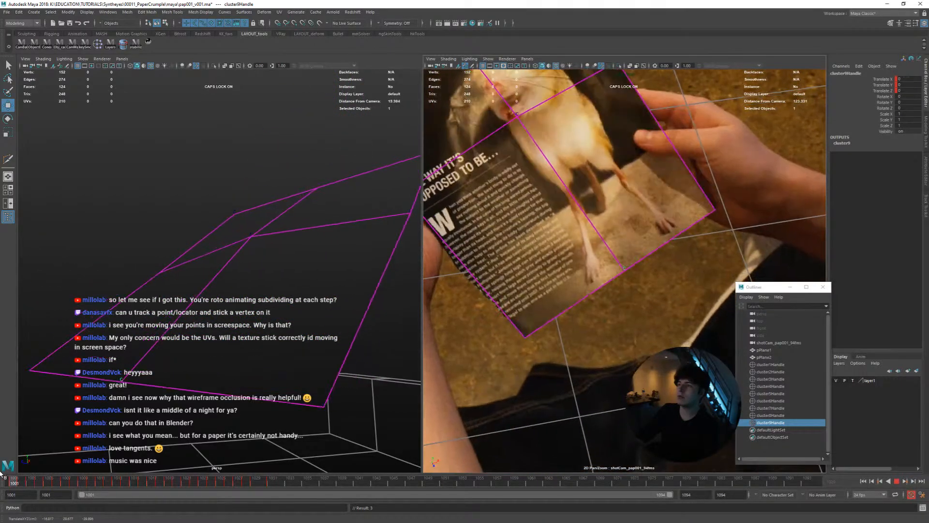
{"action": "key", "text": "w"}
{"action": "key", "text": "backslash"}
{"action": "left_click", "coordinate": [588, 272]}
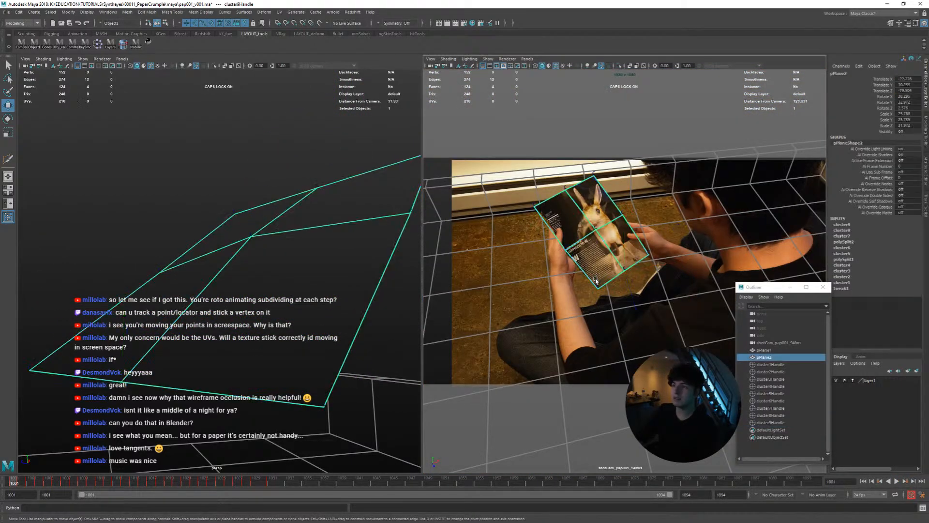
{"action": "key", "text": "space"}
{"action": "key", "text": "alt+v"}
{"action": "key", "text": "alt+v"}
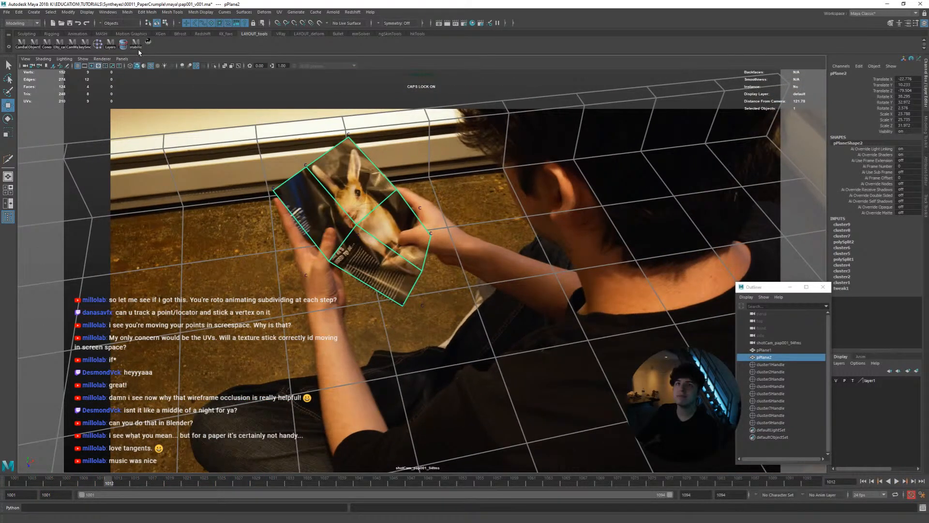
Stabilize the shot camera view on the page plane, play the animation through and return to frame 1001
{"action": "left_click", "coordinate": [148, 45]}
{"action": "key", "text": "alt+v"}
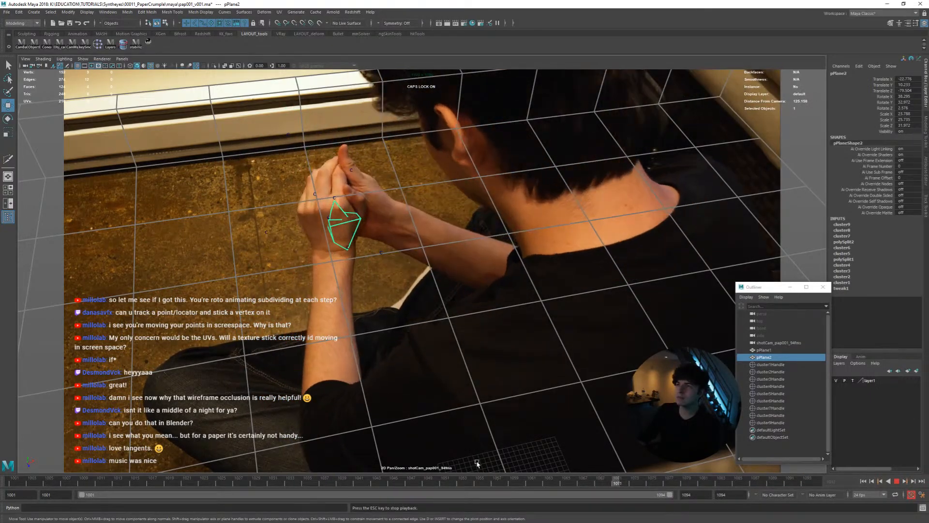
{"action": "key", "text": "Escape"}
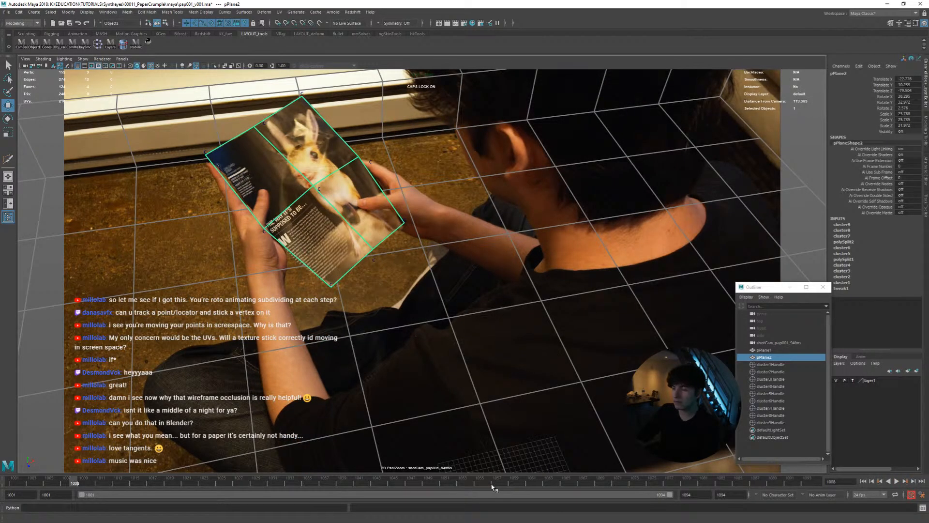
{"action": "left_click_drag", "start_coordinate": [493, 486], "coordinate": [15, 479]}
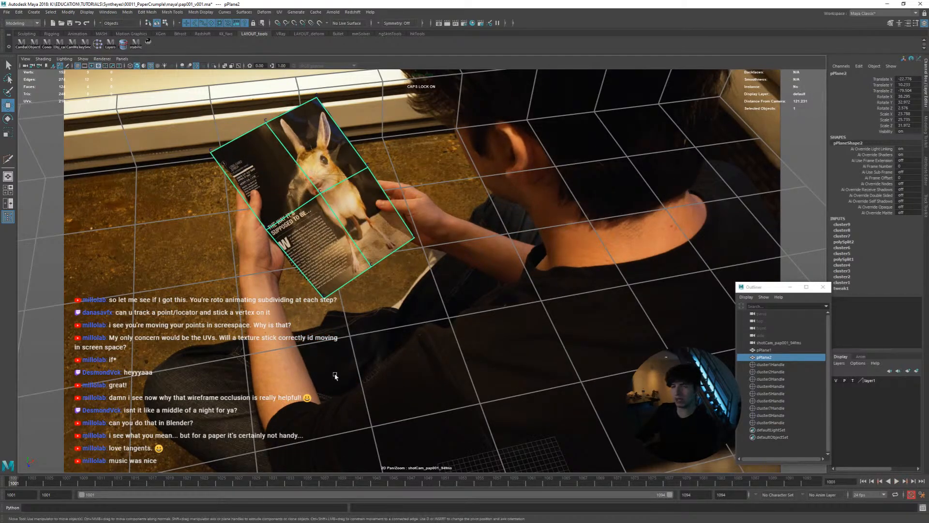
Review the page's crumpling motion up close, checking the lower edge around frames 1015 to 1017, and return to frame 1001
{"action": "right_click_drag", "start_coordinate": [385, 296], "coordinate": [433, 279]}
{"action": "middle_click_drag", "start_coordinate": [371, 272], "coordinate": [414, 361]}
{"action": "right_click_drag", "start_coordinate": [414, 361], "coordinate": [436, 356]}
{"action": "middle_click_drag", "start_coordinate": [392, 346], "coordinate": [461, 364]}
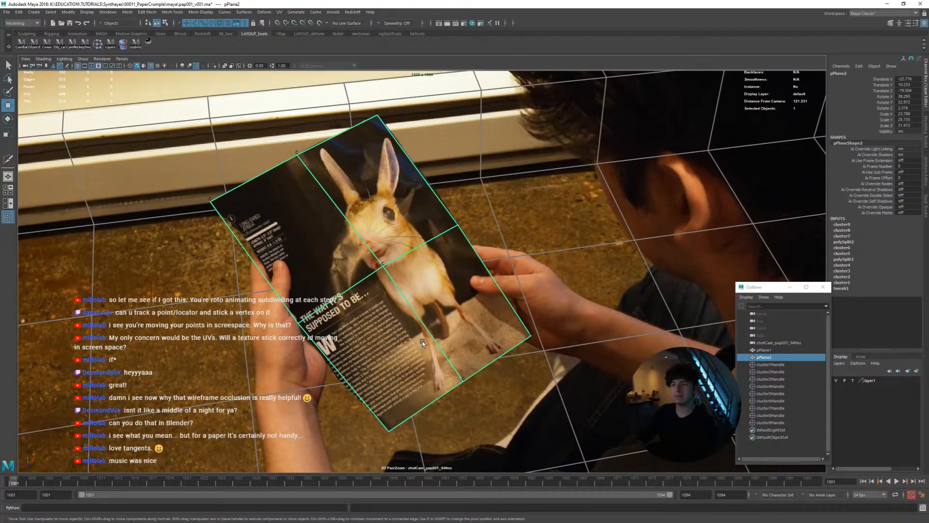
{"action": "key", "text": "alt+v"}
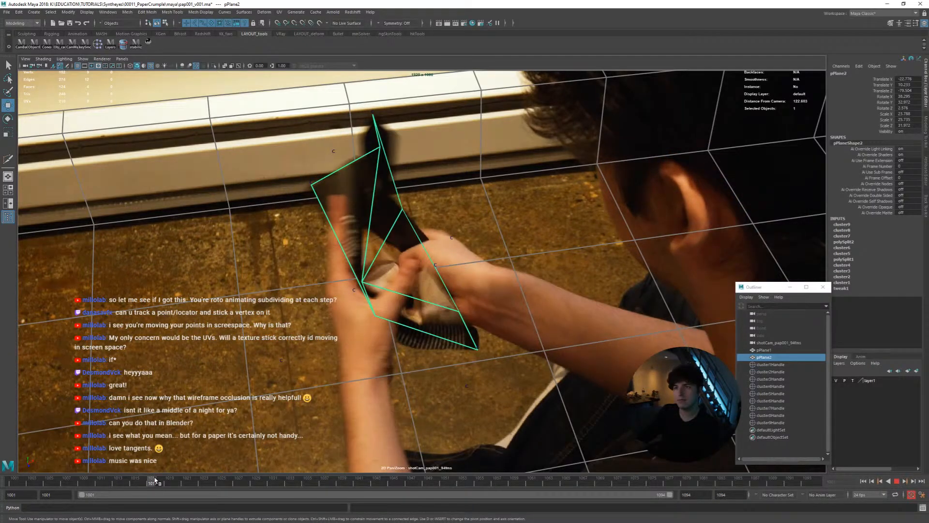
{"action": "mouse_move", "coordinate": [129, 478]}
{"action": "left_mouse_down"}
{"action": "mouse_move", "coordinate": [169, 475]}
{"action": "mouse_move", "coordinate": [136, 477]}
{"action": "mouse_move", "coordinate": [144, 478]}
{"action": "left_mouse_up"}
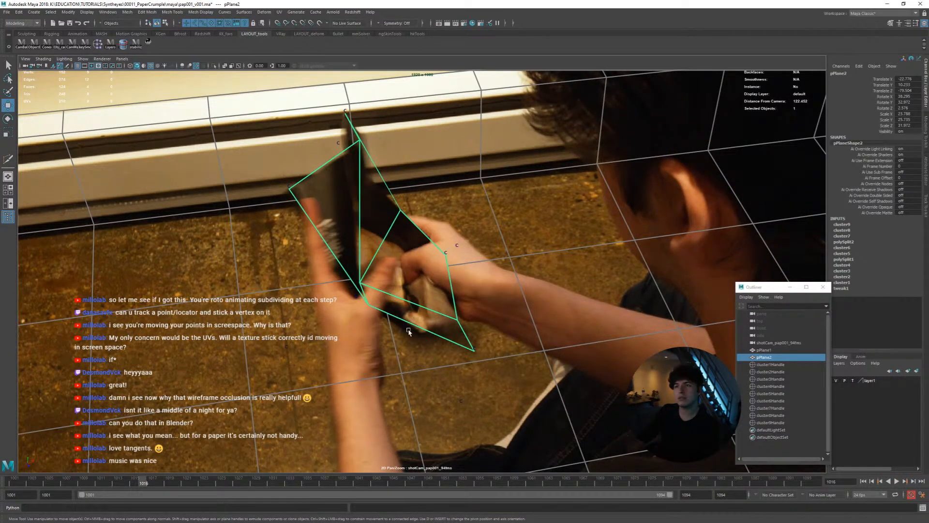
{"action": "key", "text": "alt+v"}
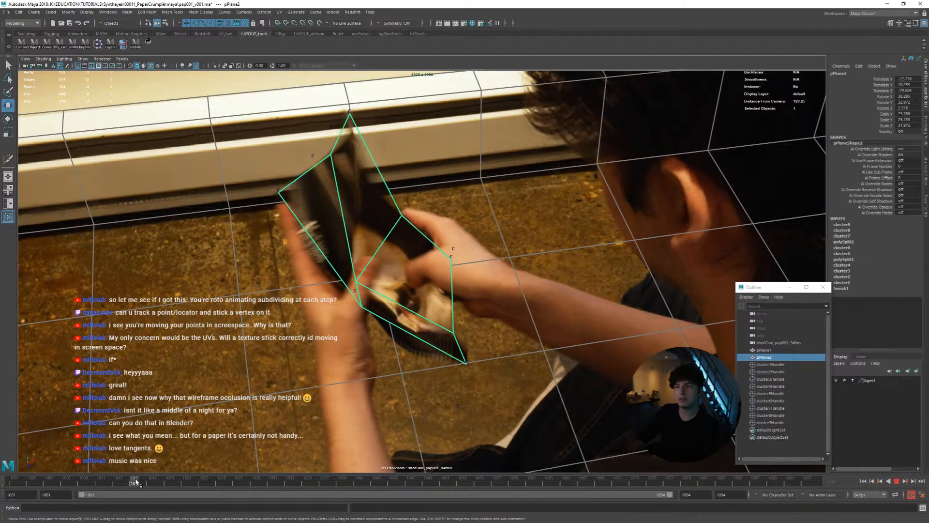
{"action": "left_click_drag", "start_coordinate": [25, 480], "coordinate": [2, 479]}
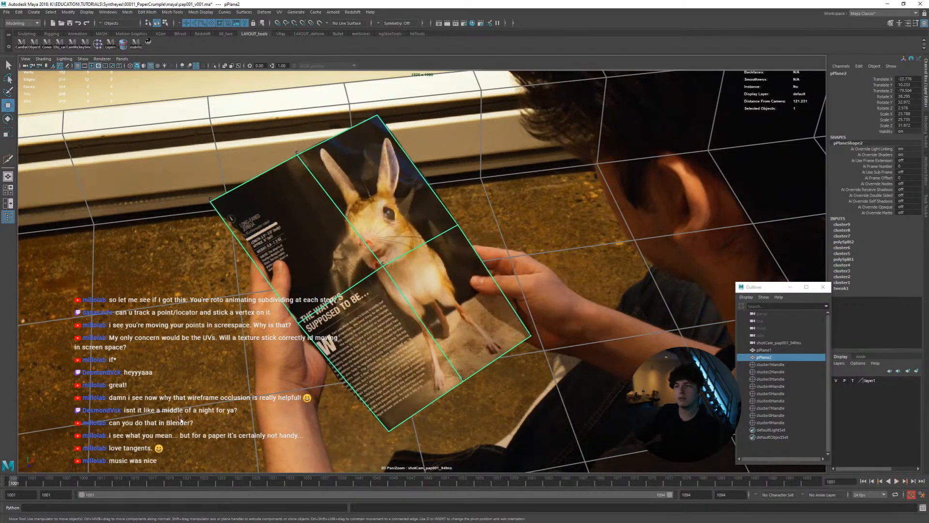
Insert an edge loop across the middle of the page plane's lower half at frame 1001
{"action": "right_click_drag", "start_coordinate": [421, 332], "coordinate": [394, 328], "text": "shift"}
{"action": "middle_click", "coordinate": [426, 325], "text": "ctrl"}
{"action": "key", "text": "w"}
Create a cluster on the new edge loop's vertex at the page's left edge and frame it closely
{"action": "left_click", "coordinate": [344, 378]}
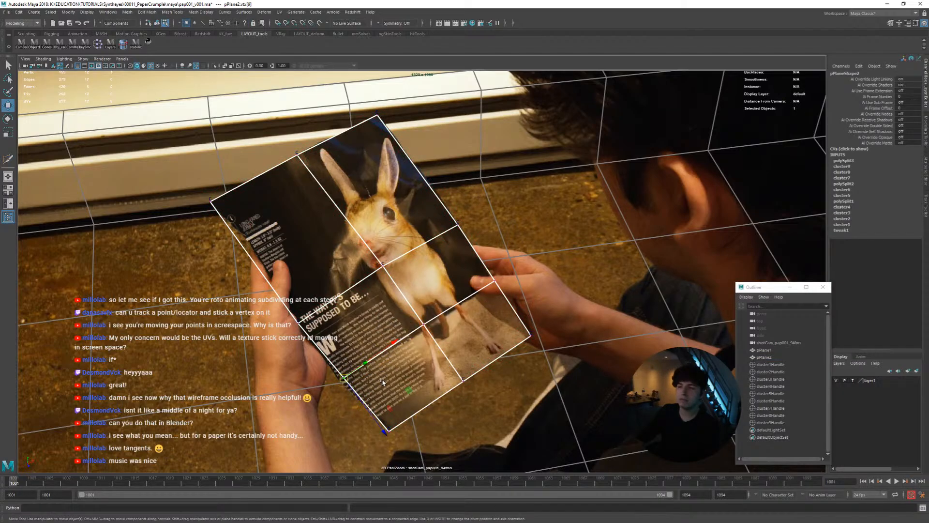
{"action": "left_click", "coordinate": [97, 43]}
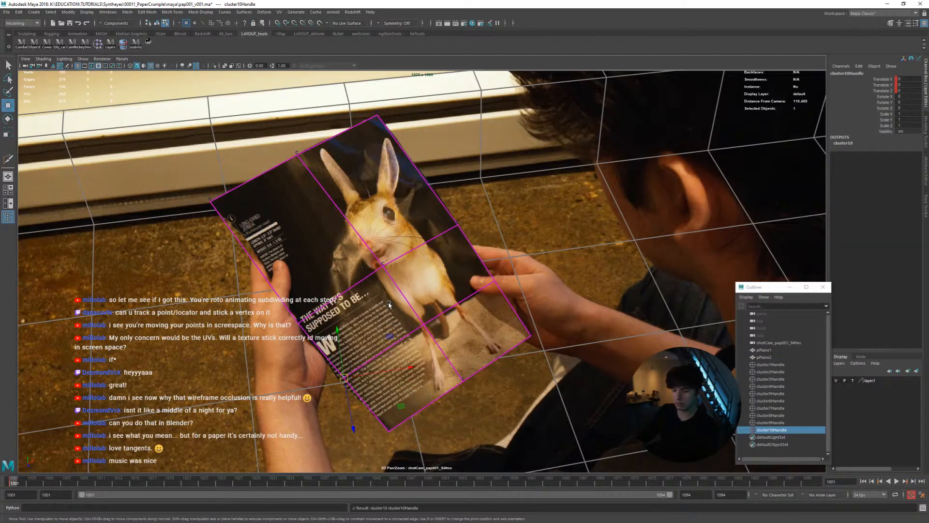
{"action": "middle_click_drag", "start_coordinate": [388, 304], "coordinate": [431, 216]}
{"action": "right_click_drag", "start_coordinate": [358, 293], "coordinate": [529, 322]}
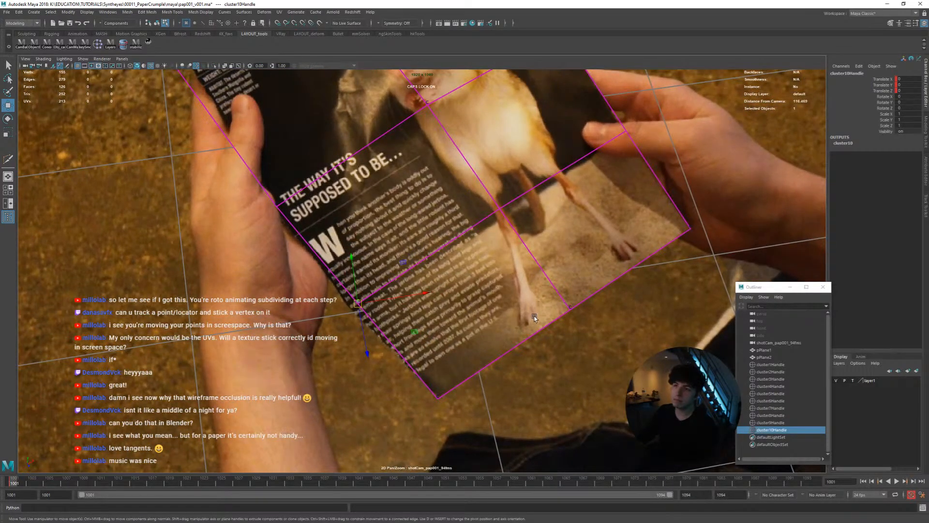
Move the new cluster onto the page's left edge at frame 1001, and stabilize the shot camera view closely on its vertex
{"action": "middle_click_drag", "start_coordinate": [534, 318], "coordinate": [515, 321]}
{"action": "right_click_drag", "start_coordinate": [403, 279], "coordinate": [369, 270]}
{"action": "left_click", "coordinate": [351, 309]}
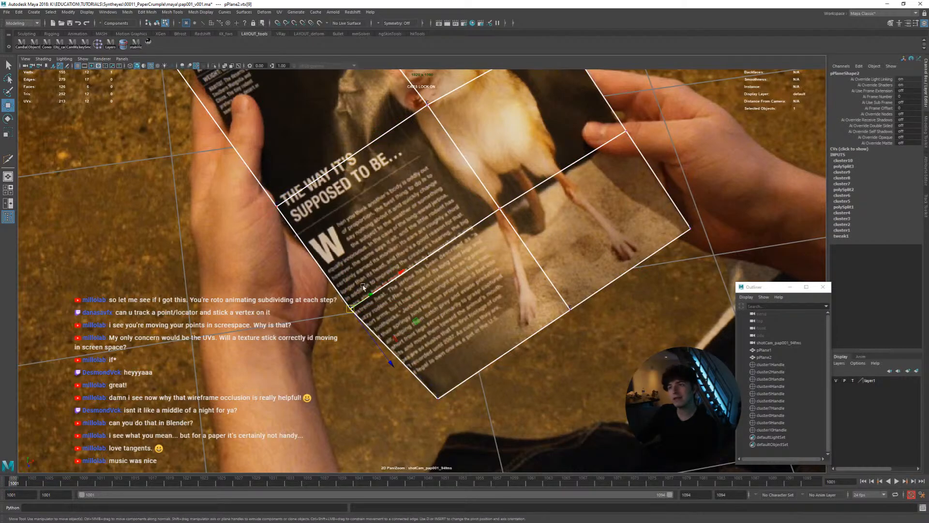
{"action": "left_click", "coordinate": [148, 43]}
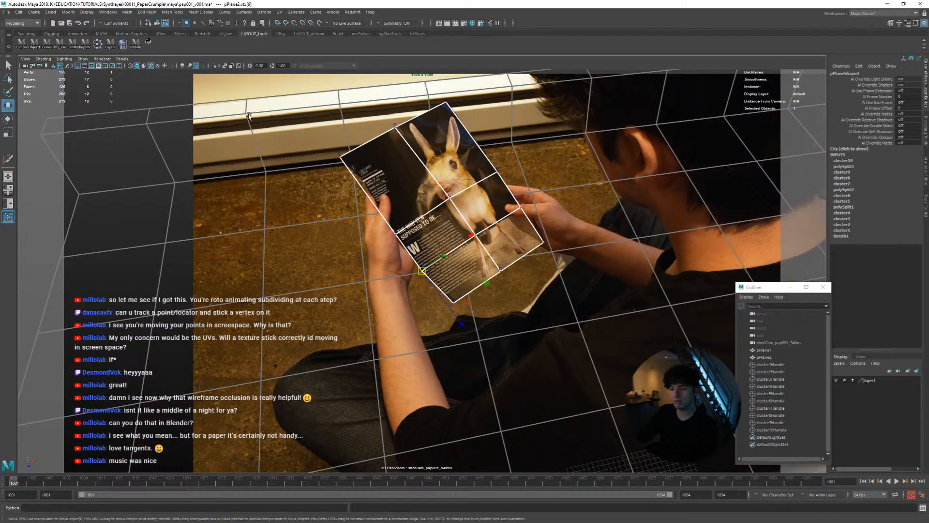
{"action": "right_click_drag", "start_coordinate": [382, 175], "coordinate": [592, 315]}
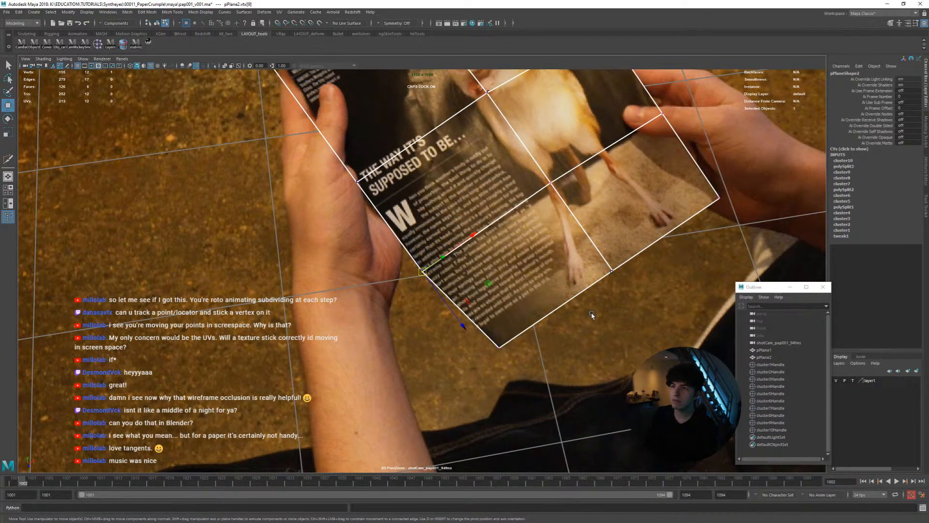
{"action": "key", "text": "alt+period"}
{"action": "right_click_drag", "start_coordinate": [454, 299], "coordinate": [576, 342]}
{"action": "key", "text": "q"}
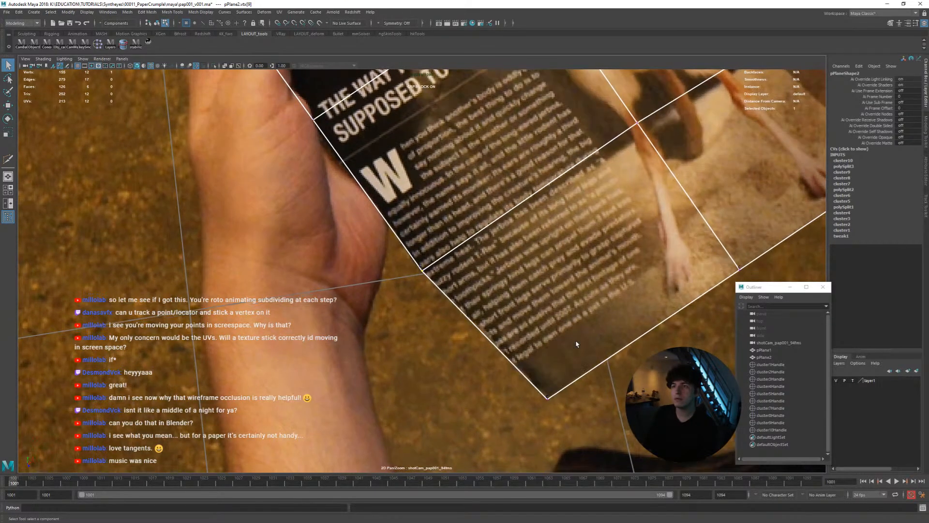
Step back and forth through frames 1001 to 1005 to examine how the plane's left-edge vertex follows the printed page
{"action": "key", "text": "alt+comma"}
{"action": "key", "text": "alt+period"}
{"action": "key", "text": "alt+comma"}
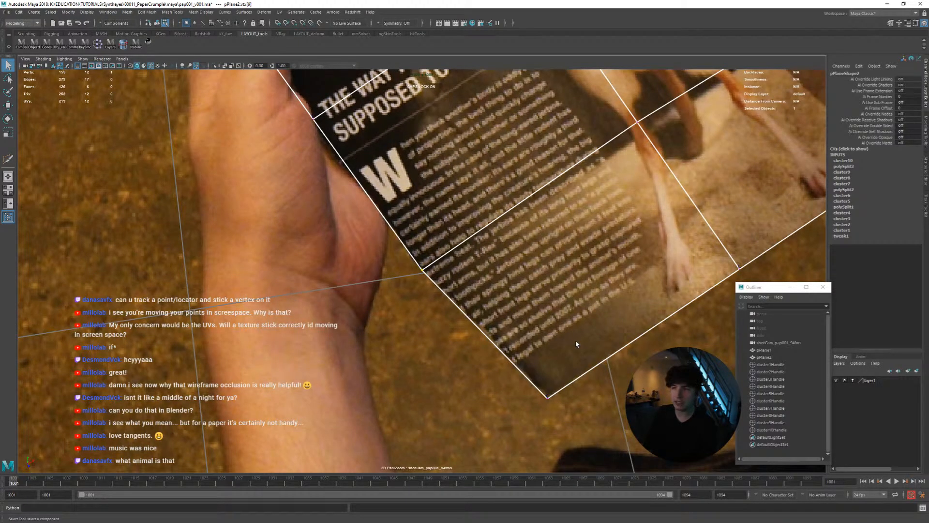
{"action": "key", "text": "alt+period"}
{"action": "key", "text": "alt+comma"}
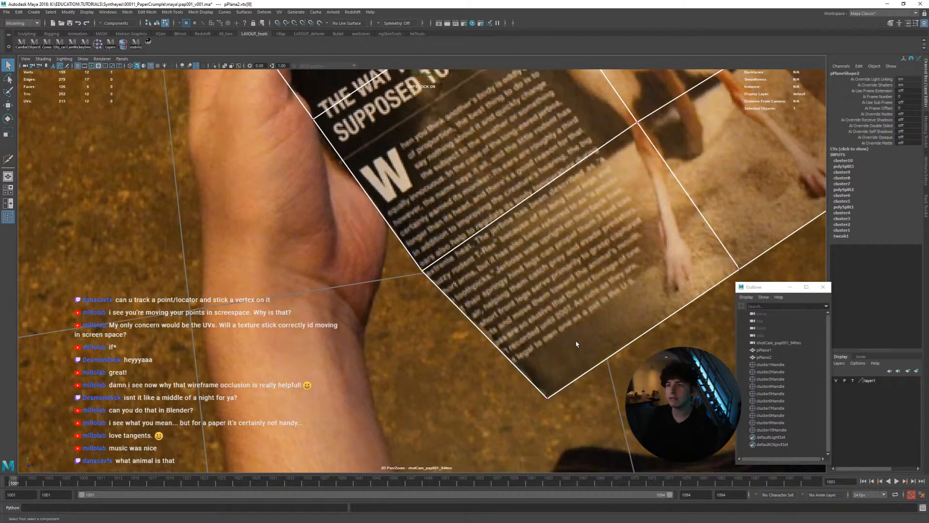
{"action": "key", "text": "alt+period"}
{"action": "key", "text": "alt+comma"}
{"action": "key", "text": "alt+period"}
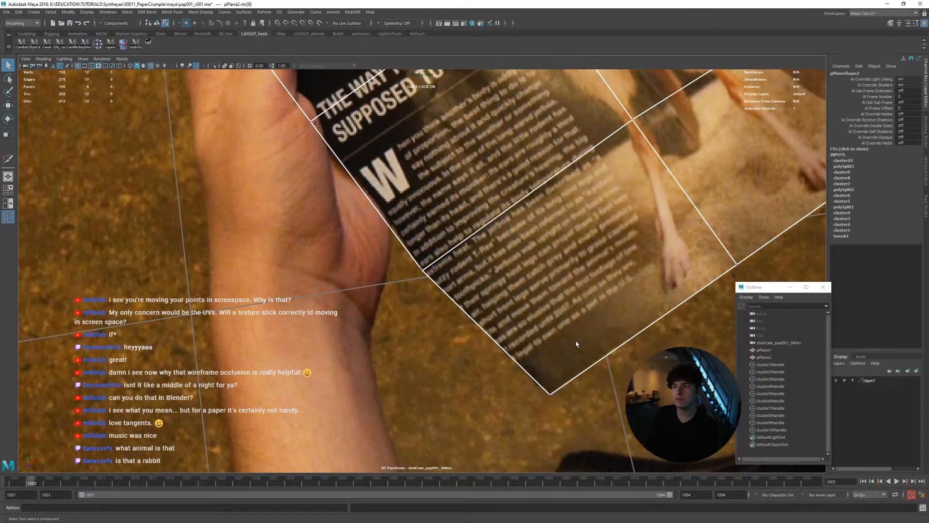
{"action": "key", "text": "alt+comma"}
{"action": "key", "text": "alt+period"}
{"action": "key", "text": "alt+period"}
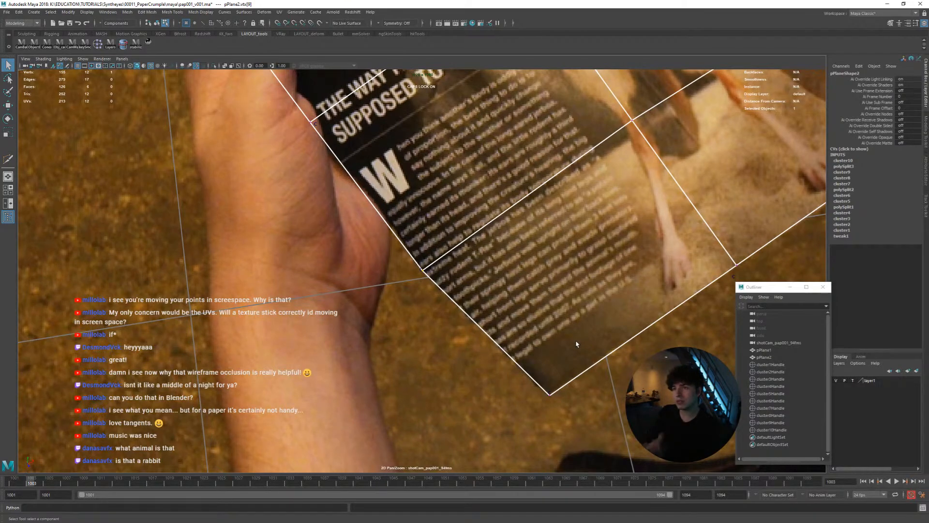
{"action": "key", "text": "alt+comma"}
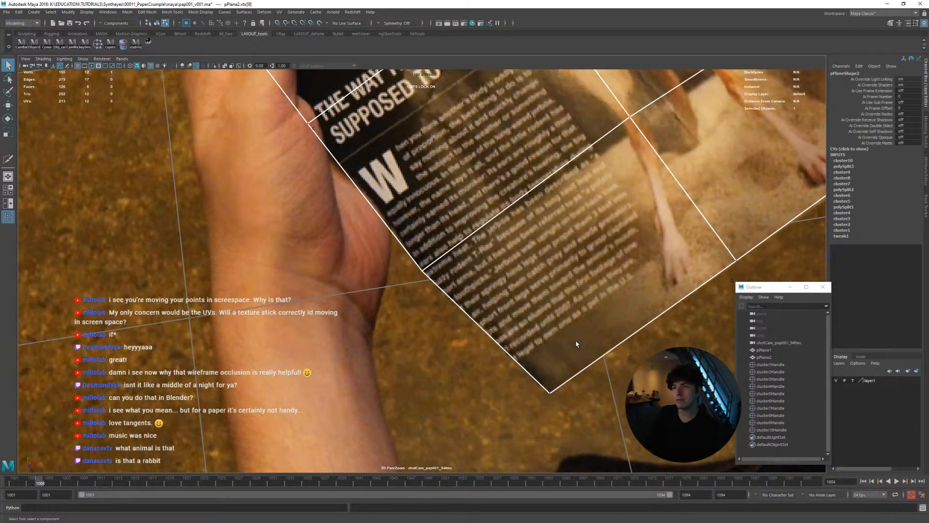
{"action": "key", "text": "alt+period"}
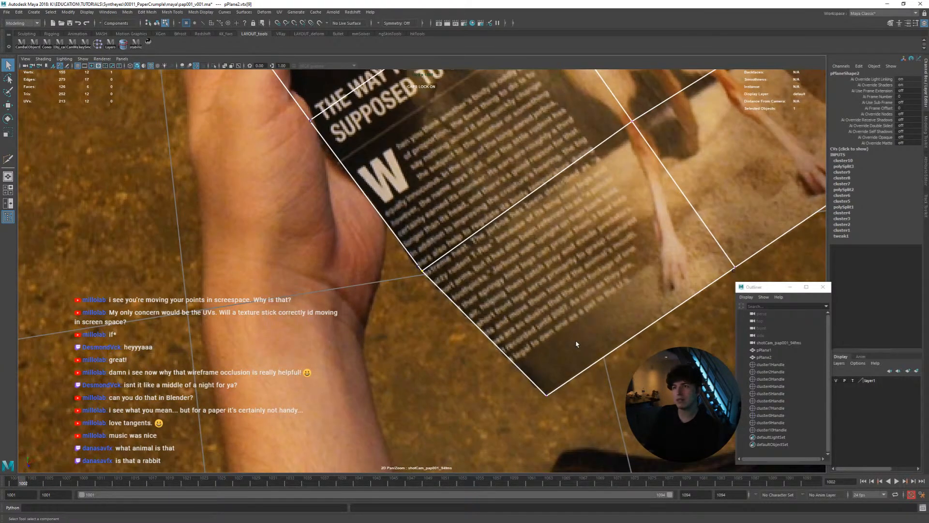
{"action": "key", "text": "alt+comma"}
{"action": "key", "text": "alt+period"}
{"action": "key", "text": "alt+period"}
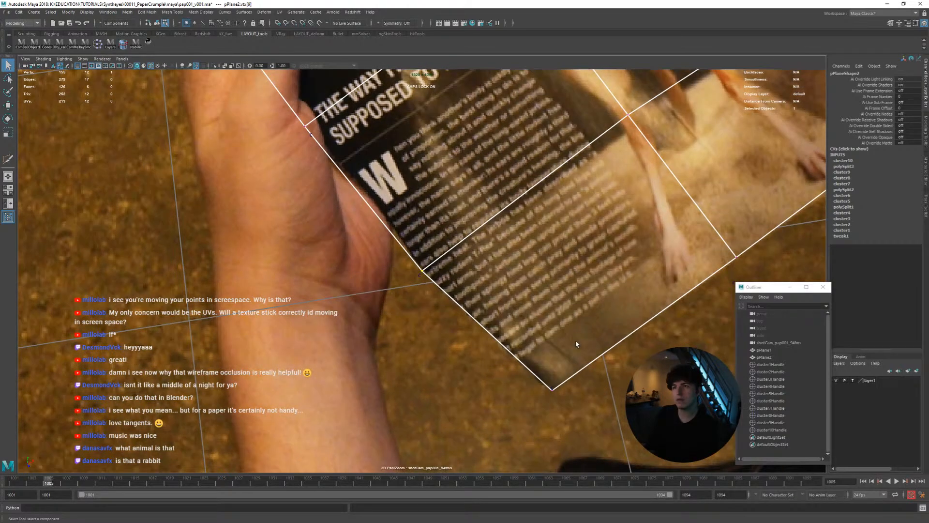
{"action": "key", "text": "alt+period"}
{"action": "key", "text": "alt+comma"}
{"action": "key", "text": "alt+comma"}
{"action": "key", "text": "alt+comma"}
{"action": "key", "text": "alt+comma"}
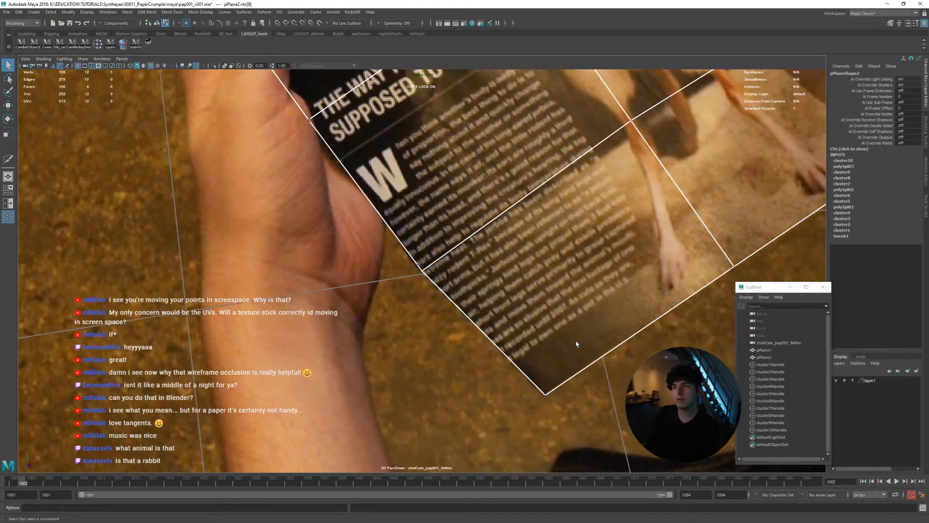
{"action": "key", "text": "alt+period"}
{"action": "key", "text": "alt+period"}
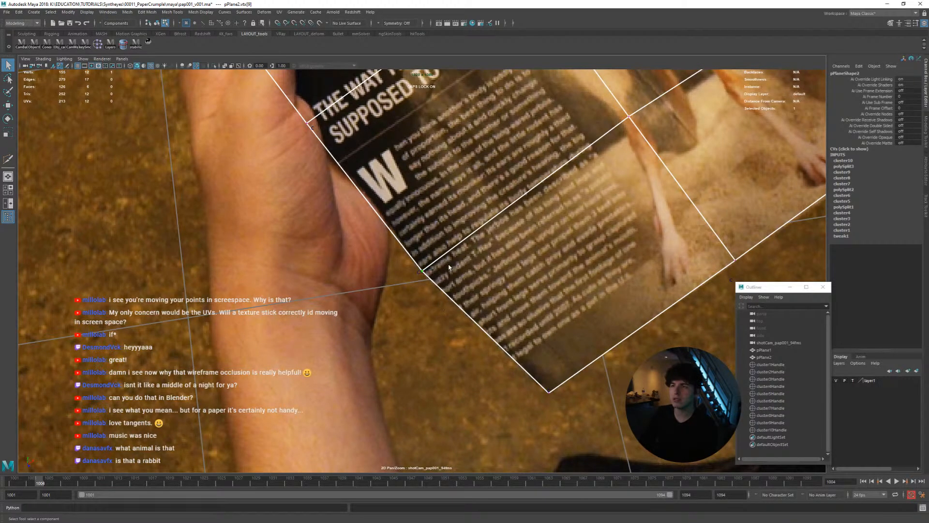
Select the new left-edge cluster and keyframe its adjusted position at frames 1001 and 1002 to match the page edge
{"action": "right_click_drag", "start_coordinate": [450, 266], "coordinate": [471, 252]}
{"action": "left_click_drag", "start_coordinate": [405, 260], "coordinate": [427, 285]}
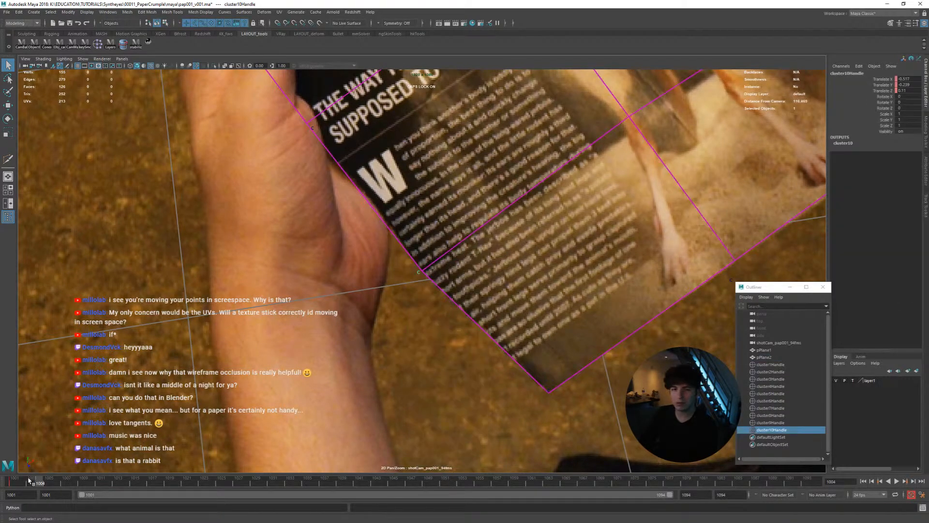
{"action": "left_click_drag", "start_coordinate": [29, 480], "coordinate": [13, 478]}
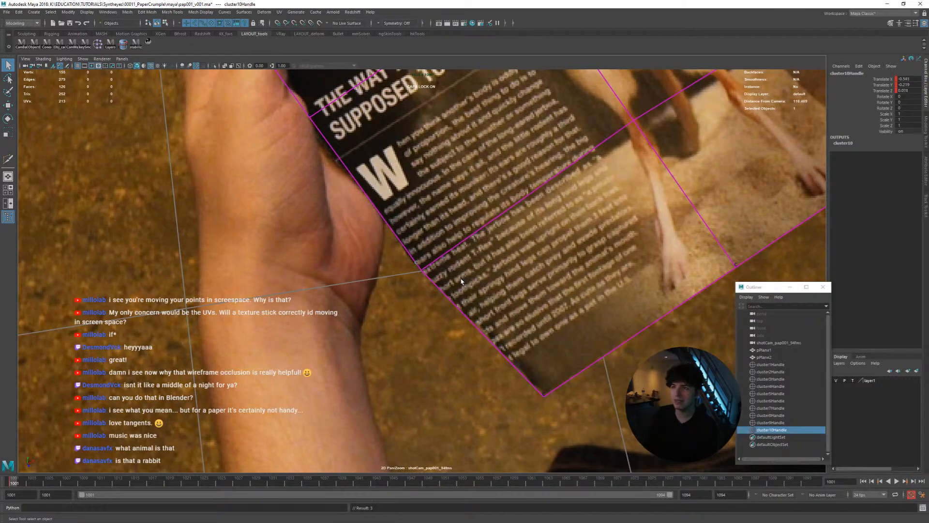
{"action": "key", "text": "alt+period"}
{"action": "key", "text": "alt+period"}
{"action": "key", "text": "alt+period"}
{"action": "key", "text": "alt+comma"}
{"action": "key", "text": "alt+comma"}
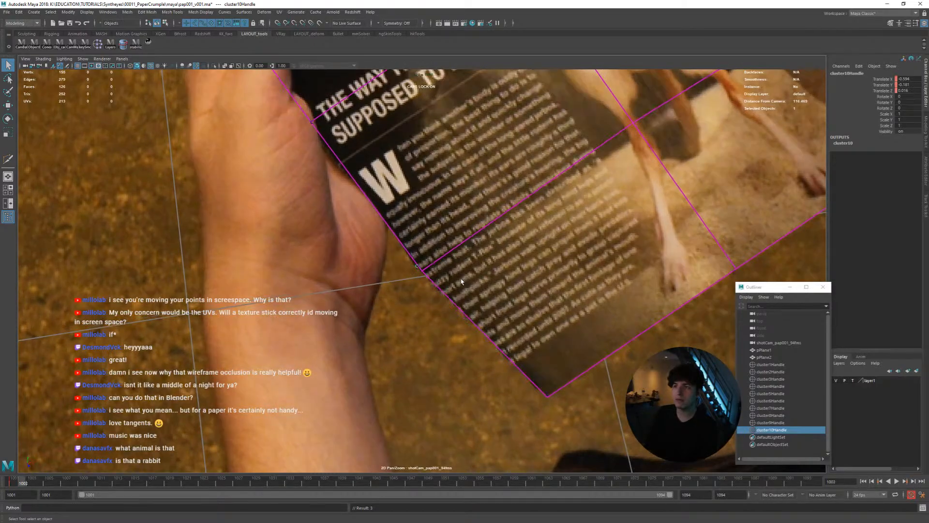
{"action": "key", "text": "alt+comma"}
{"action": "key", "text": "alt+period"}
{"action": "key", "text": "alt+comma"}
{"action": "key", "text": "alt+period"}
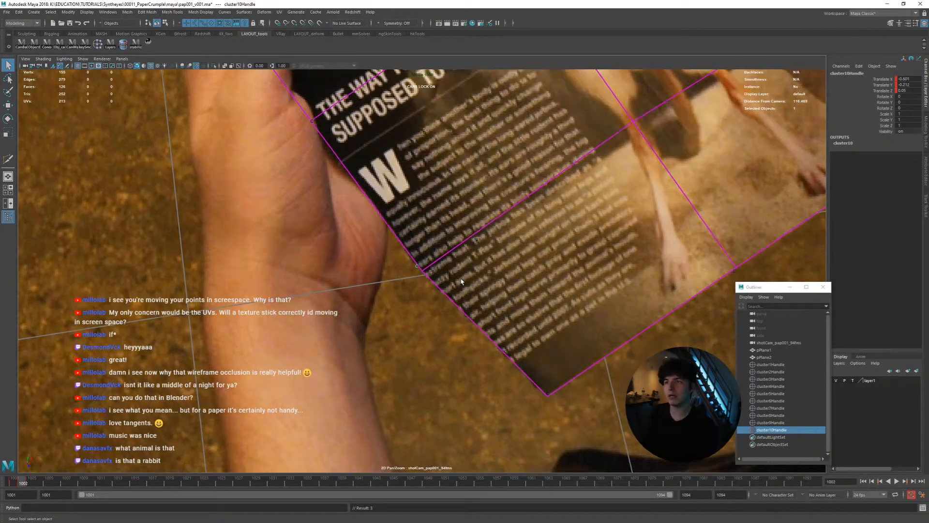
Keyframe the left-edge cluster's adjusted position at frames 1003 and 1004, checking the fit against the whole page
{"action": "key", "text": "alt+comma"}
{"action": "key", "text": "alt+period"}
{"action": "key", "text": "alt+period"}
{"action": "key", "text": "alt+period"}
{"action": "key", "text": "alt+comma"}
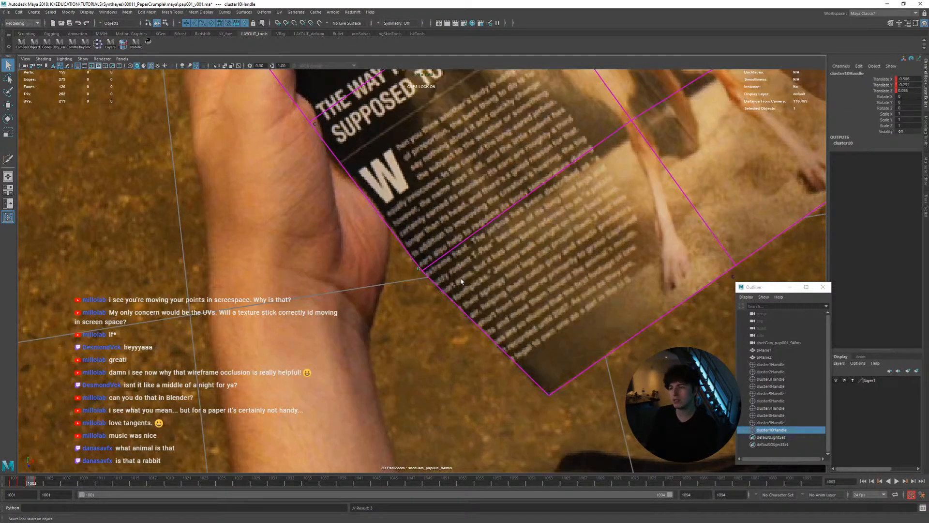
{"action": "key", "text": "alt+period"}
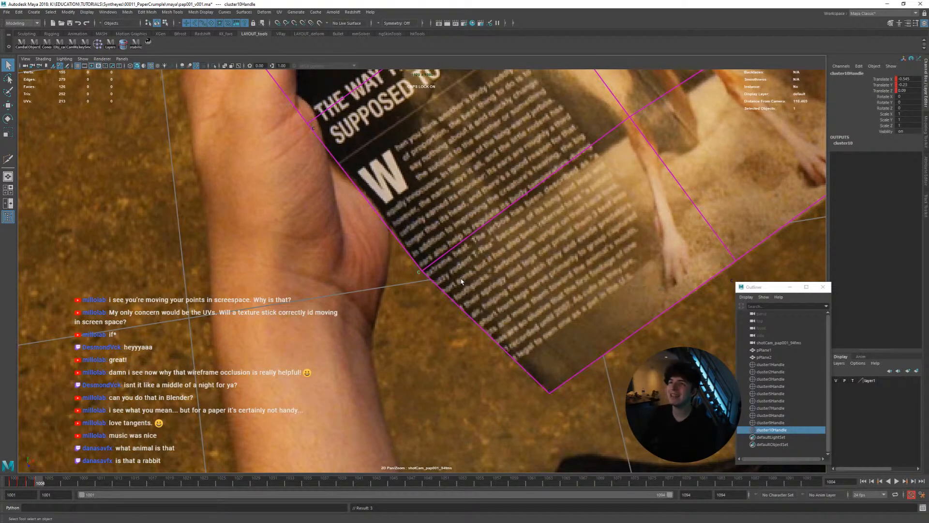
{"action": "scroll", "coordinate": [517, 294], "scroll_direction": "down", "scroll_amount": 10}
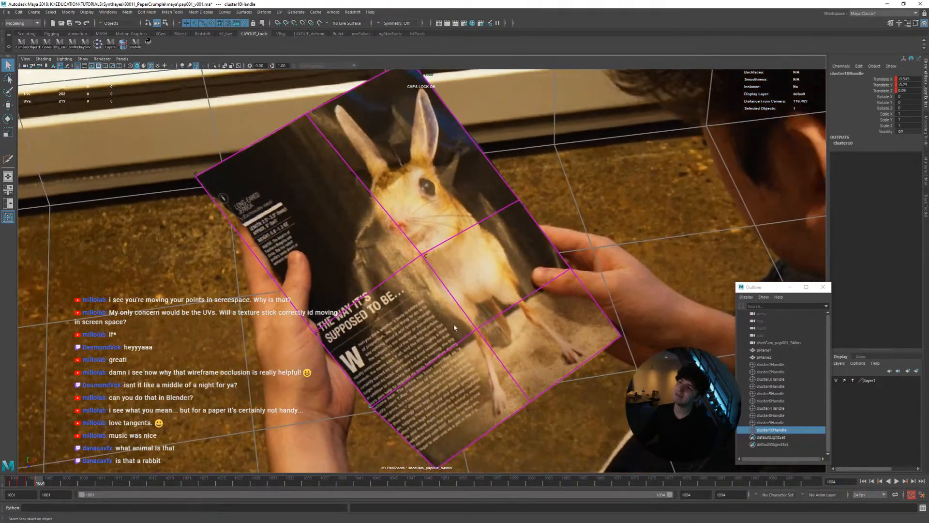
{"action": "middle_click_drag", "start_coordinate": [455, 328], "coordinate": [464, 316]}
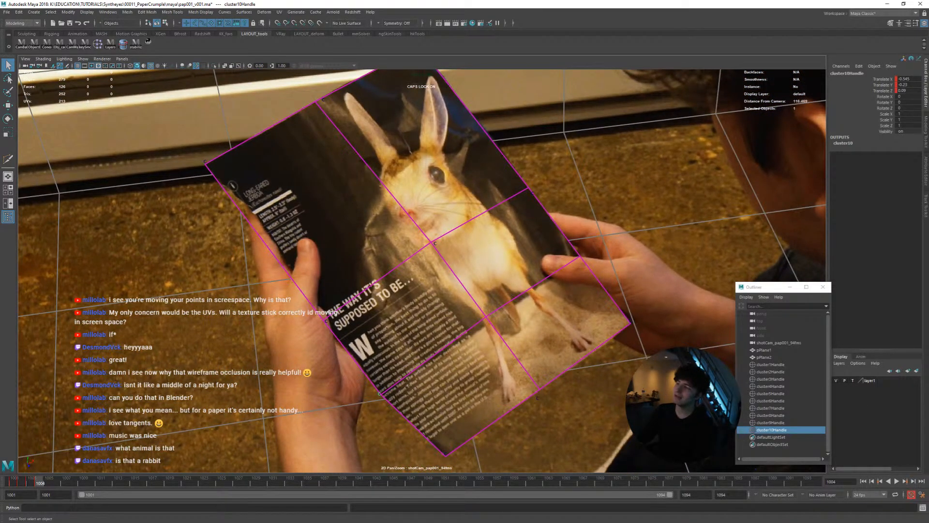
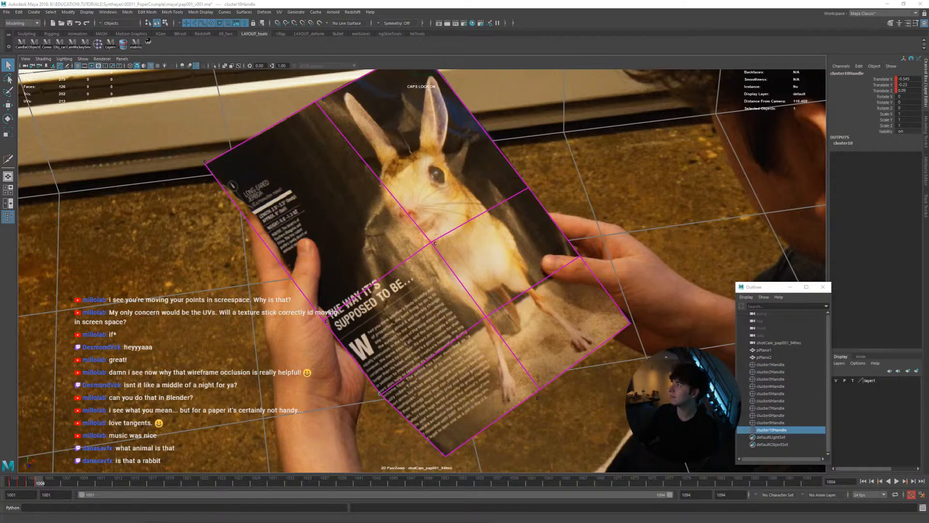
Switch to YouTube and play the "shes a wolf in mouse clothing" clip with its volume adjusted
{"action": "left_click_drag", "start_coordinate": [416, 522], "coordinate": [416, 1]}
{"action": "left_click", "coordinate": [264, 208]}
{"action": "mouse_move", "coordinate": [220, 297]}
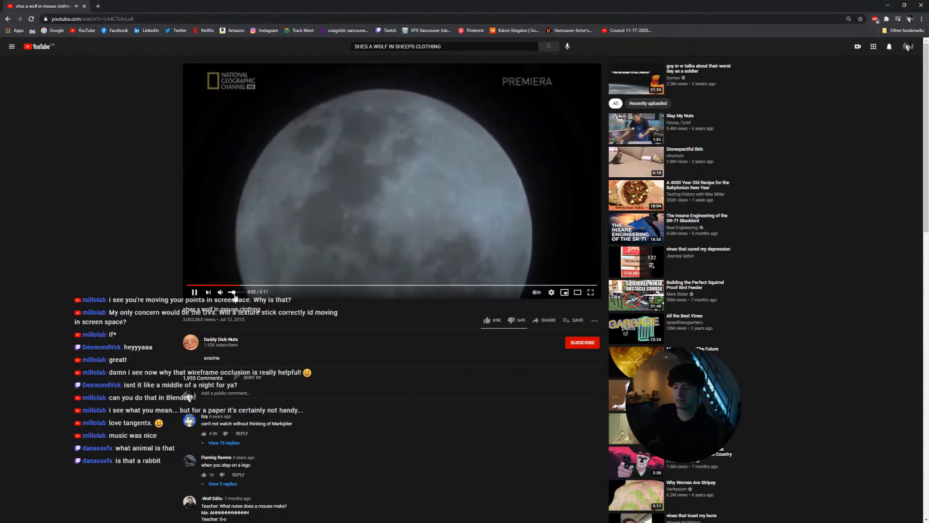
{"action": "left_click_drag", "start_coordinate": [235, 294], "coordinate": [238, 295]}
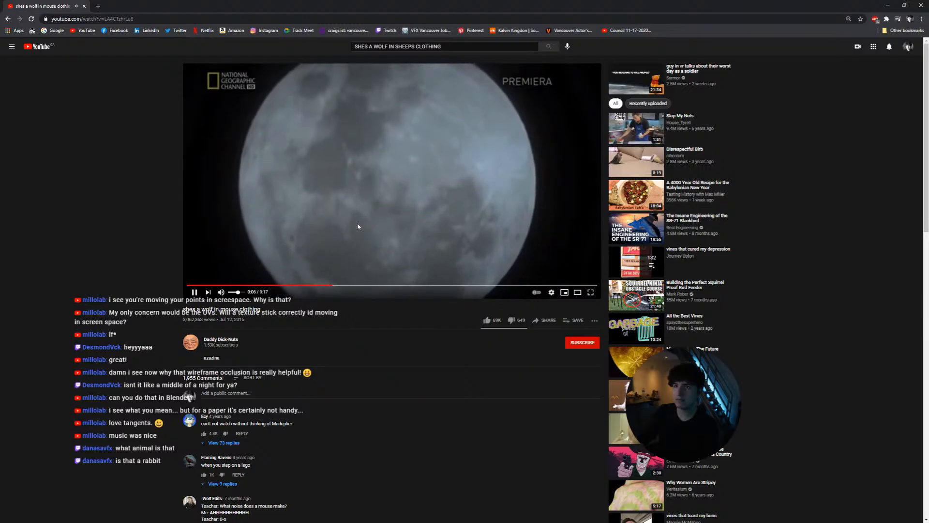
{"action": "key", "text": "t"}
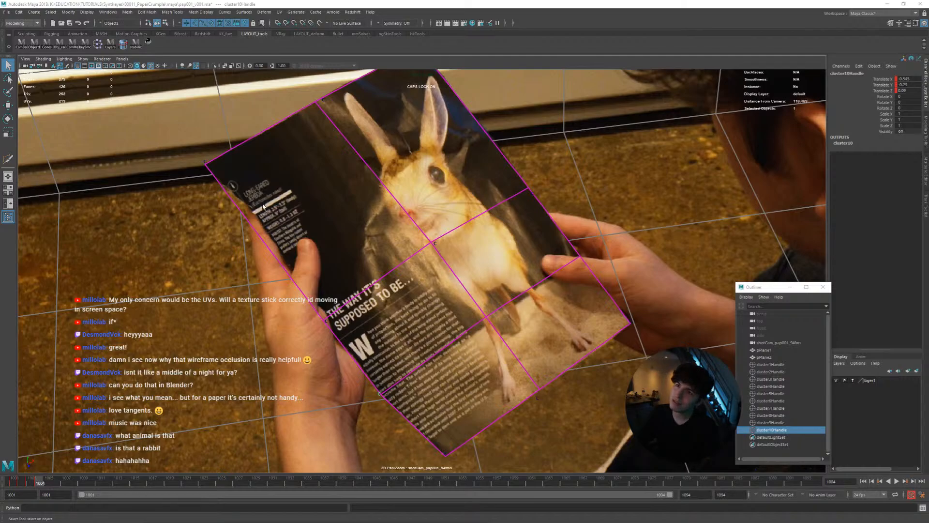
Examine how the plane's left edge fits the printed page at frame 1004 with its cluster selected, and start playback
{"action": "right_click_drag", "start_coordinate": [237, 193], "coordinate": [99, 158]}
{"action": "scroll", "coordinate": [284, 208], "scroll_direction": "up", "scroll_amount": 5}
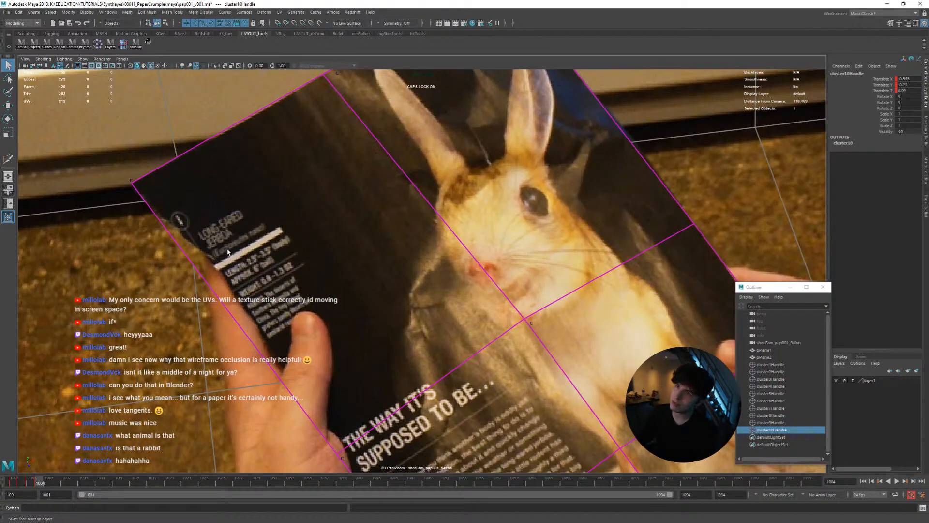
{"action": "right_click_drag", "start_coordinate": [430, 255], "coordinate": [390, 315]}
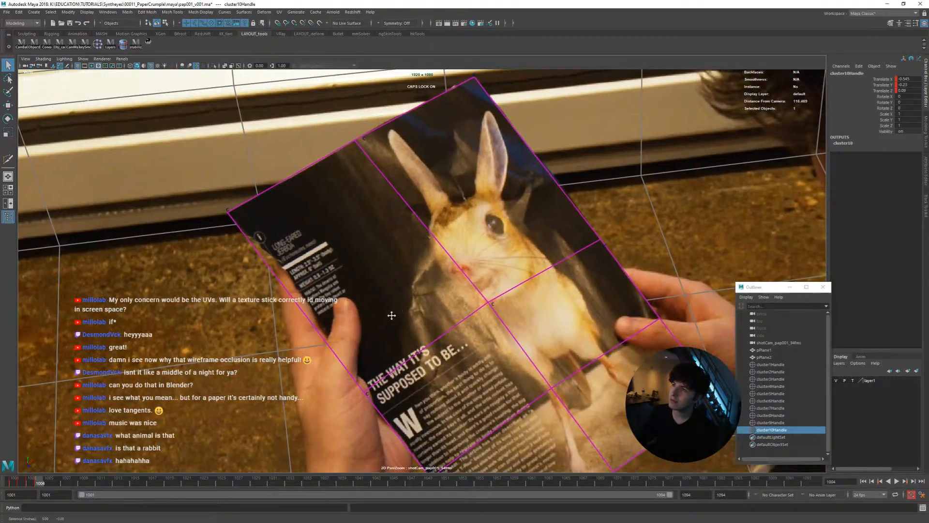
{"action": "middle_click_drag", "start_coordinate": [390, 315], "coordinate": [350, 303]}
{"action": "right_click_drag", "start_coordinate": [412, 328], "coordinate": [412, 321]}
{"action": "middle_click_drag", "start_coordinate": [412, 322], "coordinate": [384, 294]}
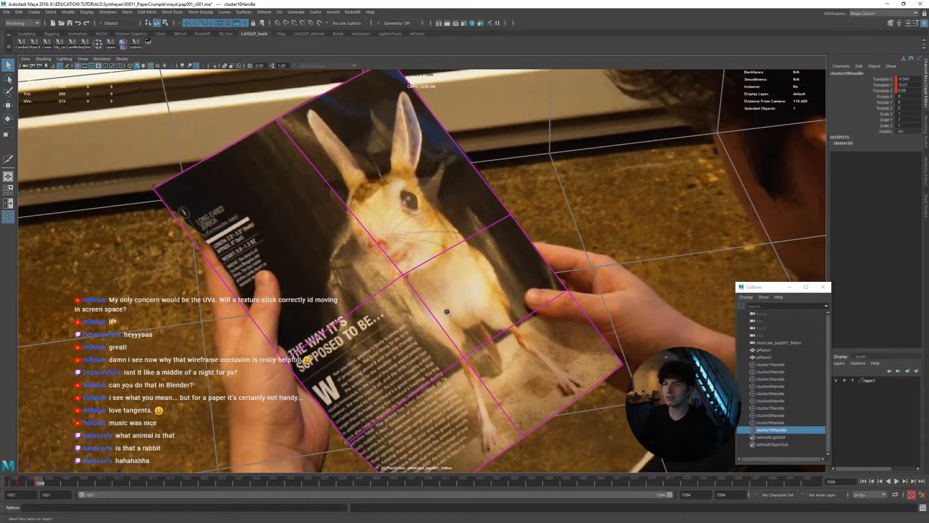
{"action": "right_click_drag", "start_coordinate": [384, 294], "coordinate": [412, 311]}
{"action": "left_click", "coordinate": [759, 429]}
{"action": "key", "text": "w"}
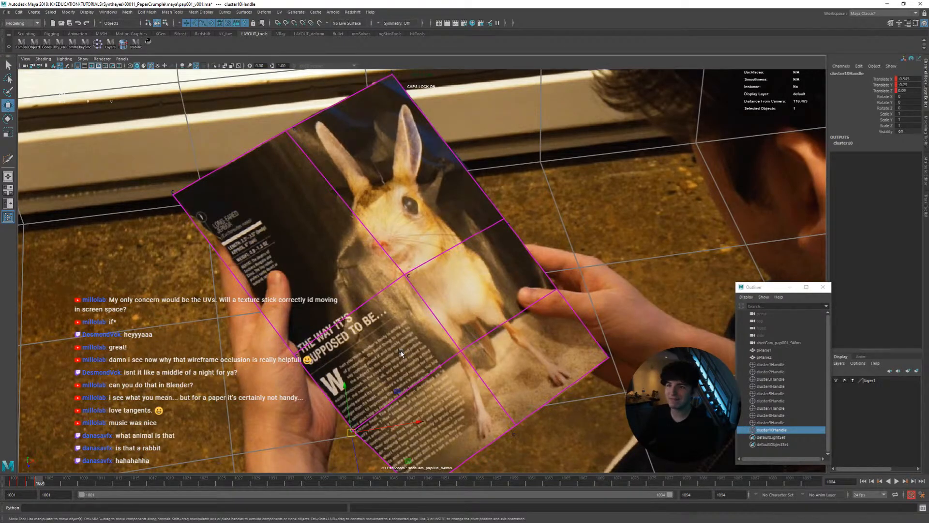
{"action": "middle_click_drag", "start_coordinate": [425, 399], "coordinate": [446, 291]}
{"action": "right_click_drag", "start_coordinate": [378, 428], "coordinate": [394, 420]}
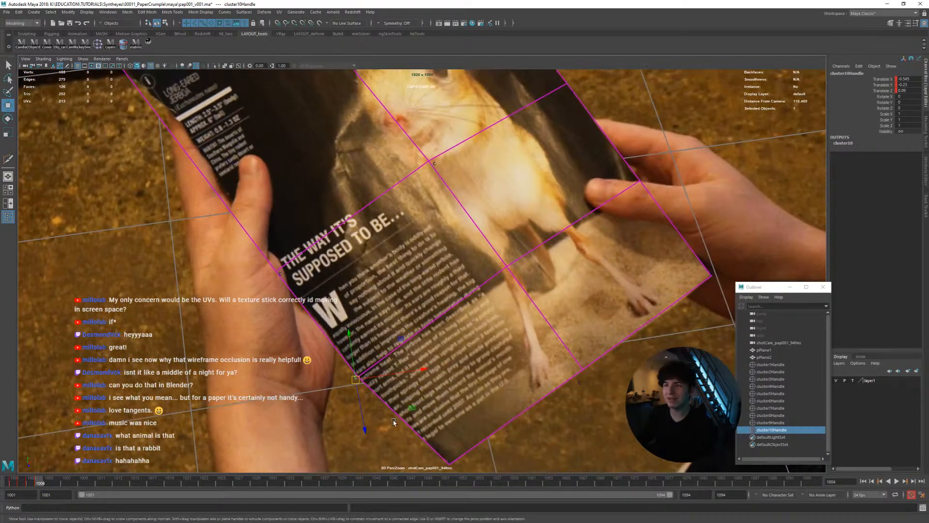
{"action": "right_click_drag", "start_coordinate": [431, 390], "coordinate": [400, 393]}
{"action": "middle_click_drag", "start_coordinate": [400, 393], "coordinate": [395, 443]}
{"action": "key", "text": "alt+v"}
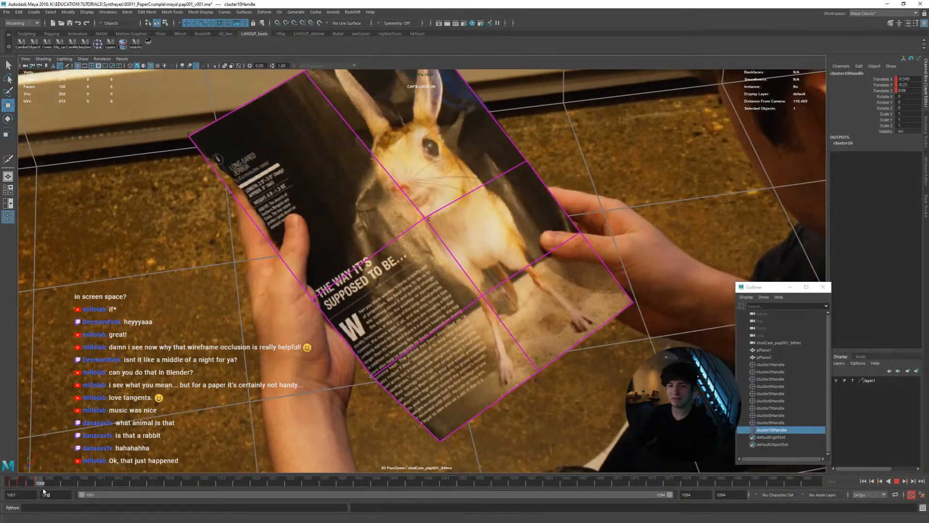
Go to frame 1005 and keyframe the left-edge cluster's position against the page edge
{"action": "left_click_drag", "start_coordinate": [43, 492], "coordinate": [49, 490]}
{"action": "right_click_drag", "start_coordinate": [264, 404], "coordinate": [290, 402]}
{"action": "middle_click_drag", "start_coordinate": [290, 402], "coordinate": [296, 358]}
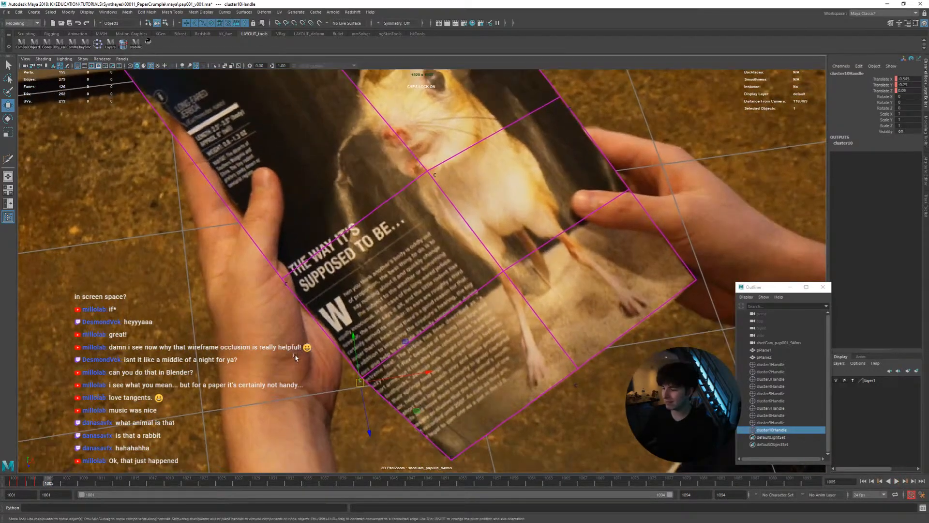
{"action": "right_click_drag", "start_coordinate": [297, 358], "coordinate": [357, 367]}
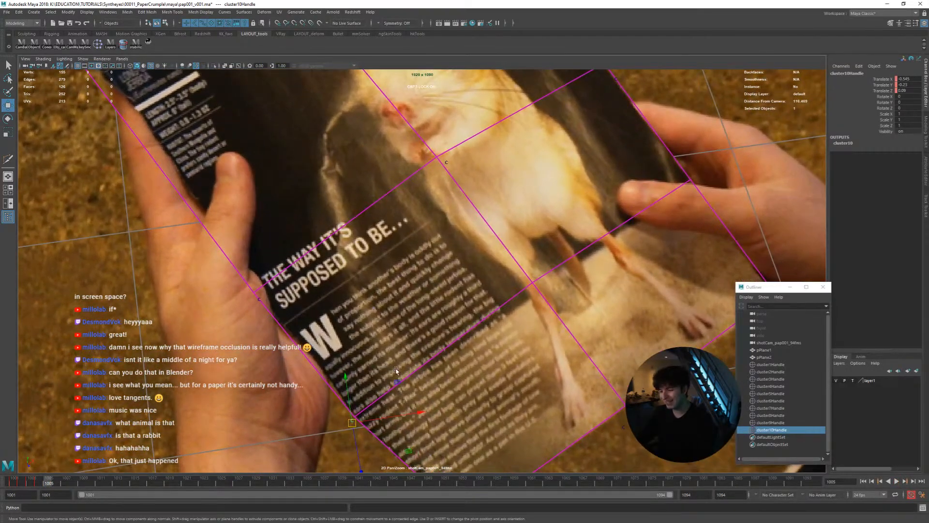
{"action": "middle_click_drag", "start_coordinate": [360, 390], "coordinate": [361, 321]}
{"action": "right_click_drag", "start_coordinate": [360, 321], "coordinate": [496, 356]}
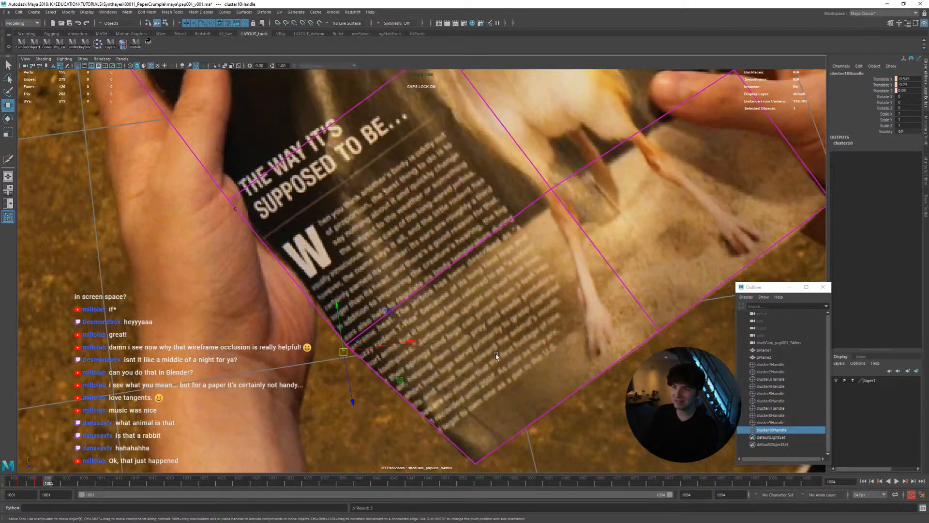
{"action": "key", "text": "shift+w"}
Keyframe the left-edge cluster's adjusted position frame by frame from 1006 to 1011 as the page starts to fold
{"action": "key", "text": "alt+period"}
{"action": "key", "text": "alt+period"}
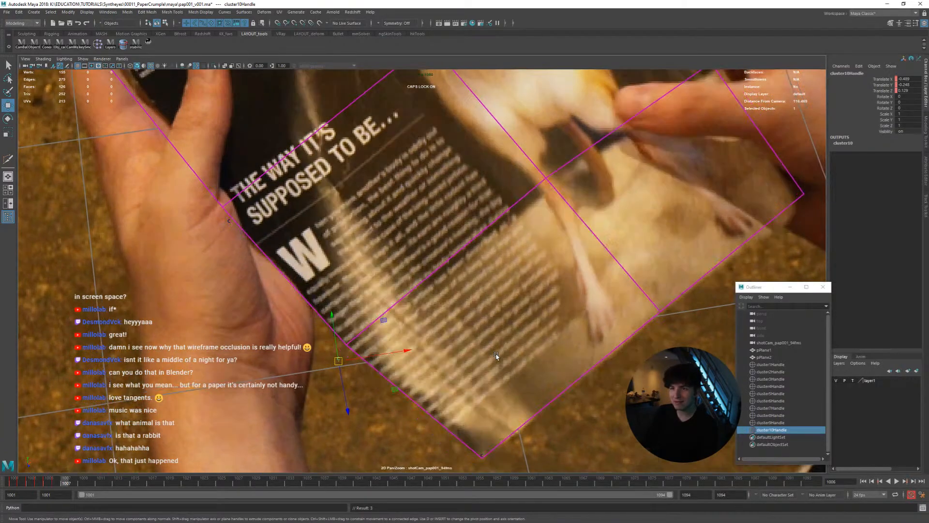
{"action": "key", "text": "alt+period"}
{"action": "key", "text": "alt+period"}
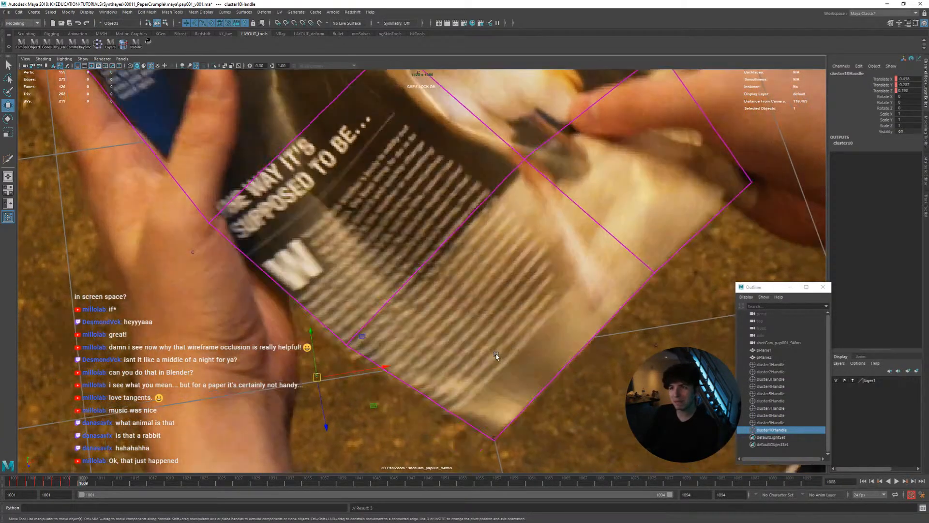
{"action": "key", "text": "alt+period"}
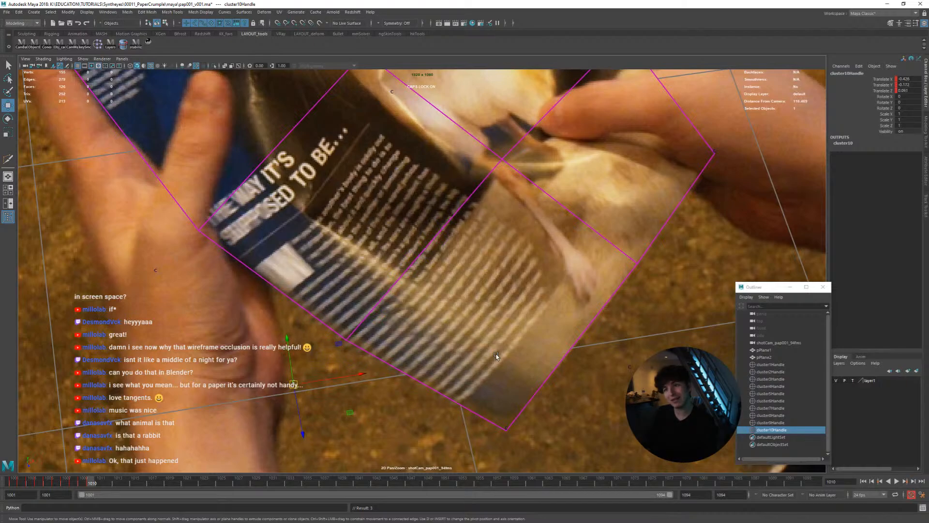
{"action": "key", "text": "alt+period"}
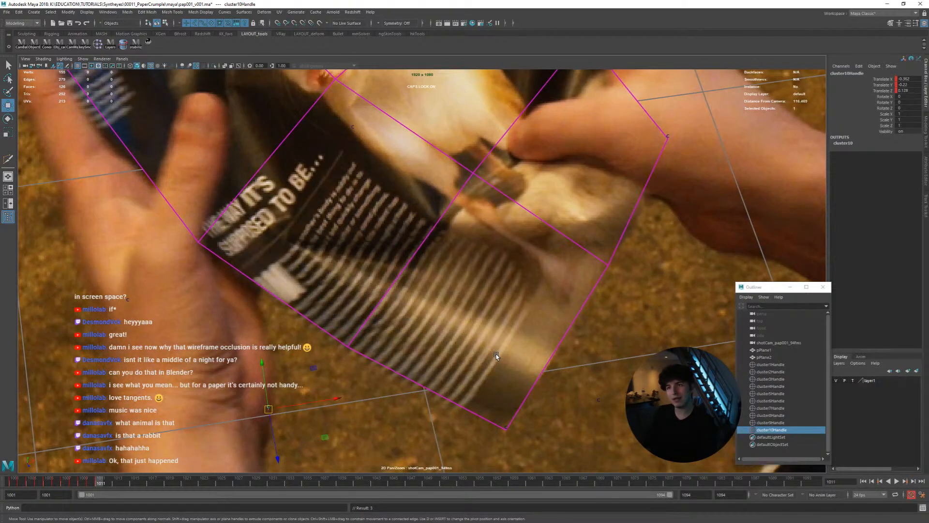
Adjust and keyframe the left-edge cluster at frames 1012 and 1013, comparing each with its neighbouring frames
{"action": "right_click_drag", "start_coordinate": [464, 359], "coordinate": [377, 312]}
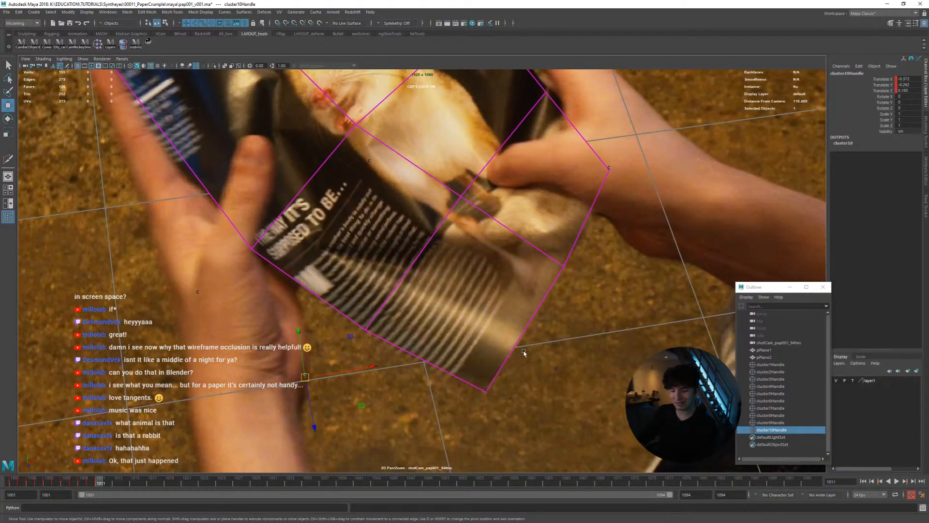
{"action": "key", "text": "alt+period"}
{"action": "key", "text": "alt+period"}
{"action": "key", "text": "alt+comma"}
{"action": "middle_click_drag", "start_coordinate": [476, 364], "coordinate": [479, 369]}
{"action": "key", "text": "alt+period"}
{"action": "key", "text": "alt+comma"}
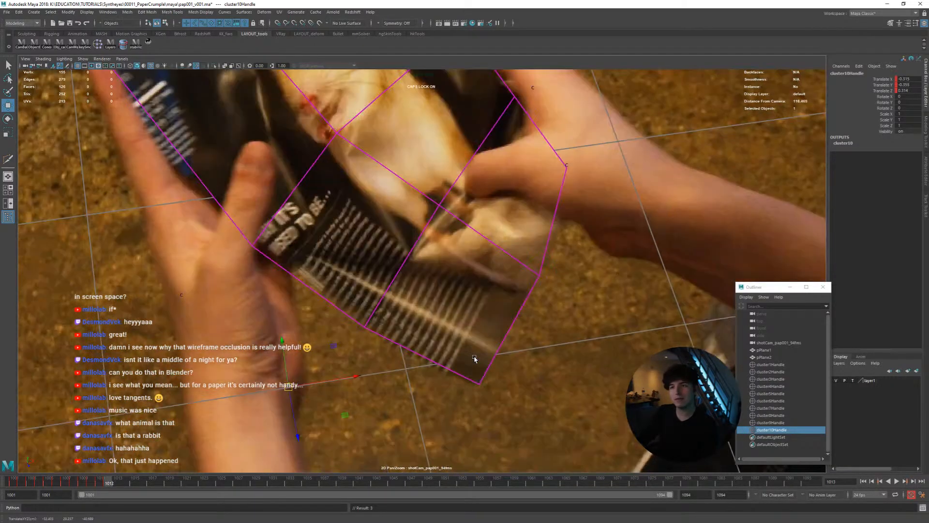
{"action": "key", "text": "alt+period"}
Adjust and keyframe the left-edge cluster at frames 1014 and 1015 to follow the crumpling page edge
{"action": "key", "text": "alt+period"}
{"action": "key", "text": "alt+comma"}
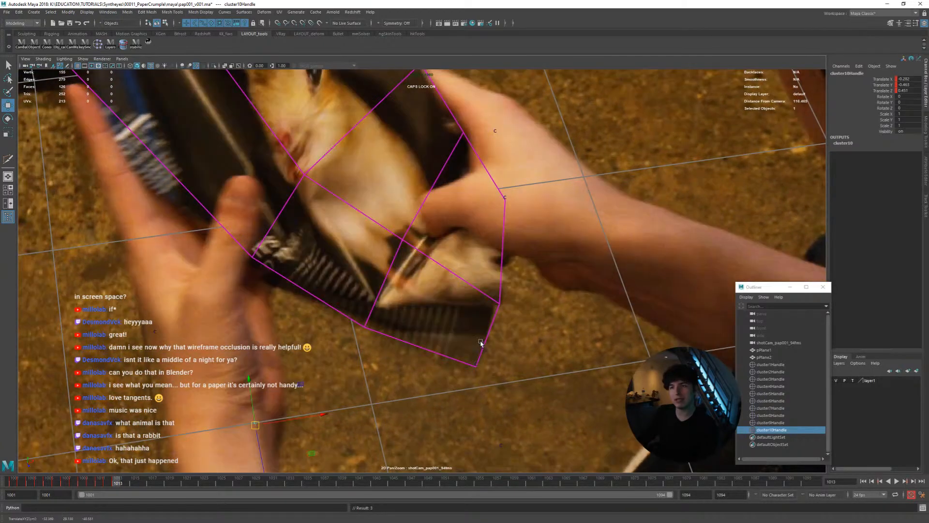
{"action": "key", "text": "alt+period"}
{"action": "middle_click_drag", "start_coordinate": [481, 341], "coordinate": [472, 354]}
{"action": "key", "text": "alt+comma"}
{"action": "key", "text": "alt+period"}
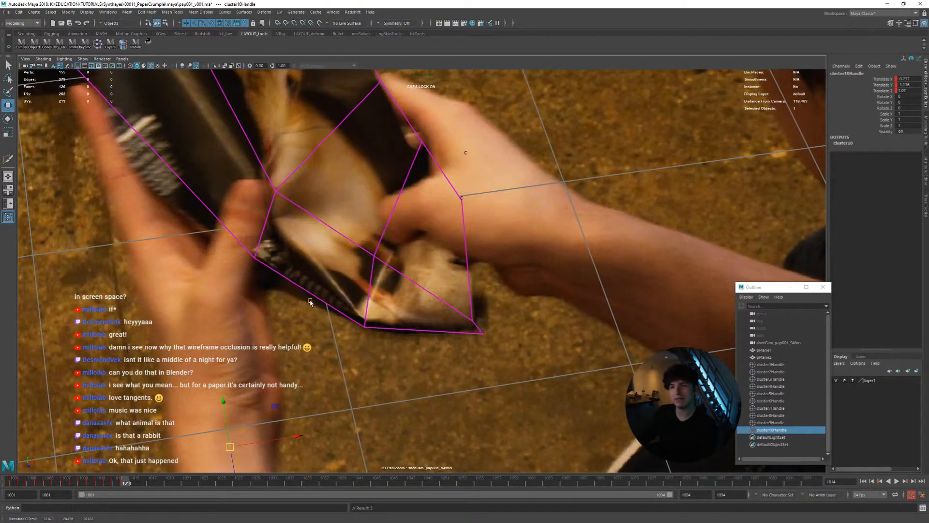
{"action": "key", "text": "alt+period"}
{"action": "key", "text": "alt+comma"}
{"action": "key", "text": "alt+period"}
{"action": "middle_click_drag", "start_coordinate": [452, 338], "coordinate": [429, 349]}
{"action": "key", "text": "alt+comma"}
{"action": "key", "text": "alt+period"}
{"action": "key", "text": "alt+comma"}
Keyframe the left-edge cluster's position from frame 1016 to 1021, flipping between neighbouring frames to check the motion
{"action": "key", "text": "alt+period"}
{"action": "key", "text": "alt+period"}
{"action": "key", "text": "alt+period"}
{"action": "key", "text": "alt+period"}
{"action": "key", "text": "alt+comma"}
{"action": "key", "text": "alt+period"}
{"action": "key", "text": "alt+period"}
{"action": "key", "text": "alt+comma"}
{"action": "key", "text": "alt+period"}
{"action": "key", "text": "alt+period"}
{"action": "key", "text": "alt+comma"}
{"action": "key", "text": "alt+period"}
{"action": "key", "text": "alt+period"}
{"action": "key", "text": "alt+period"}
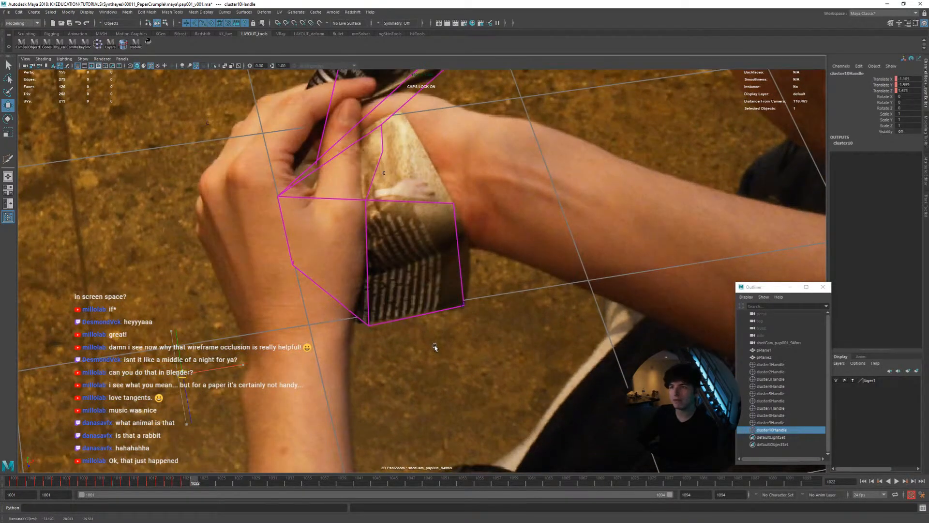
Check the folded plane's shape in the perspective view and keyframe the left-edge cluster's corrected position at frame 1022
{"action": "key", "text": "space"}
{"action": "left_click_drag", "start_coordinate": [317, 280], "coordinate": [306, 232], "text": "alt"}
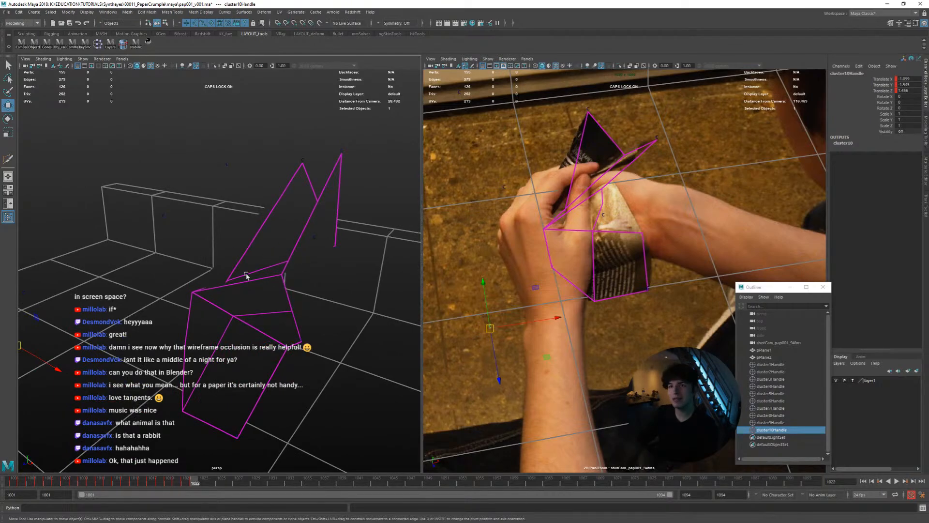
{"action": "left_click_drag", "start_coordinate": [247, 275], "coordinate": [286, 283], "text": "alt"}
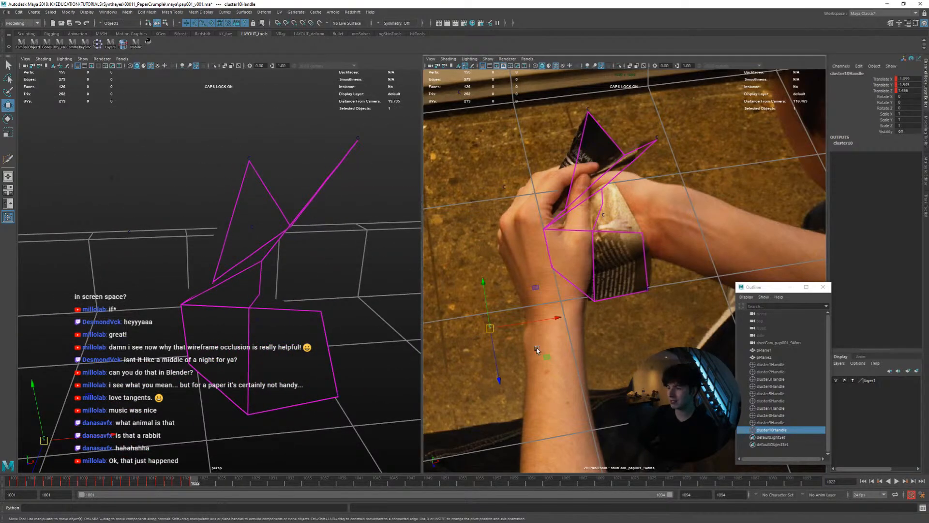
{"action": "key", "text": "space"}
{"action": "key", "text": "alt+comma"}
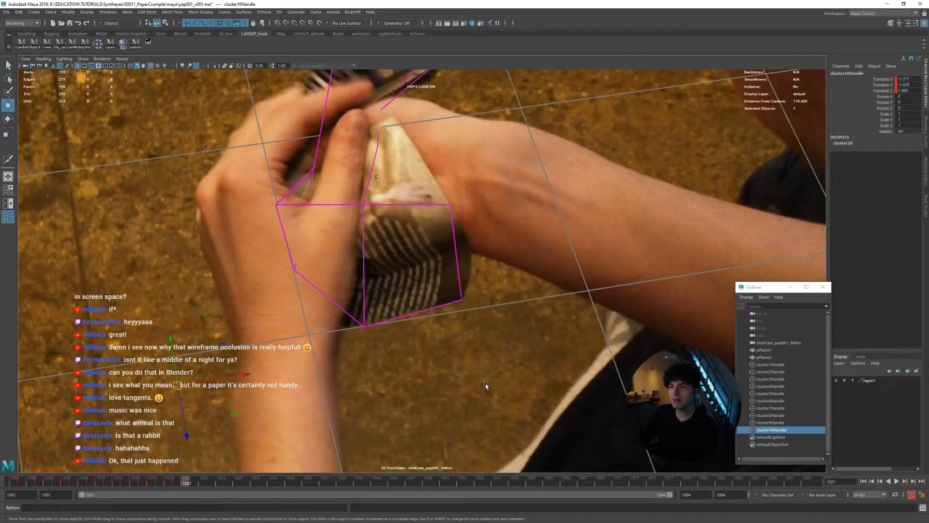
{"action": "key", "text": "alt+period"}
{"action": "key", "text": "alt+comma"}
{"action": "key", "text": "alt+period"}
{"action": "middle_click_drag", "start_coordinate": [444, 377], "coordinate": [455, 407]}
{"action": "key", "text": "alt+comma"}
{"action": "key", "text": "alt+period"}
Adjust and keyframe the left-edge cluster at frames 1023 to 1025, comparing neighbouring frames
{"action": "key", "text": "alt+period"}
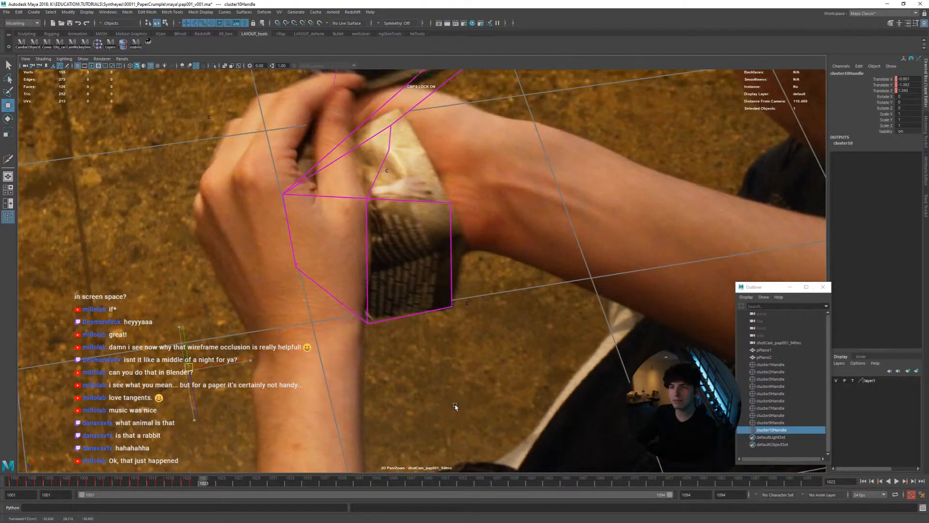
{"action": "key", "text": "alt+period"}
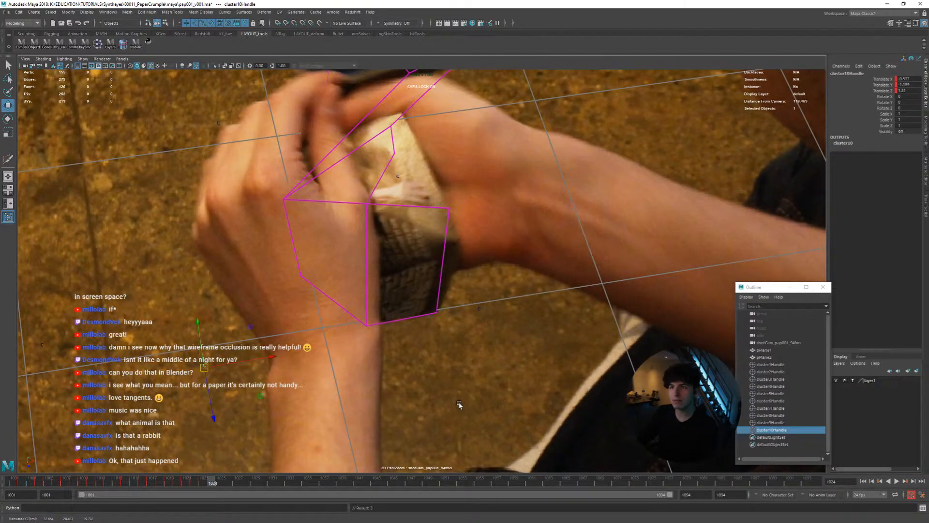
{"action": "key", "text": "alt+period"}
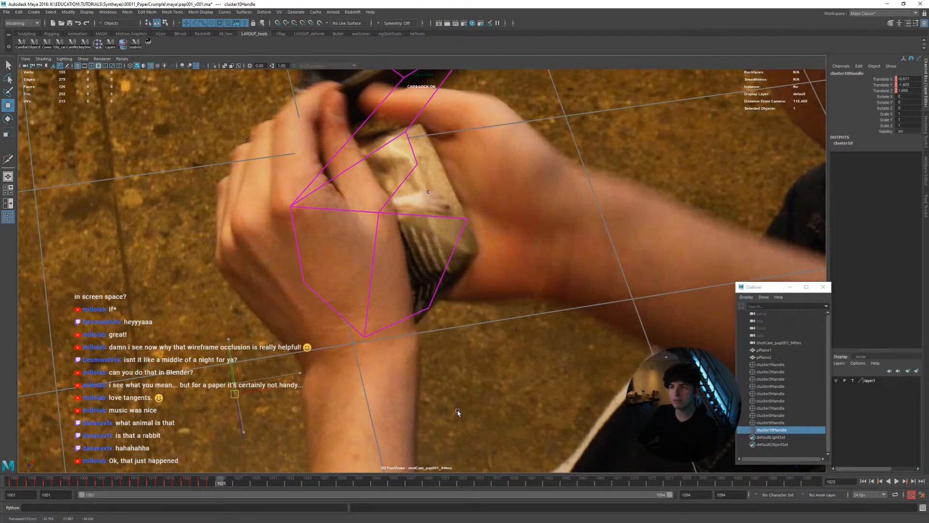
{"action": "middle_click_drag", "start_coordinate": [458, 412], "coordinate": [458, 409]}
{"action": "key", "text": "alt+comma"}
{"action": "key", "text": "alt+period"}
{"action": "key", "text": "alt+comma"}
{"action": "key", "text": "alt+period"}
Keyframe the left-edge cluster from frame 1026 onward while the hands close around the crumpled page
{"action": "key", "text": "alt+period"}
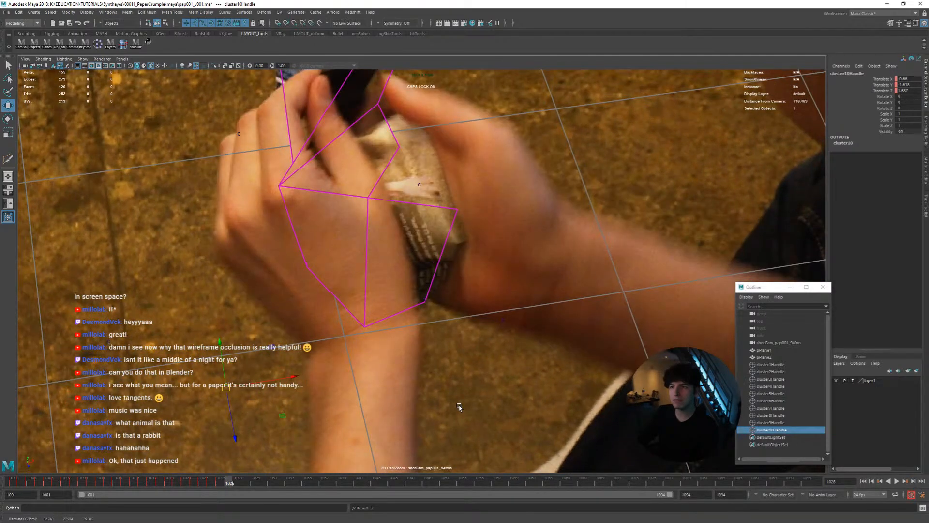
{"action": "key", "text": "alt+period"}
{"action": "key", "text": "alt+period"}
{"action": "key", "text": "alt+period"}
{"action": "key", "text": "alt+period"}
{"action": "key", "text": "alt+period"}
{"action": "key", "text": "alt+period"}
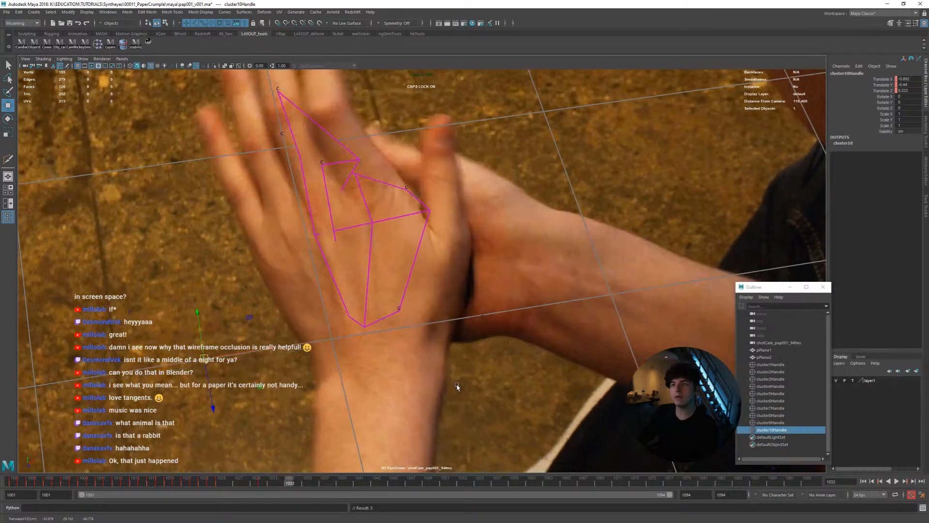
{"action": "key", "text": "alt+period"}
{"action": "key", "text": "alt+period"}
{"action": "key", "text": "alt+period"}
{"action": "key", "text": "alt+period"}
{"action": "key", "text": "alt+period"}
{"action": "key", "text": "alt+period"}
{"action": "key", "text": "alt+period"}
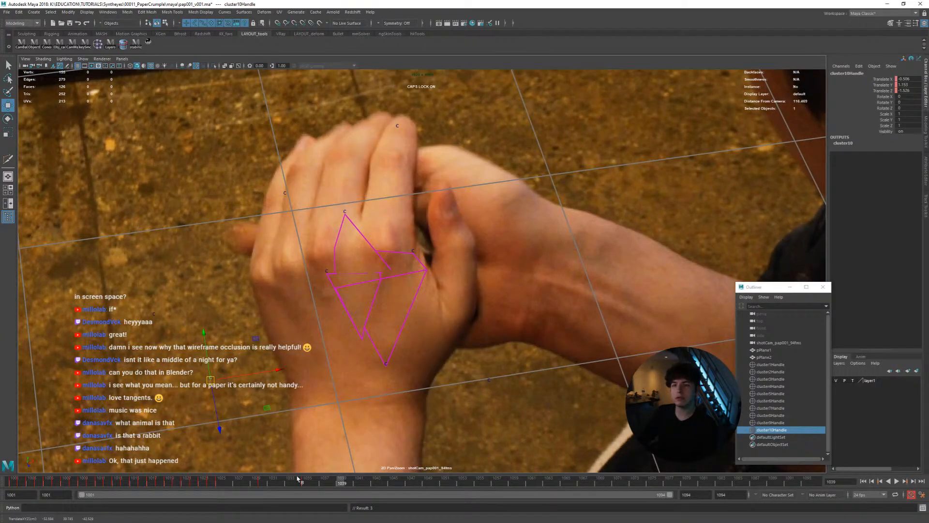
Return to frame 1001 and release the shot camera's stabilization to show the whole plate
{"action": "left_click_drag", "start_coordinate": [298, 478], "coordinate": [14, 479]}
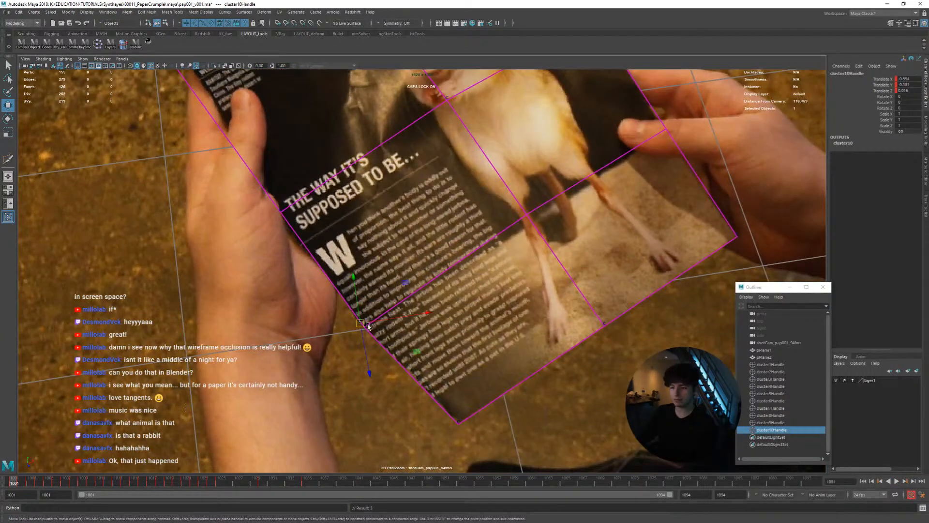
{"action": "key", "text": "backslash"}
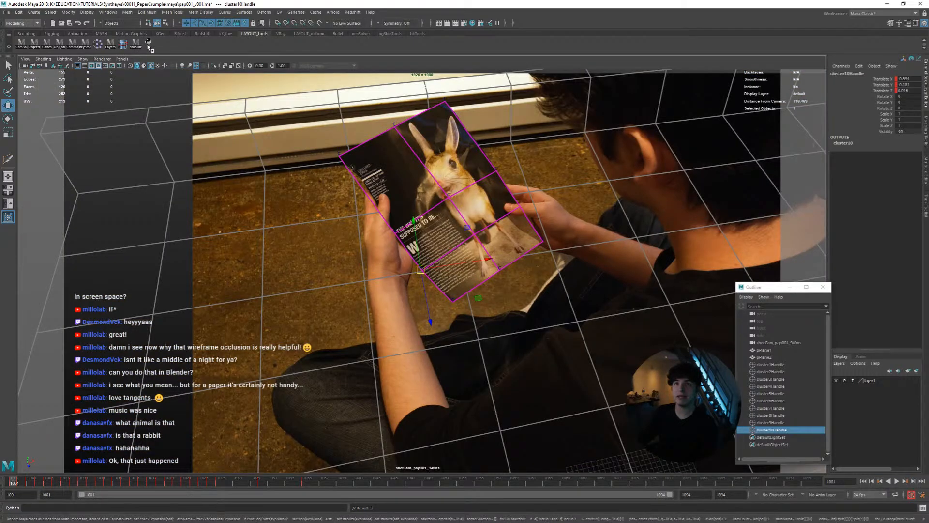
{"action": "key", "text": "backslash"}
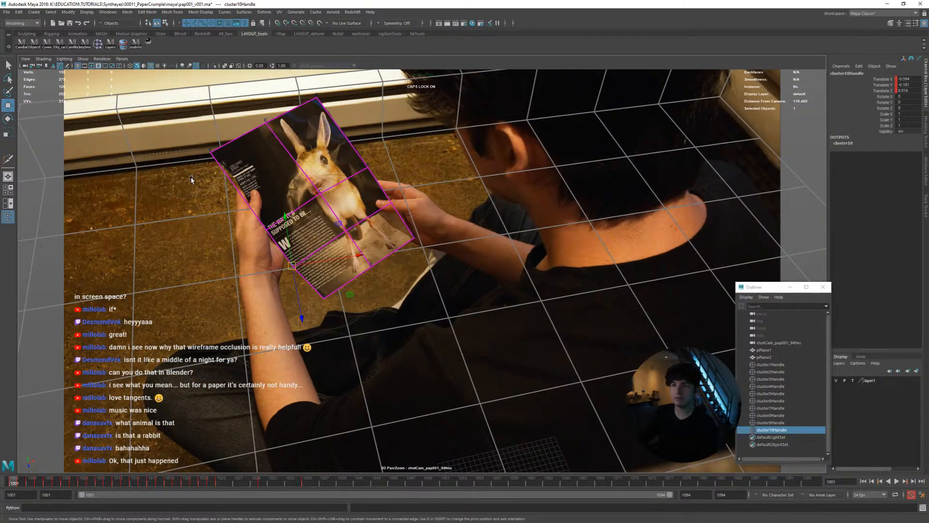
Play the shot and select the page plane to review how its animation matches the crumpling page
{"action": "left_click", "coordinate": [416, 350]}
{"action": "left_click", "coordinate": [432, 349]}
{"action": "key", "text": "alt+v"}
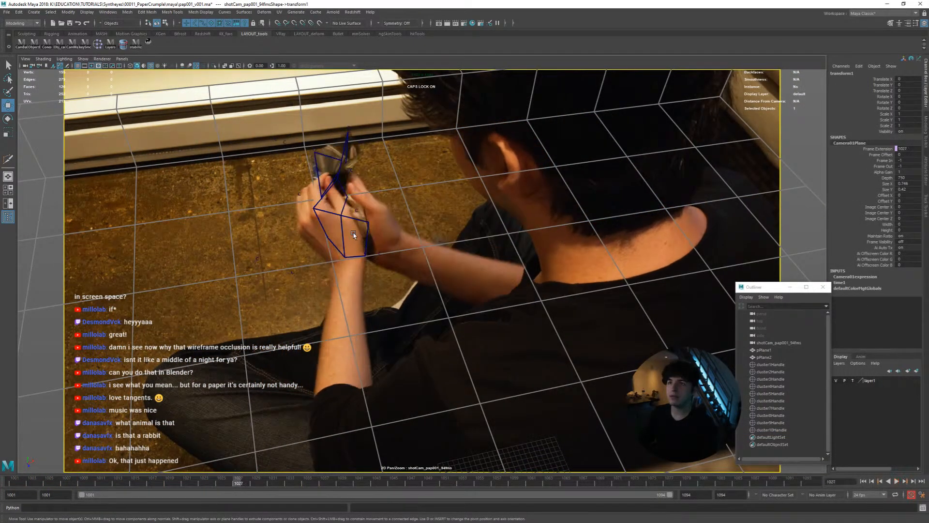
{"action": "left_click", "coordinate": [353, 235]}
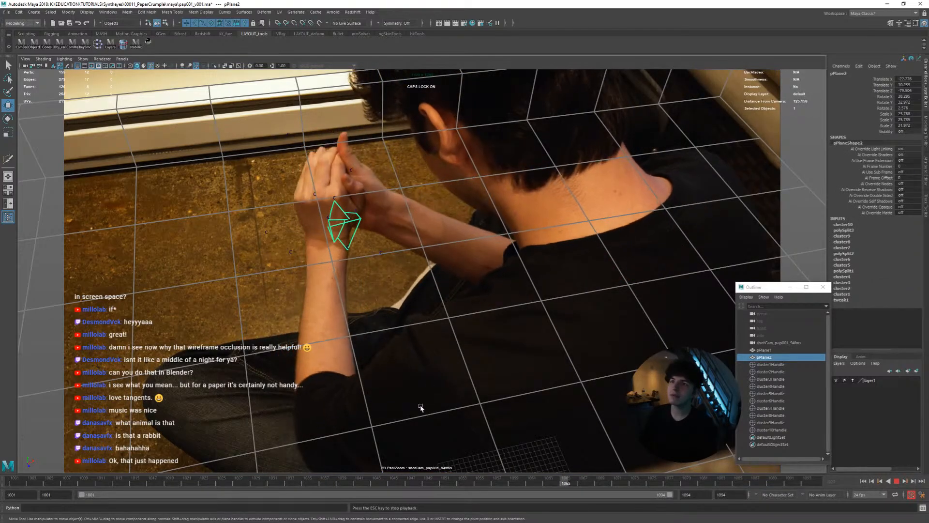
Return to frame 1001 and select the page plane's lower inner vertex, on the rabbit's leg
{"action": "left_click_drag", "start_coordinate": [224, 482], "coordinate": [2, 476]}
{"action": "left_click_drag", "start_coordinate": [364, 245], "coordinate": [392, 273]}
{"action": "right_click", "coordinate": [392, 273]}
{"action": "right_click_drag", "start_coordinate": [393, 273], "coordinate": [360, 273]}
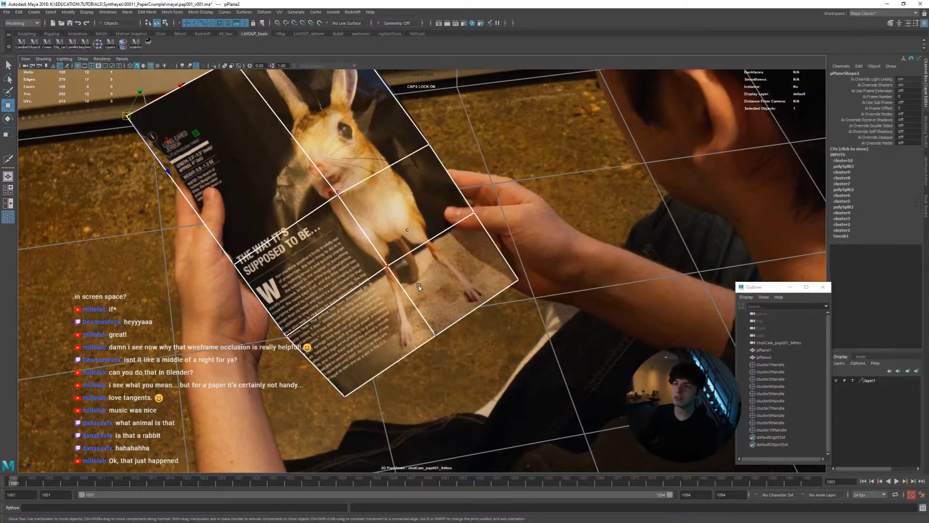
{"action": "left_click_drag", "start_coordinate": [374, 254], "coordinate": [403, 270]}
Stabilize the shot camera view on the selected vertex and frame the page closely
{"action": "left_click", "coordinate": [146, 43]}
{"action": "left_click", "coordinate": [146, 45]}
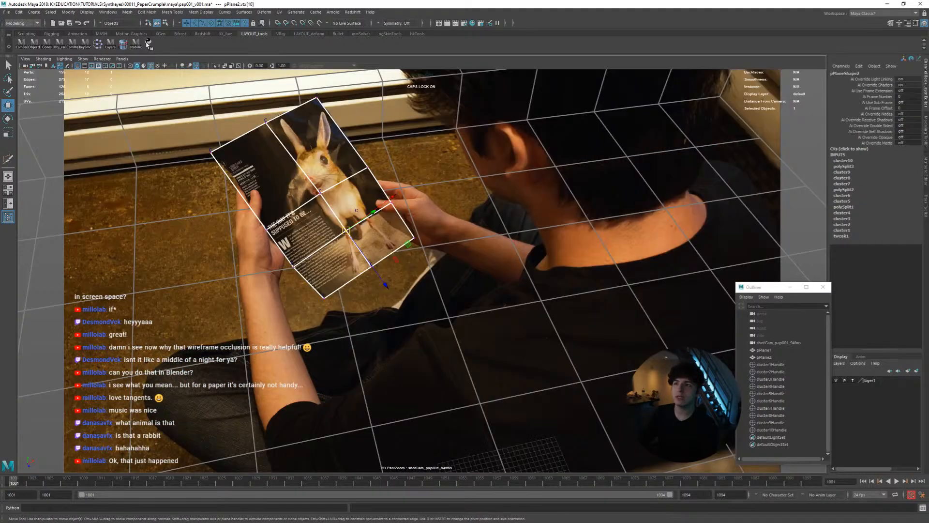
{"action": "left_click", "coordinate": [146, 44]}
{"action": "right_click_drag", "start_coordinate": [360, 247], "coordinate": [449, 277]}
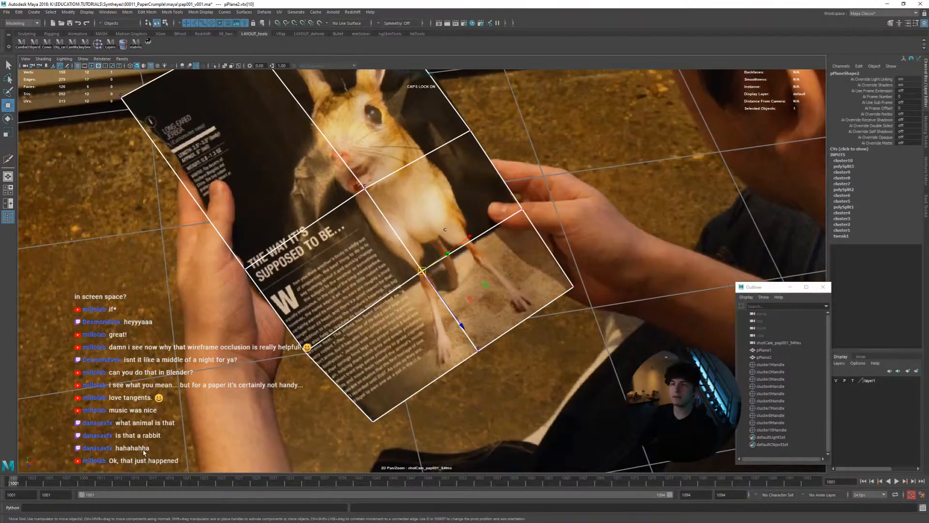
Examine how the selected vertex drifts from the printed page around frames 1010 to 1013
{"action": "left_click_drag", "start_coordinate": [44, 482], "coordinate": [89, 483]}
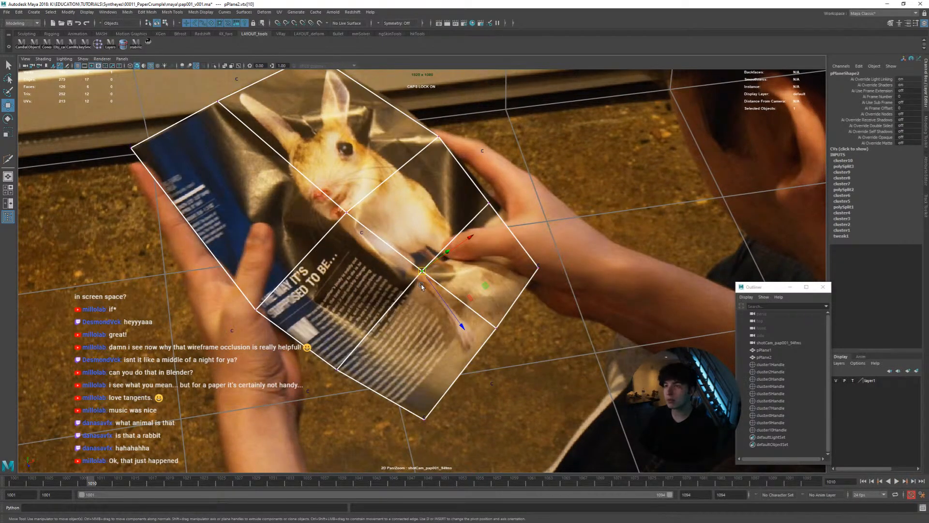
{"action": "key", "text": "alt+period"}
{"action": "key", "text": "alt+period"}
{"action": "key", "text": "alt+period"}
{"action": "key", "text": "alt+comma"}
{"action": "key", "text": "alt+comma"}
{"action": "key", "text": "alt+comma"}
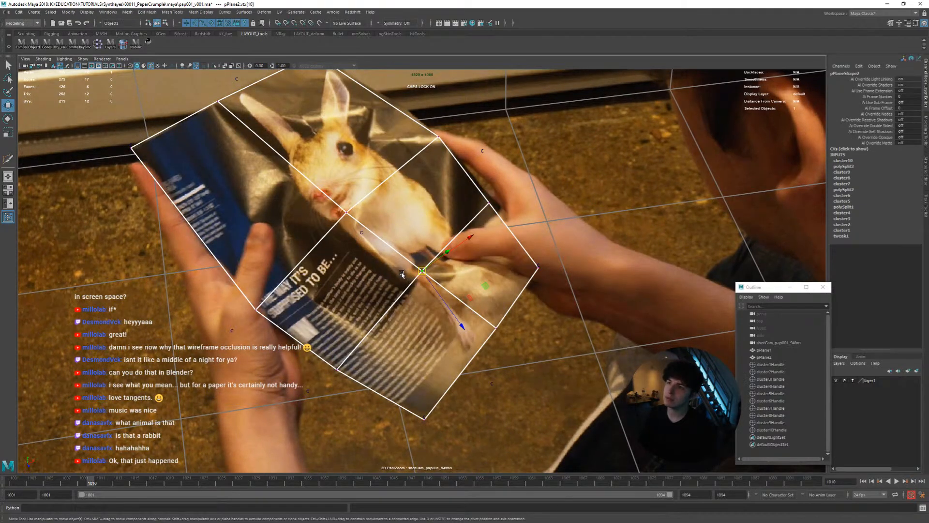
{"action": "key", "text": "alt+period"}
{"action": "key", "text": "alt+period"}
{"action": "key", "text": "alt+period"}
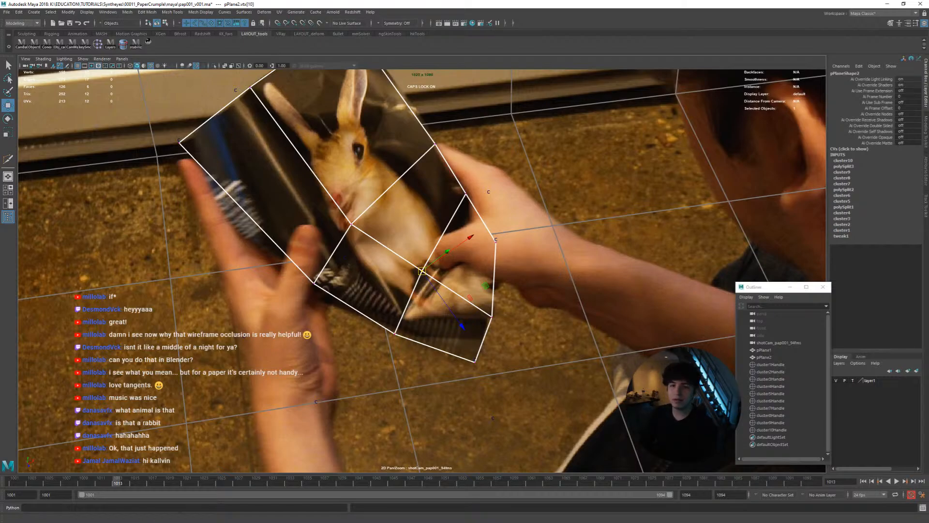
Create a cluster from the selected lower inner vertex at frame 1001
{"action": "left_click_drag", "start_coordinate": [117, 486], "coordinate": [10, 485]}
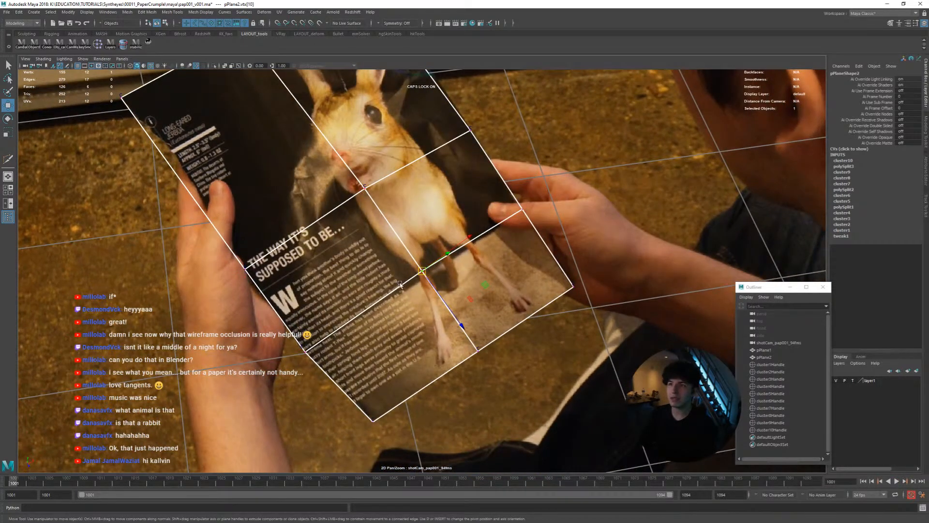
{"action": "left_click", "coordinate": [98, 44]}
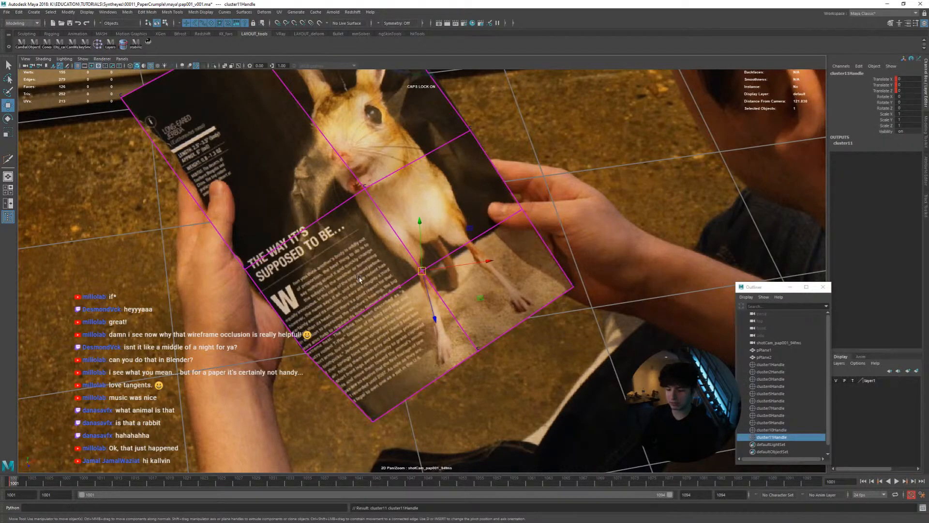
{"action": "scroll", "coordinate": [500, 316], "scroll_direction": "up", "scroll_amount": 2}
{"action": "key", "text": "alt+period"}
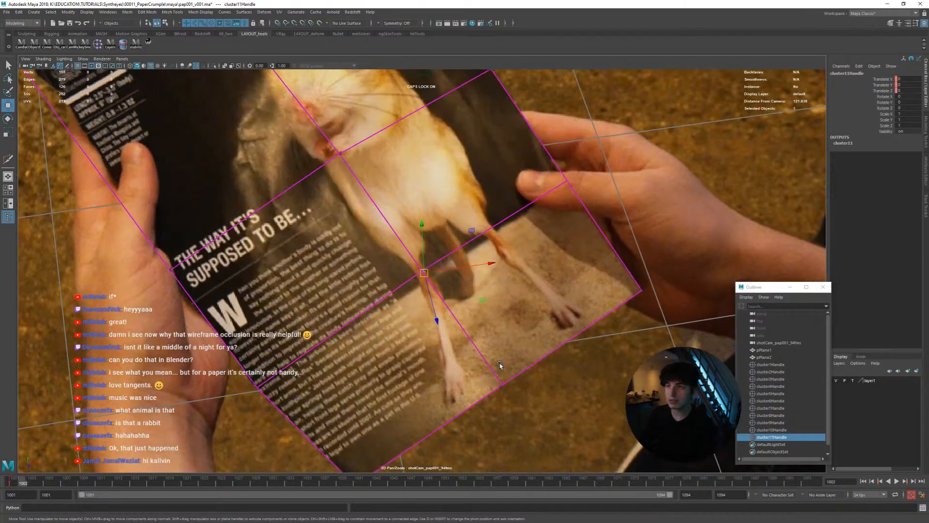
{"action": "key", "text": "alt+period"}
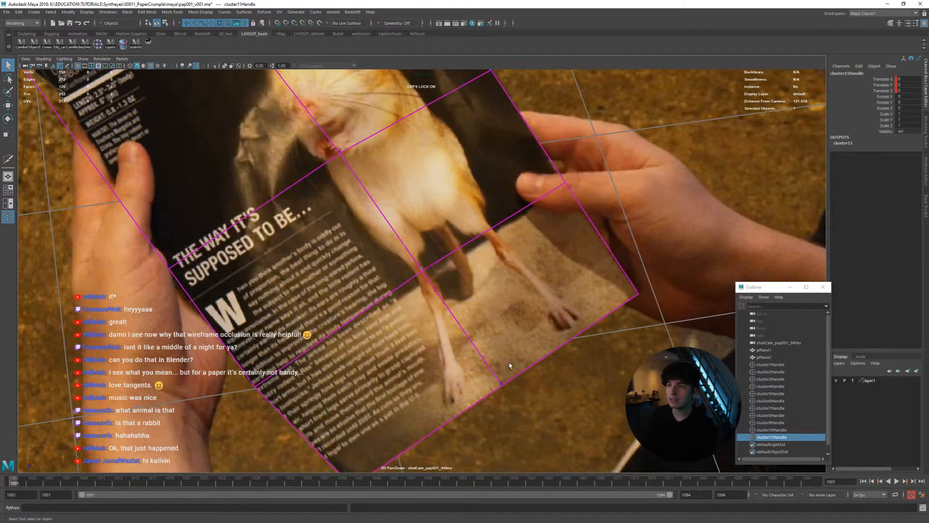
Keyframe the new lower inner cluster up to frame 1010 so it follows the printed rabbit's leg
{"action": "key", "text": "q"}
{"action": "key", "text": "alt+period"}
{"action": "key", "text": "alt+period"}
{"action": "key", "text": "alt+period"}
{"action": "key", "text": "alt+period"}
{"action": "key", "text": "alt+period"}
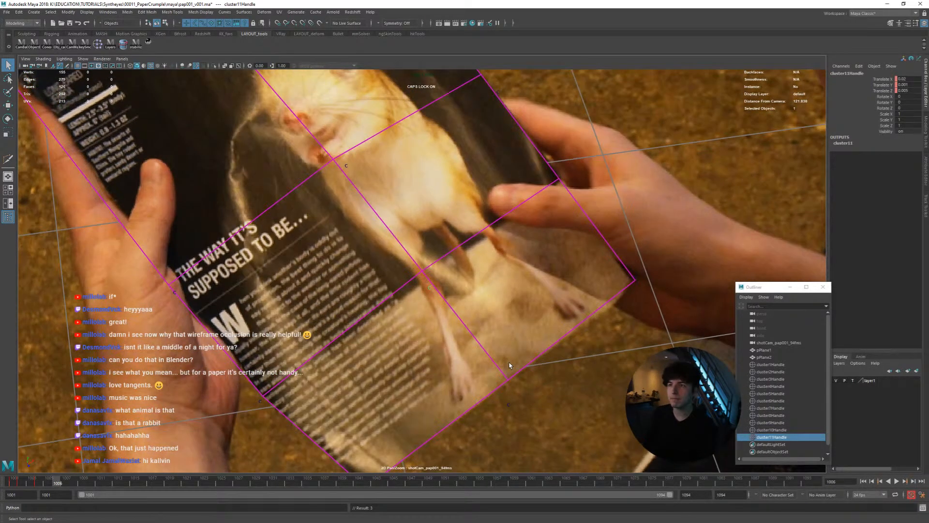
{"action": "key", "text": "alt+period"}
{"action": "key", "text": "alt+period"}
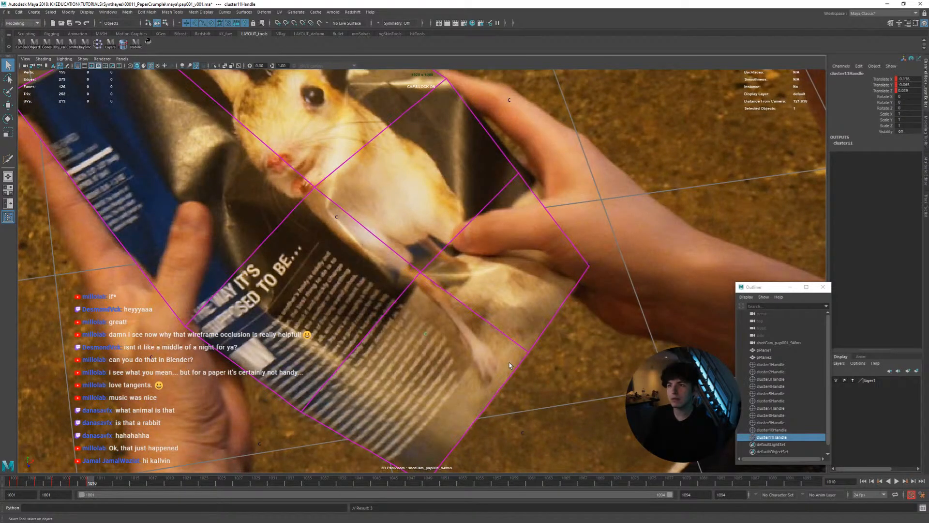
{"action": "key", "text": "alt+comma"}
{"action": "key", "text": "alt+comma"}
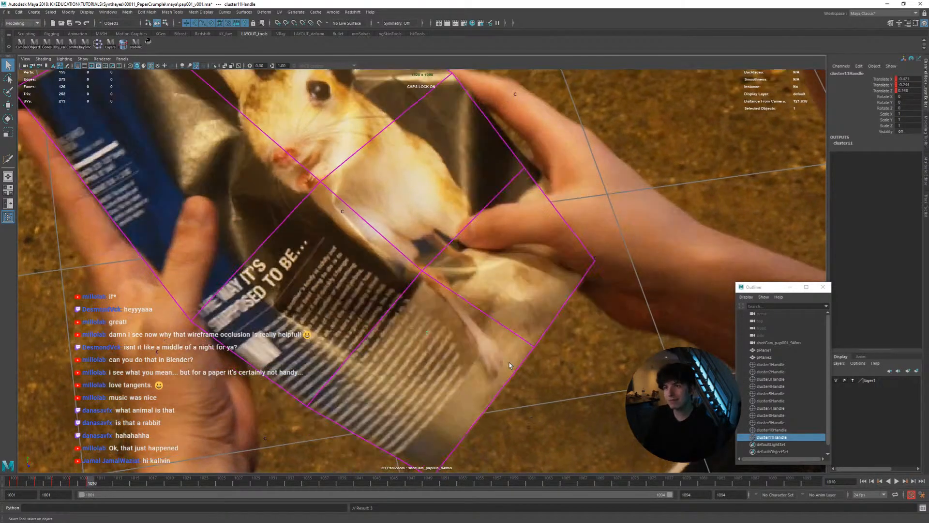
{"action": "key", "text": "alt+period"}
{"action": "key", "text": "alt+period"}
{"action": "key", "text": "alt+period"}
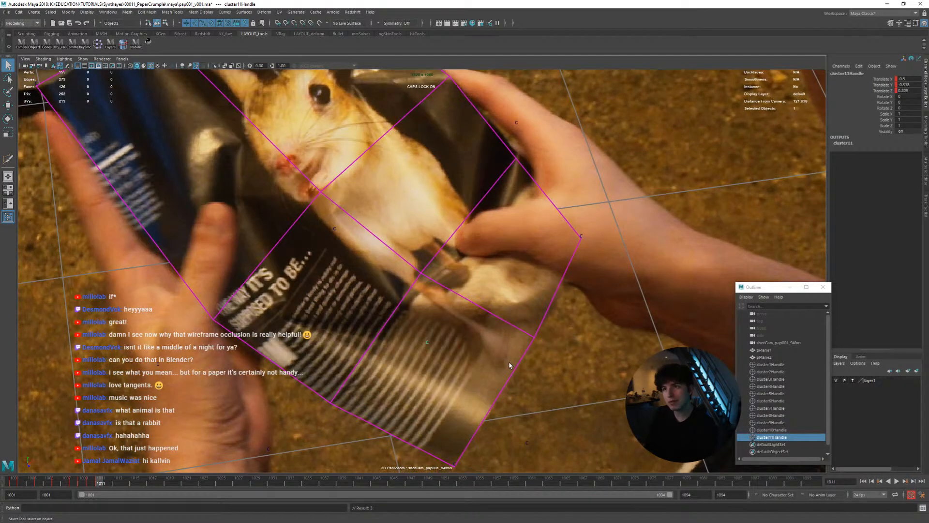
Move and keyframe the lower inner cluster from frame 1011 to 1015, comparing neighbouring frames as the page folds
{"action": "key", "text": "w"}
{"action": "middle_click_drag", "start_coordinate": [529, 361], "coordinate": [547, 353]}
{"action": "key", "text": "alt+comma"}
{"action": "key", "text": "alt+period"}
{"action": "key", "text": "alt+period"}
{"action": "key", "text": "alt+comma"}
{"action": "key", "text": "alt+period"}
{"action": "key", "text": "alt+period"}
{"action": "key", "text": "alt+comma"}
{"action": "key", "text": "alt+period"}
{"action": "key", "text": "alt+period"}
{"action": "key", "text": "alt+comma"}
{"action": "key", "text": "alt+period"}
{"action": "key", "text": "alt+comma"}
{"action": "key", "text": "alt+period"}
{"action": "key", "text": "alt+period"}
{"action": "key", "text": "alt+comma"}
{"action": "key", "text": "alt+period"}
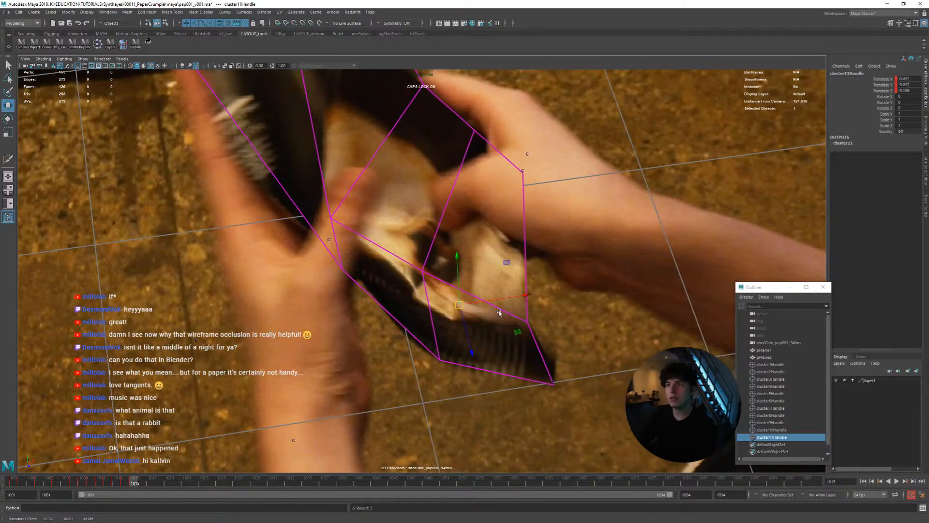
{"action": "key", "text": "alt+period"}
{"action": "key", "text": "alt+comma"}
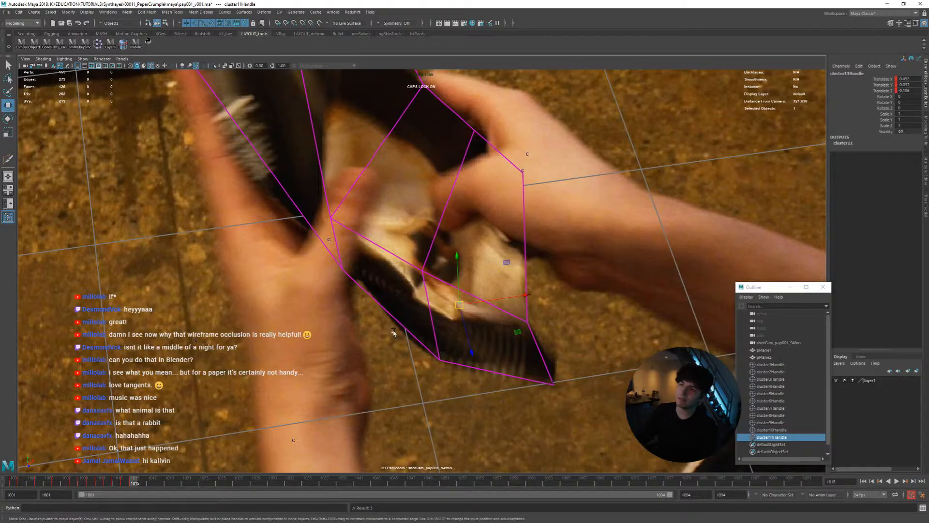
Inspect the folded page mesh at frame 1015 from several angles in the perspective view
{"action": "key", "text": "space"}
{"action": "left_click_drag", "start_coordinate": [242, 320], "coordinate": [194, 317], "text": "alt"}
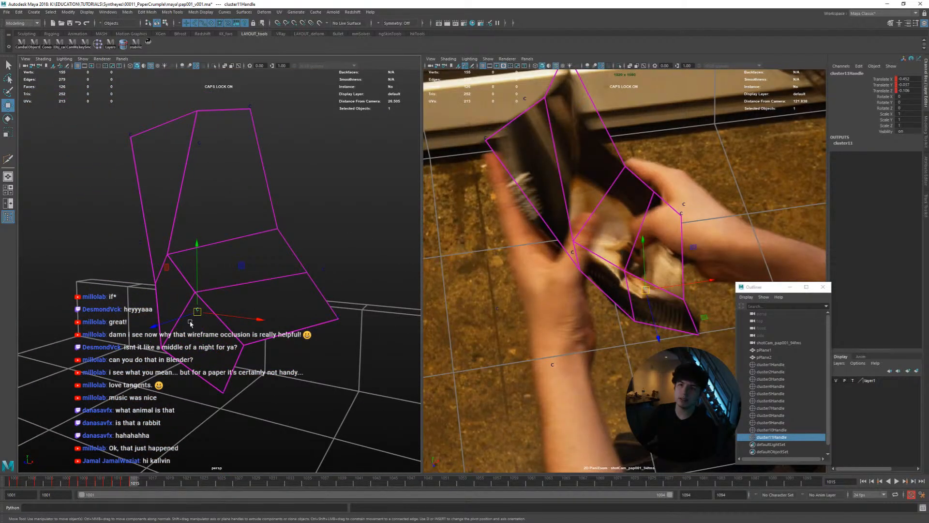
{"action": "left_click_drag", "start_coordinate": [339, 313], "coordinate": [164, 266], "text": "alt"}
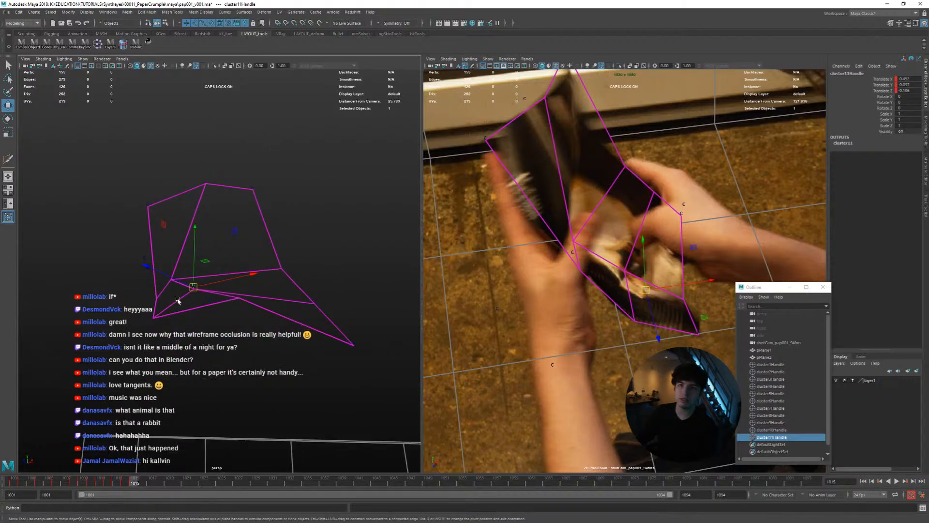
{"action": "left_click_drag", "start_coordinate": [250, 355], "coordinate": [172, 308], "text": "alt"}
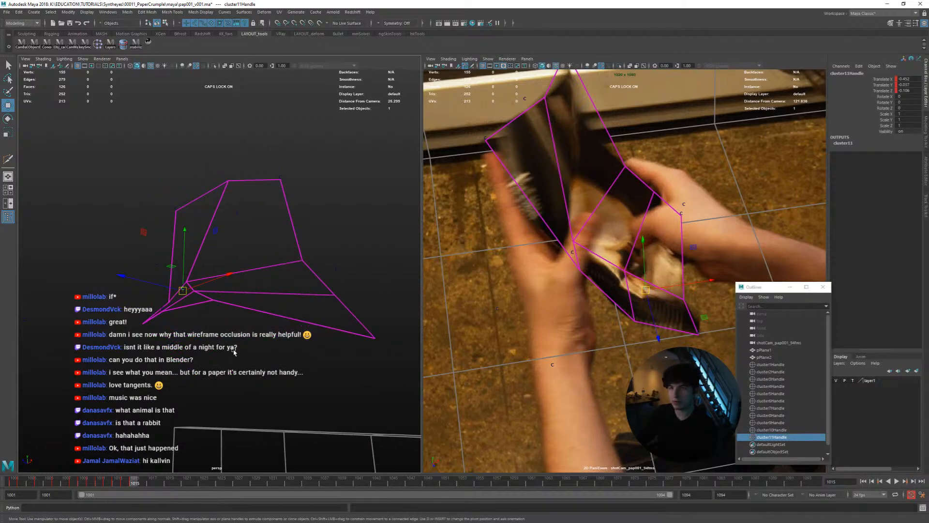
{"action": "left_click_drag", "start_coordinate": [221, 307], "coordinate": [267, 337], "text": "alt"}
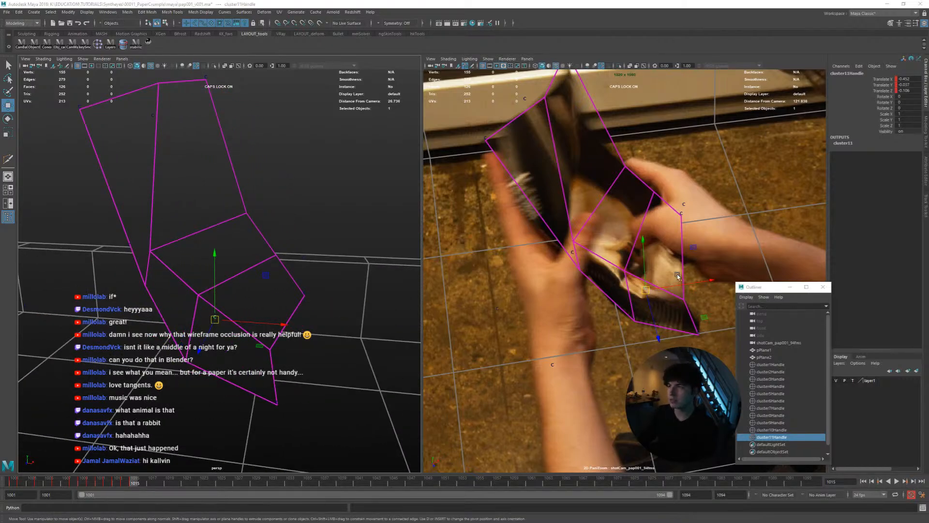
{"action": "key", "text": "space"}
Refine the lower inner cluster's keyframed position at frame 1015, checking it against the preceding frames
{"action": "middle_click_drag", "start_coordinate": [576, 368], "coordinate": [573, 368]}
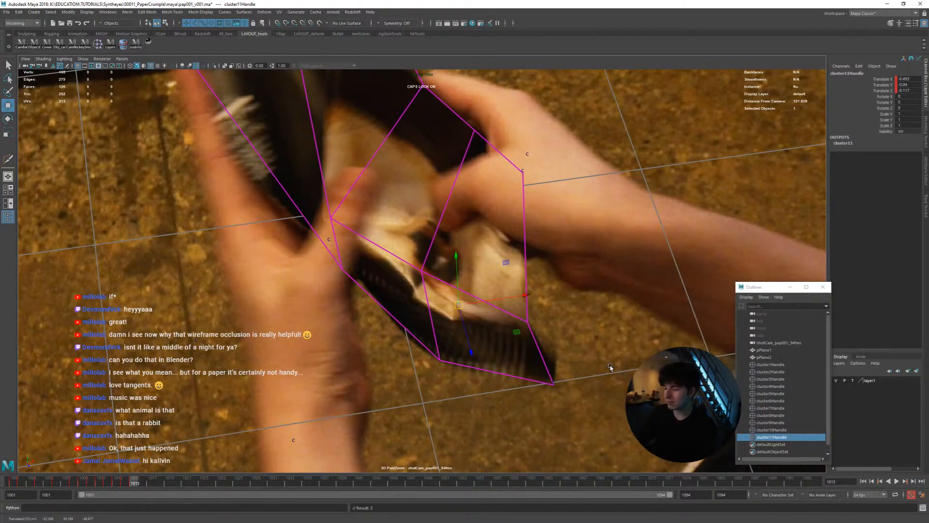
{"action": "key", "text": "alt+comma"}
{"action": "key", "text": "alt+comma"}
{"action": "key", "text": "alt+period"}
{"action": "key", "text": "alt+period"}
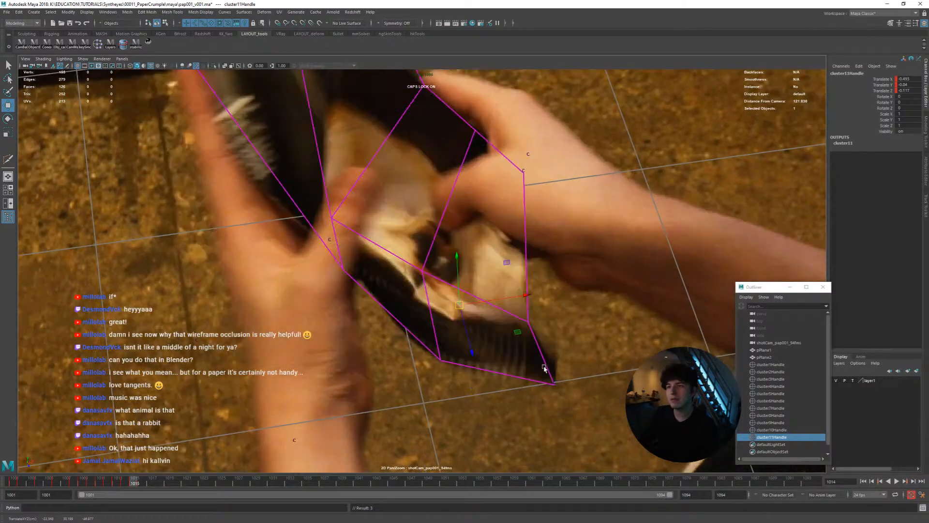
{"action": "key", "text": "alt+comma"}
{"action": "key", "text": "alt+period"}
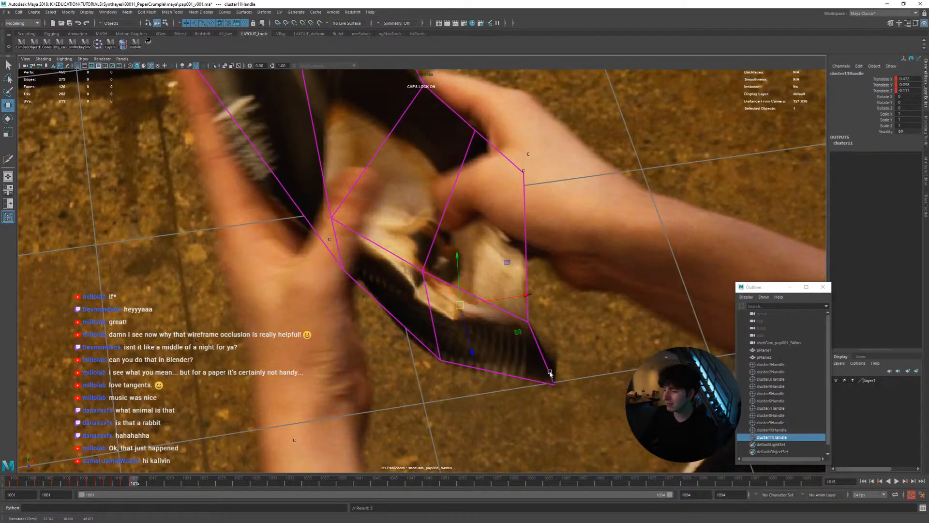
Reposition the lower inner cluster at frame 1017 and compare its motion across the neighbouring frames
{"action": "key", "text": "alt+period"}
{"action": "key", "text": "alt+period"}
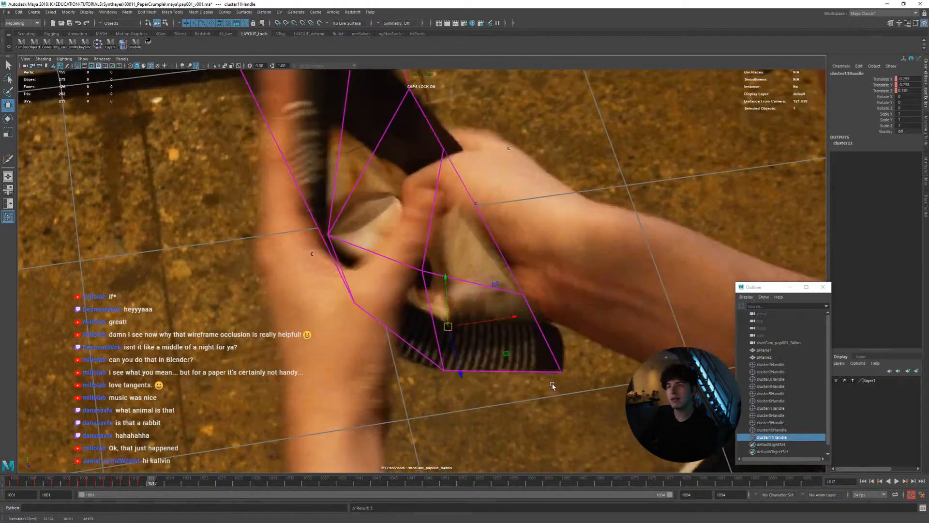
{"action": "middle_click_drag", "start_coordinate": [552, 386], "coordinate": [549, 393]}
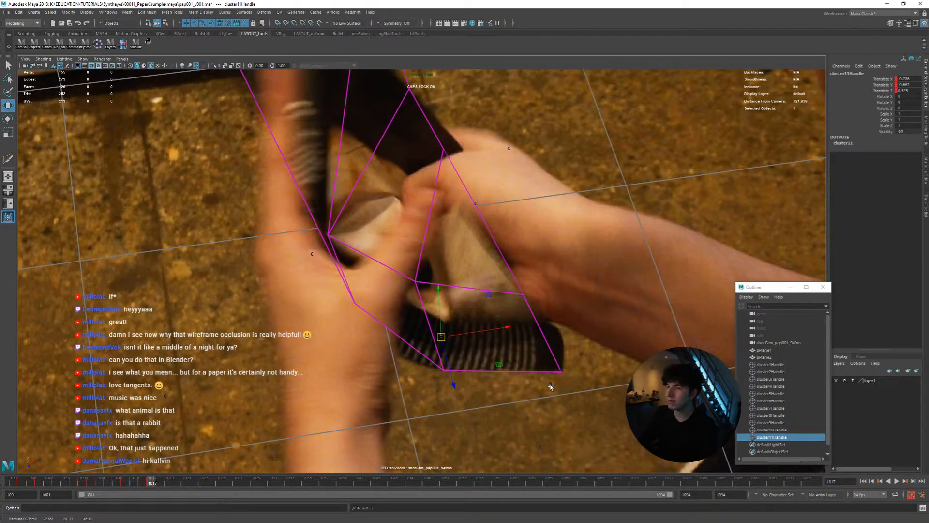
{"action": "key", "text": "alt+comma"}
{"action": "key", "text": "alt+period"}
{"action": "key", "text": "alt+comma"}
{"action": "key", "text": "alt+comma"}
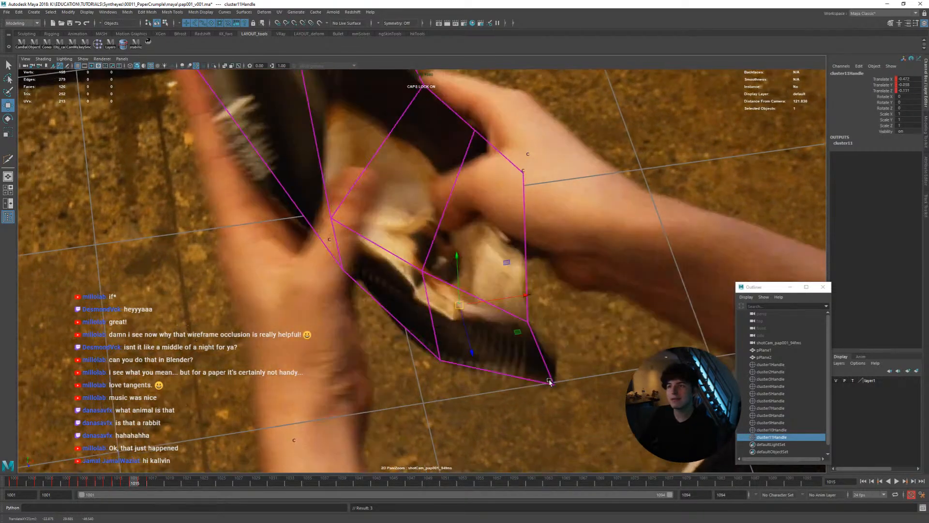
{"action": "key", "text": "alt+period"}
{"action": "key", "text": "alt+period"}
Keyframe the lower inner cluster through frame 1023 as the hands fold the page's lower part
{"action": "key", "text": "alt+period"}
{"action": "key", "text": "alt+comma"}
{"action": "key", "text": "alt+comma"}
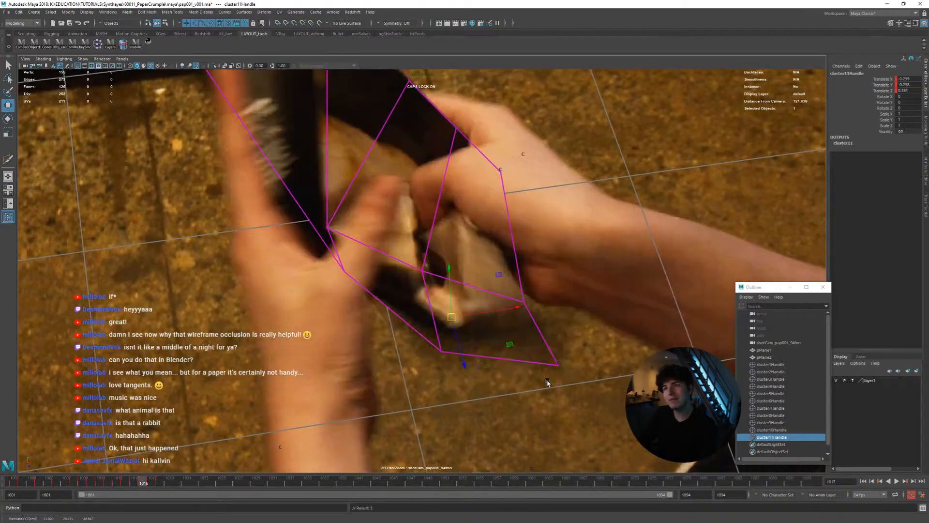
{"action": "key", "text": "alt+period"}
{"action": "key", "text": "alt+period"}
{"action": "key", "text": "alt+period"}
{"action": "key", "text": "alt+period"}
{"action": "key", "text": "alt+comma"}
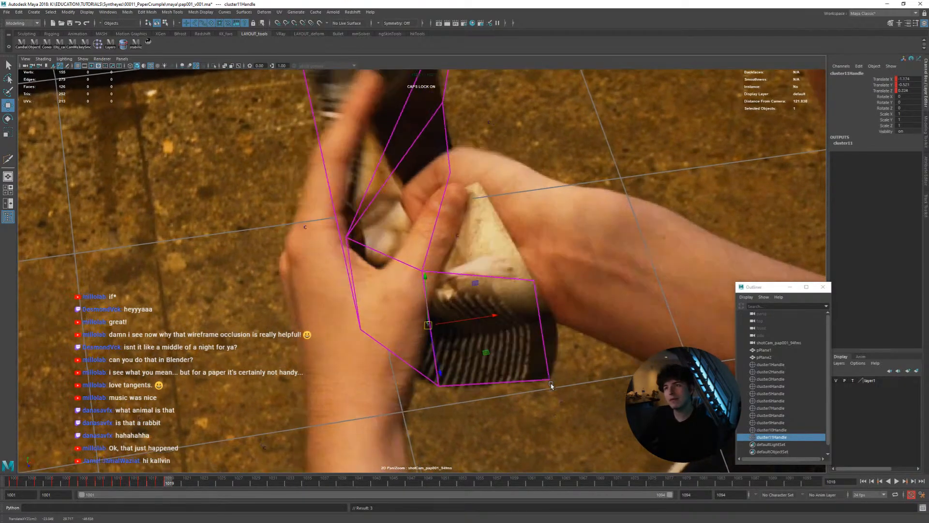
{"action": "key", "text": "alt+period"}
{"action": "key", "text": "alt+period"}
{"action": "key", "text": "alt+period"}
{"action": "key", "text": "alt+period"}
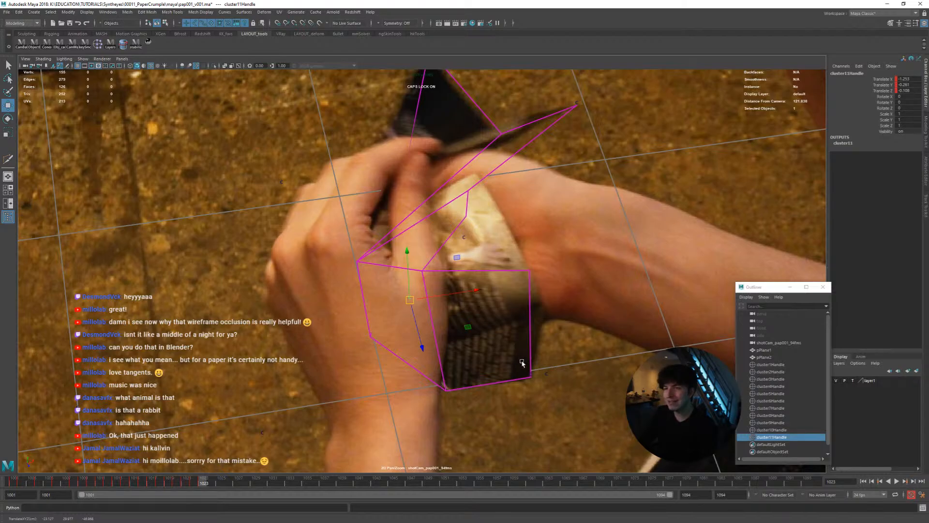
{"action": "key", "text": "shift+w"}
Adjust and keyframe the lower inner cluster at frame 1024, comparing it with the adjacent frames
{"action": "key", "text": "alt+comma"}
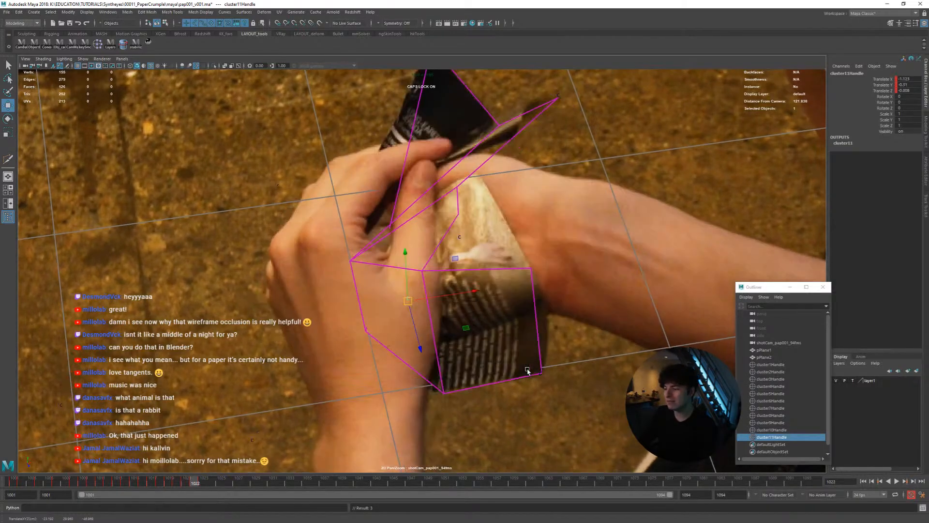
{"action": "key", "text": "alt+period"}
{"action": "key", "text": "alt+period"}
{"action": "middle_click_drag", "start_coordinate": [532, 370], "coordinate": [530, 369]}
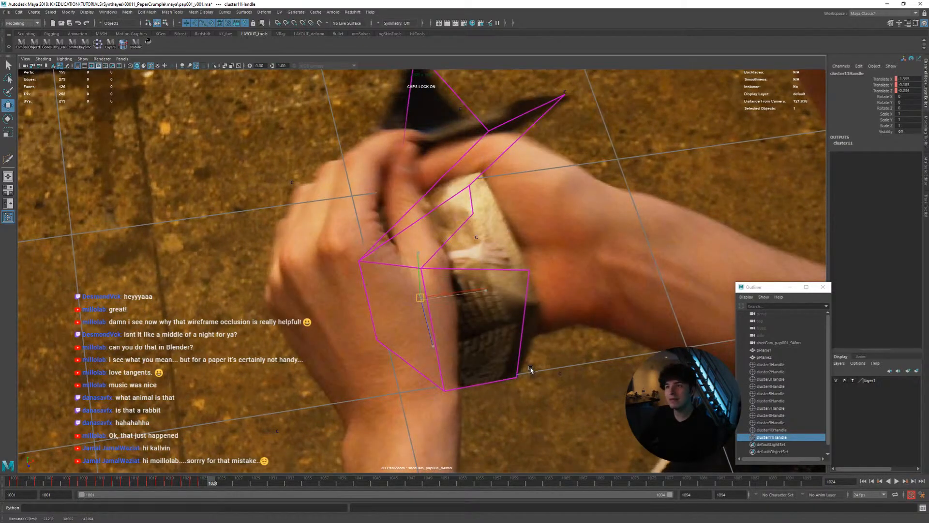
{"action": "key", "text": "alt+comma"}
{"action": "key", "text": "alt+period"}
Keyframe the lower inner cluster from frame 1025 onward while the hands close over the page
{"action": "key", "text": "alt+period"}
{"action": "key", "text": "alt+comma"}
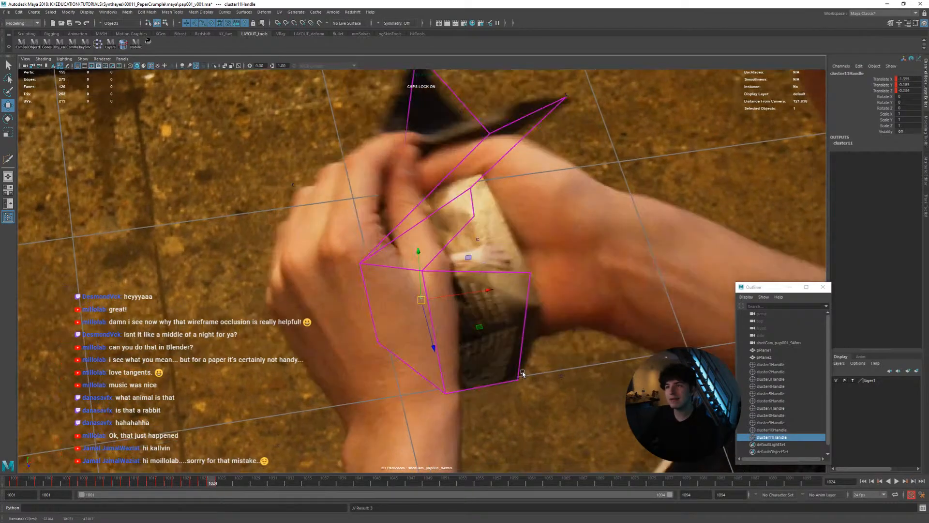
{"action": "key", "text": "alt+period"}
{"action": "key", "text": "alt+period"}
{"action": "key", "text": "alt+comma"}
{"action": "key", "text": "alt+period"}
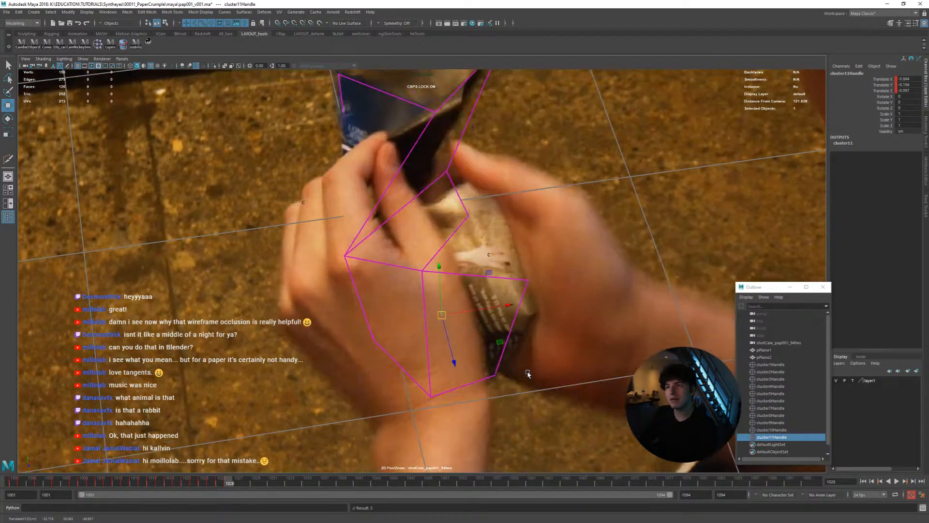
{"action": "key", "text": "alt+period"}
{"action": "key", "text": "alt+period"}
{"action": "key", "text": "alt+period"}
{"action": "key", "text": "alt+period"}
{"action": "key", "text": "alt+period"}
{"action": "key", "text": "alt+period"}
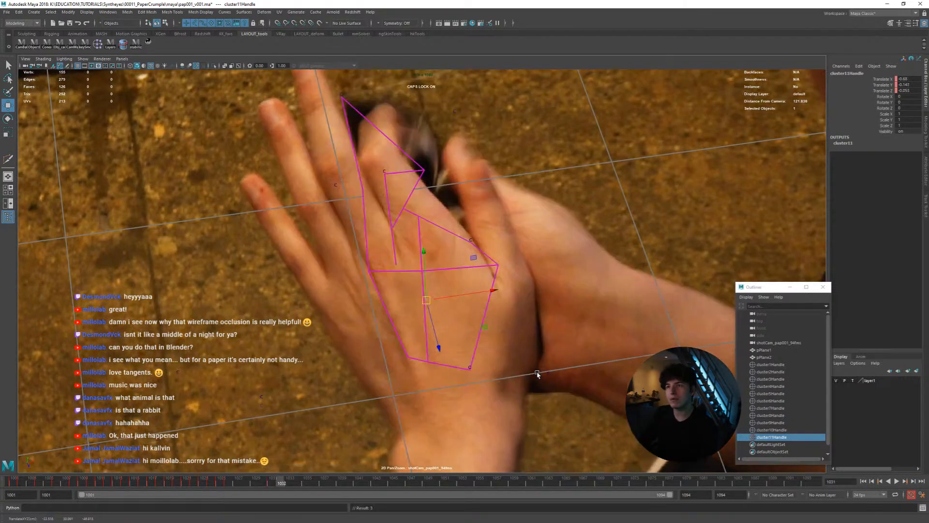
{"action": "key", "text": "alt+period"}
{"action": "key", "text": "alt+period"}
{"action": "key", "text": "alt+period"}
{"action": "key", "text": "alt+period"}
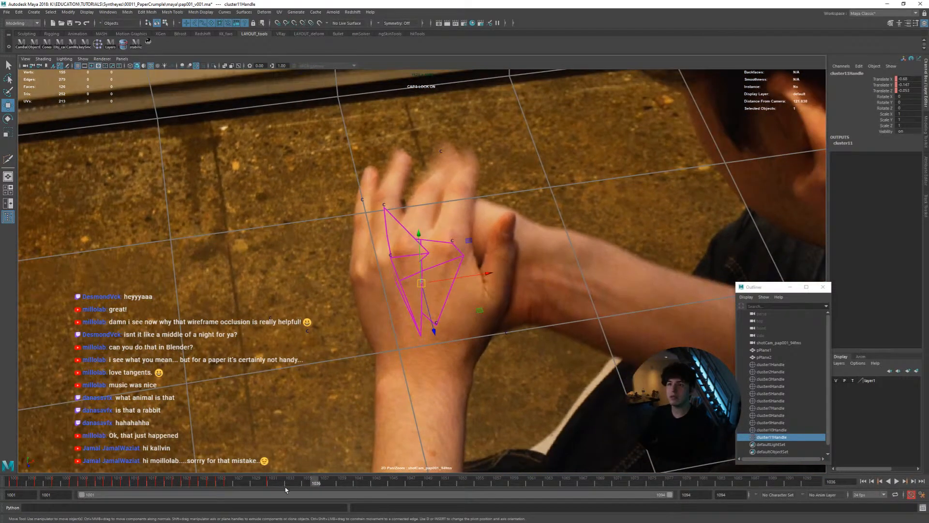
Play the page animation from frame 1001 in the full camera view to review the lower inner vertex's deformation
{"action": "key", "text": "alt+v"}
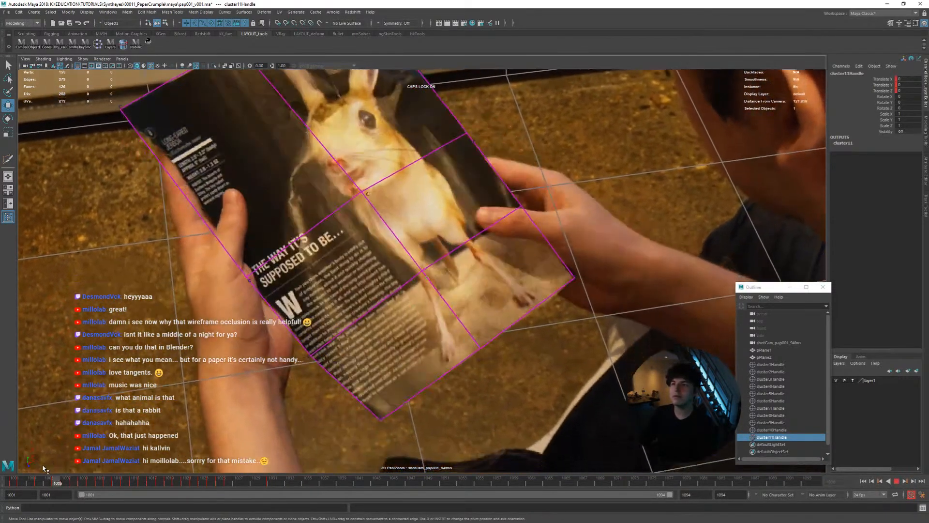
{"action": "left_click", "coordinate": [14, 481]}
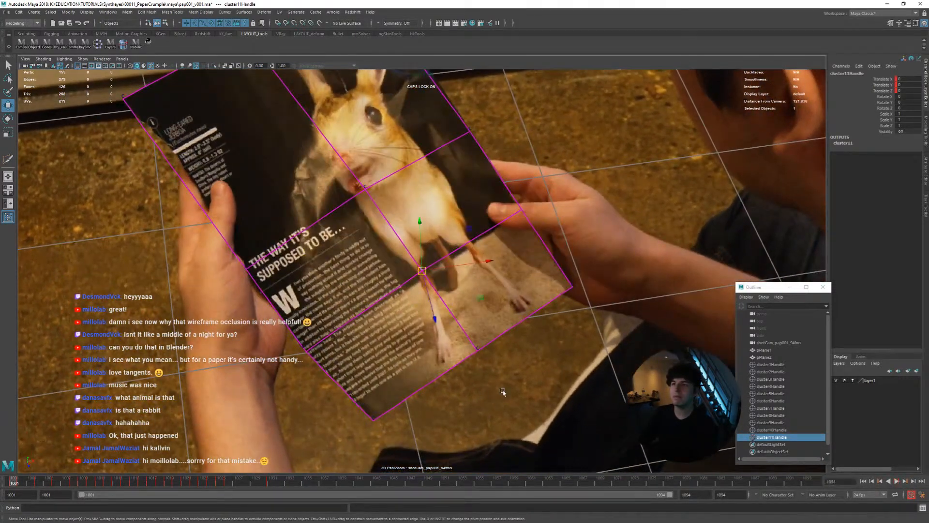
{"action": "left_click", "coordinate": [368, 284]}
{"action": "key", "text": "backslash"}
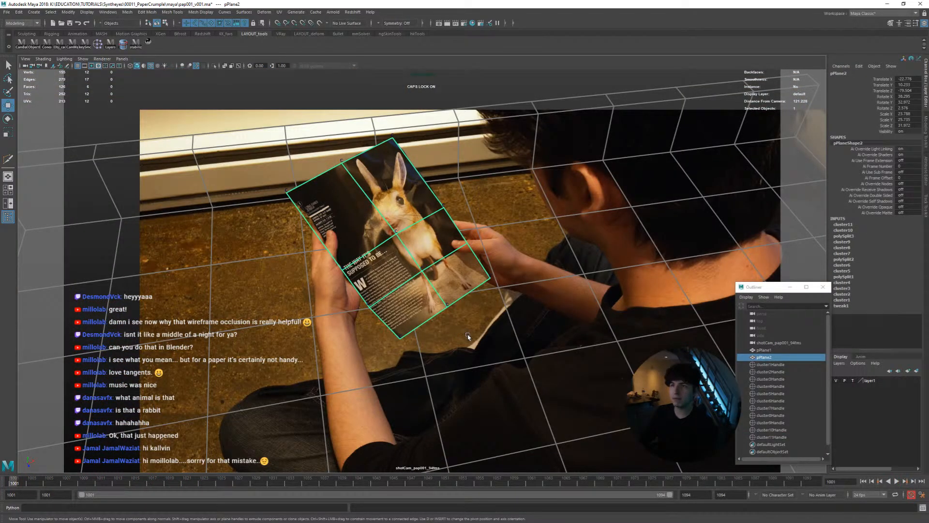
{"action": "key", "text": "alt+v"}
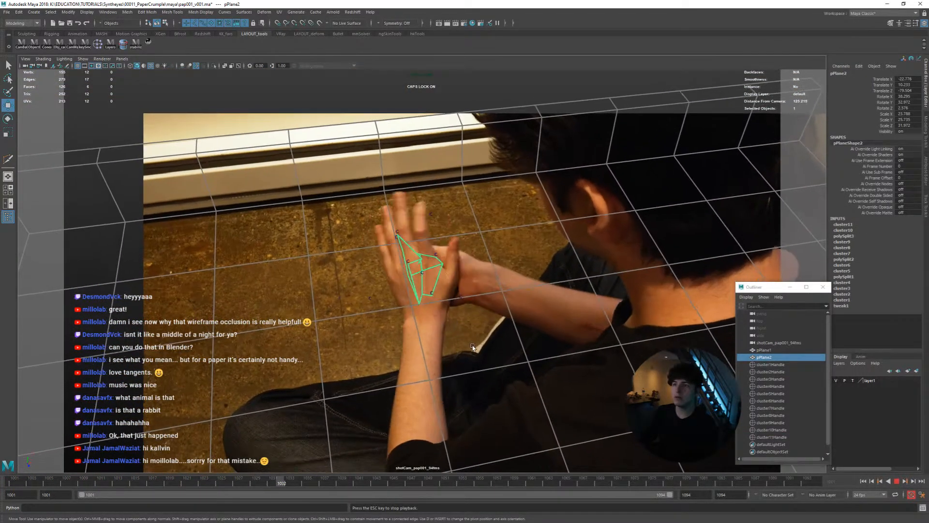
{"action": "key", "text": "alt+v"}
{"action": "left_click_drag", "start_coordinate": [275, 480], "coordinate": [14, 459]}
{"action": "key", "text": "backslash"}
{"action": "right_click_drag", "start_coordinate": [364, 327], "coordinate": [333, 270]}
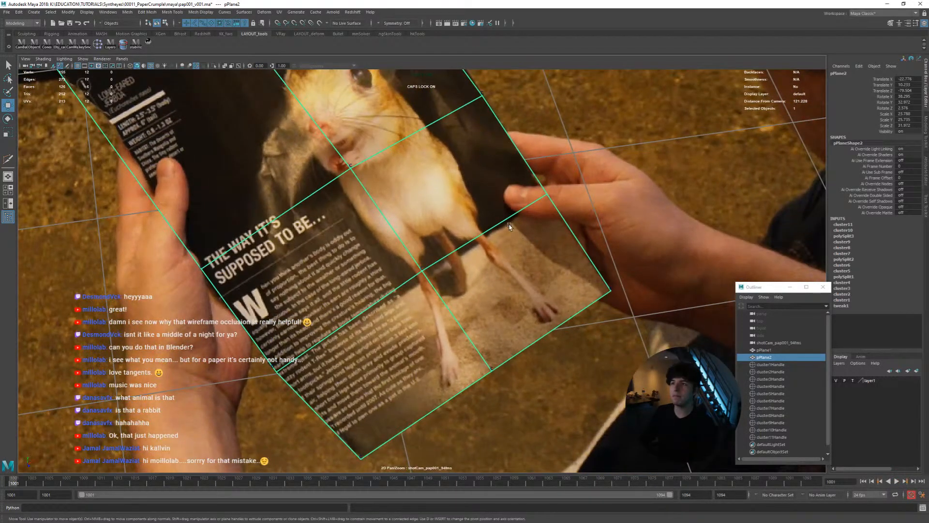
Select the page mesh's right-edge vertex beside the thumb and stabilize the camera view on it
{"action": "right_click_drag", "start_coordinate": [509, 223], "coordinate": [488, 220]}
{"action": "left_click_drag", "start_coordinate": [525, 184], "coordinate": [578, 220]}
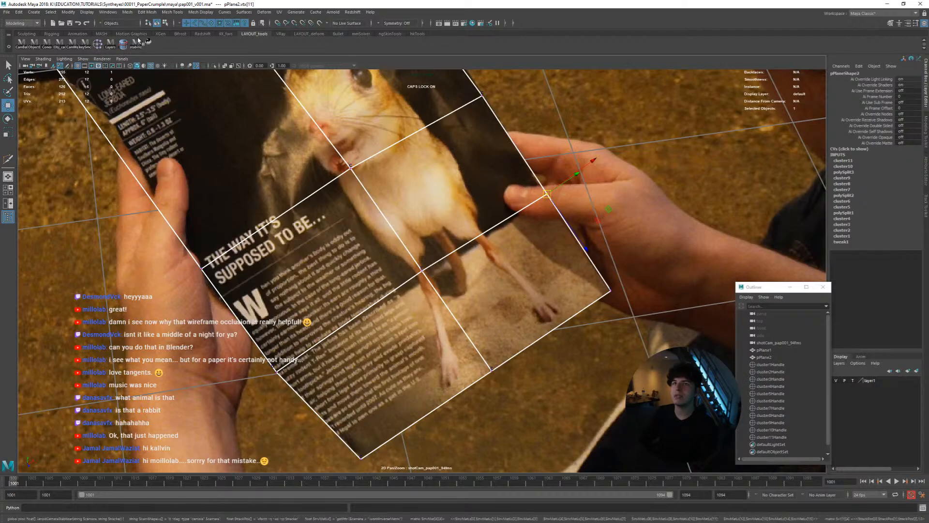
{"action": "left_click", "coordinate": [149, 43]}
{"action": "left_click", "coordinate": [149, 44]}
{"action": "left_click", "coordinate": [149, 43]}
{"action": "left_click", "coordinate": [149, 44]}
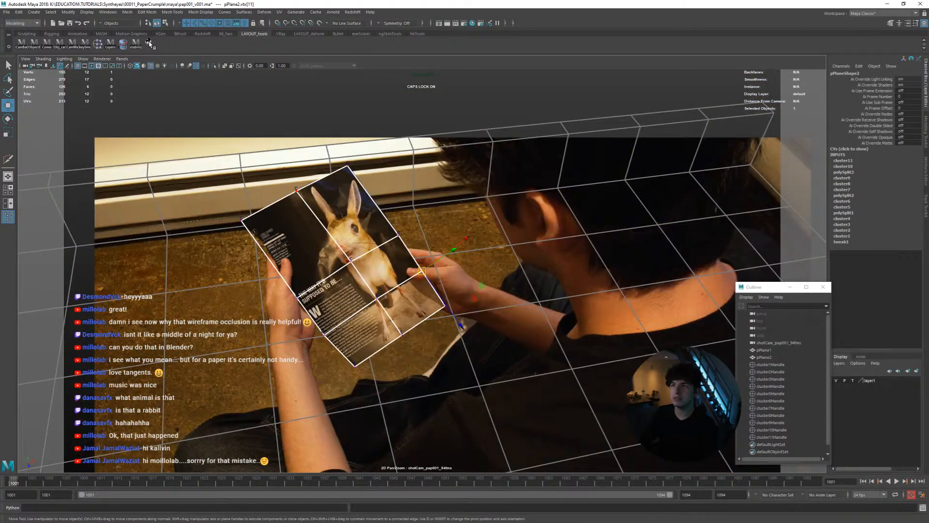
{"action": "scroll", "coordinate": [338, 159], "scroll_direction": "up", "scroll_amount": 10}
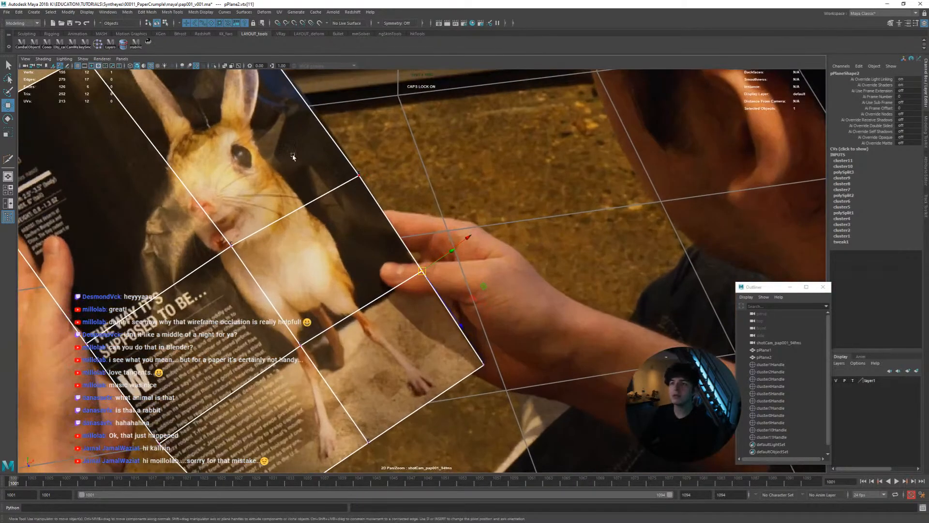
Create a cluster on the right-edge vertex, align it with the page edge, and keyframe its translation at frame 1001
{"action": "left_click", "coordinate": [98, 45]}
{"action": "middle_click_drag", "start_coordinate": [467, 293], "coordinate": [463, 289]}
{"action": "key", "text": "shift+w"}
{"action": "key", "text": "q"}
{"action": "key", "text": "alt+period"}
{"action": "key", "text": "alt+comma"}
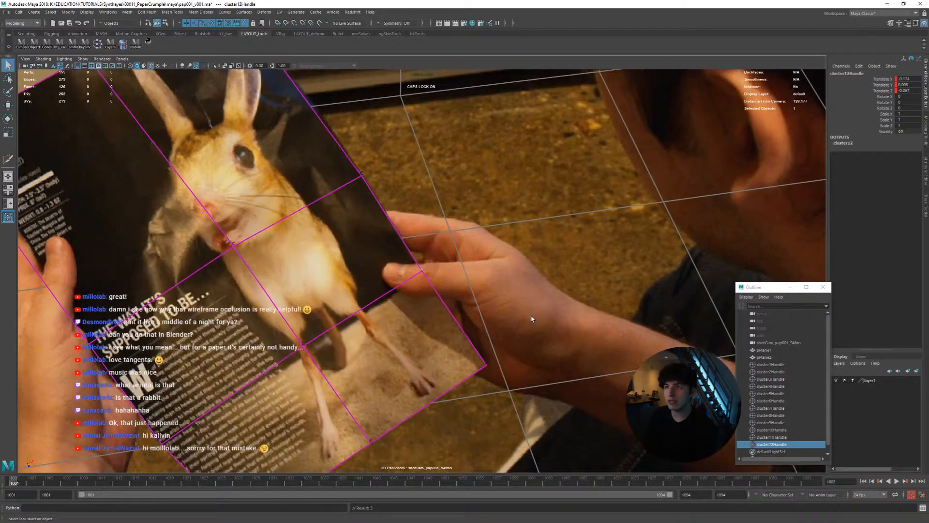
Match the right-edge cluster to the page edge and keyframe its translation through frame 1004
{"action": "key", "text": "alt+period"}
{"action": "key", "text": "alt+period"}
{"action": "key", "text": "alt+comma"}
Keyframe the right-edge cluster through frame 1007, comparing its position with the adjacent frames
{"action": "key", "text": "alt+period"}
{"action": "key", "text": "alt+period"}
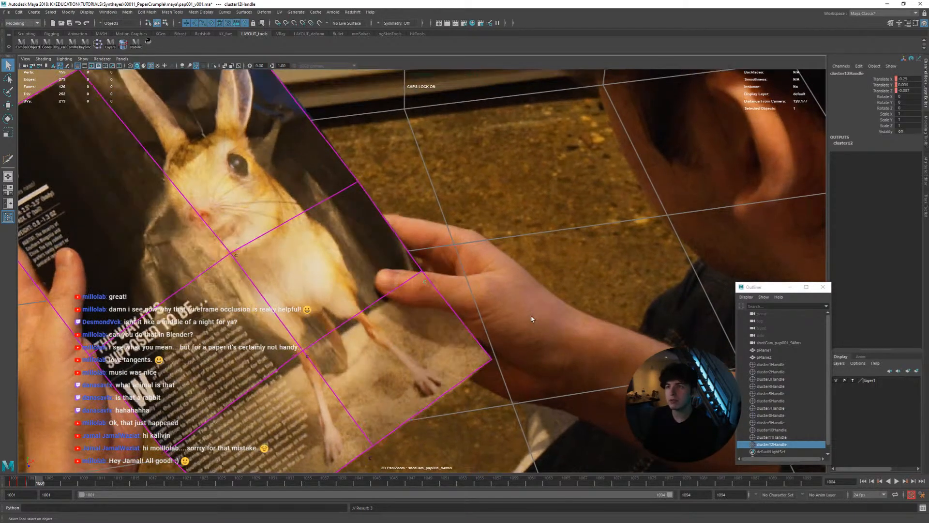
{"action": "key", "text": "shift+w"}
{"action": "key", "text": "alt+comma"}
{"action": "key", "text": "alt+period"}
{"action": "key", "text": "alt+period"}
{"action": "key", "text": "alt+period"}
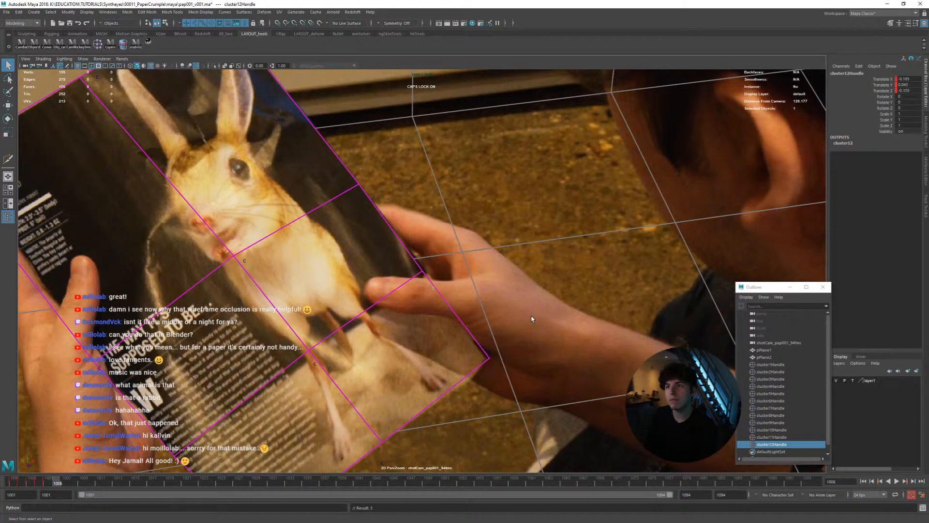
{"action": "key", "text": "alt+period"}
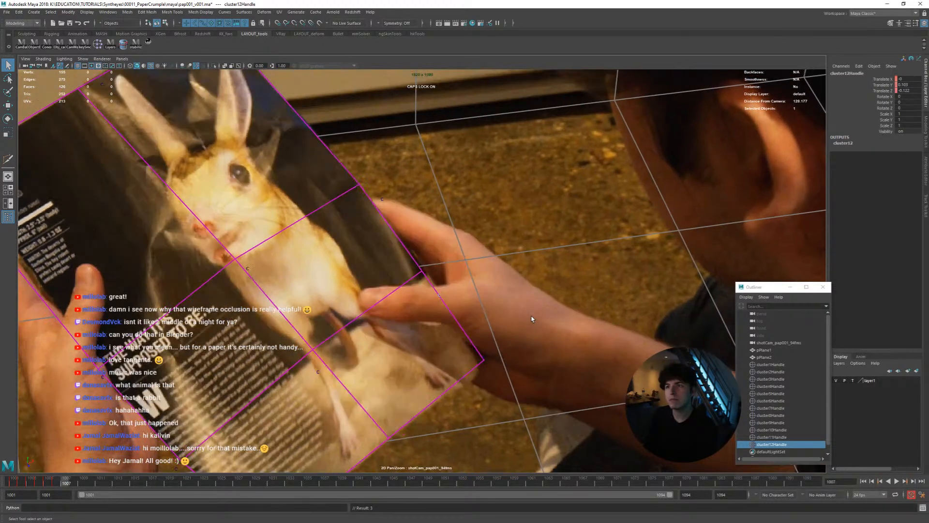
{"action": "key", "text": "alt+comma"}
Adjust the right-edge cluster to follow the bending page edge through frame 1009
{"action": "key", "text": "alt+period"}
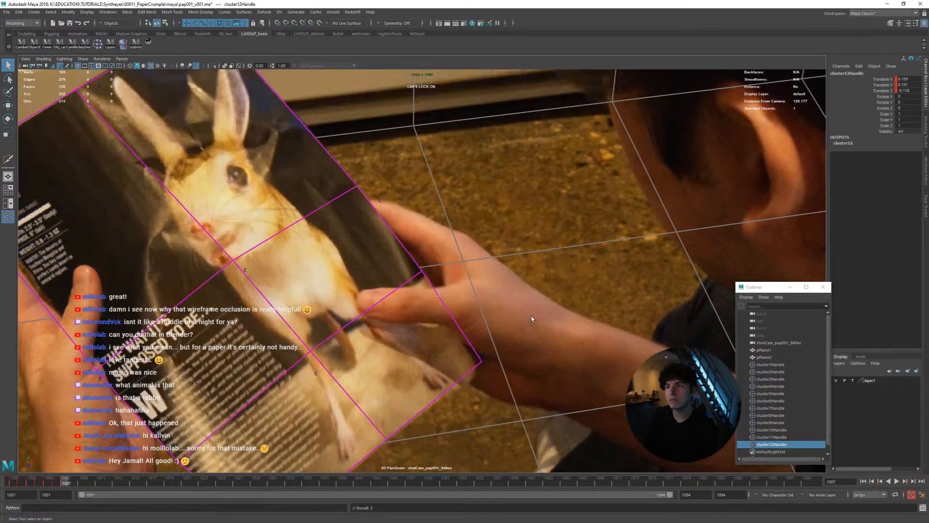
{"action": "key", "text": "alt+Right"}
{"action": "key", "text": "alt+comma"}
{"action": "key", "text": "alt+period"}
{"action": "key", "text": "alt+period"}
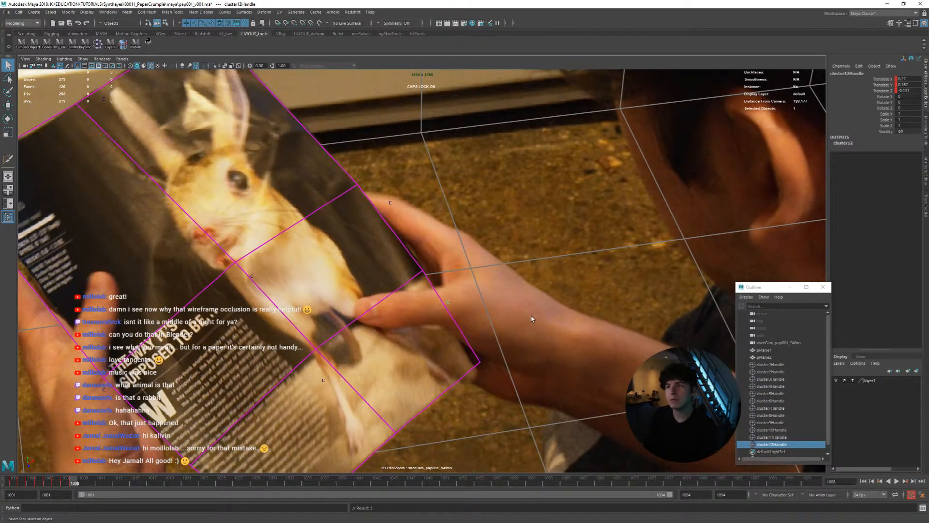
{"action": "key", "text": "alt+period"}
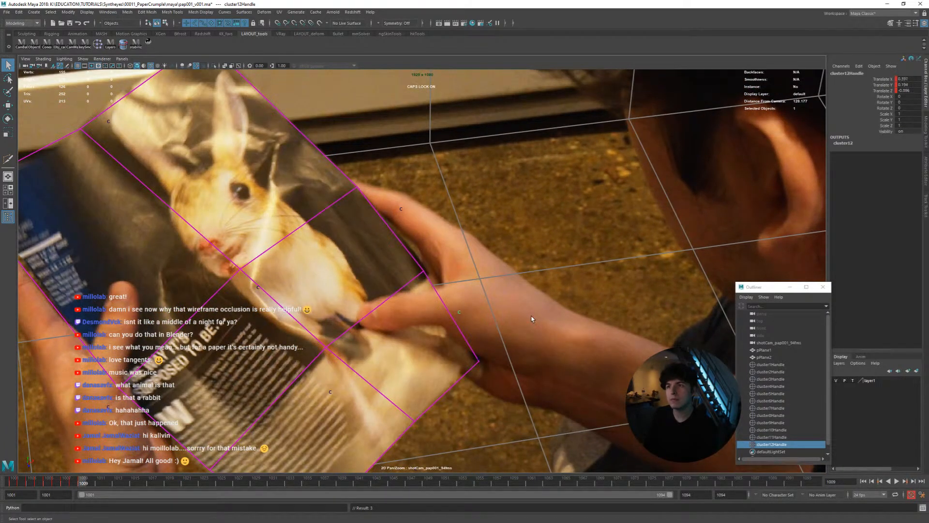
{"action": "key", "text": "alt+period"}
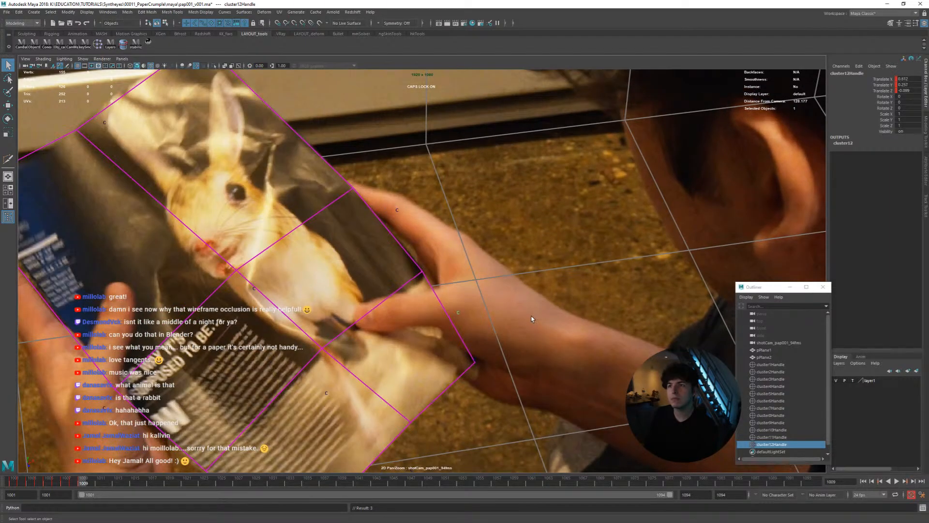
Compare the right-edge cluster's motion around frames 1007 to 1009 and continue matching it to frame 1010
{"action": "key", "text": "alt+comma"}
{"action": "key", "text": "alt+comma"}
{"action": "key", "text": "alt+period"}
{"action": "key", "text": "alt+period"}
{"action": "key", "text": "alt+comma"}
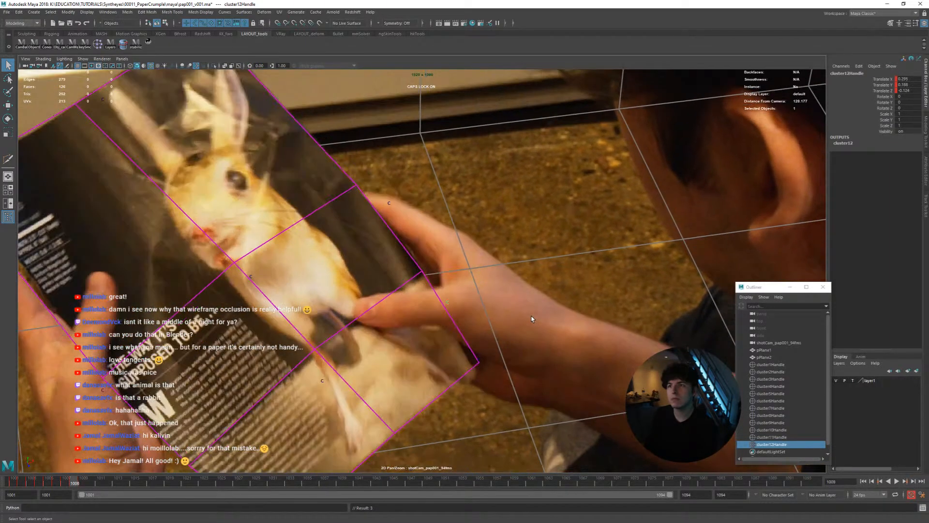
{"action": "key", "text": "alt+period"}
{"action": "key", "text": "alt+period"}
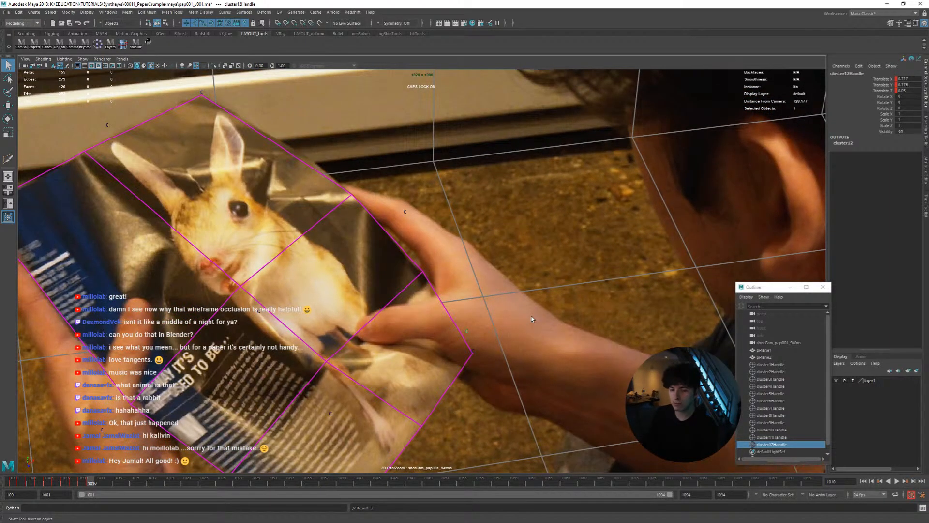
Reposition the right-edge cluster with the Move tool and keyframe it from frame 1010 through frame 1013
{"action": "key", "text": "w"}
{"action": "mouse_move", "coordinate": [469, 244]}
{"action": "middle_mouse_down"}
{"action": "mouse_move", "coordinate": [473, 262]}
{"action": "mouse_move", "coordinate": [463, 254]}
{"action": "mouse_move", "coordinate": [469, 242]}
{"action": "mouse_move", "coordinate": [473, 250]}
{"action": "middle_mouse_up"}
{"action": "key", "text": "alt+comma"}
{"action": "key", "text": "alt+period"}
{"action": "key", "text": "alt+period"}
{"action": "key", "text": "alt+comma"}
{"action": "key", "text": "alt+comma"}
{"action": "key", "text": "alt+period"}
{"action": "key", "text": "alt+period"}
{"action": "key", "text": "alt+period"}
{"action": "key", "text": "alt+comma"}
{"action": "key", "text": "alt+period"}
Keyframe the right-edge cluster from frame 1014 through frame 1018 as the hands fold the page
{"action": "key", "text": "alt+period"}
{"action": "key", "text": "alt+period"}
{"action": "key", "text": "alt+period"}
{"action": "key", "text": "alt+period"}
{"action": "key", "text": "alt+comma"}
{"action": "key", "text": "alt+comma"}
{"action": "key", "text": "alt+comma"}
{"action": "key", "text": "alt+period"}
{"action": "key", "text": "alt+period"}
{"action": "key", "text": "alt+period"}
{"action": "key", "text": "alt+period"}
{"action": "key", "text": "alt+period"}
{"action": "key", "text": "alt+comma"}
{"action": "key", "text": "alt+comma"}
{"action": "key", "text": "alt+period"}
Step back and forth between frames 1017 and 1021 to compare the right-edge cluster with the footage
{"action": "key", "text": "alt+comma"}
{"action": "key", "text": "alt+period"}
{"action": "key", "text": "alt+period"}
{"action": "key", "text": "alt+comma"}
{"action": "key", "text": "alt+period"}
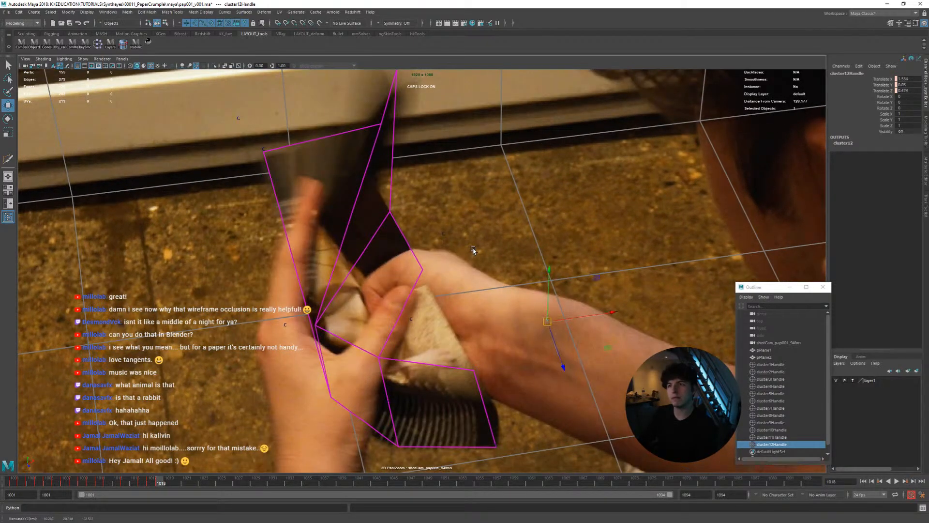
{"action": "key", "text": "alt+comma"}
{"action": "key", "text": "alt+period"}
{"action": "key", "text": "alt+period"}
{"action": "key", "text": "alt+period"}
{"action": "key", "text": "alt+period"}
{"action": "key", "text": "alt+comma"}
{"action": "key", "text": "alt+comma"}
{"action": "key", "text": "alt+comma"}
{"action": "key", "text": "alt+comma"}
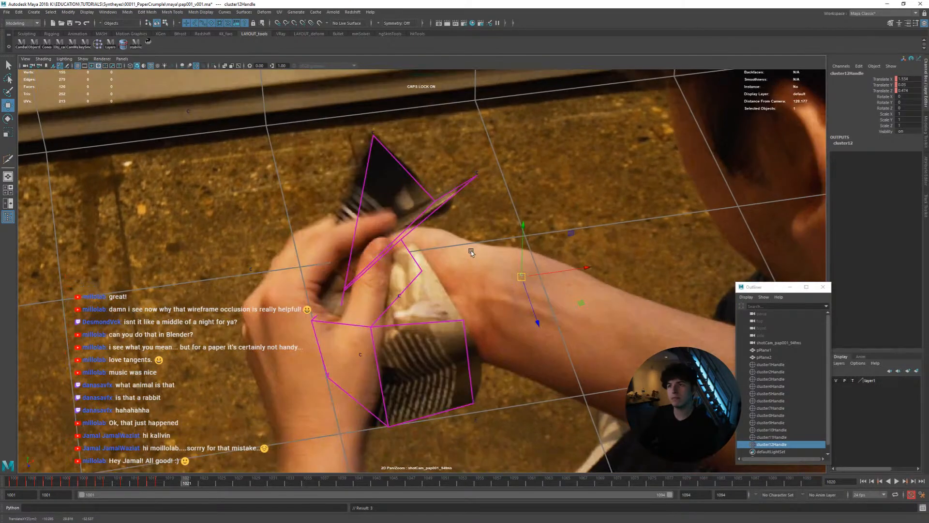
Reposition the right-edge cluster to fit the folded paper and follow it through frame 1024
{"action": "key", "text": "alt+period"}
{"action": "key", "text": "alt+period"}
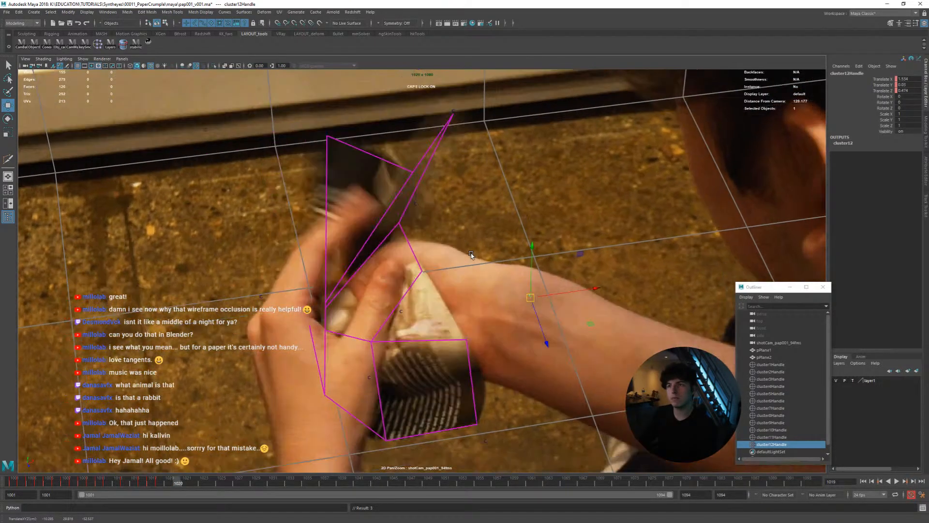
{"action": "key", "text": "alt+period"}
{"action": "middle_click_drag", "start_coordinate": [471, 254], "coordinate": [458, 252]}
Keyframe the right-edge cluster from frame 1025 past frame 1031 while the hands close over the page
{"action": "key", "text": "alt+period"}
{"action": "key", "text": "alt+period"}
{"action": "key", "text": "alt+period"}
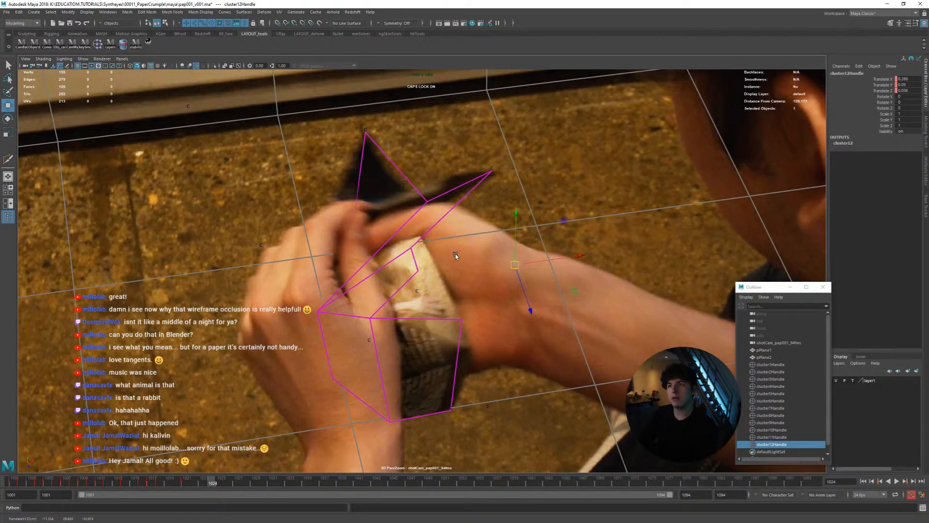
{"action": "key", "text": "alt+period"}
{"action": "key", "text": "alt+period"}
{"action": "key", "text": "alt+period"}
{"action": "key", "text": "alt+period"}
{"action": "key", "text": "alt+period"}
{"action": "key", "text": "alt+period"}
{"action": "key", "text": "alt+period"}
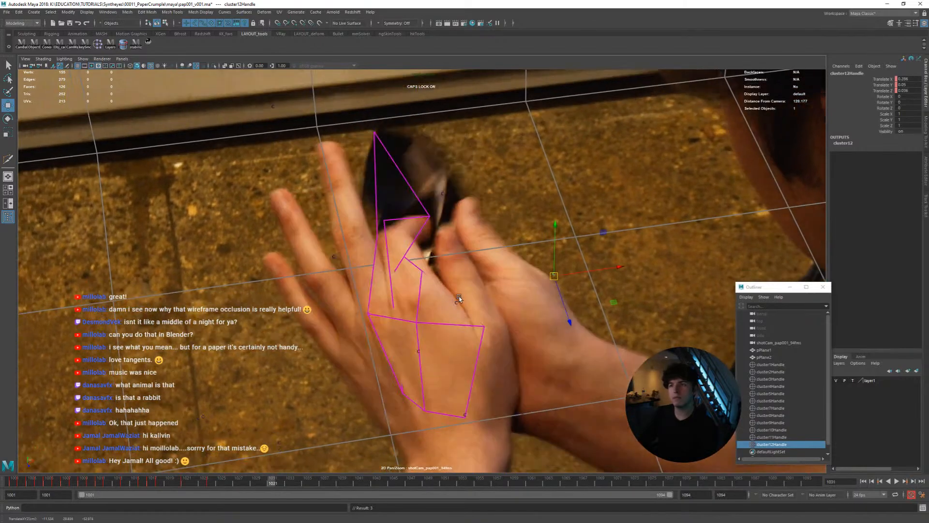
{"action": "middle_click_drag", "start_coordinate": [458, 296], "coordinate": [438, 287]}
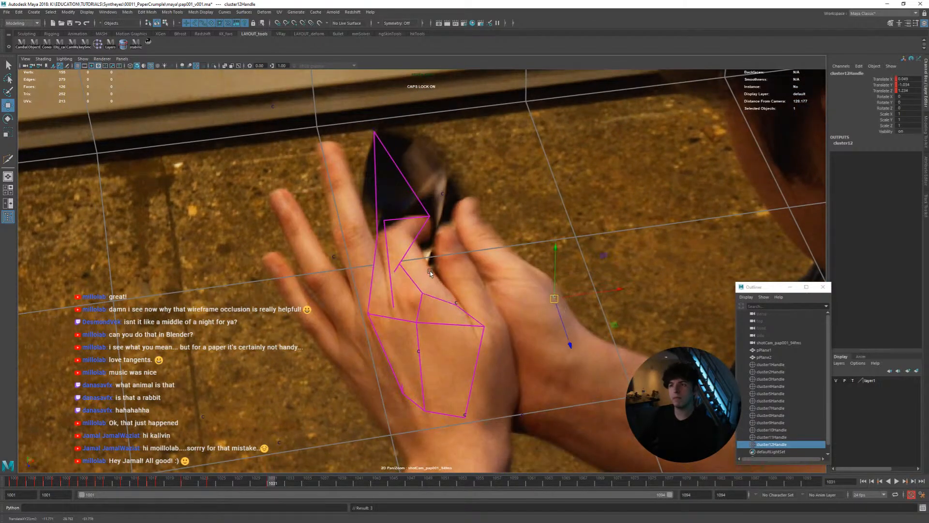
{"action": "key", "text": "alt+period"}
{"action": "key", "text": "alt+period"}
{"action": "key", "text": "alt+period"}
Play the animation from frame 1001 in the full camera view and inspect the selected page mesh's folds at frame 1022
{"action": "left_click_drag", "start_coordinate": [265, 479], "coordinate": [5, 442]}
{"action": "right_click_drag", "start_coordinate": [465, 334], "coordinate": [376, 322]}
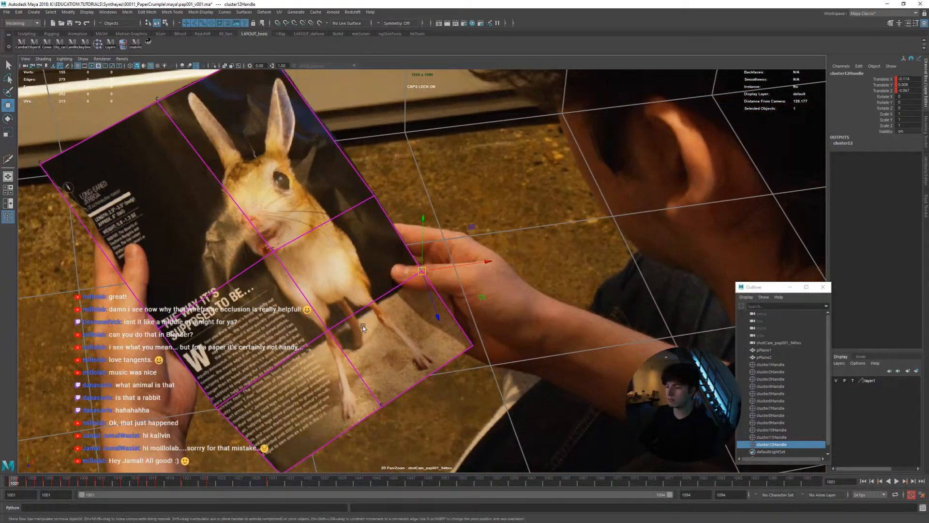
{"action": "key", "text": "backslash"}
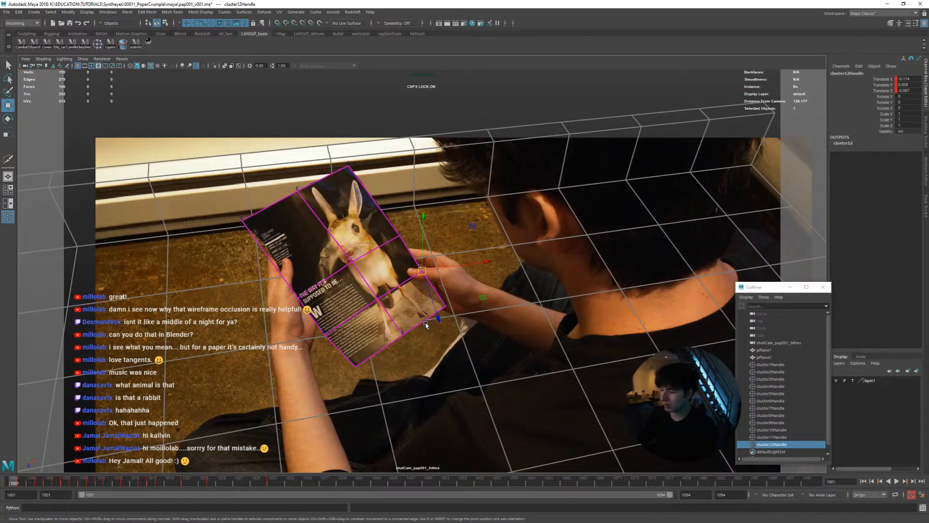
{"action": "key", "text": "alt+v"}
{"action": "key", "text": "alt+v"}
{"action": "left_click", "coordinate": [407, 319]}
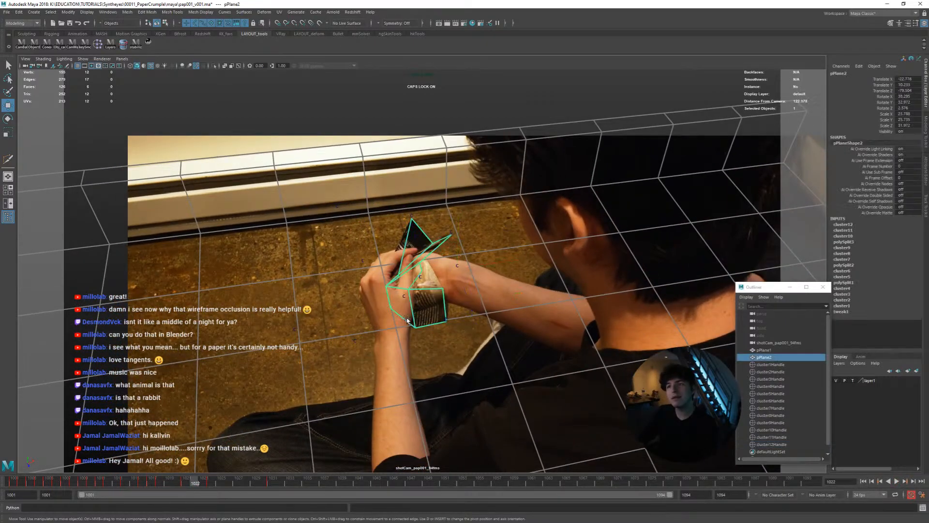
{"action": "key", "text": "backslash"}
{"action": "right_click_drag", "start_coordinate": [385, 321], "coordinate": [394, 271]}
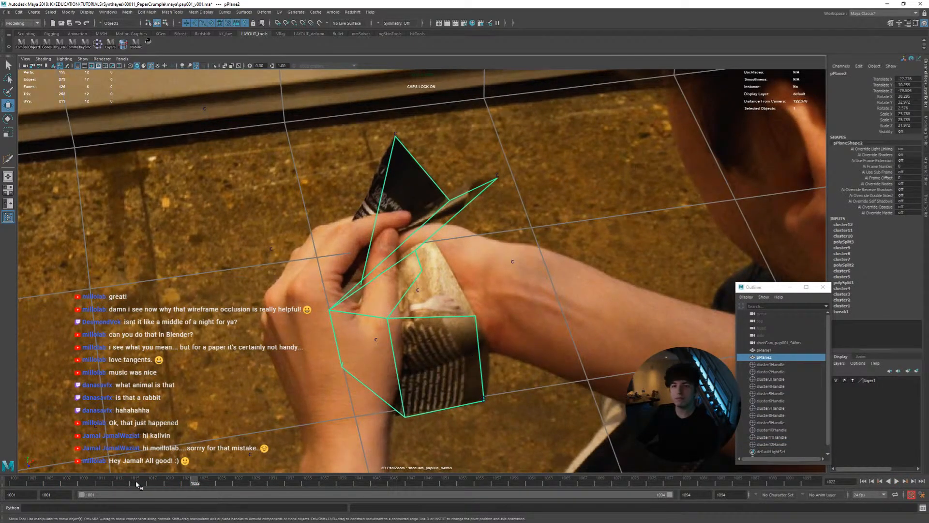
Return to frame 1001, save the scene, and scrub through the early frames to review the page's motion
{"action": "key", "text": "alt+shift+v"}
{"action": "right_click_drag", "start_coordinate": [443, 320], "coordinate": [293, 251]}
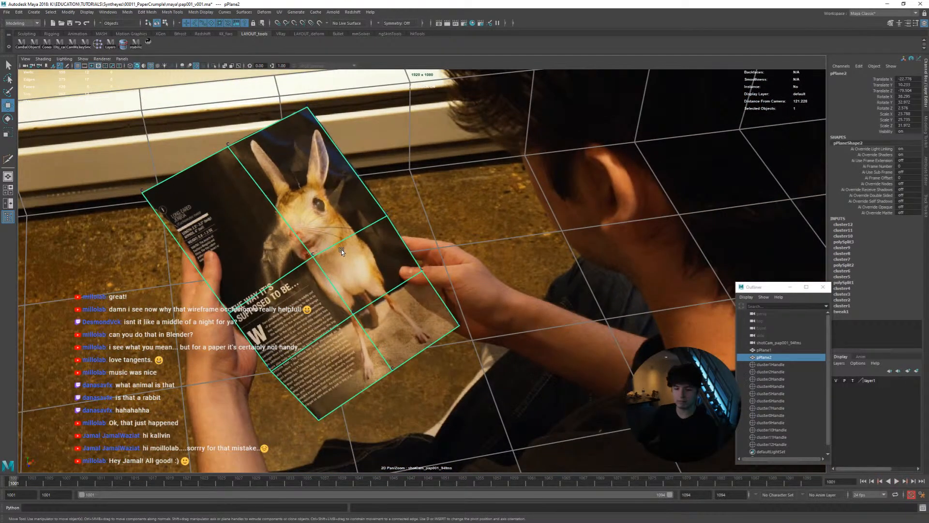
{"action": "key", "text": "ctrl+s"}
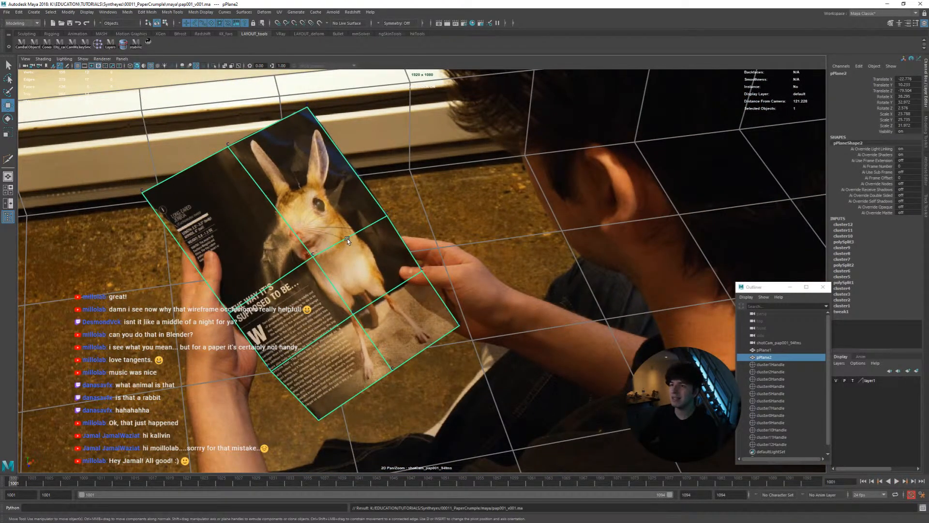
{"action": "left_click_drag", "start_coordinate": [67, 483], "coordinate": [134, 482]}
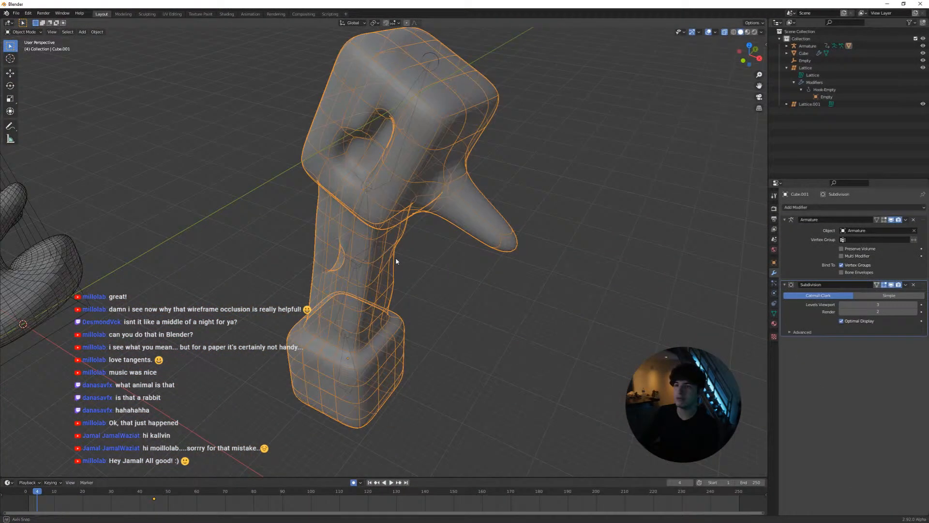
In Blender, set the character mesh's viewport subdivision level to 0 to expose its low-poly shape
{"action": "mouse_move", "coordinate": [395, 262]}
{"action": "middle_mouse_down"}
{"action": "mouse_move", "coordinate": [407, 229]}
{"action": "mouse_move", "coordinate": [426, 238]}
{"action": "mouse_move", "coordinate": [414, 249]}
{"action": "mouse_move", "coordinate": [431, 238]}
{"action": "mouse_move", "coordinate": [394, 266]}
{"action": "middle_mouse_up"}
{"action": "scroll", "coordinate": [394, 266], "scroll_direction": "up", "scroll_amount": 2}
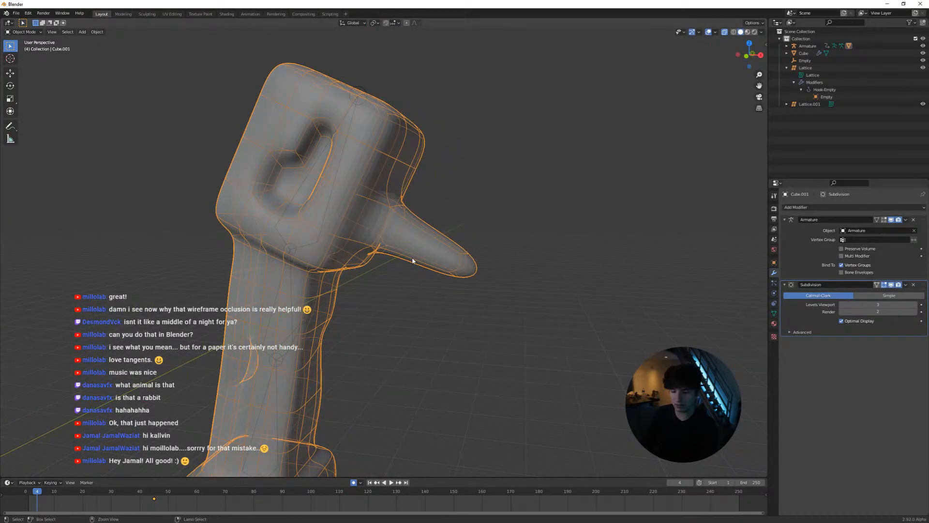
{"action": "key", "text": "ctrl+0"}
{"action": "middle_click_drag", "start_coordinate": [413, 260], "coordinate": [364, 216]}
{"action": "scroll", "coordinate": [364, 216], "scroll_direction": "up", "scroll_amount": 3}
{"action": "scroll", "coordinate": [420, 247], "scroll_direction": "down", "scroll_amount": 4}
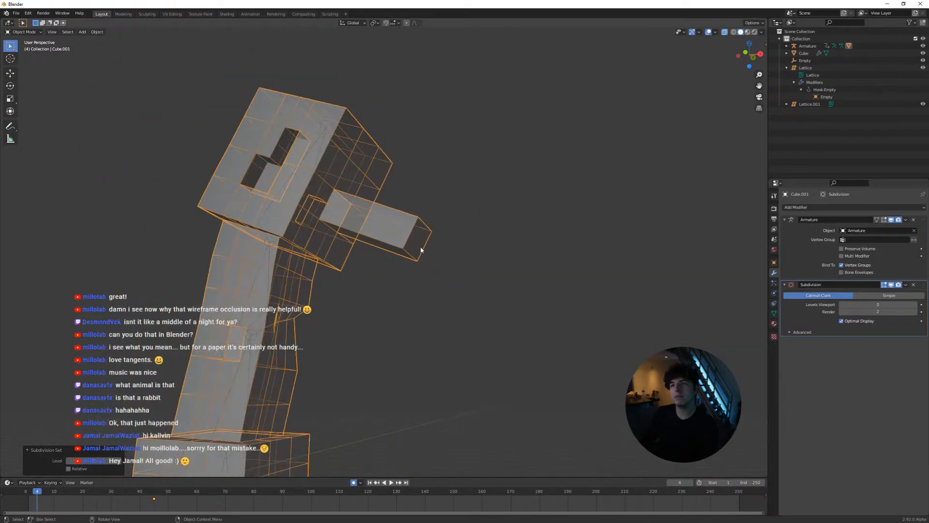
Play the character animation in short bursts and examine how the boxy nose geometry moves up close
{"action": "key", "text": "space"}
{"action": "key", "text": "space"}
{"action": "scroll", "coordinate": [408, 257], "scroll_direction": "up", "scroll_amount": 4}
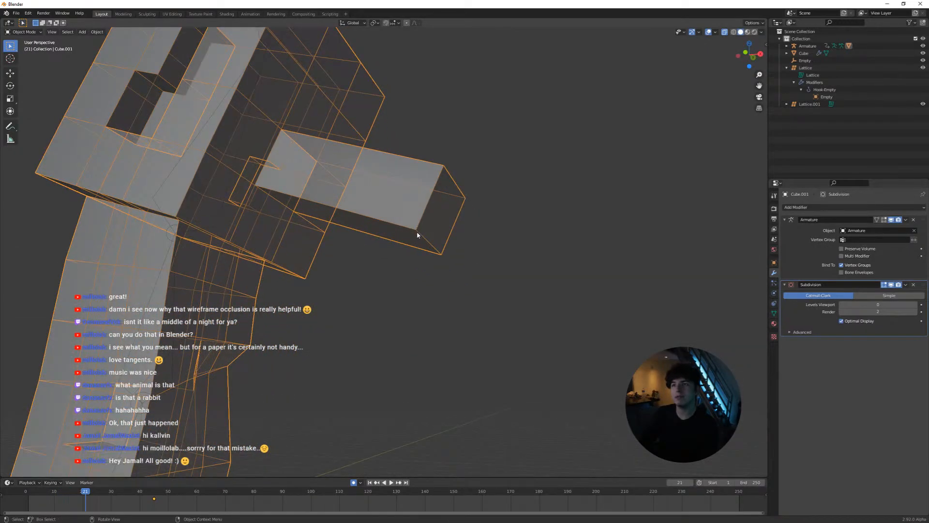
{"action": "scroll", "coordinate": [422, 227], "scroll_direction": "up", "scroll_amount": 3}
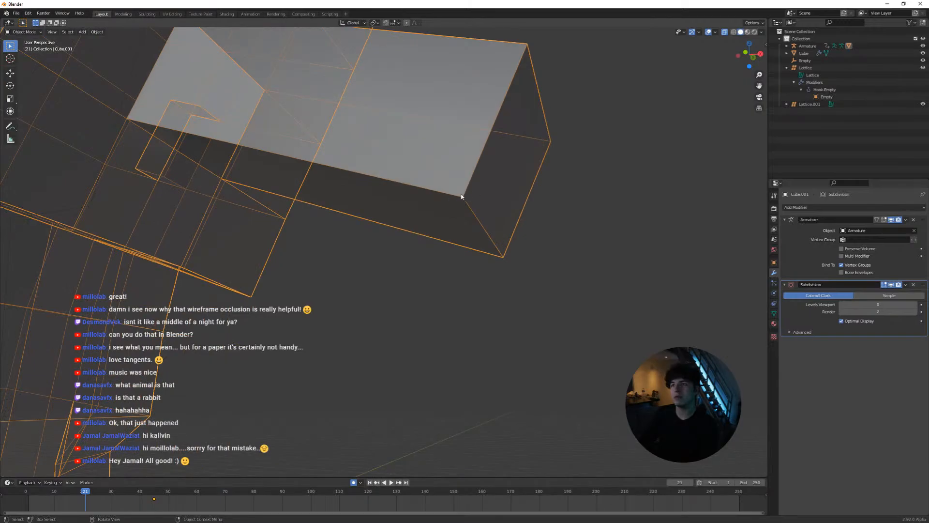
{"action": "key", "text": "space"}
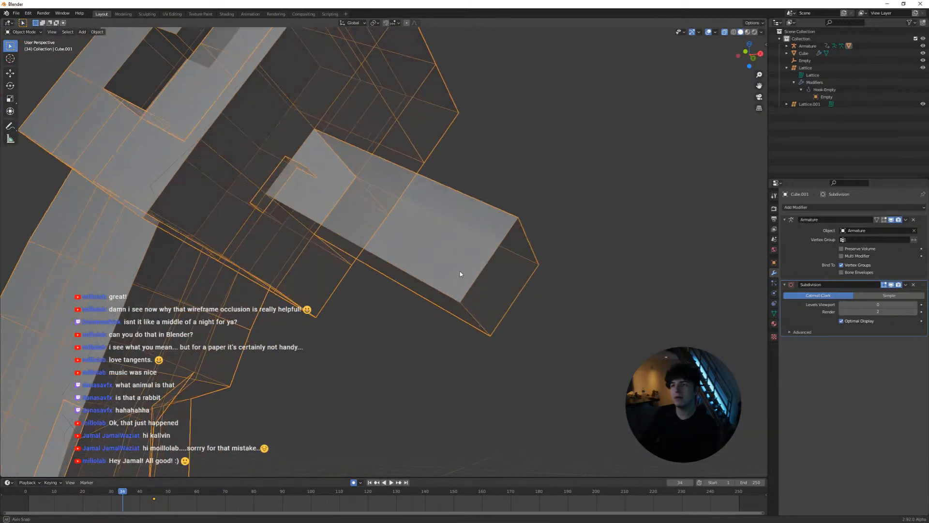
{"action": "middle_click_drag", "start_coordinate": [460, 274], "coordinate": [477, 259]}
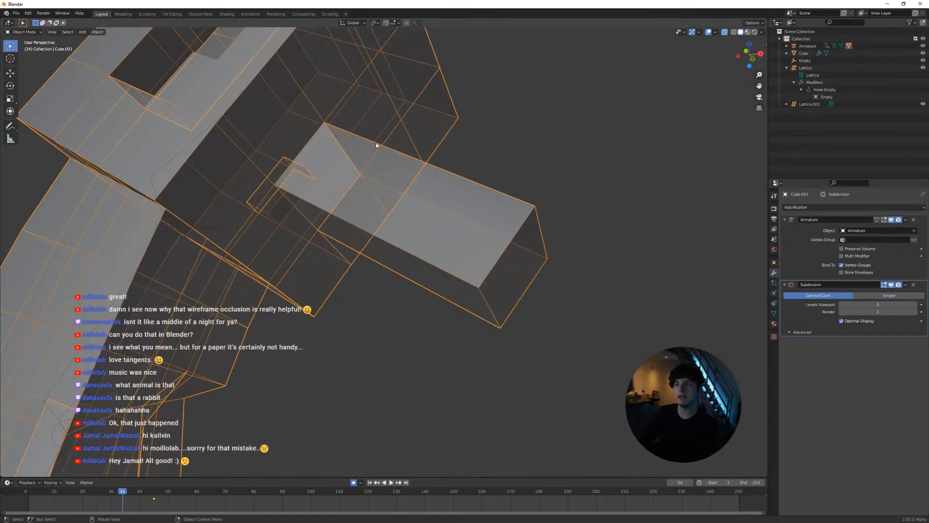
Set the character mesh's subdivision level to 2 and compare the Catmull-Clark and Simple types, leaving Simple active
{"action": "key", "text": "ctrl+2"}
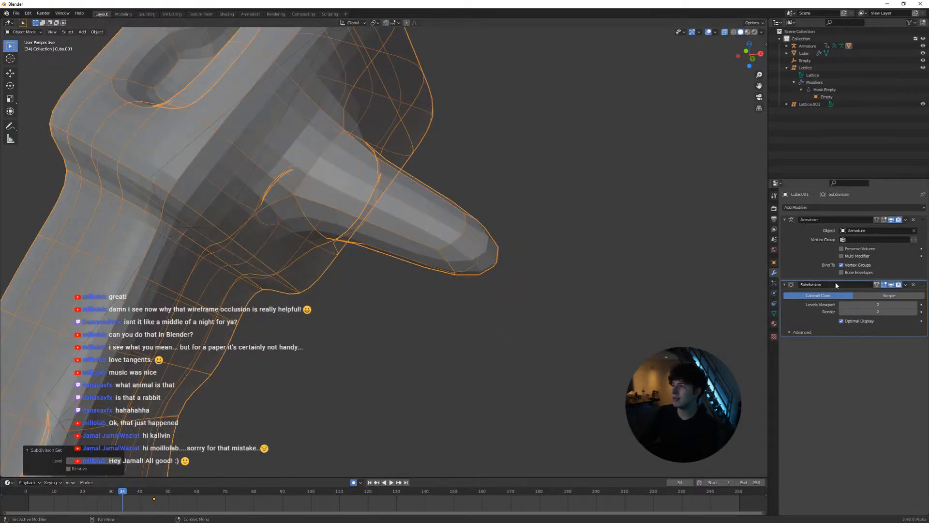
{"action": "left_click", "coordinate": [872, 295]}
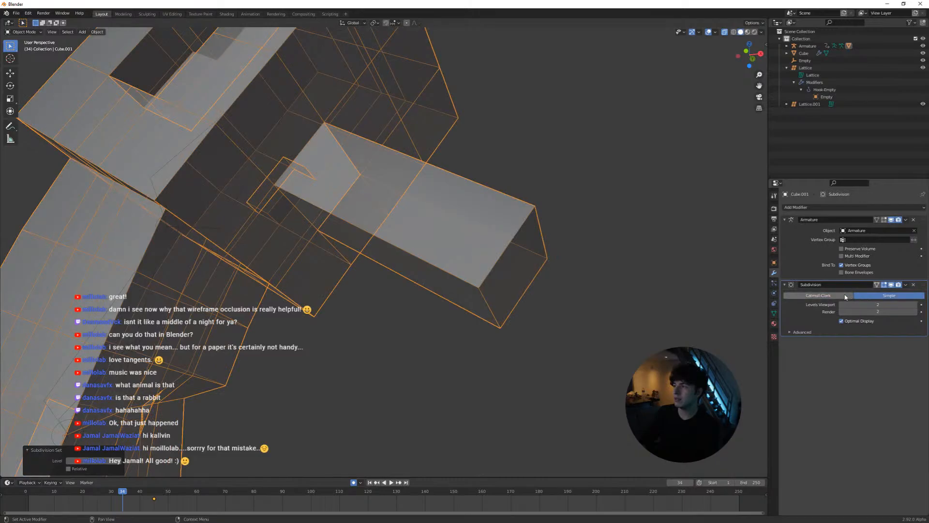
{"action": "left_click", "coordinate": [842, 296]}
{"action": "left_click", "coordinate": [872, 296]}
{"action": "left_click", "coordinate": [842, 296]}
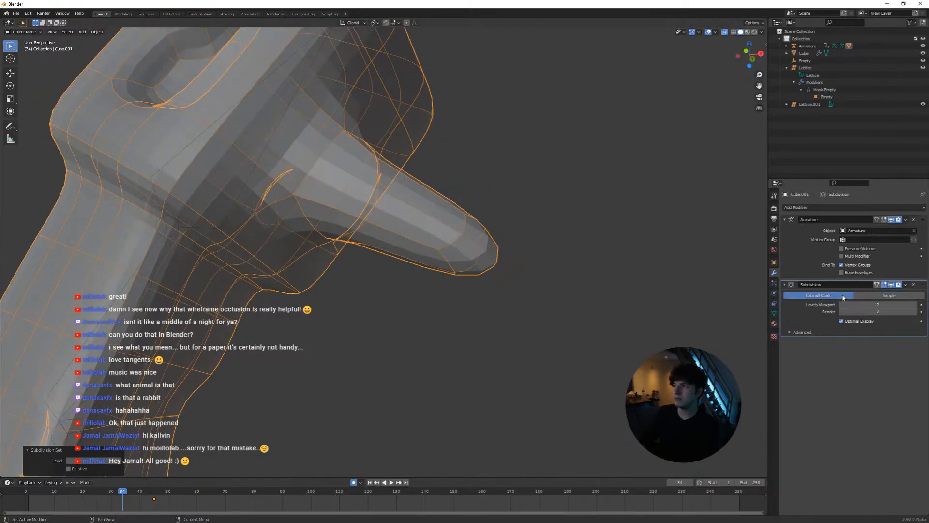
{"action": "left_click", "coordinate": [868, 295]}
{"action": "left_click", "coordinate": [842, 296]}
{"action": "left_click", "coordinate": [889, 295]}
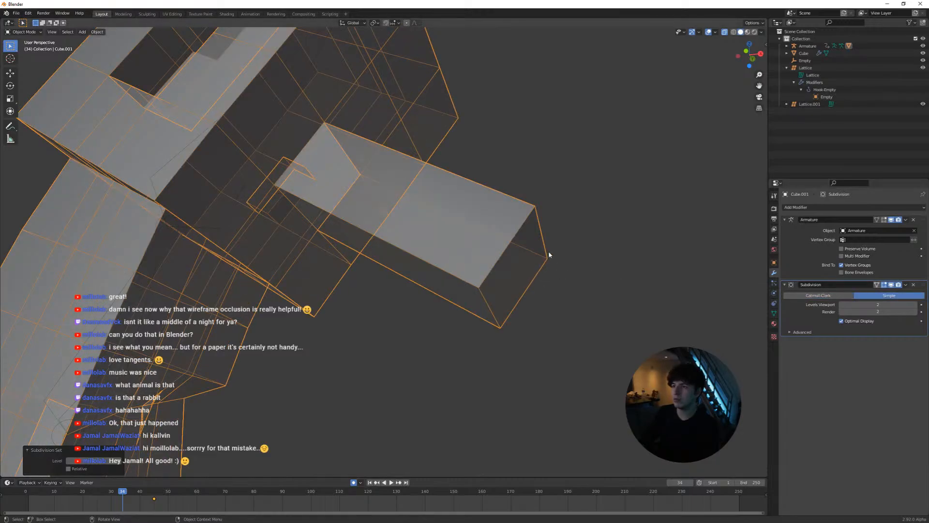
Annotate a rounded outline with crossing curves and marked corners over the boxy nose, and view it from another angle
{"action": "left_click", "coordinate": [11, 126]}
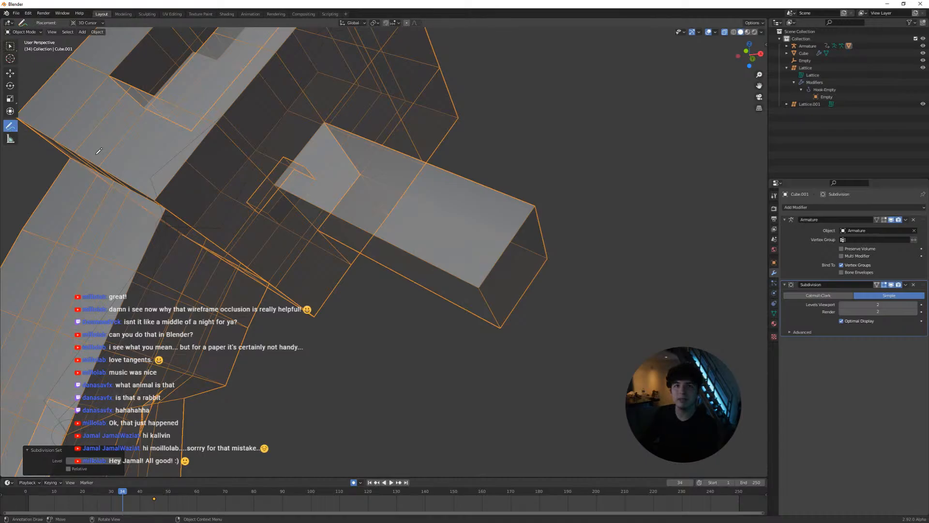
{"action": "left_click_drag", "start_coordinate": [357, 264], "coordinate": [411, 279]}
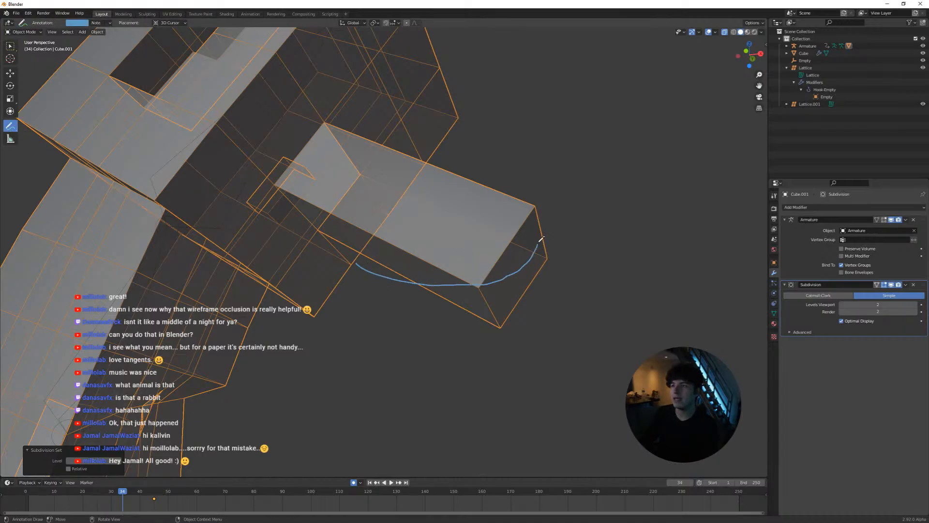
{"action": "left_click_drag", "start_coordinate": [457, 146], "coordinate": [434, 154]}
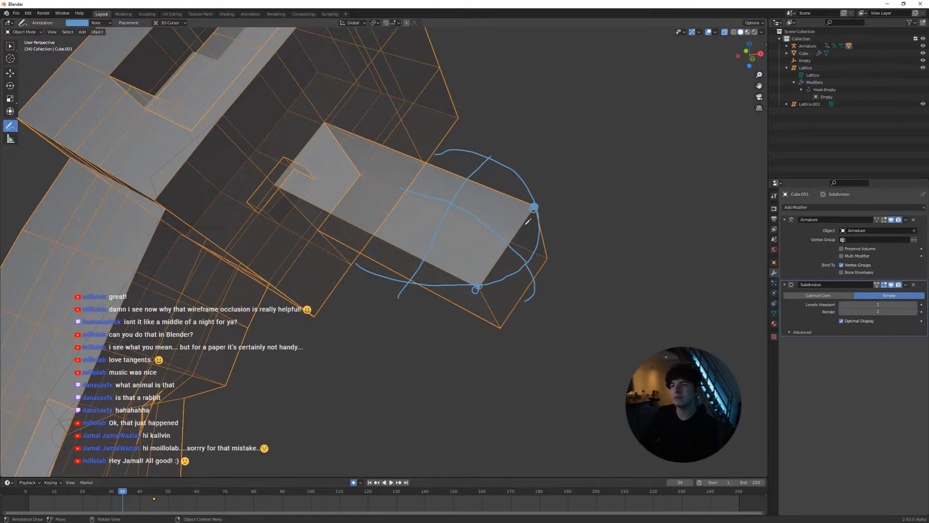
{"action": "mouse_move", "coordinate": [522, 236]}
{"action": "middle_mouse_down"}
{"action": "mouse_move", "coordinate": [523, 257]}
{"action": "mouse_move", "coordinate": [529, 214]}
{"action": "mouse_move", "coordinate": [508, 235]}
{"action": "mouse_move", "coordinate": [519, 236]}
{"action": "middle_mouse_up"}
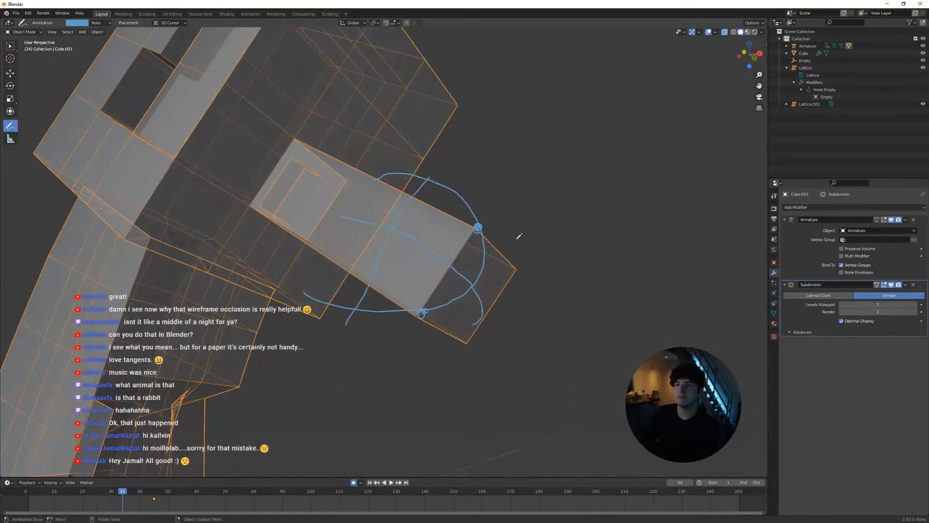
Undo the annotation strokes on the nose and bring the whole character into view
{"action": "left_click", "coordinate": [9, 127]}
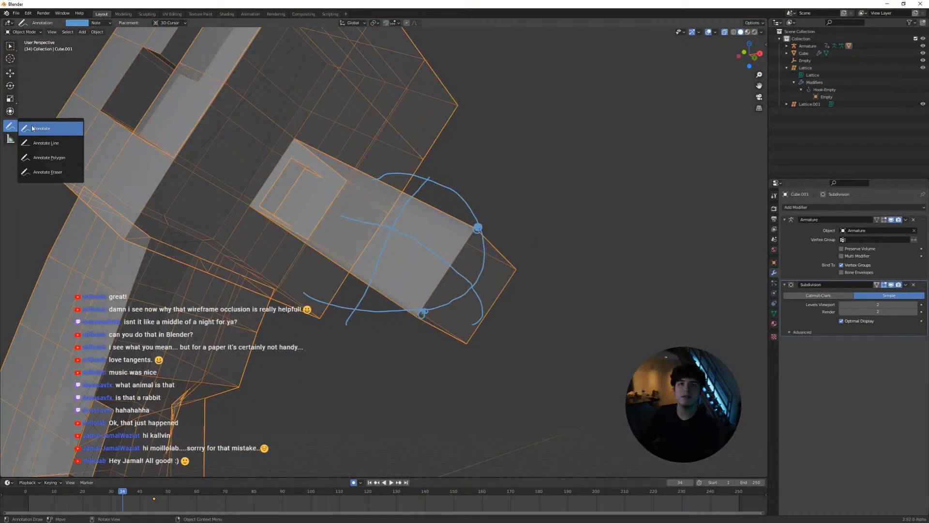
{"action": "left_click", "coordinate": [12, 126]}
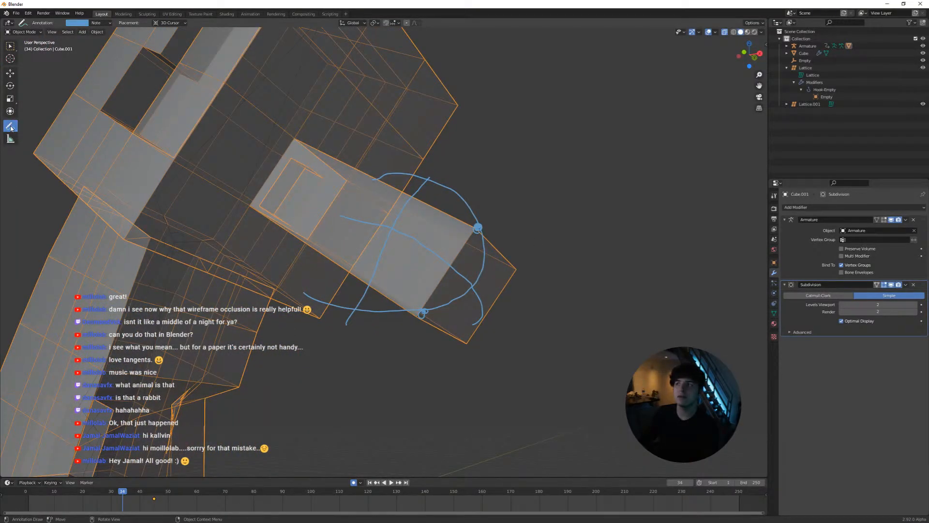
{"action": "left_click", "coordinate": [807, 128]}
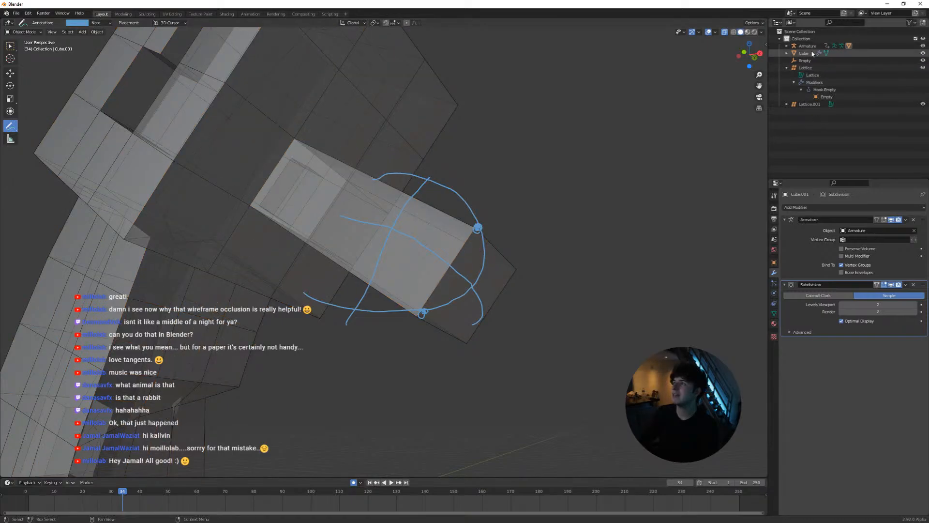
{"action": "mouse_move", "coordinate": [496, 261]}
{"action": "middle_mouse_down"}
{"action": "mouse_move", "coordinate": [512, 281]}
{"action": "mouse_move", "coordinate": [453, 256]}
{"action": "mouse_move", "coordinate": [494, 271]}
{"action": "mouse_move", "coordinate": [447, 300]}
{"action": "mouse_move", "coordinate": [450, 259]}
{"action": "mouse_move", "coordinate": [428, 251]}
{"action": "middle_mouse_up"}
{"action": "key", "text": "a"}
{"action": "key", "text": "ctrl+z"}
{"action": "key", "text": "ctrl+z"}
{"action": "key", "text": "ctrl+z"}
{"action": "scroll", "coordinate": [456, 291], "scroll_direction": "down", "scroll_amount": 4}
{"action": "scroll", "coordinate": [407, 272], "scroll_direction": "down", "scroll_amount": 3}
{"action": "scroll", "coordinate": [448, 261], "scroll_direction": "up", "scroll_amount": 3}
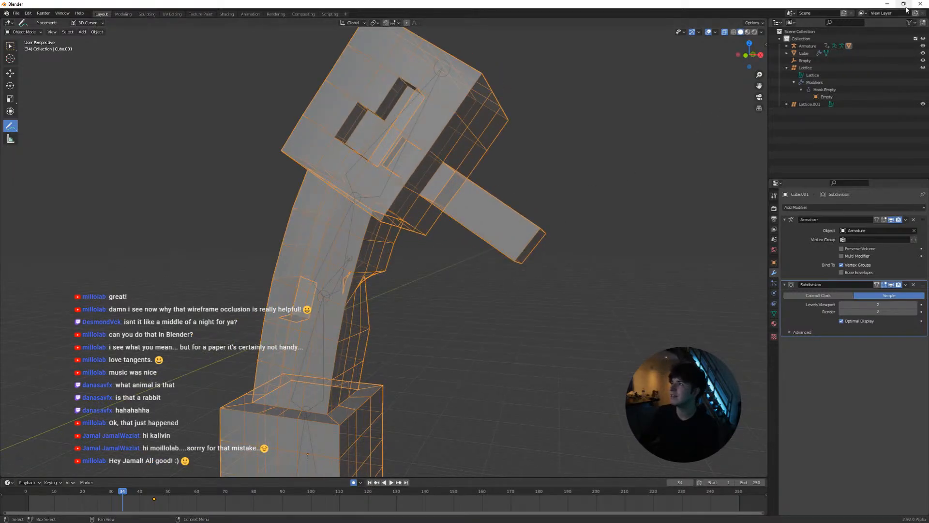
Switch to Maya, go to frame 1017, and turn on smooth mesh preview for the page plane
{"action": "left_click", "coordinate": [887, 4]}
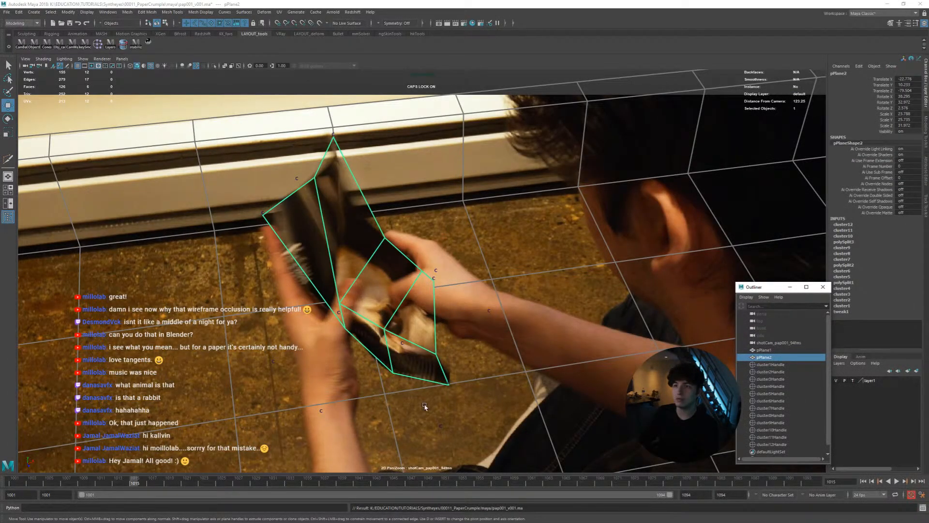
{"action": "left_click_drag", "start_coordinate": [179, 484], "coordinate": [152, 481]}
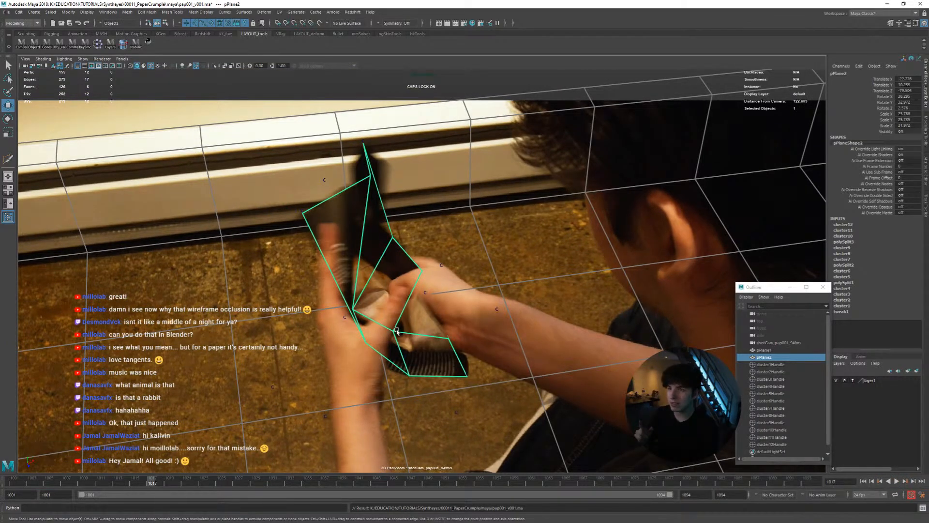
{"action": "key", "text": "3"}
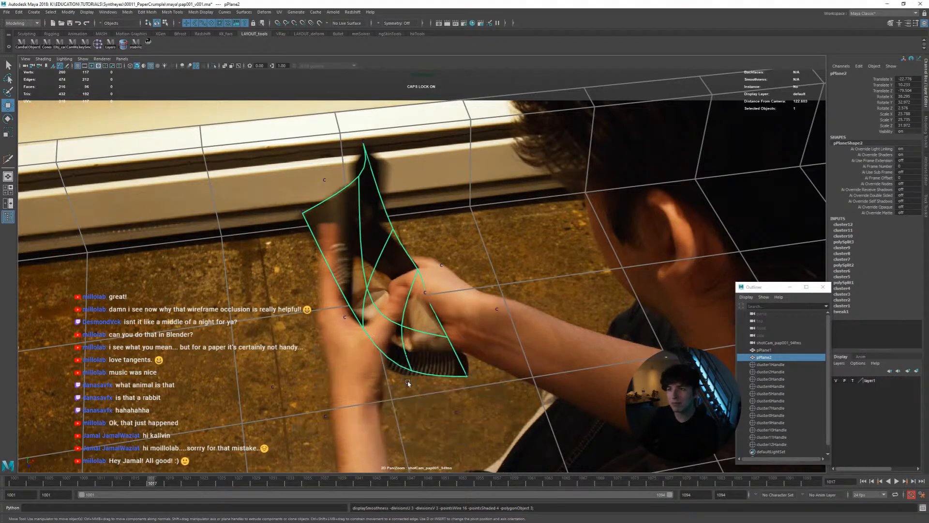
Play the animation briefly to review the smoothed page's motion, stopping at frame 1011
{"action": "key", "text": "space"}
{"action": "key", "text": "space"}
{"action": "key", "text": "alt+v"}
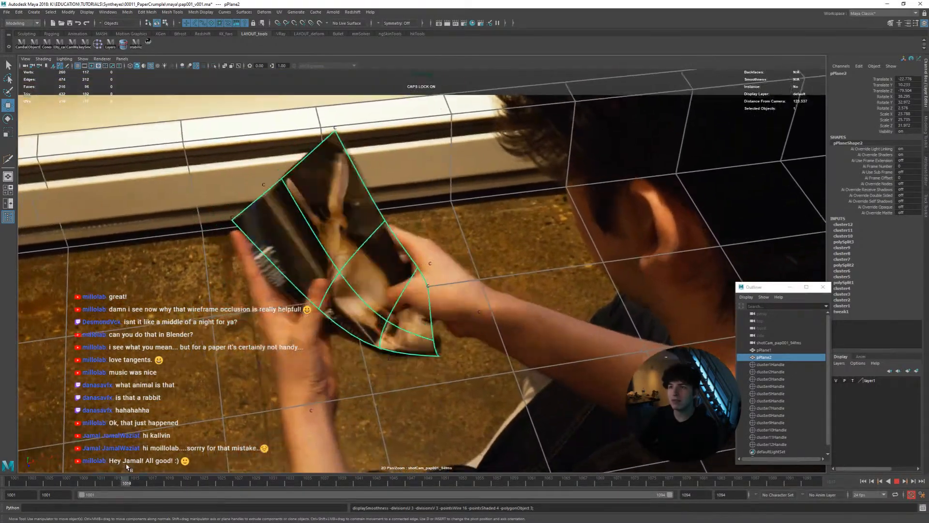
{"action": "key", "text": "alt+v"}
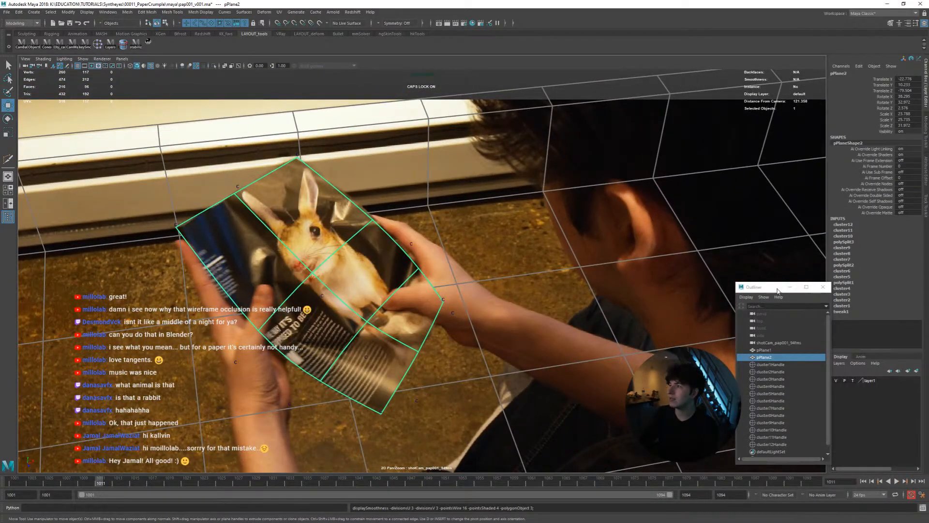
Enable Display Subdivisions in the page shape's Smooth Mesh attributes
{"action": "left_click_drag", "start_coordinate": [778, 291], "coordinate": [715, 282]}
{"action": "key", "text": "ctrl+a"}
{"action": "left_click", "coordinate": [784, 159]}
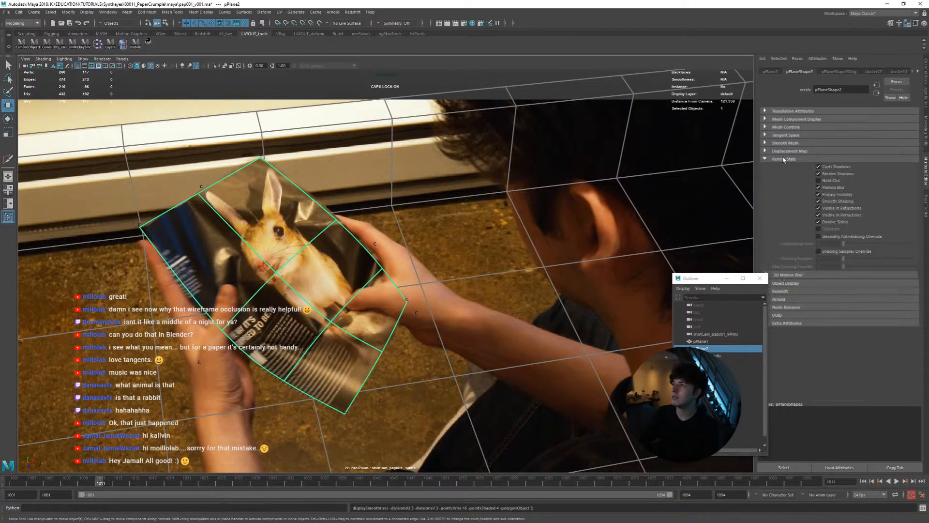
{"action": "left_click", "coordinate": [783, 159]}
{"action": "left_click", "coordinate": [785, 144]}
{"action": "left_click", "coordinate": [820, 202]}
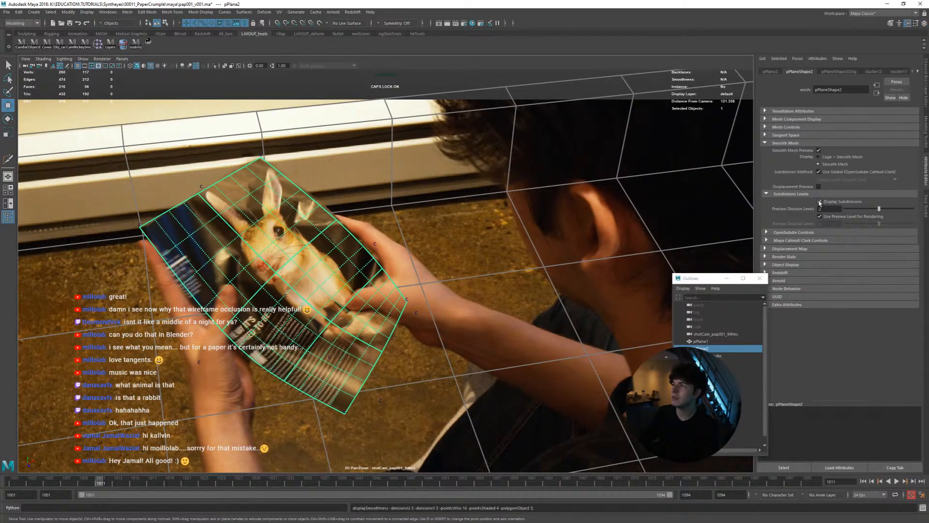
At frame 1016, compare the page's cage with its smooth preview up close, ending with the preview off
{"action": "left_click_drag", "start_coordinate": [86, 482], "coordinate": [143, 481]}
{"action": "key", "text": "Caps_Lock"}
{"action": "key", "text": "1"}
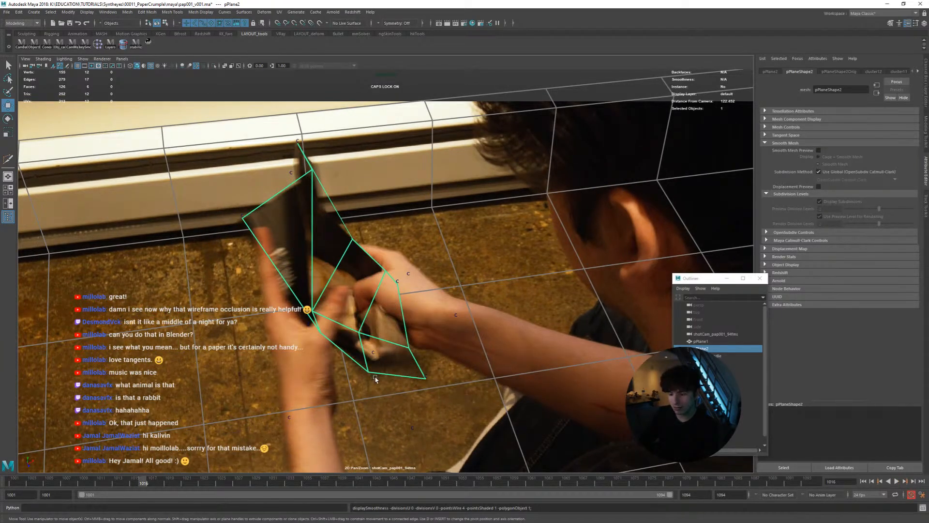
{"action": "right_click_drag", "start_coordinate": [376, 379], "coordinate": [256, 376]}
{"action": "middle_click_drag", "start_coordinate": [255, 376], "coordinate": [309, 299]}
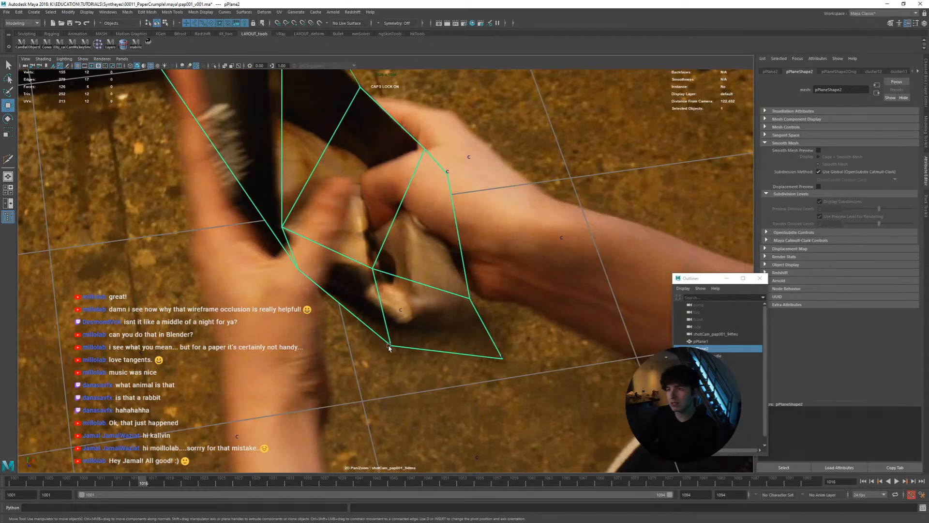
{"action": "key", "text": "3"}
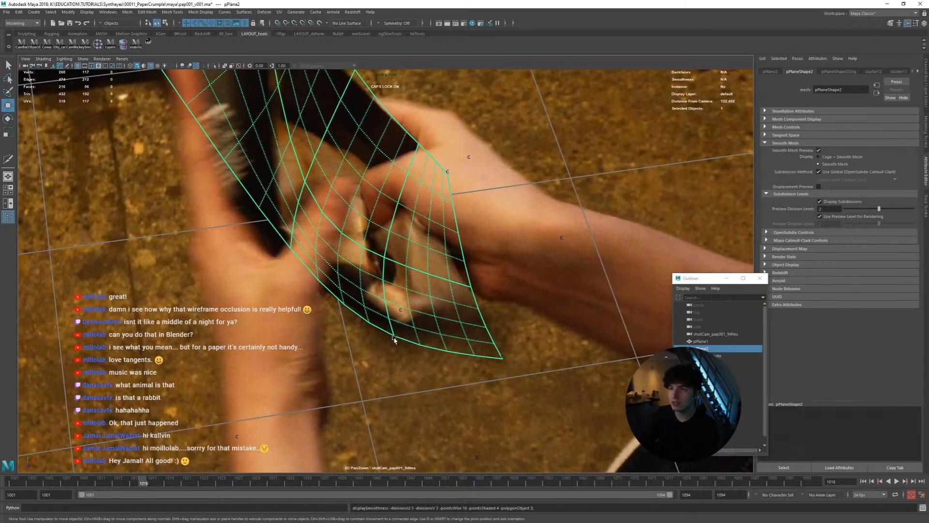
{"action": "key", "text": "1"}
{"action": "key", "text": "3"}
{"action": "key", "text": "1"}
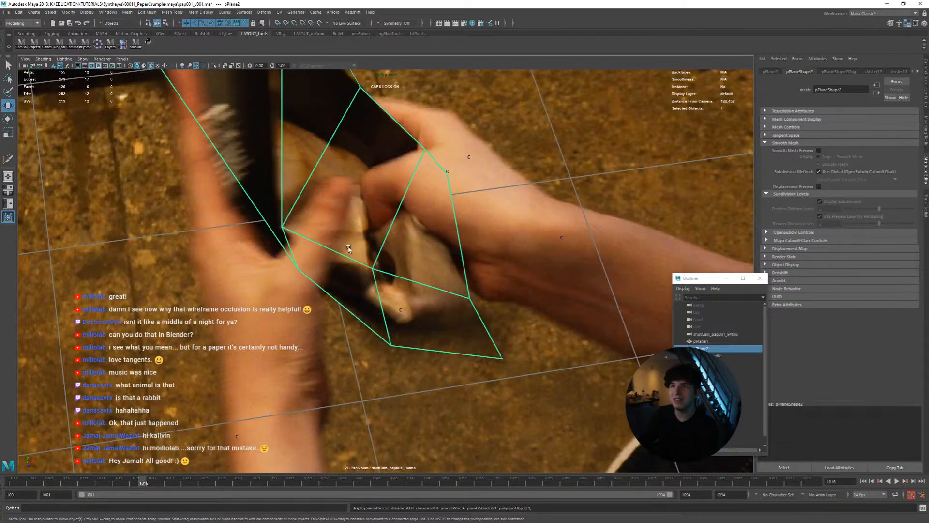
{"action": "right_click_drag", "start_coordinate": [401, 291], "coordinate": [364, 246]}
{"action": "middle_click_drag", "start_coordinate": [364, 247], "coordinate": [392, 299]}
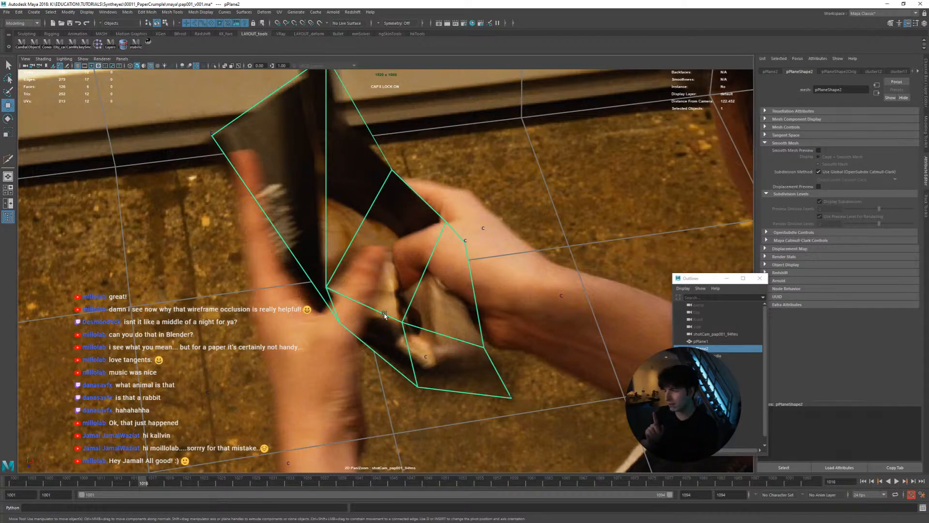
Smooth the page mesh using linear divisions with division level 1 and 1 division per face, and reselect the page
{"action": "right_click_drag", "start_coordinate": [384, 314], "coordinate": [452, 361], "text": "shift"}
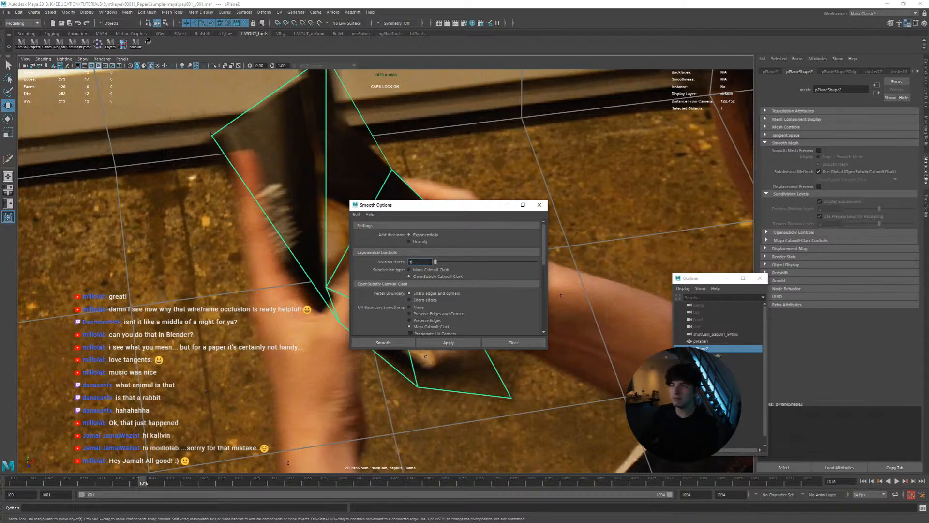
{"action": "scroll", "coordinate": [389, 303], "scroll_direction": "down", "scroll_amount": 3}
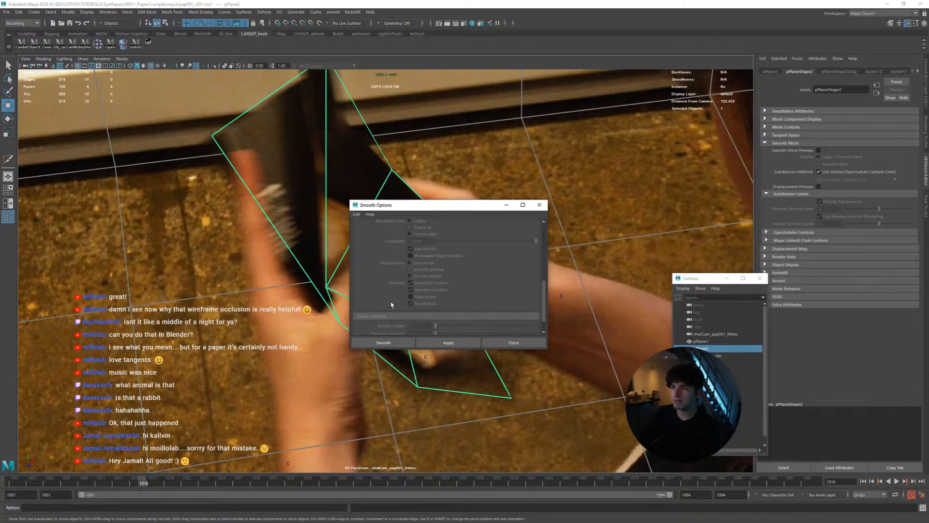
{"action": "scroll", "coordinate": [394, 290], "scroll_direction": "up", "scroll_amount": 3}
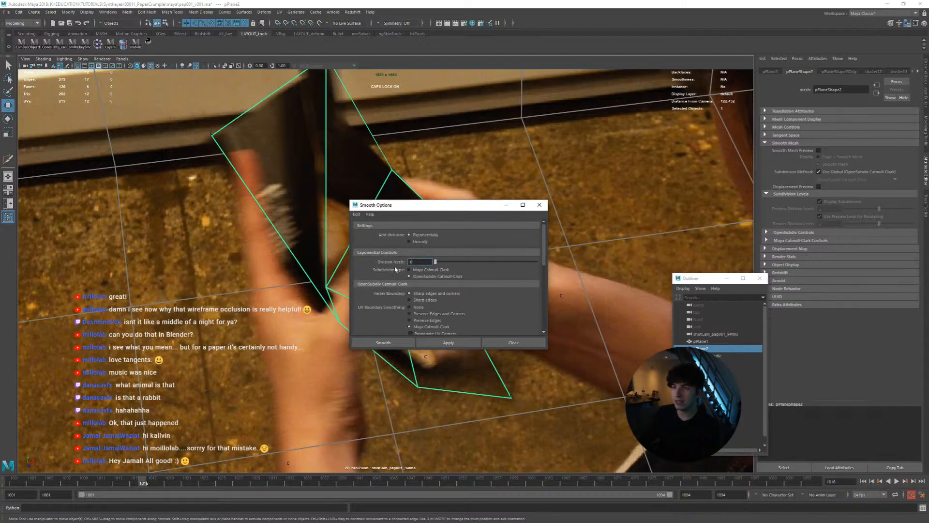
{"action": "left_click_drag", "start_coordinate": [425, 204], "coordinate": [542, 195]}
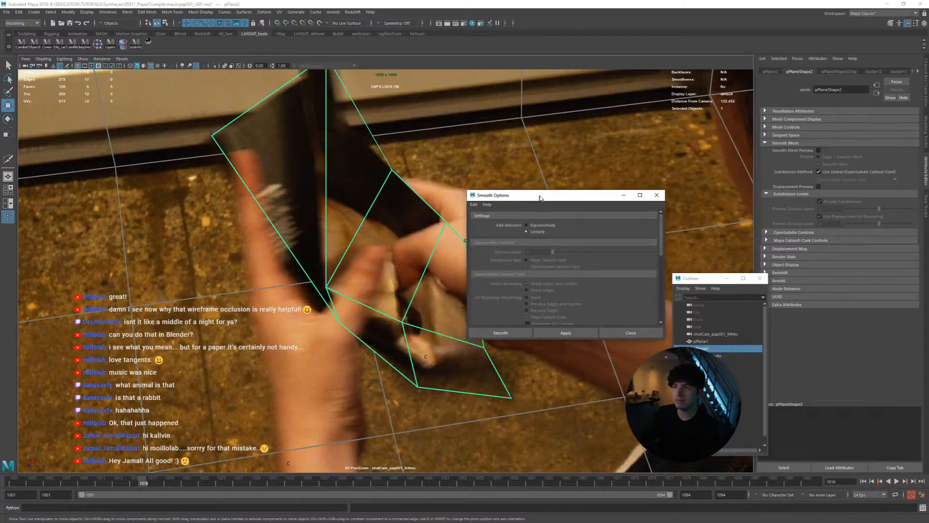
{"action": "scroll", "coordinate": [506, 265], "scroll_direction": "down", "scroll_amount": 10}
{"action": "scroll", "coordinate": [503, 268], "scroll_direction": "down", "scroll_amount": 2}
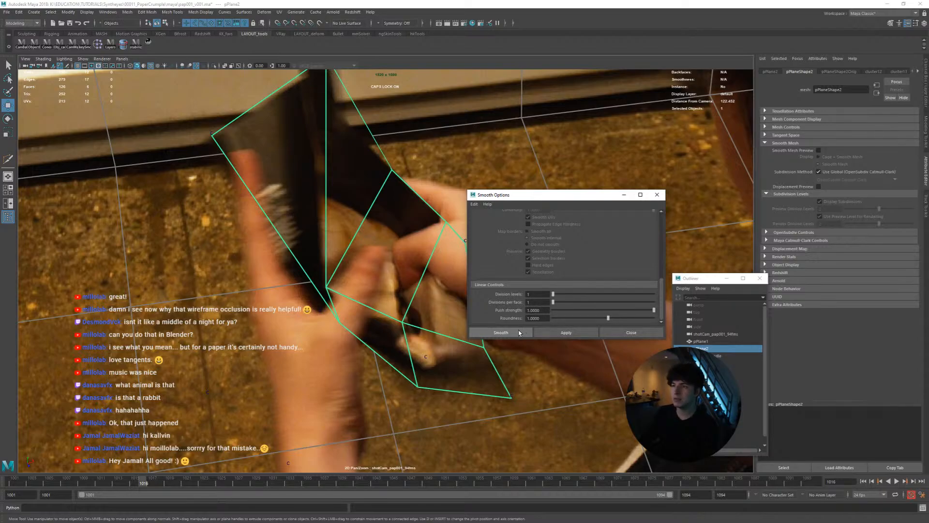
{"action": "left_click", "coordinate": [501, 332]}
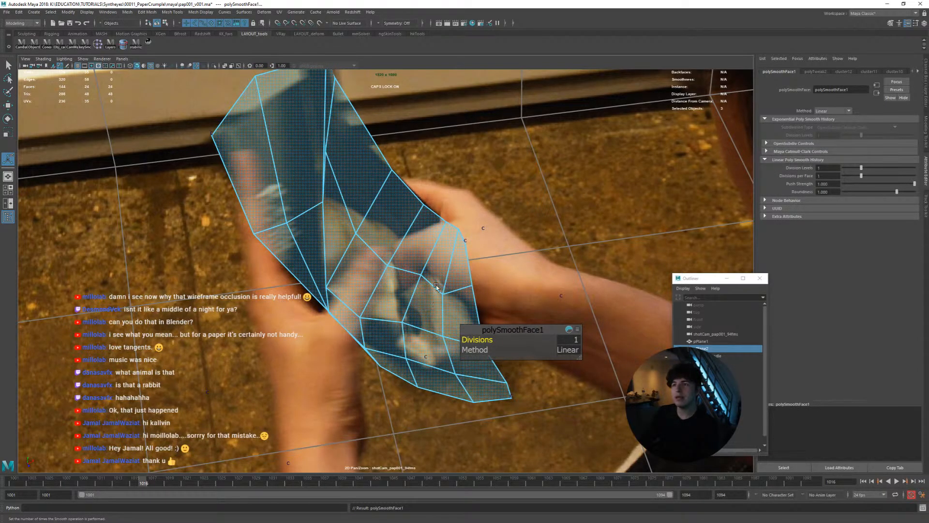
{"action": "left_click", "coordinate": [360, 322]}
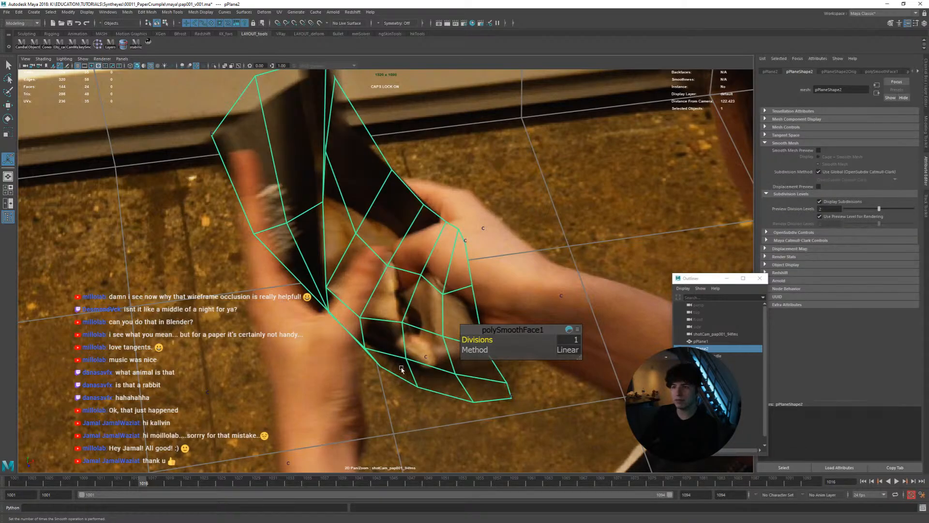
Examine the page shape's Catmull-Clark and OpenSubdiv settings and expand the attributes of its polySmoothFace1 input
{"action": "left_click_drag", "start_coordinate": [701, 279], "coordinate": [223, 282]}
{"action": "left_click", "coordinate": [780, 241]}
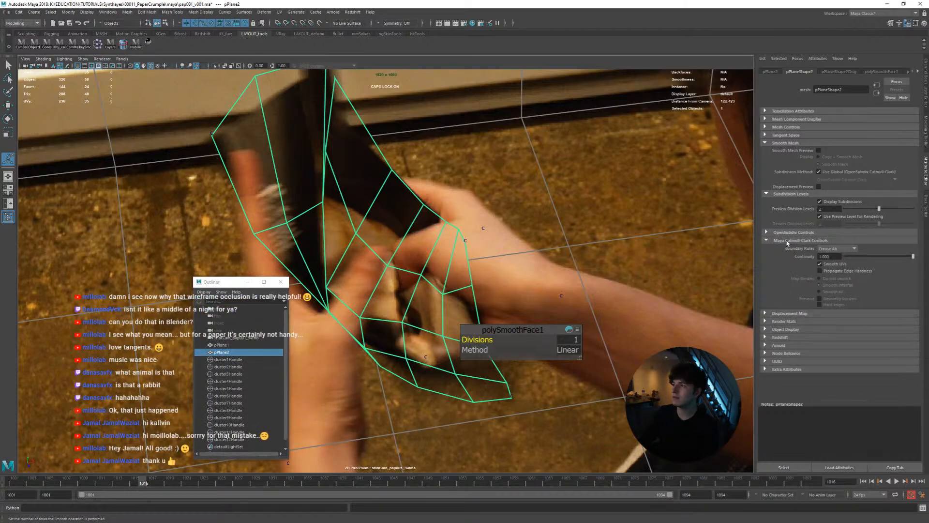
{"action": "left_click", "coordinate": [784, 242]}
{"action": "left_click", "coordinate": [787, 234]}
{"action": "left_click", "coordinate": [787, 234]}
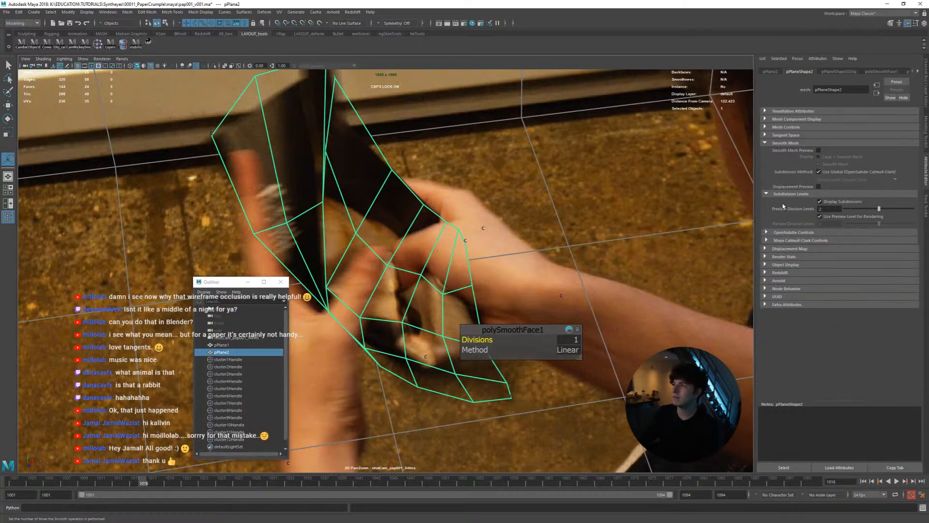
{"action": "key", "text": "ctrl+a"}
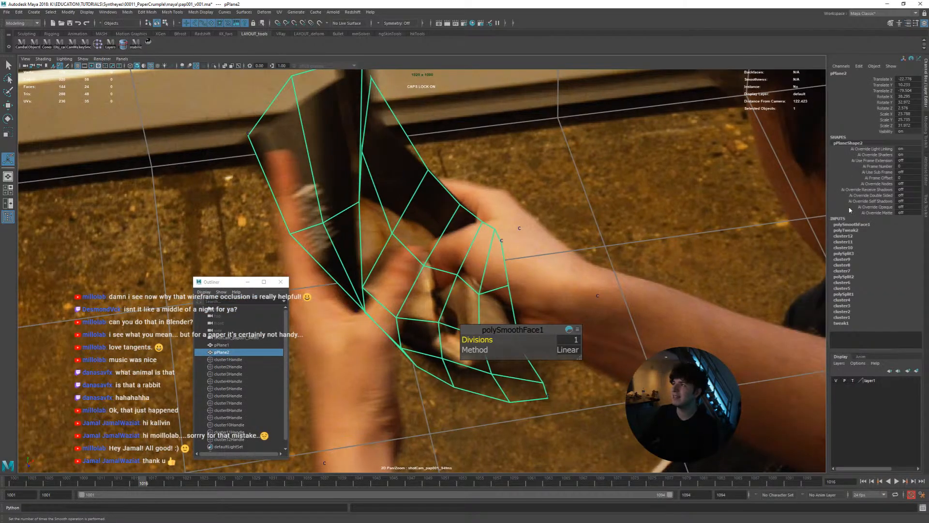
{"action": "left_click", "coordinate": [852, 226]}
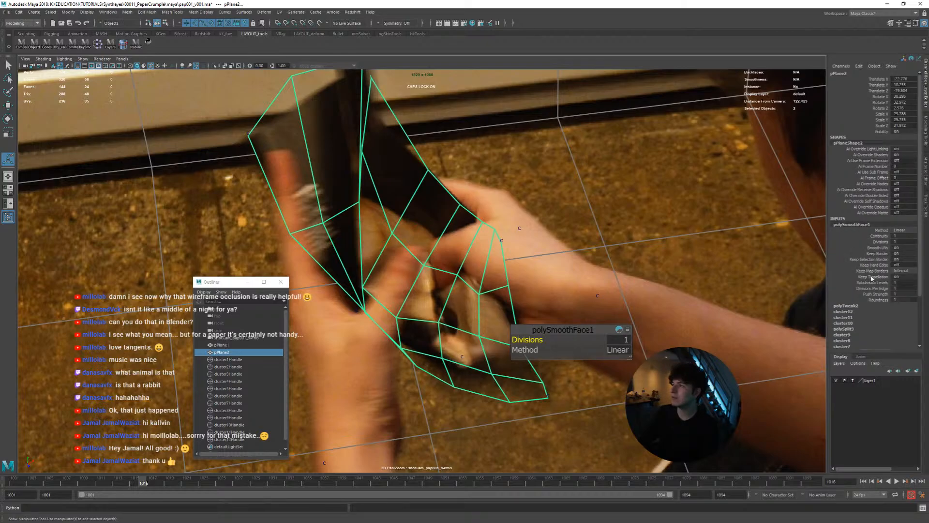
Try a Push Strength of 0 on the page's polySmoothFace1 and check the mesh in playback
{"action": "left_click", "coordinate": [874, 294]}
{"action": "mouse_move", "coordinate": [697, 287]}
{"action": "middle_mouse_down"}
{"action": "mouse_move", "coordinate": [661, 286]}
{"action": "mouse_move", "coordinate": [691, 285]}
{"action": "middle_mouse_up"}
{"action": "key", "text": "alt+v"}
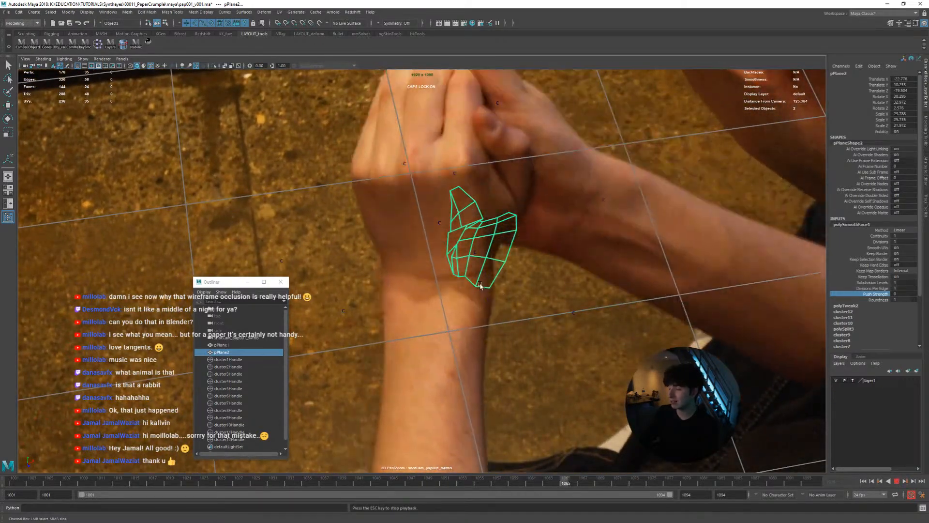
{"action": "key", "text": "alt+v"}
{"action": "key", "text": "alt+v"}
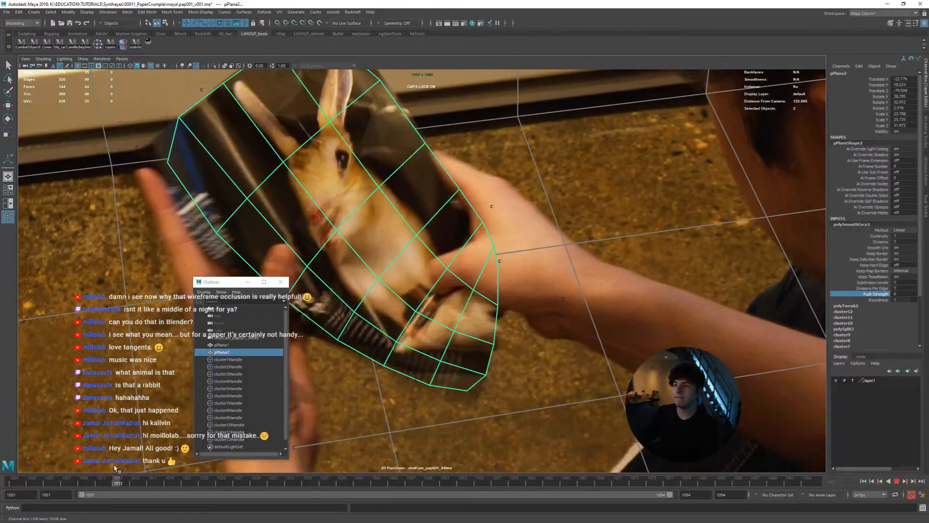
{"action": "left_click", "coordinate": [127, 466]}
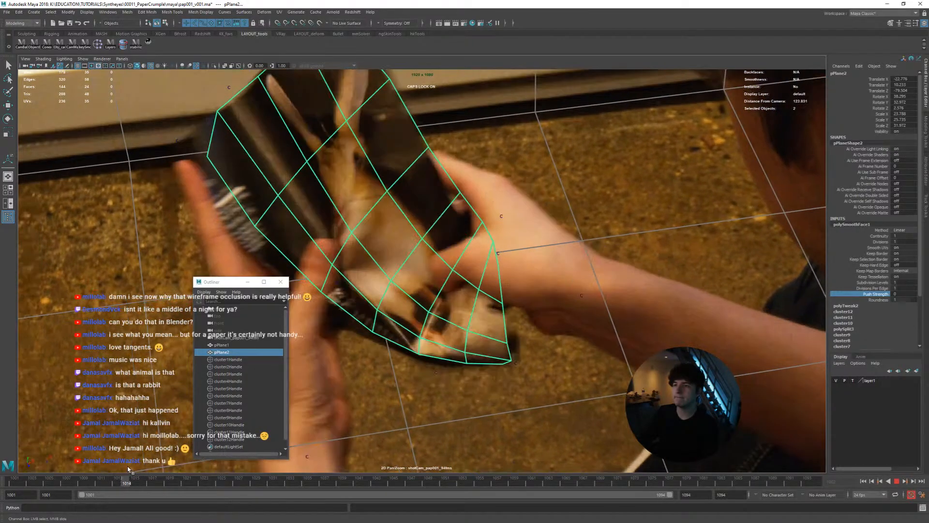
Set polySmoothFace1's Push Strength to 1 at frame 1014 and check the smoothed page against the earlier frames
{"action": "mouse_move", "coordinate": [553, 294]}
{"action": "middle_mouse_down"}
{"action": "mouse_move", "coordinate": [588, 299]}
{"action": "mouse_move", "coordinate": [559, 306]}
{"action": "middle_mouse_up"}
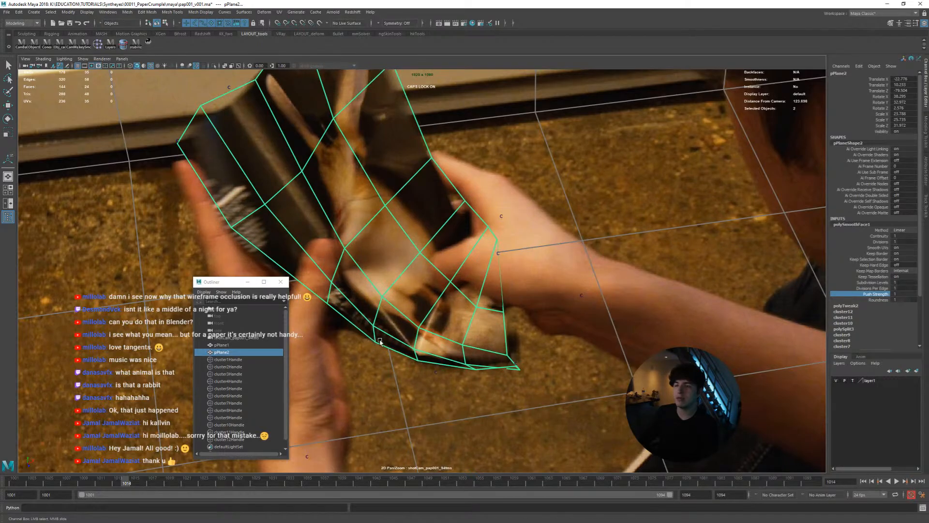
{"action": "key", "text": "alt+v"}
{"action": "key", "text": "alt+v"}
{"action": "left_click_drag", "start_coordinate": [208, 478], "coordinate": [109, 478]}
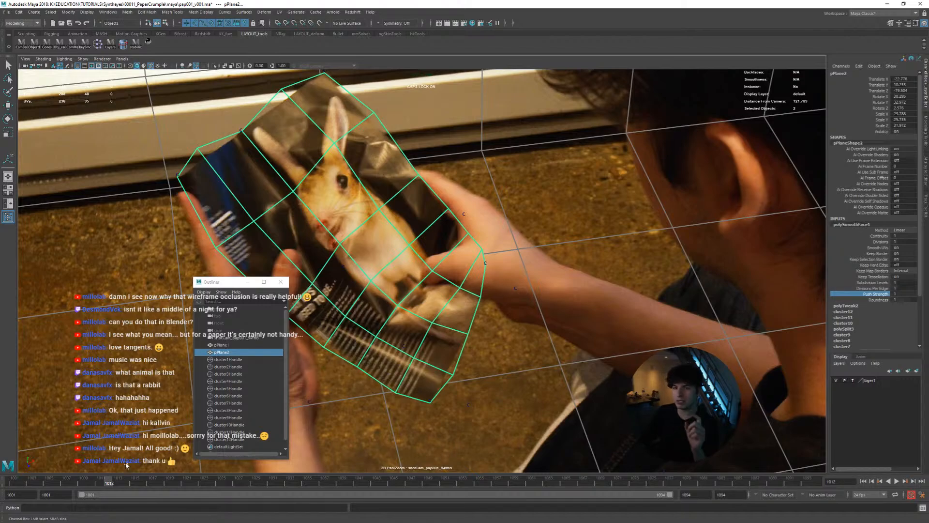
{"action": "left_click_drag", "start_coordinate": [115, 480], "coordinate": [30, 472]}
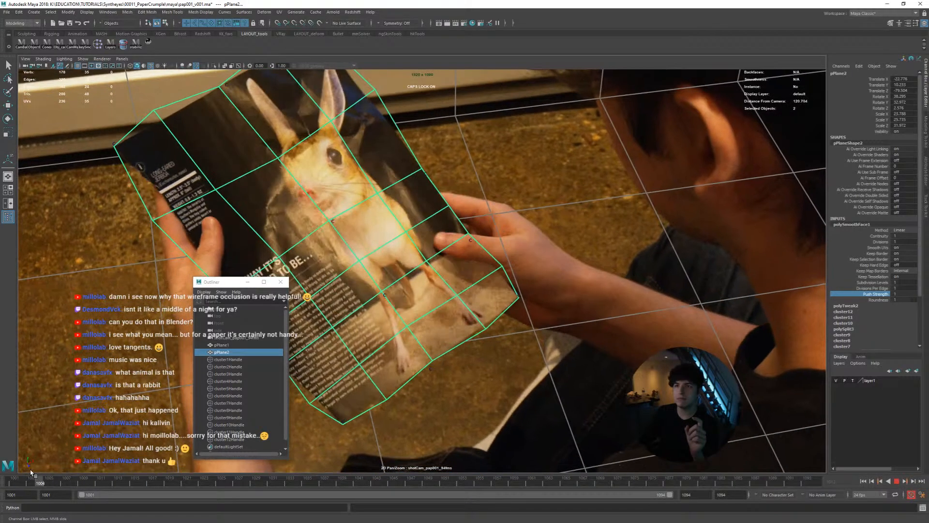
{"action": "left_click_drag", "start_coordinate": [265, 282], "coordinate": [71, 314]}
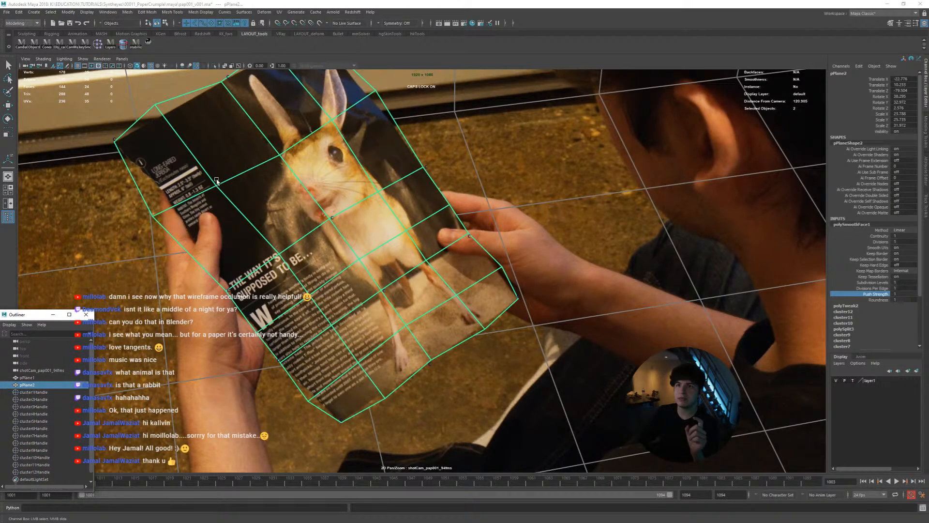
{"action": "key", "text": "alt+v"}
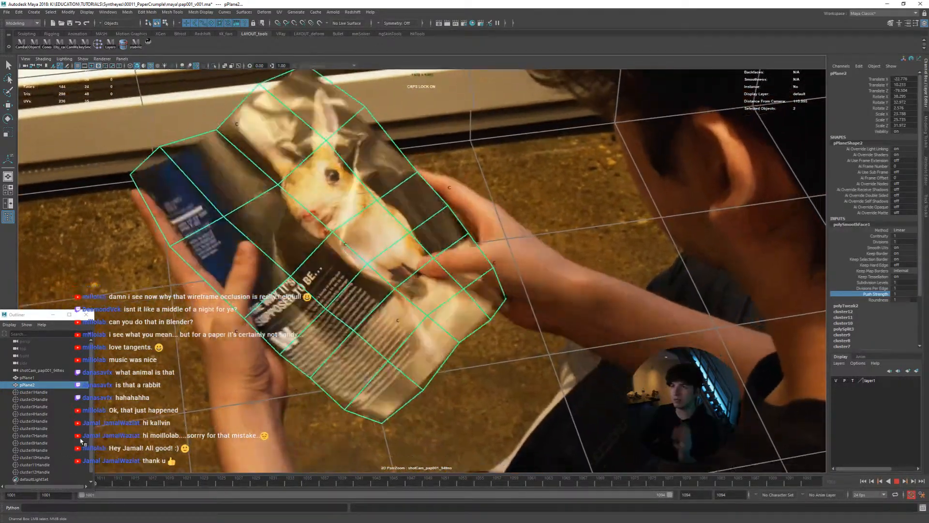
Undo the Push Strength changes and the linear smoothing, back to the page's coarse, unsmoothed mesh at frame 1016
{"action": "key", "text": "Escape"}
{"action": "key", "text": "ctrl+z"}
{"action": "key", "text": "ctrl+z"}
{"action": "key", "text": "ctrl+z"}
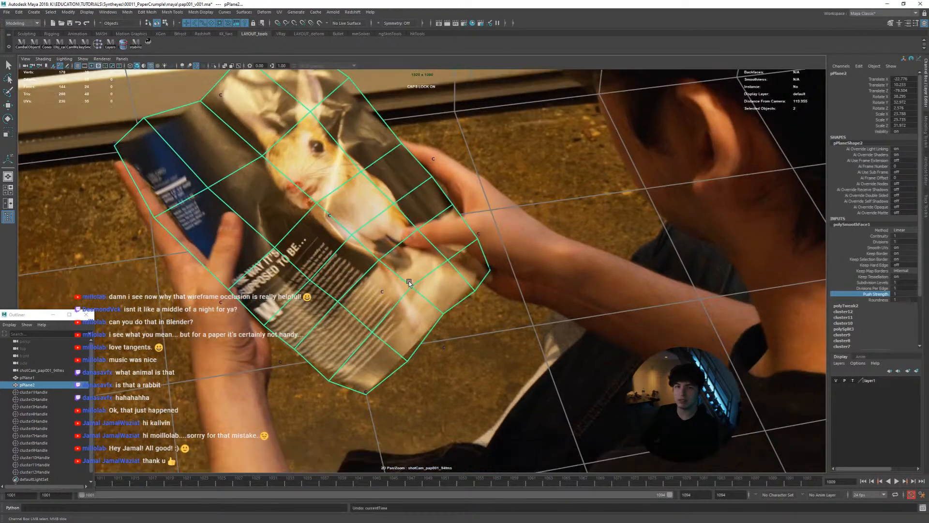
{"action": "key", "text": "ctrl+z"}
{"action": "key", "text": "ctrl+z"}
{"action": "key", "text": "ctrl+z"}
{"action": "key", "text": "ctrl+z"}
{"action": "key", "text": "ctrl+z"}
{"action": "key", "text": "ctrl+z"}
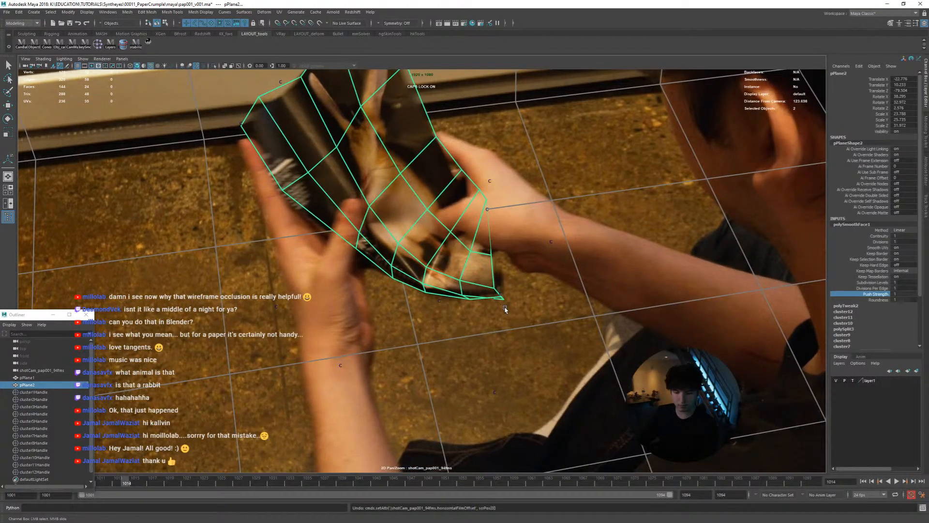
{"action": "key", "text": "ctrl+z"}
{"action": "key", "text": "ctrl+z"}
{"action": "key", "text": "ctrl+z"}
{"action": "key", "text": "ctrl+z"}
{"action": "key", "text": "ctrl+z"}
{"action": "key", "text": "ctrl+z"}
{"action": "key", "text": "ctrl+z"}
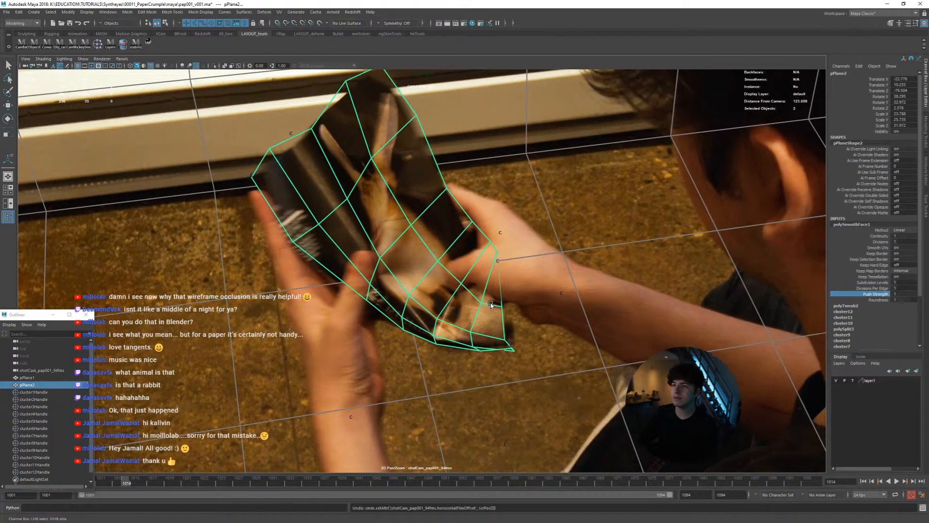
{"action": "key", "text": "ctrl+z"}
{"action": "key", "text": "ctrl+z"}
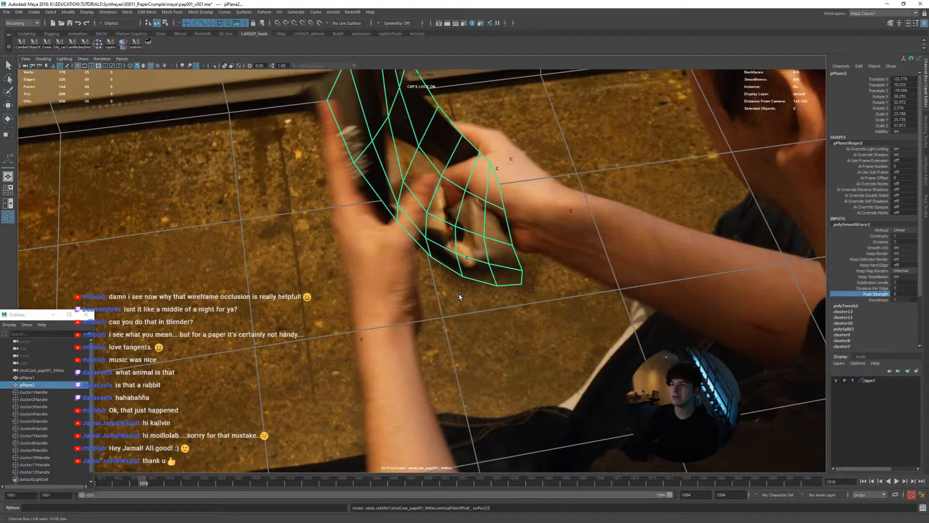
{"action": "key", "text": "ctrl+z"}
{"action": "key", "text": "ctrl+z"}
{"action": "key", "text": "ctrl+z"}
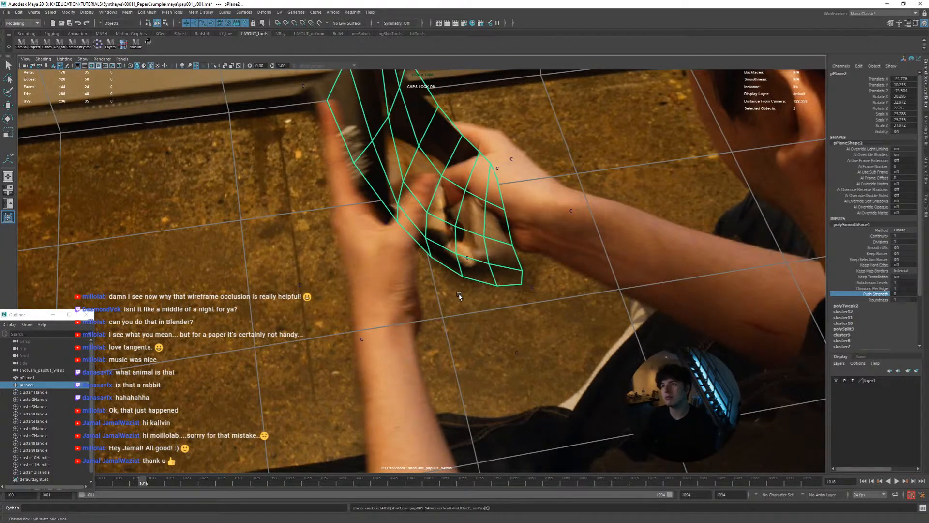
{"action": "key", "text": "ctrl+z"}
{"action": "key", "text": "t"}
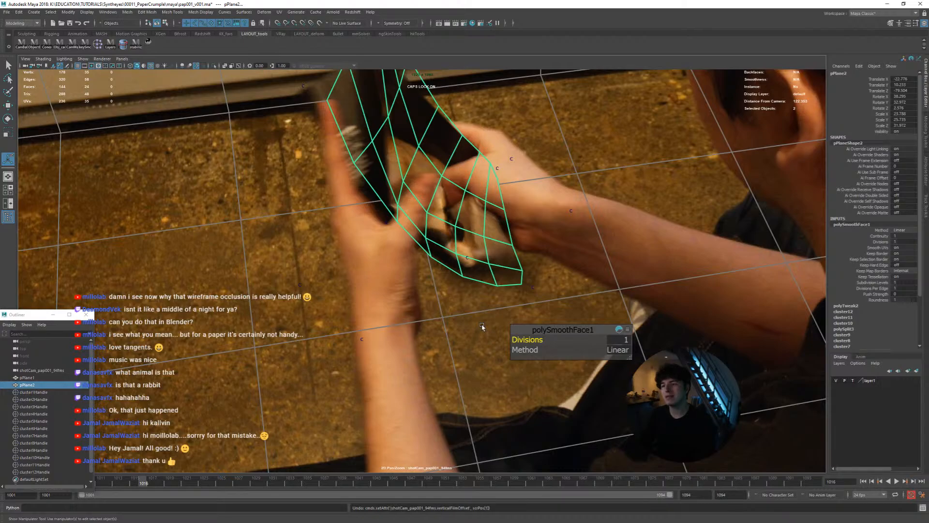
{"action": "key", "text": "ctrl+z"}
{"action": "key", "text": "ctrl+z"}
{"action": "key", "text": "ctrl+z"}
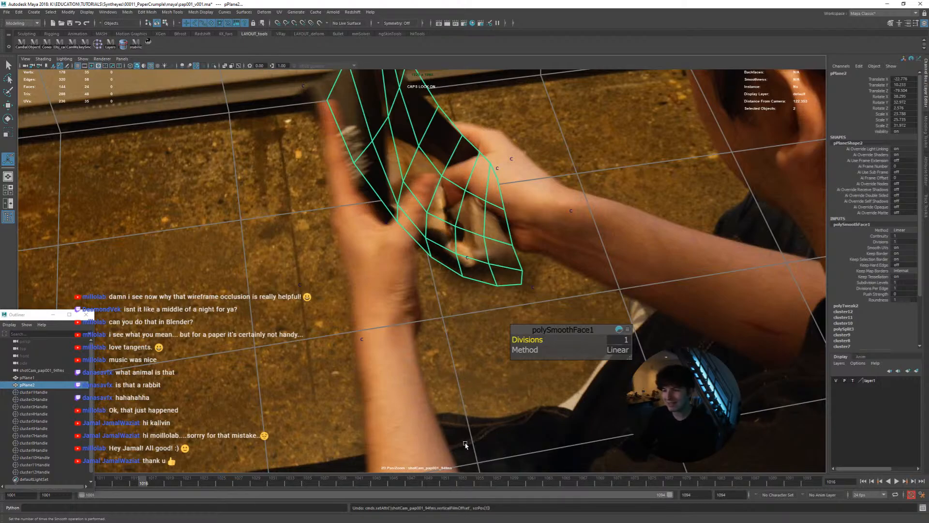
{"action": "key", "text": "ctrl+z"}
{"action": "key", "text": "ctrl+z"}
{"action": "key", "text": "ctrl+z"}
{"action": "key", "text": "ctrl+z"}
{"action": "key", "text": "ctrl+z"}
{"action": "key", "text": "ctrl+z"}
{"action": "key", "text": "ctrl+z"}
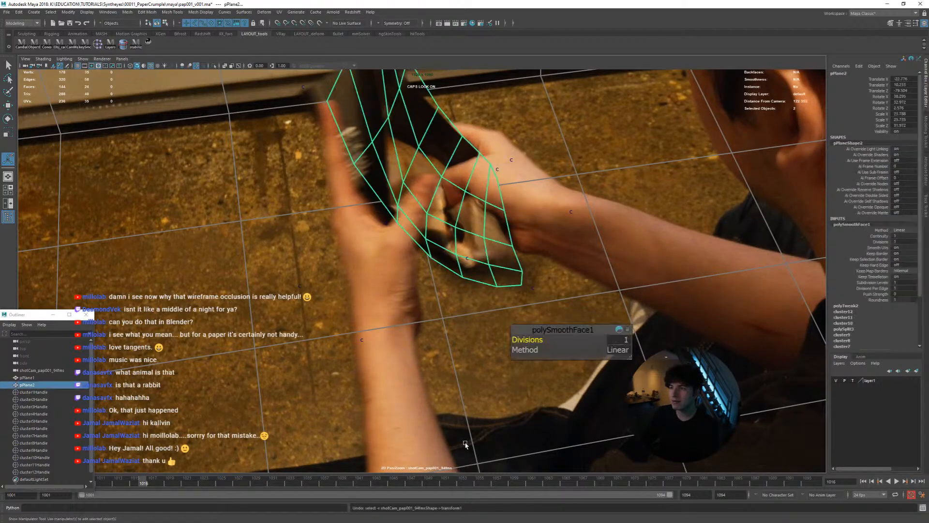
{"action": "key", "text": "ctrl+z"}
{"action": "key", "text": "ctrl+z"}
{"action": "key", "text": "ctrl+z"}
{"action": "key", "text": "ctrl+z"}
{"action": "key", "text": "ctrl+z"}
{"action": "key", "text": "ctrl+z"}
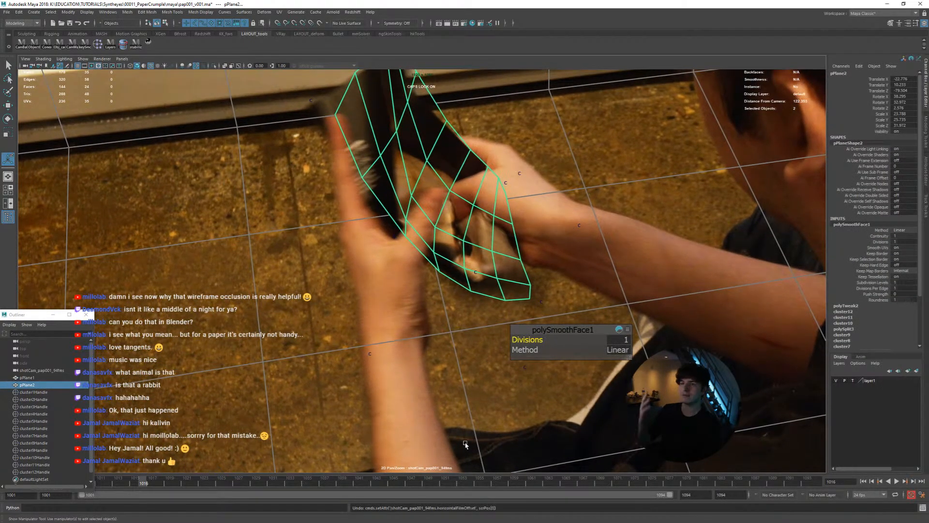
{"action": "key", "text": "ctrl+z"}
{"action": "key", "text": "ctrl+z"}
{"action": "key", "text": "ctrl+z"}
{"action": "key", "text": "ctrl+z"}
{"action": "key", "text": "ctrl+z"}
{"action": "key", "text": "ctrl+z"}
{"action": "key", "text": "ctrl+z"}
{"action": "key", "text": "ctrl+z"}
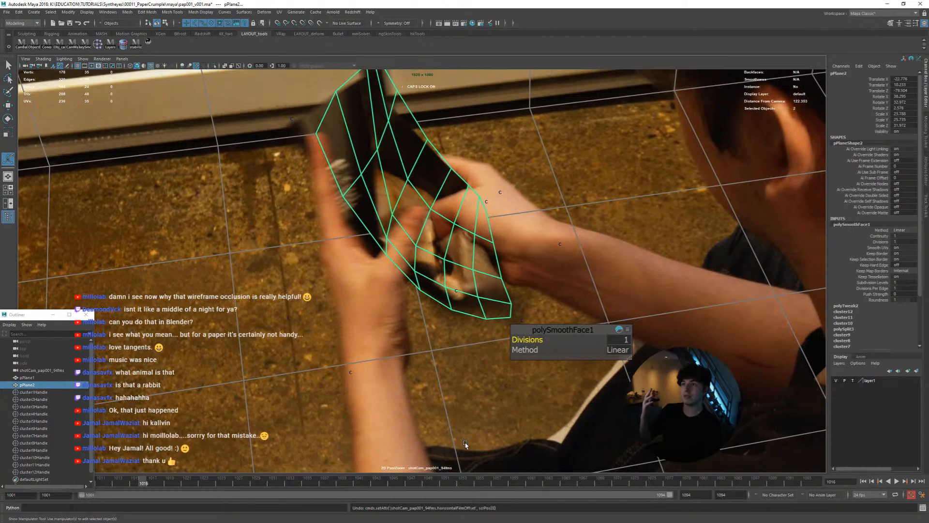
{"action": "key", "text": "ctrl+z"}
{"action": "key", "text": "ctrl+z"}
{"action": "key", "text": "ctrl+z"}
{"action": "key", "text": "ctrl+z"}
{"action": "key", "text": "ctrl+z"}
{"action": "key", "text": "ctrl+z"}
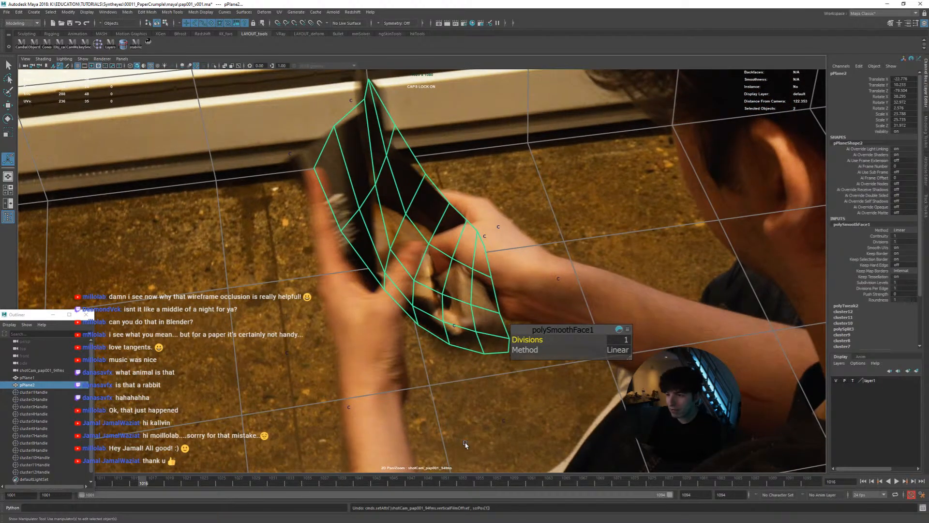
{"action": "key", "text": "ctrl+z"}
{"action": "key", "text": "ctrl+z"}
{"action": "key", "text": "ctrl+z"}
{"action": "key", "text": "ctrl+z"}
{"action": "key", "text": "ctrl+z"}
{"action": "key", "text": "ctrl+z"}
{"action": "key", "text": "ctrl+z"}
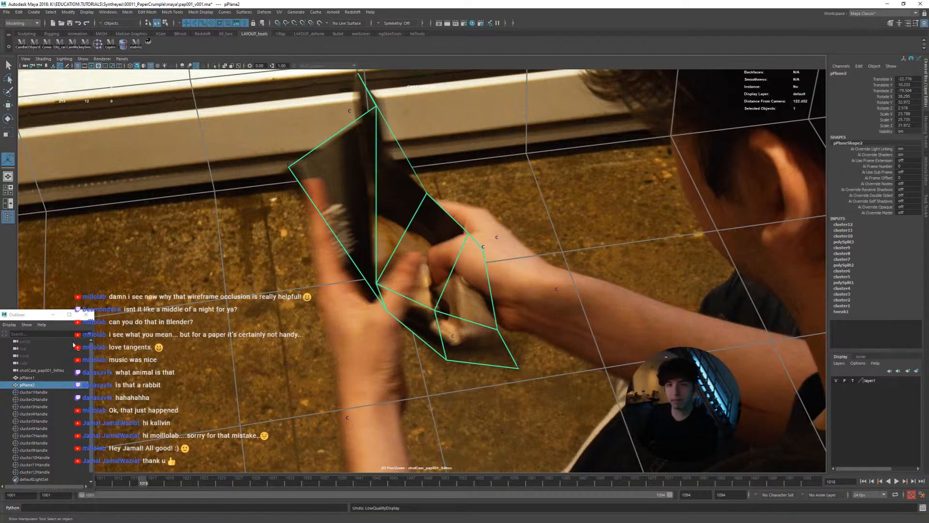
Select cluster12Handle and examine the coarse page's fit over the opening frames, ending at frame 1001
{"action": "left_click_drag", "start_coordinate": [44, 315], "coordinate": [52, 284]}
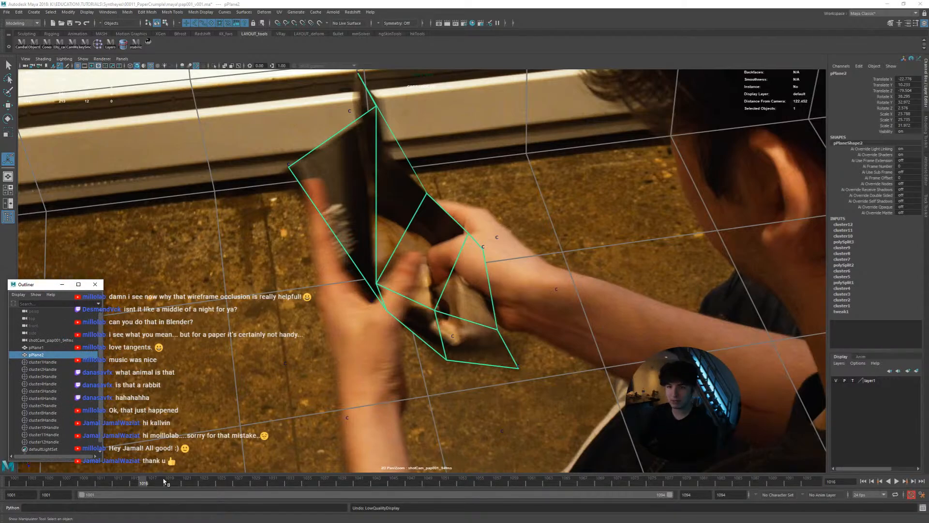
{"action": "left_click_drag", "start_coordinate": [164, 480], "coordinate": [67, 479]}
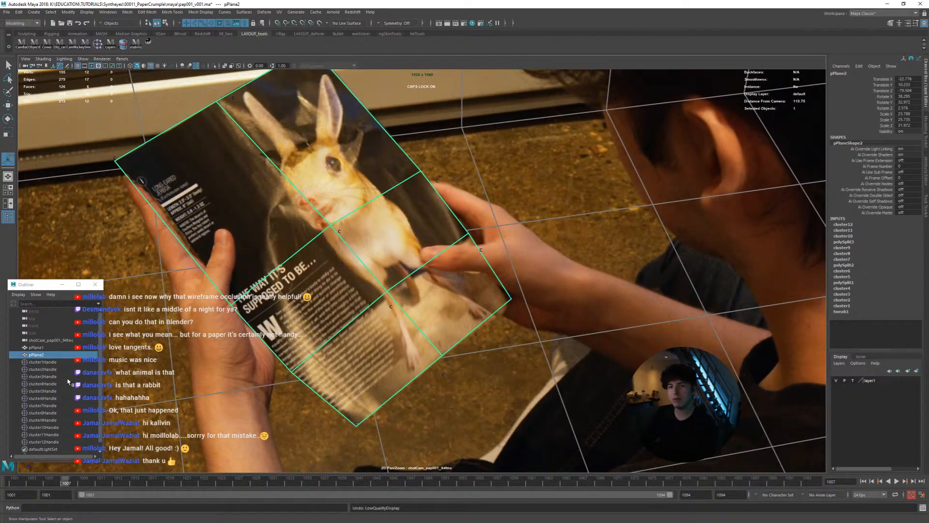
{"action": "scroll", "coordinate": [69, 382], "scroll_direction": "down", "scroll_amount": 1}
{"action": "left_click", "coordinate": [43, 435]}
{"action": "key", "text": "w"}
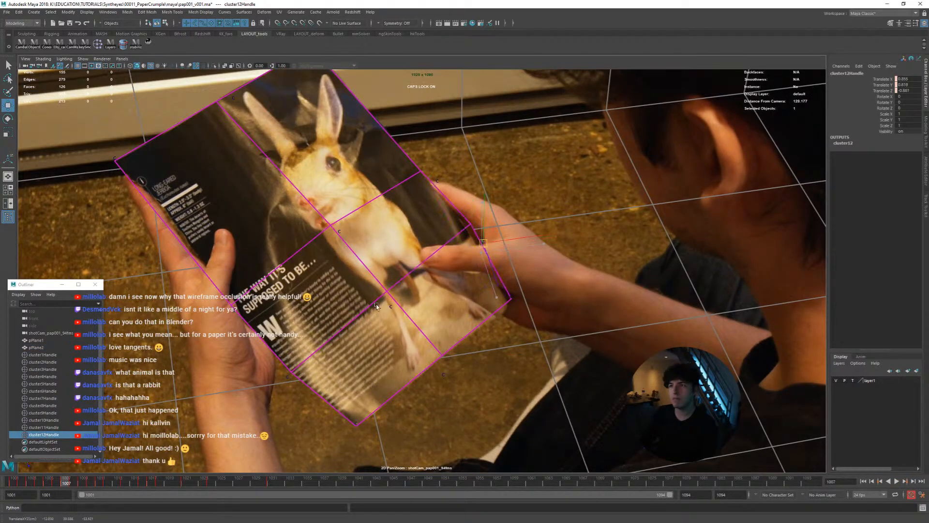
{"action": "left_click_drag", "start_coordinate": [141, 484], "coordinate": [8, 492]}
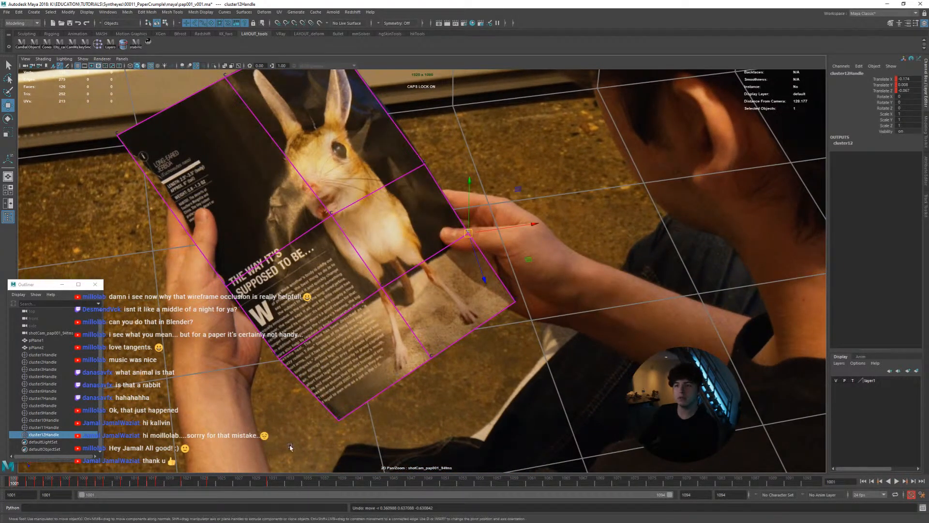
{"action": "right_click_drag", "start_coordinate": [340, 412], "coordinate": [330, 346]}
{"action": "middle_click_drag", "start_coordinate": [330, 346], "coordinate": [347, 390]}
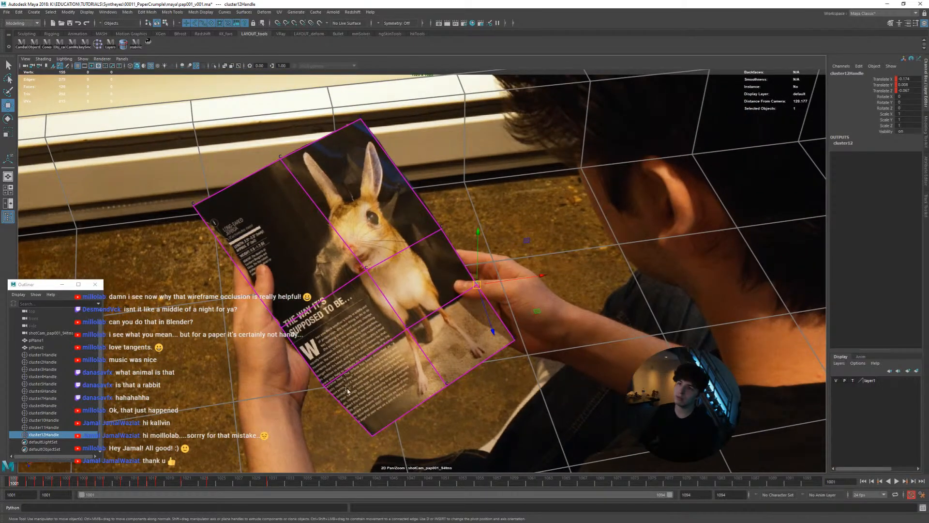
{"action": "left_click_drag", "start_coordinate": [66, 483], "coordinate": [14, 489]}
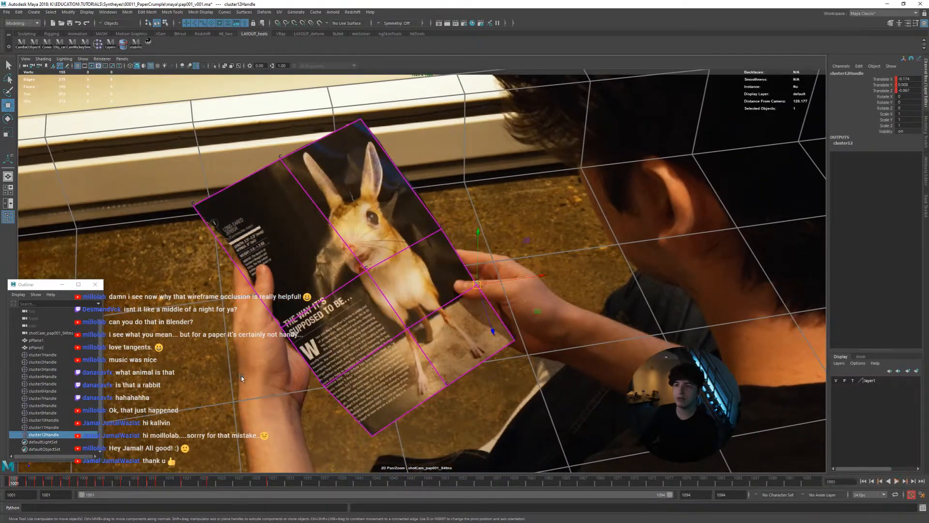
Insert a lengthwise edge loop through the middle of the page's left column of faces
{"action": "left_click", "coordinate": [358, 265]}
{"action": "right_click_drag", "start_coordinate": [338, 289], "coordinate": [316, 297], "text": "shift"}
{"action": "middle_click", "coordinate": [336, 293], "text": "ctrl"}
{"action": "key", "text": "w"}
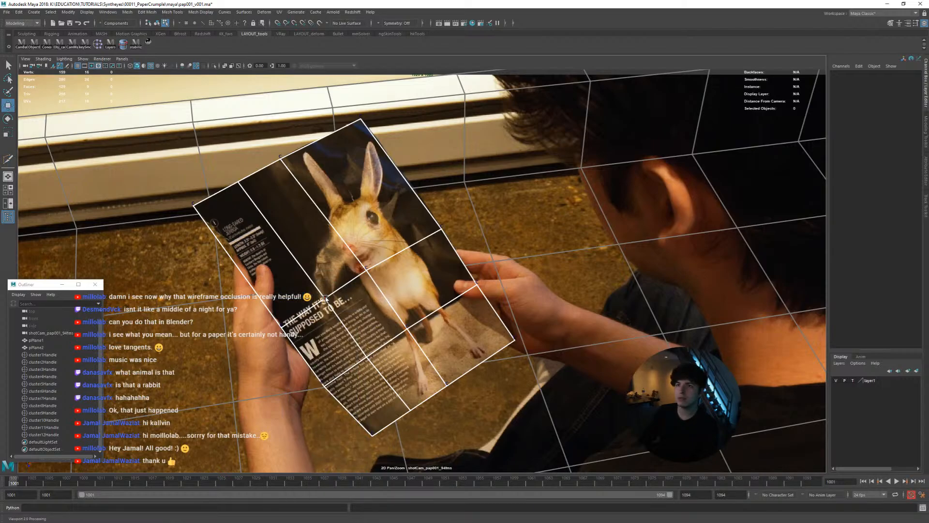
Centre the 2D view on the new edge loop's top vertex and create a keyed cluster from it at frame 1001
{"action": "right_click", "coordinate": [326, 298]}
{"action": "left_click", "coordinate": [290, 273]}
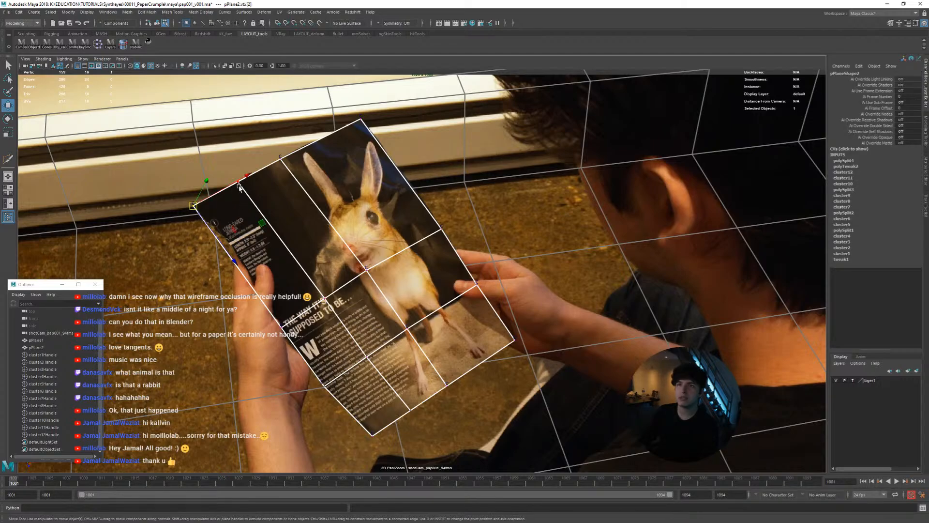
{"action": "left_click", "coordinate": [149, 45]}
{"action": "left_click", "coordinate": [149, 45]}
{"action": "scroll", "coordinate": [424, 227], "scroll_direction": "up", "scroll_amount": 5}
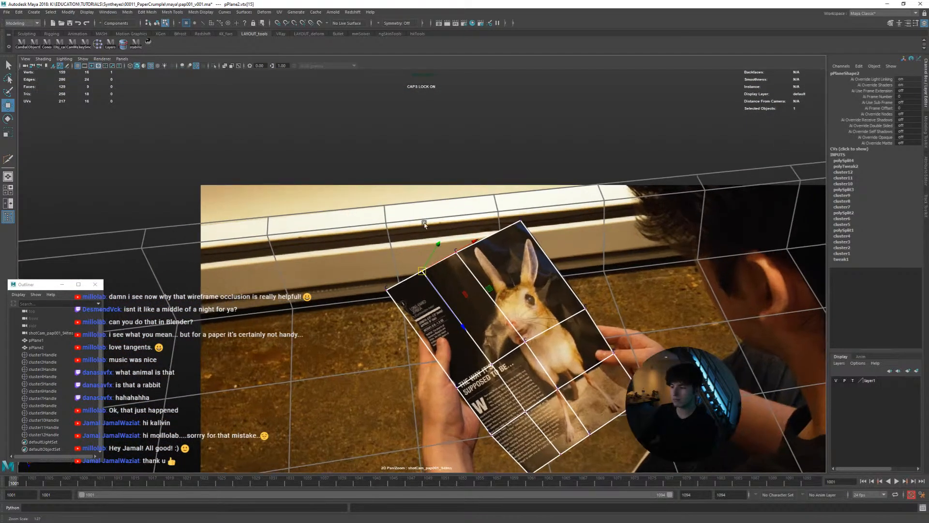
{"action": "middle_click_drag", "start_coordinate": [418, 248], "coordinate": [388, 234]}
{"action": "middle_click_drag", "start_coordinate": [441, 264], "coordinate": [426, 257]}
{"action": "scroll", "coordinate": [421, 256], "scroll_direction": "up", "scroll_amount": 4}
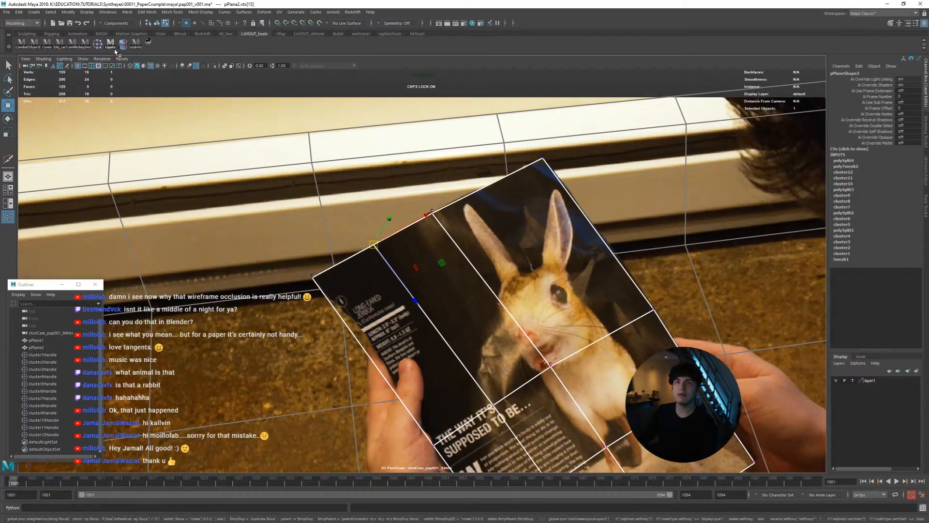
{"action": "left_click", "coordinate": [99, 45]}
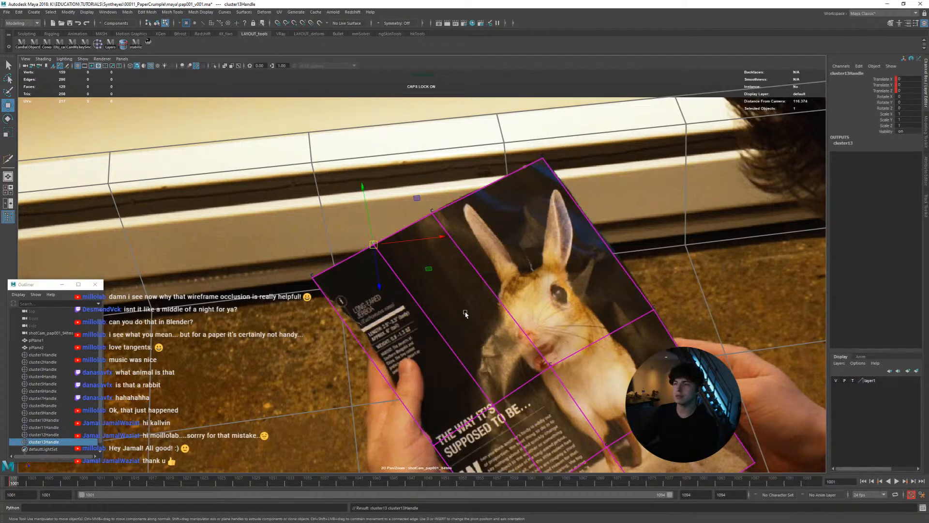
Play back the shot to check the new cluster and key cluster13Handle onto the page's top edge at frame 1003
{"action": "key", "text": "q"}
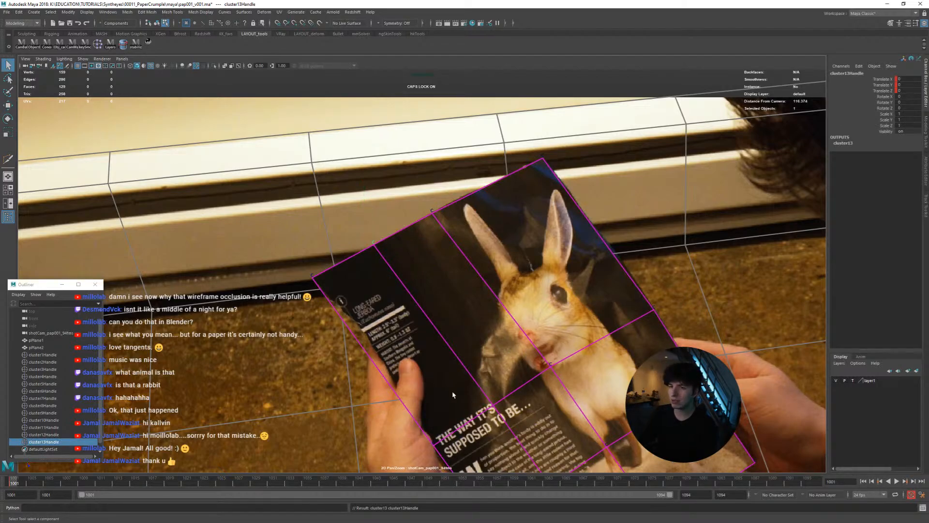
{"action": "key", "text": "alt+v"}
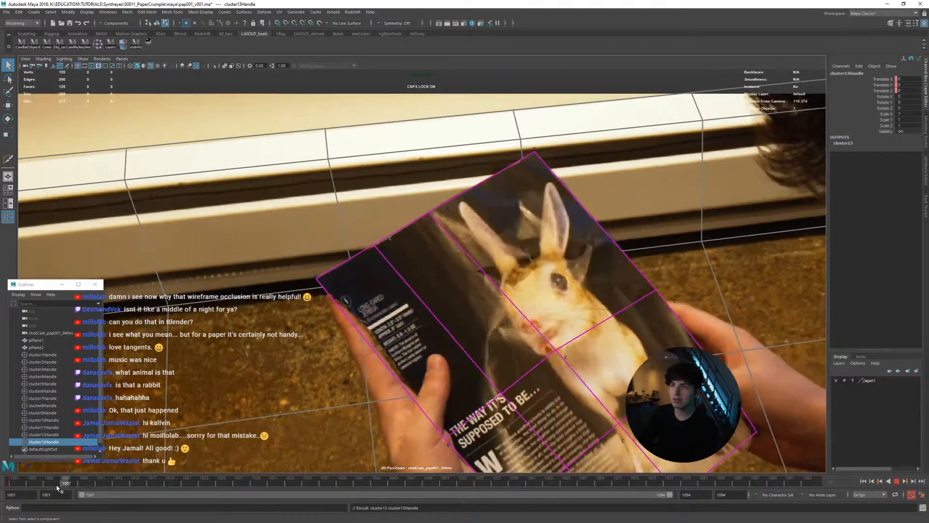
{"action": "right_click_drag", "start_coordinate": [375, 443], "coordinate": [454, 439]}
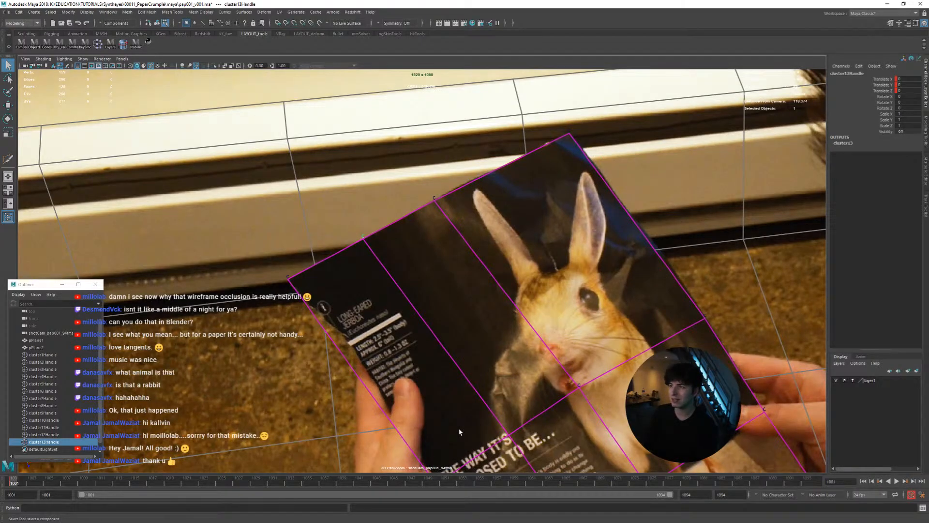
{"action": "key", "text": "alt+period"}
{"action": "key", "text": "alt+comma"}
{"action": "key", "text": "alt+period"}
{"action": "key", "text": "alt+Right"}
{"action": "key", "text": "alt+comma"}
{"action": "key", "text": "alt+period"}
{"action": "key", "text": "alt+period"}
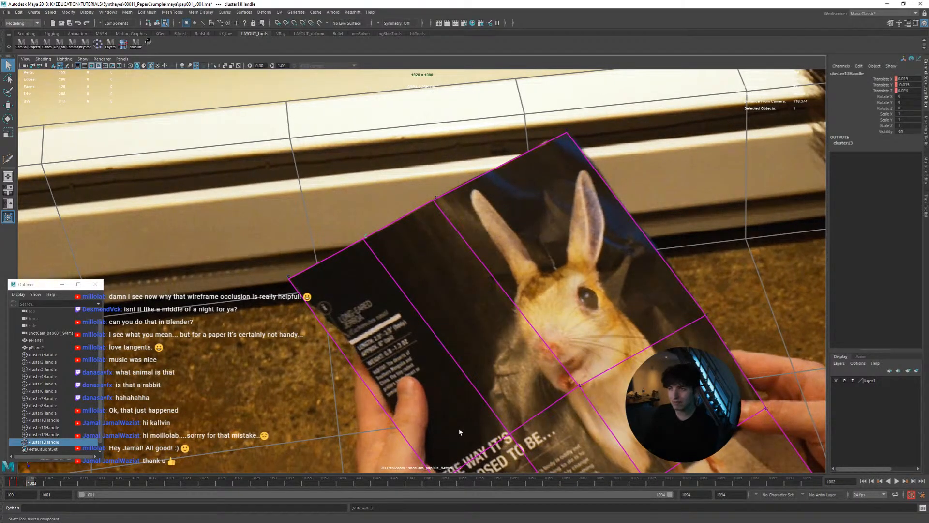
{"action": "key", "text": "alt+period"}
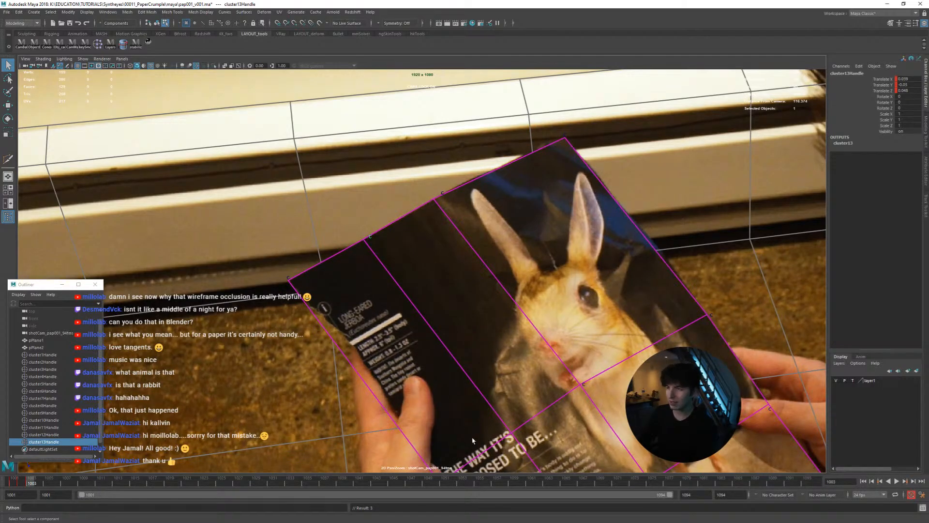
Match cluster13Handle to the page's top edge frame by frame from 1004 to 1009
{"action": "right_click_drag", "start_coordinate": [473, 441], "coordinate": [501, 404]}
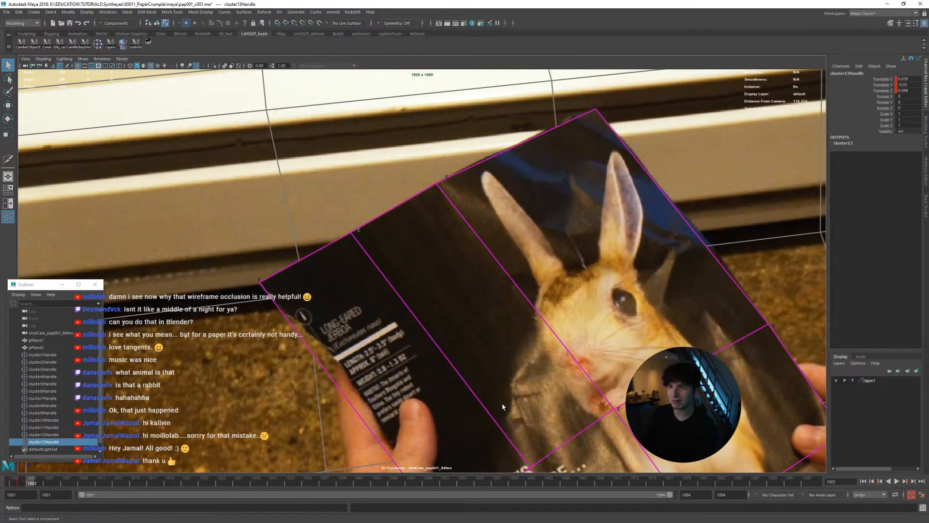
{"action": "key", "text": "alt+period"}
{"action": "key", "text": "alt+period"}
{"action": "key", "text": "alt+comma"}
{"action": "key", "text": "alt+comma"}
{"action": "key", "text": "alt+period"}
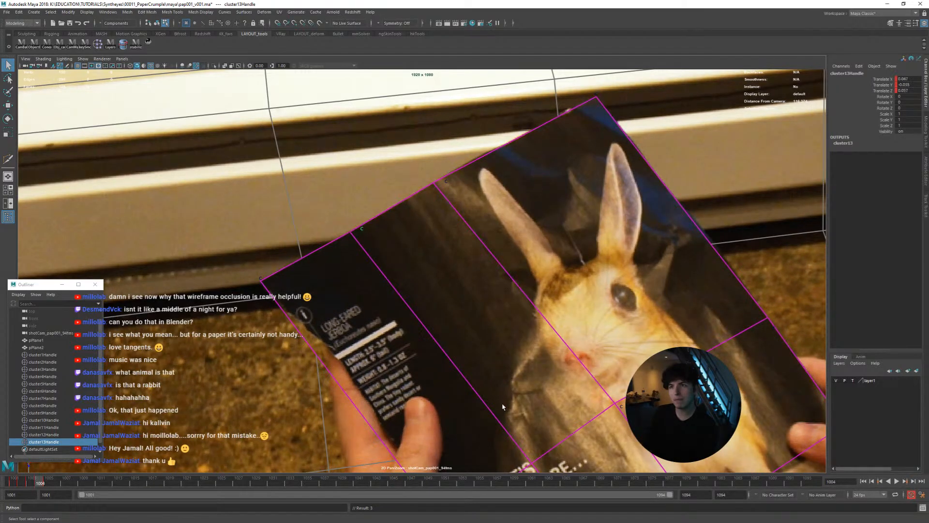
{"action": "key", "text": "alt+period"}
{"action": "key", "text": "alt+period"}
{"action": "key", "text": "alt+period"}
{"action": "key", "text": "alt+period"}
{"action": "key", "text": "alt+period"}
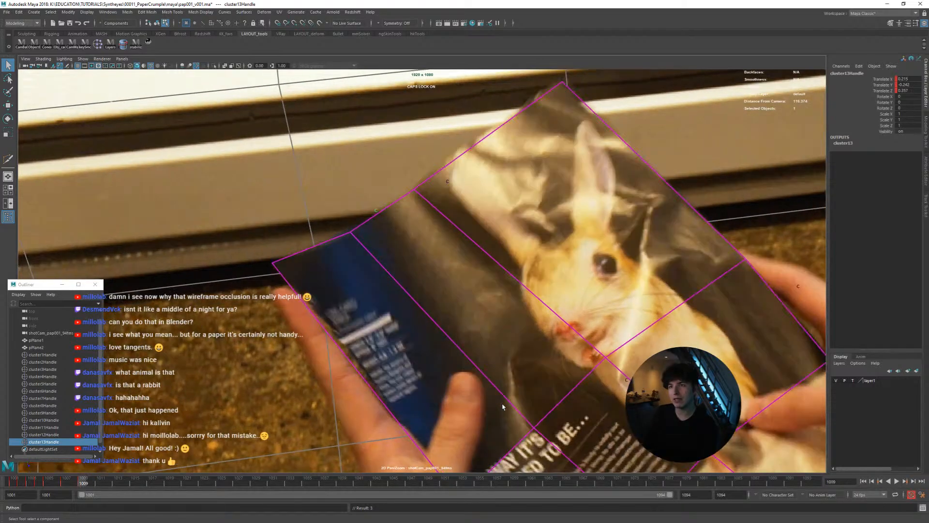
Continue matching cluster13Handle to the bending top edge from frame 1009 to frame 1016
{"action": "key", "text": "alt+period"}
{"action": "key", "text": "alt+comma"}
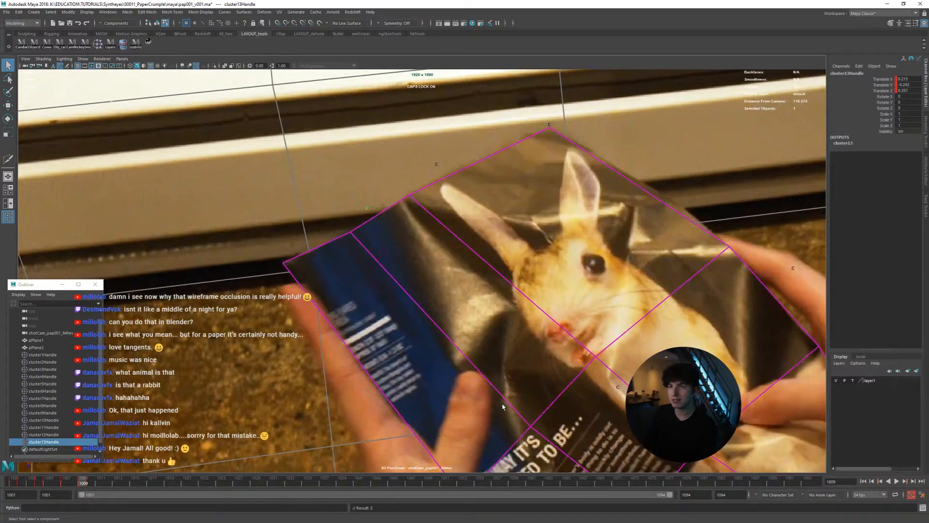
{"action": "key", "text": "alt+period"}
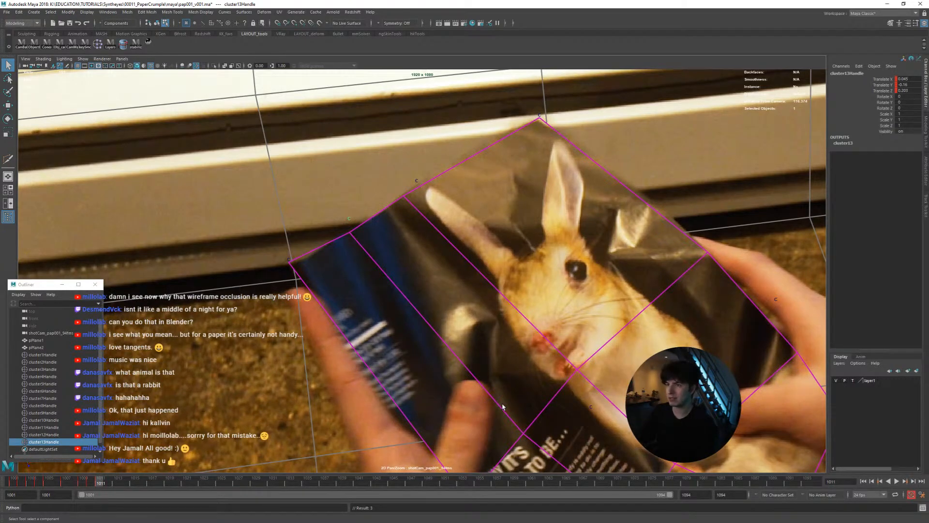
{"action": "key", "text": "alt+comma"}
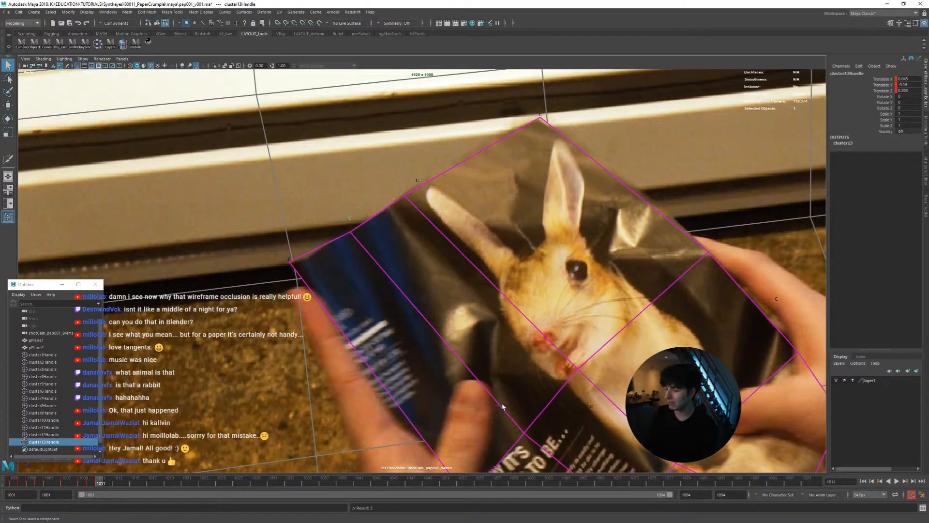
{"action": "key", "text": "alt+period"}
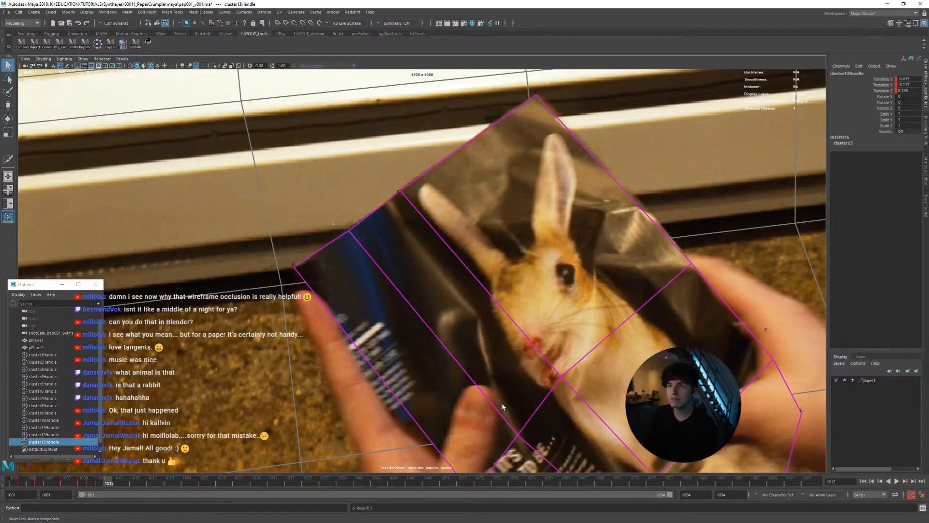
{"action": "key", "text": "alt+period"}
{"action": "key", "text": "alt+period"}
{"action": "key", "text": "alt+period"}
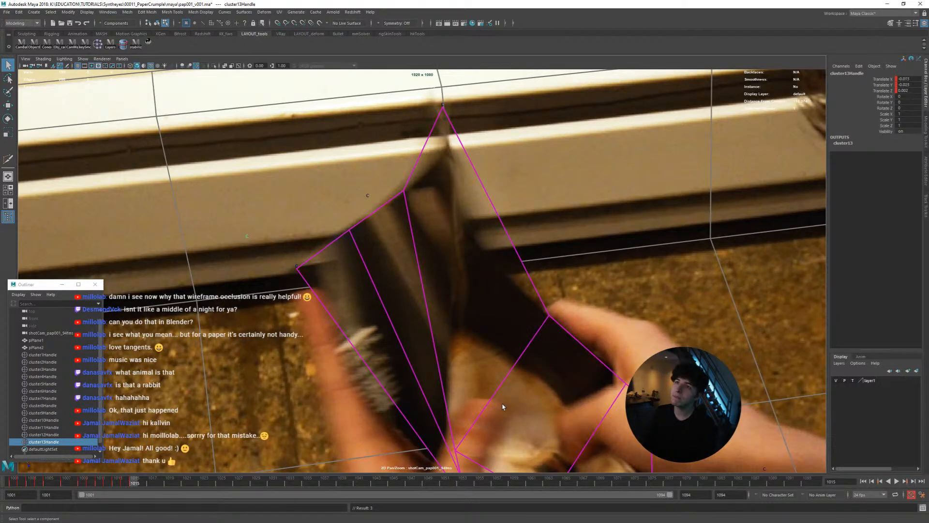
{"action": "key", "text": "alt+period"}
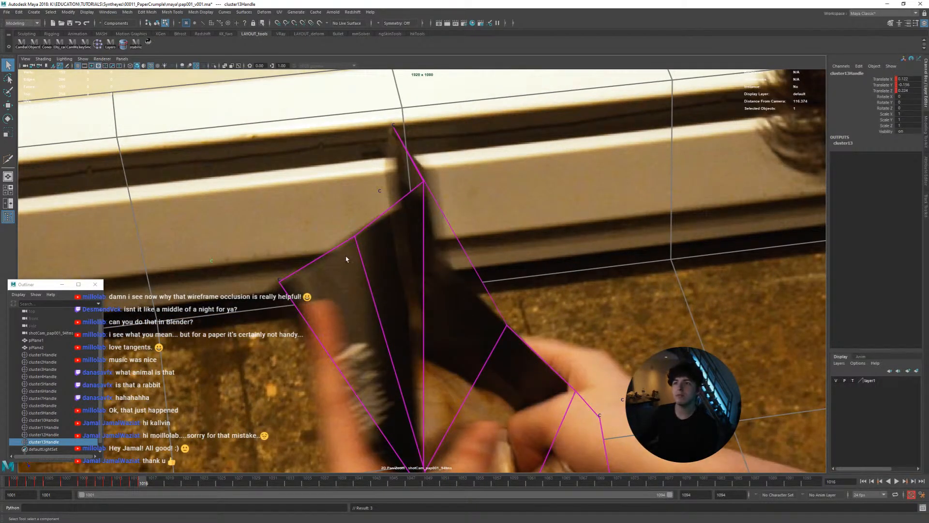
Show the perspective view beside the shot camera and reposition cluster13Handle in depth at frame 1016, keying its translation
{"action": "key", "text": "space"}
{"action": "left_click_drag", "start_coordinate": [346, 259], "coordinate": [317, 291], "text": "alt"}
{"action": "key", "text": "w"}
{"action": "middle_click_drag", "start_coordinate": [270, 260], "coordinate": [285, 261]}
{"action": "key", "text": "shift+w"}
Cut cluster13Handle's keys over frames 1013 to 1015
{"action": "left_click_drag", "start_coordinate": [130, 483], "coordinate": [127, 483], "text": "shift"}
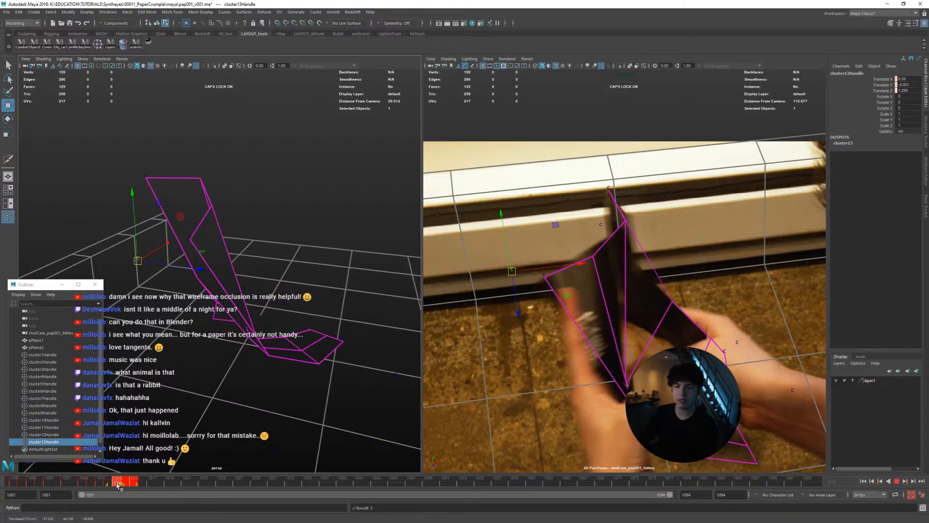
{"action": "right_click", "coordinate": [127, 483]}
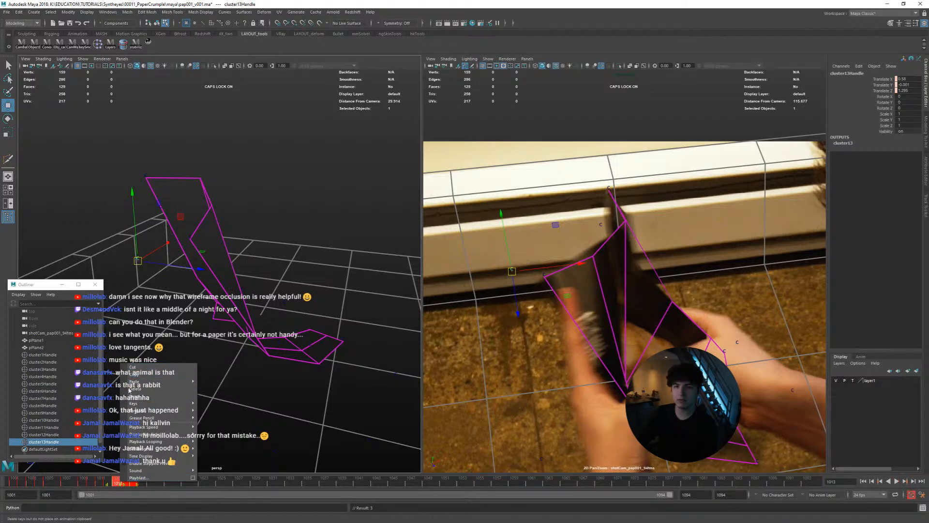
{"action": "left_click", "coordinate": [133, 367]}
Refine cluster13Handle's position at frame 1016 using the perspective and camera views, and return to the full camera view
{"action": "left_click_drag", "start_coordinate": [119, 483], "coordinate": [141, 484]}
{"action": "mouse_move", "coordinate": [234, 364]}
{"action": "left_mouse_down", "text": "alt"}
{"action": "mouse_move", "coordinate": [247, 385]}
{"action": "mouse_move", "coordinate": [239, 379]}
{"action": "mouse_move", "coordinate": [247, 376]}
{"action": "left_mouse_up", "text": "alt"}
{"action": "middle_click_drag", "start_coordinate": [247, 376], "coordinate": [251, 373]}
{"action": "middle_click_drag", "start_coordinate": [521, 359], "coordinate": [517, 352]}
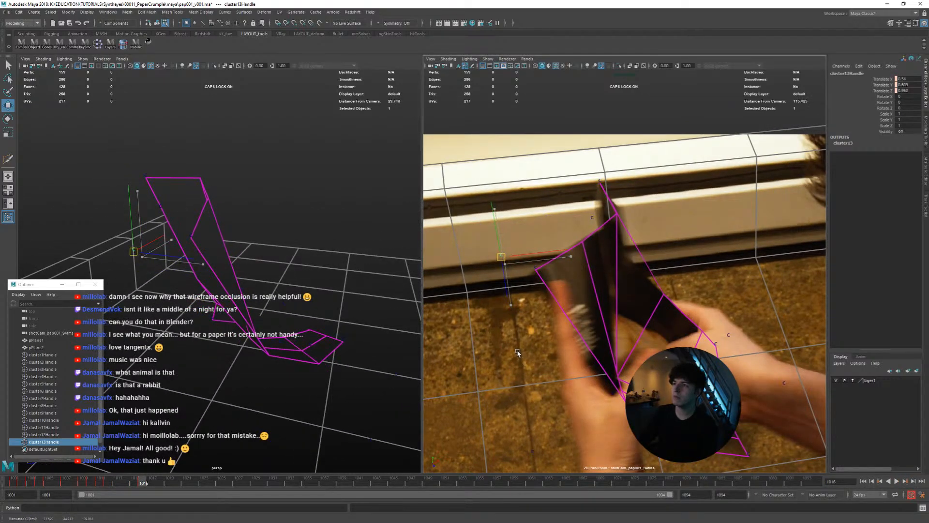
{"action": "left_click_drag", "start_coordinate": [296, 302], "coordinate": [208, 312], "text": "alt"}
{"action": "left_click_drag", "start_coordinate": [130, 480], "coordinate": [143, 483]}
{"action": "key", "text": "space"}
Examine how the new edge loop's top vertex follows the folding page around frames 1014 to 1016
{"action": "key", "text": "alt+comma"}
{"action": "key", "text": "alt+comma"}
{"action": "key", "text": "alt+comma"}
{"action": "key", "text": "alt+comma"}
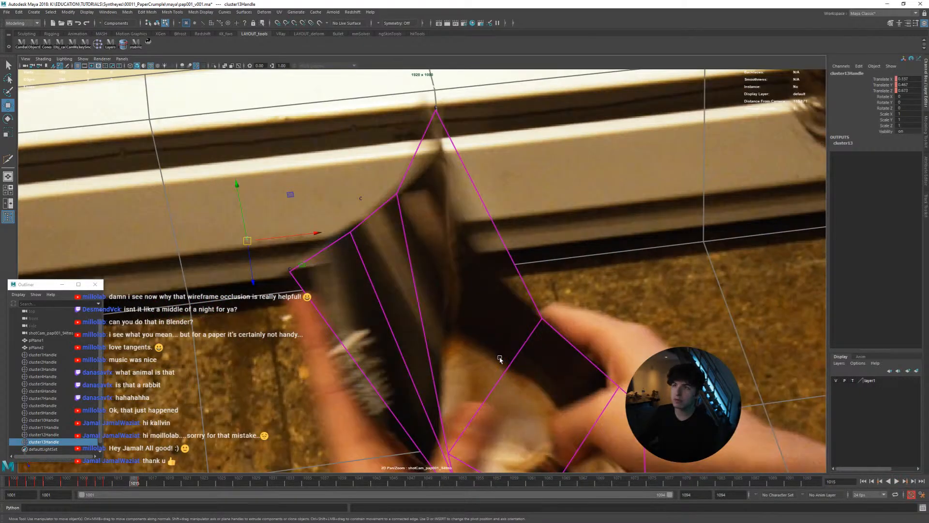
{"action": "key", "text": "alt+period"}
{"action": "key", "text": "alt+period"}
{"action": "key", "text": "alt+period"}
{"action": "key", "text": "alt+period"}
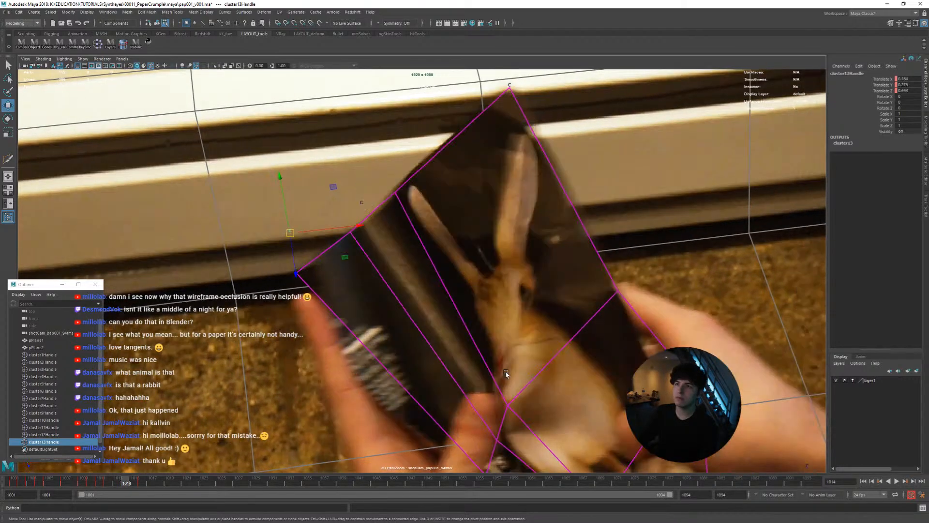
{"action": "key", "text": "alt+comma"}
{"action": "key", "text": "alt+comma"}
{"action": "key", "text": "alt+comma"}
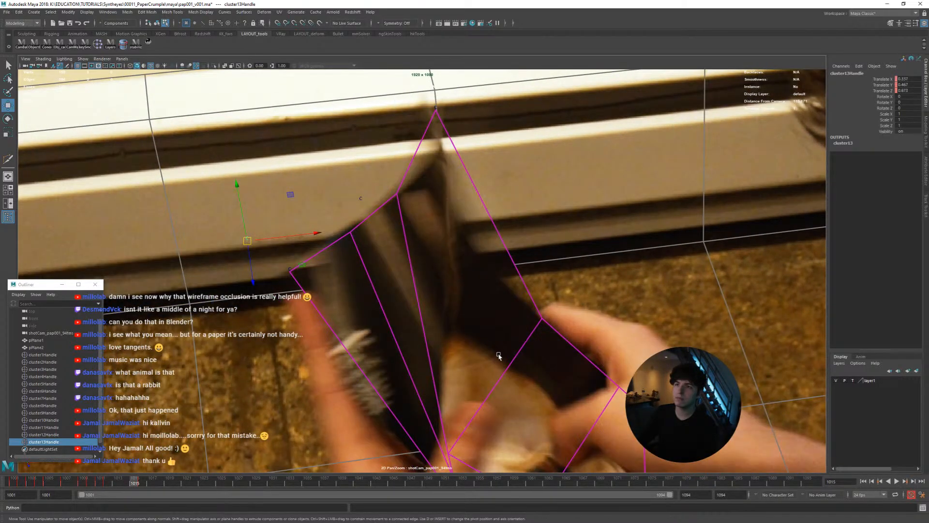
Refit cluster13Handle to the page's top edge between frames 1013 and 1015, keying it at frame 1015
{"action": "key", "text": "alt+comma"}
{"action": "key", "text": "alt+comma"}
{"action": "key", "text": "alt+period"}
{"action": "key", "text": "alt+period"}
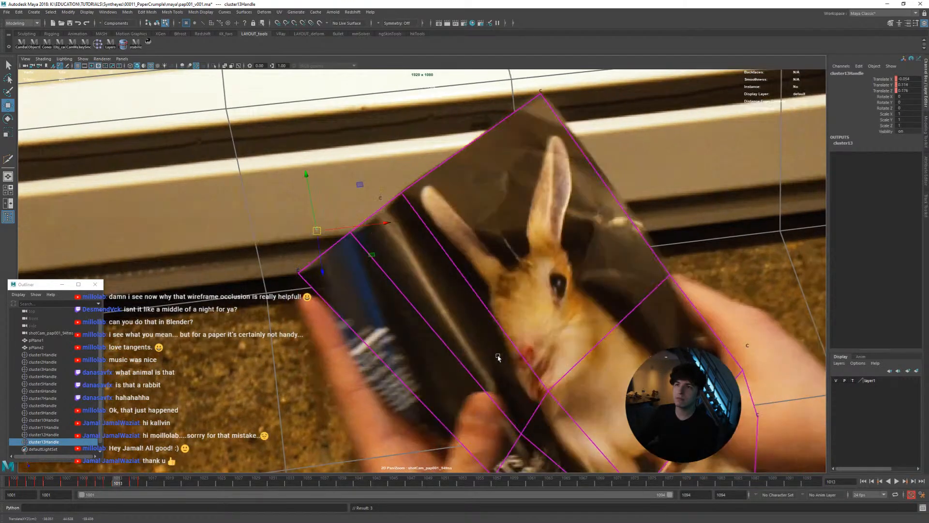
{"action": "middle_click_drag", "start_coordinate": [498, 357], "coordinate": [496, 360]}
{"action": "key", "text": "alt+comma"}
{"action": "key", "text": "alt+period"}
Examine the page mesh's fit on the folded paper across frames 1016 to 1021, with the whole page in view
{"action": "key", "text": "alt+period"}
{"action": "key", "text": "alt+period"}
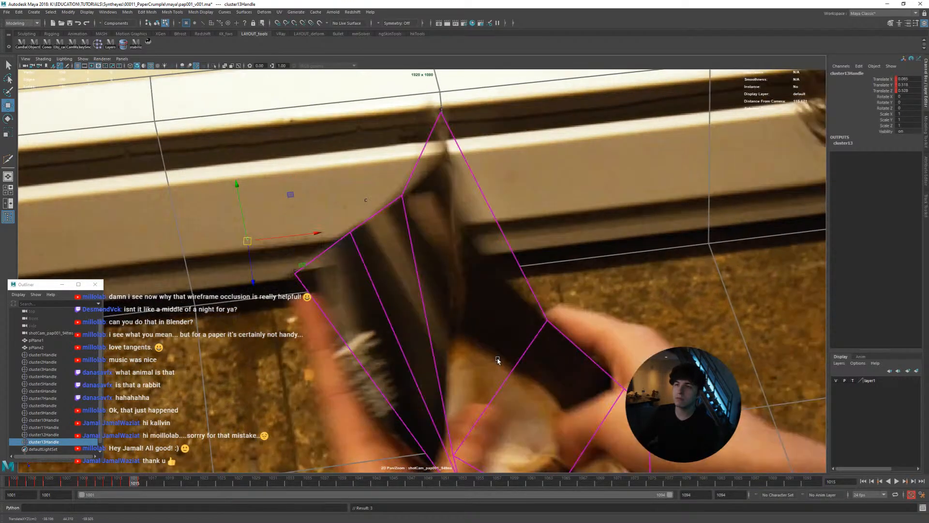
{"action": "key", "text": "alt+period"}
{"action": "key", "text": "alt+period"}
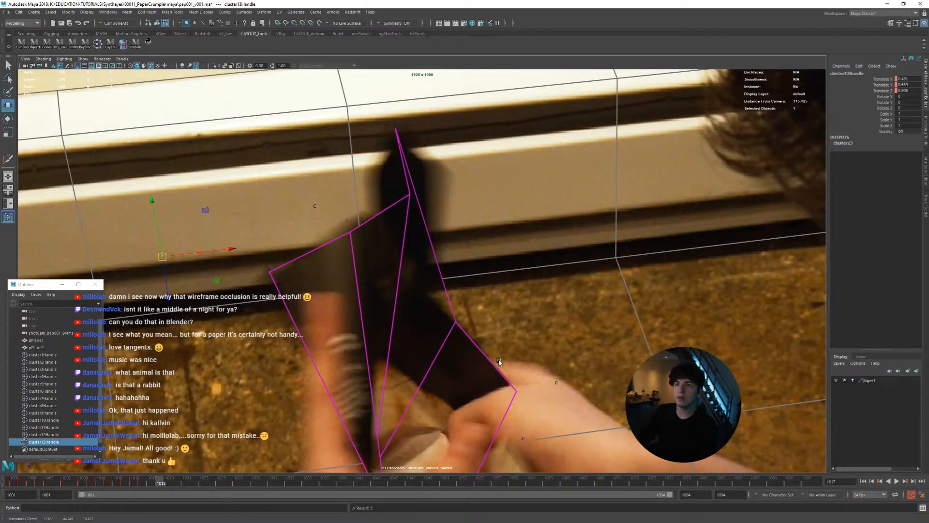
{"action": "key", "text": "alt+period"}
{"action": "key", "text": "alt+period"}
{"action": "key", "text": "alt+period"}
{"action": "key", "text": "alt+period"}
{"action": "key", "text": "Caps_Lock"}
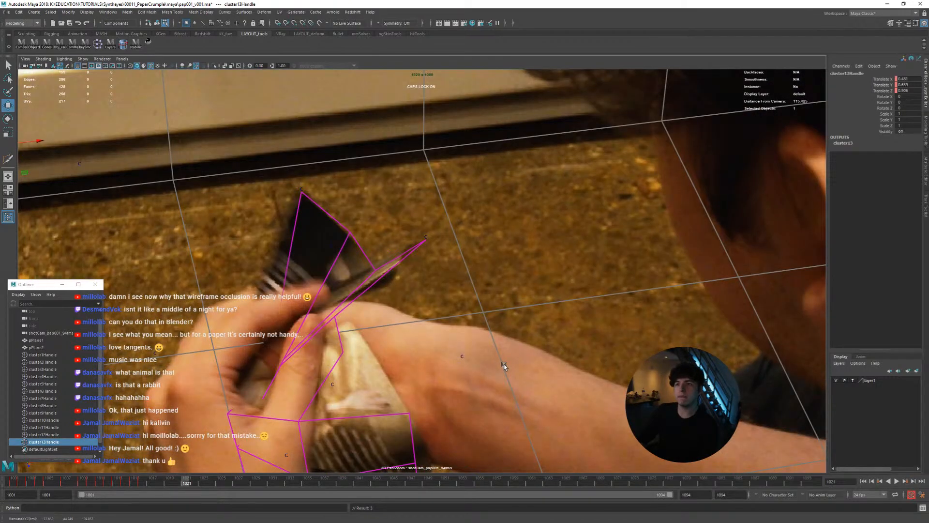
{"action": "scroll", "coordinate": [388, 295], "scroll_direction": "down", "scroll_amount": 3}
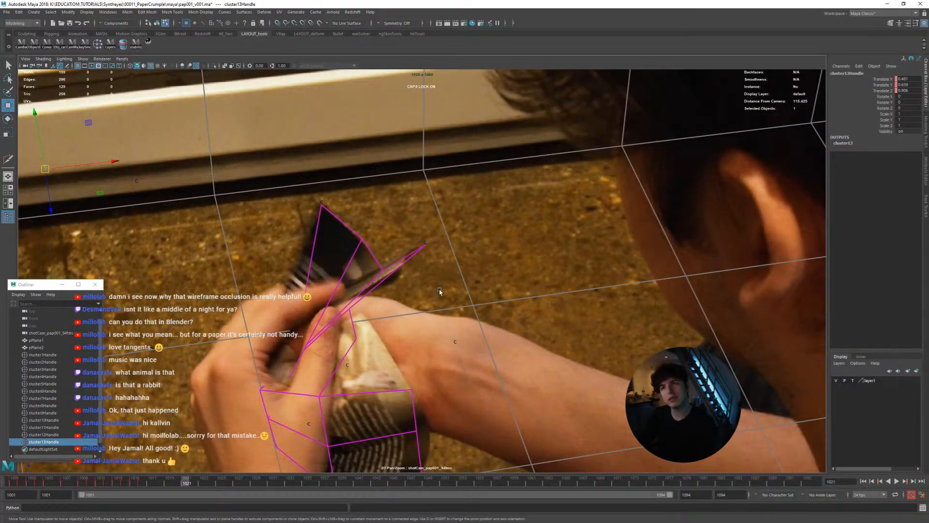
{"action": "key", "text": "alt+comma"}
{"action": "key", "text": "alt+comma"}
{"action": "key", "text": "alt+comma"}
{"action": "key", "text": "alt+comma"}
{"action": "key", "text": "alt+comma"}
{"action": "key", "text": "alt+comma"}
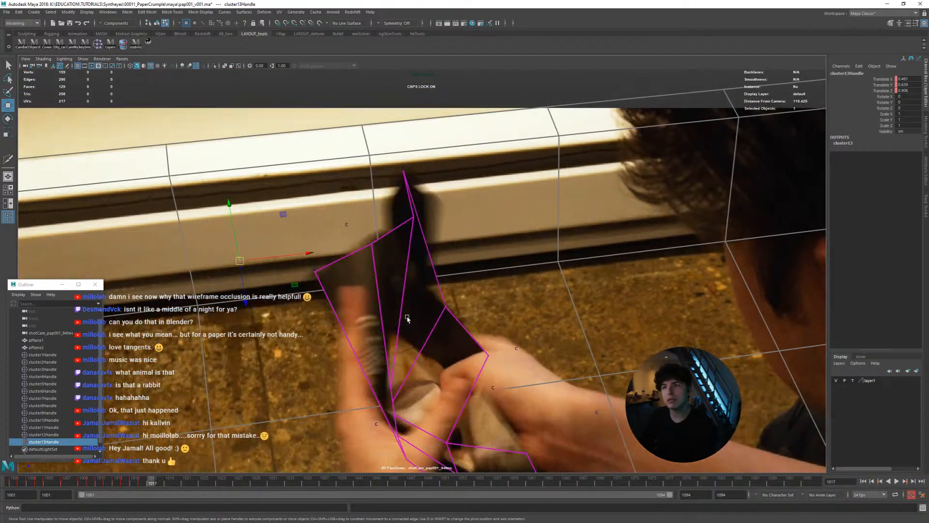
{"action": "key", "text": "alt+period"}
{"action": "key", "text": "alt+period"}
{"action": "key", "text": "alt+period"}
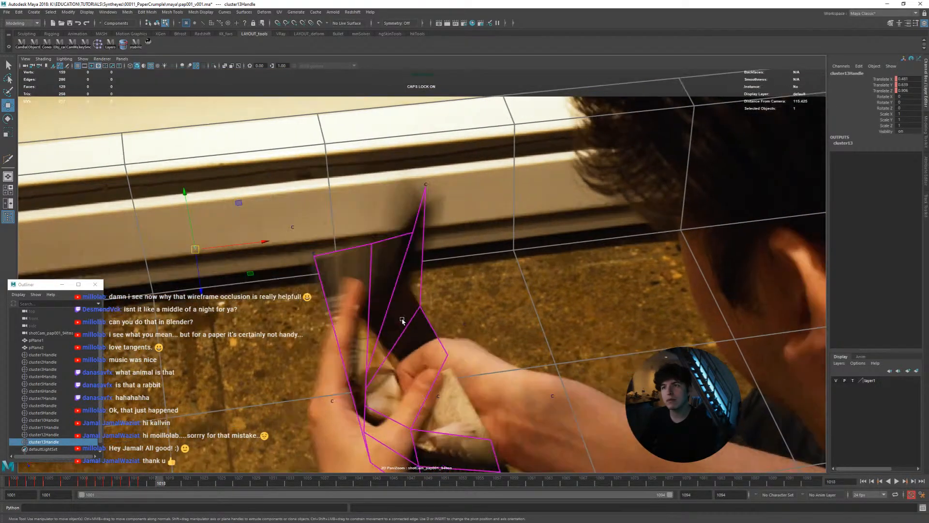
{"action": "key", "text": "alt+period"}
{"action": "key", "text": "alt+period"}
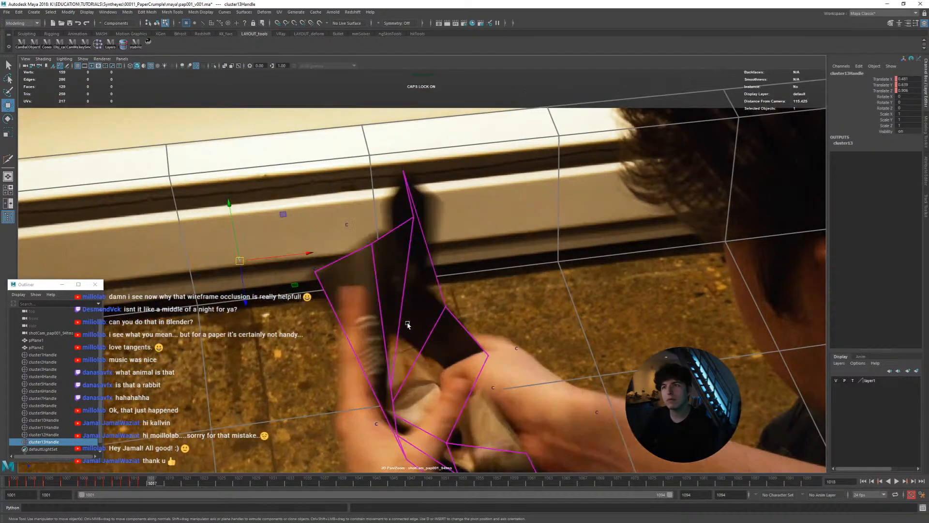
{"action": "key", "text": "alt+comma"}
{"action": "key", "text": "alt+comma"}
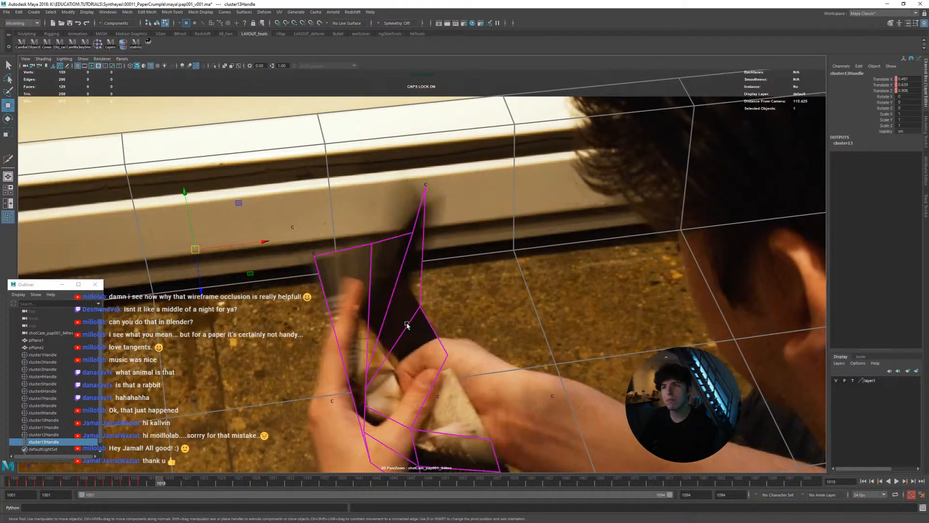
{"action": "key", "text": "alt+period"}
{"action": "key", "text": "alt+period"}
{"action": "key", "text": "alt+period"}
{"action": "key", "text": "alt+period"}
{"action": "key", "text": "alt+comma"}
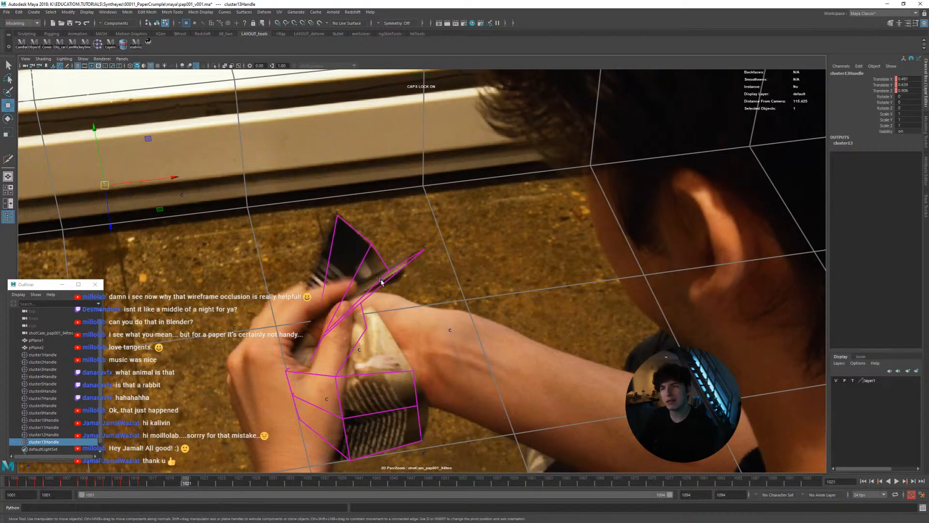
{"action": "key", "text": "alt+period"}
{"action": "key", "text": "alt+comma"}
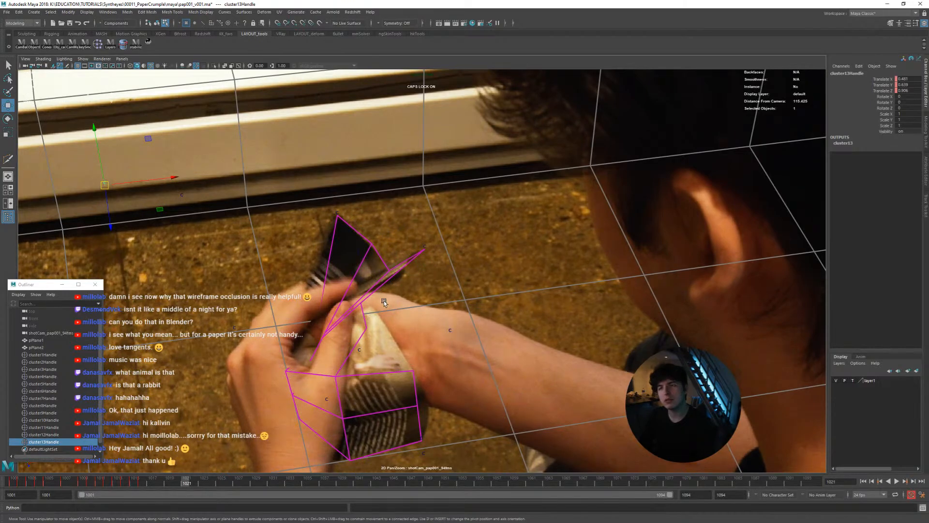
Examine frame by frame from 1021 to 1029 how the page mesh follows the crumpling paper in the camera view
{"action": "left_click_drag", "start_coordinate": [162, 479], "coordinate": [186, 483]}
{"action": "key", "text": "Caps_Lock"}
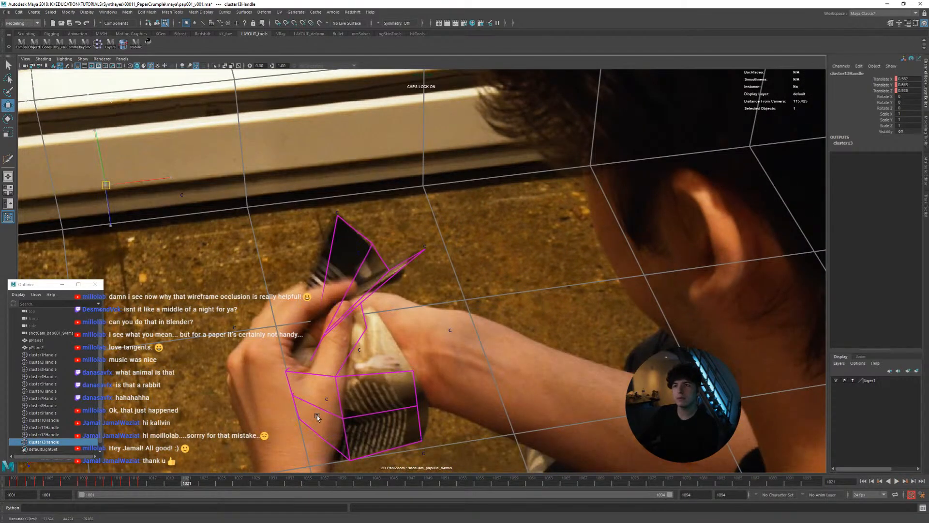
{"action": "key", "text": "alt+period"}
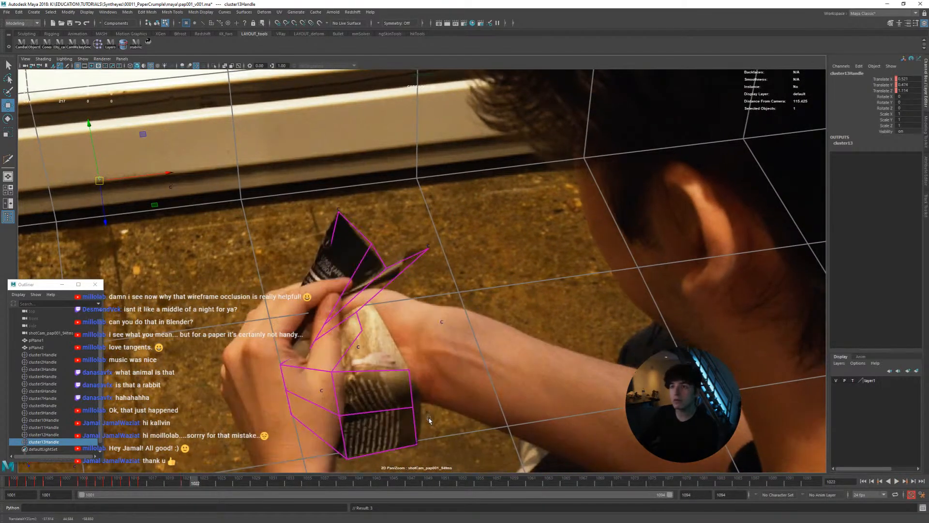
{"action": "key", "text": "alt+period"}
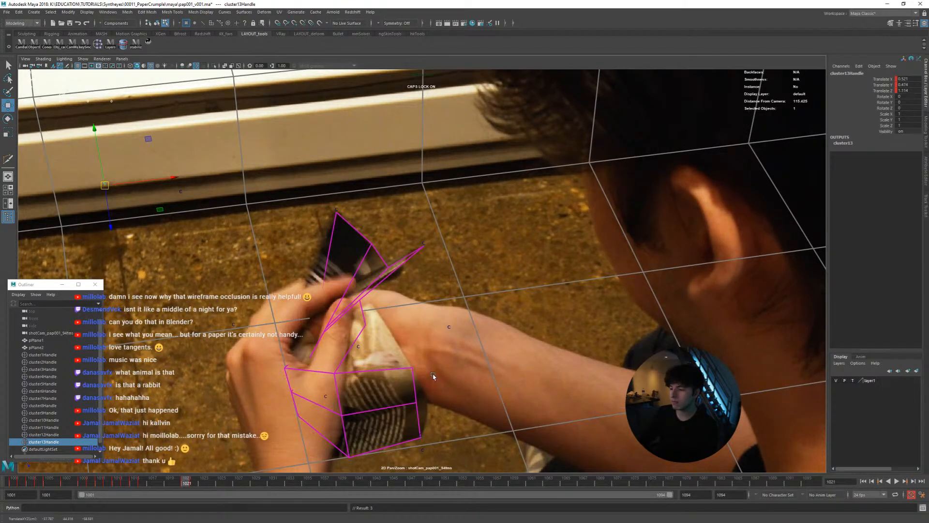
{"action": "key", "text": "alt+period"}
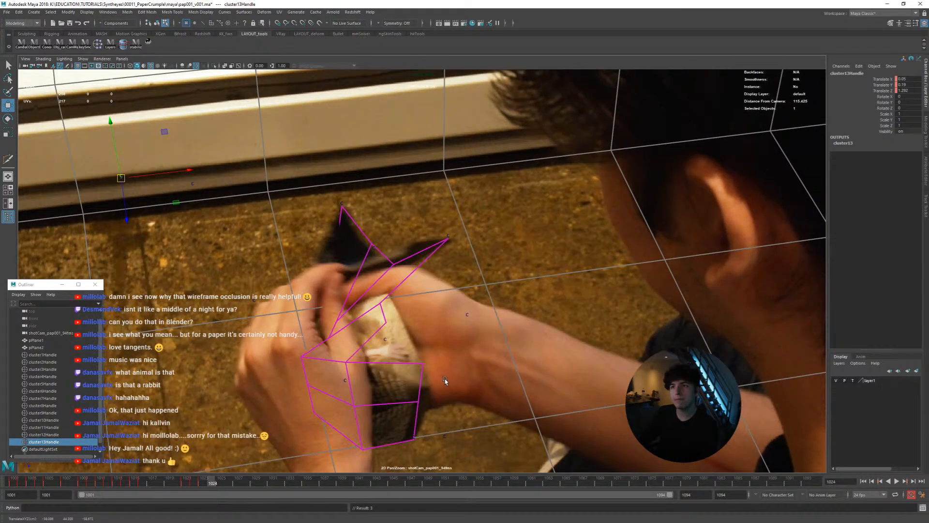
{"action": "key", "text": "alt+period"}
{"action": "key", "text": "alt+period"}
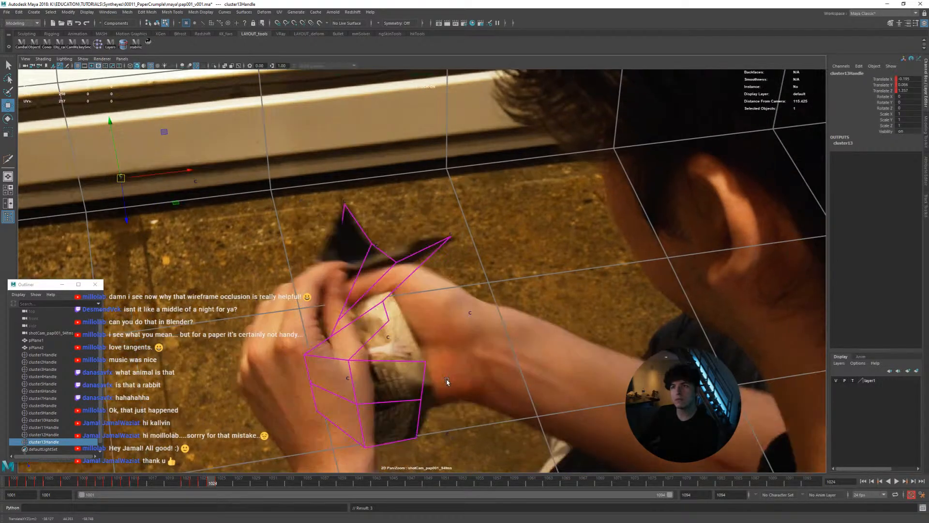
{"action": "key", "text": "alt+period"}
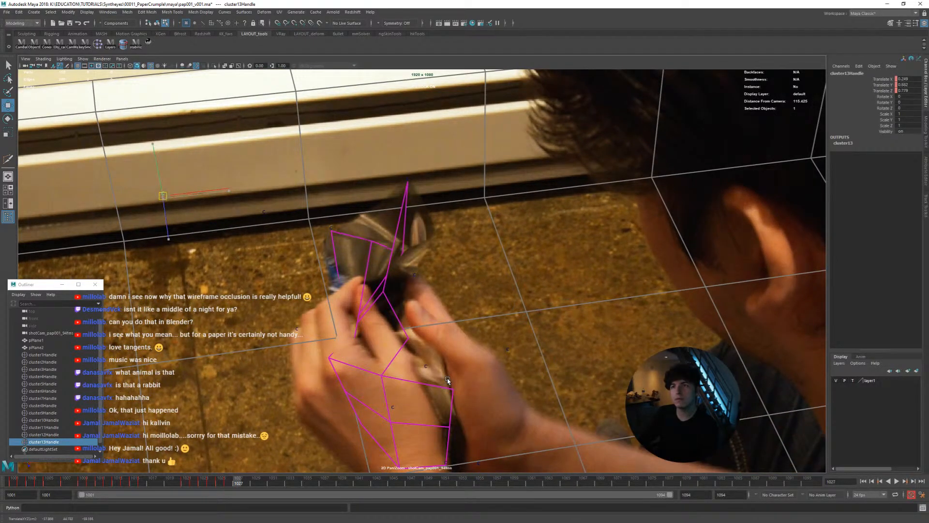
{"action": "key", "text": "alt+period"}
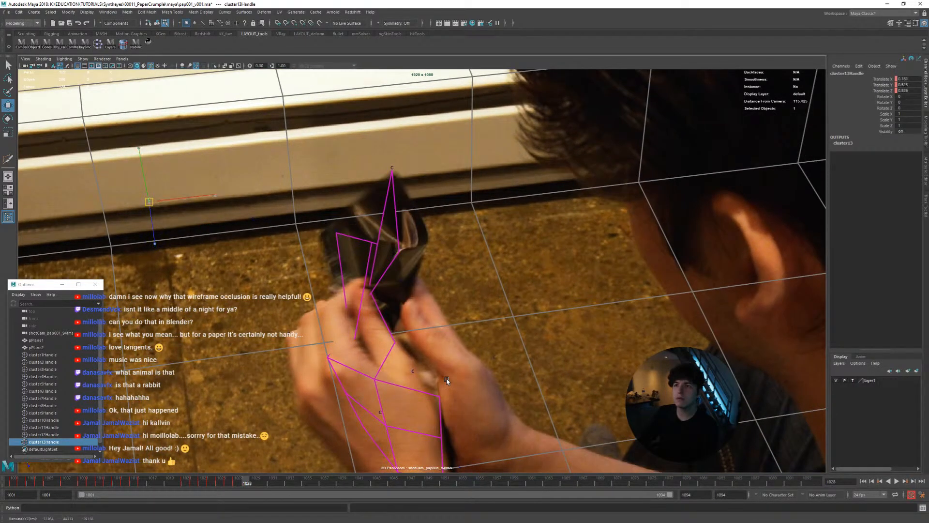
{"action": "key", "text": "alt+period"}
{"action": "key", "text": "alt+comma"}
{"action": "key", "text": "alt+period"}
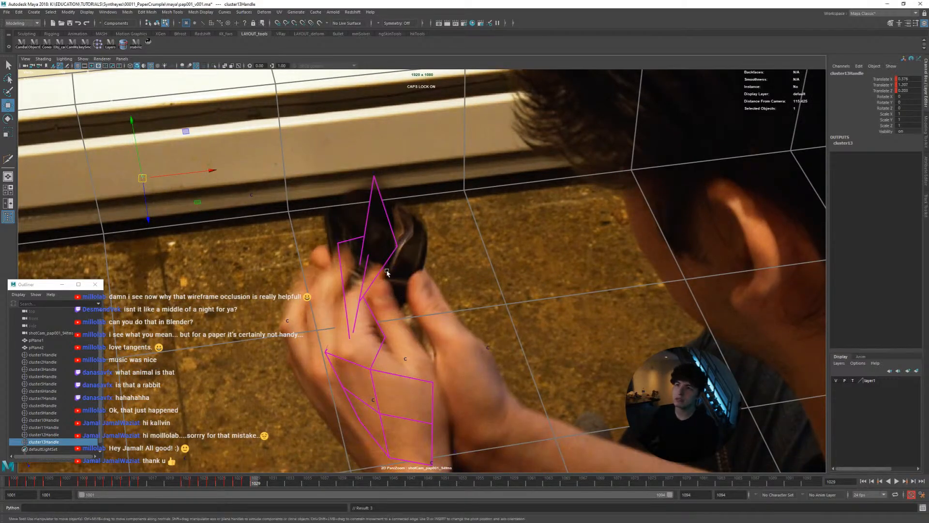
Inspect the page mesh around frame 1029 in the perspective view, and review the animation from frame 1001 in the full camera view
{"action": "key", "text": "space"}
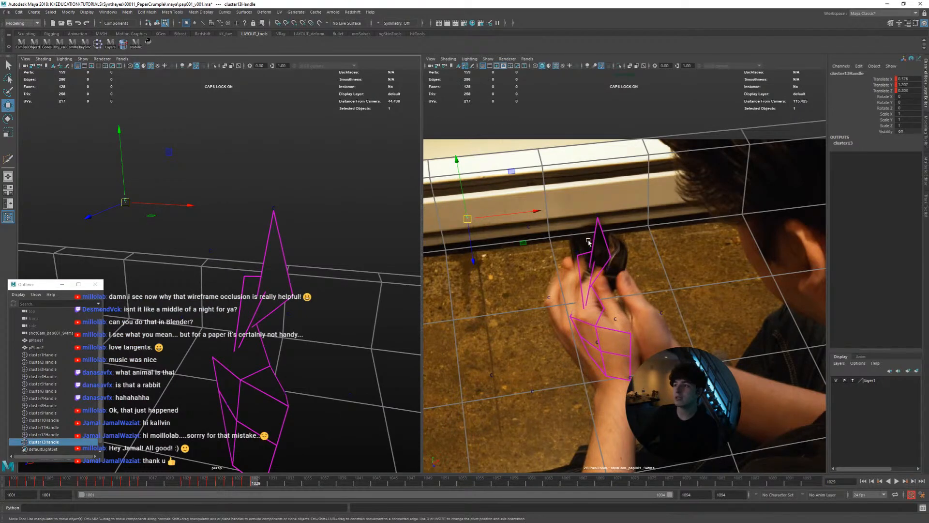
{"action": "left_click_drag", "start_coordinate": [325, 286], "coordinate": [241, 277], "text": "alt"}
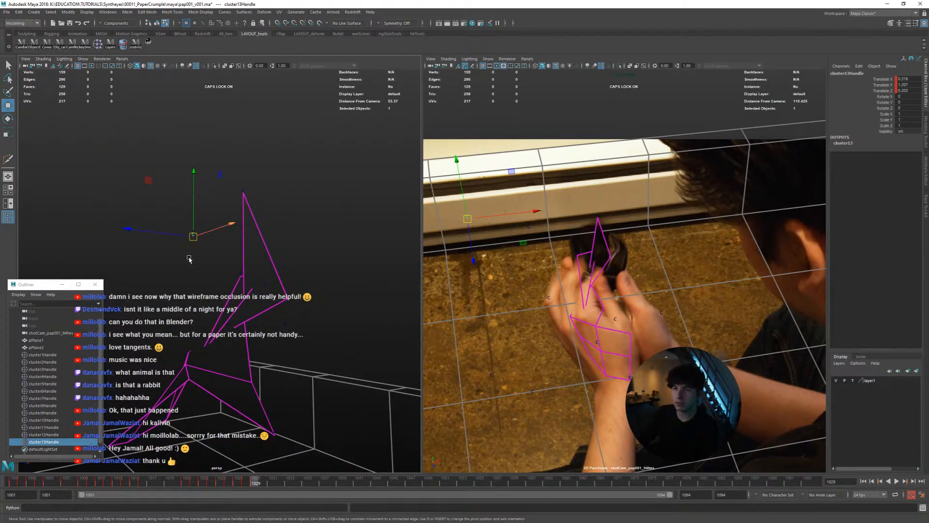
{"action": "left_click_drag", "start_coordinate": [285, 332], "coordinate": [322, 353], "text": "alt"}
{"action": "left_click_drag", "start_coordinate": [249, 479], "coordinate": [15, 480]}
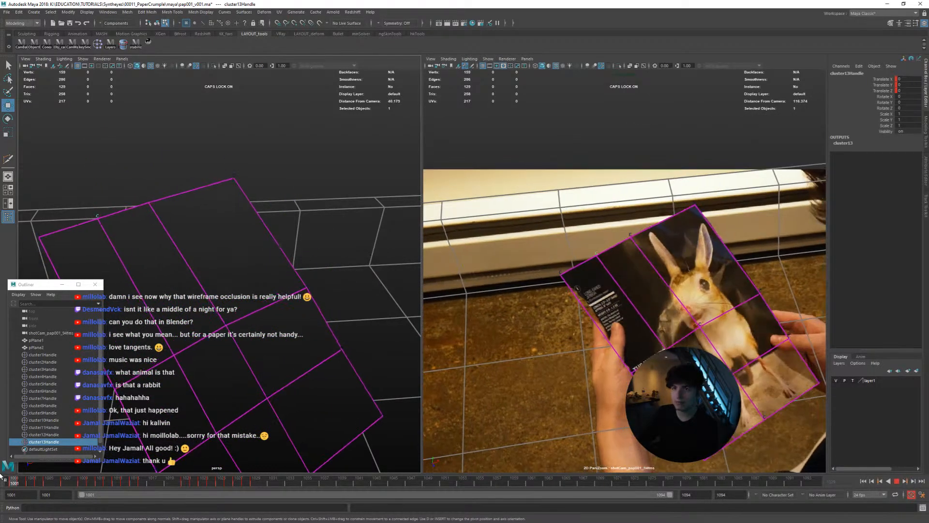
{"action": "key", "text": "space"}
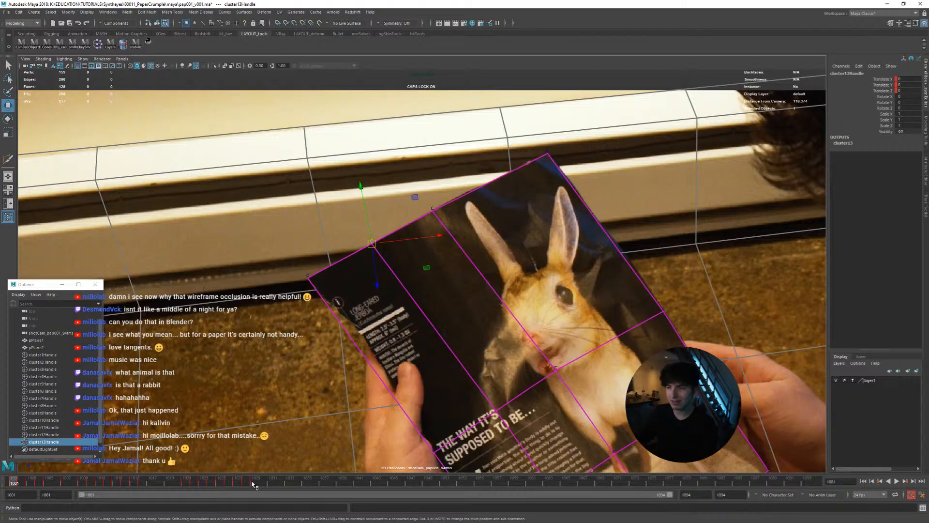
{"action": "key", "text": "alt+v"}
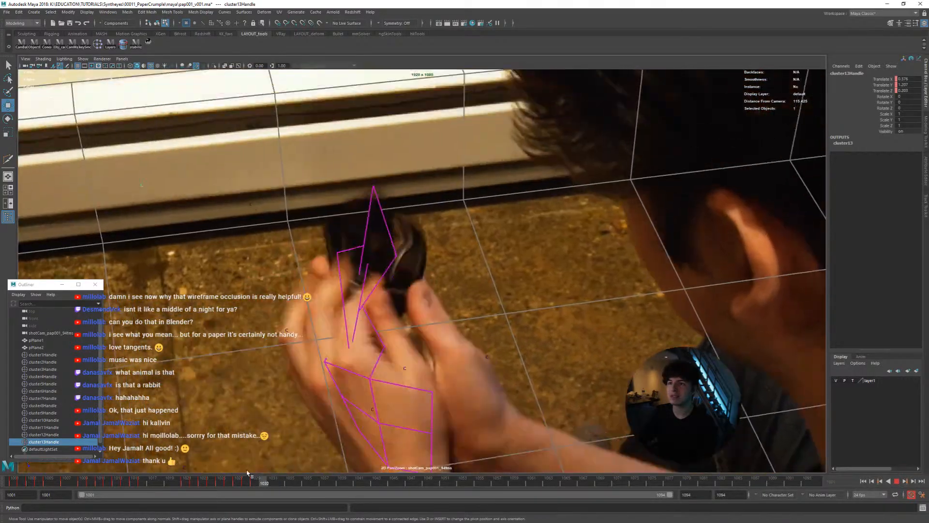
{"action": "mouse_move", "coordinate": [248, 473]}
{"action": "left_mouse_down"}
{"action": "mouse_move", "coordinate": [112, 469]}
{"action": "mouse_move", "coordinate": [141, 479]}
{"action": "mouse_move", "coordinate": [116, 479]}
{"action": "mouse_move", "coordinate": [208, 485]}
{"action": "mouse_move", "coordinate": [57, 482]}
{"action": "left_mouse_up"}
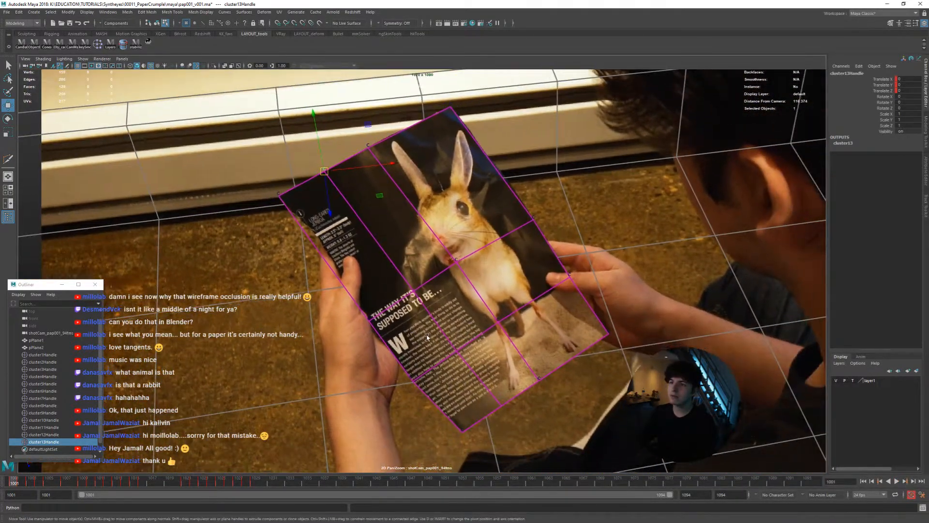
{"action": "key", "text": "alt+v"}
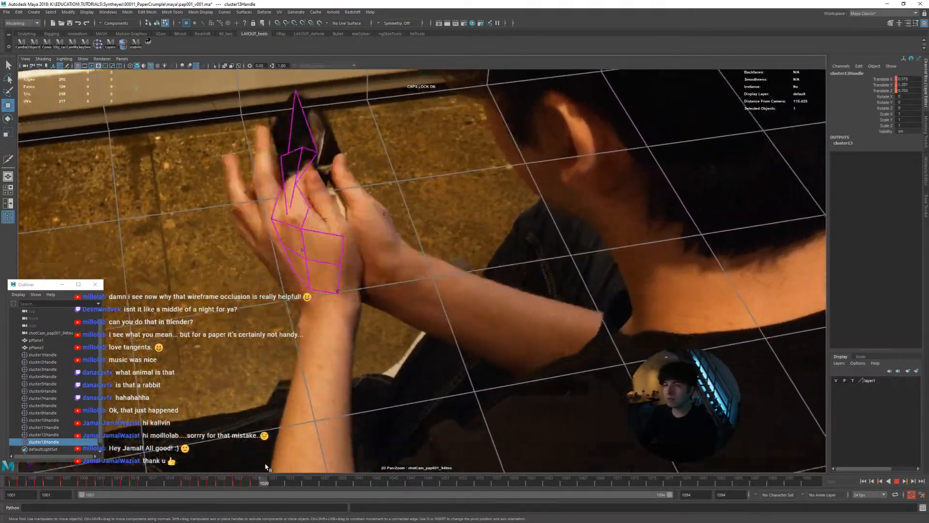
{"action": "mouse_move", "coordinate": [266, 467]}
{"action": "left_mouse_down"}
{"action": "mouse_move", "coordinate": [93, 463]}
{"action": "mouse_move", "coordinate": [140, 444]}
{"action": "mouse_move", "coordinate": [114, 439]}
{"action": "mouse_move", "coordinate": [121, 436]}
{"action": "mouse_move", "coordinate": [98, 443]}
{"action": "mouse_move", "coordinate": [251, 462]}
{"action": "mouse_move", "coordinate": [81, 435]}
{"action": "mouse_move", "coordinate": [96, 464]}
{"action": "mouse_move", "coordinate": [62, 450]}
{"action": "mouse_move", "coordinate": [104, 455]}
{"action": "mouse_move", "coordinate": [95, 428]}
{"action": "mouse_move", "coordinate": [50, 429]}
{"action": "left_mouse_up"}
{"action": "key", "text": "F9"}
{"action": "right_click_drag", "start_coordinate": [504, 299], "coordinate": [311, 297]}
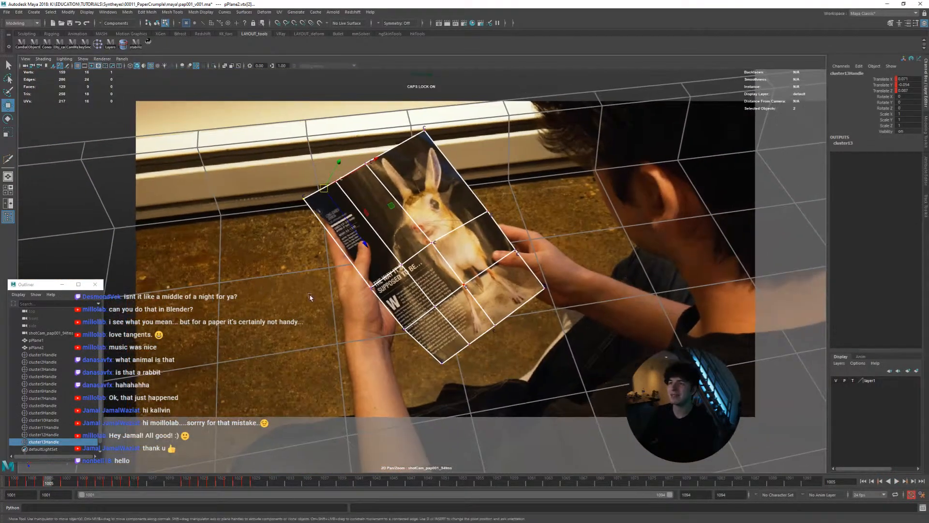
{"action": "middle_click_drag", "start_coordinate": [311, 297], "coordinate": [337, 326]}
{"action": "right_click_drag", "start_coordinate": [465, 328], "coordinate": [508, 328]}
{"action": "middle_click_drag", "start_coordinate": [508, 328], "coordinate": [492, 303]}
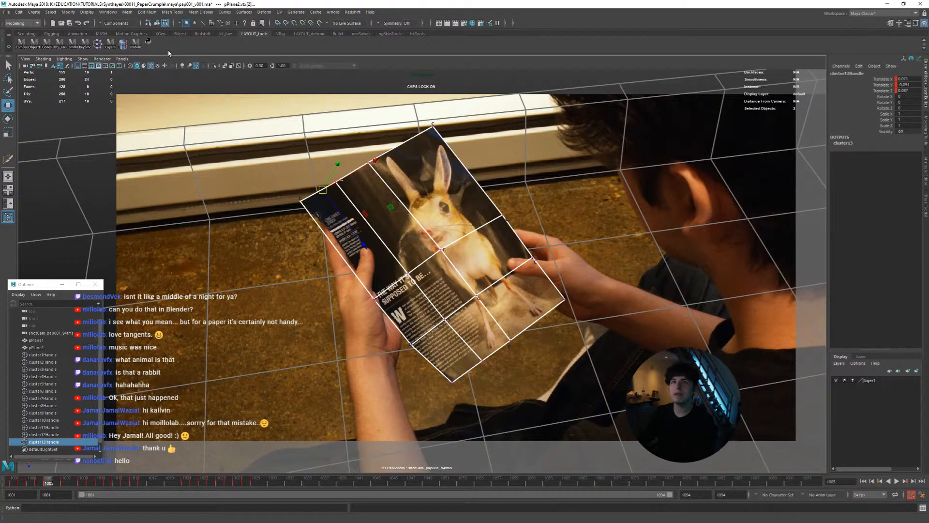
{"action": "left_click", "coordinate": [150, 43]}
{"action": "right_click_drag", "start_coordinate": [311, 204], "coordinate": [339, 194]}
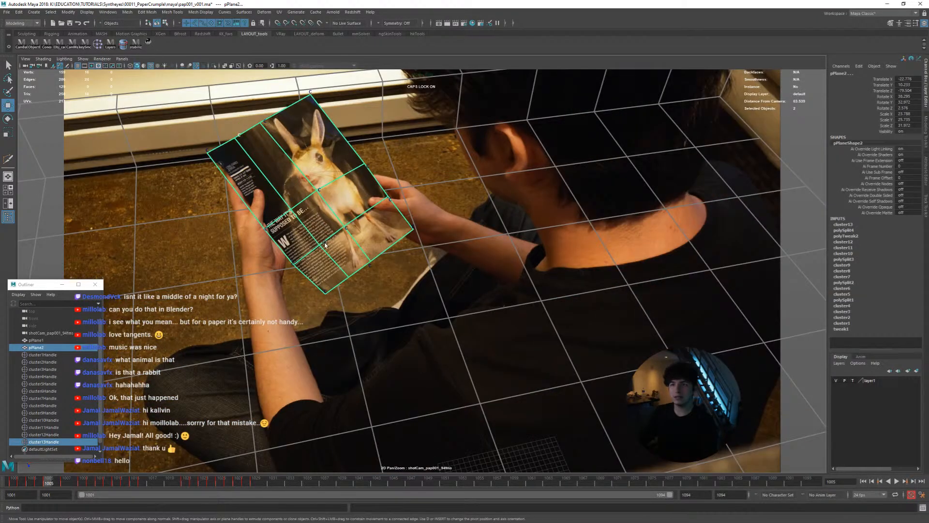
Select only the page mesh pPlane2, display it with smooth mesh preview, and play the animation from frame 1001
{"action": "key", "text": "alt+v"}
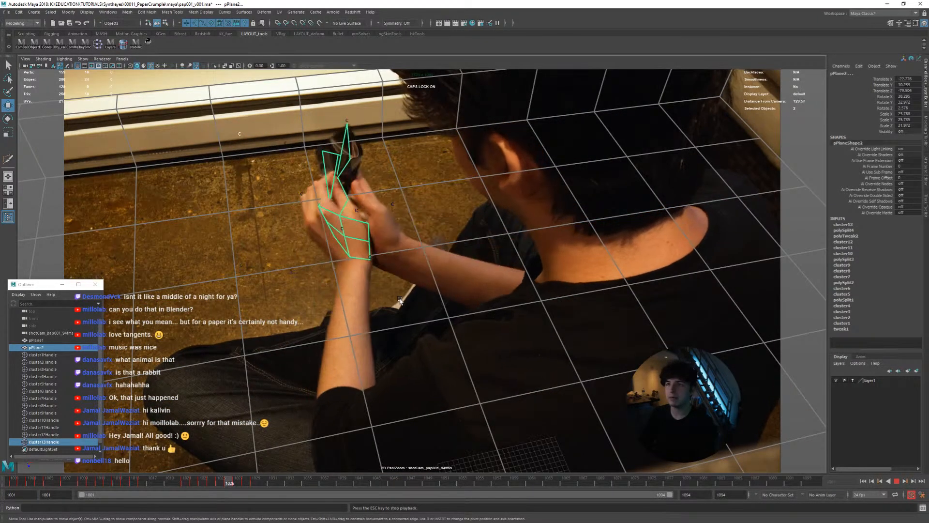
{"action": "left_click_drag", "start_coordinate": [246, 482], "coordinate": [12, 469]}
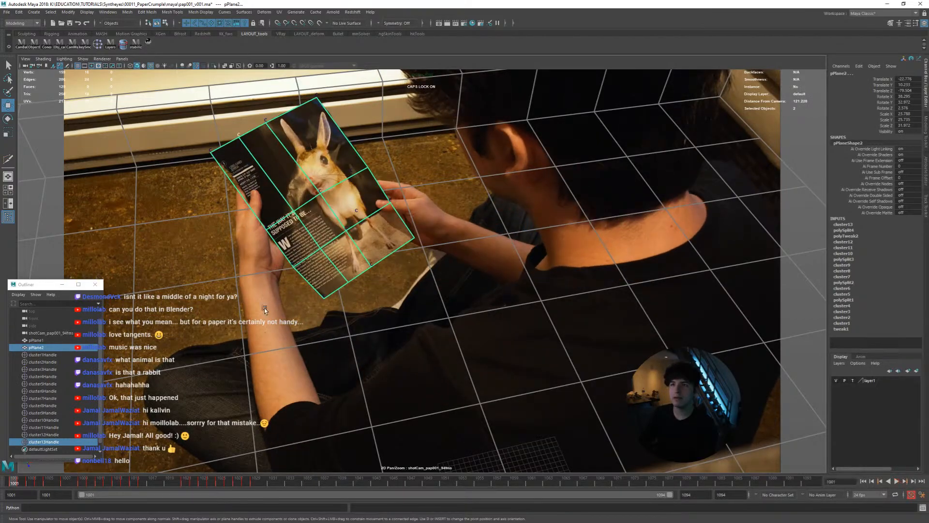
{"action": "left_click", "coordinate": [319, 245]}
{"action": "key", "text": "alt+v"}
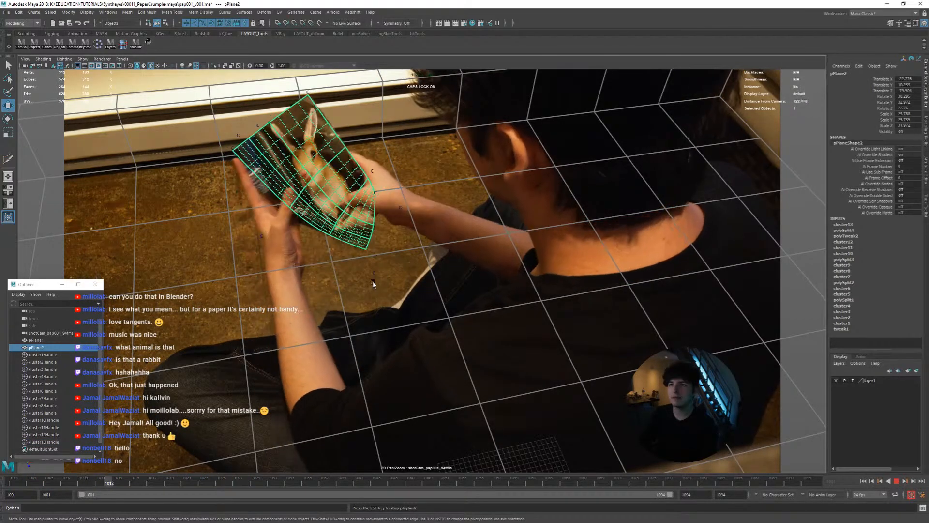
{"action": "left_click_drag", "start_coordinate": [161, 485], "coordinate": [6, 474]}
Examine up close how the smoothed page mesh follows the paper during playback between frames 1001 and 1018
{"action": "scroll", "coordinate": [494, 334], "scroll_direction": "up", "scroll_amount": 3}
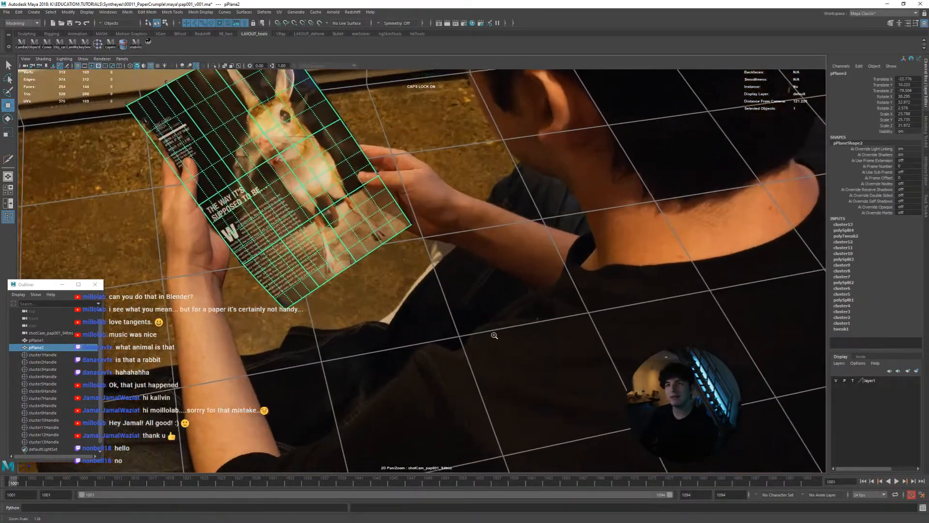
{"action": "middle_click_drag", "start_coordinate": [344, 292], "coordinate": [421, 353]}
{"action": "scroll", "coordinate": [339, 299], "scroll_direction": "up", "scroll_amount": 1}
{"action": "middle_click_drag", "start_coordinate": [338, 298], "coordinate": [351, 320]}
{"action": "scroll", "coordinate": [317, 289], "scroll_direction": "up", "scroll_amount": 1}
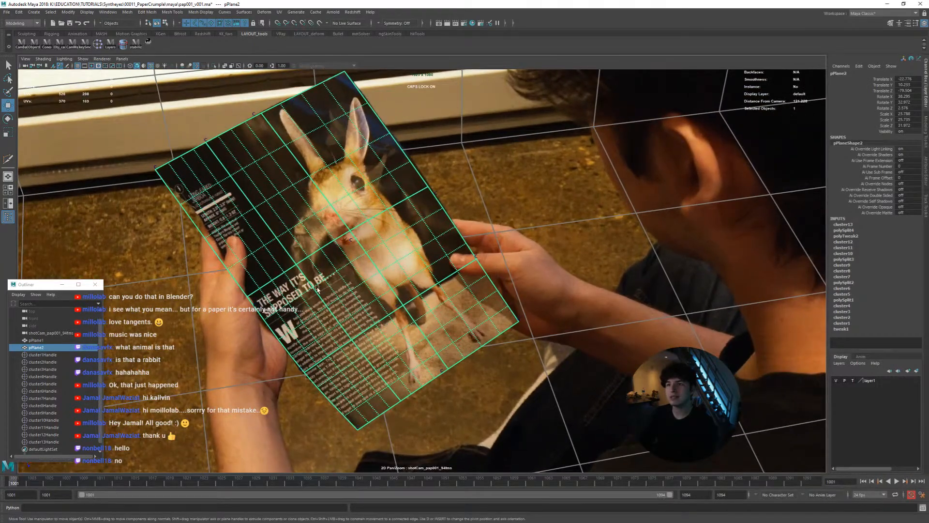
{"action": "key", "text": "alt+v"}
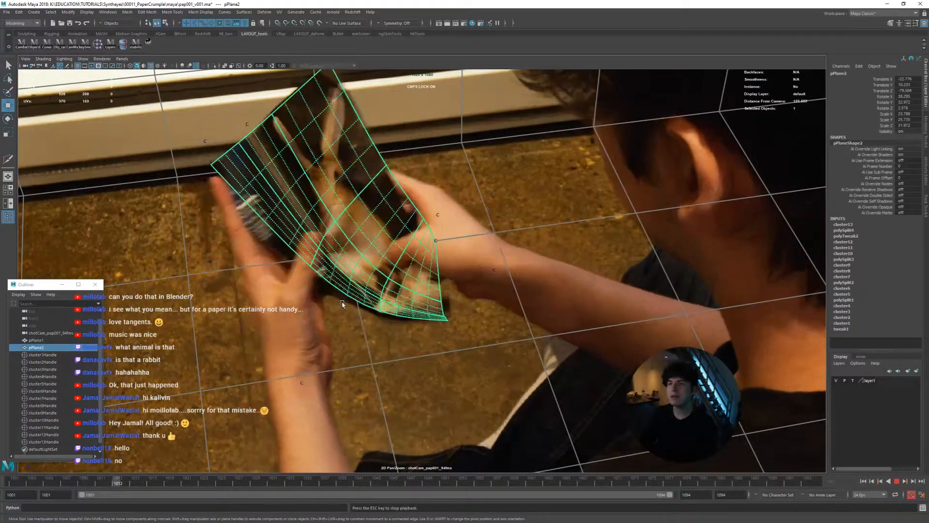
{"action": "scroll", "coordinate": [339, 298], "scroll_direction": "down", "scroll_amount": 2}
{"action": "scroll", "coordinate": [338, 301], "scroll_direction": "up", "scroll_amount": 1}
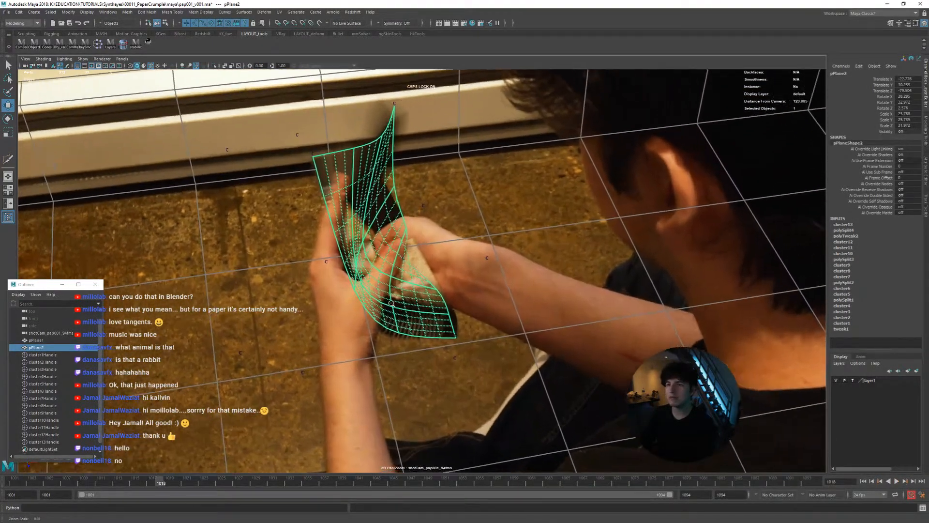
{"action": "scroll", "coordinate": [338, 307], "scroll_direction": "down", "scroll_amount": 2}
{"action": "scroll", "coordinate": [338, 314], "scroll_direction": "up", "scroll_amount": 2}
{"action": "middle_click_drag", "start_coordinate": [338, 314], "coordinate": [353, 309]}
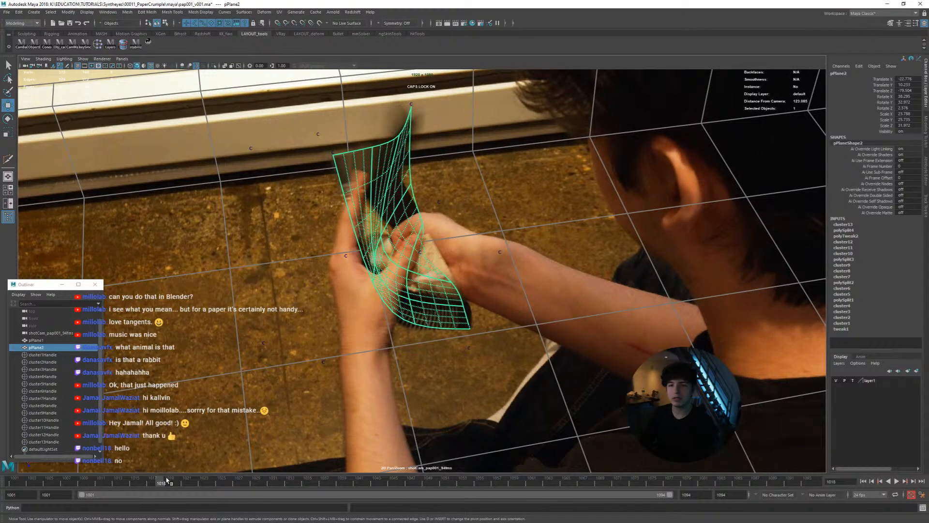
{"action": "left_click_drag", "start_coordinate": [167, 478], "coordinate": [2, 470]}
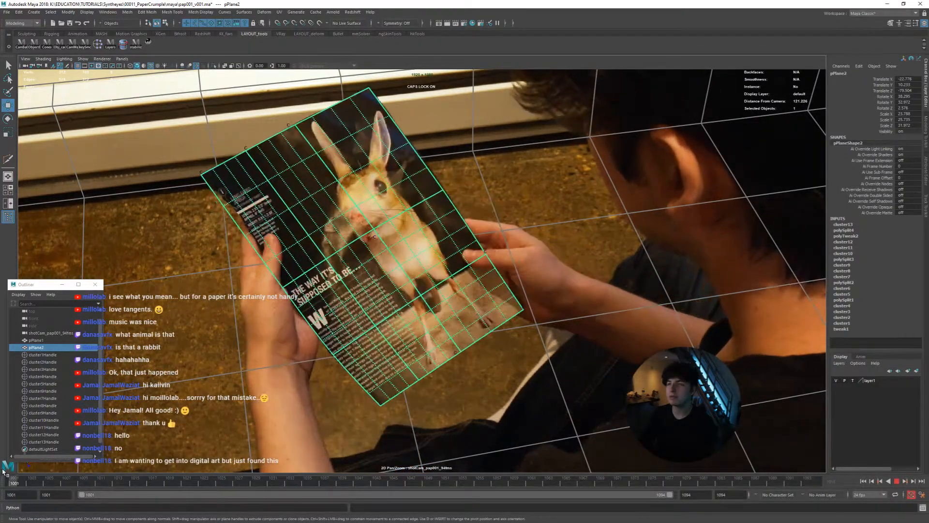
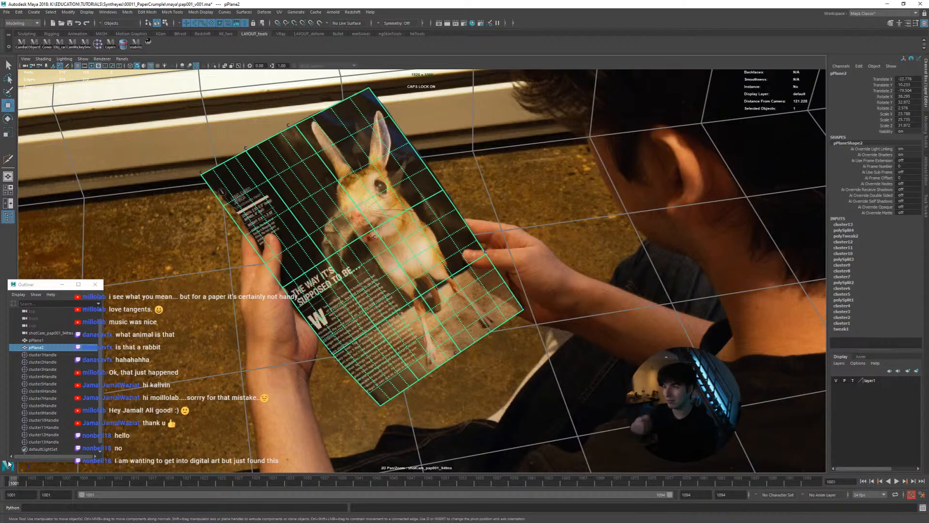
Review the smoothed page mesh's motion in playback from frame 1001, and go to frame 1013
{"action": "key", "text": "alt+v"}
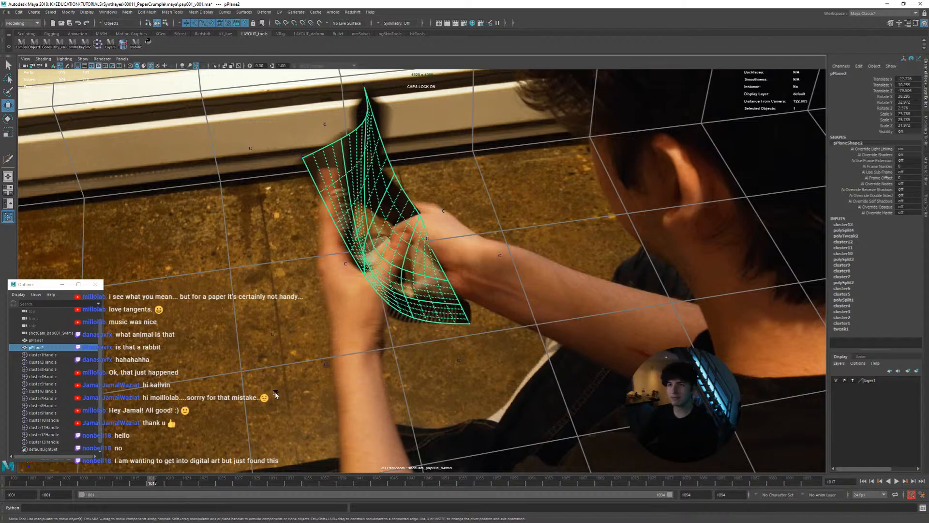
{"action": "left_click_drag", "start_coordinate": [146, 477], "coordinate": [12, 483]}
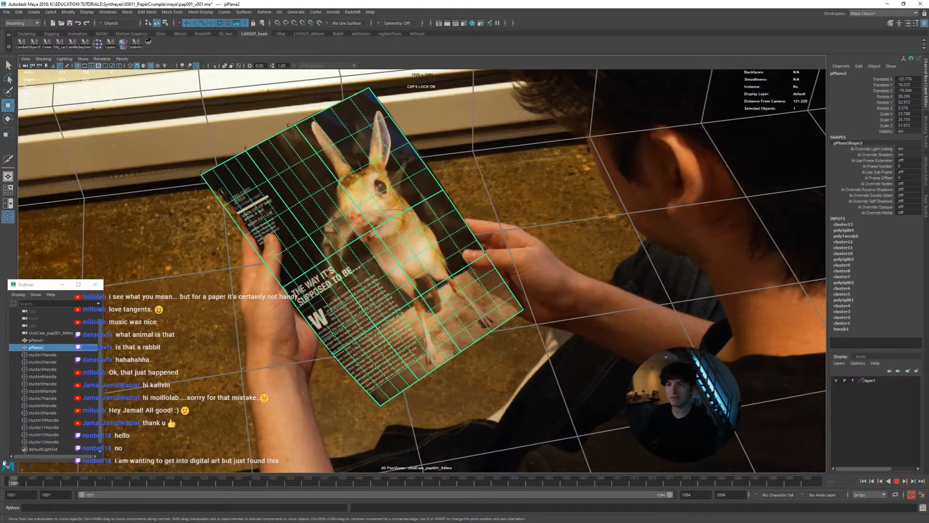
{"action": "right_click_drag", "start_coordinate": [455, 308], "coordinate": [431, 334]}
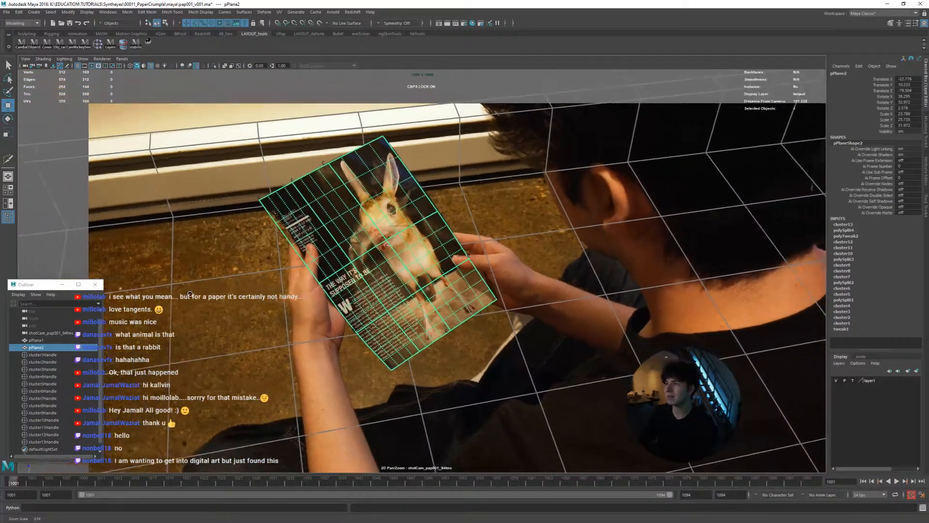
{"action": "middle_click_drag", "start_coordinate": [431, 334], "coordinate": [404, 334]}
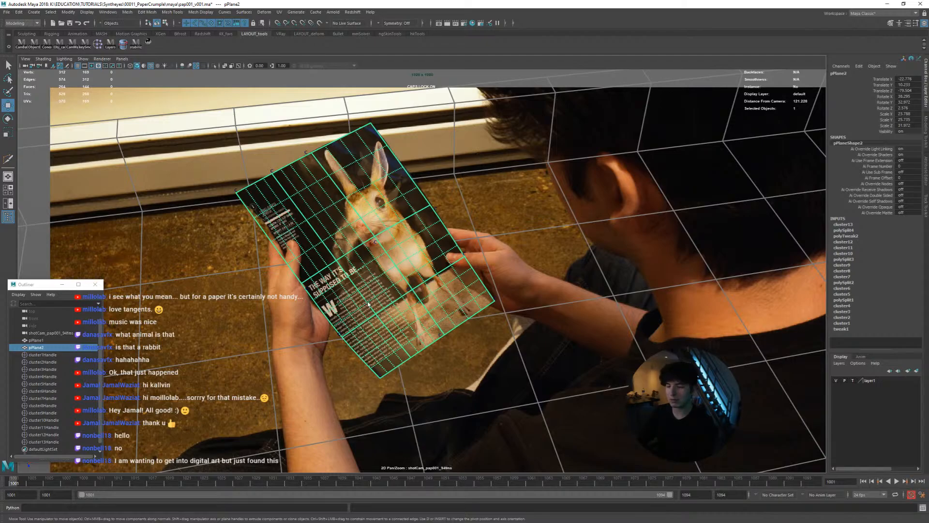
{"action": "key", "text": "alt+v"}
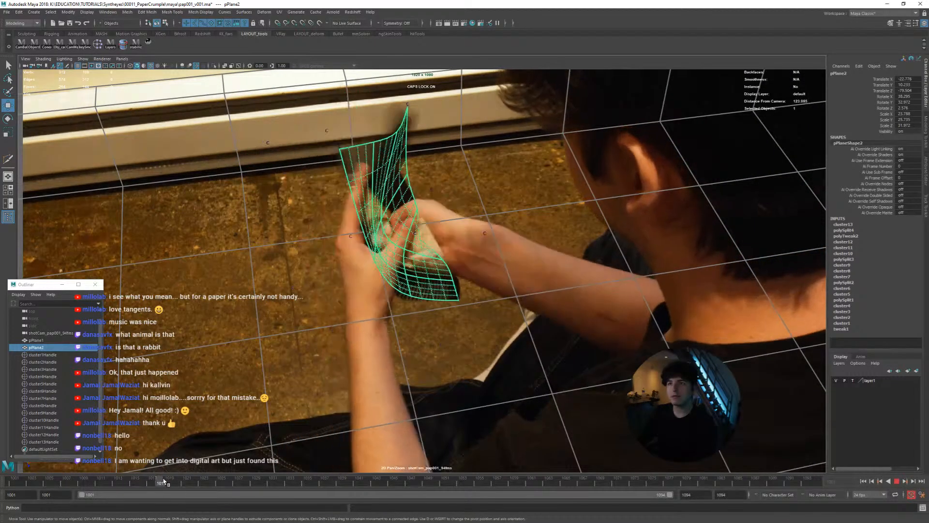
{"action": "left_click_drag", "start_coordinate": [163, 481], "coordinate": [117, 478]}
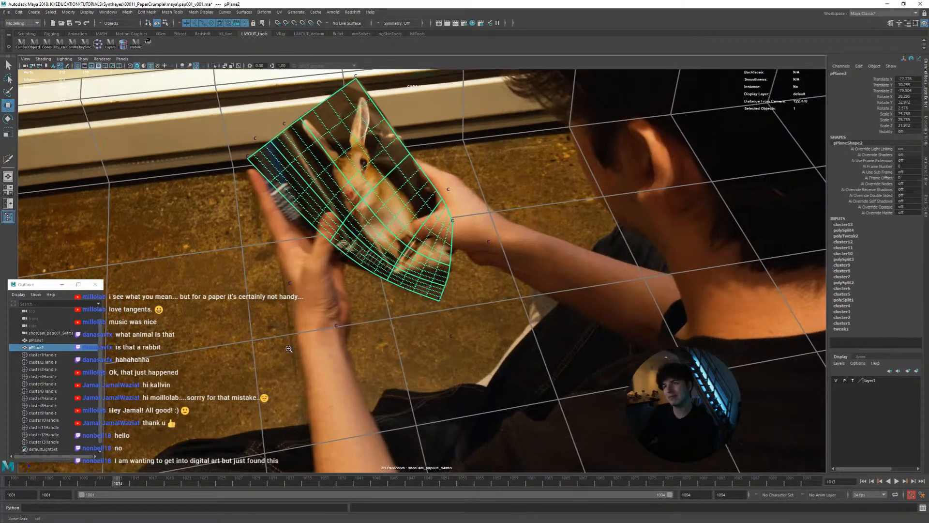
Turn off smooth mesh preview on pPlane2, play the animation with the coarse mesh, and return to frame 1001
{"action": "middle_click_drag", "start_coordinate": [367, 340], "coordinate": [369, 405]}
{"action": "scroll", "coordinate": [369, 405], "scroll_direction": "up", "scroll_amount": 3}
{"action": "middle_click_drag", "start_coordinate": [338, 245], "coordinate": [352, 263]}
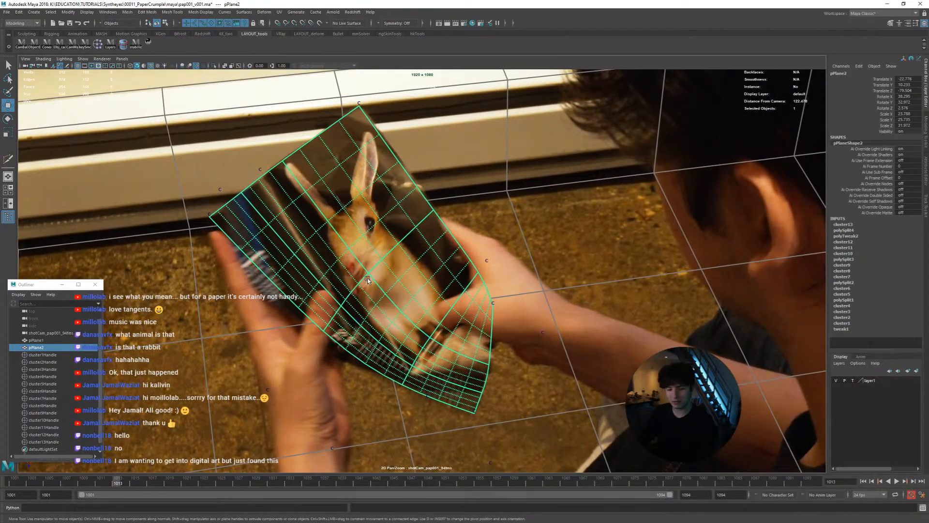
{"action": "key", "text": "1"}
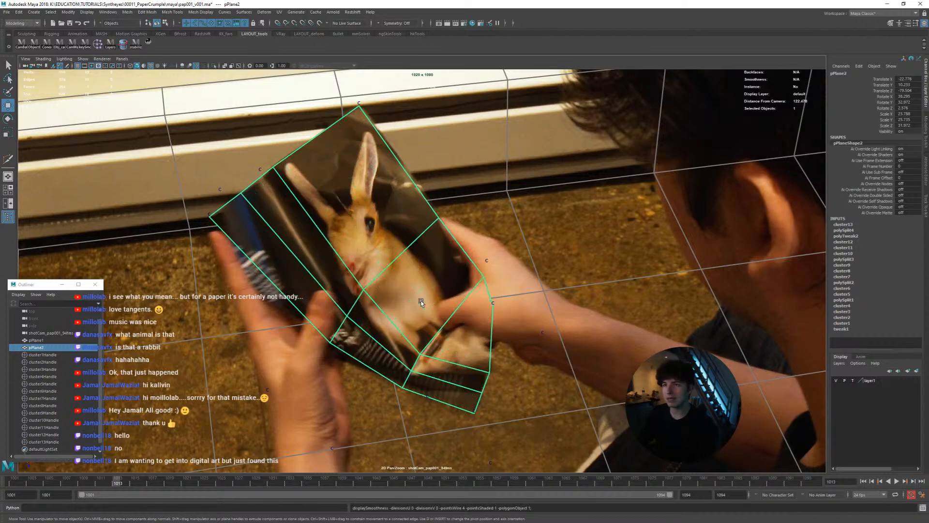
{"action": "key", "text": "alt+v"}
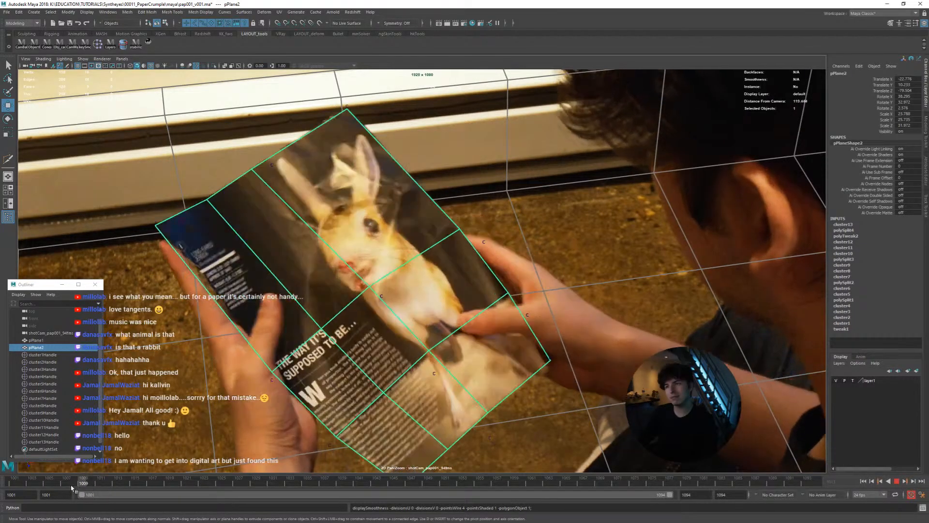
{"action": "left_click_drag", "start_coordinate": [133, 490], "coordinate": [13, 481]}
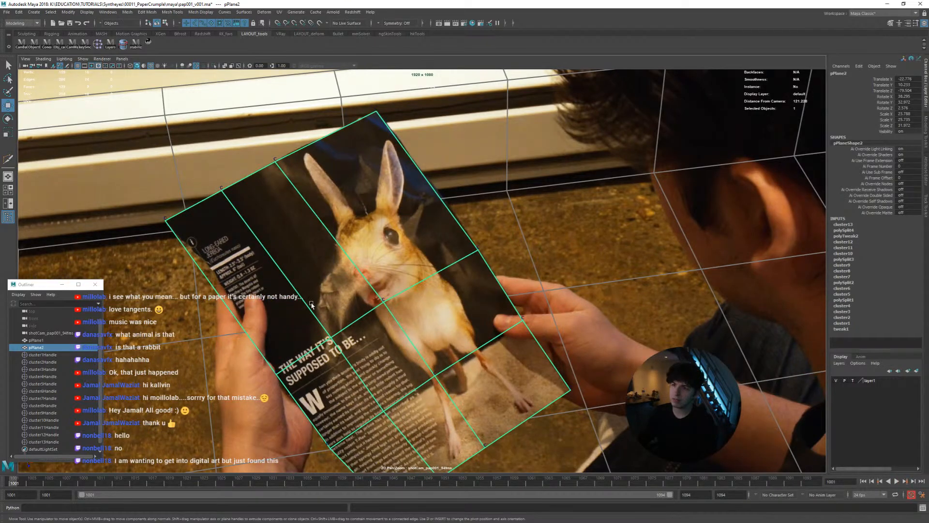
Stabilise the camera view on the page mesh vertex inside the text column below the heading, and create a cluster for that vertex
{"action": "right_click_drag", "start_coordinate": [338, 340], "coordinate": [314, 340]}
{"action": "left_click", "coordinate": [381, 410]}
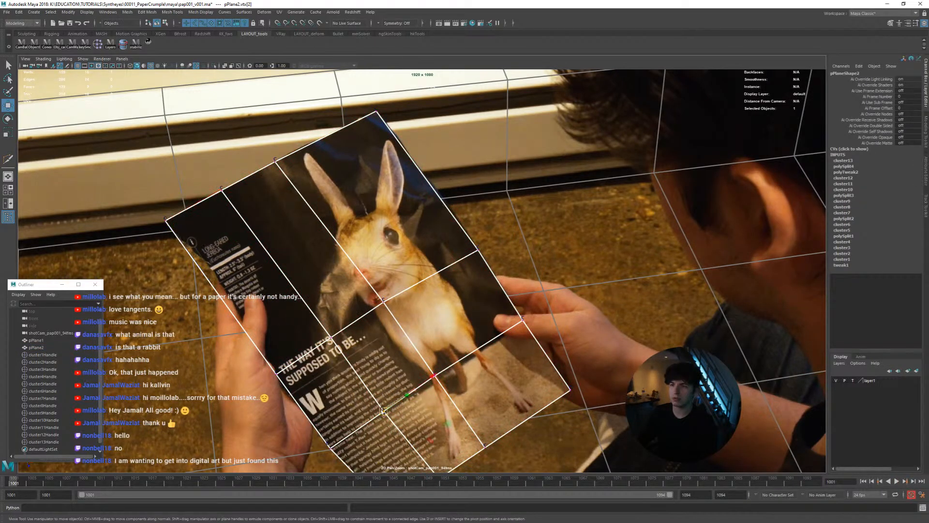
{"action": "left_click", "coordinate": [150, 45]}
{"action": "left_click", "coordinate": [150, 44]}
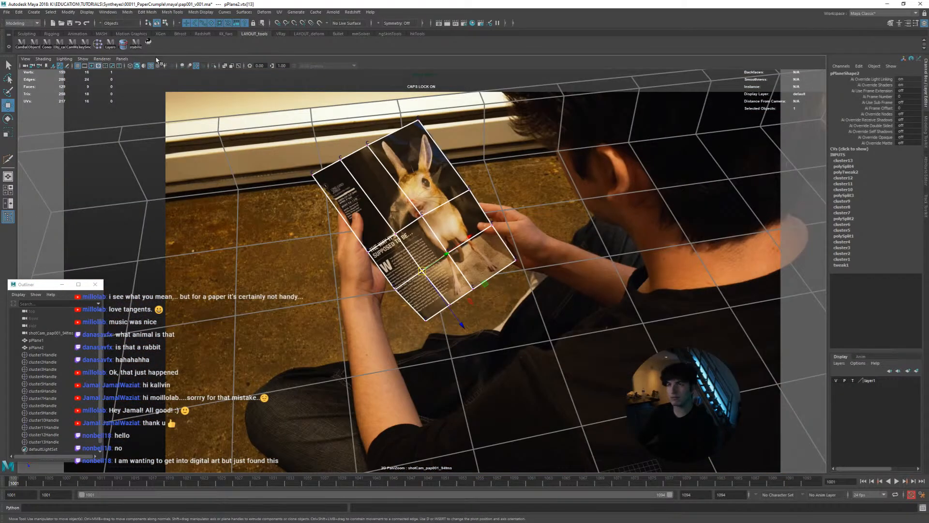
{"action": "right_click_drag", "start_coordinate": [405, 231], "coordinate": [561, 276]}
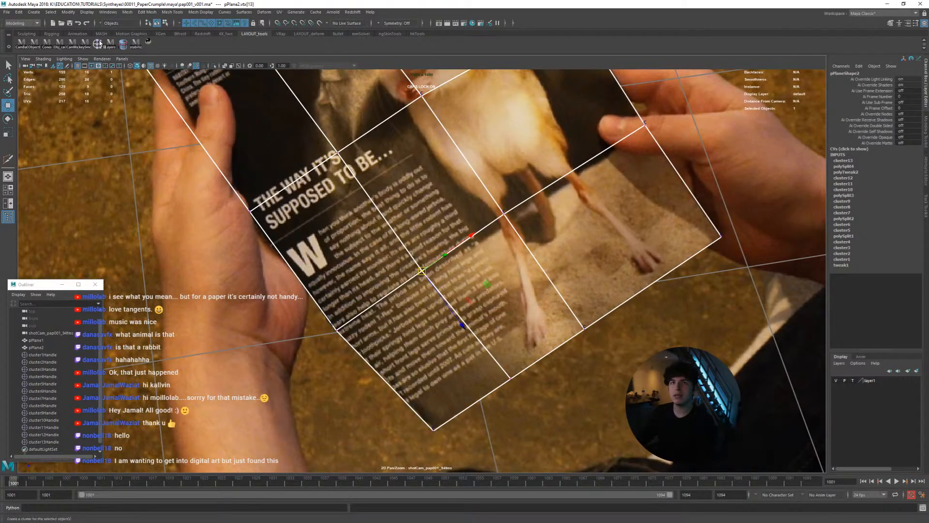
{"action": "left_click", "coordinate": [123, 44]}
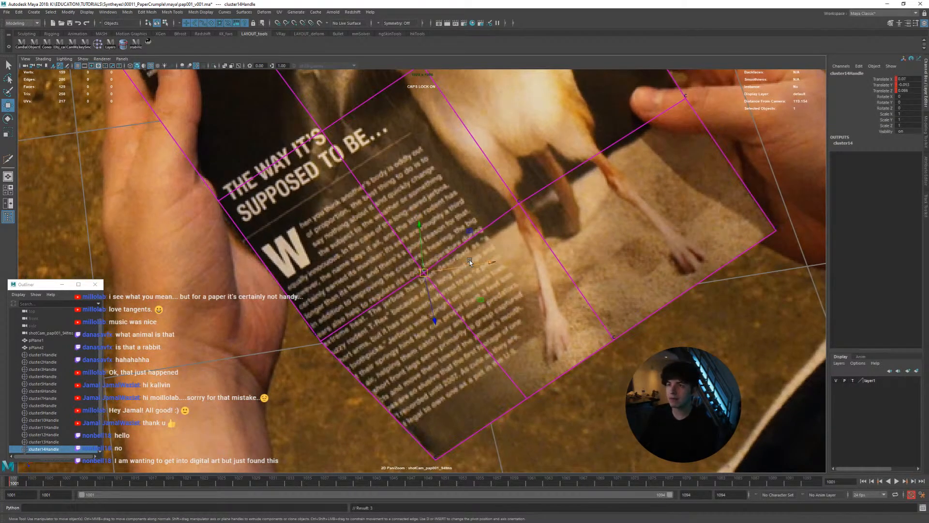
Key cluster14 frame by frame from 1001 to 1006 so its vertex stays on the same spot of the printed text
{"action": "key", "text": "q"}
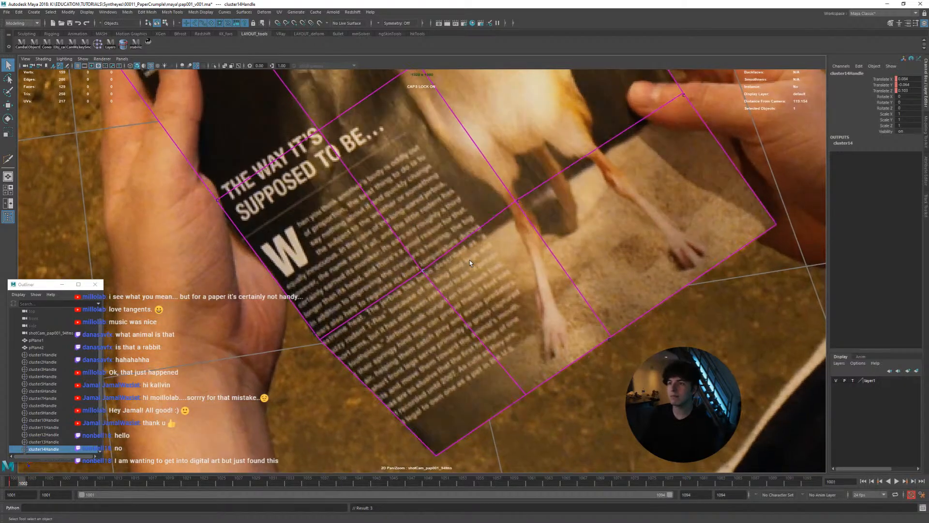
{"action": "key", "text": "alt+period"}
{"action": "key", "text": "alt+period"}
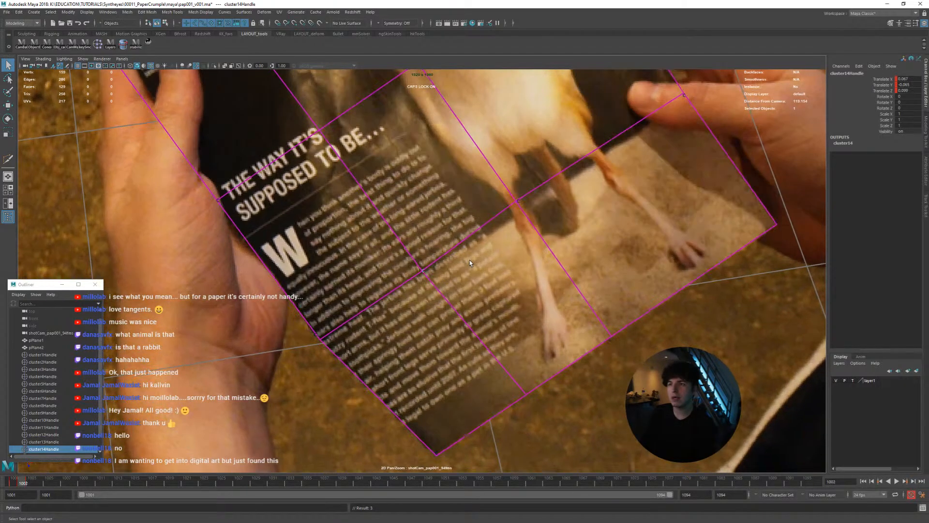
{"action": "key", "text": "alt+period"}
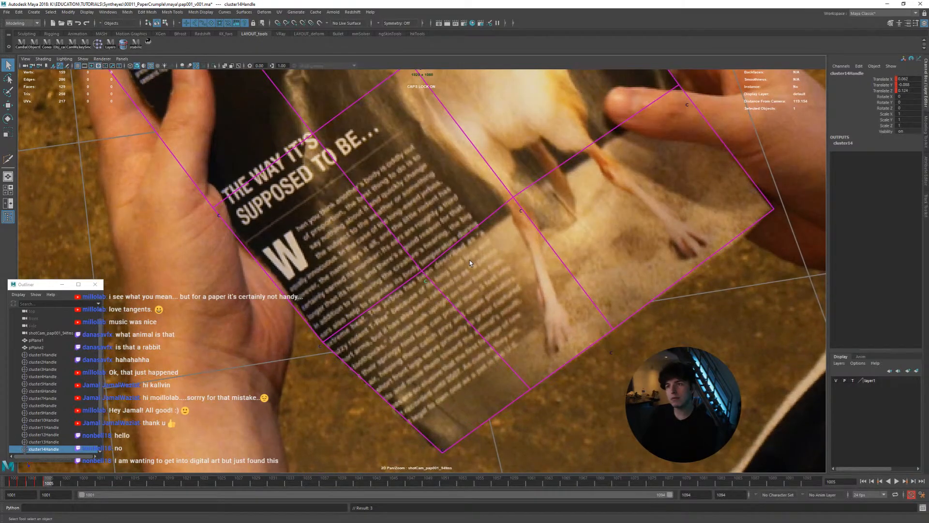
{"action": "key", "text": "alt+period"}
{"action": "key", "text": "alt+comma"}
{"action": "key", "text": "alt+period"}
{"action": "key", "text": "alt+comma"}
{"action": "key", "text": "alt+period"}
{"action": "key", "text": "alt+comma"}
{"action": "key", "text": "alt+period"}
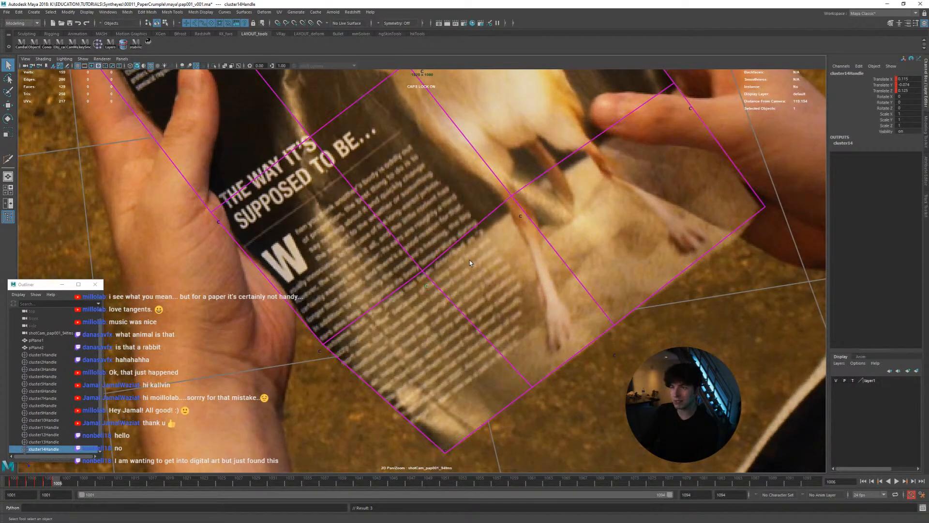
Compare neighbouring frames and keep keying cluster14 to the printed text from frame 1006 to 1009
{"action": "key", "text": "alt+comma"}
{"action": "key", "text": "alt+period"}
{"action": "key", "text": "alt+comma"}
{"action": "key", "text": "alt+period"}
{"action": "key", "text": "alt+period"}
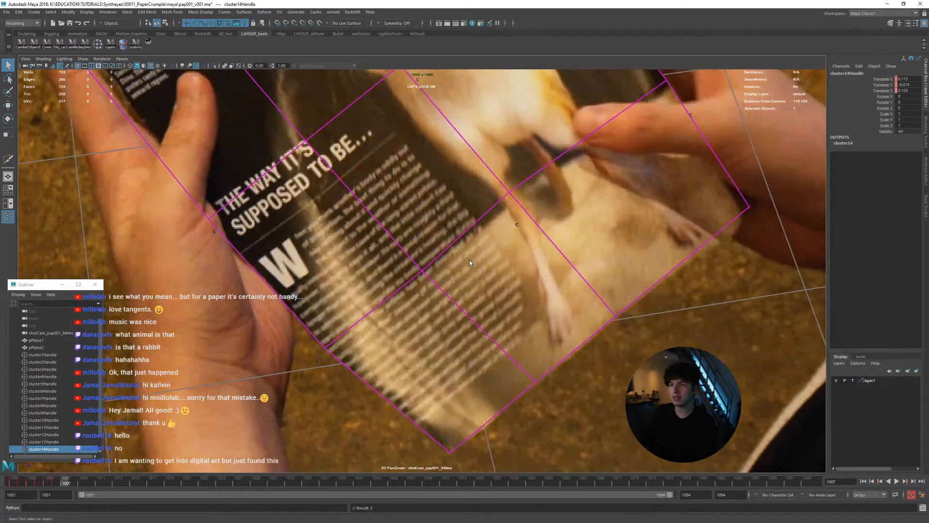
{"action": "key", "text": "alt+comma"}
{"action": "key", "text": "alt+comma"}
{"action": "key", "text": "alt+period"}
{"action": "key", "text": "alt+period"}
{"action": "key", "text": "alt+period"}
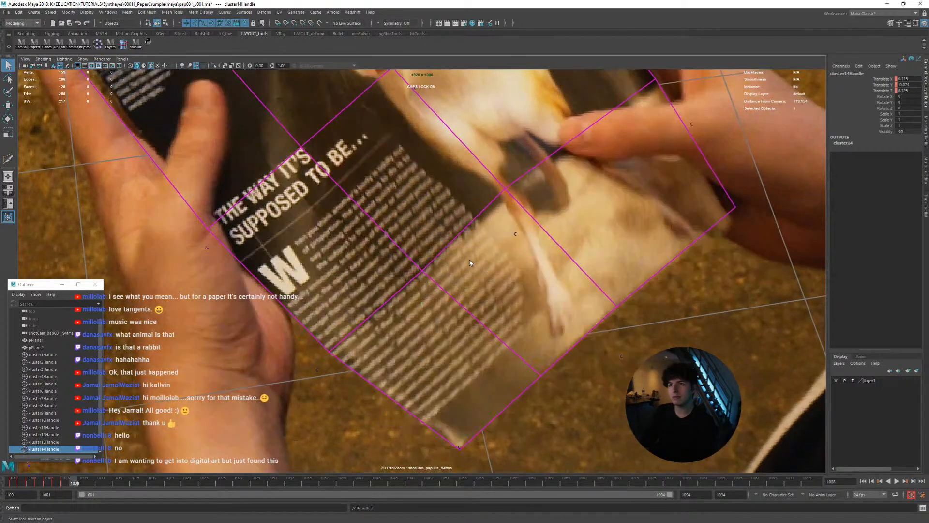
{"action": "key", "text": "alt+period"}
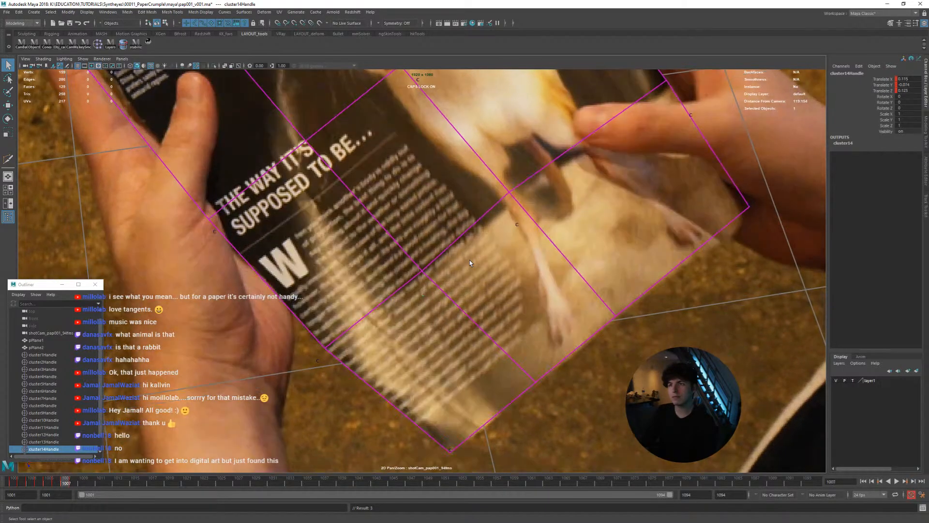
{"action": "key", "text": "alt+period"}
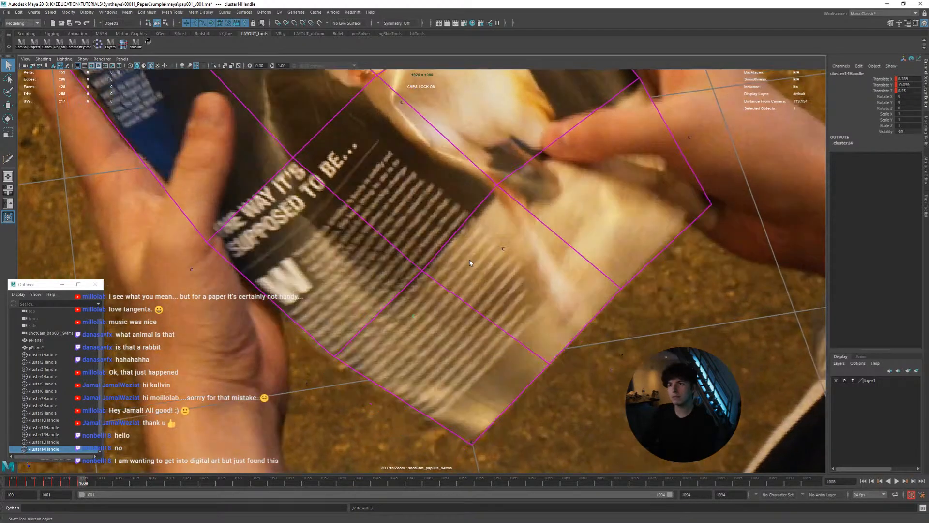
Nudge and key cluster14 to follow the bending text column from frame 1009 to 1011, checking against the neighbouring frames
{"action": "key", "text": "alt+Right"}
{"action": "key", "text": "alt+Down"}
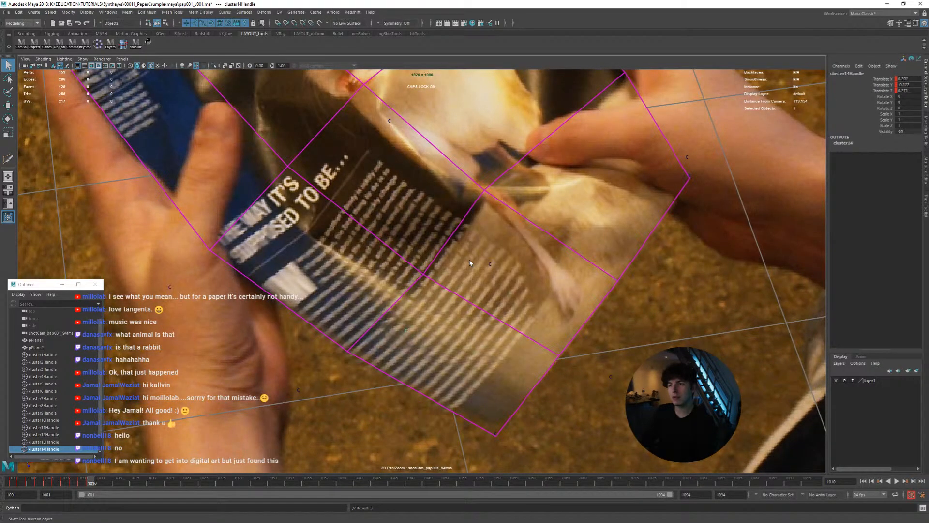
{"action": "key", "text": "alt+comma"}
{"action": "key", "text": "alt+period"}
{"action": "key", "text": "alt+comma"}
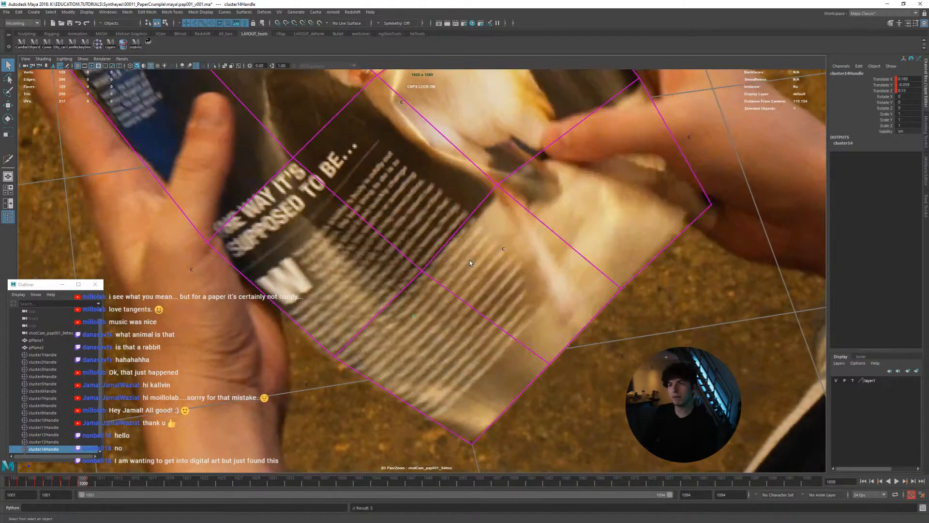
{"action": "key", "text": "alt+period"}
{"action": "key", "text": "alt+period"}
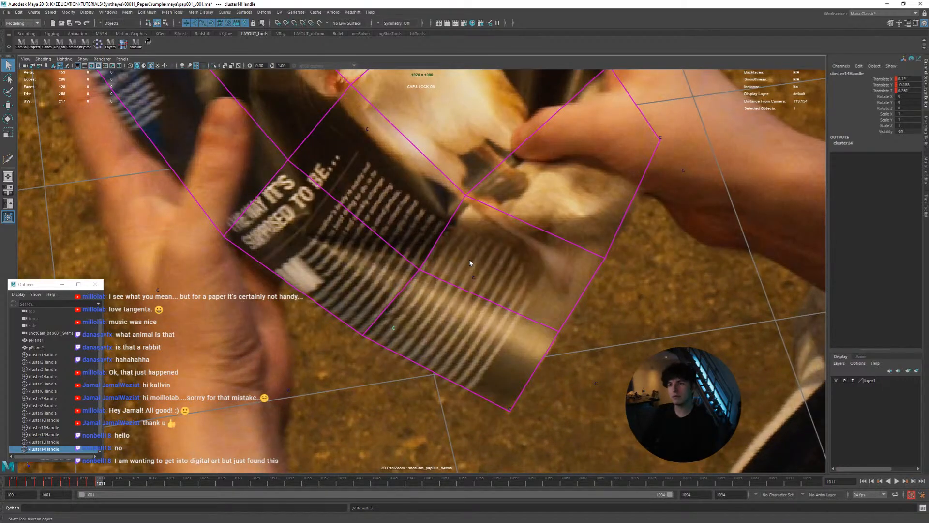
{"action": "key", "text": "alt+comma"}
{"action": "key", "text": "alt+period"}
{"action": "key", "text": "alt+comma"}
{"action": "key", "text": "alt+period"}
{"action": "key", "text": "alt+comma"}
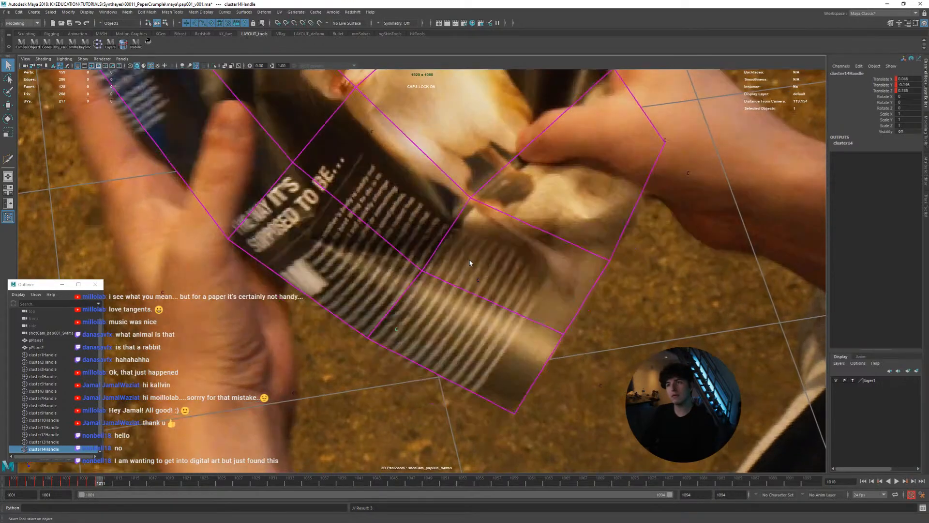
Position cluster14 with the Move tool and key it on the paper's lower fold from frame 1011 to 1013
{"action": "key", "text": "w"}
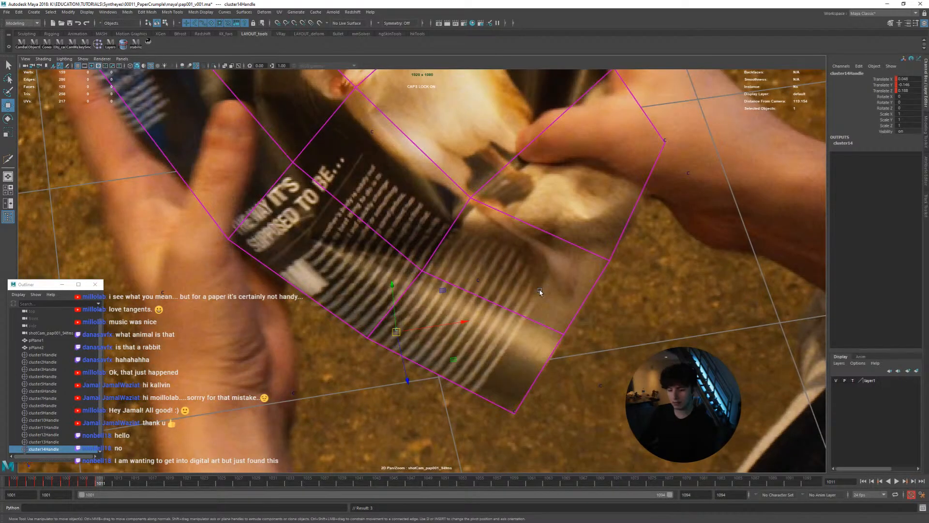
{"action": "key", "text": "alt+period"}
{"action": "key", "text": "alt+comma"}
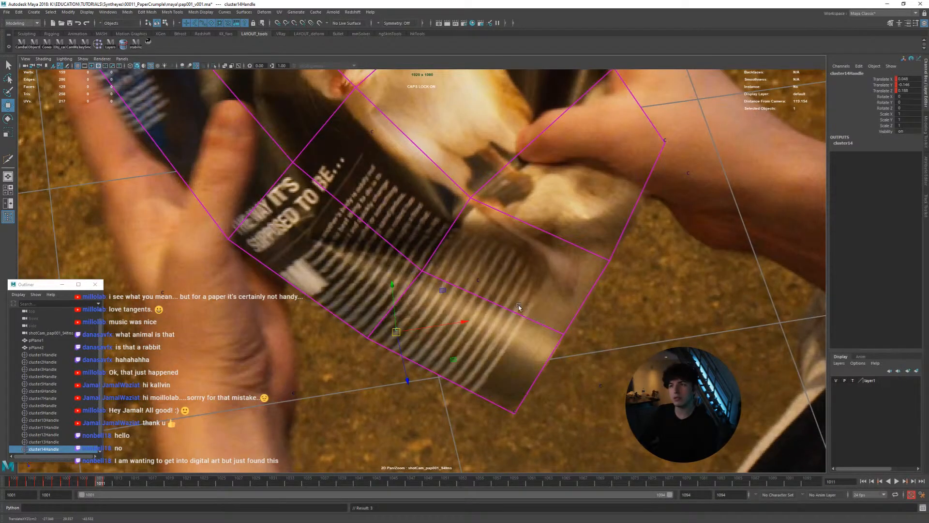
{"action": "key", "text": "alt+period"}
{"action": "middle_click_drag", "start_coordinate": [516, 305], "coordinate": [519, 307]}
{"action": "key", "text": "alt+comma"}
{"action": "key", "text": "alt+period"}
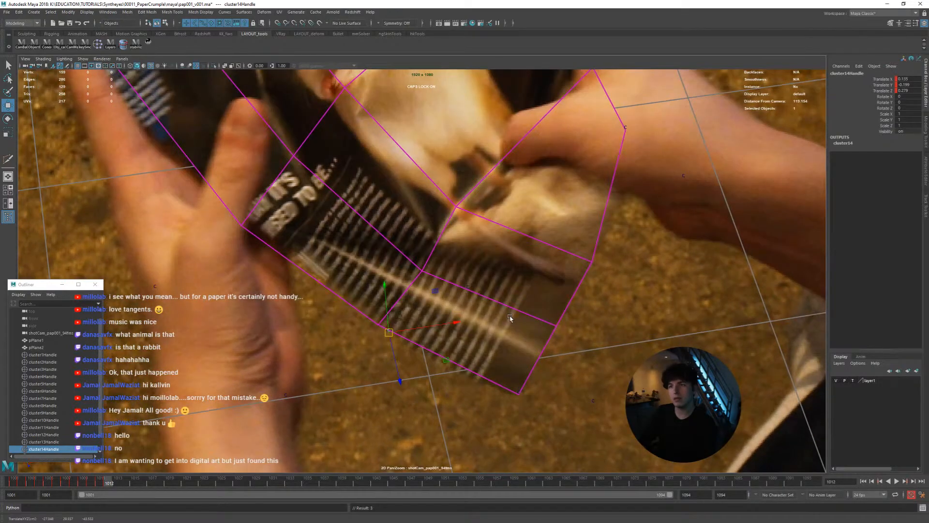
{"action": "key", "text": "alt+comma"}
{"action": "key", "text": "alt+period"}
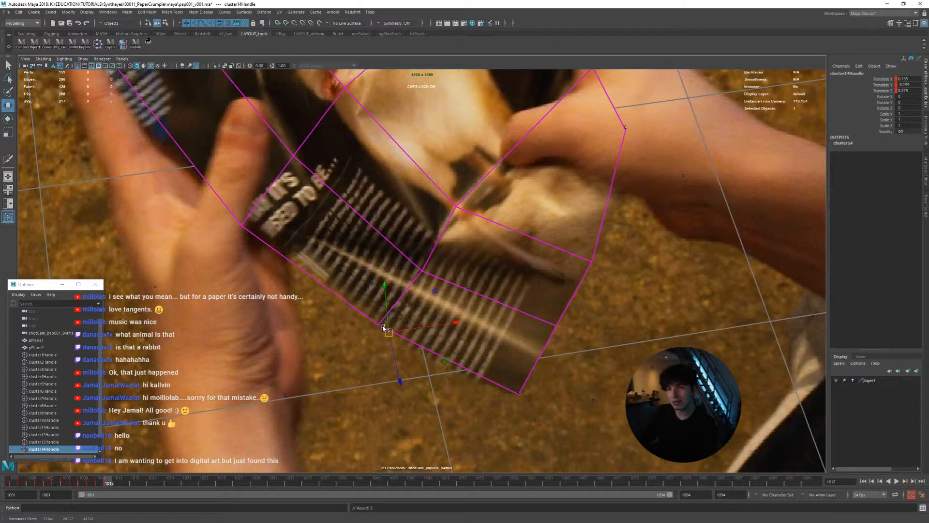
{"action": "key", "text": "alt+period"}
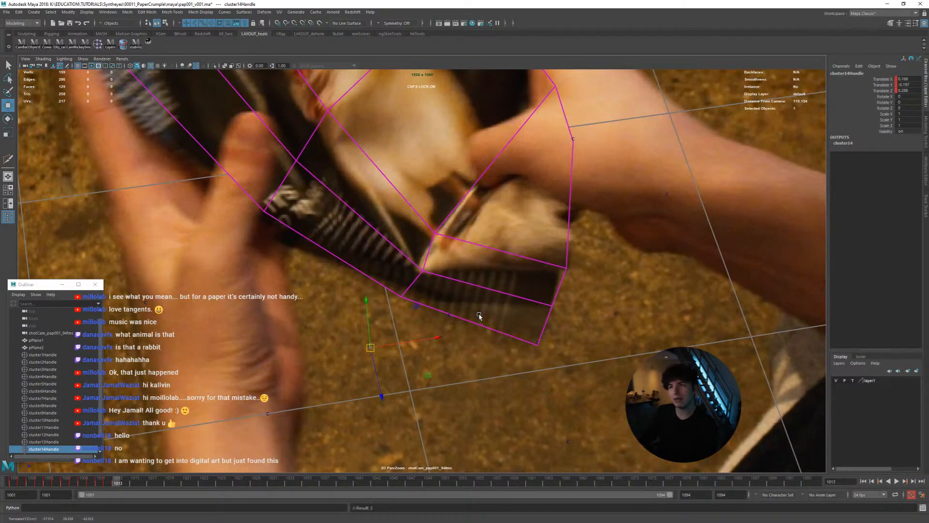
{"action": "key", "text": "alt+comma"}
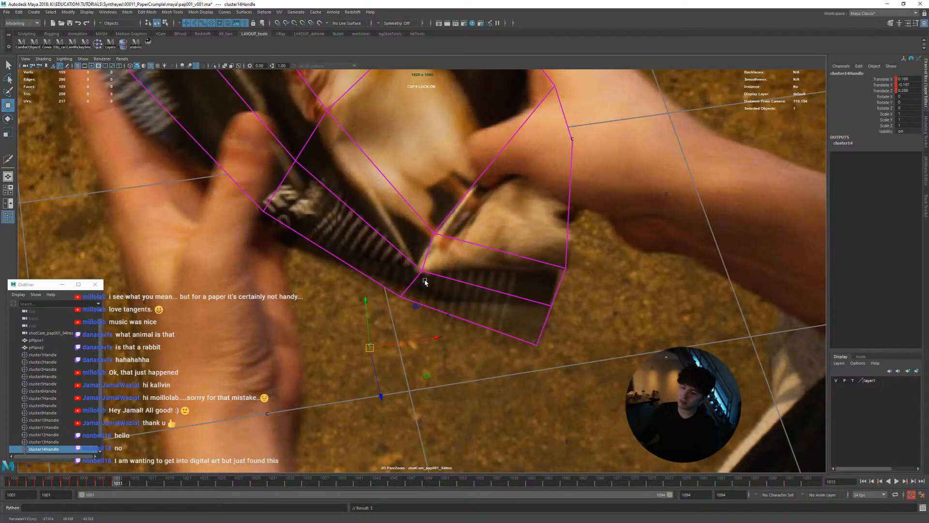
Show the perspective view beside the camera view and reposition cluster14 in depth at frame 1013 to shape the lower fold
{"action": "mouse_move", "coordinate": [425, 282]}
{"action": "right_mouse_down"}
{"action": "mouse_move", "coordinate": [419, 272]}
{"action": "mouse_move", "coordinate": [430, 268]}
{"action": "right_mouse_up"}
{"action": "middle_click_drag", "start_coordinate": [430, 268], "coordinate": [406, 286]}
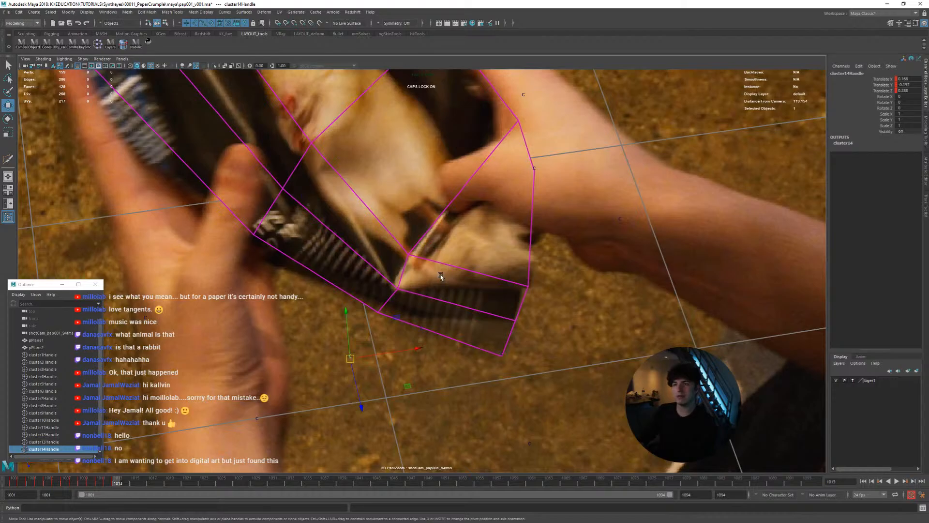
{"action": "key", "text": "space"}
{"action": "left_click_drag", "start_coordinate": [322, 295], "coordinate": [240, 262], "text": "alt"}
{"action": "middle_click_drag", "start_coordinate": [241, 262], "coordinate": [254, 287]}
{"action": "mouse_move", "coordinate": [254, 287]}
{"action": "left_mouse_down", "text": "alt"}
{"action": "mouse_move", "coordinate": [269, 302]}
{"action": "mouse_move", "coordinate": [247, 274]}
{"action": "left_mouse_up", "text": "alt"}
{"action": "middle_click_drag", "start_coordinate": [248, 274], "coordinate": [245, 290]}
{"action": "left_click_drag", "start_coordinate": [245, 291], "coordinate": [145, 425], "text": "alt"}
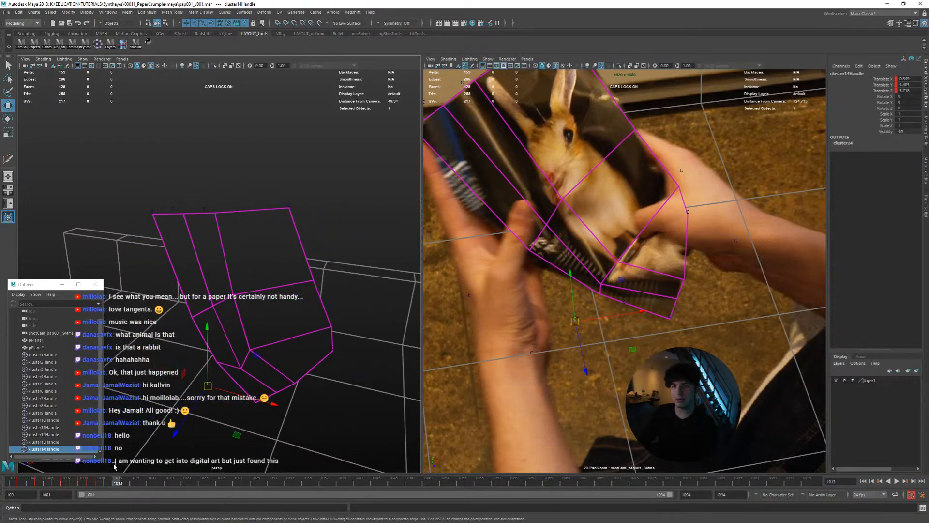
Delete cluster14's keys from frame 1010 to 1012 and check the resulting motion up to frame 1013 from the perspective and camera views
{"action": "right_click", "coordinate": [94, 485]}
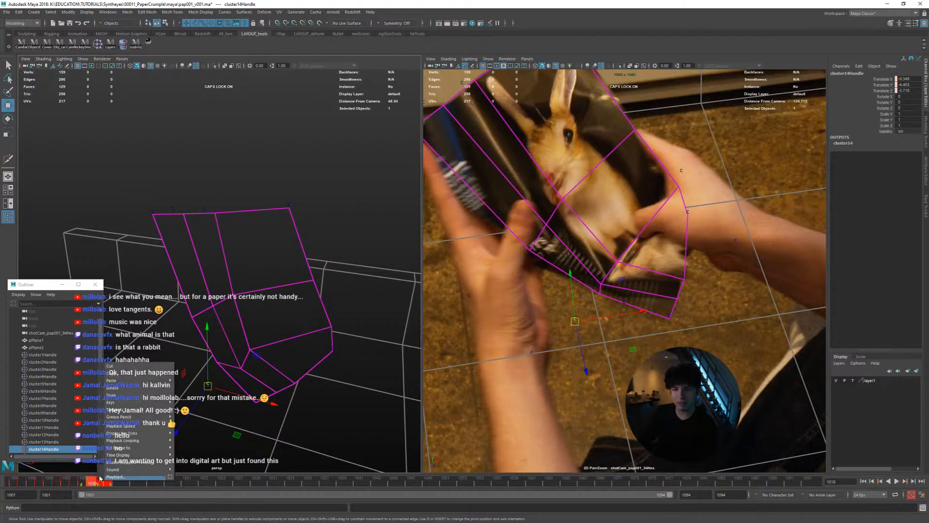
{"action": "left_click", "coordinate": [105, 407]}
{"action": "mouse_move", "coordinate": [112, 483]}
{"action": "left_mouse_down"}
{"action": "mouse_move", "coordinate": [83, 483]}
{"action": "mouse_move", "coordinate": [111, 483]}
{"action": "left_mouse_up"}
{"action": "left_click_drag", "start_coordinate": [158, 432], "coordinate": [130, 449], "text": "alt"}
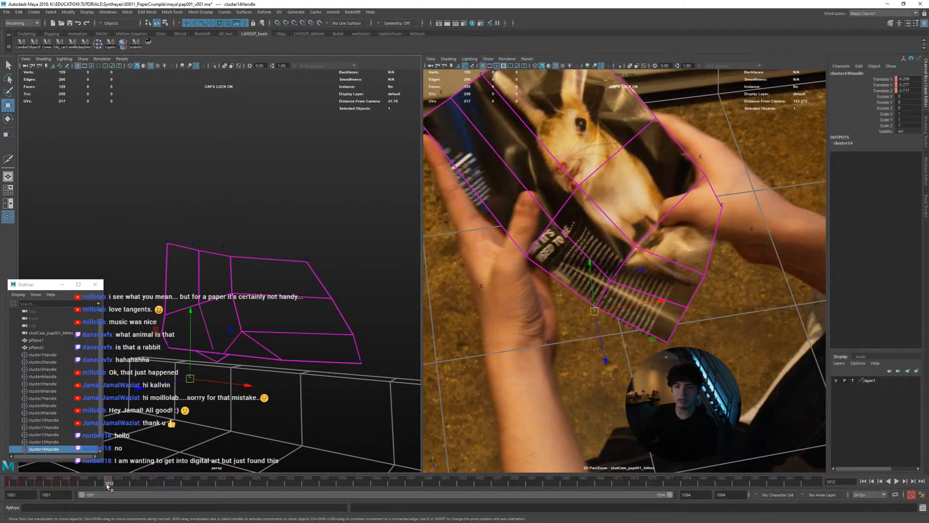
{"action": "key", "text": "alt+v"}
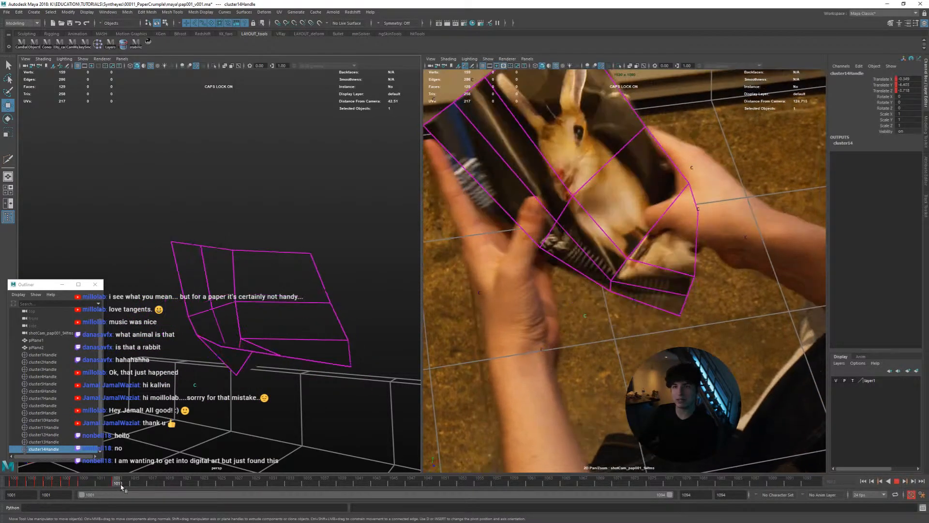
{"action": "mouse_move", "coordinate": [121, 484]}
{"action": "left_mouse_down"}
{"action": "mouse_move", "coordinate": [56, 483]}
{"action": "mouse_move", "coordinate": [117, 488]}
{"action": "left_mouse_up"}
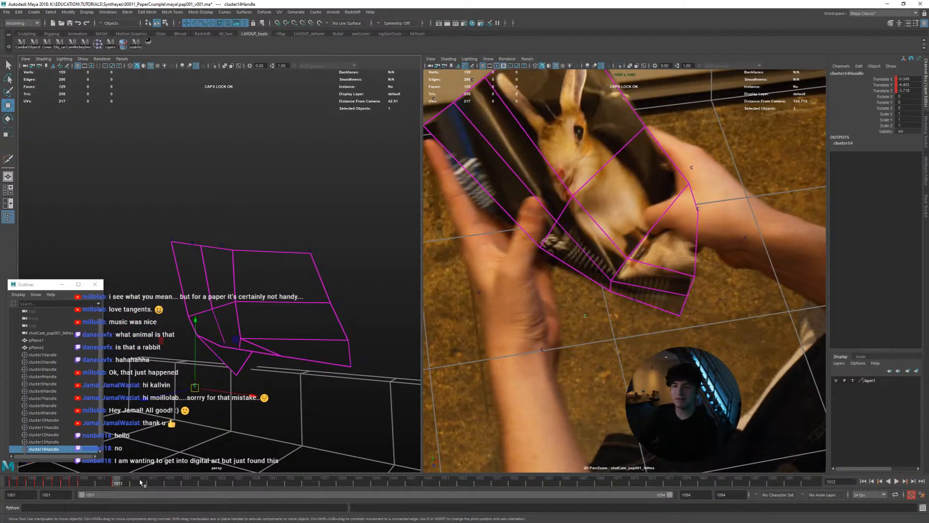
Reposition cluster14 on the printed text at frame 1010 and key it, comparing with the neighbouring frames
{"action": "key", "text": "space"}
{"action": "left_click_drag", "start_coordinate": [544, 337], "coordinate": [530, 338]}
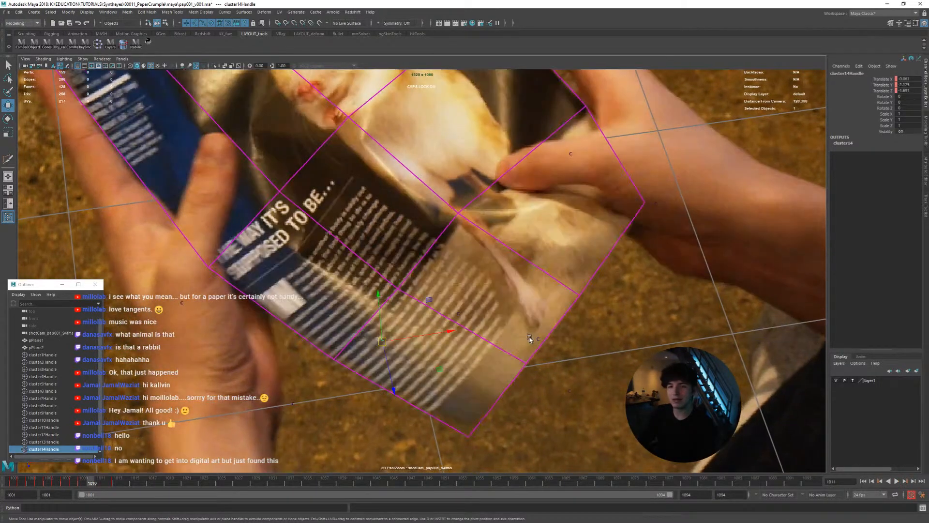
{"action": "key", "text": "alt+comma"}
{"action": "key", "text": "alt+period"}
{"action": "middle_click_drag", "start_coordinate": [515, 357], "coordinate": [518, 359]}
{"action": "key", "text": "alt+comma"}
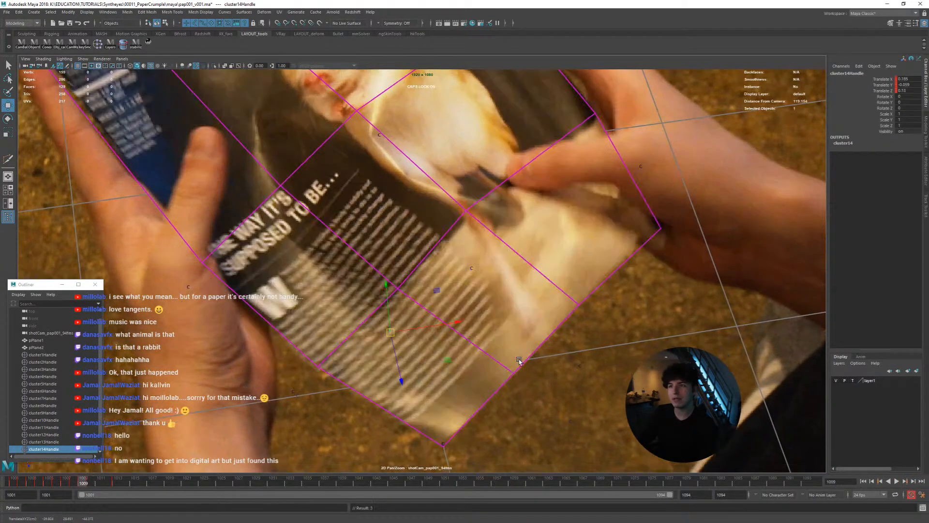
{"action": "key", "text": "alt+period"}
{"action": "key", "text": "space"}
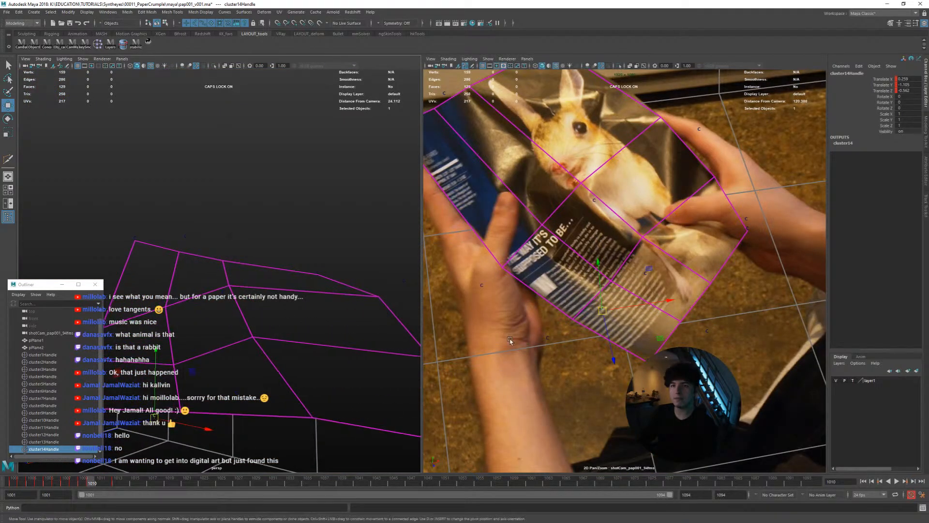
{"action": "key", "text": "alt+comma"}
{"action": "key", "text": "alt+period"}
{"action": "middle_click_drag", "start_coordinate": [643, 343], "coordinate": [645, 343]}
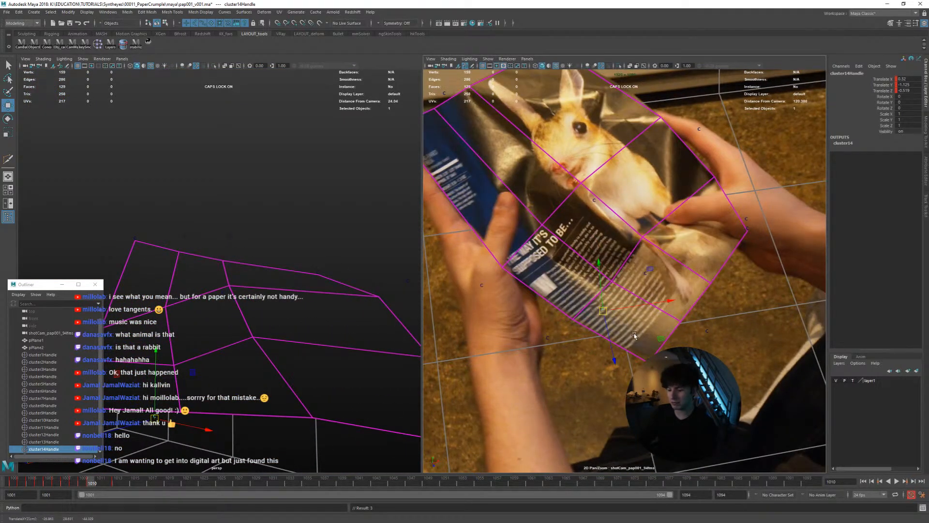
Adjust and key cluster14 at frame 1011 to match the lower edge of the text column
{"action": "scroll", "coordinate": [635, 336], "scroll_direction": "up", "scroll_amount": 2}
{"action": "left_click_drag", "start_coordinate": [585, 331], "coordinate": [585, 331]}
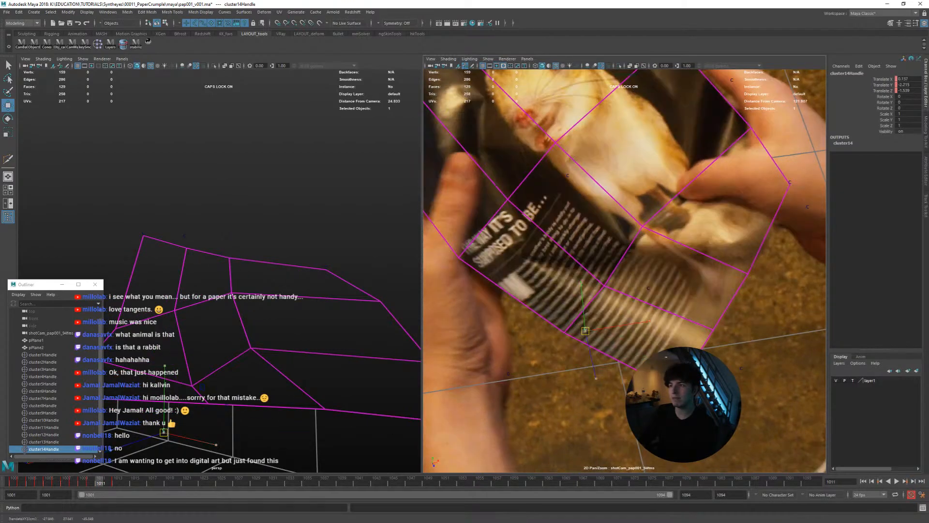
{"action": "key", "text": "alt+comma"}
{"action": "key", "text": "alt+period"}
Reposition and key cluster14 at frame 1012, comparing the lower fold with the neighbouring frames
{"action": "key", "text": "alt+period"}
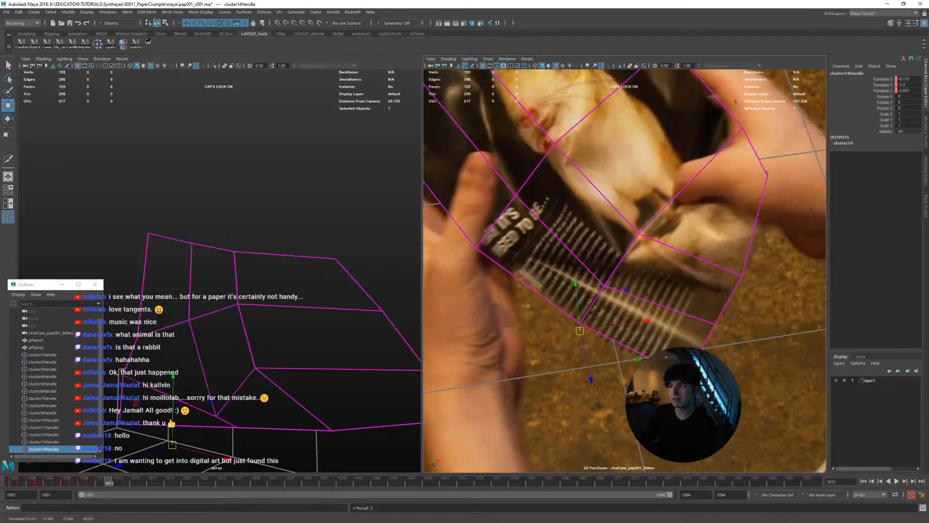
{"action": "left_click_drag", "start_coordinate": [173, 442], "coordinate": [172, 444]}
{"action": "key", "text": "alt+comma"}
{"action": "left_click_drag", "start_coordinate": [579, 331], "coordinate": [569, 339]}
{"action": "key", "text": "alt+period"}
{"action": "key", "text": "alt+period"}
{"action": "key", "text": "alt+comma"}
{"action": "key", "text": "alt+period"}
{"action": "key", "text": "alt+comma"}
Compare frames 1013 to 1016 and keep cluster14 keyed along the paper's lower fold
{"action": "key", "text": "alt+period"}
{"action": "key", "text": "alt+comma"}
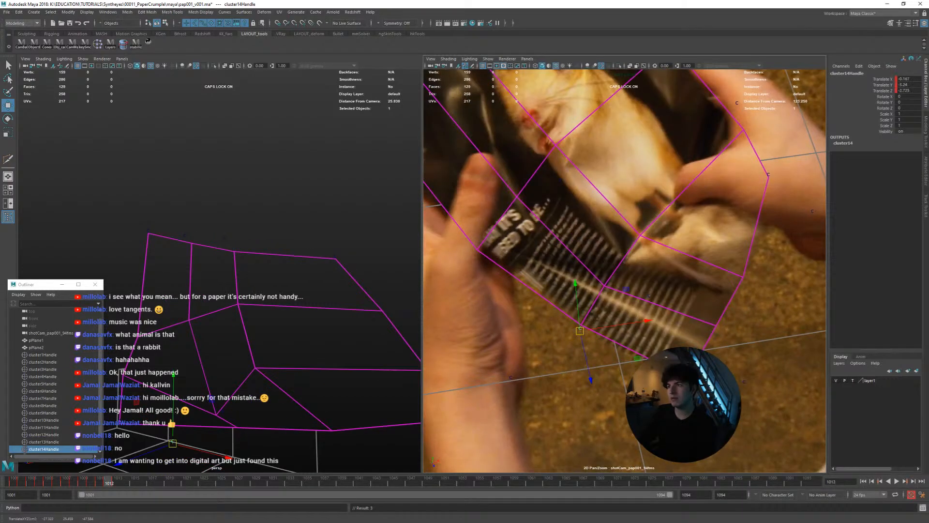
{"action": "key", "text": "alt+period"}
{"action": "key", "text": "alt+period"}
{"action": "key", "text": "alt+comma"}
{"action": "key", "text": "alt+period"}
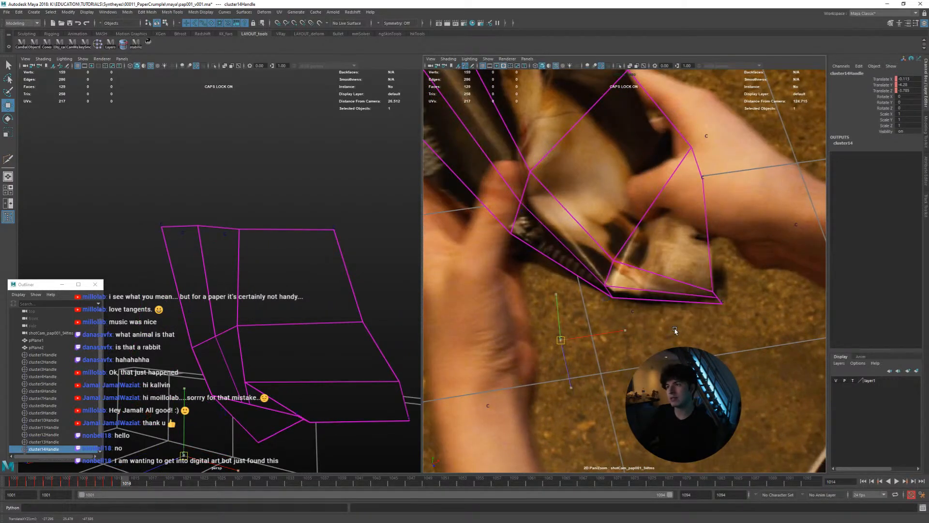
{"action": "key", "text": "alt+comma"}
{"action": "key", "text": "alt+period"}
{"action": "key", "text": "alt+period"}
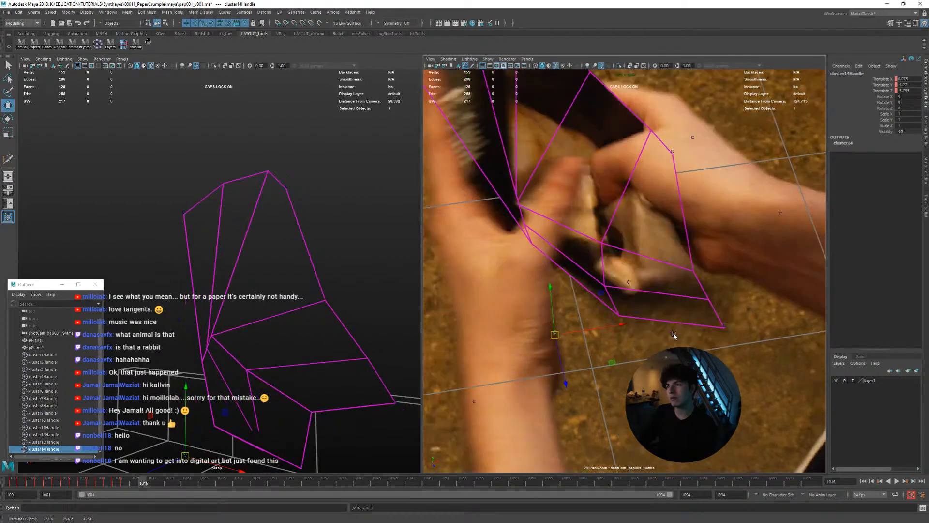
{"action": "key", "text": "alt+period"}
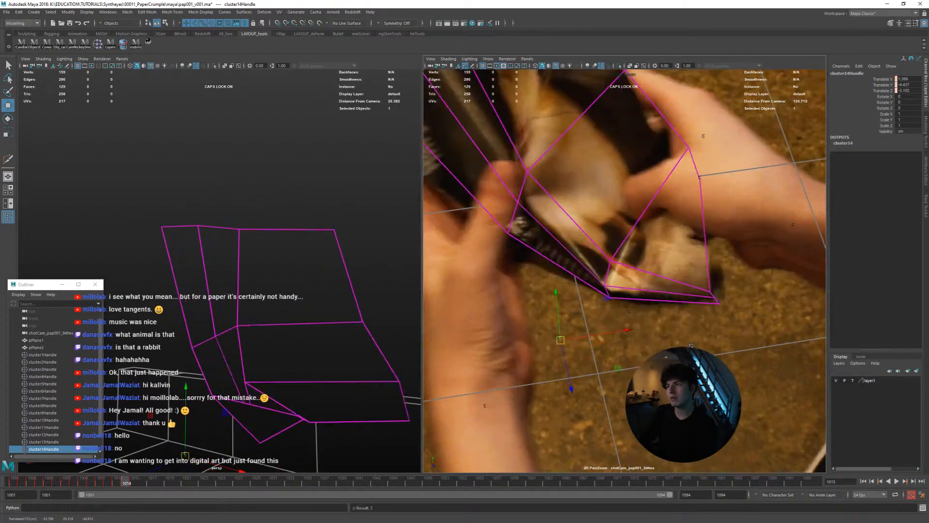
Nudge cluster14 to the curled text strip and key it at frames 1017 and 1018, checking ahead to frame 1020
{"action": "key", "text": "alt+period"}
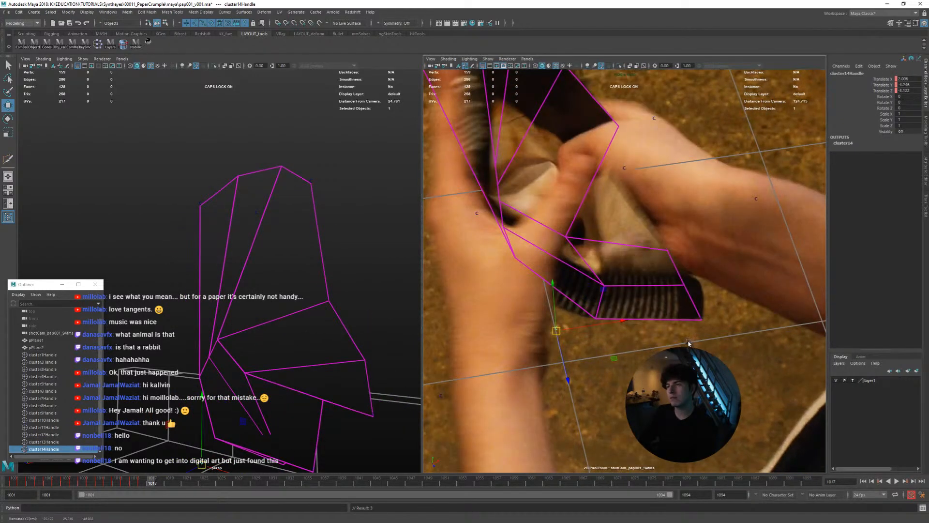
{"action": "middle_click_drag", "start_coordinate": [684, 337], "coordinate": [682, 339]}
{"action": "key", "text": "alt+comma"}
{"action": "key", "text": "alt+period"}
{"action": "key", "text": "shift+w"}
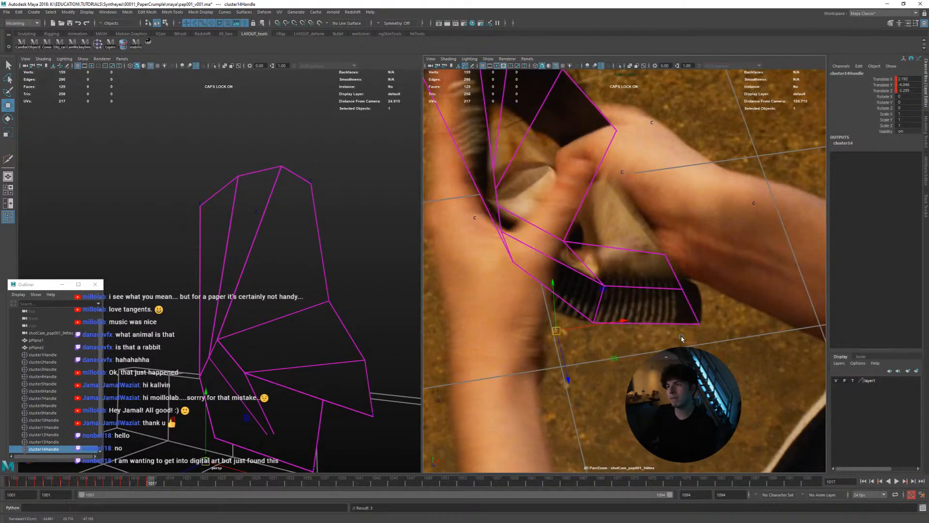
{"action": "key", "text": "alt+period"}
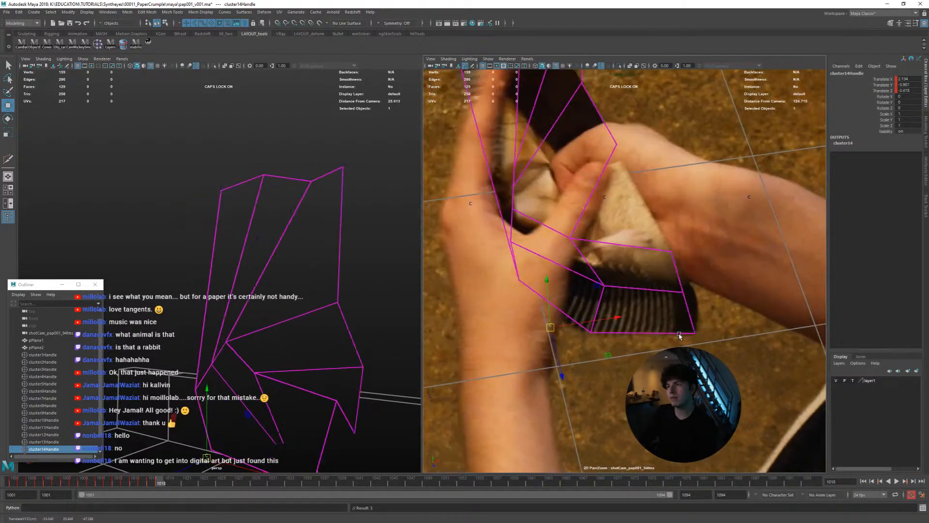
{"action": "key", "text": "alt+period"}
{"action": "key", "text": "alt+period"}
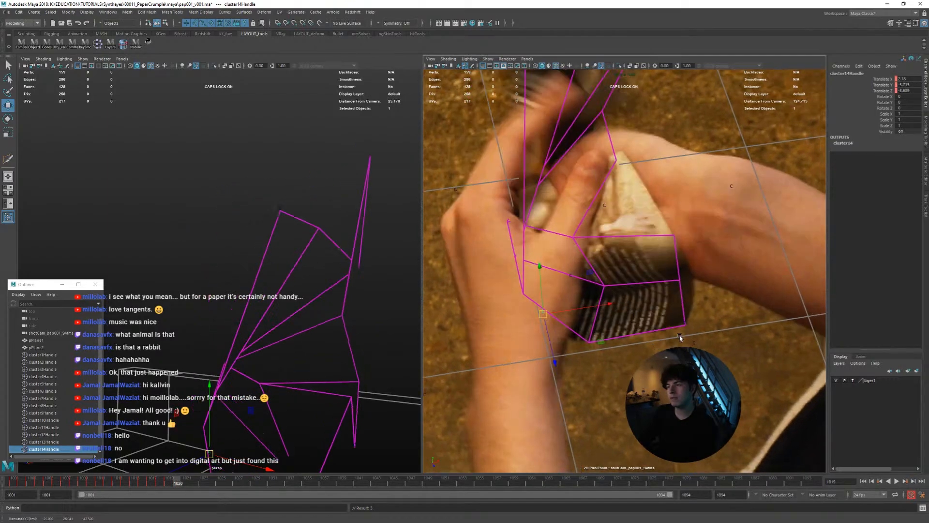
{"action": "key", "text": "shift+w"}
{"action": "middle_click_drag", "start_coordinate": [681, 337], "coordinate": [682, 340]}
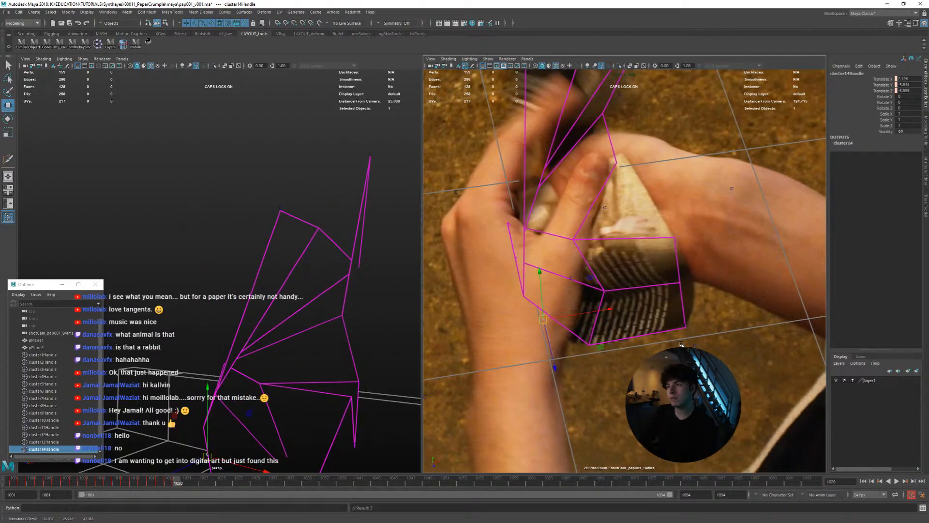
Compare frames 1017 to 1020 and rekey cluster14 at frame 1018 to smooth its path along the text strip
{"action": "key", "text": "alt+comma"}
{"action": "key", "text": "alt+comma"}
{"action": "key", "text": "alt+comma"}
{"action": "key", "text": "alt+comma"}
{"action": "key", "text": "alt+comma"}
{"action": "key", "text": "alt+period"}
{"action": "key", "text": "alt+period"}
{"action": "key", "text": "alt+period"}
{"action": "key", "text": "alt+period"}
{"action": "key", "text": "alt+comma"}
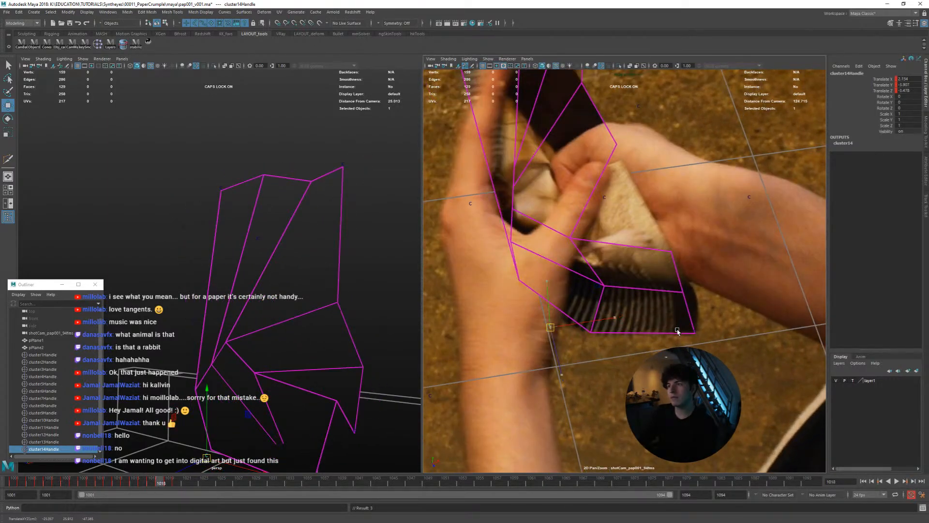
{"action": "key", "text": "alt+period"}
{"action": "key", "text": "shift+w"}
{"action": "key", "text": "shift+w"}
{"action": "key", "text": "alt+comma"}
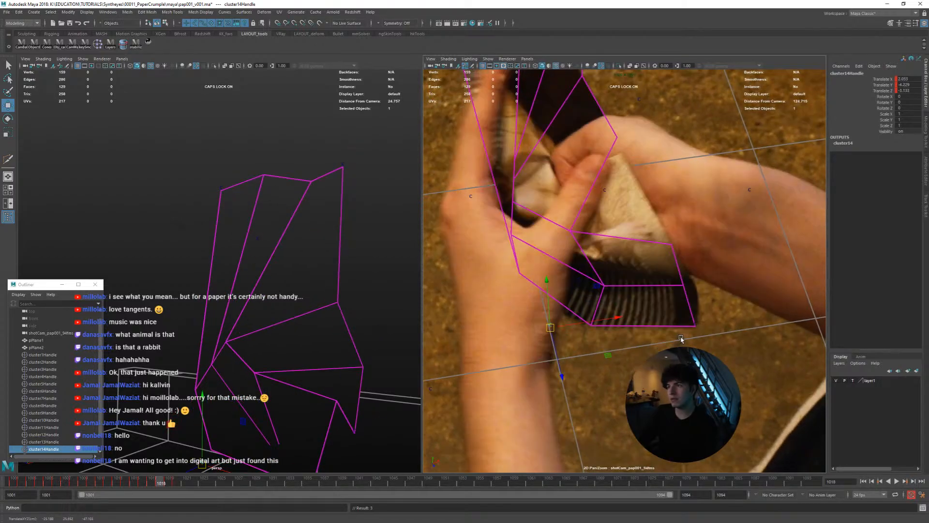
{"action": "key", "text": "alt+period"}
{"action": "middle_click_drag", "start_coordinate": [683, 331], "coordinate": [681, 337]}
{"action": "key", "text": "shift+w"}
{"action": "key", "text": "alt+comma"}
{"action": "key", "text": "alt+period"}
{"action": "key", "text": "alt+period"}
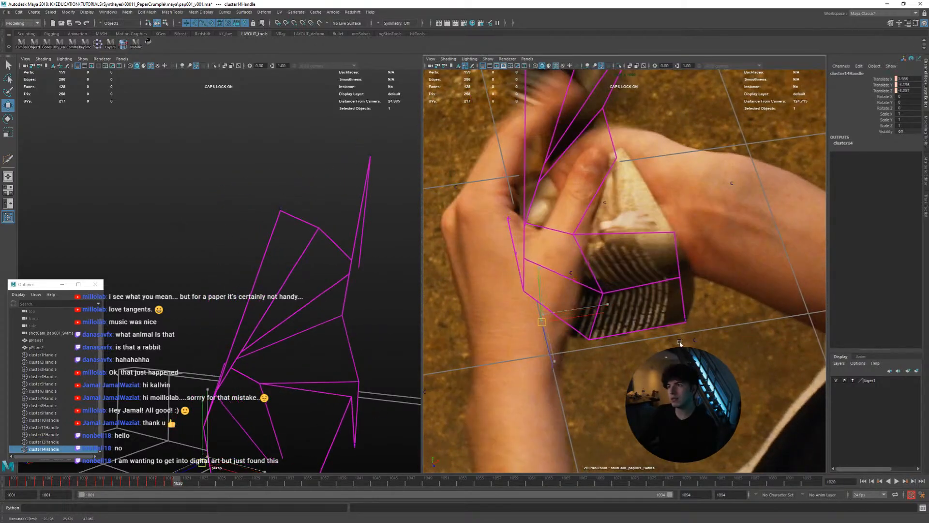
Refine and key cluster14 on the folded text block at frames 1019 and 1020, comparing neighbouring frames
{"action": "key", "text": "alt+comma"}
{"action": "key", "text": "alt+period"}
{"action": "key", "text": "alt+comma"}
{"action": "key", "text": "alt+period"}
{"action": "key", "text": "alt+comma"}
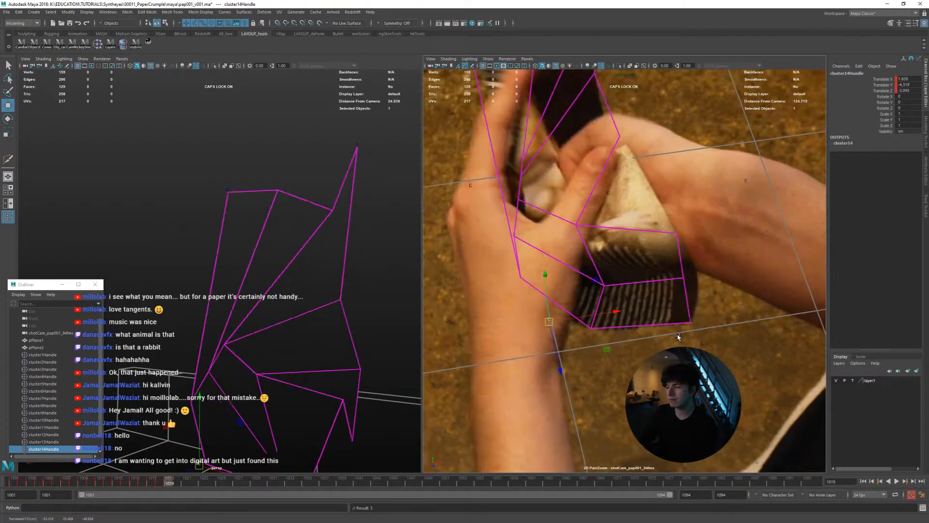
{"action": "key", "text": "alt+period"}
{"action": "key", "text": "alt+comma"}
{"action": "key", "text": "alt+period"}
{"action": "middle_click_drag", "start_coordinate": [681, 329], "coordinate": [682, 329]}
{"action": "key", "text": "alt+period"}
{"action": "key", "text": "shift+w"}
Key cluster14's translation on the folded text block up to frame 1022, checking it against frame 1023
{"action": "key", "text": "alt+comma"}
{"action": "key", "text": "alt+period"}
{"action": "key", "text": "alt+period"}
{"action": "key", "text": "alt+comma"}
{"action": "key", "text": "alt+period"}
{"action": "key", "text": "shift+w"}
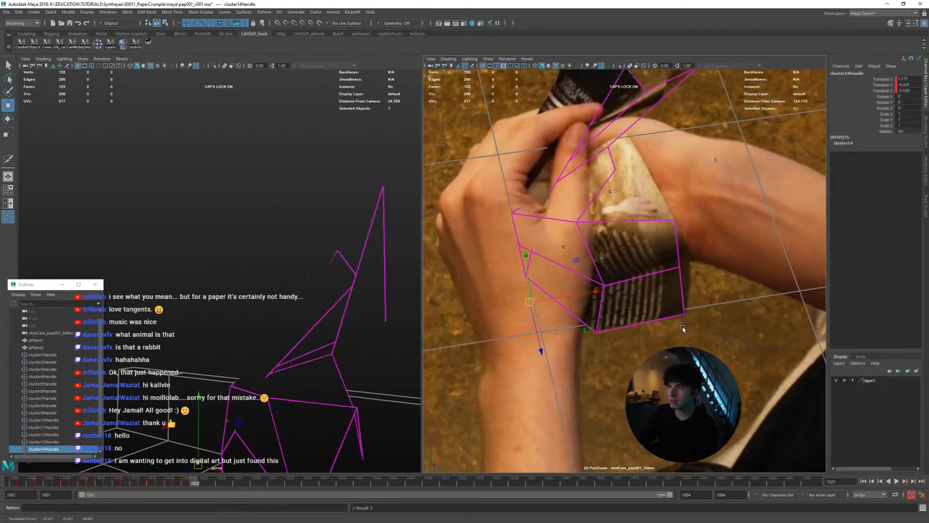
{"action": "key", "text": "shift+w"}
{"action": "key", "text": "alt+comma"}
{"action": "key", "text": "alt+period"}
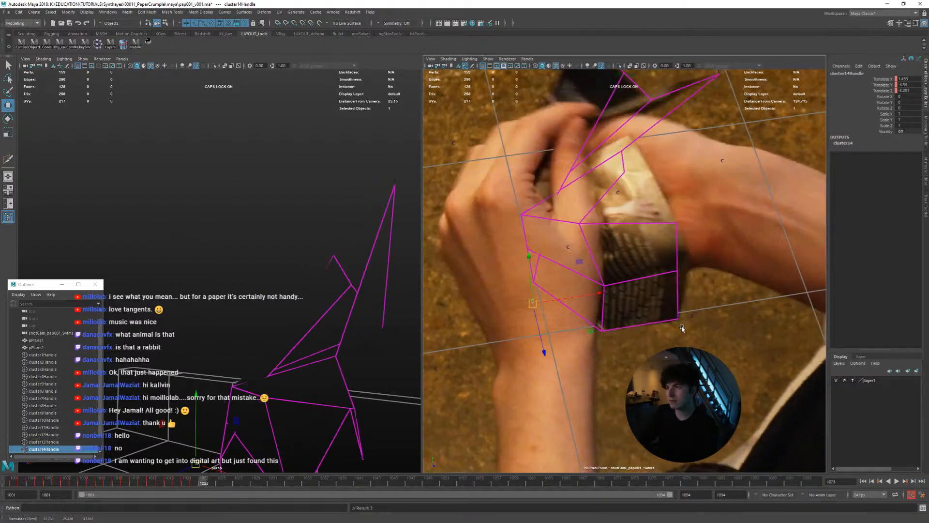
{"action": "key", "text": "alt+comma"}
{"action": "key", "text": "alt+period"}
{"action": "key", "text": "alt+period"}
{"action": "key", "text": "alt+period"}
{"action": "key", "text": "alt+period"}
{"action": "key", "text": "alt+period"}
{"action": "key", "text": "alt+period"}
{"action": "key", "text": "alt+period"}
{"action": "key", "text": "alt+period"}
{"action": "key", "text": "alt+period"}
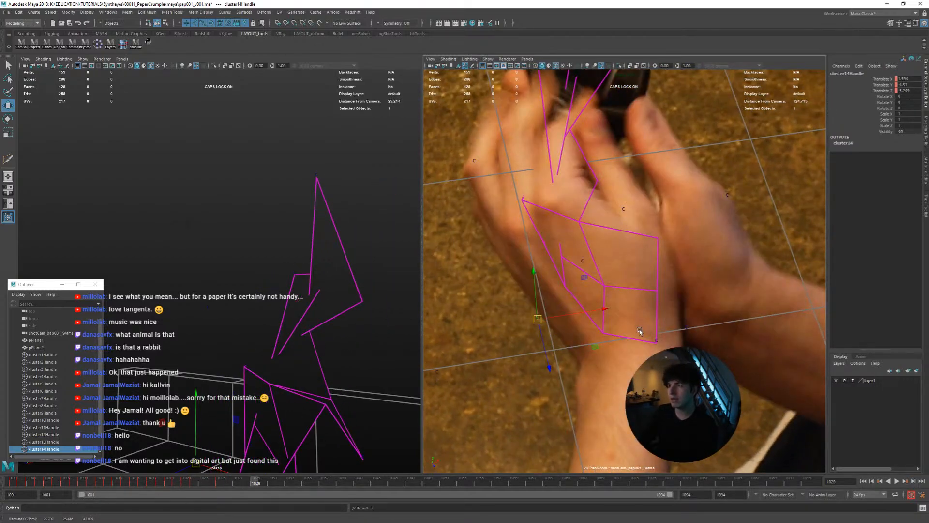
Review the frames up to 1028, and play the shot from frame 1001 in the full camera view to check the page match
{"action": "left_click_drag", "start_coordinate": [229, 479], "coordinate": [107, 473]}
{"action": "key", "text": "alt+shift+v"}
{"action": "key", "text": "backslash"}
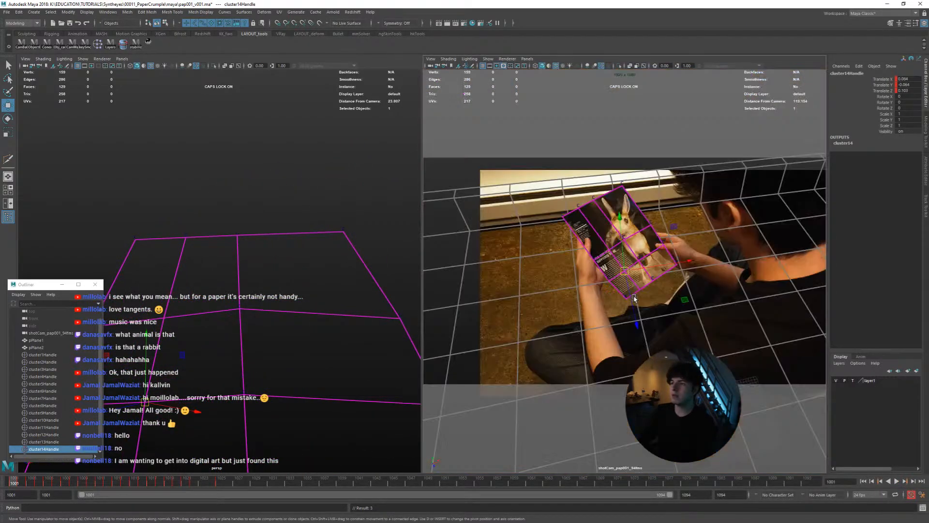
{"action": "key", "text": "space"}
{"action": "key", "text": "alt+v"}
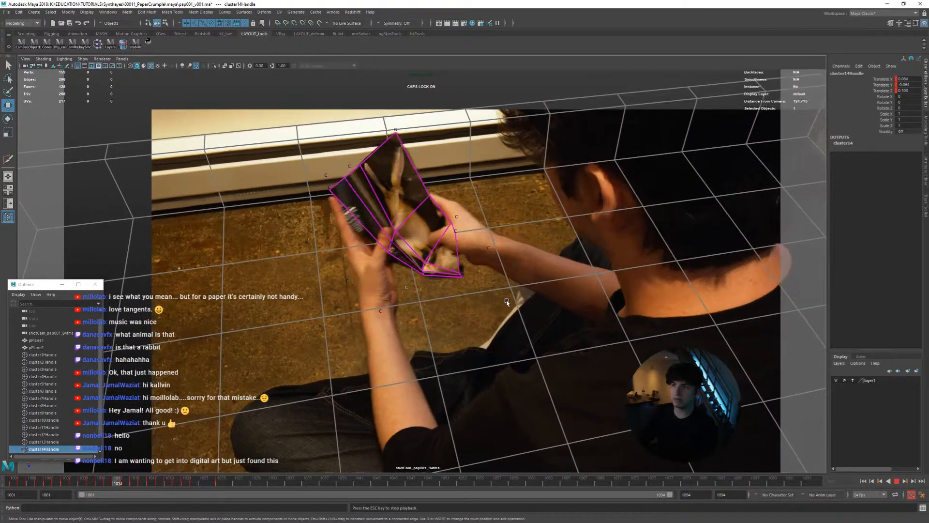
{"action": "key", "text": "backslash"}
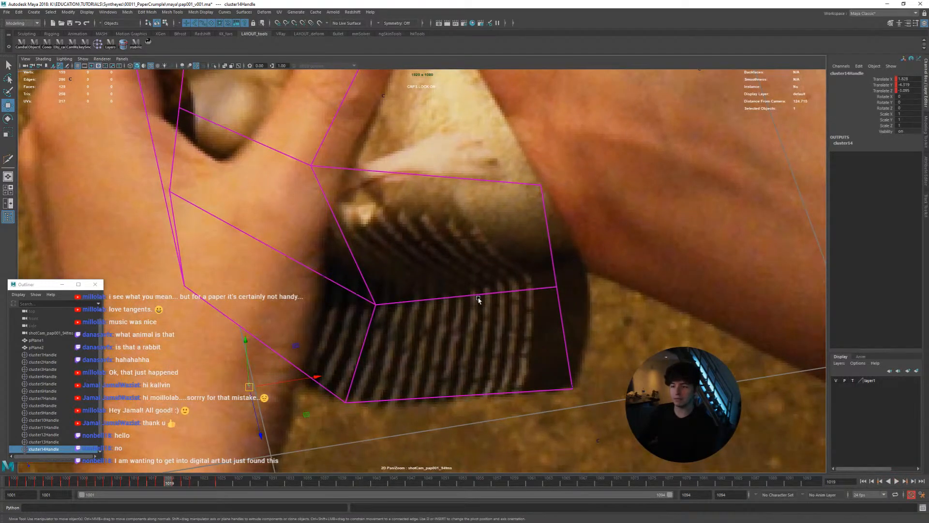
Select the page mesh pPlane2 and inspect its folded shape in the perspective view at frame 1019
{"action": "scroll", "coordinate": [478, 299], "scroll_direction": "down", "scroll_amount": 3}
{"action": "left_click", "coordinate": [391, 284]}
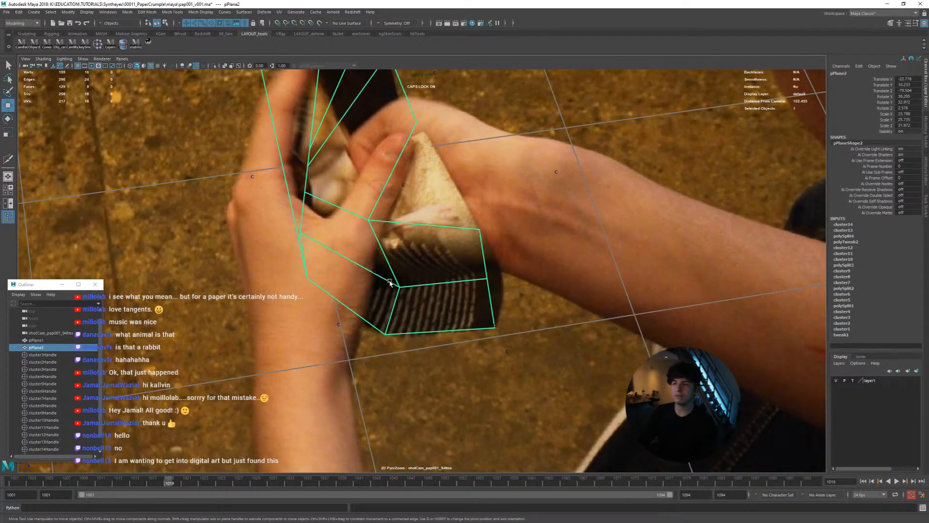
{"action": "key", "text": "space"}
{"action": "left_click_drag", "start_coordinate": [202, 315], "coordinate": [262, 341], "text": "alt"}
{"action": "left_click_drag", "start_coordinate": [282, 373], "coordinate": [329, 360], "text": "alt"}
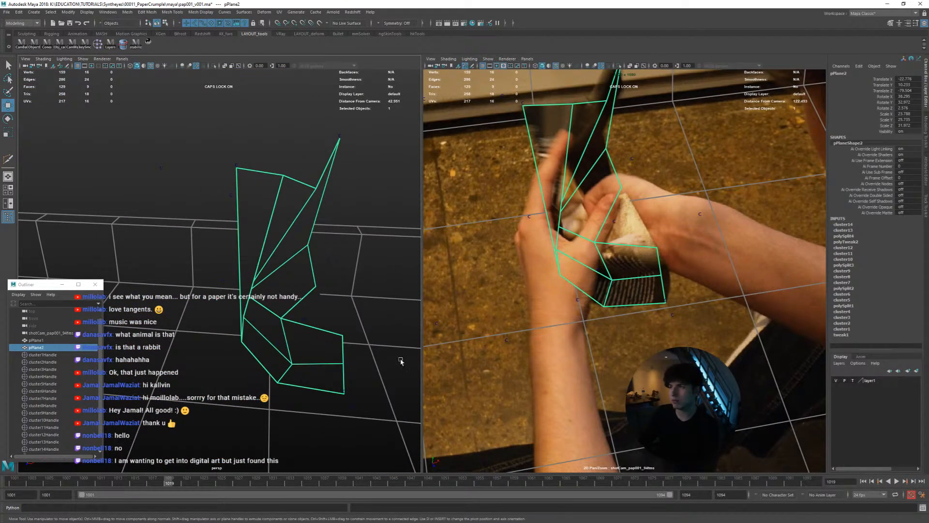
Create cluster15 on the lower-edge vertex next to the page's bottom corner at frame 1001
{"action": "key", "text": "space"}
{"action": "left_click_drag", "start_coordinate": [166, 480], "coordinate": [14, 480]}
{"action": "right_click_drag", "start_coordinate": [461, 364], "coordinate": [463, 315]}
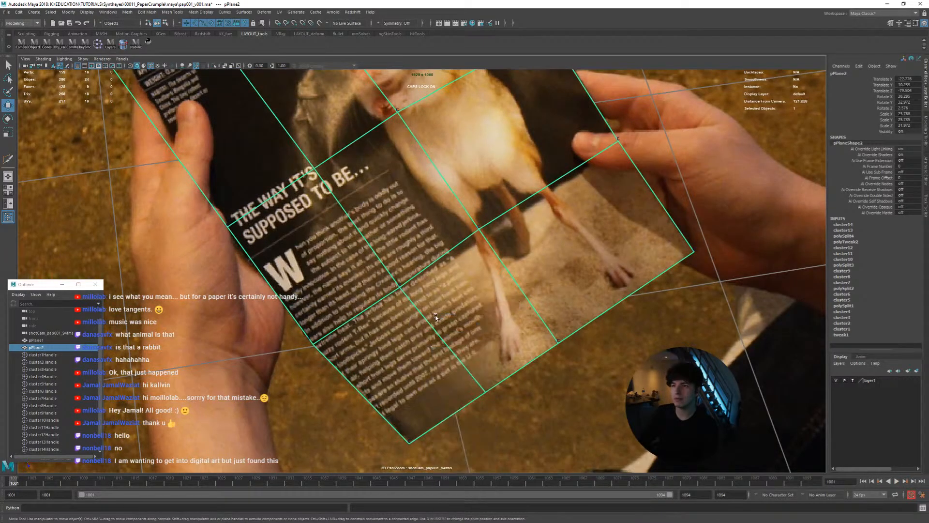
{"action": "left_click", "coordinate": [149, 42]}
{"action": "right_click_drag", "start_coordinate": [296, 115], "coordinate": [494, 213]}
{"action": "left_click", "coordinate": [99, 44]}
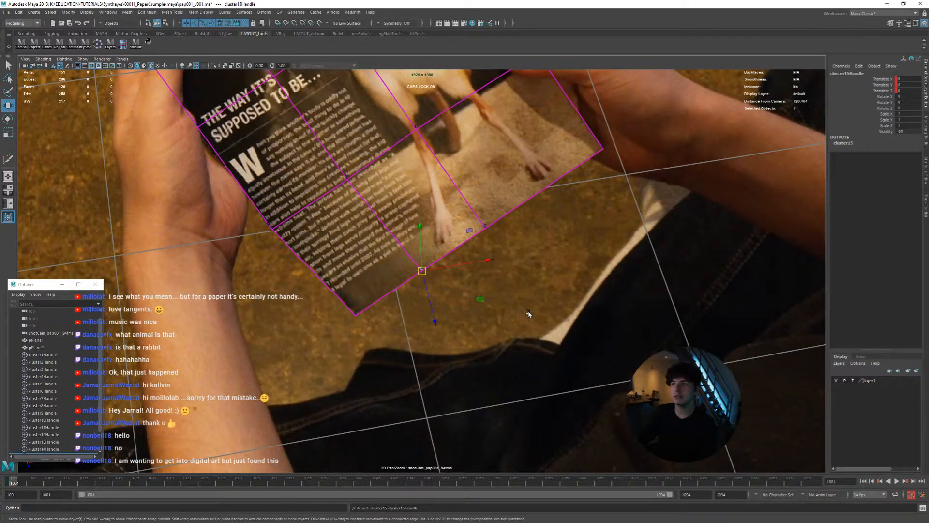
Try moving cluster15 at the page's lower edge, undo the move and switch to the Select tool
{"action": "middle_click_drag", "start_coordinate": [528, 314], "coordinate": [521, 323]}
{"action": "key", "text": "ctrl+z"}
{"action": "key", "text": "q"}
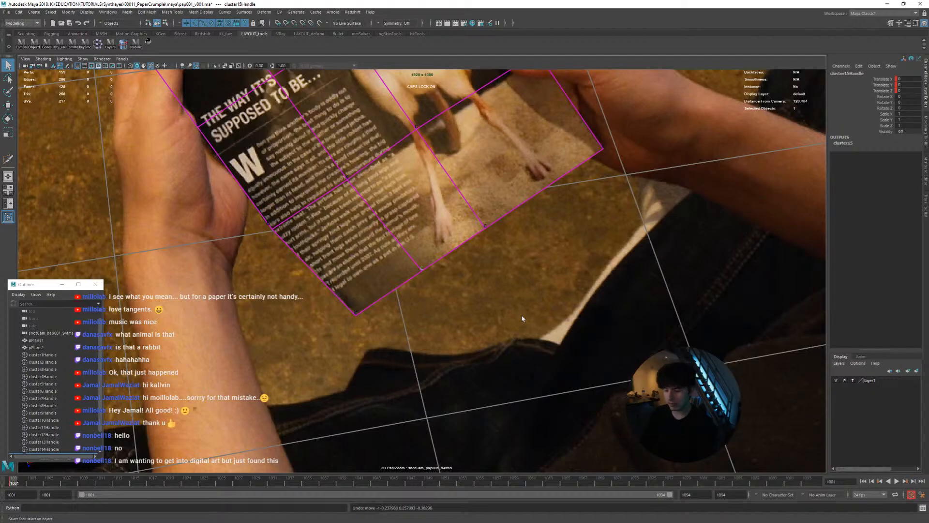
{"action": "right_click_drag", "start_coordinate": [528, 321], "coordinate": [537, 312]}
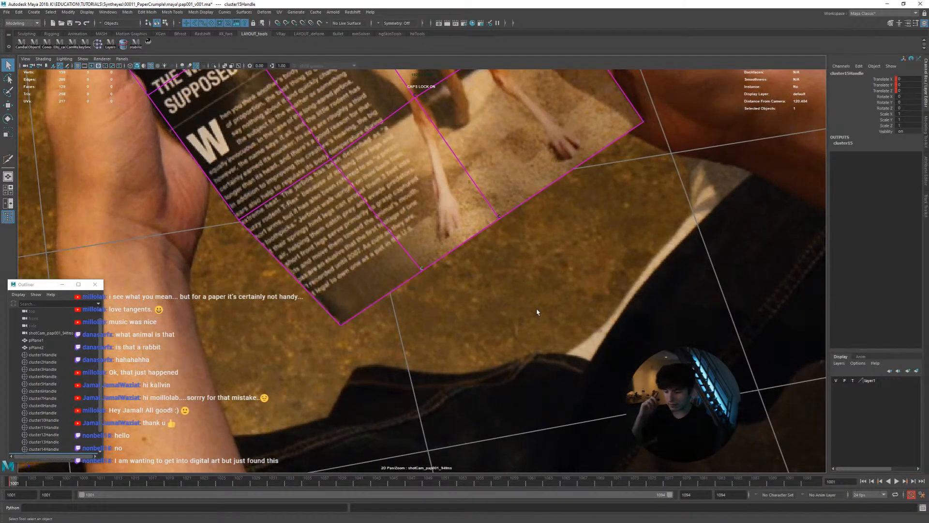
Key small position offsets on cluster15 through frames 1002 to 1005 so the page's lower edge follows the footage
{"action": "key", "text": "period"}
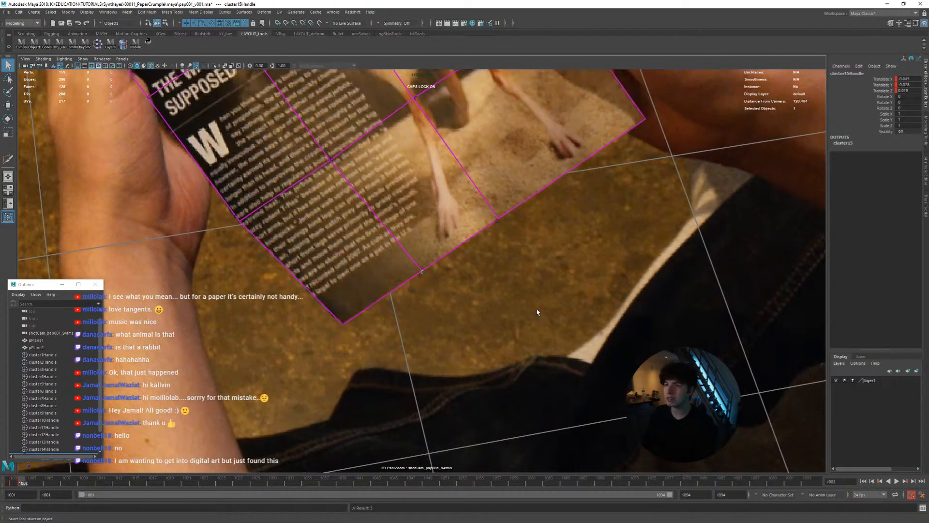
{"action": "key", "text": "period"}
{"action": "key", "text": "period"}
{"action": "key", "text": "alt+period"}
{"action": "key", "text": "shift+w"}
{"action": "key", "text": "alt+period"}
{"action": "key", "text": "shift+w"}
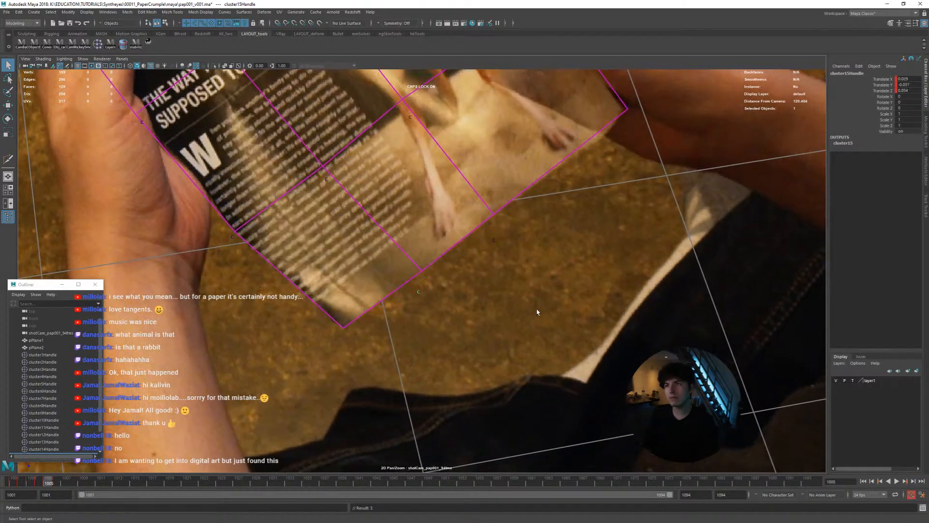
Compare neighbouring frames between 1005 and 1010 and key a corrected cluster15 position at frame 1008
{"action": "key", "text": "alt+period"}
{"action": "key", "text": "alt+period"}
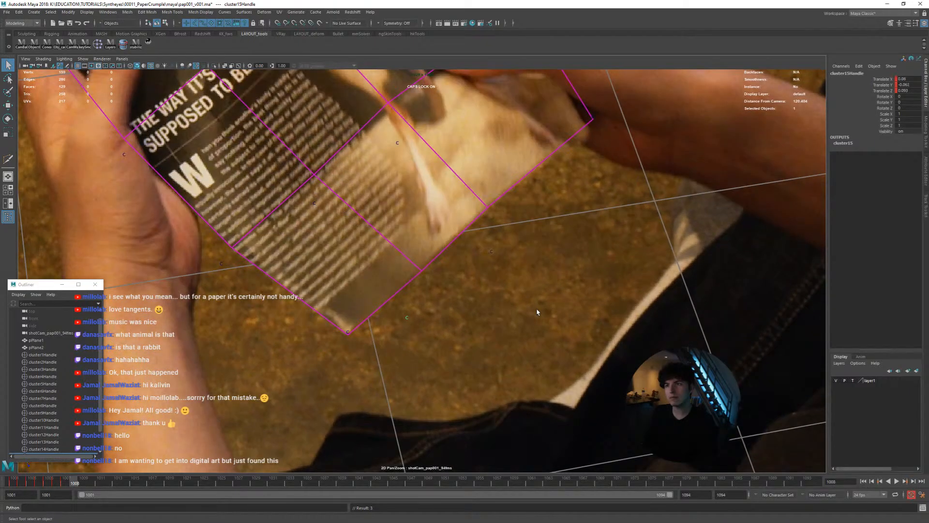
{"action": "key", "text": "alt+comma"}
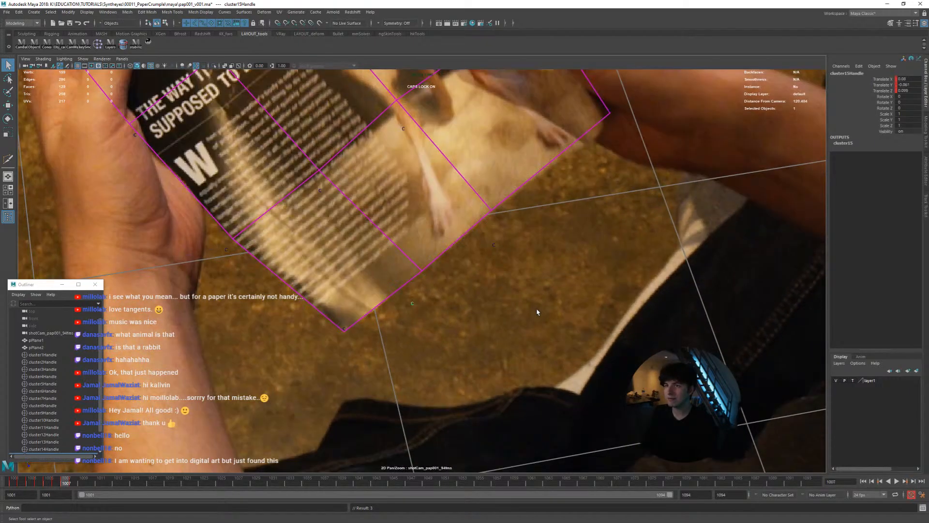
{"action": "key", "text": "alt+period"}
{"action": "key", "text": "alt+comma"}
{"action": "key", "text": "alt+period"}
{"action": "key", "text": "alt+comma"}
{"action": "key", "text": "alt+period"}
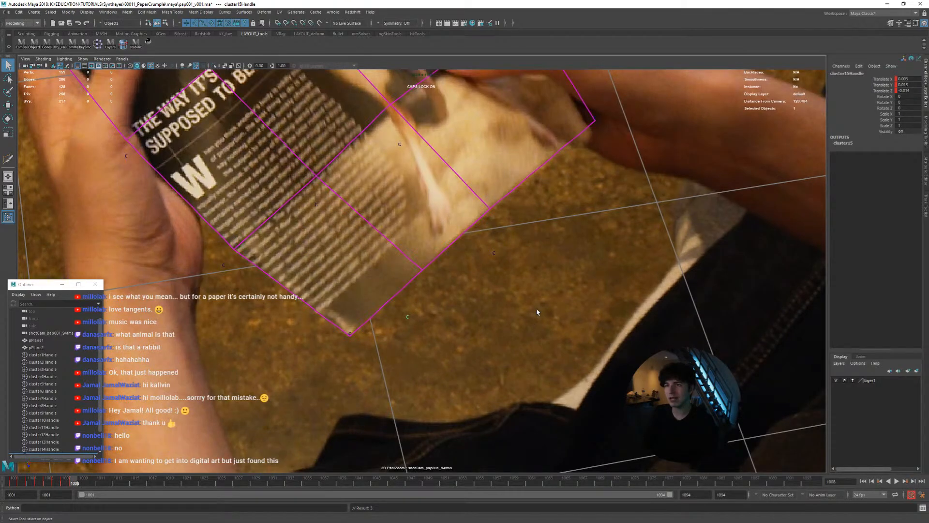
{"action": "key", "text": "alt+period"}
Nudge cluster15 at frame 1010 to the page's lower edge, comparing it against the adjacent frames
{"action": "key", "text": "alt+period"}
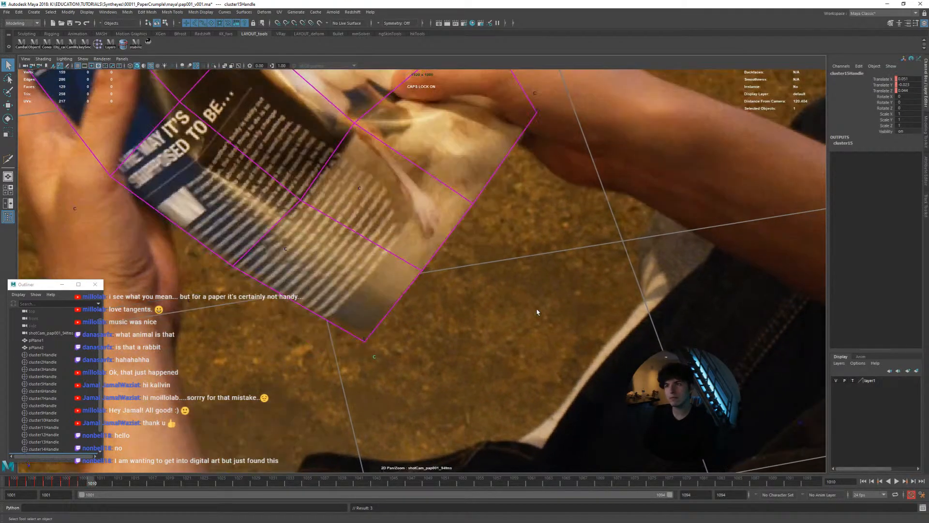
{"action": "key", "text": "alt+period"}
{"action": "key", "text": "alt+period"}
{"action": "key", "text": "alt+period"}
{"action": "key", "text": "alt+comma"}
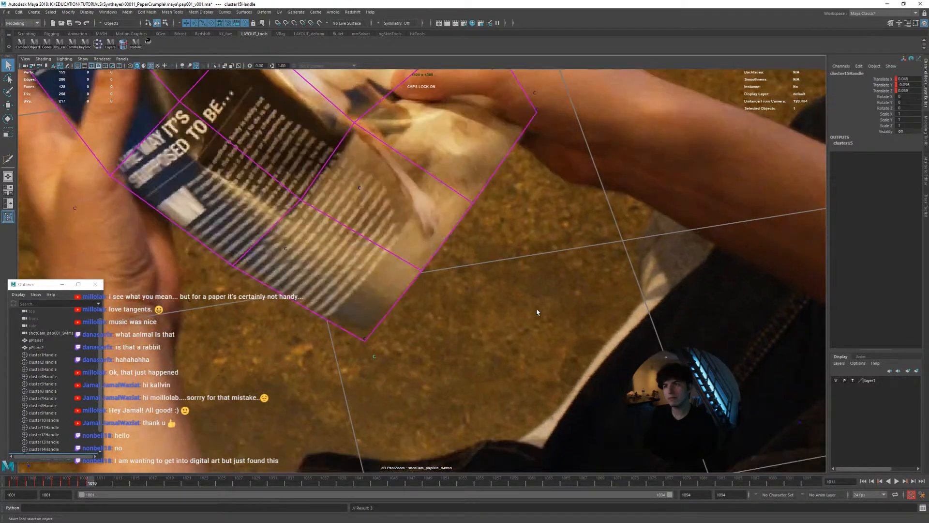
{"action": "key", "text": "alt+comma"}
{"action": "key", "text": "alt+comma"}
Check the lower edge from frame 1011 onward and remove cluster15's keys after frame 1010
{"action": "key", "text": "alt+period"}
{"action": "key", "text": "alt+comma"}
{"action": "key", "text": "alt+period"}
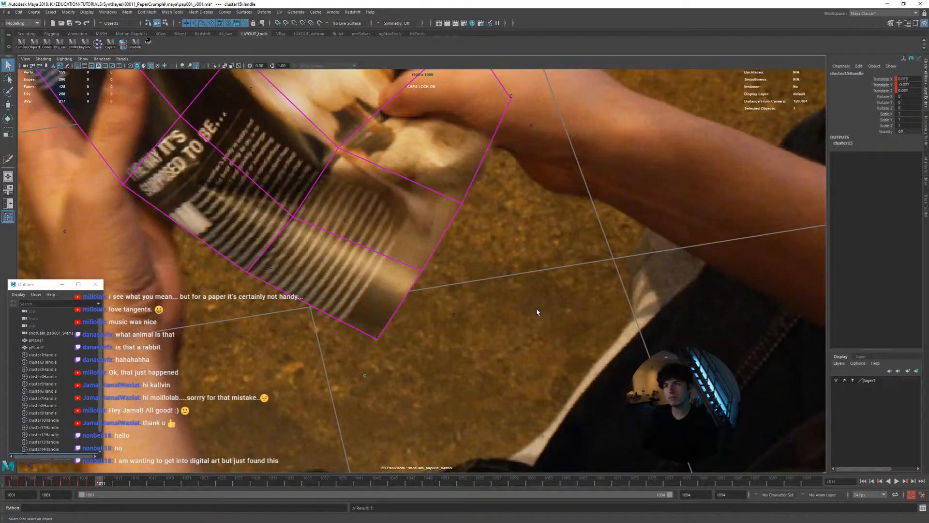
{"action": "key", "text": "alt+Down"}
{"action": "key", "text": "alt+Down"}
{"action": "key", "text": "alt+period"}
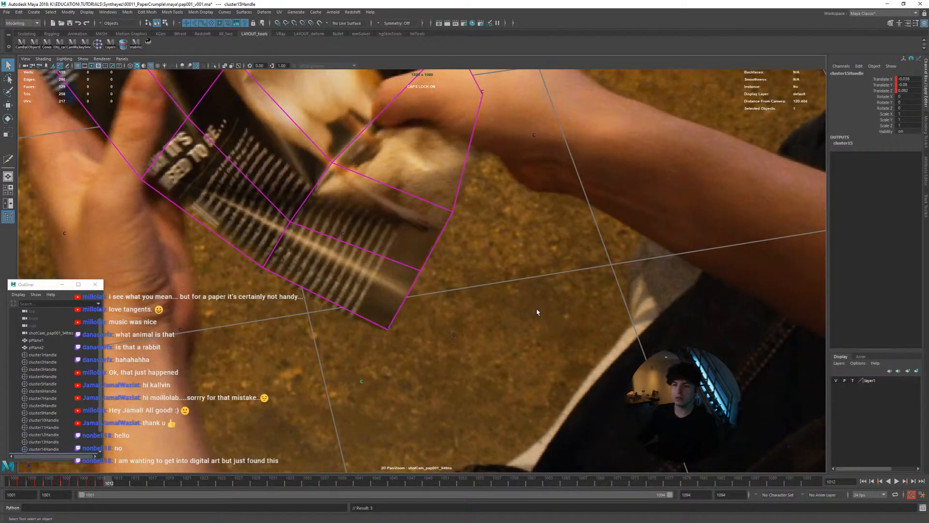
{"action": "key", "text": "alt+period"}
{"action": "key", "text": "alt+period"}
{"action": "key", "text": "alt+comma"}
{"action": "key", "text": "alt+comma"}
{"action": "key", "text": "alt+comma"}
{"action": "key", "text": "alt+comma"}
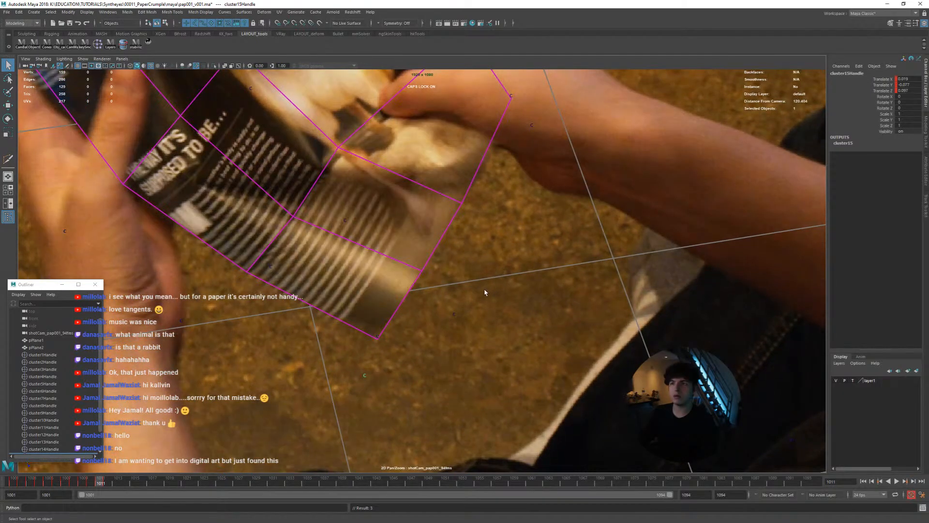
{"action": "key", "text": "alt+period"}
{"action": "key", "text": "alt+period"}
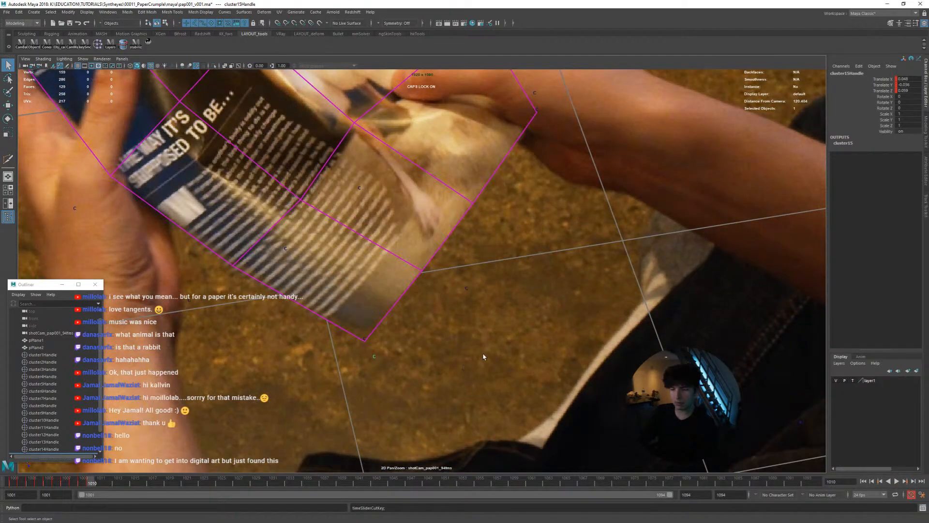
Move cluster15 at frame 1014 so the page's lower corner folds up, checking its depth in the perspective view
{"action": "key", "text": "alt+period"}
{"action": "key", "text": "alt+period"}
{"action": "key", "text": "alt+period"}
{"action": "key", "text": "alt+period"}
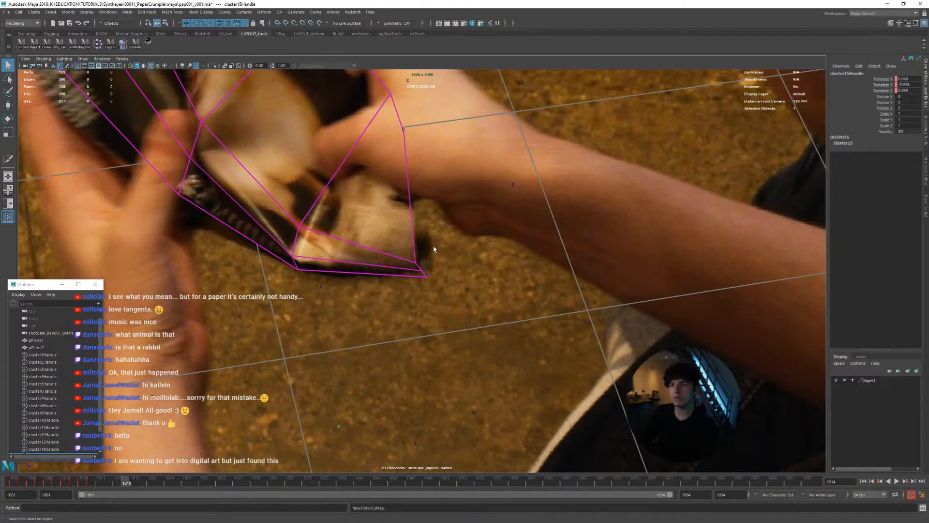
{"action": "key", "text": "space"}
{"action": "left_click_drag", "start_coordinate": [260, 314], "coordinate": [332, 369], "text": "alt"}
{"action": "key", "text": "w"}
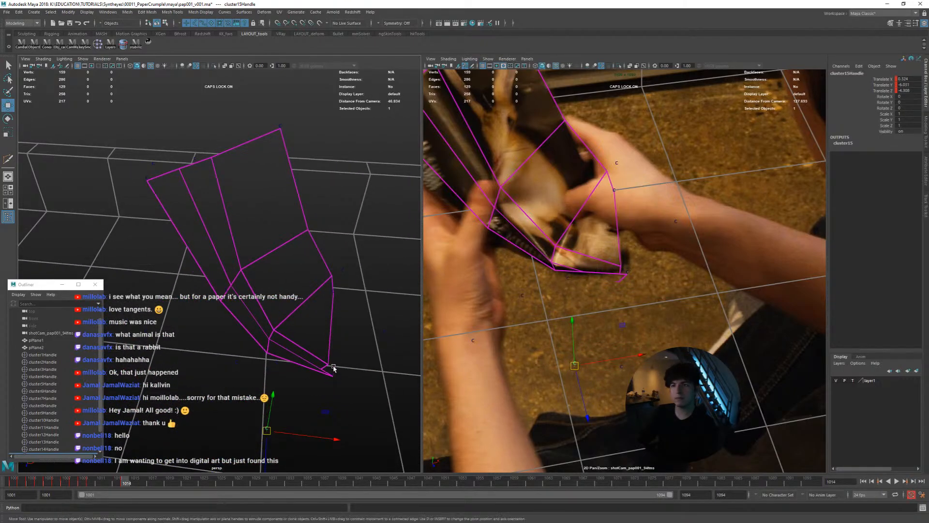
{"action": "middle_click_drag", "start_coordinate": [331, 367], "coordinate": [347, 349]}
{"action": "left_click_drag", "start_coordinate": [337, 350], "coordinate": [296, 331], "text": "alt"}
{"action": "middle_click_drag", "start_coordinate": [297, 331], "coordinate": [284, 328]}
{"action": "left_click_drag", "start_coordinate": [285, 328], "coordinate": [265, 310], "text": "alt"}
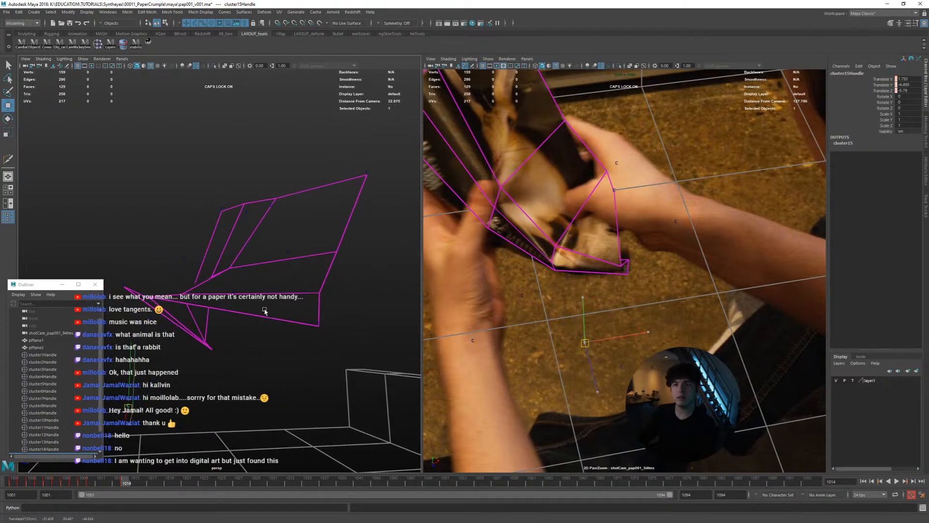
{"action": "middle_click_drag", "start_coordinate": [265, 311], "coordinate": [267, 300]}
{"action": "key", "text": "space"}
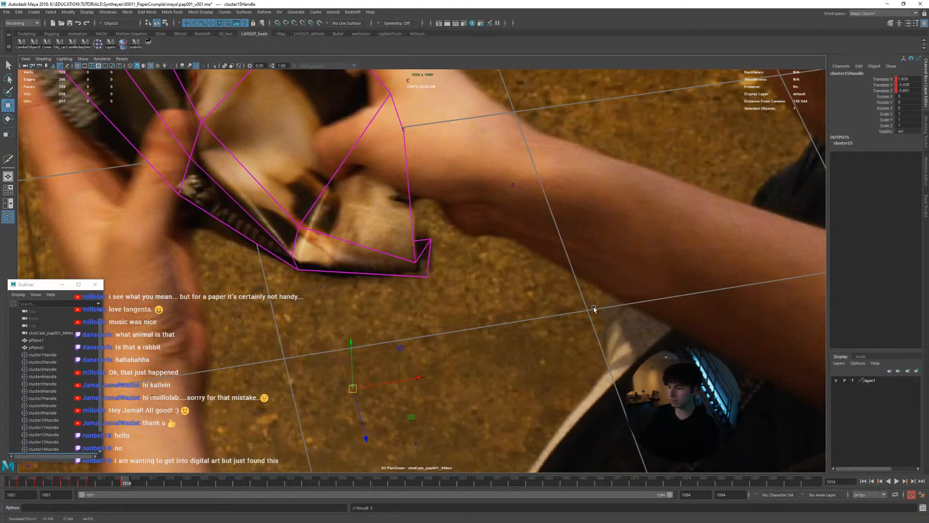
Reposition cluster15 at frame 1011 to fit the page's lower edge, comparing it with the neighbouring frames
{"action": "key", "text": "comma"}
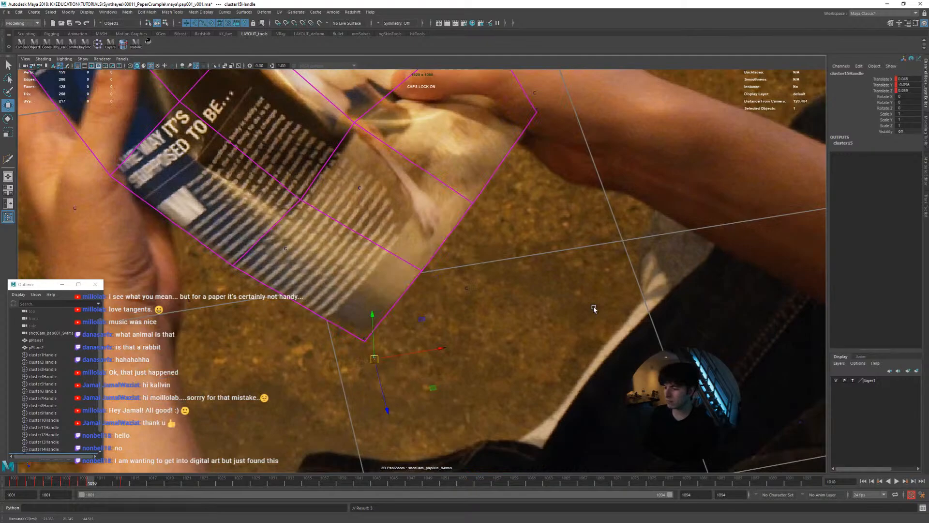
{"action": "key", "text": "alt+period"}
{"action": "key", "text": "alt+comma"}
{"action": "key", "text": "alt+period"}
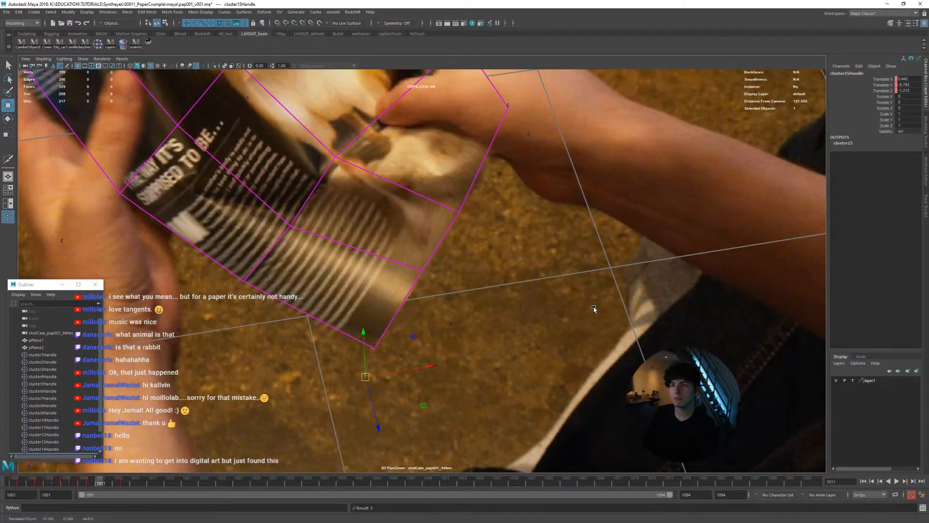
{"action": "key", "text": "alt+comma"}
{"action": "key", "text": "alt+period"}
{"action": "mouse_move", "coordinate": [542, 332]}
{"action": "middle_mouse_down"}
{"action": "mouse_move", "coordinate": [537, 327]}
{"action": "mouse_move", "coordinate": [547, 326]}
{"action": "mouse_move", "coordinate": [545, 335]}
{"action": "middle_mouse_up"}
{"action": "key", "text": "alt+comma"}
{"action": "key", "text": "alt+period"}
{"action": "key", "text": "alt+comma"}
{"action": "key", "text": "alt+period"}
{"action": "key", "text": "alt+period"}
{"action": "key", "text": "alt+comma"}
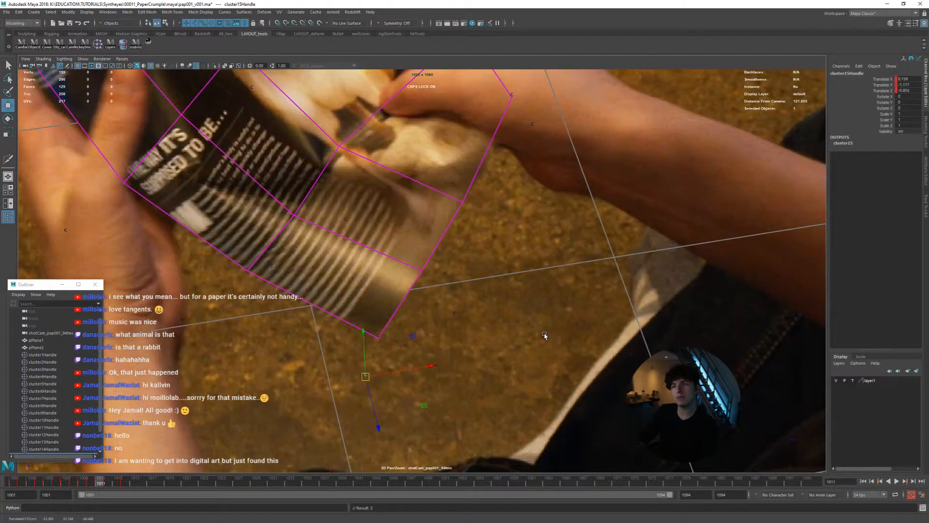
Refine cluster15's position between frames 1012 and 1015 so the folding lower edge follows the footage
{"action": "key", "text": "alt+period"}
{"action": "key", "text": "alt+comma"}
{"action": "key", "text": "alt+period"}
{"action": "key", "text": "alt+comma"}
{"action": "key", "text": "alt+period"}
{"action": "key", "text": "alt+period"}
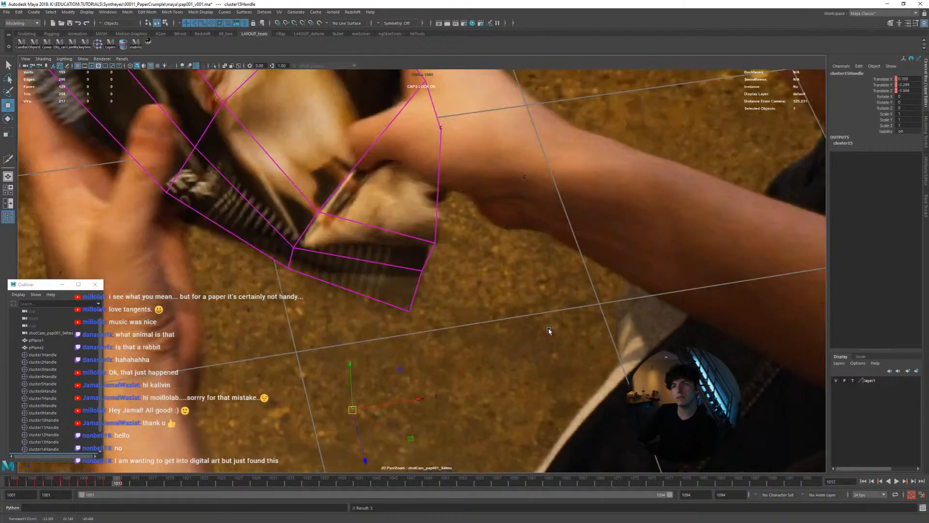
{"action": "key", "text": "alt+comma"}
{"action": "key", "text": "alt+period"}
{"action": "key", "text": "alt+period"}
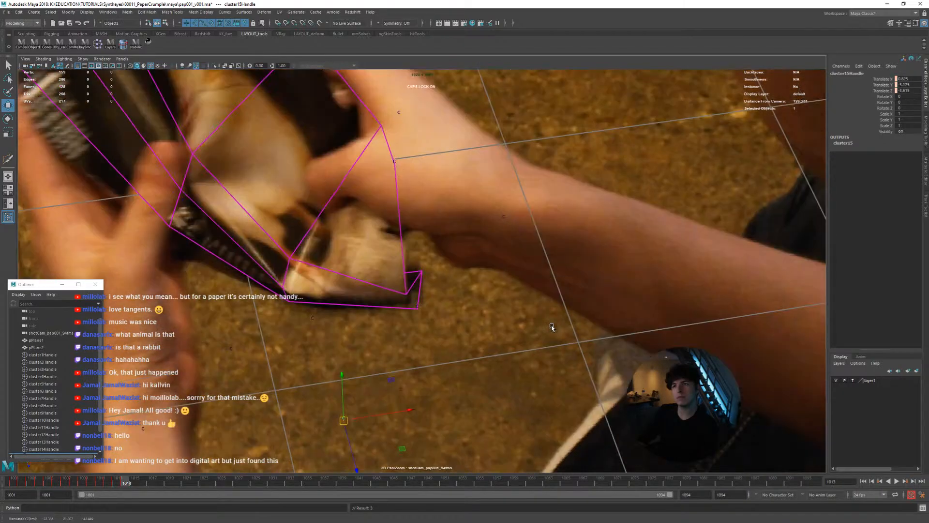
{"action": "key", "text": "alt+comma"}
{"action": "key", "text": "alt+period"}
Match cluster15 to the folded lower edge from frame 1015 to 1017, flipping between frames to compare
{"action": "key", "text": "alt+period"}
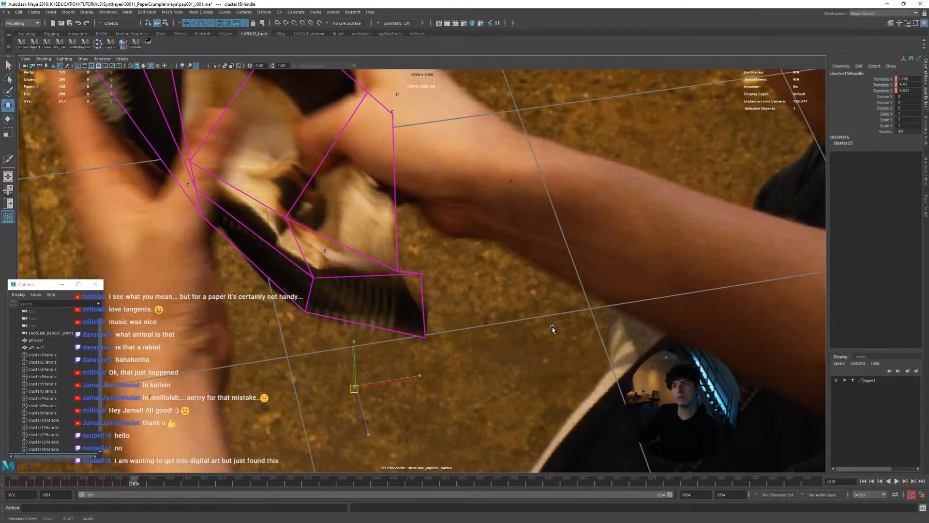
{"action": "key", "text": "alt+period"}
{"action": "key", "text": "alt+period"}
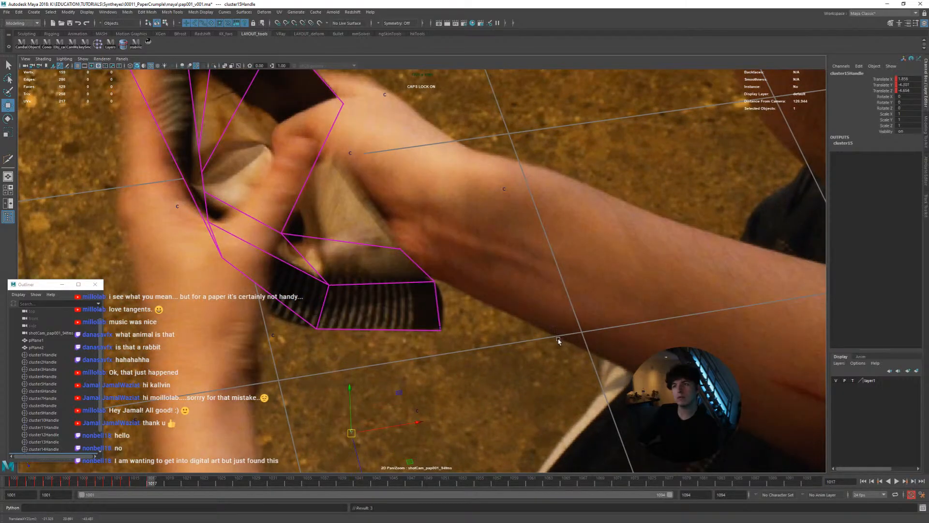
{"action": "key", "text": "alt+comma"}
{"action": "key", "text": "alt+period"}
{"action": "key", "text": "alt+comma"}
Adjust cluster15 at frame 1018 to the printed fold's edge and continue the match to frame 1020
{"action": "key", "text": "alt+comma"}
{"action": "key", "text": "alt+period"}
{"action": "key", "text": "alt+period"}
{"action": "key", "text": "alt+period"}
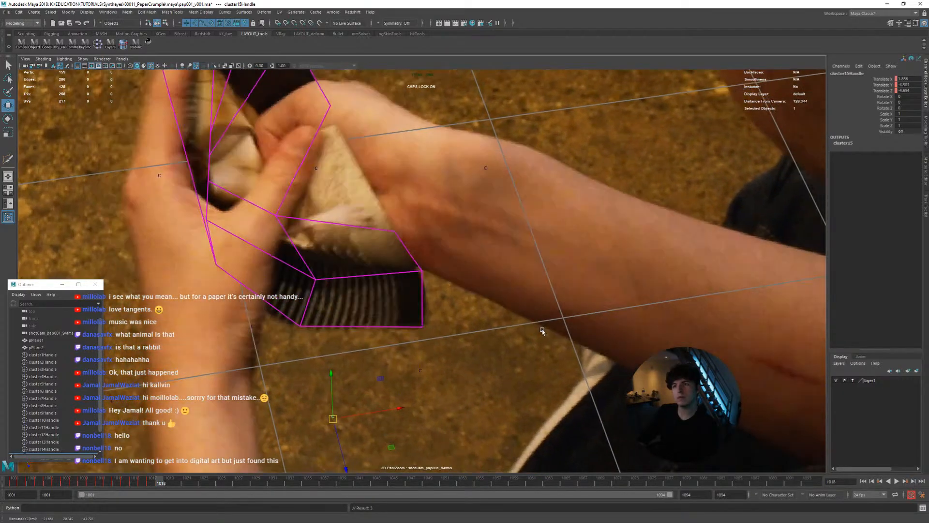
{"action": "key", "text": "alt+comma"}
{"action": "key", "text": "alt+comma"}
{"action": "key", "text": "alt+period"}
{"action": "key", "text": "alt+period"}
{"action": "key", "text": "alt+period"}
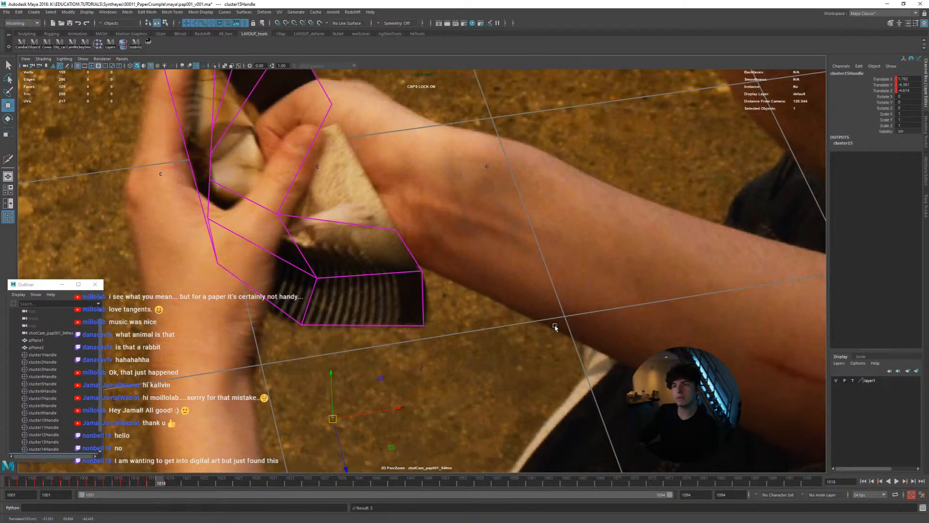
{"action": "key", "text": "alt+period"}
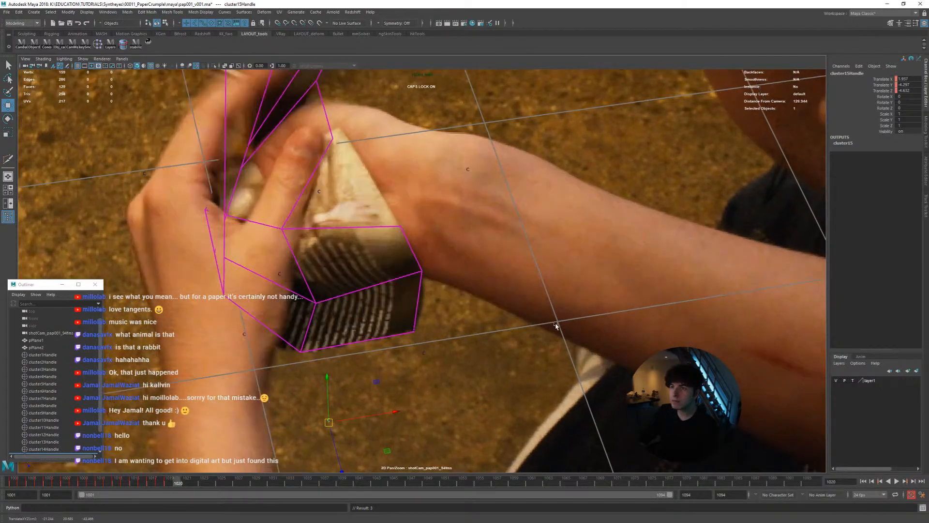
Key cluster15 along the crumpled lower edge from frame 1020 to frame 1033 as the hands close over the page
{"action": "key", "text": "alt+period"}
{"action": "key", "text": "alt+period"}
{"action": "key", "text": "alt+period"}
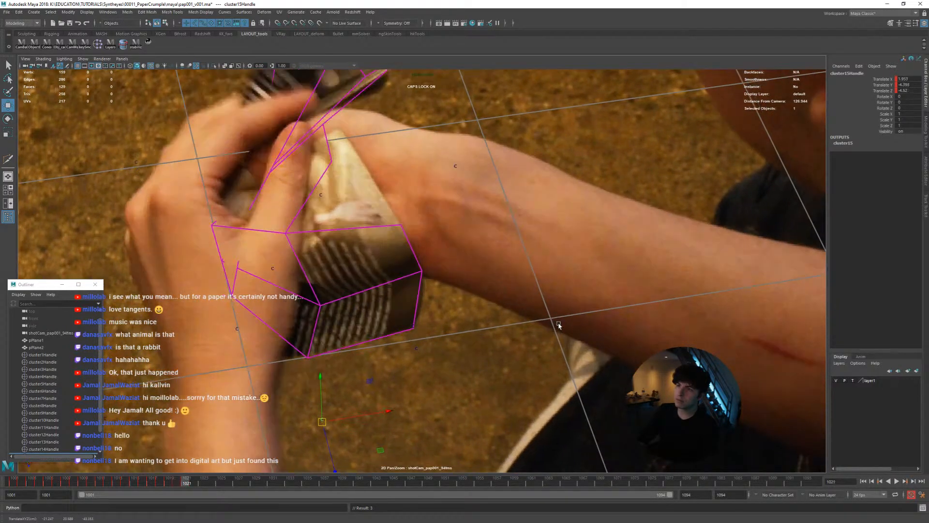
{"action": "key", "text": "alt+period"}
{"action": "key", "text": "alt+period"}
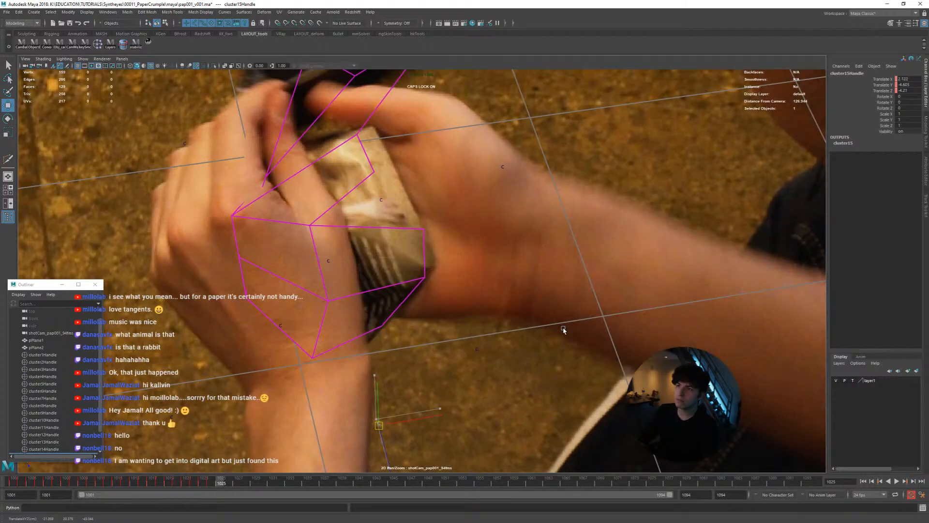
{"action": "key", "text": "alt+period"}
{"action": "key", "text": "alt+period"}
{"action": "key", "text": "alt+period"}
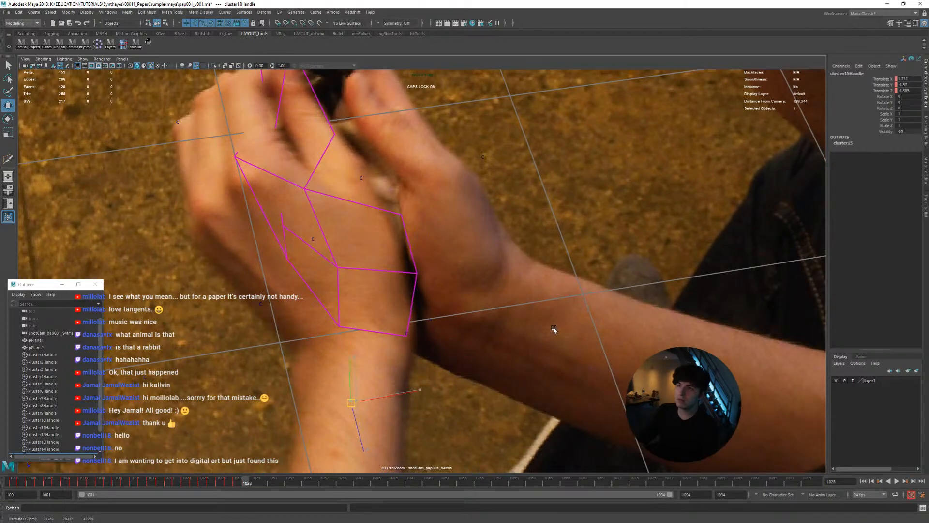
{"action": "key", "text": "alt+period"}
{"action": "key", "text": "alt+period"}
{"action": "key", "text": "alt+period"}
{"action": "key", "text": "alt+period"}
{"action": "key", "text": "alt+period"}
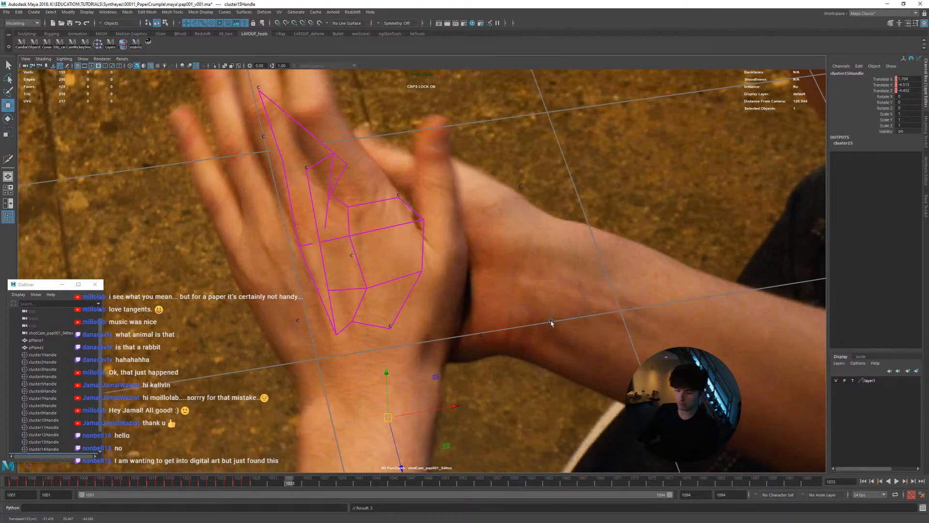
Play the shot in the full camera view to check the page match, and return to the zoomed view
{"action": "key", "text": "backslash"}
{"action": "key", "text": "alt+v"}
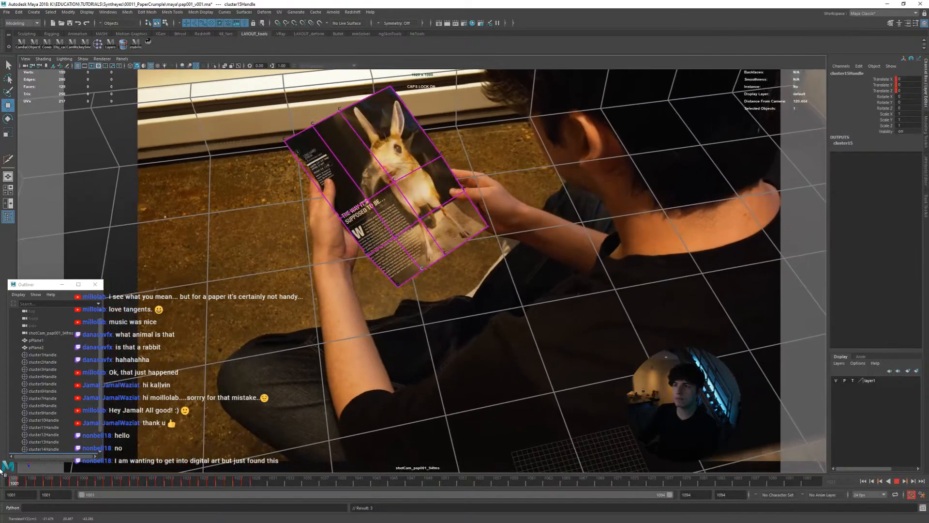
{"action": "key", "text": "alt+v"}
{"action": "key", "text": "backslash"}
{"action": "right_click_drag", "start_coordinate": [341, 306], "coordinate": [251, 311]}
{"action": "middle_click_drag", "start_coordinate": [433, 263], "coordinate": [342, 326]}
{"action": "key", "text": "alt+v"}
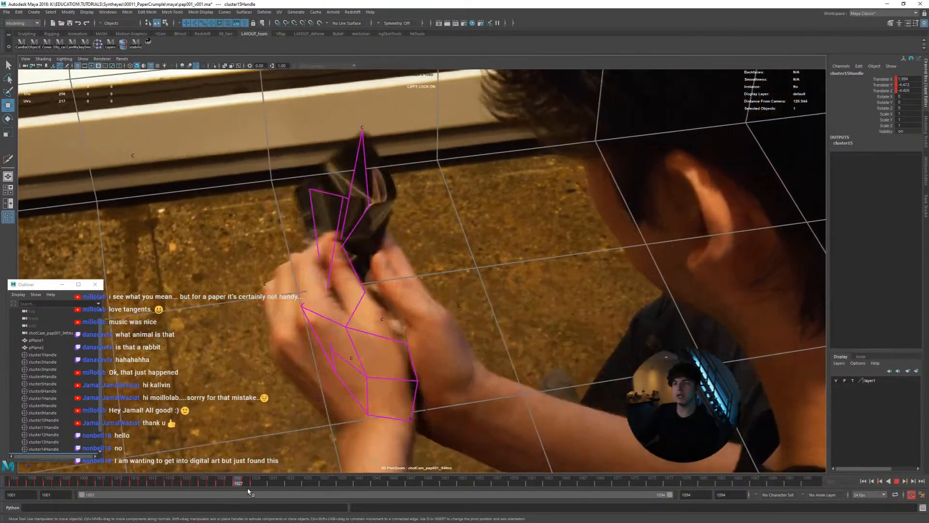
Go to frame 1014 in the camera view and examine how the page mesh follows the folded lower edge
{"action": "left_click_drag", "start_coordinate": [247, 489], "coordinate": [124, 486]}
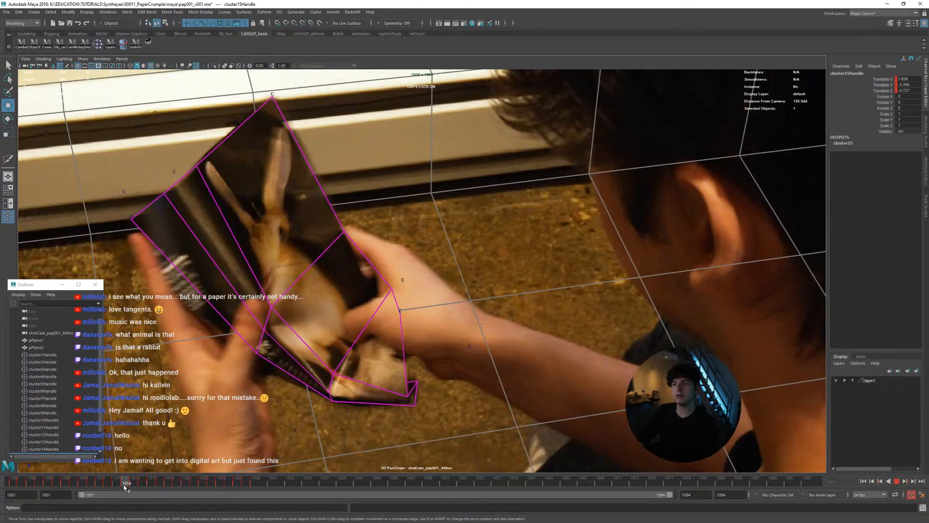
{"action": "middle_click_drag", "start_coordinate": [367, 397], "coordinate": [445, 306]}
{"action": "scroll", "coordinate": [438, 306], "scroll_direction": "up", "scroll_amount": 4}
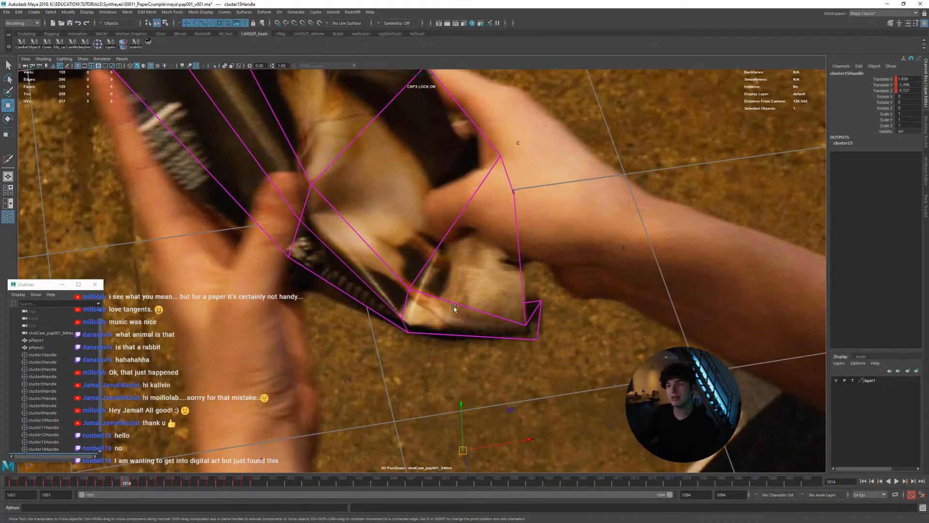
{"action": "right_click_drag", "start_coordinate": [514, 310], "coordinate": [387, 317]}
{"action": "middle_click_drag", "start_coordinate": [463, 317], "coordinate": [427, 335]}
{"action": "mouse_move", "coordinate": [428, 335]}
{"action": "right_mouse_down"}
{"action": "mouse_move", "coordinate": [470, 336]}
{"action": "mouse_move", "coordinate": [419, 332]}
{"action": "right_mouse_up"}
{"action": "middle_click_drag", "start_coordinate": [443, 328], "coordinate": [459, 368]}
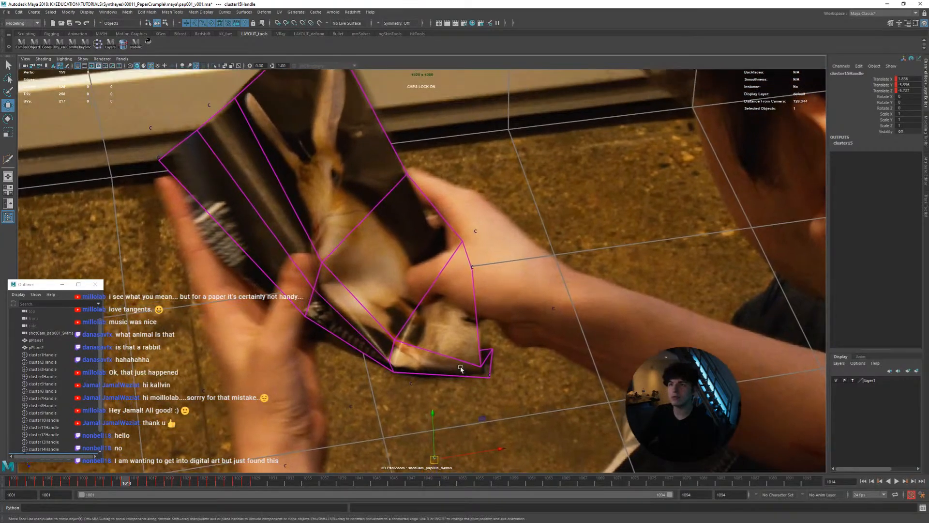
{"action": "mouse_move", "coordinate": [125, 485]}
{"action": "left_mouse_down"}
{"action": "mouse_move", "coordinate": [107, 484]}
{"action": "mouse_move", "coordinate": [123, 485]}
{"action": "left_mouse_up"}
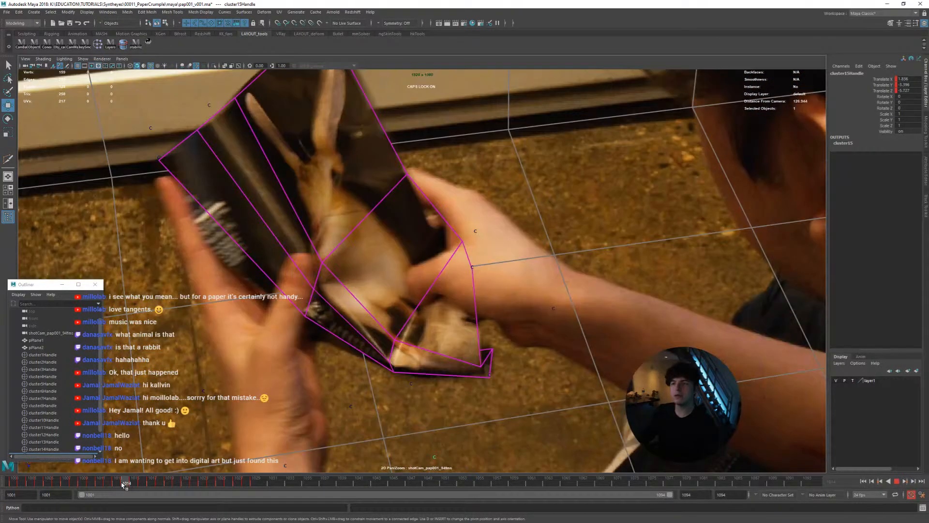
Compare pPlane2's folded lower corner with and without smooth mesh preview in the perspective view at frame 1014
{"action": "key", "text": "space"}
{"action": "key", "text": "space"}
{"action": "left_click_drag", "start_coordinate": [249, 309], "coordinate": [357, 336], "text": "alt"}
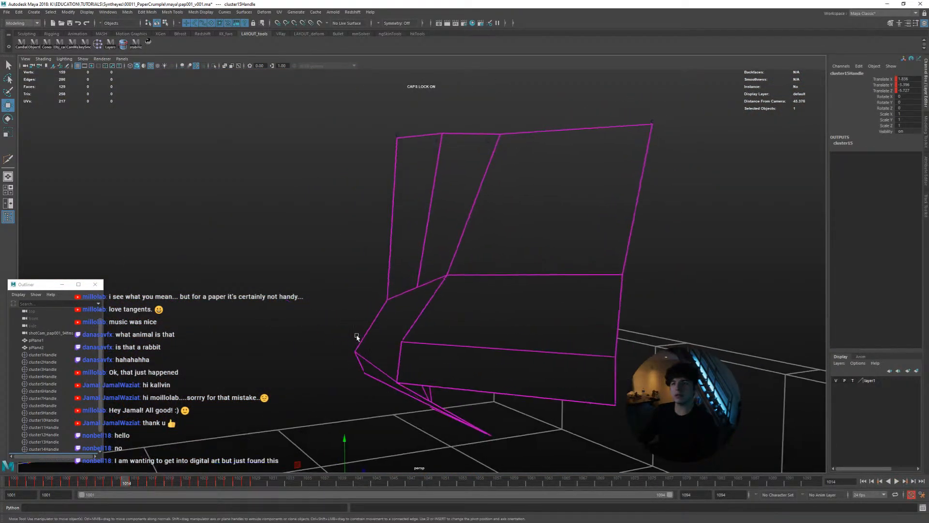
{"action": "left_click", "coordinate": [422, 343]}
{"action": "middle_click_drag", "start_coordinate": [420, 366], "coordinate": [343, 280], "text": "alt"}
{"action": "left_click_drag", "start_coordinate": [343, 280], "coordinate": [351, 232], "text": "alt"}
{"action": "right_click_drag", "start_coordinate": [358, 252], "coordinate": [423, 304], "text": "alt"}
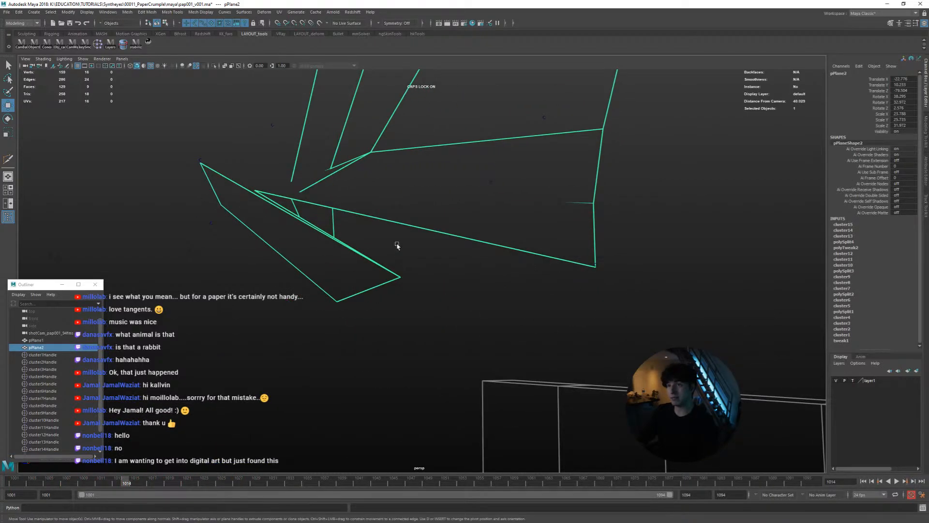
{"action": "left_click_drag", "start_coordinate": [391, 247], "coordinate": [418, 301], "text": "alt"}
{"action": "key", "text": "3"}
{"action": "left_click_drag", "start_coordinate": [428, 337], "coordinate": [403, 288], "text": "alt"}
{"action": "key", "text": "1"}
{"action": "left_click_drag", "start_coordinate": [373, 249], "coordinate": [402, 358], "text": "alt"}
{"action": "key", "text": "3"}
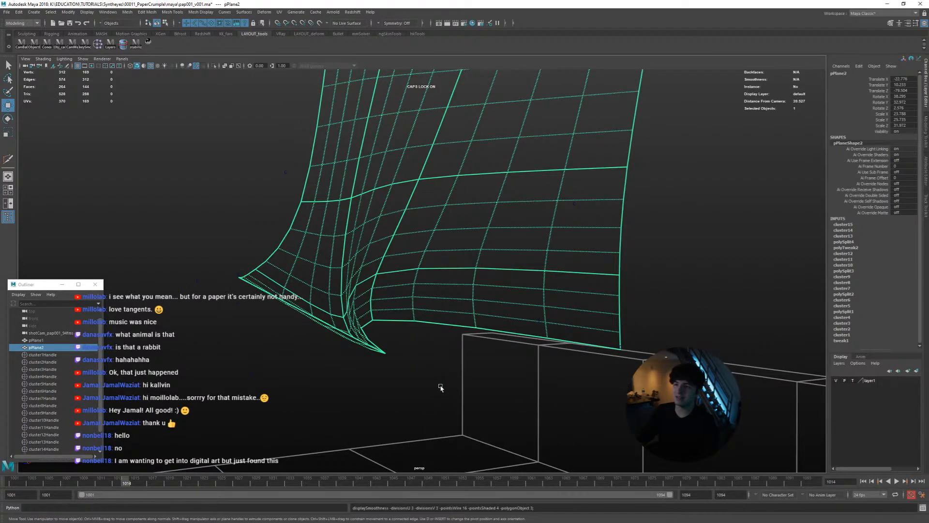
{"action": "key", "text": "1"}
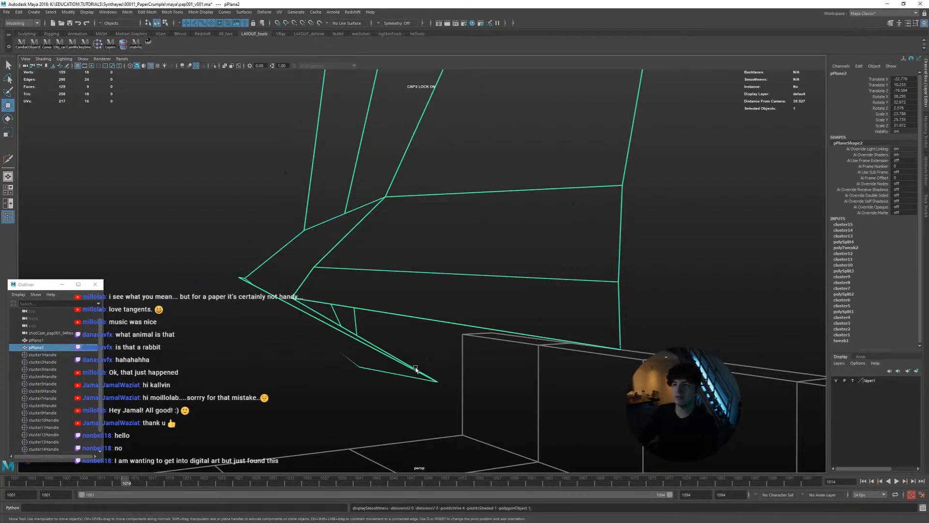
Apply a Linear Smooth to pPlane2 and raise its Divisions Per Edge while viewing it through the shot camera
{"action": "left_click_drag", "start_coordinate": [393, 295], "coordinate": [420, 291], "text": "alt"}
{"action": "right_click_drag", "start_coordinate": [420, 290], "coordinate": [450, 325], "text": "shift"}
{"action": "left_click_drag", "start_coordinate": [450, 325], "coordinate": [410, 315], "text": "alt"}
{"action": "left_click_drag", "start_coordinate": [445, 346], "coordinate": [389, 308], "text": "alt"}
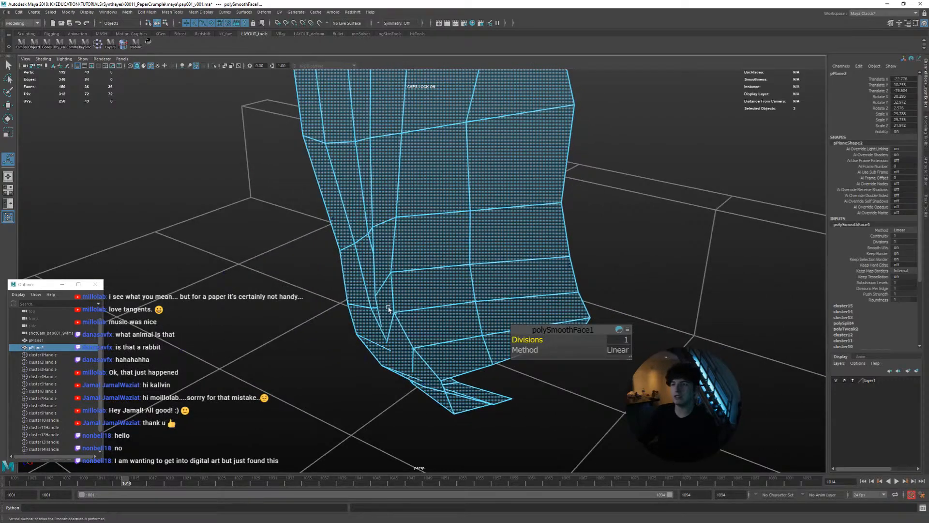
{"action": "key", "text": "space"}
{"action": "key", "text": "space"}
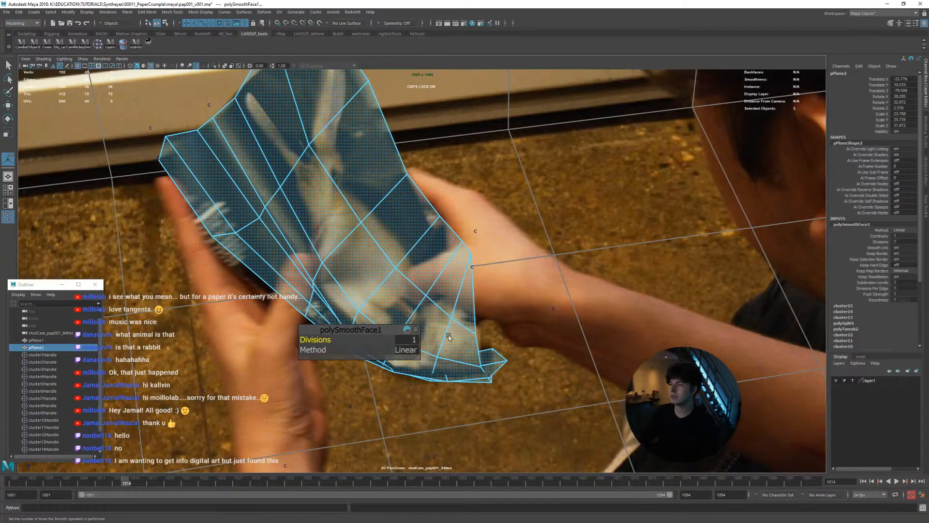
{"action": "left_click", "coordinate": [876, 288]}
{"action": "middle_click_drag", "start_coordinate": [780, 283], "coordinate": [747, 278]}
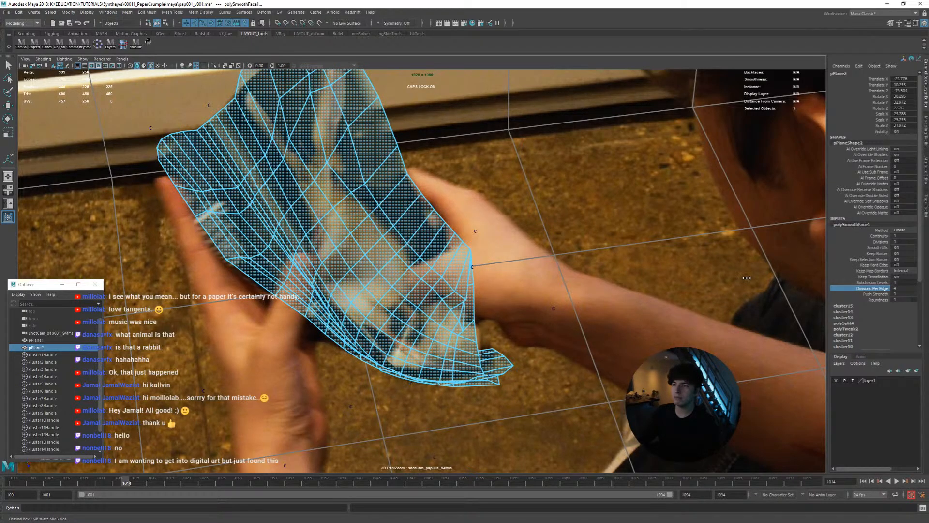
Return to frame 1001, deselect the page mesh and scrub the opening frames to inspect the smoothed page against the footage
{"action": "left_click_drag", "start_coordinate": [104, 483], "coordinate": [13, 482]}
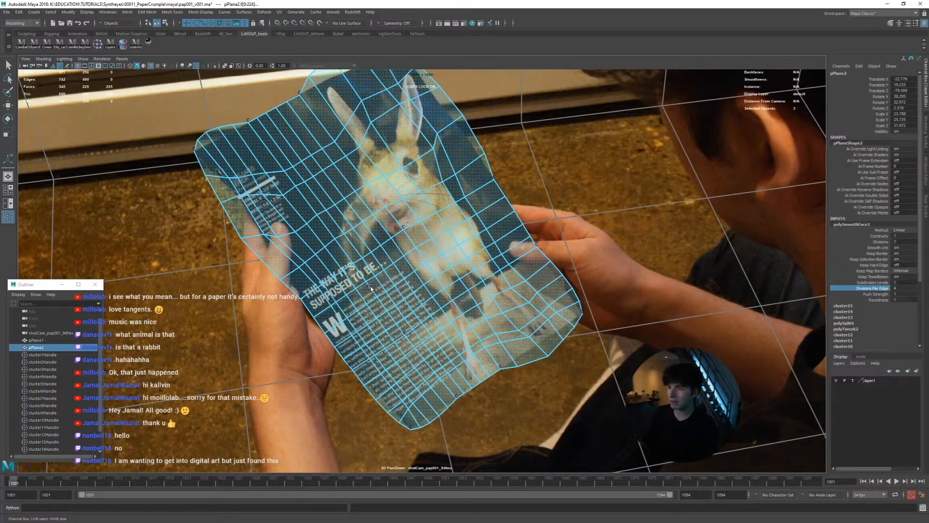
{"action": "mouse_move", "coordinate": [22, 483]}
{"action": "left_mouse_down"}
{"action": "mouse_move", "coordinate": [101, 482]}
{"action": "mouse_move", "coordinate": [14, 479]}
{"action": "left_mouse_up"}
{"action": "left_click", "coordinate": [223, 432]}
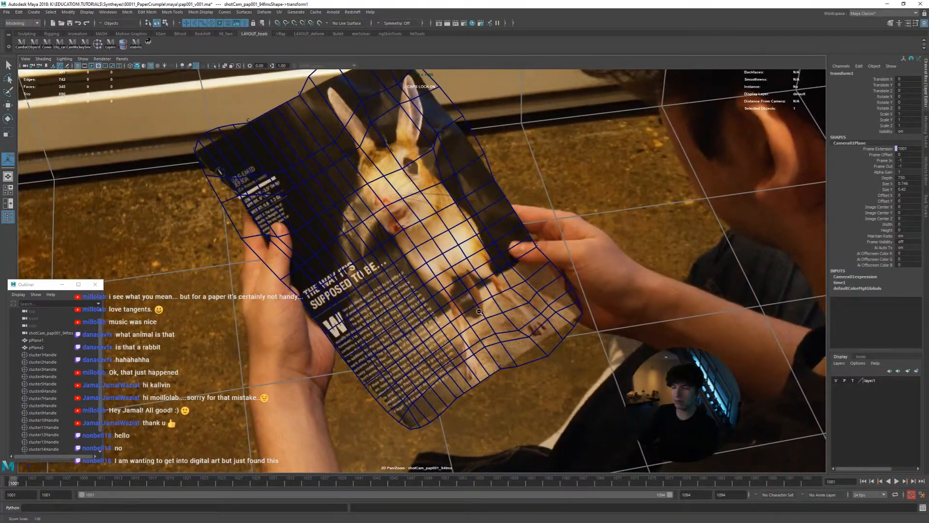
{"action": "scroll", "coordinate": [401, 307], "scroll_direction": "down", "scroll_amount": 2}
{"action": "middle_click_drag", "start_coordinate": [401, 308], "coordinate": [405, 335]}
{"action": "left_click_drag", "start_coordinate": [40, 480], "coordinate": [14, 480]}
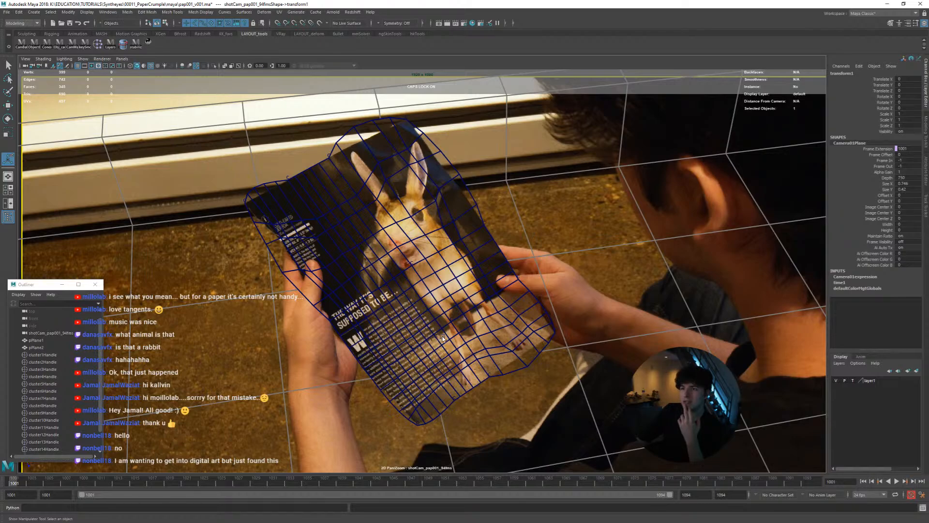
{"action": "mouse_move", "coordinate": [25, 484]}
{"action": "left_mouse_down"}
{"action": "mouse_move", "coordinate": [268, 494]}
{"action": "mouse_move", "coordinate": [16, 480]}
{"action": "left_mouse_up"}
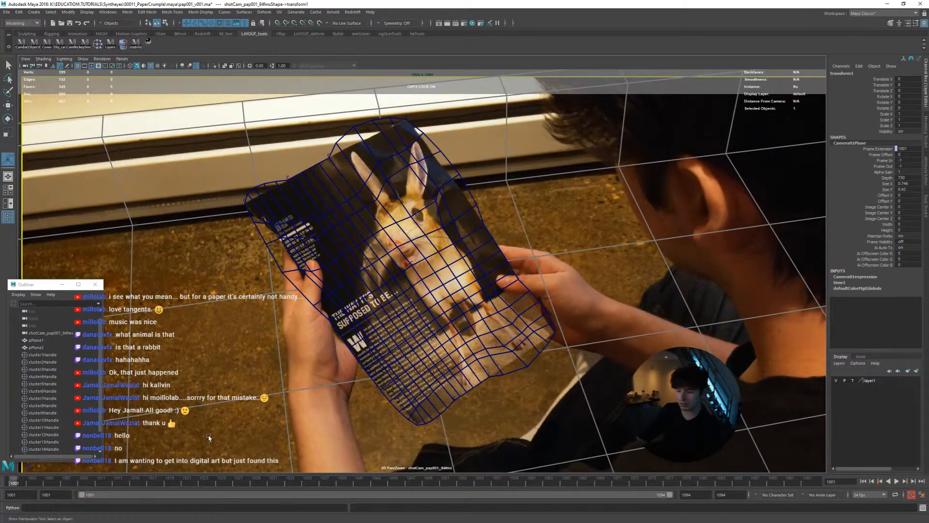
Play the shot in a wider camera view to check the smoothed page through the crumple, and return to frame 1001
{"action": "right_click_drag", "start_coordinate": [542, 320], "coordinate": [433, 314]}
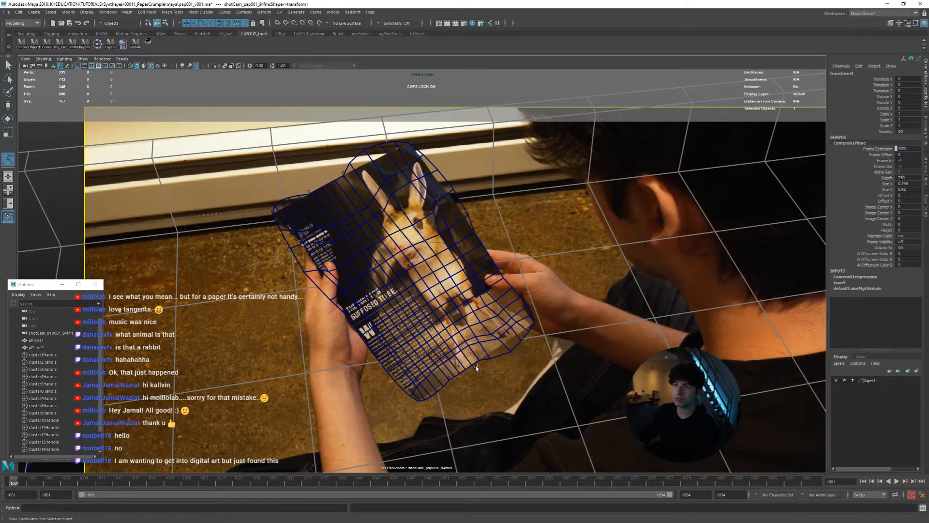
{"action": "key", "text": "alt+v"}
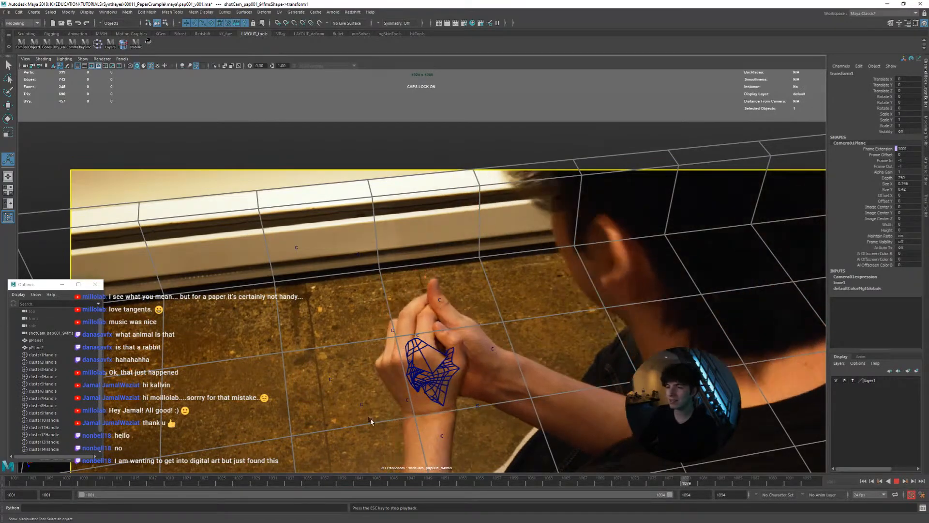
{"action": "key", "text": "Escape"}
{"action": "left_click_drag", "start_coordinate": [309, 479], "coordinate": [5, 465]}
{"action": "key", "text": "alt+v"}
{"action": "key", "text": "alt+v"}
Undo the recent playback, view and time changes back through the Linear Smooth applied to pPlane2 at frame 1014
{"action": "key", "text": "ctrl+z"}
{"action": "key", "text": "ctrl+z"}
{"action": "key", "text": "ctrl+z"}
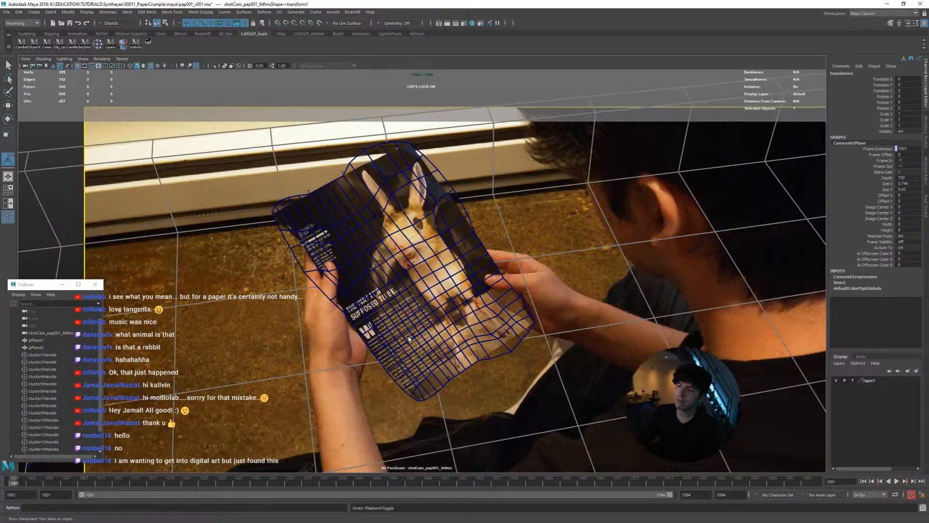
{"action": "key", "text": "ctrl+z"}
{"action": "key", "text": "ctrl+z"}
{"action": "key", "text": "ctrl+z"}
{"action": "key", "text": "ctrl+z"}
{"action": "key", "text": "ctrl+z"}
{"action": "key", "text": "ctrl+z"}
{"action": "key", "text": "ctrl+z"}
{"action": "key", "text": "ctrl+z"}
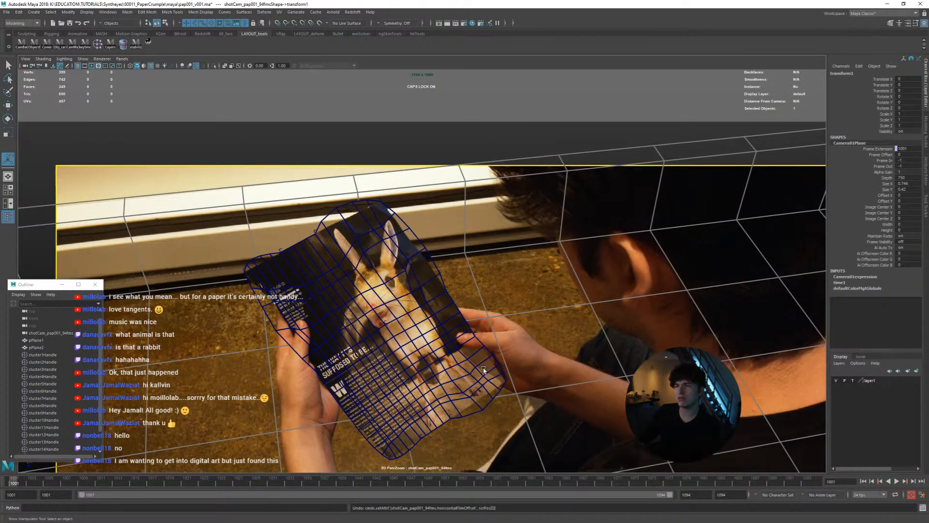
{"action": "key", "text": "ctrl+z"}
{"action": "key", "text": "ctrl+z"}
{"action": "key", "text": "ctrl+z"}
{"action": "key", "text": "ctrl+z"}
{"action": "key", "text": "ctrl+z"}
{"action": "key", "text": "ctrl+z"}
{"action": "key", "text": "ctrl+z"}
{"action": "key", "text": "ctrl+z"}
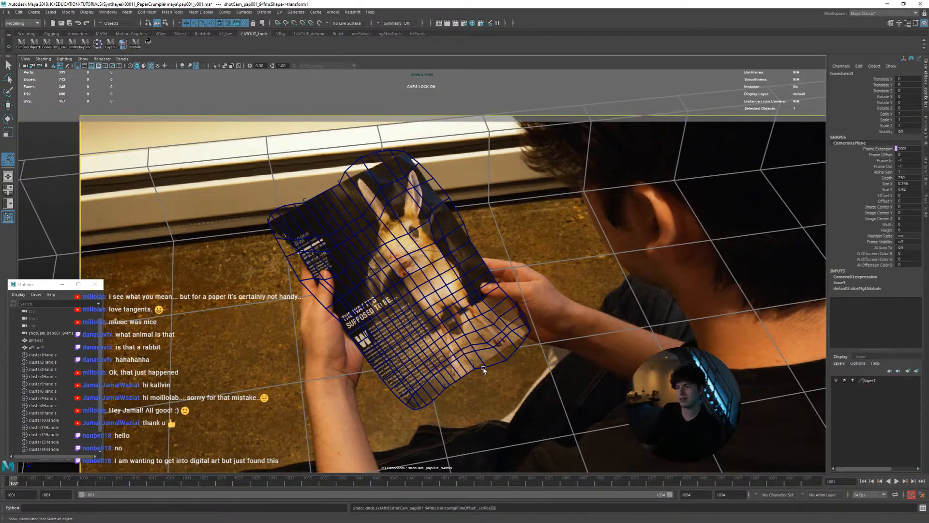
{"action": "key", "text": "ctrl+z"}
{"action": "key", "text": "ctrl+z"}
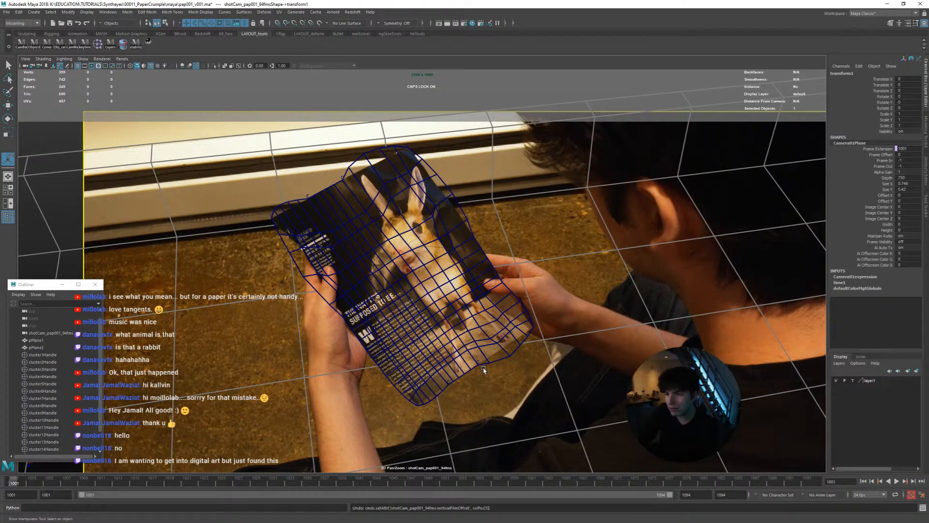
{"action": "key", "text": "ctrl+z"}
{"action": "key", "text": "ctrl+z"}
{"action": "key", "text": "ctrl+z"}
{"action": "key", "text": "ctrl+z"}
{"action": "key", "text": "ctrl+z"}
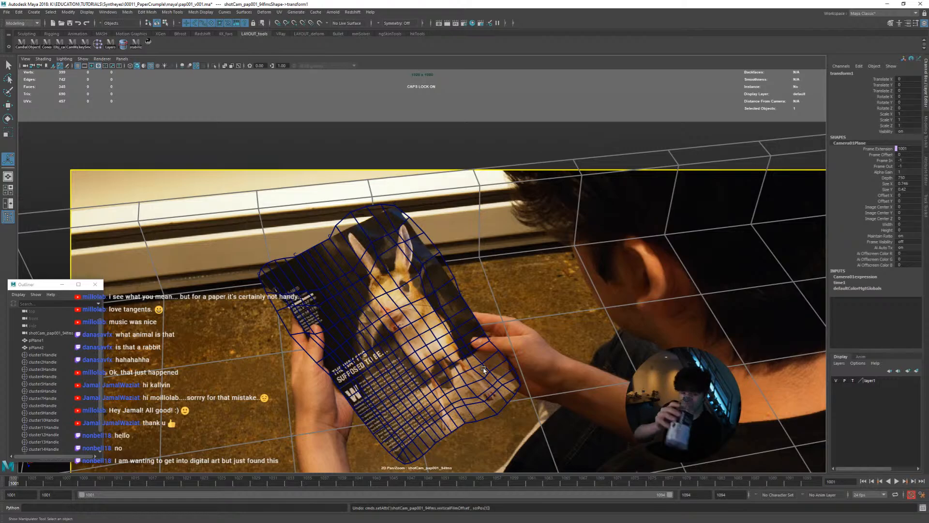
{"action": "key", "text": "ctrl+z"}
{"action": "key", "text": "ctrl+z"}
{"action": "key", "text": "ctrl+z"}
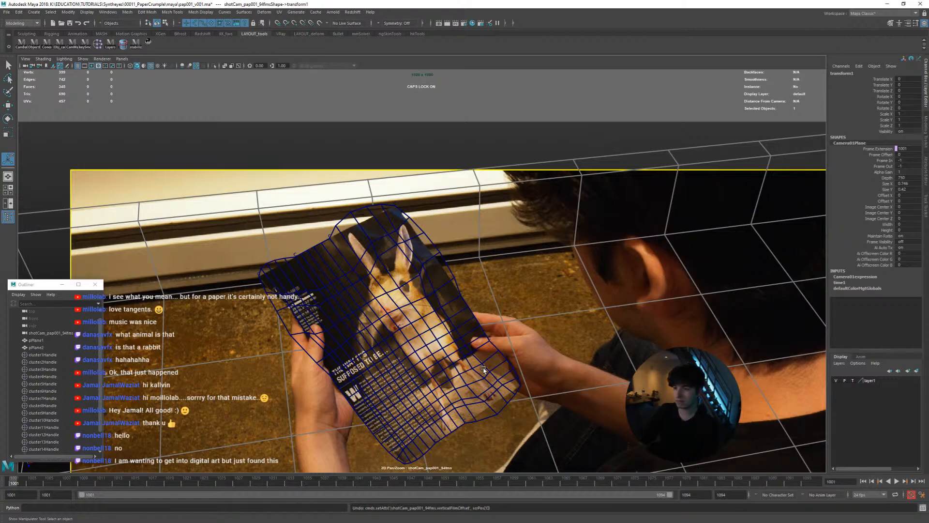
{"action": "key", "text": "ctrl+z"}
{"action": "key", "text": "ctrl+z"}
{"action": "key", "text": "ctrl+z"}
{"action": "key", "text": "ctrl+z"}
{"action": "key", "text": "ctrl+z"}
{"action": "key", "text": "ctrl+z"}
{"action": "key", "text": "ctrl+z"}
{"action": "key", "text": "ctrl+z"}
{"action": "key", "text": "ctrl+z"}
{"action": "key", "text": "ctrl+z"}
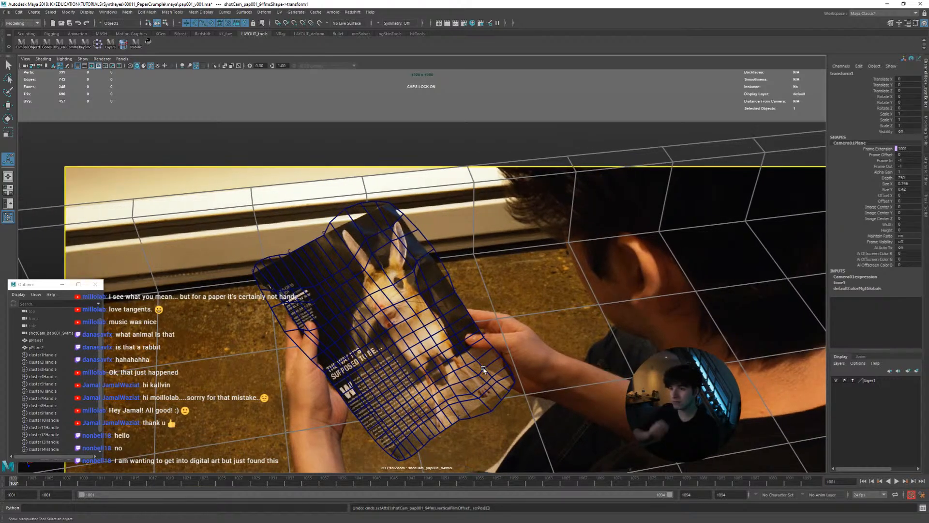
{"action": "key", "text": "ctrl+z"}
{"action": "key", "text": "ctrl+z"}
{"action": "key", "text": "ctrl+z"}
{"action": "key", "text": "ctrl+z"}
{"action": "key", "text": "ctrl+z"}
{"action": "key", "text": "ctrl+z"}
{"action": "key", "text": "ctrl+z"}
{"action": "key", "text": "ctrl+z"}
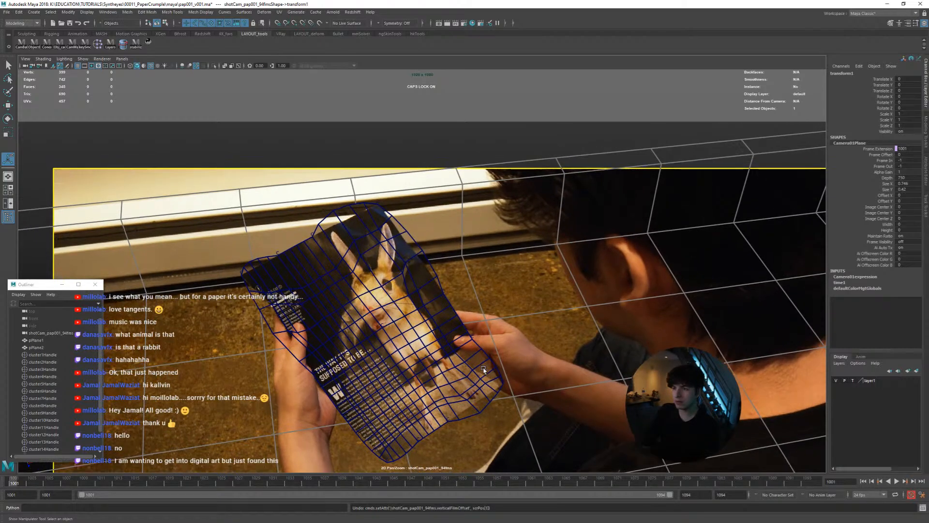
{"action": "key", "text": "ctrl+z"}
{"action": "key", "text": "ctrl+z"}
{"action": "key", "text": "ctrl+z"}
{"action": "key", "text": "ctrl+z"}
{"action": "key", "text": "ctrl+z"}
{"action": "key", "text": "ctrl+z"}
{"action": "key", "text": "ctrl+z"}
{"action": "key", "text": "ctrl+z"}
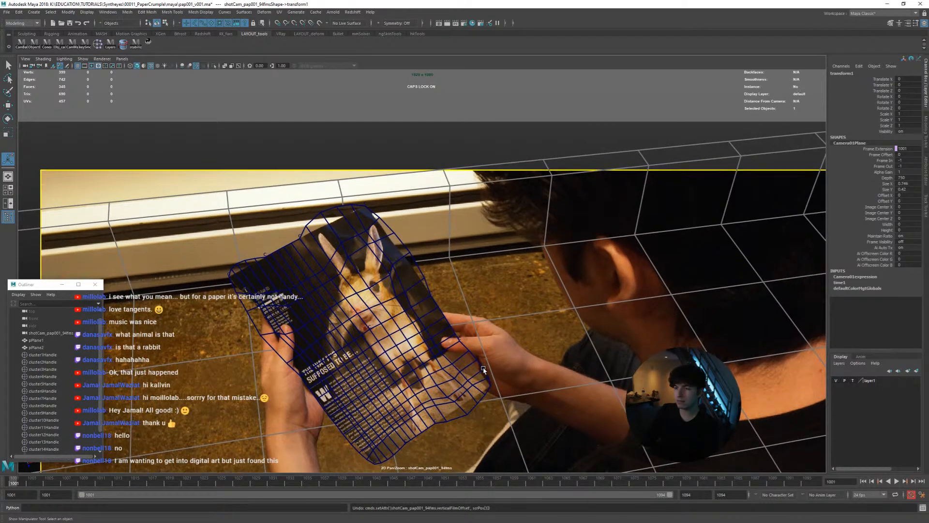
{"action": "key", "text": "ctrl+z"}
{"action": "key", "text": "ctrl+z"}
{"action": "key", "text": "ctrl+z"}
{"action": "key", "text": "ctrl+z"}
{"action": "key", "text": "ctrl+z"}
{"action": "key", "text": "ctrl+z"}
{"action": "key", "text": "ctrl+z"}
{"action": "key", "text": "ctrl+z"}
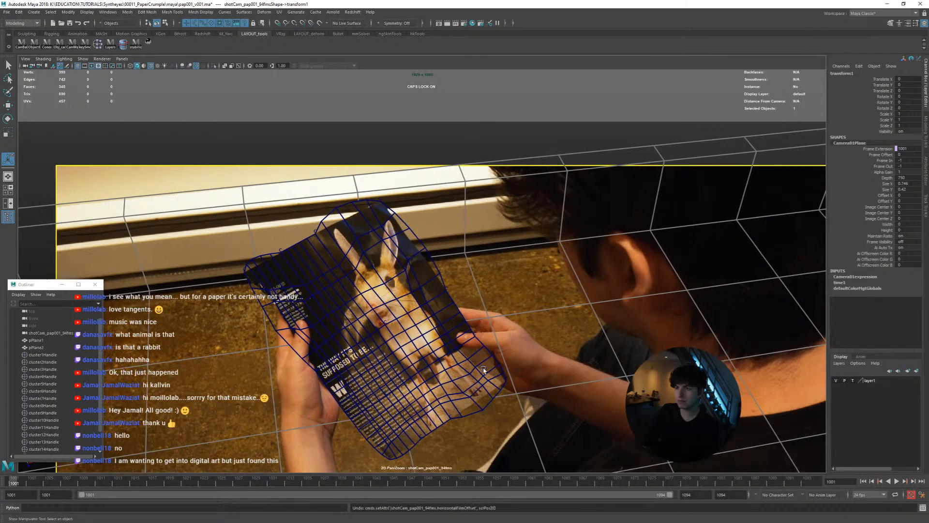
{"action": "key", "text": "ctrl+z"}
{"action": "key", "text": "ctrl+z"}
{"action": "key", "text": "ctrl+z"}
{"action": "key", "text": "ctrl+z"}
{"action": "key", "text": "ctrl+z"}
{"action": "key", "text": "ctrl+z"}
{"action": "key", "text": "ctrl+z"}
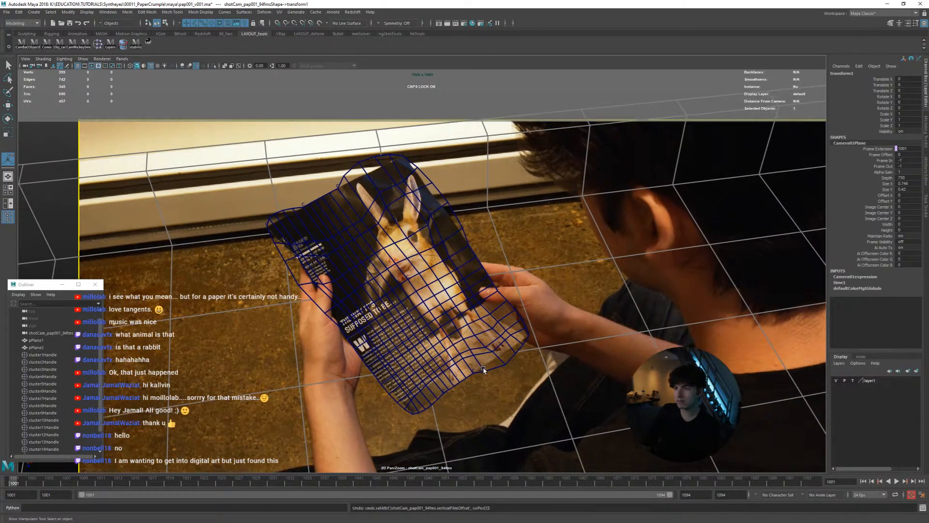
{"action": "key", "text": "ctrl+z"}
{"action": "key", "text": "ctrl+z"}
{"action": "key", "text": "ctrl+z"}
{"action": "key", "text": "ctrl+z"}
{"action": "key", "text": "ctrl+z"}
{"action": "key", "text": "ctrl+z"}
{"action": "key", "text": "ctrl+z"}
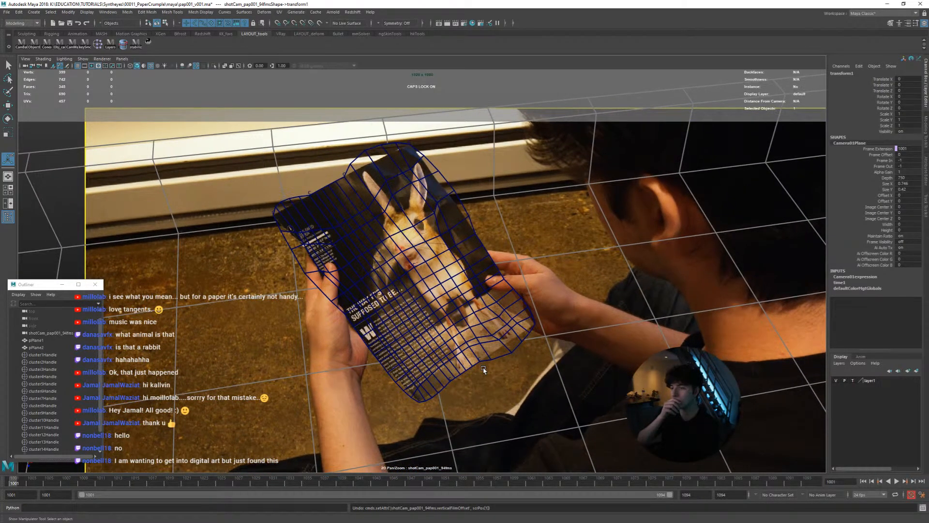
{"action": "key", "text": "ctrl+z"}
{"action": "key", "text": "ctrl+z"}
{"action": "key", "text": "ctrl+z"}
{"action": "key", "text": "ctrl+z"}
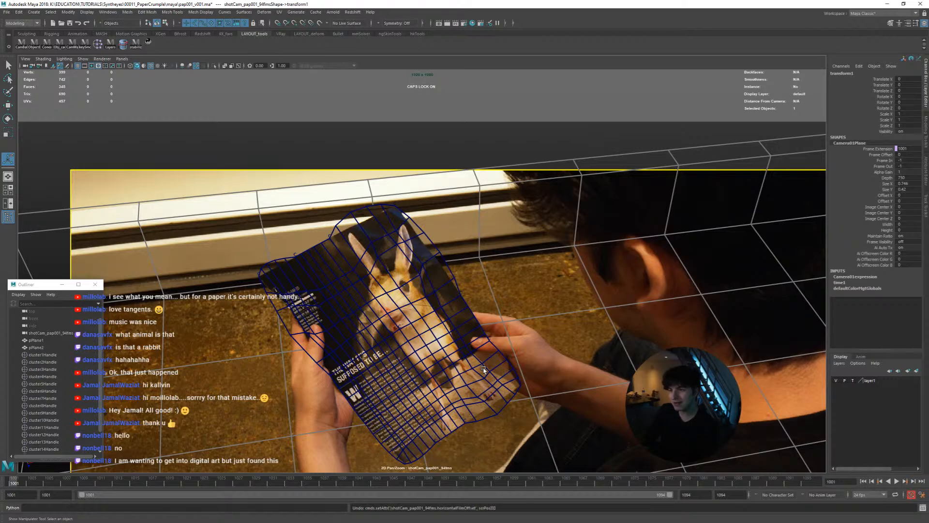
{"action": "key", "text": "ctrl+z"}
{"action": "key", "text": "ctrl+z"}
{"action": "key", "text": "ctrl+z"}
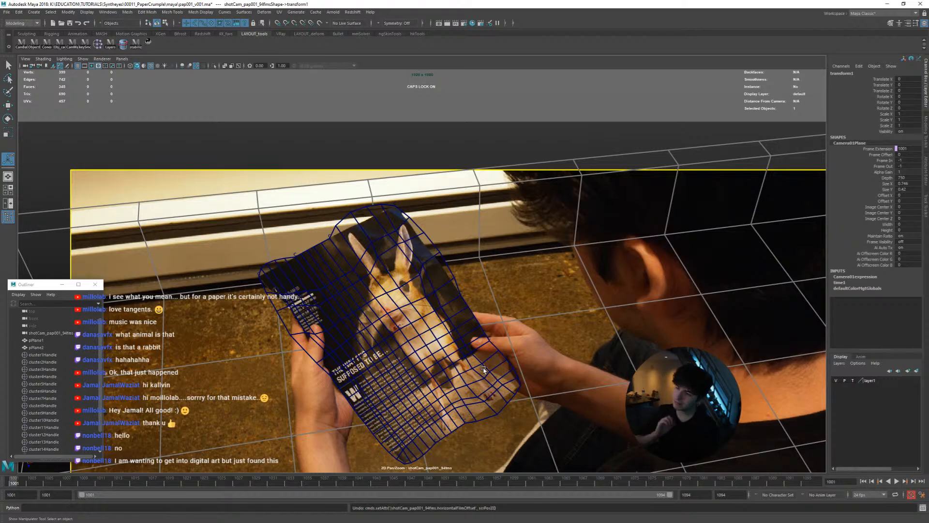
{"action": "key", "text": "ctrl+z"}
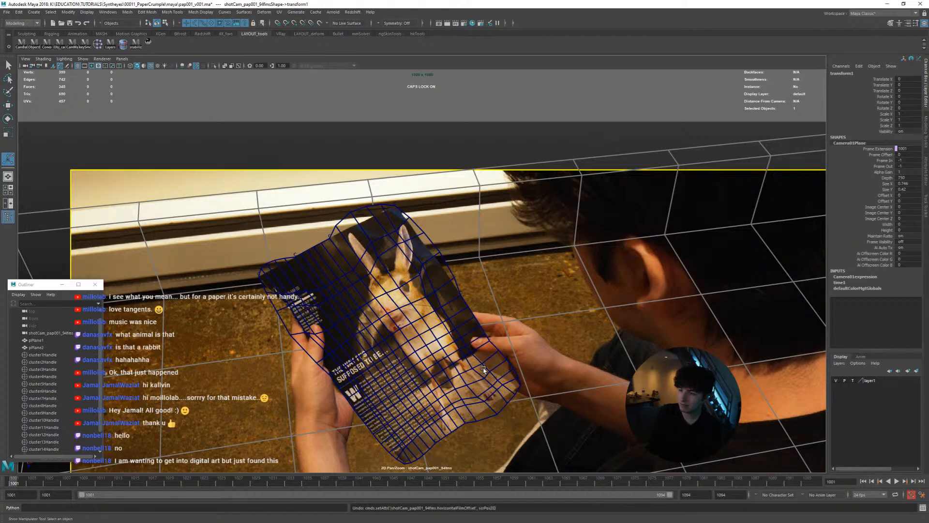
{"action": "key", "text": "ctrl+z"}
{"action": "key", "text": "ctrl+z"}
{"action": "key", "text": "ctrl+z"}
{"action": "key", "text": "ctrl+z"}
{"action": "key", "text": "ctrl+z"}
{"action": "key", "text": "ctrl+z"}
{"action": "key", "text": "ctrl+z"}
{"action": "key", "text": "ctrl+z"}
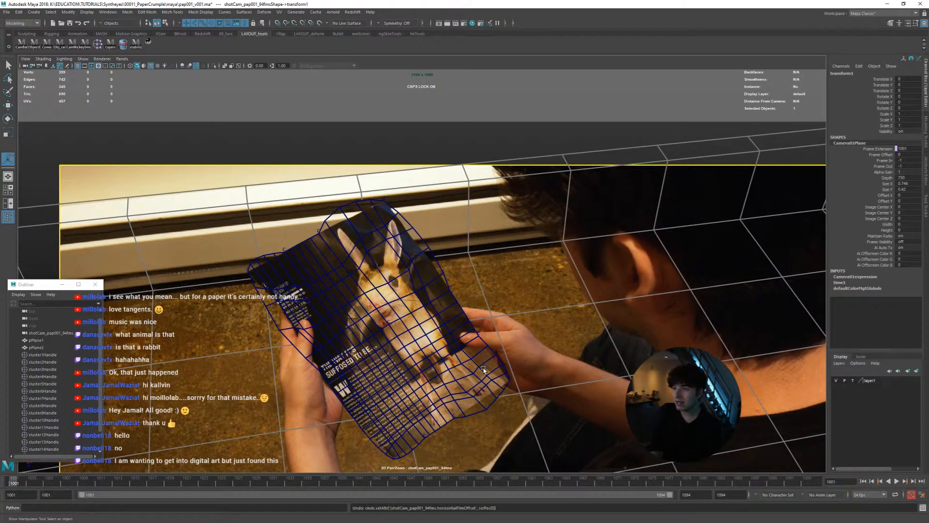
{"action": "key", "text": "ctrl+z"}
{"action": "key", "text": "ctrl+z"}
{"action": "key", "text": "ctrl+z"}
{"action": "key", "text": "ctrl+z"}
{"action": "key", "text": "ctrl+z"}
{"action": "key", "text": "ctrl+z"}
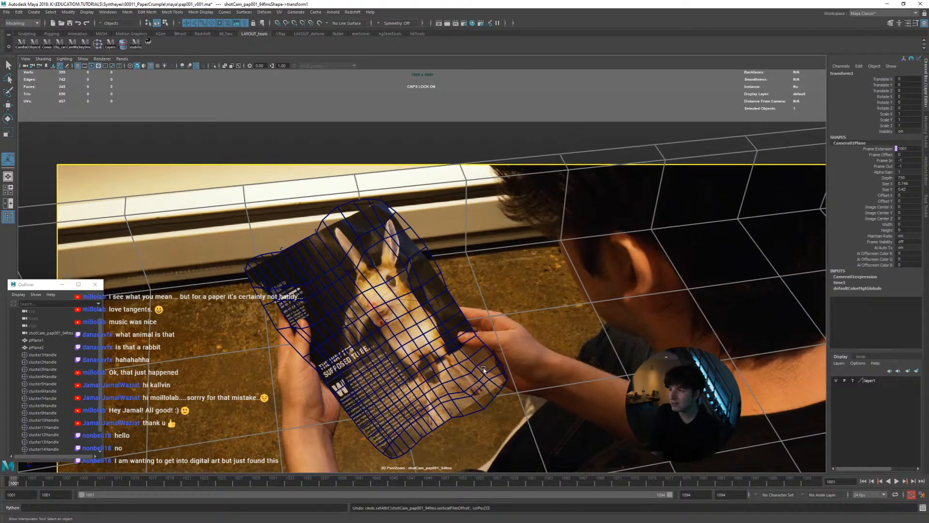
{"action": "key", "text": "ctrl+z"}
{"action": "key", "text": "ctrl+z"}
{"action": "key", "text": "ctrl+z"}
{"action": "key", "text": "ctrl+z"}
{"action": "key", "text": "ctrl+z"}
{"action": "key", "text": "ctrl+z"}
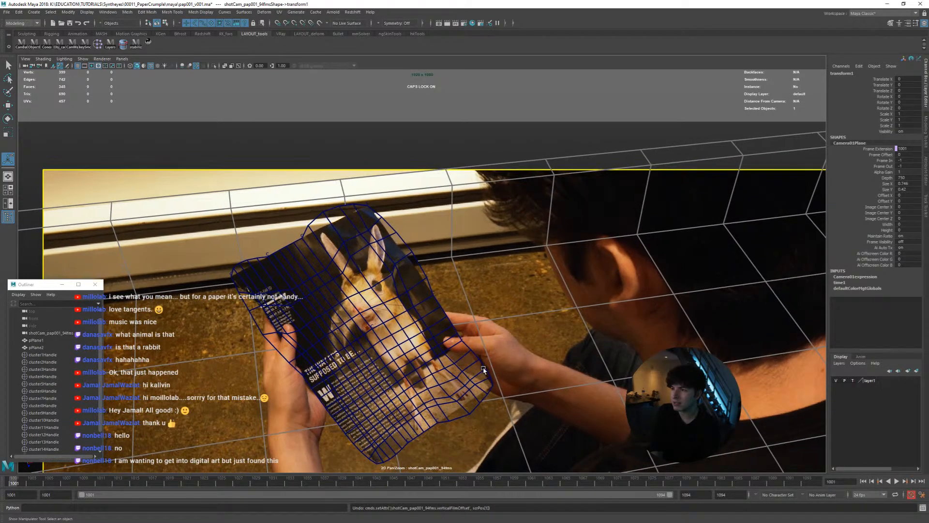
{"action": "key", "text": "ctrl+z"}
{"action": "key", "text": "ctrl+z"}
{"action": "key", "text": "ctrl+z"}
{"action": "key", "text": "ctrl+z"}
{"action": "key", "text": "ctrl+z"}
{"action": "key", "text": "ctrl+z"}
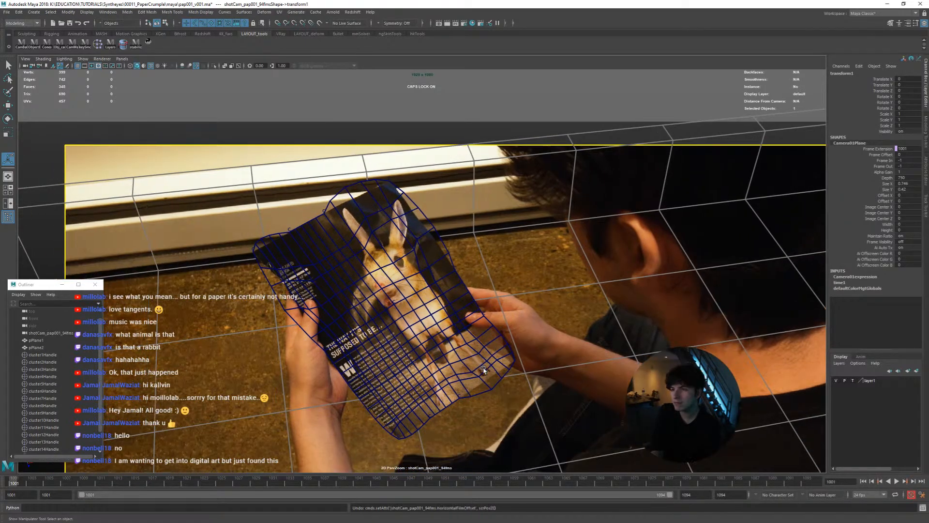
{"action": "key", "text": "ctrl+z"}
{"action": "key", "text": "ctrl+z"}
{"action": "key", "text": "ctrl+z"}
{"action": "key", "text": "ctrl+z"}
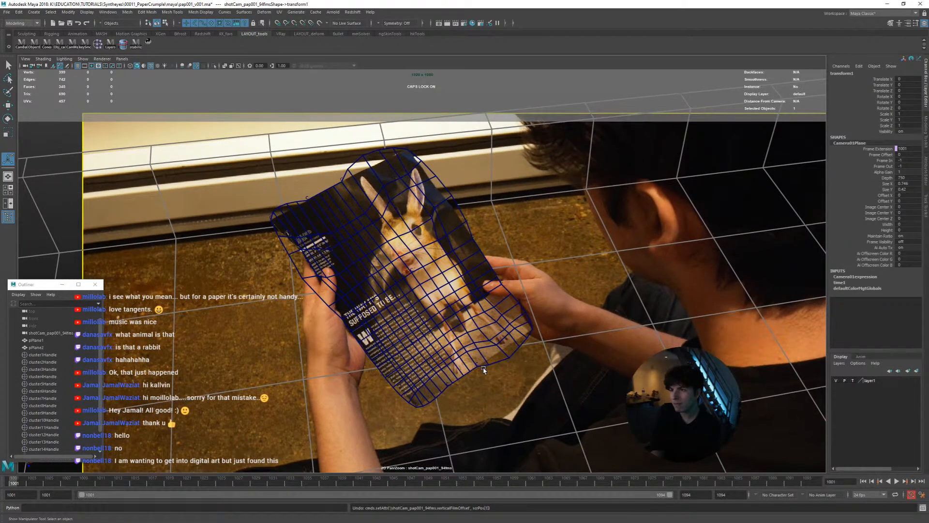
{"action": "key", "text": "ctrl+z"}
{"action": "key", "text": "ctrl+z"}
{"action": "key", "text": "ctrl+z"}
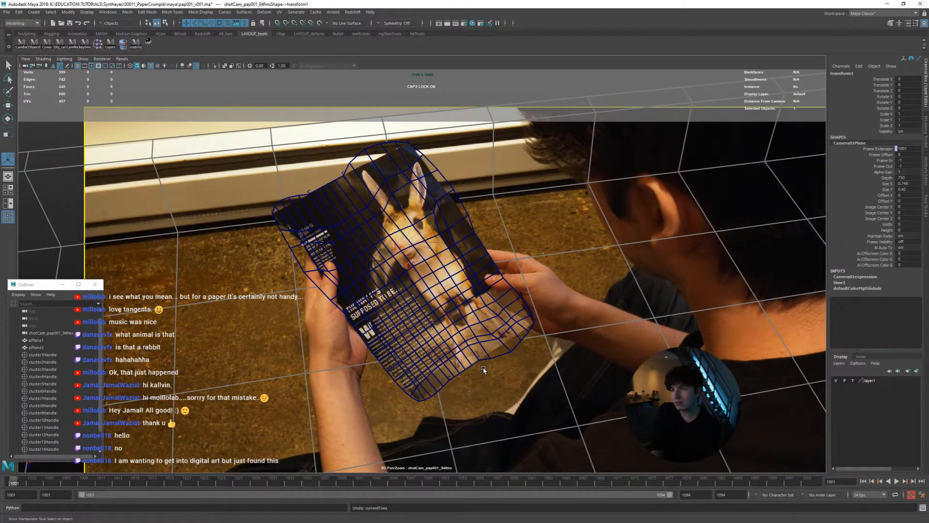
{"action": "key", "text": "ctrl+z"}
{"action": "key", "text": "ctrl+z"}
{"action": "key", "text": "ctrl+z"}
{"action": "key", "text": "ctrl+z"}
{"action": "key", "text": "ctrl+z"}
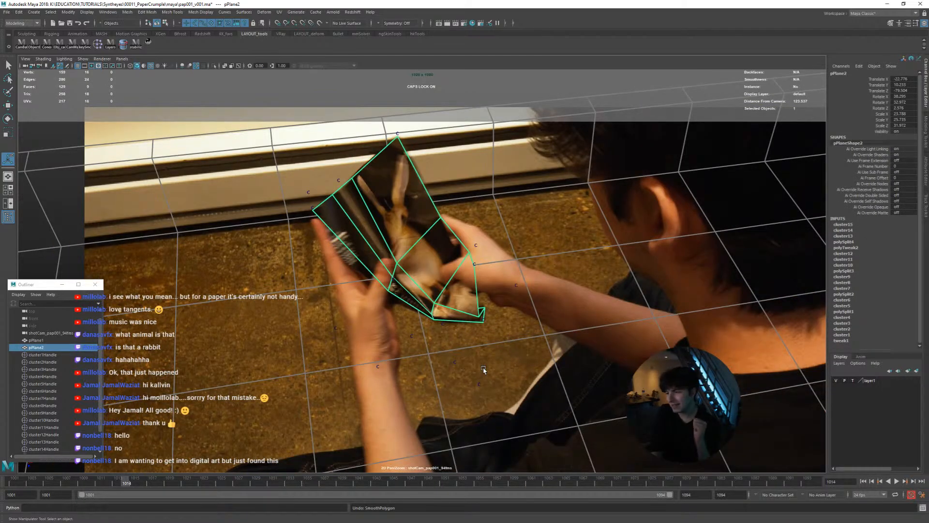
Play the shot with the unsmoothed pPlane2 and scrub the opening frames to check it against the crumpling page
{"action": "key", "text": "alt+v"}
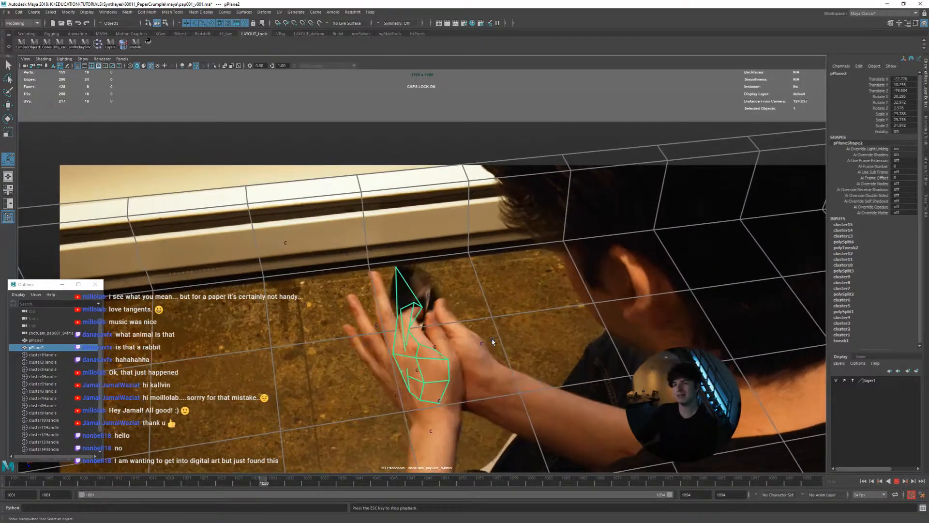
{"action": "left_click_drag", "start_coordinate": [340, 483], "coordinate": [92, 482]}
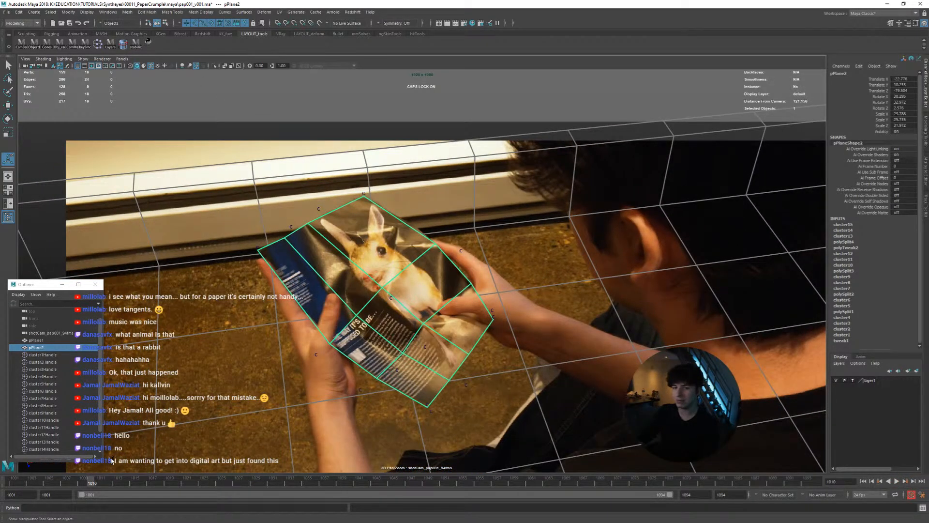
{"action": "key", "text": "alt+v"}
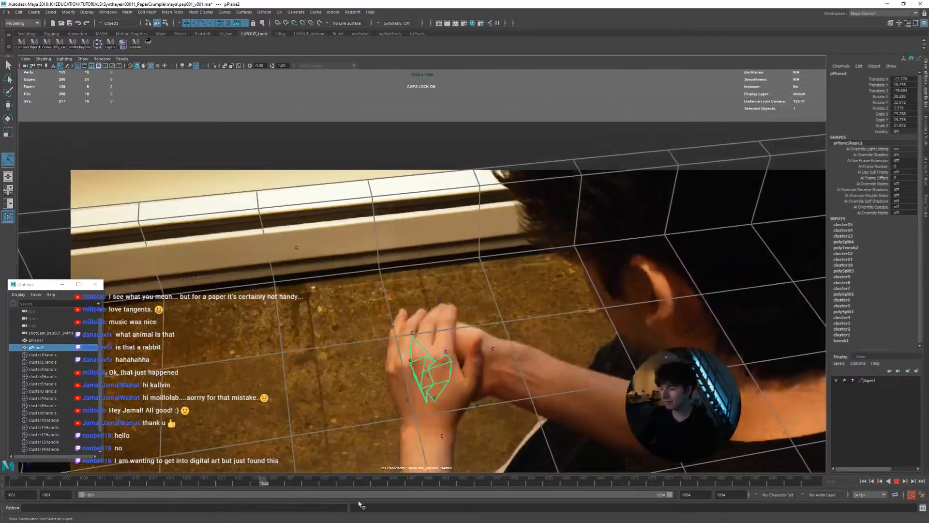
{"action": "key", "text": "alt+v"}
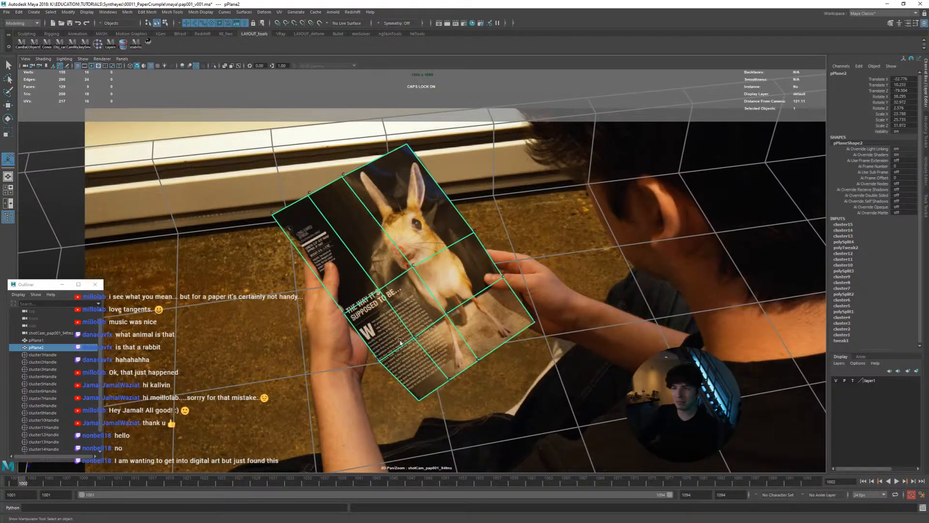
Turn on smooth mesh preview for pPlane2, play the crumple and go back to frame 1014
{"action": "key", "text": "3"}
{"action": "key", "text": "alt+v"}
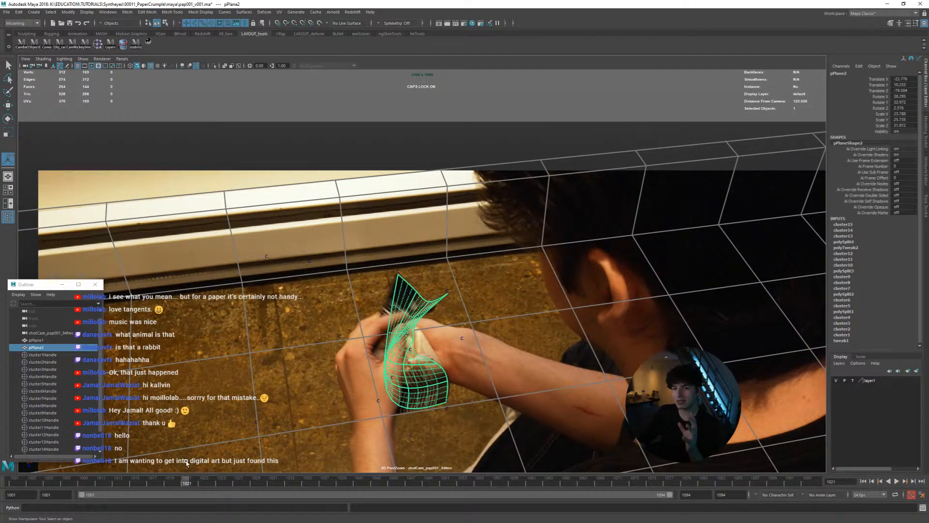
{"action": "left_click_drag", "start_coordinate": [187, 484], "coordinate": [128, 476]}
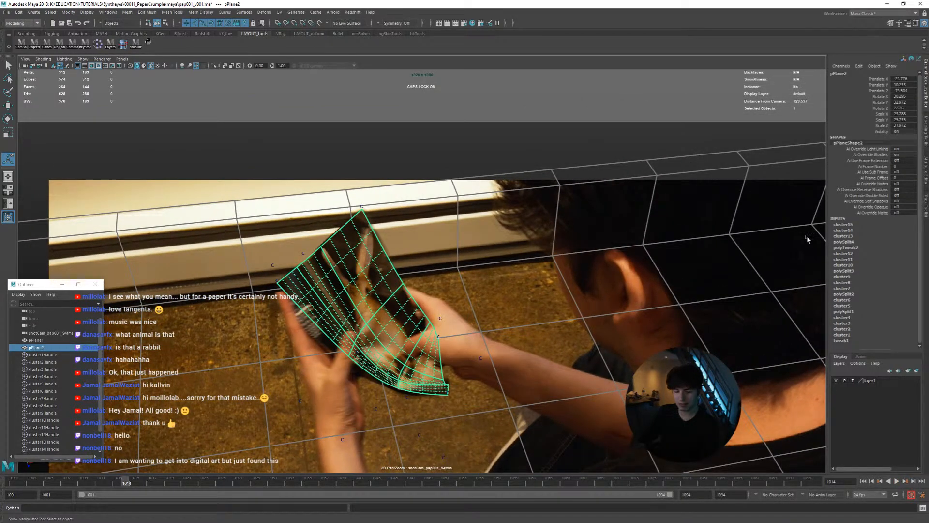
Expand pPlaneShape2's OpenSubdiv and Maya Catmull-Clark controls, review the smoothing options, and play the previewed mesh before returning to frame 1001
{"action": "key", "text": "ctrl+a"}
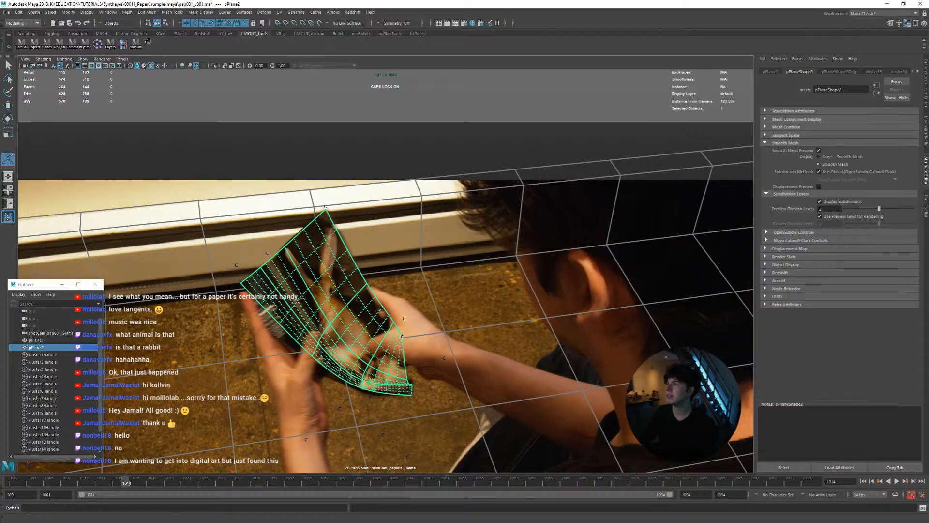
{"action": "left_click", "coordinate": [793, 233]}
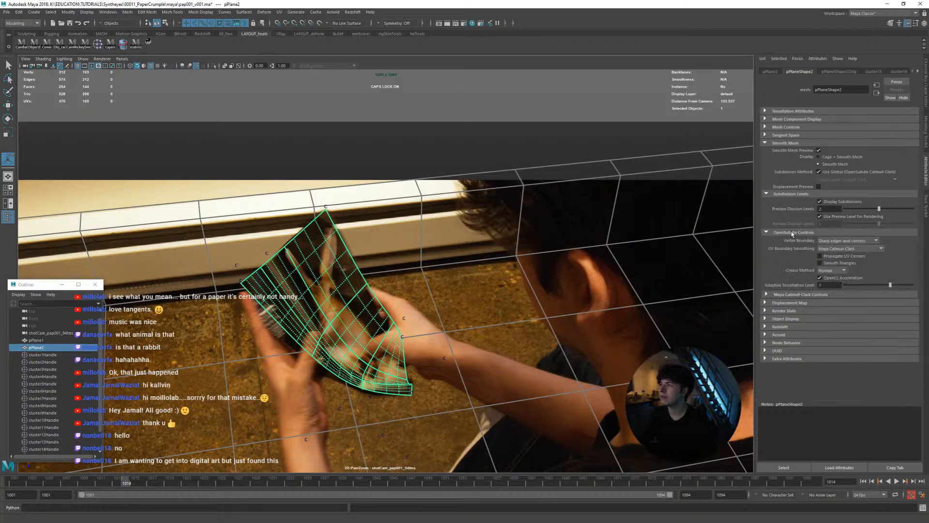
{"action": "left_click", "coordinate": [791, 294]}
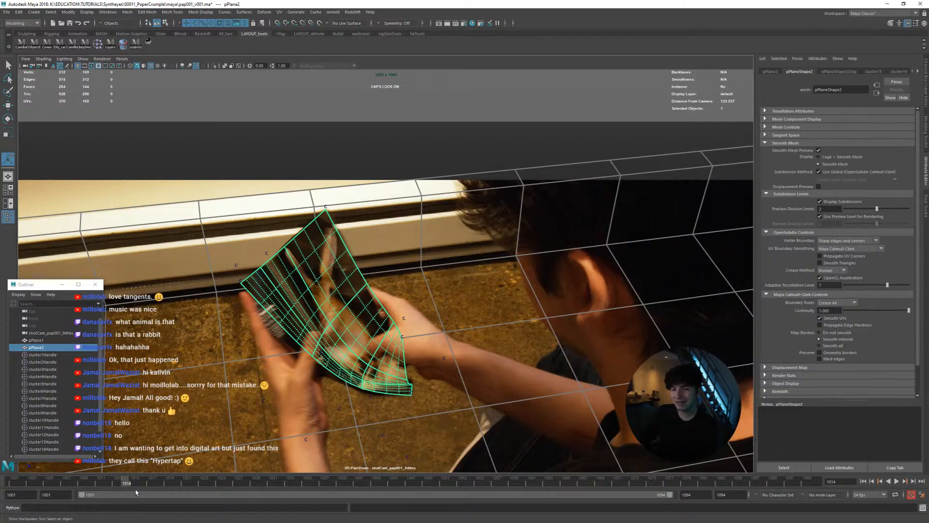
{"action": "key", "text": "alt+v"}
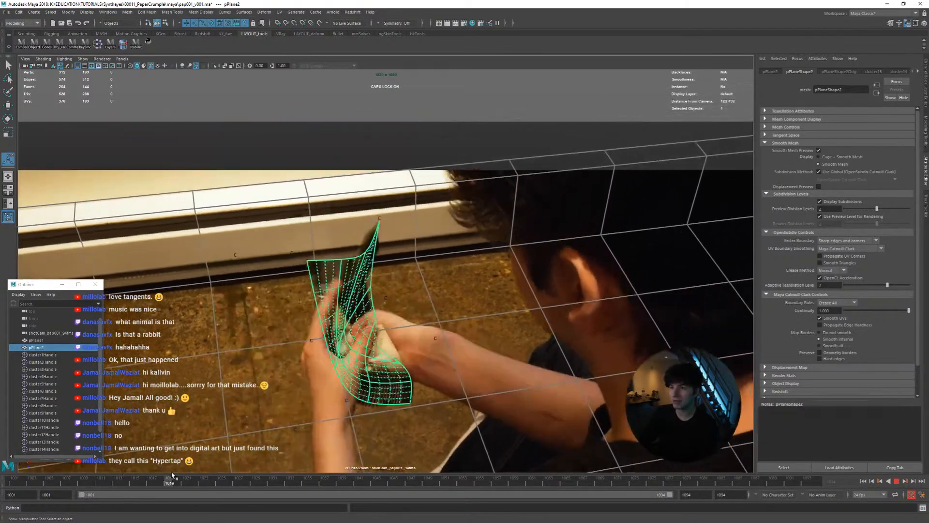
{"action": "left_click_drag", "start_coordinate": [171, 475], "coordinate": [2, 464]}
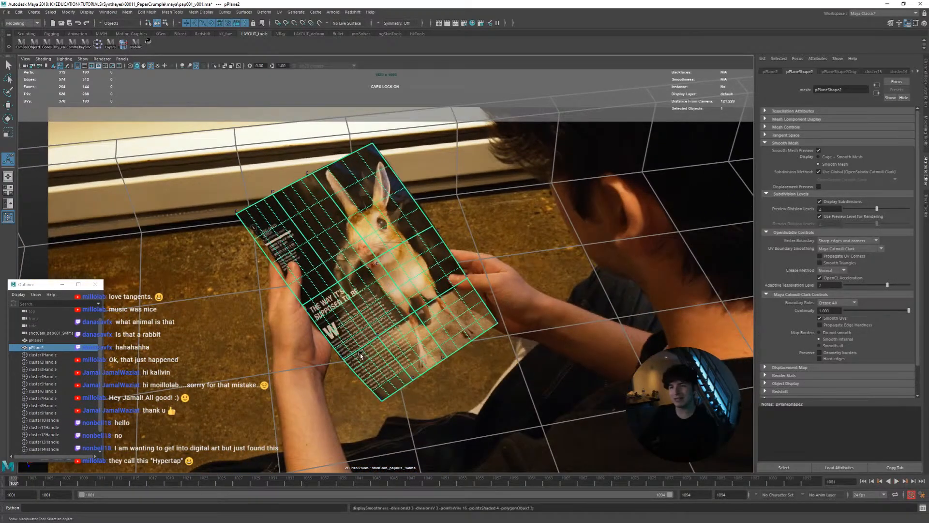
Turn off smooth mesh preview on pPlane2 and move to frame 1028 with a closer view of the crumpled page
{"action": "key", "text": "1"}
{"action": "right_click_drag", "start_coordinate": [350, 348], "coordinate": [173, 428]}
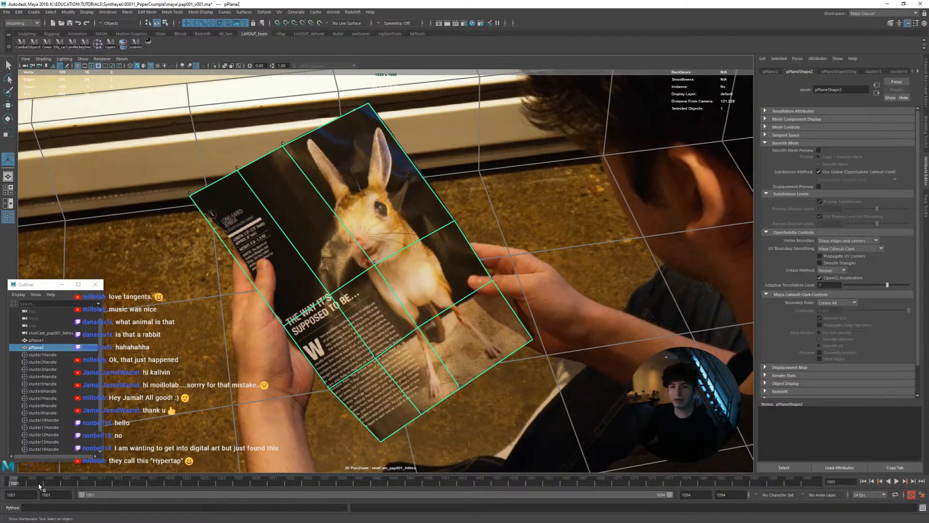
{"action": "left_click_drag", "start_coordinate": [39, 485], "coordinate": [246, 484]}
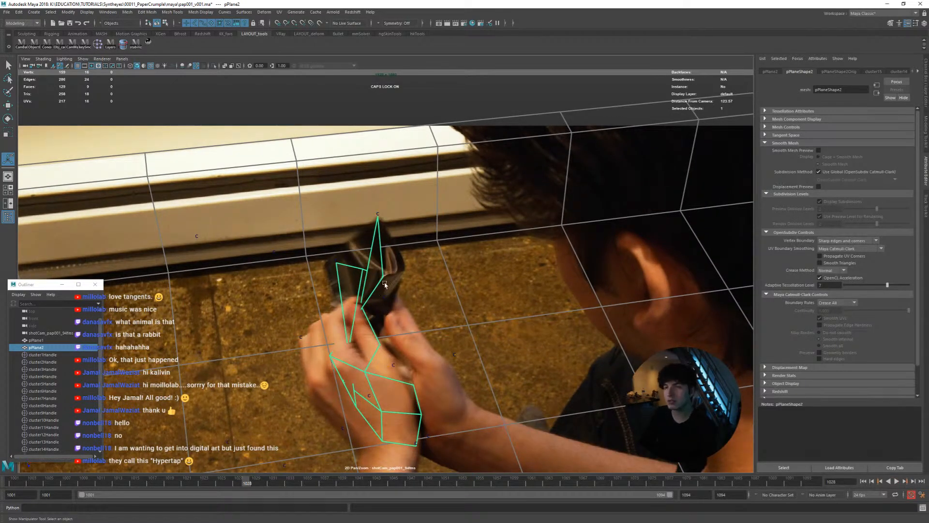
Examine the crumpled page mesh against the footage at frames 1028 and 1021, toggling the view stabilization
{"action": "right_click_drag", "start_coordinate": [385, 284], "coordinate": [422, 343]}
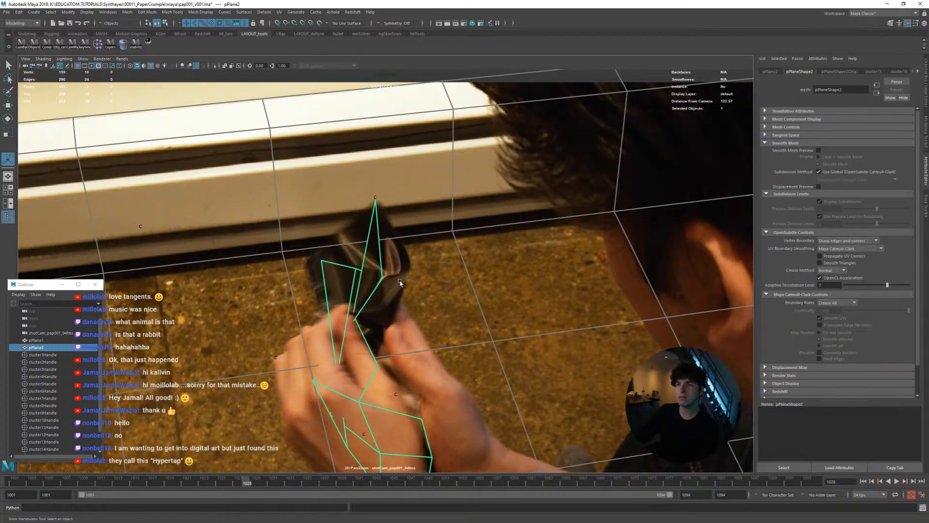
{"action": "right_click_drag", "start_coordinate": [399, 283], "coordinate": [387, 285]}
{"action": "middle_click_drag", "start_coordinate": [386, 286], "coordinate": [386, 227]}
{"action": "left_click_drag", "start_coordinate": [248, 484], "coordinate": [188, 469]}
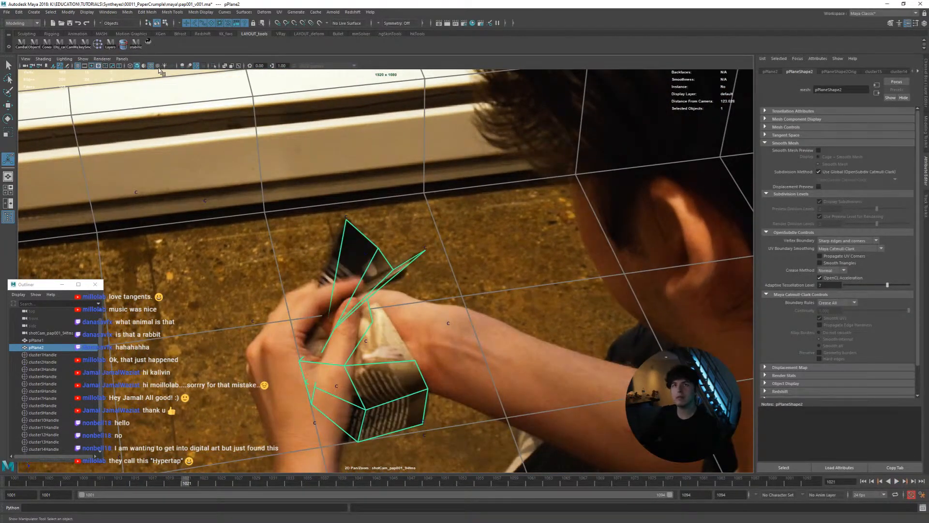
{"action": "left_click", "coordinate": [150, 45]}
{"action": "right_click_drag", "start_coordinate": [198, 114], "coordinate": [305, 213]}
{"action": "middle_click_drag", "start_coordinate": [304, 213], "coordinate": [375, 296]}
{"action": "right_click_drag", "start_coordinate": [375, 296], "coordinate": [404, 298]}
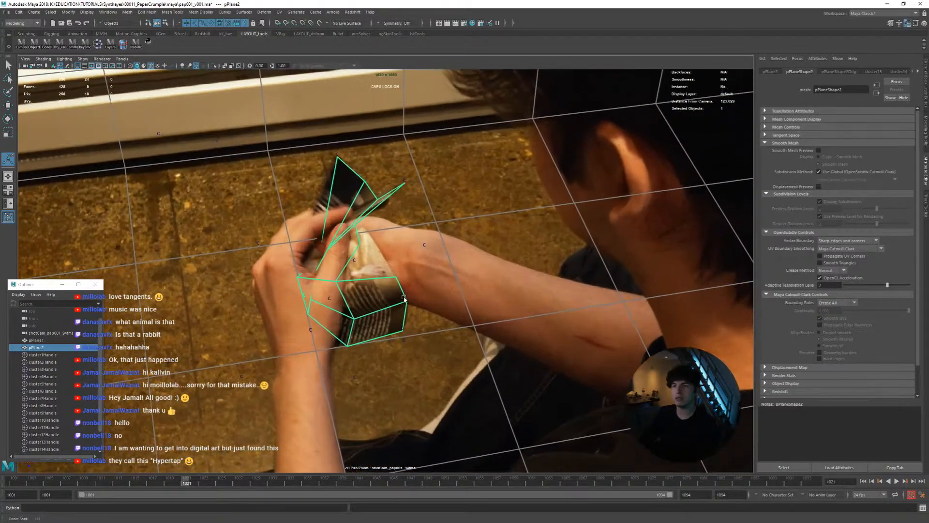
{"action": "middle_click_drag", "start_coordinate": [403, 298], "coordinate": [459, 342]}
{"action": "middle_click_drag", "start_coordinate": [346, 367], "coordinate": [339, 397]}
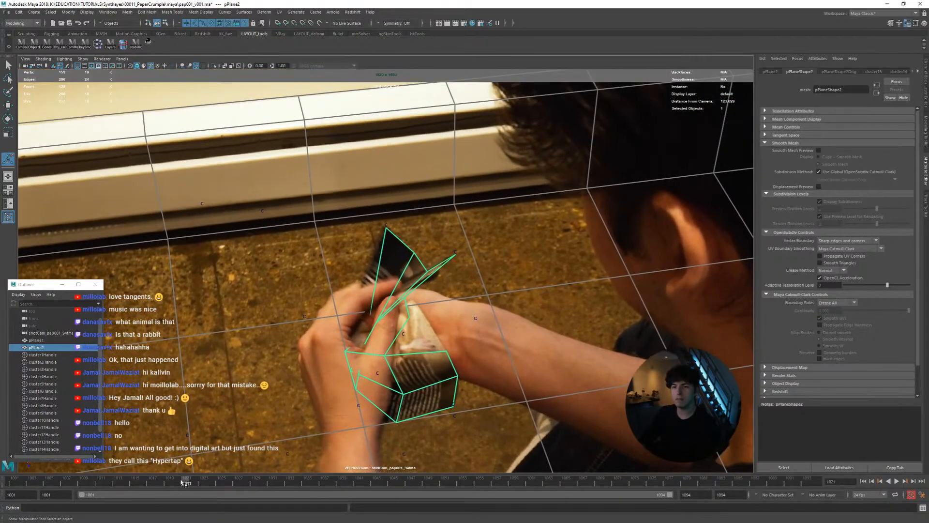
Play the crumple, scrub back to frame 1013, and stop at frame 1012 to inspect the page mesh
{"action": "key", "text": "alt+v"}
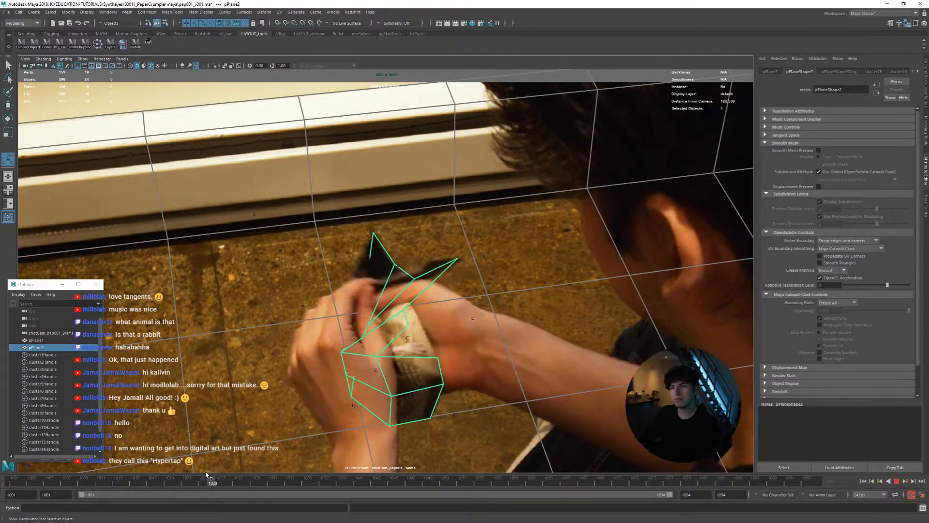
{"action": "mouse_move", "coordinate": [205, 474]}
{"action": "left_mouse_down"}
{"action": "mouse_move", "coordinate": [59, 467]}
{"action": "mouse_move", "coordinate": [129, 467]}
{"action": "mouse_move", "coordinate": [162, 512]}
{"action": "mouse_move", "coordinate": [73, 503]}
{"action": "mouse_move", "coordinate": [152, 503]}
{"action": "left_mouse_up"}
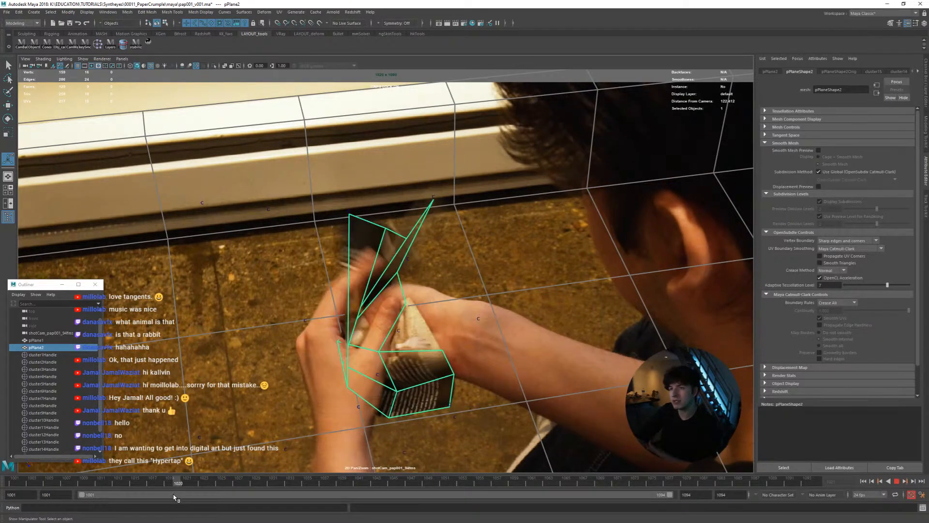
{"action": "mouse_move", "coordinate": [179, 497]}
{"action": "left_mouse_down"}
{"action": "mouse_move", "coordinate": [201, 494]}
{"action": "mouse_move", "coordinate": [77, 480]}
{"action": "mouse_move", "coordinate": [179, 480]}
{"action": "mouse_move", "coordinate": [102, 471]}
{"action": "mouse_move", "coordinate": [135, 475]}
{"action": "mouse_move", "coordinate": [104, 475]}
{"action": "mouse_move", "coordinate": [118, 474]}
{"action": "left_mouse_up"}
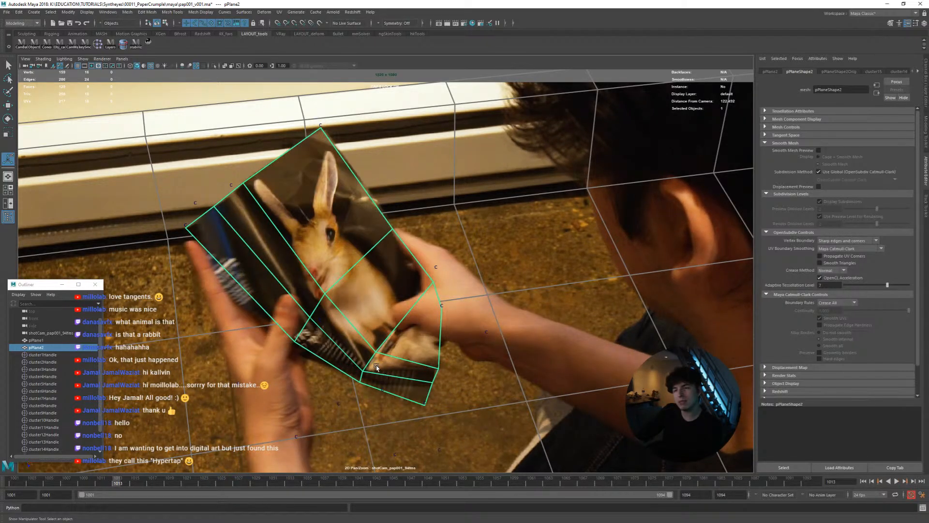
{"action": "key", "text": "alt+v"}
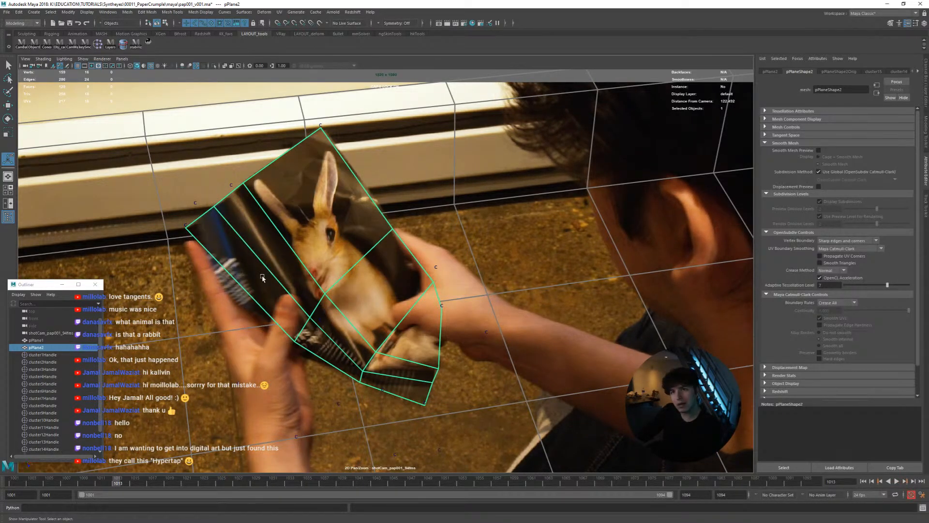
{"action": "mouse_move", "coordinate": [119, 484]}
{"action": "left_mouse_down"}
{"action": "mouse_move", "coordinate": [99, 484]}
{"action": "mouse_move", "coordinate": [110, 484]}
{"action": "left_mouse_up"}
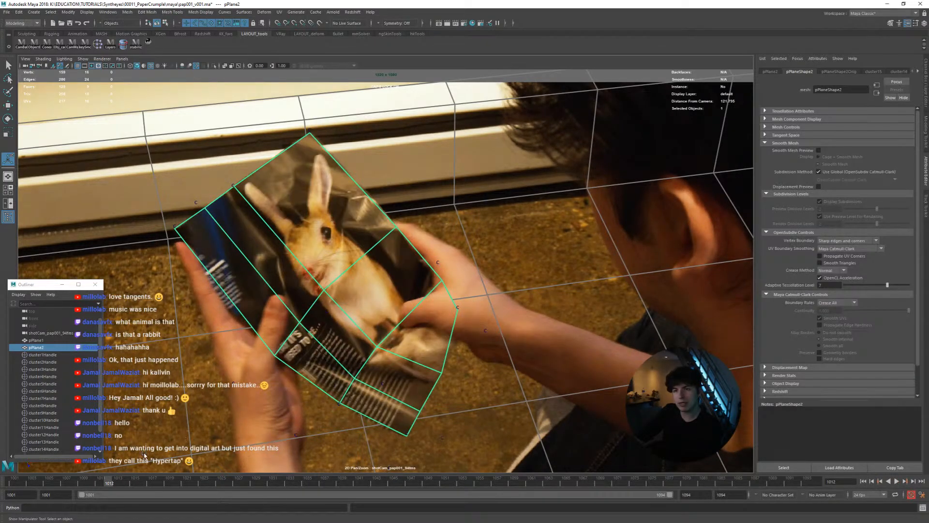
Go to frame 1001 and insert a lengthwise edge loop through pPlane2's middle column with Multi-Cut
{"action": "right_click", "coordinate": [373, 352], "text": "ctrl"}
{"action": "right_click_drag", "start_coordinate": [373, 352], "coordinate": [342, 349], "text": "shift"}
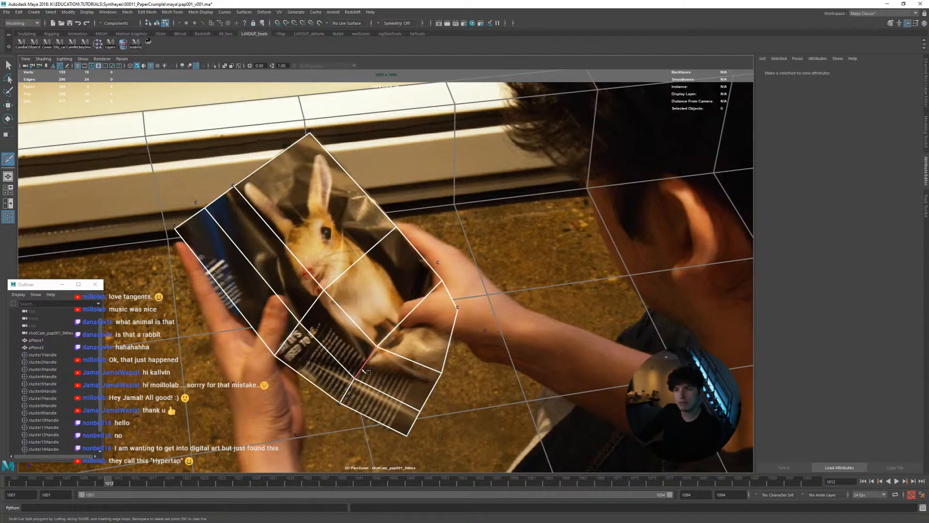
{"action": "left_click_drag", "start_coordinate": [102, 487], "coordinate": [2, 474]}
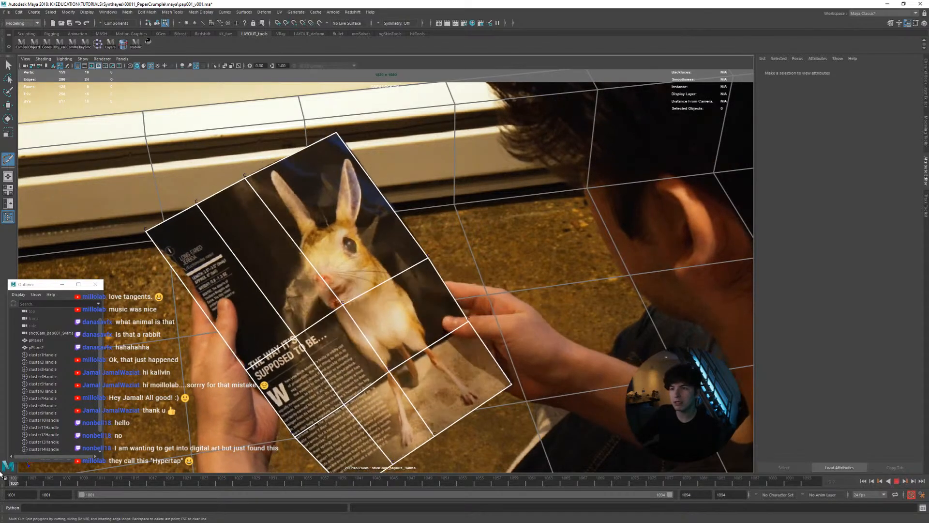
{"action": "left_click", "coordinate": [370, 383], "text": "ctrl"}
{"action": "key", "text": "w"}
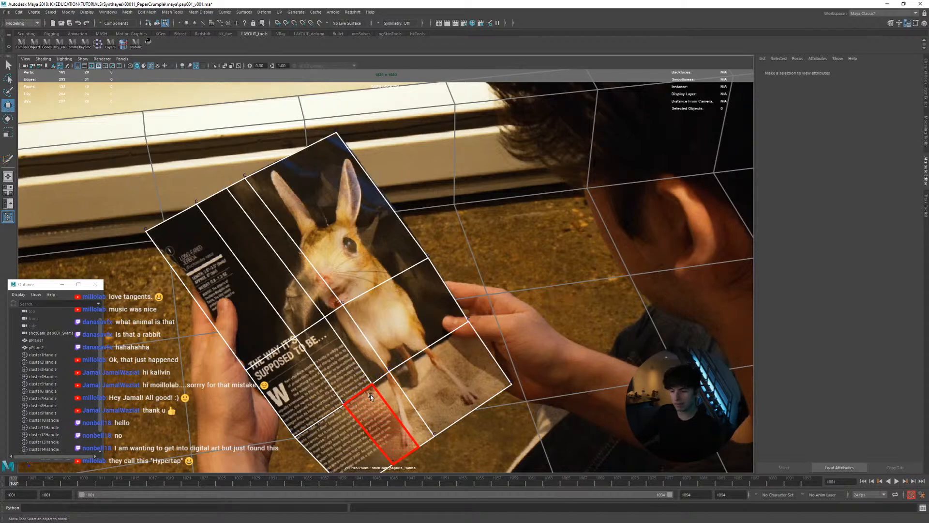
Try to slide the new loop's vertices along the page's cross edges and its top edge
{"action": "right_click_drag", "start_coordinate": [340, 406], "coordinate": [368, 399]}
{"action": "middle_click_drag", "start_coordinate": [343, 406], "coordinate": [365, 306]}
{"action": "right_click_drag", "start_coordinate": [364, 306], "coordinate": [386, 327]}
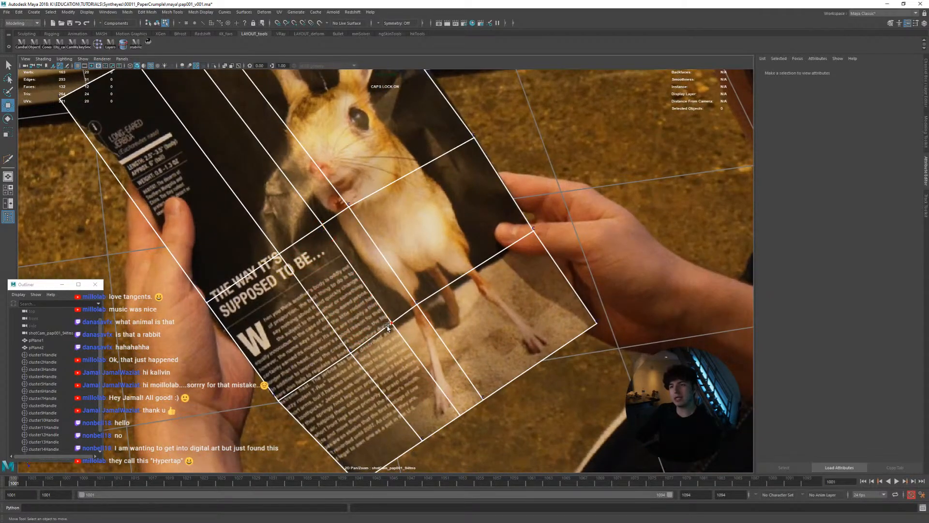
{"action": "left_click", "coordinate": [392, 323]}
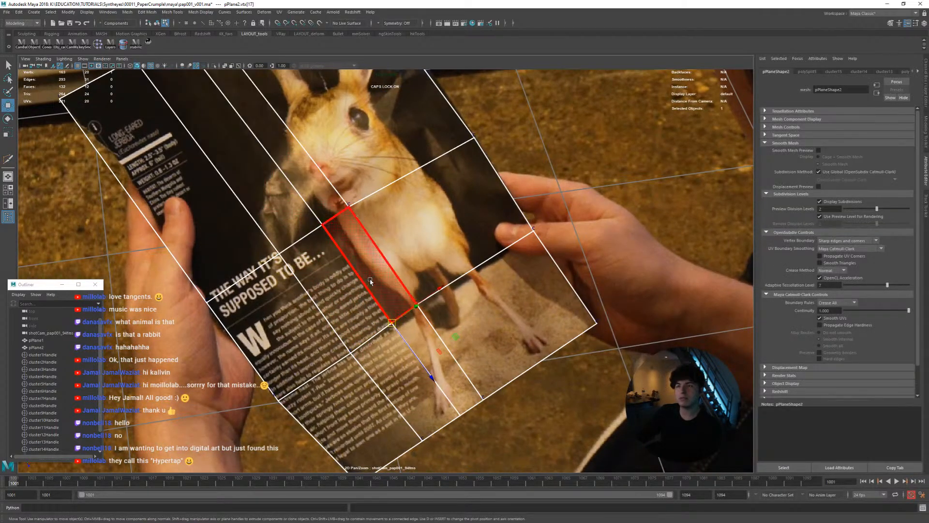
{"action": "left_click", "coordinate": [322, 226]}
{"action": "left_click_drag", "start_coordinate": [322, 226], "coordinate": [314, 231], "text": "ctrl+shift"}
{"action": "right_click_drag", "start_coordinate": [380, 271], "coordinate": [298, 229]}
{"action": "middle_click_drag", "start_coordinate": [297, 229], "coordinate": [336, 304]}
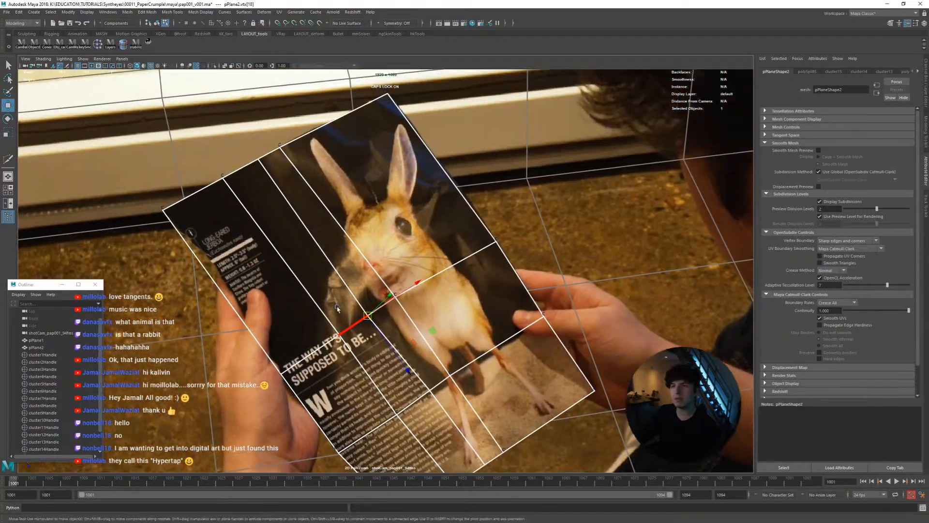
{"action": "left_click", "coordinate": [260, 160]}
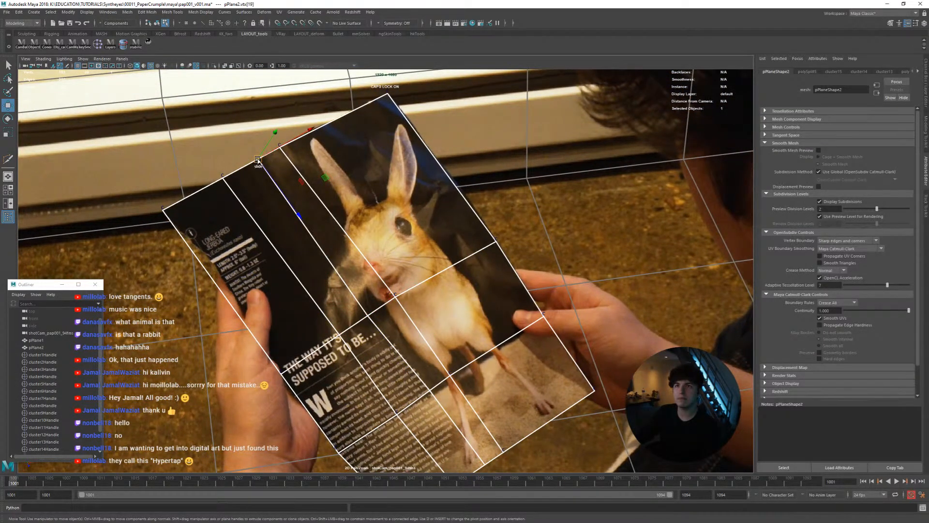
{"action": "left_click_drag", "start_coordinate": [258, 159], "coordinate": [254, 162], "text": "ctrl+shift"}
Undo the vertex moves and the edge loop just inserted in pPlane2
{"action": "key", "text": "ctrl+z"}
{"action": "key", "text": "ctrl+z"}
{"action": "key", "text": "ctrl+z"}
{"action": "key", "text": "ctrl+z"}
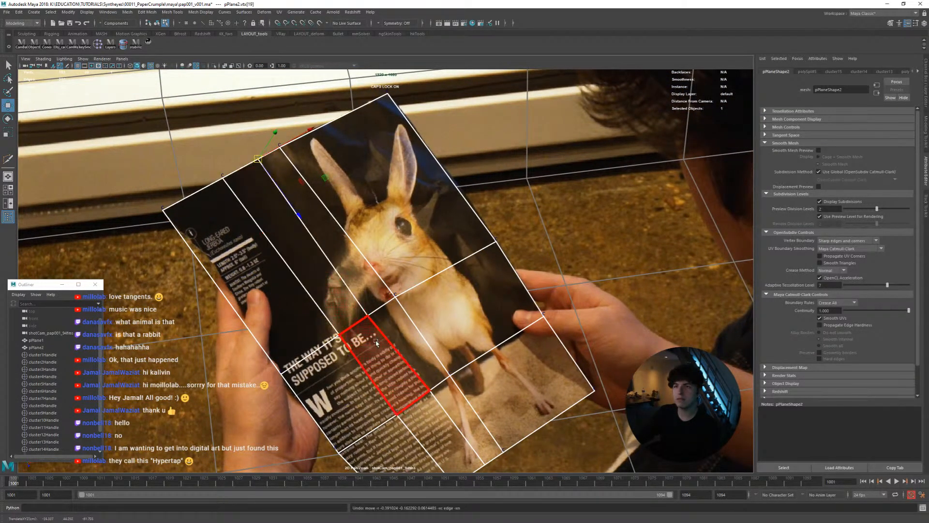
{"action": "key", "text": "ctrl+z"}
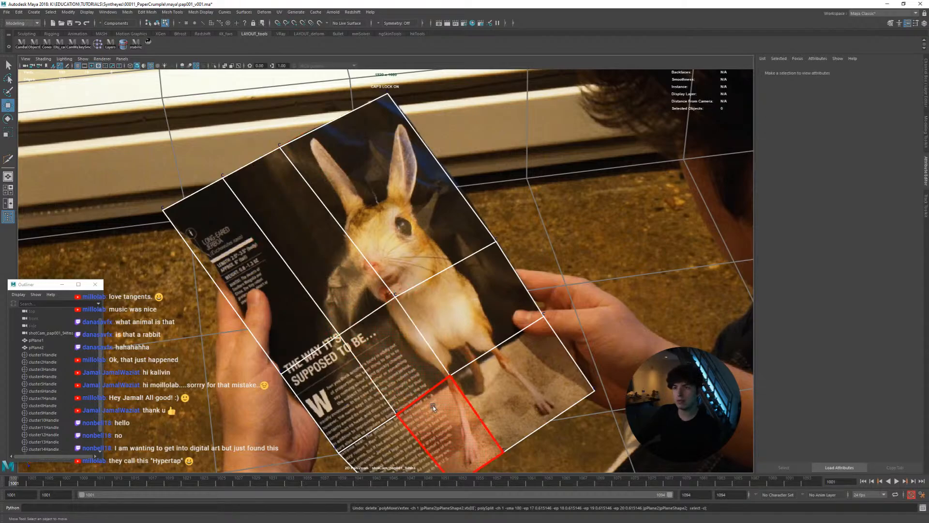
Return pPlane2 to object mode and insert one lengthwise edge loop about midway across its middle column with Multi-Cut
{"action": "right_click", "coordinate": [431, 392]}
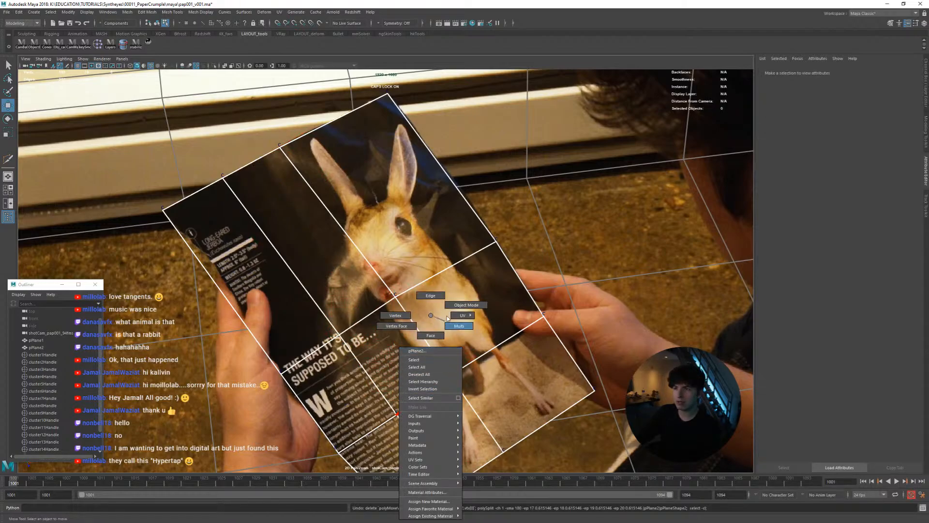
{"action": "left_click", "coordinate": [466, 305]}
{"action": "right_click", "coordinate": [428, 337], "text": "shift"}
{"action": "left_click", "coordinate": [386, 338]}
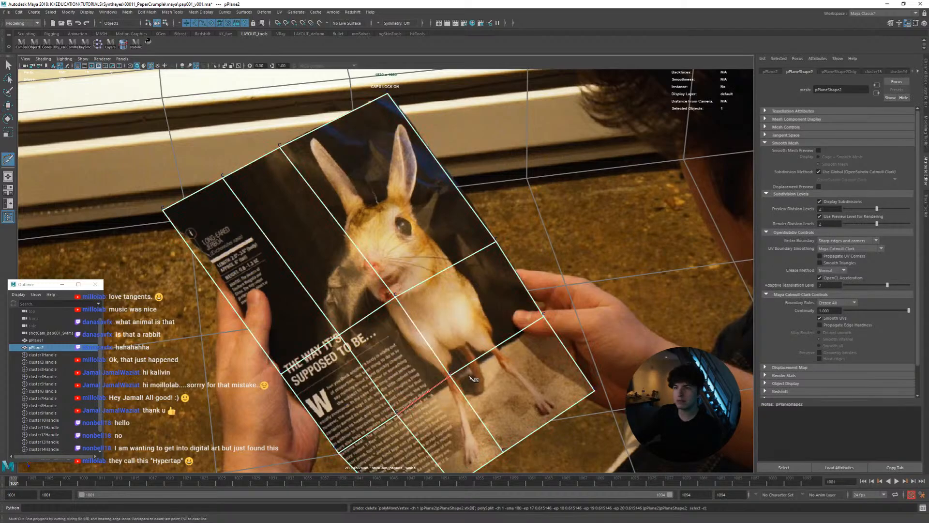
{"action": "left_click", "coordinate": [433, 391]}
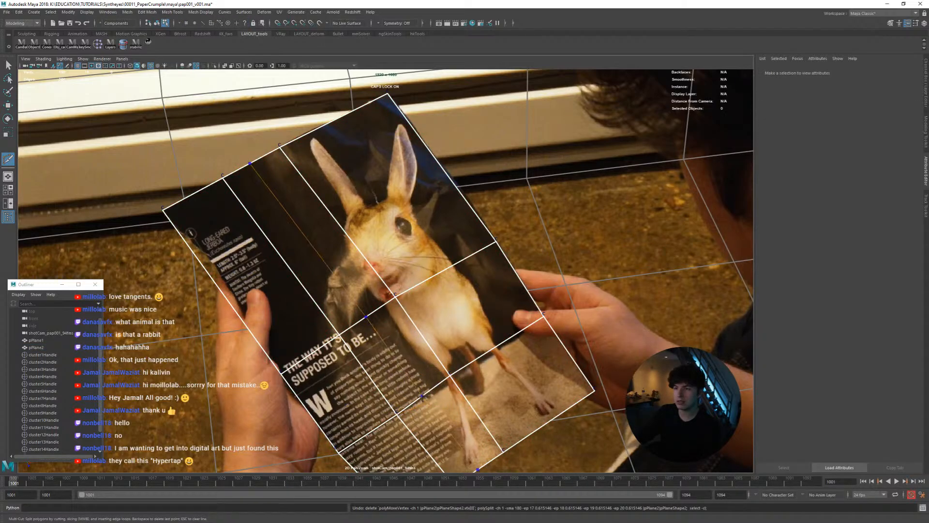
{"action": "key", "text": "w"}
Select the new loop's vertex on the cross edge below the jerboa's body, stabilize the view on it, and create a cluster
{"action": "right_click", "coordinate": [428, 315]}
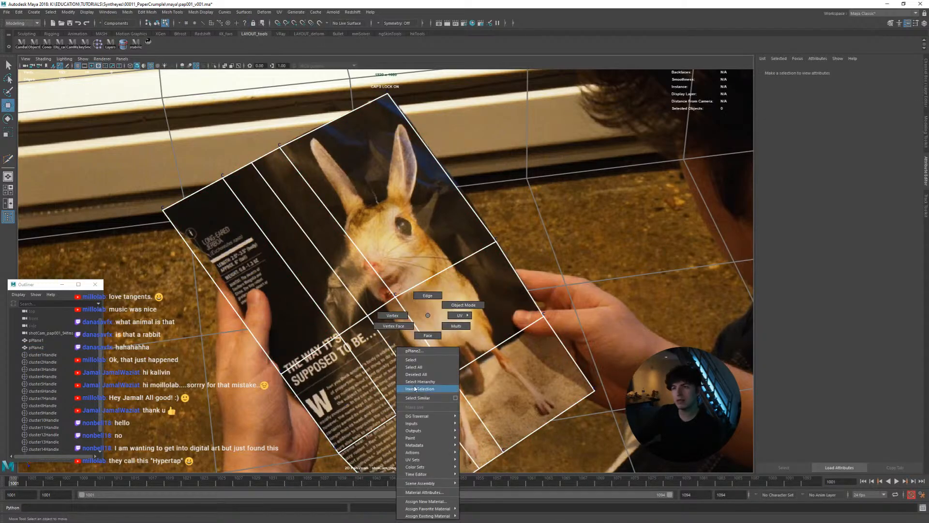
{"action": "left_click", "coordinate": [393, 315]}
{"action": "left_click", "coordinate": [429, 396]}
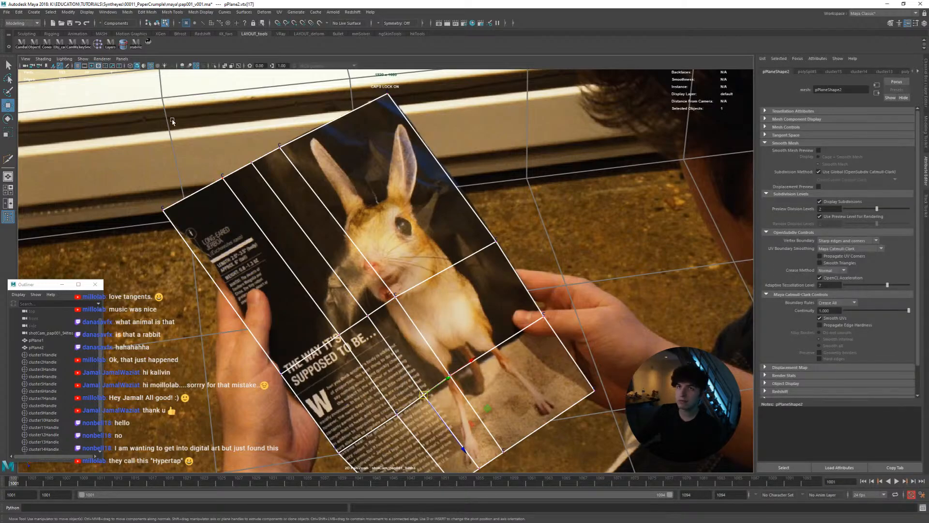
{"action": "left_click", "coordinate": [149, 45]}
{"action": "left_click", "coordinate": [149, 46]}
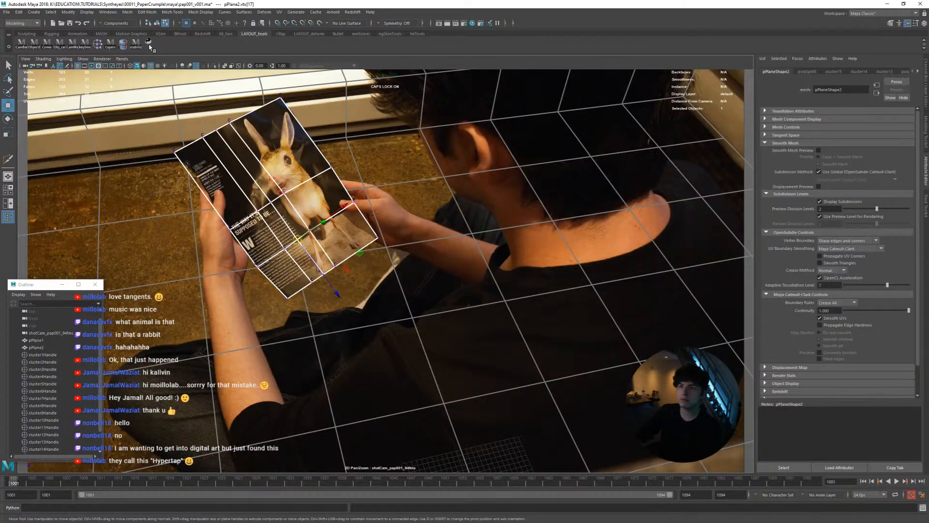
{"action": "left_click", "coordinate": [149, 47]}
{"action": "right_click_drag", "start_coordinate": [402, 254], "coordinate": [442, 308]}
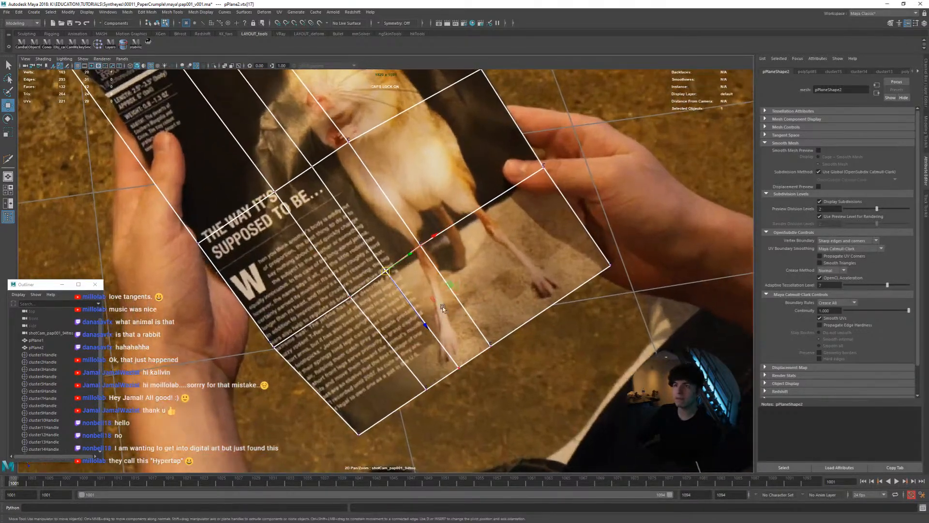
{"action": "left_click", "coordinate": [100, 45]}
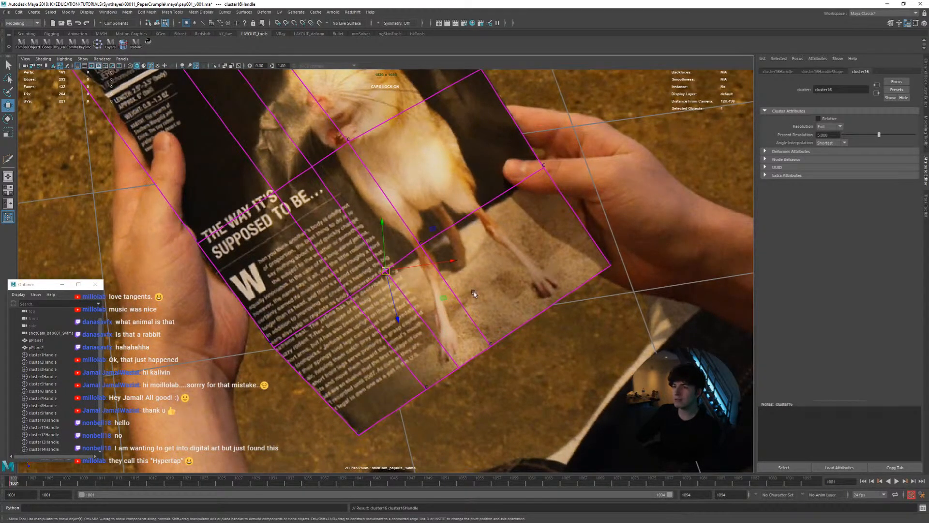
Get a close view of the new cluster at frame 1001 and key its translation at frames 1001 and 1002
{"action": "key", "text": "q"}
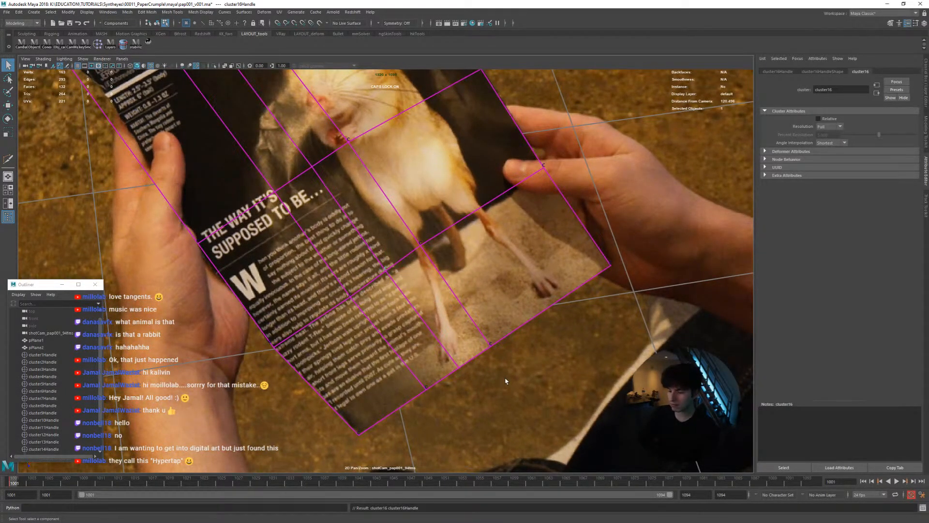
{"action": "key", "text": "w"}
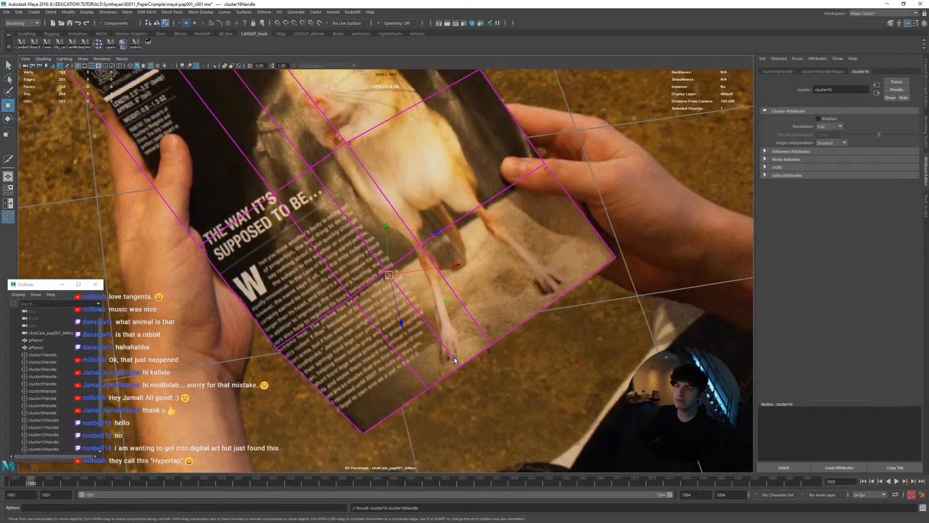
{"action": "scroll", "coordinate": [435, 351], "scroll_direction": "up", "scroll_amount": 4}
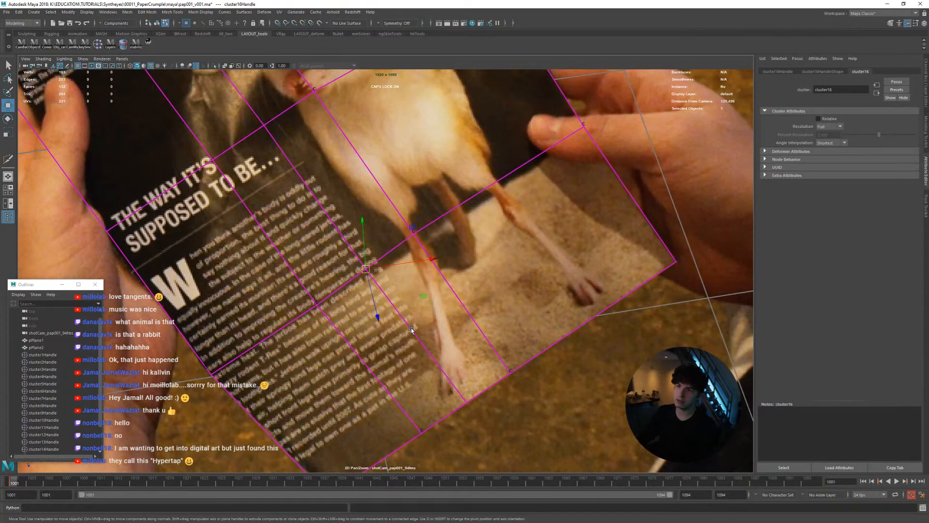
{"action": "mouse_move", "coordinate": [437, 316]}
{"action": "middle_mouse_down"}
{"action": "mouse_move", "coordinate": [445, 327]}
{"action": "mouse_move", "coordinate": [439, 317]}
{"action": "middle_mouse_up"}
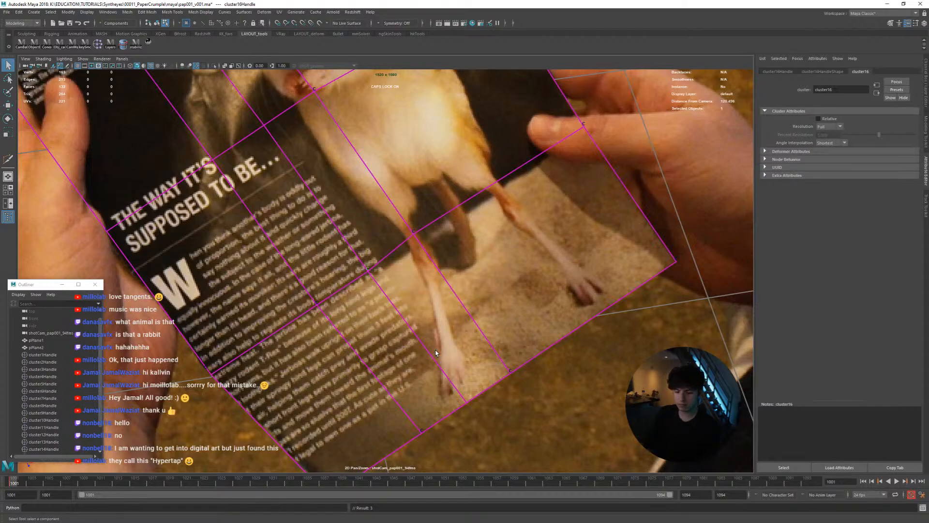
{"action": "key", "text": "alt+period"}
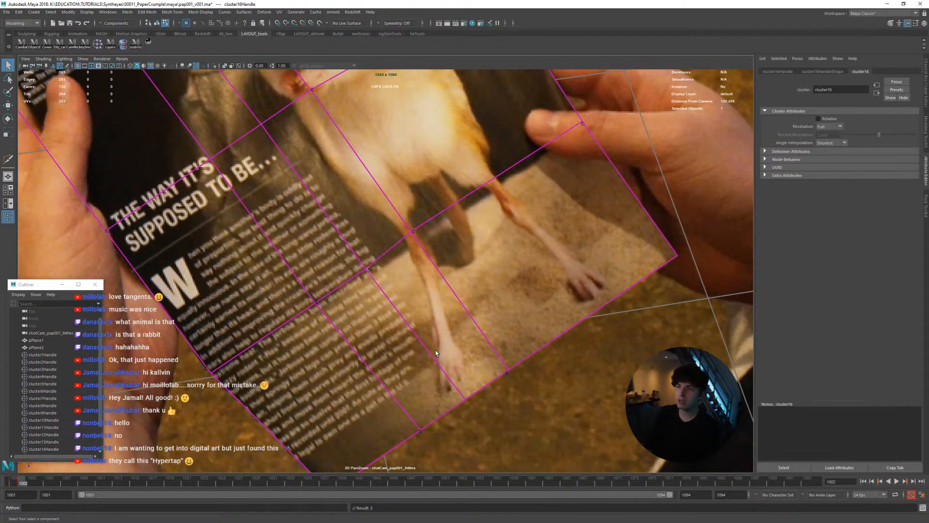
{"action": "key", "text": "alt+period"}
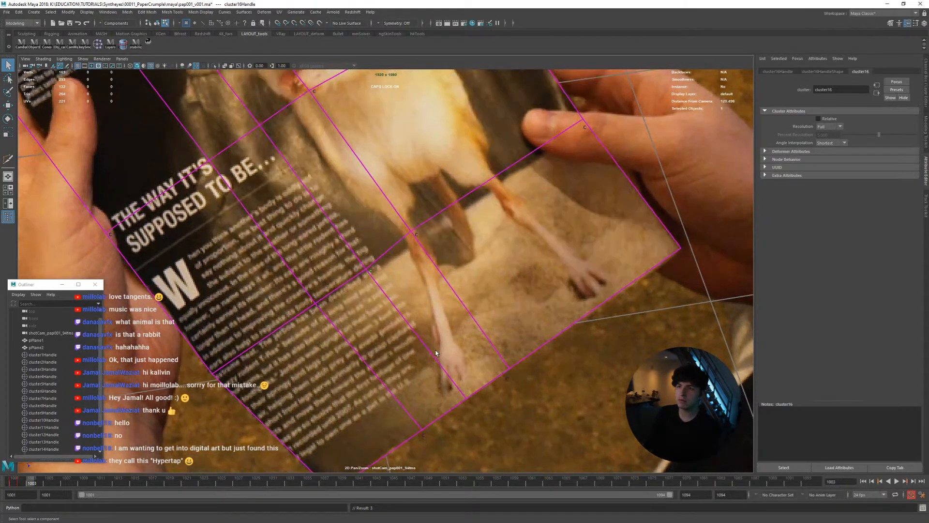
{"action": "key", "text": "alt+comma"}
{"action": "key", "text": "alt+period"}
{"action": "key", "text": "alt+comma"}
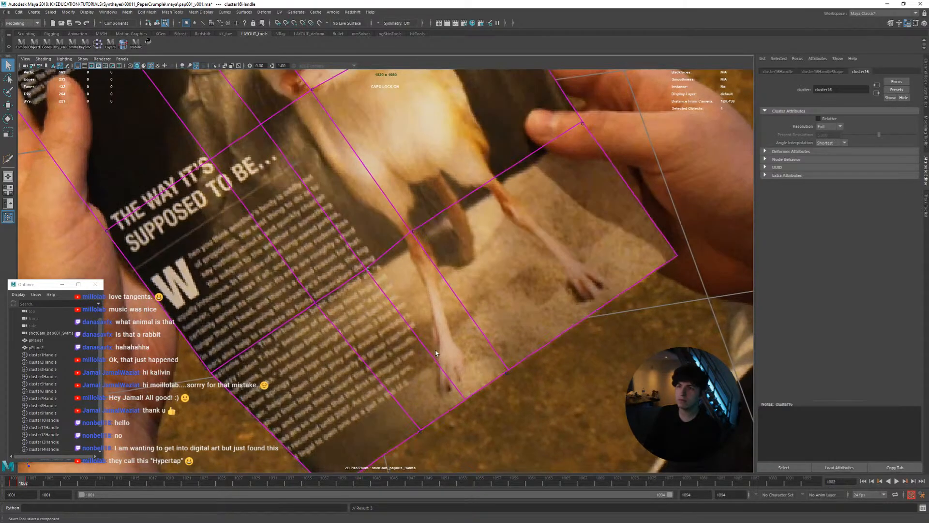
Key the new cluster's translation frame by frame up to frame 1005, checking each frame against its neighbour
{"action": "key", "text": "alt+period"}
{"action": "key", "text": "alt+comma"}
{"action": "key", "text": "alt+period"}
{"action": "key", "text": "alt+period"}
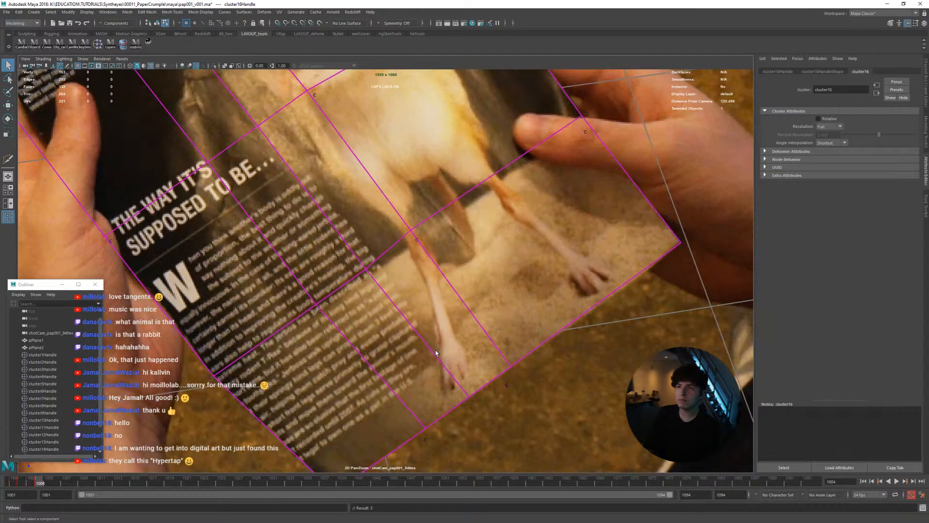
{"action": "key", "text": "alt+period"}
{"action": "key", "text": "alt+comma"}
Continue keying the cluster's translation through frames 1006 to 1008 so it follows the column's edge beside the jerboa
{"action": "key", "text": "alt+period"}
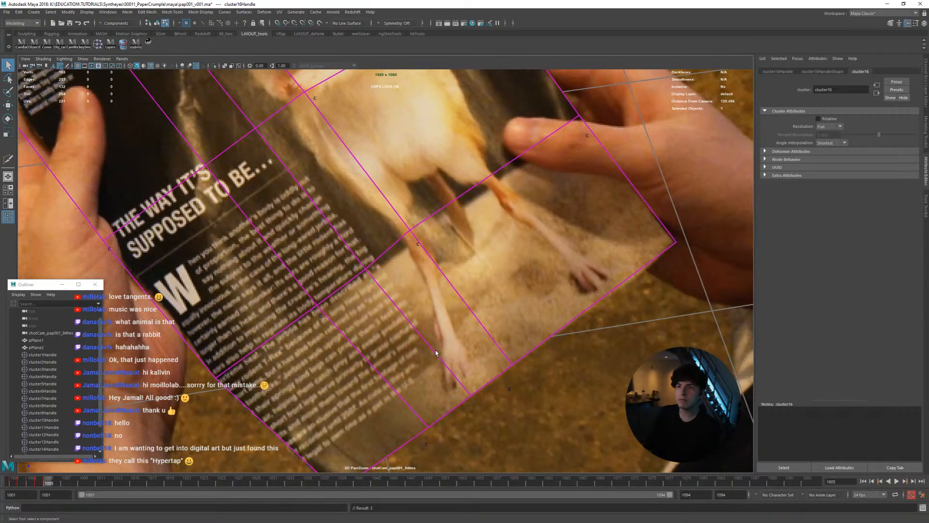
{"action": "key", "text": "alt+period"}
{"action": "key", "text": "alt+comma"}
{"action": "key", "text": "alt+period"}
{"action": "key", "text": "alt+period"}
{"action": "key", "text": "alt+comma"}
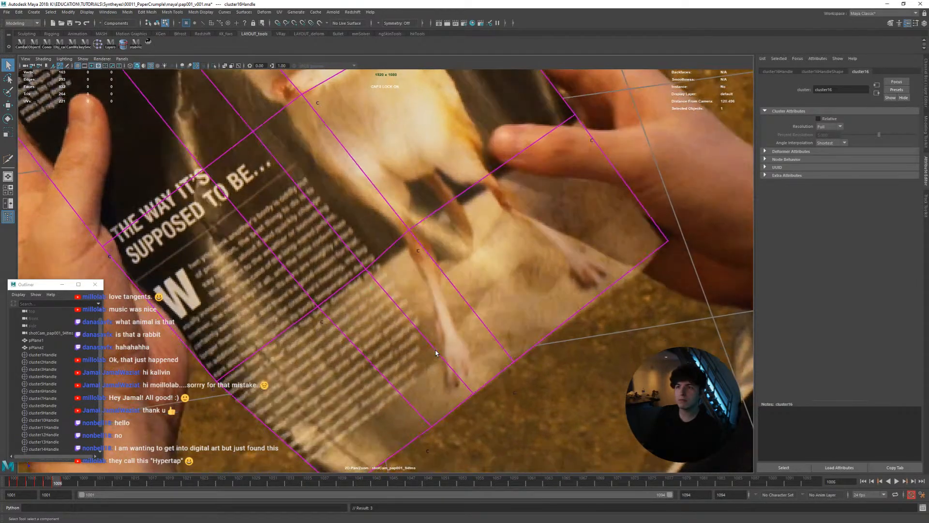
{"action": "key", "text": "alt+period"}
Carry the cluster's keyed match on from frame 1009 to frame 1012, comparing successive frames
{"action": "key", "text": "alt+period"}
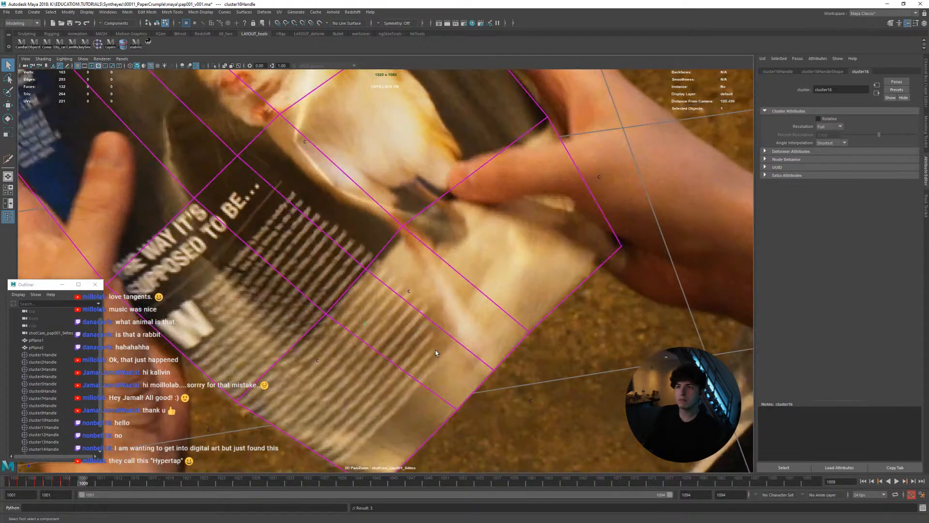
{"action": "key", "text": "alt+period"}
{"action": "key", "text": "alt+comma"}
{"action": "key", "text": "alt+period"}
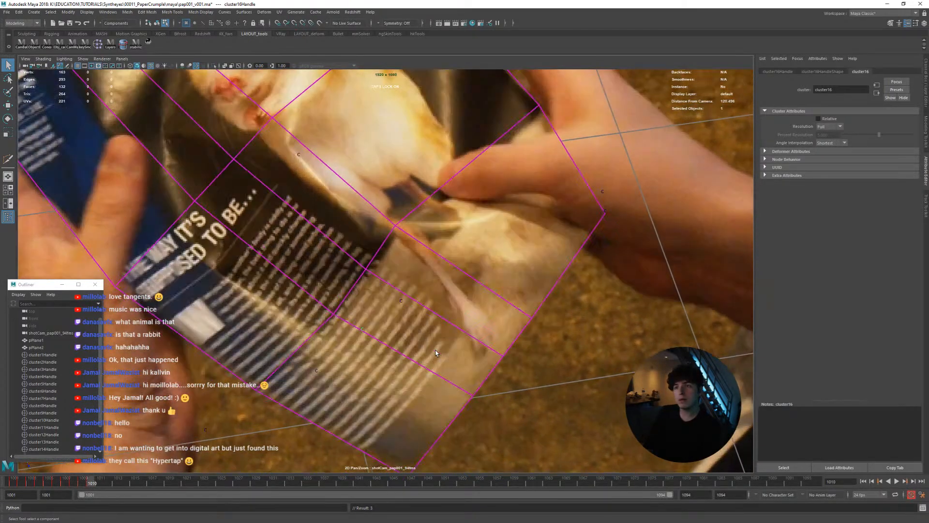
{"action": "key", "text": "alt+period"}
{"action": "key", "text": "alt+period"}
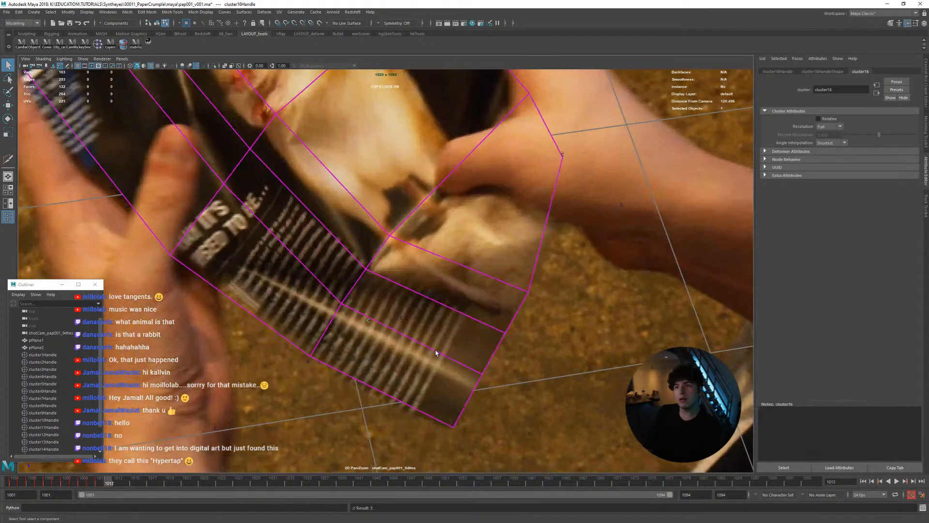
{"action": "key", "text": "alt+comma"}
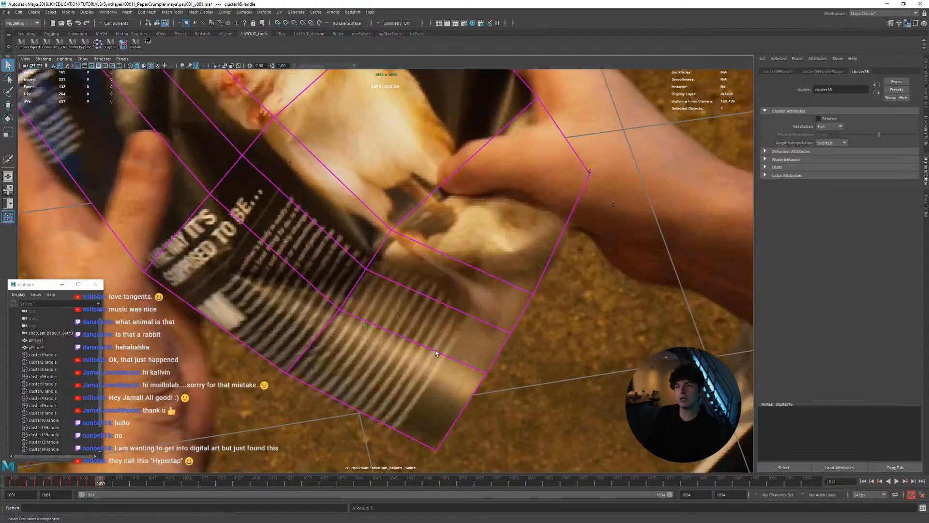
Examine how the cluster and surrounding mesh follow the folding page by stepping repeatedly between frames 1010 and 1012
{"action": "key", "text": "alt+period"}
{"action": "key", "text": "alt+comma"}
{"action": "key", "text": "alt+comma"}
{"action": "key", "text": "alt+comma"}
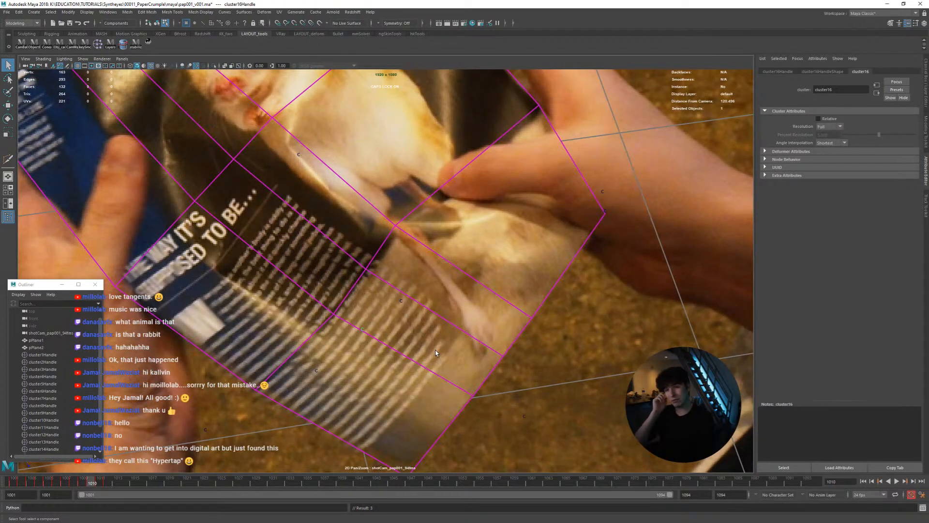
{"action": "key", "text": "alt+period"}
{"action": "key", "text": "alt+period"}
{"action": "key", "text": "alt+period"}
{"action": "key", "text": "alt+comma"}
{"action": "key", "text": "alt+comma"}
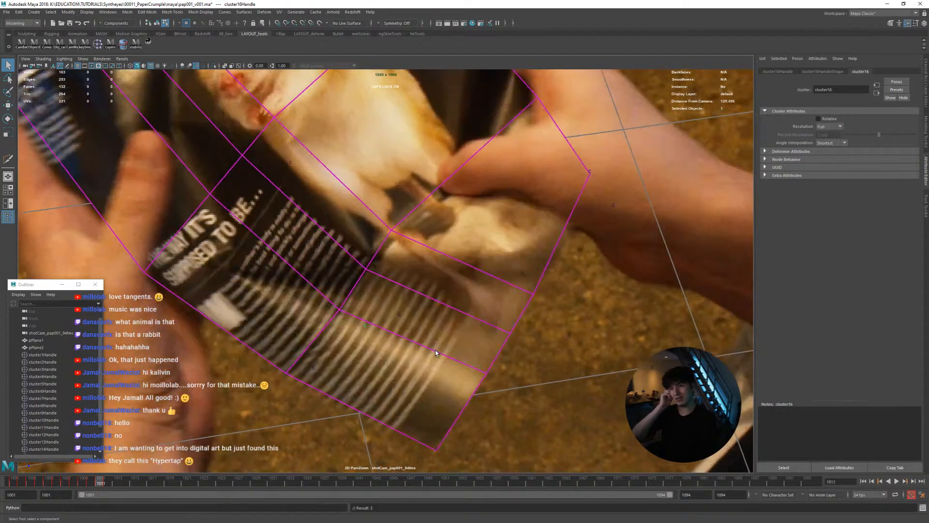
{"action": "key", "text": "alt+period"}
{"action": "key", "text": "alt+period"}
{"action": "key", "text": "alt+comma"}
{"action": "key", "text": "alt+comma"}
{"action": "key", "text": "alt+period"}
{"action": "key", "text": "alt+period"}
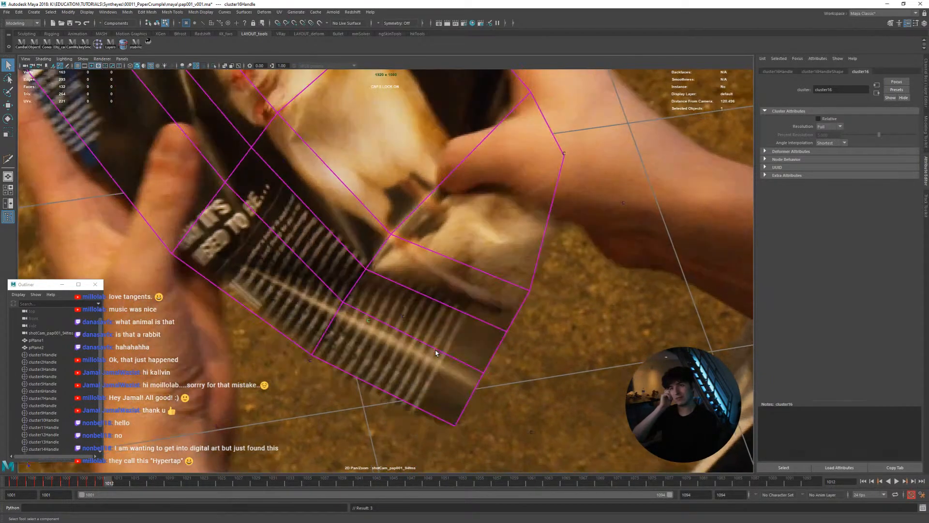
{"action": "key", "text": "alt+comma"}
{"action": "key", "text": "alt+comma"}
{"action": "key", "text": "alt+period"}
{"action": "key", "text": "alt+comma"}
{"action": "key", "text": "alt+period"}
{"action": "key", "text": "alt+period"}
{"action": "key", "text": "alt+comma"}
{"action": "key", "text": "alt+comma"}
Cut the cluster's key at frame 1012
{"action": "key", "text": "alt+period"}
{"action": "key", "text": "alt+period"}
{"action": "key", "text": "alt+comma"}
{"action": "key", "text": "alt+comma"}
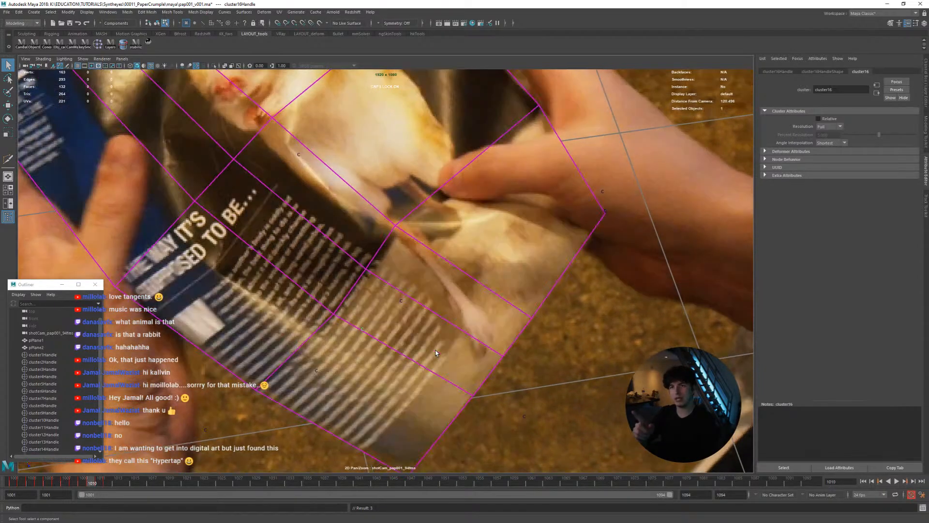
{"action": "key", "text": "alt+period"}
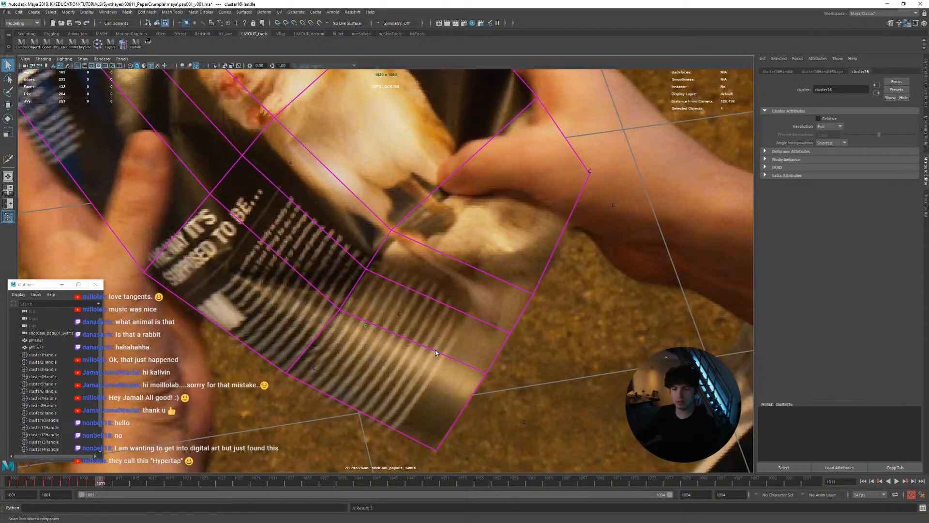
{"action": "key", "text": "alt+period"}
{"action": "right_click", "coordinate": [107, 483]}
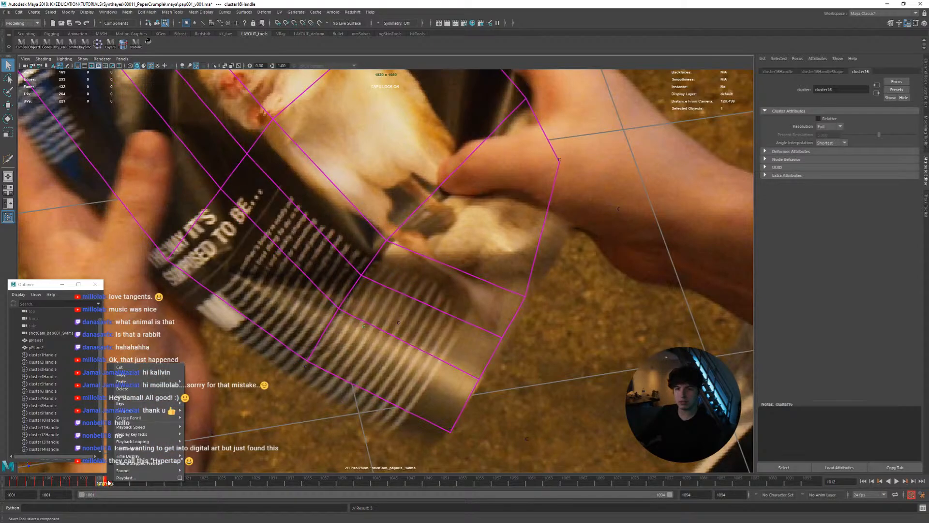
{"action": "left_click", "coordinate": [138, 368]}
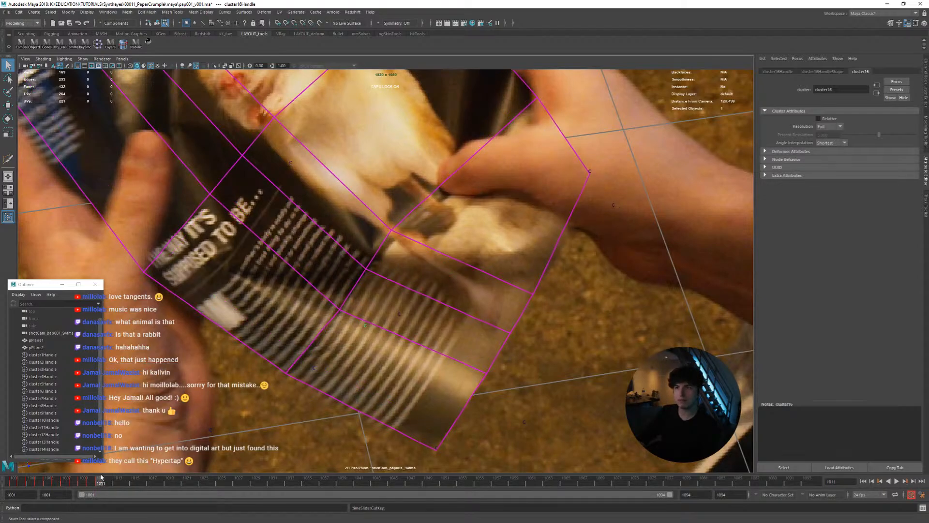
Show the perspective view beside the shot camera with the Move tool active and compare the mesh across frames 1011 to 1013
{"action": "key", "text": "w"}
{"action": "key", "text": "space"}
{"action": "left_click_drag", "start_coordinate": [252, 339], "coordinate": [218, 302], "text": "alt"}
{"action": "right_click_drag", "start_coordinate": [217, 303], "coordinate": [245, 329], "text": "alt"}
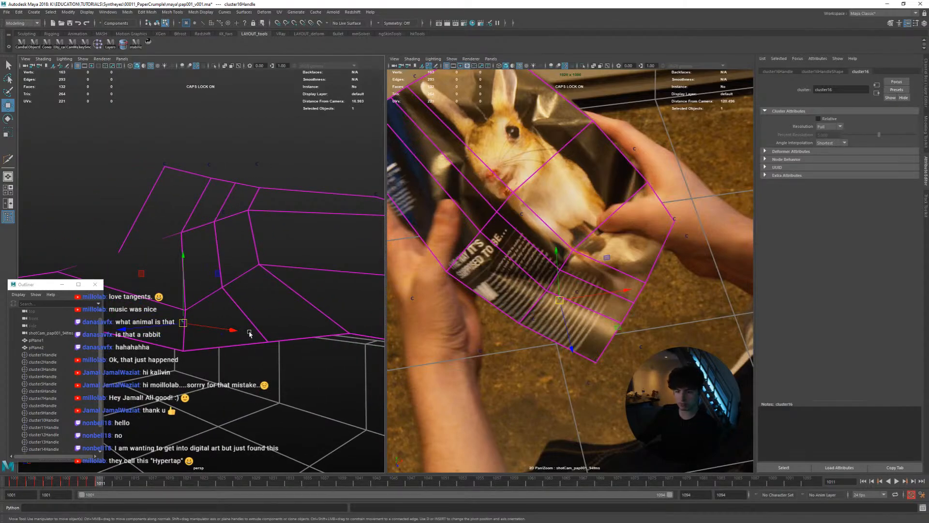
{"action": "key", "text": "alt+period"}
{"action": "key", "text": "alt+period"}
{"action": "key", "text": "alt+comma"}
{"action": "key", "text": "alt+comma"}
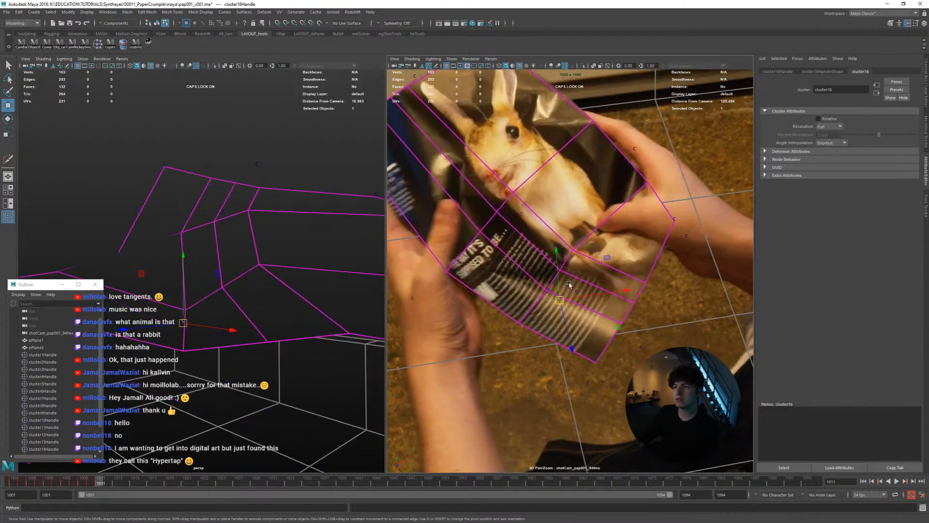
{"action": "key", "text": "alt+period"}
{"action": "key", "text": "alt+period"}
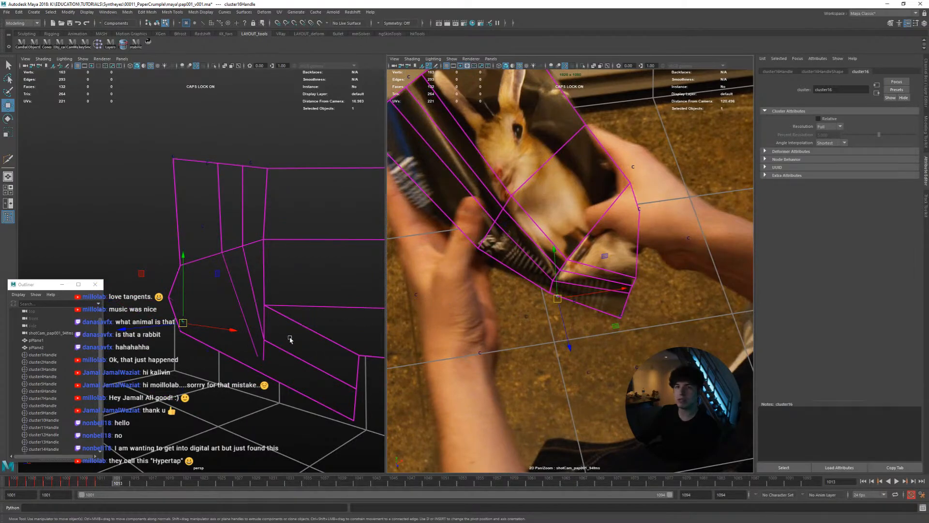
Reposition the cluster in depth at frame 1013 to shape the fold, aligning it with the page in the shot camera
{"action": "left_click_drag", "start_coordinate": [279, 337], "coordinate": [276, 336], "text": "alt"}
{"action": "key", "text": "comma"}
{"action": "key", "text": "comma"}
{"action": "key", "text": "period"}
{"action": "key", "text": "period"}
{"action": "middle_click_drag", "start_coordinate": [298, 346], "coordinate": [294, 337]}
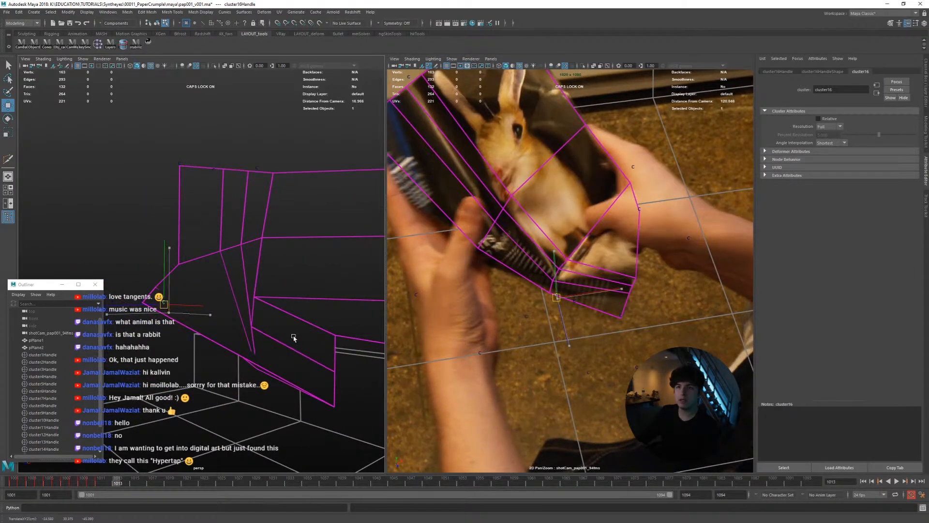
{"action": "left_click_drag", "start_coordinate": [281, 323], "coordinate": [273, 310], "text": "alt"}
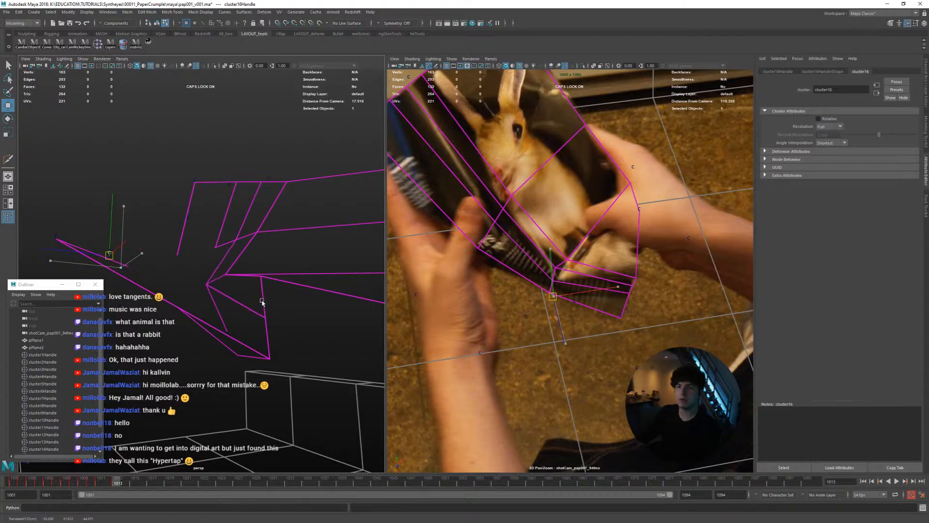
{"action": "left_click_drag", "start_coordinate": [251, 282], "coordinate": [257, 297], "text": "alt"}
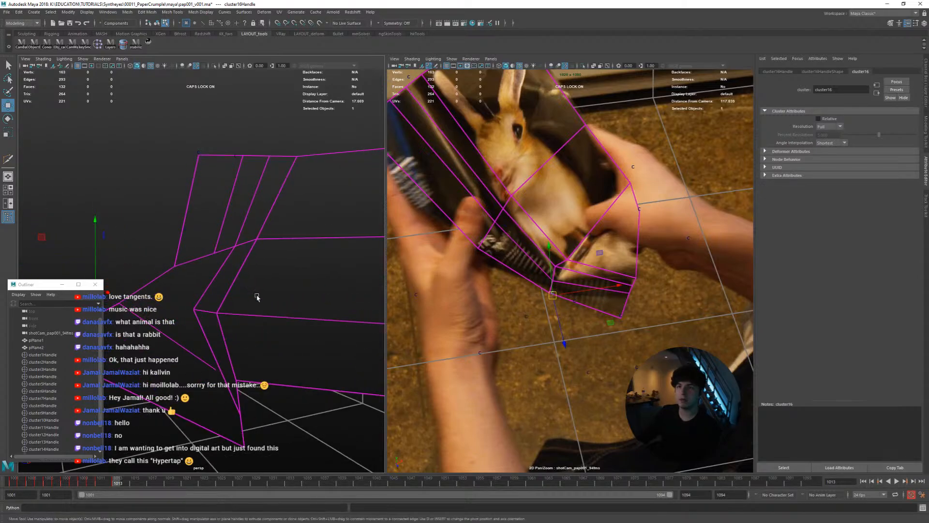
{"action": "middle_click_drag", "start_coordinate": [532, 307], "coordinate": [512, 328]}
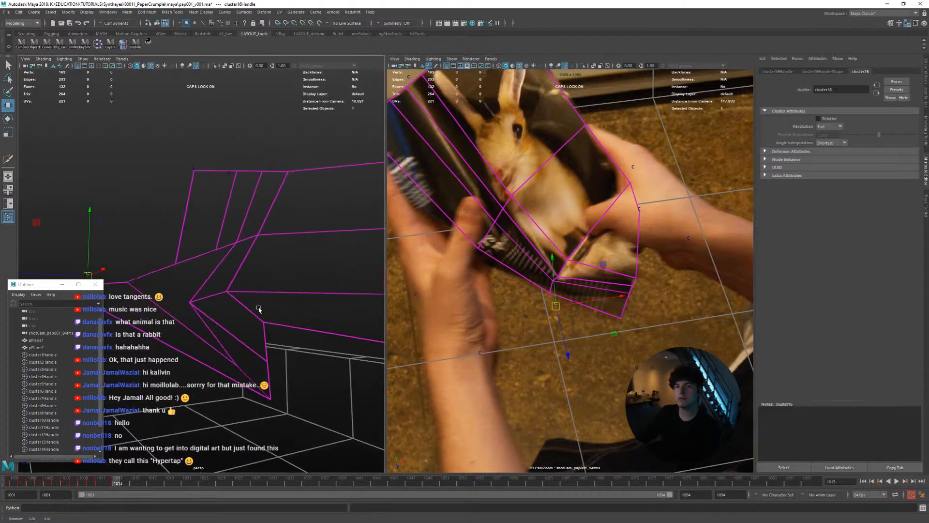
Refine the cluster's position at frames 1012 and 1013 in the enlarged shot camera view, comparing with frame 1011
{"action": "key", "text": "space"}
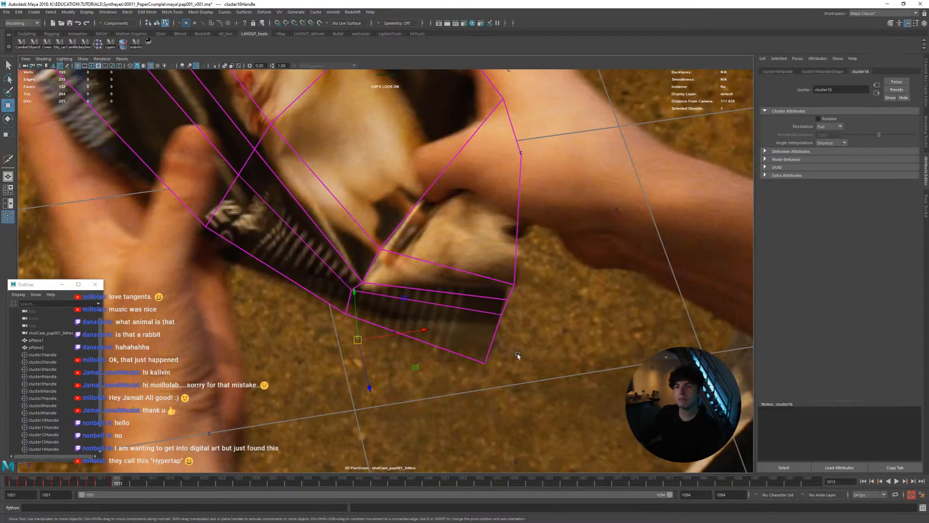
{"action": "middle_click_drag", "start_coordinate": [518, 356], "coordinate": [519, 357]}
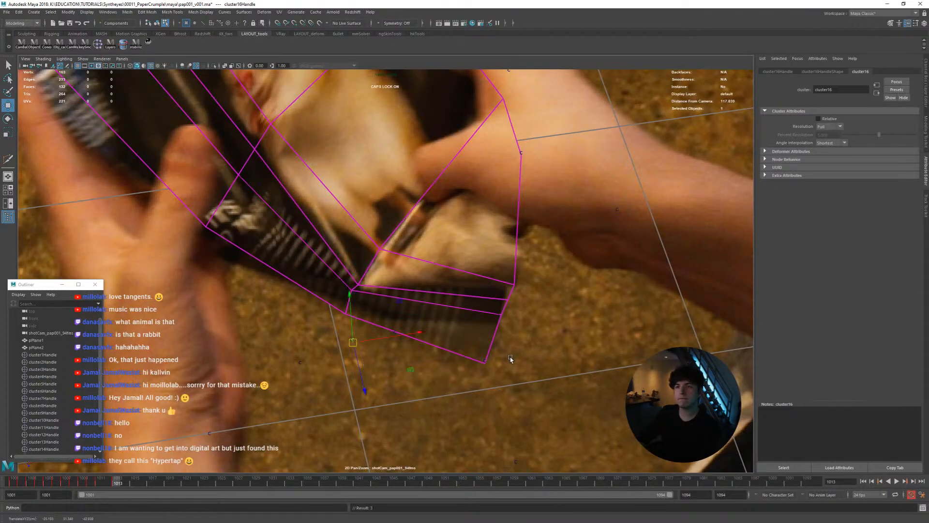
{"action": "key", "text": "alt+comma"}
{"action": "key", "text": "alt+comma"}
{"action": "key", "text": "alt+period"}
{"action": "key", "text": "alt+comma"}
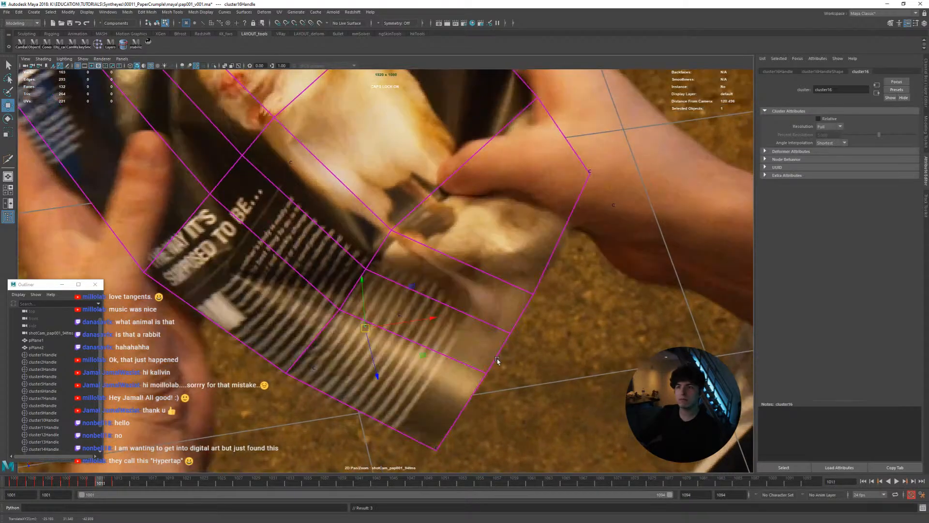
{"action": "key", "text": "alt+period"}
{"action": "middle_click_drag", "start_coordinate": [498, 360], "coordinate": [497, 359]}
{"action": "left_click_drag", "start_coordinate": [497, 359], "coordinate": [499, 358]}
Nudge the cluster onto the page's fold at frame 1014 after comparing it with frame 1013
{"action": "key", "text": "alt+comma"}
{"action": "key", "text": "alt+period"}
{"action": "key", "text": "alt+period"}
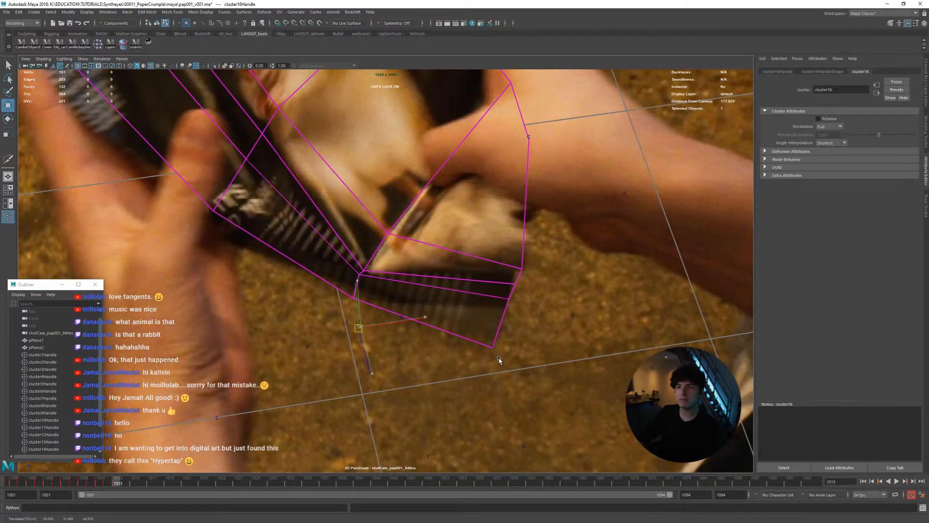
{"action": "key", "text": "alt+comma"}
{"action": "key", "text": "alt+period"}
{"action": "key", "text": "alt+period"}
Match the cluster to the page at frames 1015 and 1016 and check the folded mesh in the perspective view
{"action": "key", "text": "alt+comma"}
{"action": "key", "text": "alt+period"}
{"action": "middle_click_drag", "start_coordinate": [502, 355], "coordinate": [505, 354]}
{"action": "key", "text": "alt+period"}
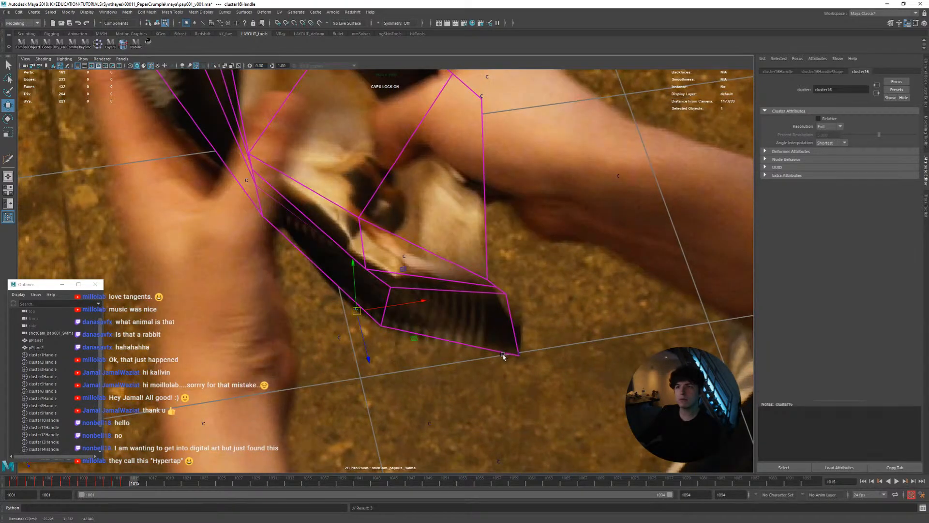
{"action": "key", "text": "alt+comma"}
{"action": "key", "text": "alt+period"}
{"action": "key", "text": "alt+comma"}
{"action": "key", "text": "alt+period"}
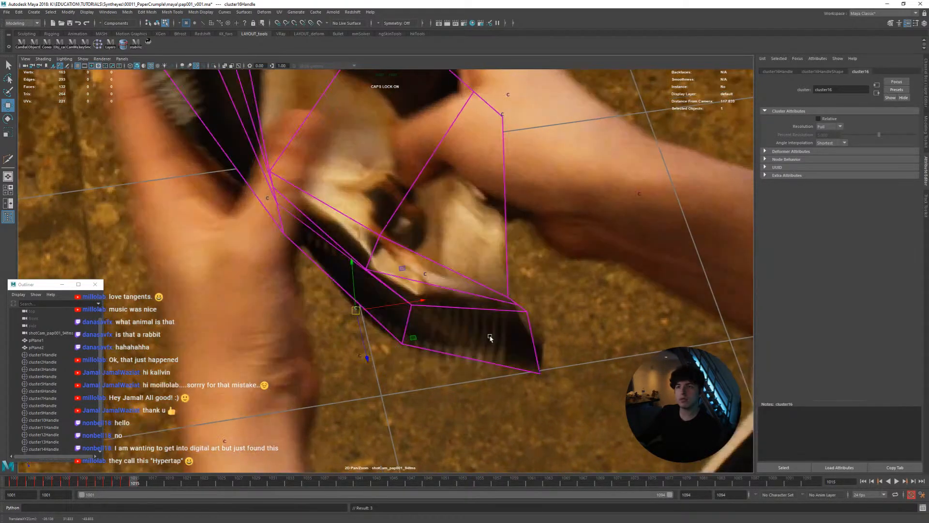
{"action": "key", "text": "alt+period"}
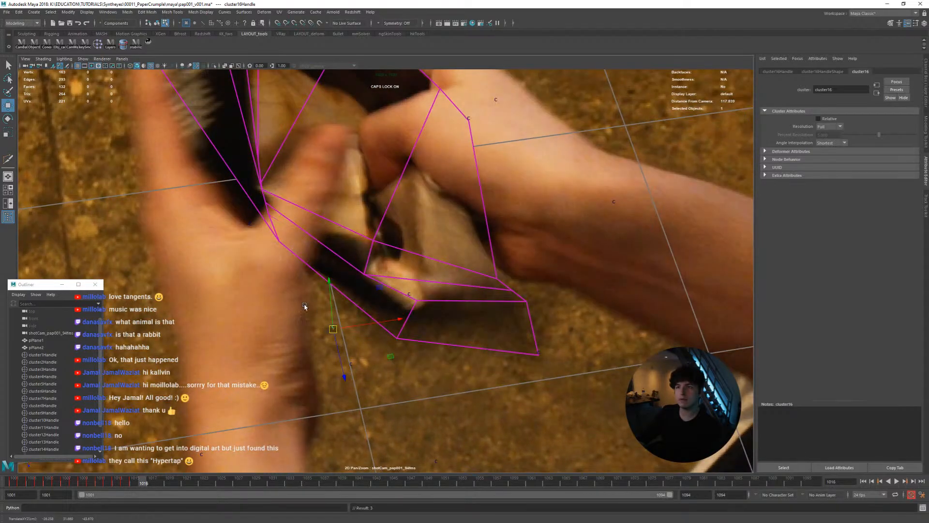
{"action": "key", "text": "space"}
{"action": "key", "text": "space"}
{"action": "scroll", "coordinate": [295, 302], "scroll_direction": "down", "scroll_amount": 4}
{"action": "left_click_drag", "start_coordinate": [335, 310], "coordinate": [376, 312], "text": "alt"}
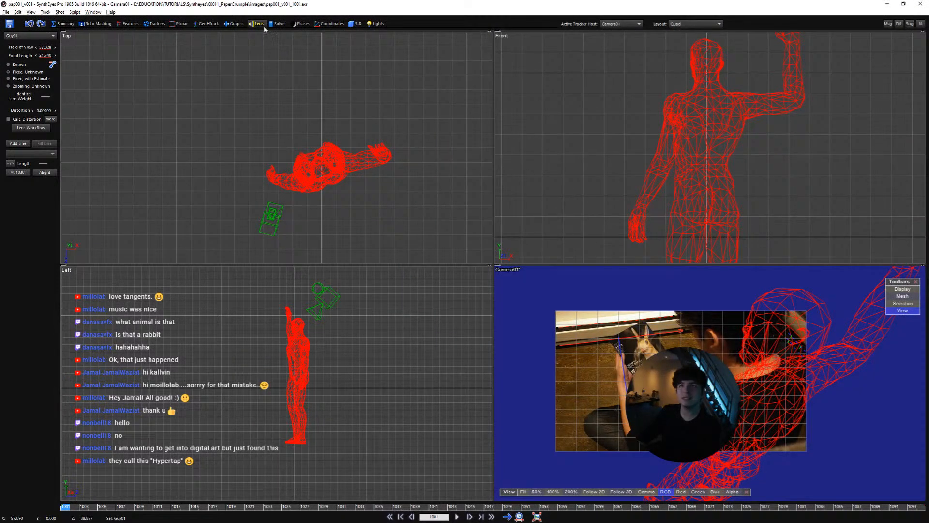
Examine the advanced solver settings and solving trouble mode options in SynthEyes, close them, and return to Maya
{"action": "left_click", "coordinate": [270, 25]}
{"action": "left_click", "coordinate": [48, 51]}
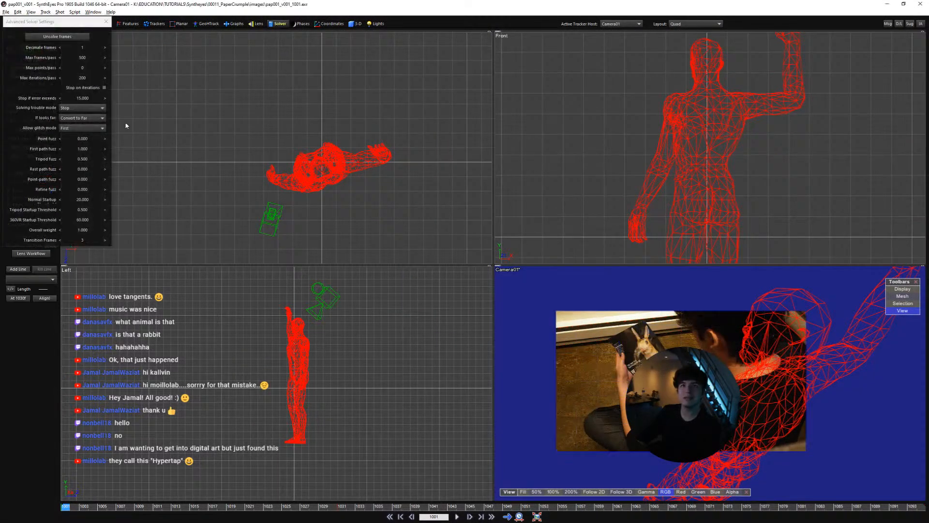
{"action": "left_click", "coordinate": [88, 118]}
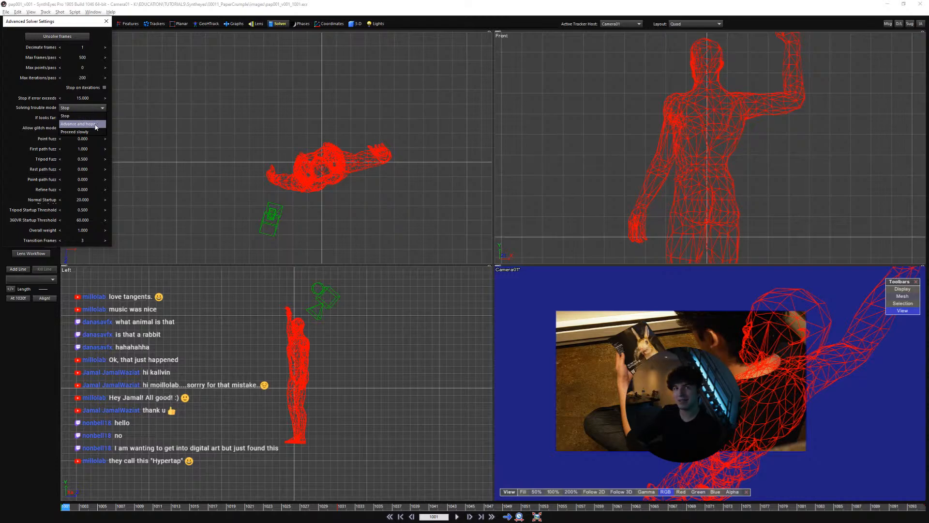
{"action": "left_click_drag", "start_coordinate": [85, 23], "coordinate": [339, 101]}
{"action": "left_click", "coordinate": [359, 100]}
{"action": "left_click", "coordinate": [887, 5]}
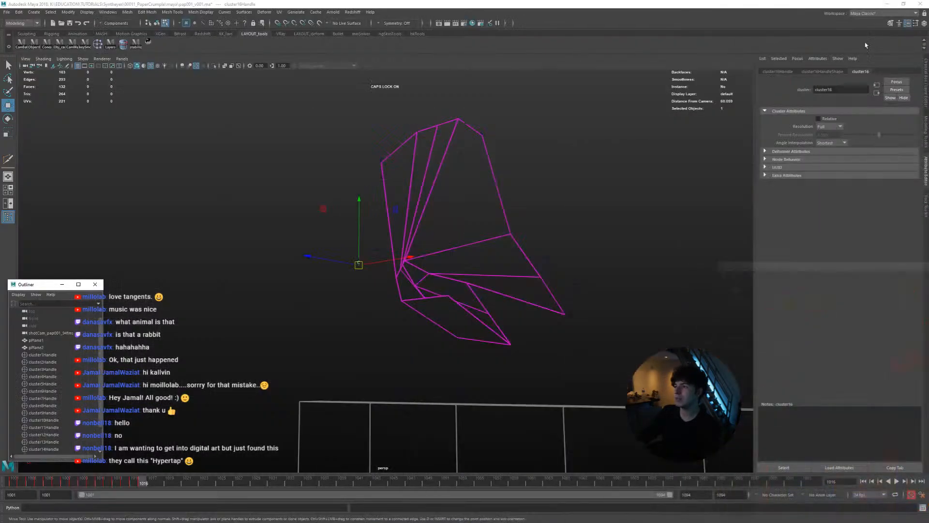
Go back to frame 1001 and frame the whole magazine page in the enlarged shot camera view
{"action": "left_click_drag", "start_coordinate": [140, 484], "coordinate": [15, 482]}
{"action": "key", "text": "space"}
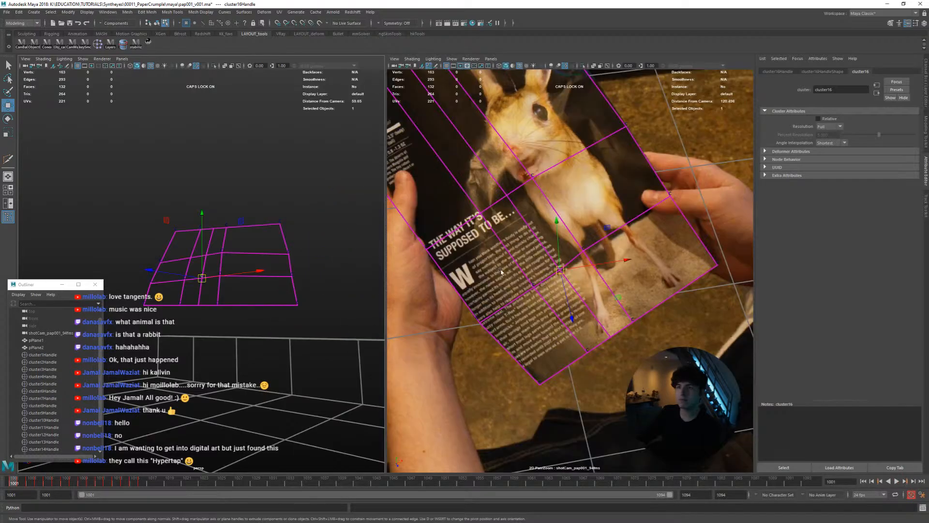
{"action": "key", "text": "space"}
{"action": "right_click_drag", "start_coordinate": [535, 295], "coordinate": [402, 287]}
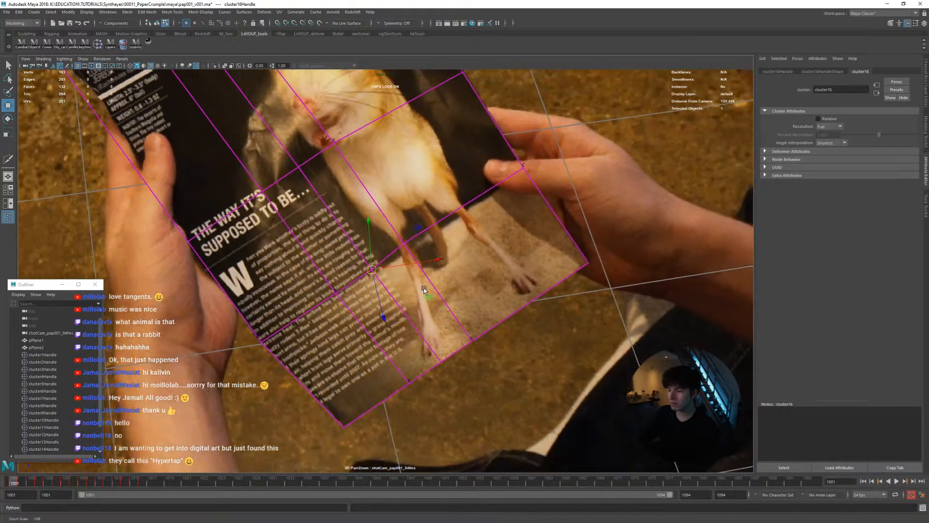
{"action": "middle_click_drag", "start_coordinate": [482, 286], "coordinate": [505, 317]}
{"action": "right_click_drag", "start_coordinate": [503, 314], "coordinate": [342, 300]}
{"action": "middle_click_drag", "start_coordinate": [342, 300], "coordinate": [360, 323]}
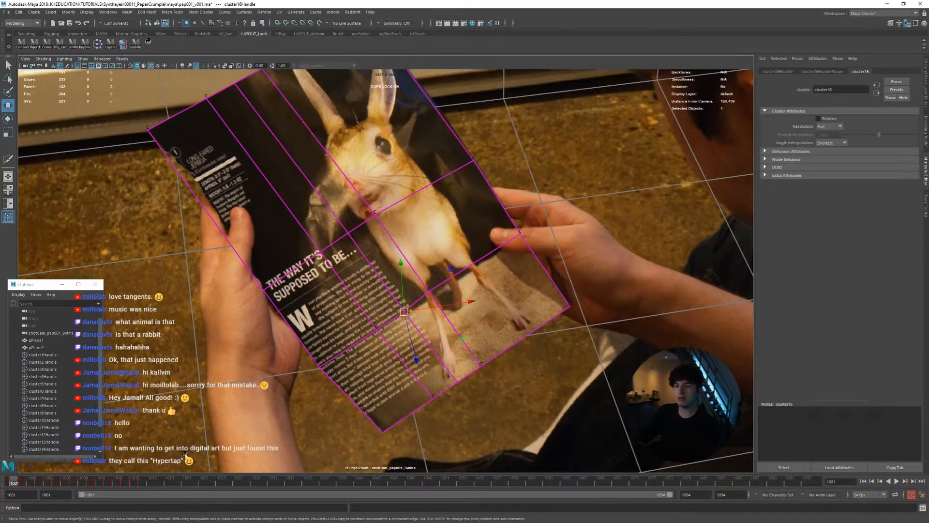
Nudge the mid-page cluster onto the fold at frame 1017 and keep matching it to the page through frame 1019
{"action": "mouse_move", "coordinate": [129, 482]}
{"action": "left_mouse_down"}
{"action": "mouse_move", "coordinate": [53, 481]}
{"action": "mouse_move", "coordinate": [116, 482]}
{"action": "mouse_move", "coordinate": [132, 469]}
{"action": "mouse_move", "coordinate": [123, 467]}
{"action": "mouse_move", "coordinate": [142, 488]}
{"action": "left_mouse_up"}
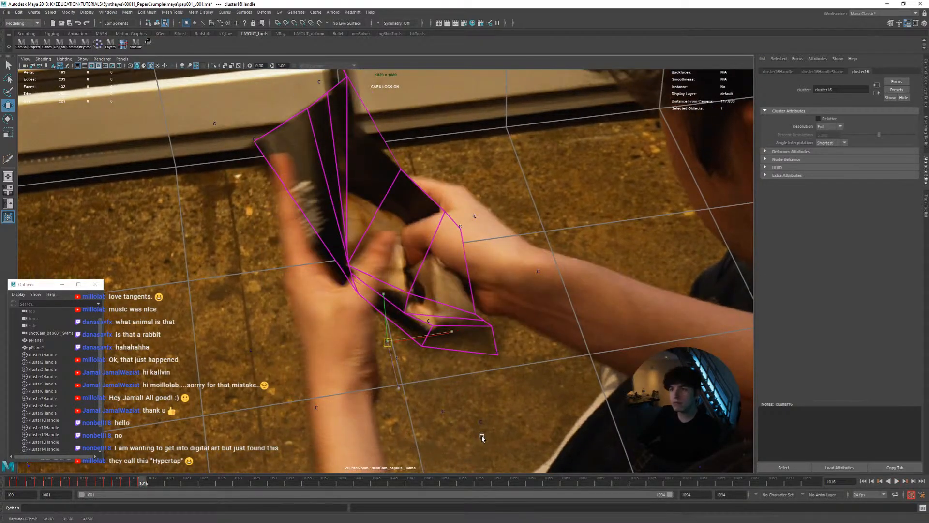
{"action": "key", "text": "alt+period"}
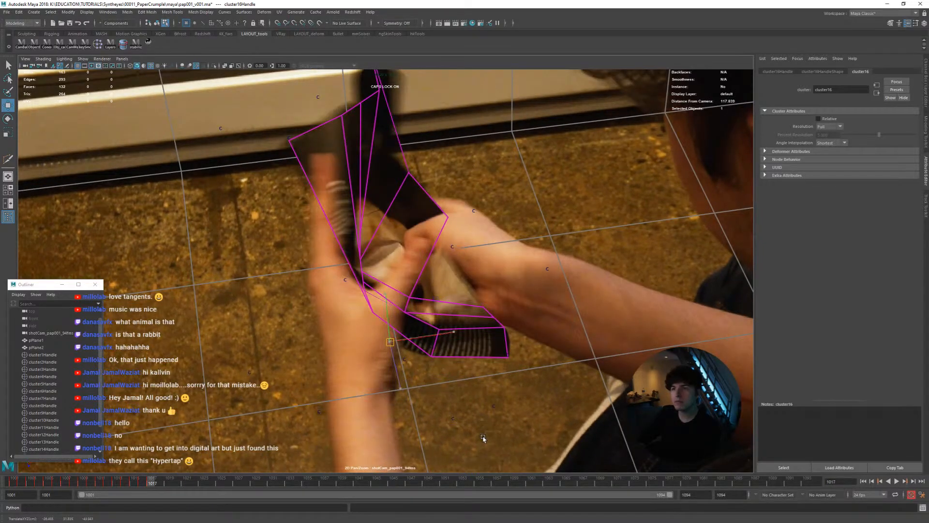
{"action": "middle_click_drag", "start_coordinate": [491, 437], "coordinate": [492, 434]}
{"action": "key", "text": "comma"}
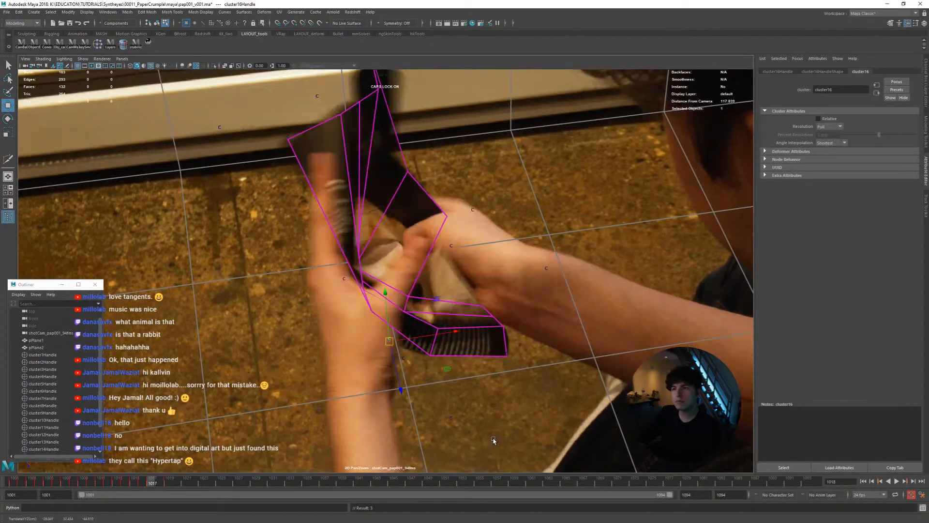
{"action": "key", "text": "period"}
{"action": "key", "text": "alt+period"}
{"action": "key", "text": "alt+period"}
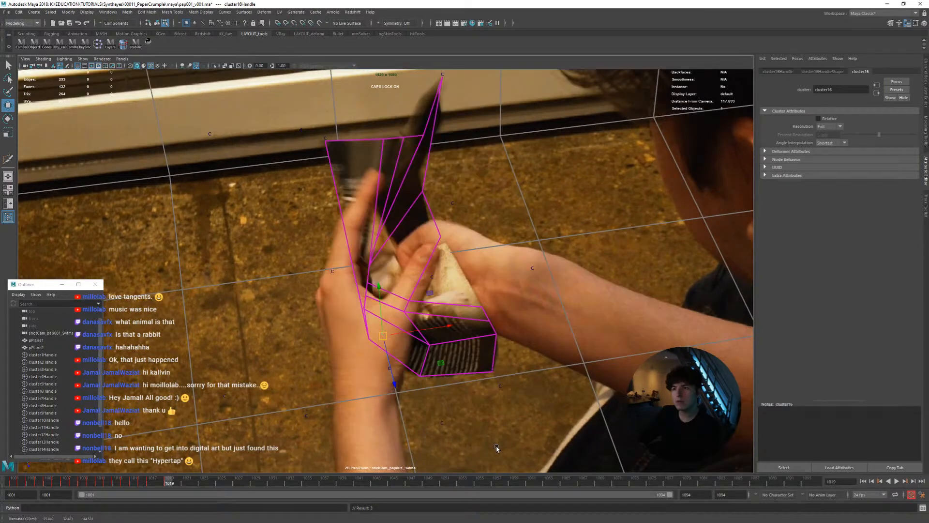
Step through the crumple to frame 1029 and play back the shot to check the cluster's motion against the page
{"action": "key", "text": "alt+period"}
{"action": "key", "text": "alt+period"}
{"action": "key", "text": "alt+period"}
{"action": "key", "text": "alt+period"}
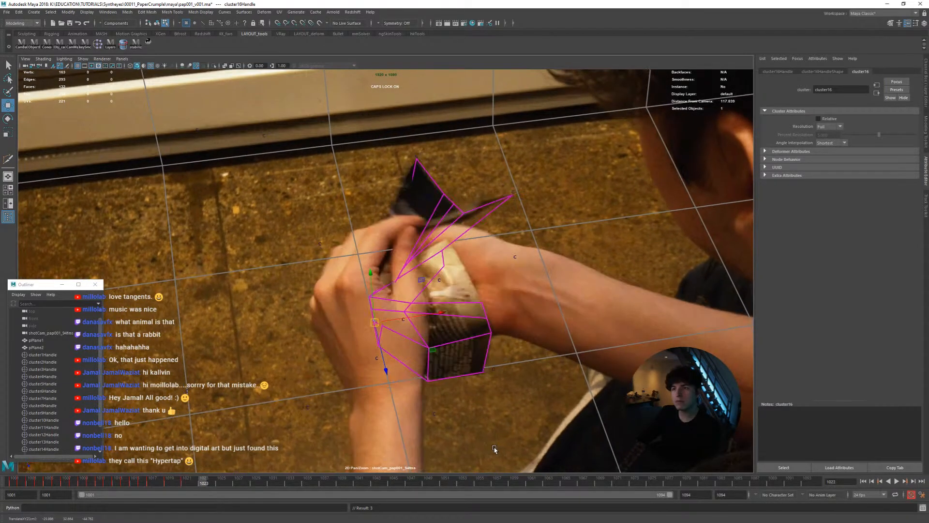
{"action": "key", "text": "alt+period"}
{"action": "key", "text": "alt+period"}
{"action": "key", "text": "alt+period"}
{"action": "key", "text": "alt+period"}
{"action": "key", "text": "alt+period"}
{"action": "key", "text": "alt+period"}
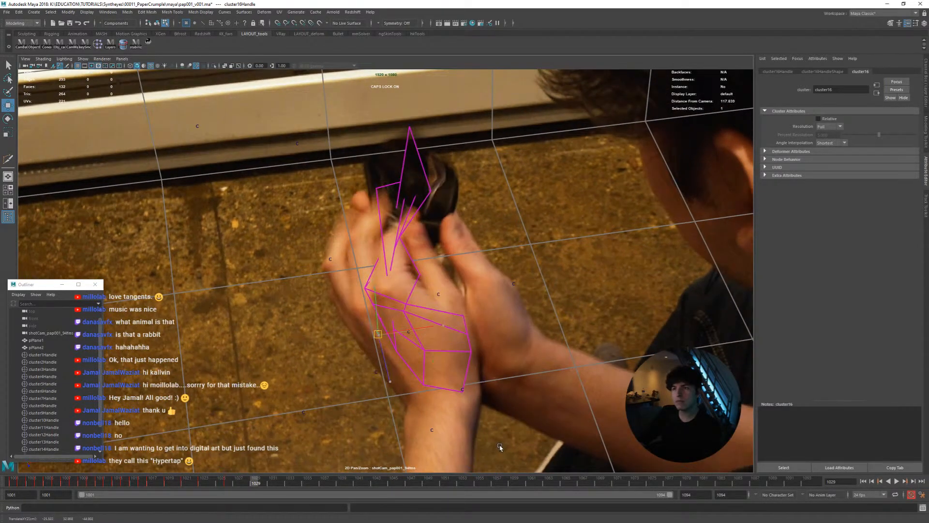
{"action": "key", "text": "alt+v"}
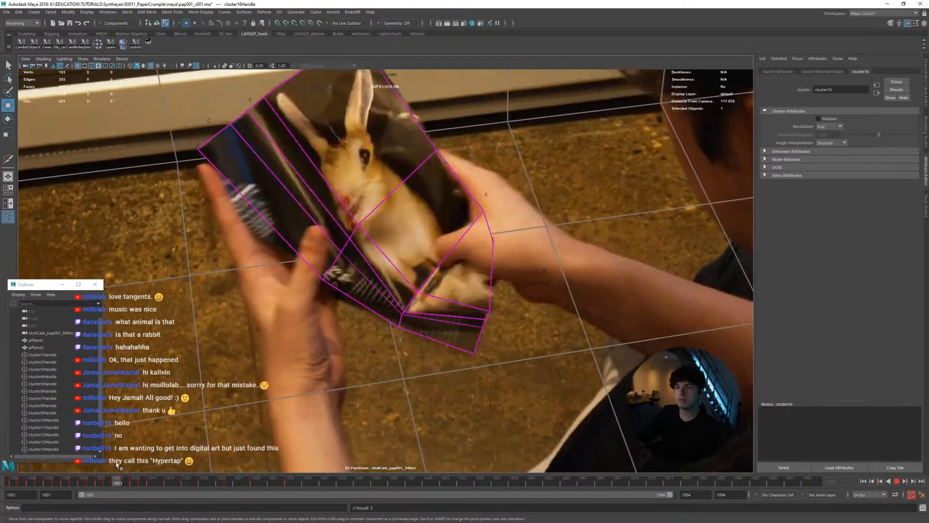
{"action": "key", "text": "Escape"}
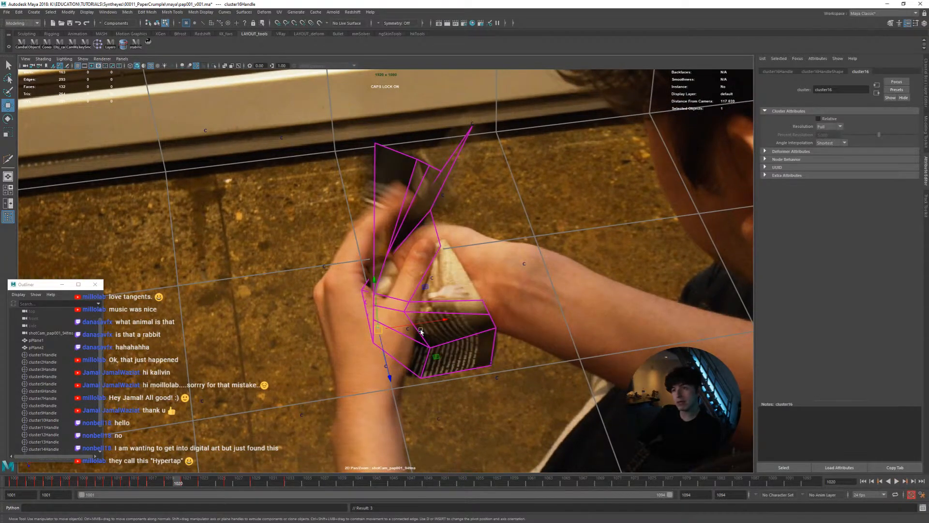
Select the page vertex near the lower fold in the perspective view and create a cluster for it at frame 1011
{"action": "key", "text": "space"}
{"action": "left_click_drag", "start_coordinate": [262, 321], "coordinate": [257, 334], "text": "alt"}
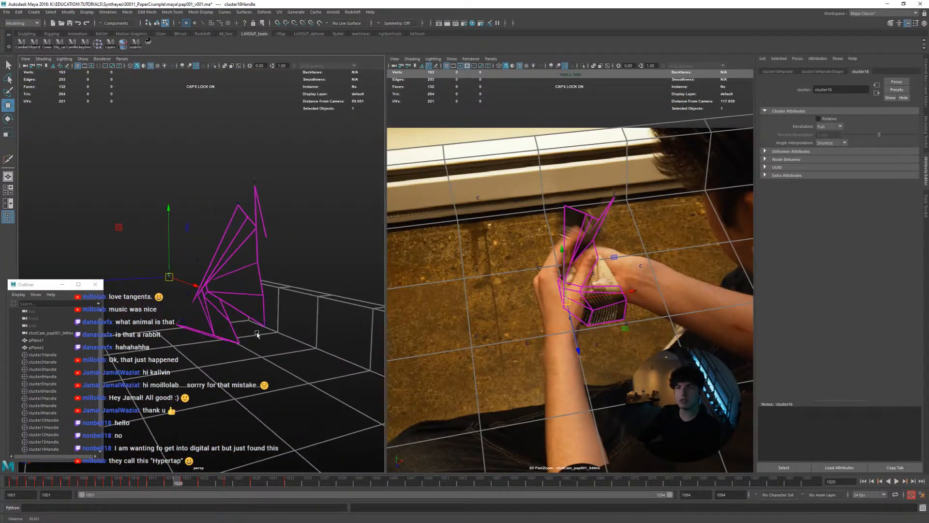
{"action": "right_click_drag", "start_coordinate": [257, 334], "coordinate": [286, 349], "text": "alt"}
{"action": "mouse_move", "coordinate": [241, 356]}
{"action": "left_mouse_down", "text": "alt"}
{"action": "mouse_move", "coordinate": [276, 354]}
{"action": "mouse_move", "coordinate": [239, 348]}
{"action": "mouse_move", "coordinate": [242, 338]}
{"action": "mouse_move", "coordinate": [237, 347]}
{"action": "mouse_move", "coordinate": [254, 369]}
{"action": "left_mouse_up", "text": "alt"}
{"action": "right_click_drag", "start_coordinate": [254, 369], "coordinate": [299, 372]}
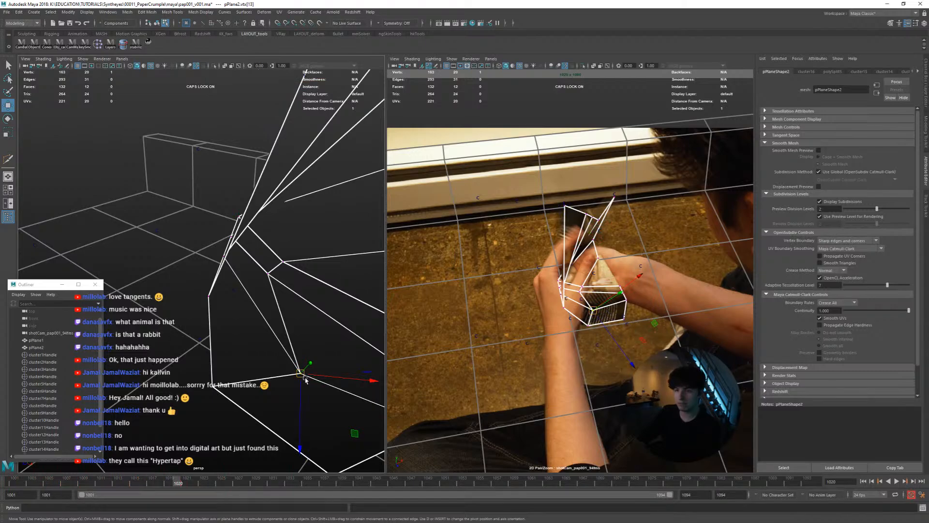
{"action": "left_click_drag", "start_coordinate": [305, 380], "coordinate": [280, 465], "text": "alt"}
{"action": "left_click_drag", "start_coordinate": [173, 481], "coordinate": [97, 476]}
{"action": "left_click_drag", "start_coordinate": [223, 314], "coordinate": [240, 245], "text": "alt"}
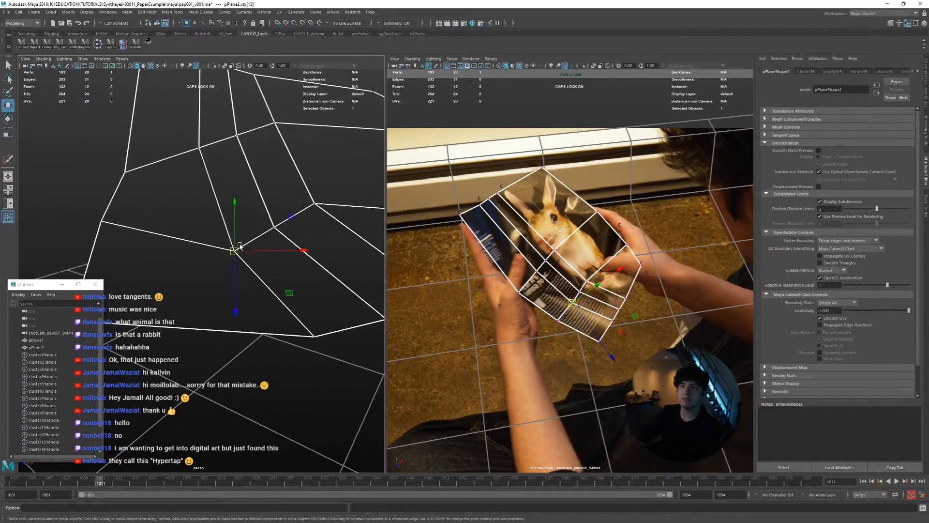
{"action": "left_click", "coordinate": [97, 44]}
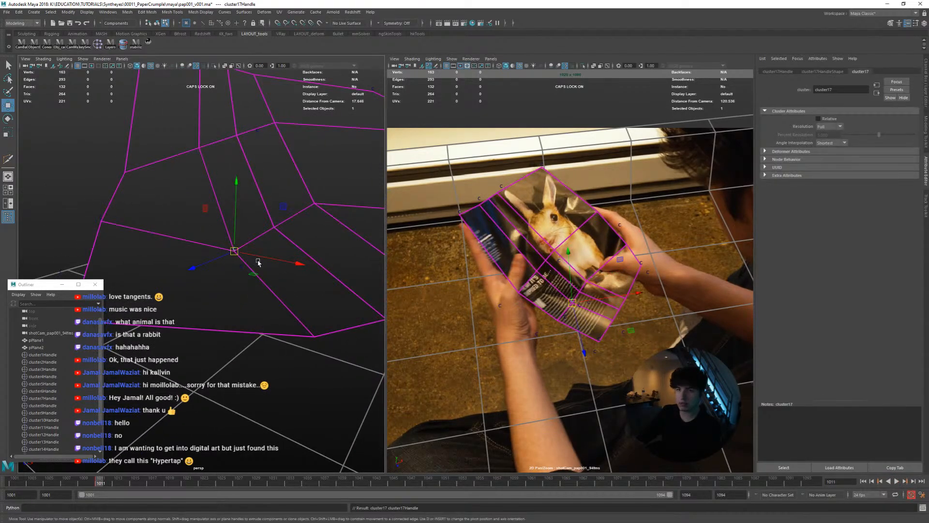
Reposition the new cluster at frame 1016 in the perspective view to shape the lower fold of the page
{"action": "scroll", "coordinate": [537, 367], "scroll_direction": "up", "scroll_amount": 3}
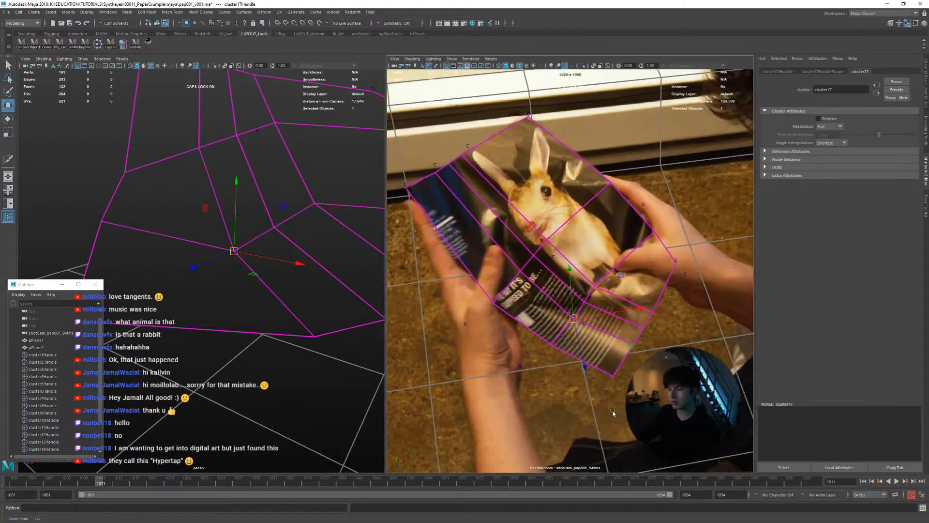
{"action": "left_click_drag", "start_coordinate": [120, 482], "coordinate": [144, 489]}
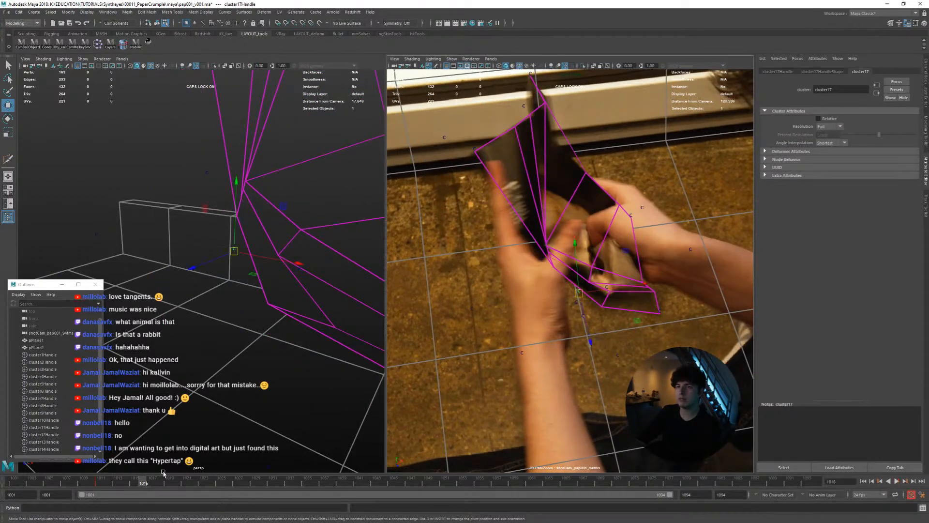
{"action": "left_click_drag", "start_coordinate": [167, 436], "coordinate": [264, 393], "text": "alt"}
{"action": "middle_click_drag", "start_coordinate": [263, 394], "coordinate": [237, 368]}
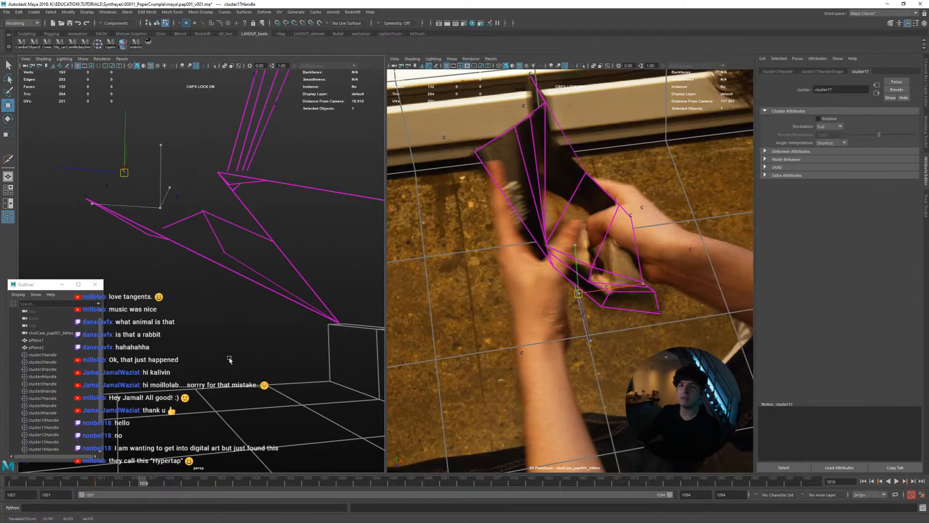
{"action": "left_click_drag", "start_coordinate": [229, 359], "coordinate": [290, 384], "text": "alt"}
{"action": "middle_click_drag", "start_coordinate": [290, 384], "coordinate": [280, 382]}
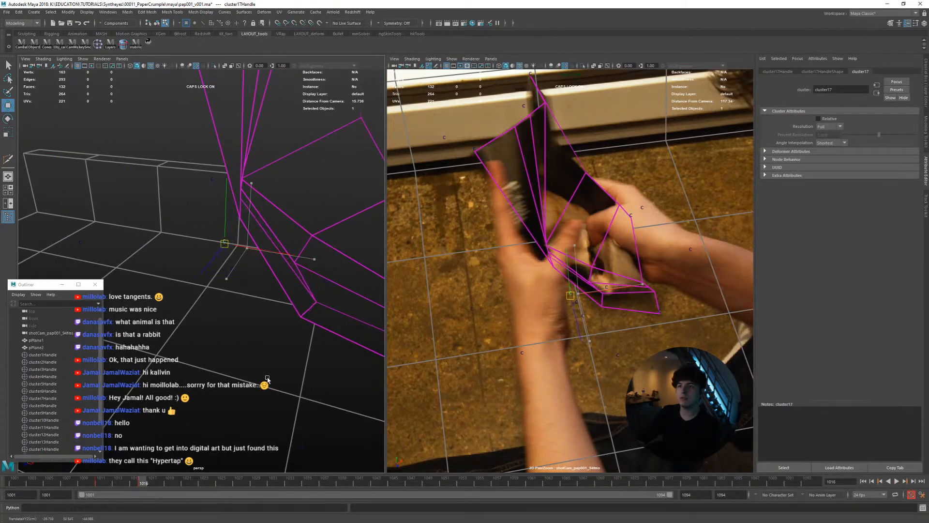
{"action": "left_click_drag", "start_coordinate": [281, 334], "coordinate": [261, 335], "text": "alt"}
{"action": "key", "text": "space"}
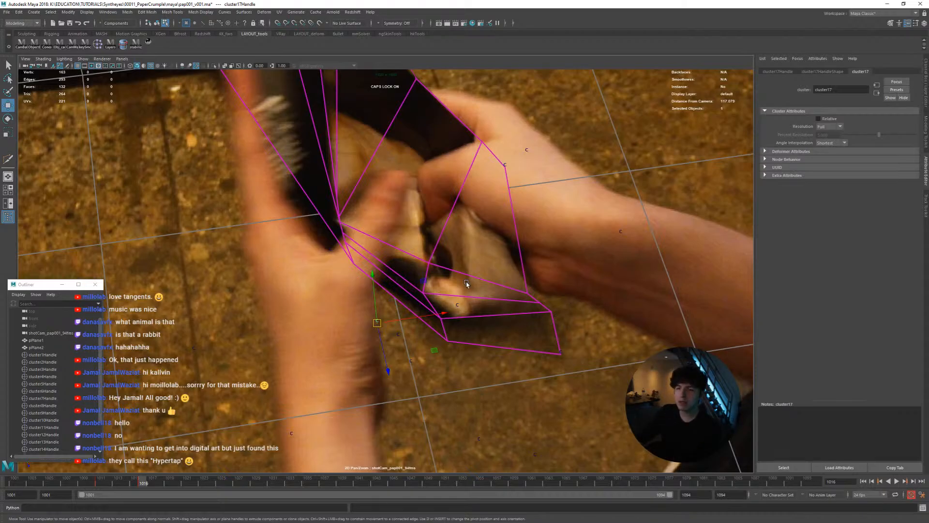
Match the new cluster to the page at frame 1012, comparing it back and forth with frame 1011
{"action": "key", "text": "alt+period"}
{"action": "key", "text": "alt+comma"}
{"action": "key", "text": "alt+comma"}
{"action": "key", "text": "alt+comma"}
{"action": "key", "text": "alt+comma"}
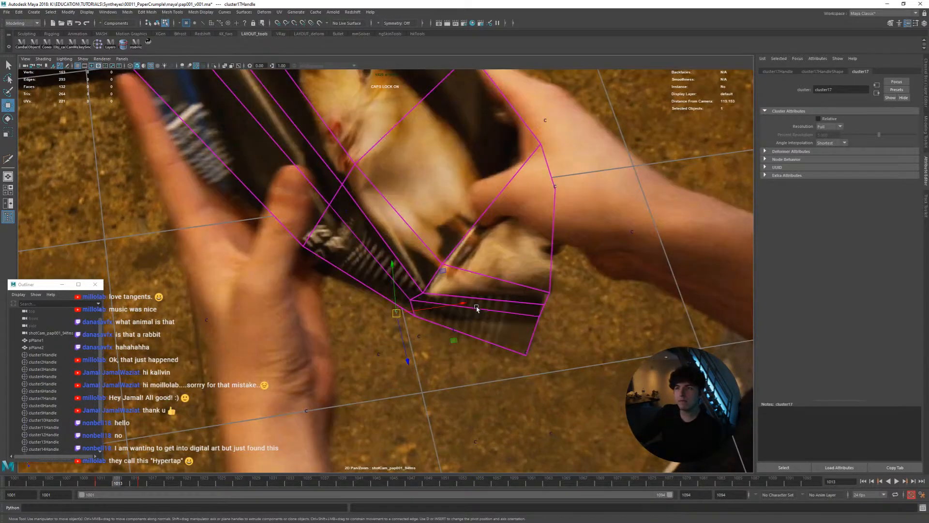
{"action": "key", "text": "alt+comma"}
{"action": "key", "text": "alt+period"}
{"action": "key", "text": "alt+comma"}
{"action": "key", "text": "alt+period"}
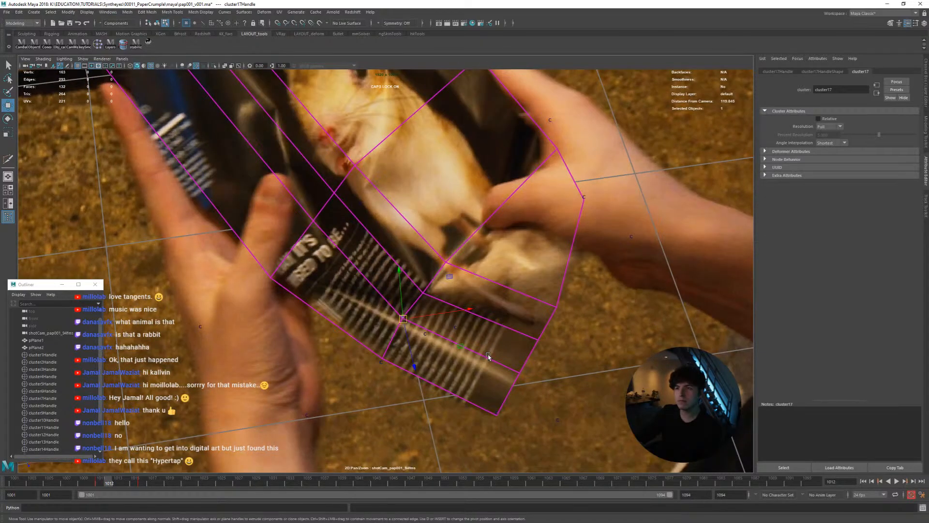
{"action": "middle_click_drag", "start_coordinate": [489, 357], "coordinate": [489, 359]}
{"action": "key", "text": "alt+comma"}
{"action": "key", "text": "alt+period"}
{"action": "key", "text": "alt+comma"}
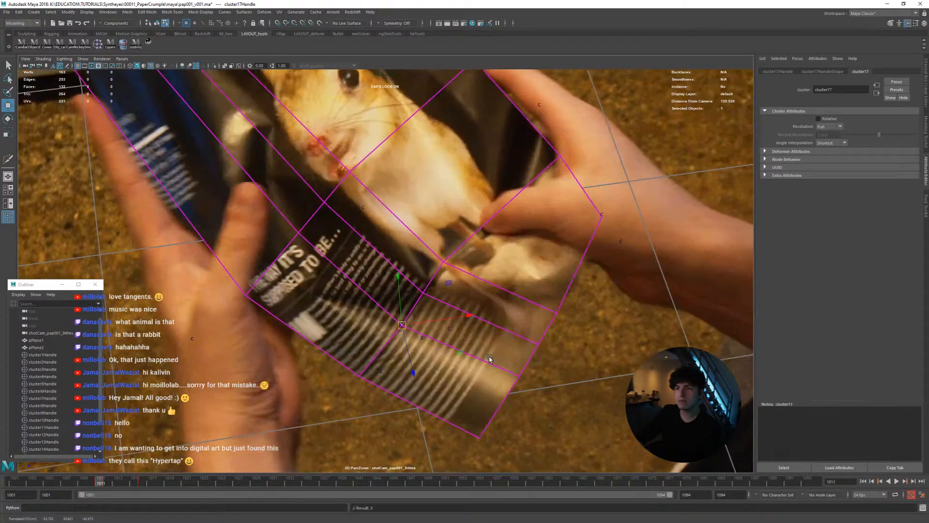
Adjust the cluster onto the fold at frame 1013 while comparing it with frame 1012
{"action": "key", "text": "alt+period"}
{"action": "key", "text": "alt+period"}
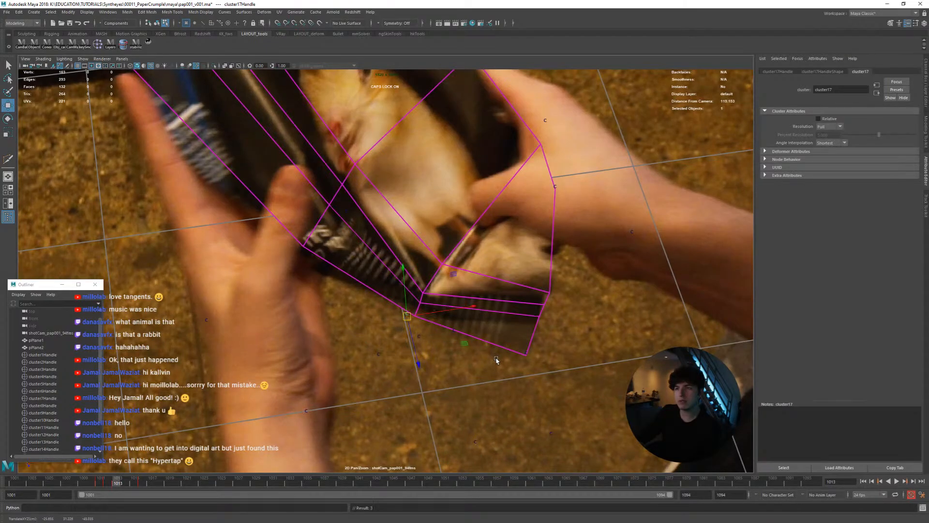
{"action": "key", "text": "alt+comma"}
{"action": "key", "text": "alt+period"}
{"action": "key", "text": "alt+comma"}
{"action": "key", "text": "alt+period"}
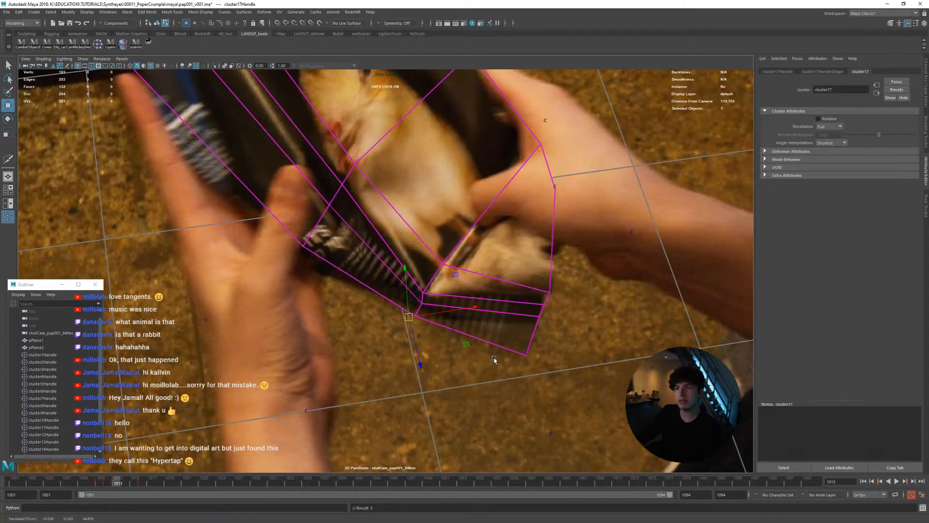
Match the cluster to the page's fold frame by frame from 1014 to 1017
{"action": "key", "text": "alt+period"}
{"action": "key", "text": "alt+comma"}
{"action": "key", "text": "alt+period"}
{"action": "key", "text": "alt+period"}
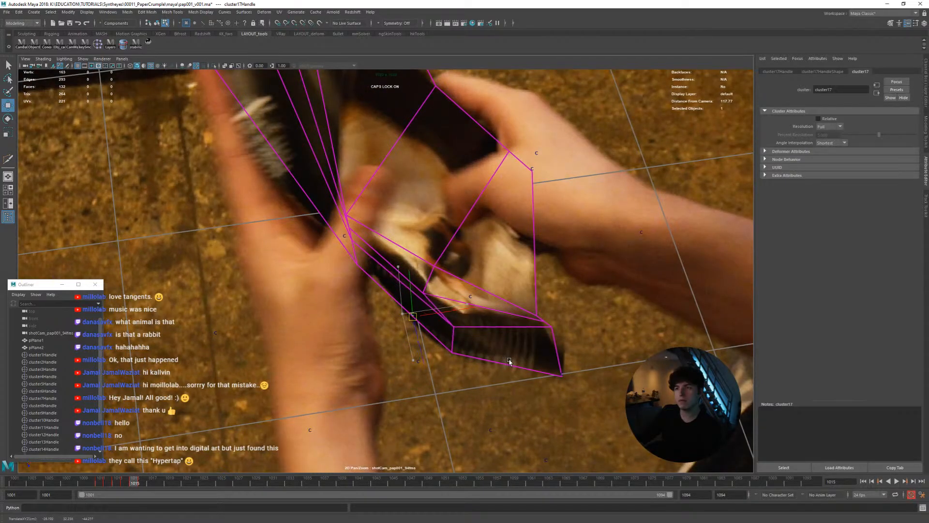
{"action": "key", "text": "alt+period"}
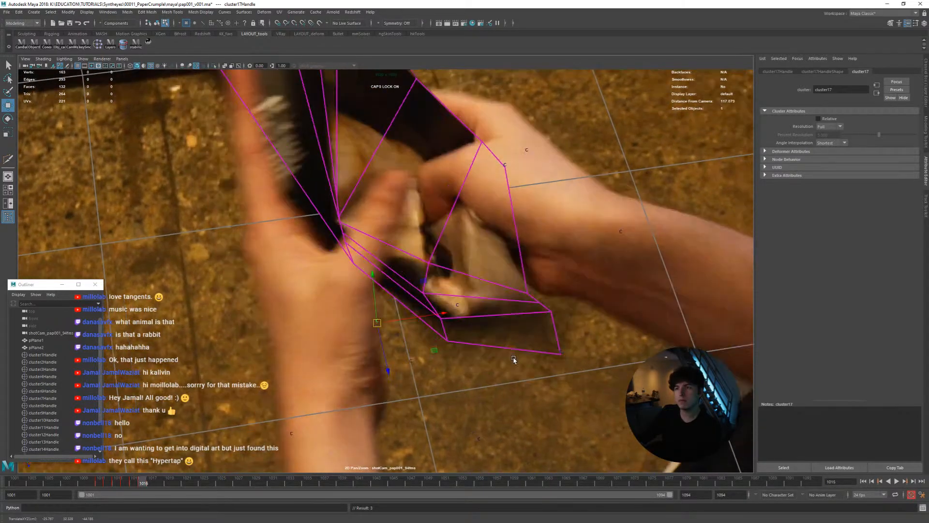
{"action": "key", "text": "alt+period"}
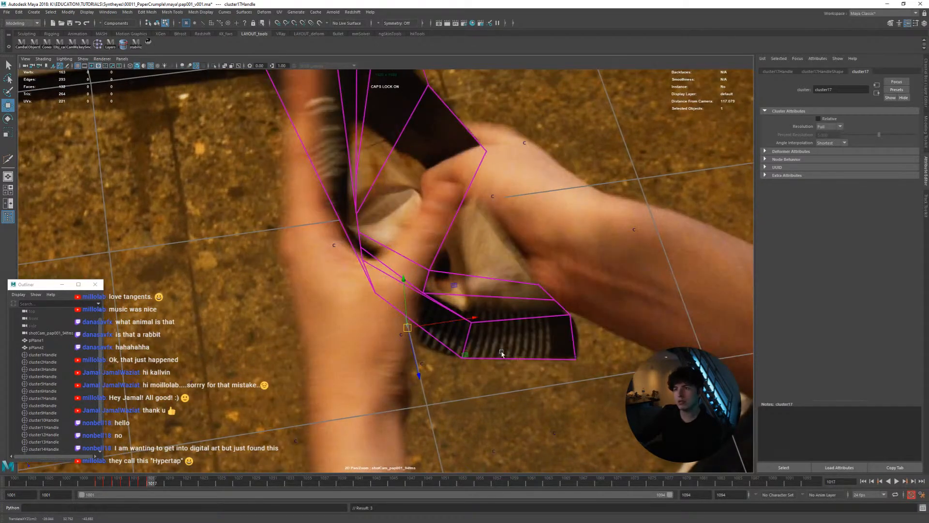
Check the folded mesh at frame 1017 in the perspective view and match the cluster at frames 1018 to 1020
{"action": "key", "text": "space"}
{"action": "left_click_drag", "start_coordinate": [269, 304], "coordinate": [262, 340], "text": "alt"}
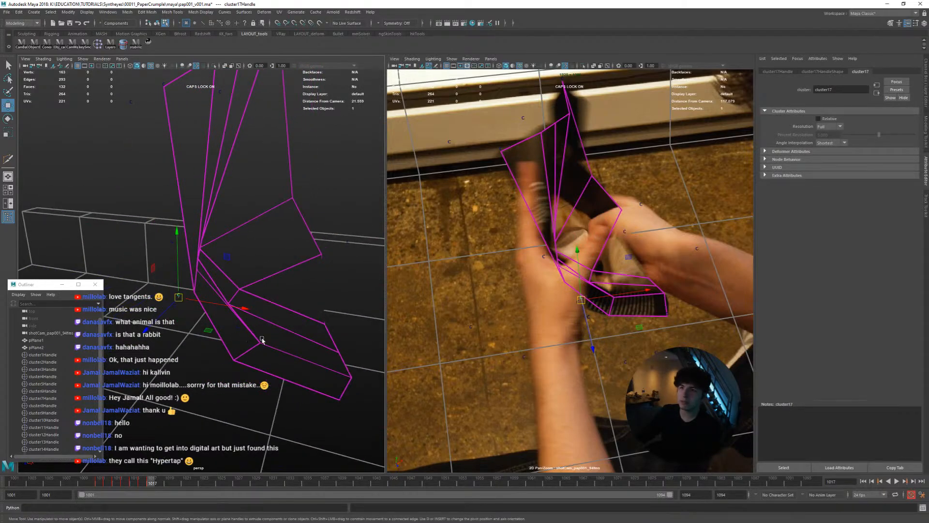
{"action": "scroll", "coordinate": [59, 410], "scroll_direction": "down", "scroll_amount": 2}
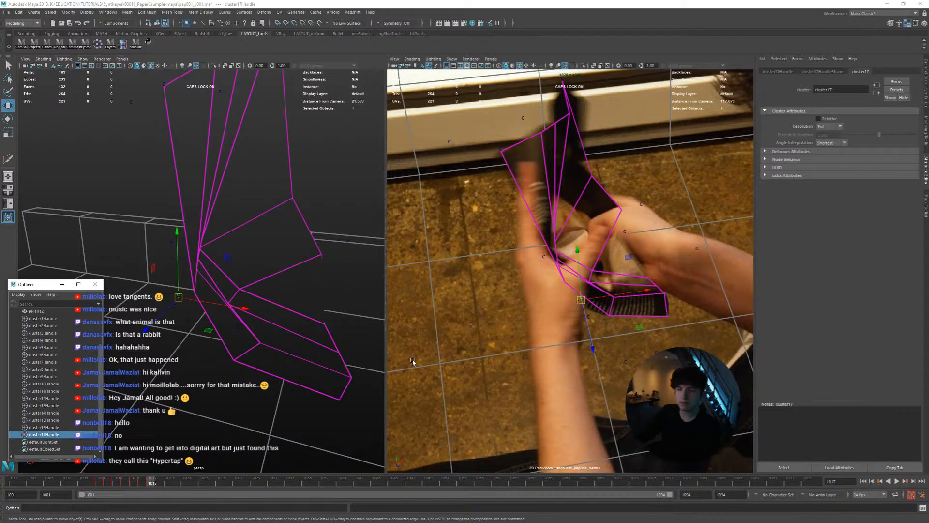
{"action": "key", "text": "space"}
{"action": "key", "text": "alt+period"}
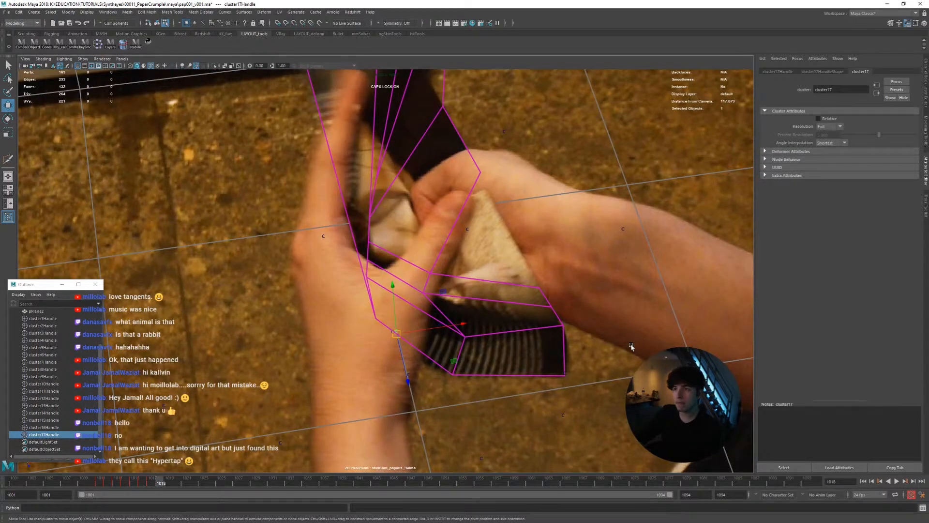
{"action": "key", "text": "alt+comma"}
{"action": "key", "text": "alt+period"}
Refine and key the cluster's position past frame 1020, checking its motion frame by frame up to frame 1027
{"action": "key", "text": "alt+period"}
{"action": "key", "text": "alt+period"}
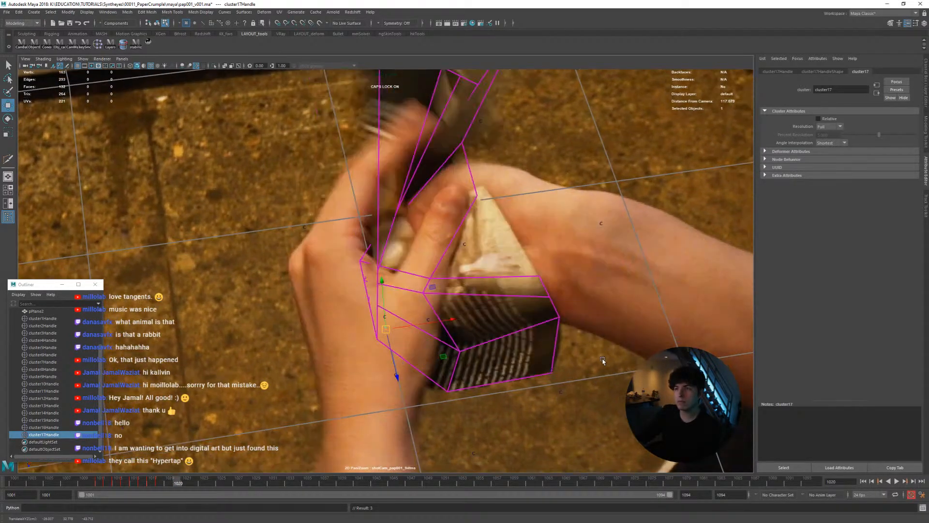
{"action": "key", "text": "alt+comma"}
{"action": "key", "text": "alt+comma"}
{"action": "key", "text": "alt+period"}
{"action": "key", "text": "alt+period"}
{"action": "key", "text": "shift+w"}
{"action": "key", "text": "alt+period"}
{"action": "key", "text": "alt+period"}
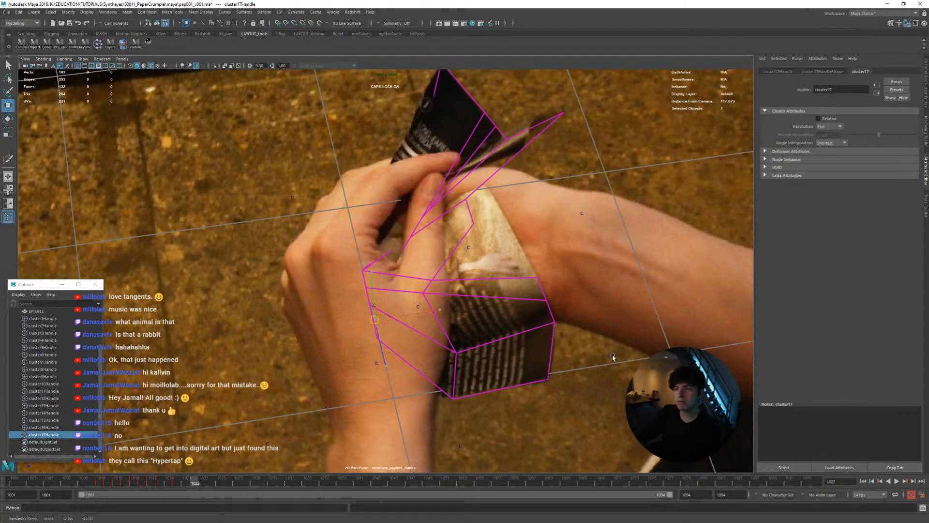
{"action": "key", "text": "alt+period"}
{"action": "key", "text": "alt+period"}
{"action": "key", "text": "alt+period"}
{"action": "key", "text": "alt+period"}
{"action": "key", "text": "alt+period"}
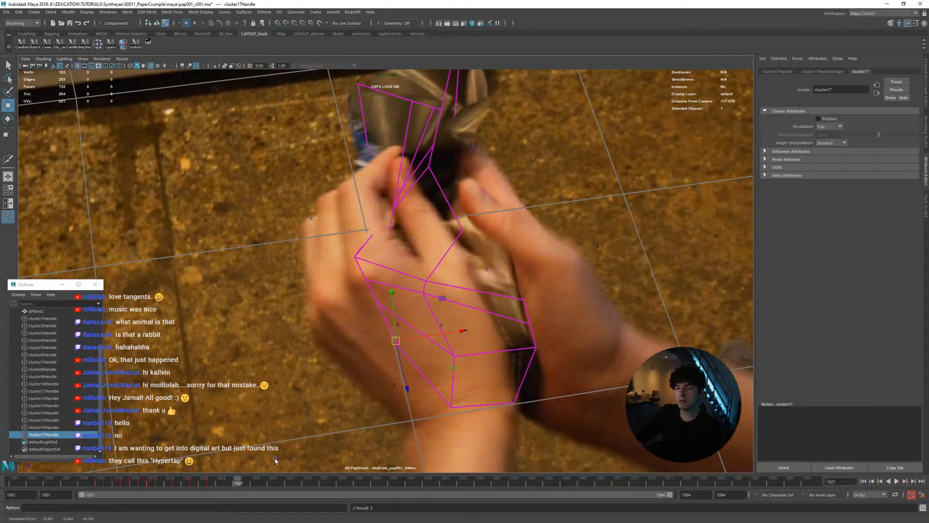
Return to frame 1001 and cut an extra lengthwise edge into the page mesh, running down to its lower edge beside the rabbit's foot
{"action": "left_click_drag", "start_coordinate": [245, 484], "coordinate": [4, 466]}
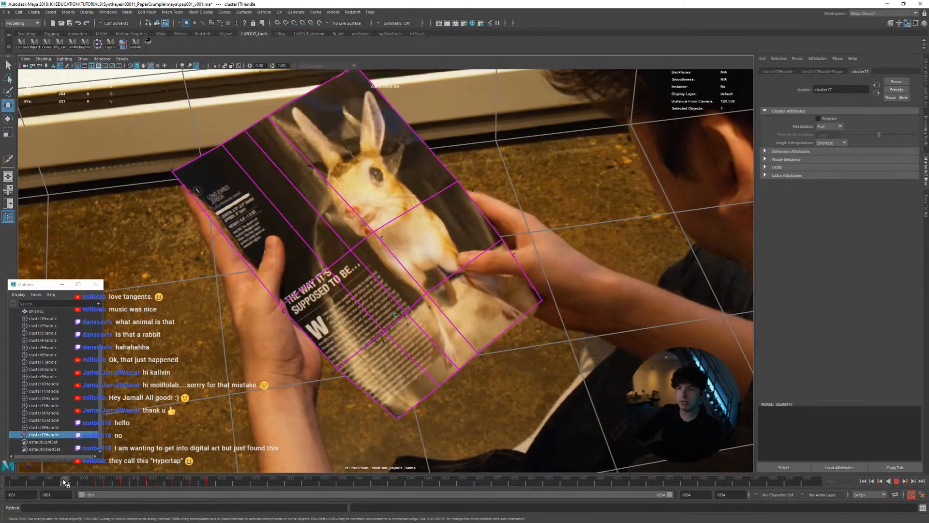
{"action": "left_click_drag", "start_coordinate": [65, 482], "coordinate": [12, 476]}
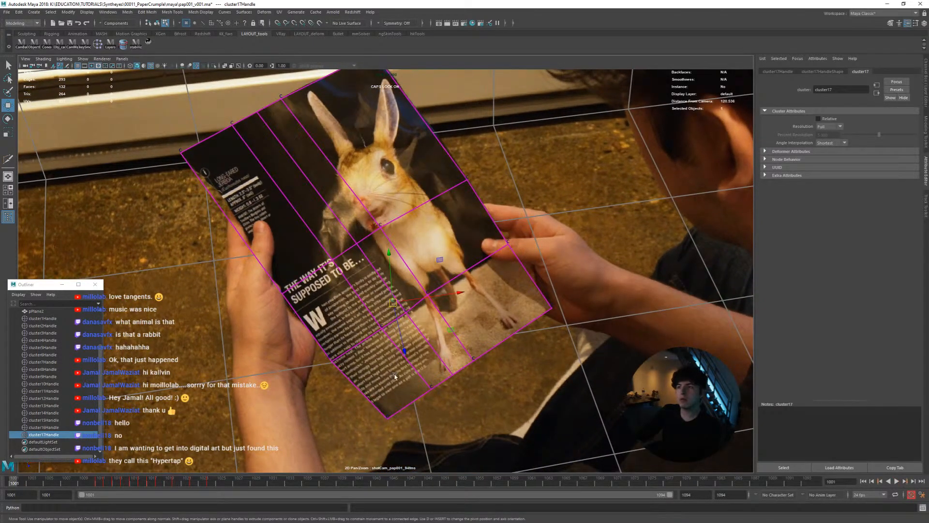
{"action": "left_click", "coordinate": [459, 276]}
{"action": "right_click_drag", "start_coordinate": [490, 255], "coordinate": [452, 263]}
{"action": "middle_click", "coordinate": [460, 271], "text": "ctrl"}
{"action": "key", "text": "w"}
{"action": "left_click", "coordinate": [468, 270]}
Create a cluster on the new edge's vertex at the page's lower border at frame 1001
{"action": "left_click", "coordinate": [513, 333]}
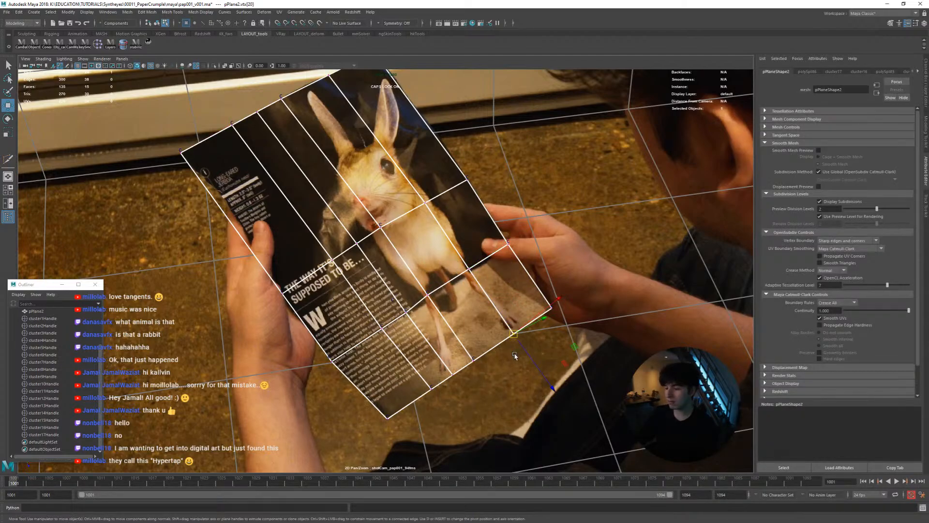
{"action": "left_click", "coordinate": [98, 45]}
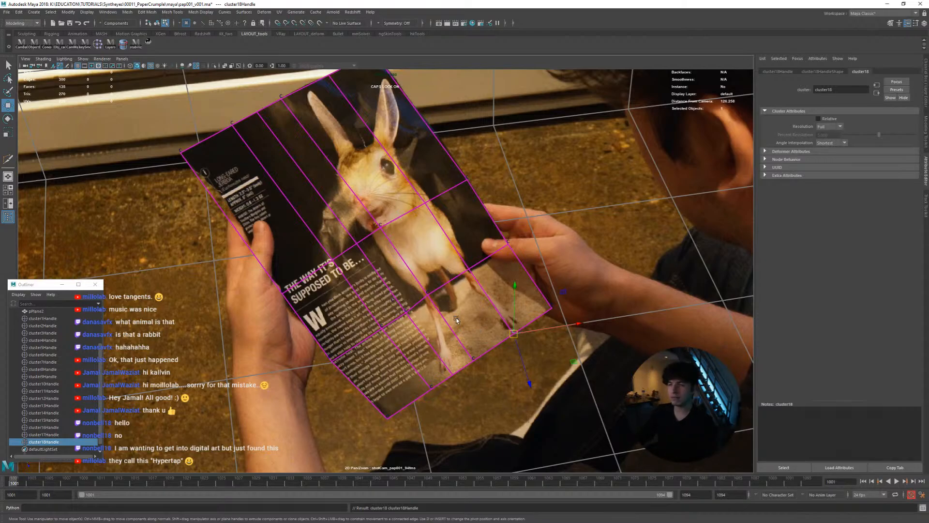
{"action": "scroll", "coordinate": [457, 340], "scroll_direction": "up", "scroll_amount": 5}
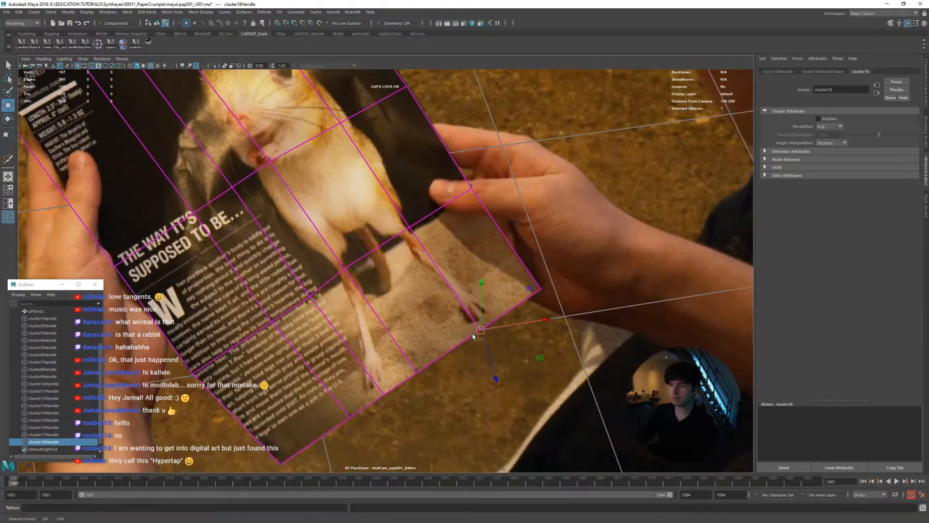
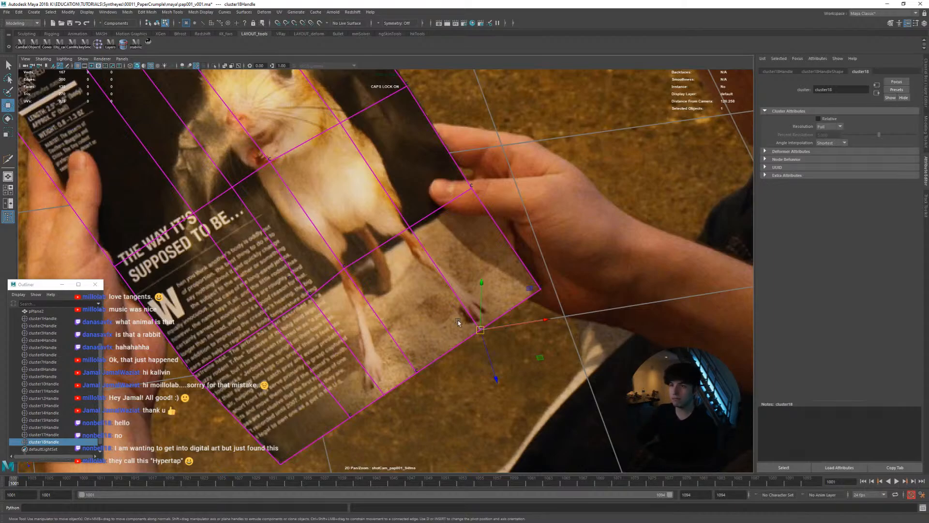
Nudge the cluster18 handle at the paper's lower edge on frame 1001 and compare the mesh with the footage through frame 1004
{"action": "left_click_drag", "start_coordinate": [481, 333], "coordinate": [487, 344]}
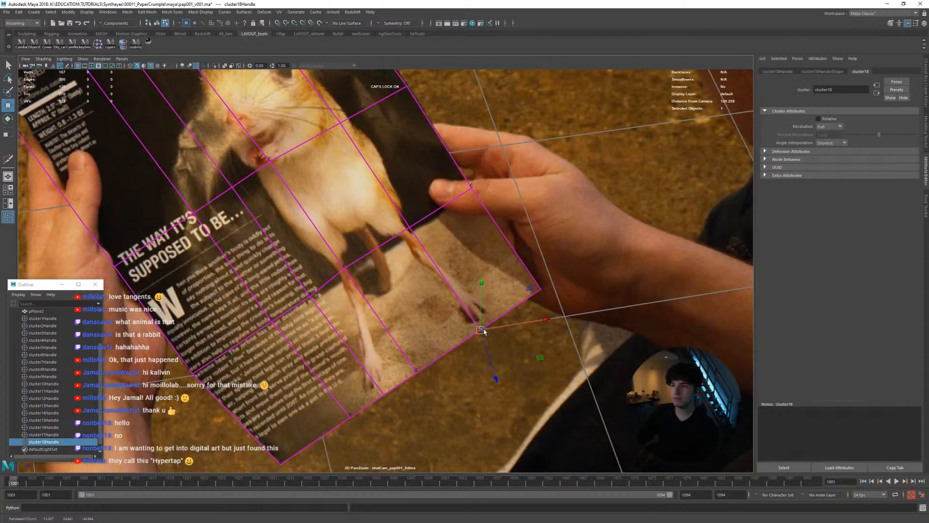
{"action": "key", "text": "alt+period"}
{"action": "key", "text": "alt+comma"}
{"action": "key", "text": "alt+period"}
{"action": "right_click_drag", "start_coordinate": [397, 376], "coordinate": [497, 396]}
{"action": "middle_click_drag", "start_coordinate": [497, 396], "coordinate": [397, 368]}
{"action": "key", "text": "alt+period"}
{"action": "key", "text": "alt+comma"}
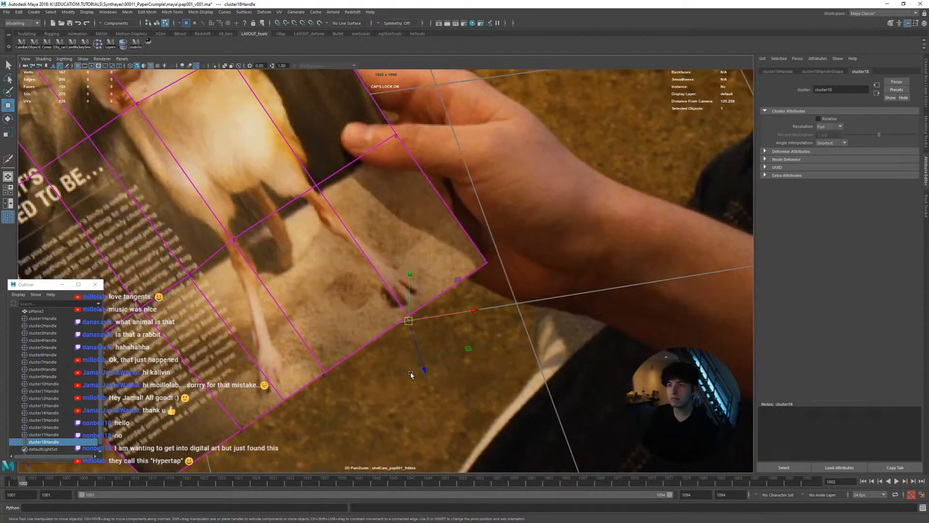
{"action": "key", "text": "alt+period"}
{"action": "key", "text": "alt+period"}
{"action": "key", "text": "alt+period"}
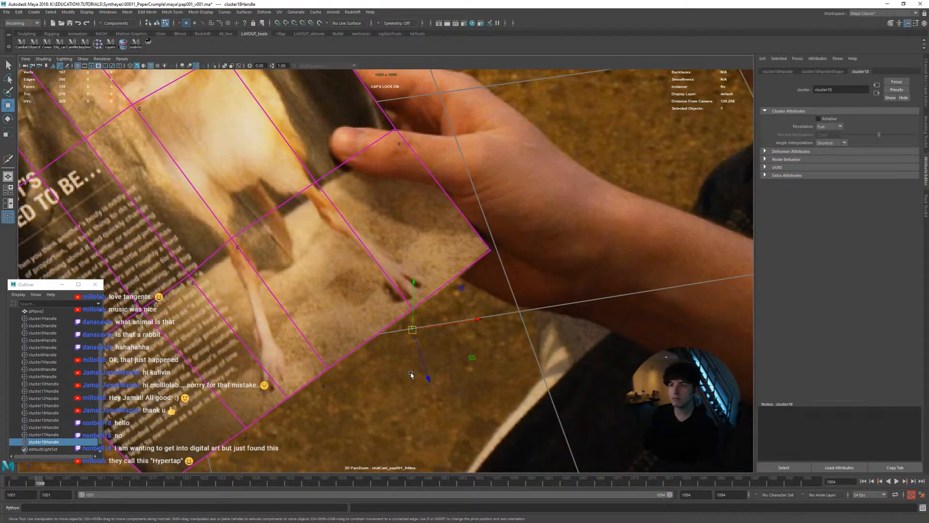
{"action": "key", "text": "alt+comma"}
Stabilize the shot camera view on the plane's lower-edge vertex that cluster18 controls
{"action": "left_click", "coordinate": [380, 276]}
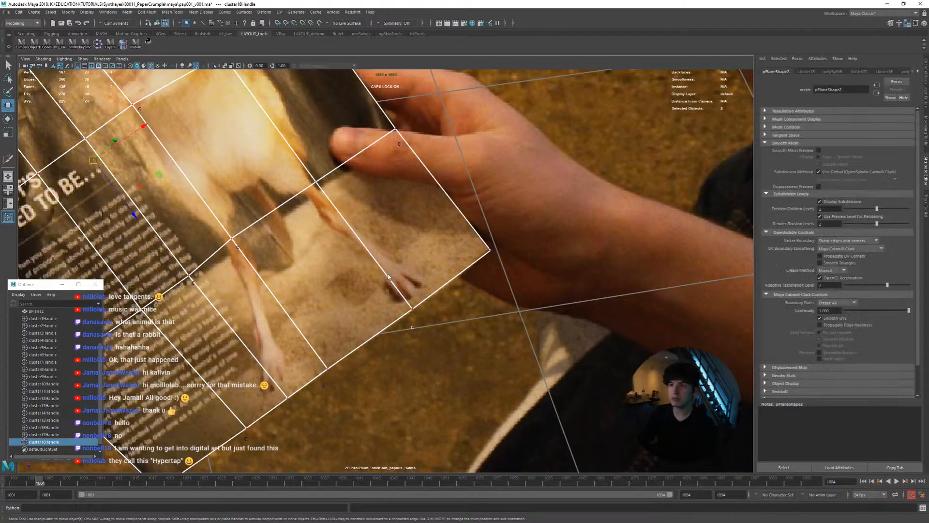
{"action": "right_click_drag", "start_coordinate": [380, 276], "coordinate": [341, 277]}
{"action": "left_click", "coordinate": [424, 318]}
{"action": "left_click", "coordinate": [148, 43]}
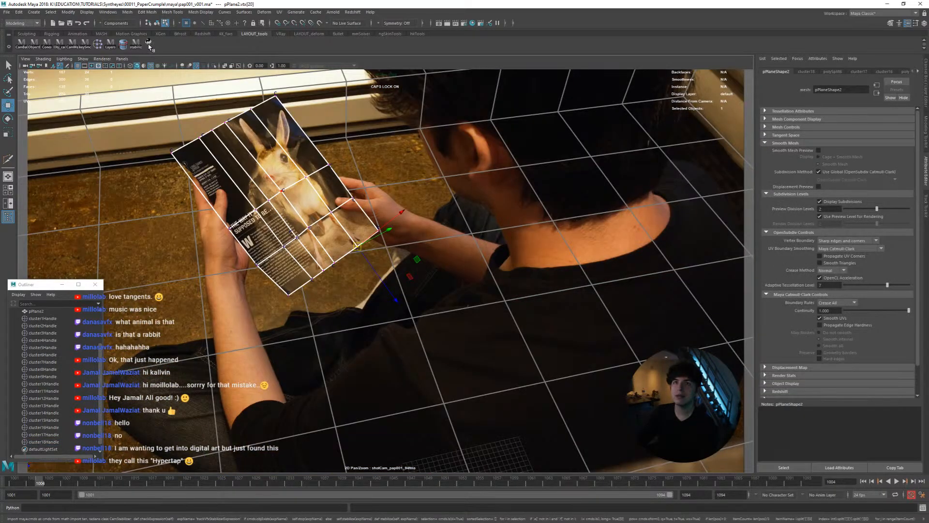
{"action": "scroll", "coordinate": [358, 271], "scroll_direction": "up", "scroll_amount": 5}
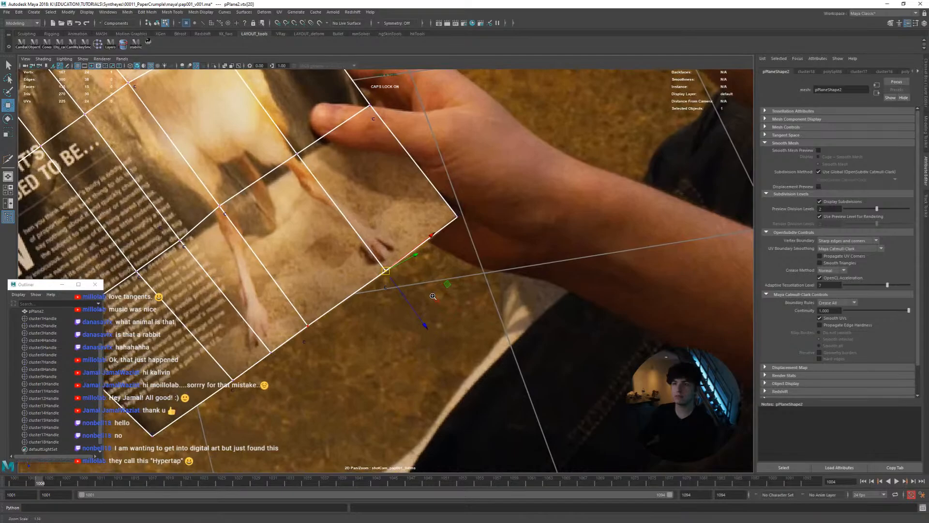
{"action": "right_click_drag", "start_coordinate": [369, 233], "coordinate": [398, 226]}
Select the cluster18 handle and key it to follow the paper's lower edge from frame 1004 to 1009
{"action": "scroll", "coordinate": [51, 415], "scroll_direction": "down", "scroll_amount": 1}
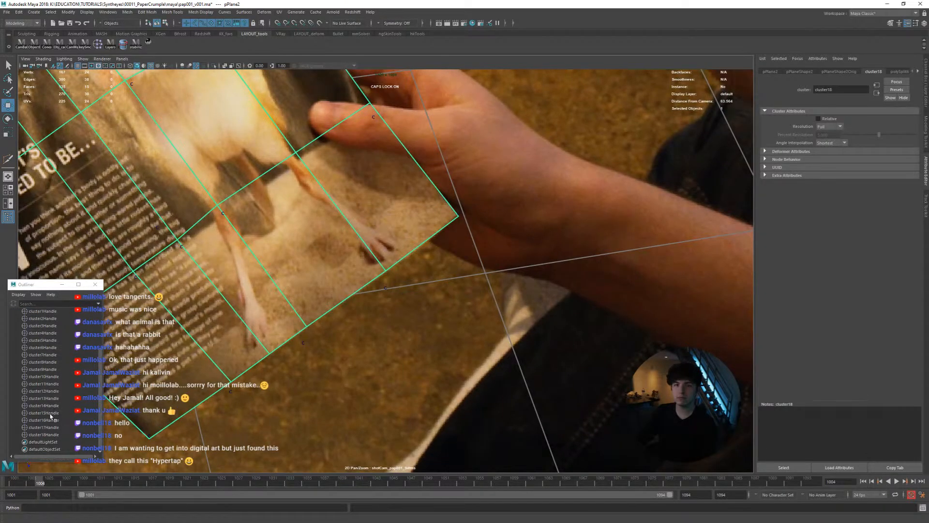
{"action": "left_click", "coordinate": [46, 434]}
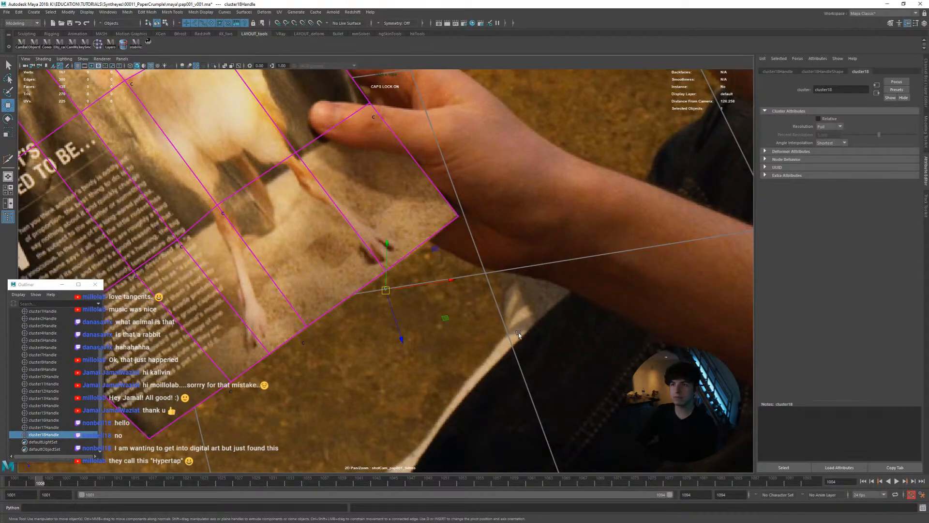
{"action": "key", "text": "q"}
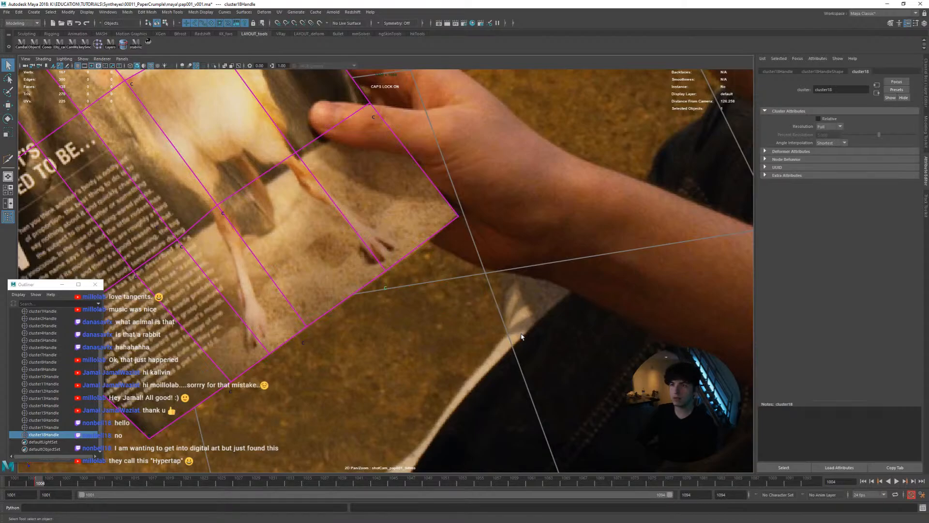
{"action": "key", "text": "alt+period"}
{"action": "key", "text": "alt+period"}
{"action": "key", "text": "alt+comma"}
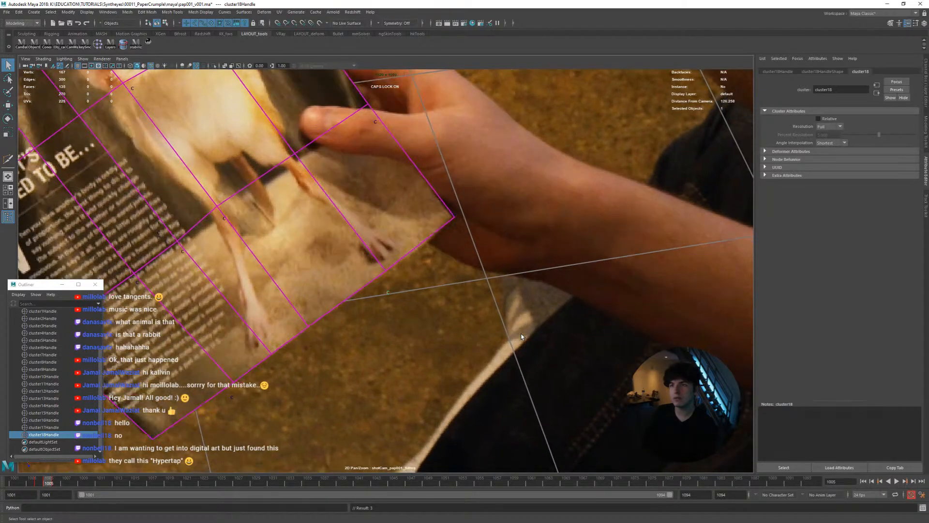
{"action": "key", "text": "alt+period"}
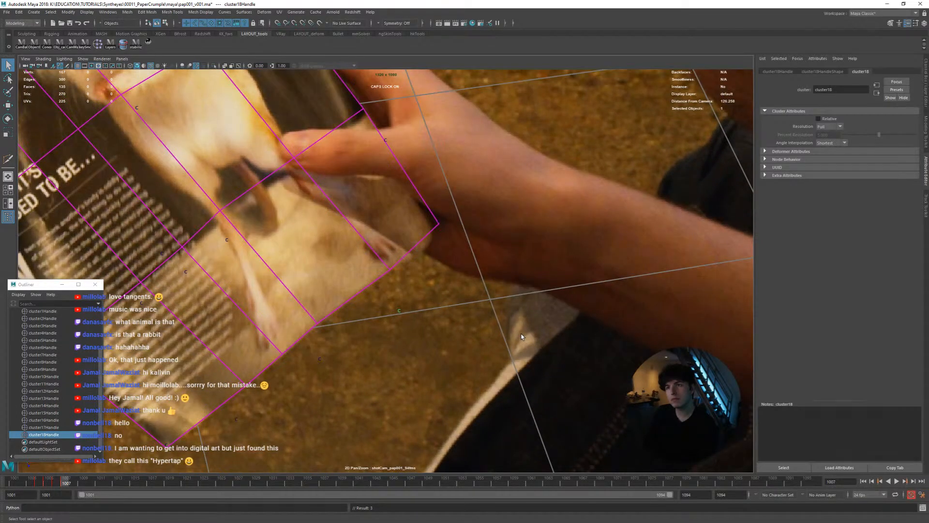
{"action": "key", "text": "alt+period"}
{"action": "key", "text": "alt+period"}
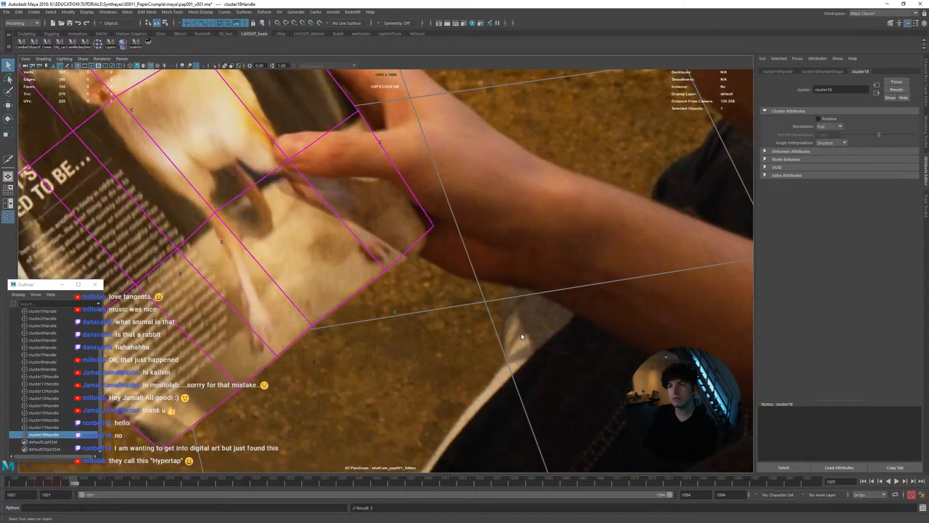
{"action": "key", "text": "alt+comma"}
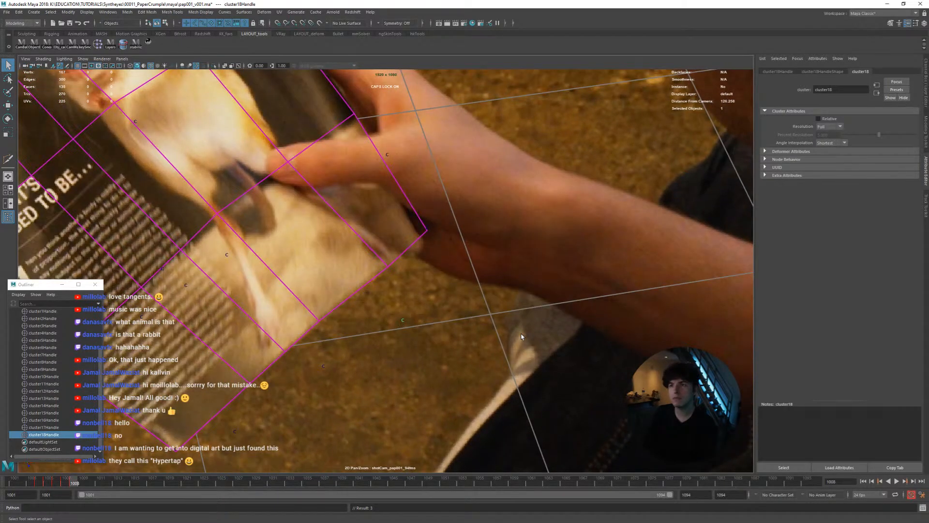
{"action": "key", "text": "alt+comma"}
{"action": "key", "text": "alt+period"}
{"action": "key", "text": "alt+period"}
{"action": "key", "text": "alt+period"}
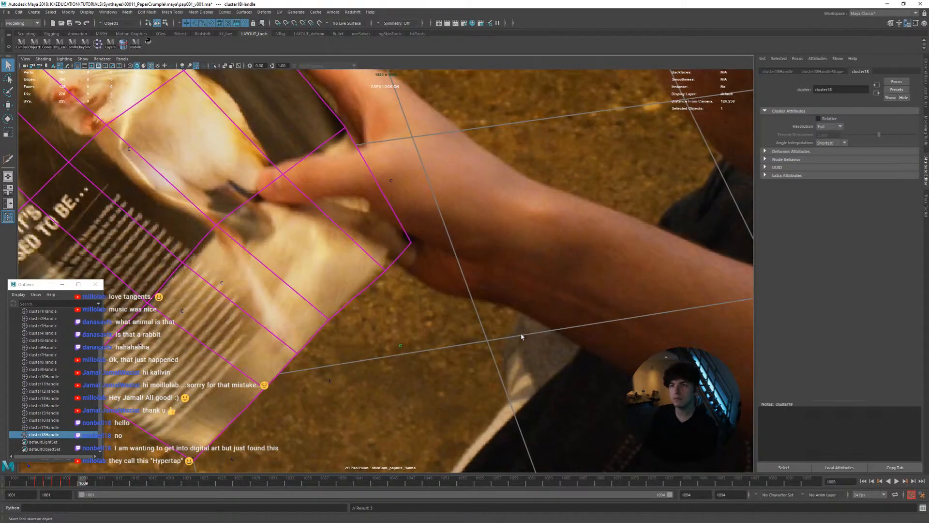
{"action": "key", "text": "alt+comma"}
Move the cluster18 handle to line its vertex up with the folding paper edge around frames 1010 and 1011
{"action": "key", "text": "alt+period"}
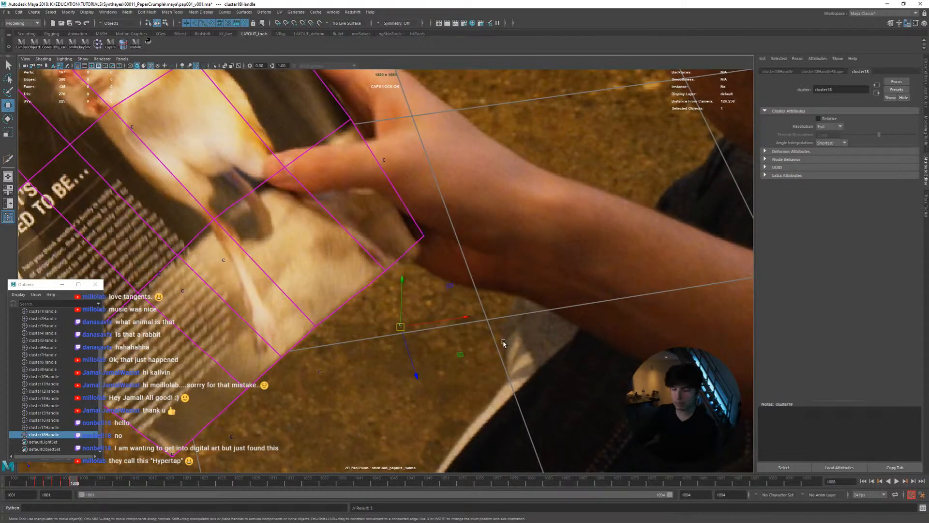
{"action": "key", "text": "w"}
{"action": "key", "text": "alt+period"}
{"action": "key", "text": "alt+period"}
{"action": "key", "text": "alt+comma"}
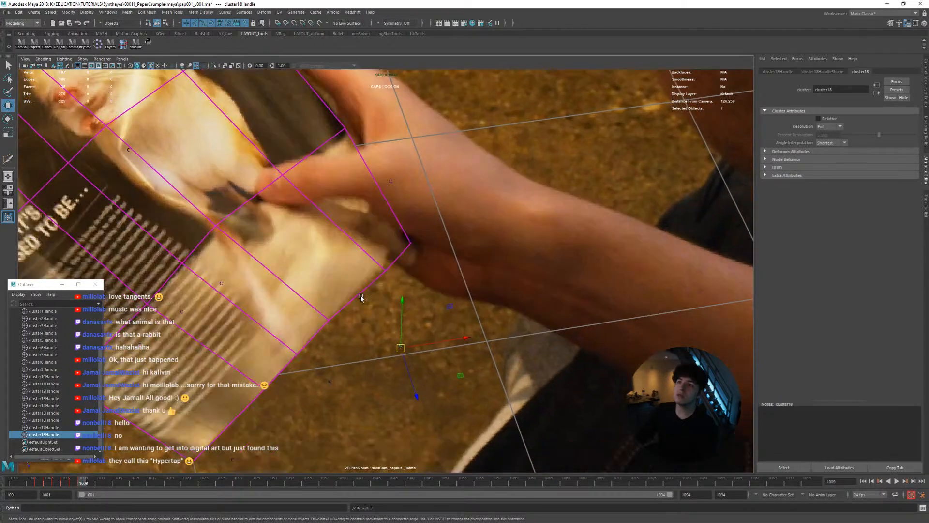
{"action": "key", "text": "alt+period"}
{"action": "key", "text": "alt+comma"}
{"action": "key", "text": "alt+period"}
{"action": "key", "text": "alt+comma"}
{"action": "key", "text": "alt+period"}
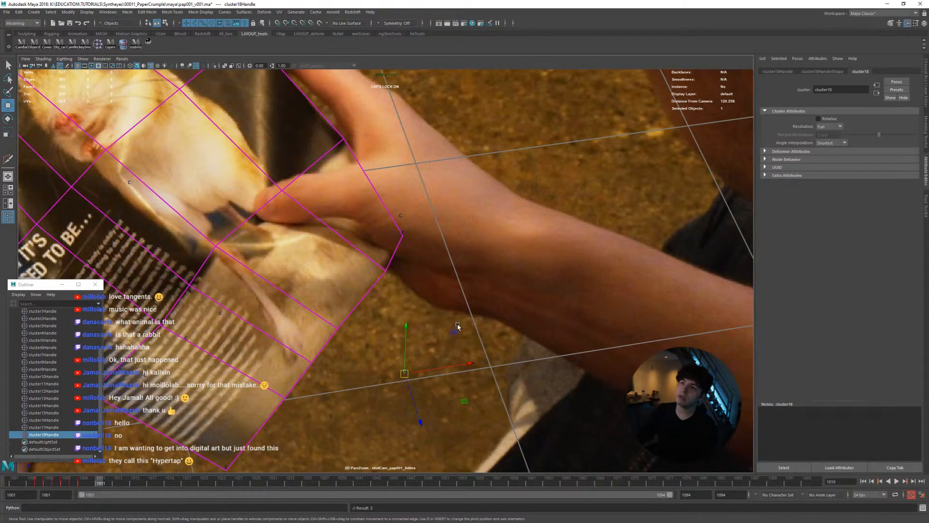
{"action": "middle_click_drag", "start_coordinate": [458, 325], "coordinate": [451, 316]}
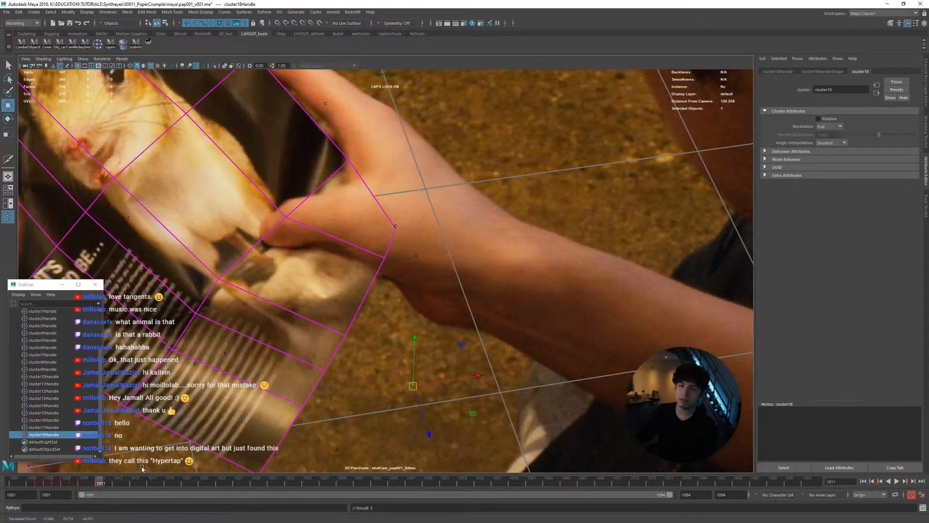
Adjust the cluster18 handle's depth in the perspective view and realign it with the paper edge in the camera view around frame 1011
{"action": "key", "text": "space"}
{"action": "mouse_move", "coordinate": [310, 302]}
{"action": "left_mouse_down", "text": "alt"}
{"action": "mouse_move", "coordinate": [253, 290]}
{"action": "mouse_move", "coordinate": [293, 295]}
{"action": "left_mouse_up", "text": "alt"}
{"action": "middle_click_drag", "start_coordinate": [294, 295], "coordinate": [292, 269]}
{"action": "right_click_drag", "start_coordinate": [292, 269], "coordinate": [238, 278], "text": "alt"}
{"action": "left_click_drag", "start_coordinate": [238, 278], "coordinate": [255, 278], "text": "alt"}
{"action": "middle_click_drag", "start_coordinate": [255, 277], "coordinate": [257, 274]}
{"action": "mouse_move", "coordinate": [257, 274]}
{"action": "left_mouse_down", "text": "alt"}
{"action": "mouse_move", "coordinate": [197, 300]}
{"action": "mouse_move", "coordinate": [255, 302]}
{"action": "mouse_move", "coordinate": [247, 271]}
{"action": "left_mouse_up", "text": "alt"}
{"action": "key", "text": "space"}
{"action": "middle_click_drag", "start_coordinate": [468, 285], "coordinate": [451, 333]}
{"action": "key", "text": "alt+comma"}
{"action": "key", "text": "alt+comma"}
{"action": "key", "text": "alt+period"}
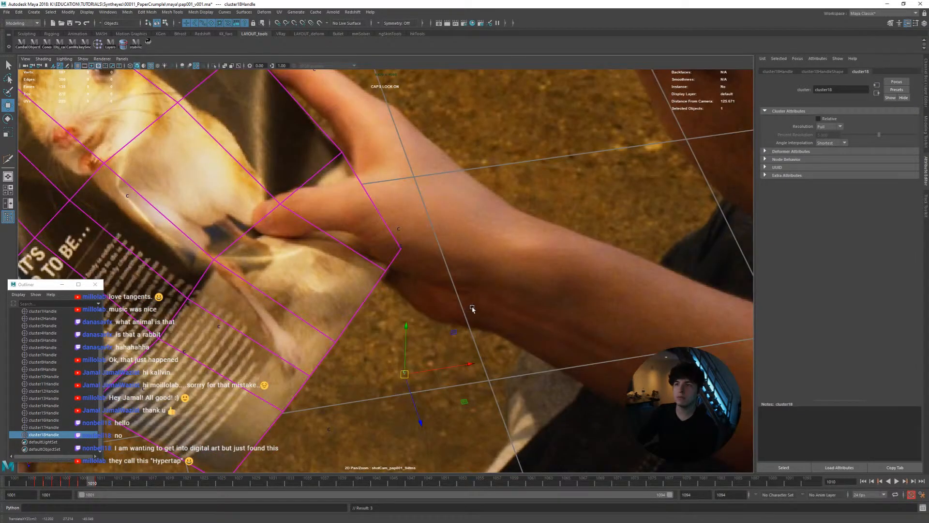
Step through frames 1010 to 1015 to check the cluster18 vertex against the paper's edge
{"action": "key", "text": "alt+period"}
{"action": "key", "text": "alt+comma"}
{"action": "key", "text": "alt+period"}
{"action": "key", "text": "alt+period"}
{"action": "key", "text": "alt+period"}
{"action": "key", "text": "alt+period"}
{"action": "key", "text": "alt+period"}
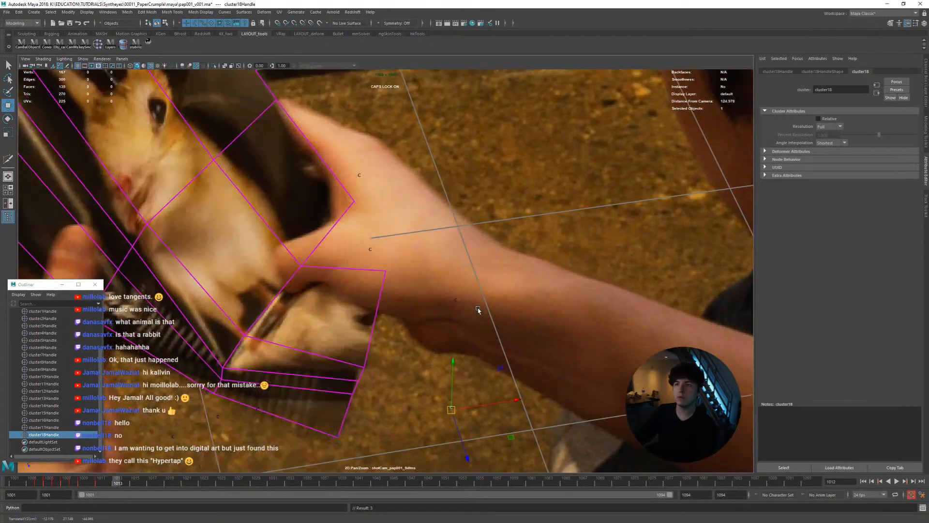
{"action": "key", "text": "alt+comma"}
{"action": "key", "text": "alt+comma"}
{"action": "key", "text": "alt+period"}
{"action": "key", "text": "alt+period"}
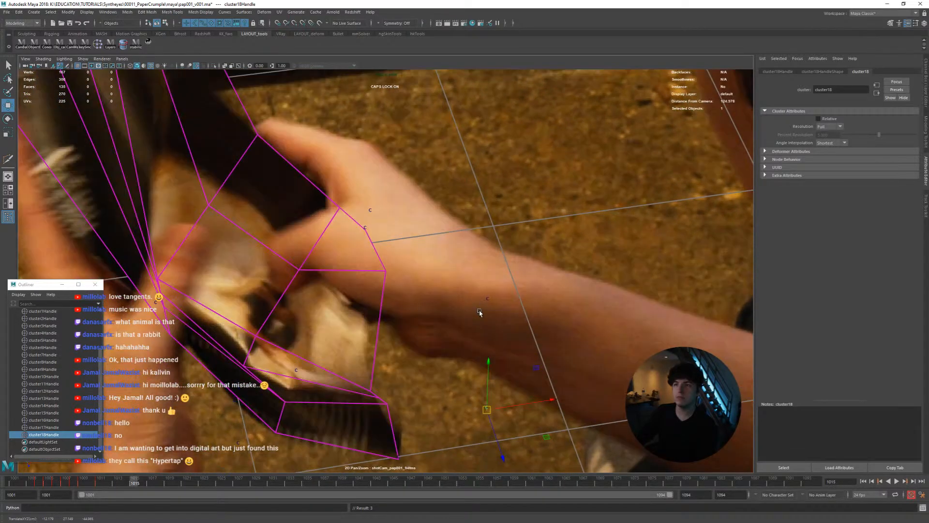
Adjust the cluster18 handle's depth at frame 1015 in the perspective view and return to the frames before it
{"action": "key", "text": "space"}
{"action": "mouse_move", "coordinate": [281, 319]}
{"action": "left_mouse_down", "text": "alt"}
{"action": "mouse_move", "coordinate": [280, 310]}
{"action": "mouse_move", "coordinate": [251, 315]}
{"action": "mouse_move", "coordinate": [269, 308]}
{"action": "left_mouse_up", "text": "alt"}
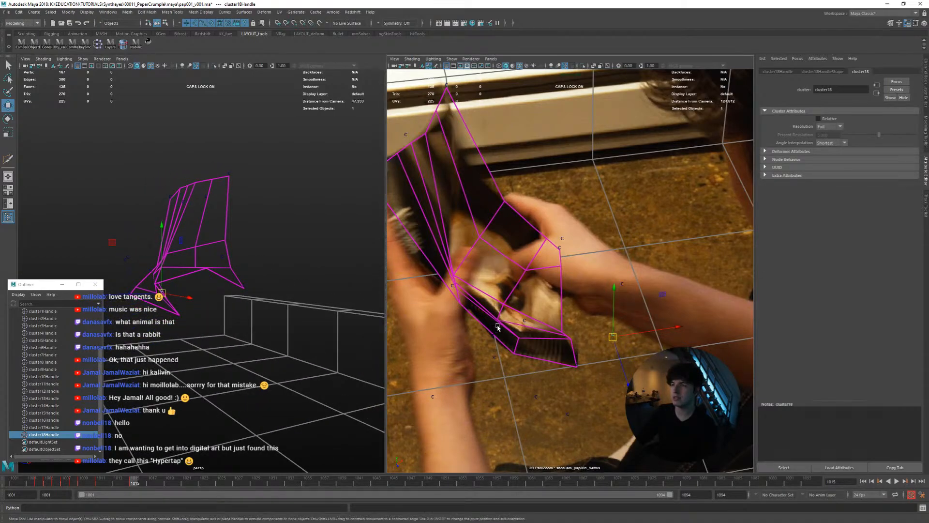
{"action": "key", "text": "space"}
{"action": "key", "text": "alt+comma"}
Realign the cluster18 handle with the paper's edge around frame 1013 and compare its motion with the footage through frame 1017
{"action": "key", "text": "alt+comma"}
{"action": "key", "text": "alt+comma"}
{"action": "key", "text": "alt+period"}
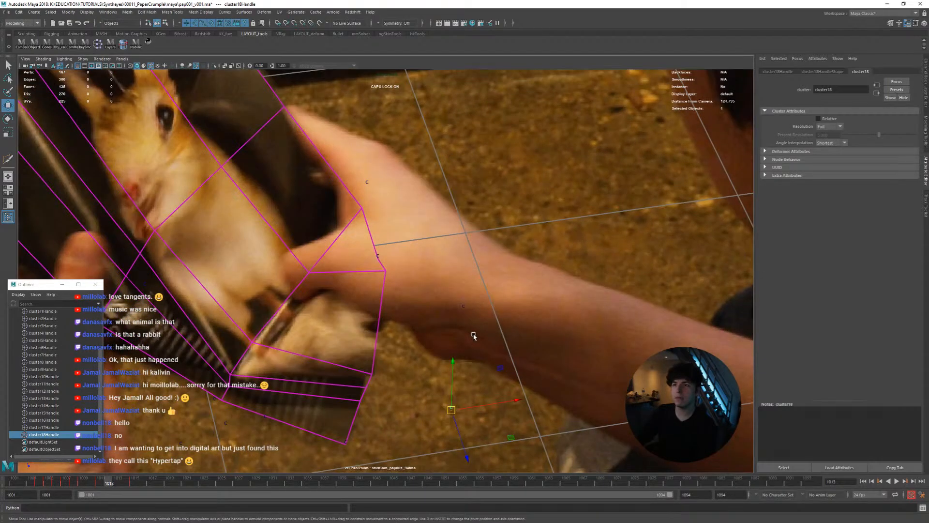
{"action": "middle_click_drag", "start_coordinate": [474, 334], "coordinate": [438, 346]}
{"action": "key", "text": "alt+comma"}
{"action": "key", "text": "alt+period"}
{"action": "key", "text": "alt+period"}
{"action": "key", "text": "alt+comma"}
{"action": "key", "text": "alt+period"}
{"action": "key", "text": "alt+comma"}
{"action": "key", "text": "alt+period"}
{"action": "key", "text": "alt+period"}
{"action": "key", "text": "alt+period"}
{"action": "key", "text": "alt+period"}
{"action": "key", "text": "alt+comma"}
{"action": "key", "text": "alt+comma"}
{"action": "key", "text": "alt+period"}
{"action": "key", "text": "alt+period"}
{"action": "key", "text": "alt+comma"}
{"action": "key", "text": "alt+comma"}
{"action": "key", "text": "alt+period"}
{"action": "key", "text": "alt+period"}
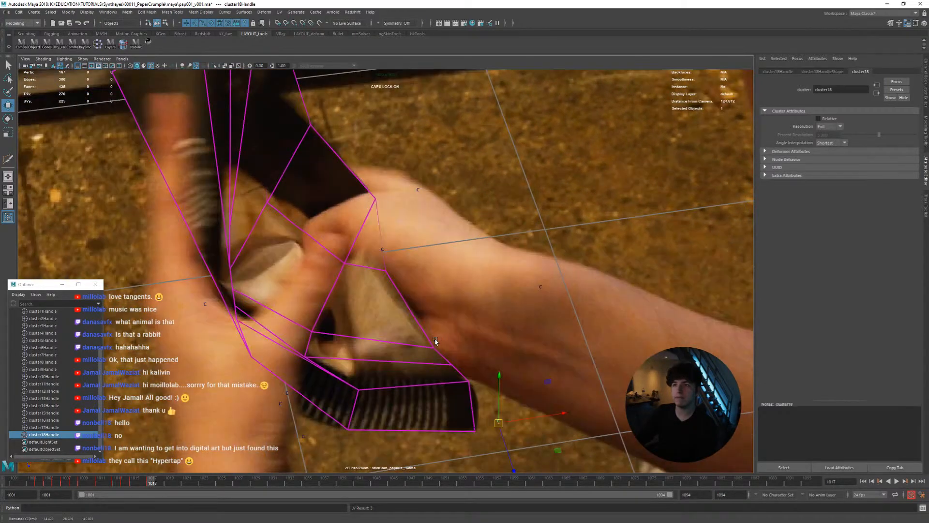
Correct the cluster18 handle's depth at frame 1017 in the perspective view and realign its vertex with the paper in the camera view
{"action": "key", "text": "space"}
{"action": "left_click_drag", "start_coordinate": [253, 304], "coordinate": [230, 286], "text": "alt"}
{"action": "mouse_move", "coordinate": [230, 286]}
{"action": "middle_mouse_down"}
{"action": "mouse_move", "coordinate": [238, 301]}
{"action": "mouse_move", "coordinate": [237, 290]}
{"action": "middle_mouse_up"}
{"action": "left_click_drag", "start_coordinate": [237, 290], "coordinate": [270, 309], "text": "alt"}
{"action": "key", "text": "space"}
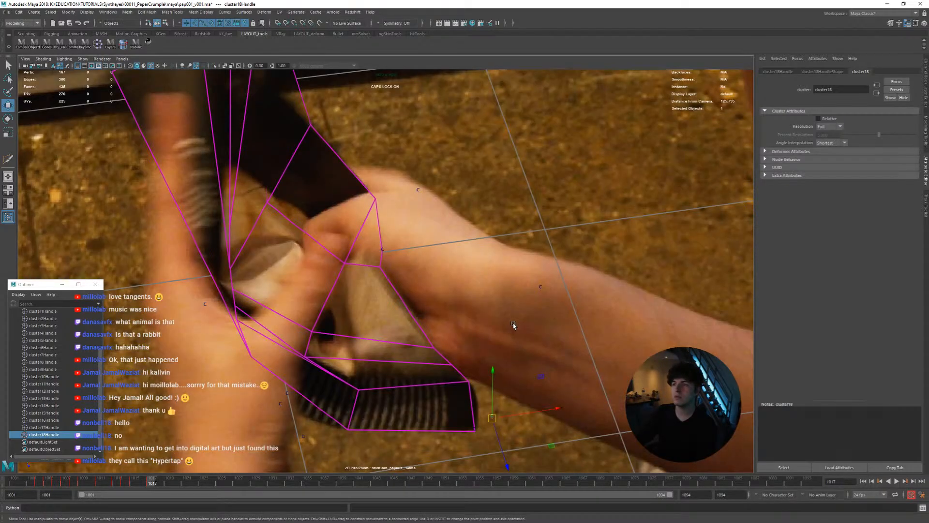
{"action": "key", "text": "space"}
{"action": "left_click_drag", "start_coordinate": [212, 318], "coordinate": [282, 272], "text": "alt"}
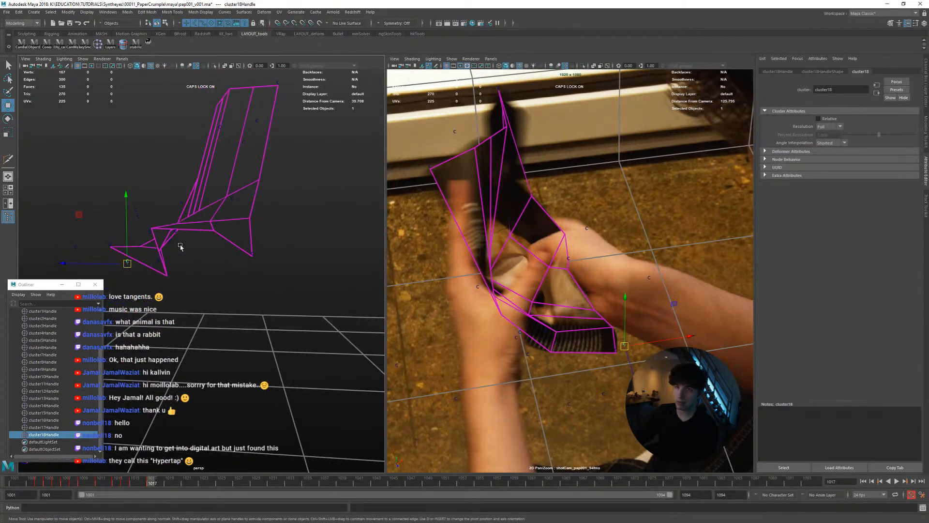
{"action": "left_click_drag", "start_coordinate": [287, 281], "coordinate": [356, 279], "text": "alt"}
{"action": "key", "text": "space"}
{"action": "middle_click_drag", "start_coordinate": [542, 314], "coordinate": [536, 327]}
Step back and forth around frames 1017 to 1019 to check how the cluster18 vertex follows the paper
{"action": "key", "text": "alt+comma"}
{"action": "key", "text": "alt+comma"}
{"action": "key", "text": "alt+period"}
{"action": "key", "text": "alt+period"}
{"action": "key", "text": "alt+period"}
{"action": "key", "text": "alt+period"}
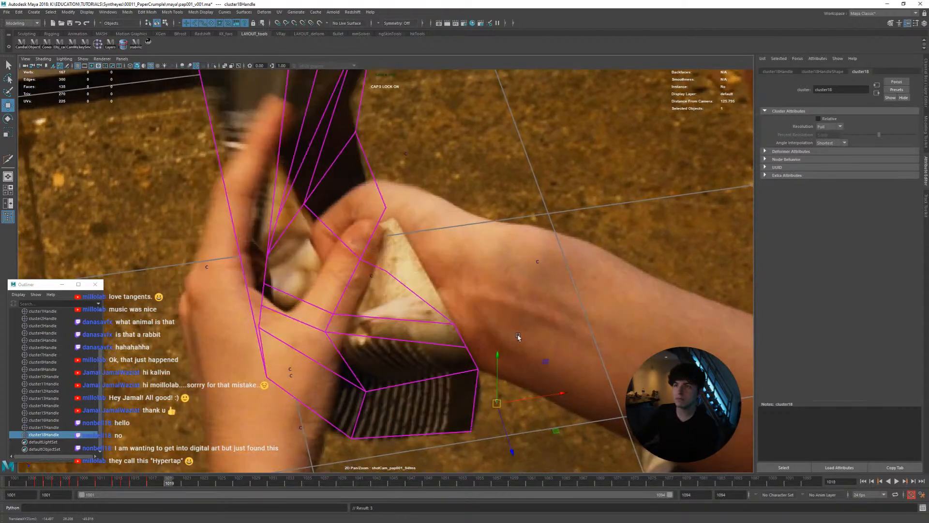
{"action": "key", "text": "alt+comma"}
{"action": "key", "text": "alt+comma"}
{"action": "key", "text": "alt+period"}
{"action": "key", "text": "alt+period"}
{"action": "key", "text": "alt+period"}
{"action": "key", "text": "alt+comma"}
{"action": "key", "text": "alt+comma"}
{"action": "key", "text": "alt+comma"}
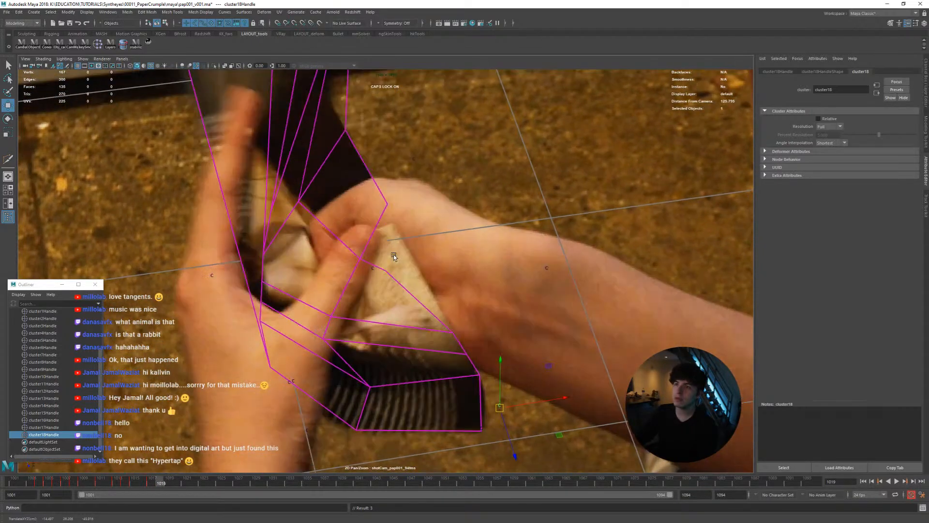
Review the motion from frame 1008 and fine-tune the cluster18 handle onto the paper's corner at frames 1017 and 1019
{"action": "key", "text": "alt+comma"}
{"action": "key", "text": "alt+comma"}
{"action": "key", "text": "alt+comma"}
{"action": "key", "text": "alt+comma"}
{"action": "key", "text": "alt+comma"}
{"action": "key", "text": "alt+comma"}
{"action": "key", "text": "alt+comma"}
{"action": "key", "text": "alt+comma"}
{"action": "key", "text": "alt+comma"}
{"action": "key", "text": "alt+comma"}
{"action": "key", "text": "alt+comma"}
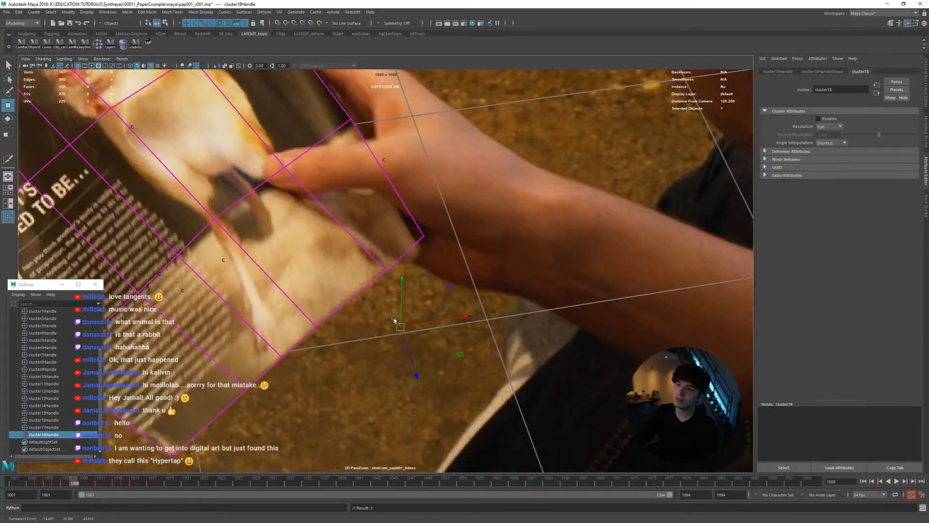
{"action": "key", "text": "alt+period"}
{"action": "key", "text": "alt+period"}
{"action": "key", "text": "alt+period"}
{"action": "key", "text": "alt+period"}
{"action": "key", "text": "alt+period"}
{"action": "key", "text": "alt+period"}
{"action": "key", "text": "alt+period"}
{"action": "key", "text": "alt+period"}
{"action": "key", "text": "alt+period"}
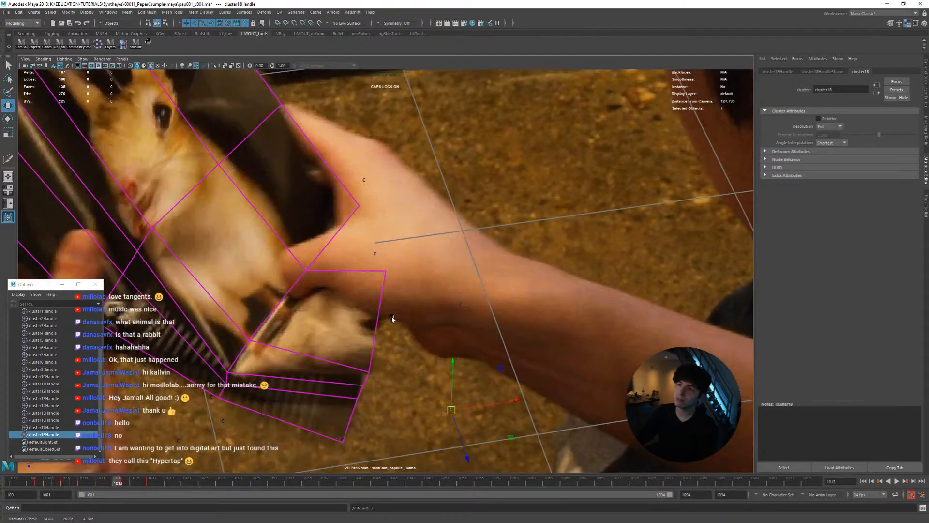
{"action": "key", "text": "alt+period"}
{"action": "key", "text": "alt+period"}
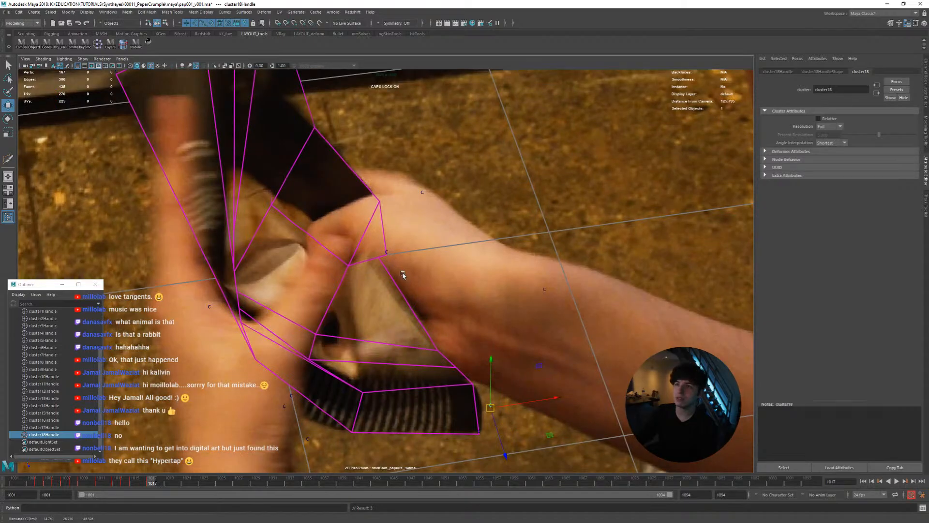
{"action": "key", "text": "alt+period"}
{"action": "key", "text": "alt+period"}
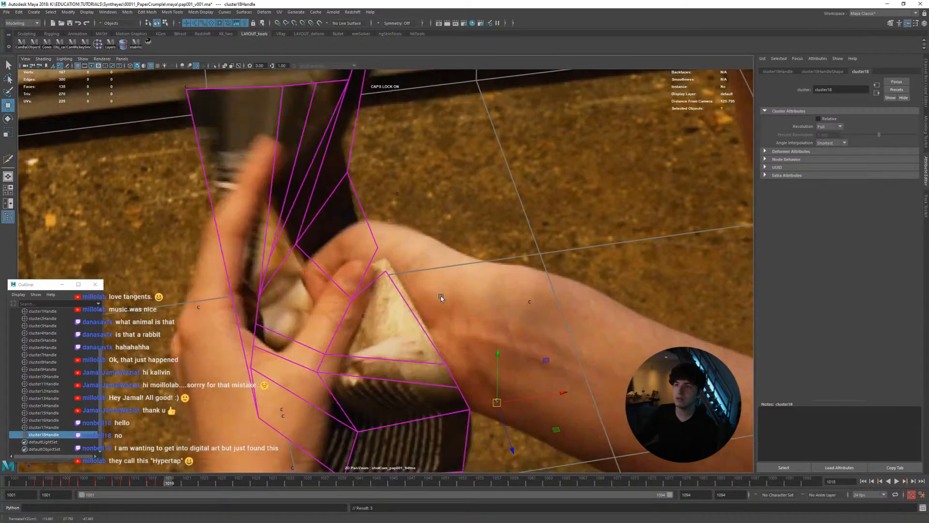
{"action": "key", "text": "alt+period"}
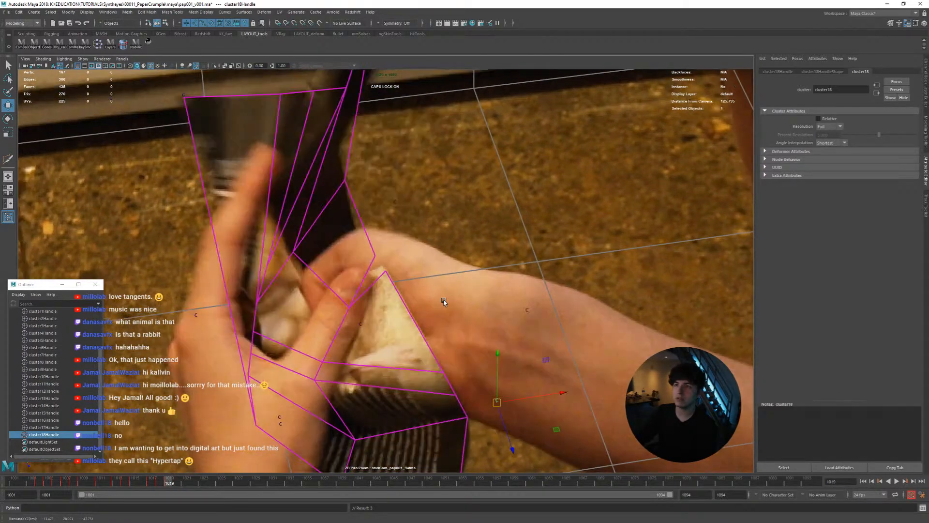
Examine the shape of the deformed plane at frame 1019 in the perspective view
{"action": "key", "text": "space"}
{"action": "left_click_drag", "start_coordinate": [266, 266], "coordinate": [213, 250], "text": "alt"}
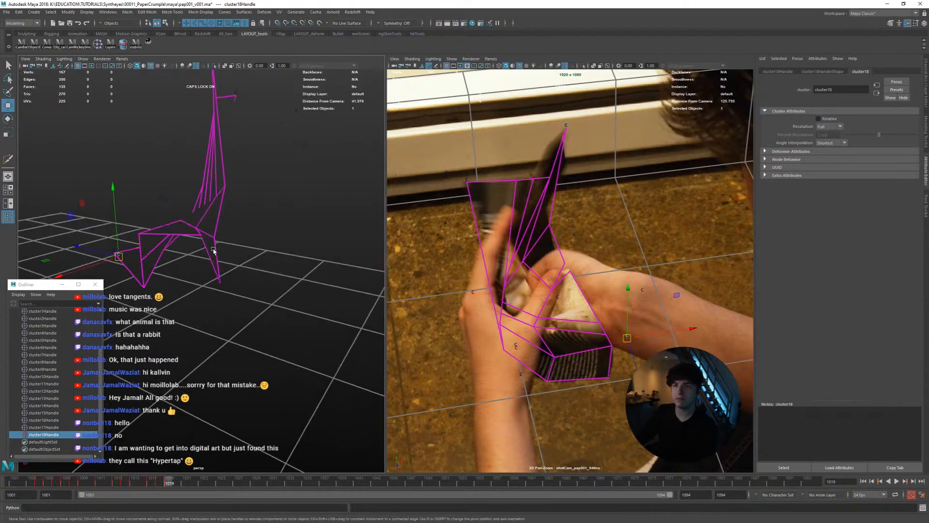
{"action": "left_click_drag", "start_coordinate": [206, 244], "coordinate": [269, 259], "text": "alt"}
{"action": "key", "text": "space"}
{"action": "key", "text": "alt+period"}
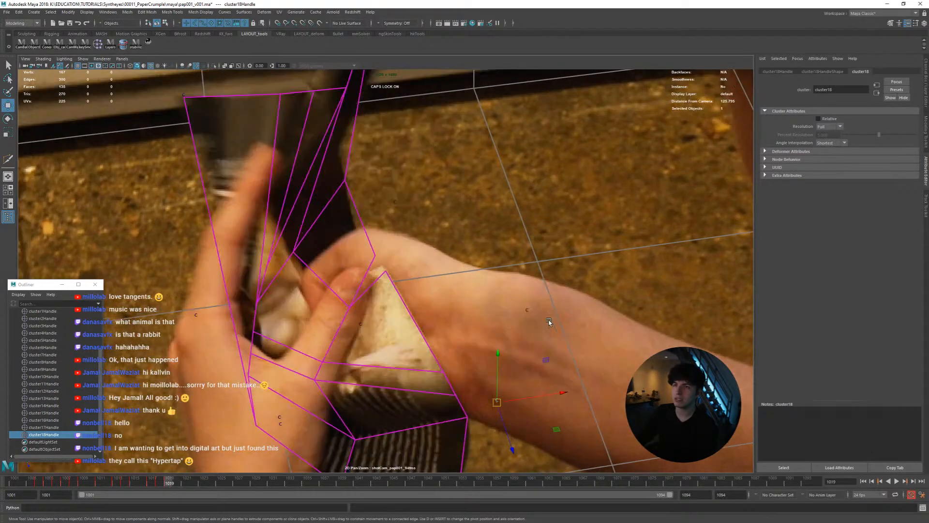
Nudge the cluster18 handle around frame 1018 and step through to frame 1021 to check its fit to the paper
{"action": "key", "text": "alt+comma"}
{"action": "middle_click_drag", "start_coordinate": [550, 318], "coordinate": [537, 313]}
{"action": "key", "text": "alt+period"}
{"action": "key", "text": "alt+period"}
{"action": "key", "text": "alt+comma"}
{"action": "key", "text": "alt+period"}
{"action": "key", "text": "alt+period"}
{"action": "key", "text": "alt+comma"}
Reposition the cluster18 handle onto the paper's corner at frame 1022 and check the motion through frame 1024
{"action": "key", "text": "alt+period"}
{"action": "key", "text": "alt+comma"}
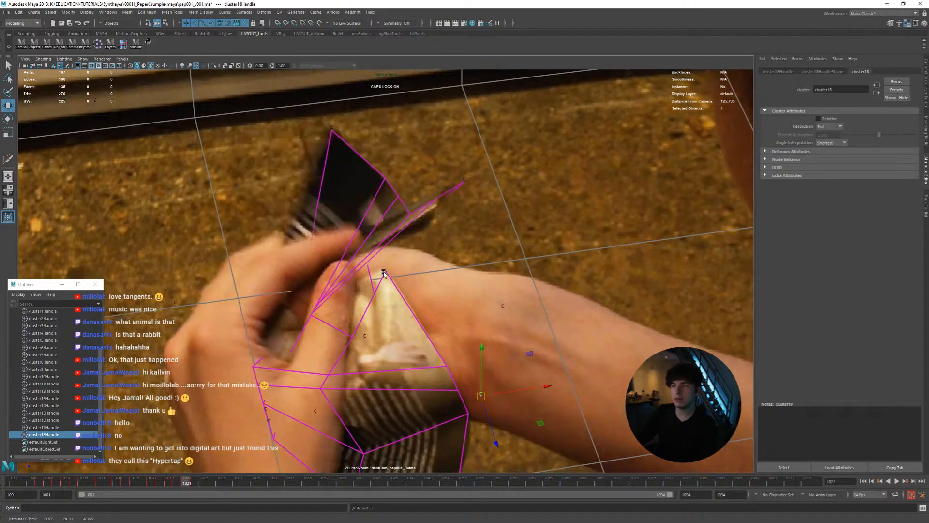
{"action": "key", "text": "alt+period"}
{"action": "middle_click_drag", "start_coordinate": [381, 272], "coordinate": [428, 279]}
{"action": "key", "text": "alt+period"}
{"action": "key", "text": "alt+comma"}
{"action": "key", "text": "alt+period"}
{"action": "key", "text": "alt+period"}
{"action": "key", "text": "alt+comma"}
{"action": "key", "text": "alt+period"}
{"action": "key", "text": "alt+comma"}
Turn on wireframe display and correct the cluster18 handle's position at frame 1023, comparing it with the neighbouring frames
{"action": "key", "text": "alt+period"}
{"action": "key", "text": "alt+period"}
{"action": "key", "text": "alt+comma"}
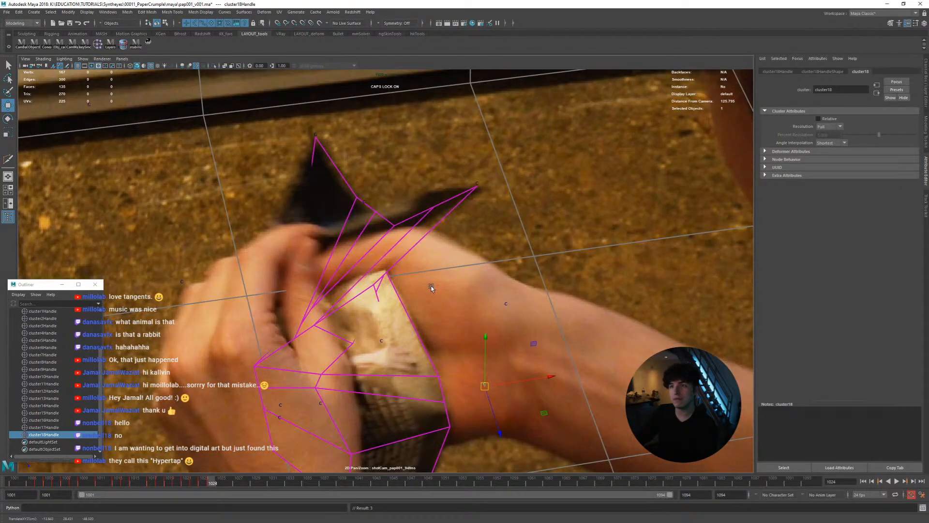
{"action": "key", "text": "alt+period"}
{"action": "key", "text": "alt+comma"}
{"action": "key", "text": "alt+comma"}
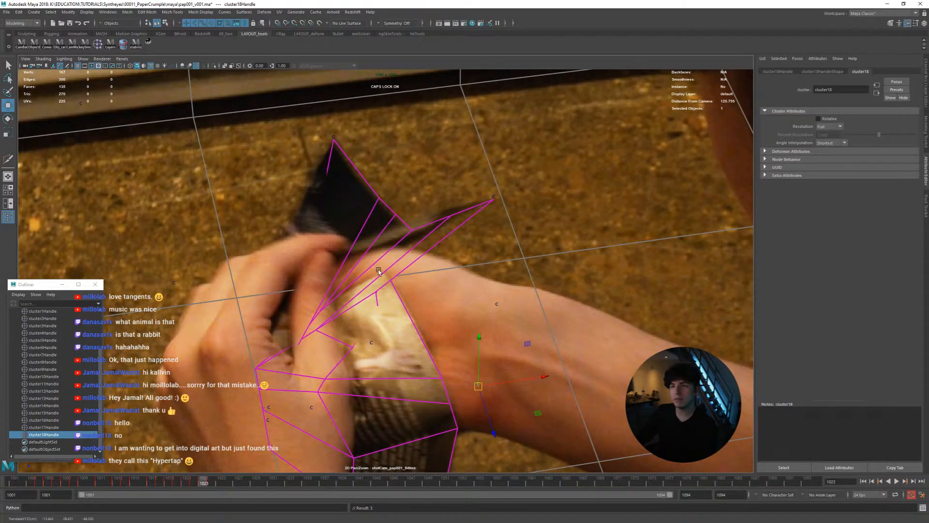
{"action": "key", "text": "4"}
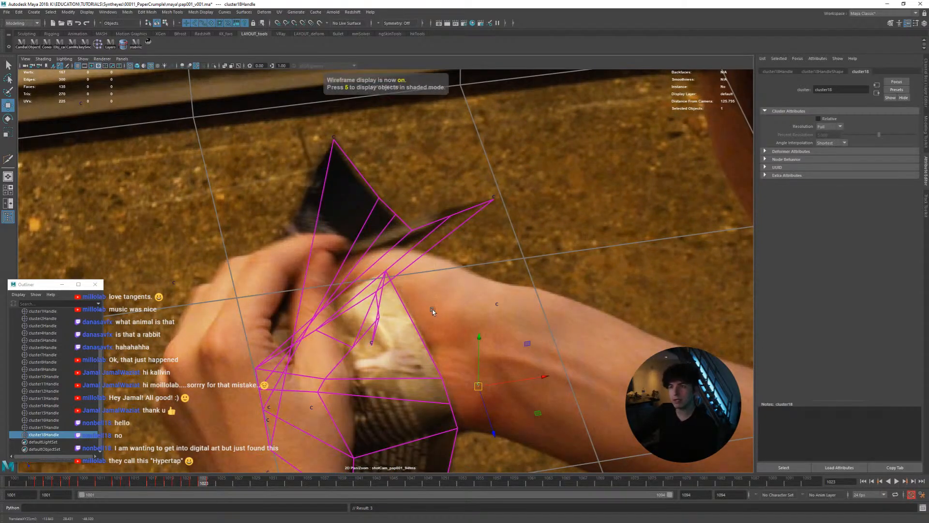
{"action": "key", "text": "alt+comma"}
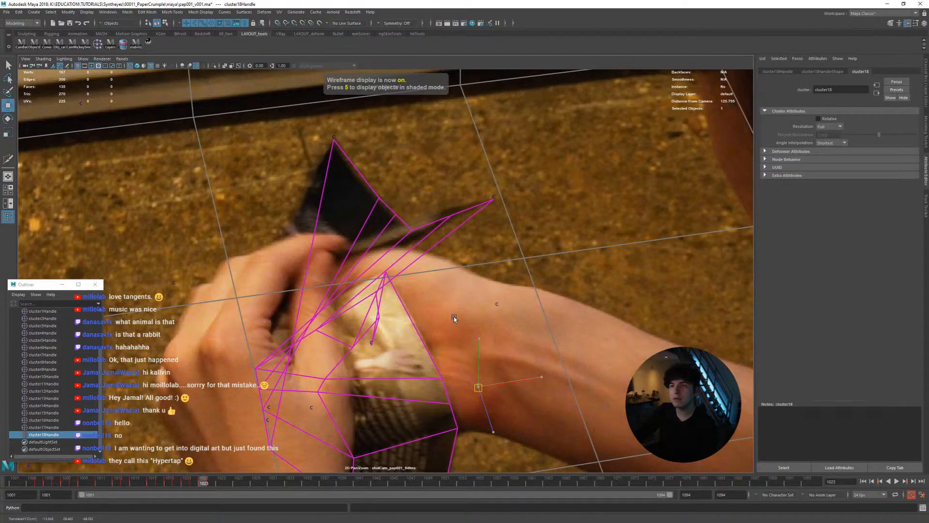
{"action": "key", "text": "alt+comma"}
{"action": "key", "text": "alt+comma"}
{"action": "key", "text": "alt+period"}
{"action": "key", "text": "alt+comma"}
{"action": "key", "text": "alt+period"}
{"action": "key", "text": "alt+period"}
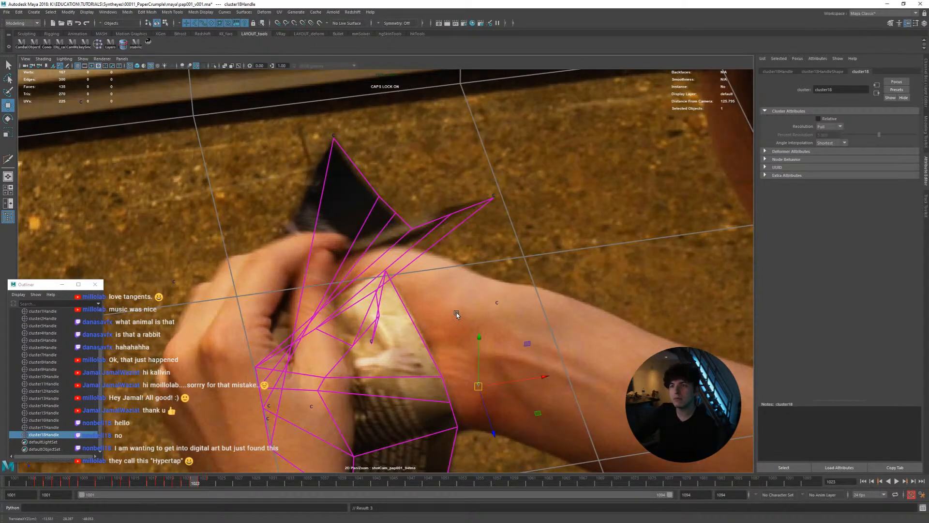
Fine-tune the cluster18 handle around frame 1025 and check the mesh against the paper through frame 1027
{"action": "key", "text": "alt+period"}
{"action": "key", "text": "alt+period"}
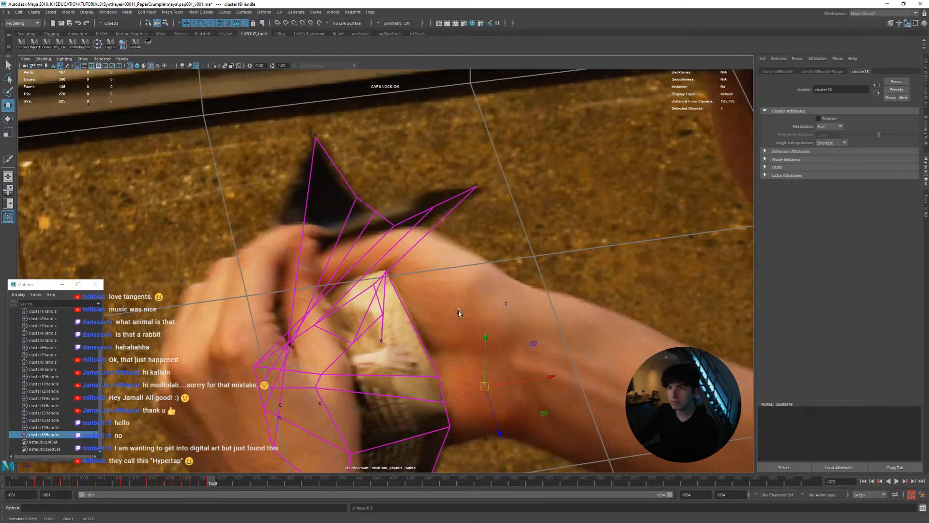
{"action": "key", "text": "alt+period"}
{"action": "middle_click_drag", "start_coordinate": [458, 312], "coordinate": [456, 309]}
{"action": "key", "text": "alt+comma"}
{"action": "key", "text": "alt+period"}
{"action": "key", "text": "alt+period"}
{"action": "key", "text": "alt+comma"}
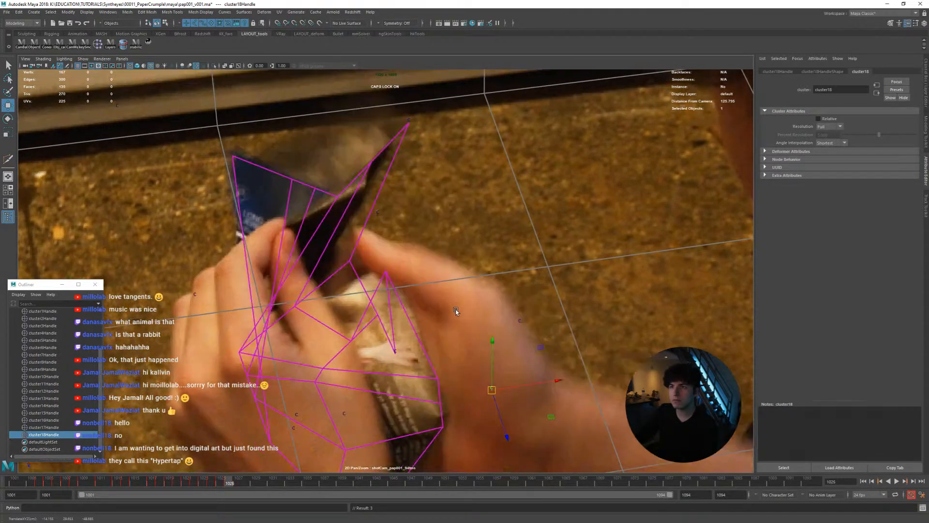
{"action": "key", "text": "alt+period"}
Adjust the cluster18 handle around frame 1027 and step on to frame 1030 to check the motion
{"action": "key", "text": "alt+period"}
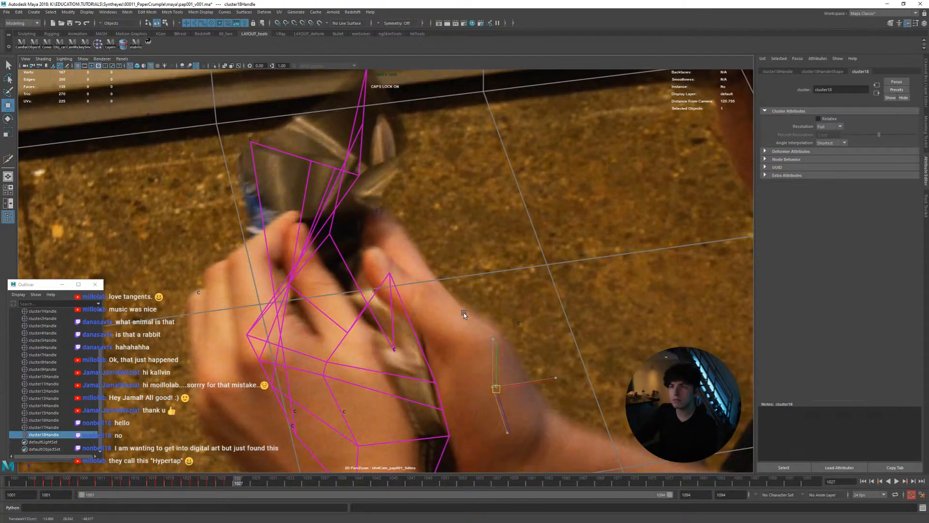
{"action": "key", "text": "alt+comma"}
{"action": "key", "text": "alt+period"}
{"action": "key", "text": "alt+comma"}
{"action": "middle_click_drag", "start_coordinate": [462, 311], "coordinate": [480, 307]}
{"action": "key", "text": "alt+period"}
{"action": "key", "text": "alt+period"}
{"action": "key", "text": "alt+period"}
{"action": "key", "text": "alt+comma"}
{"action": "key", "text": "alt+comma"}
{"action": "key", "text": "alt+period"}
{"action": "key", "text": "alt+period"}
Move the cluster18 handle under the crumpling hand around frame 1033 and compare the frames between 1029 and 1035
{"action": "key", "text": "alt+period"}
{"action": "key", "text": "alt+period"}
{"action": "key", "text": "alt+period"}
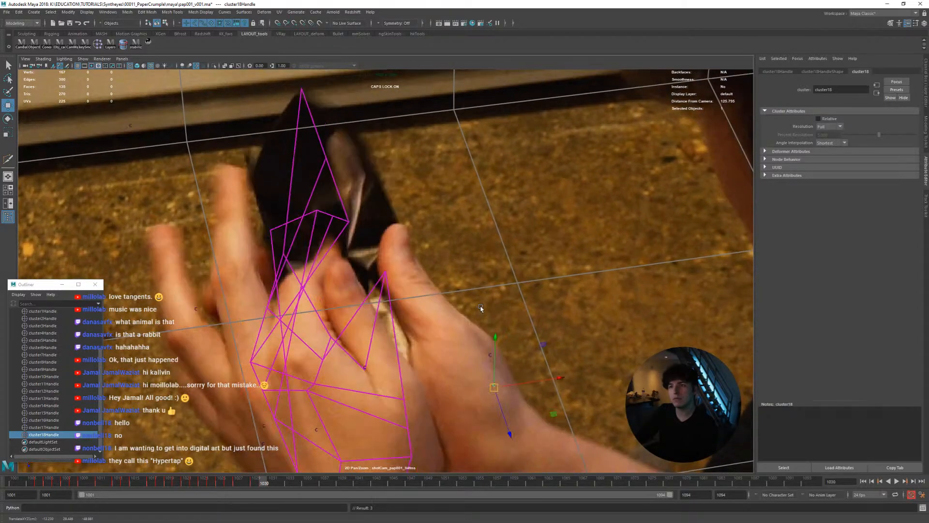
{"action": "key", "text": "alt+comma"}
{"action": "key", "text": "alt+comma"}
{"action": "key", "text": "alt+period"}
{"action": "key", "text": "alt+period"}
{"action": "key", "text": "alt+period"}
{"action": "key", "text": "alt+period"}
{"action": "middle_click_drag", "start_coordinate": [476, 310], "coordinate": [451, 356]}
{"action": "key", "text": "alt+period"}
{"action": "key", "text": "alt+period"}
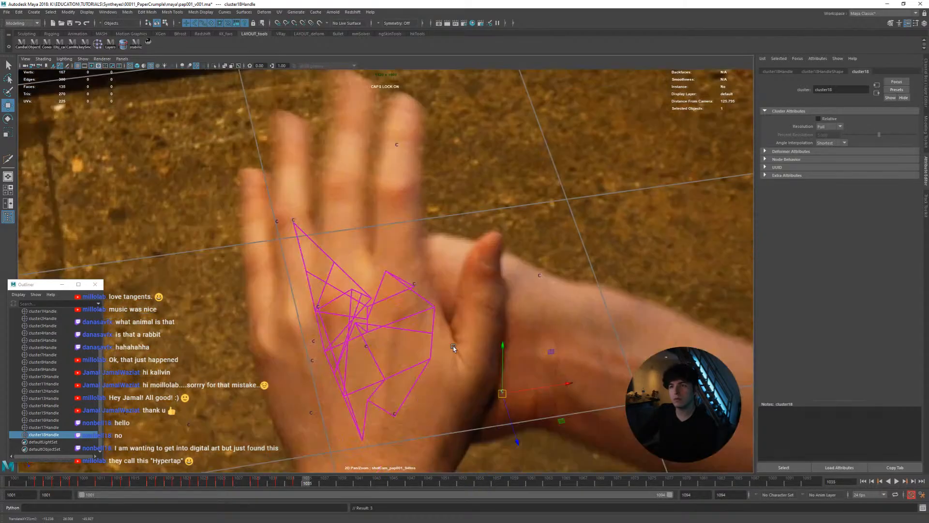
{"action": "key", "text": "alt+comma"}
{"action": "key", "text": "alt+comma"}
{"action": "key", "text": "alt+comma"}
{"action": "key", "text": "alt+comma"}
{"action": "key", "text": "alt+comma"}
{"action": "key", "text": "alt+comma"}
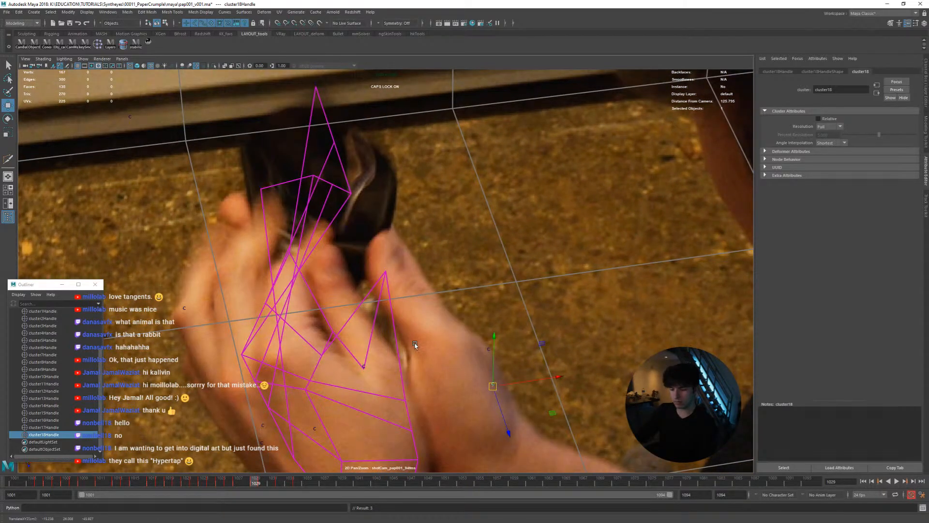
Return to frame 1001, select the magazine plane mesh and save the scene
{"action": "key", "text": "backslash"}
{"action": "left_click_drag", "start_coordinate": [254, 482], "coordinate": [14, 482]}
{"action": "key", "text": "w"}
{"action": "key", "text": "backslash"}
{"action": "middle_click_drag", "start_coordinate": [412, 309], "coordinate": [436, 362]}
{"action": "right_click_drag", "start_coordinate": [426, 334], "coordinate": [342, 334]}
{"action": "middle_click_drag", "start_coordinate": [342, 334], "coordinate": [404, 363]}
{"action": "right_click_drag", "start_coordinate": [339, 339], "coordinate": [383, 290]}
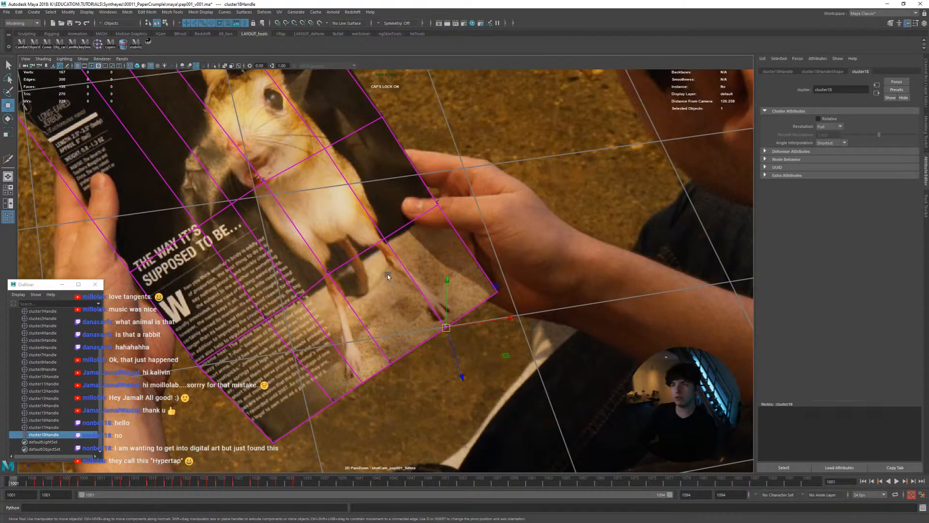
{"action": "left_click", "coordinate": [409, 276]}
{"action": "left_click", "coordinate": [416, 283]}
{"action": "right_click_drag", "start_coordinate": [416, 287], "coordinate": [293, 287]}
{"action": "middle_click_drag", "start_coordinate": [293, 286], "coordinate": [334, 326]}
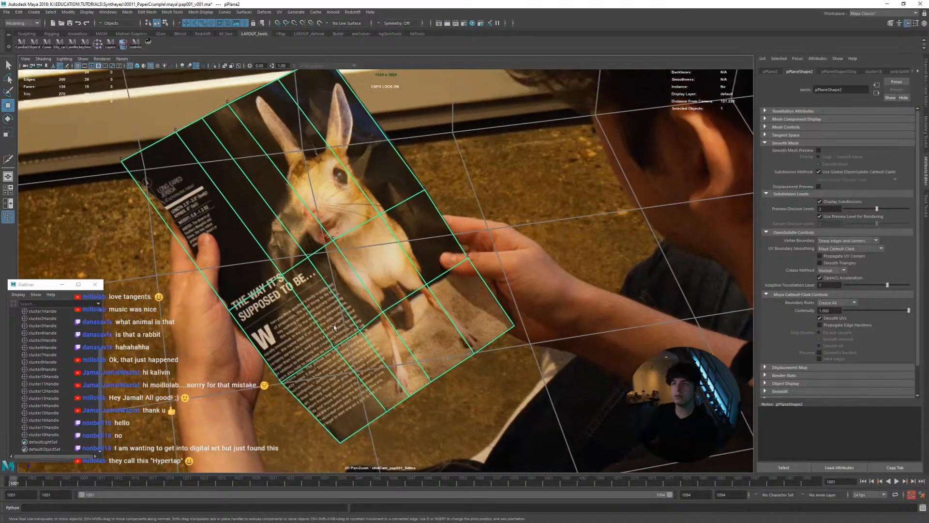
{"action": "left_click_drag", "start_coordinate": [62, 482], "coordinate": [13, 483]}
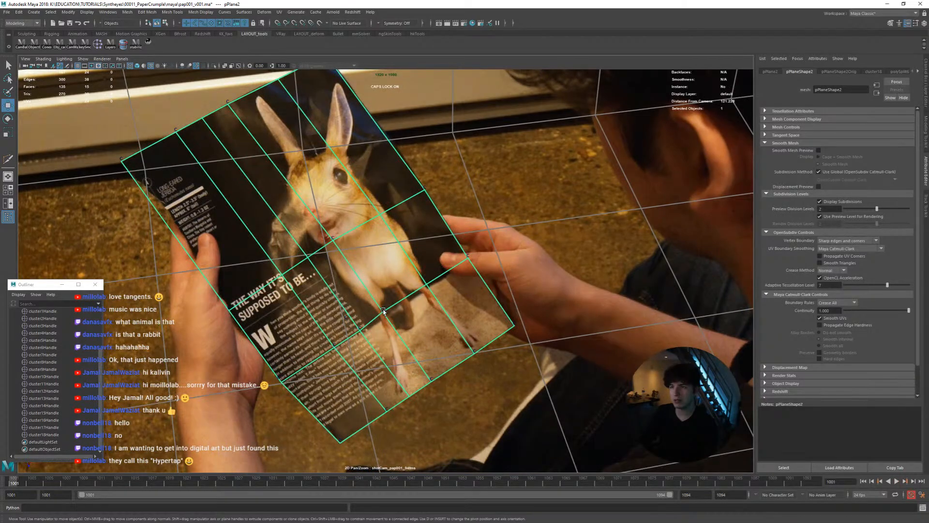
{"action": "key", "text": "ctrl+s"}
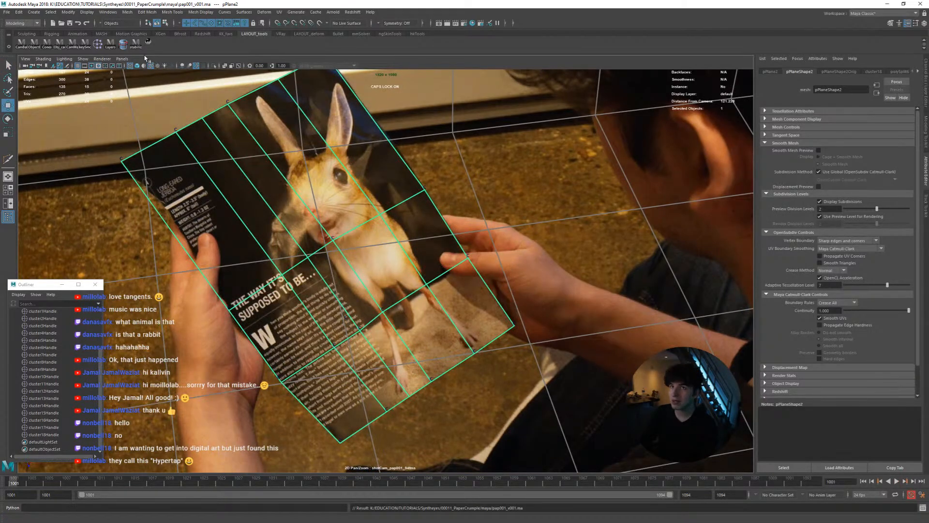
Switch the magazine plane to edge components and select its border edges
{"action": "scroll", "coordinate": [242, 145], "scroll_direction": "down", "scroll_amount": 3}
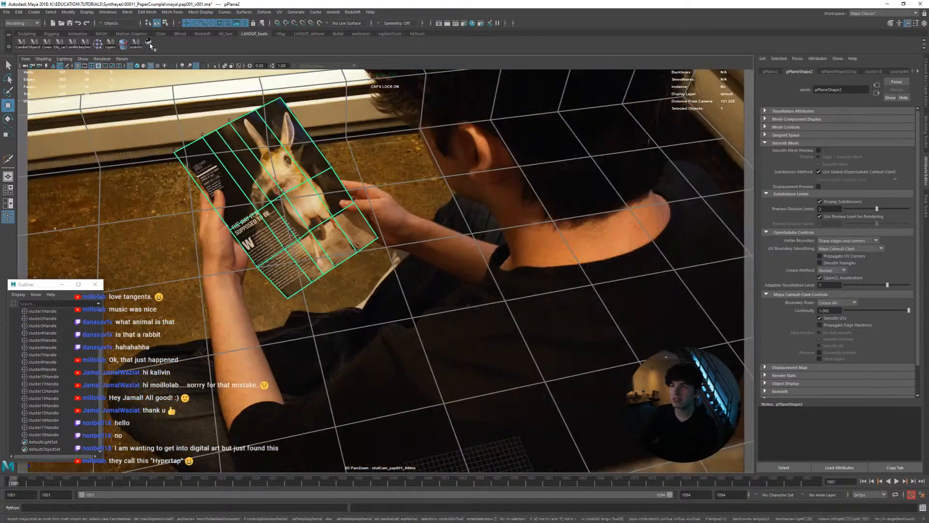
{"action": "left_click", "coordinate": [325, 227]}
{"action": "scroll", "coordinate": [416, 283], "scroll_direction": "up", "scroll_amount": 3}
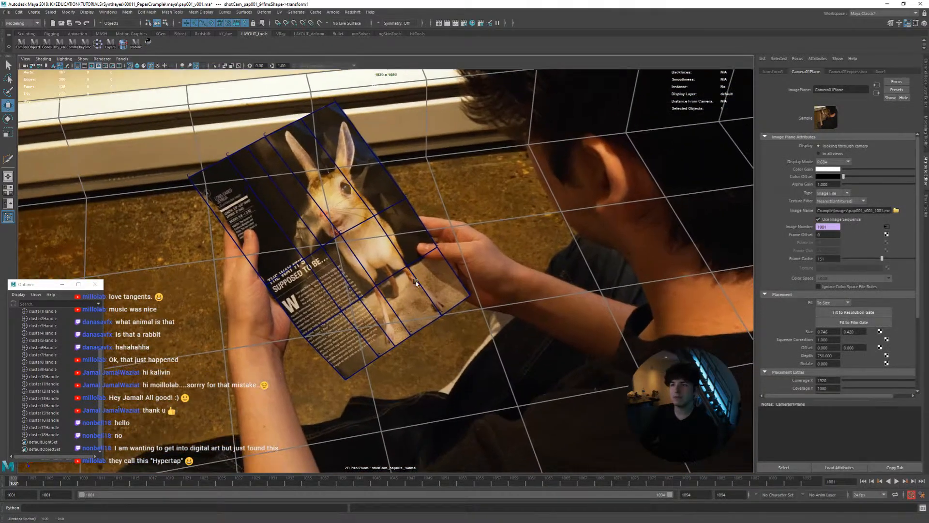
{"action": "scroll", "coordinate": [416, 283], "scroll_direction": "up", "scroll_amount": 2}
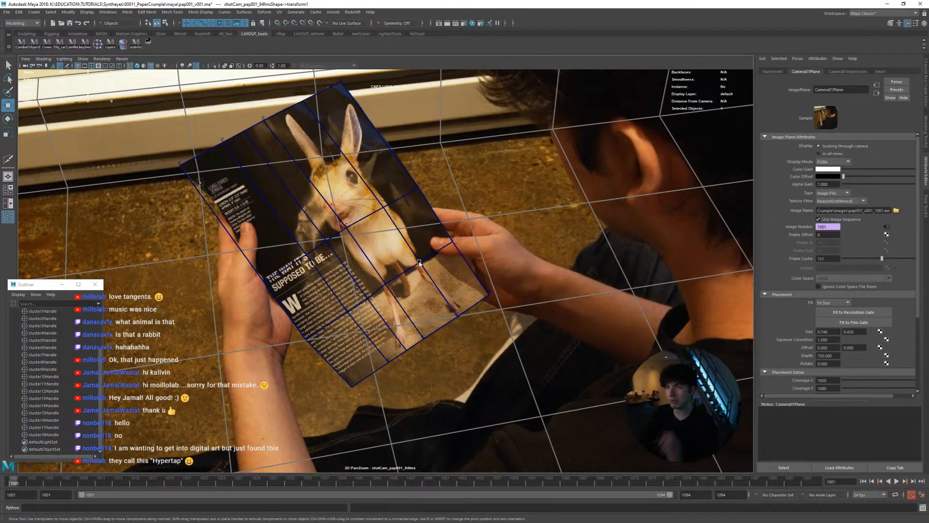
{"action": "left_click", "coordinate": [419, 263]}
{"action": "right_click", "coordinate": [414, 266]}
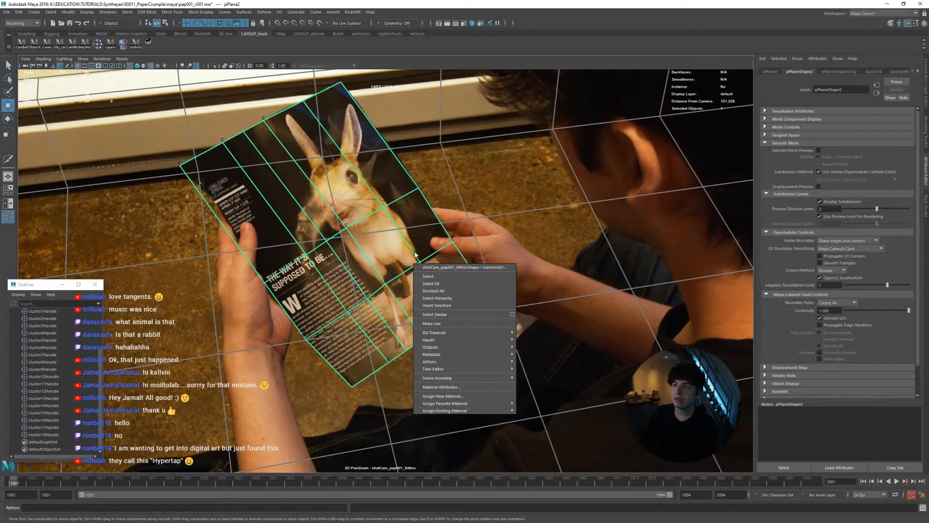
{"action": "right_click_drag", "start_coordinate": [416, 254], "coordinate": [425, 210]}
{"action": "left_click", "coordinate": [425, 210]}
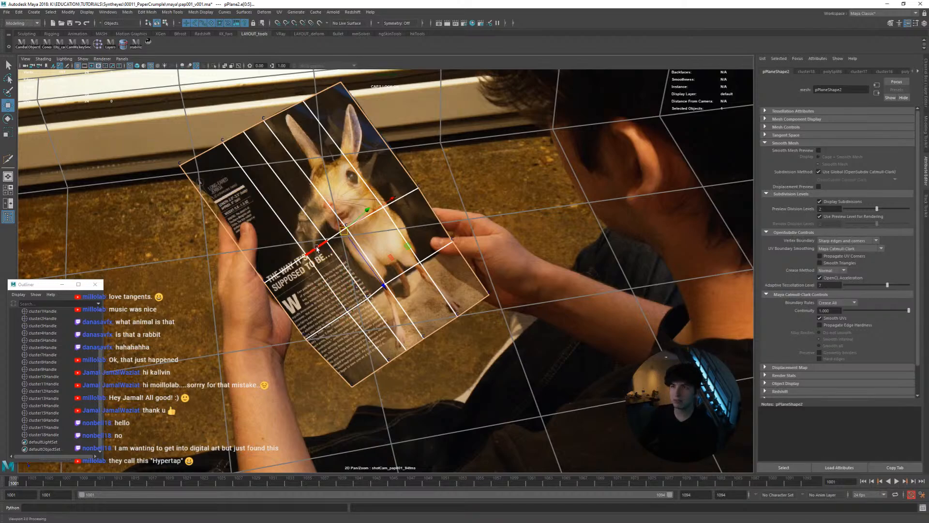
Extrude the plane's border edges outward with an offset of 5.9, and extrude the new border with an offset of 7.3
{"action": "right_click_drag", "start_coordinate": [309, 255], "coordinate": [317, 263], "text": "shift"}
{"action": "middle_click_drag", "start_coordinate": [317, 249], "coordinate": [327, 249]}
{"action": "key", "text": "ctrl+z"}
{"action": "left_click", "coordinate": [476, 360]}
{"action": "middle_click_drag", "start_coordinate": [476, 360], "coordinate": [496, 361]}
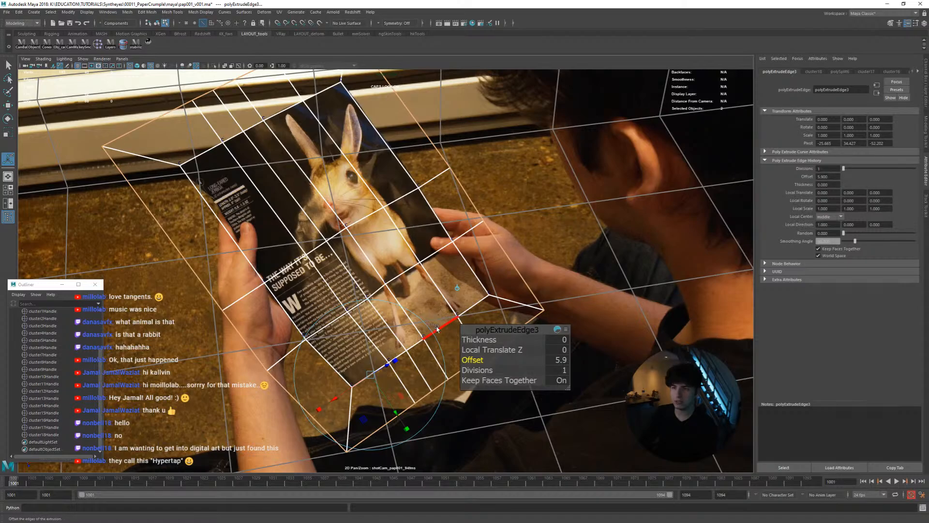
{"action": "key", "text": "ctrl+e"}
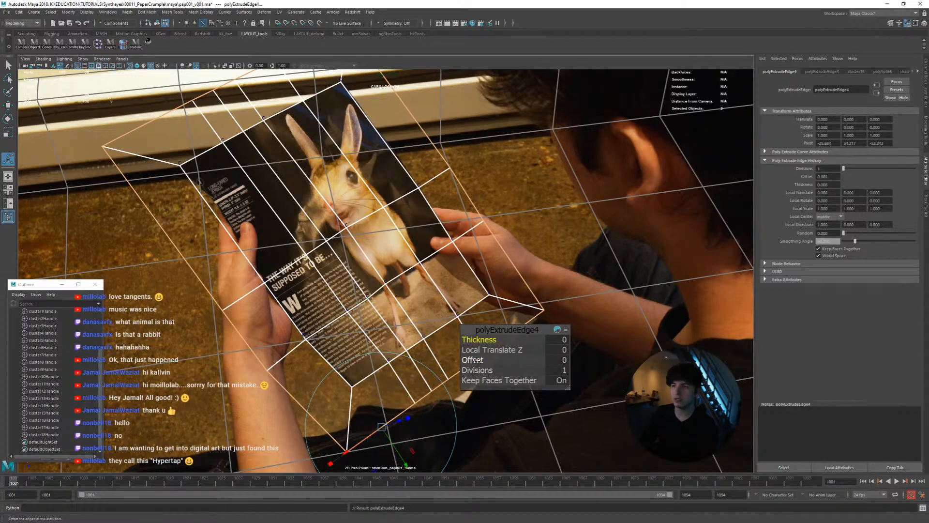
{"action": "left_click_drag", "start_coordinate": [478, 362], "coordinate": [505, 364]}
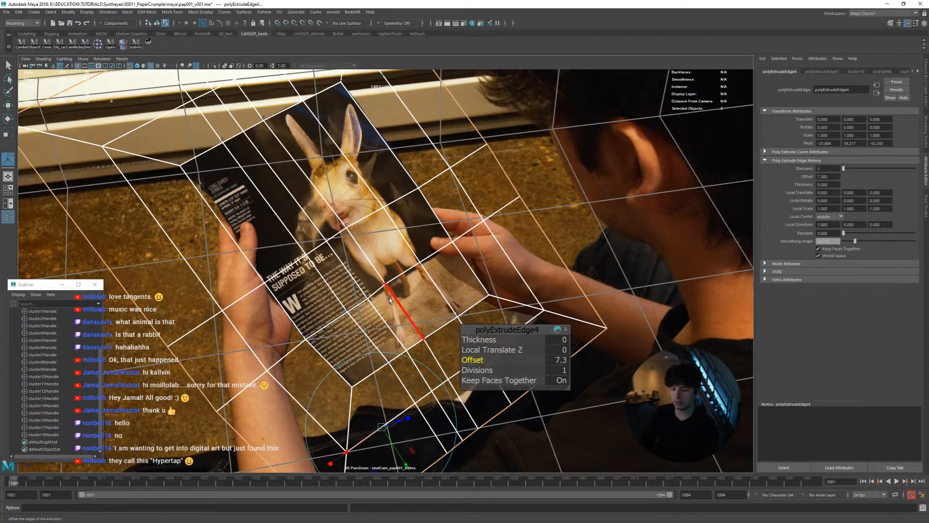
Try deleting the extended plane's history in object mode, play the animation, and undo the history deletion
{"action": "right_click_drag", "start_coordinate": [432, 248], "coordinate": [229, 211]}
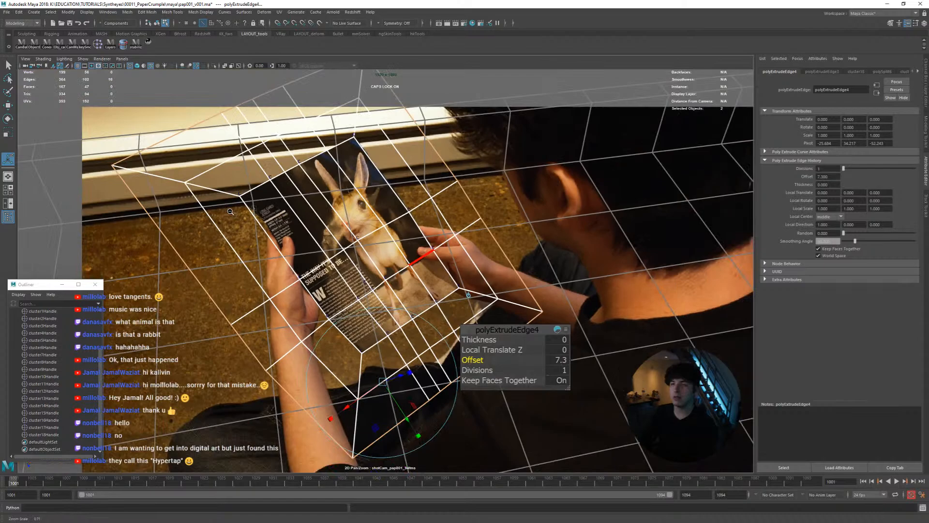
{"action": "right_click", "coordinate": [358, 223]}
{"action": "left_click", "coordinate": [377, 220]}
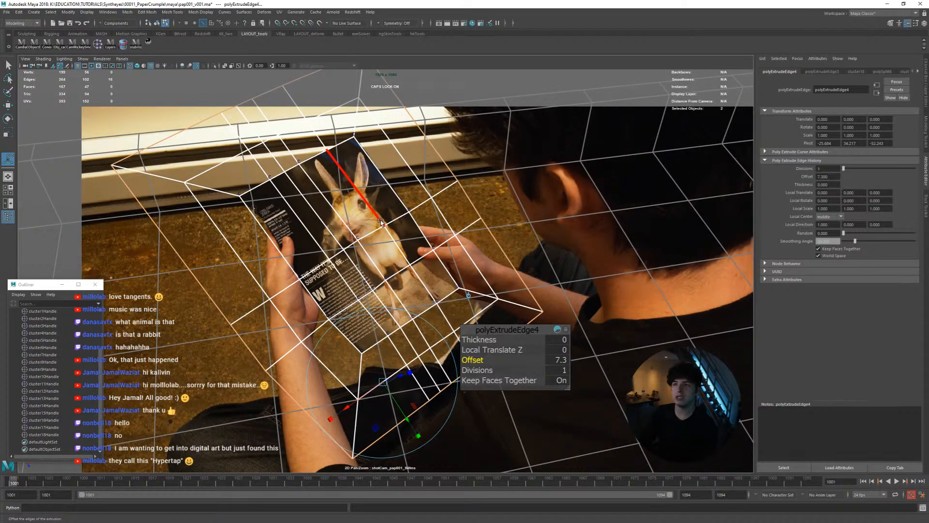
{"action": "right_click_drag", "start_coordinate": [381, 221], "coordinate": [406, 213]}
{"action": "key", "text": "alt+v"}
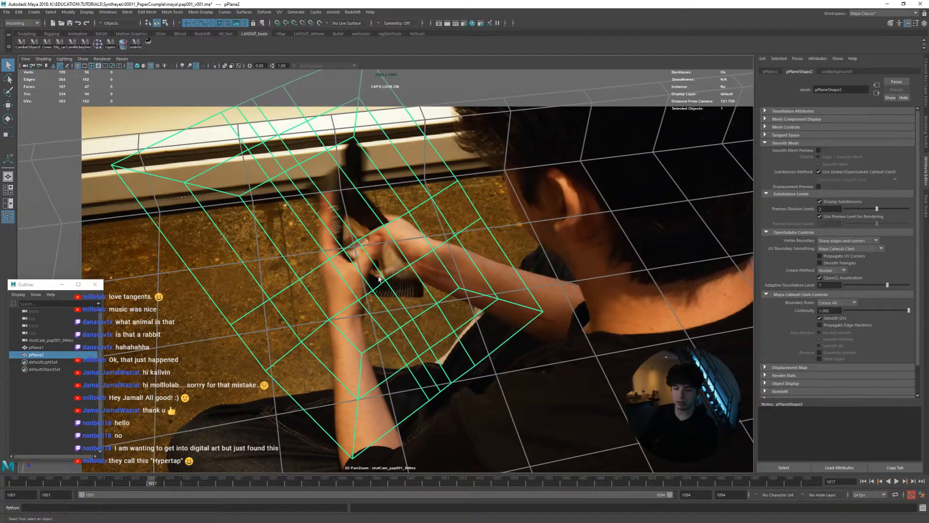
{"action": "key", "text": "alt+shift+v"}
{"action": "key", "text": "ctrl+z"}
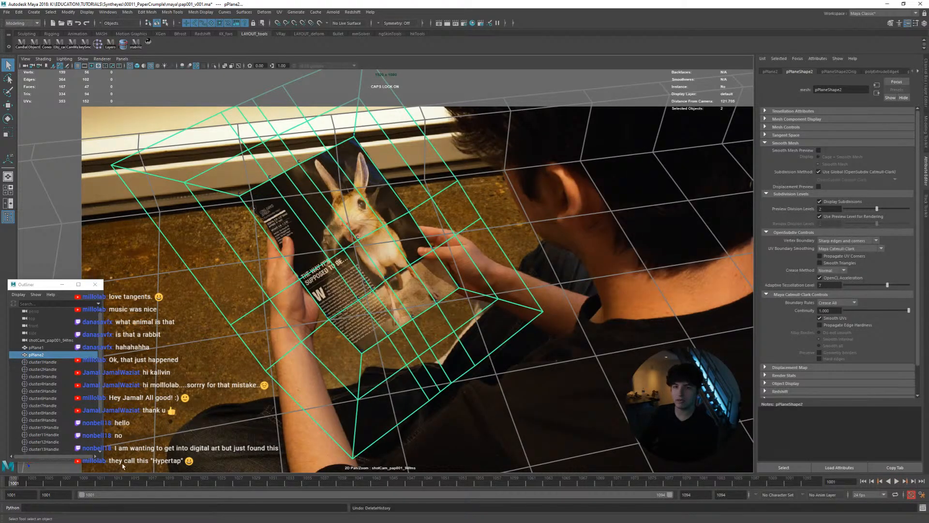
Play back the crumple animation to examine how the extended border follows the clusters, and return to frame 1001
{"action": "key", "text": "alt+v"}
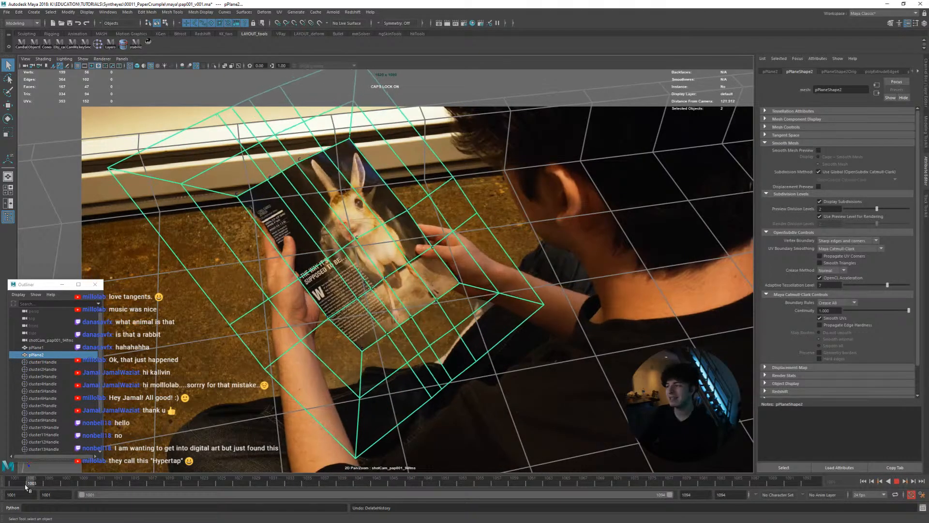
{"action": "left_click_drag", "start_coordinate": [26, 485], "coordinate": [4, 477]}
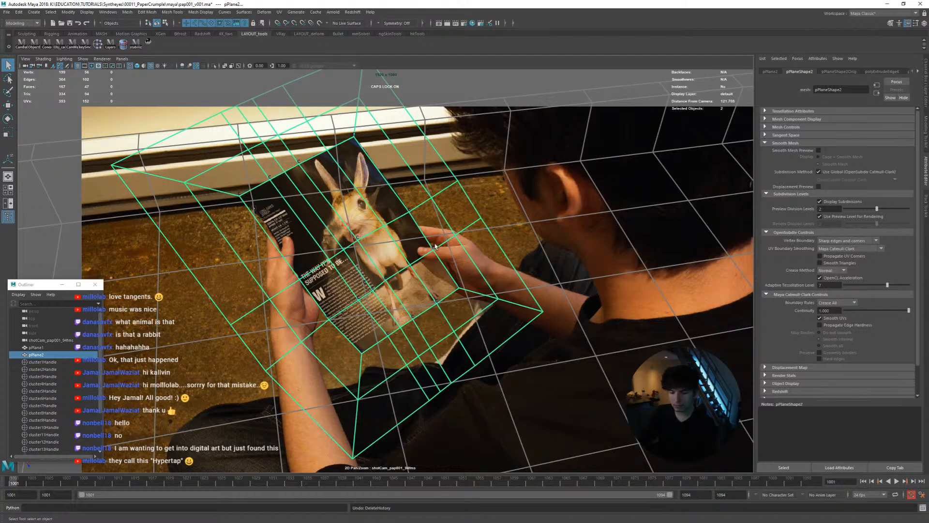
{"action": "key", "text": "alt+v"}
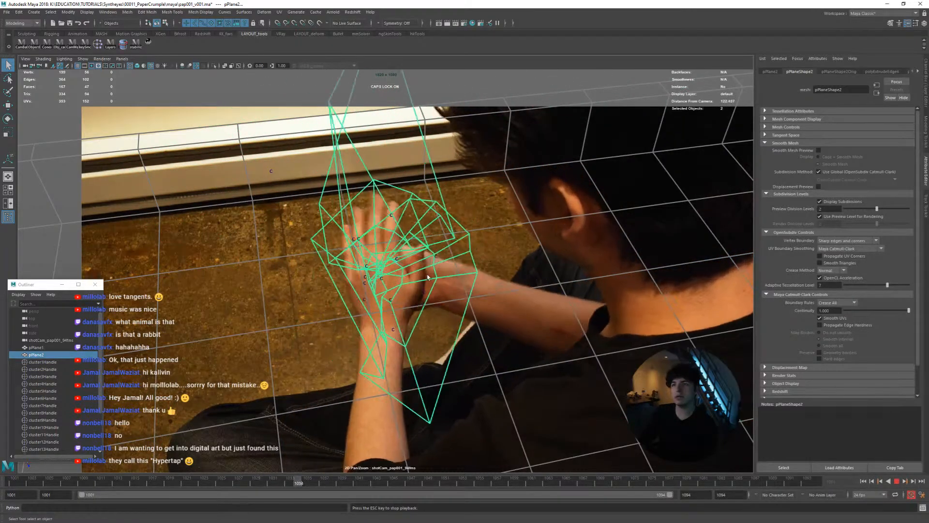
{"action": "mouse_move", "coordinate": [299, 481]}
{"action": "left_mouse_down"}
{"action": "mouse_move", "coordinate": [148, 471]}
{"action": "mouse_move", "coordinate": [14, 480]}
{"action": "left_mouse_up"}
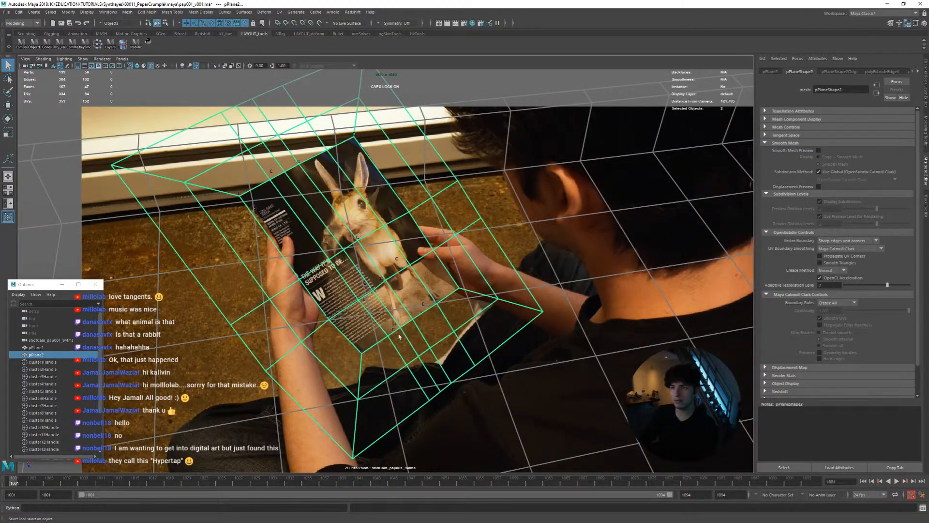
Try smoothing all the plane's faces with one linear division, and undo the smoothing and both border extrusions
{"action": "right_click_drag", "start_coordinate": [399, 336], "coordinate": [425, 380], "text": "shift"}
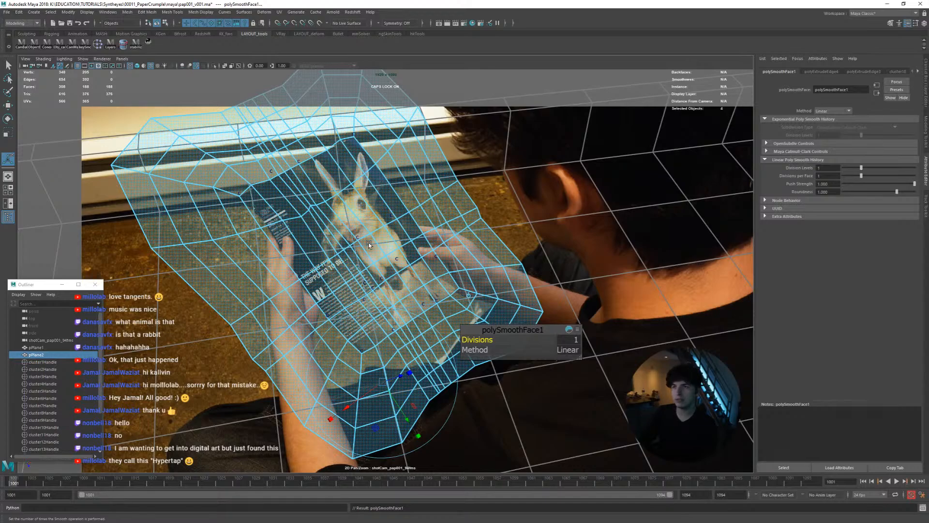
{"action": "key", "text": "ctrl+z"}
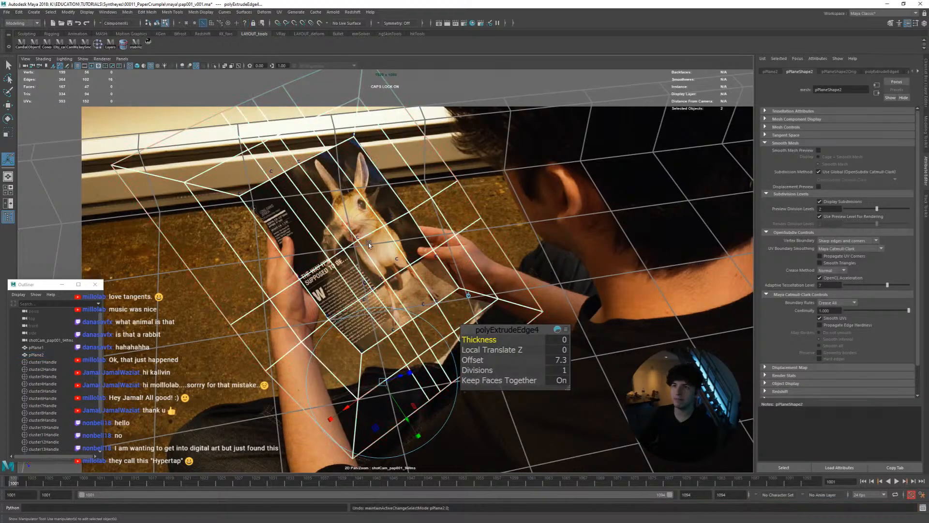
{"action": "key", "text": "ctrl+z"}
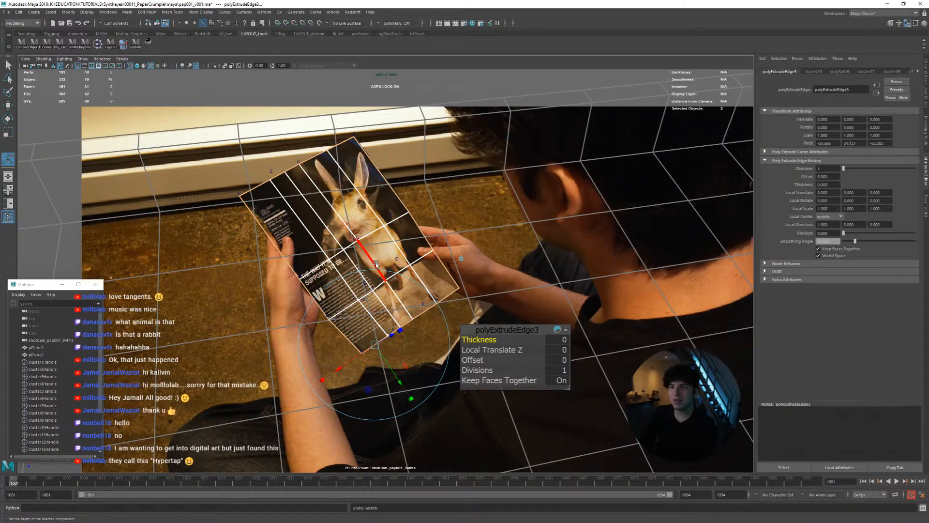
{"action": "key", "text": "ctrl+z"}
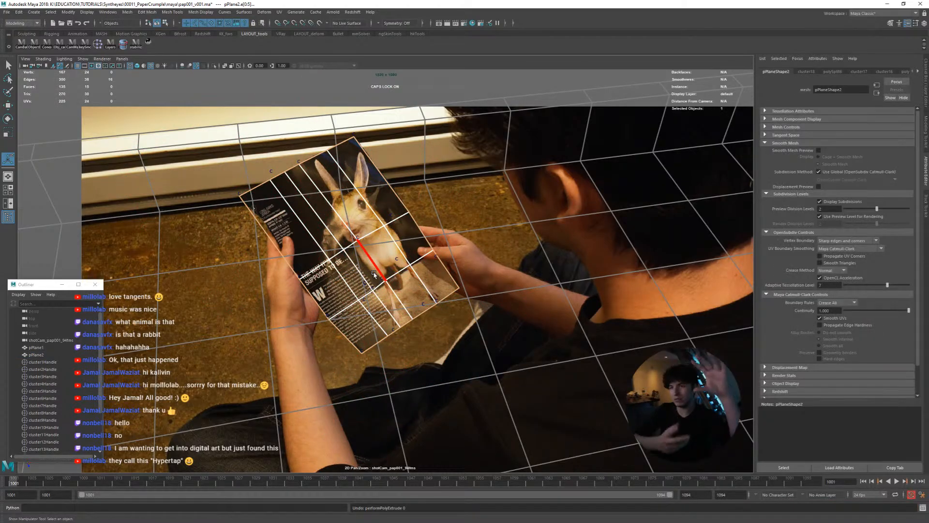
Undo the leftover edge selection and select the whole page plane in object mode in the perspective view
{"action": "key", "text": "ctrl+z"}
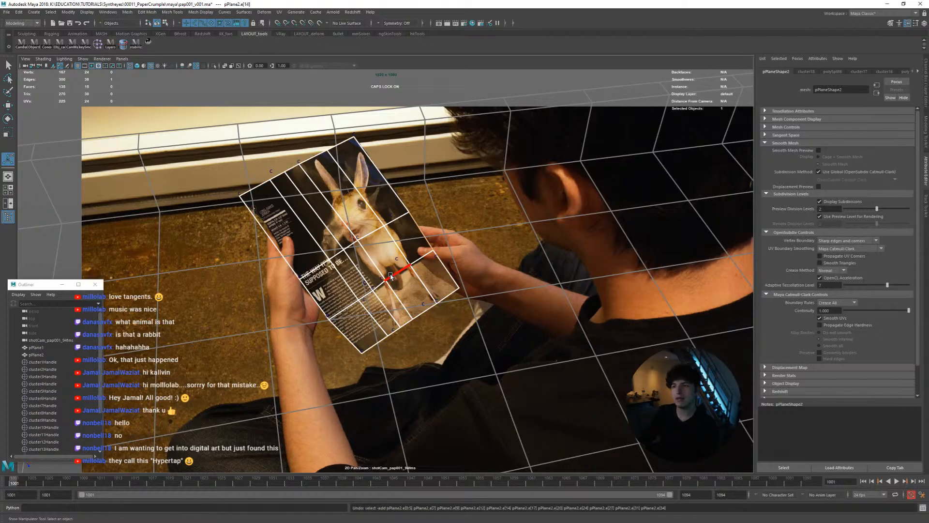
{"action": "key", "text": "space"}
{"action": "key", "text": "space"}
{"action": "left_click_drag", "start_coordinate": [253, 264], "coordinate": [402, 267], "text": "alt"}
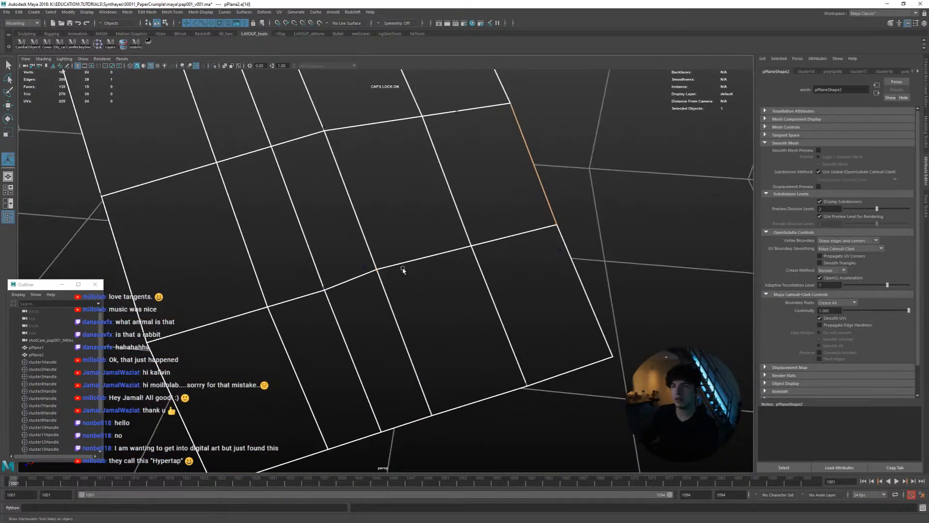
{"action": "right_click_drag", "start_coordinate": [402, 267], "coordinate": [354, 245], "text": "alt"}
{"action": "middle_click_drag", "start_coordinate": [353, 245], "coordinate": [367, 269], "text": "alt"}
{"action": "left_click_drag", "start_coordinate": [367, 269], "coordinate": [387, 267], "text": "alt"}
{"action": "key", "text": "q"}
{"action": "right_click_drag", "start_coordinate": [386, 238], "coordinate": [409, 228]}
{"action": "left_click_drag", "start_coordinate": [408, 227], "coordinate": [417, 239], "text": "alt"}
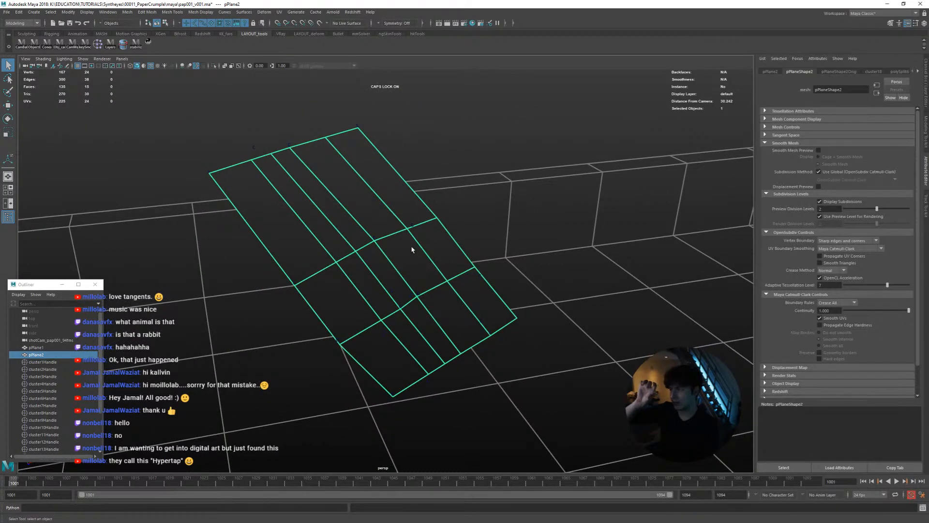
Duplicate the page plane and scale the copy up uniformly around a pivot near its centre, so it surrounds the original
{"action": "left_click_drag", "start_coordinate": [412, 249], "coordinate": [390, 274], "text": "alt"}
{"action": "key", "text": "ctrl+d"}
{"action": "key", "text": "r"}
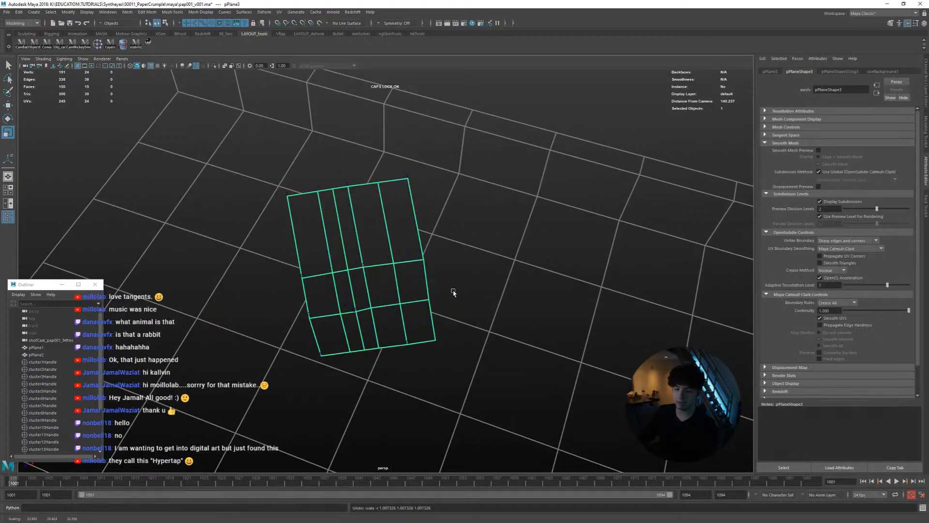
{"action": "key", "text": "d"}
{"action": "middle_click_drag", "start_coordinate": [454, 292], "coordinate": [373, 266]}
{"action": "middle_click_drag", "start_coordinate": [323, 286], "coordinate": [379, 292]}
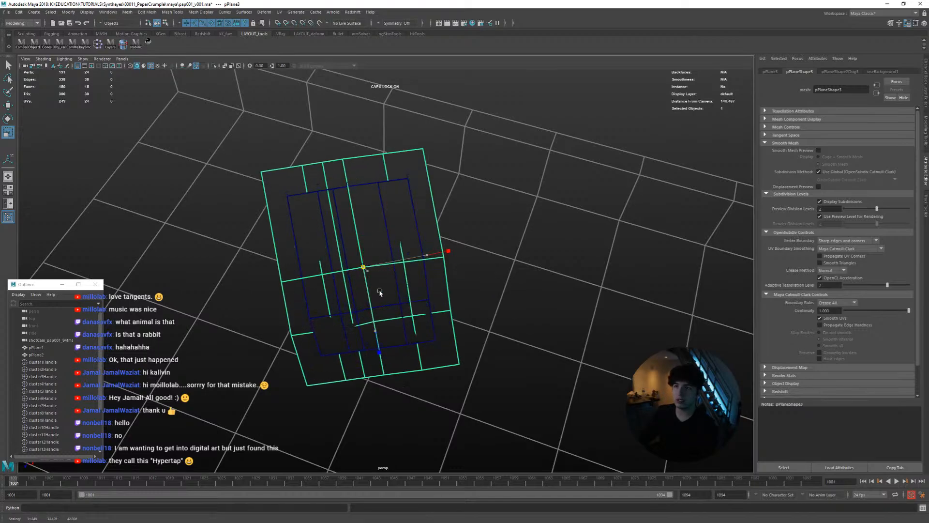
{"action": "left_click_drag", "start_coordinate": [380, 292], "coordinate": [464, 279], "text": "alt"}
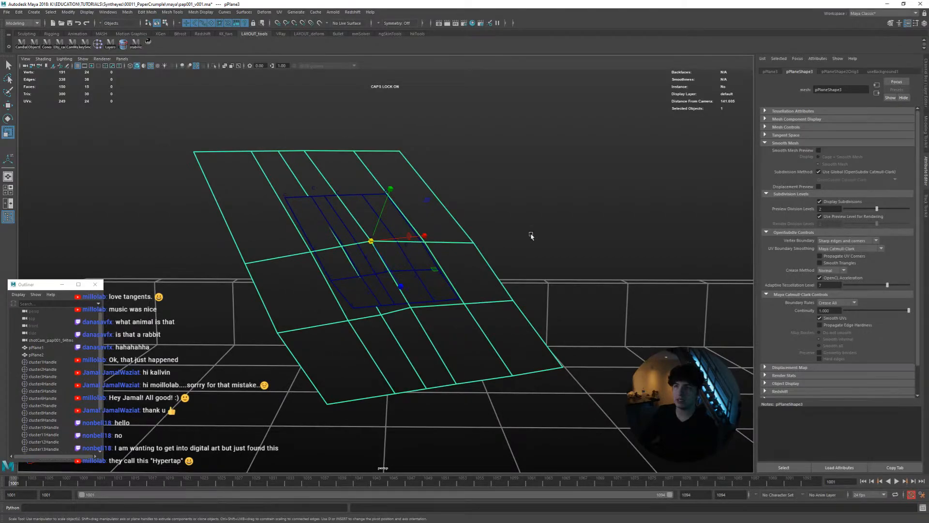
Rename the enlarged duplicate LIVEsURF and make it the live surface
{"action": "key", "text": "ctrl+a"}
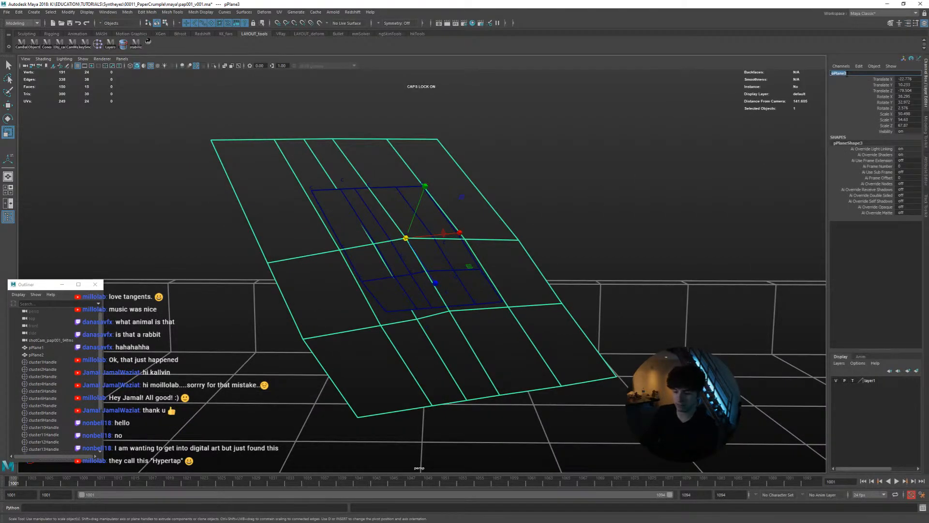
{"action": "left_click", "coordinate": [847, 73]}
{"action": "type", "text": "LIVEsU"}
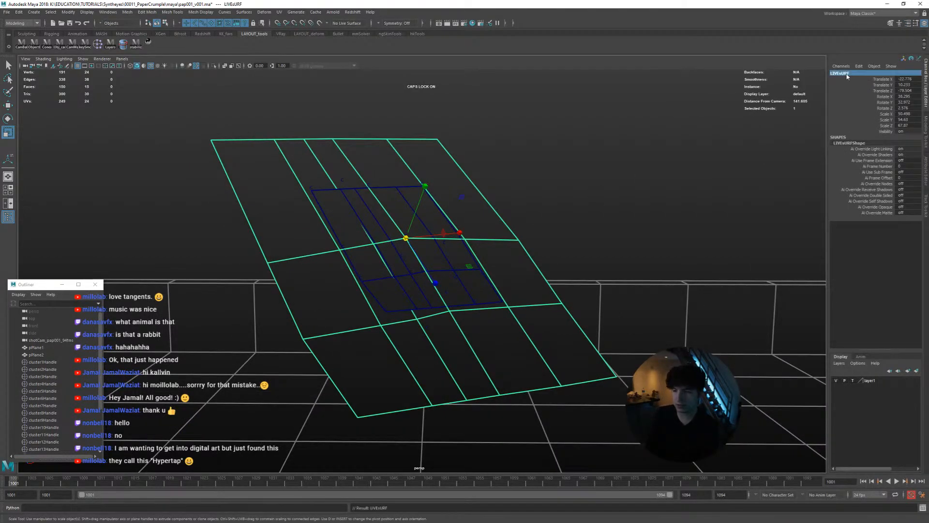
{"action": "type", "text": "RF"}
{"action": "key", "text": "Return"}
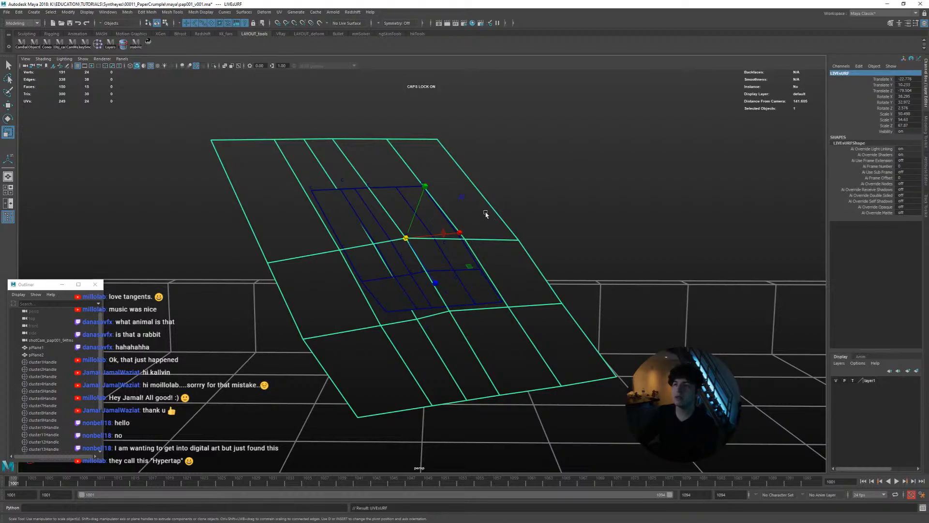
{"action": "left_click_drag", "start_coordinate": [486, 214], "coordinate": [484, 182], "text": "alt"}
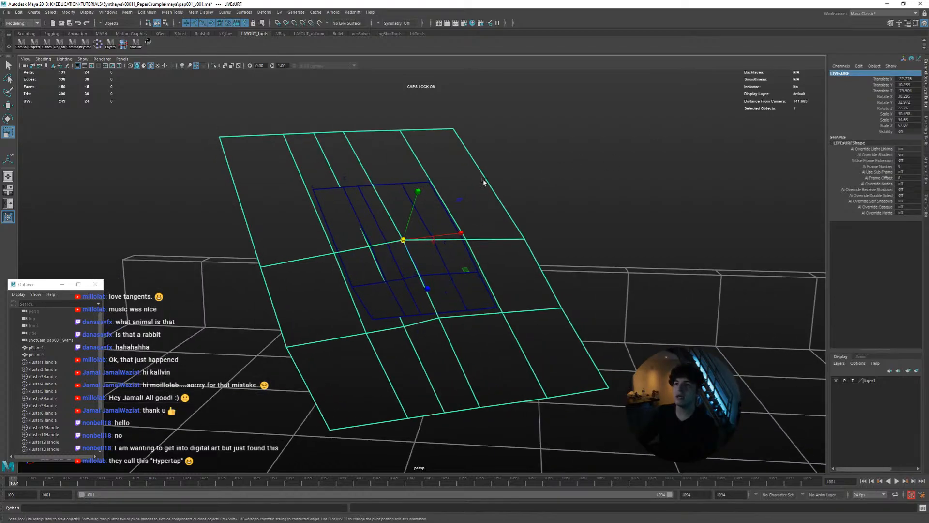
{"action": "left_click", "coordinate": [320, 23]}
Start Quad Draw on the original plane and place two points on the live surface beyond its lower border
{"action": "left_click", "coordinate": [377, 209]}
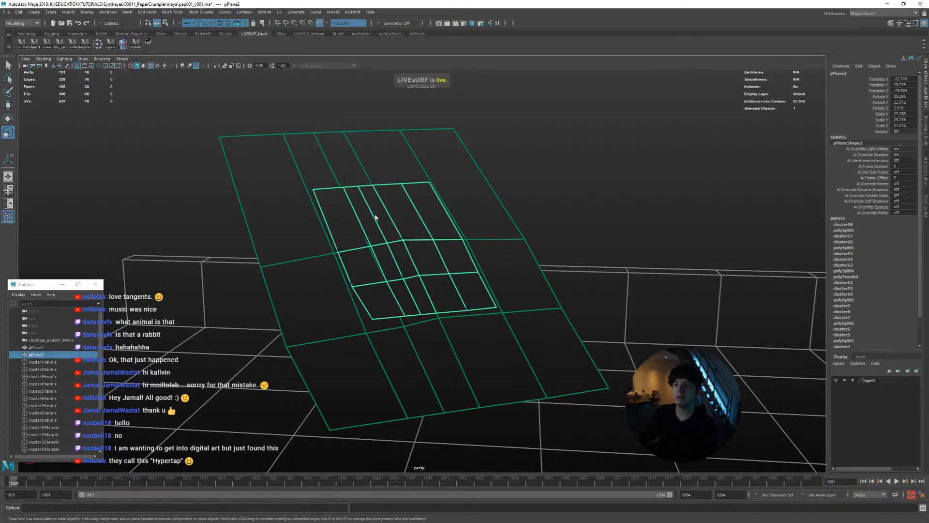
{"action": "right_click", "coordinate": [375, 218]}
{"action": "right_click", "coordinate": [374, 214], "text": "shift"}
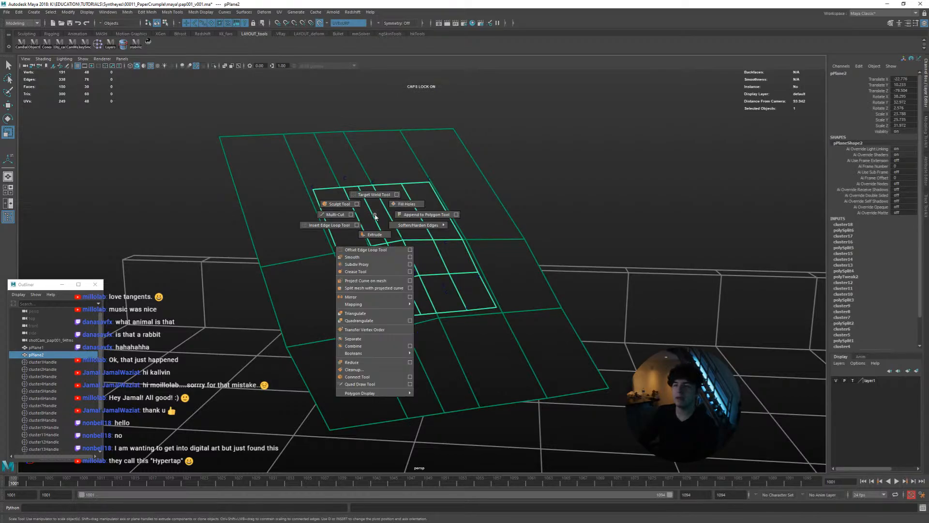
{"action": "left_click", "coordinate": [382, 385]}
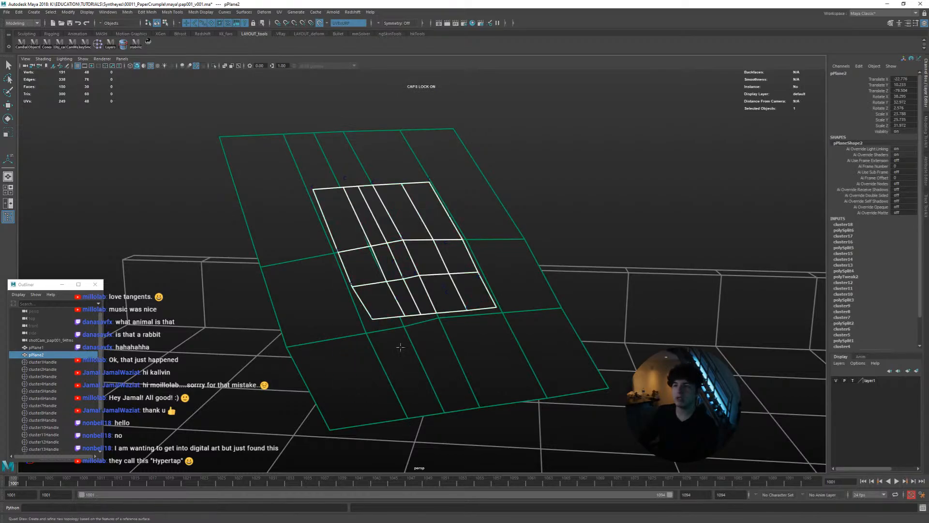
{"action": "left_click_drag", "start_coordinate": [400, 346], "coordinate": [421, 344], "text": "alt"}
{"action": "middle_click_drag", "start_coordinate": [393, 330], "coordinate": [390, 284], "text": "alt"}
{"action": "left_click_drag", "start_coordinate": [391, 283], "coordinate": [367, 310], "text": "alt"}
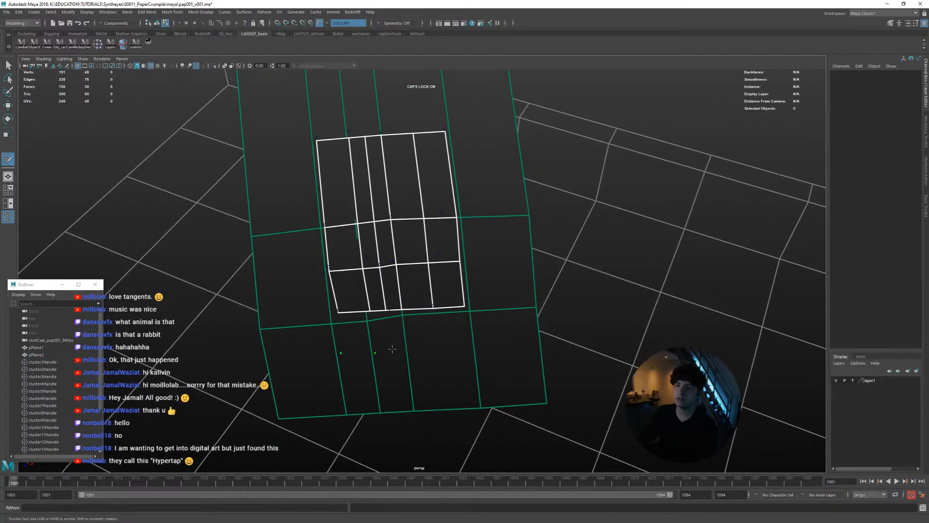
Try extruding the plane's lower border edges outward one by one across the live surface with Quad Draw
{"action": "left_click_drag", "start_coordinate": [357, 315], "coordinate": [383, 358]}
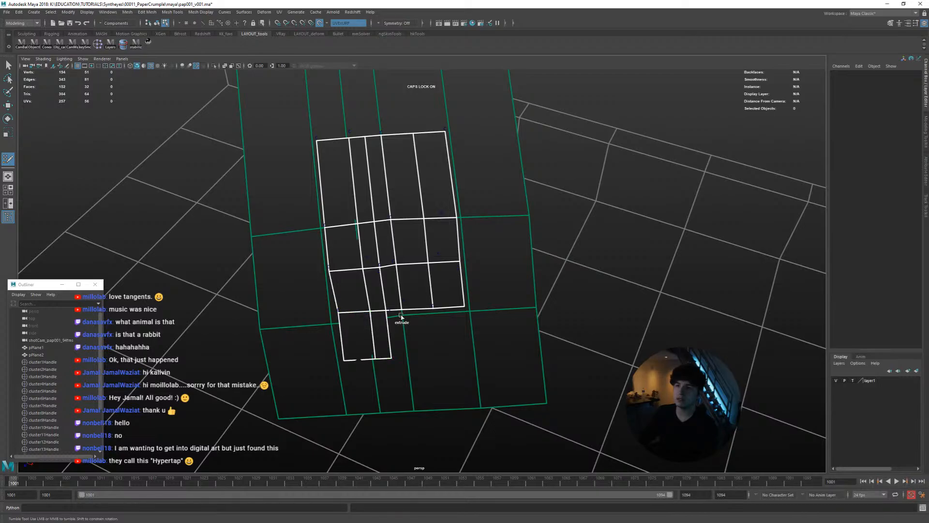
{"action": "left_click_drag", "start_coordinate": [395, 313], "coordinate": [403, 357]}
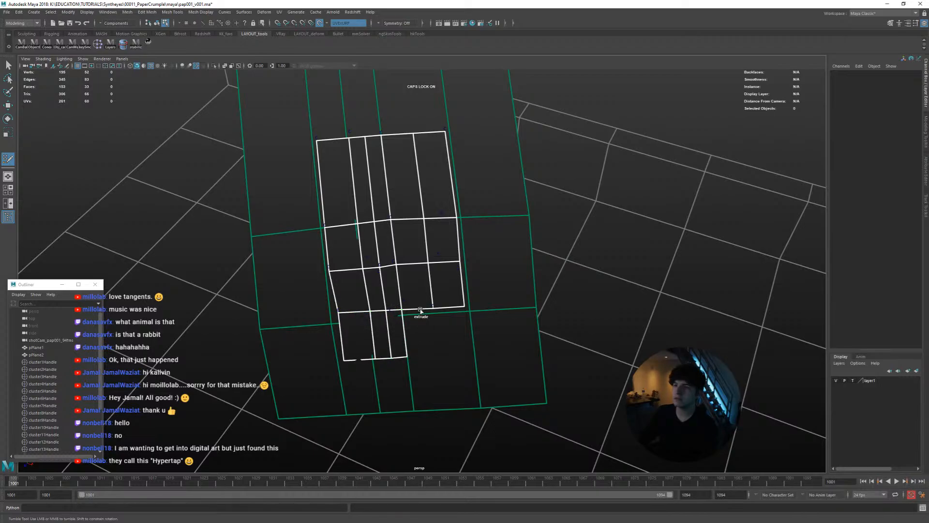
{"action": "left_click_drag", "start_coordinate": [420, 311], "coordinate": [425, 357]}
{"action": "left_click_drag", "start_coordinate": [448, 309], "coordinate": [455, 351]}
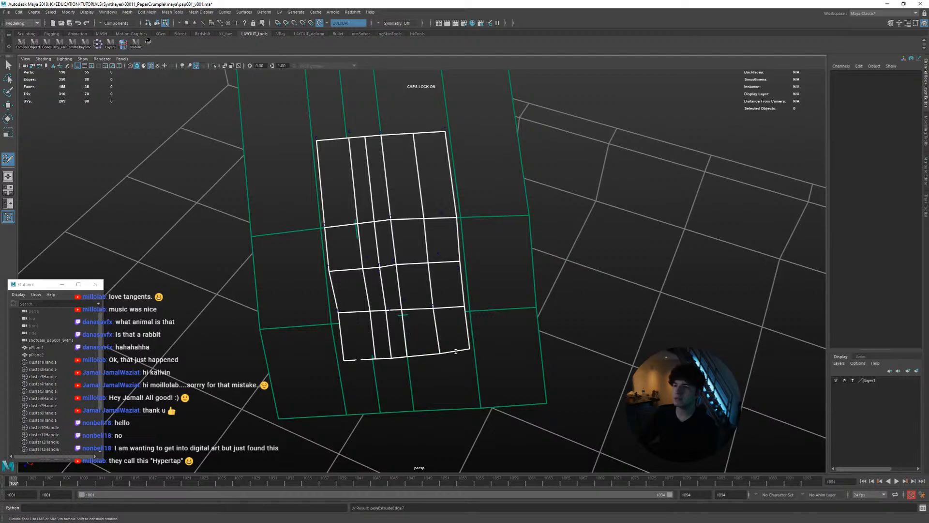
{"action": "middle_click_drag", "start_coordinate": [456, 351], "coordinate": [440, 363], "text": "alt"}
Try extending the plane's right border with Quad Draw by extruding its three edges outward
{"action": "left_click_drag", "start_coordinate": [445, 298], "coordinate": [481, 301]}
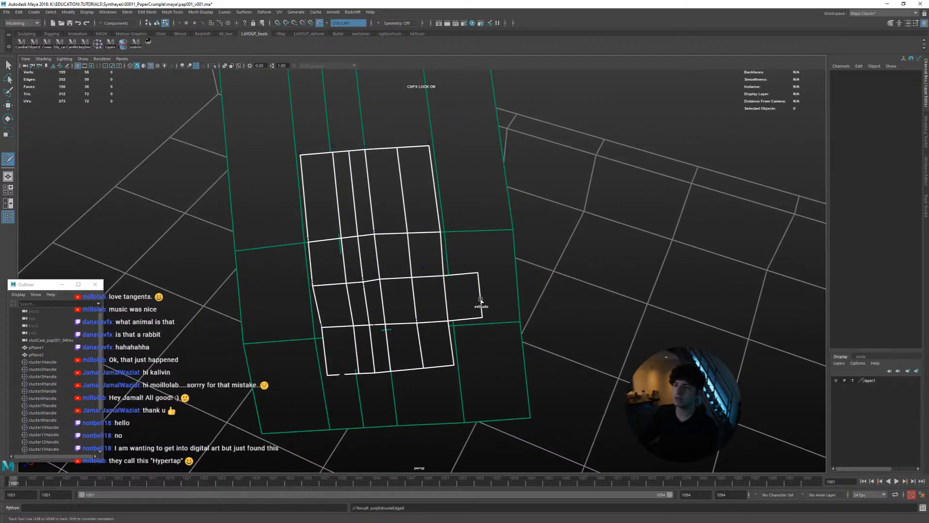
{"action": "left_click_drag", "start_coordinate": [441, 254], "coordinate": [464, 256]}
{"action": "left_click", "coordinate": [441, 208], "text": "shift"}
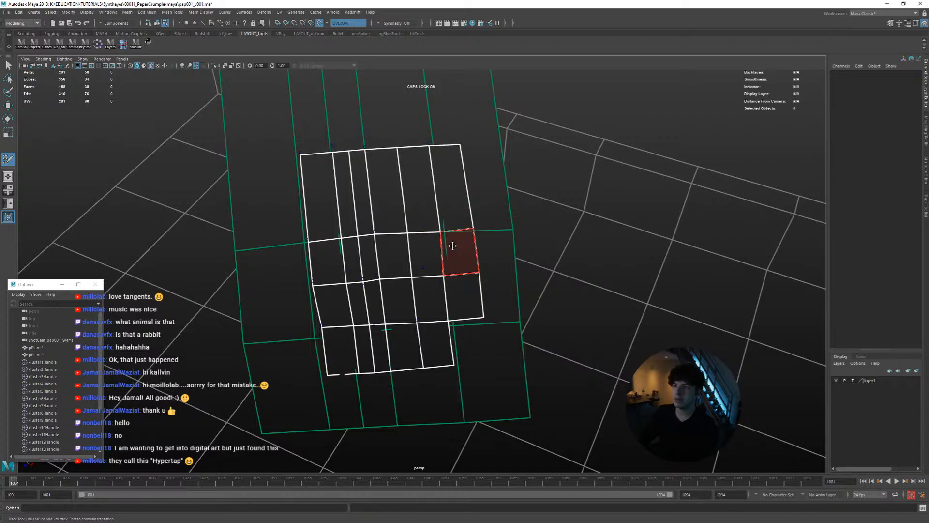
{"action": "middle_click_drag", "start_coordinate": [450, 235], "coordinate": [460, 317], "text": "alt"}
{"action": "key", "text": "Tab"}
Try extruding the plane's upper border edges outward with Quad Draw, working from the right corner to the left
{"action": "left_click_drag", "start_coordinate": [450, 239], "coordinate": [447, 193]}
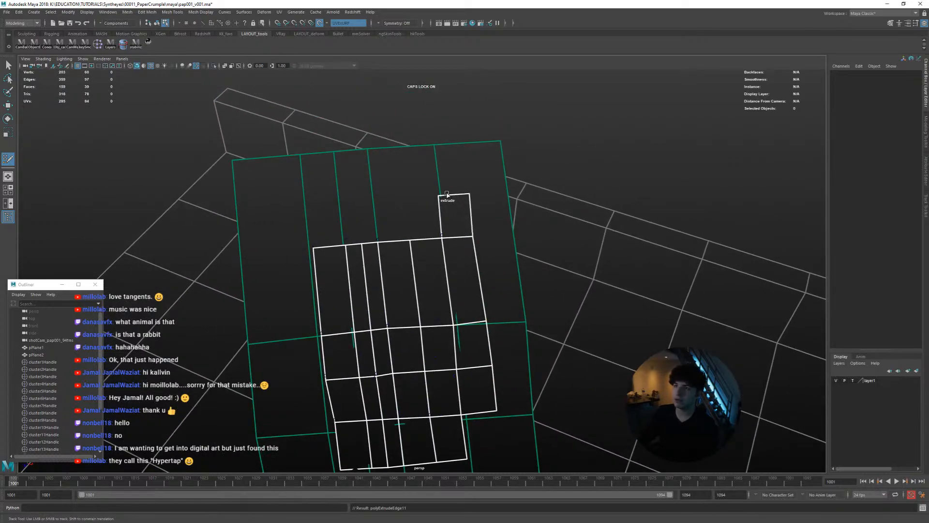
{"action": "left_click_drag", "start_coordinate": [431, 239], "coordinate": [422, 196]}
{"action": "left_click_drag", "start_coordinate": [394, 239], "coordinate": [392, 198]}
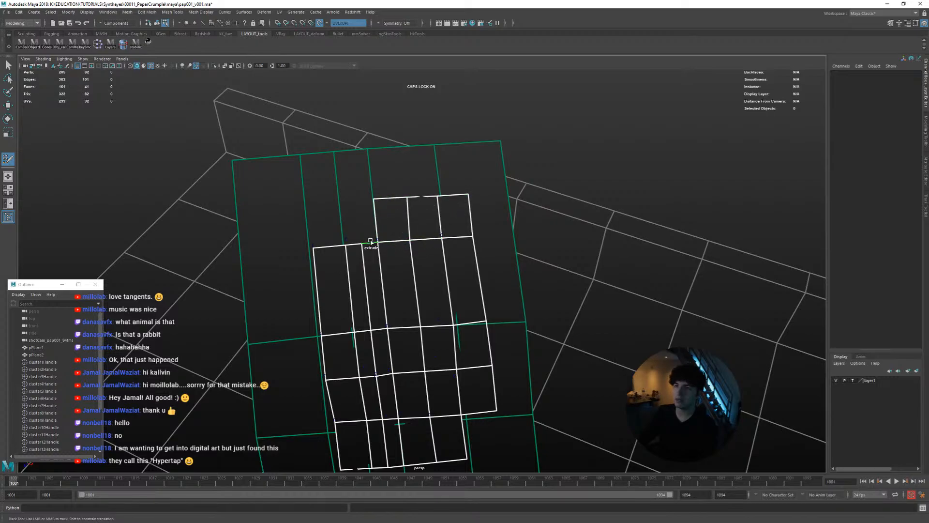
{"action": "left_click_drag", "start_coordinate": [370, 242], "coordinate": [364, 196]}
{"action": "left_click_drag", "start_coordinate": [353, 241], "coordinate": [348, 200]}
{"action": "left_click_drag", "start_coordinate": [331, 243], "coordinate": [378, 211]}
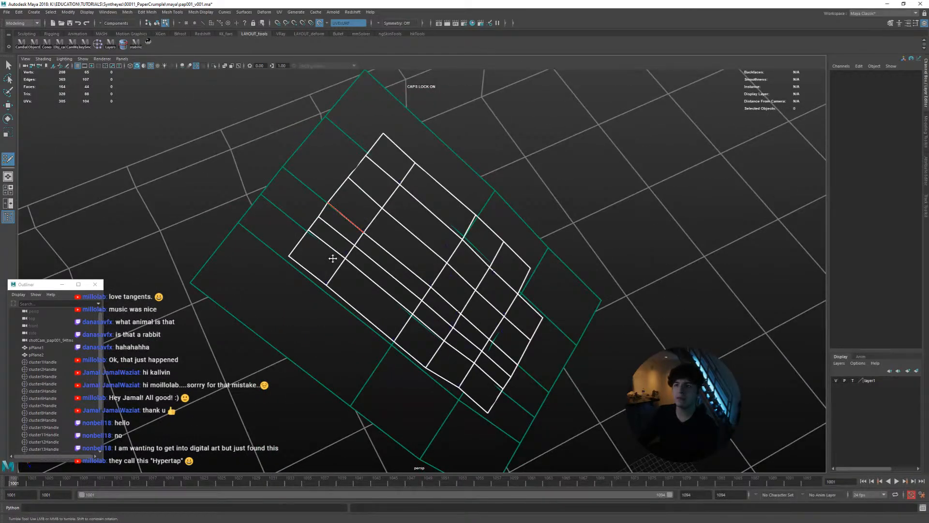
Try extruding the plane's left border edges and filling the lower right corner to close the new ring of faces
{"action": "left_click_drag", "start_coordinate": [312, 272], "coordinate": [292, 301]}
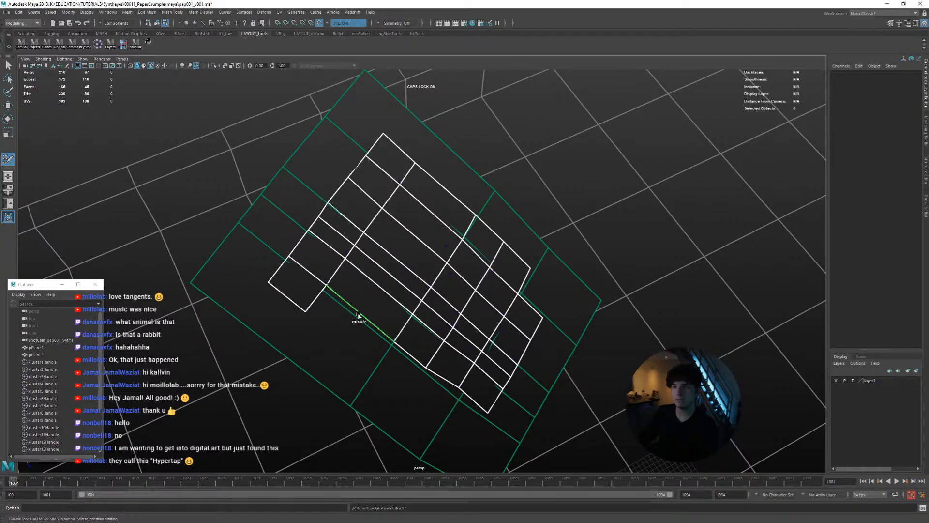
{"action": "left_click_drag", "start_coordinate": [359, 316], "coordinate": [343, 338]}
{"action": "middle_click_drag", "start_coordinate": [381, 335], "coordinate": [357, 291], "text": "alt"}
{"action": "left_click_drag", "start_coordinate": [357, 290], "coordinate": [325, 272], "text": "alt"}
{"action": "left_click_drag", "start_coordinate": [366, 293], "coordinate": [345, 307]}
{"action": "left_click_drag", "start_coordinate": [392, 326], "coordinate": [526, 321]}
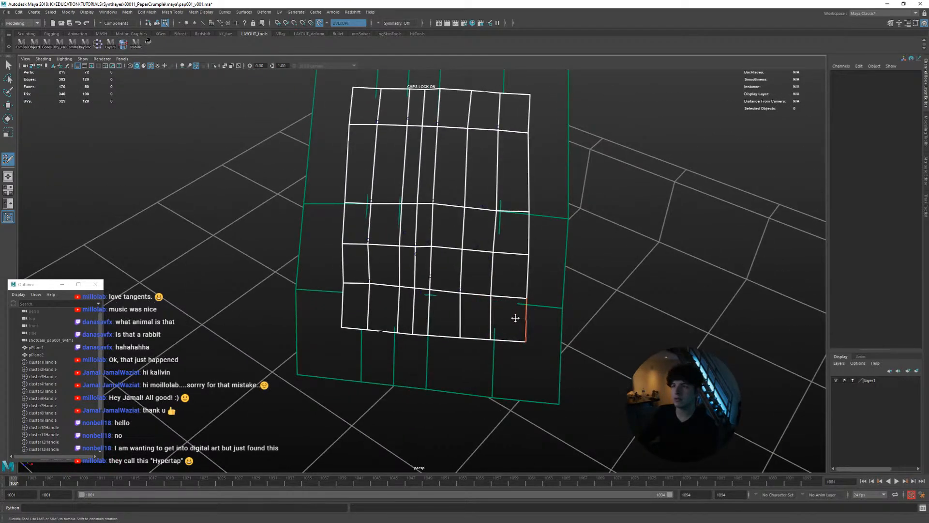
Try extruding a second row of faces above the extended upper border with Quad Draw
{"action": "middle_click_drag", "start_coordinate": [442, 286], "coordinate": [428, 257], "text": "alt"}
{"action": "left_click_drag", "start_coordinate": [402, 226], "coordinate": [410, 236], "text": "alt"}
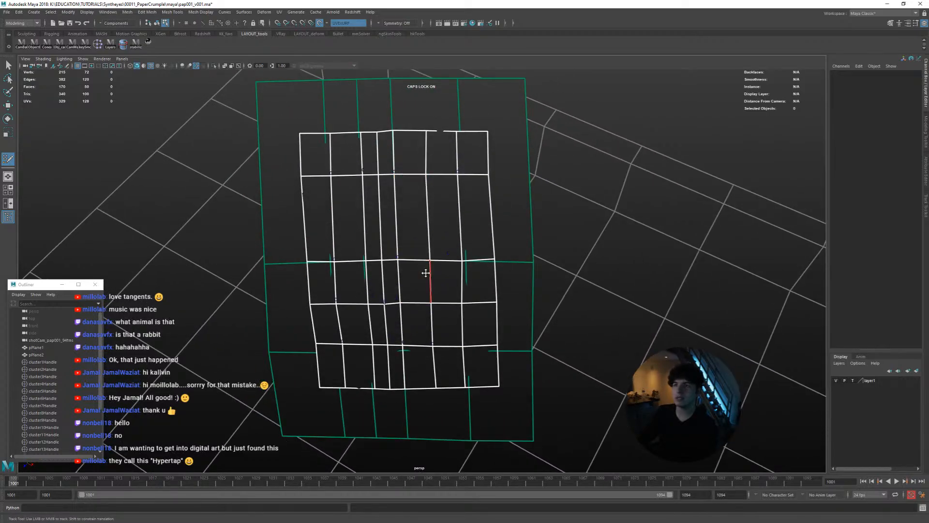
{"action": "mouse_move", "coordinate": [426, 272]}
{"action": "left_mouse_down", "text": "alt"}
{"action": "mouse_move", "coordinate": [473, 263]}
{"action": "mouse_move", "coordinate": [420, 265]}
{"action": "left_mouse_up", "text": "alt"}
{"action": "middle_click_drag", "start_coordinate": [421, 262], "coordinate": [436, 315], "text": "alt"}
{"action": "right_click_drag", "start_coordinate": [371, 271], "coordinate": [405, 266], "text": "alt"}
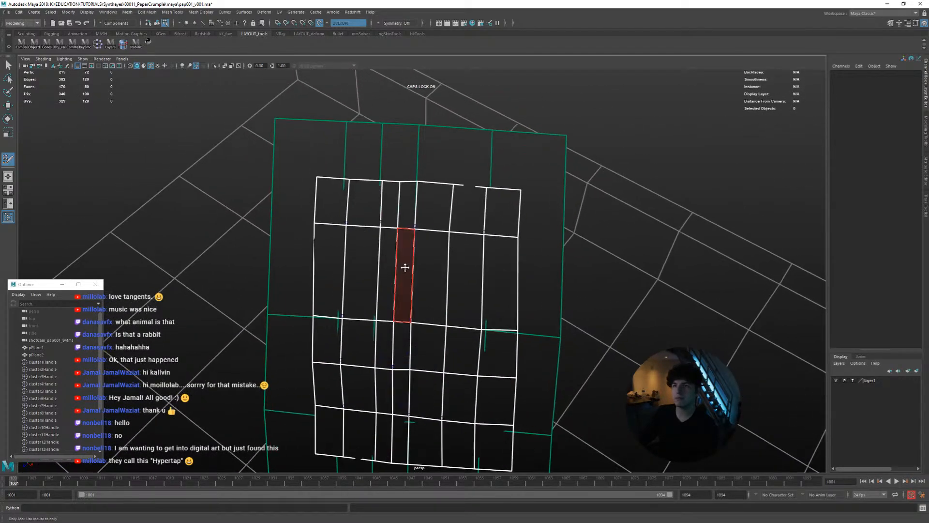
{"action": "middle_click_drag", "start_coordinate": [389, 263], "coordinate": [392, 286], "text": "alt"}
{"action": "middle_click_drag", "start_coordinate": [338, 240], "coordinate": [338, 260], "text": "alt"}
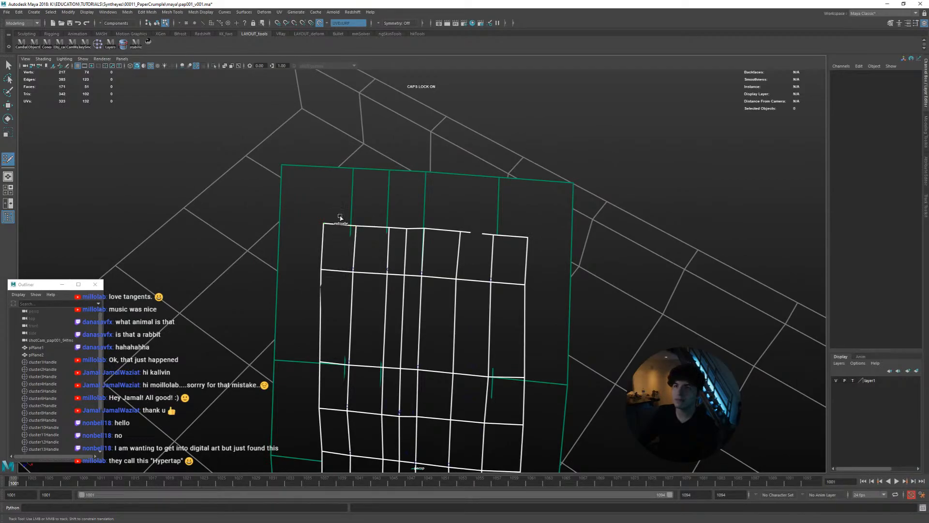
{"action": "left_click_drag", "start_coordinate": [341, 217], "coordinate": [342, 194]}
{"action": "mouse_move", "coordinate": [371, 225]}
{"action": "left_mouse_down"}
{"action": "mouse_move", "coordinate": [377, 193]}
{"action": "mouse_move", "coordinate": [399, 203]}
{"action": "mouse_move", "coordinate": [417, 195]}
{"action": "left_mouse_up"}
{"action": "left_click_drag", "start_coordinate": [443, 232], "coordinate": [443, 197]}
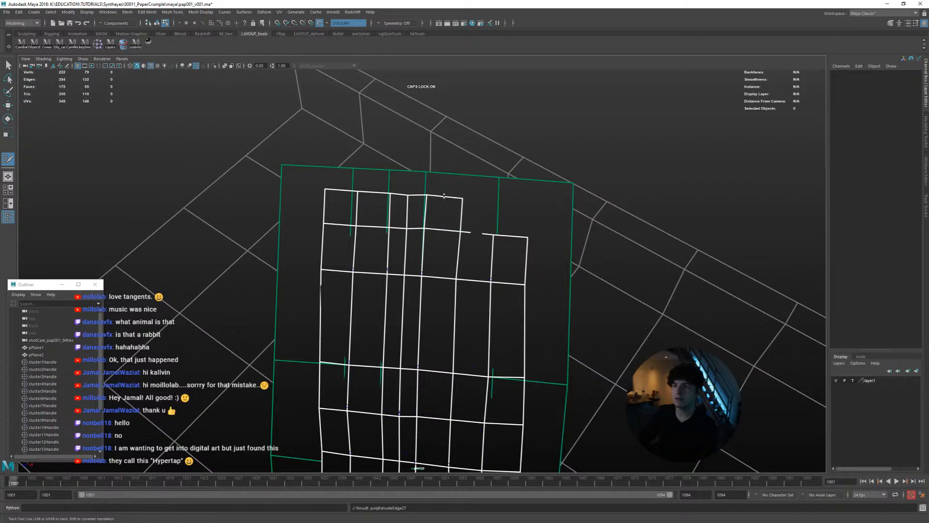
{"action": "left_click_drag", "start_coordinate": [477, 233], "coordinate": [479, 198]}
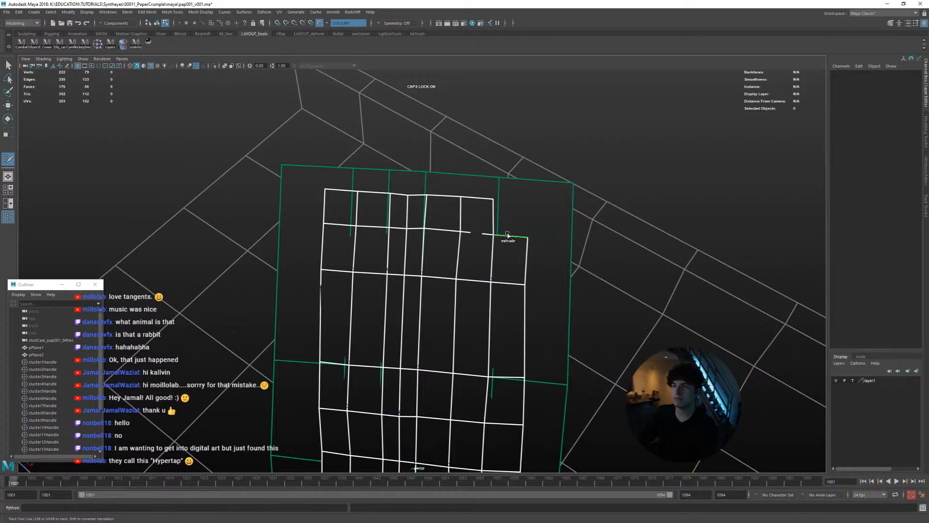
Undo all the Quad Draw extrusions around the original plane
{"action": "left_click_drag", "start_coordinate": [465, 273], "coordinate": [411, 303], "text": "alt"}
{"action": "key", "text": "ctrl+z"}
{"action": "key", "text": "ctrl+z"}
{"action": "key", "text": "ctrl+z"}
{"action": "key", "text": "ctrl+z"}
{"action": "key", "text": "ctrl+z"}
{"action": "key", "text": "ctrl+z"}
{"action": "key", "text": "ctrl+z"}
{"action": "key", "text": "ctrl+z"}
{"action": "key", "text": "ctrl+z"}
{"action": "key", "text": "ctrl+z"}
{"action": "key", "text": "ctrl+z"}
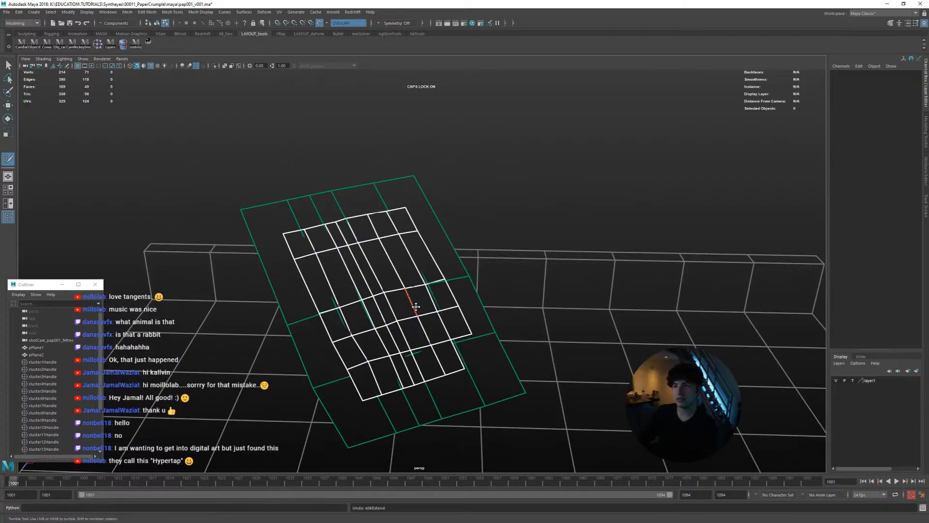
{"action": "key", "text": "ctrl+z"}
{"action": "key", "text": "ctrl+z"}
{"action": "key", "text": "ctrl+z"}
{"action": "key", "text": "ctrl+z"}
{"action": "key", "text": "ctrl+z"}
{"action": "key", "text": "ctrl+z"}
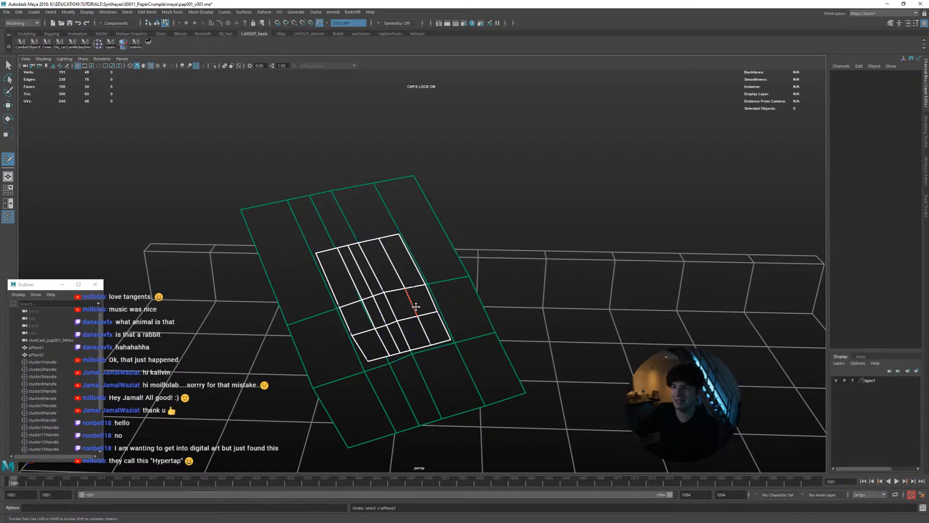
Leave Quad Draw for the Move tool and disable the live surface
{"action": "left_click_drag", "start_coordinate": [302, 300], "coordinate": [277, 301], "text": "alt"}
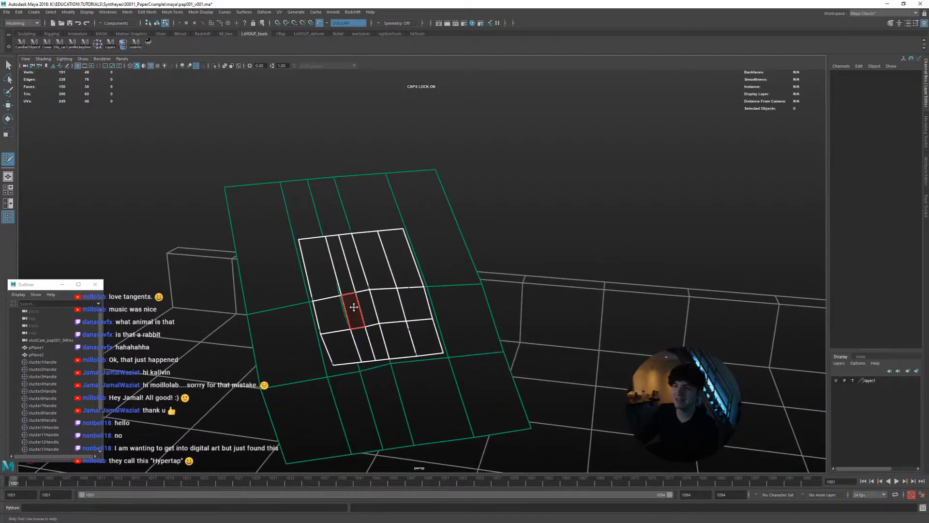
{"action": "key", "text": "w"}
{"action": "right_click_drag", "start_coordinate": [373, 291], "coordinate": [388, 280]}
{"action": "left_click", "coordinate": [381, 213]}
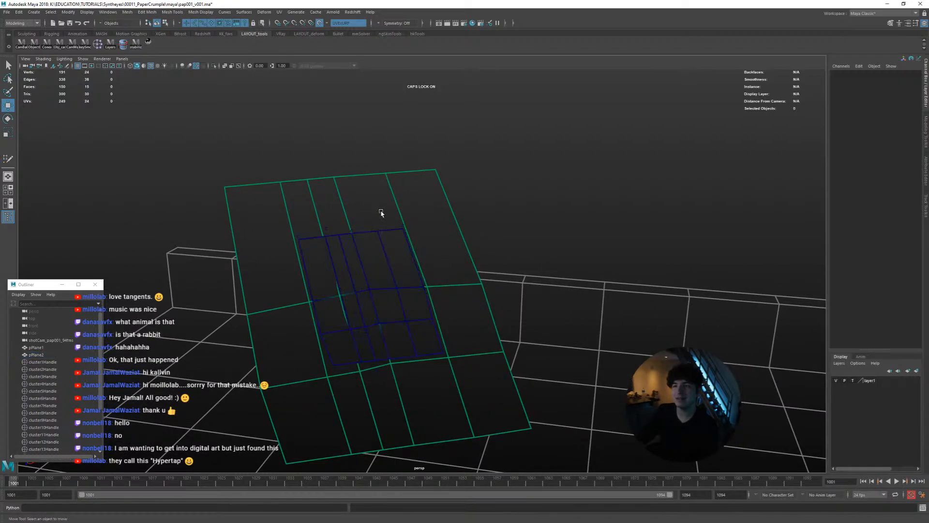
{"action": "left_click", "coordinate": [320, 24]}
Extrude the upper border edges of the inner plane outward with an offset of 7.4
{"action": "left_click", "coordinate": [378, 242]}
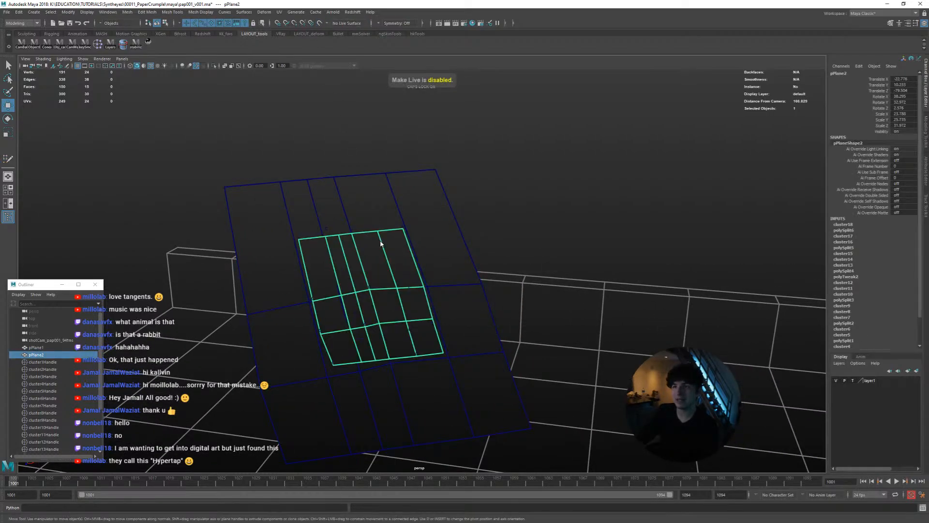
{"action": "right_click_drag", "start_coordinate": [381, 244], "coordinate": [382, 227]}
{"action": "left_click", "coordinate": [392, 232]}
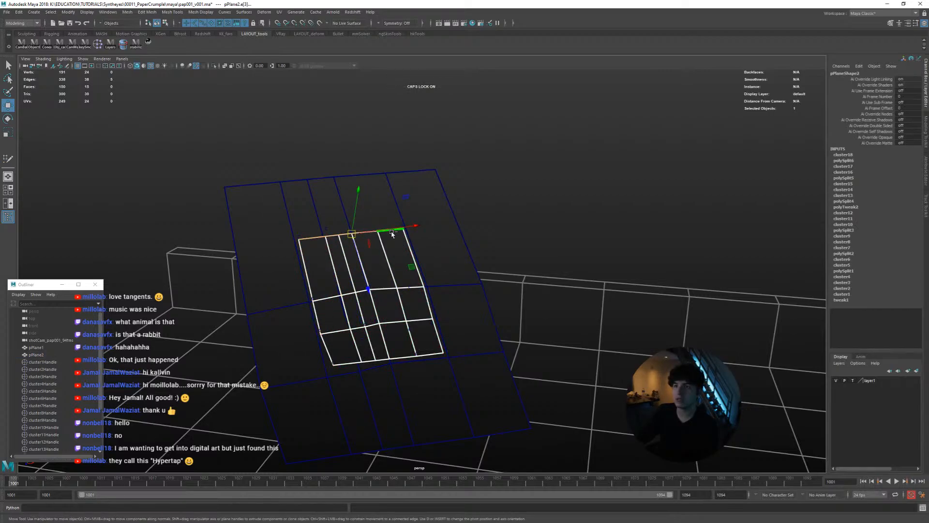
{"action": "right_click_drag", "start_coordinate": [391, 242], "coordinate": [395, 264], "text": "shift"}
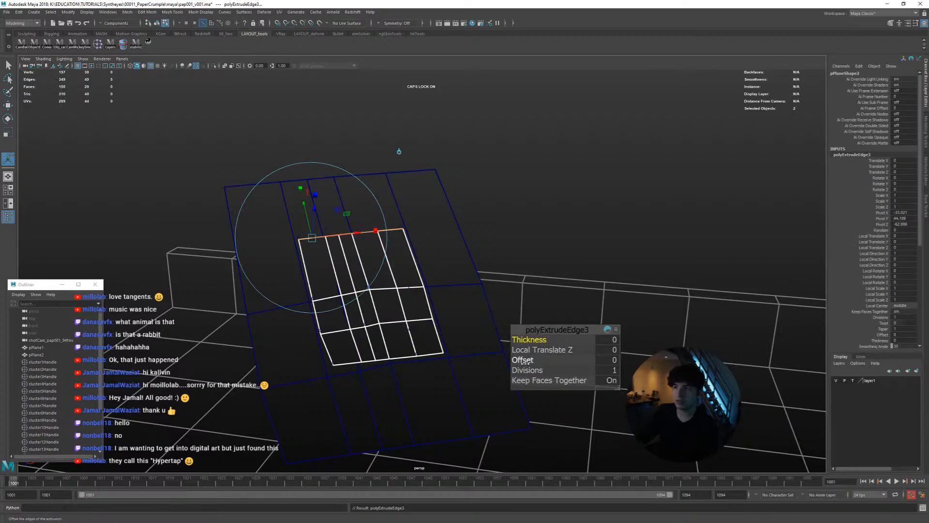
{"action": "left_click_drag", "start_coordinate": [524, 360], "coordinate": [520, 327]}
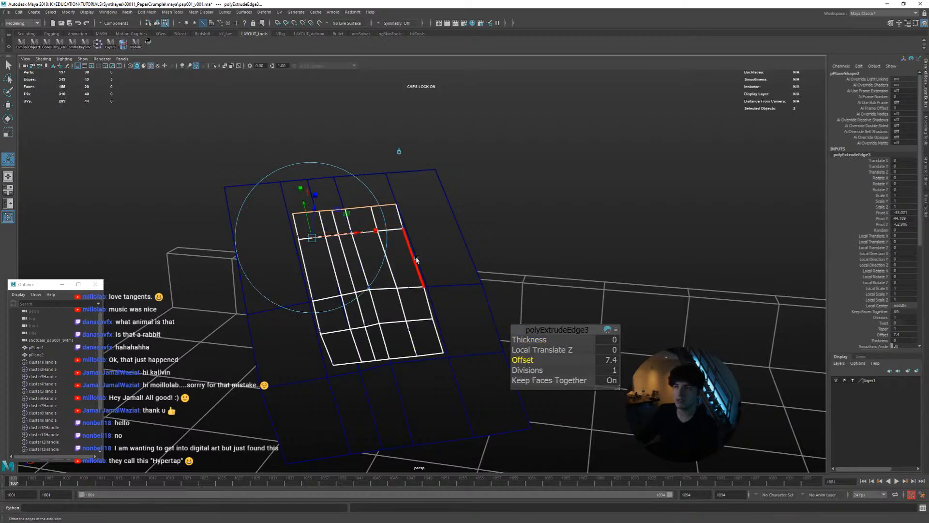
Extrude the right border edges of the inner plane, including the new upper row, with an offset of 6.3
{"action": "left_click", "coordinate": [397, 219]}
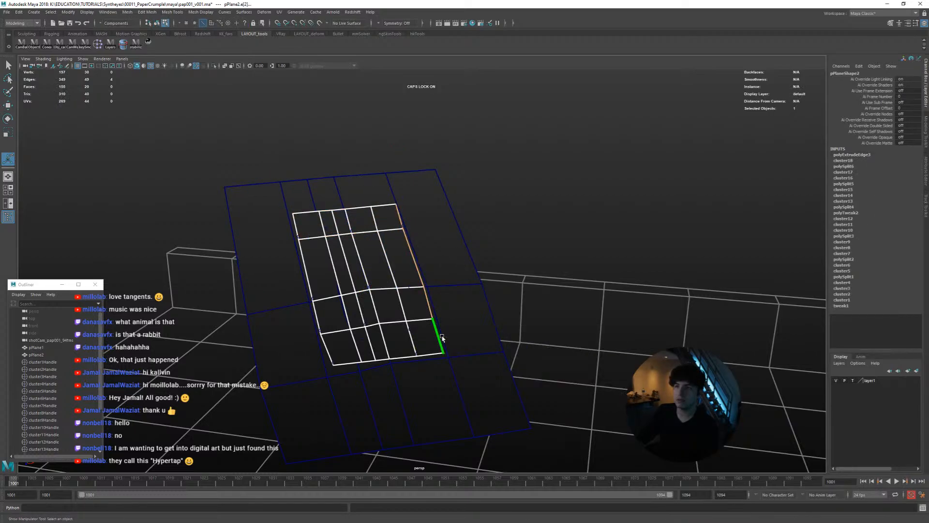
{"action": "right_click_drag", "start_coordinate": [410, 272], "coordinate": [405, 290], "text": "shift"}
{"action": "left_click_drag", "start_coordinate": [390, 276], "coordinate": [399, 281]}
{"action": "key", "text": "ctrl+z"}
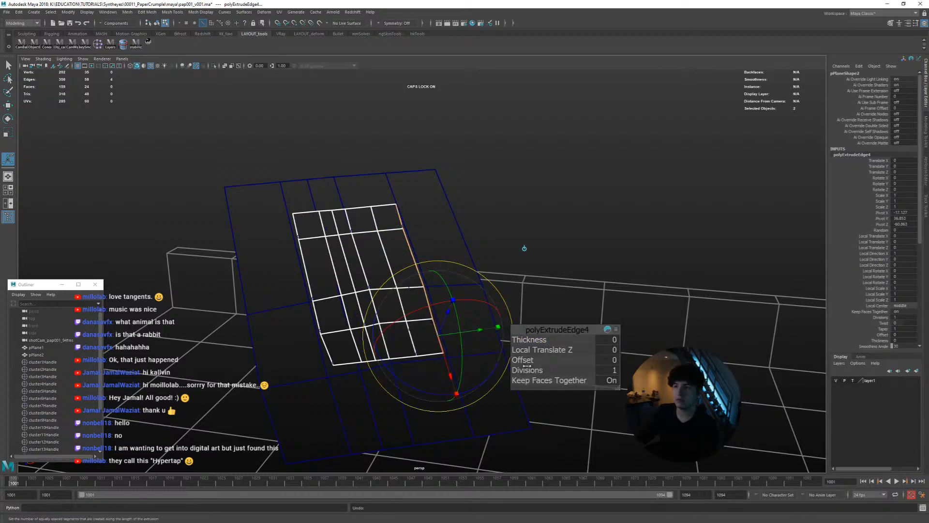
{"action": "left_click_drag", "start_coordinate": [527, 367], "coordinate": [549, 361]}
{"action": "key", "text": "q"}
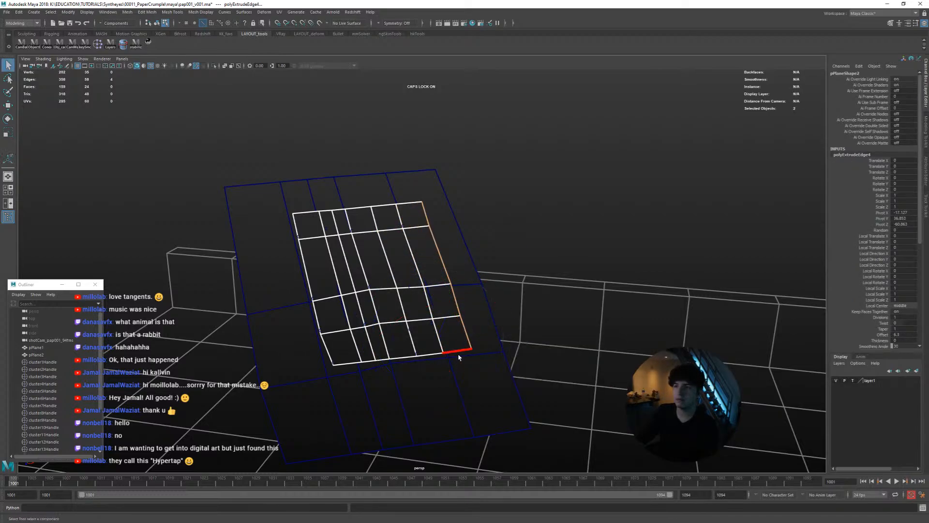
Extrude the lower border edges of the inner plane outward to add a row of faces
{"action": "left_click", "coordinate": [459, 357]}
{"action": "key", "text": "ctrl+e"}
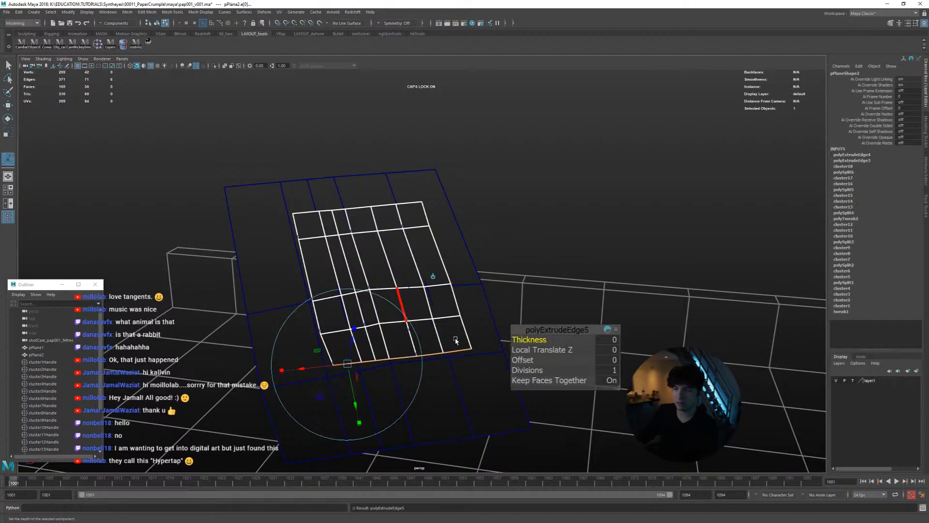
{"action": "left_click_drag", "start_coordinate": [527, 368], "coordinate": [559, 361]}
{"action": "key", "text": "q"}
Extrude the left border edges outward to complete the first ring of faces around the plane
{"action": "left_click", "coordinate": [339, 383]}
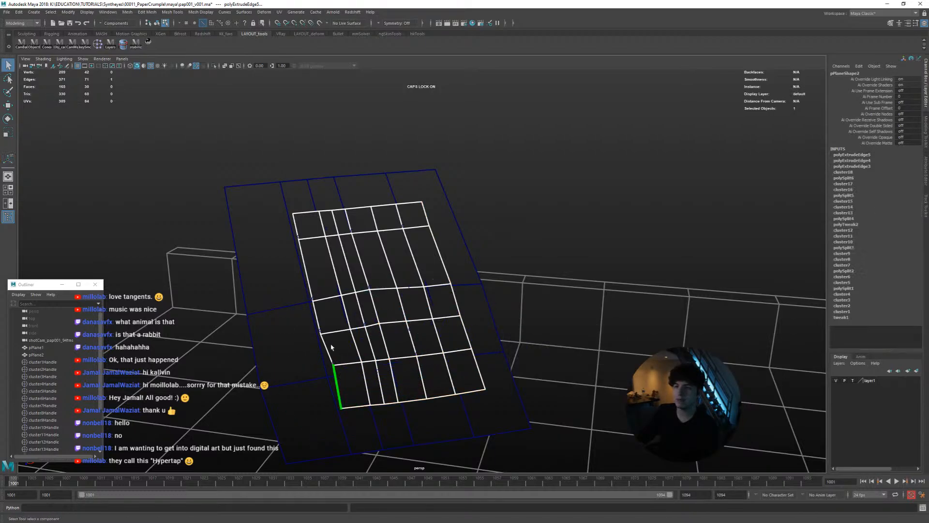
{"action": "left_click", "coordinate": [298, 232], "text": "shift"}
{"action": "key", "text": "ctrl+e"}
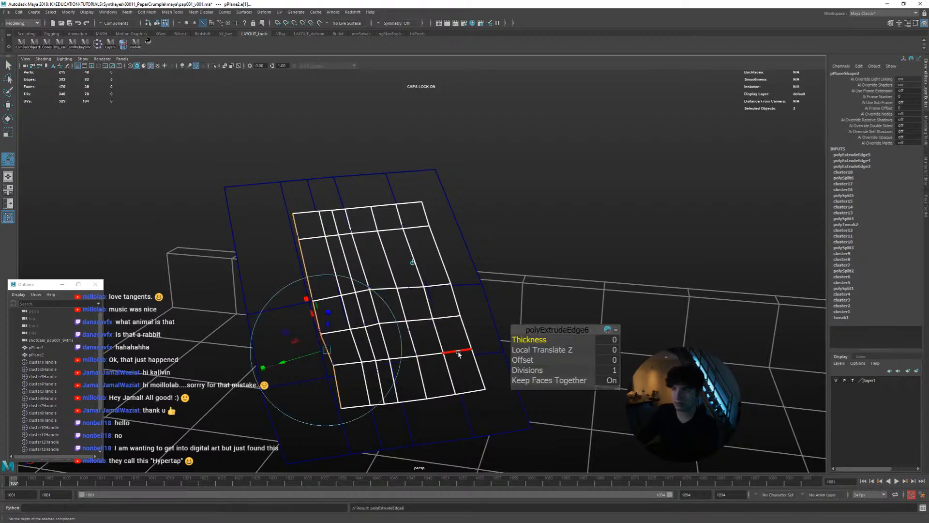
{"action": "left_click_drag", "start_coordinate": [515, 360], "coordinate": [551, 362]}
{"action": "left_click_drag", "start_coordinate": [467, 278], "coordinate": [457, 301], "text": "alt"}
Extrude a second row of faces from the mesh's upper border with an offset of 6.6
{"action": "left_click", "coordinate": [279, 207]}
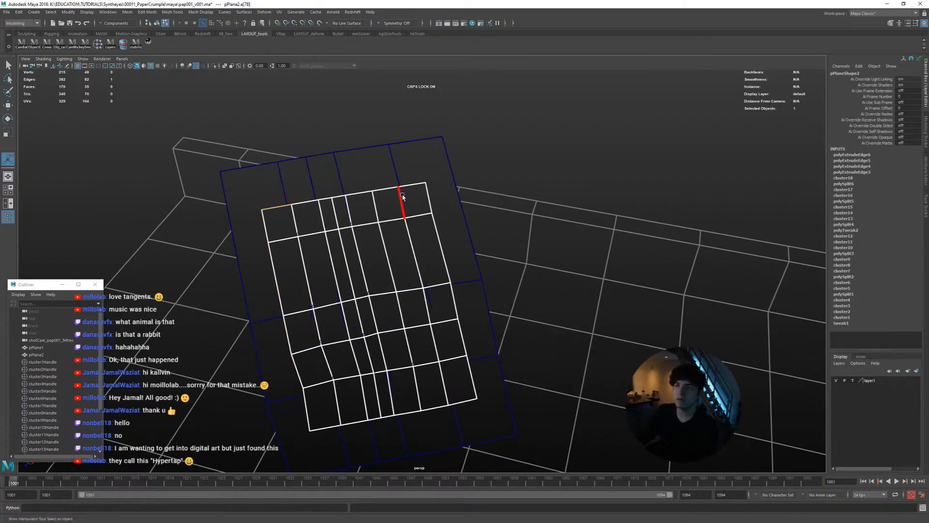
{"action": "double_click", "coordinate": [408, 188], "text": "shift"}
{"action": "key", "text": "ctrl+e"}
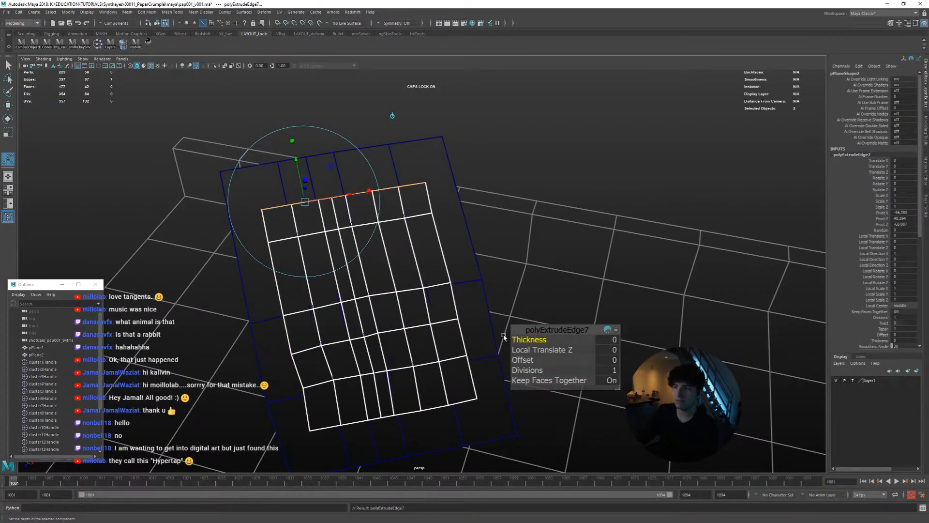
{"action": "left_click_drag", "start_coordinate": [523, 360], "coordinate": [548, 358]}
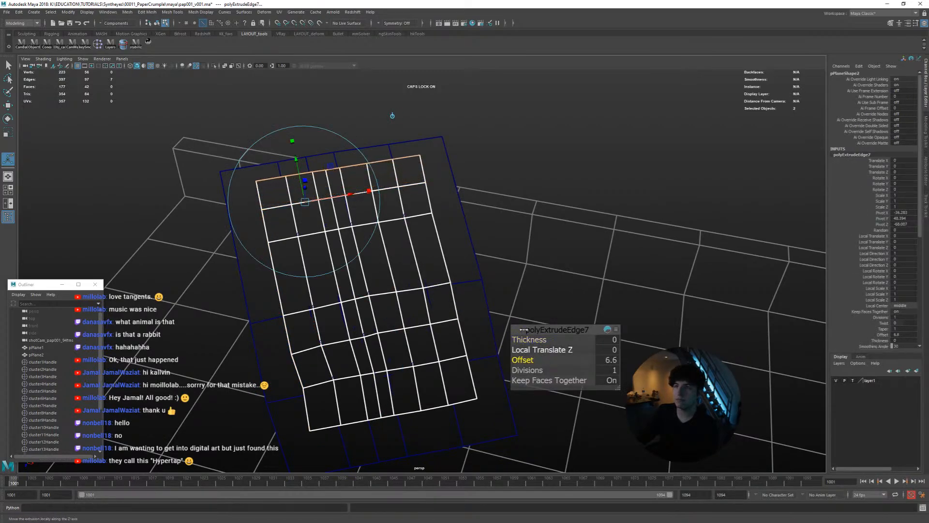
Extrude a second column of faces from the mesh's right border with an offset of 6.3
{"action": "left_click", "coordinate": [423, 169]}
{"action": "left_click", "coordinate": [469, 366], "text": "shift"}
{"action": "key", "text": "ctrl+e"}
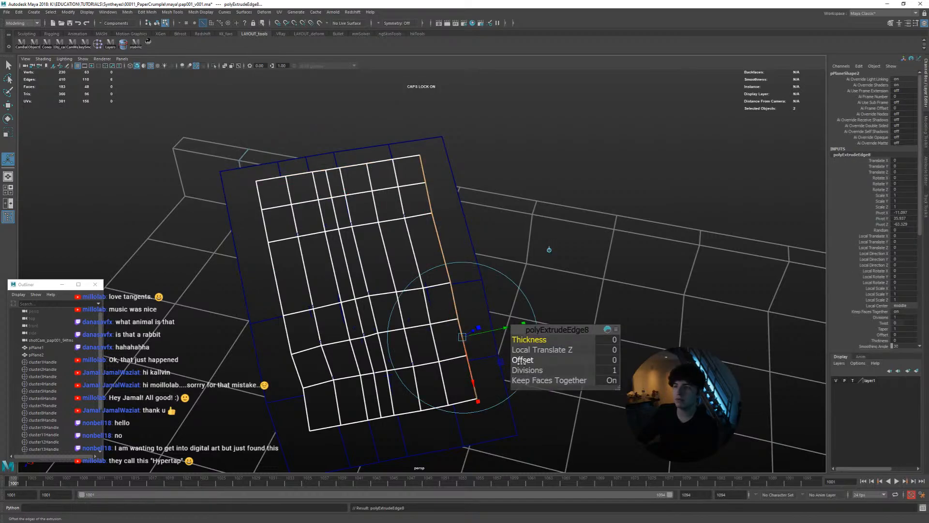
{"action": "left_click_drag", "start_coordinate": [520, 360], "coordinate": [547, 360]}
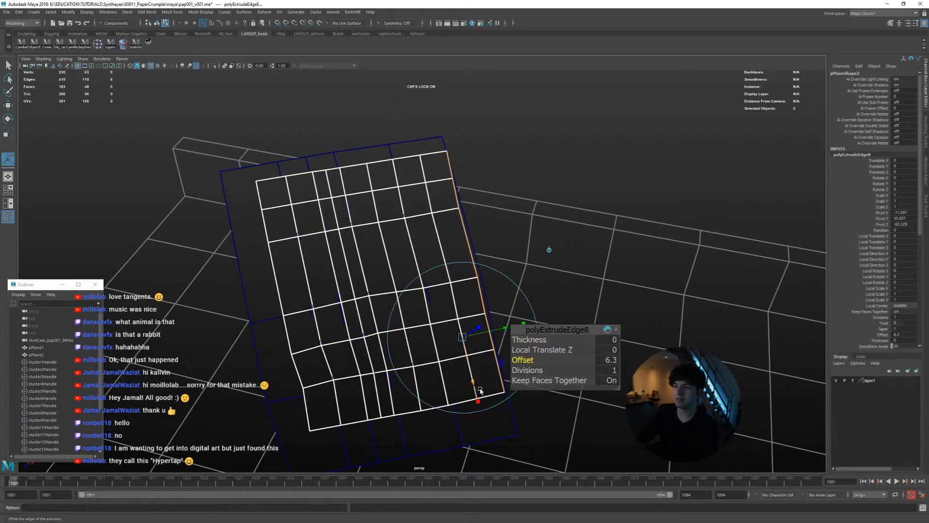
Extrude a second row of faces from the mesh's lower border with an offset of 8.7
{"action": "left_click", "coordinate": [482, 393]}
{"action": "double_click", "coordinate": [328, 419]}
{"action": "key", "text": "ctrl+e"}
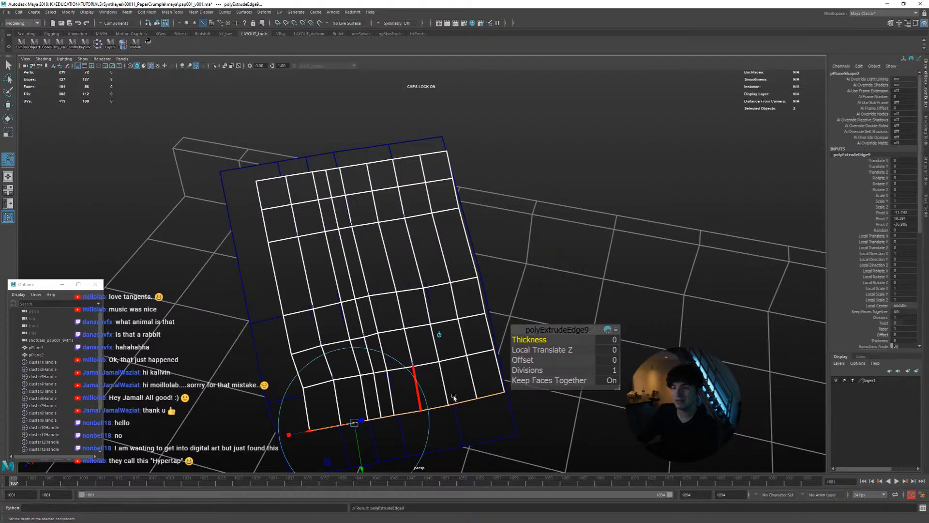
{"action": "mouse_move", "coordinate": [523, 360]}
{"action": "left_mouse_down"}
{"action": "mouse_move", "coordinate": [540, 360]}
{"action": "mouse_move", "coordinate": [511, 365]}
{"action": "left_mouse_up"}
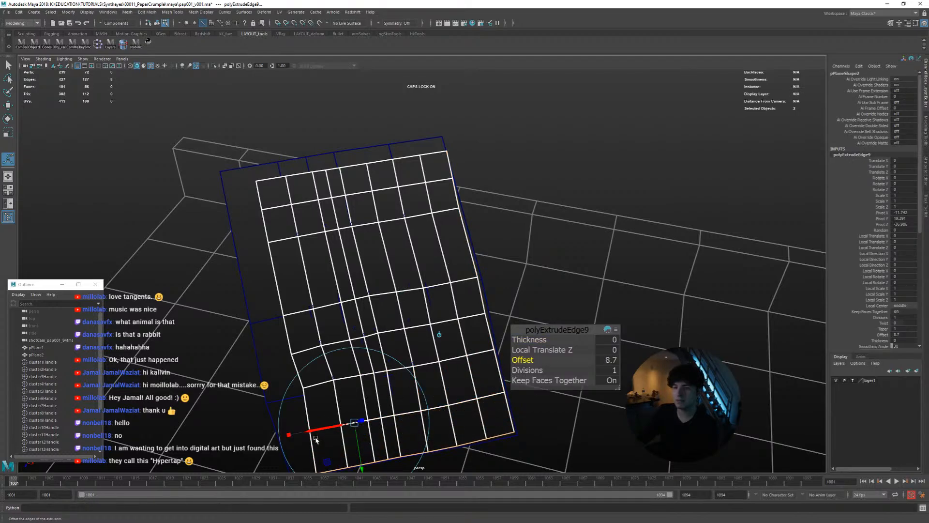
Extrude a second column of faces from the mesh's left border with an offset of 6.9
{"action": "double_click", "coordinate": [260, 196]}
{"action": "key", "text": "ctrl+e"}
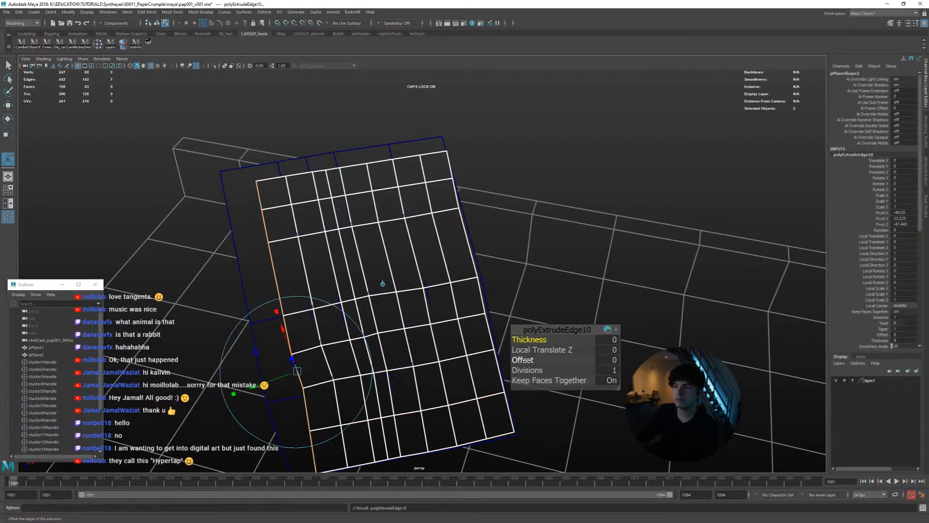
{"action": "left_click_drag", "start_coordinate": [526, 360], "coordinate": [553, 359]}
{"action": "left_click_drag", "start_coordinate": [476, 322], "coordinate": [417, 248], "text": "alt"}
{"action": "key", "text": "w"}
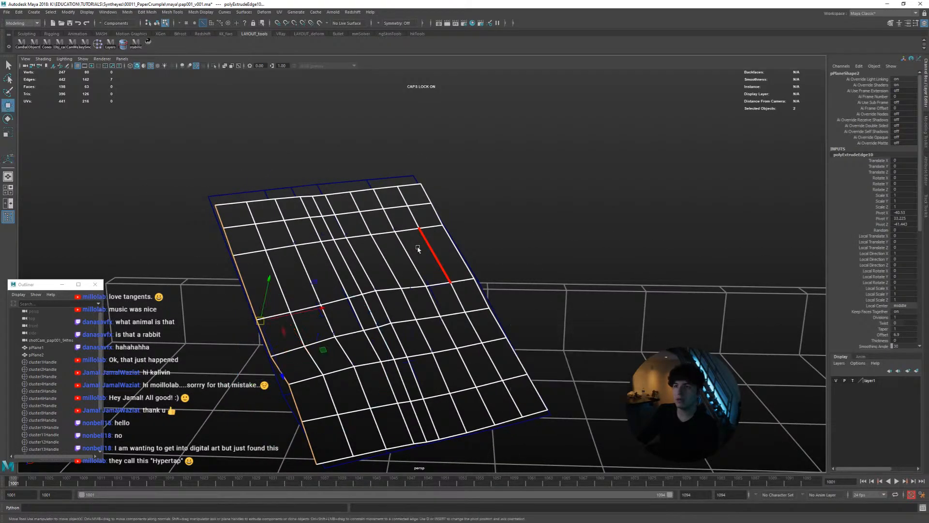
Return the extended mesh to object mode and hide the larger guide plane around it
{"action": "right_click_drag", "start_coordinate": [418, 248], "coordinate": [442, 237]}
{"action": "key", "text": "space"}
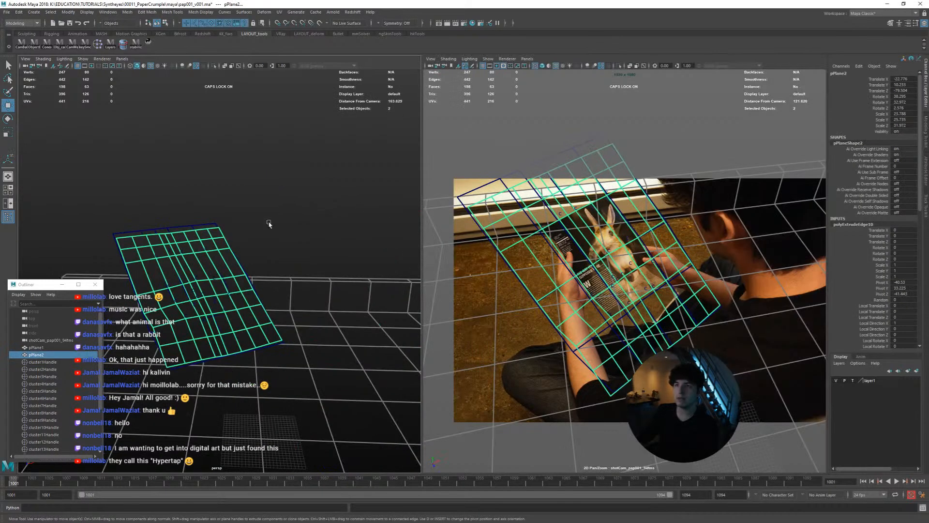
{"action": "left_click", "coordinate": [188, 227]}
{"action": "left_click", "coordinate": [200, 208]}
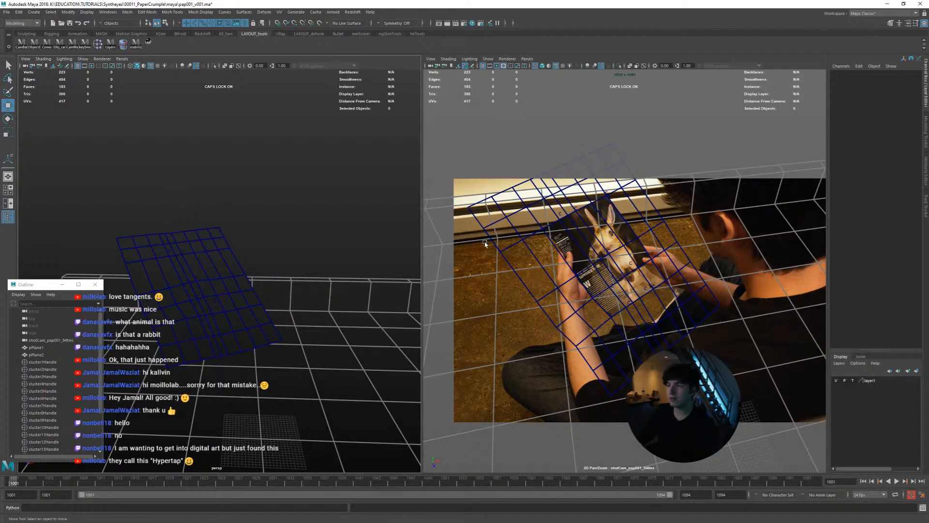
Play and scrub the animation in the full-size shot camera view to examine how the extended border deforms
{"action": "key", "text": "space"}
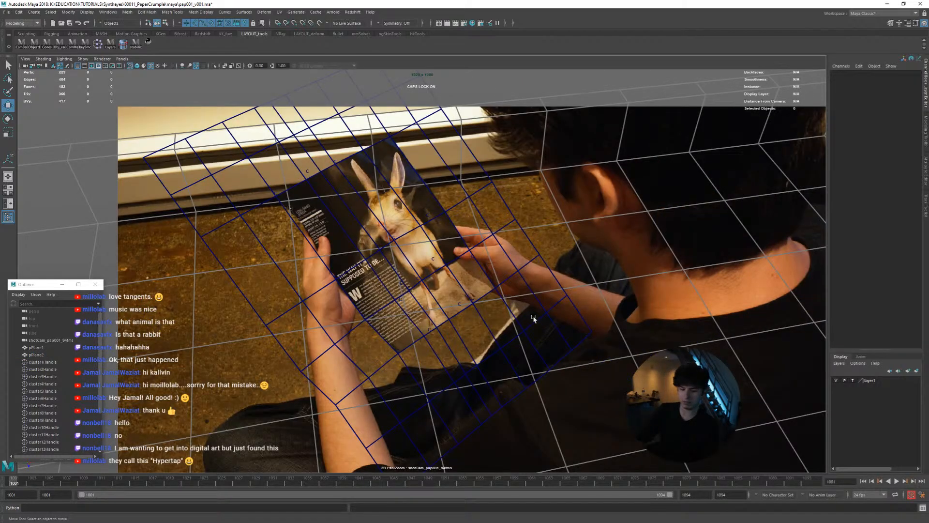
{"action": "key", "text": "alt+v"}
{"action": "key", "text": "alt+v"}
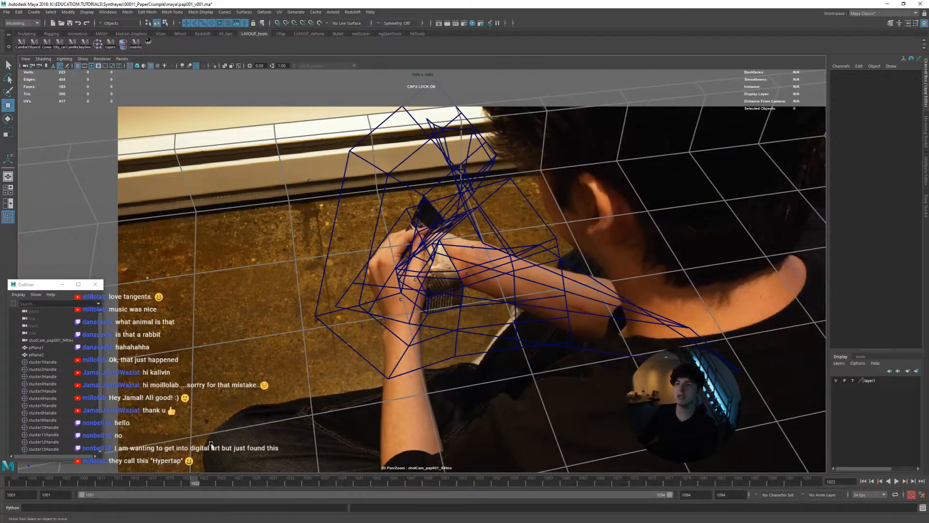
{"action": "left_click_drag", "start_coordinate": [178, 483], "coordinate": [11, 483]}
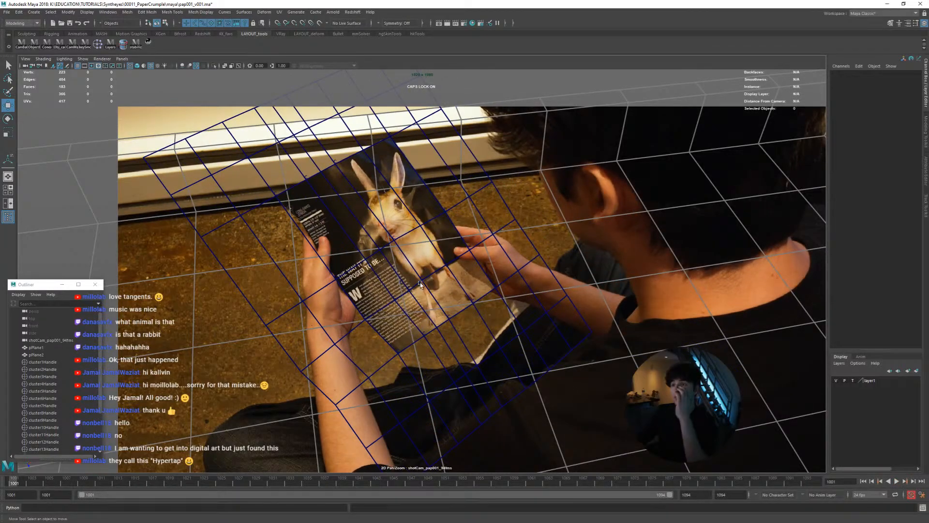
Smooth the extended pPlane2 mesh with 1 division using the Linear method
{"action": "left_click", "coordinate": [493, 236]}
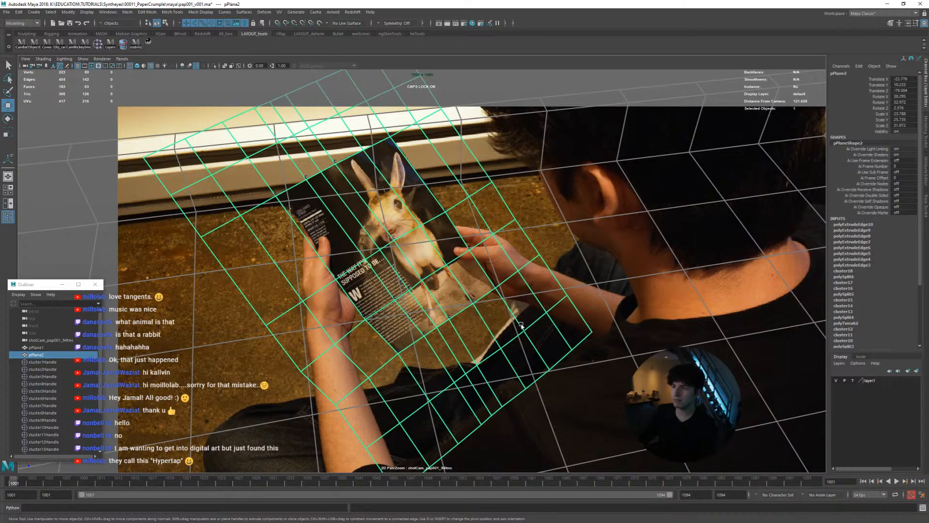
{"action": "right_click_drag", "start_coordinate": [523, 327], "coordinate": [529, 369], "text": "shift"}
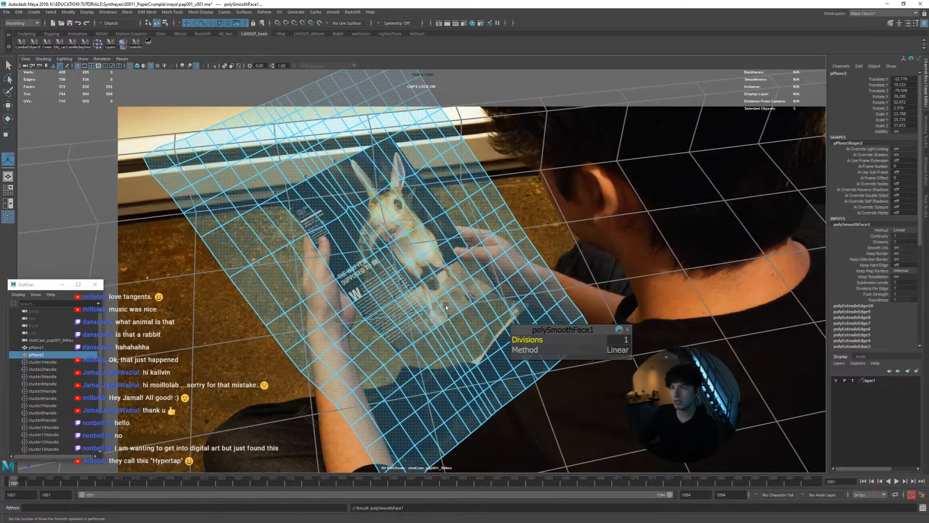
Play and scrub the smoothed mesh's animation over the footage, returning to frame 1001
{"action": "key", "text": "alt+v"}
{"action": "left_click_drag", "start_coordinate": [154, 476], "coordinate": [41, 470]}
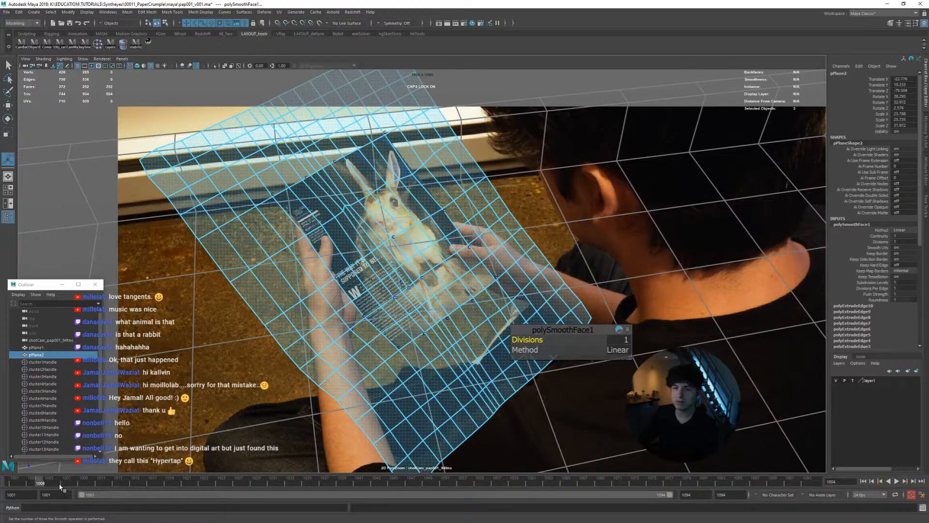
{"action": "key", "text": "alt+v"}
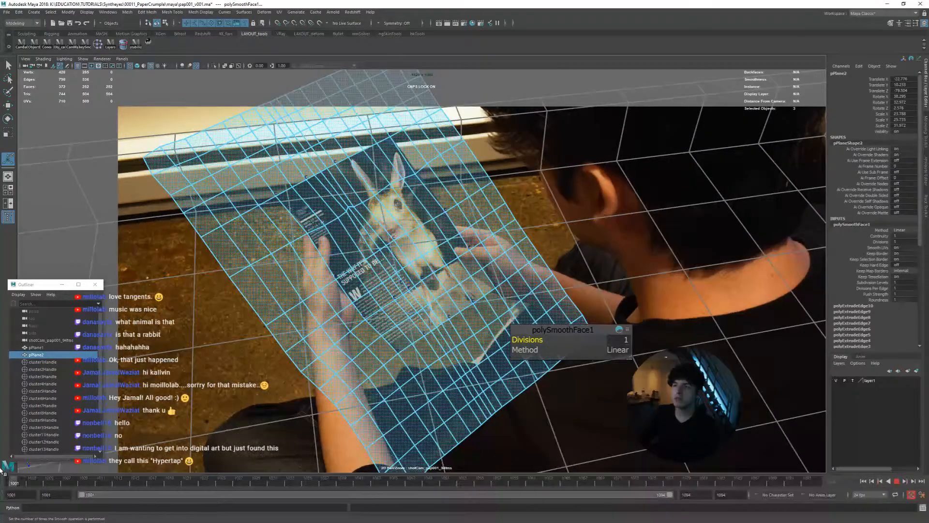
{"action": "left_click_drag", "start_coordinate": [1, 470], "coordinate": [2, 469]}
Try painting a face selection over the original magazine page area and undo the excess faces added to it
{"action": "left_click", "coordinate": [387, 250]}
{"action": "right_click_drag", "start_coordinate": [387, 251], "coordinate": [386, 266]}
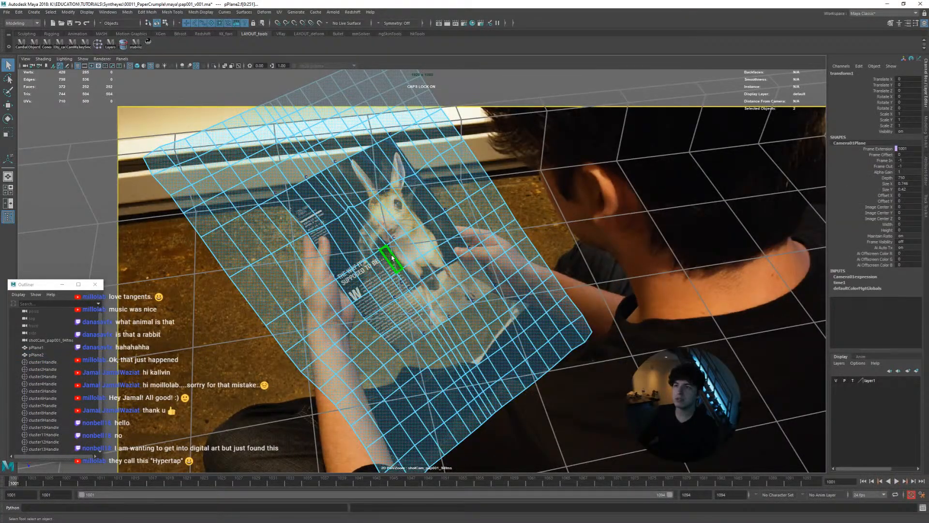
{"action": "mouse_move", "coordinate": [309, 214]}
{"action": "left_mouse_down"}
{"action": "mouse_move", "coordinate": [360, 298]}
{"action": "mouse_move", "coordinate": [401, 341]}
{"action": "mouse_move", "coordinate": [466, 296]}
{"action": "mouse_move", "coordinate": [440, 218]}
{"action": "mouse_move", "coordinate": [387, 143]}
{"action": "mouse_move", "coordinate": [326, 211]}
{"action": "left_mouse_up"}
{"action": "mouse_move", "coordinate": [363, 255]}
{"action": "left_mouse_down"}
{"action": "mouse_move", "coordinate": [407, 204]}
{"action": "mouse_move", "coordinate": [396, 249]}
{"action": "left_mouse_up"}
{"action": "mouse_move", "coordinate": [406, 298]}
{"action": "left_mouse_down"}
{"action": "mouse_move", "coordinate": [447, 273]}
{"action": "mouse_move", "coordinate": [419, 261]}
{"action": "mouse_move", "coordinate": [425, 286]}
{"action": "mouse_move", "coordinate": [396, 310]}
{"action": "left_mouse_up"}
{"action": "key", "text": "ctrl+z"}
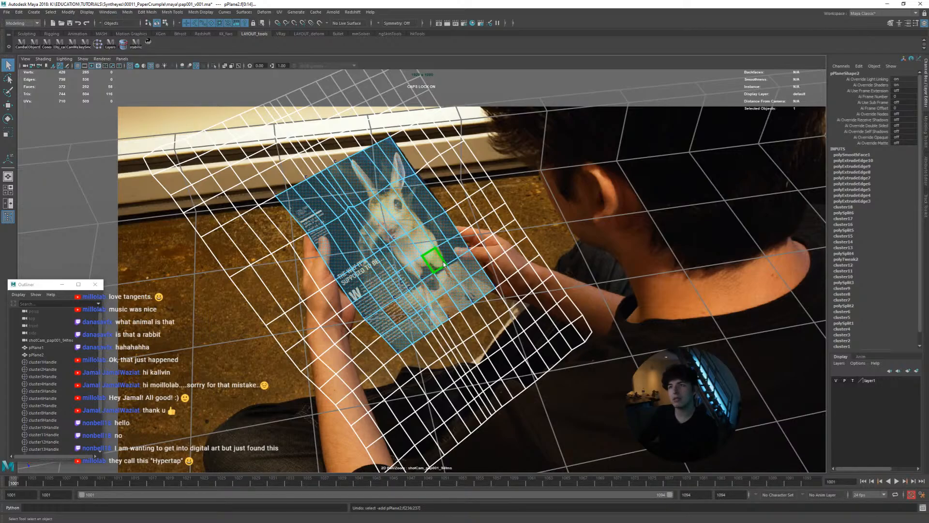
Try to isolate the original magazine page area by selecting the edge loops along its borders
{"action": "right_click_drag", "start_coordinate": [444, 264], "coordinate": [445, 242]}
{"action": "left_click", "coordinate": [483, 274]}
{"action": "double_click", "coordinate": [397, 148], "text": "shift"}
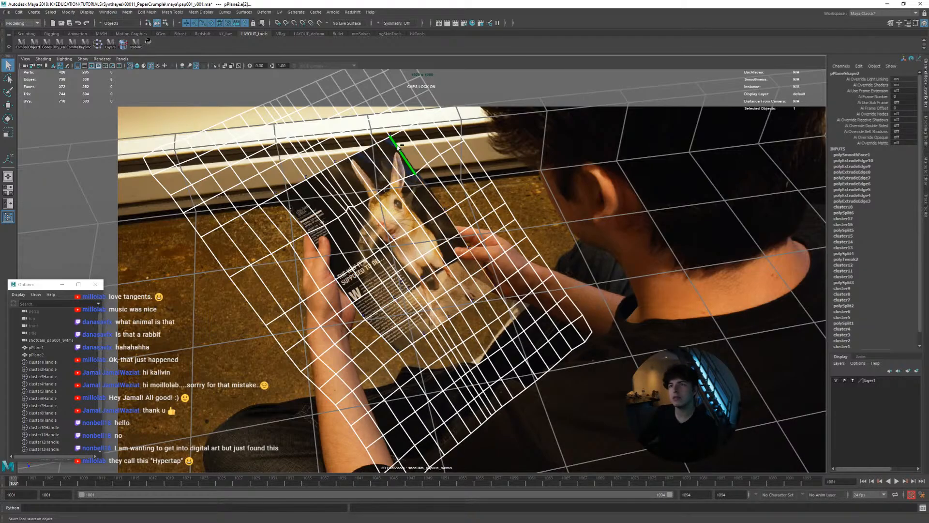
{"action": "double_click", "coordinate": [289, 208], "text": "shift"}
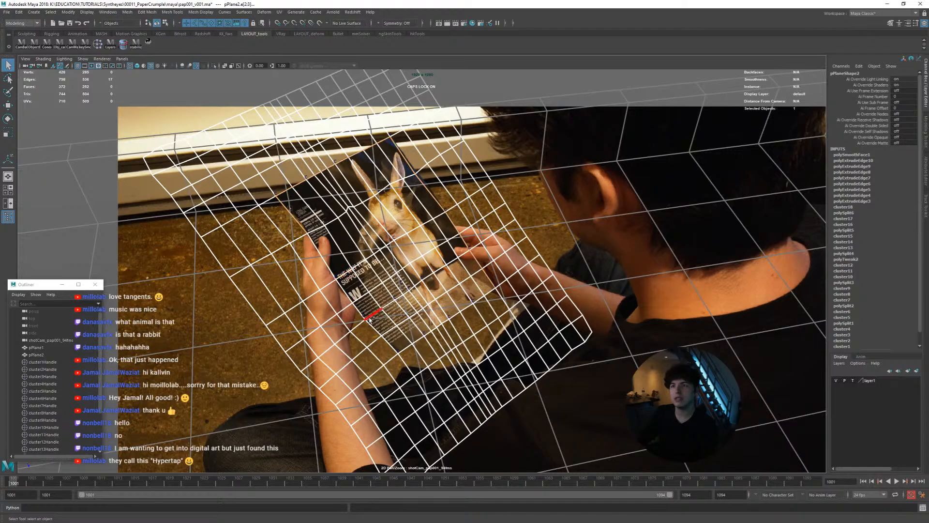
{"action": "double_click", "coordinate": [390, 344], "text": "shift"}
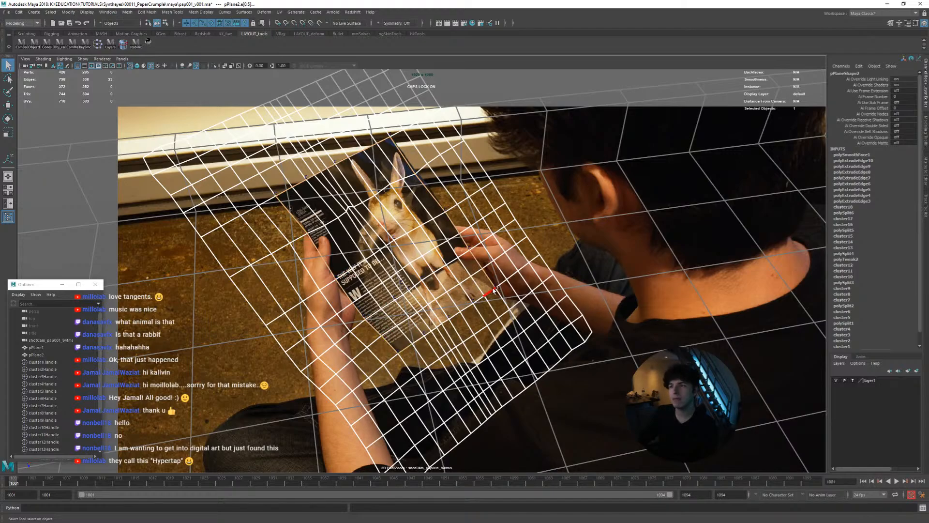
{"action": "right_click", "coordinate": [487, 267], "text": "ctrl"}
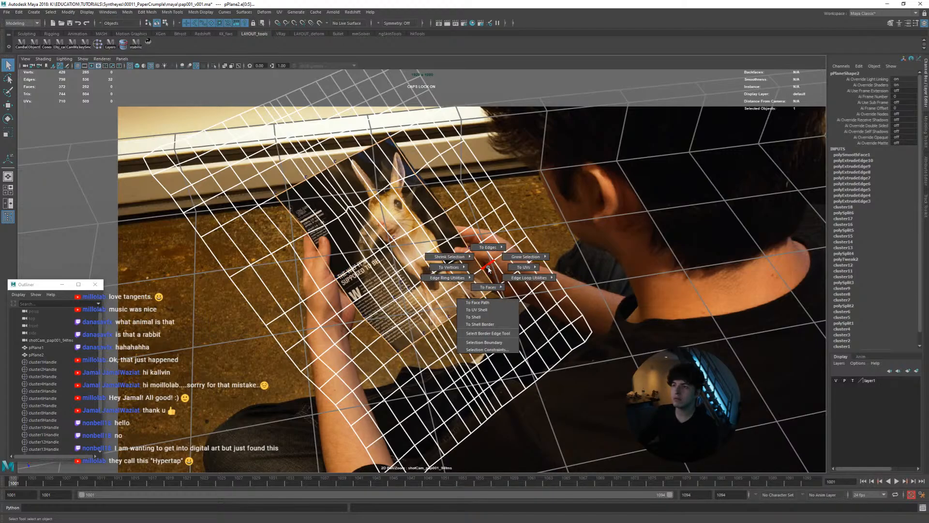
{"action": "mouse_move", "coordinate": [489, 270]}
{"action": "right_mouse_down", "text": "ctrl"}
{"action": "mouse_move", "coordinate": [491, 249]}
{"action": "mouse_move", "coordinate": [502, 246]}
{"action": "mouse_move", "coordinate": [489, 282]}
{"action": "mouse_move", "coordinate": [486, 255]}
{"action": "mouse_move", "coordinate": [489, 303]}
{"action": "mouse_move", "coordinate": [487, 280]}
{"action": "right_mouse_up", "text": "ctrl"}
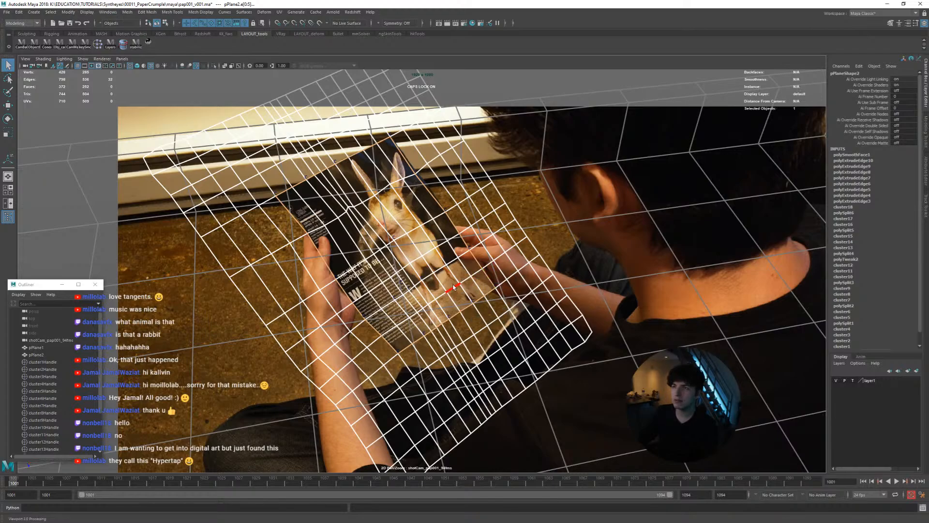
Select the faces covering the original page area, delete all surrounding border faces, and reselect pPlane2 in object mode
{"action": "right_click", "coordinate": [477, 282]}
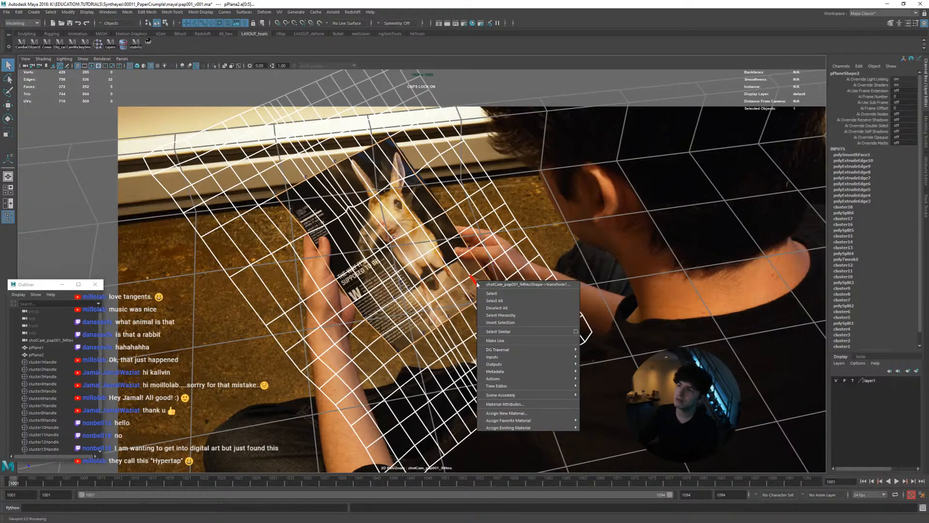
{"action": "left_click", "coordinate": [475, 277]}
{"action": "key", "text": "w"}
{"action": "mouse_move", "coordinate": [469, 278]}
{"action": "right_mouse_down", "text": "ctrl"}
{"action": "mouse_move", "coordinate": [469, 292]}
{"action": "mouse_move", "coordinate": [469, 278]}
{"action": "right_mouse_up", "text": "ctrl"}
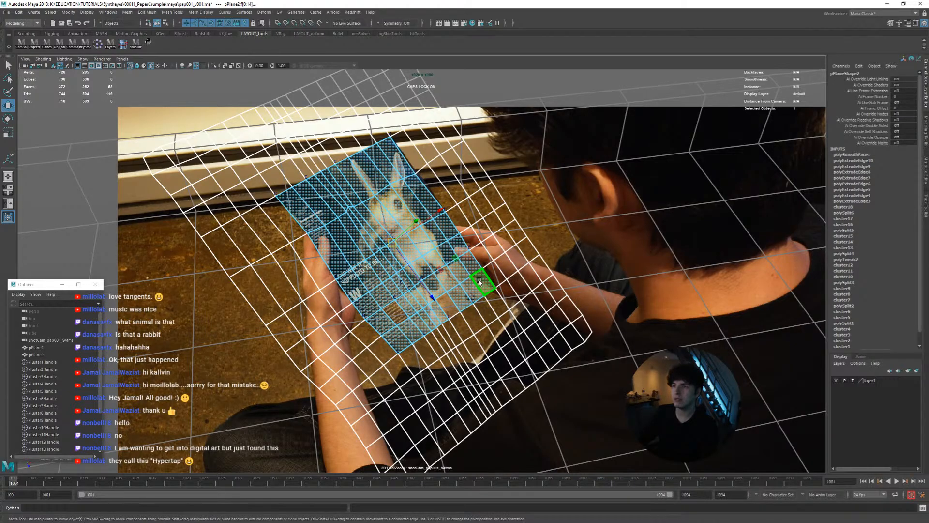
{"action": "left_click", "coordinate": [451, 306], "text": "shift"}
{"action": "left_click", "coordinate": [396, 313], "text": "shift"}
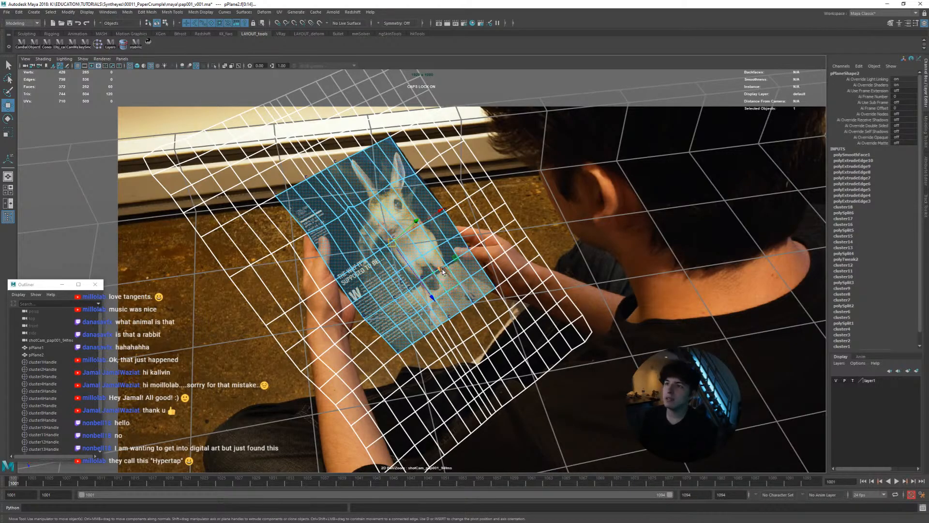
{"action": "right_click_drag", "start_coordinate": [440, 269], "coordinate": [441, 341]}
{"action": "key", "text": "Delete"}
{"action": "right_click", "coordinate": [440, 245]}
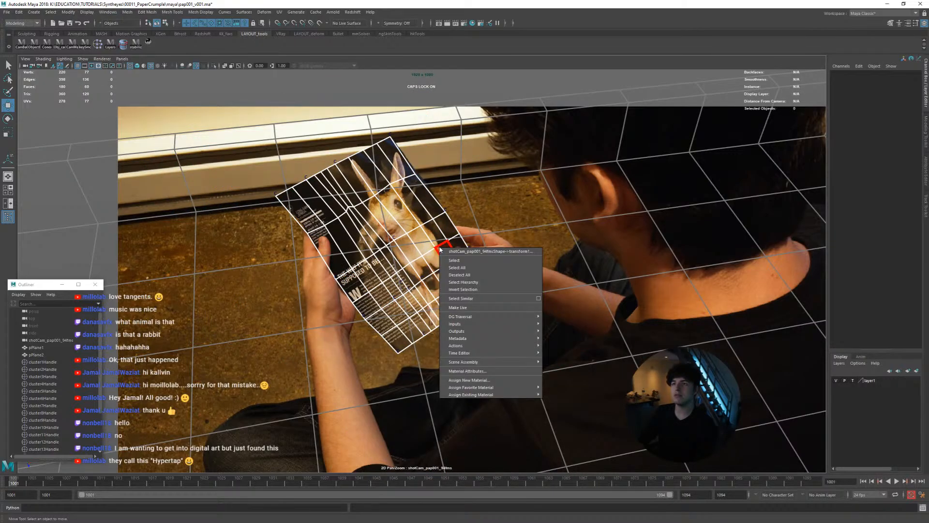
{"action": "right_click", "coordinate": [436, 232]}
{"action": "right_click_drag", "start_coordinate": [435, 220], "coordinate": [445, 211]}
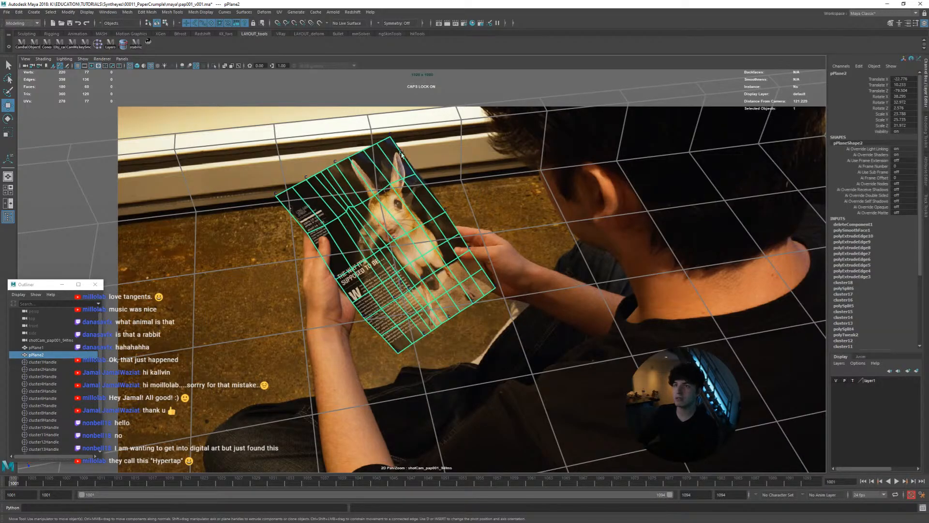
Play the trimmed pPlane2 mesh's animation over the footage and return to frame 1001
{"action": "key", "text": "alt+v"}
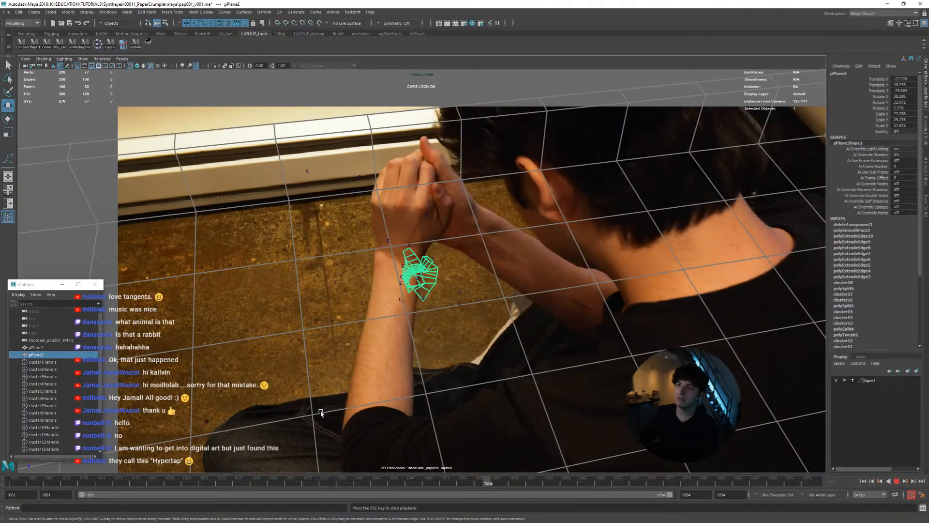
{"action": "key", "text": "Escape"}
{"action": "left_click_drag", "start_coordinate": [272, 483], "coordinate": [3, 463]}
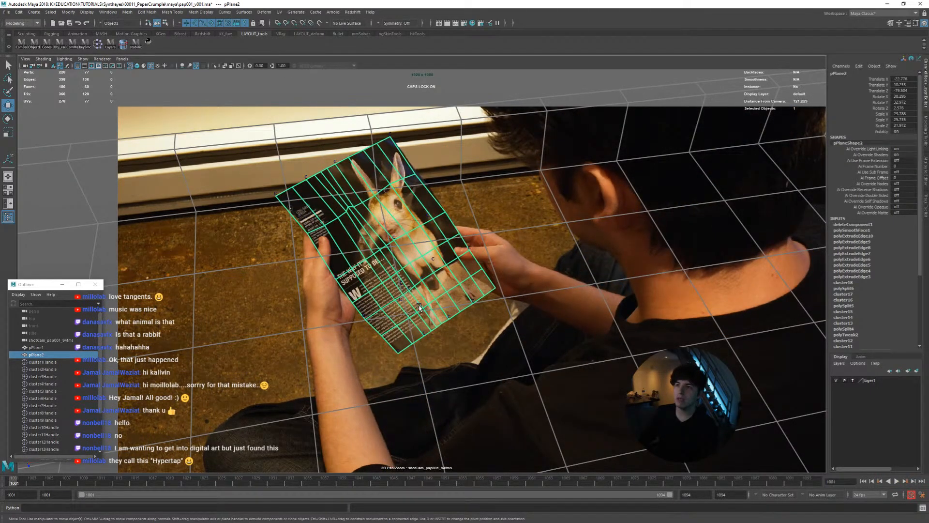
Turn on smooth mesh preview for pPlane2 with a preview division level of 1
{"action": "key", "text": "3"}
{"action": "key", "text": "ctrl+a"}
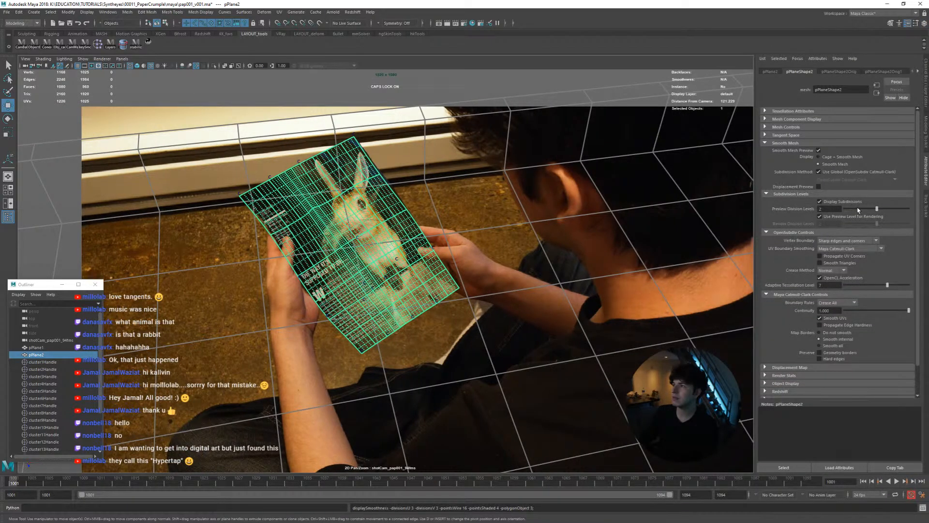
{"action": "left_click", "coordinate": [861, 209]}
{"action": "left_click", "coordinate": [533, 327]}
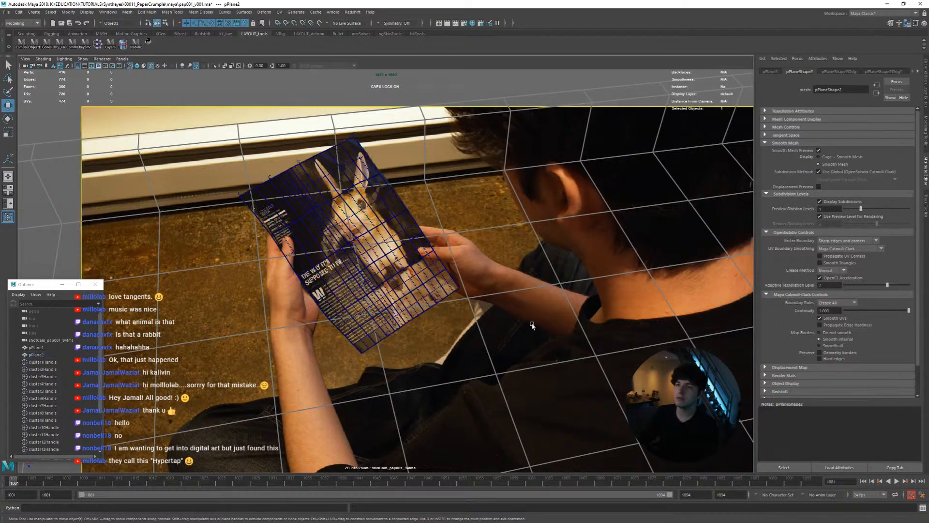
{"action": "key", "text": "ctrl+a"}
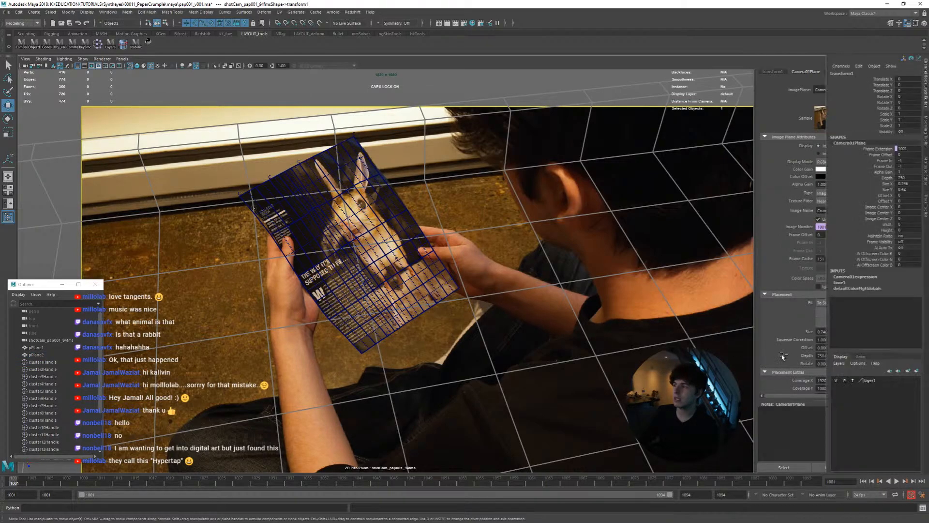
Hide layer1 and assign pPlane2 to a new display layer coloured red
{"action": "left_click", "coordinate": [463, 265]}
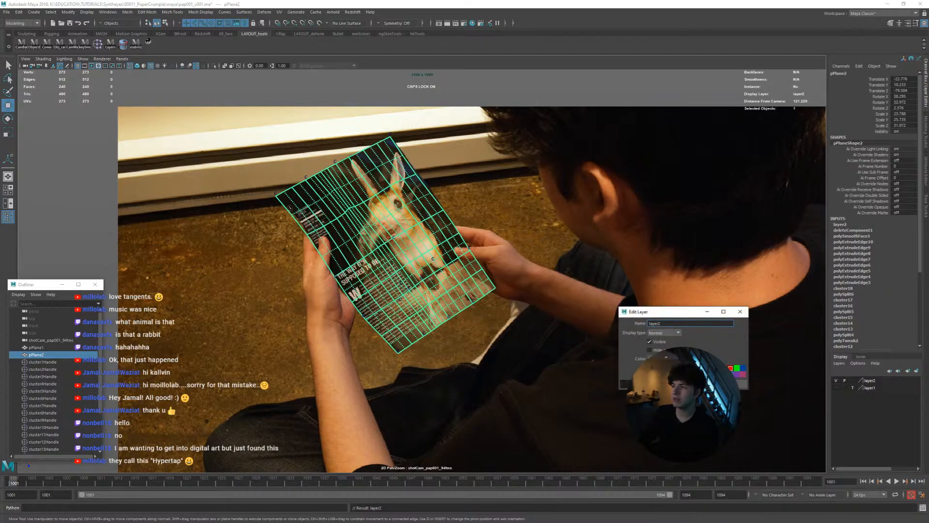
{"action": "left_click", "coordinate": [575, 354]}
Play and scrub the red page mesh's animation in the shot camera view to check how it follows the crumpling page
{"action": "key", "text": "alt+v"}
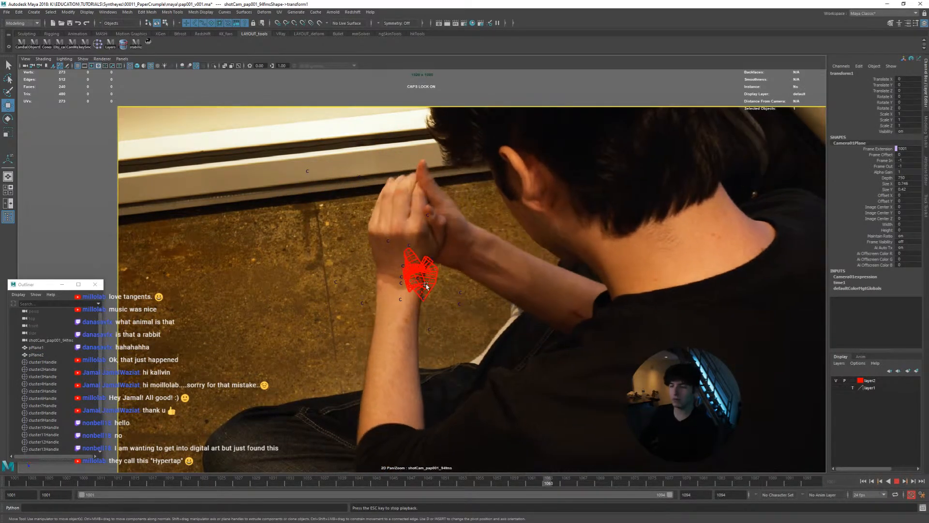
{"action": "right_click_drag", "start_coordinate": [429, 286], "coordinate": [544, 310]}
{"action": "middle_click_drag", "start_coordinate": [534, 309], "coordinate": [516, 318]}
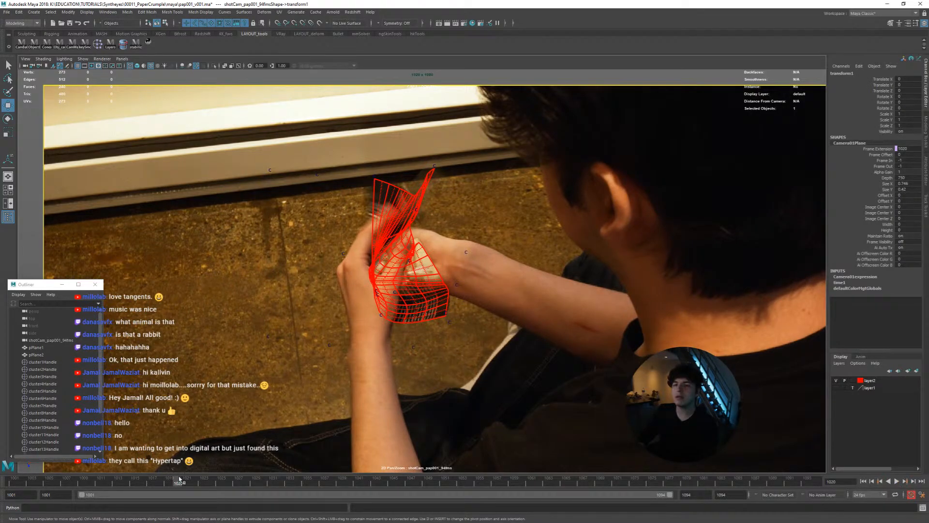
{"action": "mouse_move", "coordinate": [231, 484]}
{"action": "left_mouse_down"}
{"action": "mouse_move", "coordinate": [71, 486]}
{"action": "mouse_move", "coordinate": [162, 482]}
{"action": "left_mouse_up"}
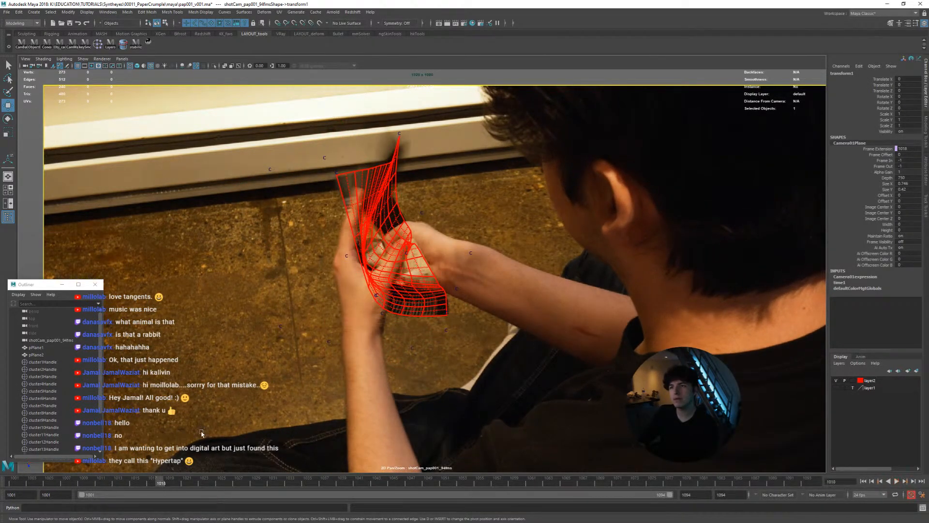
Play the page mesh's animation in the perspective view to examine its 3D deformation, and select pPlane2
{"action": "key", "text": "space"}
{"action": "key", "text": "space"}
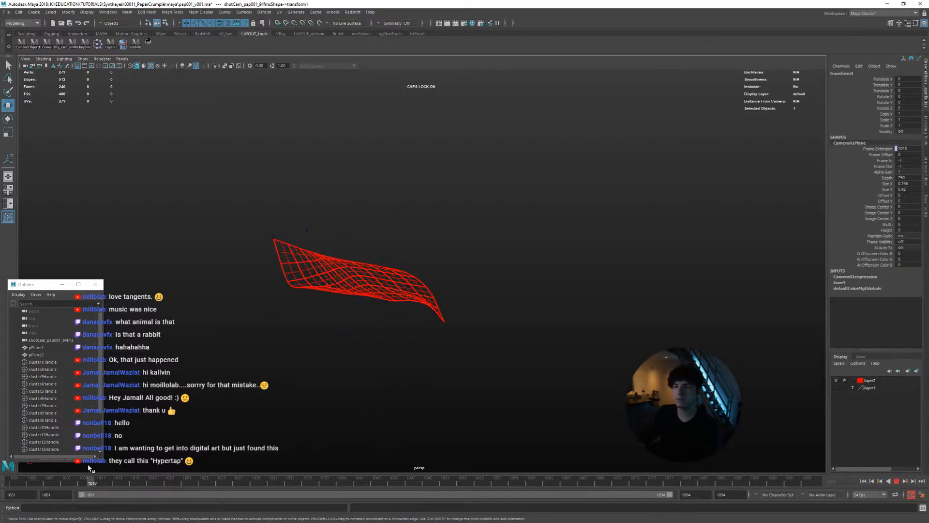
{"action": "left_click", "coordinate": [321, 302]}
{"action": "key", "text": "space"}
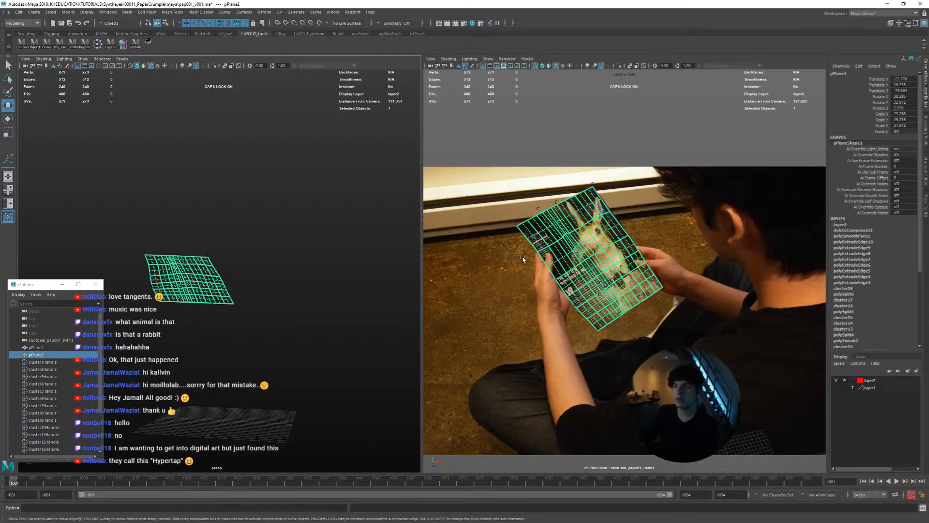
Play and scrub pPlane2 in a close shot camera view, starting from frame 1001, to examine the start of the crumple
{"action": "key", "text": "space"}
{"action": "key", "text": "alt+v"}
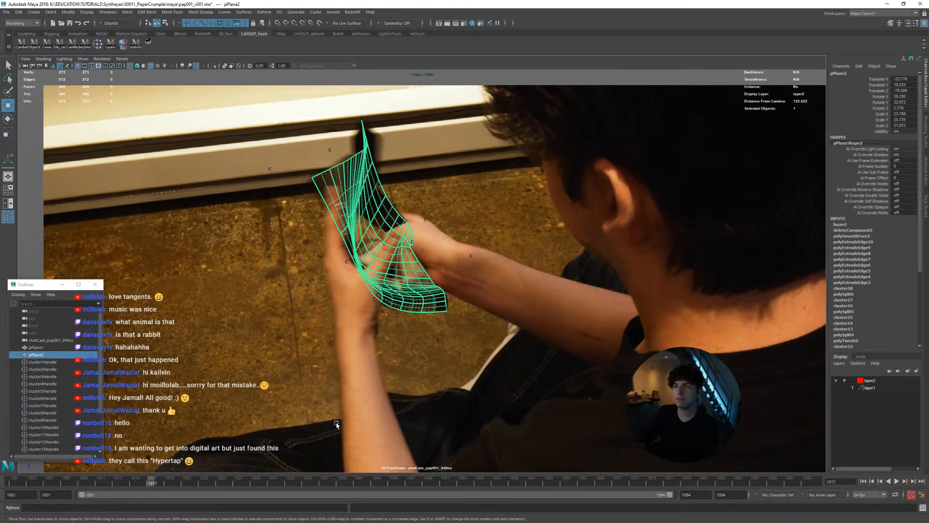
{"action": "left_click_drag", "start_coordinate": [147, 484], "coordinate": [2, 494]}
{"action": "right_click_drag", "start_coordinate": [359, 387], "coordinate": [429, 342]}
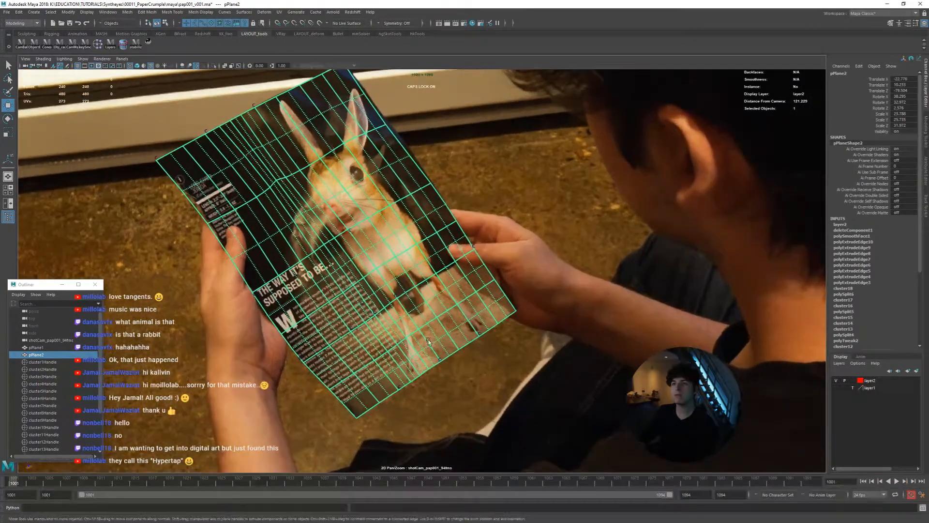
{"action": "middle_click_drag", "start_coordinate": [430, 342], "coordinate": [486, 378]}
{"action": "key", "text": "alt+v"}
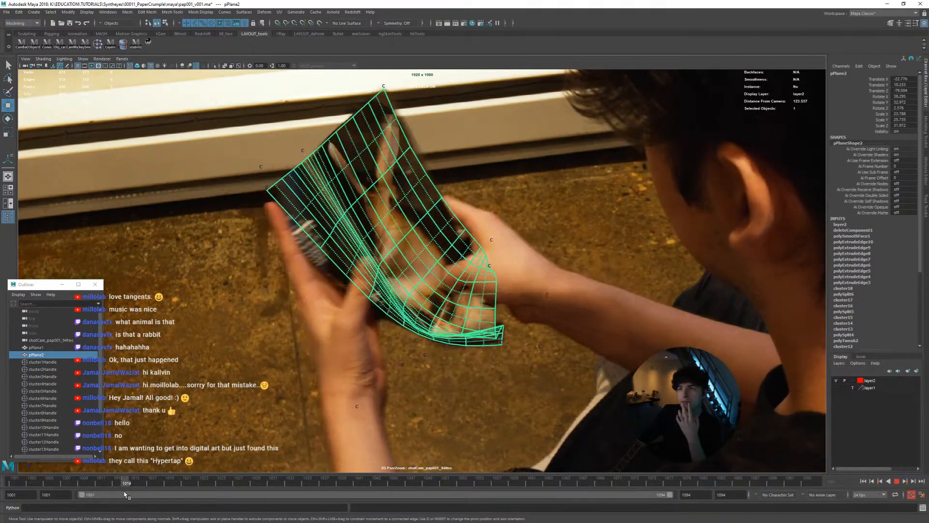
{"action": "left_click_drag", "start_coordinate": [204, 482], "coordinate": [77, 476]}
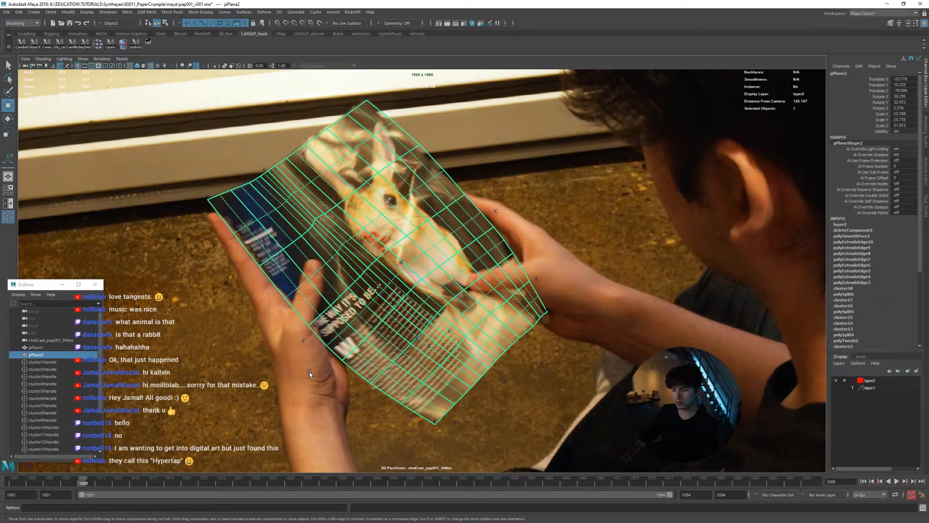
Step back and forth frame by frame between about frames 1009 and 1017 to examine how the mesh edges match the folding page
{"action": "right_click_drag", "start_coordinate": [309, 372], "coordinate": [359, 386]}
{"action": "key", "text": "alt+comma"}
{"action": "key", "text": "alt+period"}
{"action": "key", "text": "alt+period"}
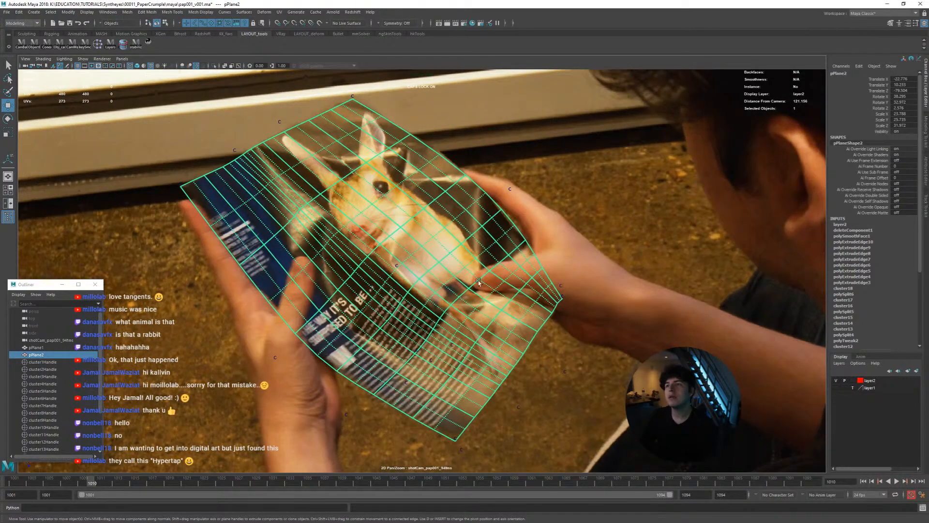
{"action": "key", "text": "alt+comma"}
{"action": "key", "text": "alt+period"}
{"action": "key", "text": "alt+period"}
{"action": "key", "text": "alt+period"}
{"action": "key", "text": "alt+period"}
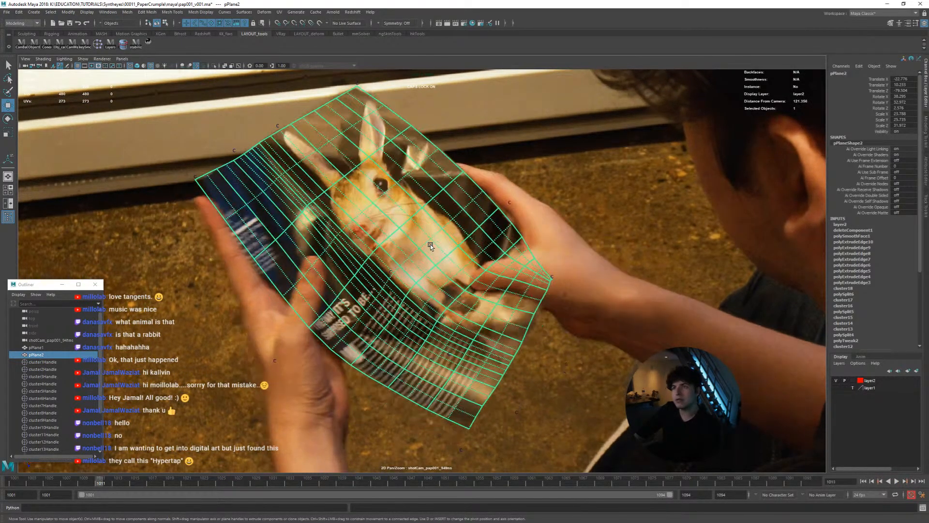
{"action": "key", "text": "alt+comma"}
{"action": "key", "text": "alt+period"}
{"action": "key", "text": "alt+period"}
{"action": "key", "text": "alt+comma"}
{"action": "key", "text": "alt+comma"}
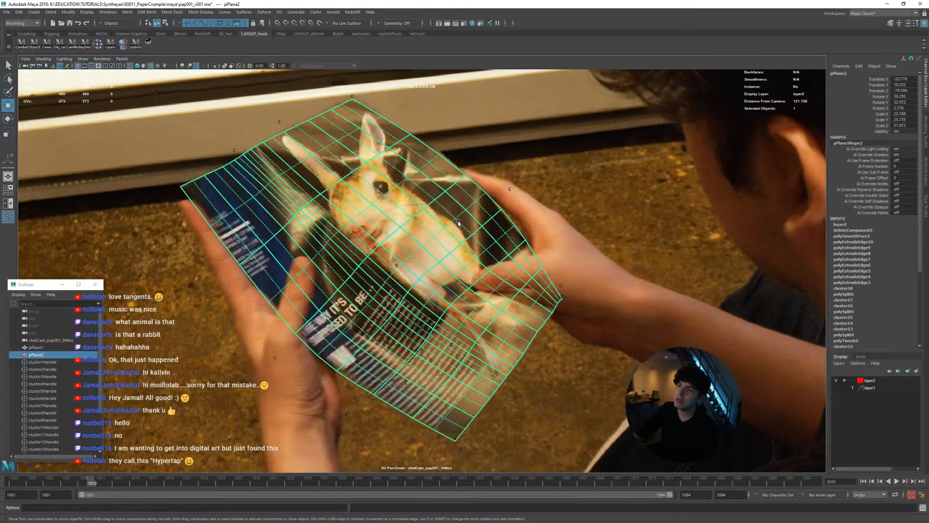
{"action": "key", "text": "alt+period"}
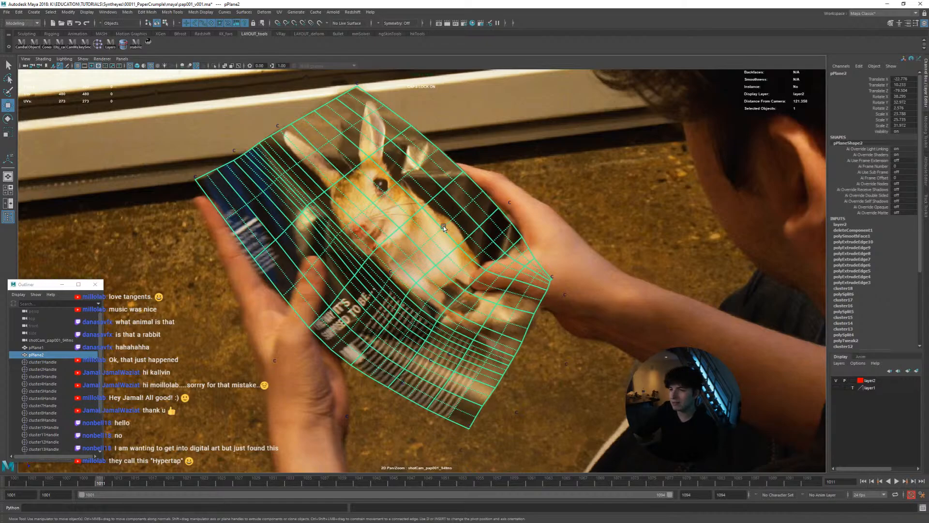
{"action": "key", "text": "alt+comma"}
{"action": "key", "text": "alt+period"}
{"action": "key", "text": "alt+comma"}
{"action": "key", "text": "alt+period"}
{"action": "key", "text": "alt+period"}
{"action": "key", "text": "alt+period"}
{"action": "key", "text": "alt+period"}
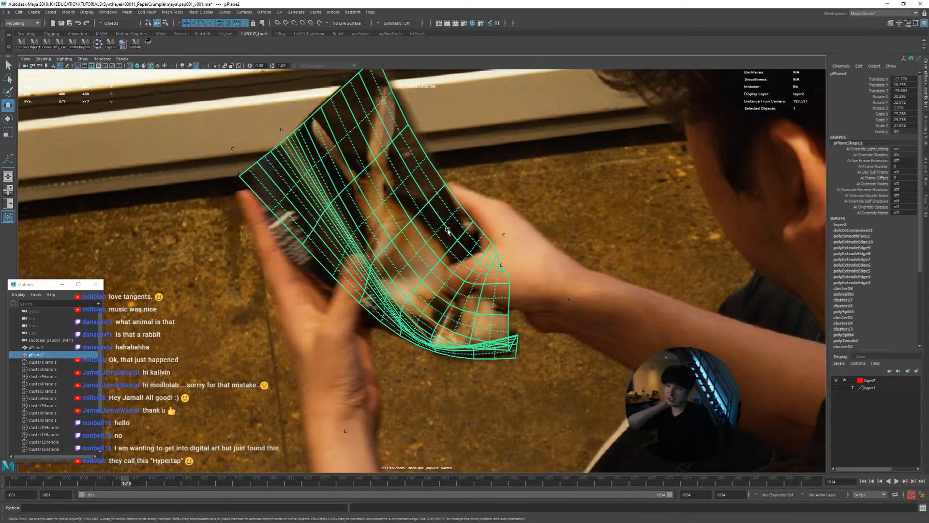
{"action": "key", "text": "alt+comma"}
{"action": "key", "text": "alt+comma"}
{"action": "key", "text": "alt+comma"}
{"action": "key", "text": "alt+comma"}
{"action": "key", "text": "alt+comma"}
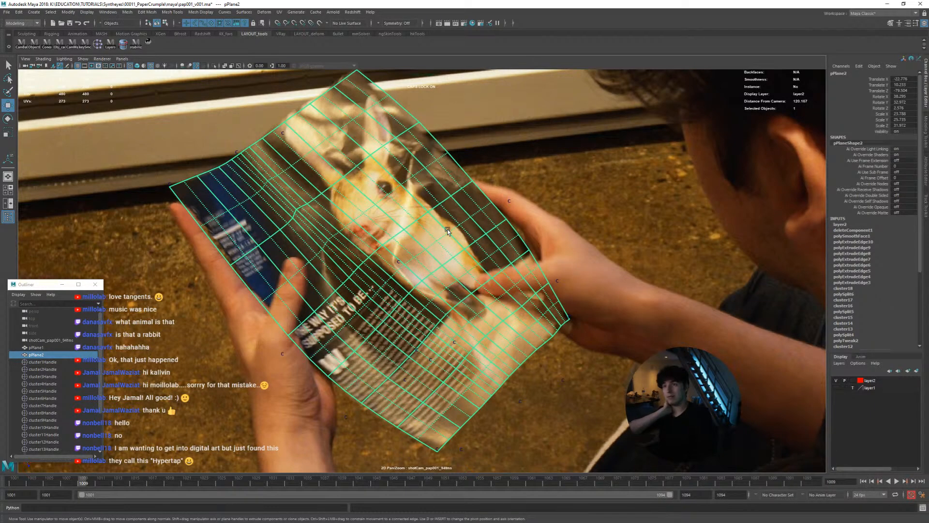
{"action": "key", "text": "alt+period"}
{"action": "key", "text": "alt+period"}
{"action": "key", "text": "alt+period"}
{"action": "key", "text": "alt+period"}
{"action": "key", "text": "alt+period"}
{"action": "key", "text": "alt+period"}
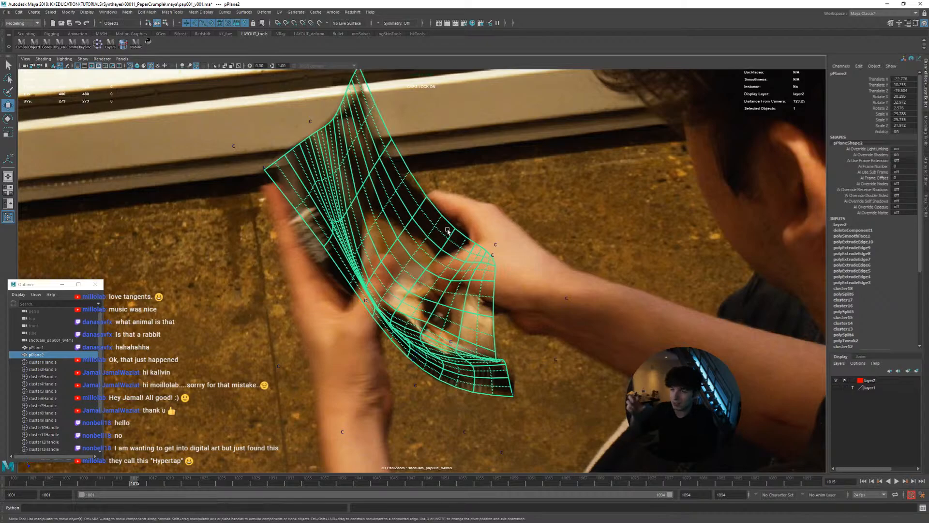
{"action": "key", "text": "alt+comma"}
{"action": "key", "text": "alt+comma"}
{"action": "key", "text": "alt+comma"}
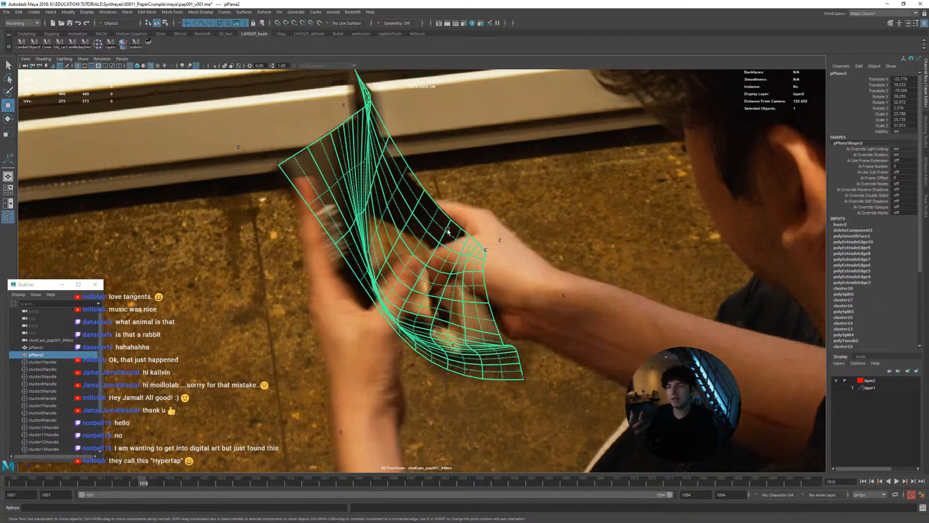
{"action": "key", "text": "alt+period"}
{"action": "key", "text": "alt+period"}
{"action": "key", "text": "alt+period"}
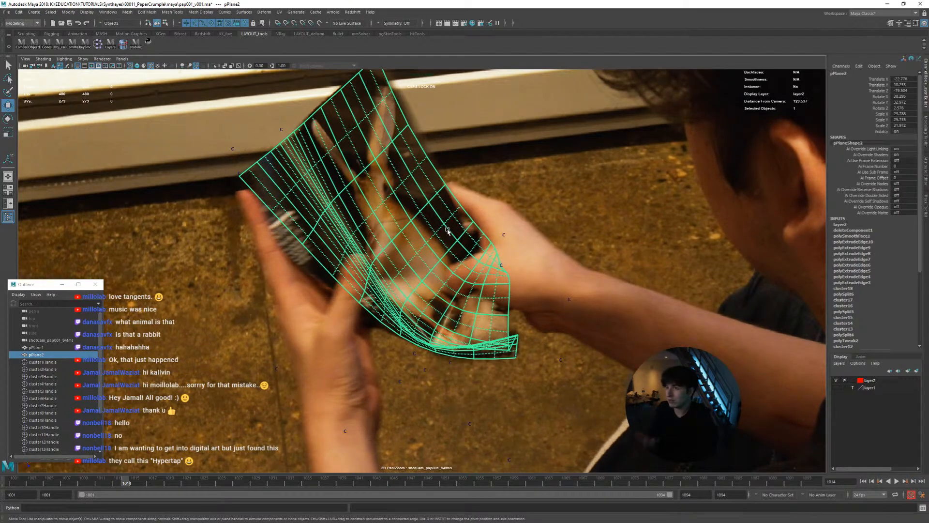
{"action": "key", "text": "alt+period"}
{"action": "key", "text": "alt+period"}
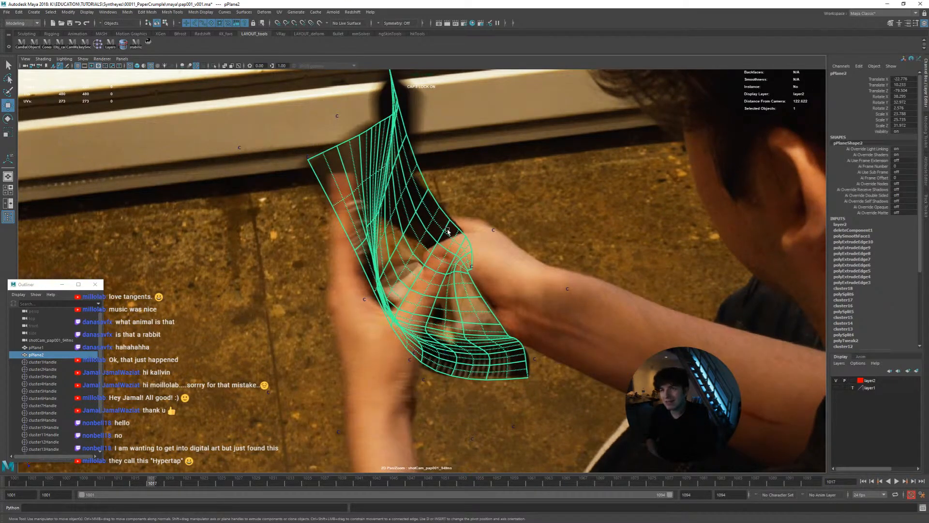
Step frame by frame between about frames 1006 and 1019 to examine how pPlane2 follows the folding page
{"action": "key", "text": "alt+comma"}
{"action": "key", "text": "alt+comma"}
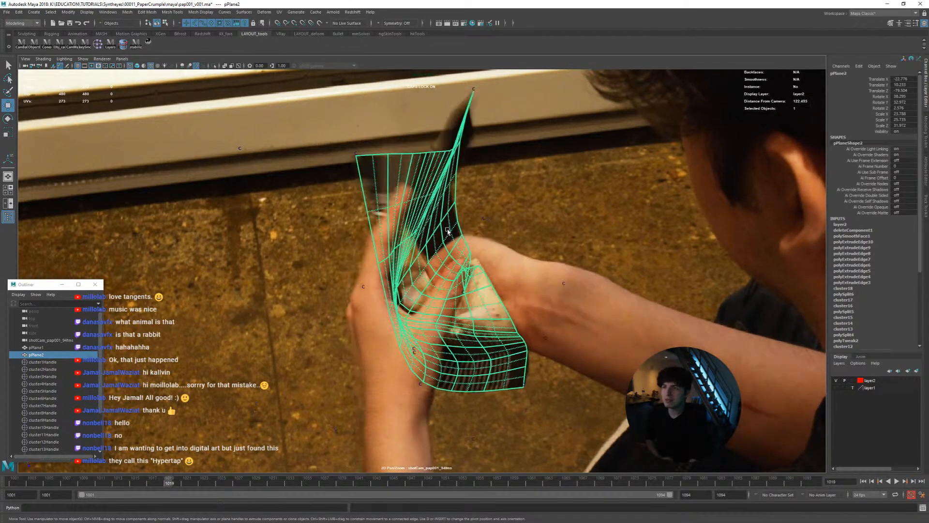
{"action": "key", "text": "alt+period"}
{"action": "key", "text": "alt+period"}
{"action": "key", "text": "alt+comma"}
{"action": "key", "text": "alt+comma"}
{"action": "key", "text": "alt+comma"}
{"action": "key", "text": "alt+comma"}
{"action": "key", "text": "alt+comma"}
{"action": "key", "text": "alt+comma"}
{"action": "key", "text": "alt+comma"}
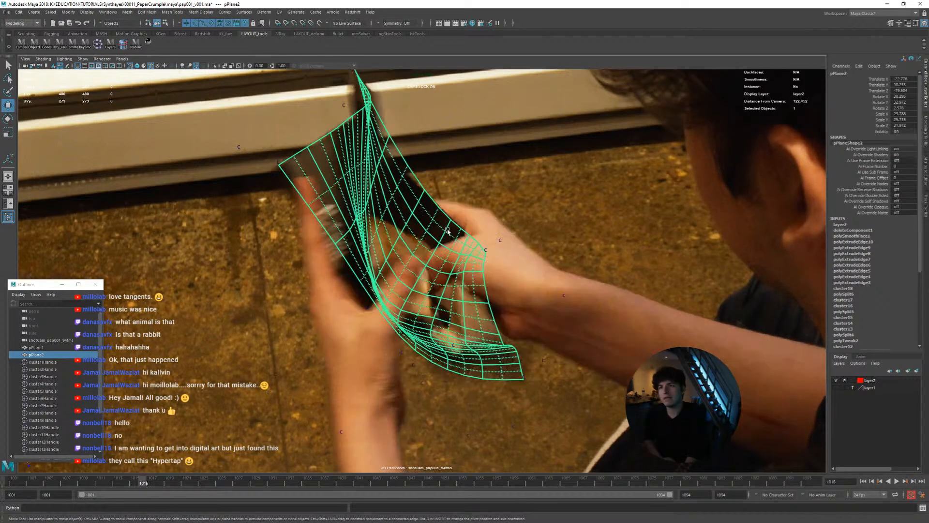
{"action": "key", "text": "alt+comma"}
{"action": "key", "text": "alt+comma"}
{"action": "key", "text": "alt+comma"}
{"action": "key", "text": "alt+comma"}
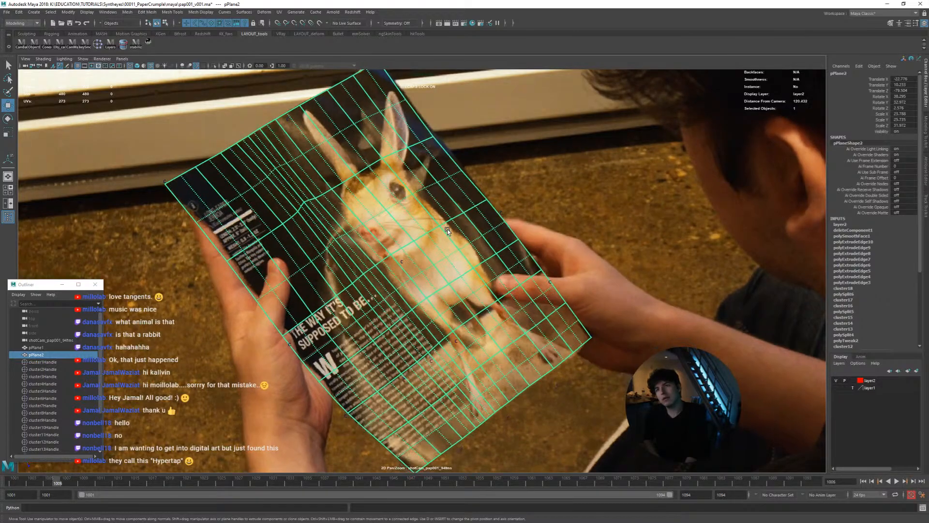
{"action": "key", "text": "alt+period"}
{"action": "key", "text": "alt+period"}
{"action": "key", "text": "alt+period"}
{"action": "key", "text": "alt+period"}
{"action": "key", "text": "alt+period"}
{"action": "key", "text": "alt+period"}
{"action": "key", "text": "alt+period"}
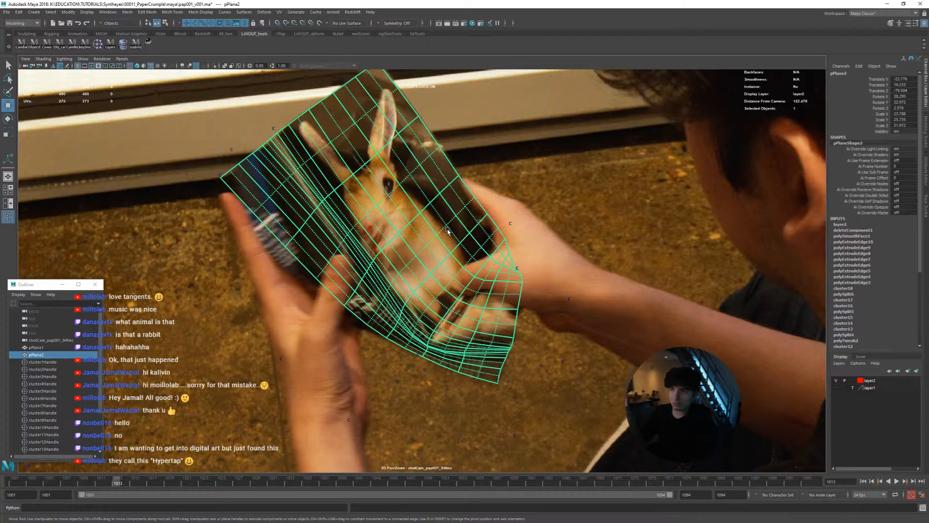
{"action": "key", "text": "alt+period"}
{"action": "key", "text": "alt+period"}
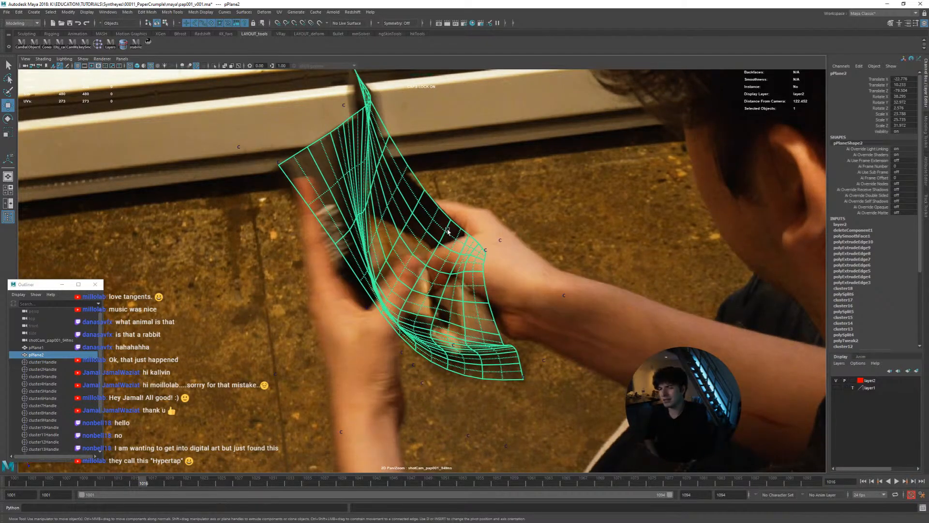
Examine pPlane2's fit from frame 1009 through 1028 as the page crumples, and return to frame 1001 in shaded display
{"action": "key", "text": "alt+comma"}
{"action": "key", "text": "alt+comma"}
{"action": "key", "text": "alt+comma"}
{"action": "key", "text": "alt+comma"}
{"action": "key", "text": "alt+comma"}
{"action": "key", "text": "alt+comma"}
{"action": "key", "text": "alt+comma"}
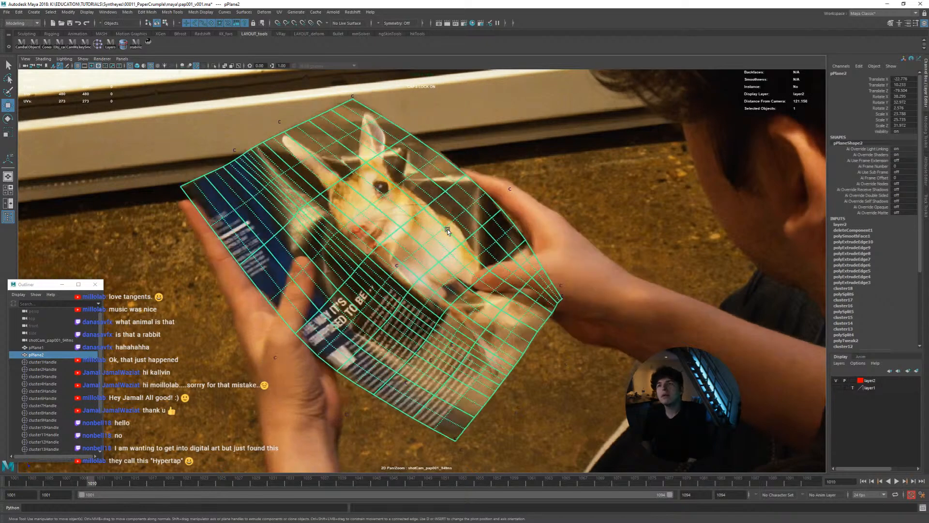
{"action": "key", "text": "alt+period"}
{"action": "key", "text": "alt+comma"}
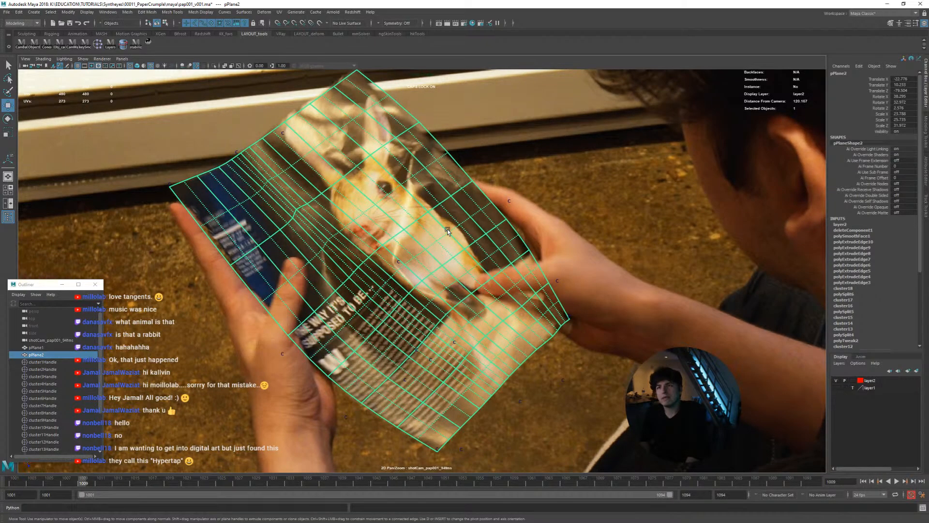
{"action": "key", "text": "alt+period"}
{"action": "key", "text": "alt+period"}
{"action": "key", "text": "alt+period"}
{"action": "key", "text": "alt+period"}
{"action": "key", "text": "alt+period"}
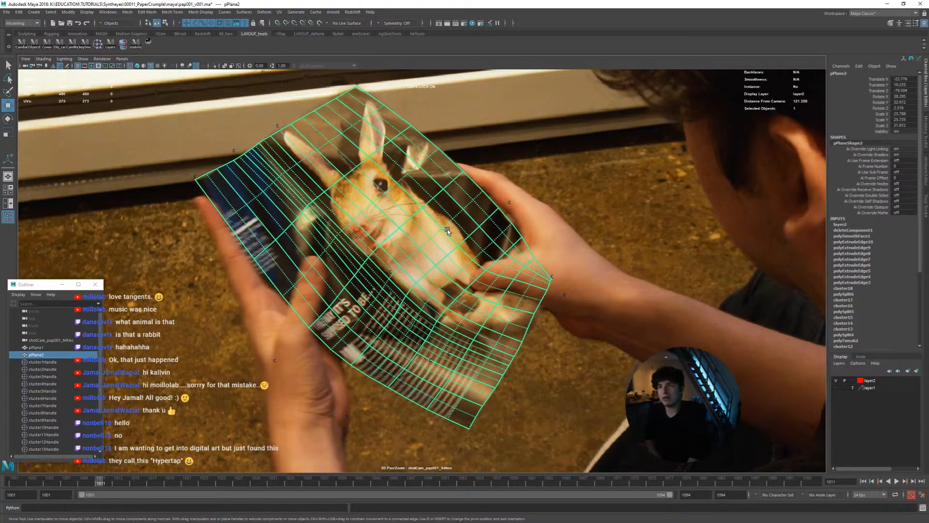
{"action": "key", "text": "alt+period"}
{"action": "key", "text": "alt+period"}
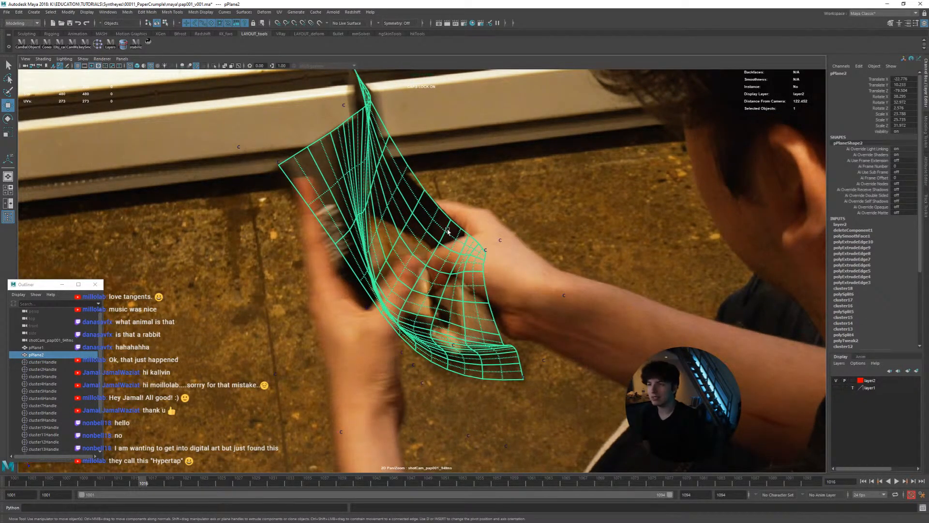
{"action": "key", "text": "alt+period"}
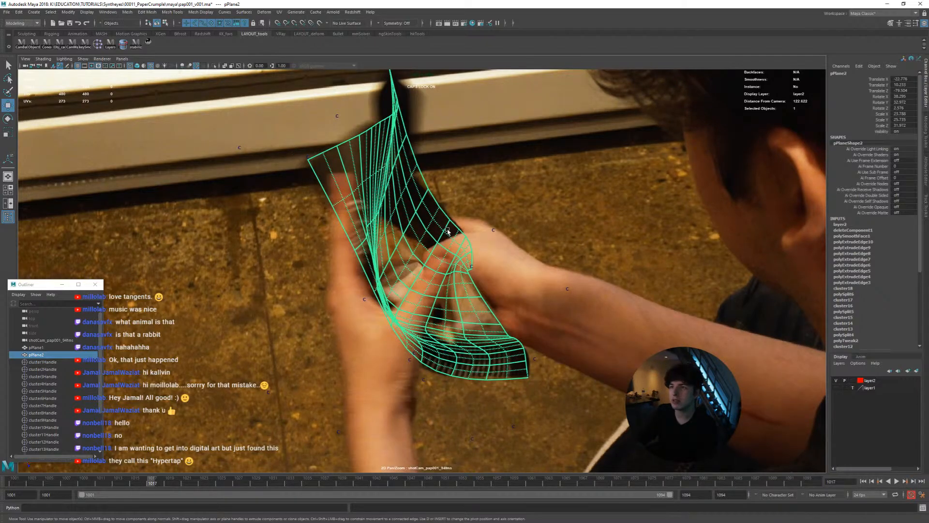
{"action": "key", "text": "alt+period"}
{"action": "key", "text": "alt+period"}
{"action": "key", "text": "alt+period"}
{"action": "key", "text": "alt+period"}
{"action": "key", "text": "alt+period"}
{"action": "key", "text": "alt+period"}
{"action": "key", "text": "alt+period"}
{"action": "key", "text": "alt+period"}
{"action": "key", "text": "alt+period"}
{"action": "key", "text": "alt+period"}
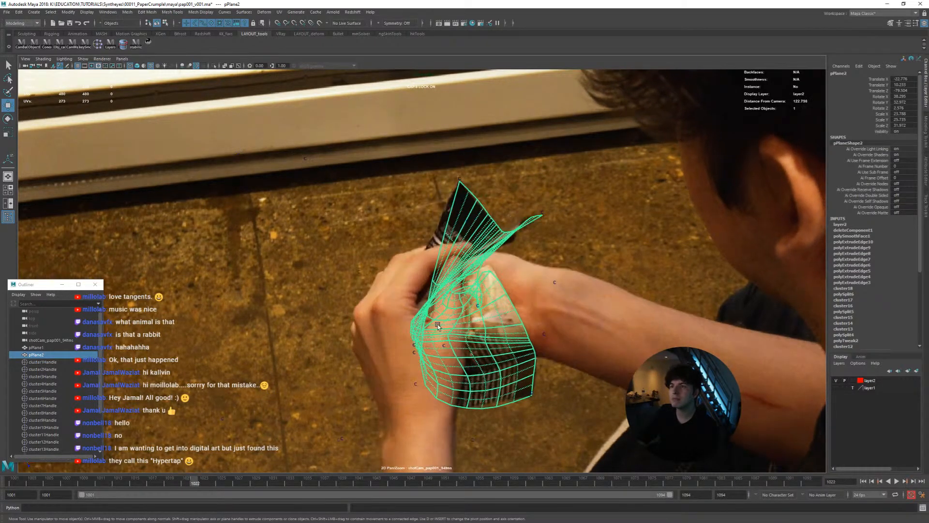
{"action": "key", "text": "alt+period"}
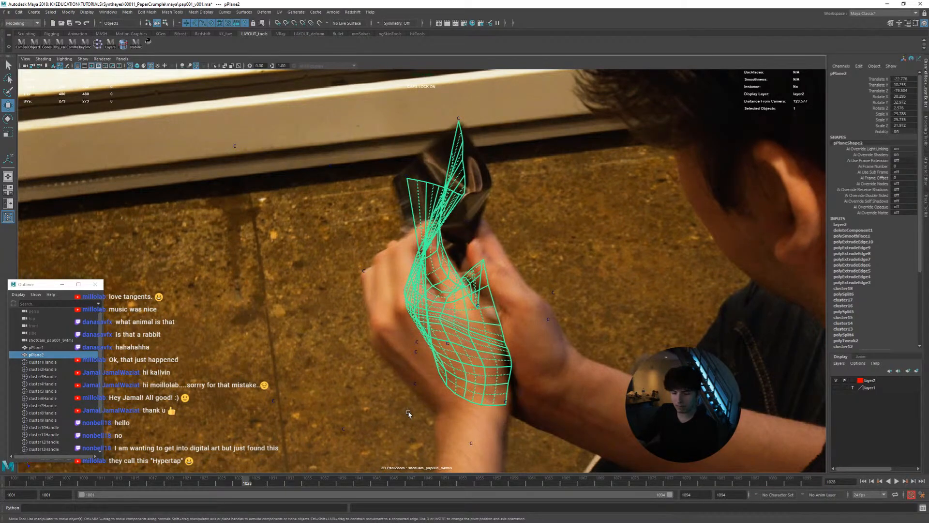
{"action": "key", "text": "5"}
{"action": "mouse_move", "coordinate": [246, 479]}
{"action": "left_mouse_down"}
{"action": "mouse_move", "coordinate": [158, 466]}
{"action": "mouse_move", "coordinate": [183, 466]}
{"action": "mouse_move", "coordinate": [54, 468]}
{"action": "mouse_move", "coordinate": [167, 472]}
{"action": "mouse_move", "coordinate": [128, 465]}
{"action": "mouse_move", "coordinate": [184, 450]}
{"action": "mouse_move", "coordinate": [73, 462]}
{"action": "mouse_move", "coordinate": [129, 464]}
{"action": "mouse_move", "coordinate": [13, 467]}
{"action": "left_mouse_up"}
Undo the recent pPlane2 edits back past the display layer assignment, the face deletion and the smoothing
{"action": "left_click", "coordinate": [315, 431]}
{"action": "key", "text": "ctrl+z"}
{"action": "key", "text": "ctrl+z"}
{"action": "key", "text": "ctrl+z"}
{"action": "key", "text": "ctrl+z"}
{"action": "key", "text": "ctrl+z"}
{"action": "key", "text": "ctrl+z"}
{"action": "key", "text": "ctrl+z"}
{"action": "key", "text": "ctrl+z"}
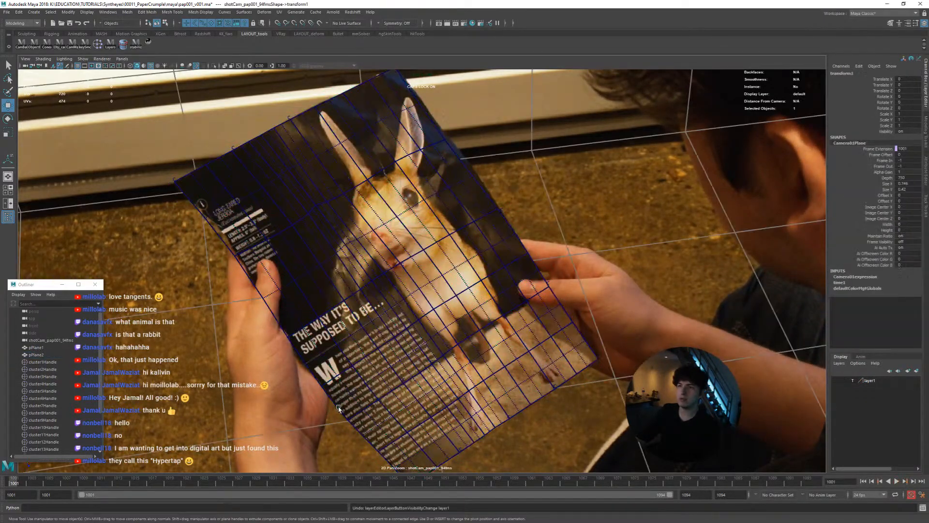
{"action": "key", "text": "ctrl+z"}
{"action": "key", "text": "ctrl+z"}
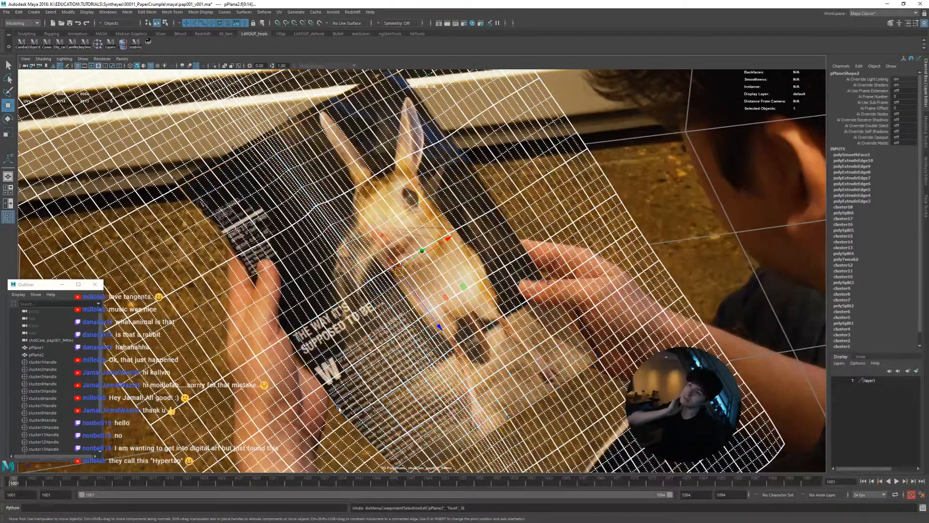
{"action": "key", "text": "ctrl+z"}
{"action": "key", "text": "ctrl+z"}
{"action": "key", "text": "ctrl+z"}
{"action": "key", "text": "ctrl+z"}
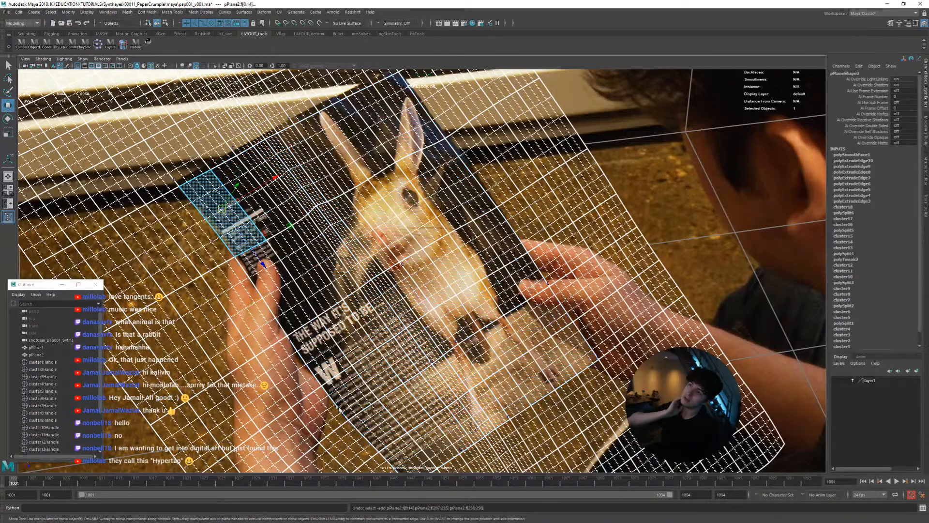
Undo the edge extrusions around pPlane2's border, and turn off its smooth preview to show the low-resolution cage
{"action": "key", "text": "ctrl+z"}
{"action": "key", "text": "ctrl+z"}
{"action": "key", "text": "ctrl+z"}
{"action": "key", "text": "ctrl+z"}
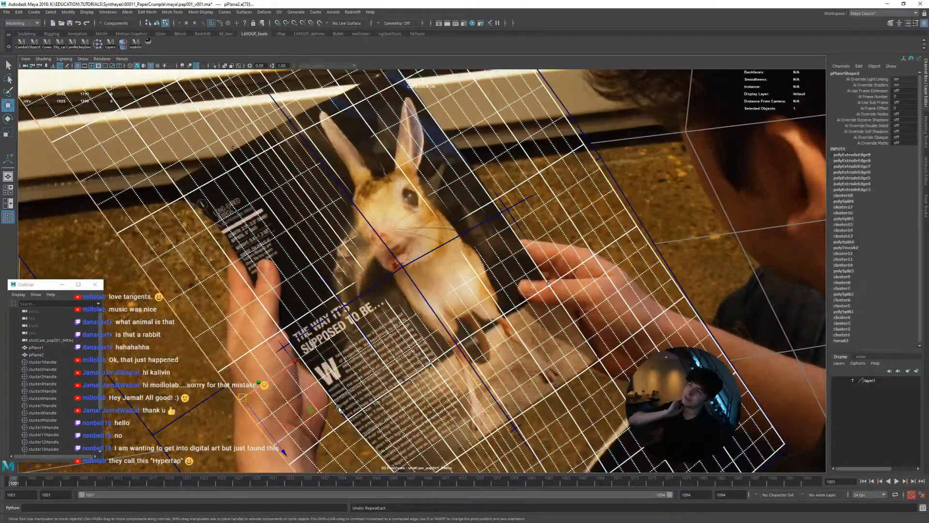
{"action": "key", "text": "ctrl+z"}
{"action": "key", "text": "ctrl+z"}
{"action": "key", "text": "ctrl+z"}
{"action": "key", "text": "ctrl+z"}
{"action": "key", "text": "ctrl+z"}
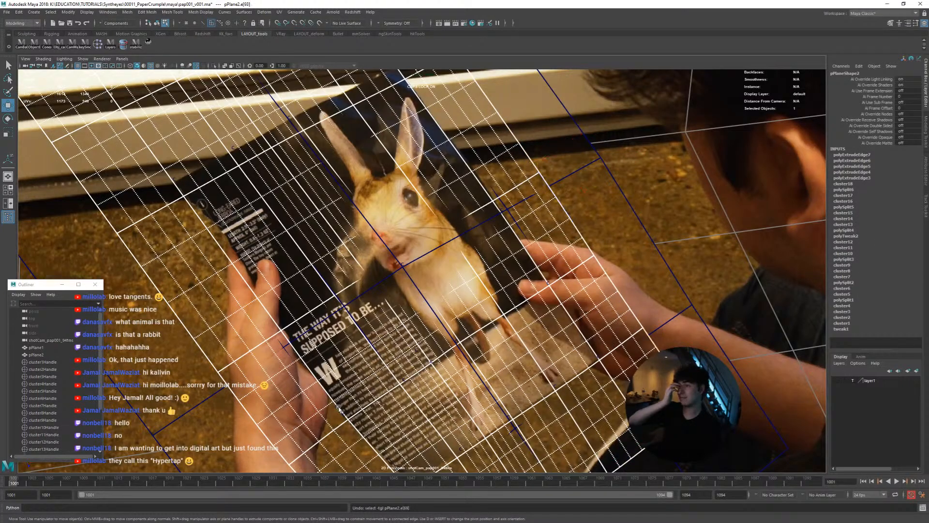
{"action": "key", "text": "ctrl+z"}
{"action": "key", "text": "ctrl+z"}
{"action": "key", "text": "ctrl+z"}
{"action": "key", "text": "ctrl+z"}
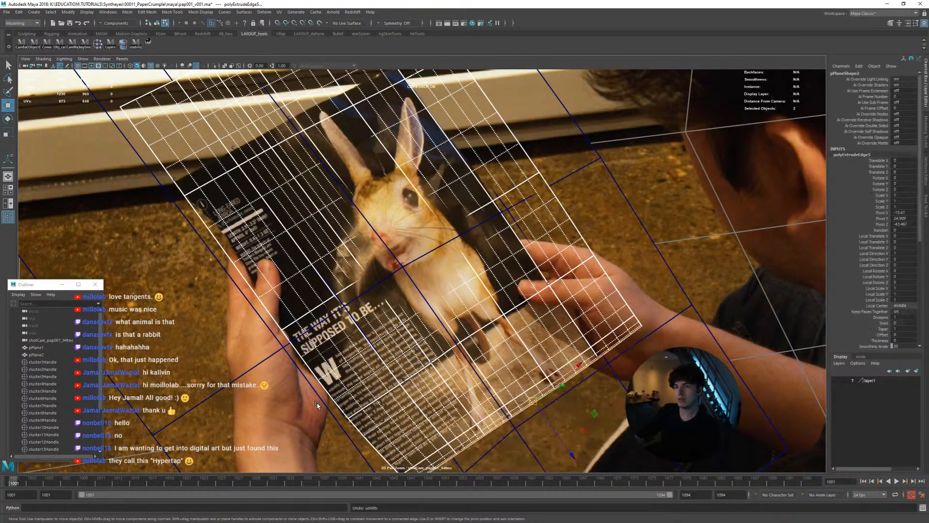
{"action": "key", "text": "ctrl+z"}
{"action": "key", "text": "ctrl+z"}
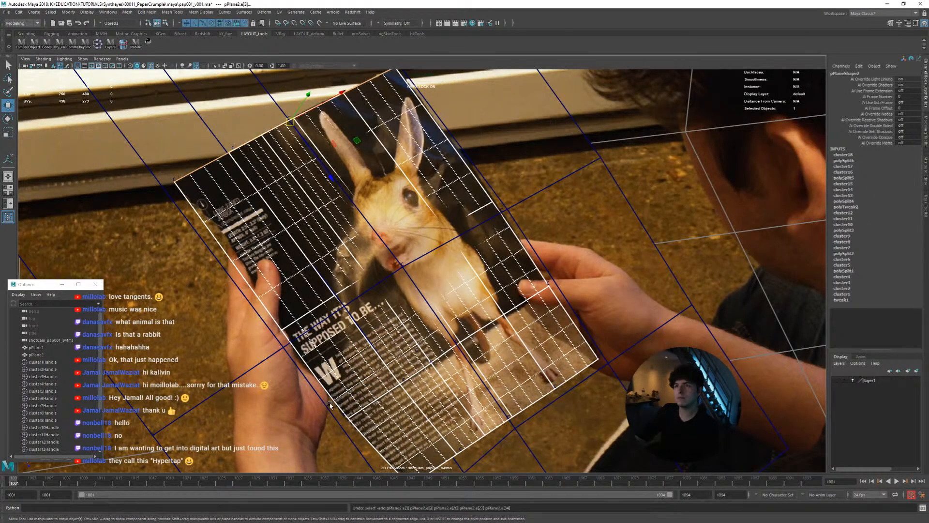
{"action": "key", "text": "ctrl+z"}
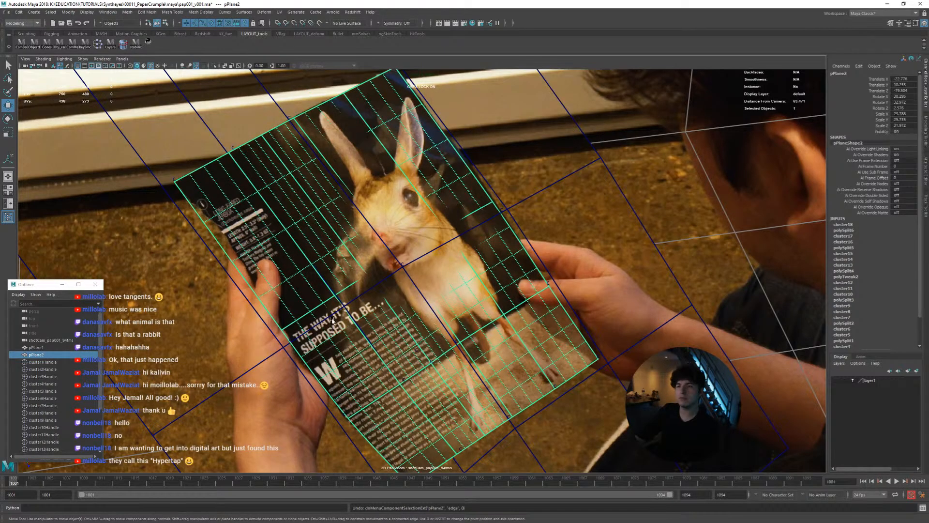
{"action": "key", "text": "1"}
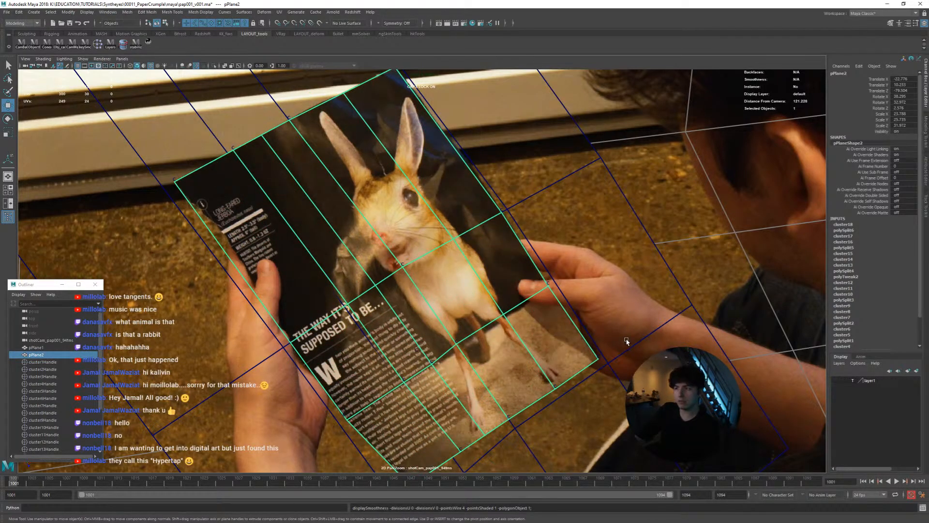
{"action": "left_click", "coordinate": [621, 359]}
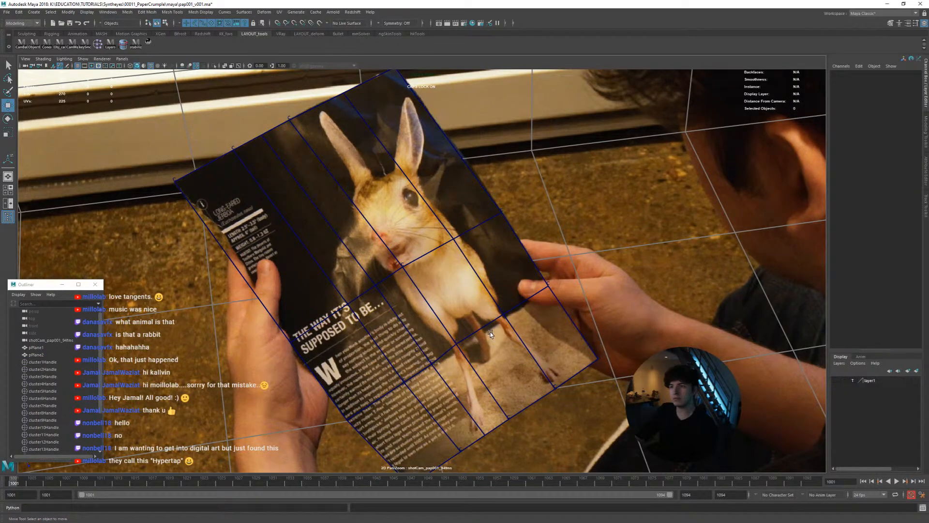
Select pPlane2, zoom the shot camera's 2D view onto the page, and scrub and play the animation to examine the unsmoothed mesh
{"action": "key", "text": "backslash"}
{"action": "left_click", "coordinate": [372, 253]}
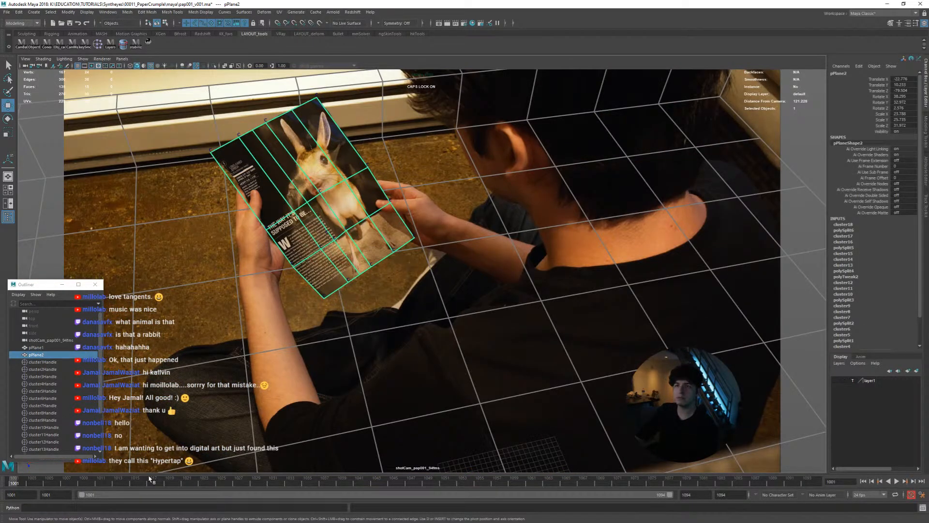
{"action": "left_click_drag", "start_coordinate": [151, 480], "coordinate": [5, 484]}
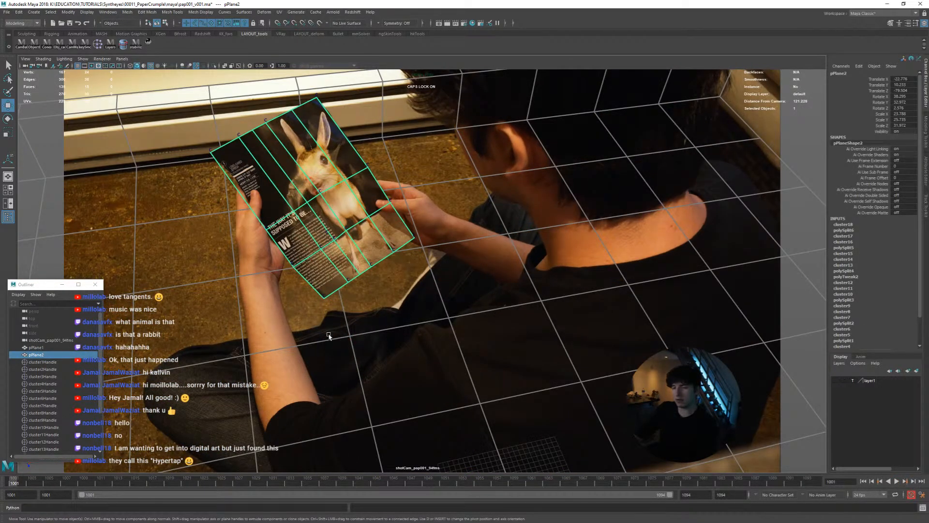
{"action": "key", "text": "backslash"}
{"action": "right_click_drag", "start_coordinate": [329, 336], "coordinate": [556, 368]}
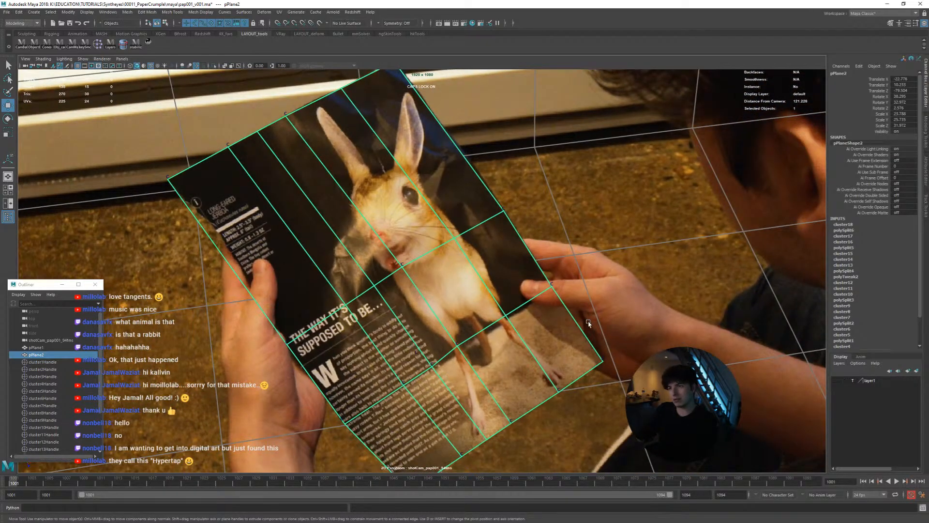
{"action": "right_click_drag", "start_coordinate": [589, 323], "coordinate": [460, 337]}
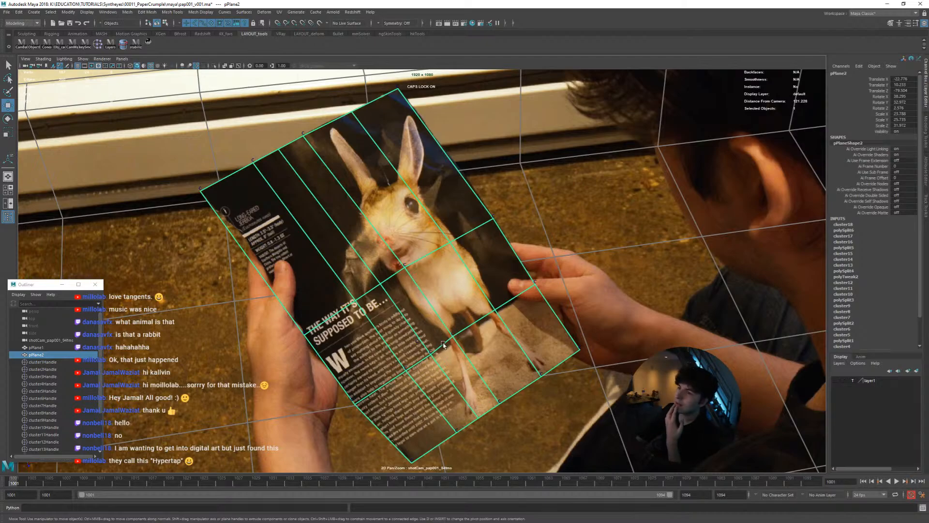
{"action": "left_click", "coordinate": [218, 484]}
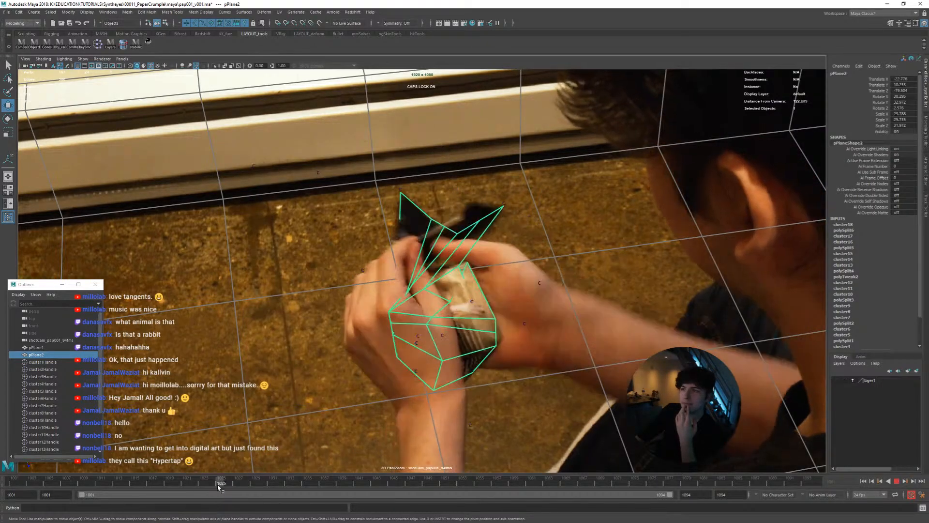
{"action": "left_click_drag", "start_coordinate": [218, 484], "coordinate": [76, 487]}
{"action": "key", "text": "alt+v"}
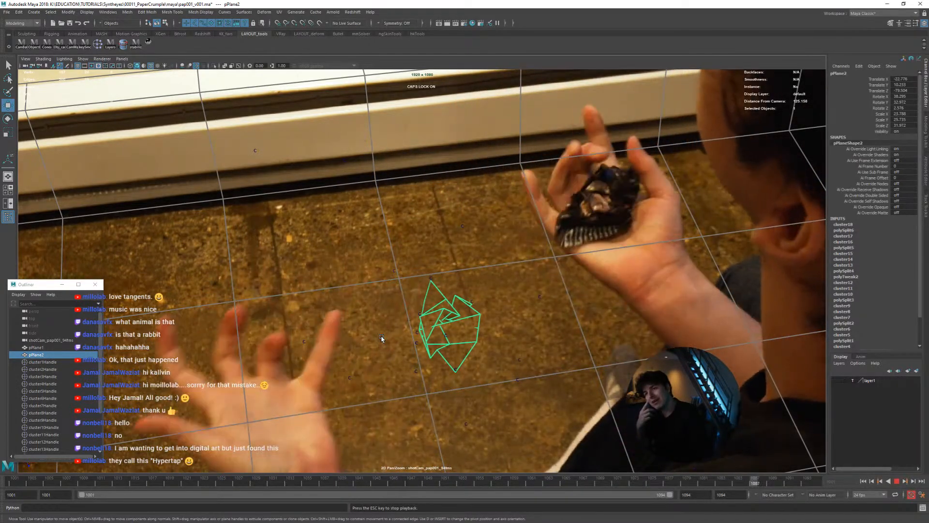
{"action": "key", "text": "alt+v"}
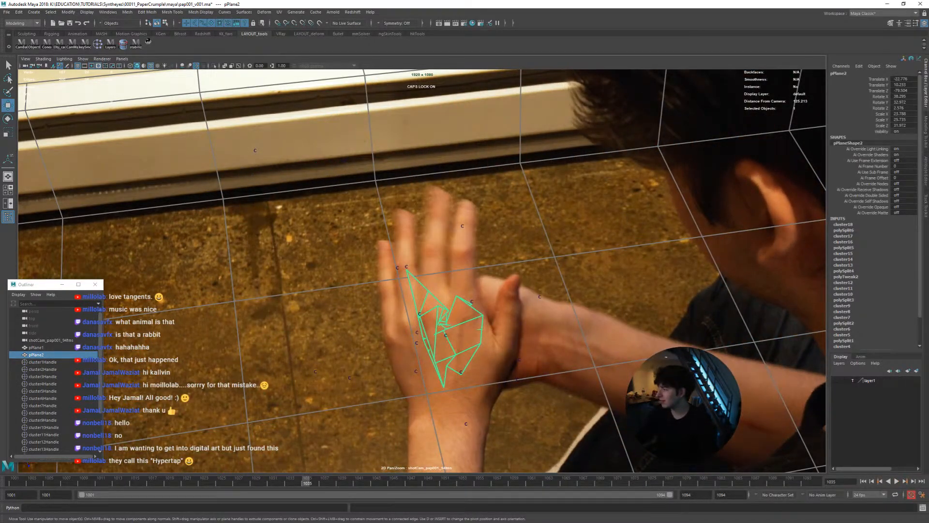
Switch to Blender, compare Cube.001's deformed shape with its undeformed cage, and open it in Edit Mode with X-ray off
{"action": "key", "text": "alt+Tab"}
{"action": "scroll", "coordinate": [494, 315], "scroll_direction": "down", "scroll_amount": 4}
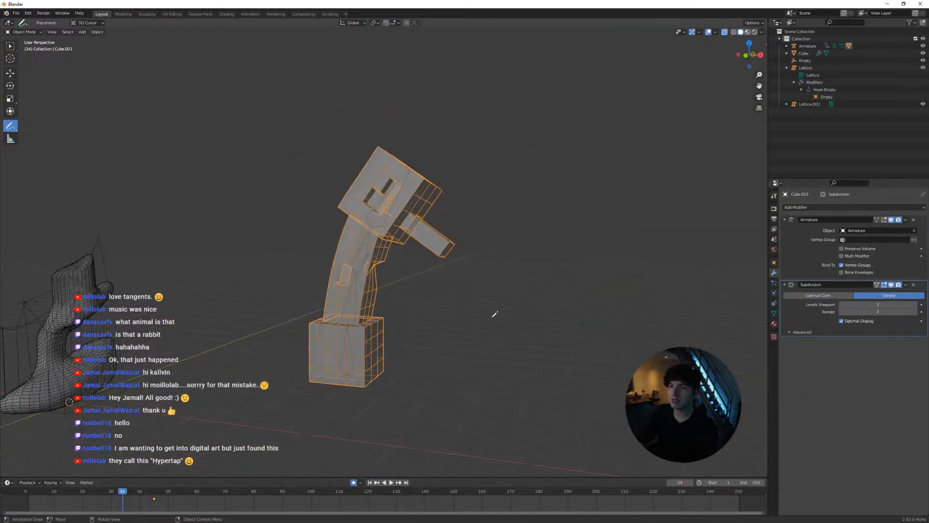
{"action": "scroll", "coordinate": [400, 306], "scroll_direction": "up", "scroll_amount": 3}
{"action": "key", "text": "Tab"}
{"action": "scroll", "coordinate": [396, 309], "scroll_direction": "down", "scroll_amount": 2}
{"action": "middle_click_drag", "start_coordinate": [397, 308], "coordinate": [442, 274], "text": "shift"}
{"action": "middle_click_drag", "start_coordinate": [420, 209], "coordinate": [399, 238]}
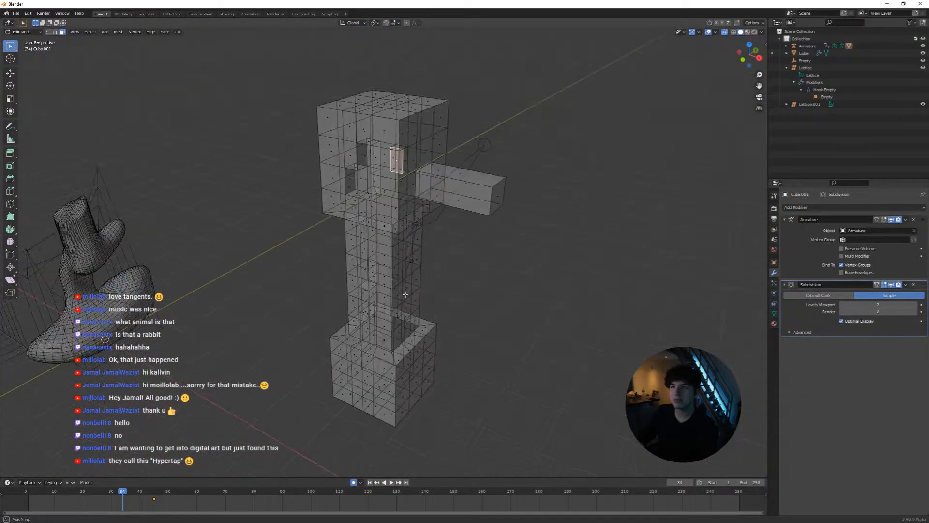
{"action": "scroll", "coordinate": [399, 238], "scroll_direction": "up", "scroll_amount": 3}
{"action": "key", "text": "Tab"}
{"action": "key", "text": "Tab"}
{"action": "key", "text": "Tab"}
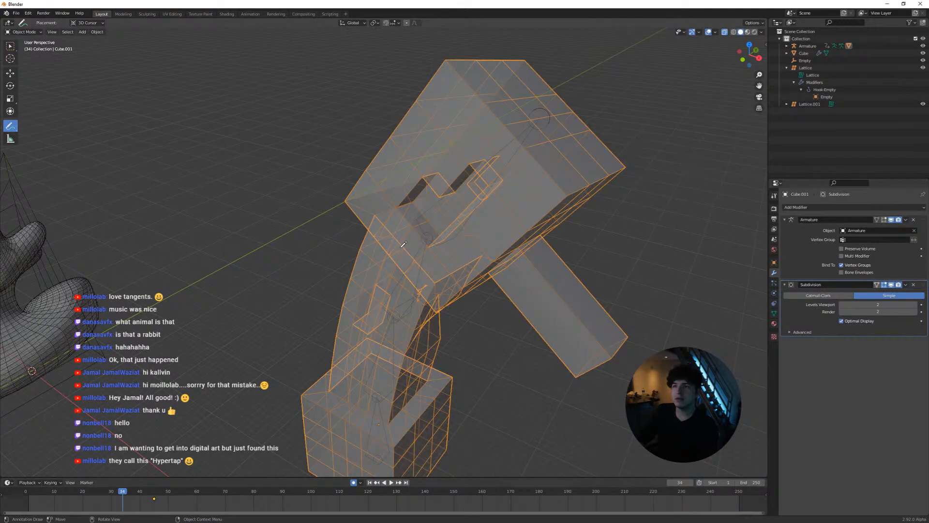
{"action": "key", "text": "alt+z"}
{"action": "key", "text": "Tab"}
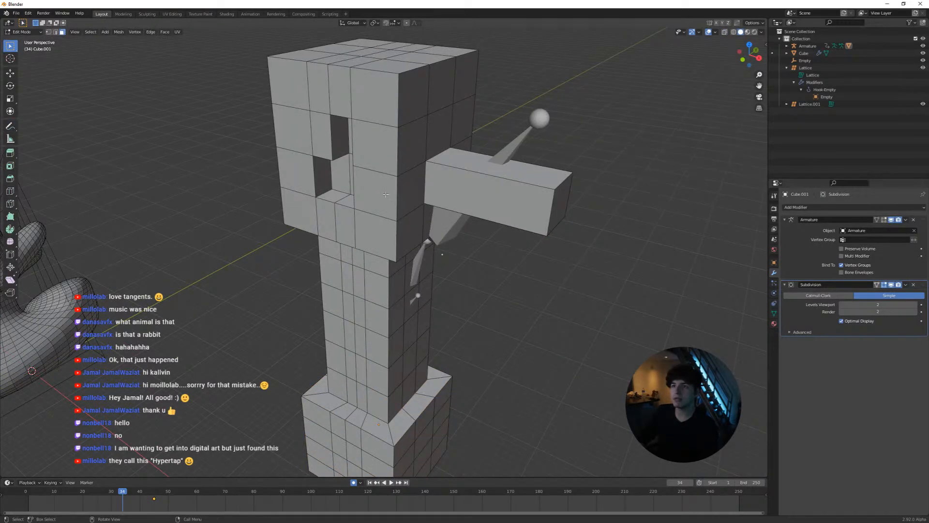
Select the column of four faces along the front corner of Cube.001's head, and try to inset them
{"action": "left_click", "coordinate": [385, 194]}
{"action": "middle_click_drag", "start_coordinate": [385, 194], "coordinate": [396, 252], "text": "shift"}
{"action": "left_click", "coordinate": [384, 303], "text": "shift"}
{"action": "left_click", "coordinate": [383, 216], "text": "shift"}
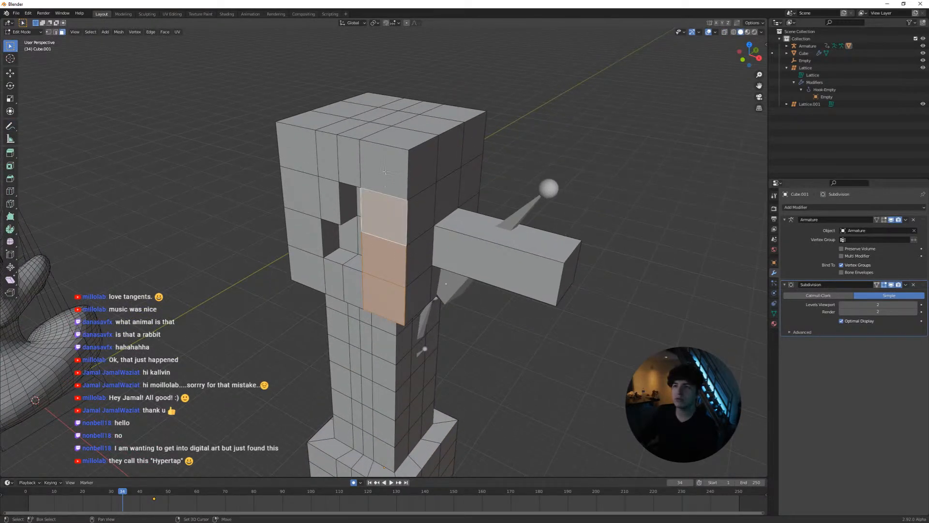
{"action": "left_click", "coordinate": [385, 172], "text": "shift"}
{"action": "key", "text": "i"}
{"action": "key", "text": "Escape"}
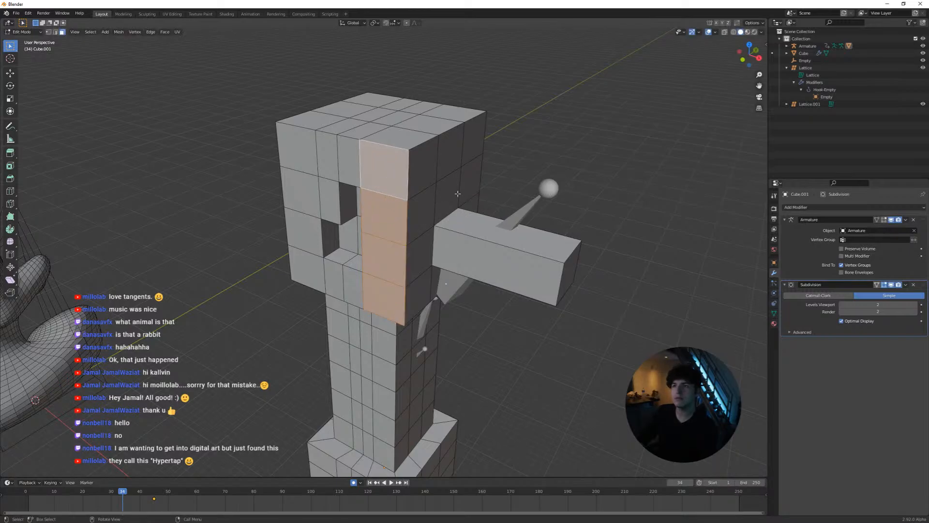
Inset the four selected head faces individually and extrude them outward into four long bars
{"action": "key", "text": "i"}
{"action": "key", "text": "i"}
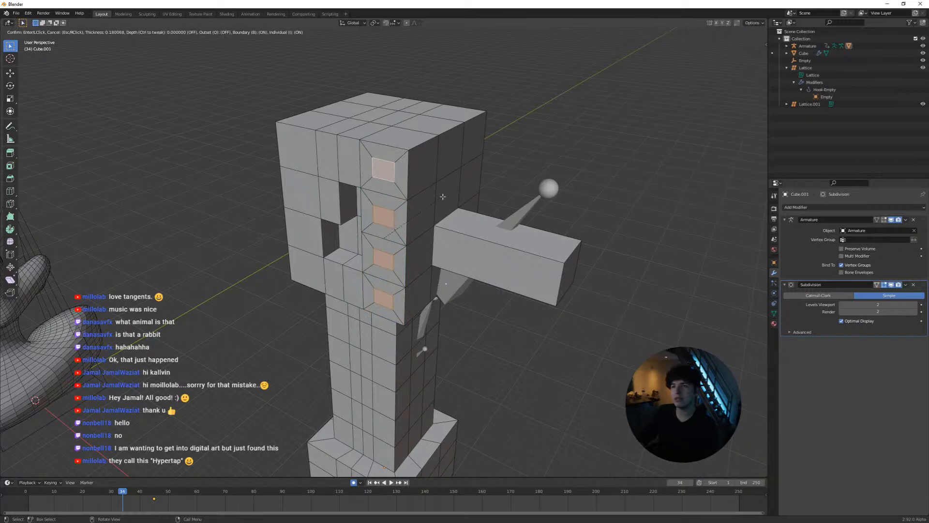
{"action": "left_click", "coordinate": [438, 196]}
{"action": "key", "text": "e"}
{"action": "left_click", "coordinate": [362, 234]}
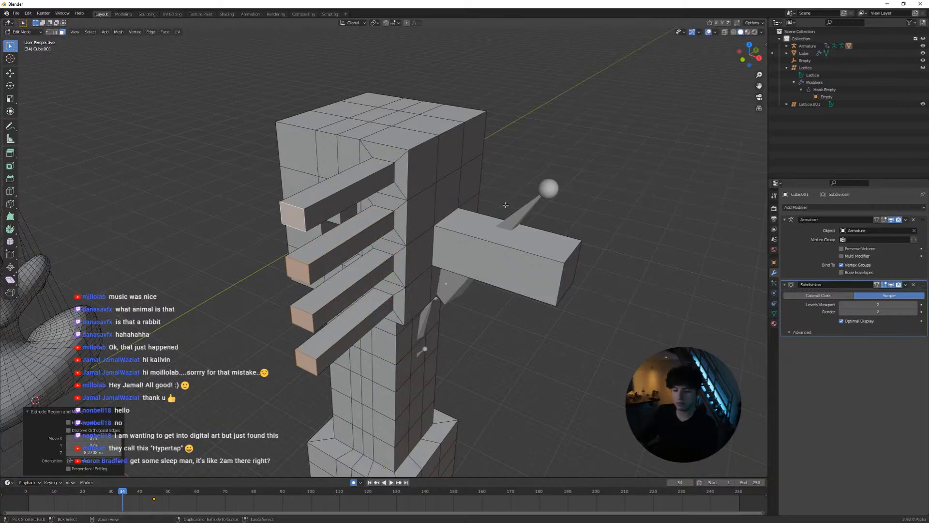
Bevel the end faces of the four extruded bars
{"action": "key", "text": "i"}
{"action": "scroll", "coordinate": [514, 205], "scroll_direction": "up", "scroll_amount": 7}
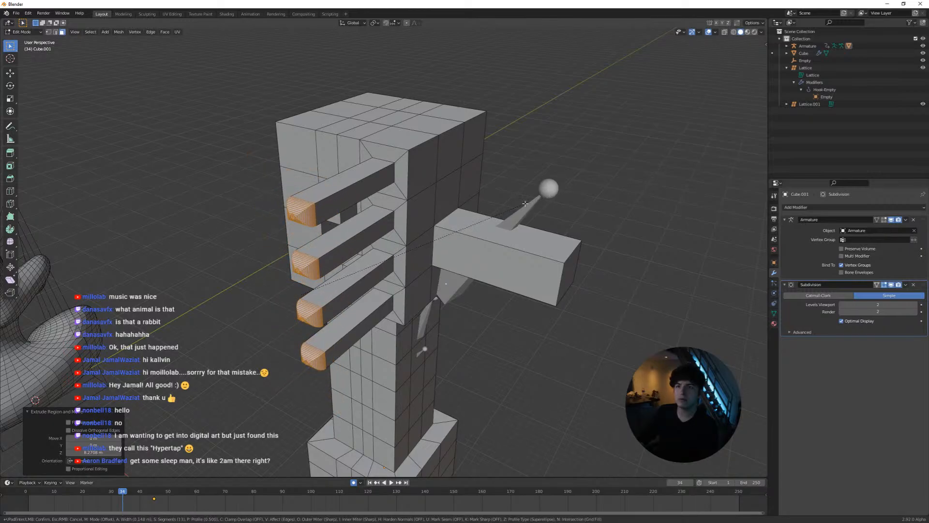
{"action": "left_click", "coordinate": [520, 206]}
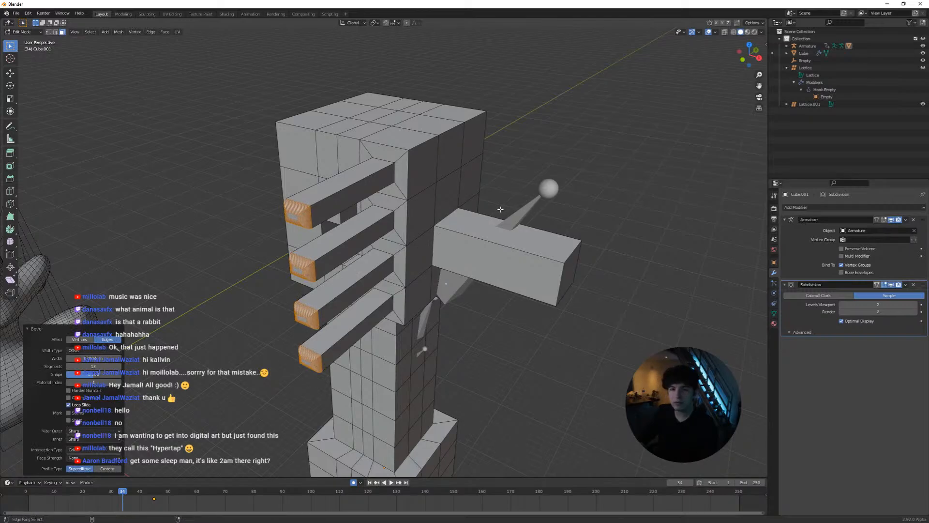
Try selecting face loops through Cube.001's head, and trace a path of faces around the edge of its top
{"action": "left_click", "coordinate": [453, 239]}
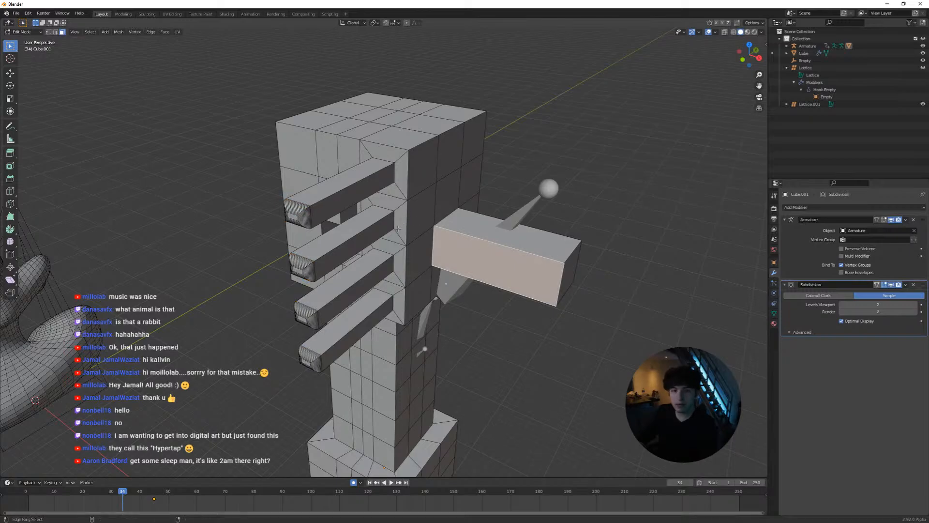
{"action": "left_click", "coordinate": [428, 139], "text": "ctrl+alt"}
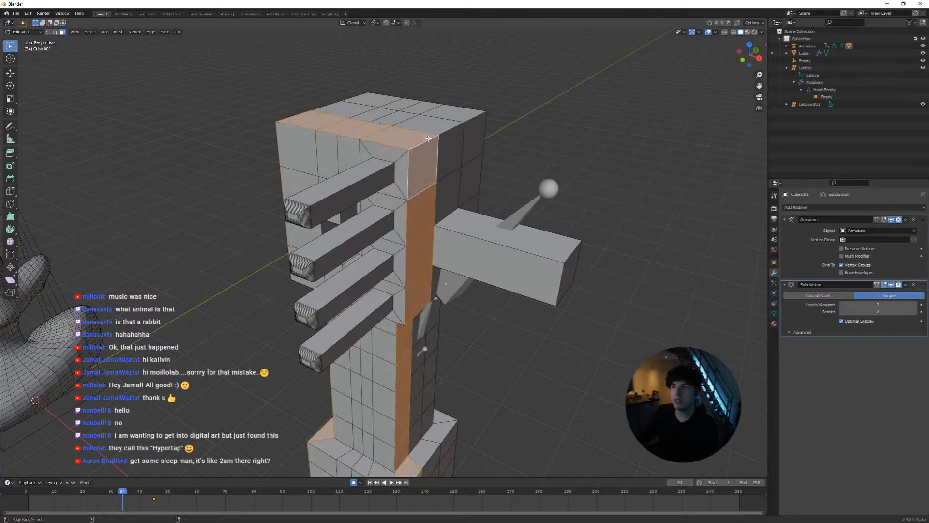
{"action": "left_click", "coordinate": [421, 122], "text": "ctrl+alt"}
{"action": "left_click", "coordinate": [429, 116], "text": "ctrl+alt"}
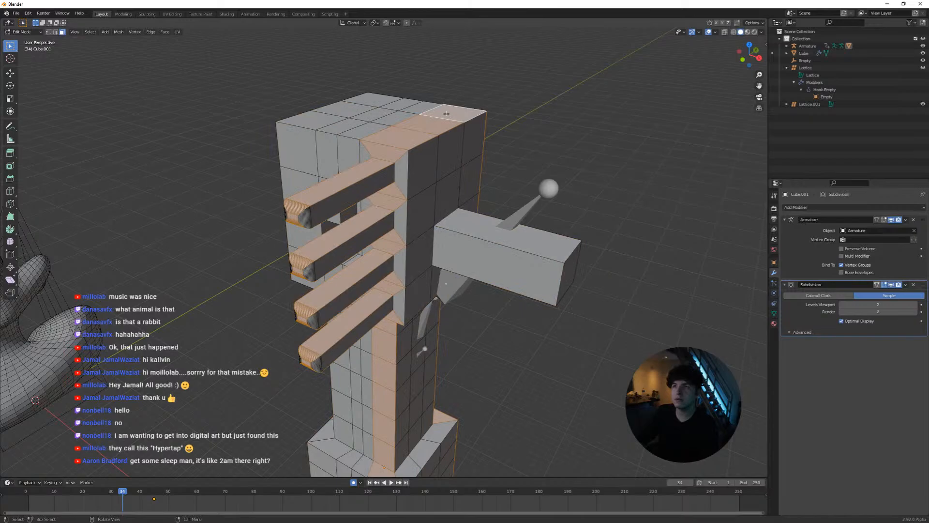
{"action": "left_click", "coordinate": [415, 105], "text": "ctrl"}
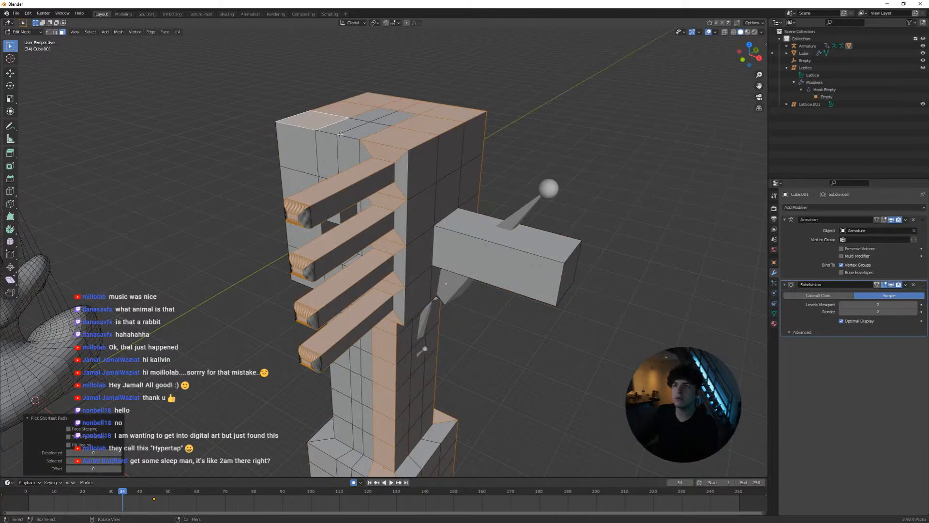
{"action": "left_click", "coordinate": [359, 202]}
Try selecting faces downward from the top row of Cube.001's head on its different sides
{"action": "middle_click_drag", "start_coordinate": [359, 202], "coordinate": [463, 188]}
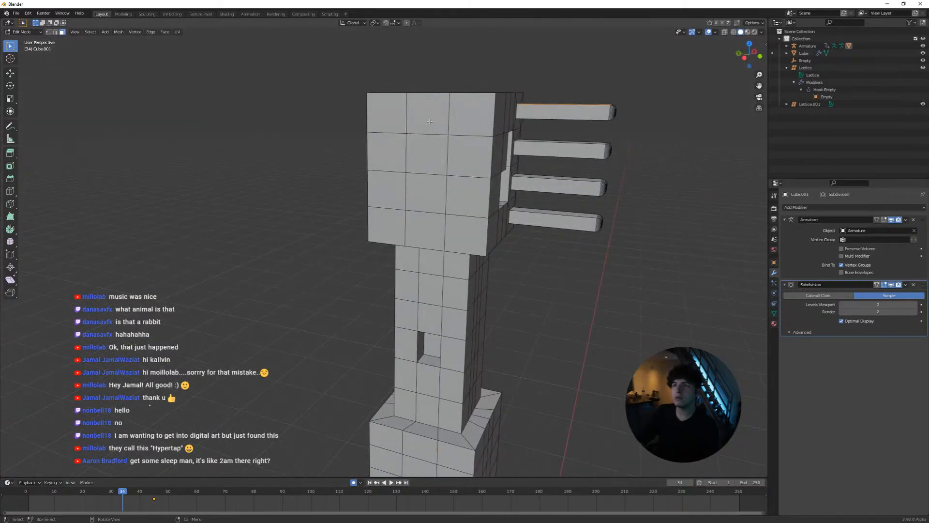
{"action": "left_click", "coordinate": [427, 117]}
{"action": "left_click", "coordinate": [428, 314], "text": "ctrl"}
{"action": "middle_click_drag", "start_coordinate": [428, 313], "coordinate": [419, 214]}
{"action": "left_click", "coordinate": [404, 101]}
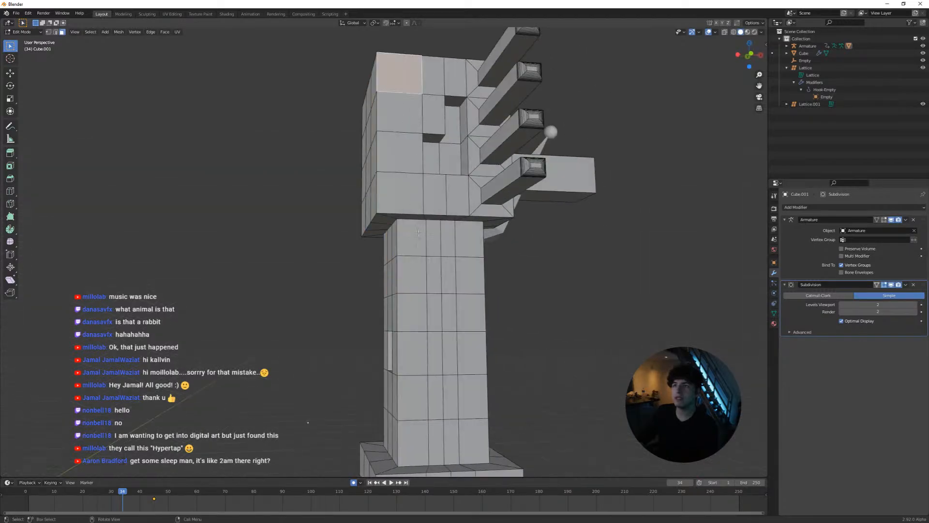
{"action": "left_click", "coordinate": [409, 402], "text": "ctrl"}
{"action": "middle_click_drag", "start_coordinate": [409, 402], "coordinate": [401, 361]}
{"action": "left_click", "coordinate": [428, 306], "text": "ctrl"}
{"action": "middle_click_drag", "start_coordinate": [428, 305], "coordinate": [334, 294]}
{"action": "left_click", "coordinate": [341, 112]}
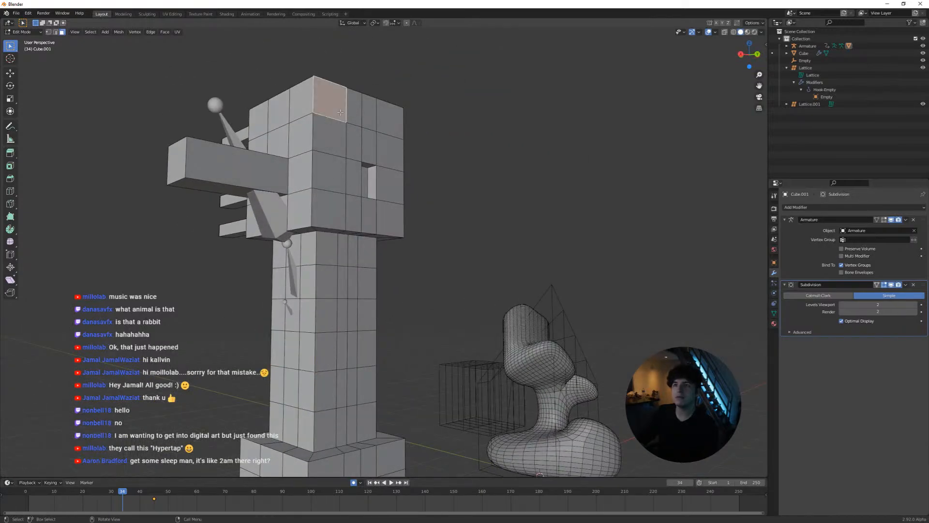
{"action": "mouse_move", "coordinate": [360, 172]}
{"action": "middle_mouse_down"}
{"action": "mouse_move", "coordinate": [357, 255]}
{"action": "mouse_move", "coordinate": [310, 271]}
{"action": "middle_mouse_up"}
Leave Edit Mode, add a UV sphere at the world origin, and scale it up about 51 times
{"action": "key", "text": "Tab"}
{"action": "key", "text": "shift+a"}
{"action": "mouse_move", "coordinate": [300, 225]}
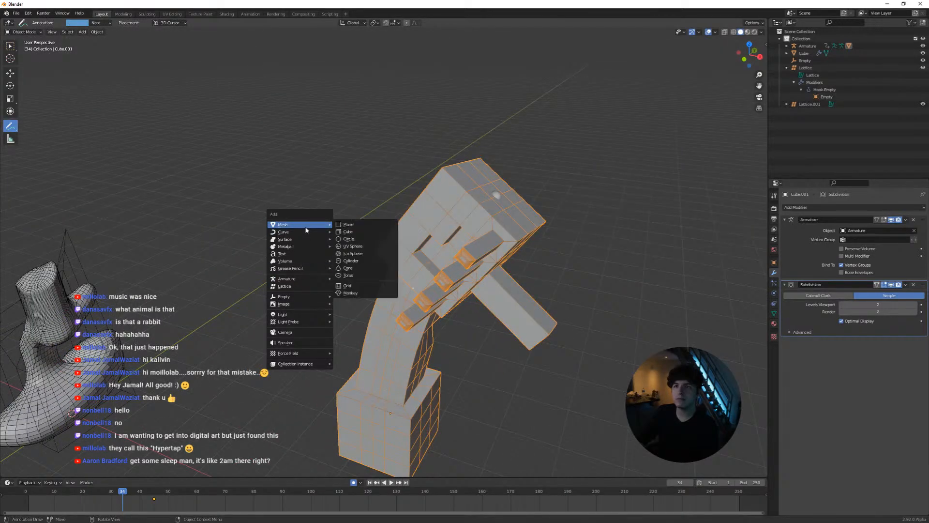
{"action": "left_click", "coordinate": [355, 246]}
{"action": "scroll", "coordinate": [355, 247], "scroll_direction": "down", "scroll_amount": 5}
{"action": "key", "text": "s"}
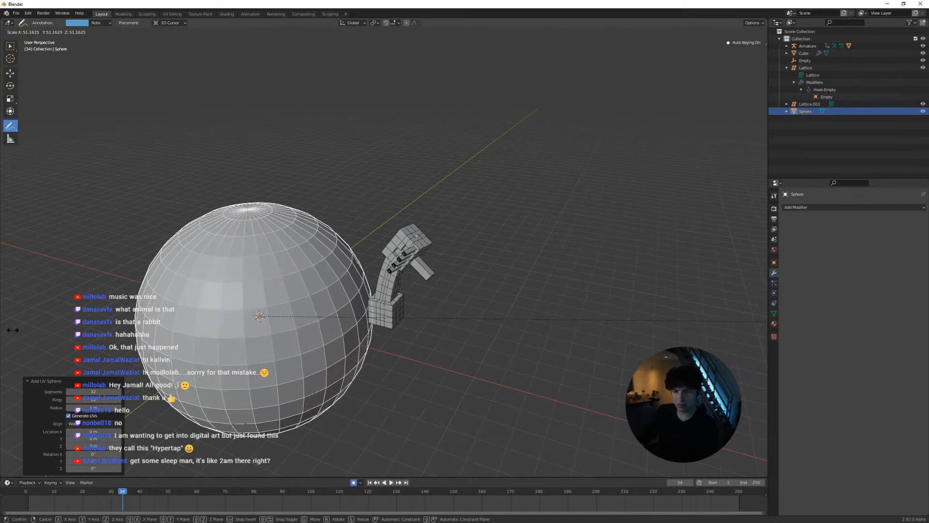
{"action": "left_click", "coordinate": [2, 313]}
Open the sphere in Edit Mode and select a vertical strip of faces from its upper to its lower rows
{"action": "key", "text": "Tab"}
{"action": "left_click", "coordinate": [222, 305]}
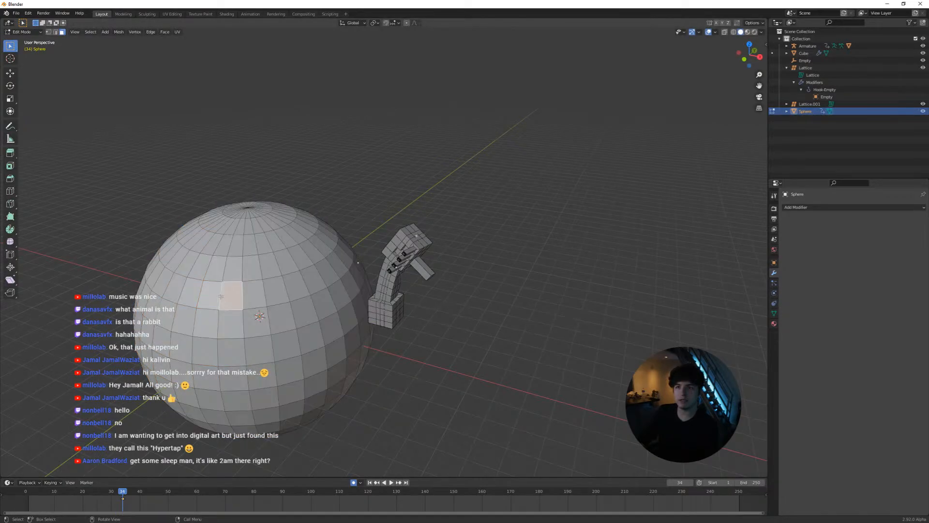
{"action": "middle_click_drag", "start_coordinate": [221, 306], "coordinate": [320, 316]}
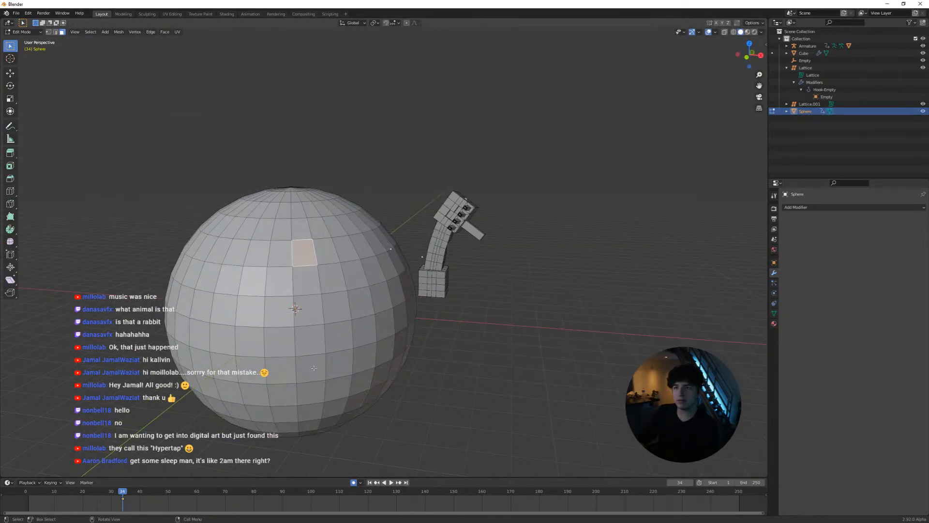
{"action": "middle_click_drag", "start_coordinate": [314, 368], "coordinate": [305, 385]}
{"action": "left_click", "coordinate": [303, 384], "text": "ctrl"}
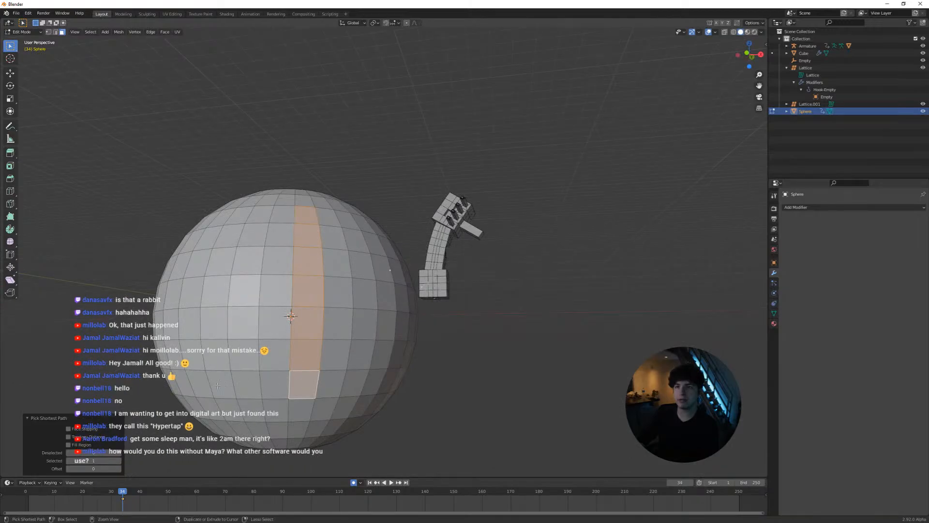
{"action": "left_click", "coordinate": [196, 385], "text": "ctrl"}
{"action": "middle_click_drag", "start_coordinate": [199, 383], "coordinate": [307, 397]}
Try other starting and end faces on different sides of the sphere for a path selection
{"action": "left_click", "coordinate": [358, 218]}
{"action": "scroll", "coordinate": [334, 244], "scroll_direction": "down", "scroll_amount": 2}
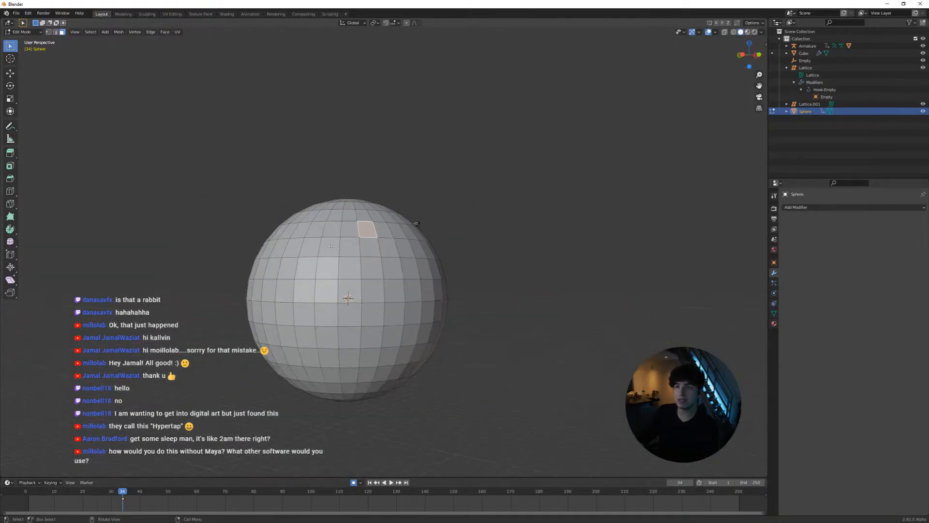
{"action": "middle_click_drag", "start_coordinate": [331, 247], "coordinate": [350, 235]}
{"action": "left_click", "coordinate": [288, 333], "text": "ctrl"}
{"action": "middle_click_drag", "start_coordinate": [355, 271], "coordinate": [320, 295]}
{"action": "left_click", "coordinate": [306, 259]}
{"action": "left_click", "coordinate": [344, 358], "text": "ctrl"}
{"action": "middle_click_drag", "start_coordinate": [365, 324], "coordinate": [437, 236]}
{"action": "left_click", "coordinate": [330, 234], "text": "ctrl"}
{"action": "left_click", "coordinate": [382, 267], "text": "ctrl"}
Select a closed rectangular ring of faces on the sphere by picking shortest paths between its four corners
{"action": "left_click", "coordinate": [438, 236]}
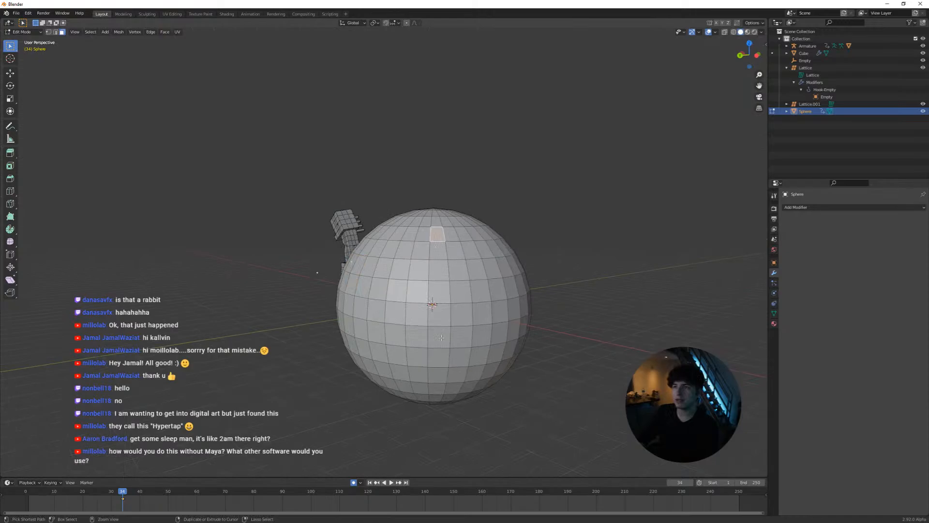
{"action": "left_click", "coordinate": [439, 371], "text": "ctrl"}
{"action": "middle_click_drag", "start_coordinate": [438, 372], "coordinate": [429, 342]}
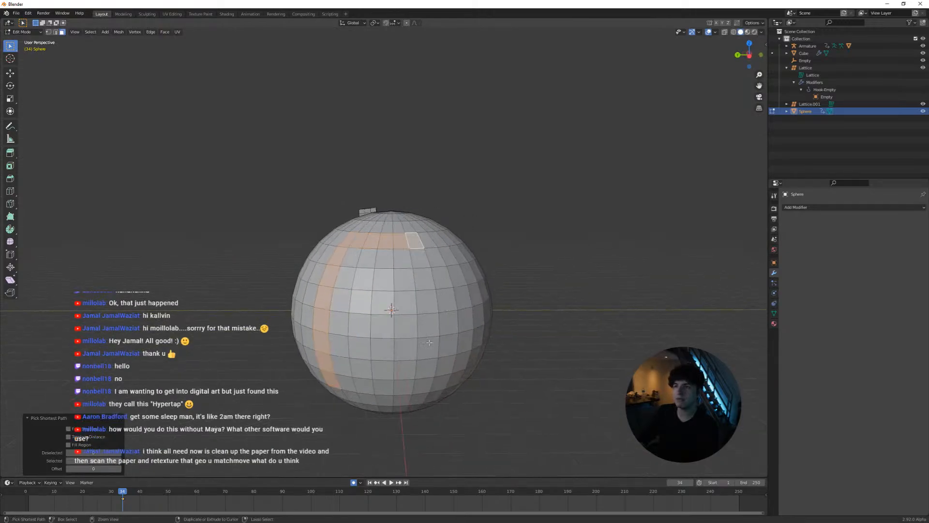
{"action": "left_click", "coordinate": [424, 383], "text": "ctrl"}
{"action": "left_click", "coordinate": [348, 383], "text": "ctrl"}
{"action": "middle_click_drag", "start_coordinate": [377, 356], "coordinate": [455, 334]}
{"action": "middle_click_drag", "start_coordinate": [486, 305], "coordinate": [339, 311], "text": "shift"}
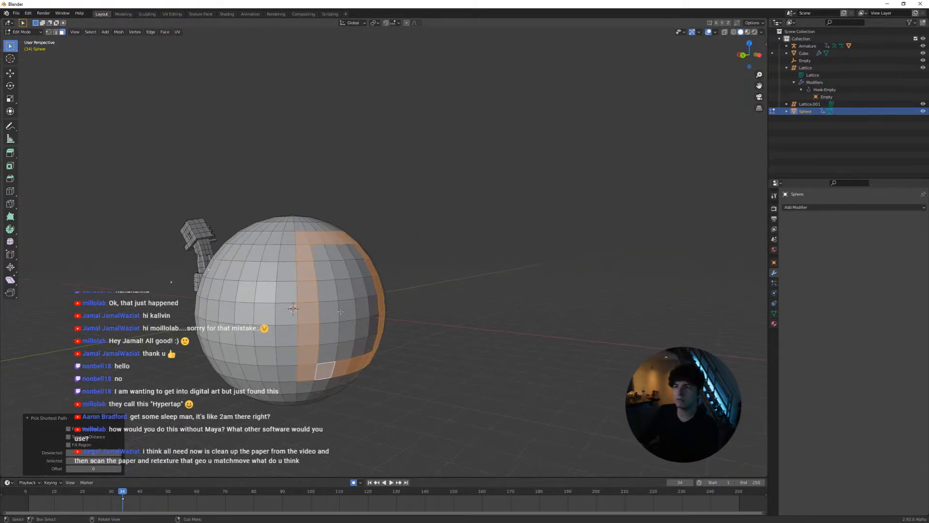
Inset each face of the rectangular ring on the sphere individually
{"action": "scroll", "coordinate": [340, 312], "scroll_direction": "up", "scroll_amount": 3}
{"action": "key", "text": "i"}
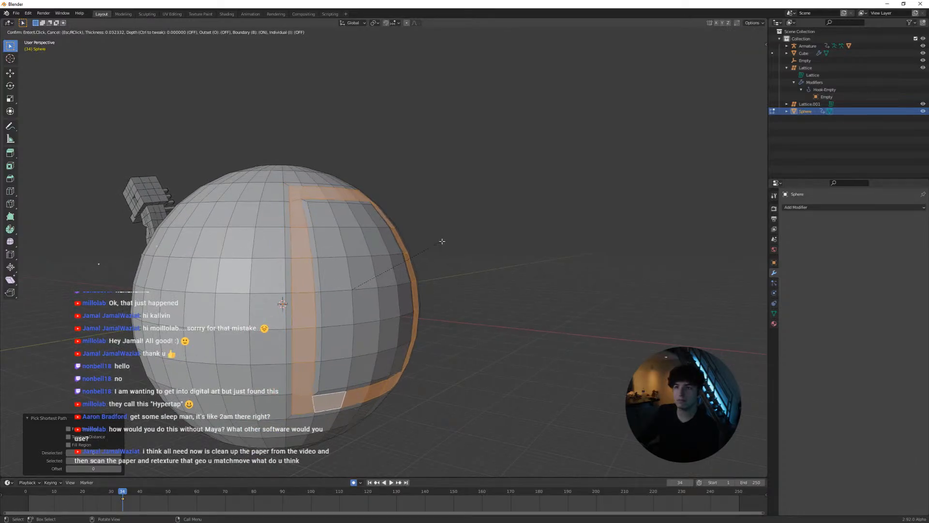
{"action": "key", "text": "i"}
{"action": "left_click", "coordinate": [437, 247]}
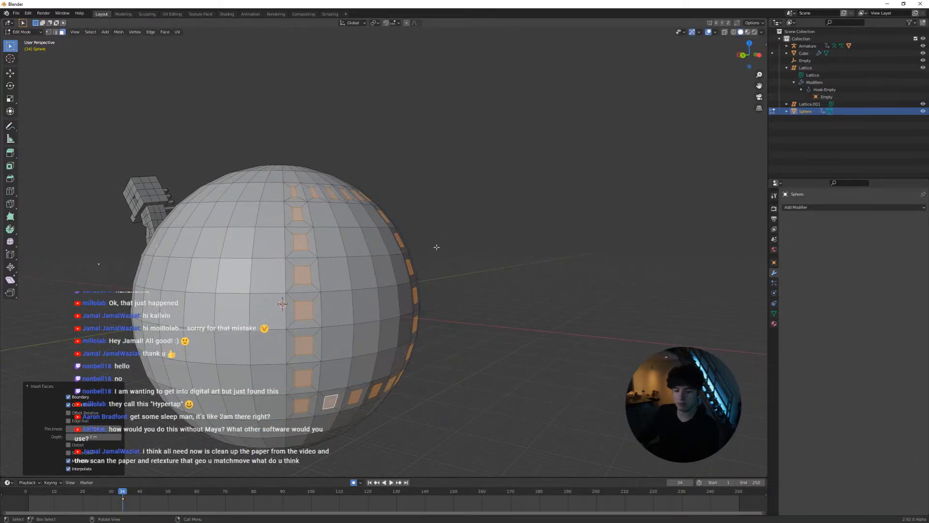
{"action": "key", "text": "e"}
{"action": "left_click", "coordinate": [487, 245]}
{"action": "key", "text": "ctrl+z"}
Extrude the inset faces along their normals into long spikes, bevel the spike ends, and leave Edit Mode
{"action": "key", "text": "alt+e"}
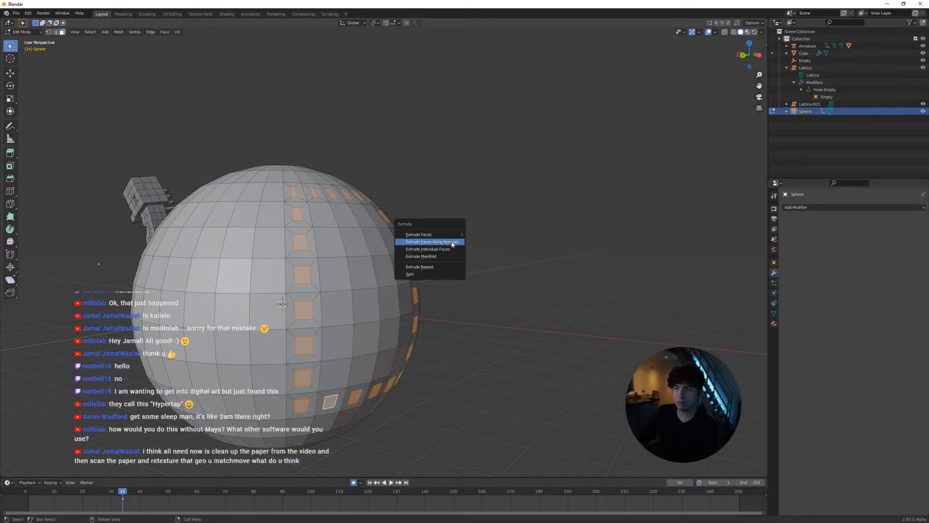
{"action": "left_click", "coordinate": [452, 243]}
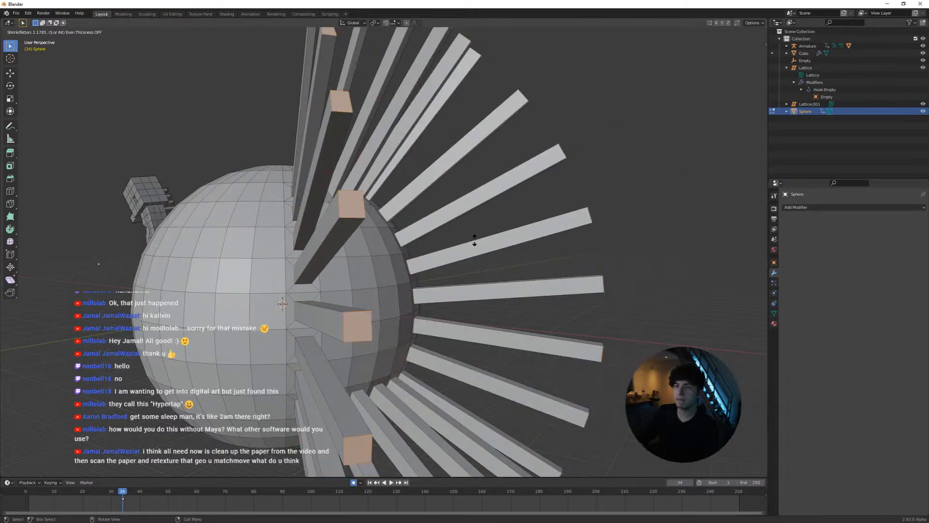
{"action": "left_click", "coordinate": [475, 240]}
{"action": "key", "text": "ctrl+b"}
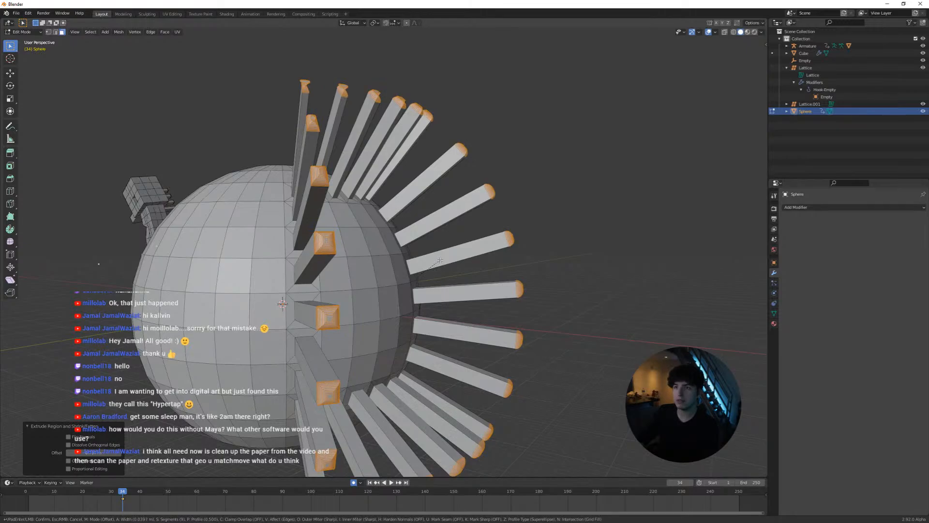
{"action": "left_click", "coordinate": [439, 260]}
{"action": "scroll", "coordinate": [402, 280], "scroll_direction": "down", "scroll_amount": 3}
{"action": "key", "text": "Tab"}
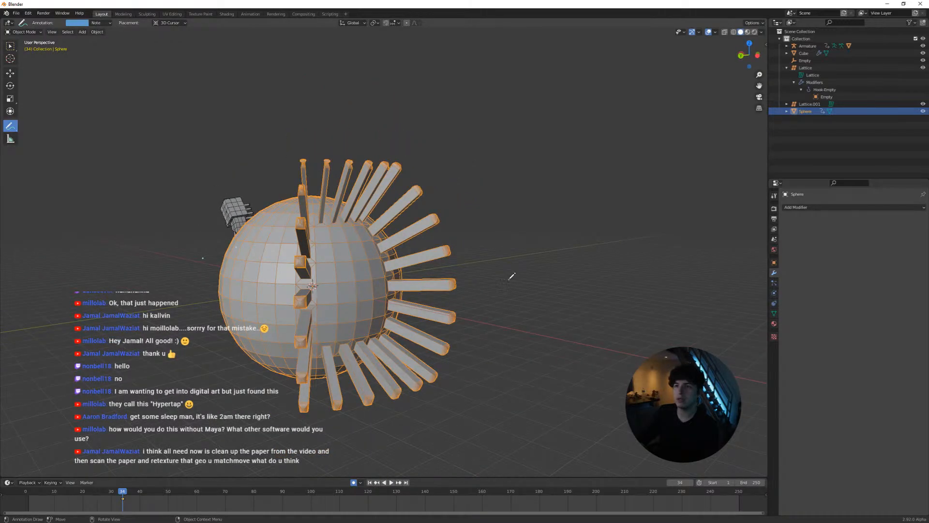
Add a plane at the world origin, scale it, and open it in Edit Mode
{"action": "middle_click_drag", "start_coordinate": [482, 311], "coordinate": [458, 285]}
{"action": "key", "text": "shift+a"}
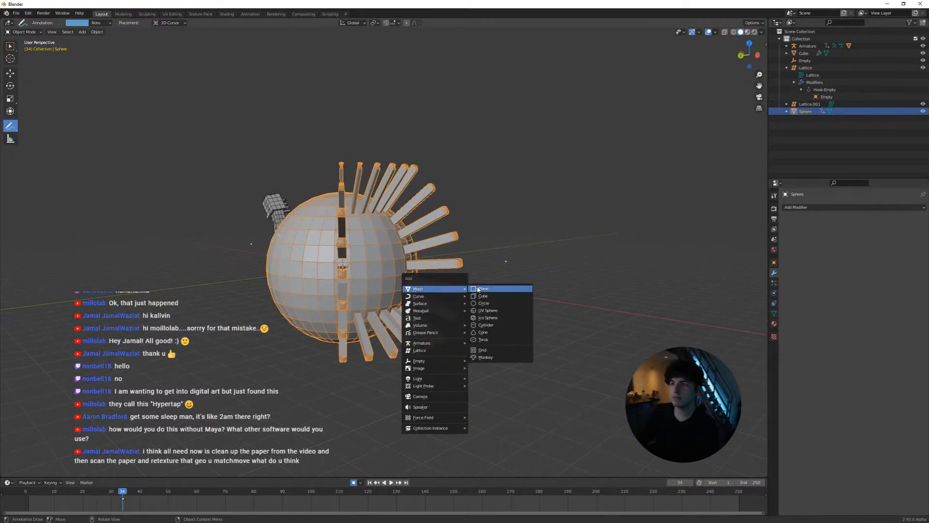
{"action": "left_click", "coordinate": [484, 289]}
{"action": "key", "text": "s"}
{"action": "left_click", "coordinate": [486, 289]}
{"action": "scroll", "coordinate": [427, 282], "scroll_direction": "down", "scroll_amount": 2}
{"action": "middle_click_drag", "start_coordinate": [427, 283], "coordinate": [464, 306]}
{"action": "key", "text": "Tab"}
{"action": "scroll", "coordinate": [370, 300], "scroll_direction": "up", "scroll_amount": 3}
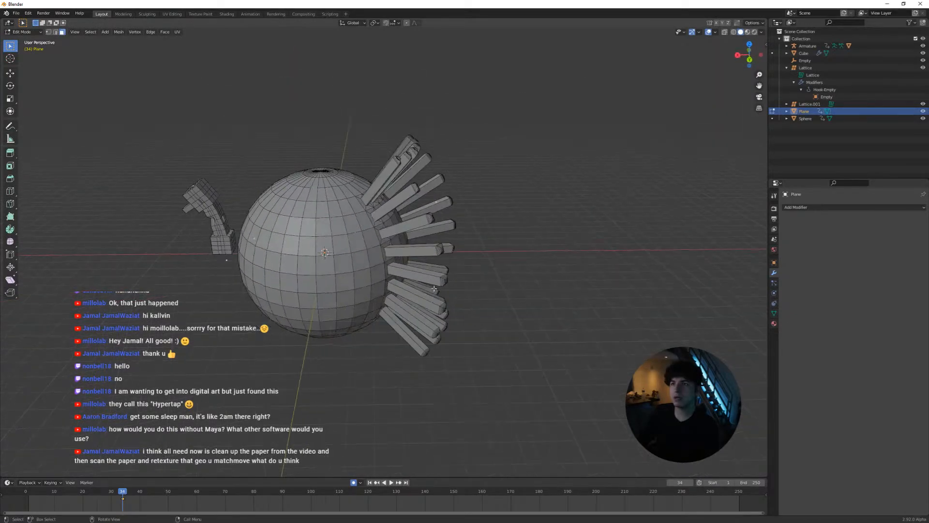
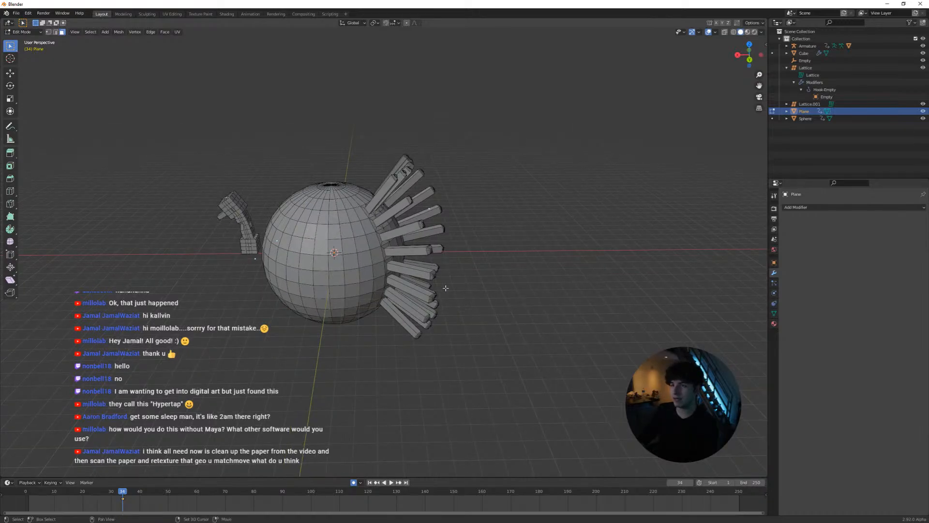
Examine the quad topology of the spiked sphere and the bent arm model from several angles
{"action": "middle_click_drag", "start_coordinate": [445, 288], "coordinate": [426, 301]}
{"action": "scroll", "coordinate": [446, 306], "scroll_direction": "up", "scroll_amount": 2}
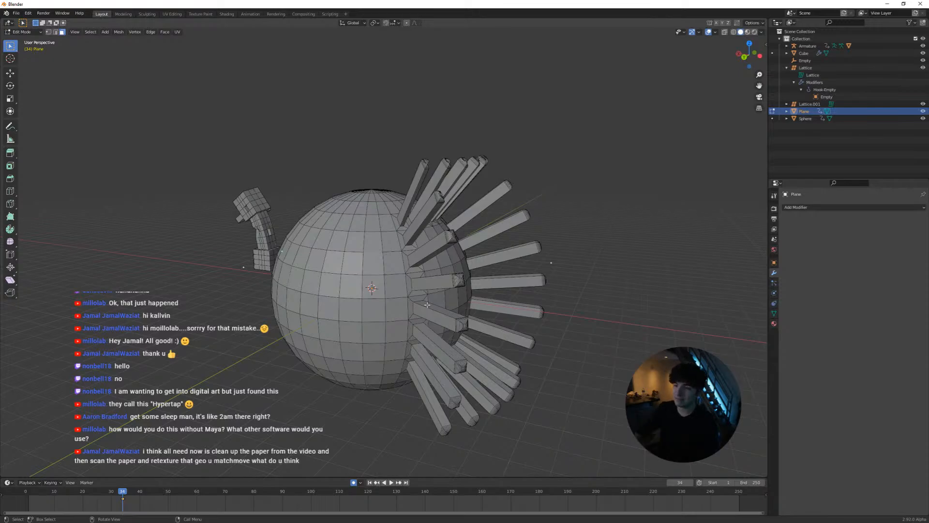
{"action": "scroll", "coordinate": [427, 312], "scroll_direction": "up", "scroll_amount": 8}
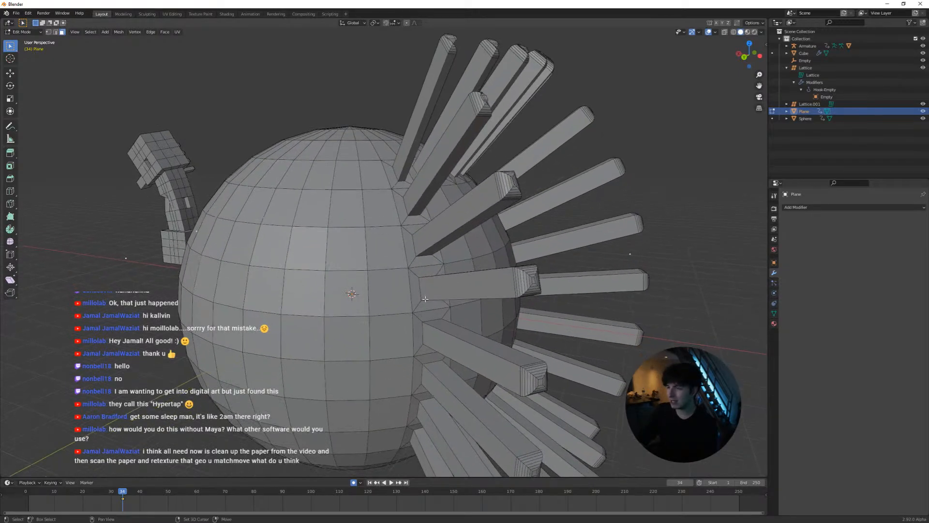
{"action": "scroll", "coordinate": [419, 308], "scroll_direction": "down", "scroll_amount": 3}
{"action": "middle_click_drag", "start_coordinate": [436, 314], "coordinate": [444, 336]}
{"action": "scroll", "coordinate": [367, 310], "scroll_direction": "up", "scroll_amount": 3}
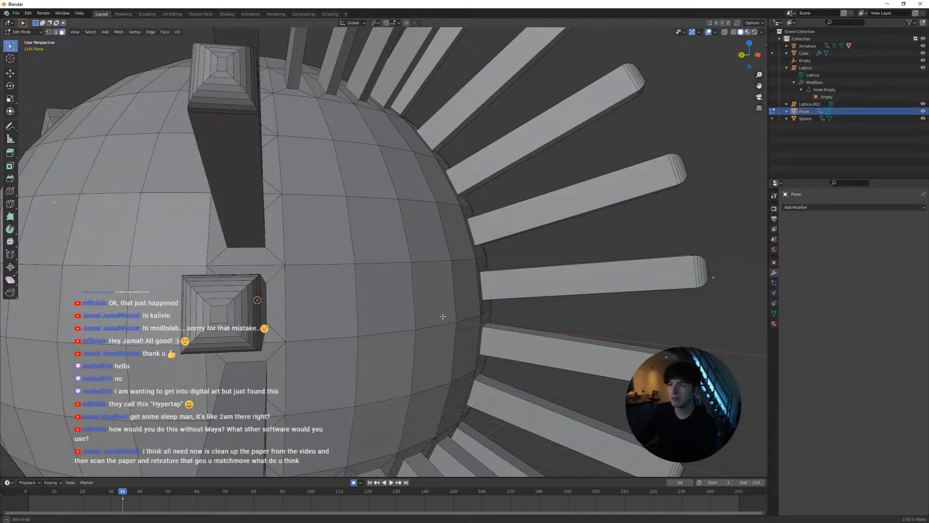
{"action": "mouse_move", "coordinate": [442, 318]}
{"action": "middle_mouse_down"}
{"action": "mouse_move", "coordinate": [419, 313]}
{"action": "mouse_move", "coordinate": [436, 310]}
{"action": "mouse_move", "coordinate": [439, 329]}
{"action": "middle_mouse_up"}
{"action": "scroll", "coordinate": [431, 315], "scroll_direction": "up", "scroll_amount": 2}
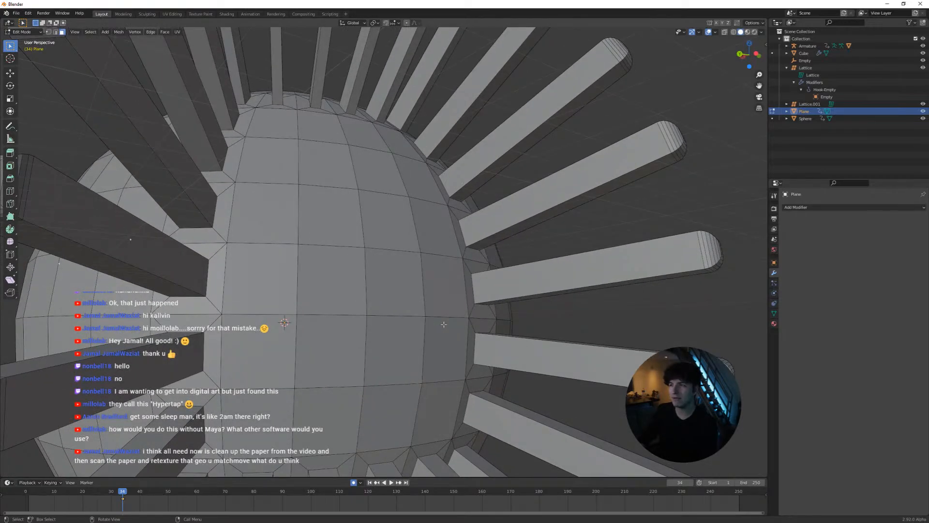
{"action": "middle_click_drag", "start_coordinate": [420, 338], "coordinate": [366, 344]}
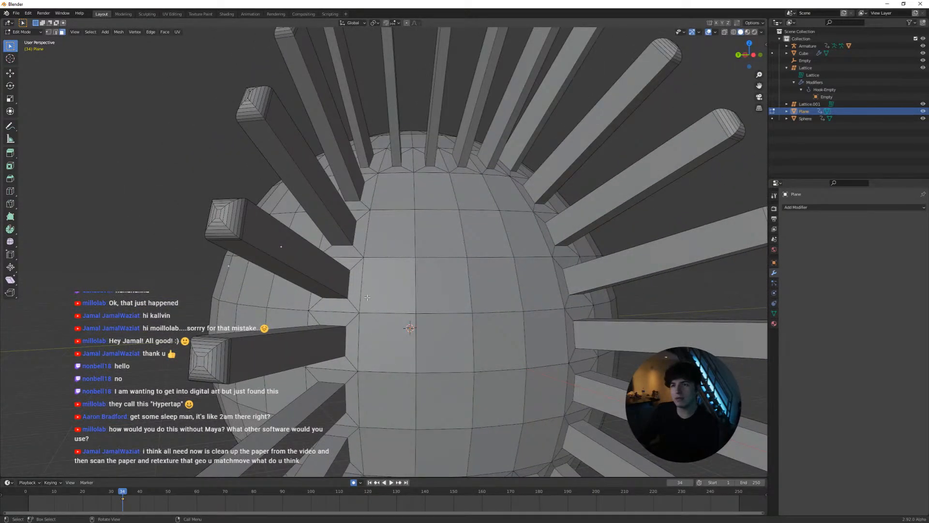
{"action": "middle_click_drag", "start_coordinate": [367, 297], "coordinate": [413, 343]}
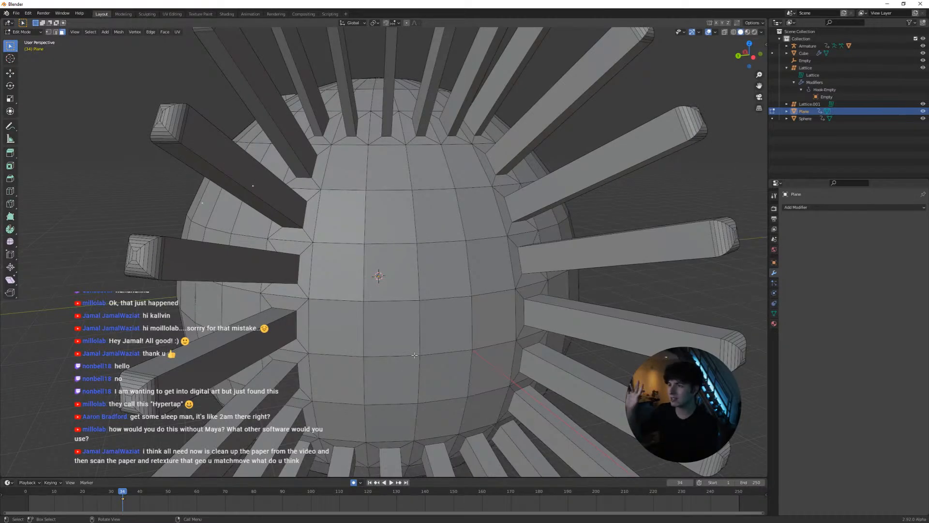
{"action": "middle_click_drag", "start_coordinate": [425, 357], "coordinate": [307, 278]}
{"action": "scroll", "coordinate": [307, 277], "scroll_direction": "up", "scroll_amount": 4}
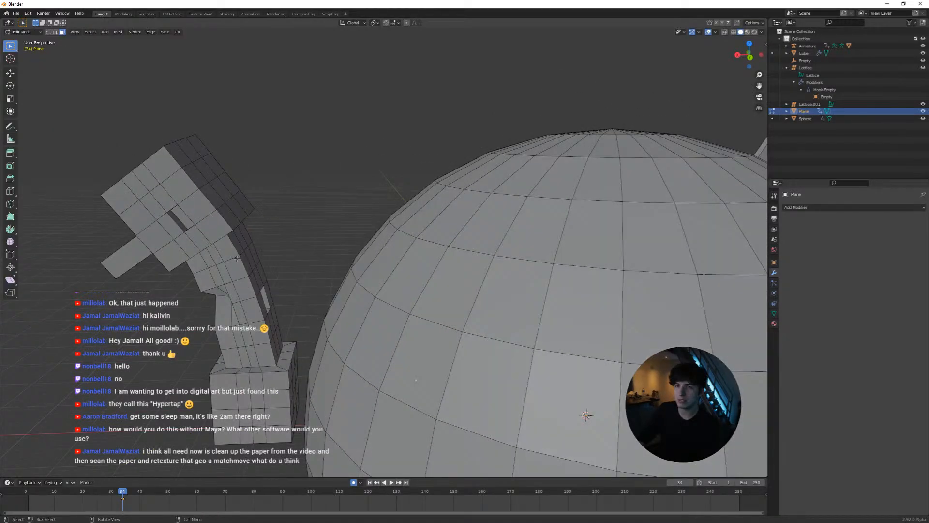
{"action": "middle_click_drag", "start_coordinate": [233, 261], "coordinate": [439, 349]}
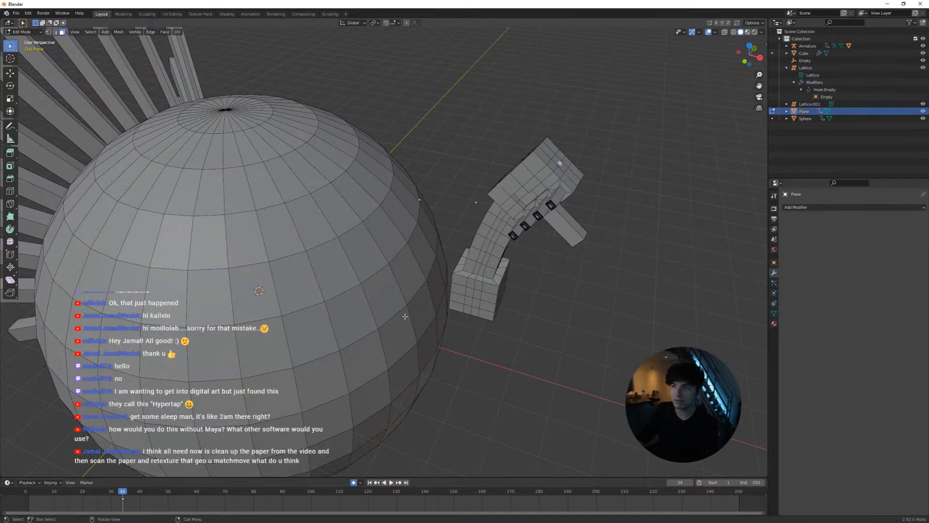
{"action": "middle_click_drag", "start_coordinate": [394, 309], "coordinate": [481, 320], "text": "shift"}
Leave Edit Mode on the plane object and make the box selection tool active
{"action": "key", "text": "Tab"}
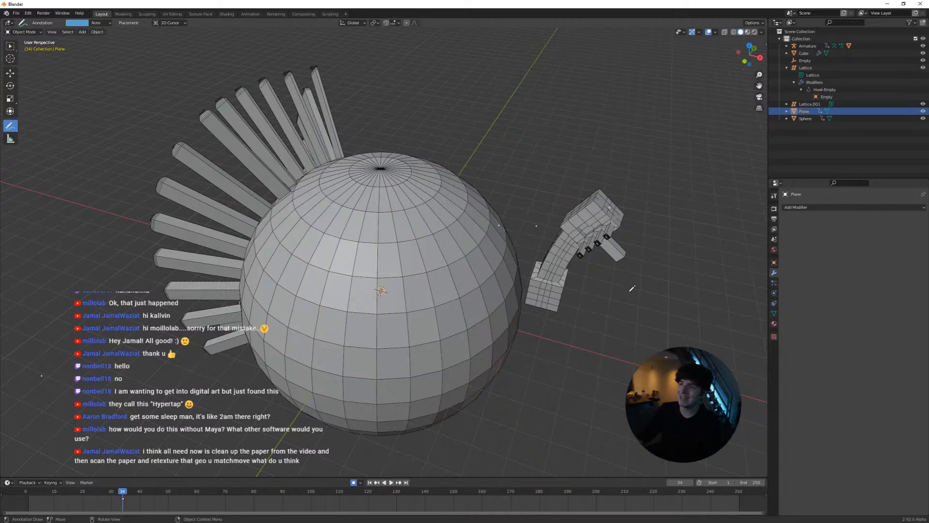
{"action": "middle_click_drag", "start_coordinate": [563, 319], "coordinate": [600, 316]}
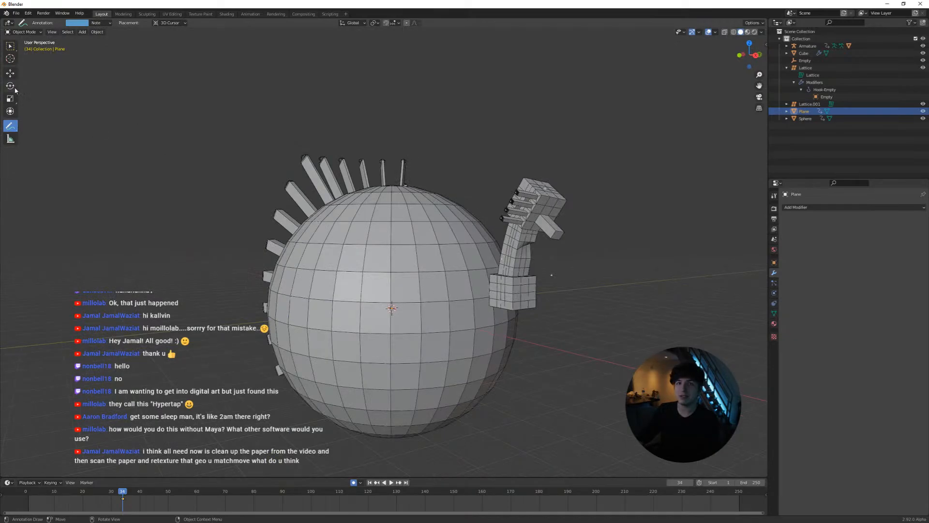
{"action": "left_click", "coordinate": [9, 46]}
{"action": "middle_click_drag", "start_coordinate": [571, 271], "coordinate": [627, 261]}
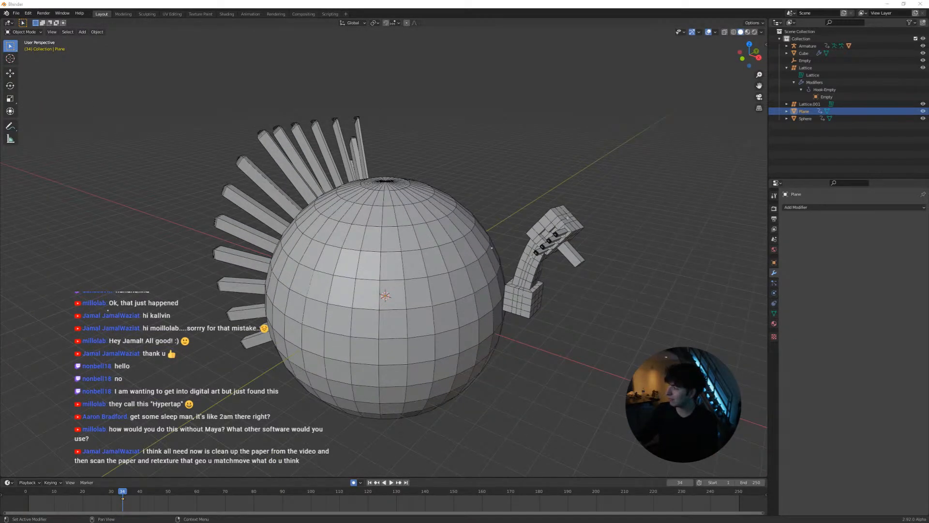
Switch to Maya to play back the matchmoved paper crumple and return it to frame 1013, and come back to Blender
{"action": "key", "text": "alt+Tab"}
{"action": "left_click_drag", "start_coordinate": [192, 484], "coordinate": [118, 483]}
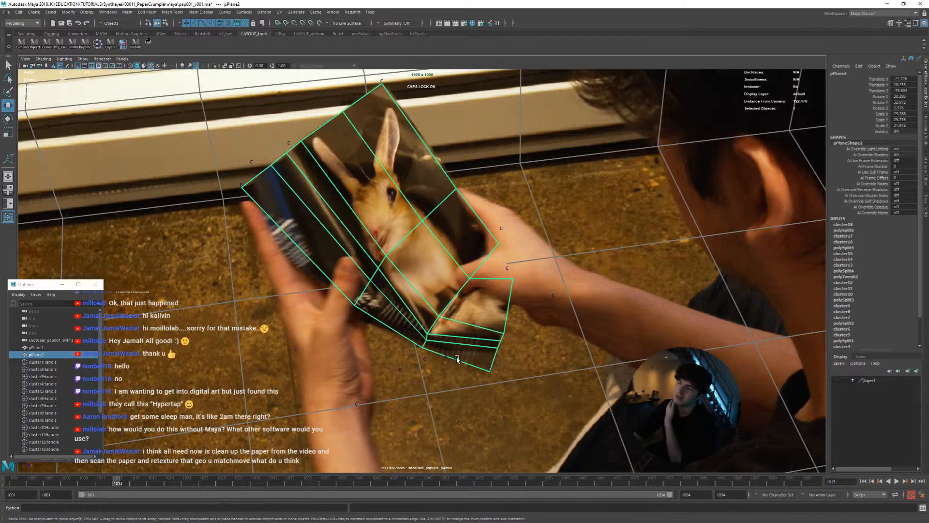
{"action": "key", "text": "alt+v"}
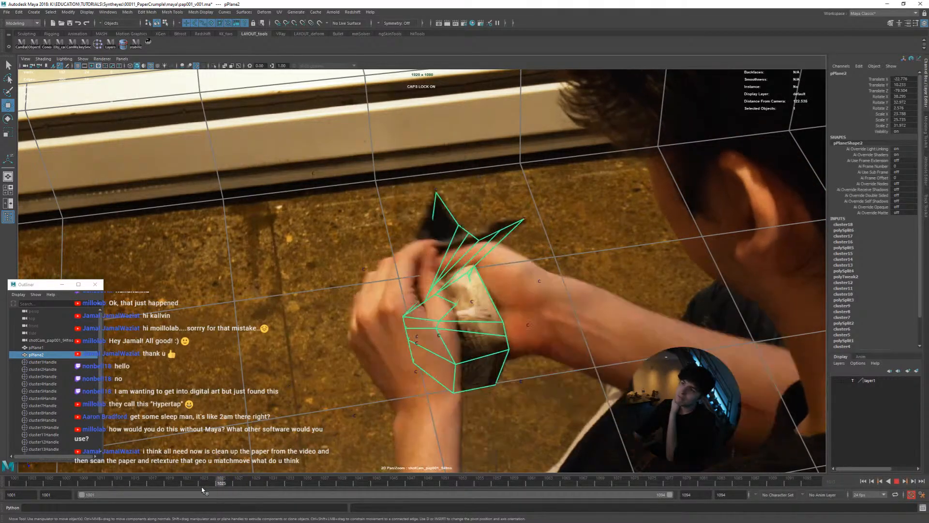
{"action": "left_click_drag", "start_coordinate": [142, 483], "coordinate": [118, 479]}
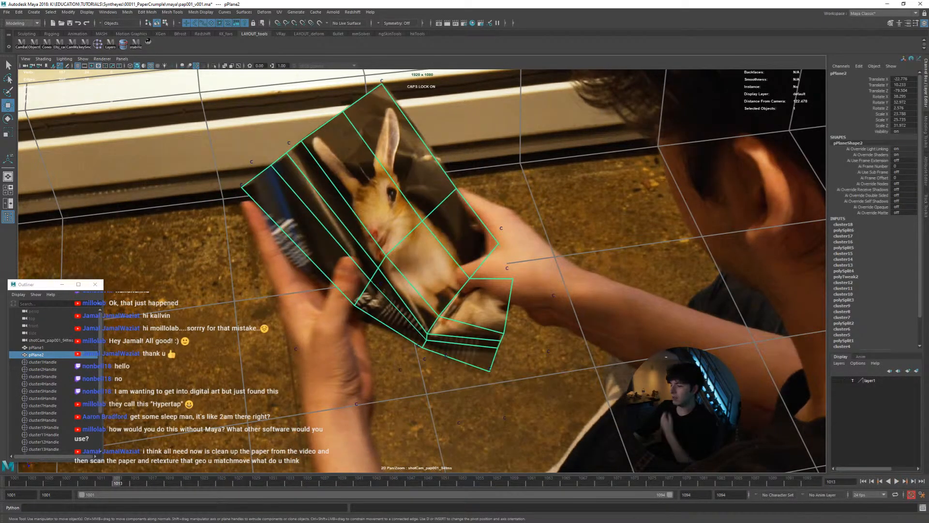
{"action": "key", "text": "alt+Tab"}
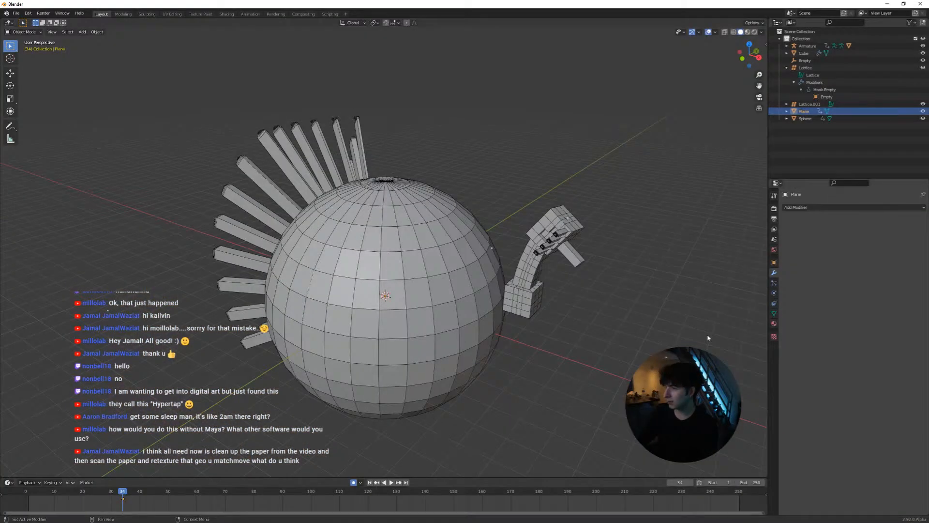
{"action": "scroll", "coordinate": [517, 307], "scroll_direction": "down", "scroll_amount": 2}
{"action": "key", "text": "shift+a"}
{"action": "mouse_move", "coordinate": [487, 308]}
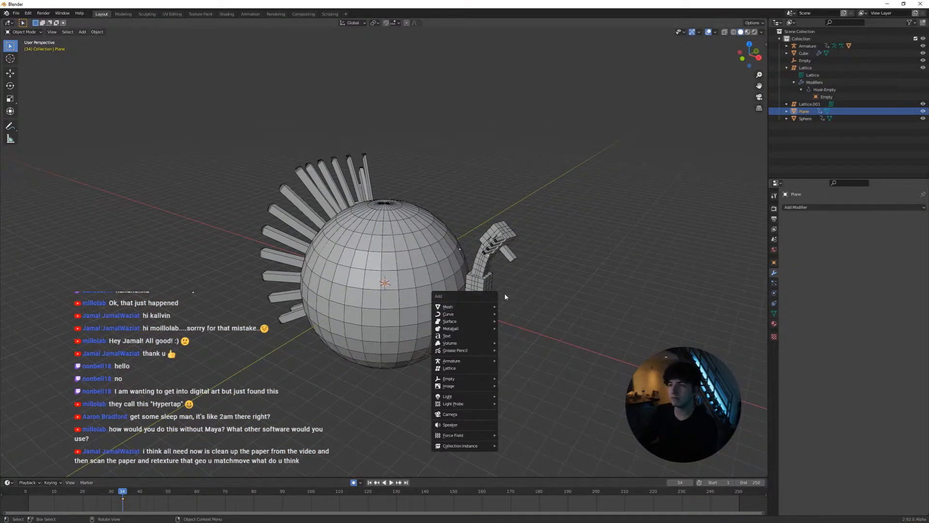
{"action": "middle_click_drag", "start_coordinate": [505, 293], "coordinate": [493, 333]}
{"action": "key", "text": "shift+a"}
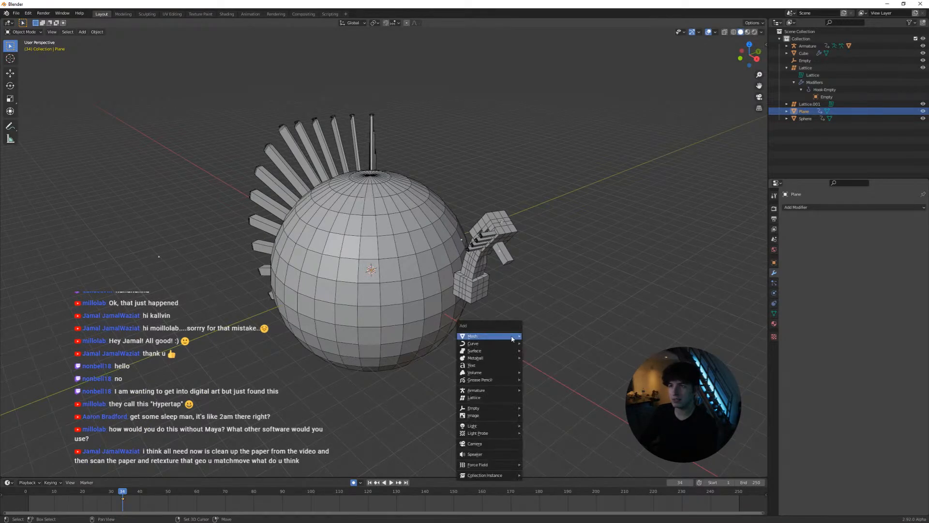
{"action": "key", "text": "s"}
{"action": "left_click", "coordinate": [455, 313]}
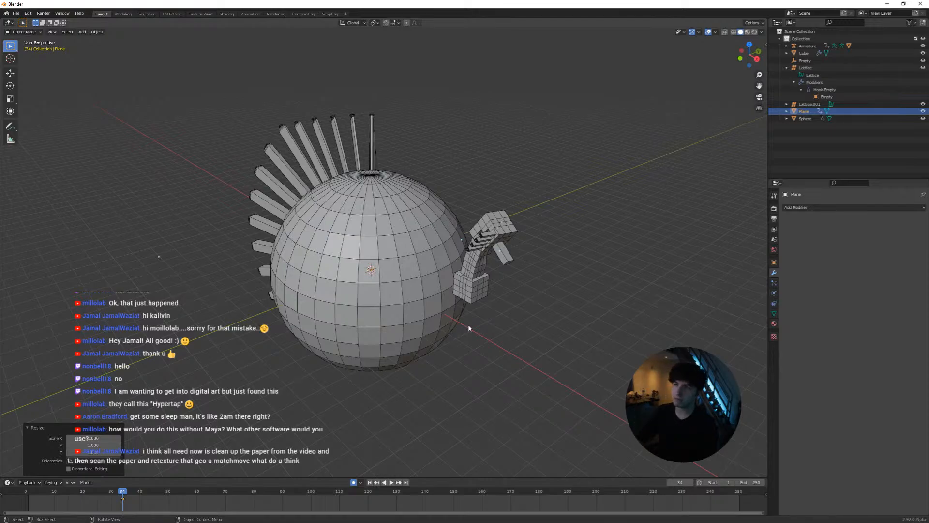
{"action": "scroll", "coordinate": [468, 323], "scroll_direction": "down", "scroll_amount": 4}
{"action": "scroll", "coordinate": [410, 280], "scroll_direction": "up", "scroll_amount": 3}
{"action": "middle_click_drag", "start_coordinate": [410, 281], "coordinate": [458, 299]}
{"action": "key", "text": "shift+a"}
{"action": "scroll", "coordinate": [470, 296], "scroll_direction": "up", "scroll_amount": 2}
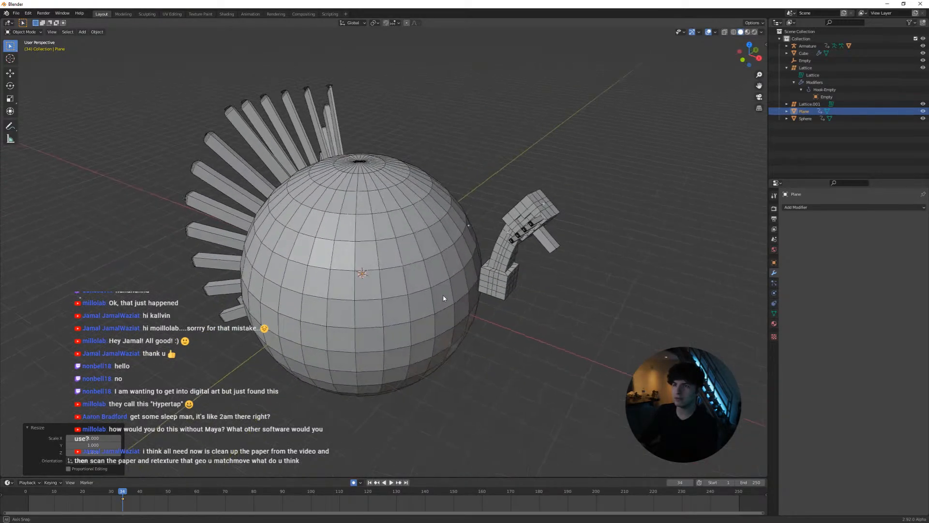
{"action": "scroll", "coordinate": [438, 301], "scroll_direction": "down", "scroll_amount": 2}
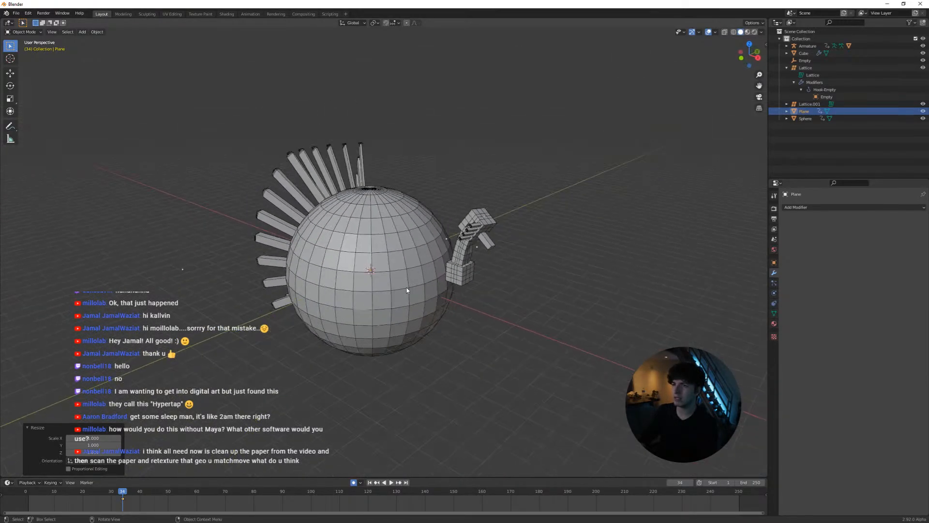
{"action": "mouse_move", "coordinate": [439, 298]}
{"action": "middle_mouse_down"}
{"action": "mouse_move", "coordinate": [465, 285]}
{"action": "mouse_move", "coordinate": [446, 293]}
{"action": "middle_mouse_up"}
{"action": "left_click", "coordinate": [459, 300]}
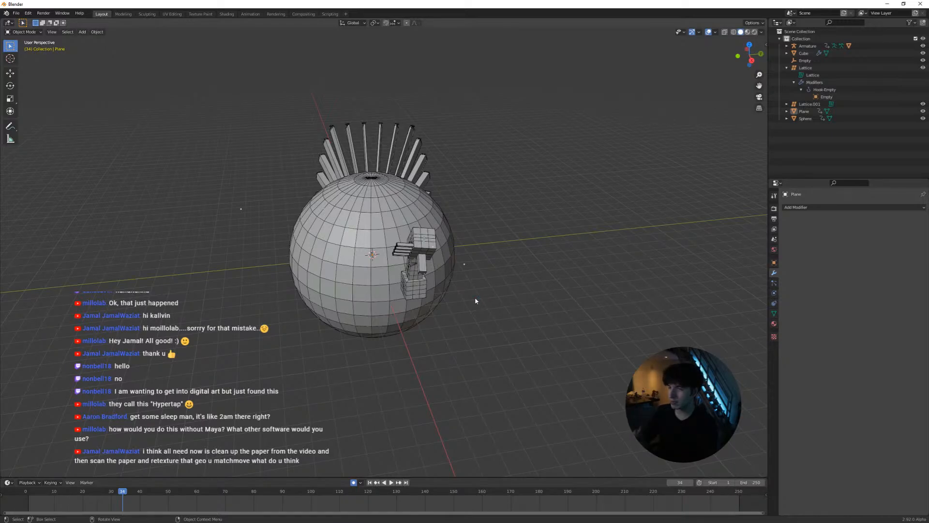
Add a new plane at the world origin and scale it up well beyond the sphere as a ground surface
{"action": "middle_click_drag", "start_coordinate": [491, 312], "coordinate": [504, 310]}
{"action": "key", "text": "shift+a"}
{"action": "left_click", "coordinate": [518, 296]}
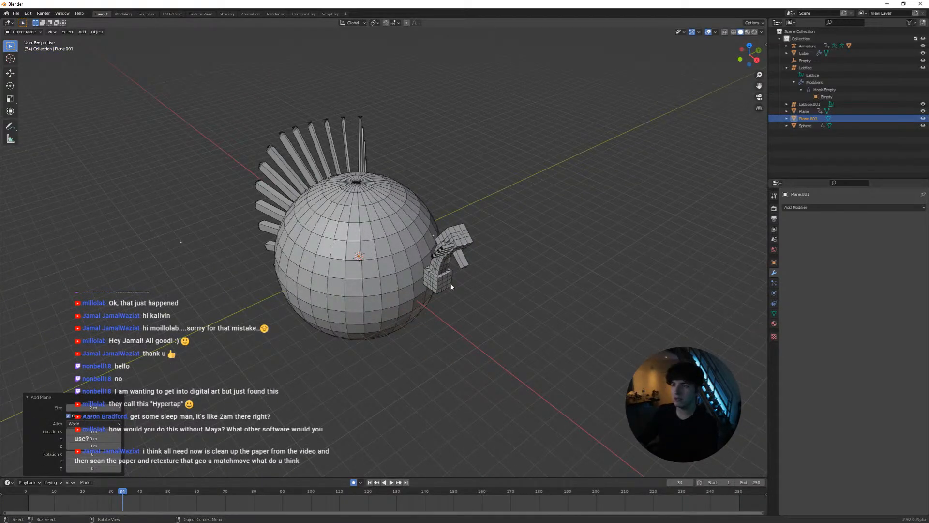
{"action": "key", "text": "s"}
{"action": "left_click", "coordinate": [566, 310]}
{"action": "key", "text": "s"}
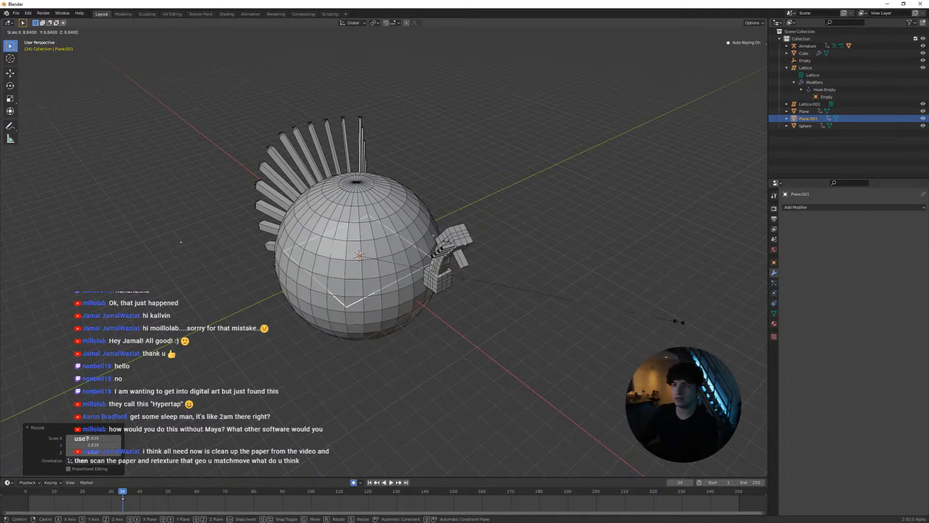
{"action": "left_click", "coordinate": [162, 412]}
Lower the ground plane along Z beneath the sphere and enlarge it by a factor of about 2.2
{"action": "key", "text": "g"}
{"action": "key", "text": "z"}
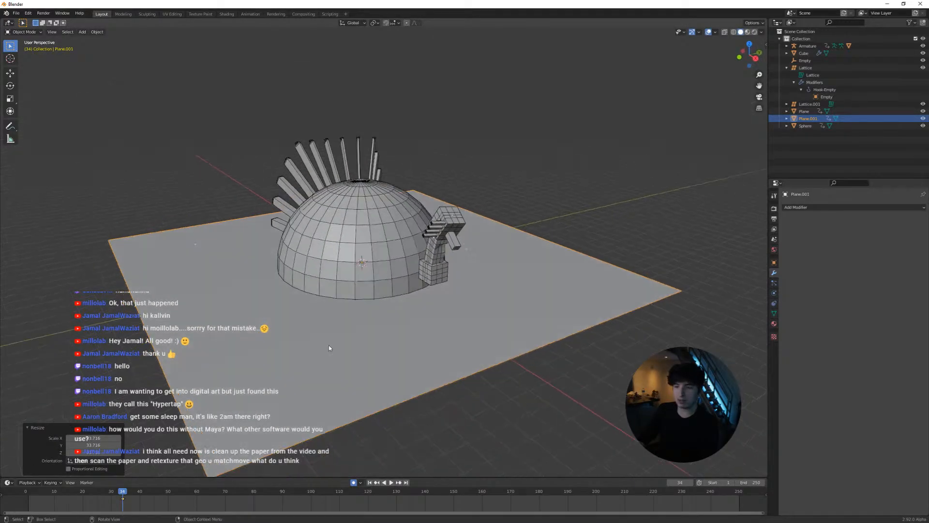
{"action": "left_click", "coordinate": [337, 439]}
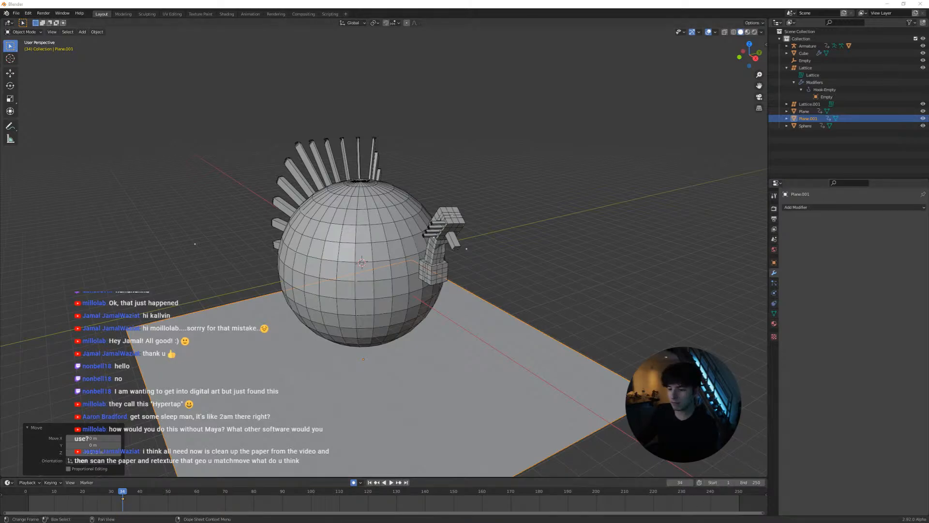
{"action": "key", "text": "s"}
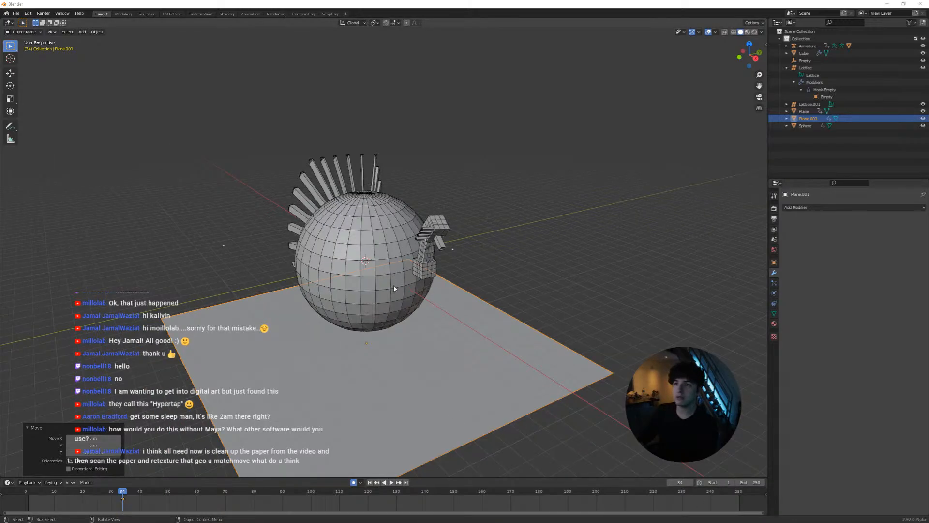
{"action": "left_click", "coordinate": [521, 336]}
Add an area light and move it high above the ground plane on the arm model's side of the sphere
{"action": "key", "text": "shift+a"}
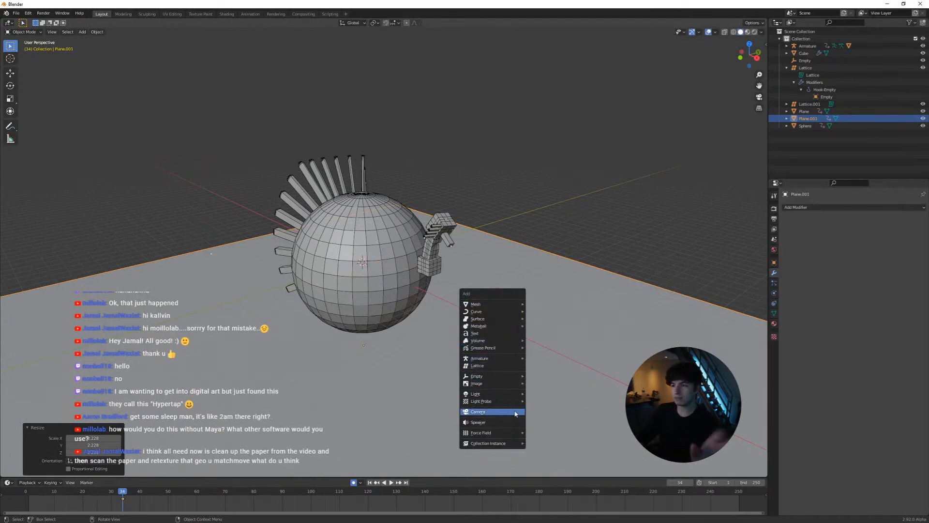
{"action": "mouse_move", "coordinate": [513, 393]}
{"action": "left_click", "coordinate": [542, 417]}
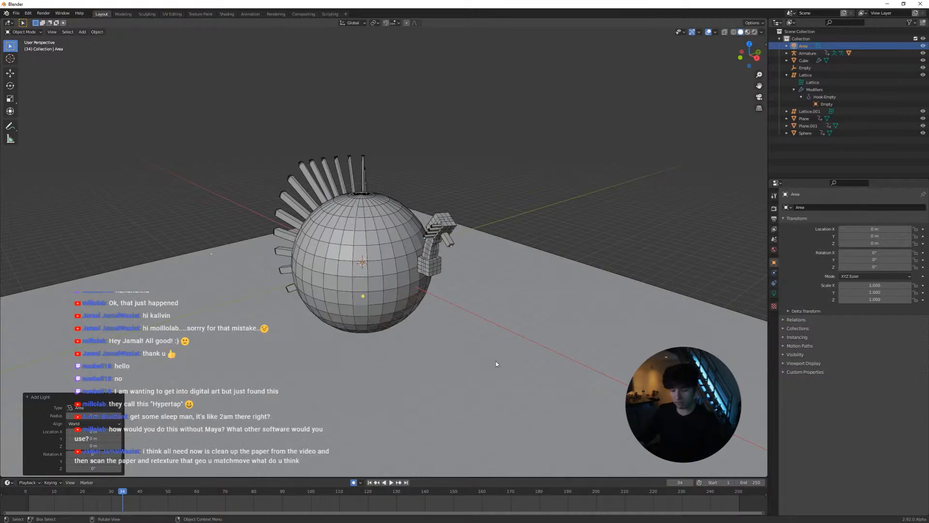
{"action": "middle_click_drag", "start_coordinate": [496, 365], "coordinate": [465, 329]}
{"action": "key", "text": "g"}
{"action": "left_click", "coordinate": [495, 224]}
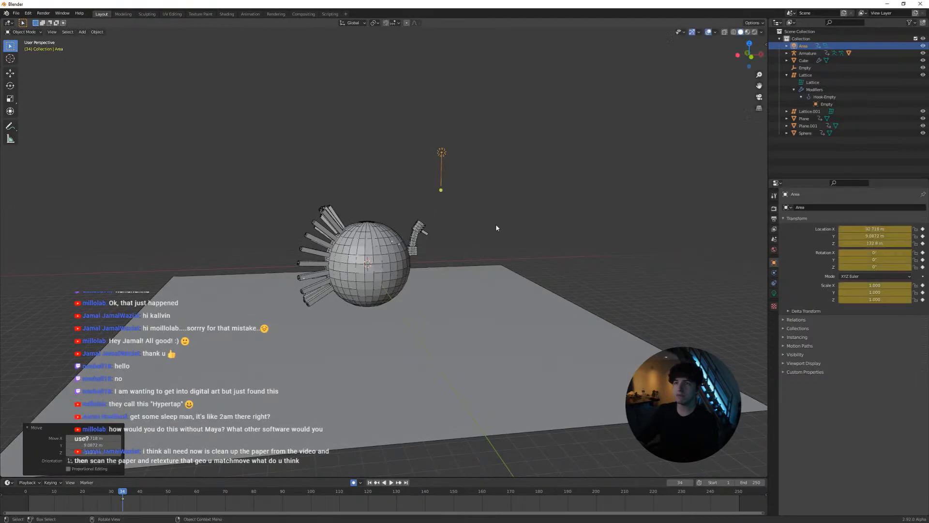
Scale the area light to about 43 and rotate it to aim down at the sphere
{"action": "key", "text": "s"}
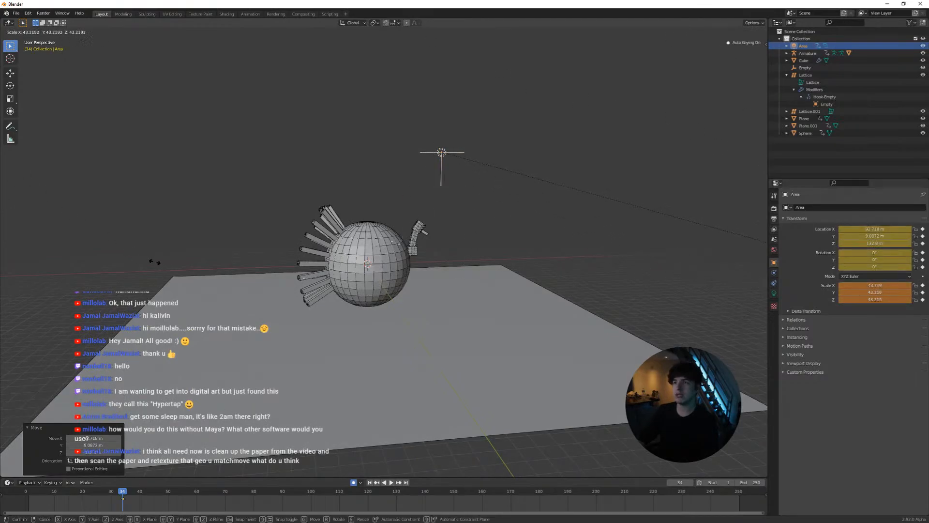
{"action": "left_click", "coordinate": [154, 261]}
{"action": "middle_click_drag", "start_coordinate": [187, 239], "coordinate": [445, 284]}
{"action": "key", "text": "r"}
{"action": "left_click", "coordinate": [513, 296]}
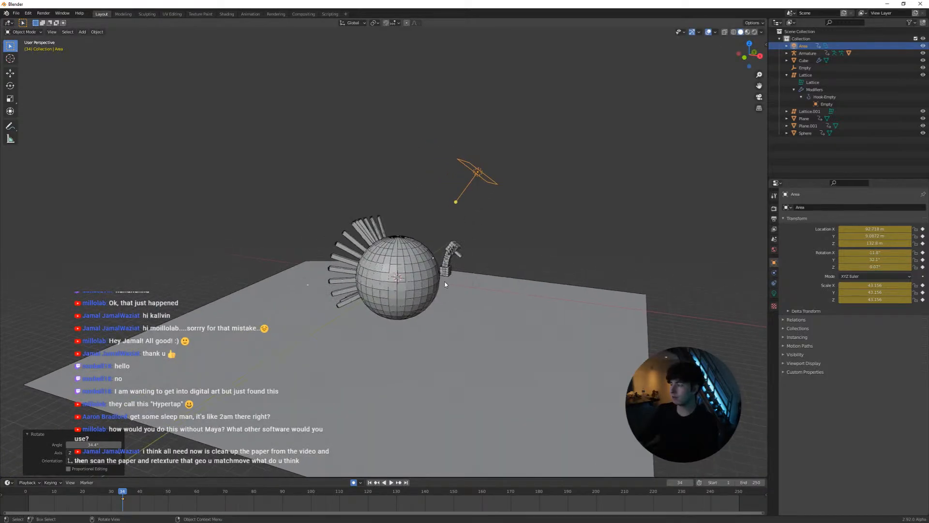
{"action": "scroll", "coordinate": [445, 285], "scroll_direction": "up", "scroll_amount": 2}
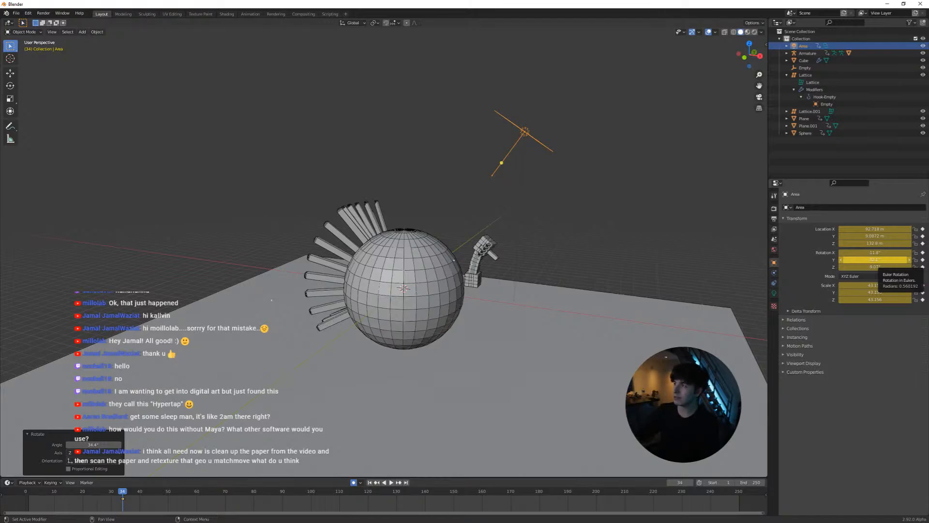
Set the Eevee render sampling to 512 samples
{"action": "left_click", "coordinate": [774, 209]}
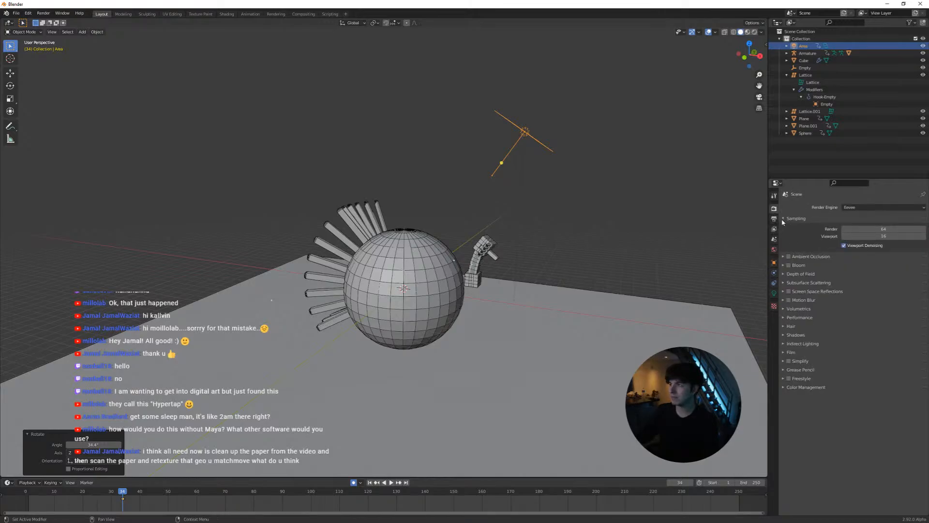
{"action": "left_click", "coordinate": [891, 229]}
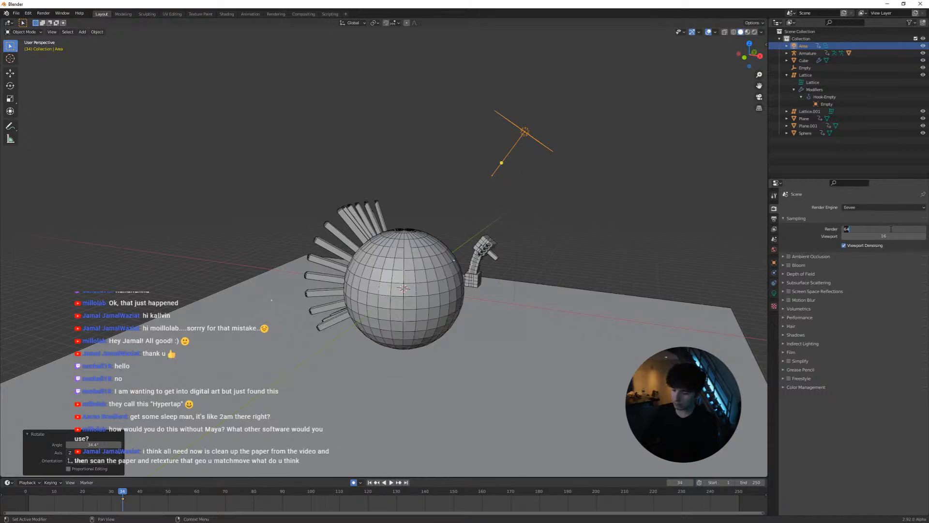
{"action": "type", "text": "512"}
{"action": "key", "text": "Return"}
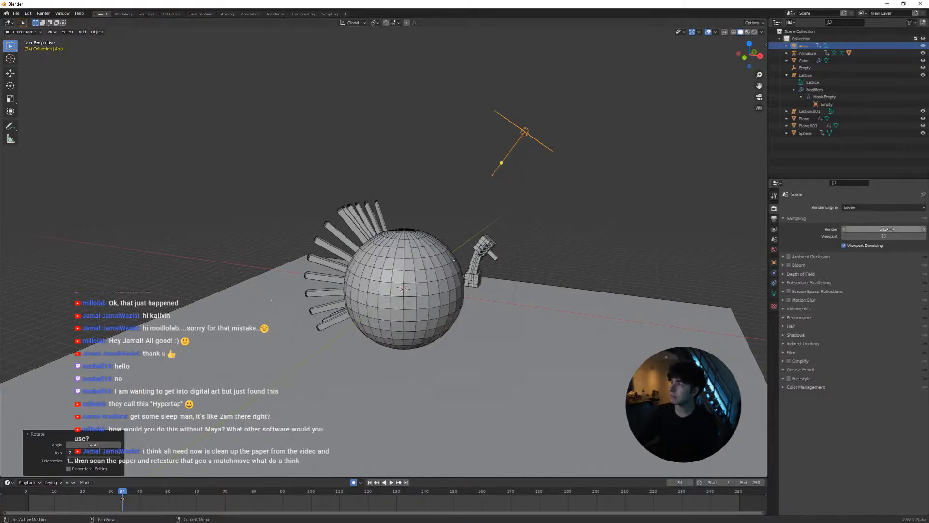
Set the viewport sampling to 64 and raise the area light's power to 33.7 W
{"action": "left_click", "coordinate": [890, 236]}
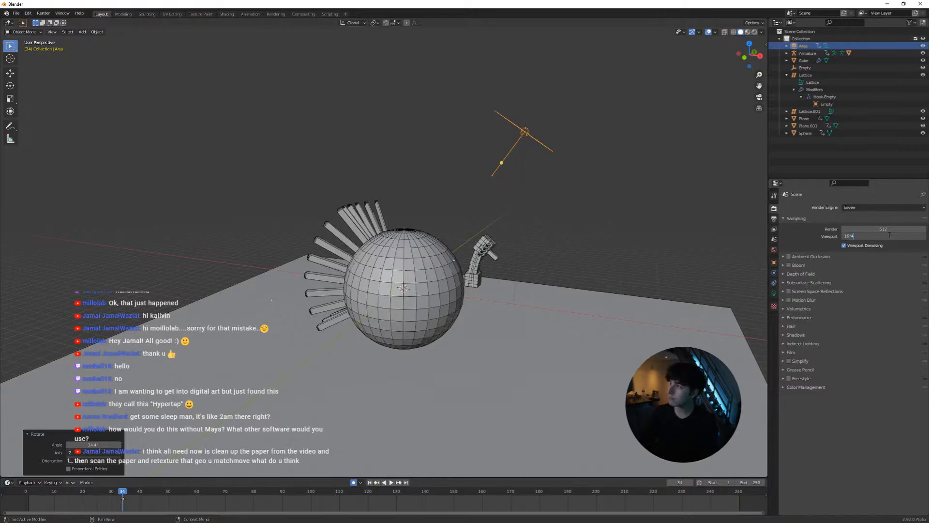
{"action": "key", "text": "Return"}
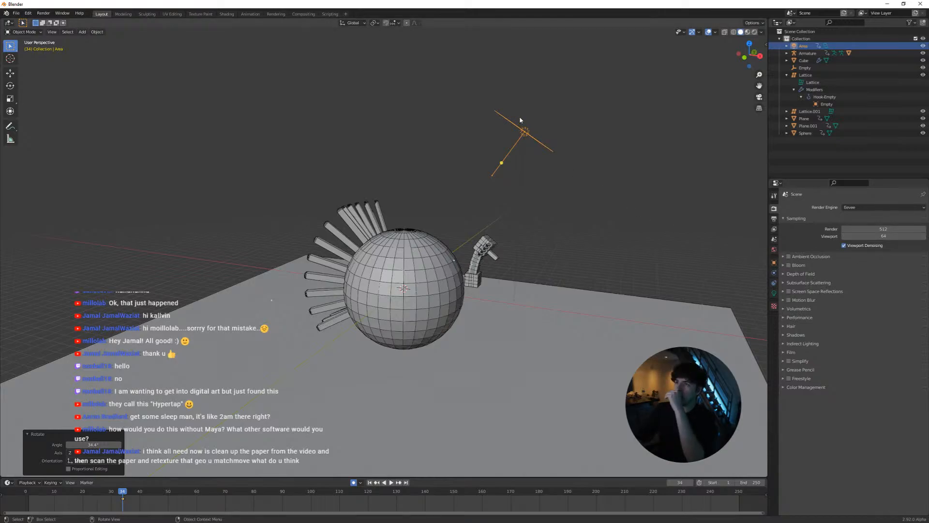
{"action": "left_click", "coordinate": [524, 129]}
{"action": "left_click", "coordinate": [773, 293]}
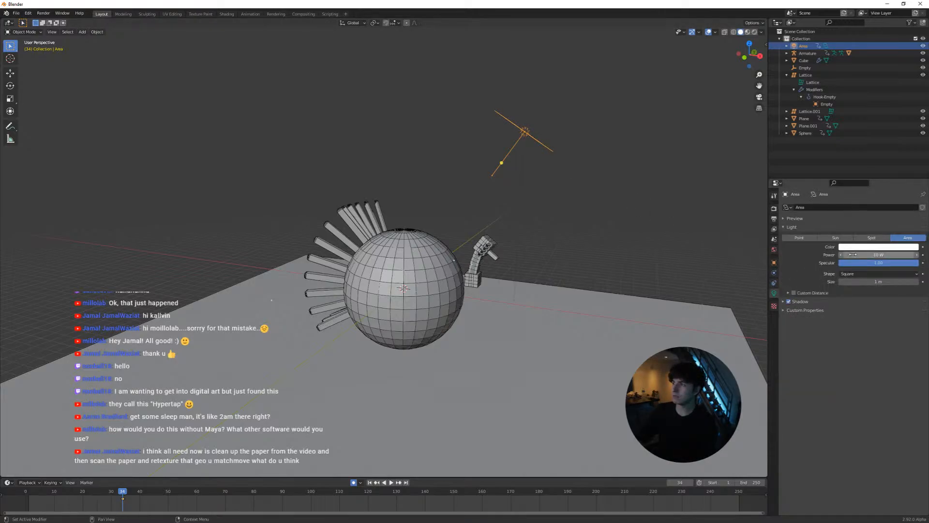
{"action": "left_click_drag", "start_coordinate": [850, 254], "coordinate": [884, 254]}
Duplicate the area light to above the sphere's spiked side and rotate the copy about 68° around Z to face the sphere
{"action": "middle_click_drag", "start_coordinate": [661, 213], "coordinate": [637, 205]}
{"action": "key", "text": "shift+d"}
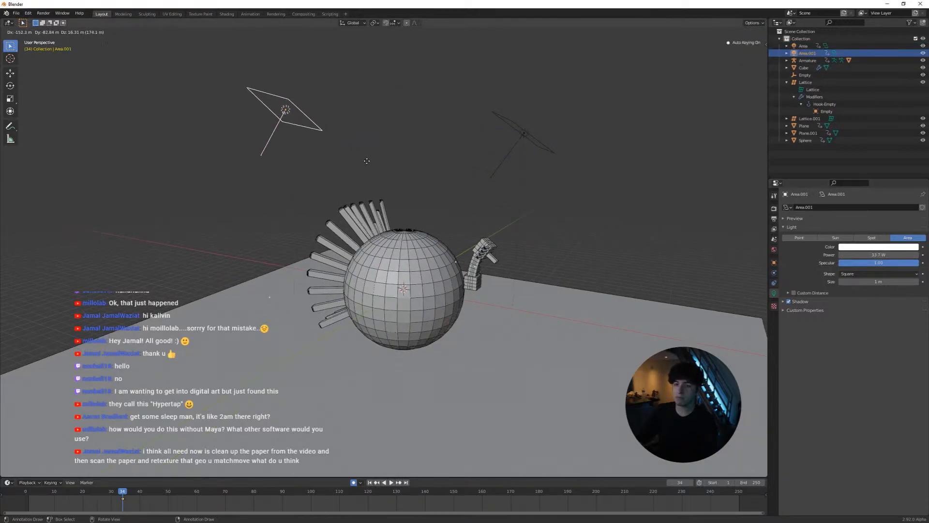
{"action": "left_click", "coordinate": [366, 223]}
{"action": "key", "text": "r"}
{"action": "key", "text": "z"}
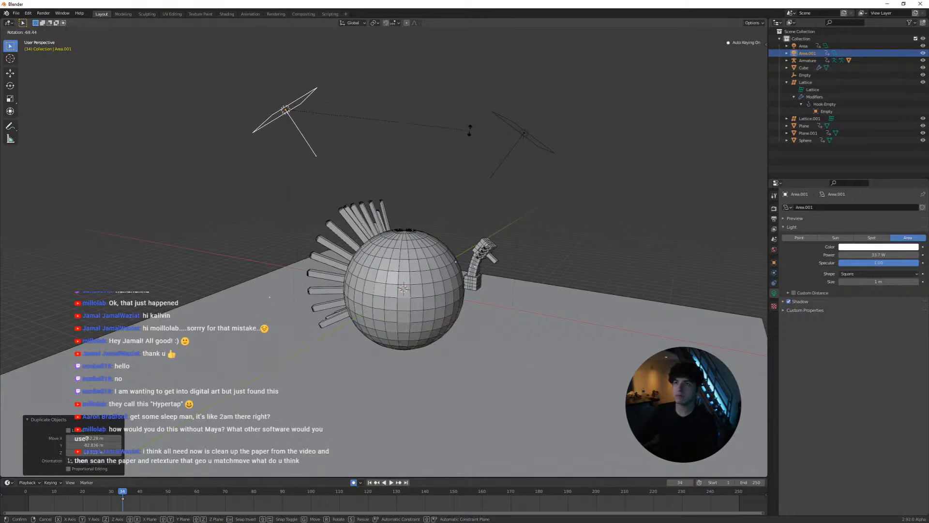
{"action": "left_click", "coordinate": [469, 131]}
Set the duplicated area light's color to a warm orange
{"action": "middle_click_drag", "start_coordinate": [468, 136], "coordinate": [620, 208]}
{"action": "left_click", "coordinate": [880, 247]}
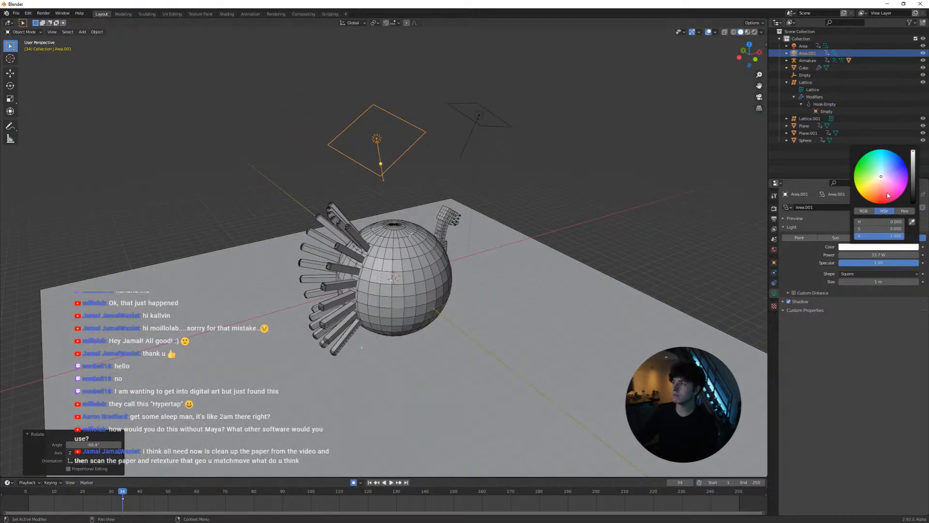
{"action": "left_click", "coordinate": [873, 190]}
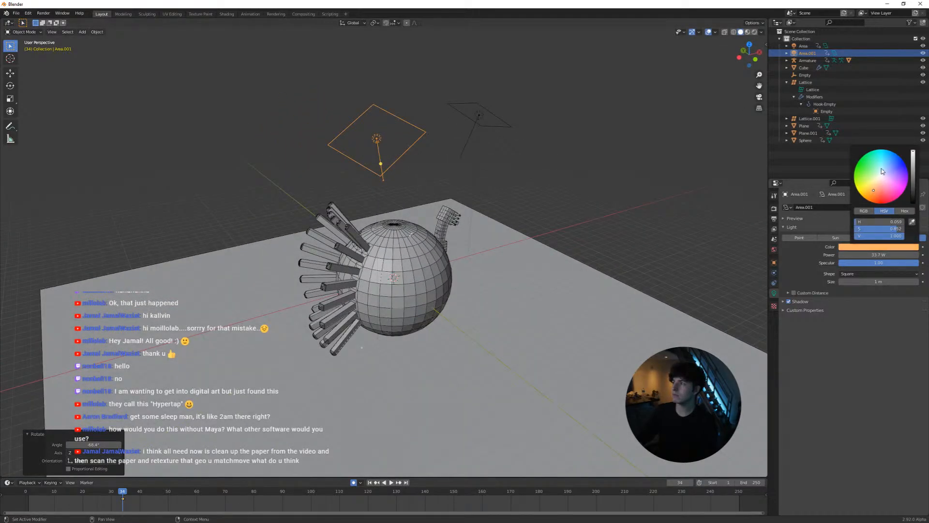
Set the original area light's color to a light blue
{"action": "left_click", "coordinate": [478, 116]}
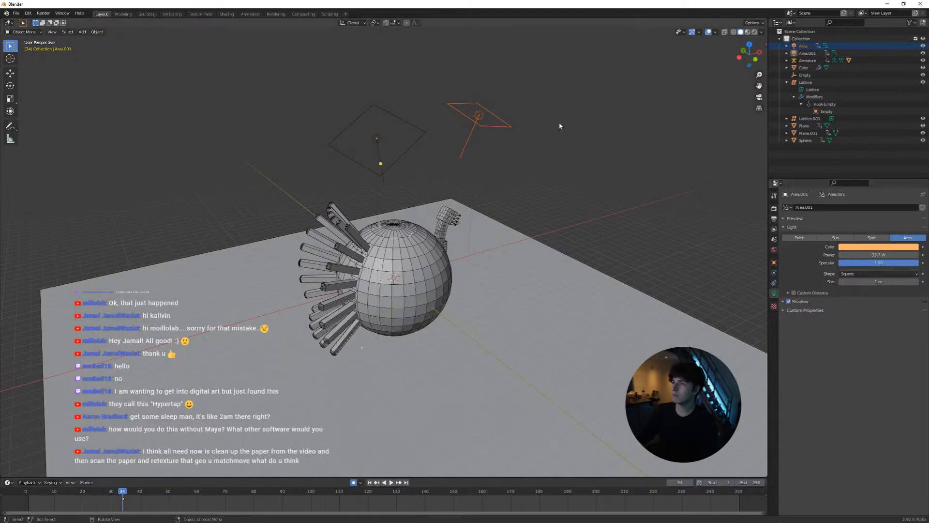
{"action": "left_click", "coordinate": [478, 116]}
{"action": "left_click", "coordinate": [852, 247]}
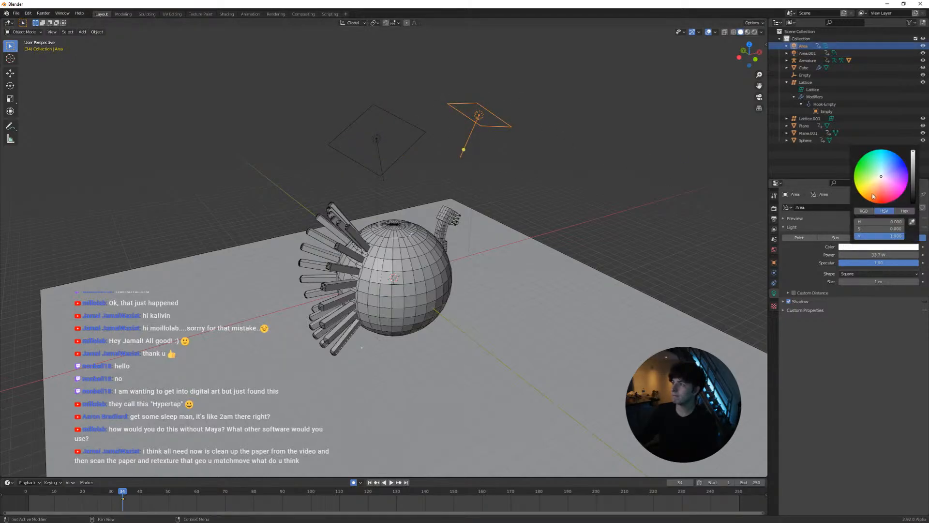
{"action": "left_click_drag", "start_coordinate": [883, 173], "coordinate": [888, 165]}
{"action": "left_click", "coordinate": [548, 202]}
Add a Subdivision Surface modifier to the spiked sphere and apply it to the mesh
{"action": "middle_click_drag", "start_coordinate": [548, 202], "coordinate": [508, 194]}
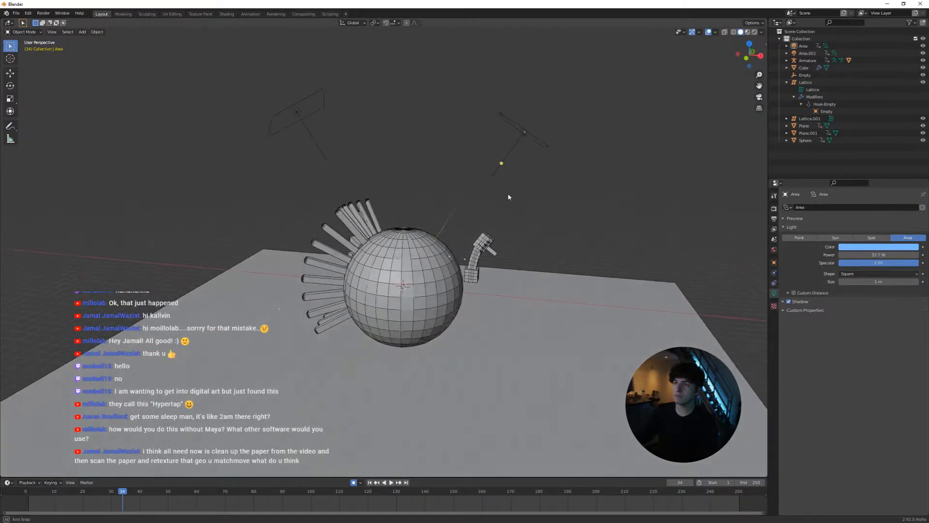
{"action": "left_click", "coordinate": [427, 253]}
{"action": "key", "text": "Tab"}
{"action": "key", "text": "Tab"}
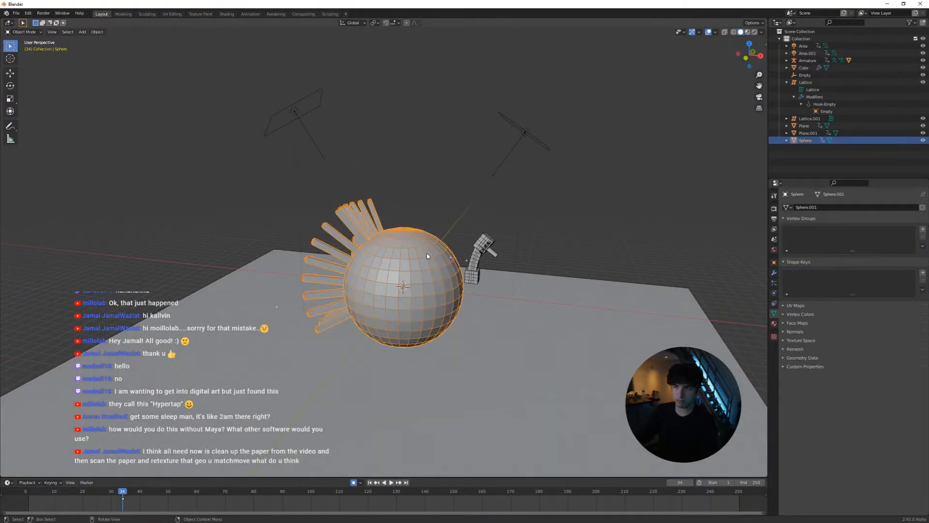
{"action": "key", "text": "ctrl+1"}
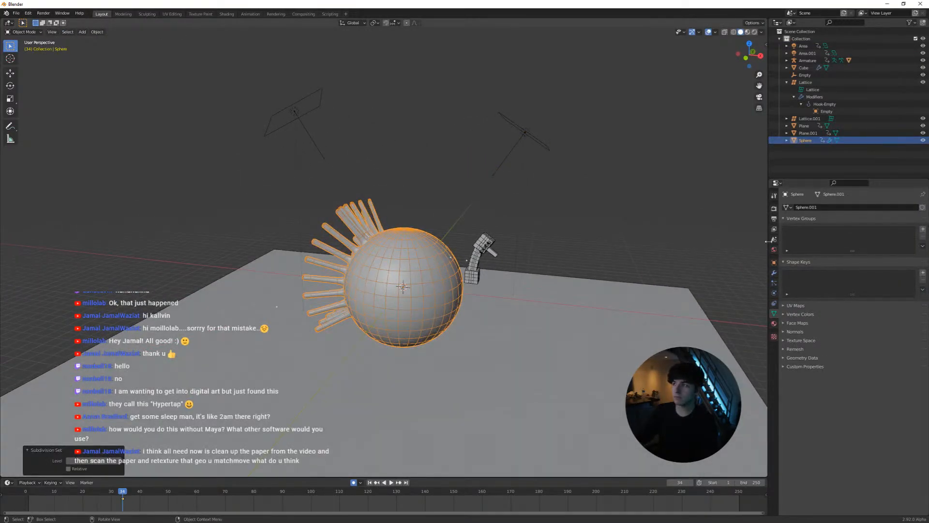
{"action": "left_click", "coordinate": [774, 272]}
{"action": "key", "text": "ctrl+a"}
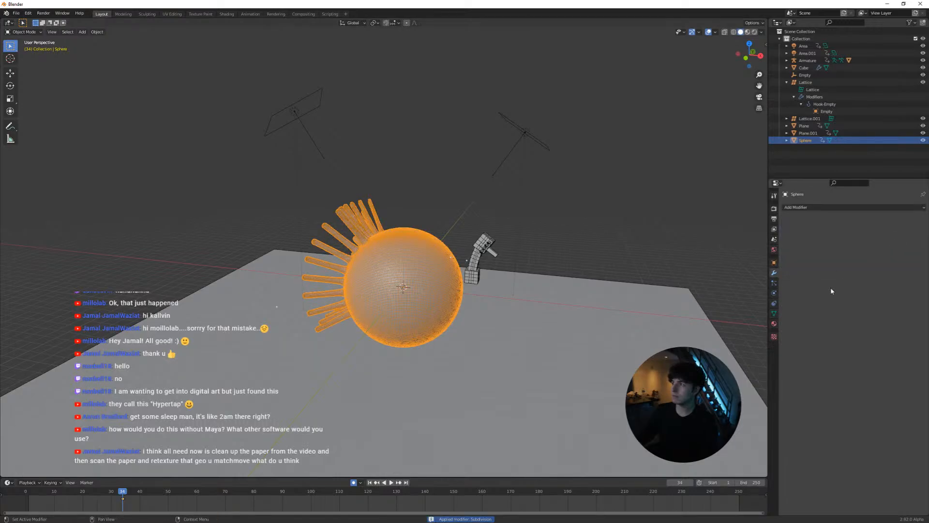
{"action": "scroll", "coordinate": [467, 252], "scroll_direction": "up", "scroll_amount": 2}
{"action": "left_click", "coordinate": [455, 191]}
Switch the viewport to rendered shading to preview the lighting on the sphere and ground plane
{"action": "middle_click_drag", "start_coordinate": [474, 215], "coordinate": [503, 188], "text": "shift"}
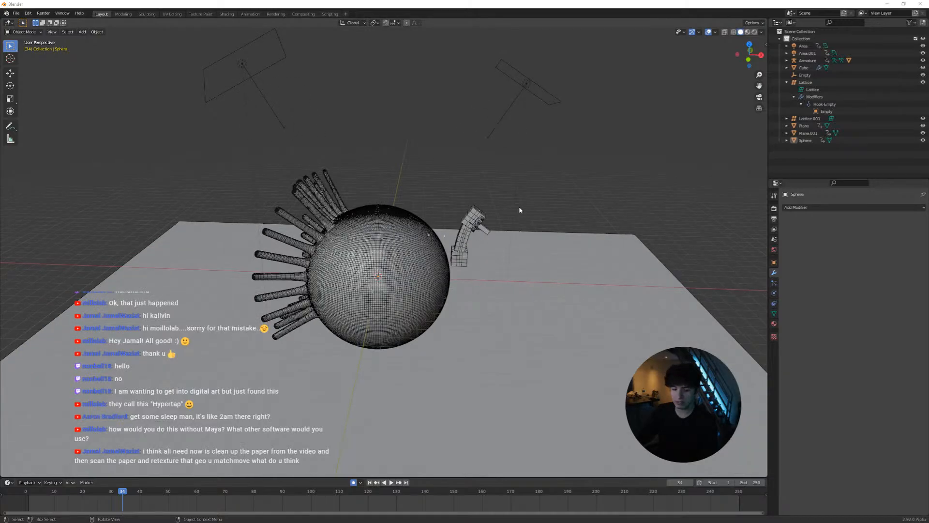
{"action": "scroll", "coordinate": [520, 209], "scroll_direction": "down", "scroll_amount": 3}
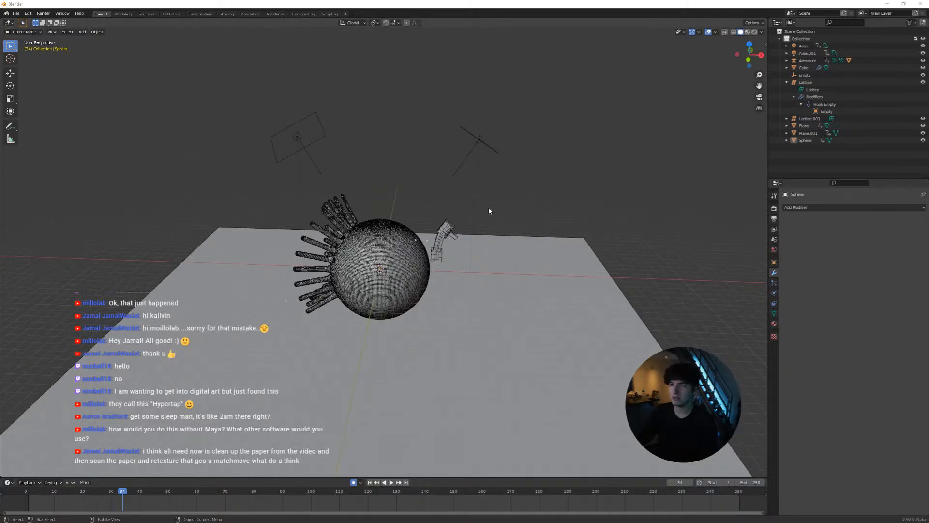
{"action": "key", "text": "z"}
{"action": "left_click", "coordinate": [489, 166]}
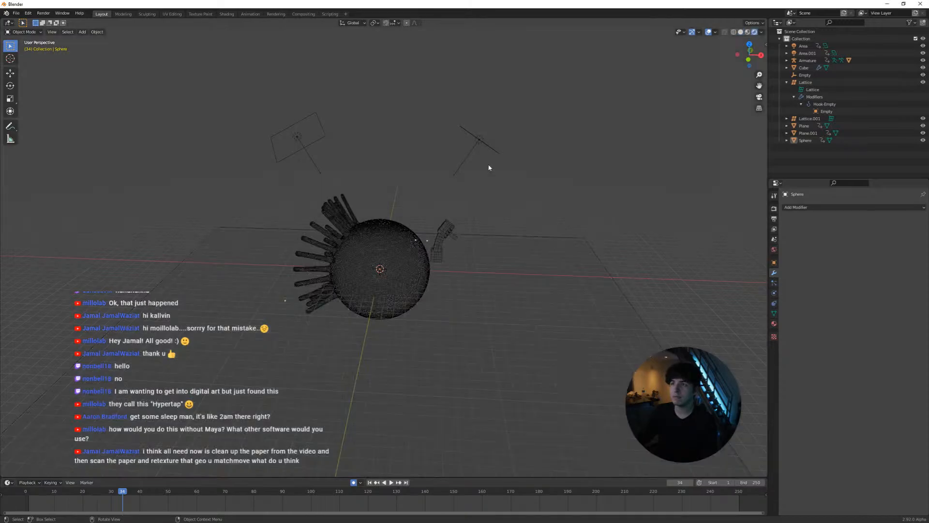
{"action": "left_click", "coordinate": [489, 146]}
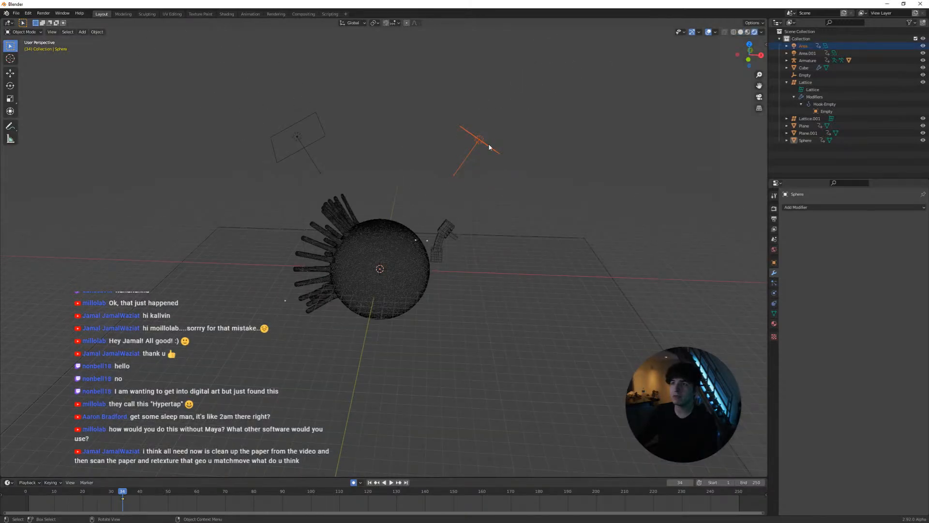
{"action": "left_click", "coordinate": [774, 303]}
{"action": "left_click", "coordinate": [774, 324]}
{"action": "scroll", "coordinate": [569, 234], "scroll_direction": "up", "scroll_amount": 5}
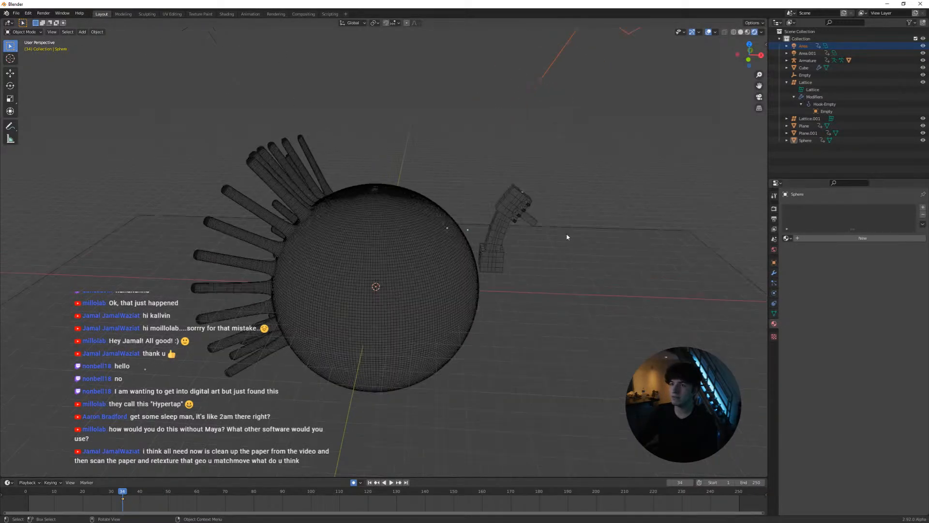
{"action": "middle_click_drag", "start_coordinate": [514, 228], "coordinate": [571, 217]}
Change the scene's render engine from Eevee to Cycles
{"action": "left_click", "coordinate": [774, 208]}
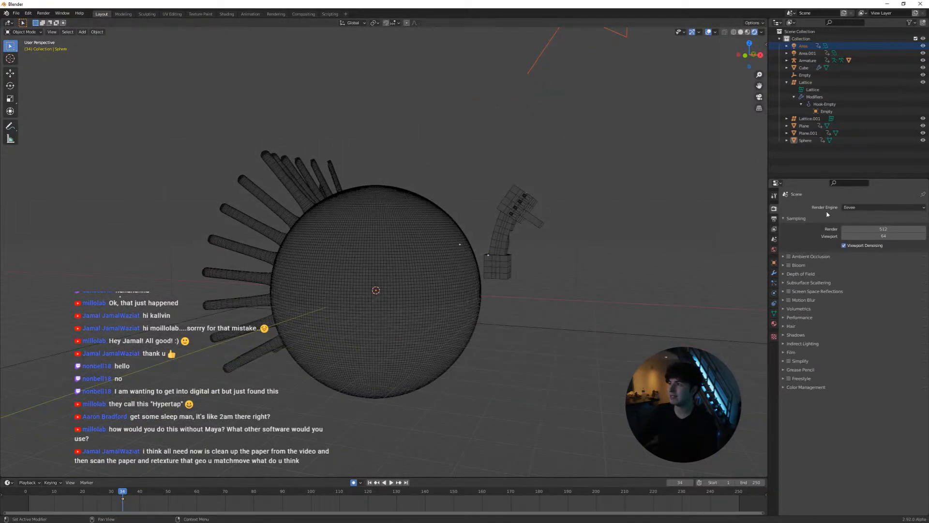
{"action": "left_click", "coordinate": [864, 207]}
{"action": "left_click", "coordinate": [864, 232]}
{"action": "middle_click_drag", "start_coordinate": [657, 234], "coordinate": [603, 256]}
{"action": "scroll", "coordinate": [603, 253], "scroll_direction": "down", "scroll_amount": 2}
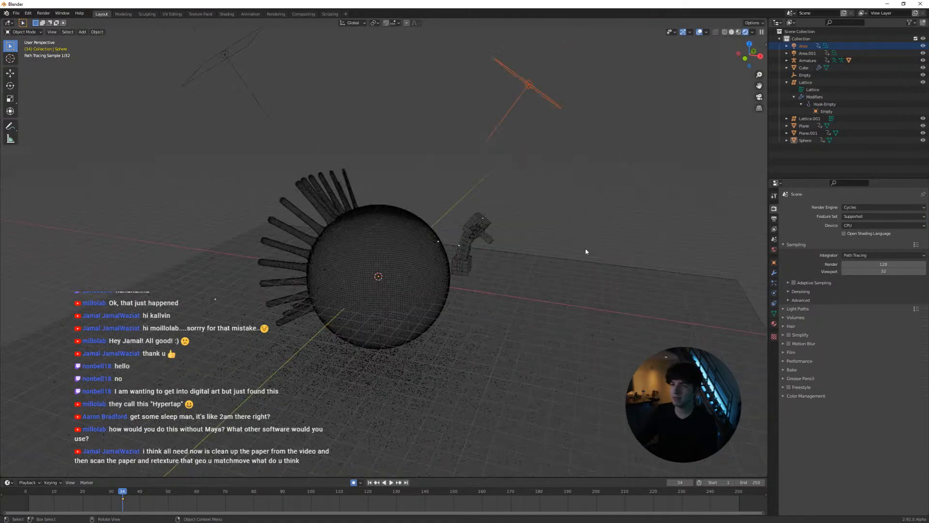
Raise the power of the blue area light on the arm model's side to about 760,000 W
{"action": "left_click", "coordinate": [774, 273]}
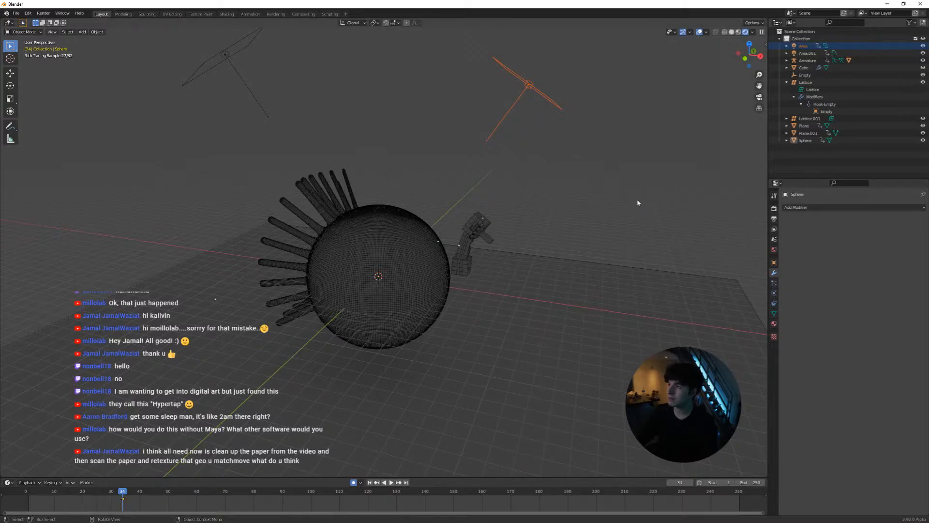
{"action": "left_click", "coordinate": [529, 86]}
{"action": "left_click", "coordinate": [774, 294]}
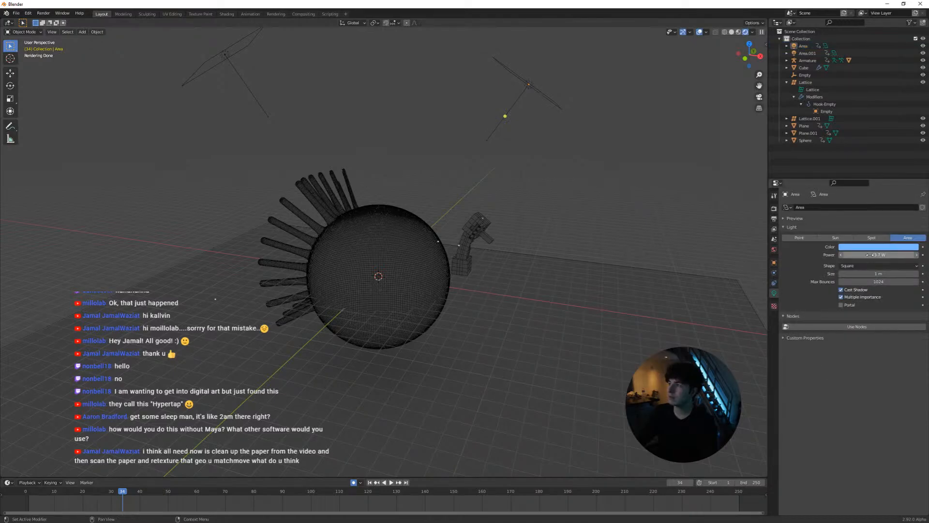
{"action": "left_click_drag", "start_coordinate": [844, 255], "coordinate": [852, 255]}
{"action": "left_click", "coordinate": [852, 254]}
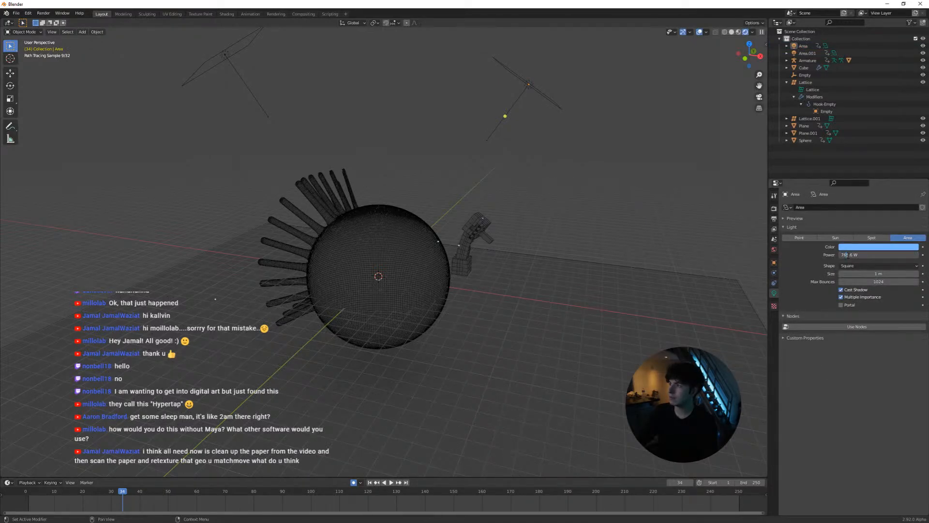
{"action": "type", "text": "00"}
{"action": "key", "text": "Return"}
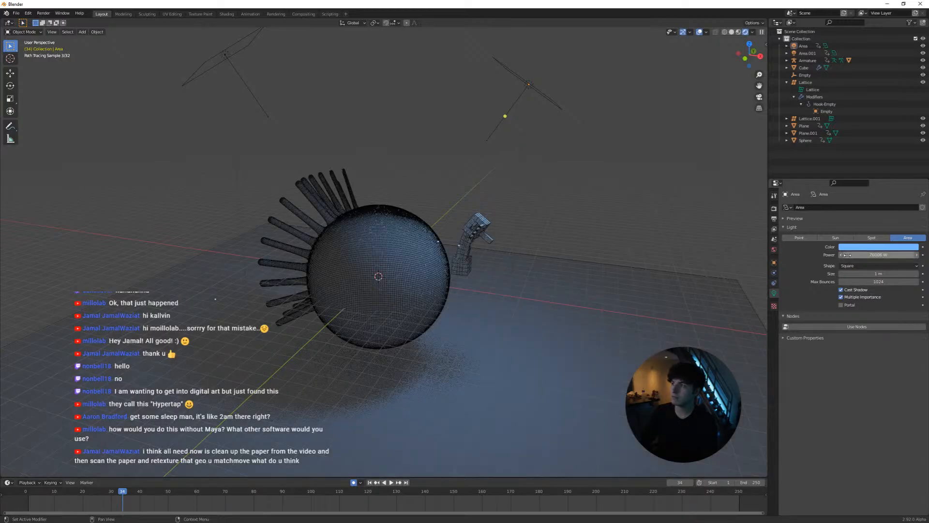
{"action": "left_click", "coordinate": [848, 255]}
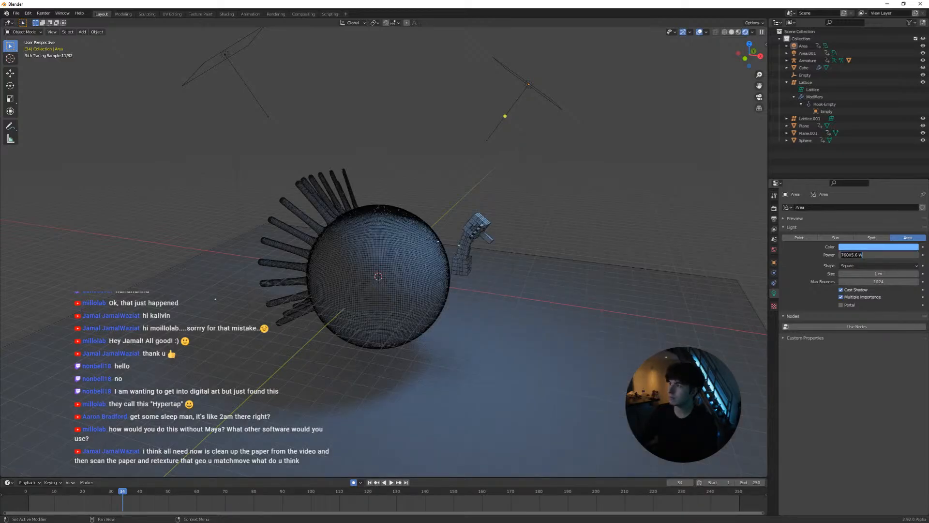
{"action": "type", "text": "0"}
{"action": "key", "text": "Return"}
Set the power of the orange area light above the spiked side to 30004 W
{"action": "left_click", "coordinate": [245, 77]}
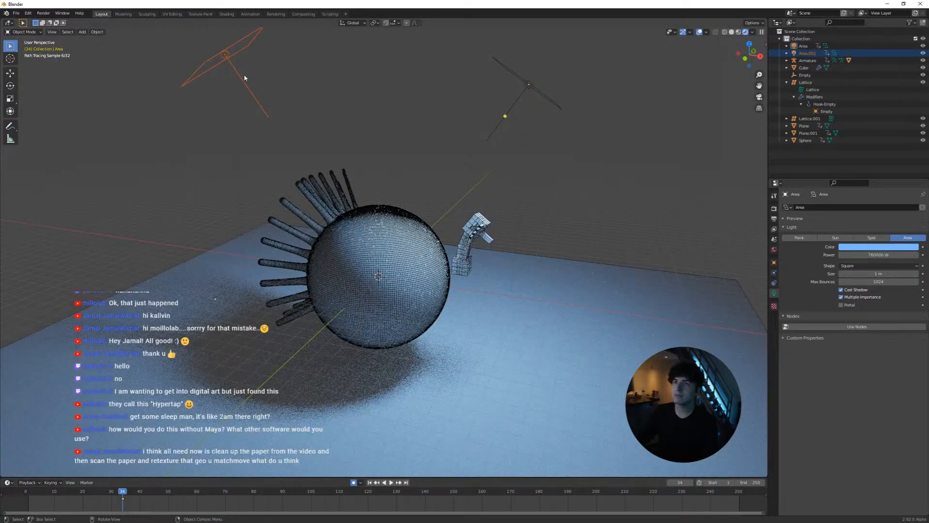
{"action": "scroll", "coordinate": [491, 273], "scroll_direction": "down", "scroll_amount": 3}
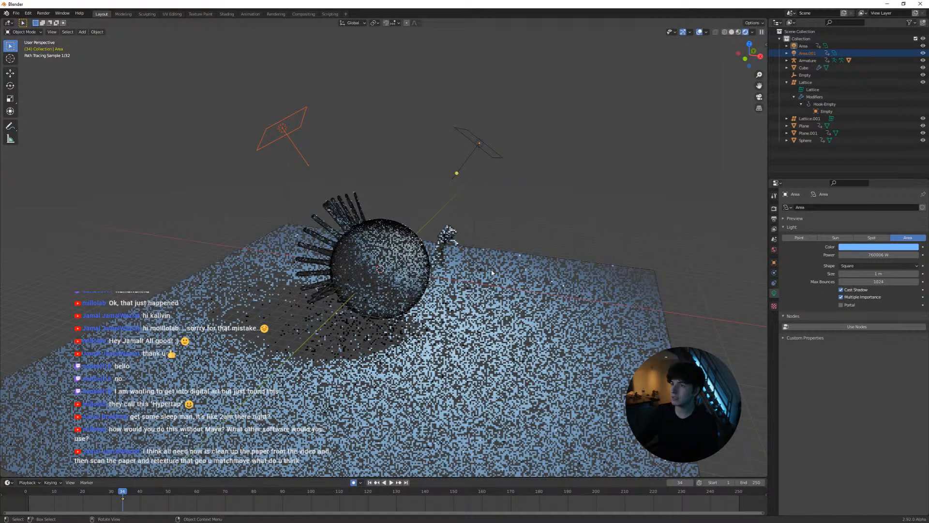
{"action": "scroll", "coordinate": [491, 272], "scroll_direction": "up", "scroll_amount": 2}
{"action": "mouse_move", "coordinate": [490, 275]}
{"action": "middle_mouse_down"}
{"action": "mouse_move", "coordinate": [512, 280]}
{"action": "mouse_move", "coordinate": [488, 281]}
{"action": "mouse_move", "coordinate": [525, 315]}
{"action": "mouse_move", "coordinate": [444, 250]}
{"action": "middle_mouse_up"}
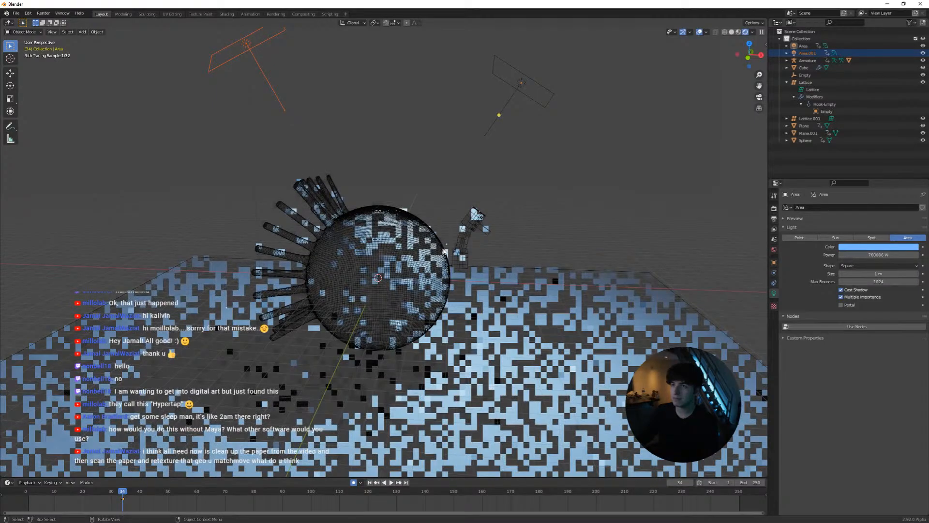
{"action": "left_click", "coordinate": [807, 53]}
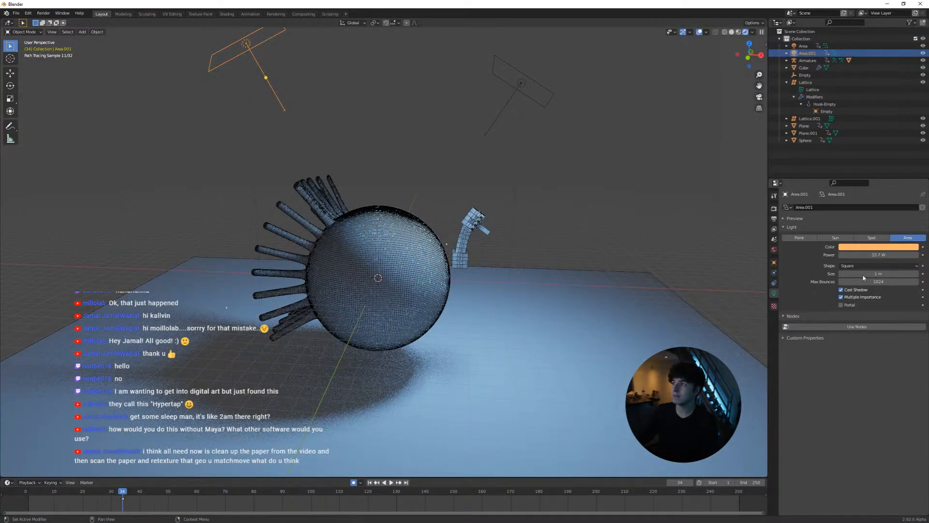
{"action": "left_click", "coordinate": [866, 255]}
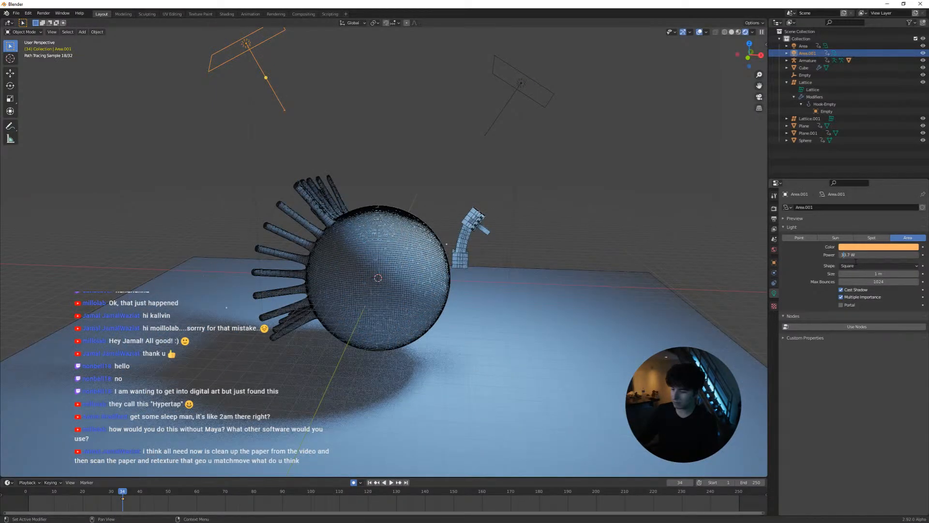
{"action": "type", "text": "30004"}
{"action": "key", "text": "Return"}
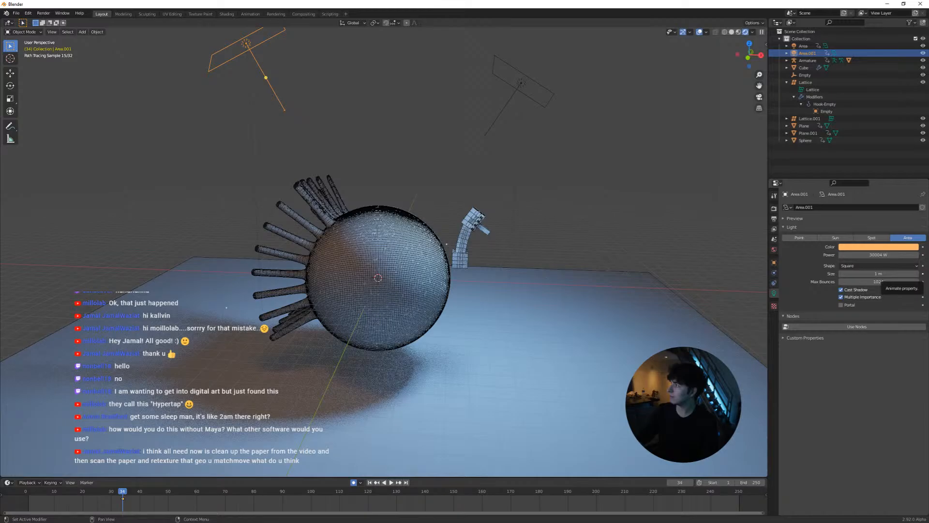
Return the viewport to solid shading and clear the light selection
{"action": "left_click", "coordinate": [731, 32]}
{"action": "left_click", "coordinate": [595, 219]}
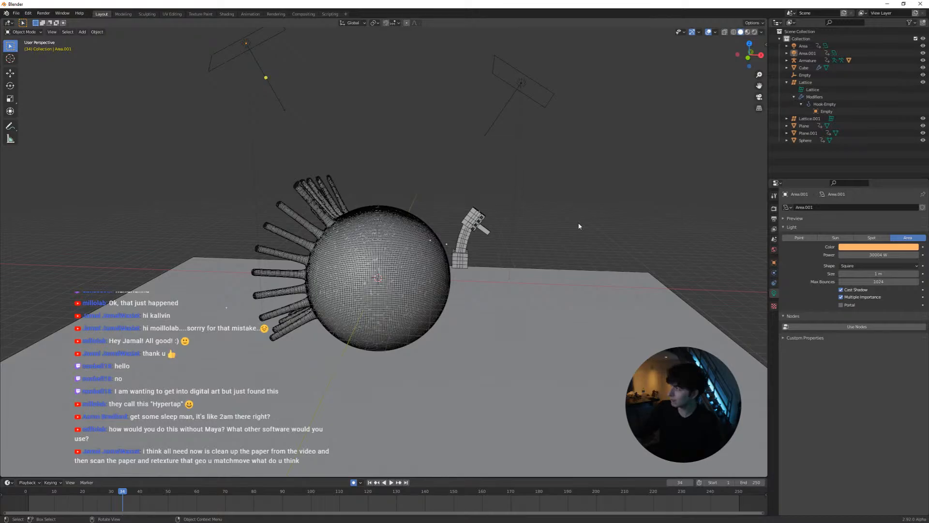
{"action": "scroll", "coordinate": [534, 238], "scroll_direction": "down", "scroll_amount": 2}
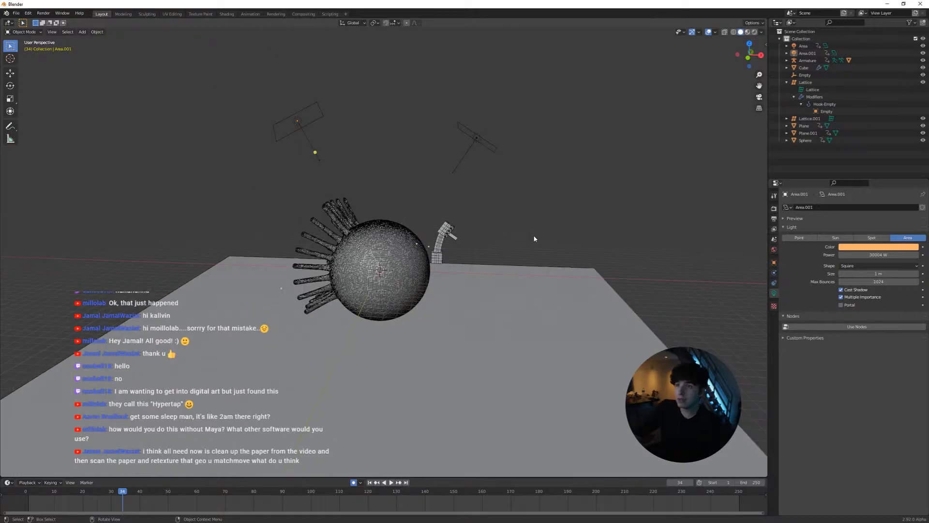
{"action": "scroll", "coordinate": [533, 234], "scroll_direction": "up", "scroll_amount": 2}
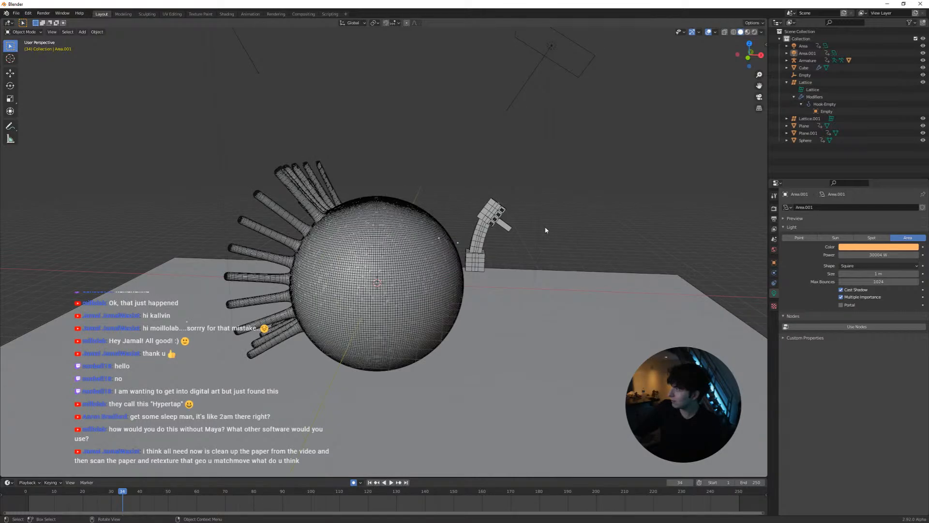
{"action": "middle_click_drag", "start_coordinate": [546, 230], "coordinate": [530, 233]}
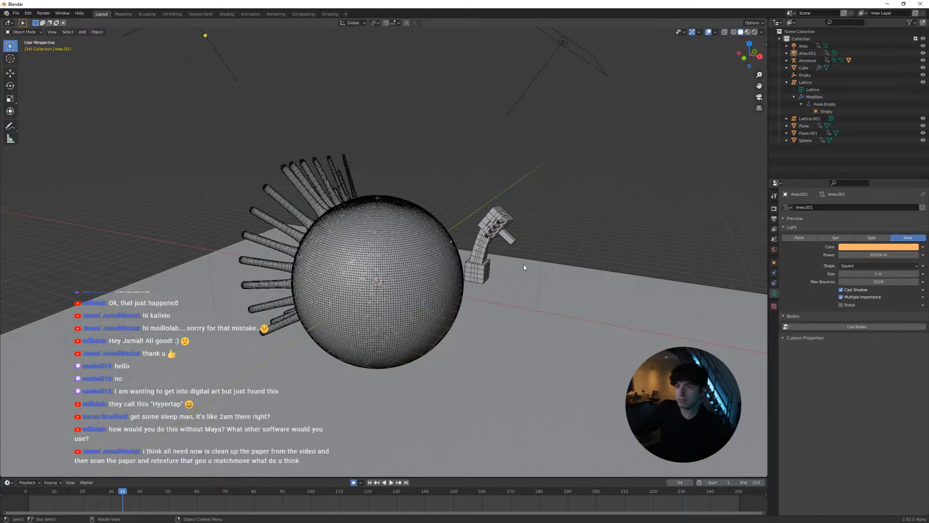
{"action": "middle_click_drag", "start_coordinate": [525, 267], "coordinate": [554, 272]}
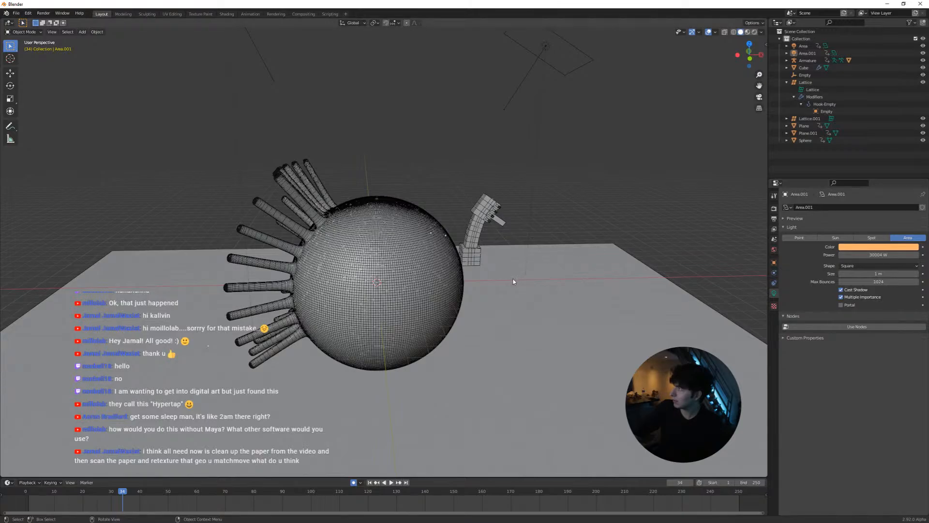
{"action": "middle_click_drag", "start_coordinate": [508, 286], "coordinate": [497, 301]}
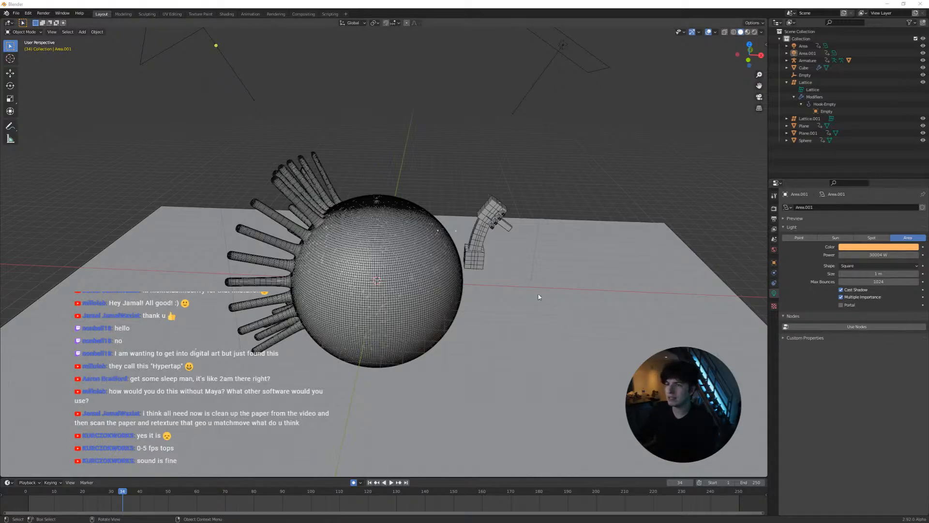
Switch to Maya and examine how the pPlane2 mesh follows the magazine page by playing and scrubbing the shot's opening frames
{"action": "key", "text": "alt+Tab"}
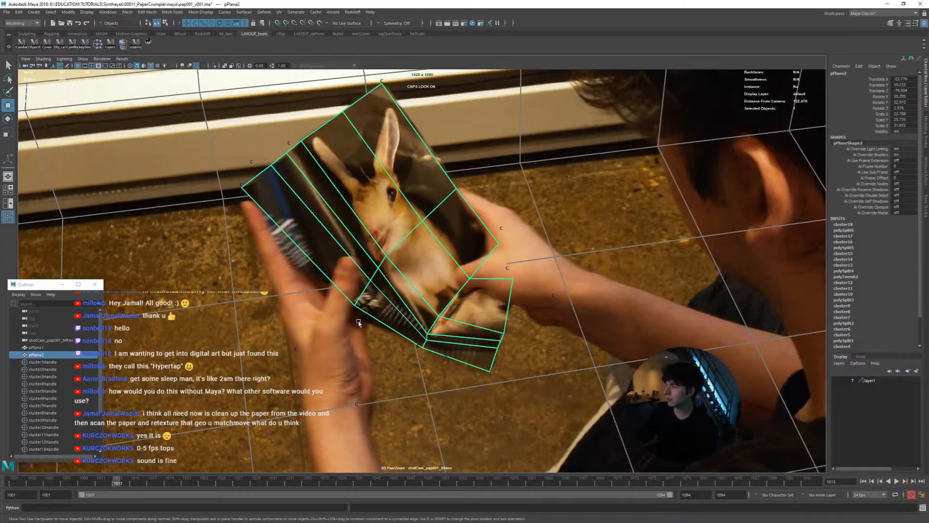
{"action": "key", "text": "alt+v"}
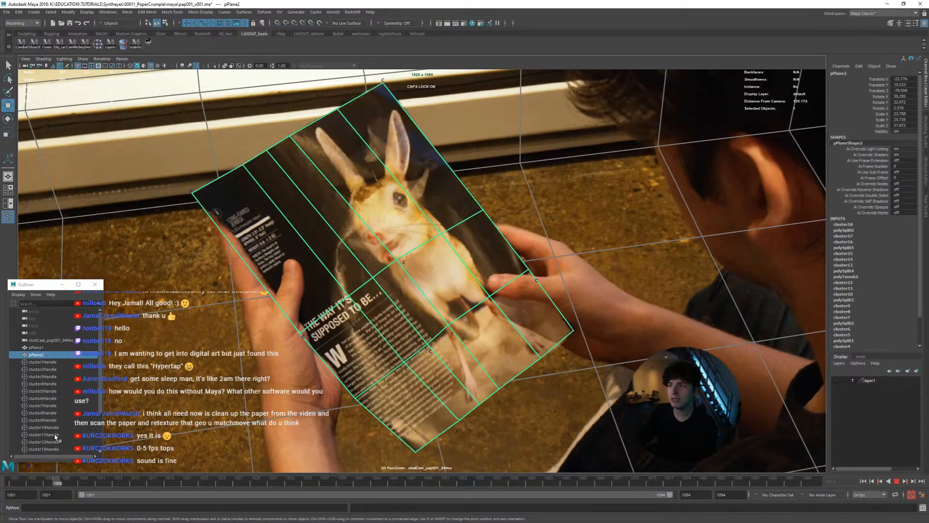
{"action": "left_click_drag", "start_coordinate": [154, 432], "coordinate": [18, 425]}
{"action": "right_click_drag", "start_coordinate": [446, 280], "coordinate": [248, 274]}
{"action": "middle_click_drag", "start_coordinate": [315, 341], "coordinate": [286, 326]}
{"action": "left_click_drag", "start_coordinate": [64, 472], "coordinate": [40, 479]}
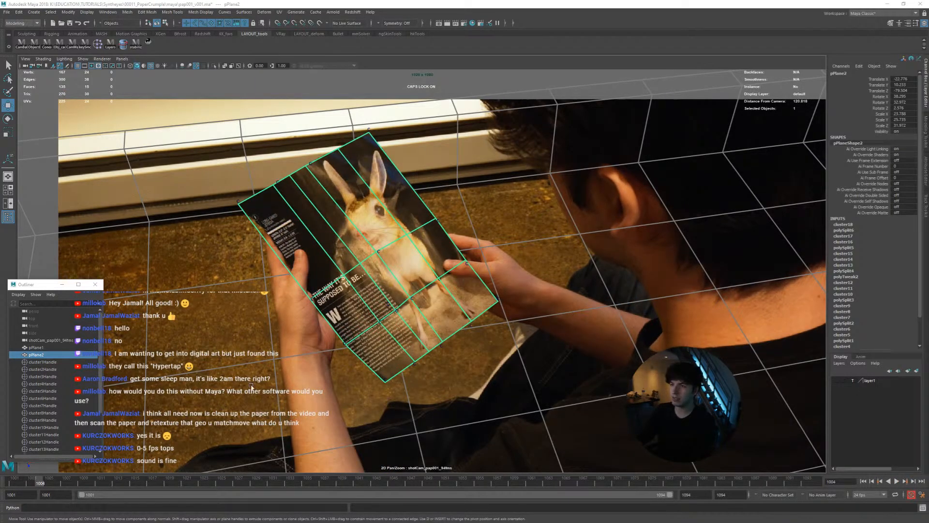
{"action": "mouse_move", "coordinate": [61, 484]}
{"action": "left_mouse_down"}
{"action": "mouse_move", "coordinate": [236, 484]}
{"action": "mouse_move", "coordinate": [42, 481]}
{"action": "mouse_move", "coordinate": [297, 485]}
{"action": "mouse_move", "coordinate": [30, 473]}
{"action": "mouse_move", "coordinate": [57, 481]}
{"action": "left_mouse_up"}
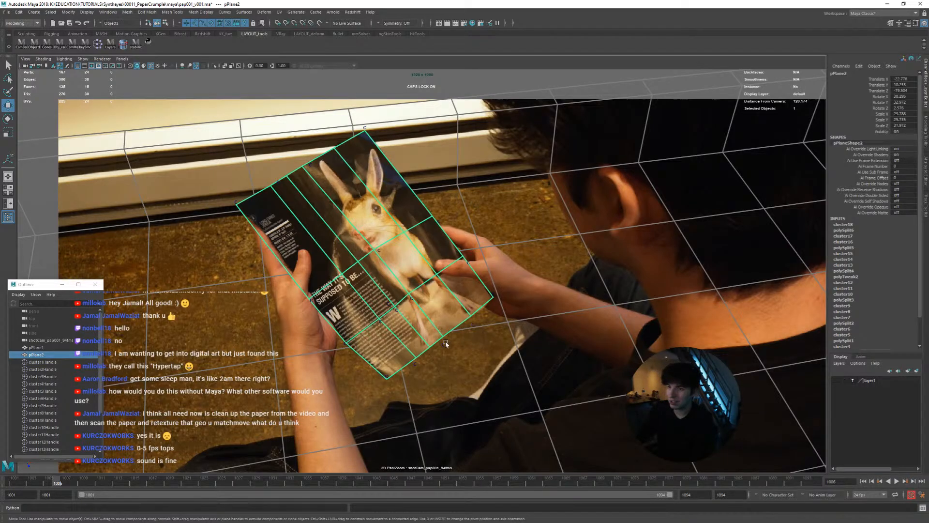
{"action": "left_click_drag", "start_coordinate": [75, 479], "coordinate": [40, 482]}
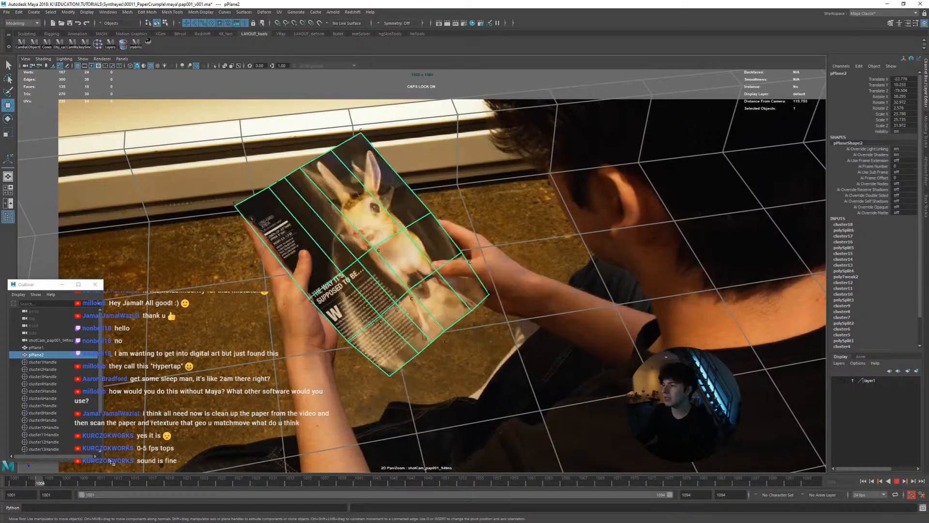
{"action": "left_click_drag", "start_coordinate": [112, 462], "coordinate": [23, 462]}
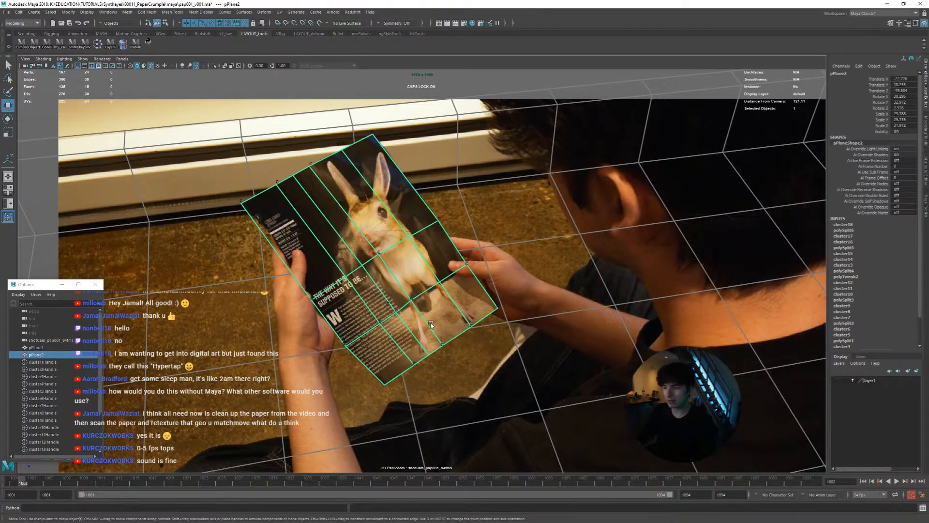